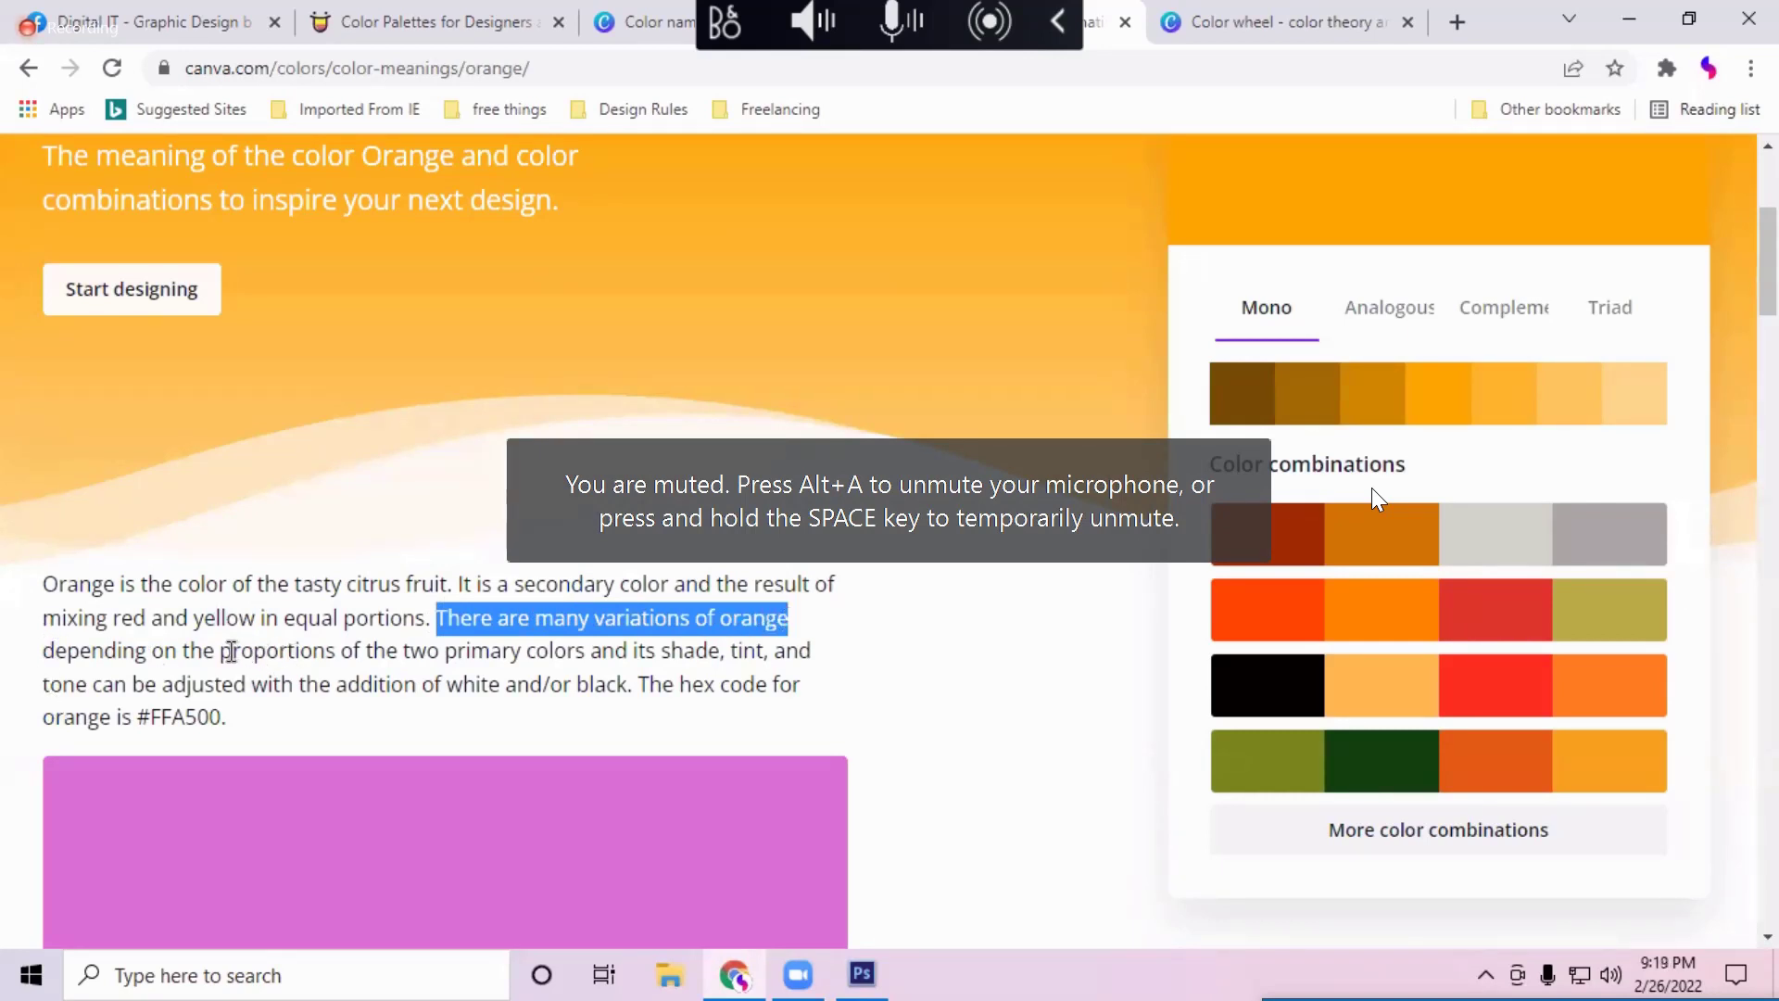
Step: Highlight the passage naming red and yellow as the two primary colours behind orange
{"action": "left_click_drag", "start_coordinate": [231, 651], "coordinate": [707, 654]}
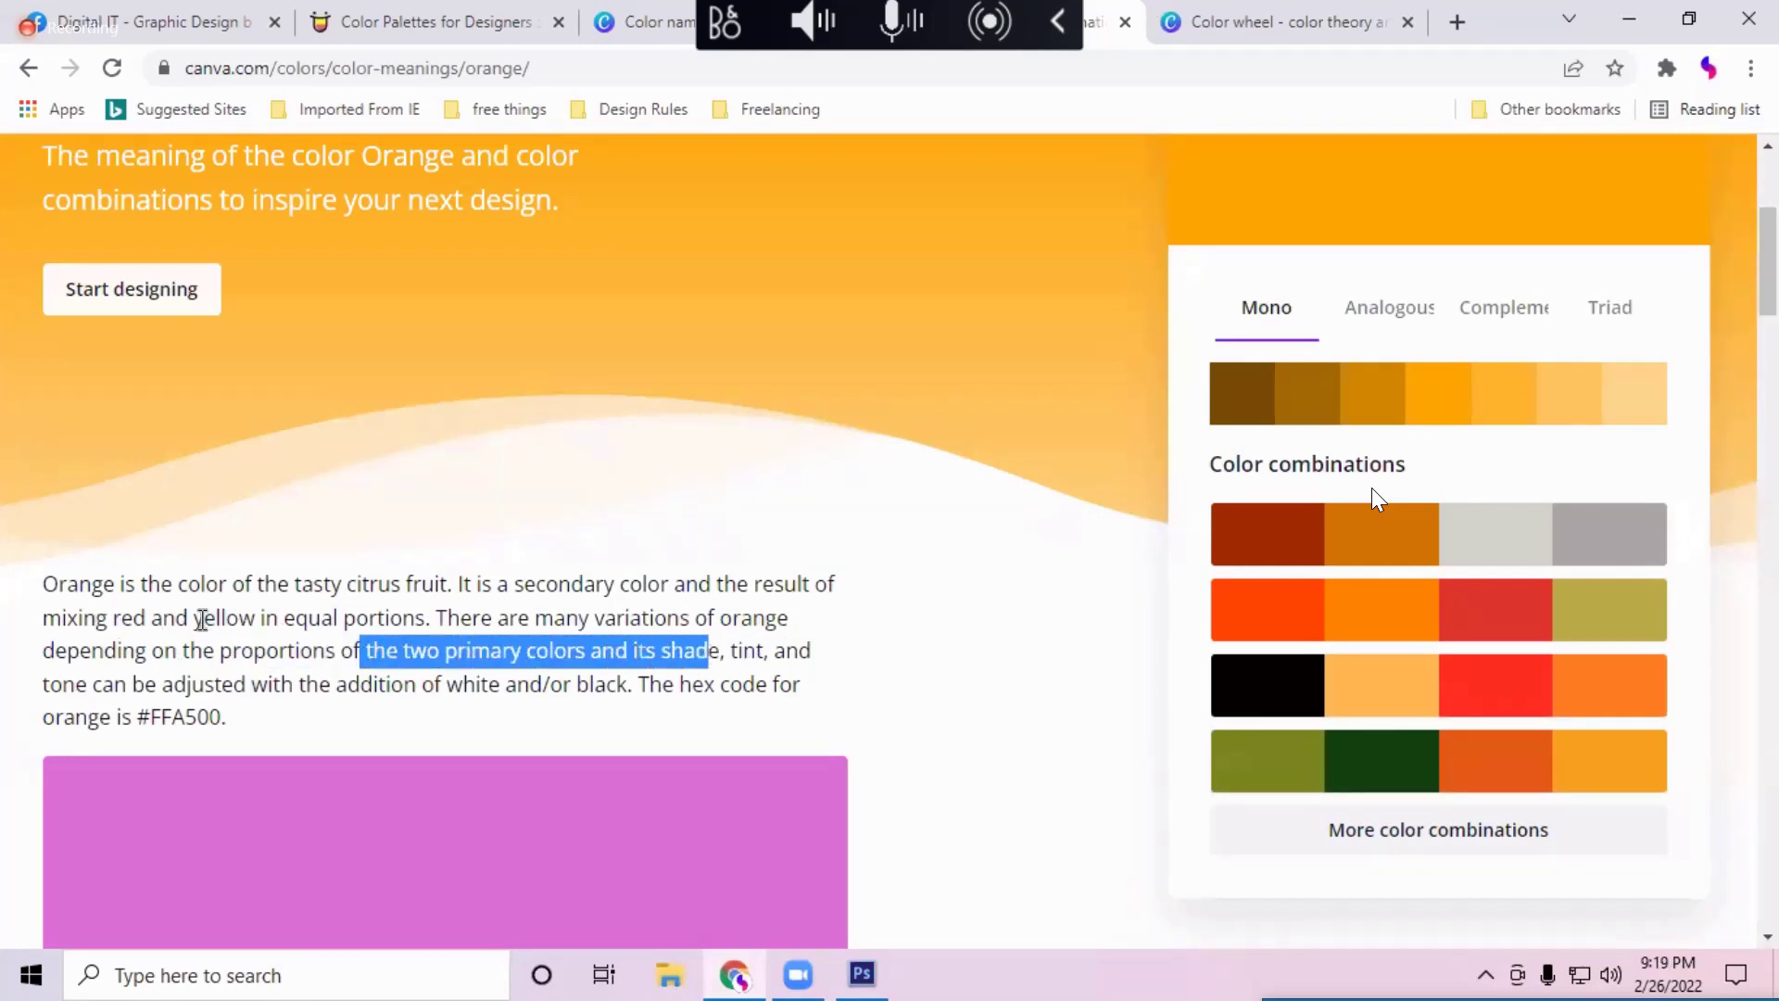
{"action": "left_click_drag", "start_coordinate": [193, 618], "coordinate": [256, 618]}
{"action": "double_click", "coordinate": [126, 618]}
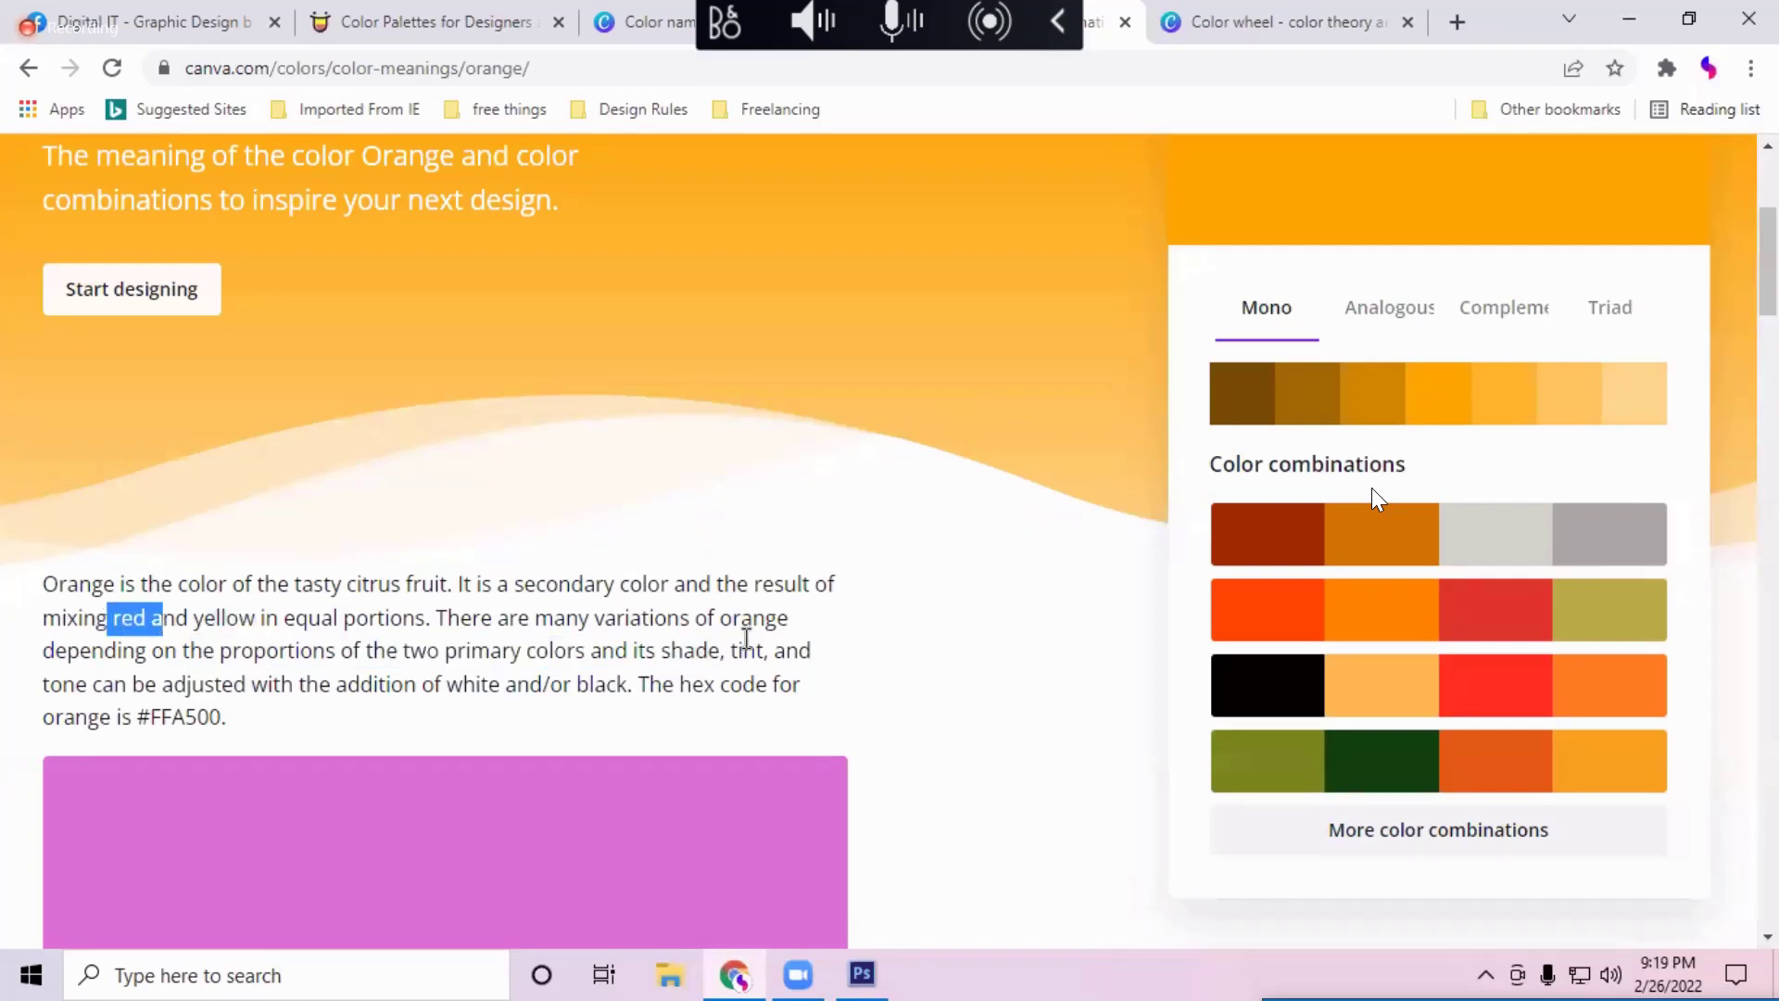
{"action": "left_click", "coordinate": [743, 636]}
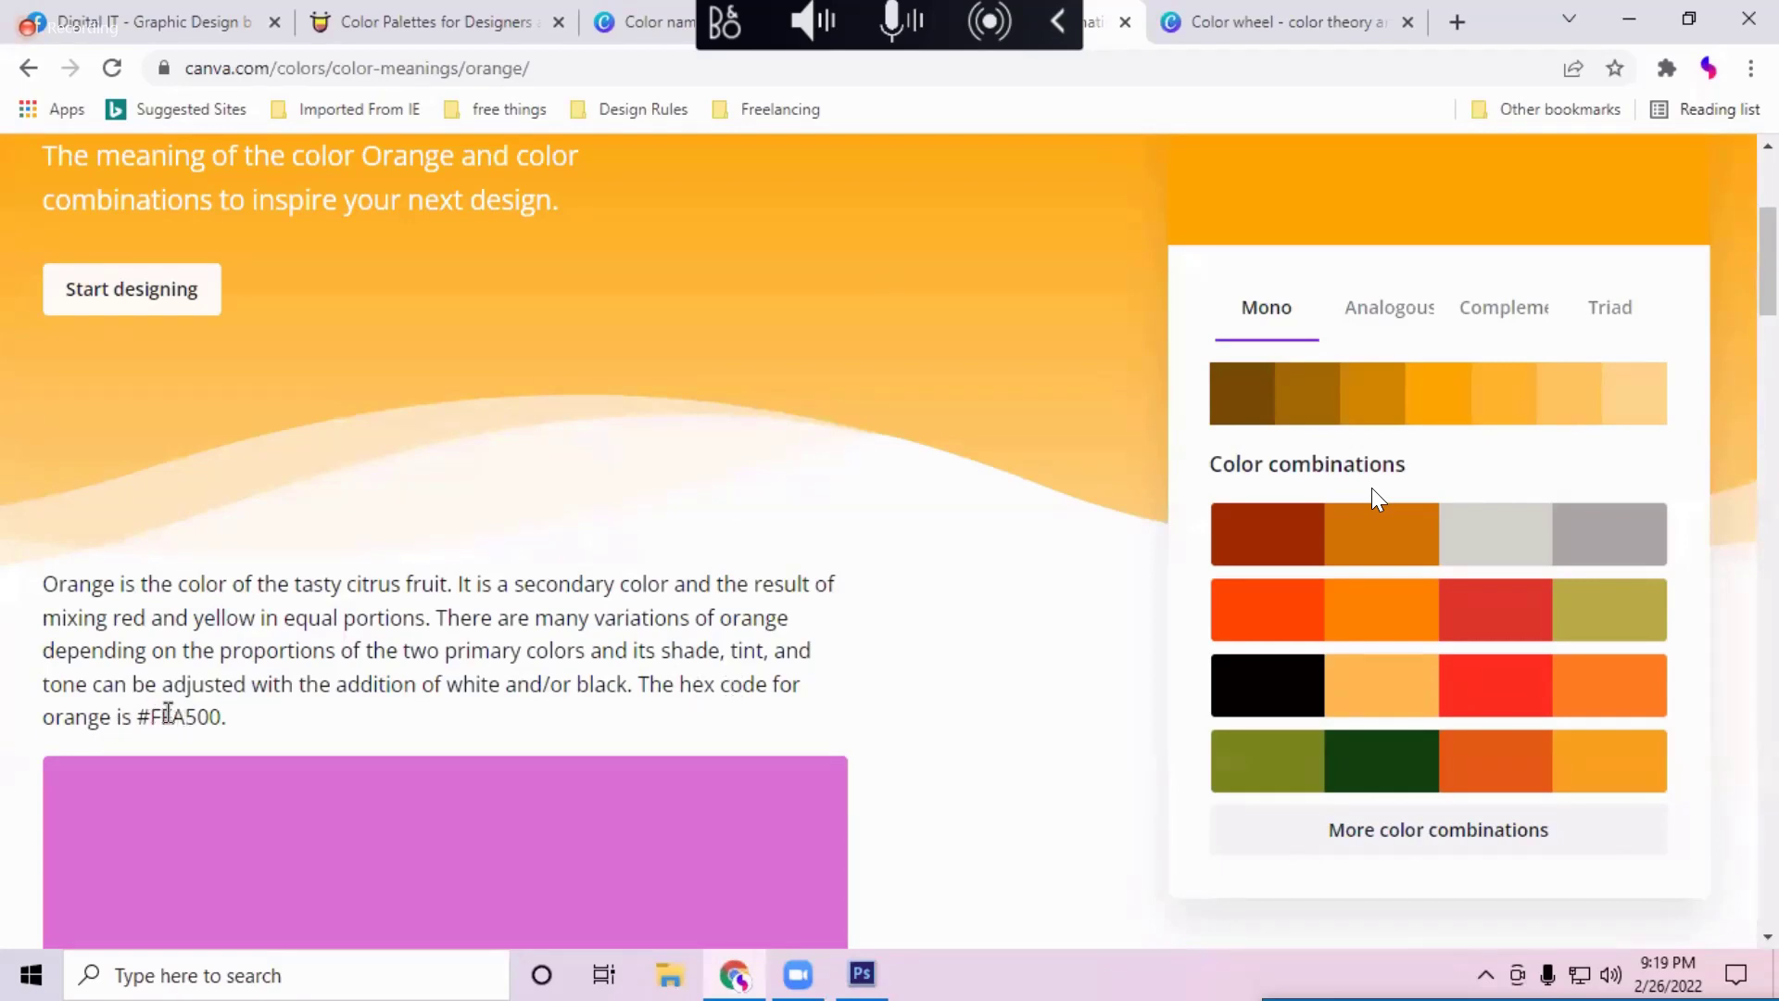
{"action": "left_click_drag", "start_coordinate": [150, 713], "coordinate": [220, 715]}
Step: Read down the Canva orange colour-meaning page, return to the top, and switch to Photoshop
{"action": "scroll", "coordinate": [219, 715], "scroll_direction": "down", "scroll_amount": 1}
{"action": "scroll", "coordinate": [219, 714], "scroll_direction": "down", "scroll_amount": 6}
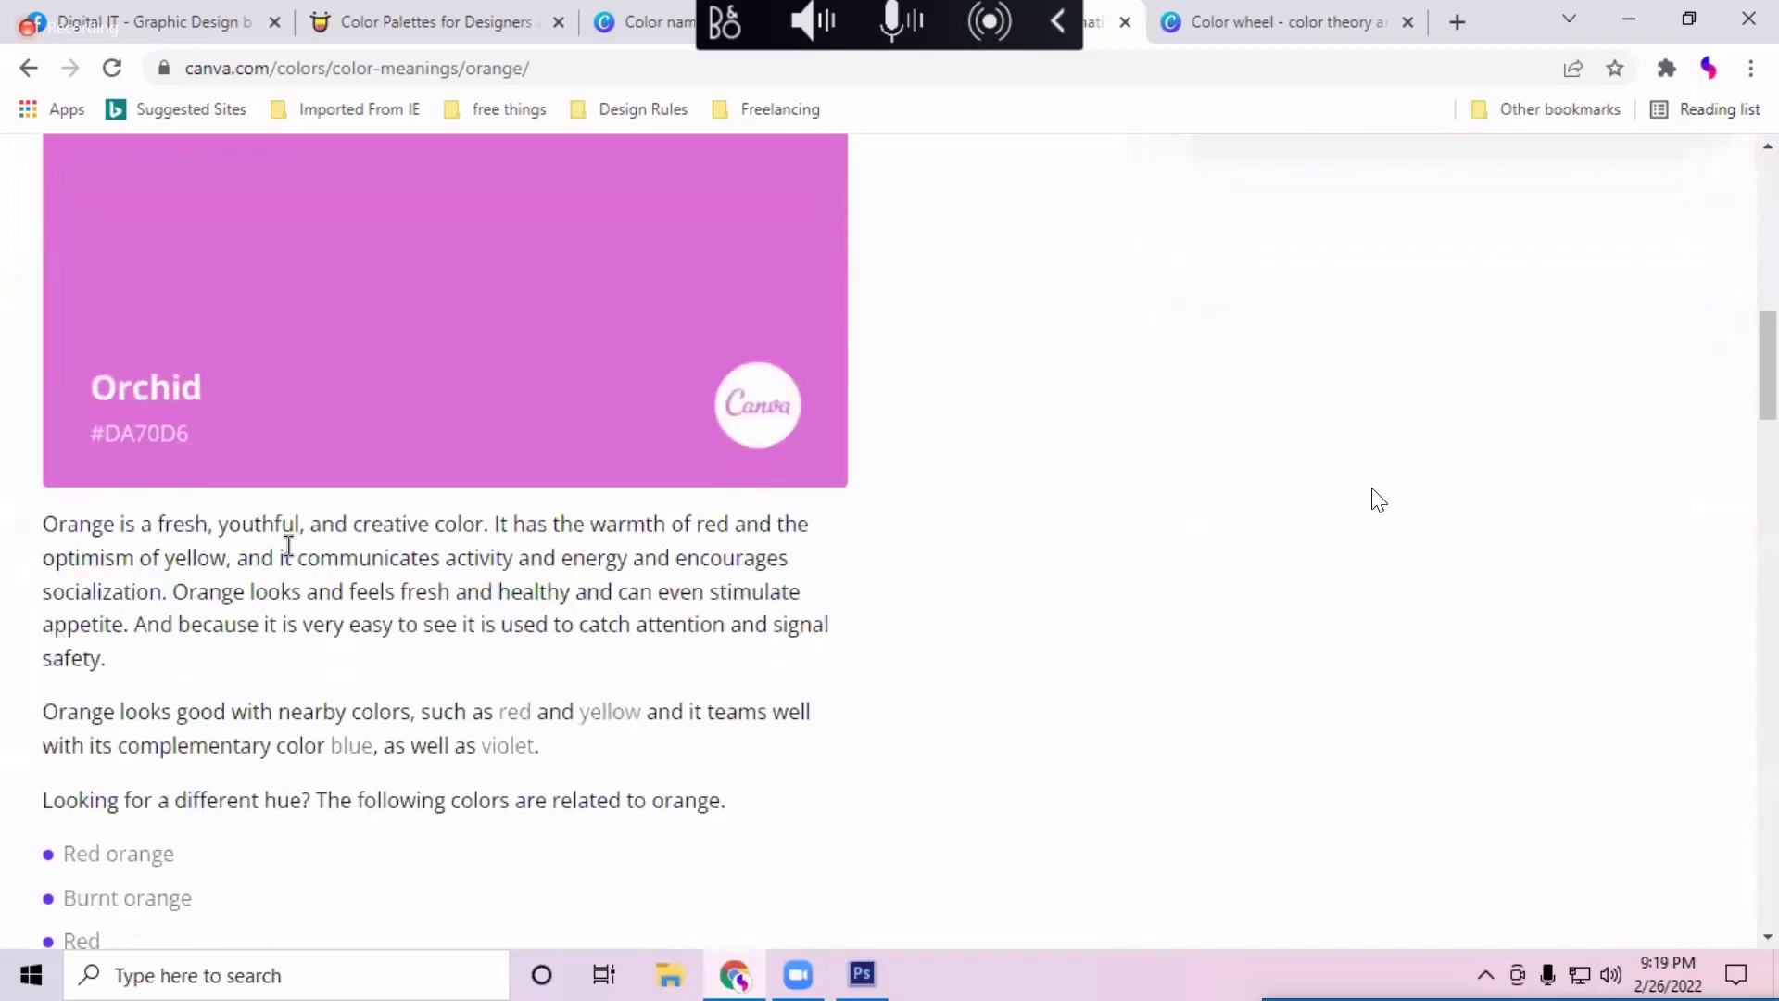
{"action": "scroll", "coordinate": [437, 570], "scroll_direction": "down", "scroll_amount": 6}
{"action": "scroll", "coordinate": [439, 569], "scroll_direction": "down", "scroll_amount": 6}
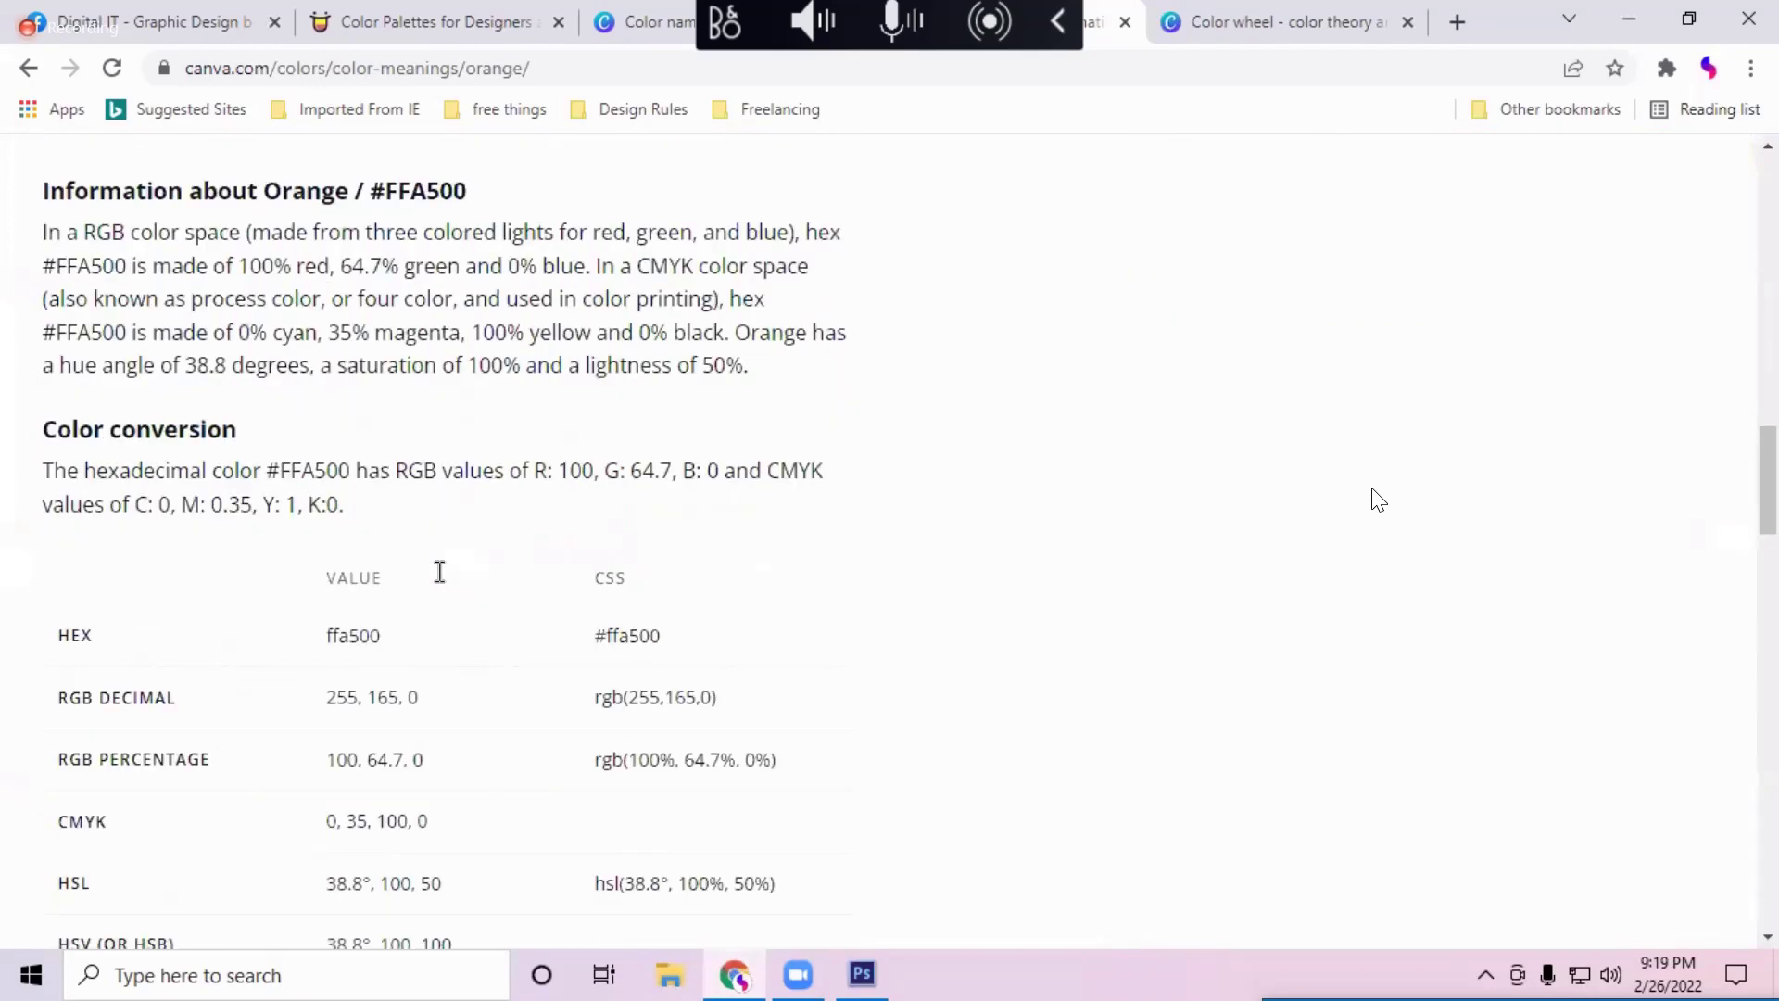
{"action": "scroll", "coordinate": [443, 582], "scroll_direction": "down", "scroll_amount": 4}
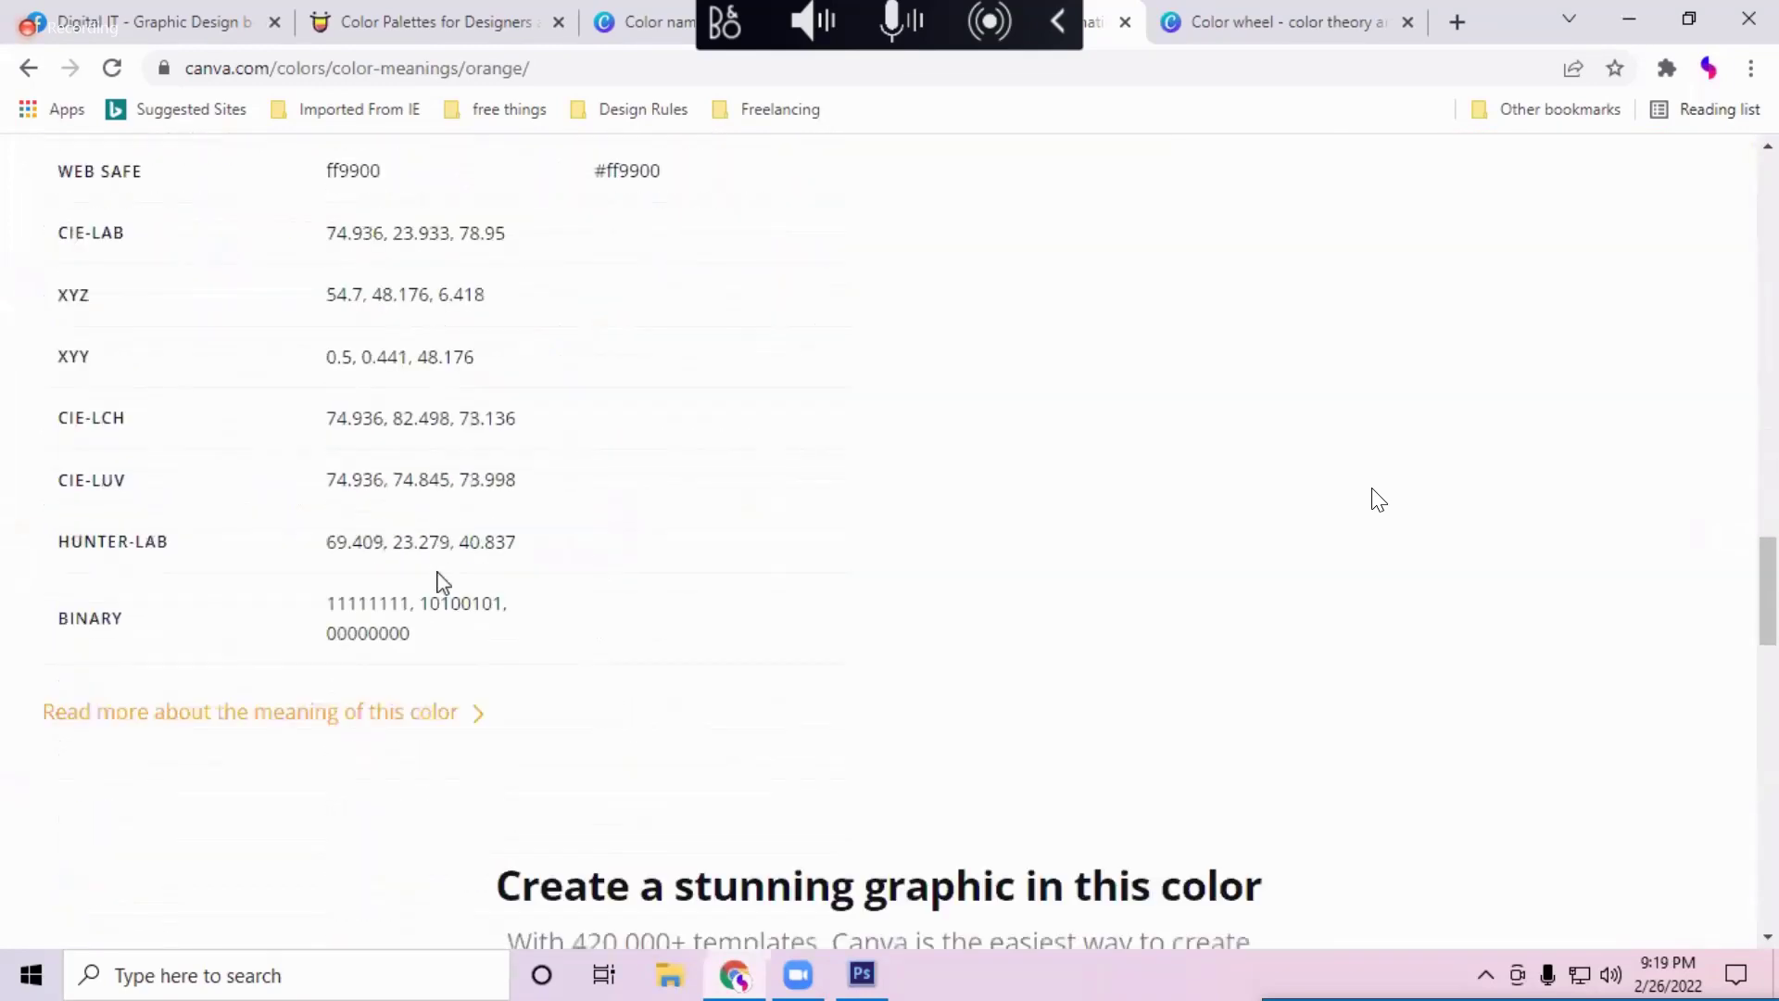
{"action": "scroll", "coordinate": [437, 571], "scroll_direction": "down", "scroll_amount": 7}
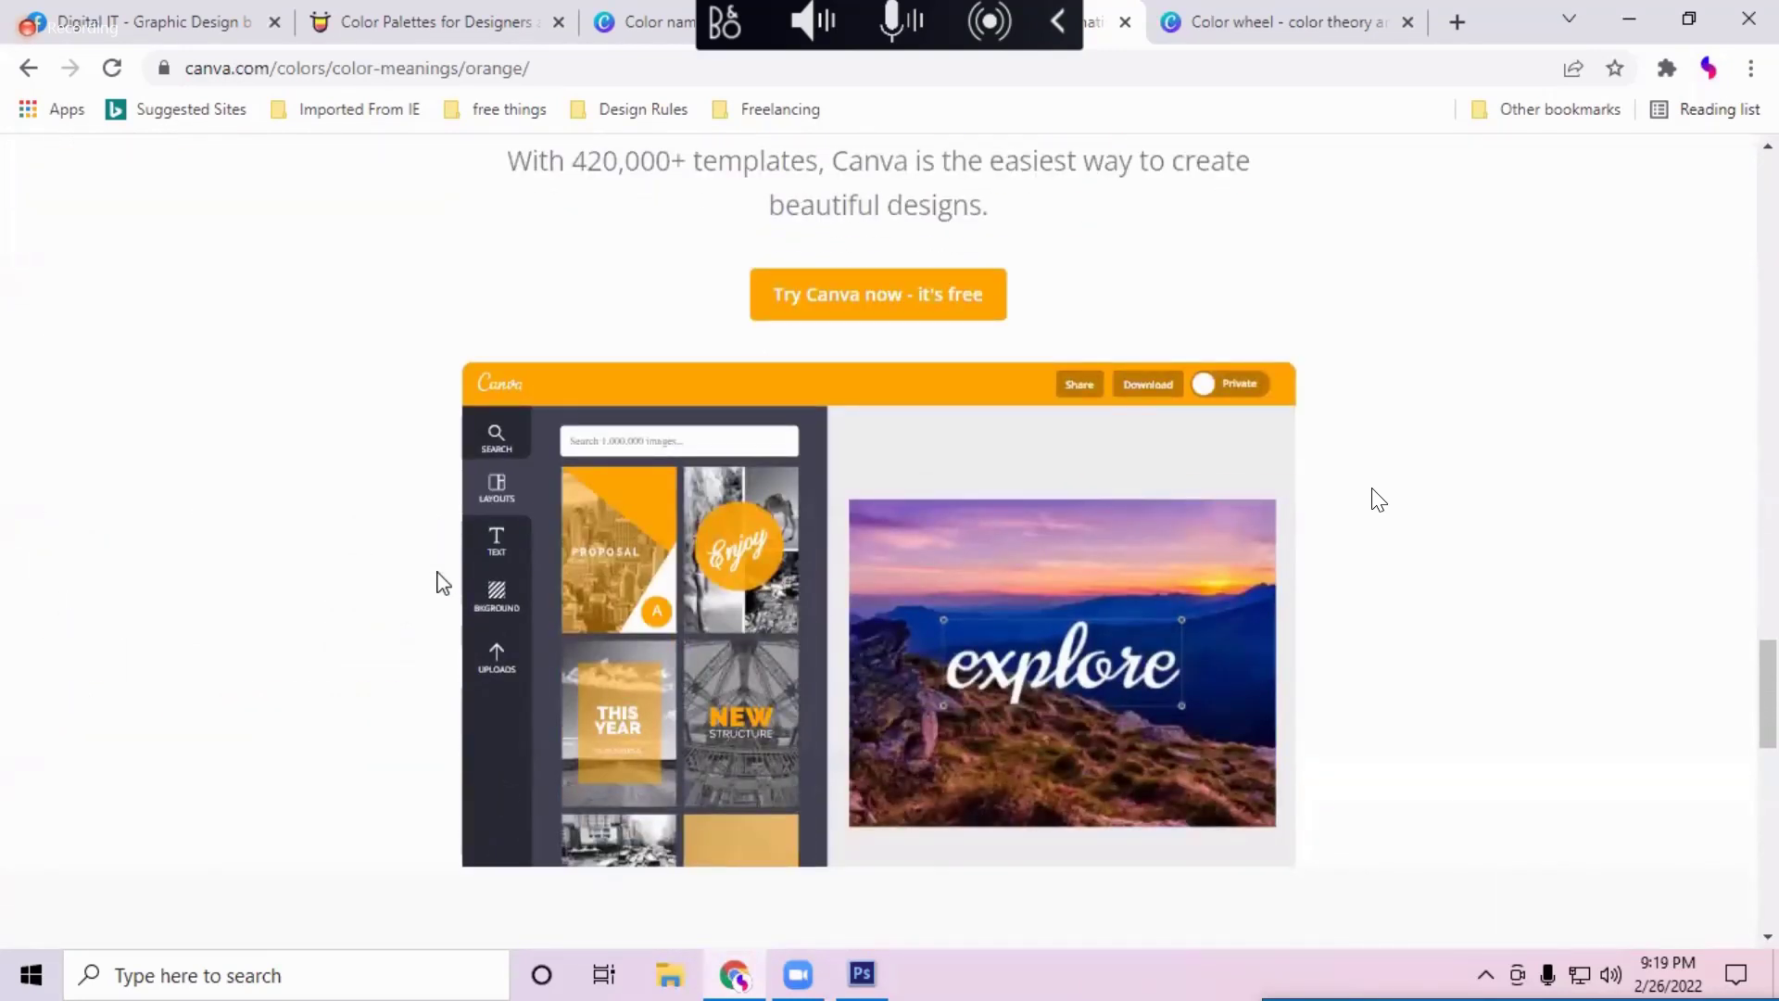
{"action": "scroll", "coordinate": [436, 581], "scroll_direction": "down", "scroll_amount": 2}
{"action": "scroll", "coordinate": [839, 522], "scroll_direction": "up", "scroll_amount": 1}
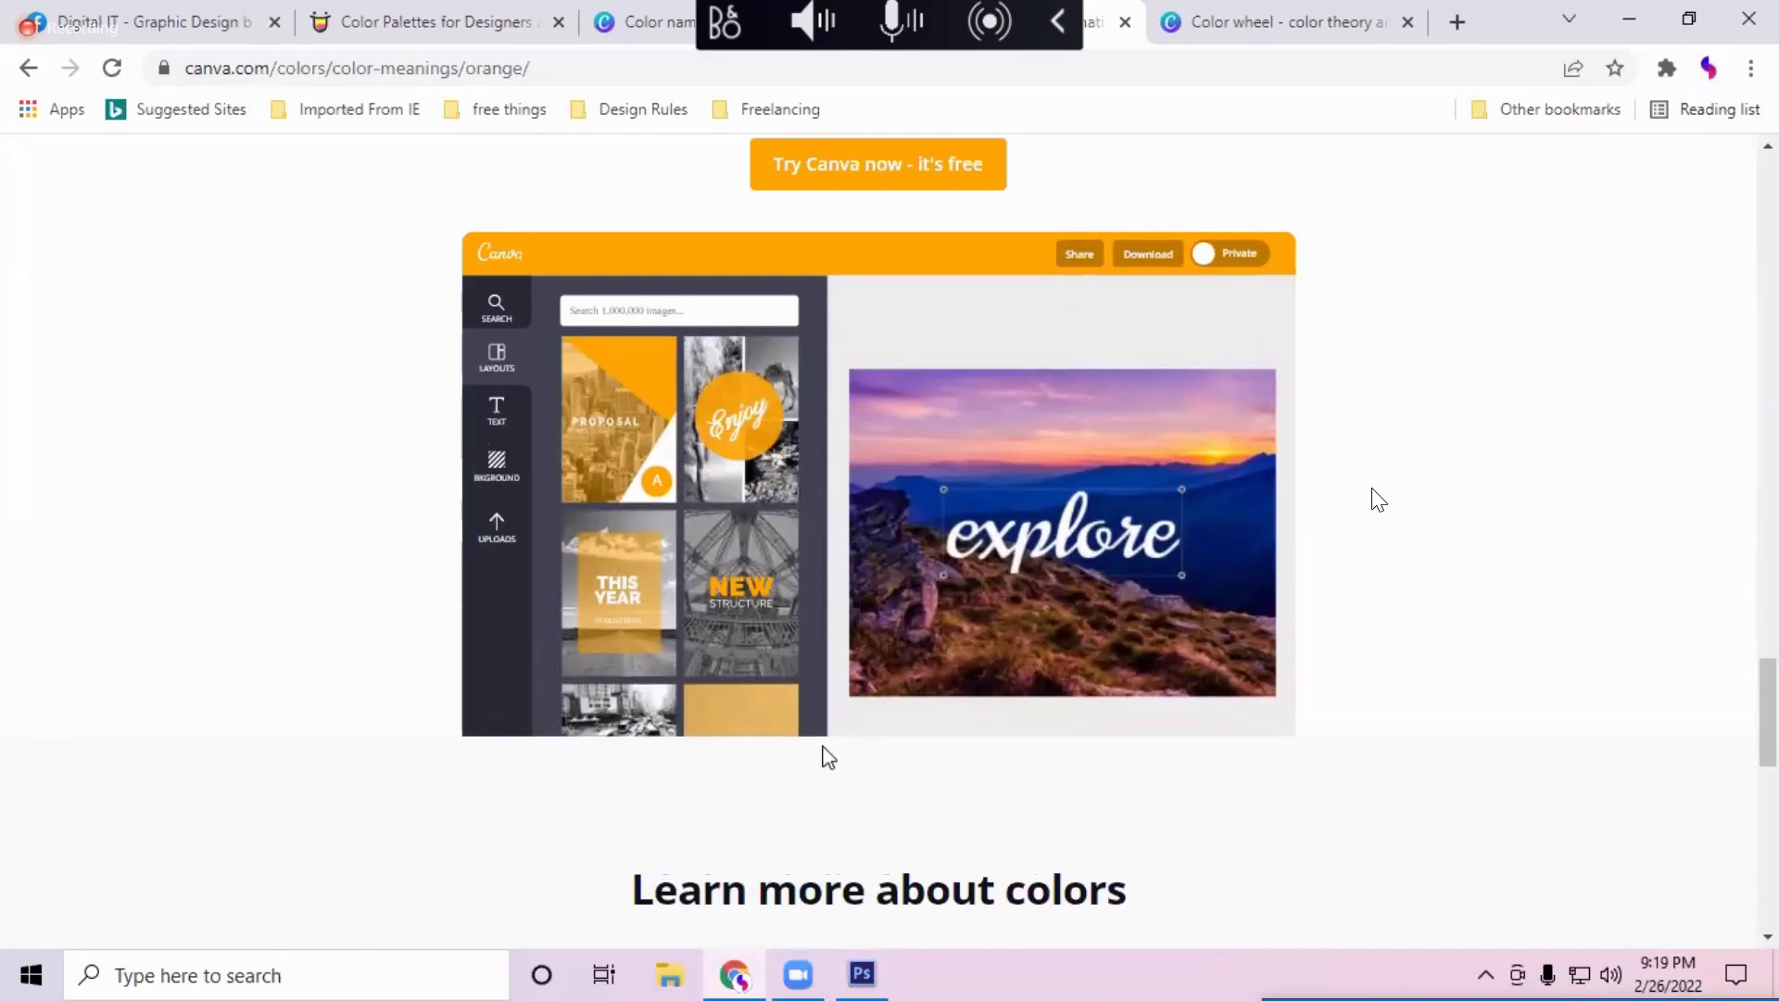
{"action": "scroll", "coordinate": [823, 756], "scroll_direction": "down", "scroll_amount": 3}
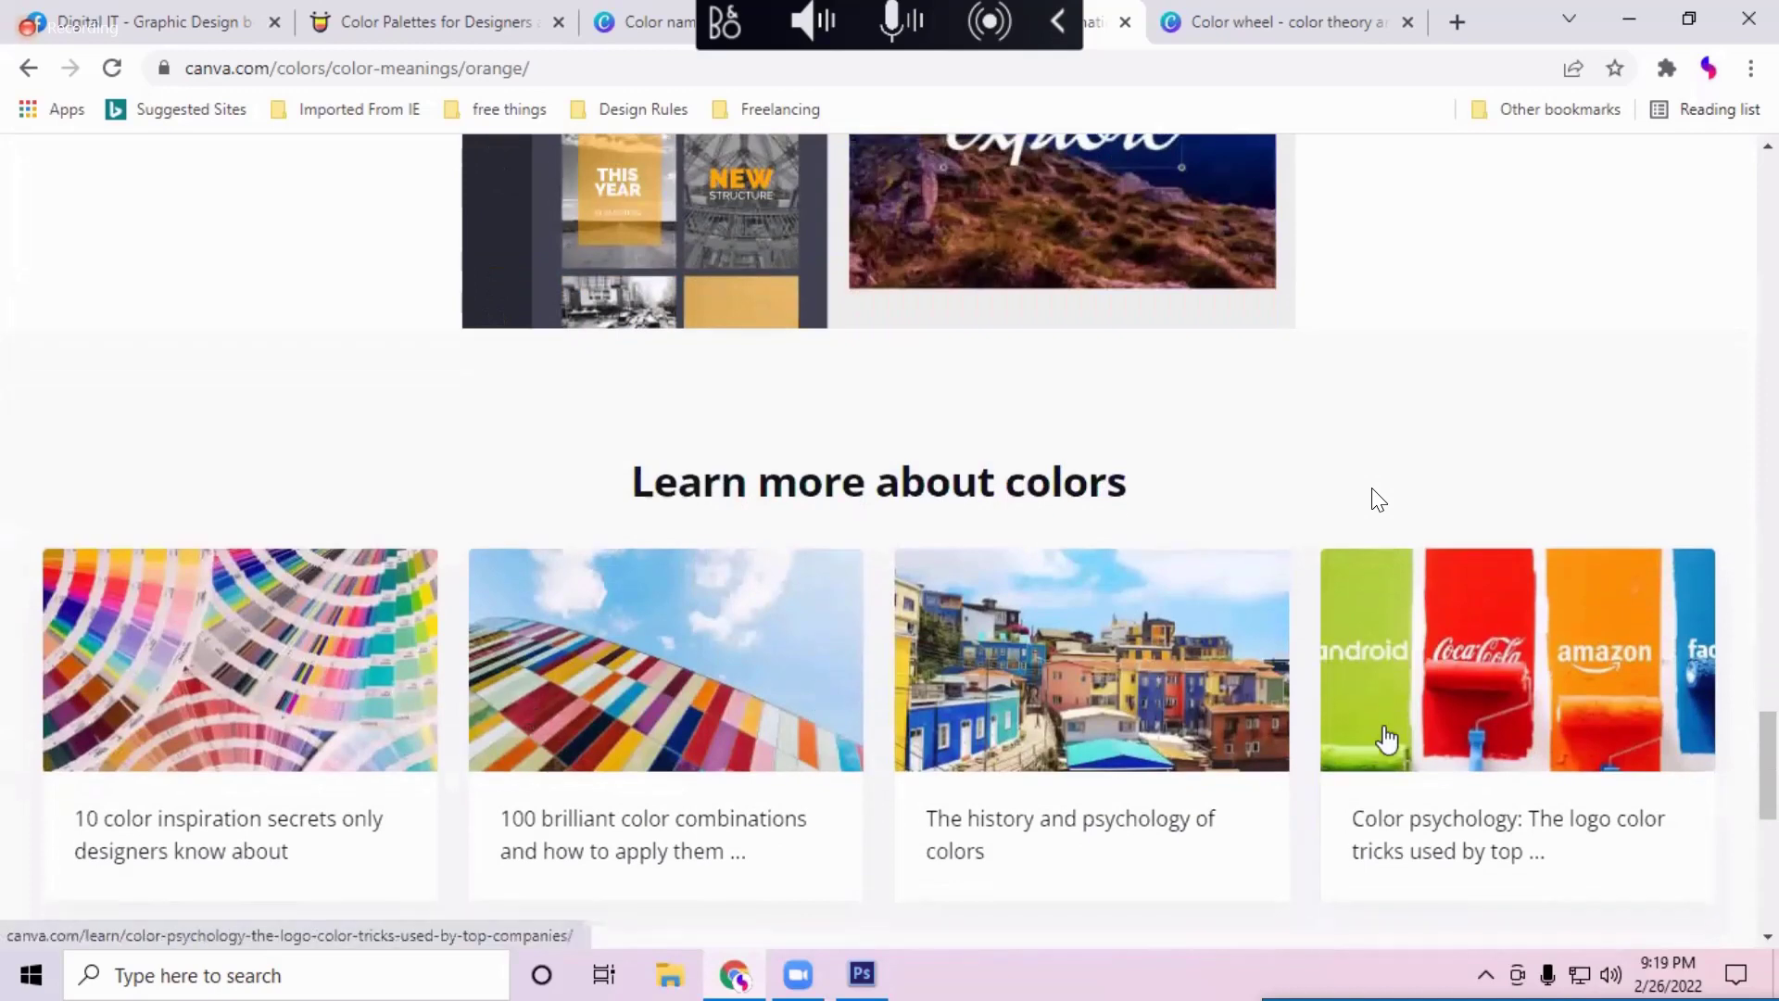
{"action": "scroll", "coordinate": [938, 646], "scroll_direction": "up", "scroll_amount": 2}
{"action": "scroll", "coordinate": [939, 646], "scroll_direction": "up", "scroll_amount": 20}
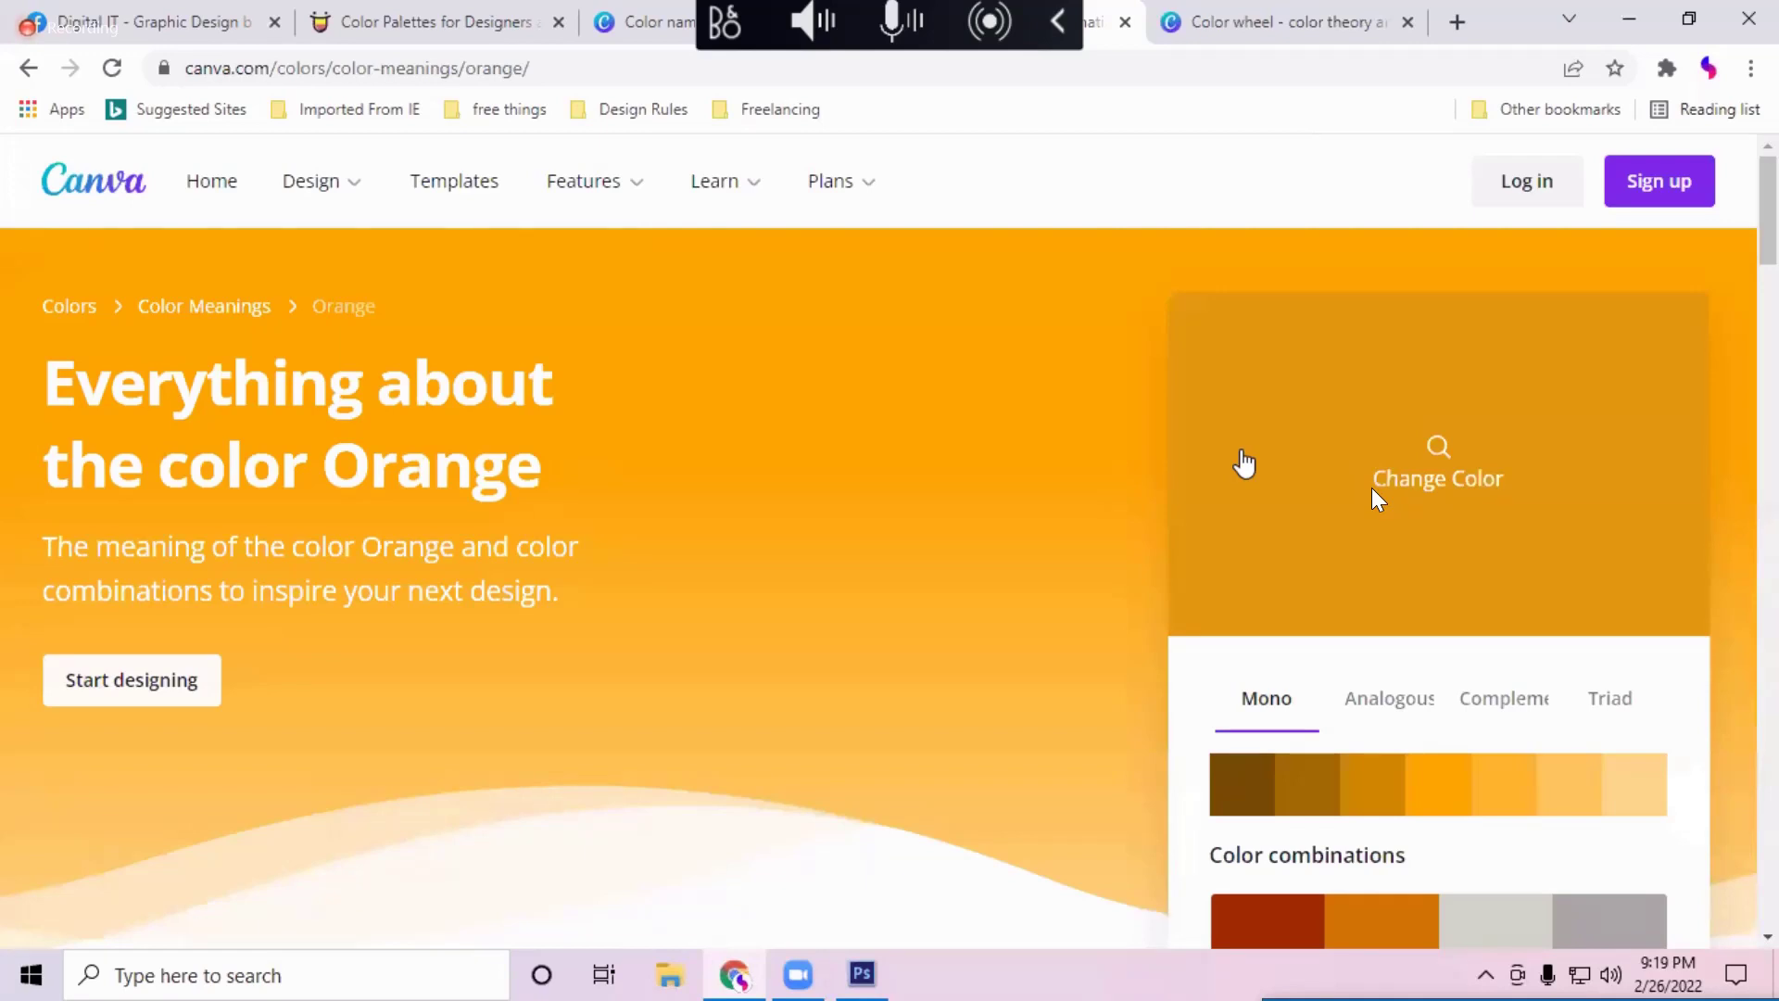
{"action": "left_click", "coordinate": [860, 975]}
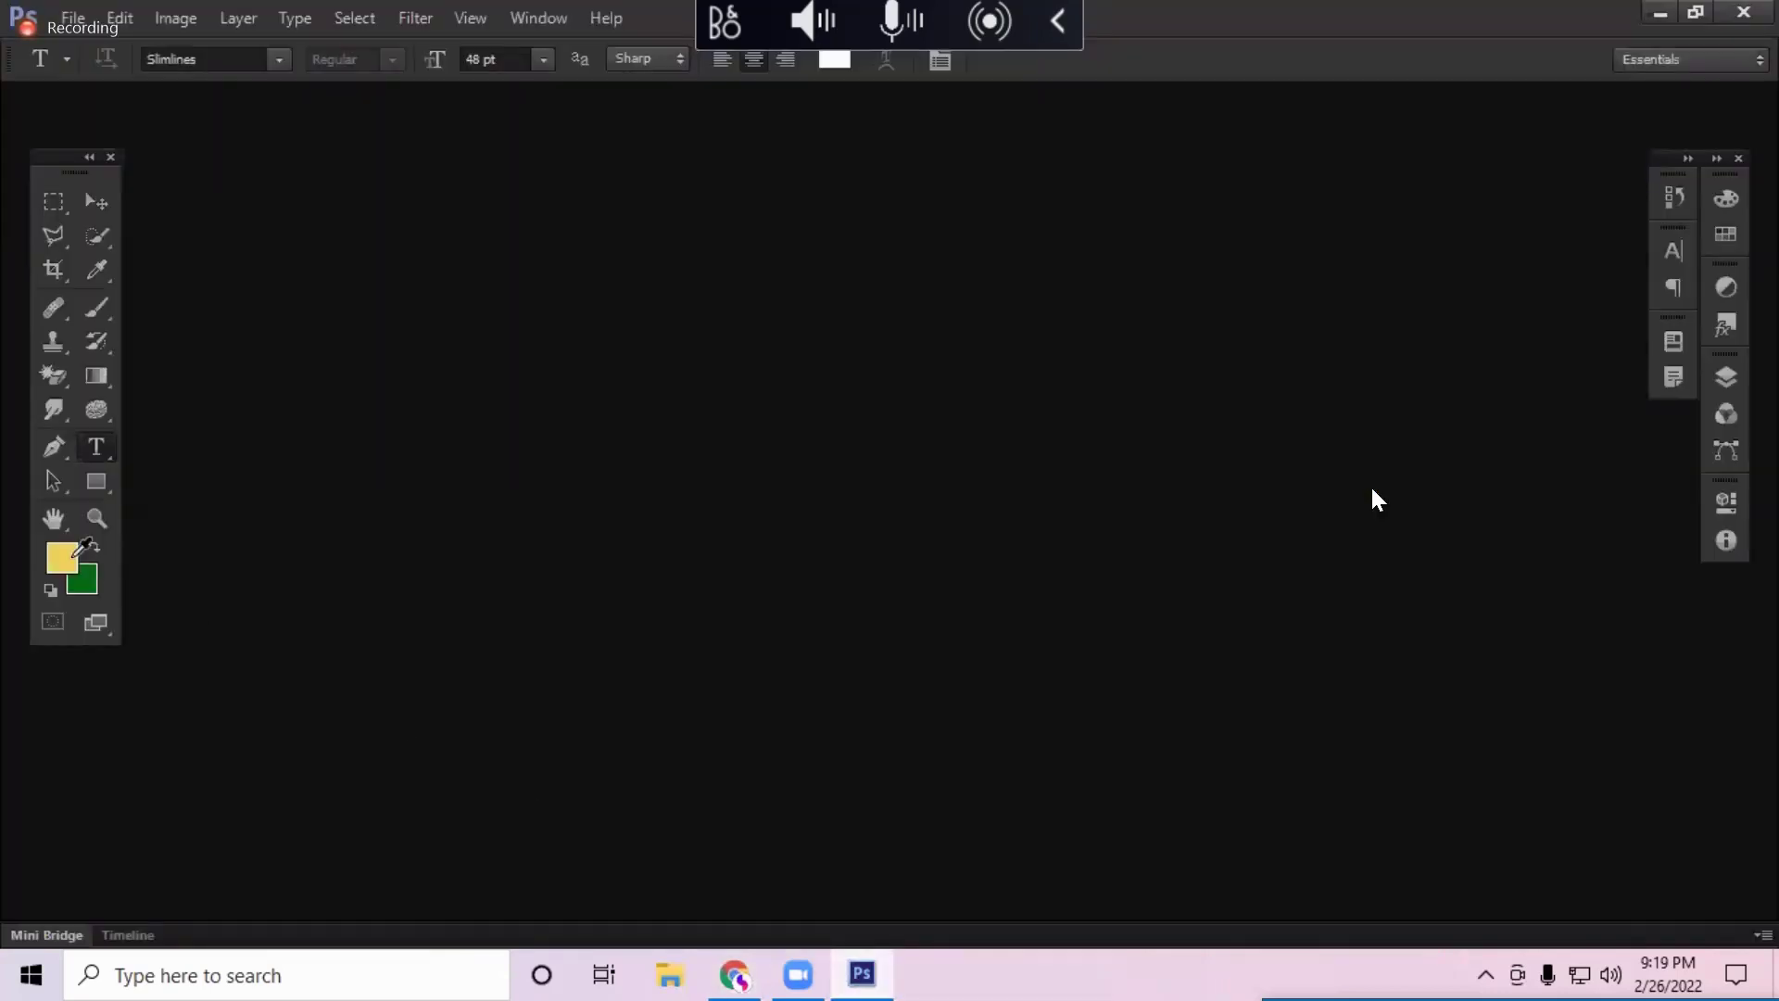
Step: Preview white, green, magenta and pink hues in the foreground Color Picker, ending on black #000000
{"action": "left_click", "coordinate": [73, 556]}
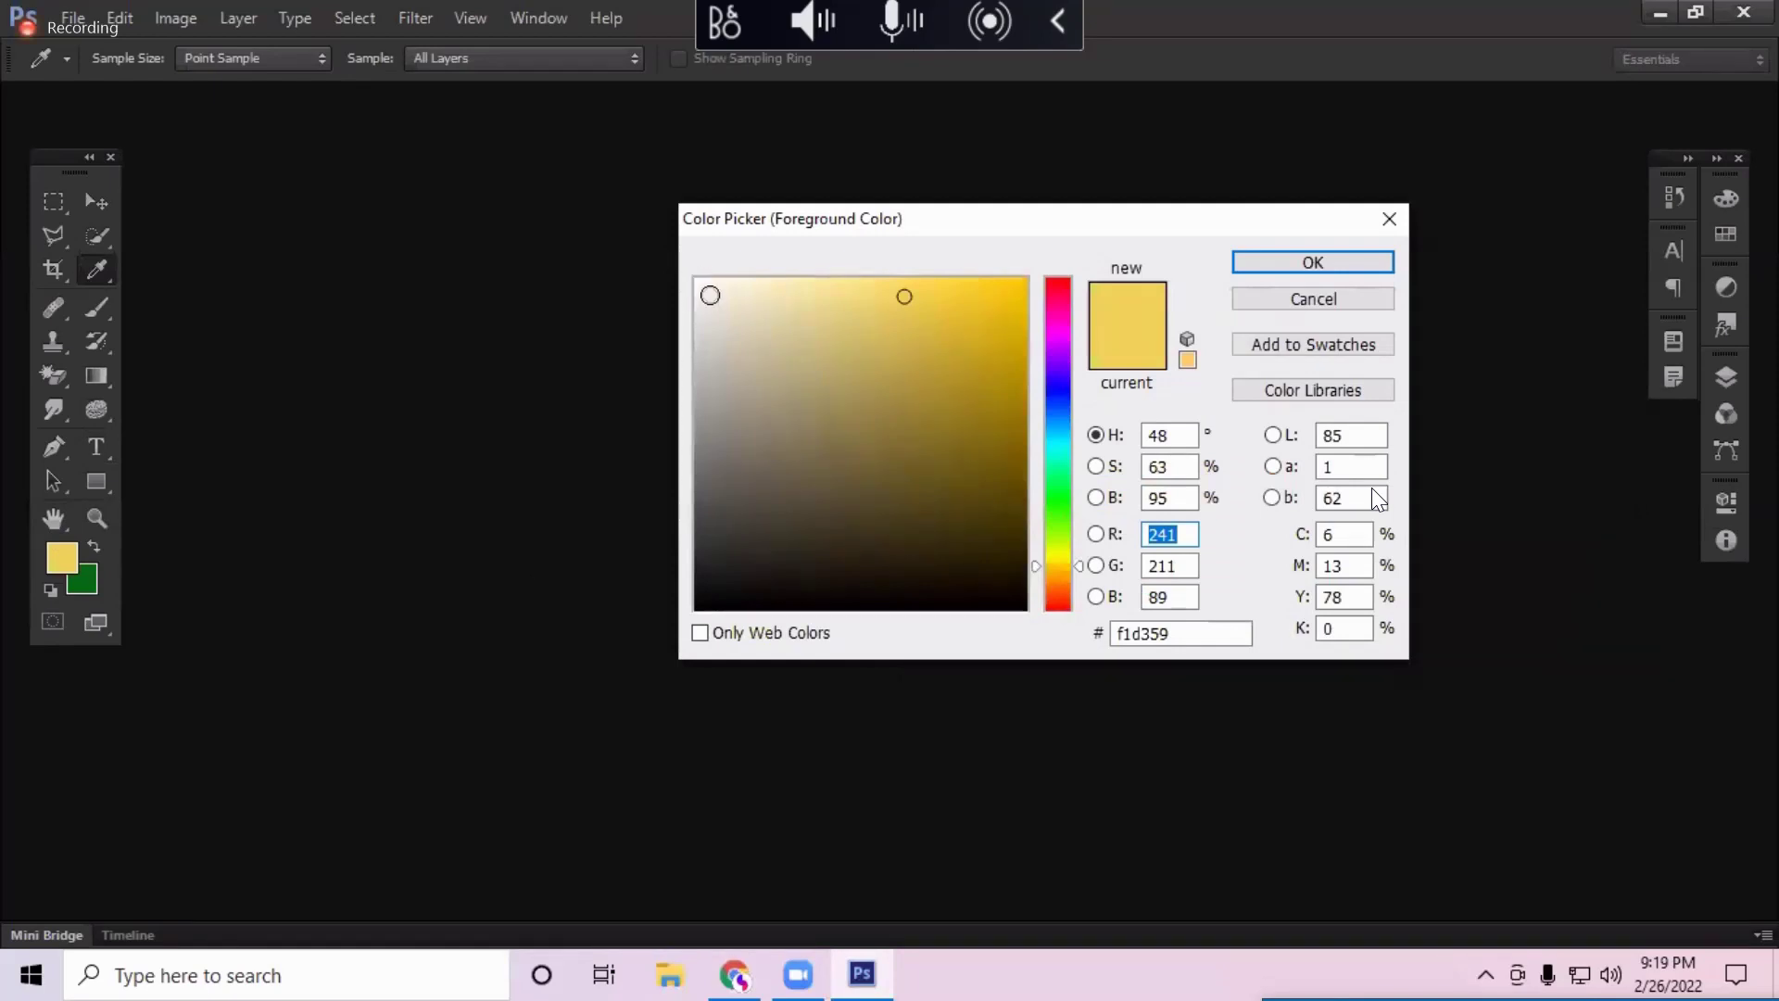
{"action": "mouse_move", "coordinate": [831, 302]}
{"action": "left_mouse_down"}
{"action": "mouse_move", "coordinate": [694, 250]}
{"action": "mouse_move", "coordinate": [718, 293]}
{"action": "mouse_move", "coordinate": [697, 280]}
{"action": "left_mouse_up"}
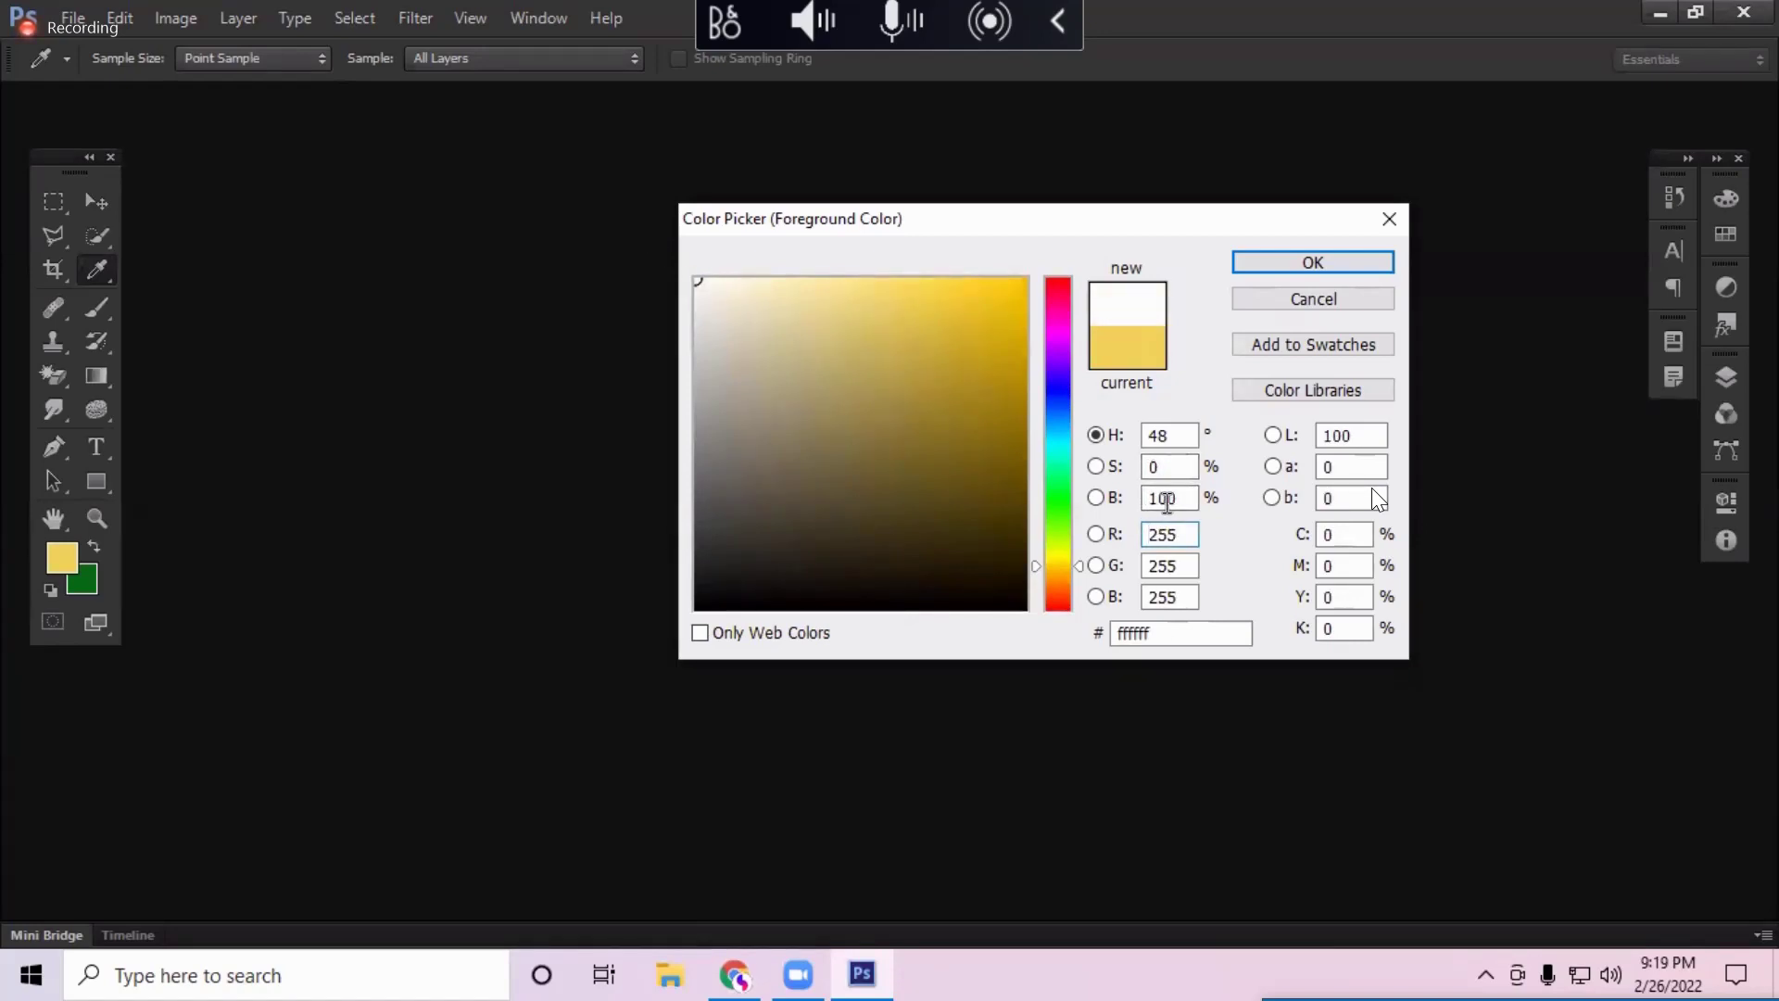
{"action": "left_click_drag", "start_coordinate": [1061, 482], "coordinate": [1059, 370]}
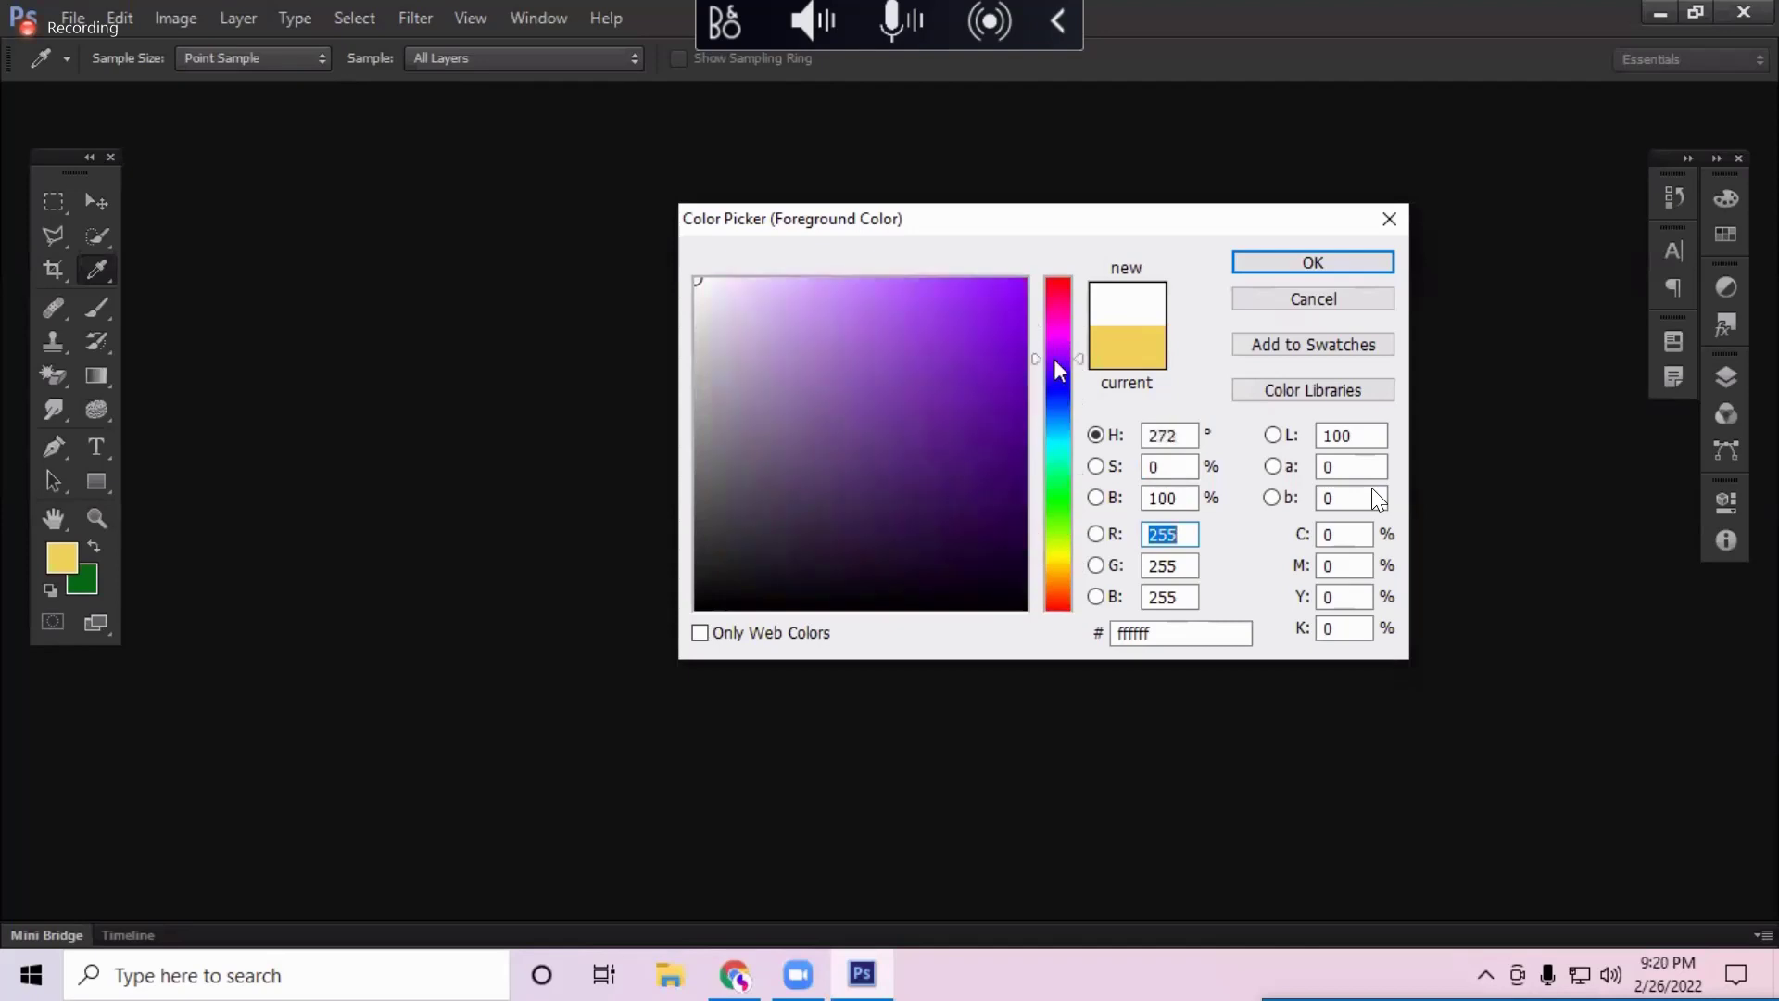
{"action": "left_click_drag", "start_coordinate": [1063, 523], "coordinate": [1061, 468]}
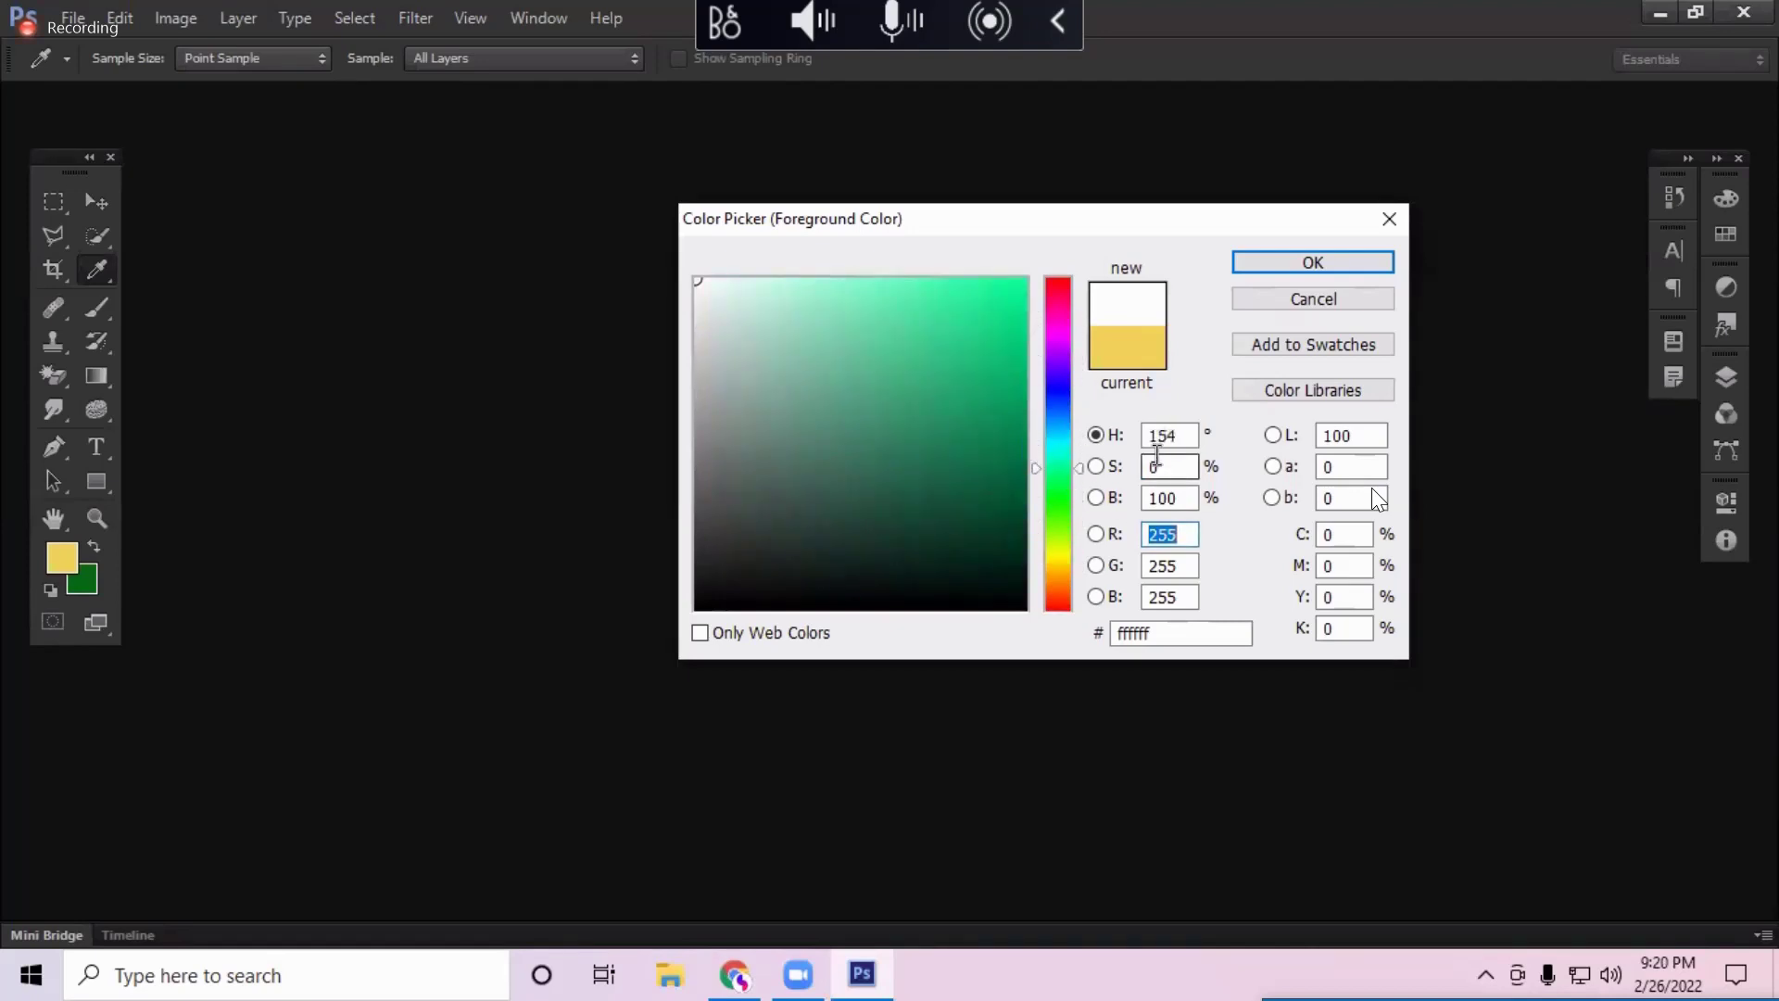
{"action": "left_click_drag", "start_coordinate": [1061, 380], "coordinate": [1073, 320]}
{"action": "left_click_drag", "start_coordinate": [732, 310], "coordinate": [658, 272]}
{"action": "mouse_move", "coordinate": [866, 302]}
{"action": "left_mouse_down"}
{"action": "mouse_move", "coordinate": [981, 337]}
{"action": "mouse_move", "coordinate": [964, 389]}
{"action": "mouse_move", "coordinate": [903, 359]}
{"action": "mouse_move", "coordinate": [945, 330]}
{"action": "mouse_move", "coordinate": [871, 349]}
{"action": "mouse_move", "coordinate": [696, 281]}
{"action": "left_mouse_up"}
{"action": "left_click_drag", "start_coordinate": [1061, 346], "coordinate": [1057, 303]}
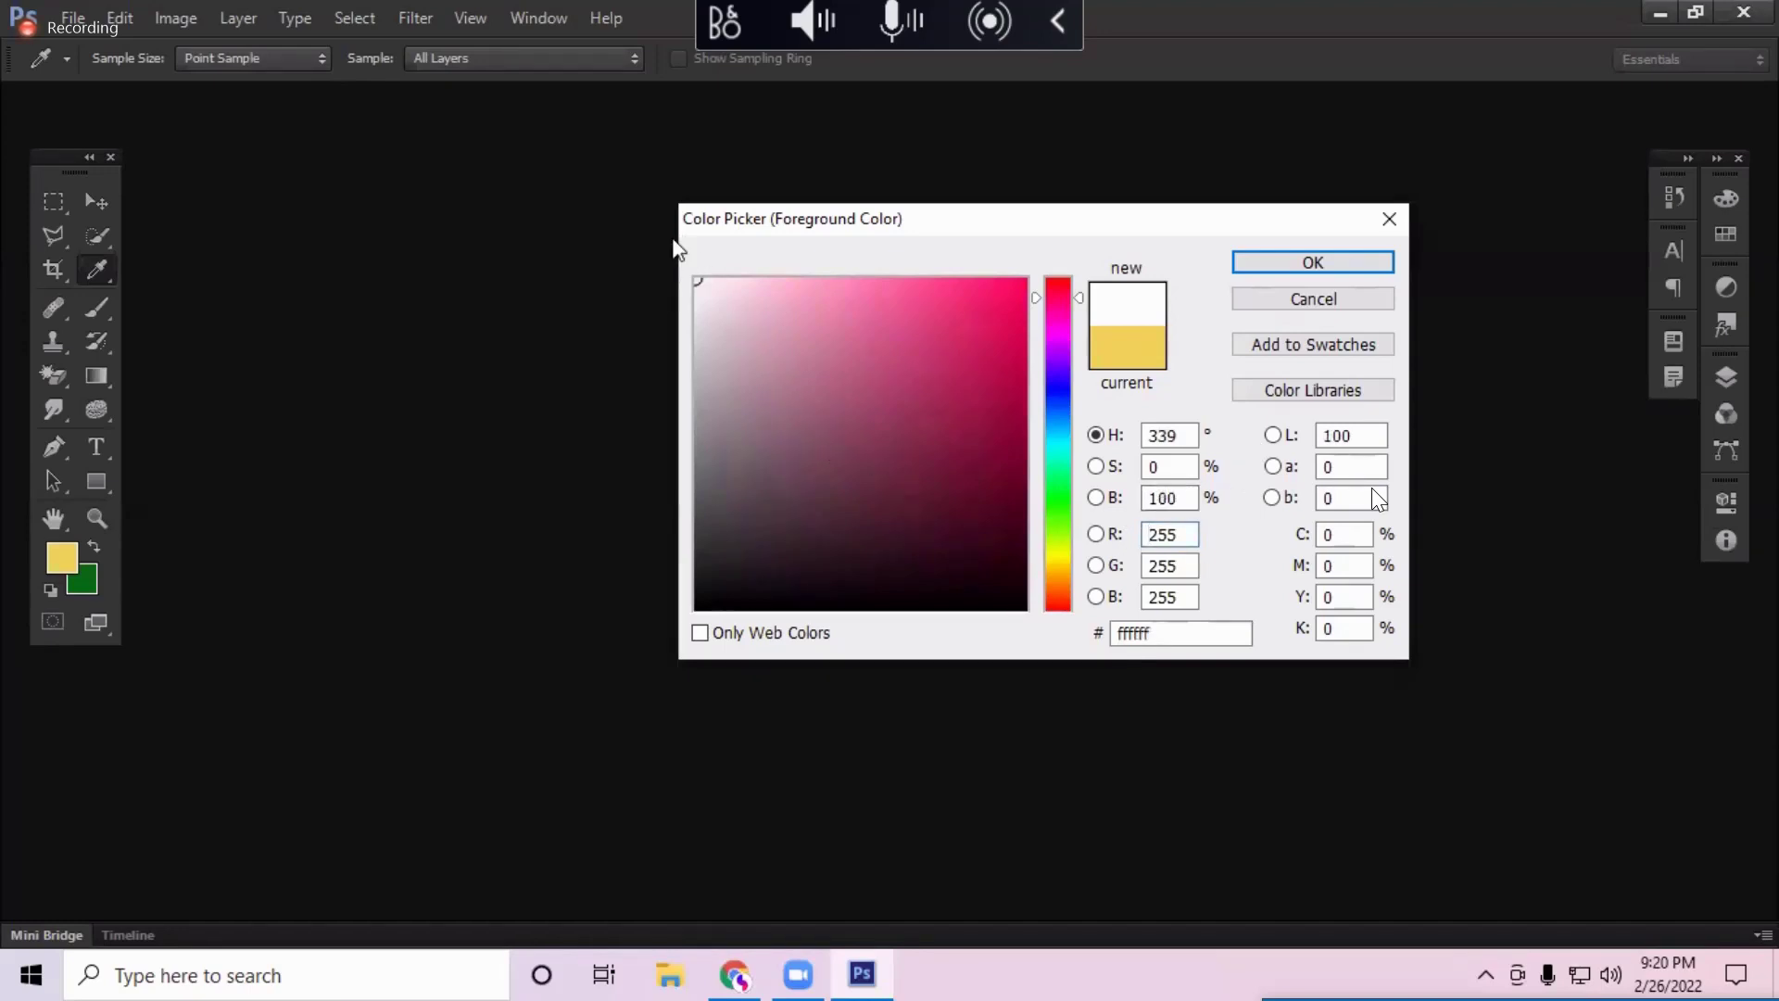
{"action": "left_click_drag", "start_coordinate": [752, 587], "coordinate": [695, 611]}
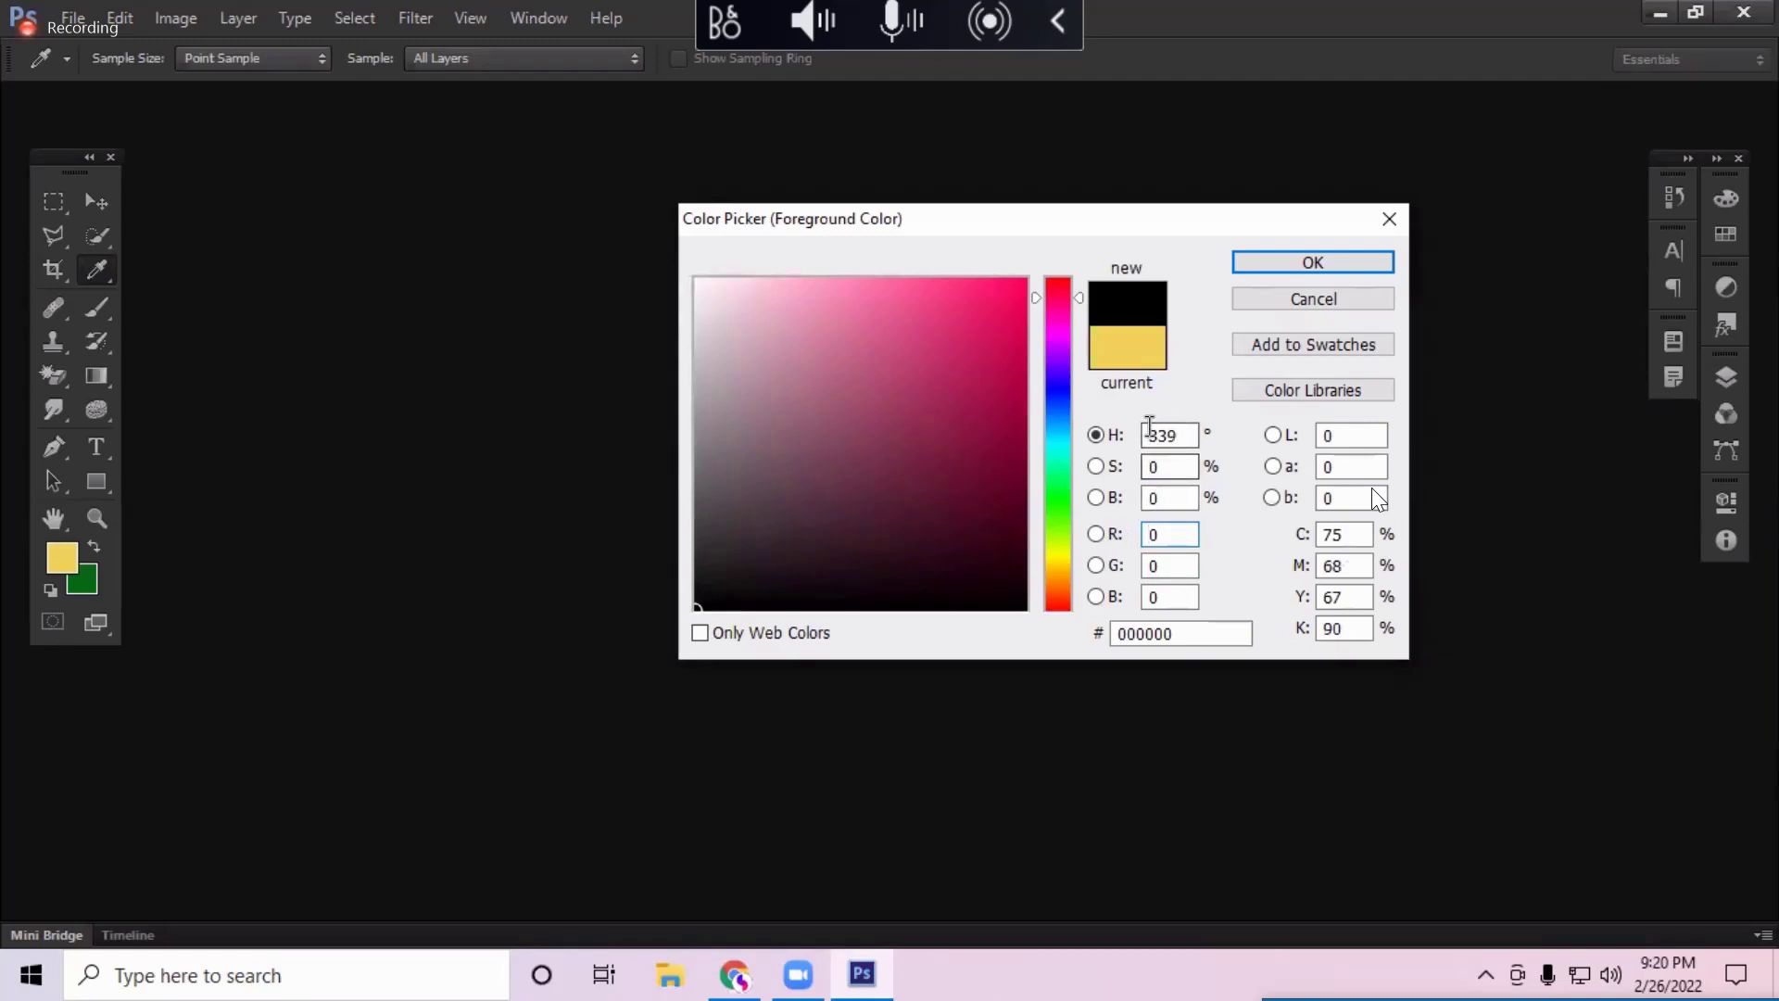
{"action": "left_click", "coordinate": [1054, 453]}
{"action": "left_click", "coordinate": [1054, 345]}
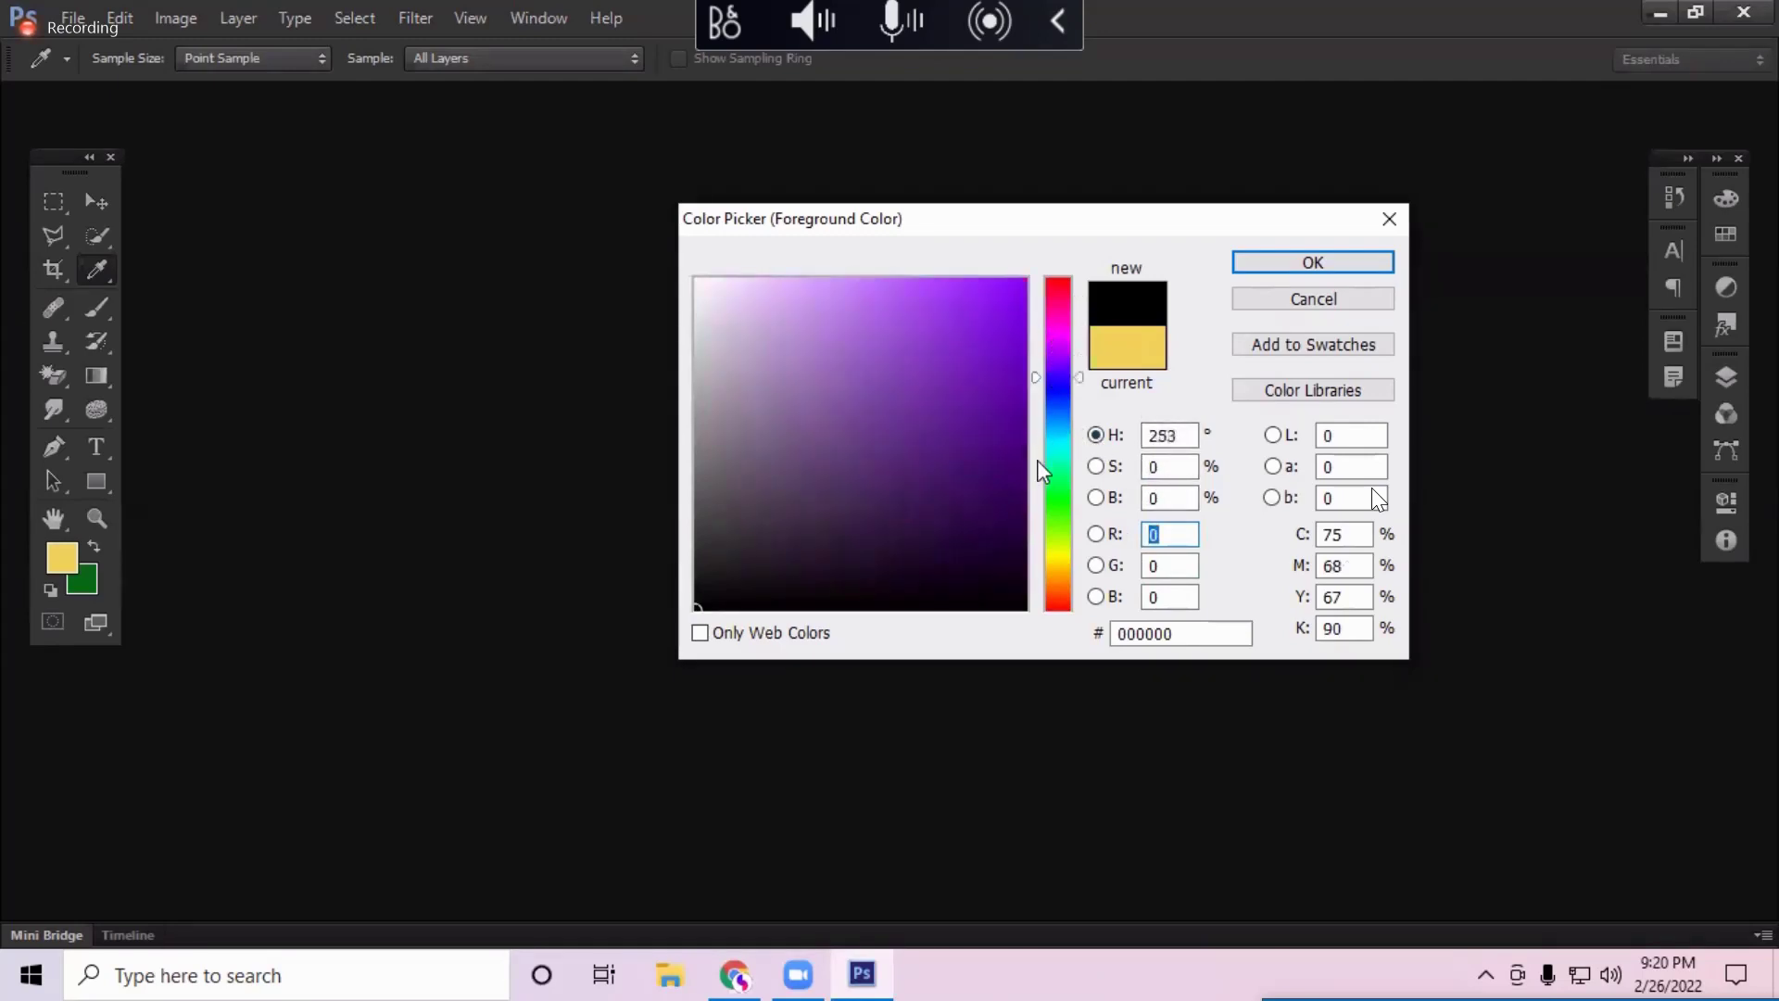
{"action": "left_click", "coordinate": [1053, 374]}
{"action": "left_click", "coordinate": [1053, 316]}
{"action": "left_click", "coordinate": [1049, 314]}
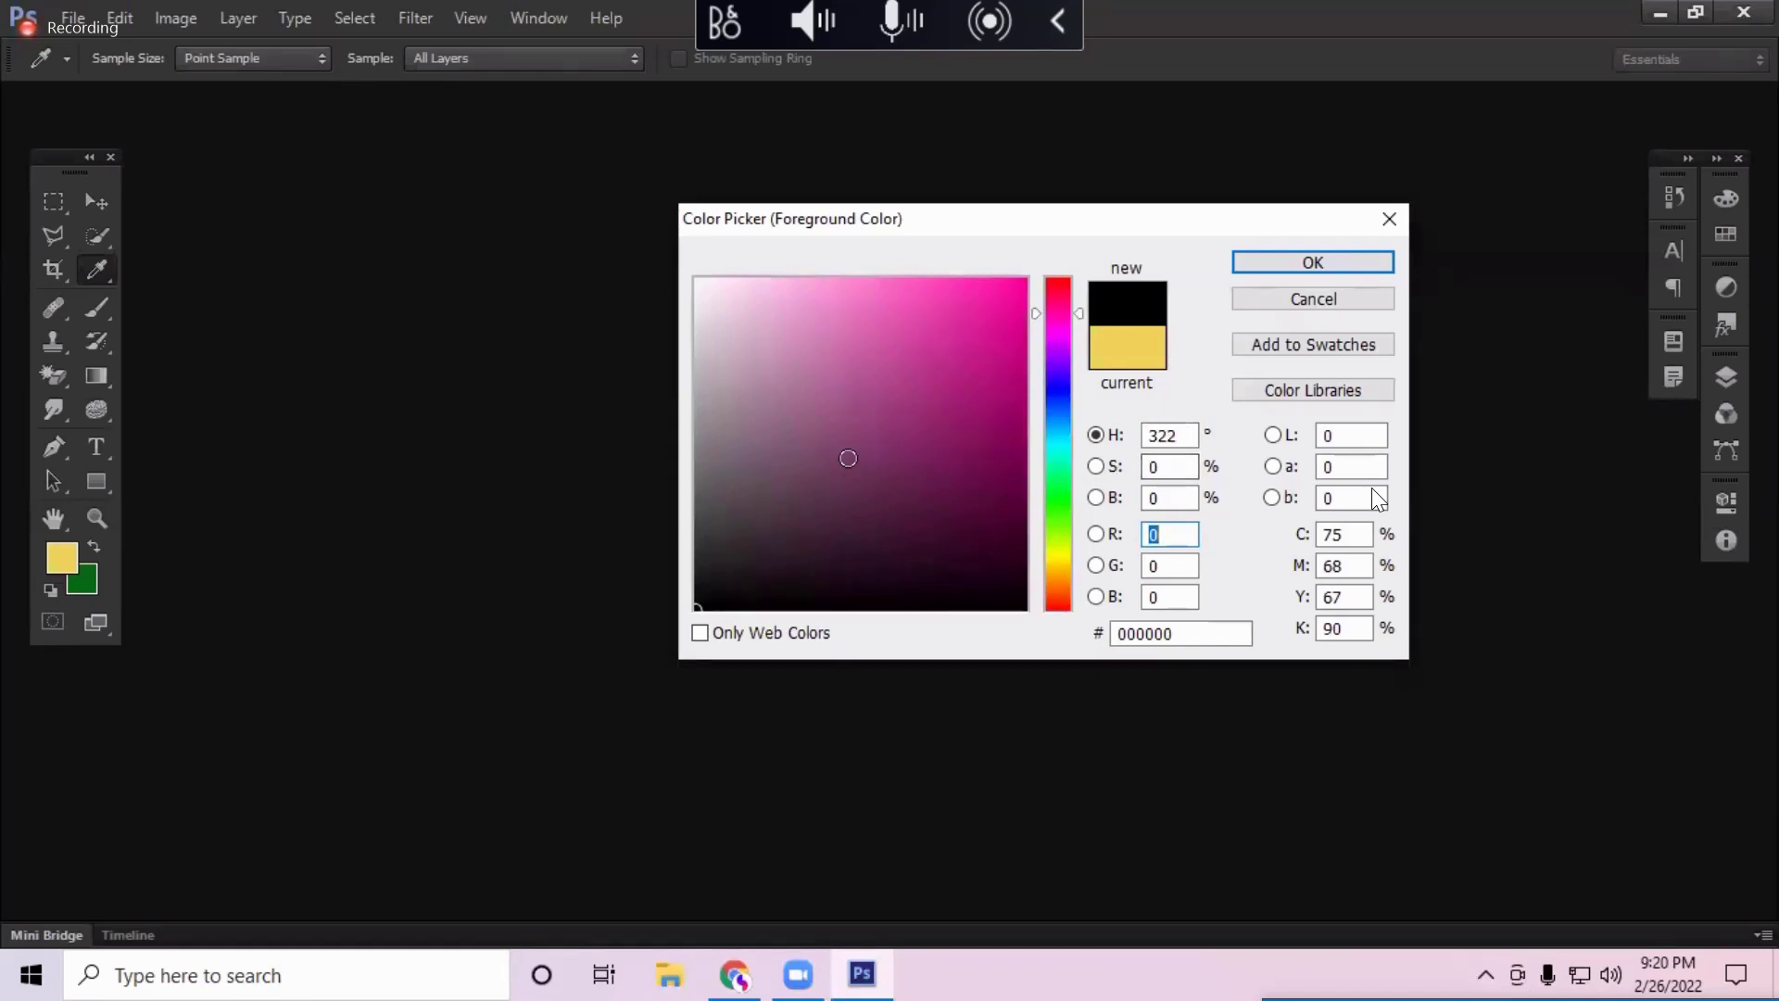
{"action": "left_click", "coordinate": [815, 401]}
{"action": "left_click", "coordinate": [795, 373]}
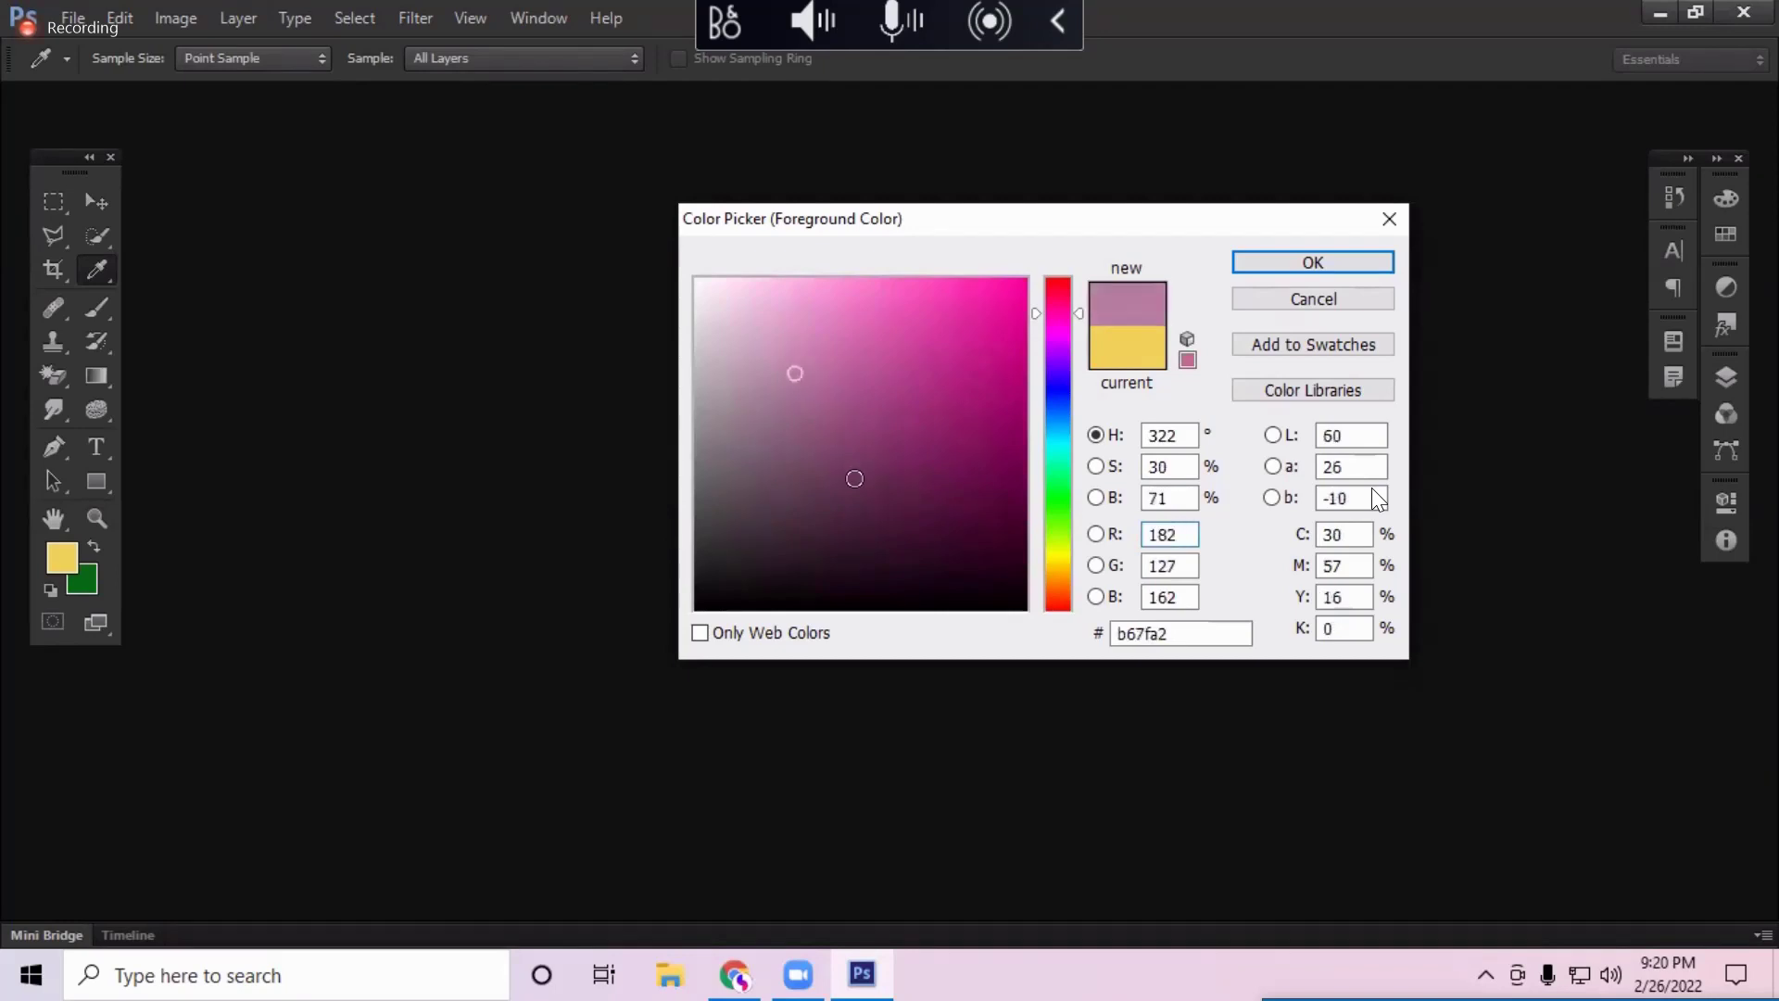
{"action": "left_click", "coordinate": [834, 464]}
{"action": "left_click", "coordinate": [821, 383]}
{"action": "left_click", "coordinate": [831, 376]}
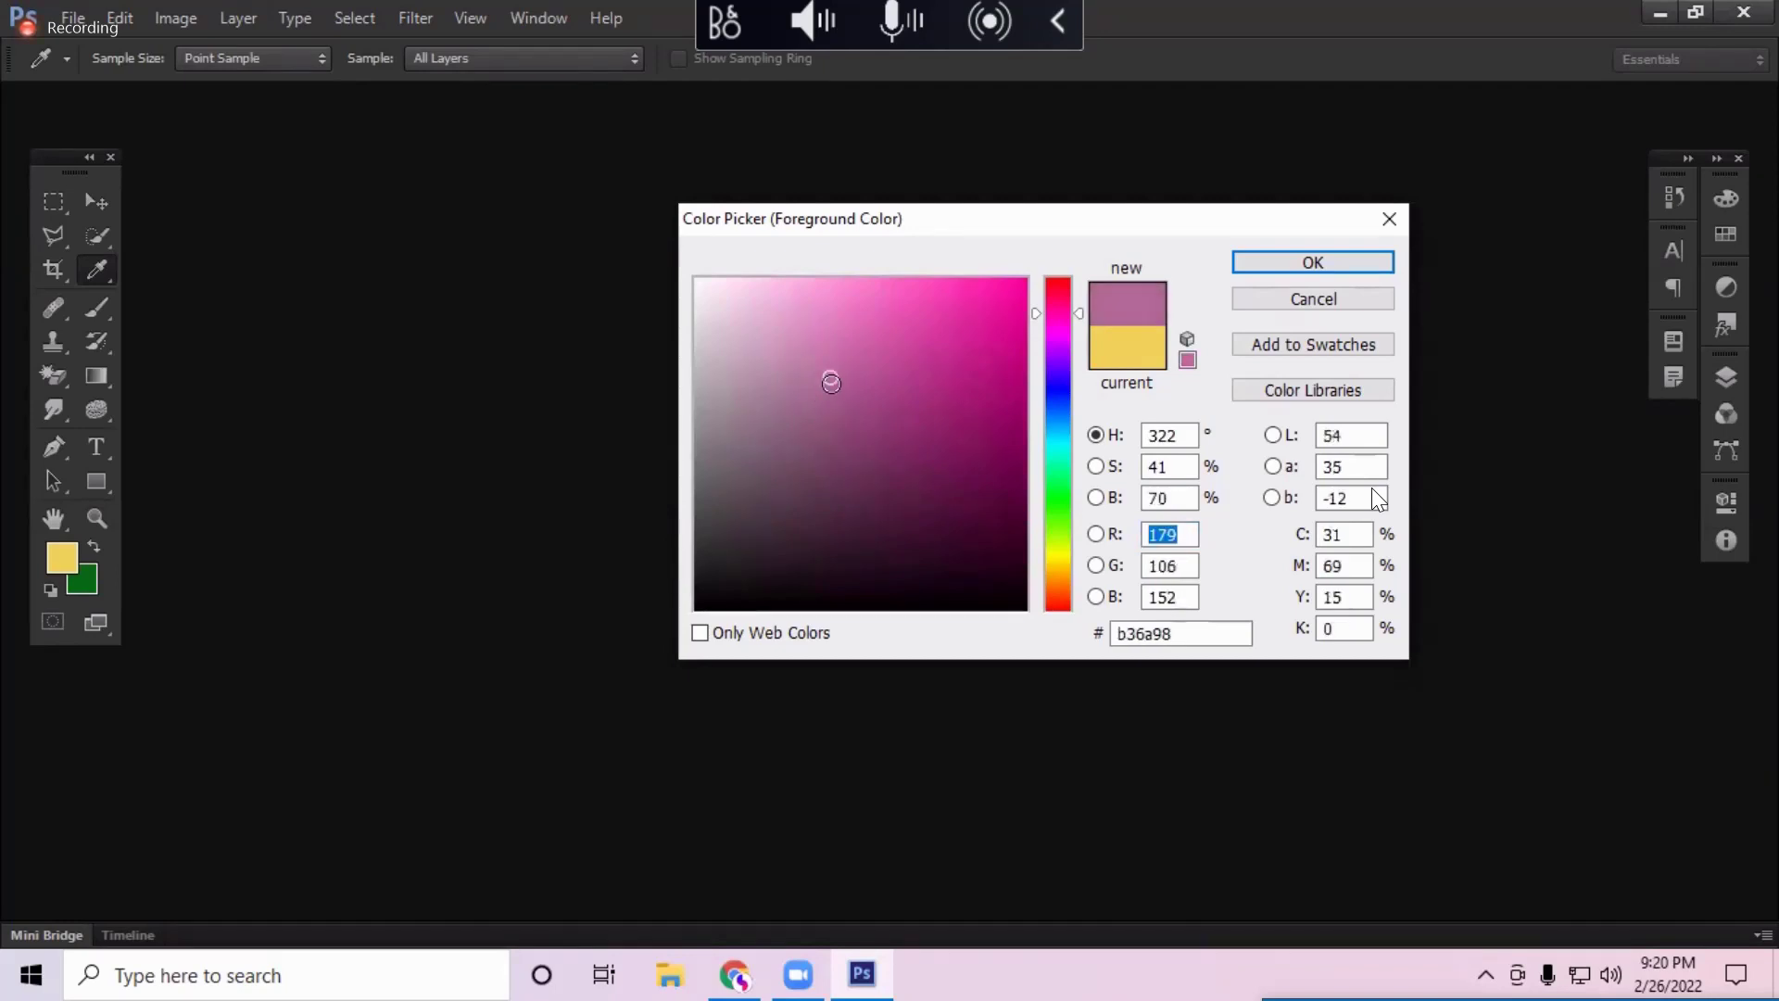
{"action": "left_click", "coordinate": [804, 364]}
{"action": "left_click", "coordinate": [844, 474]}
{"action": "left_click", "coordinate": [842, 476]}
{"action": "left_click", "coordinate": [819, 433]}
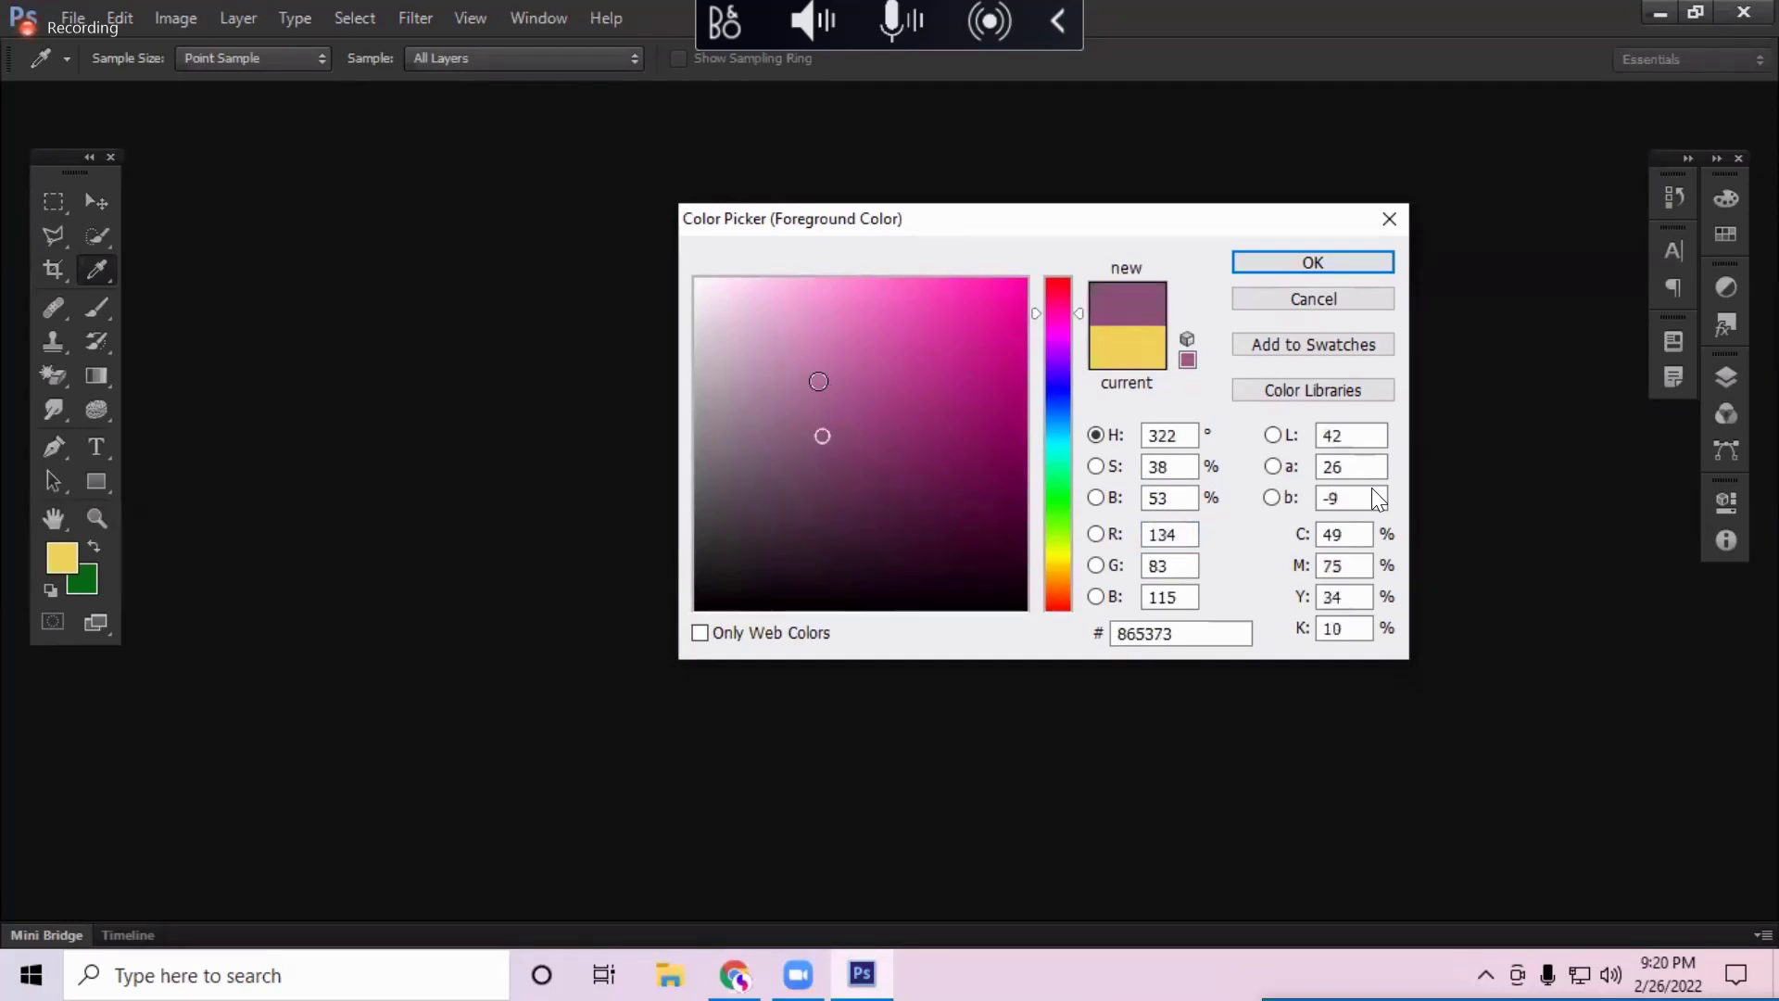
{"action": "left_click", "coordinate": [853, 364]}
{"action": "left_click", "coordinate": [853, 367]}
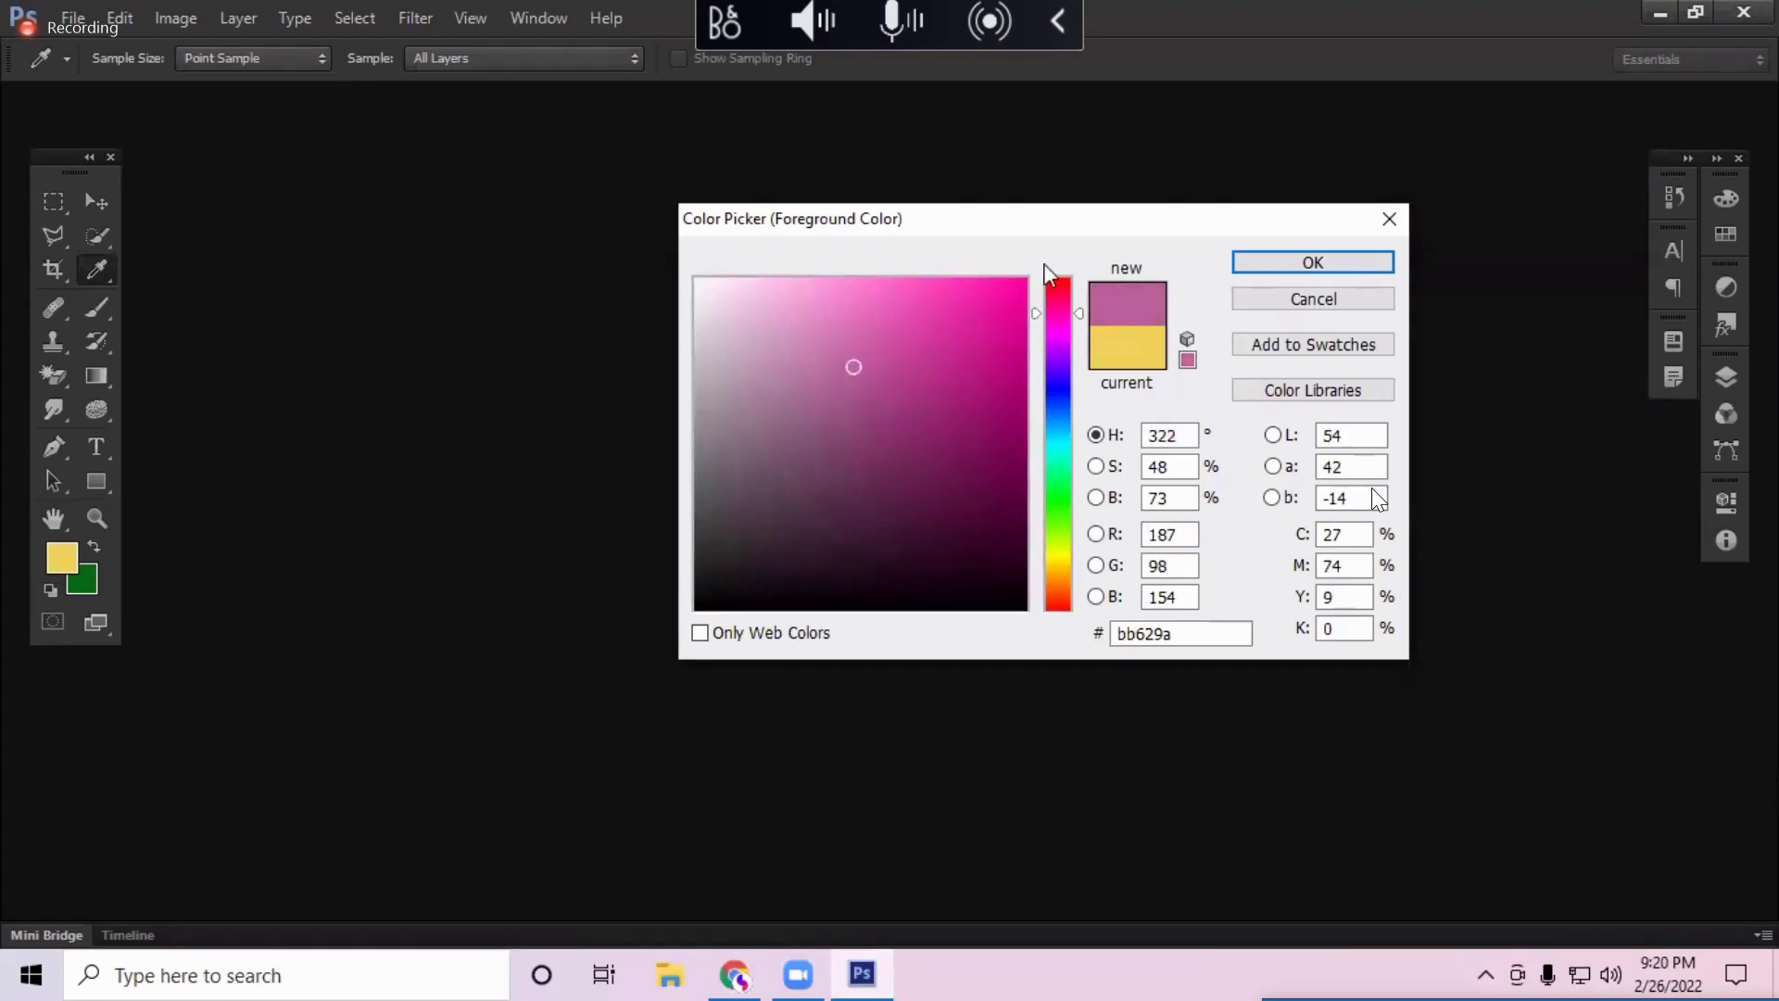
{"action": "mouse_move", "coordinate": [999, 300]}
{"action": "left_mouse_down"}
{"action": "mouse_move", "coordinate": [1031, 269]}
{"action": "mouse_move", "coordinate": [1021, 296]}
{"action": "left_mouse_up"}
{"action": "left_click", "coordinate": [1017, 368]}
{"action": "left_click", "coordinate": [997, 282]}
{"action": "left_click", "coordinate": [1057, 289]}
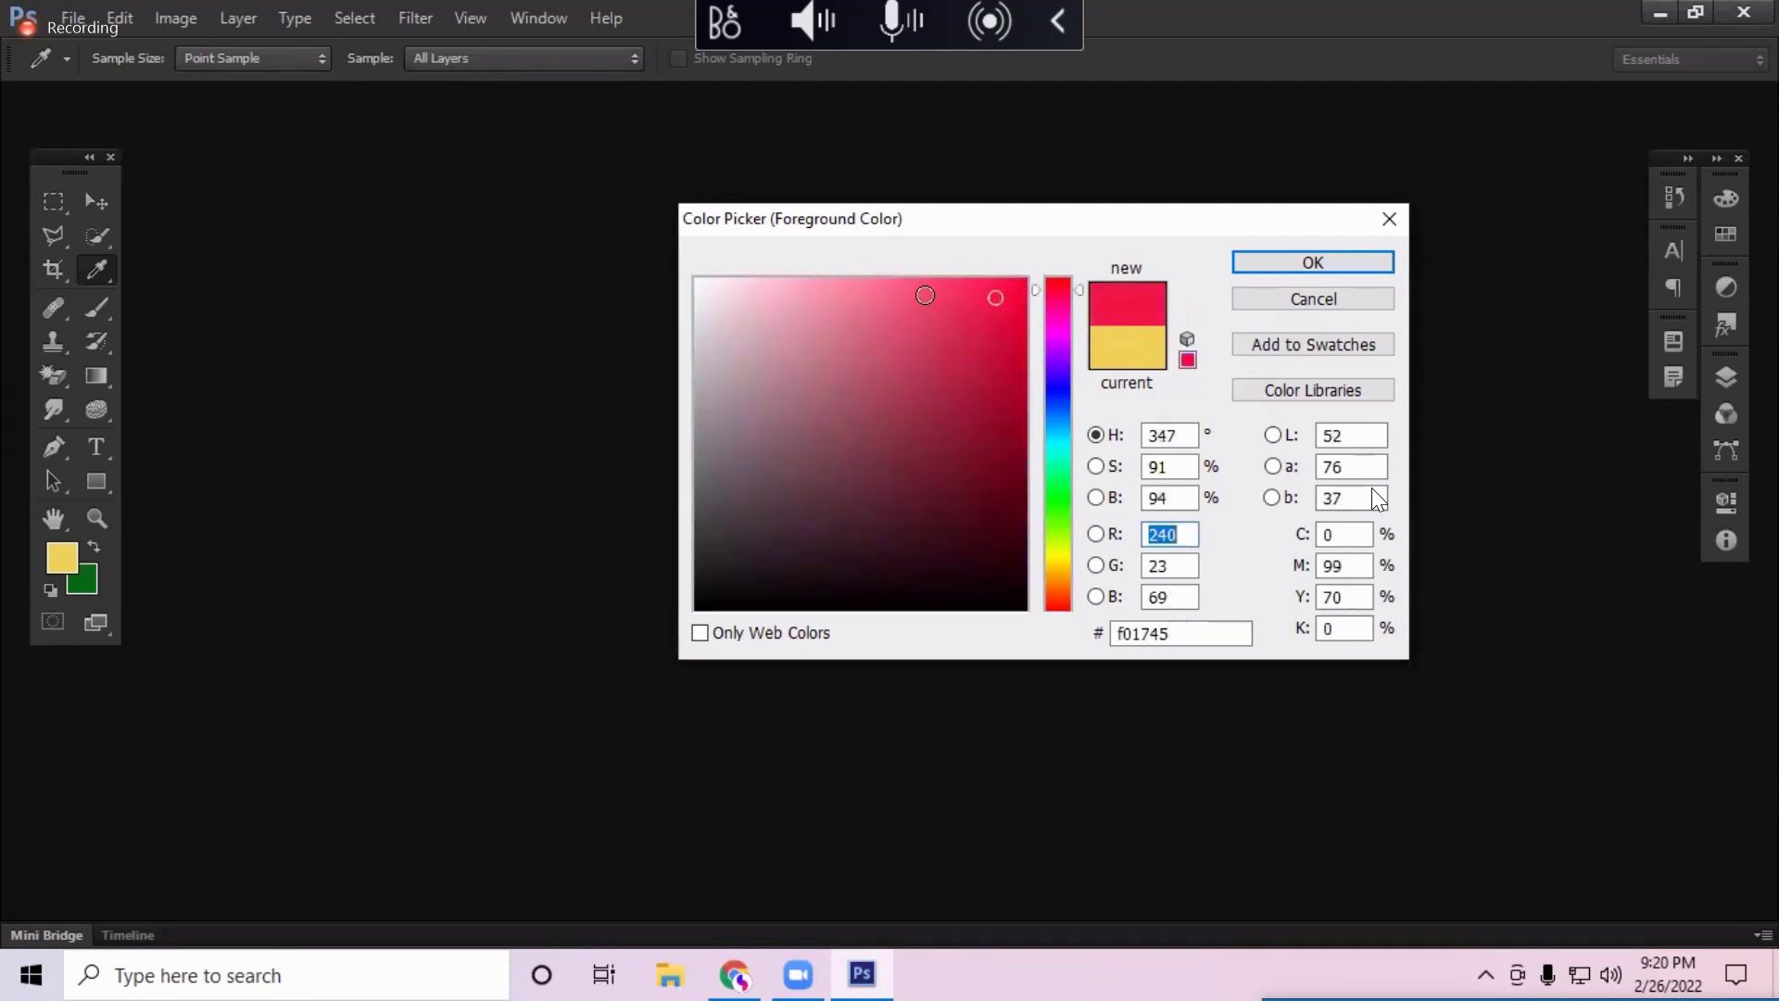
{"action": "left_click", "coordinate": [925, 294]}
{"action": "left_click", "coordinate": [885, 281]}
{"action": "left_click", "coordinate": [957, 297]}
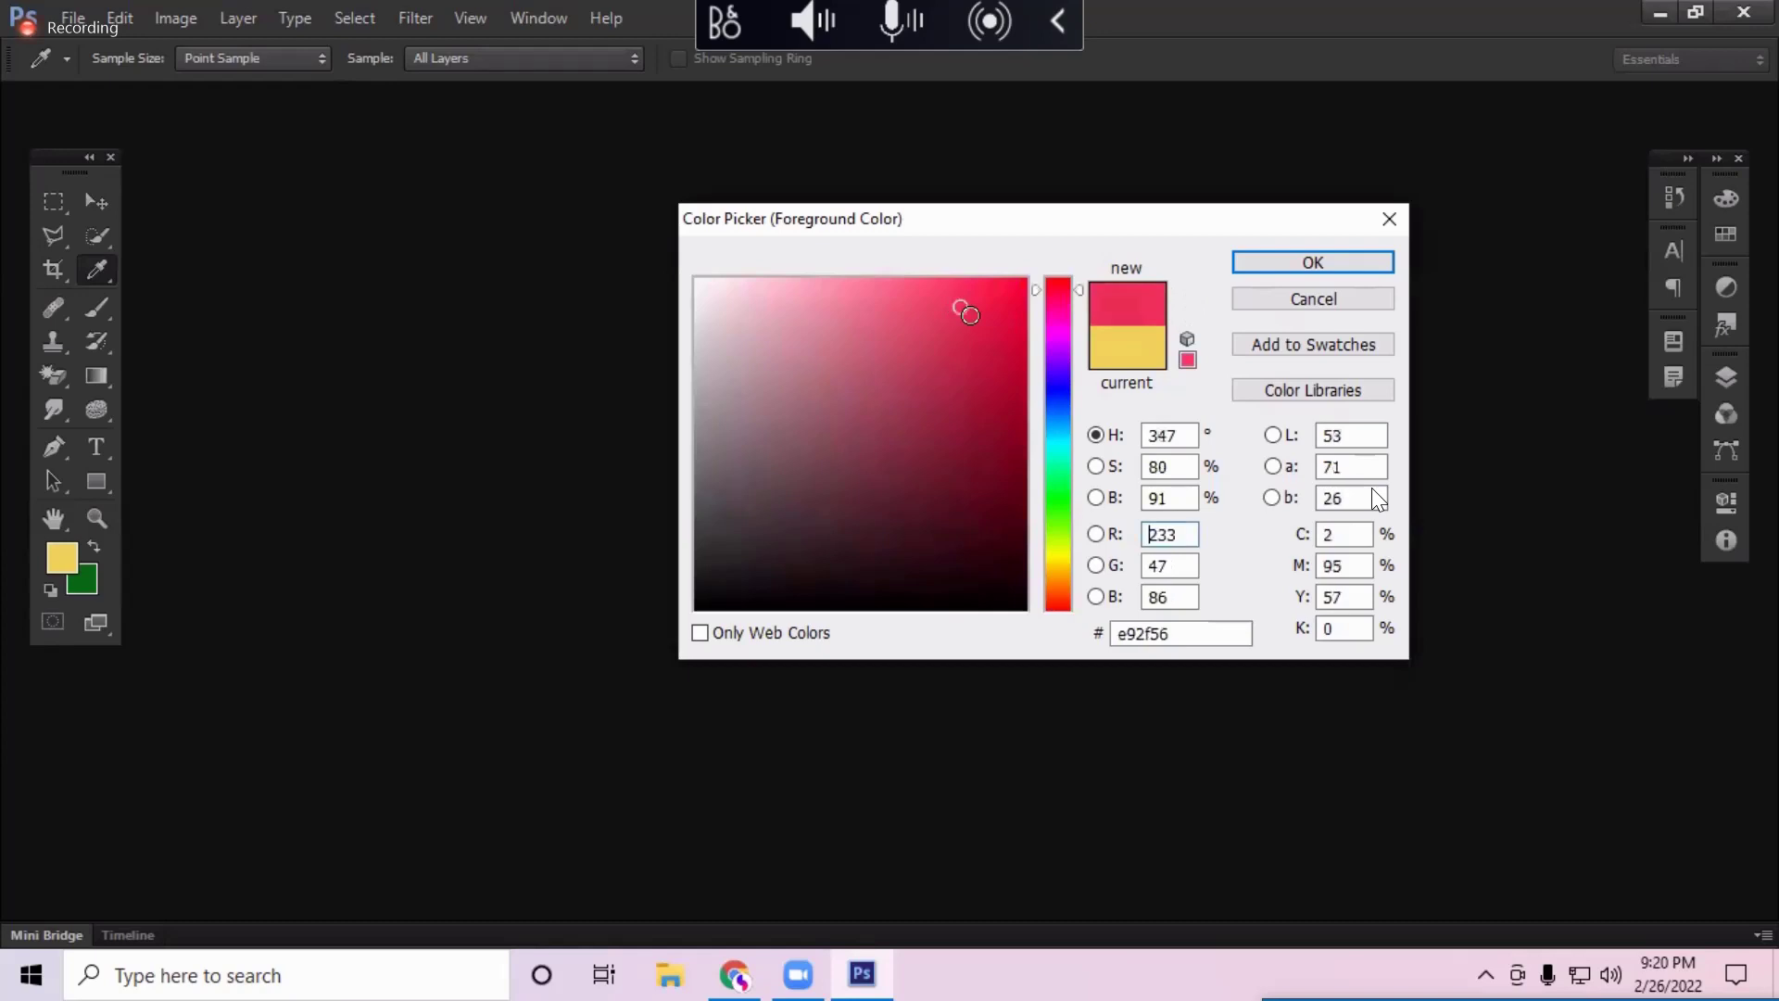
{"action": "left_click", "coordinate": [981, 348]}
{"action": "left_click", "coordinate": [1017, 348]}
{"action": "left_click", "coordinate": [1024, 336]}
{"action": "left_click", "coordinate": [999, 355]}
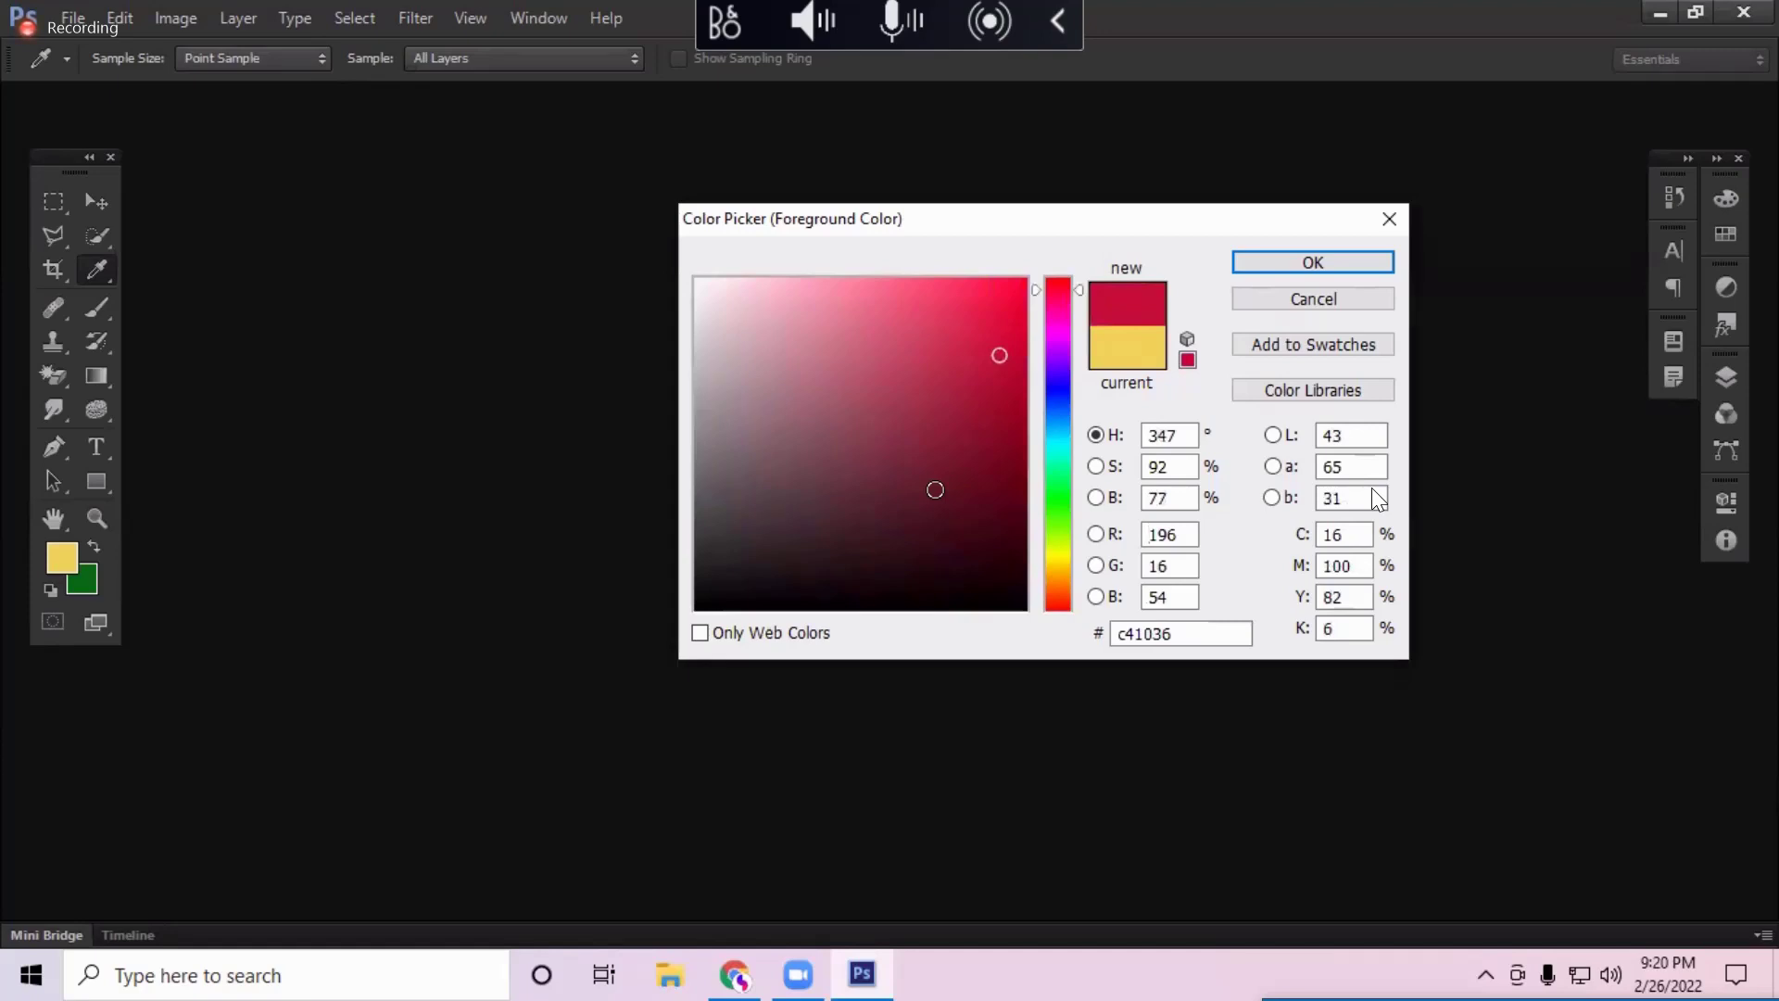
{"action": "left_click", "coordinate": [895, 431]}
{"action": "left_click", "coordinate": [869, 402]}
{"action": "left_click", "coordinate": [815, 350]}
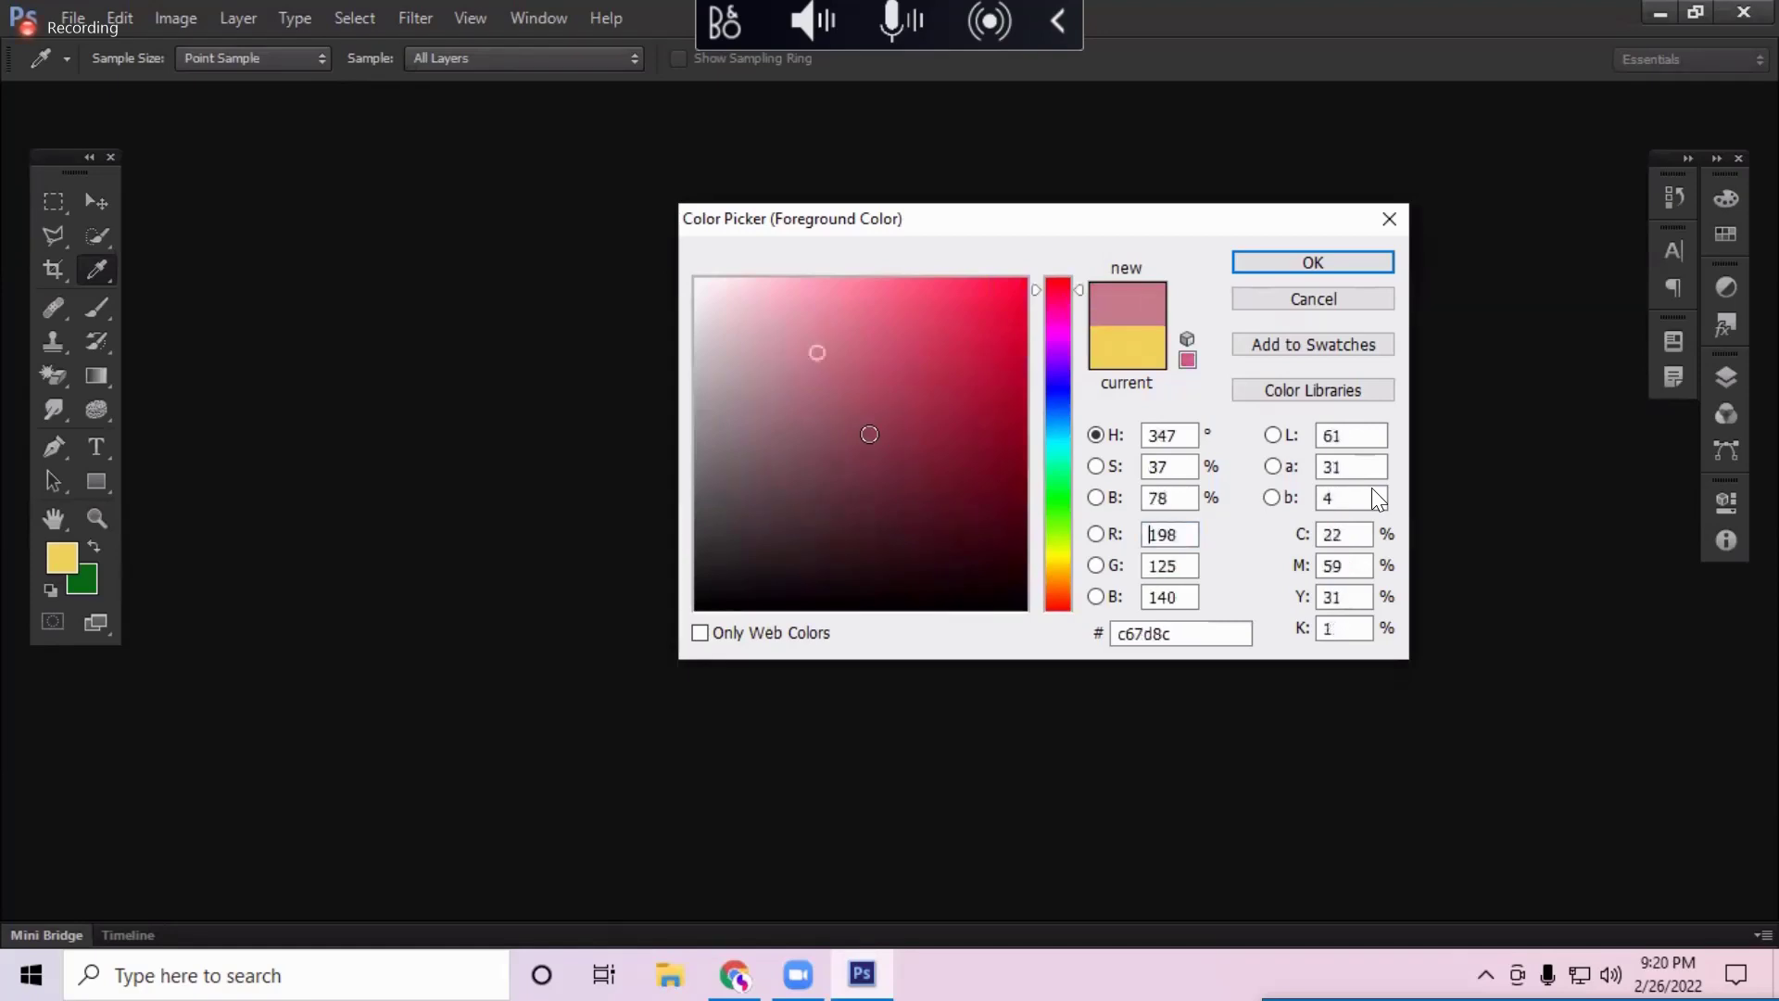
{"action": "left_click", "coordinate": [898, 500]}
{"action": "left_click", "coordinate": [893, 444]}
{"action": "left_click", "coordinate": [956, 513]}
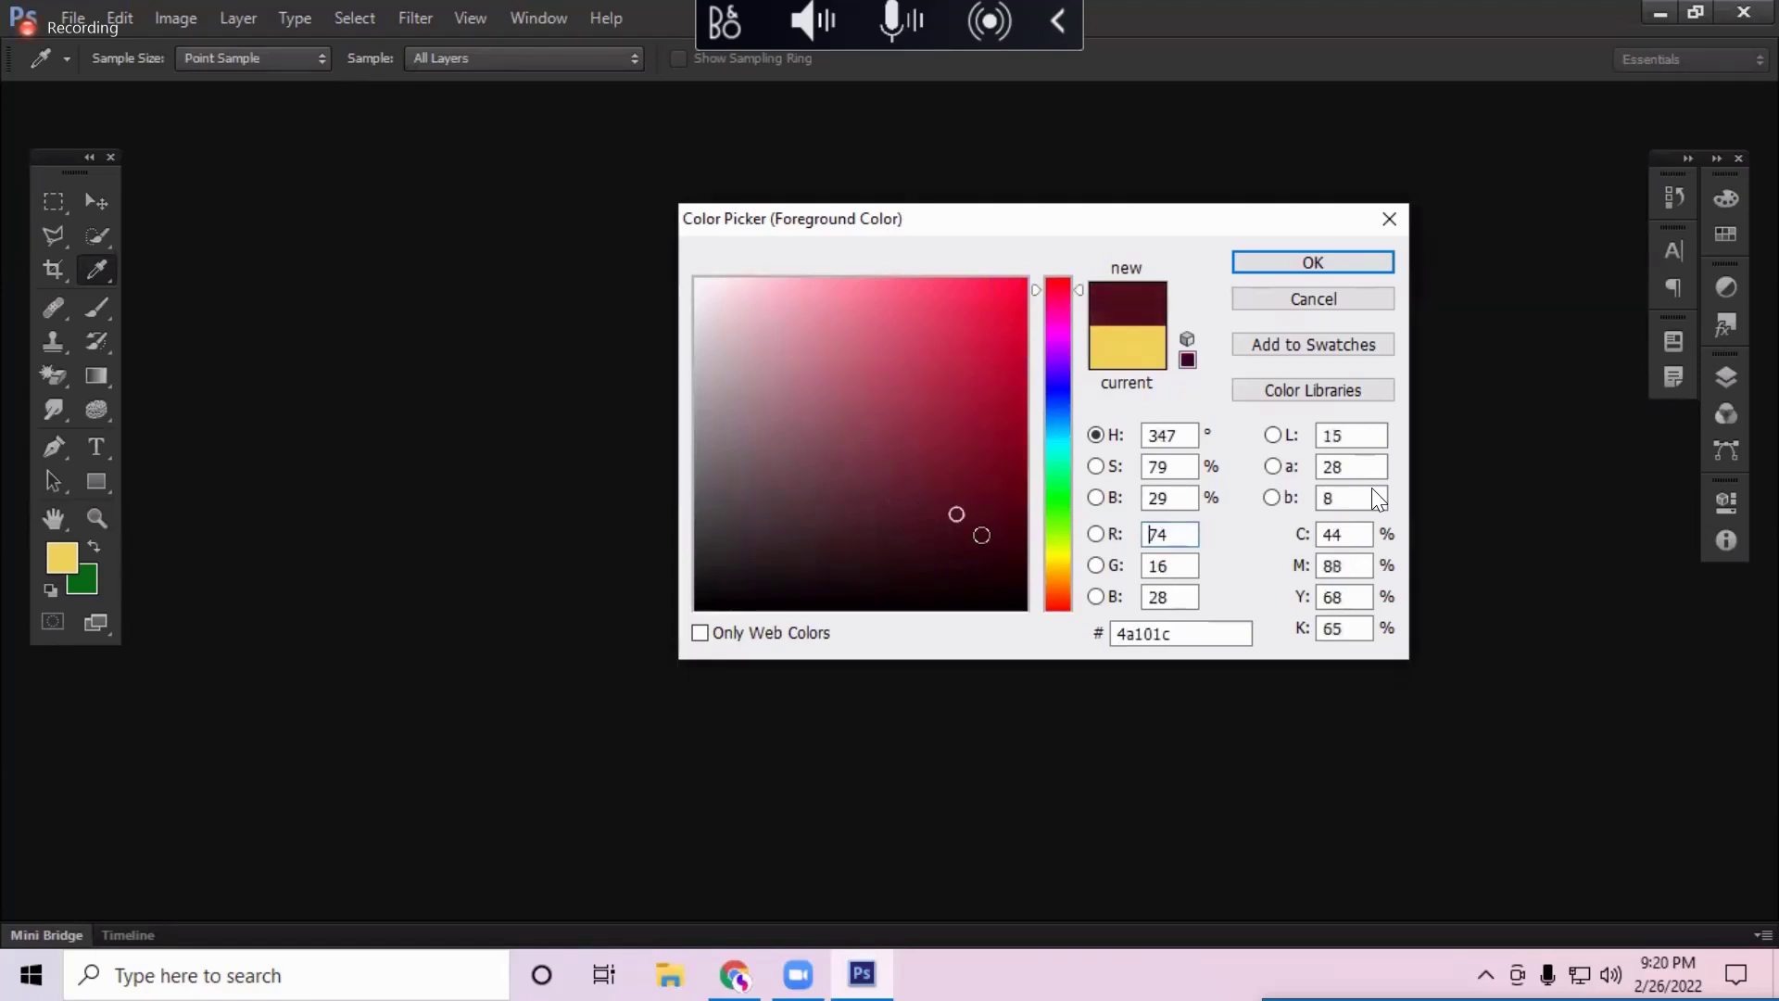
{"action": "left_click", "coordinate": [947, 487]}
{"action": "left_click", "coordinate": [878, 397]}
{"action": "left_click", "coordinate": [907, 512]}
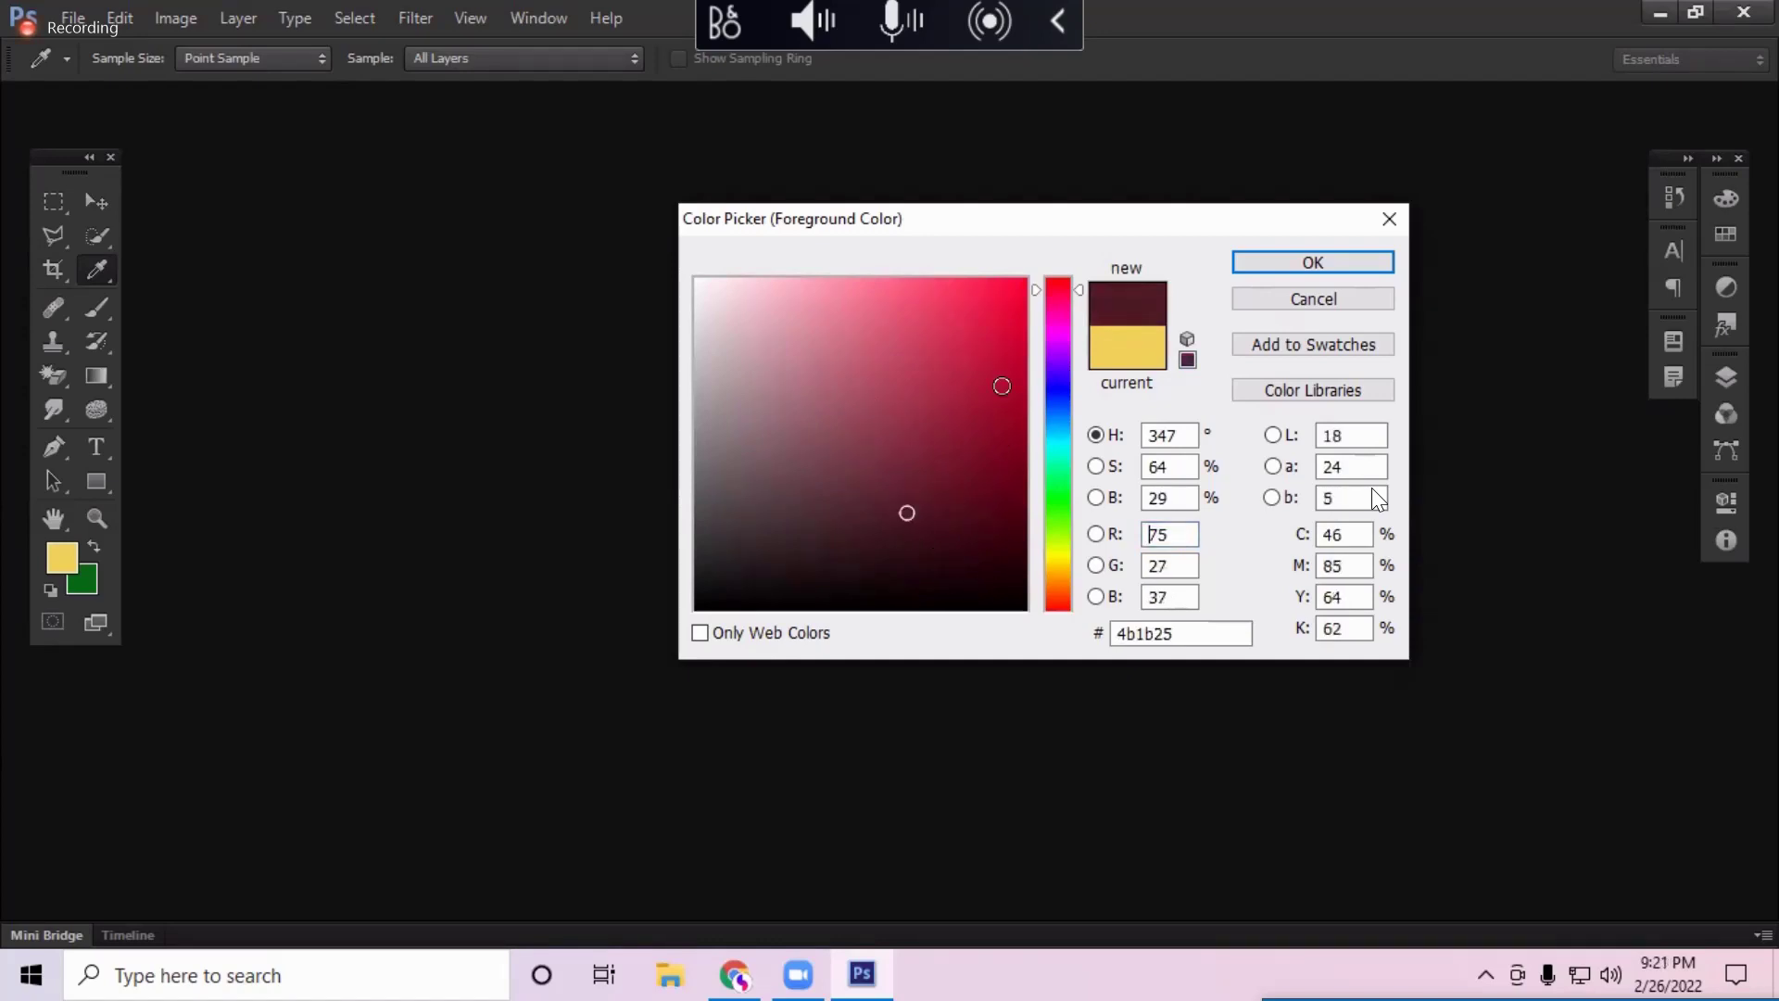
{"action": "left_click_drag", "start_coordinate": [907, 512], "coordinate": [1045, 272]}
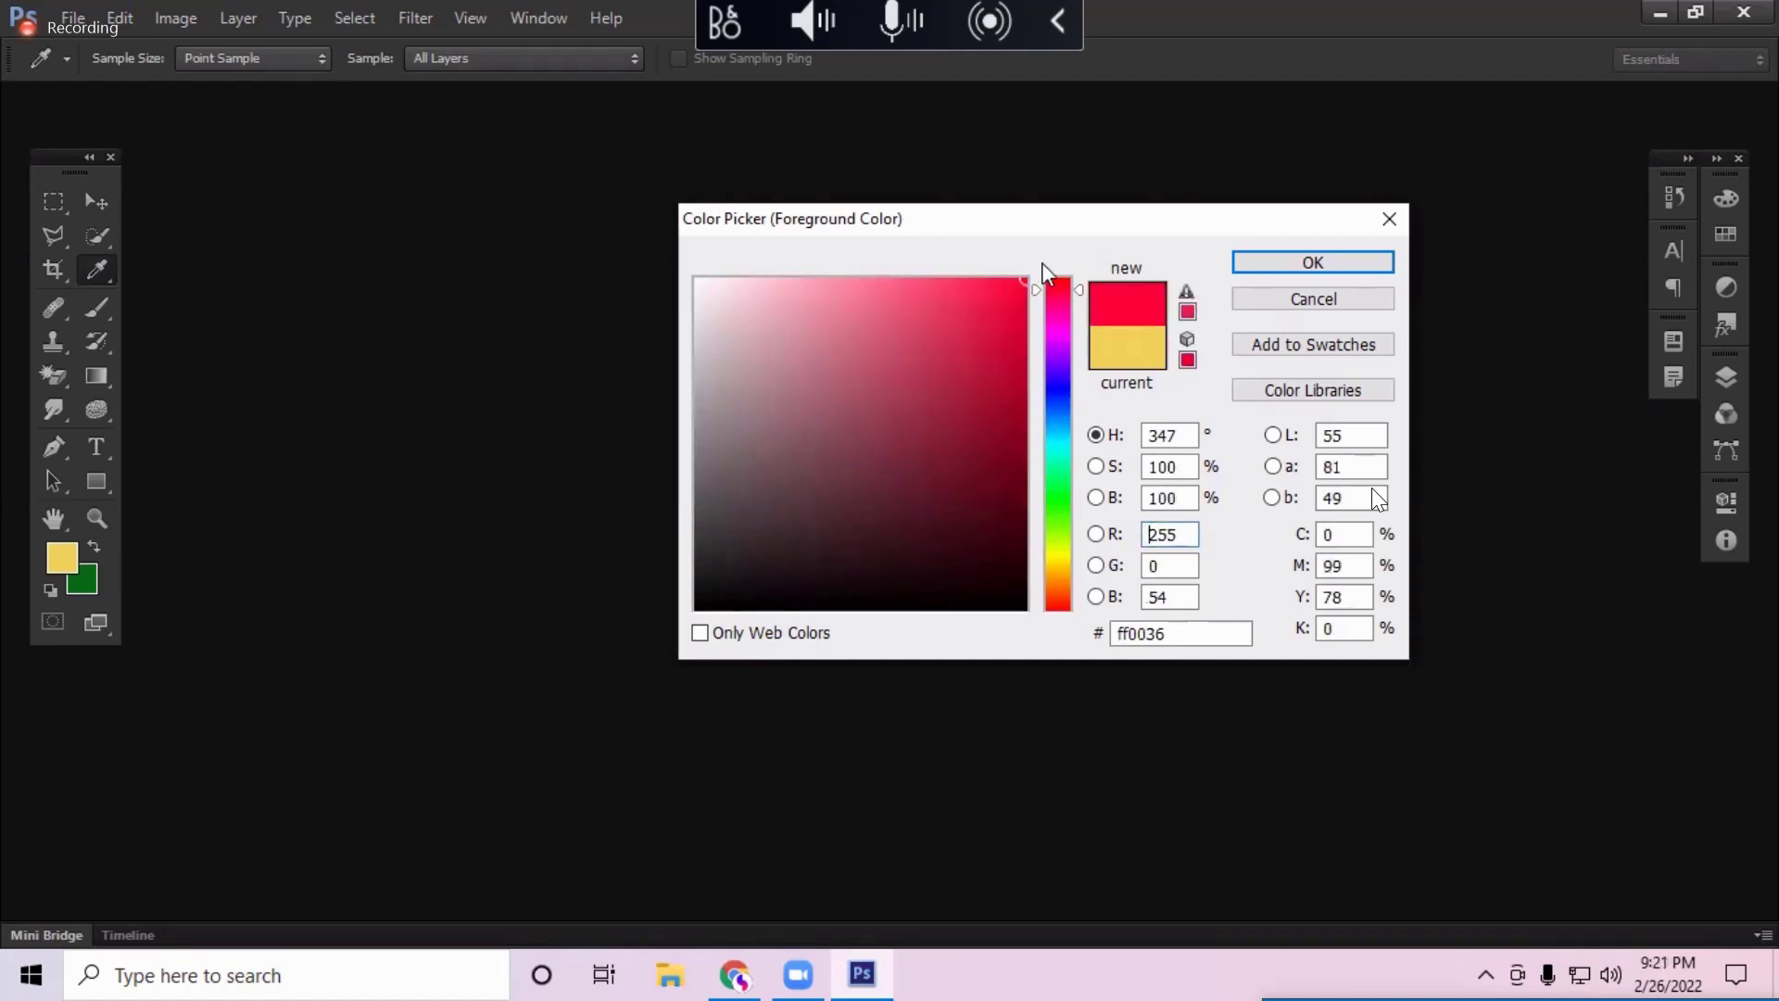
{"action": "left_click", "coordinate": [830, 337]}
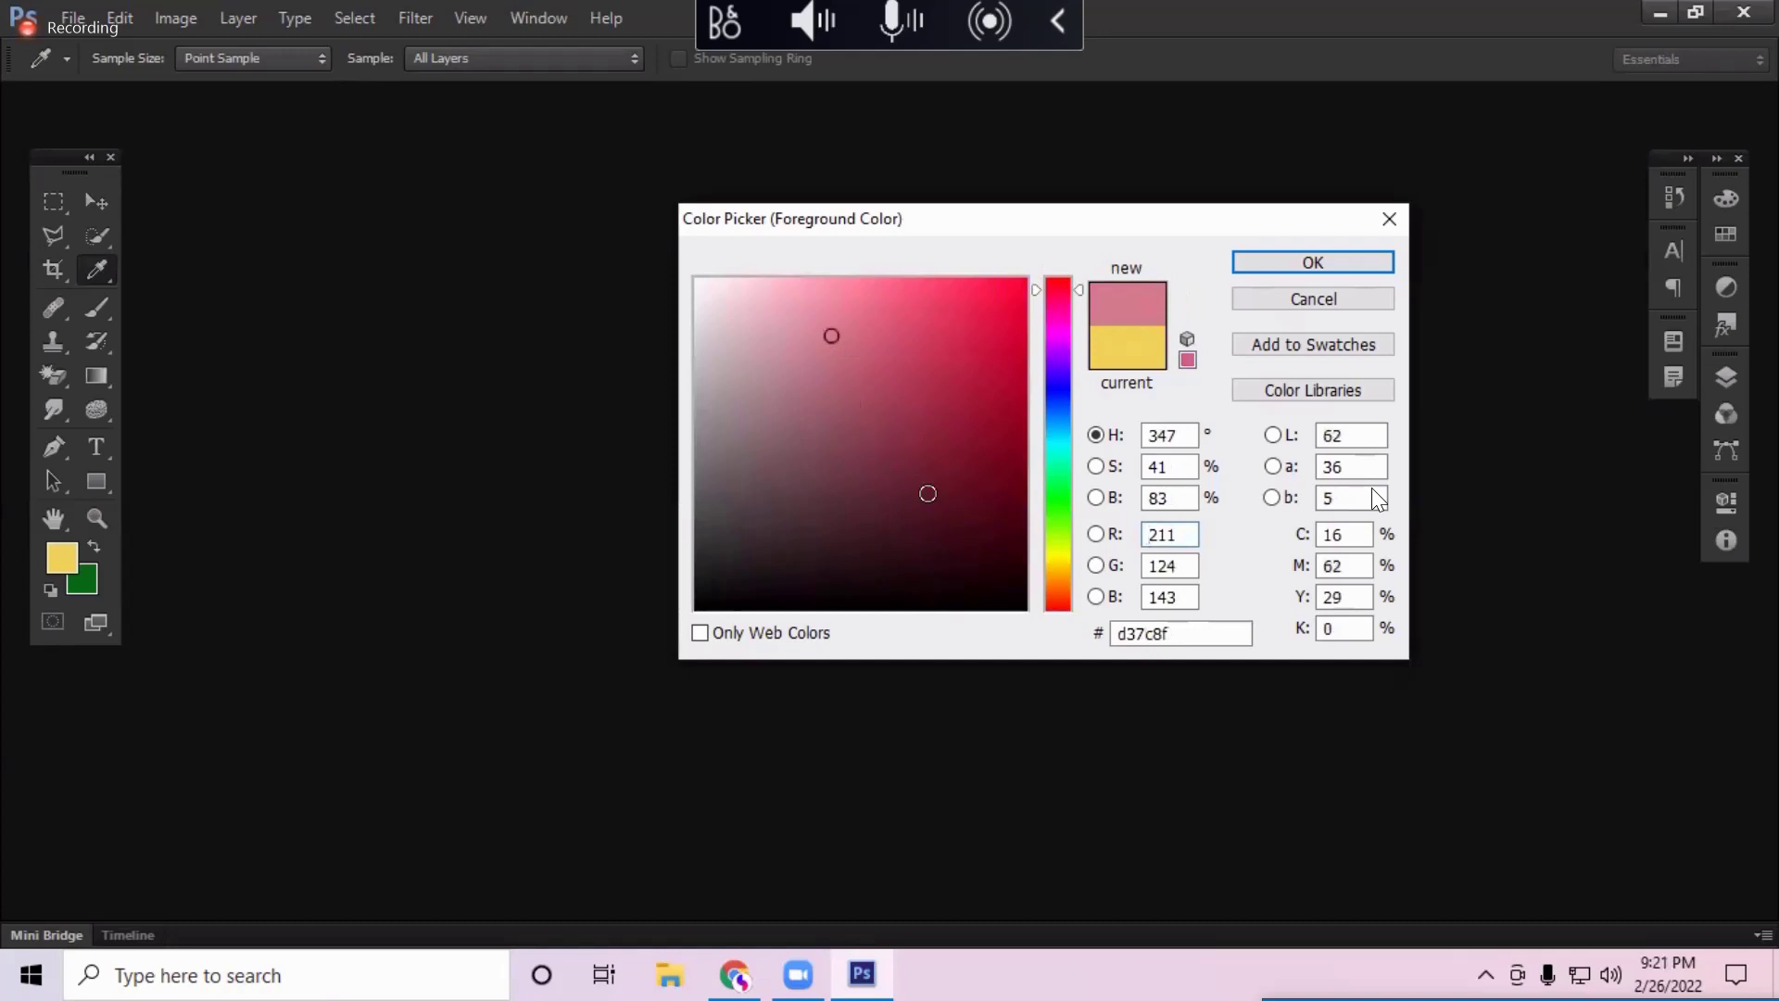
{"action": "left_click", "coordinate": [927, 493]}
{"action": "left_click", "coordinate": [853, 389]}
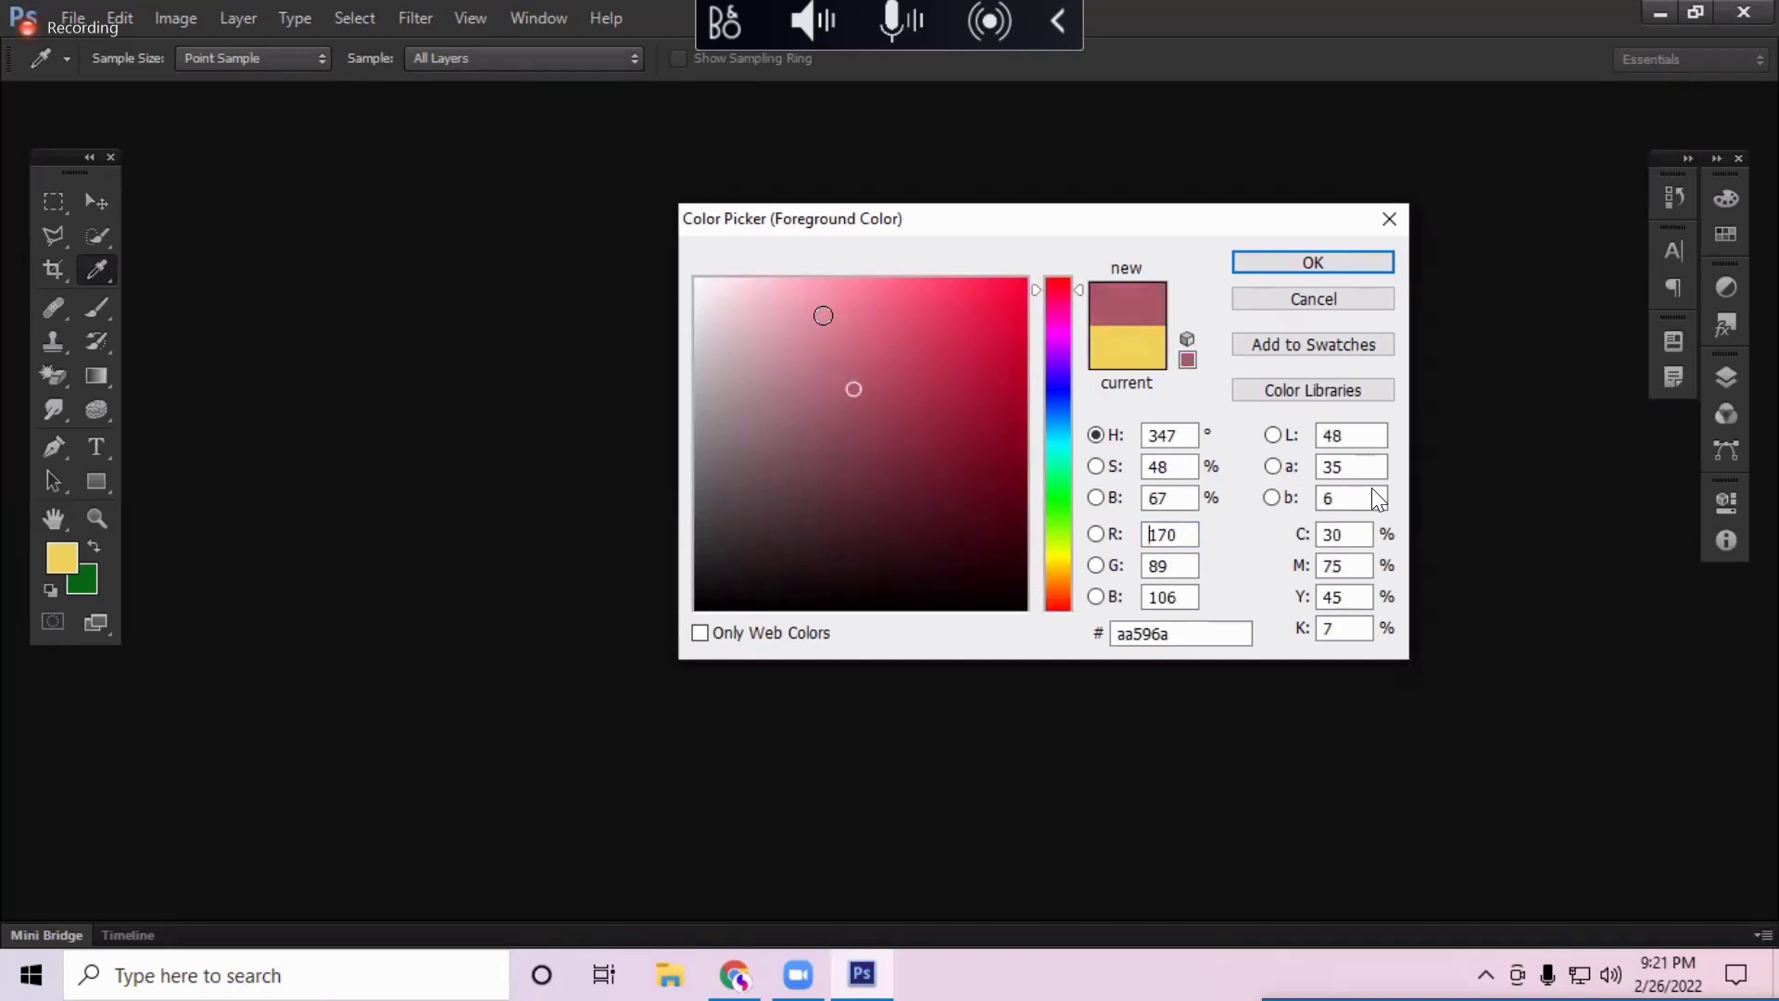
{"action": "mouse_move", "coordinate": [822, 315]}
{"action": "left_mouse_down"}
{"action": "mouse_move", "coordinate": [889, 417]}
{"action": "mouse_move", "coordinate": [918, 517]}
{"action": "mouse_move", "coordinate": [877, 493]}
{"action": "left_mouse_up"}
{"action": "mouse_move", "coordinate": [776, 289]}
{"action": "left_mouse_down"}
{"action": "mouse_move", "coordinate": [692, 239]}
{"action": "mouse_move", "coordinate": [1052, 239]}
{"action": "left_mouse_up"}
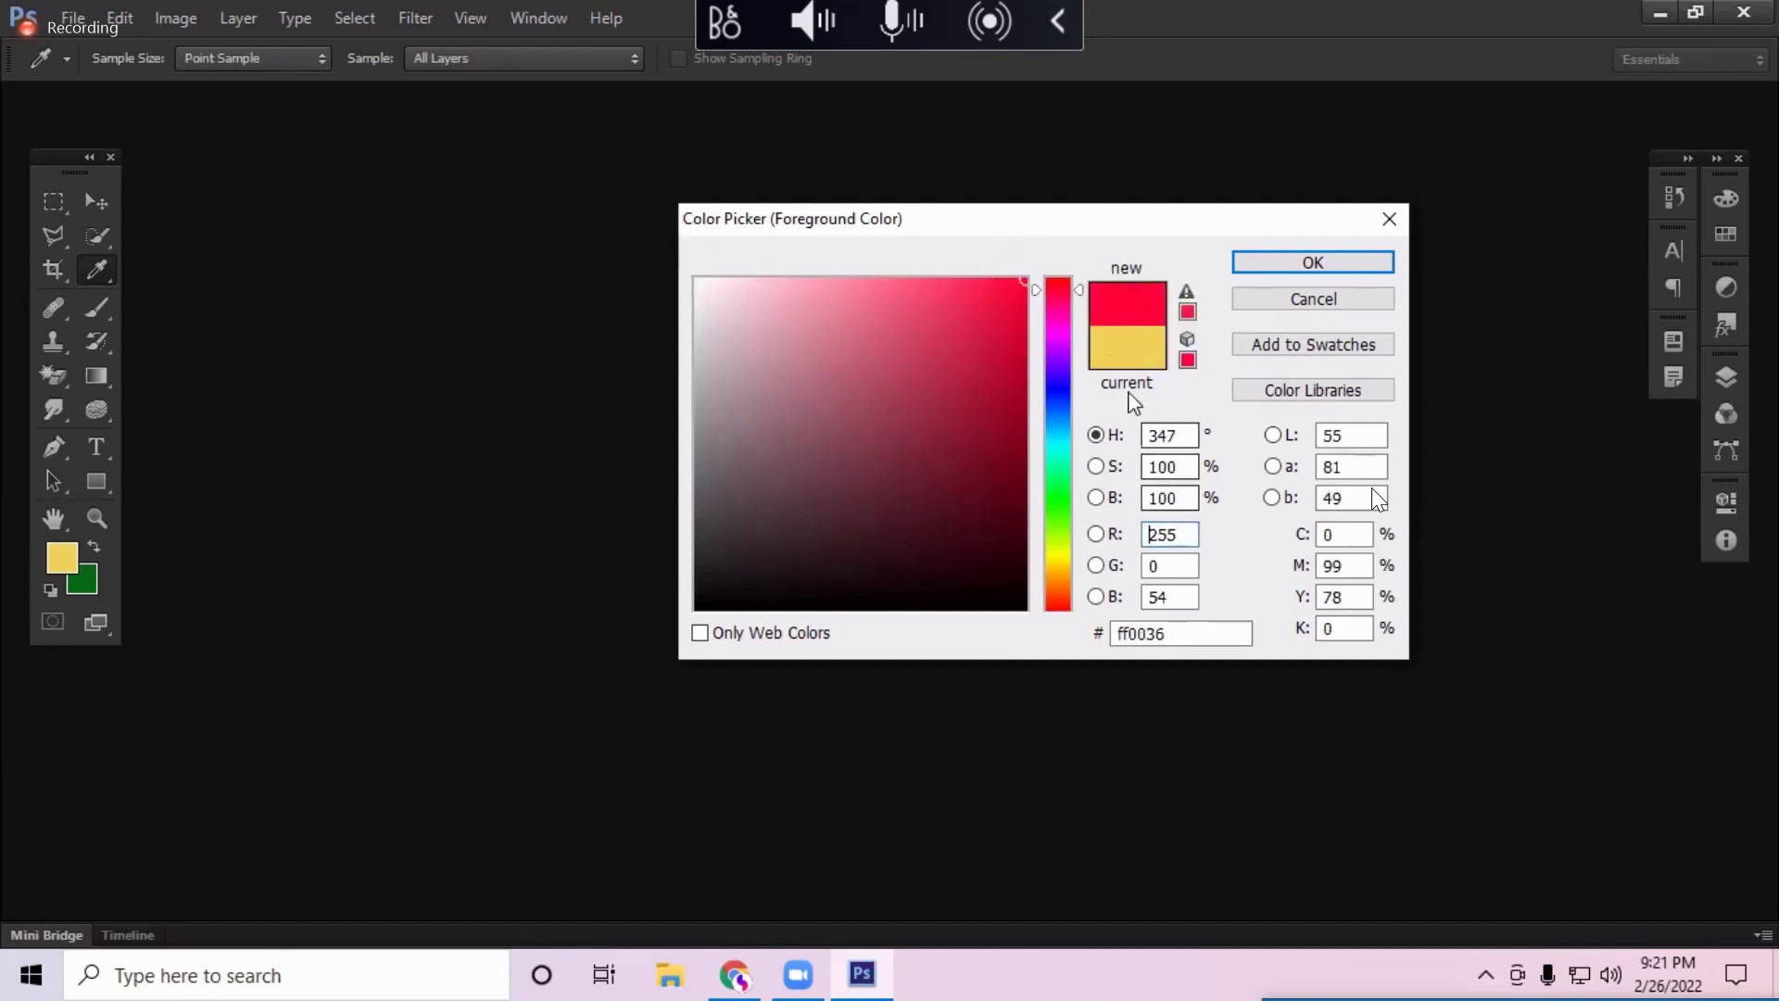
{"action": "left_click_drag", "start_coordinate": [1056, 297], "coordinate": [1057, 279]}
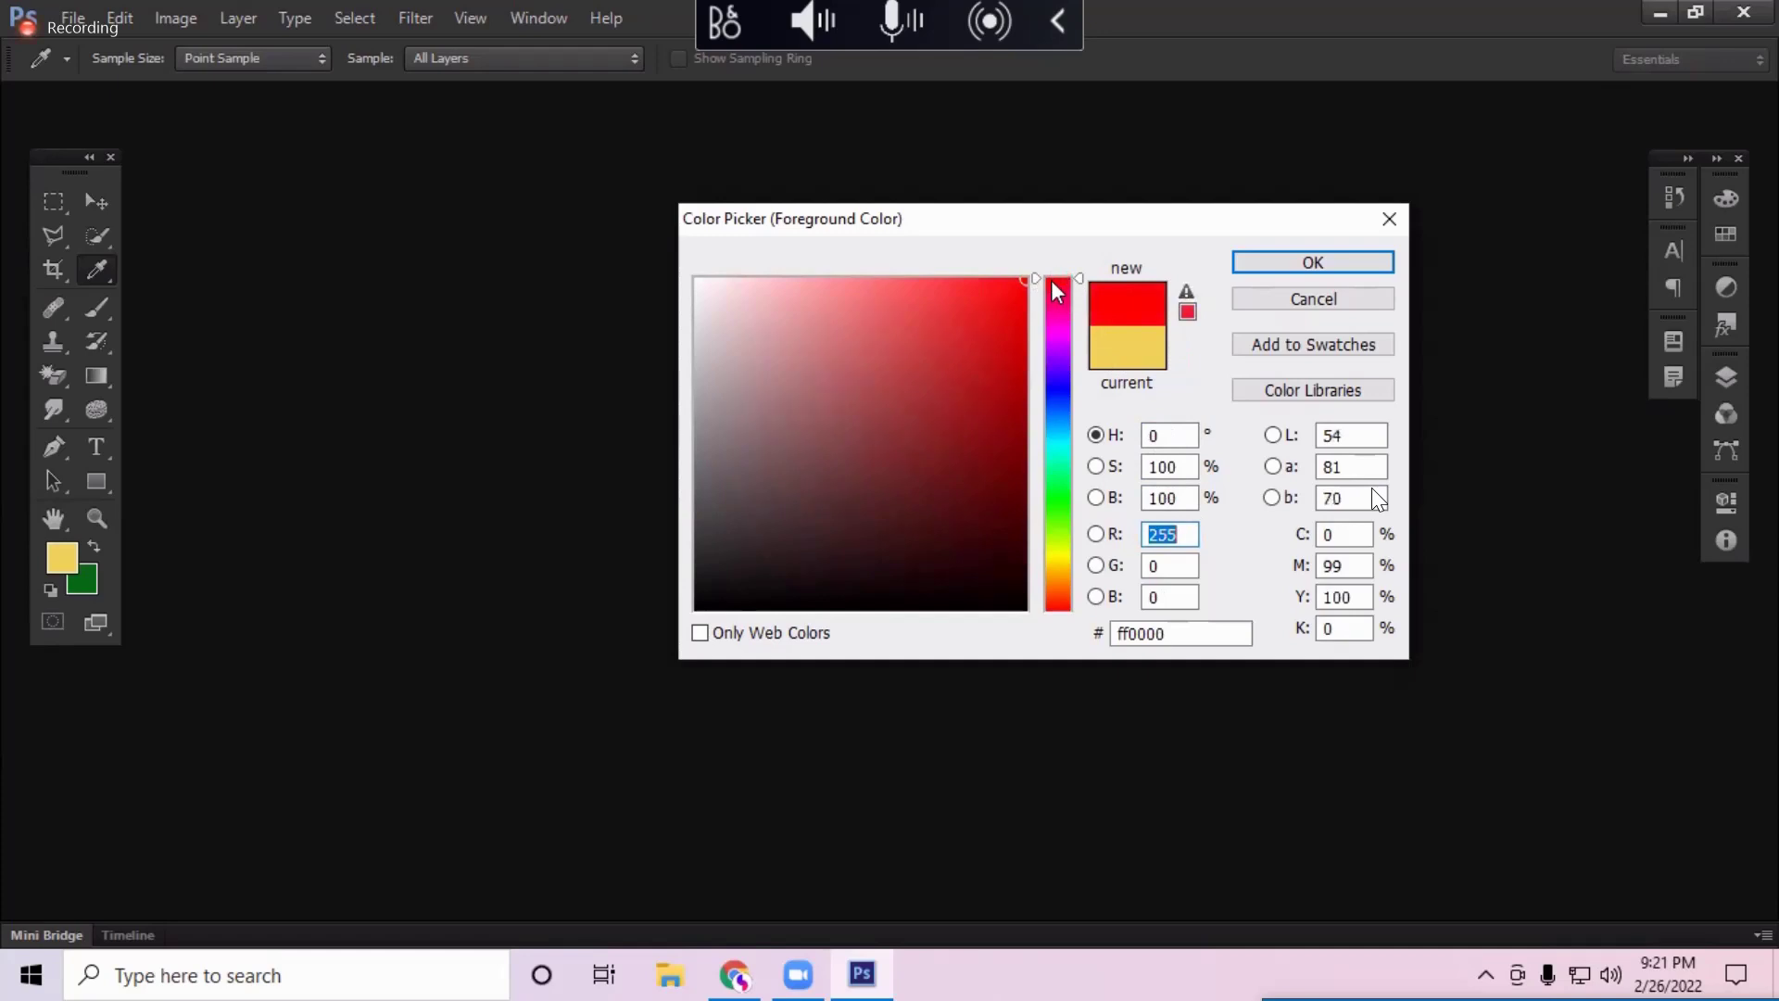
{"action": "left_click", "coordinate": [1380, 300]}
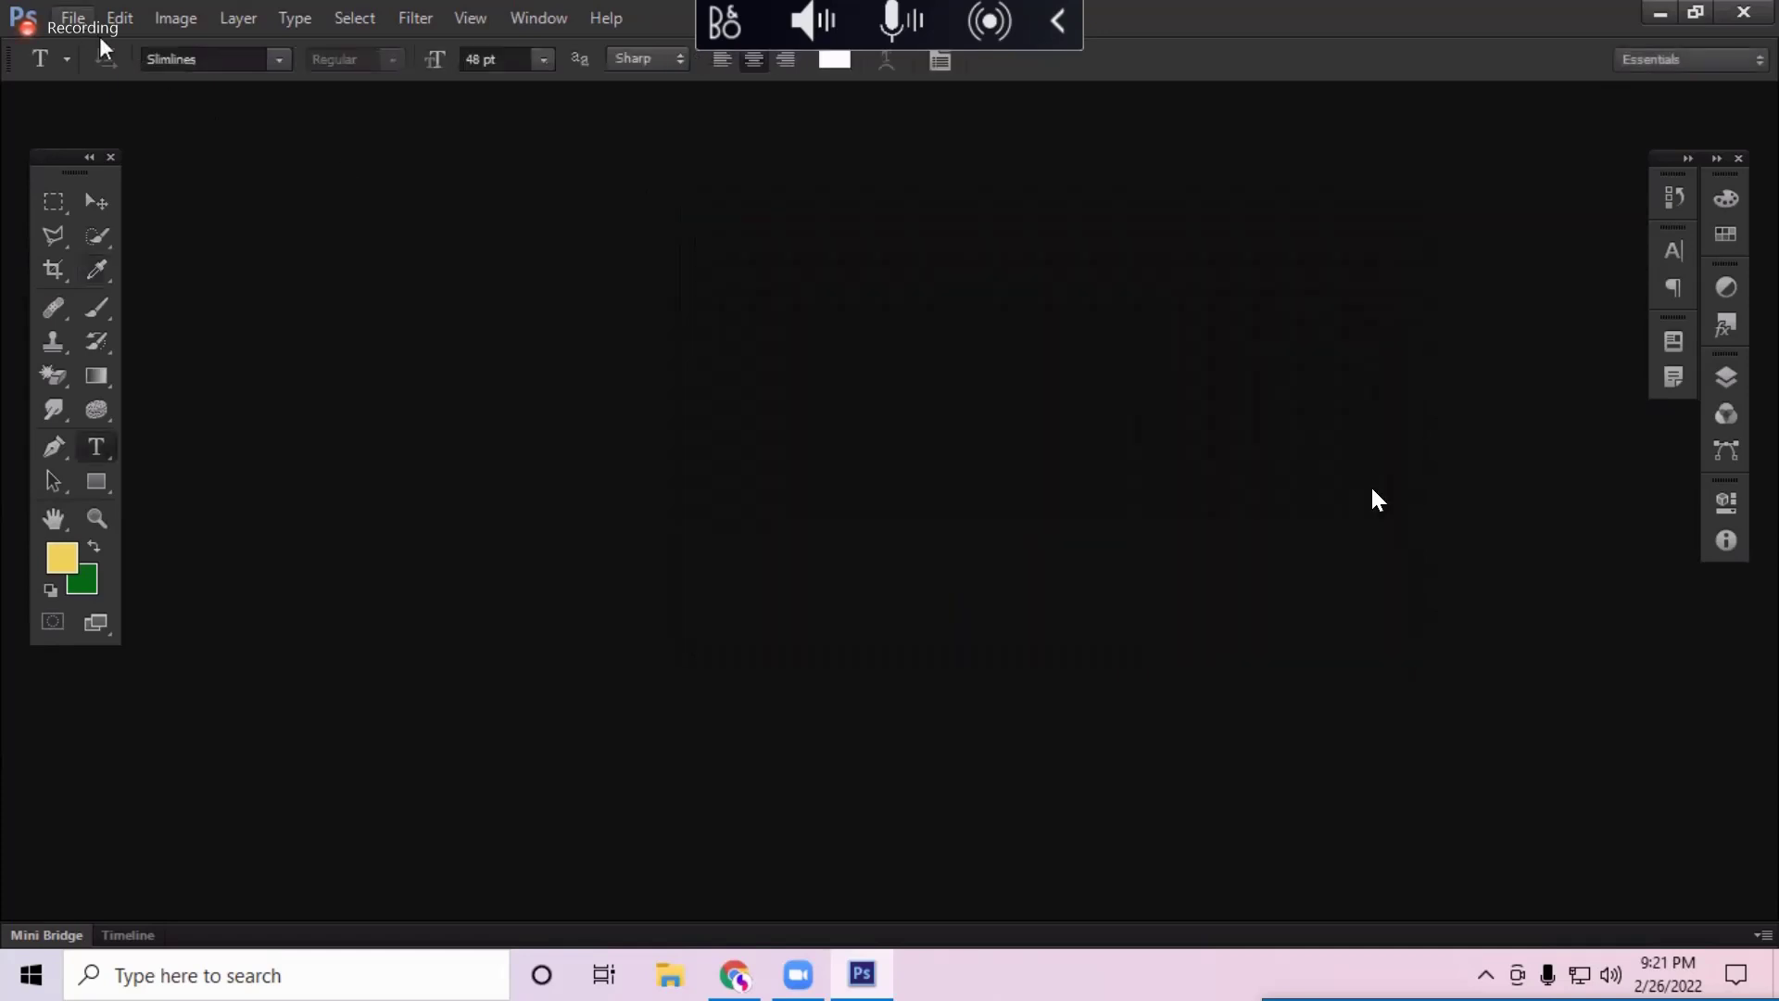
Step: Create a new 1350×1080 document and add an empty layer
{"action": "left_click", "coordinate": [72, 17]}
{"action": "left_click", "coordinate": [102, 43]}
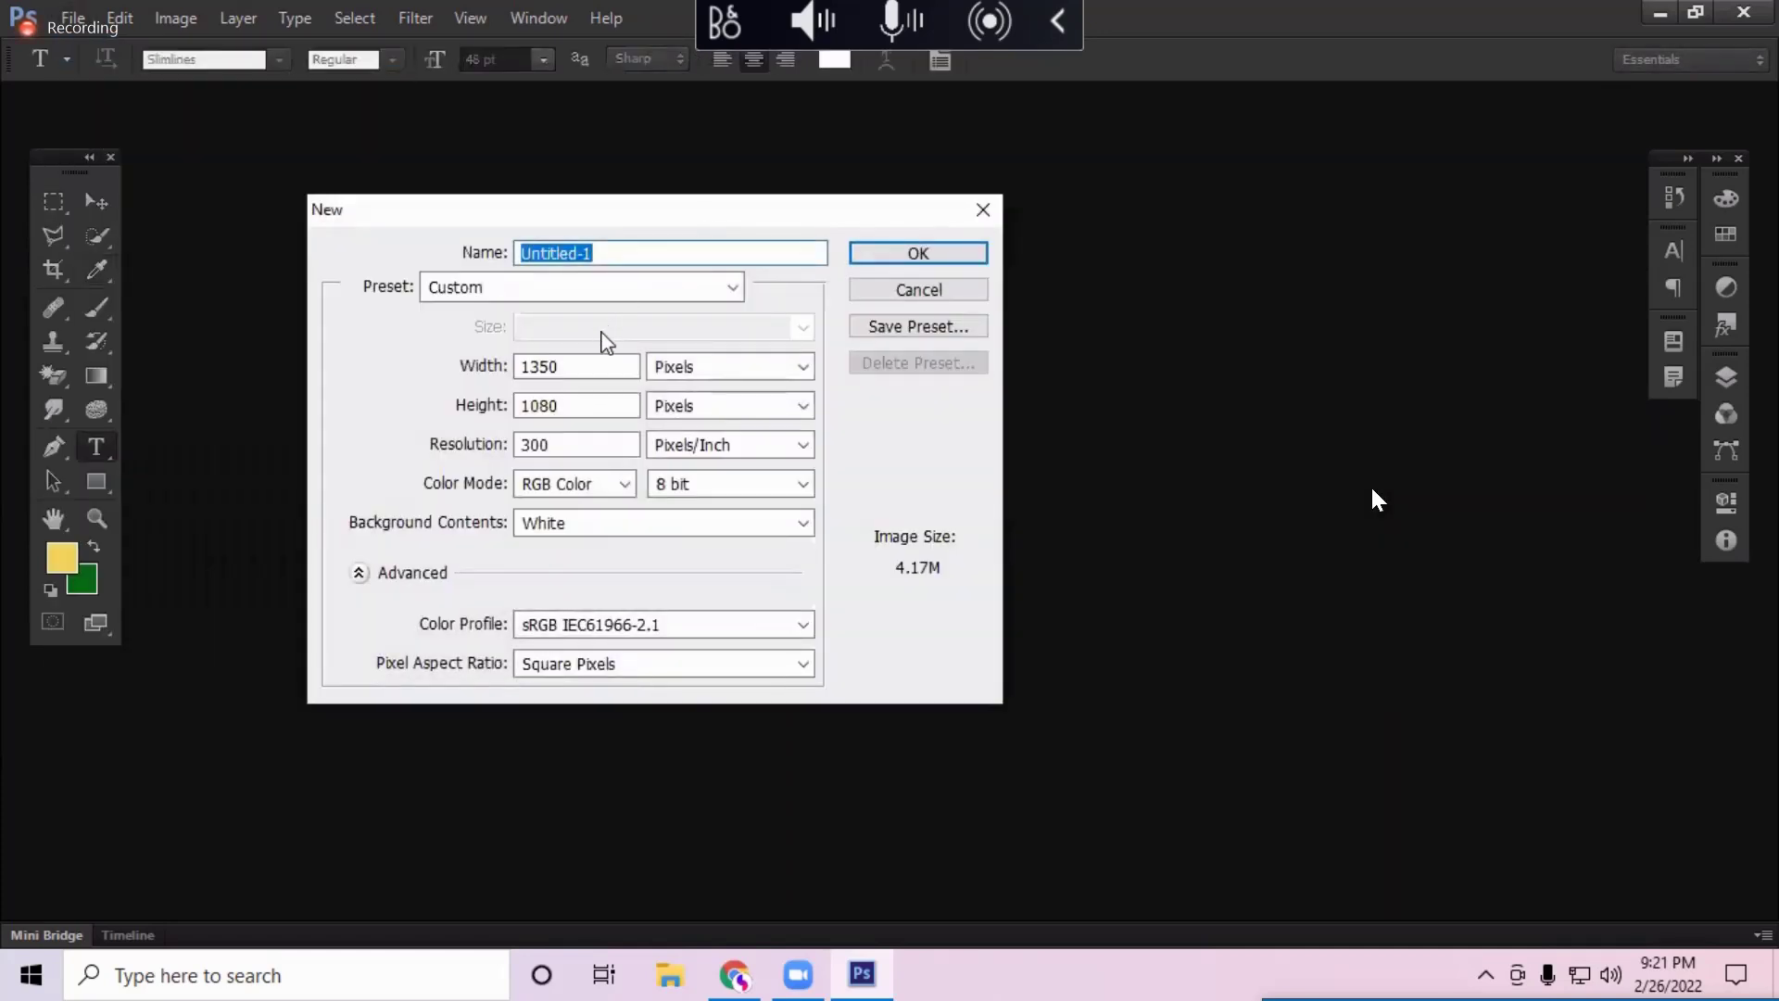
{"action": "left_click", "coordinate": [918, 253]}
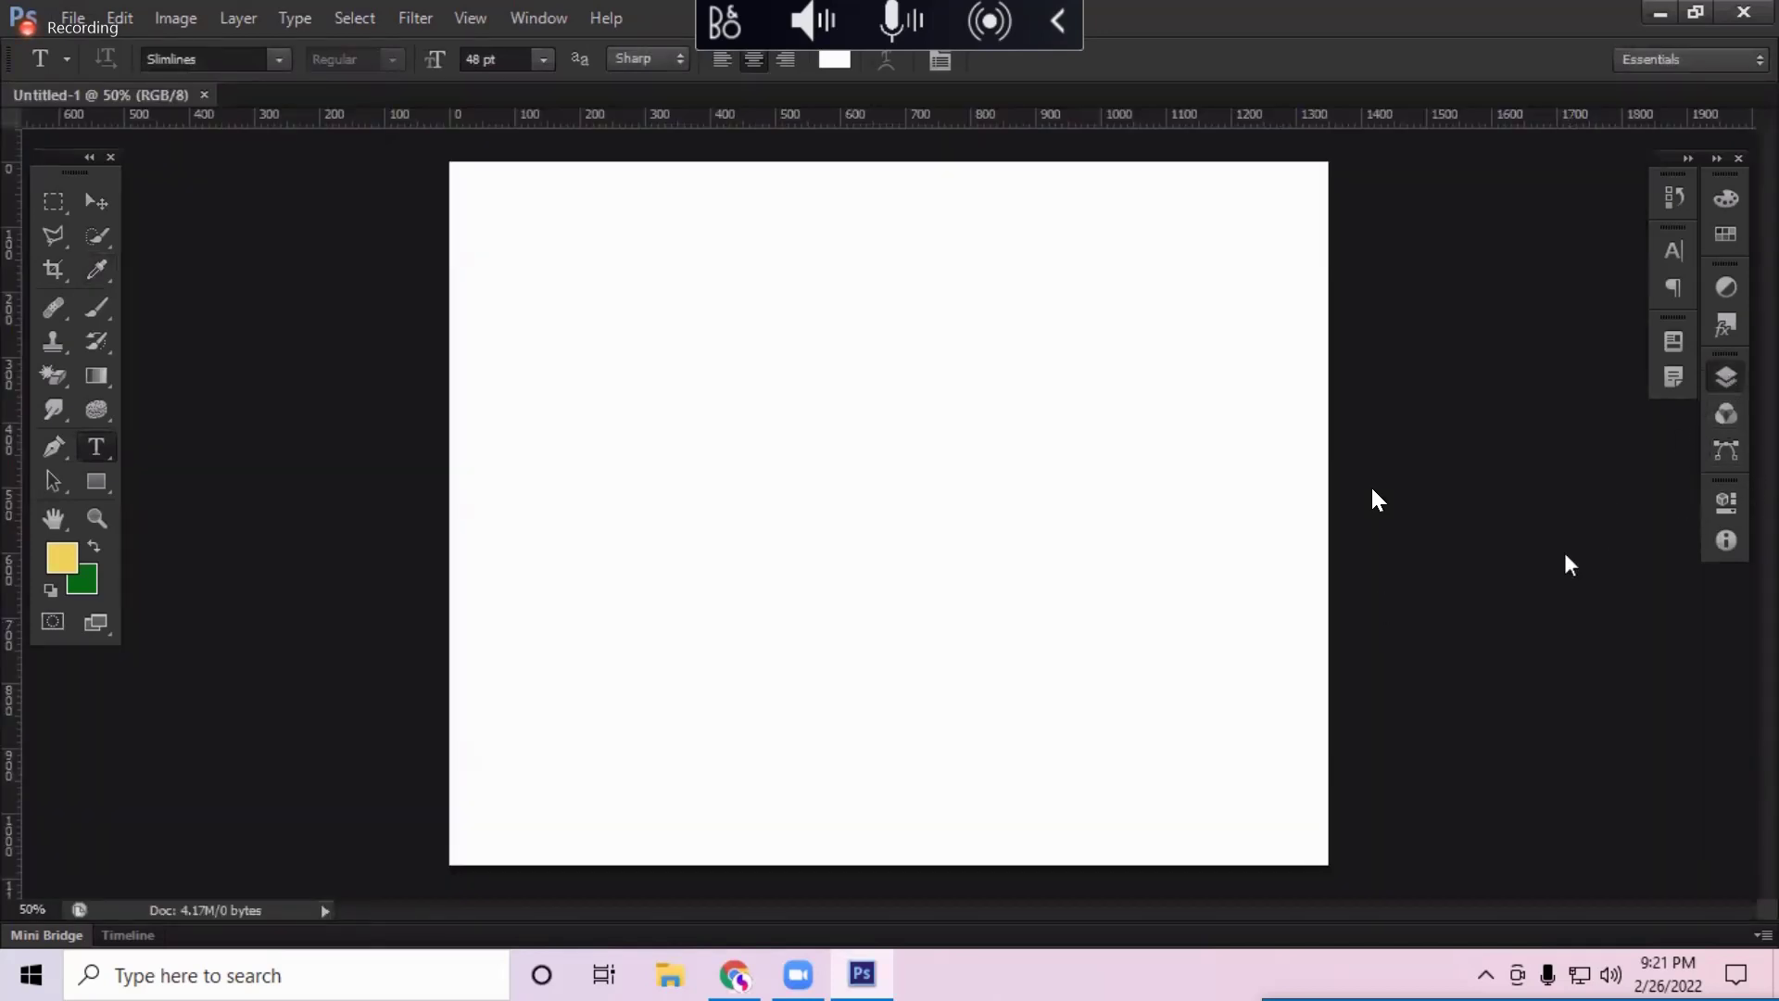
{"action": "key", "text": "F7"}
{"action": "left_click", "coordinate": [1617, 916]}
Step: Draw a circular elliptical marquee selection near the canvas centre
{"action": "left_click", "coordinate": [61, 205]}
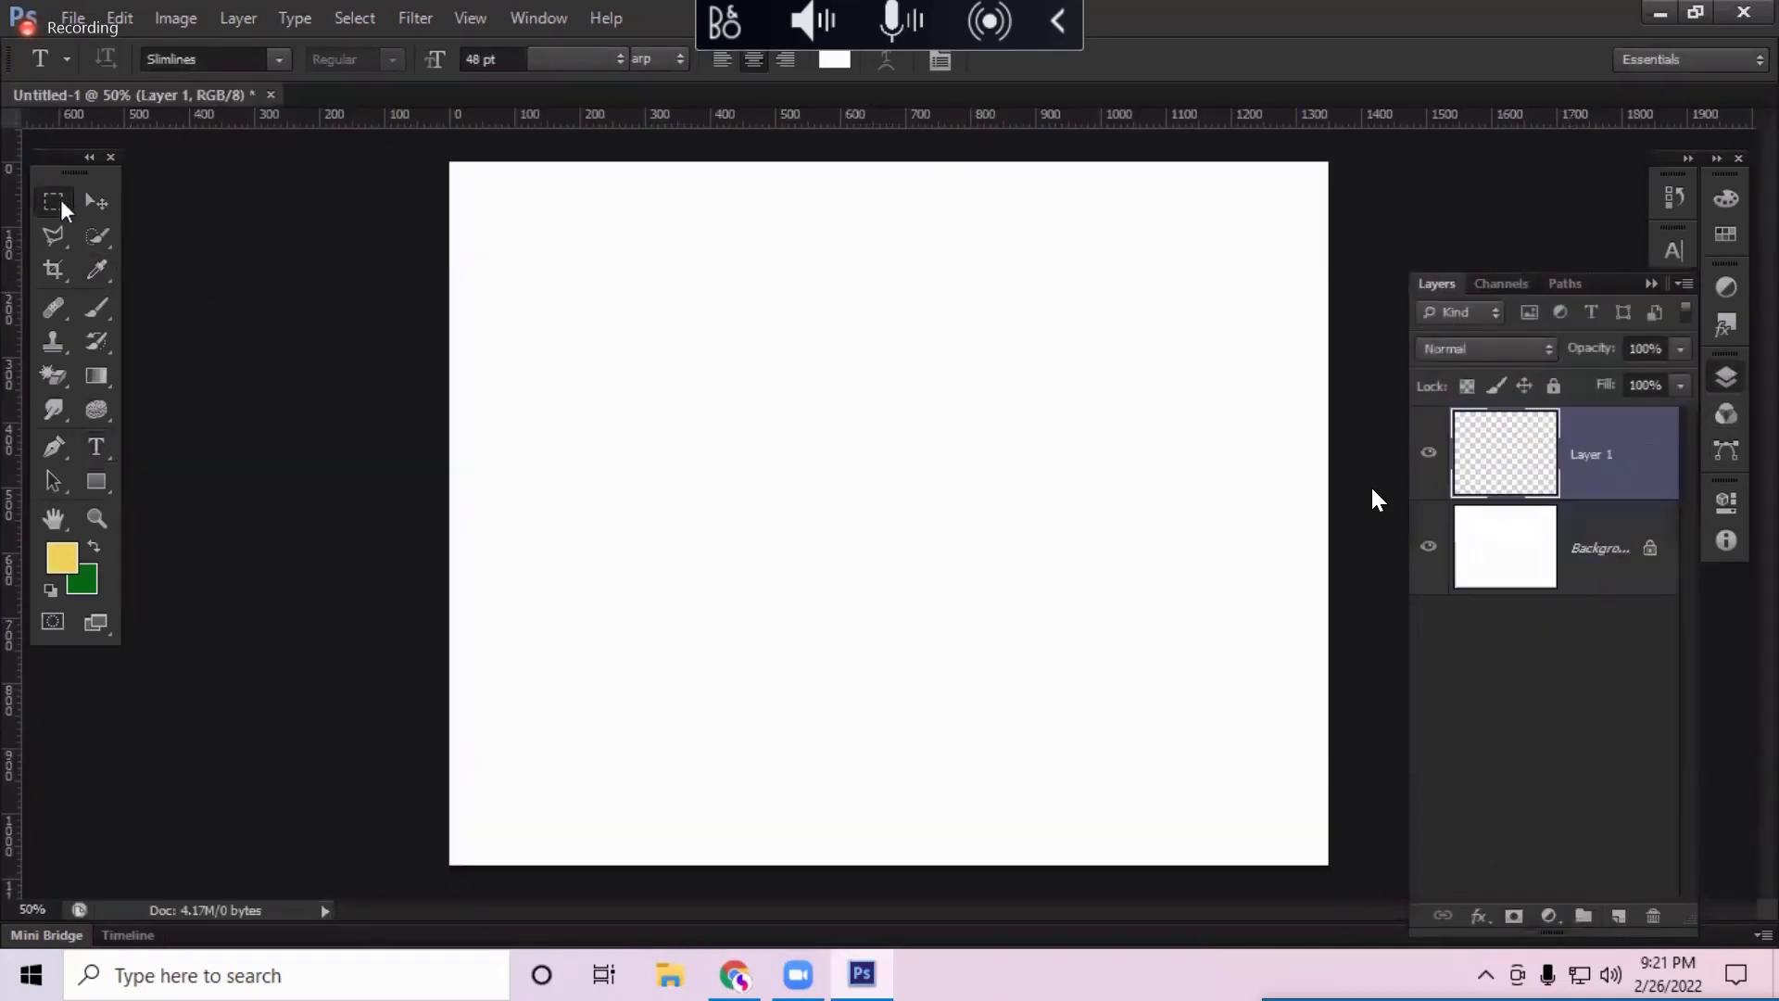
{"action": "right_click", "coordinate": [63, 207]}
{"action": "left_click", "coordinate": [139, 224]}
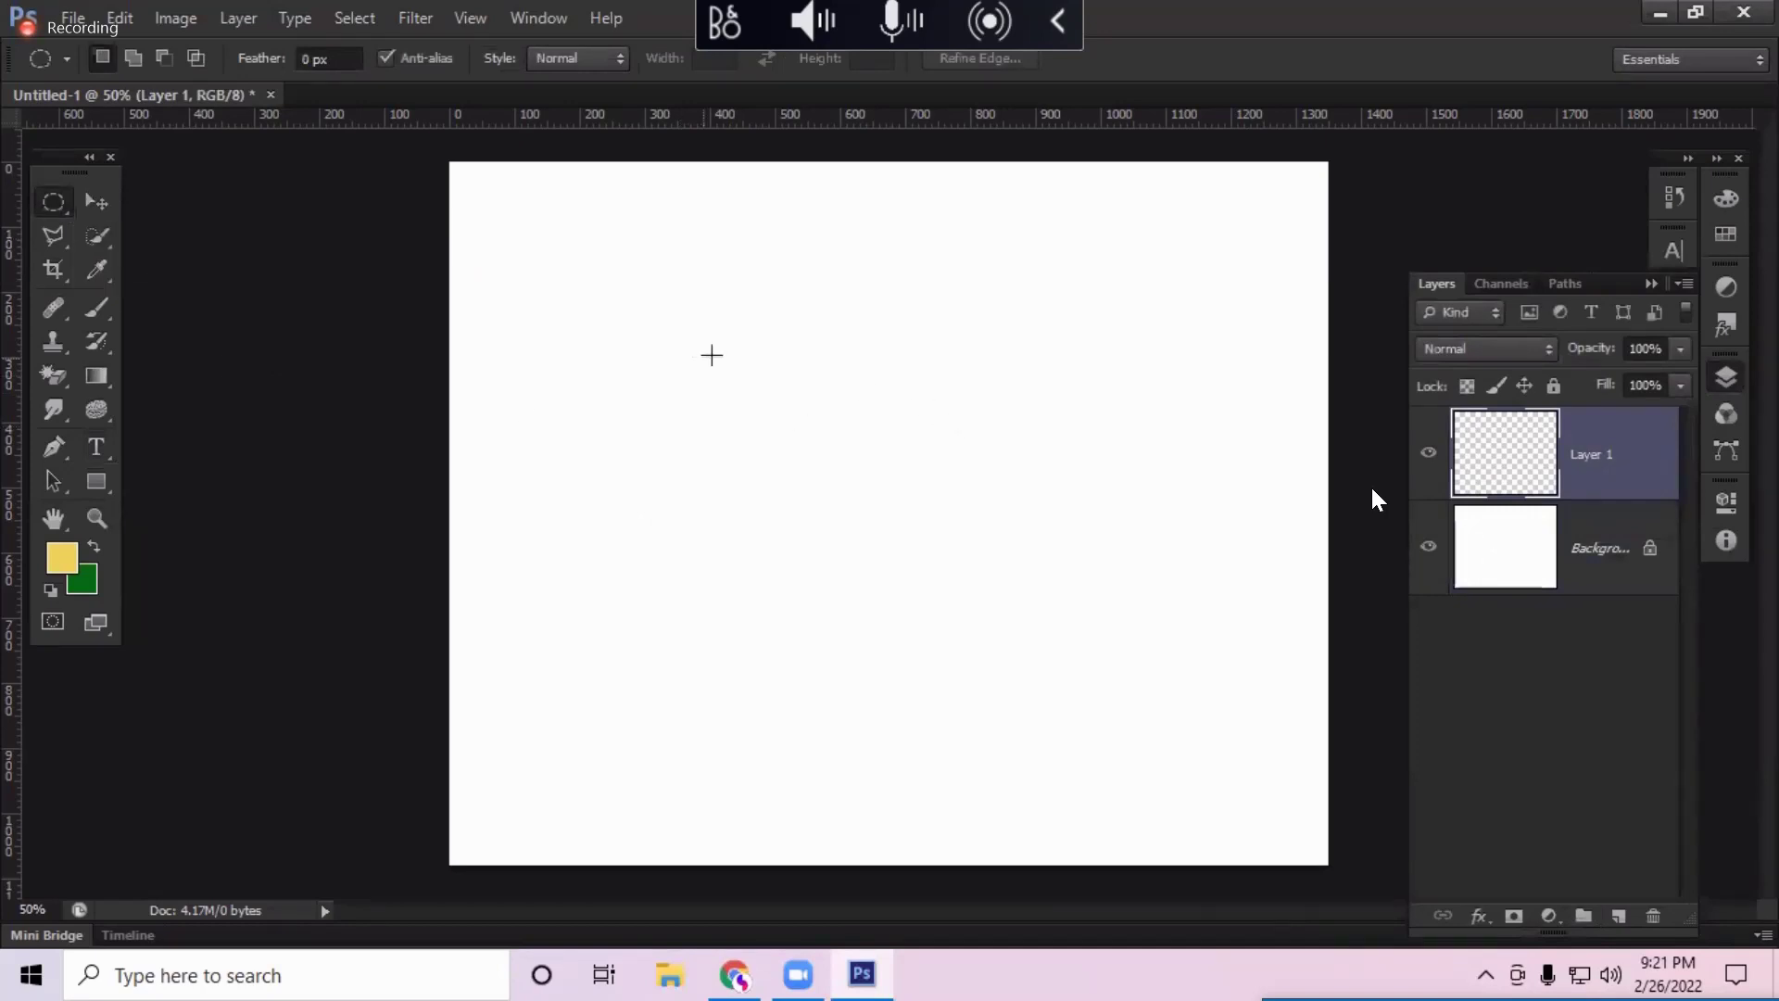
{"action": "left_click_drag", "start_coordinate": [712, 355], "coordinate": [1173, 638]}
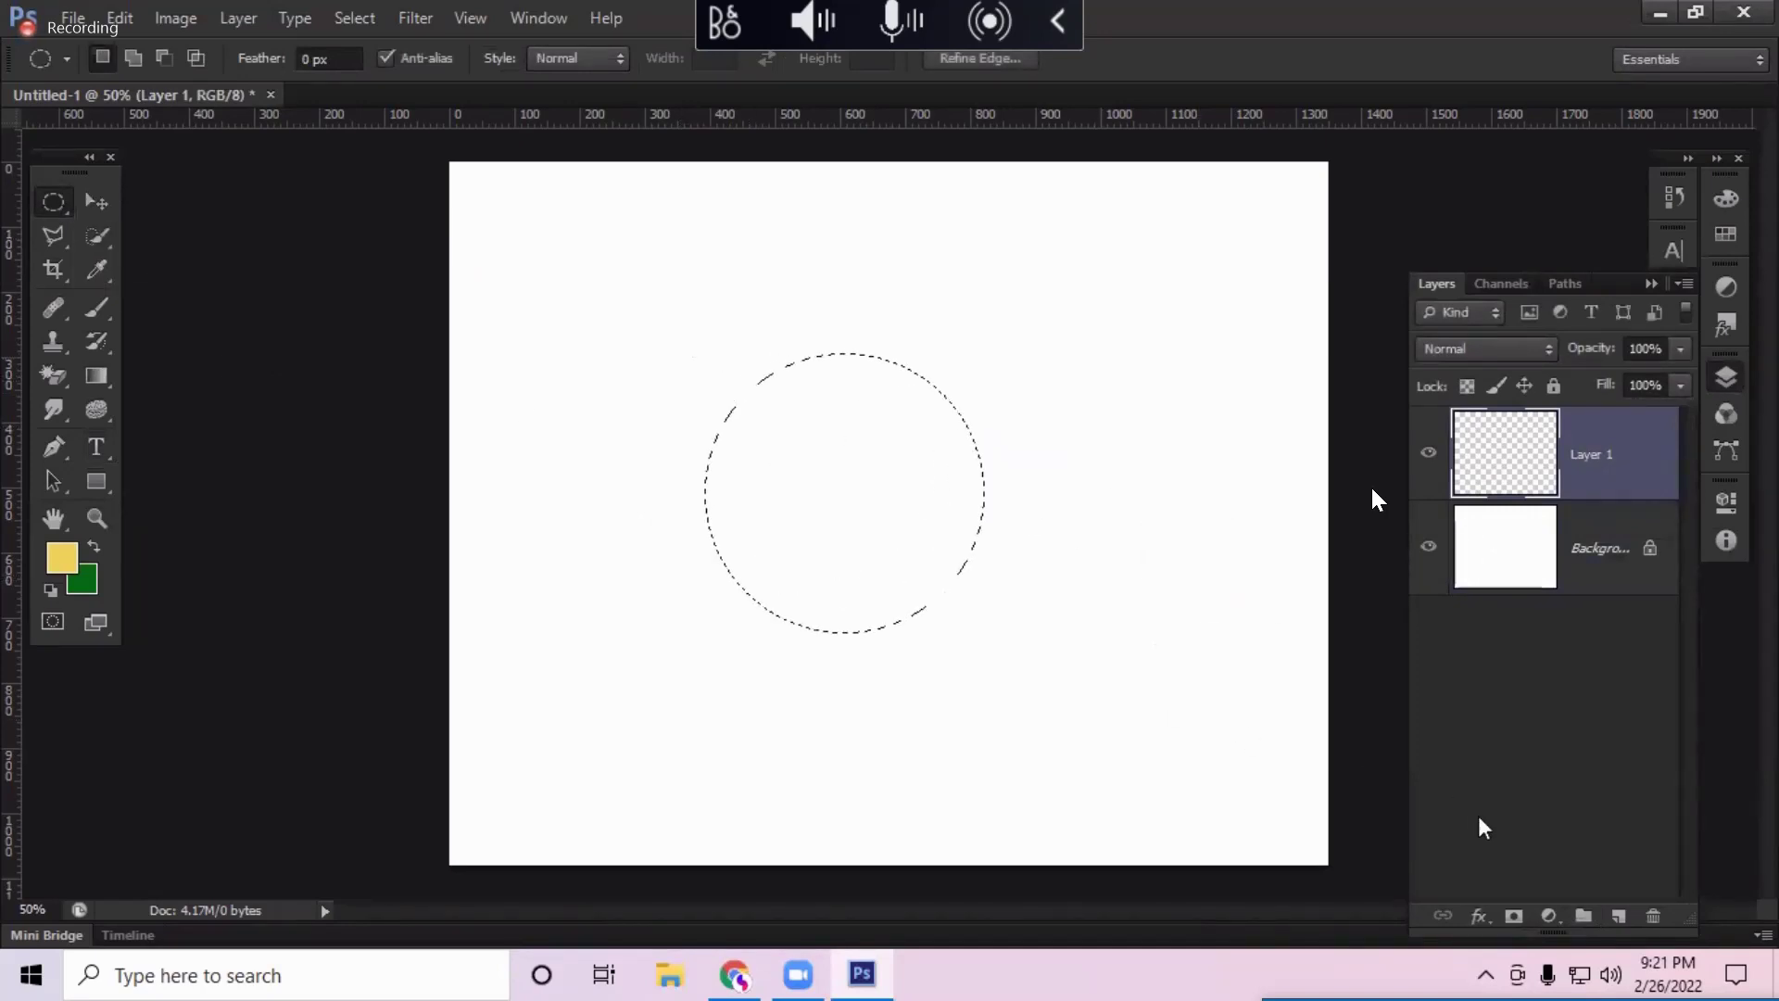
Step: Fill the circle with a yellow Solid Color layer and nudge it slightly right
{"action": "left_click", "coordinate": [1548, 915]}
{"action": "left_click", "coordinate": [1586, 350]}
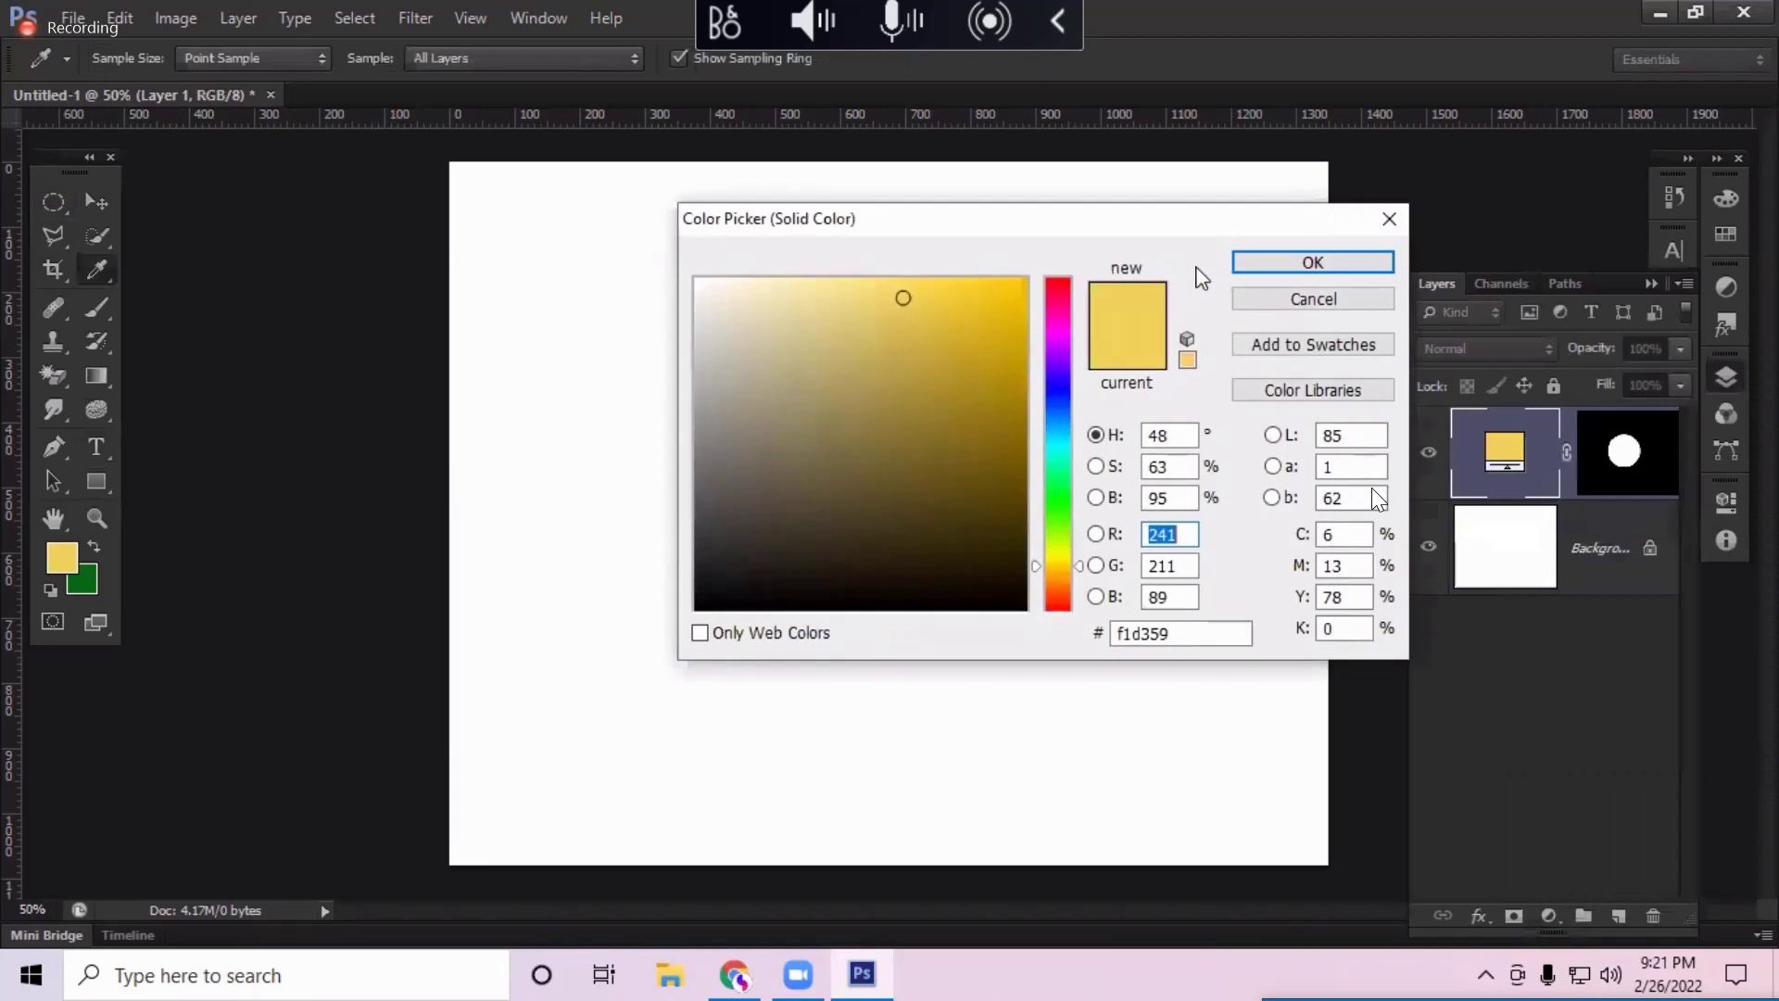
{"action": "left_click", "coordinate": [1262, 274]}
{"action": "key", "text": "v"}
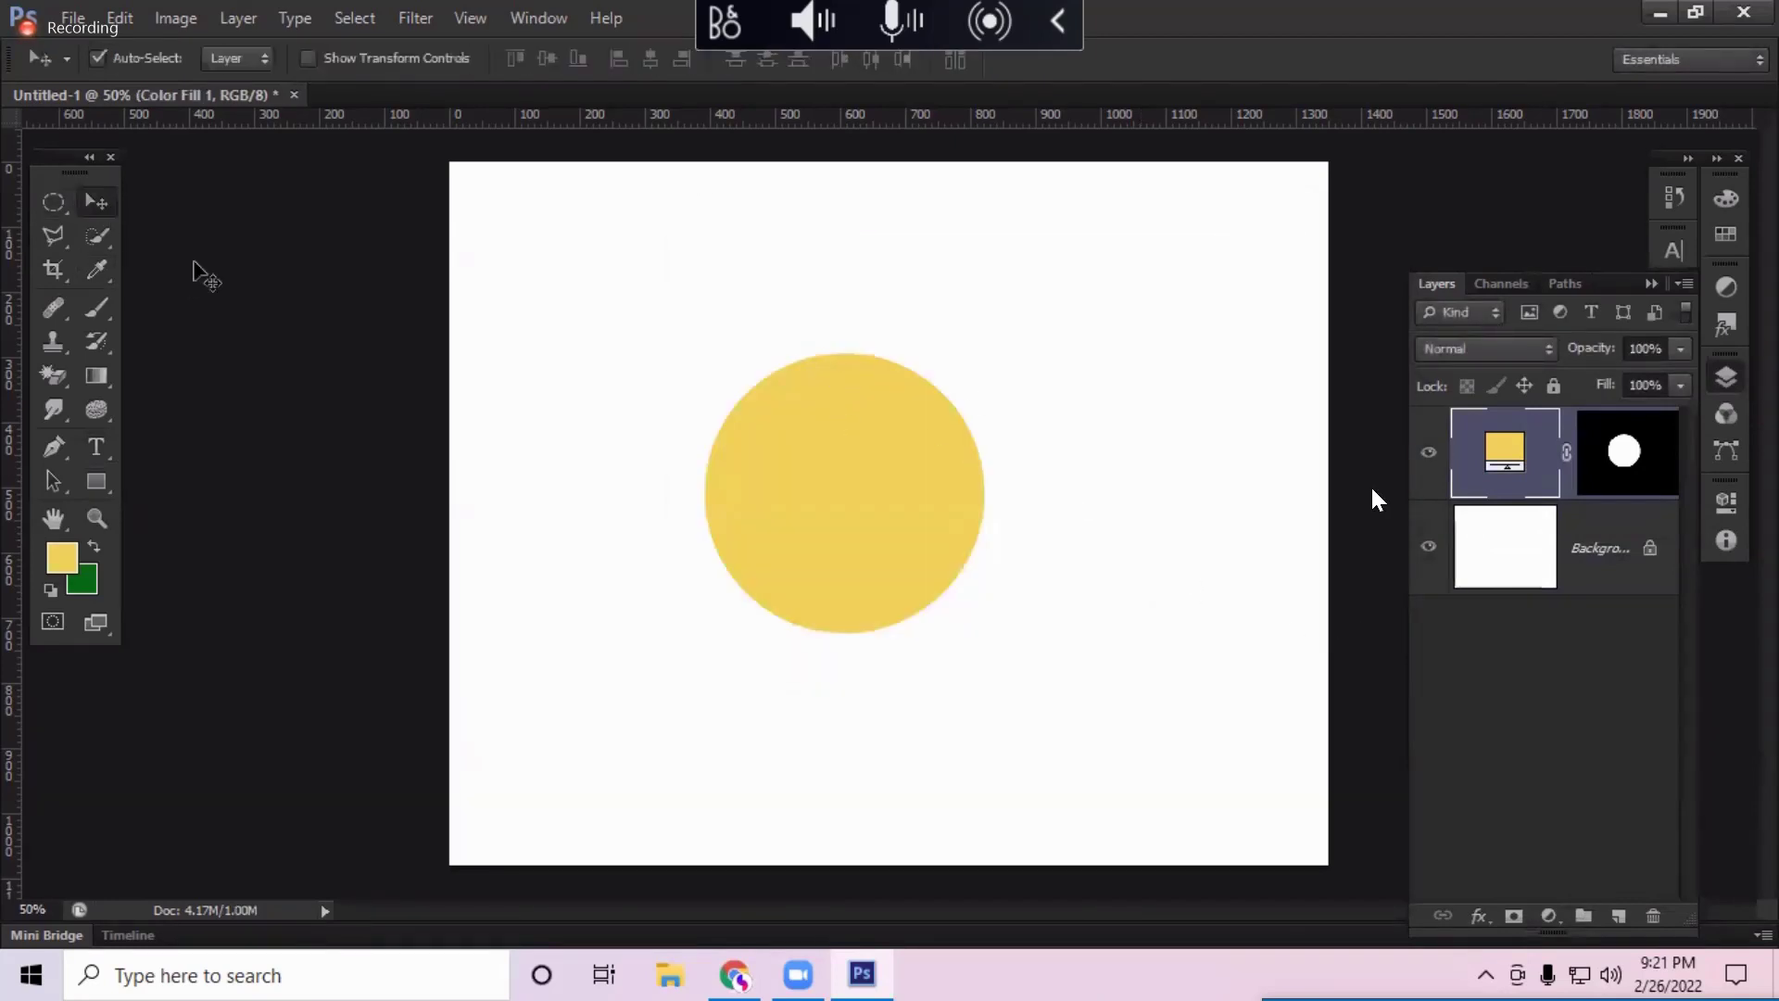
{"action": "left_click_drag", "start_coordinate": [871, 479], "coordinate": [919, 590]}
Step: Add a bright, saturated blue Solid Color fill layer above the Background
{"action": "left_click", "coordinate": [1522, 597]}
{"action": "left_click", "coordinate": [1548, 915]}
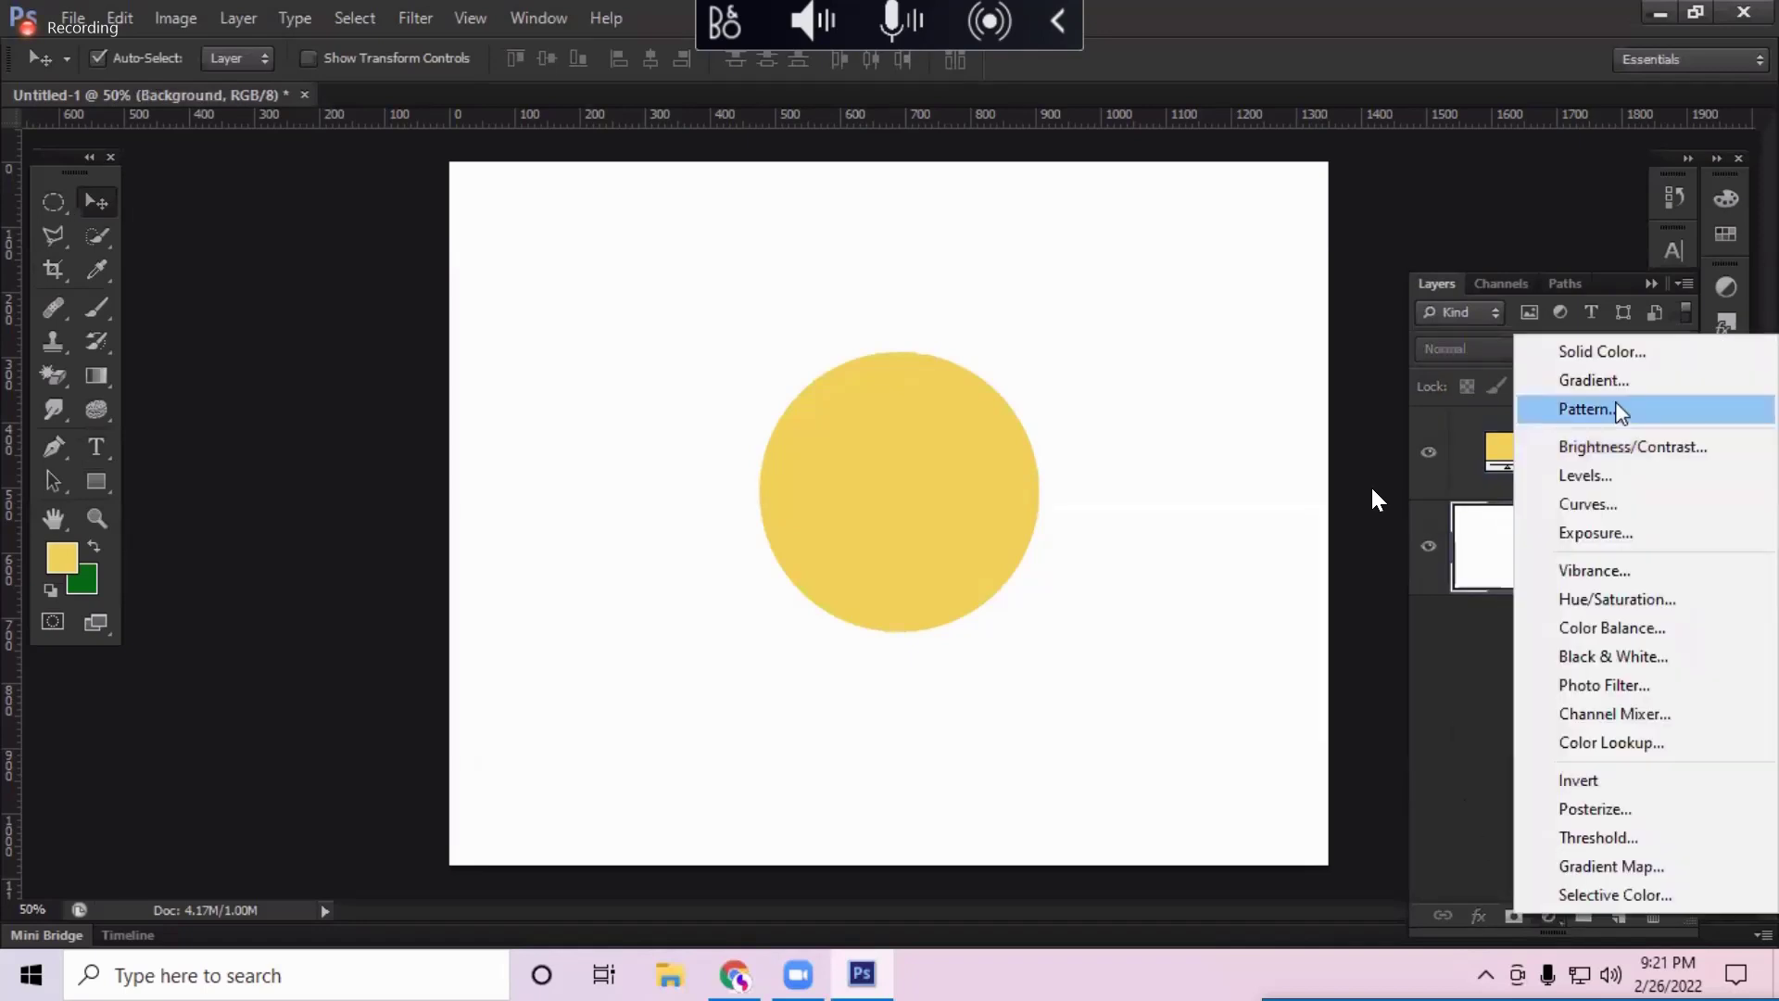
{"action": "left_click", "coordinate": [1620, 361]}
{"action": "left_click", "coordinate": [1057, 408]}
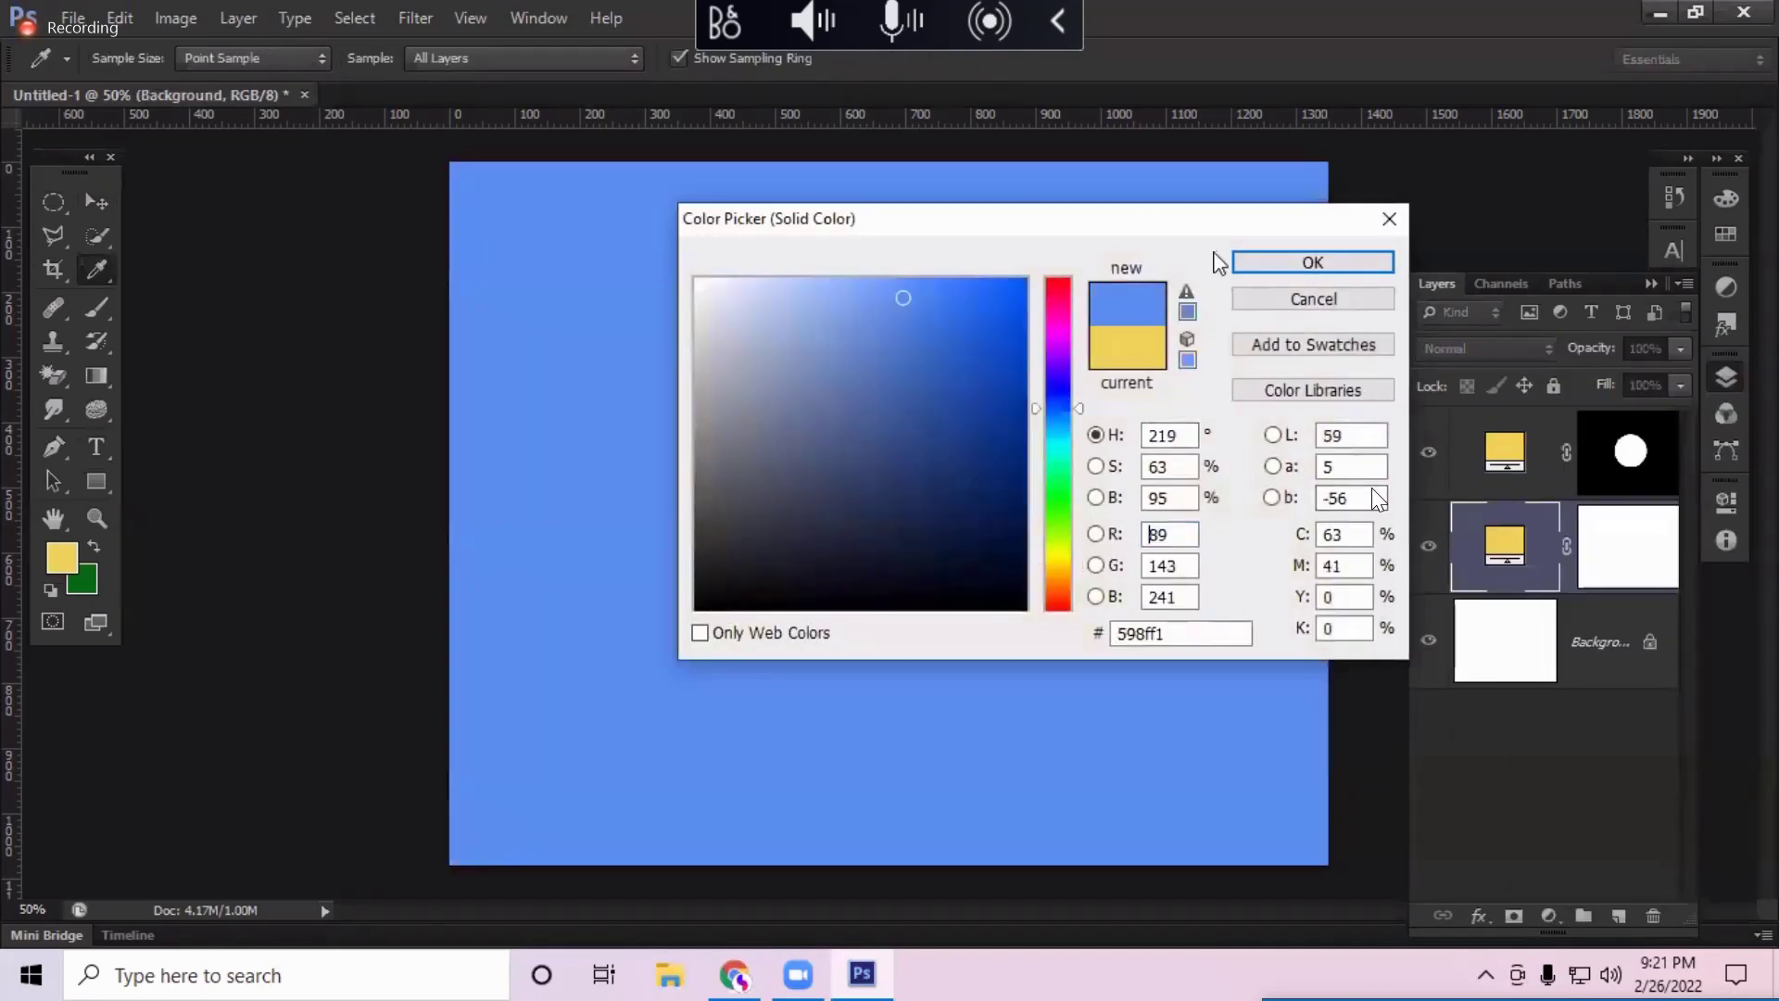
{"action": "left_click_drag", "start_coordinate": [1239, 223], "coordinate": [1611, 145]}
{"action": "left_click_drag", "start_coordinate": [1443, 345], "coordinate": [1443, 347]}
{"action": "left_click_drag", "start_coordinate": [1361, 202], "coordinate": [1368, 217]}
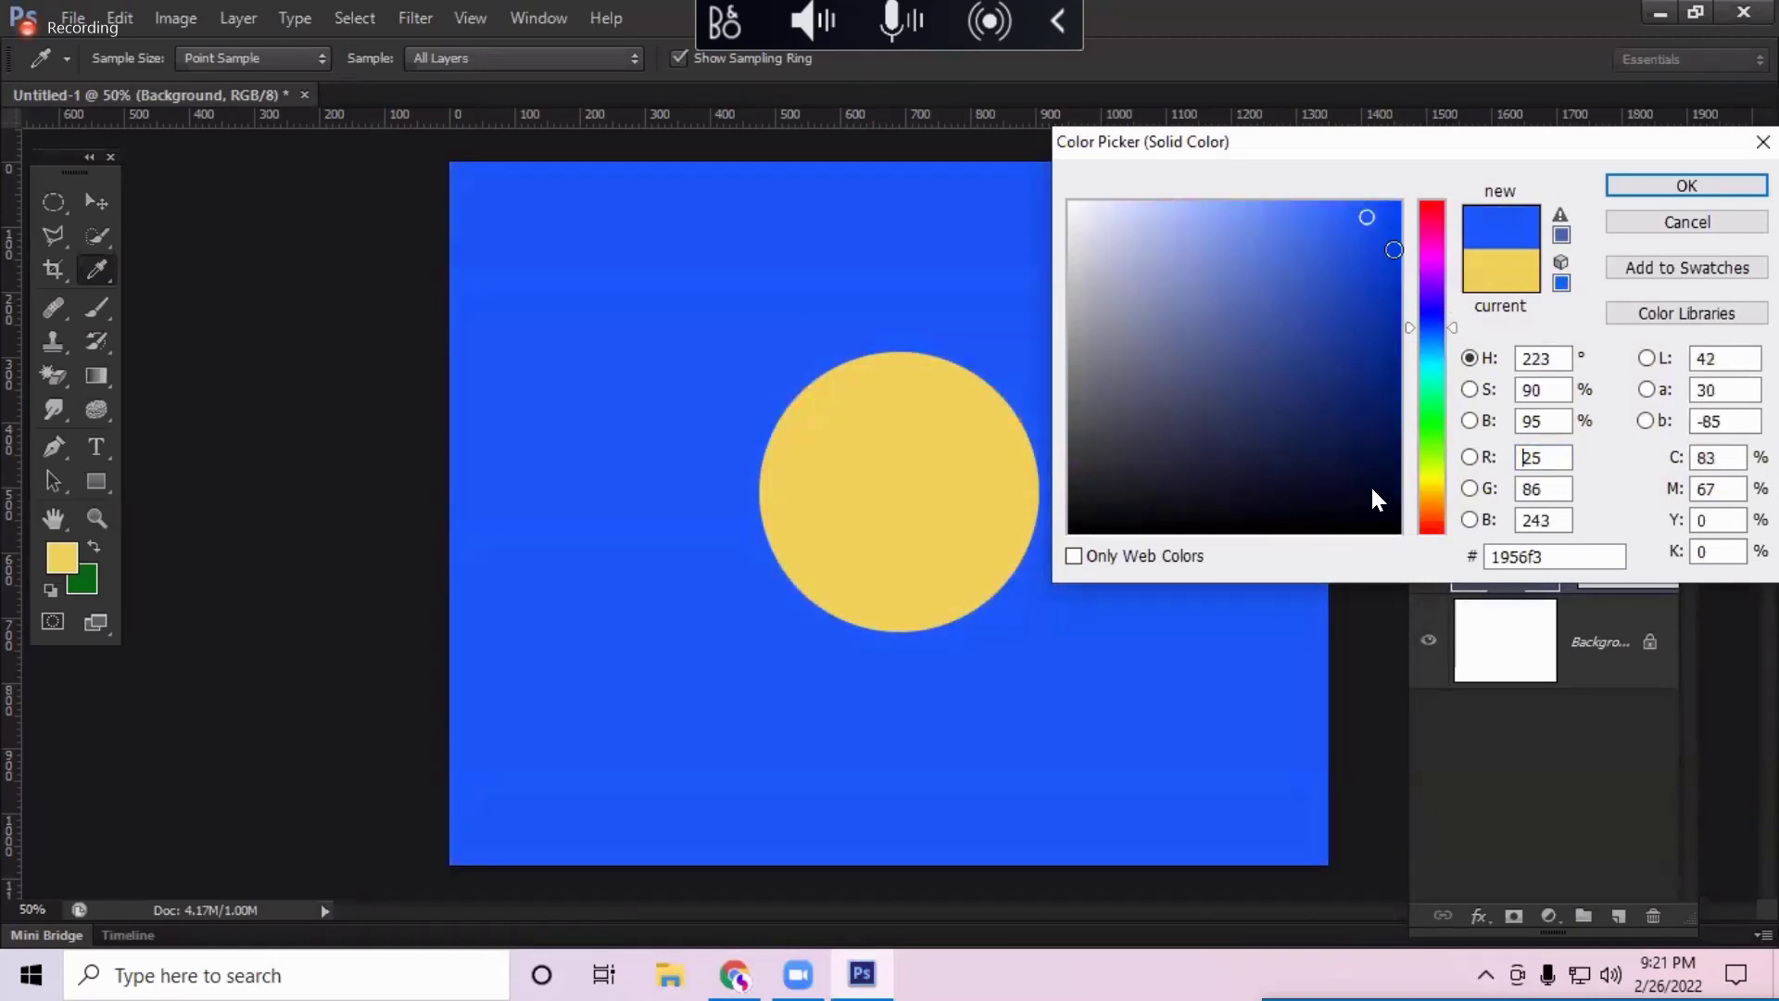
{"action": "left_click", "coordinate": [1626, 190]}
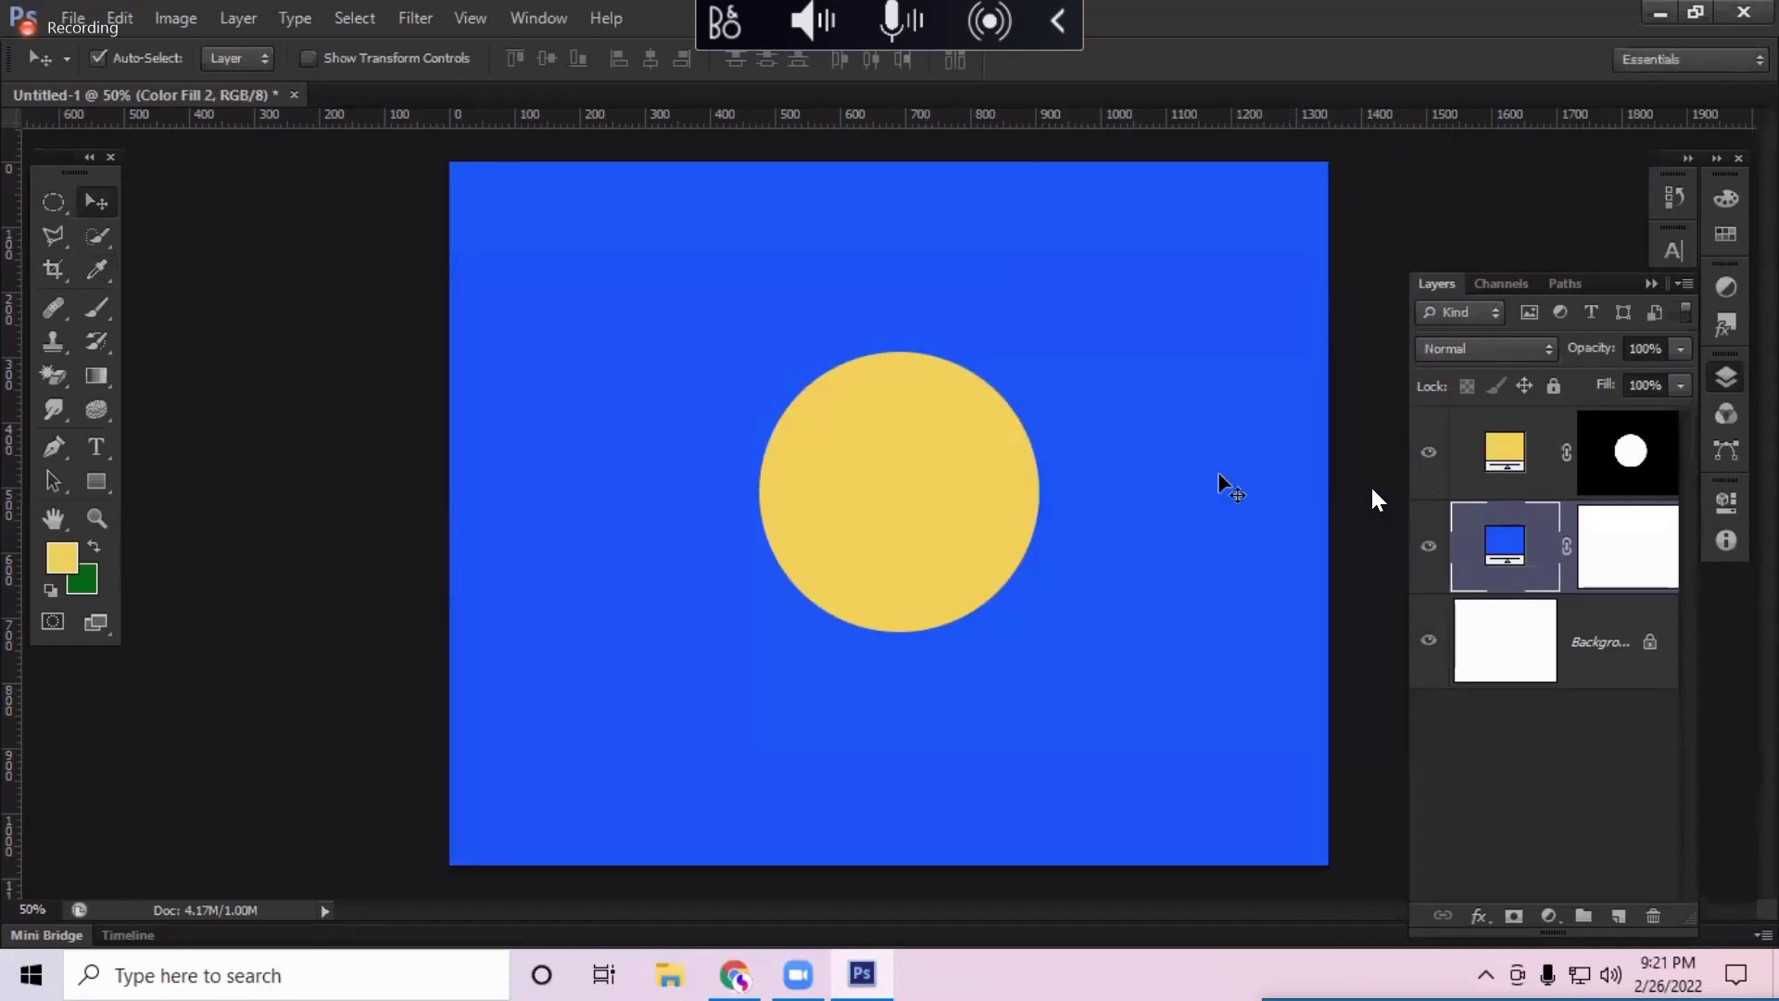
Step: Shift the yellow circle slightly lower and widen the Layers panel to show names
{"action": "left_click", "coordinate": [968, 495]}
{"action": "left_click_drag", "start_coordinate": [993, 524], "coordinate": [970, 517]}
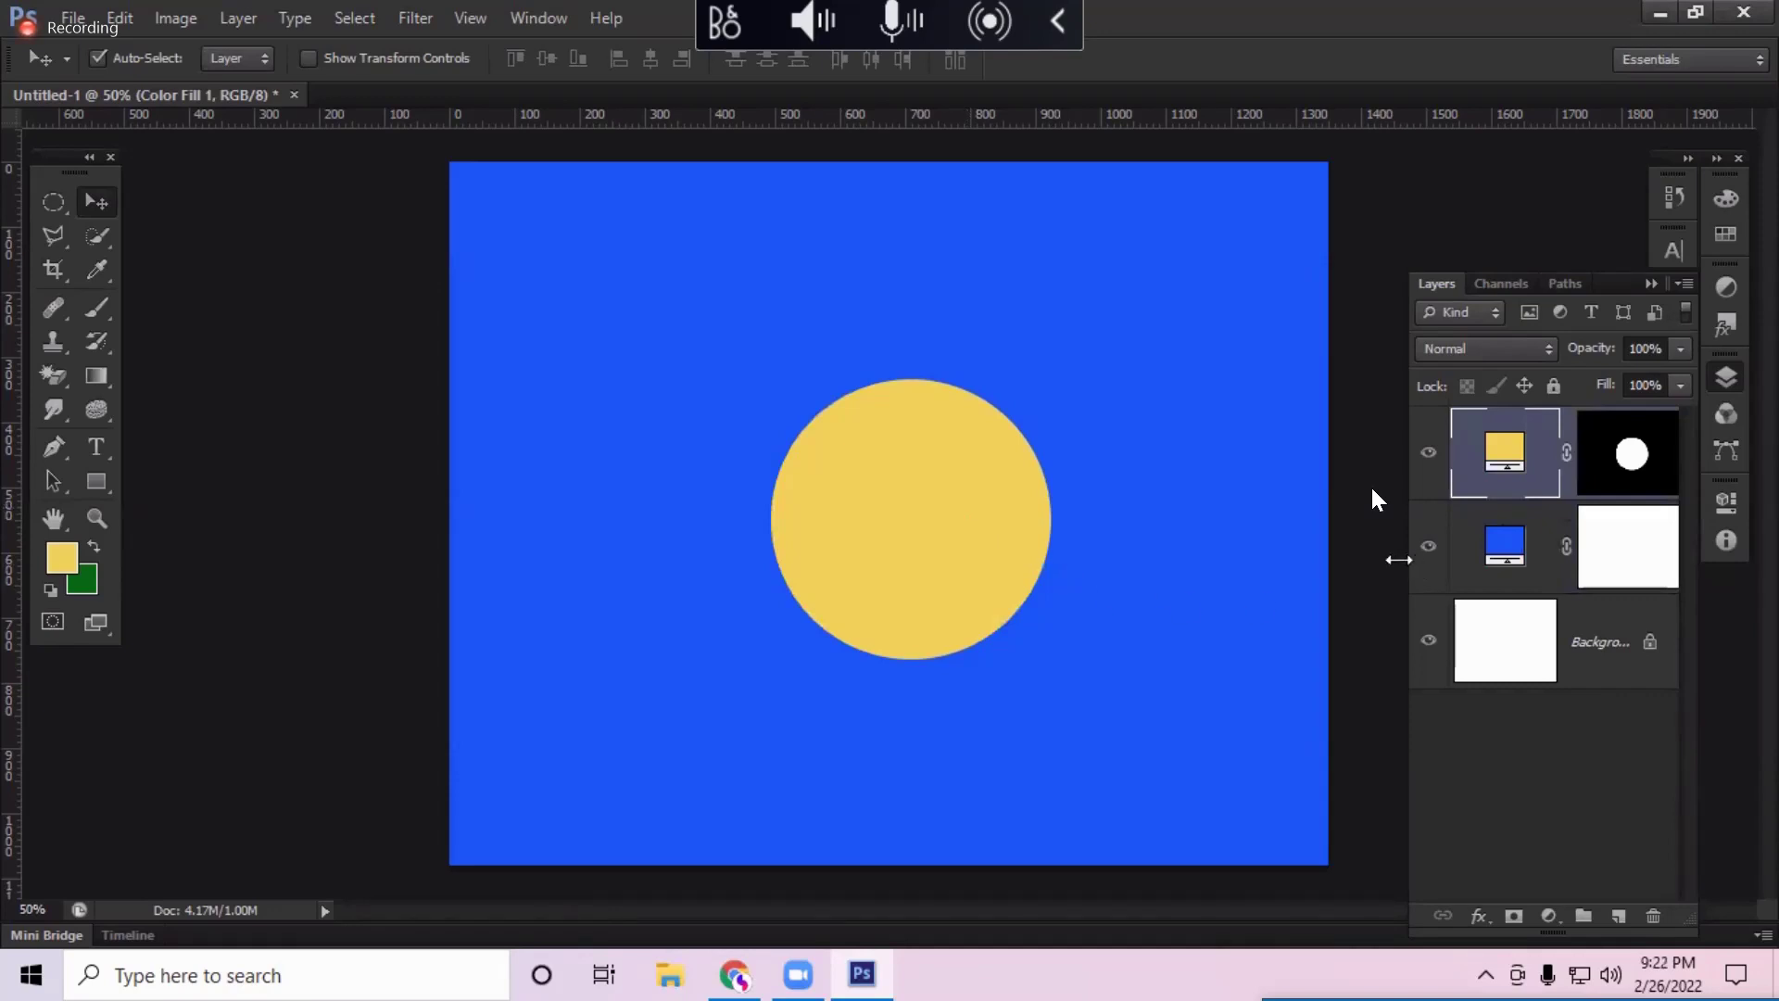
{"action": "left_click_drag", "start_coordinate": [1398, 560], "coordinate": [1244, 561]}
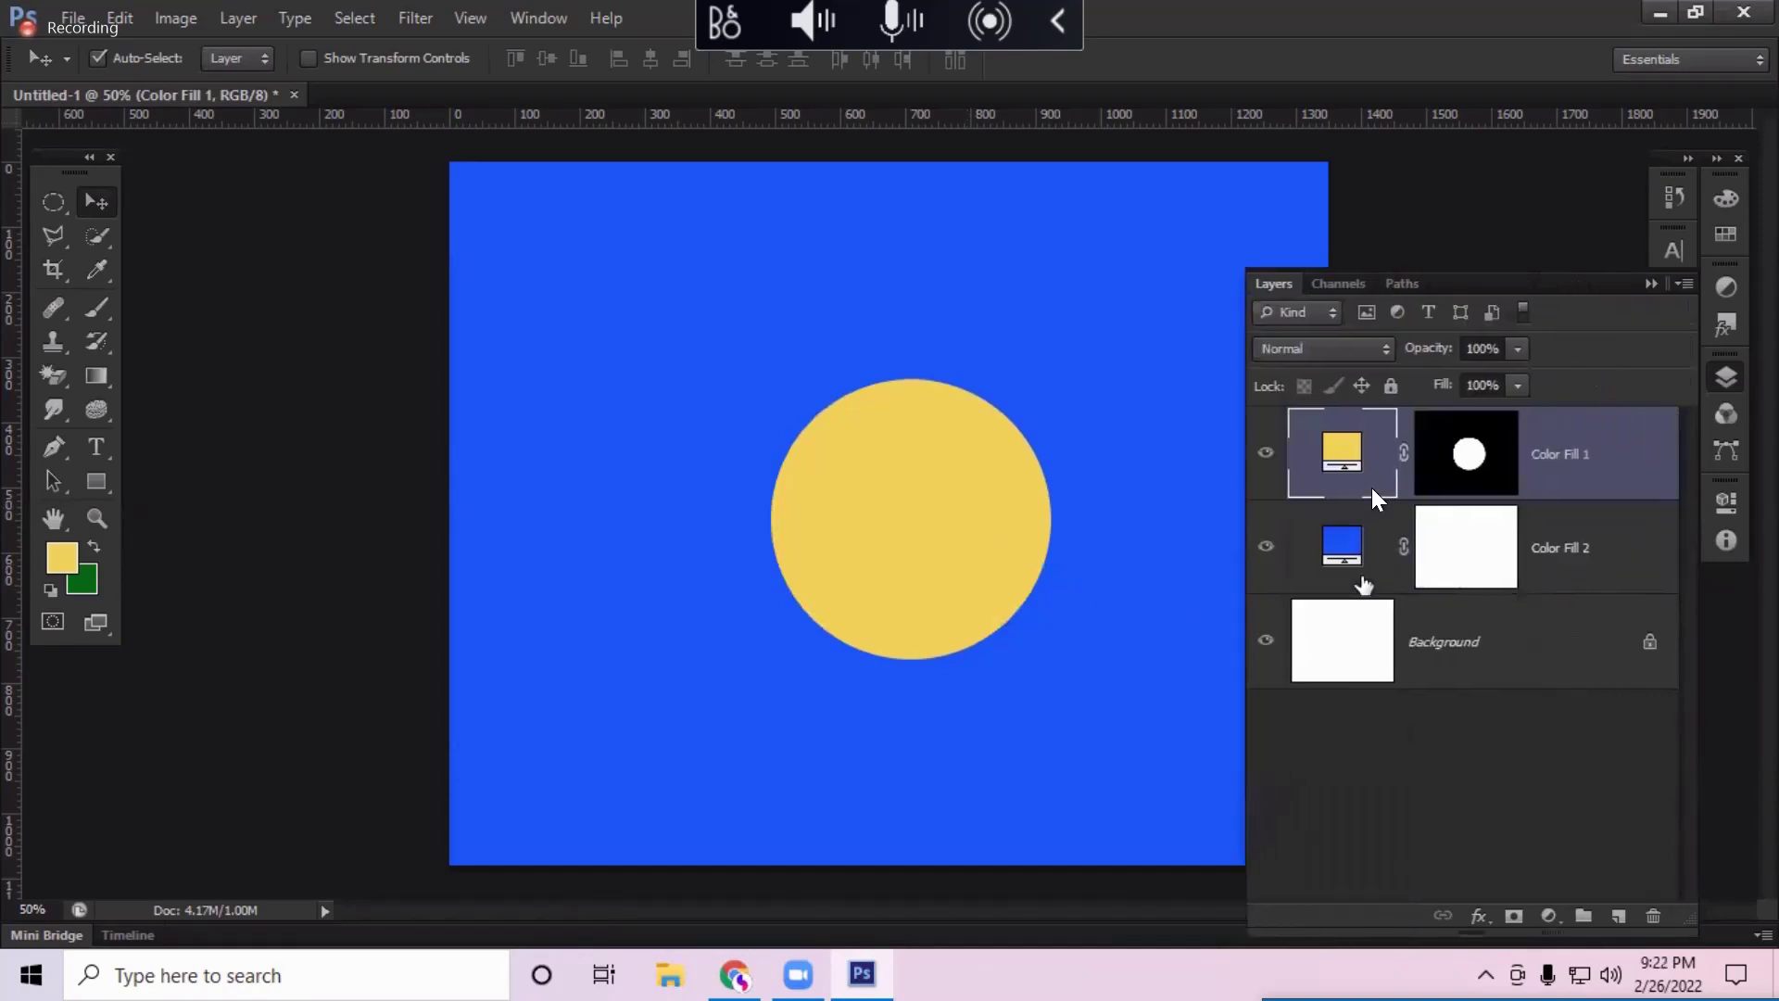
Step: Give Color Fill 1 a drop shadow aimed straight down at about 90°
{"action": "key", "text": "h"}
{"action": "double_click", "coordinate": [1374, 496]}
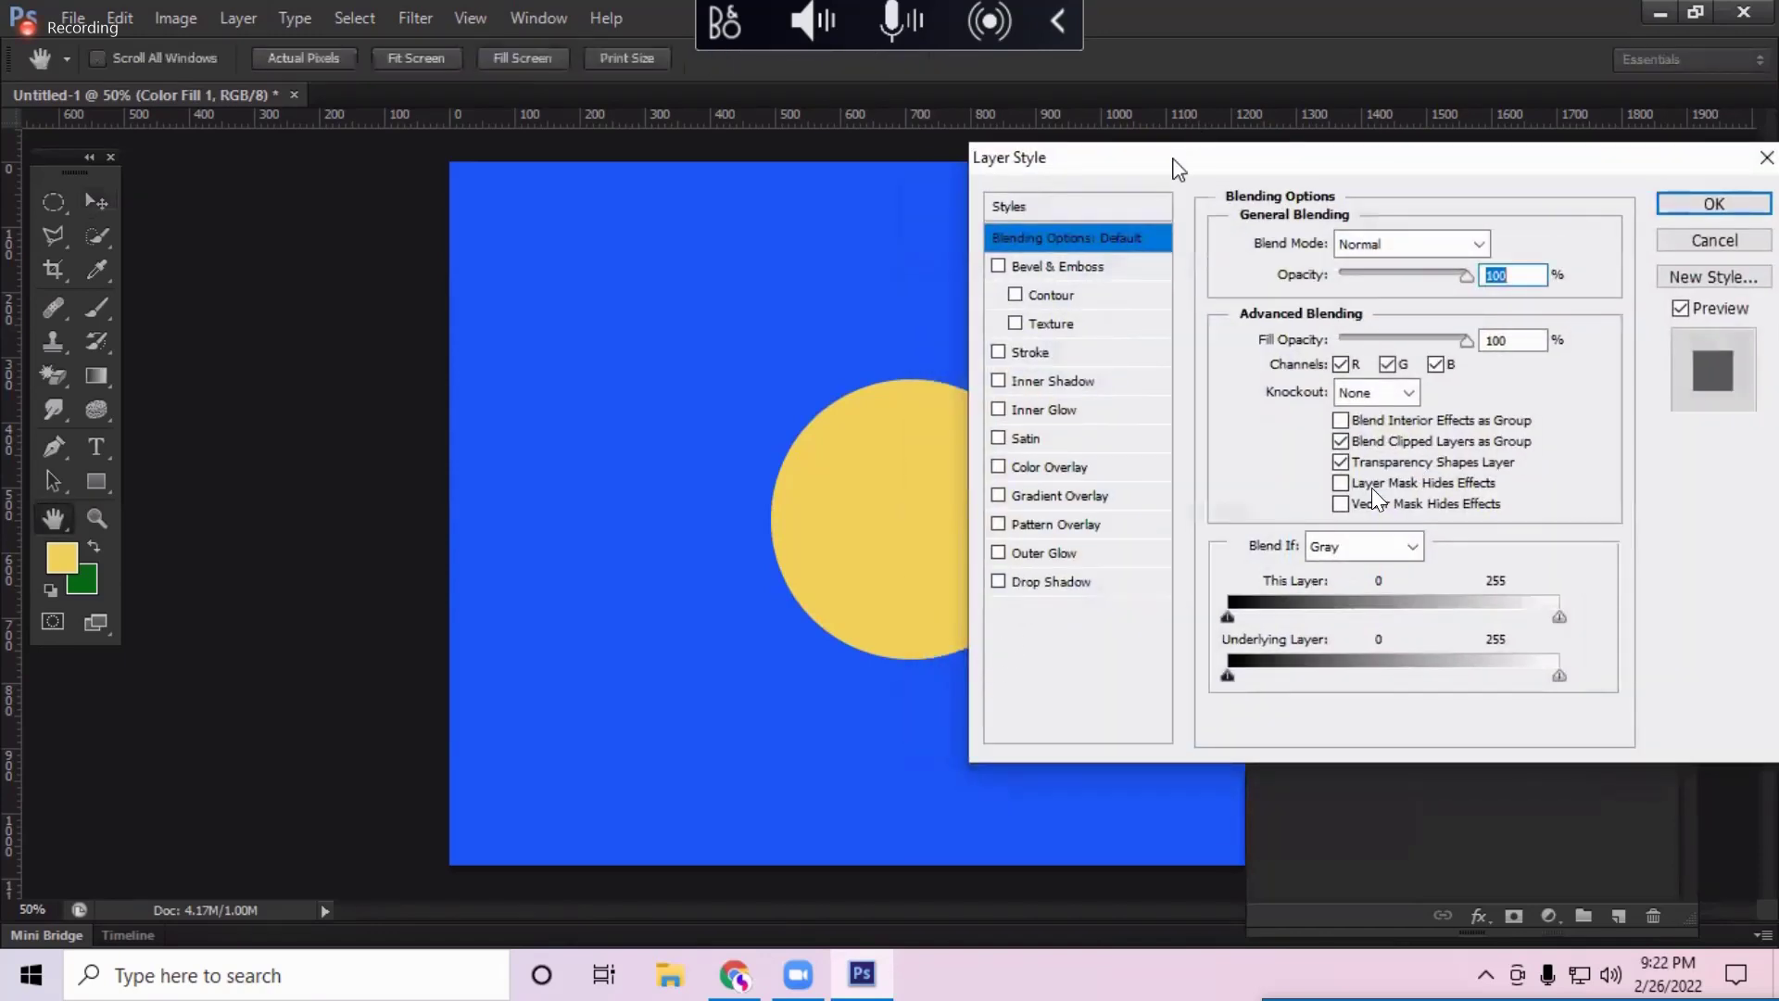
{"action": "left_click", "coordinate": [1073, 576]}
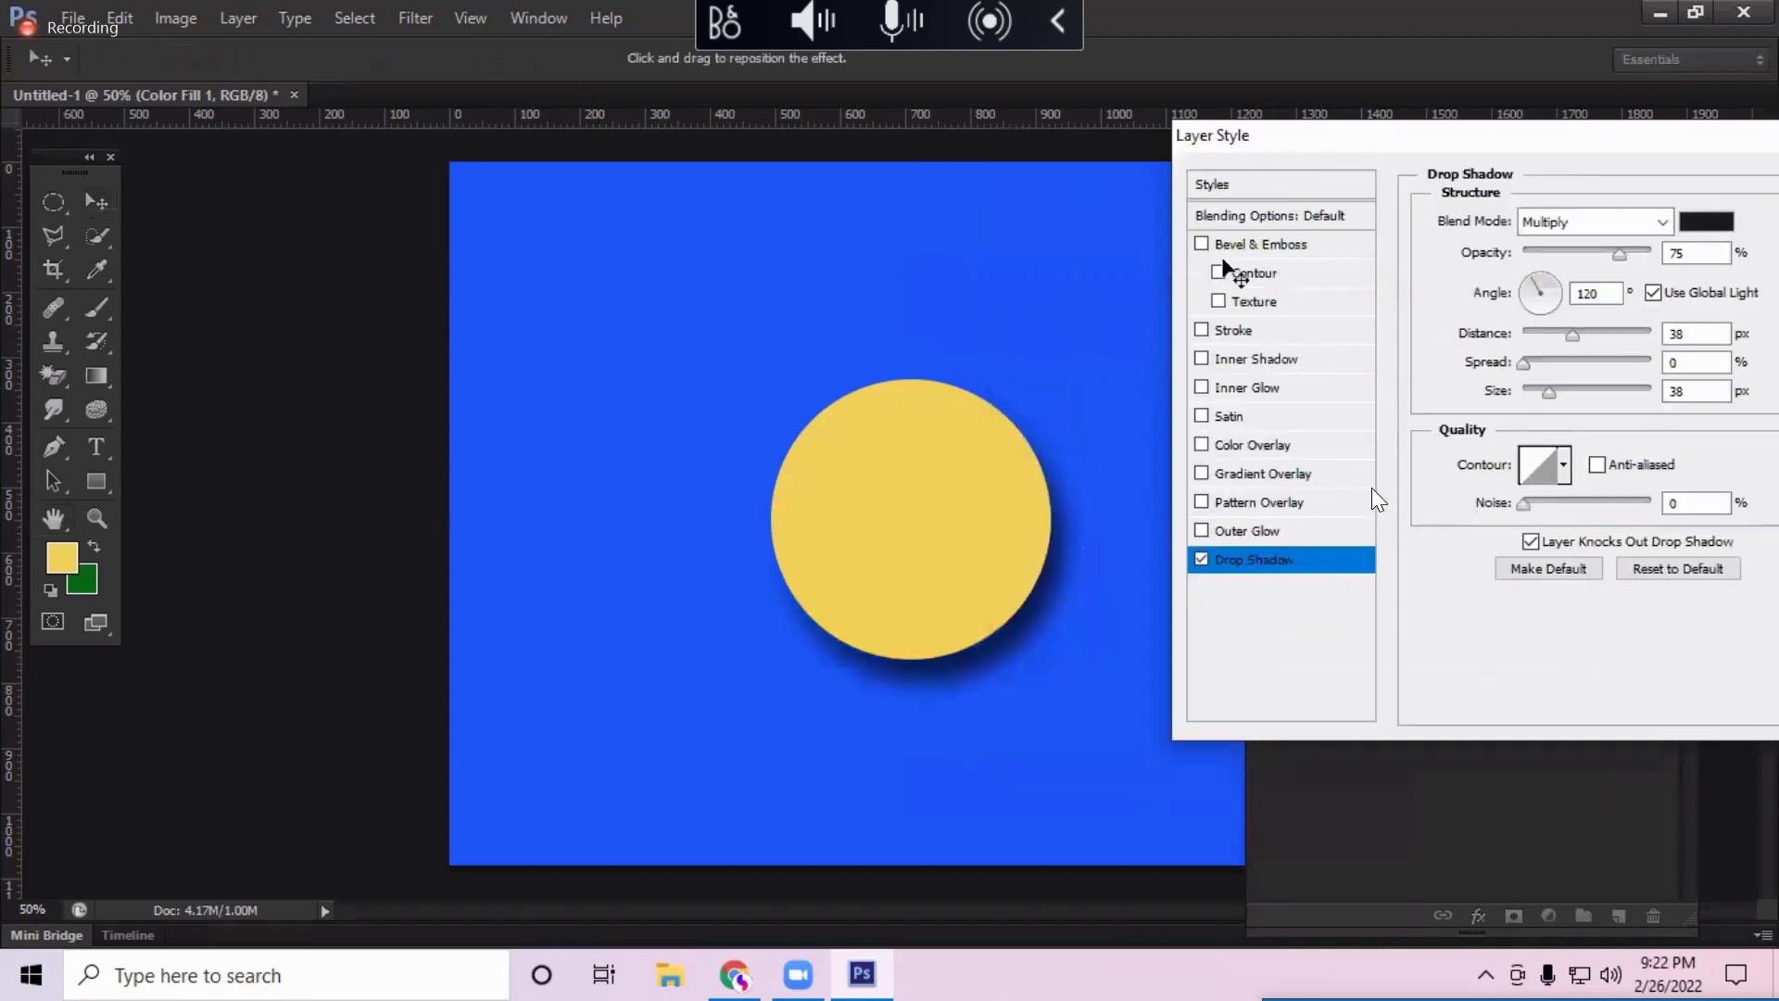
{"action": "left_click_drag", "start_coordinate": [1536, 299], "coordinate": [1542, 279]}
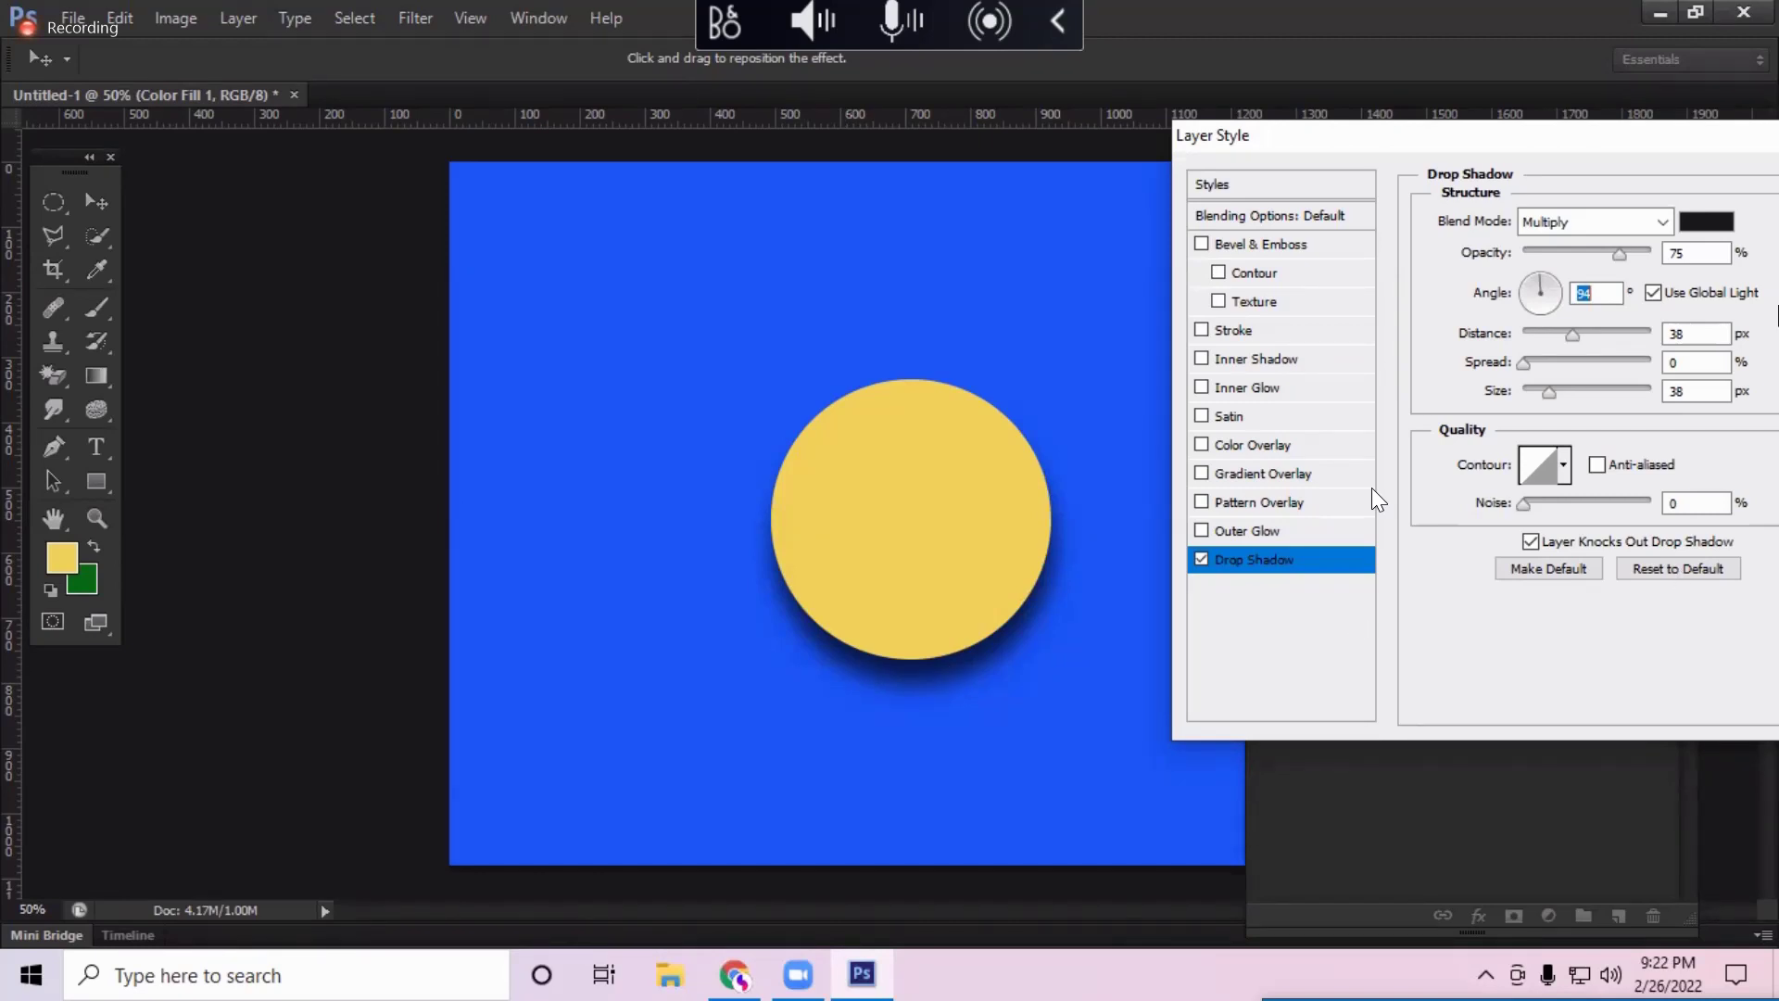
{"action": "left_click", "coordinate": [1705, 223]}
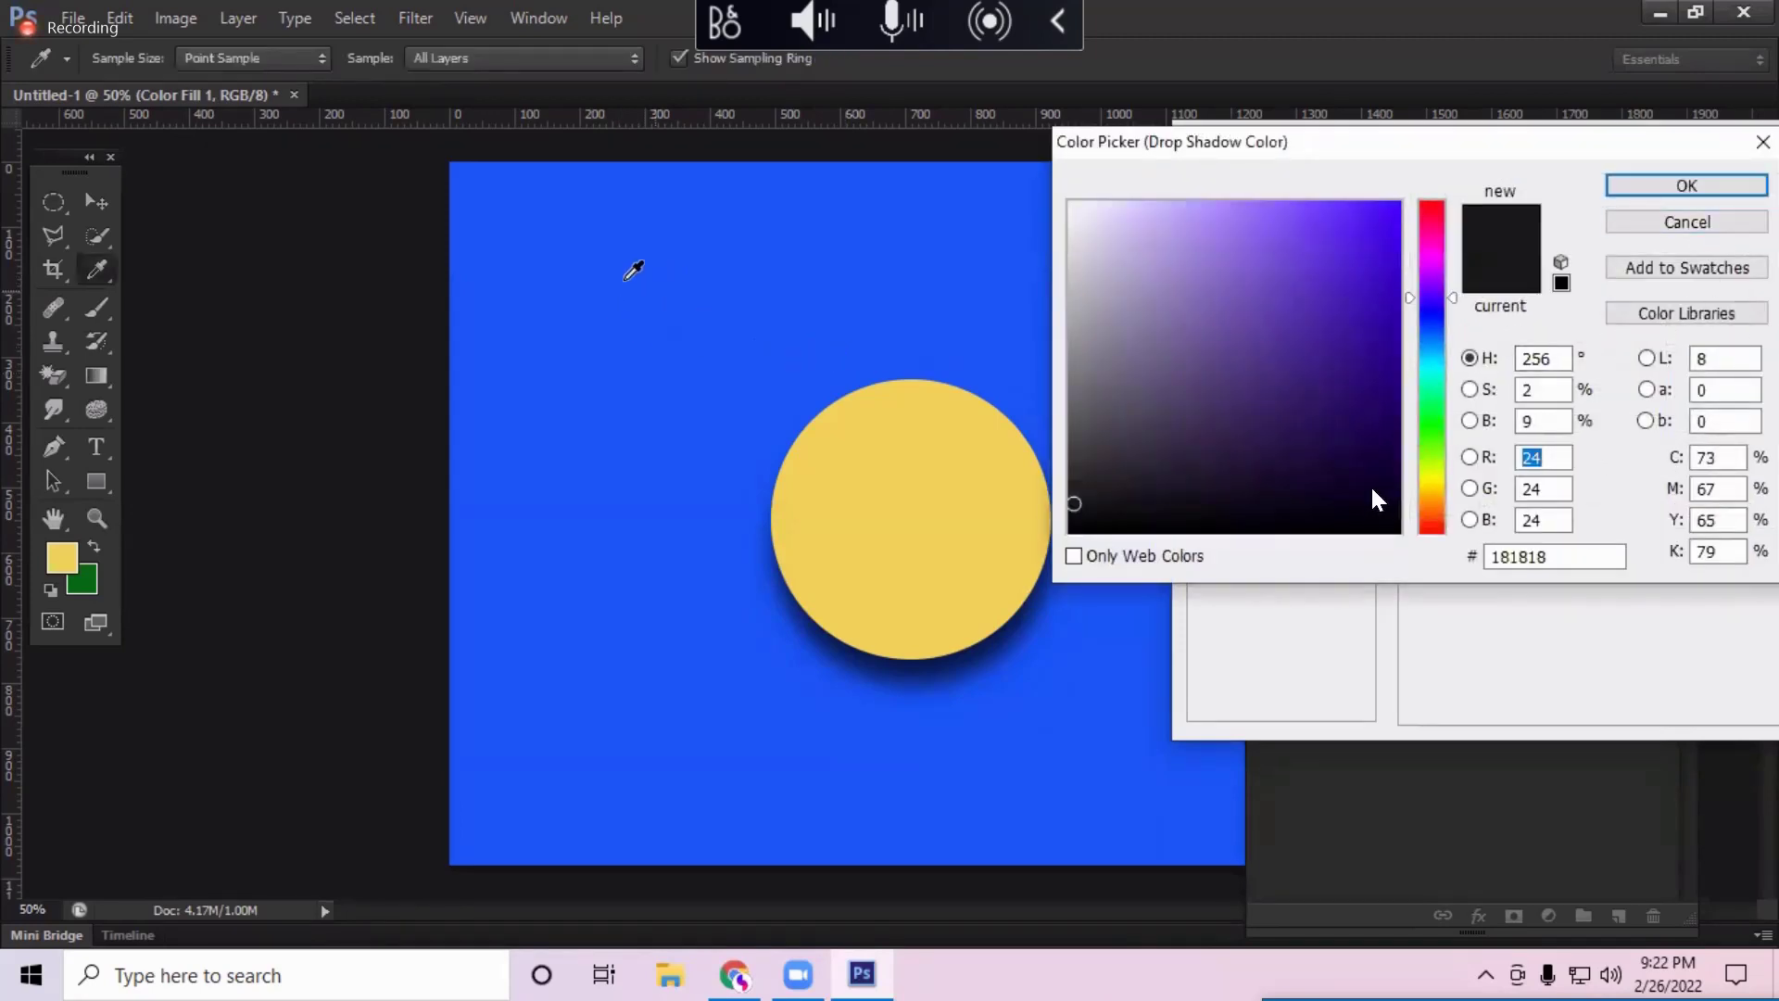
Step: Sample the blue background for the shadow colour and set Brightness 55, giving #0e328c
{"action": "left_click", "coordinate": [643, 292]}
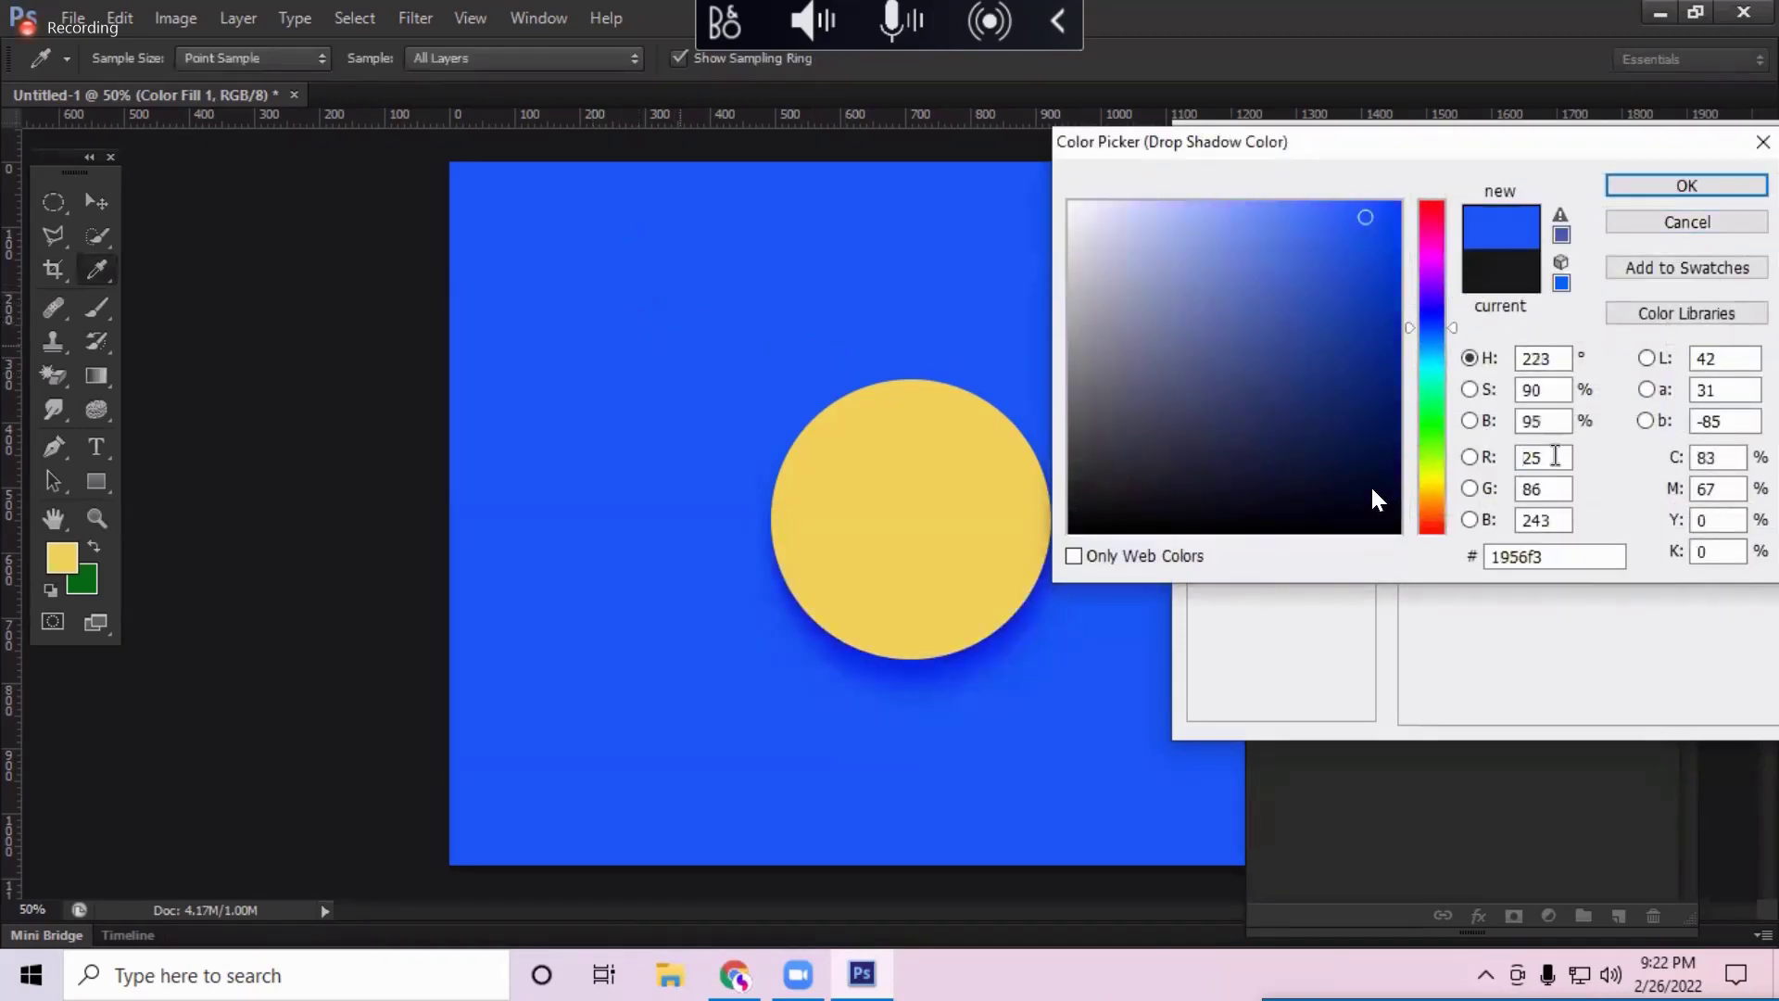
{"action": "left_click", "coordinate": [1558, 456]}
{"action": "double_click", "coordinate": [1520, 423]}
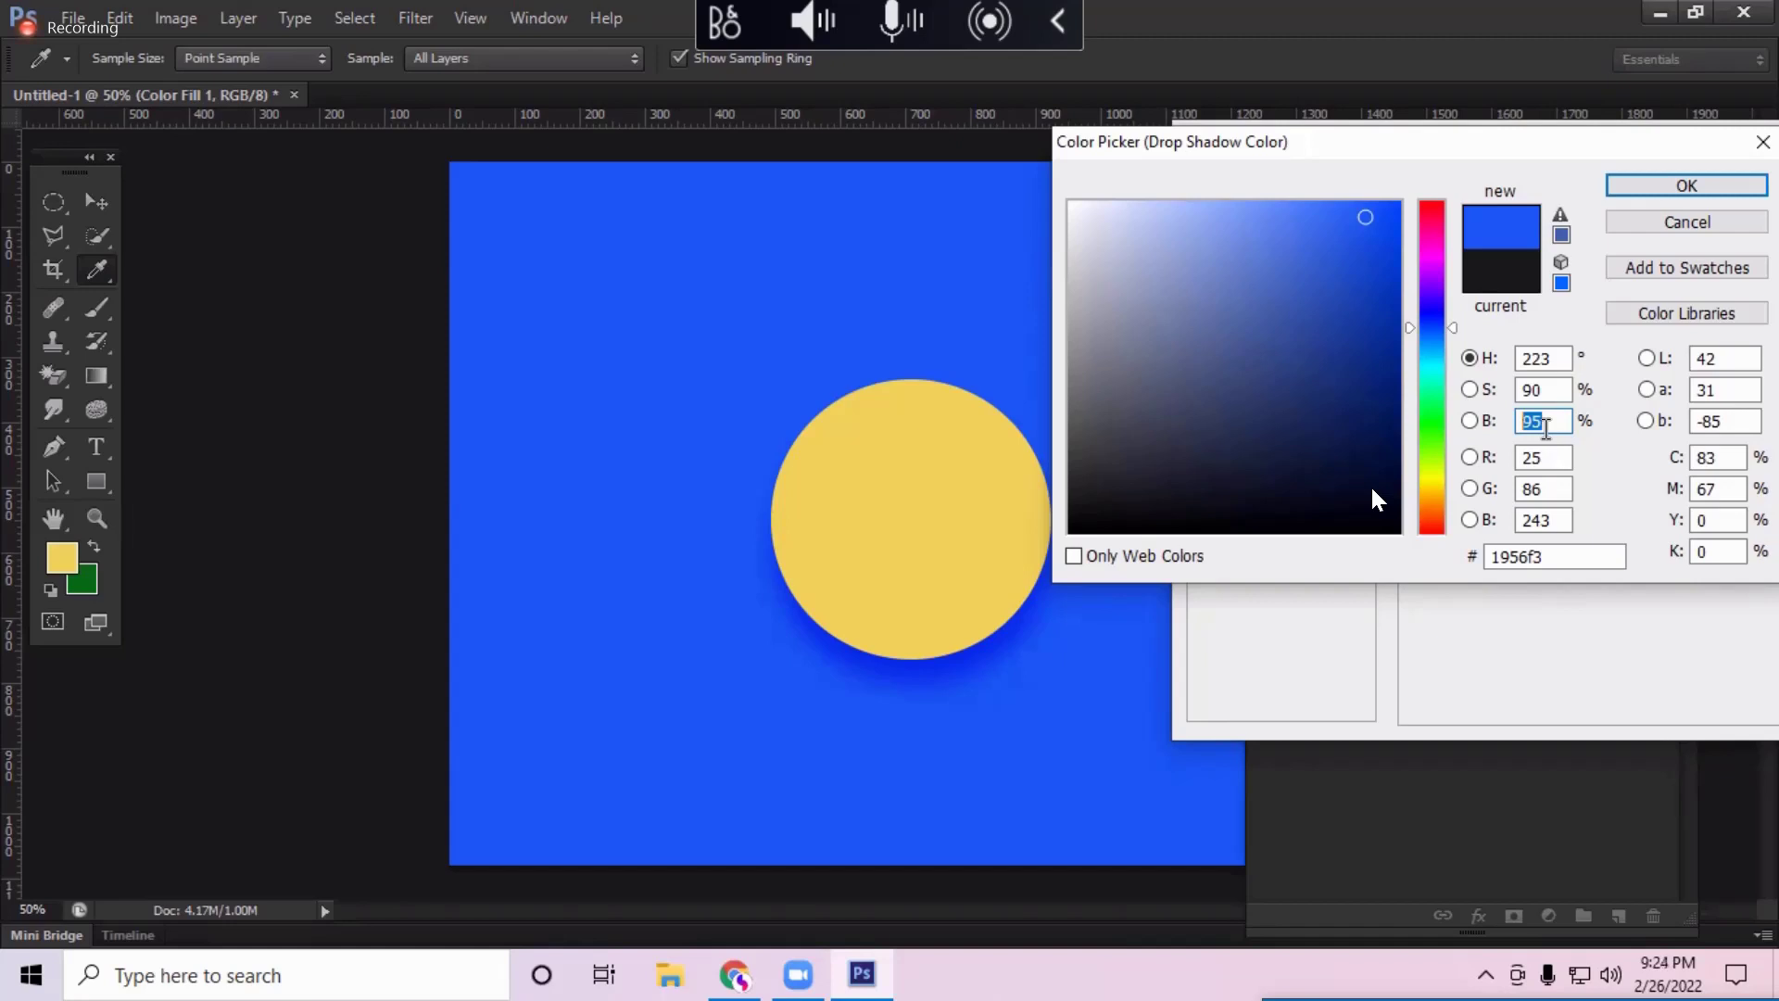
{"action": "type", "text": "55"}
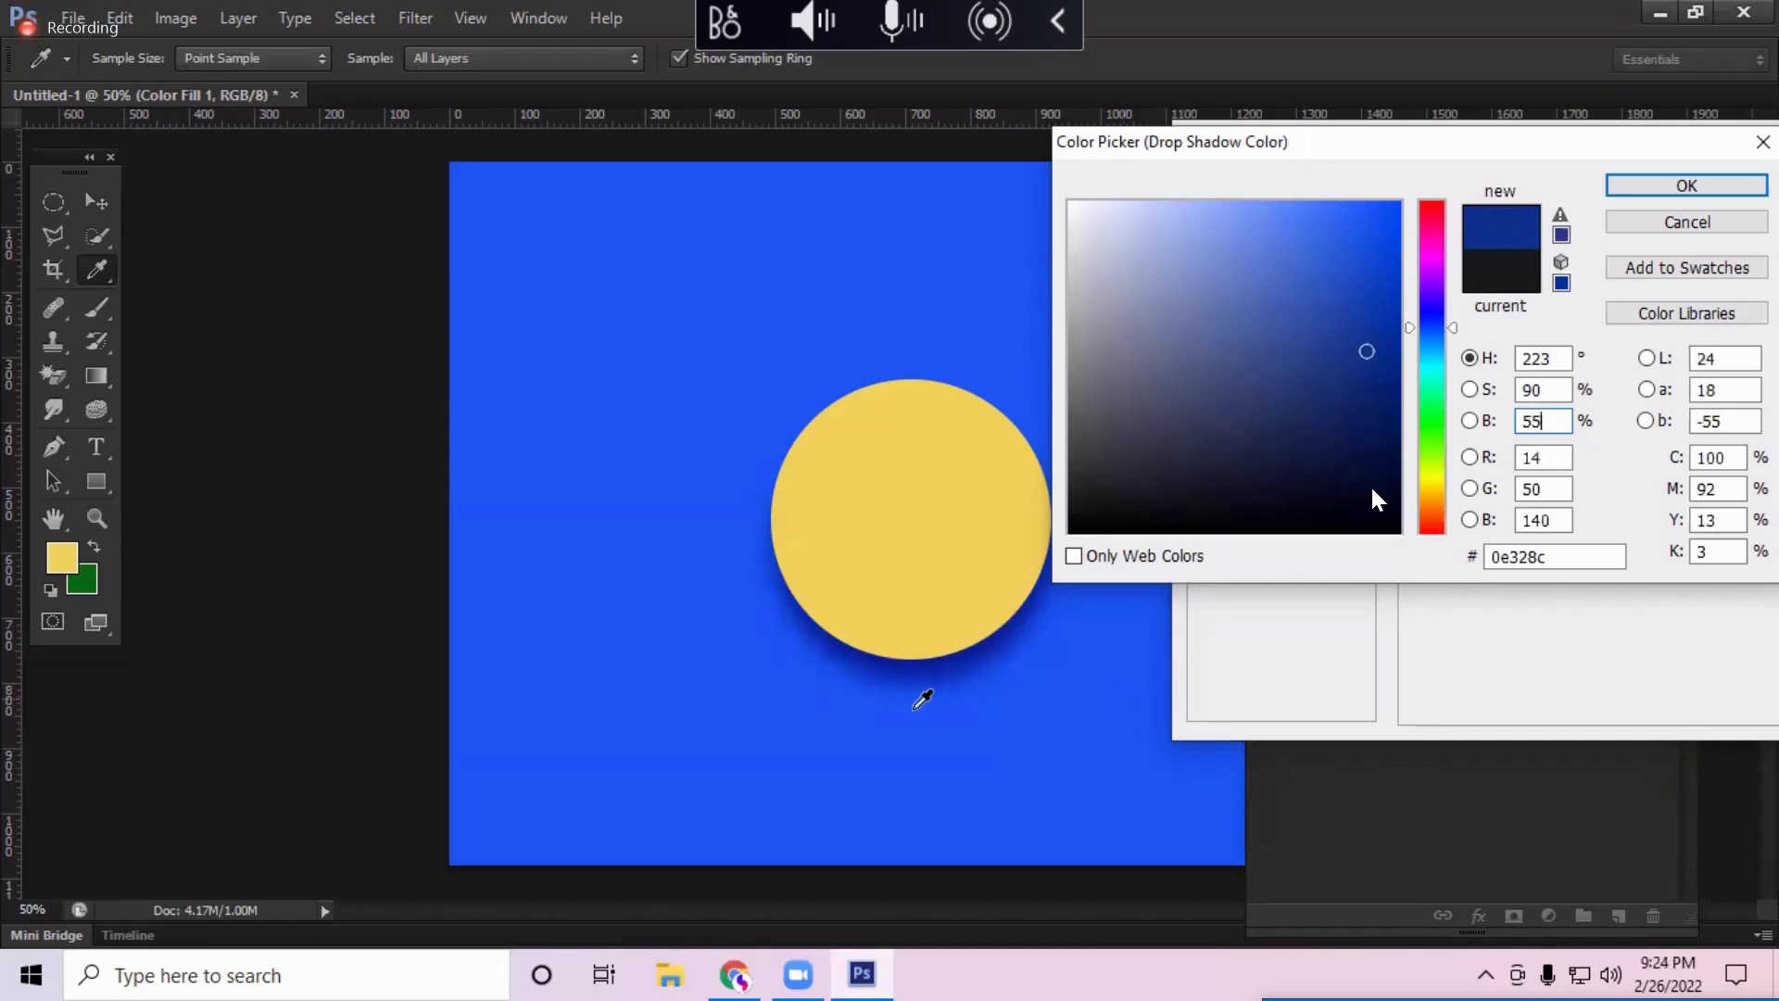
{"action": "left_click", "coordinate": [1686, 185]}
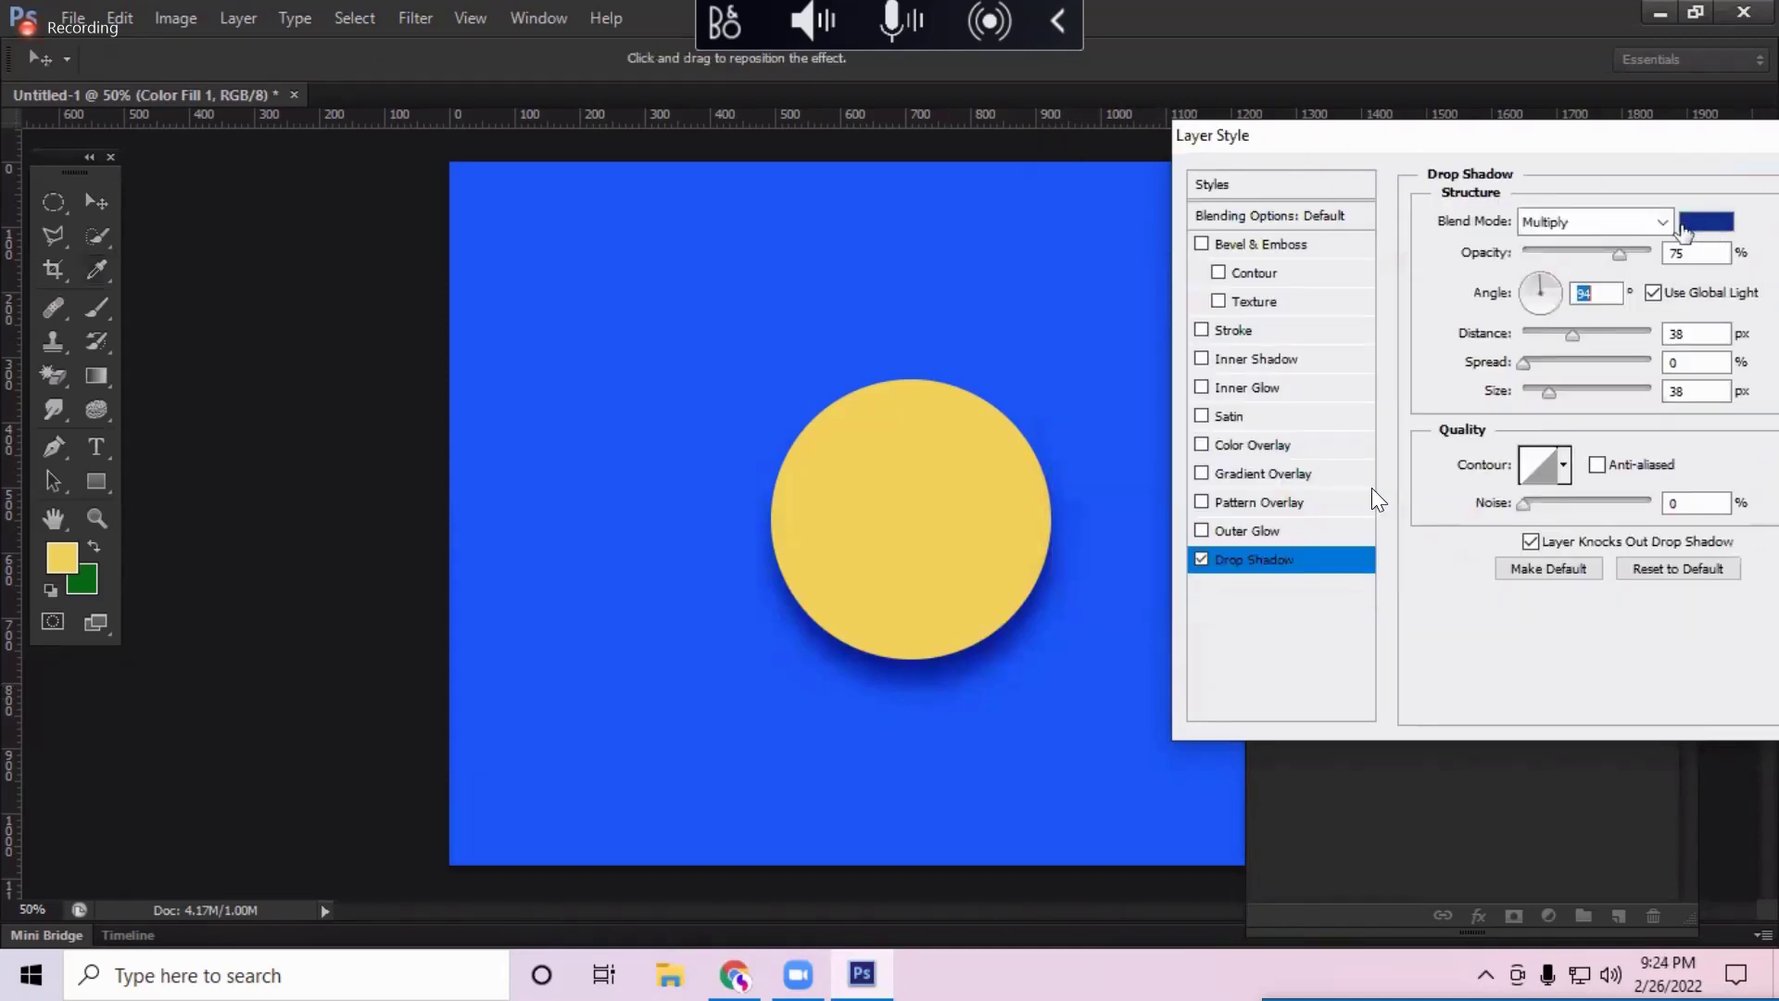
Step: Set the drop shadow to Multiply, 74% opacity, 120° angle, 63 px distance, 90 px size
{"action": "left_click", "coordinate": [1593, 222]}
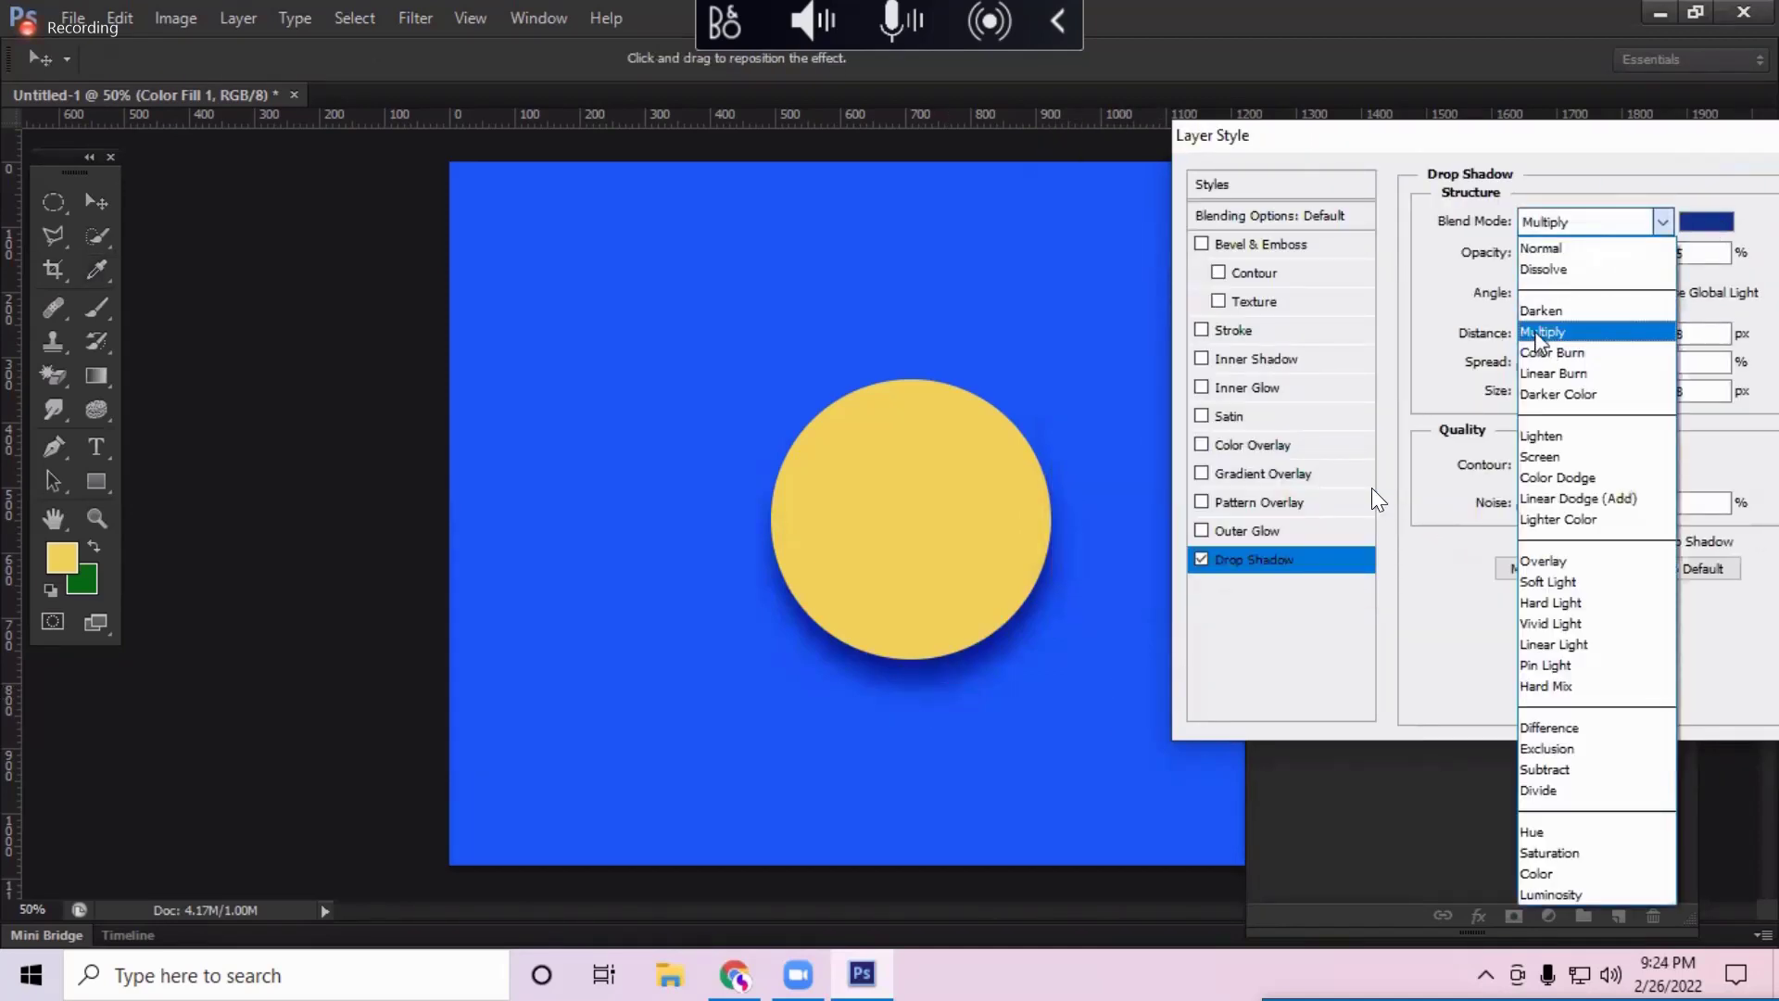
{"action": "left_click", "coordinate": [1549, 334]}
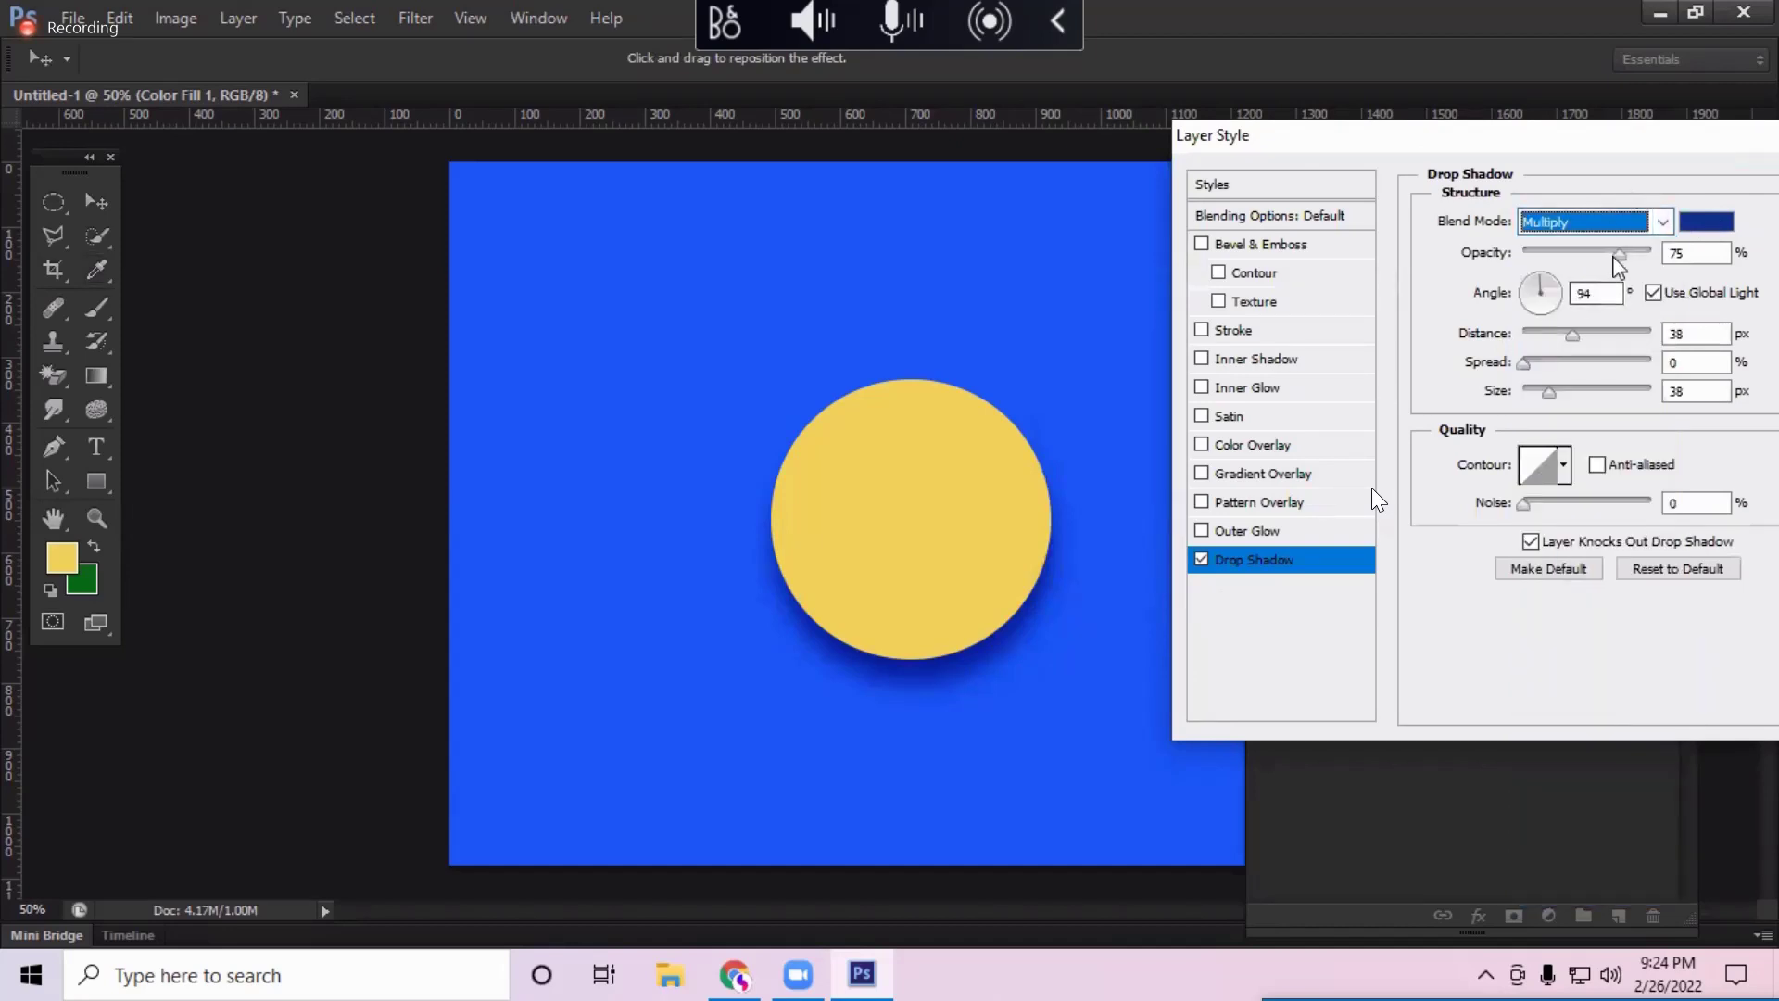
{"action": "left_click_drag", "start_coordinate": [1619, 252], "coordinate": [1595, 335]}
{"action": "left_click", "coordinate": [1537, 284]}
{"action": "left_click_drag", "start_coordinate": [1548, 392], "coordinate": [1575, 393]}
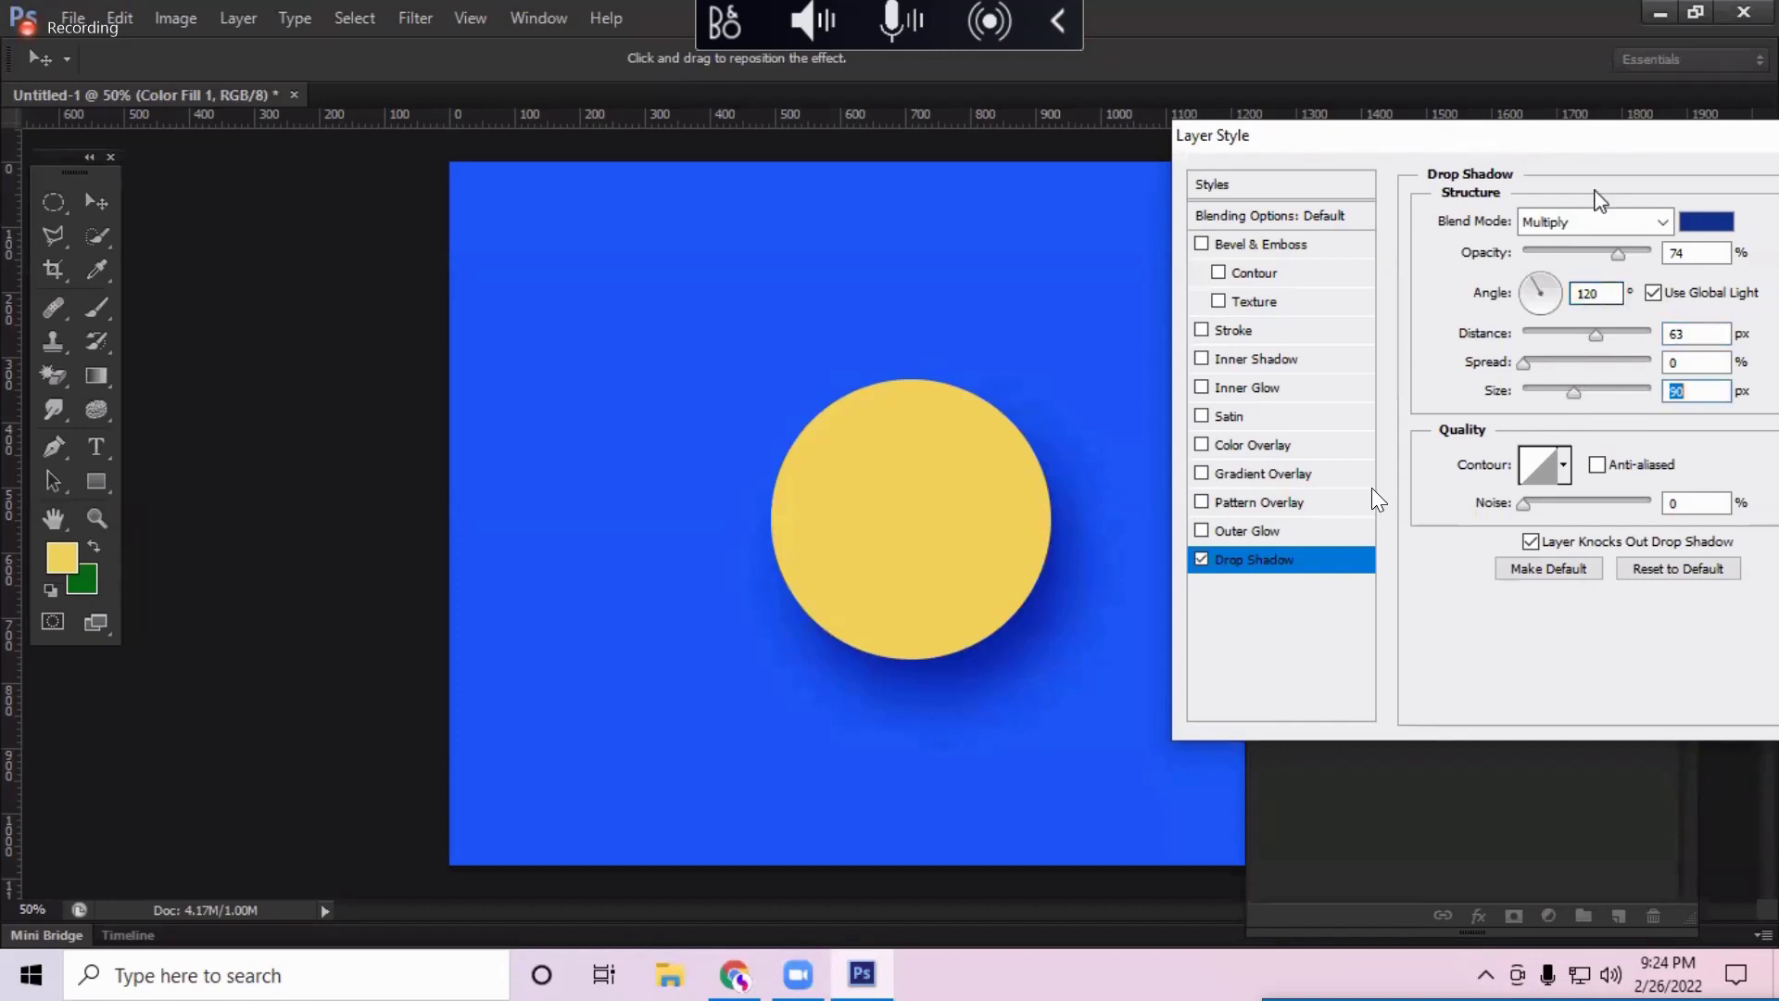
{"action": "left_click_drag", "start_coordinate": [1687, 146], "coordinate": [1607, 148]}
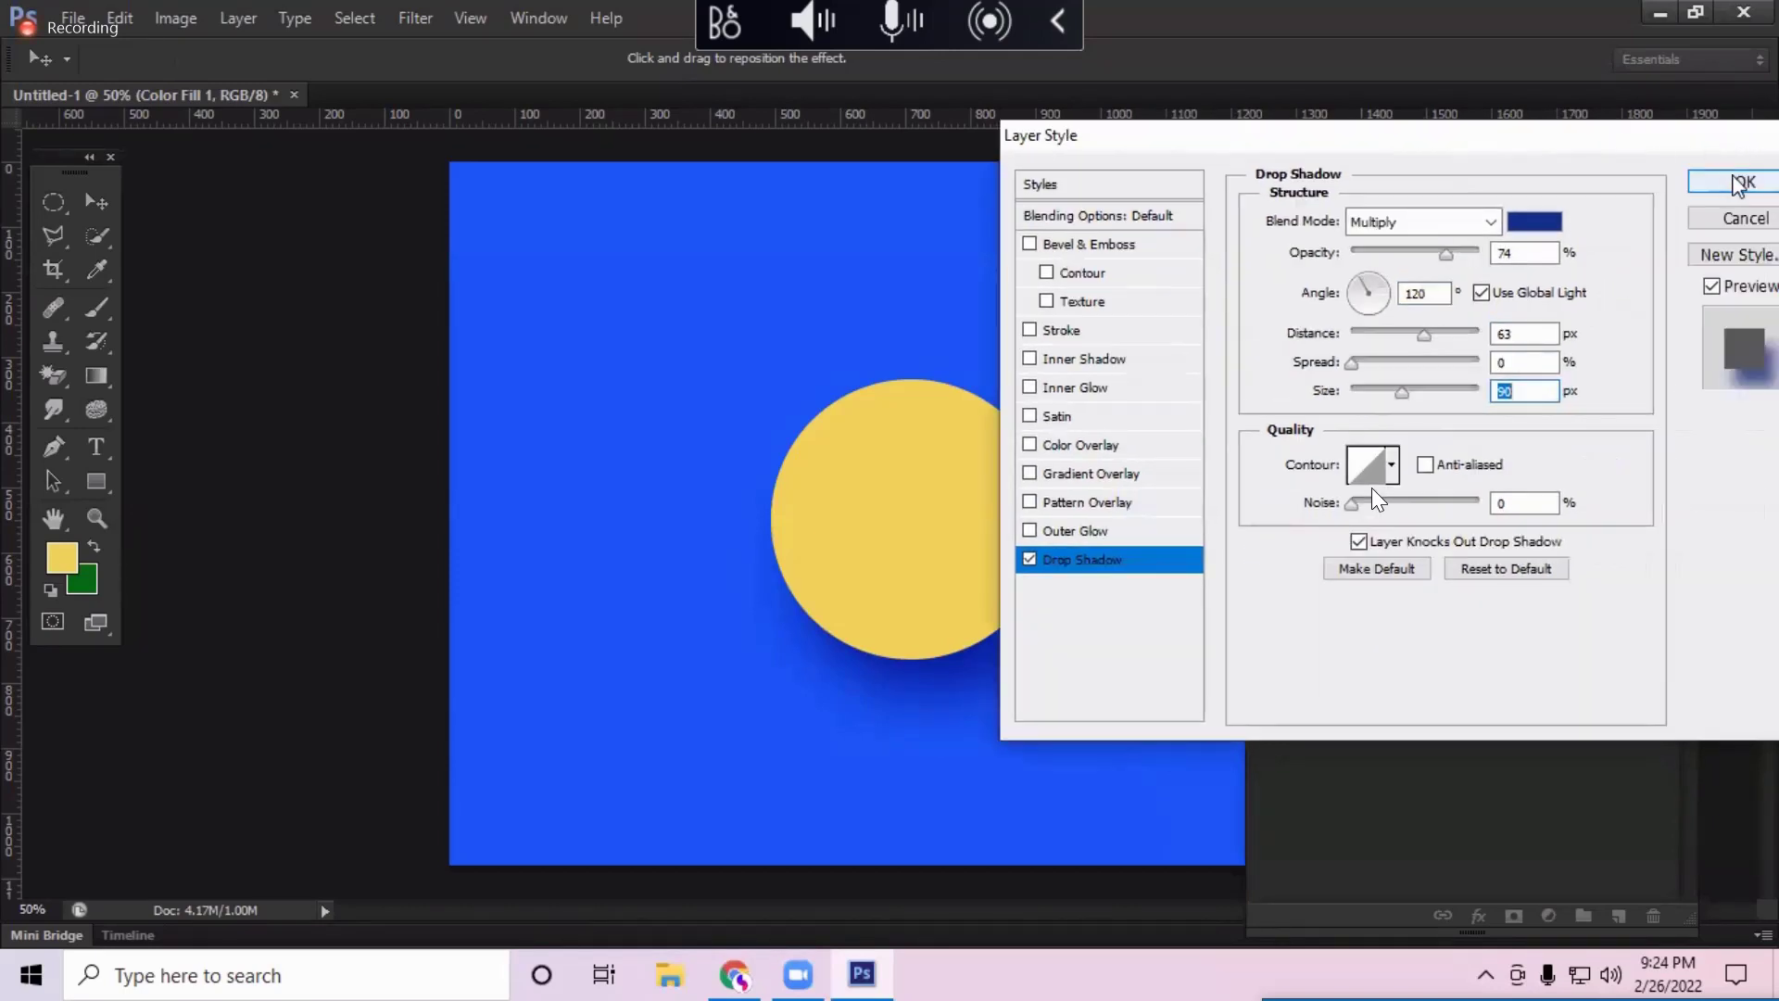
{"action": "left_click", "coordinate": [1747, 181]}
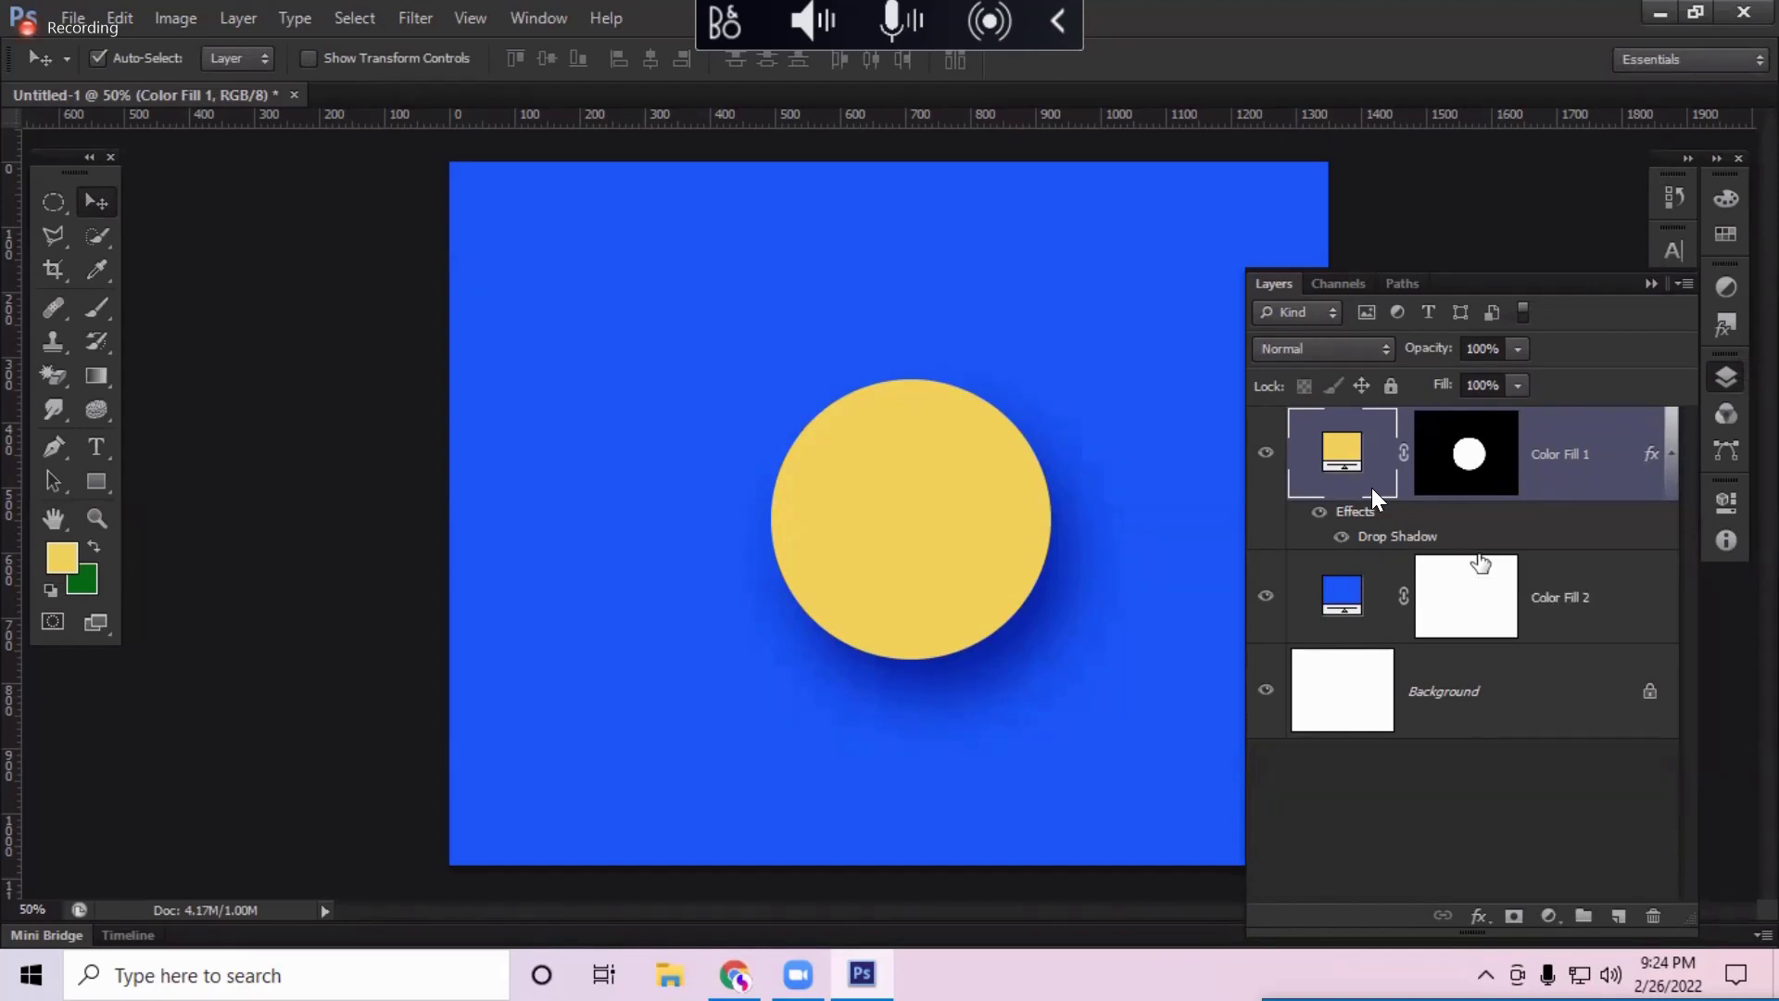
Step: Duplicate the circle layer, hide the original, and give the copy a black 50% drop shadow
{"action": "key", "text": "ctrl+j"}
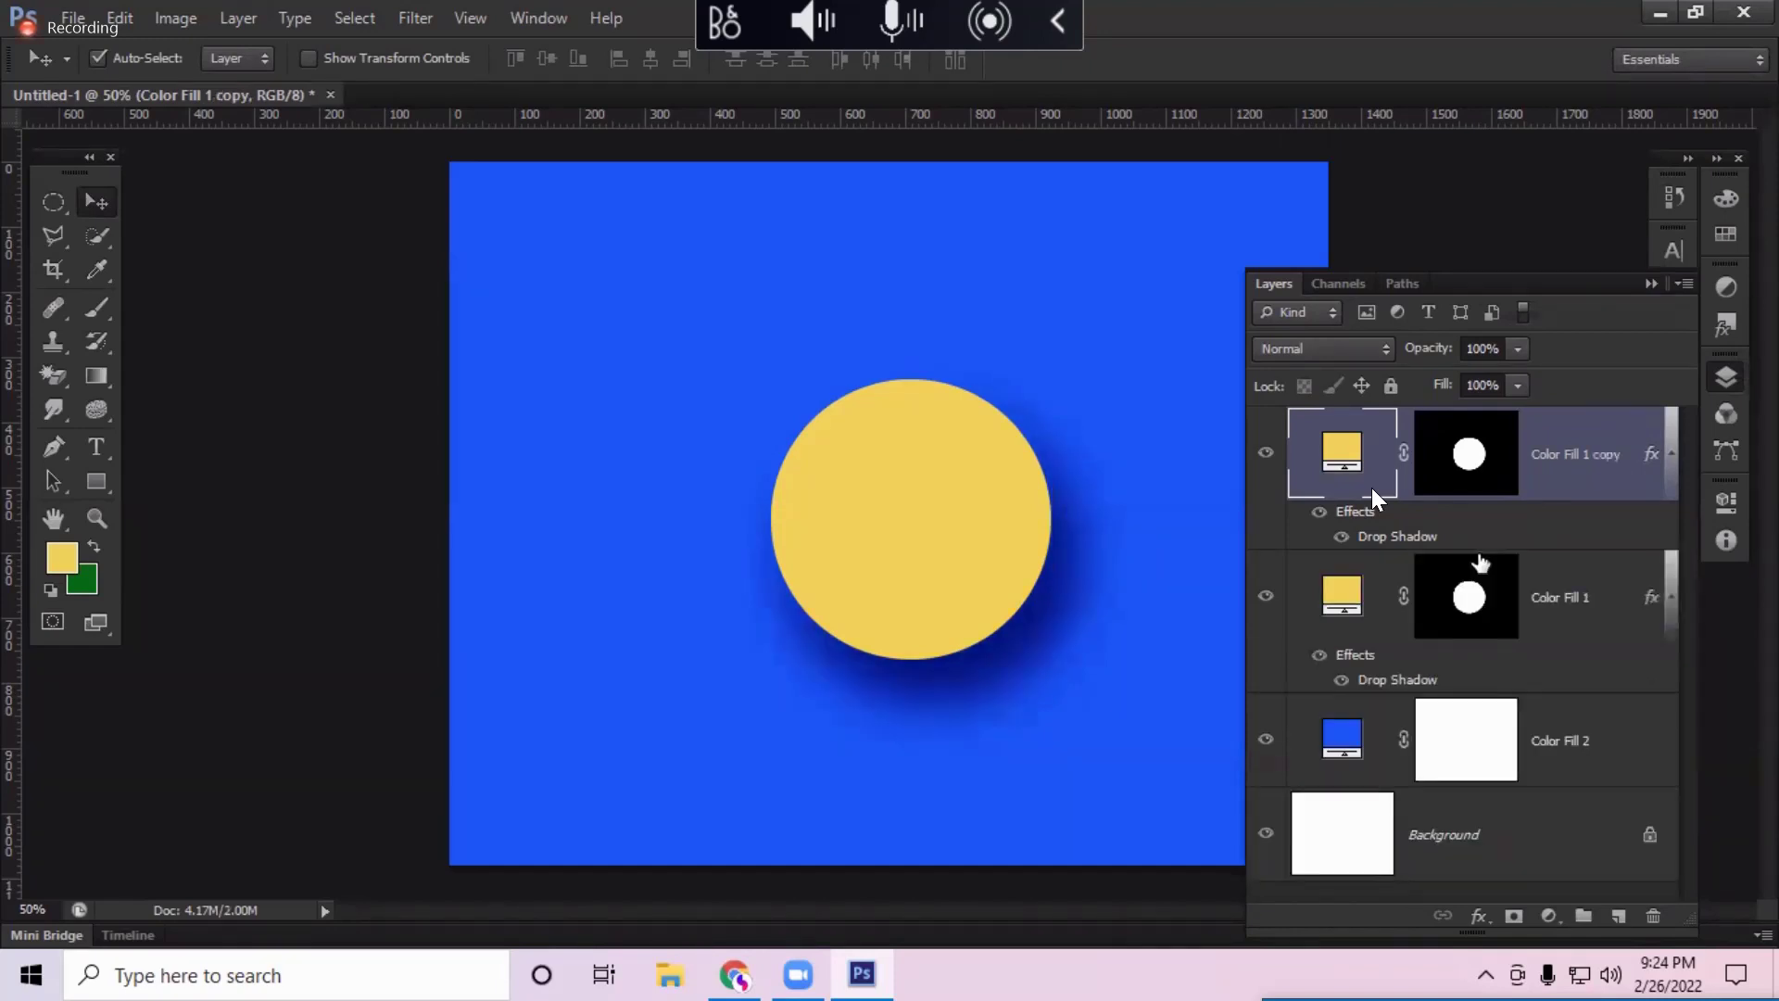
{"action": "left_click", "coordinate": [1266, 596]}
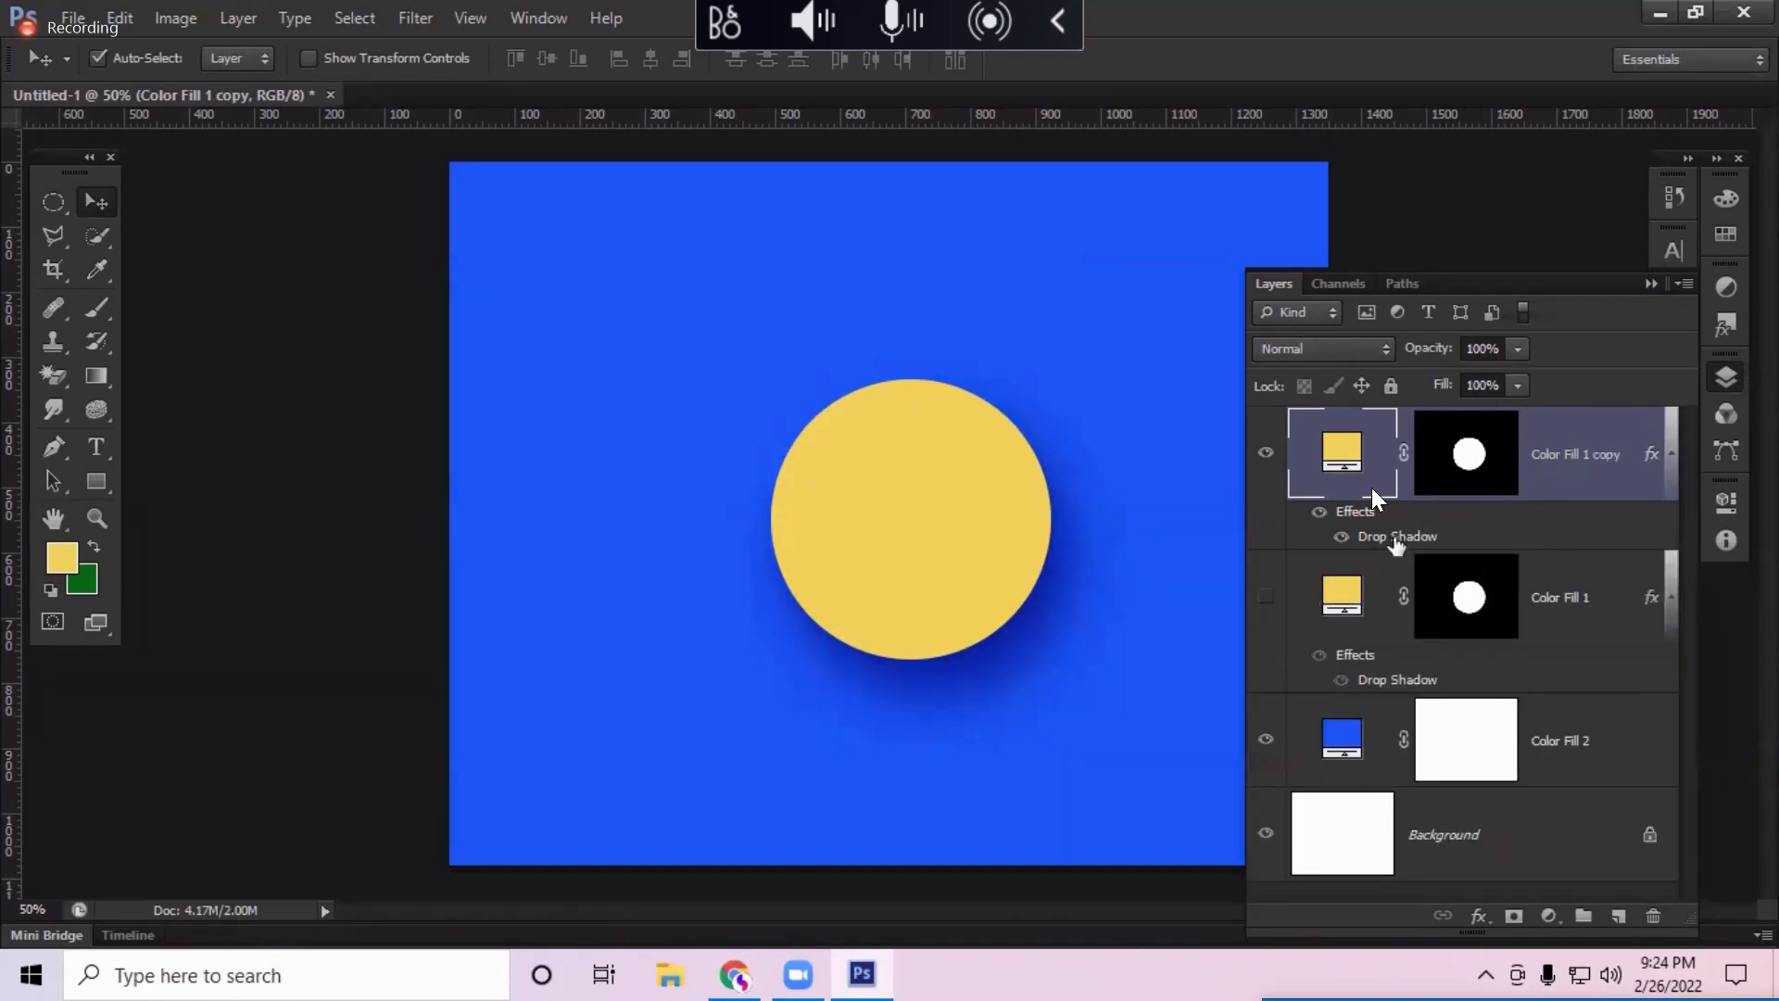
{"action": "double_click", "coordinate": [1396, 537]}
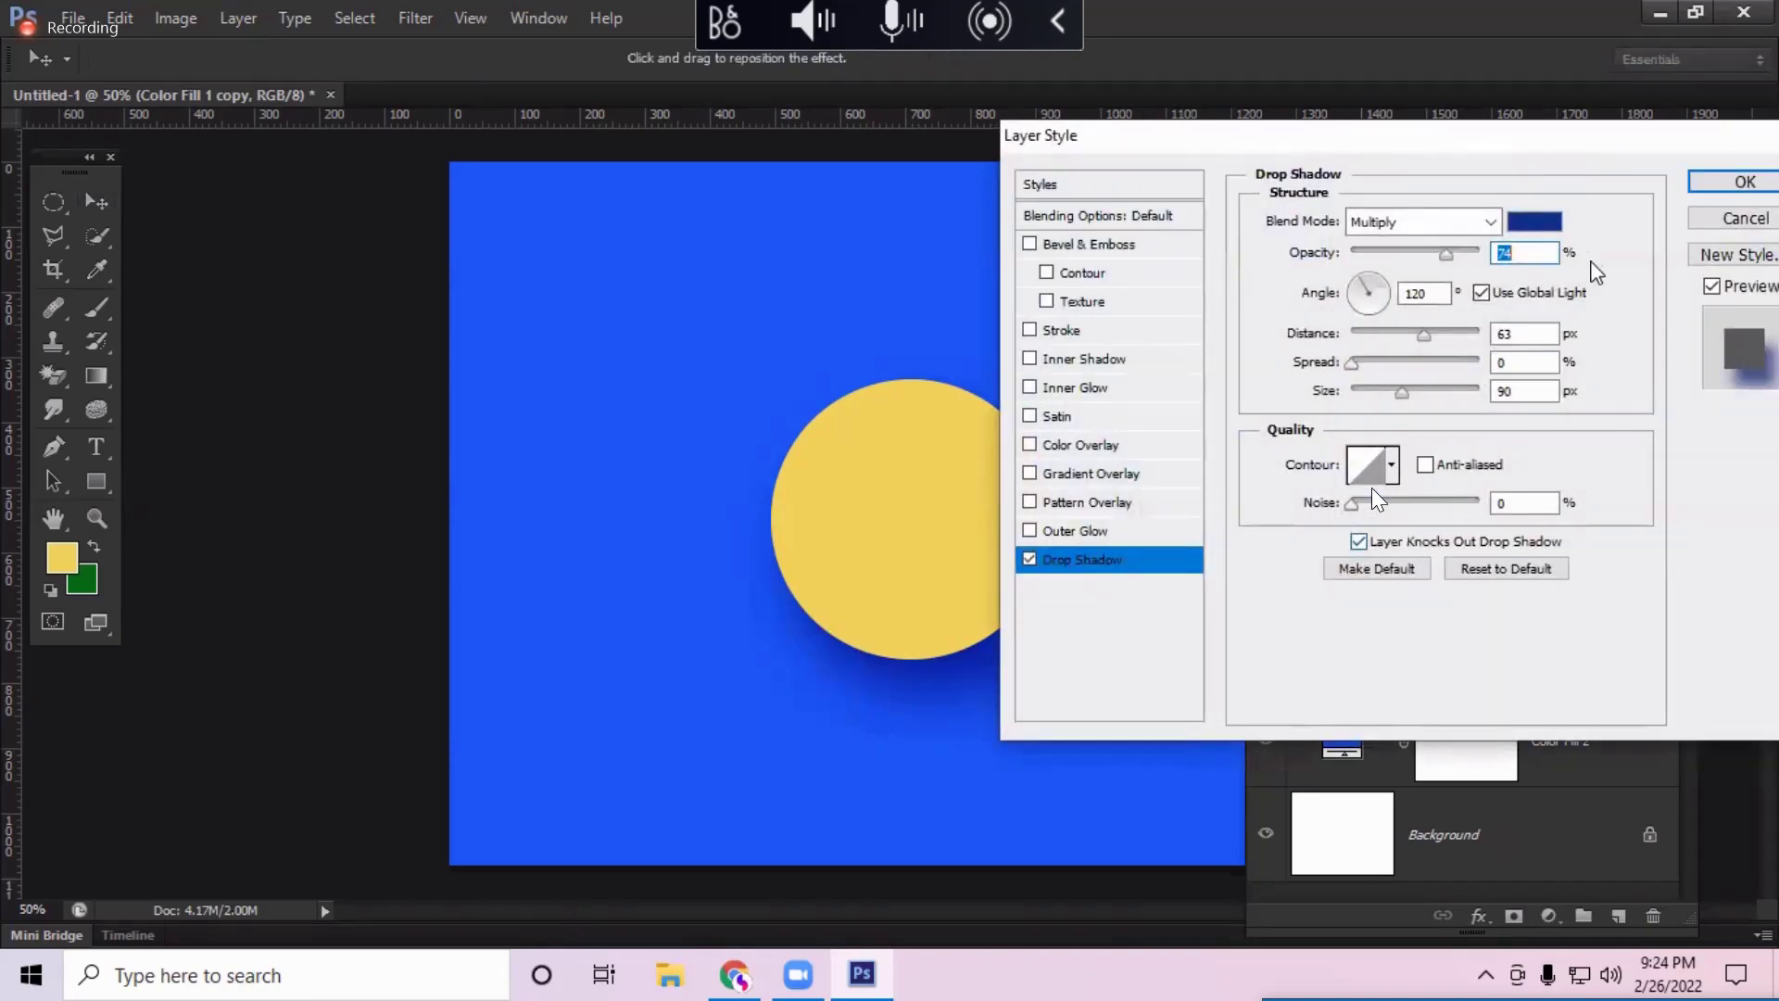
{"action": "left_click", "coordinate": [1536, 224]}
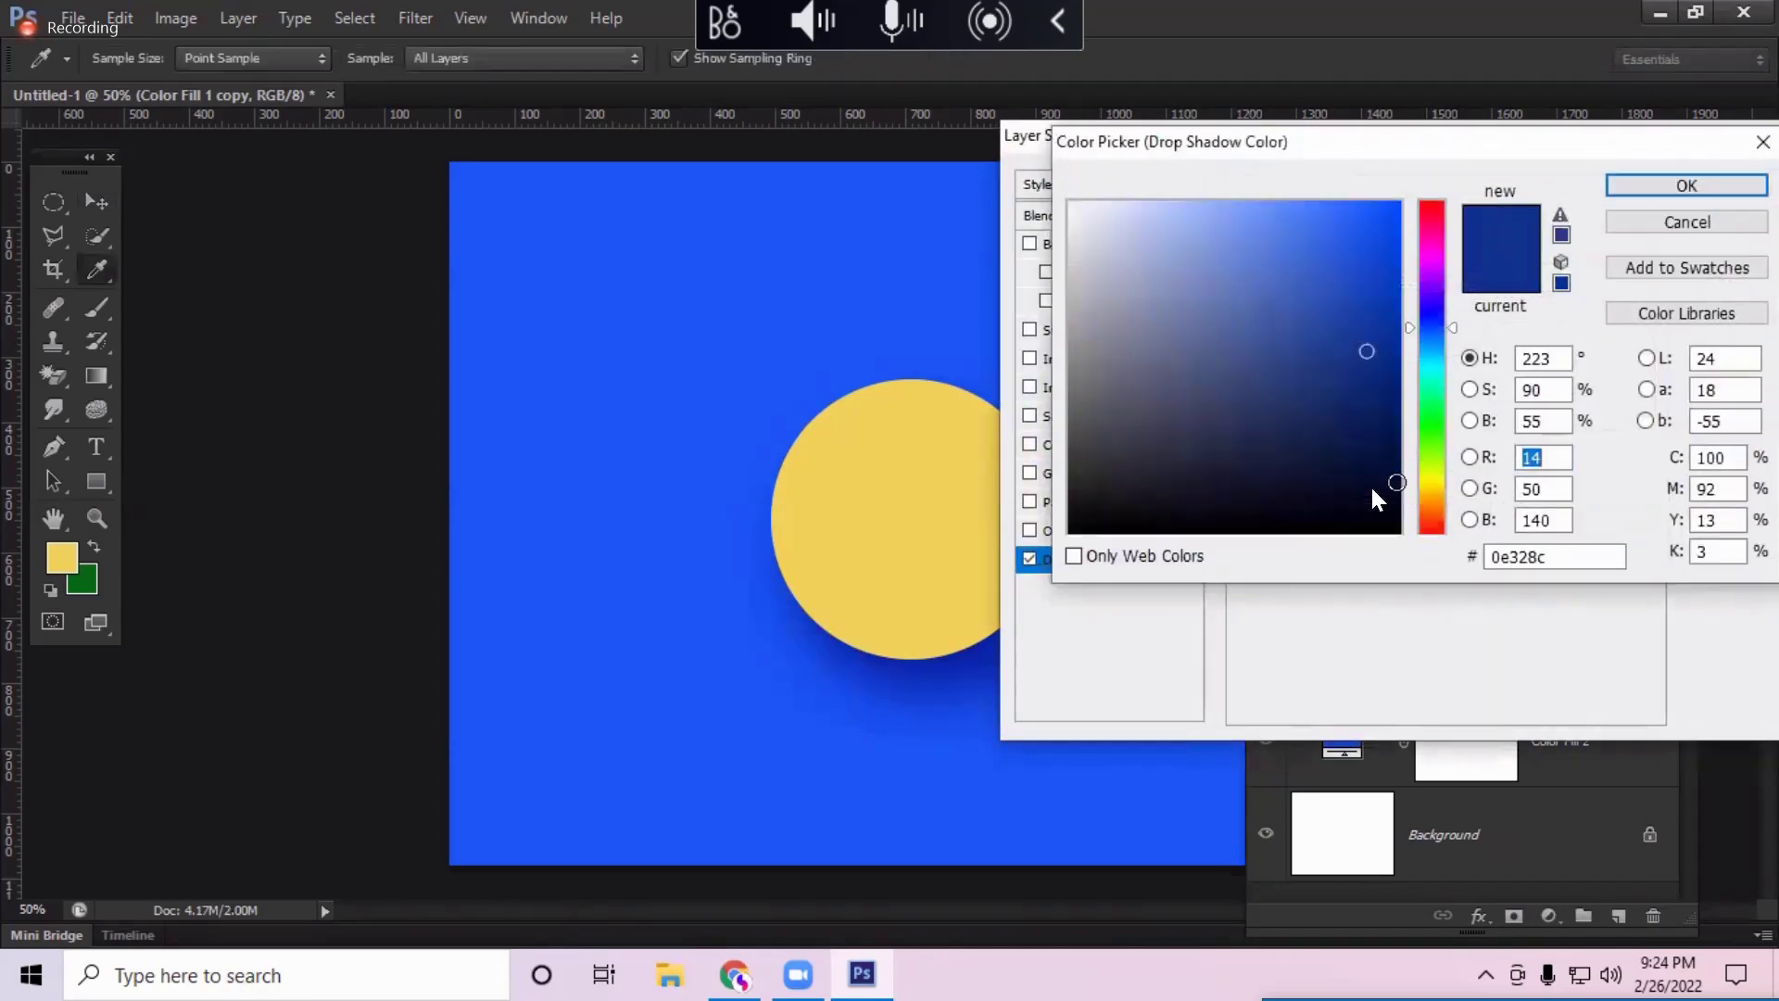
{"action": "left_click_drag", "start_coordinate": [1378, 501], "coordinate": [1408, 534]}
{"action": "left_click", "coordinate": [1675, 185]}
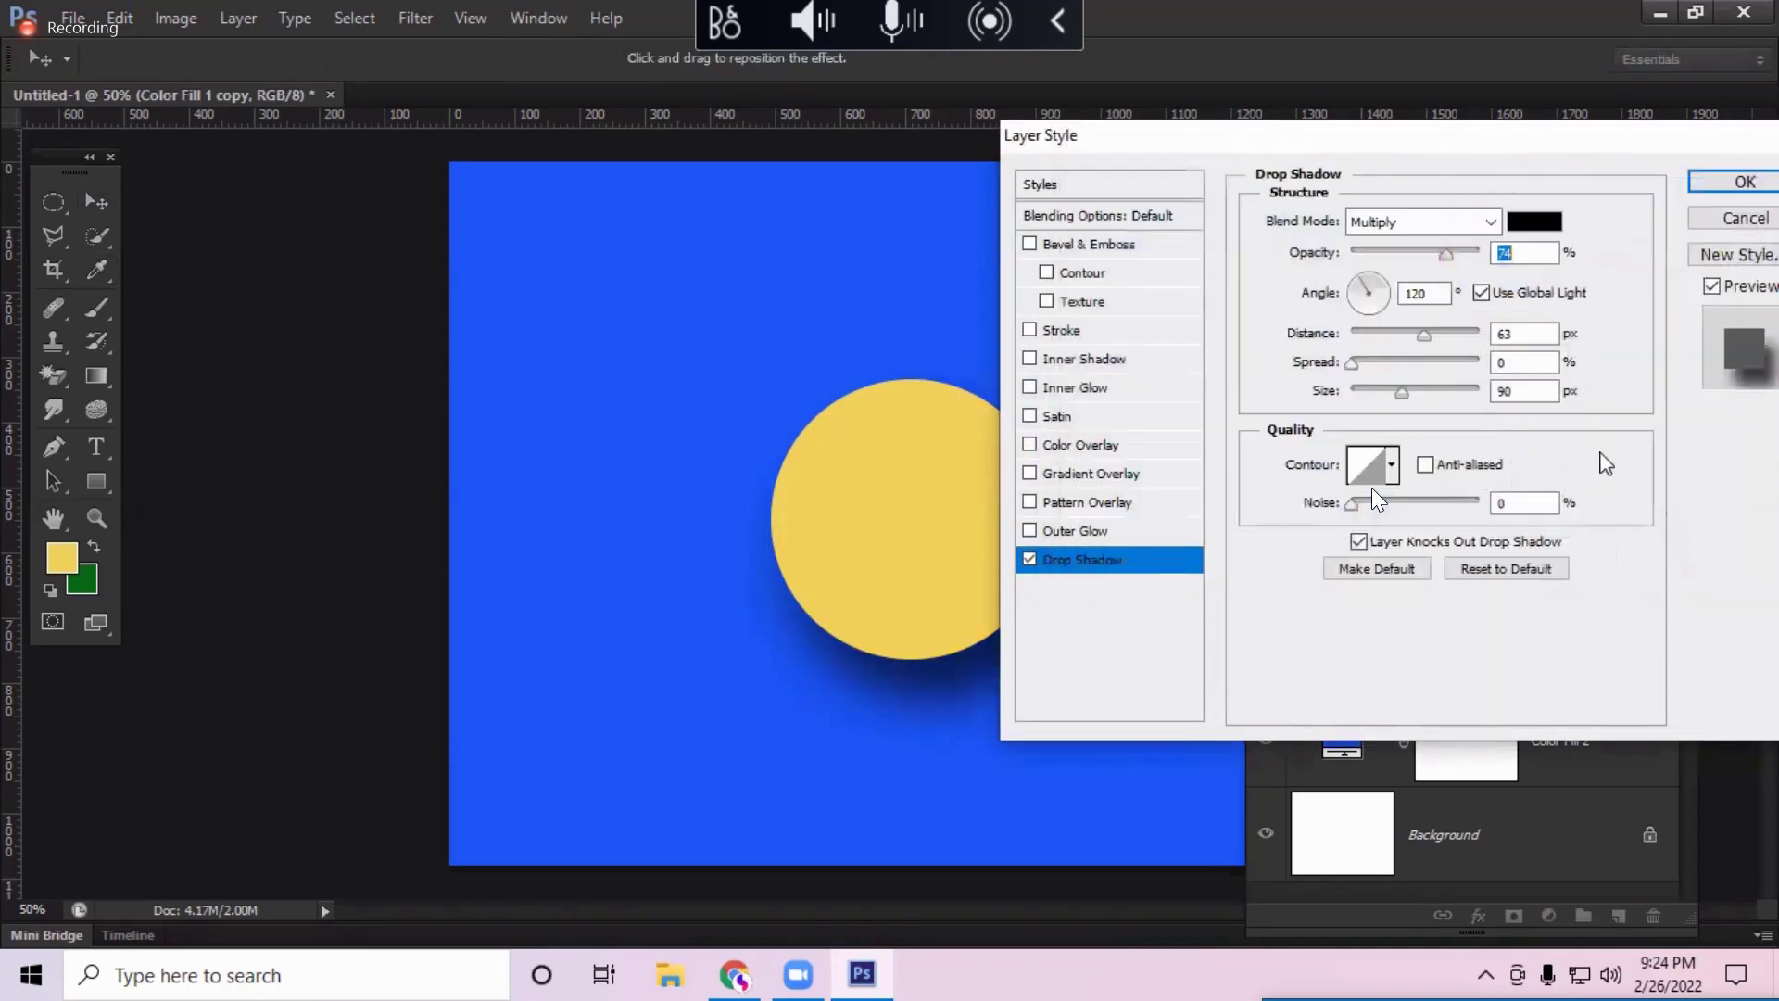
{"action": "type", "text": "50"}
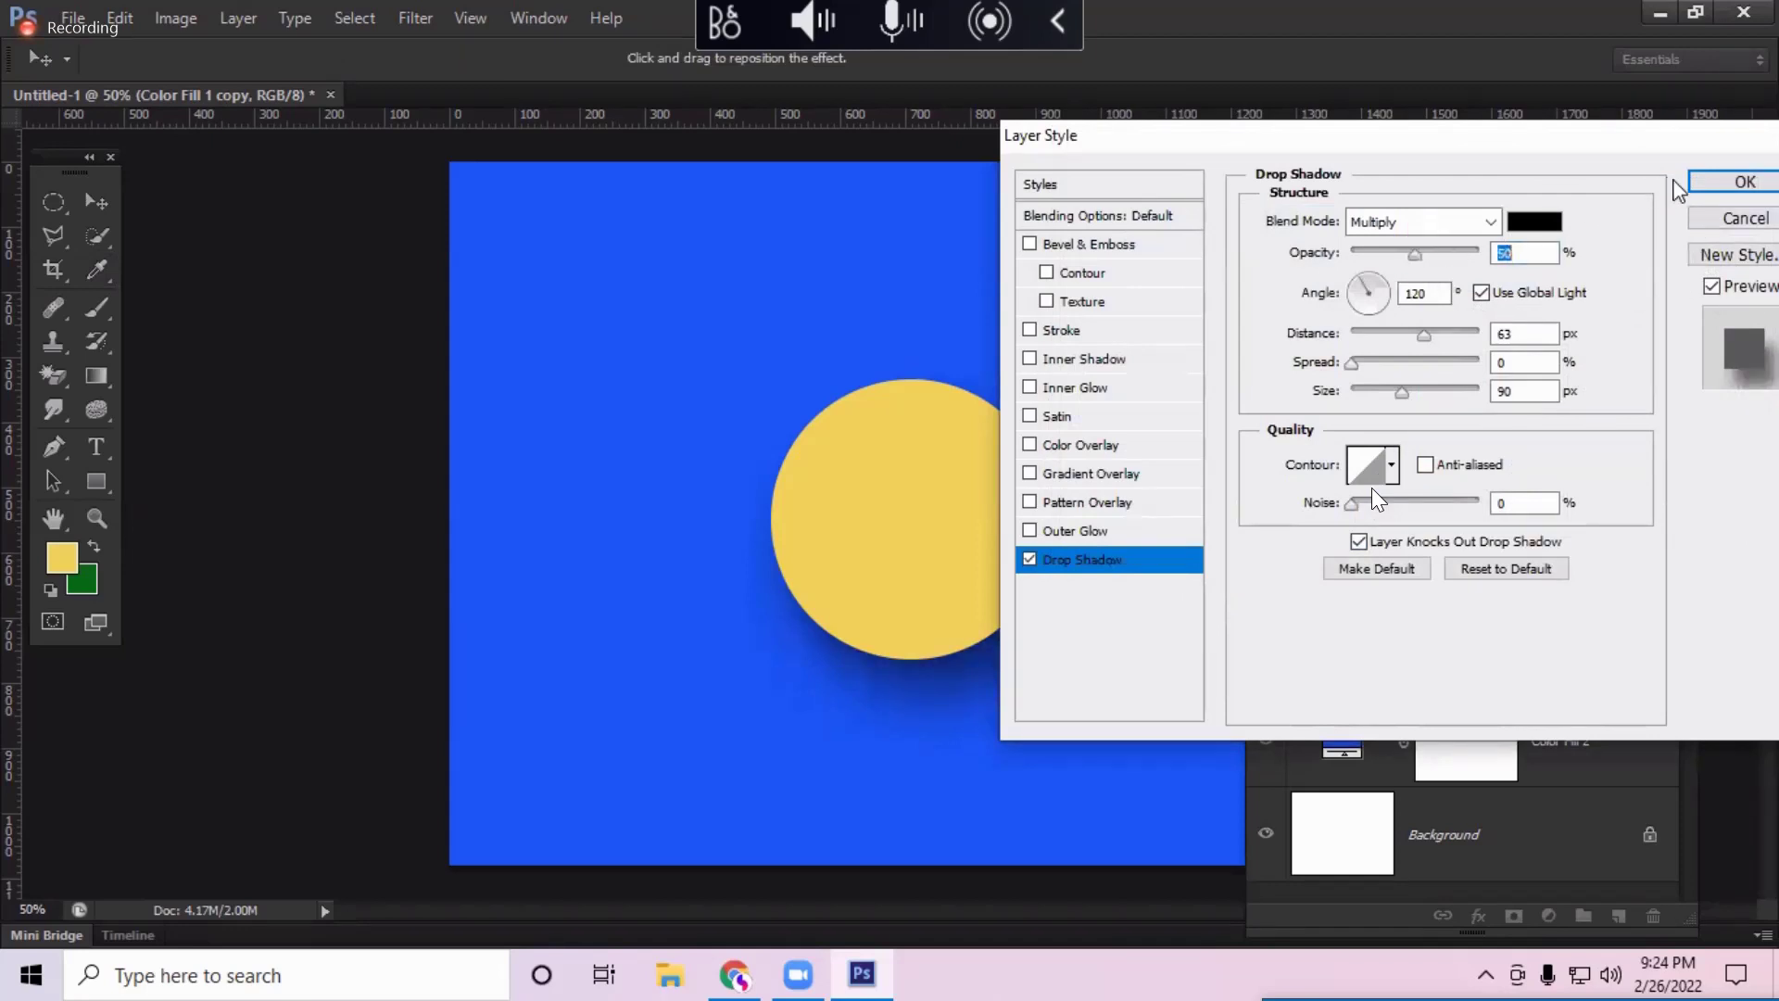
{"action": "key", "text": "Return"}
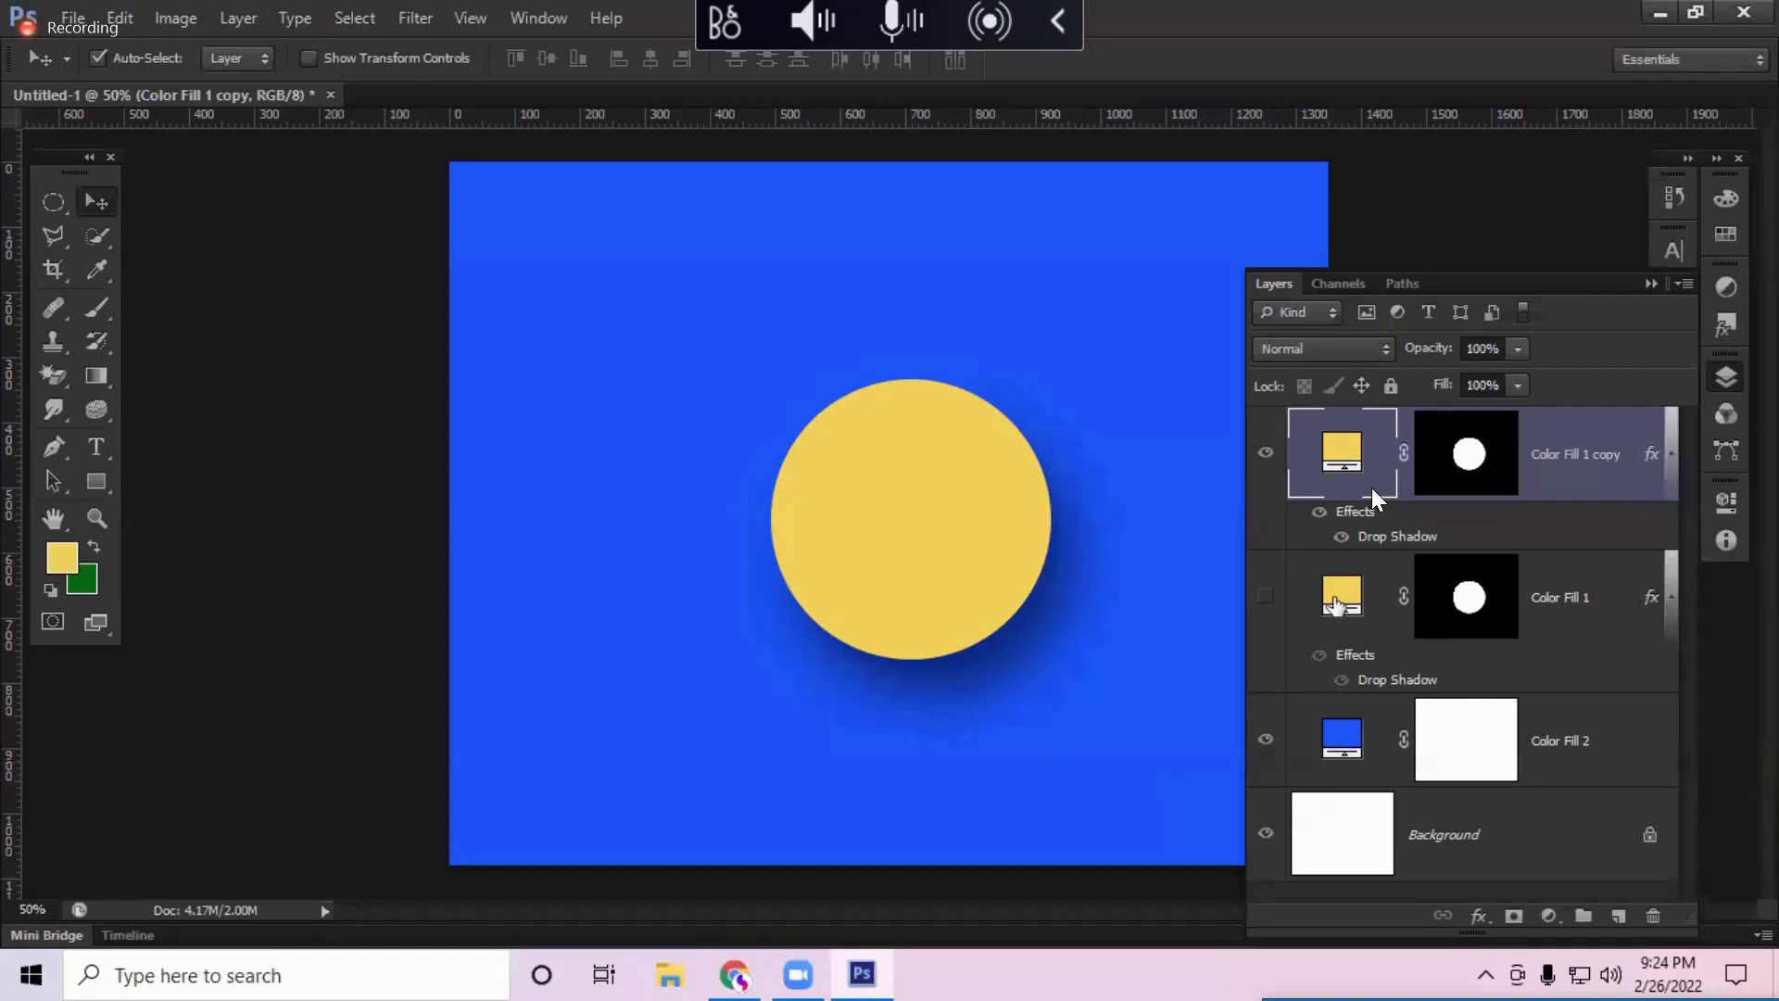
Step: Place the copy circle on the left and the re-shown Color Fill 1 circle on the right
{"action": "left_click_drag", "start_coordinate": [965, 588], "coordinate": [681, 580]}
{"action": "left_click", "coordinate": [1266, 596]}
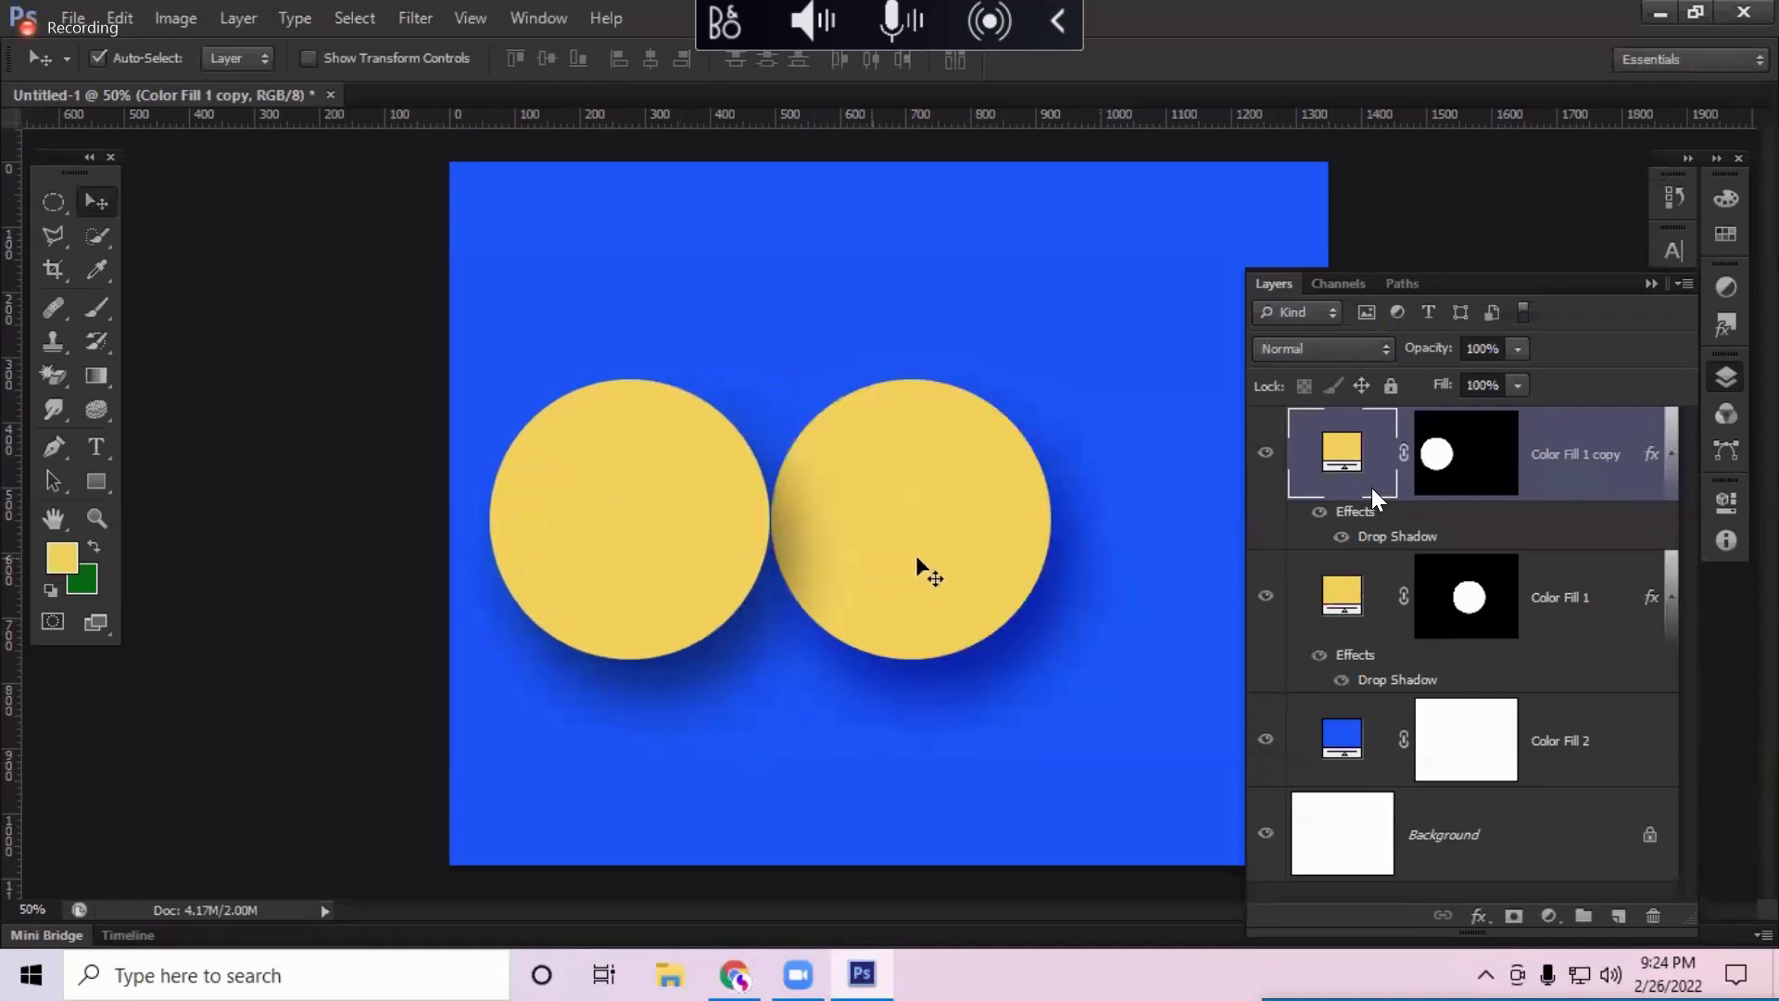
{"action": "left_click_drag", "start_coordinate": [921, 572], "coordinate": [1032, 567]}
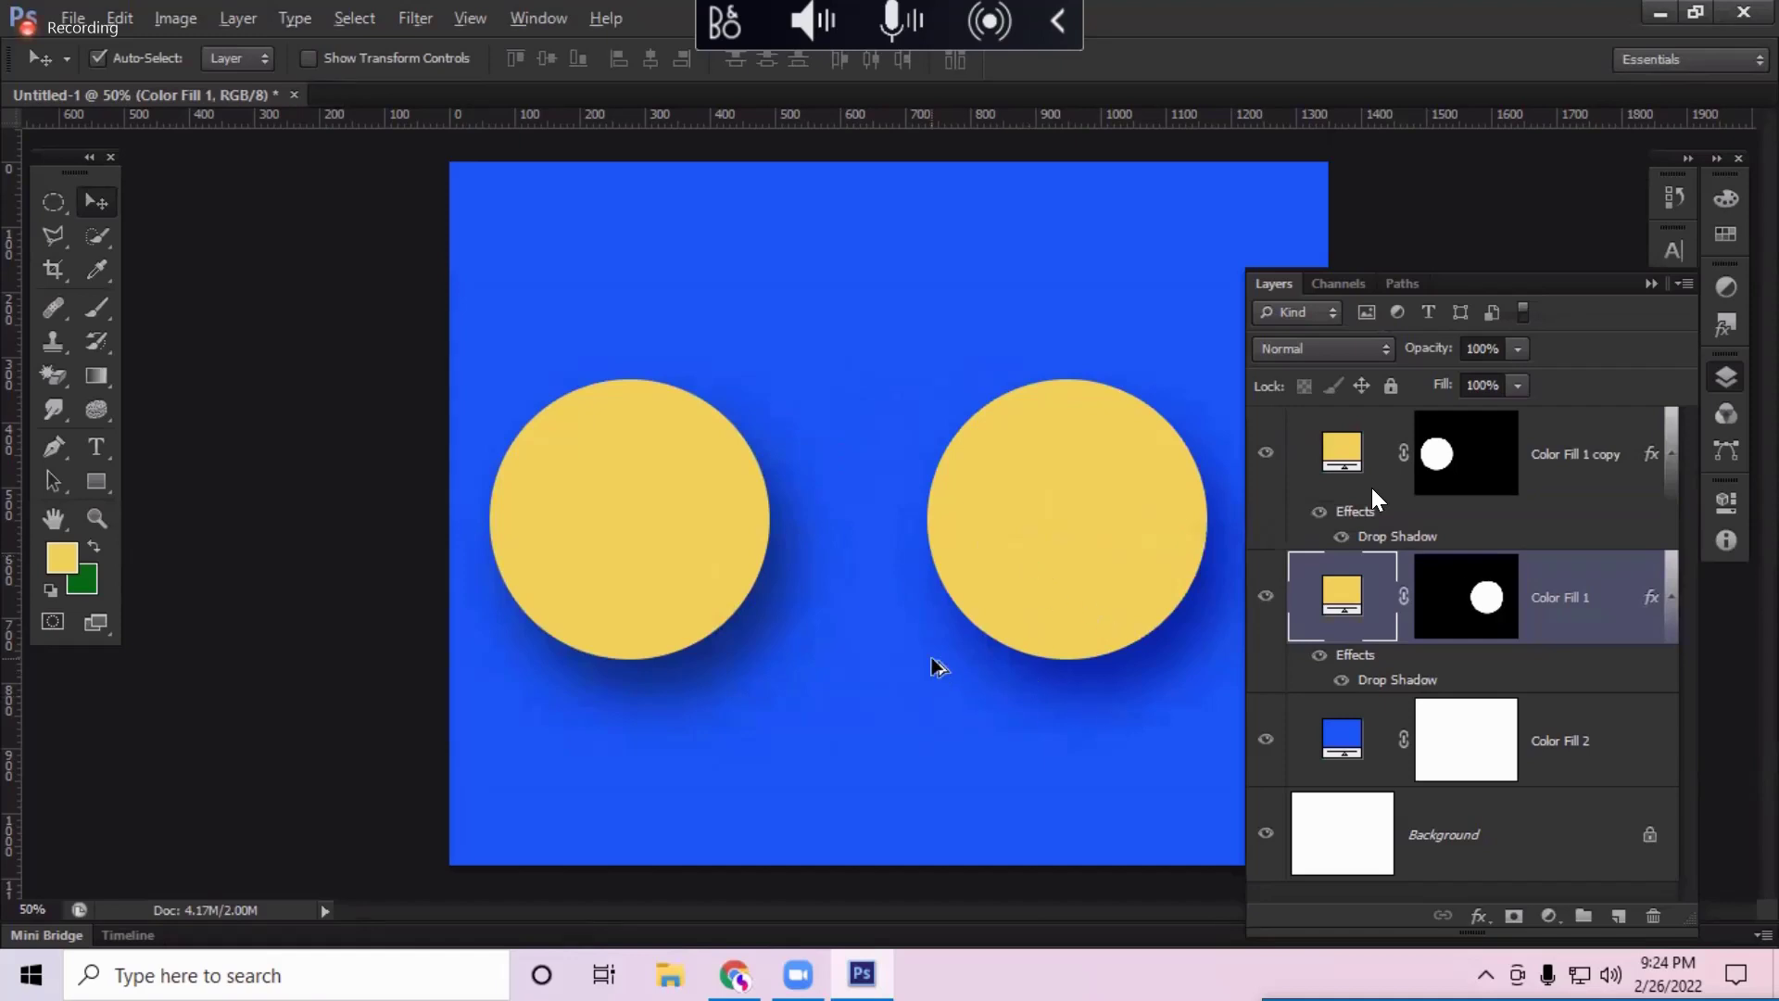
{"action": "left_click", "coordinate": [1725, 374]}
{"action": "scroll", "coordinate": [1032, 655], "scroll_direction": "up", "scroll_amount": 2}
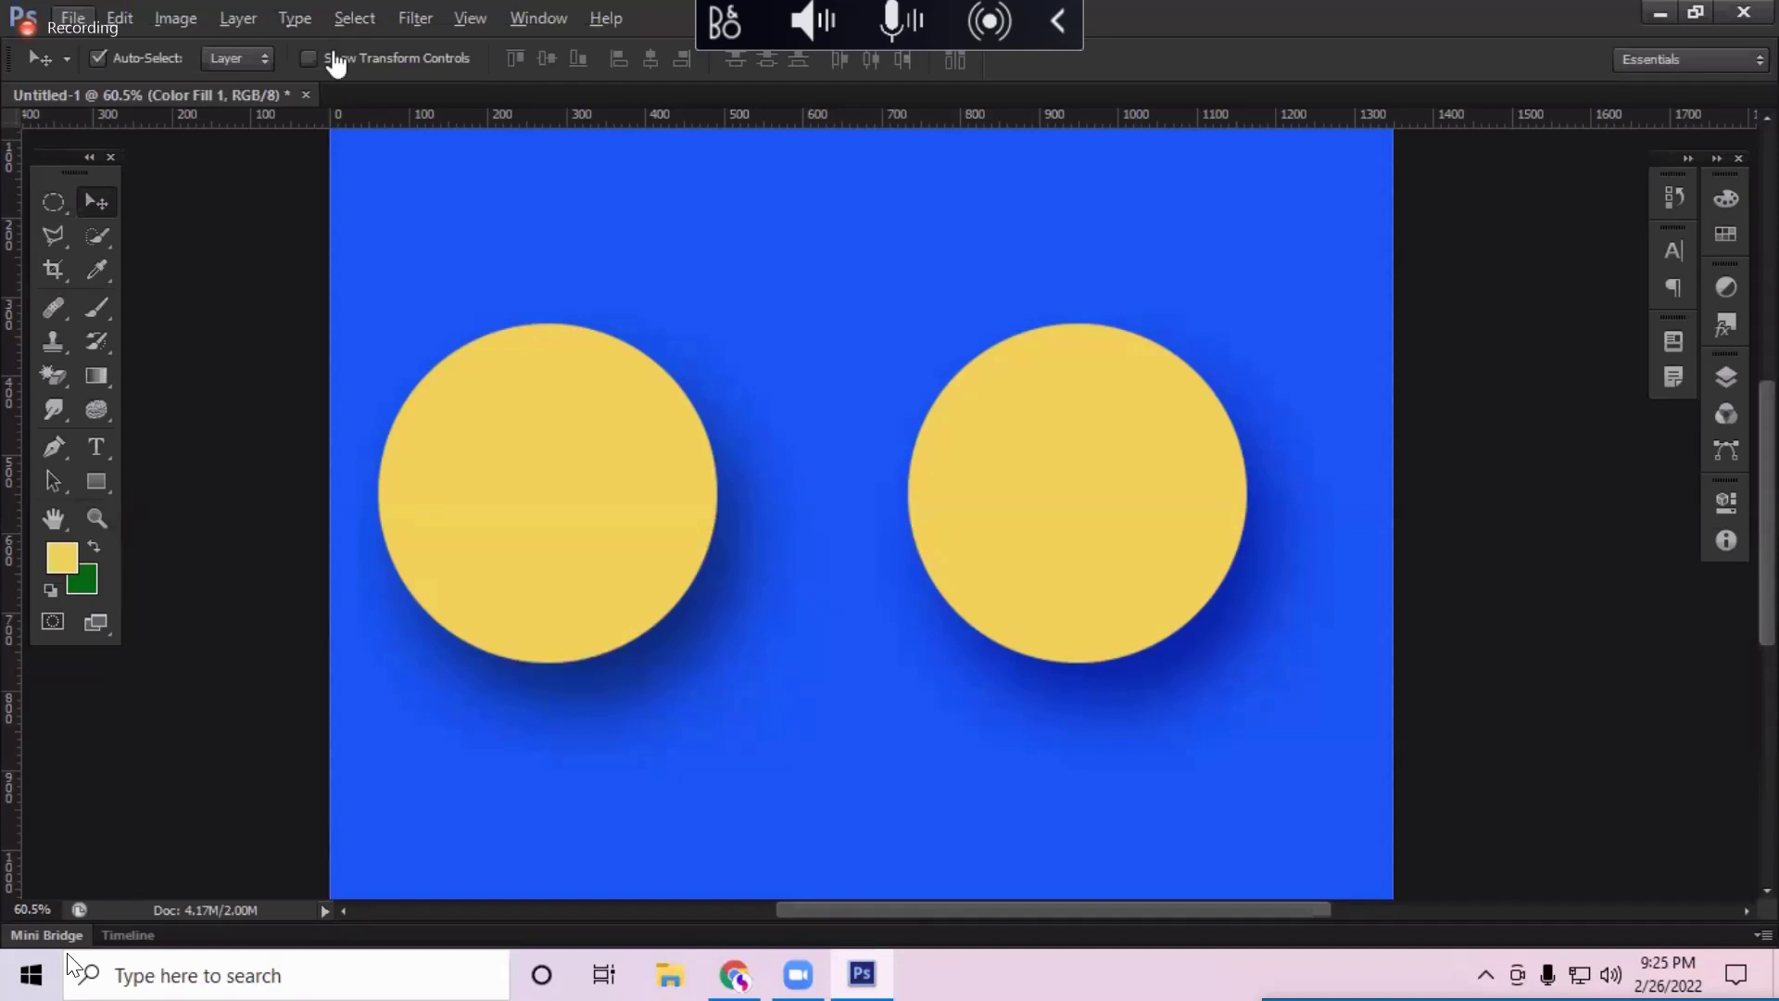
Step: Switch to File Explorer and browse the Downloads folder
{"action": "key", "text": "alt+Tab"}
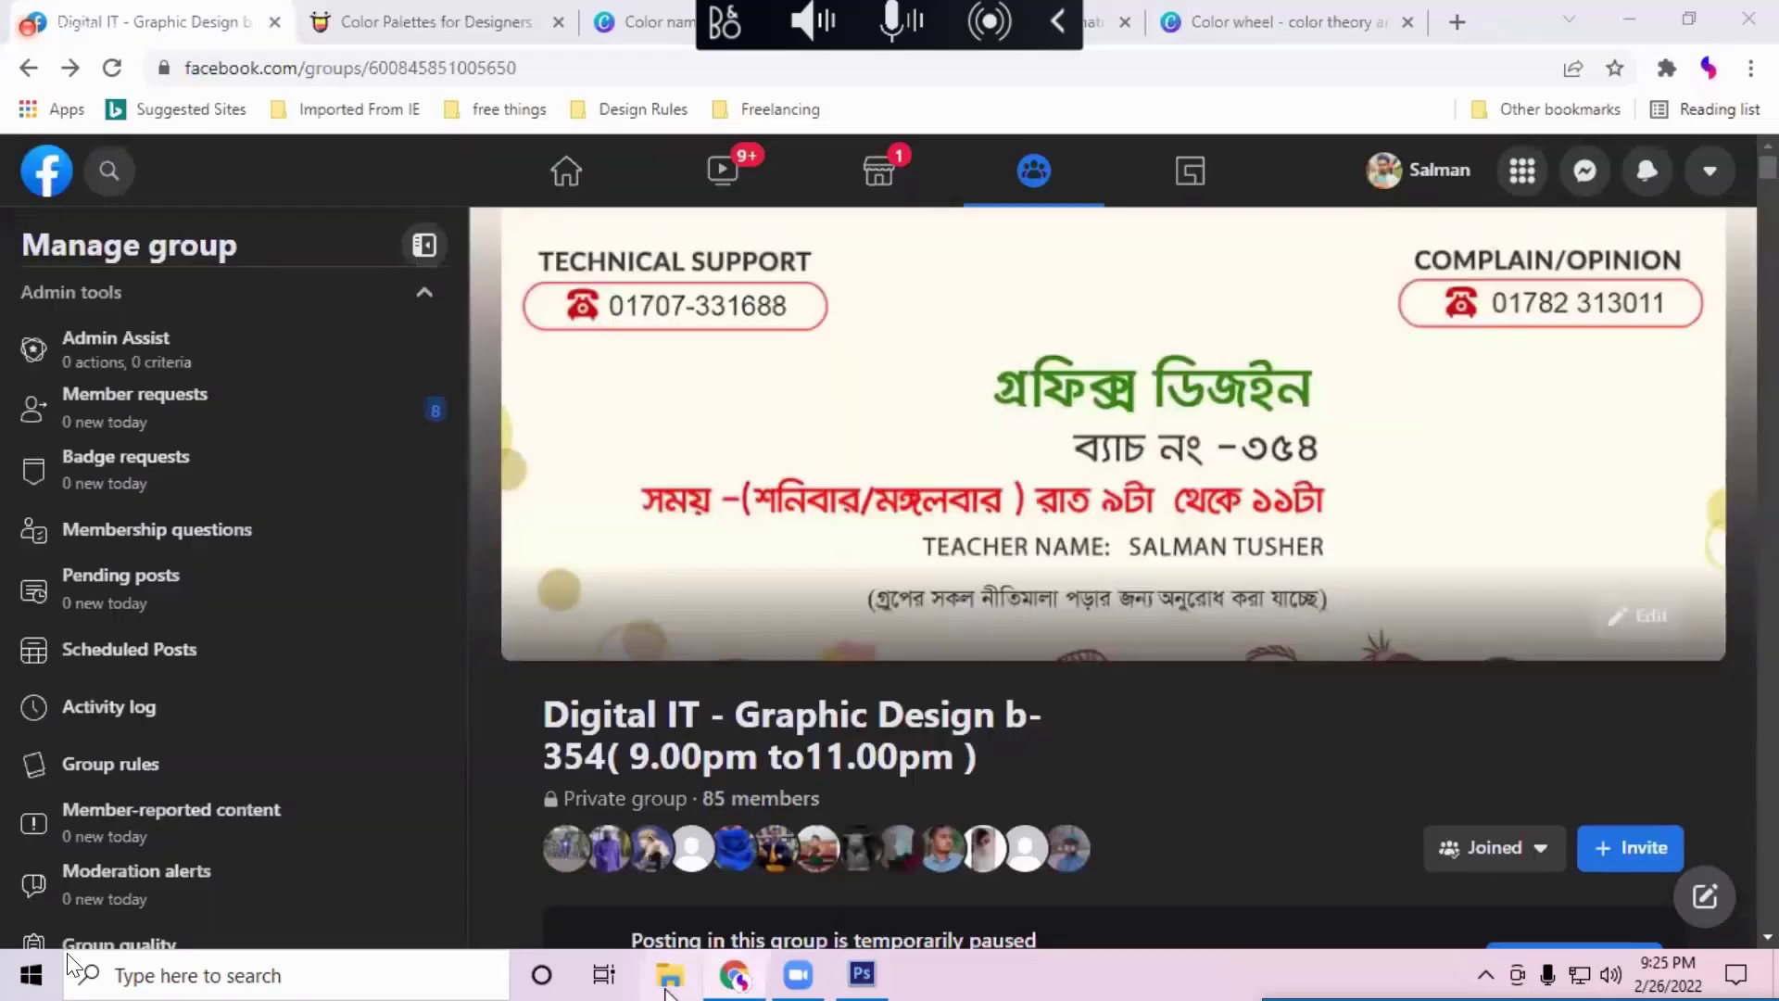
{"action": "key", "text": "super+e"}
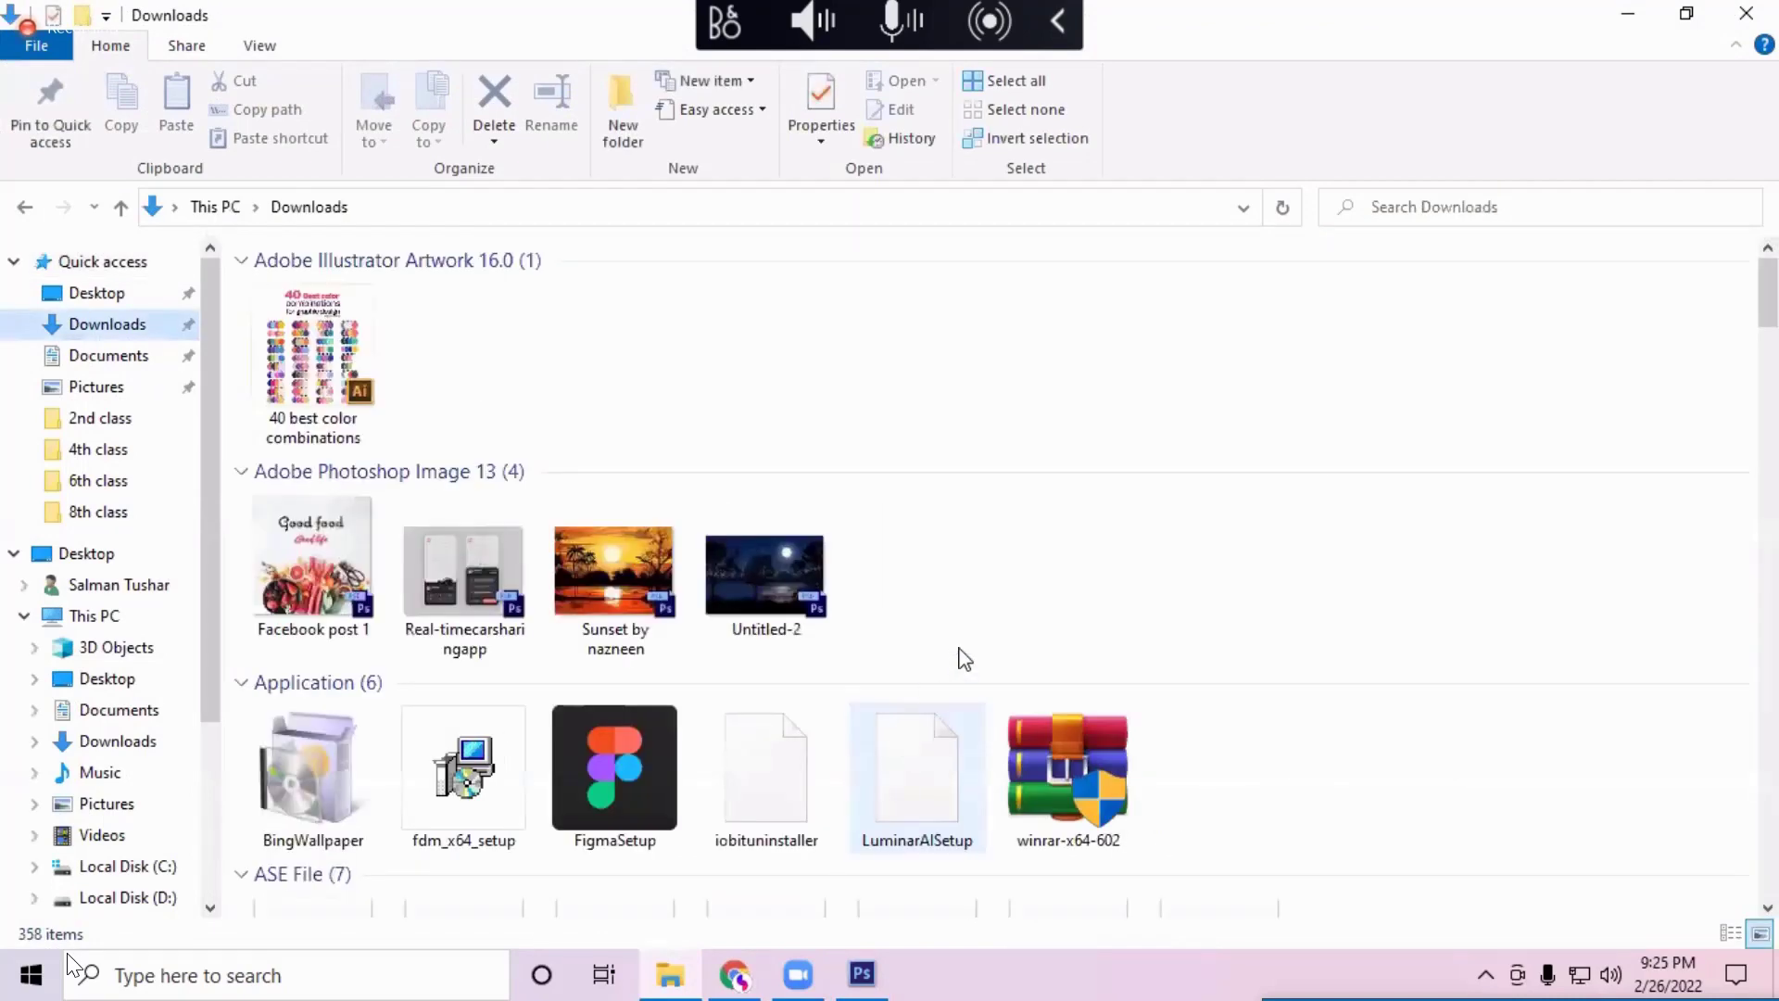
{"action": "scroll", "coordinate": [964, 658], "scroll_direction": "down", "scroll_amount": 15}
{"action": "scroll", "coordinate": [921, 638], "scroll_direction": "up", "scroll_amount": 6}
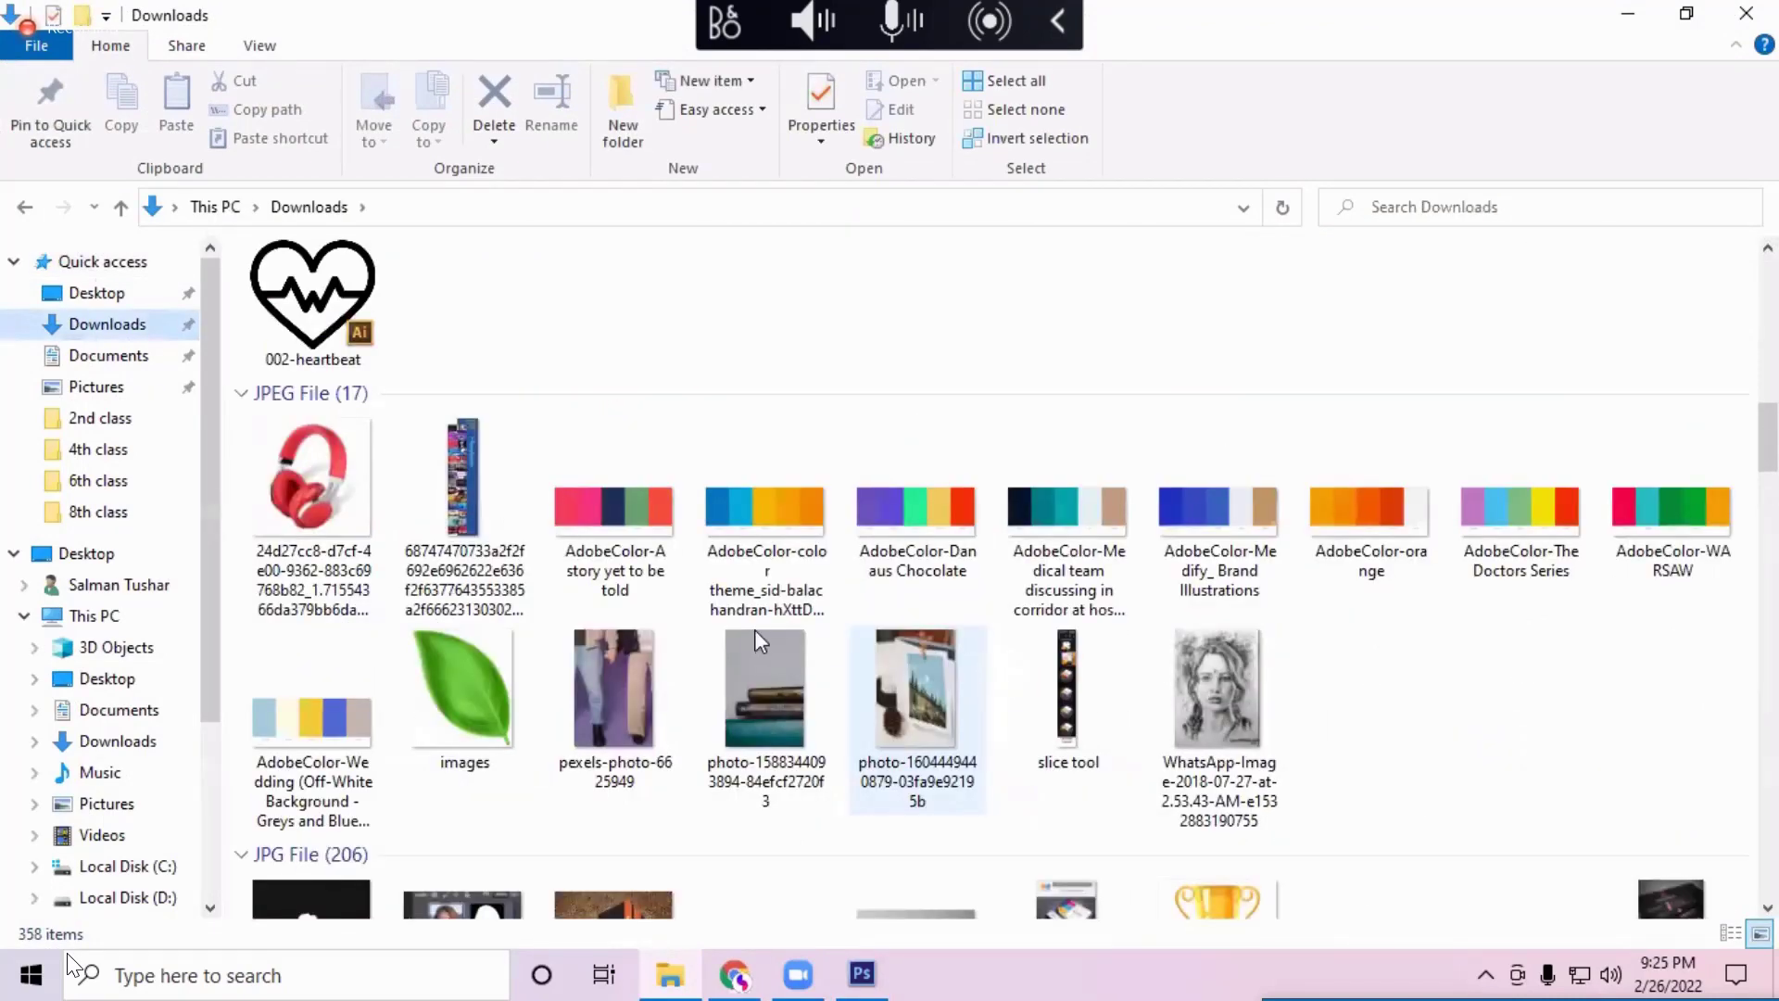
{"action": "scroll", "coordinate": [755, 630], "scroll_direction": "down", "scroll_amount": 5}
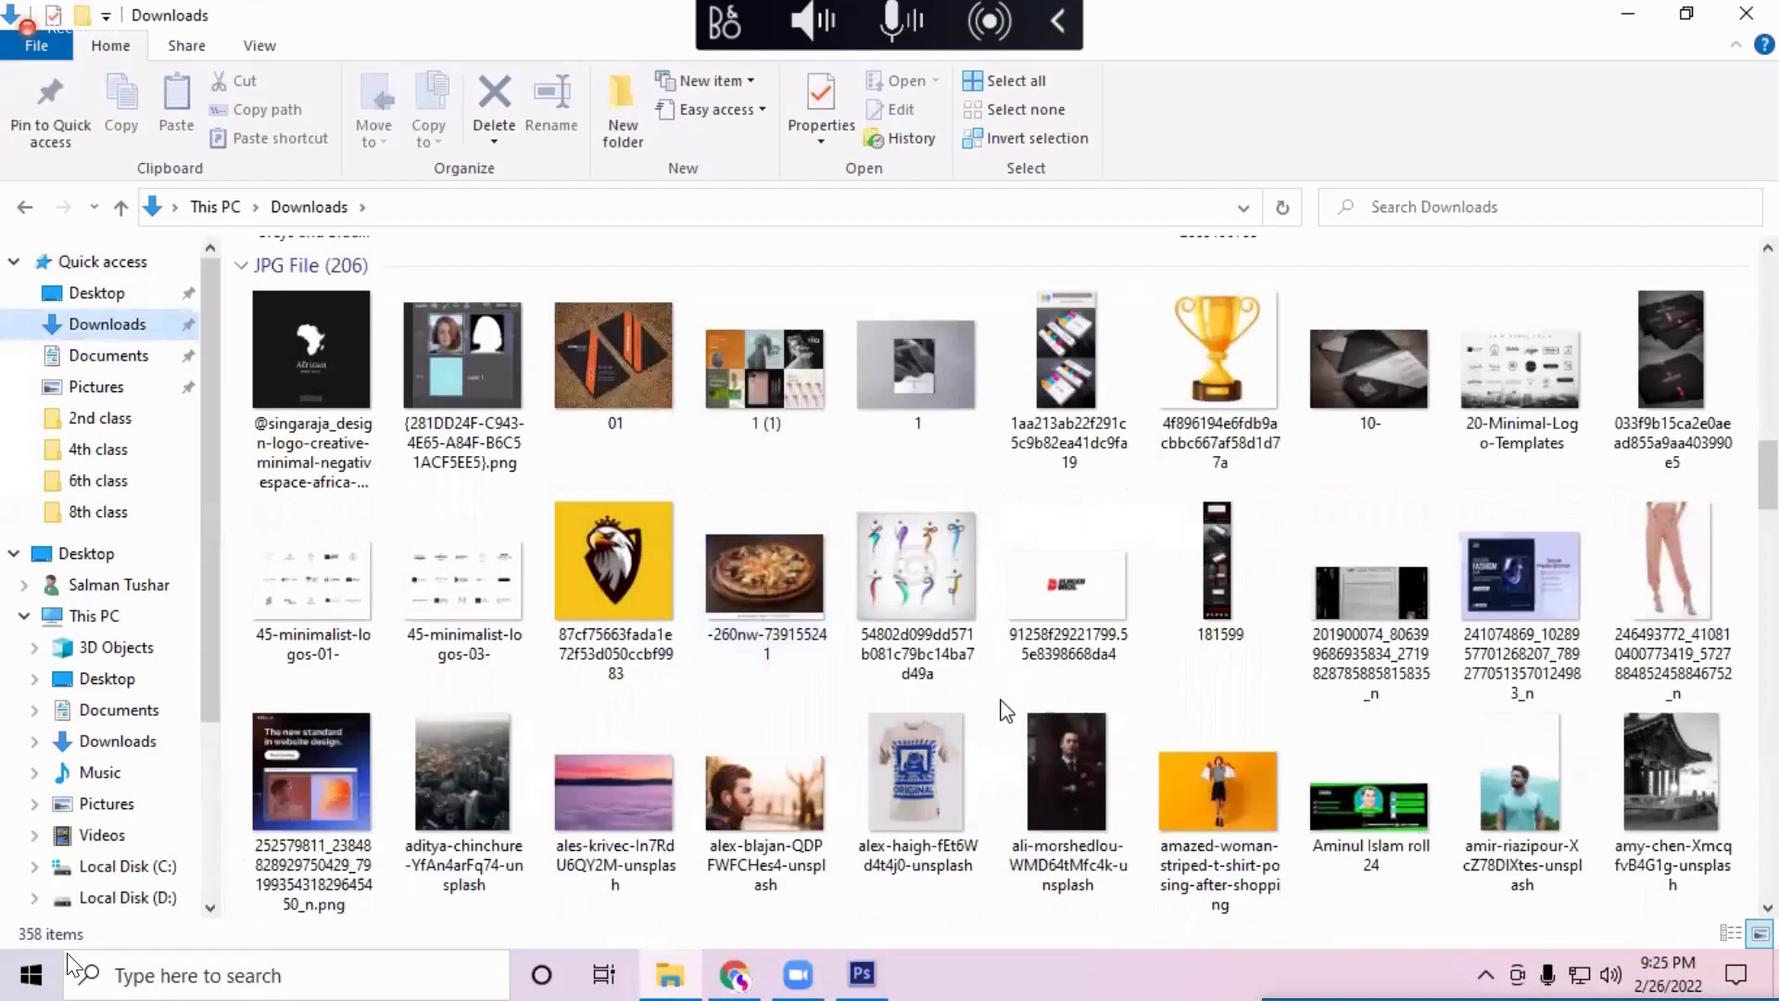
{"action": "scroll", "coordinate": [1005, 710], "scroll_direction": "down", "scroll_amount": 3}
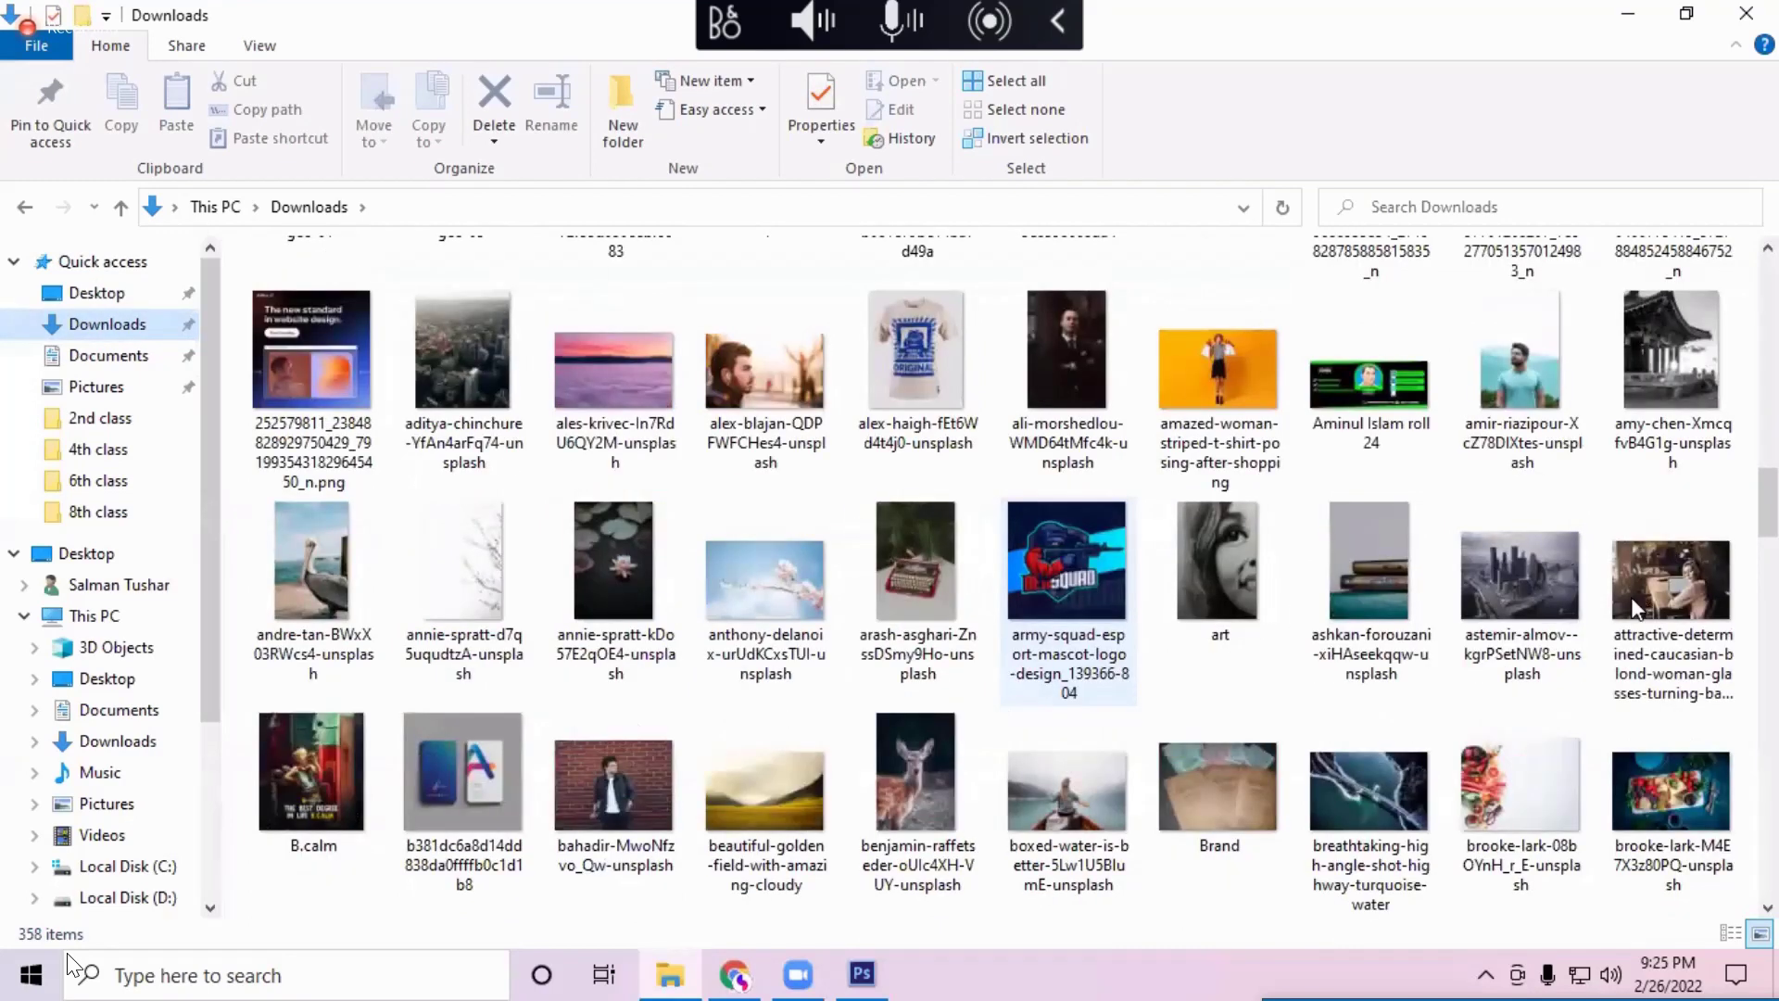
Step: Open the canoe photo boxed-water-is-better-5Lw1U5BlumE-unsplash.jpg in Photoshop
{"action": "mouse_move", "coordinate": [1632, 607]}
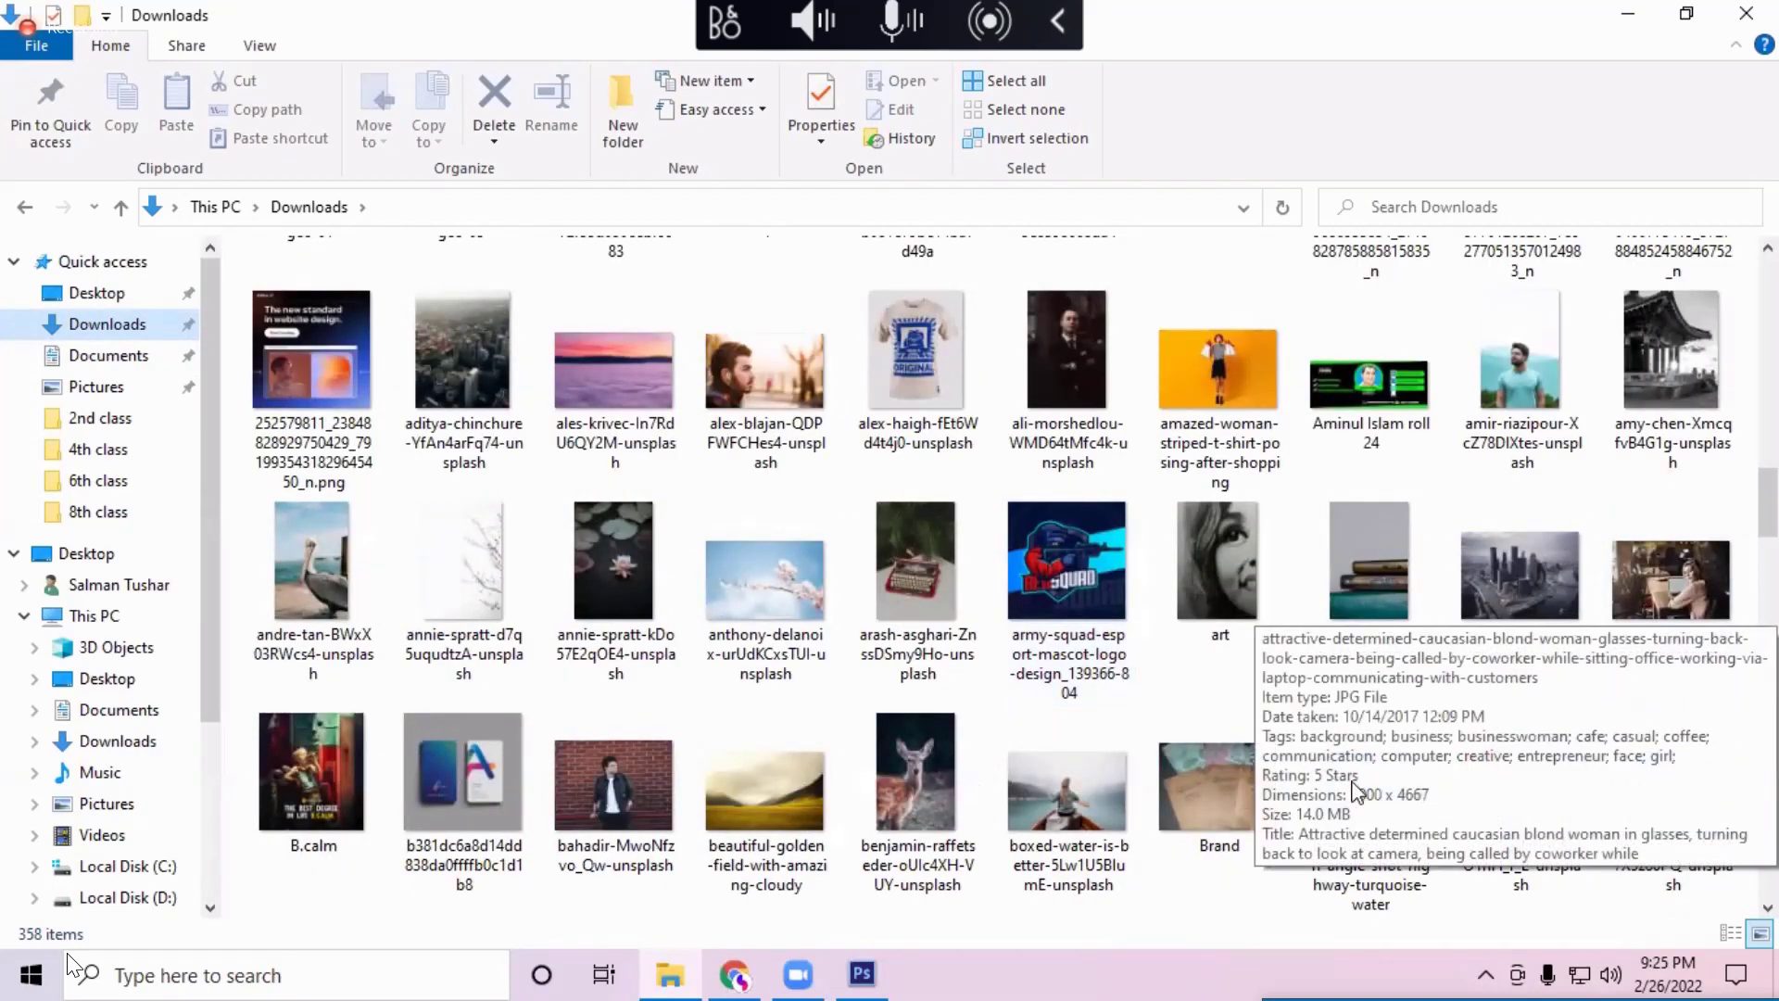
{"action": "left_click", "coordinate": [309, 831]}
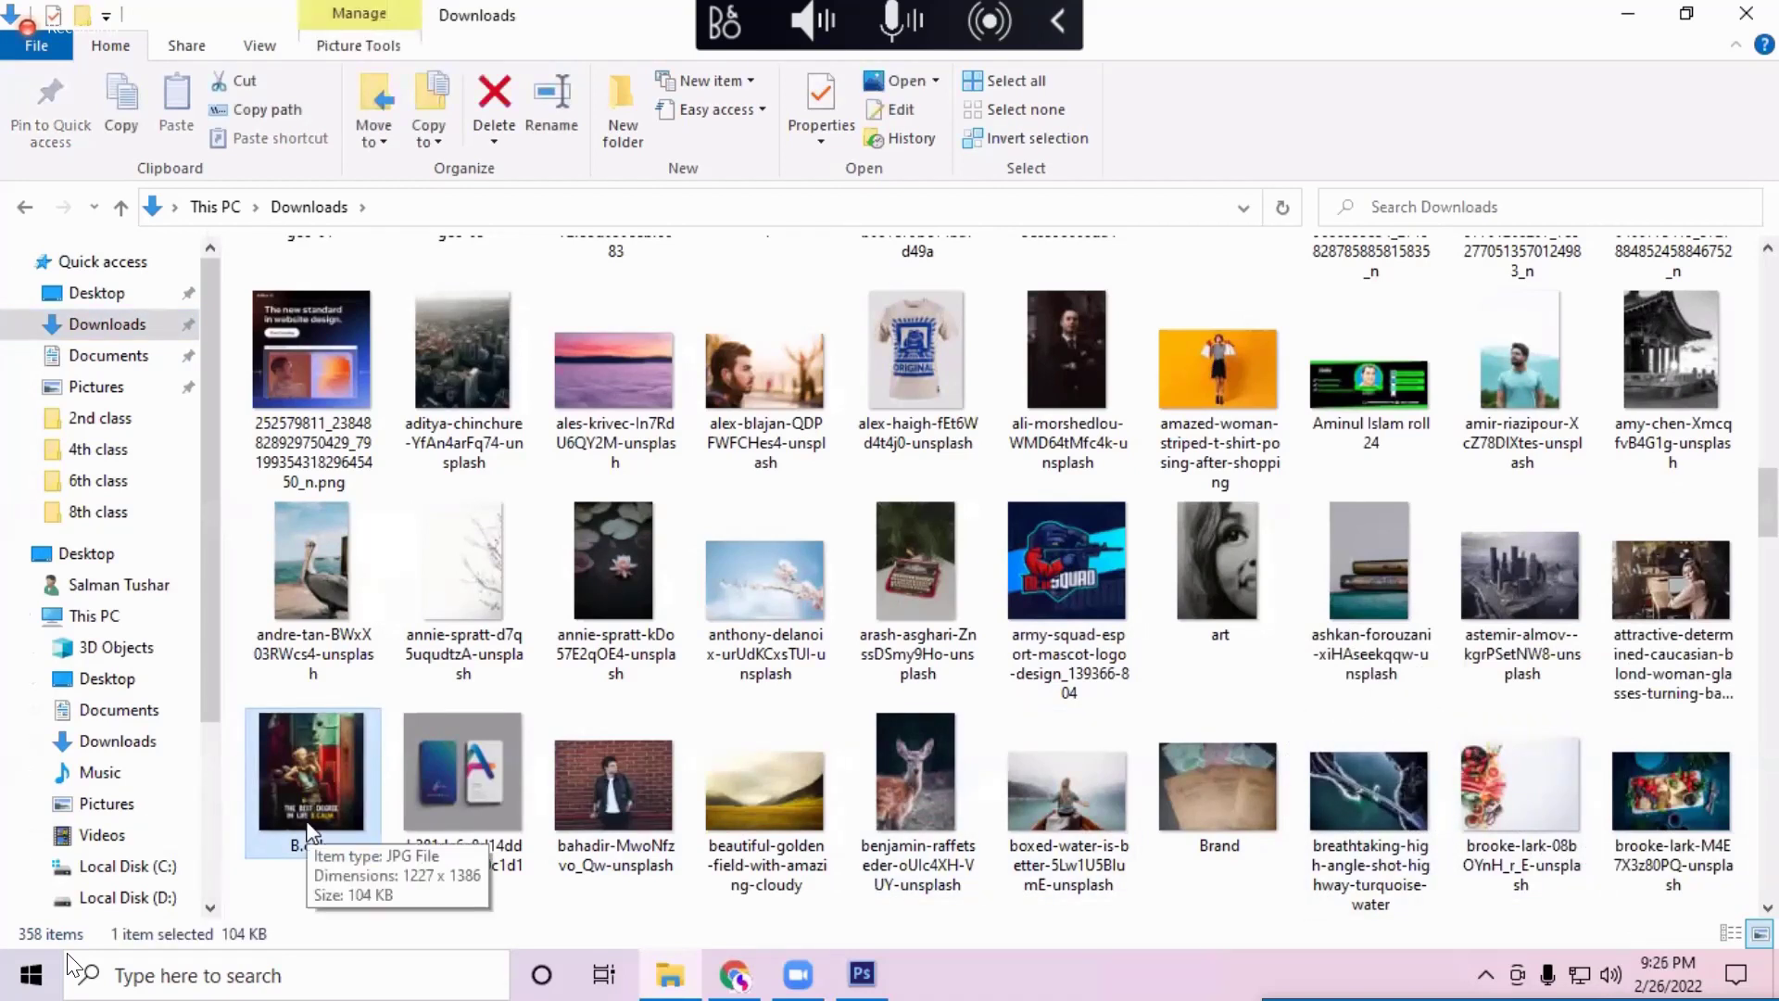
{"action": "left_click", "coordinate": [1107, 780]}
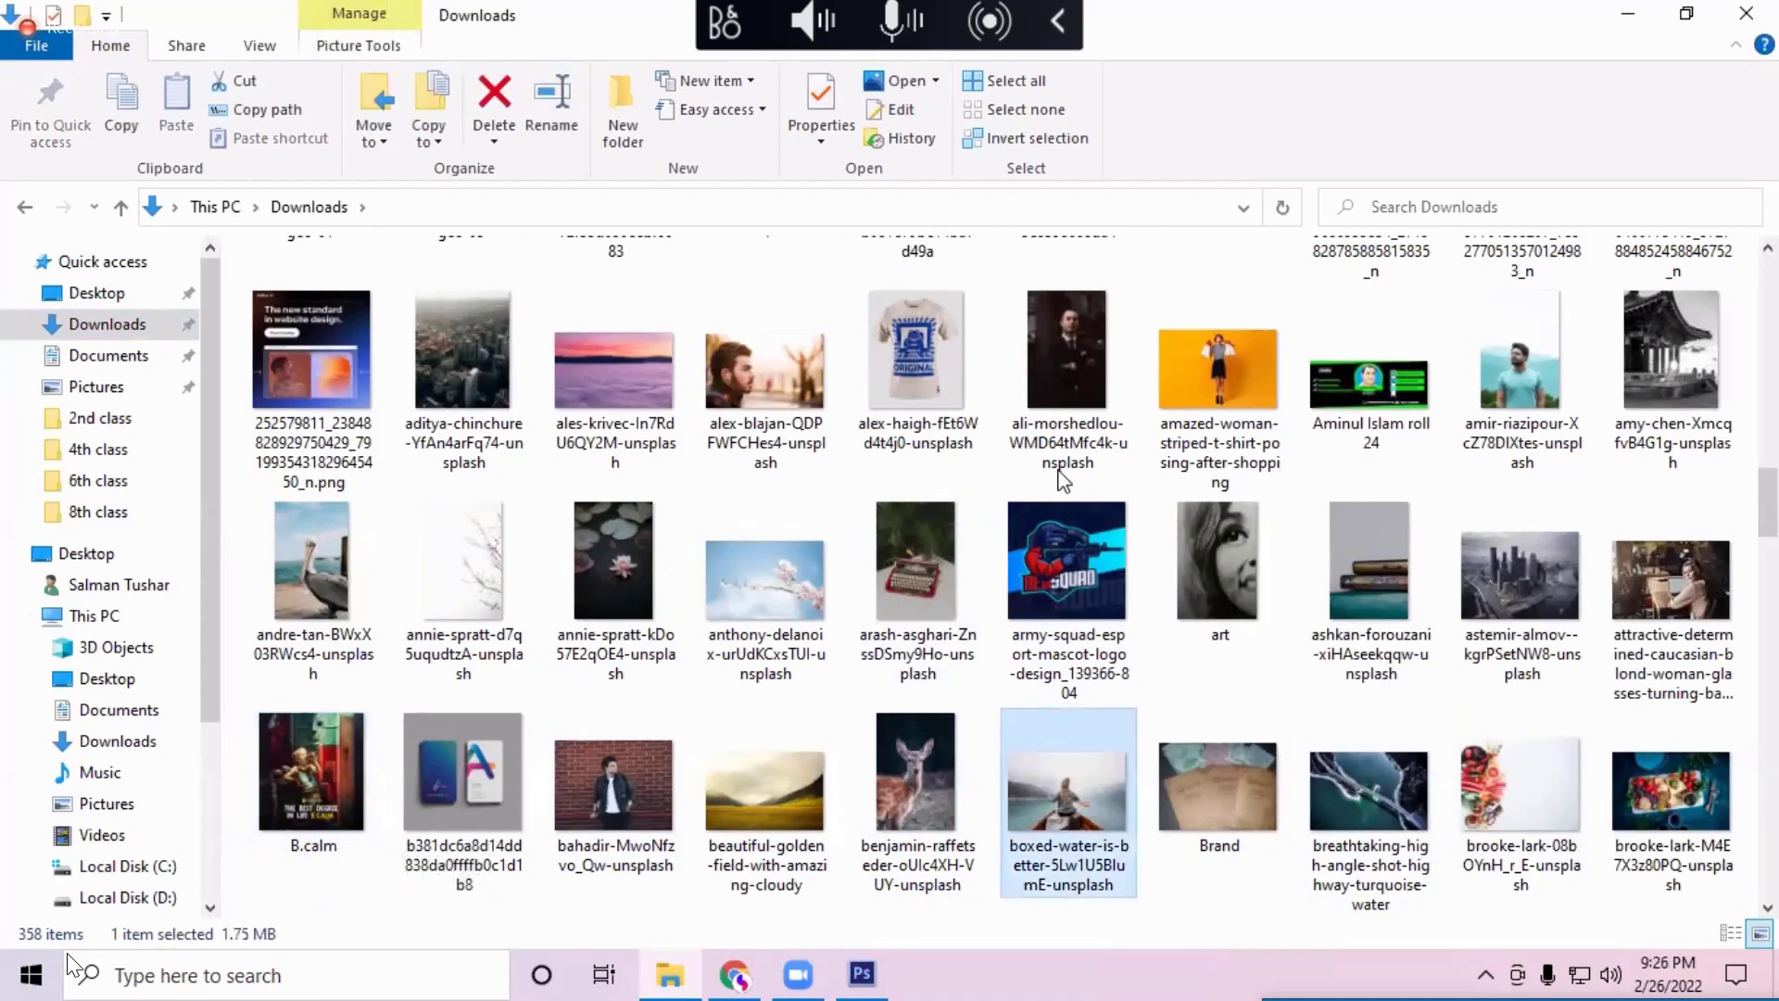
{"action": "scroll", "coordinate": [1062, 480], "scroll_direction": "down", "scroll_amount": 5}
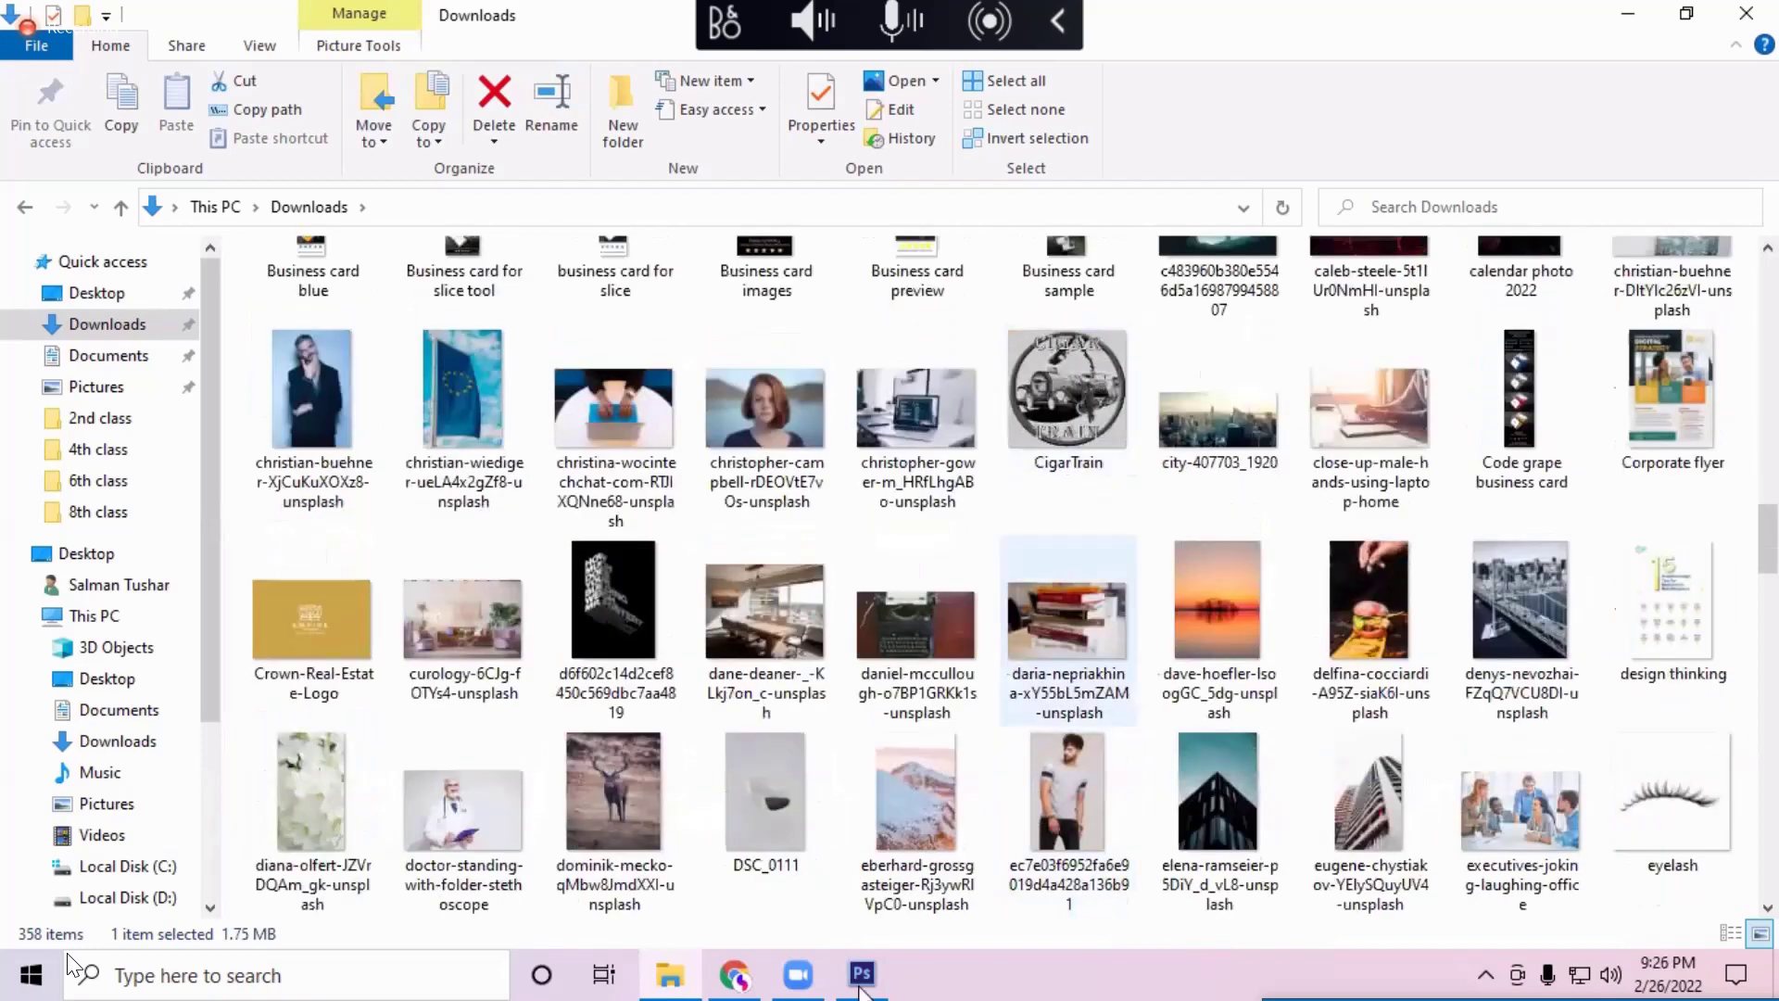
{"action": "scroll", "coordinate": [1065, 482], "scroll_direction": "up", "scroll_amount": 5}
{"action": "left_click_drag", "start_coordinate": [1064, 297], "coordinate": [1224, 85]}
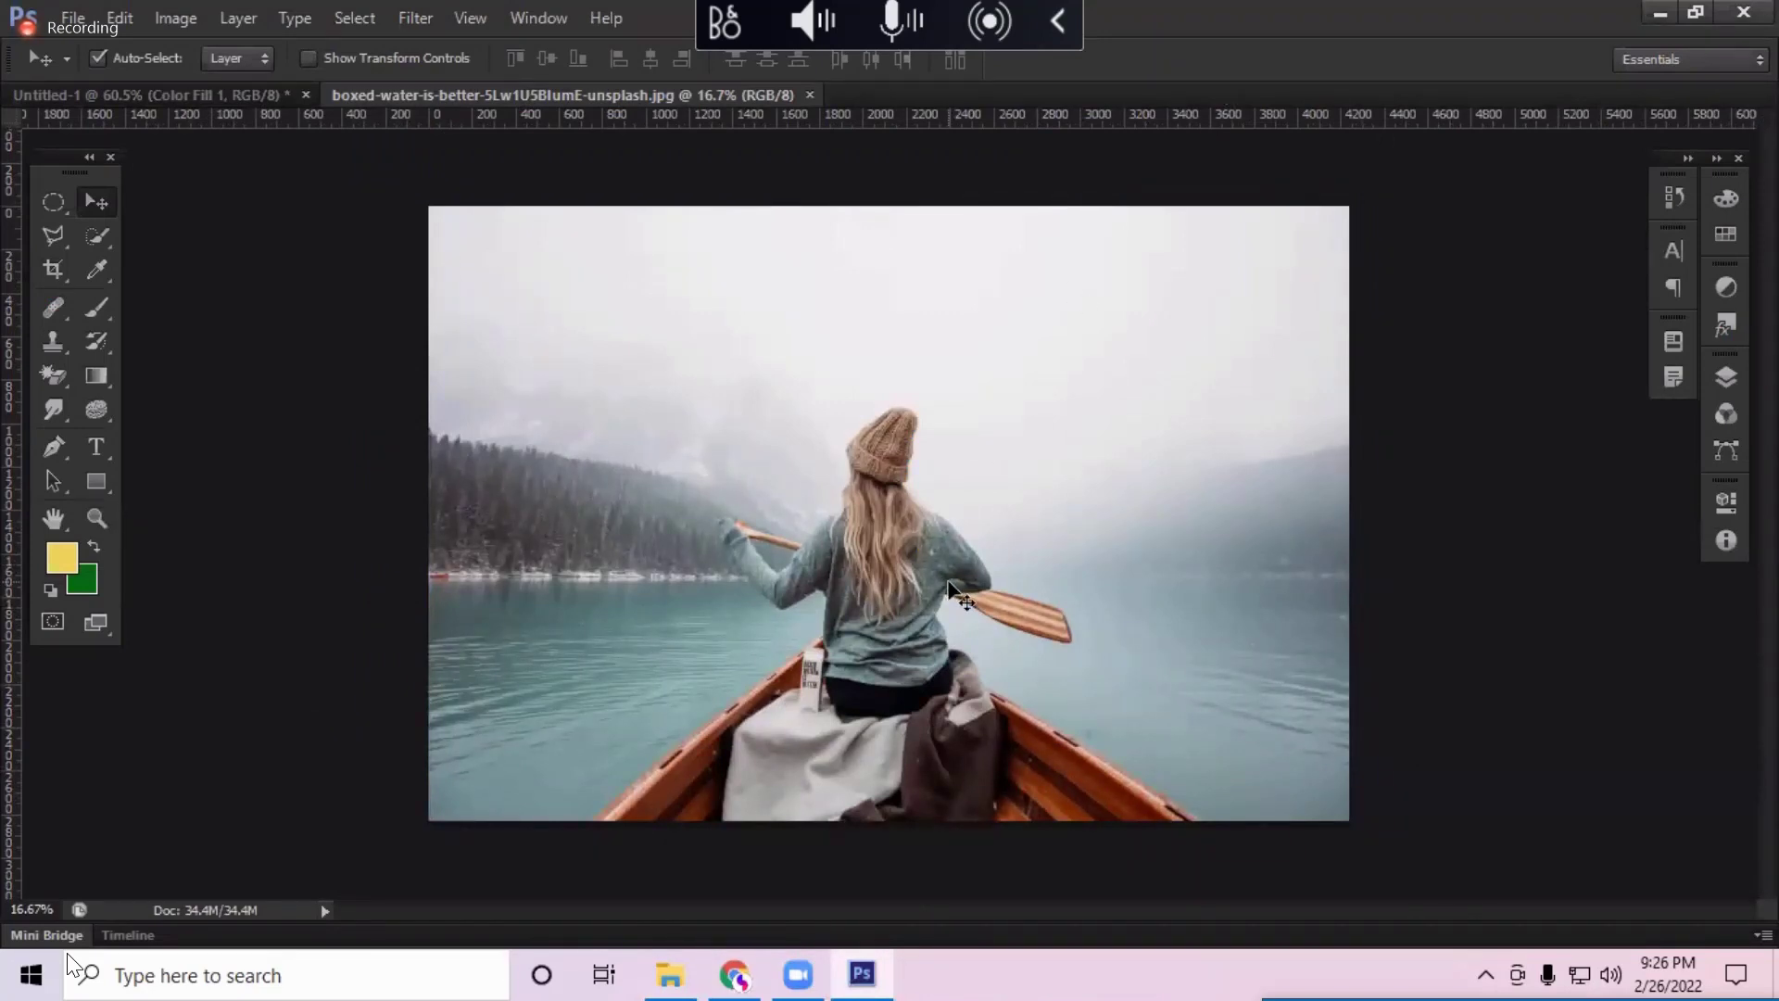
Step: Sample a grey from the canoe photo as the foreground colour and shift its hue toward teal
{"action": "key", "text": "i"}
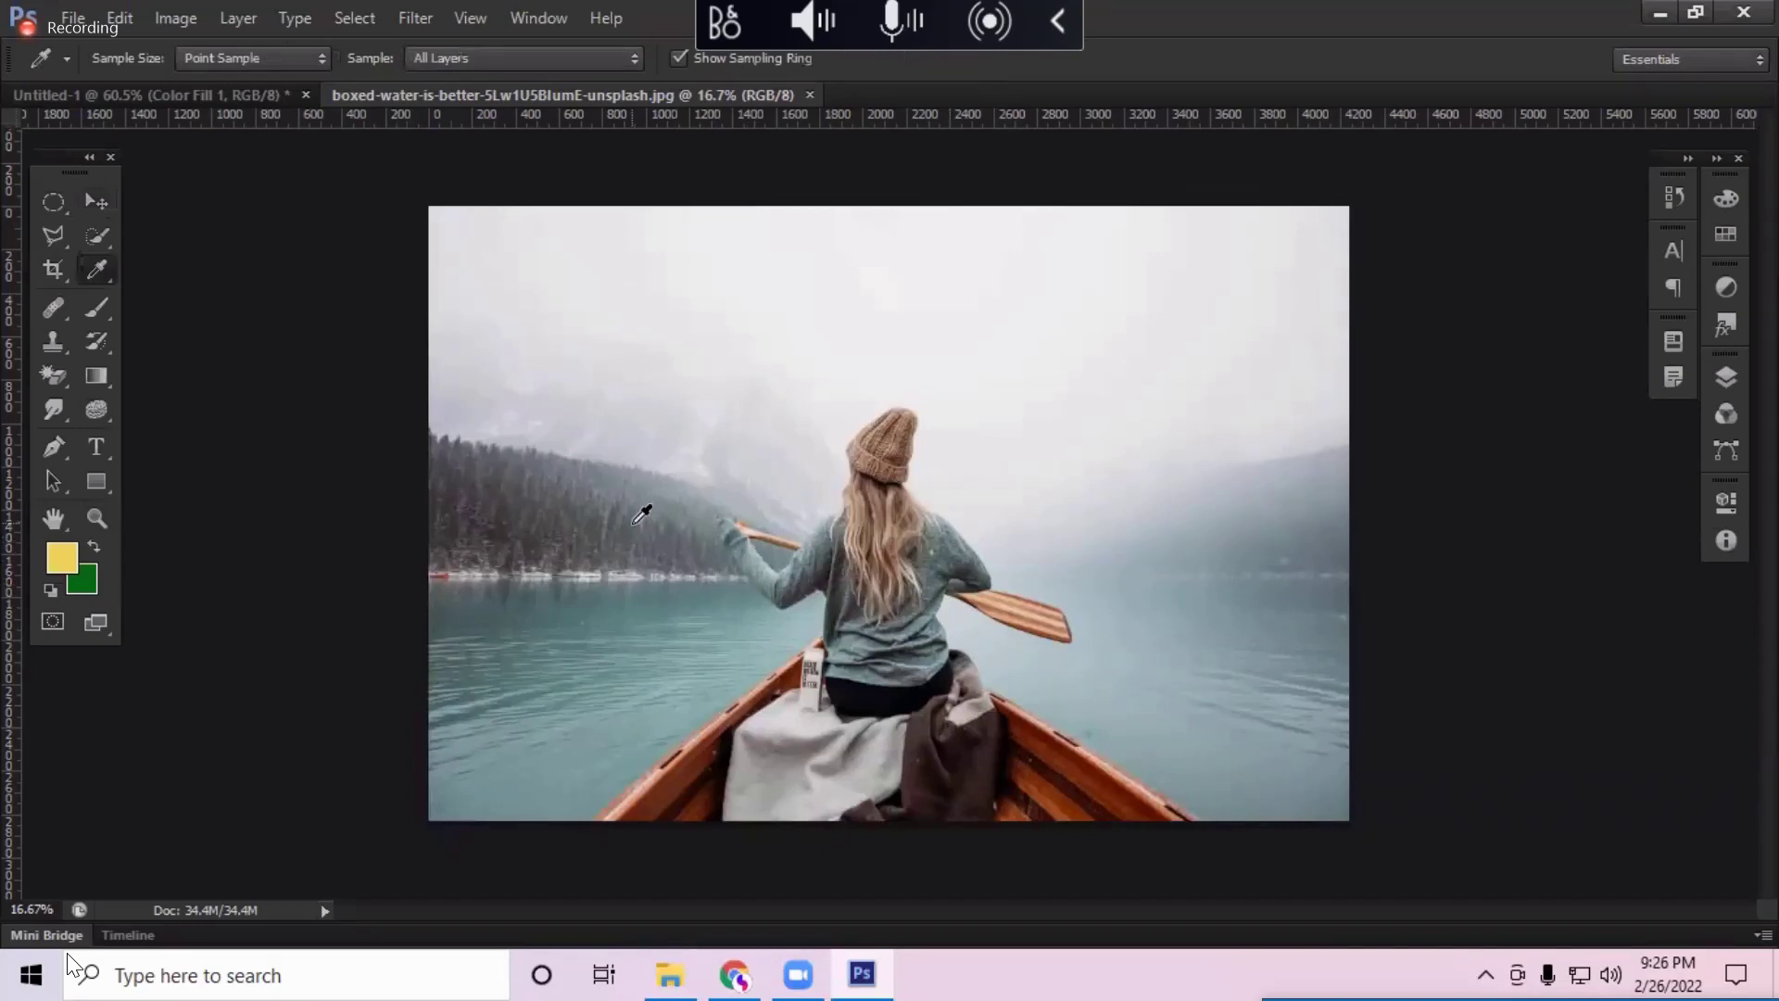
{"action": "left_click", "coordinate": [641, 515]}
{"action": "left_click", "coordinate": [62, 556]}
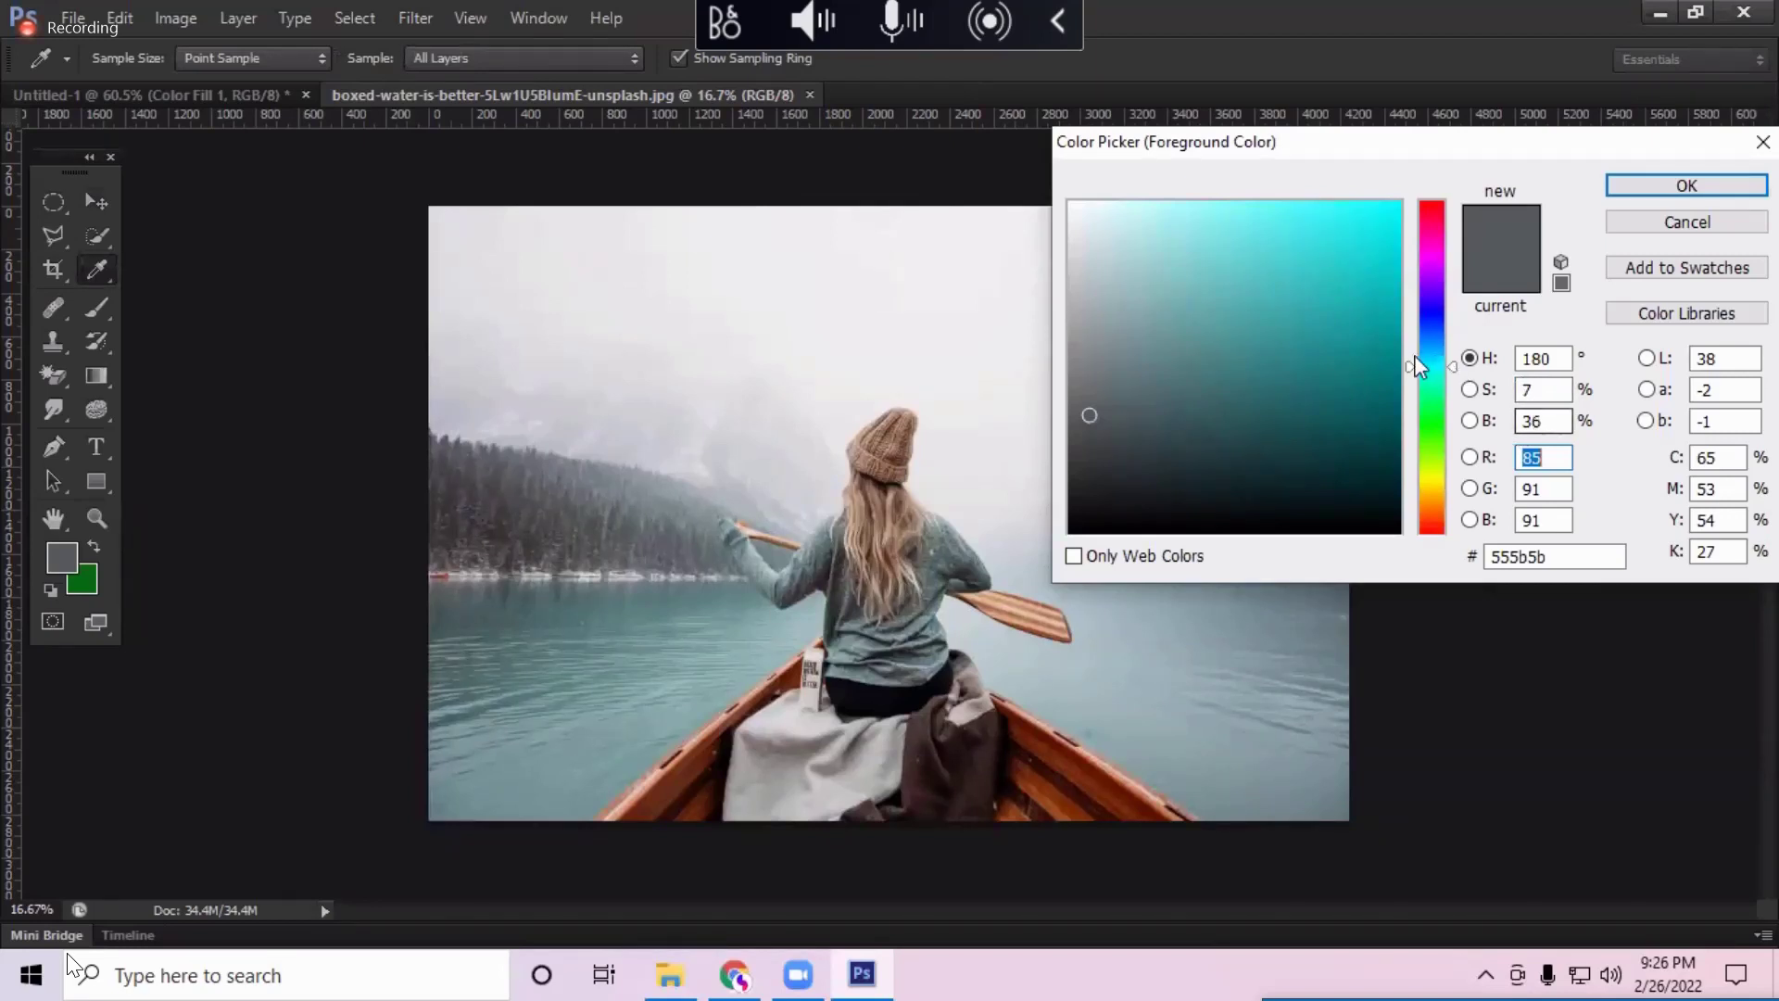
{"action": "left_click_drag", "start_coordinate": [1432, 357], "coordinate": [1433, 484]}
{"action": "left_click_drag", "start_coordinate": [1432, 342], "coordinate": [1426, 390]}
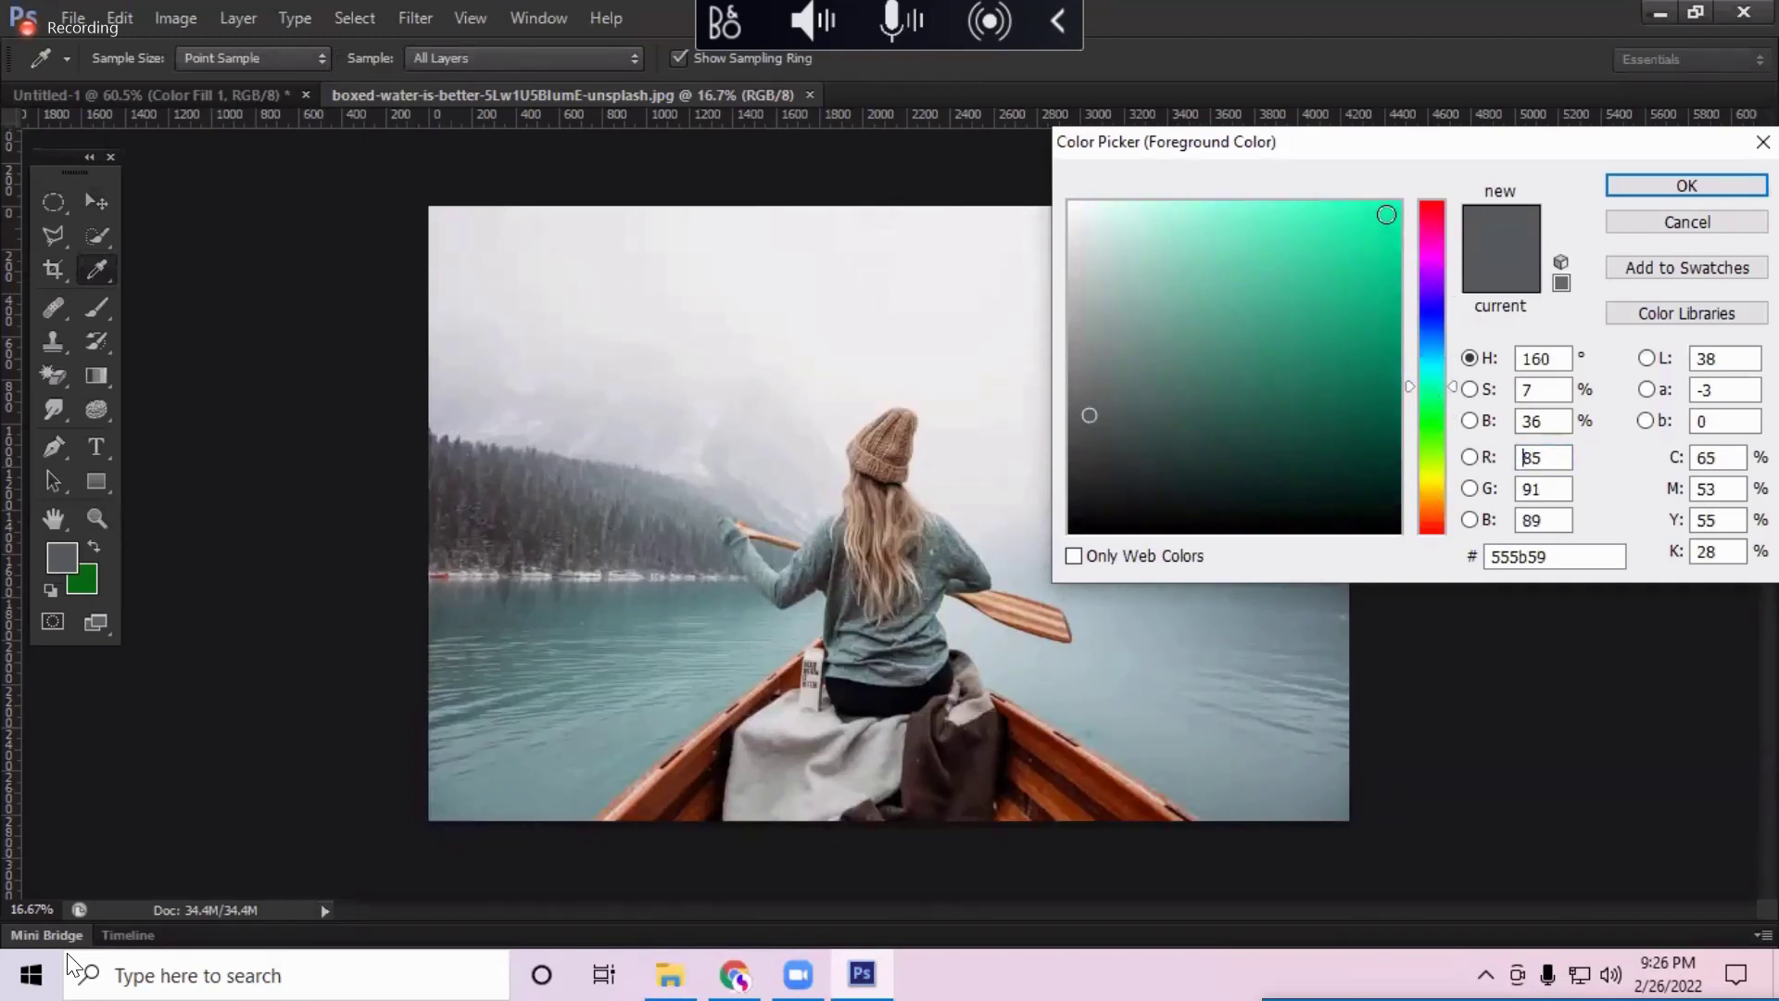
Step: Try bright, aqua, muted teal, purple and brown variants, then cancel to keep the sampled grey
{"action": "left_click_drag", "start_coordinate": [1391, 212], "coordinate": [1397, 204]}
{"action": "left_click_drag", "start_coordinate": [1440, 310], "coordinate": [1420, 471]}
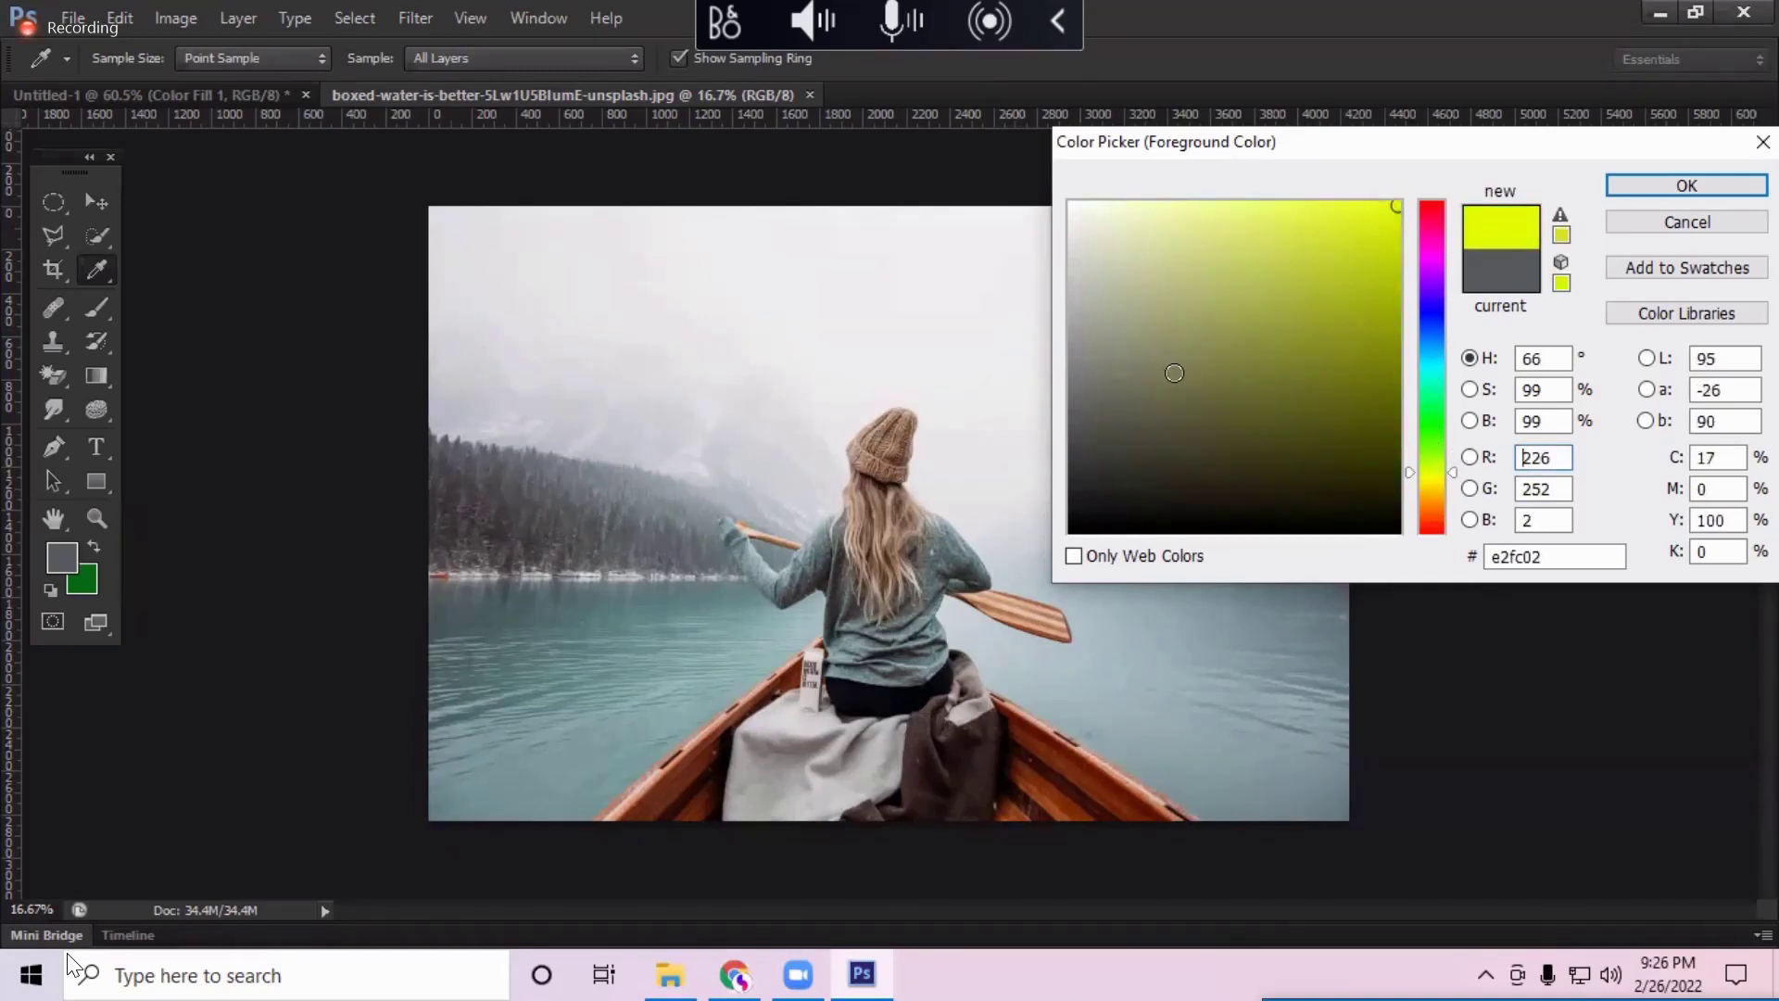
{"action": "left_click_drag", "start_coordinate": [1438, 255], "coordinate": [1434, 378]}
{"action": "left_click", "coordinate": [1204, 365]}
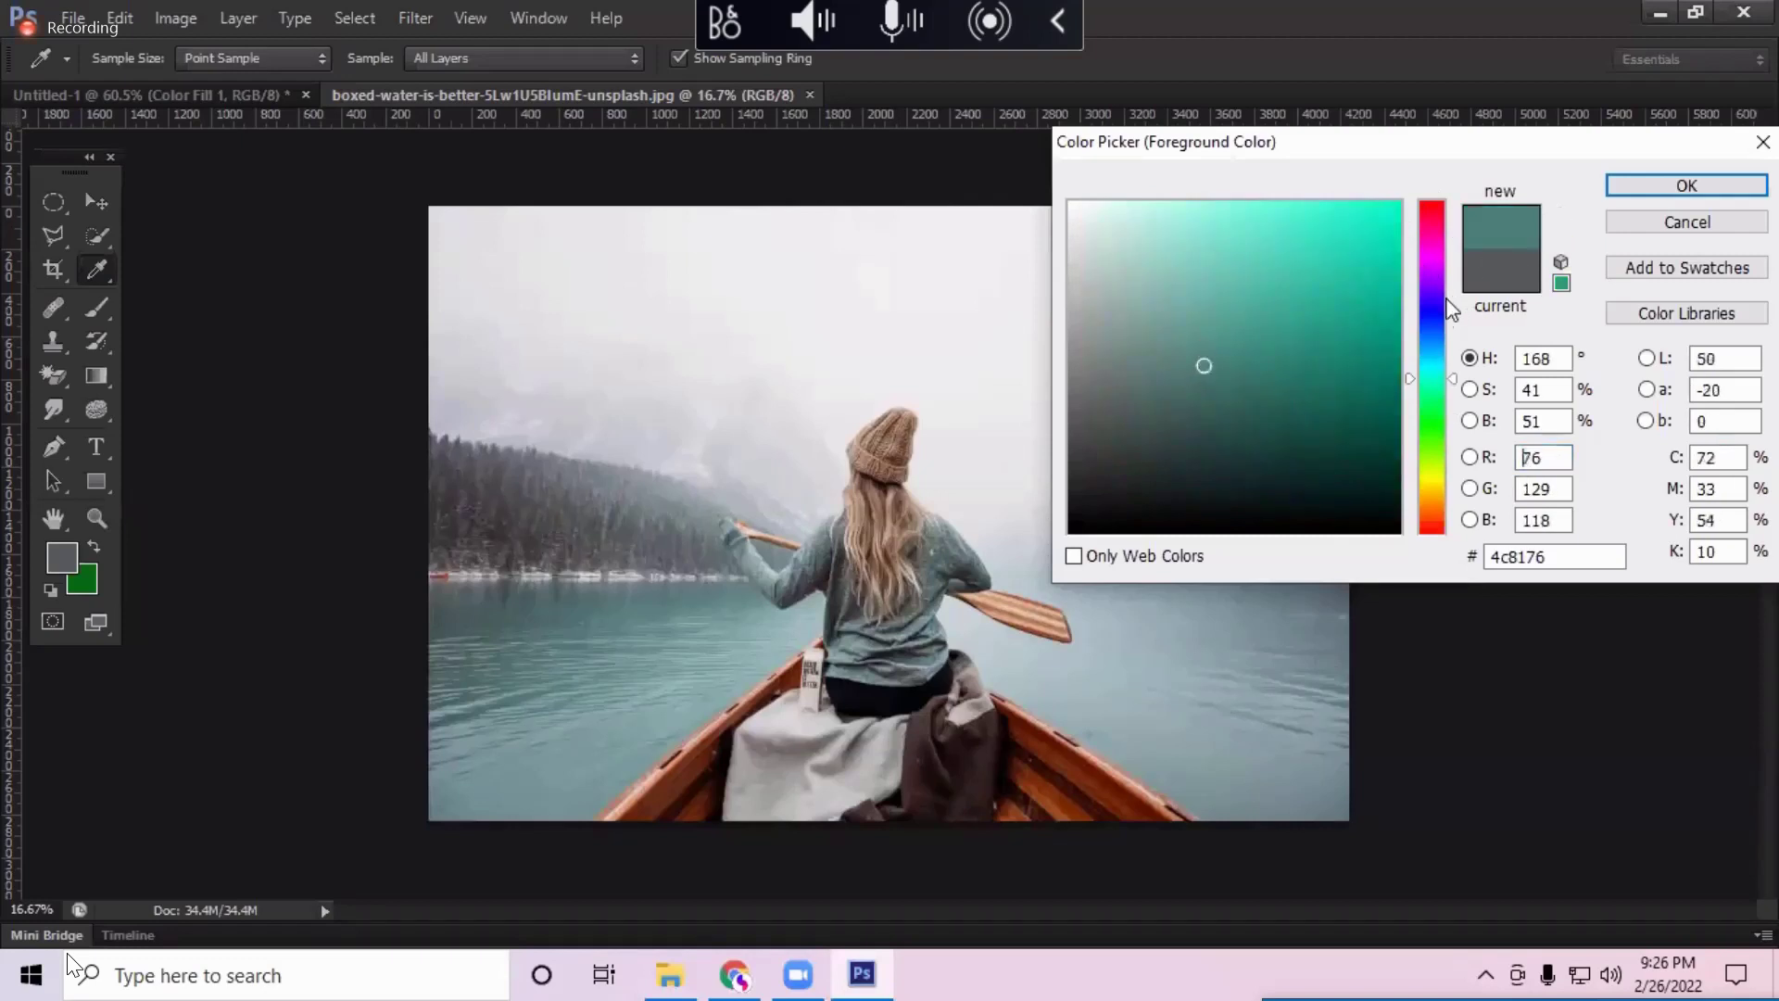
{"action": "left_click", "coordinate": [1439, 252]}
{"action": "left_click_drag", "start_coordinate": [1445, 375], "coordinate": [1433, 478]}
{"action": "left_click", "coordinate": [1422, 309]}
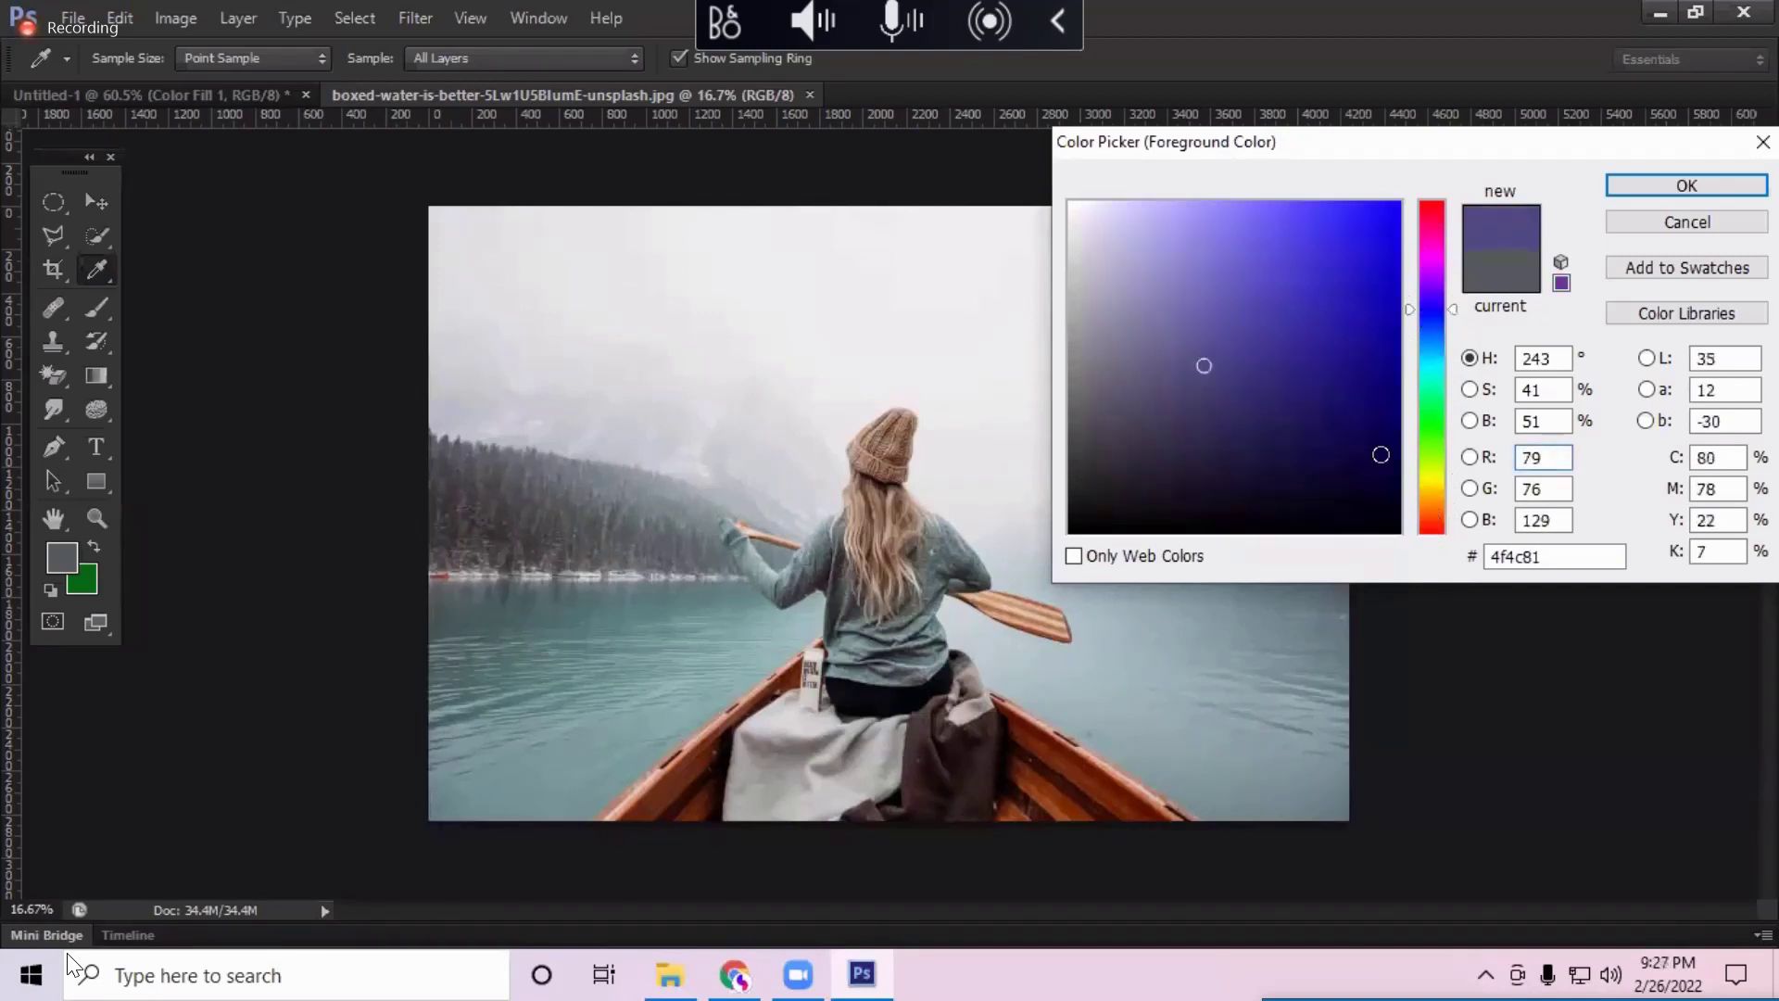
{"action": "left_click", "coordinate": [1687, 223]}
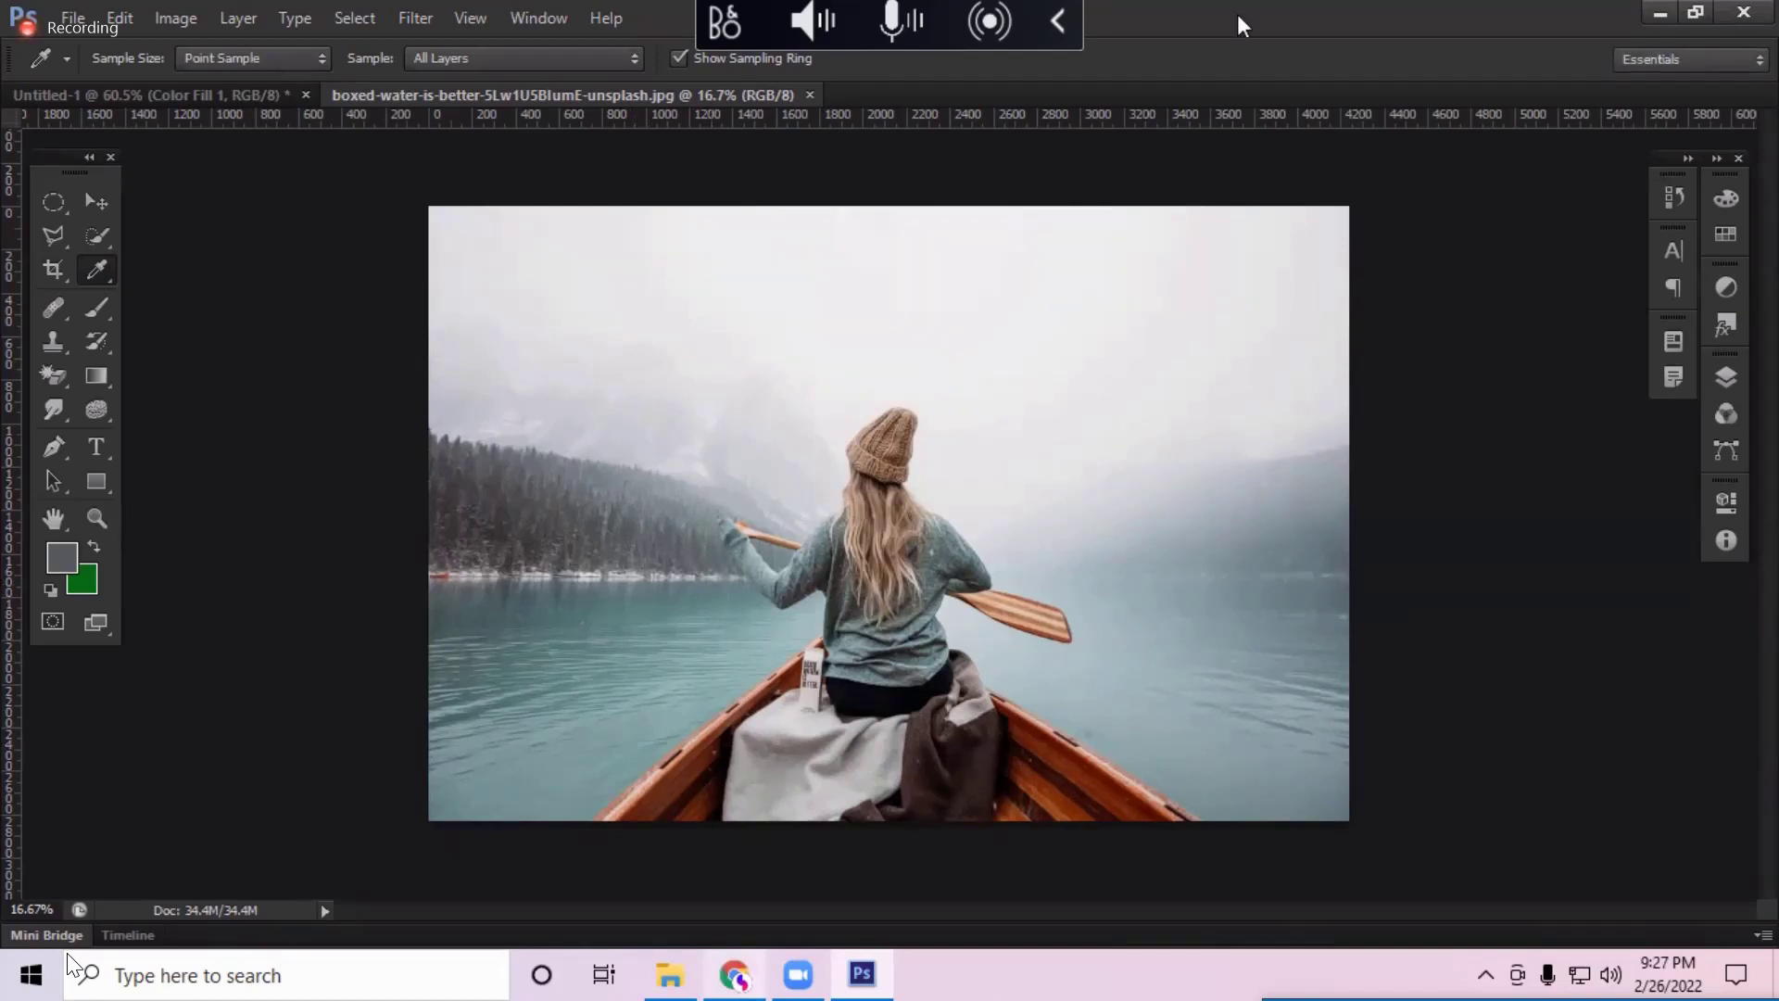
{"action": "key", "text": "alt+Tab"}
Step: Go to Canva's Color palette generator and choose Upload an image
{"action": "left_click", "coordinate": [648, 21]}
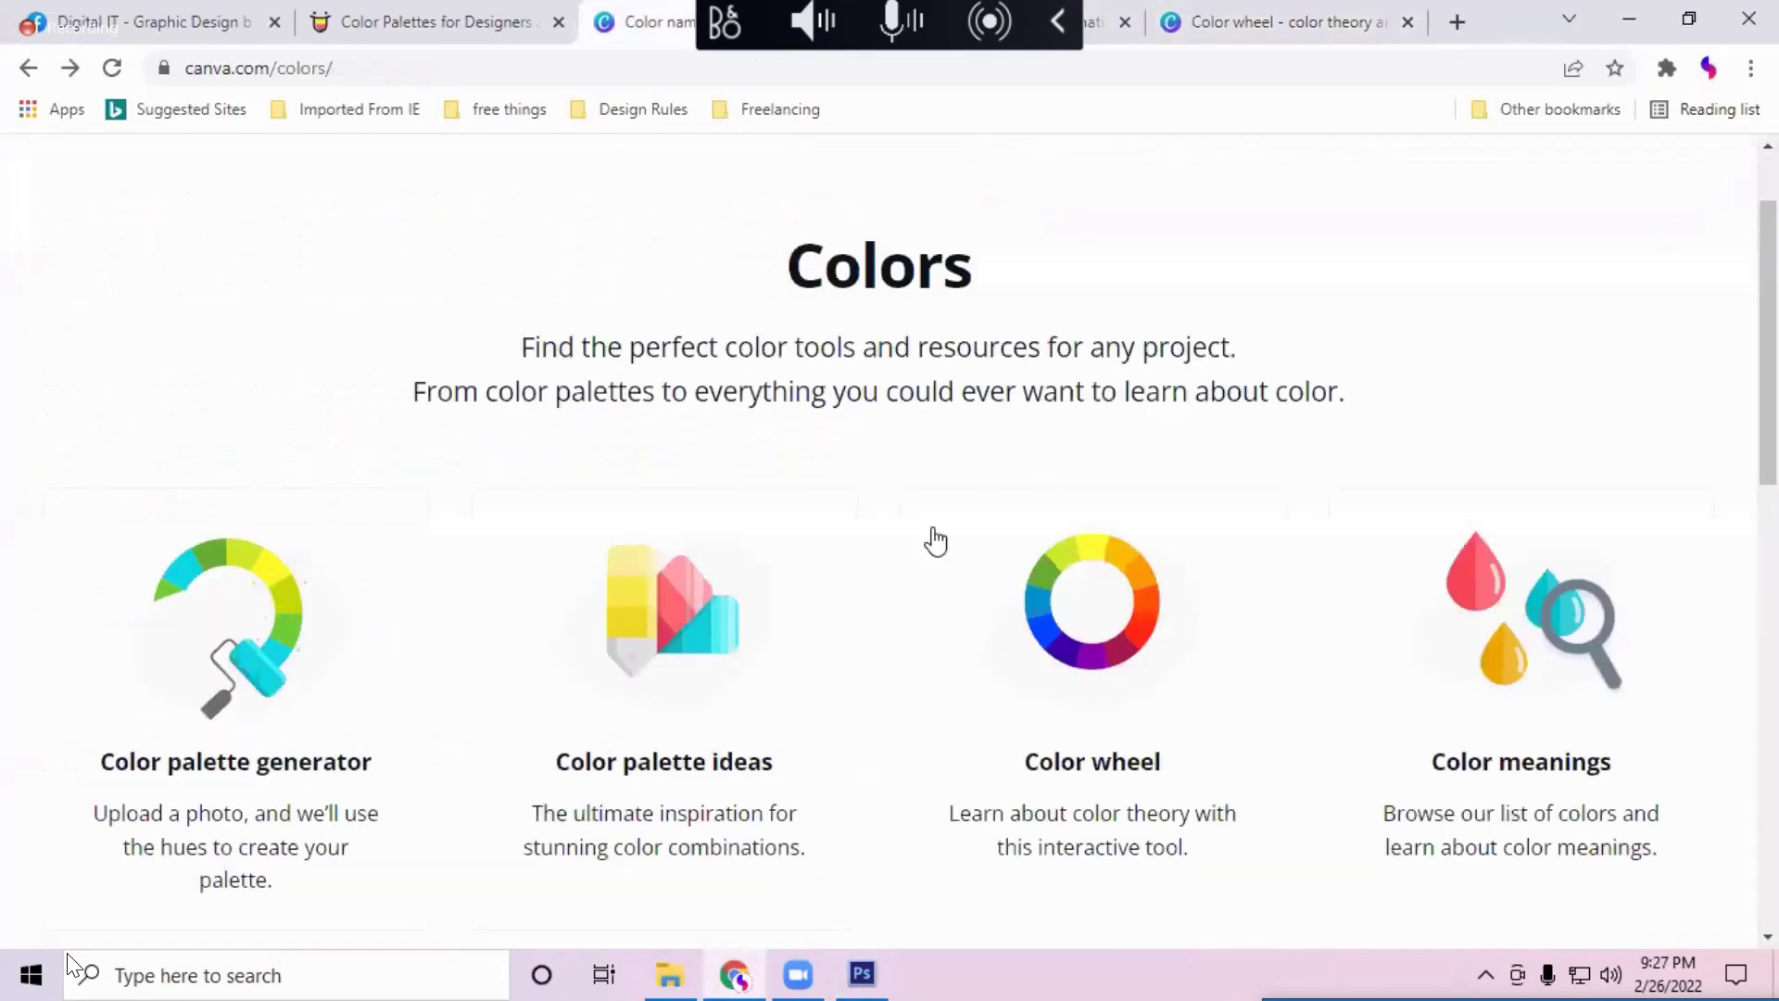
{"action": "left_click", "coordinate": [265, 664]}
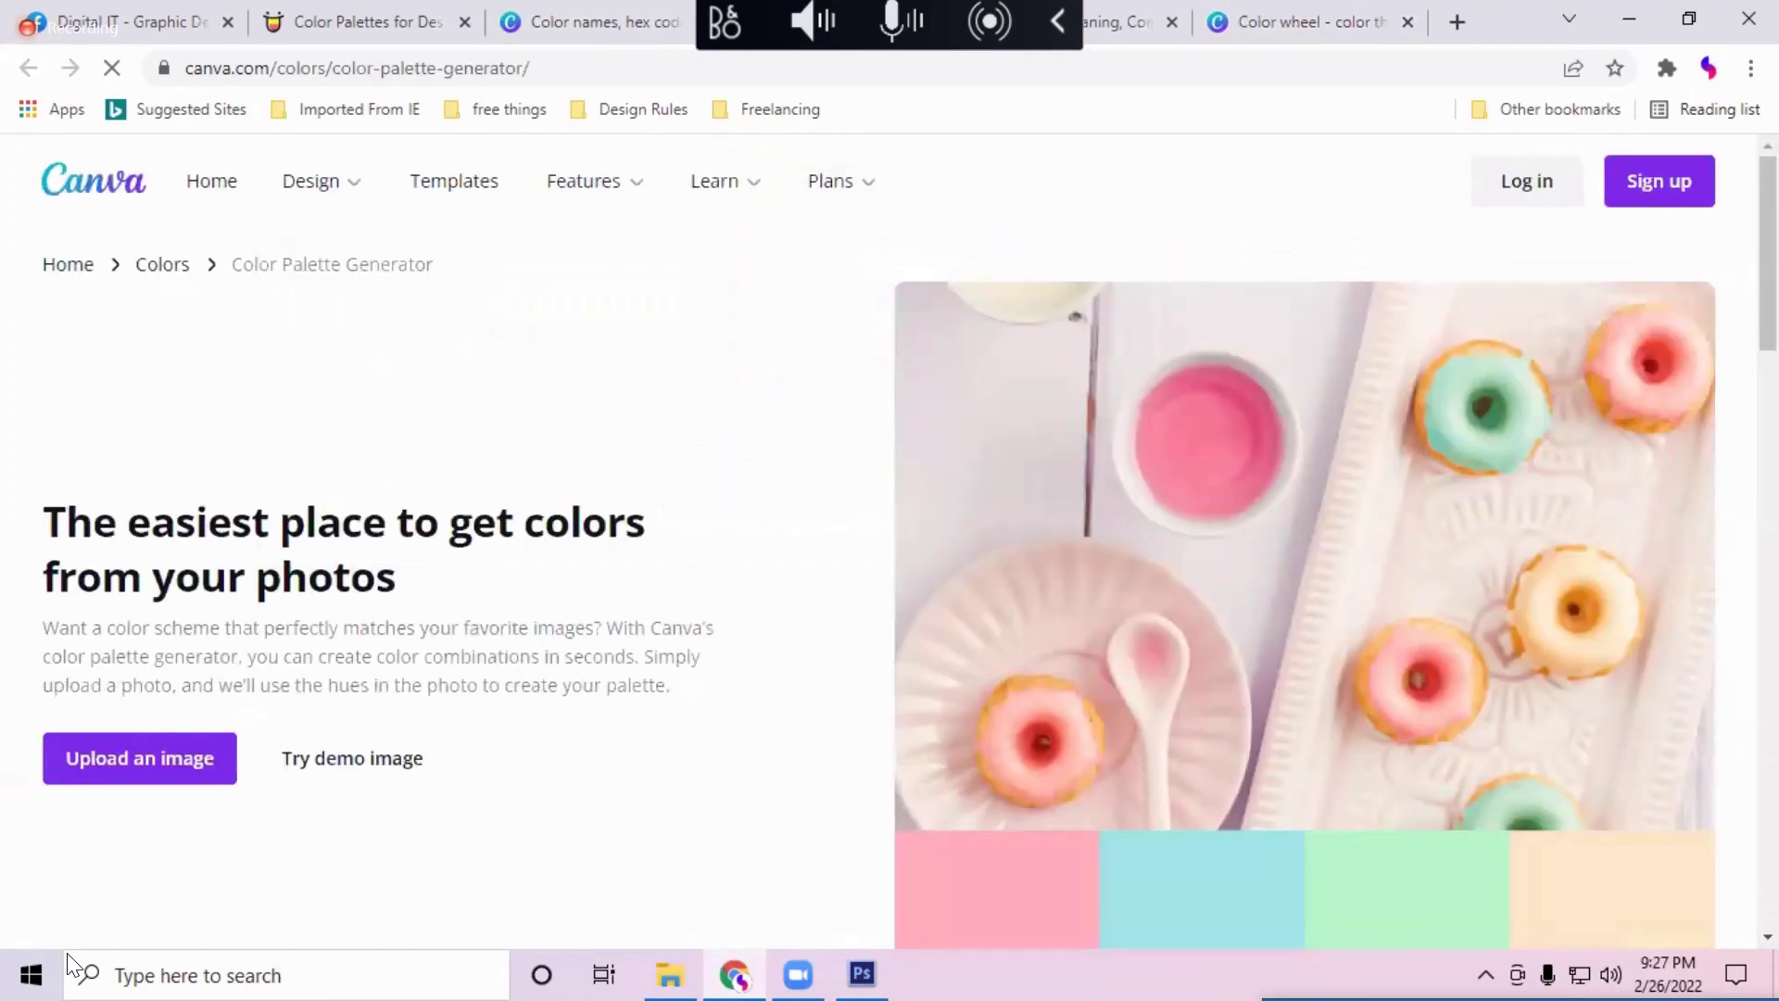
{"action": "left_click", "coordinate": [560, 20]}
{"action": "left_click", "coordinate": [797, 20]}
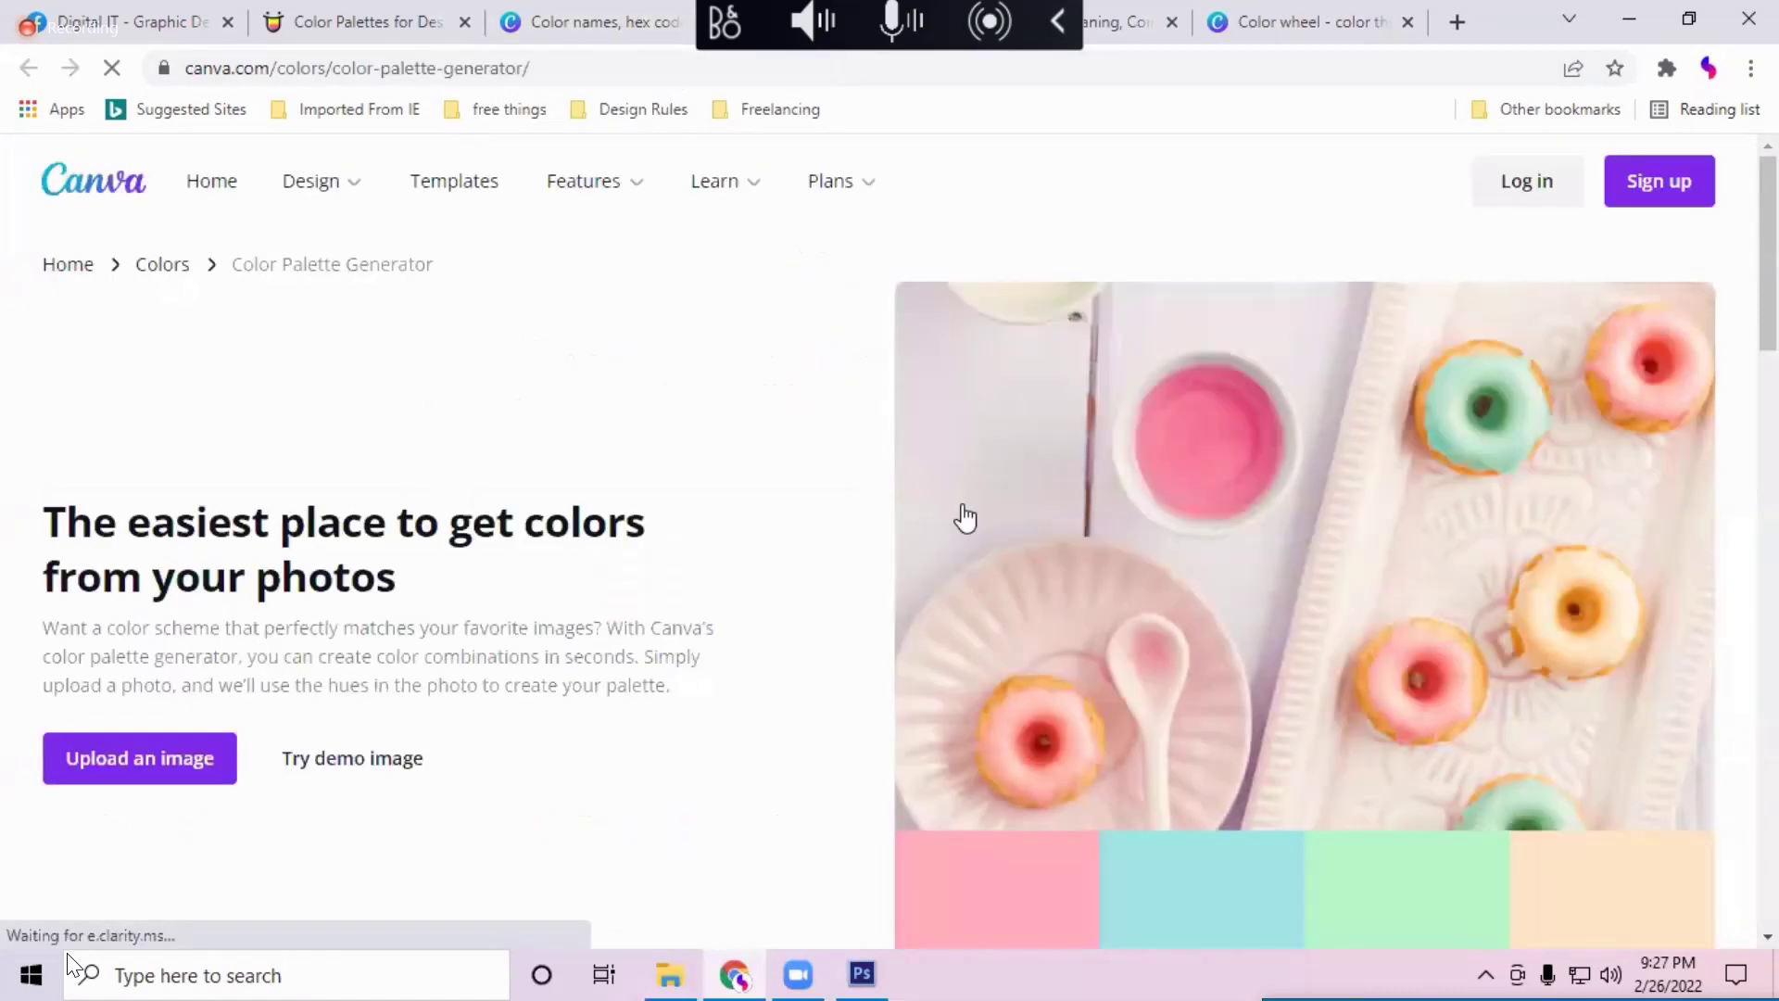
{"action": "scroll", "coordinate": [278, 473], "scroll_direction": "down", "scroll_amount": 5}
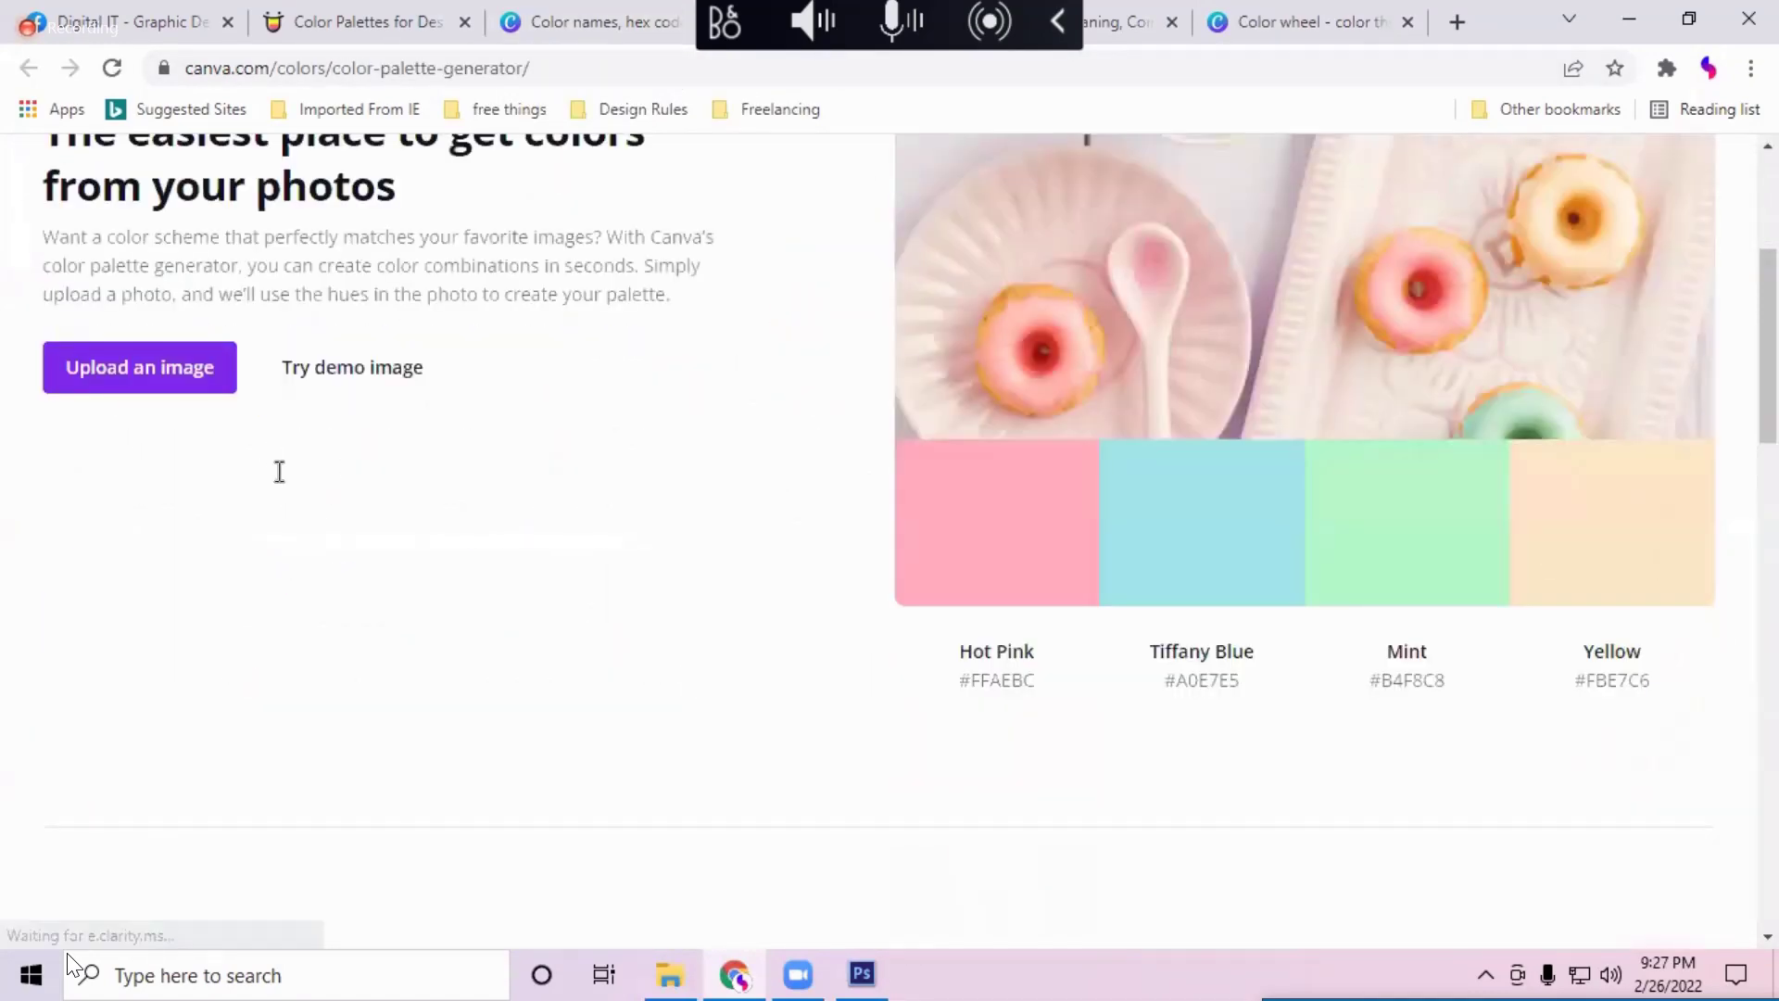
{"action": "scroll", "coordinate": [155, 627], "scroll_direction": "up", "scroll_amount": 3}
{"action": "left_click", "coordinate": [160, 630]}
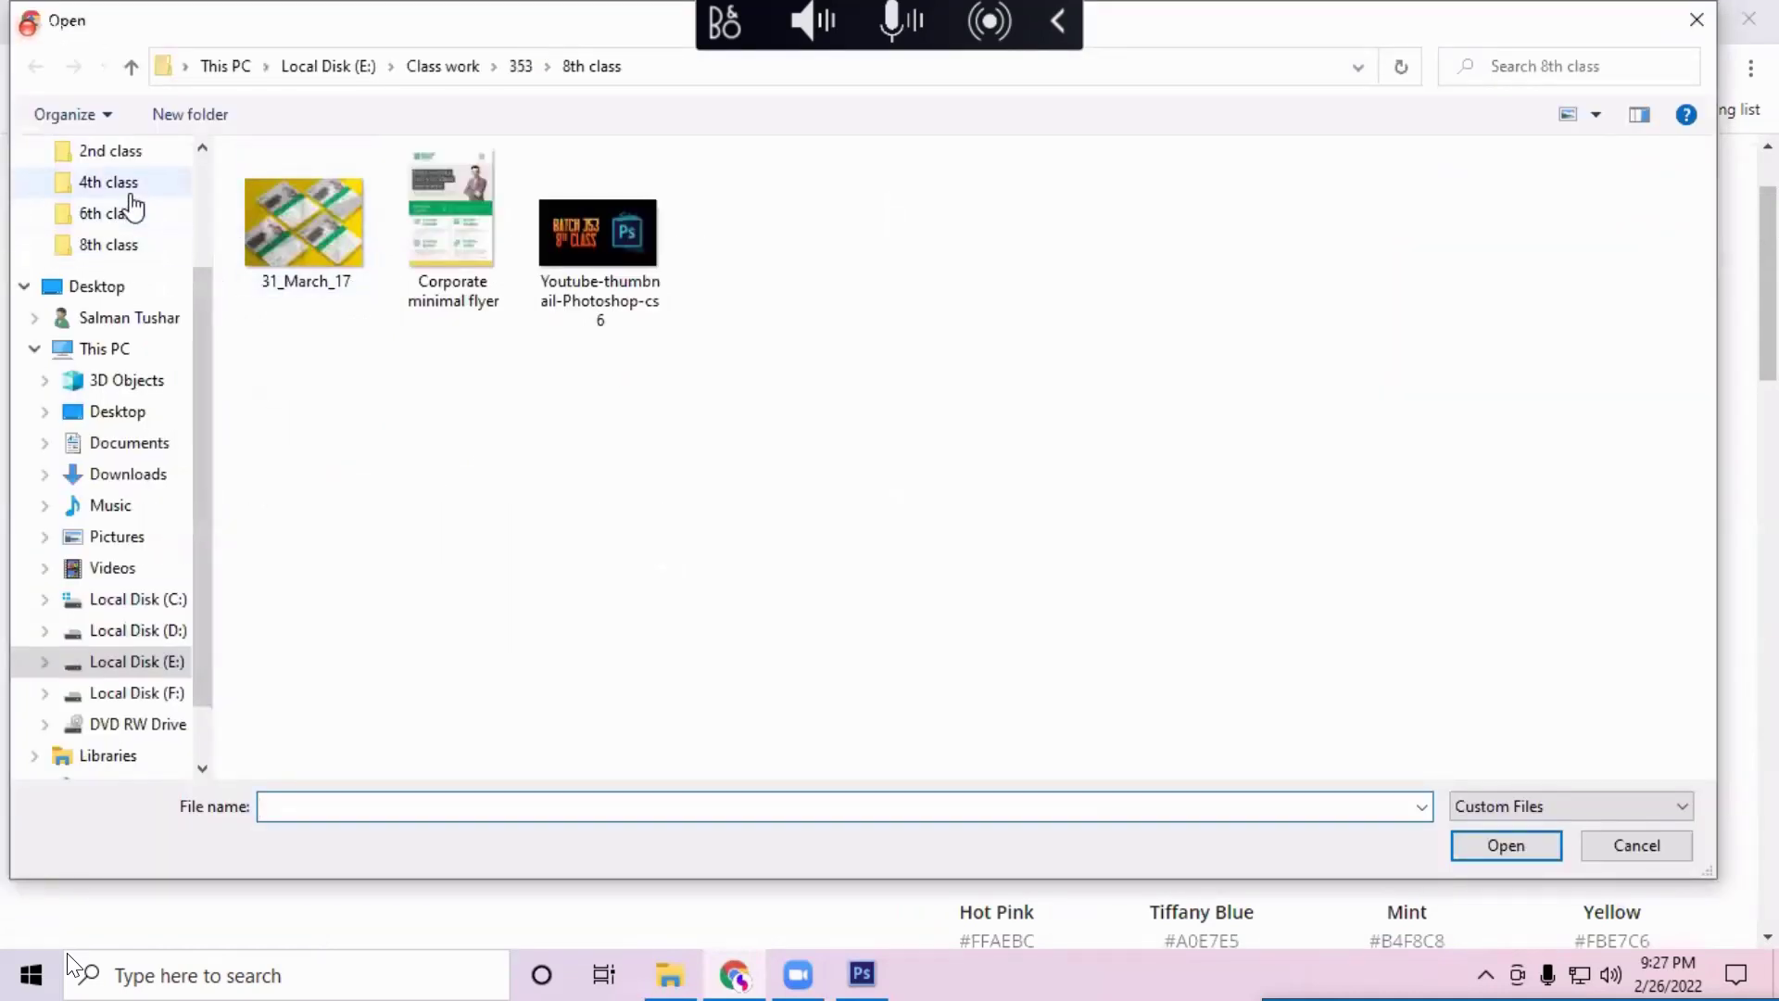
Step: Scroll through the Downloads folder and select the boxed-water-is-better canoe photo
{"action": "scroll", "coordinate": [125, 213], "scroll_direction": "up", "scroll_amount": 2}
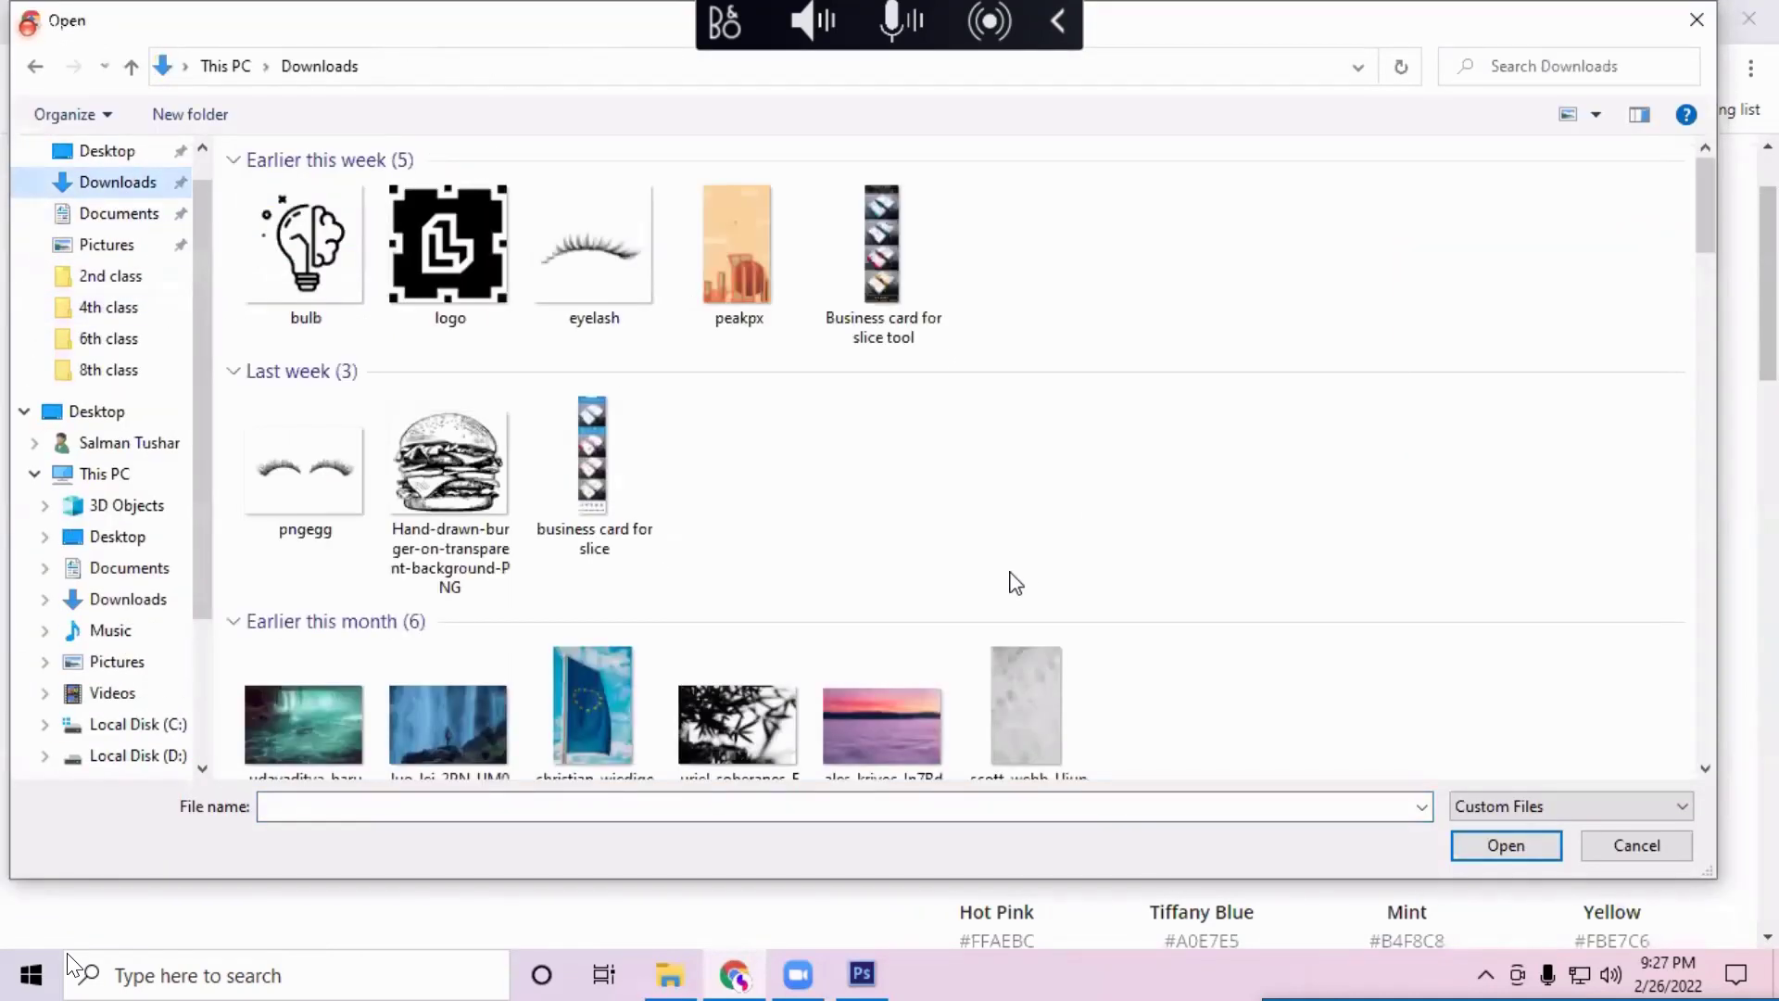
{"action": "scroll", "coordinate": [1015, 582], "scroll_direction": "down", "scroll_amount": 5}
{"action": "scroll", "coordinate": [1014, 582], "scroll_direction": "down", "scroll_amount": 8}
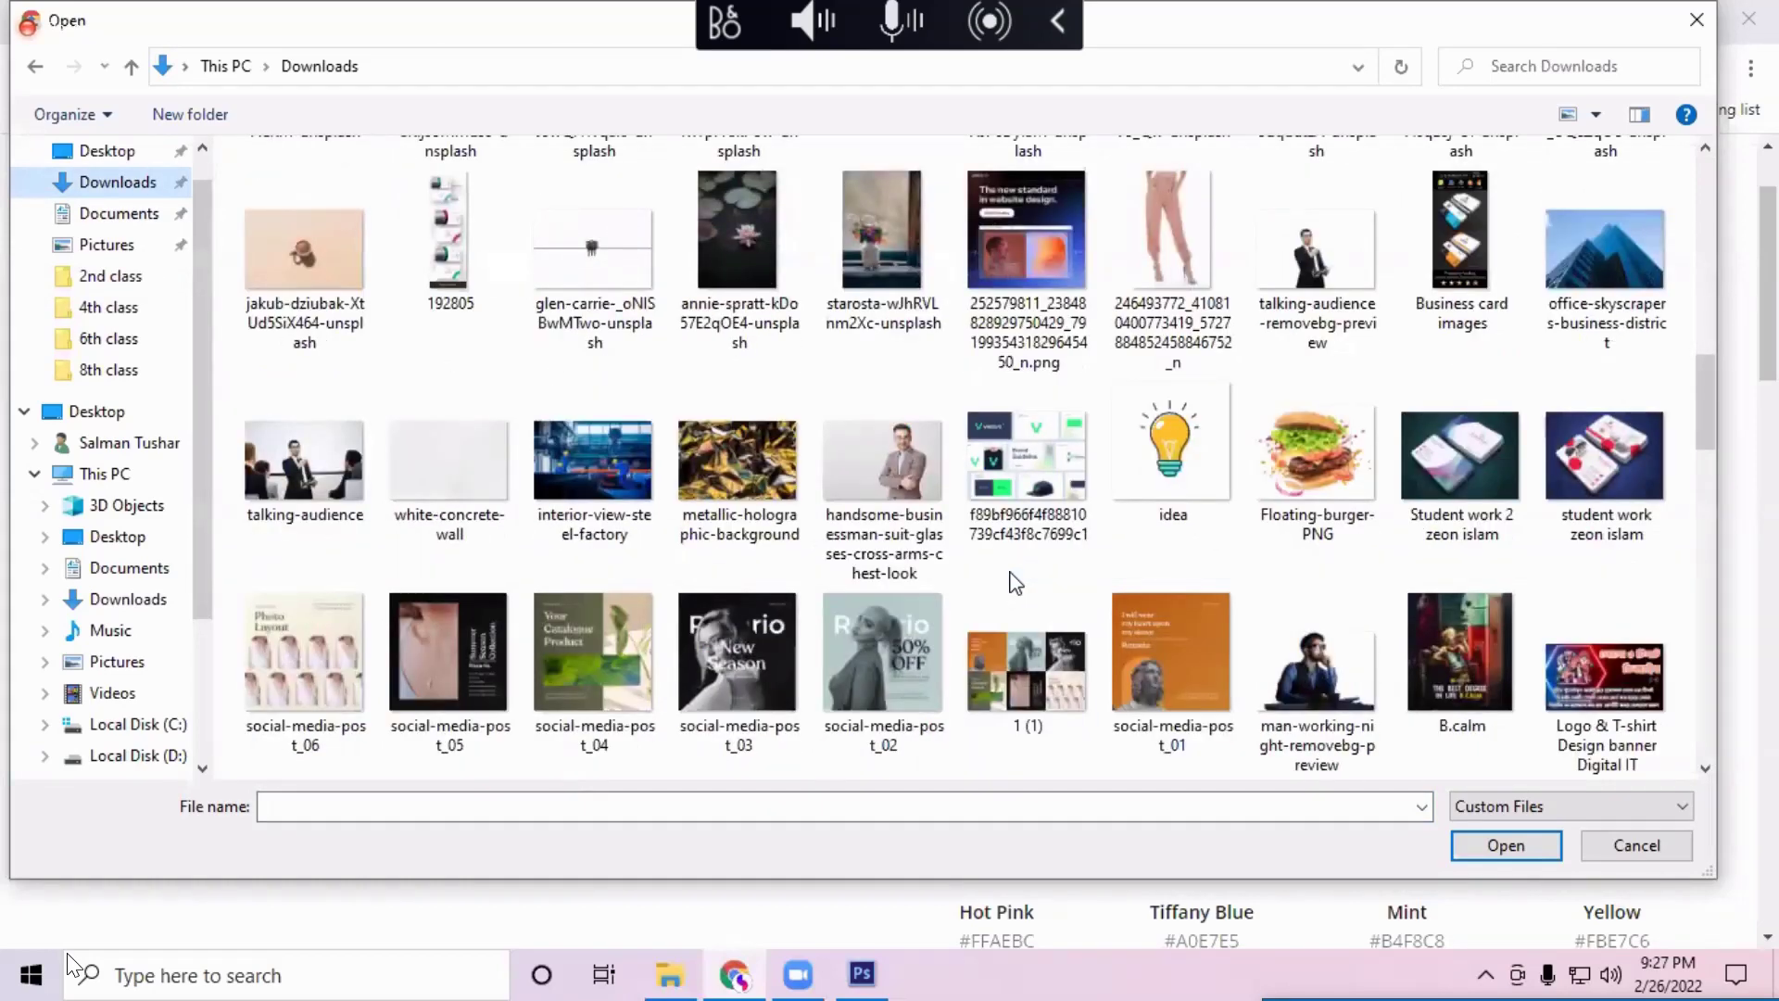
{"action": "scroll", "coordinate": [1014, 582], "scroll_direction": "down", "scroll_amount": 4}
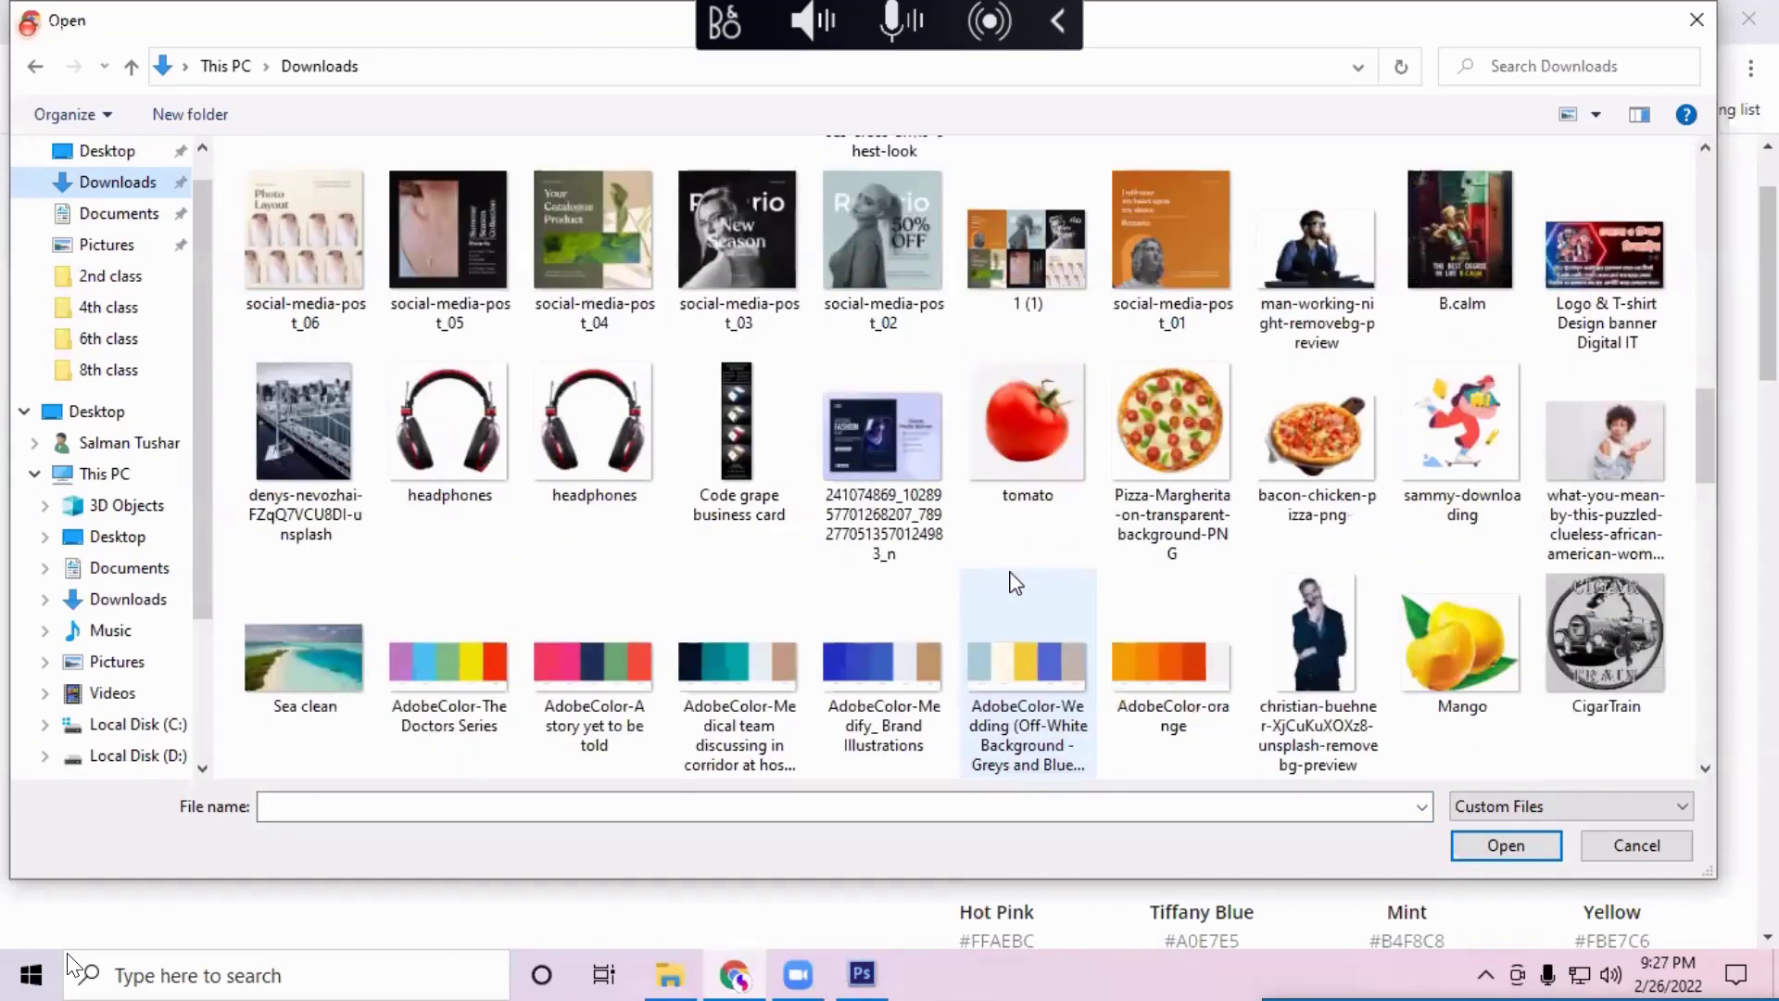
{"action": "scroll", "coordinate": [1015, 581], "scroll_direction": "down", "scroll_amount": 8}
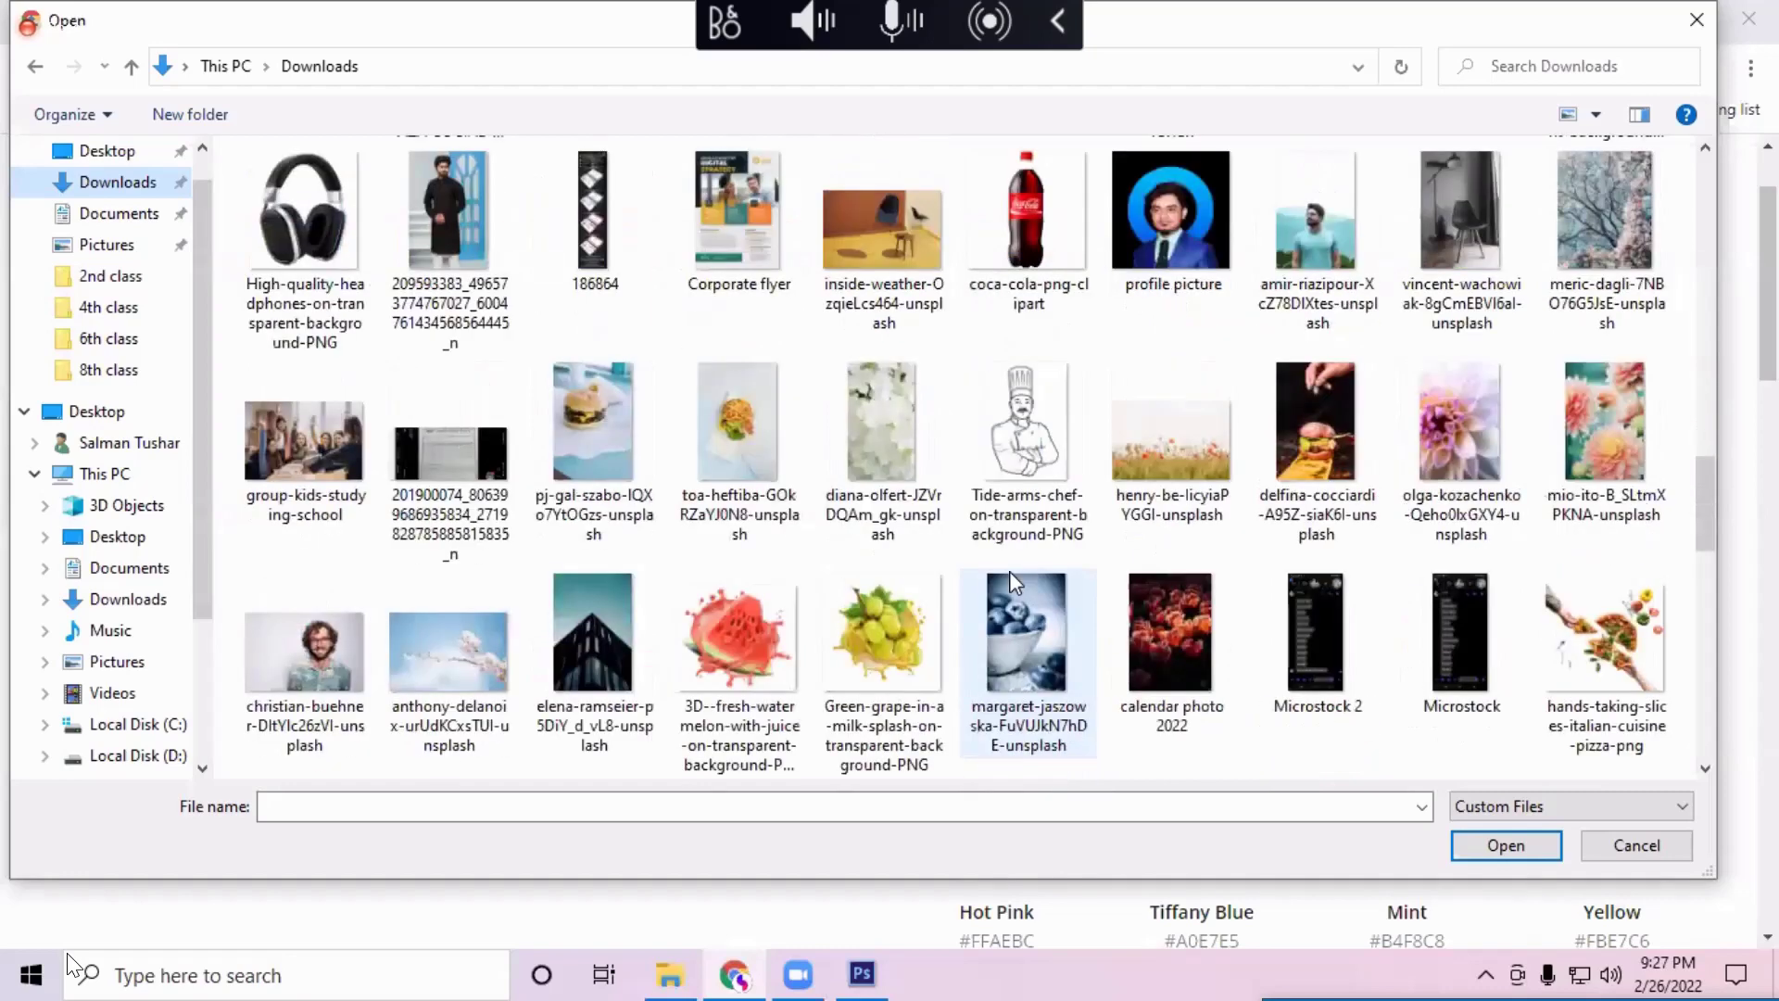
{"action": "scroll", "coordinate": [1009, 570], "scroll_direction": "down", "scroll_amount": 8}
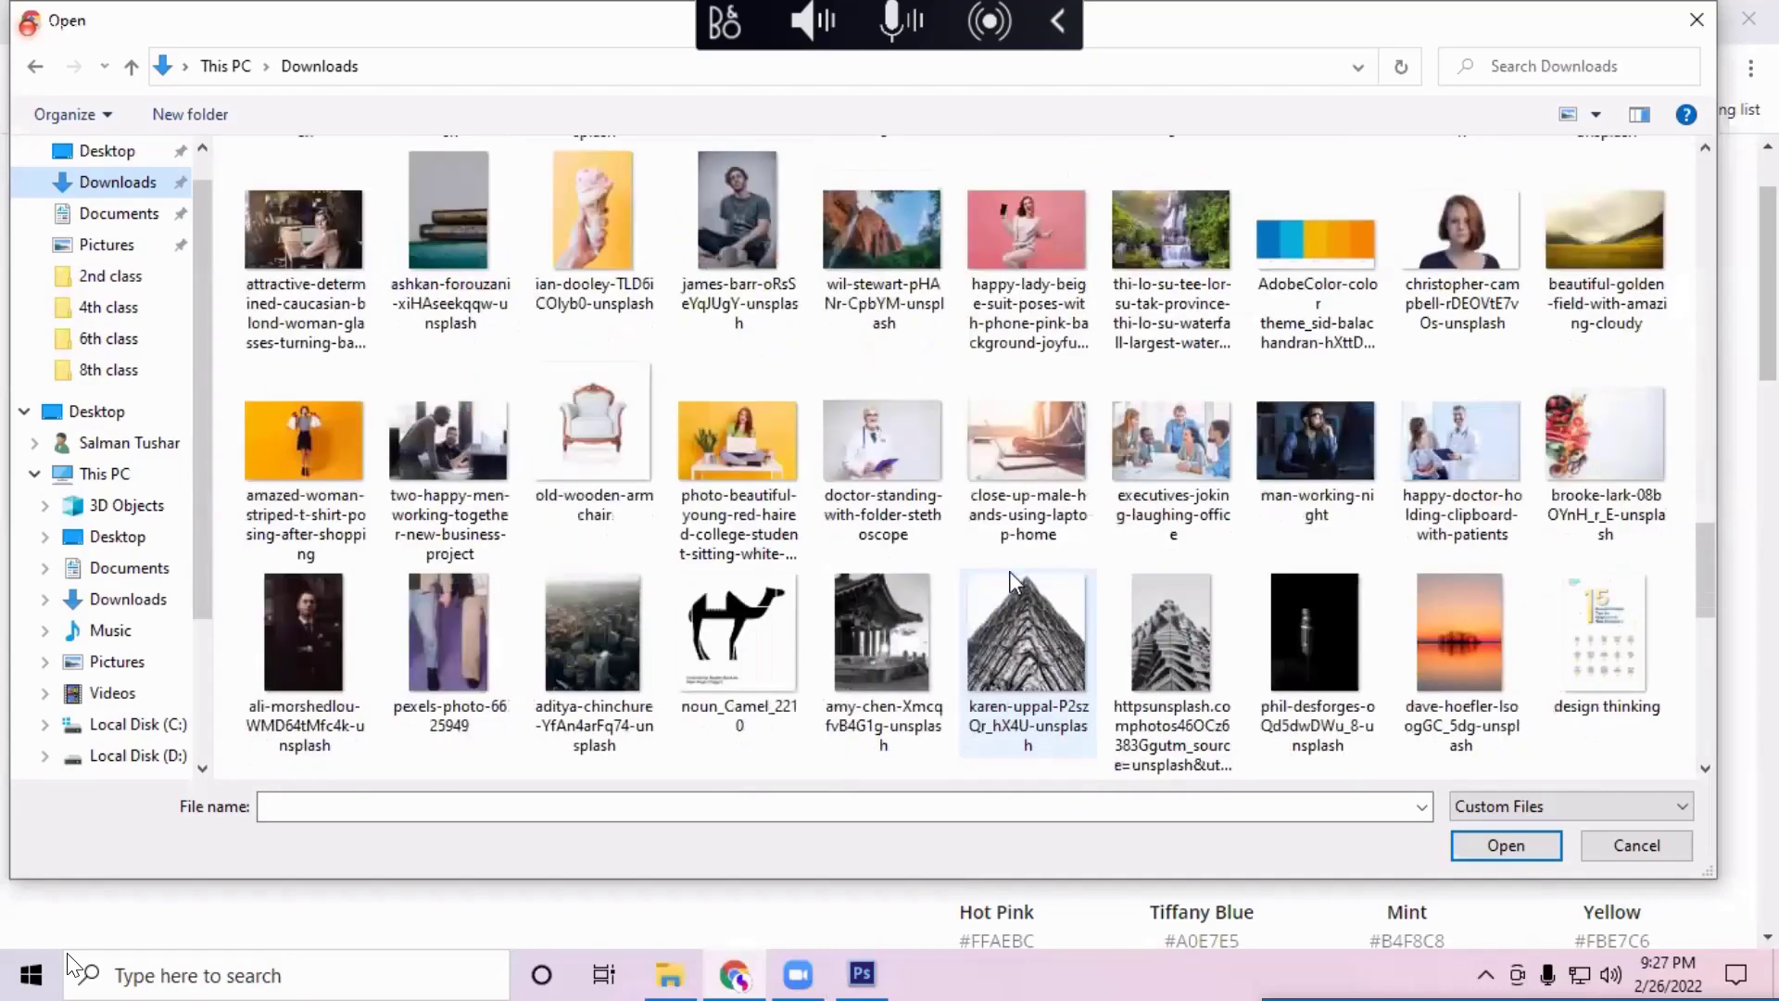
{"action": "scroll", "coordinate": [1017, 582], "scroll_direction": "down", "scroll_amount": 4}
{"action": "scroll", "coordinate": [1016, 582], "scroll_direction": "down", "scroll_amount": 4}
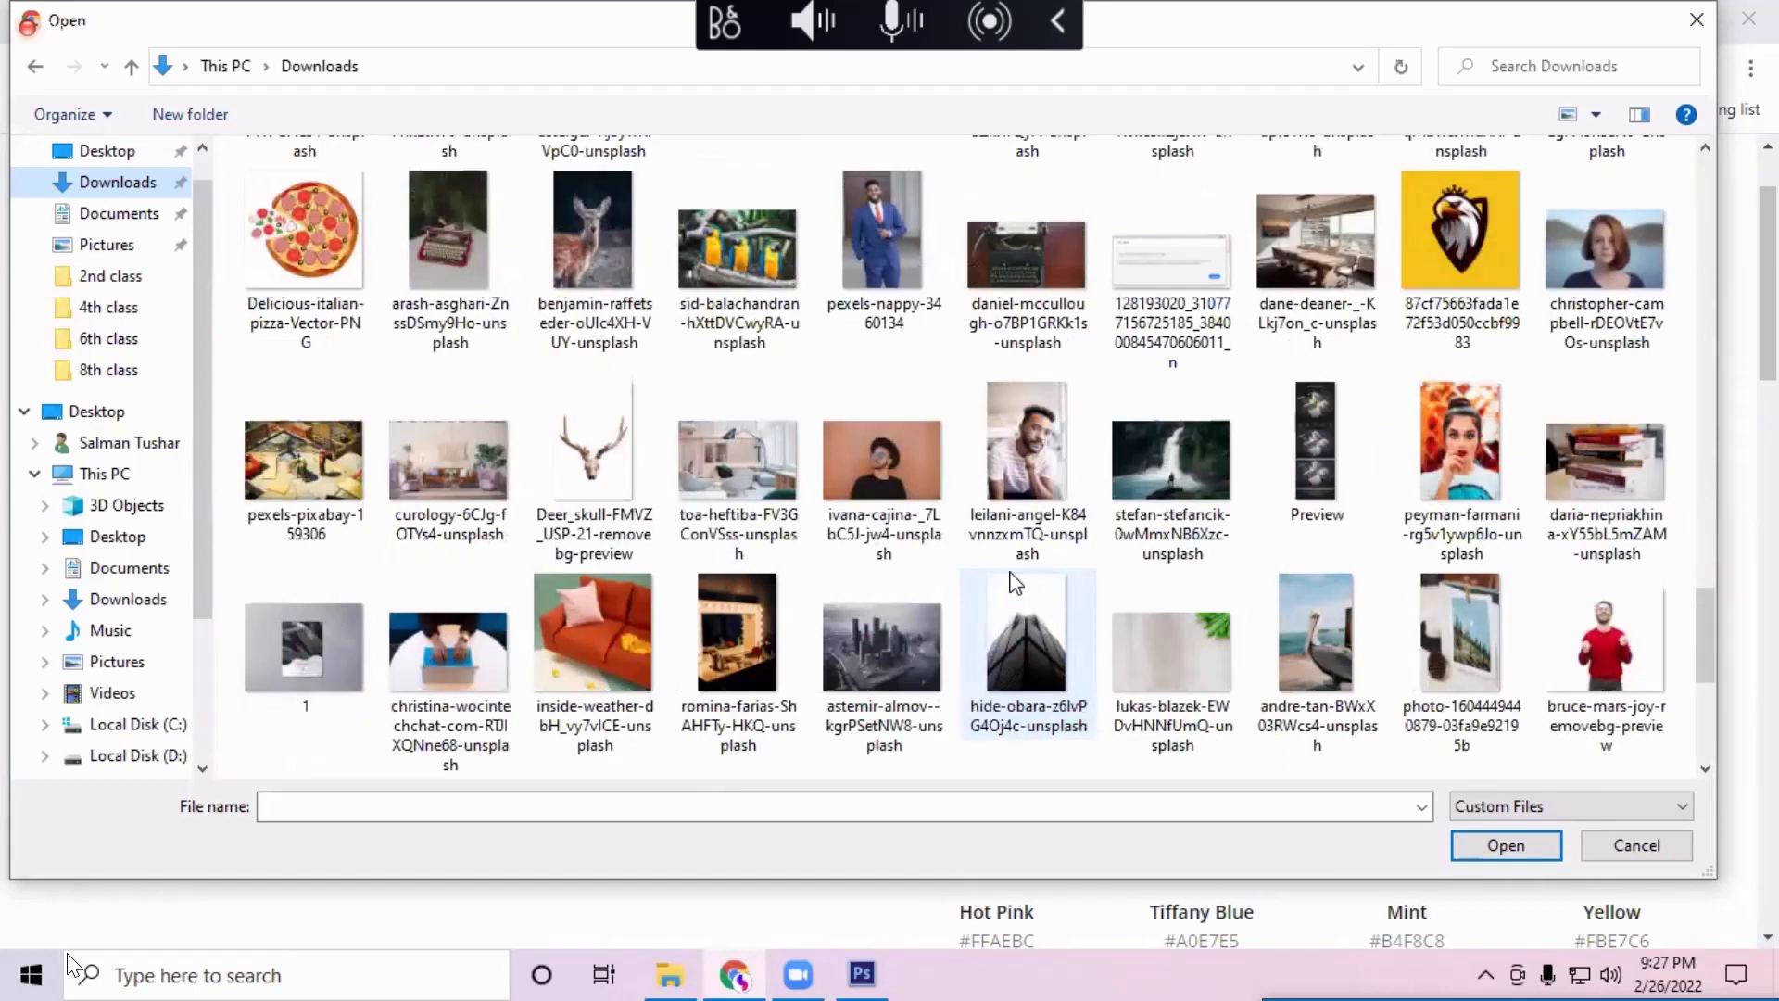
{"action": "scroll", "coordinate": [1016, 581], "scroll_direction": "down", "scroll_amount": 8}
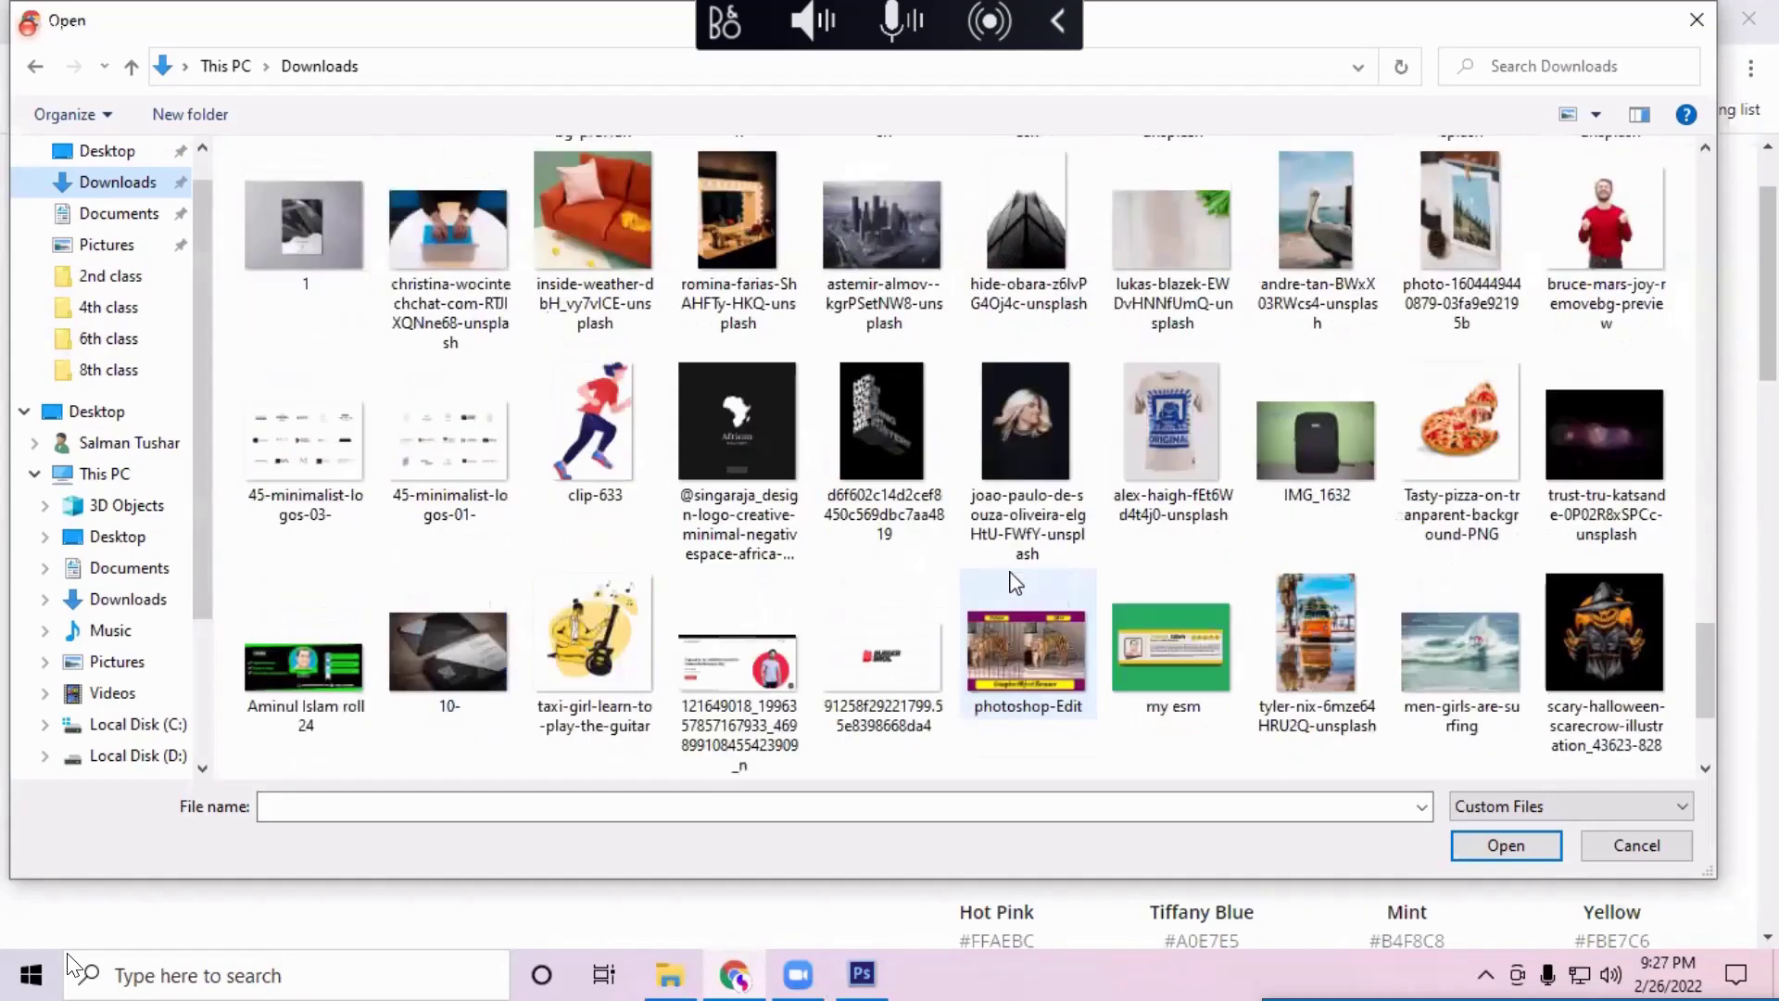
{"action": "scroll", "coordinate": [1017, 582], "scroll_direction": "down", "scroll_amount": 4}
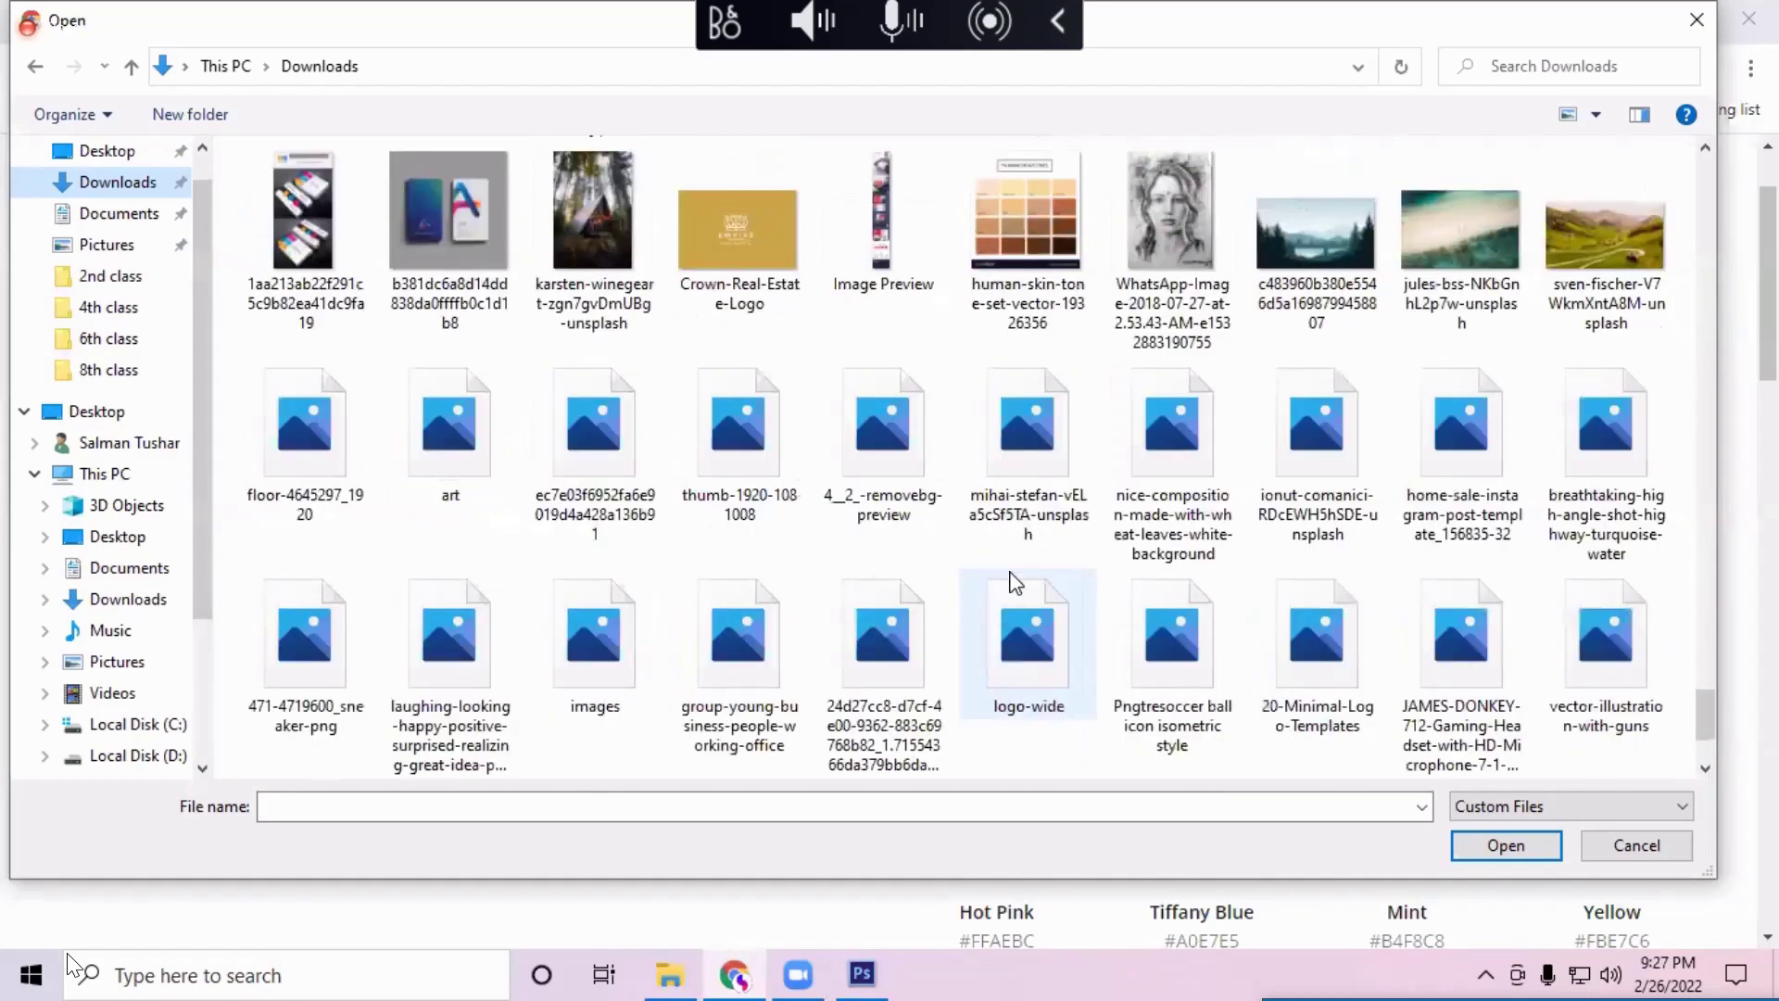
{"action": "scroll", "coordinate": [1016, 582], "scroll_direction": "up", "scroll_amount": 8}
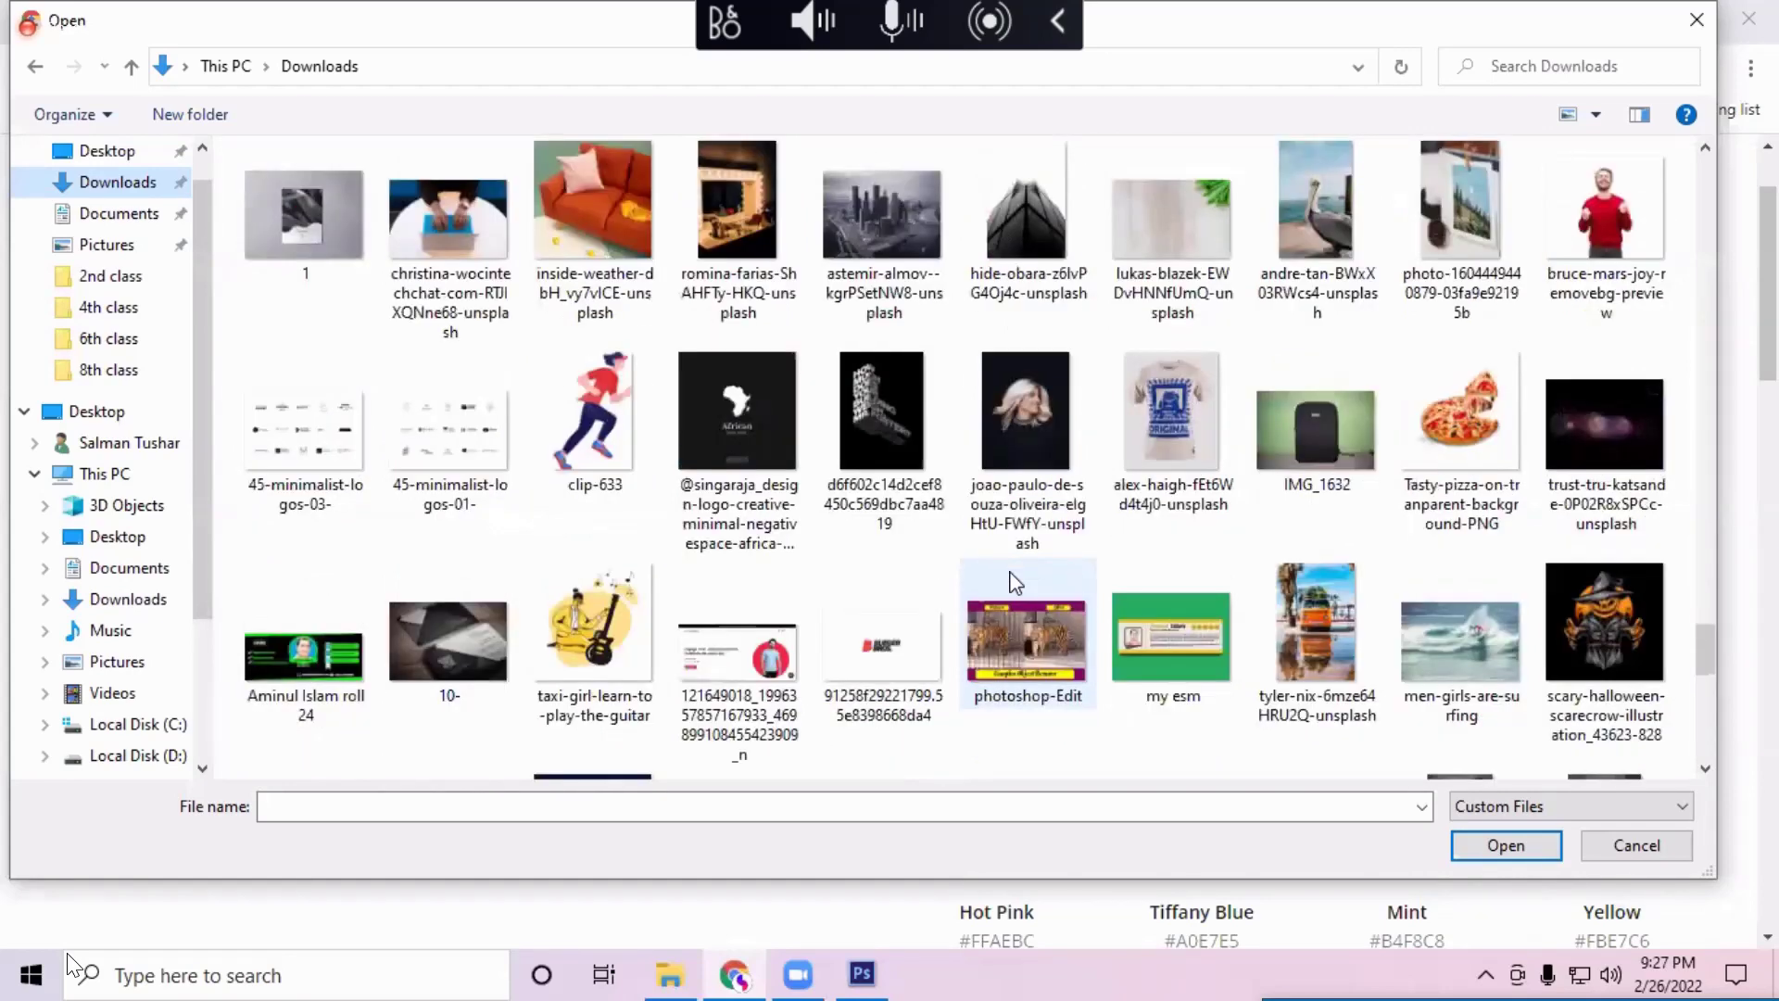
{"action": "scroll", "coordinate": [1016, 581], "scroll_direction": "up", "scroll_amount": 8}
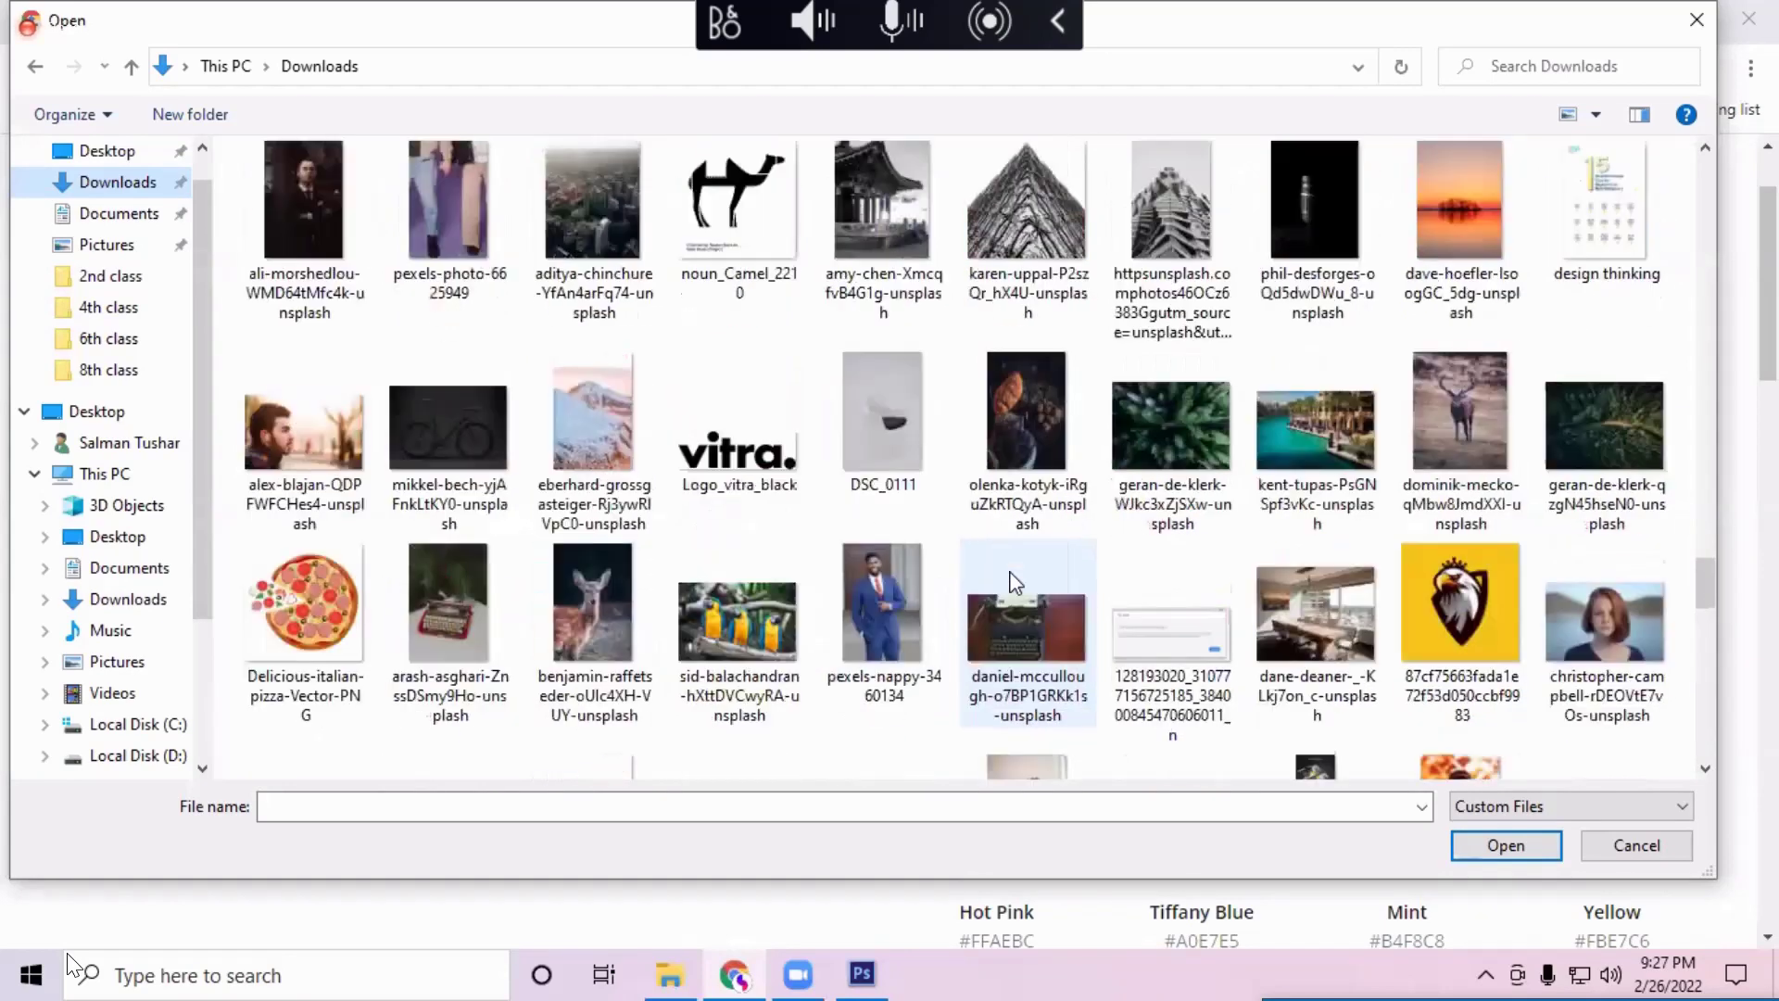
{"action": "scroll", "coordinate": [1017, 582], "scroll_direction": "up", "scroll_amount": 4}
{"action": "scroll", "coordinate": [1013, 579], "scroll_direction": "up", "scroll_amount": 10}
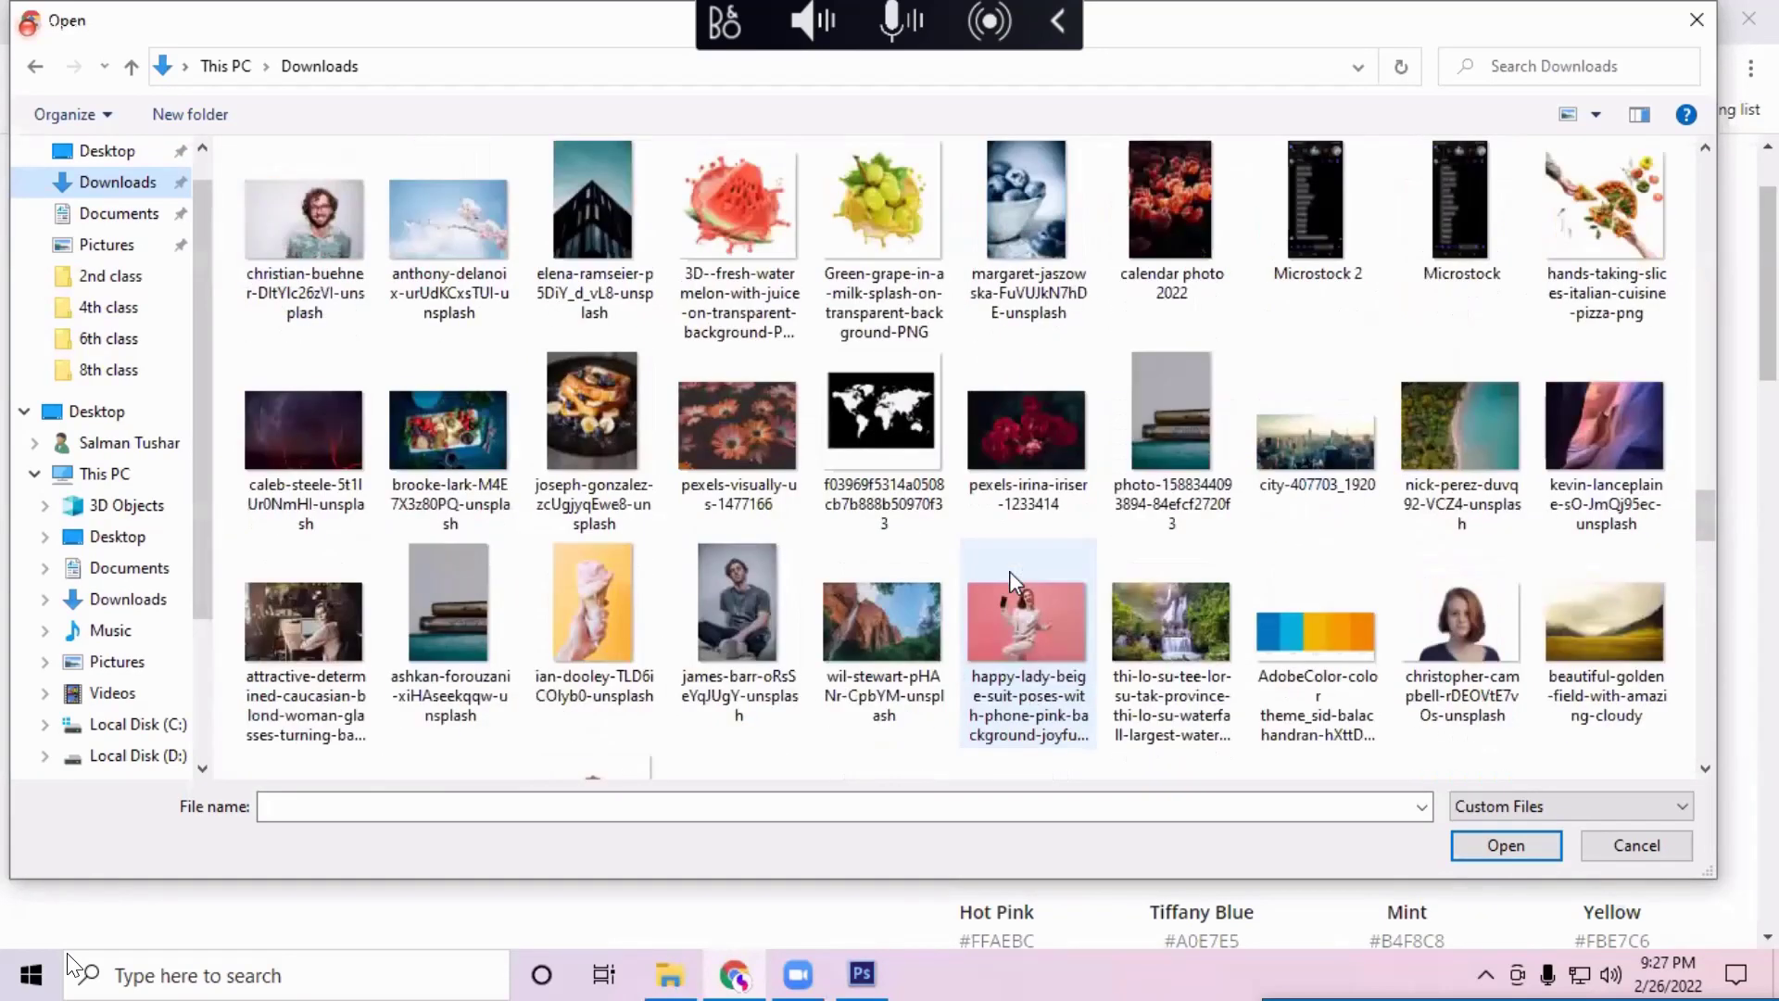
{"action": "scroll", "coordinate": [1010, 575], "scroll_direction": "up", "scroll_amount": 4}
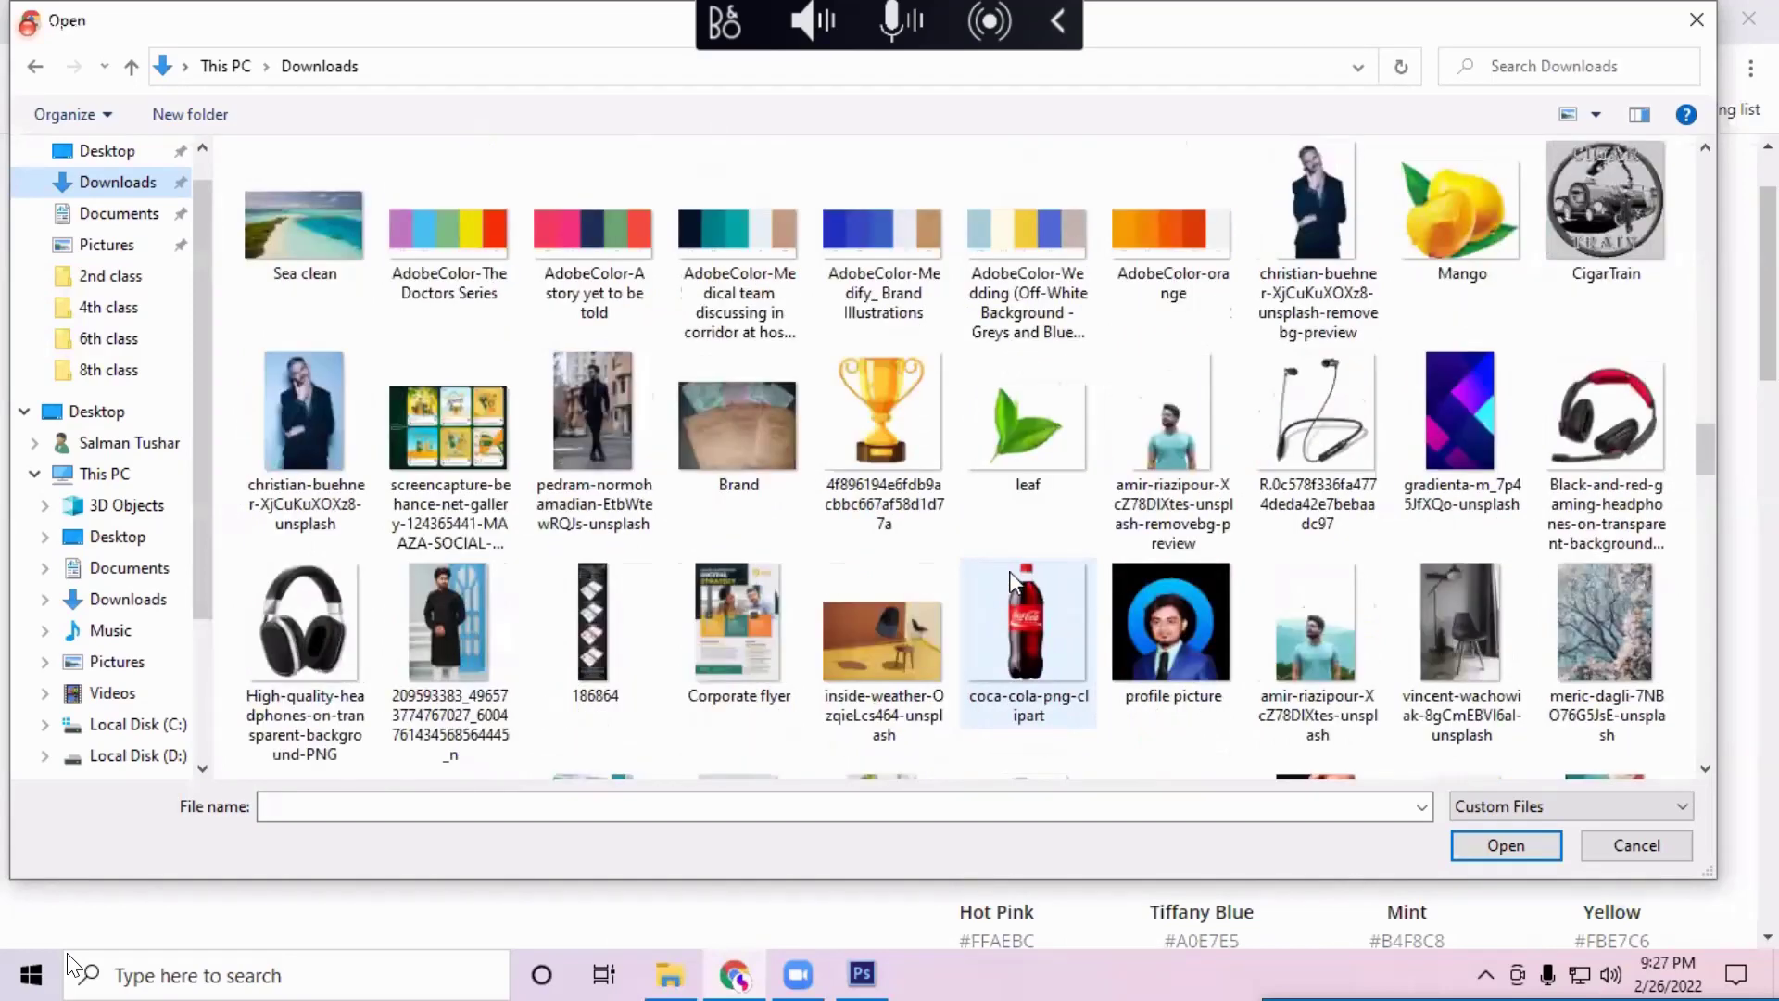
{"action": "scroll", "coordinate": [1014, 582], "scroll_direction": "up", "scroll_amount": 6}
{"action": "scroll", "coordinate": [1013, 579], "scroll_direction": "up", "scroll_amount": 4}
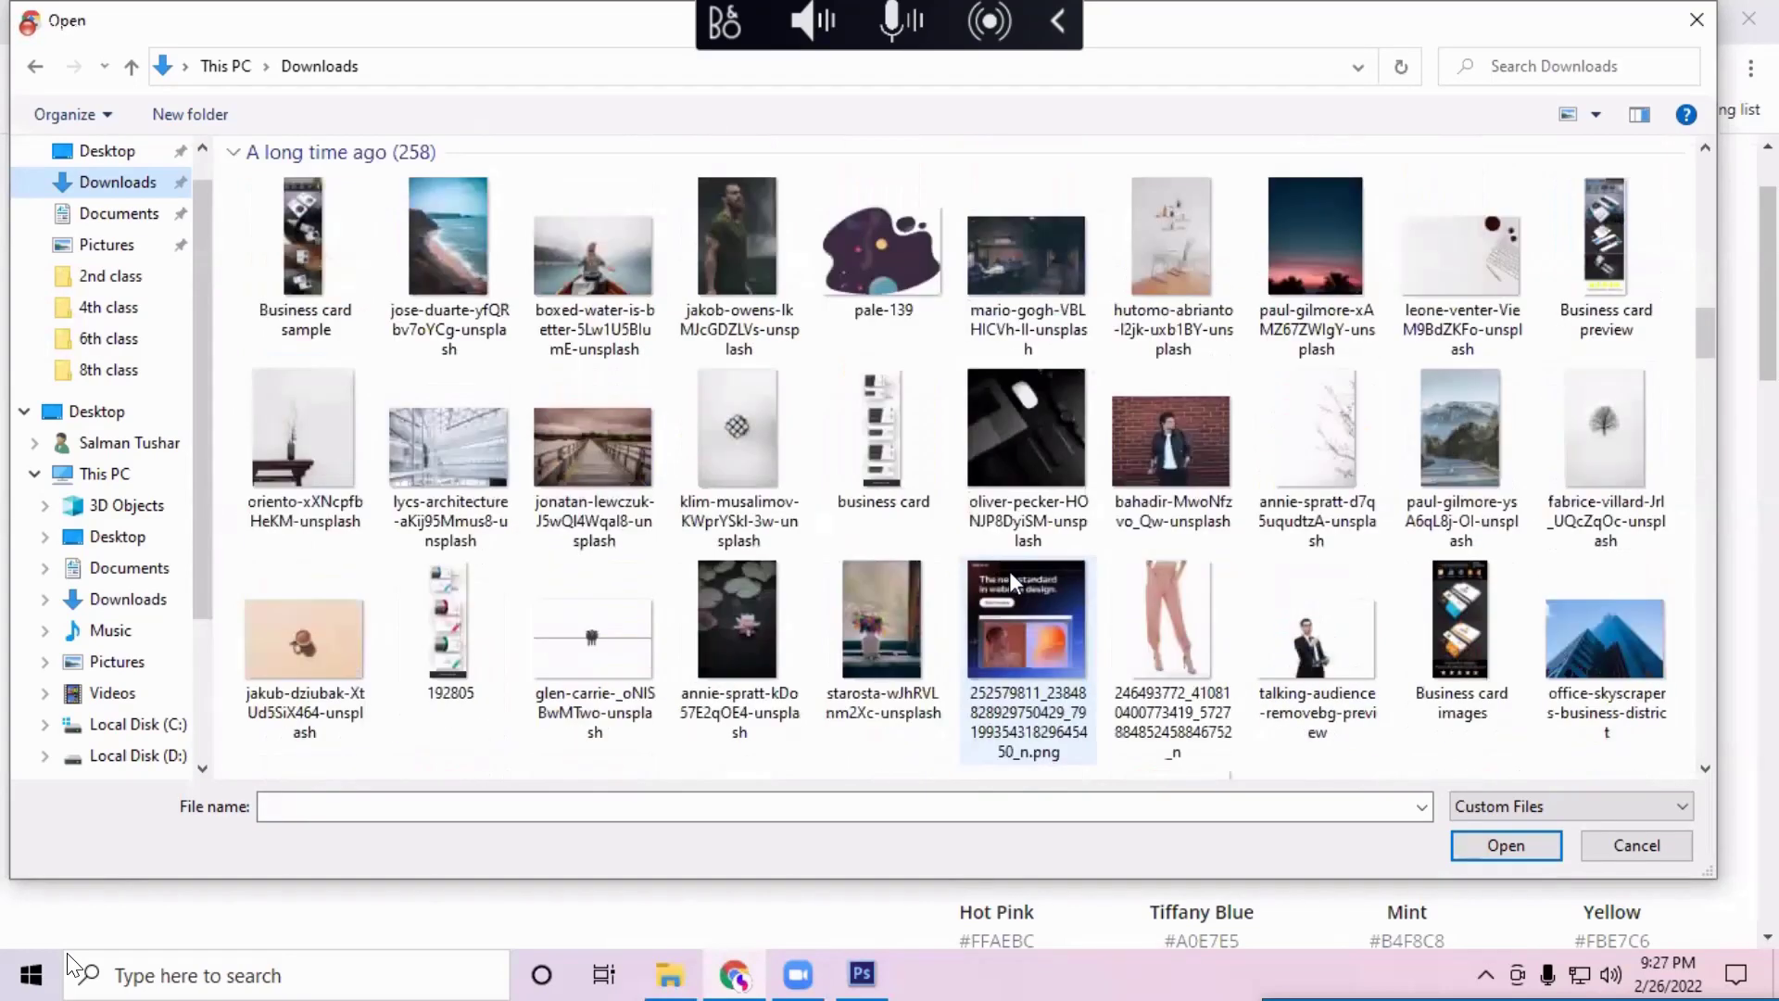
{"action": "left_click", "coordinate": [614, 237]}
Step: Upload the canoe photo for palette #BCC4C5, #3B3D3B, #6D3D27, #7F6C5D, and copy Pickled Bean #6D3D27
{"action": "left_click", "coordinate": [1514, 849]}
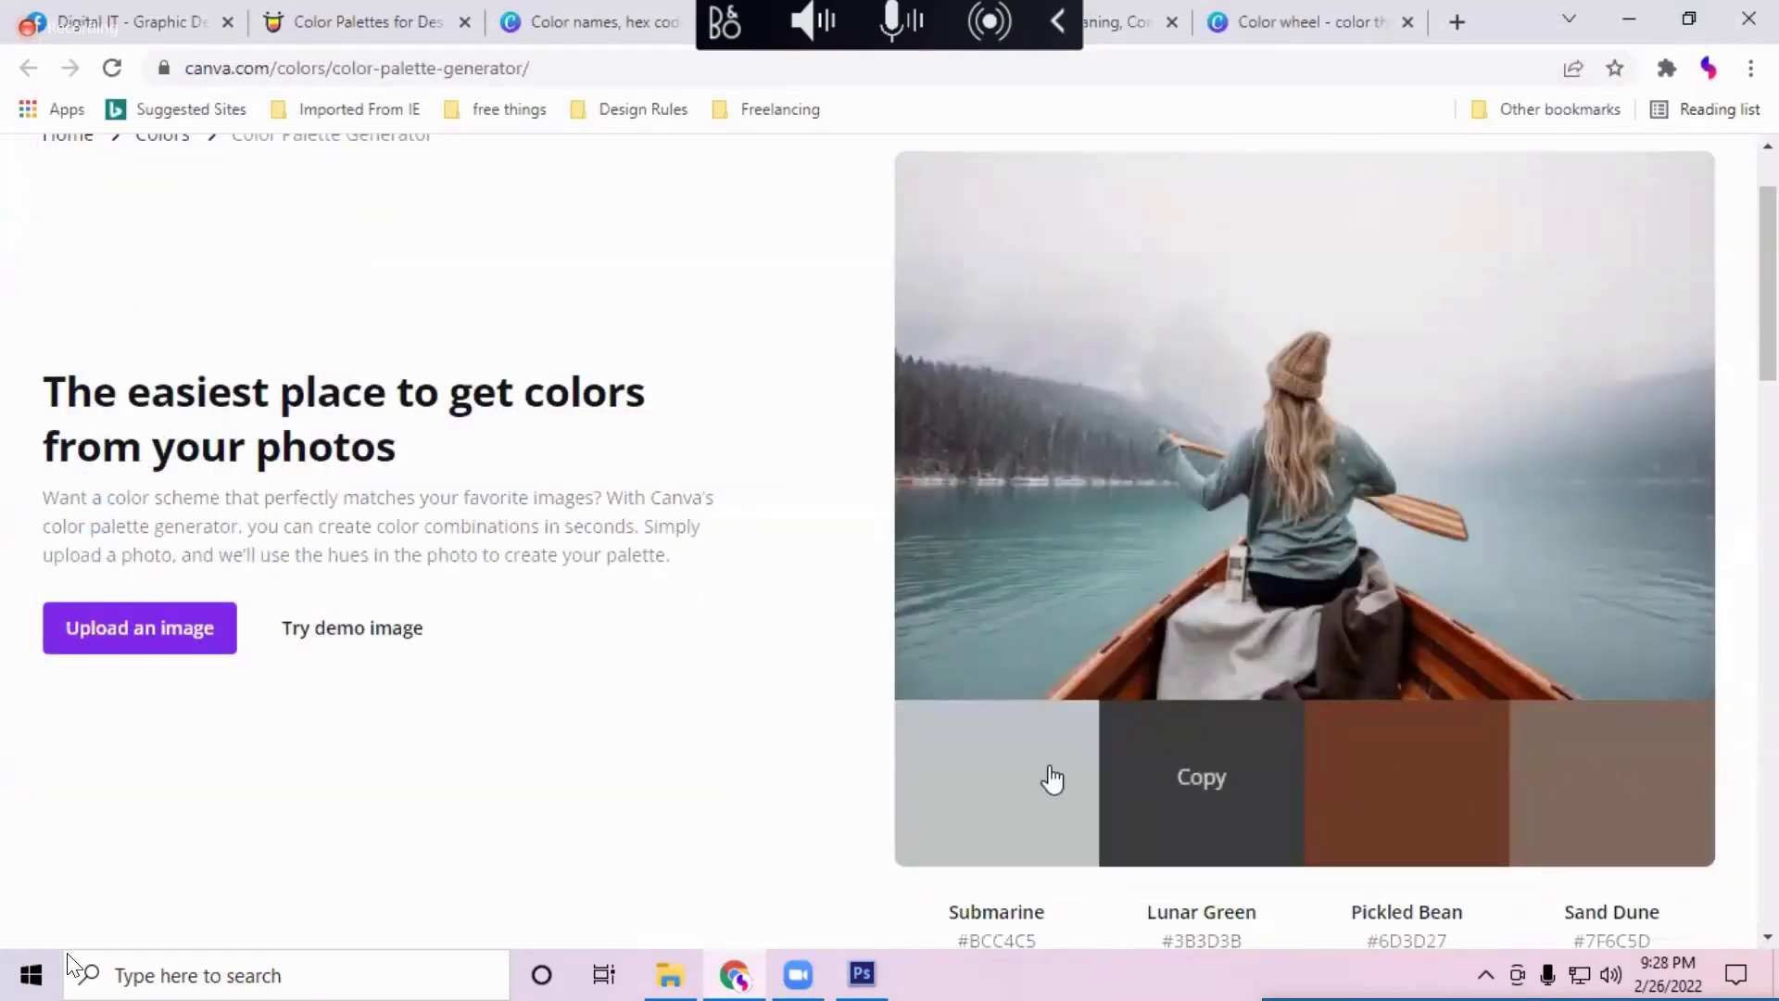
{"action": "scroll", "coordinate": [1501, 707], "scroll_direction": "down", "scroll_amount": 1}
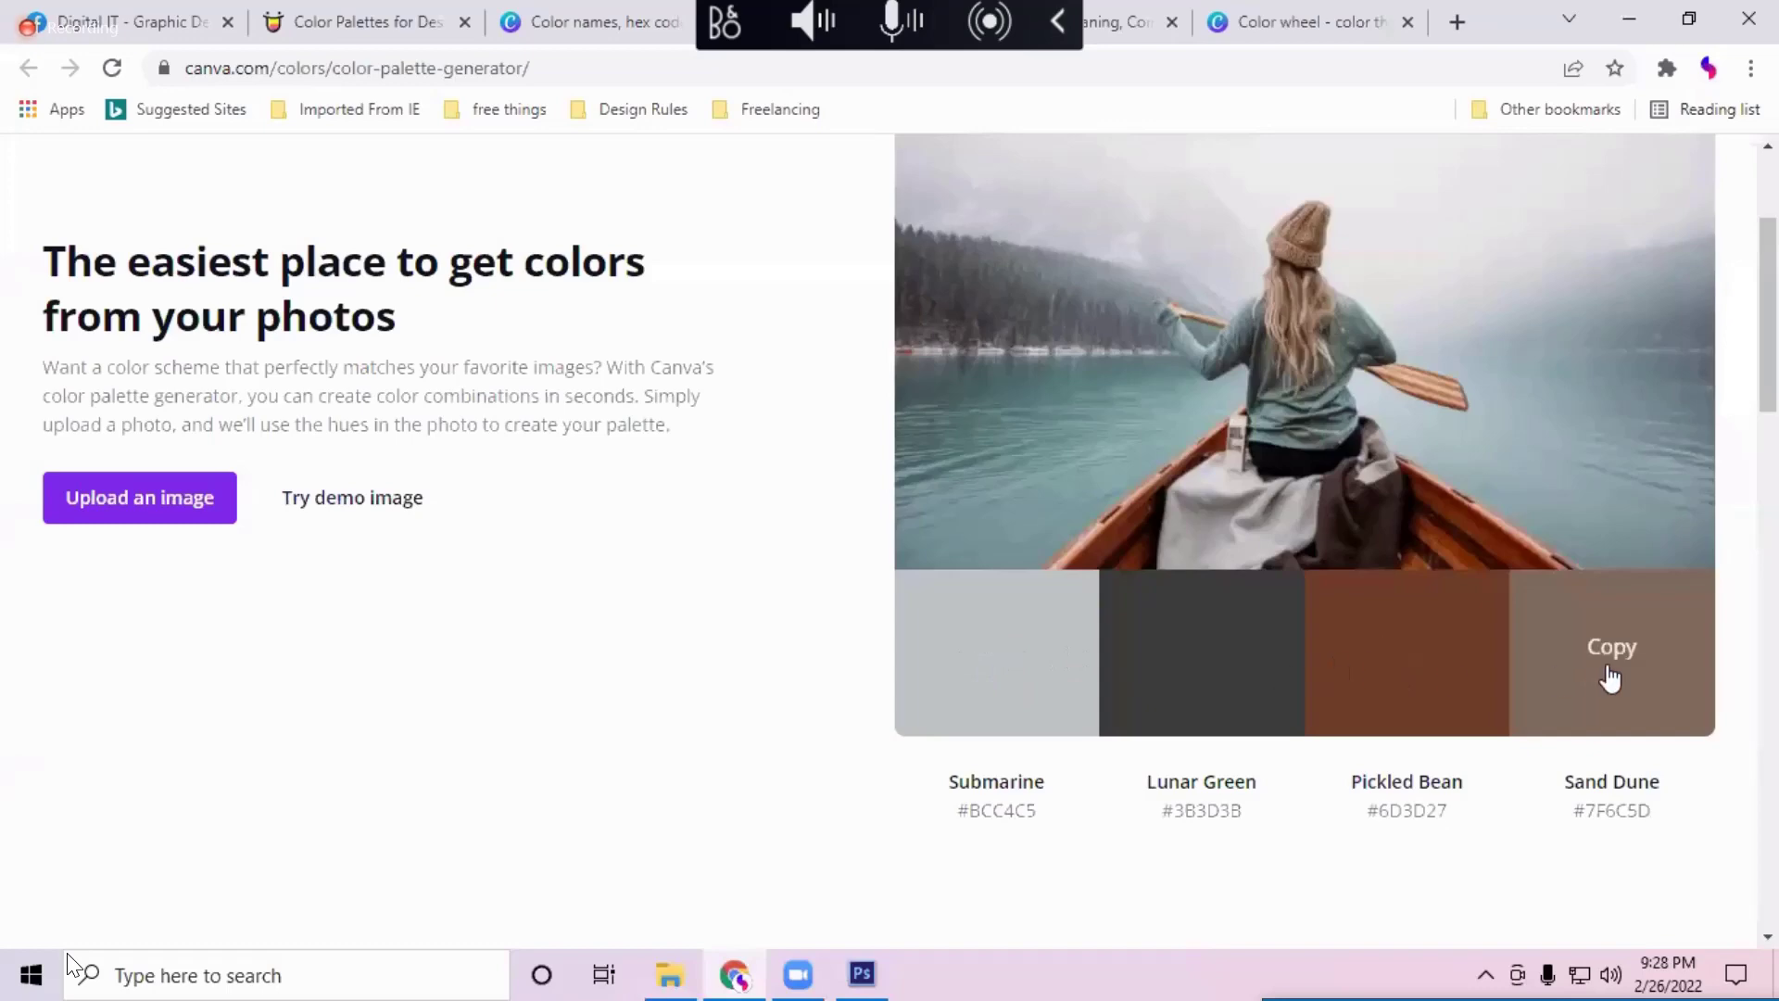
{"action": "scroll", "coordinate": [1515, 671], "scroll_direction": "up", "scroll_amount": 3}
{"action": "scroll", "coordinate": [1519, 683], "scroll_direction": "down", "scroll_amount": 10}
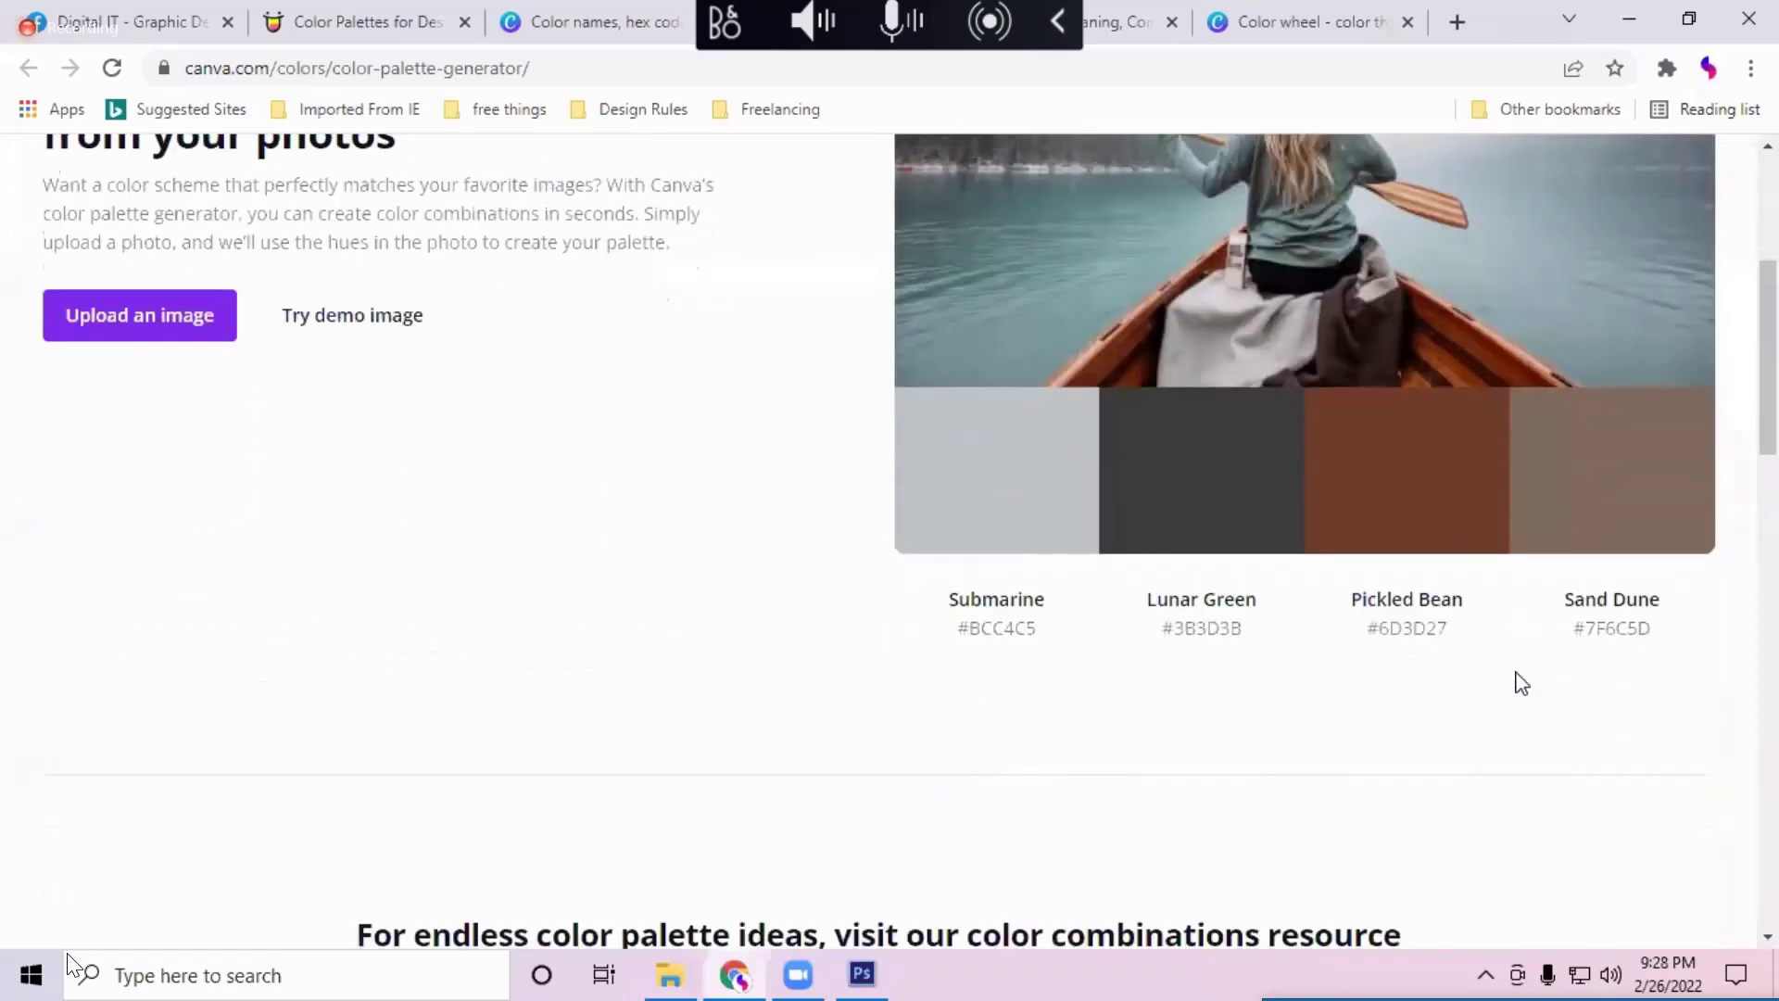
{"action": "scroll", "coordinate": [1519, 683], "scroll_direction": "up", "scroll_amount": 4}
{"action": "scroll", "coordinate": [1520, 683], "scroll_direction": "up", "scroll_amount": 5}
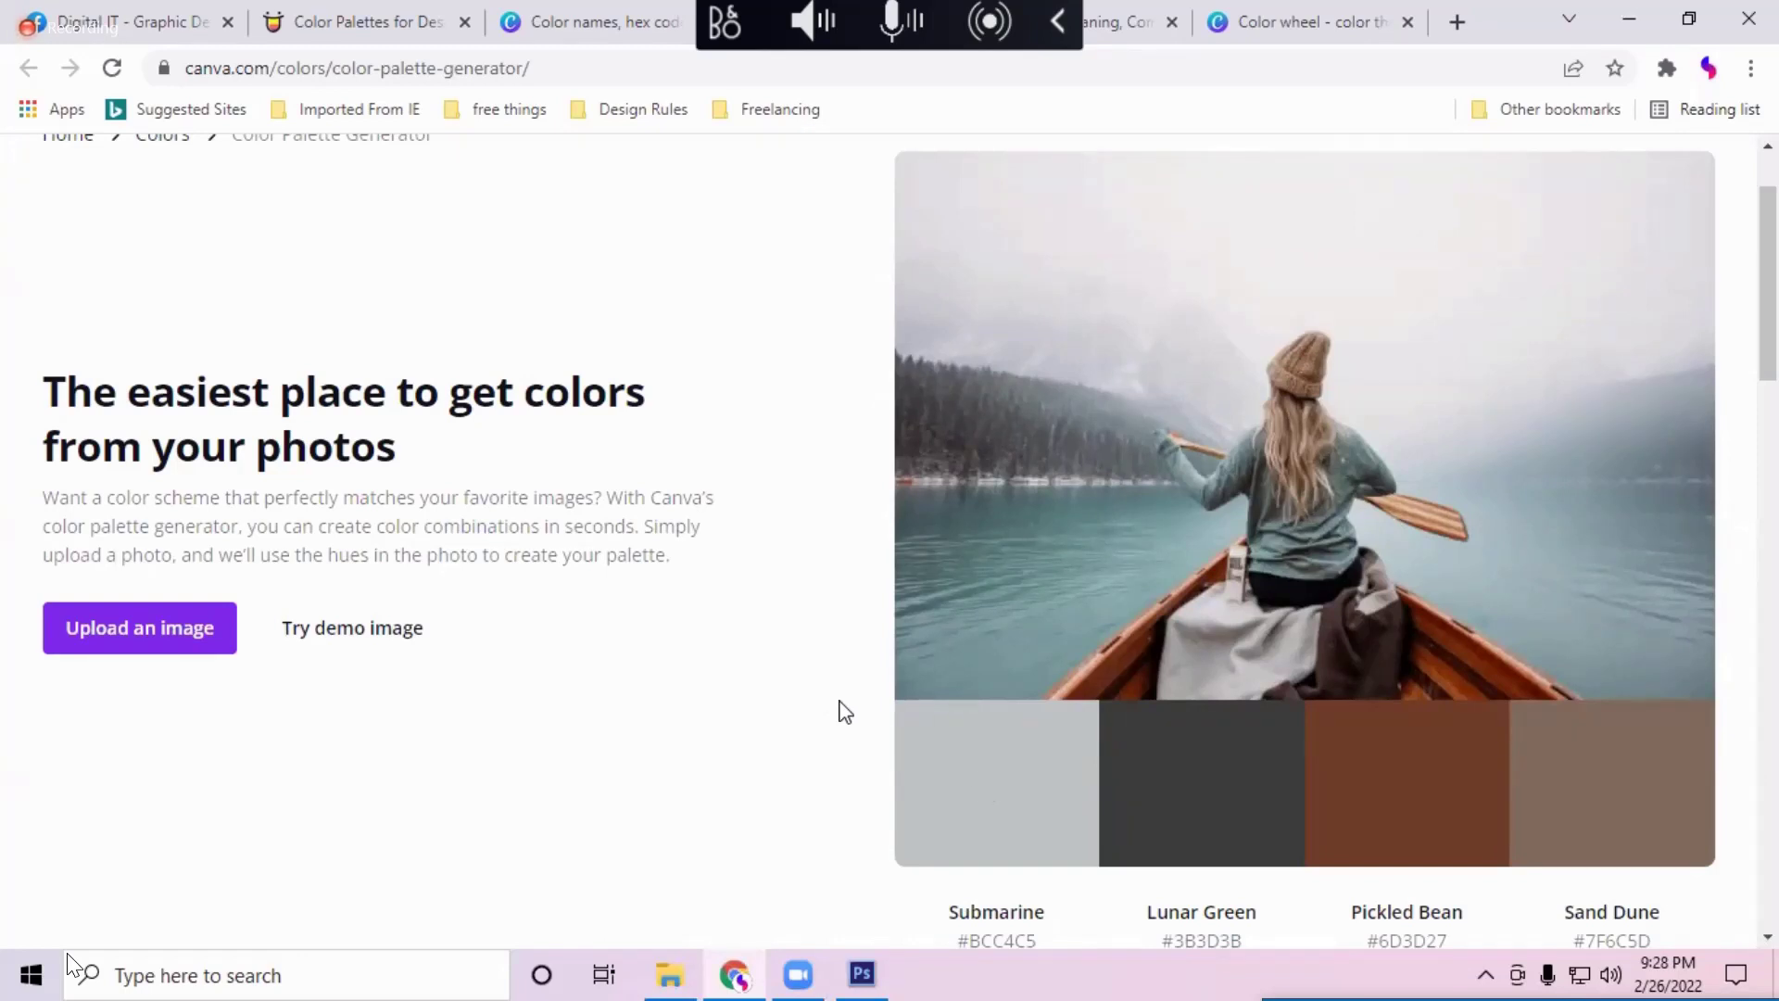
{"action": "scroll", "coordinate": [1404, 714], "scroll_direction": "down", "scroll_amount": 1}
{"action": "scroll", "coordinate": [1405, 713], "scroll_direction": "down", "scroll_amount": 1}
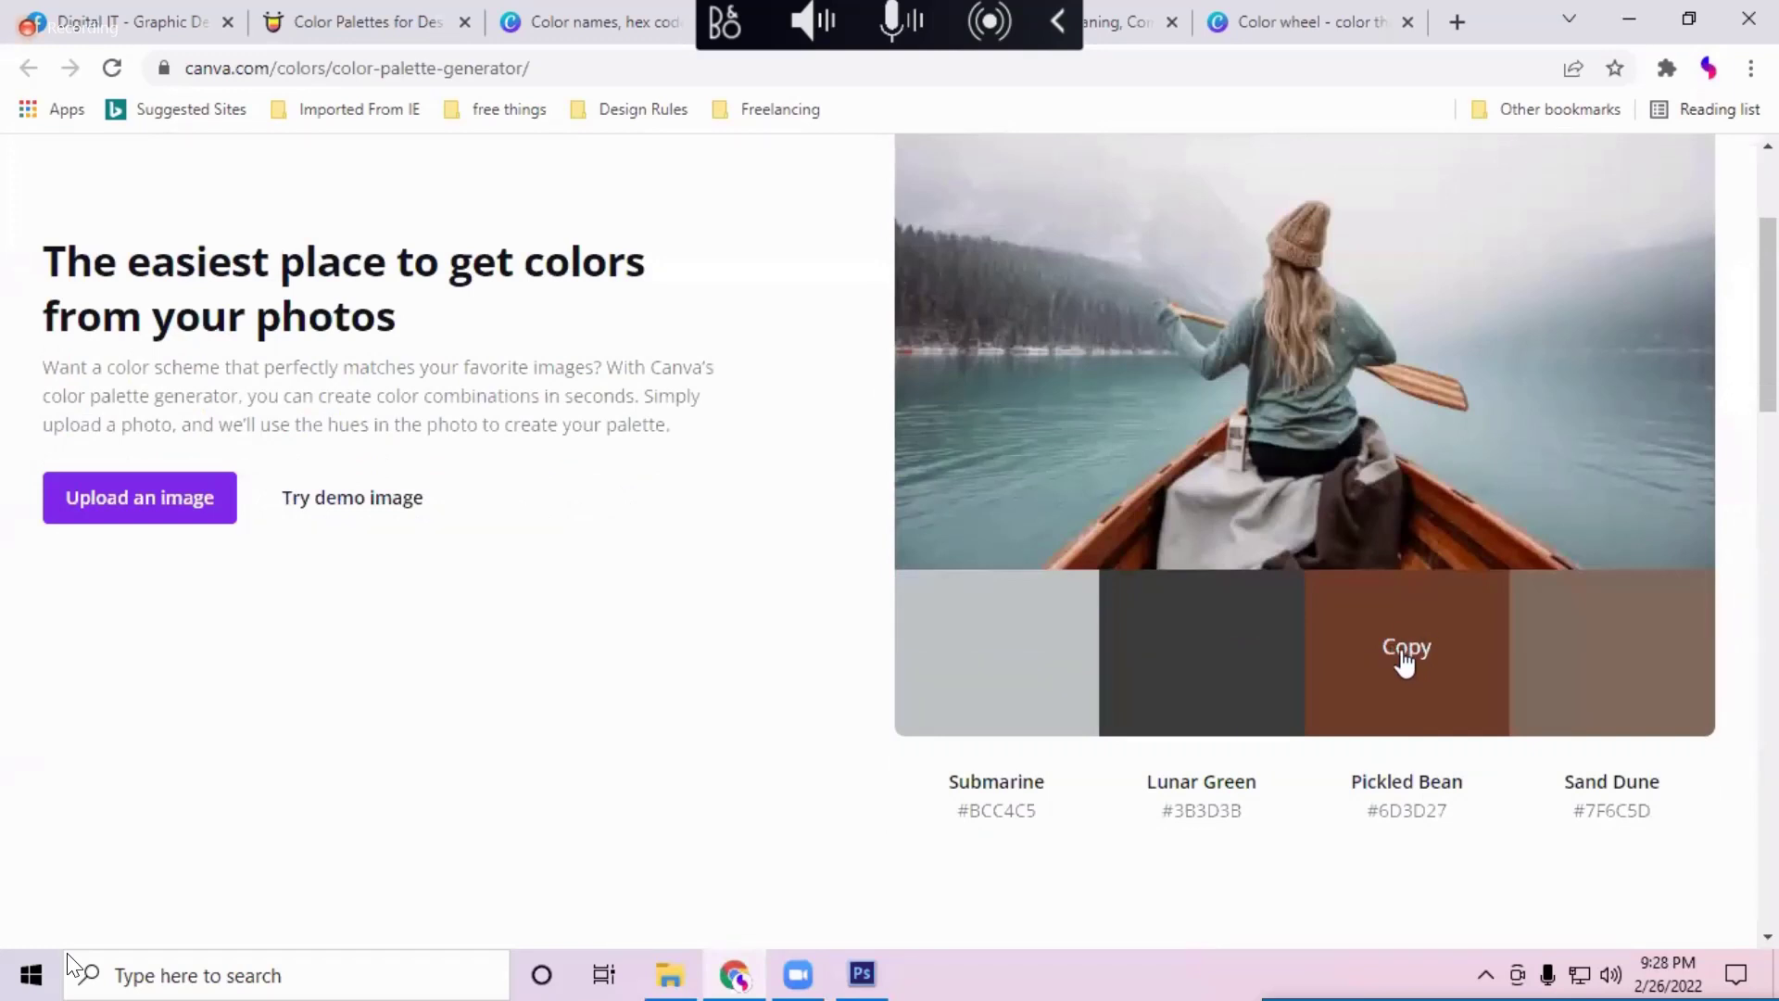
{"action": "left_click", "coordinate": [1410, 660]}
Step: Set the foreground colour to the pasted brown #6D3D27
{"action": "left_click_drag", "start_coordinate": [1063, 647], "coordinate": [239, 556]}
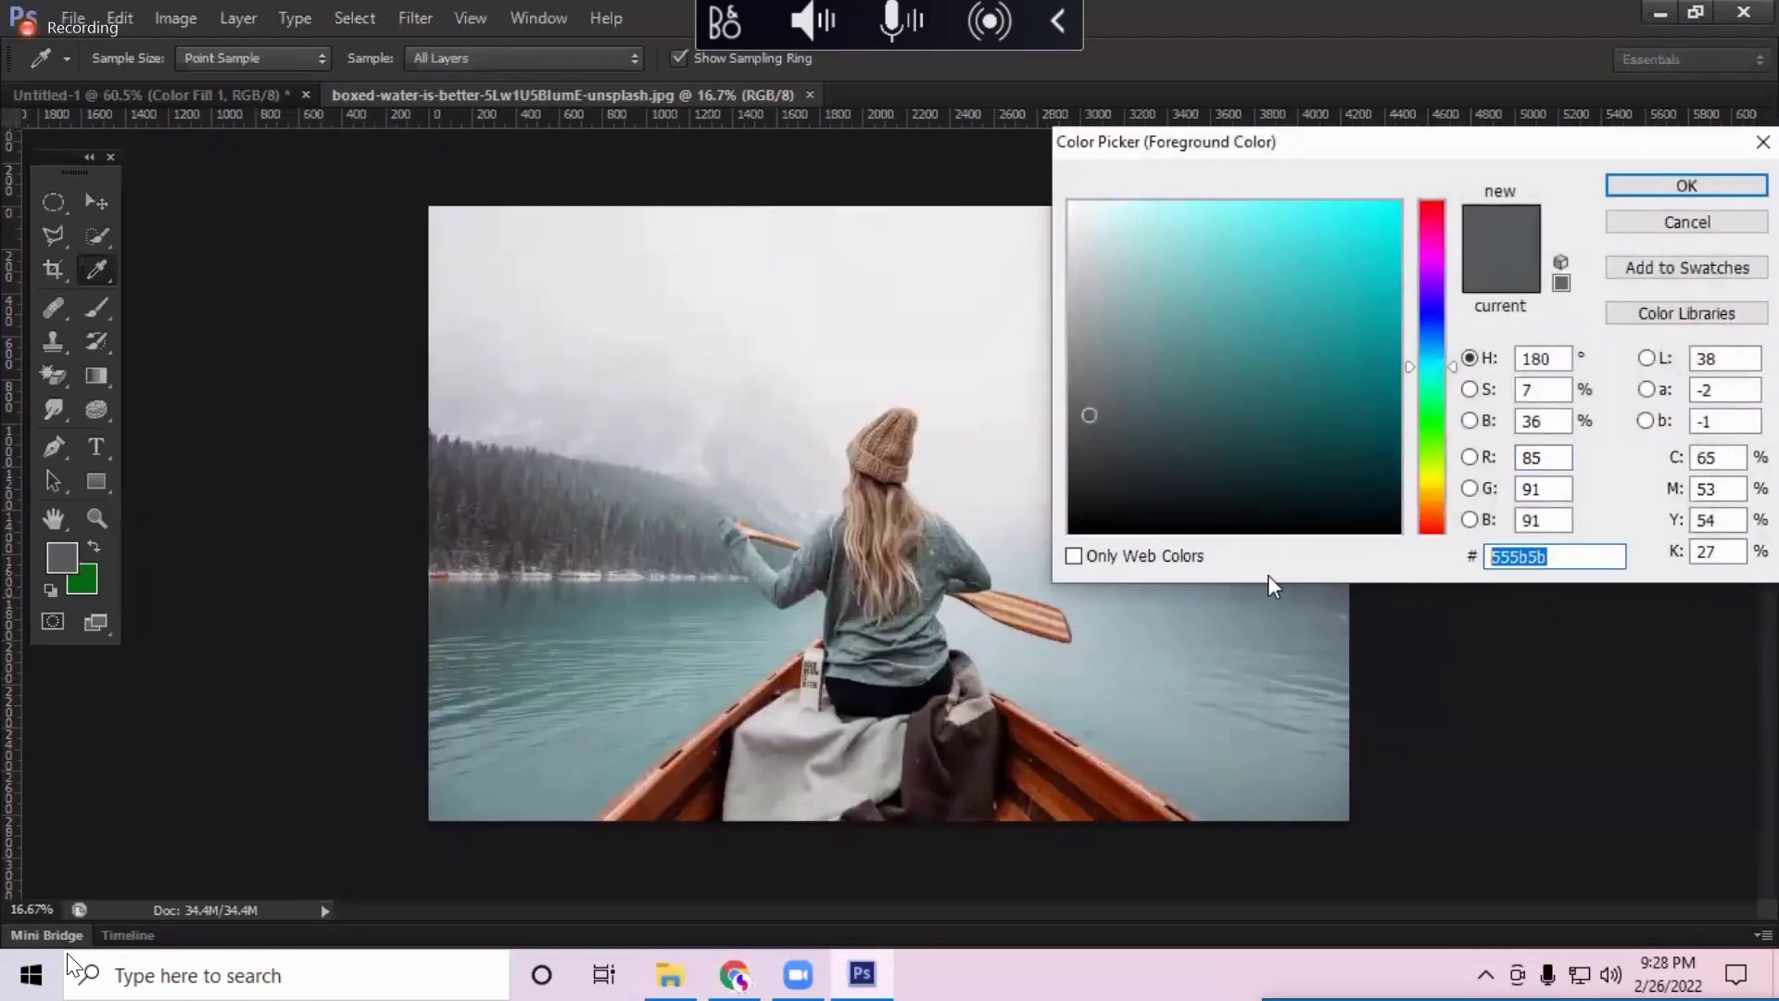
{"action": "type", "text": "#6D3D27"}
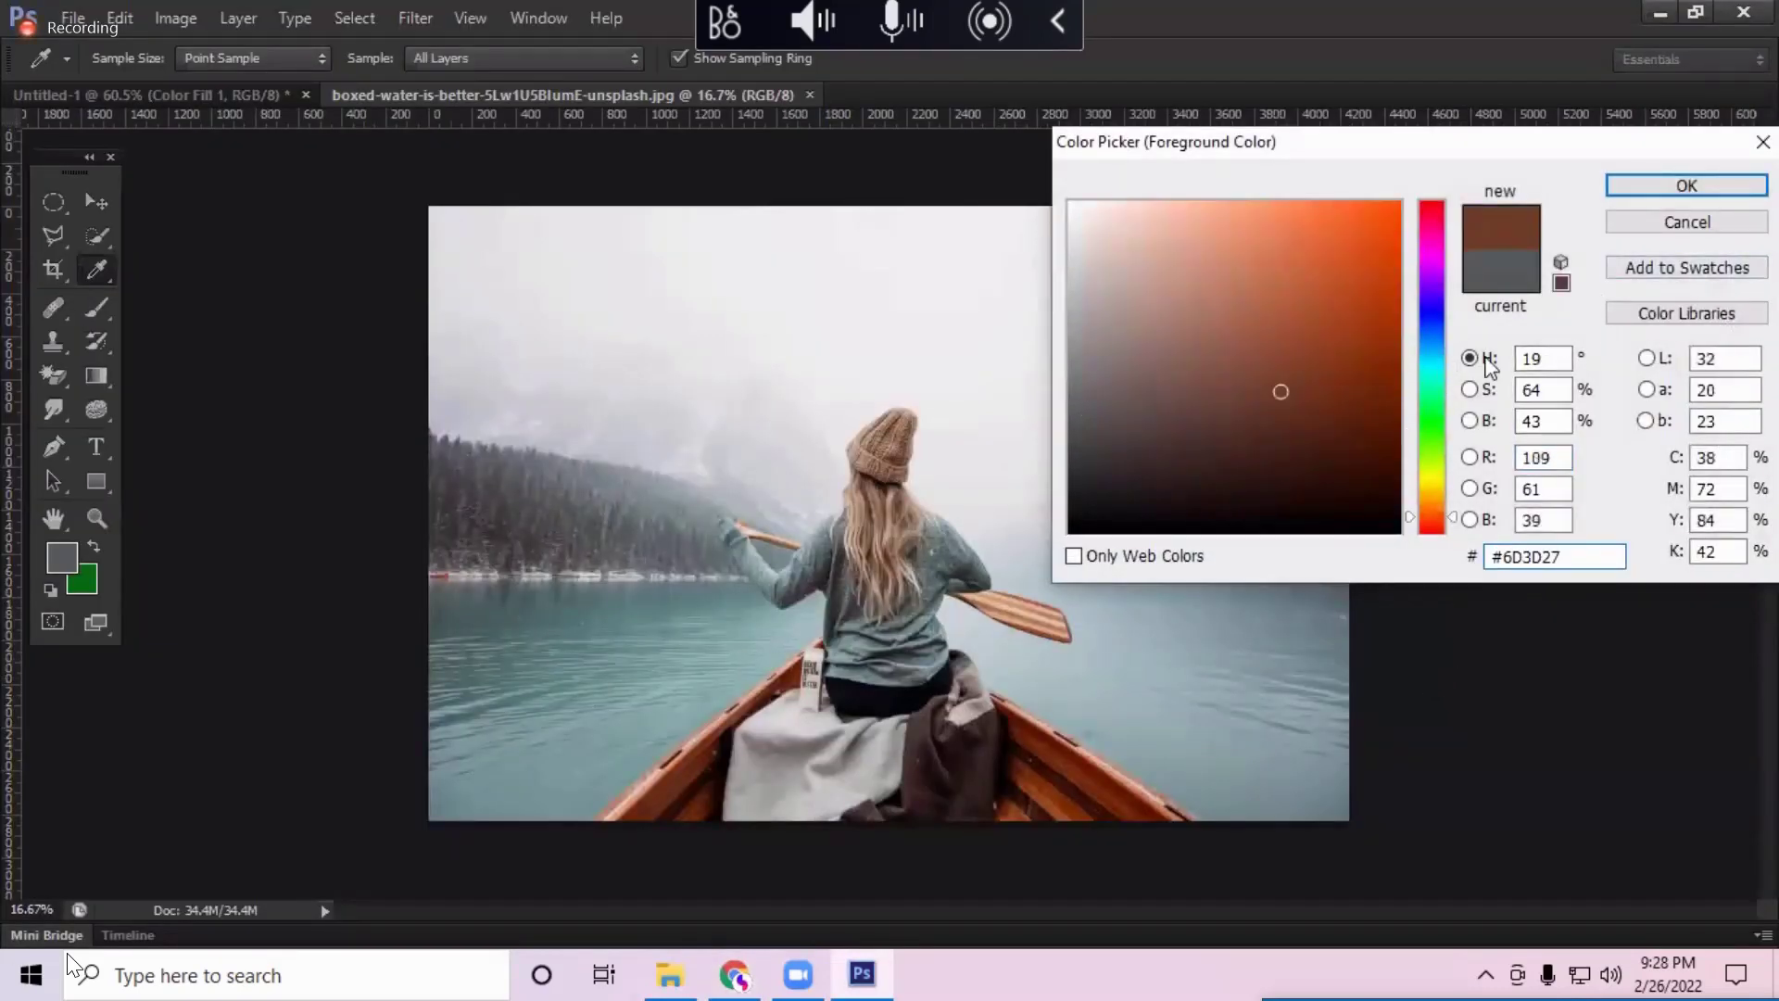
{"action": "left_click", "coordinate": [1686, 185]}
Step: Change the foreground colour to olive green with hue 85, saturation 84 and brightness 60
{"action": "left_click", "coordinate": [70, 562]}
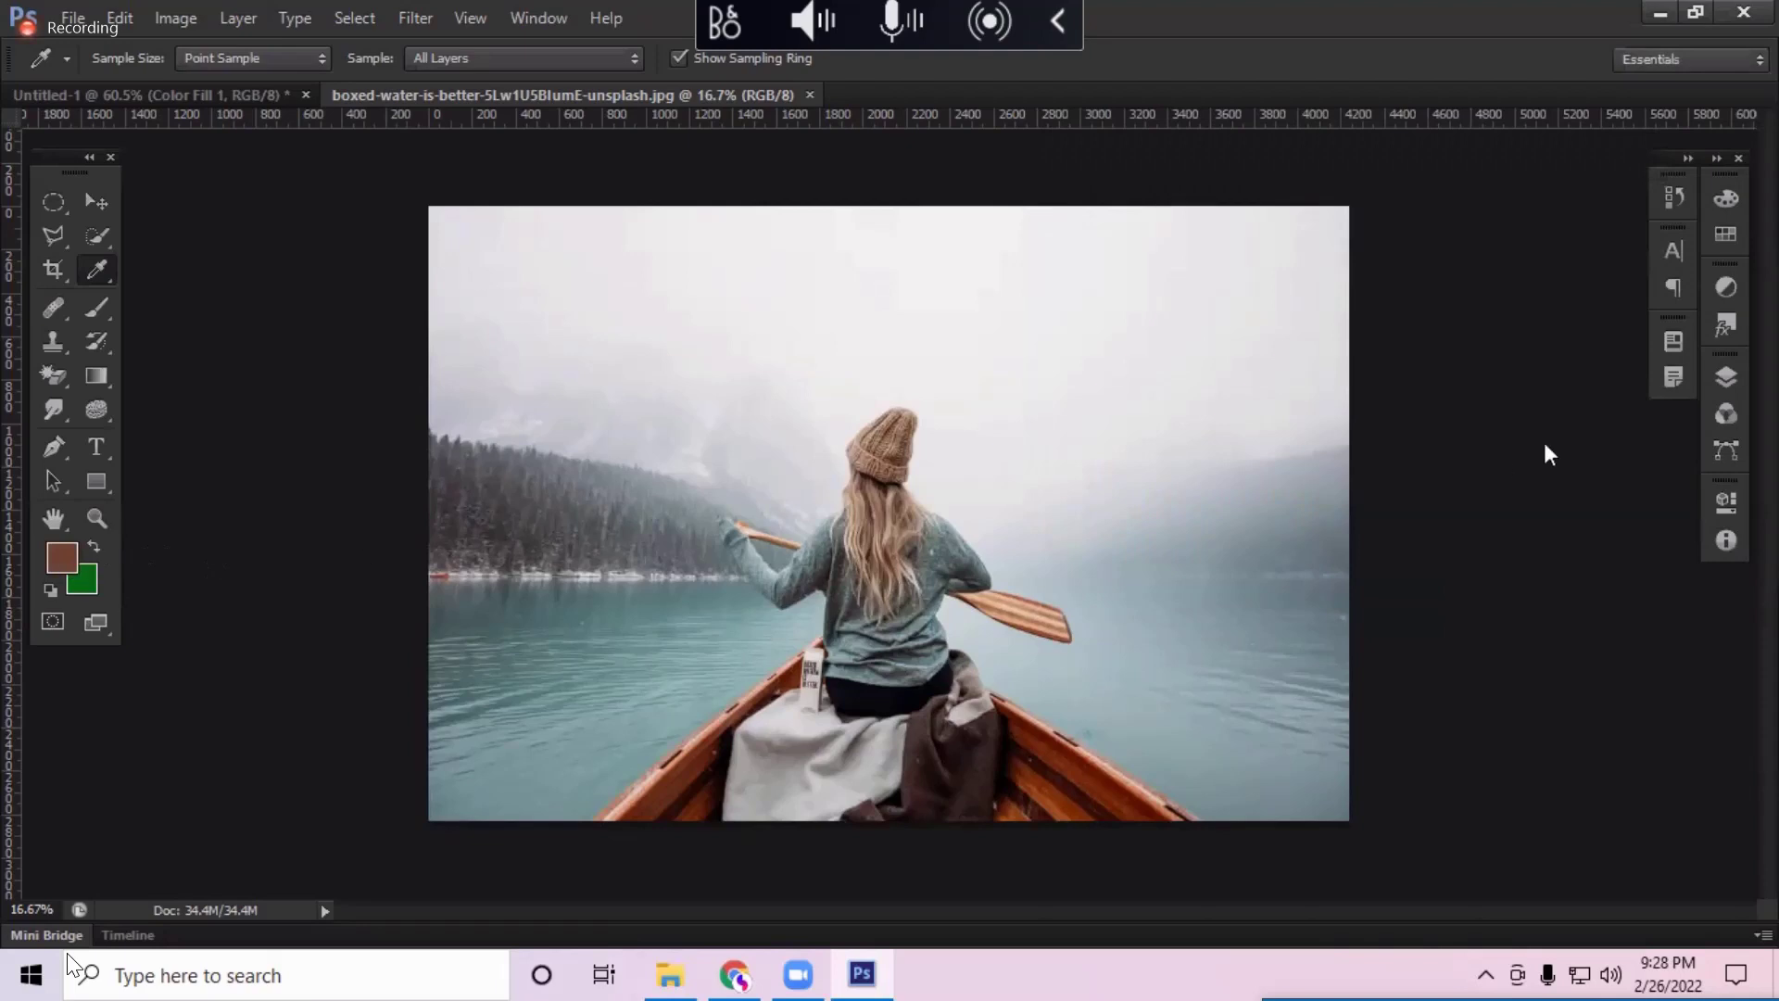
{"action": "left_click", "coordinate": [1431, 429]}
{"action": "mouse_move", "coordinate": [1432, 454]}
{"action": "left_mouse_down"}
{"action": "mouse_move", "coordinate": [1431, 361]}
{"action": "mouse_move", "coordinate": [1434, 456]}
{"action": "left_mouse_up"}
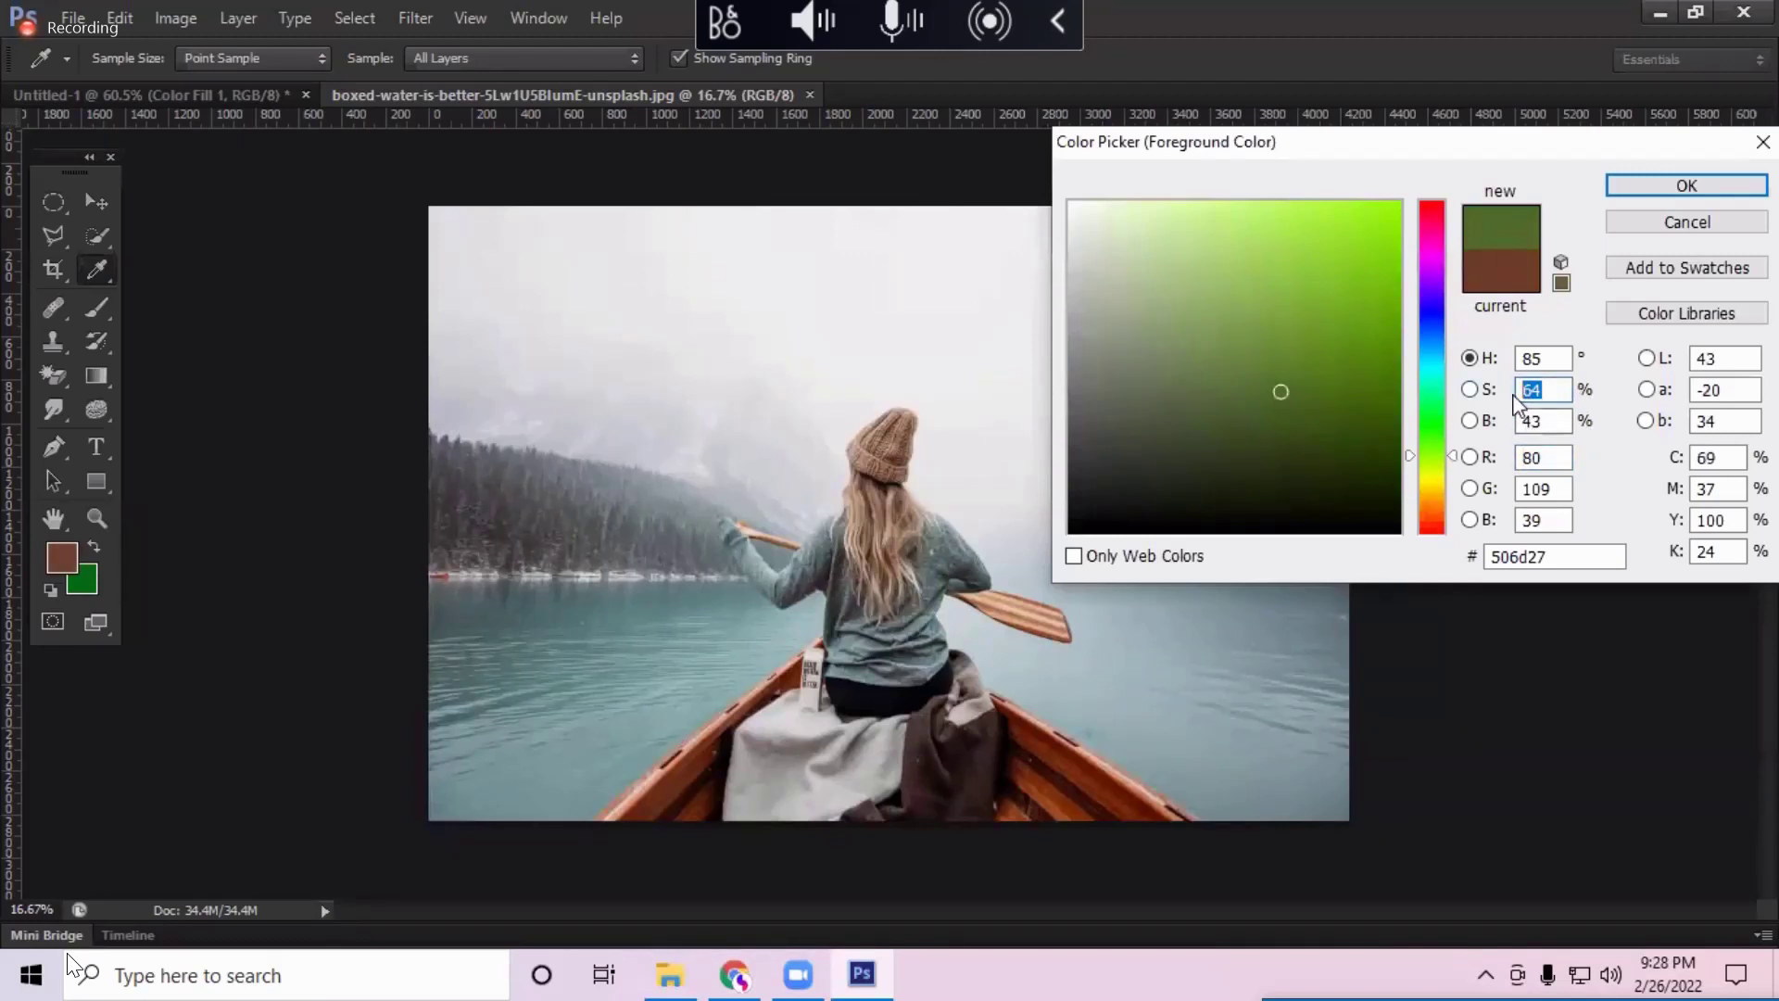
{"action": "type", "text": "24"}
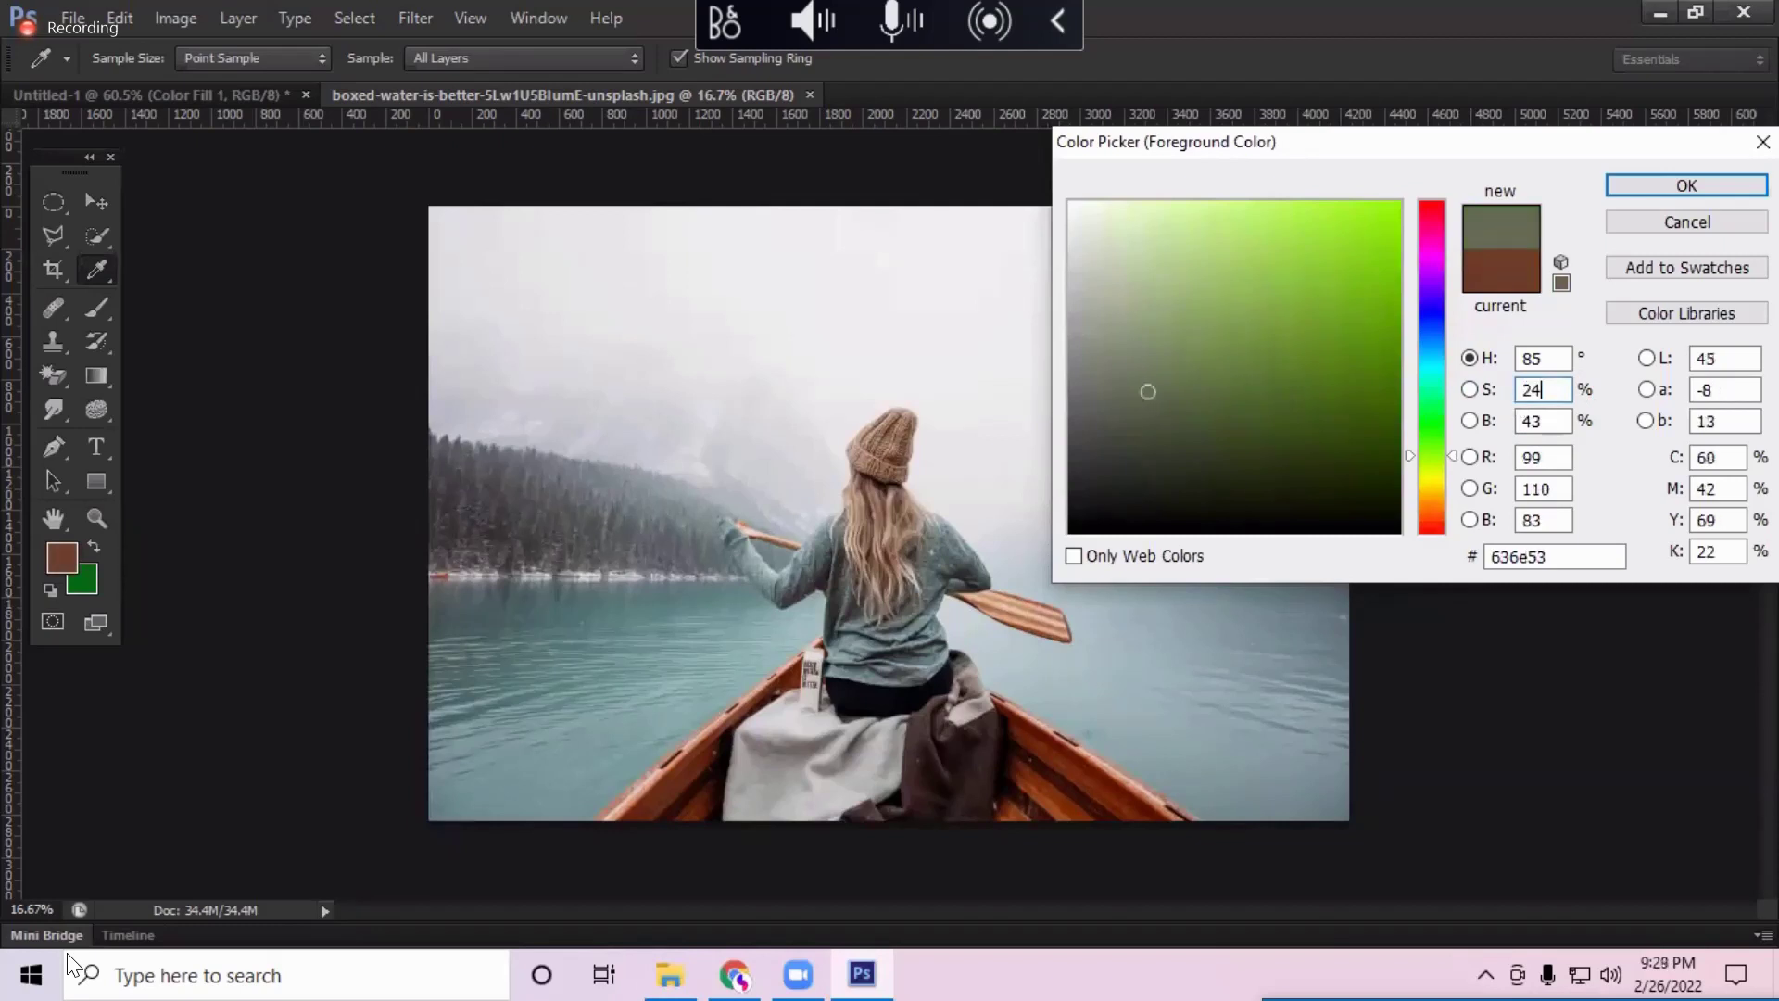
{"action": "key", "text": "BackSpace"}
{"action": "key", "text": "BackSpace"}
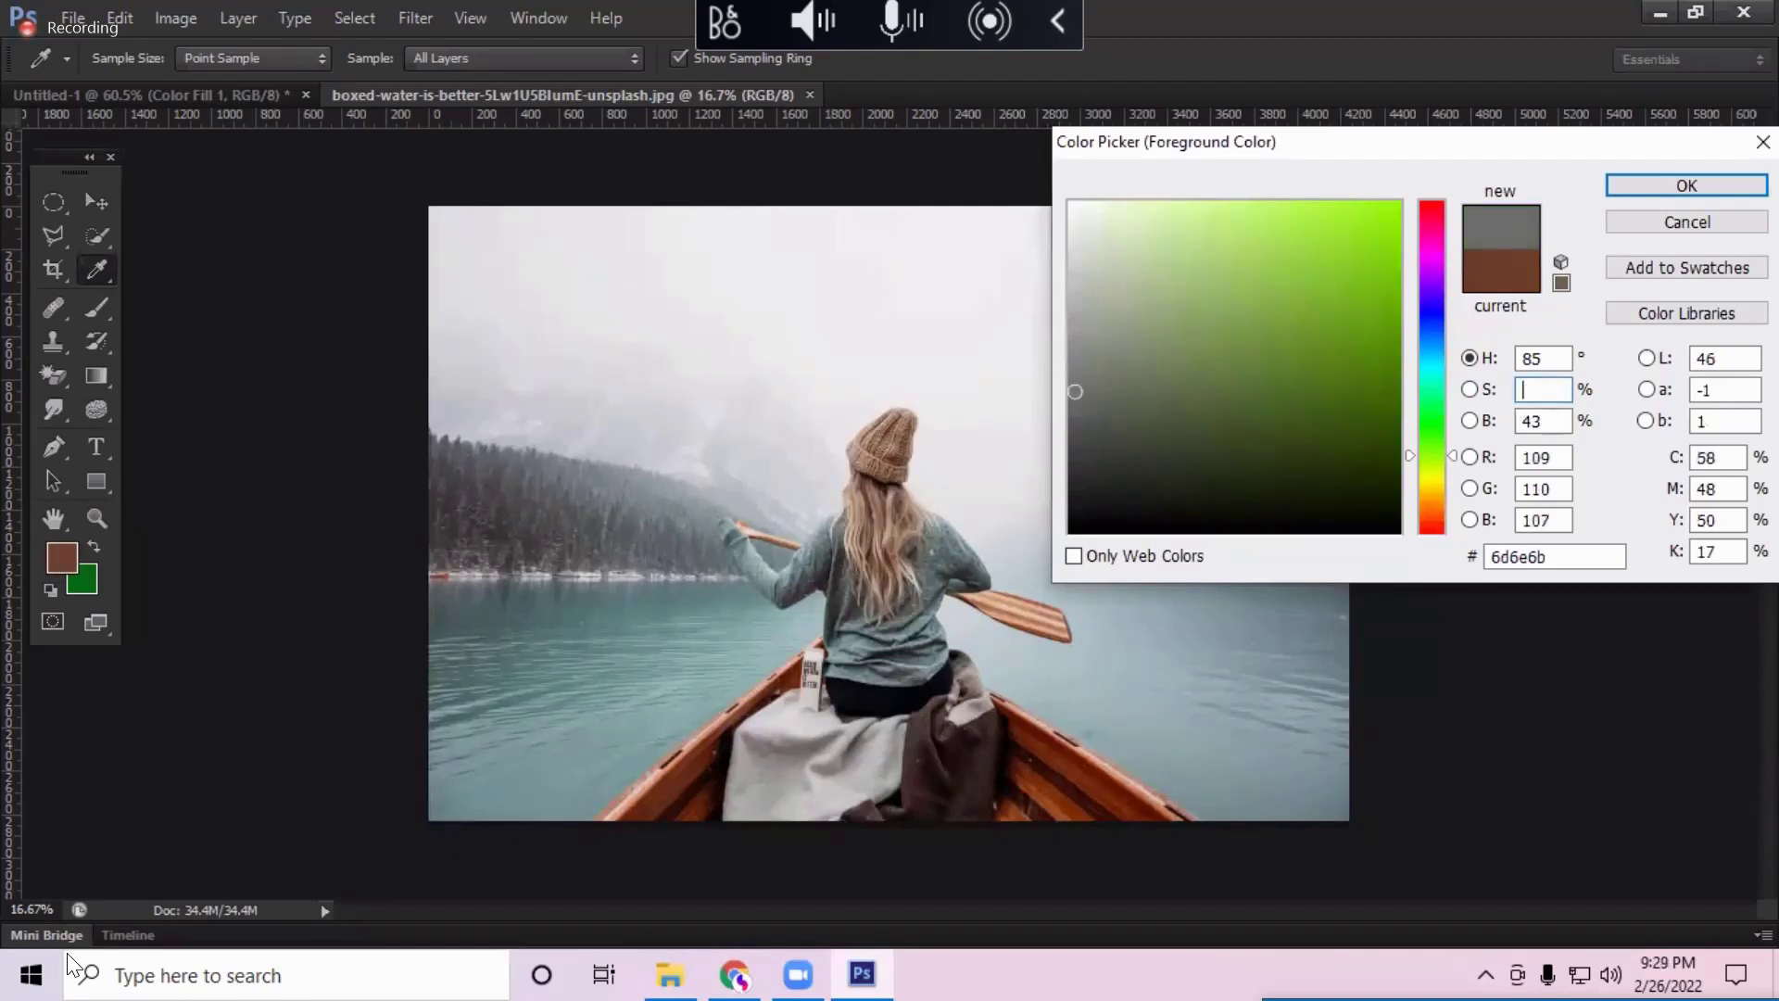
{"action": "type", "text": "84"}
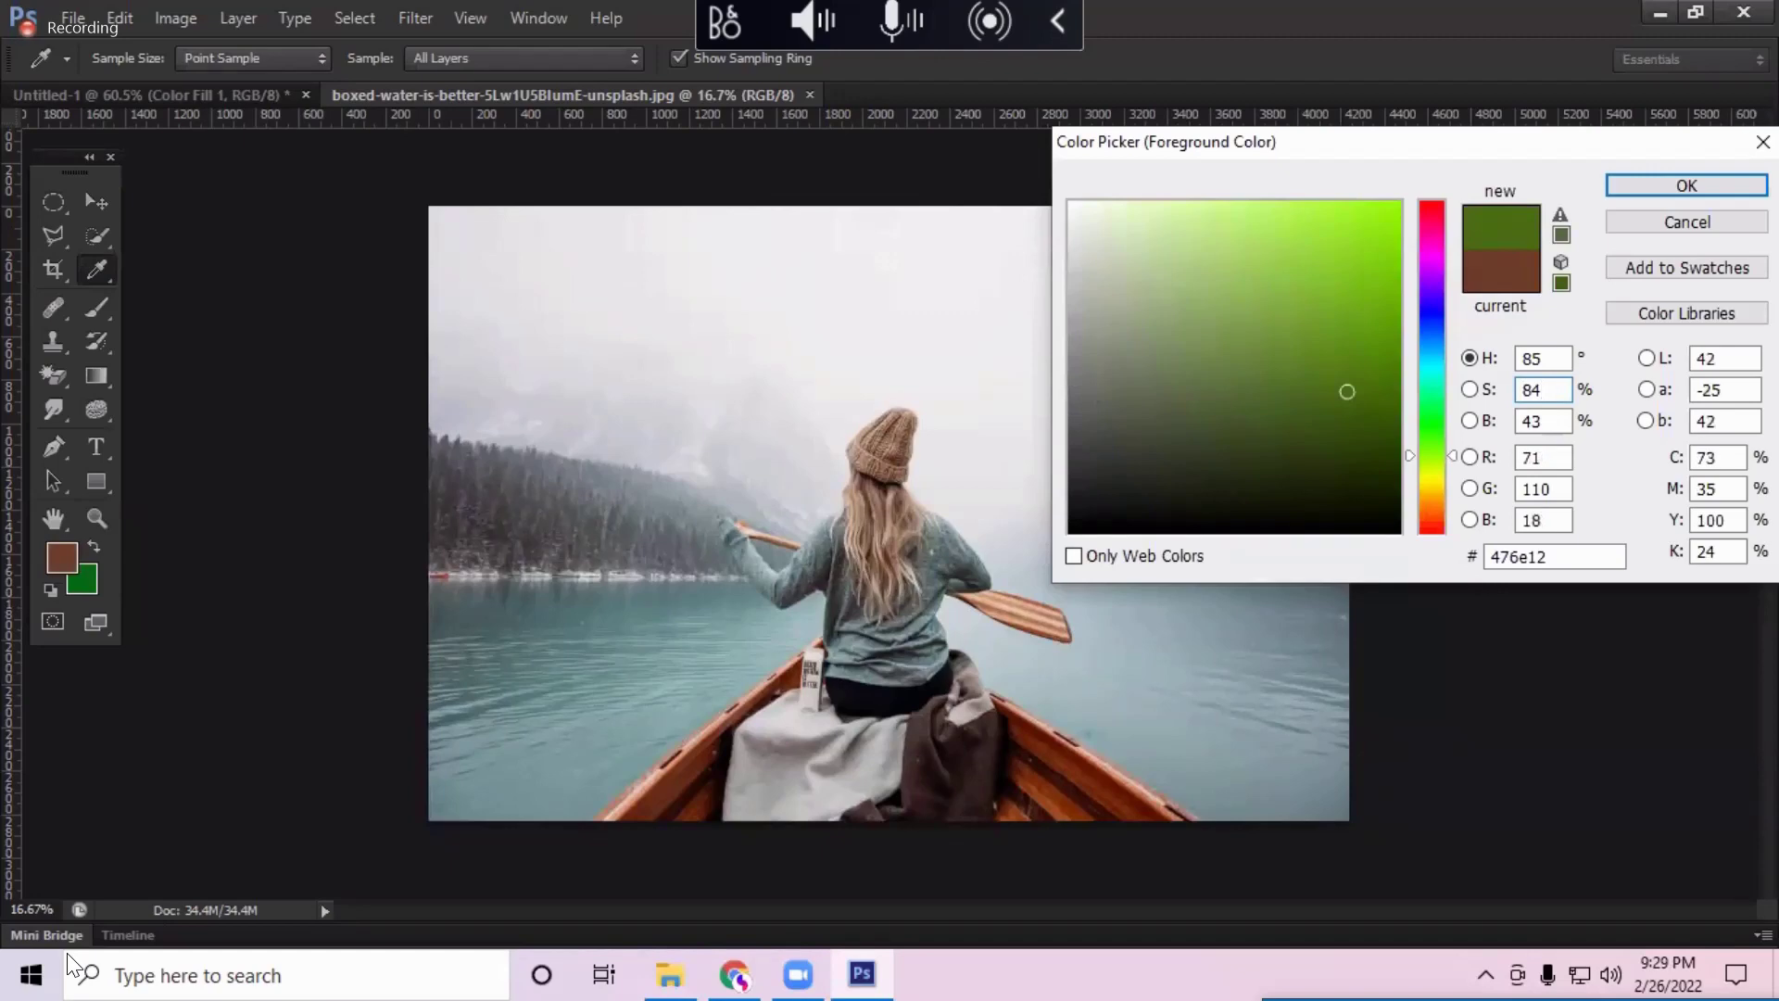
{"action": "key", "text": "Return"}
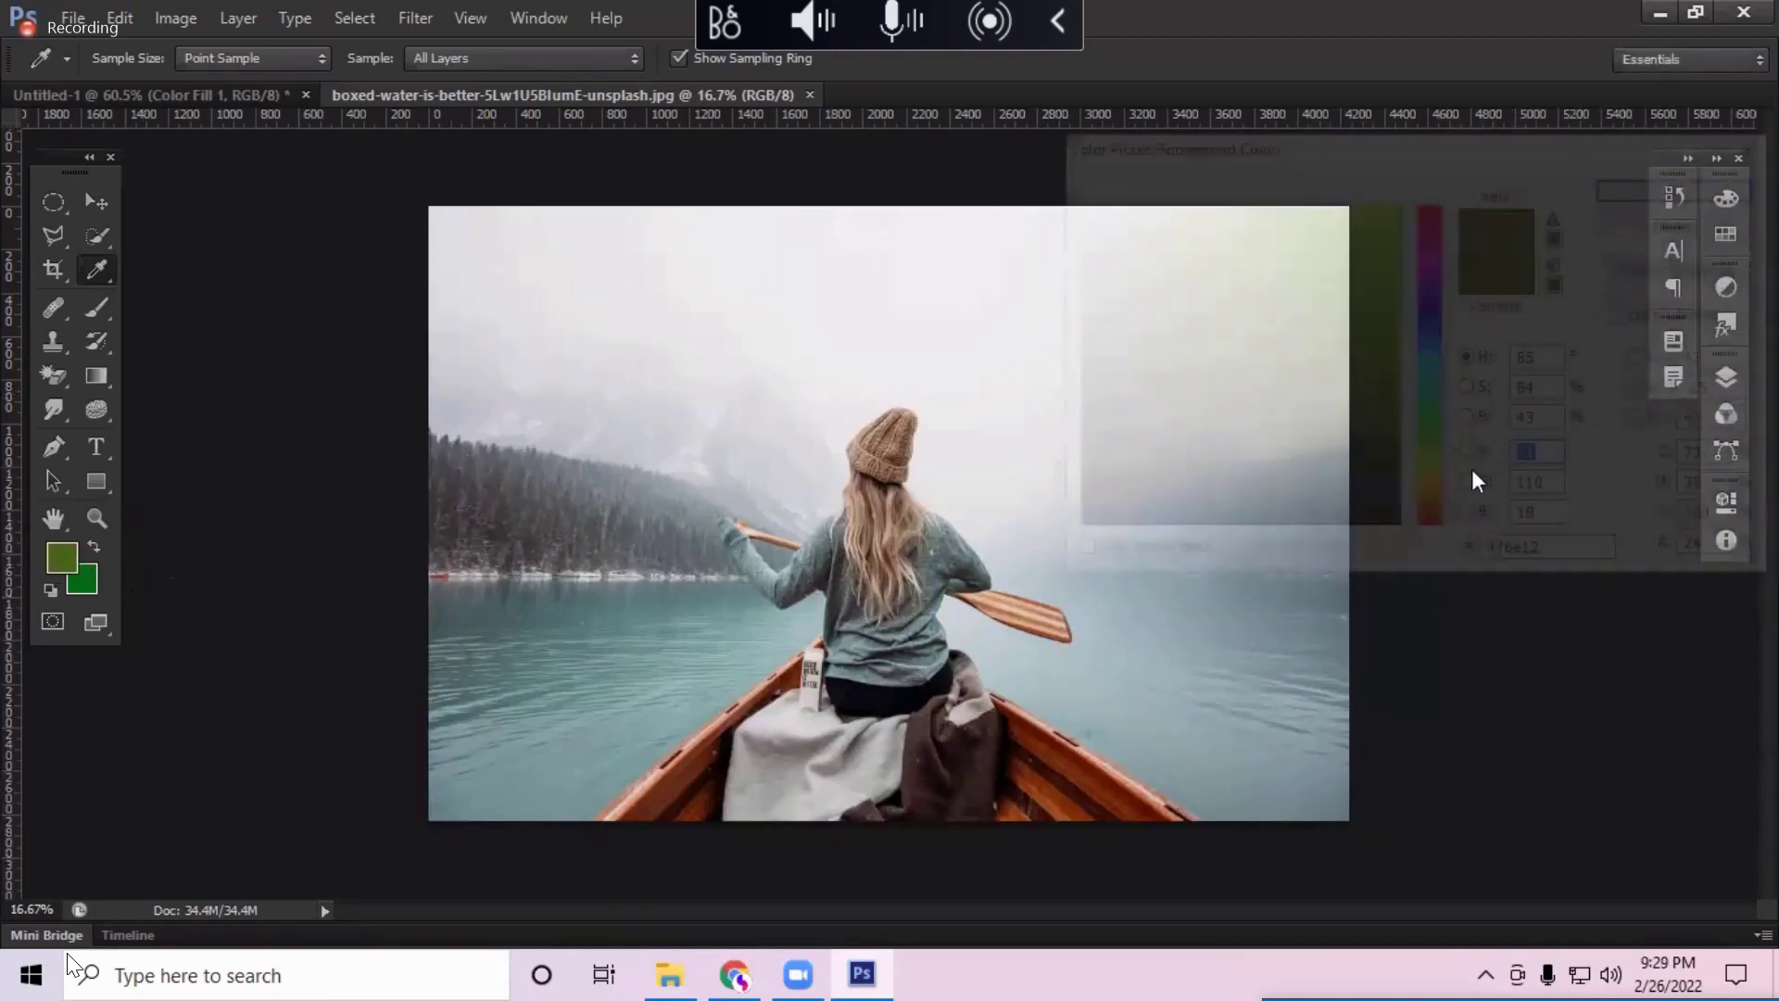
{"action": "key", "text": "shift+Tab"}
{"action": "type", "text": "6"}
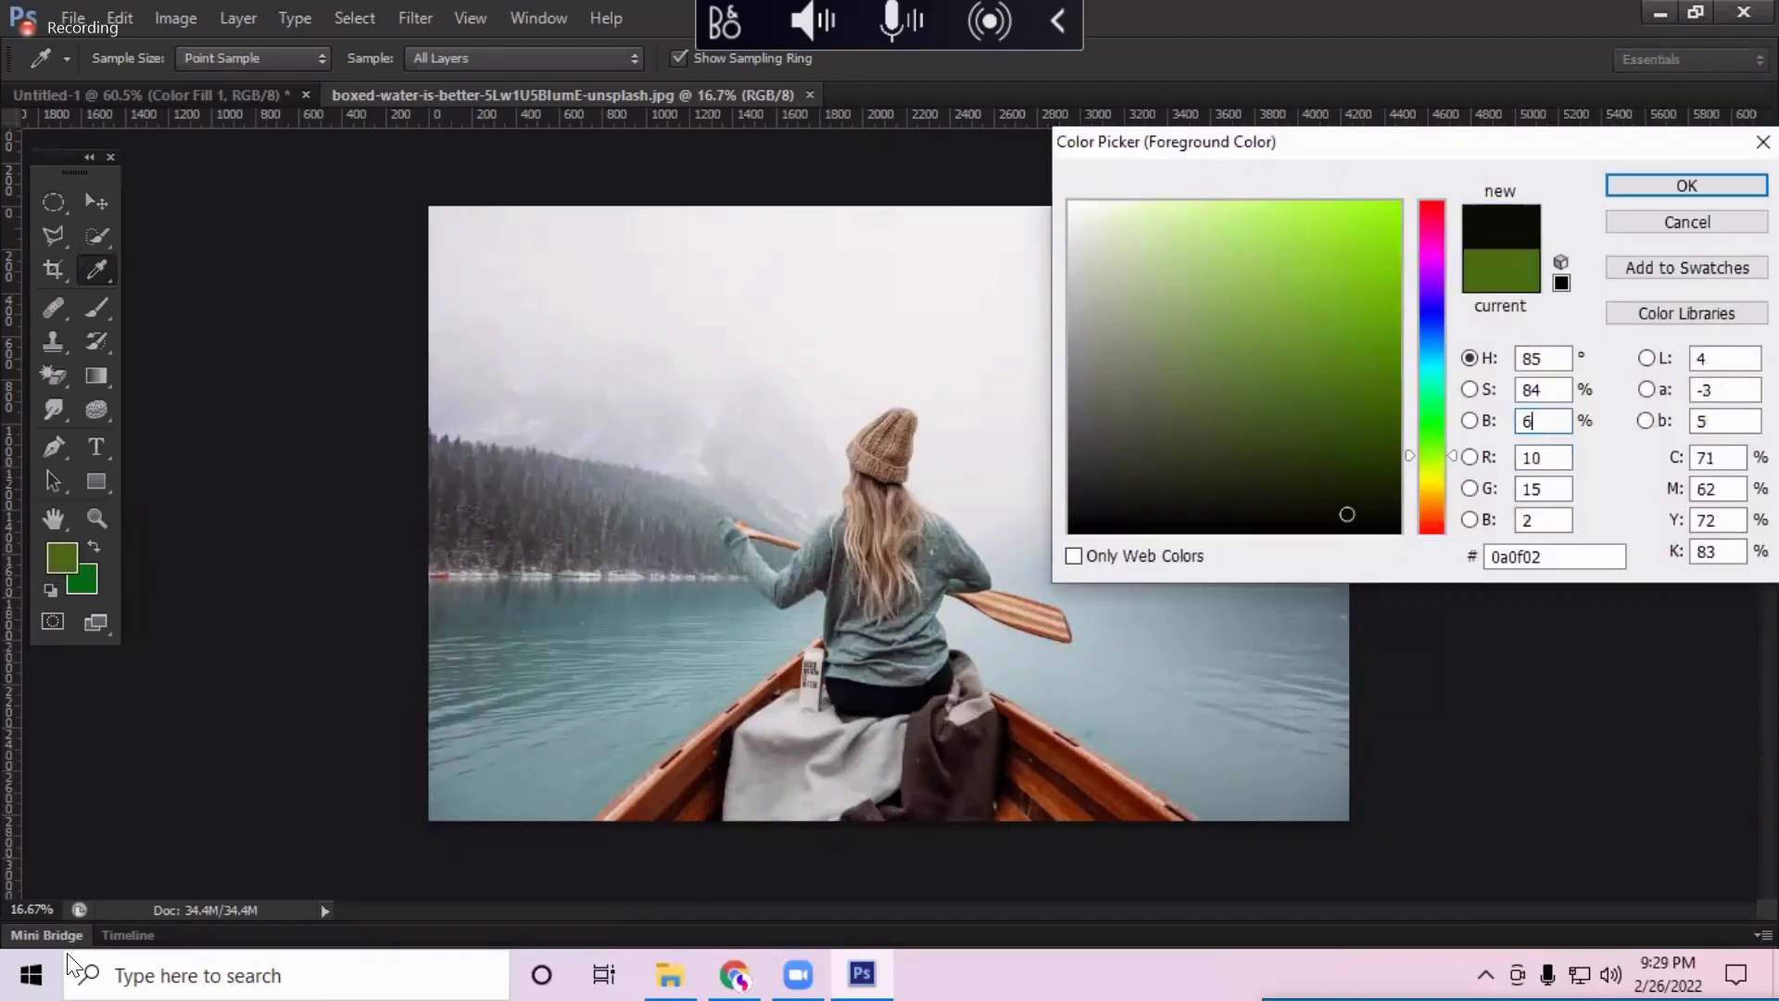
{"action": "type", "text": "0"}
{"action": "key", "text": "Return"}
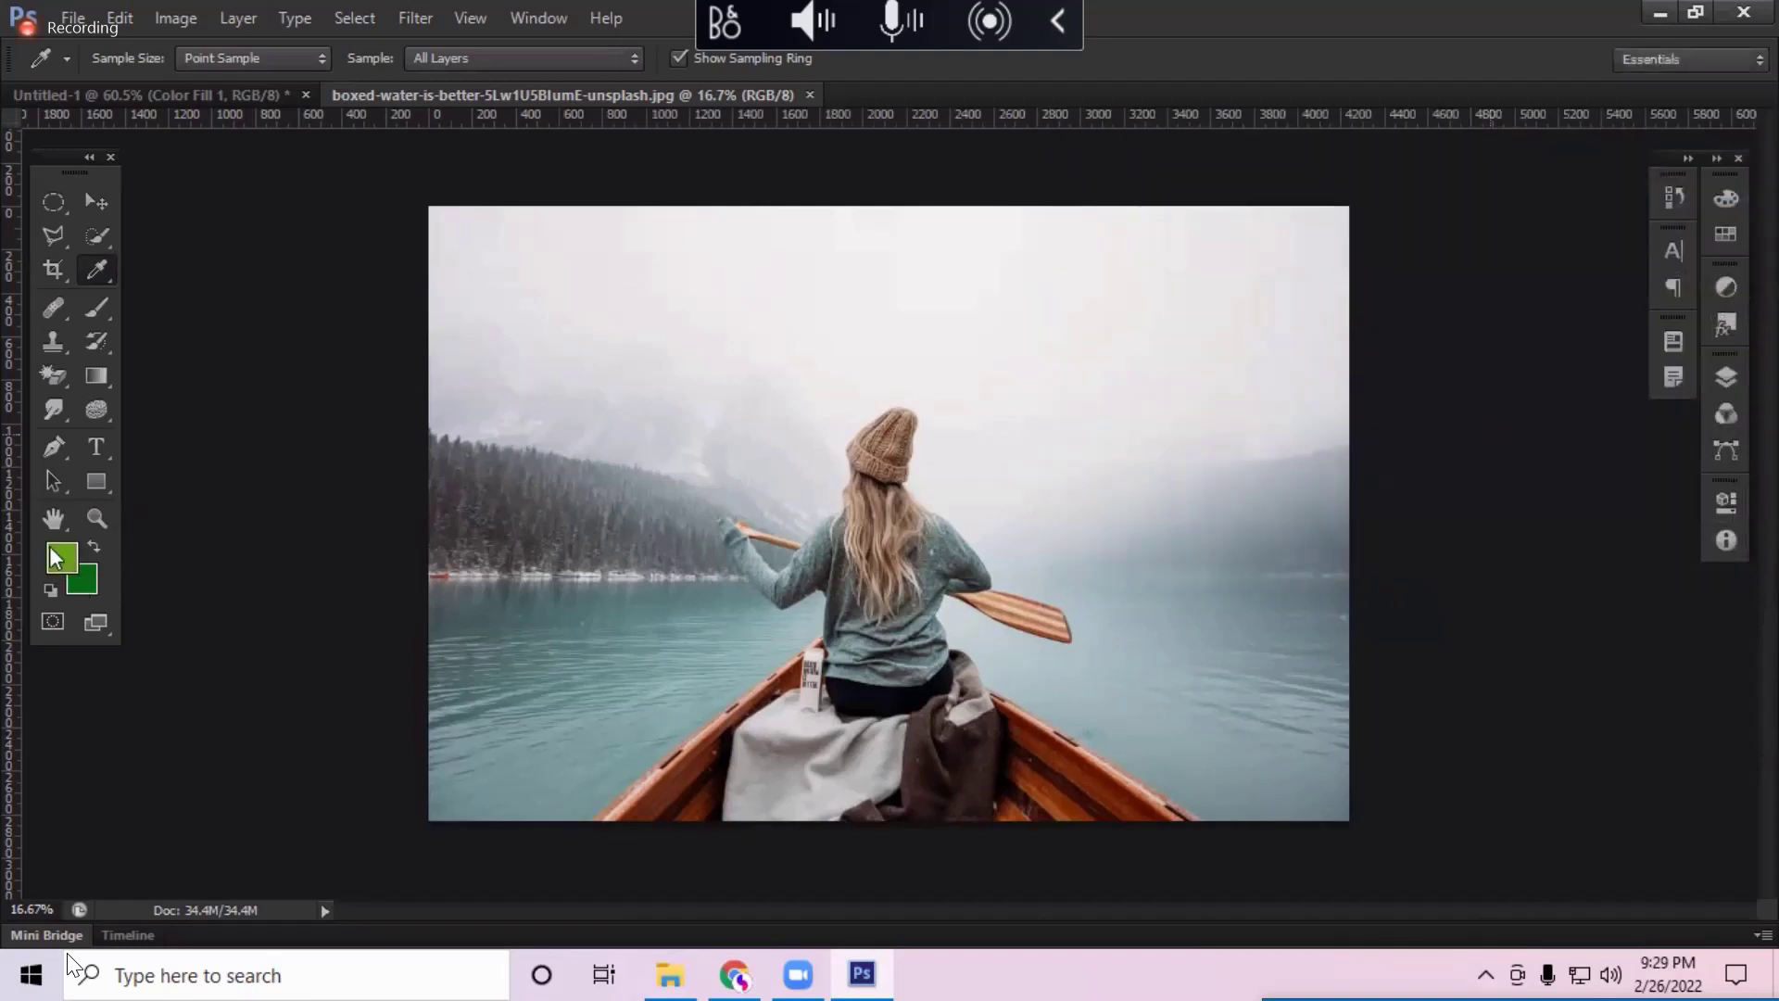
Step: Try a purer green hue for the foreground, then cancel to keep the olive green
{"action": "left_click", "coordinate": [73, 552]}
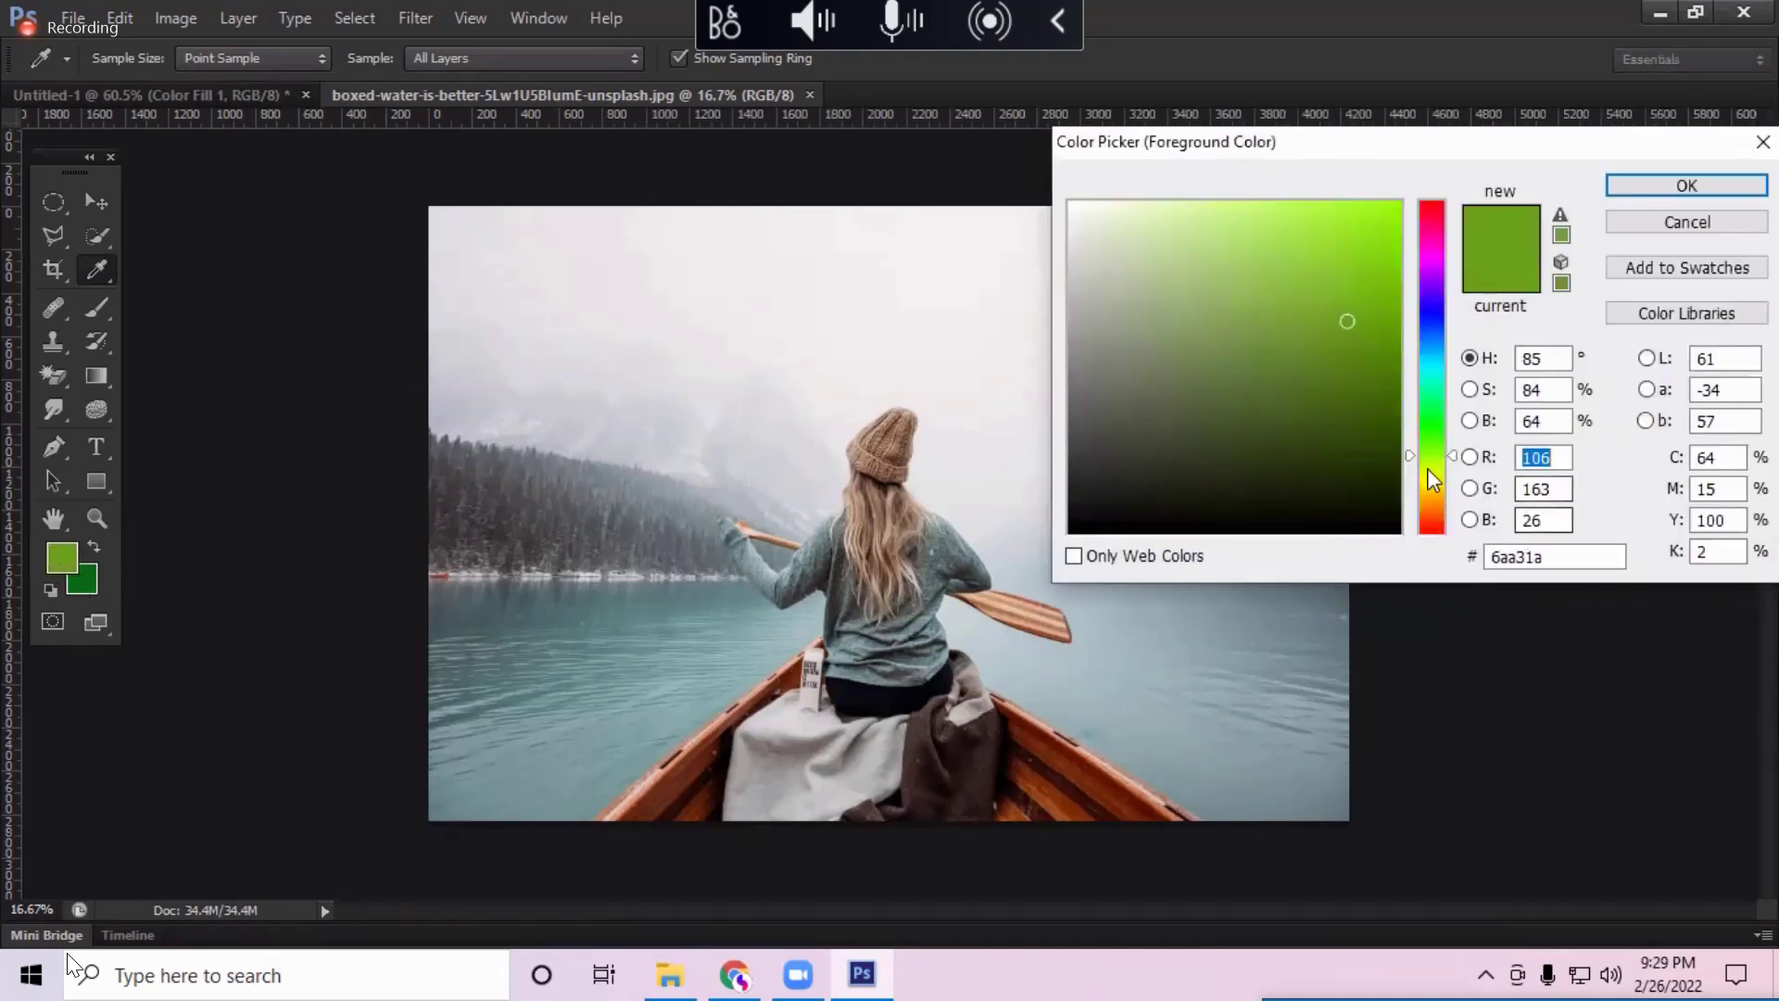
{"action": "left_click_drag", "start_coordinate": [1434, 454], "coordinate": [1442, 505]}
{"action": "left_click", "coordinate": [1630, 225]}
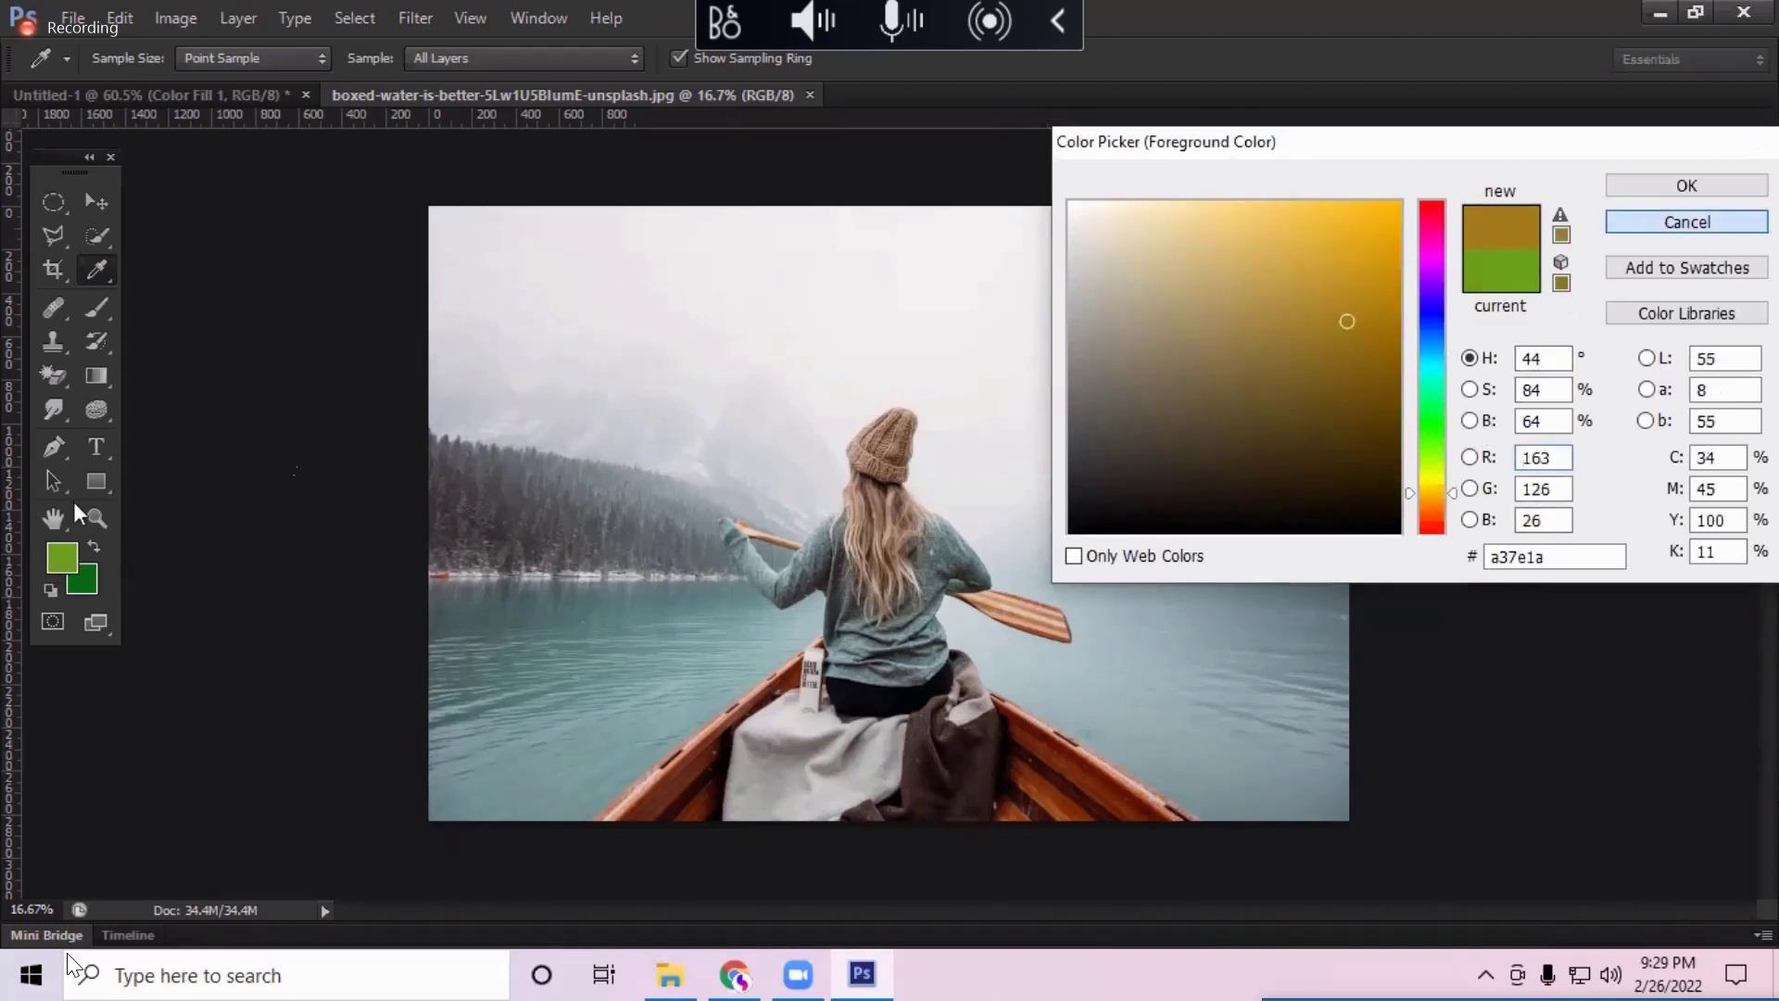
{"action": "left_click", "coordinate": [62, 556]}
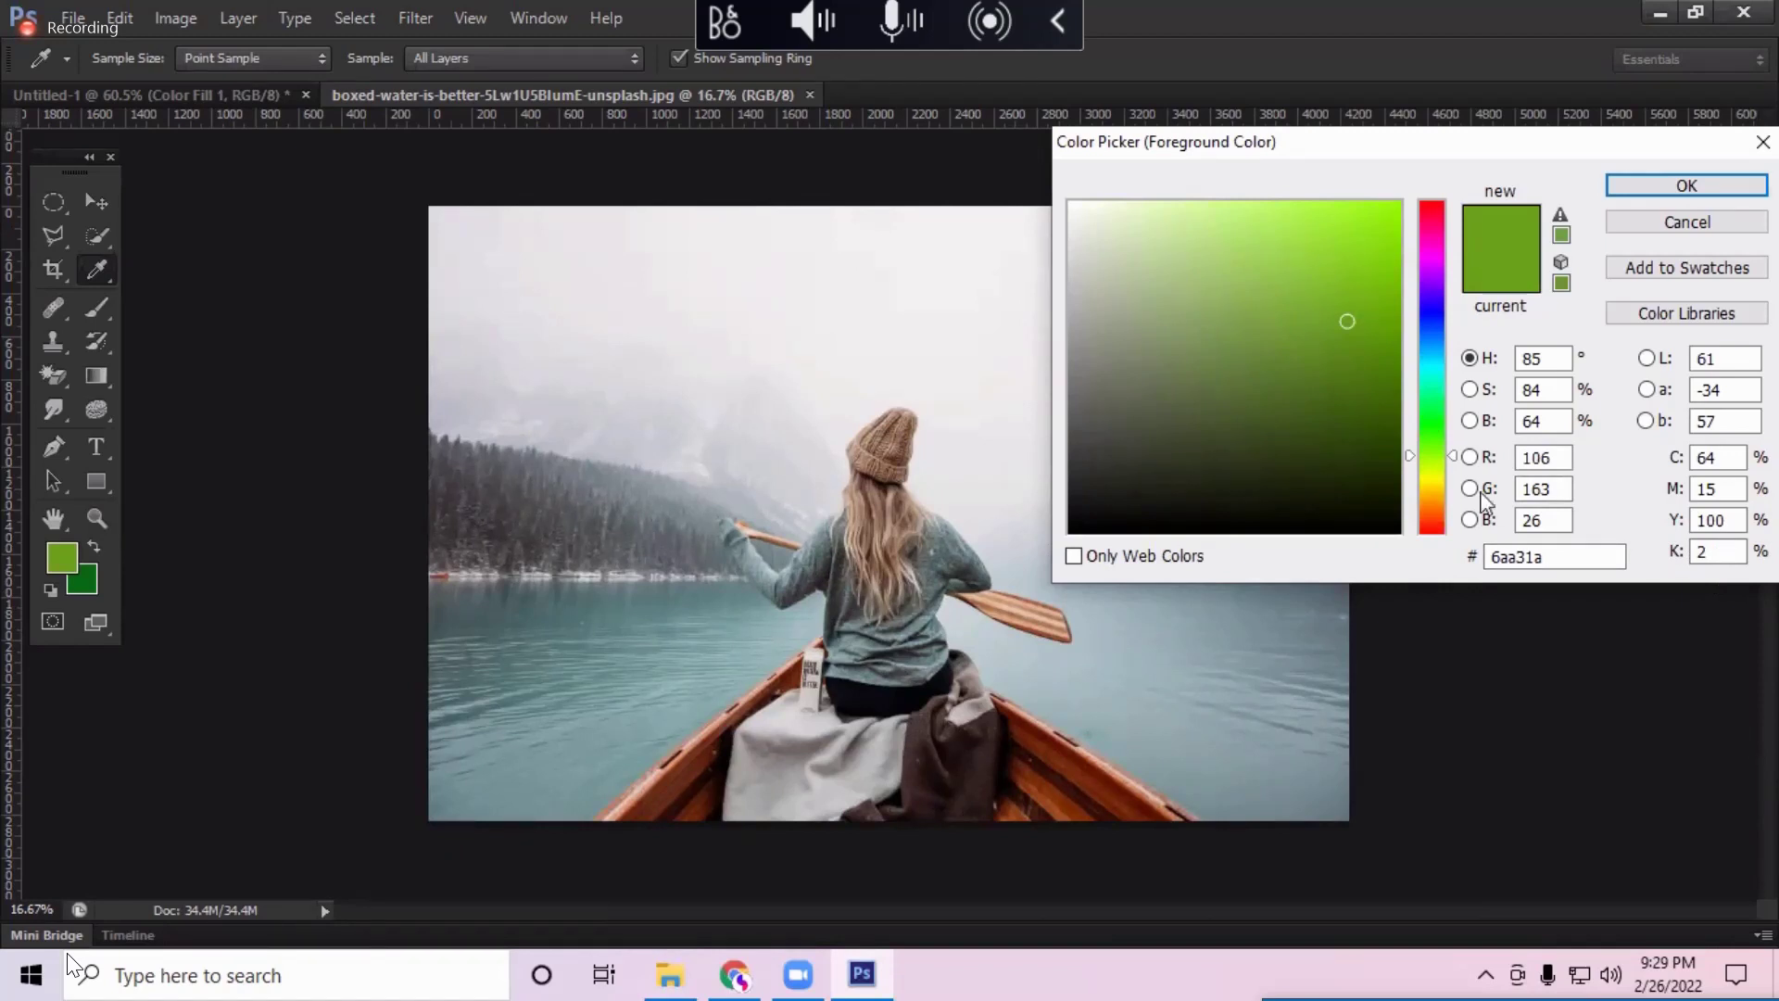
Step: Set K 0, brightness 70 and saturation 65 to make the foreground leaf green #6fb33e
{"action": "double_click", "coordinate": [1706, 553]}
{"action": "type", "text": "0"}
{"action": "key", "text": "Tab"}
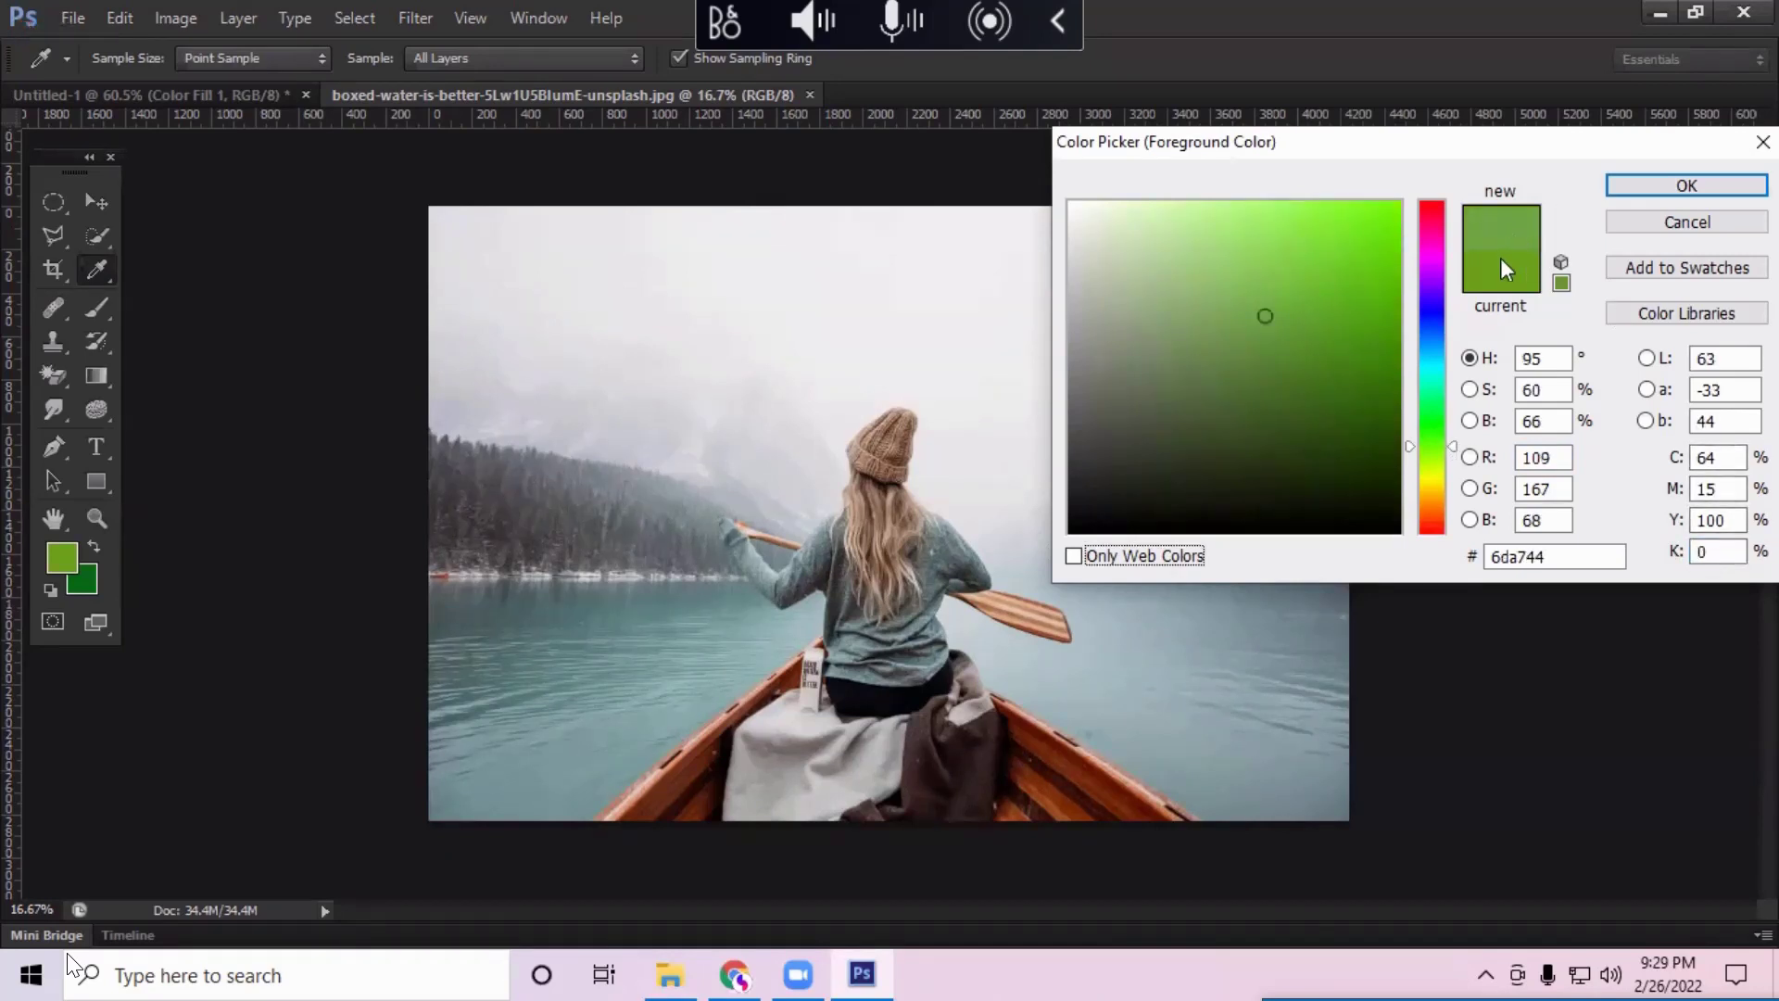
{"action": "double_click", "coordinate": [1552, 424]}
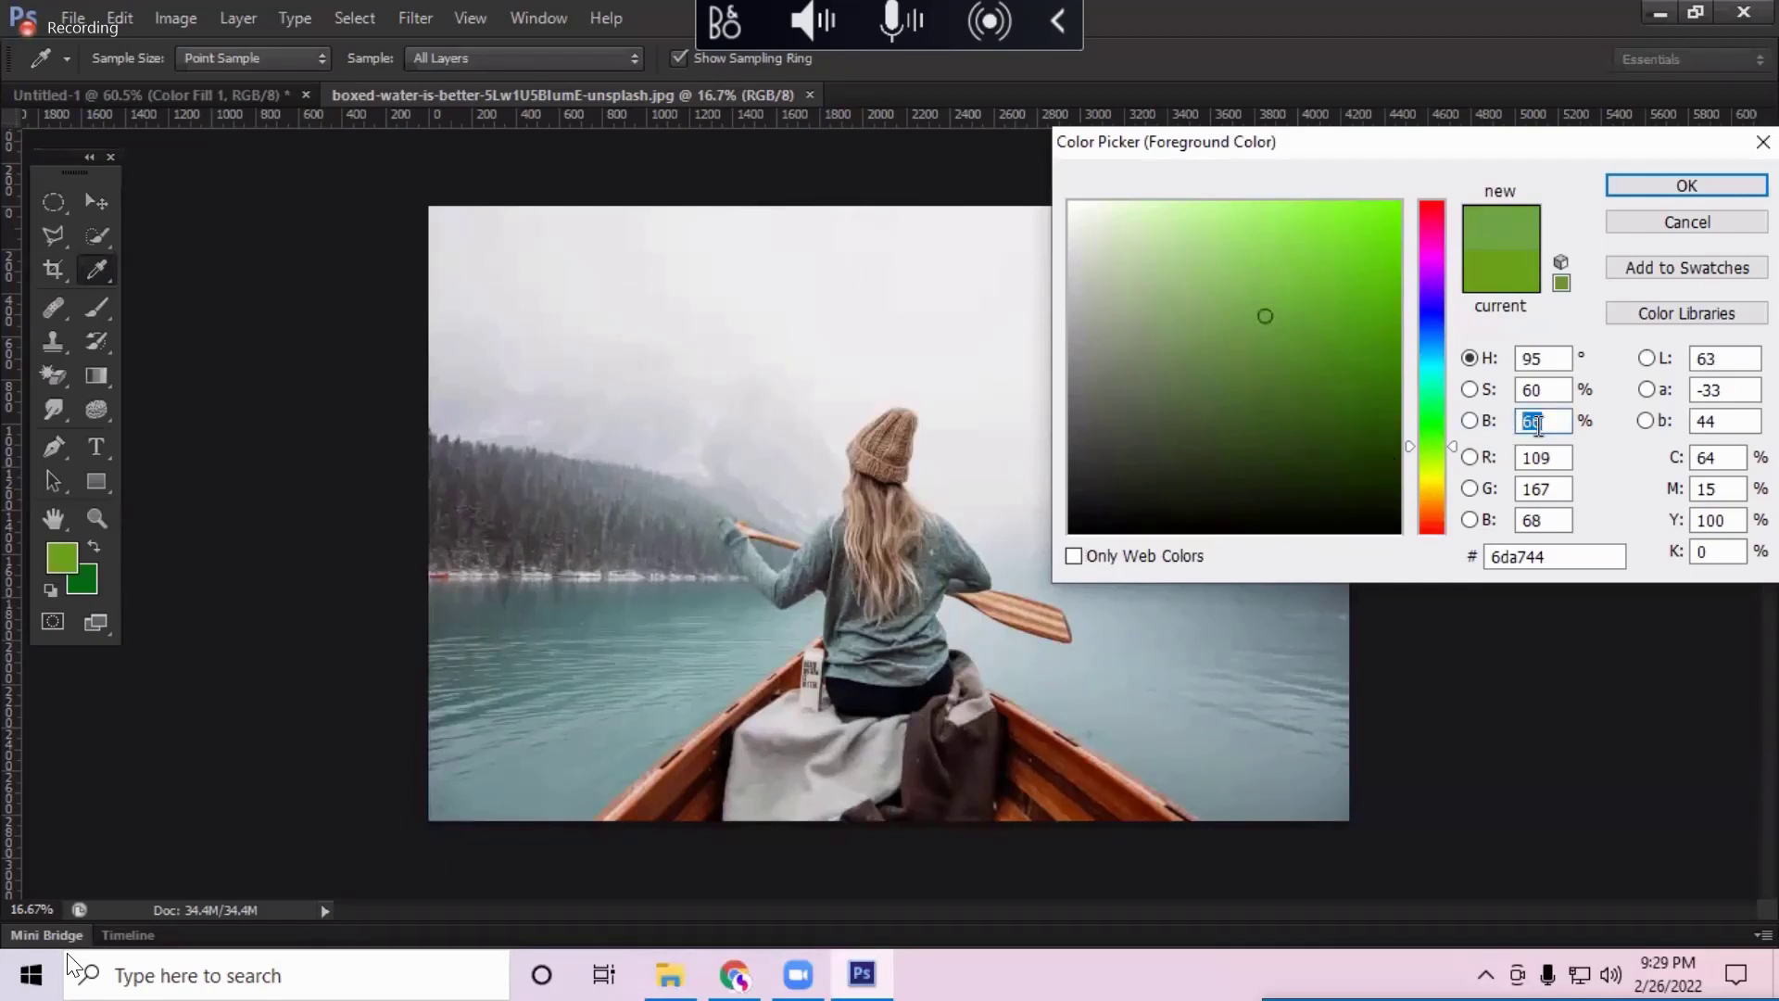
{"action": "type", "text": "70"}
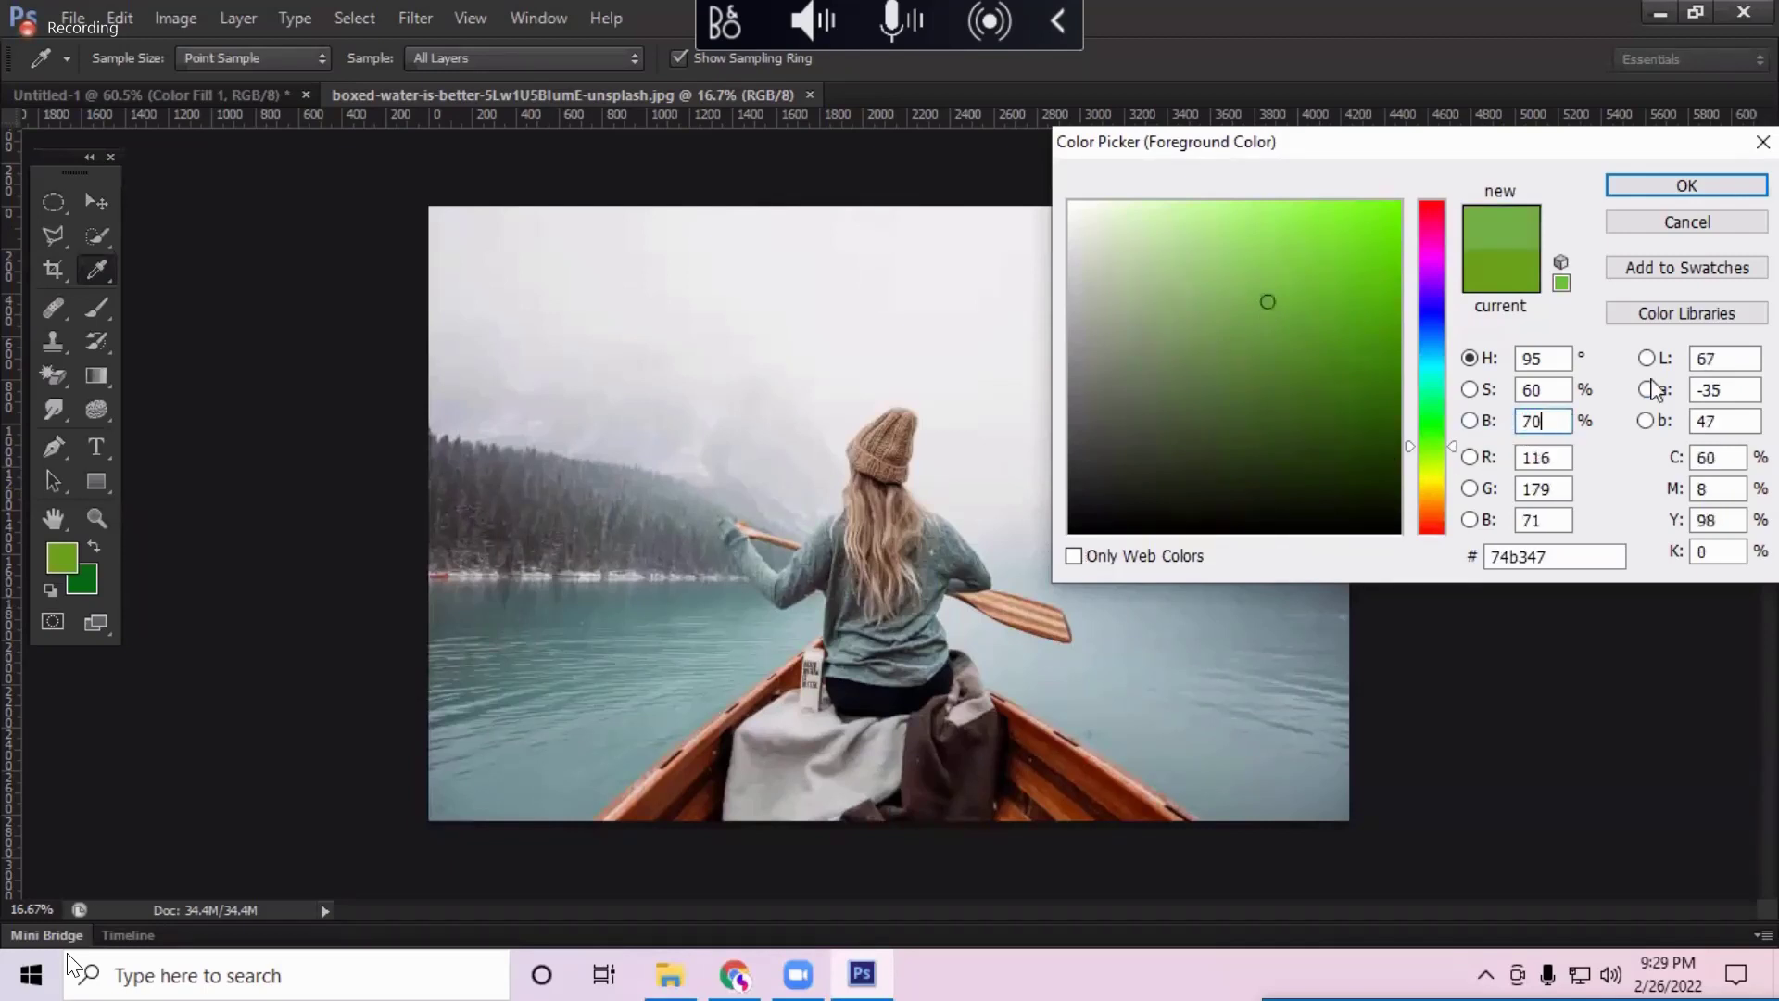
{"action": "double_click", "coordinate": [1543, 389]}
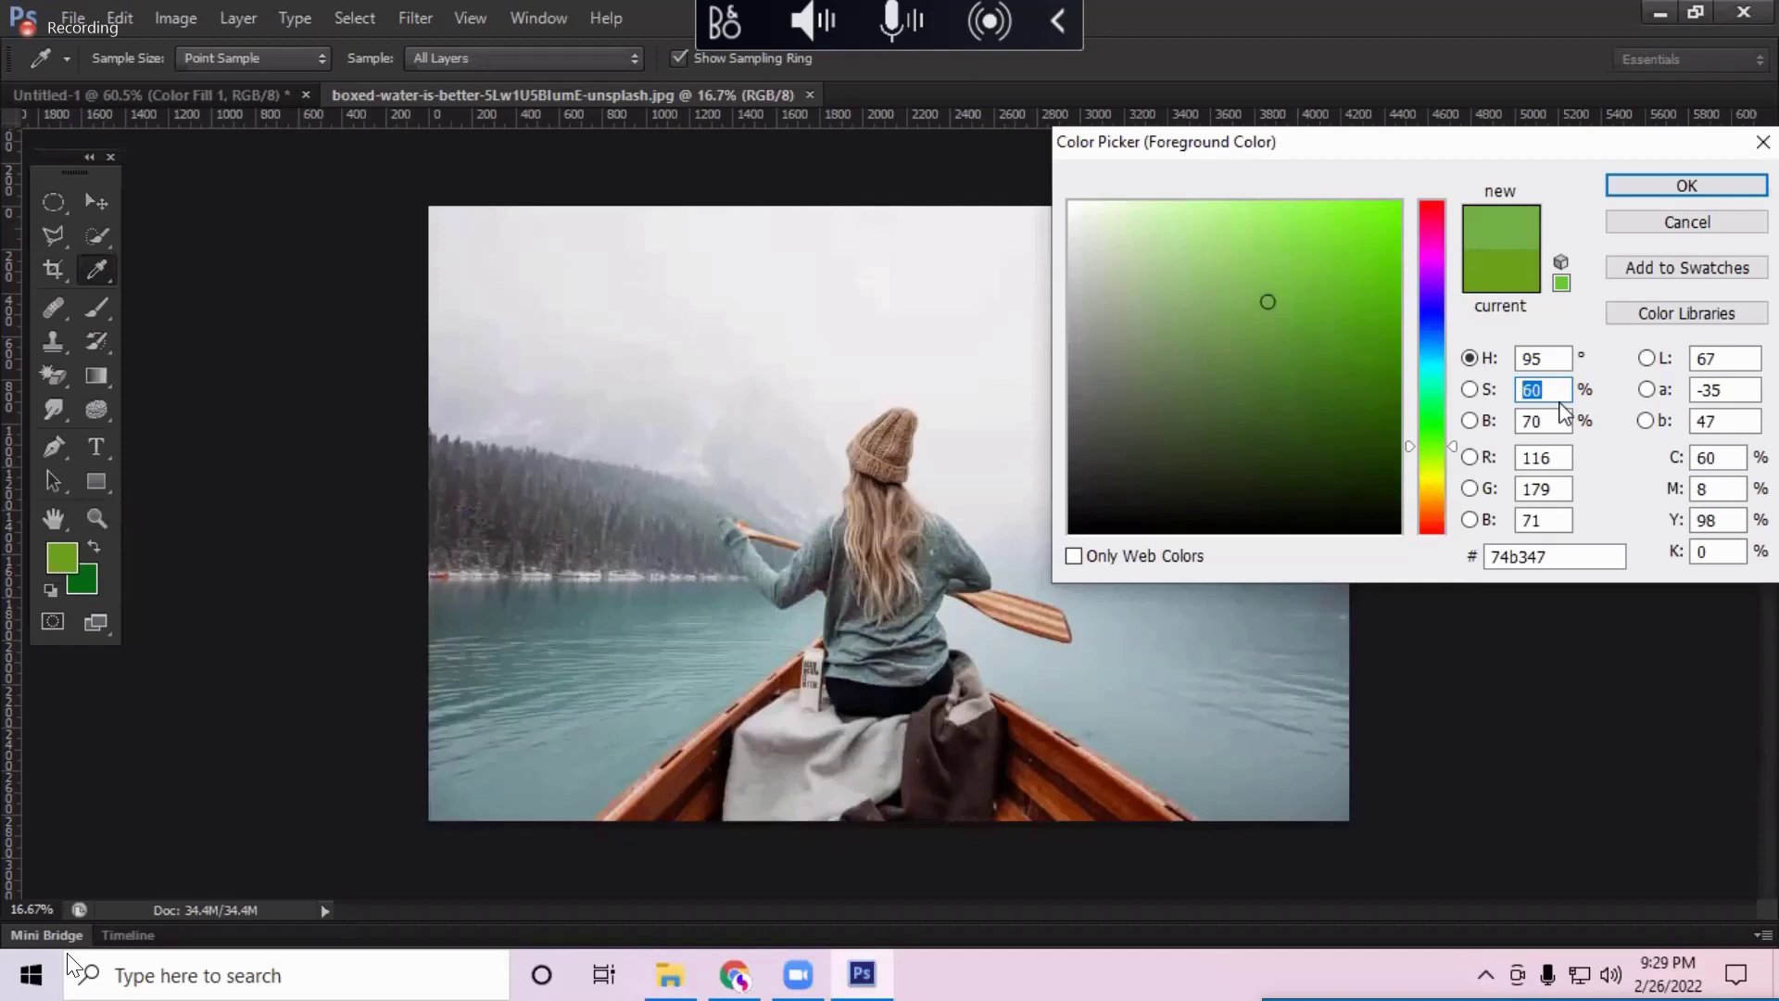
{"action": "type", "text": "65"}
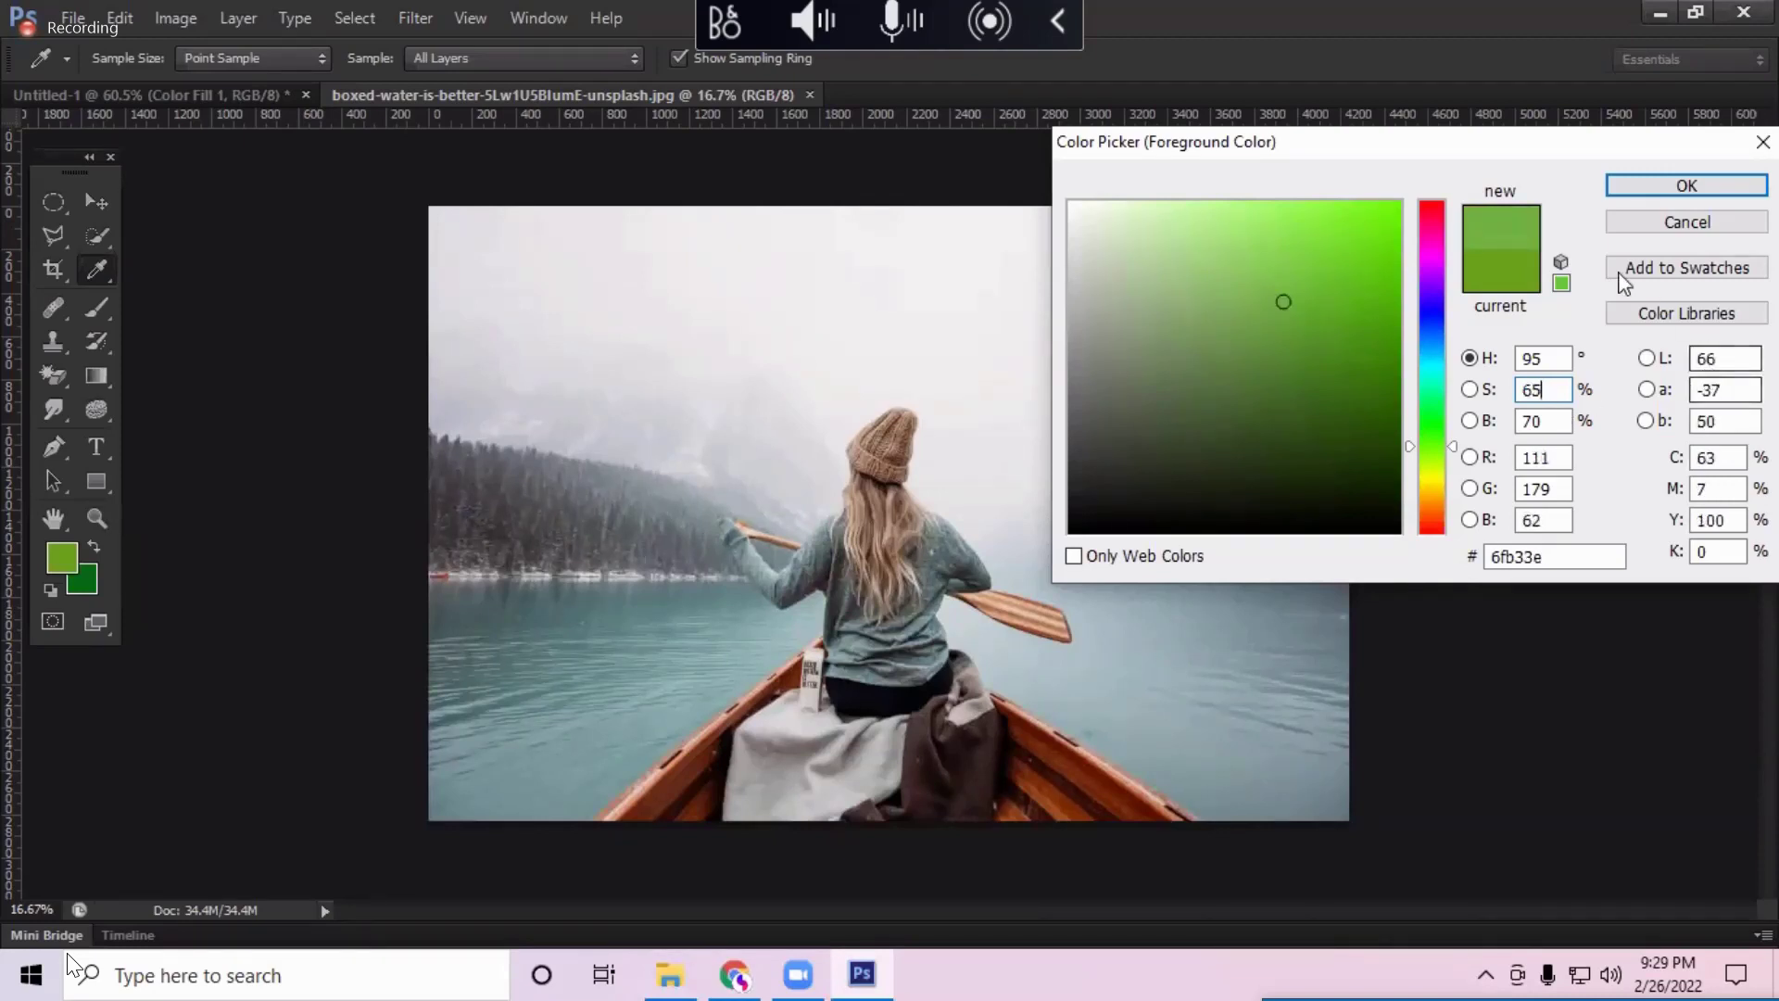
{"action": "left_click", "coordinate": [1611, 189]}
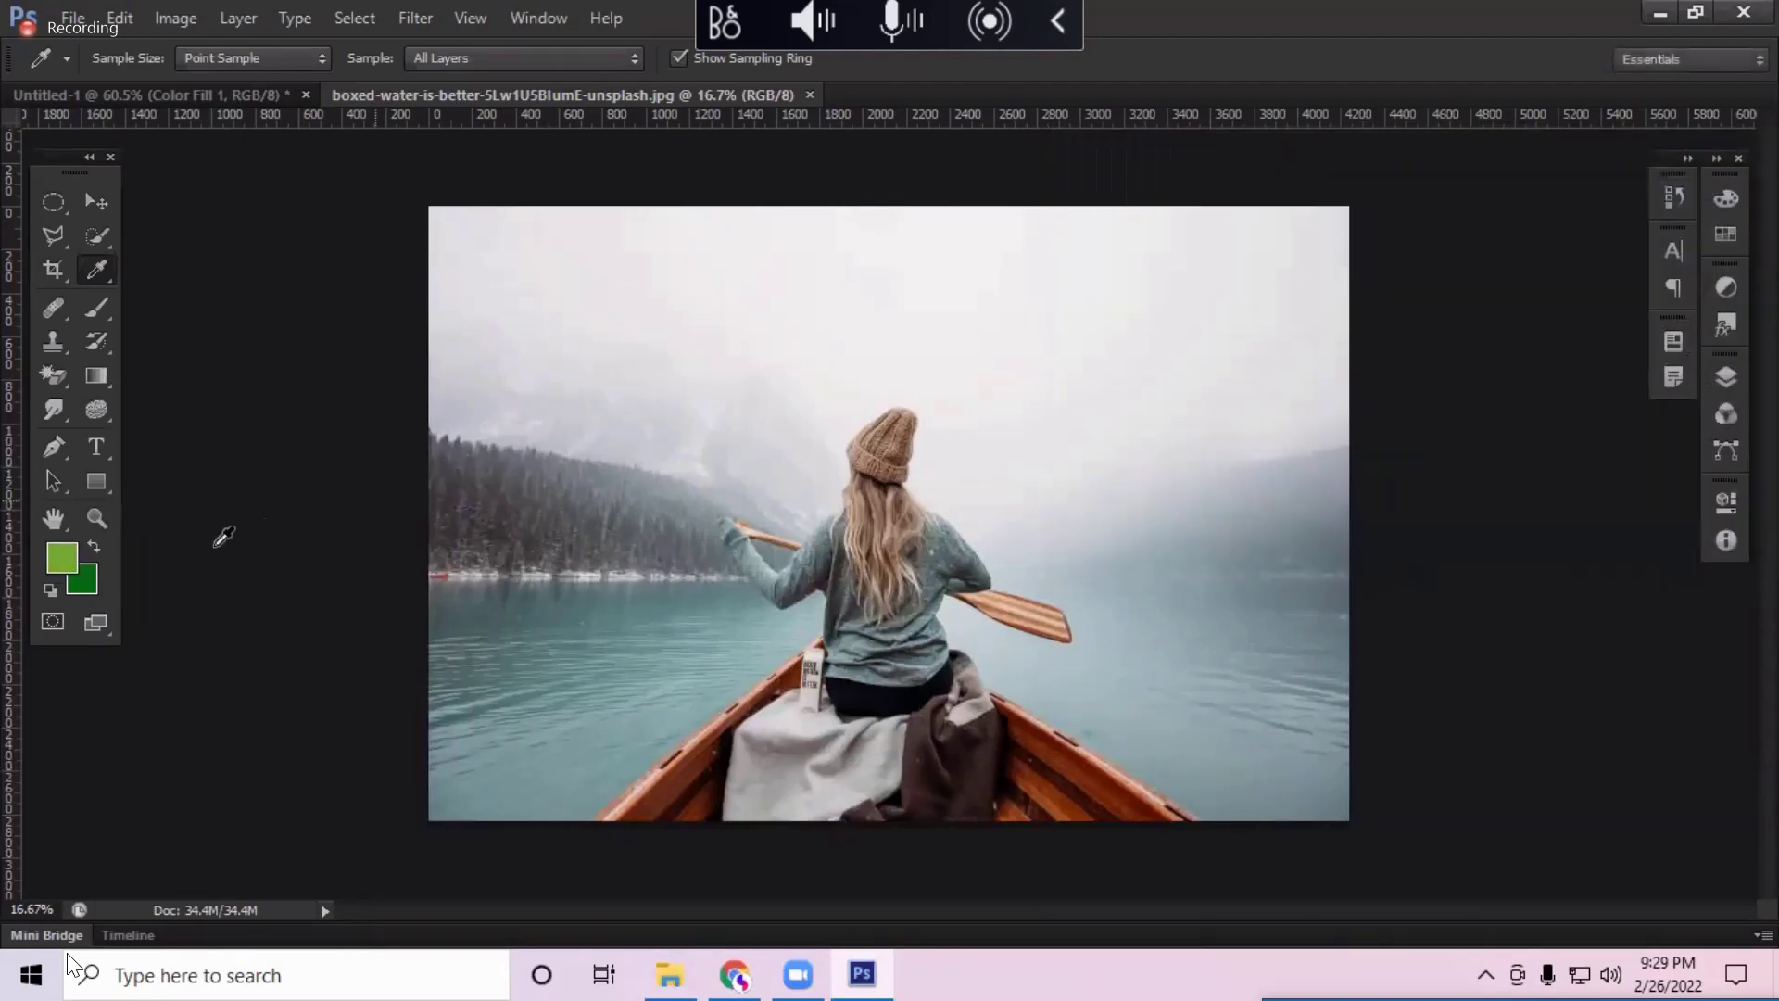
{"action": "left_click", "coordinate": [81, 571]}
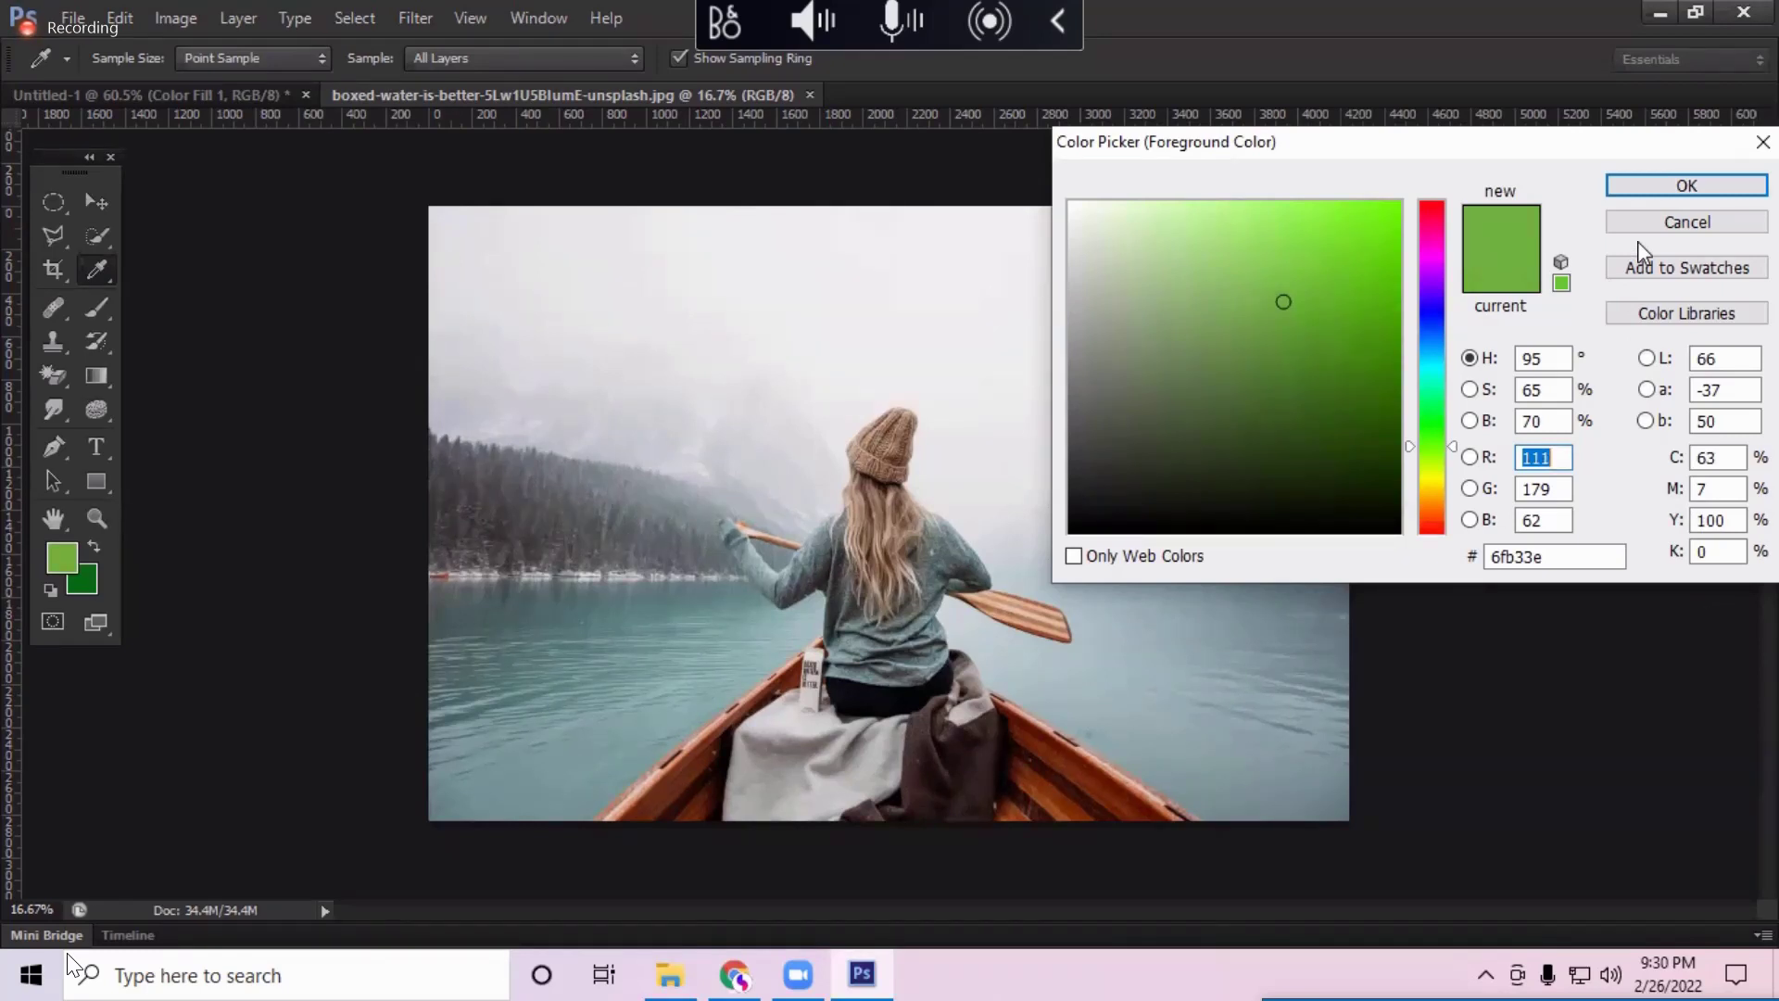
{"action": "left_click", "coordinate": [1686, 185]}
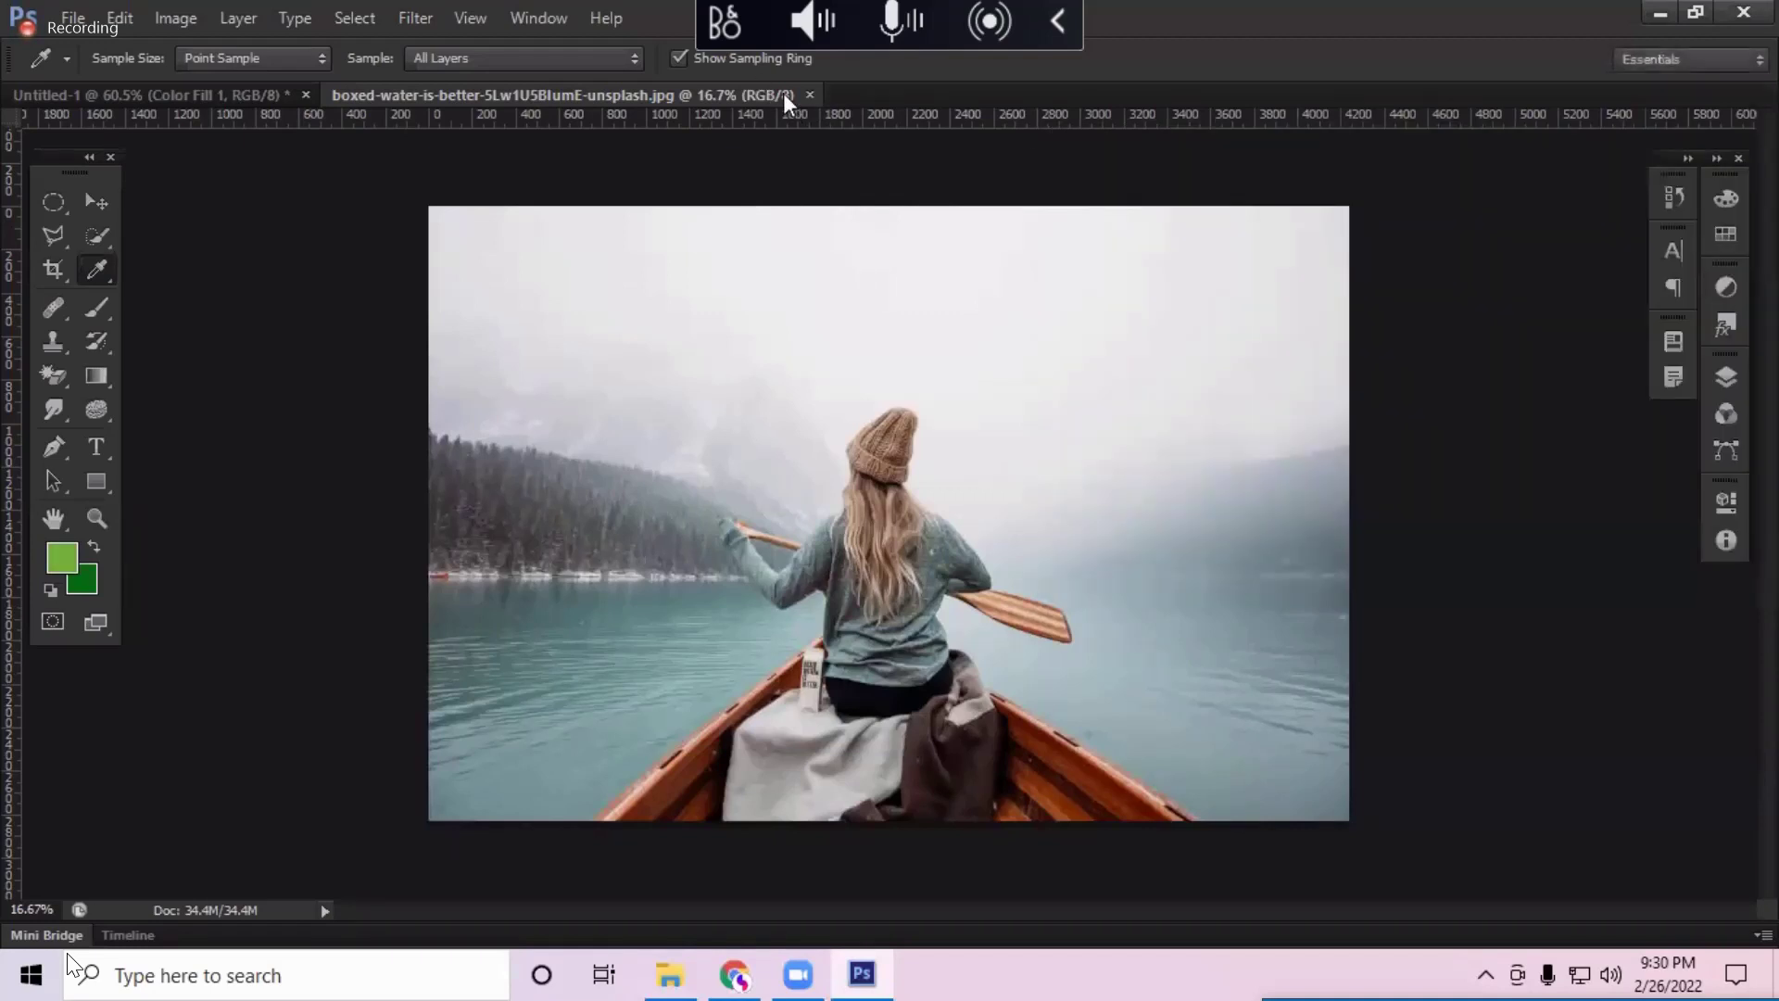
Step: Close the canoe photo, then start a new document named 'YouTube Thumbna' and cancel it
{"action": "left_click", "coordinate": [810, 94]}
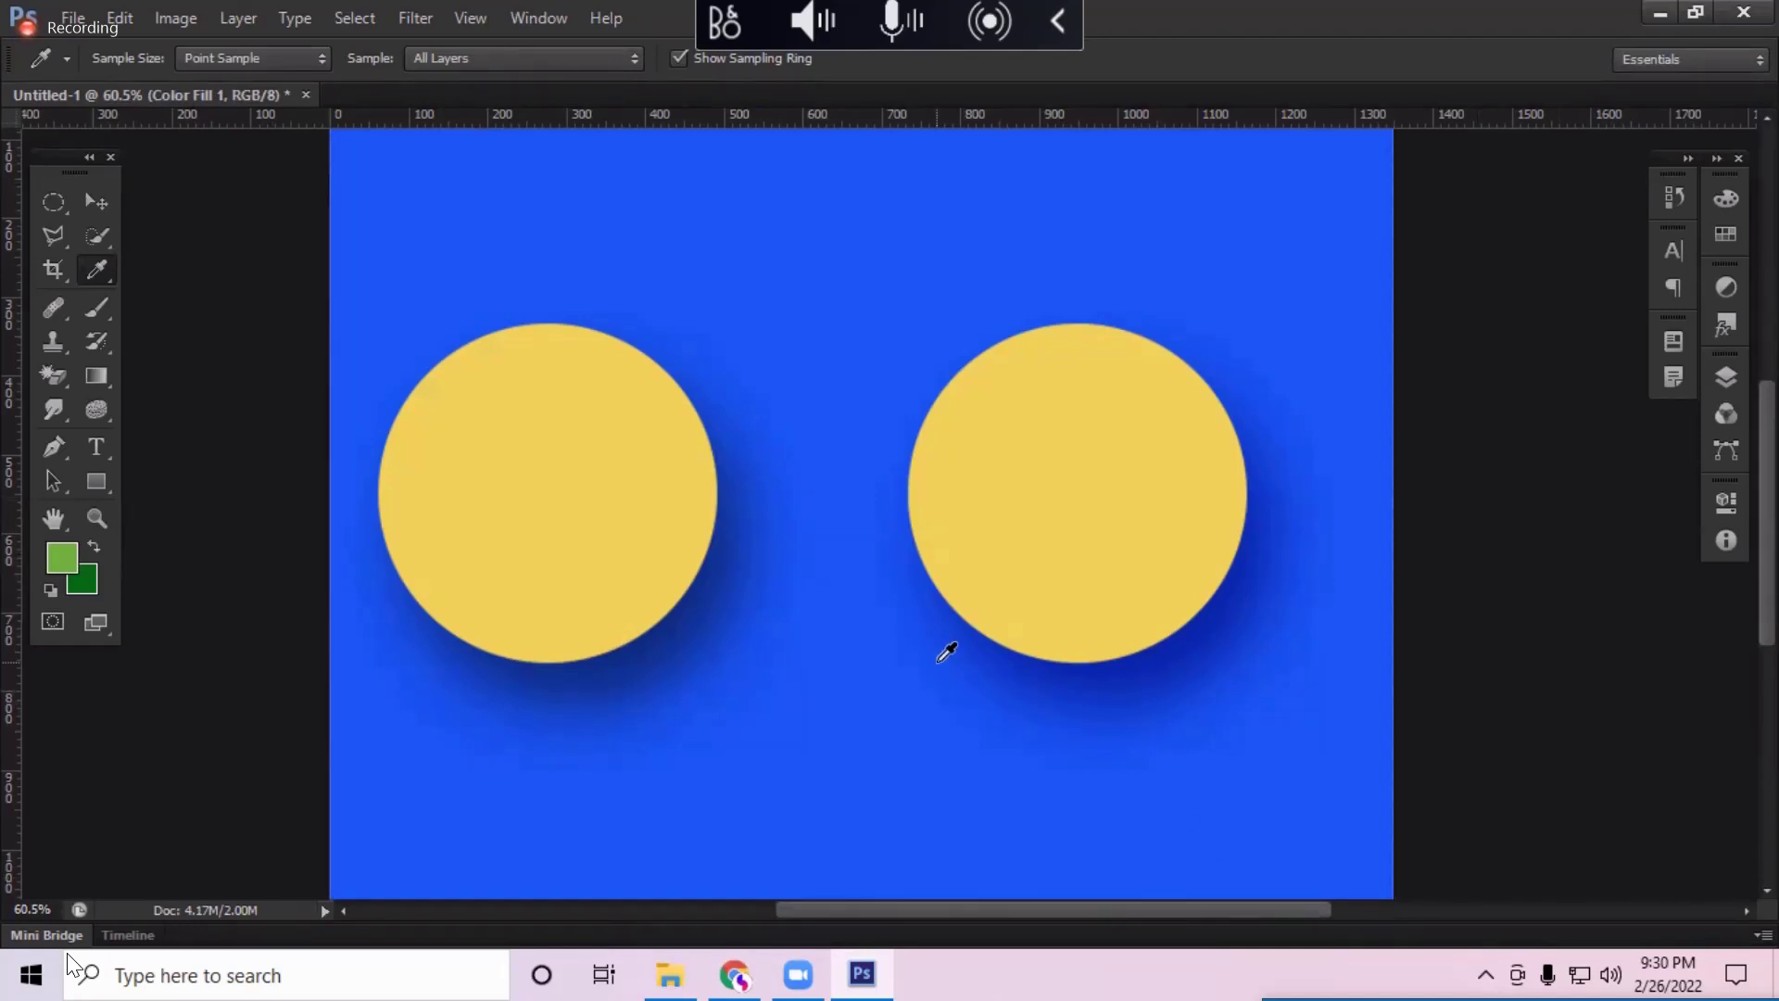
{"action": "left_click", "coordinate": [72, 18]}
{"action": "left_click", "coordinate": [113, 50]}
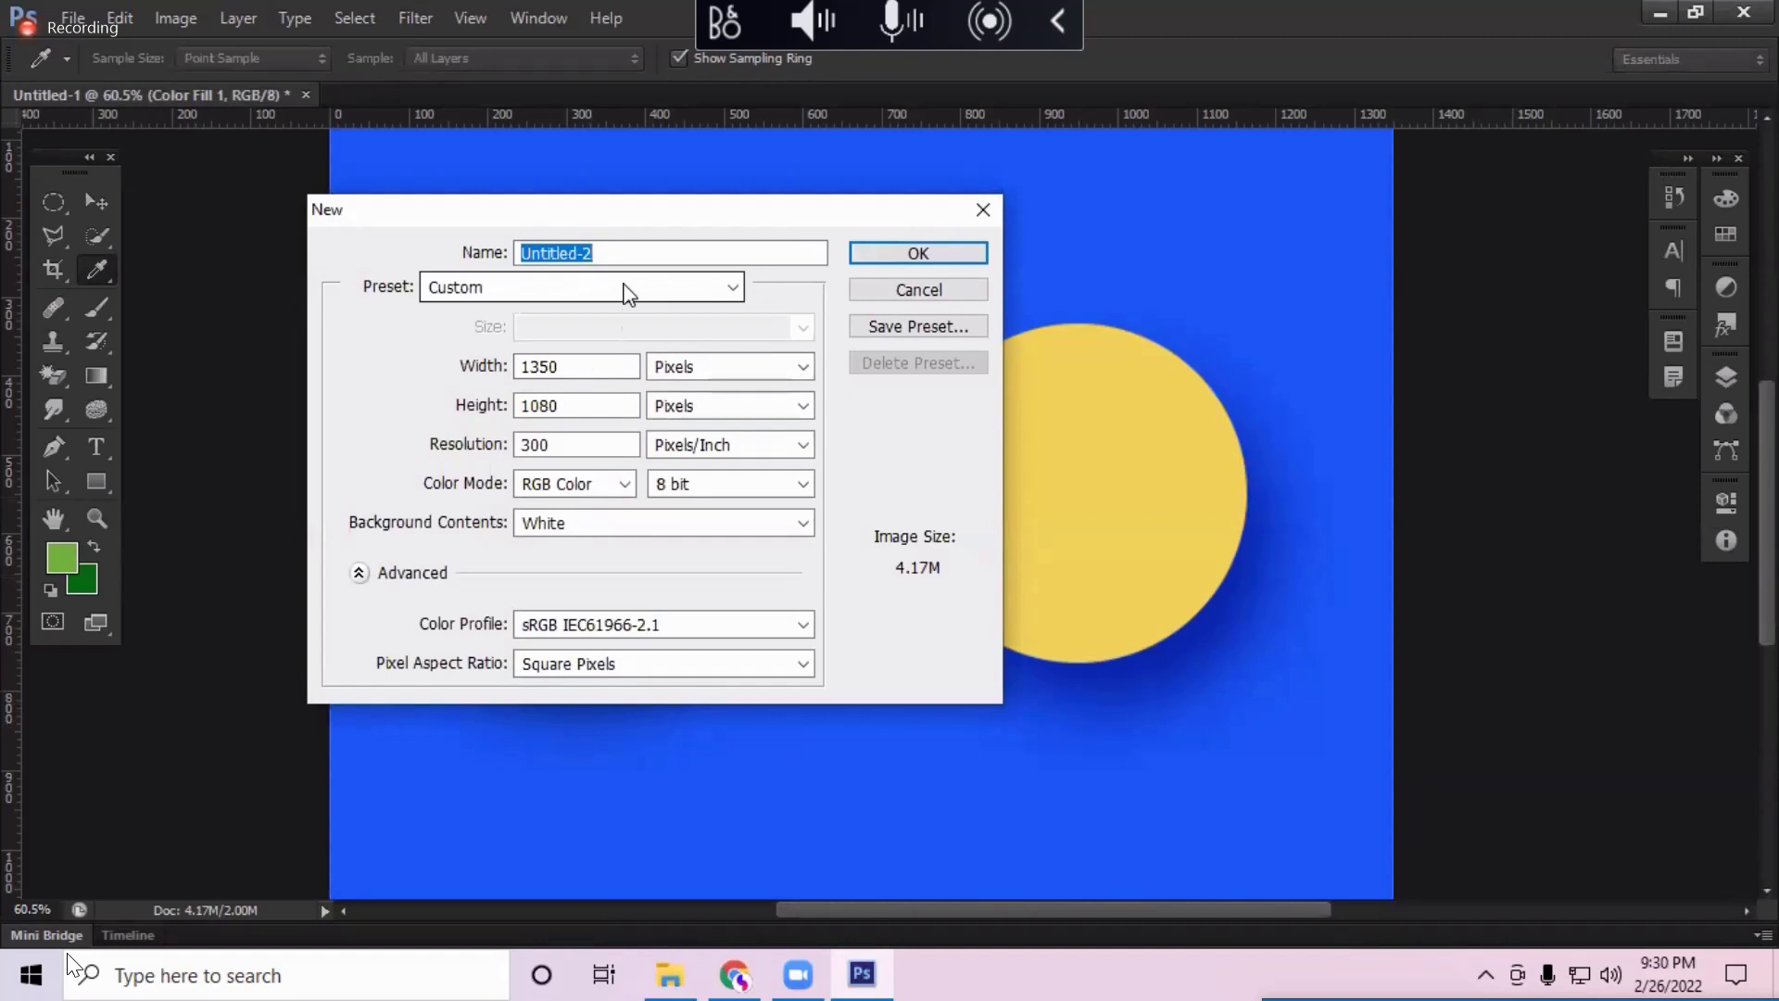
{"action": "type", "text": "youtu"}
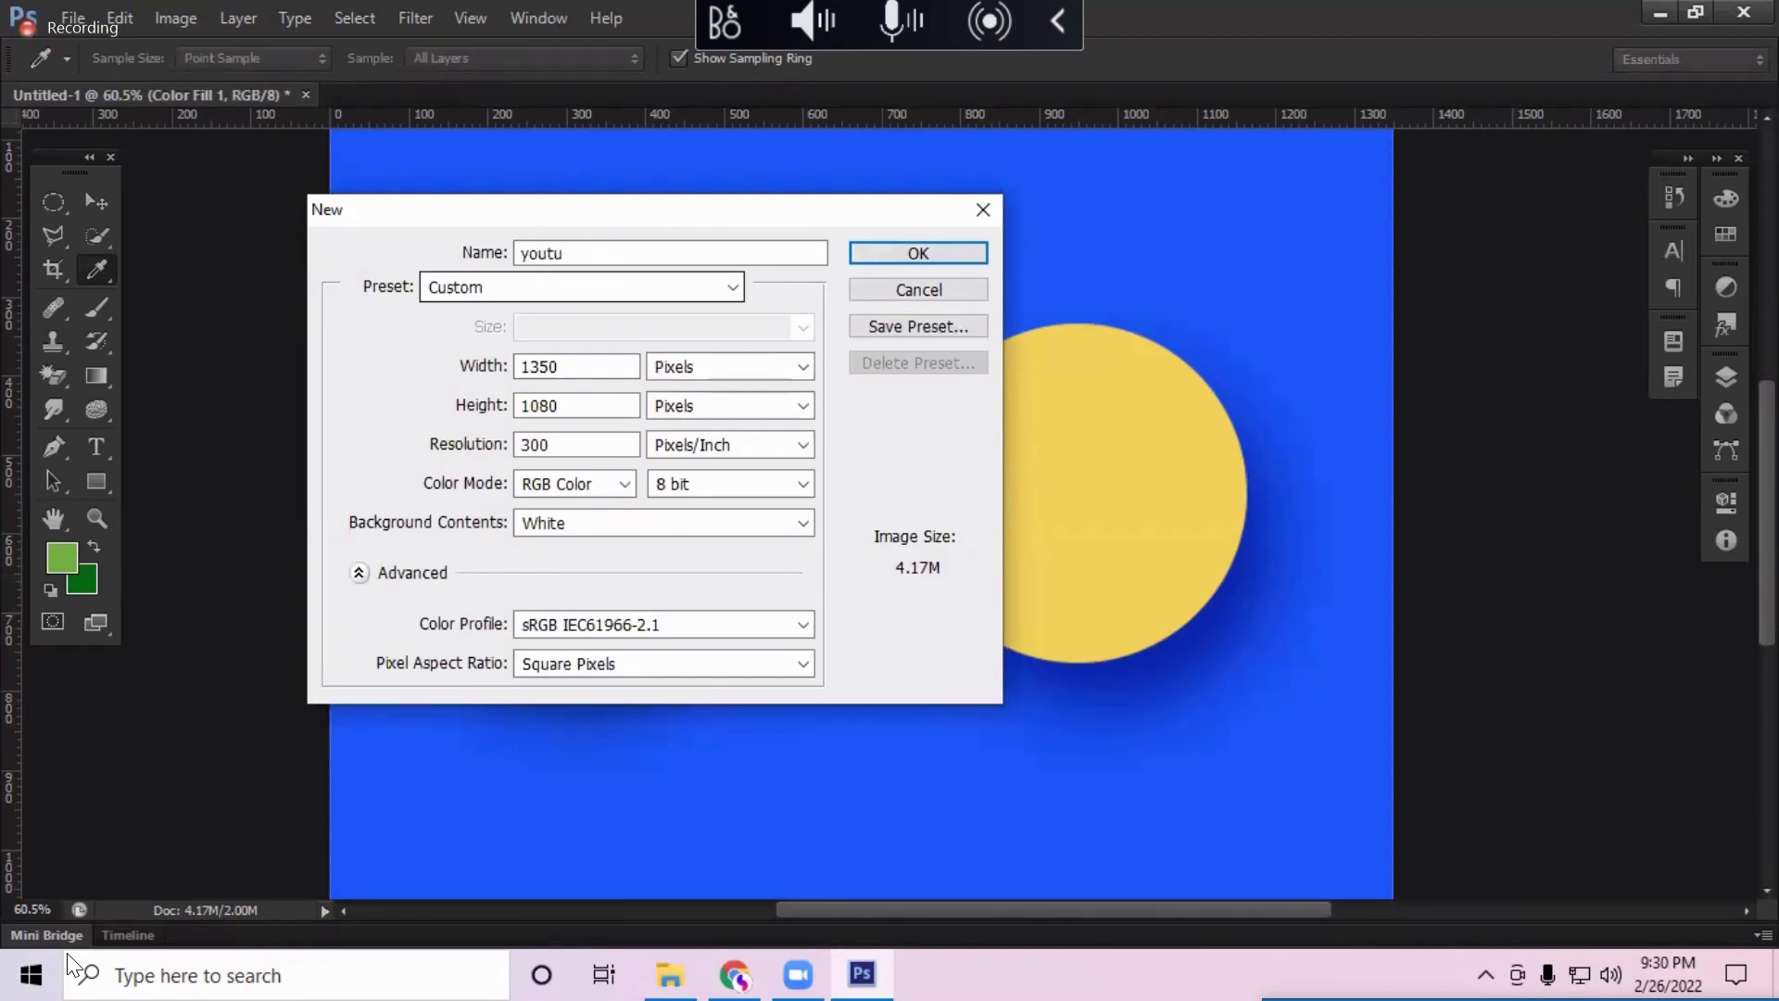
{"action": "type", "text": "b"}
{"action": "key", "text": "BackSpace"}
{"action": "key", "text": "BackSpace"}
{"action": "key", "text": "BackSpace"}
{"action": "type", "text": "Tube"}
{"action": "key", "text": "Left"}
{"action": "key", "text": "Left"}
{"action": "key", "text": "Left"}
{"action": "key", "text": "BackSpace"}
{"action": "type", "text": "YouTube Thumbna"}
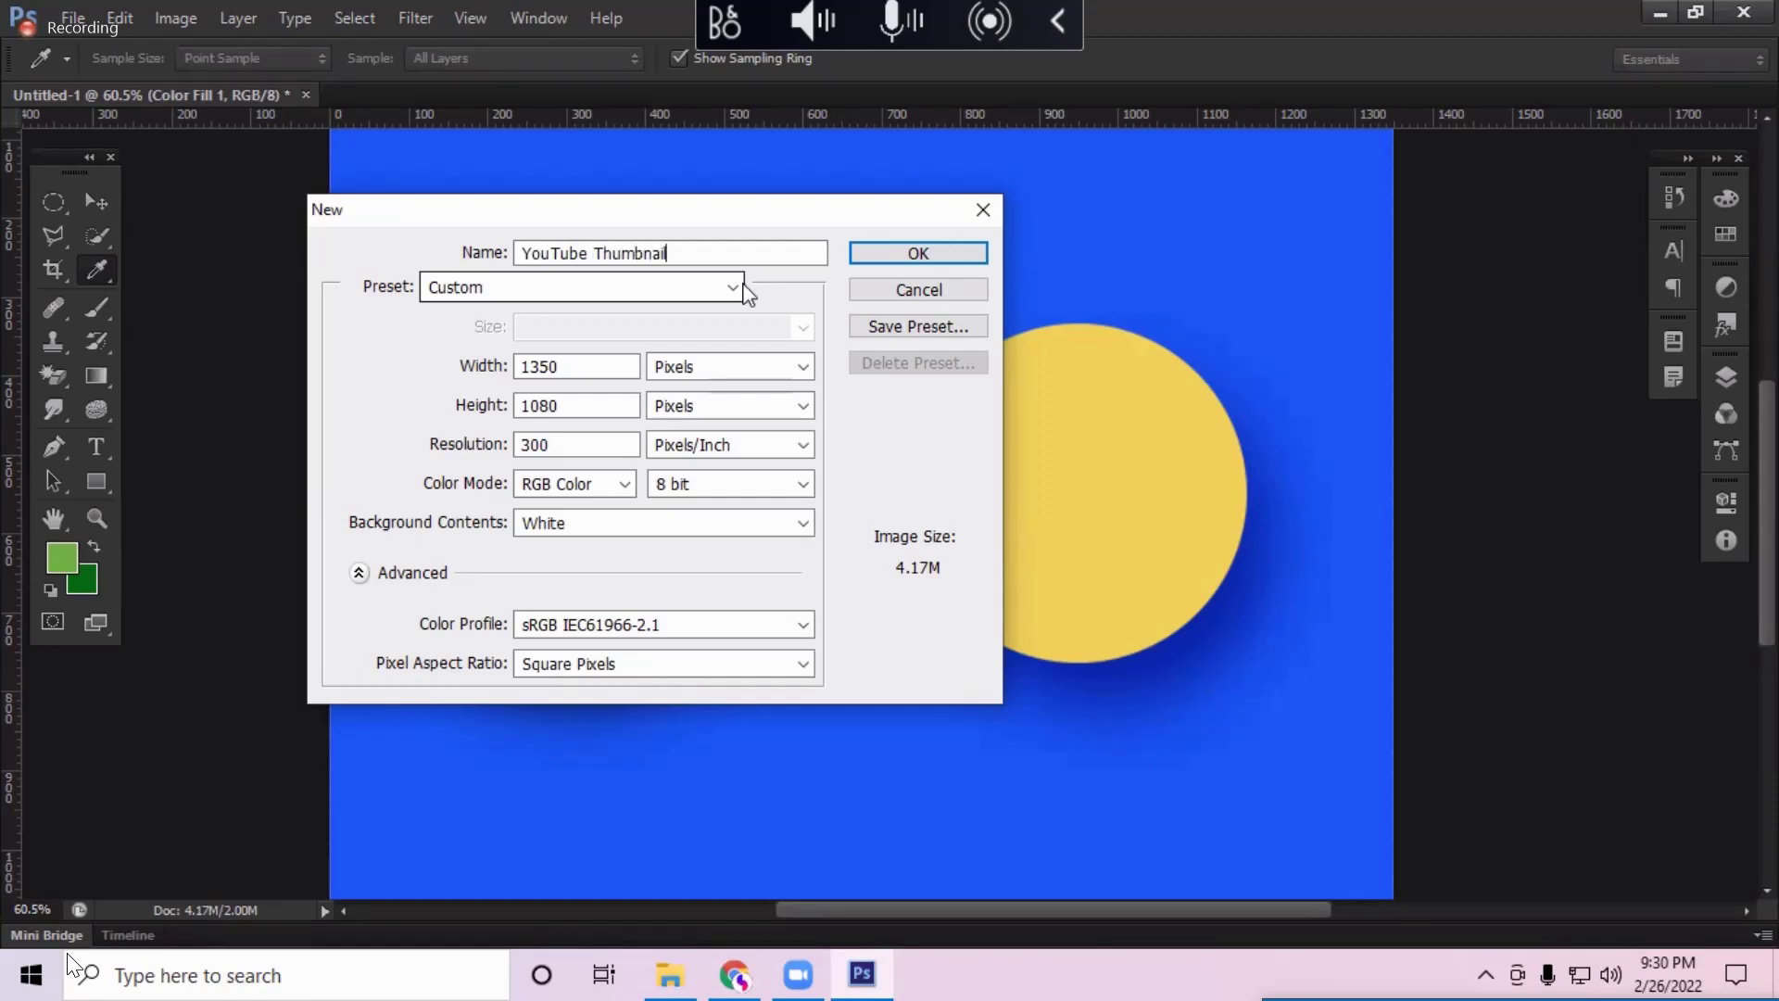
{"action": "left_click", "coordinate": [915, 288]}
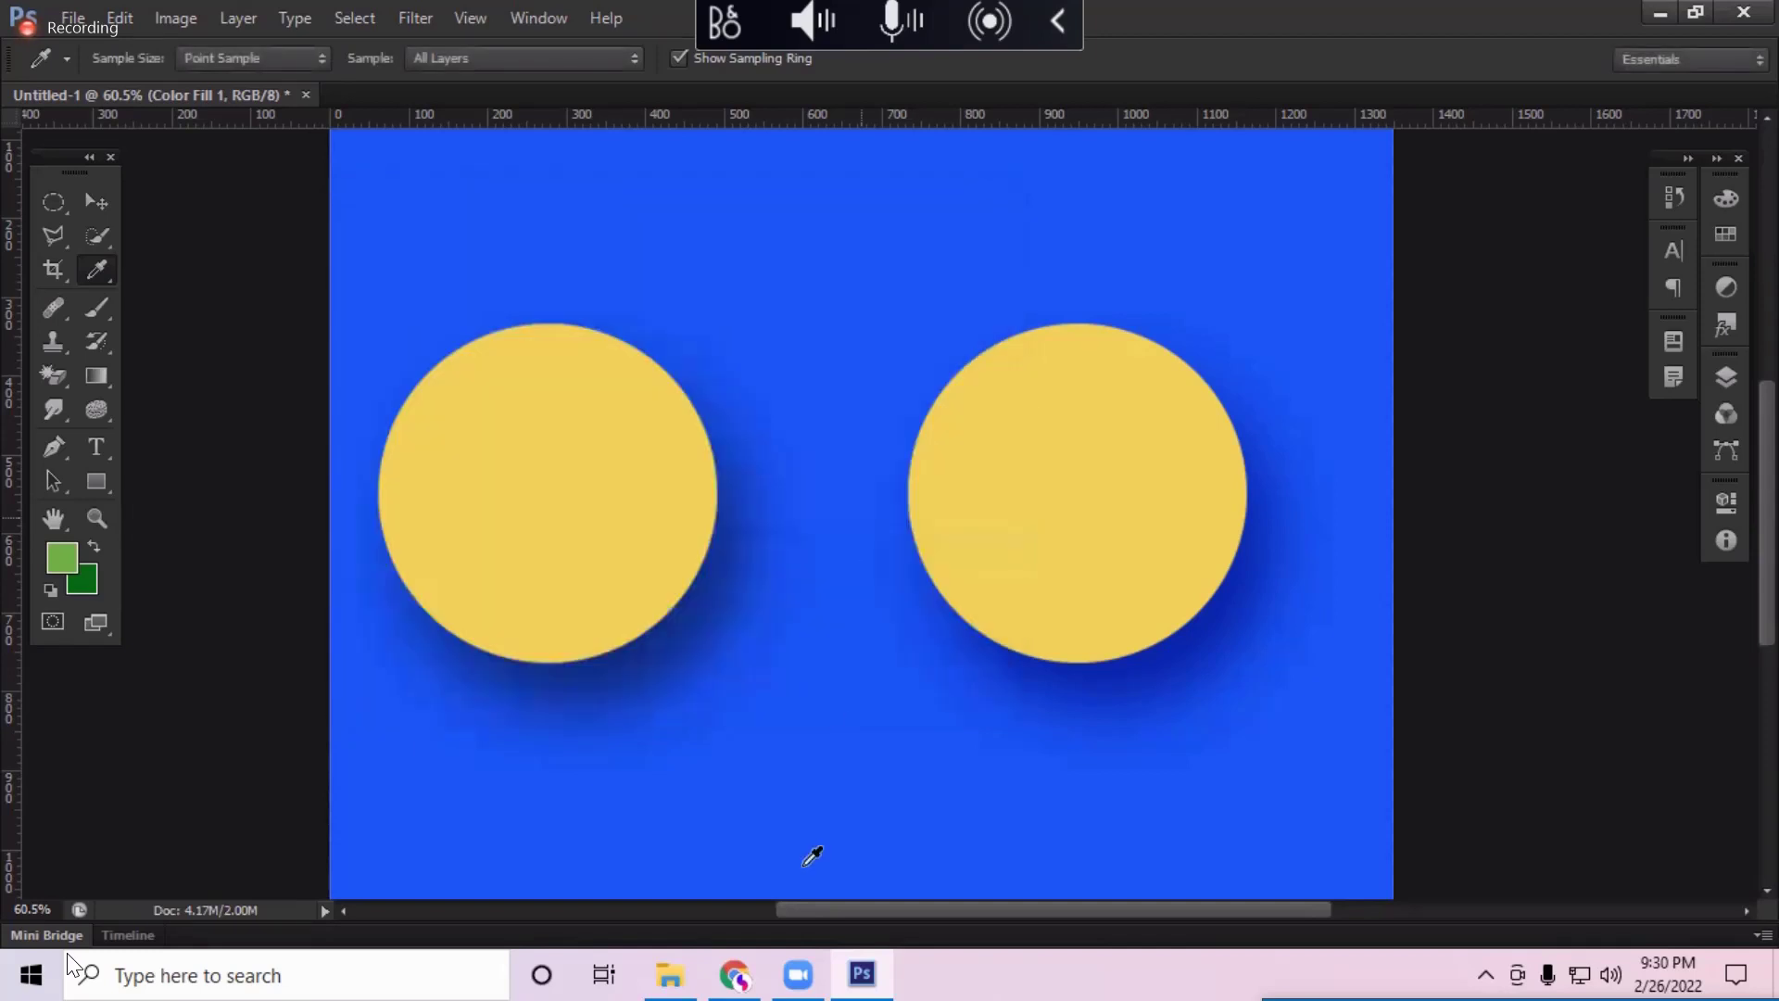
{"action": "mouse_move", "coordinate": [733, 975]}
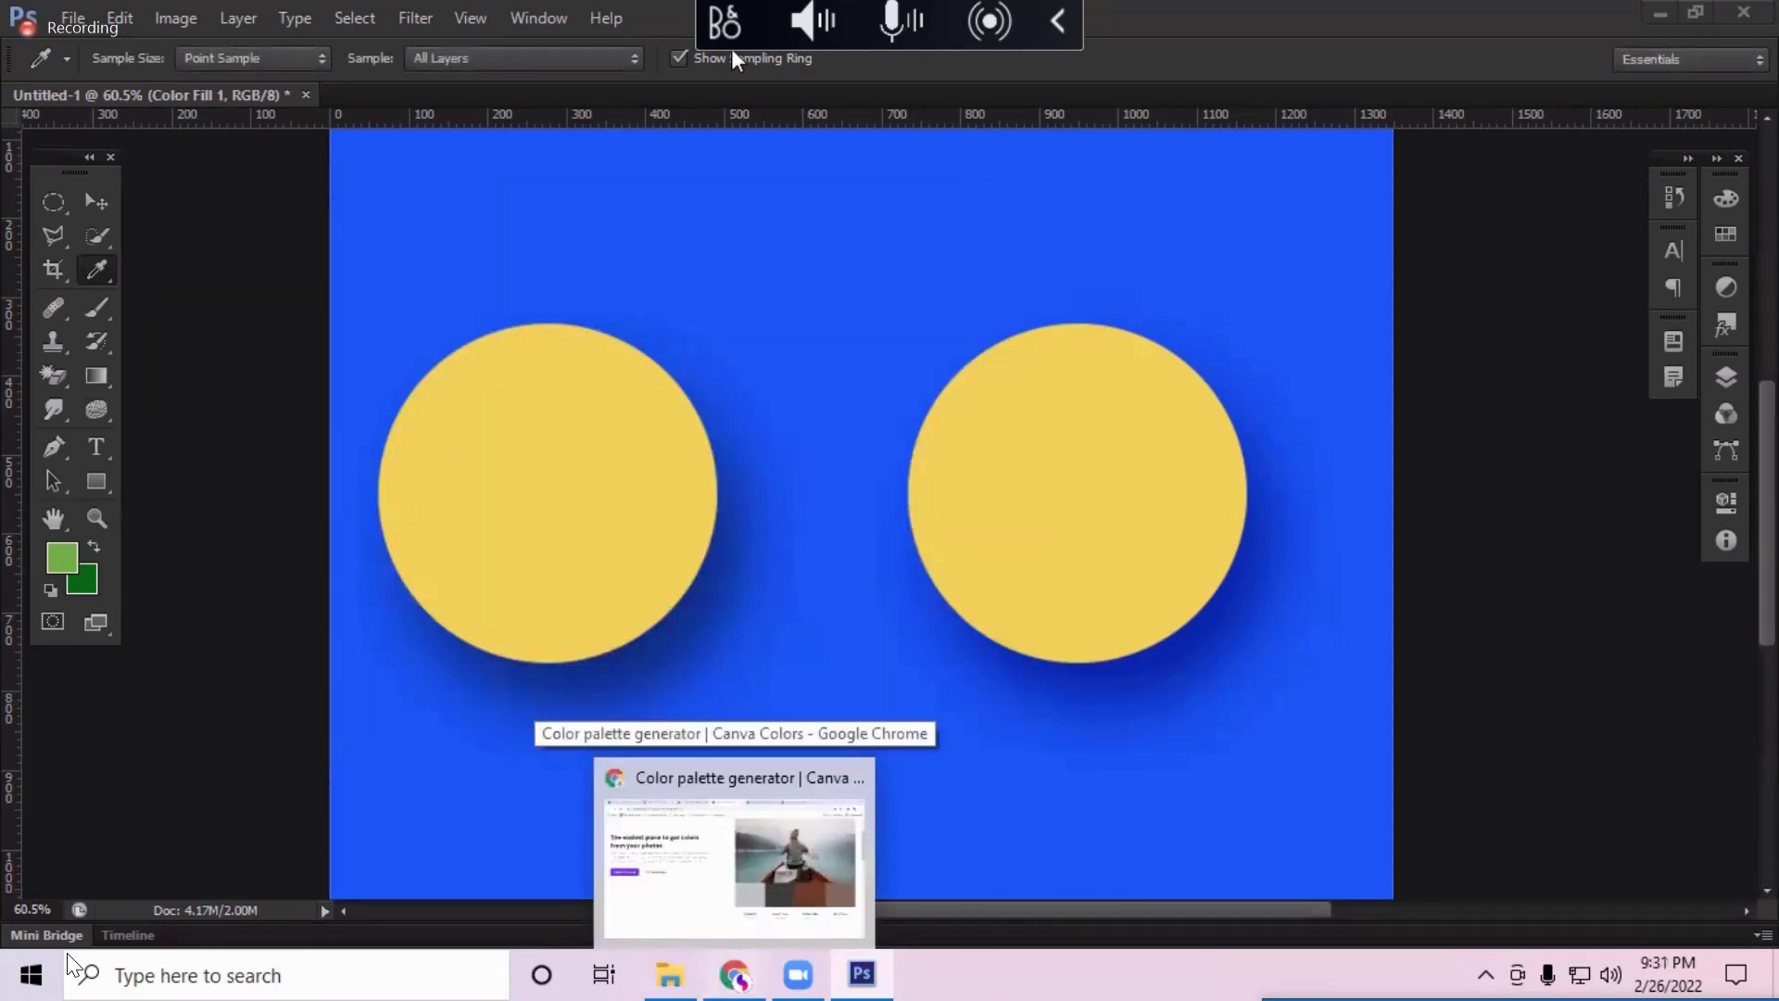
Step: Search 'google fonts' in a new Chrome tab and open the Google Fonts browse page
{"action": "left_click", "coordinate": [734, 974]}
{"action": "left_click", "coordinate": [1441, 24]}
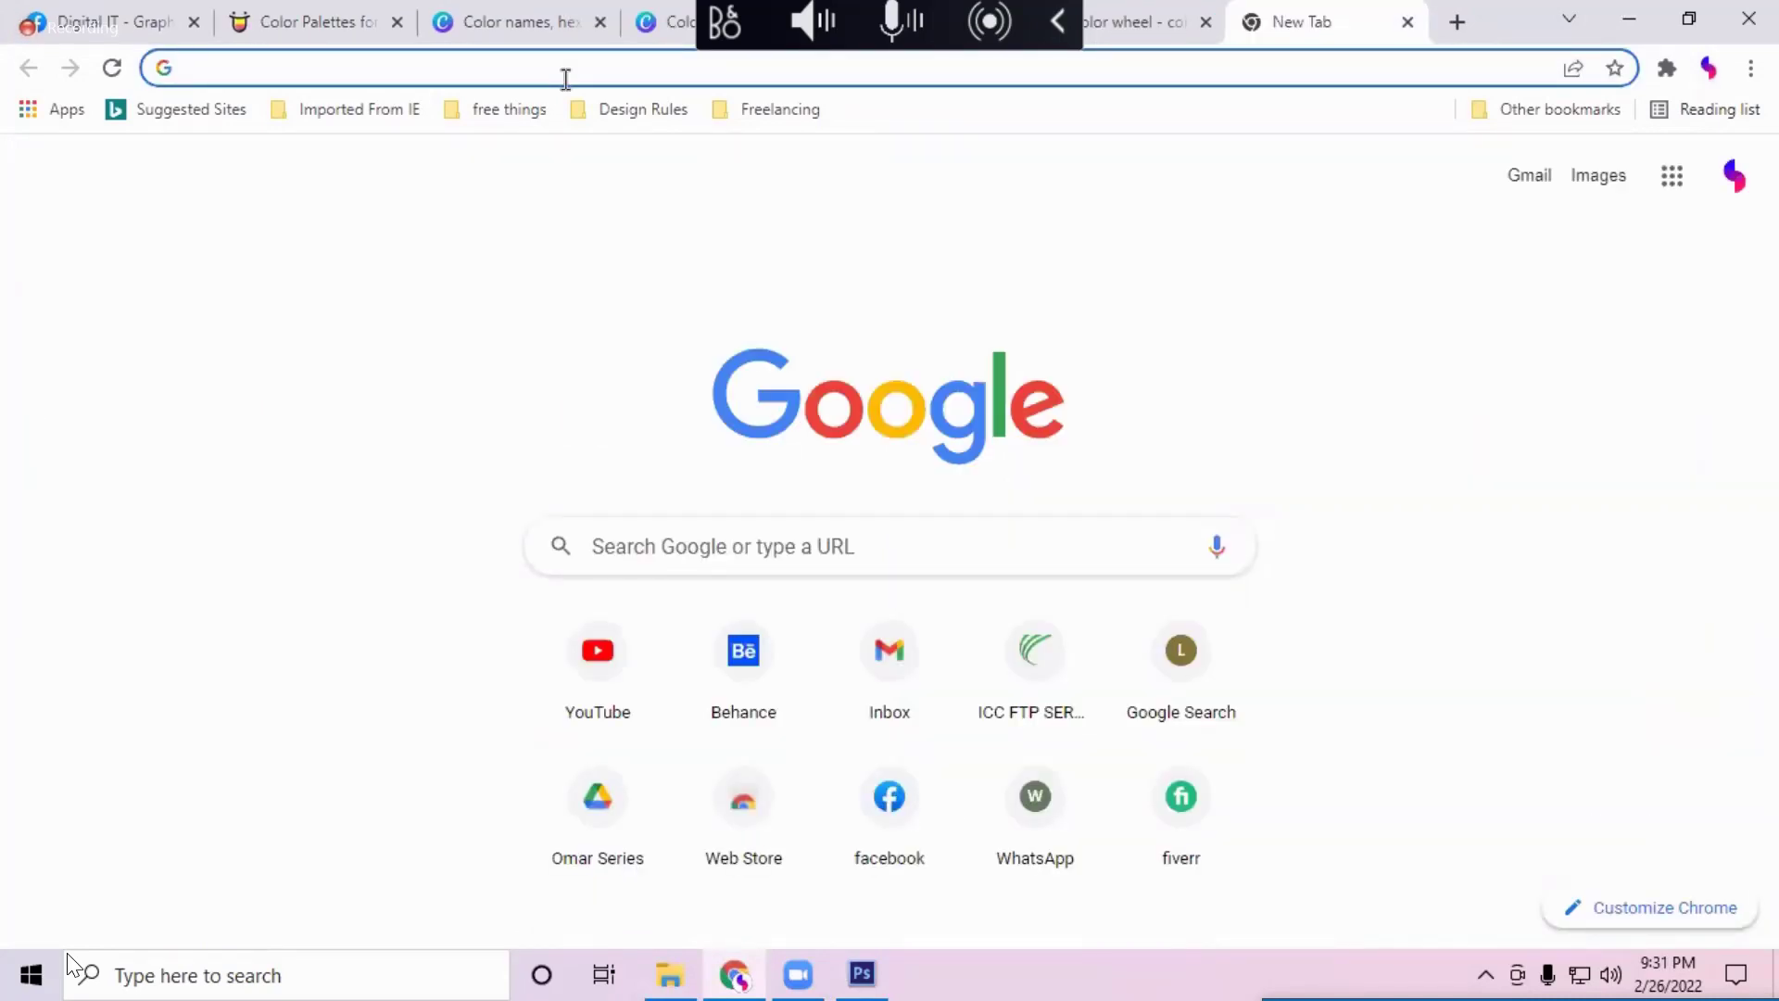
{"action": "type", "text": "google"}
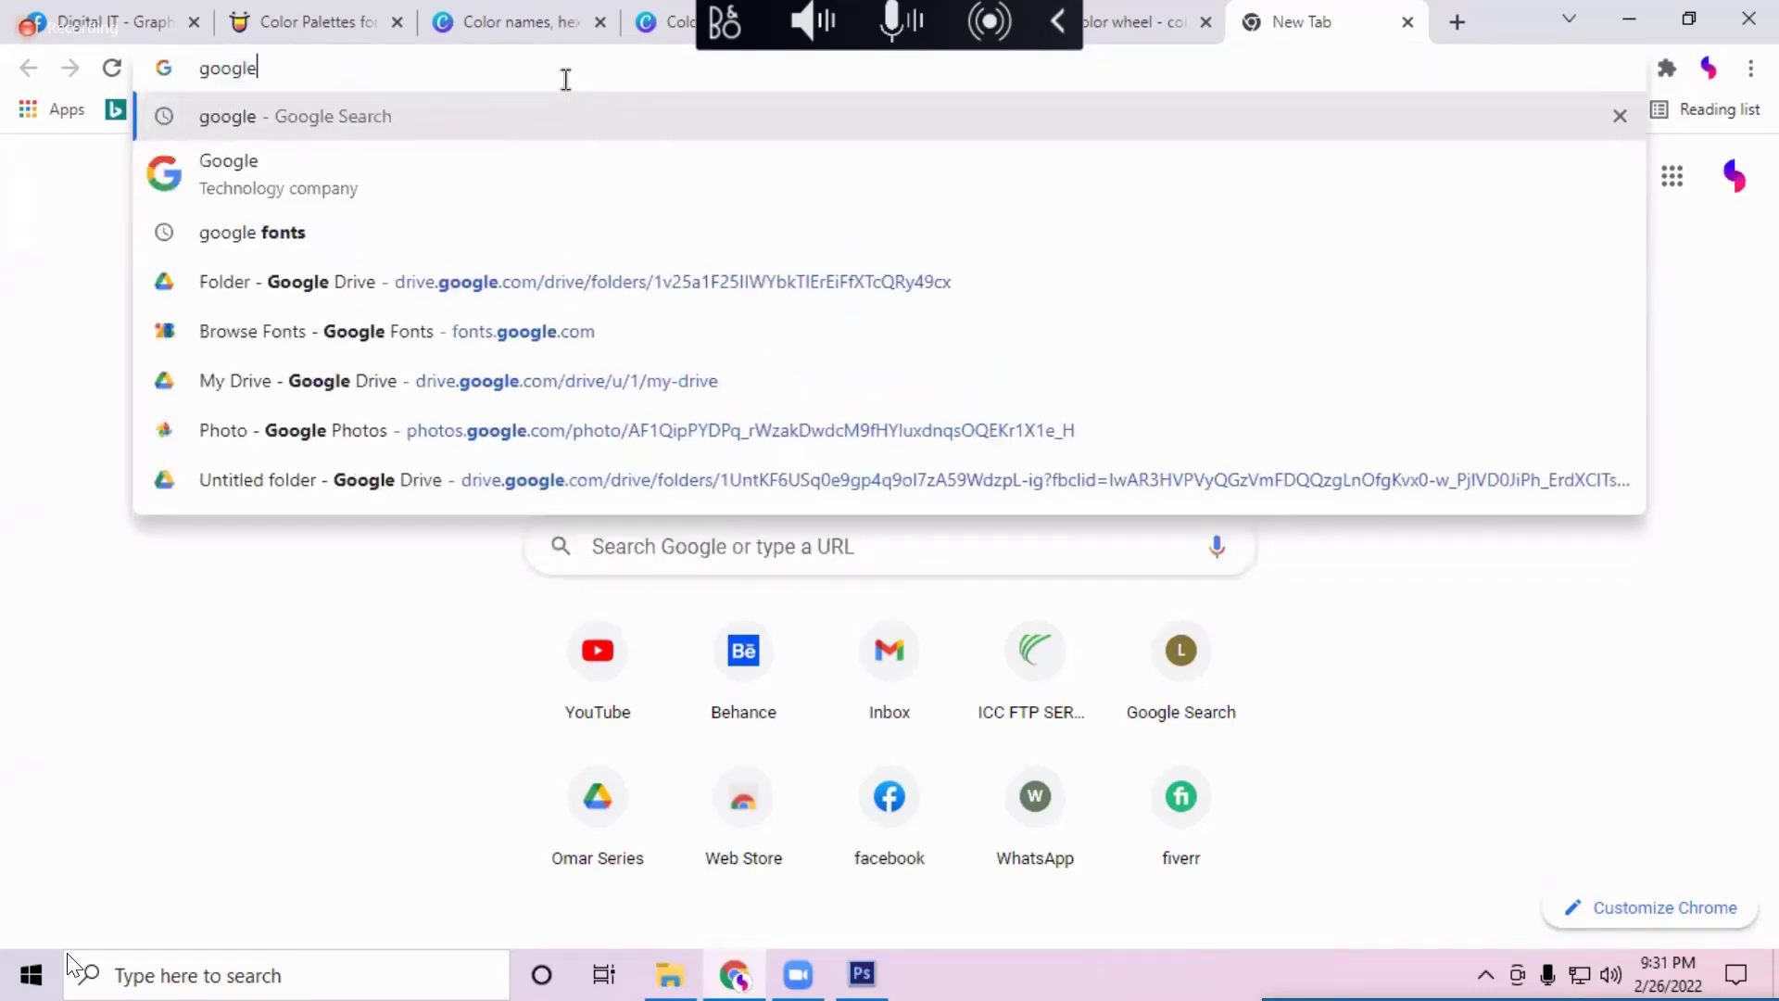
{"action": "type", "text": " fonts"}
{"action": "key", "text": "Return"}
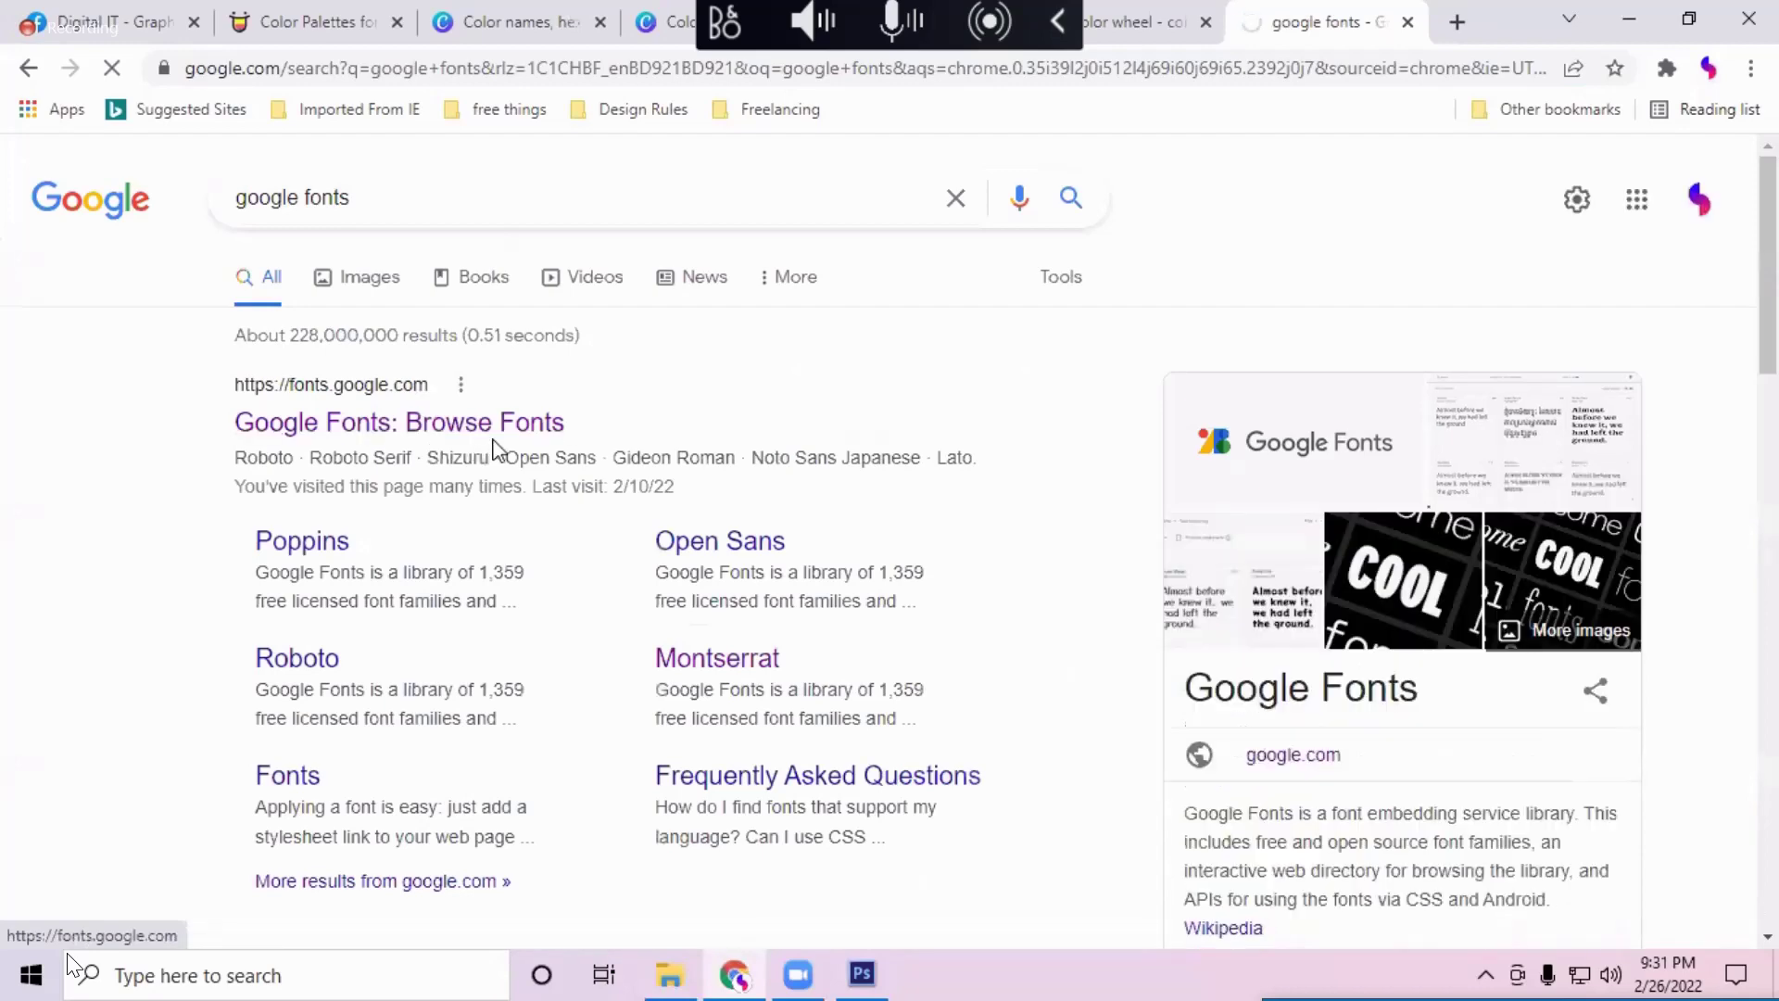
{"action": "left_click", "coordinate": [520, 425]}
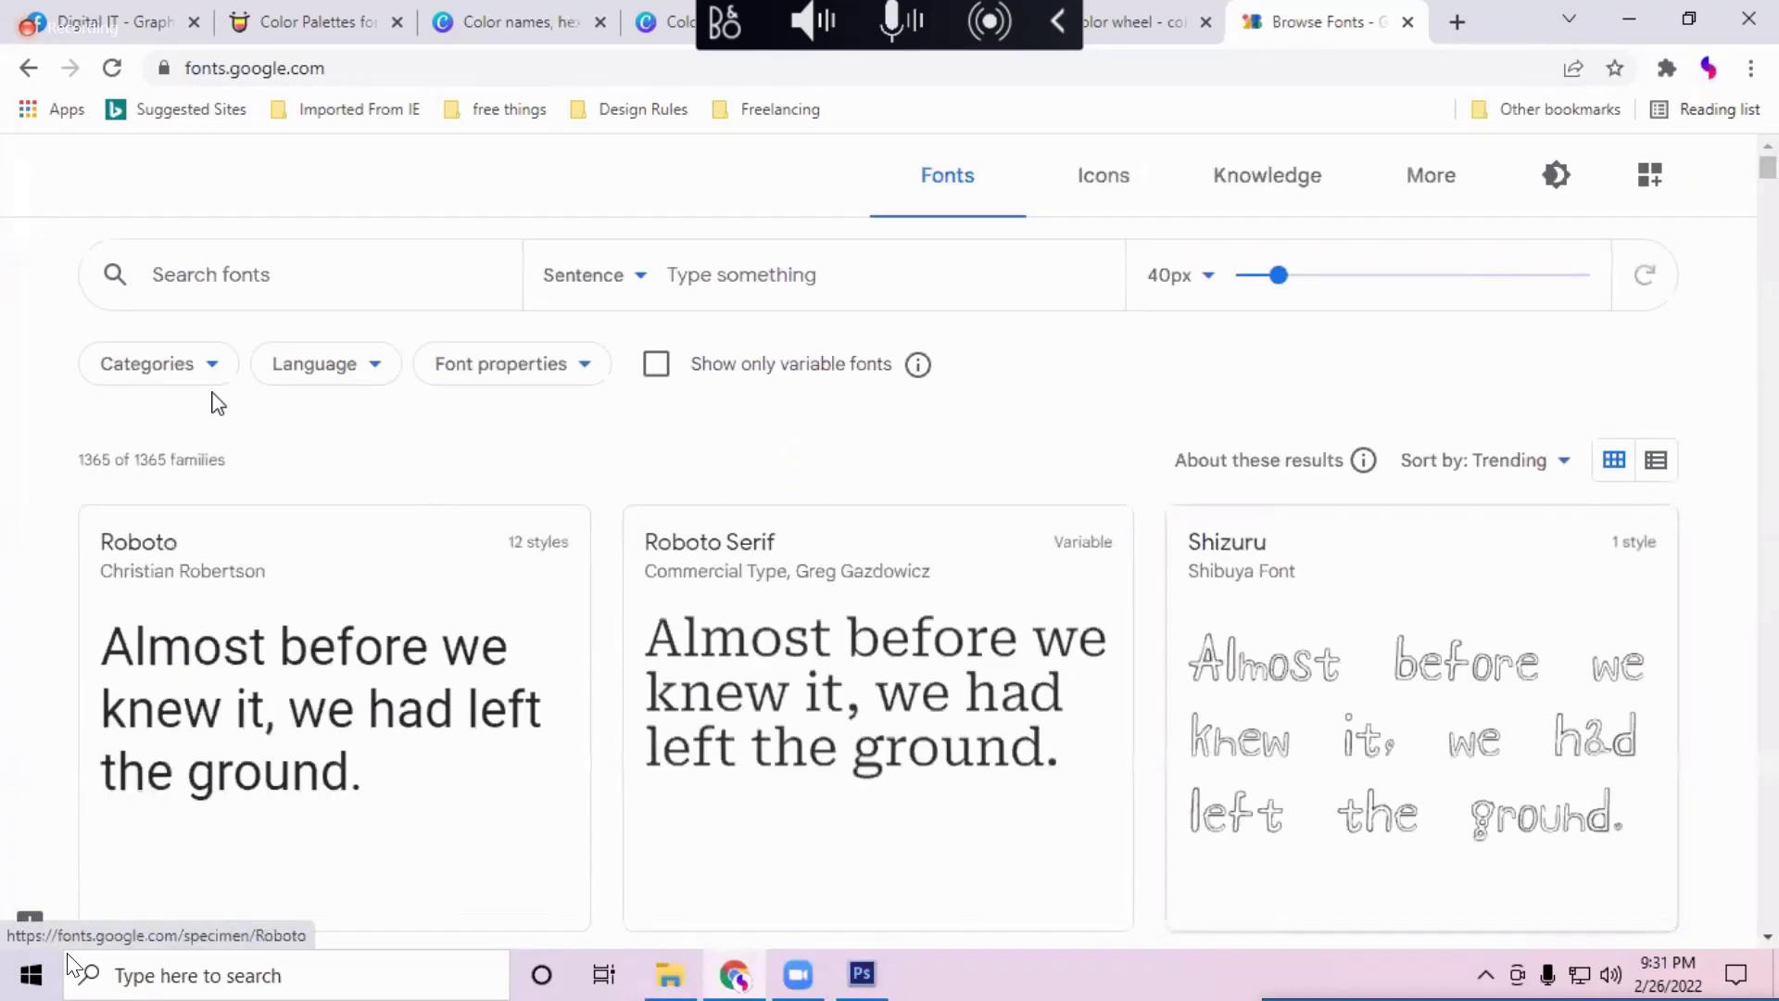
Step: Filter the font catalogue to Serif only and browse the results
{"action": "left_click", "coordinate": [184, 390]}
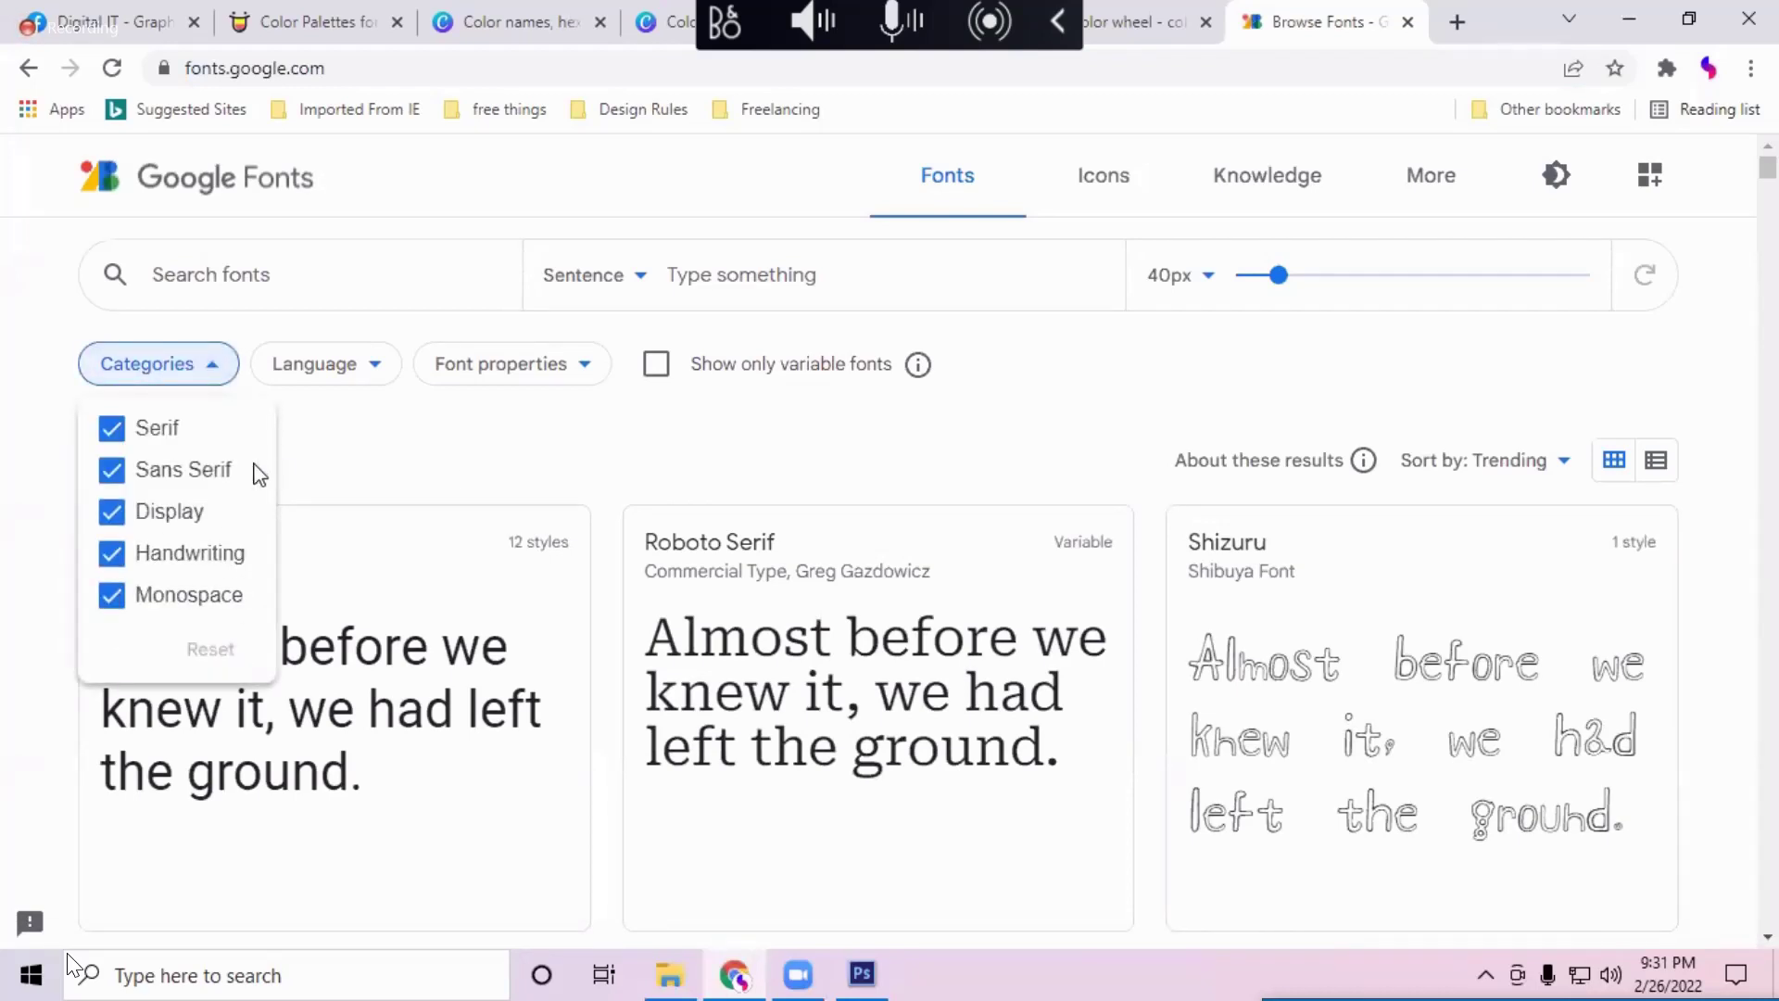
{"action": "left_click", "coordinate": [121, 491]}
{"action": "left_click", "coordinate": [111, 511]}
{"action": "left_click", "coordinate": [111, 553]}
{"action": "left_click", "coordinate": [111, 595]}
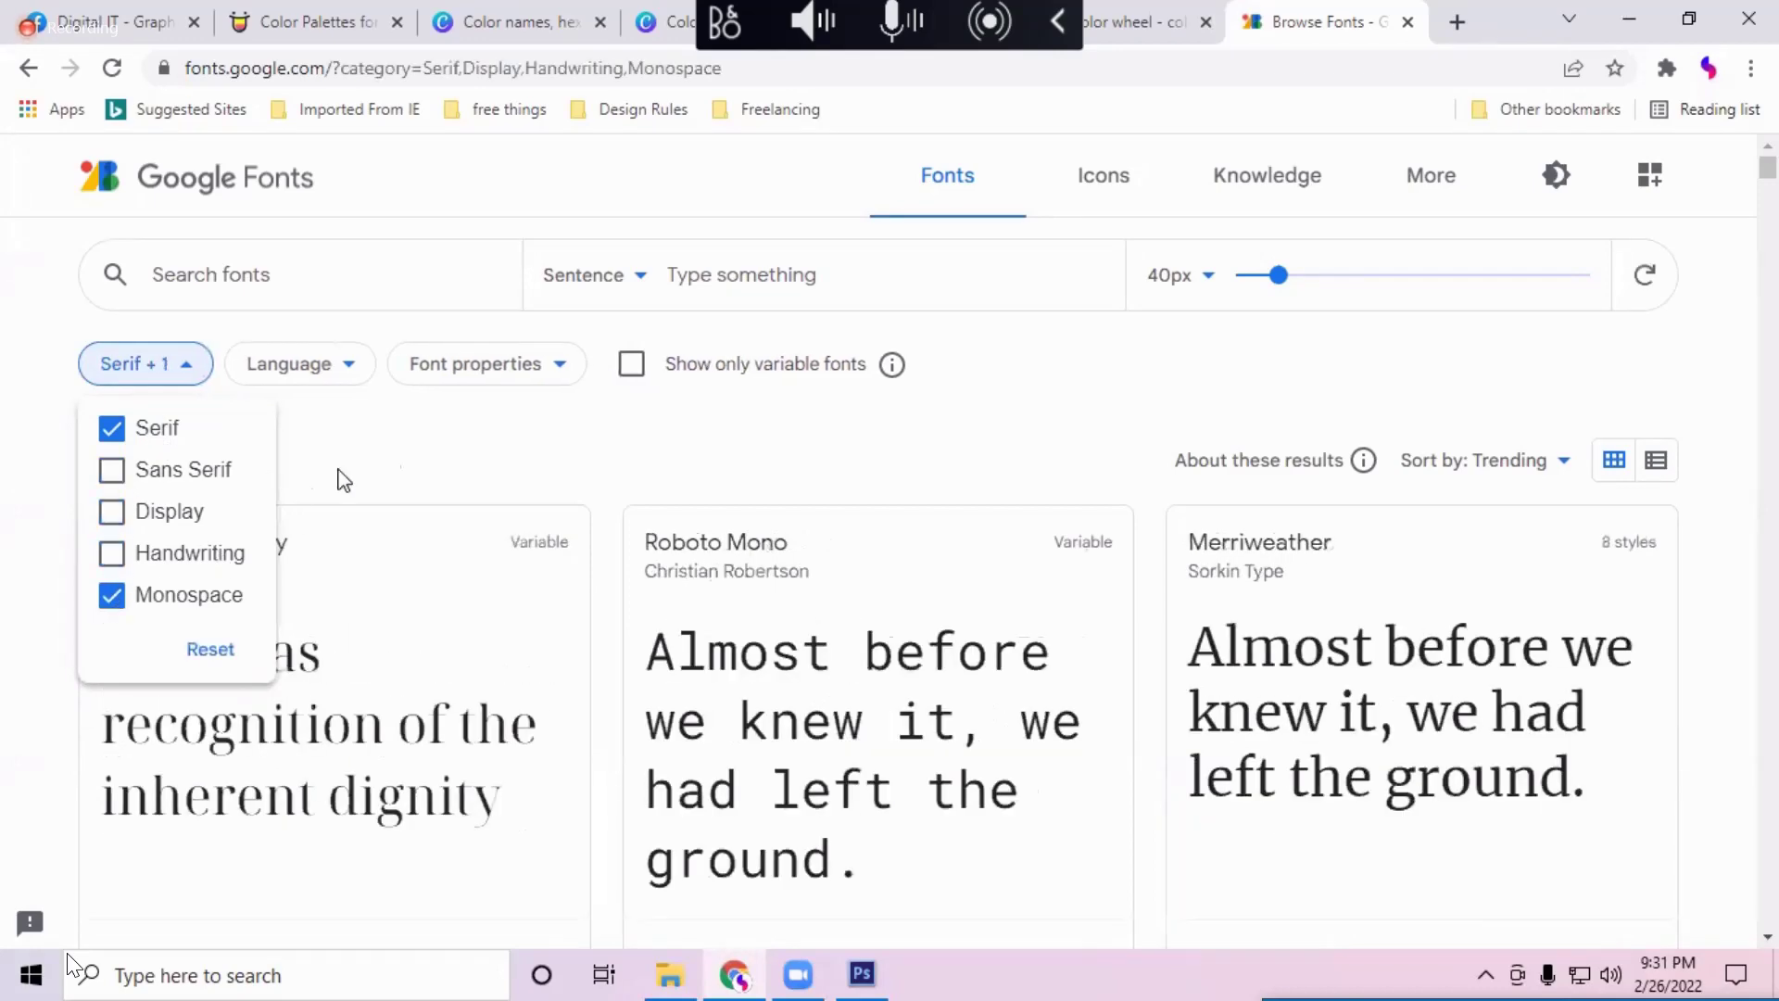
{"action": "left_click", "coordinate": [583, 516]}
{"action": "scroll", "coordinate": [262, 607], "scroll_direction": "down", "scroll_amount": 2}
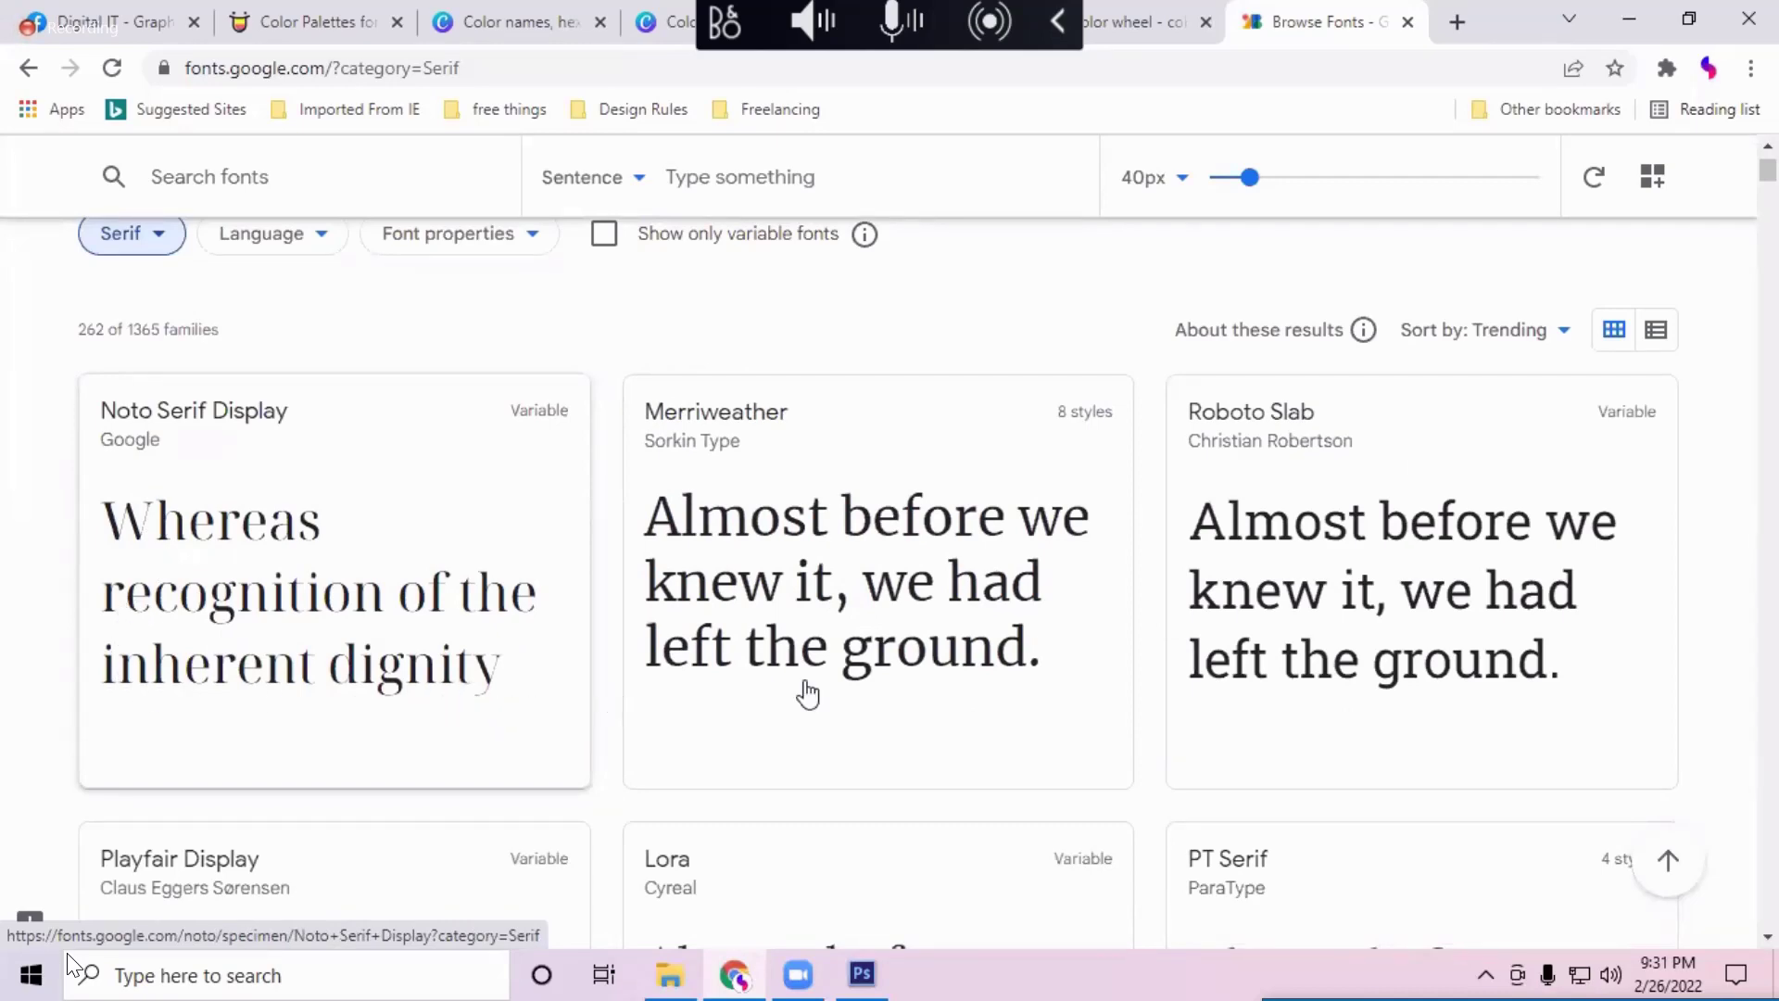
{"action": "scroll", "coordinate": [1475, 686], "scroll_direction": "down", "scroll_amount": 7}
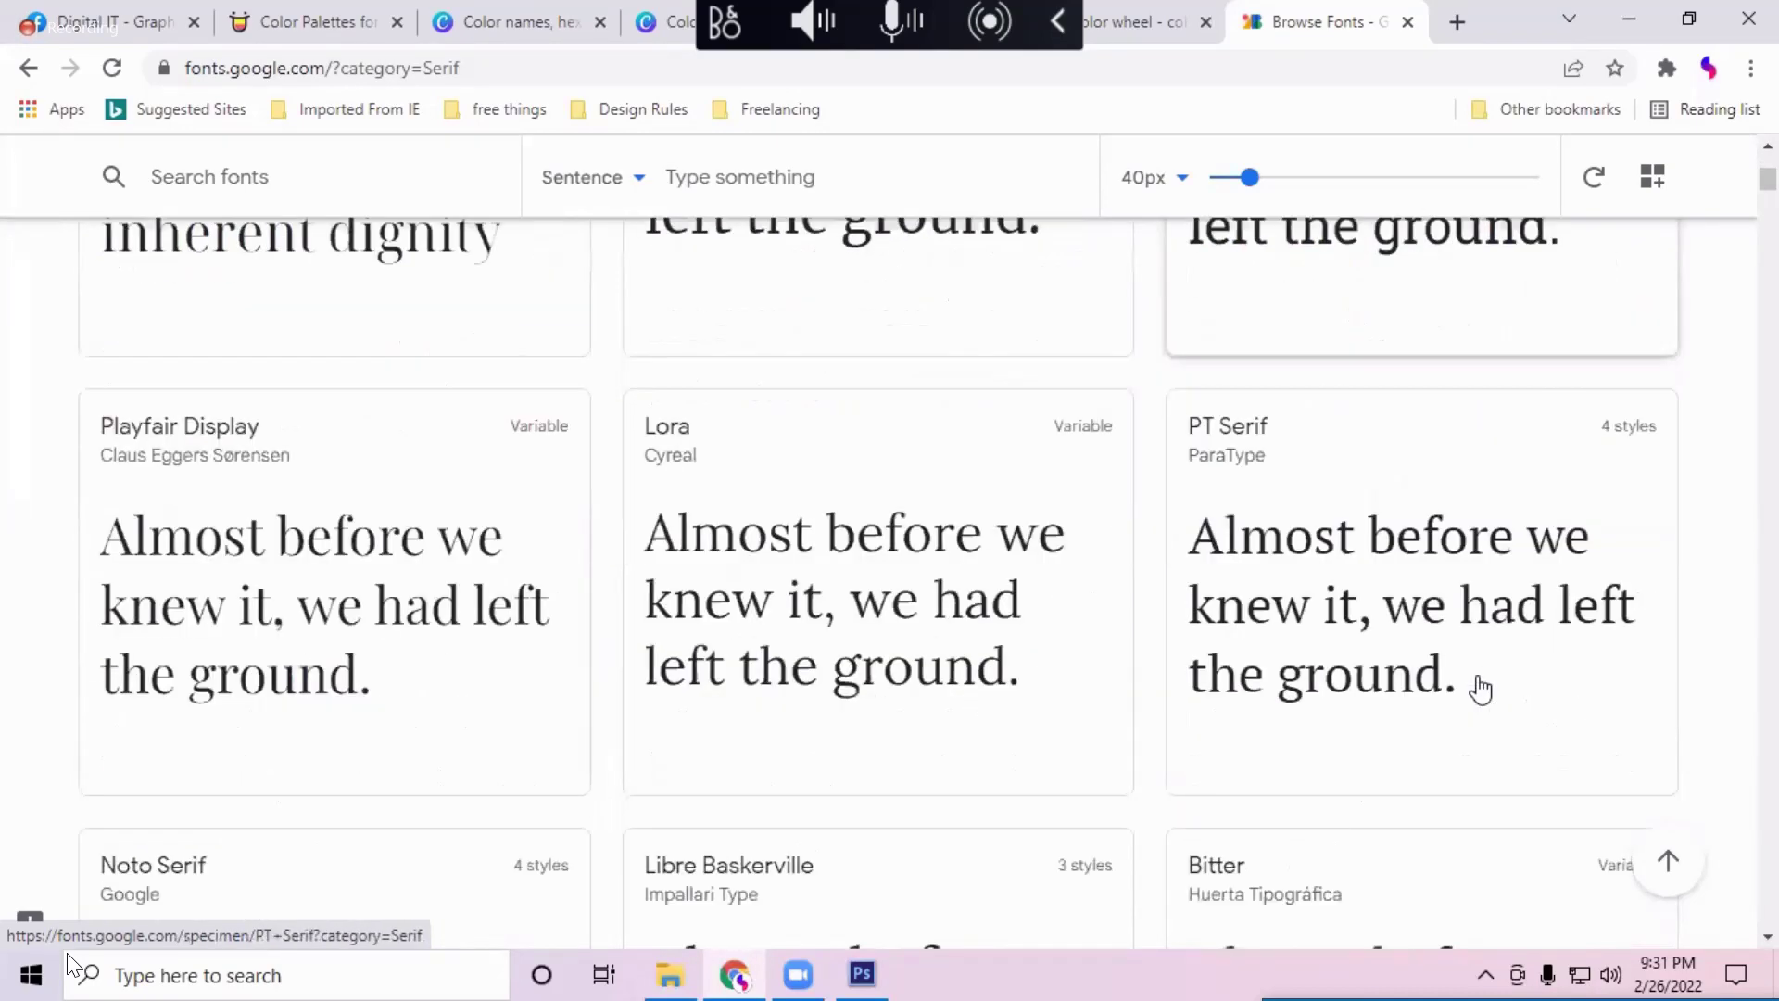
{"action": "scroll", "coordinate": [1480, 688], "scroll_direction": "up", "scroll_amount": 7}
{"action": "scroll", "coordinate": [1479, 688], "scroll_direction": "down", "scroll_amount": 6}
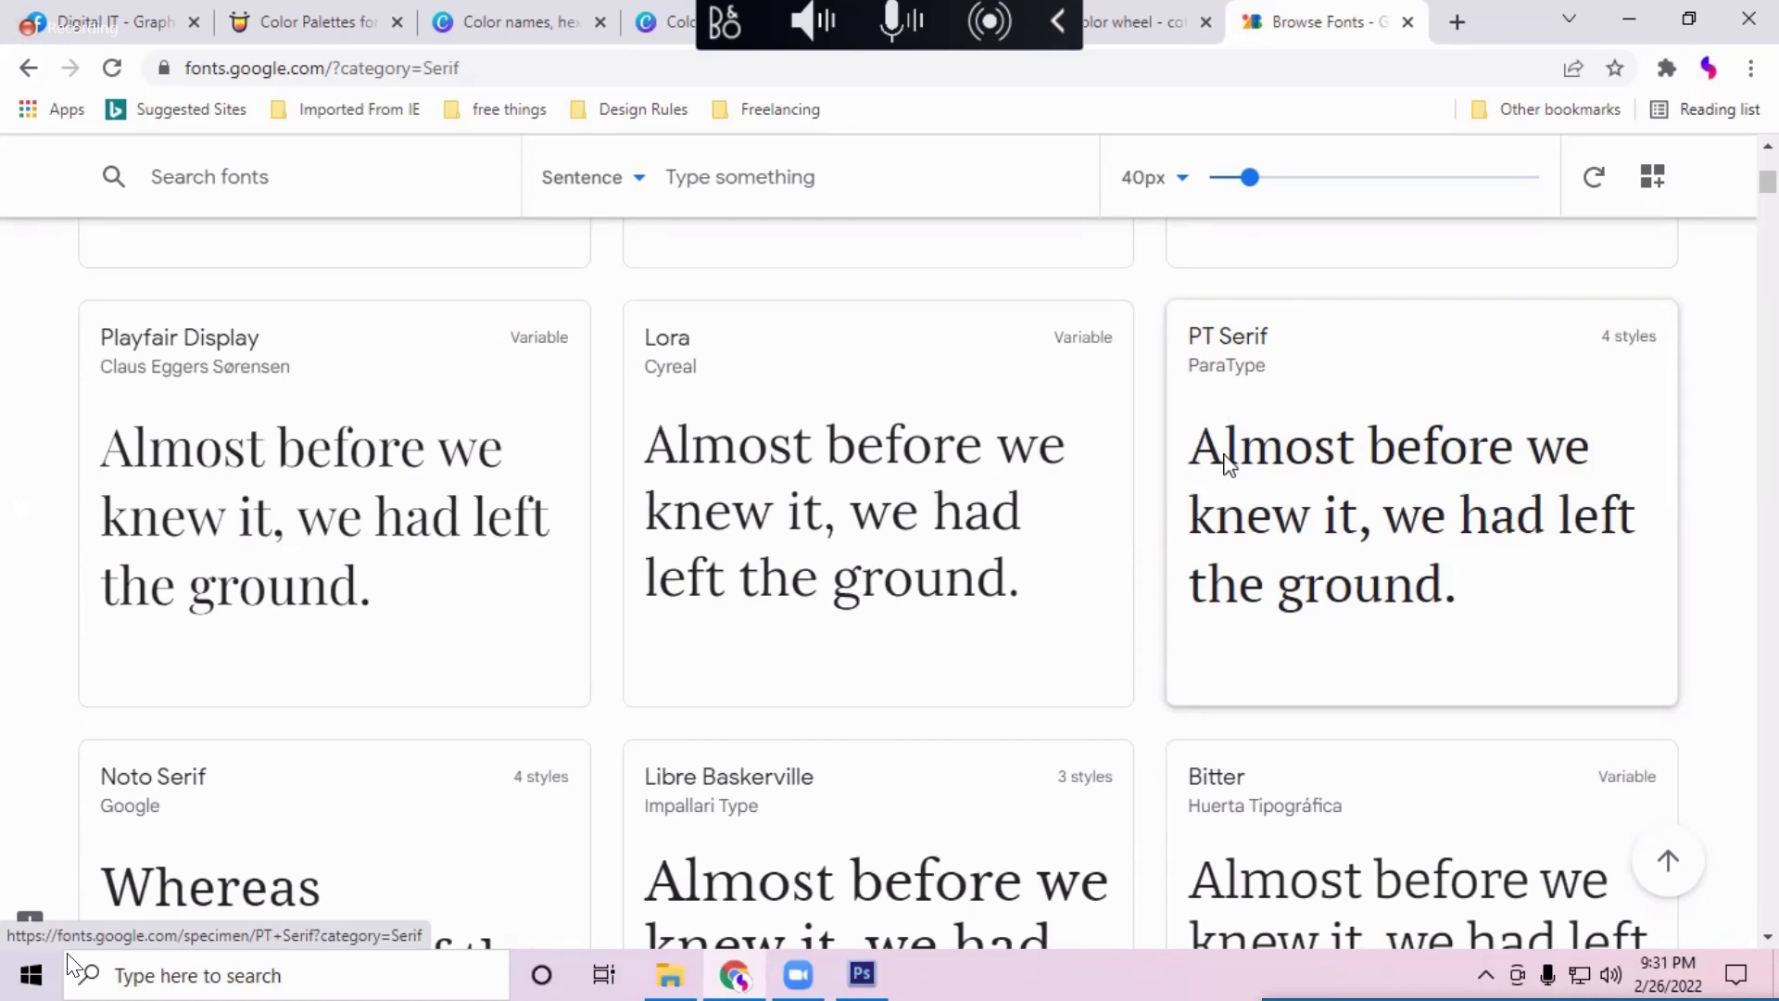
{"action": "scroll", "coordinate": [238, 398], "scroll_direction": "up", "scroll_amount": 5}
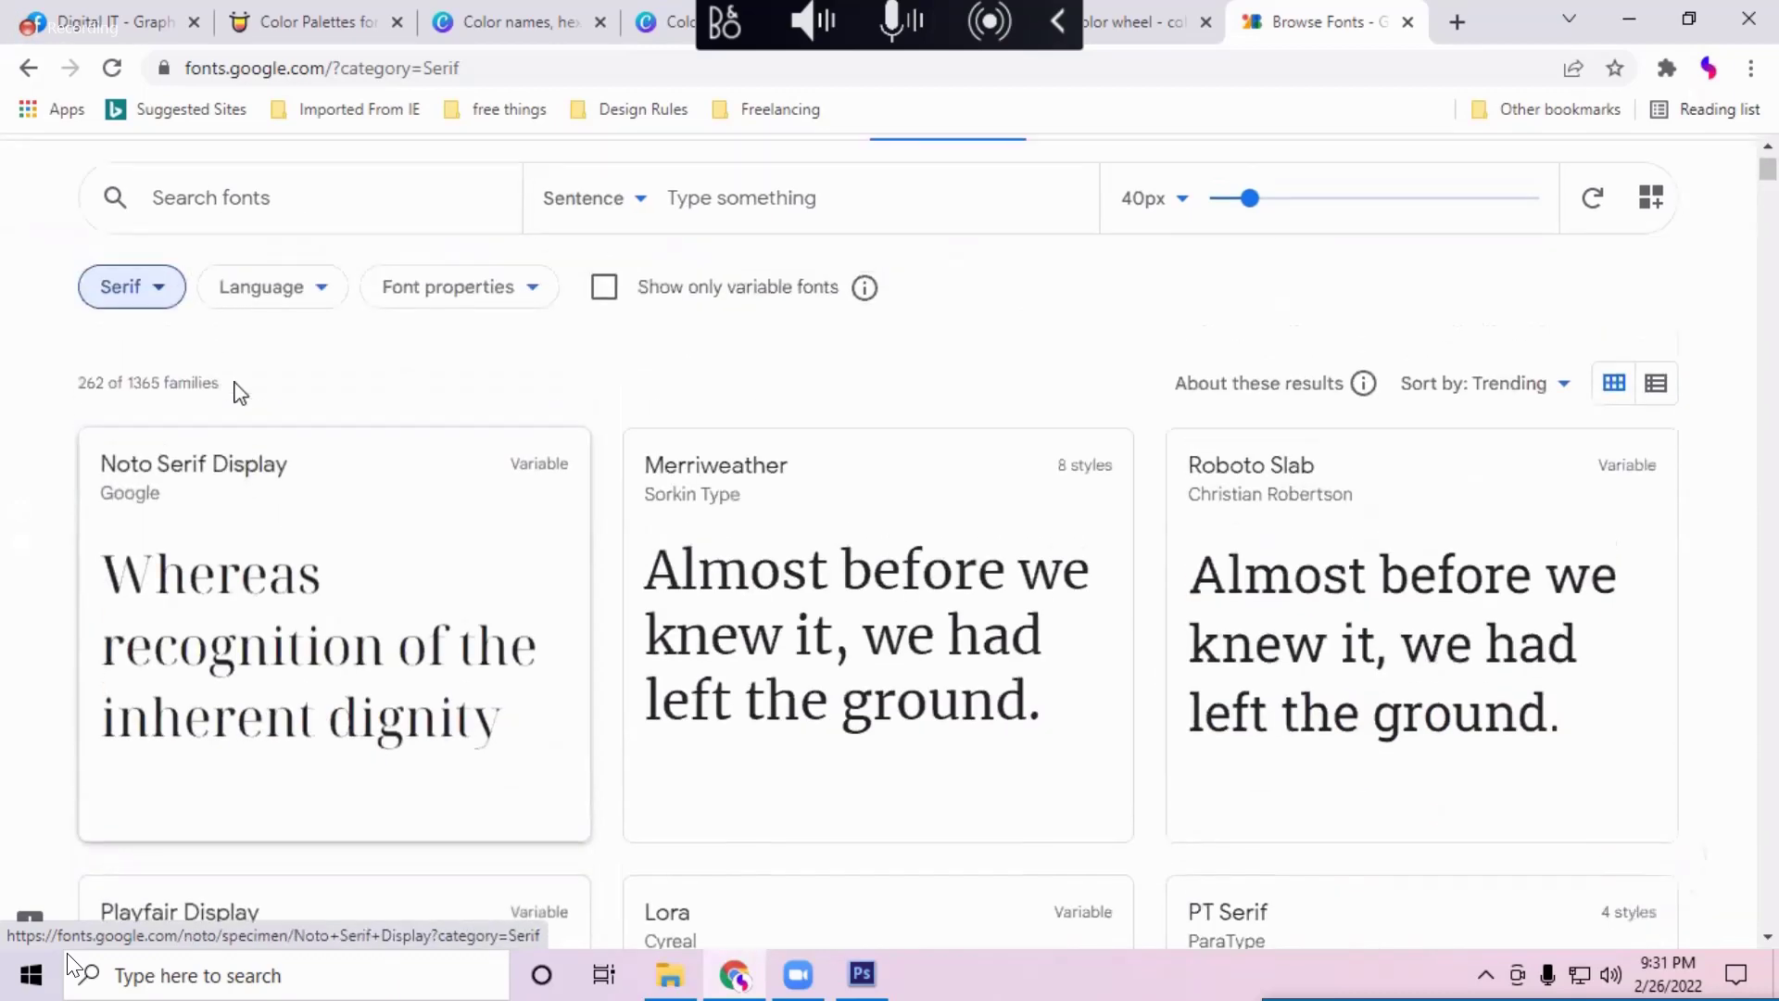
Step: Switch the category filter from Serif to Sans Serif only
{"action": "left_click", "coordinate": [146, 366]}
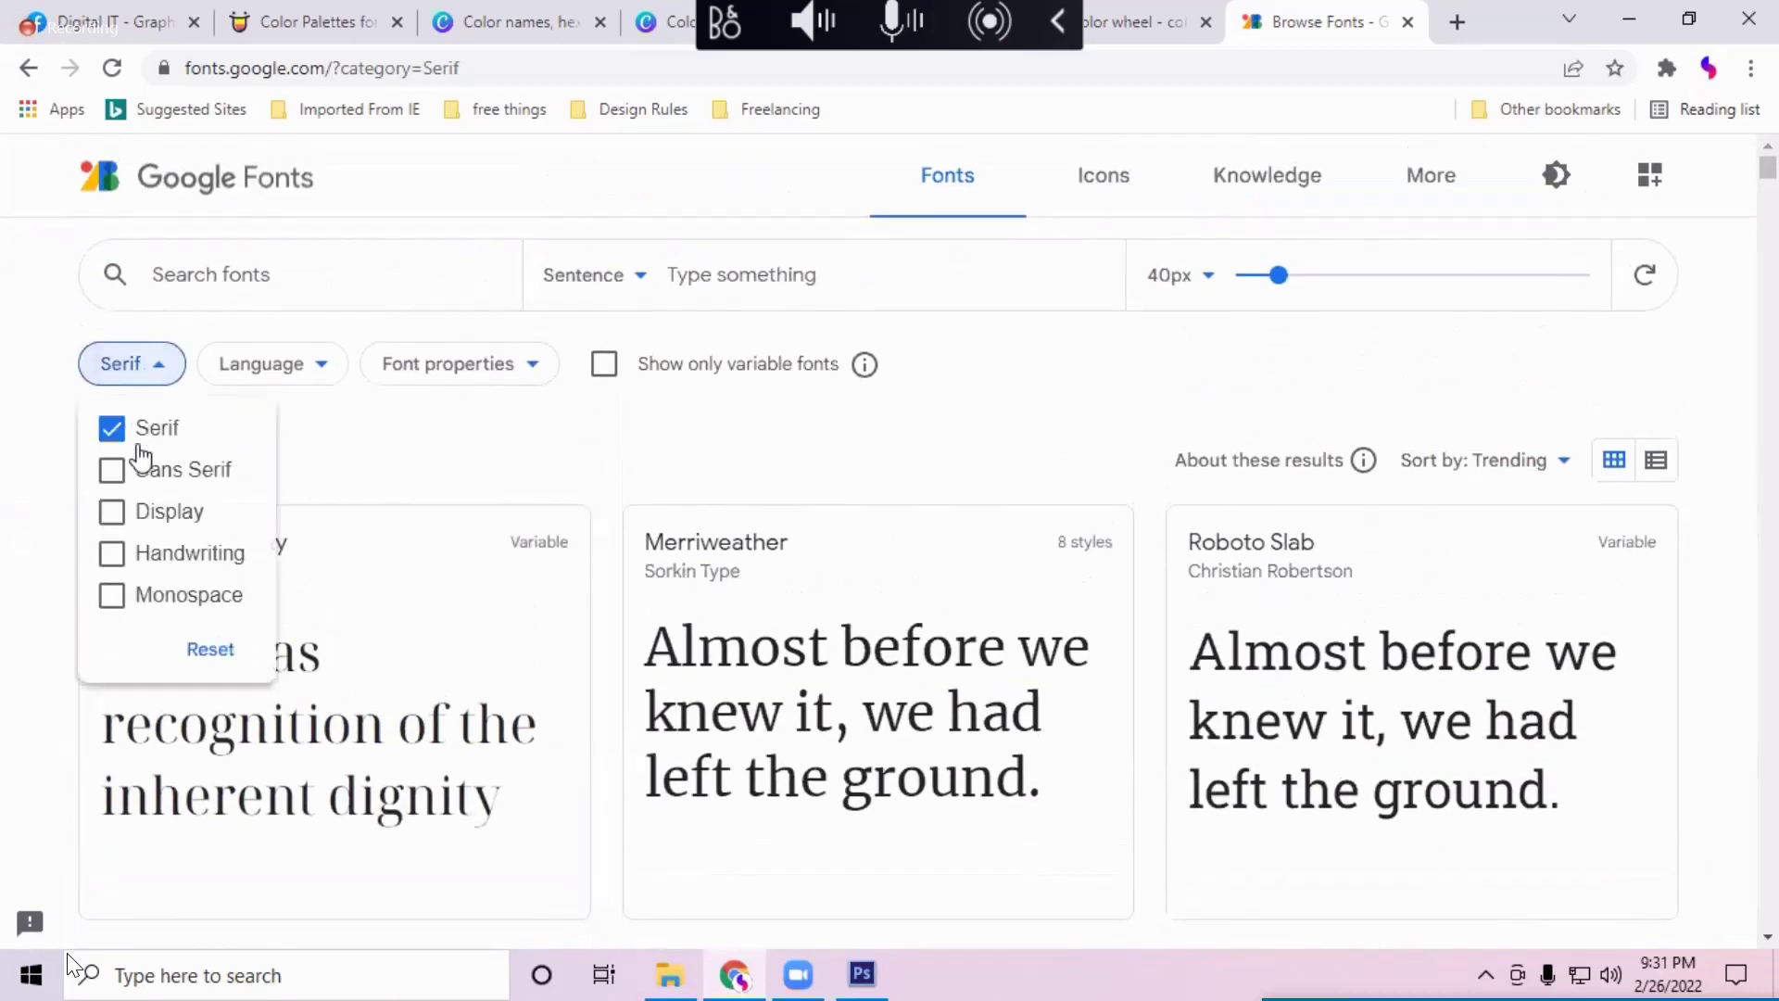
{"action": "left_click", "coordinate": [158, 470]}
{"action": "left_click", "coordinate": [156, 428]}
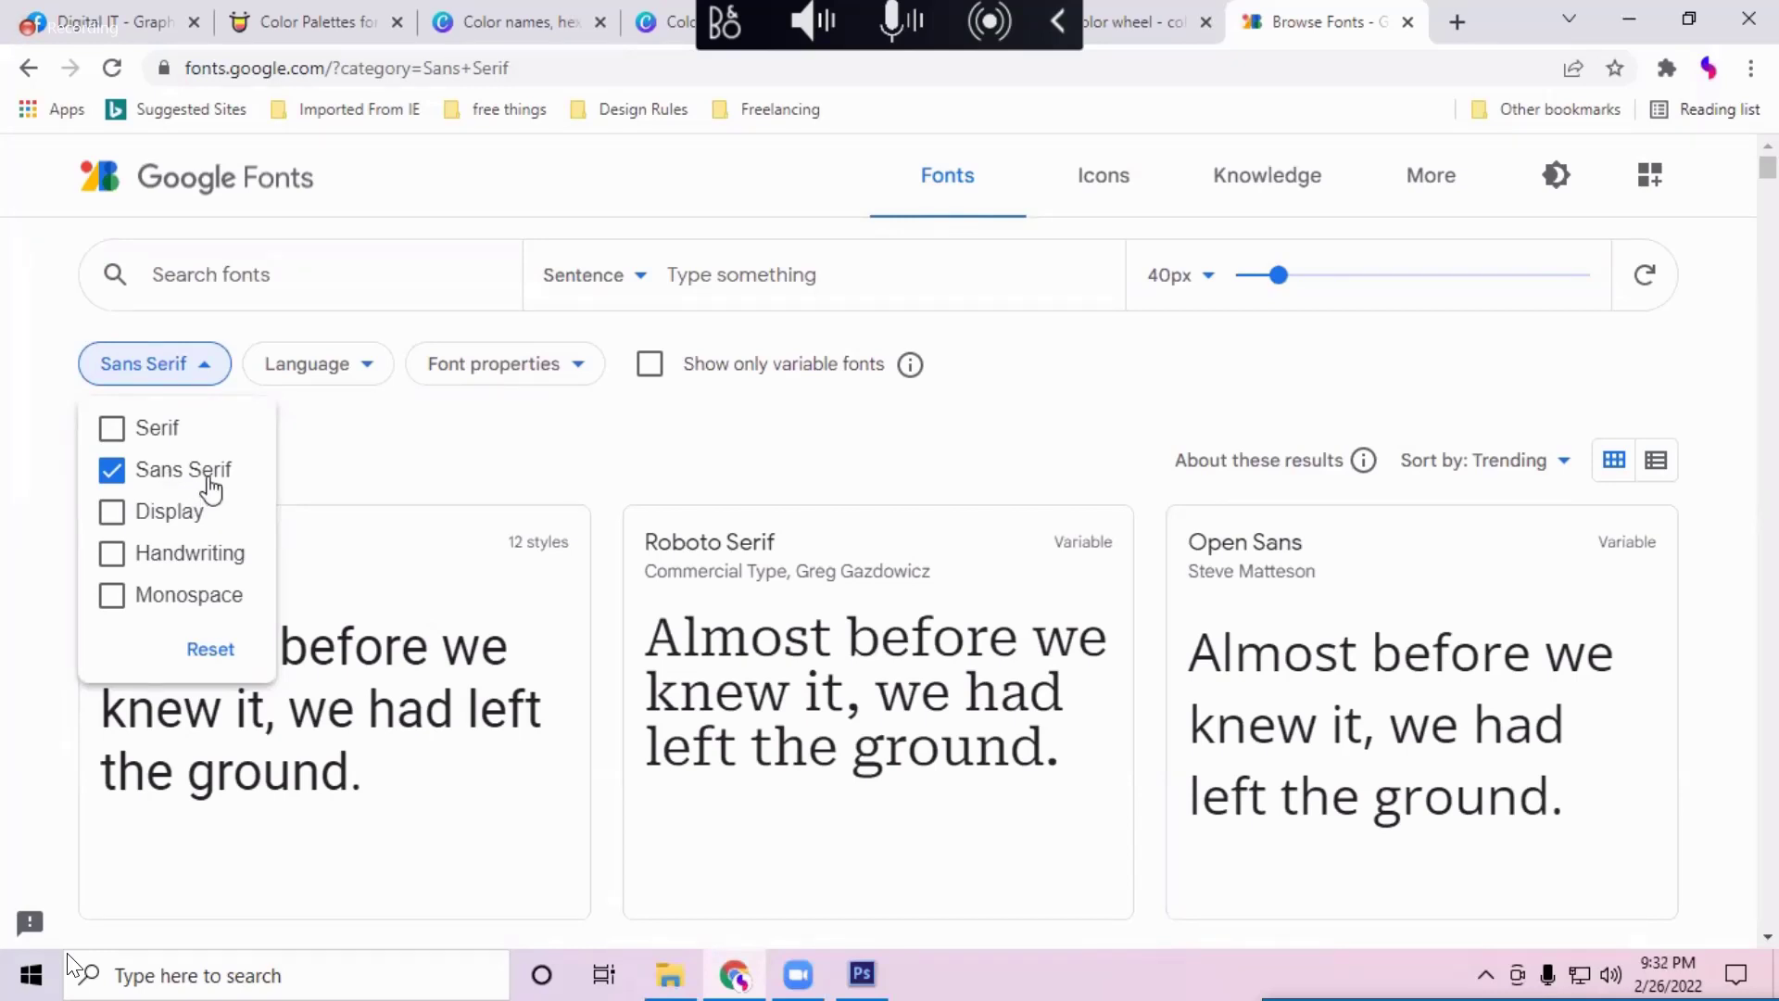
Step: Toggle the Sans Serif filter off and back on, then browse the sans serif fonts
{"action": "left_click", "coordinate": [378, 475]}
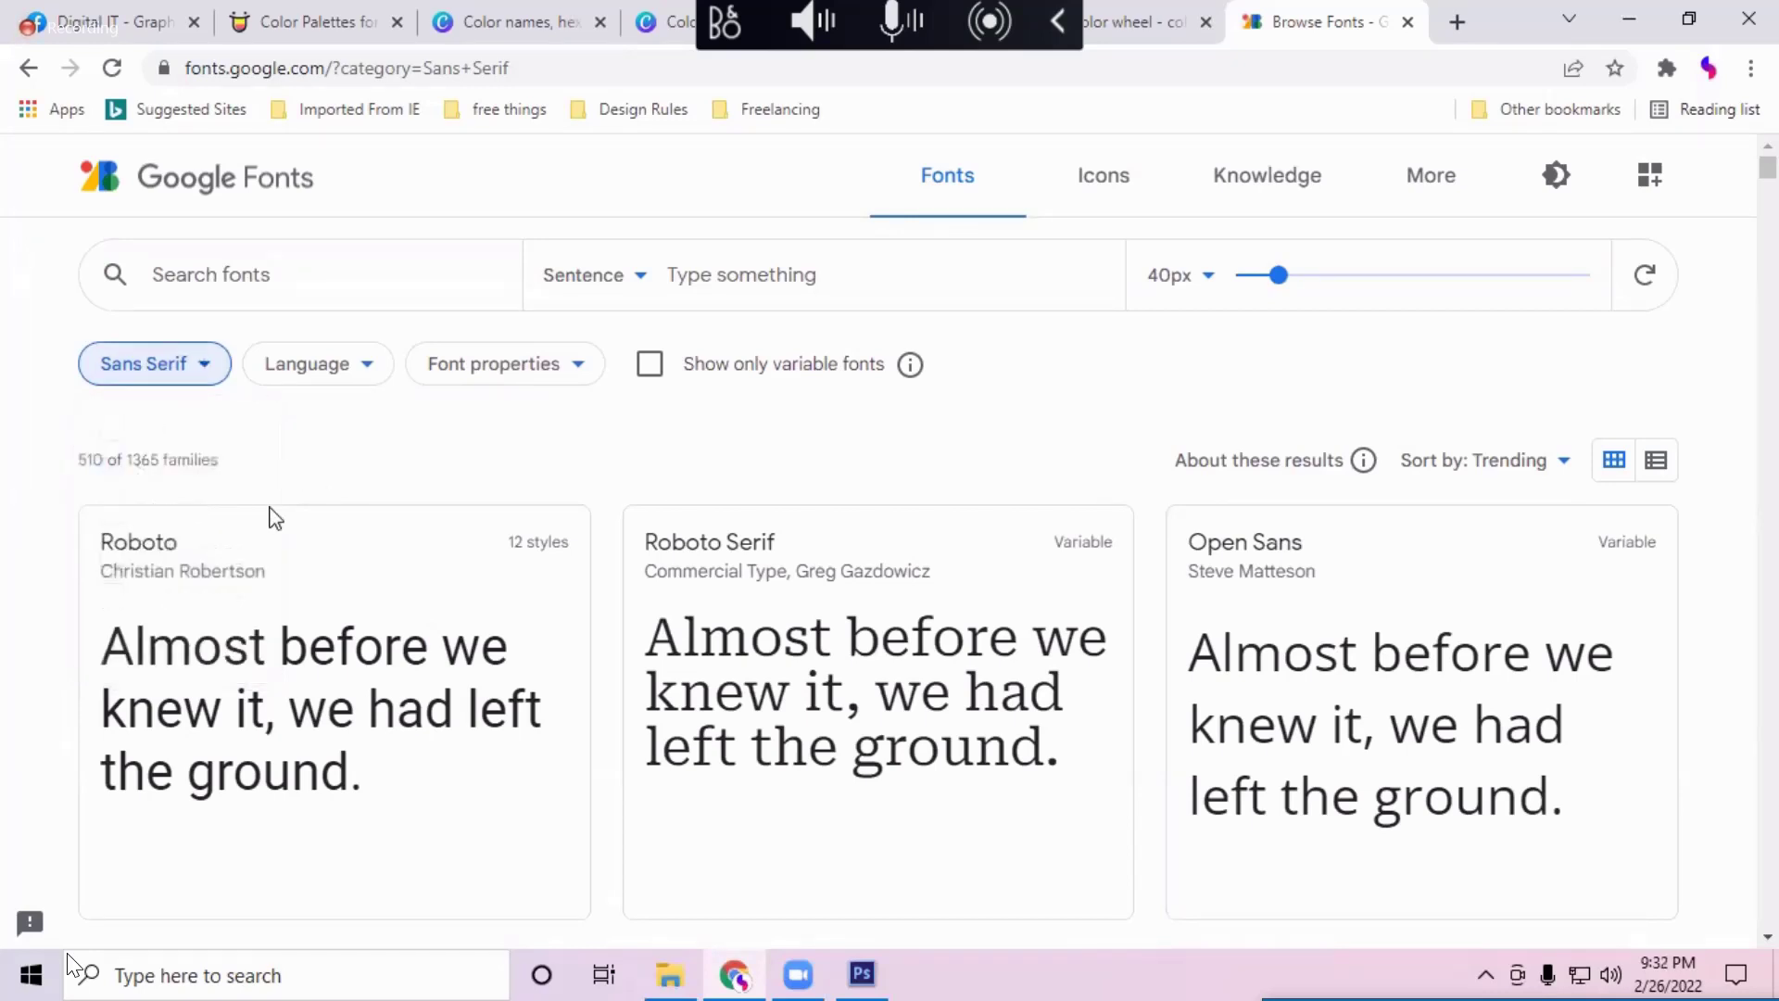
{"action": "left_click", "coordinate": [190, 370]}
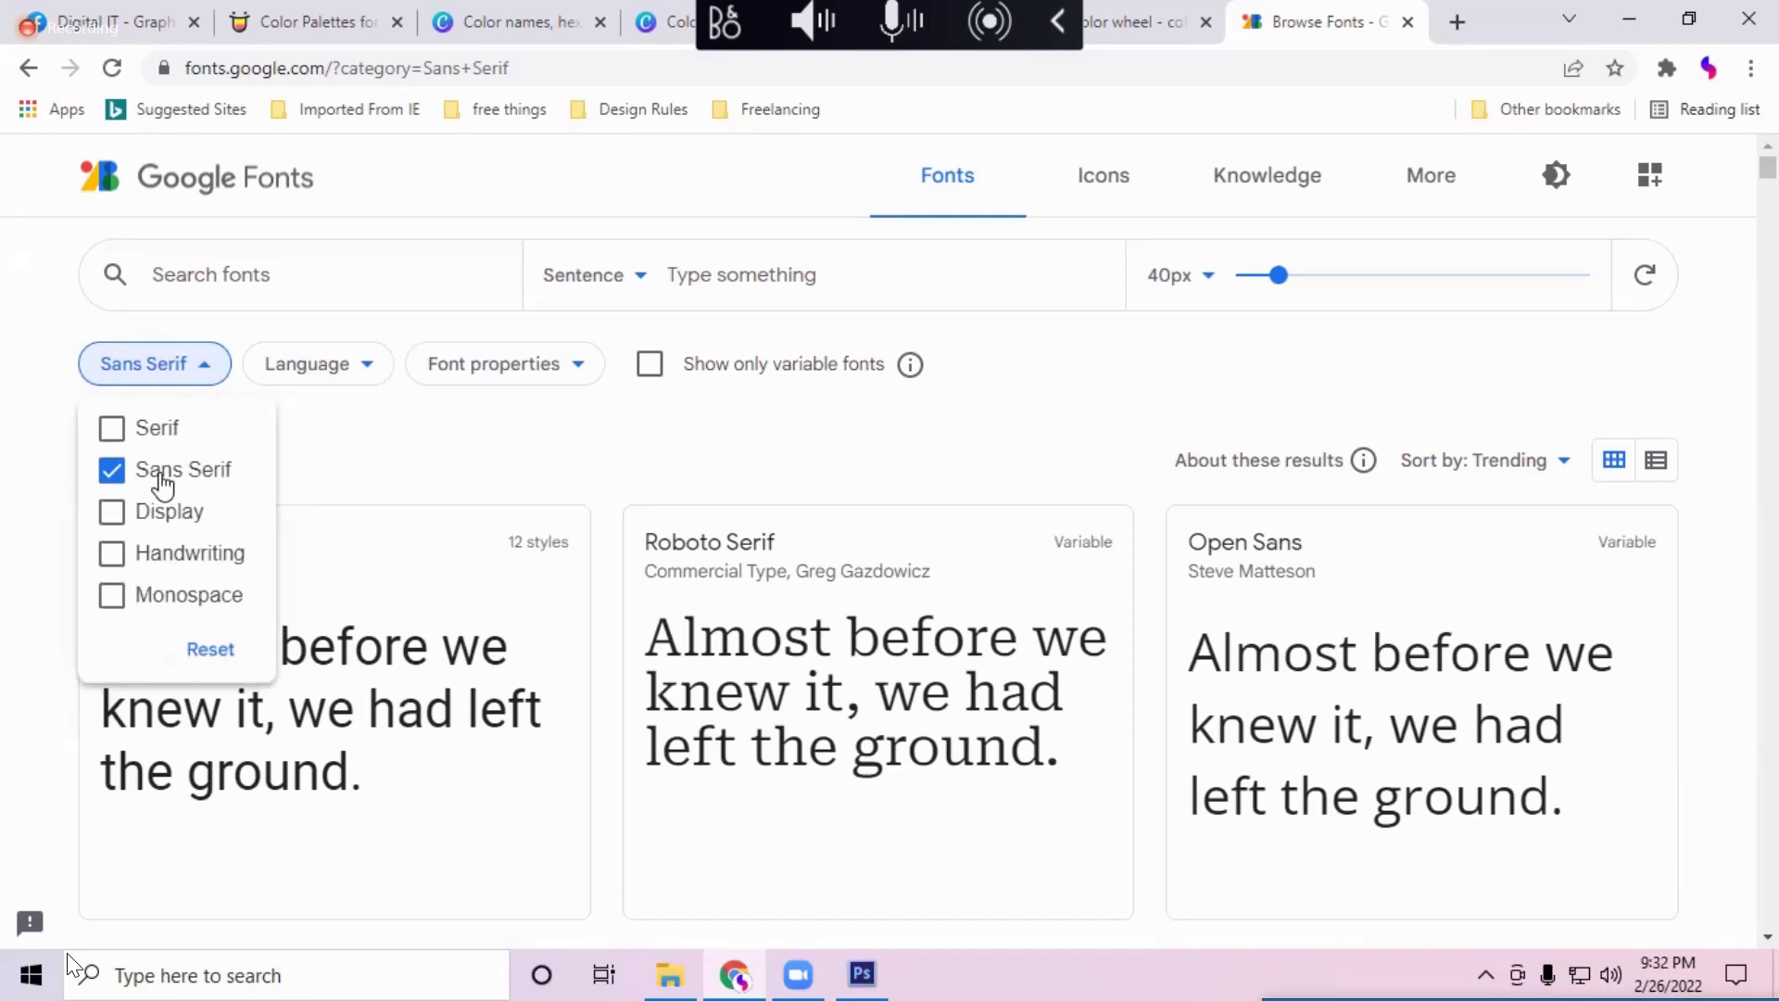
{"action": "left_click", "coordinate": [283, 669]}
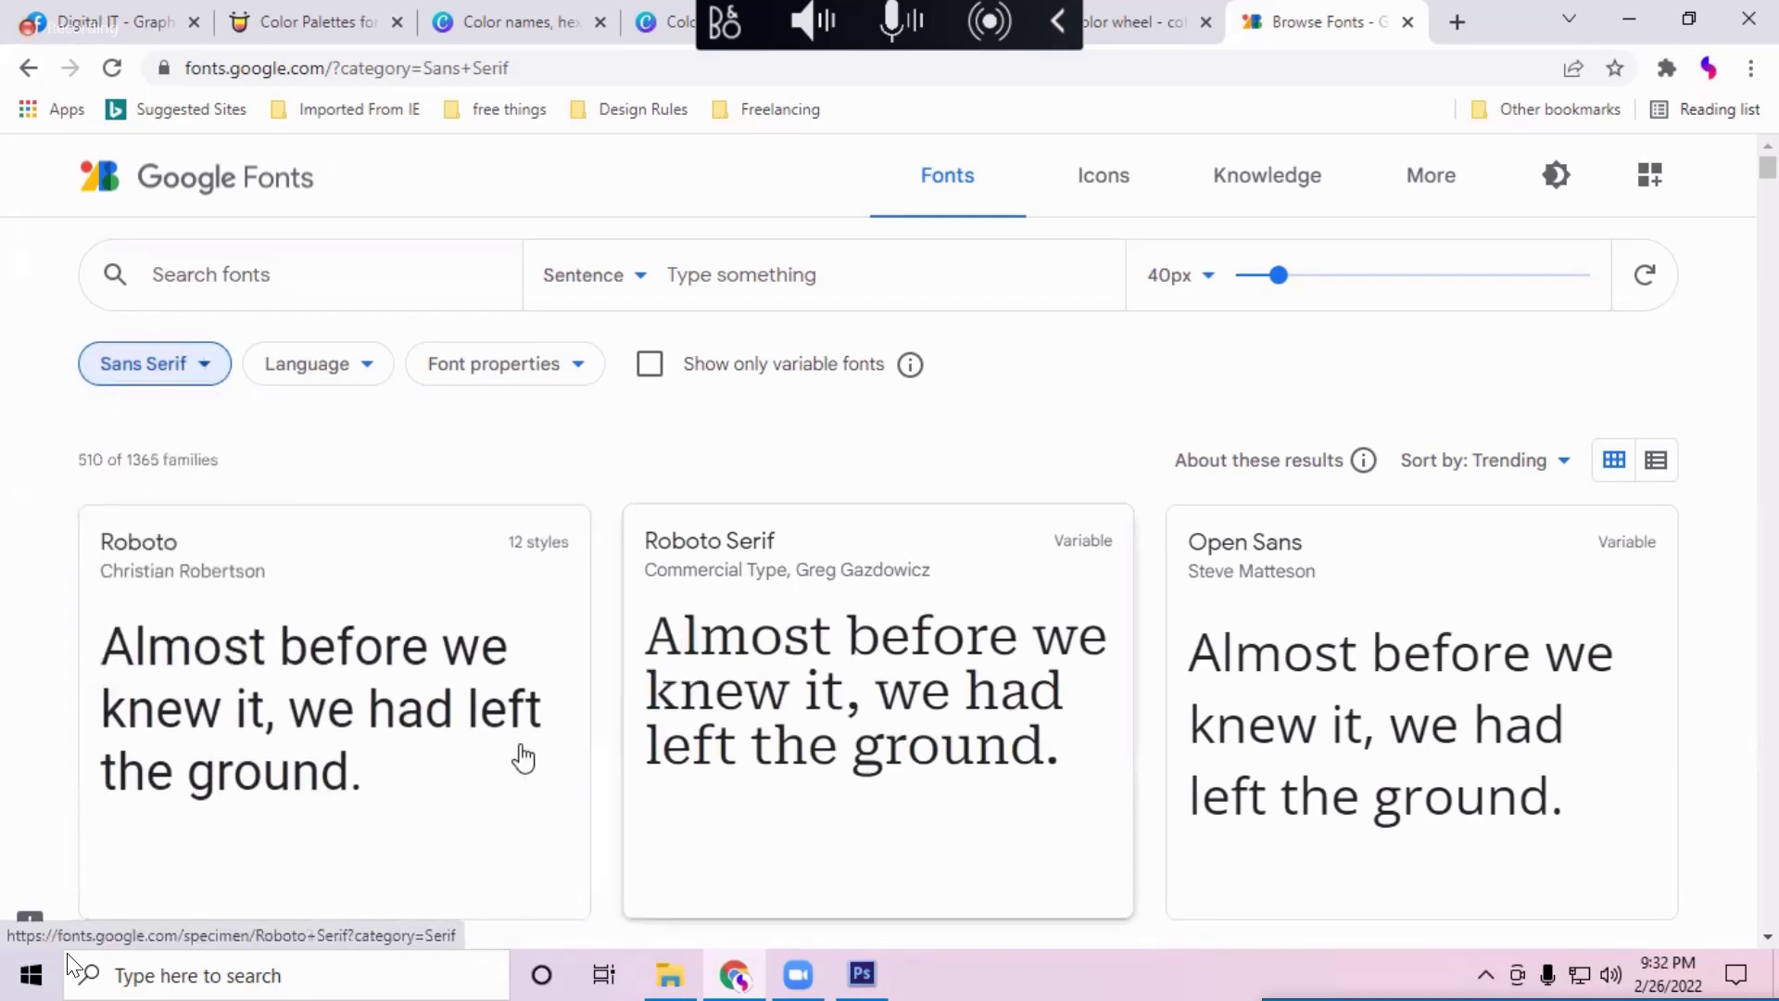
{"action": "scroll", "coordinate": [520, 754], "scroll_direction": "down", "scroll_amount": 1}
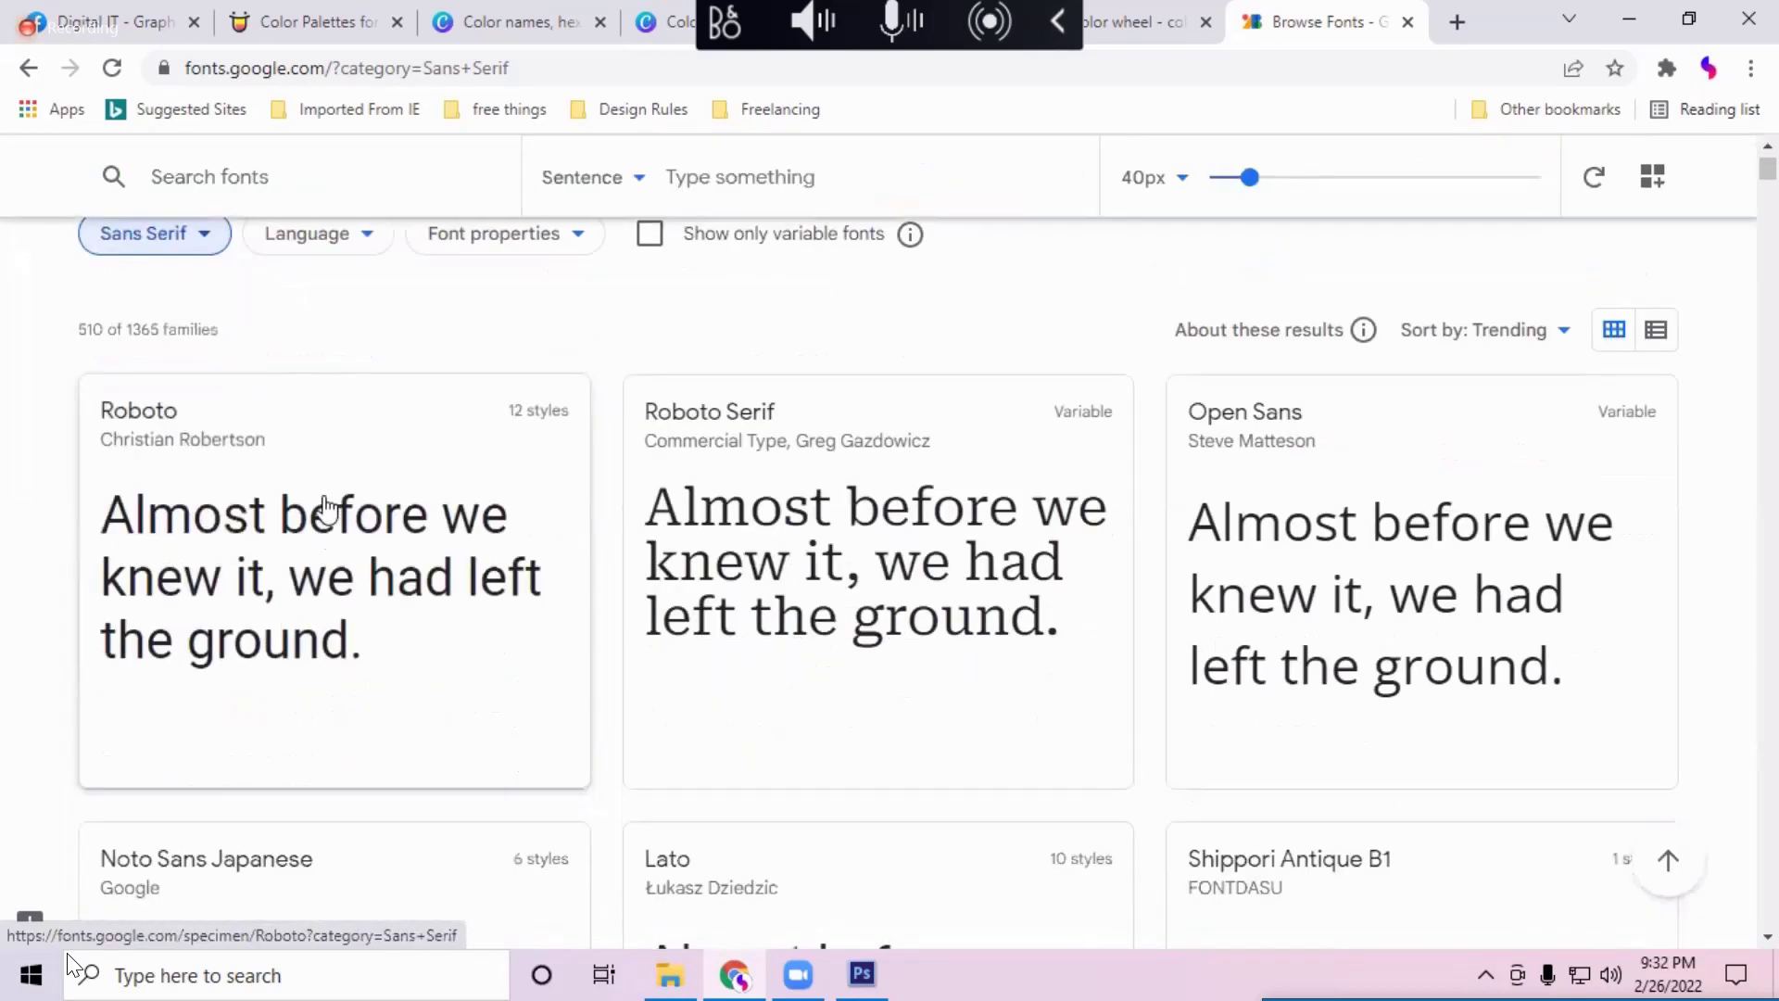
{"action": "left_click", "coordinate": [198, 237]}
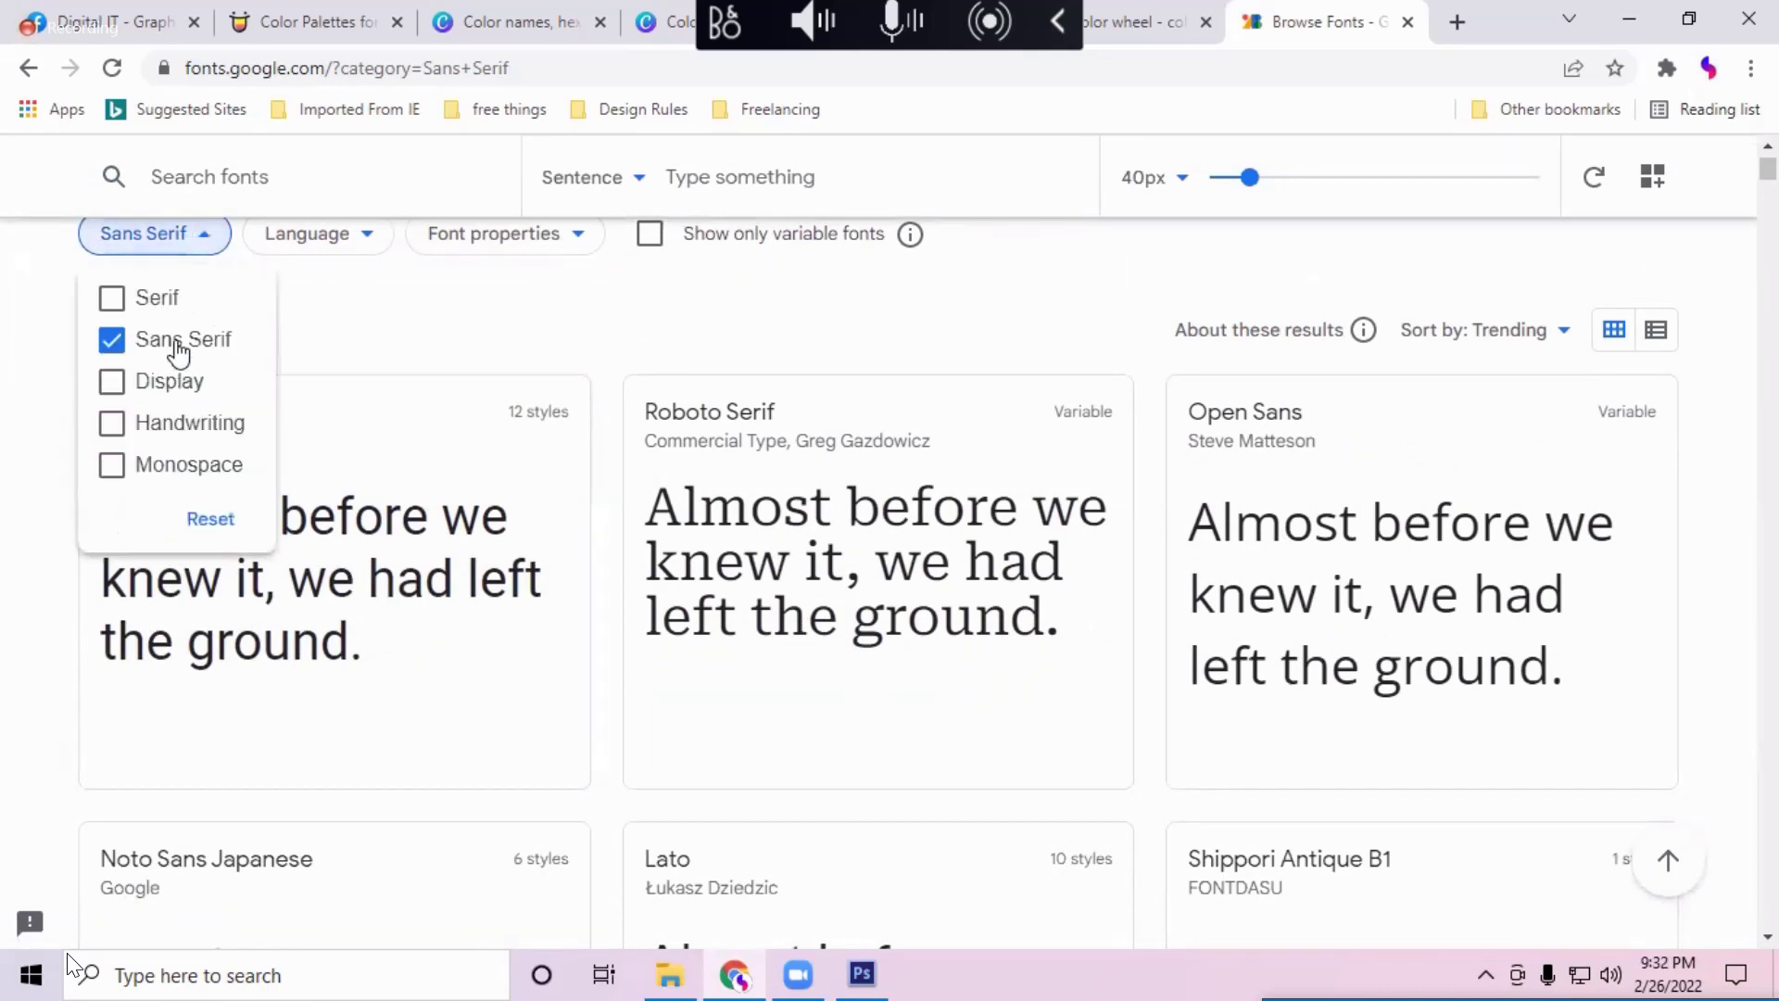
{"action": "left_click", "coordinate": [204, 343]}
{"action": "left_click", "coordinate": [216, 345]}
{"action": "left_click", "coordinate": [729, 542]}
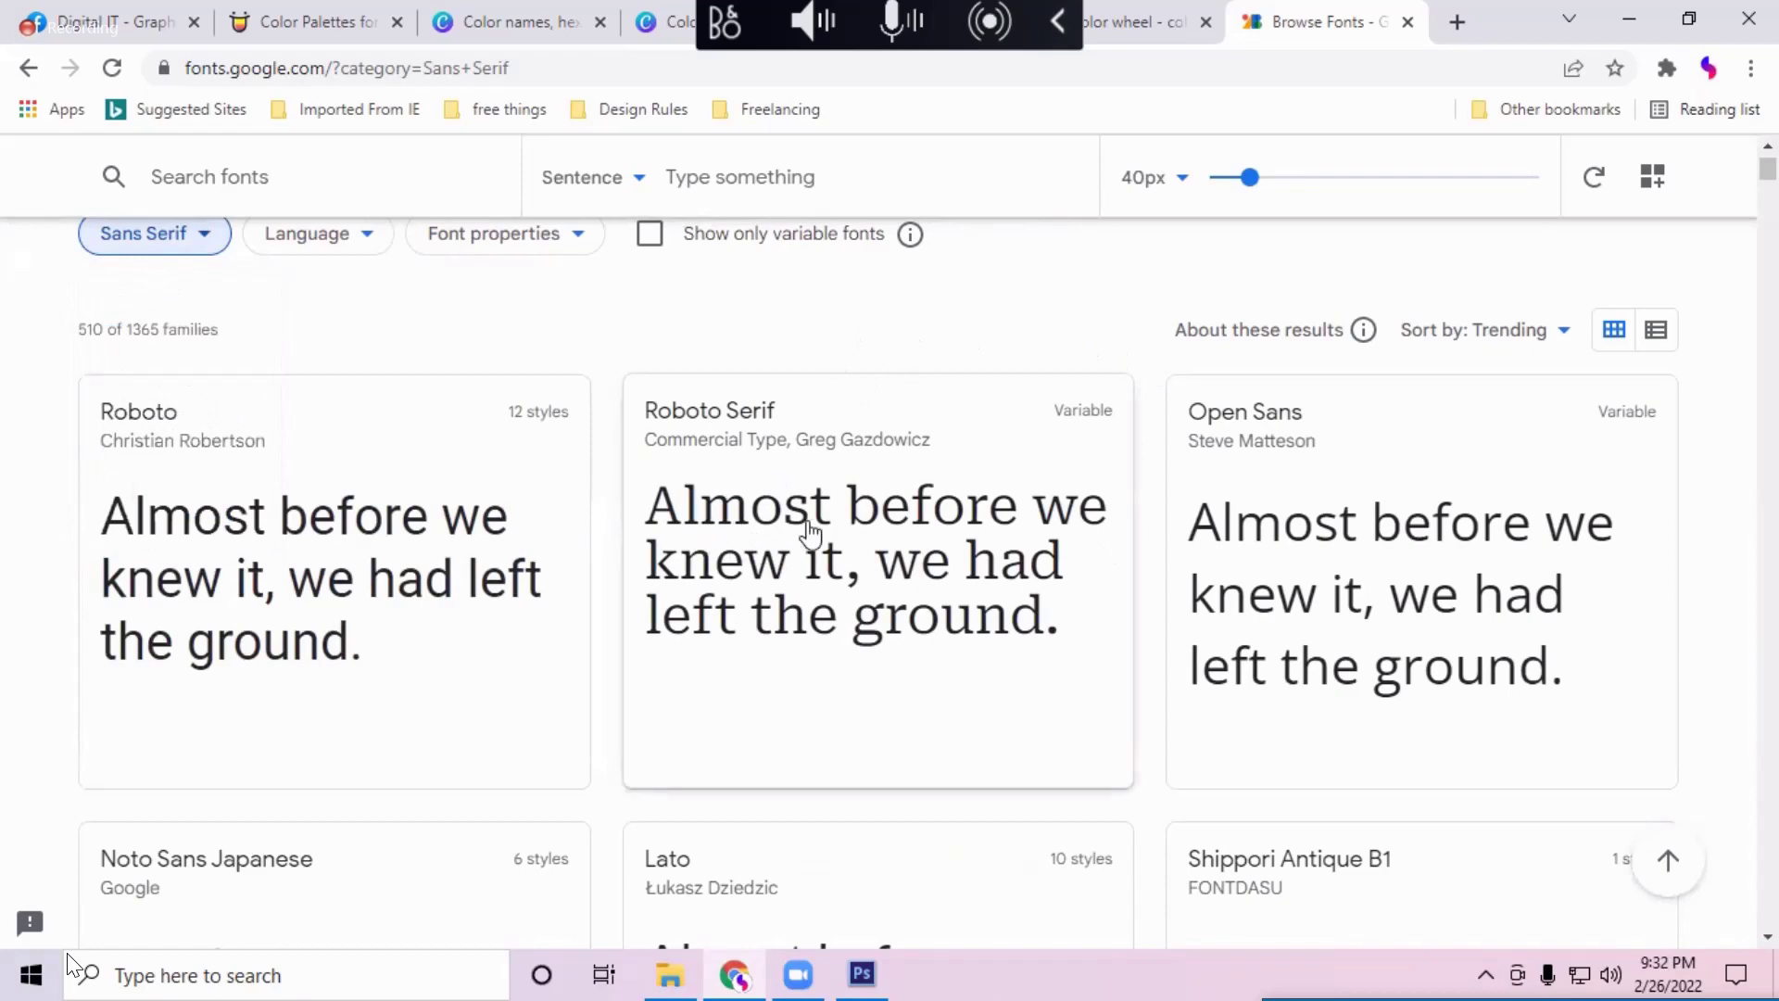
{"action": "scroll", "coordinate": [1020, 663], "scroll_direction": "down", "scroll_amount": 5}
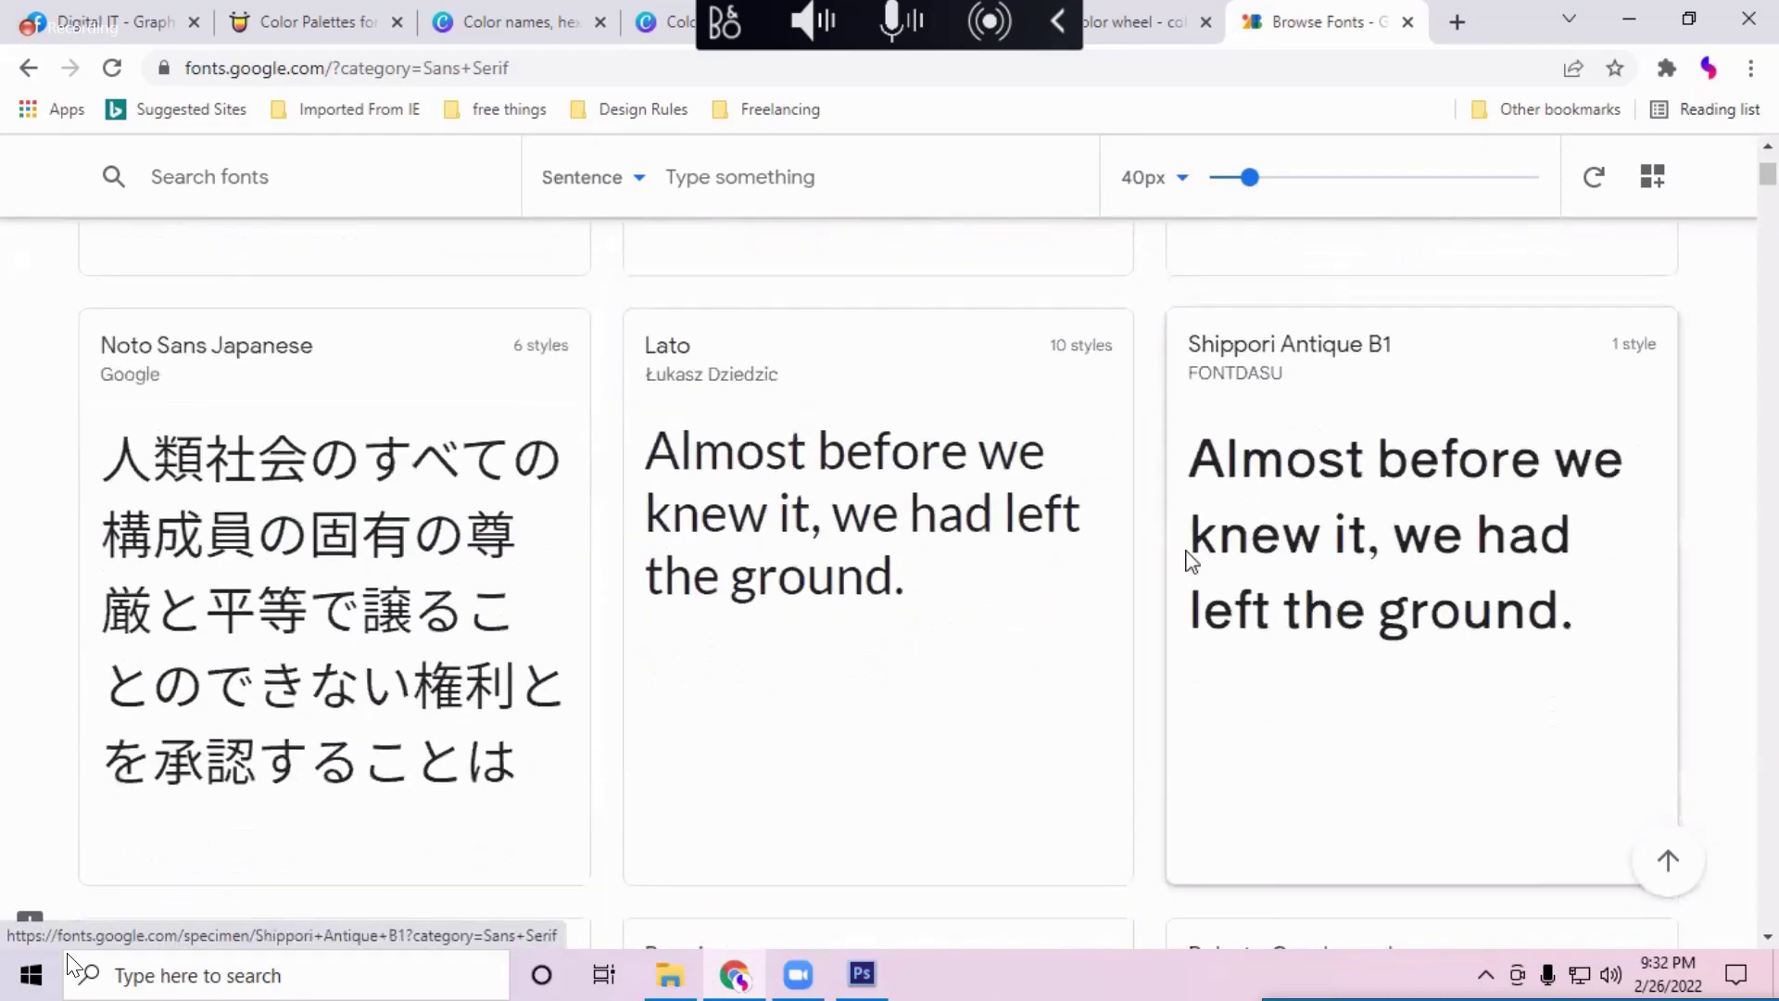
{"action": "scroll", "coordinate": [1019, 509], "scroll_direction": "up", "scroll_amount": 5}
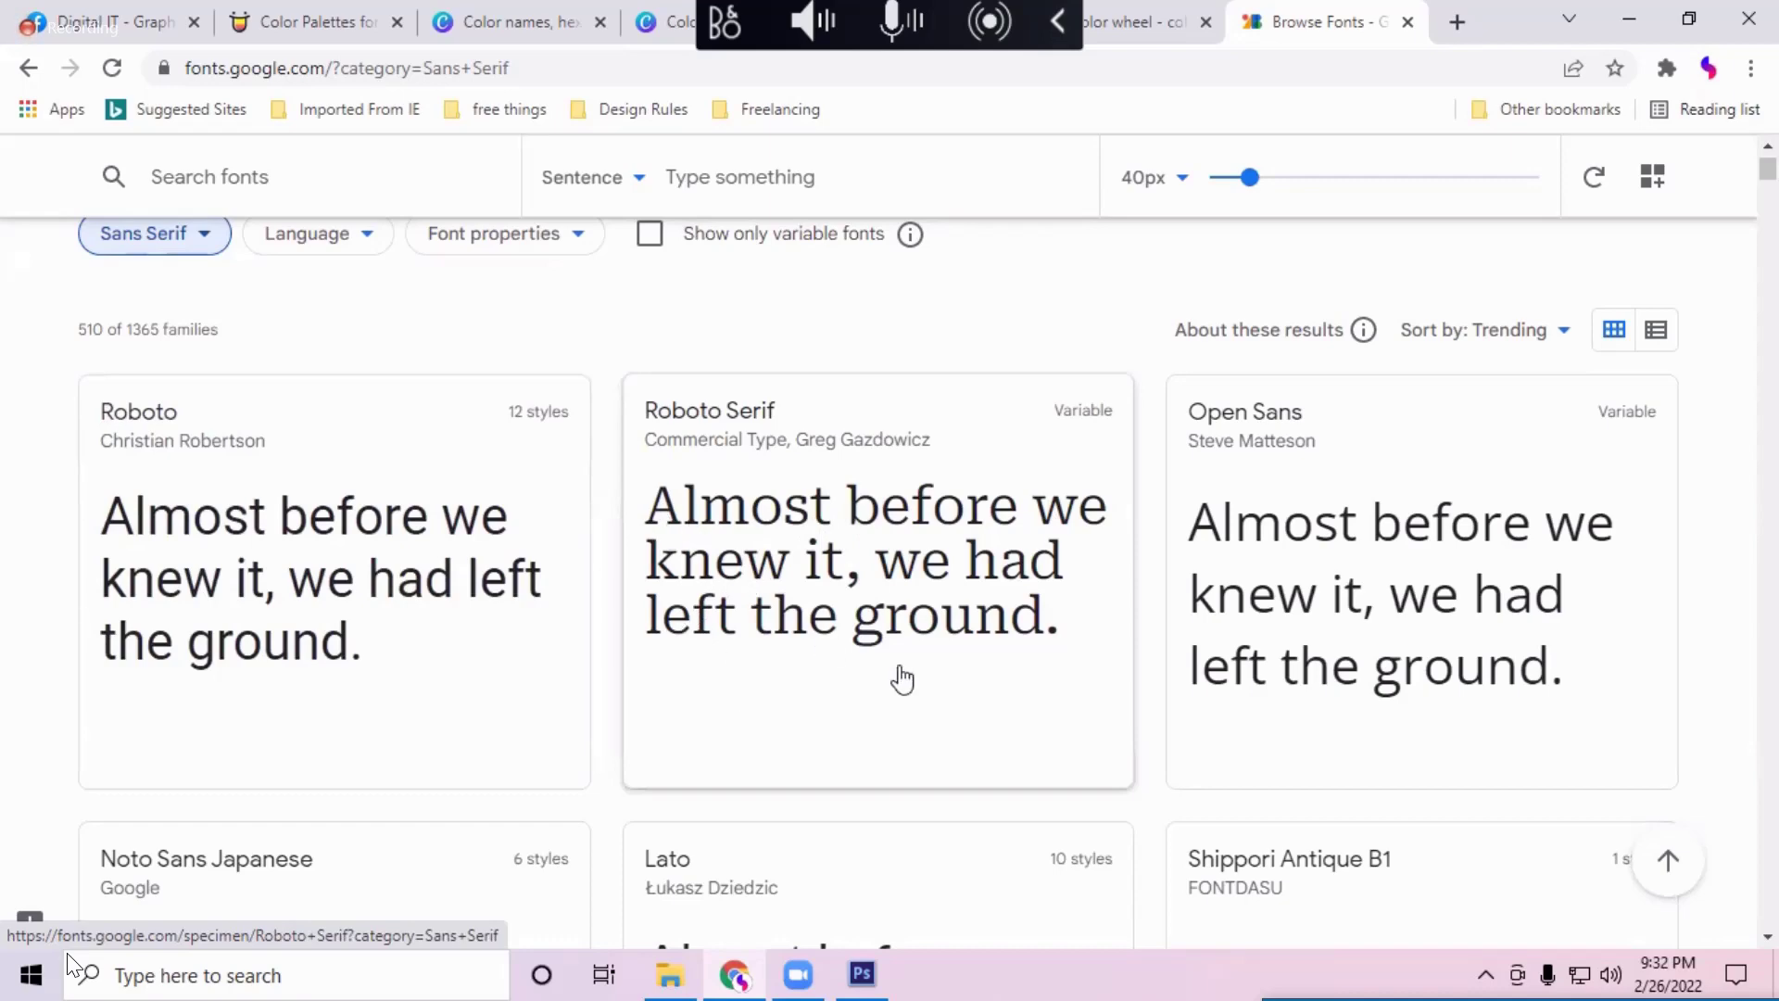
{"action": "scroll", "coordinate": [898, 676], "scroll_direction": "down", "scroll_amount": 6}
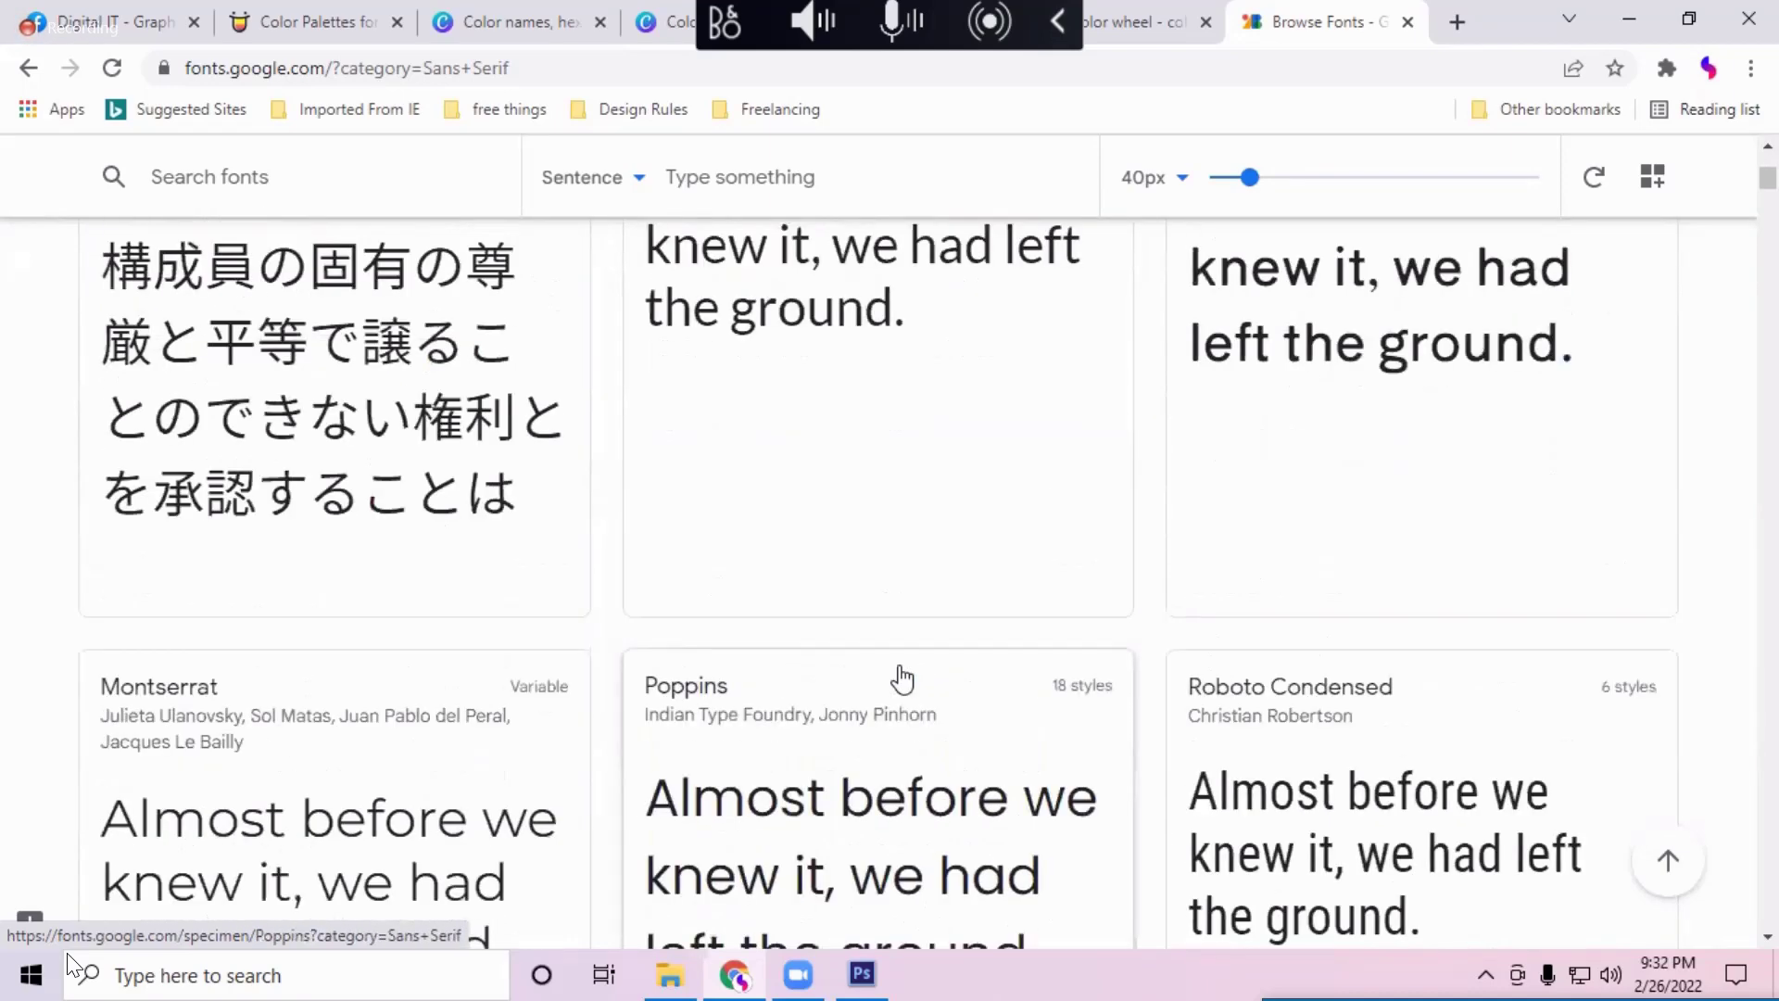
{"action": "scroll", "coordinate": [901, 679], "scroll_direction": "down", "scroll_amount": 4}
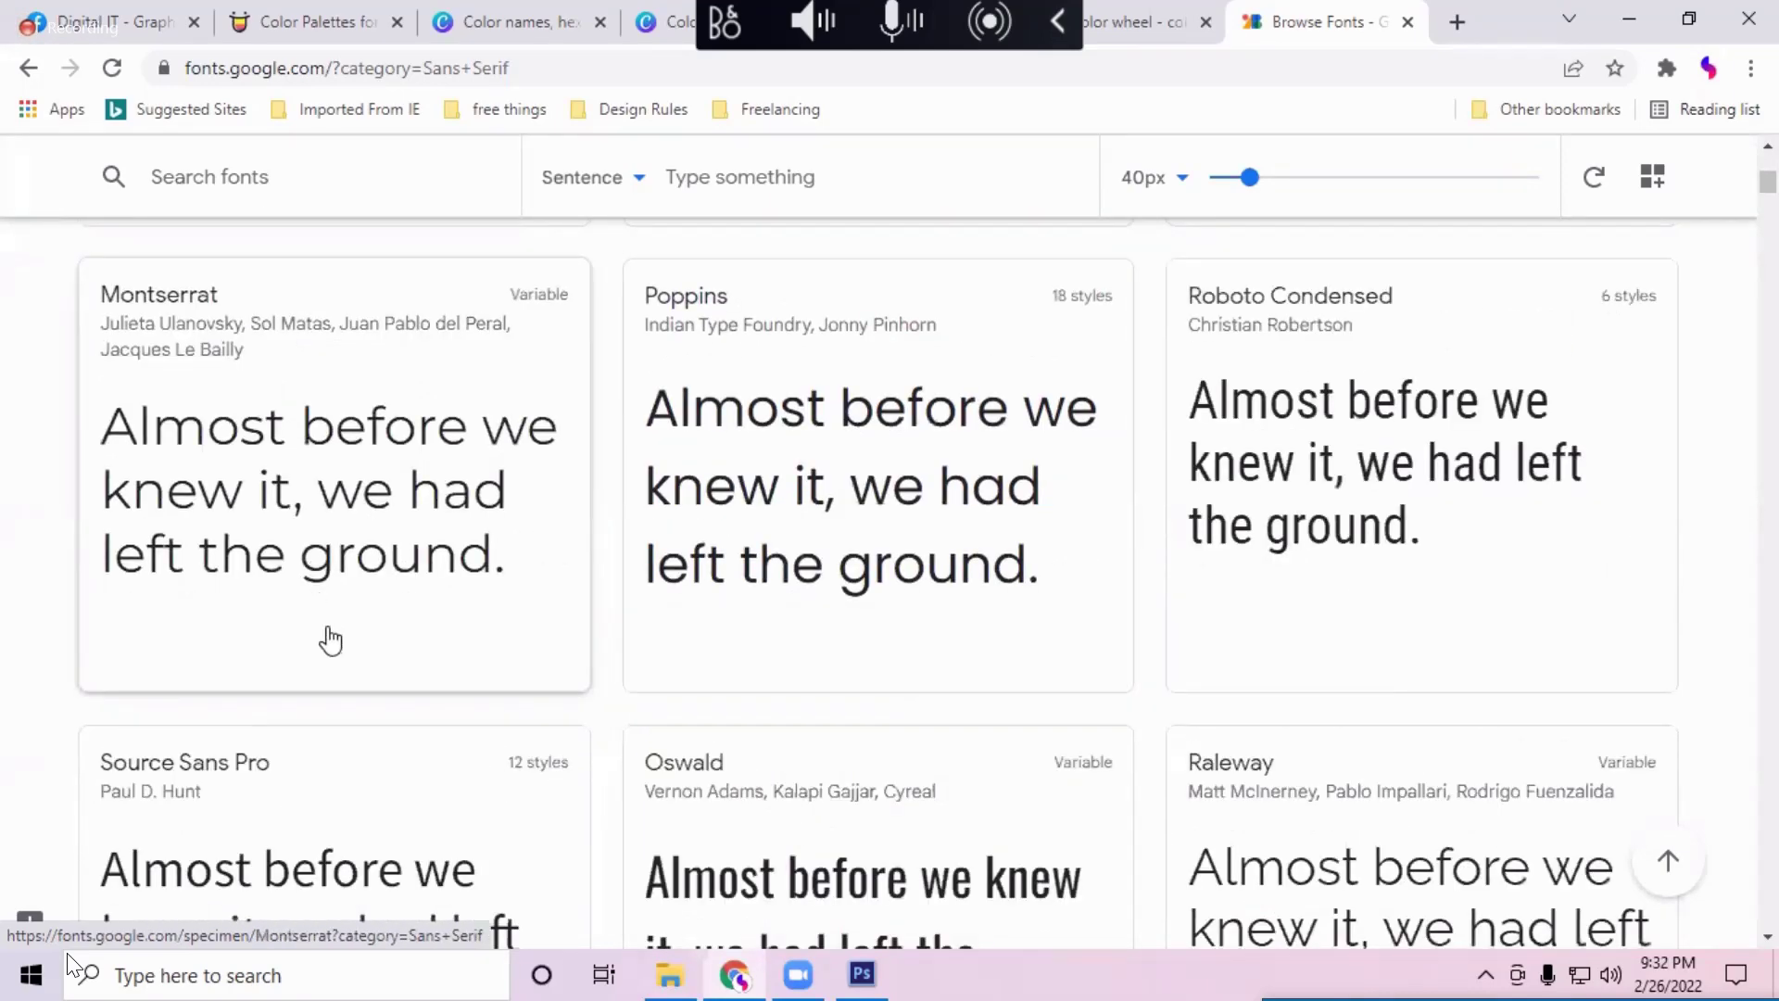
{"action": "scroll", "coordinate": [1136, 691], "scroll_direction": "down", "scroll_amount": 3}
{"action": "scroll", "coordinate": [1215, 741], "scroll_direction": "down", "scroll_amount": 5}
{"action": "scroll", "coordinate": [1218, 747], "scroll_direction": "up", "scroll_amount": 1}
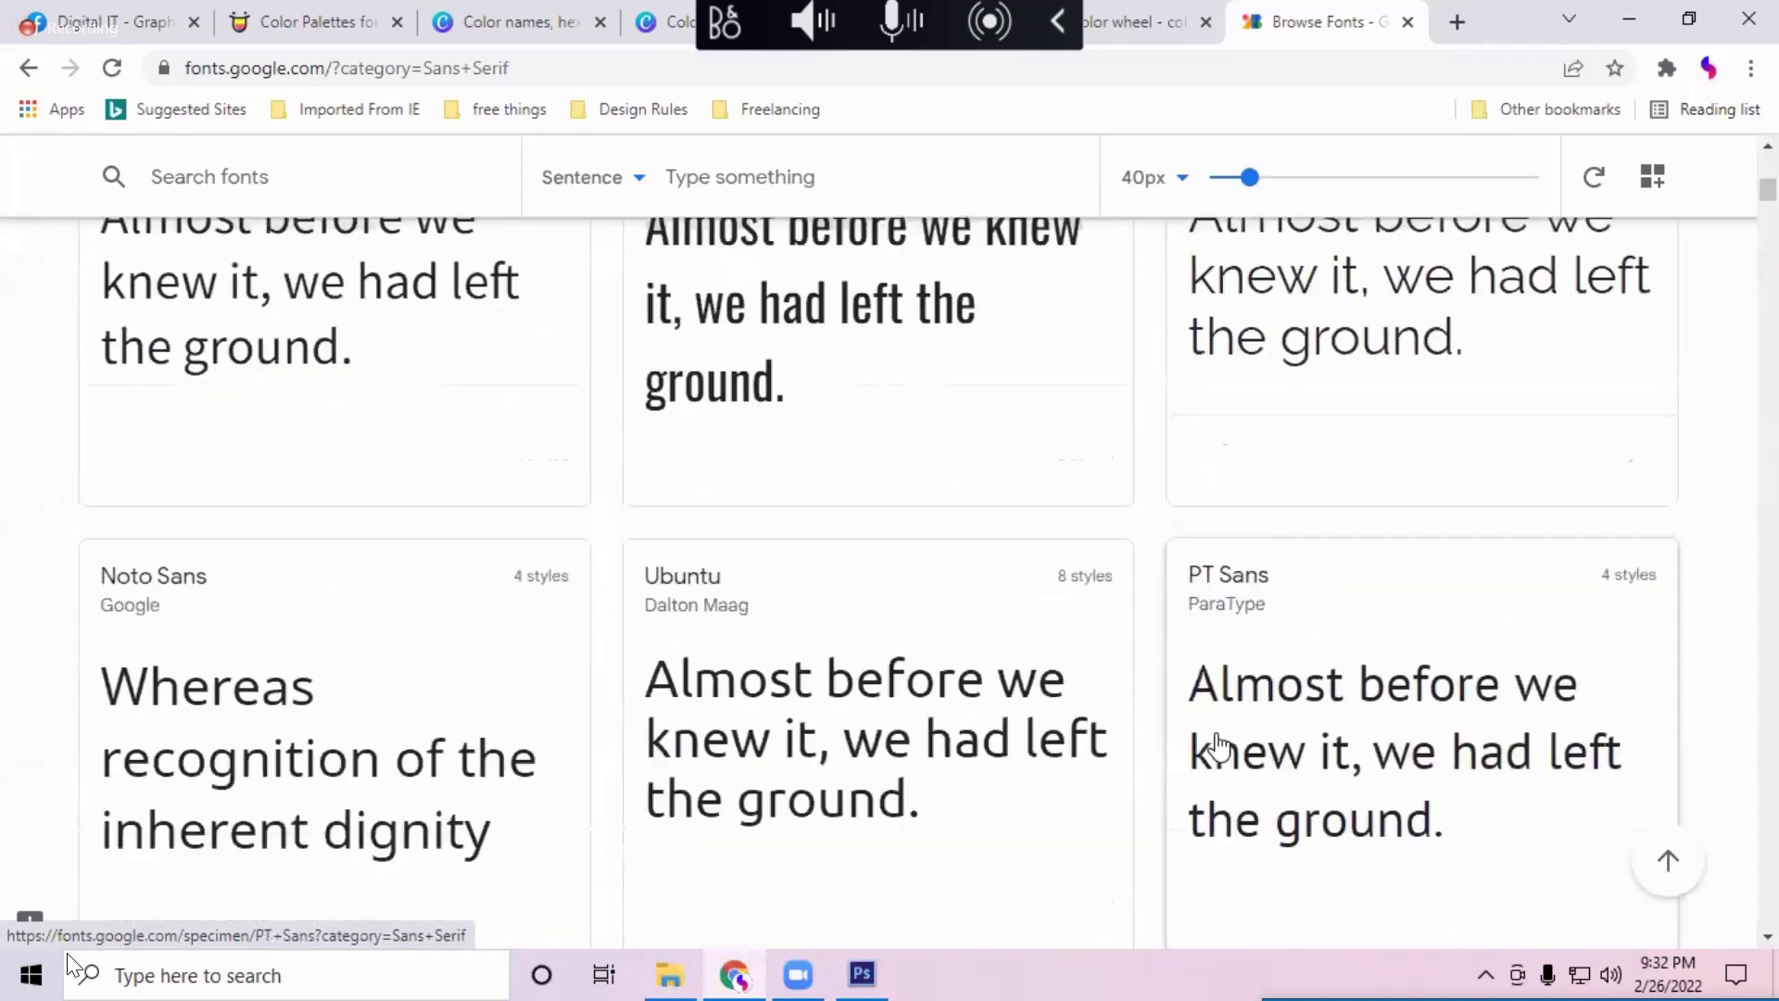
{"action": "scroll", "coordinate": [1218, 746], "scroll_direction": "up", "scroll_amount": 7}
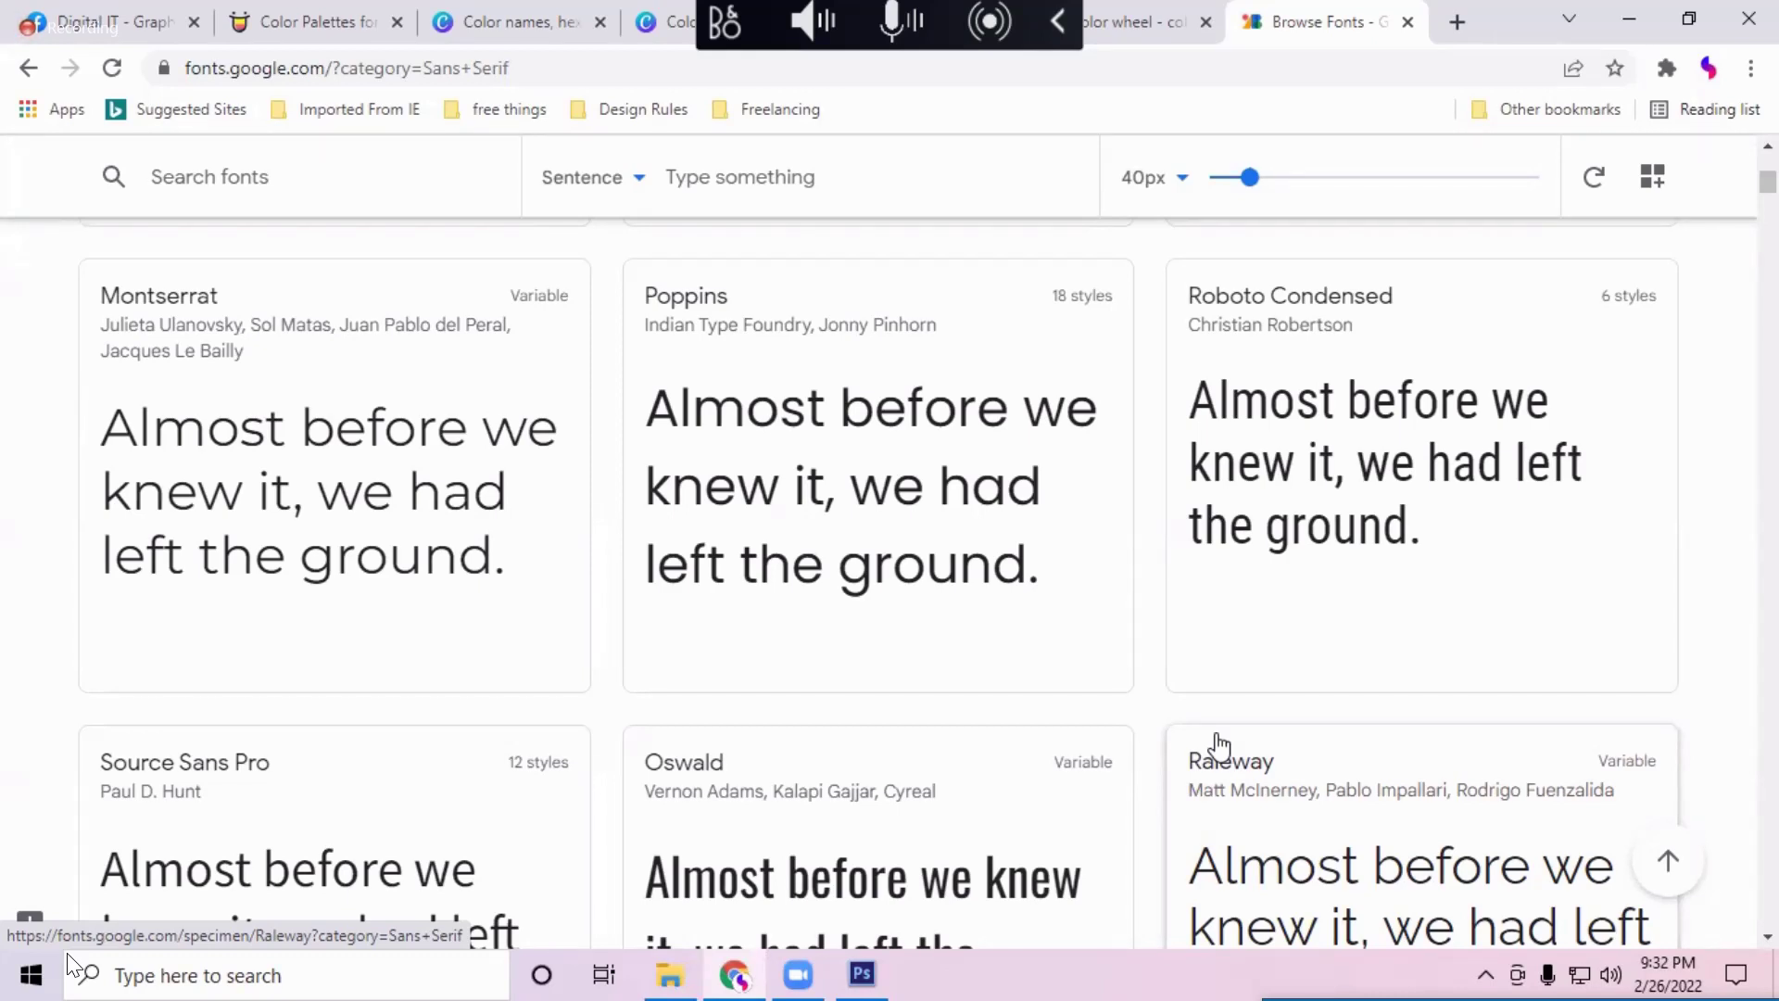
{"action": "scroll", "coordinate": [1219, 746], "scroll_direction": "down", "scroll_amount": 10}
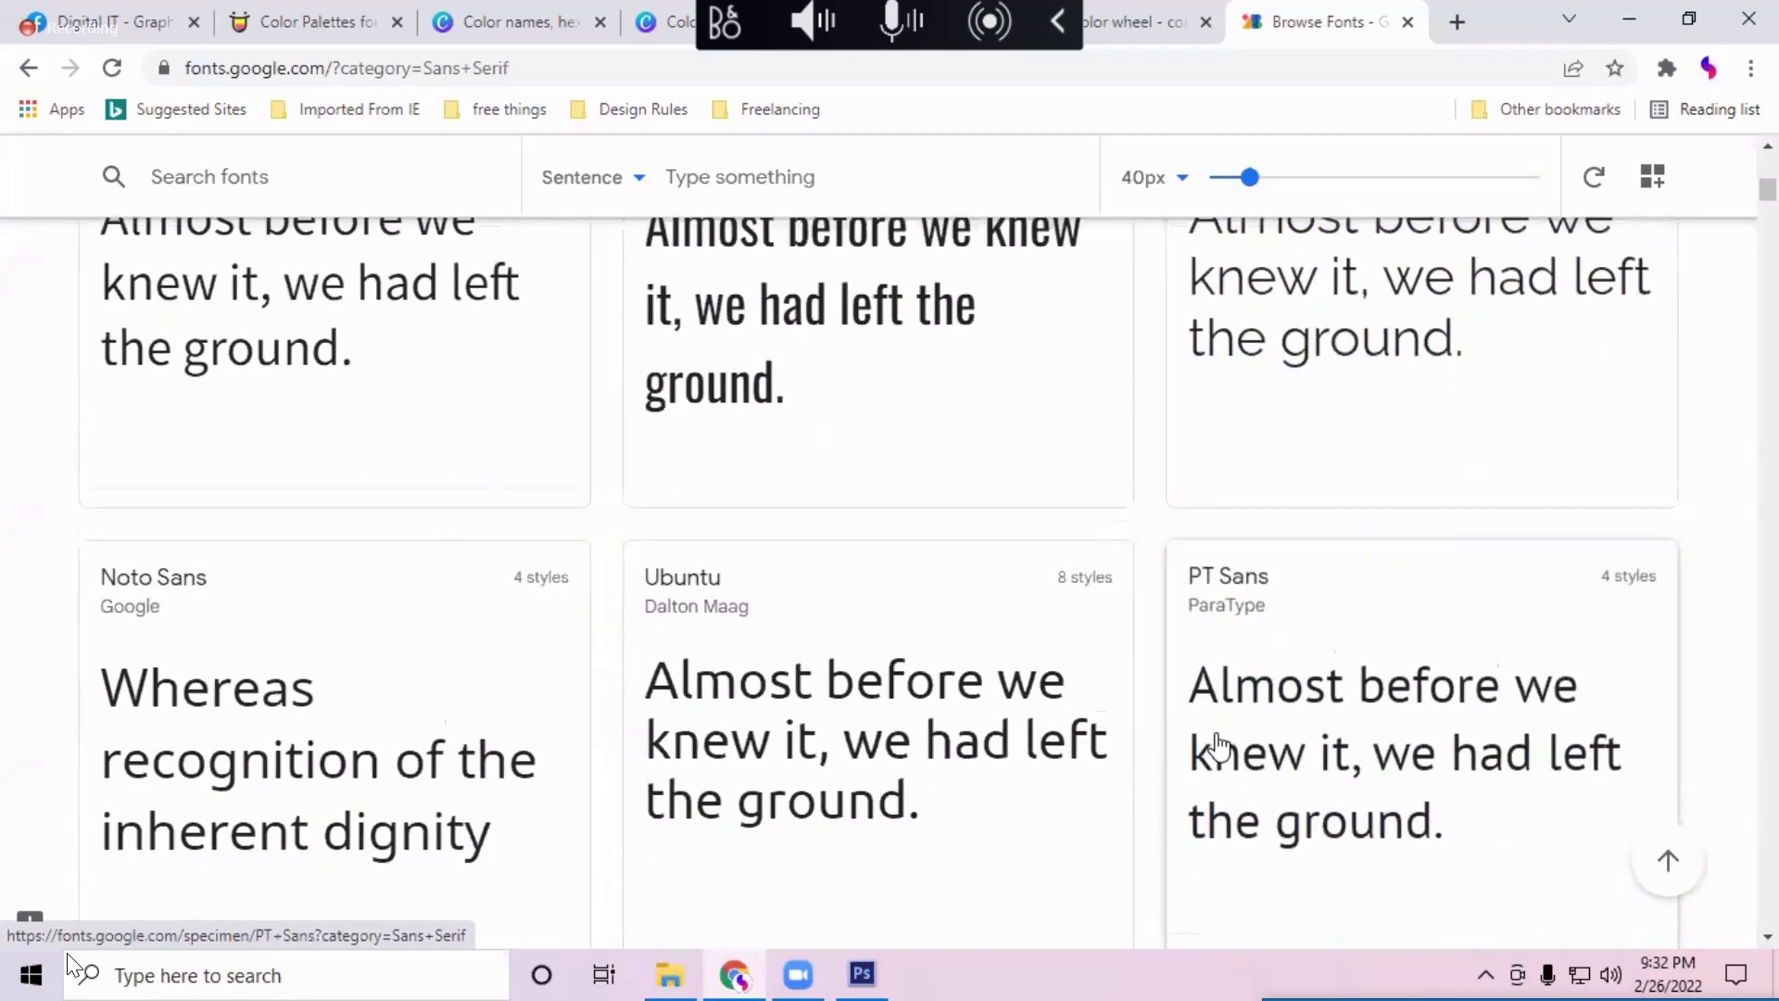
{"action": "scroll", "coordinate": [1219, 746], "scroll_direction": "up", "scroll_amount": 15}
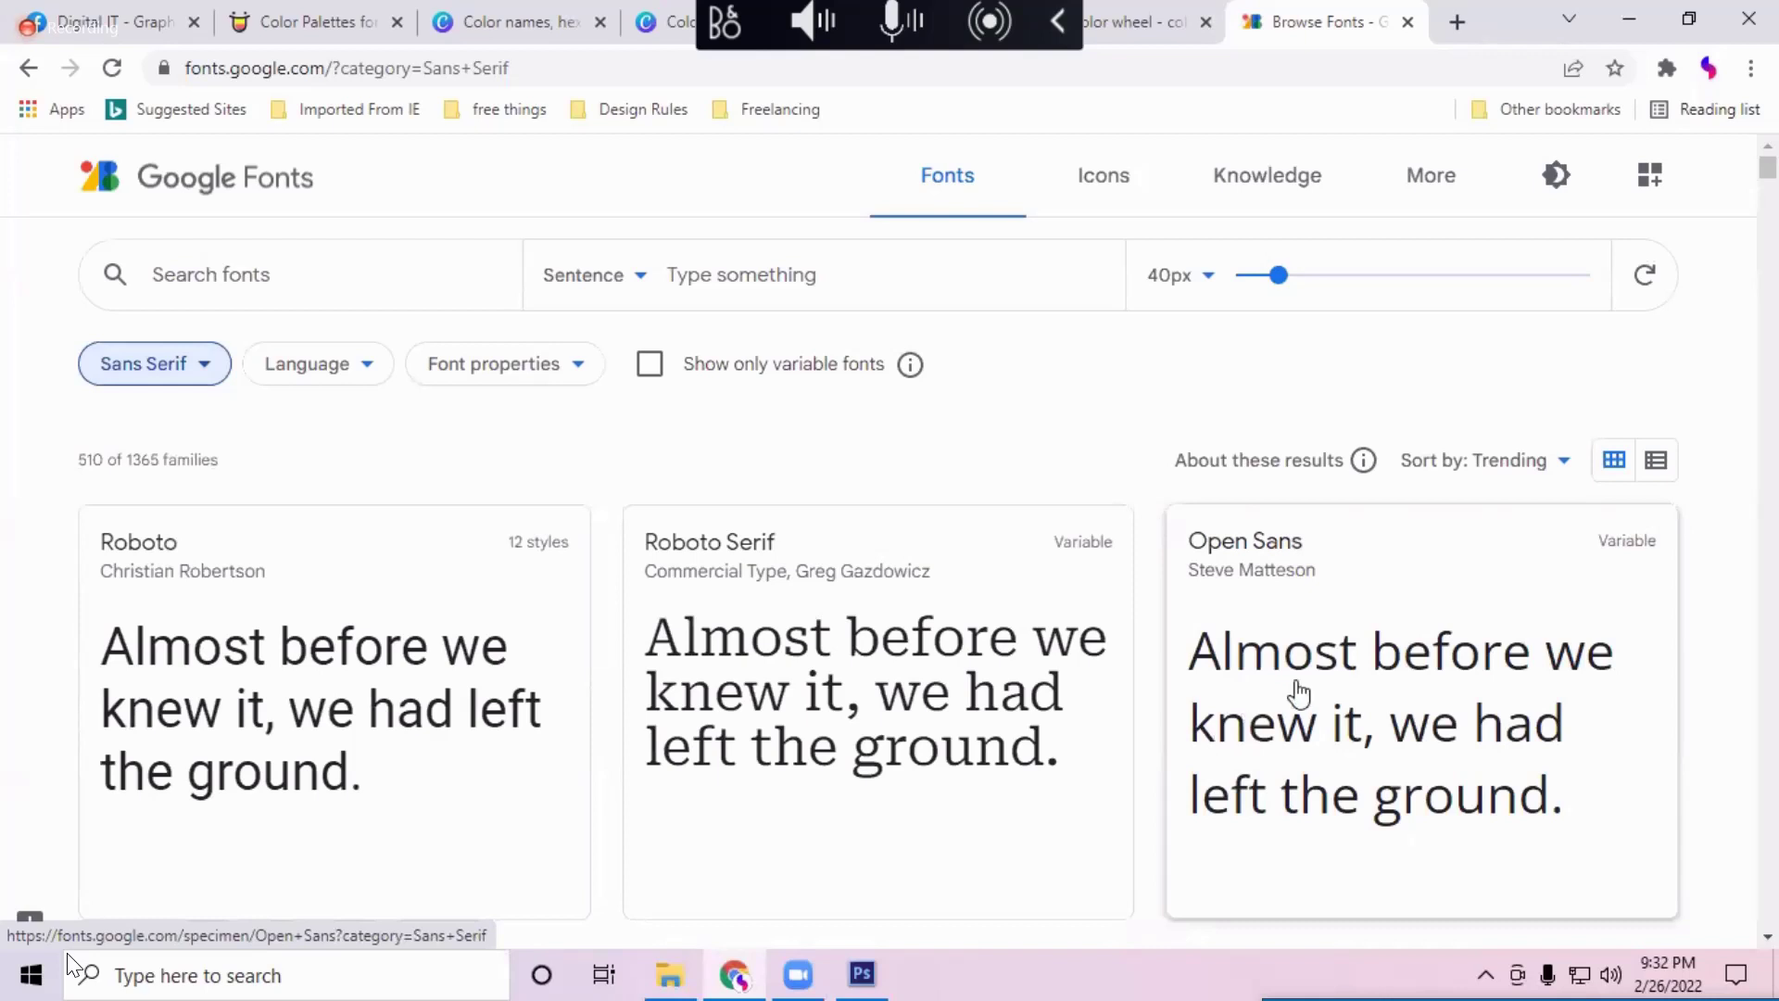
Step: Switch the category filter to Serif only and browse the 262 serif families
{"action": "left_click", "coordinate": [185, 370]}
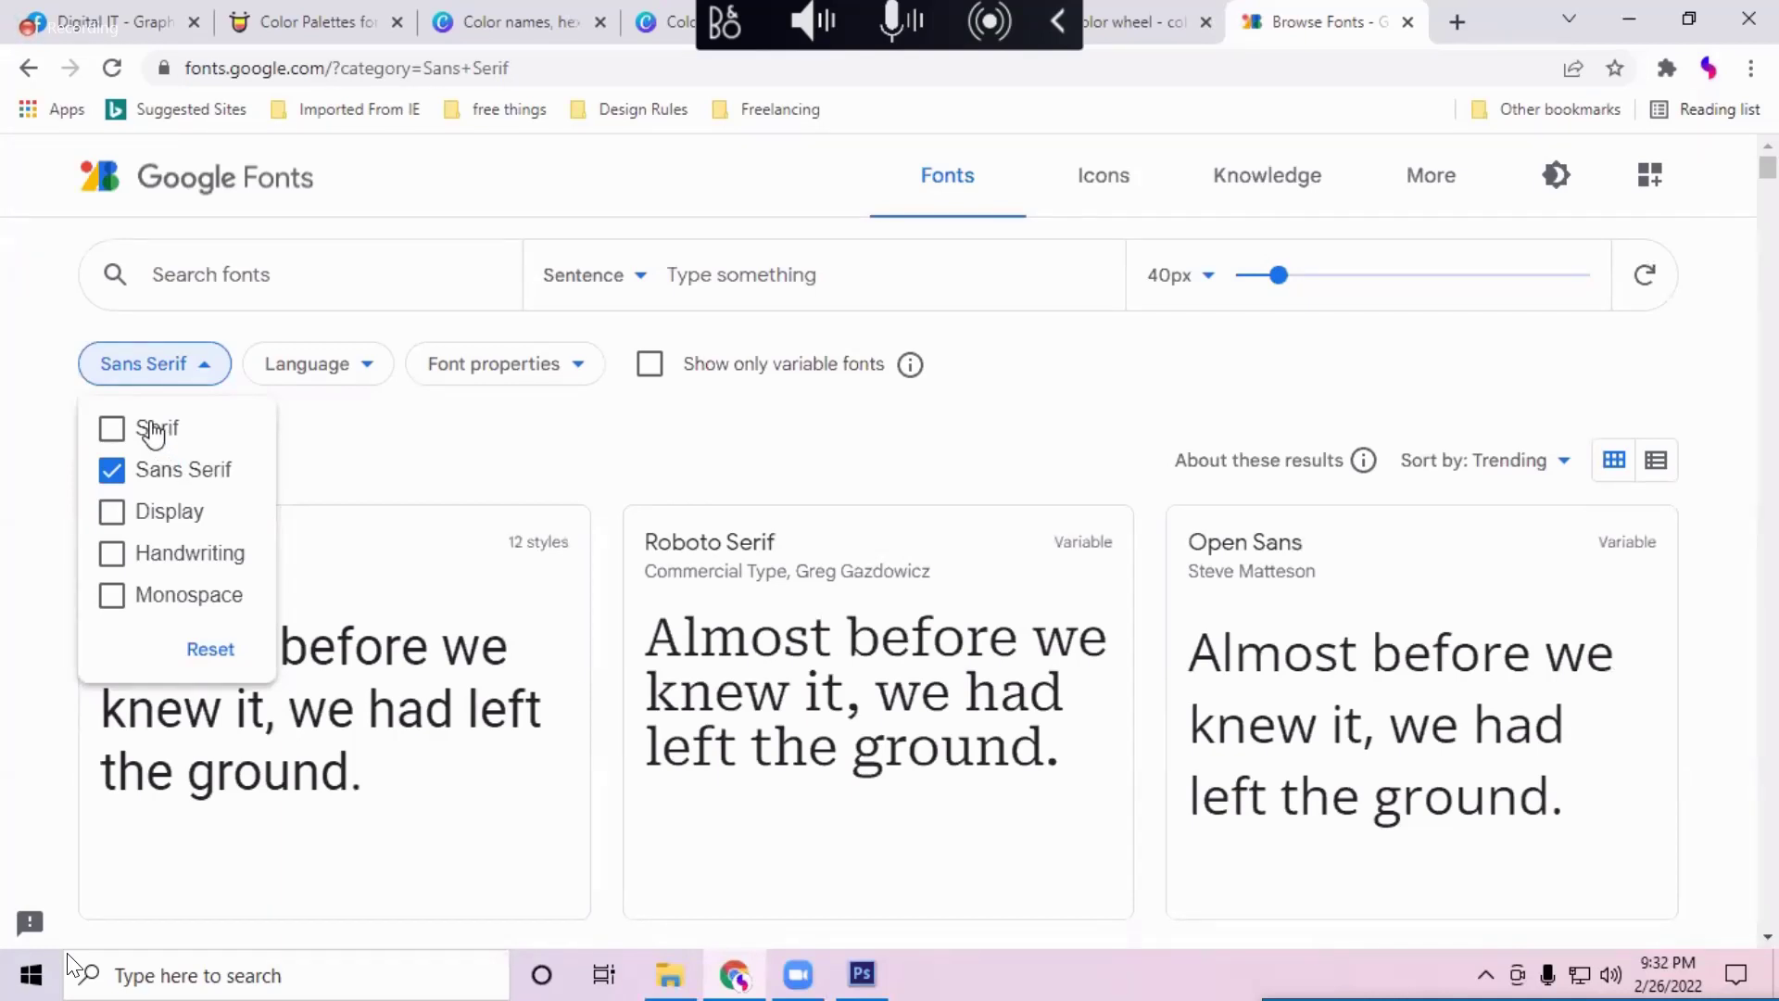
{"action": "left_click", "coordinate": [152, 429]}
{"action": "left_click", "coordinate": [167, 468]}
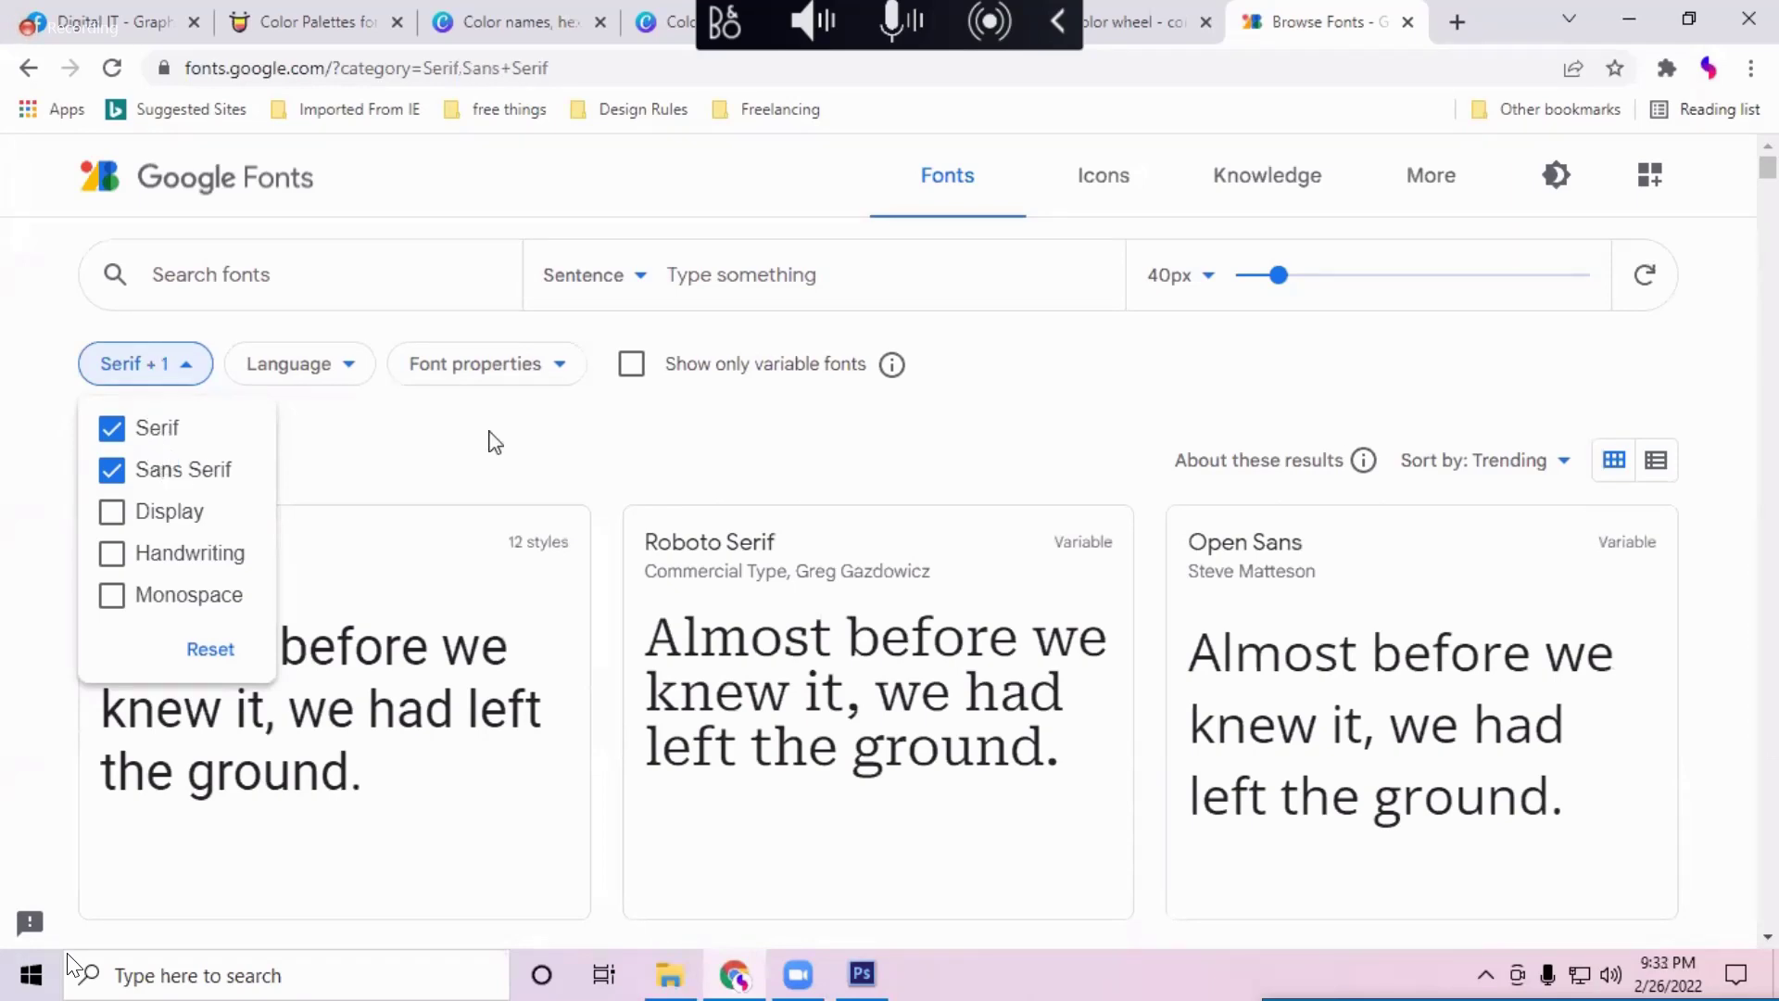
{"action": "left_click", "coordinate": [598, 442]}
{"action": "scroll", "coordinate": [602, 672], "scroll_direction": "down", "scroll_amount": 2}
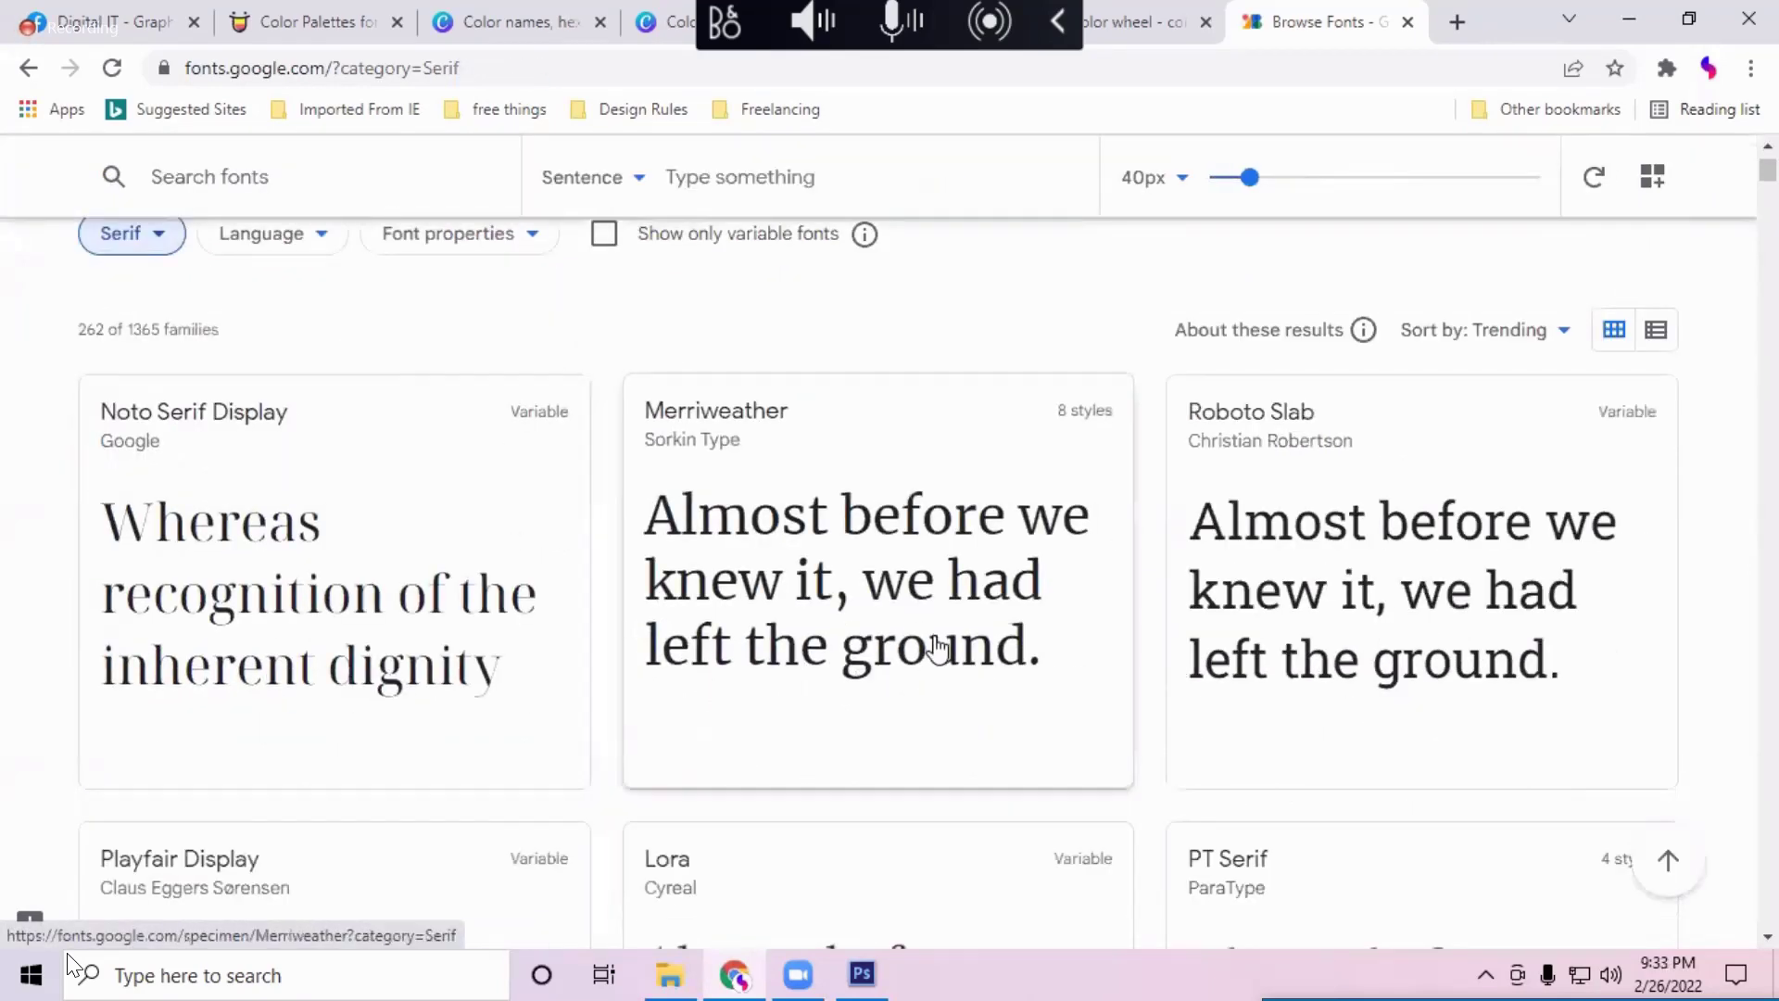
{"action": "scroll", "coordinate": [937, 649], "scroll_direction": "down", "scroll_amount": 5}
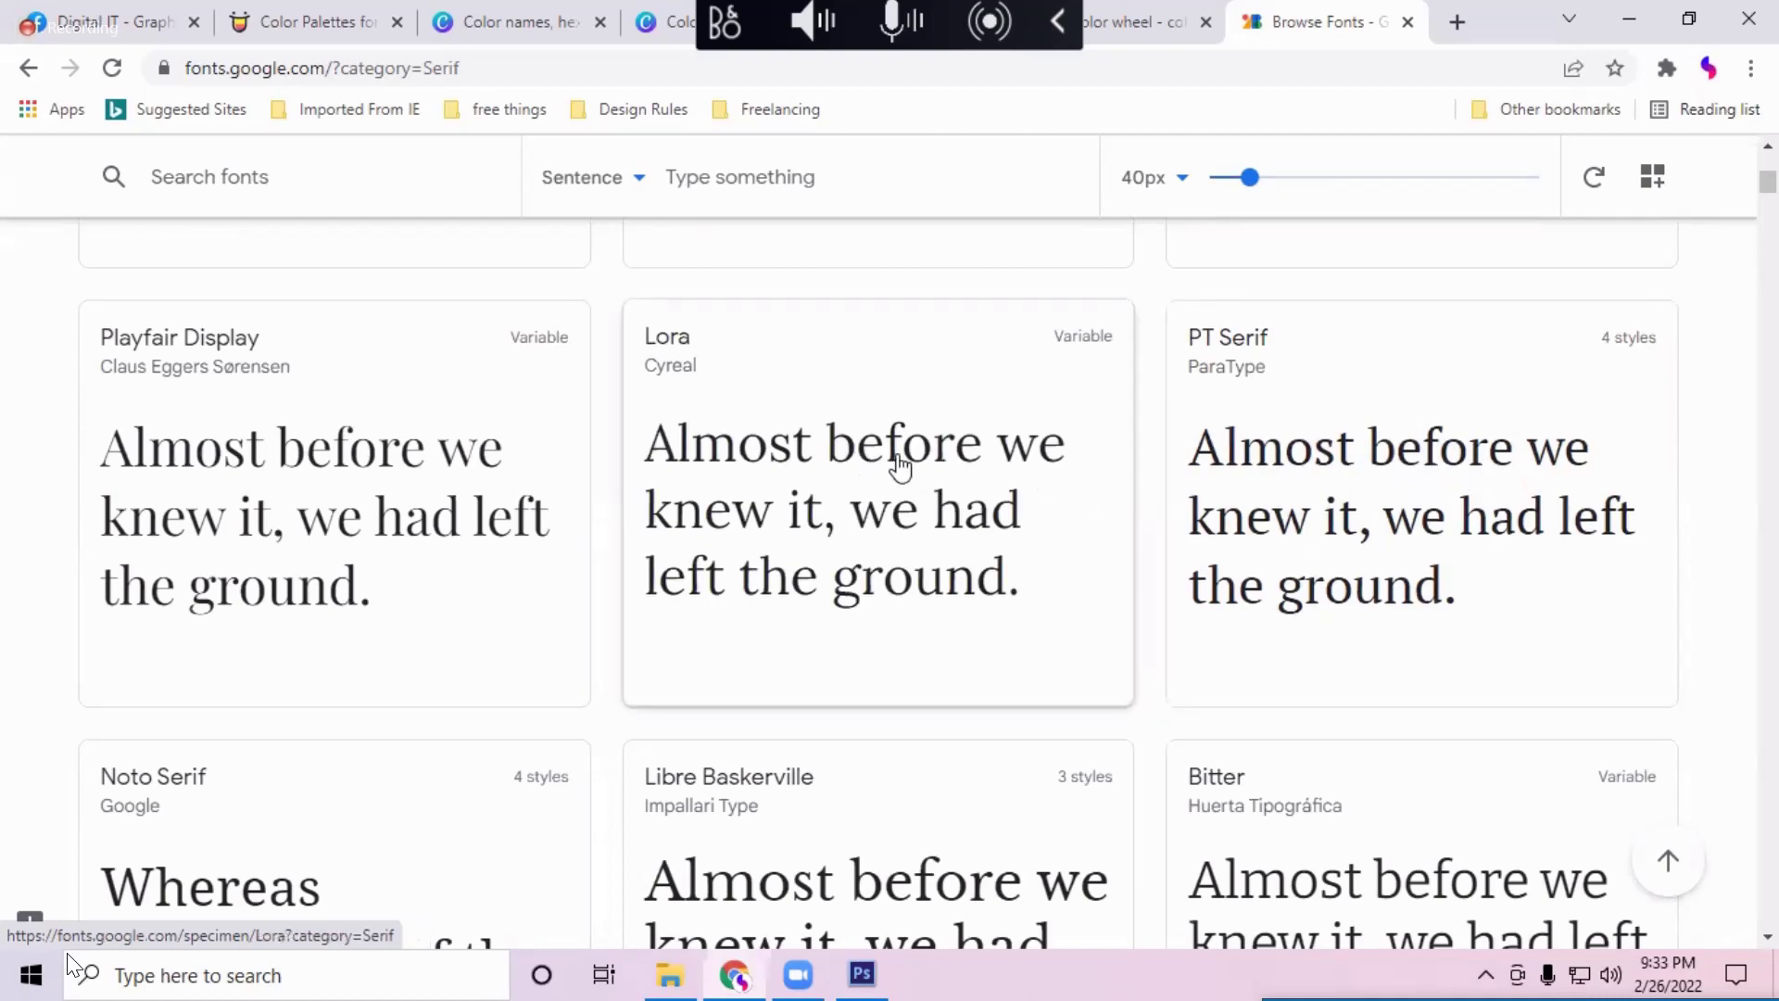
{"action": "scroll", "coordinate": [899, 468], "scroll_direction": "up", "scroll_amount": 2}
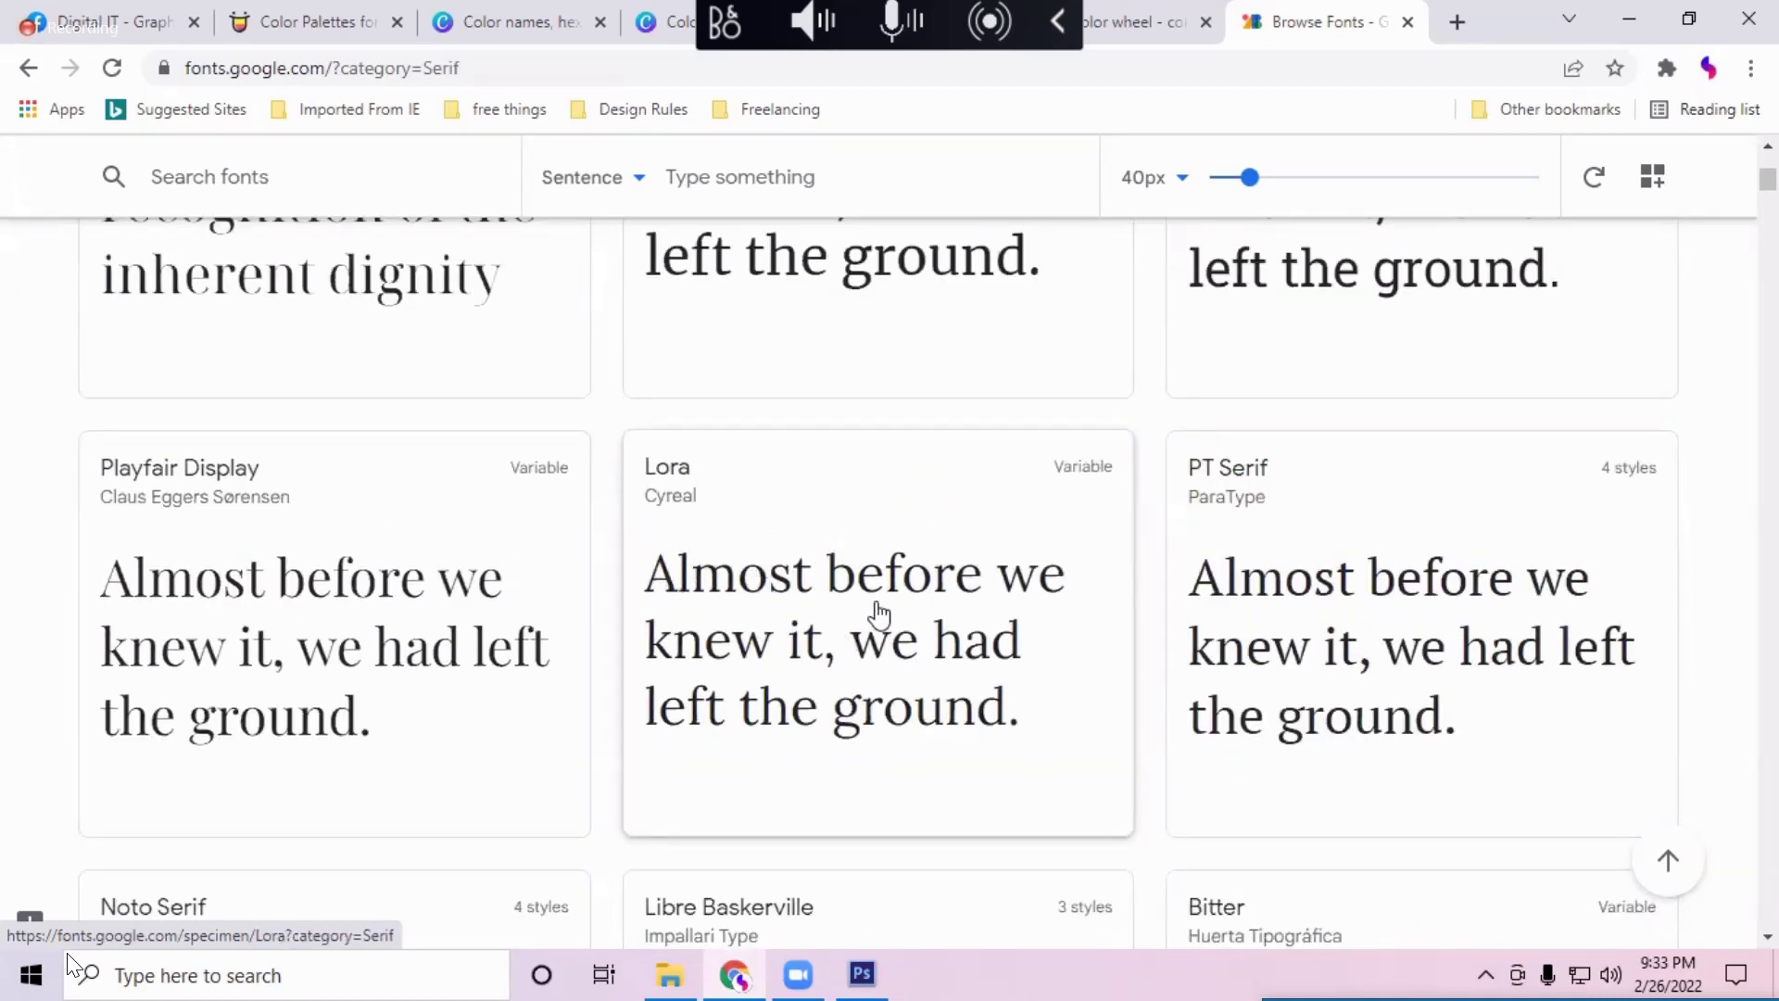
{"action": "scroll", "coordinate": [436, 508], "scroll_direction": "up", "scroll_amount": 3}
{"action": "scroll", "coordinate": [153, 380], "scroll_direction": "up", "scroll_amount": 3}
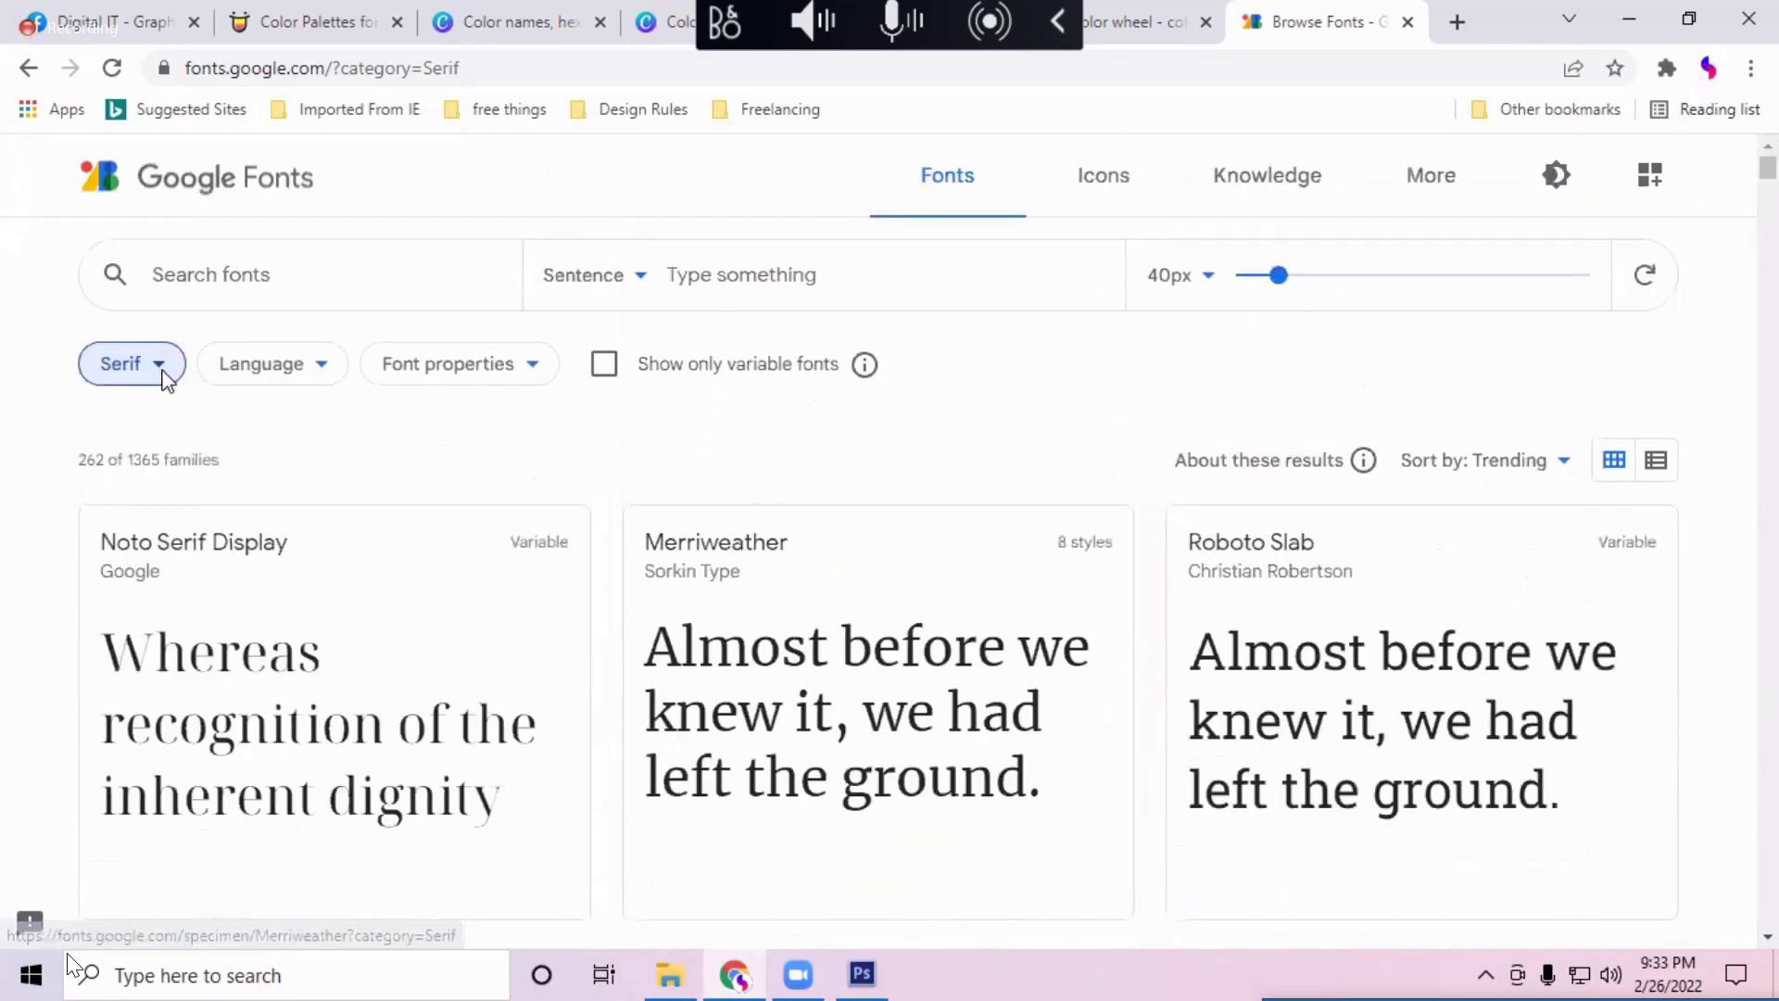
{"action": "left_click", "coordinate": [158, 368]}
Step: Swap the Serif category filter for Display and scroll the display results
{"action": "left_click", "coordinate": [158, 510]}
{"action": "left_click", "coordinate": [155, 427]}
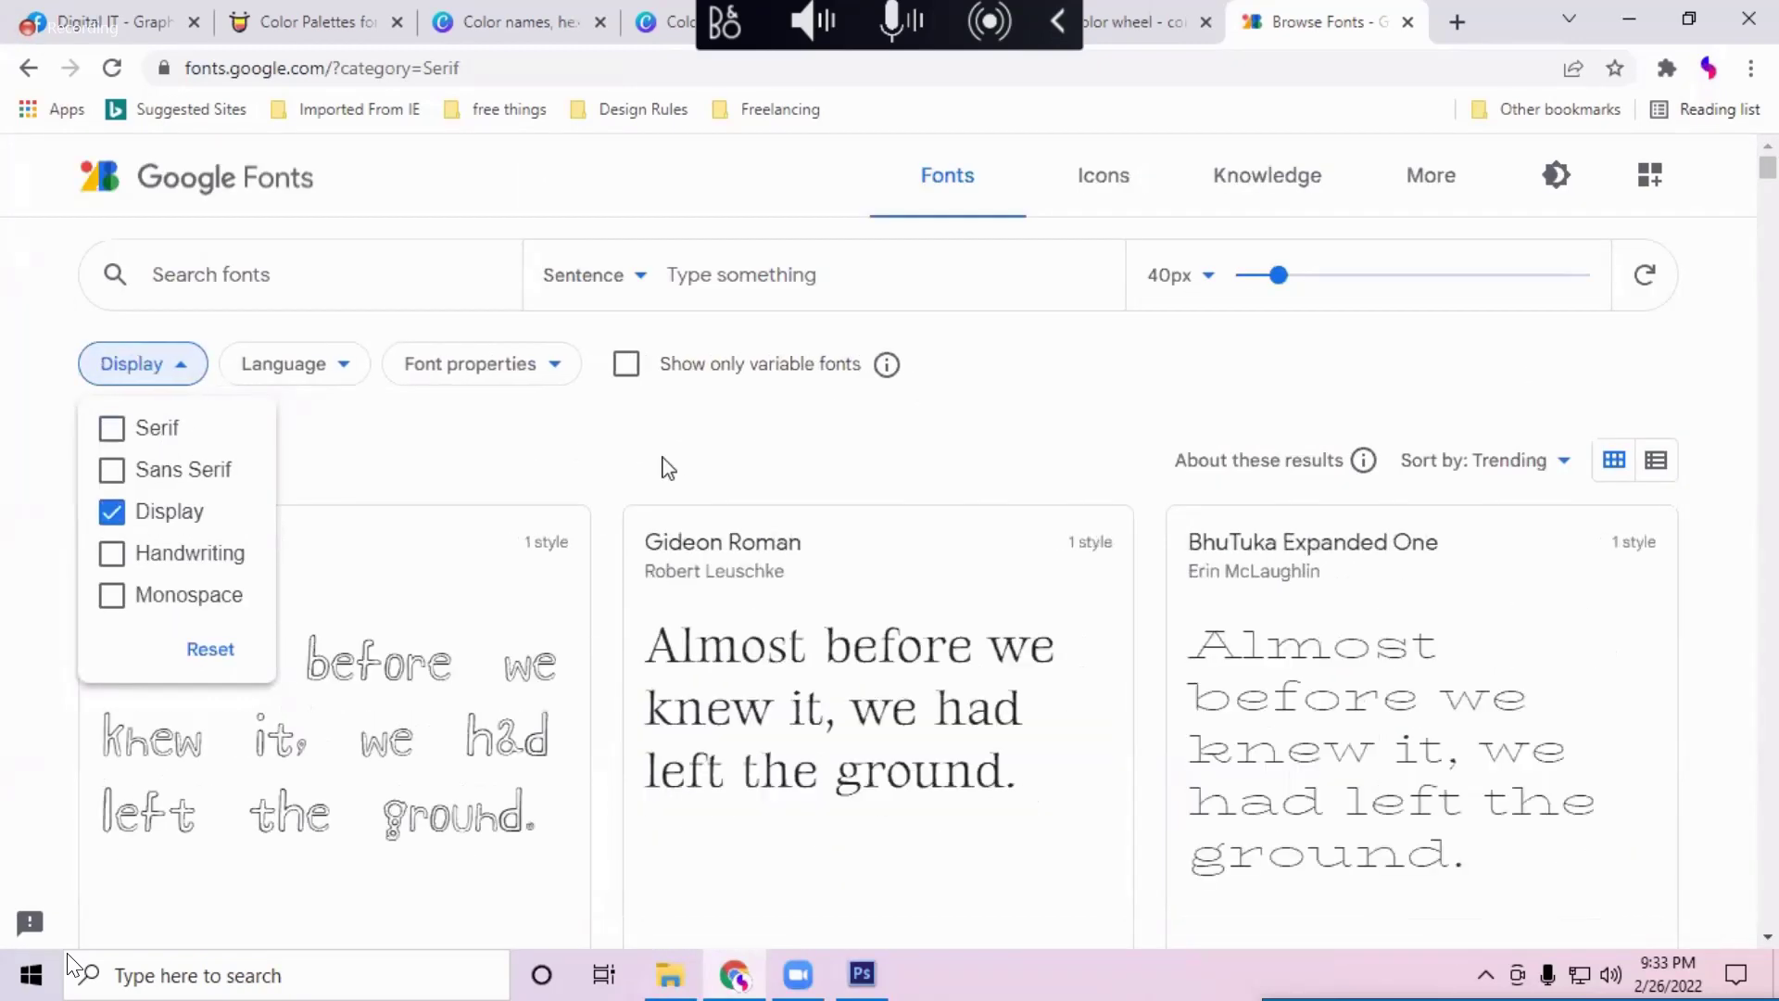
{"action": "scroll", "coordinate": [672, 454], "scroll_direction": "down", "scroll_amount": 2}
{"action": "scroll", "coordinate": [528, 338], "scroll_direction": "down", "scroll_amount": 1}
{"action": "scroll", "coordinate": [608, 556], "scroll_direction": "up", "scroll_amount": 3}
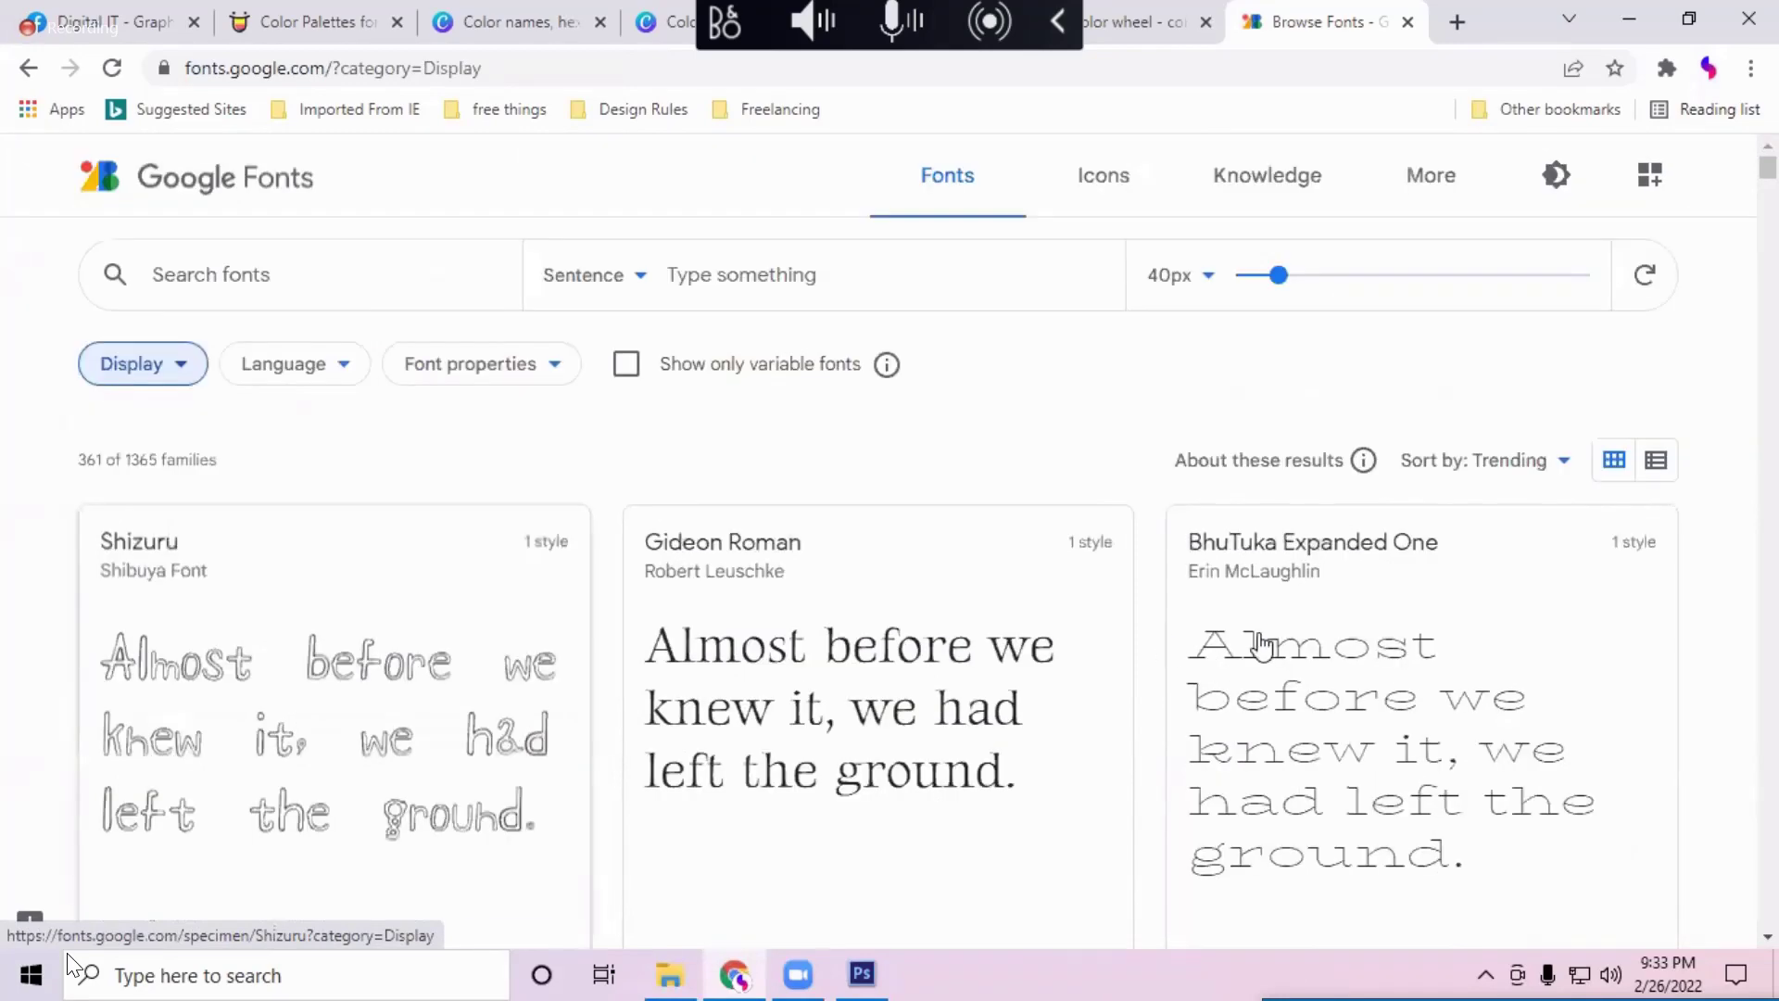
{"action": "scroll", "coordinate": [1387, 537], "scroll_direction": "down", "scroll_amount": 3}
{"action": "scroll", "coordinate": [1387, 538], "scroll_direction": "down", "scroll_amount": 1}
{"action": "scroll", "coordinate": [1147, 636], "scroll_direction": "down", "scroll_amount": 1}
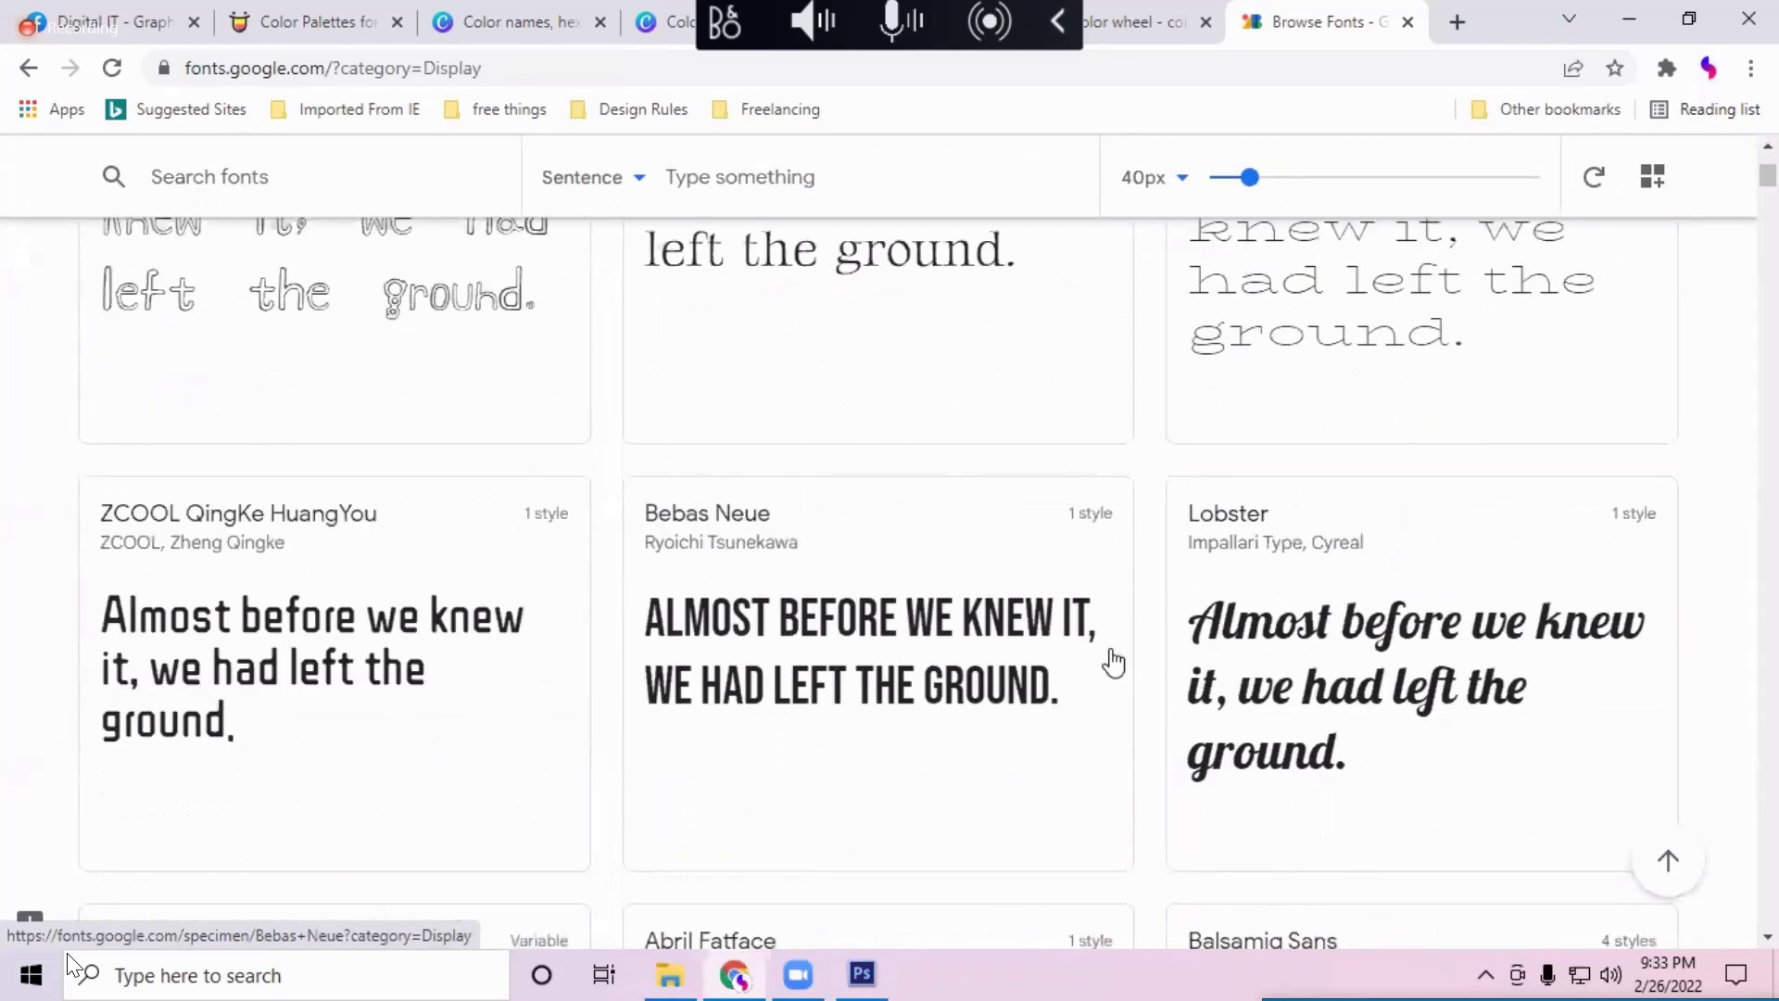
{"action": "scroll", "coordinate": [1112, 663], "scroll_direction": "up", "scroll_amount": 1}
{"action": "scroll", "coordinate": [1112, 663], "scroll_direction": "down", "scroll_amount": 3}
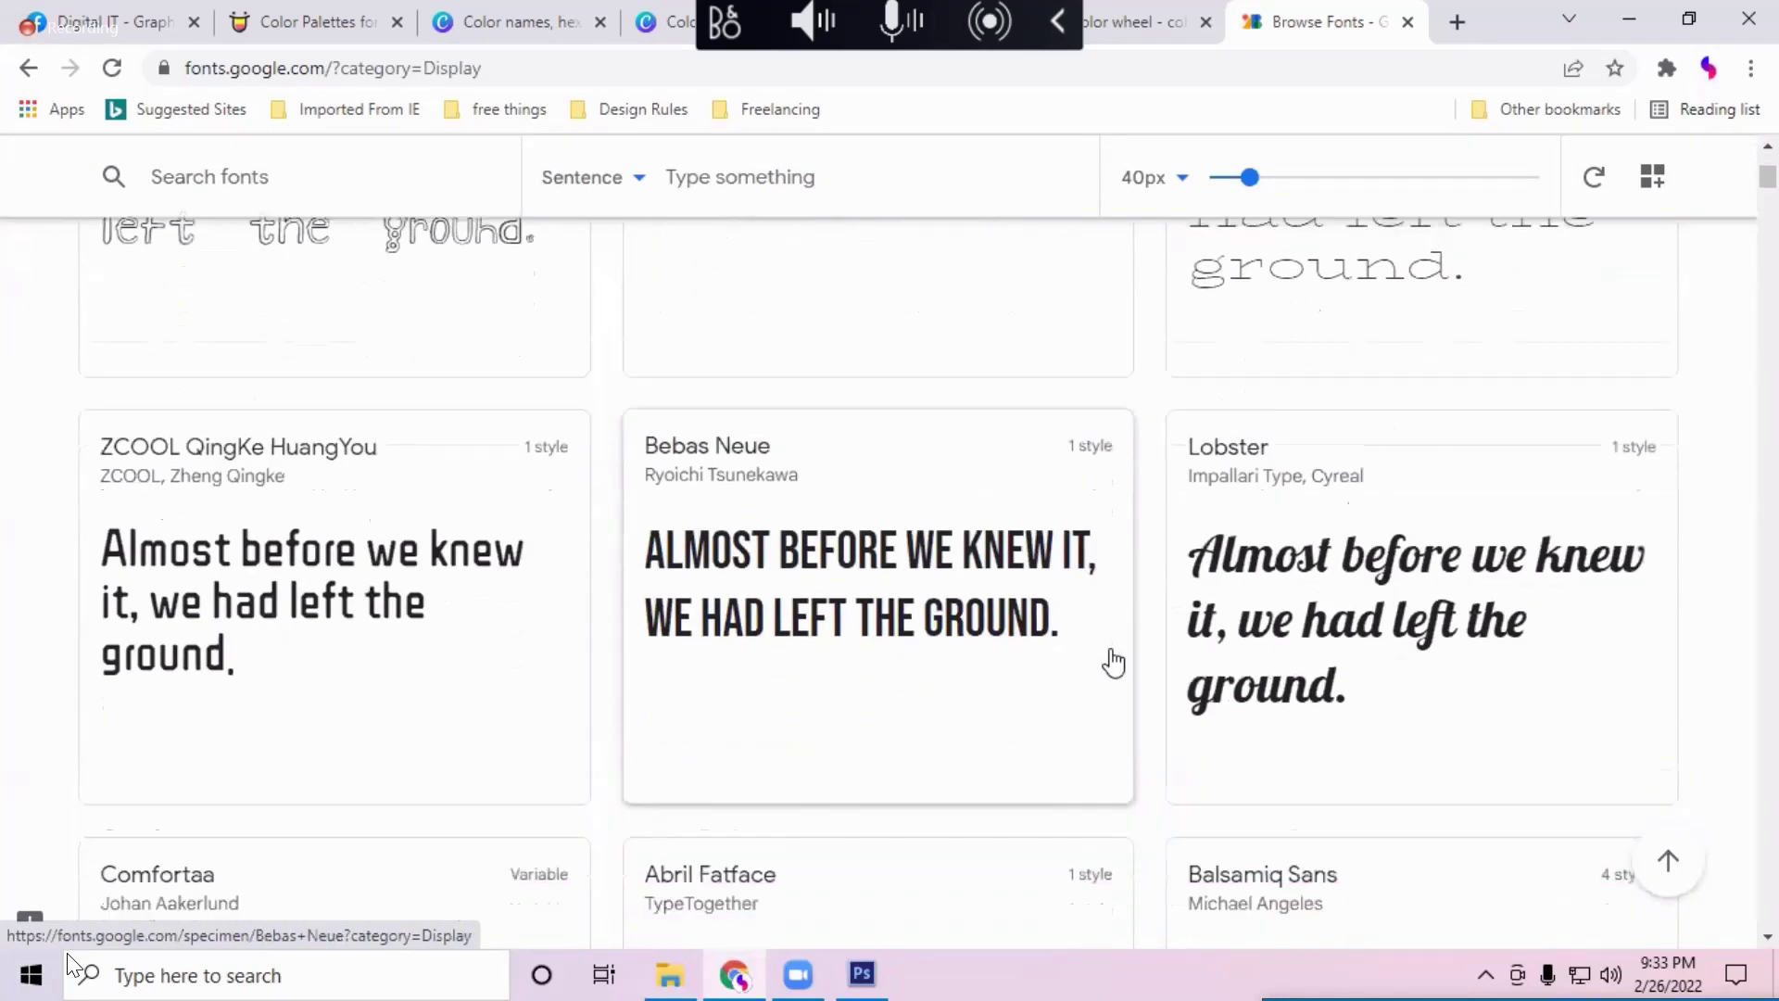
{"action": "scroll", "coordinate": [977, 643], "scroll_direction": "down", "scroll_amount": 6}
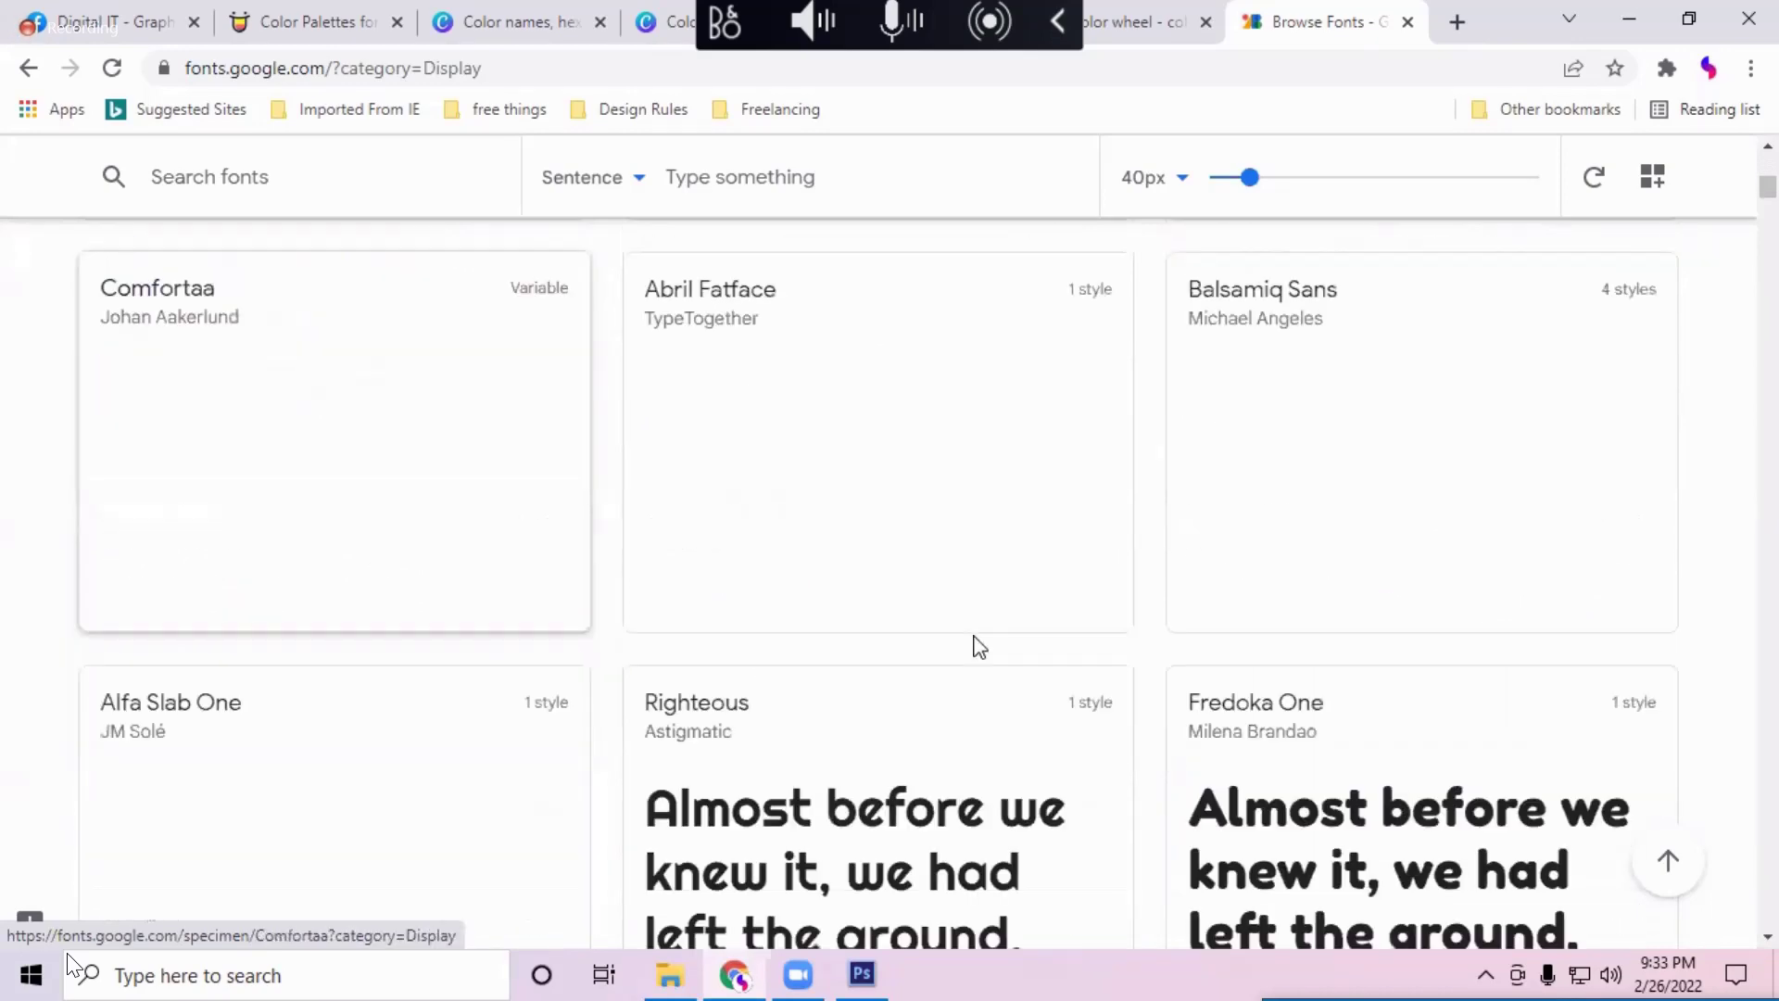
{"action": "scroll", "coordinate": [976, 643], "scroll_direction": "up", "scroll_amount": 4}
Step: Browse the 361 display families such as Shizuru, Gideon Roman and Lobster Two
{"action": "scroll", "coordinate": [977, 649], "scroll_direction": "down", "scroll_amount": 5}
{"action": "scroll", "coordinate": [977, 648], "scroll_direction": "down", "scroll_amount": 2}
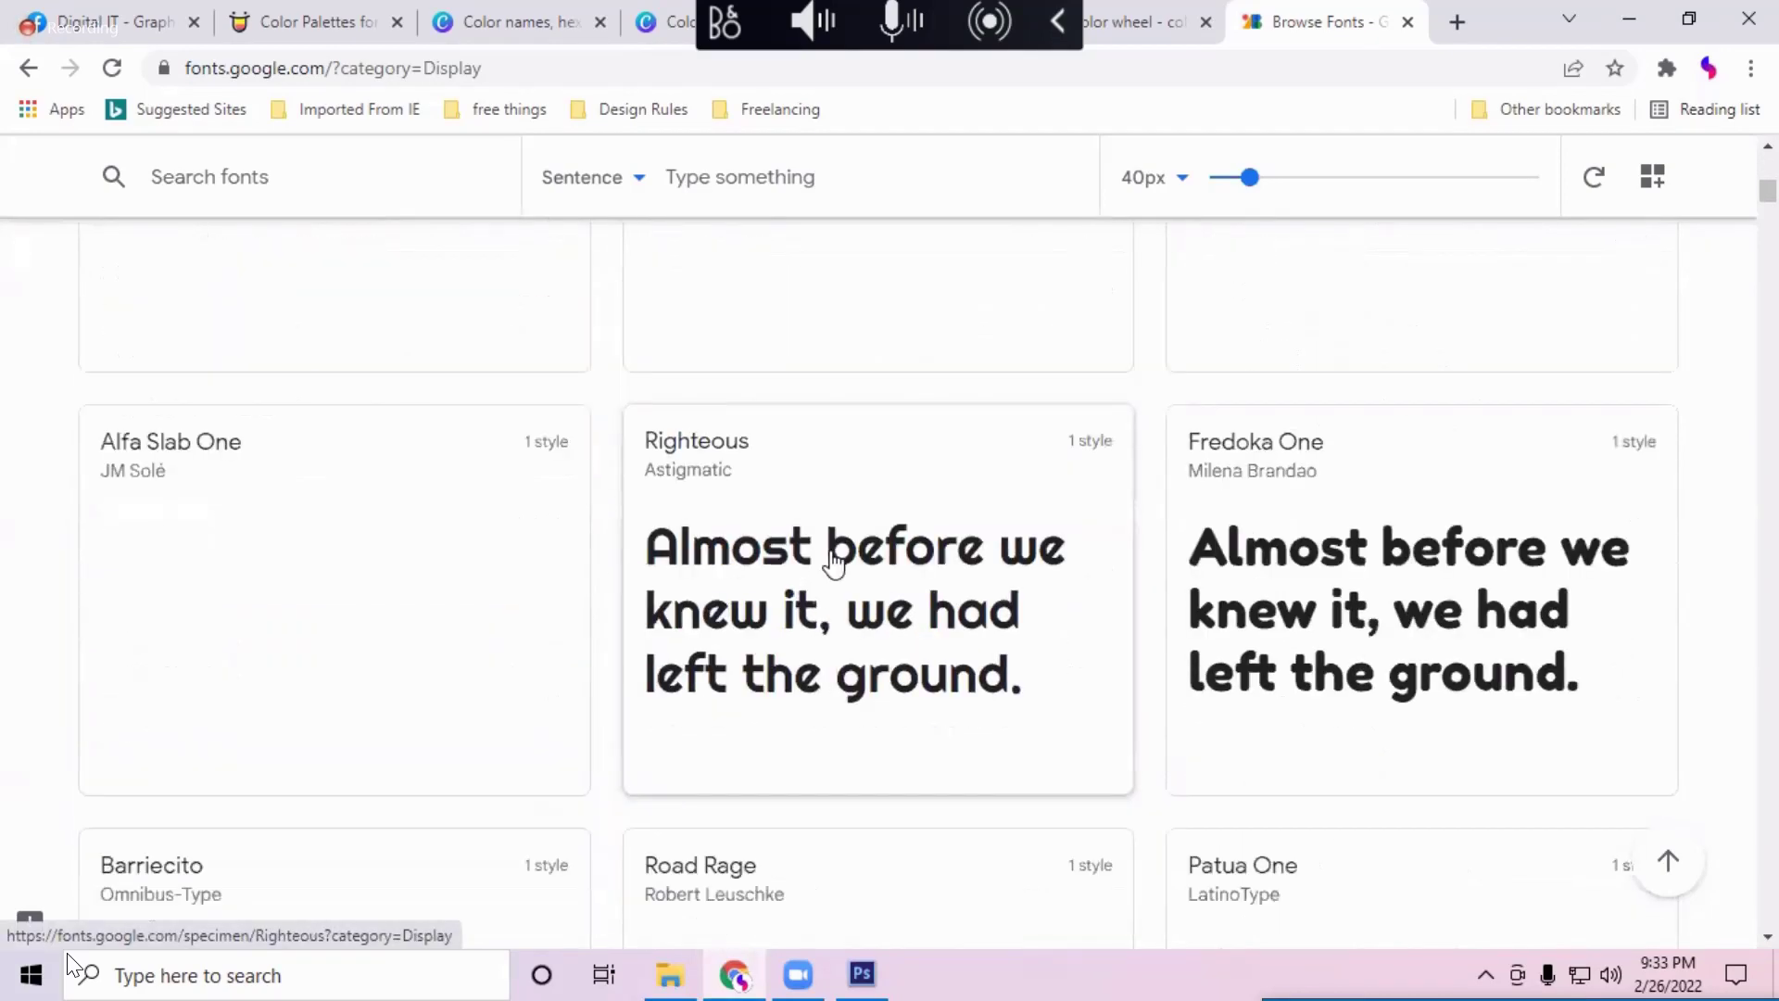
{"action": "scroll", "coordinate": [579, 627], "scroll_direction": "down", "scroll_amount": 4}
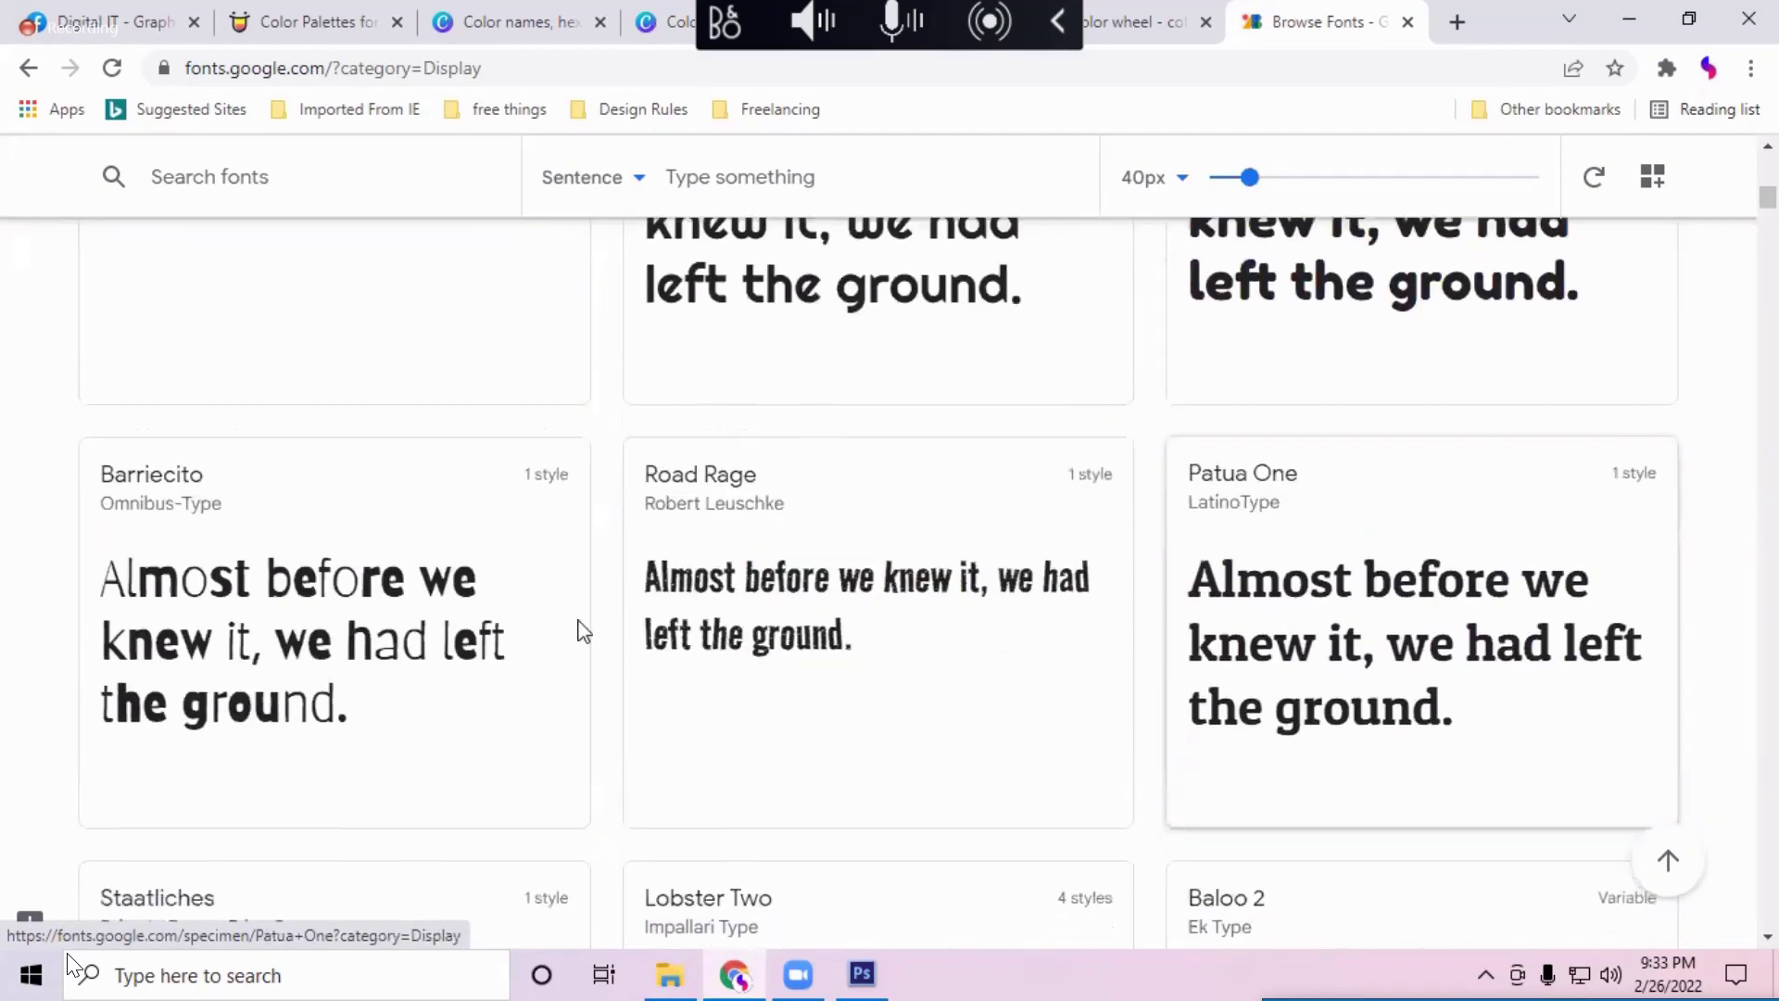
{"action": "scroll", "coordinate": [608, 608], "scroll_direction": "down", "scroll_amount": 4}
{"action": "scroll", "coordinate": [1359, 736], "scroll_direction": "up", "scroll_amount": 4}
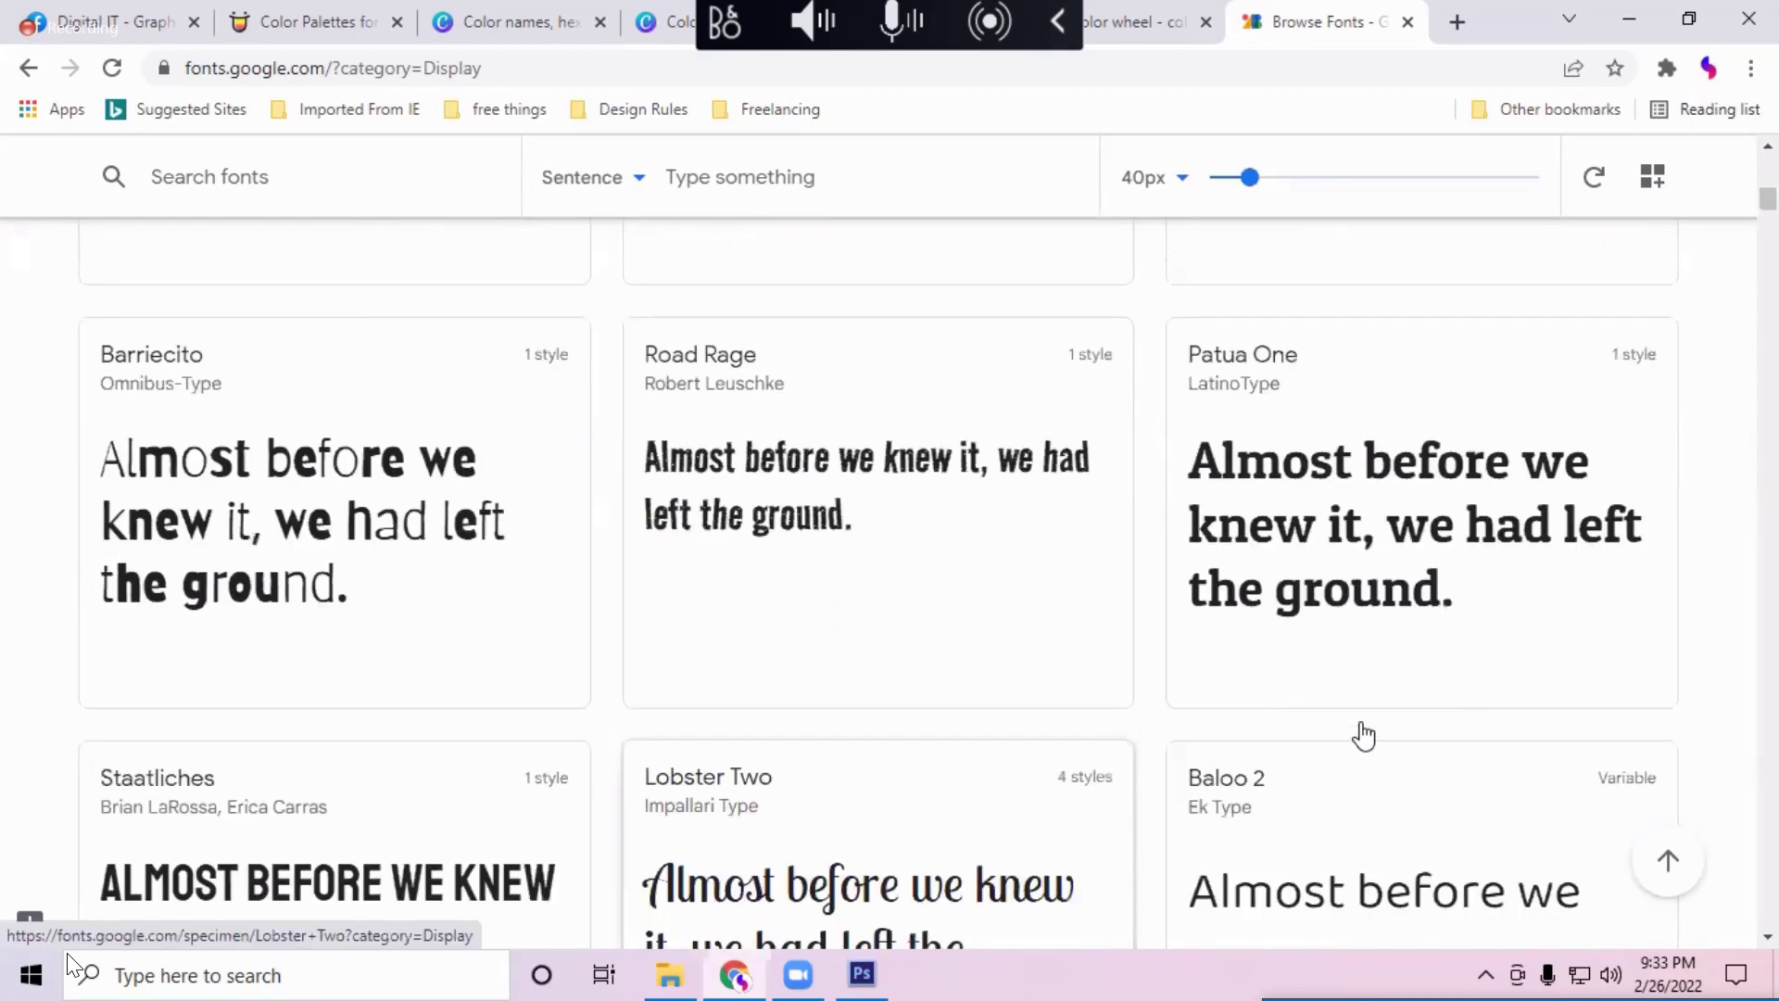
{"action": "scroll", "coordinate": [1311, 667], "scroll_direction": "down", "scroll_amount": 8}
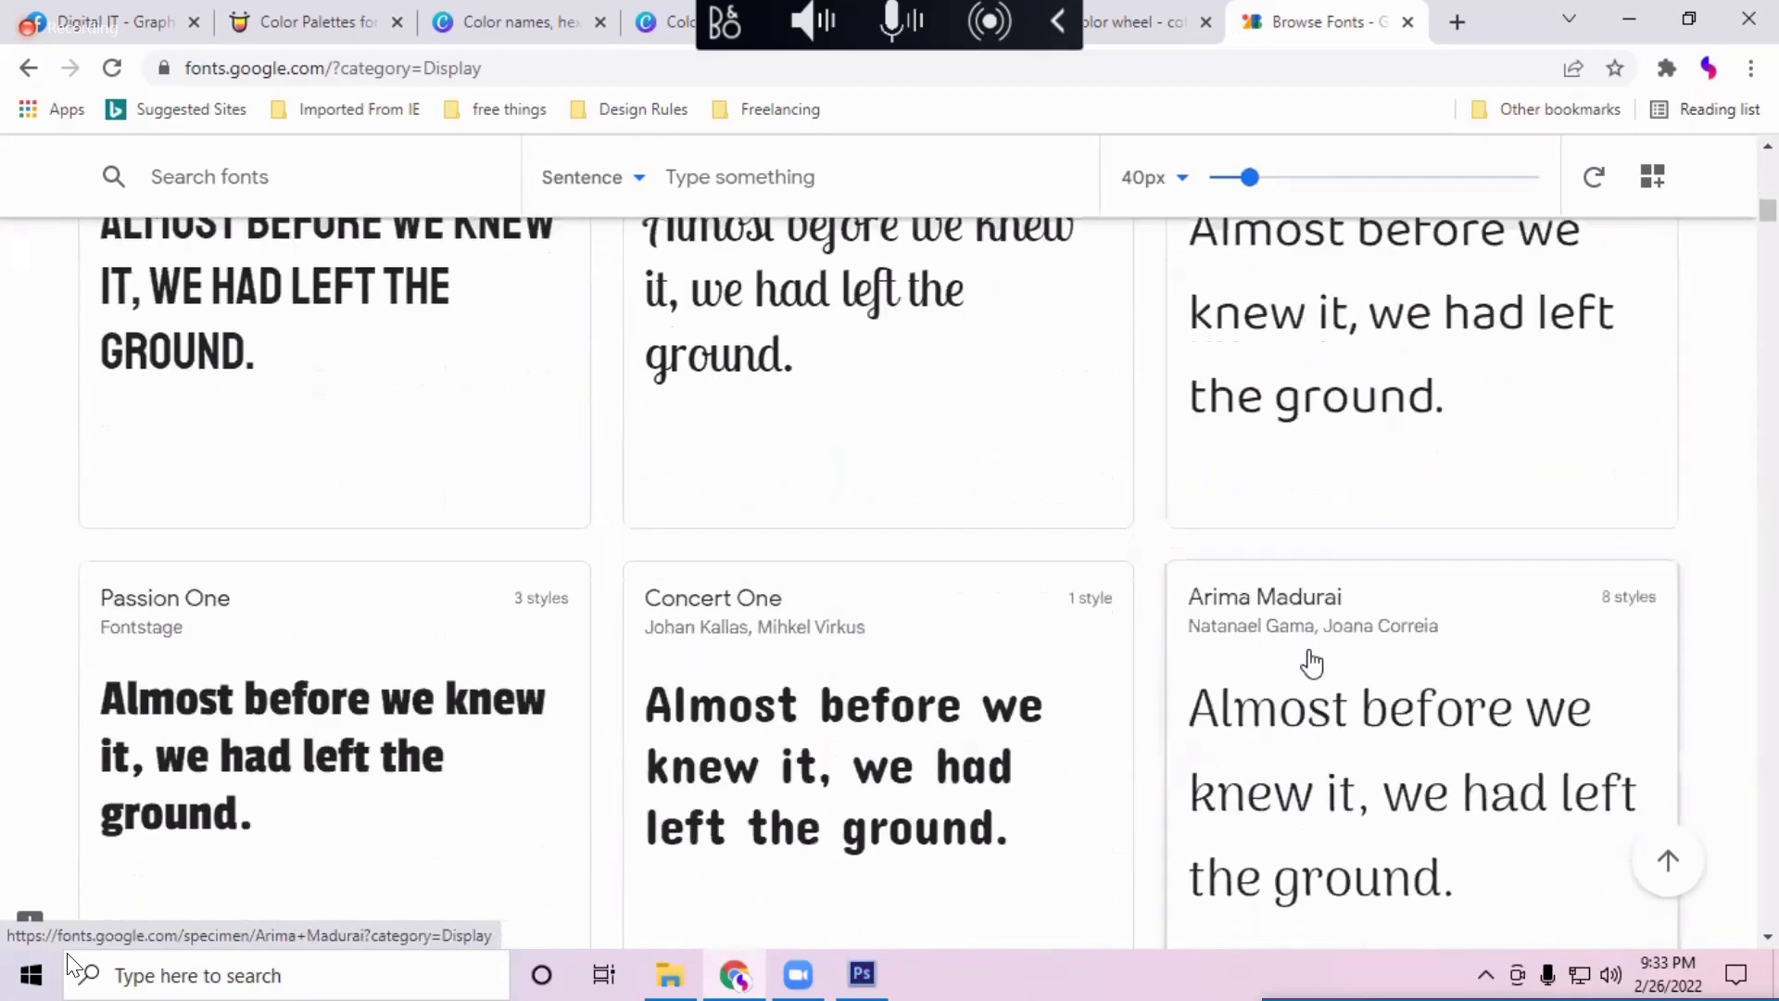
{"action": "scroll", "coordinate": [1311, 663], "scroll_direction": "up", "scroll_amount": 3}
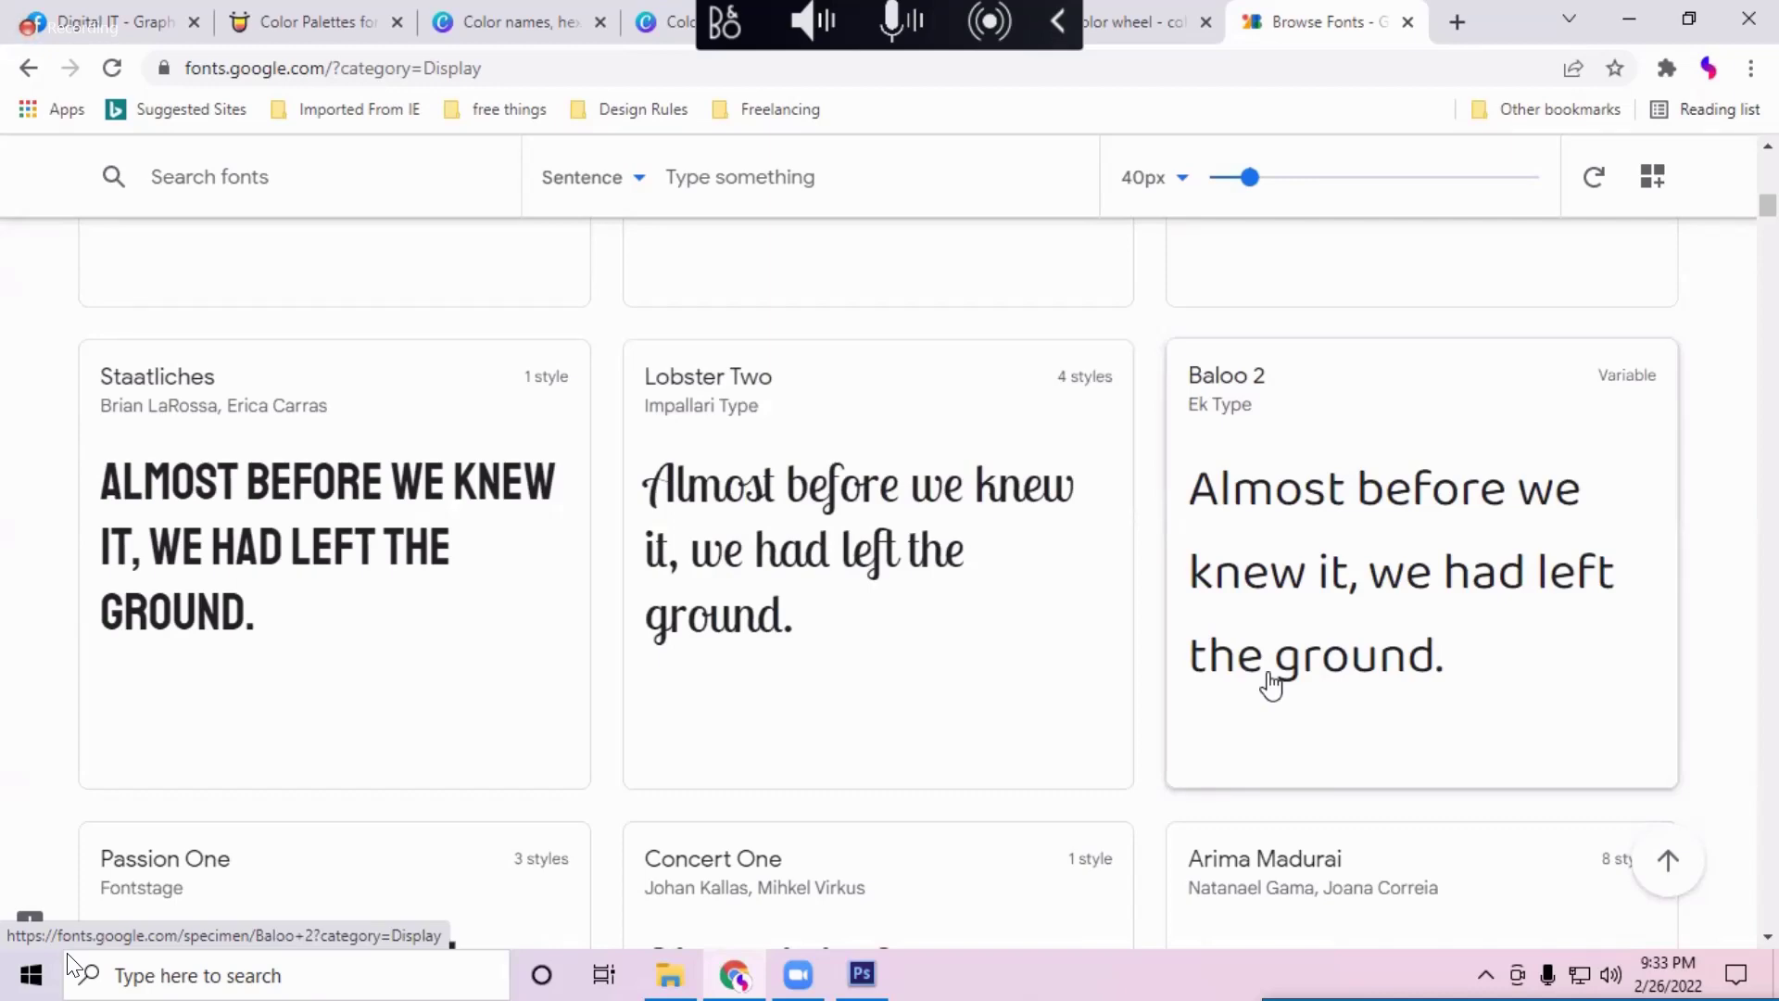
{"action": "scroll", "coordinate": [865, 707], "scroll_direction": "down", "scroll_amount": 1}
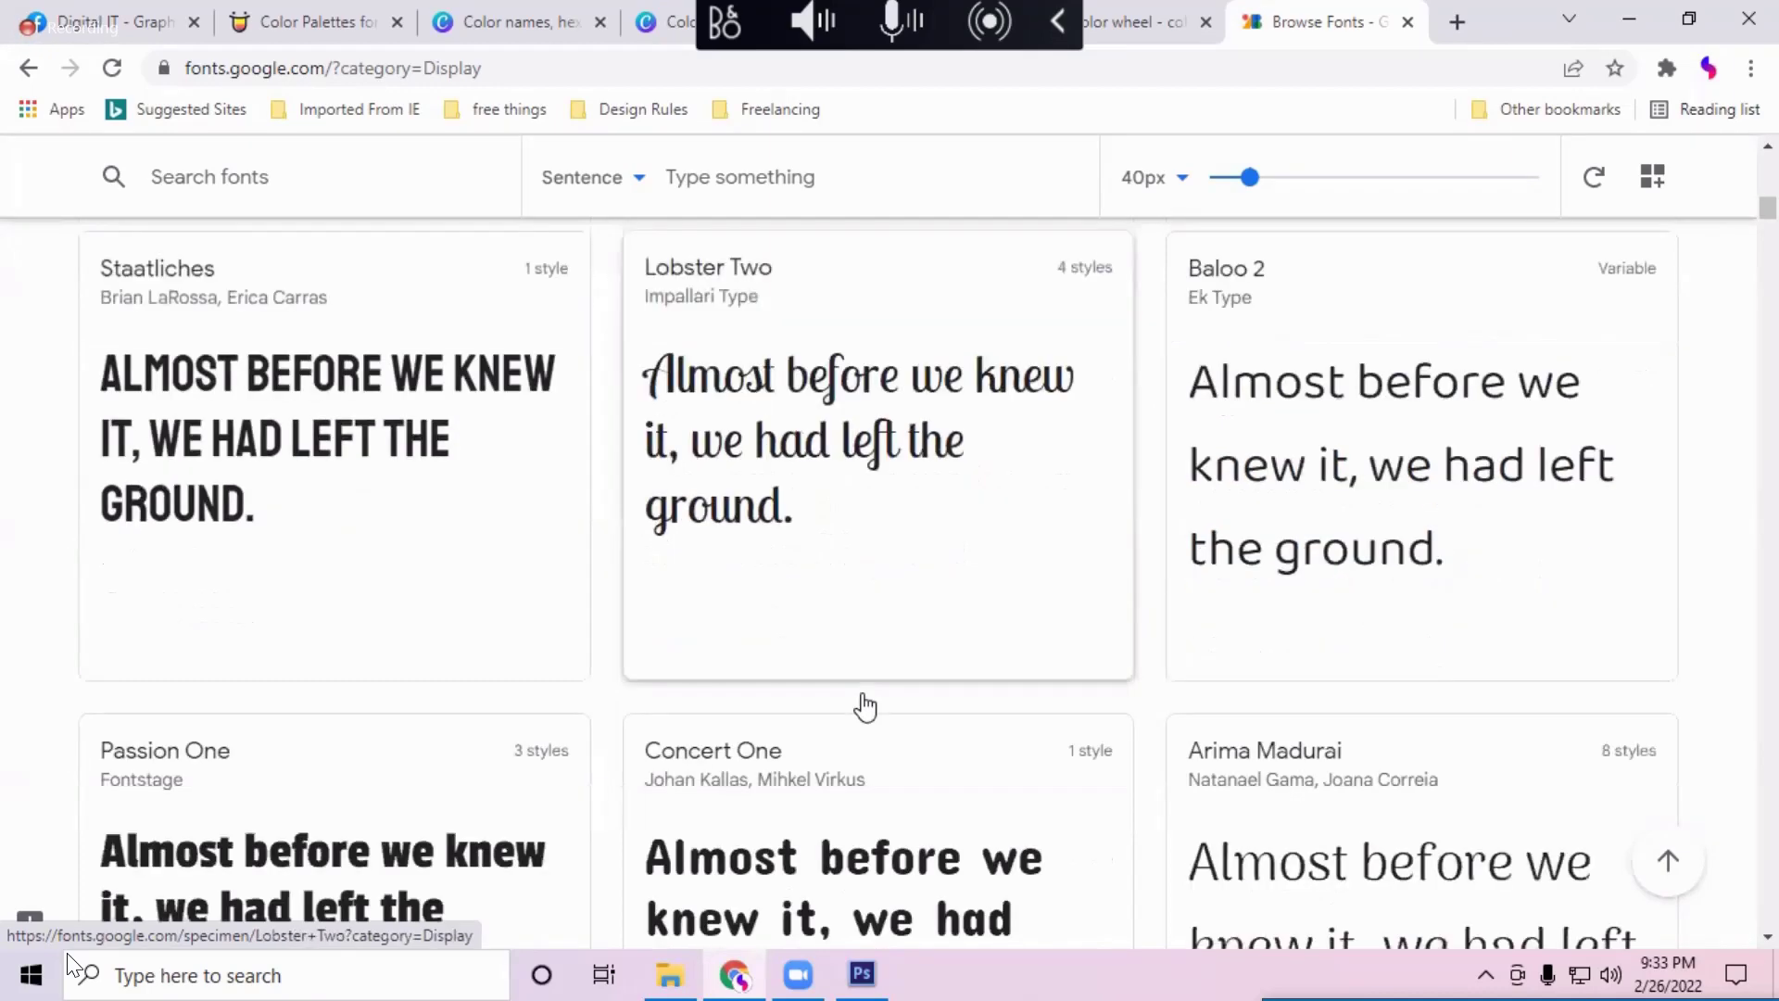
{"action": "scroll", "coordinate": [865, 707], "scroll_direction": "down", "scroll_amount": 1}
{"action": "scroll", "coordinate": [727, 366], "scroll_direction": "up", "scroll_amount": 1}
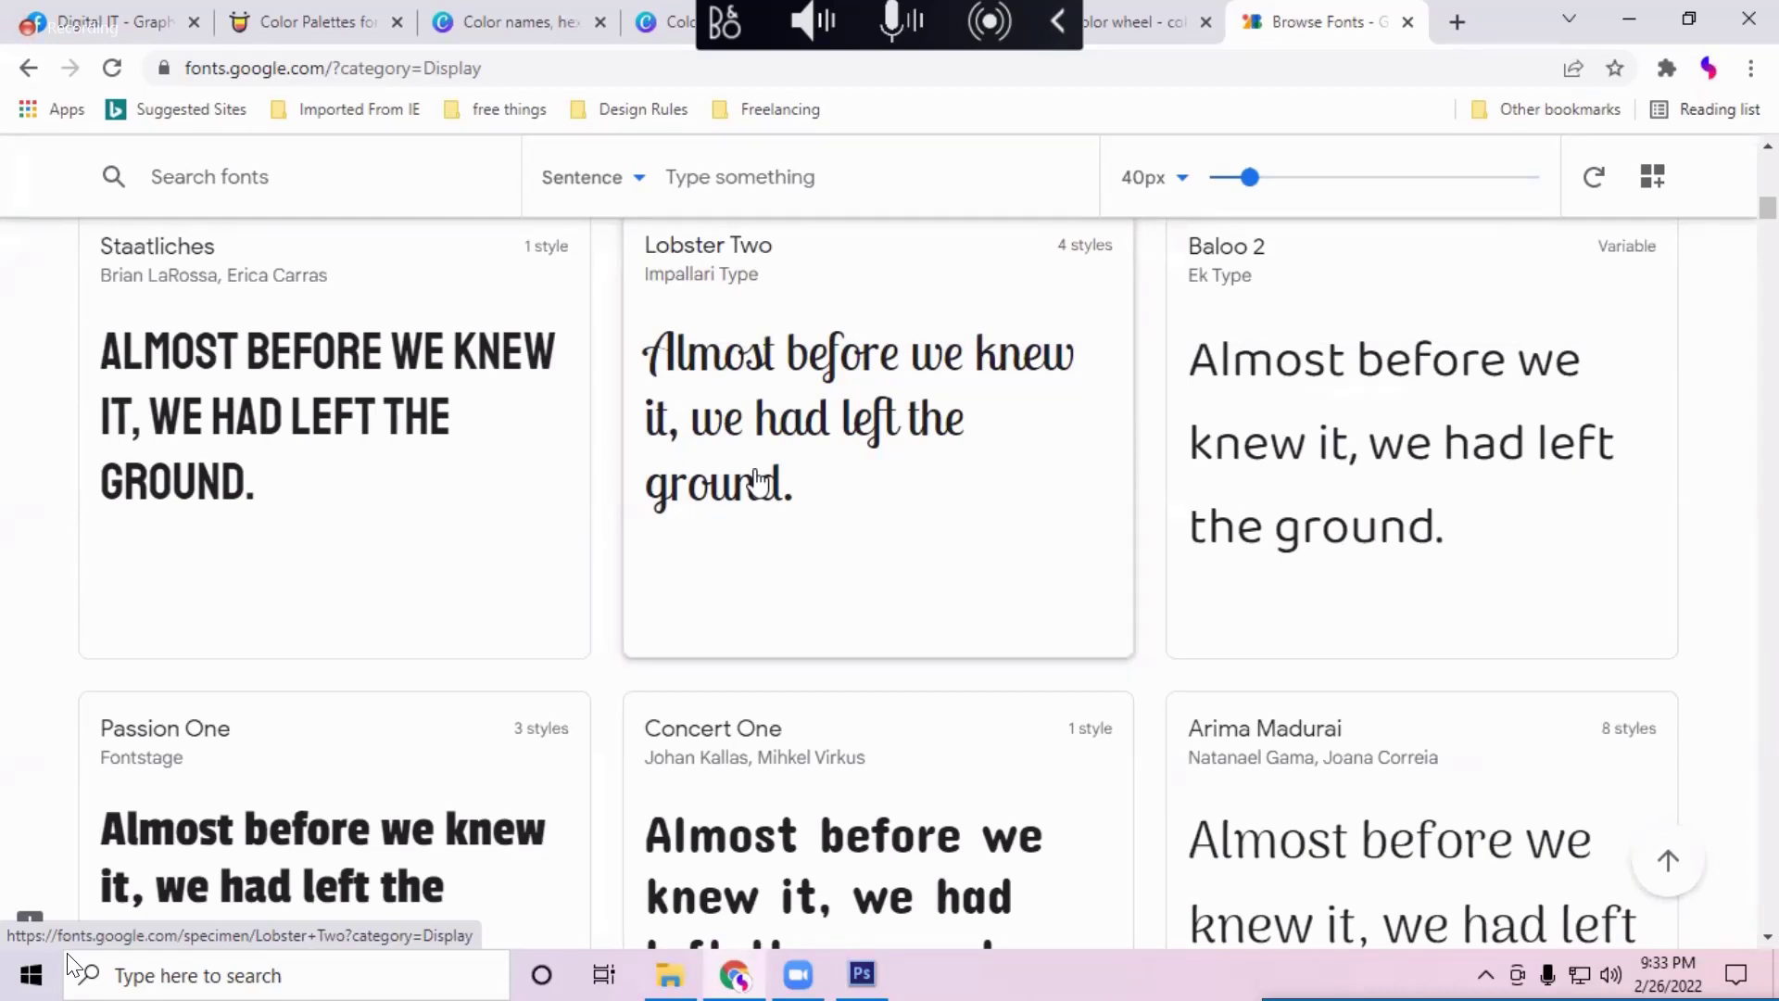
{"action": "scroll", "coordinate": [254, 389], "scroll_direction": "up", "scroll_amount": 7}
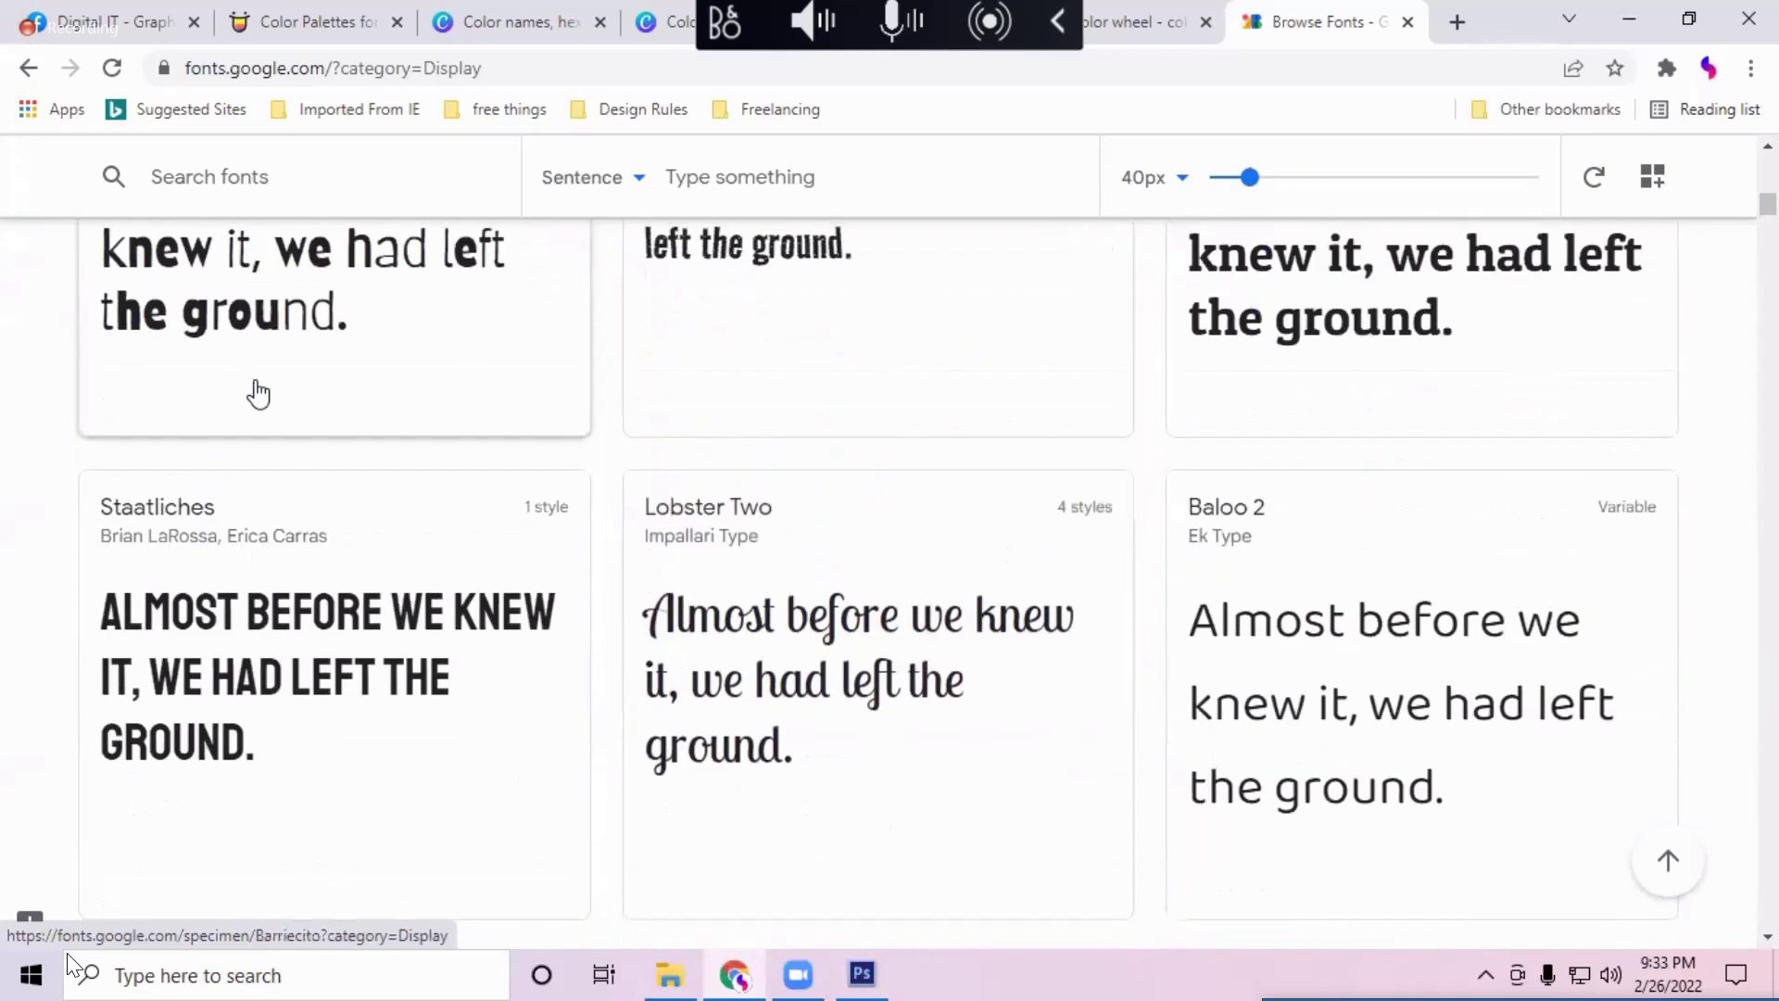
{"action": "scroll", "coordinate": [231, 574], "scroll_direction": "down", "scroll_amount": 5}
{"action": "scroll", "coordinate": [333, 612], "scroll_direction": "down", "scroll_amount": 5}
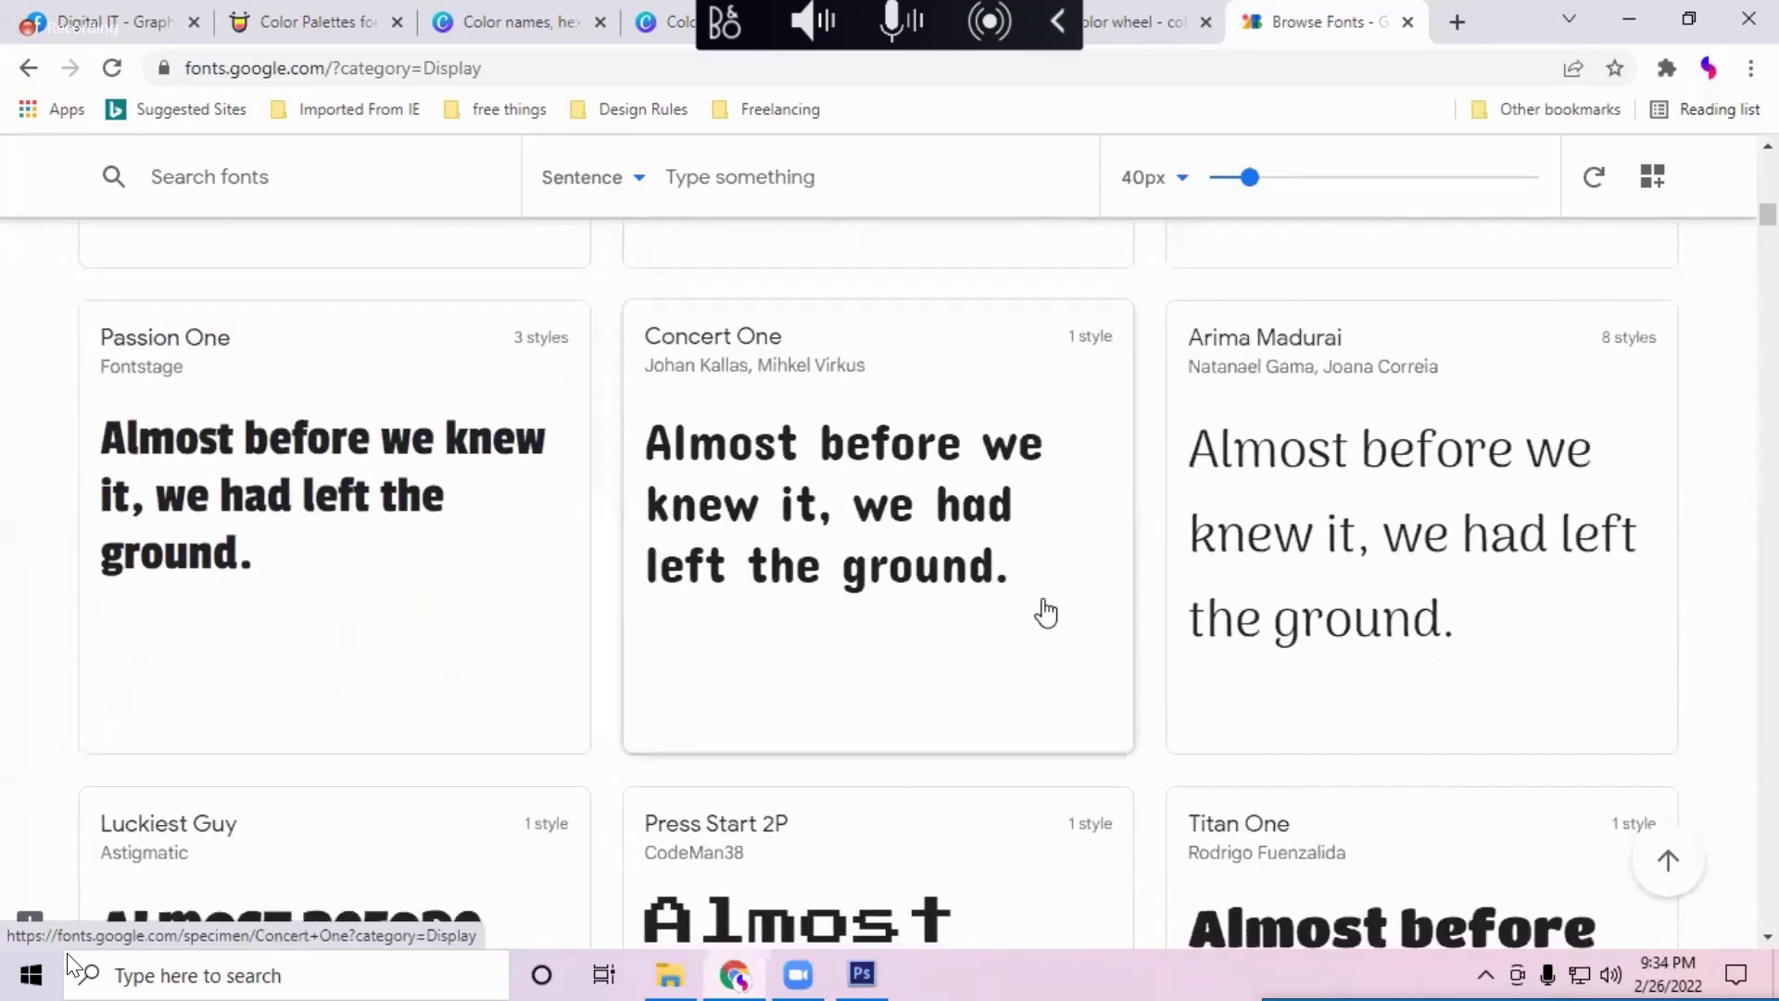
{"action": "scroll", "coordinate": [1139, 667], "scroll_direction": "down", "scroll_amount": 6}
{"action": "scroll", "coordinate": [1236, 722], "scroll_direction": "up", "scroll_amount": 17}
{"action": "scroll", "coordinate": [1236, 722], "scroll_direction": "up", "scroll_amount": 10}
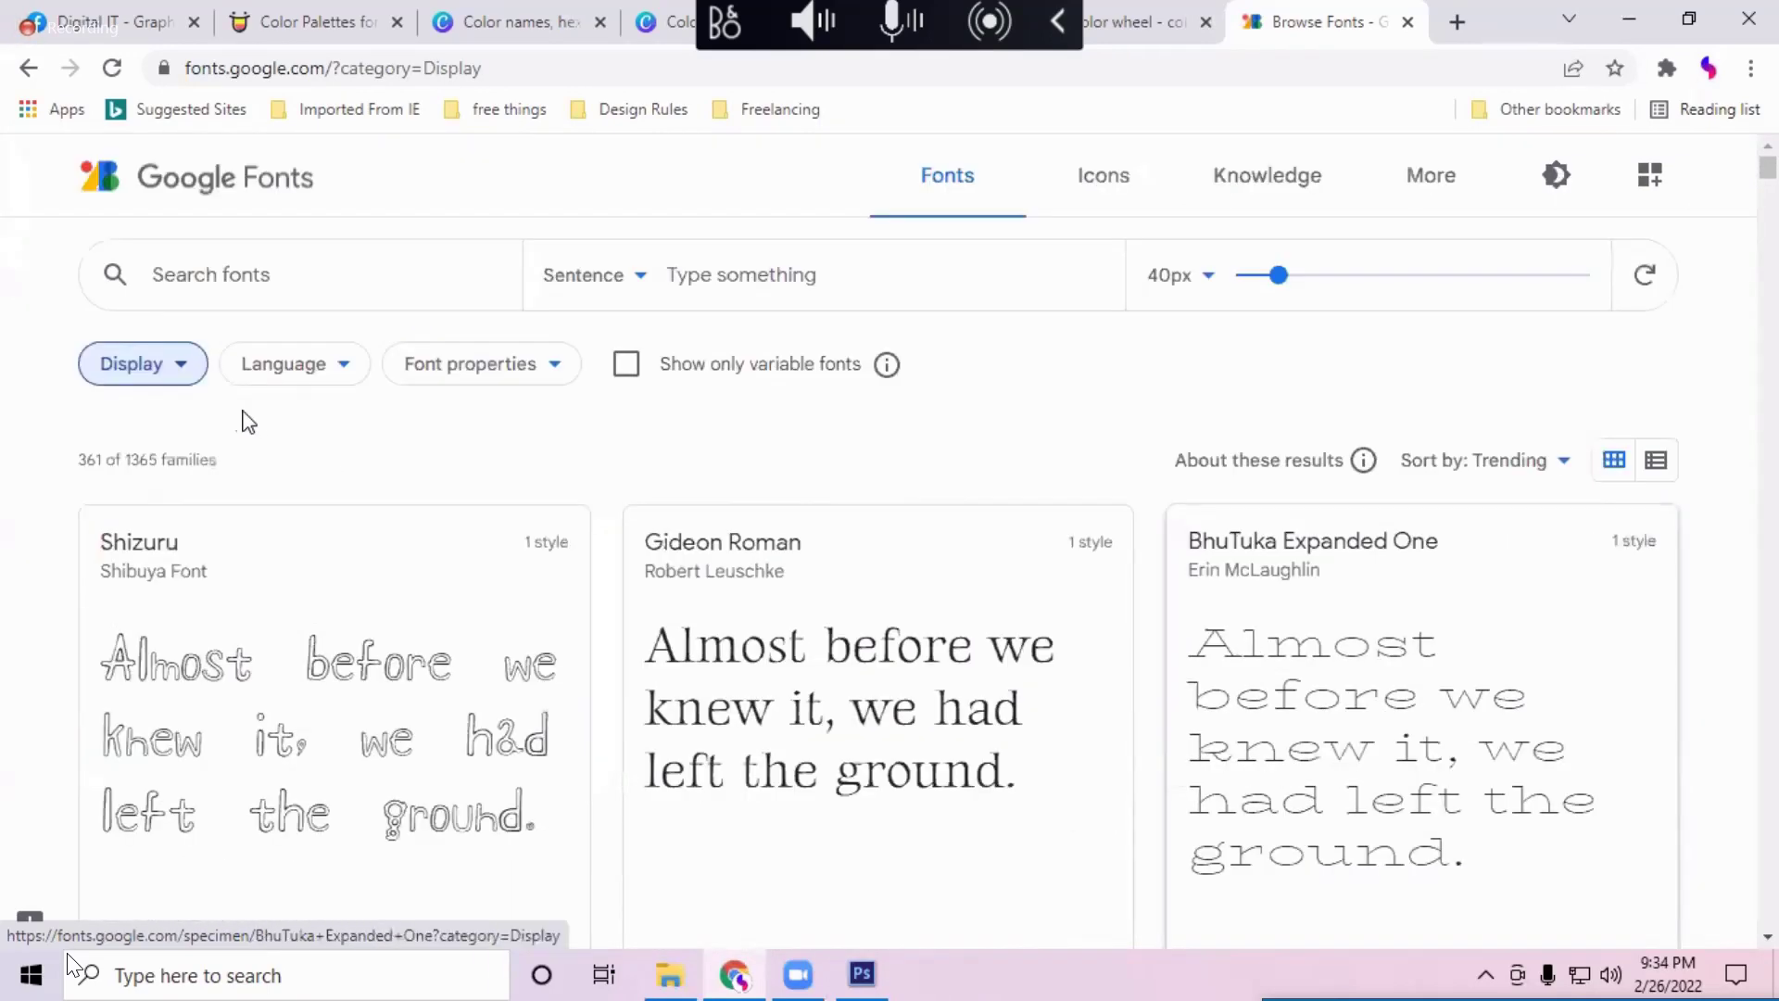
{"action": "left_click", "coordinate": [159, 365]}
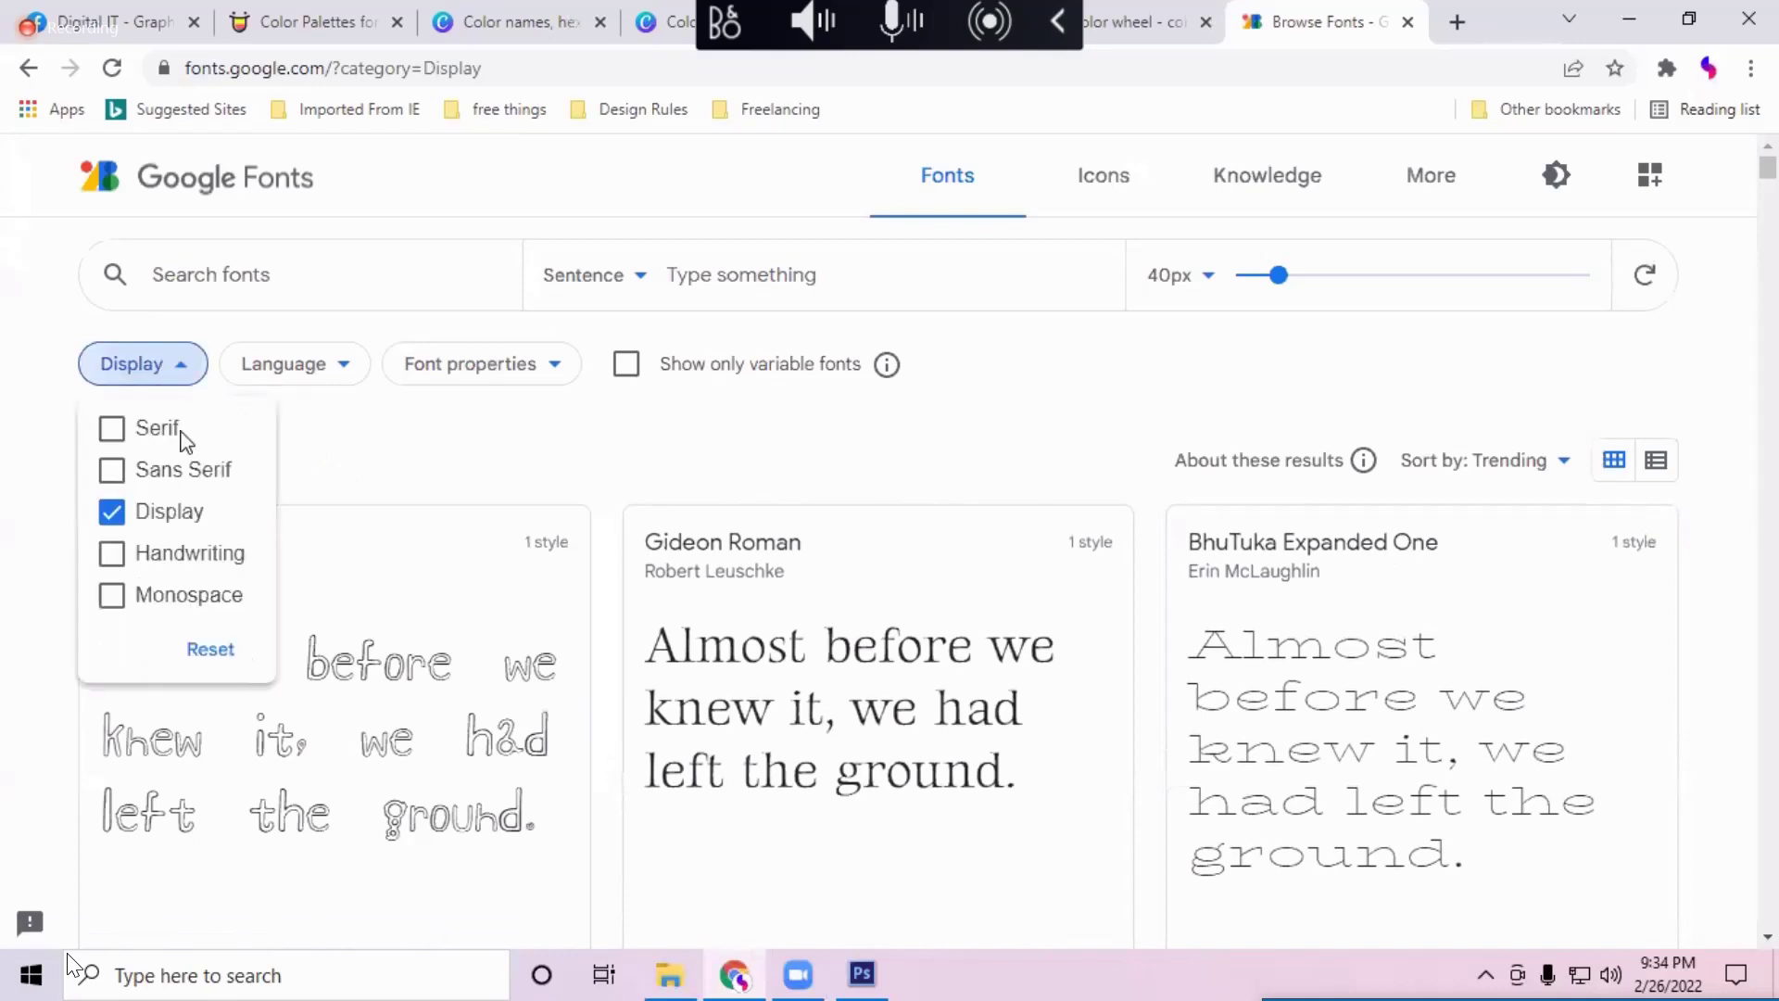
Step: Replace the Display filter with Handwriting and scroll the 204 handwriting fonts
{"action": "left_click", "coordinate": [204, 554]}
{"action": "left_click", "coordinate": [185, 511]}
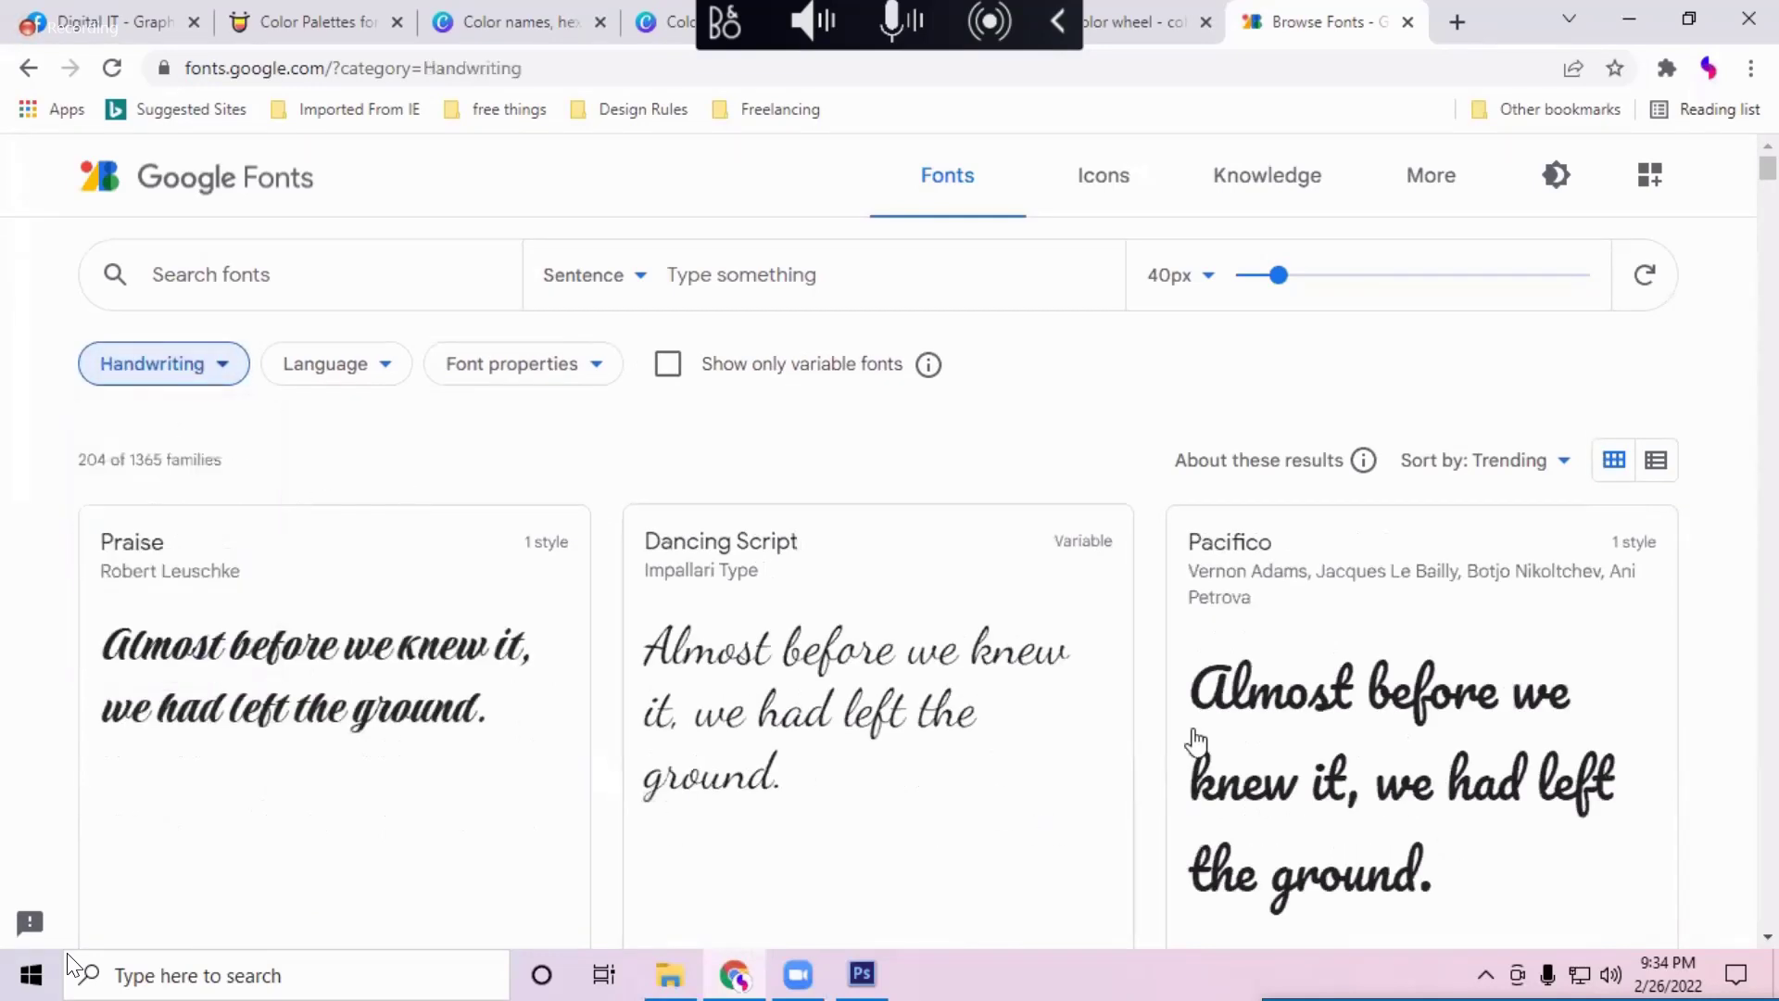
{"action": "scroll", "coordinate": [711, 568], "scroll_direction": "down", "scroll_amount": 3}
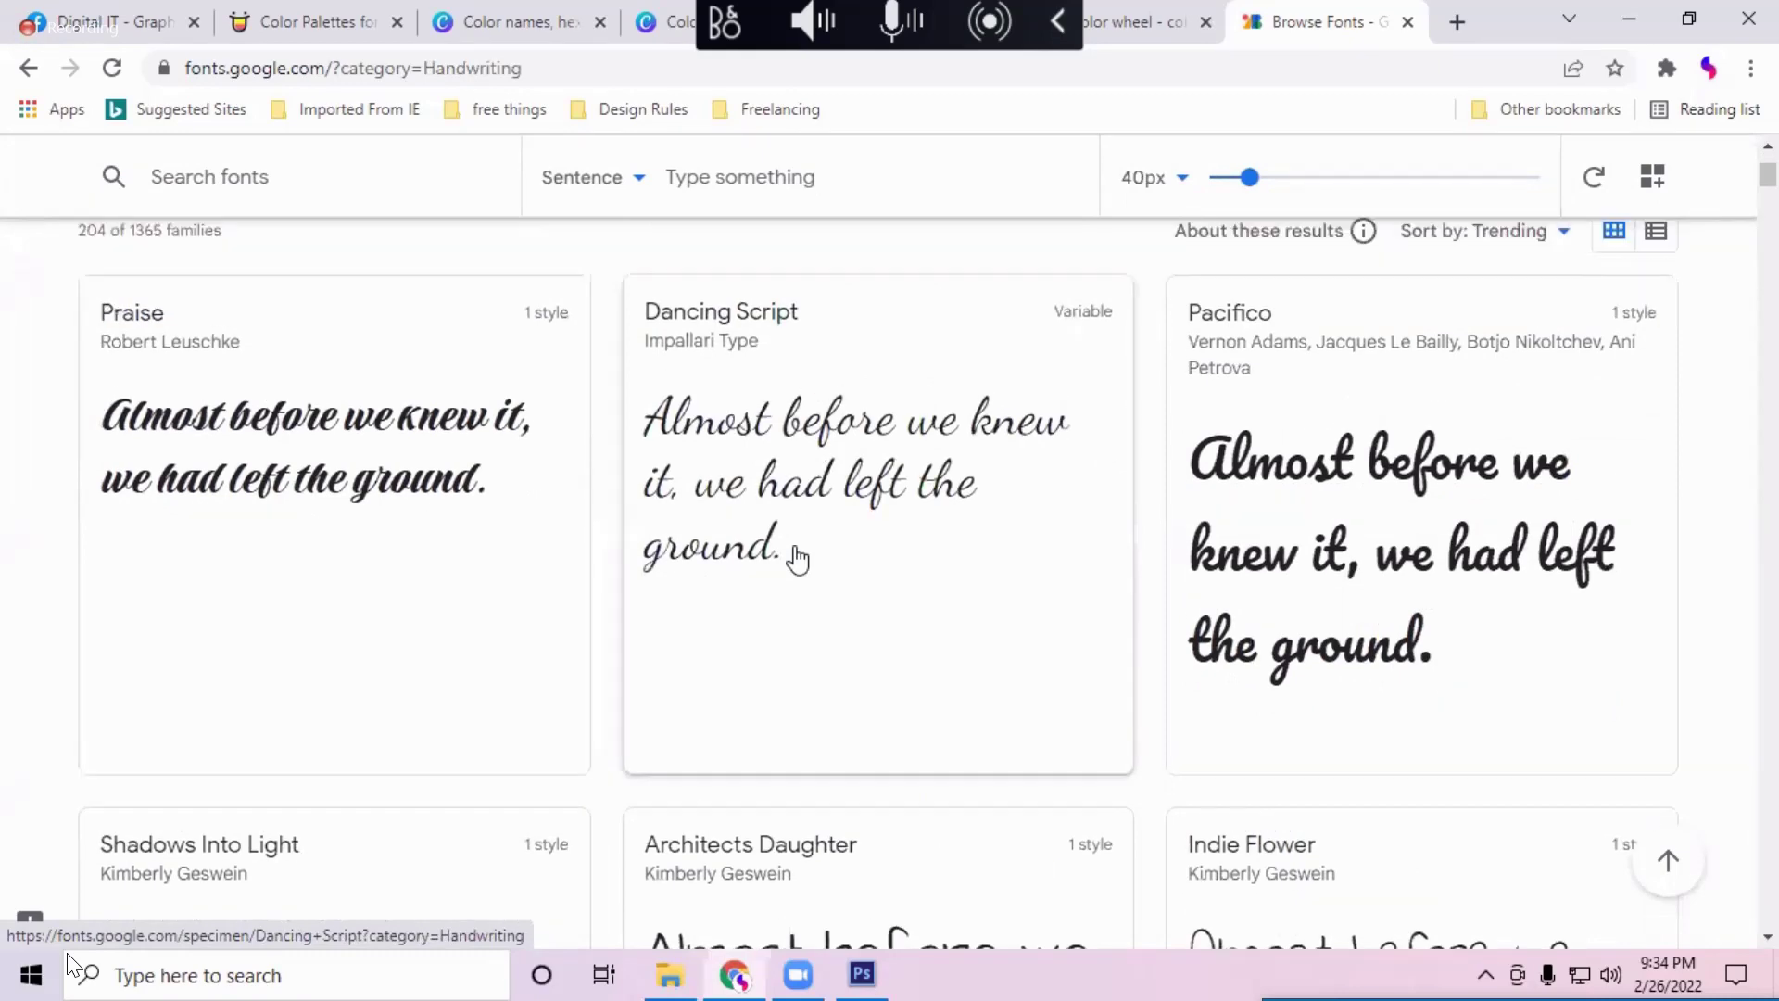
{"action": "scroll", "coordinate": [792, 556], "scroll_direction": "down", "scroll_amount": 3}
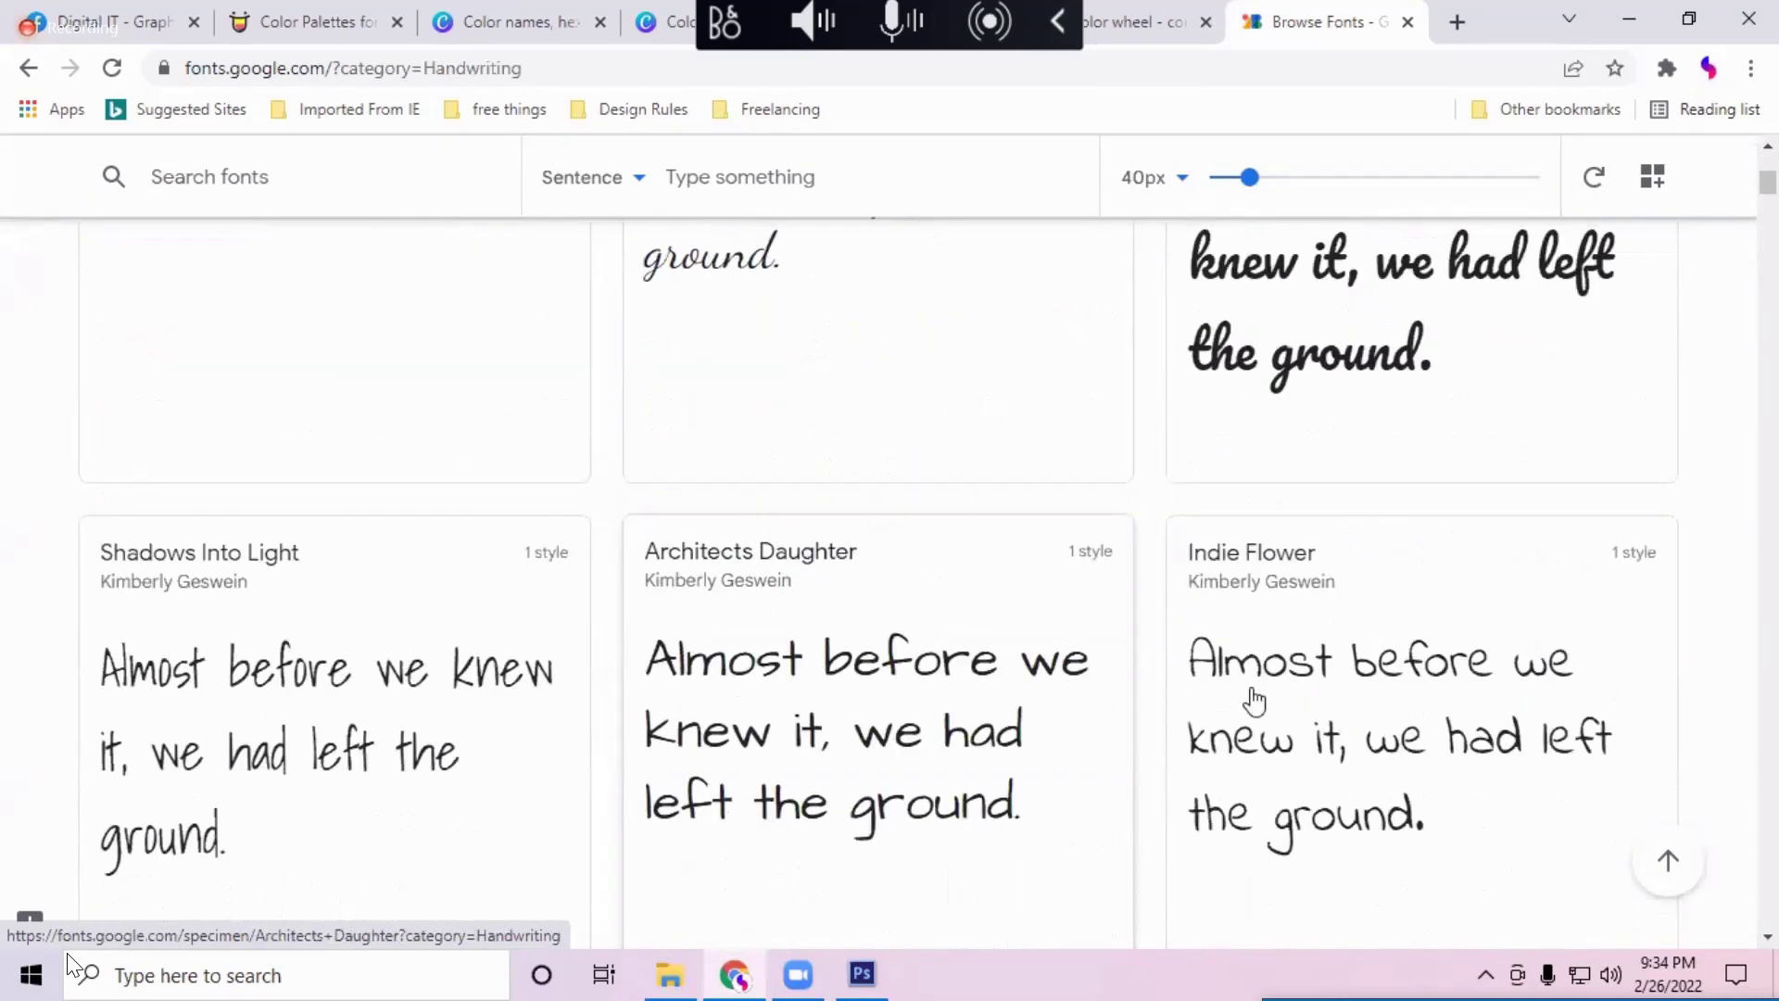
{"action": "scroll", "coordinate": [1112, 685], "scroll_direction": "down", "scroll_amount": 2}
{"action": "scroll", "coordinate": [1082, 646], "scroll_direction": "down", "scroll_amount": 4}
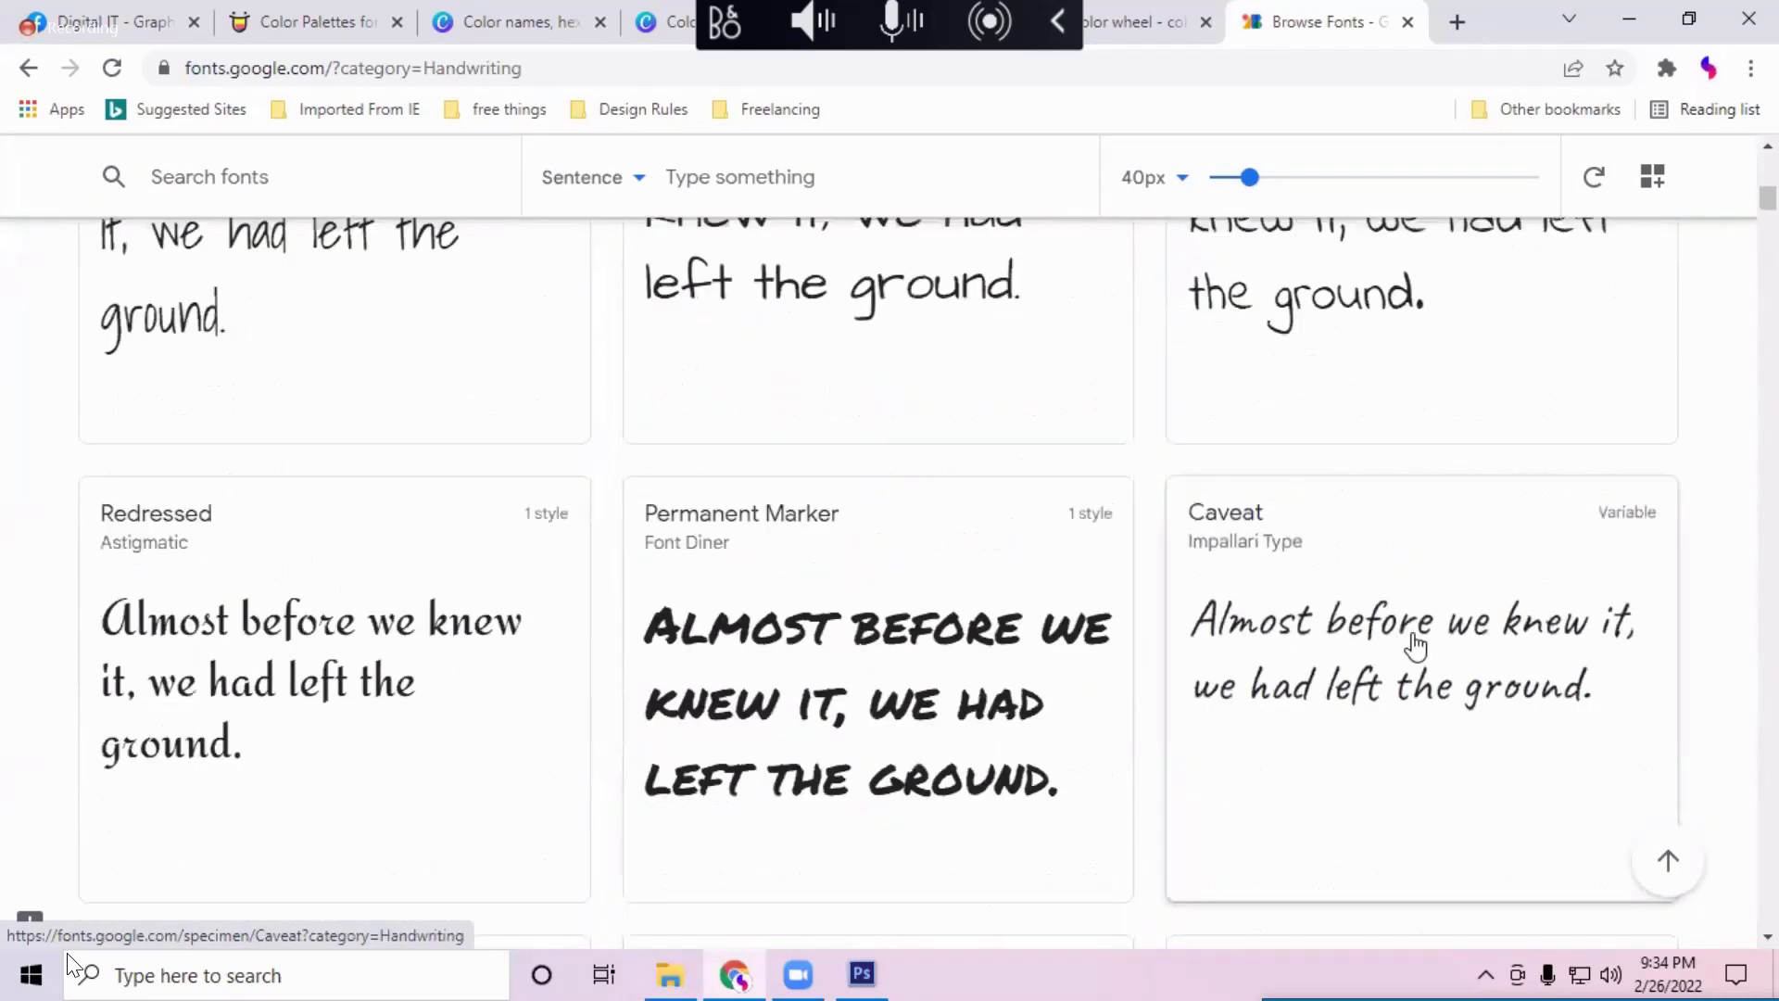
{"action": "scroll", "coordinate": [1415, 646], "scroll_direction": "down", "scroll_amount": 3}
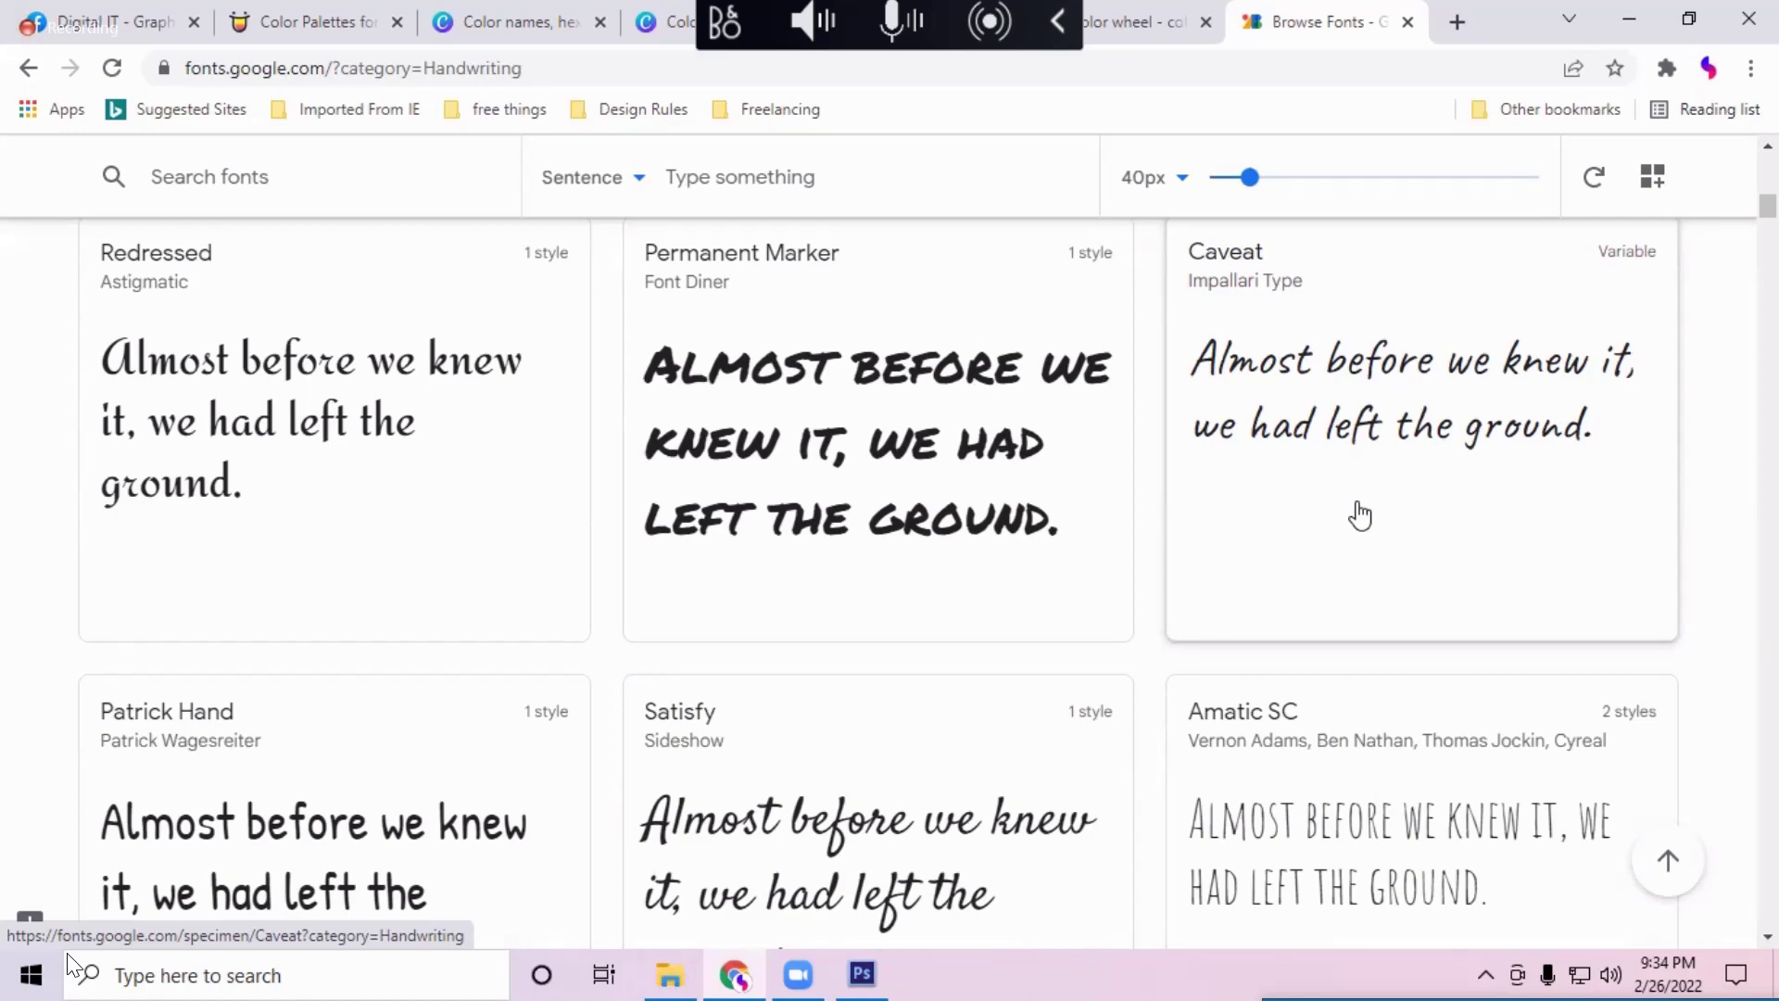
Step: Browse handwriting families like Praise, Dancing Script and Pacifico, then reopen the category list
{"action": "scroll", "coordinate": [1316, 473], "scroll_direction": "down", "scroll_amount": 3}
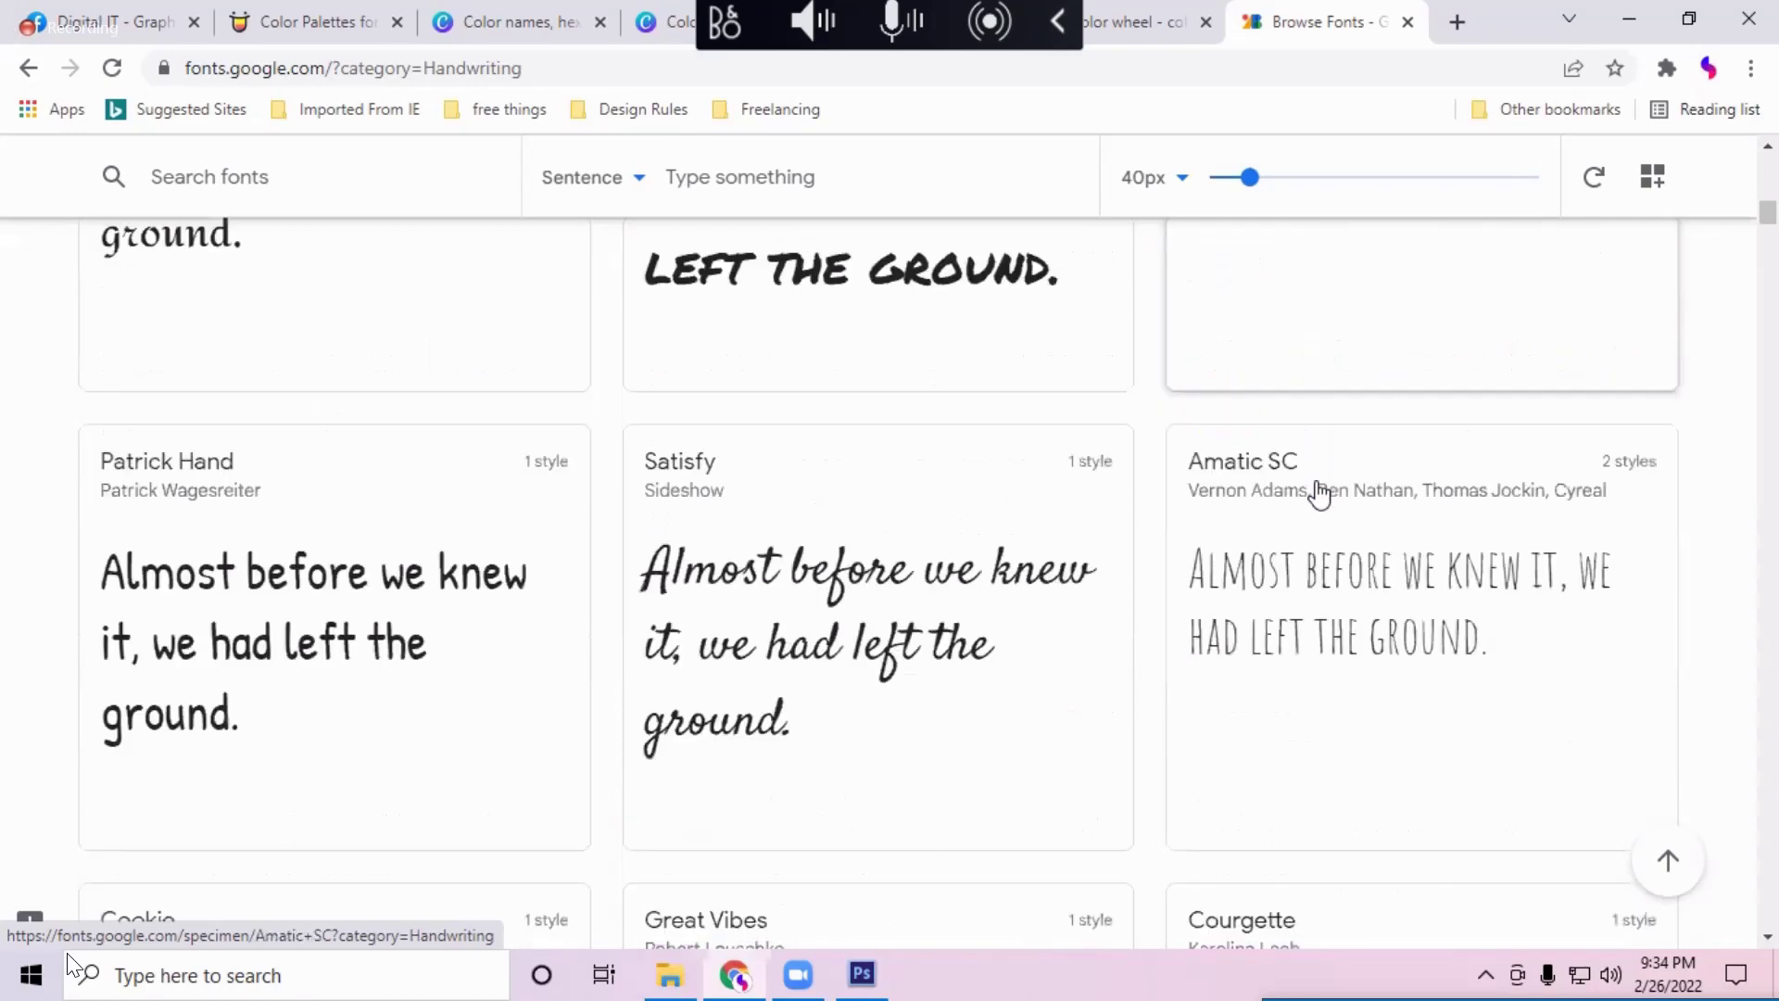
{"action": "scroll", "coordinate": [1269, 611], "scroll_direction": "up", "scroll_amount": 4}
{"action": "scroll", "coordinate": [1279, 602], "scroll_direction": "down", "scroll_amount": 4}
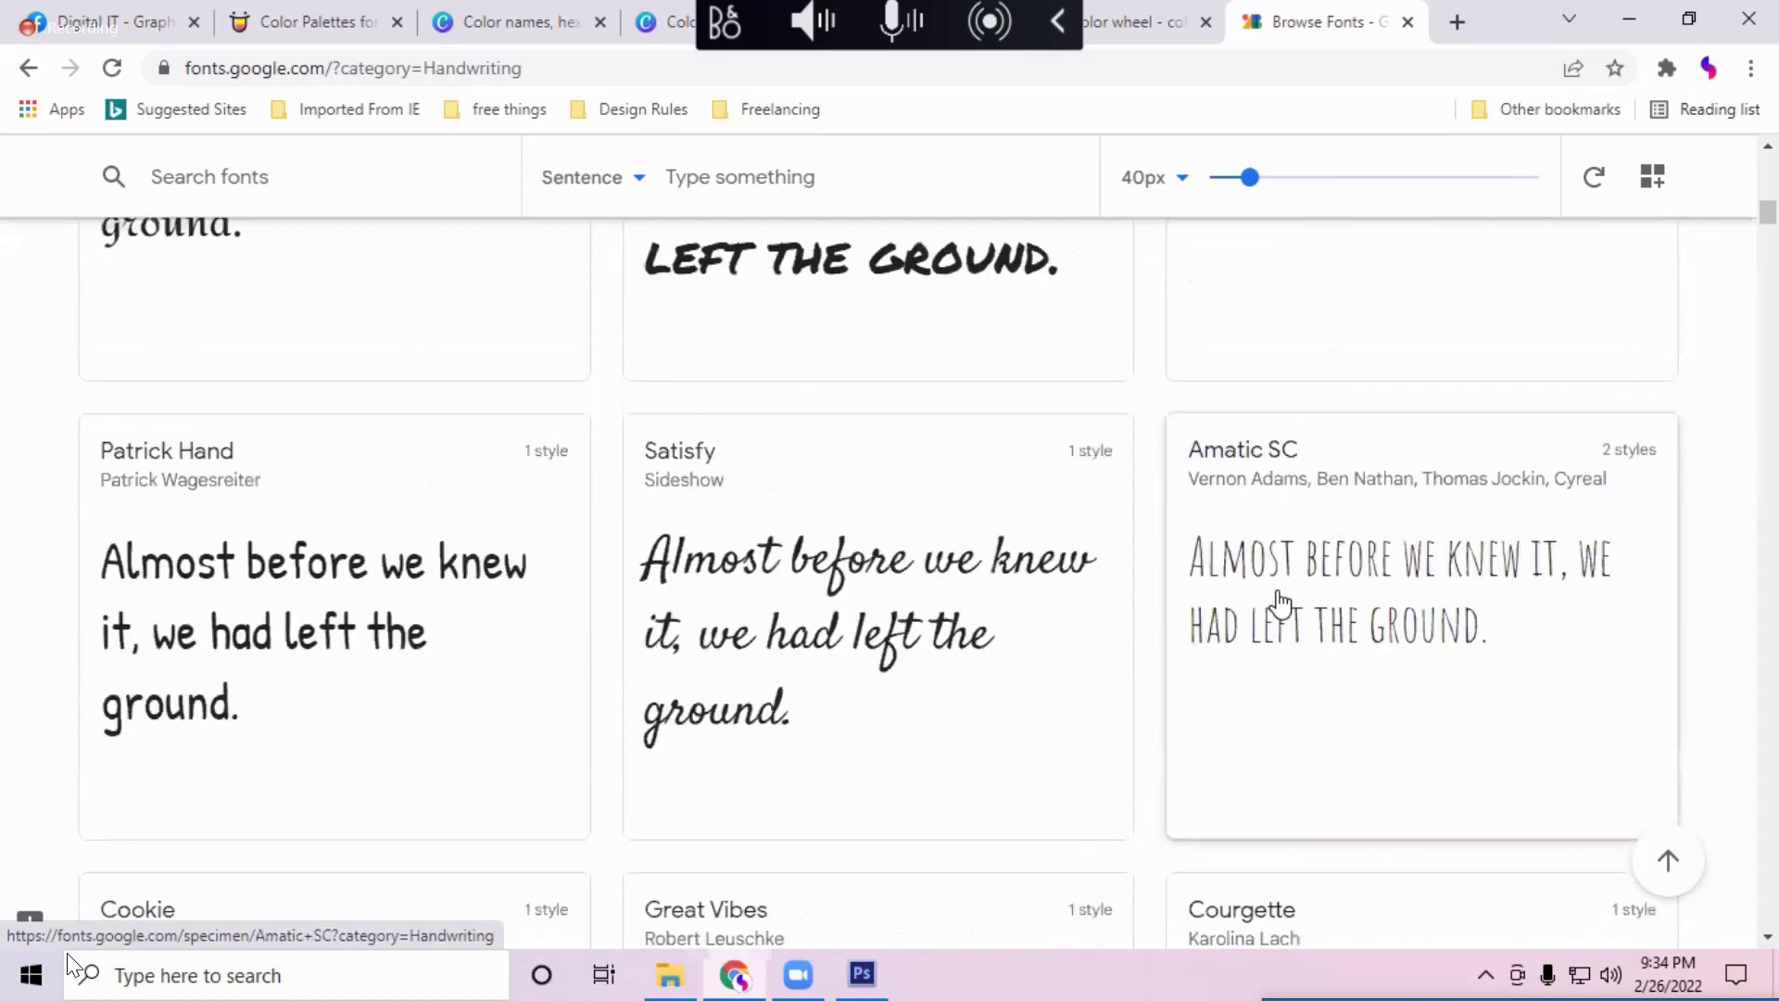
{"action": "scroll", "coordinate": [1281, 603], "scroll_direction": "down", "scroll_amount": 5}
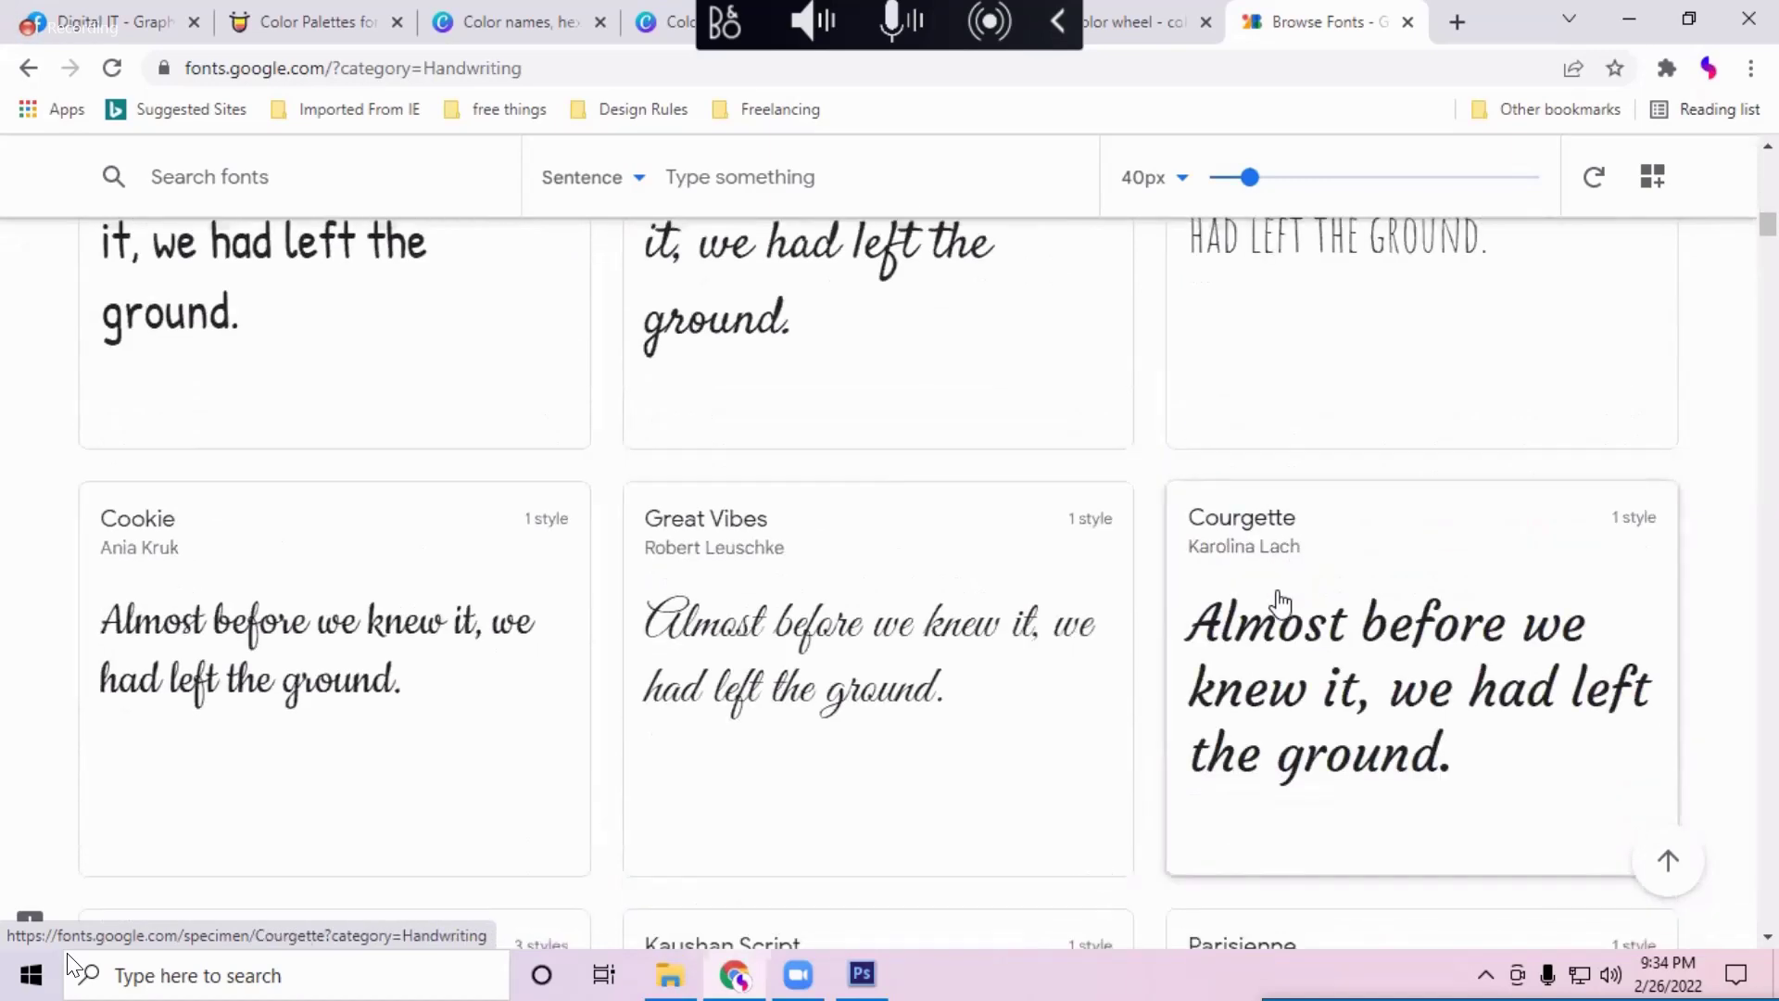
{"action": "scroll", "coordinate": [1281, 603], "scroll_direction": "down", "scroll_amount": 3}
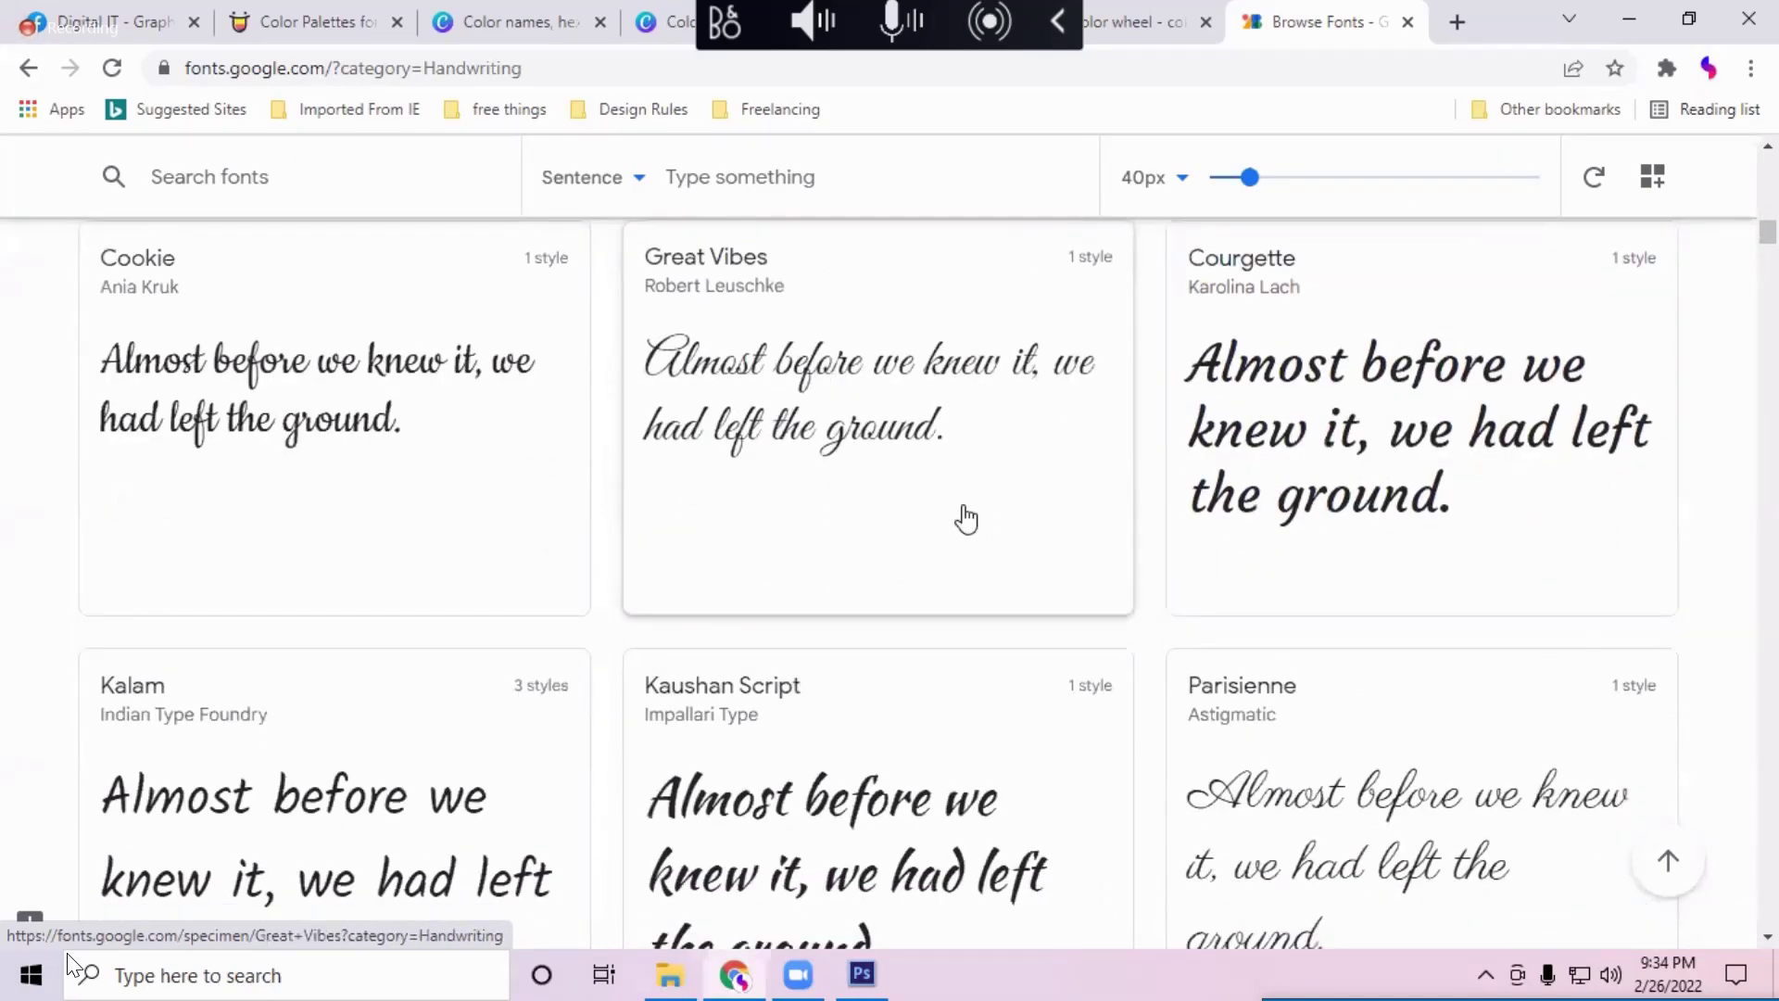
{"action": "scroll", "coordinate": [1278, 834], "scroll_direction": "down", "scroll_amount": 4}
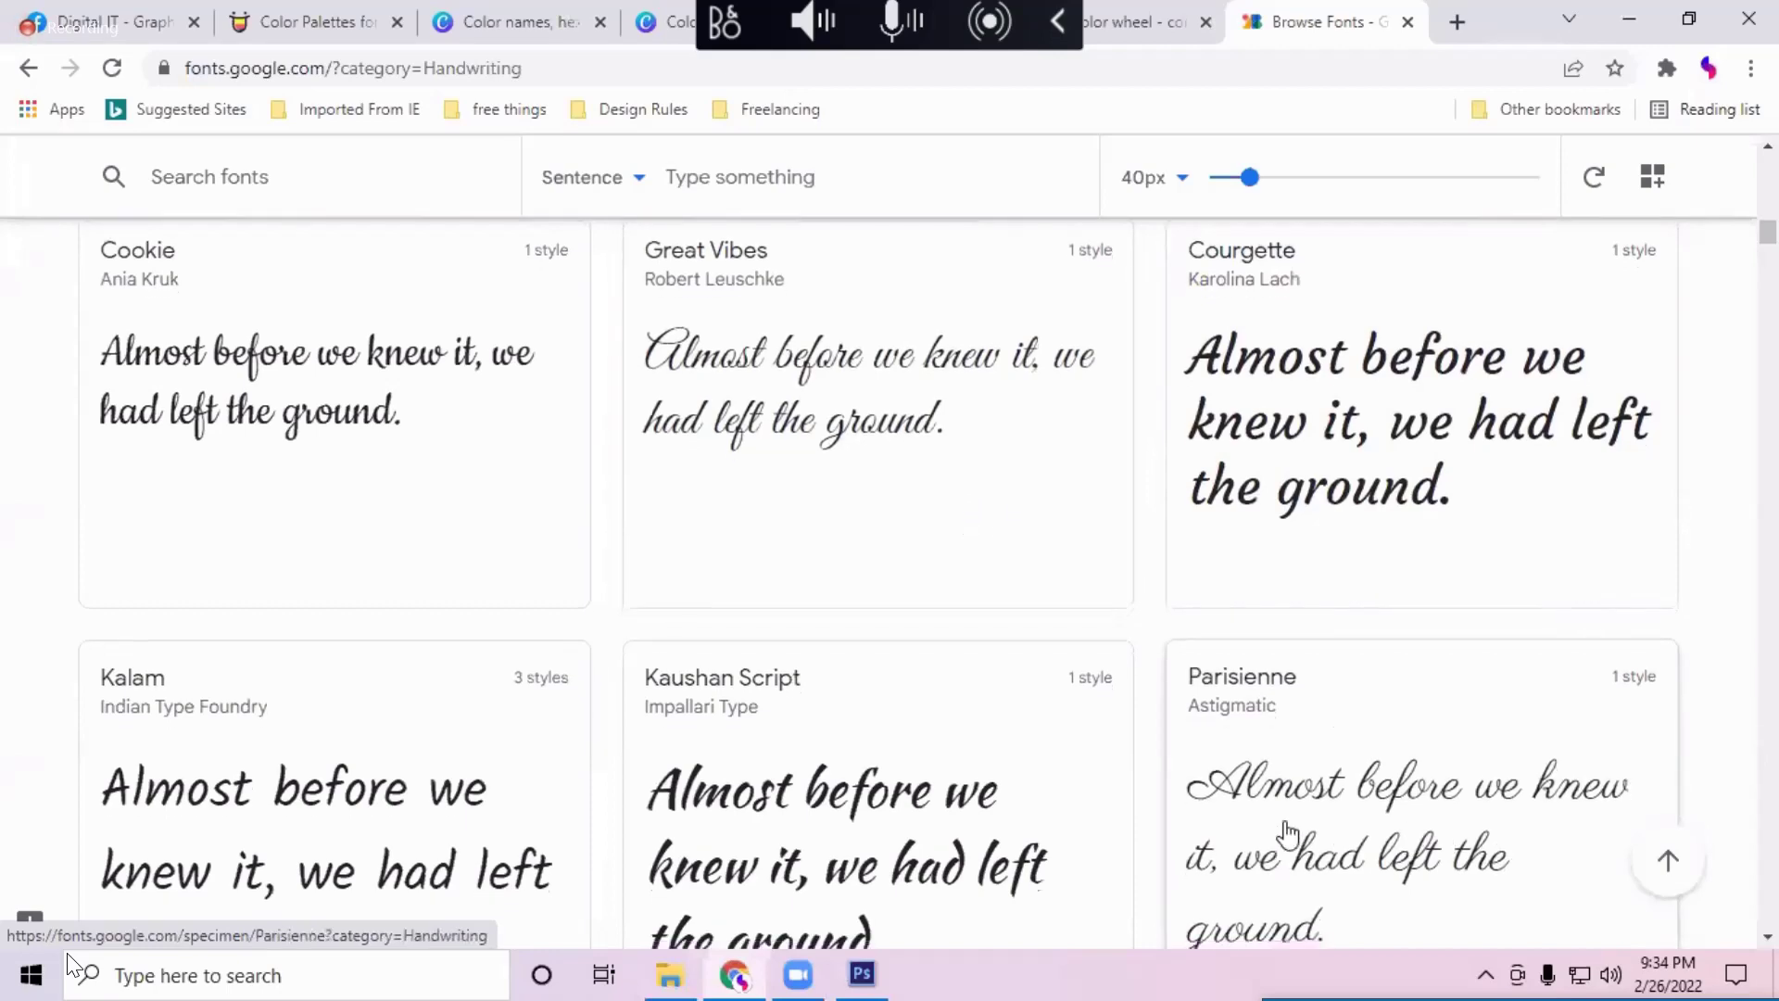
{"action": "scroll", "coordinate": [762, 648], "scroll_direction": "down", "scroll_amount": 7}
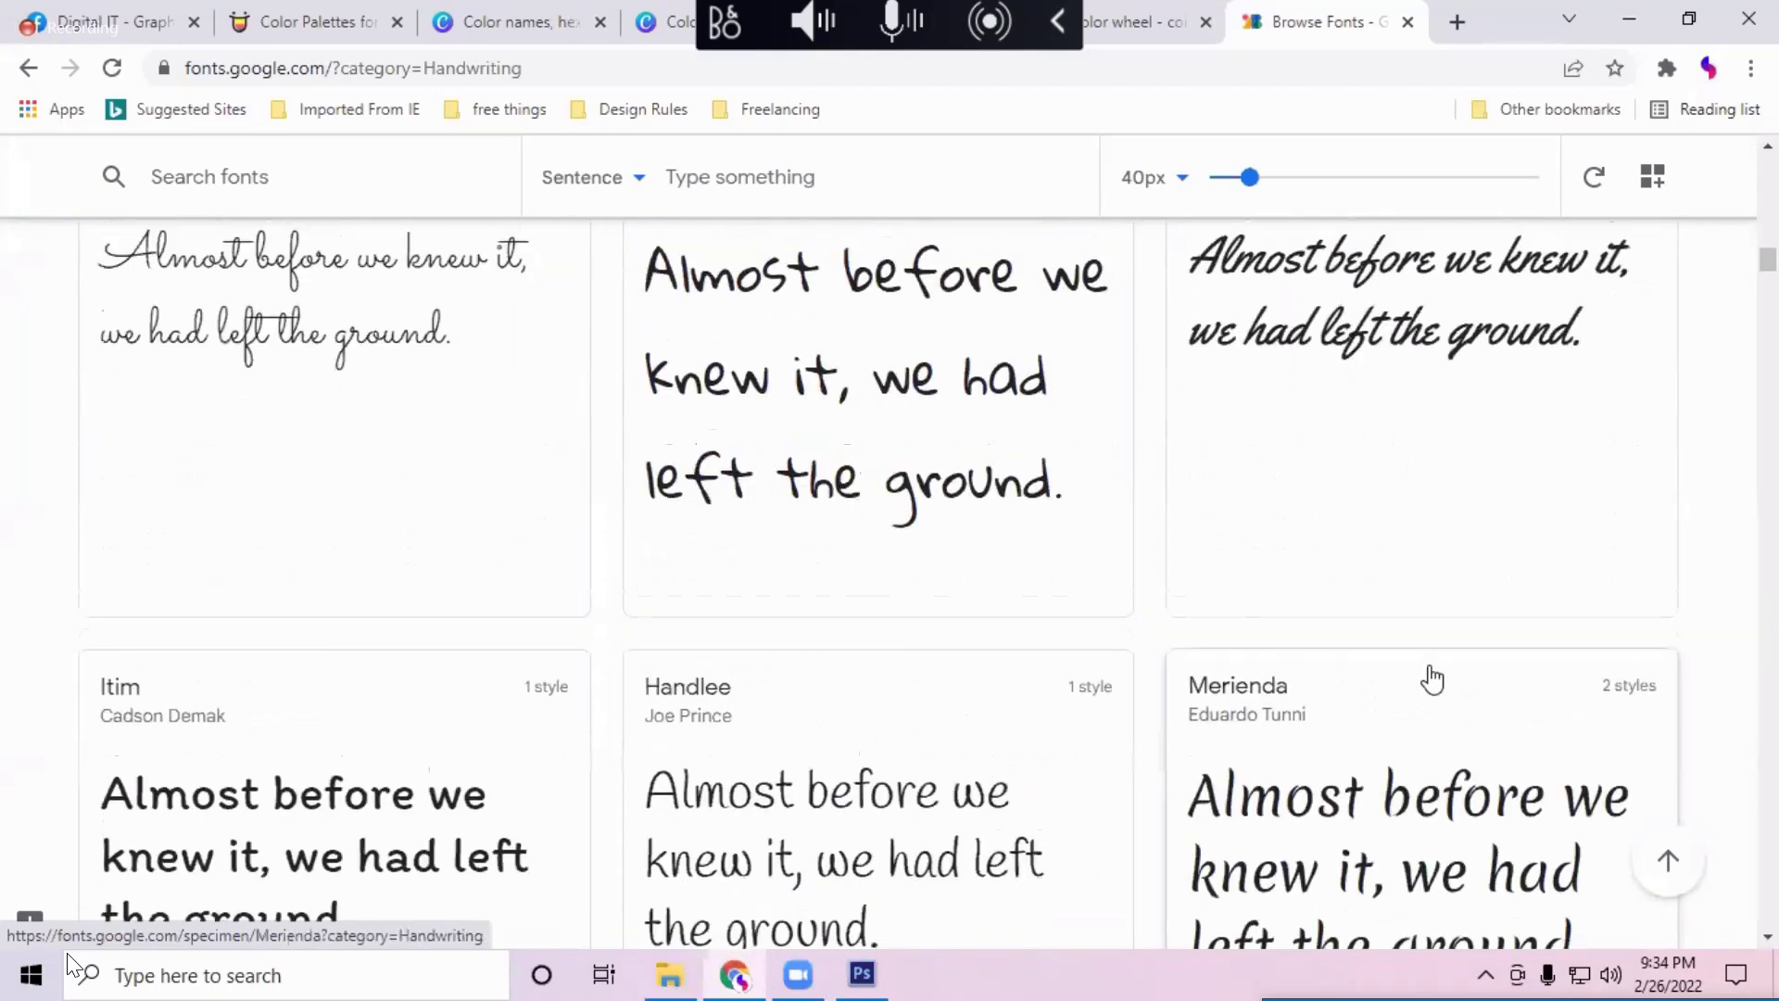
{"action": "scroll", "coordinate": [1430, 676], "scroll_direction": "up", "scroll_amount": 12}
{"action": "scroll", "coordinate": [1432, 679], "scroll_direction": "up", "scroll_amount": 10}
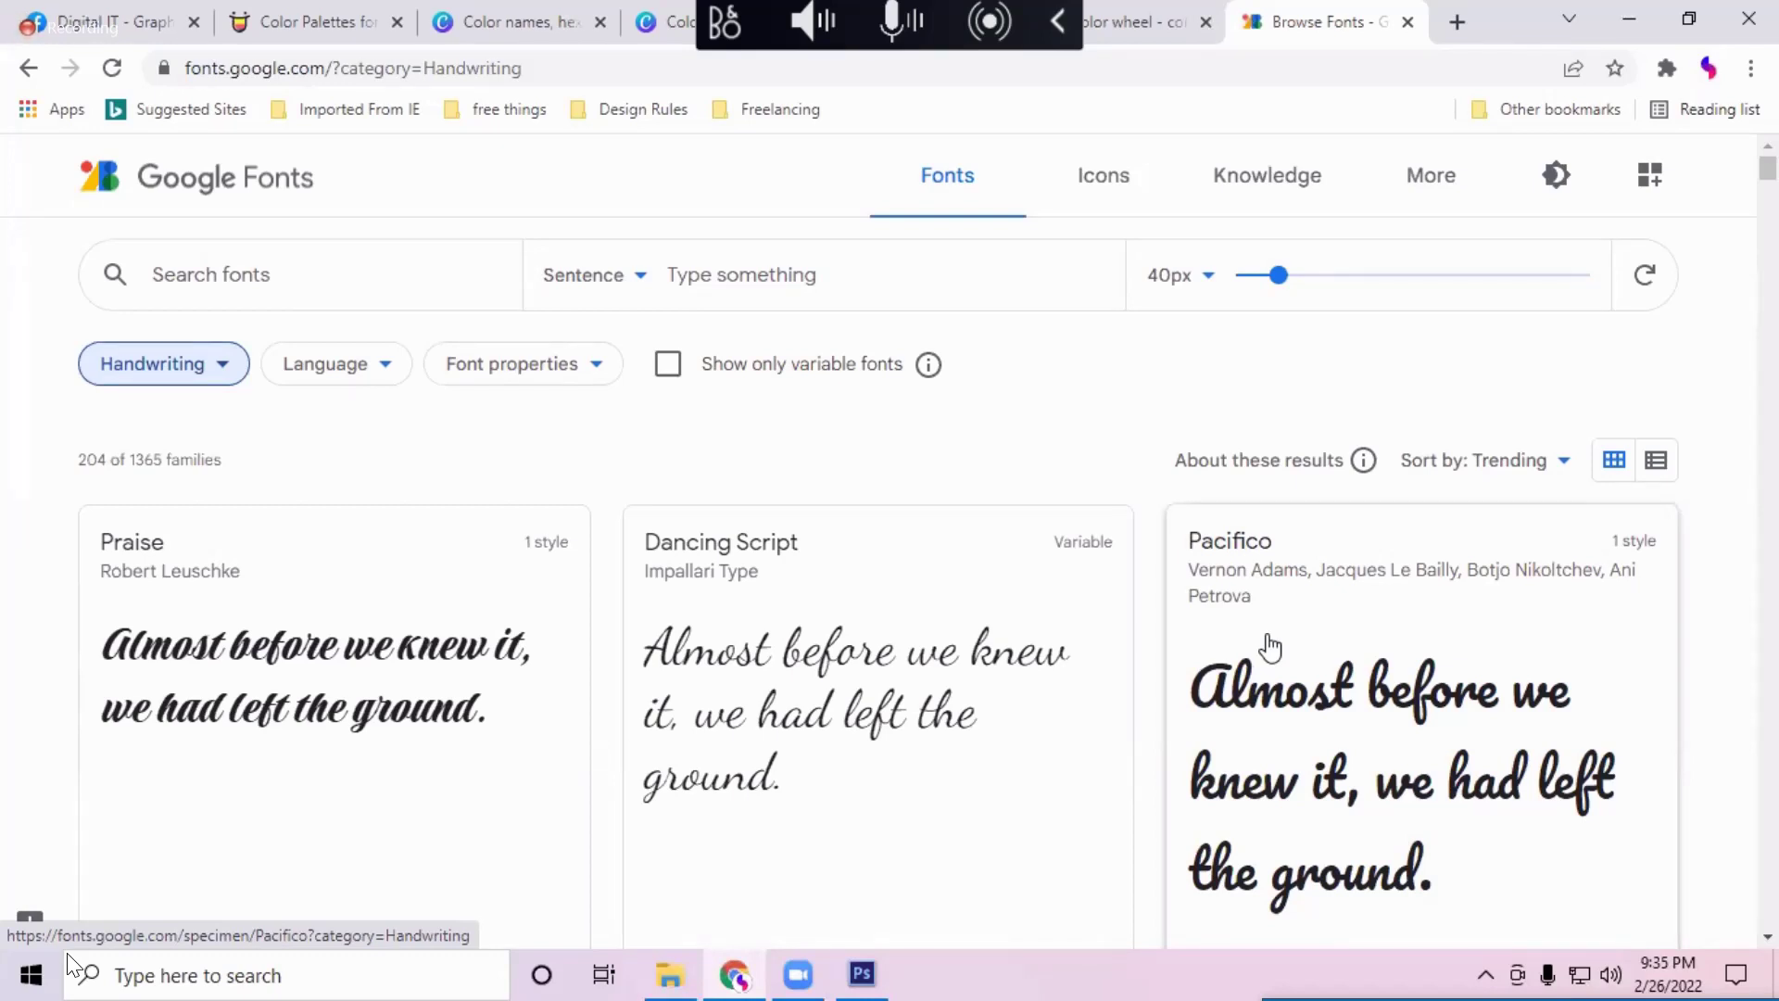
{"action": "left_click", "coordinate": [169, 373]}
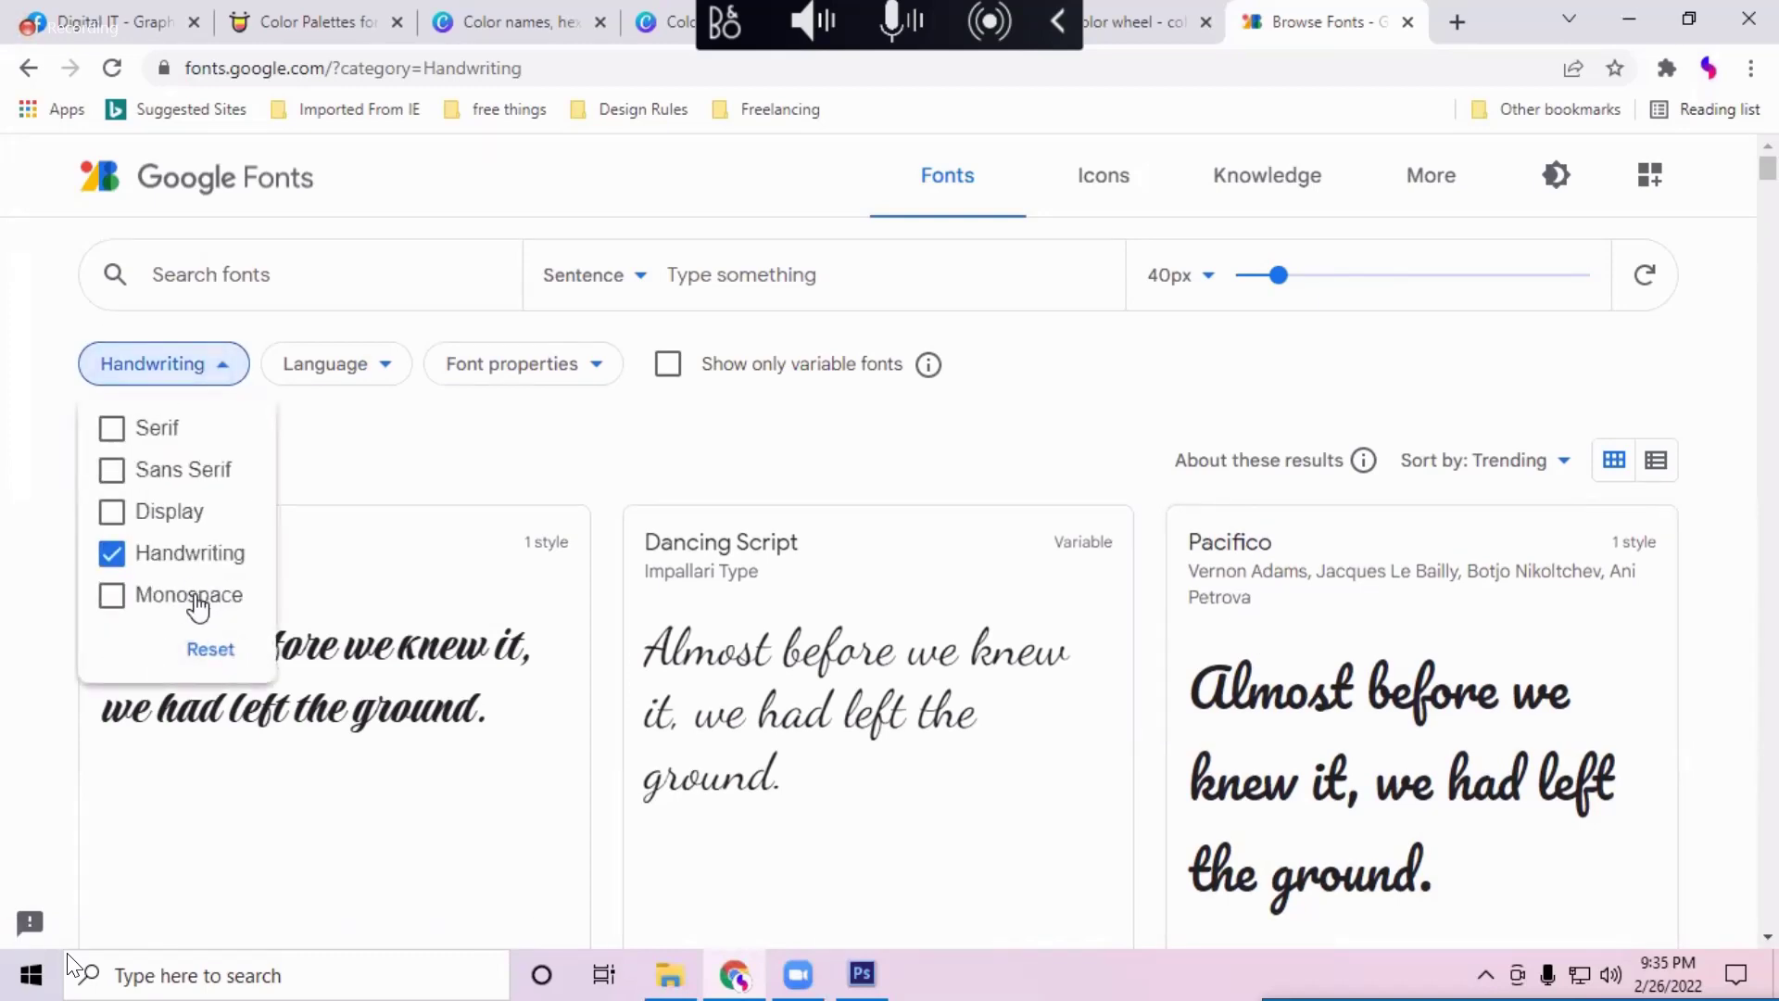
Step: Replace the Handwriting filter with Monospace and scroll the monospace results
{"action": "left_click", "coordinate": [198, 585]}
{"action": "left_click", "coordinate": [223, 556]}
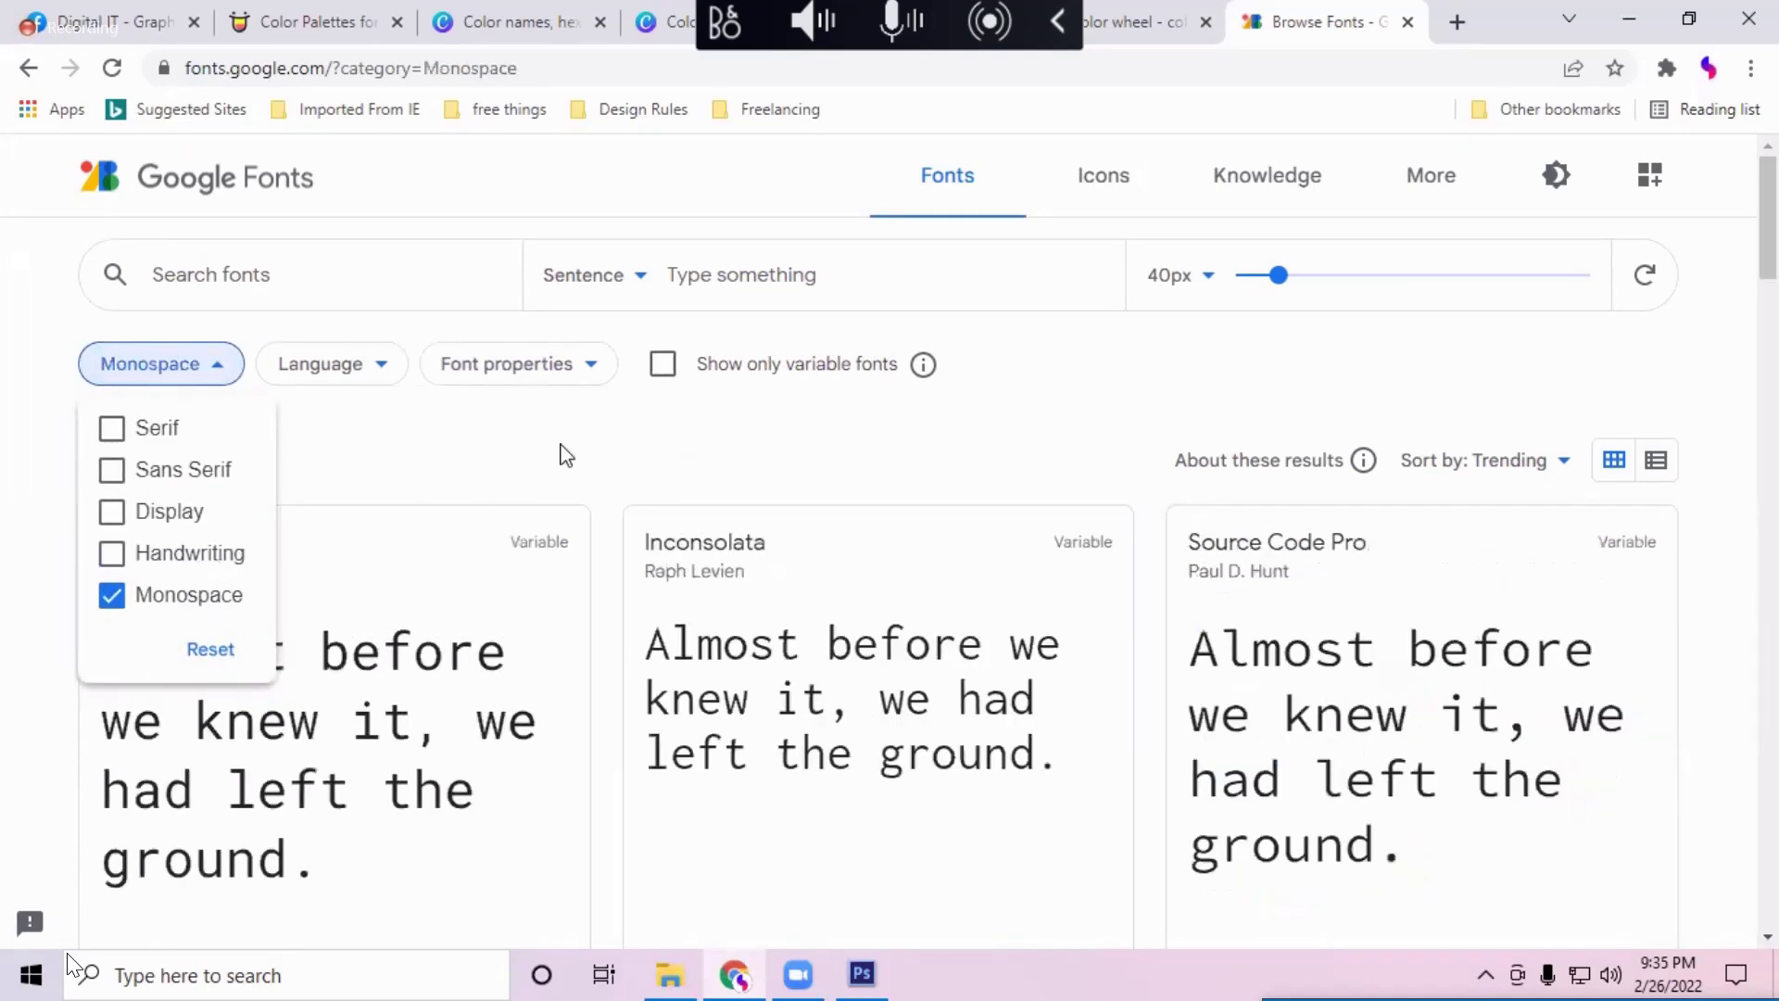
{"action": "left_click", "coordinate": [566, 455]}
{"action": "scroll", "coordinate": [942, 616], "scroll_direction": "down", "scroll_amount": 4}
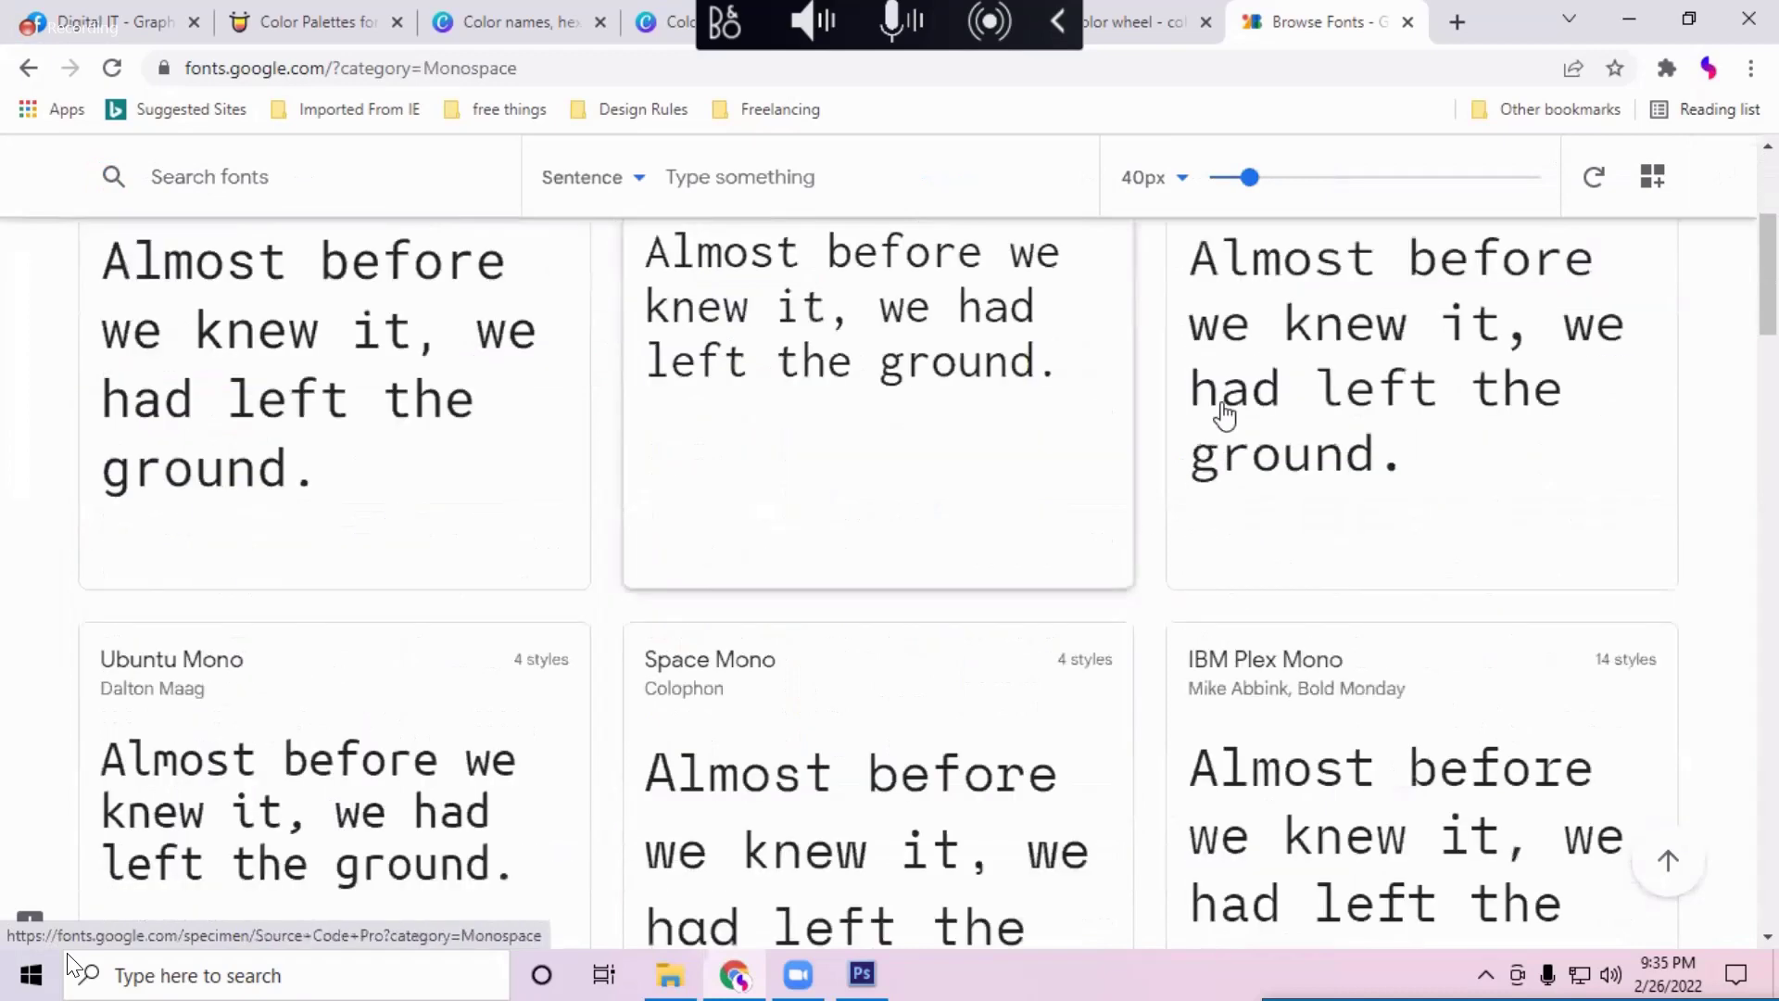
{"action": "scroll", "coordinate": [1224, 414], "scroll_direction": "up", "scroll_amount": 4}
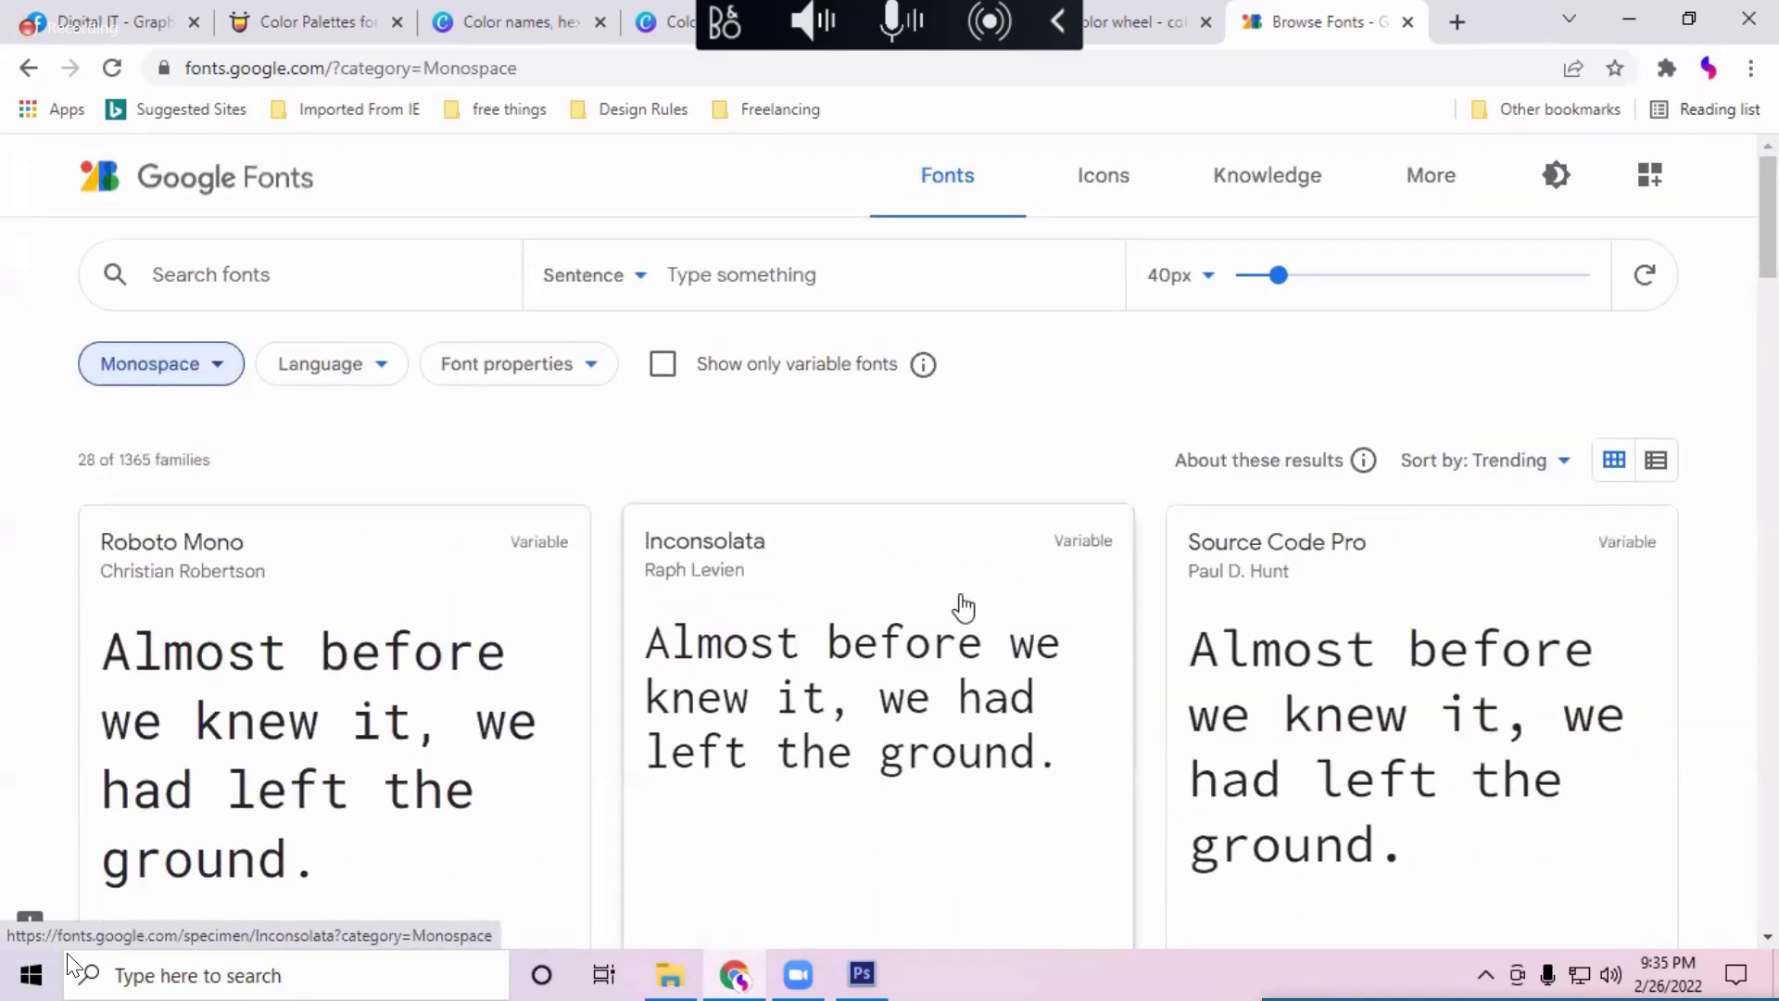
{"action": "scroll", "coordinate": [338, 593], "scroll_direction": "down", "scroll_amount": 3}
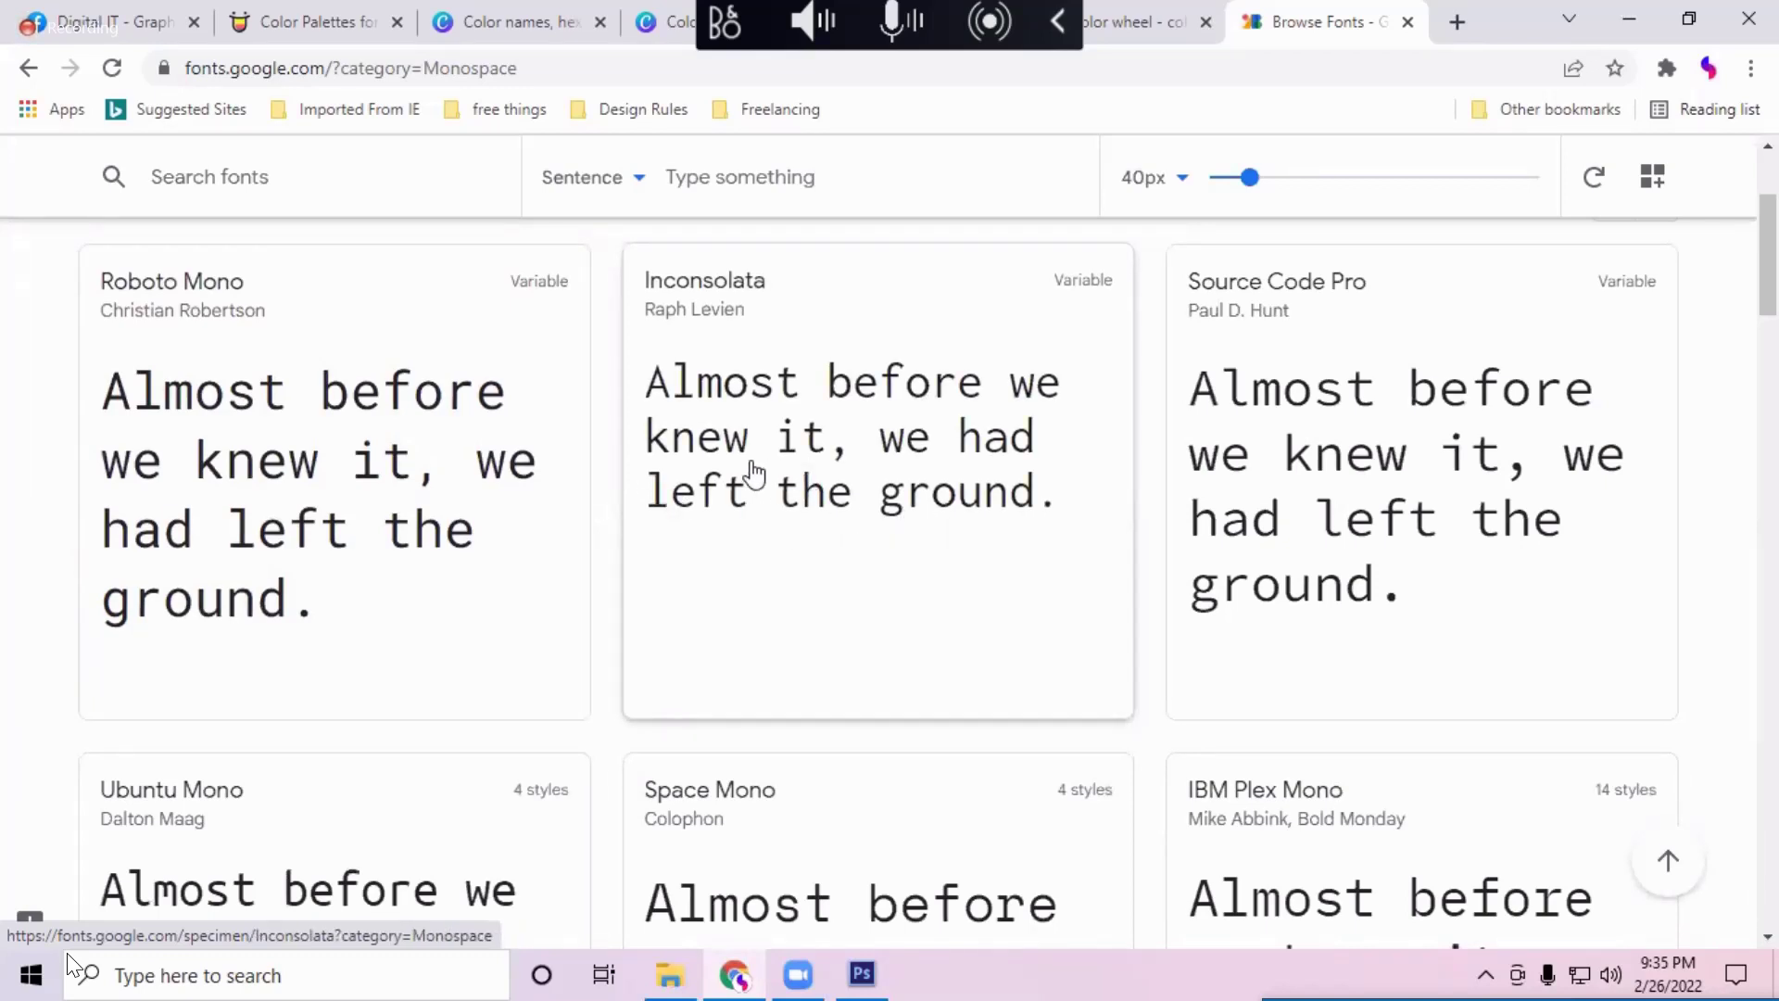
{"action": "scroll", "coordinate": [1204, 556], "scroll_direction": "down", "scroll_amount": 4}
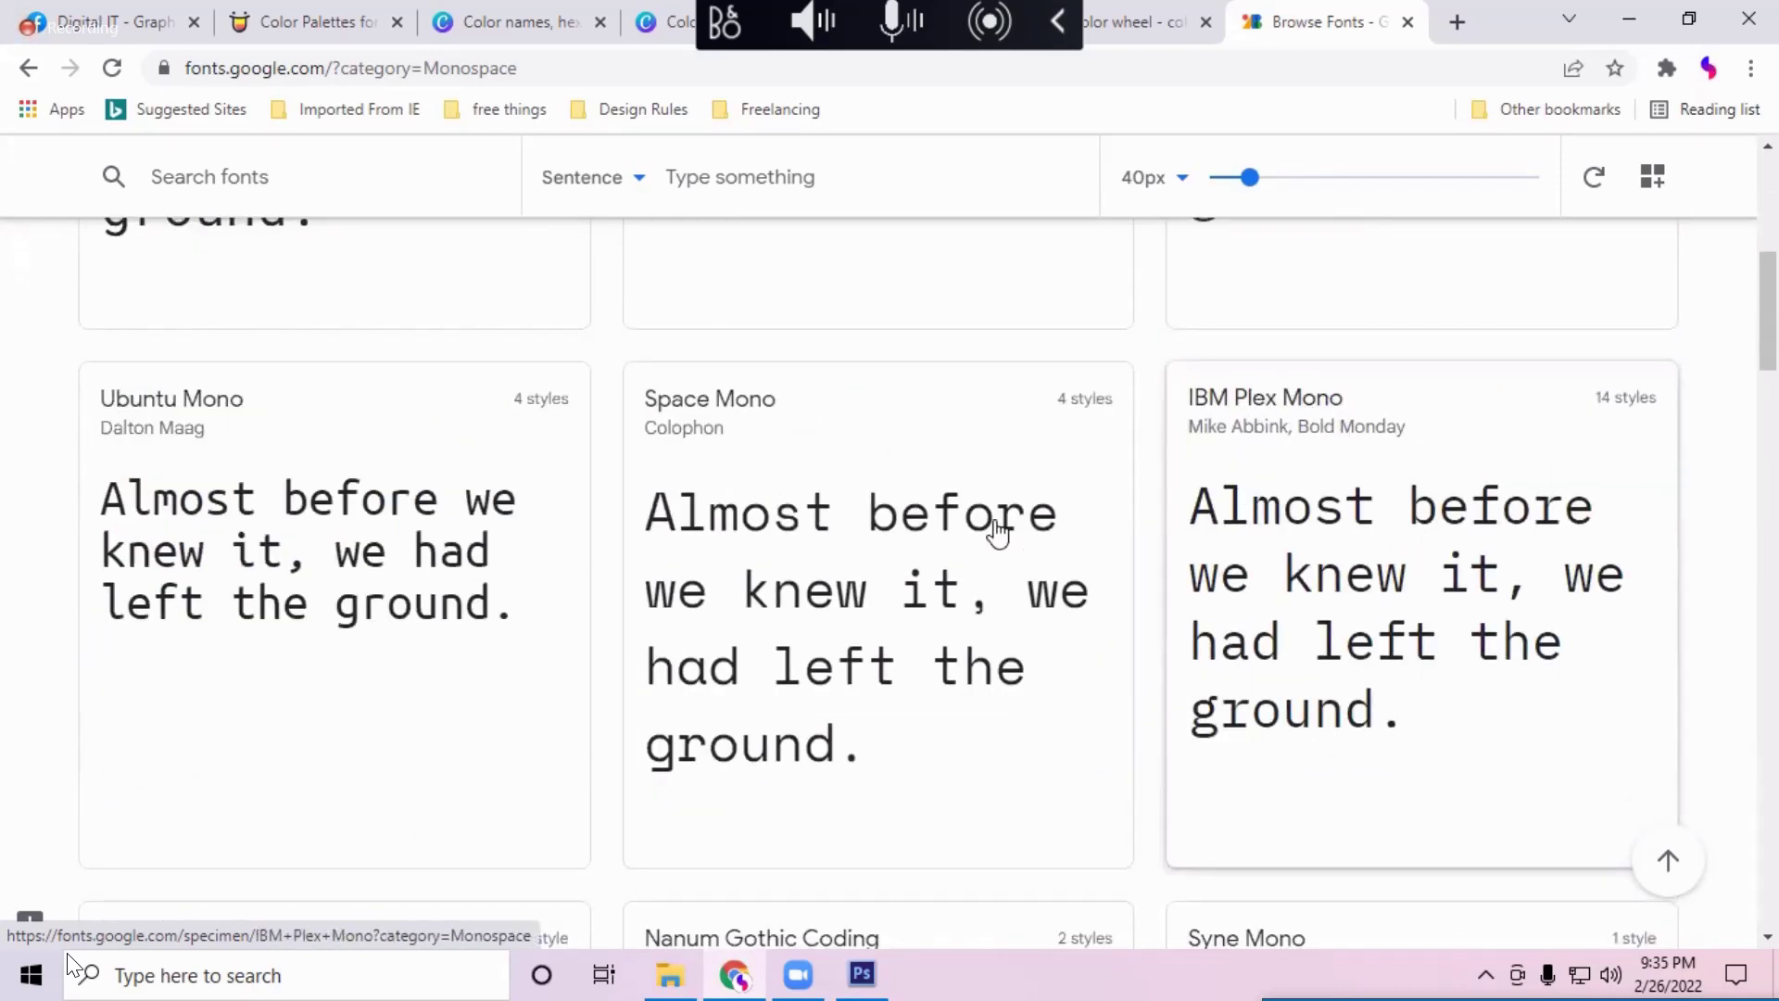
Step: Keep browsing the monospace font cards
{"action": "scroll", "coordinate": [405, 505], "scroll_direction": "down", "scroll_amount": 5}
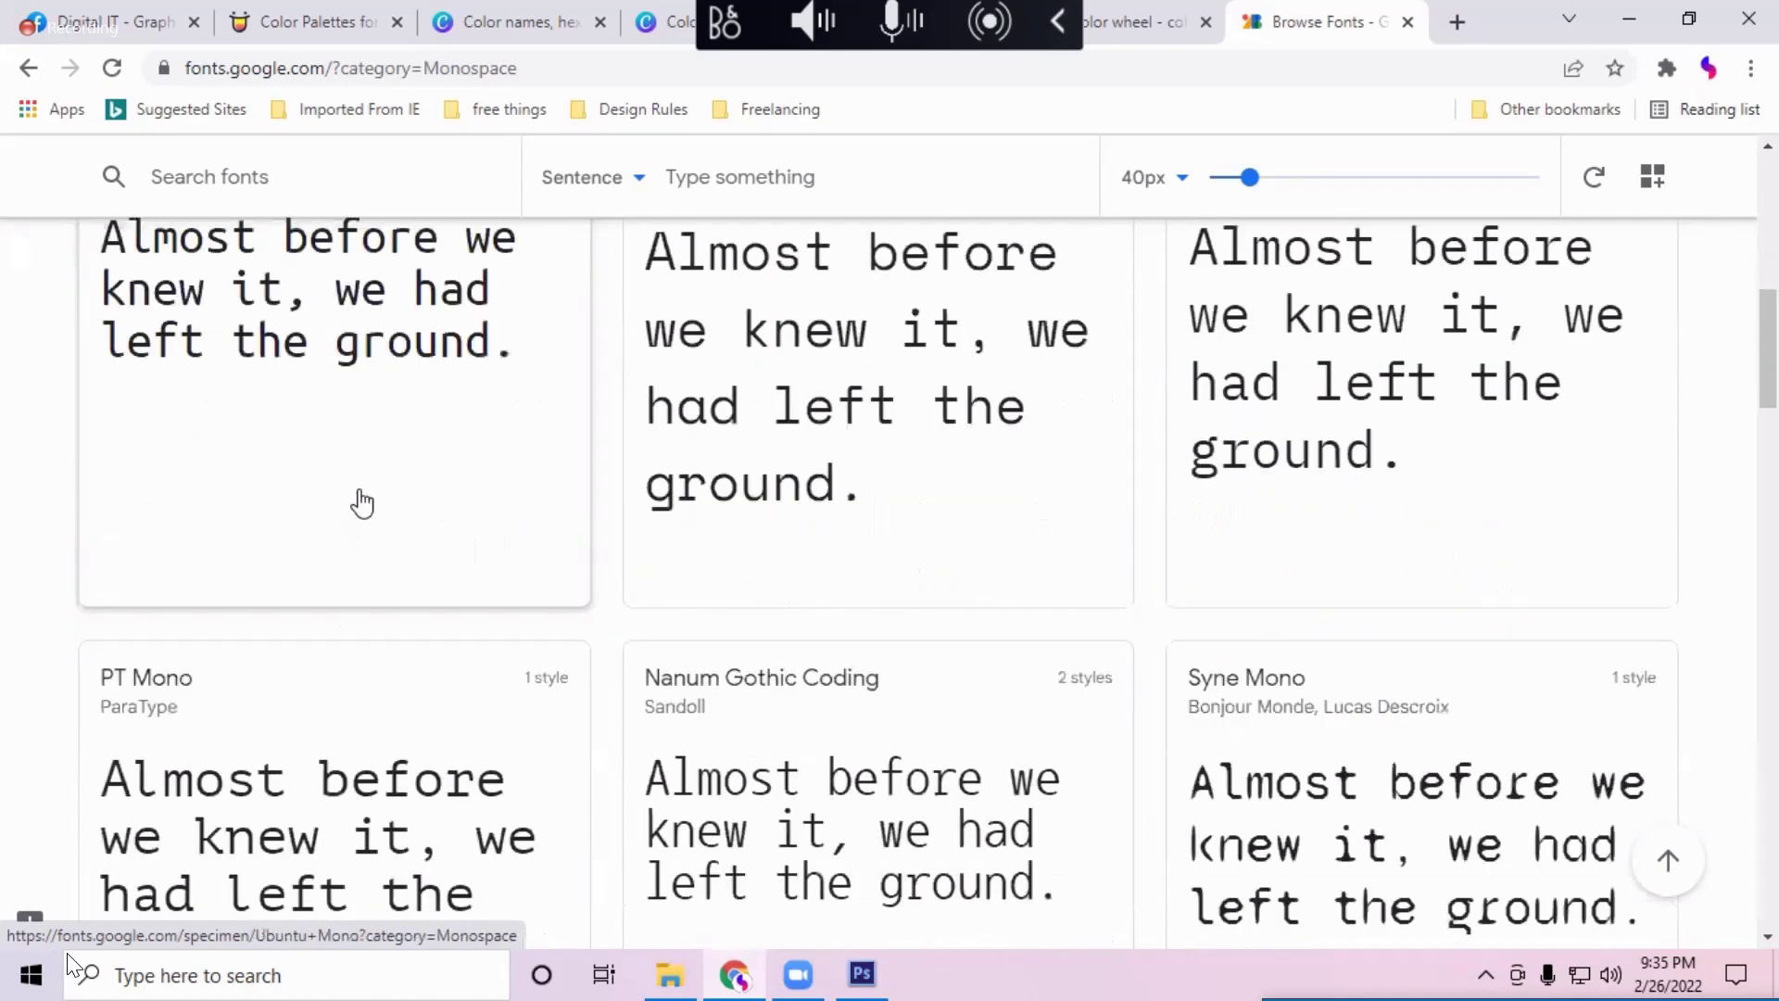
{"action": "scroll", "coordinate": [1334, 589], "scroll_direction": "down", "scroll_amount": 5}
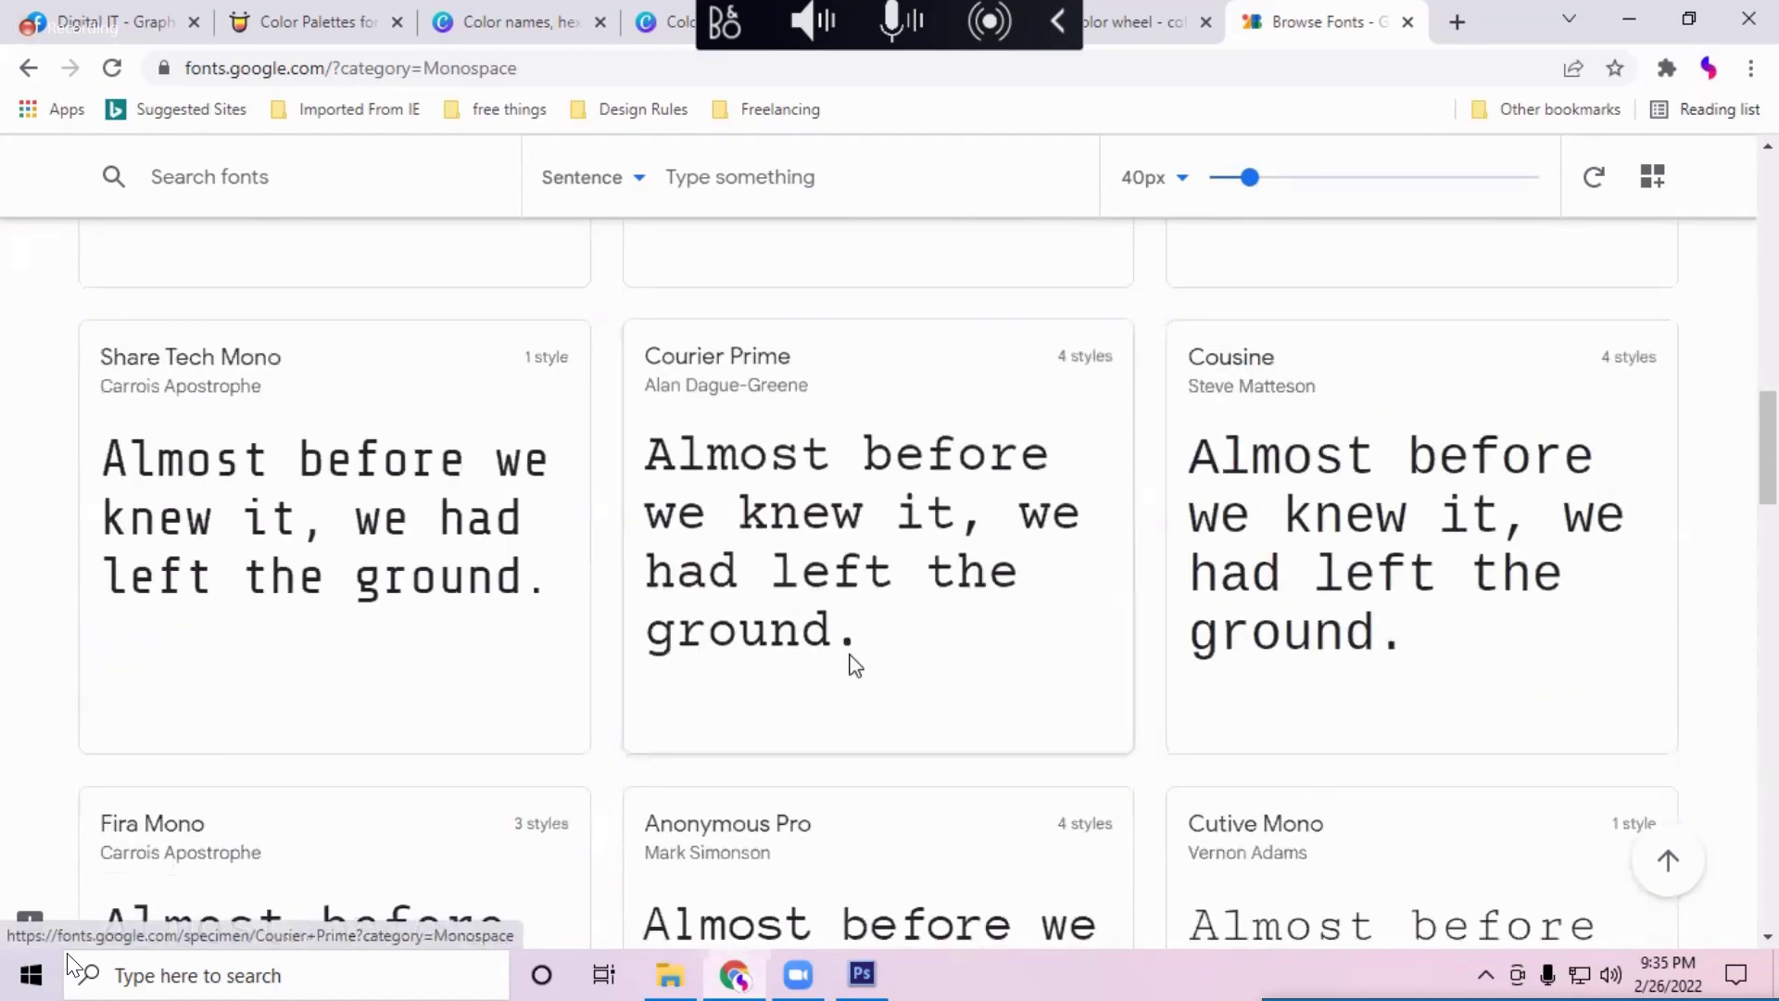
{"action": "scroll", "coordinate": [848, 664], "scroll_direction": "down", "scroll_amount": 6}
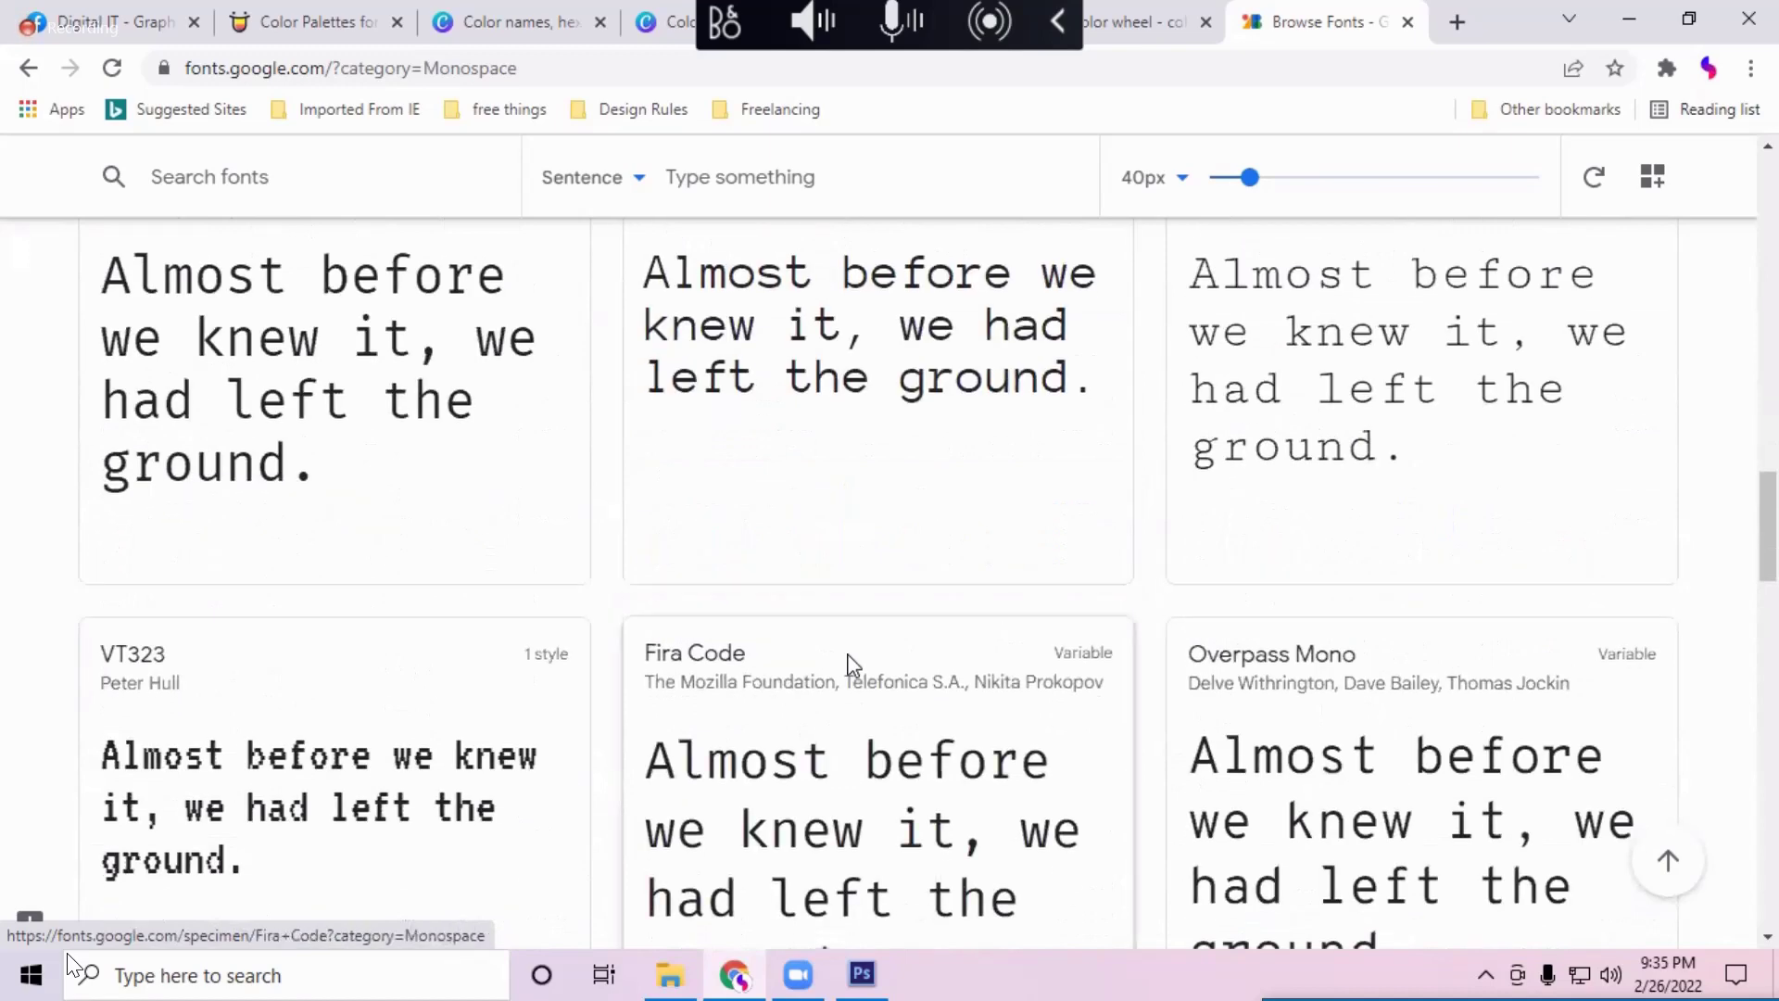
{"action": "scroll", "coordinate": [853, 664], "scroll_direction": "up", "scroll_amount": 3}
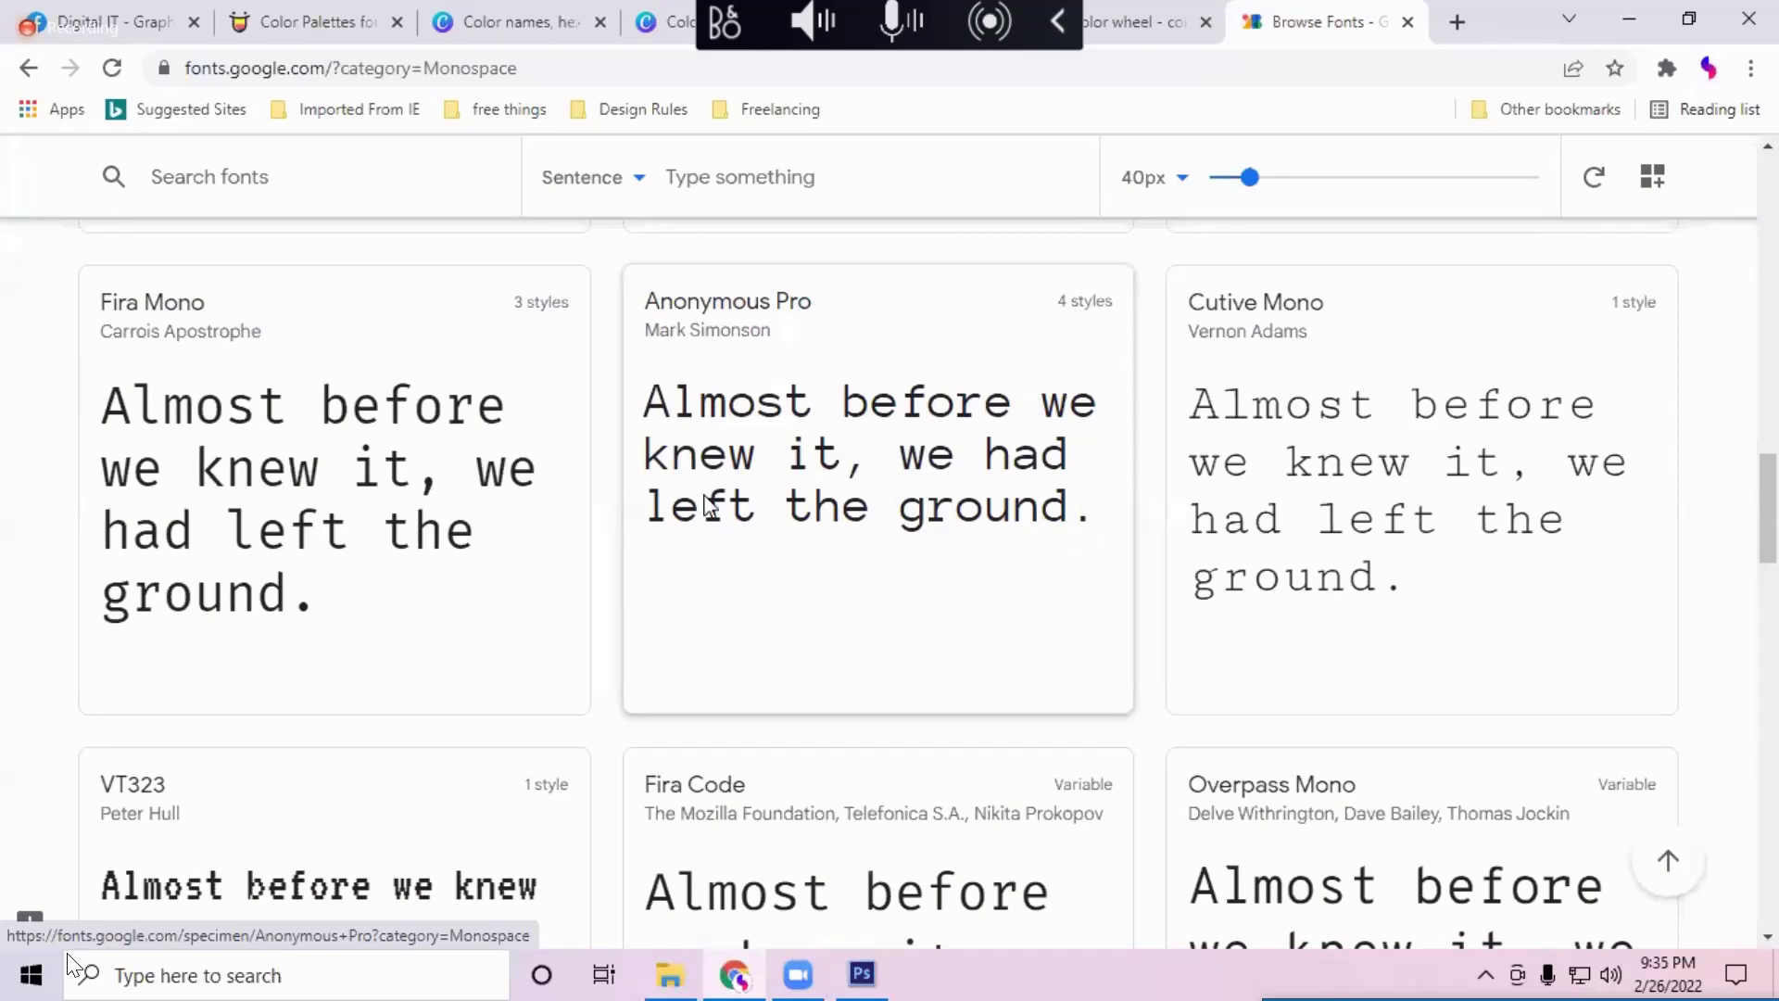
{"action": "scroll", "coordinate": [584, 597], "scroll_direction": "down", "scroll_amount": 2}
{"action": "scroll", "coordinate": [1086, 639], "scroll_direction": "down", "scroll_amount": 8}
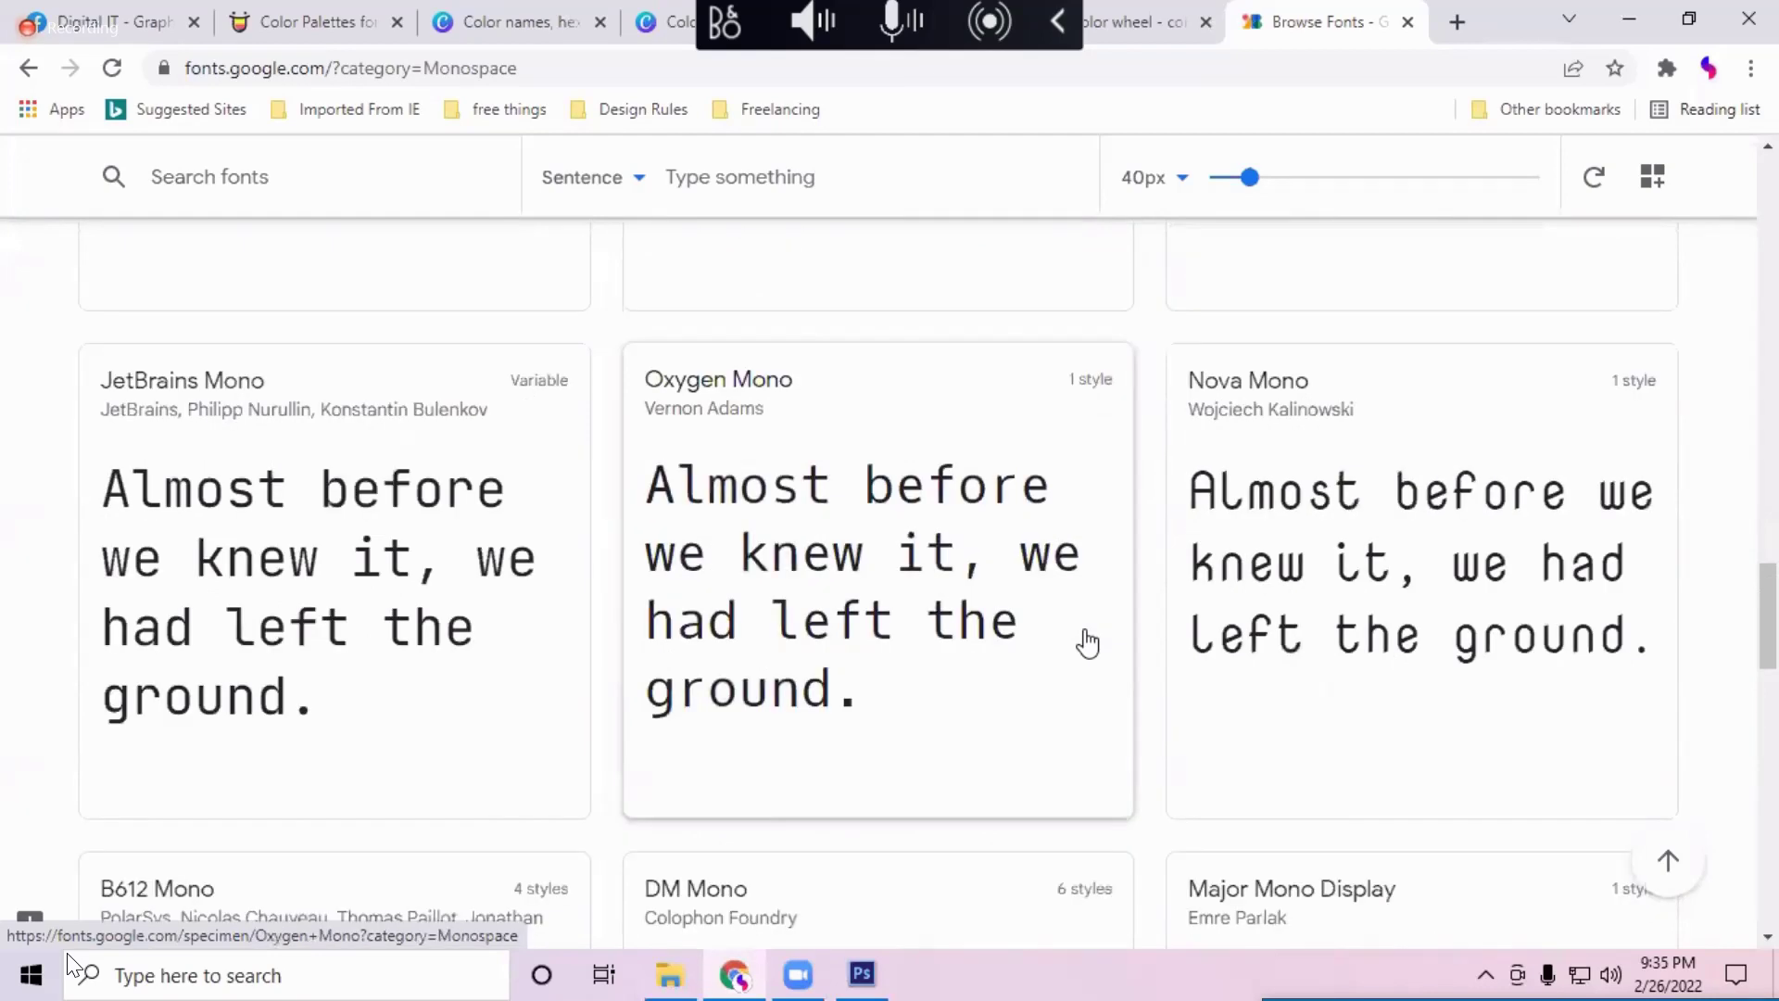
{"action": "scroll", "coordinate": [1086, 641], "scroll_direction": "up", "scroll_amount": 10}
{"action": "scroll", "coordinate": [1086, 642], "scroll_direction": "down", "scroll_amount": 8}
{"action": "scroll", "coordinate": [1087, 641], "scroll_direction": "up", "scroll_amount": 4}
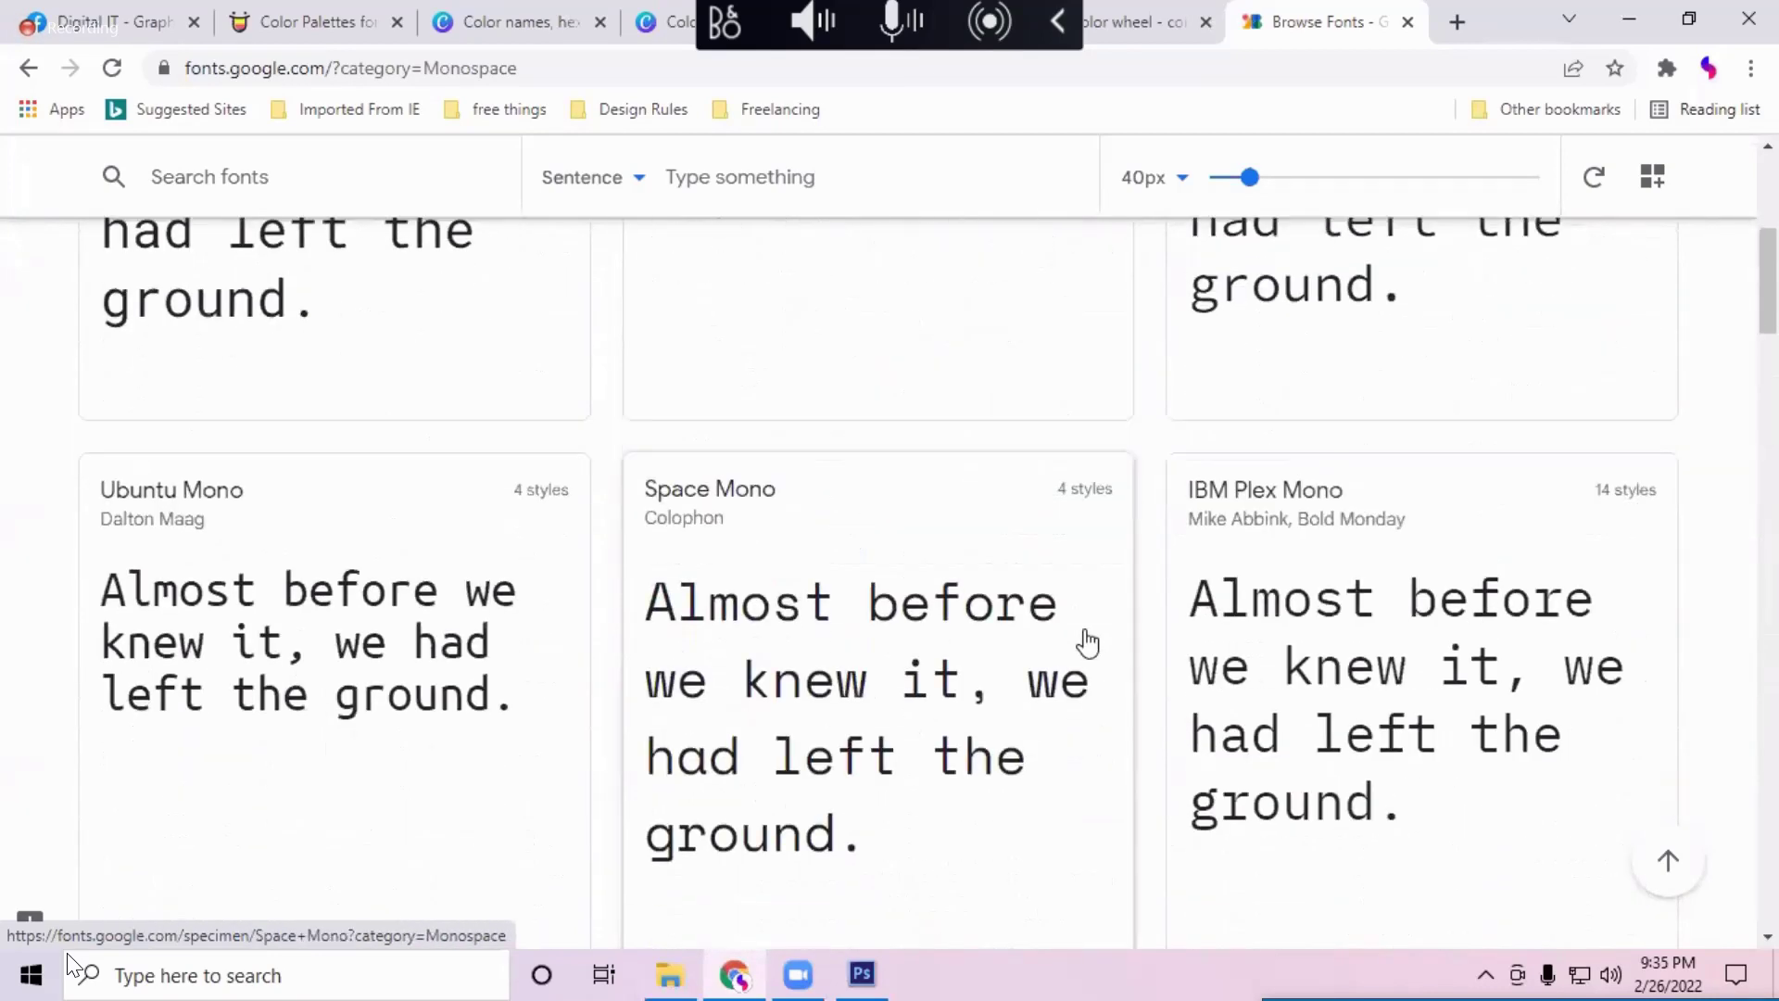
{"action": "scroll", "coordinate": [1087, 641], "scroll_direction": "down", "scroll_amount": 2}
{"action": "scroll", "coordinate": [1087, 641], "scroll_direction": "up", "scroll_amount": 5}
{"action": "scroll", "coordinate": [1087, 641], "scroll_direction": "up", "scroll_amount": 3}
Step: Open the Major Mono Display specimen page previewing Regular 400
{"action": "scroll", "coordinate": [1087, 639], "scroll_direction": "down", "scroll_amount": 8}
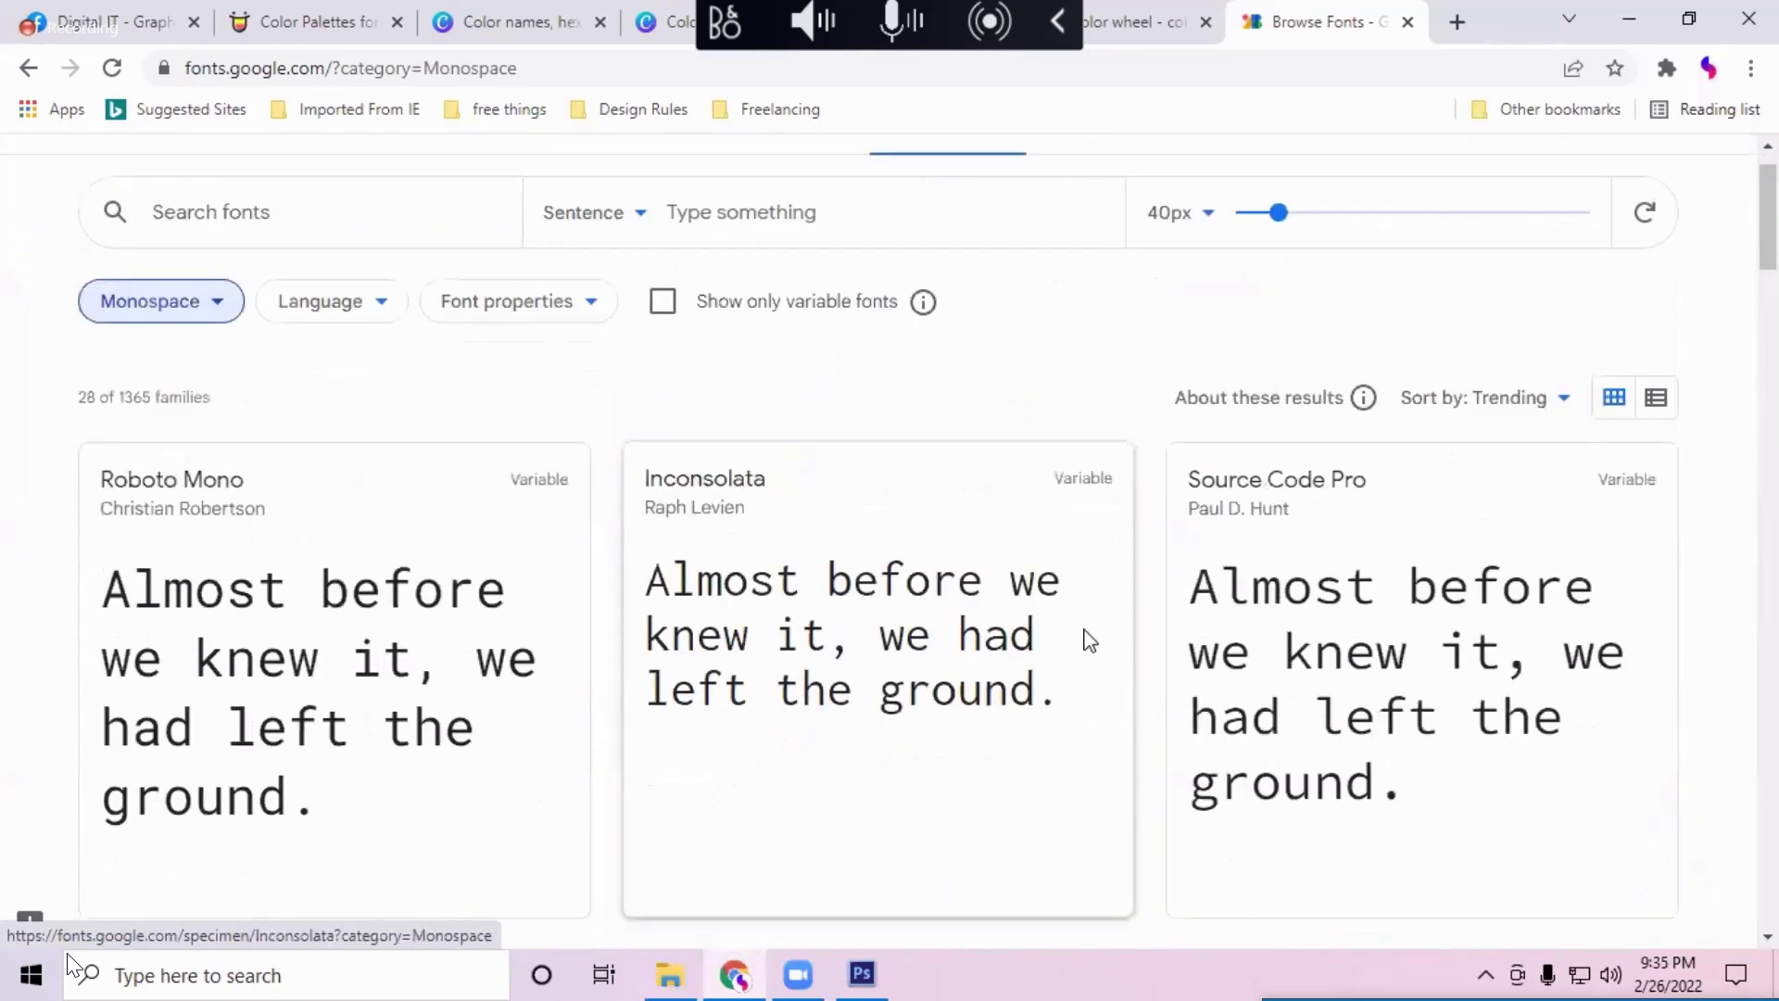
{"action": "scroll", "coordinate": [1089, 639], "scroll_direction": "down", "scroll_amount": 20}
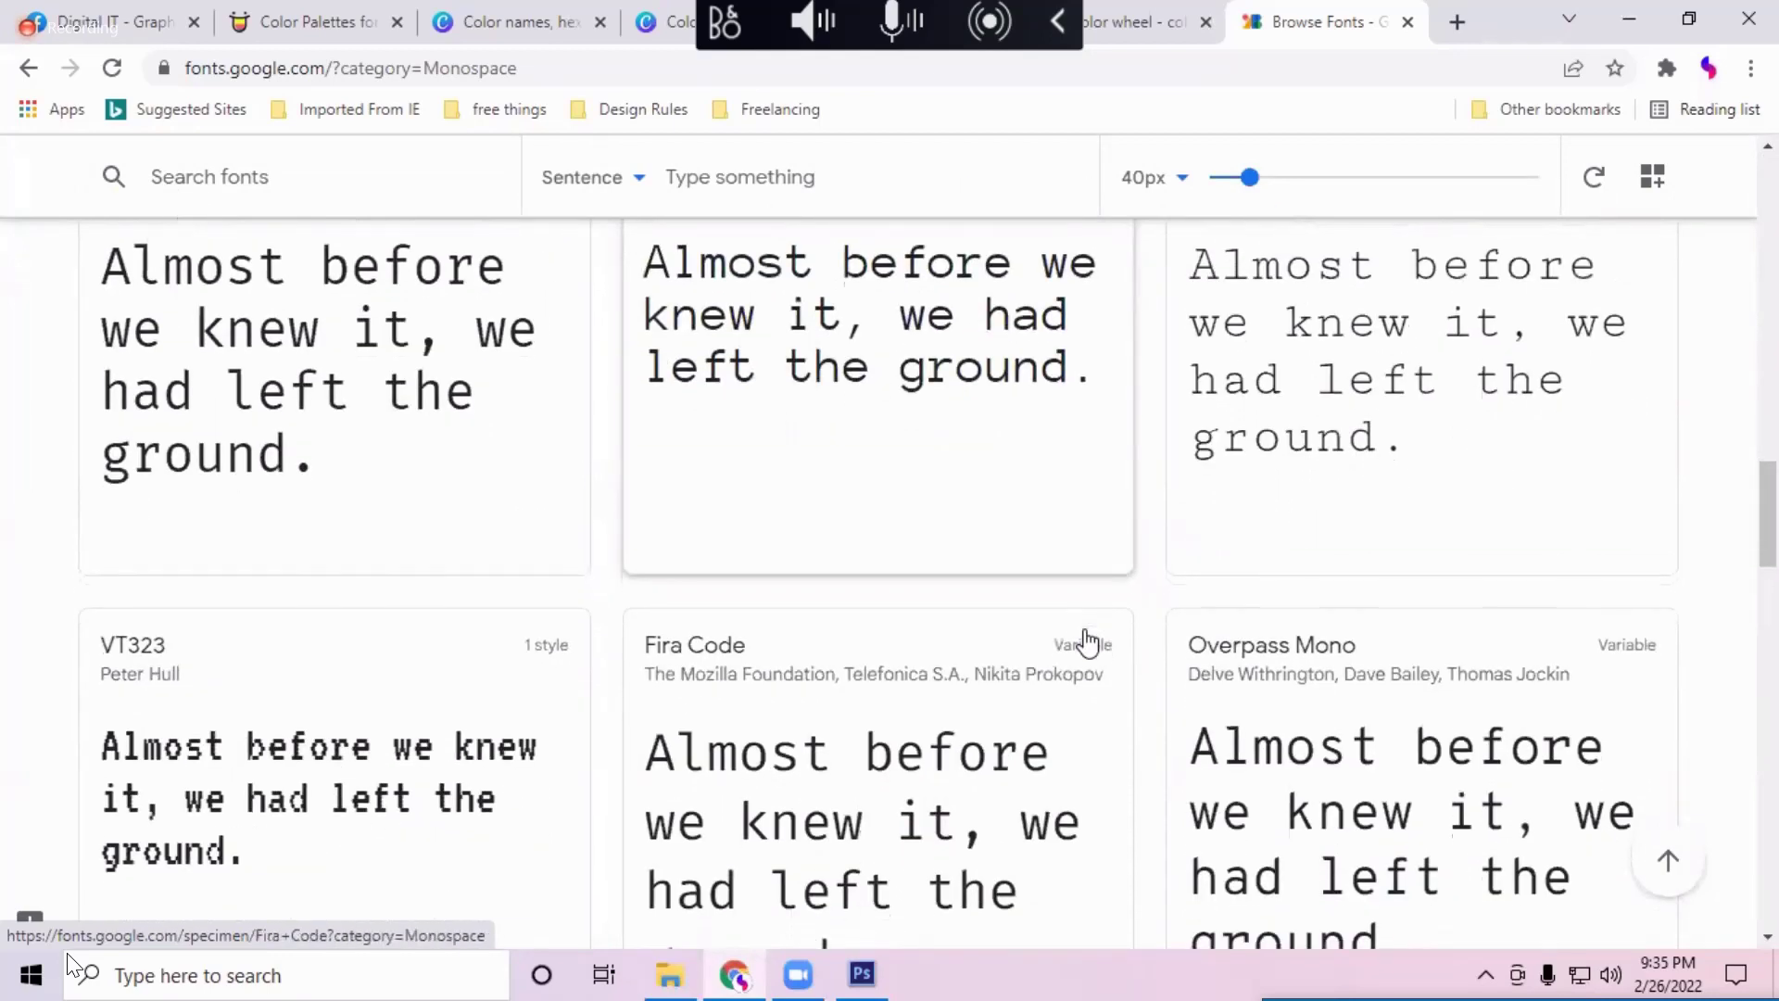
{"action": "scroll", "coordinate": [1089, 639], "scroll_direction": "down", "scroll_amount": 6}
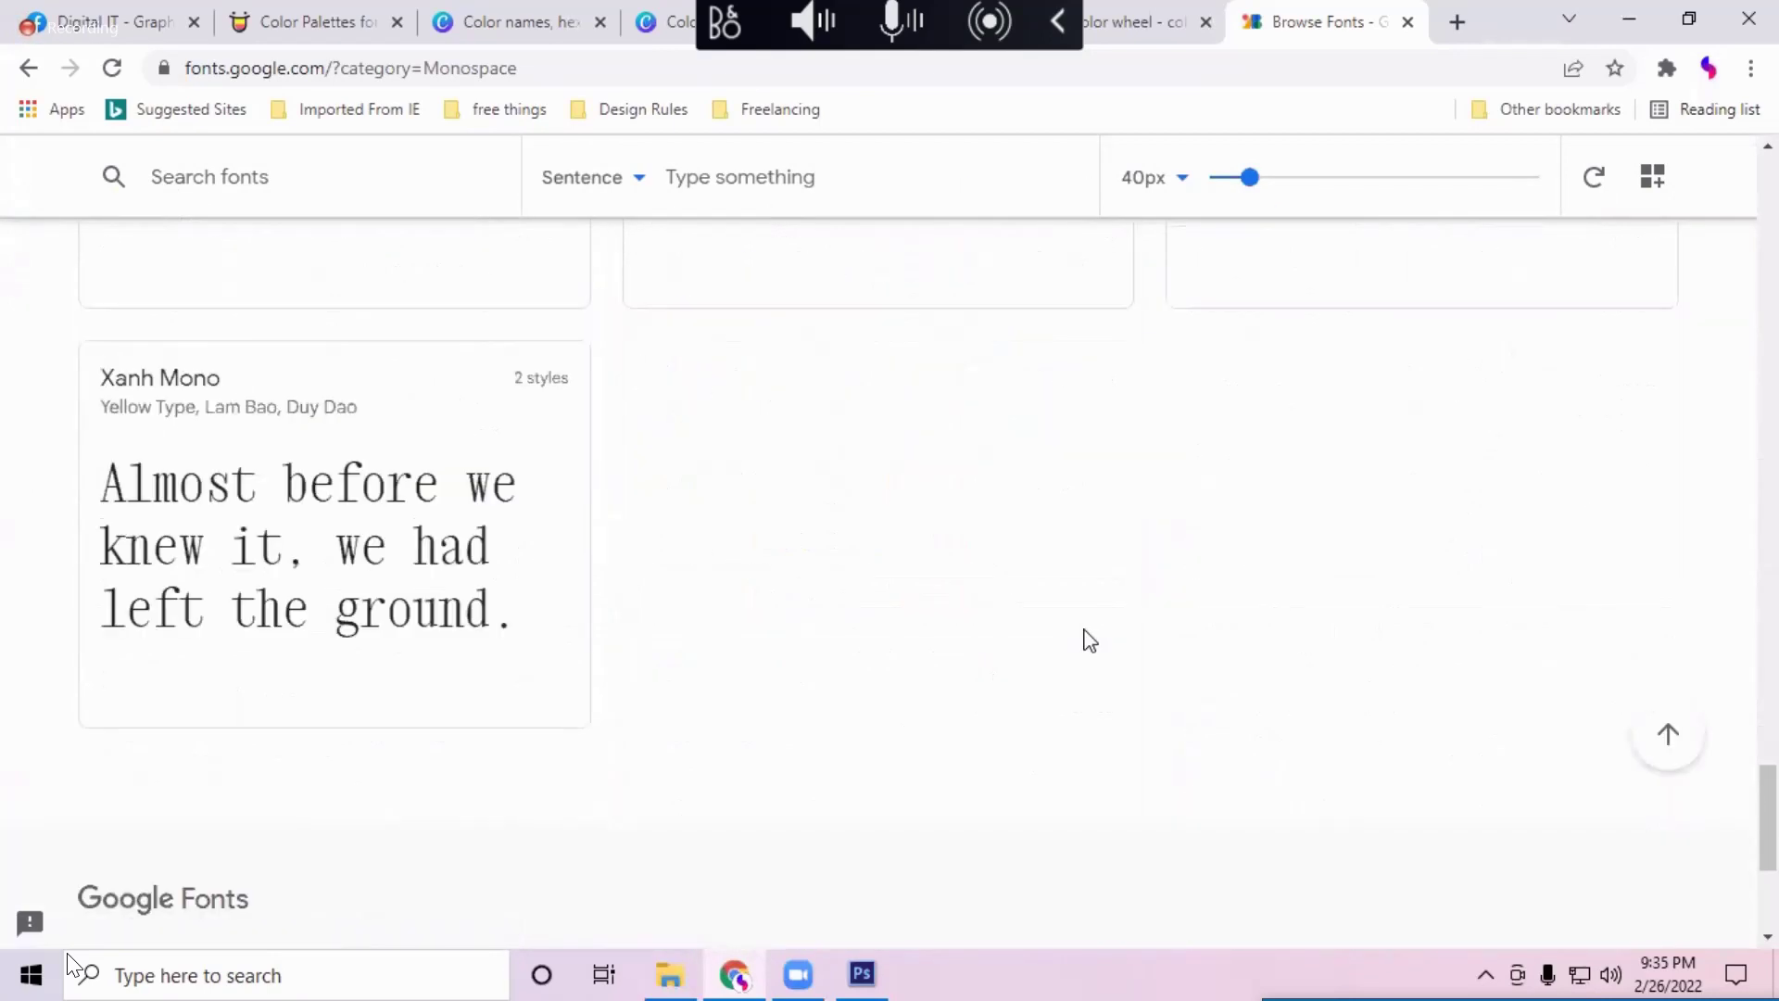
{"action": "scroll", "coordinate": [1087, 642], "scroll_direction": "up", "scroll_amount": 2}
{"action": "scroll", "coordinate": [1086, 641], "scroll_direction": "up", "scroll_amount": 12}
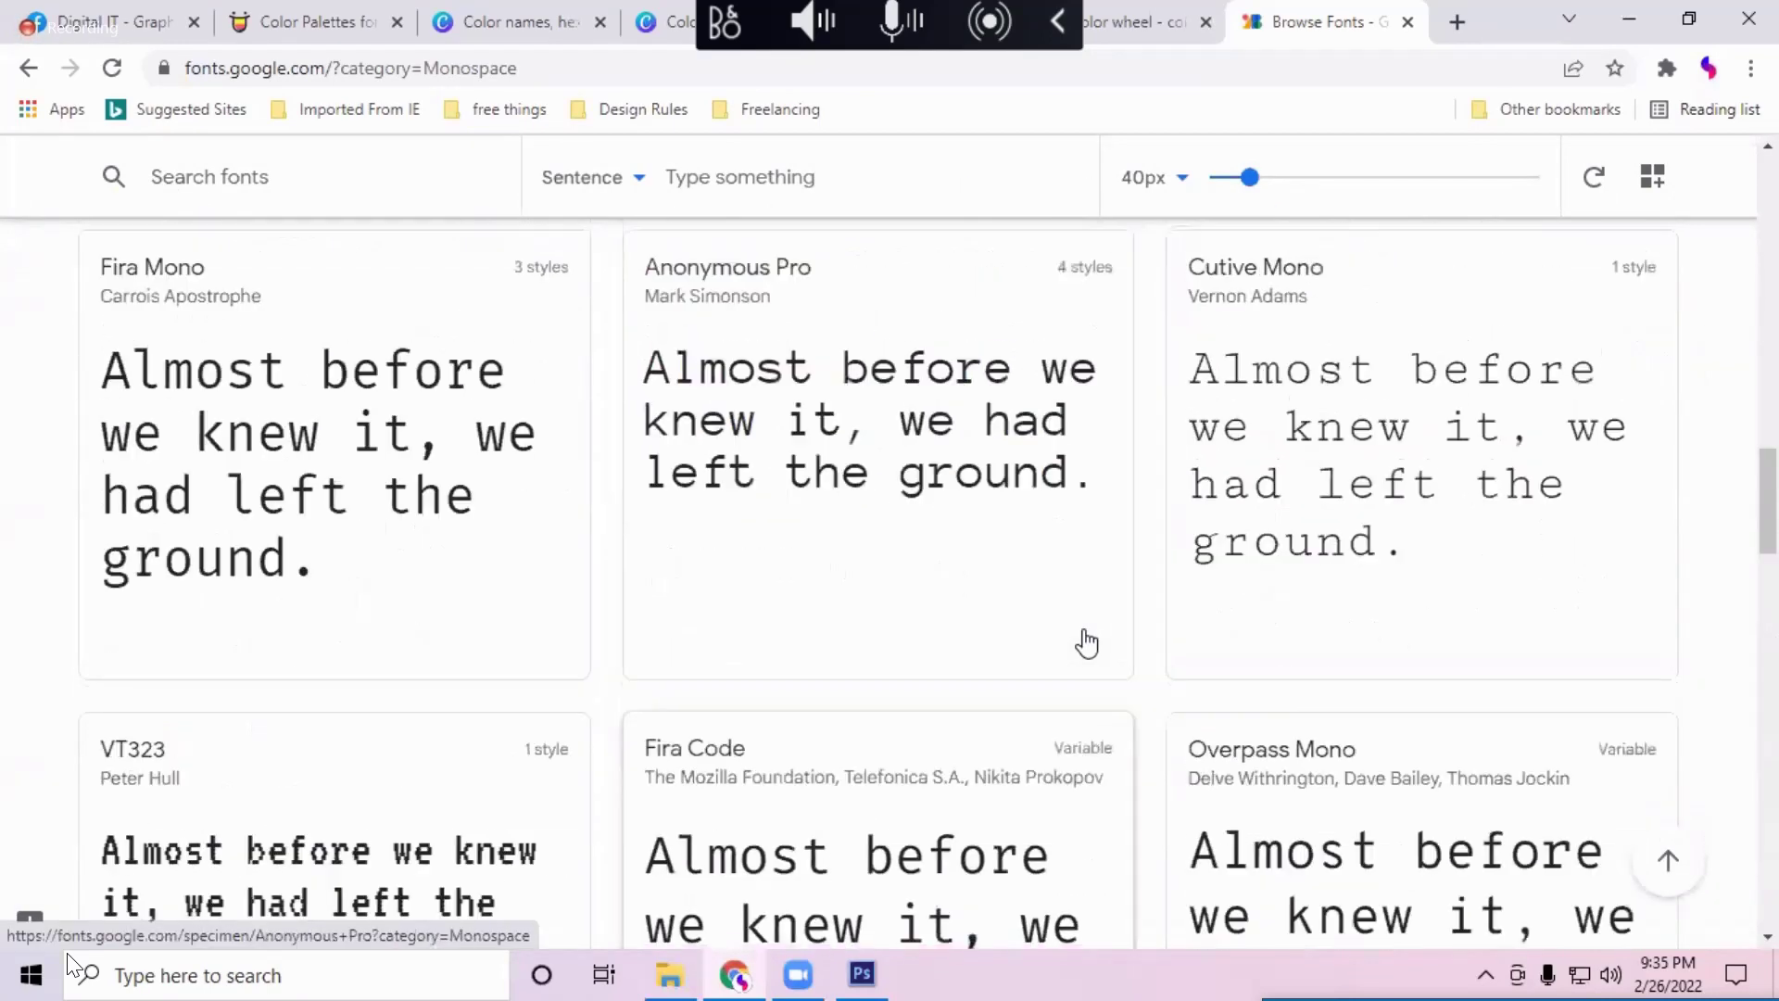
{"action": "scroll", "coordinate": [1086, 641], "scroll_direction": "down", "scroll_amount": 10}
{"action": "scroll", "coordinate": [1086, 641], "scroll_direction": "down", "scroll_amount": 6}
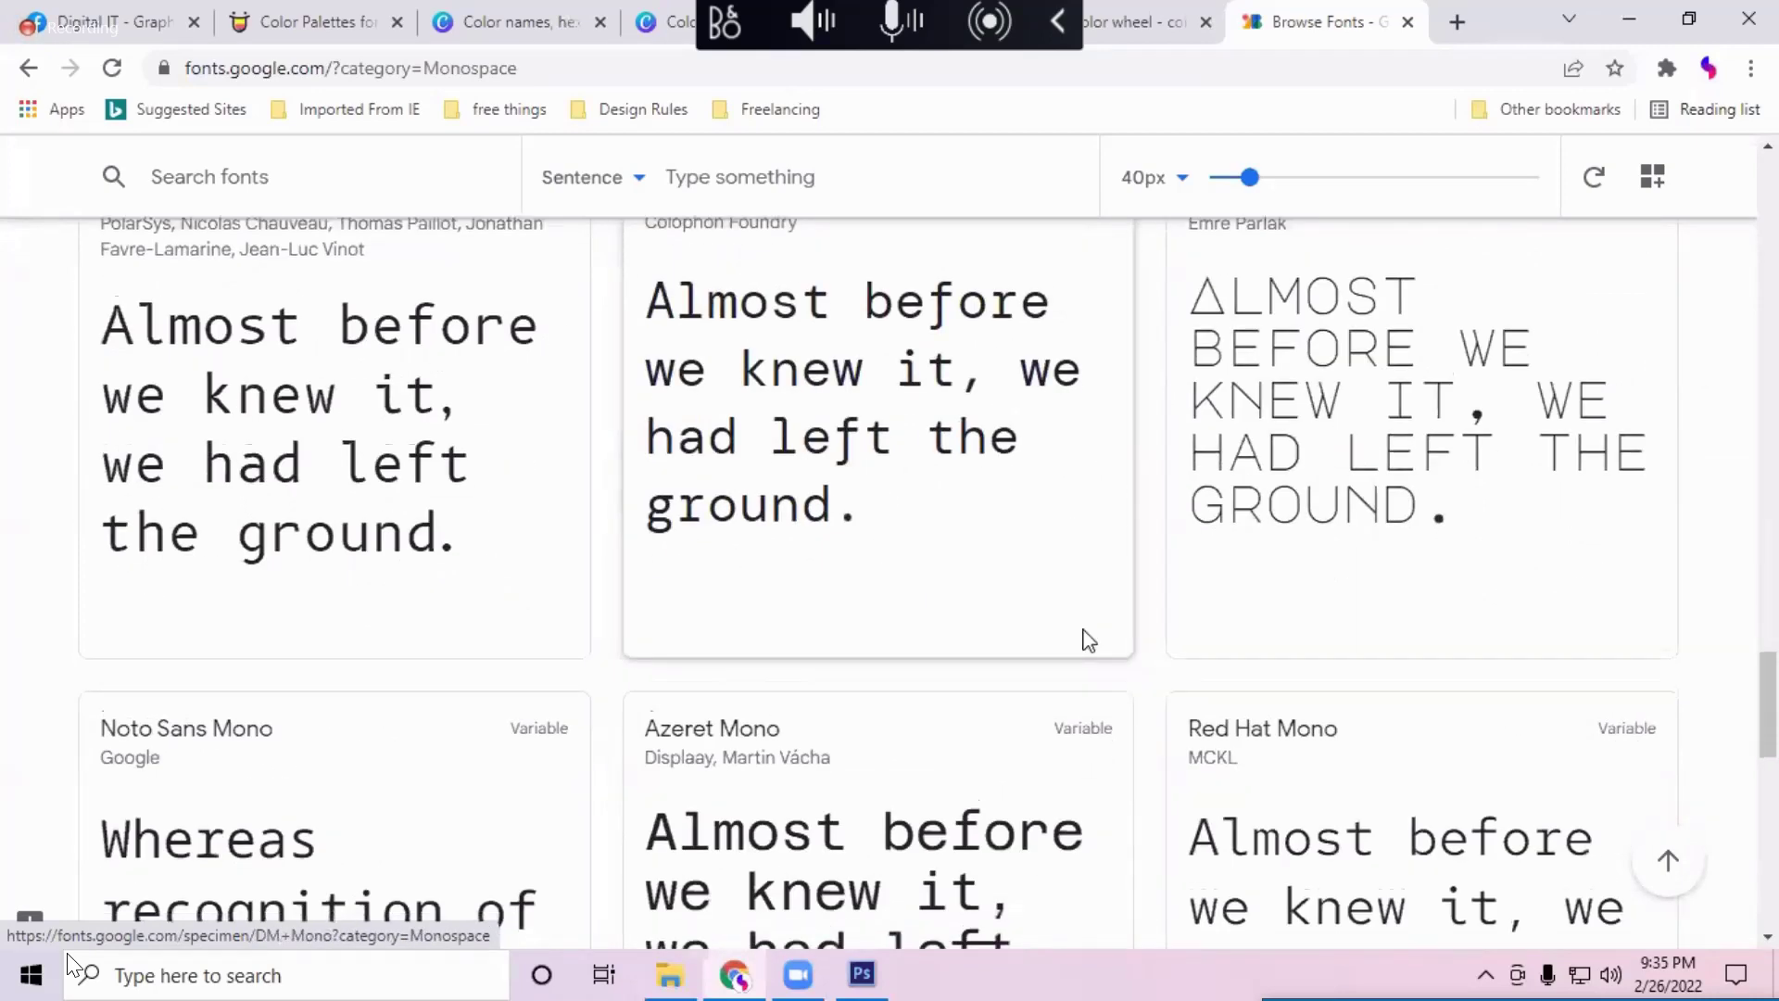
{"action": "scroll", "coordinate": [1087, 641], "scroll_direction": "up", "scroll_amount": 6}
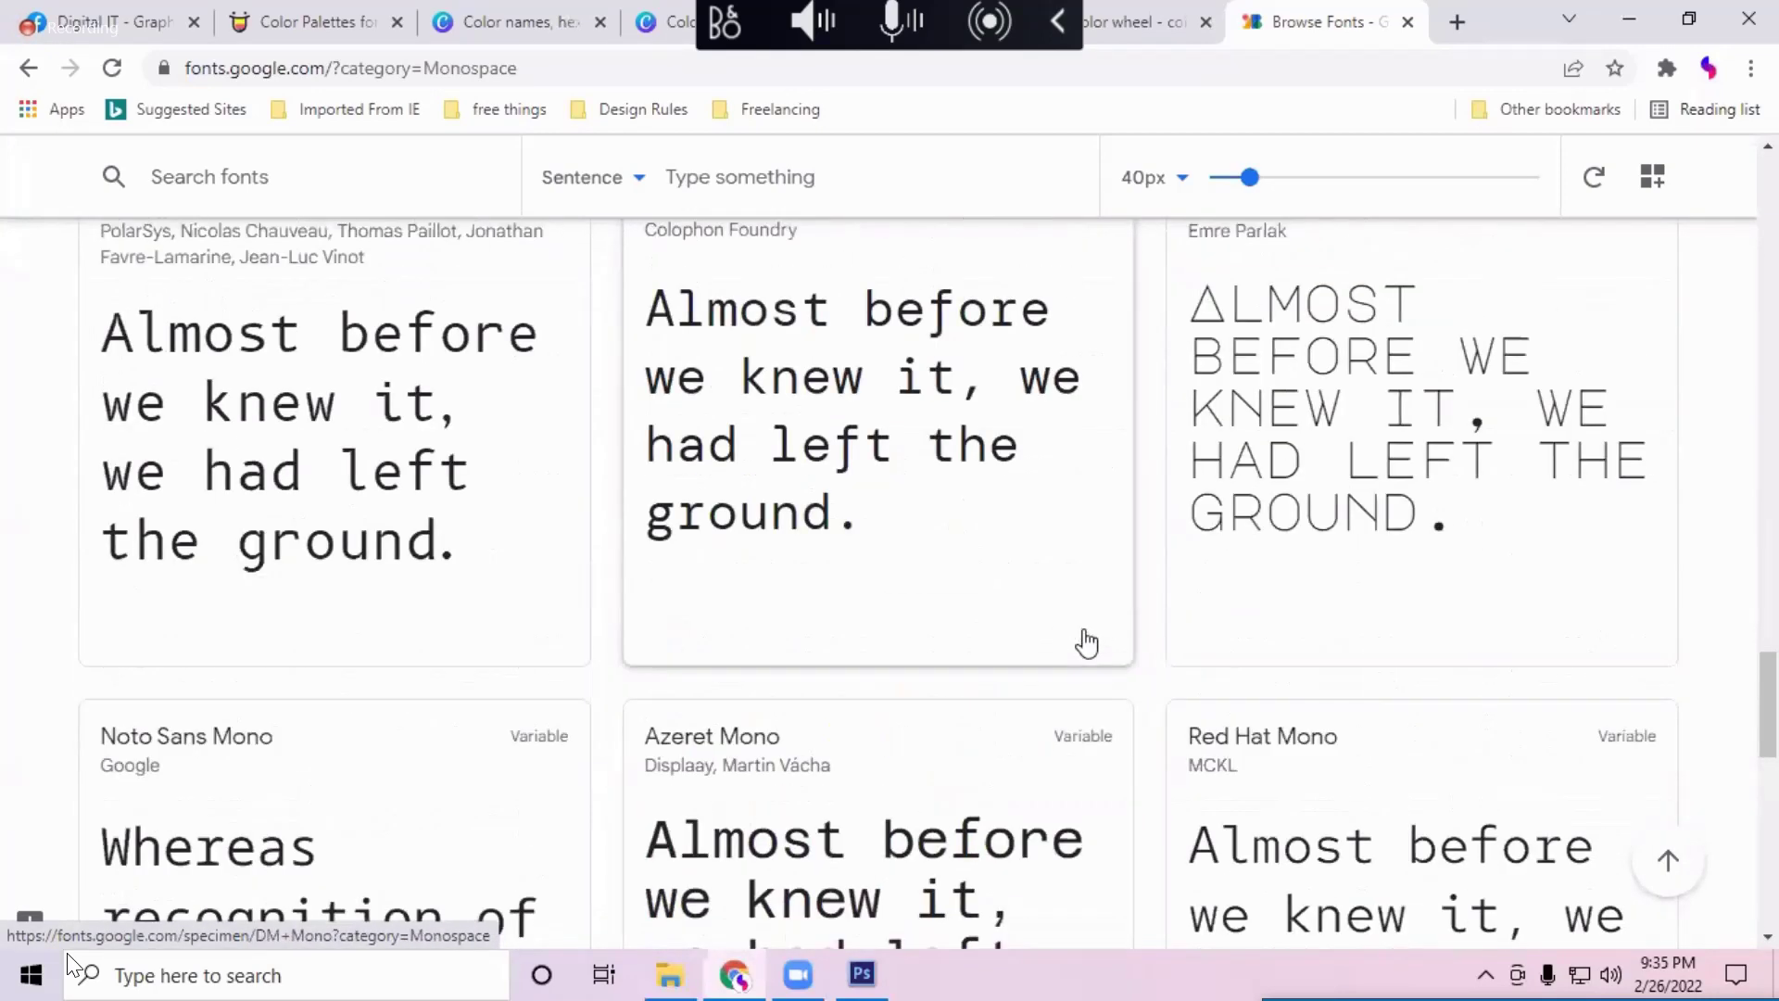
{"action": "left_click", "coordinate": [1308, 535]}
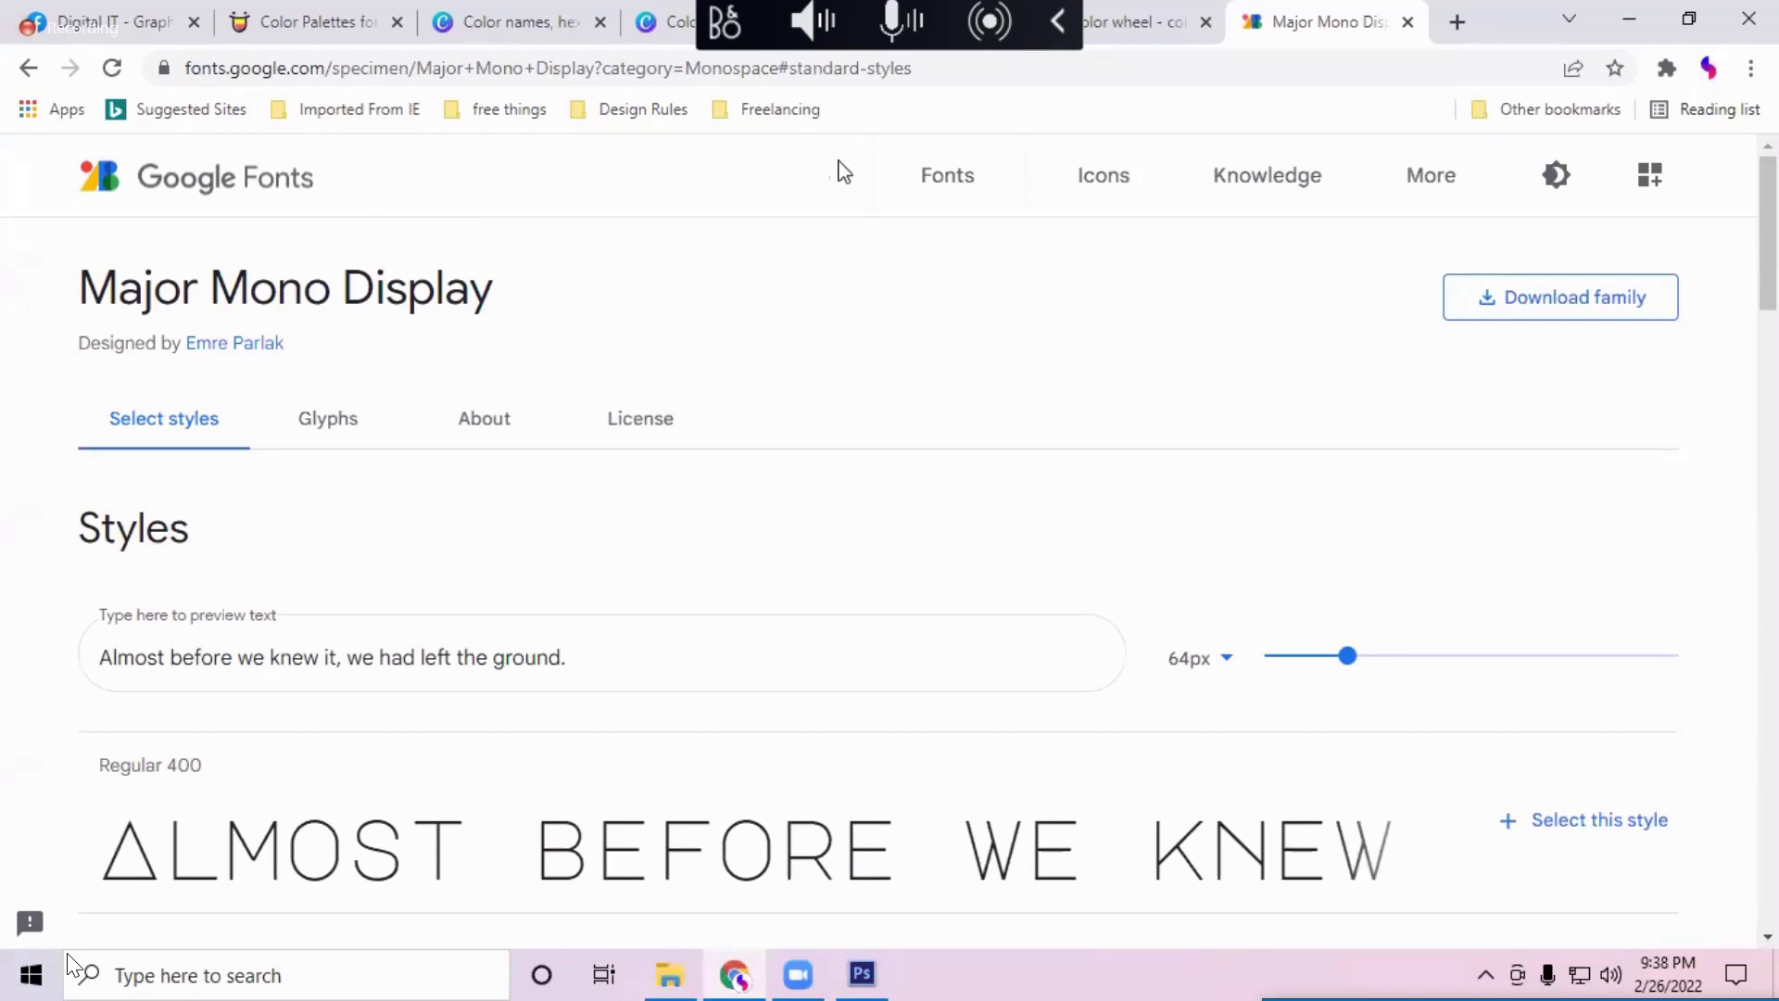
Step: Search for 'apple' in a new tab and open apple.com
{"action": "left_click", "coordinate": [1453, 28]}
{"action": "type", "text": "apple"}
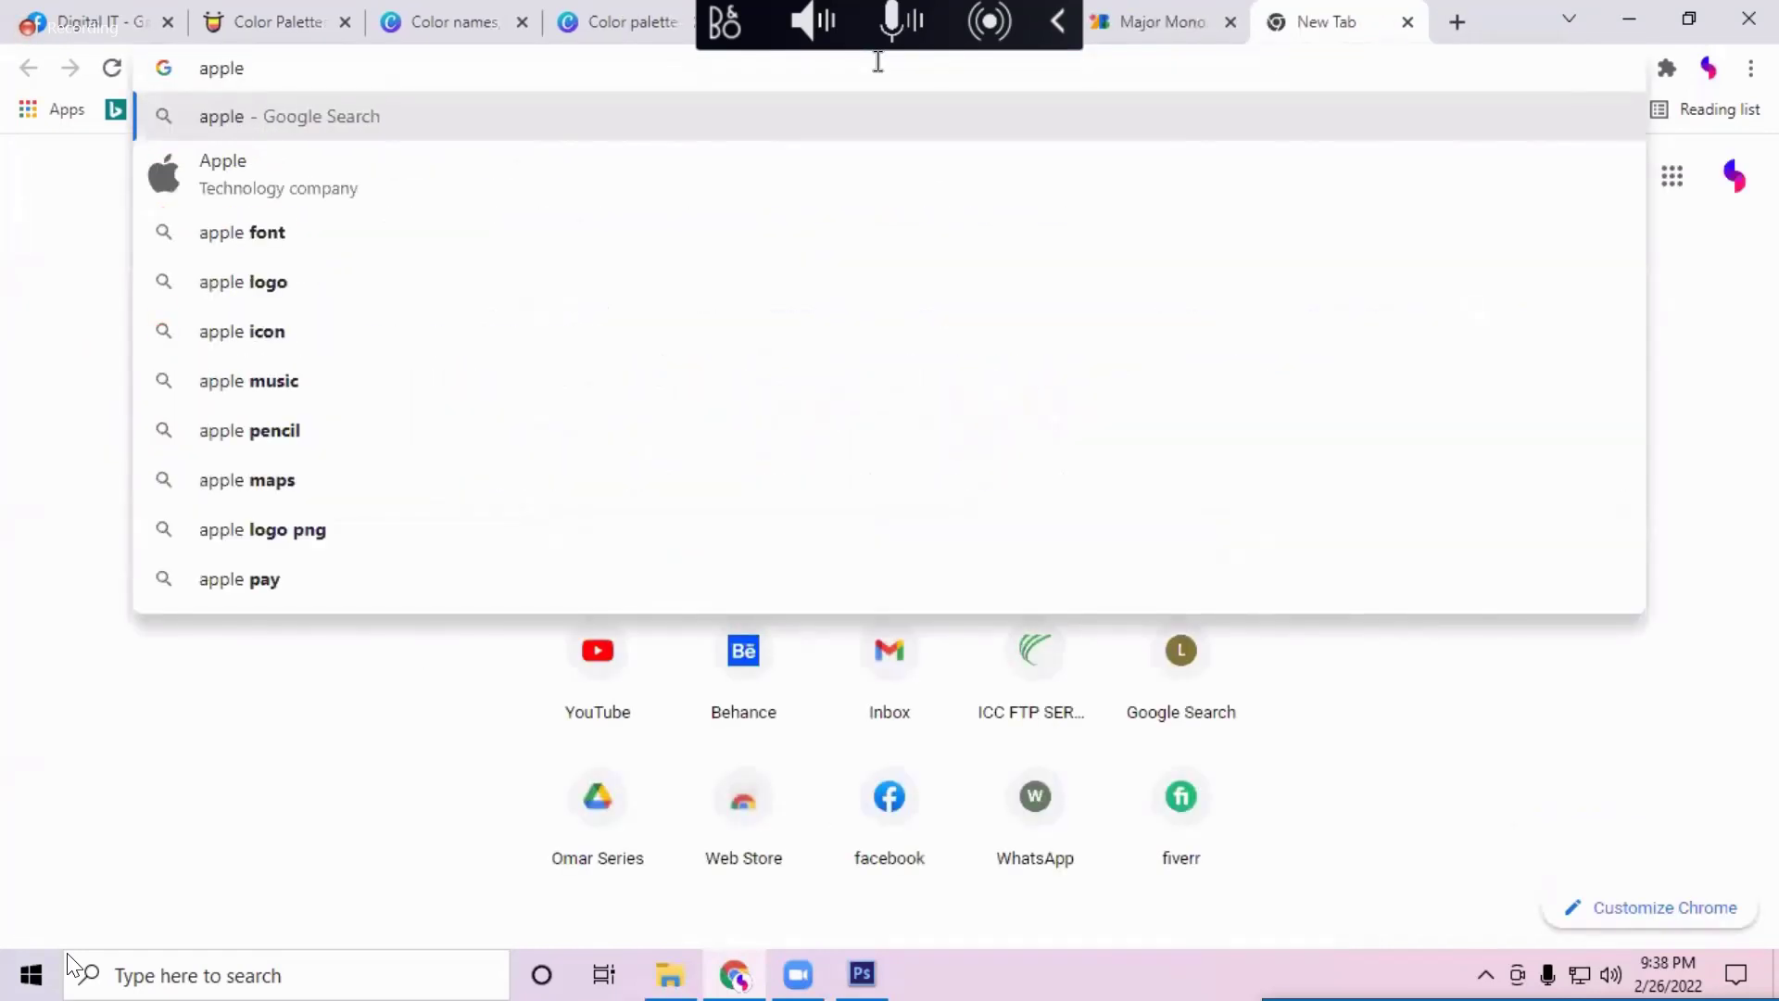
{"action": "key", "text": "Return"}
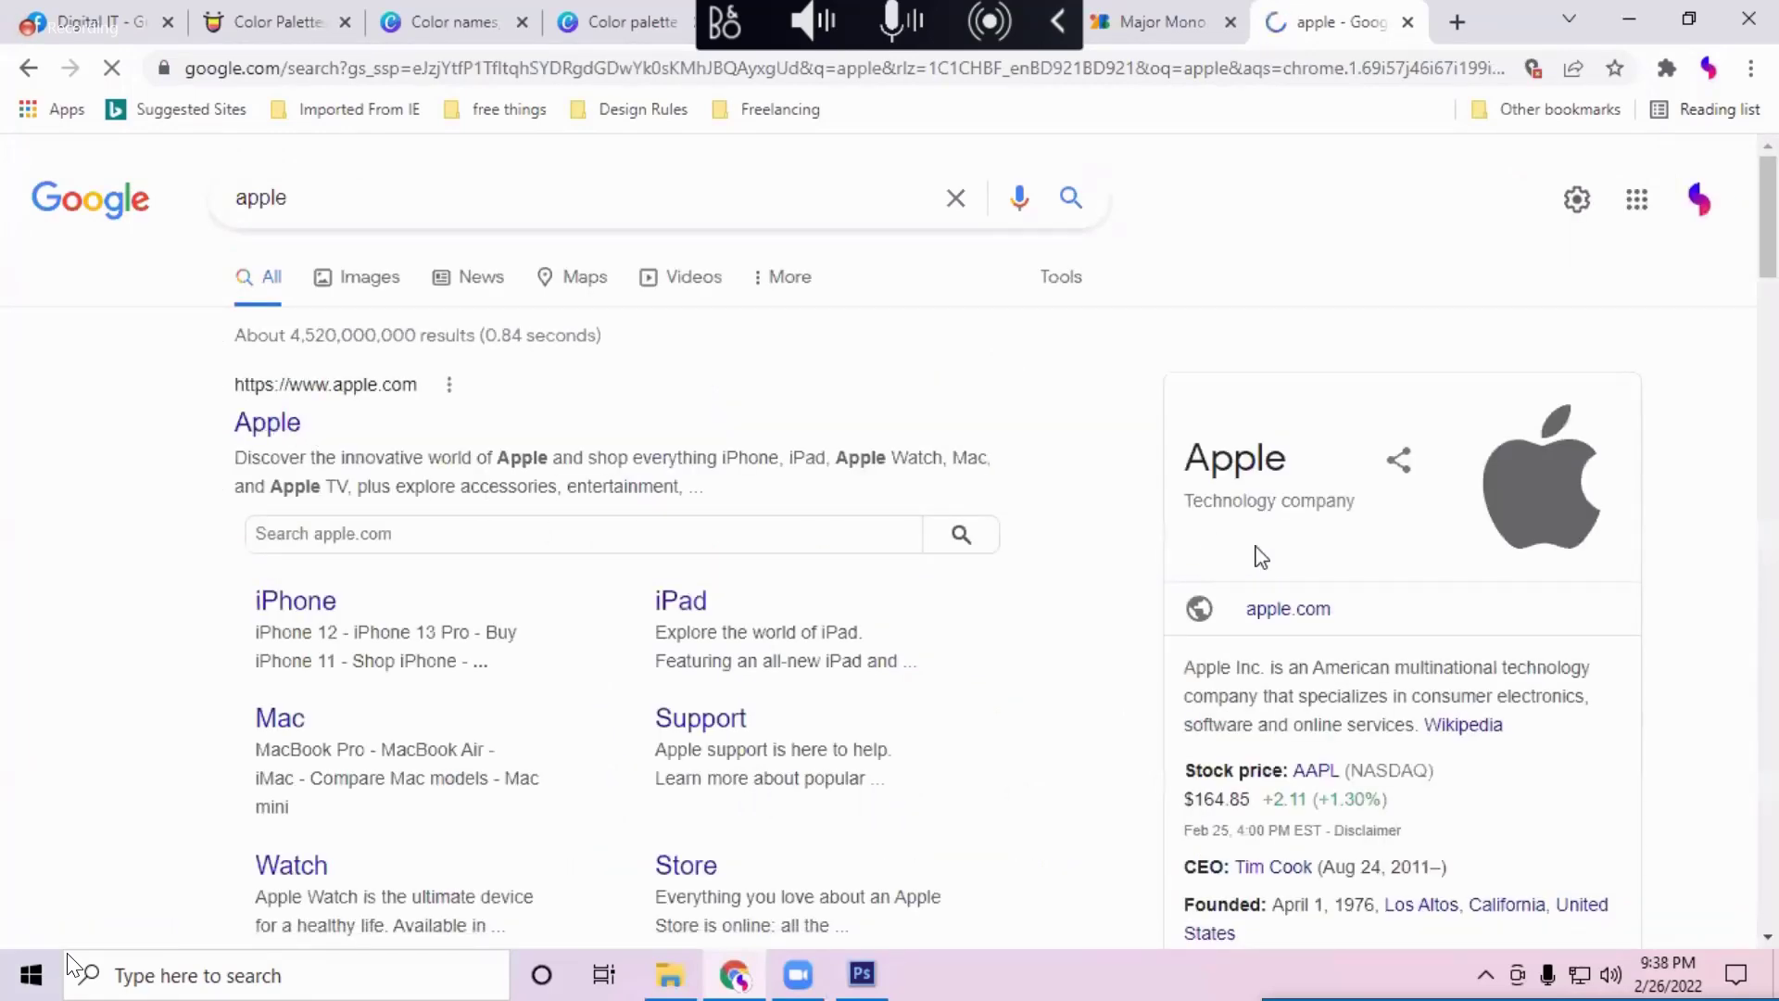
{"action": "left_click", "coordinate": [1257, 554]}
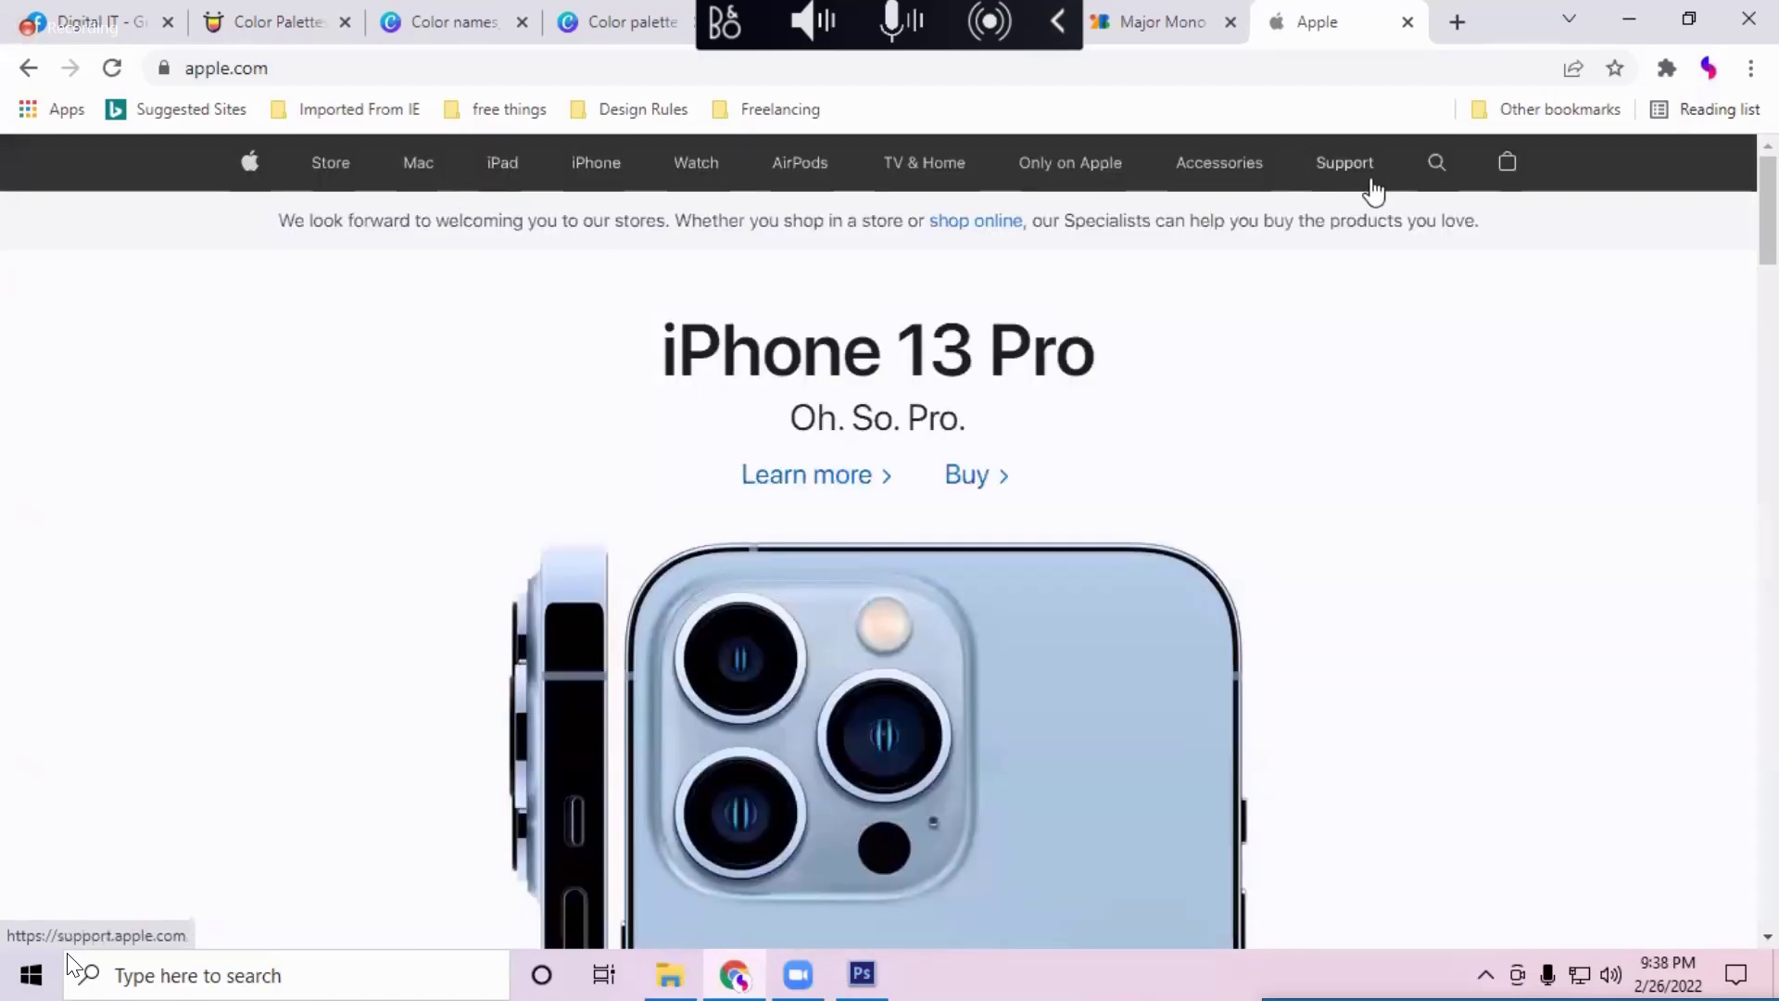
Step: Scroll through the apple.com homepage
{"action": "scroll", "coordinate": [1044, 631], "scroll_direction": "down", "scroll_amount": 5}
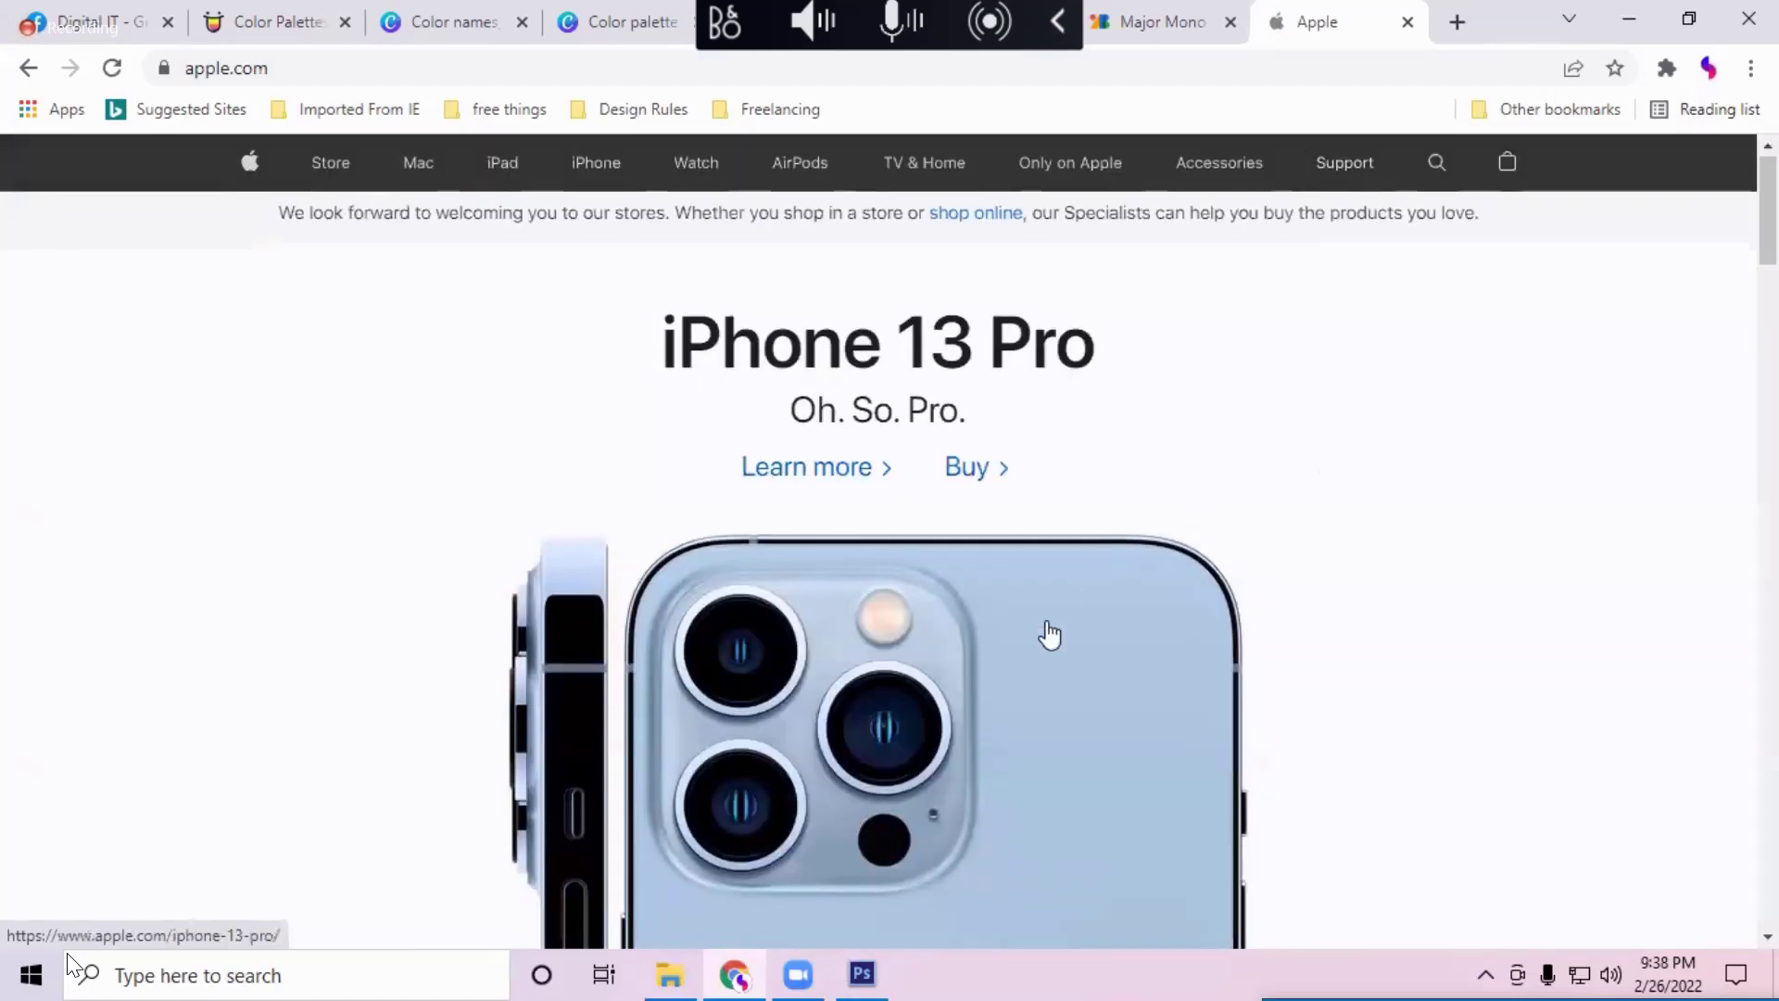
{"action": "scroll", "coordinate": [1049, 634], "scroll_direction": "down", "scroll_amount": 15}
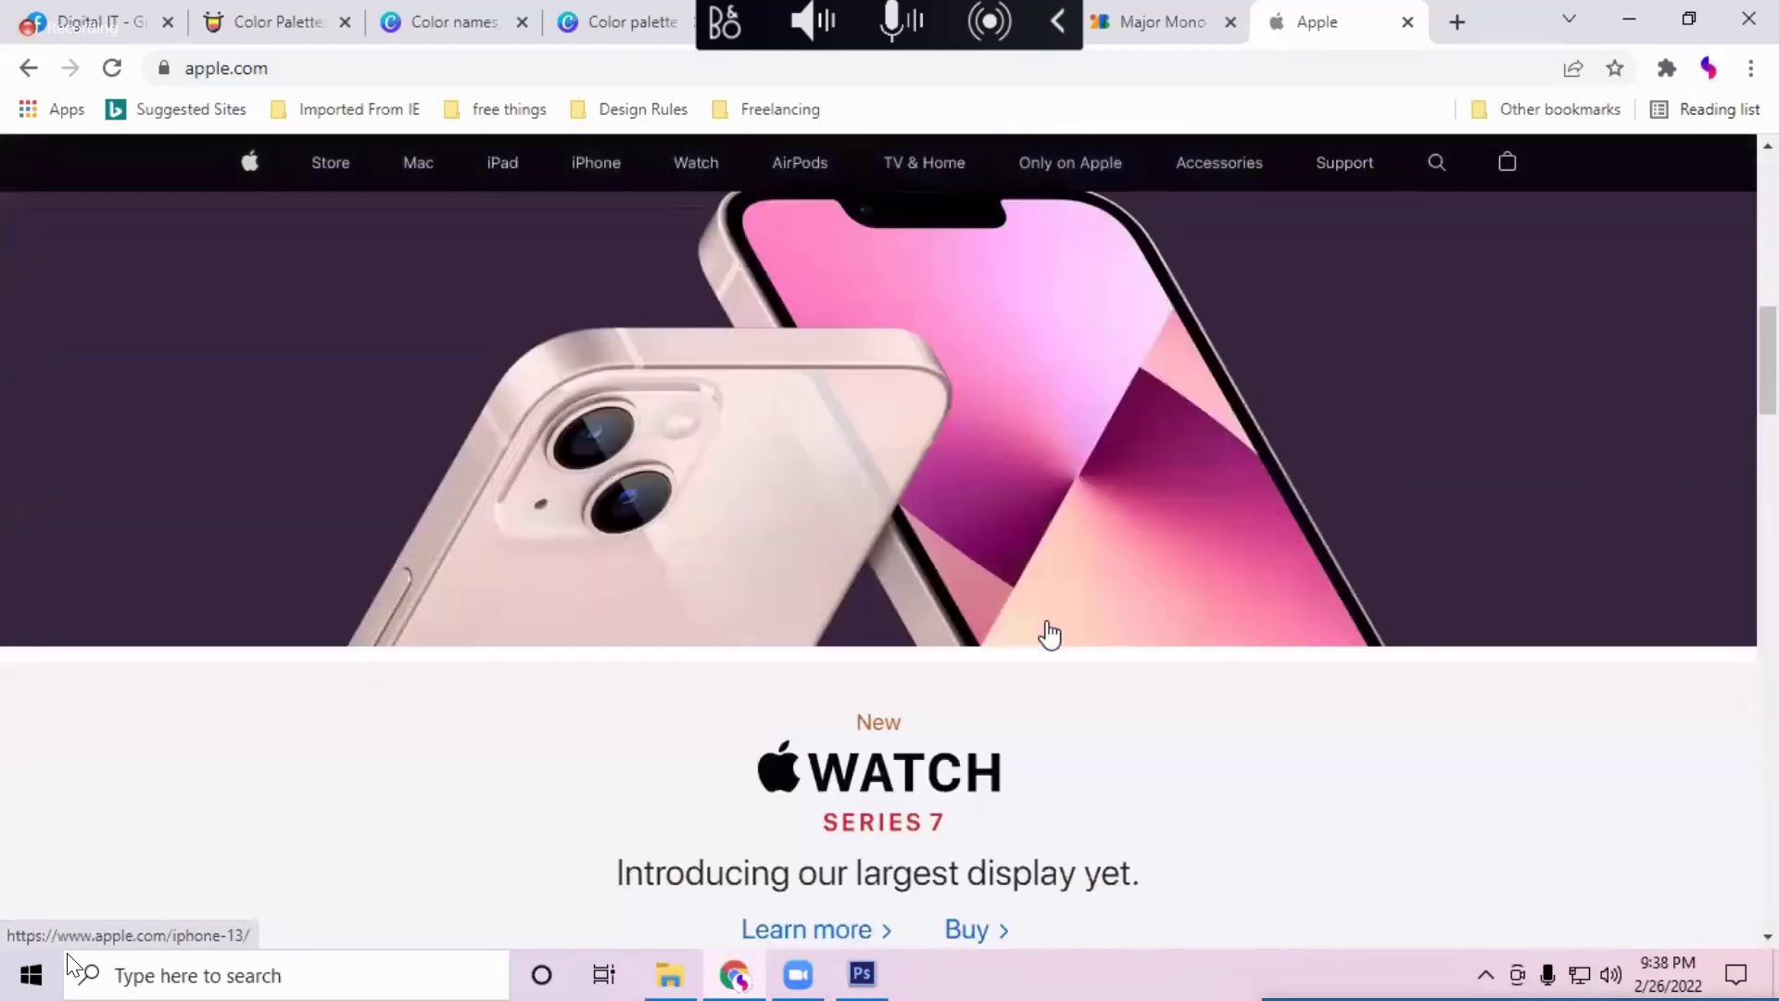
{"action": "scroll", "coordinate": [1050, 634], "scroll_direction": "down", "scroll_amount": 15}
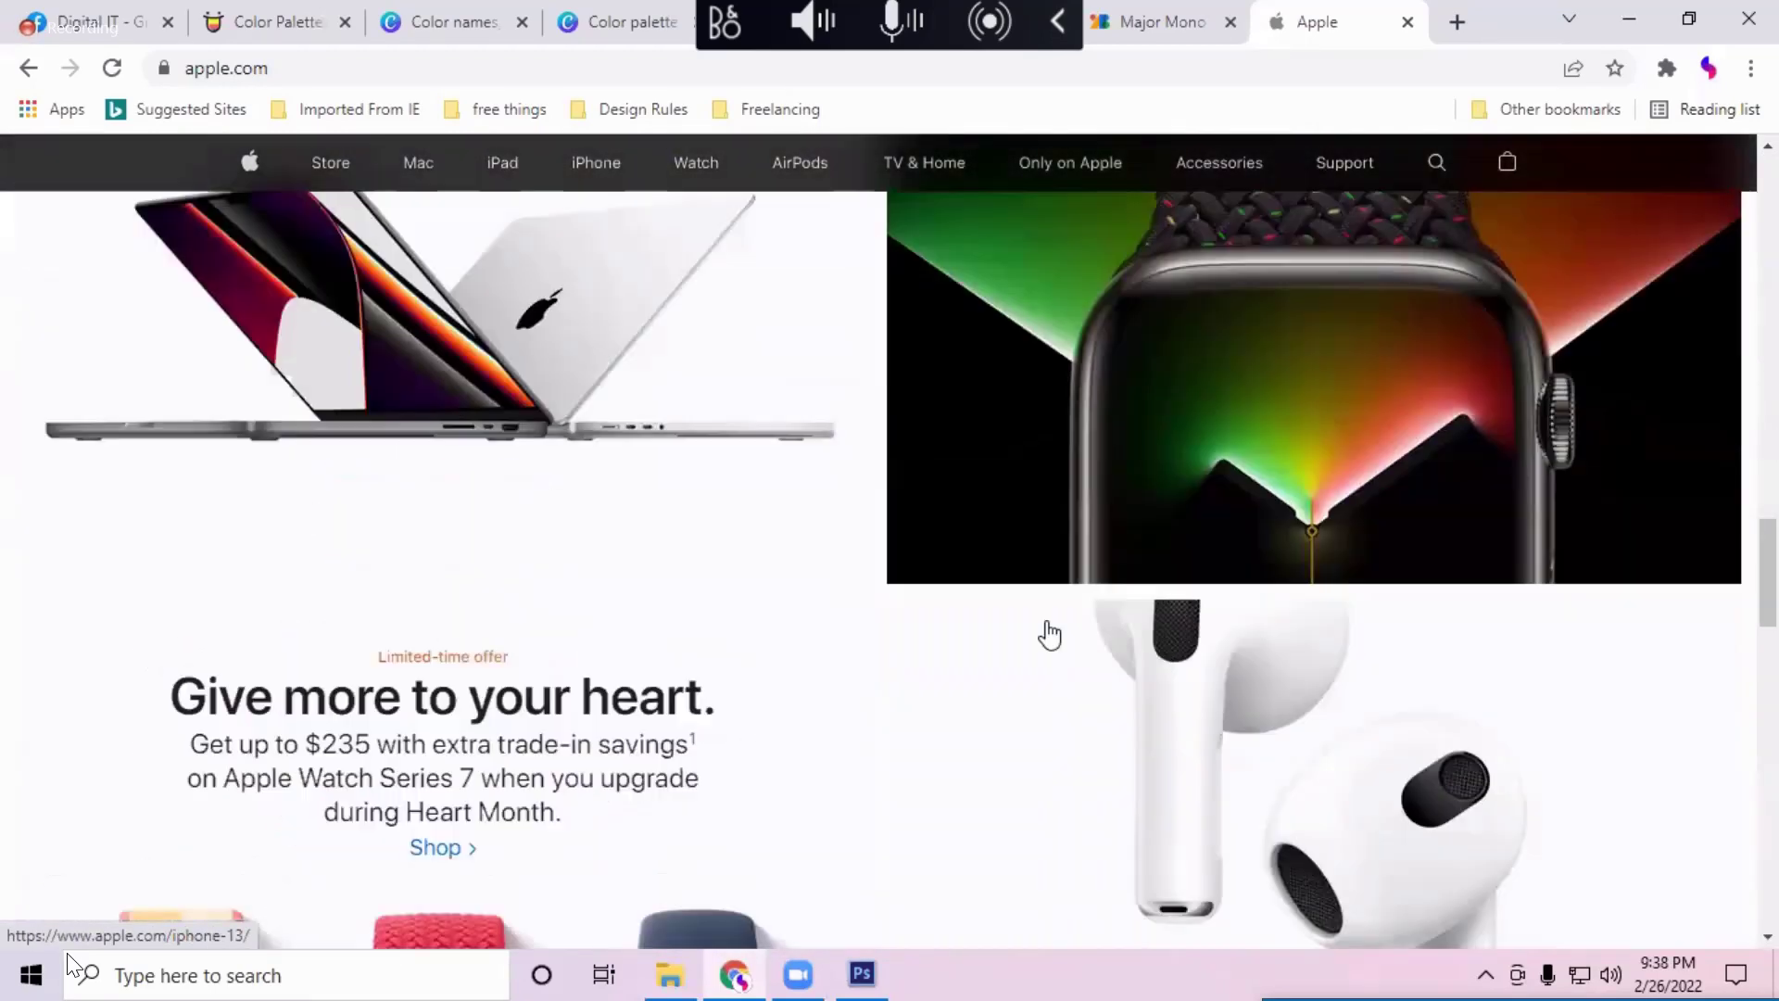
{"action": "scroll", "coordinate": [1050, 635], "scroll_direction": "down", "scroll_amount": 10}
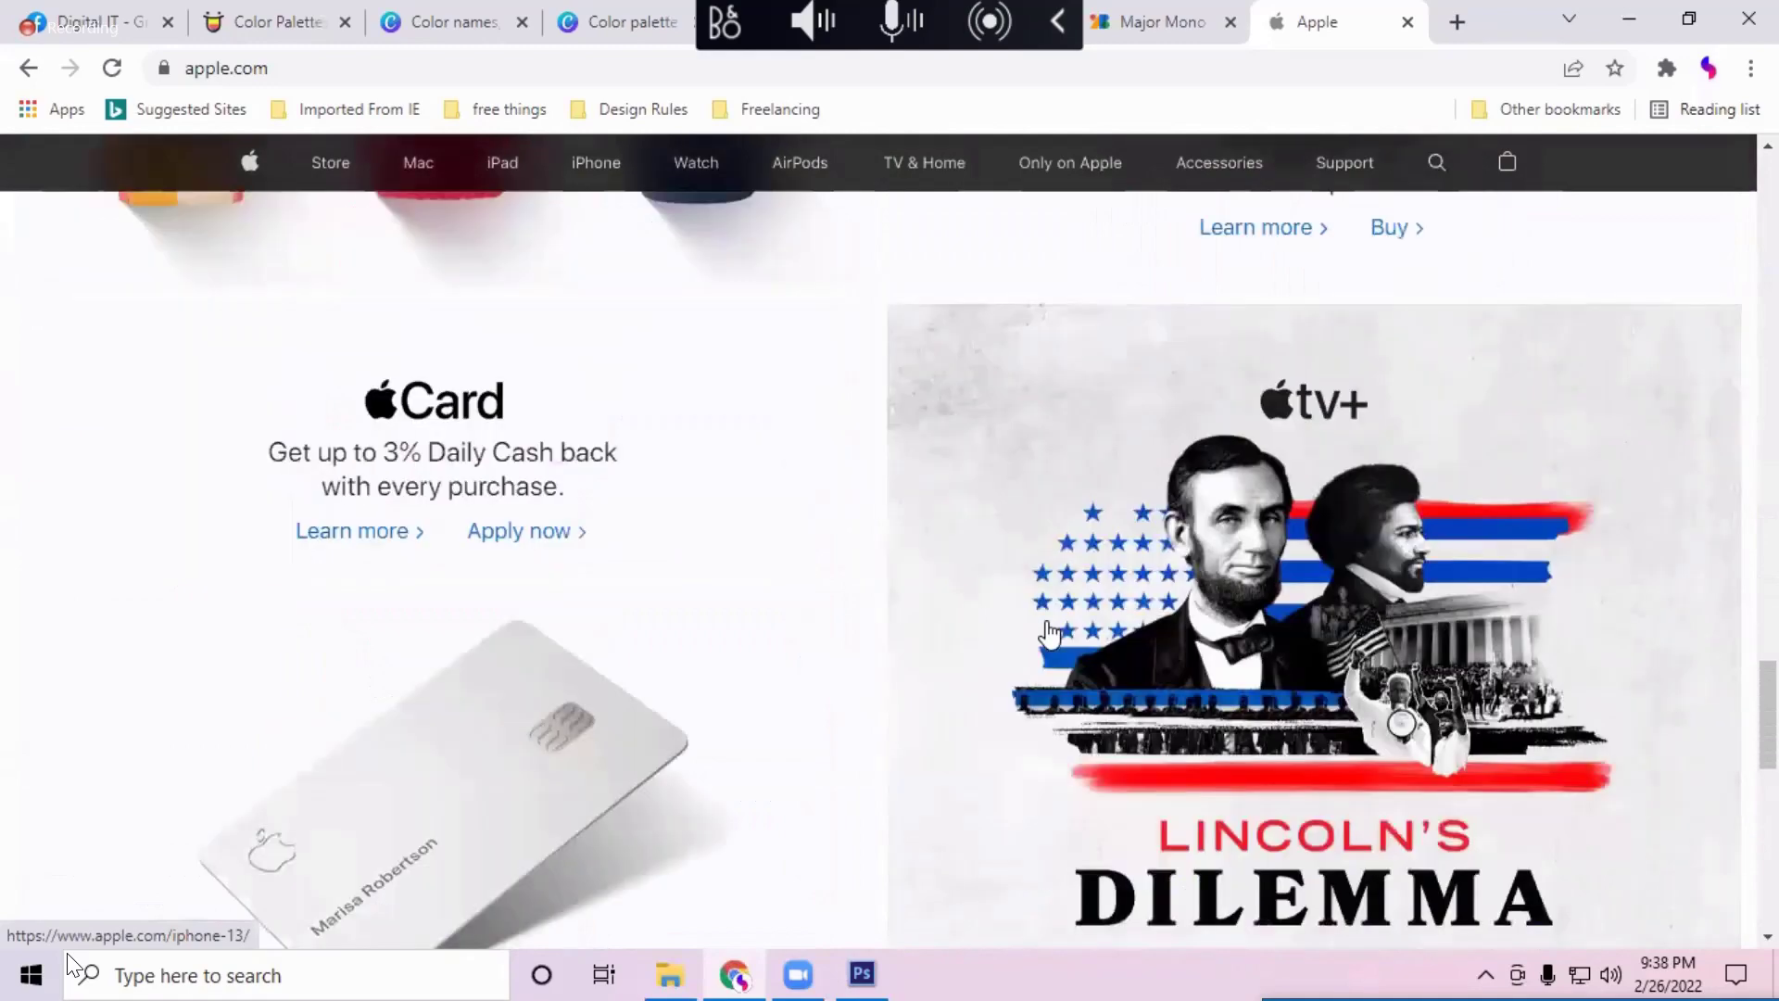
{"action": "scroll", "coordinate": [1049, 635], "scroll_direction": "down", "scroll_amount": 10}
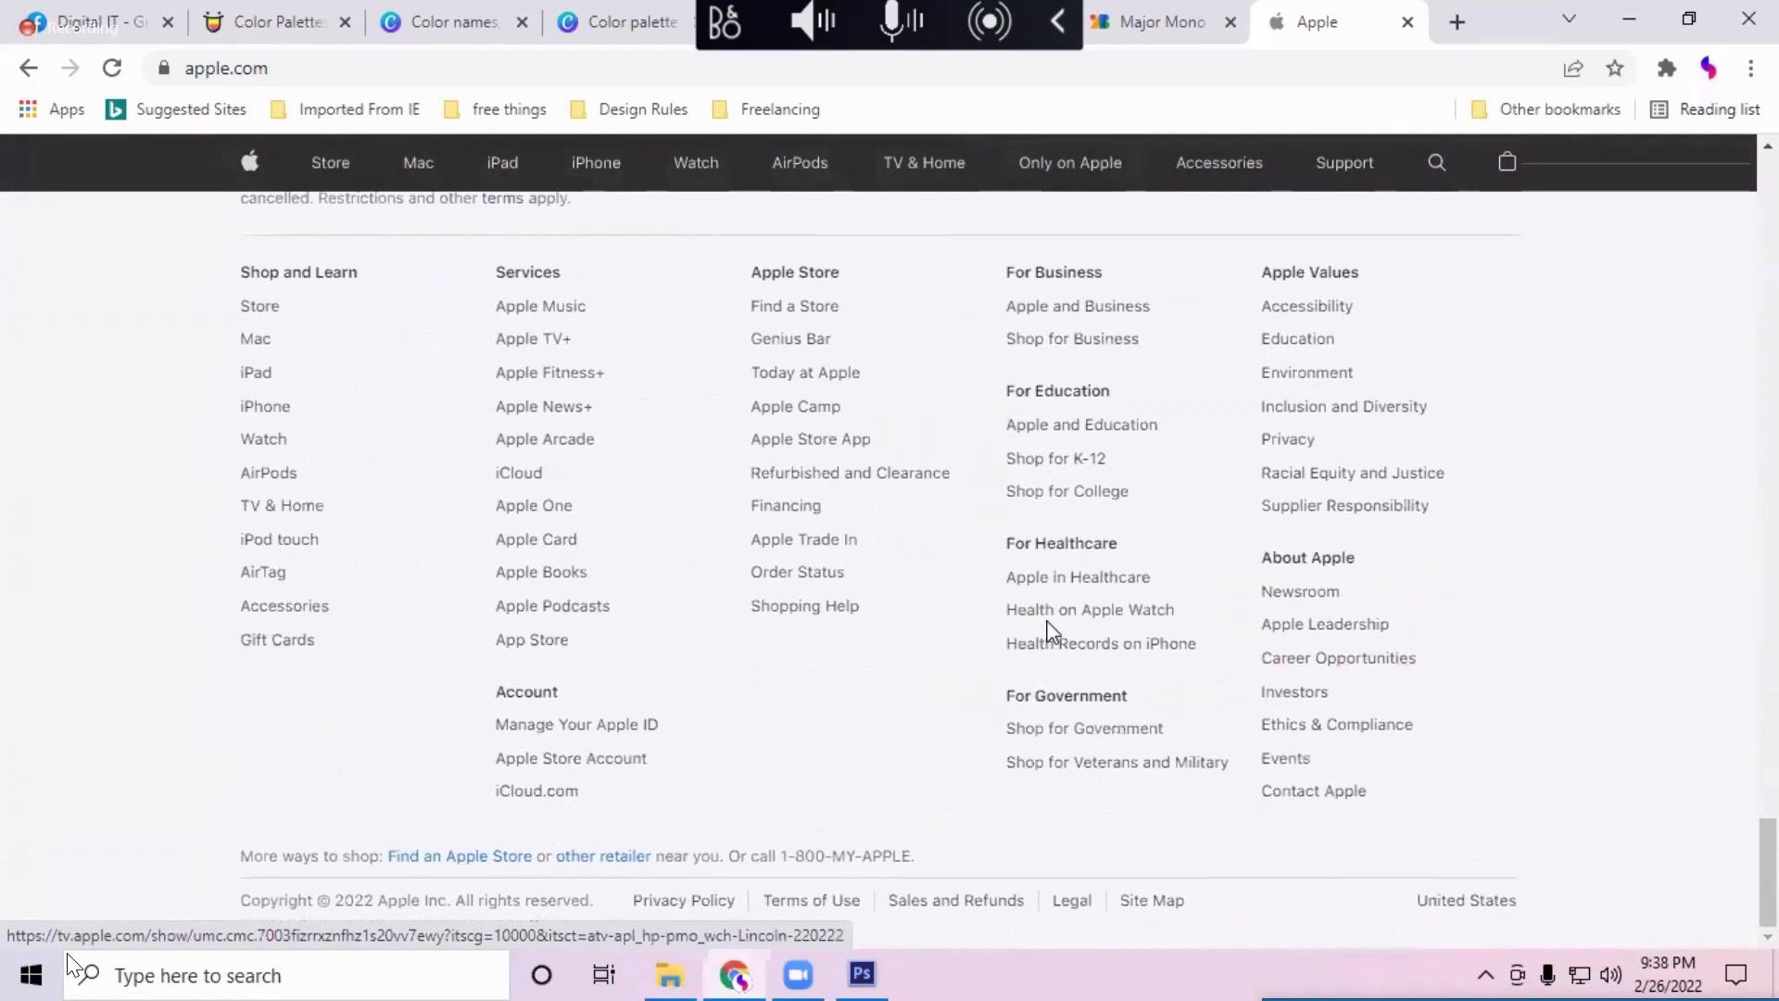
{"action": "scroll", "coordinate": [1049, 635], "scroll_direction": "up", "scroll_amount": 7}
{"action": "scroll", "coordinate": [1050, 635], "scroll_direction": "up", "scroll_amount": 15}
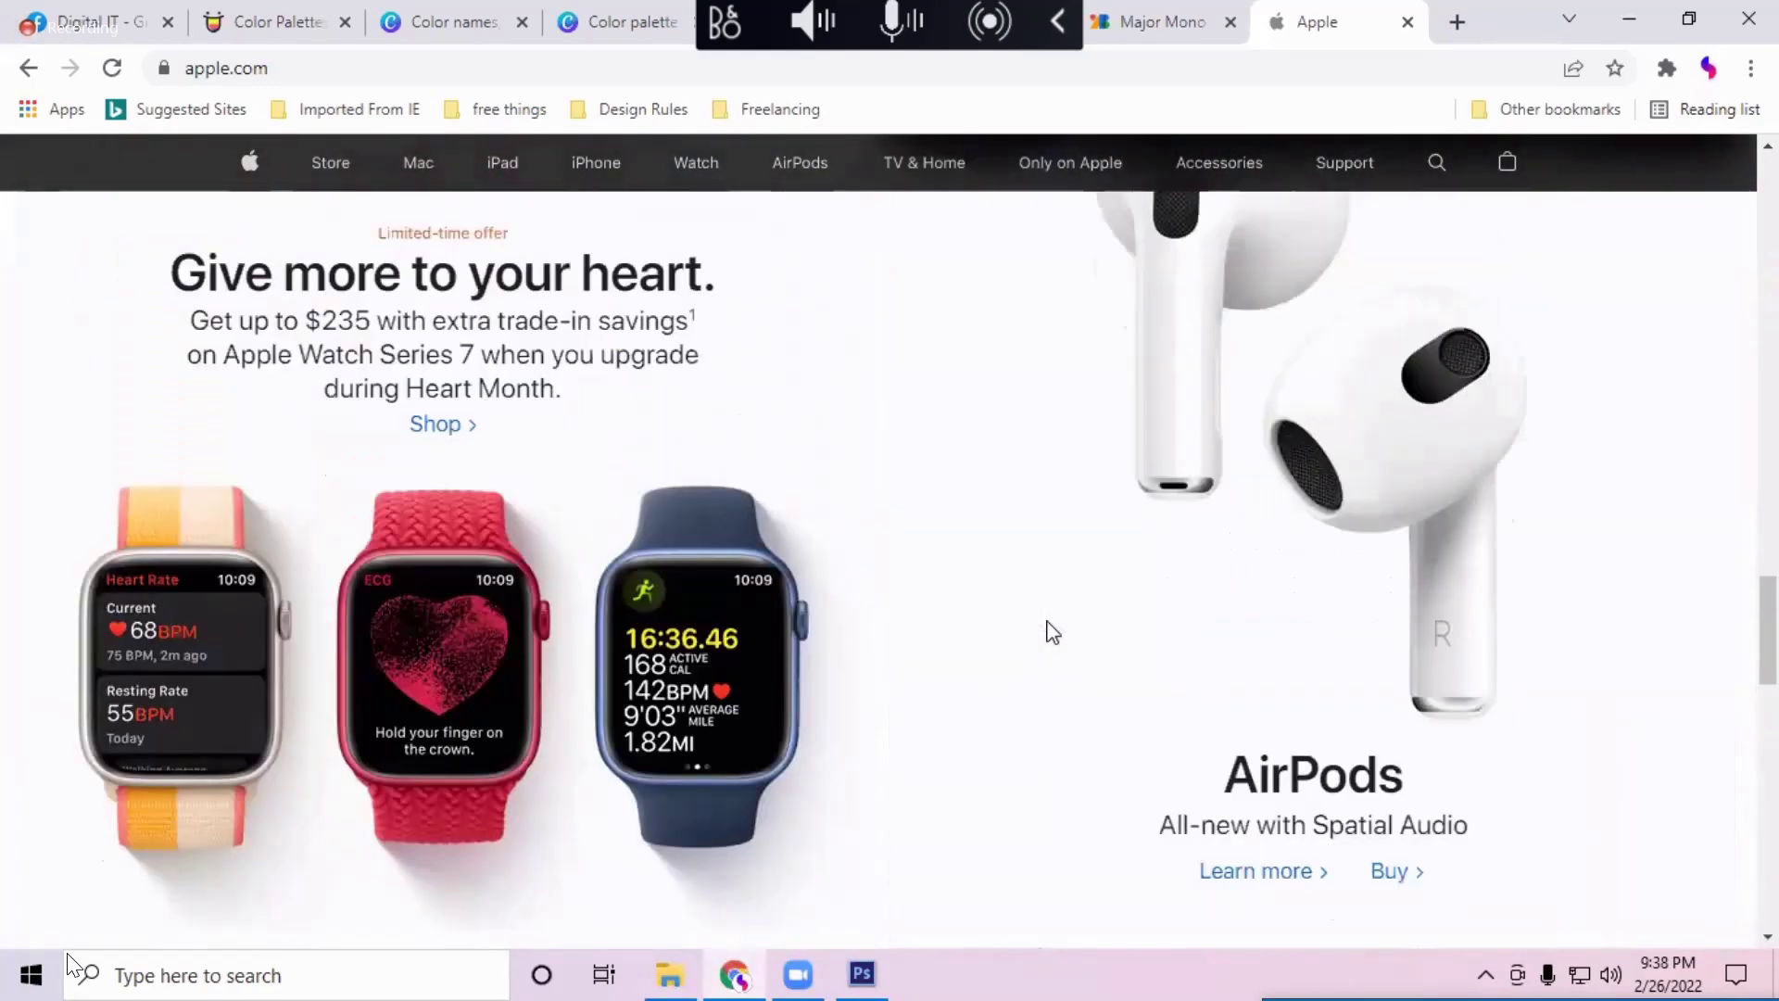
{"action": "scroll", "coordinate": [1050, 635], "scroll_direction": "up", "scroll_amount": 12}
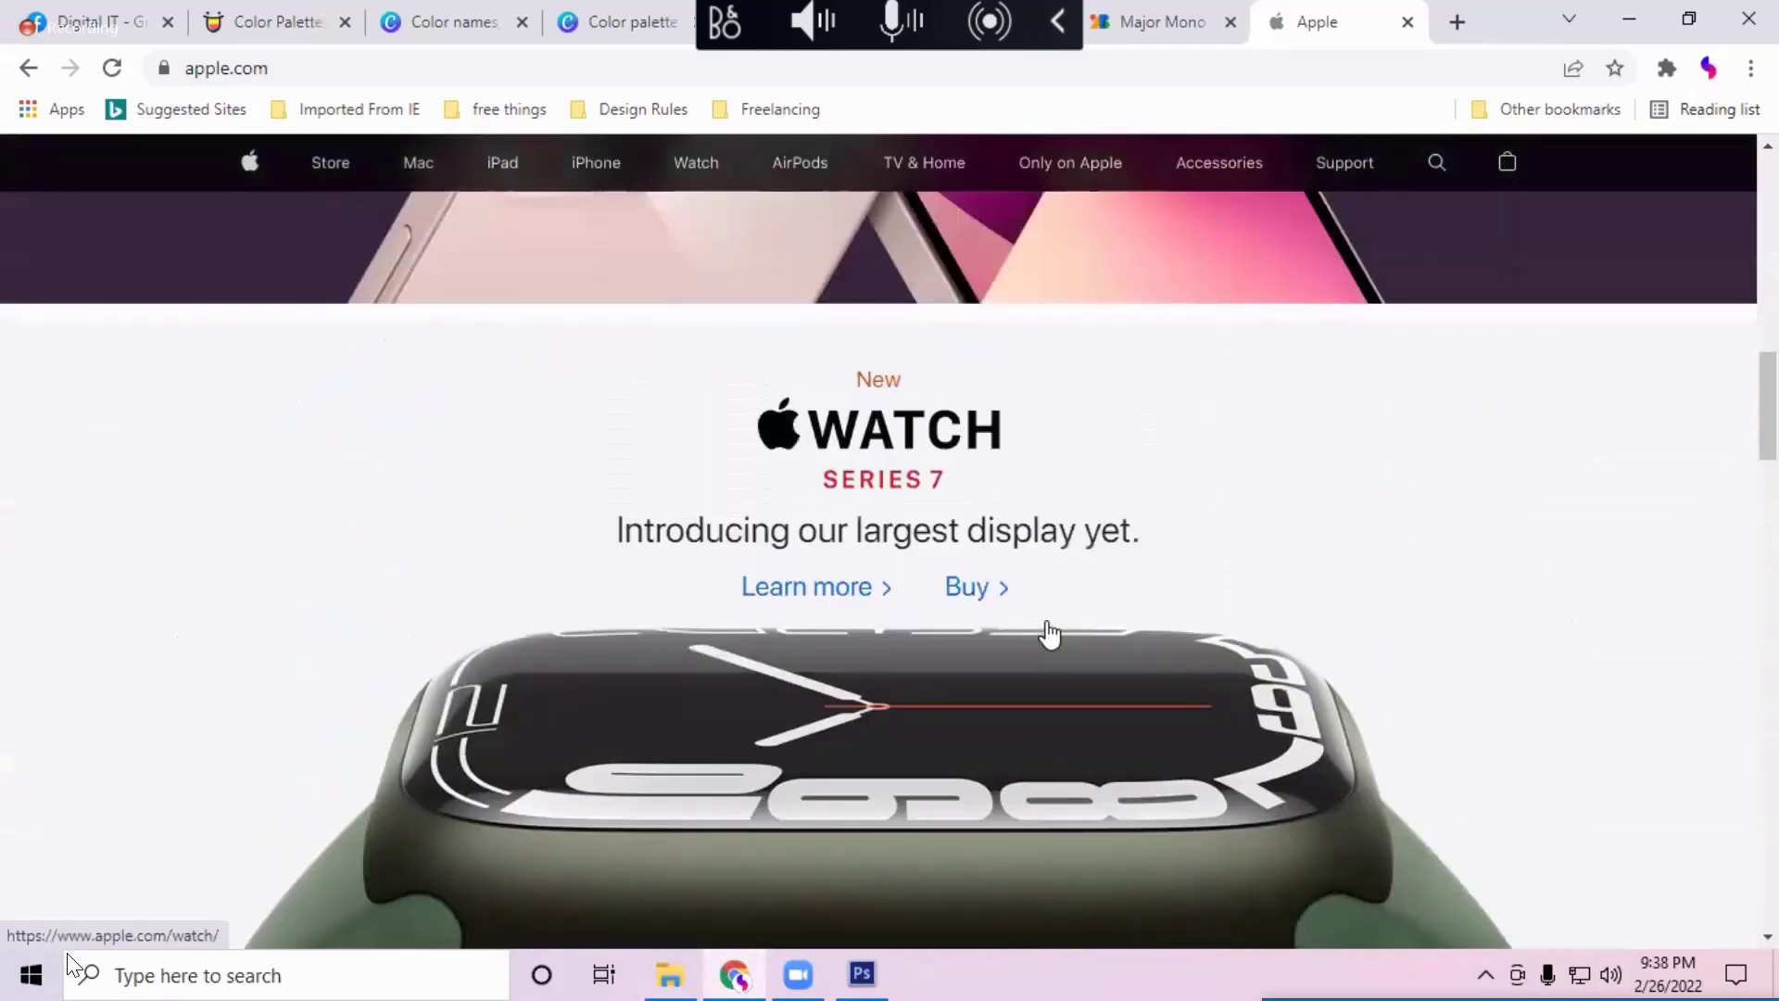
{"action": "scroll", "coordinate": [1050, 635], "scroll_direction": "up", "scroll_amount": 6}
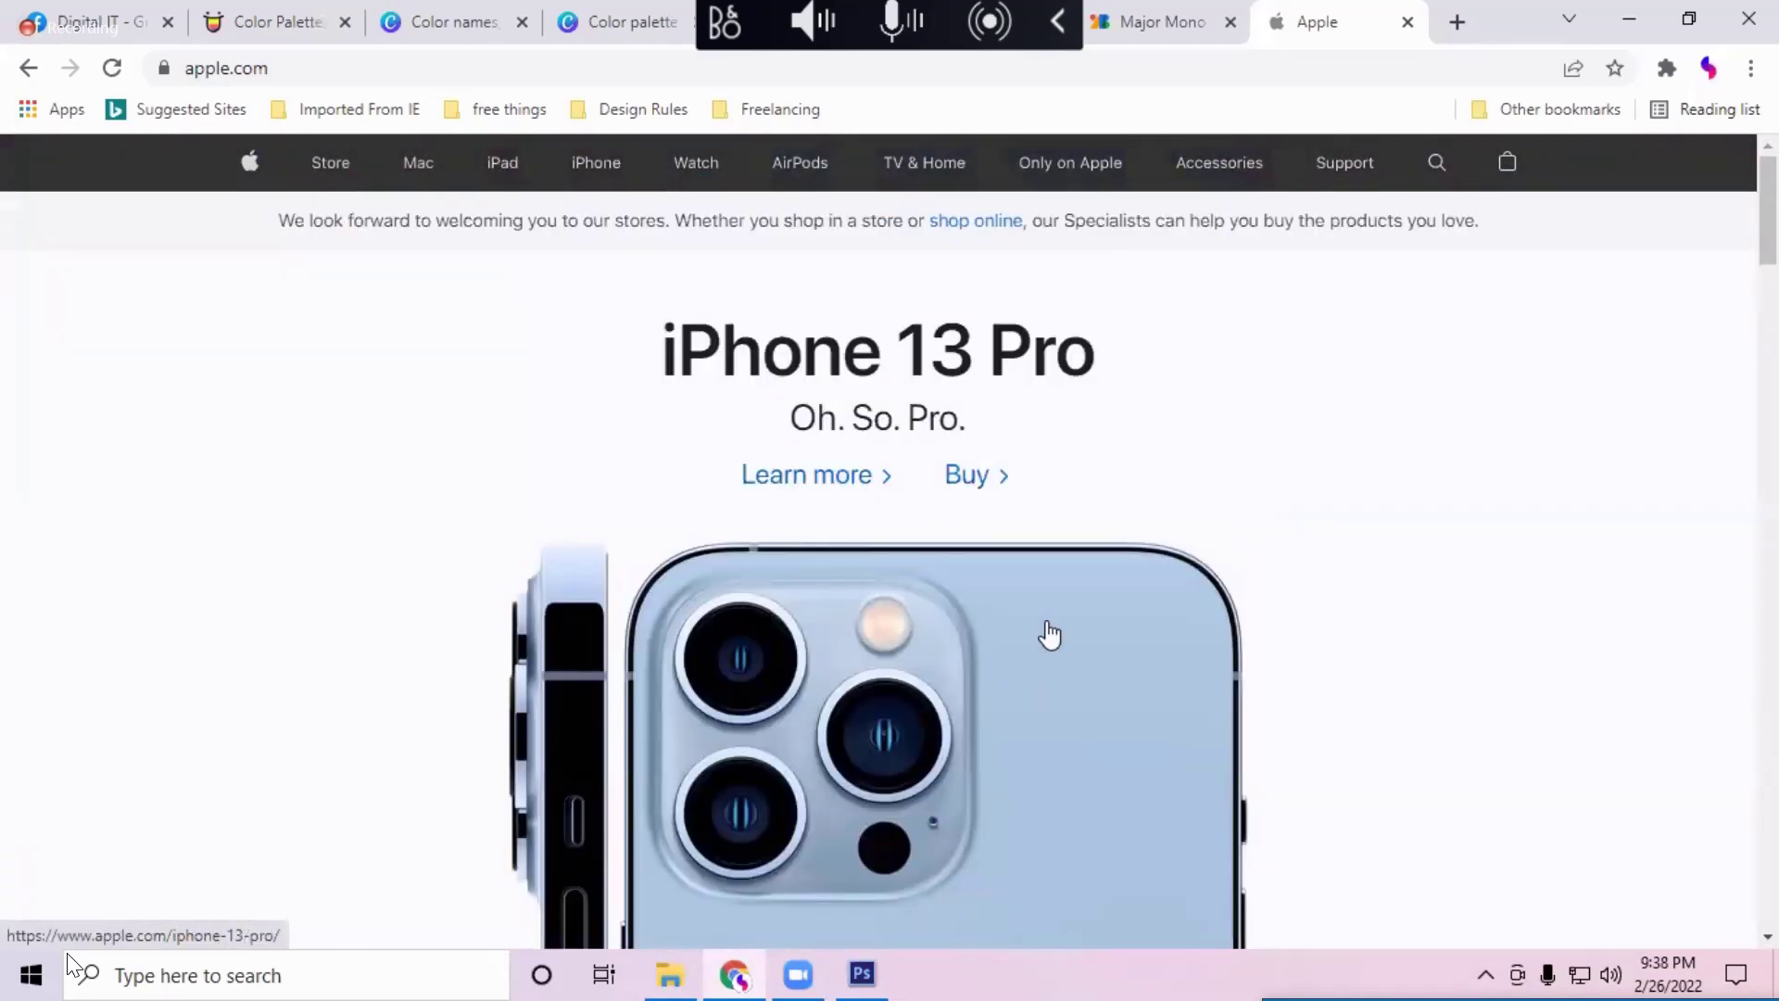
{"action": "scroll", "coordinate": [1044, 636], "scroll_direction": "down", "scroll_amount": 3}
{"action": "scroll", "coordinate": [1044, 636], "scroll_direction": "up", "scroll_amount": 3}
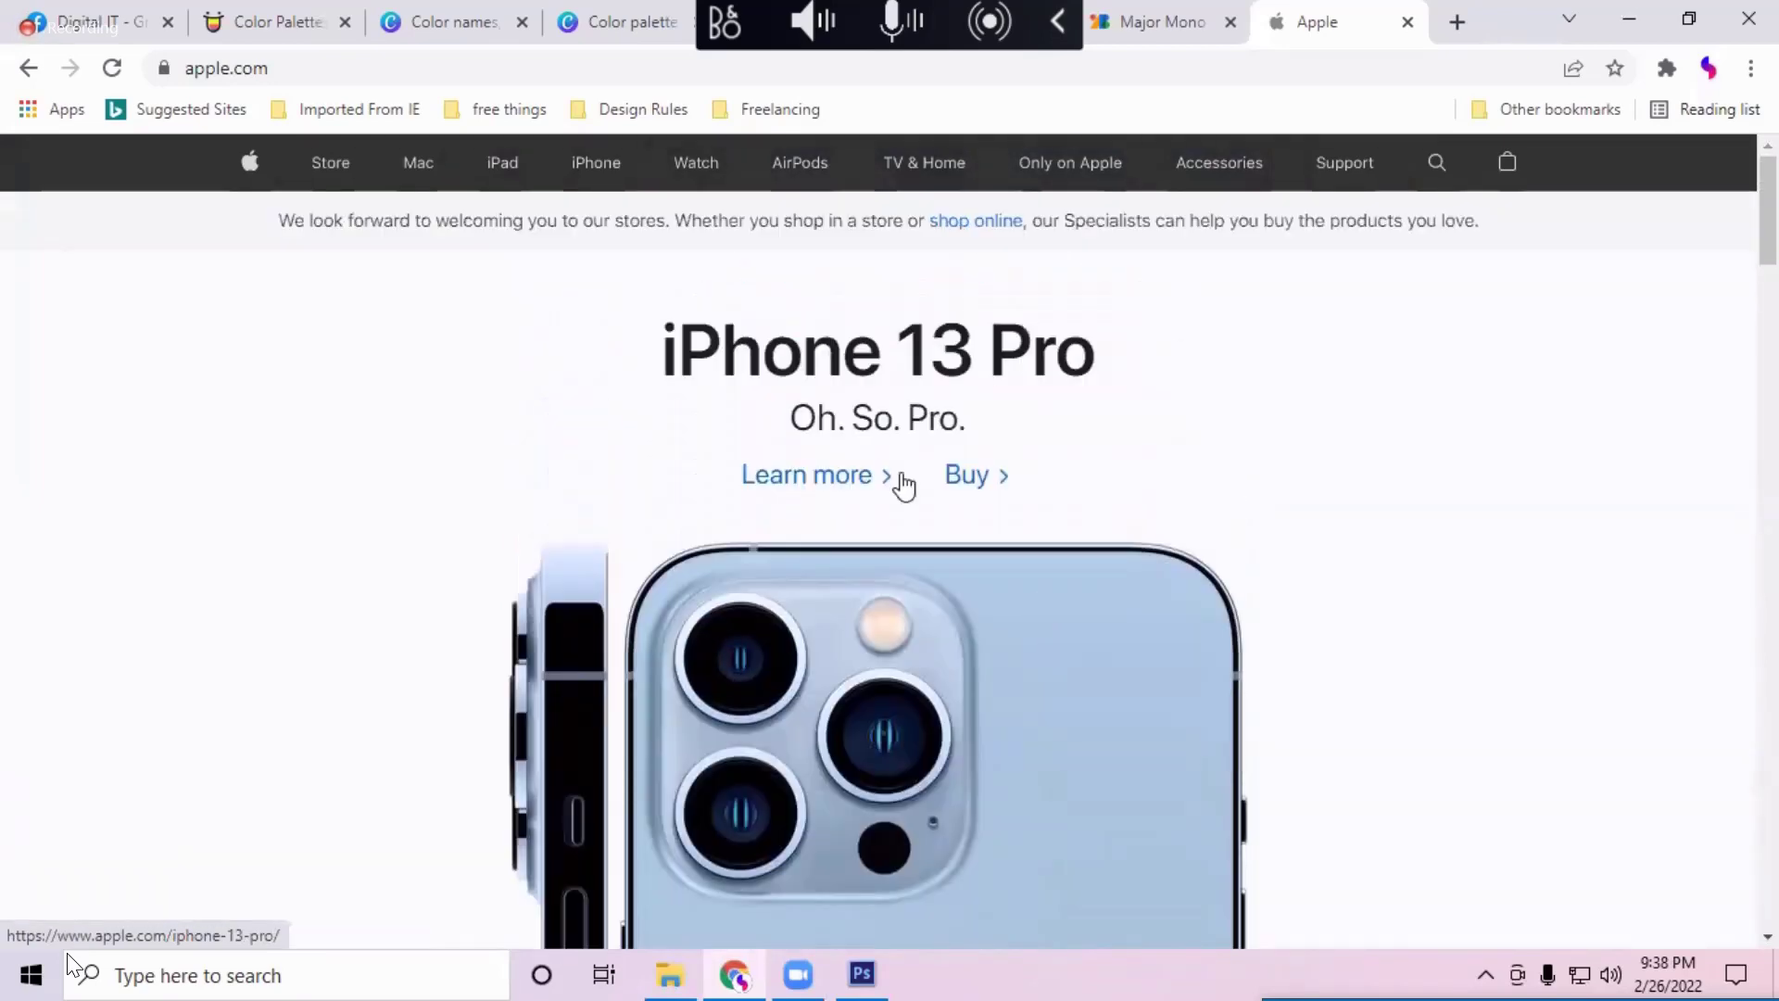
Step: Finish browsing apple.com, then close the Apple and Major Mono tabs to reach Canva's Color wheel
{"action": "scroll", "coordinate": [1081, 500], "scroll_direction": "down", "scroll_amount": 5}
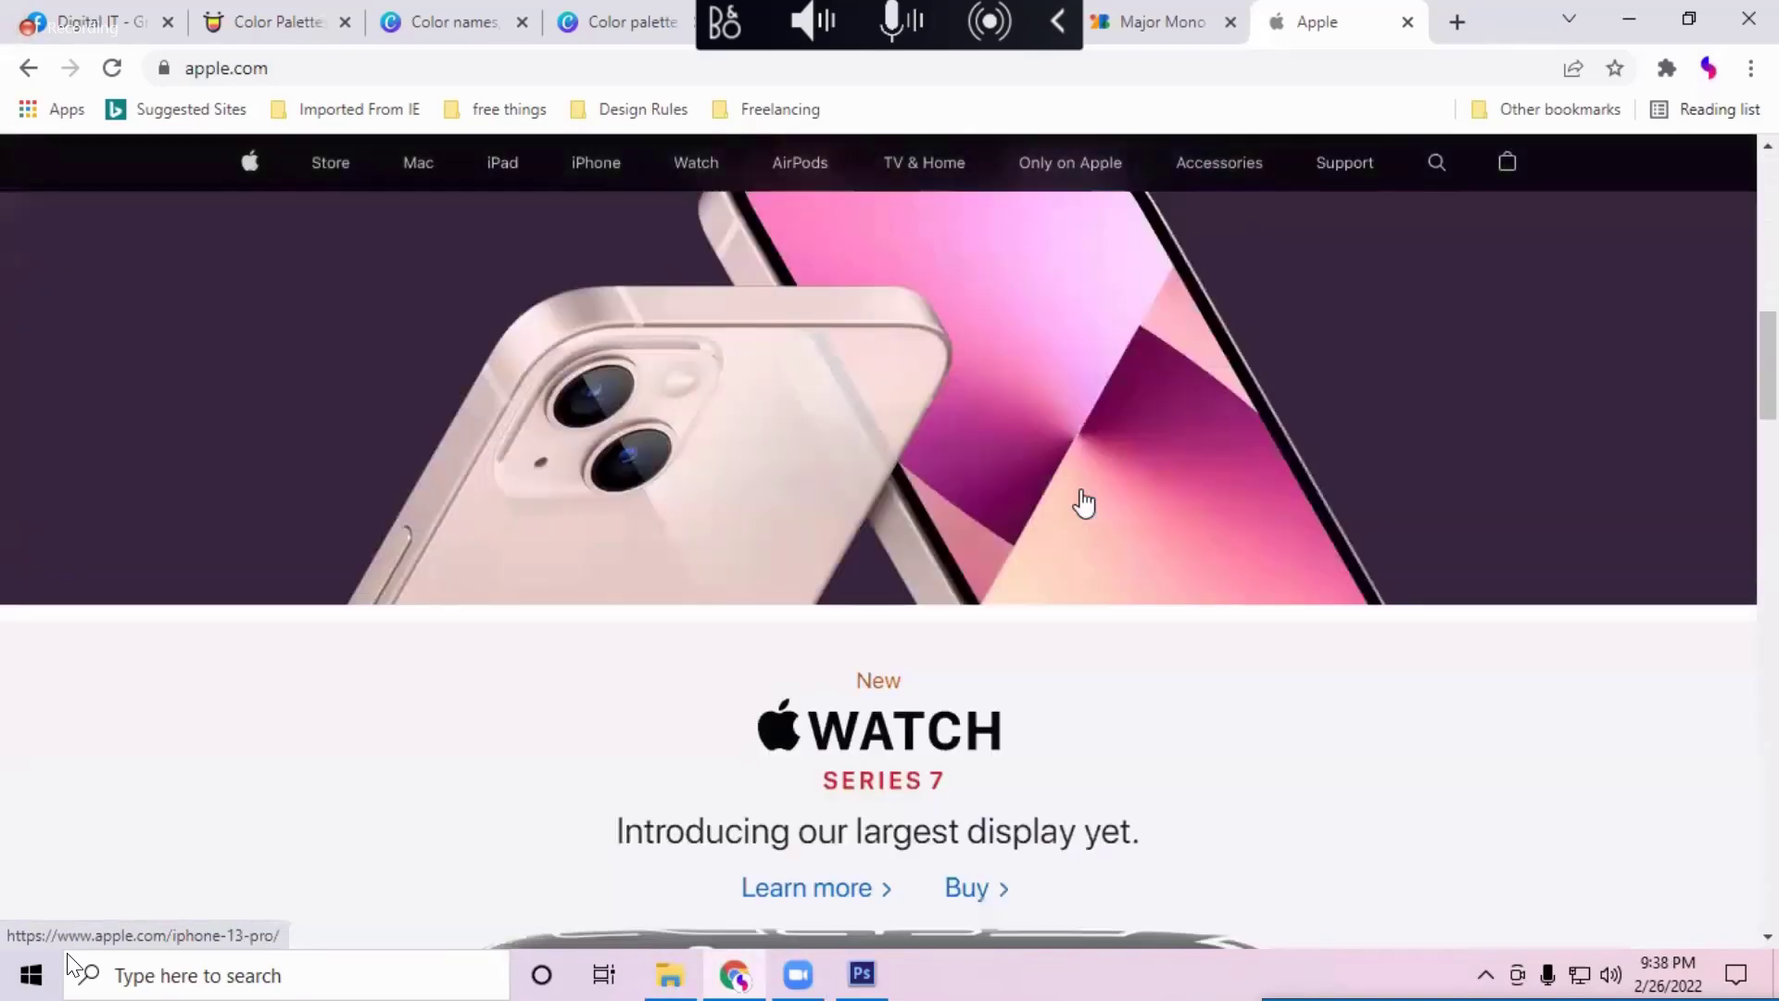
{"action": "scroll", "coordinate": [1083, 503], "scroll_direction": "up", "scroll_amount": 4}
{"action": "scroll", "coordinate": [1019, 519], "scroll_direction": "down", "scroll_amount": 5}
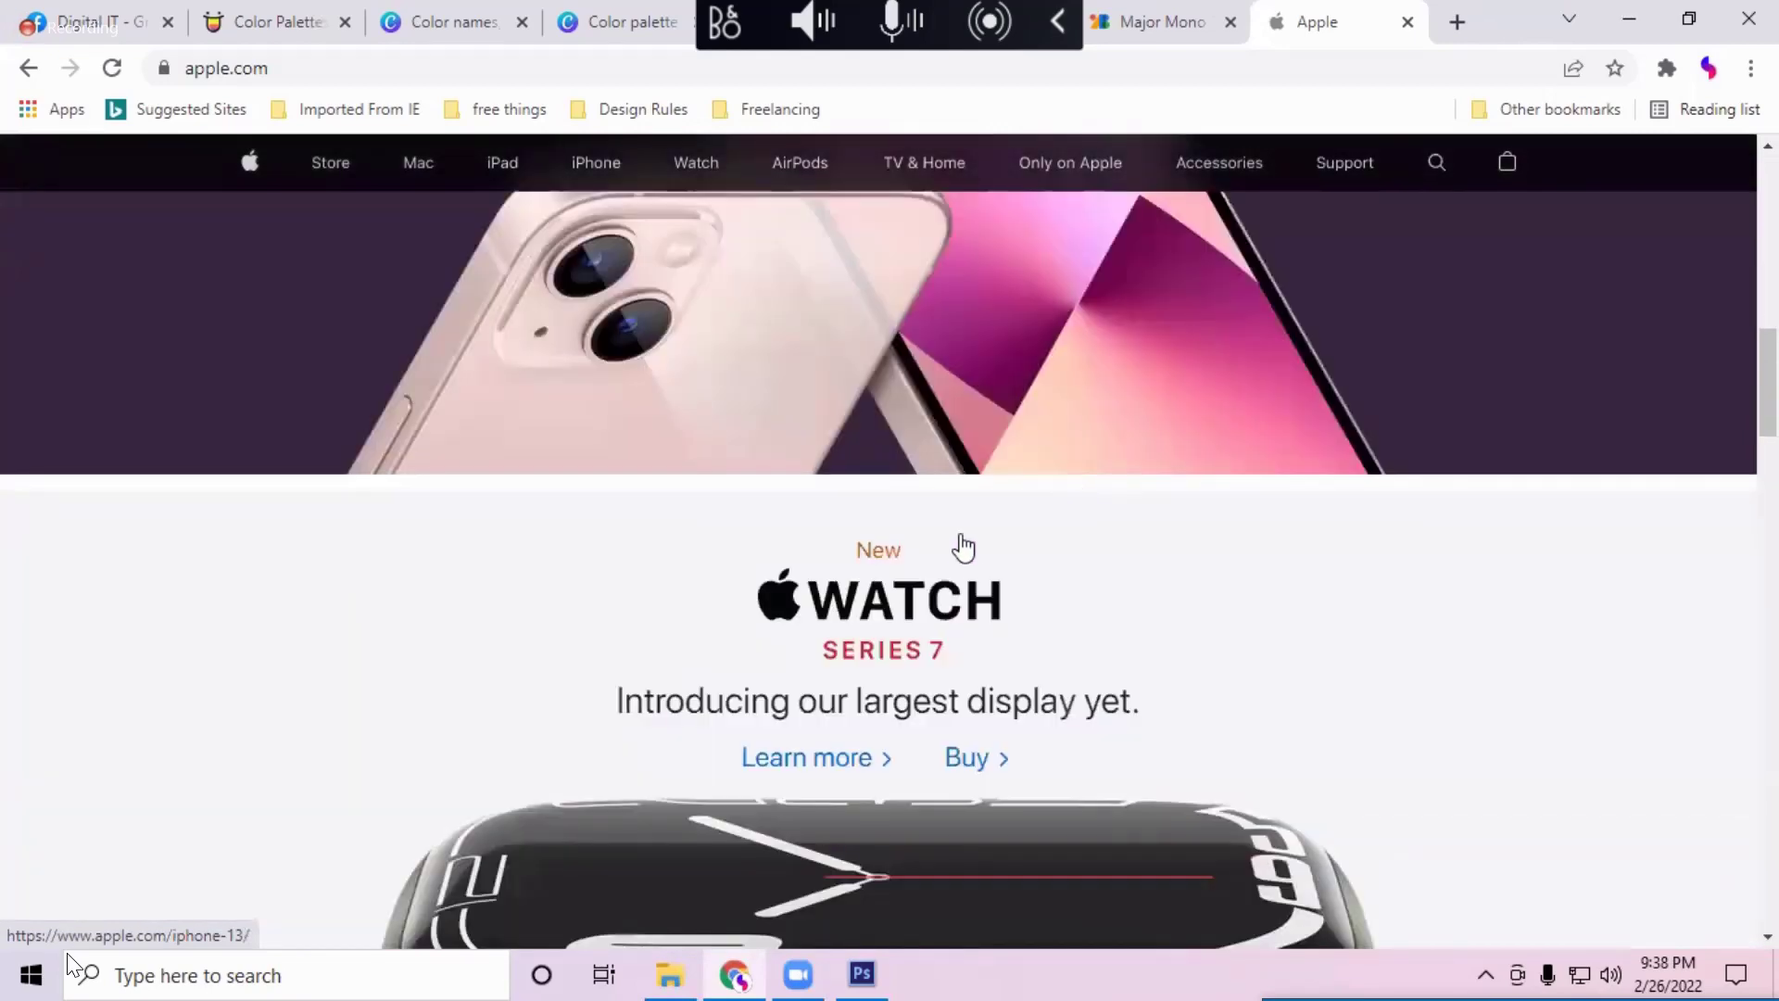
{"action": "scroll", "coordinate": [943, 652], "scroll_direction": "down", "scroll_amount": 1}
{"action": "scroll", "coordinate": [943, 652], "scroll_direction": "down", "scroll_amount": 8}
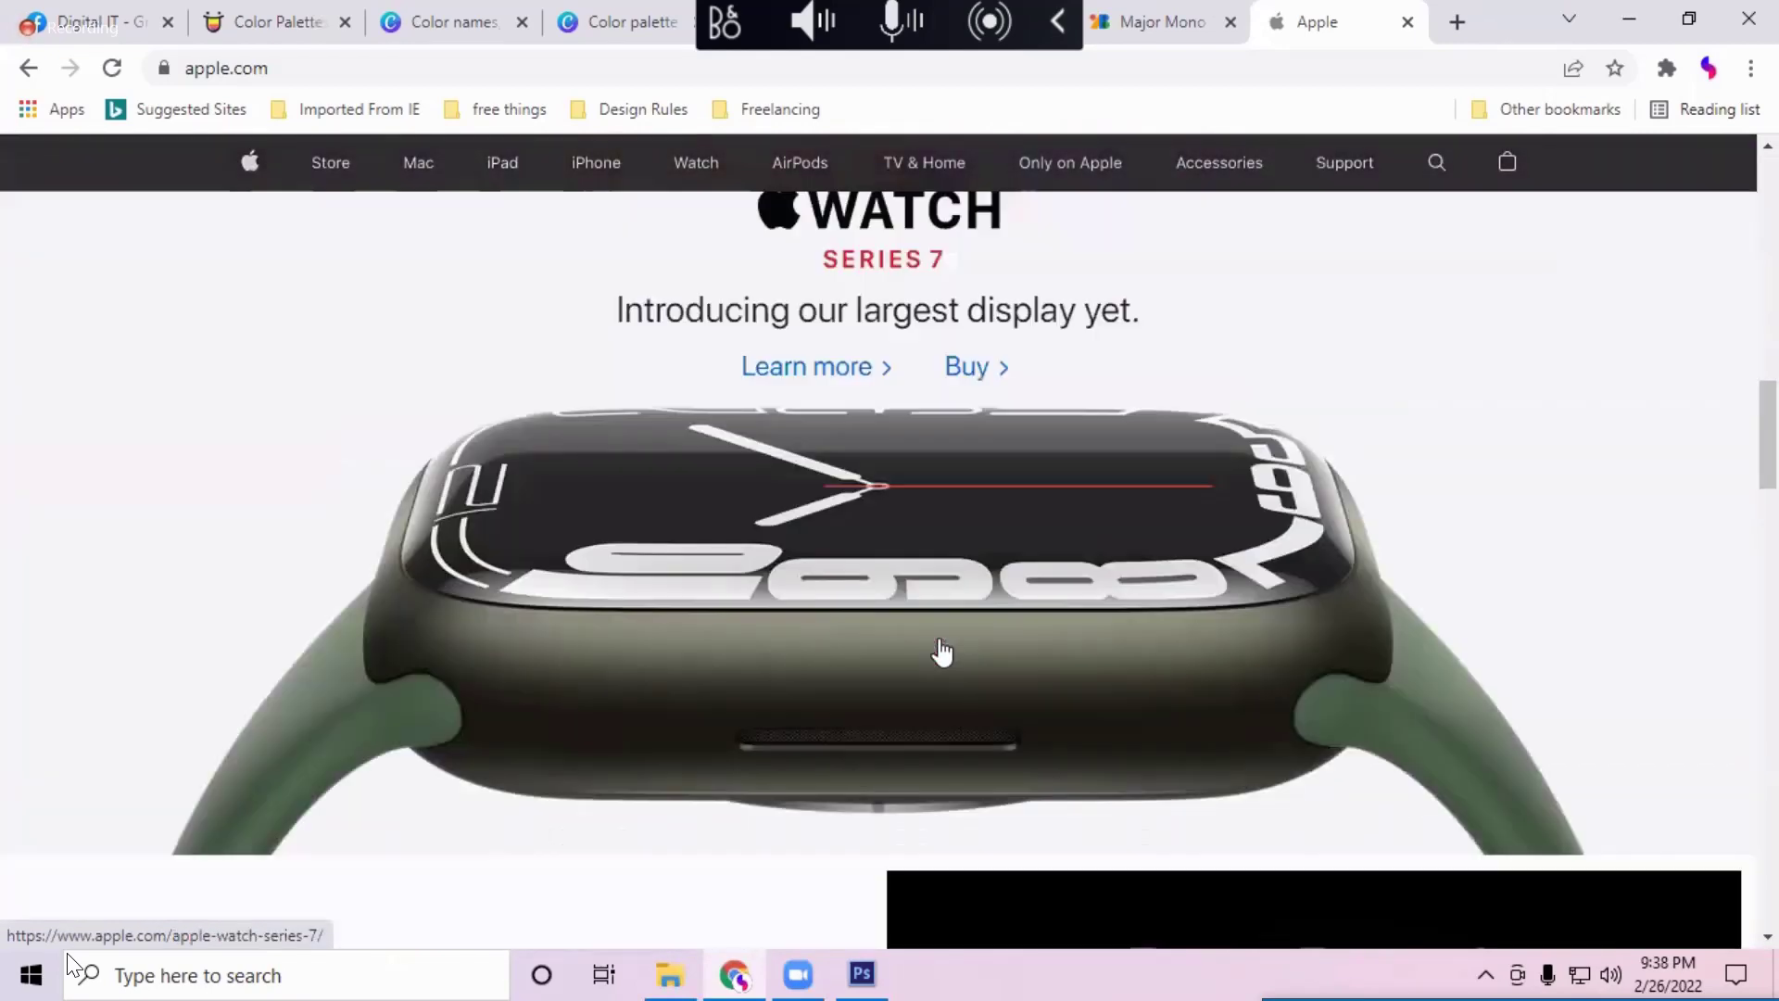
{"action": "scroll", "coordinate": [943, 652], "scroll_direction": "up", "scroll_amount": 1}
{"action": "scroll", "coordinate": [942, 651], "scroll_direction": "down", "scroll_amount": 4}
{"action": "scroll", "coordinate": [941, 651], "scroll_direction": "down", "scroll_amount": 20}
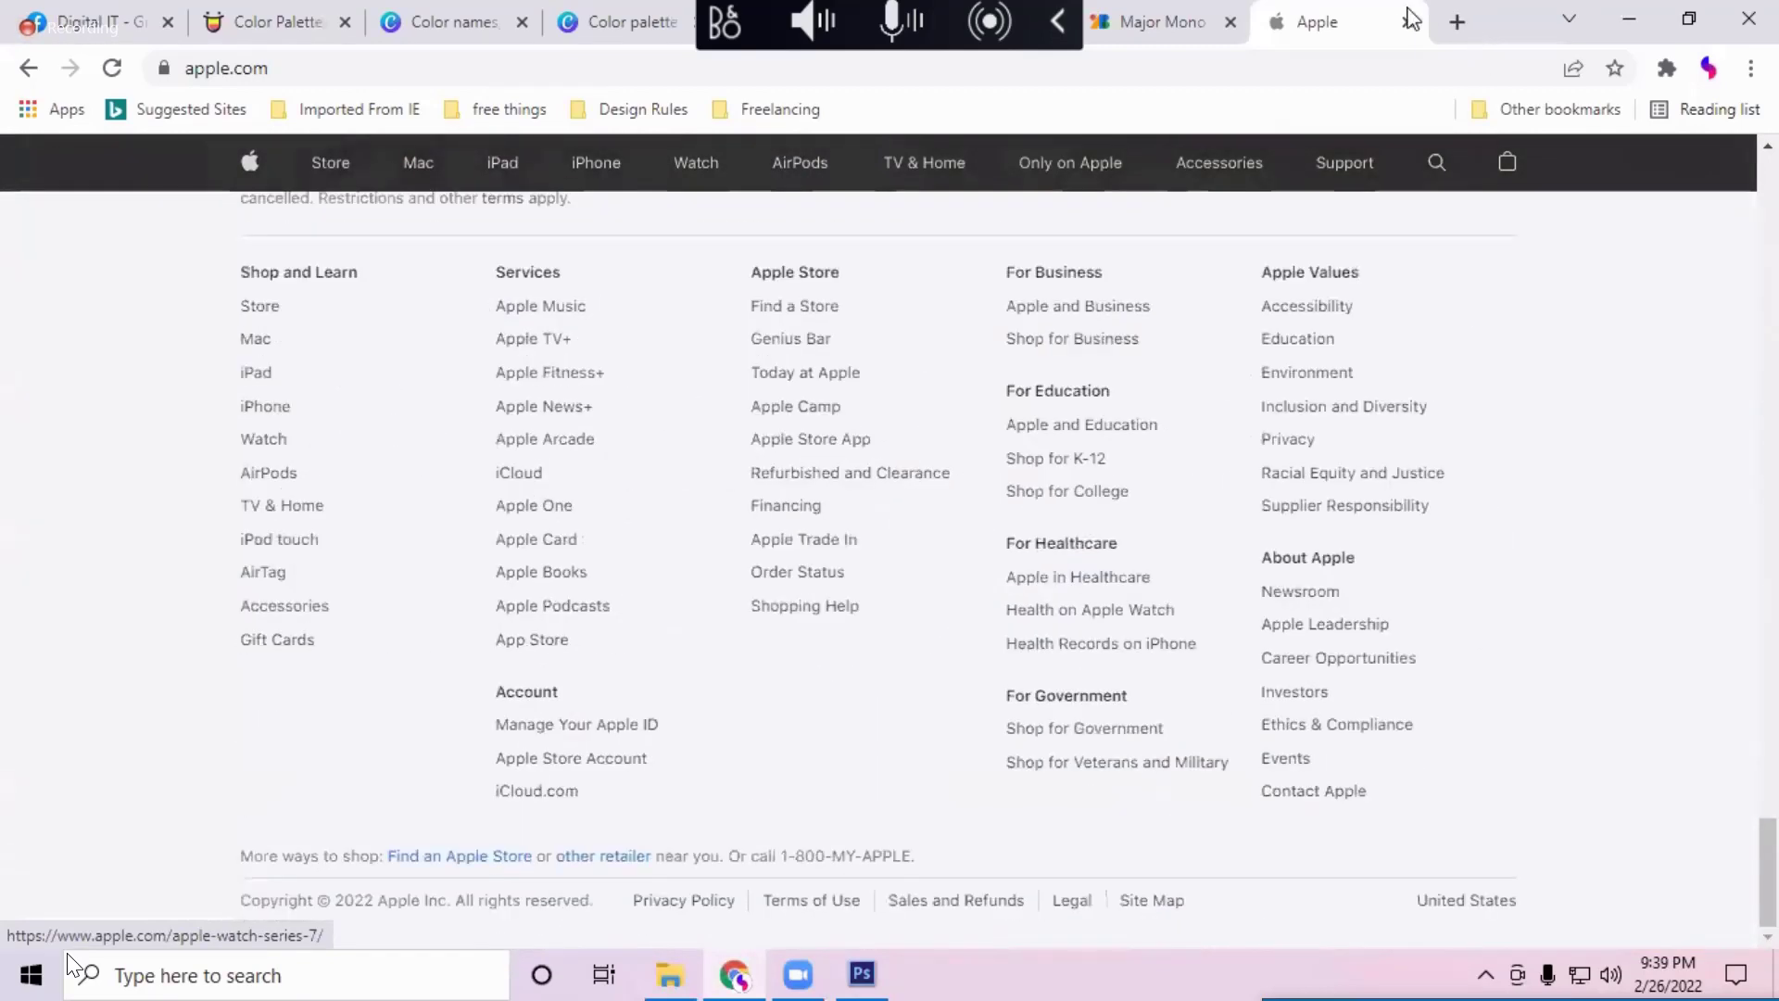
{"action": "left_click", "coordinate": [1407, 21]}
{"action": "left_click", "coordinate": [1407, 21]}
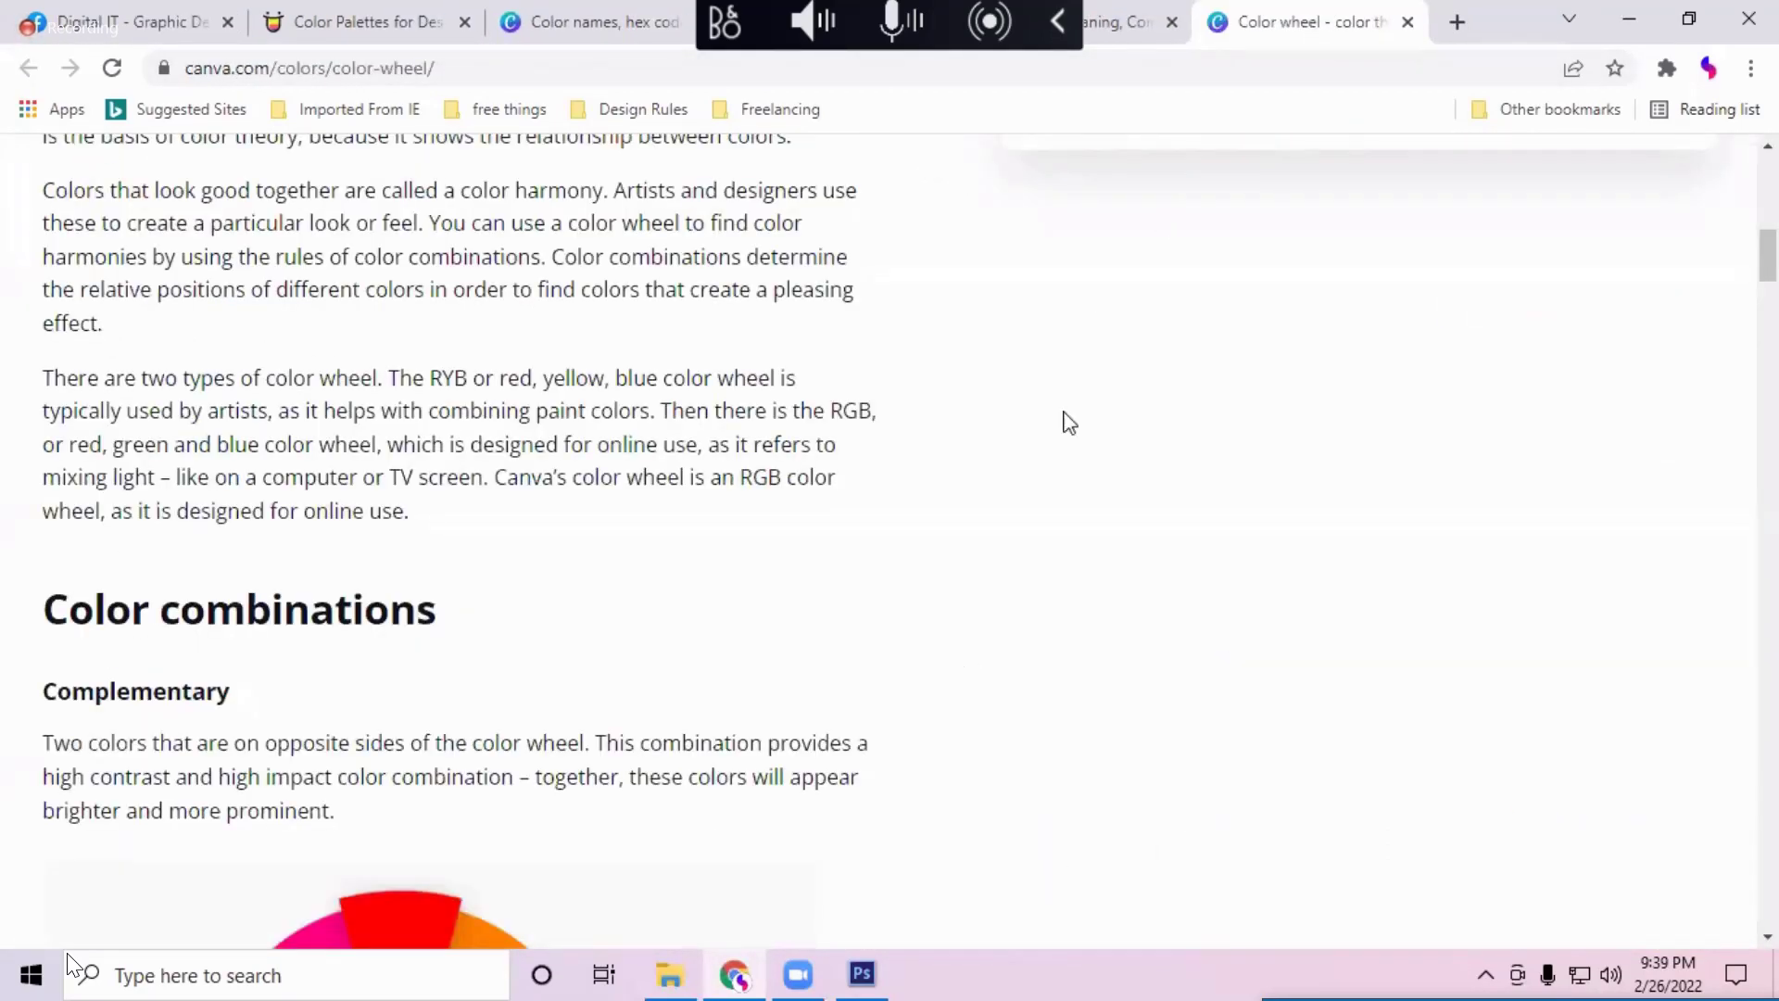
{"action": "left_click", "coordinate": [1458, 22]}
{"action": "type", "text": "a"}
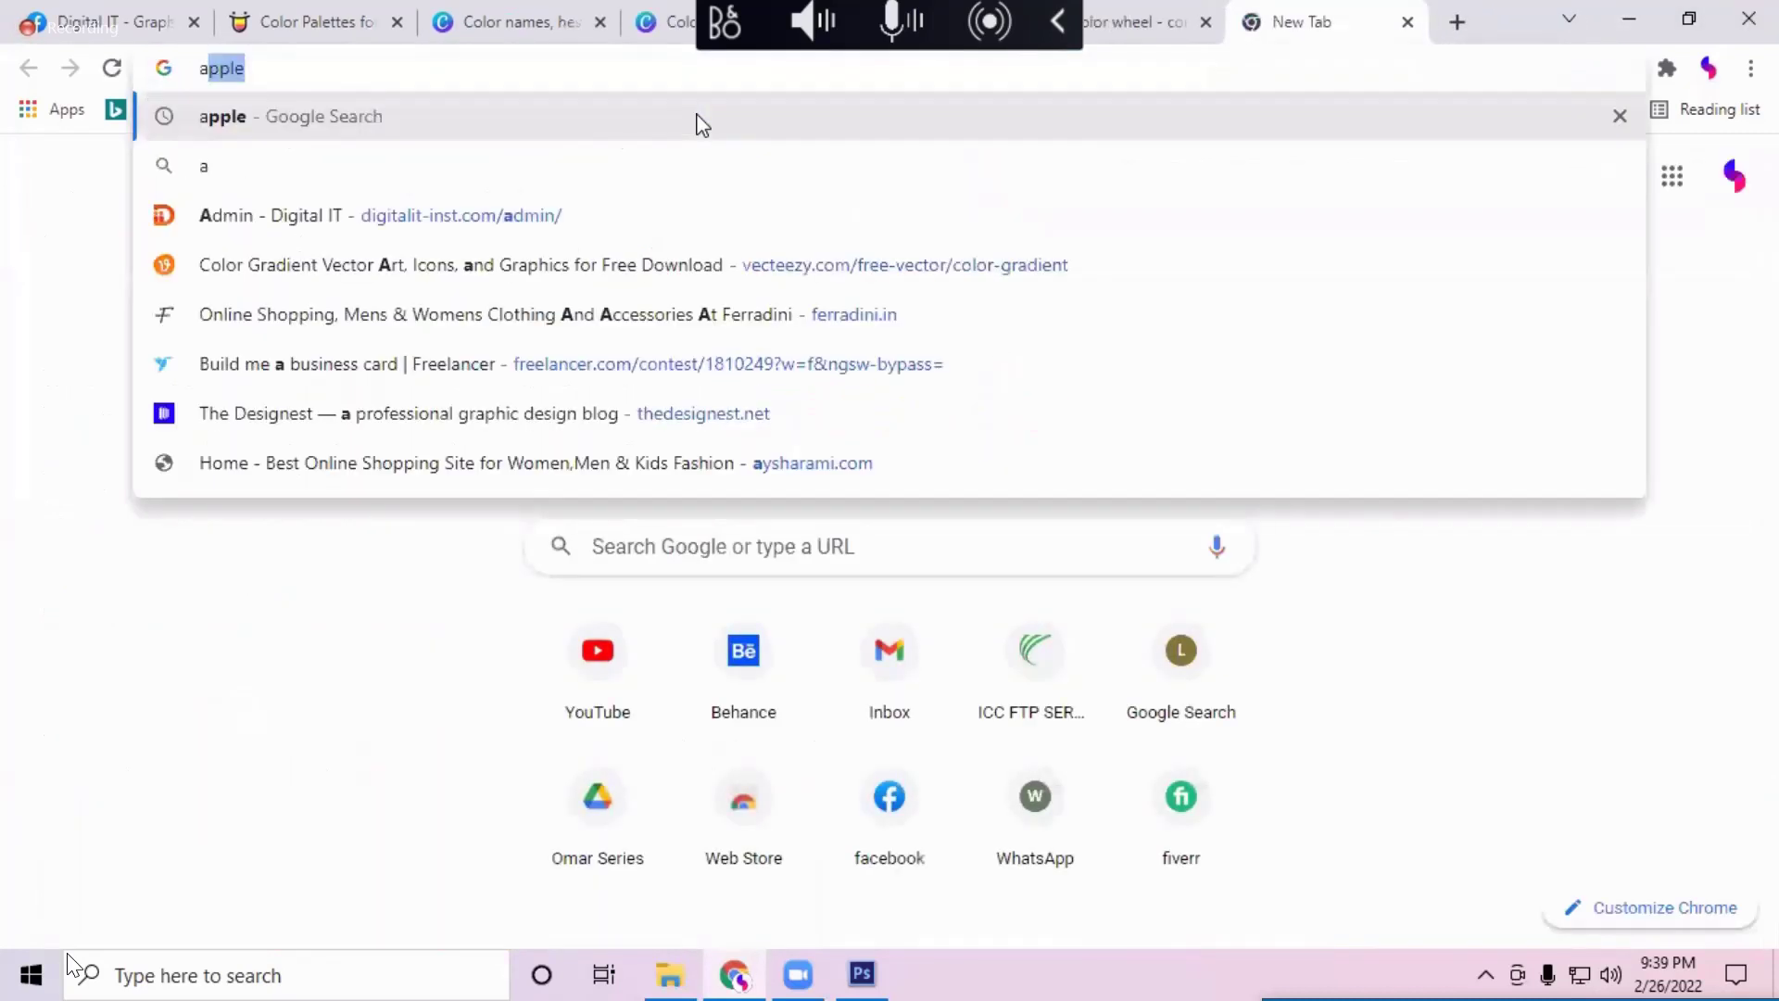
{"action": "type", "text": "ppl"}
{"action": "key", "text": "Return"}
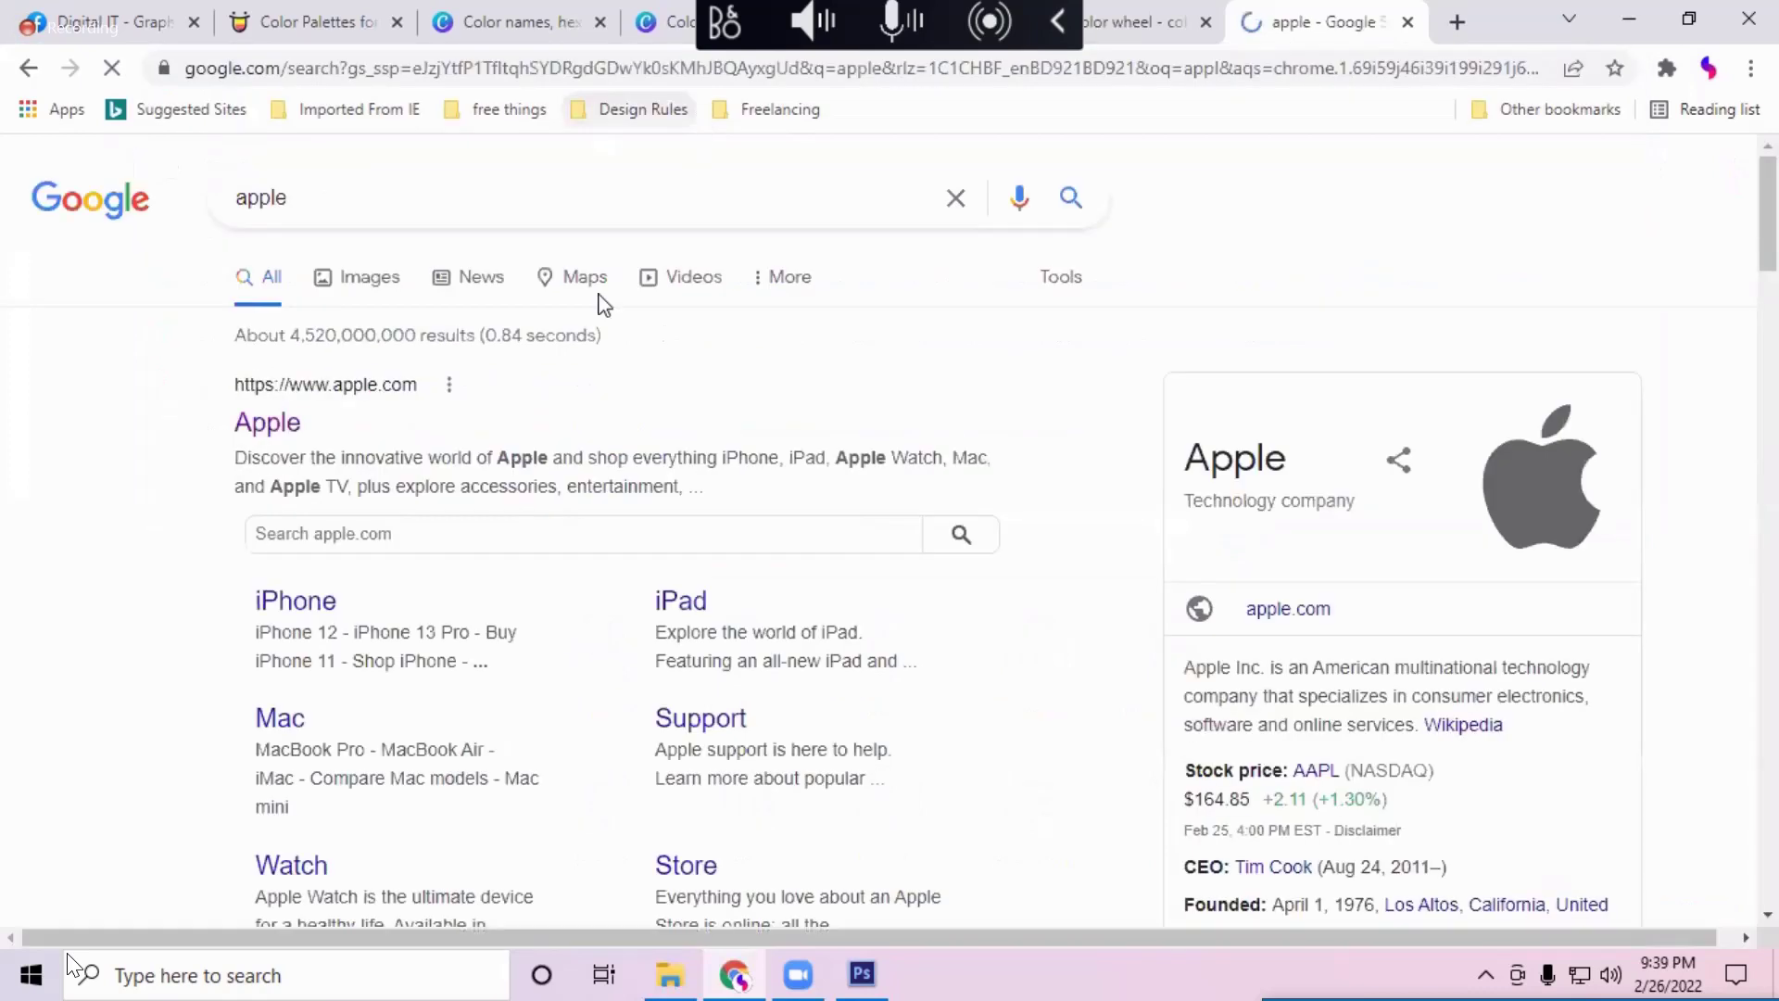
{"action": "left_click", "coordinate": [266, 427]}
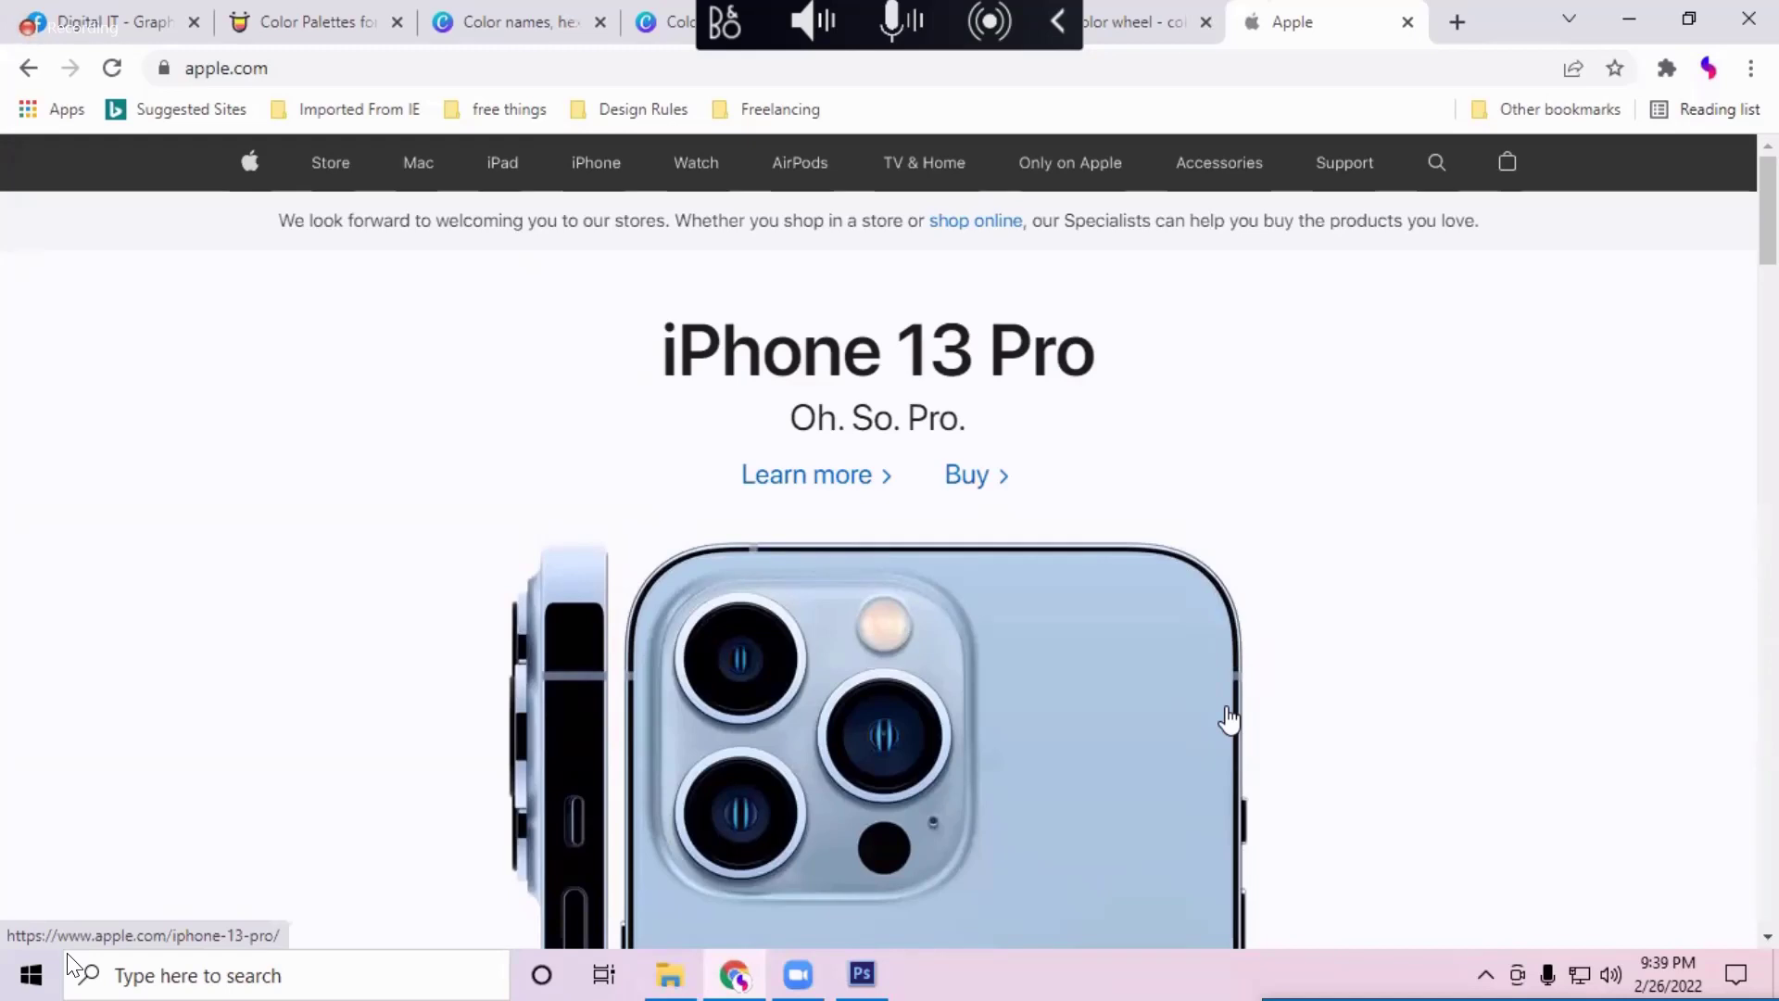
{"action": "scroll", "coordinate": [1310, 746], "scroll_direction": "down", "scroll_amount": 3}
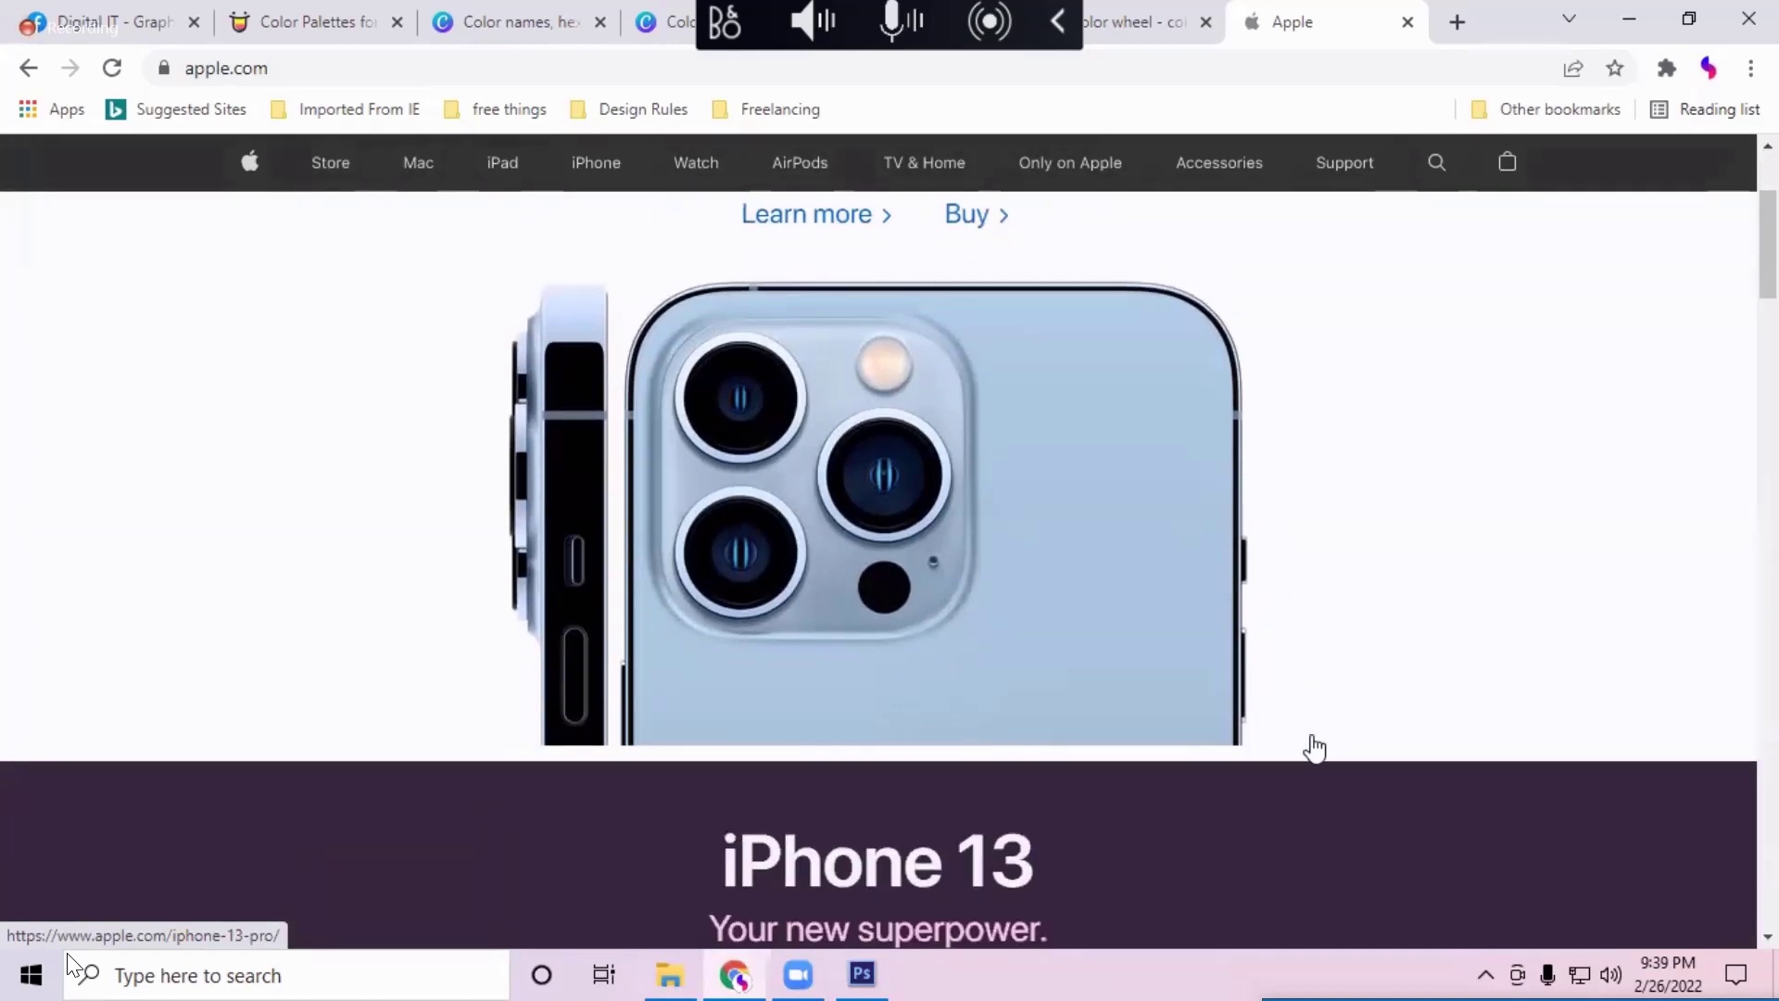
{"action": "scroll", "coordinate": [1314, 746], "scroll_direction": "down", "scroll_amount": 1}
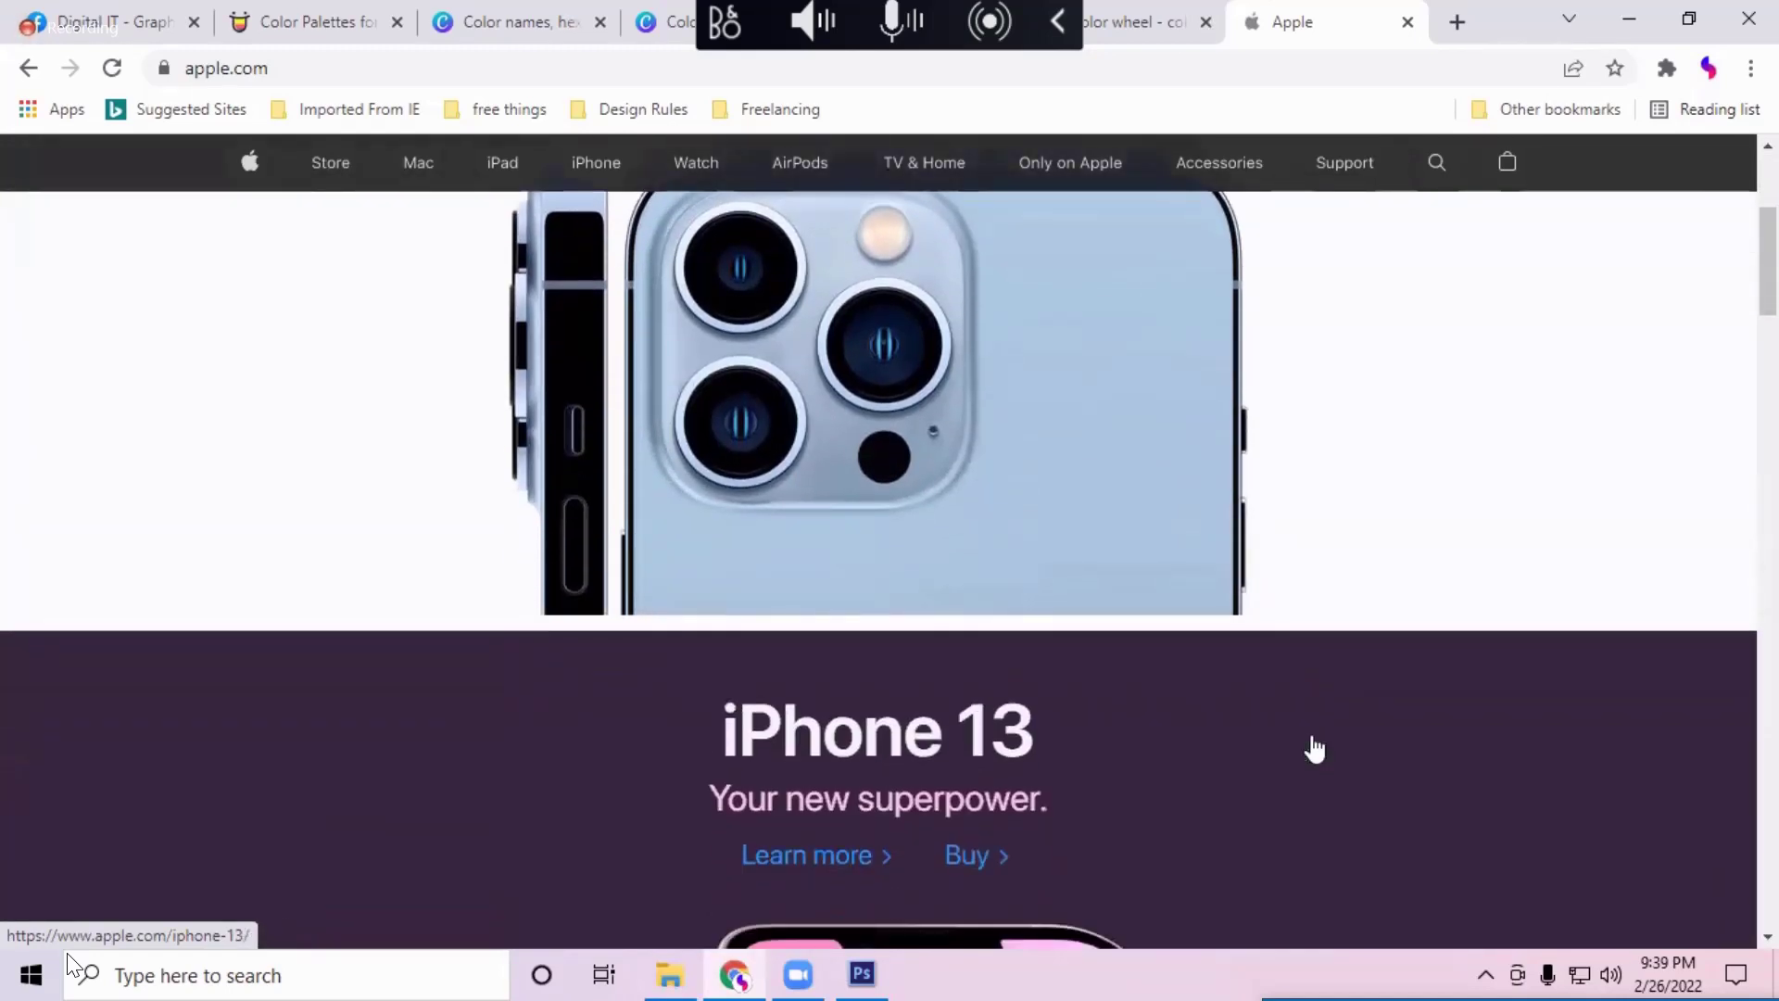
{"action": "scroll", "coordinate": [1313, 747], "scroll_direction": "down", "scroll_amount": 4}
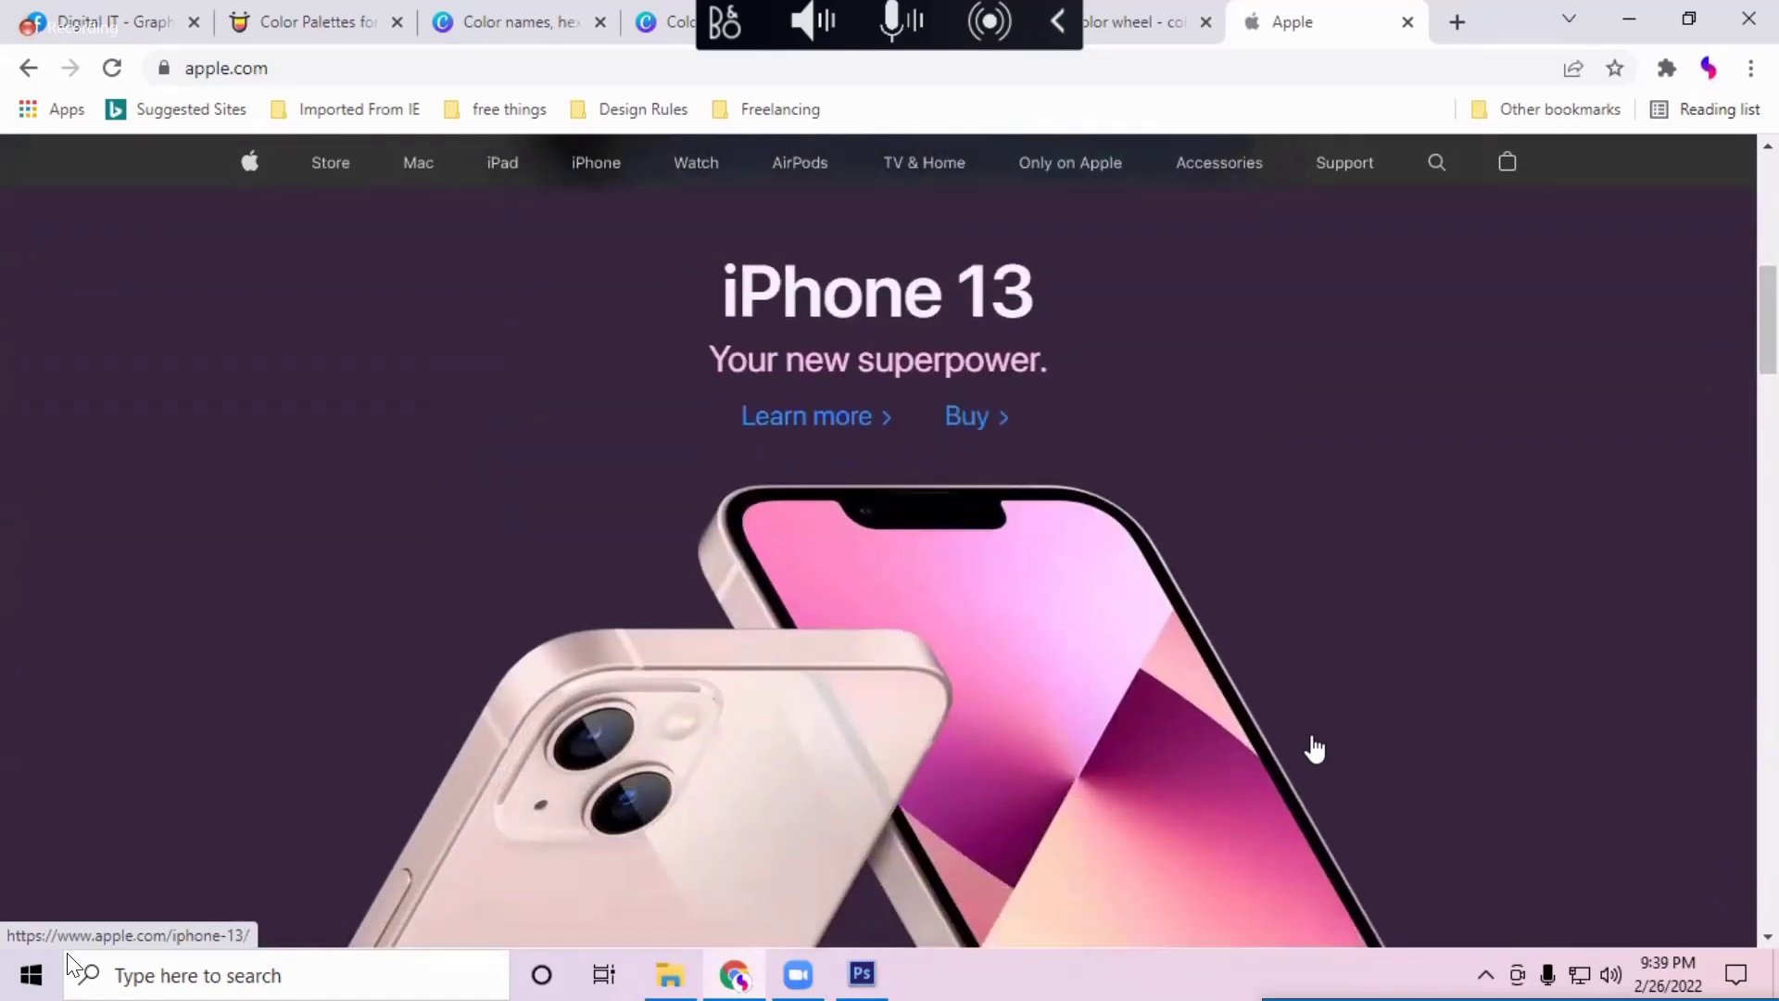
{"action": "scroll", "coordinate": [1314, 746], "scroll_direction": "up", "scroll_amount": 1}
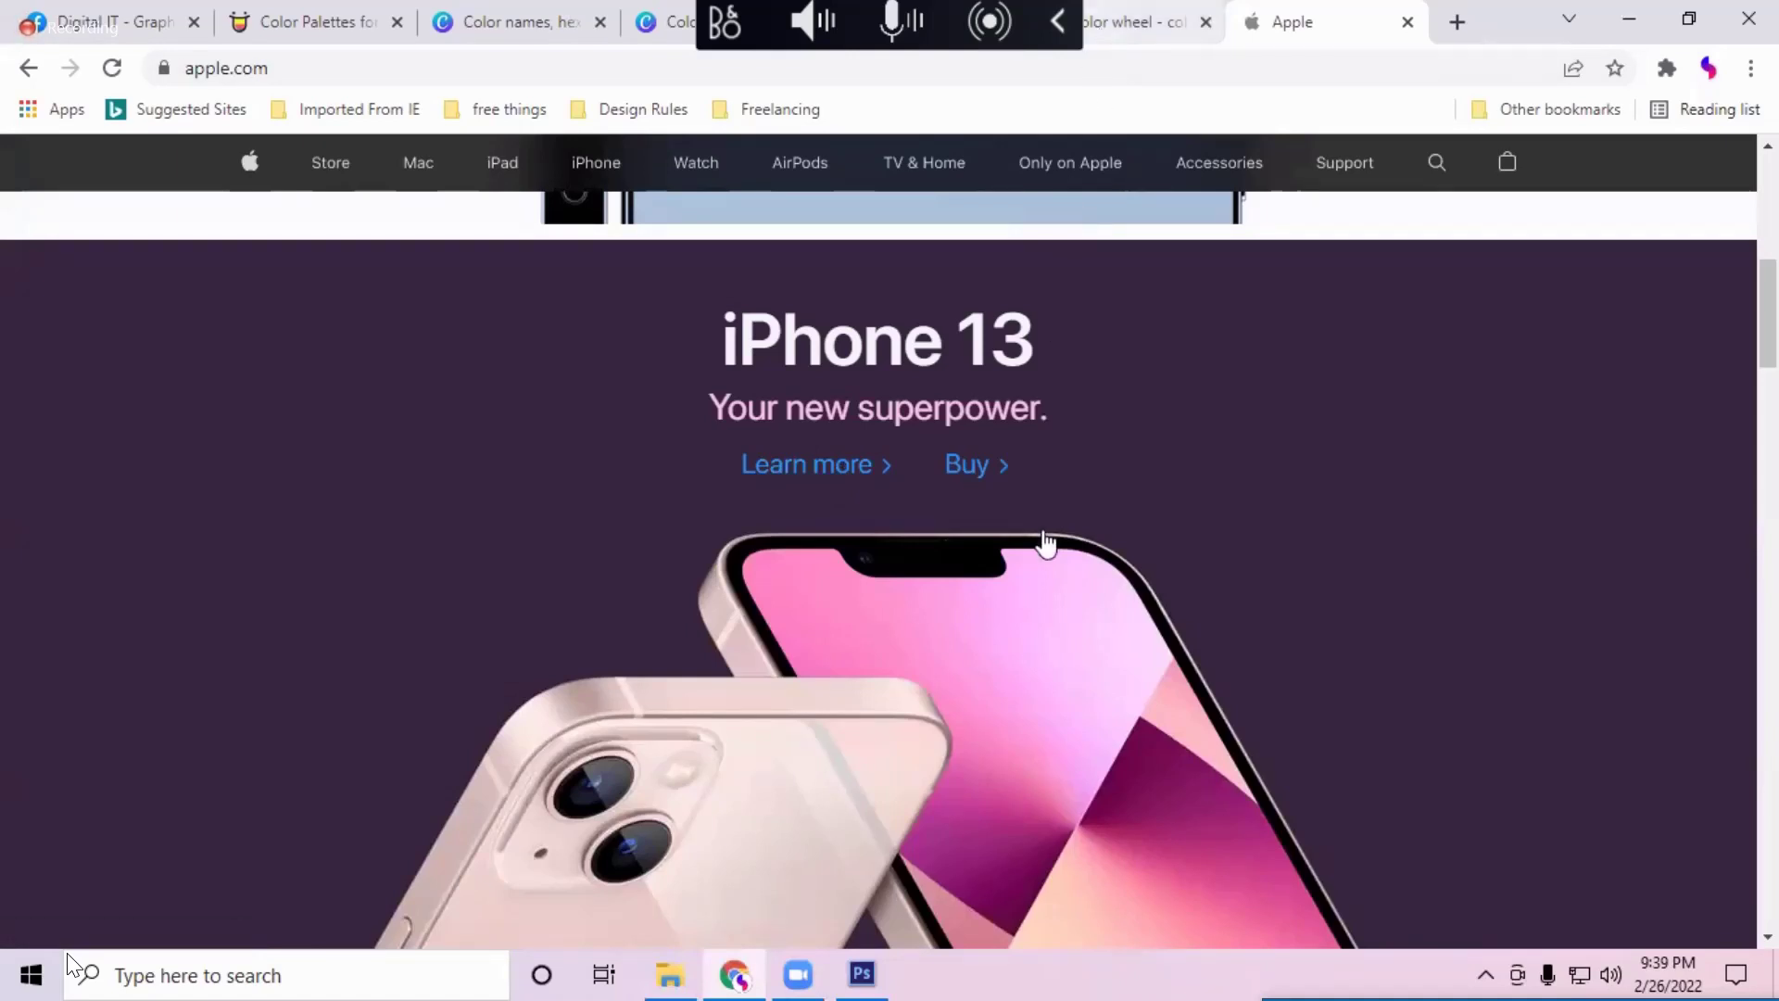
{"action": "scroll", "coordinate": [1045, 545], "scroll_direction": "up", "scroll_amount": 7}
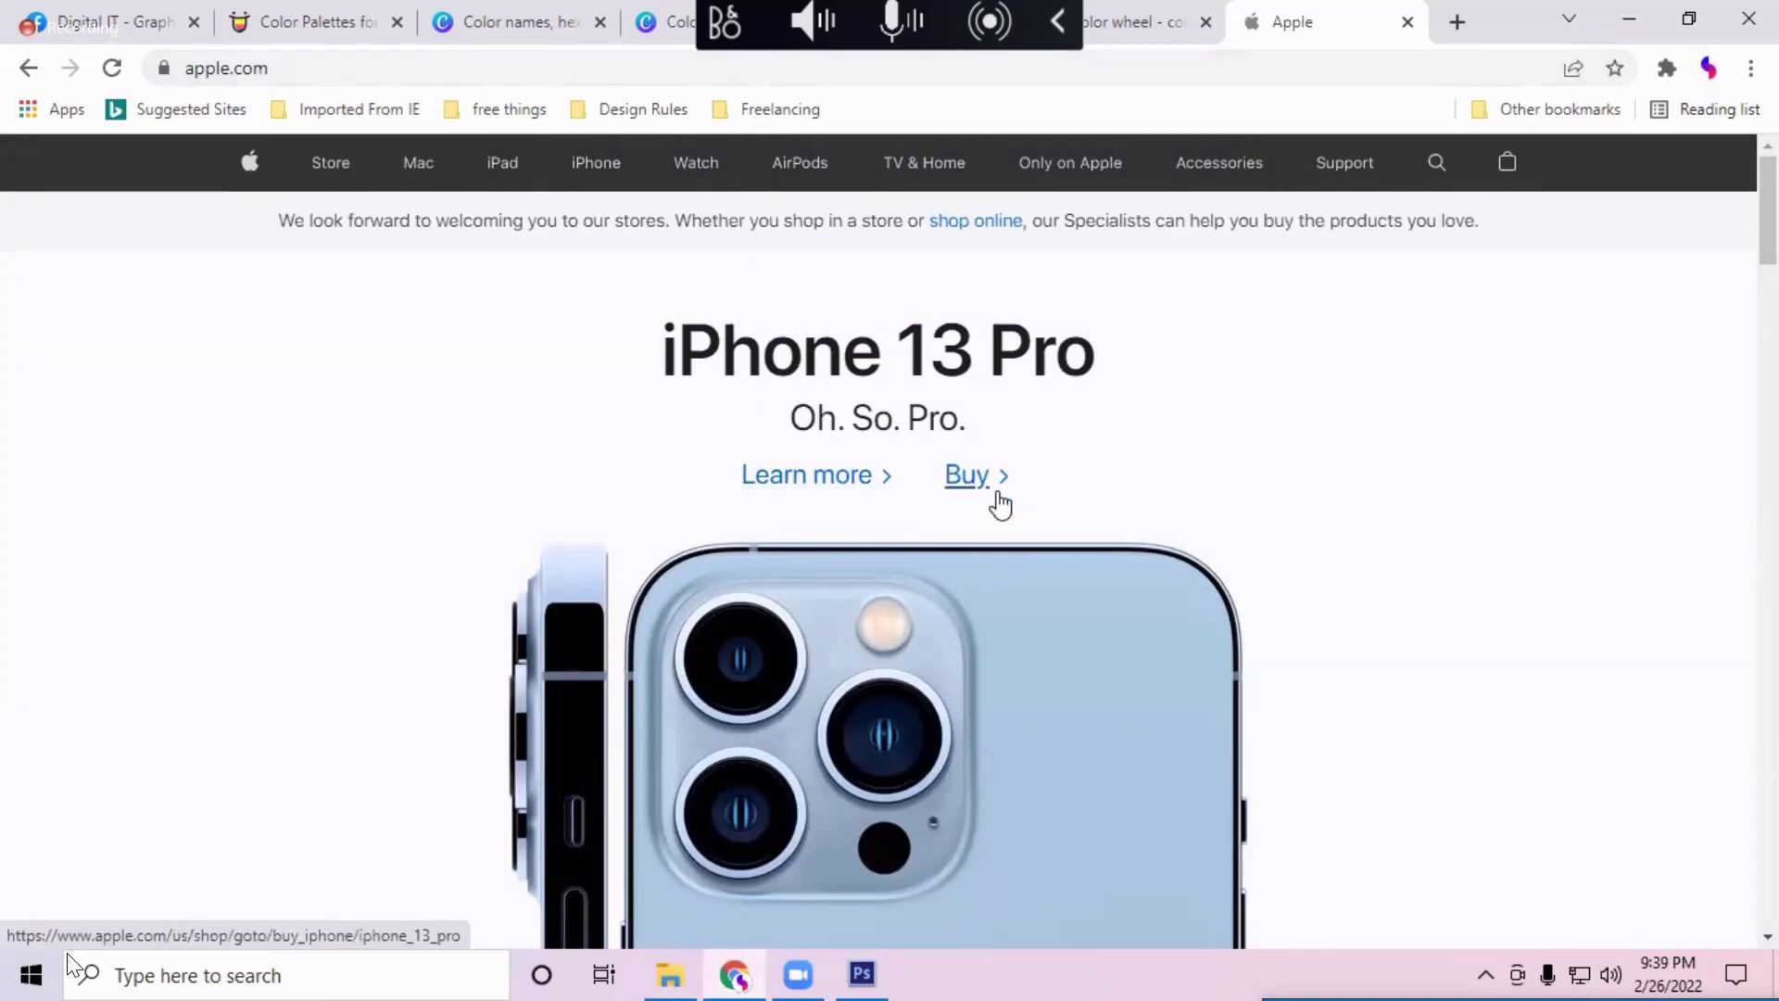
{"action": "scroll", "coordinate": [1019, 671], "scroll_direction": "down", "scroll_amount": 1}
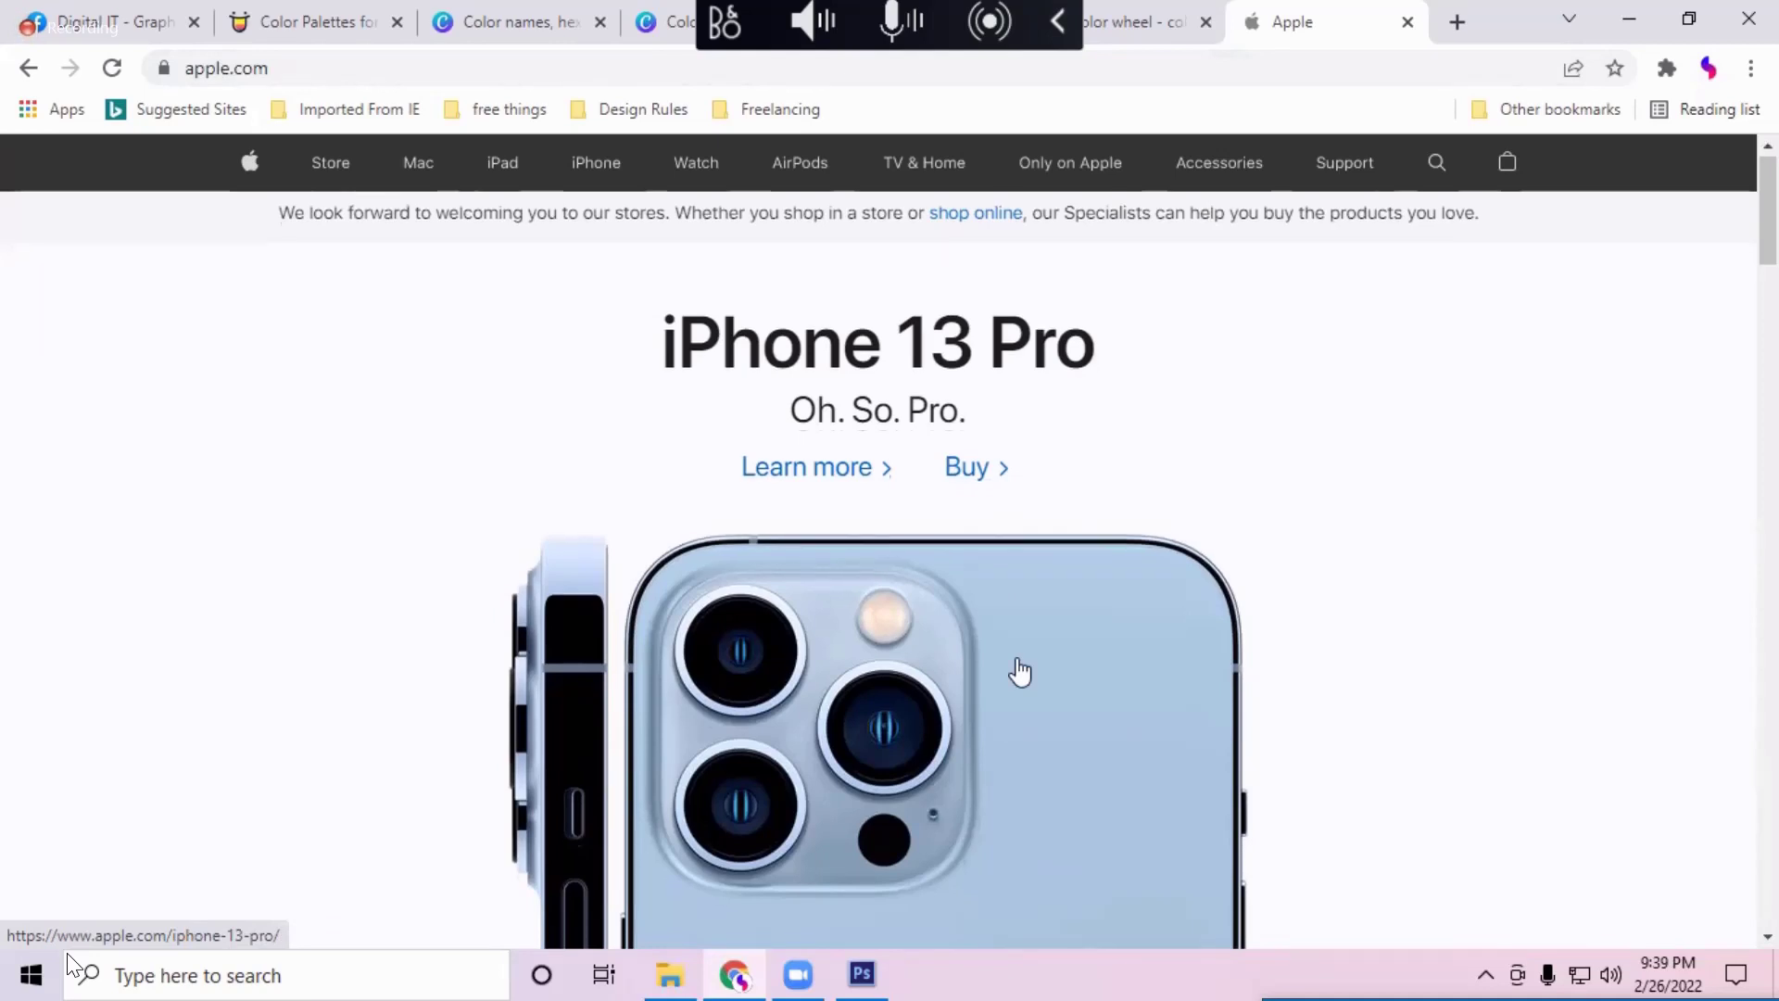
{"action": "scroll", "coordinate": [1019, 671], "scroll_direction": "down", "scroll_amount": 1}
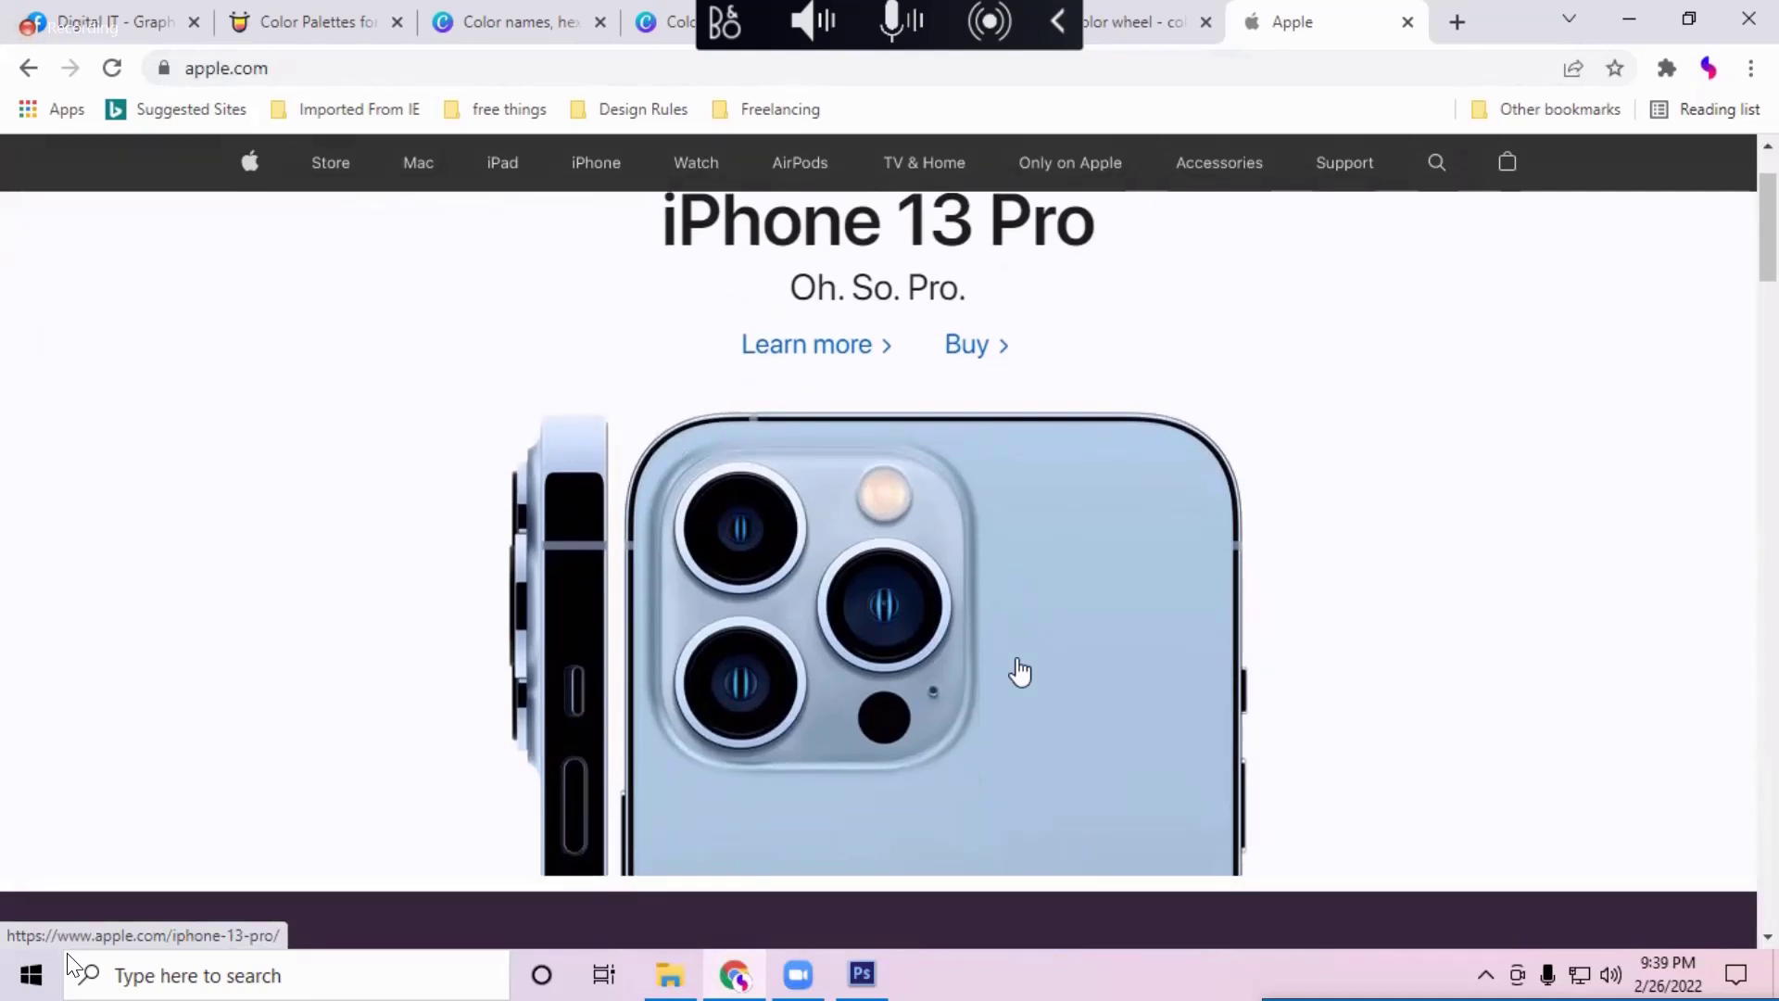
{"action": "left_click", "coordinate": [1409, 23]}
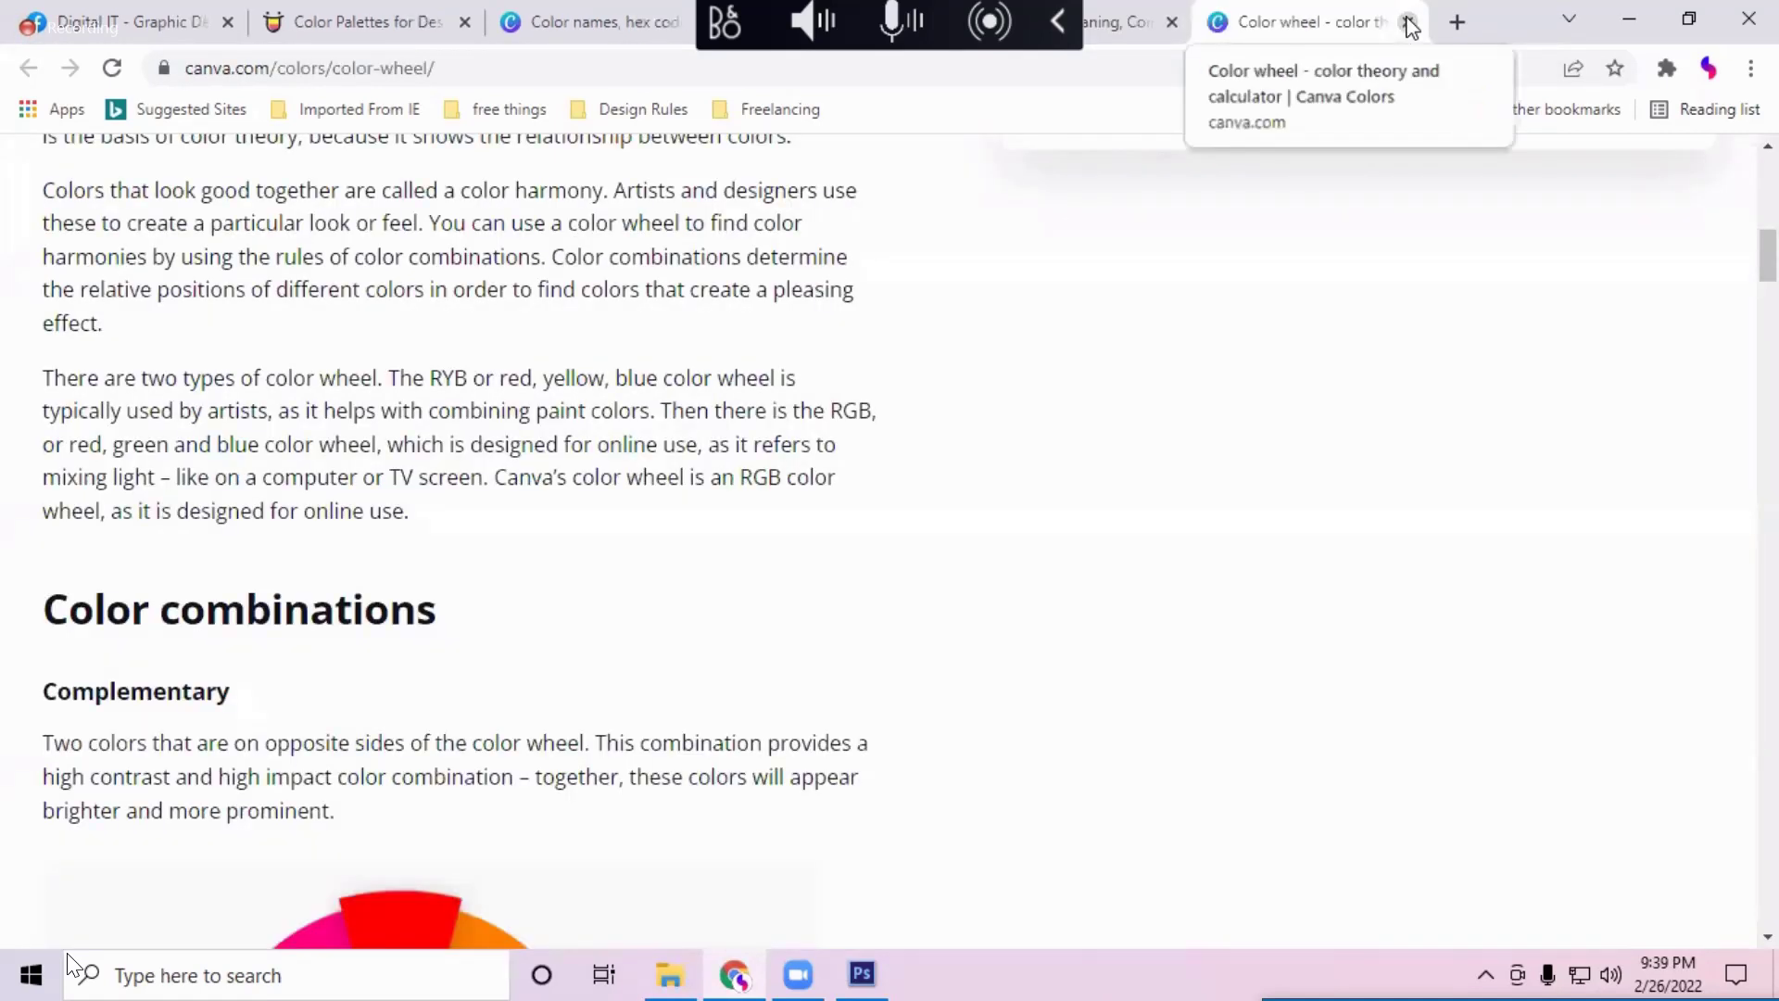
Step: Close the Color wheel, Orange and palette-generator tabs and return to the Untitled-1 canvas in Photoshop
{"action": "left_click", "coordinate": [1409, 22]}
{"action": "left_click", "coordinate": [1409, 22]}
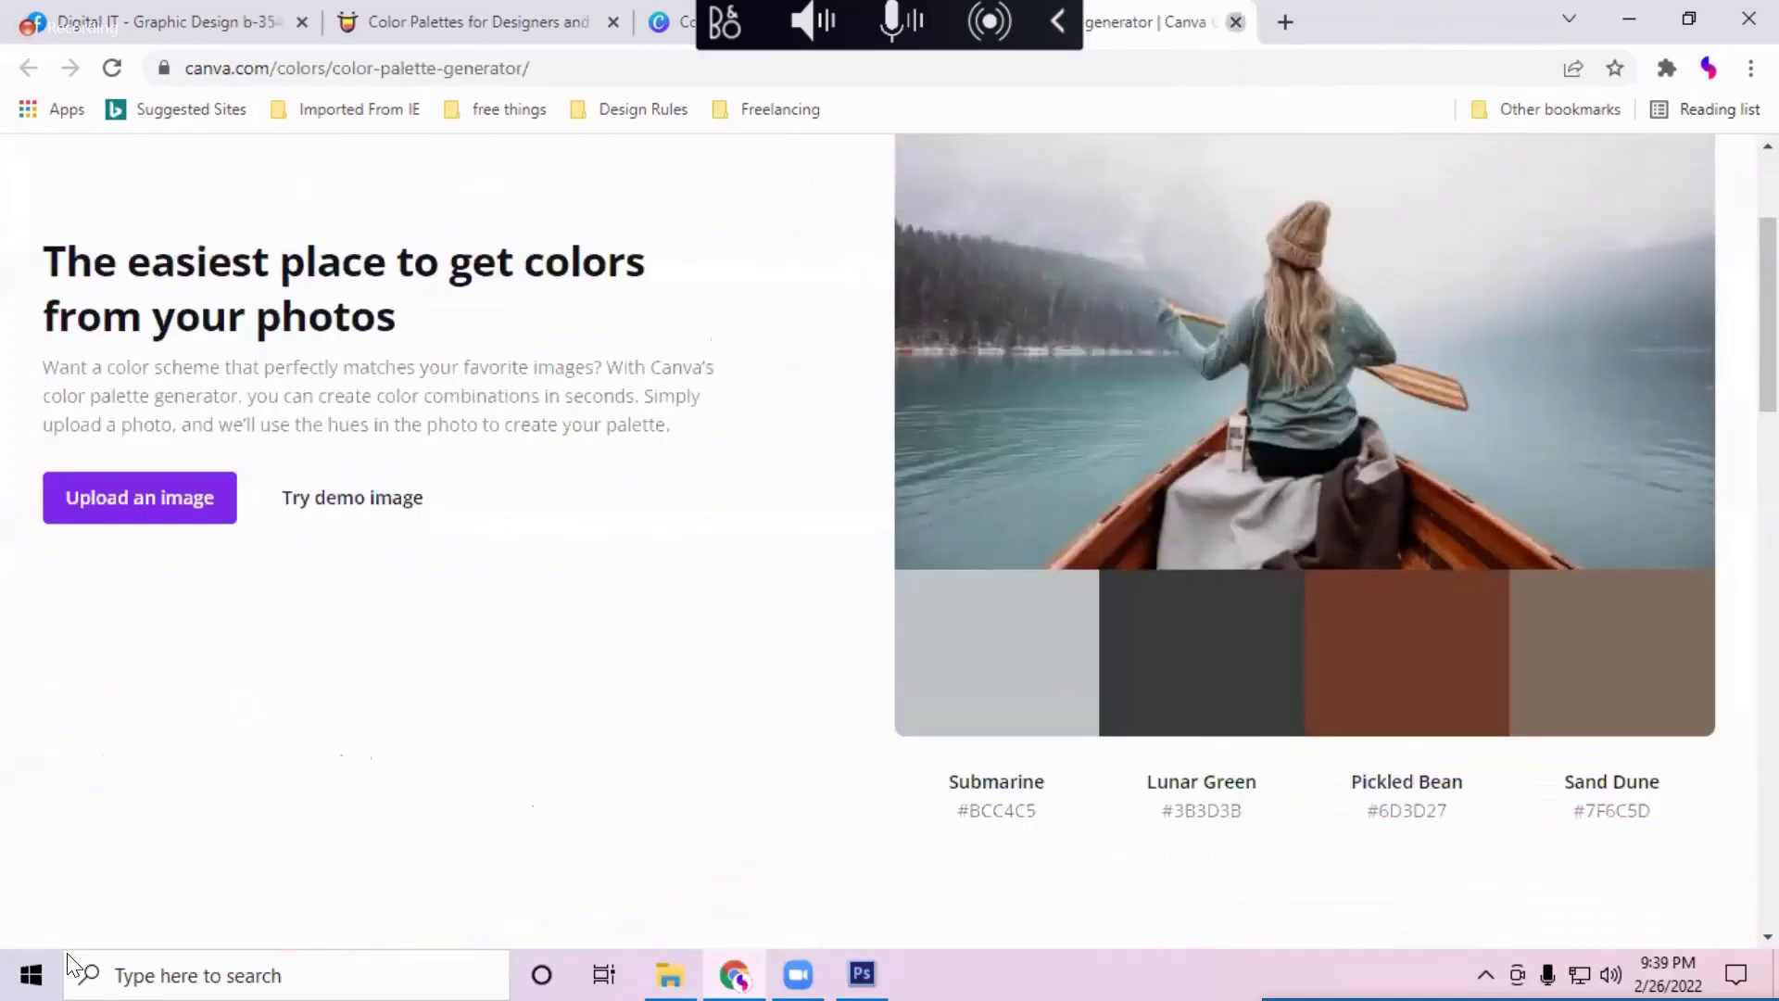
{"action": "key", "text": "ctrl+w"}
{"action": "key", "text": "ctrl+w"}
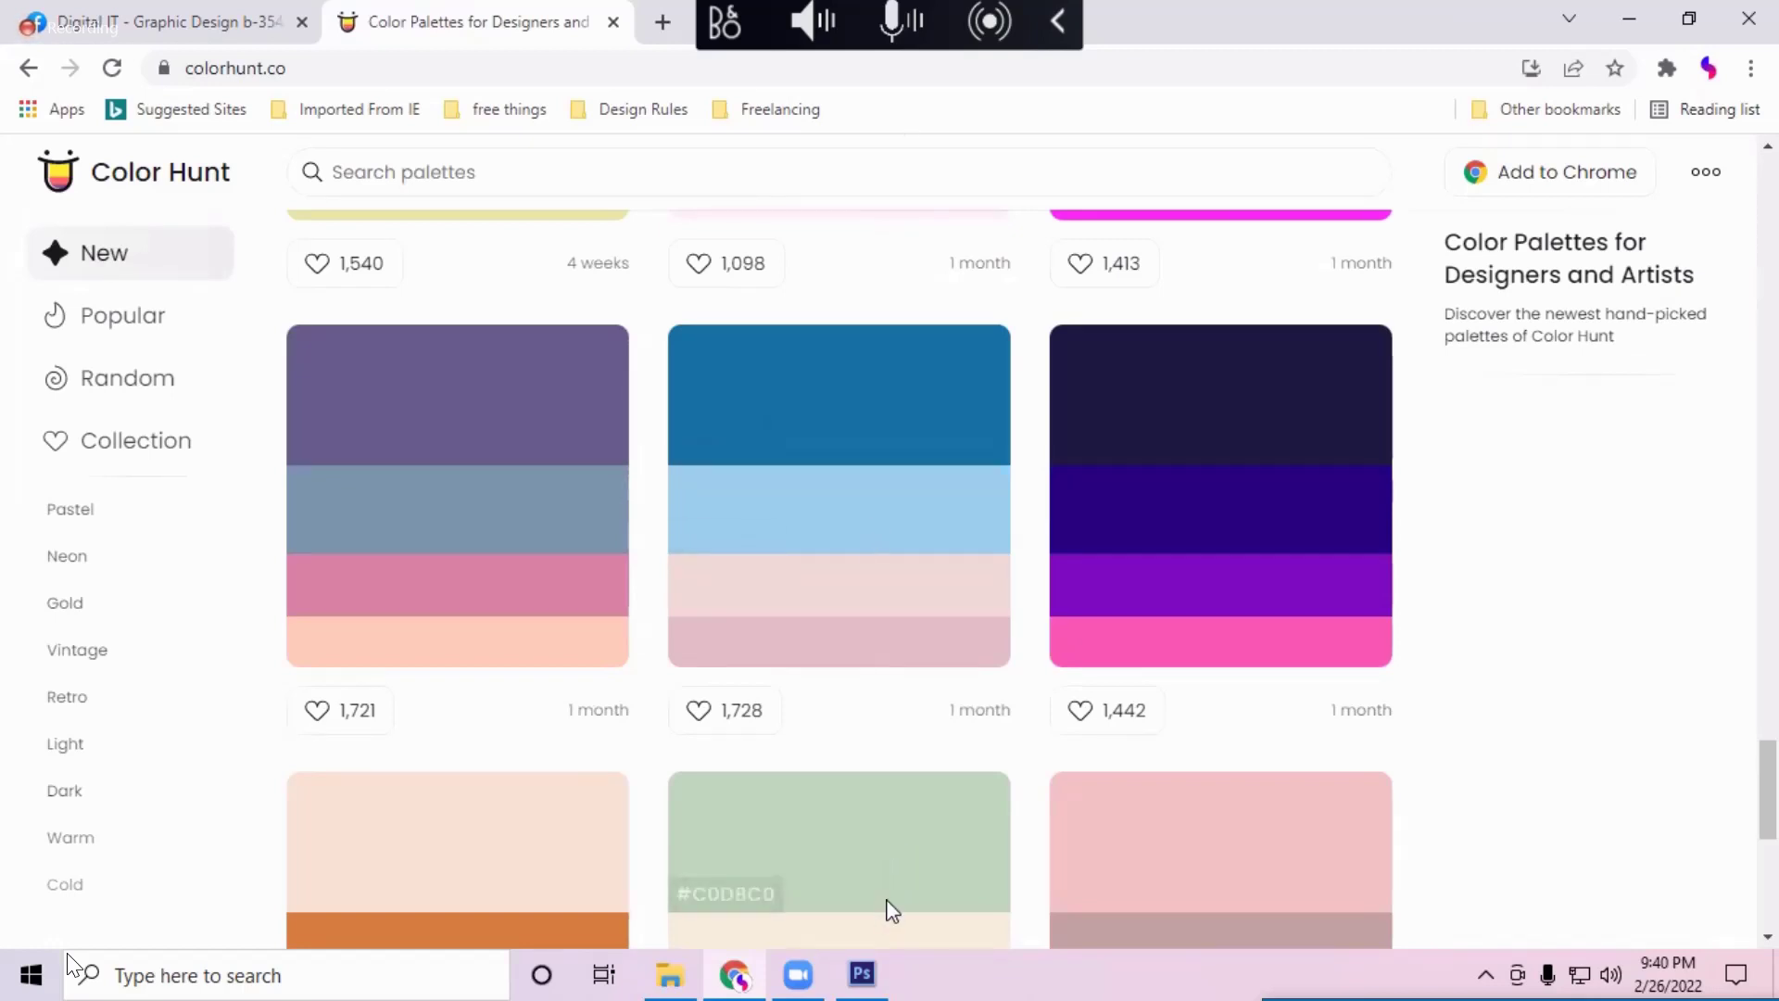
{"action": "key", "text": "alt+Tab"}
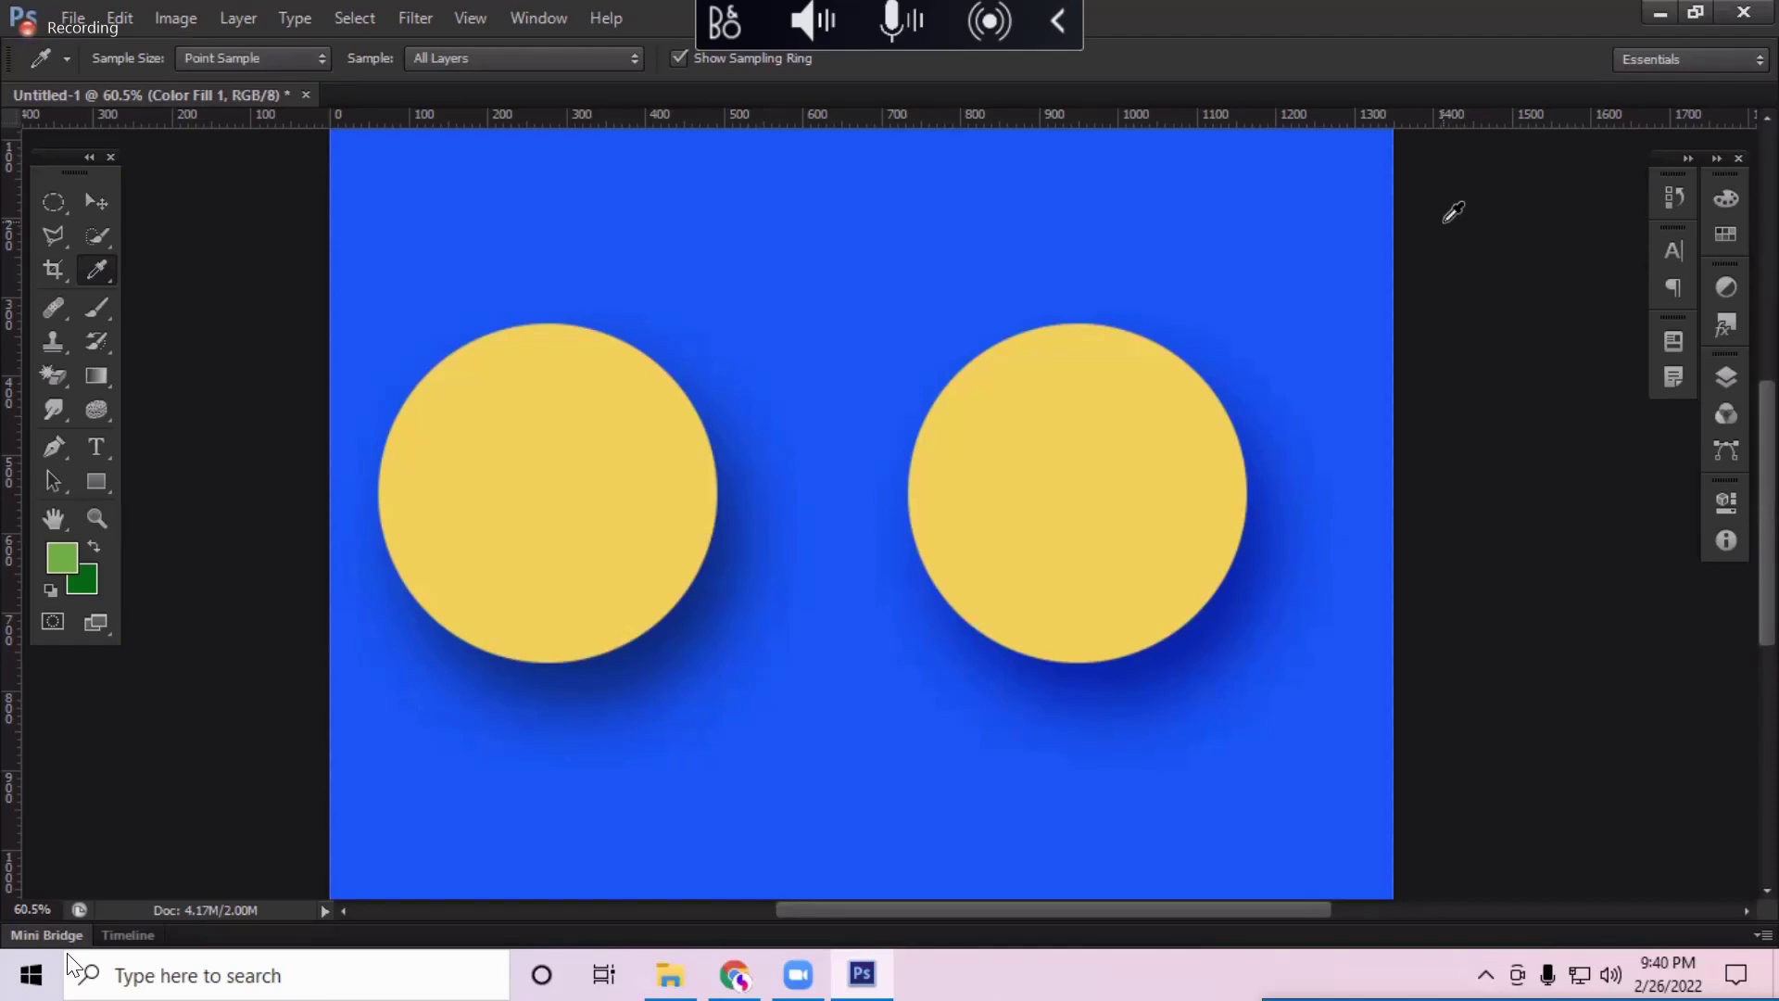
Step: Cancel closing the circles artwork and name a new document 'YouTube Thumbnail'
{"action": "left_click", "coordinate": [306, 95]}
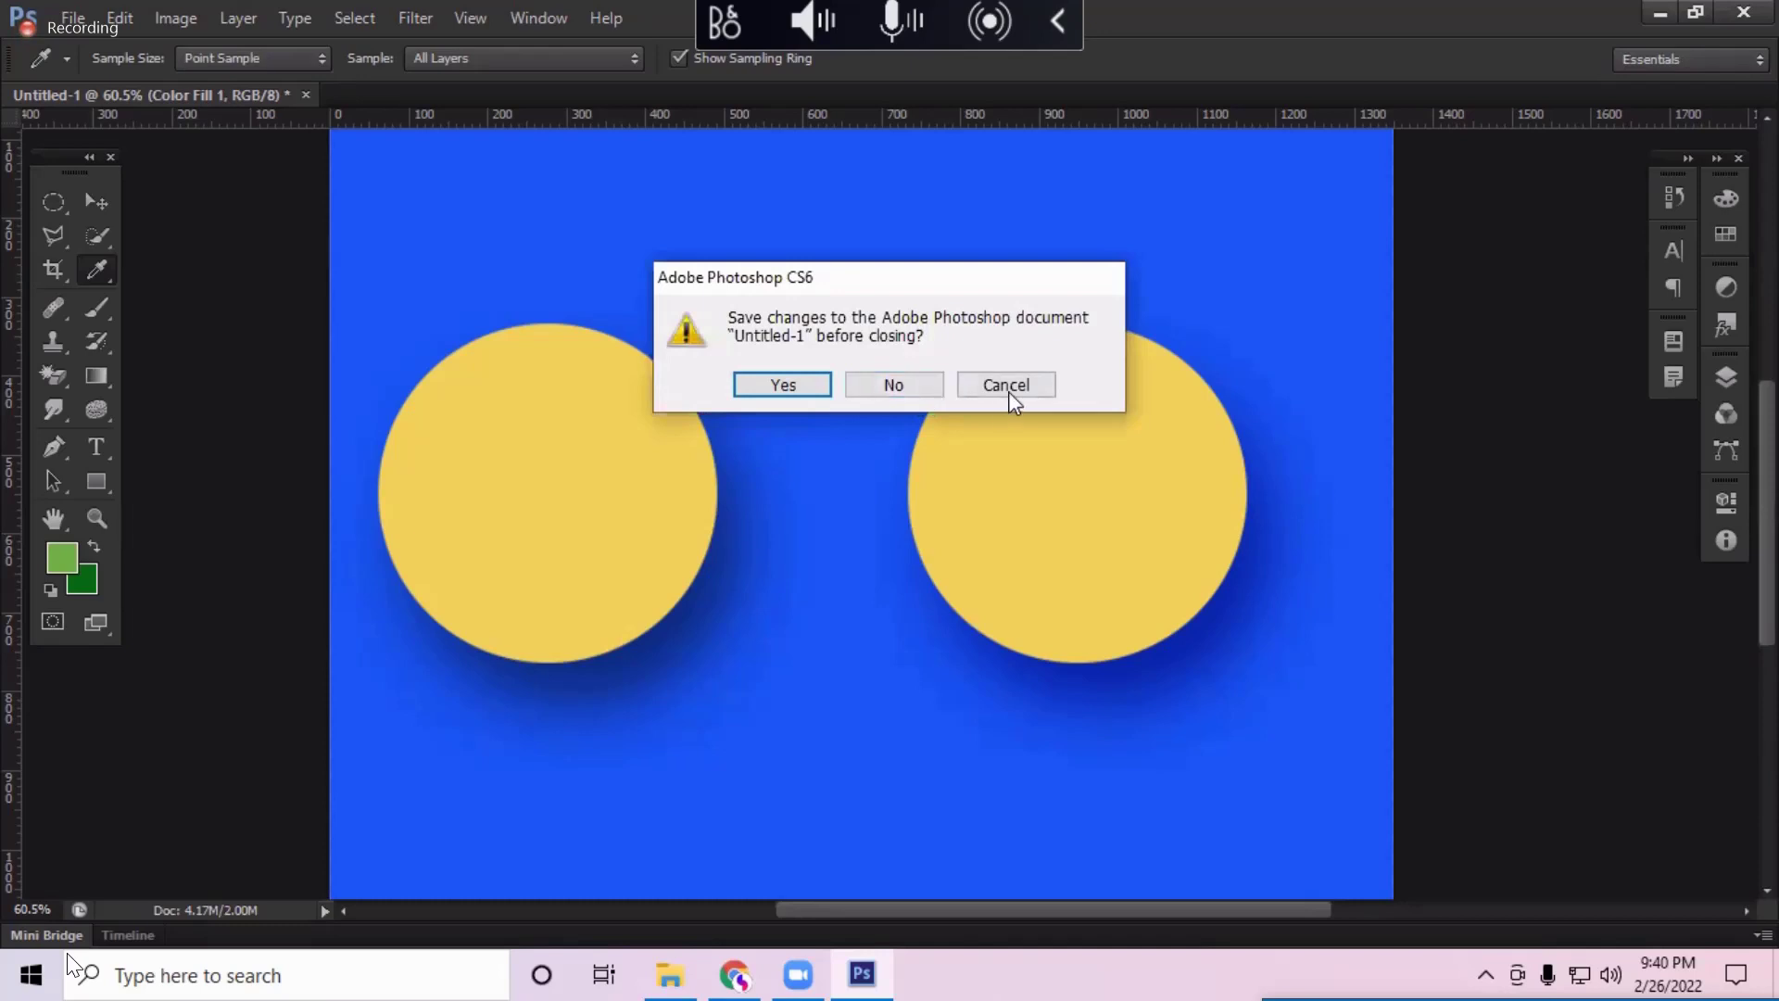
{"action": "left_click", "coordinate": [1006, 387]}
{"action": "left_click", "coordinate": [73, 17]}
{"action": "left_click", "coordinate": [84, 37]}
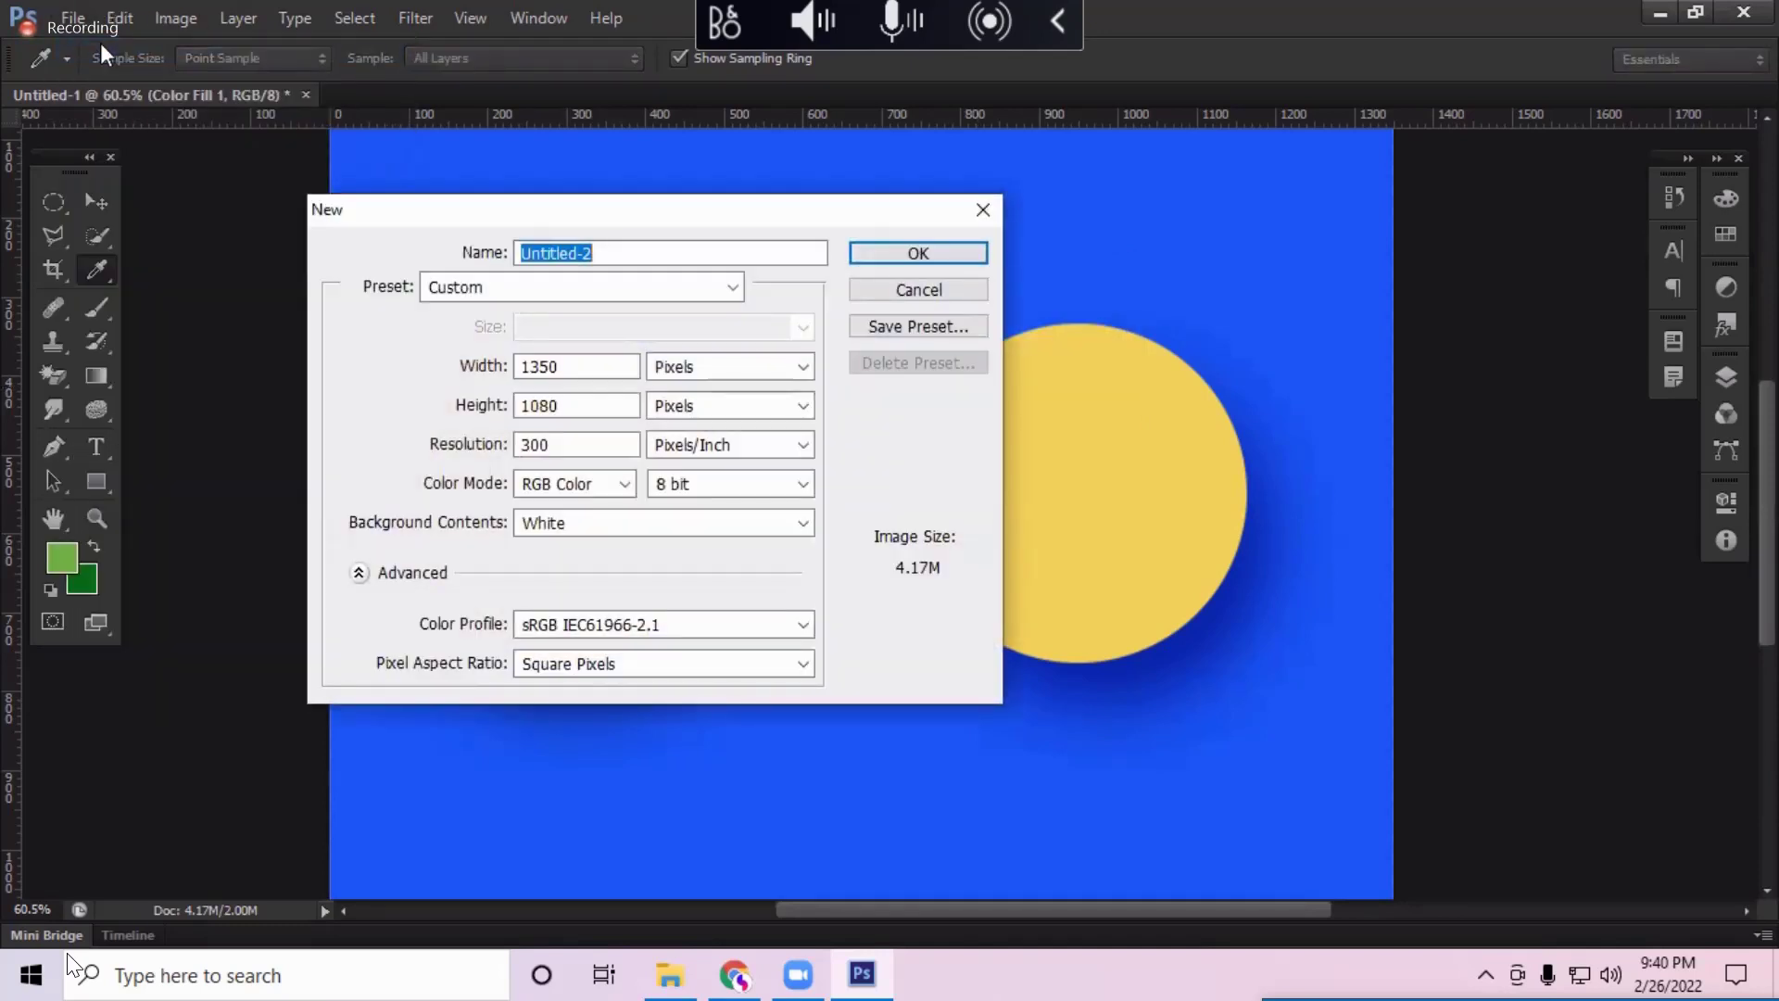
{"action": "type", "text": "Yoyu"}
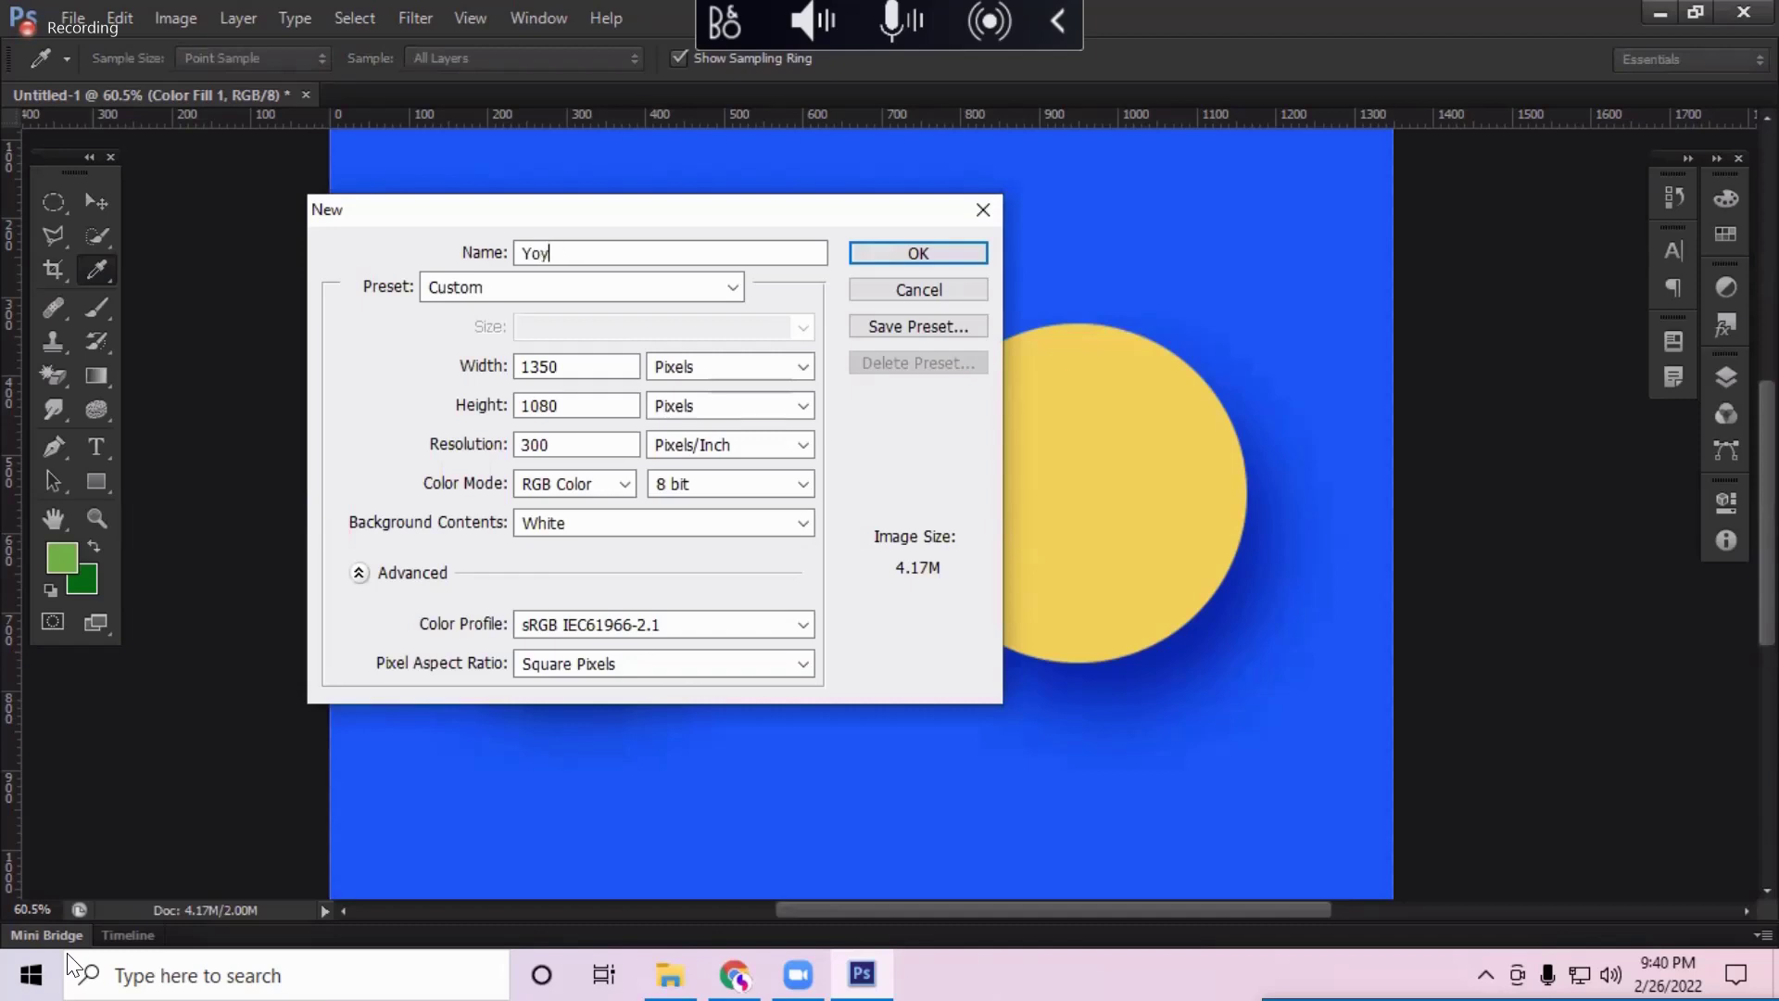
{"action": "key", "text": "BackSpace"}
{"action": "type", "text": "uTube Thumbnail"}
Step: Set the new document's width to 1920 pixels with height 1080 and create it
{"action": "key", "text": "Tab"}
{"action": "key", "text": "Tab"}
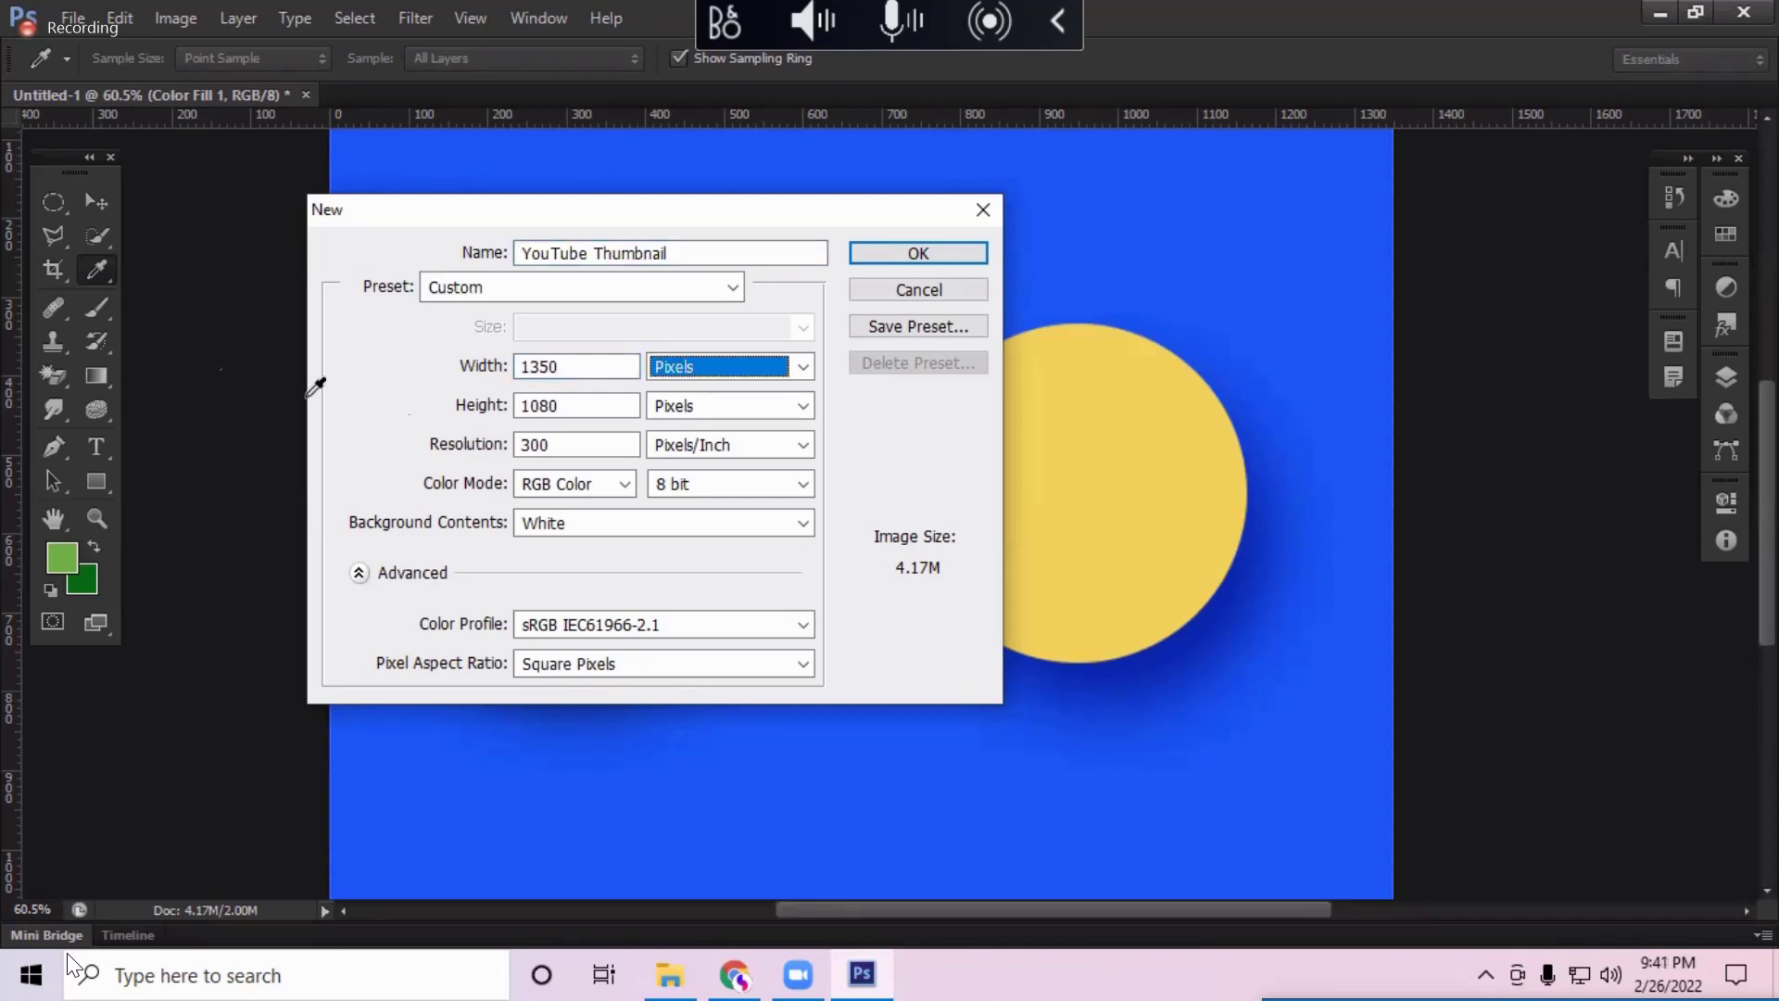
{"action": "left_click", "coordinate": [562, 370]}
{"action": "double_click", "coordinate": [563, 371]}
{"action": "type", "text": "1920"}
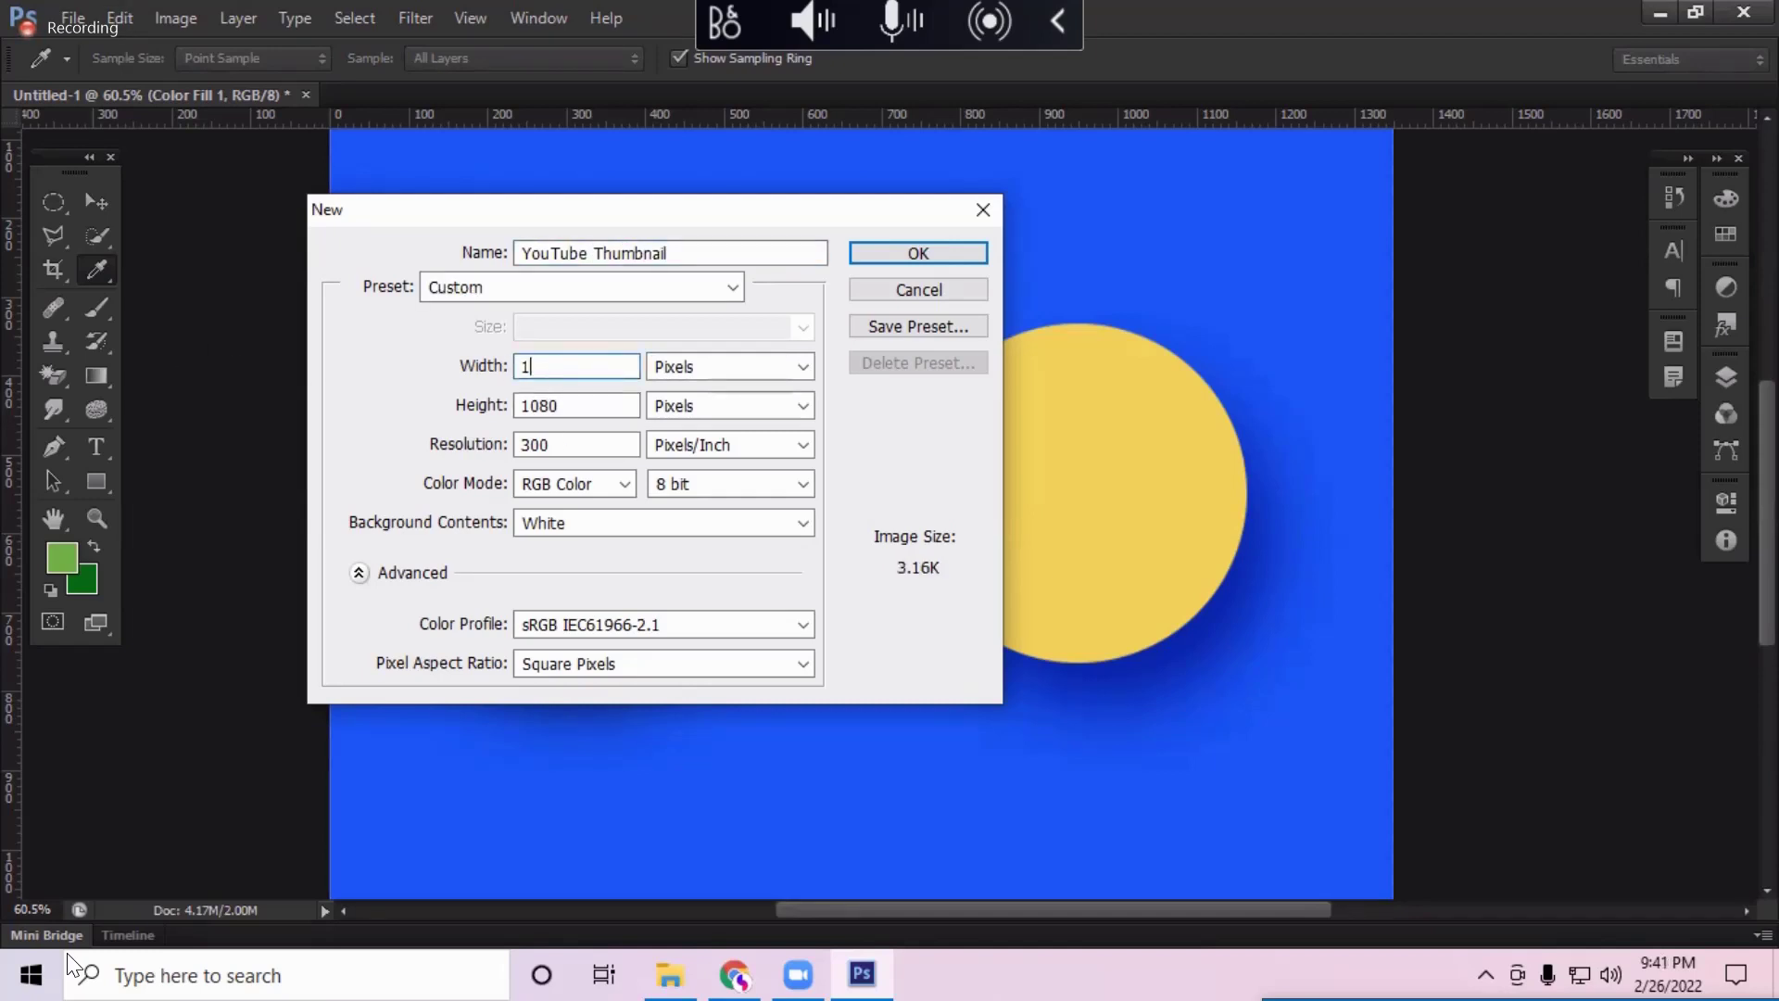
{"action": "key", "text": "Tab"}
{"action": "key", "text": "Tab"}
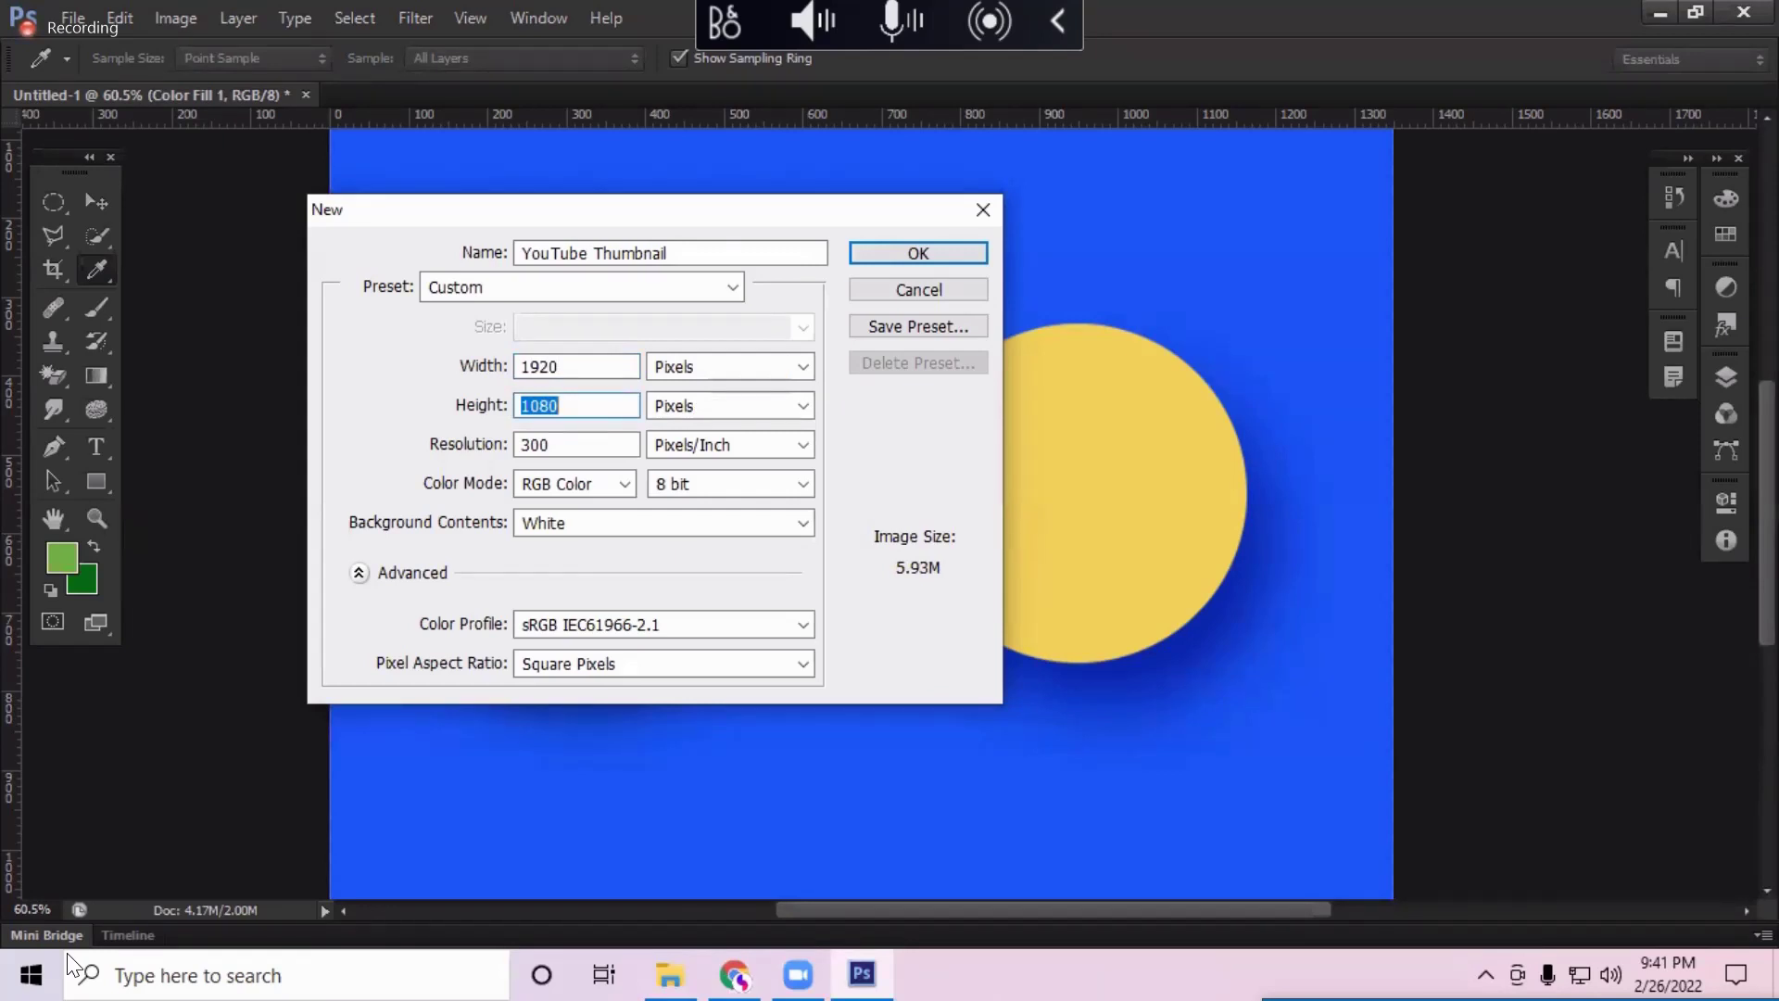
{"action": "key", "text": "Return"}
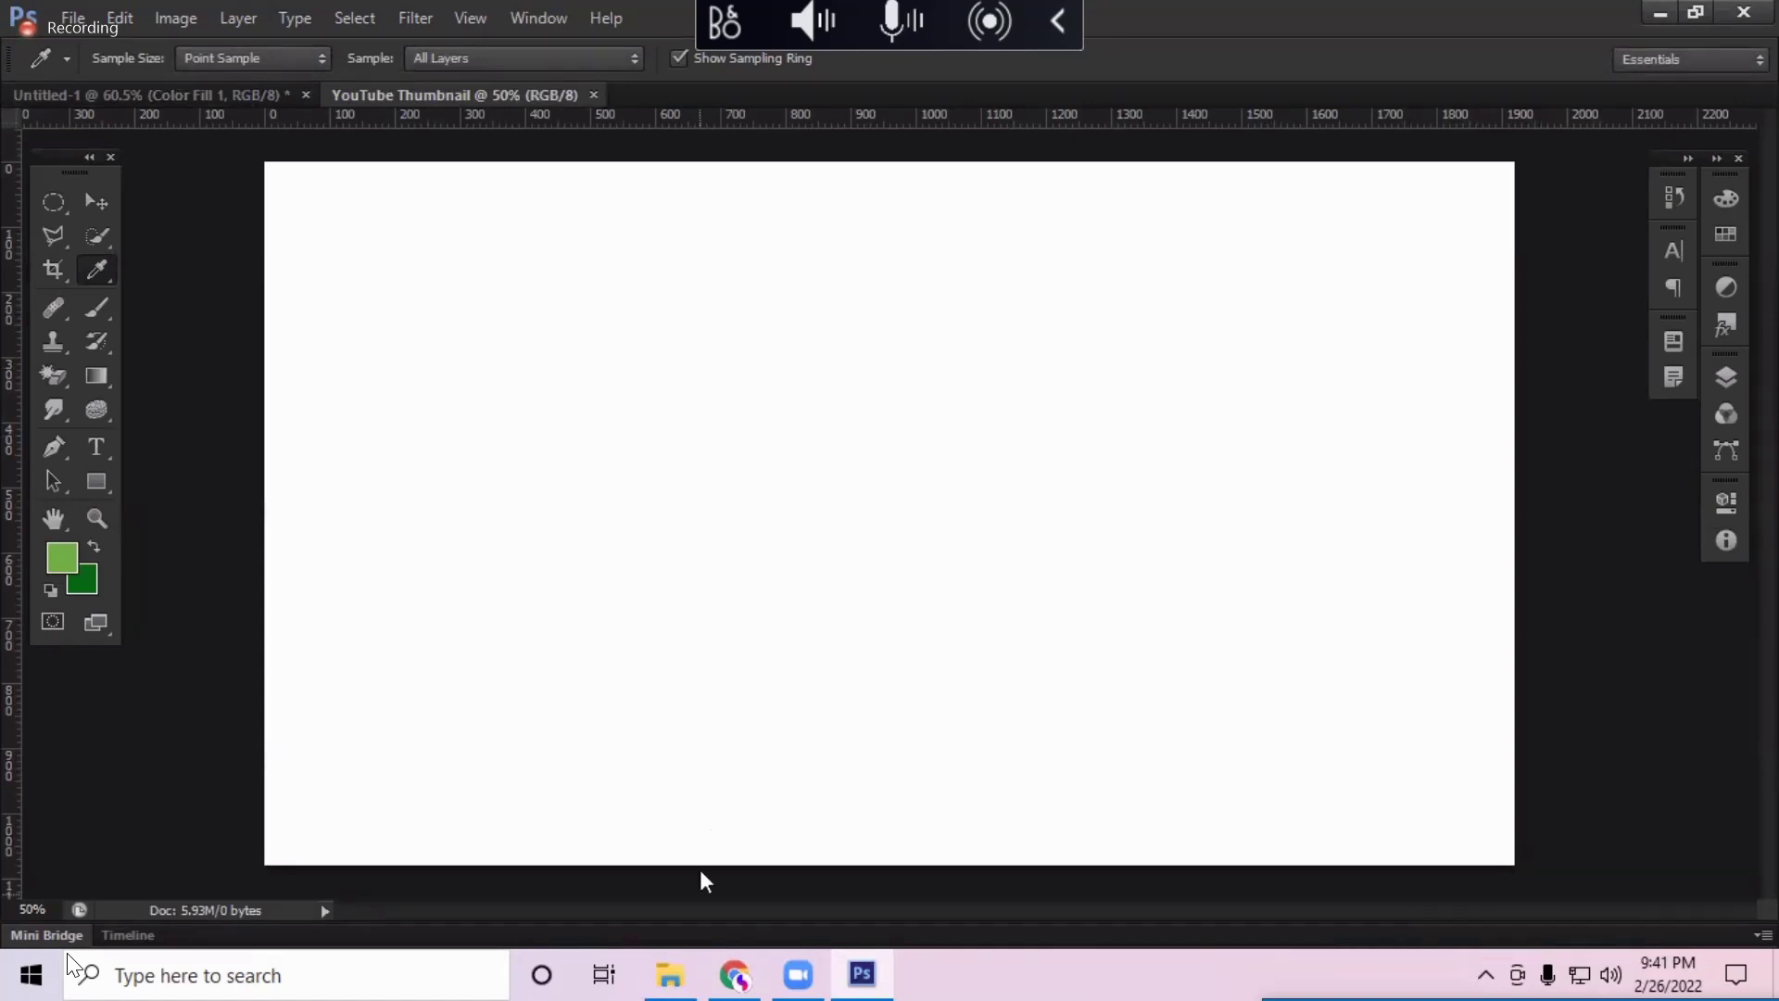
Step: Switch to File Explorer and scroll through the images in the Downloads folder
{"action": "left_click", "coordinate": [686, 973]}
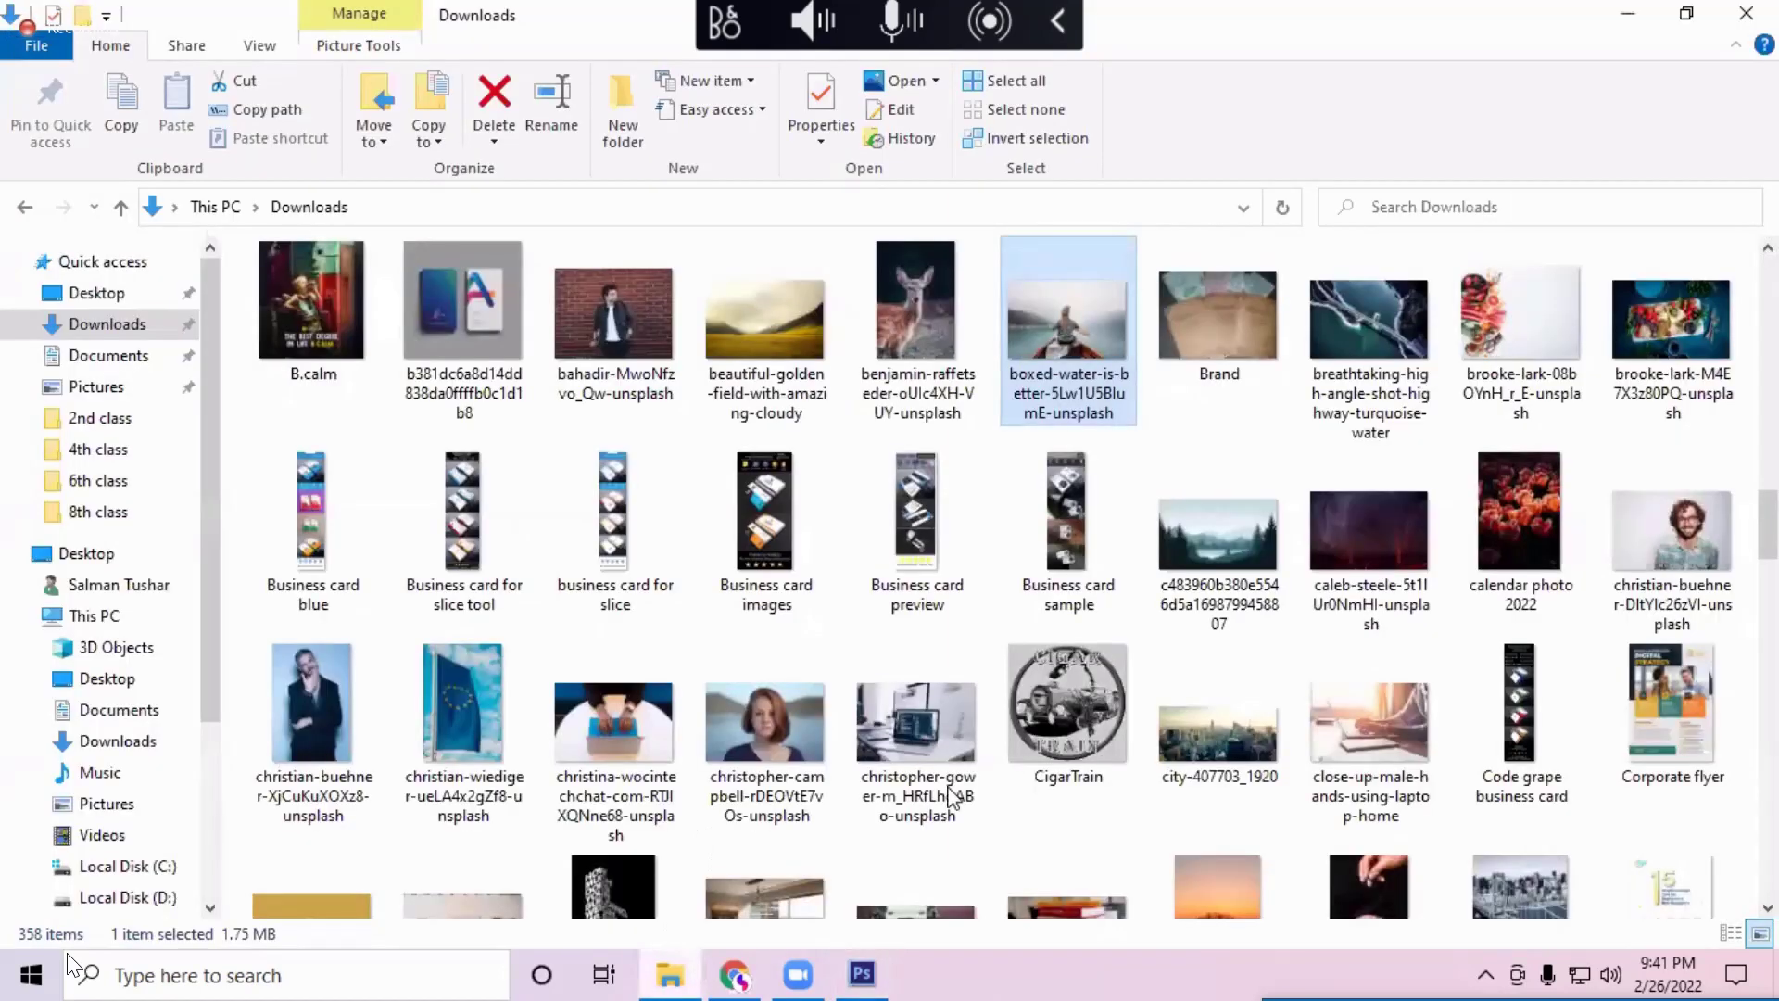
{"action": "scroll", "coordinate": [951, 797], "scroll_direction": "down", "scroll_amount": 10}
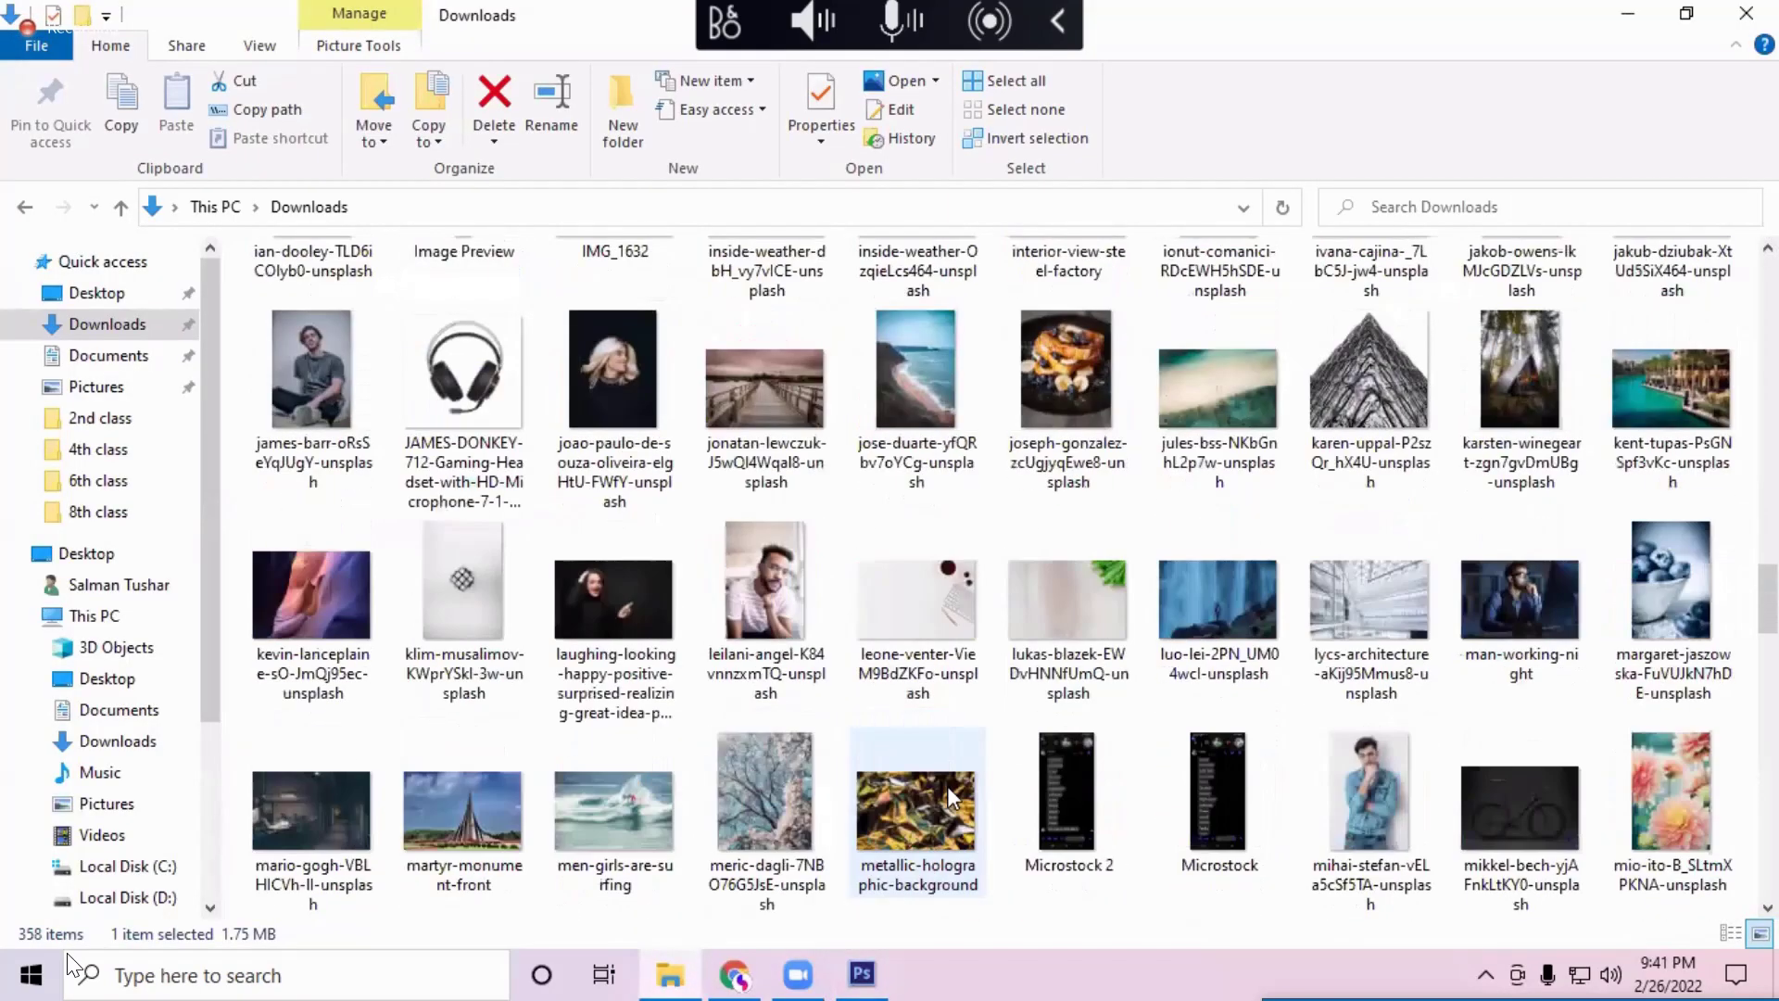
{"action": "scroll", "coordinate": [946, 786], "scroll_direction": "down", "scroll_amount": 2}
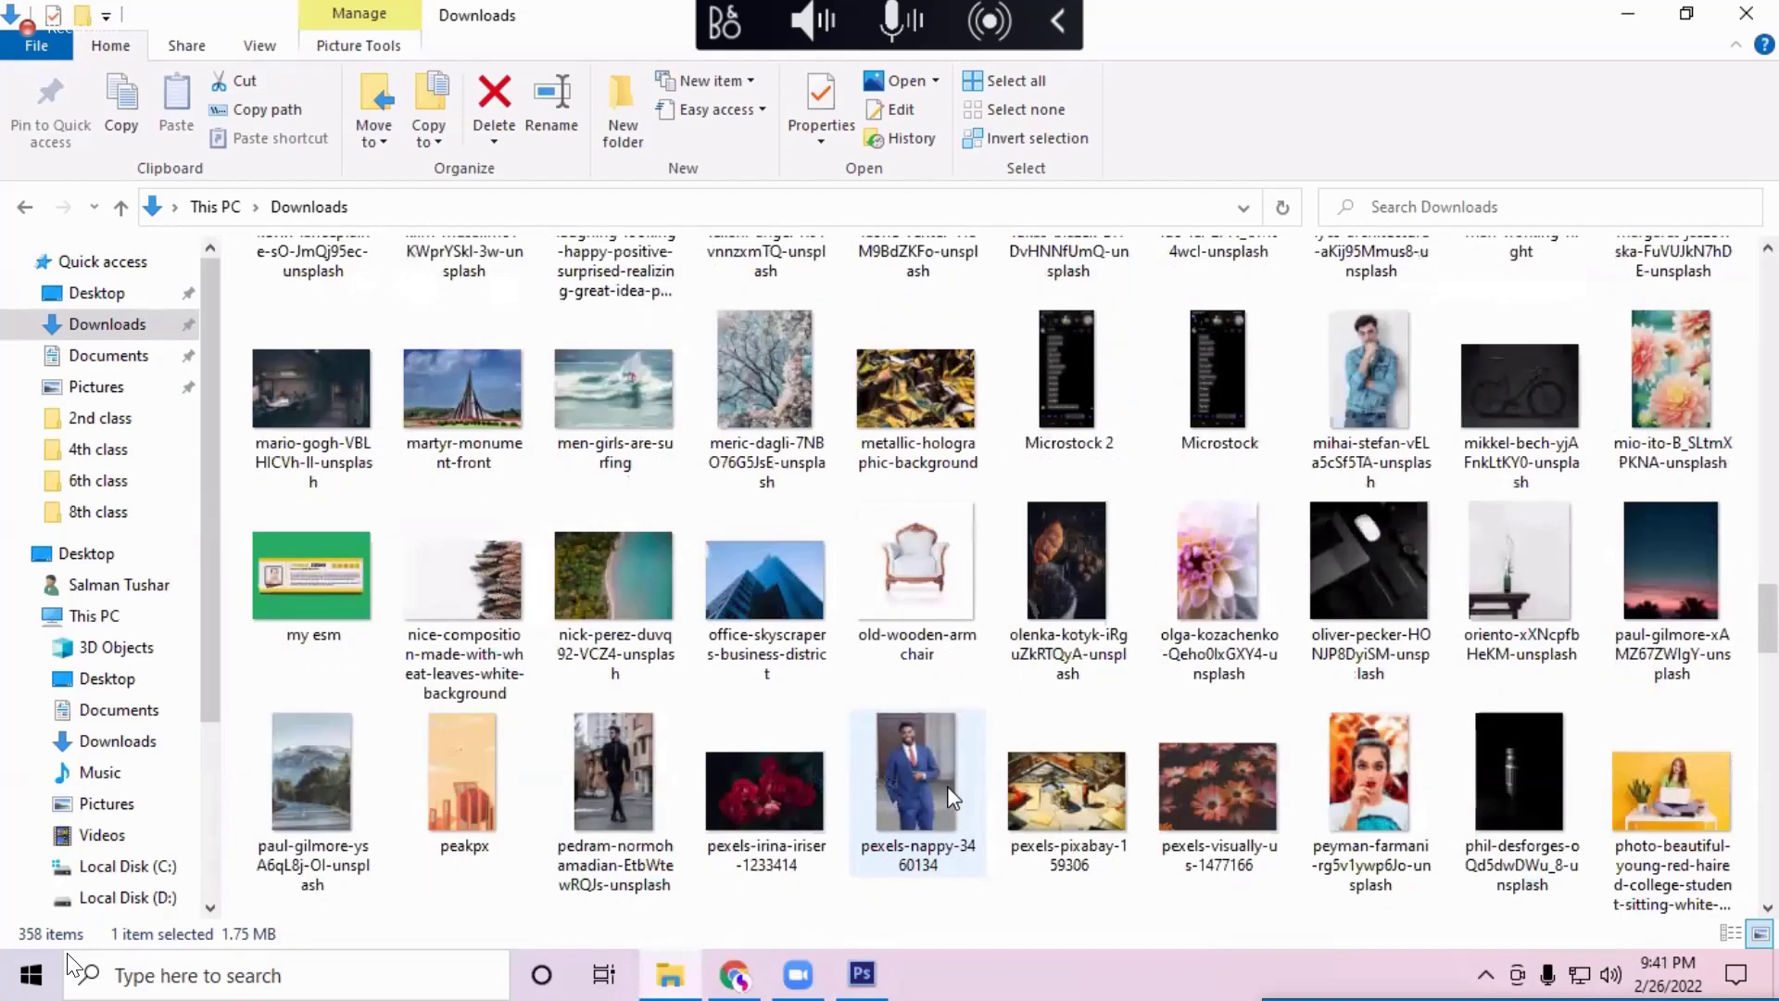
{"action": "scroll", "coordinate": [947, 786], "scroll_direction": "down", "scroll_amount": 6}
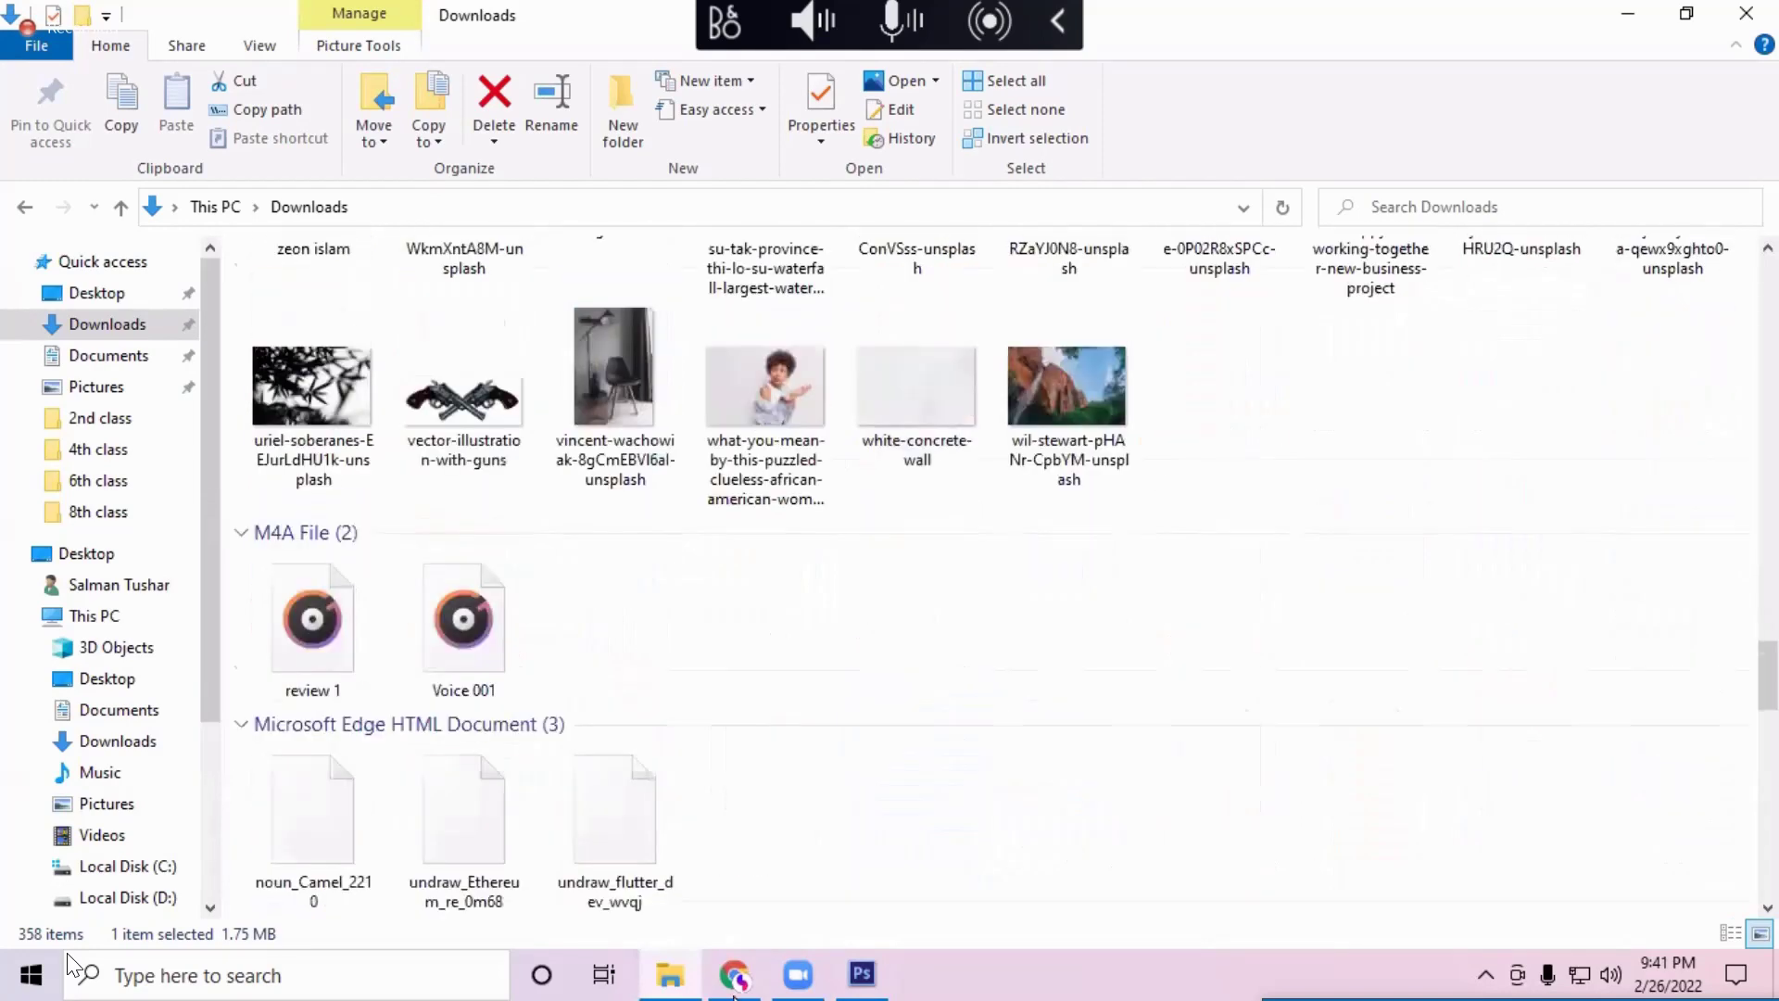
{"action": "scroll", "coordinate": [992, 556], "scroll_direction": "down", "scroll_amount": 3}
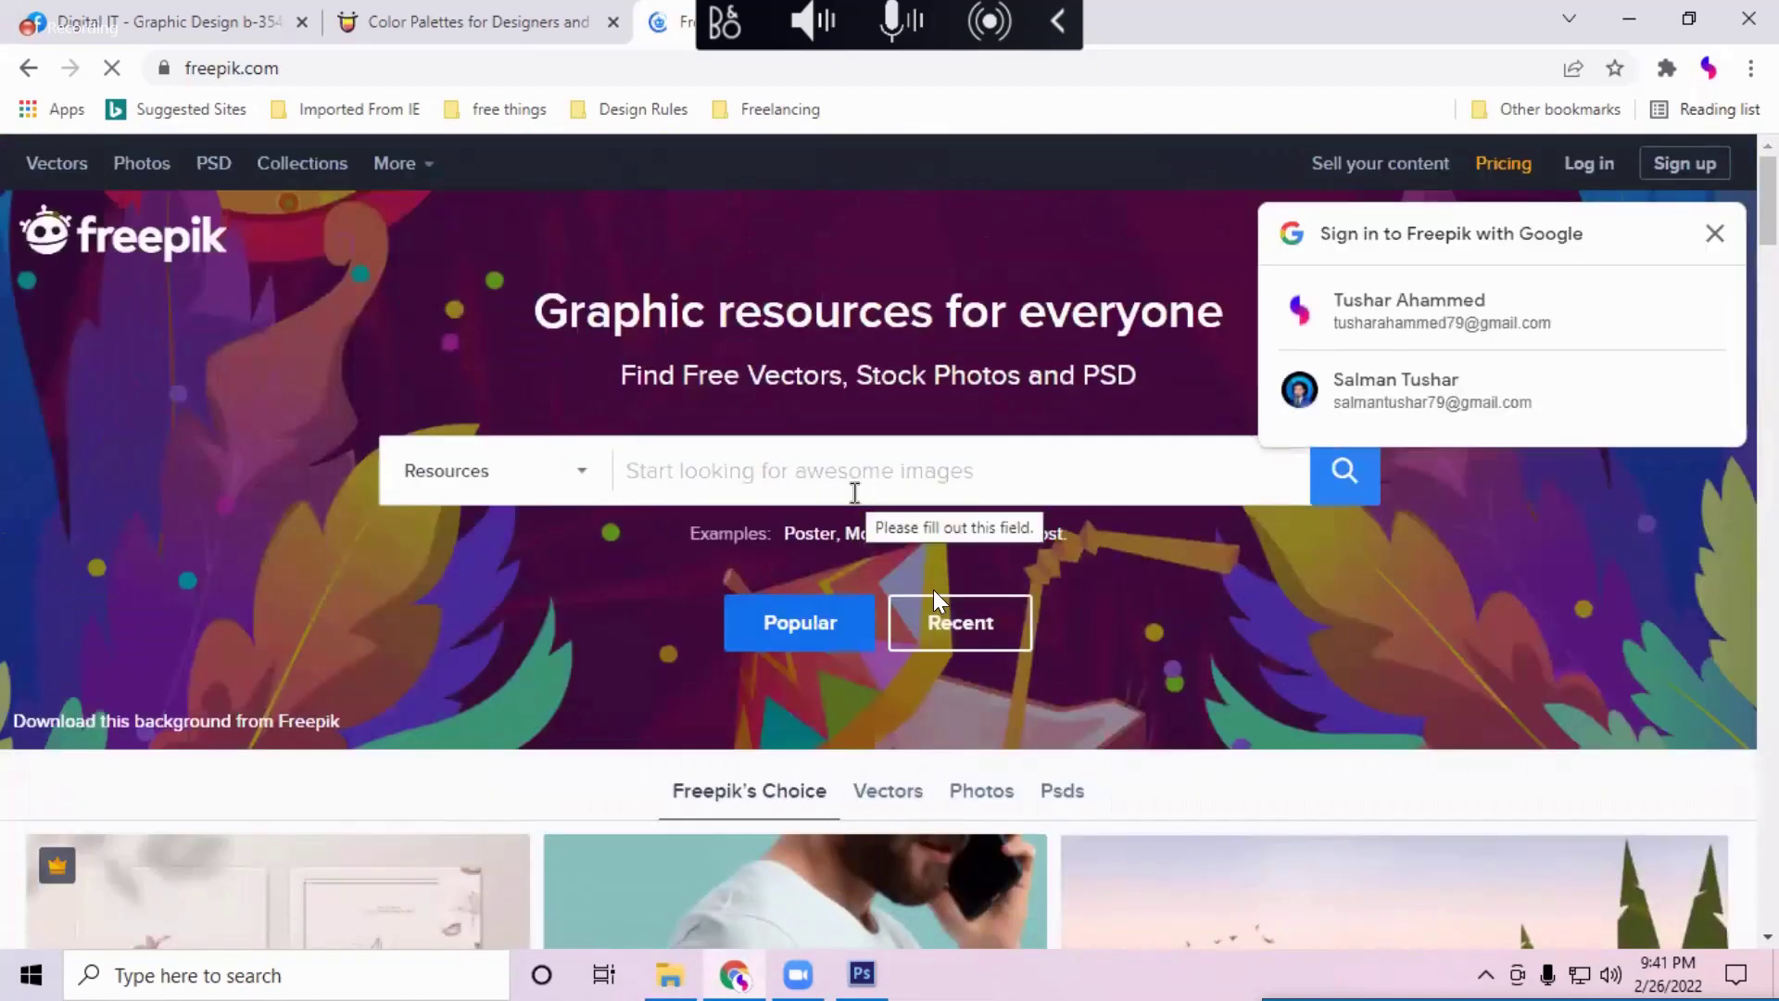
Step: Sign in to Freepik with a Google account
{"action": "left_click", "coordinate": [1450, 332]}
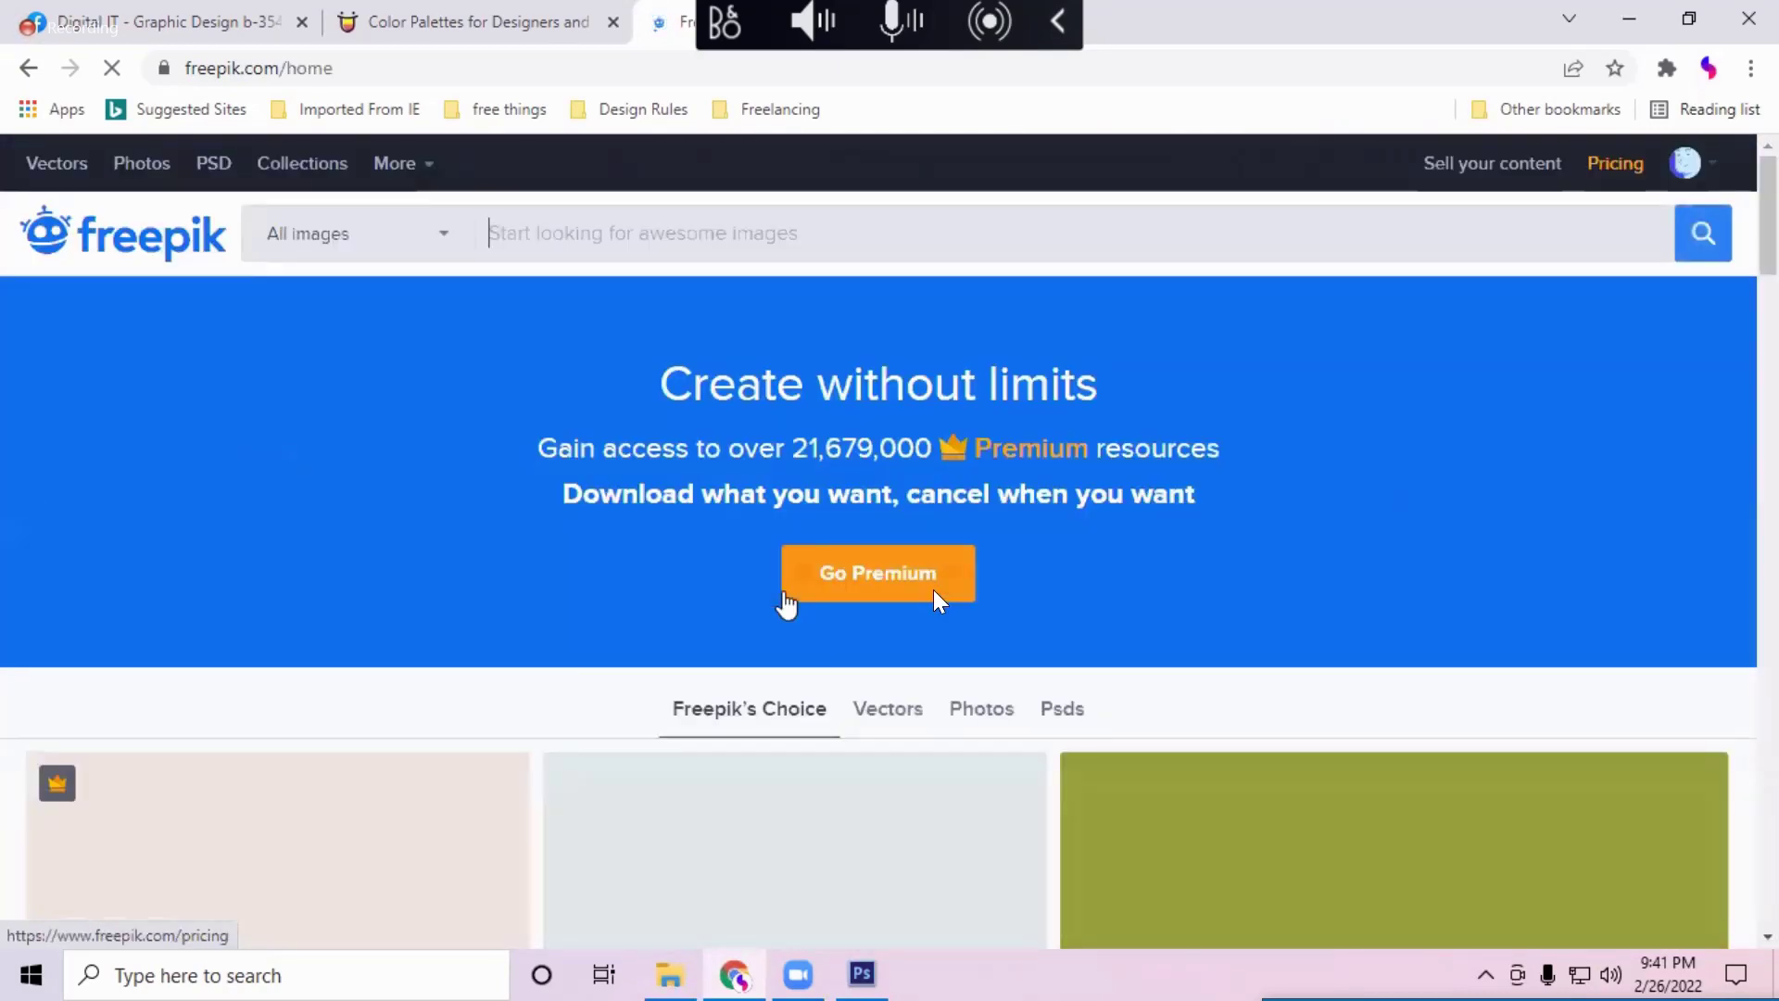
{"action": "scroll", "coordinate": [786, 602], "scroll_direction": "down", "scroll_amount": 4}
{"action": "scroll", "coordinate": [769, 597], "scroll_direction": "up", "scroll_amount": 4}
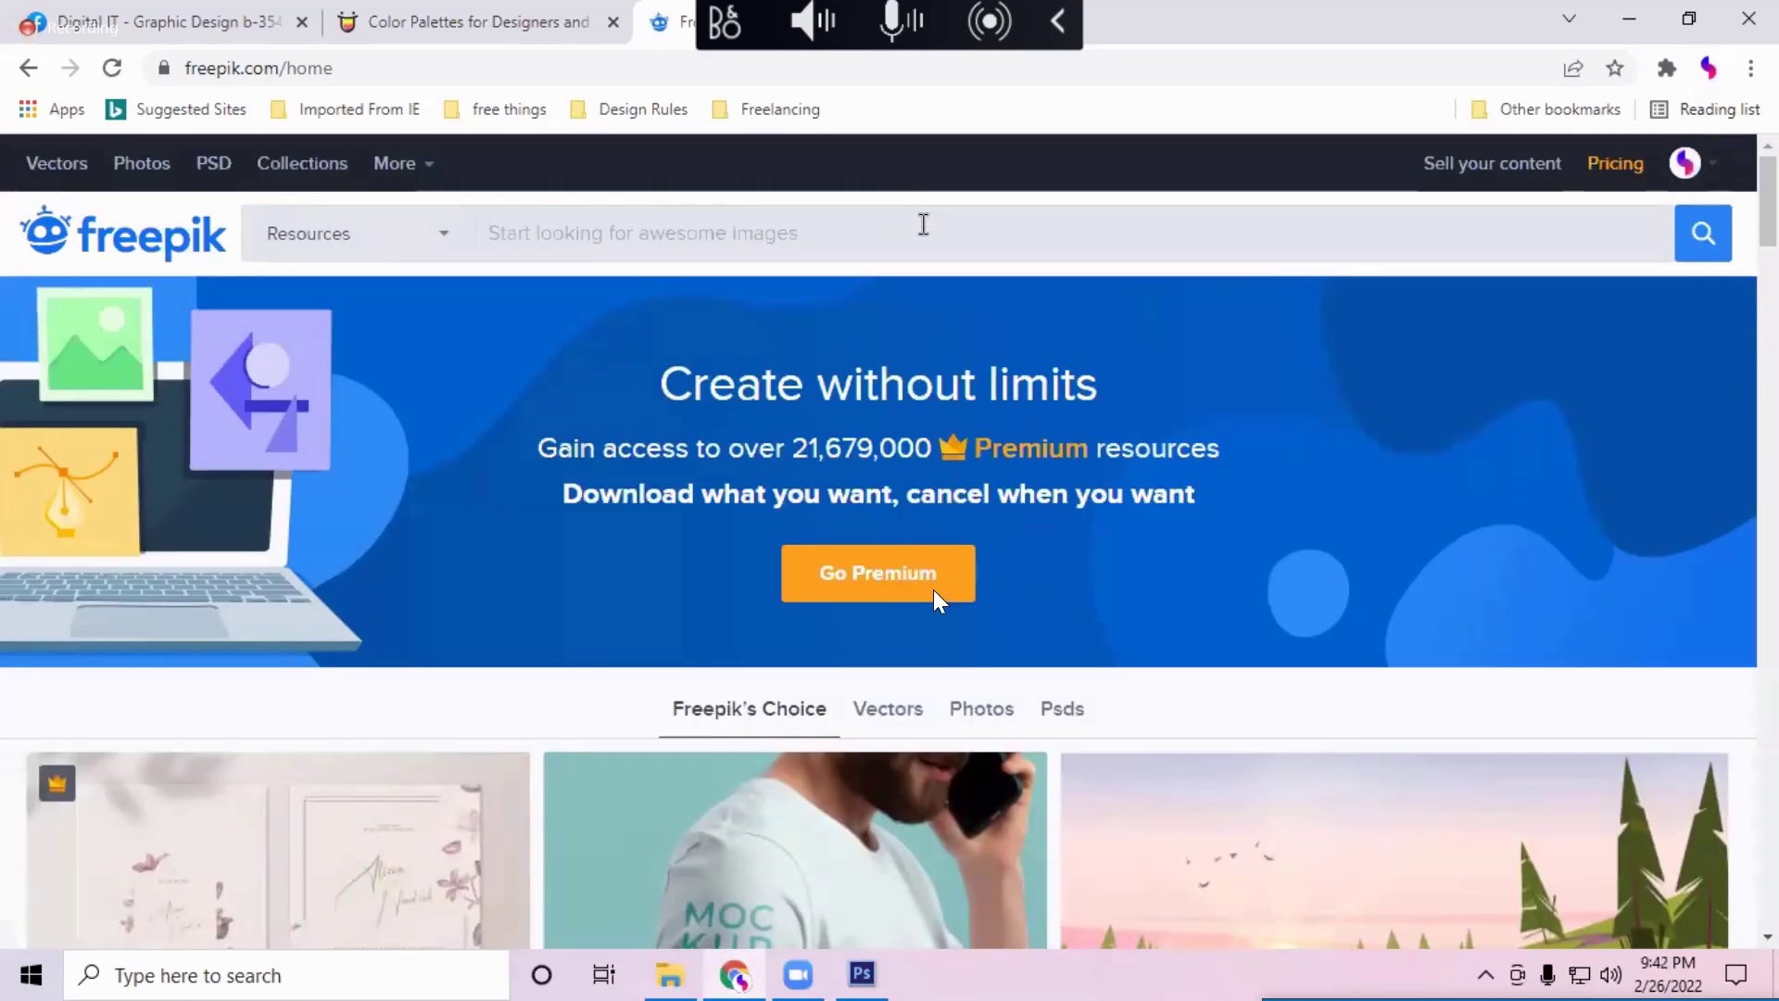
Step: Search Freepik for 'curly hair girl' and browse the results
{"action": "type", "text": "c"}
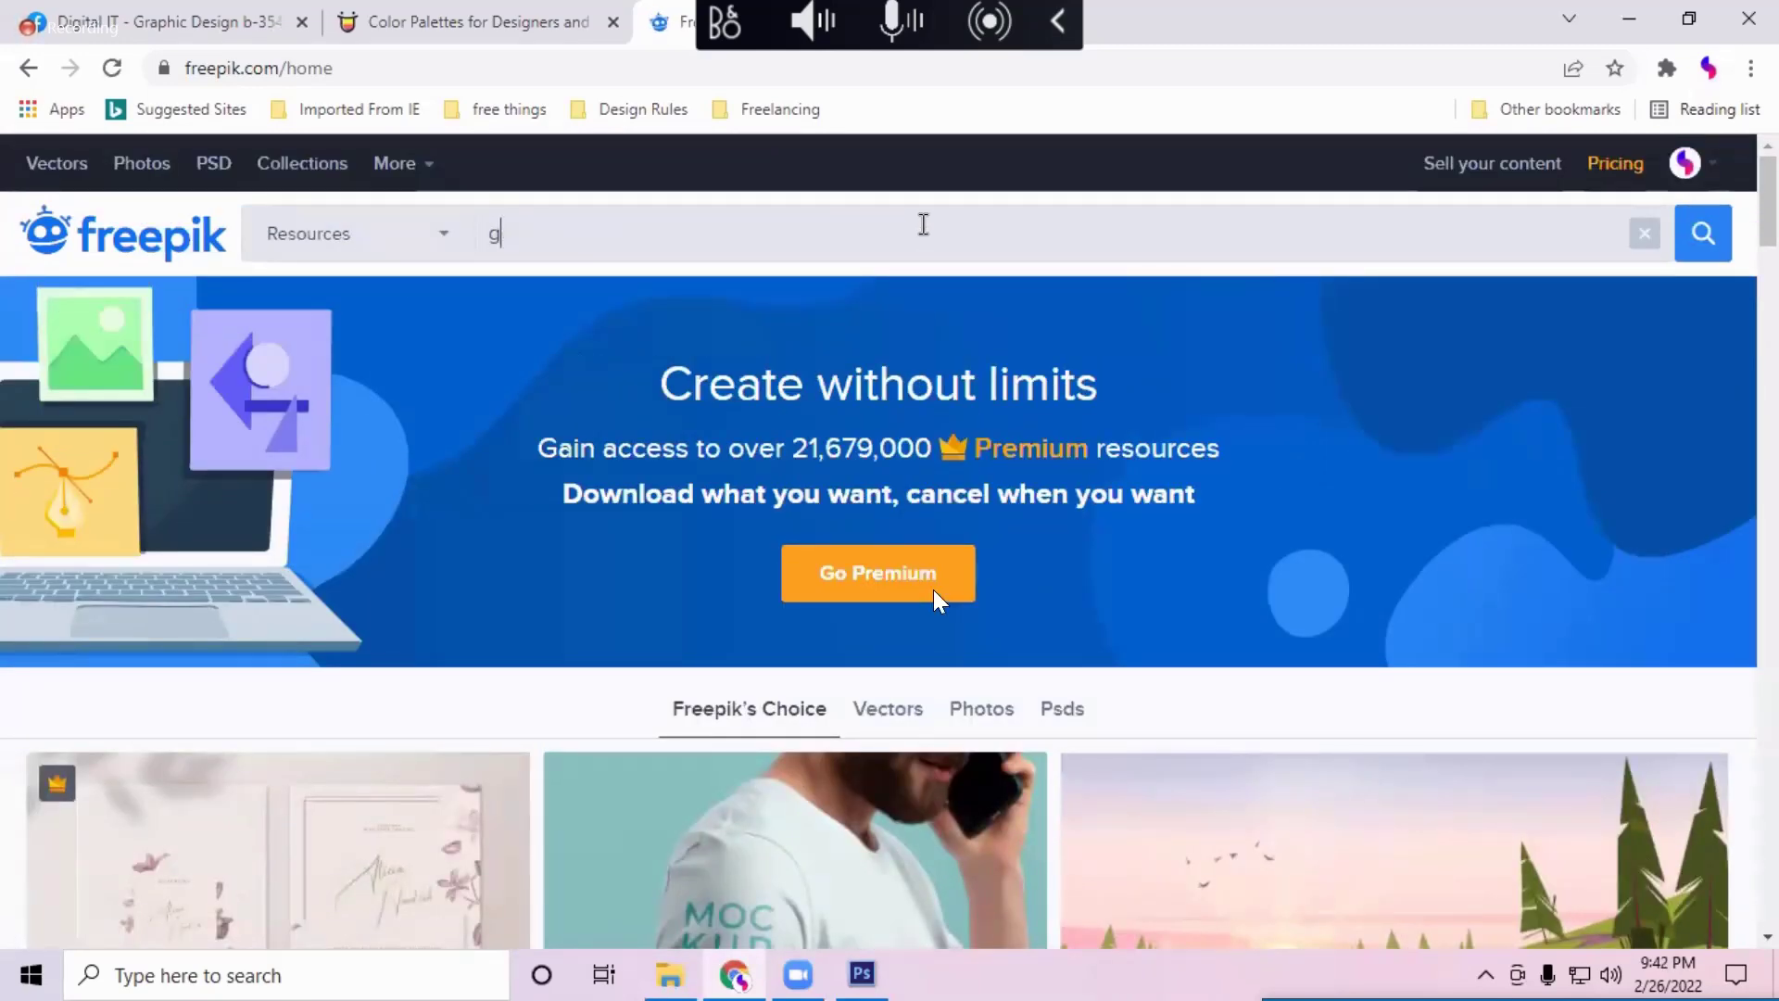
{"action": "key", "text": "BackSpace"}
{"action": "type", "text": "curly hair girl"}
{"action": "key", "text": "Return"}
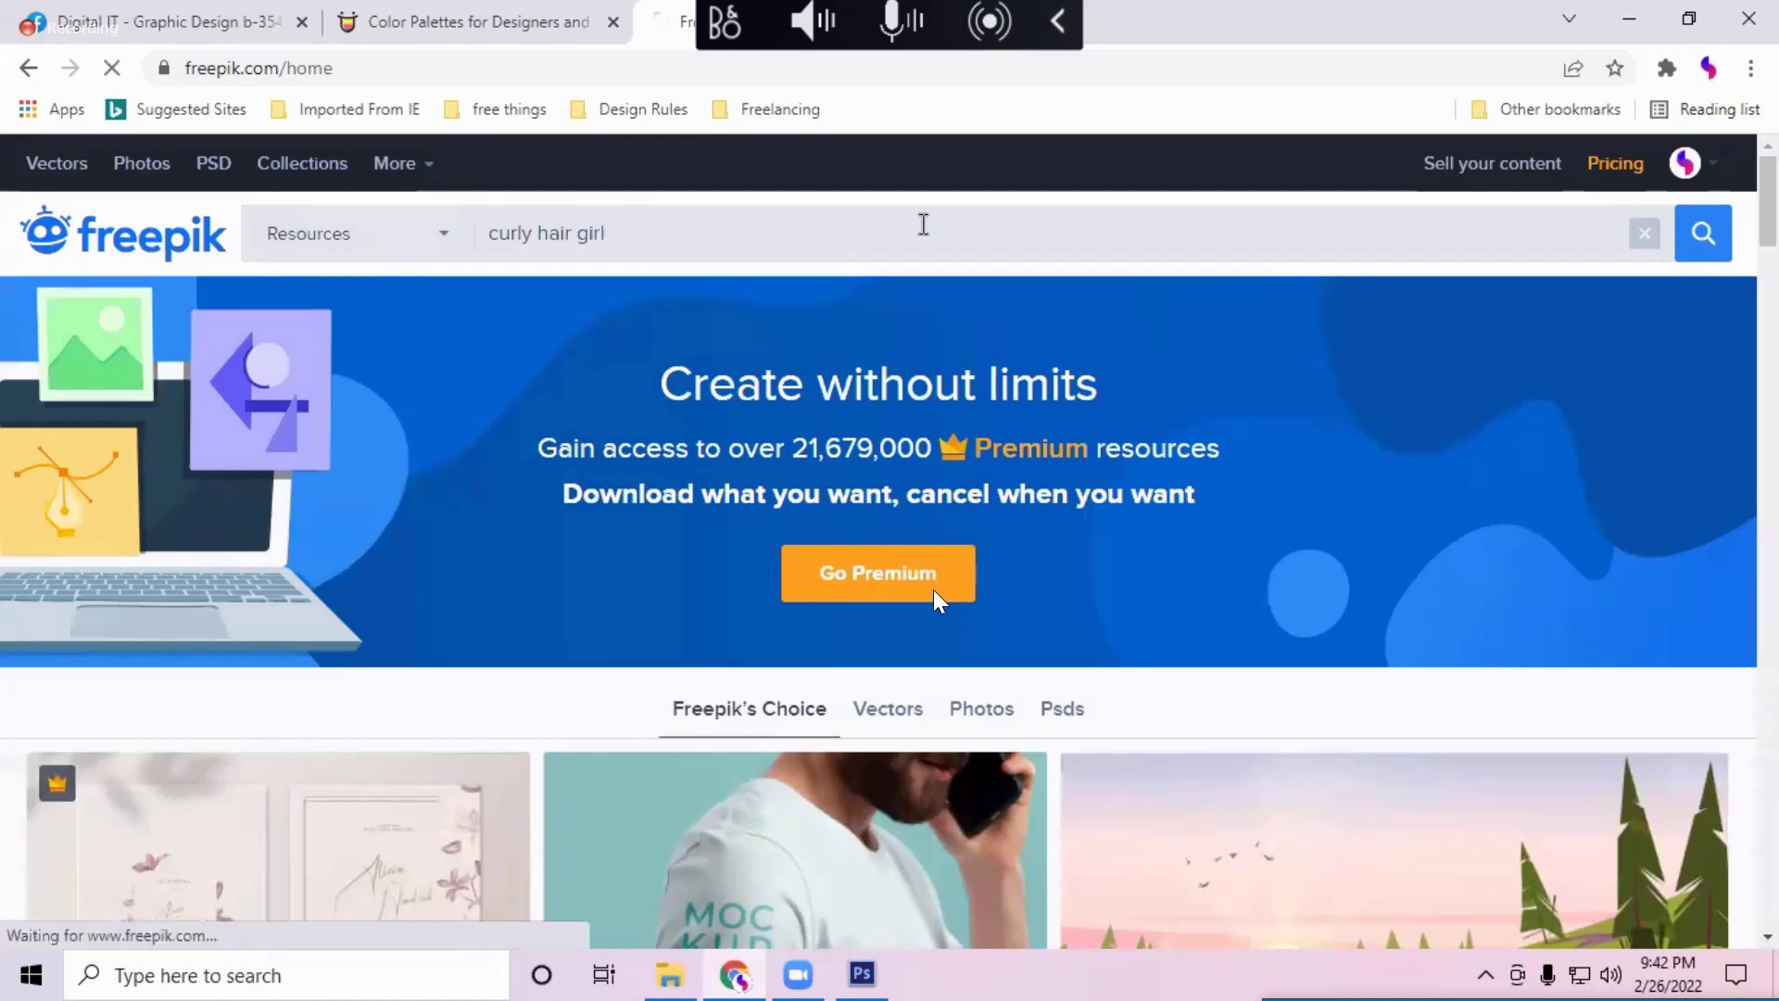
{"action": "scroll", "coordinate": [1019, 460], "scroll_direction": "down", "scroll_amount": 2}
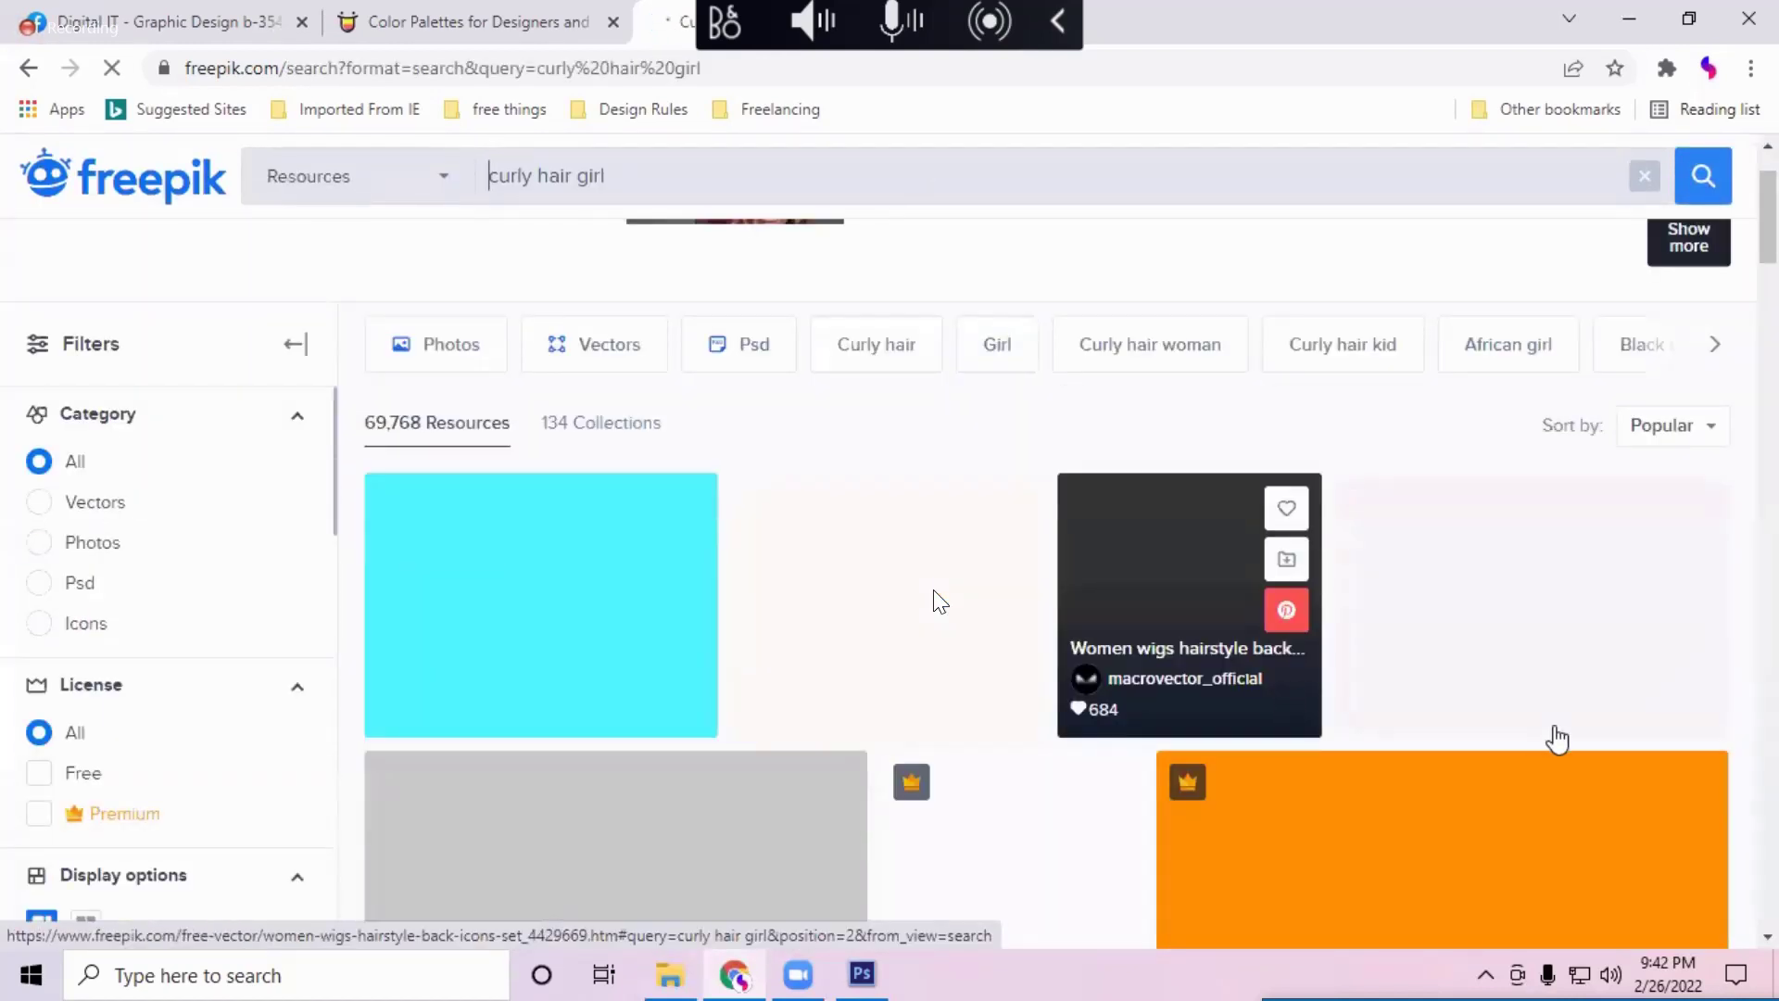
{"action": "scroll", "coordinate": [1311, 743], "scroll_direction": "down", "scroll_amount": 1}
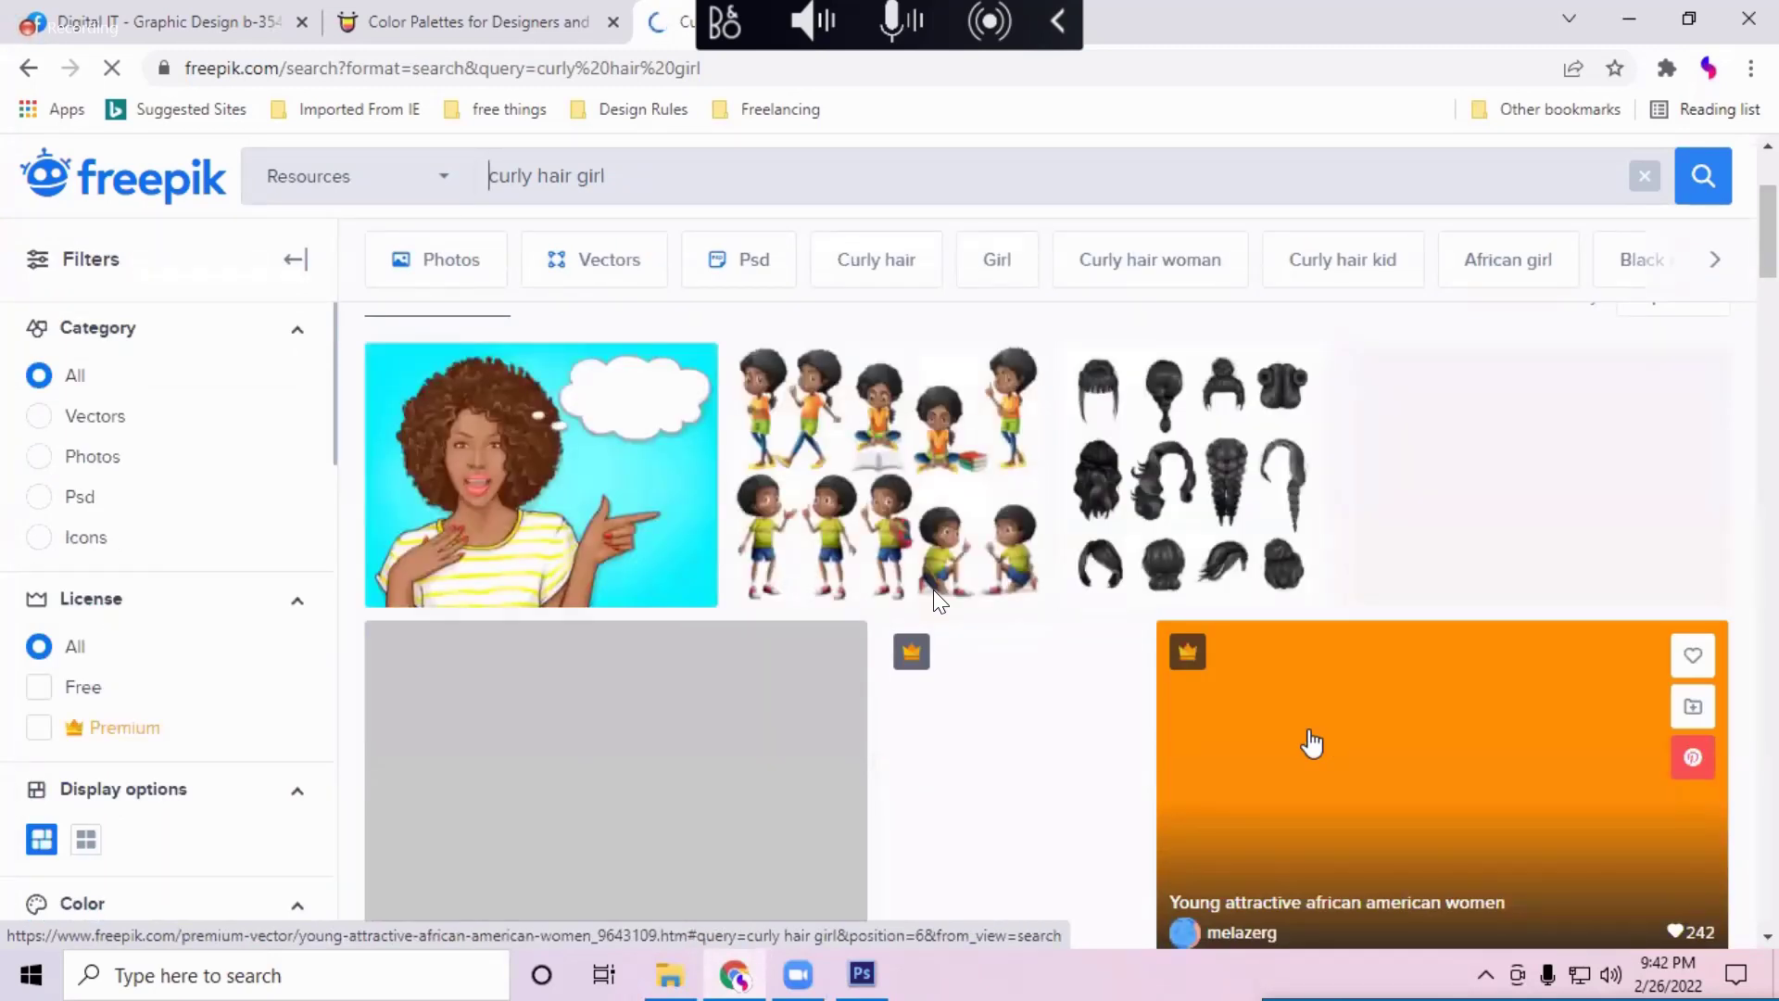
Step: Filter the curly hair girl results to free photos and browse them
{"action": "left_click", "coordinate": [343, 197]}
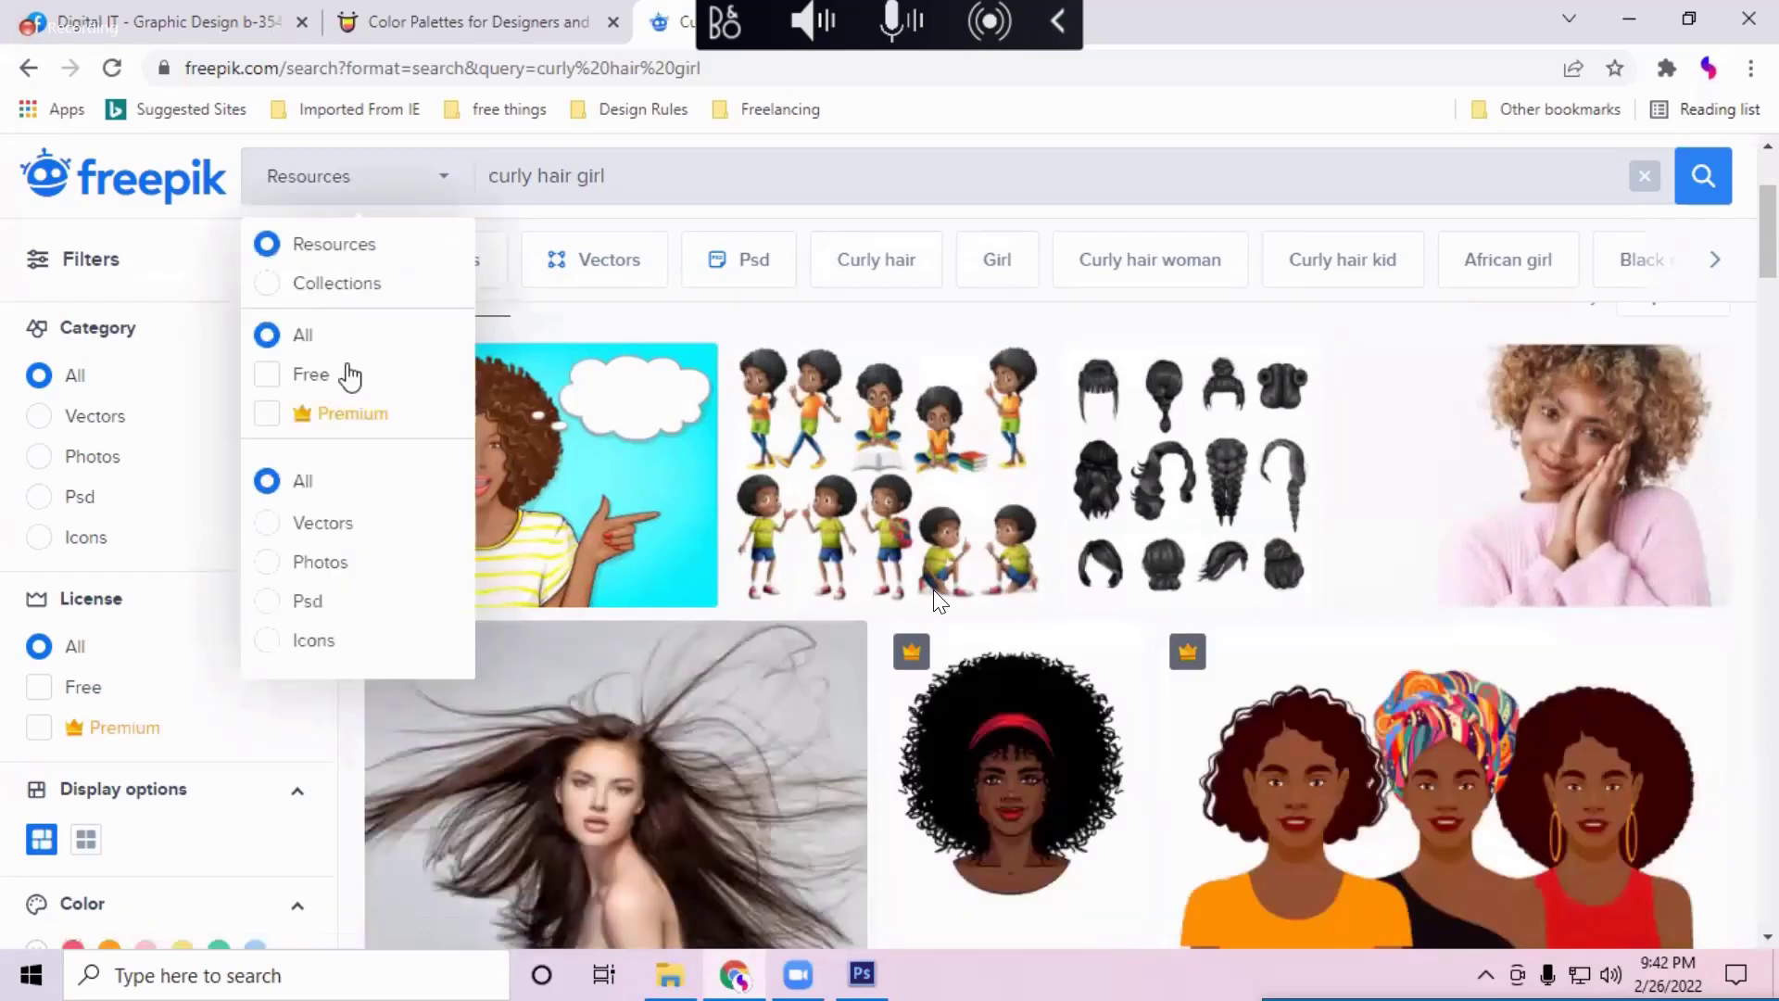
{"action": "left_click", "coordinate": [315, 565]}
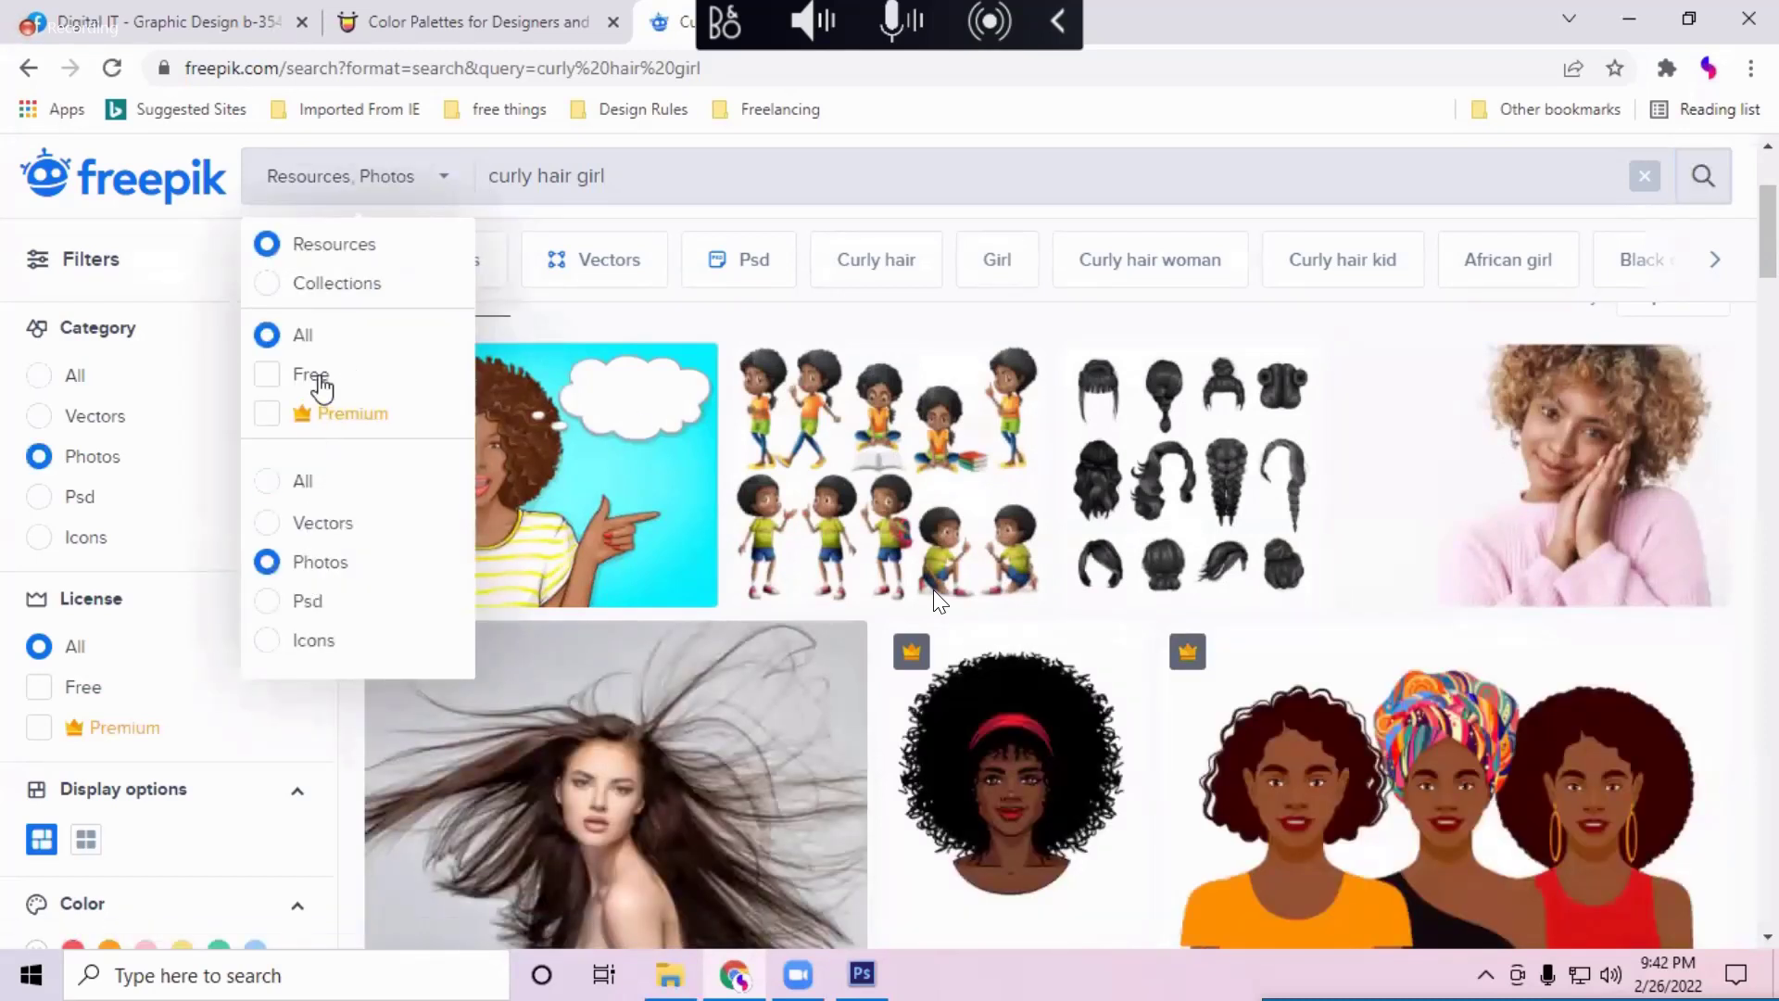
{"action": "left_click", "coordinate": [315, 376]}
{"action": "left_click", "coordinate": [1701, 178]}
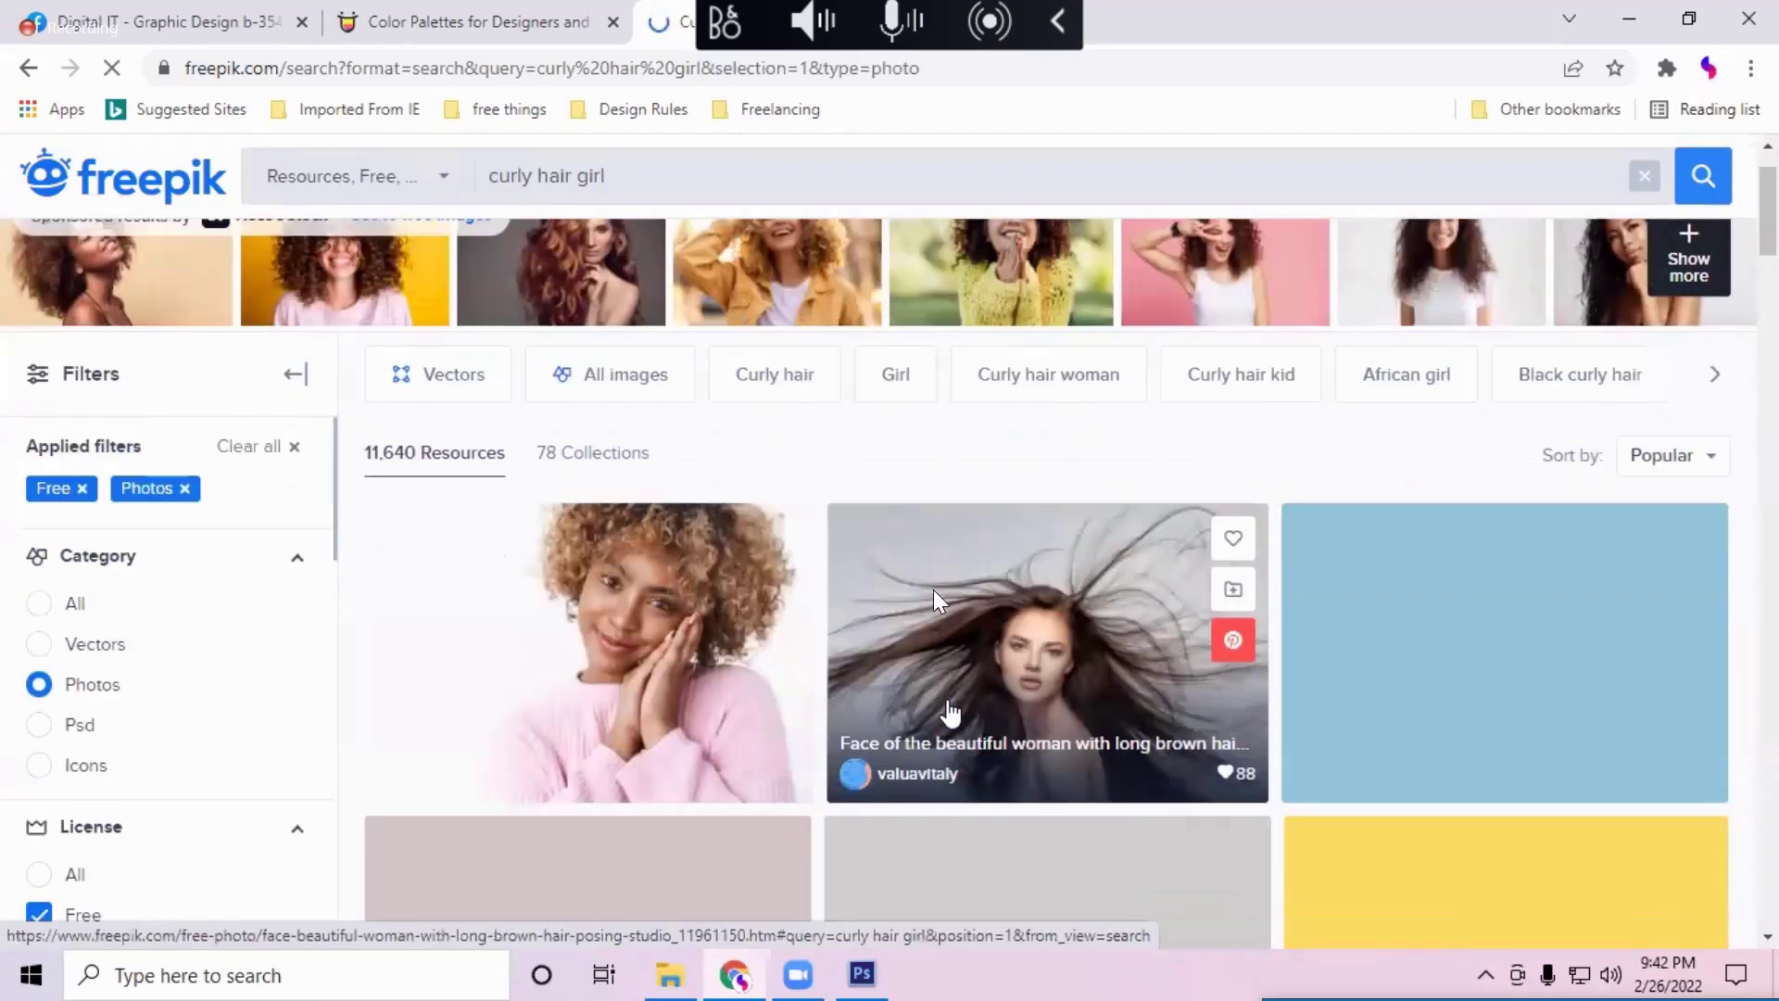
{"action": "scroll", "coordinate": [949, 713], "scroll_direction": "down", "scroll_amount": 4}
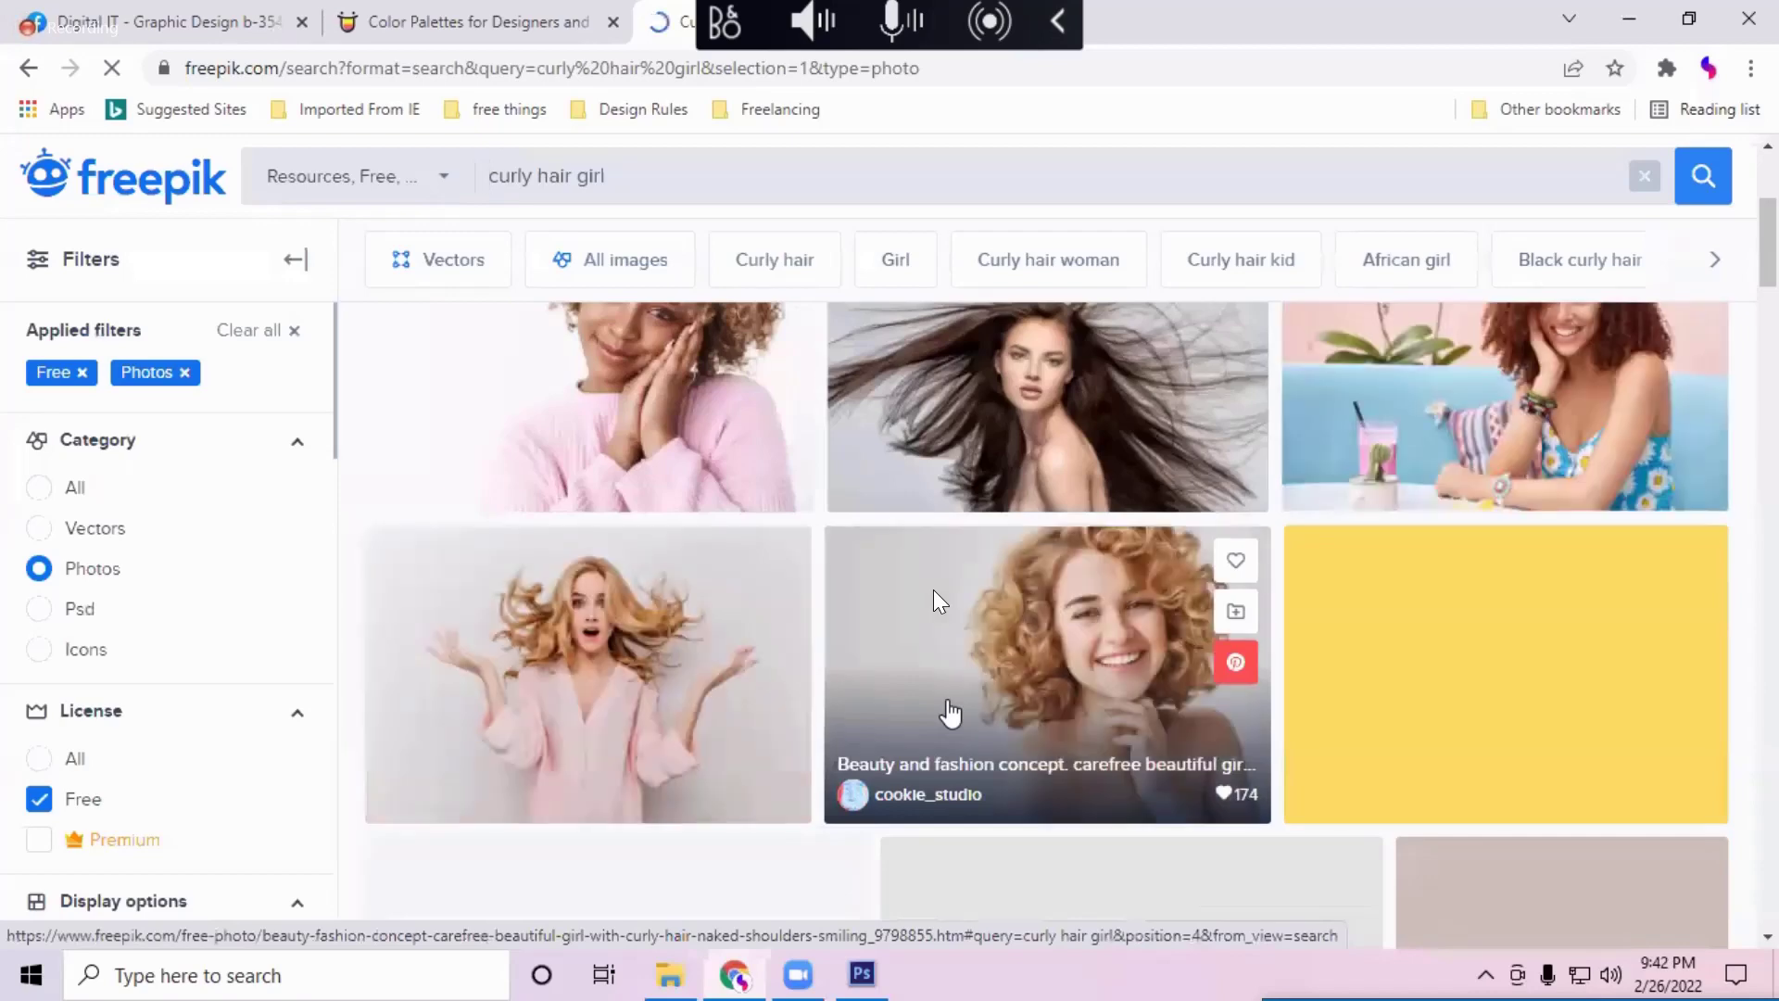
{"action": "scroll", "coordinate": [949, 713], "scroll_direction": "down", "scroll_amount": 3}
{"action": "scroll", "coordinate": [949, 713], "scroll_direction": "down", "scroll_amount": 3}
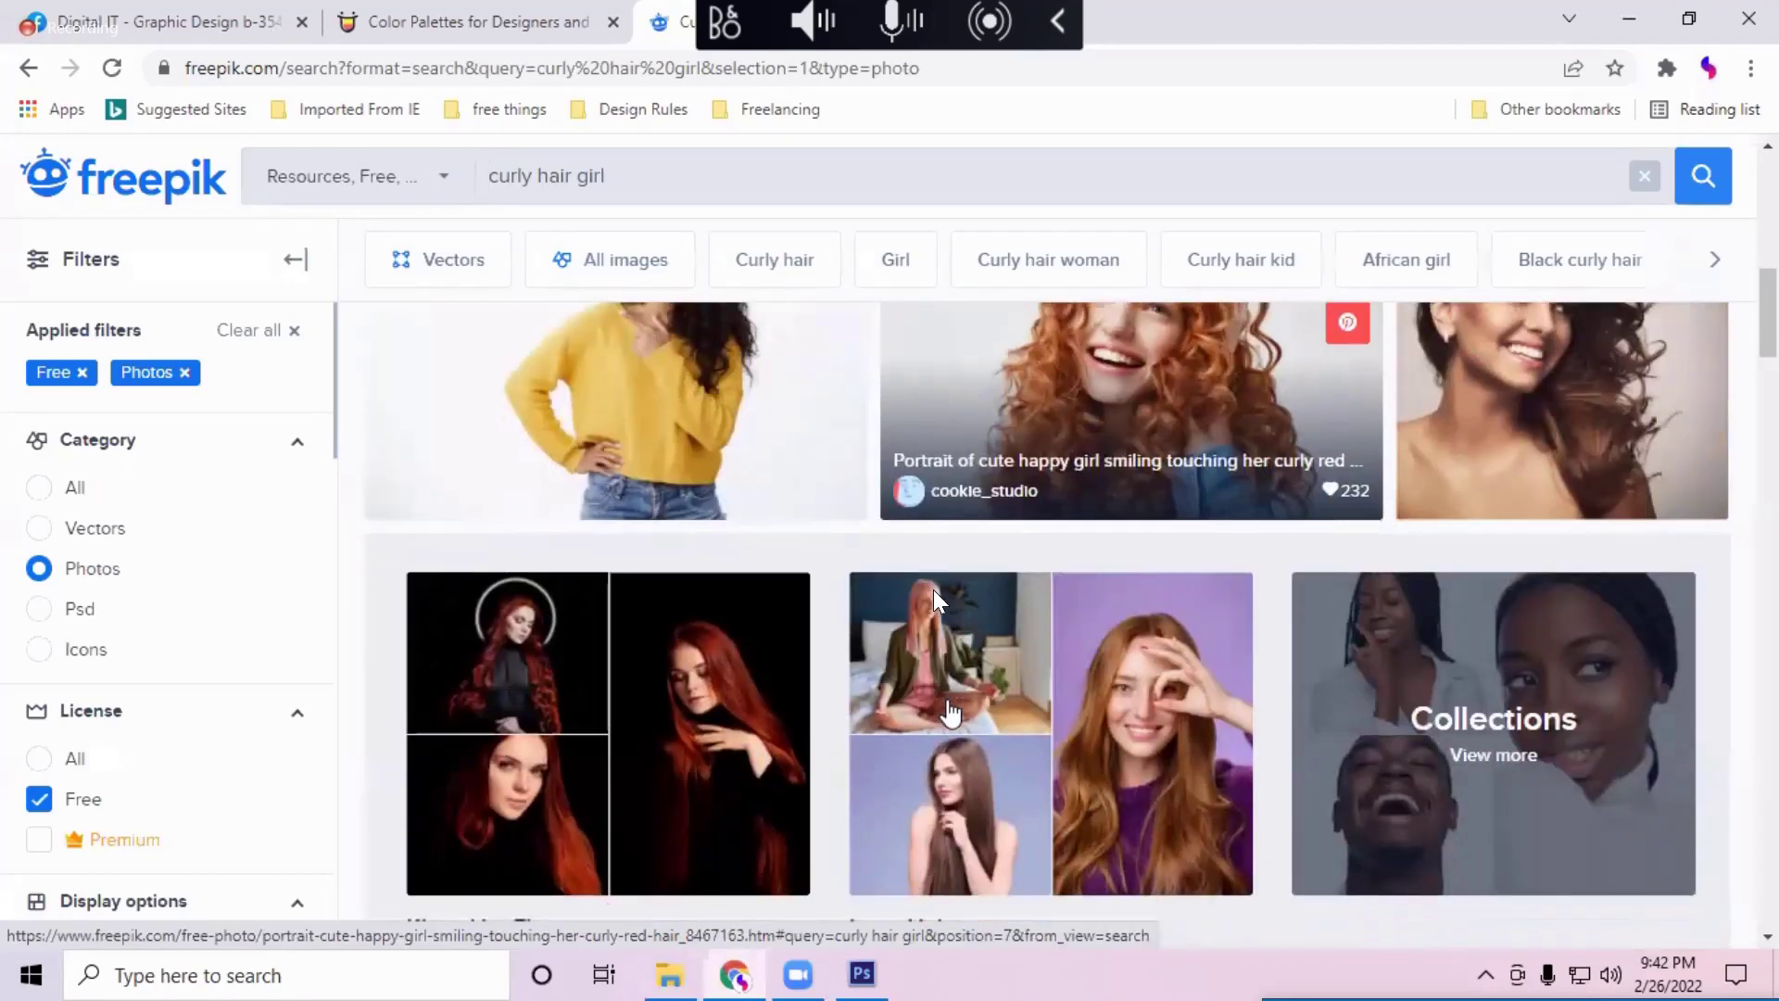
{"action": "scroll", "coordinate": [949, 713], "scroll_direction": "down", "scroll_amount": 6}
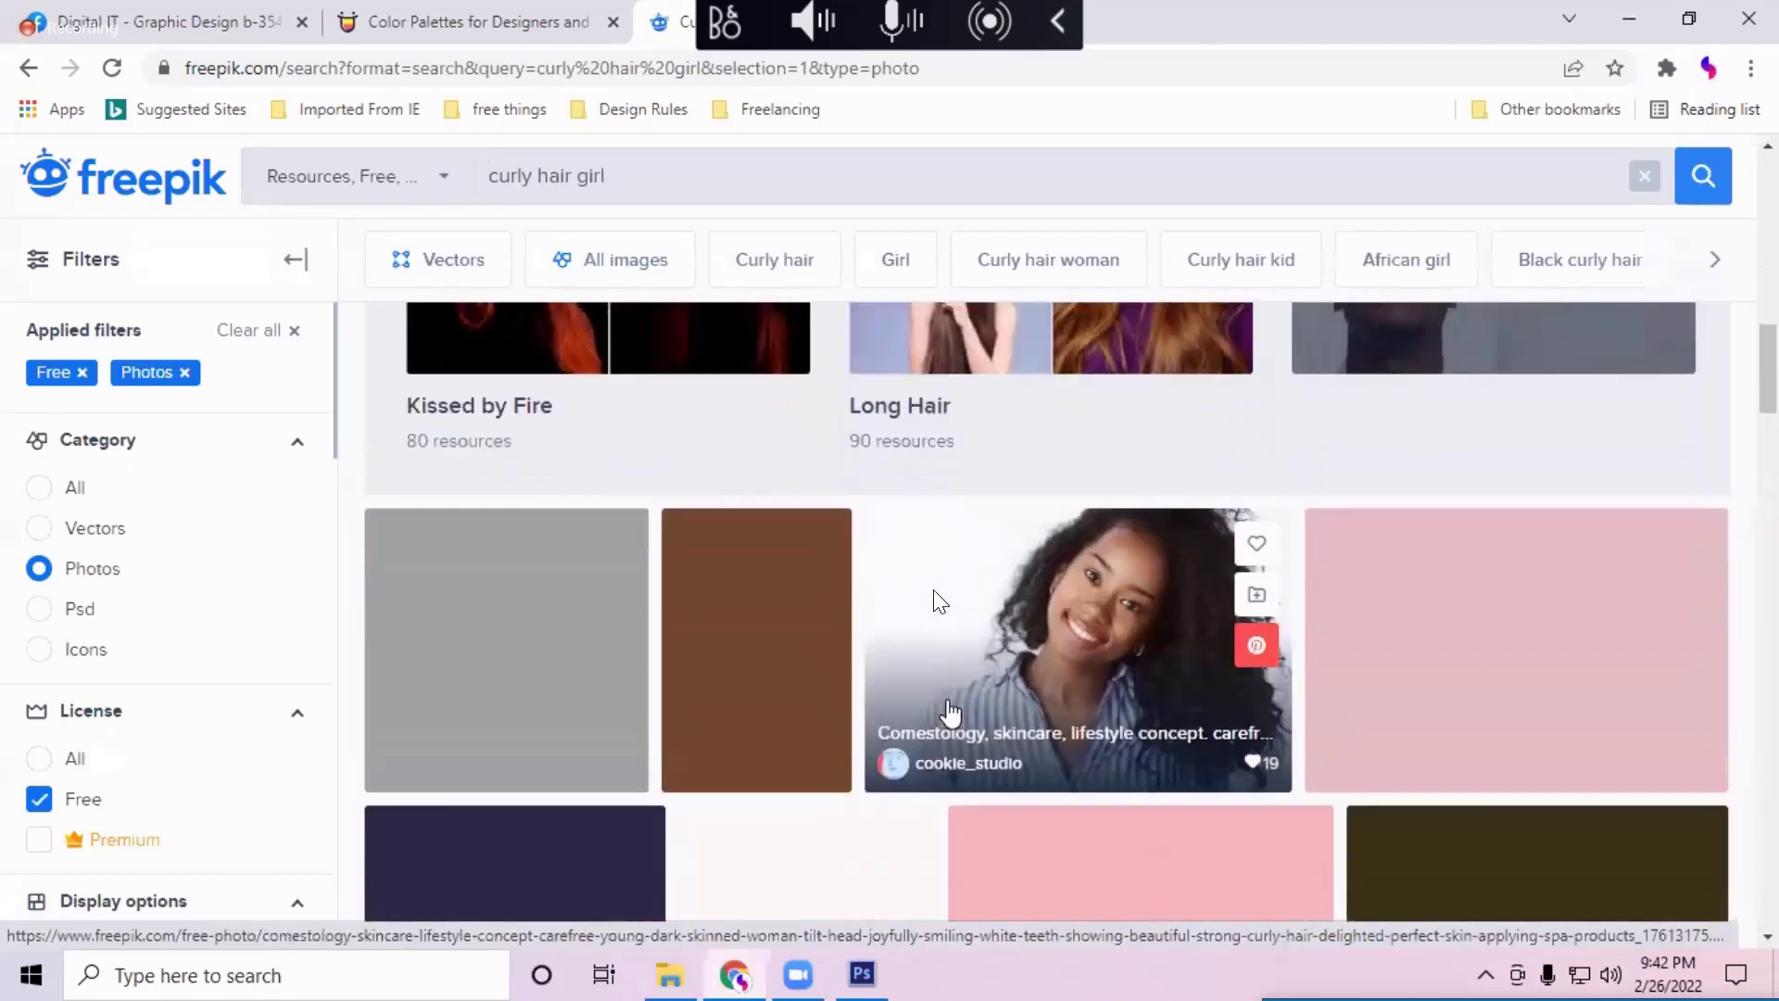
{"action": "scroll", "coordinate": [950, 713], "scroll_direction": "down", "scroll_amount": 2}
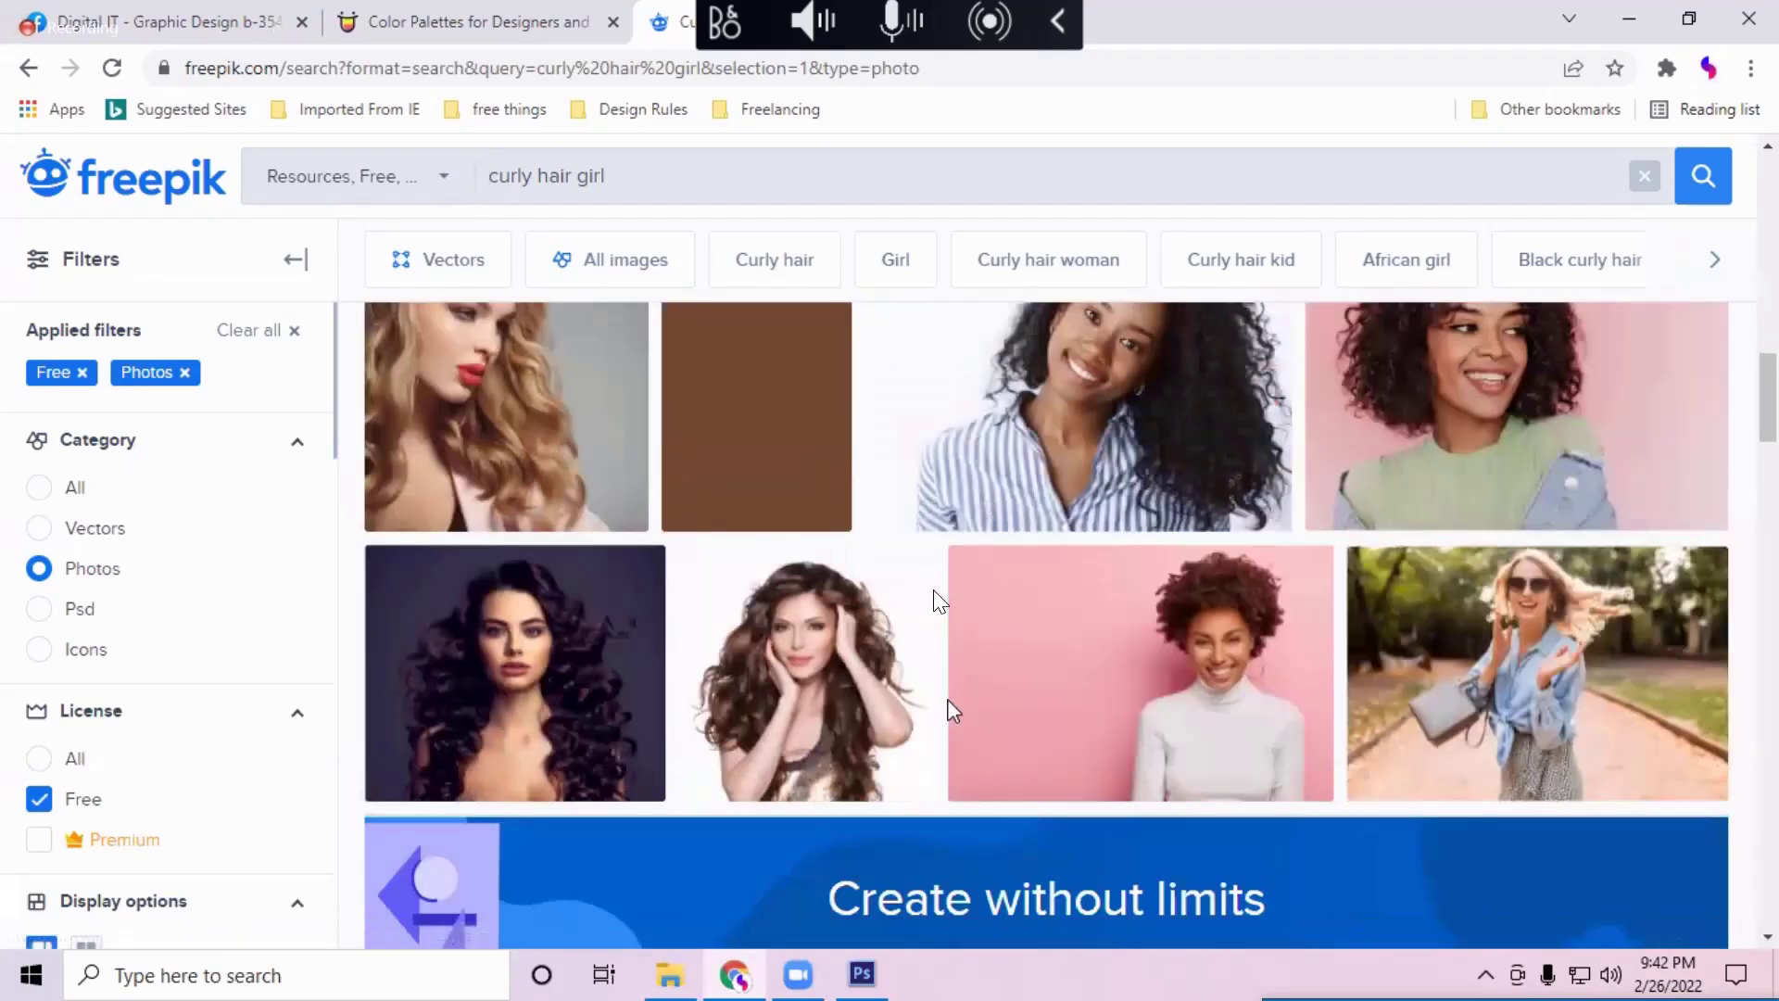
Step: Open the smiling curly-haired woman on a pink wall photo, dismissing the discount offer
{"action": "mouse_move", "coordinate": [1229, 711]}
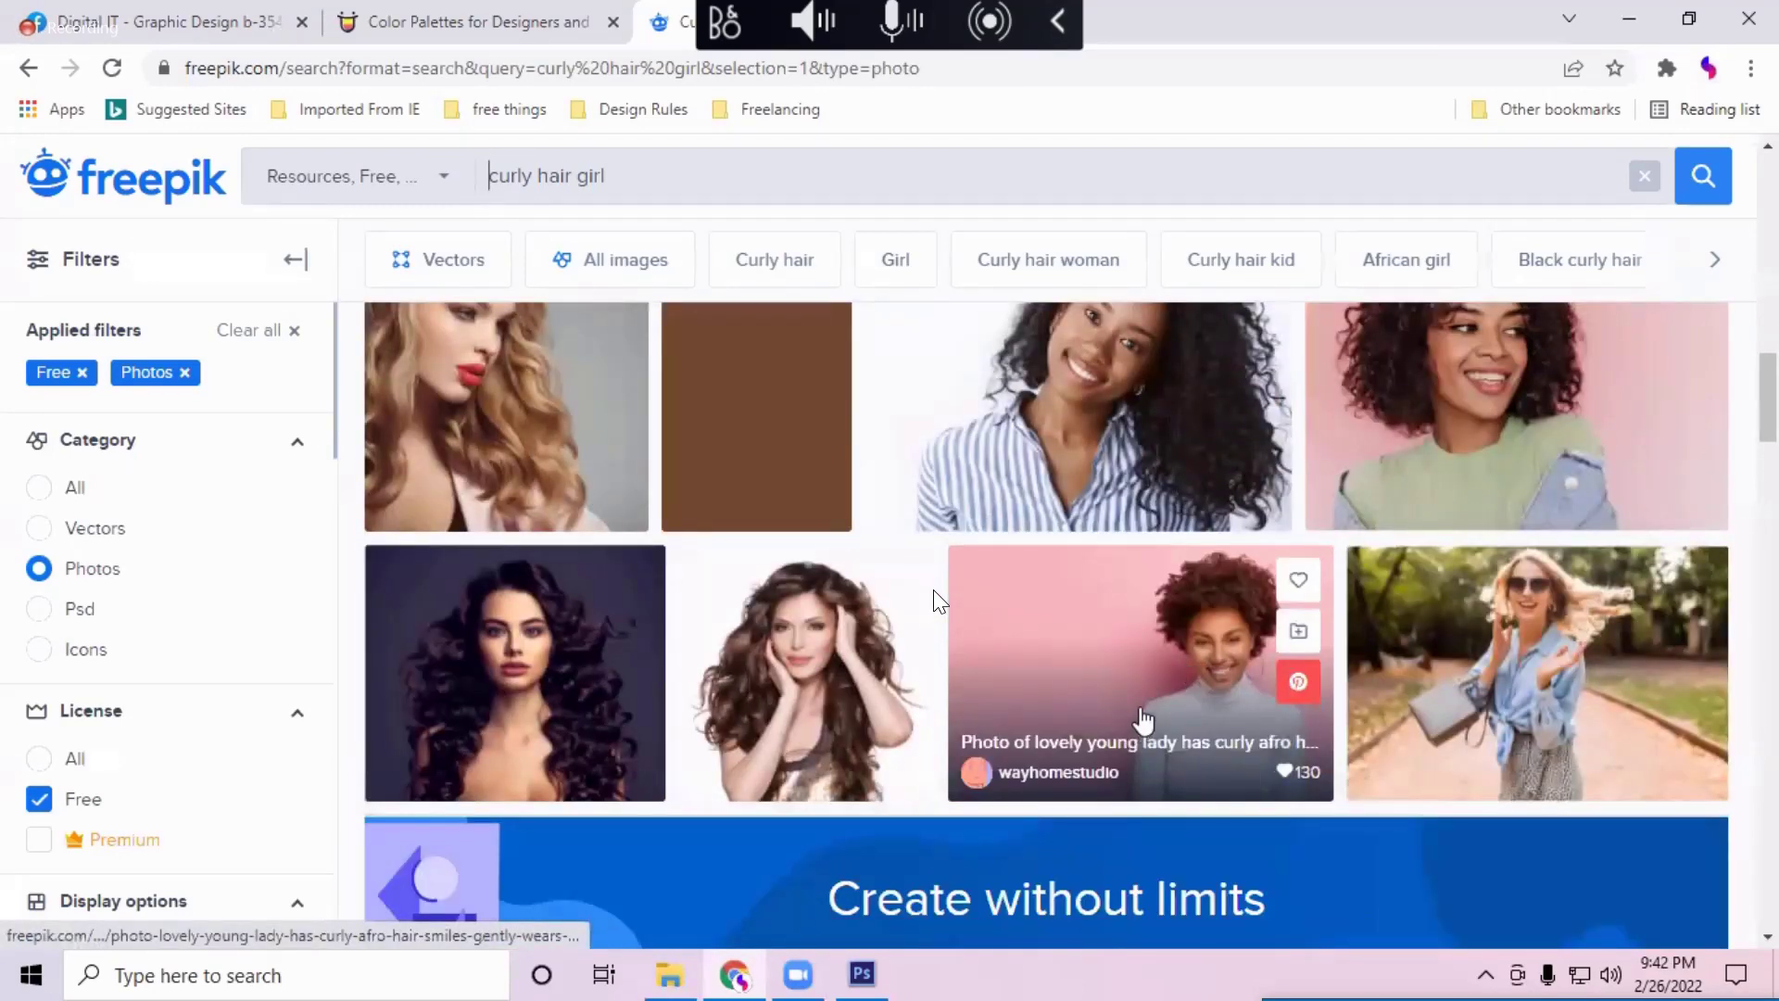
{"action": "left_click", "coordinate": [954, 602]}
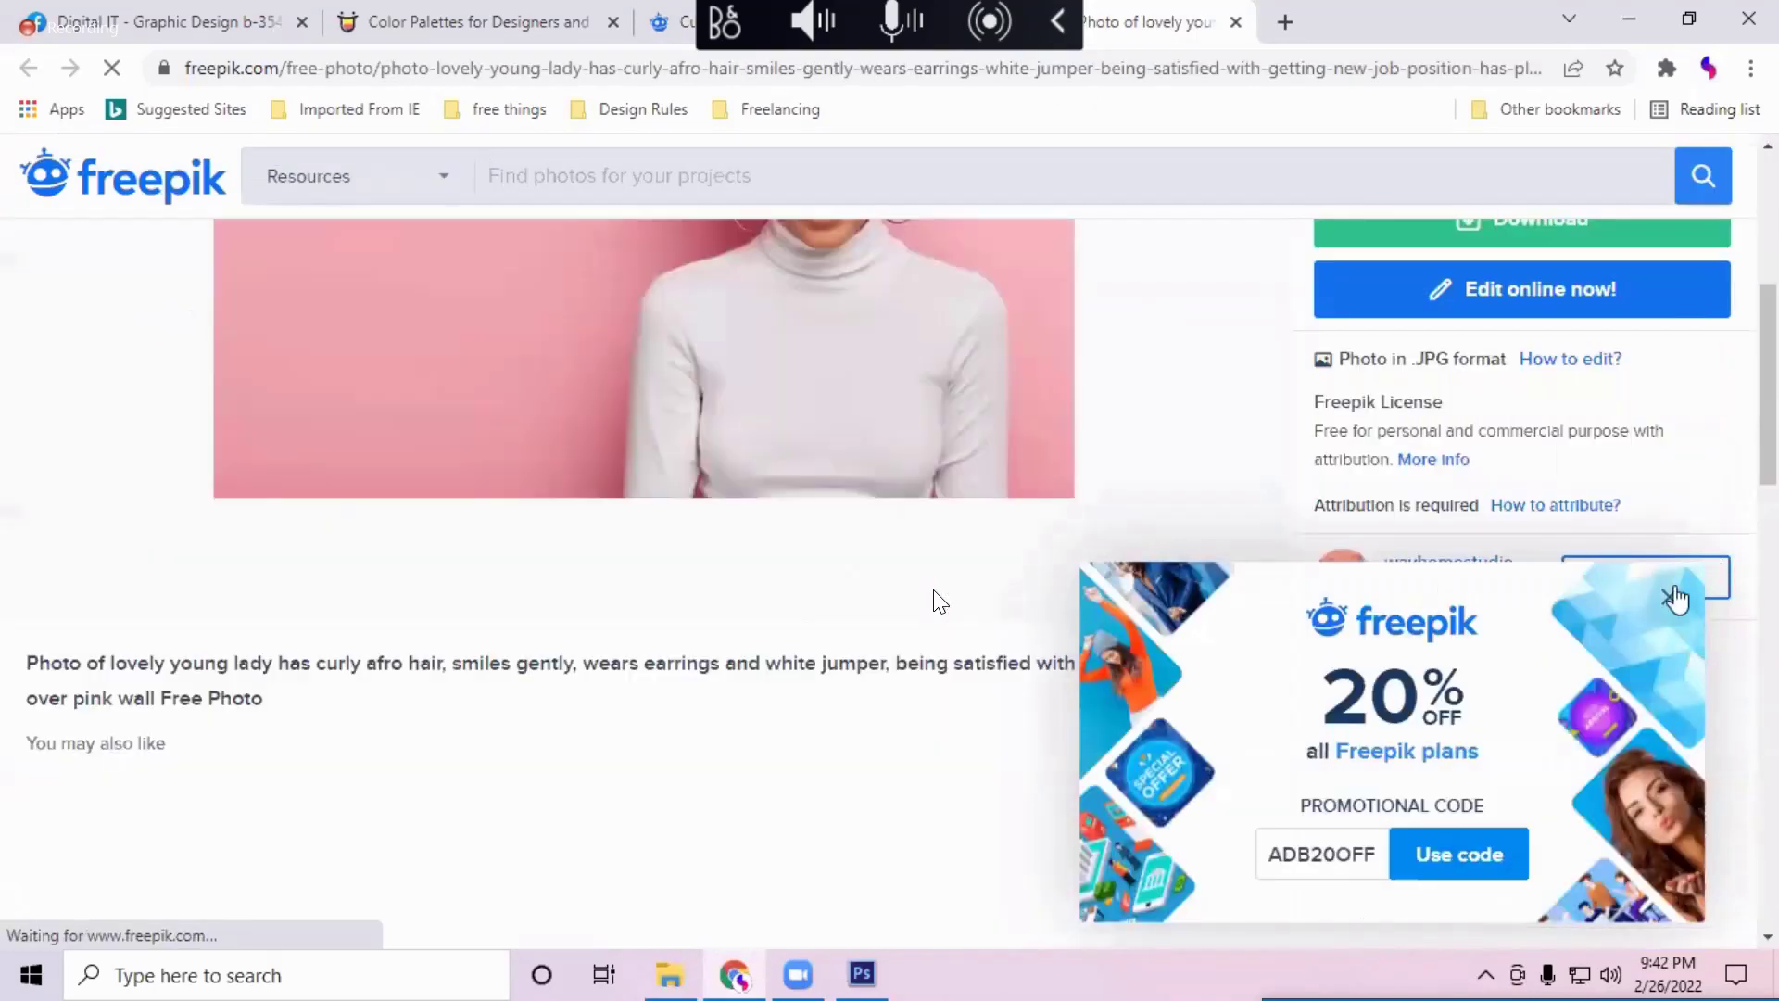
{"action": "left_click", "coordinate": [1668, 595]}
{"action": "scroll", "coordinate": [825, 635], "scroll_direction": "down", "scroll_amount": 5}
{"action": "scroll", "coordinate": [829, 640], "scroll_direction": "down", "scroll_amount": 1}
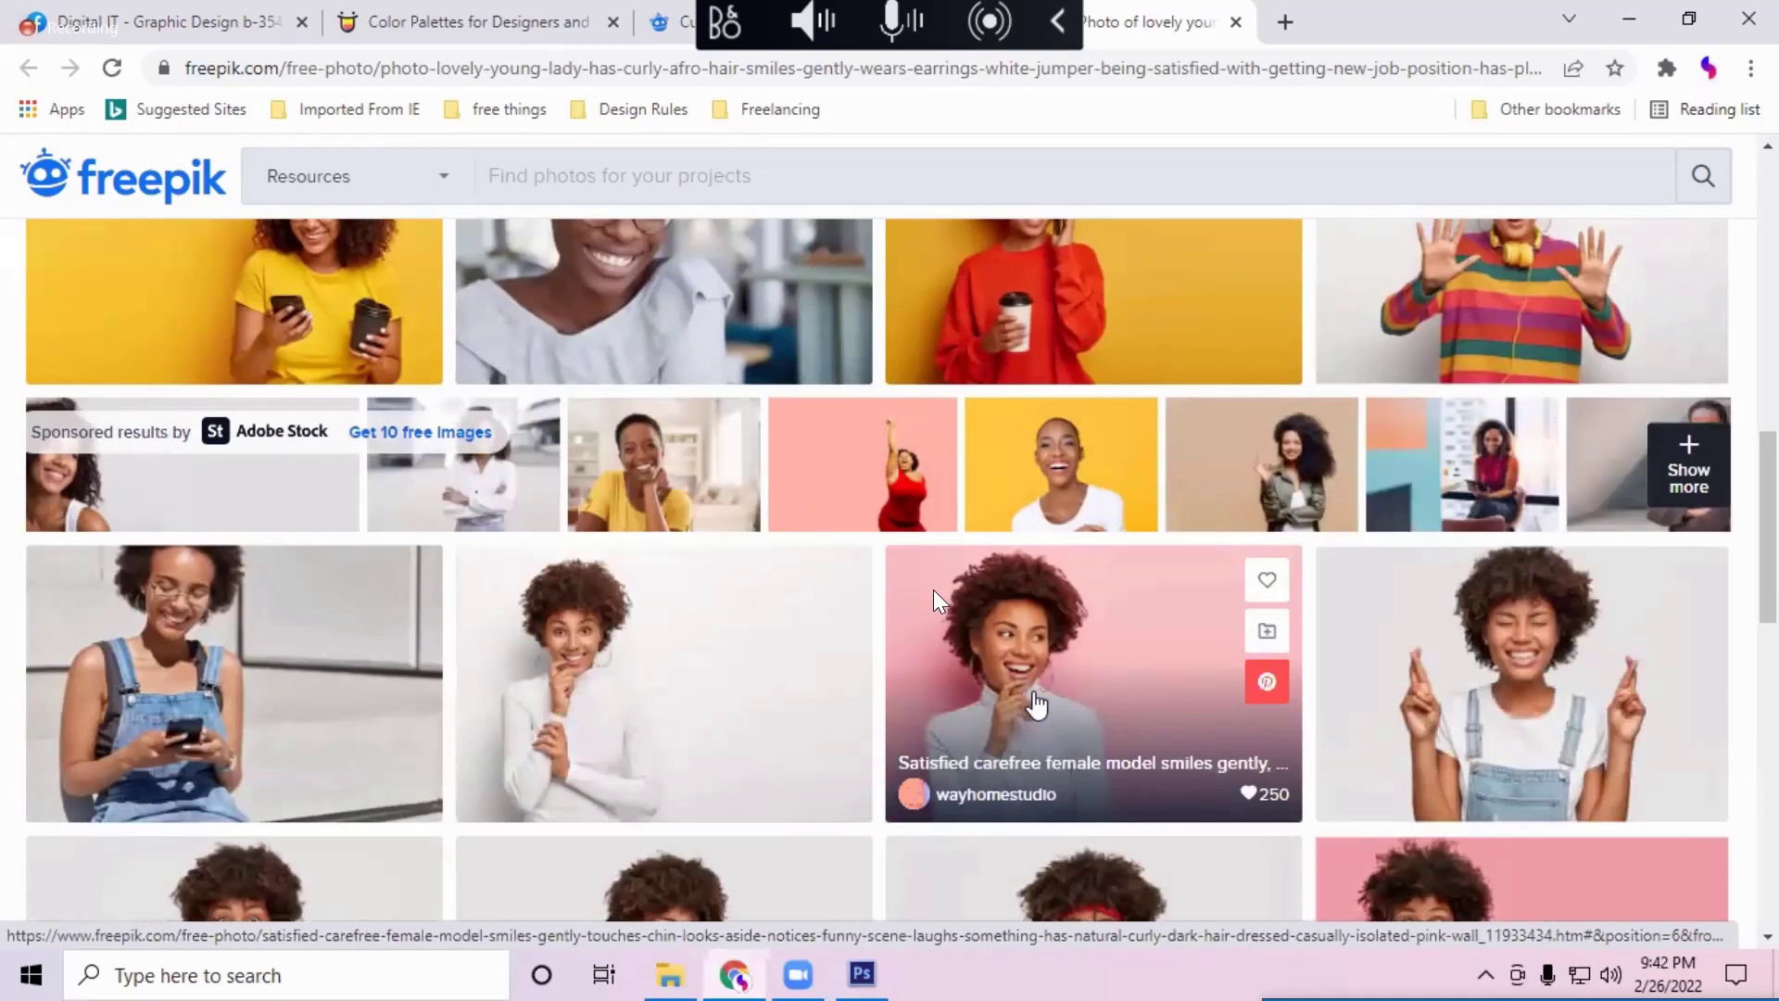
{"action": "left_click", "coordinate": [1036, 704]}
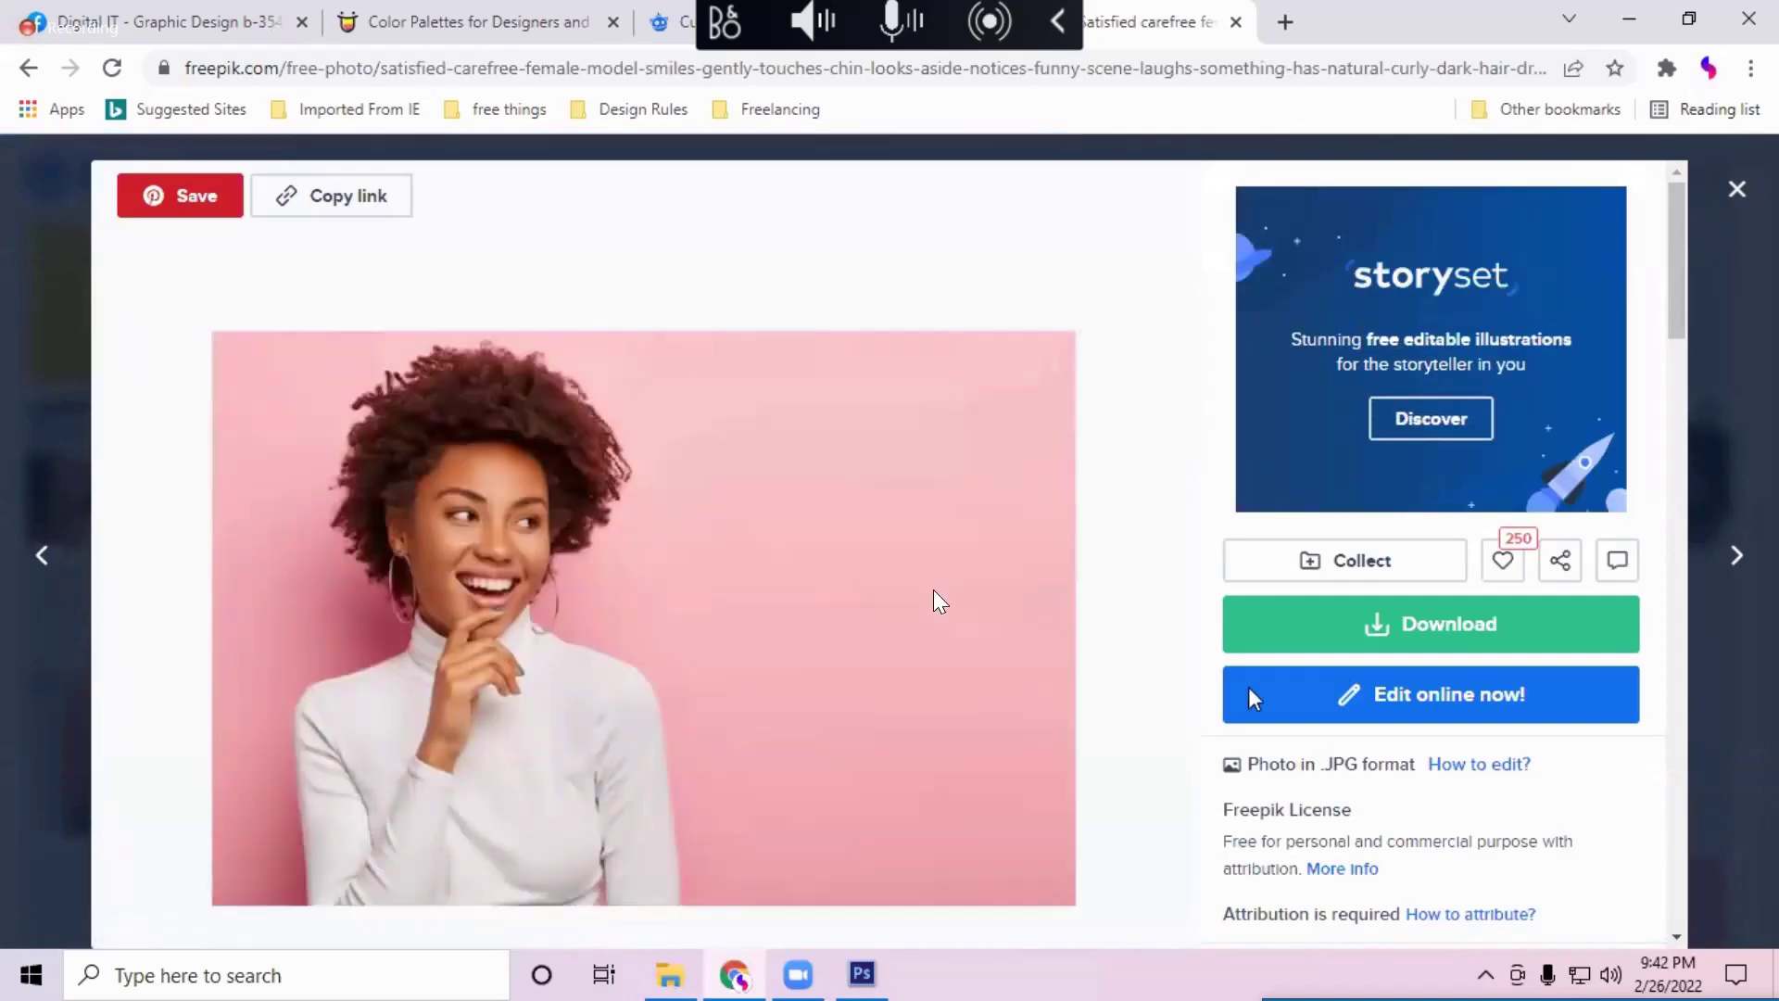
Step: Download the pink-wall photo free with attribution into Downloads via Free Download Manager
{"action": "left_click", "coordinate": [1369, 624]}
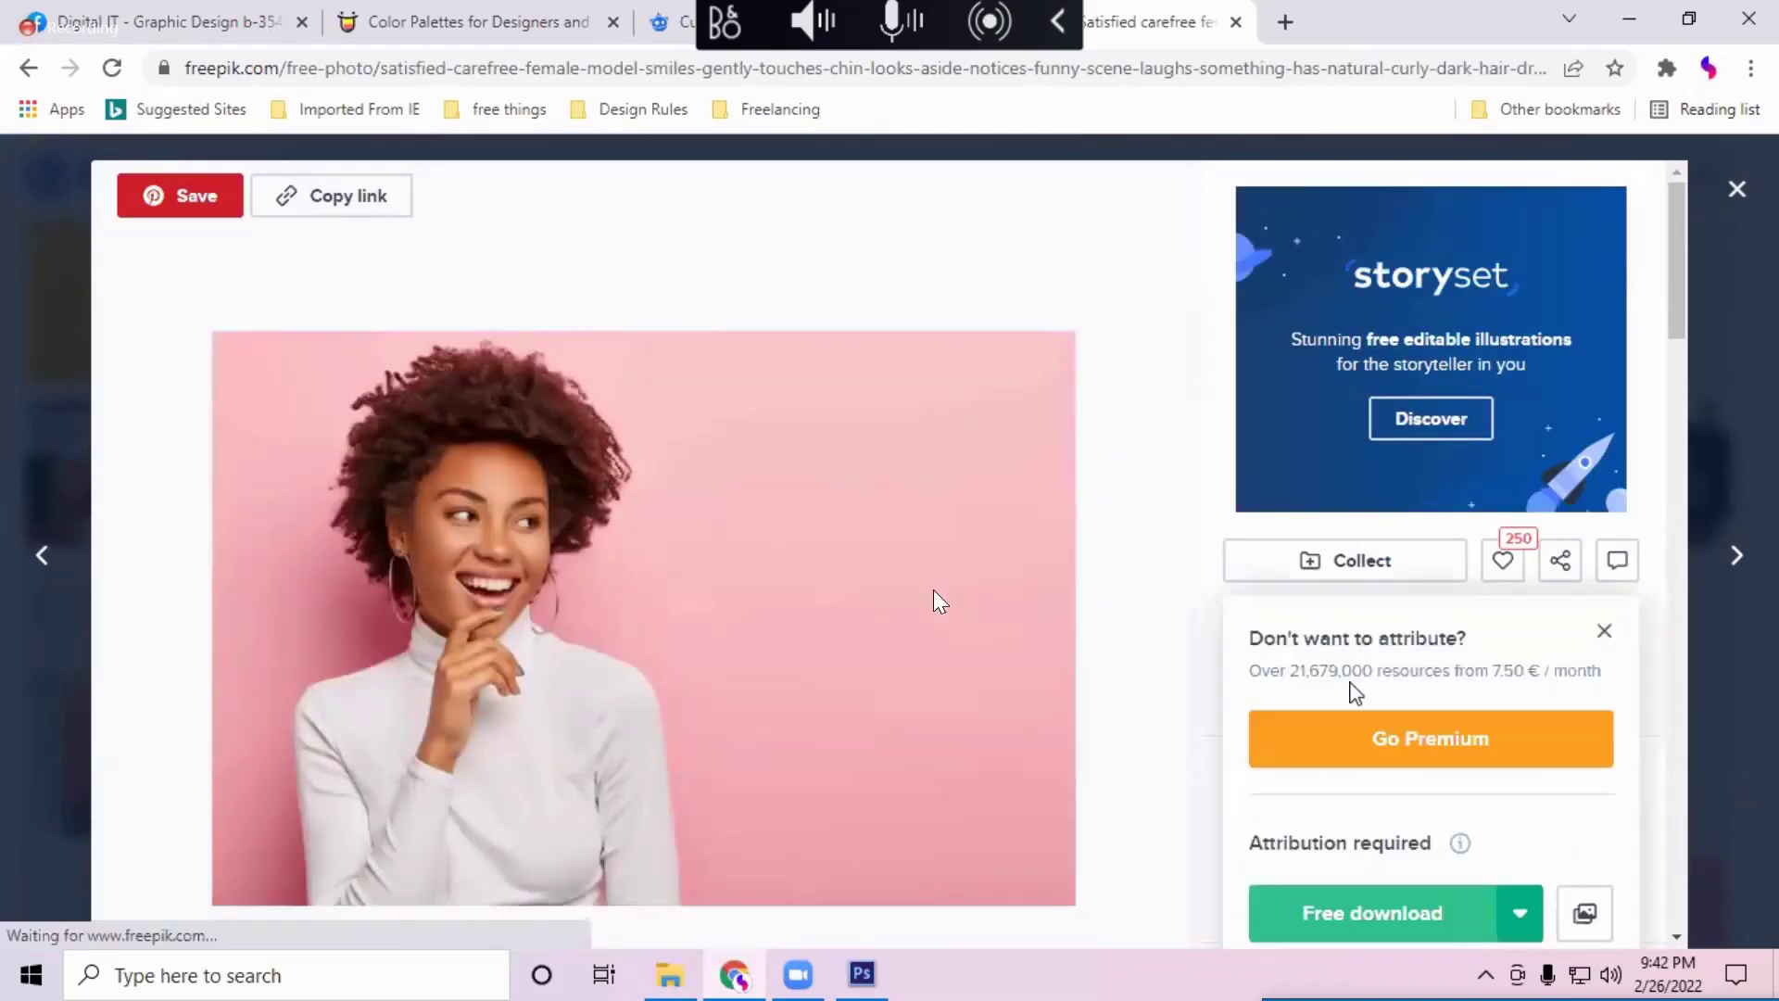
{"action": "scroll", "coordinate": [1357, 667], "scroll_direction": "down", "scroll_amount": 3}
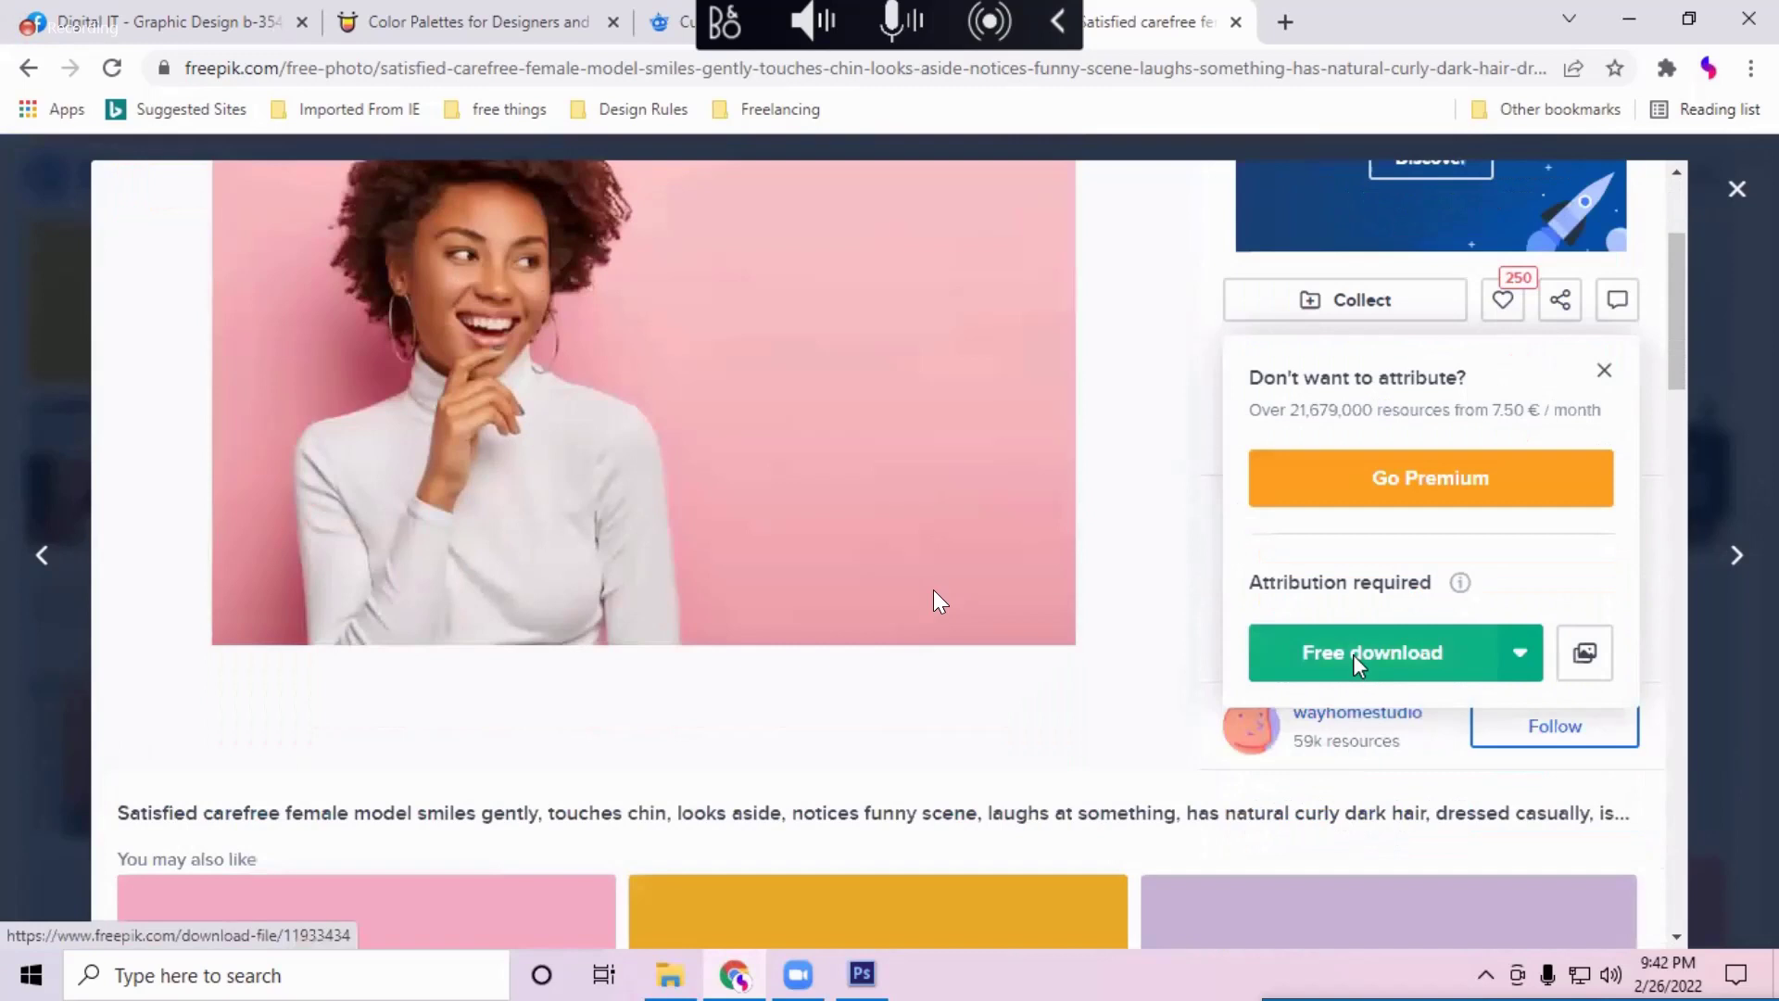
{"action": "left_click", "coordinate": [1353, 654]}
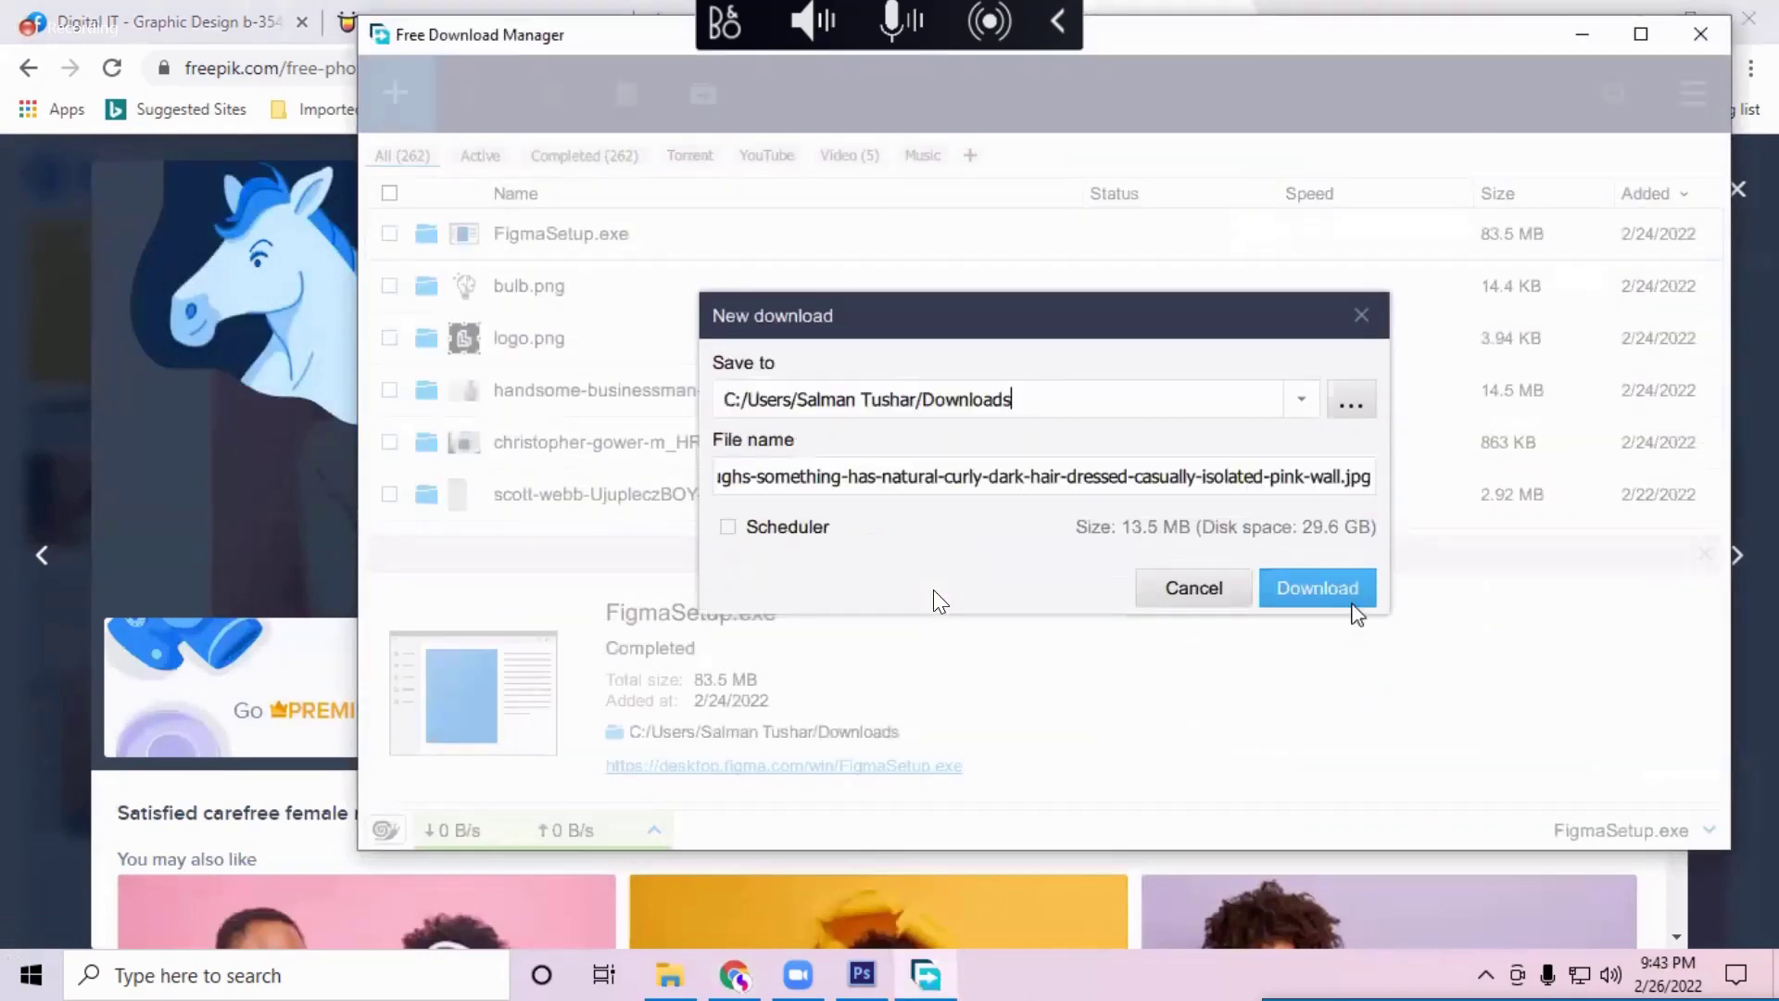
{"action": "left_click", "coordinate": [1353, 602]}
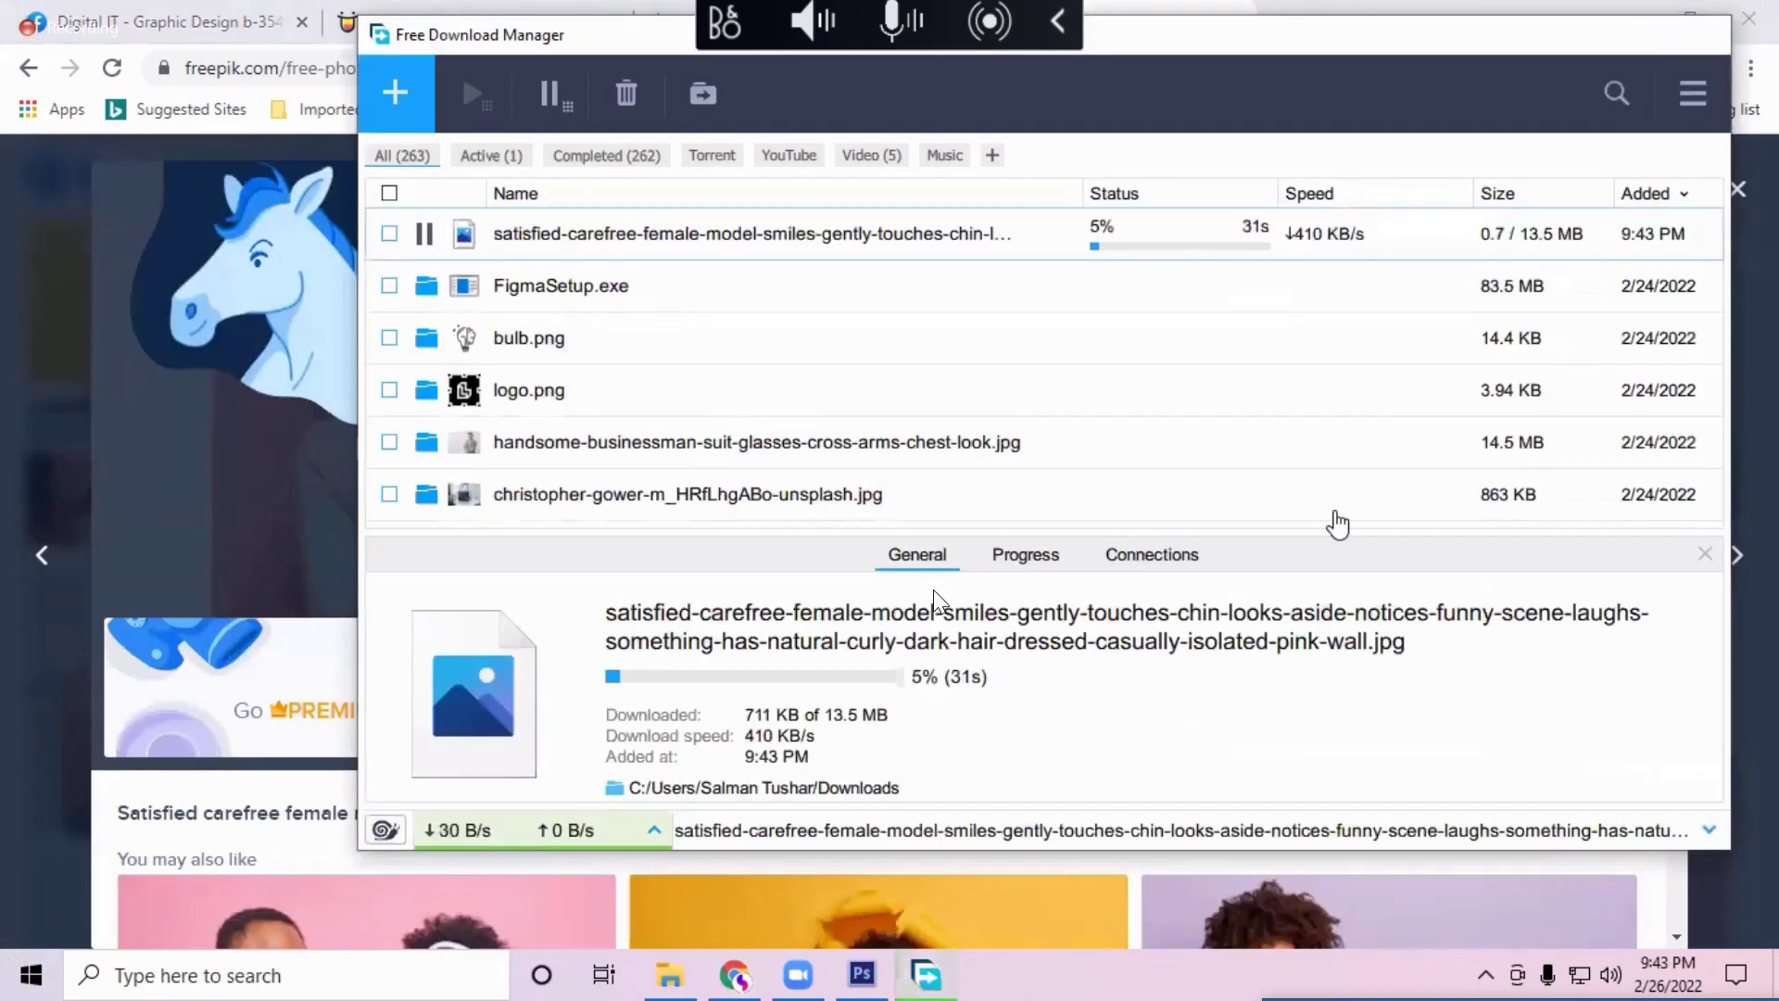
{"action": "scroll", "coordinate": [1306, 567], "scroll_direction": "down", "scroll_amount": 7}
{"action": "scroll", "coordinate": [1306, 567], "scroll_direction": "up", "scroll_amount": 1}
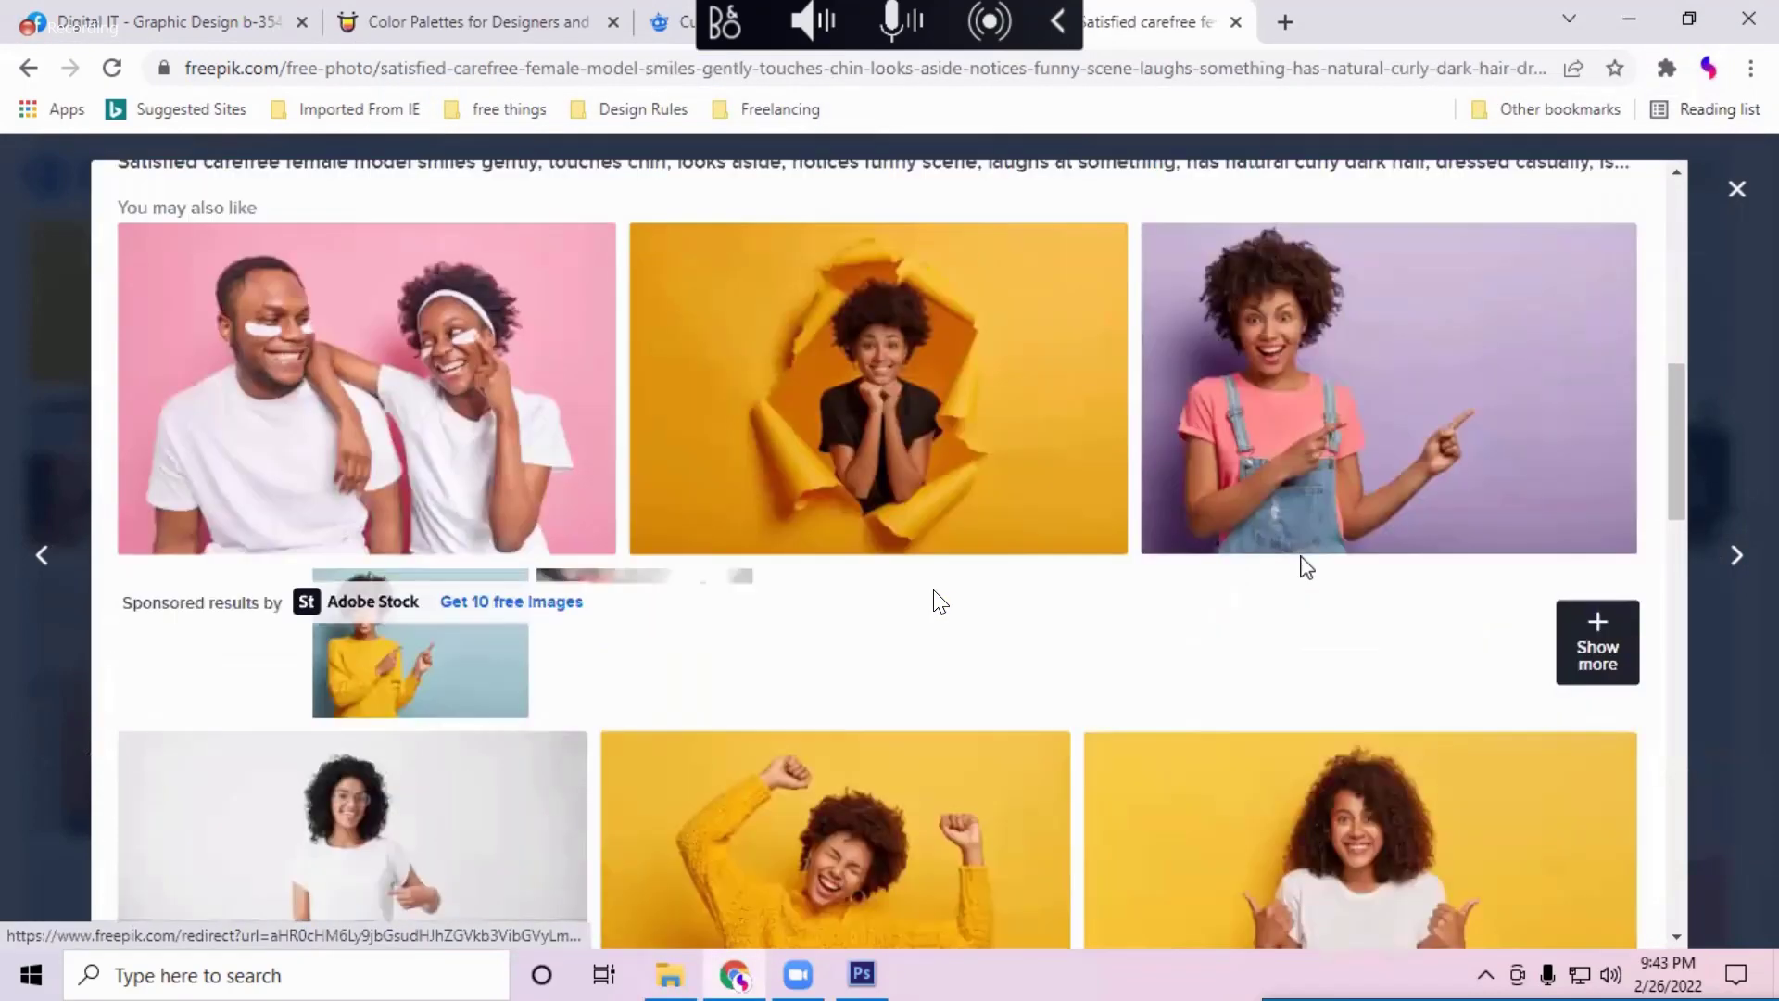
Step: Close the Freepik photo tab and open a new blank browser tab
{"action": "mouse_move", "coordinate": [1311, 482]}
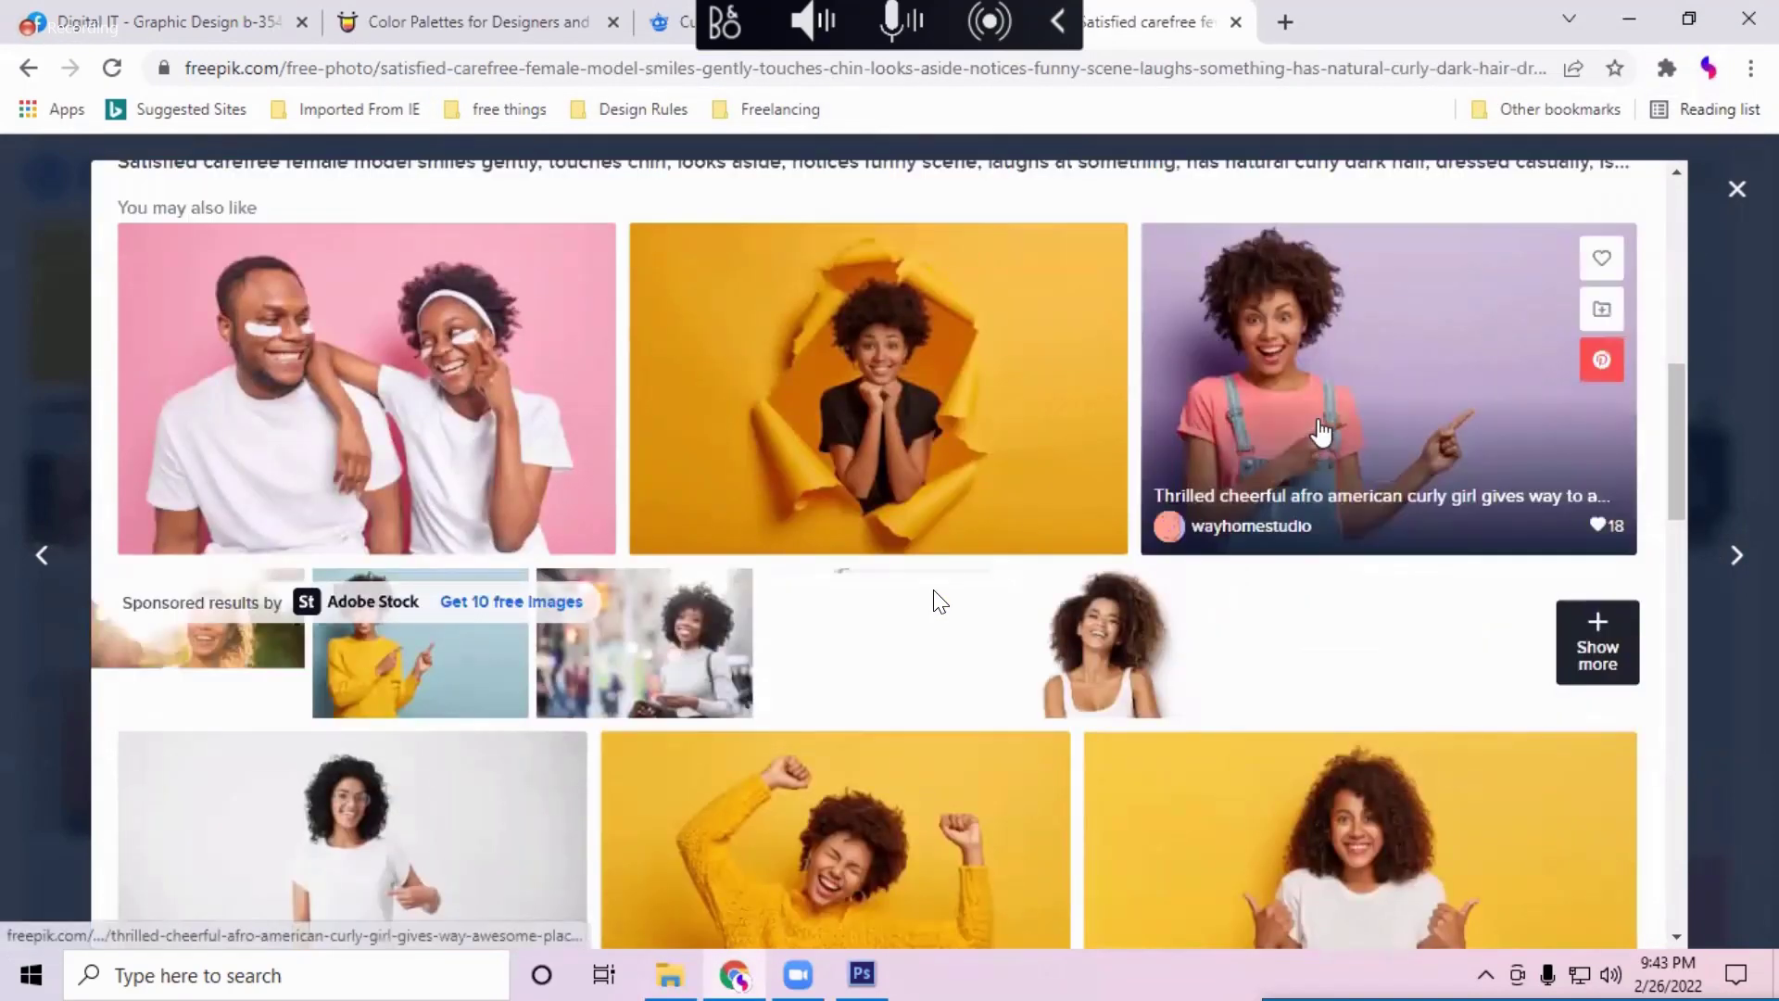
{"action": "scroll", "coordinate": [1320, 431], "scroll_direction": "down", "scroll_amount": 8}
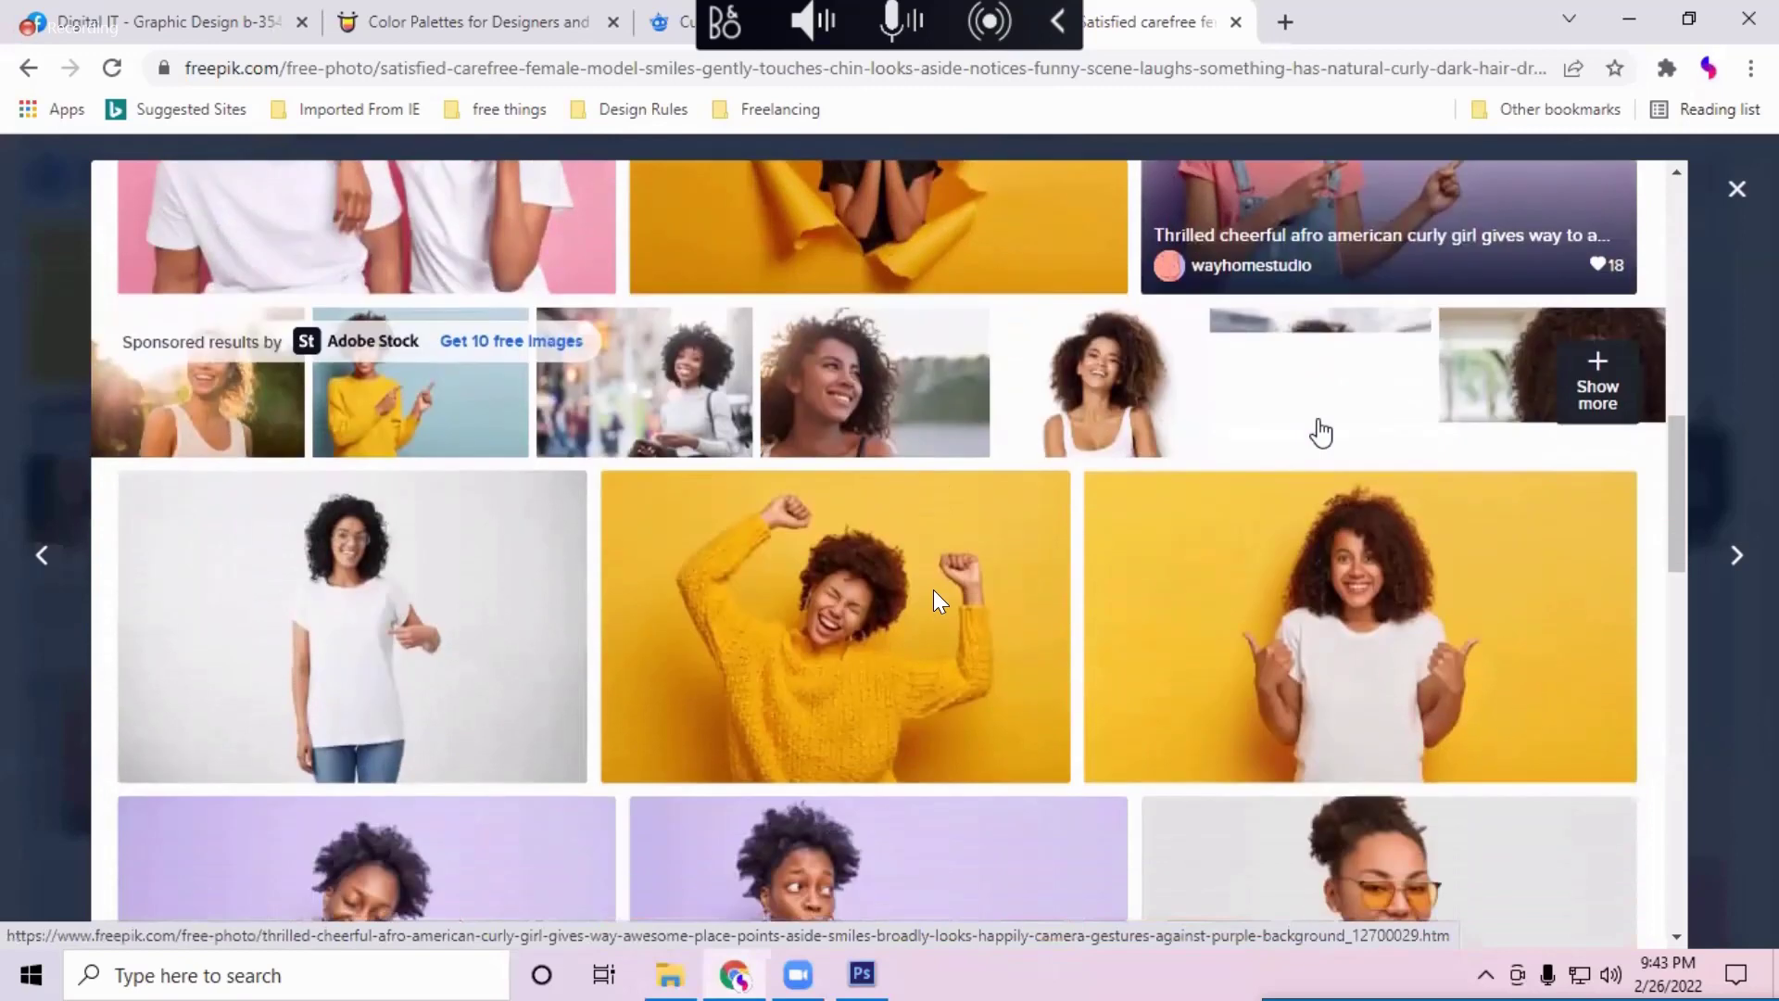
{"action": "scroll", "coordinate": [1302, 616], "scroll_direction": "down", "scroll_amount": 8}
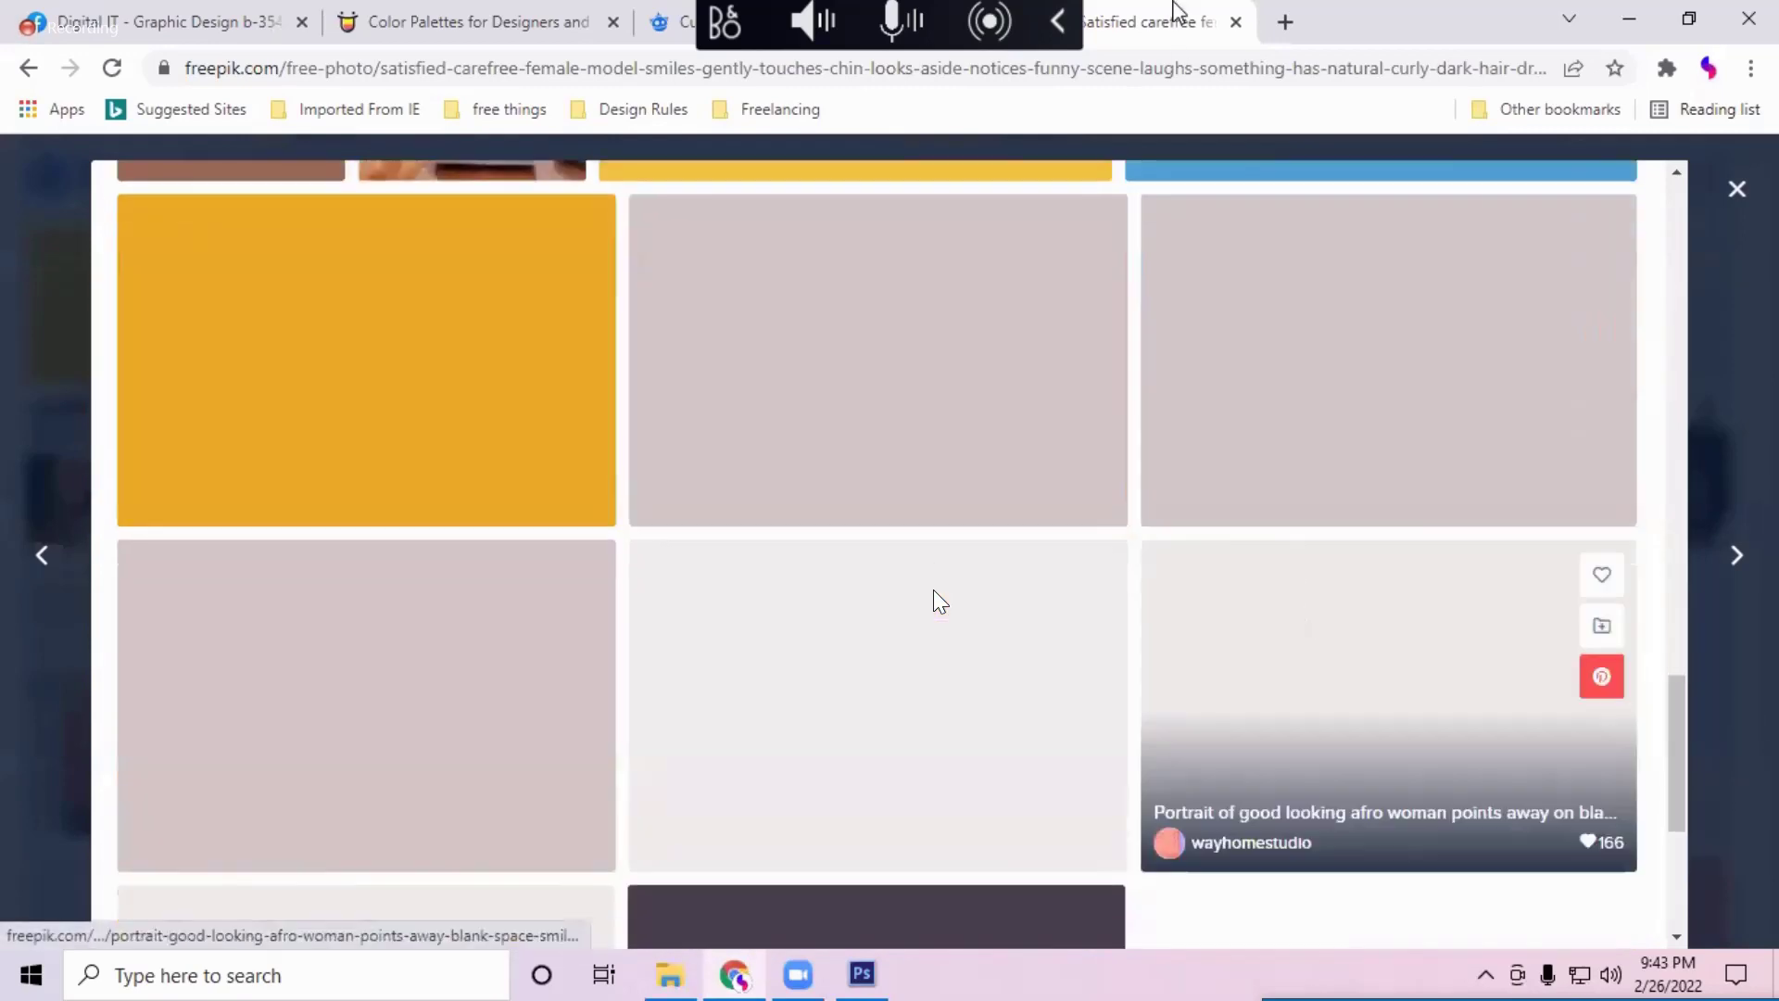
{"action": "key", "text": "ctrl+w"}
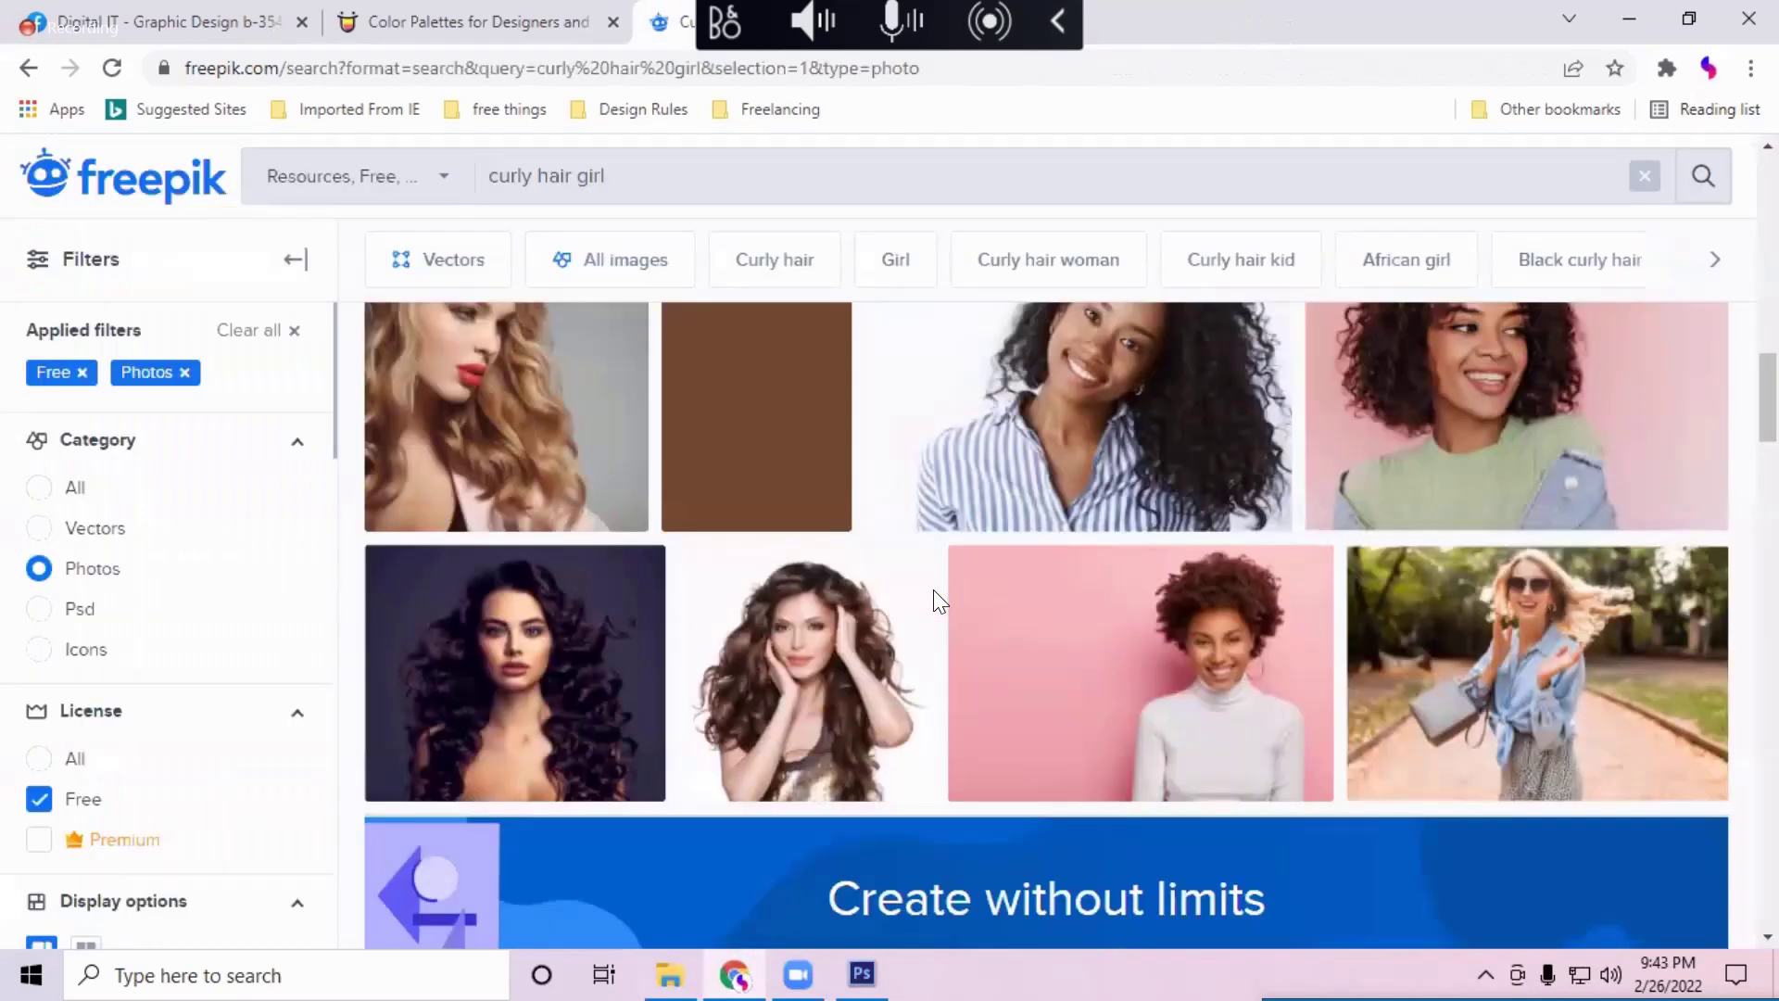
{"action": "key", "text": "ctrl+t"}
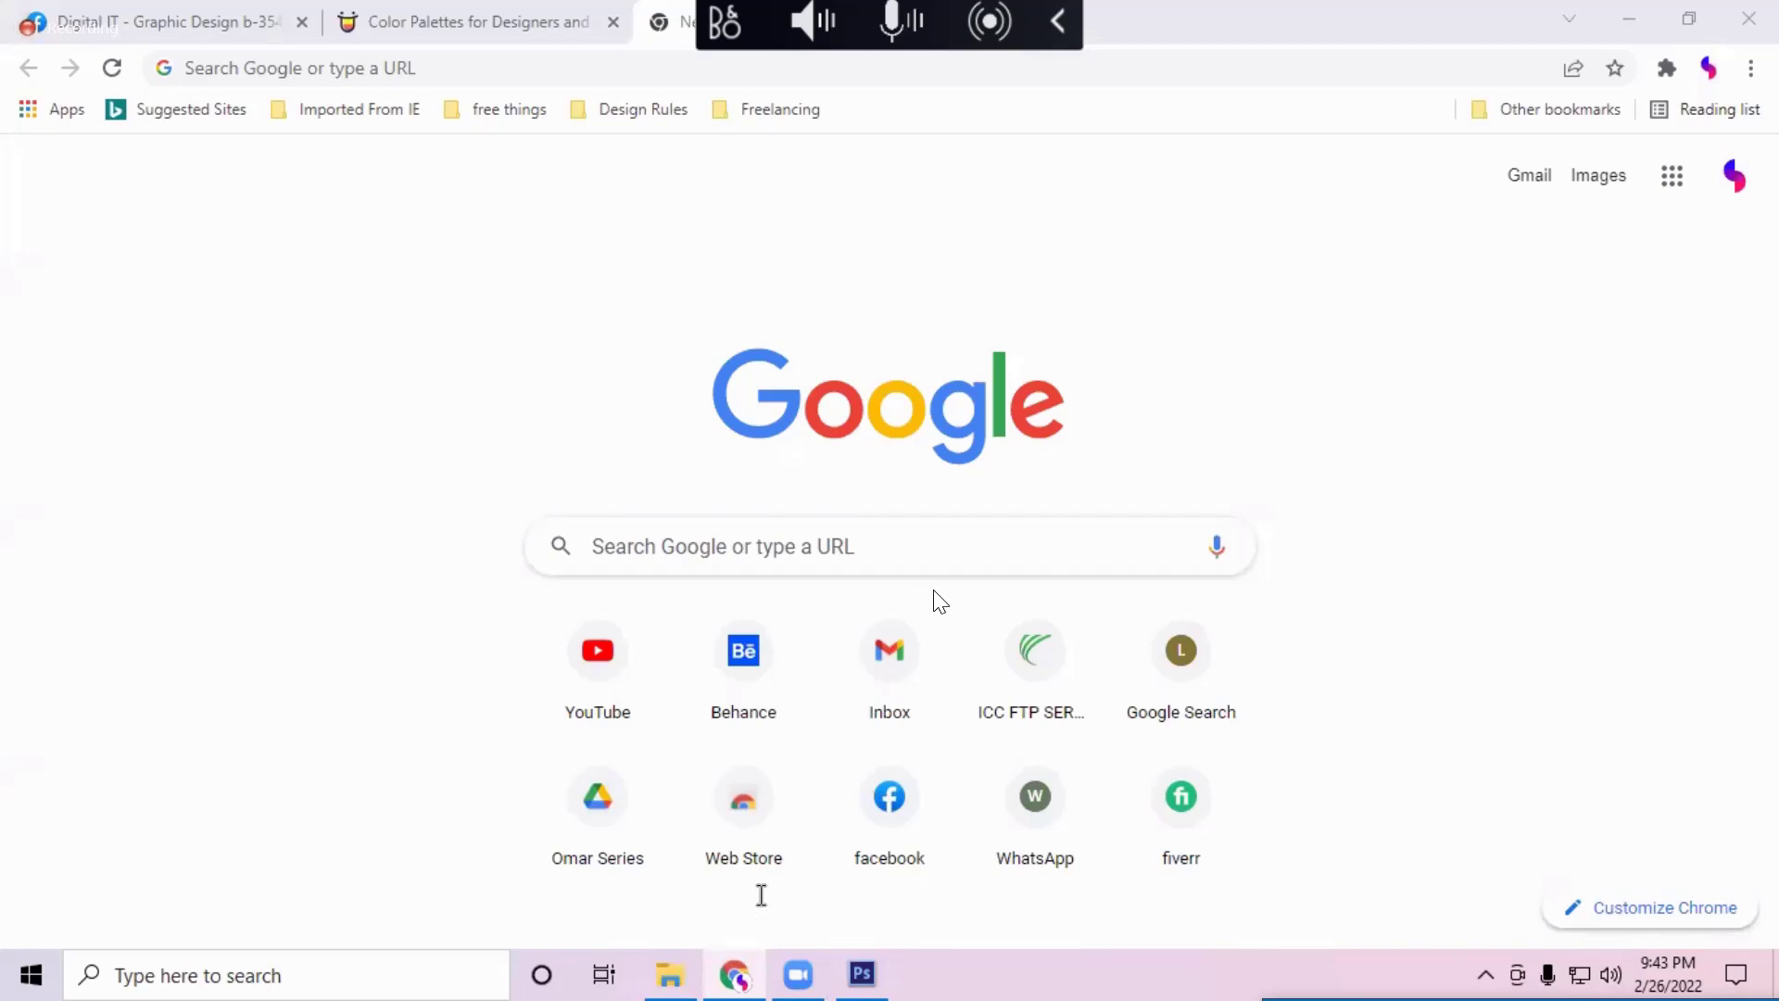
Step: Search Google for 'clenpng', then change the query to 'clenpic'
{"action": "left_click", "coordinate": [540, 64]}
{"action": "type", "text": "clen"}
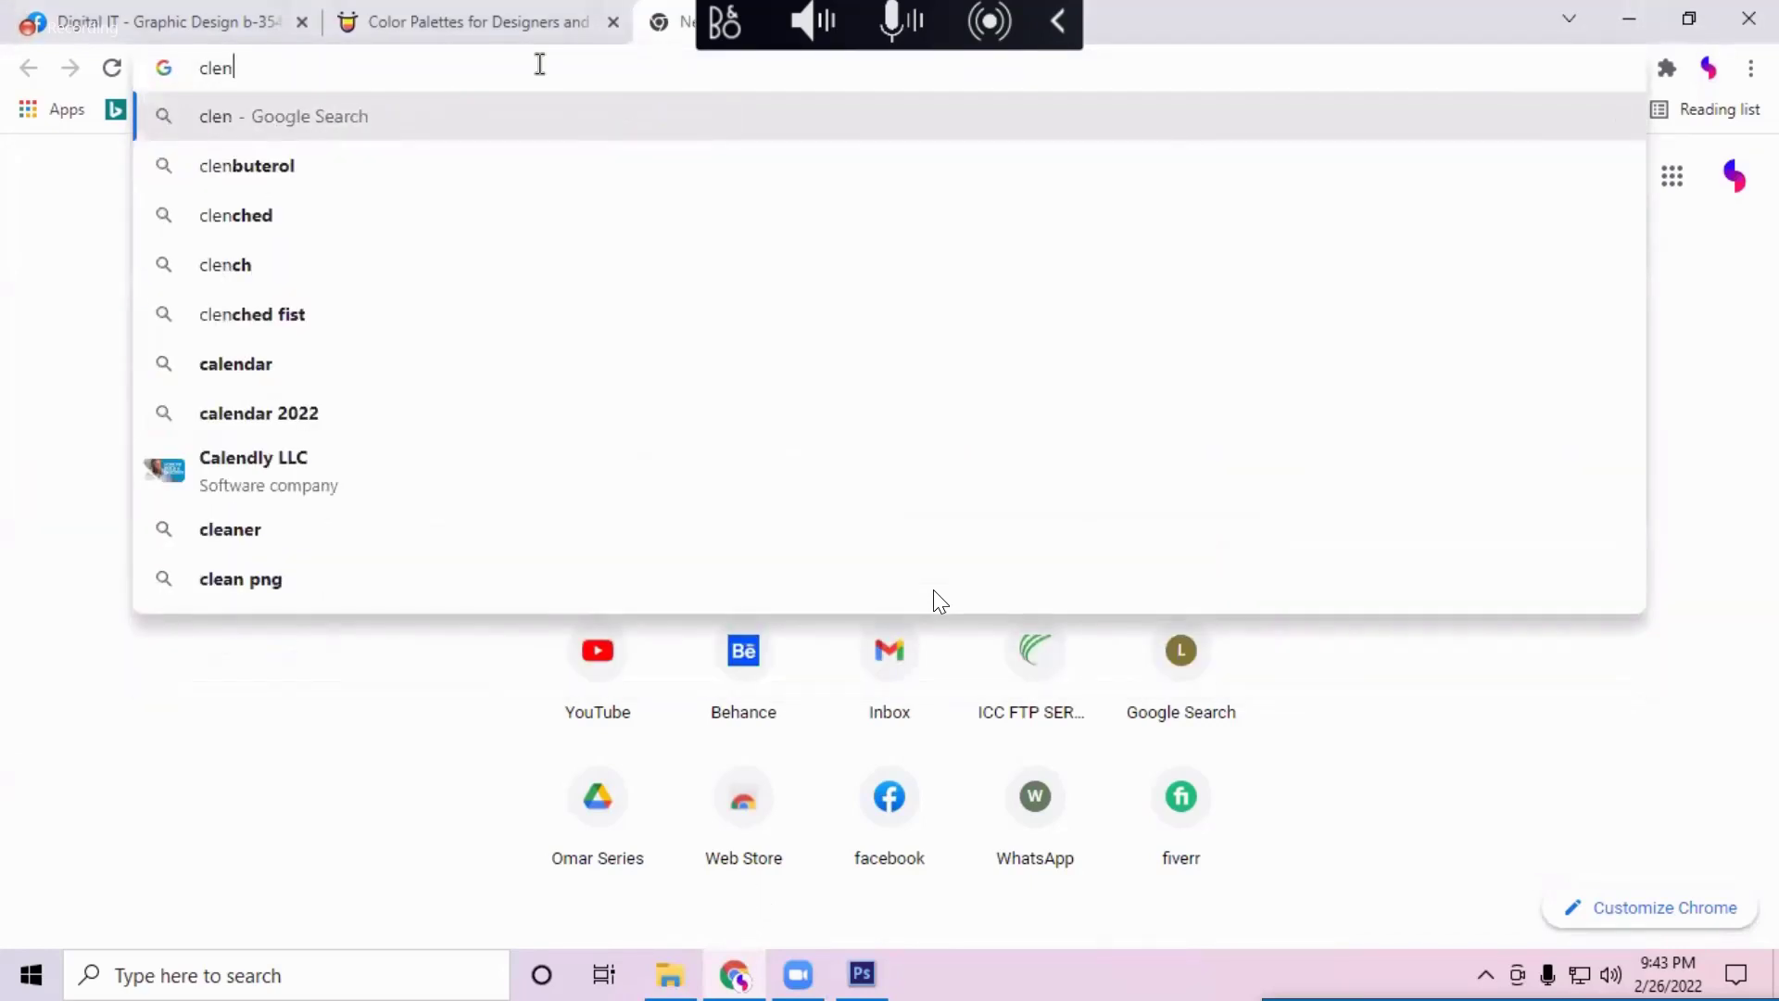
{"action": "type", "text": "png"}
{"action": "key", "text": "Return"}
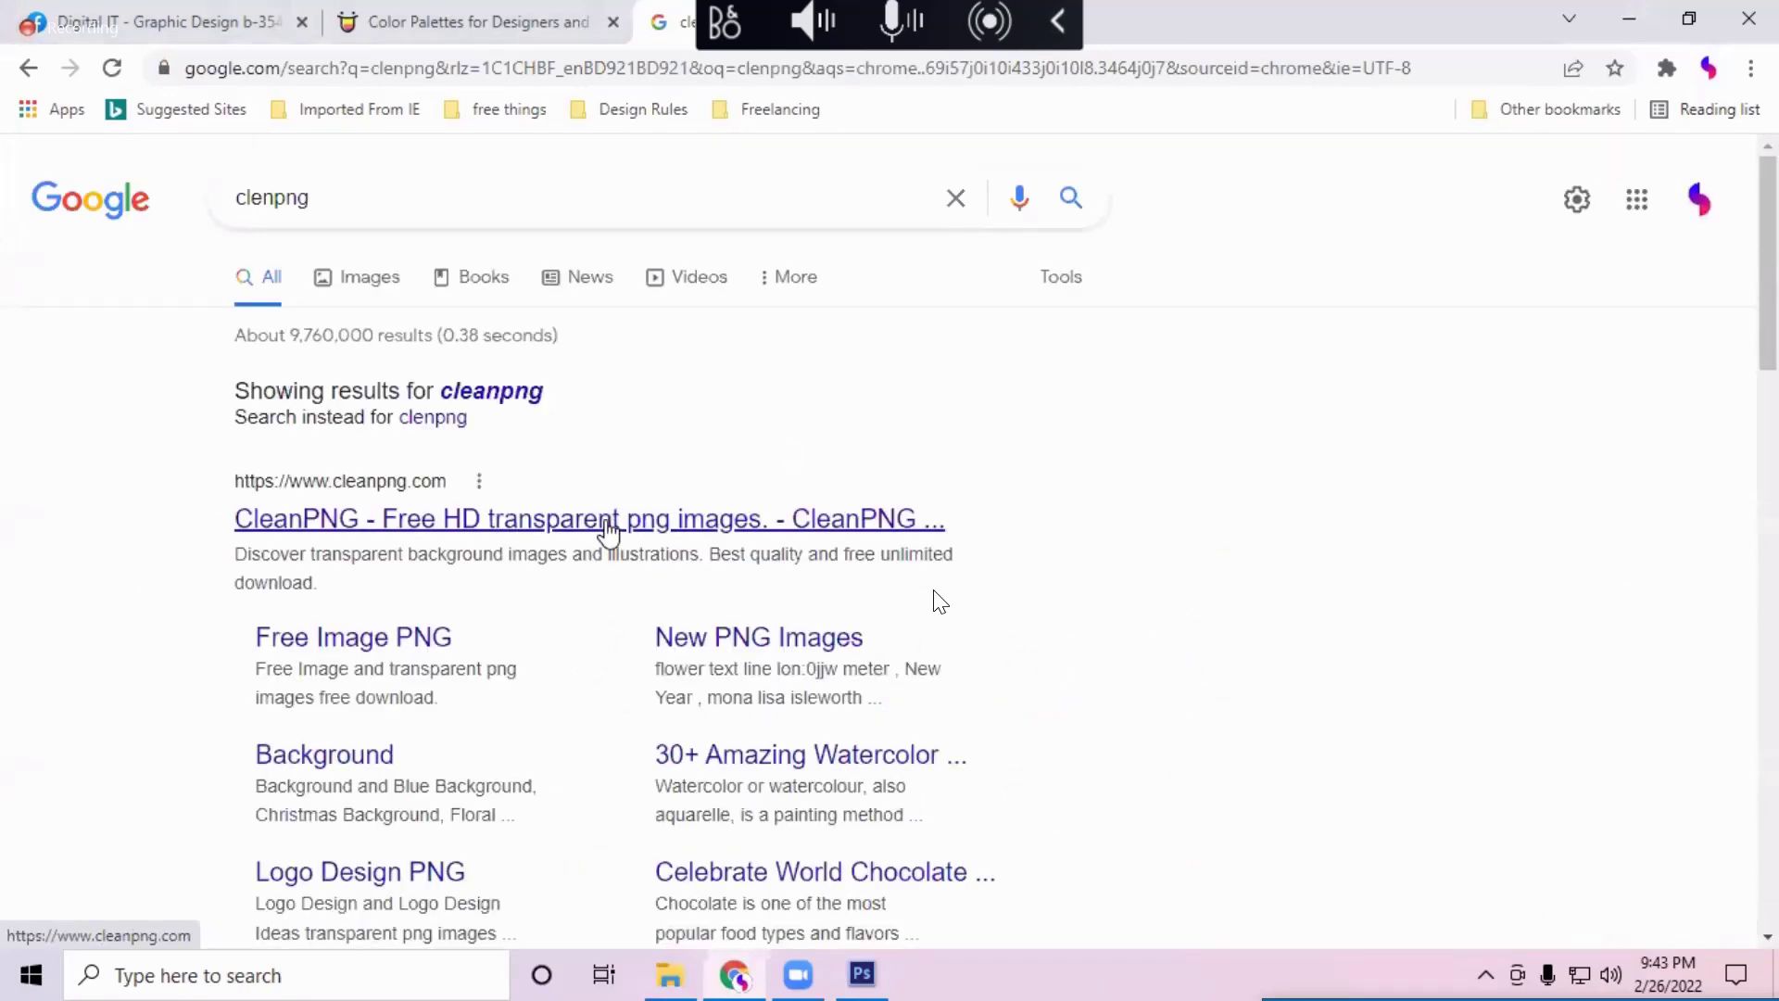
{"action": "left_click", "coordinate": [354, 200]}
{"action": "key", "text": "BackSpace"}
{"action": "key", "text": "BackSpace"}
{"action": "key", "text": "BackSpace"}
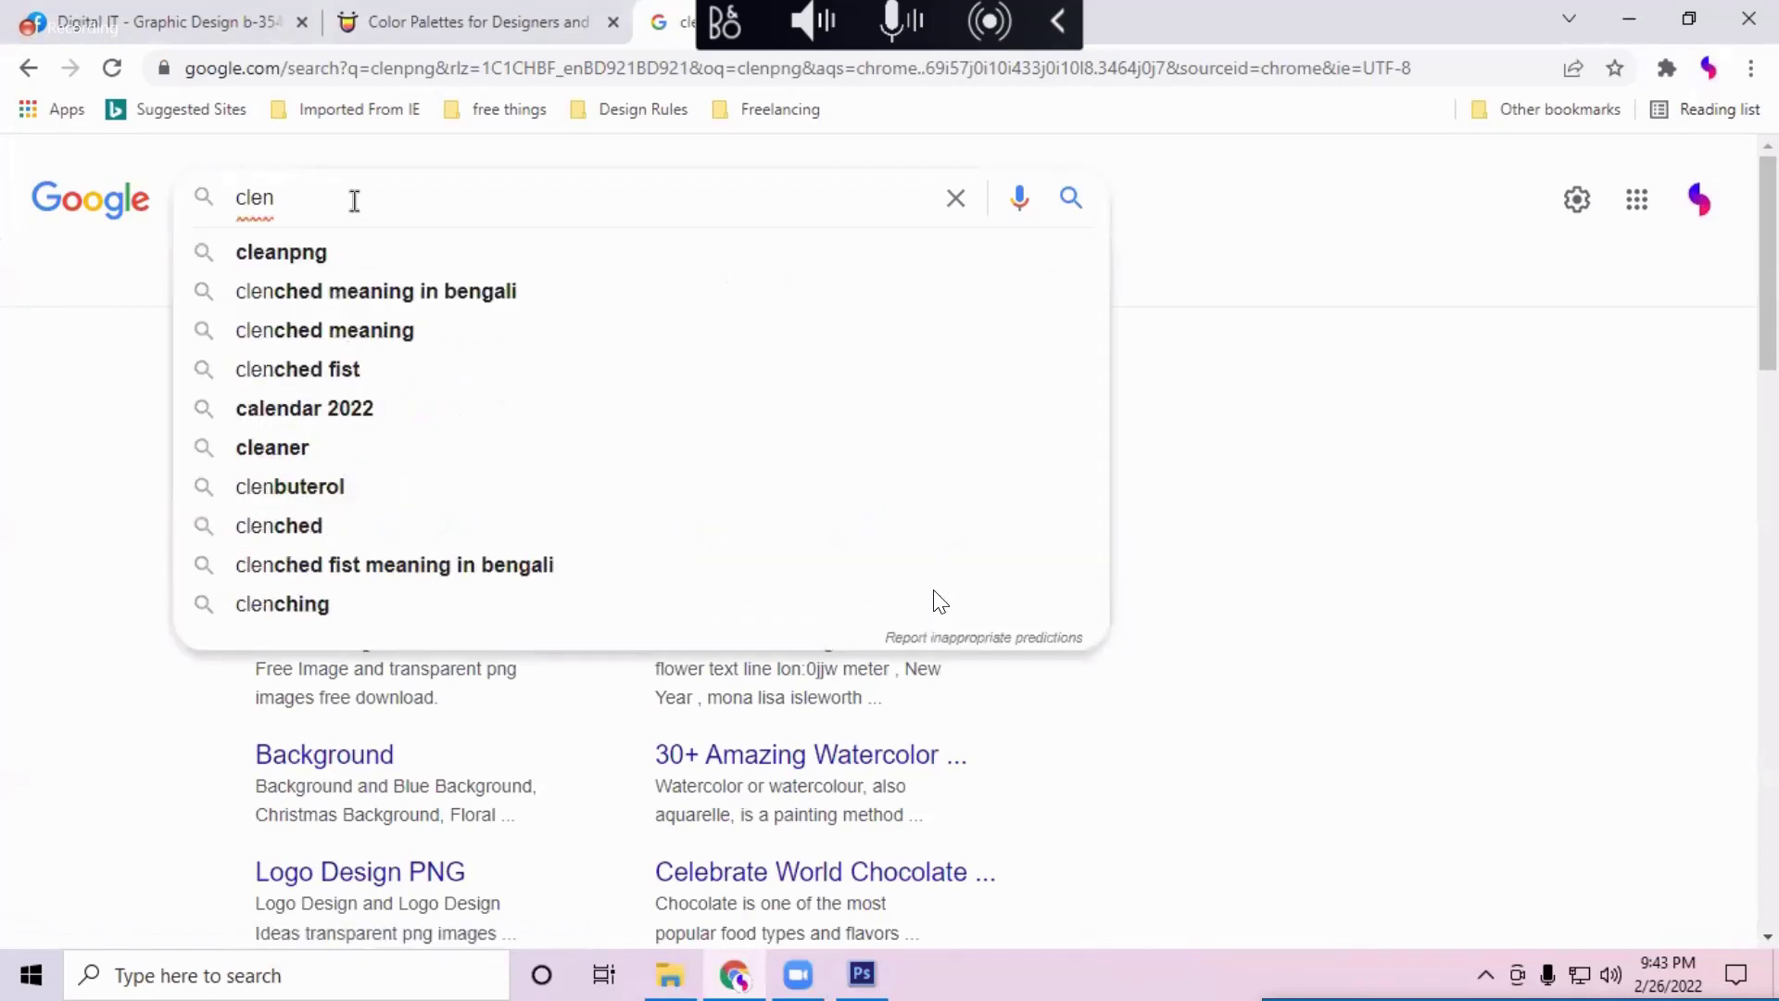
{"action": "type", "text": "pic"}
{"action": "key", "text": "Return"}
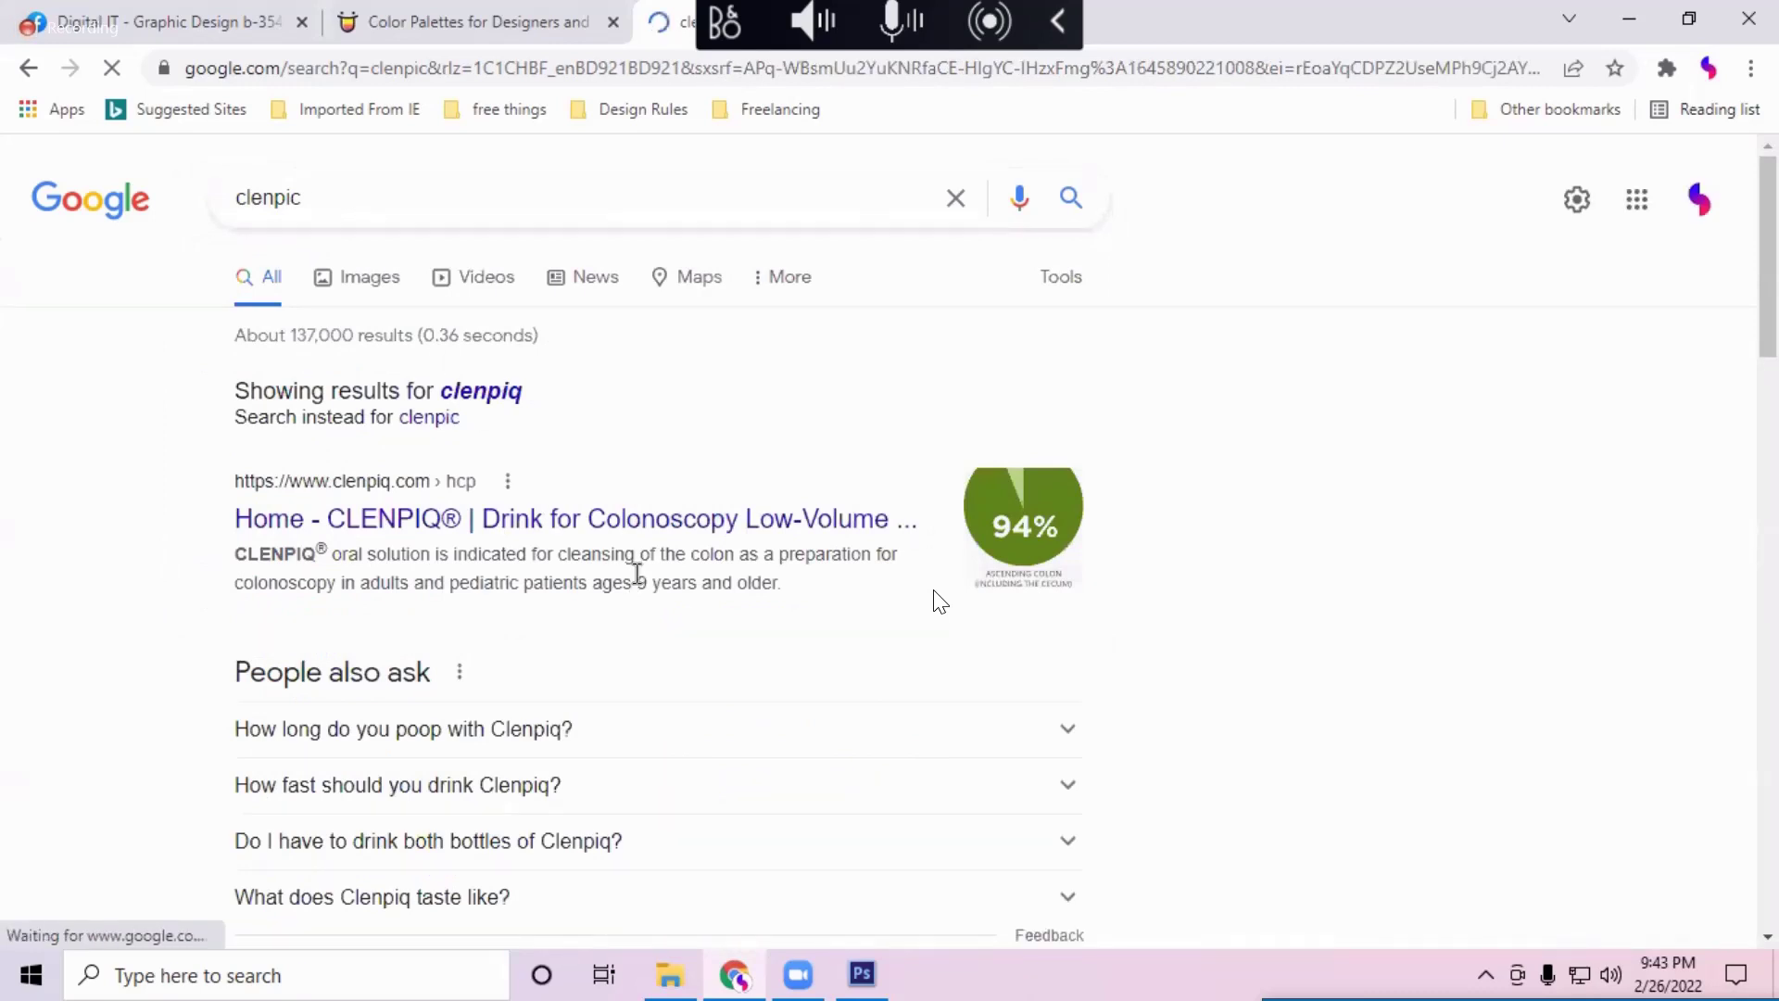
Step: Replace the query with the 'remove bg' suggestion and go to remove.bg
{"action": "left_click_drag", "start_coordinate": [302, 197], "coordinate": [205, 202]}
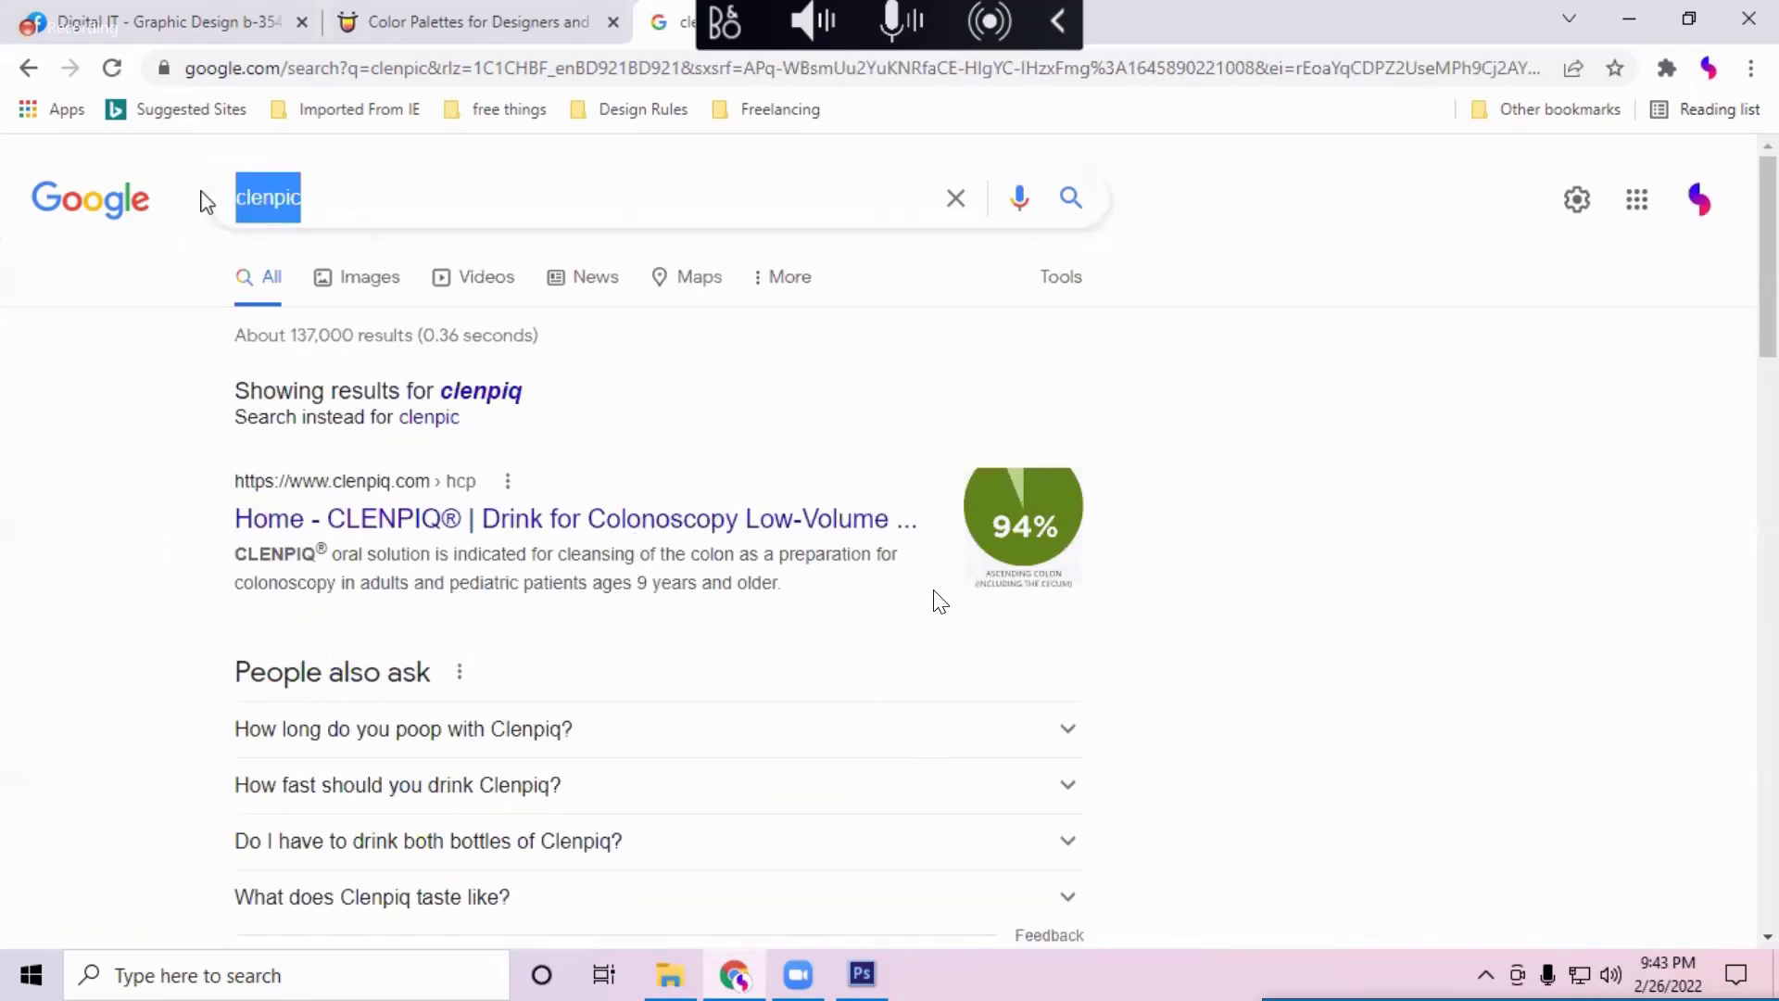
{"action": "type", "text": "remo"}
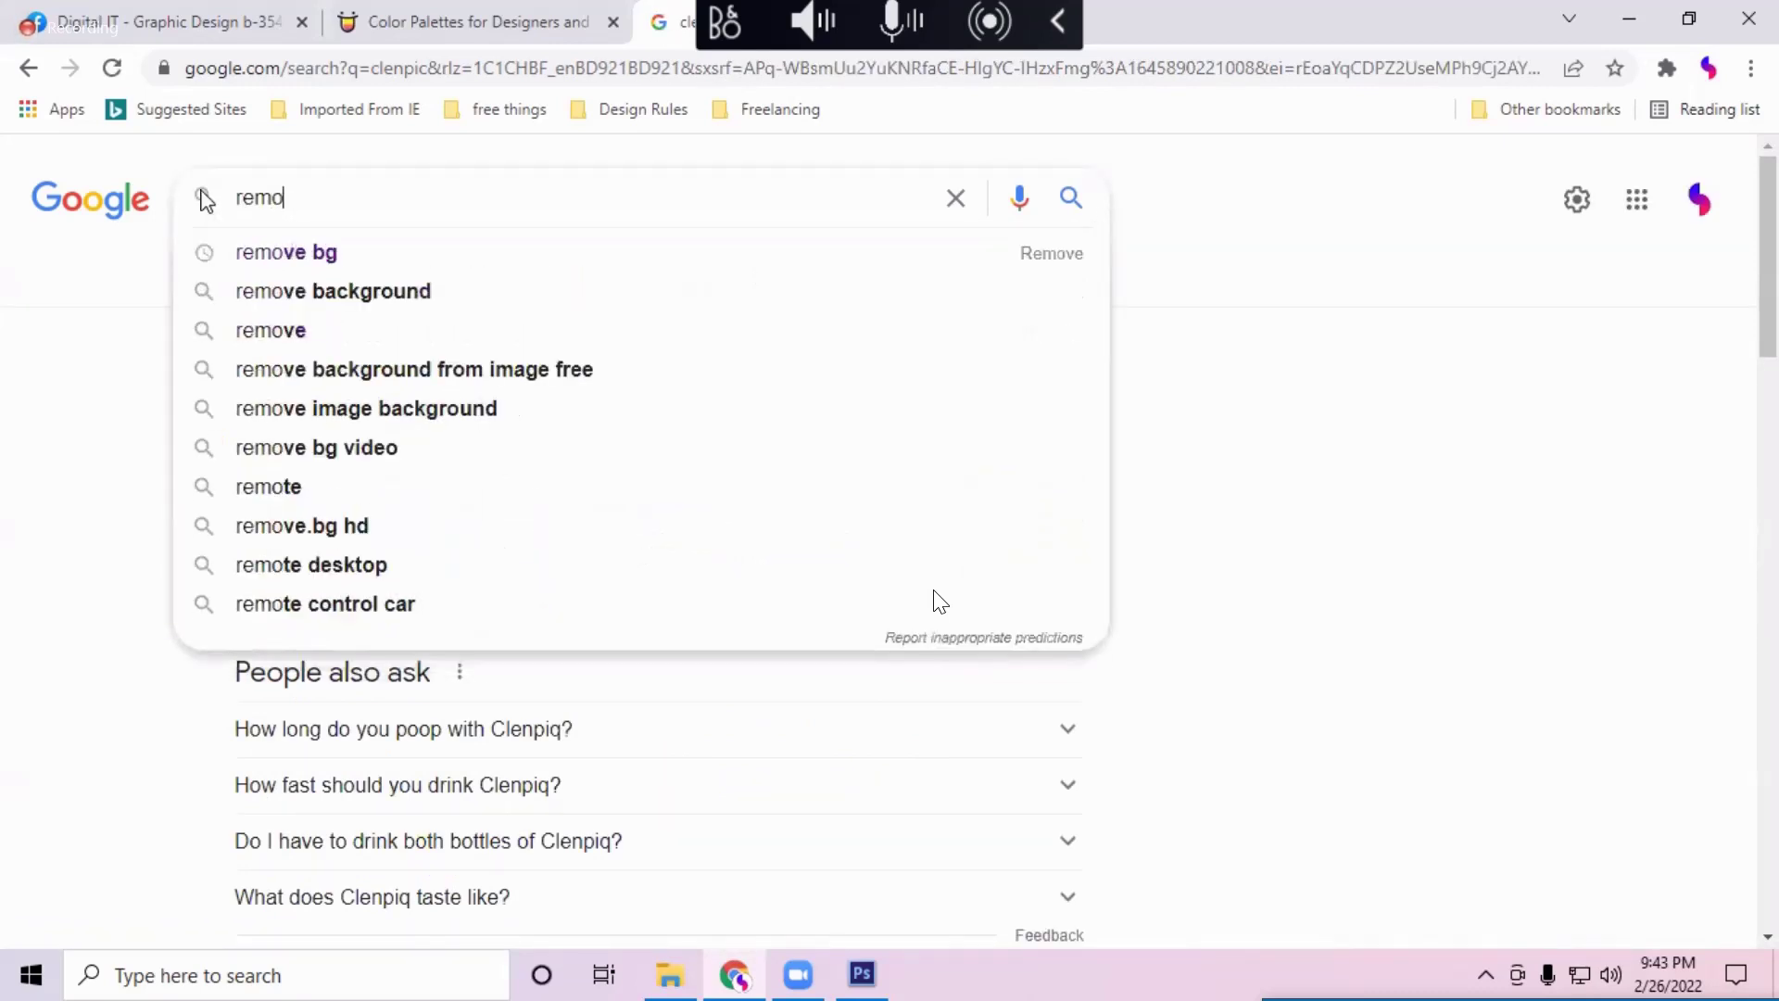
{"action": "key", "text": "Down"}
{"action": "key", "text": "Return"}
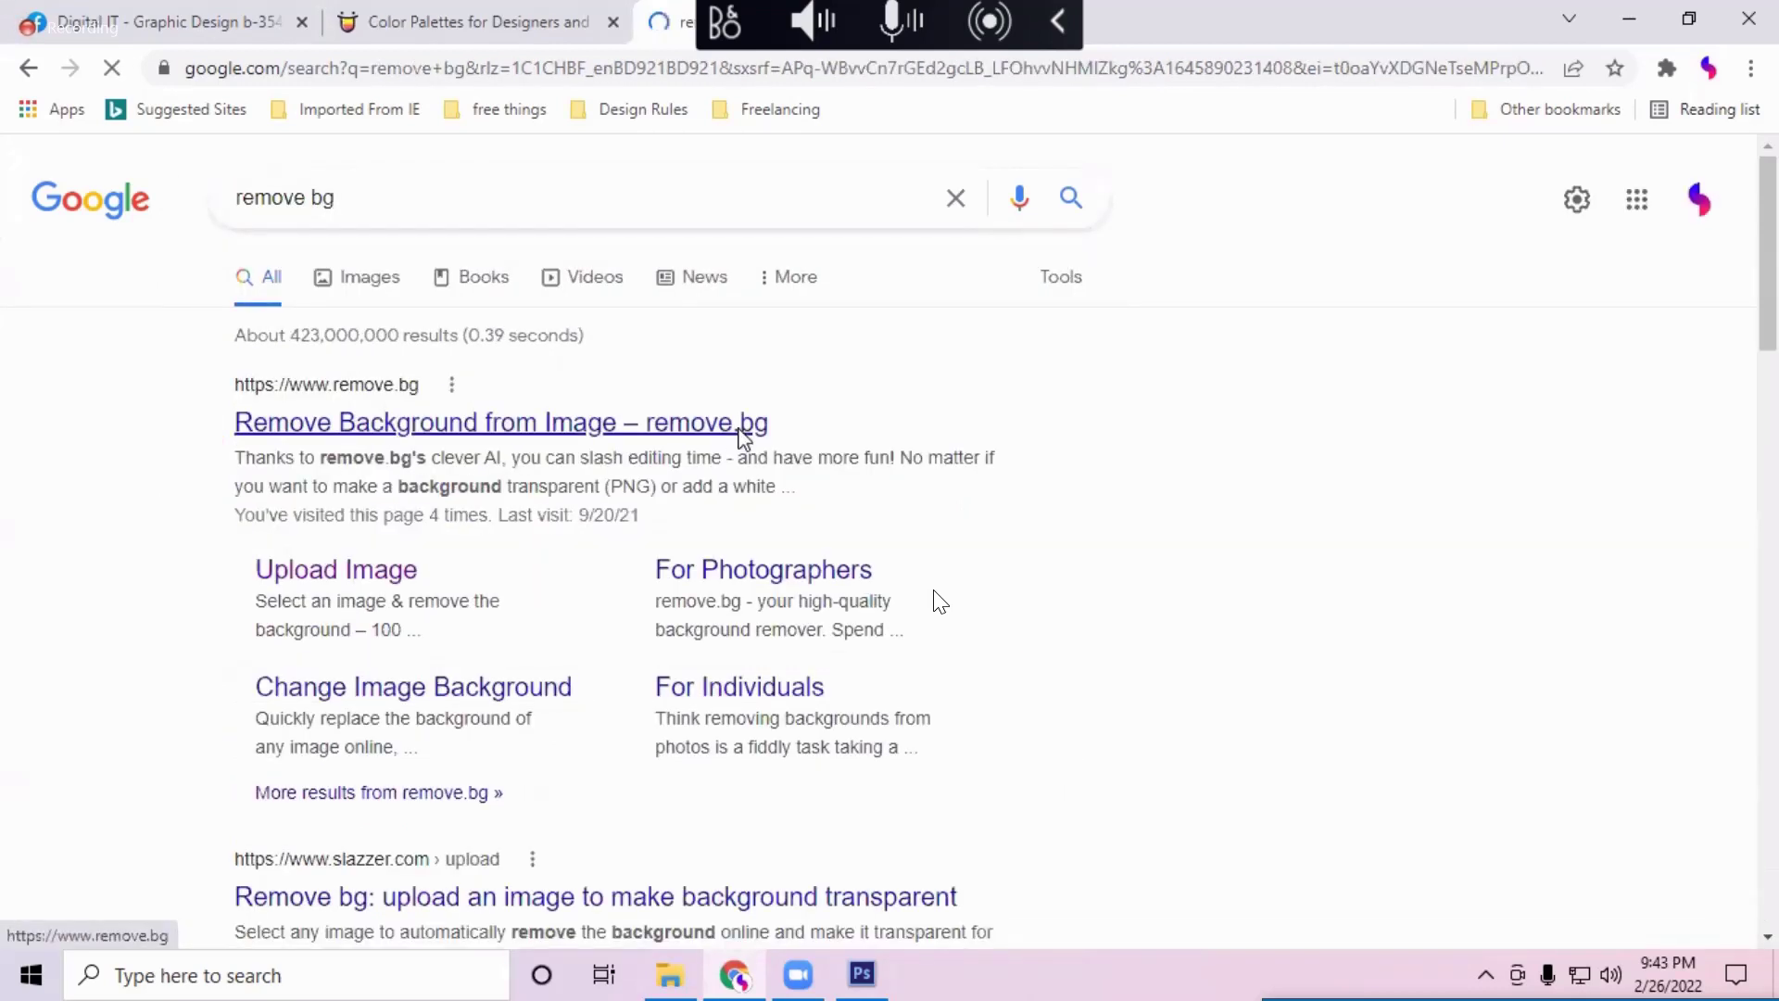
Step: Check the photo's download progress in Free Download Manager, then minimize it
{"action": "left_click", "coordinate": [1486, 977]}
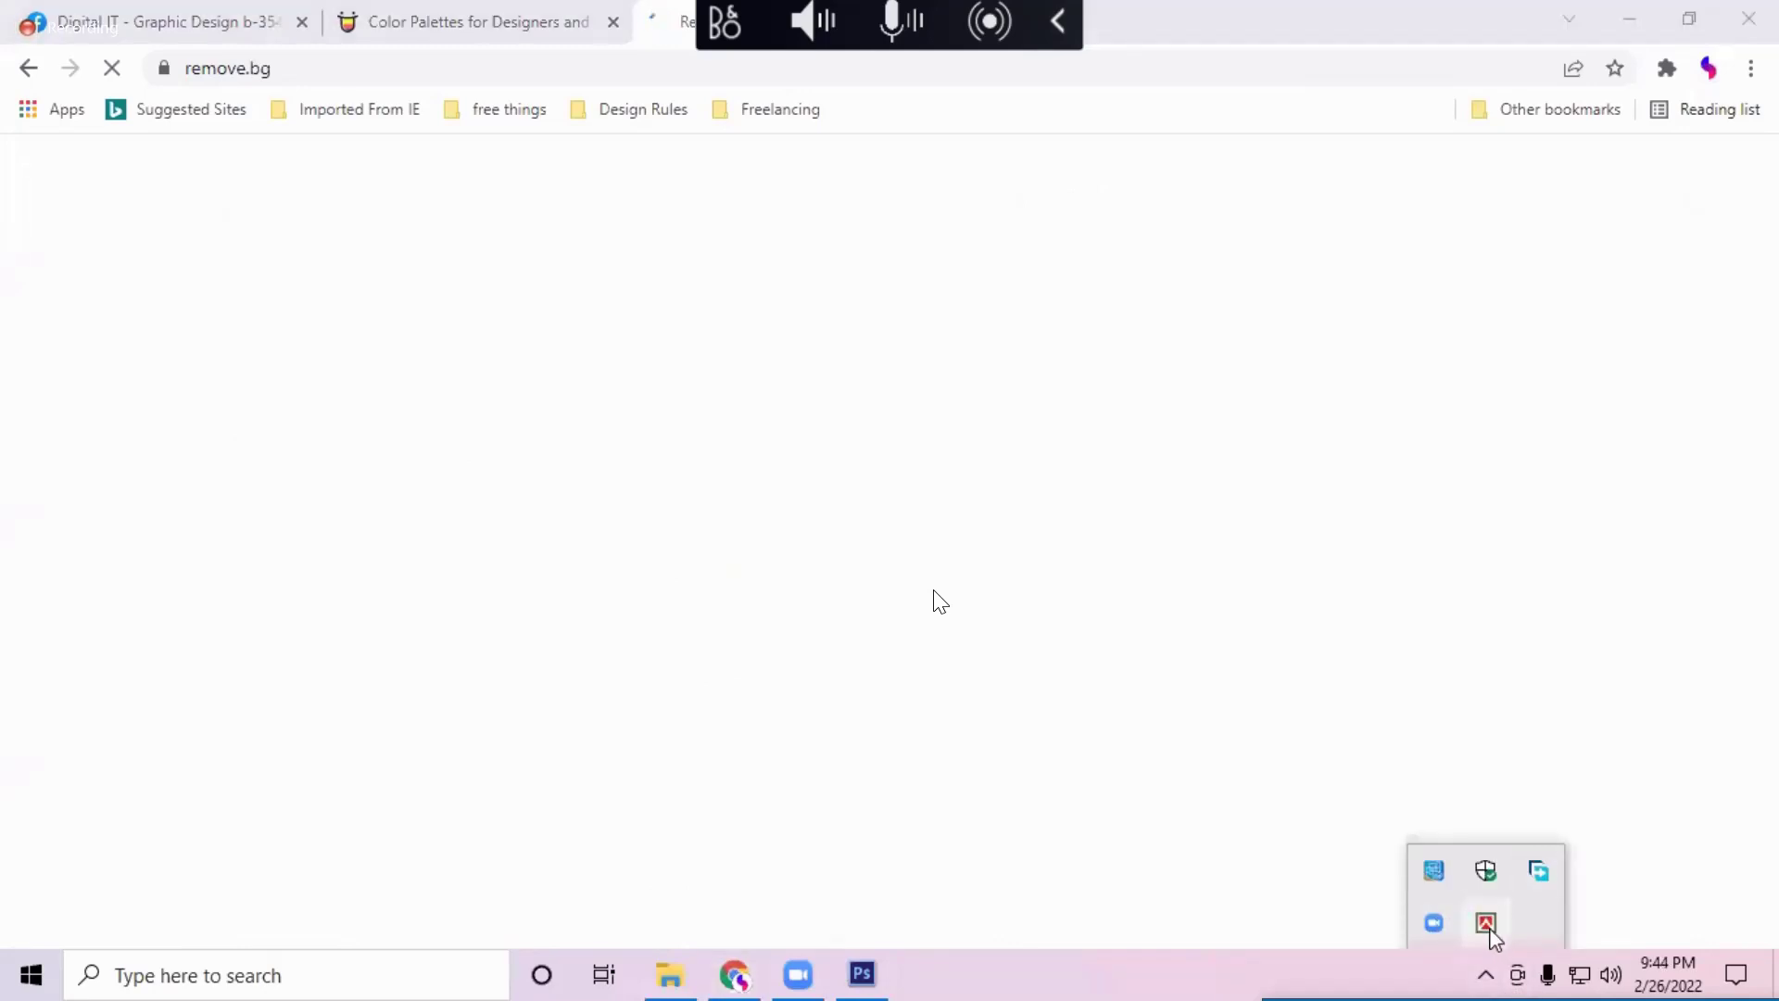
{"action": "left_click", "coordinate": [1540, 871]}
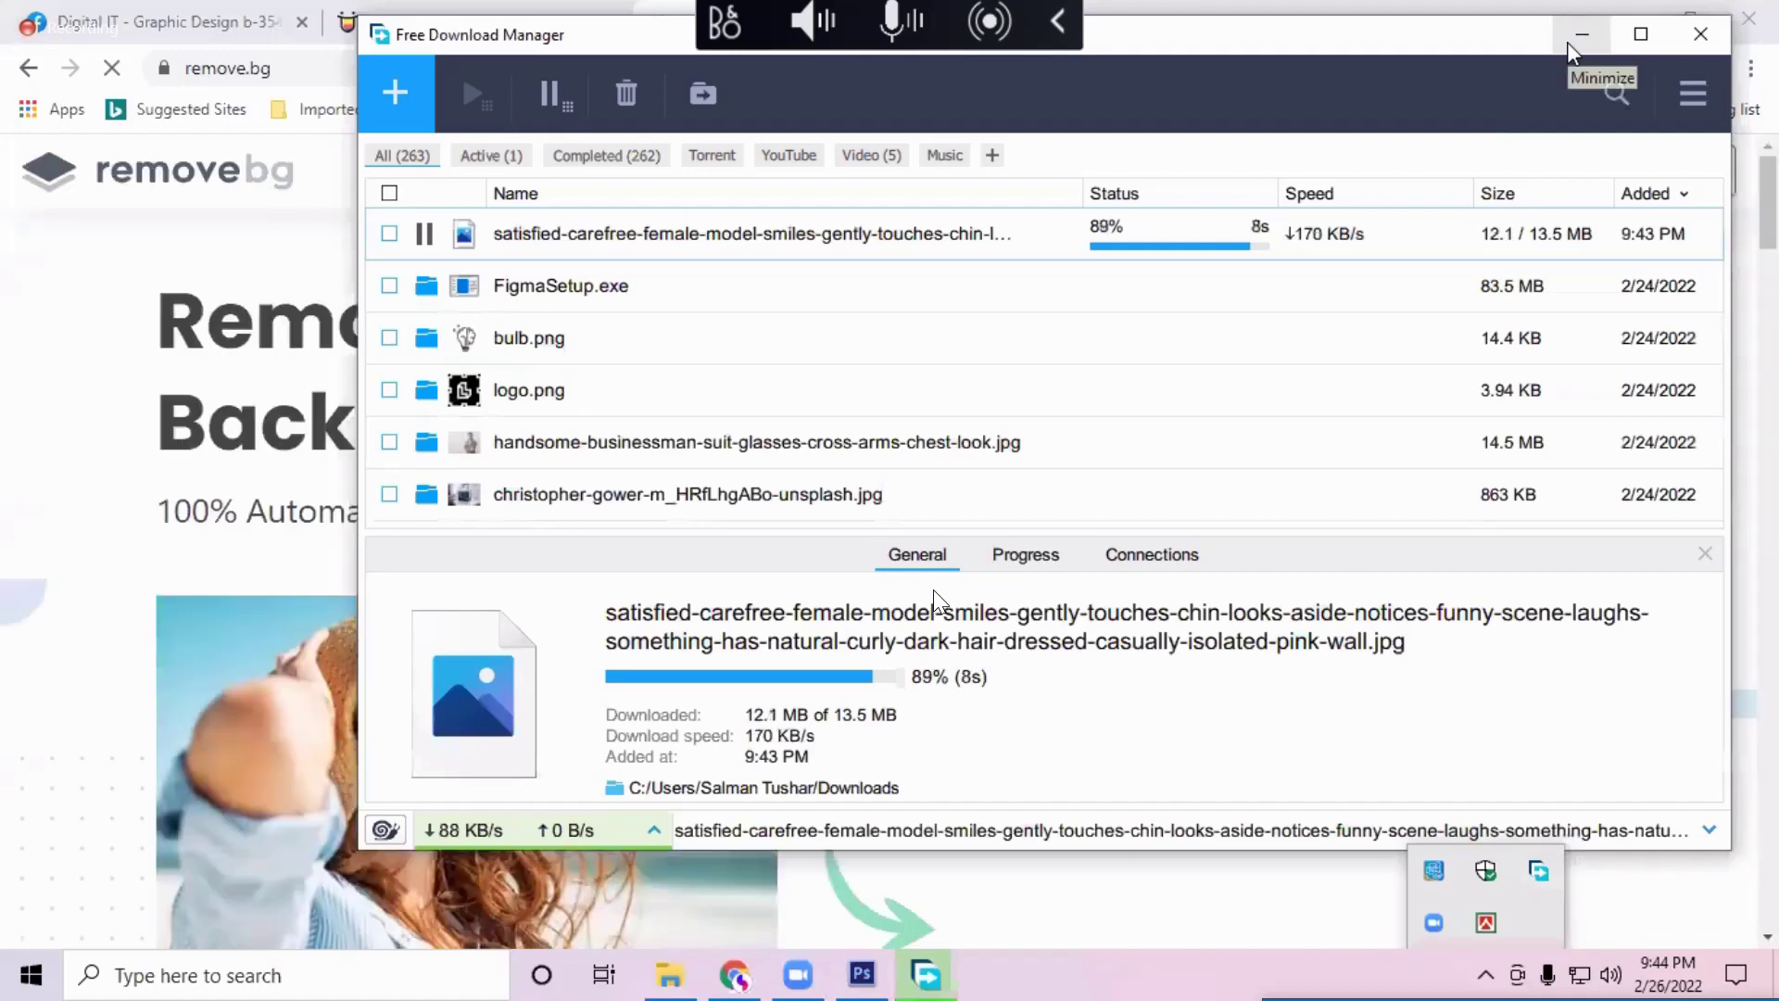
{"action": "left_click", "coordinate": [1569, 43]}
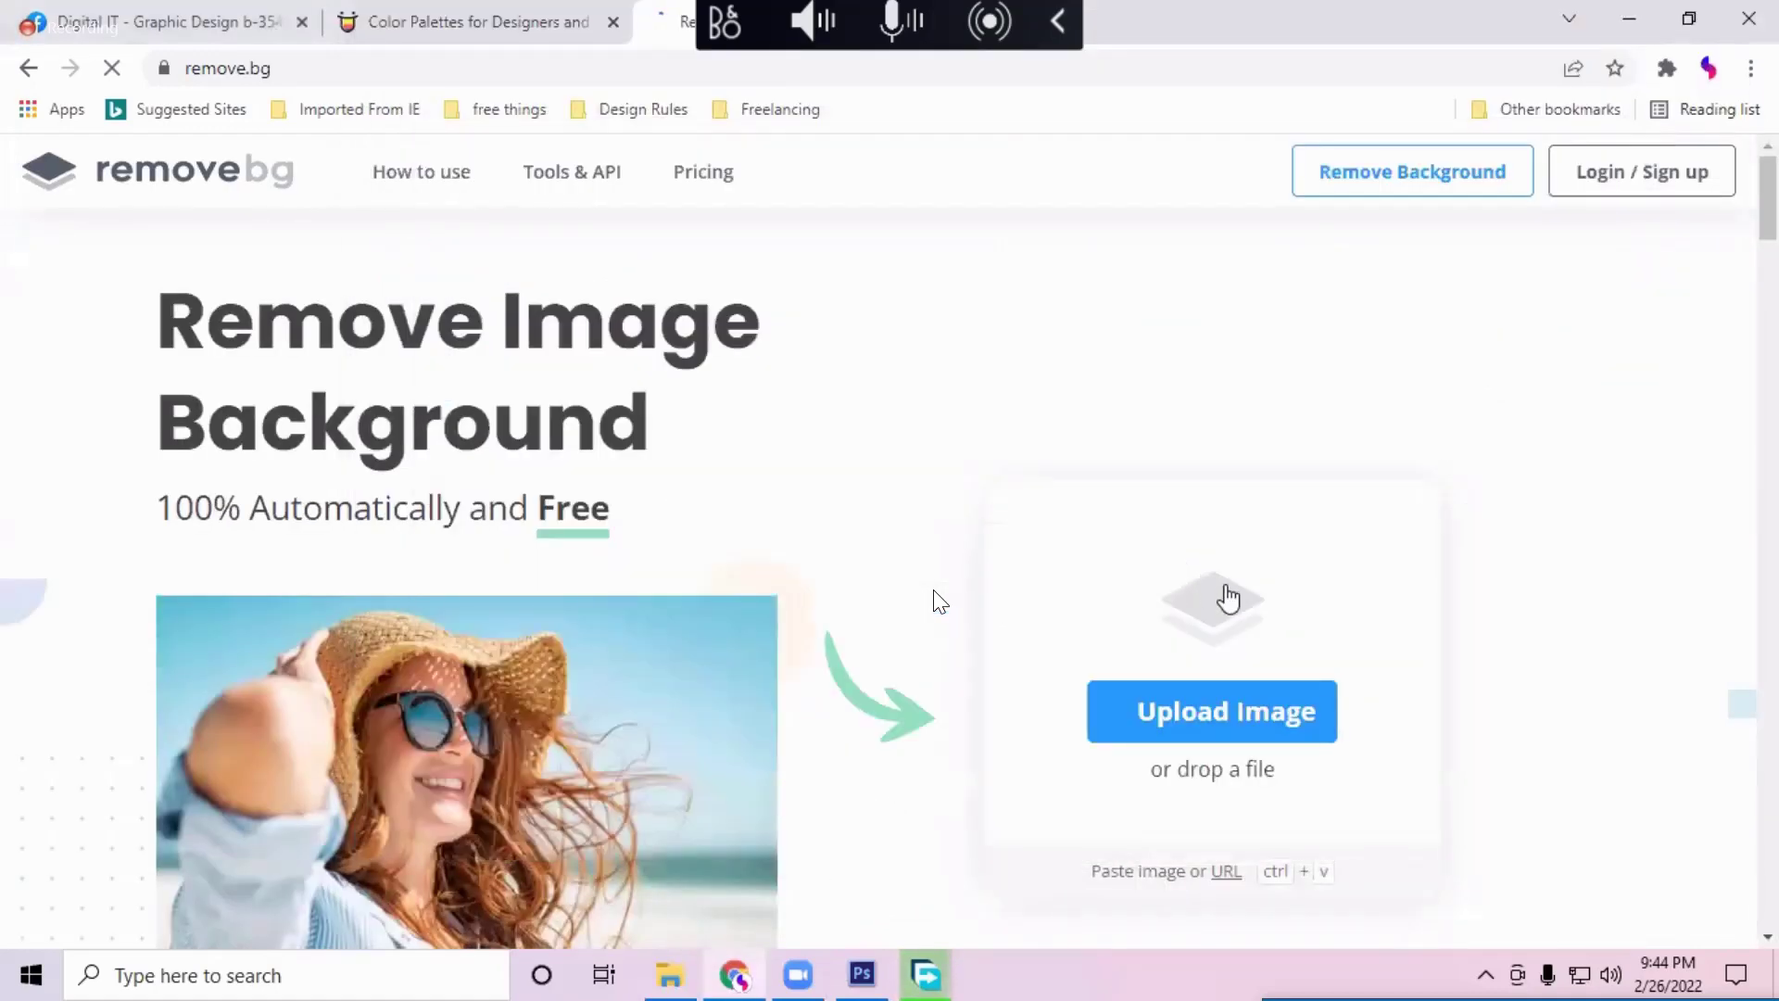
Step: Scroll through the remove.bg homepage's before-and-after examples
{"action": "scroll", "coordinate": [941, 602], "scroll_direction": "down", "scroll_amount": 1}
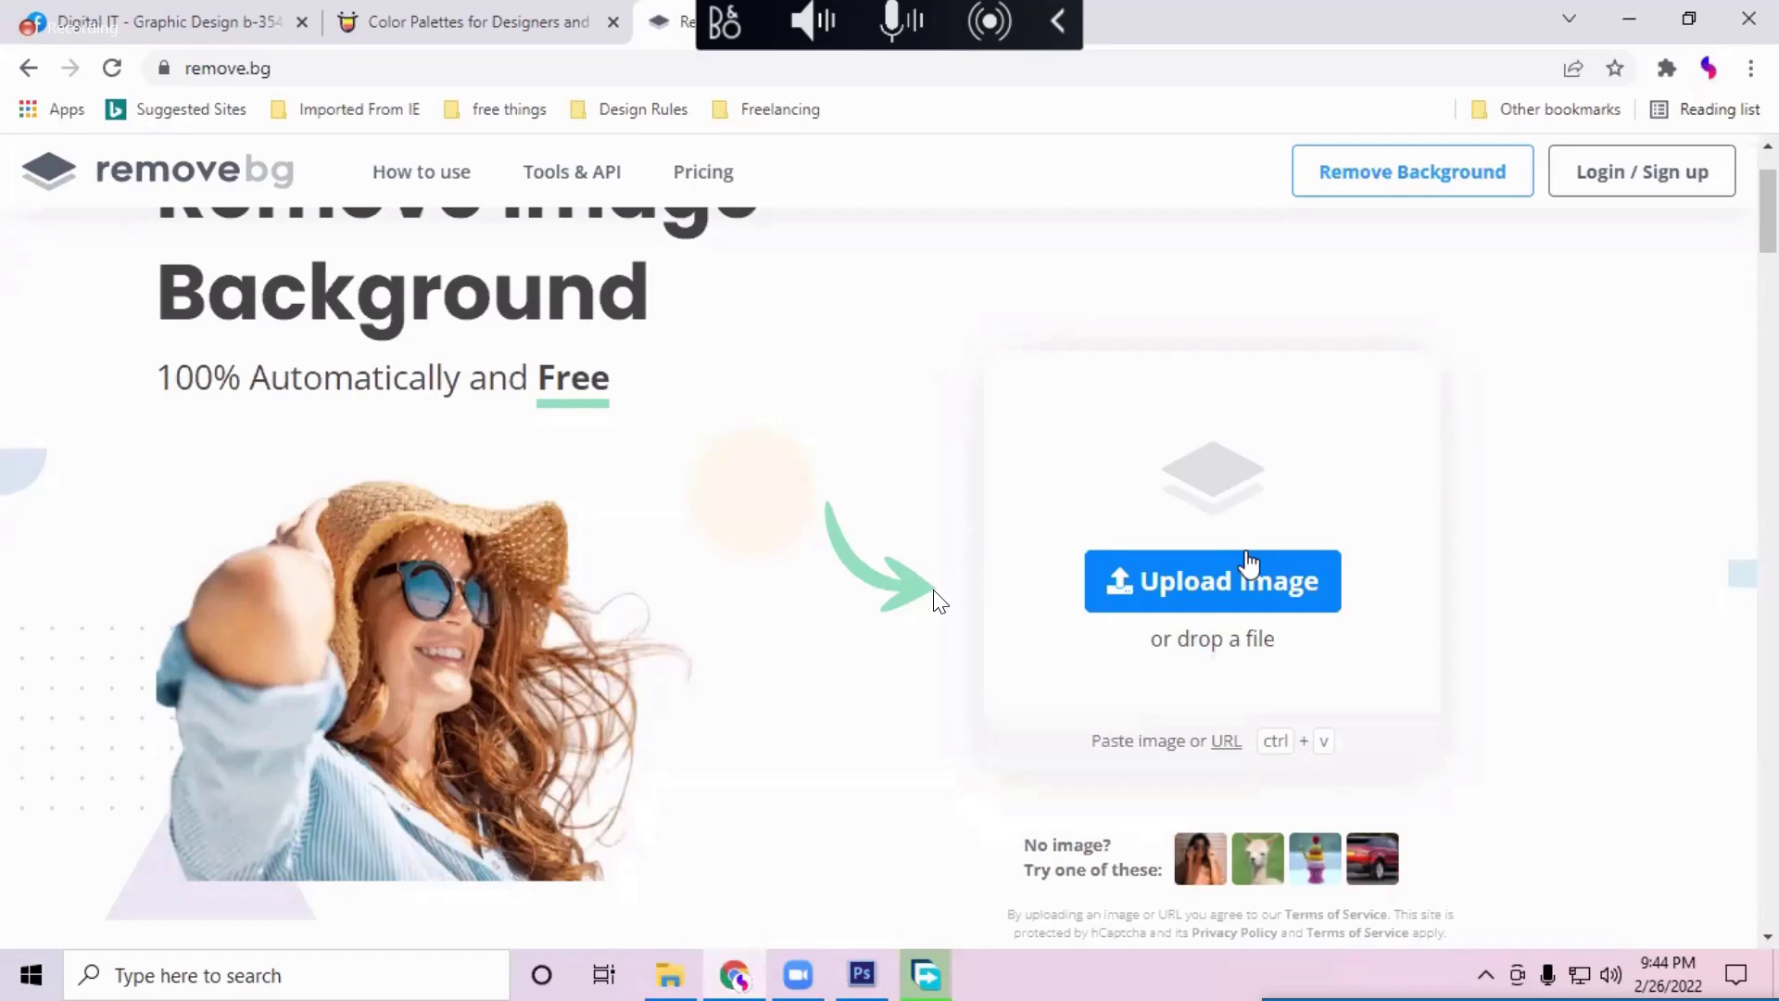
{"action": "scroll", "coordinate": [1101, 695], "scroll_direction": "up", "scroll_amount": 1}
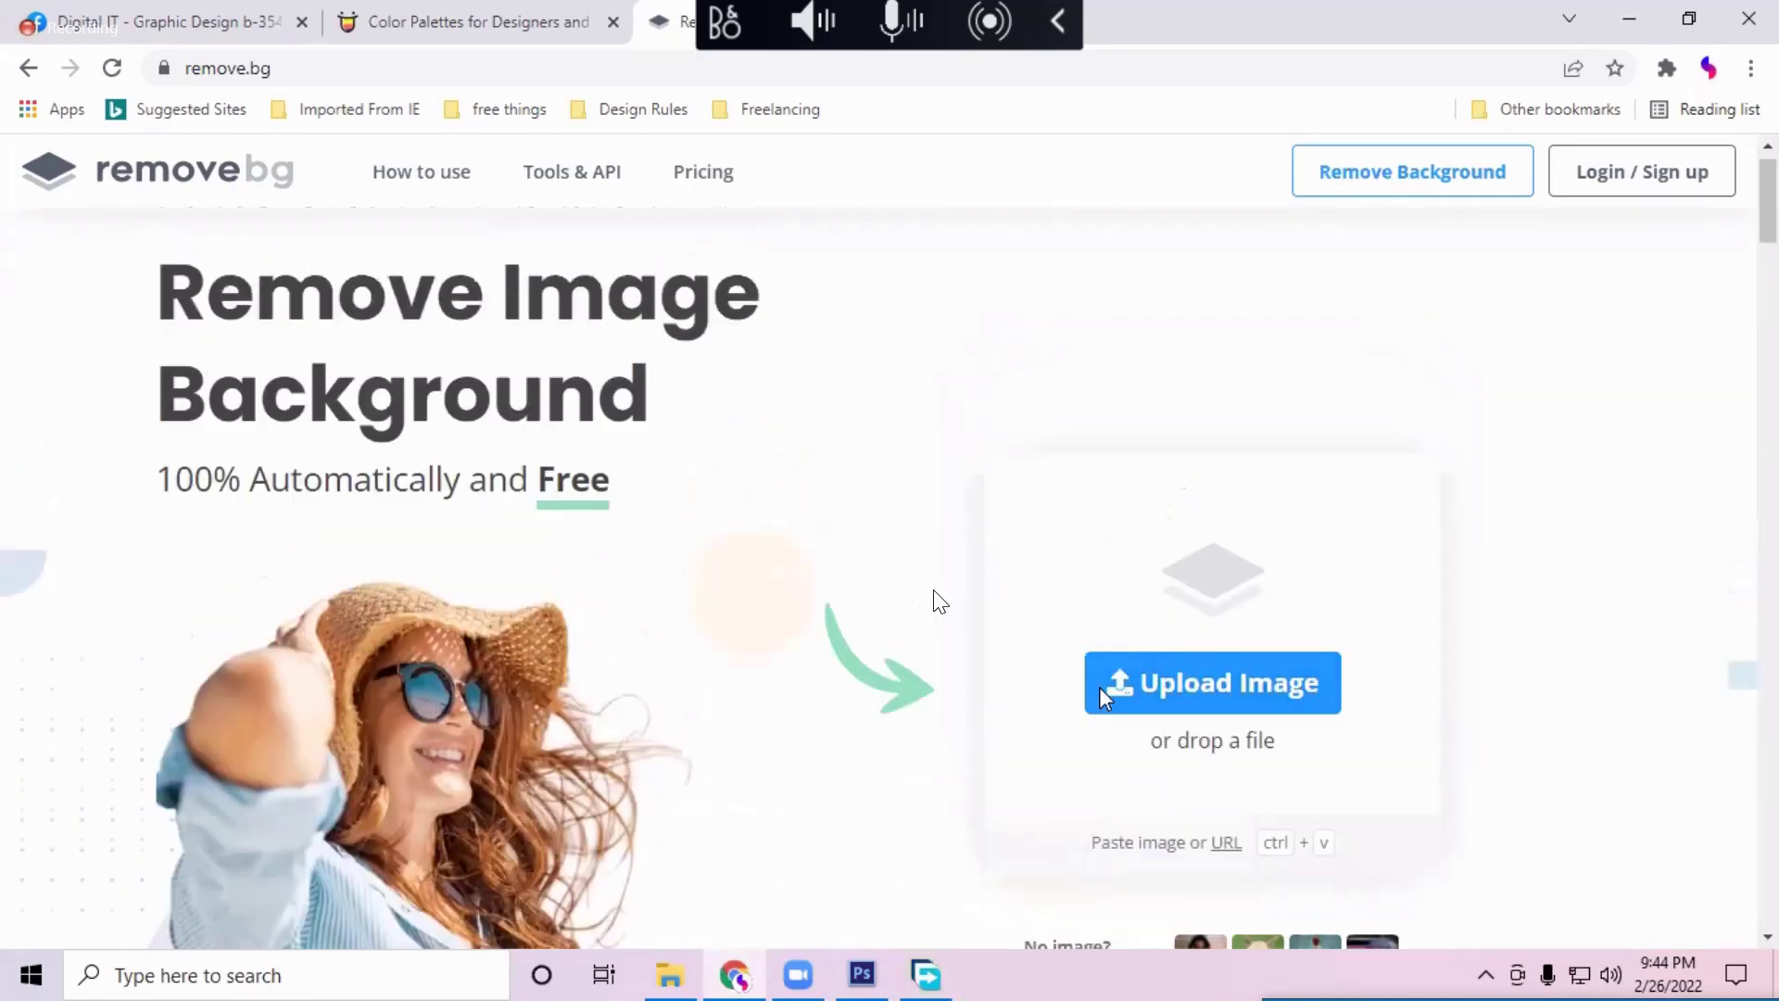
{"action": "scroll", "coordinate": [1102, 701], "scroll_direction": "down", "scroll_amount": 4}
{"action": "scroll", "coordinate": [1103, 701], "scroll_direction": "down", "scroll_amount": 7}
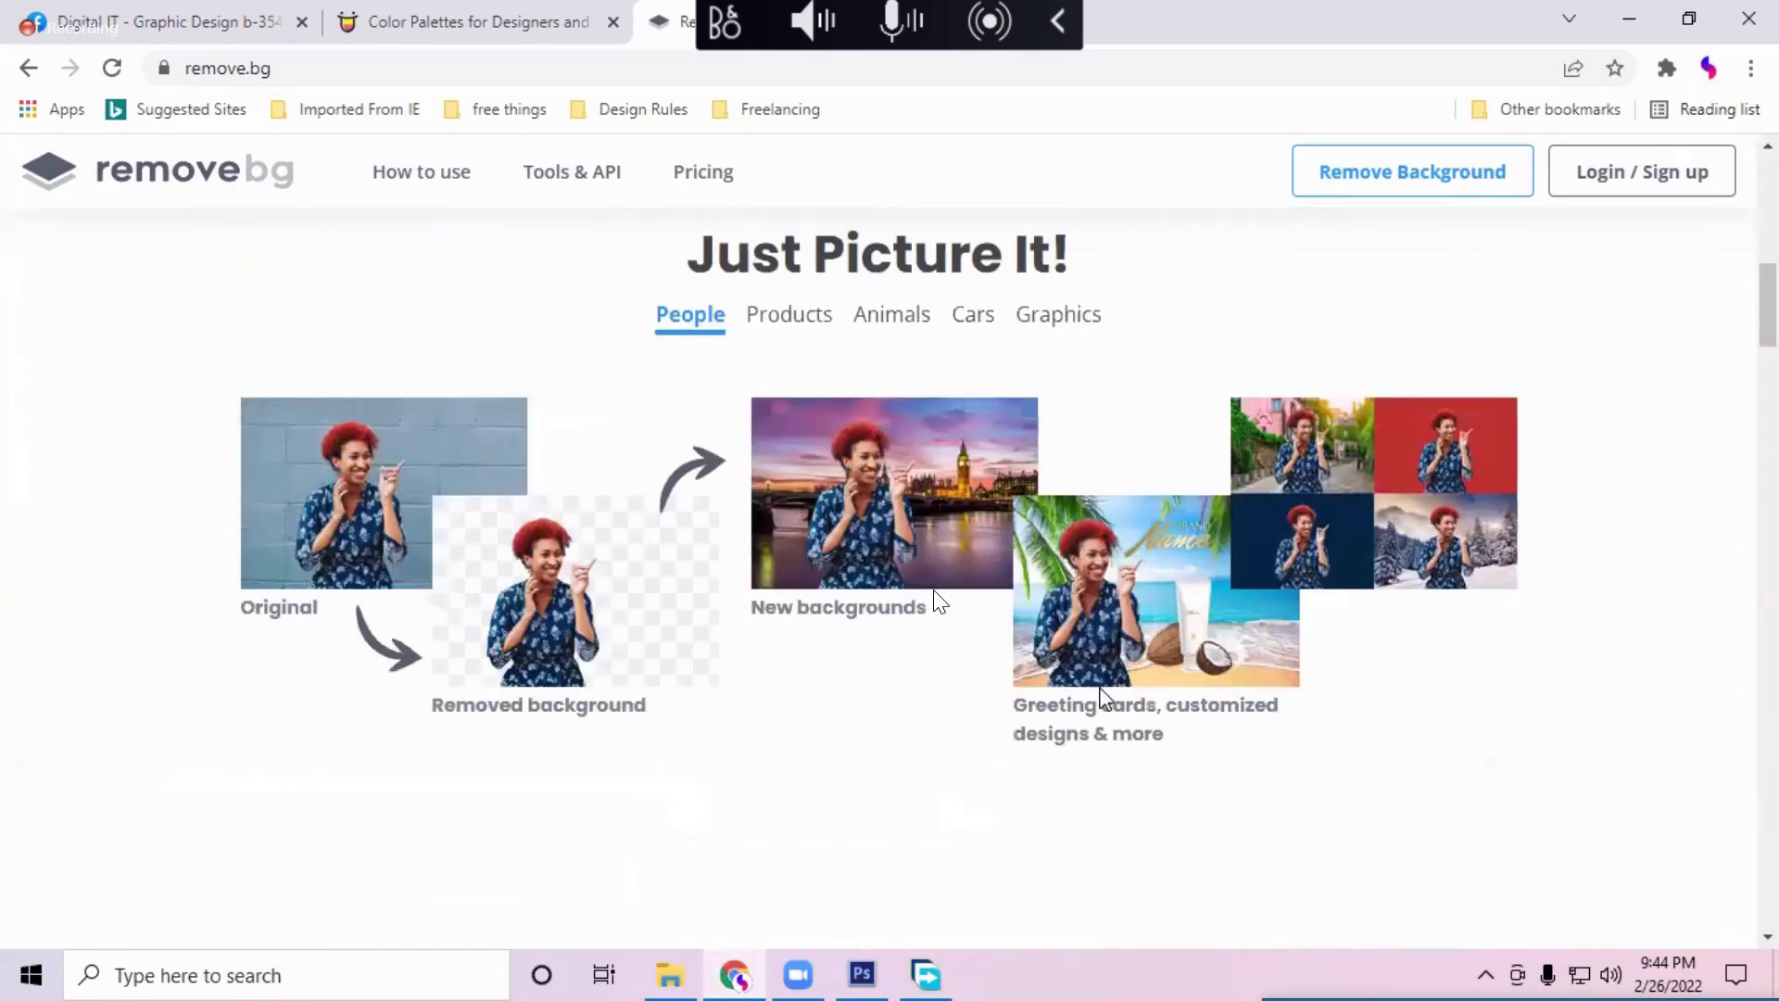
{"action": "scroll", "coordinate": [1102, 695], "scroll_direction": "down", "scroll_amount": 1}
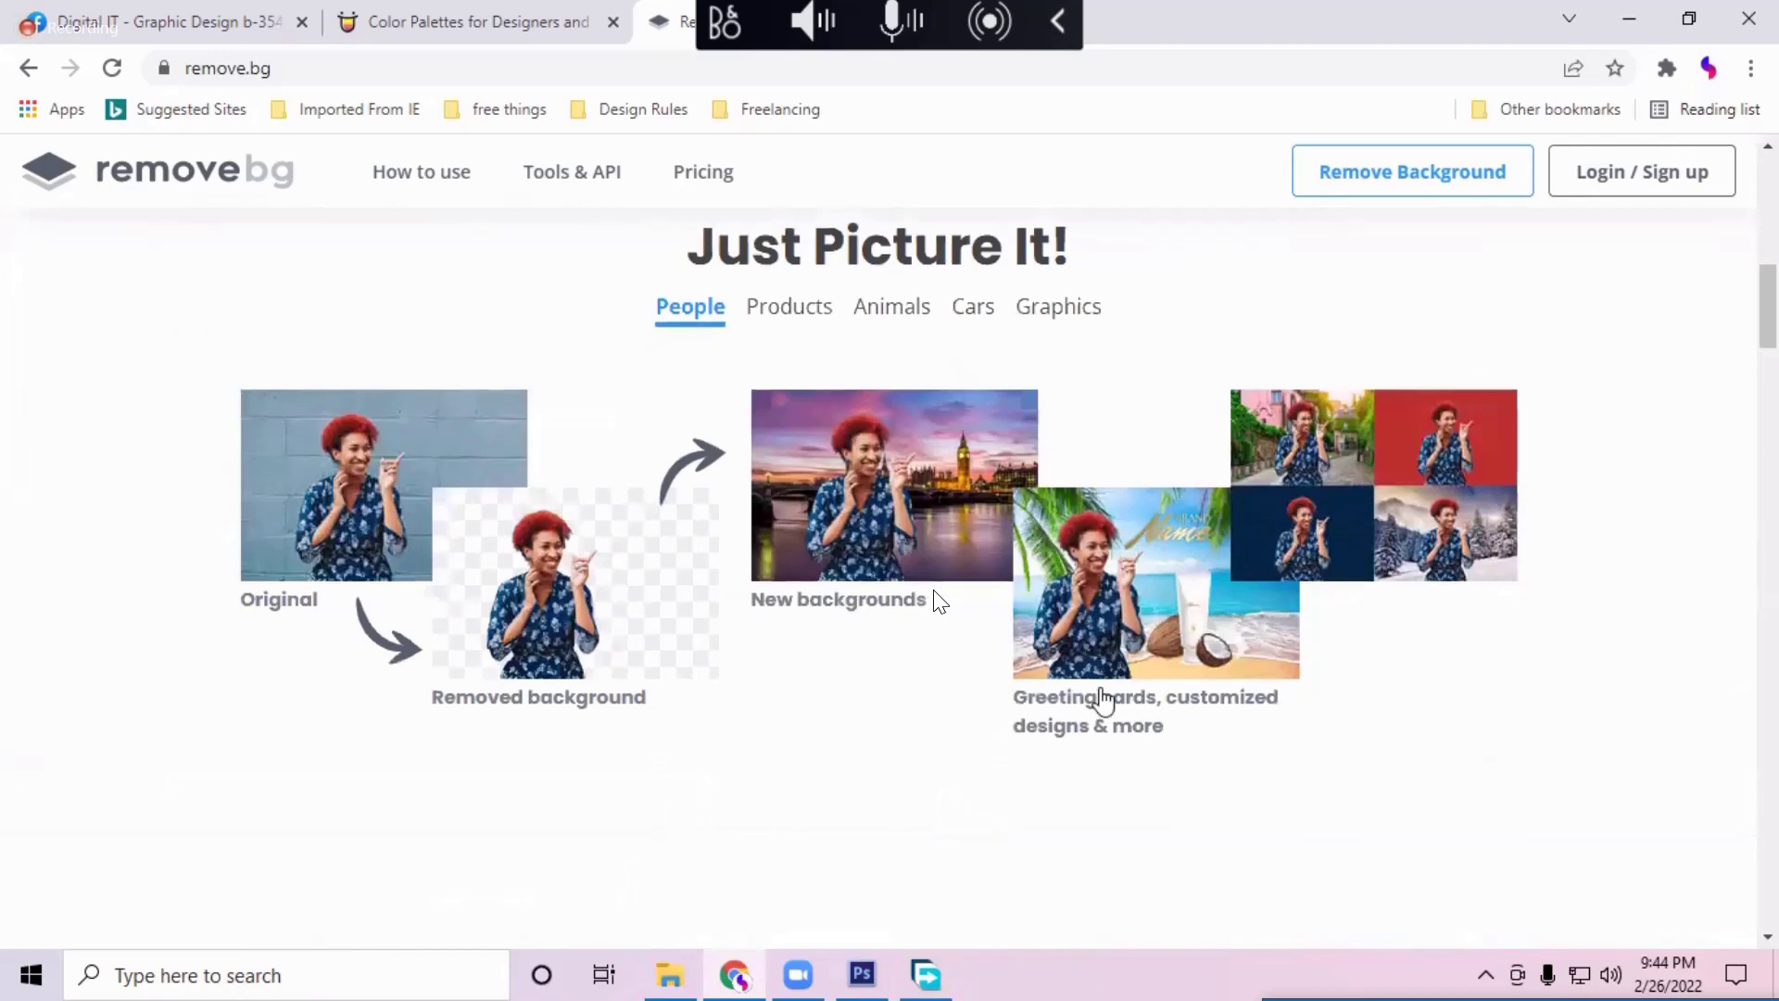
{"action": "scroll", "coordinate": [1102, 701], "scroll_direction": "down", "scroll_amount": 4}
{"action": "scroll", "coordinate": [631, 540], "scroll_direction": "down", "scroll_amount": 3}
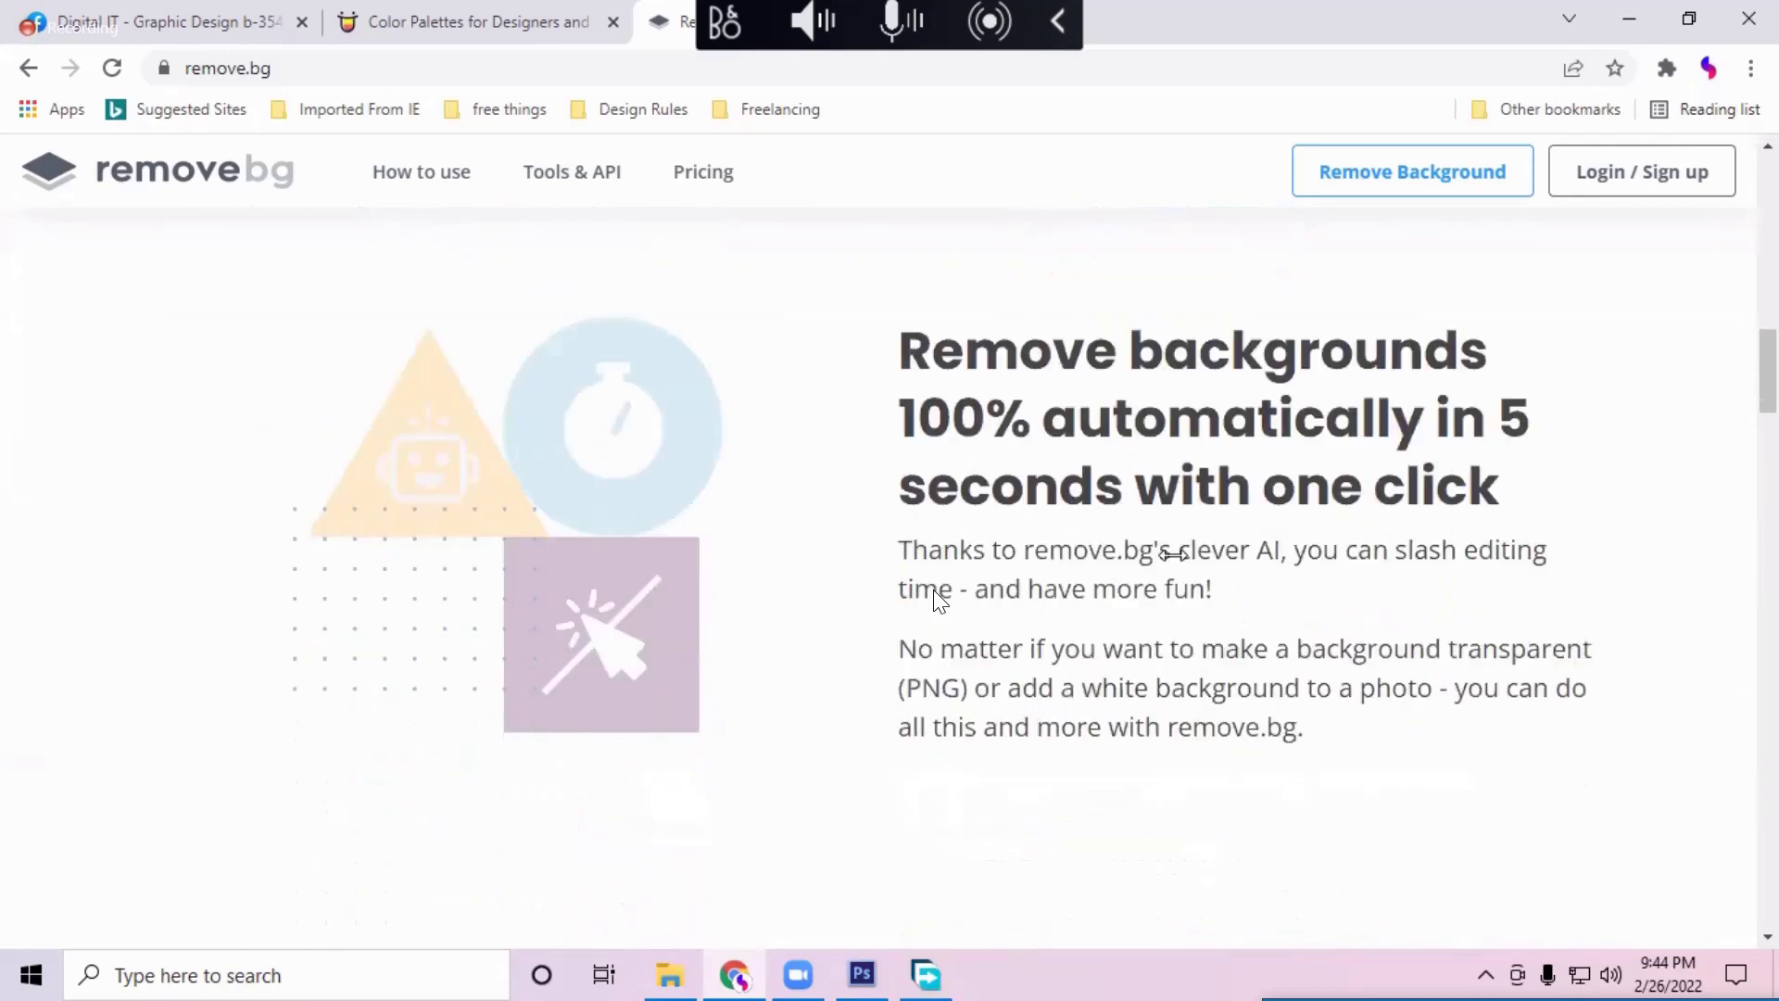
{"action": "scroll", "coordinate": [790, 556], "scroll_direction": "down", "scroll_amount": 6}
{"action": "scroll", "coordinate": [771, 561], "scroll_direction": "down", "scroll_amount": 2}
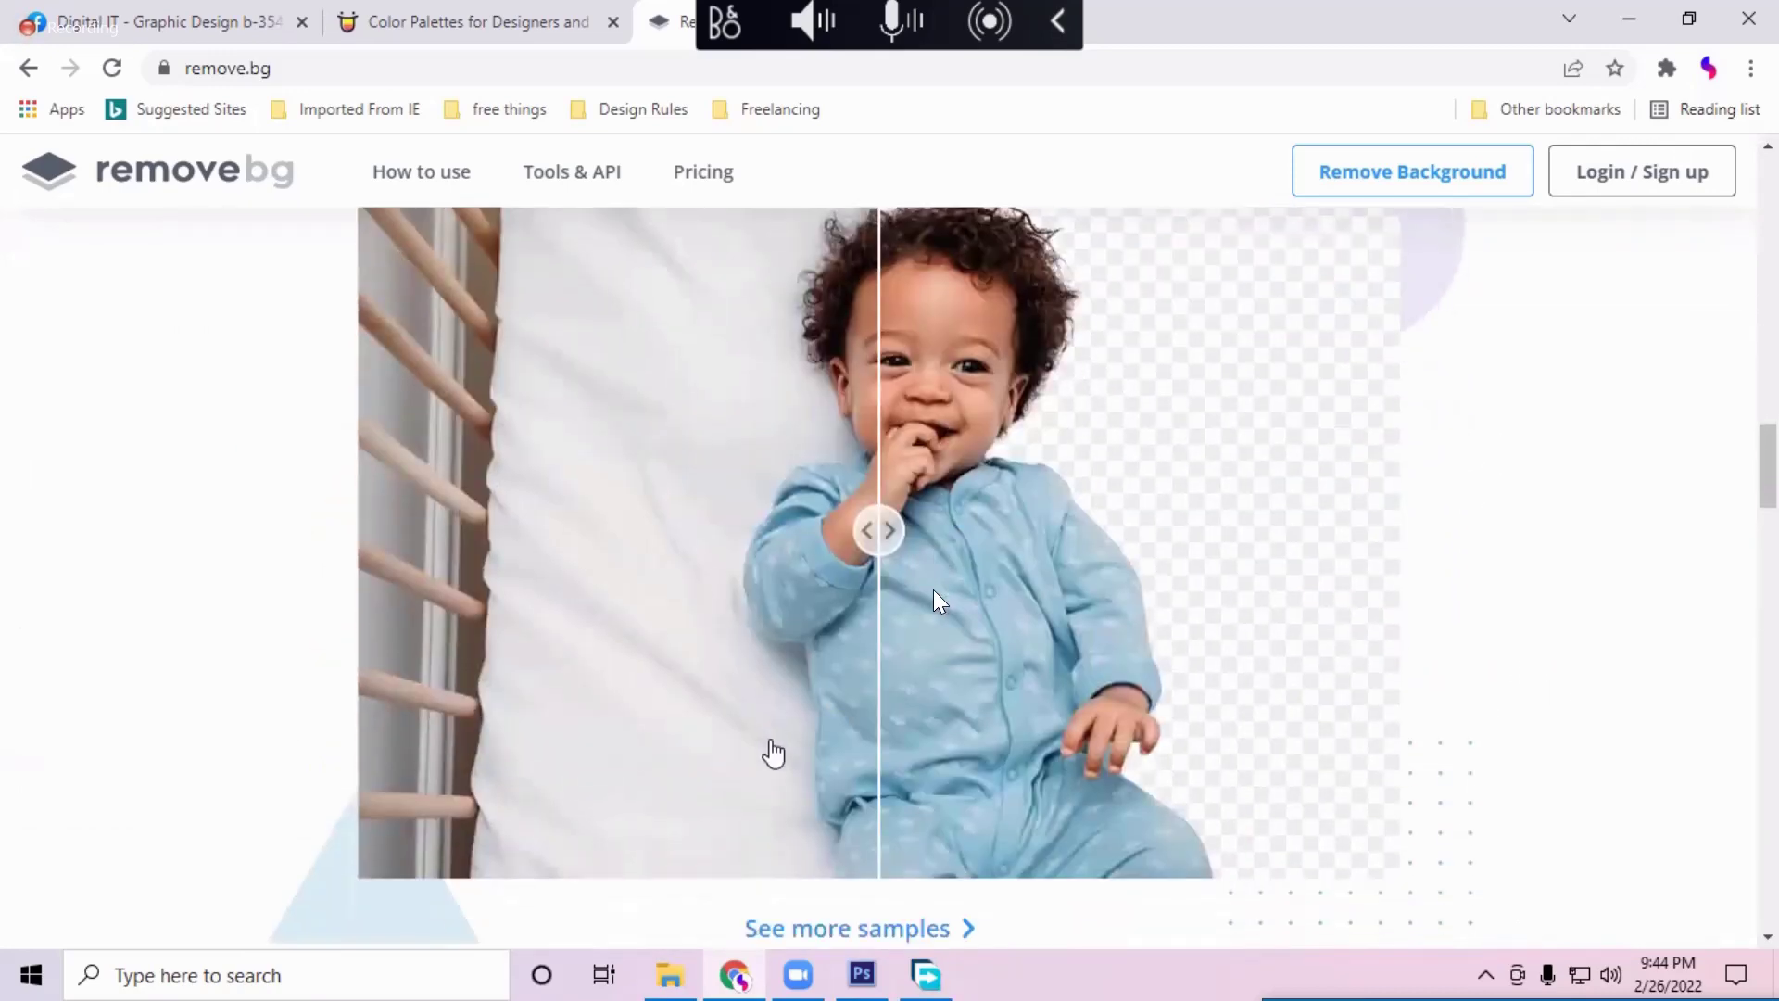
{"action": "scroll", "coordinate": [1130, 695], "scroll_direction": "up", "scroll_amount": 2}
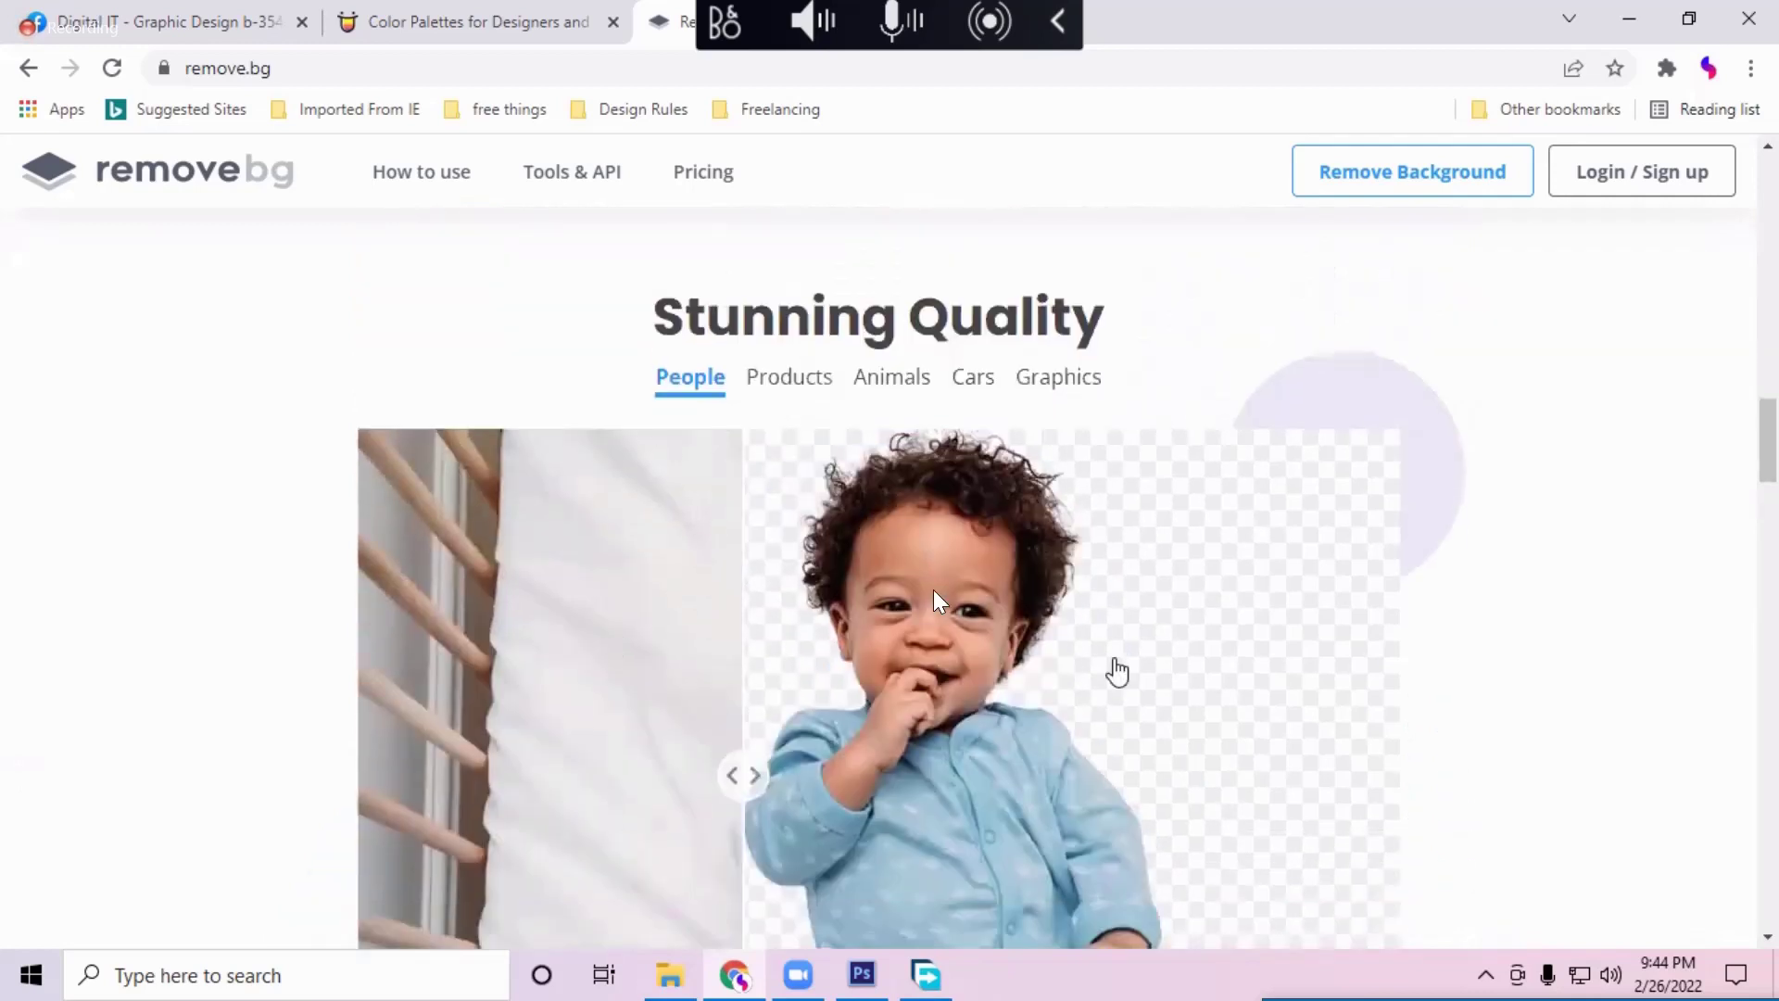
{"action": "scroll", "coordinate": [1010, 651], "scroll_direction": "down", "scroll_amount": 1}
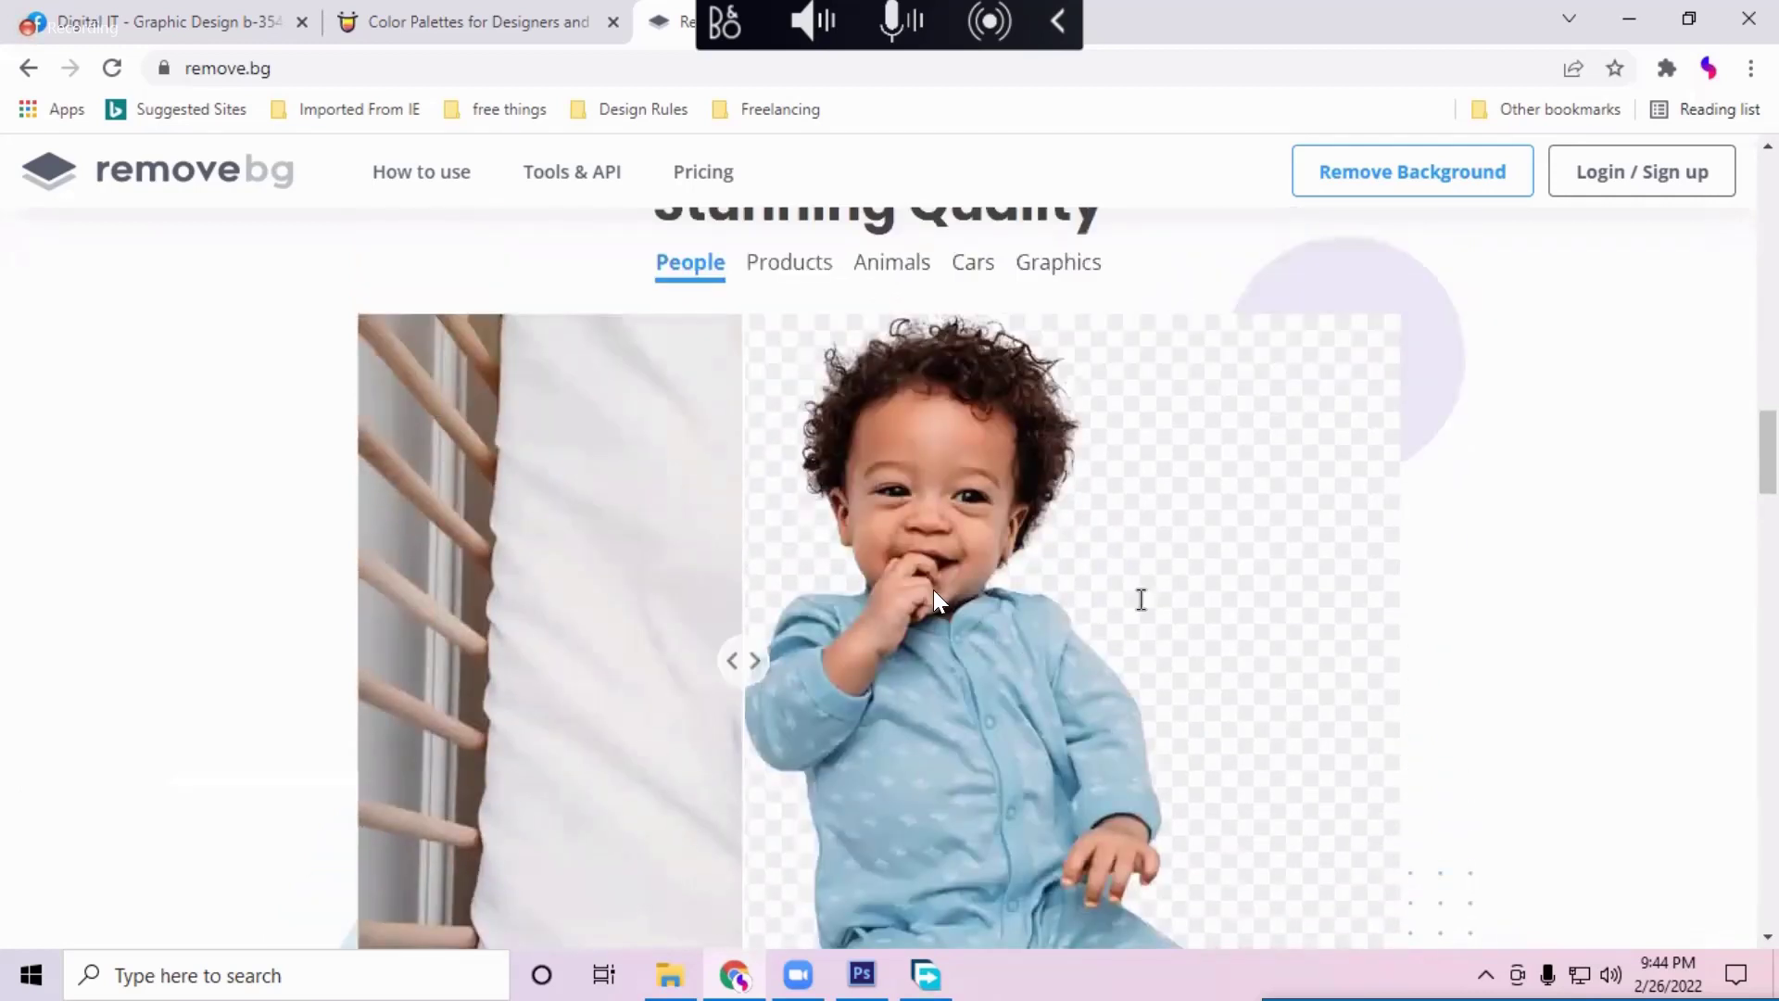
{"action": "scroll", "coordinate": [1204, 679], "scroll_direction": "down", "scroll_amount": 12}
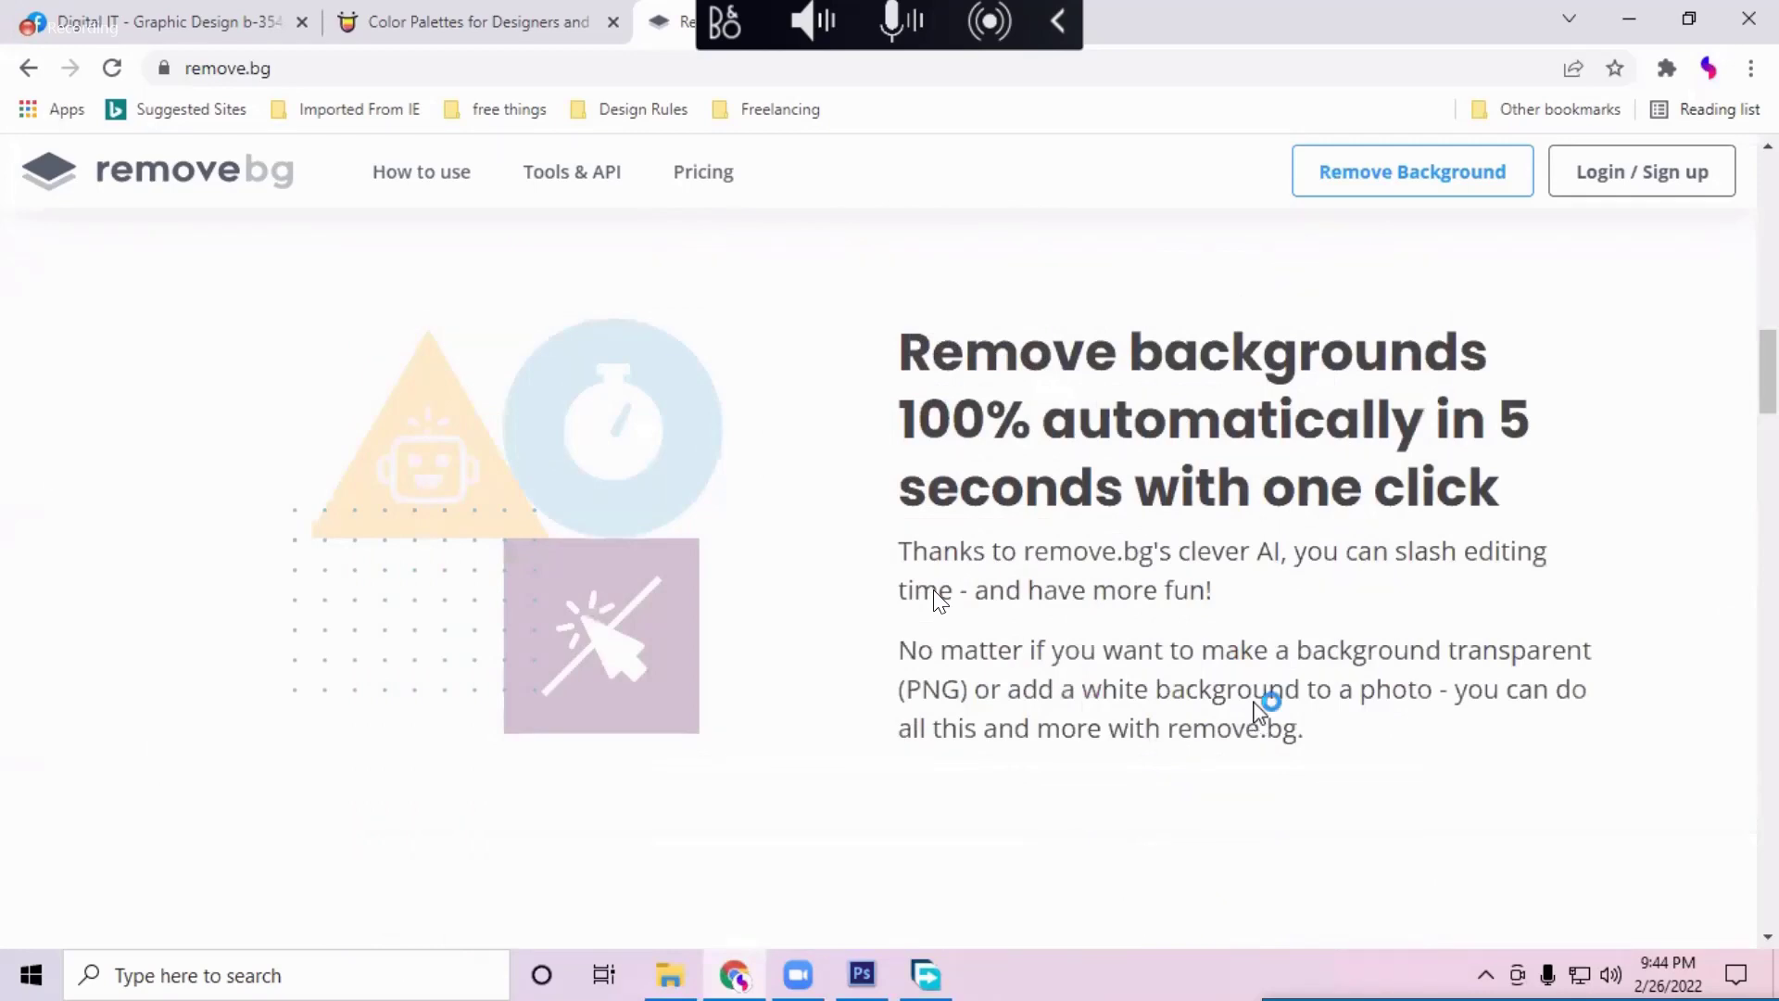
{"action": "scroll", "coordinate": [973, 767], "scroll_direction": "up", "scroll_amount": 5}
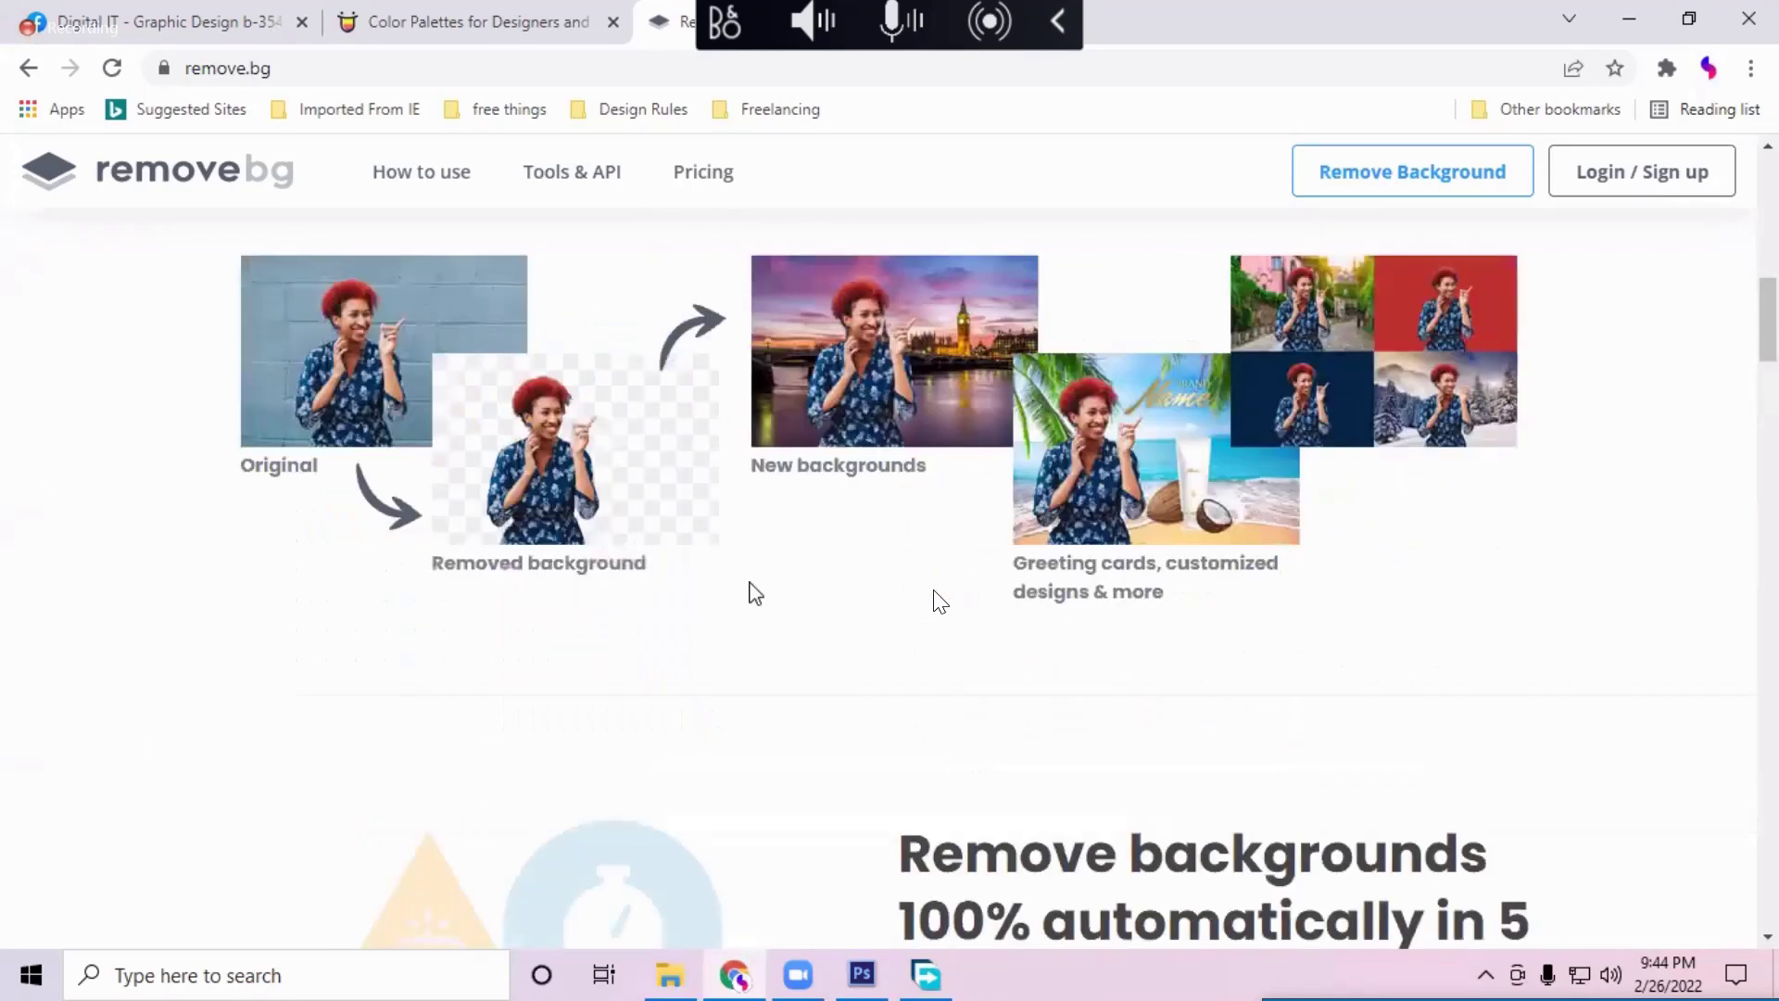
{"action": "scroll", "coordinate": [755, 593], "scroll_direction": "up", "scroll_amount": 9}
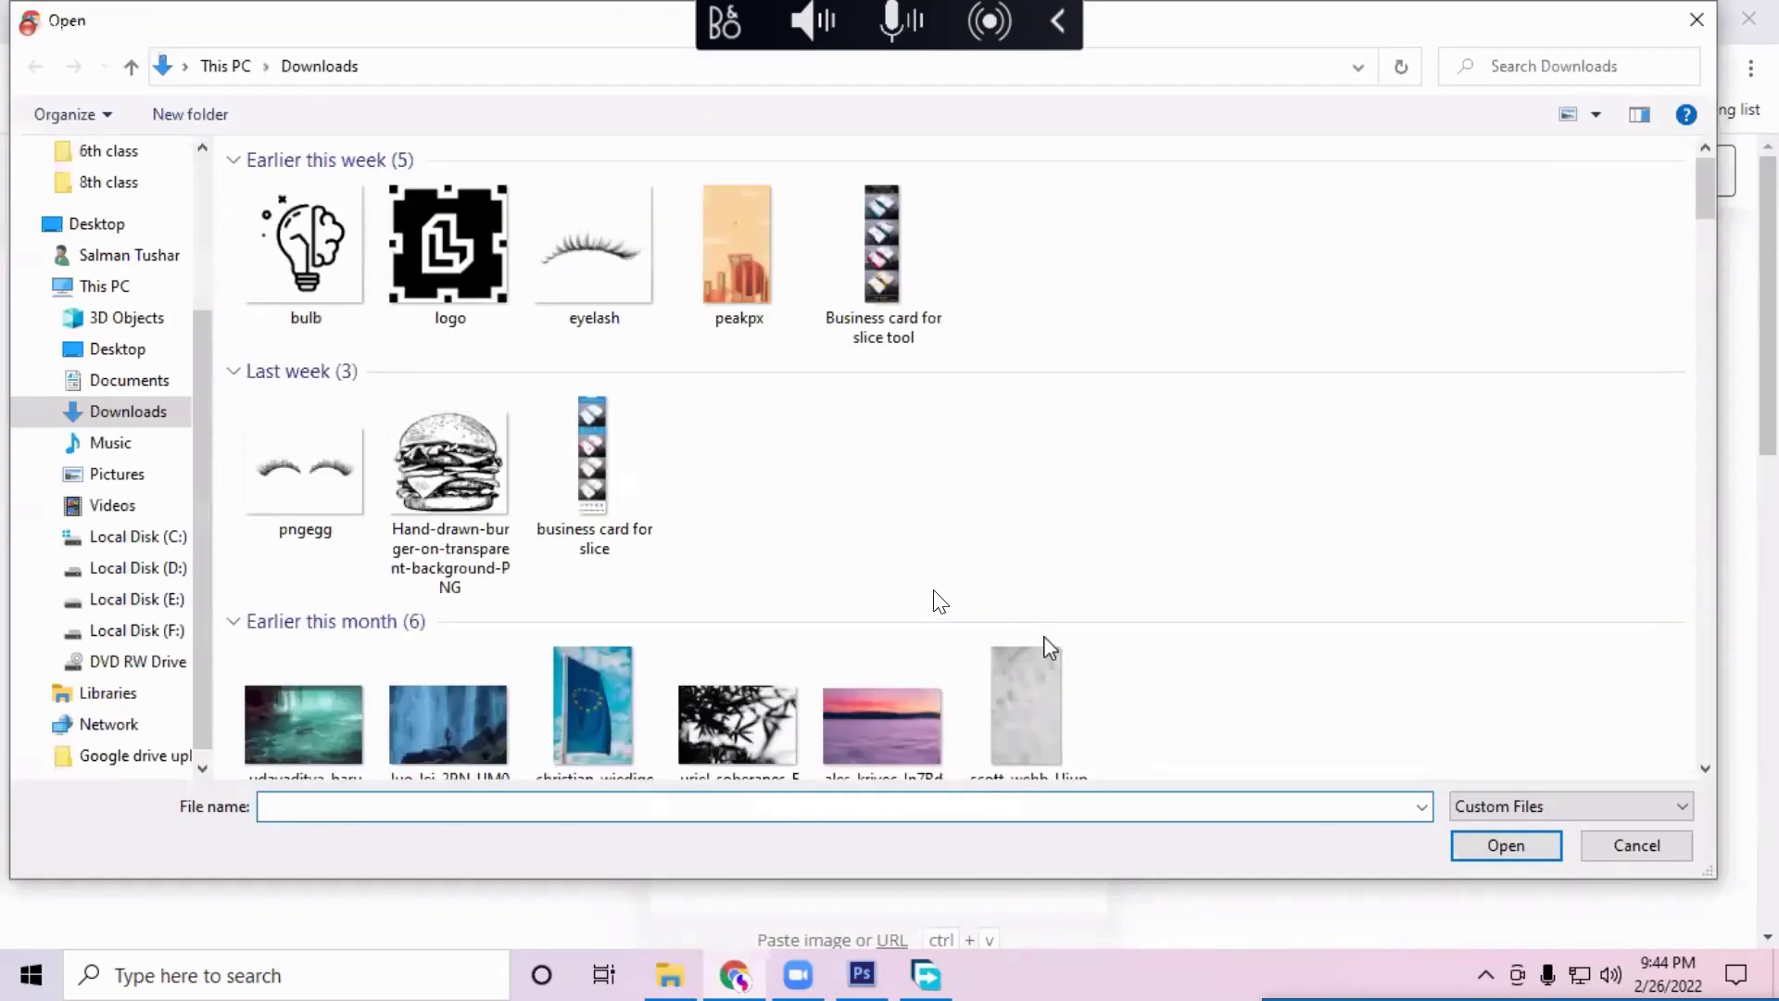
Step: Scroll the remove.bg page and reveal the hidden tray apps
{"action": "scroll", "coordinate": [1299, 568], "scroll_direction": "down", "scroll_amount": 10}
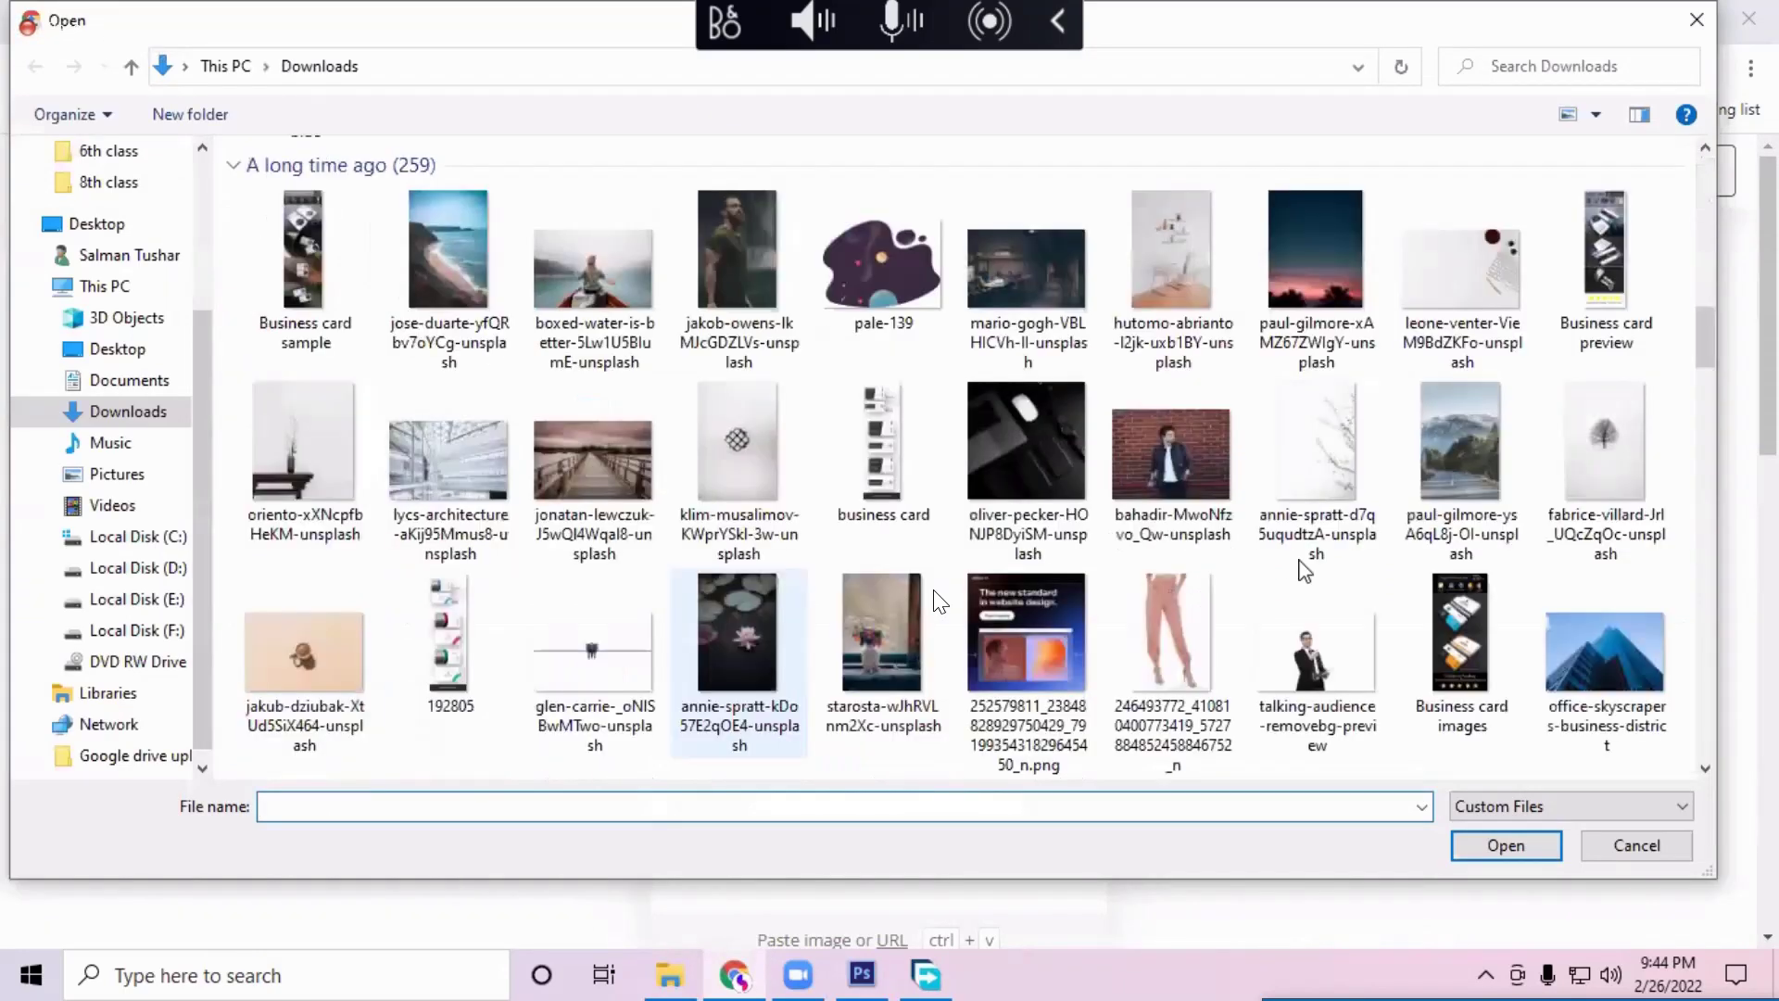
{"action": "scroll", "coordinate": [1293, 572], "scroll_direction": "down", "scroll_amount": 4}
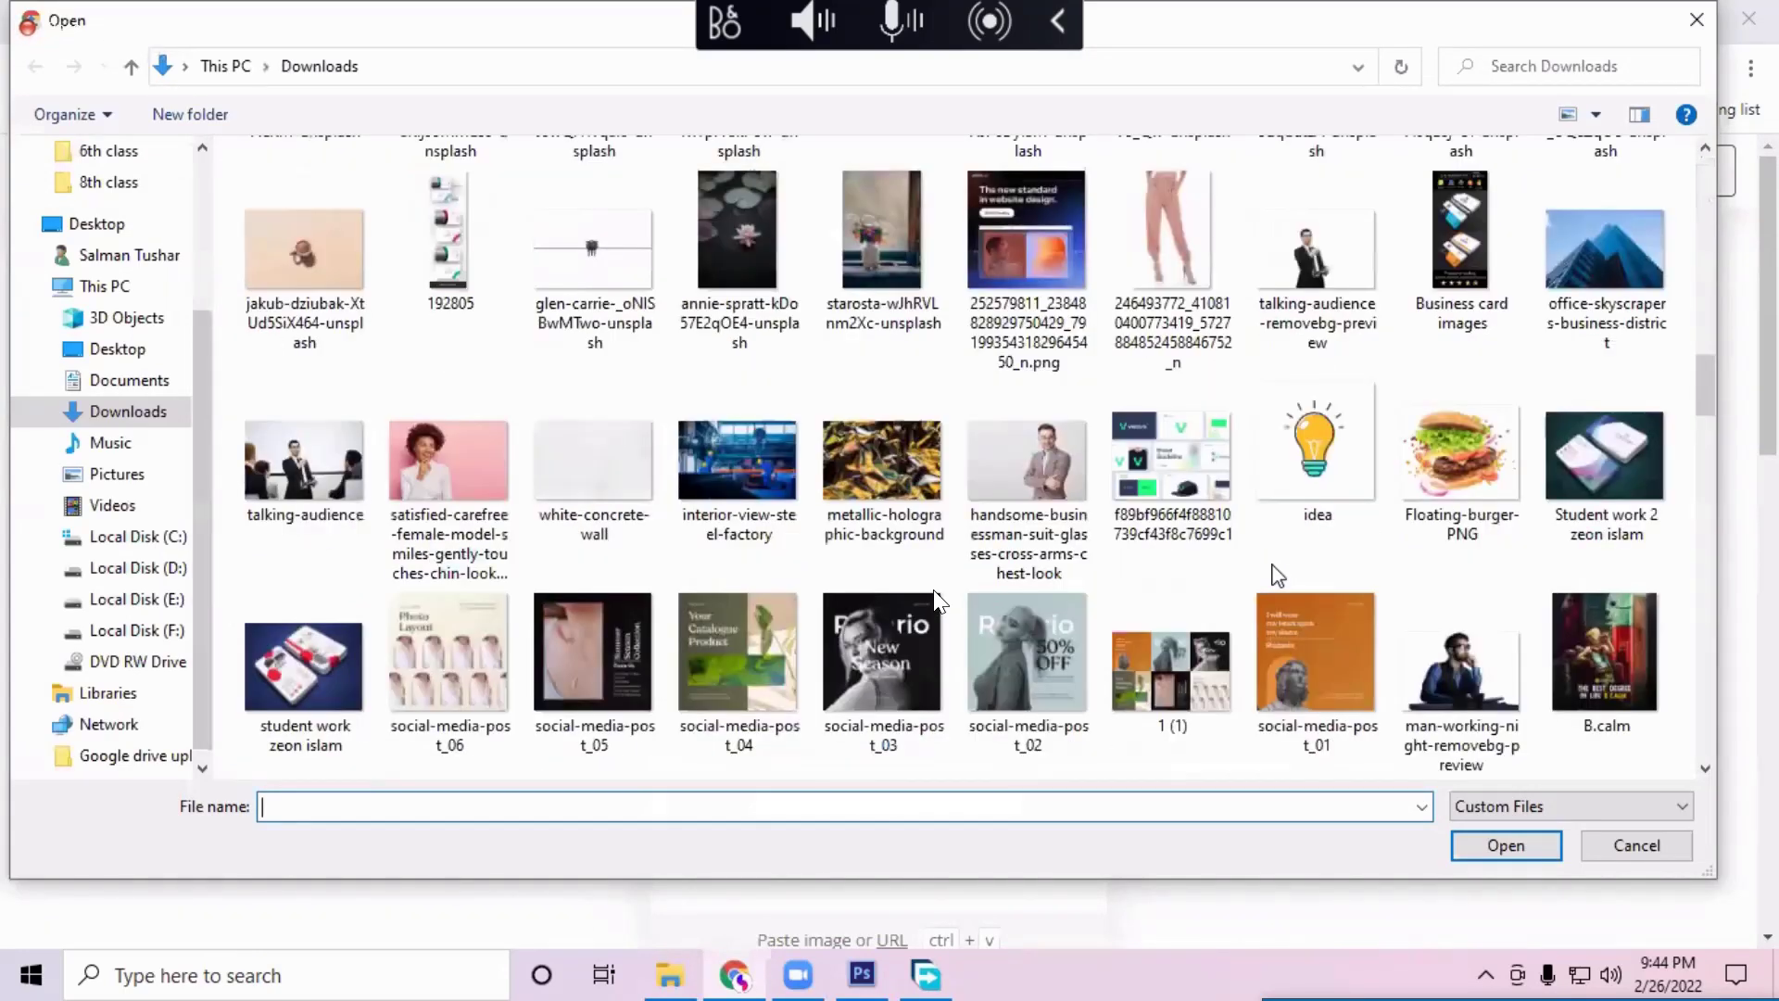
{"action": "scroll", "coordinate": [1278, 576], "scroll_direction": "down", "scroll_amount": 5}
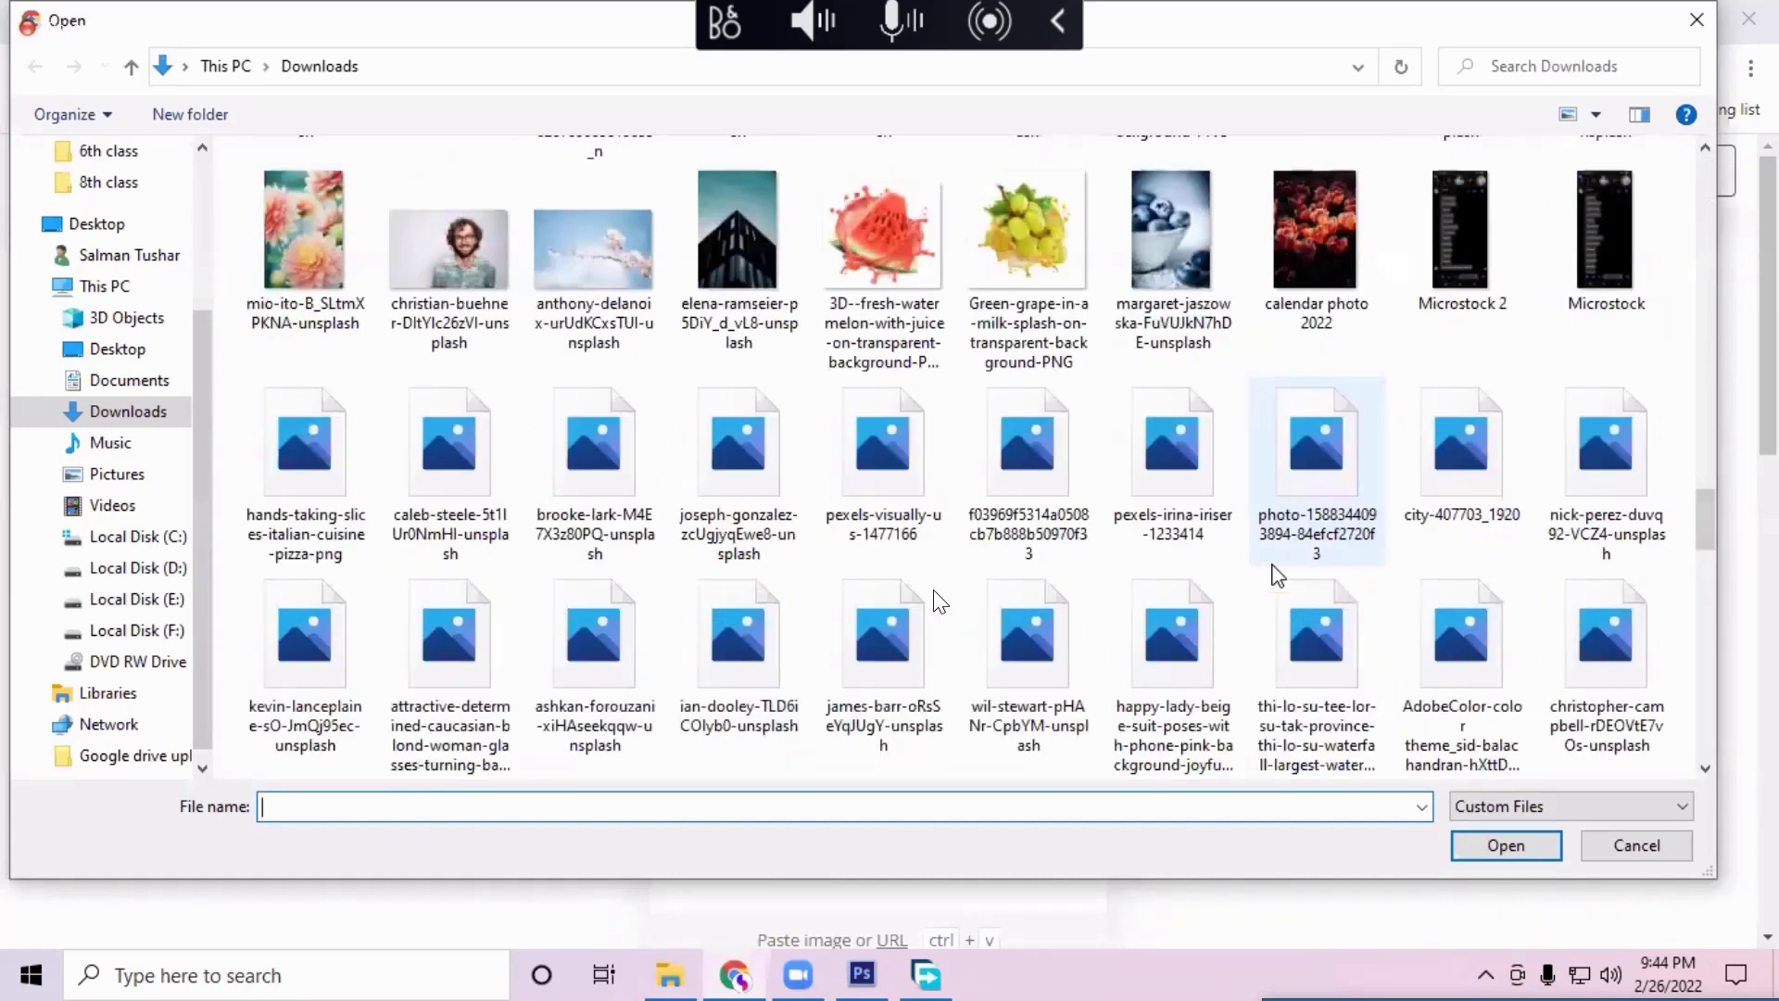
{"action": "scroll", "coordinate": [1279, 576], "scroll_direction": "down", "scroll_amount": 4}
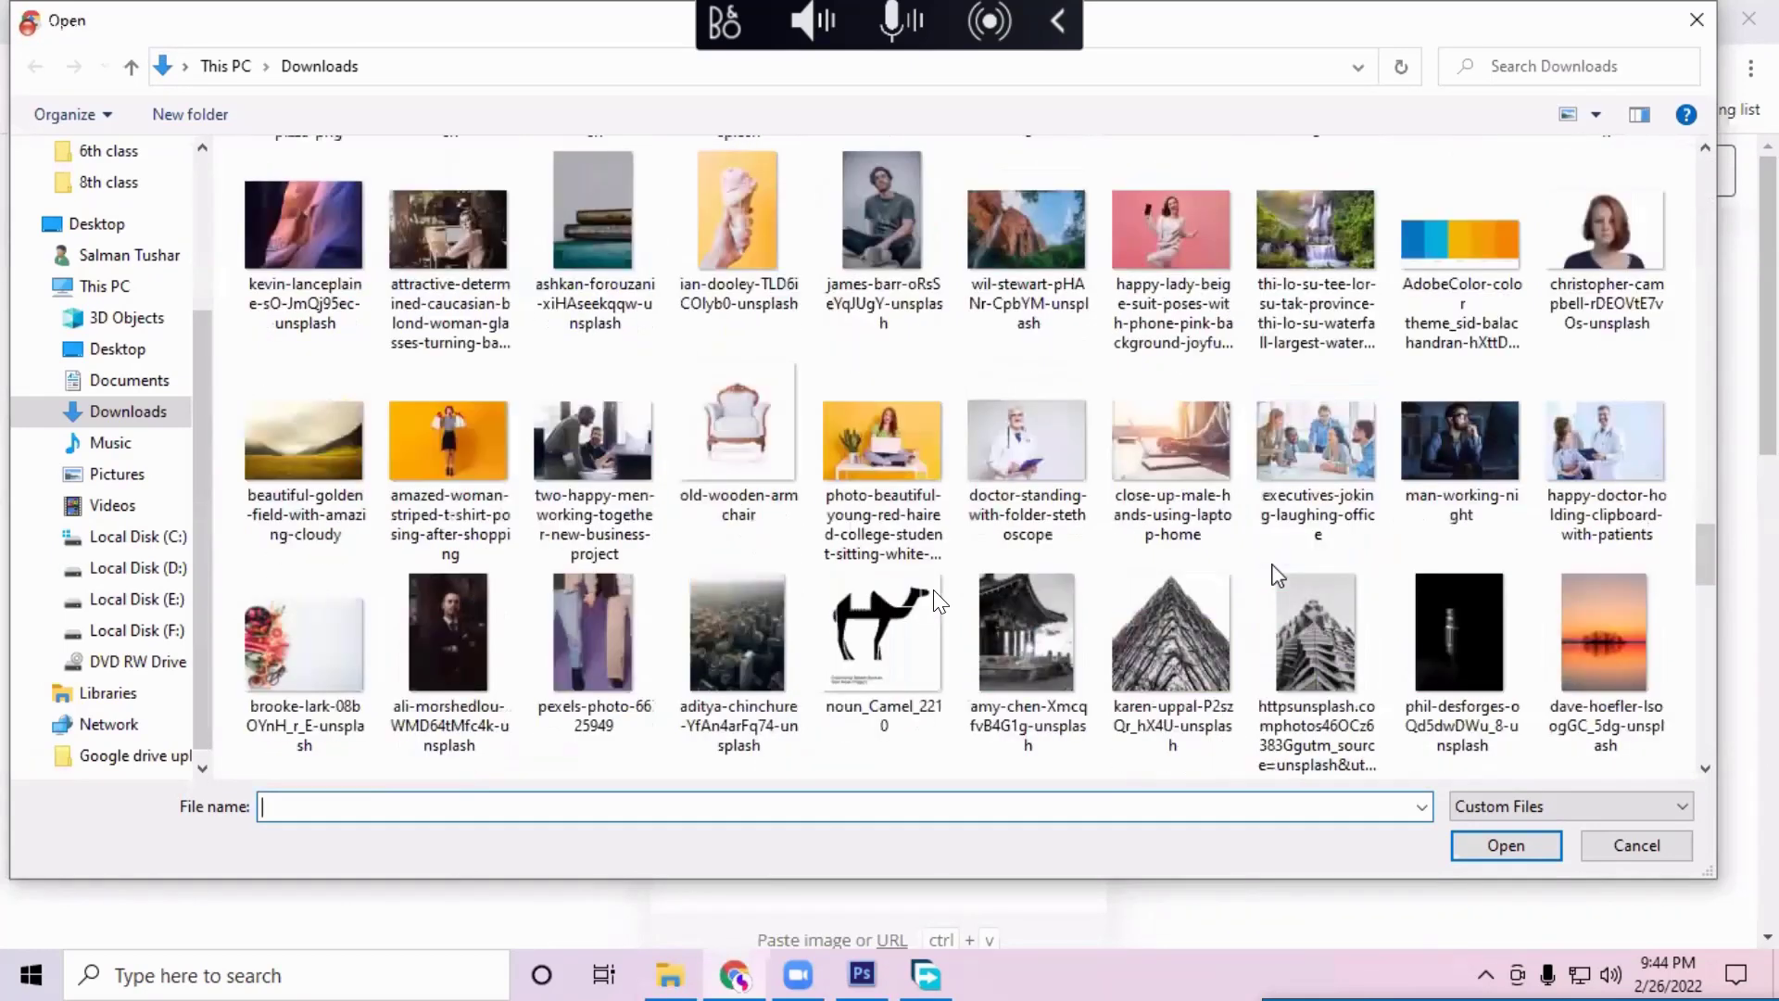
{"action": "scroll", "coordinate": [1279, 576], "scroll_direction": "down", "scroll_amount": 4}
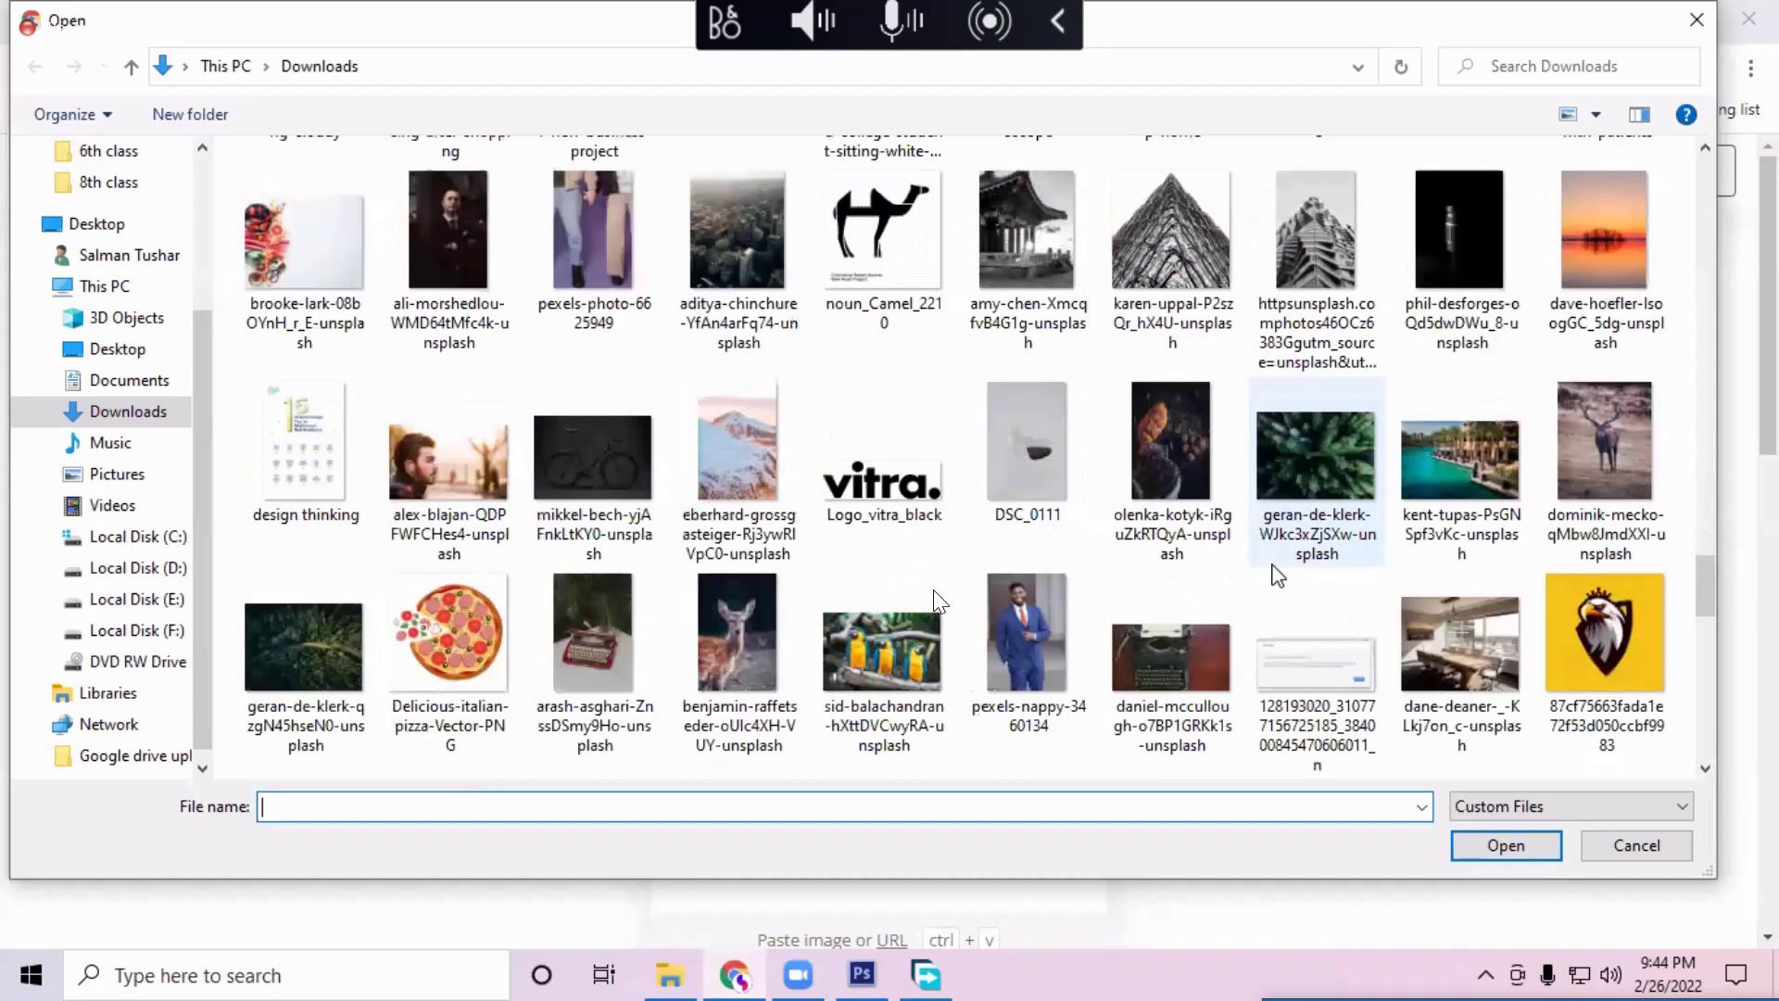
{"action": "scroll", "coordinate": [1278, 577], "scroll_direction": "down", "scroll_amount": 5}
{"action": "scroll", "coordinate": [938, 601], "scroll_direction": "down", "scroll_amount": 5}
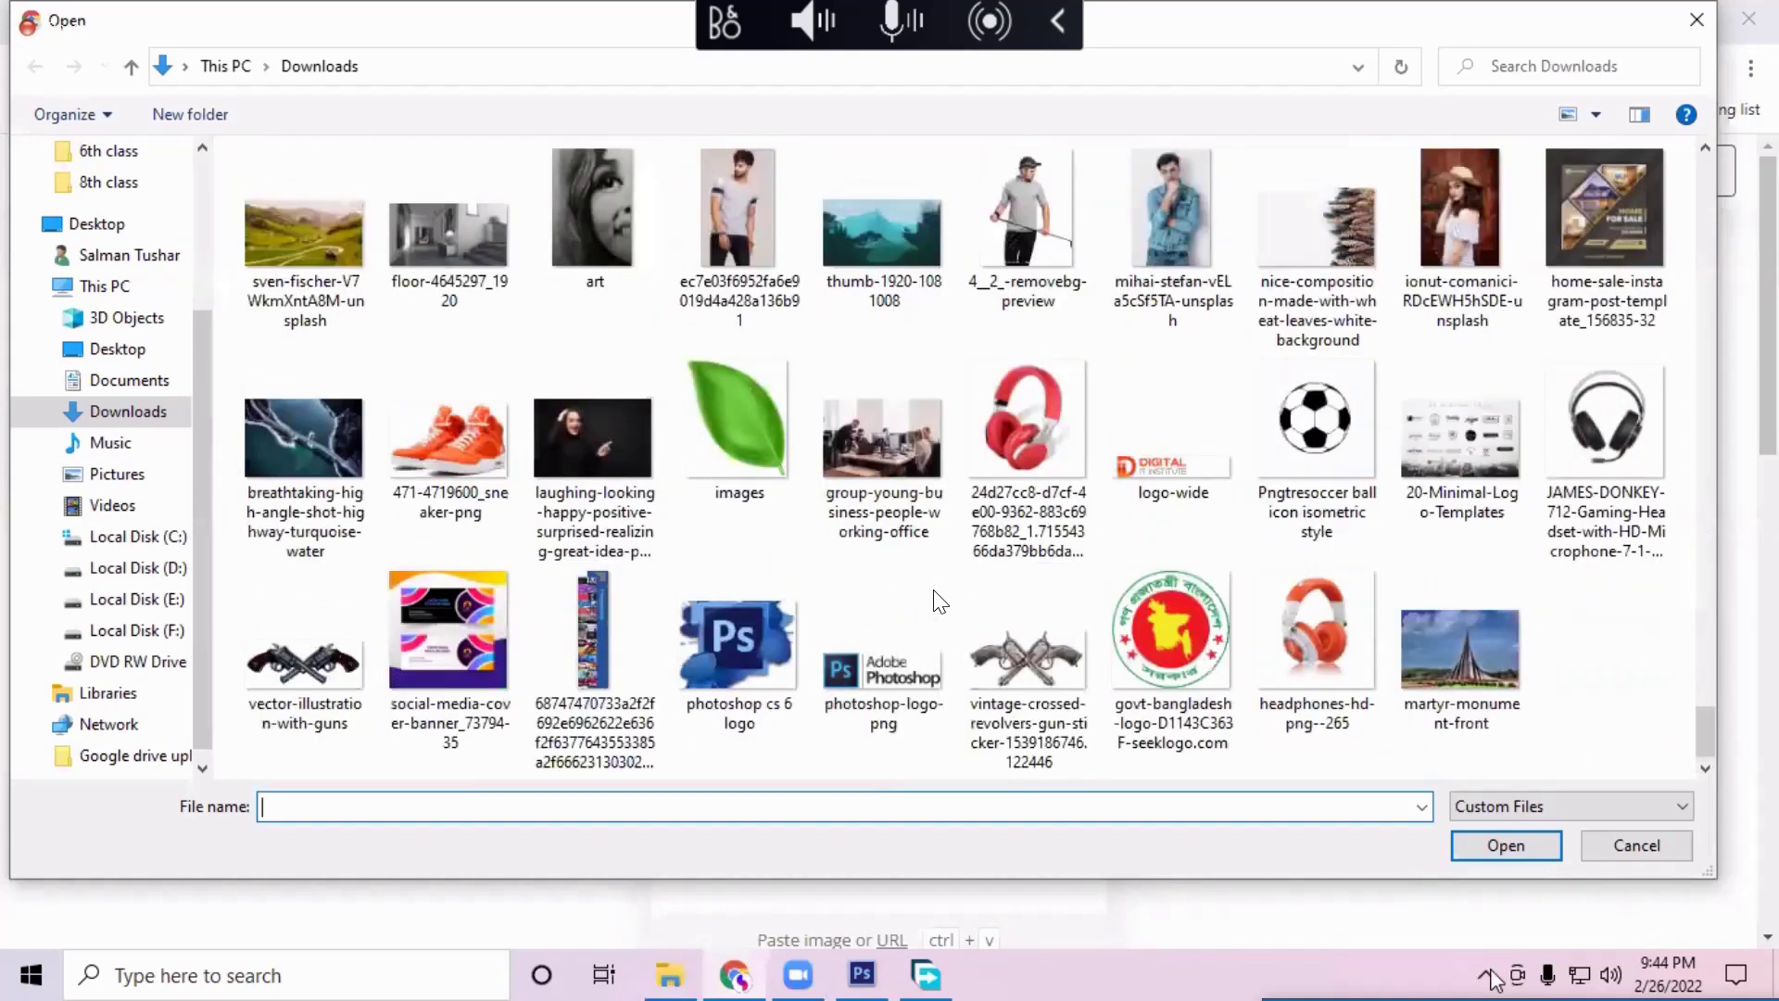
{"action": "scroll", "coordinate": [938, 601], "scroll_direction": "up", "scroll_amount": 4}
{"action": "left_click", "coordinate": [1487, 974]}
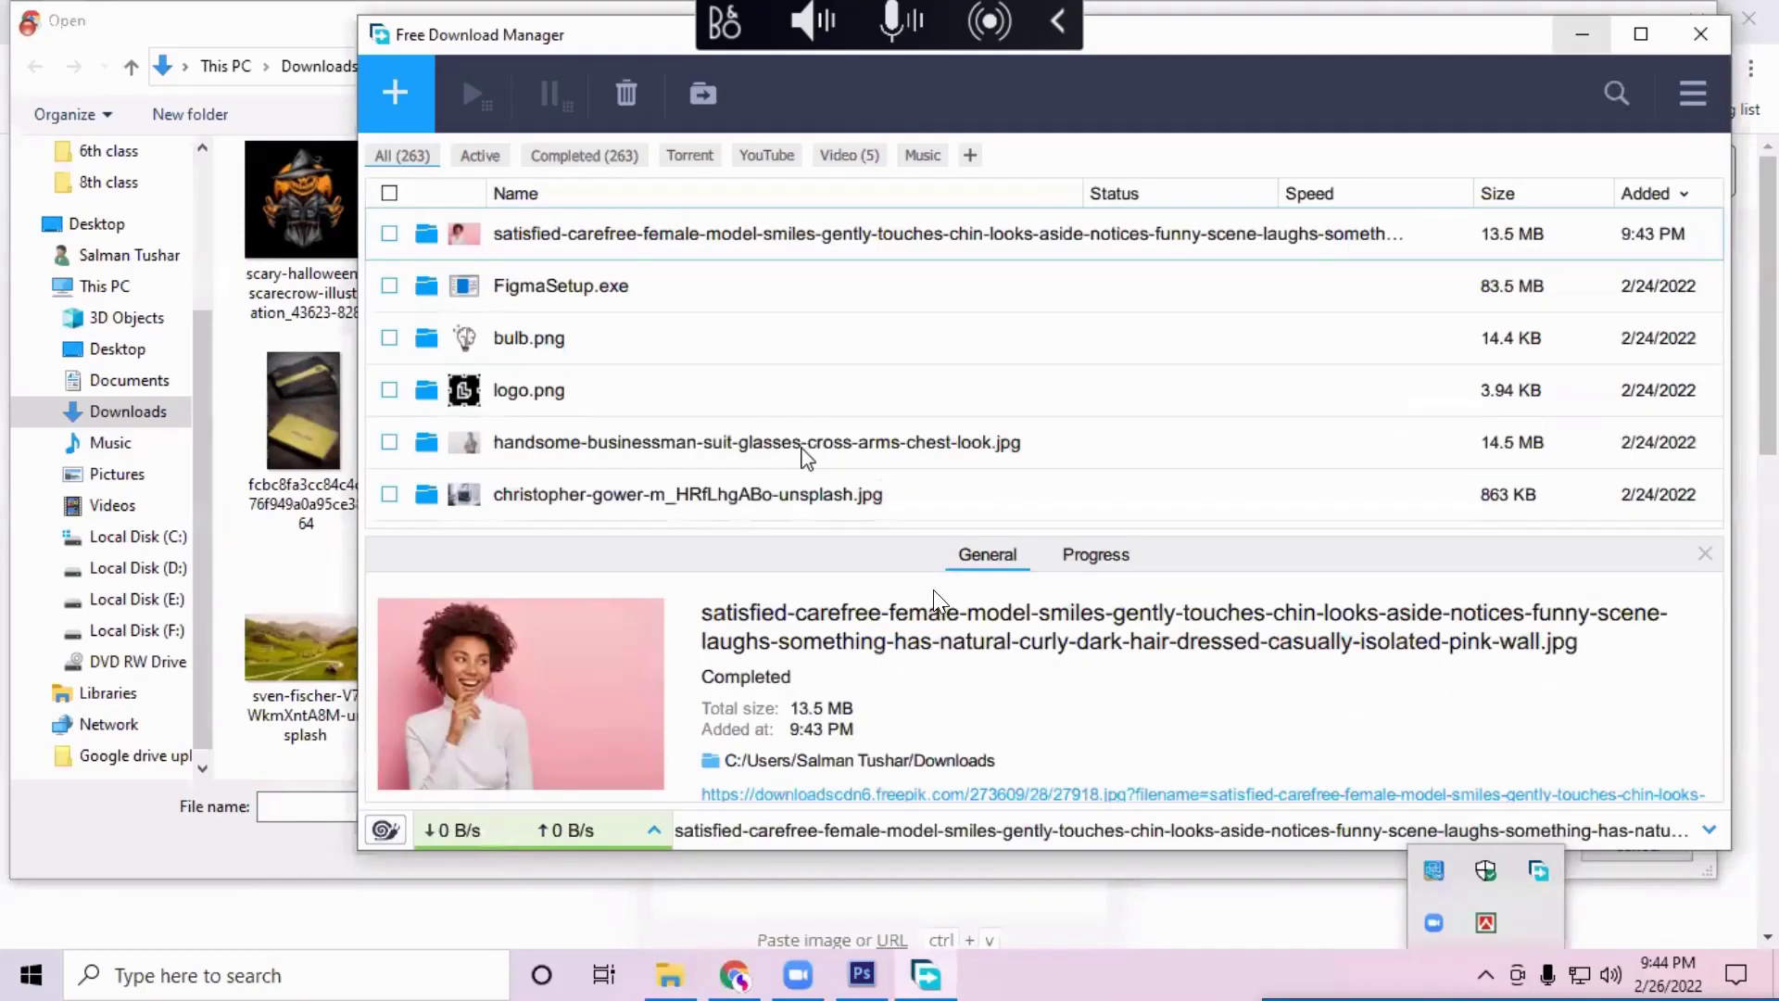
{"action": "scroll", "coordinate": [935, 598], "scroll_direction": "down", "scroll_amount": 5}
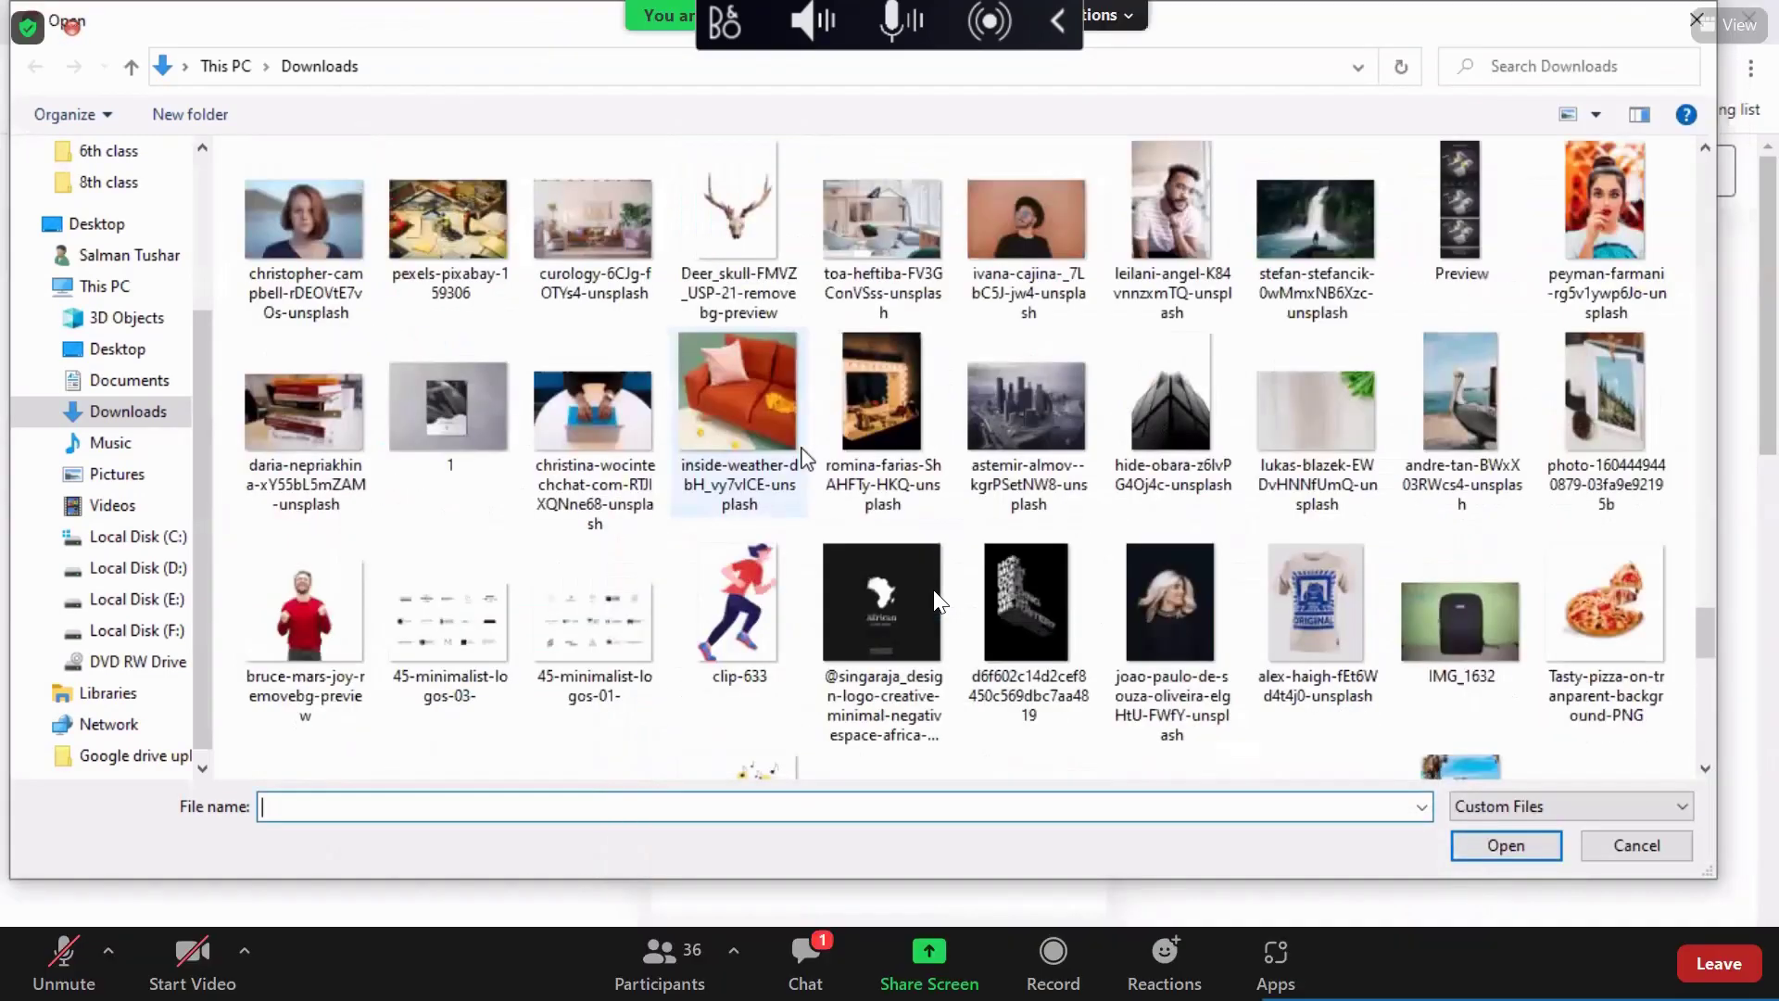
{"action": "scroll", "coordinate": [939, 600], "scroll_direction": "up", "scroll_amount": 3}
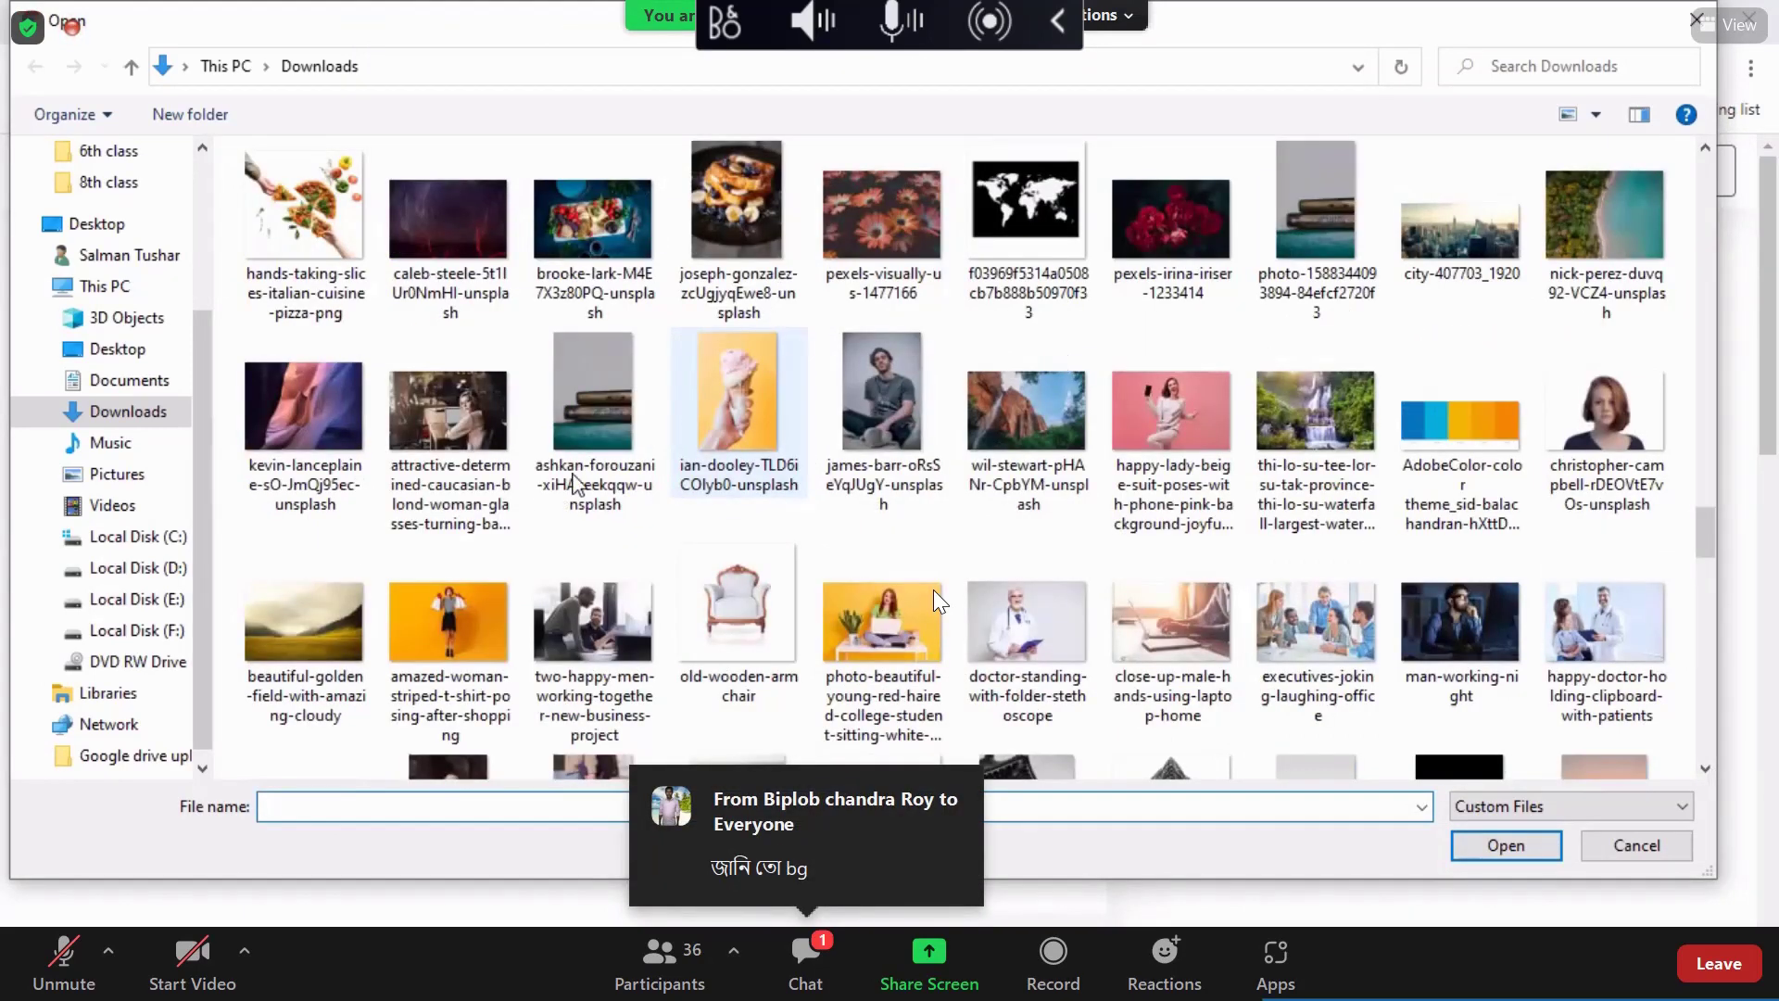
{"action": "scroll", "coordinate": [454, 248], "scroll_direction": "up", "scroll_amount": 3}
Step: Upload satisfied-carefree-female-model.jpg, dismiss the 12 MB limit alert, and return to Photoshop
{"action": "left_click", "coordinate": [454, 248]}
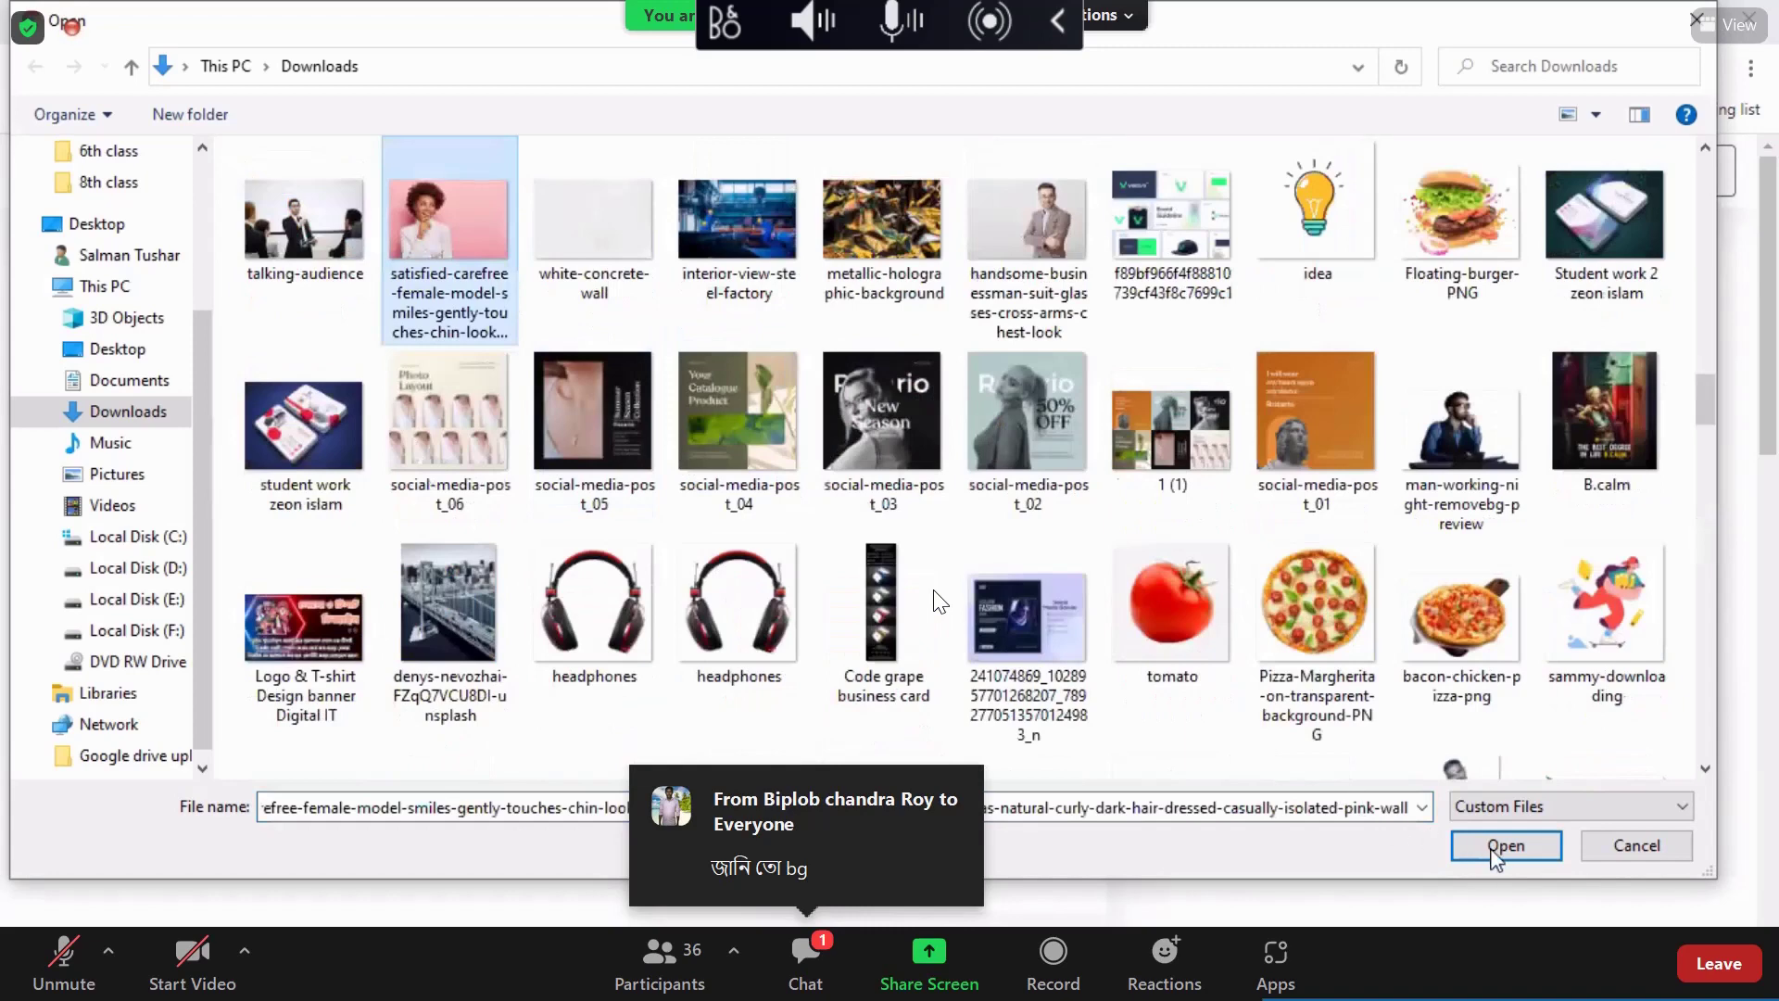
{"action": "key", "text": "Return"}
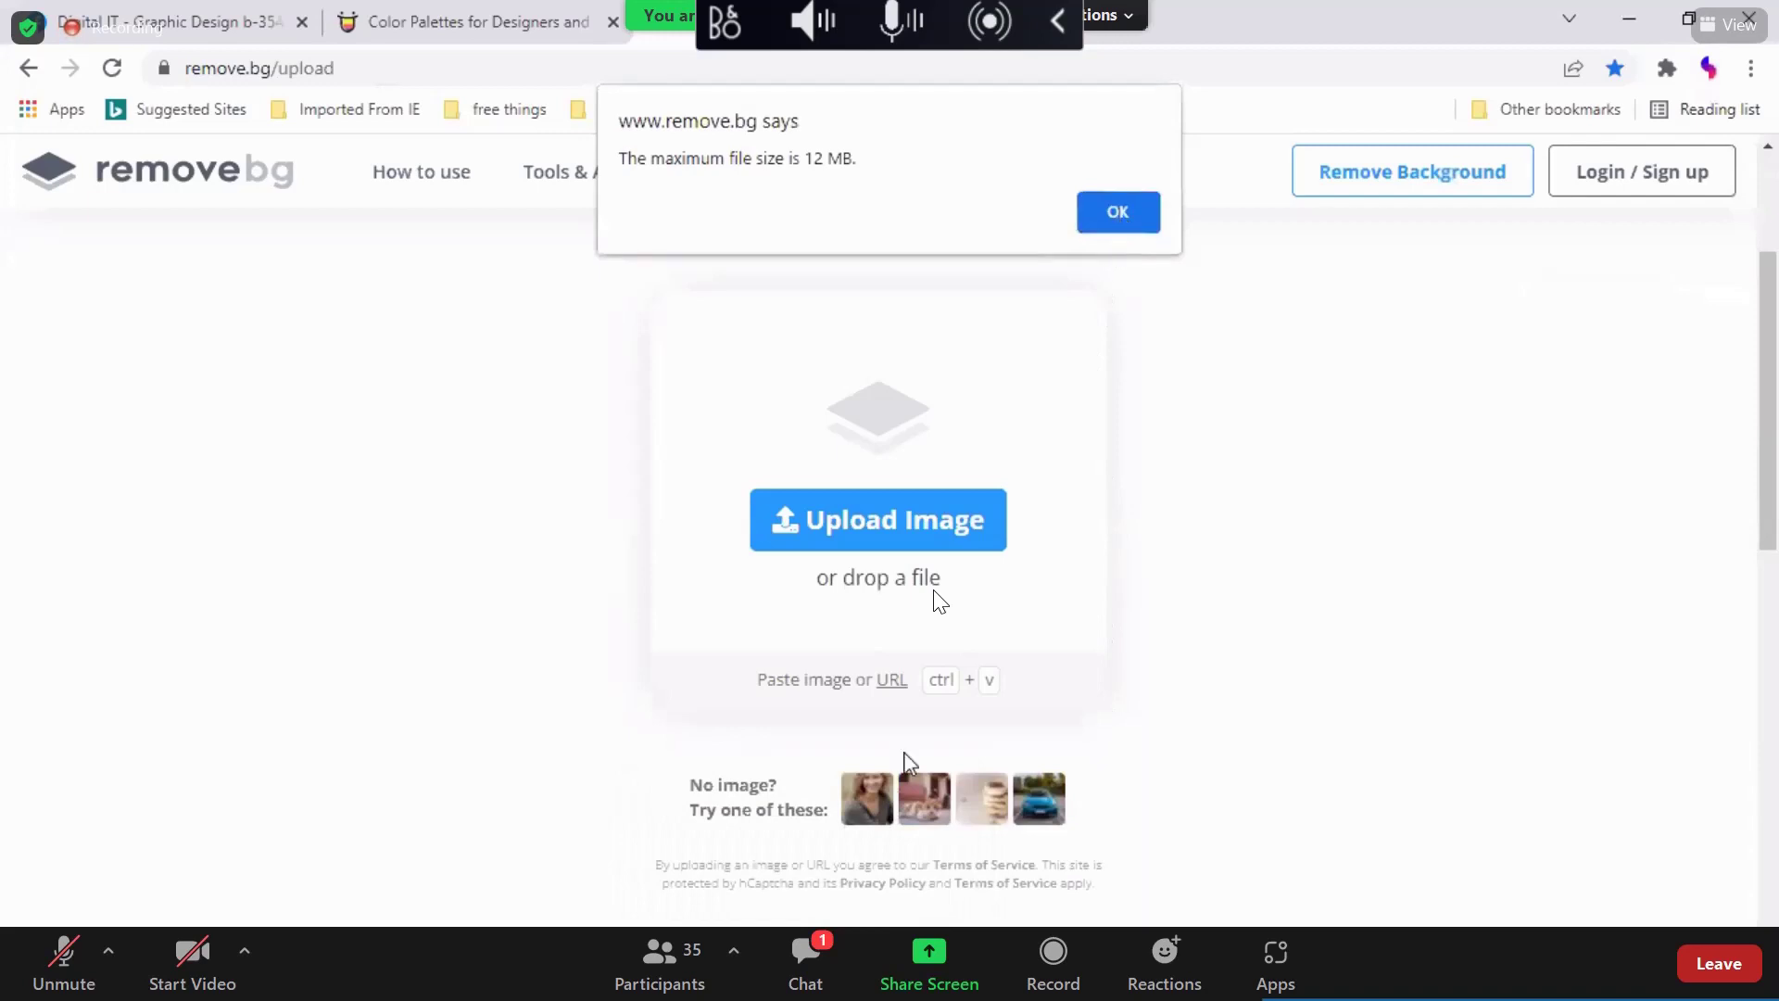
{"action": "key", "text": "Return"}
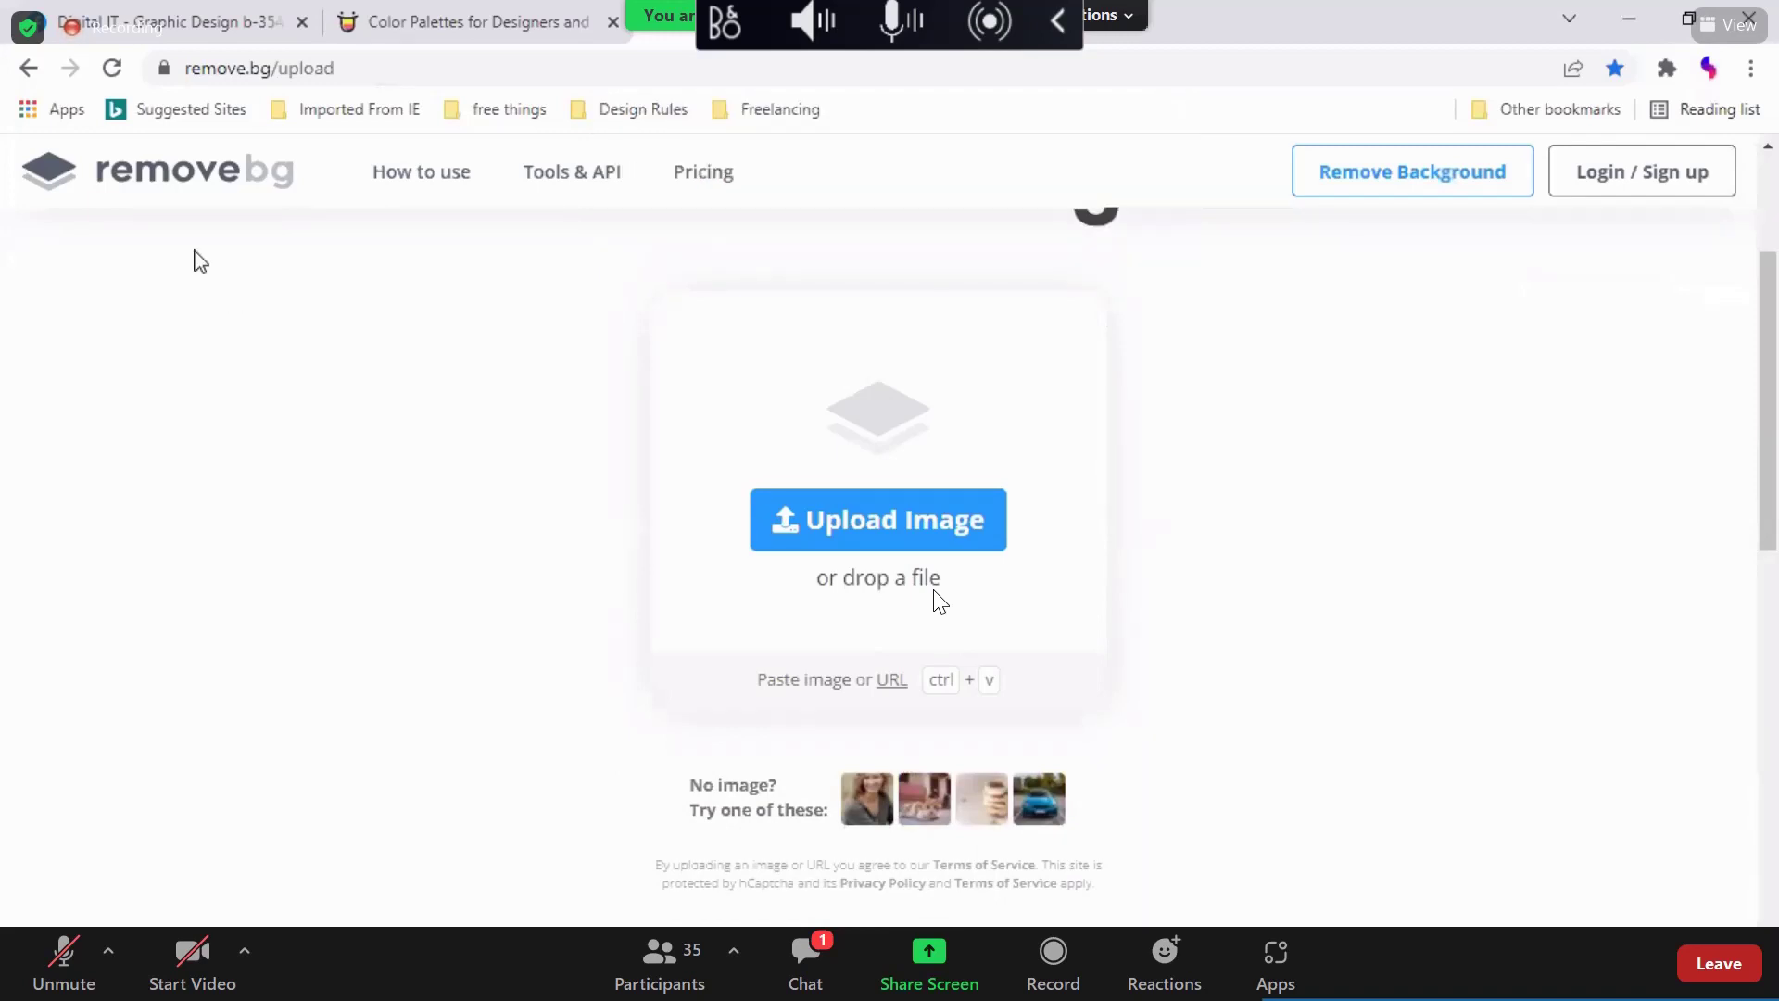
{"action": "key", "text": "alt+Tab"}
{"action": "key", "text": "alt+f"}
Step: Drag the curly-haired woman photo from Downloads into Photoshop
{"action": "mouse_move", "coordinate": [334, 195]}
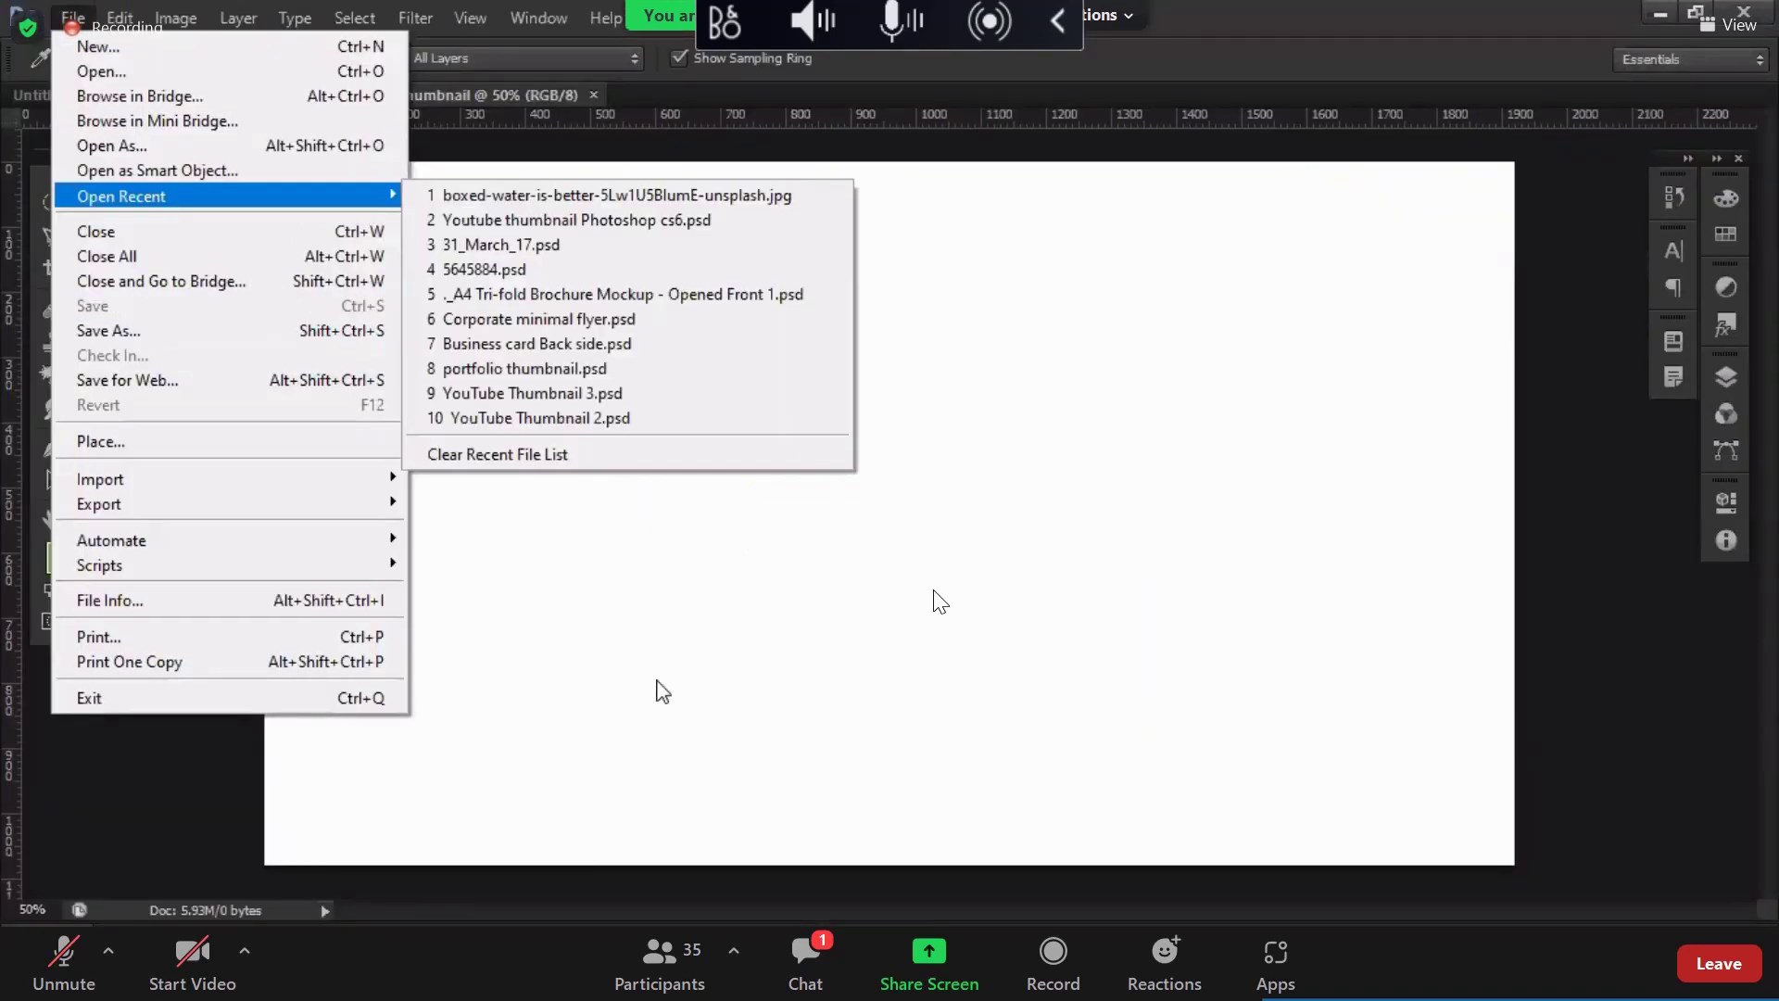
{"action": "key", "text": "Escape"}
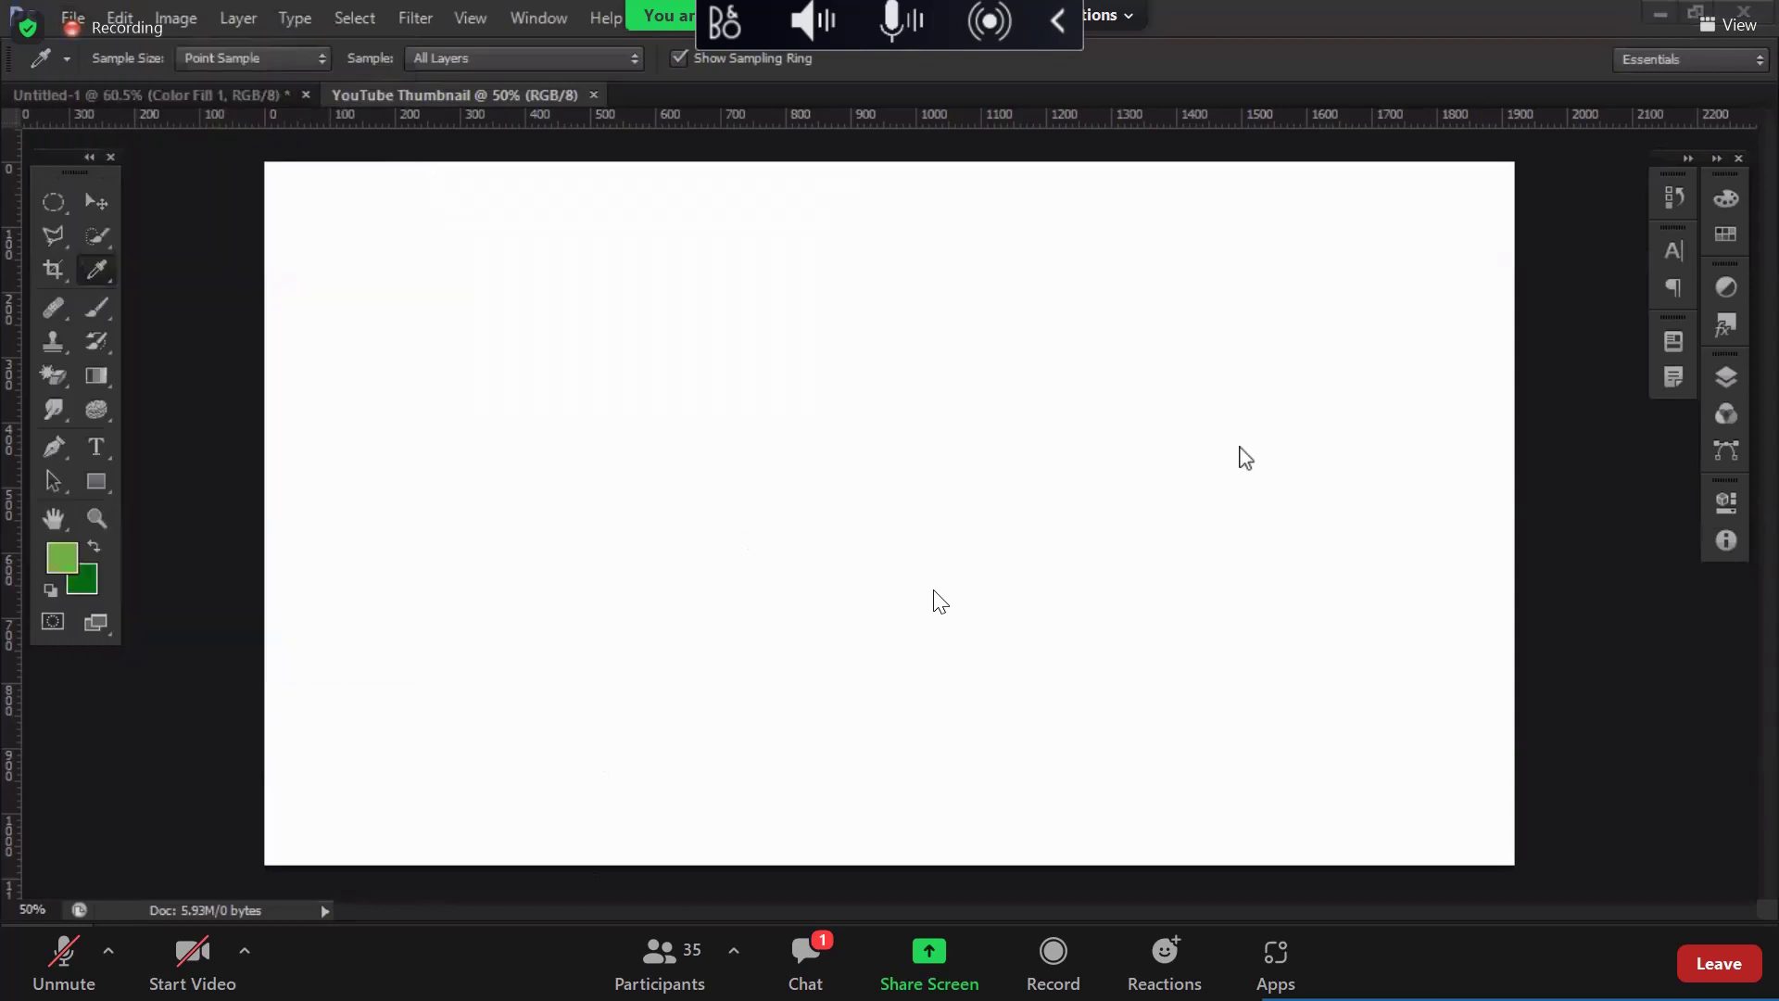
{"action": "key", "text": "alt+Tab"}
{"action": "left_click_drag", "start_coordinate": [1239, 457], "coordinate": [990, 693]}
{"action": "key", "text": "alt+Tab"}
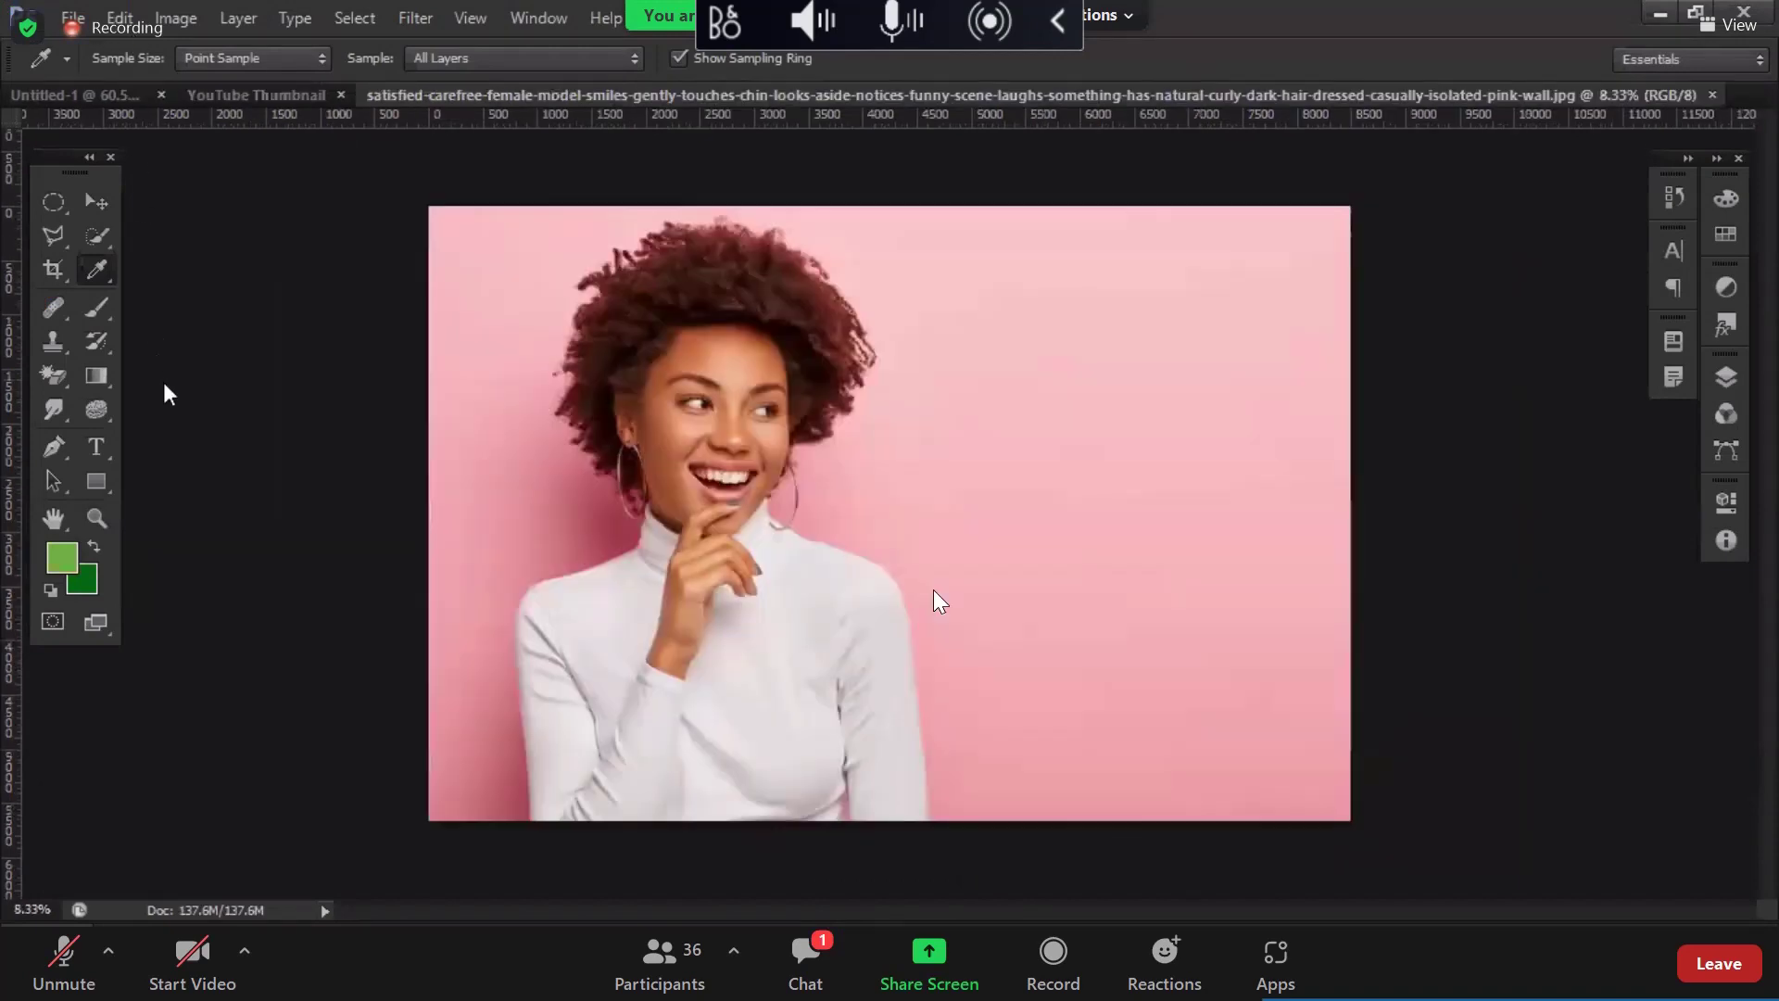
Step: Open Save for Web for the photo and accept the oversized-image warning
{"action": "key", "text": "alt+f"}
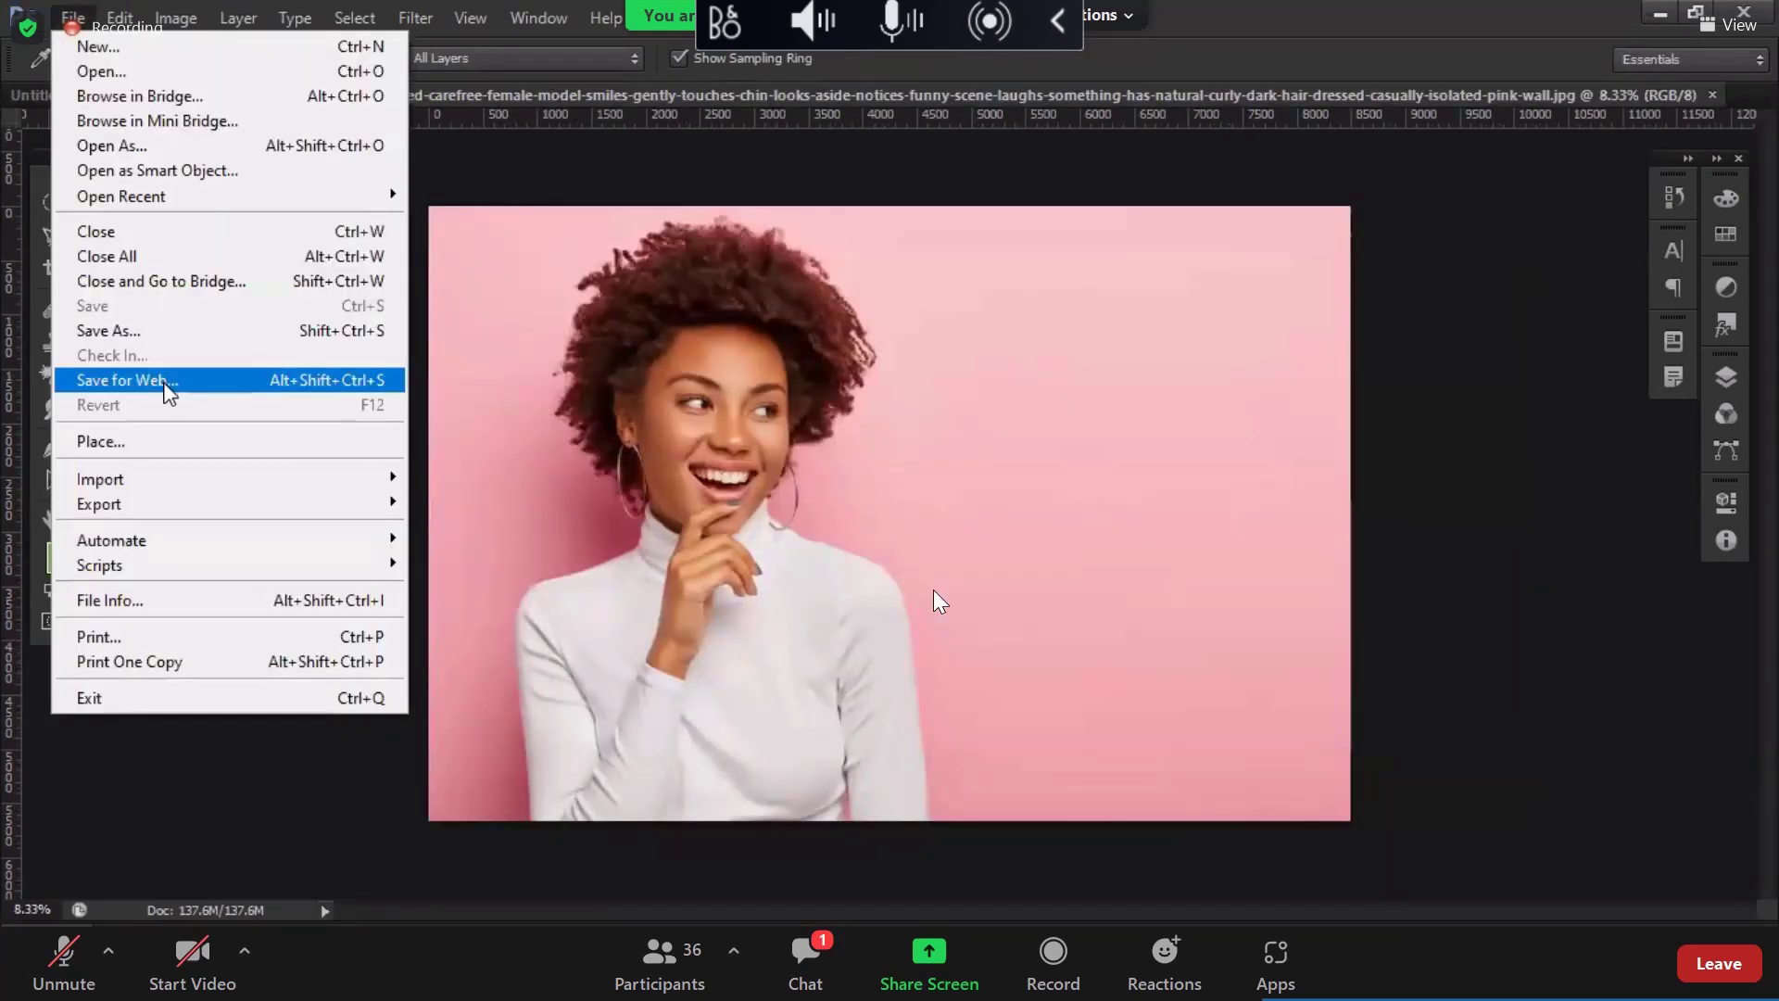
{"action": "left_click", "coordinate": [167, 389]}
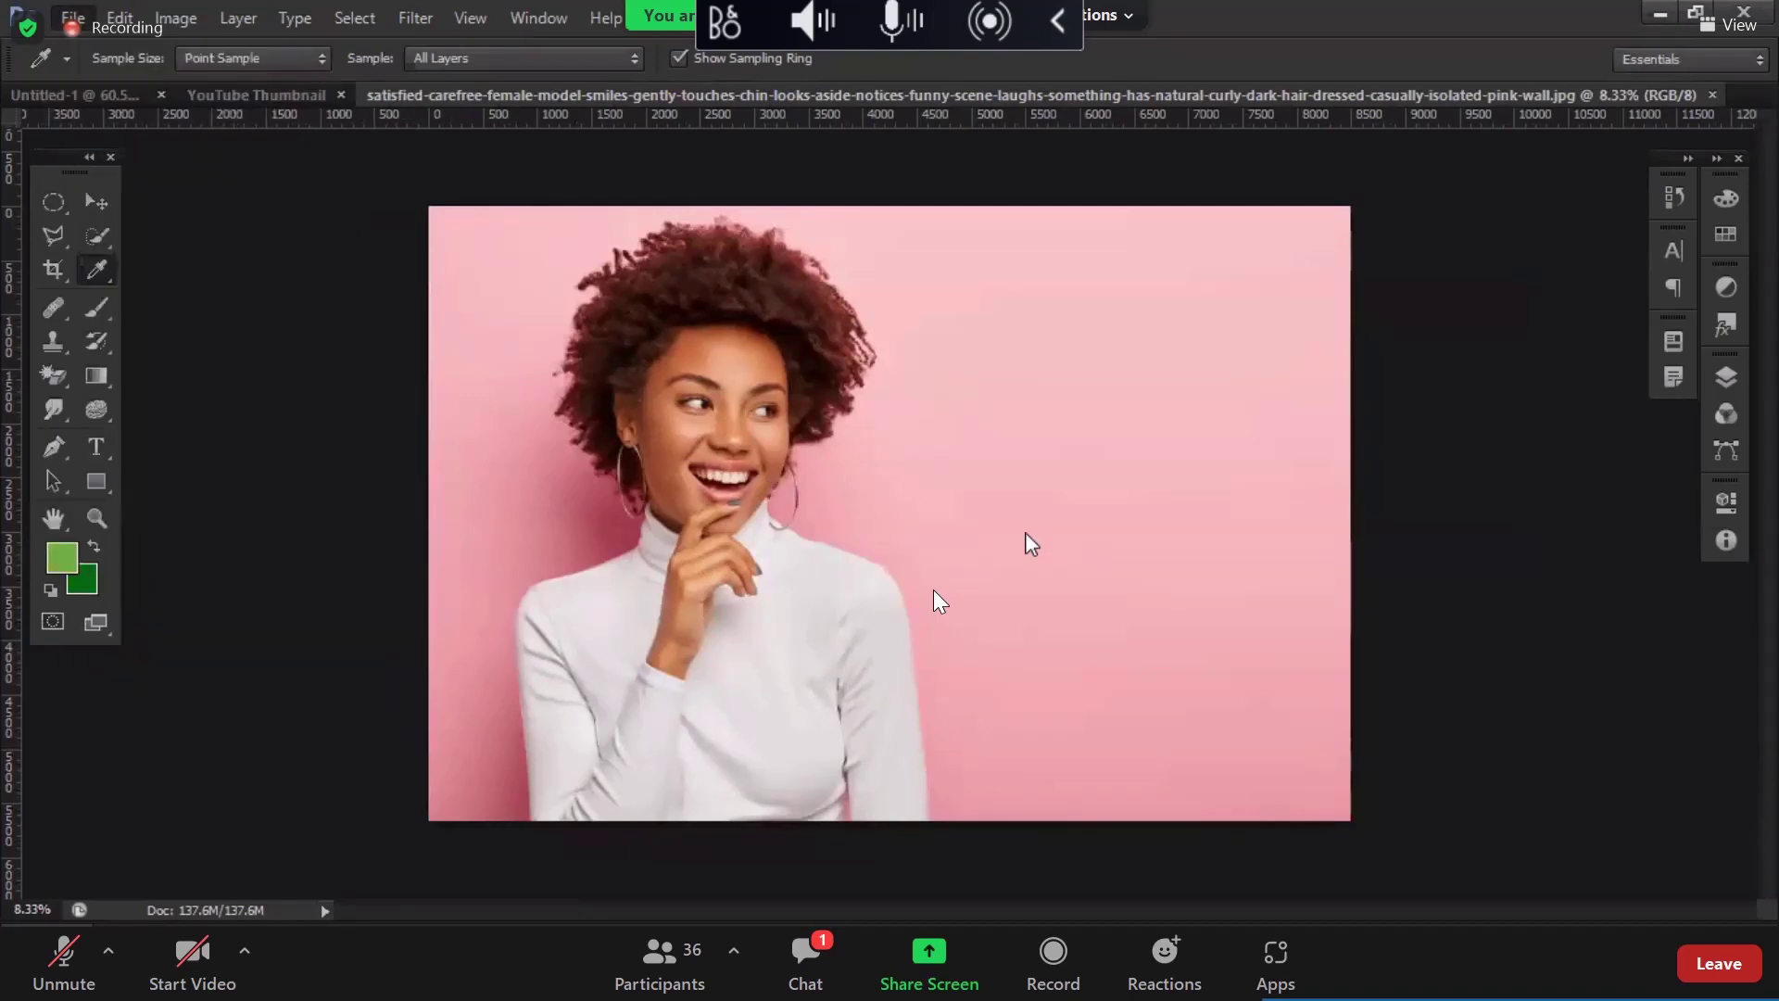
{"action": "key", "text": "Return"}
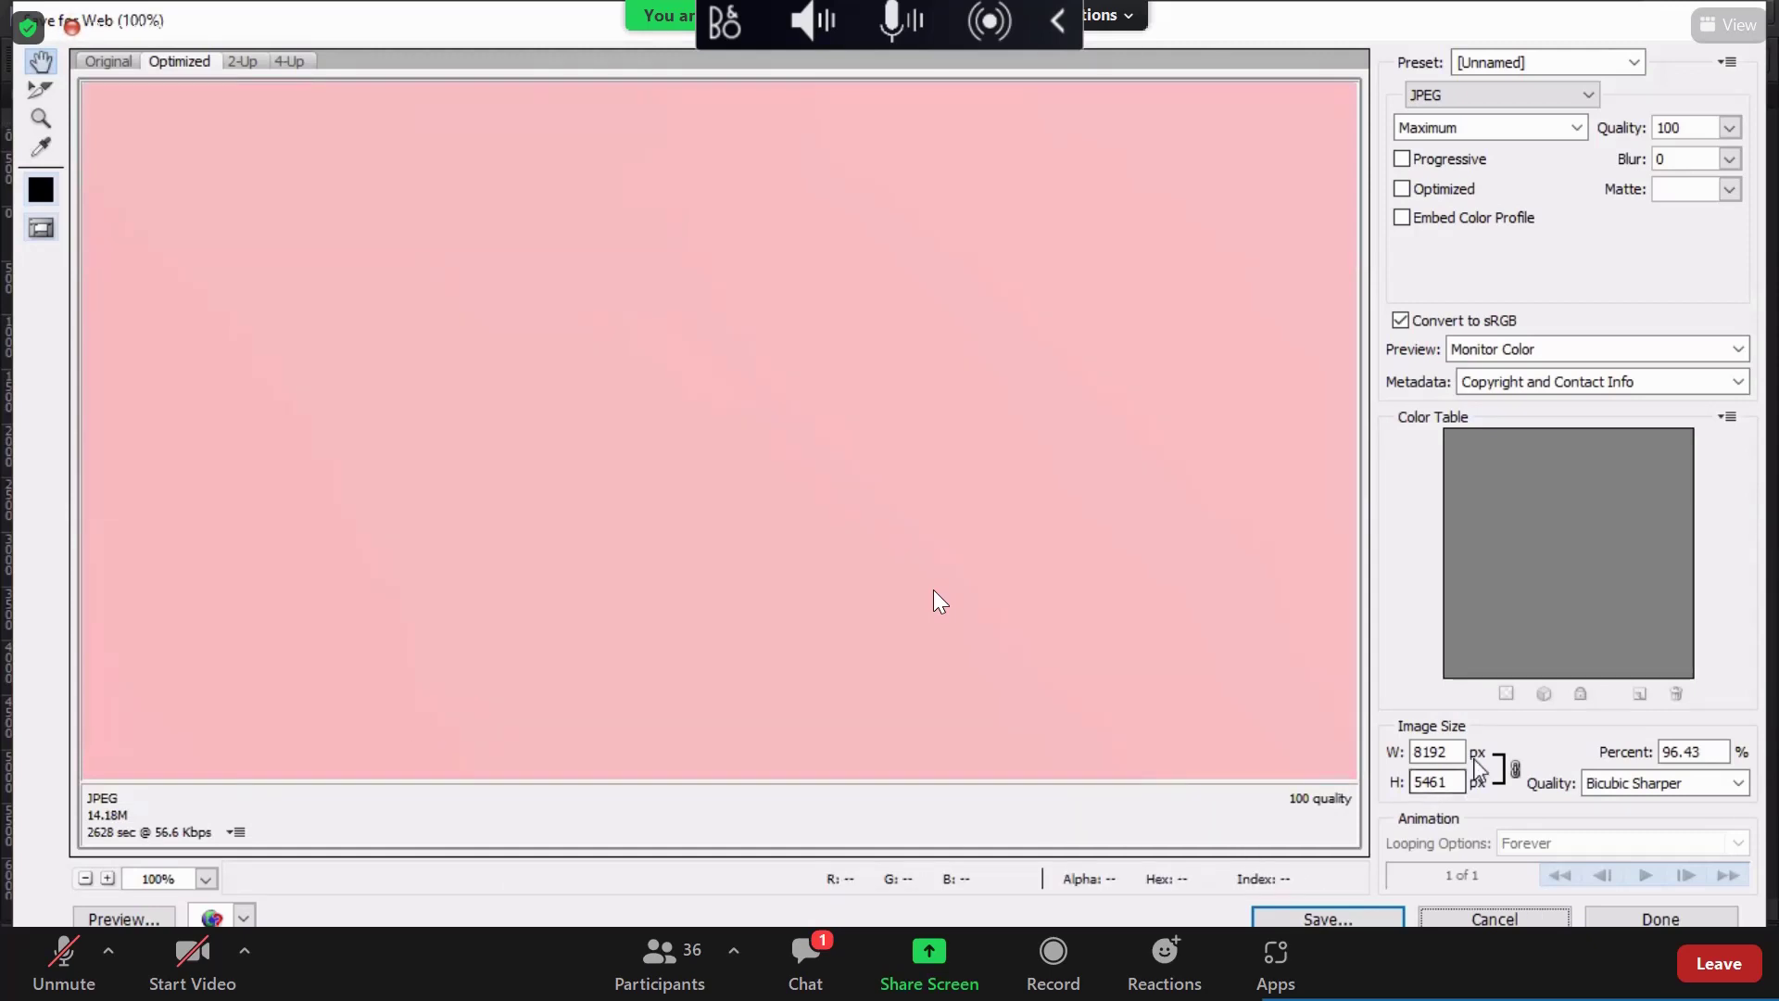
Step: Scale the Save for Web export to 85 percent, giving 7221 × 4814 px and a 10.62M estimate
{"action": "left_click_drag", "start_coordinate": [1453, 752], "coordinate": [1395, 762]}
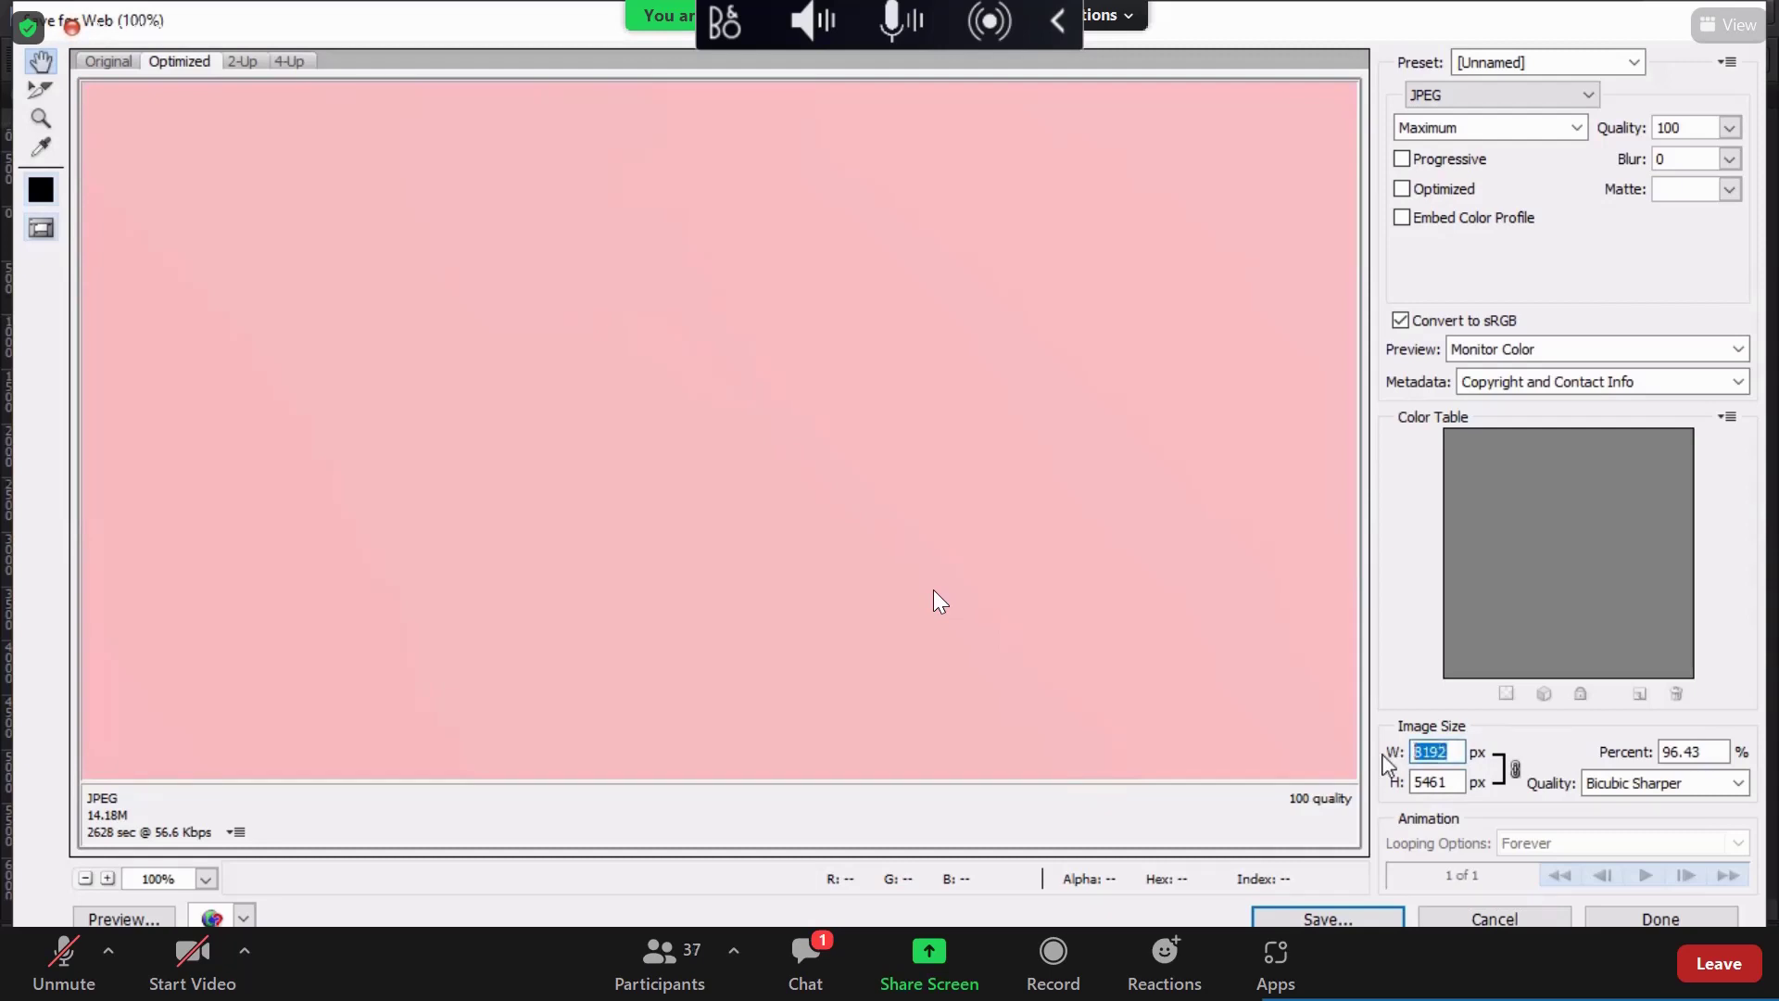
{"action": "left_click", "coordinate": [1709, 755]}
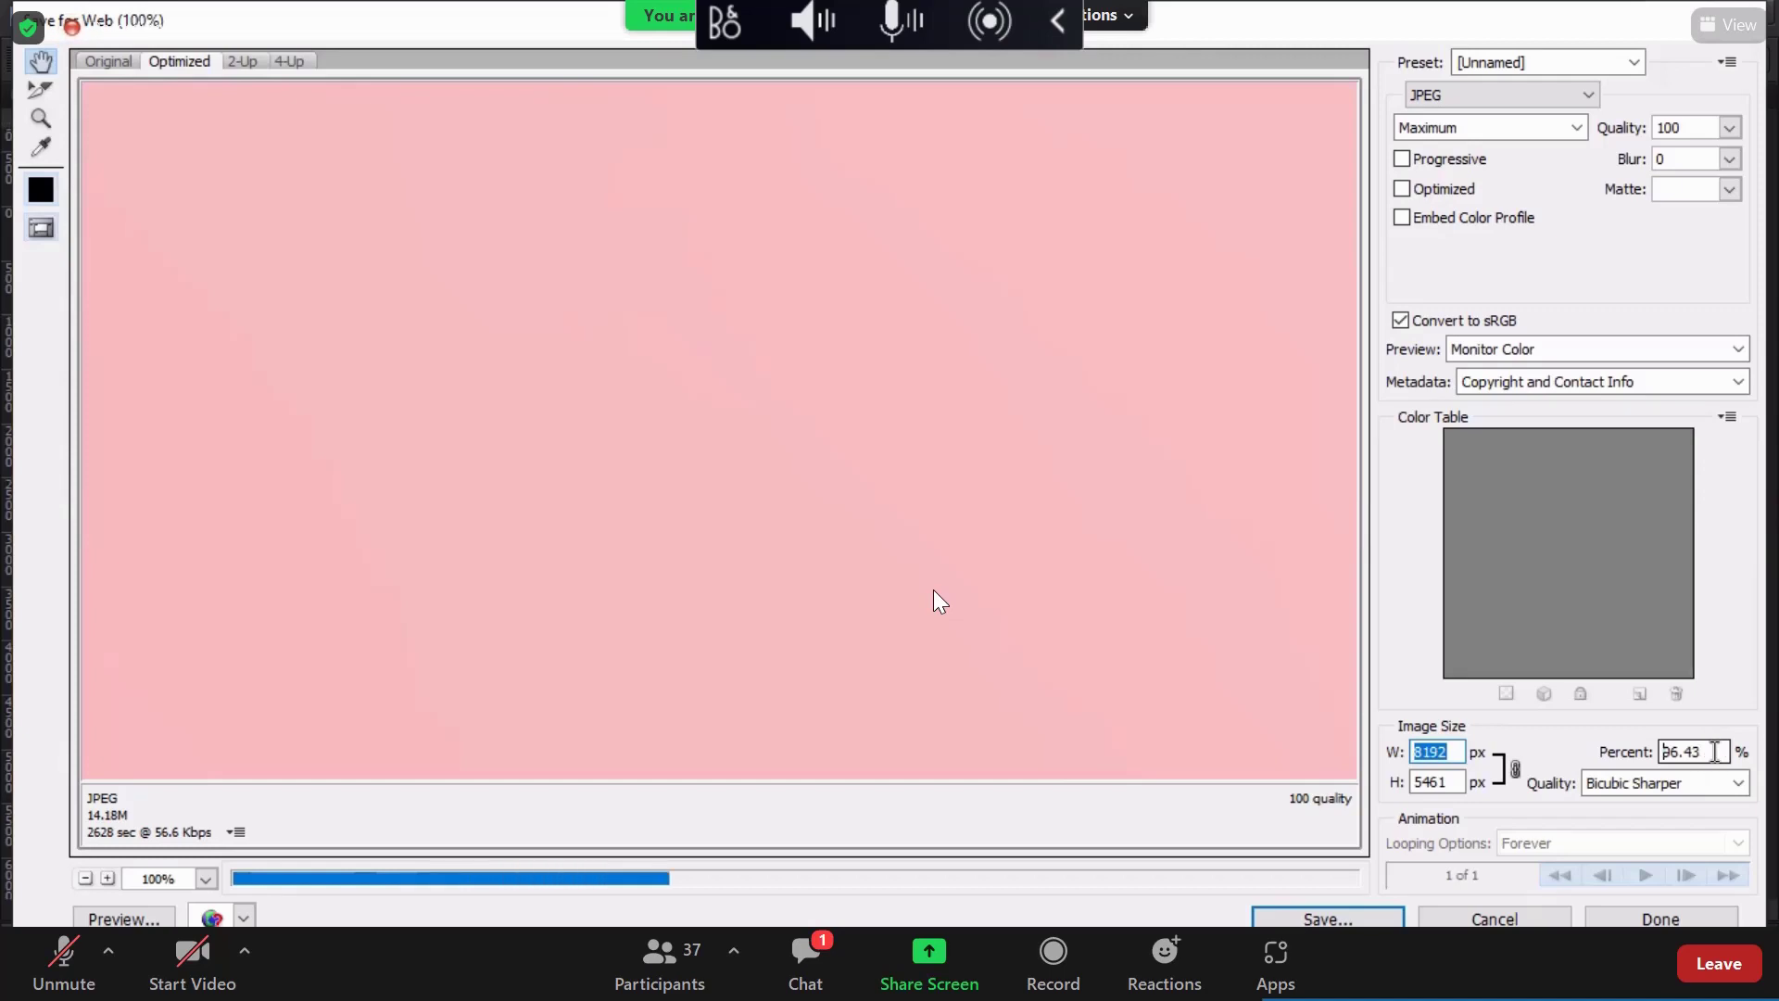
{"action": "left_click", "coordinate": [1710, 751]}
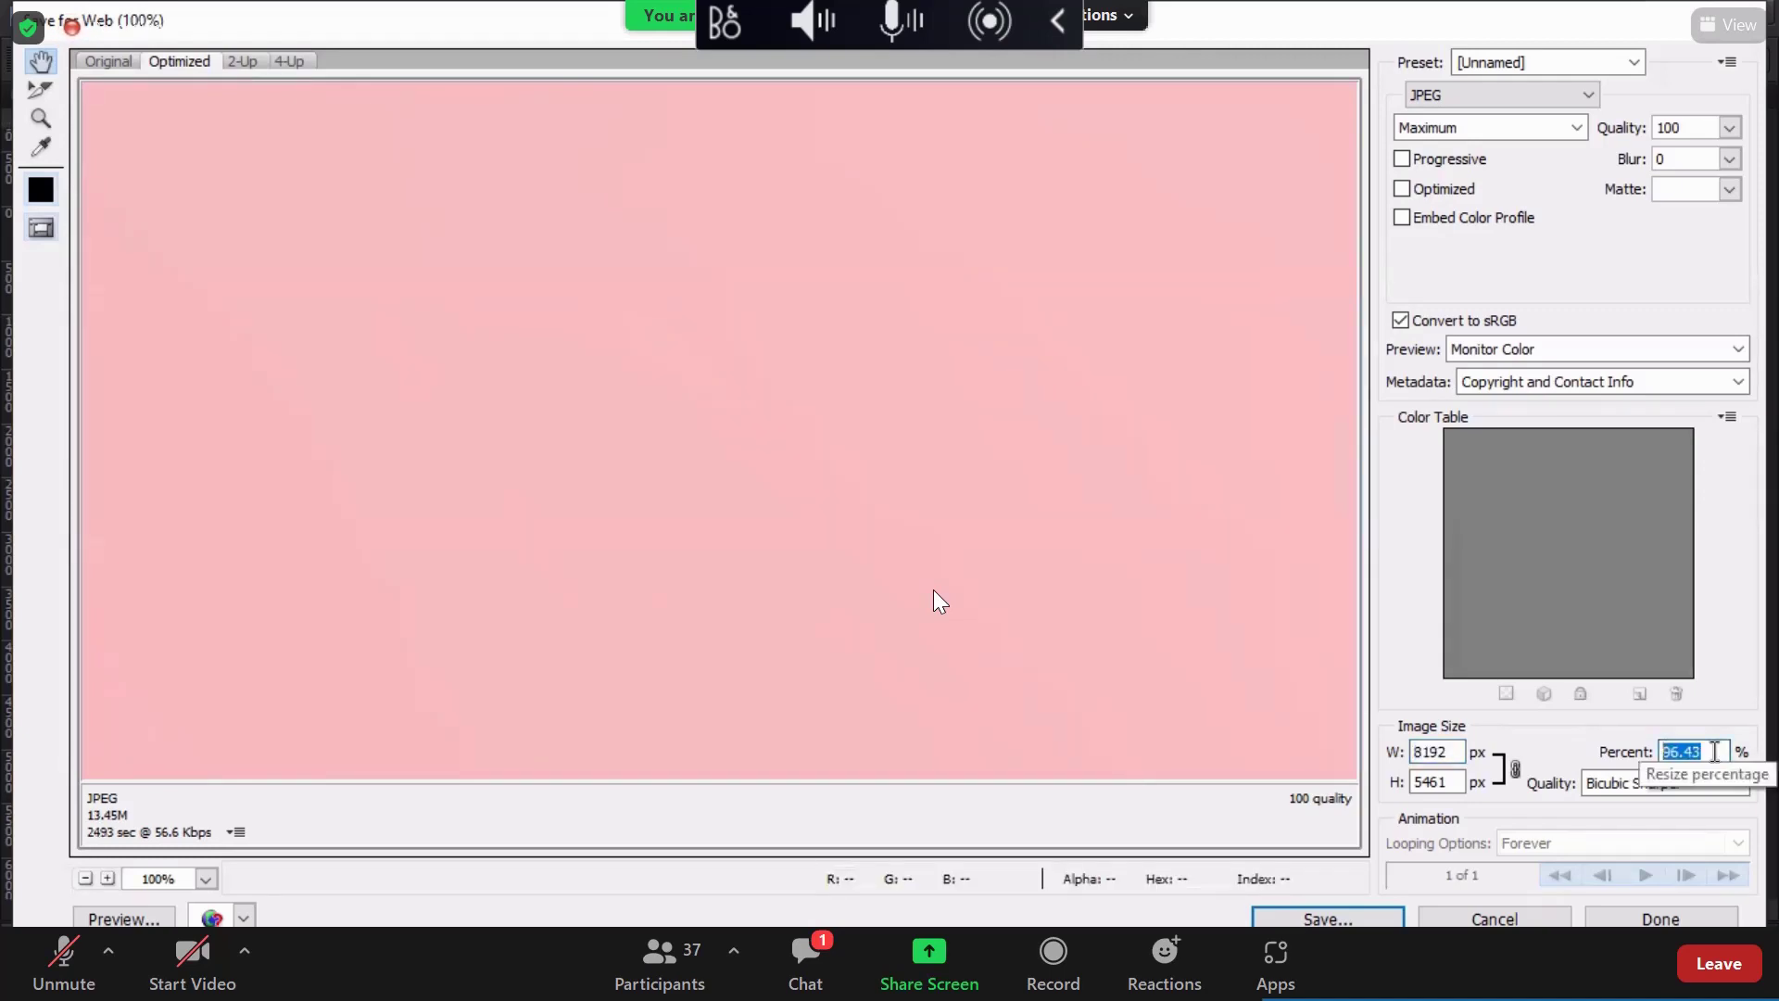
{"action": "type", "text": "85"}
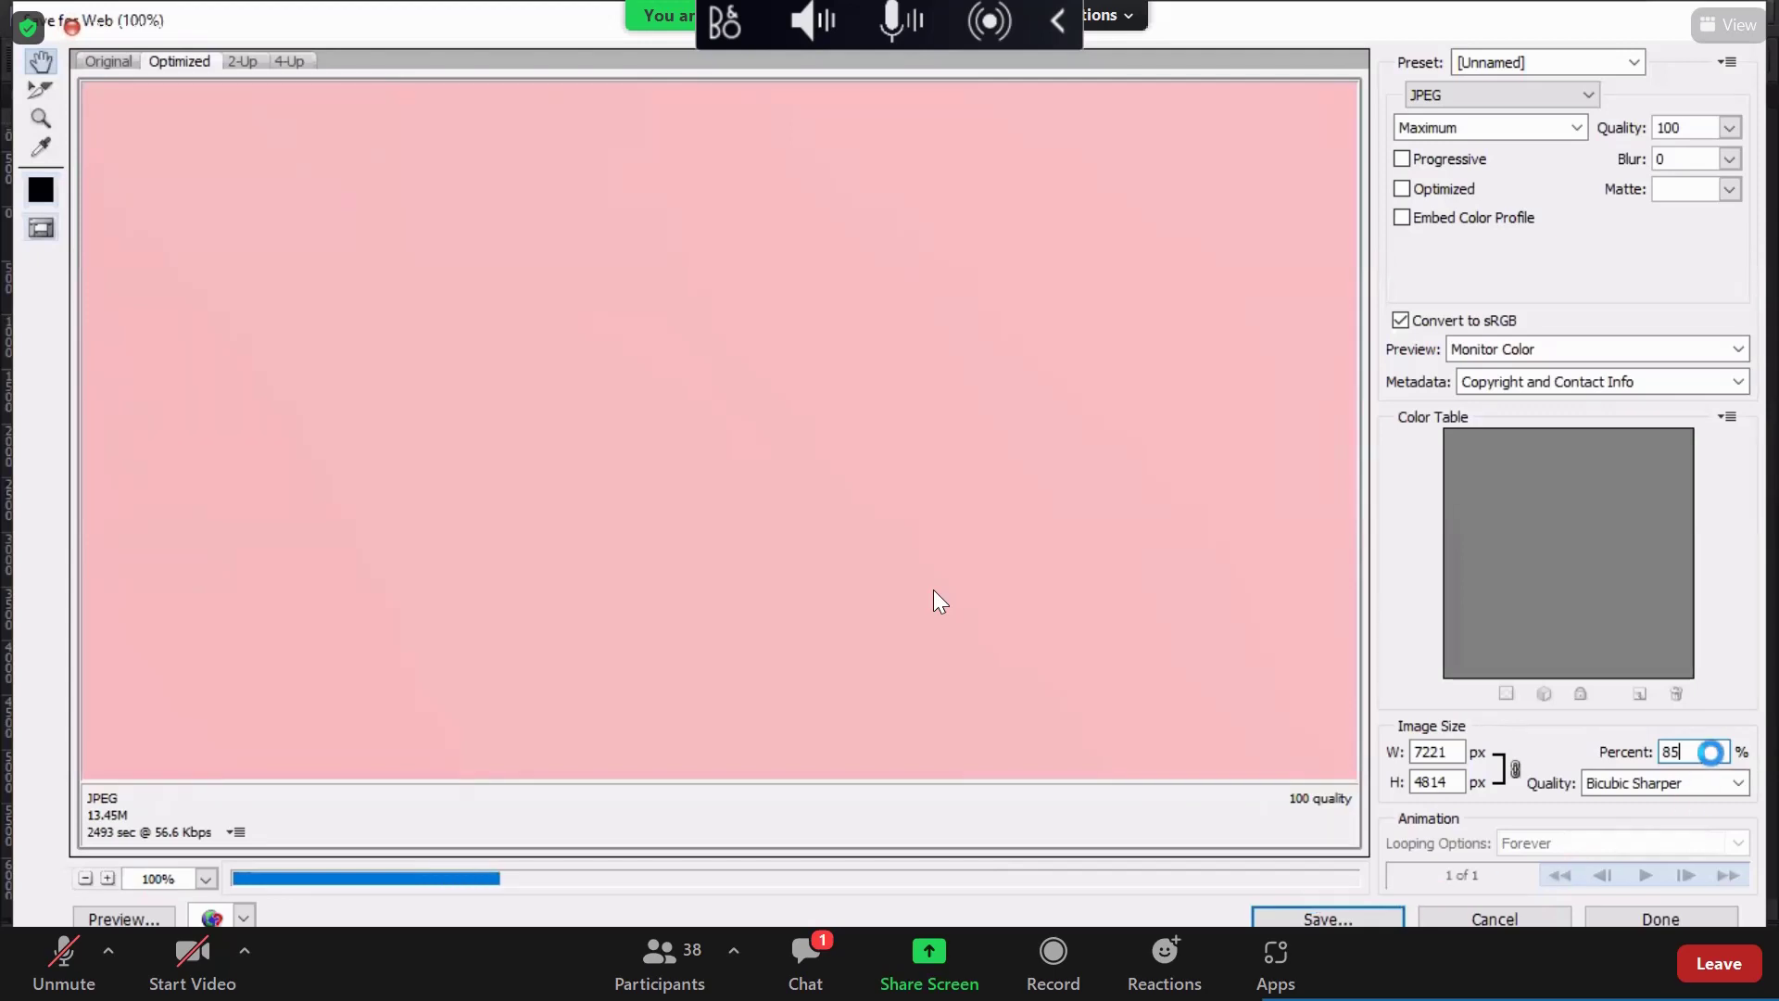
{"action": "key", "text": "Tab"}
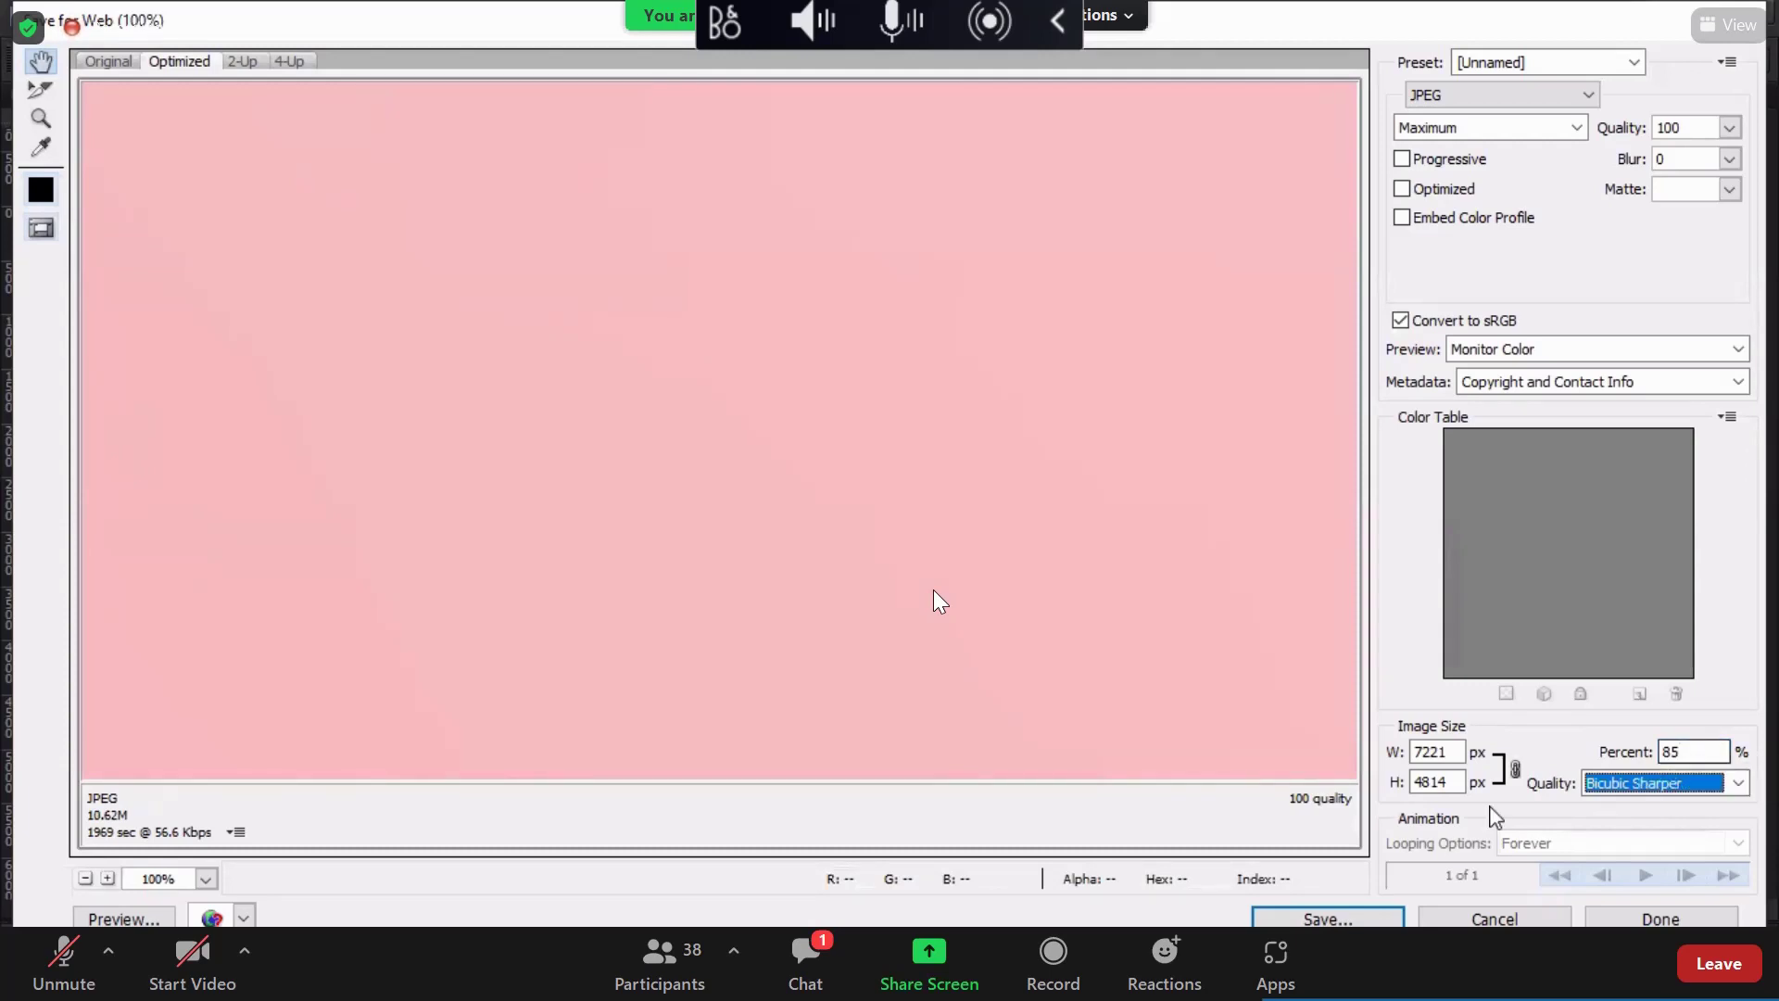
Step: Start saving the optimized JPEG and browse via Quick access and 4th class to folder 354
{"action": "left_click", "coordinate": [1374, 912]}
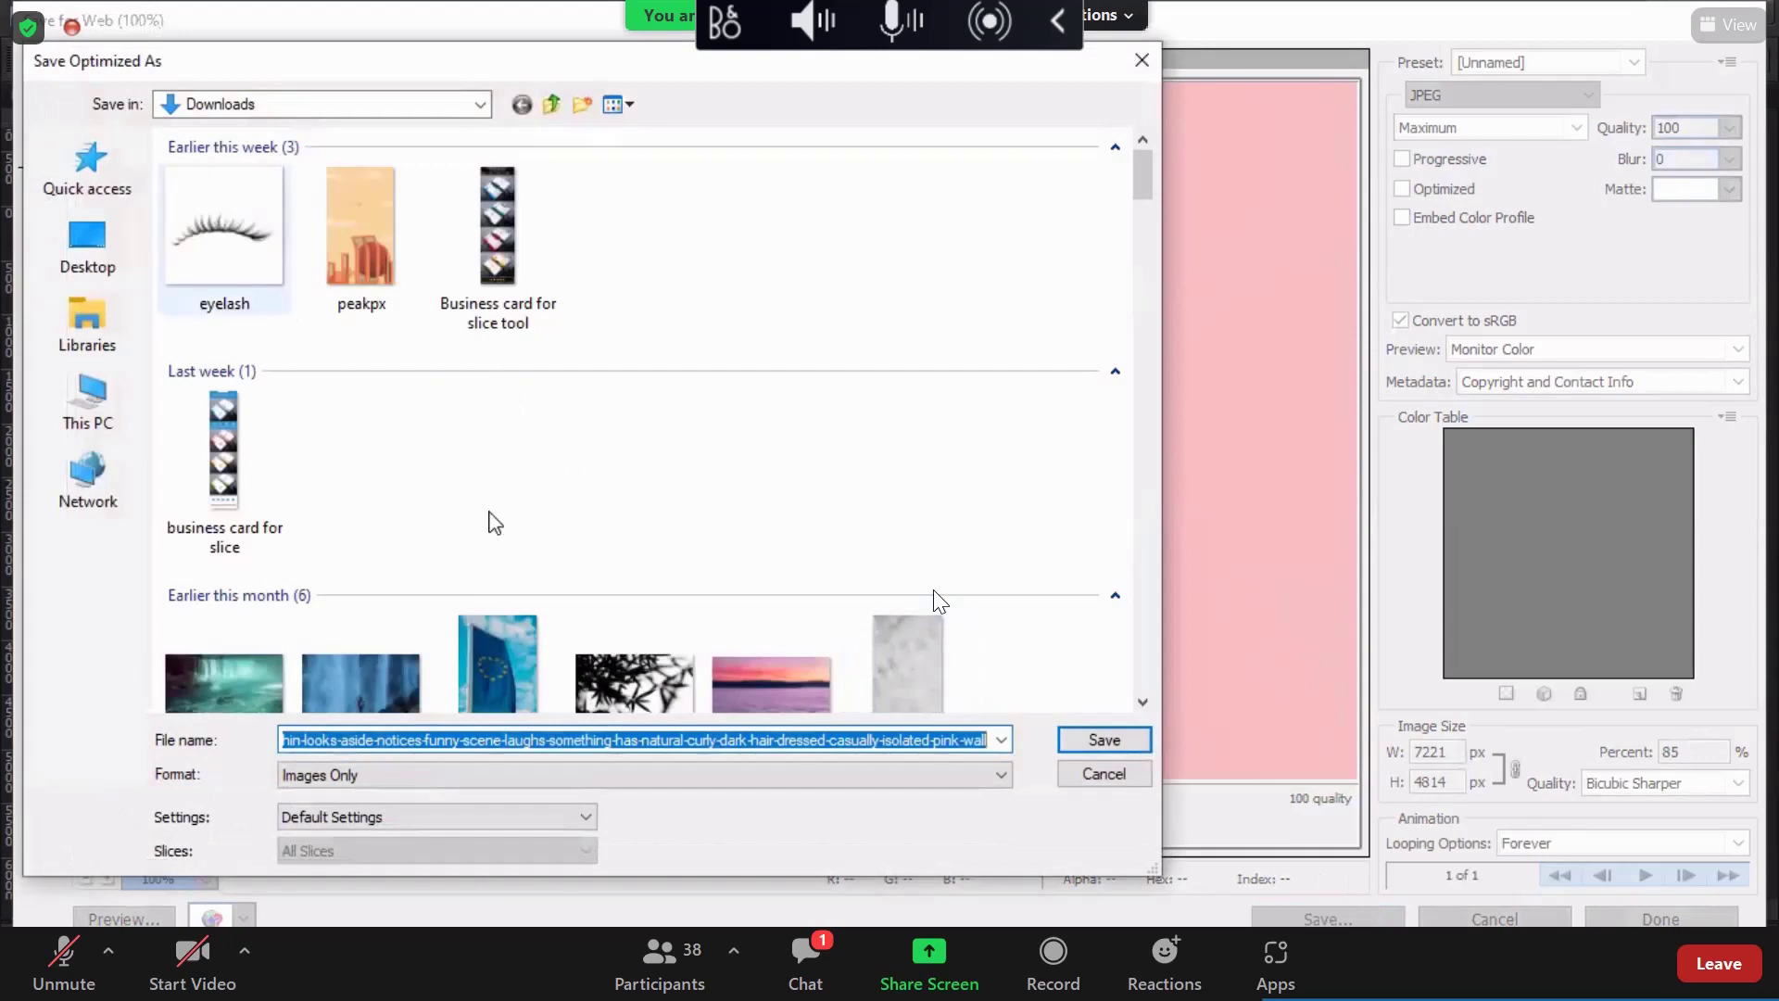
{"action": "left_click", "coordinate": [115, 196]}
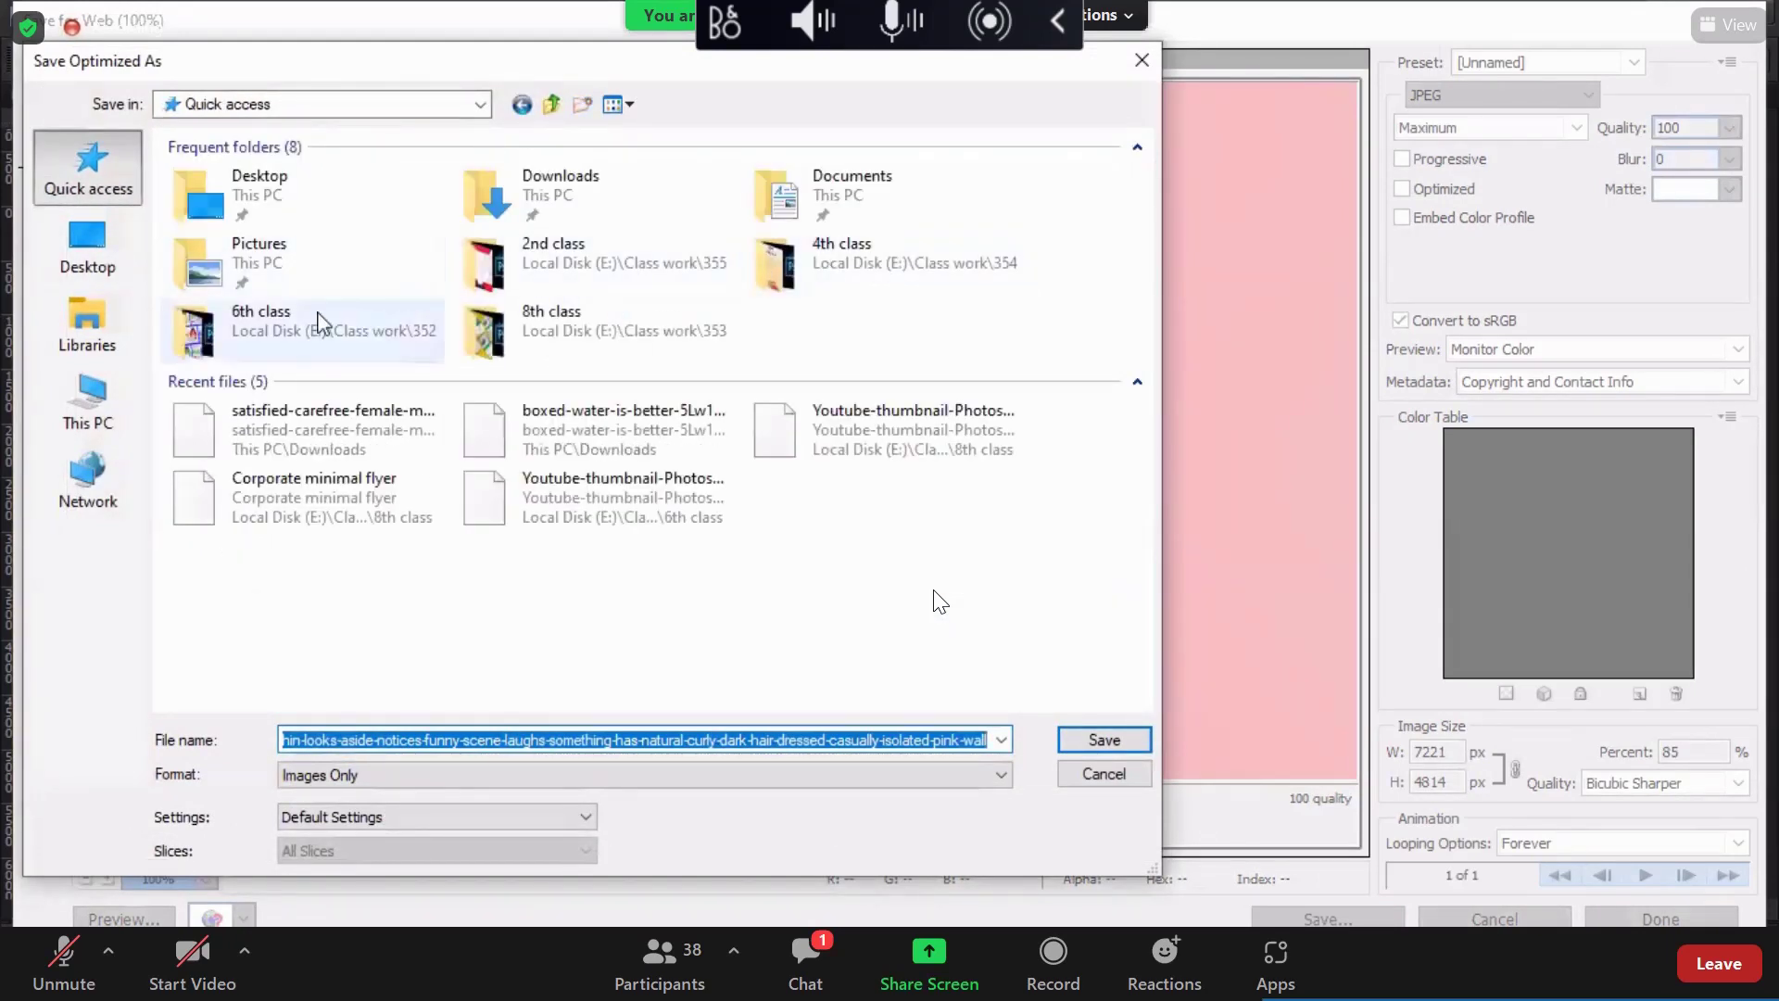
{"action": "double_click", "coordinate": [838, 264]}
{"action": "left_click", "coordinate": [551, 105]}
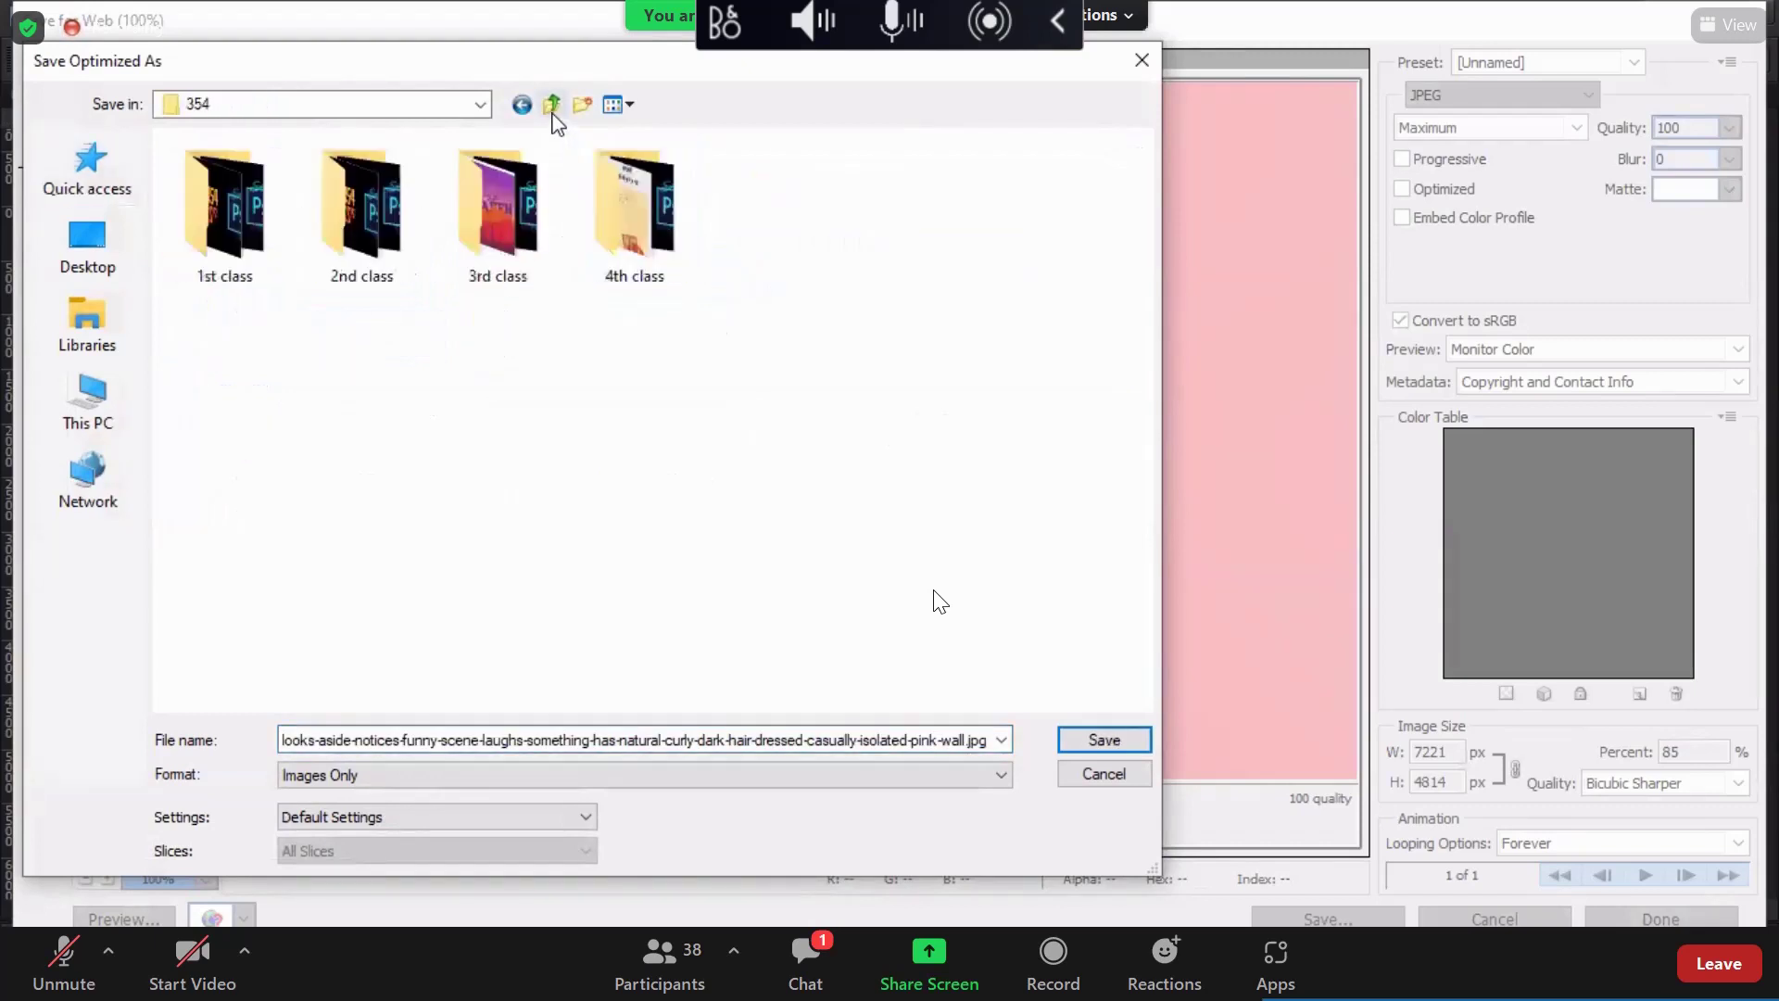
Step: Create a '5th class' folder in 354, open it and save the JPEG there
{"action": "left_click", "coordinate": [578, 104]}
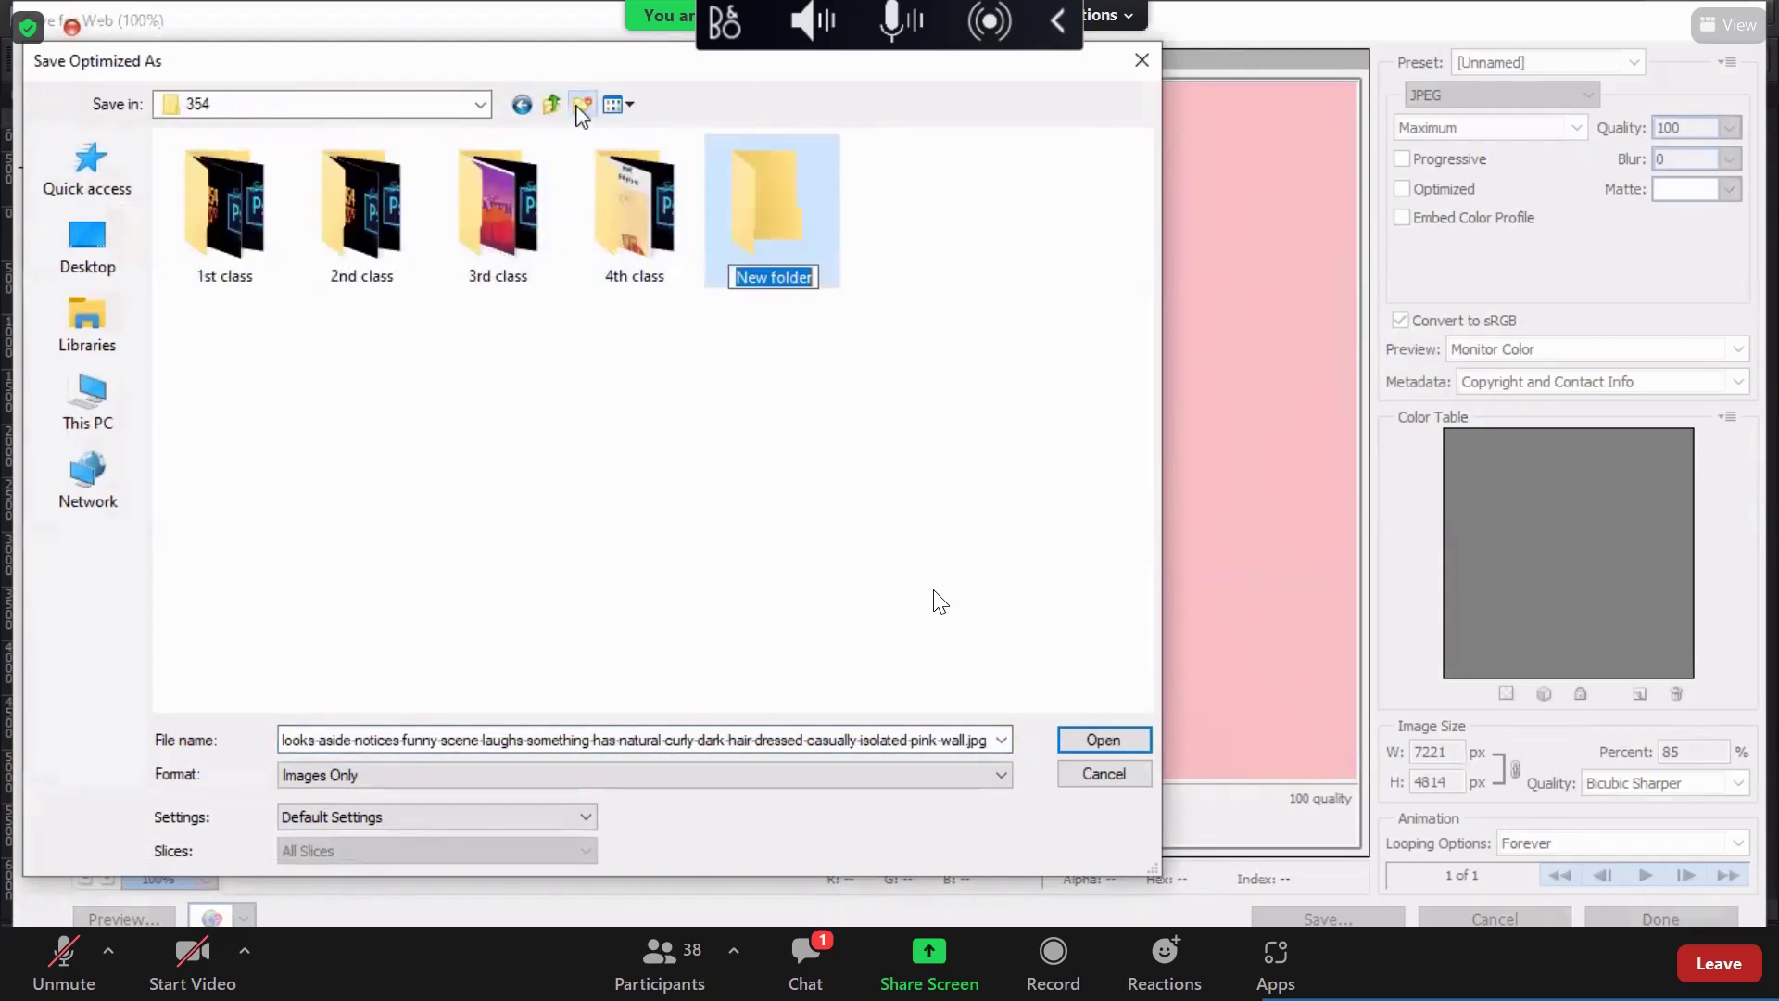
{"action": "type", "text": "5th"}
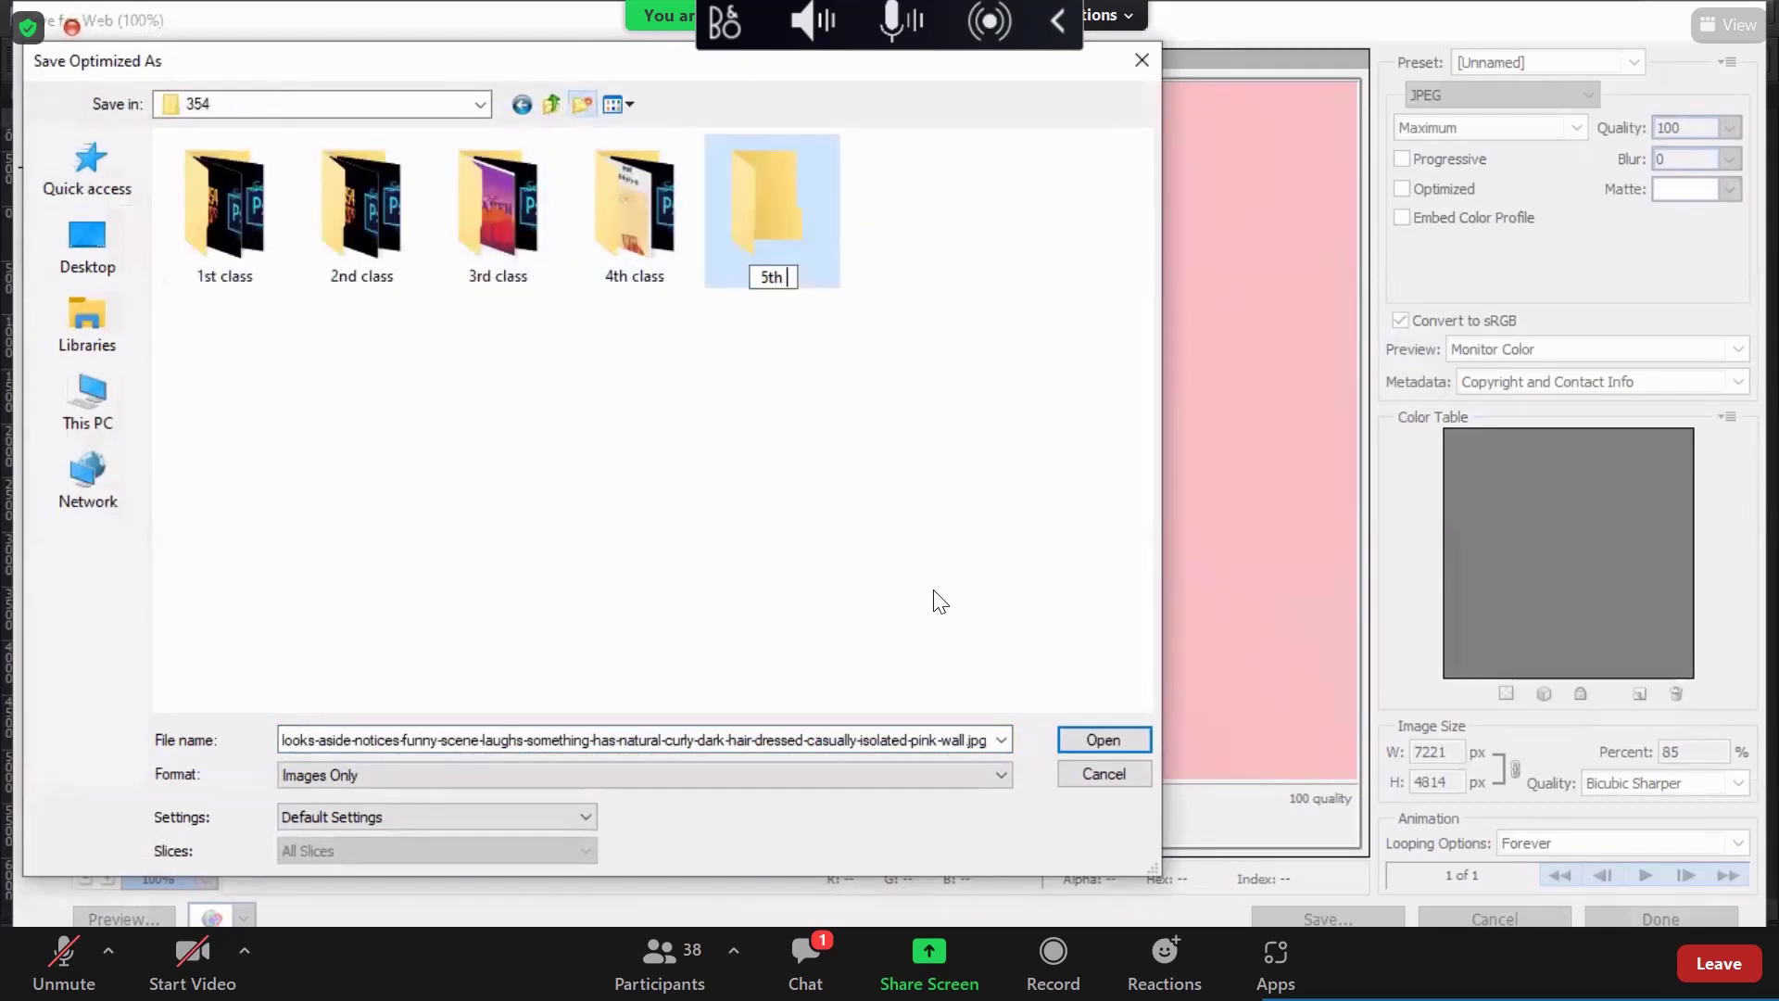
{"action": "type", "text": " class"}
{"action": "key", "text": "Return"}
{"action": "double_click", "coordinate": [825, 266]}
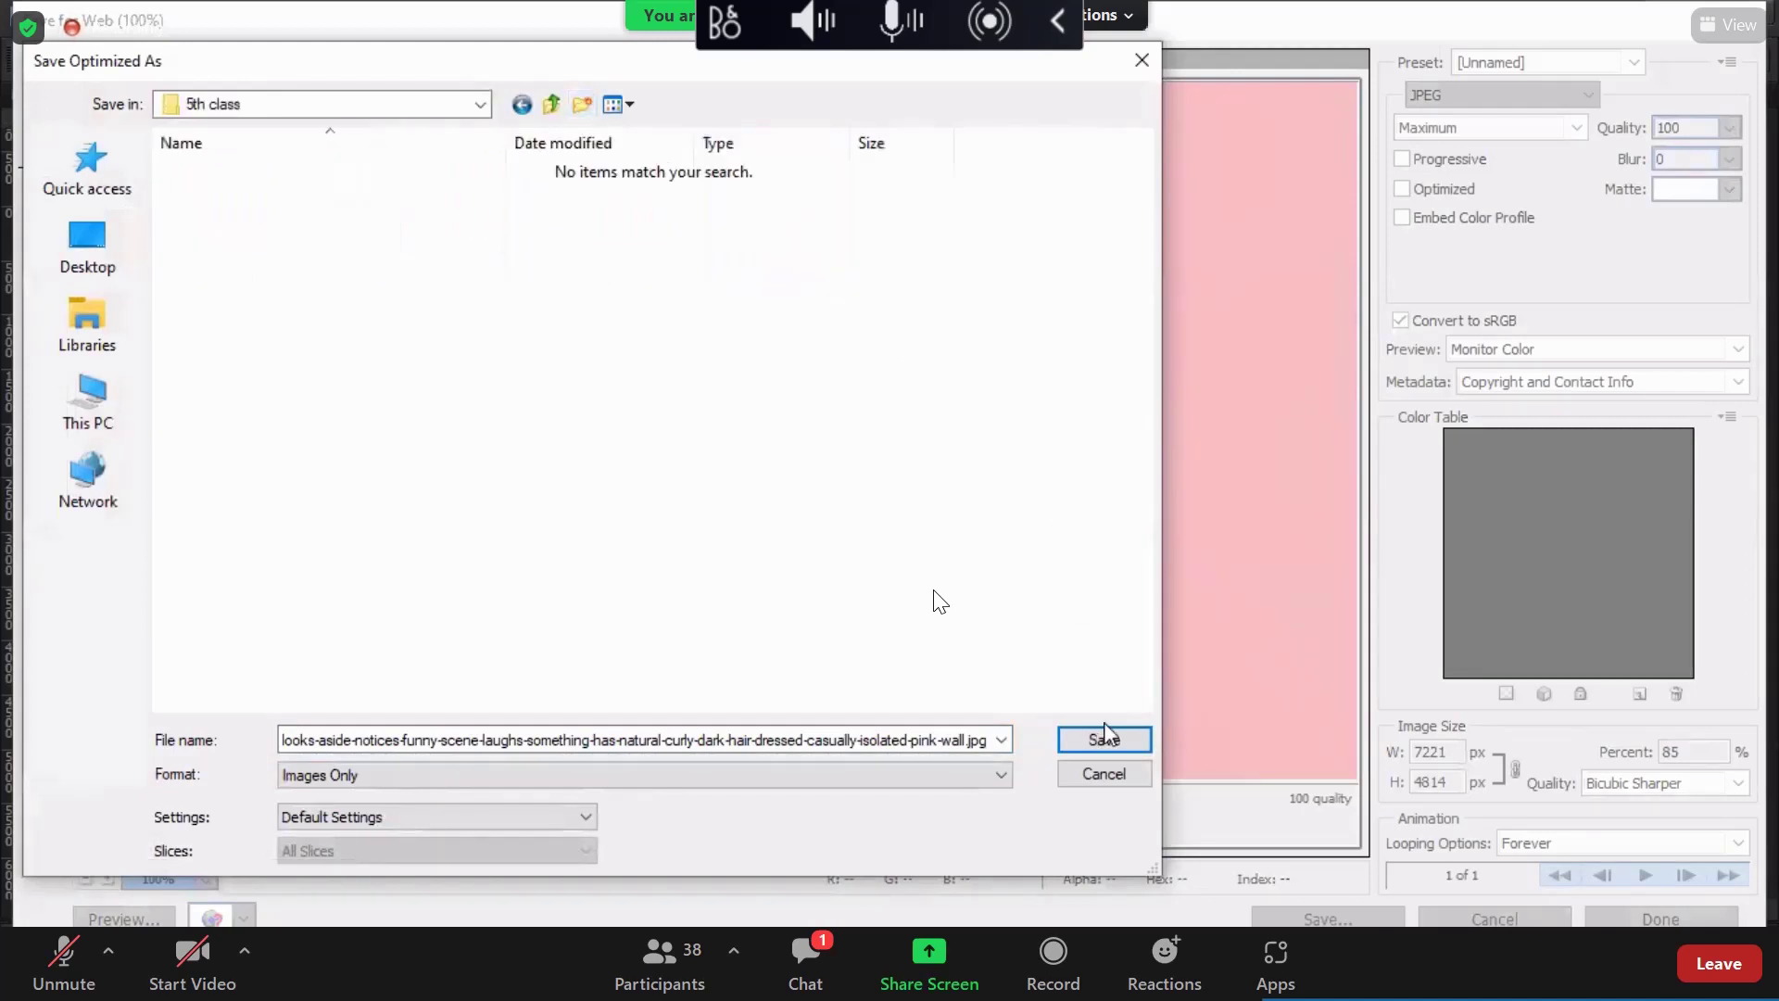
{"action": "key", "text": "Return"}
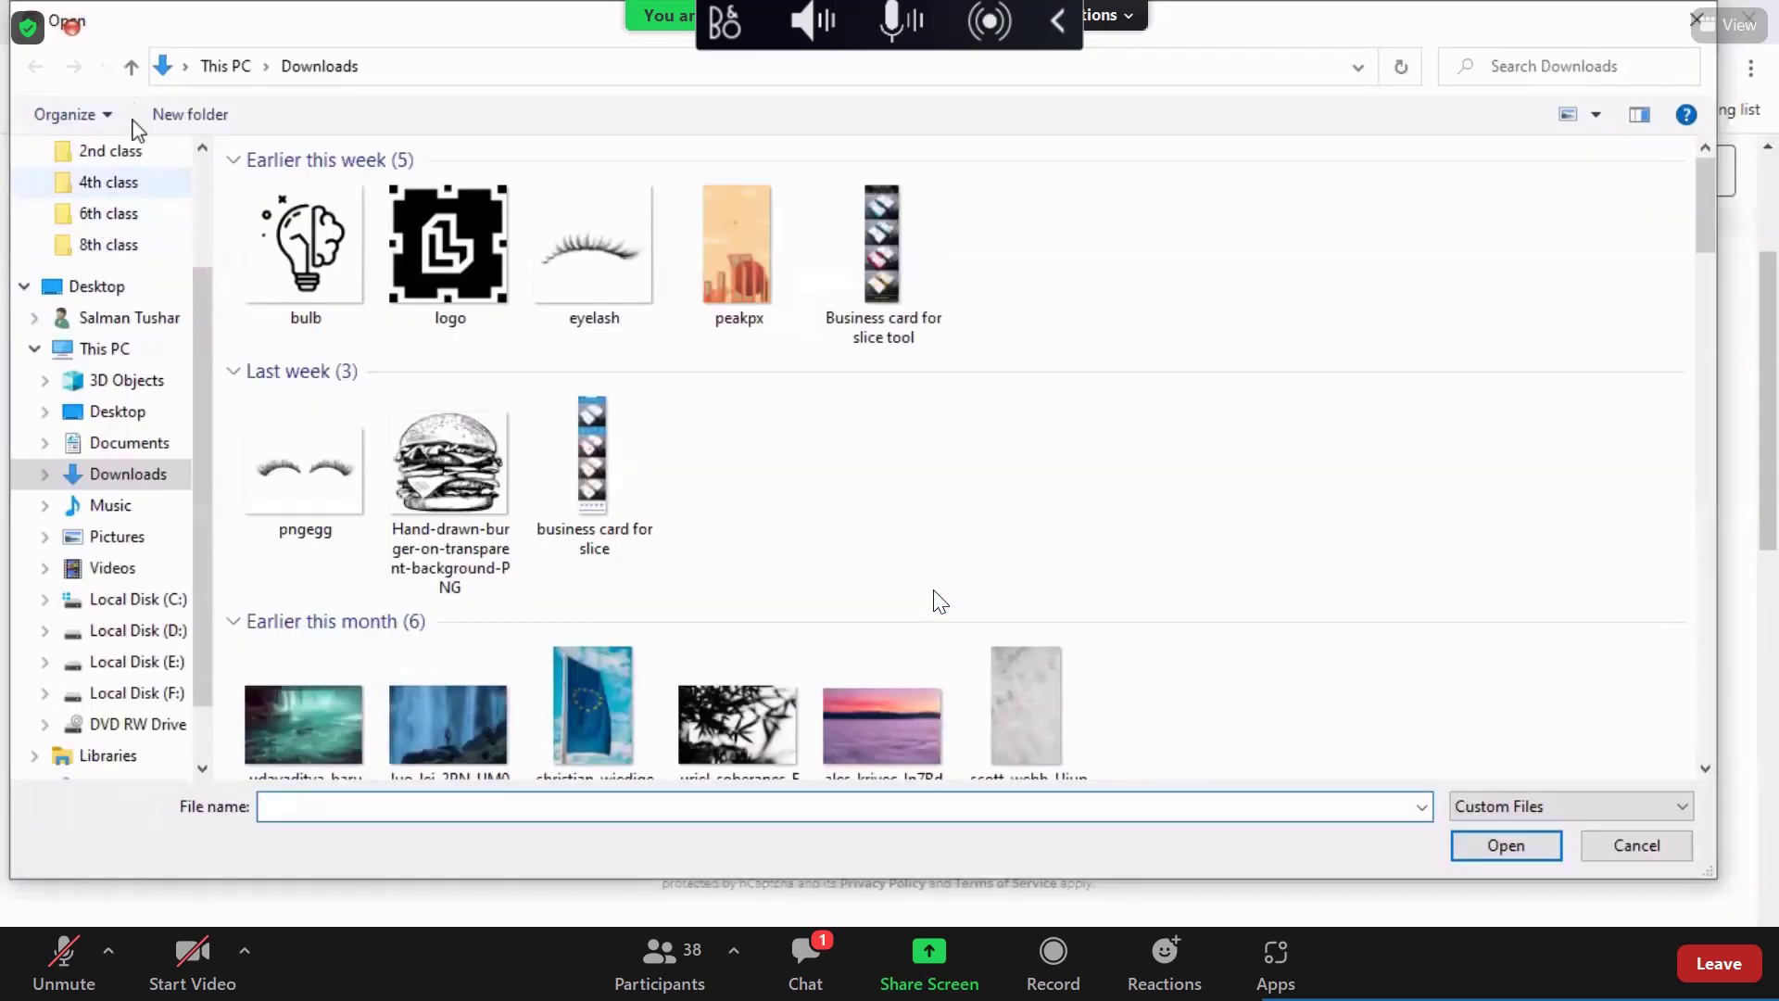
Step: Upload the resized woman photo from the 354 > 5th class folder to remove.bg
{"action": "left_click", "coordinate": [107, 182]}
{"action": "left_click", "coordinate": [131, 66]}
{"action": "left_click", "coordinate": [917, 232]}
{"action": "key", "text": "Return"}
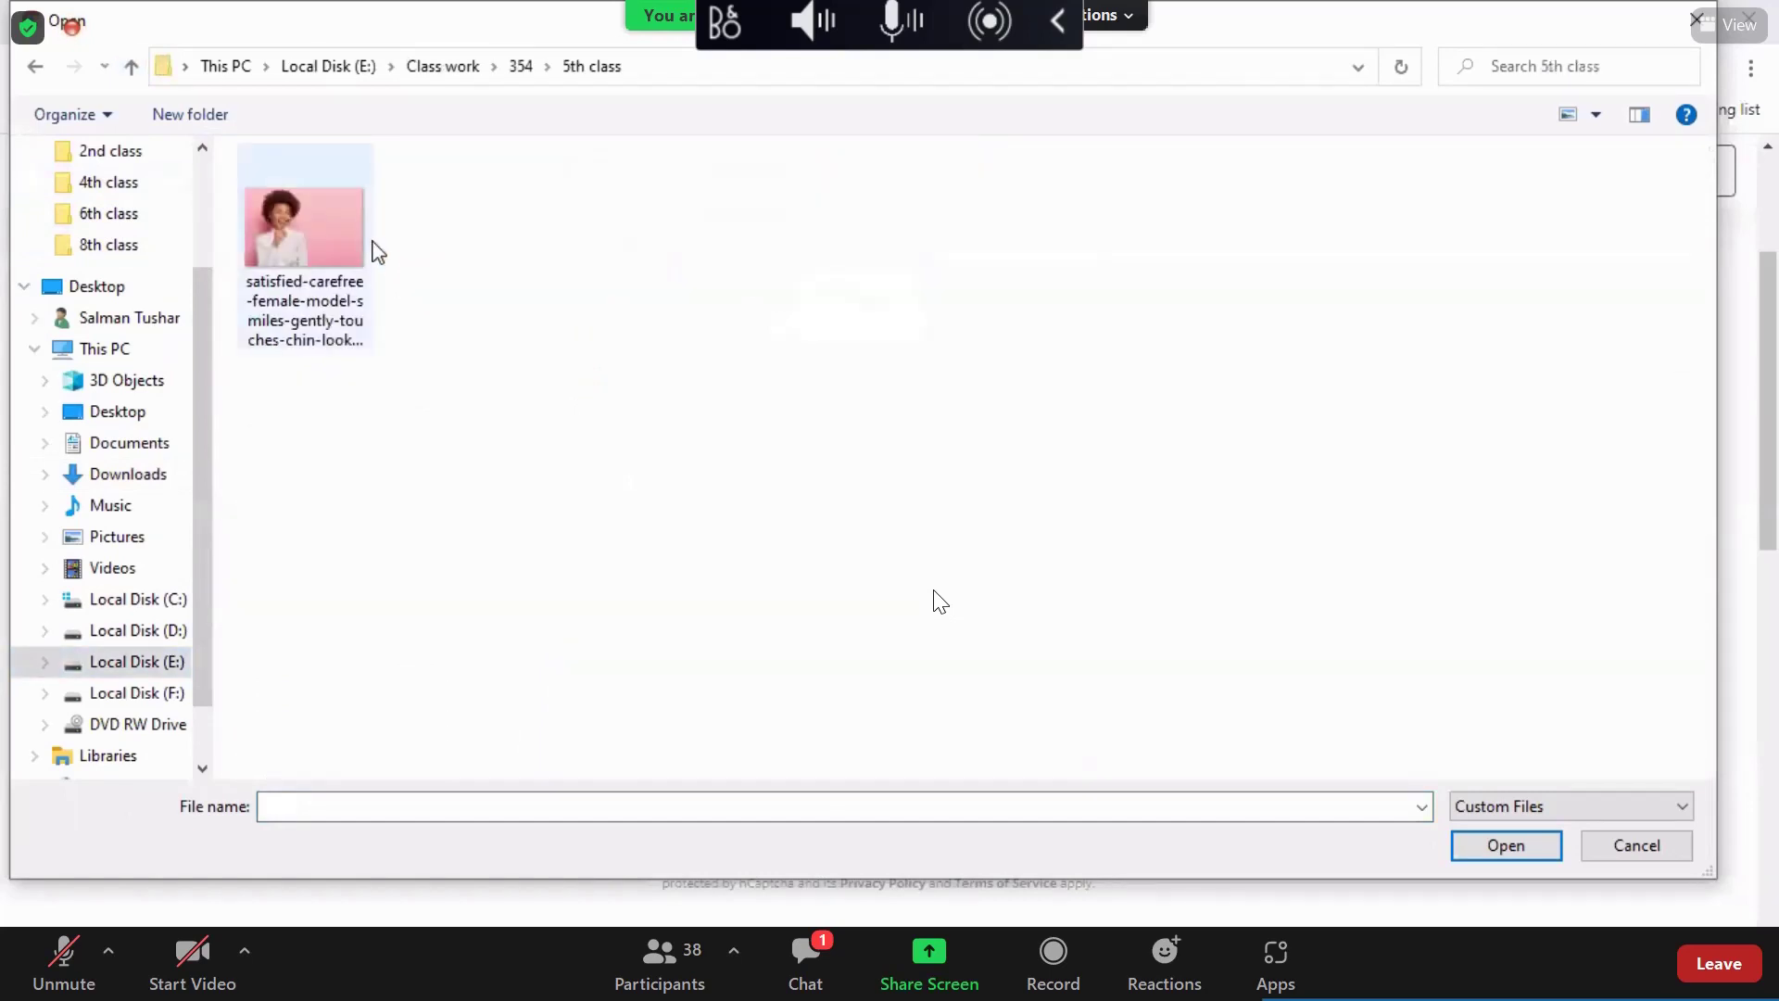
{"action": "left_click", "coordinate": [369, 248]}
{"action": "left_click", "coordinate": [1497, 843]}
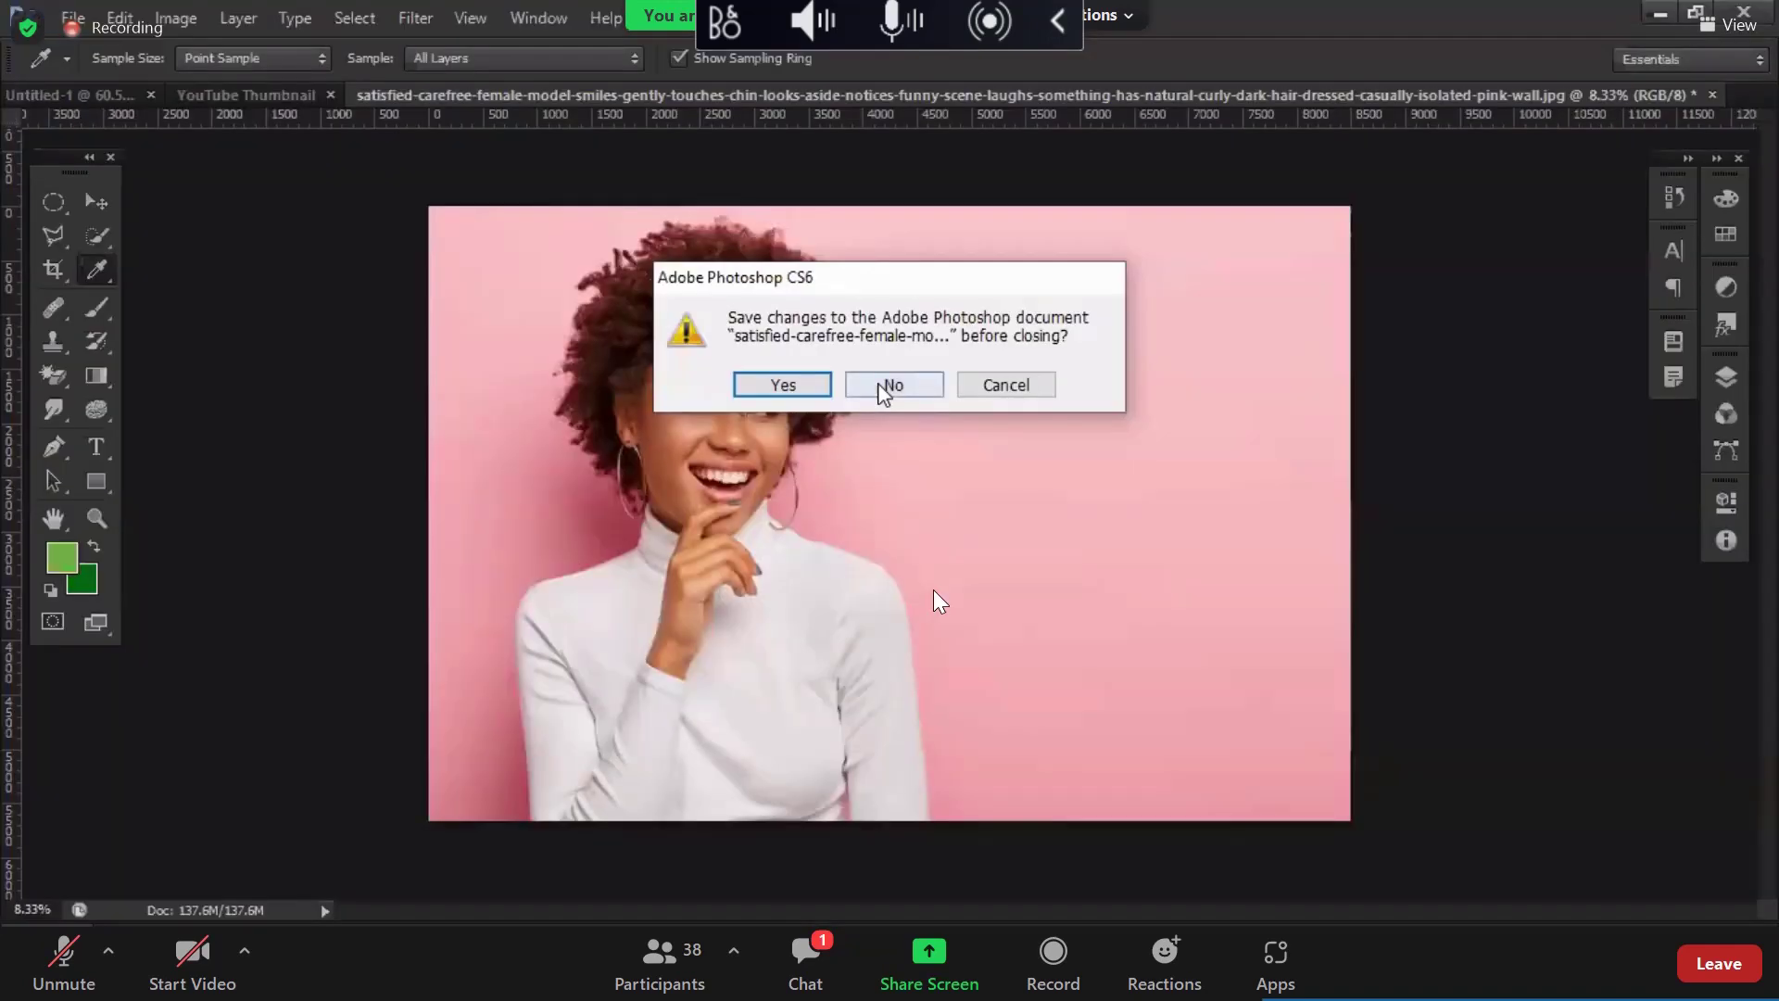
Step: Close the original photo without saving, keep Untitled-1 open, and return to remove.bg in the browser
{"action": "left_click", "coordinate": [892, 387]}
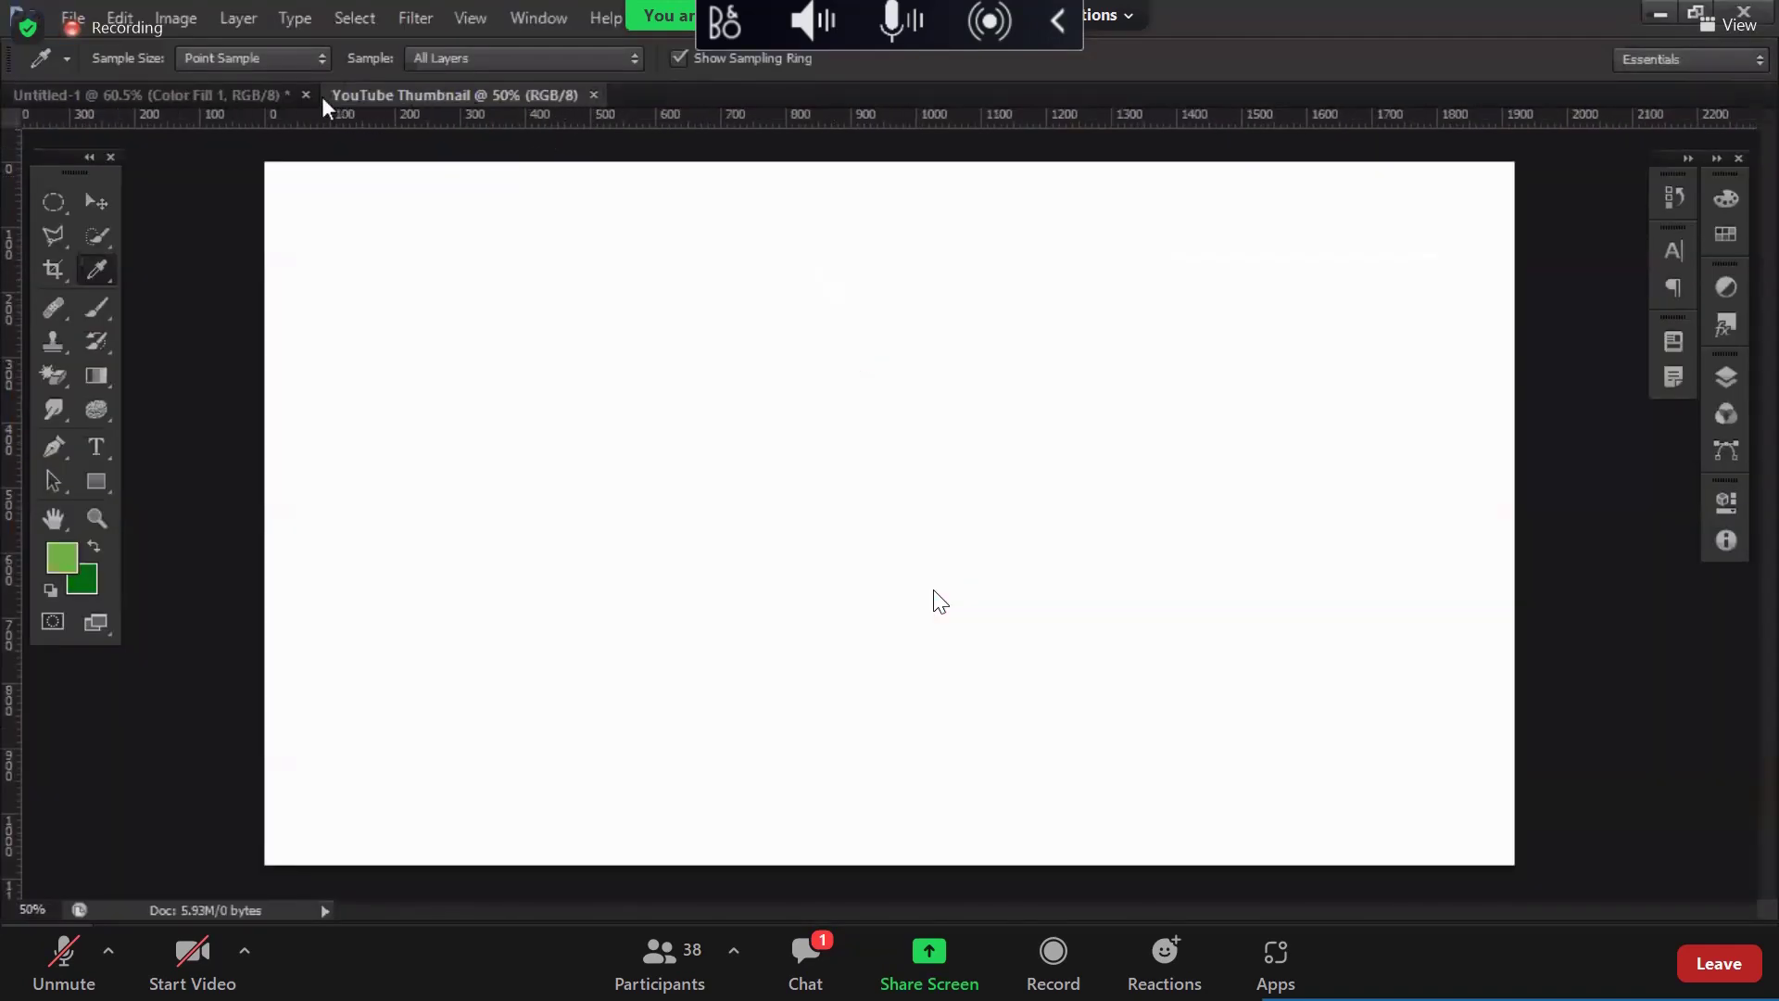
{"action": "left_click", "coordinate": [287, 95]}
{"action": "key", "text": "ctrl+w"}
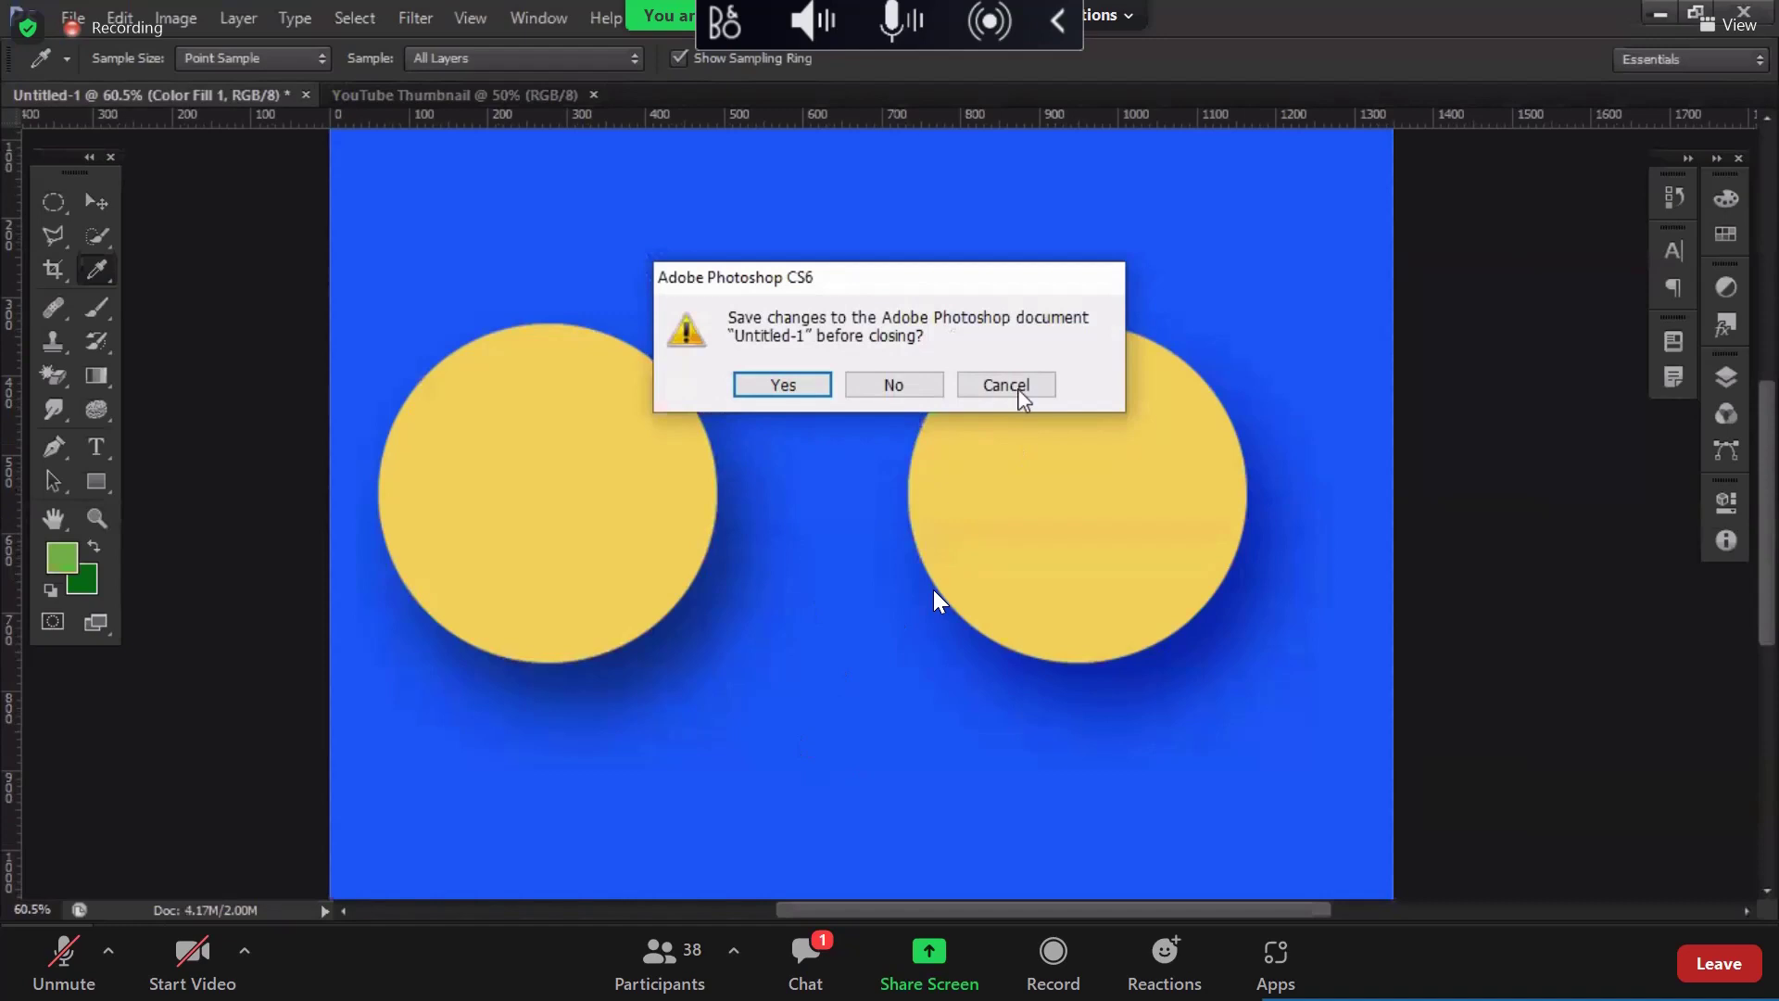
{"action": "left_click", "coordinate": [1020, 393]}
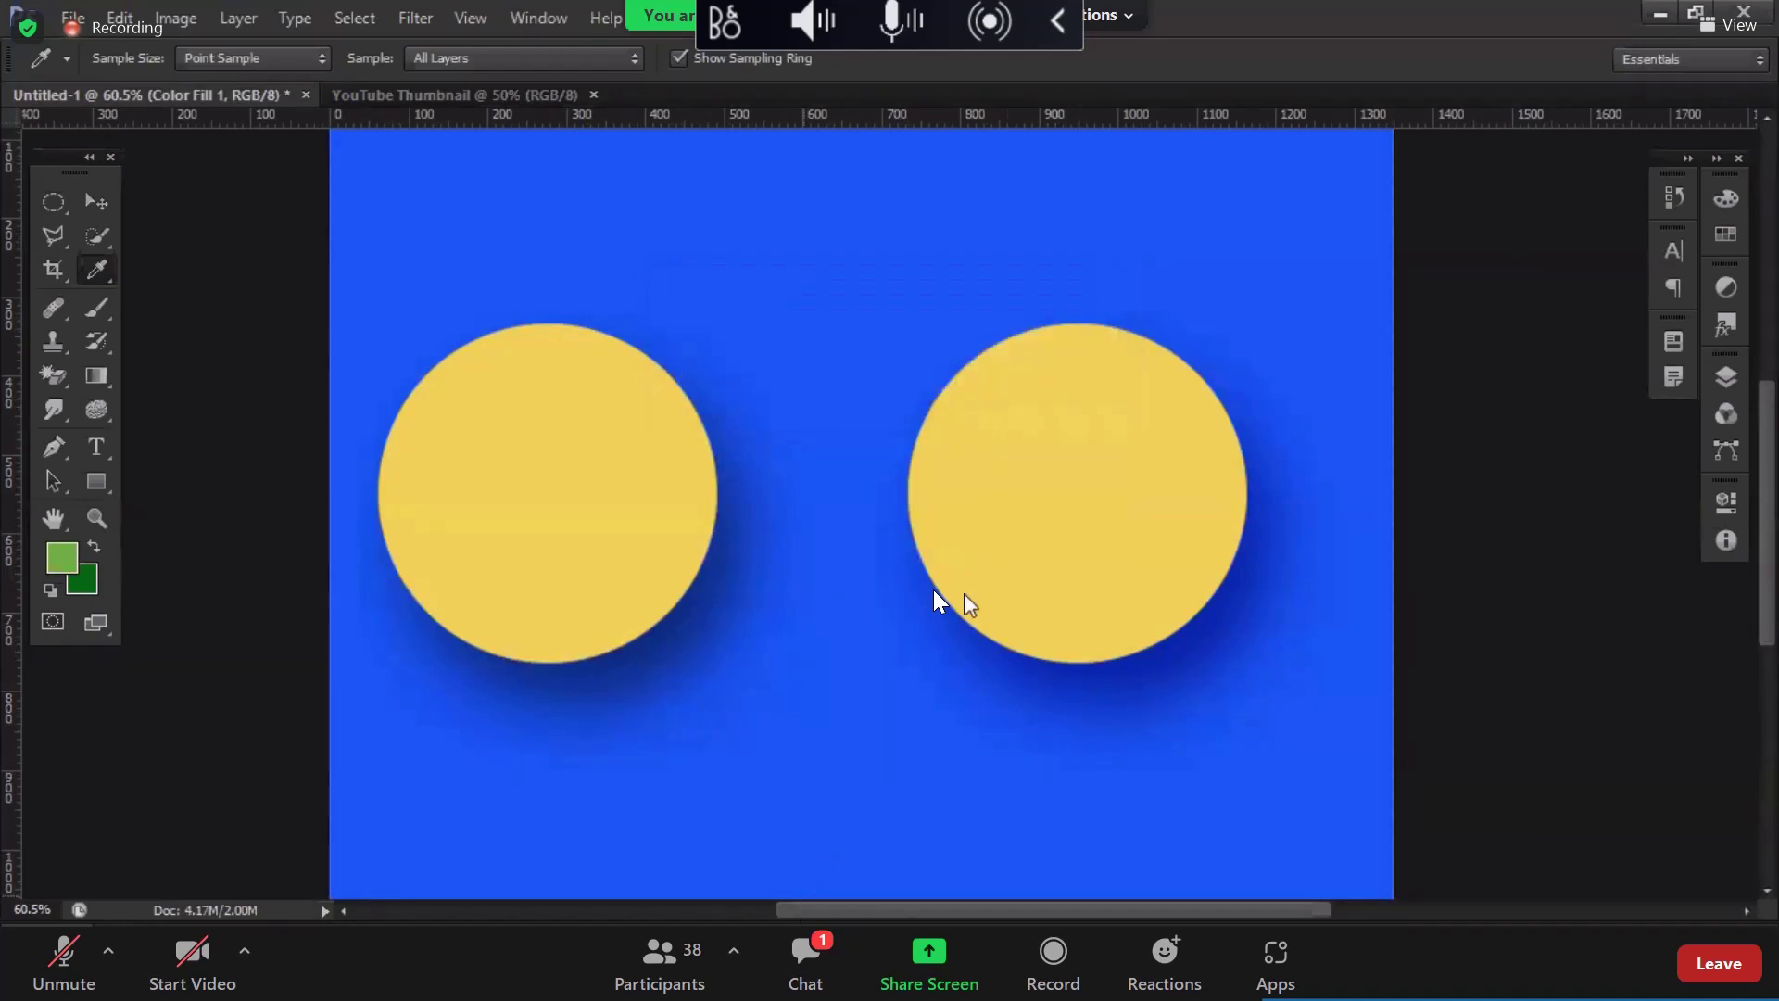
{"action": "key", "text": "alt+Tab"}
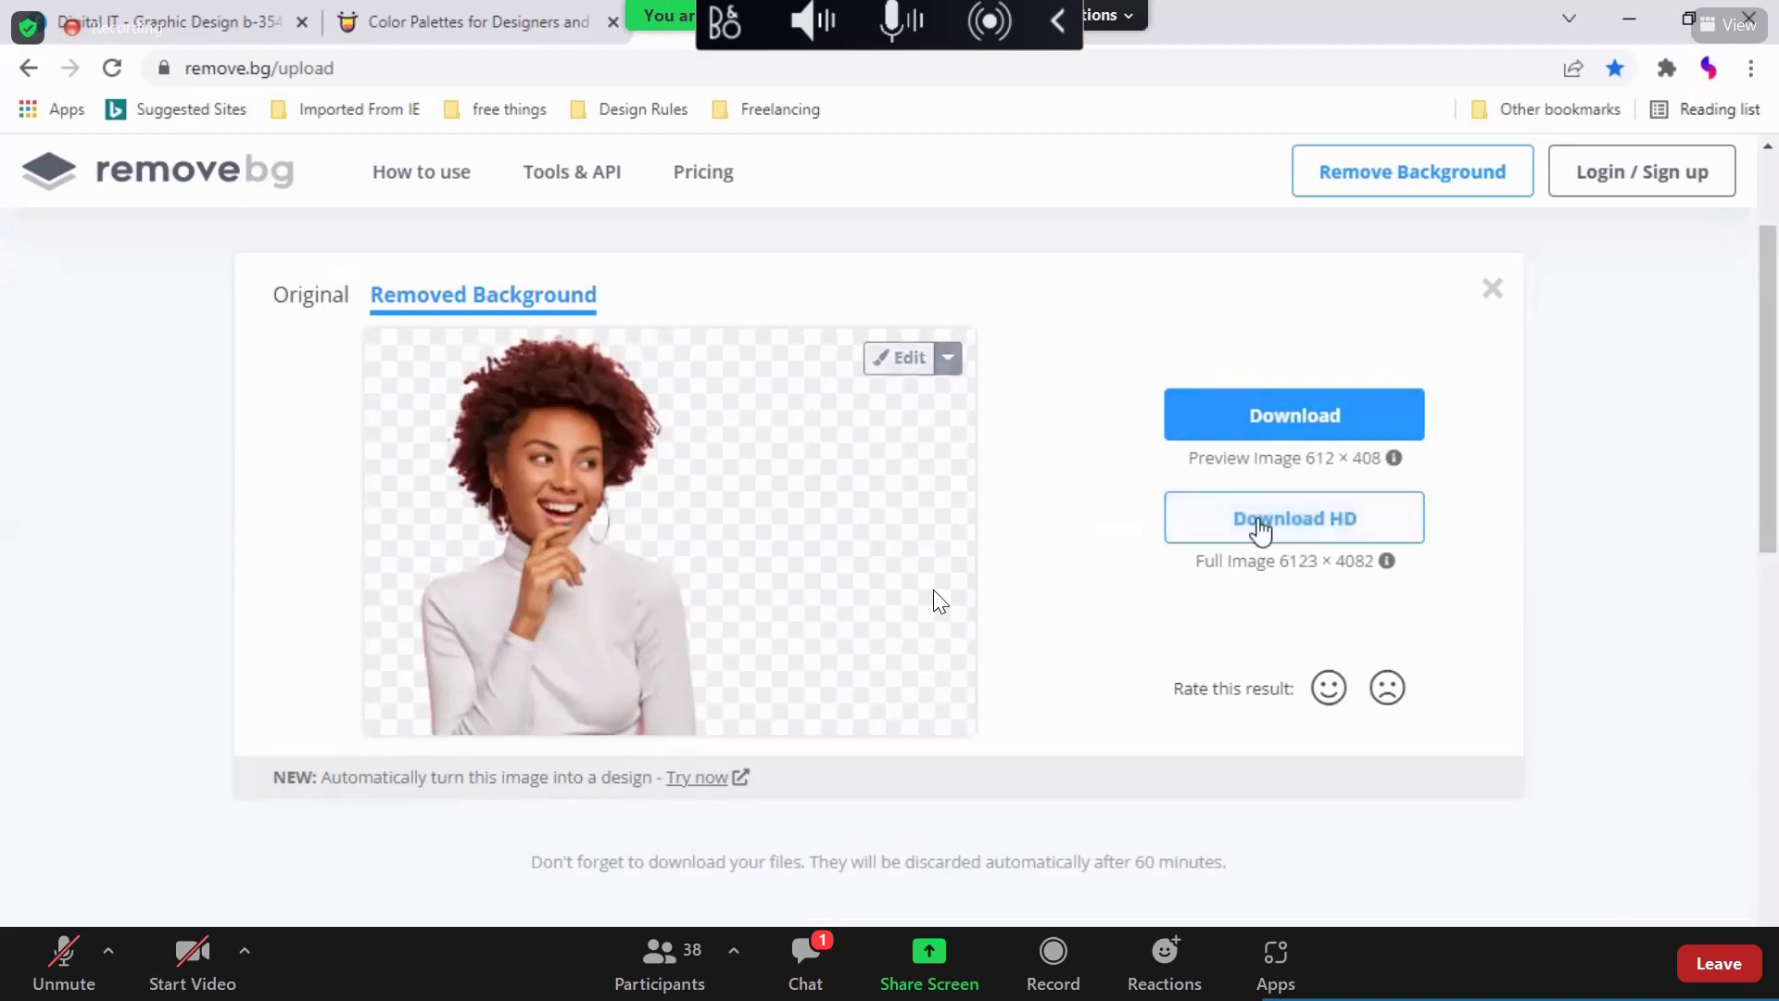
Step: Download the preview-size cut-out, renamed '5th class photo', and close the download window
{"action": "mouse_move", "coordinate": [1388, 563]}
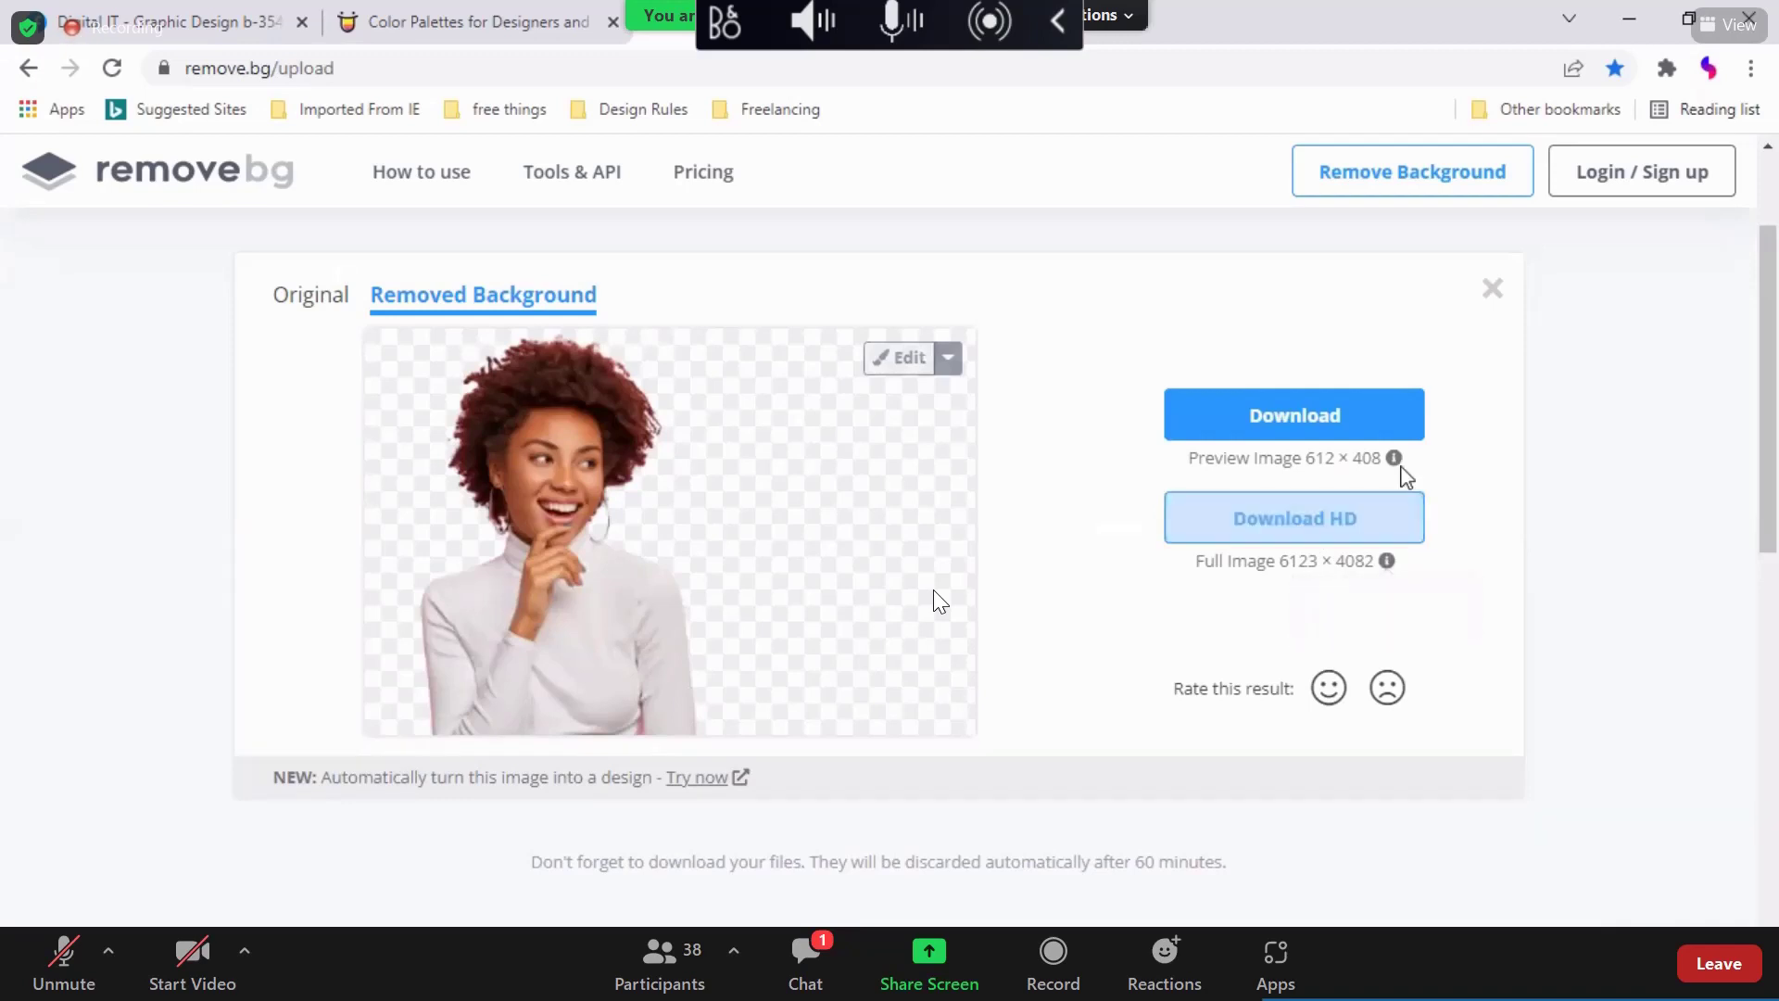
{"action": "mouse_move", "coordinate": [1396, 460]}
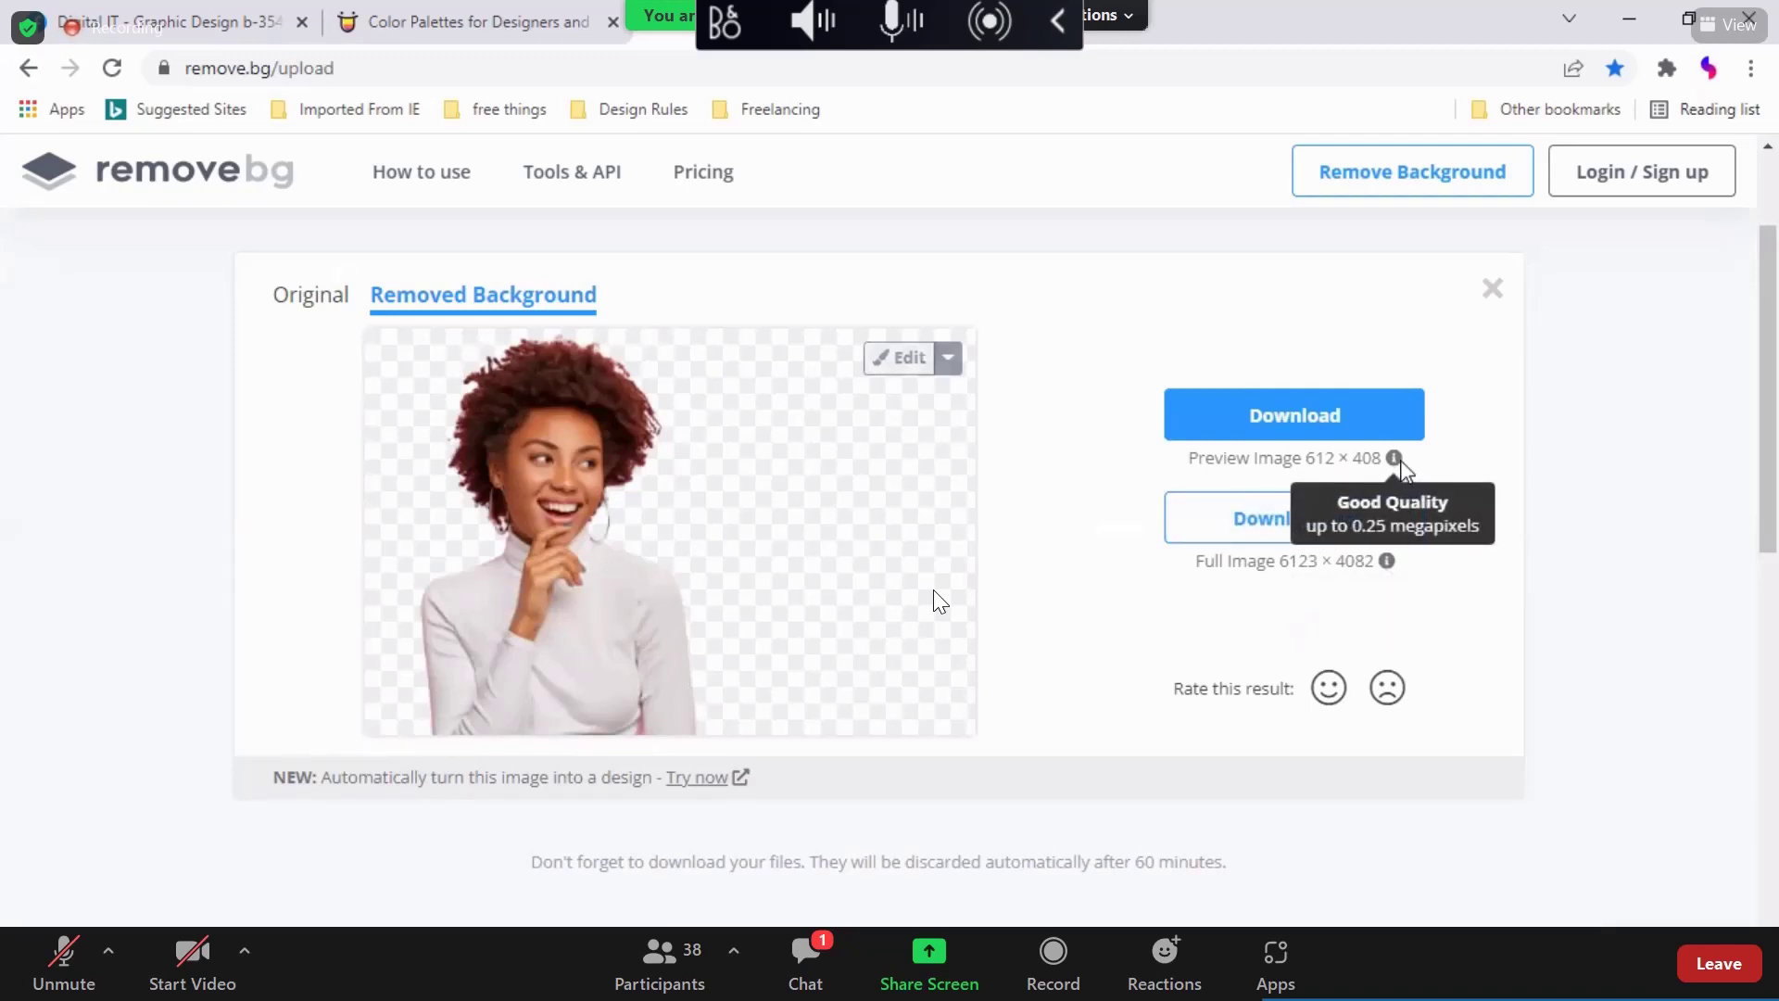
{"action": "left_click", "coordinate": [1317, 434]}
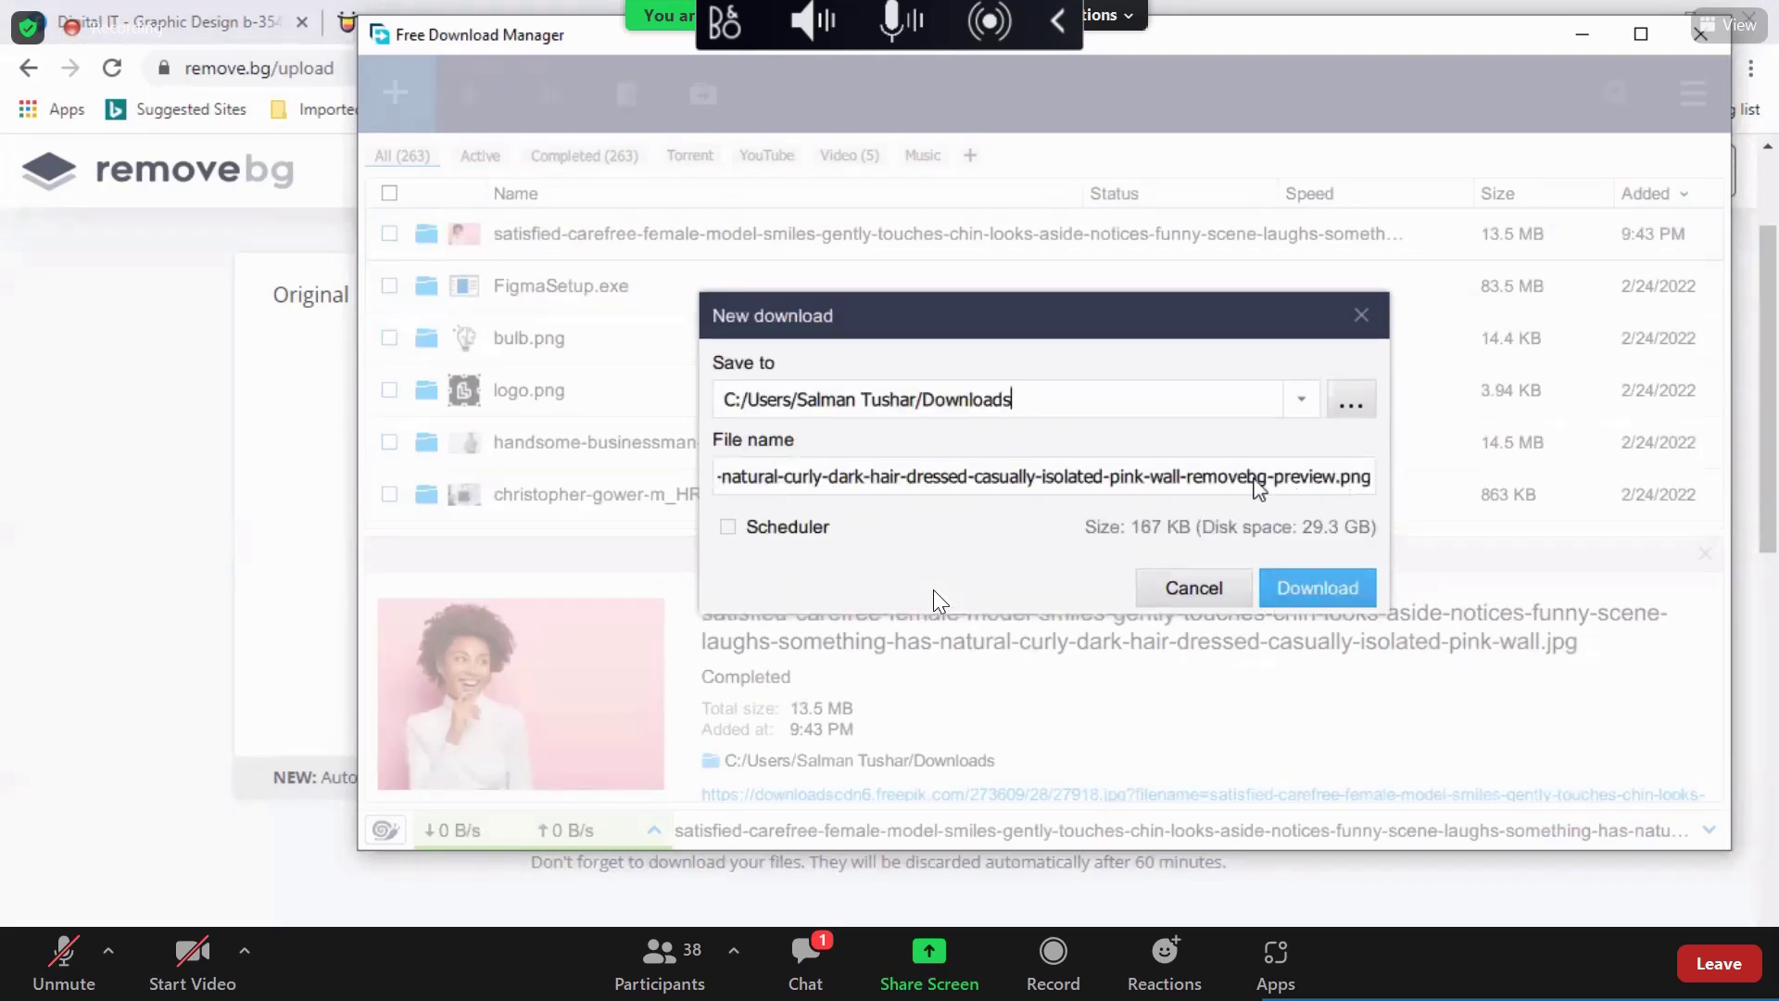
{"action": "left_click_drag", "start_coordinate": [1253, 481], "coordinate": [637, 489]}
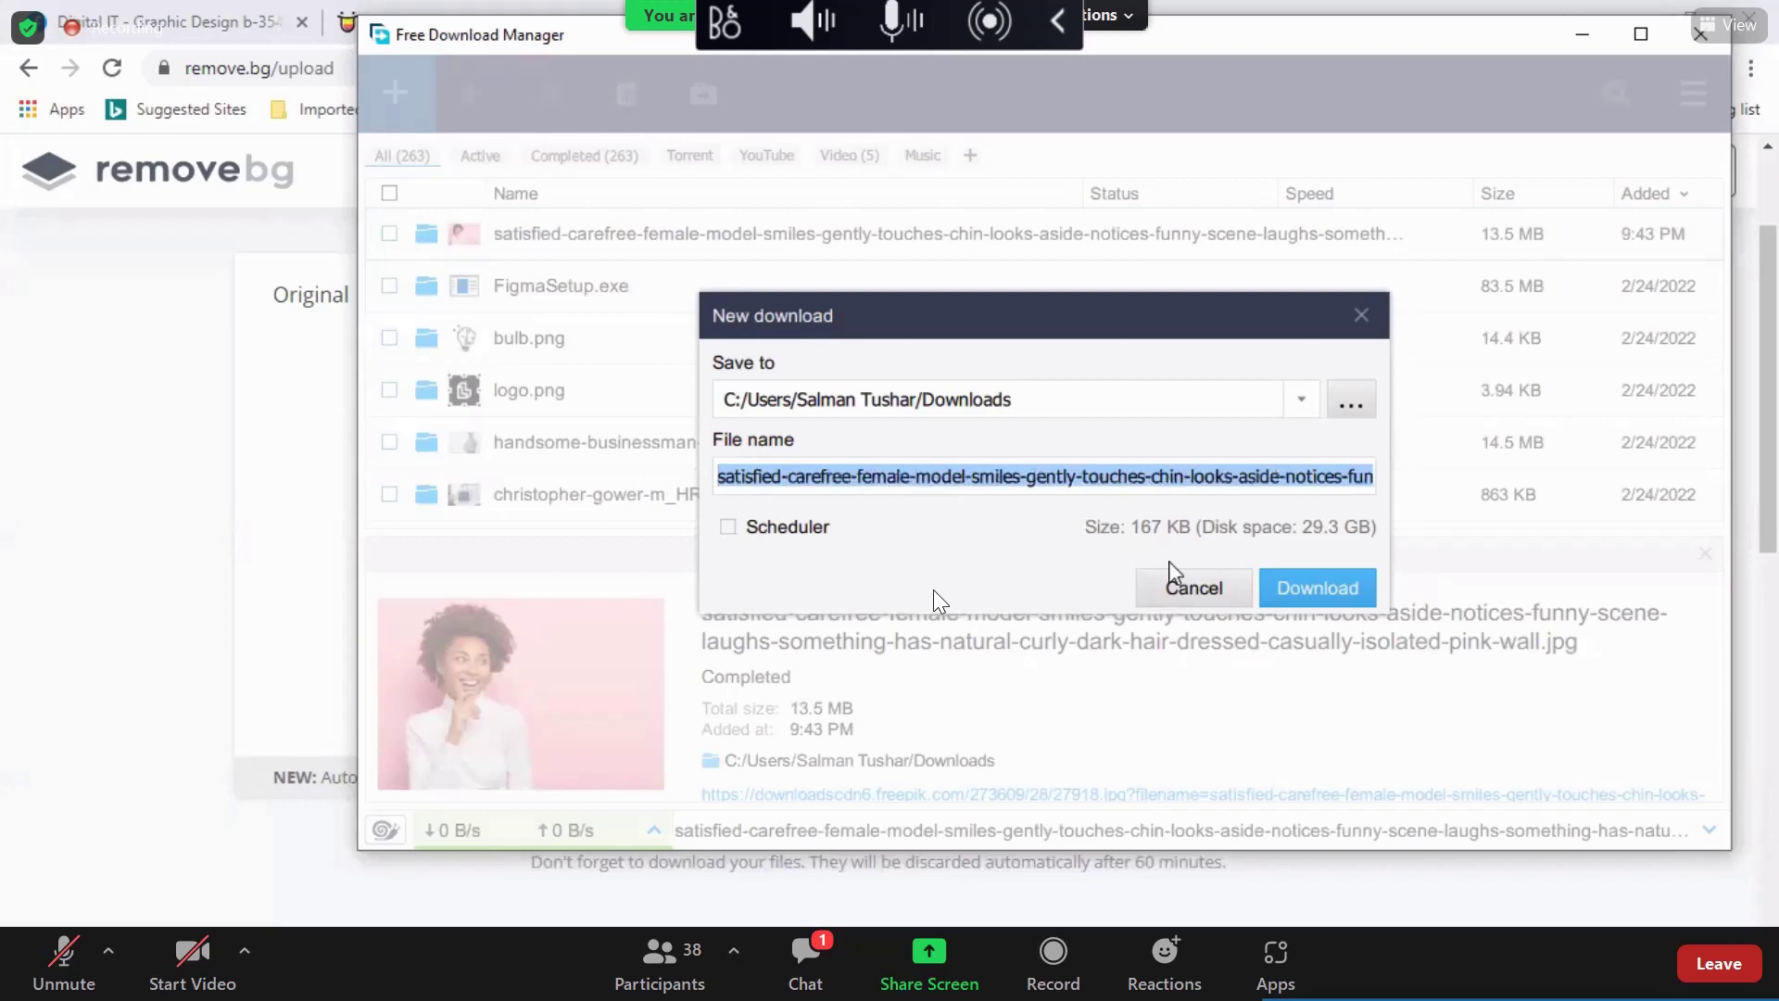
{"action": "type", "text": "5th d"}
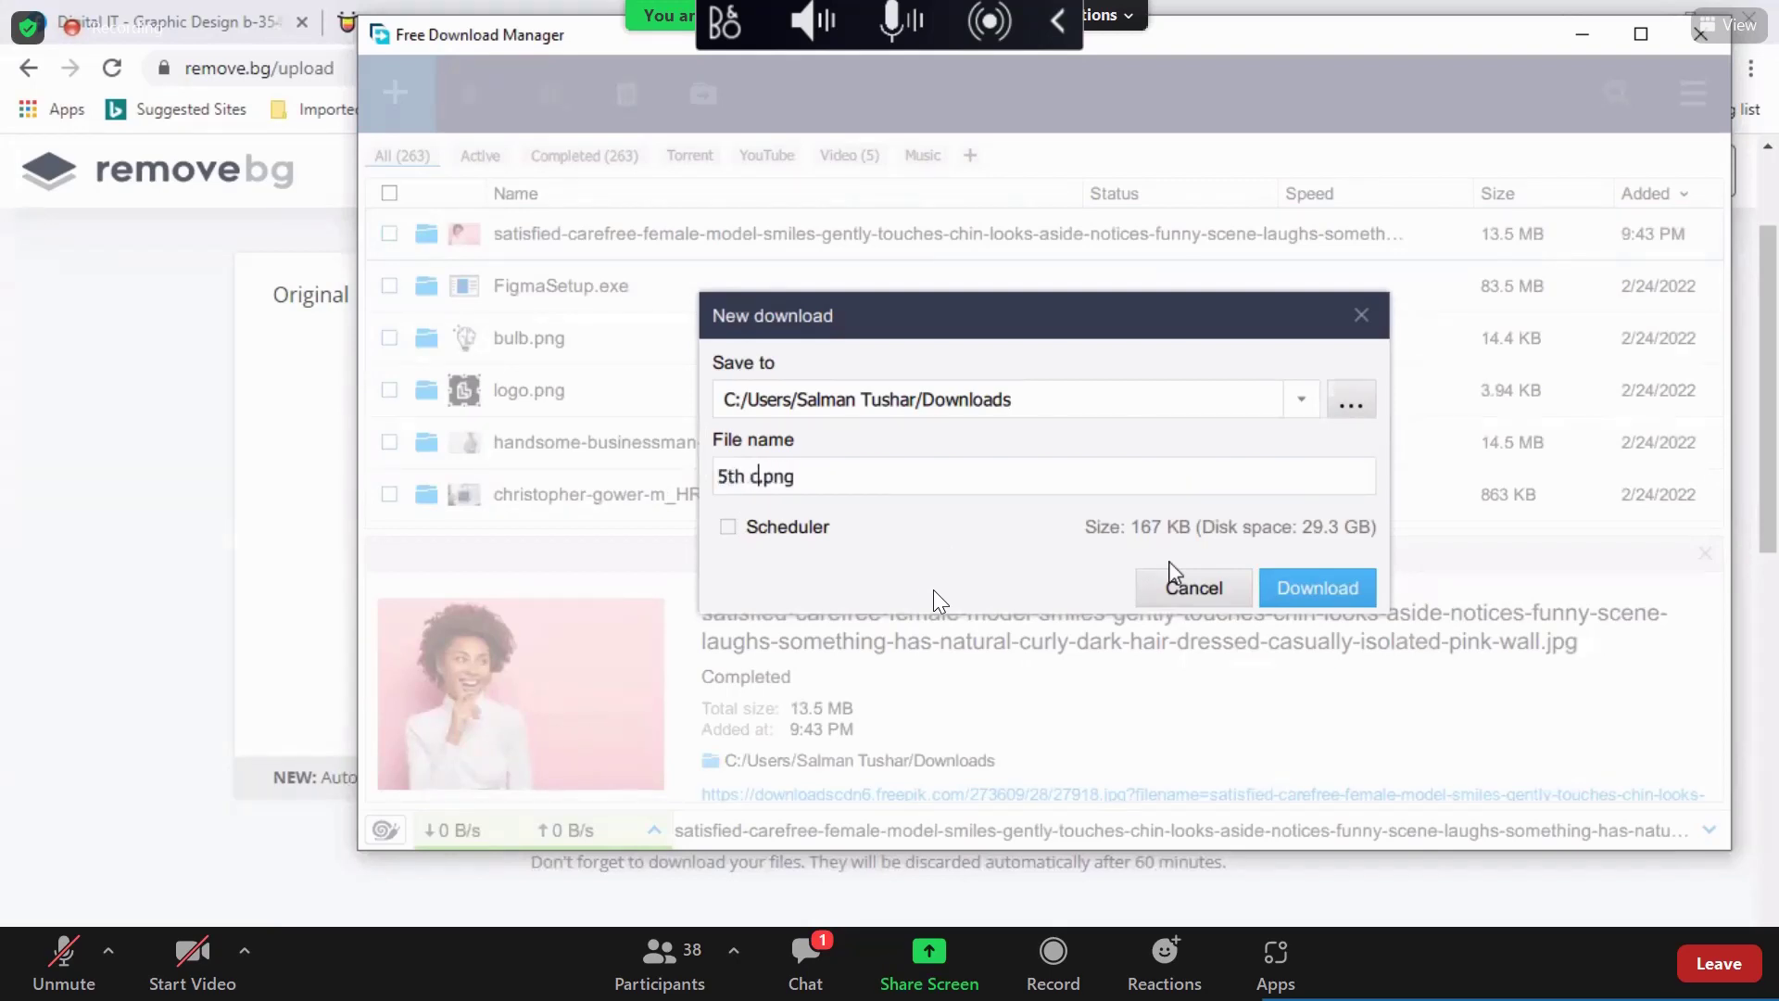
{"action": "type", "text": "lass photo"}
{"action": "key", "text": "Return"}
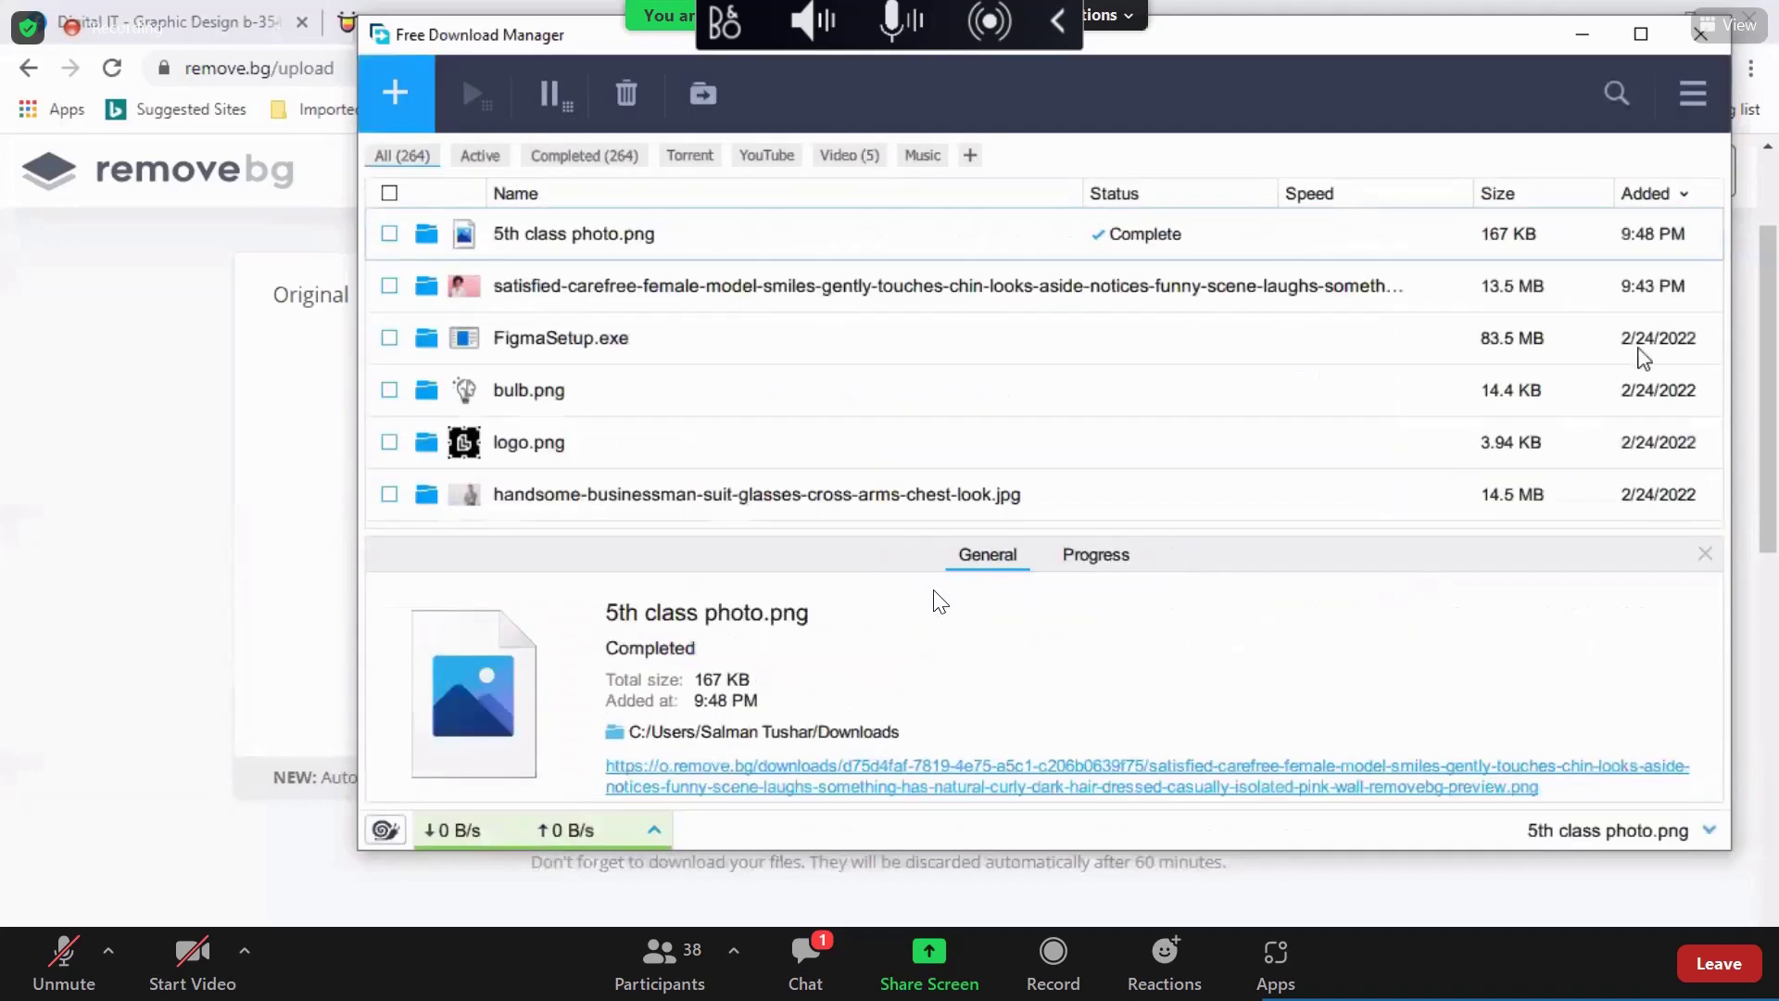
{"action": "key", "text": "alt+F4"}
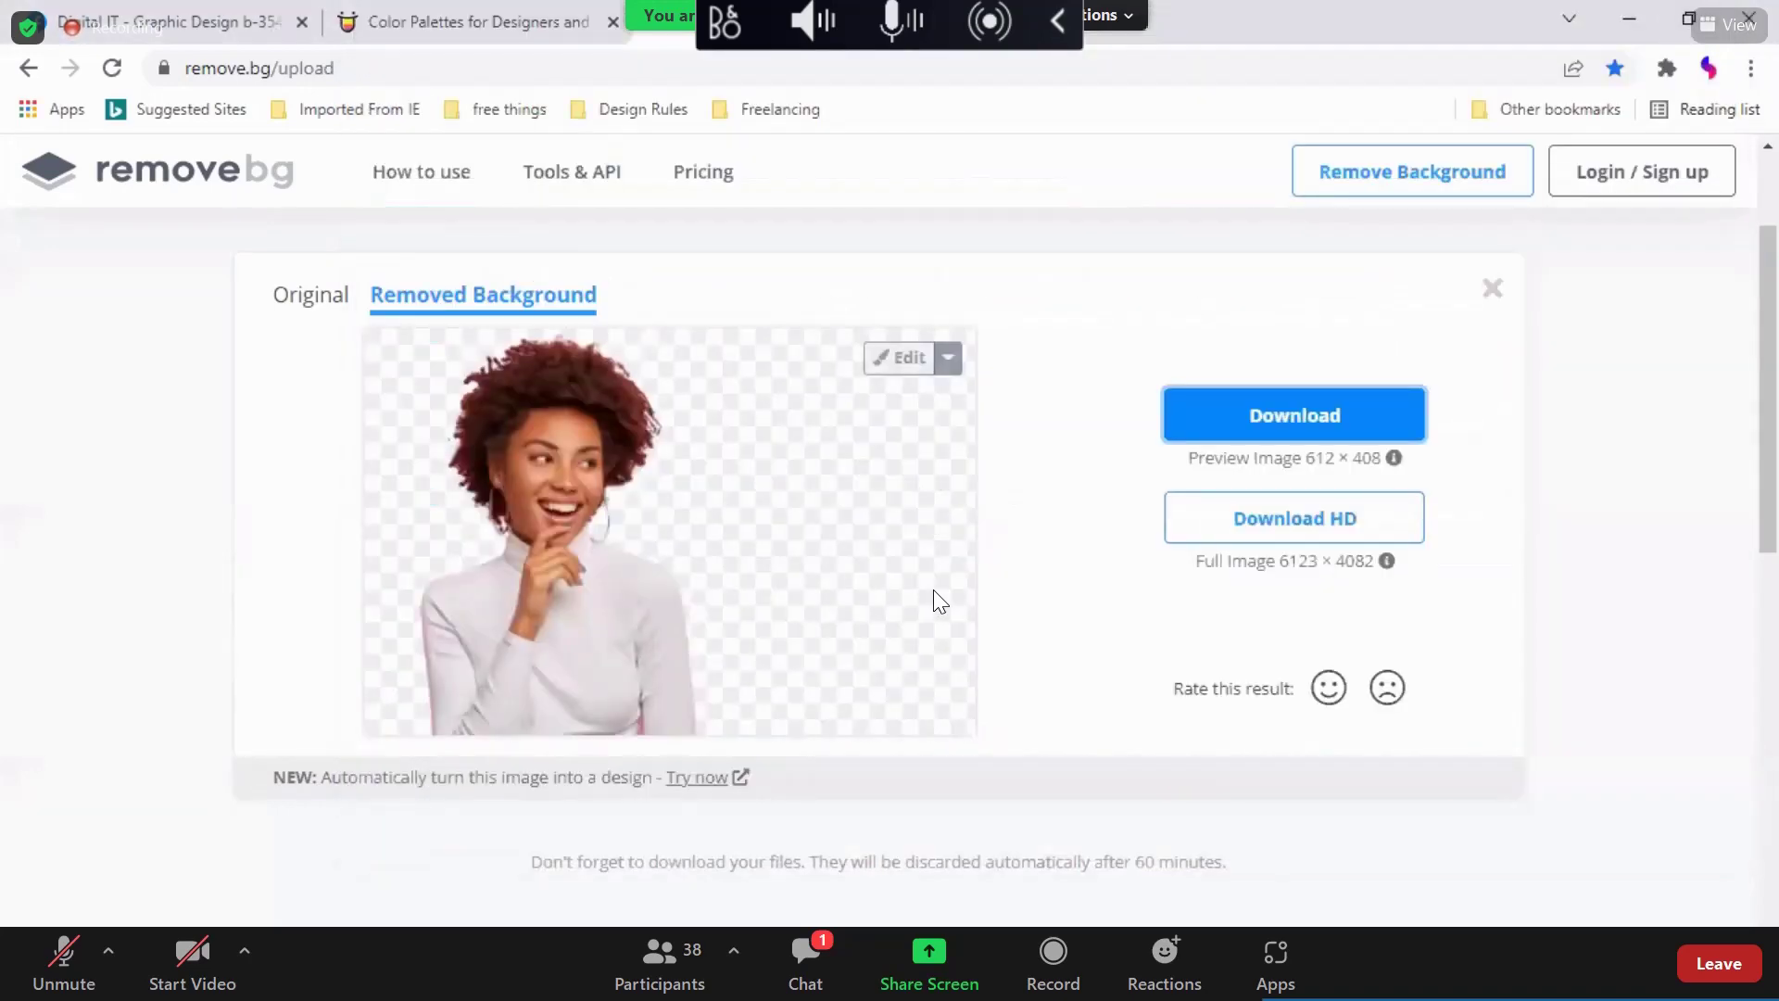
Step: Search Google for remove.bg in a new tab, then return to Photoshop
{"action": "key", "text": "ctrl+Tab"}
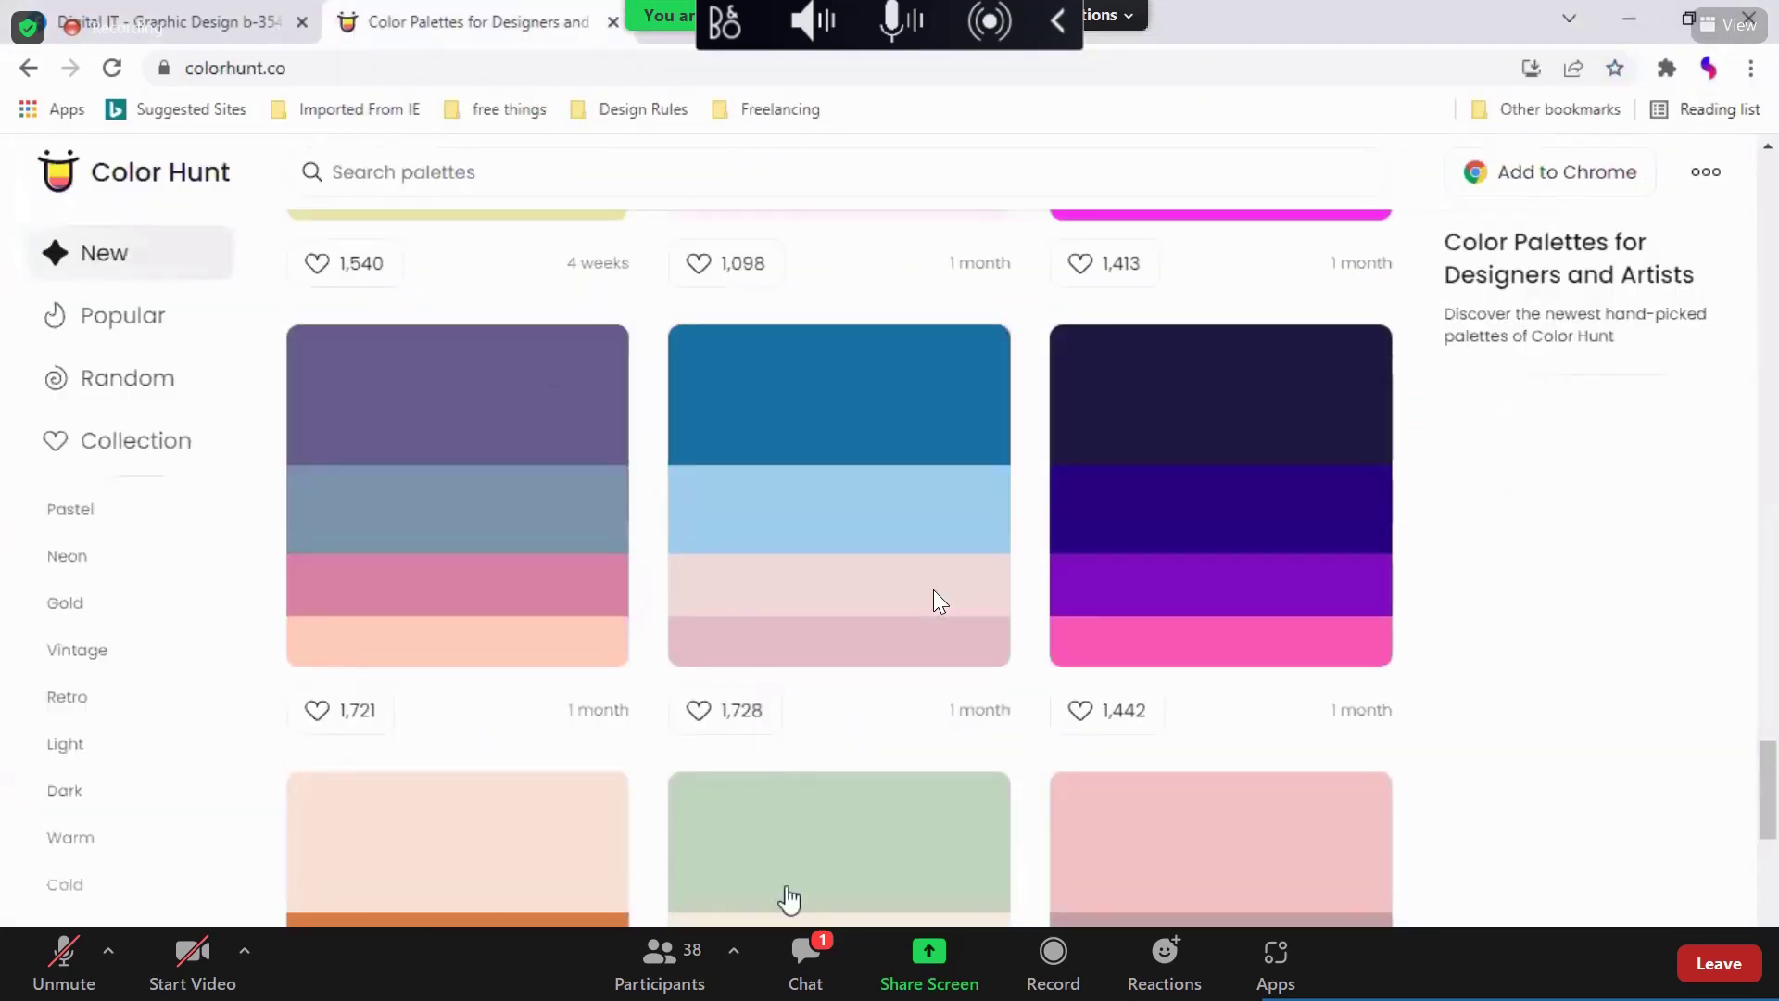
{"action": "left_click", "coordinate": [646, 37]}
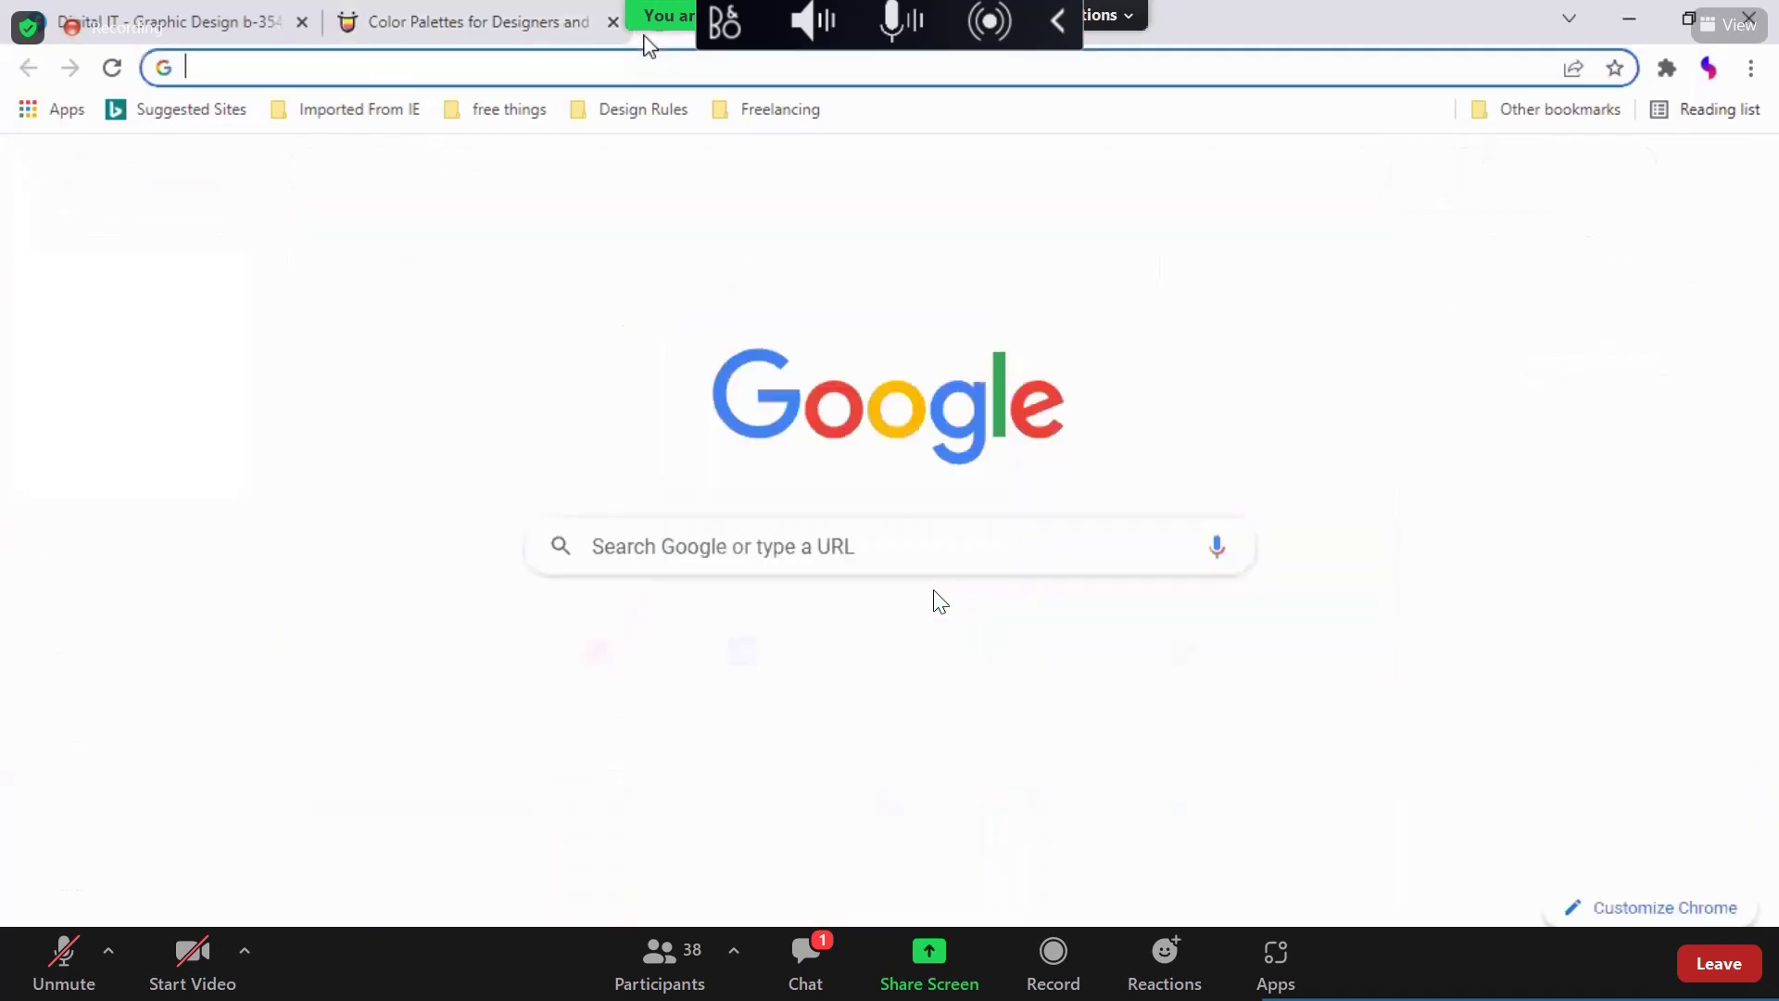
{"action": "type", "text": "remove"}
{"action": "key", "text": "Return"}
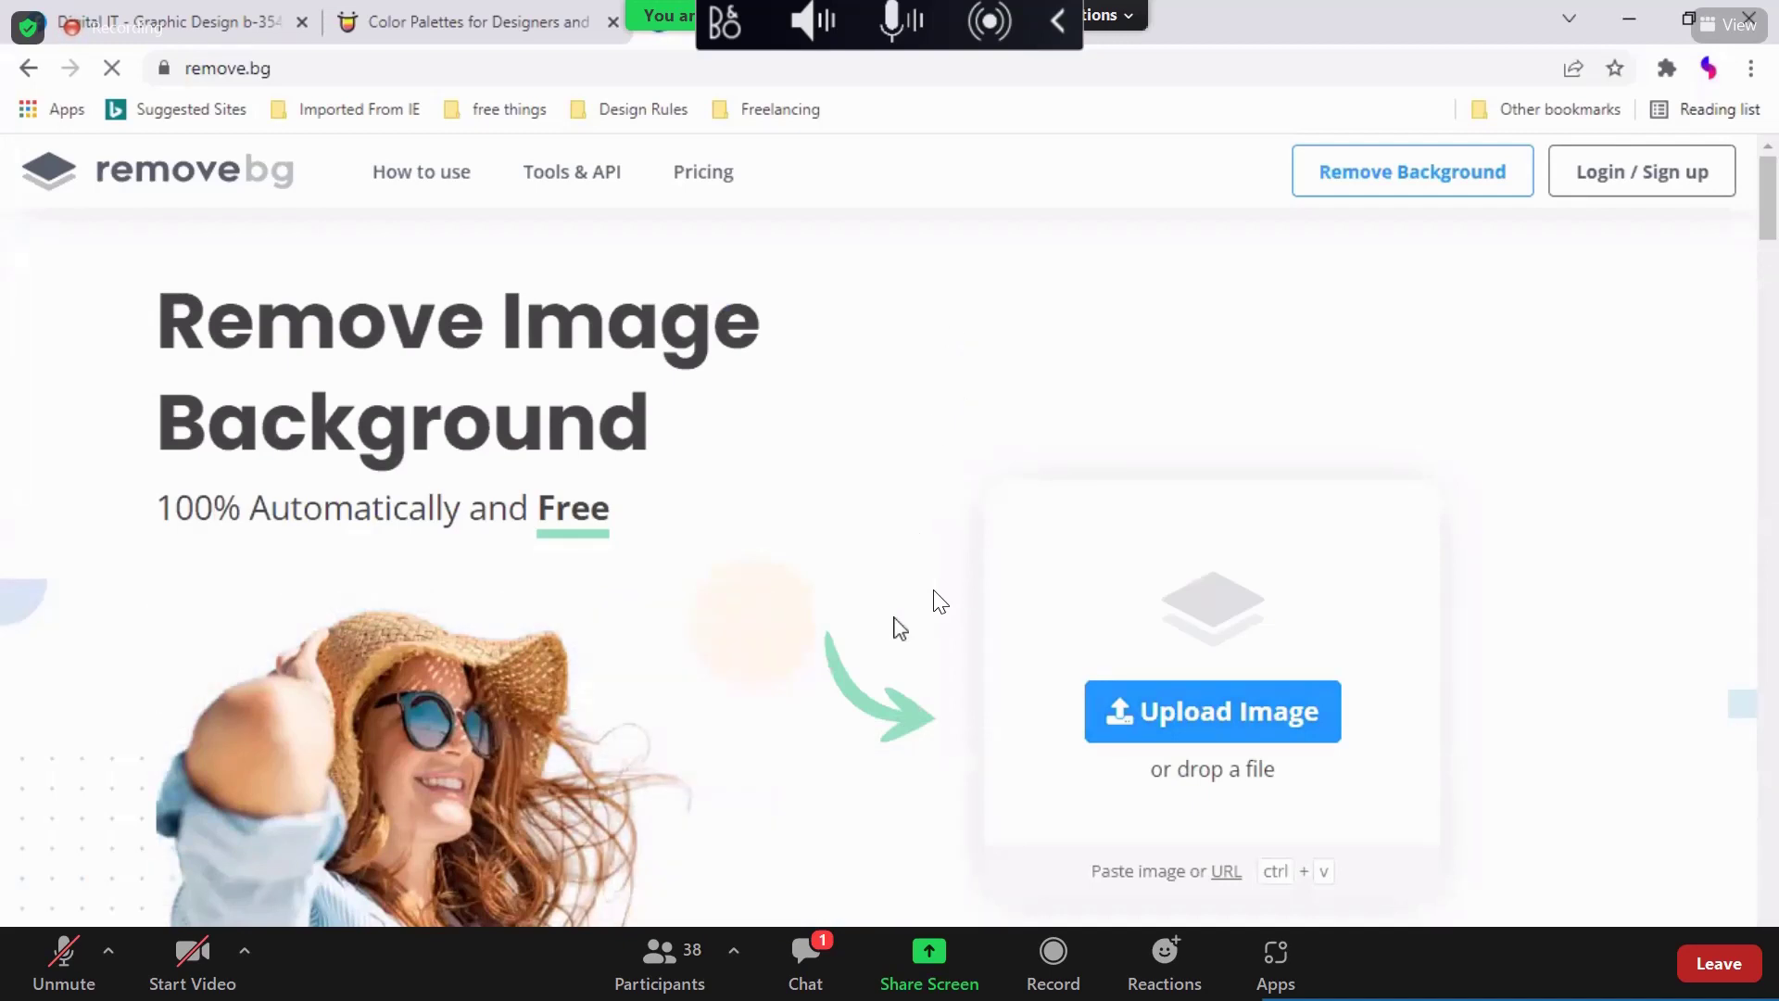
{"action": "key", "text": "alt+Tab"}
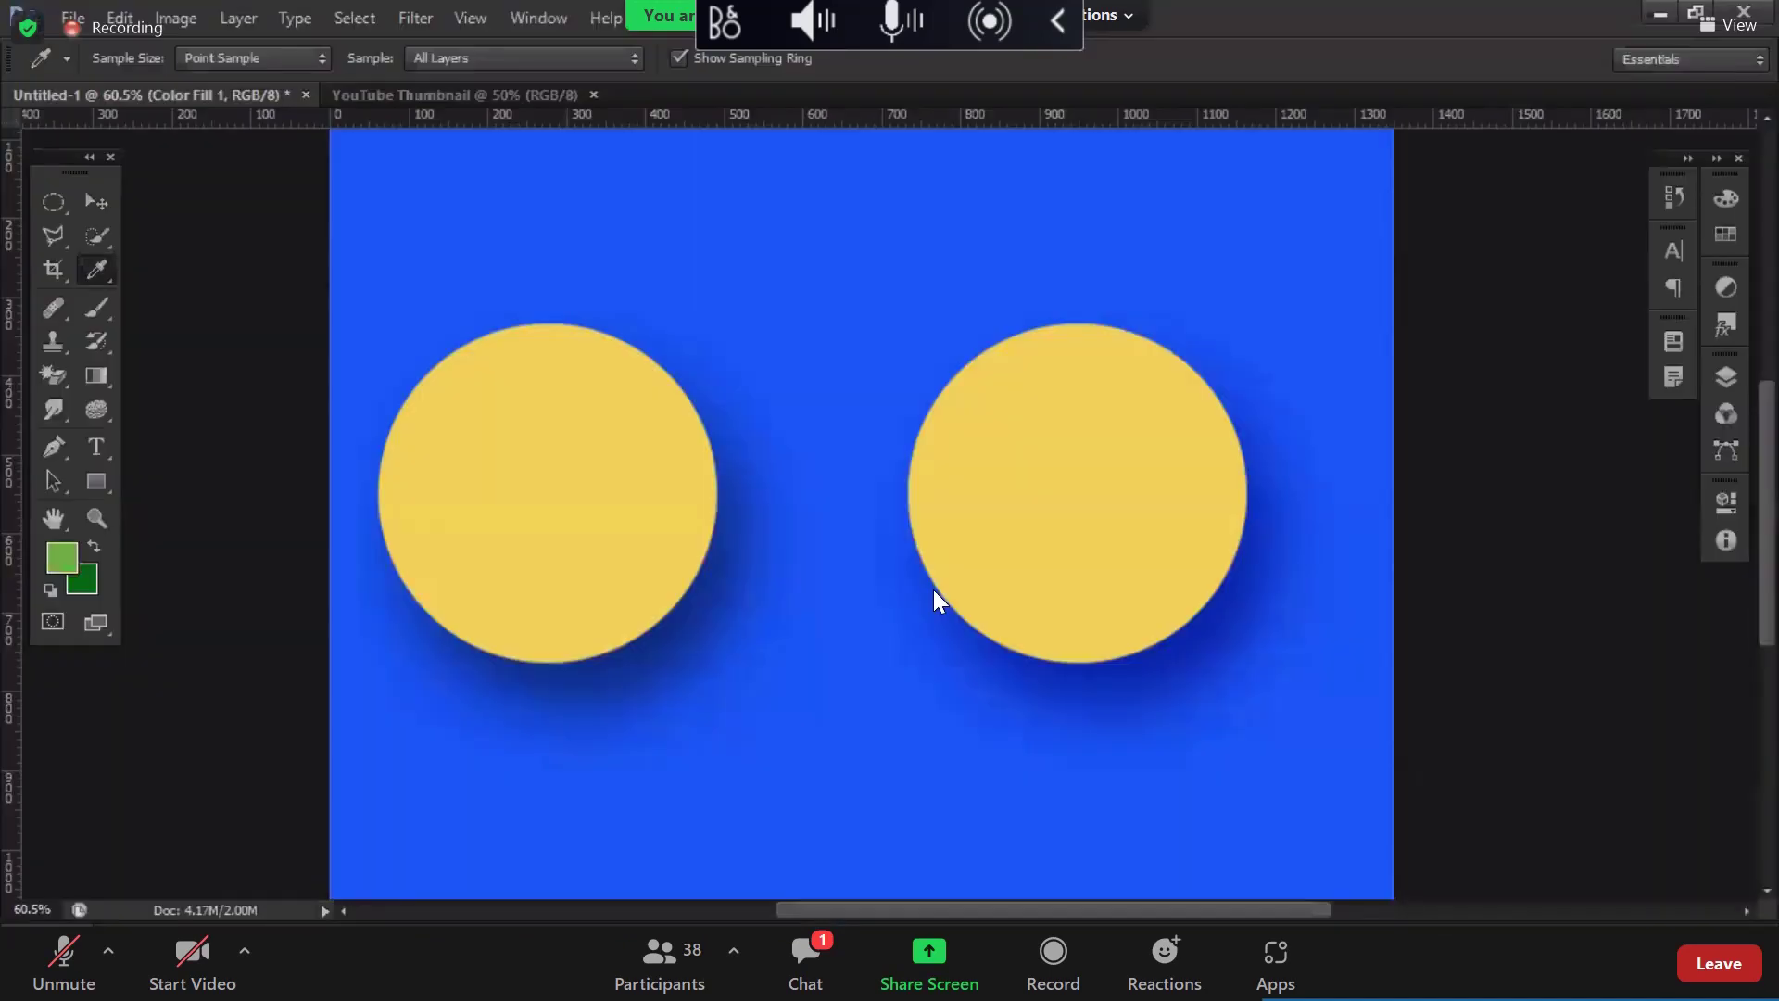
Step: Select the Move tool in Photoshop, then switch over to the browser window
{"action": "left_click", "coordinate": [97, 202]}
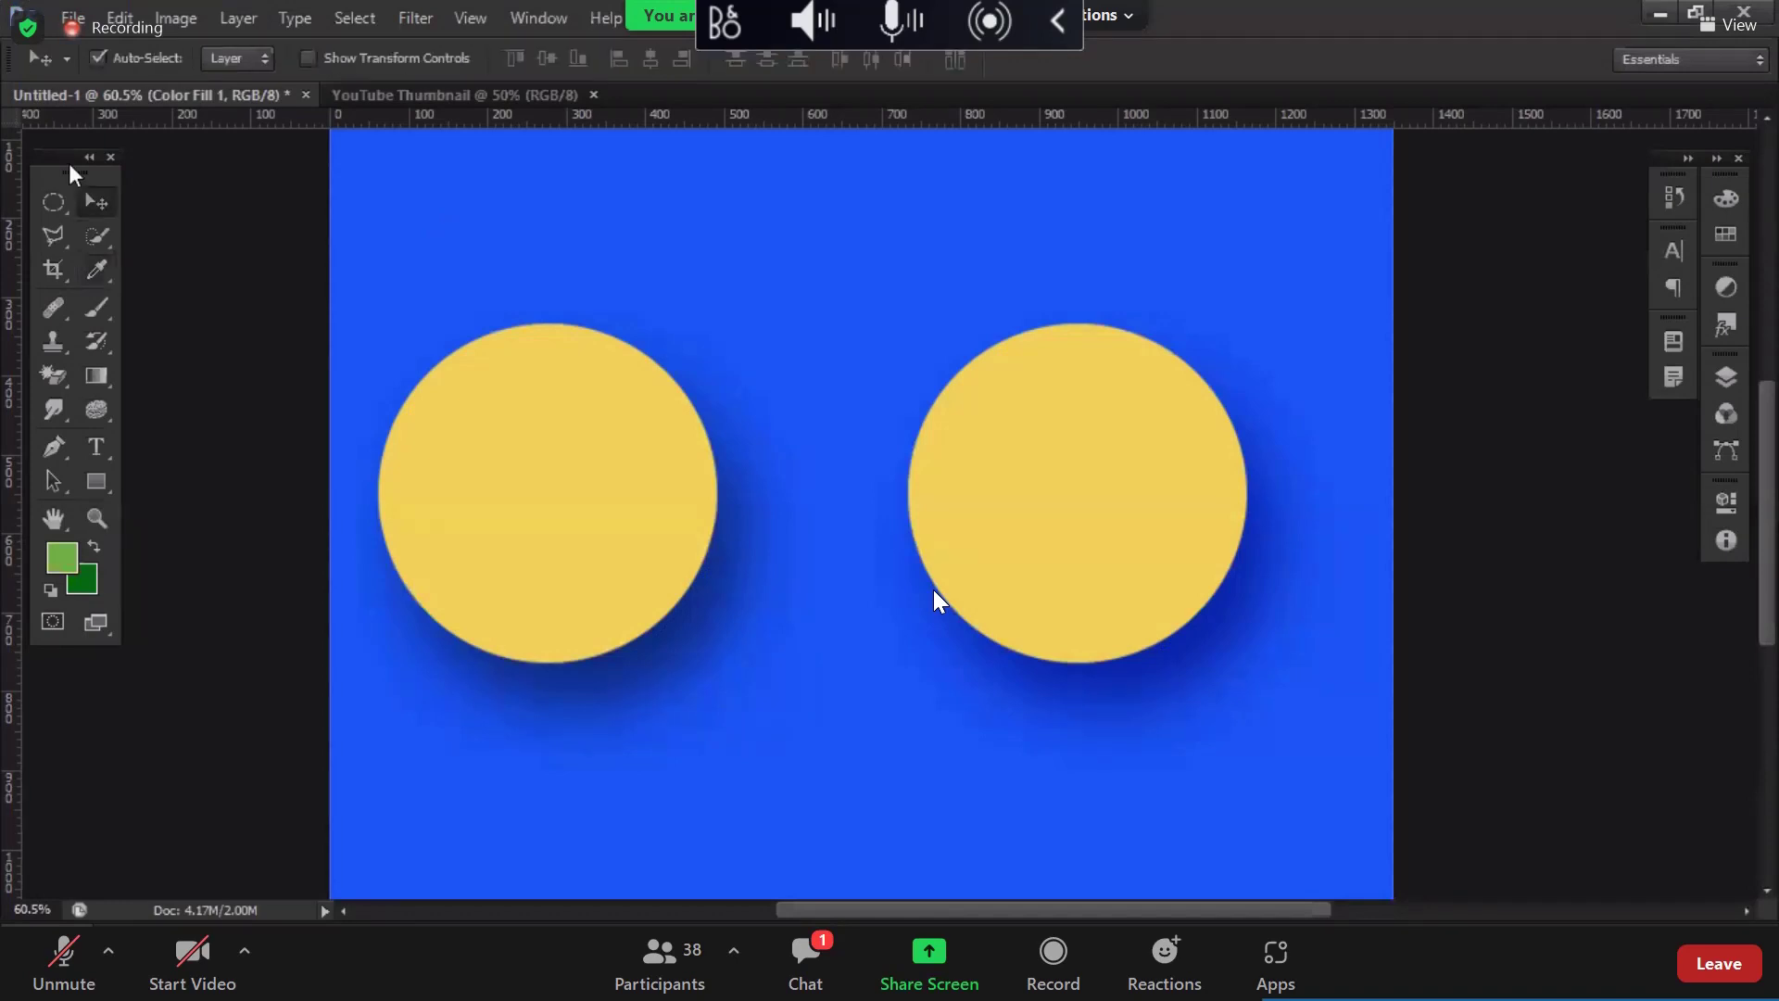
{"action": "left_click_drag", "start_coordinate": [82, 174], "coordinate": [92, 163]}
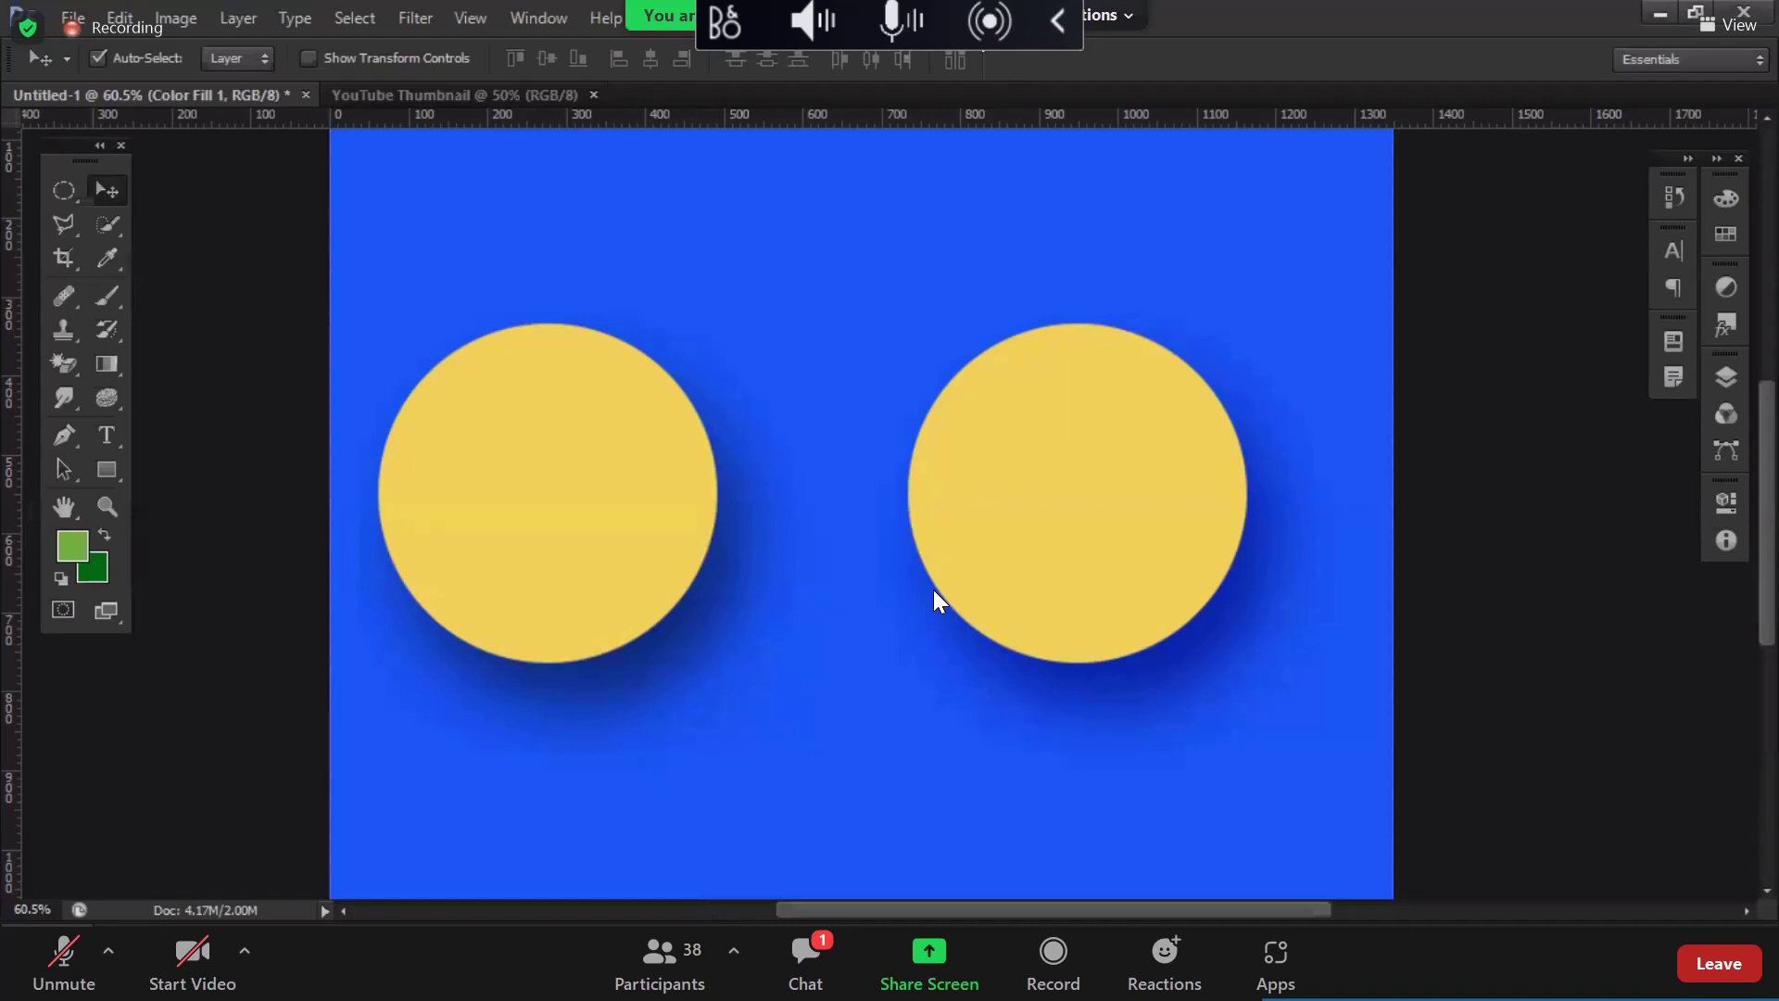
{"action": "key", "text": "alt+Tab"}
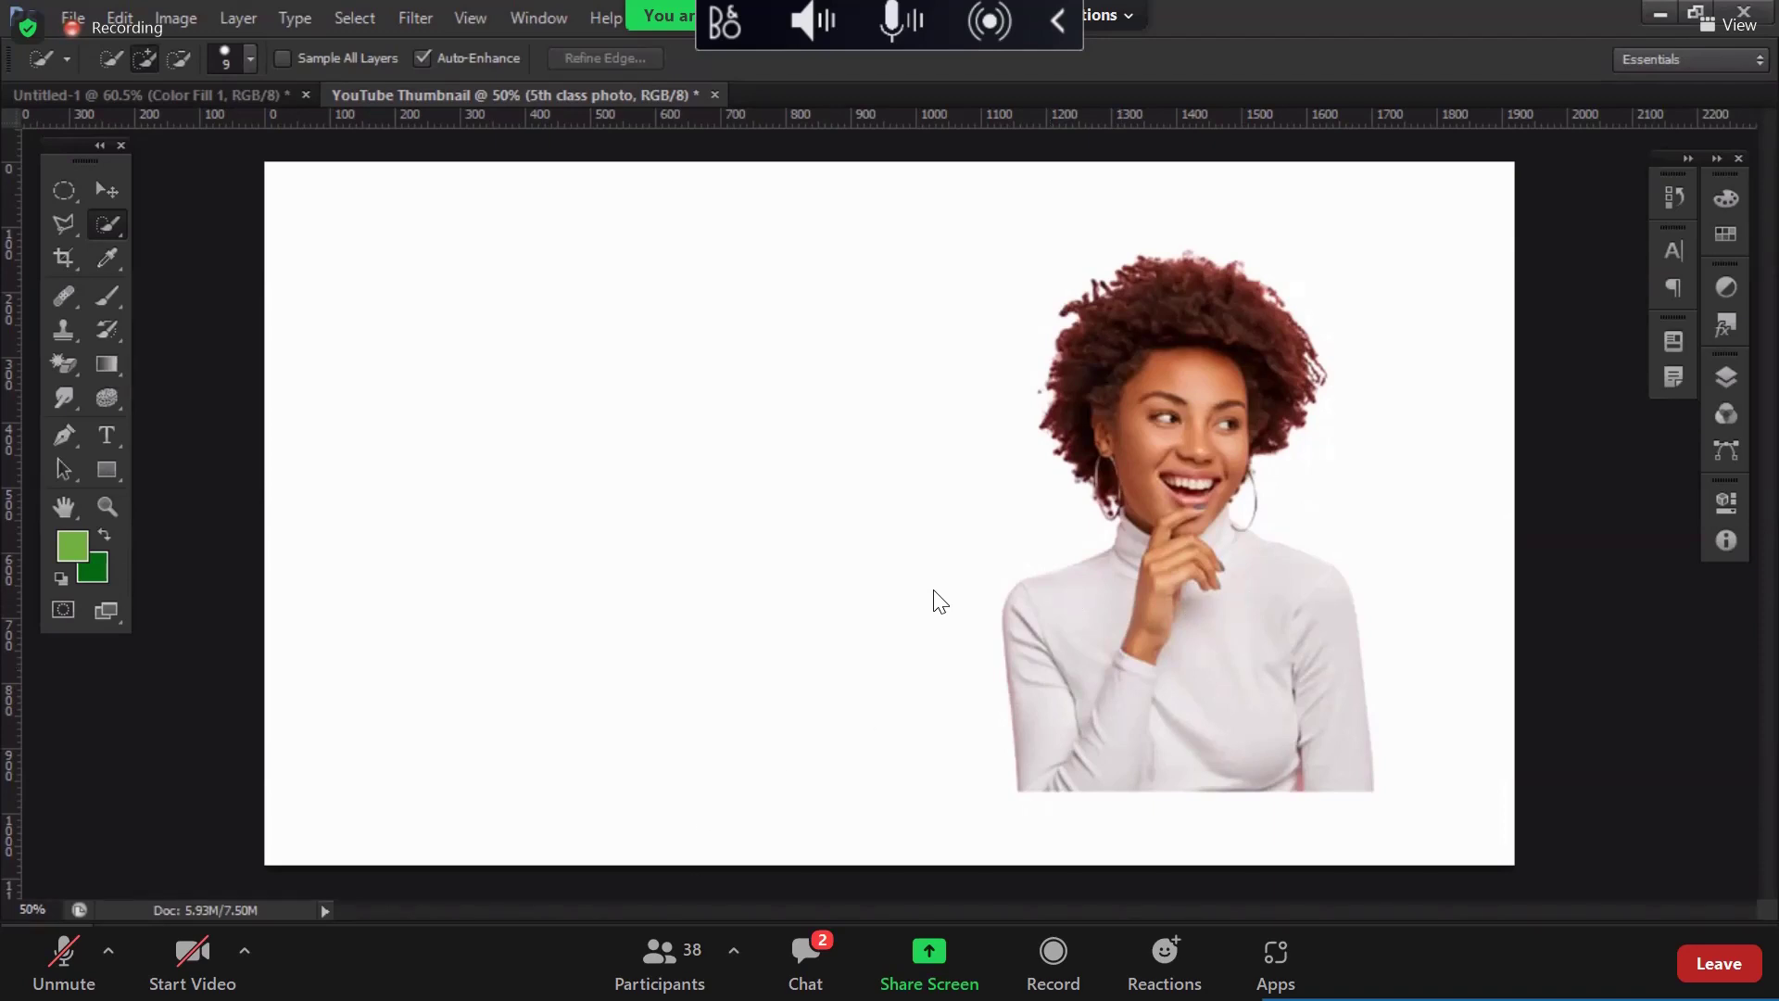
Step: Drag the original pink-wall woman JPG from Downloads into Photoshop to open it
{"action": "key", "text": "alt+Tab"}
{"action": "scroll", "coordinate": [1218, 417], "scroll_direction": "up", "scroll_amount": 10}
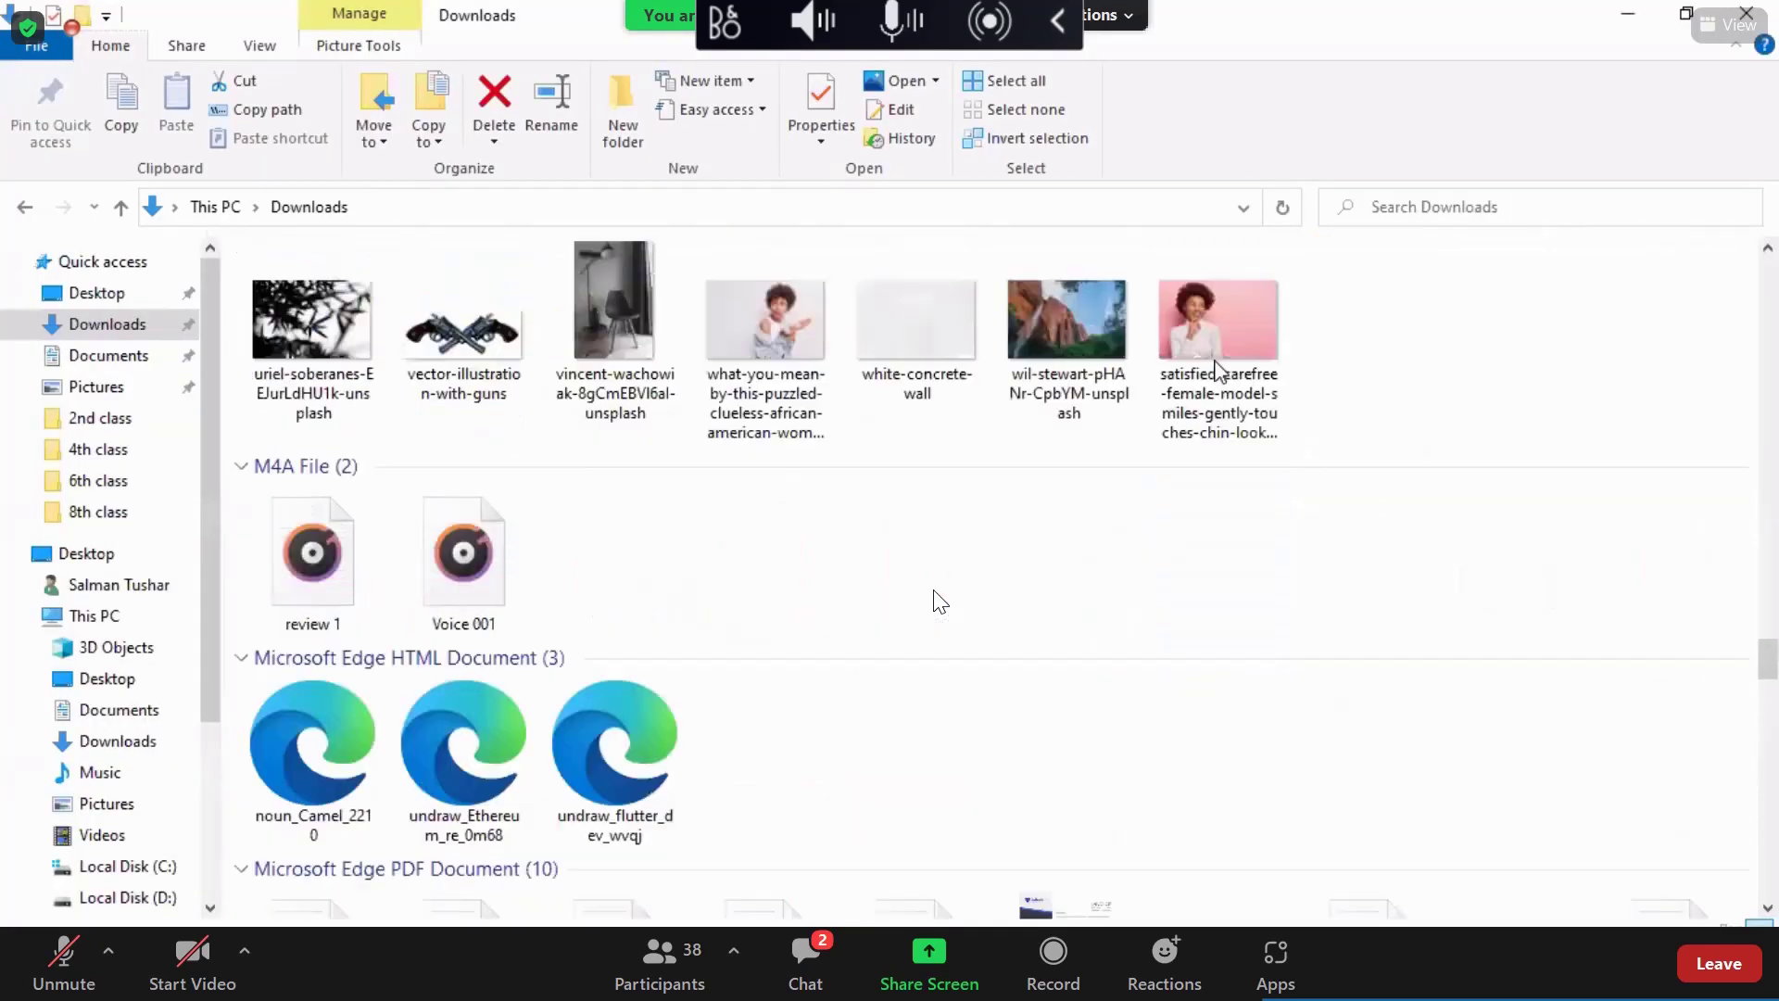
{"action": "left_click_drag", "start_coordinate": [1219, 376], "coordinate": [1050, 89]}
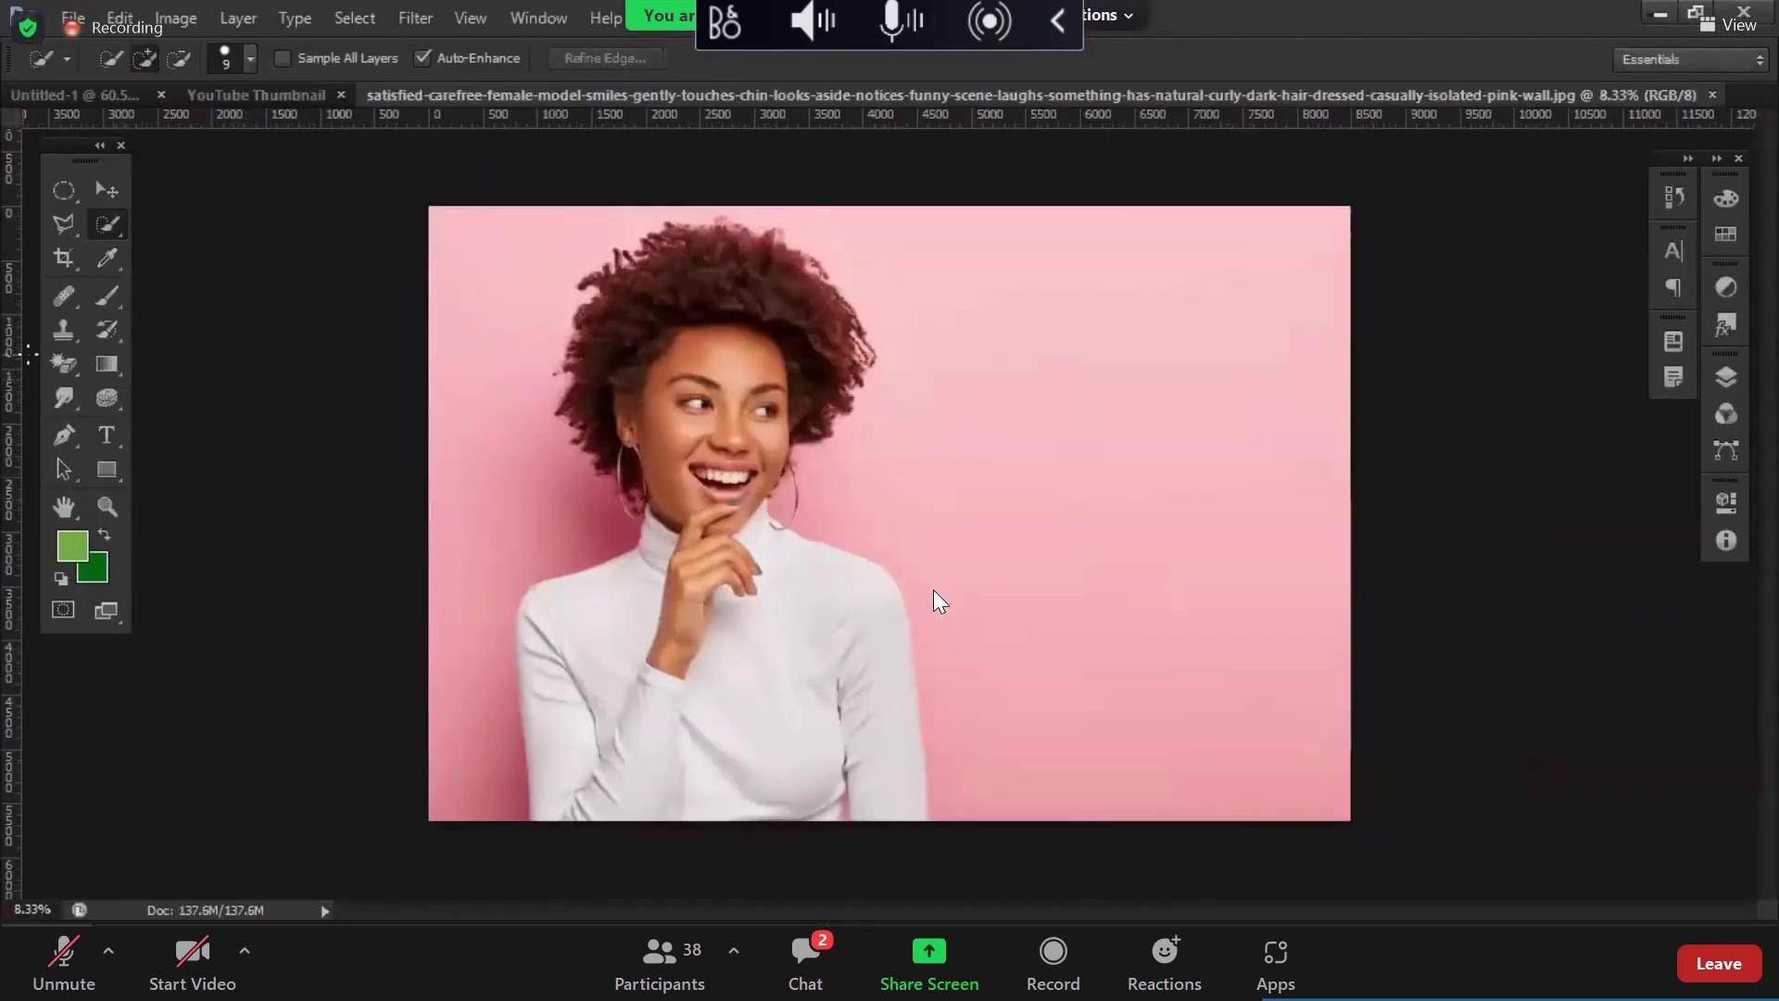
{"action": "mouse_move", "coordinate": [65, 365]}
{"action": "left_mouse_down"}
{"action": "mouse_move", "coordinate": [228, 402]}
{"action": "mouse_move", "coordinate": [190, 417]}
{"action": "mouse_move", "coordinate": [204, 404]}
{"action": "left_mouse_up"}
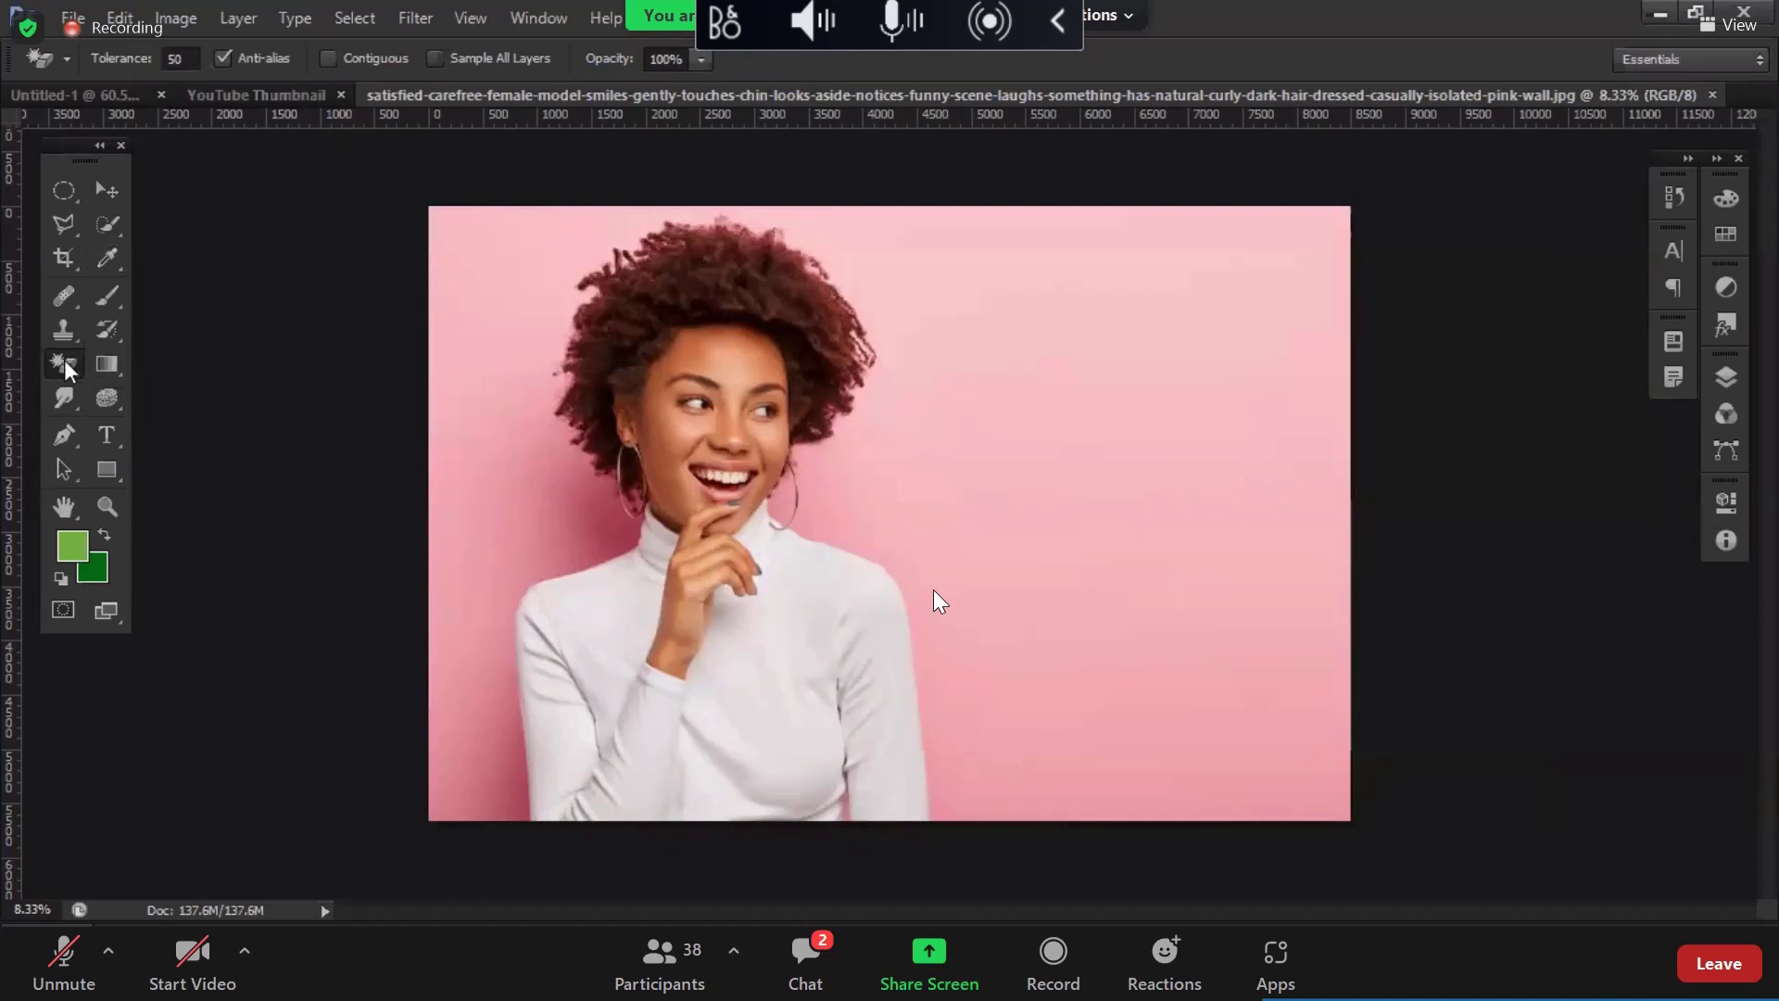
Step: Trial-erase the pink wall with the Magic Eraser, with and without Contiguous, undoing each
{"action": "left_click_drag", "start_coordinate": [64, 359], "coordinate": [191, 408]}
{"action": "left_click", "coordinate": [1270, 518]}
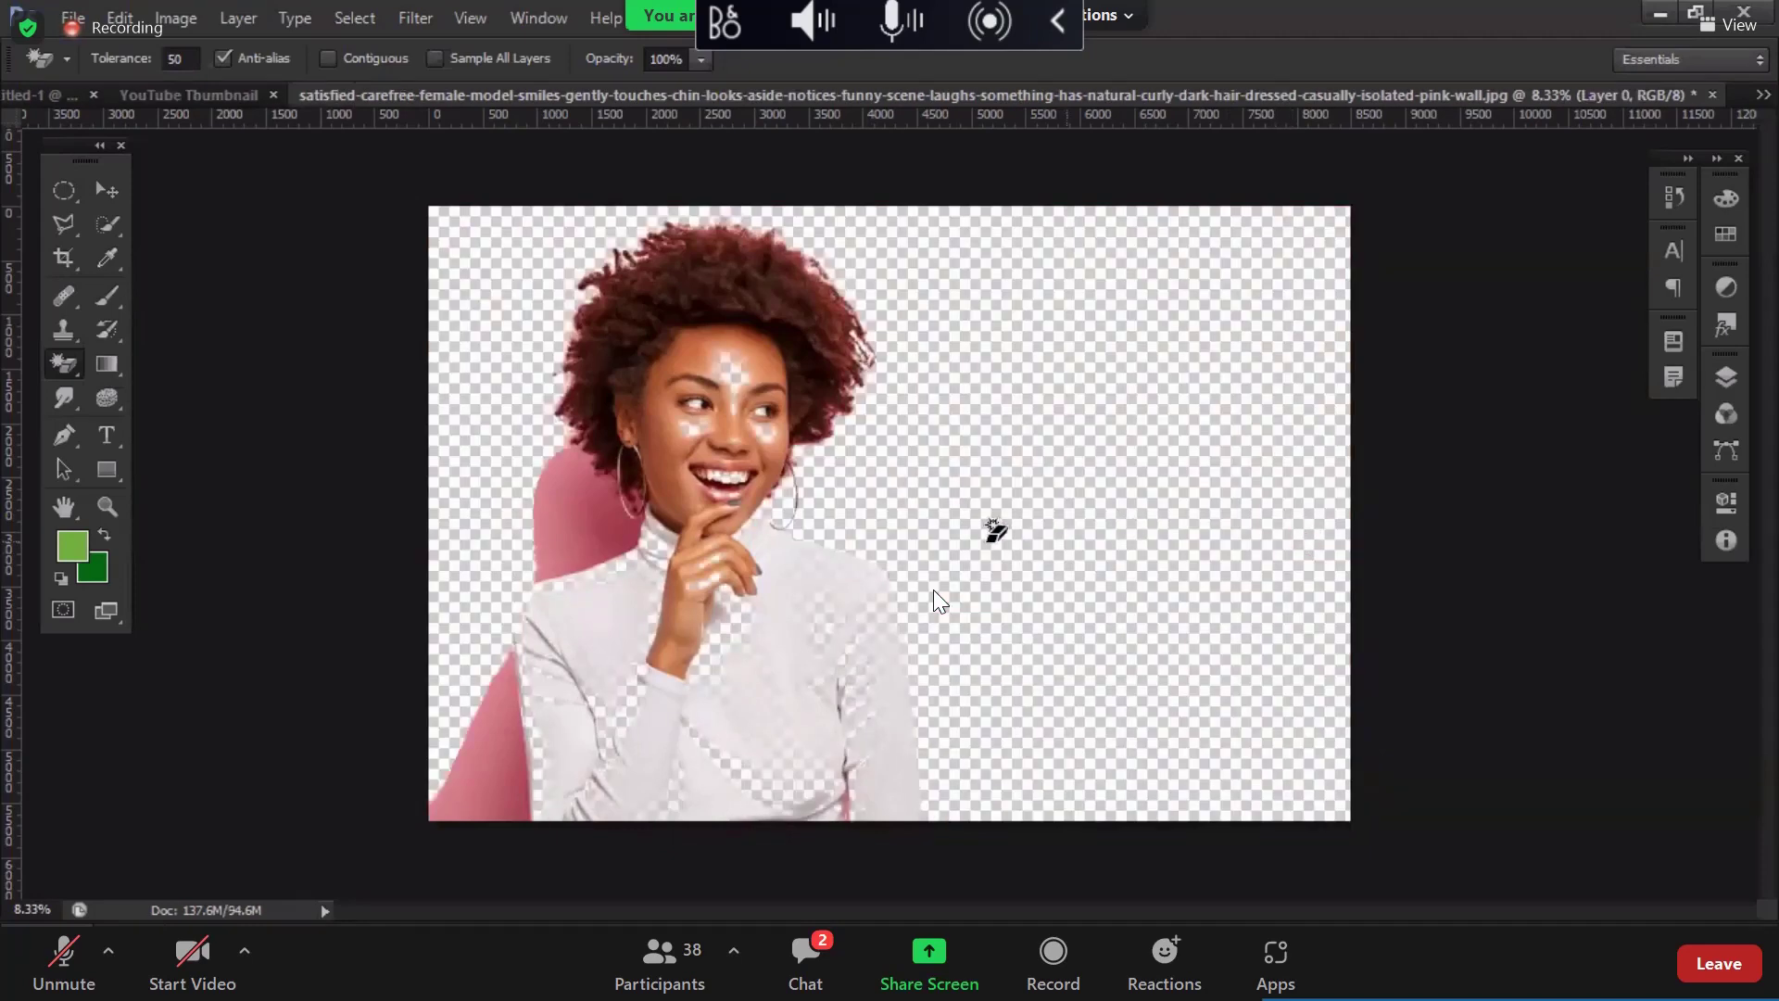
{"action": "key", "text": "ctrl+z"}
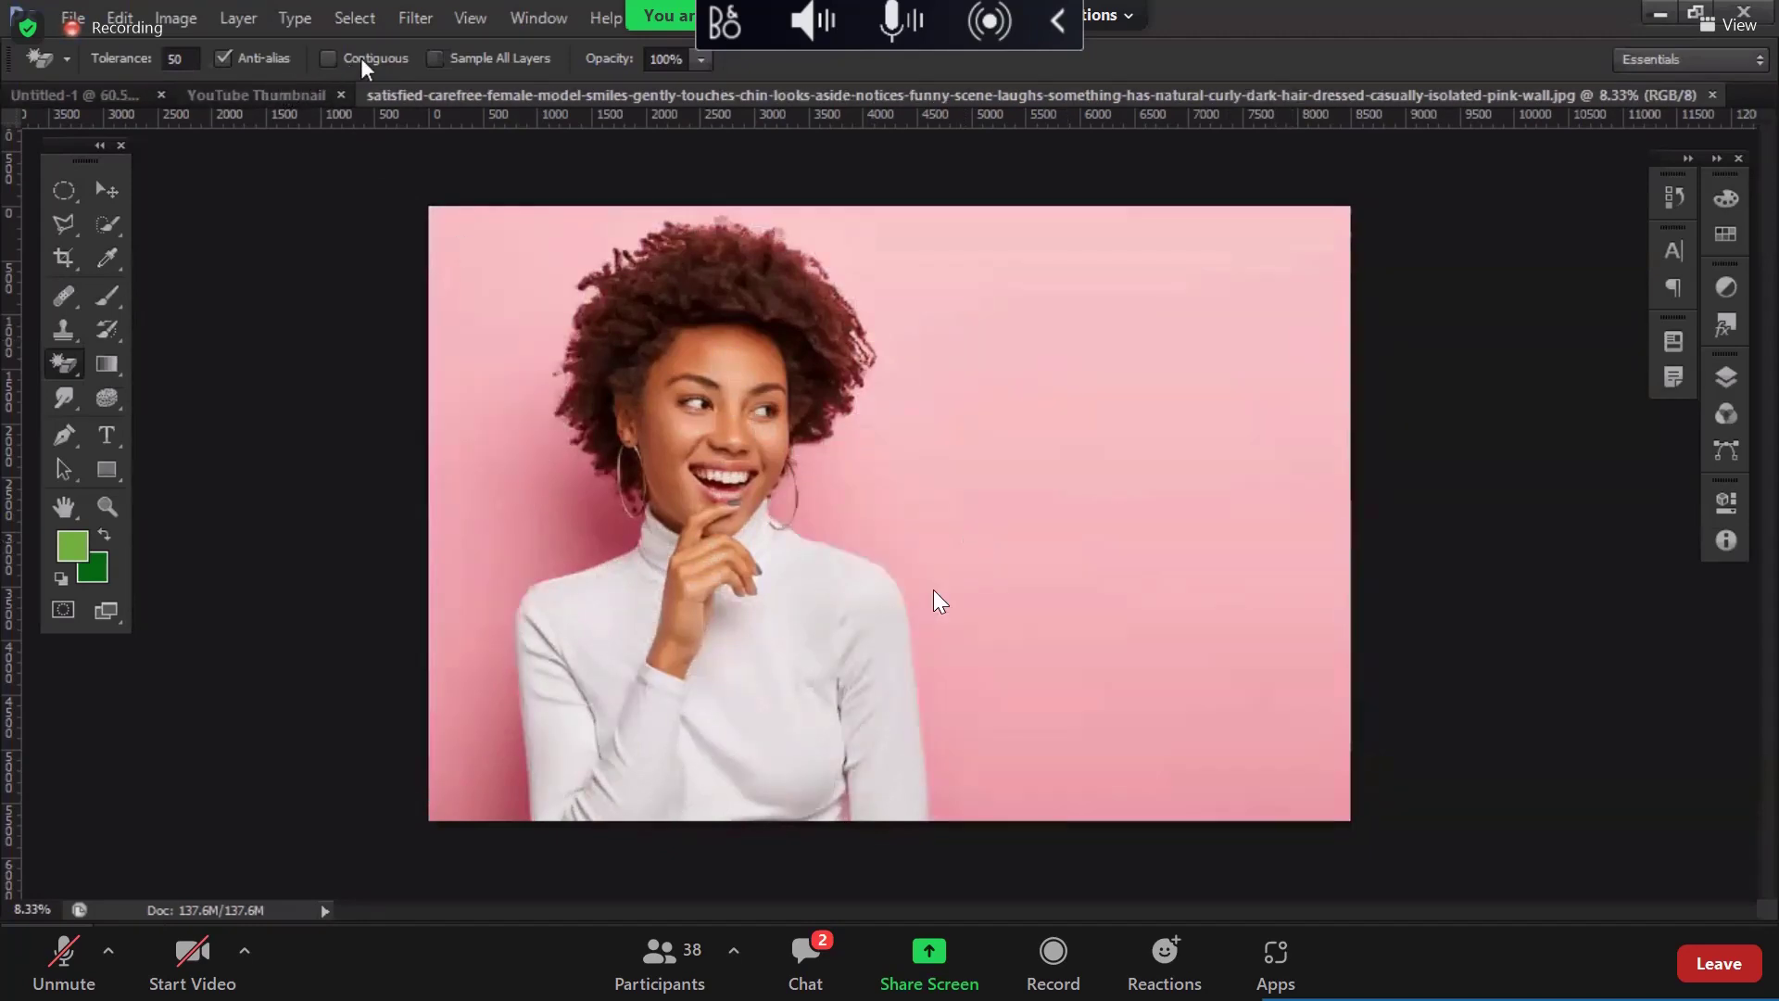
{"action": "left_click", "coordinate": [360, 57]}
{"action": "left_click", "coordinate": [1279, 393]}
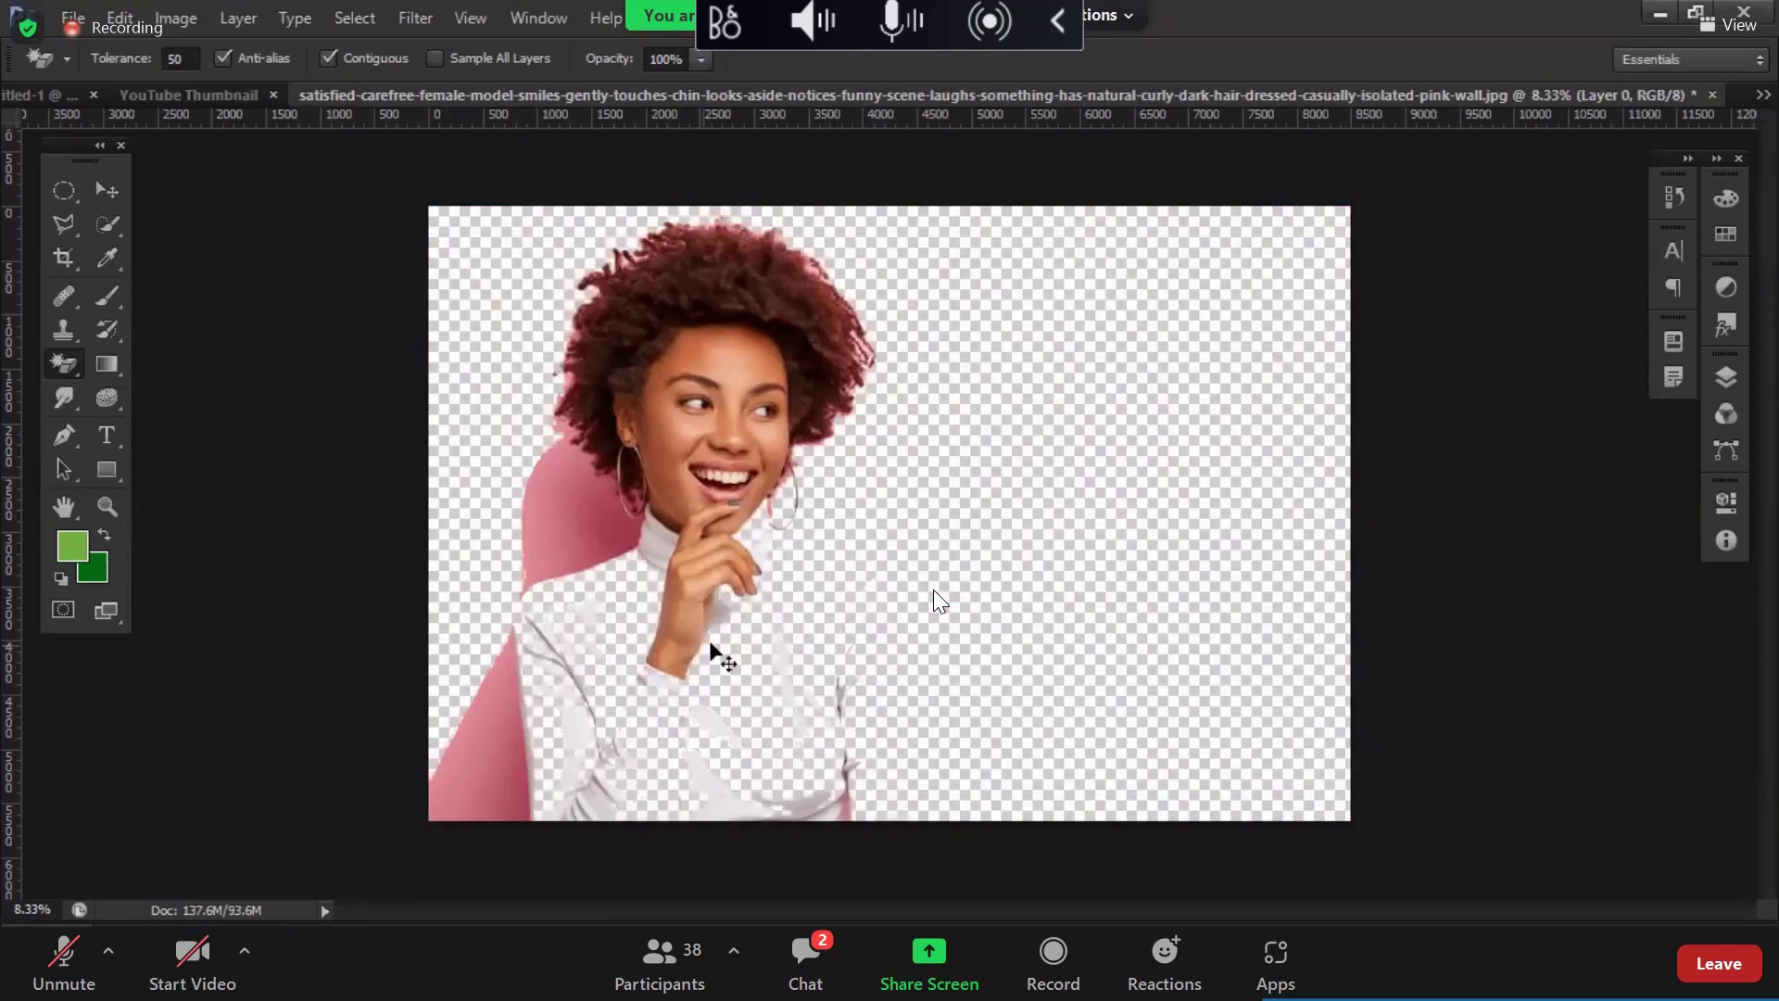
{"action": "key", "text": "ctrl+z"}
Step: Set the Magic Eraser tolerance to 35
{"action": "left_click", "coordinate": [178, 58]}
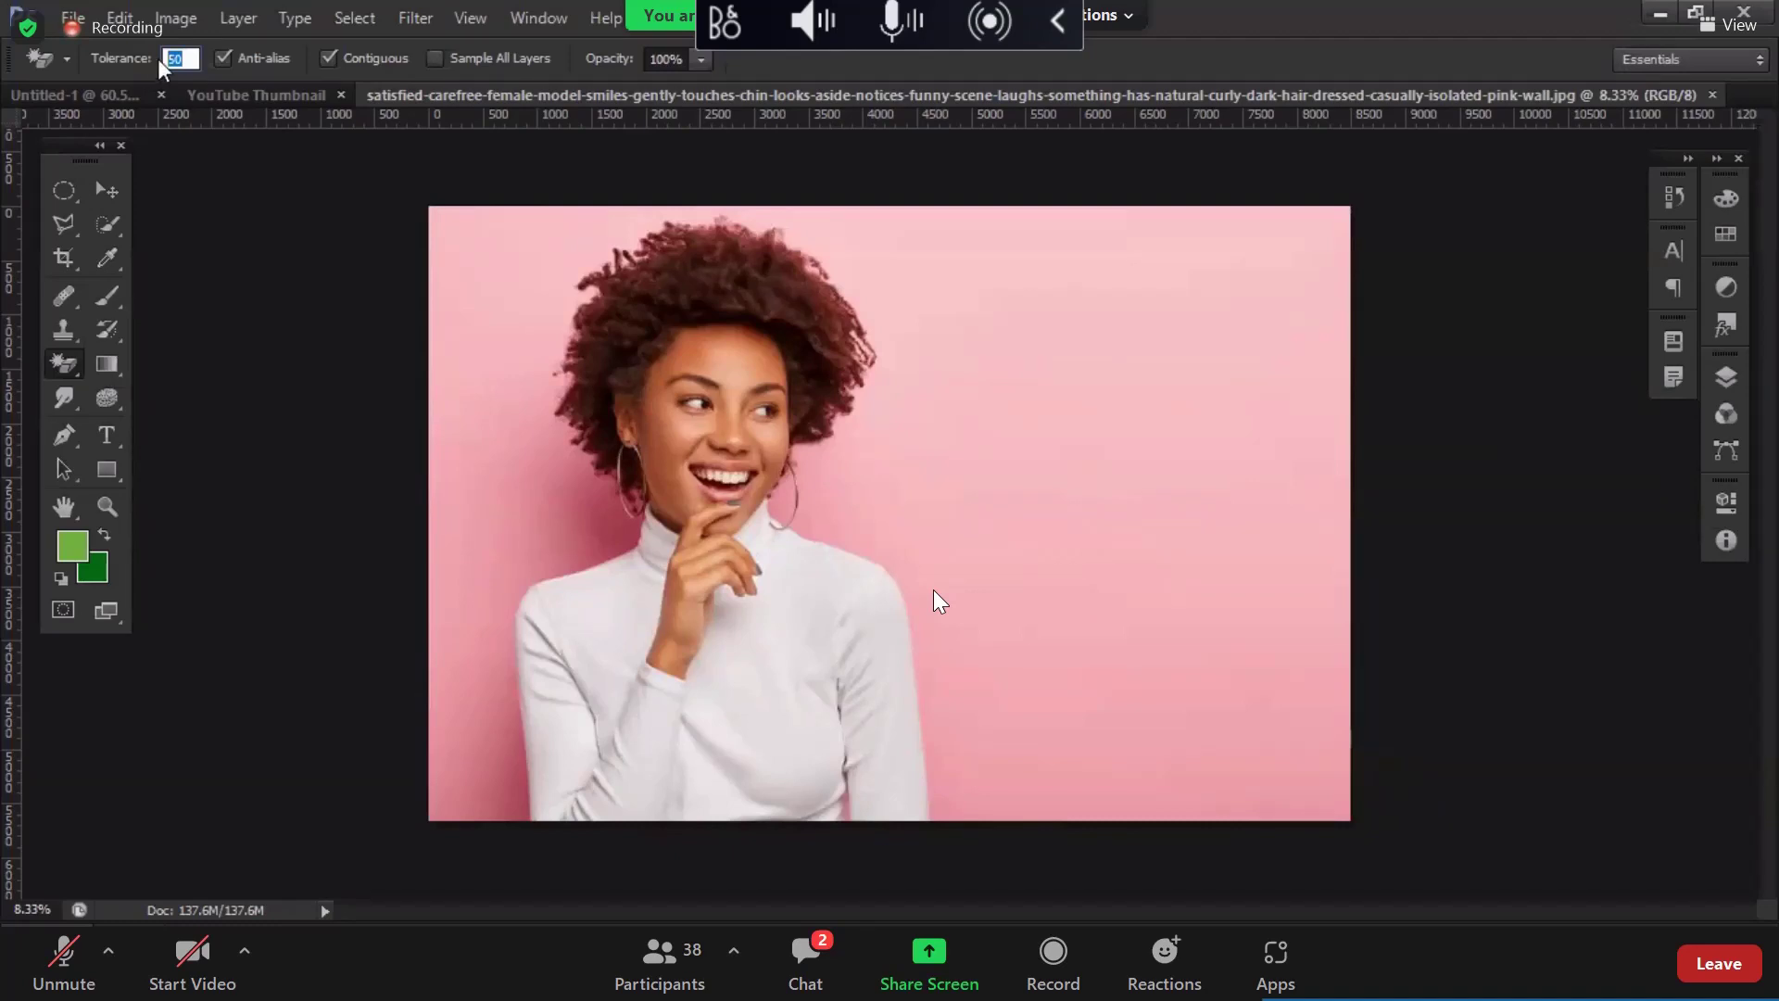
{"action": "key", "text": "Return"}
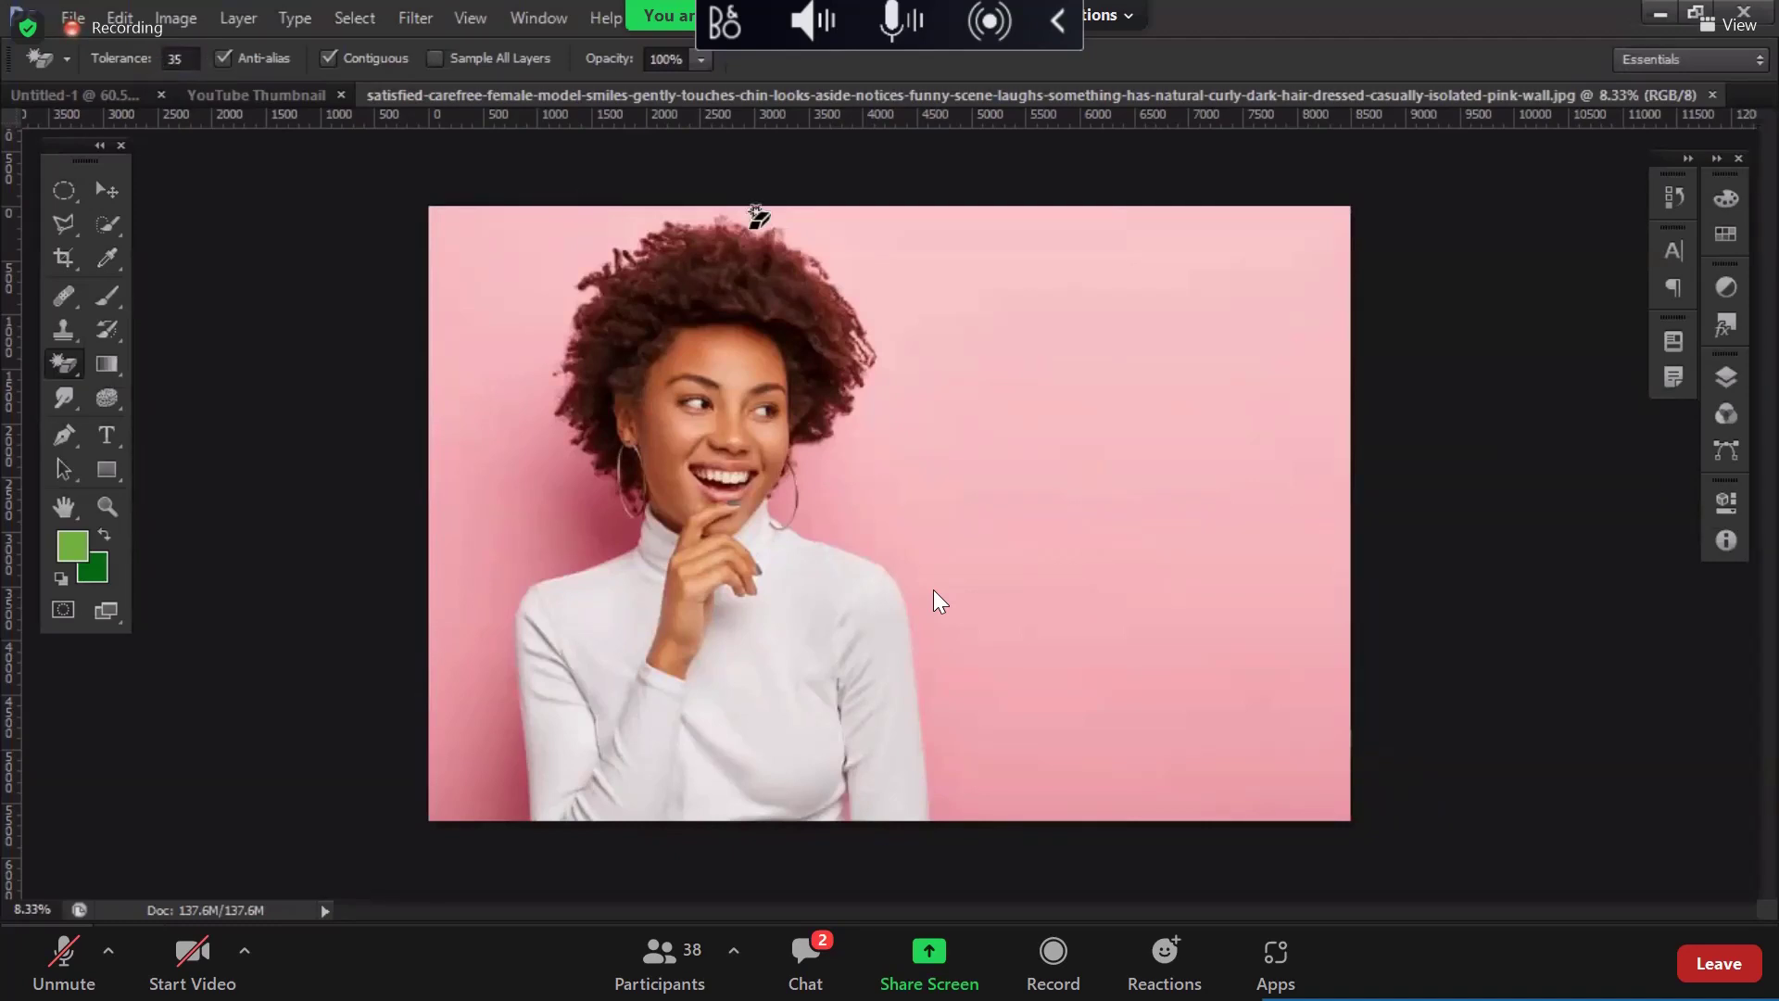
{"action": "left_click", "coordinate": [102, 215]}
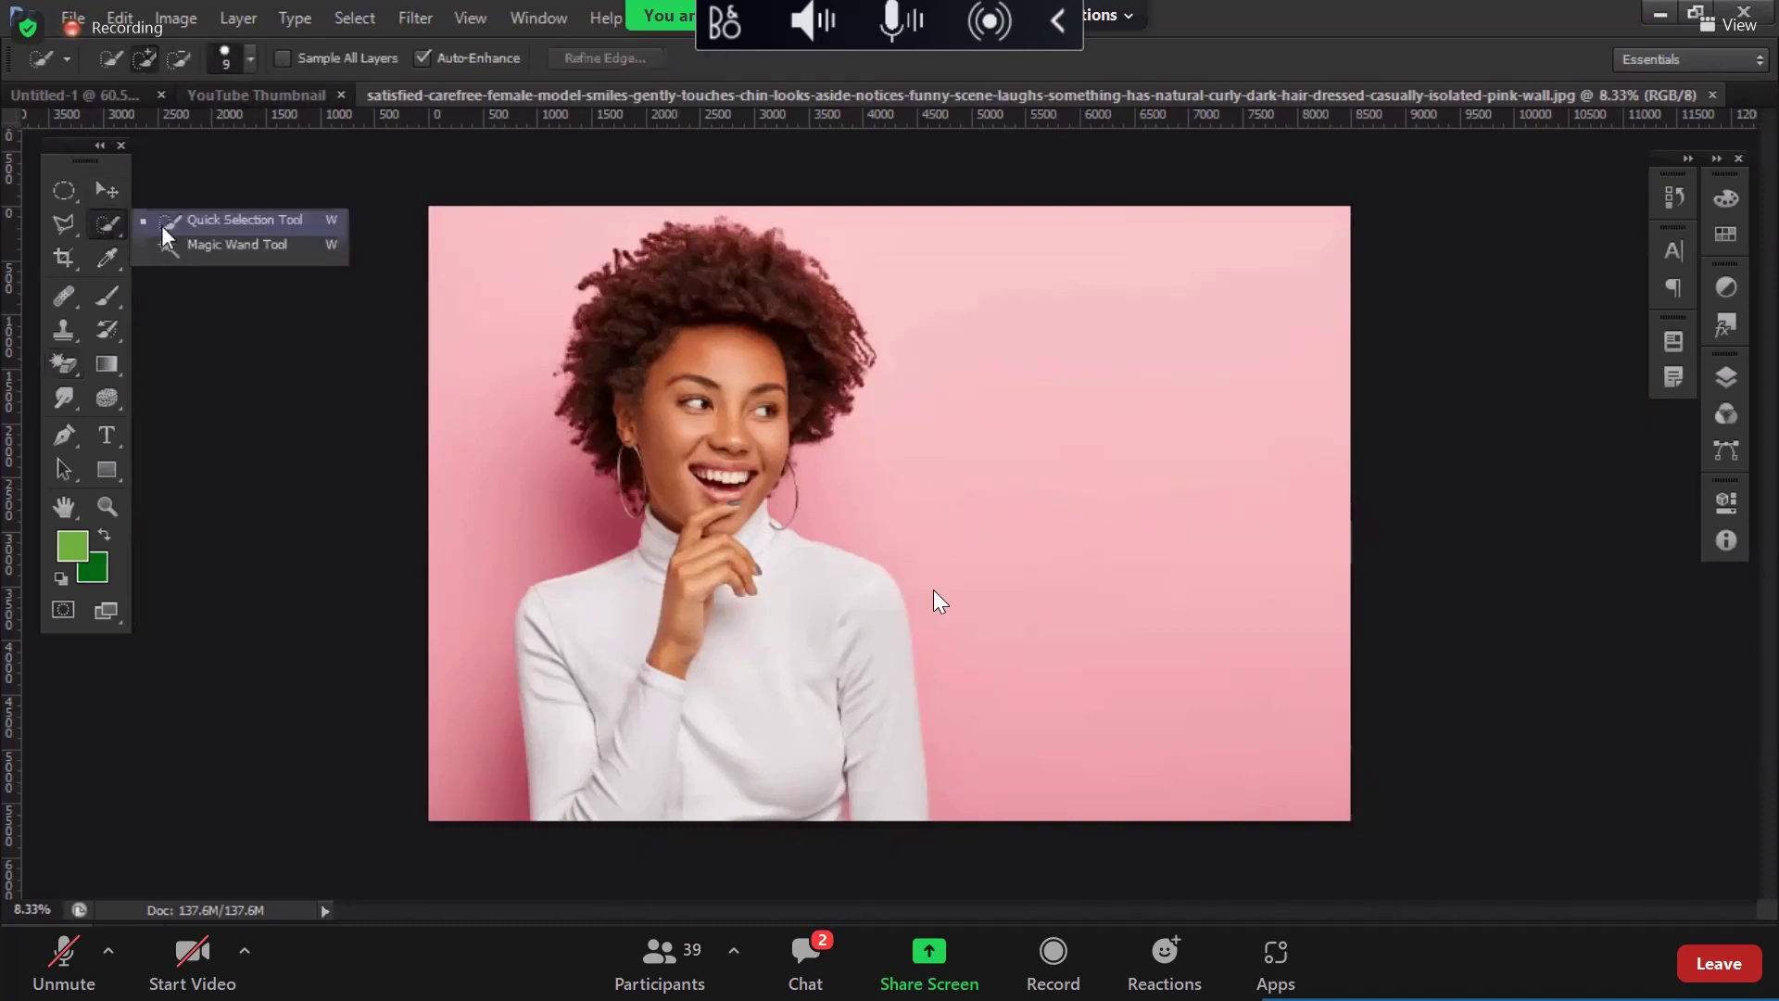
Step: With the Magic Wand at tolerance 35, select the pink wall beside the neck, left side and hair
{"action": "left_click", "coordinate": [204, 244]}
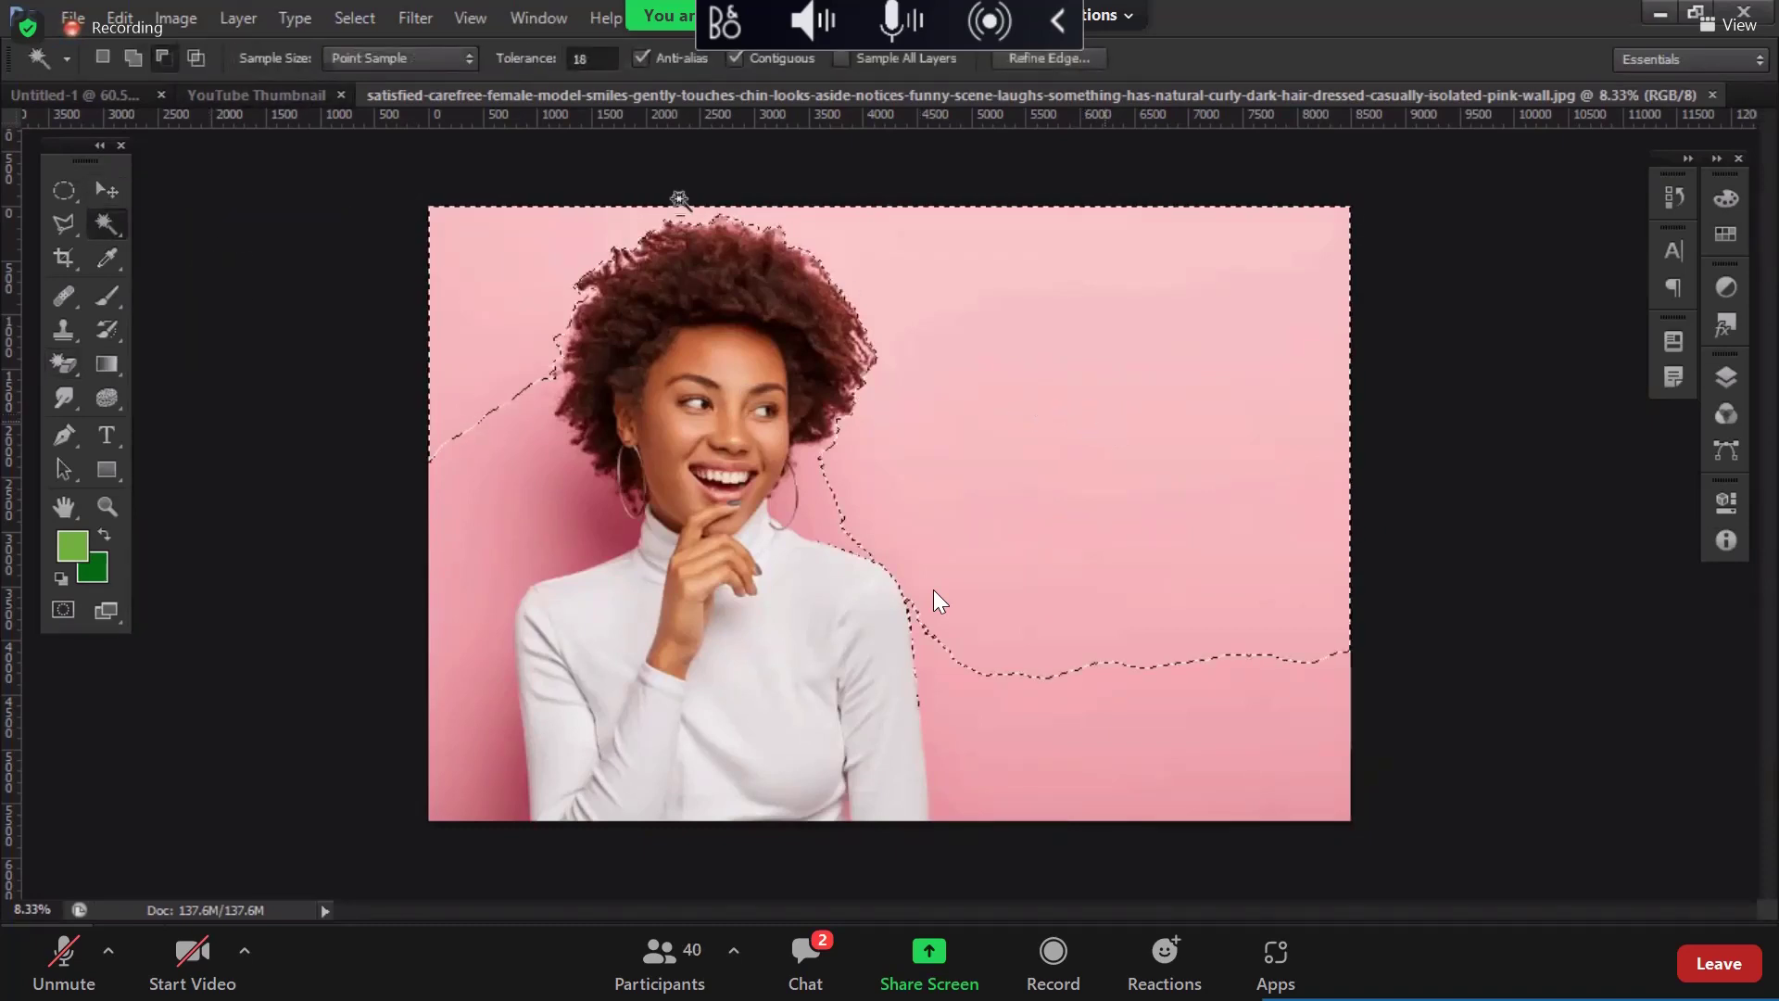
{"action": "left_click", "coordinate": [590, 59]}
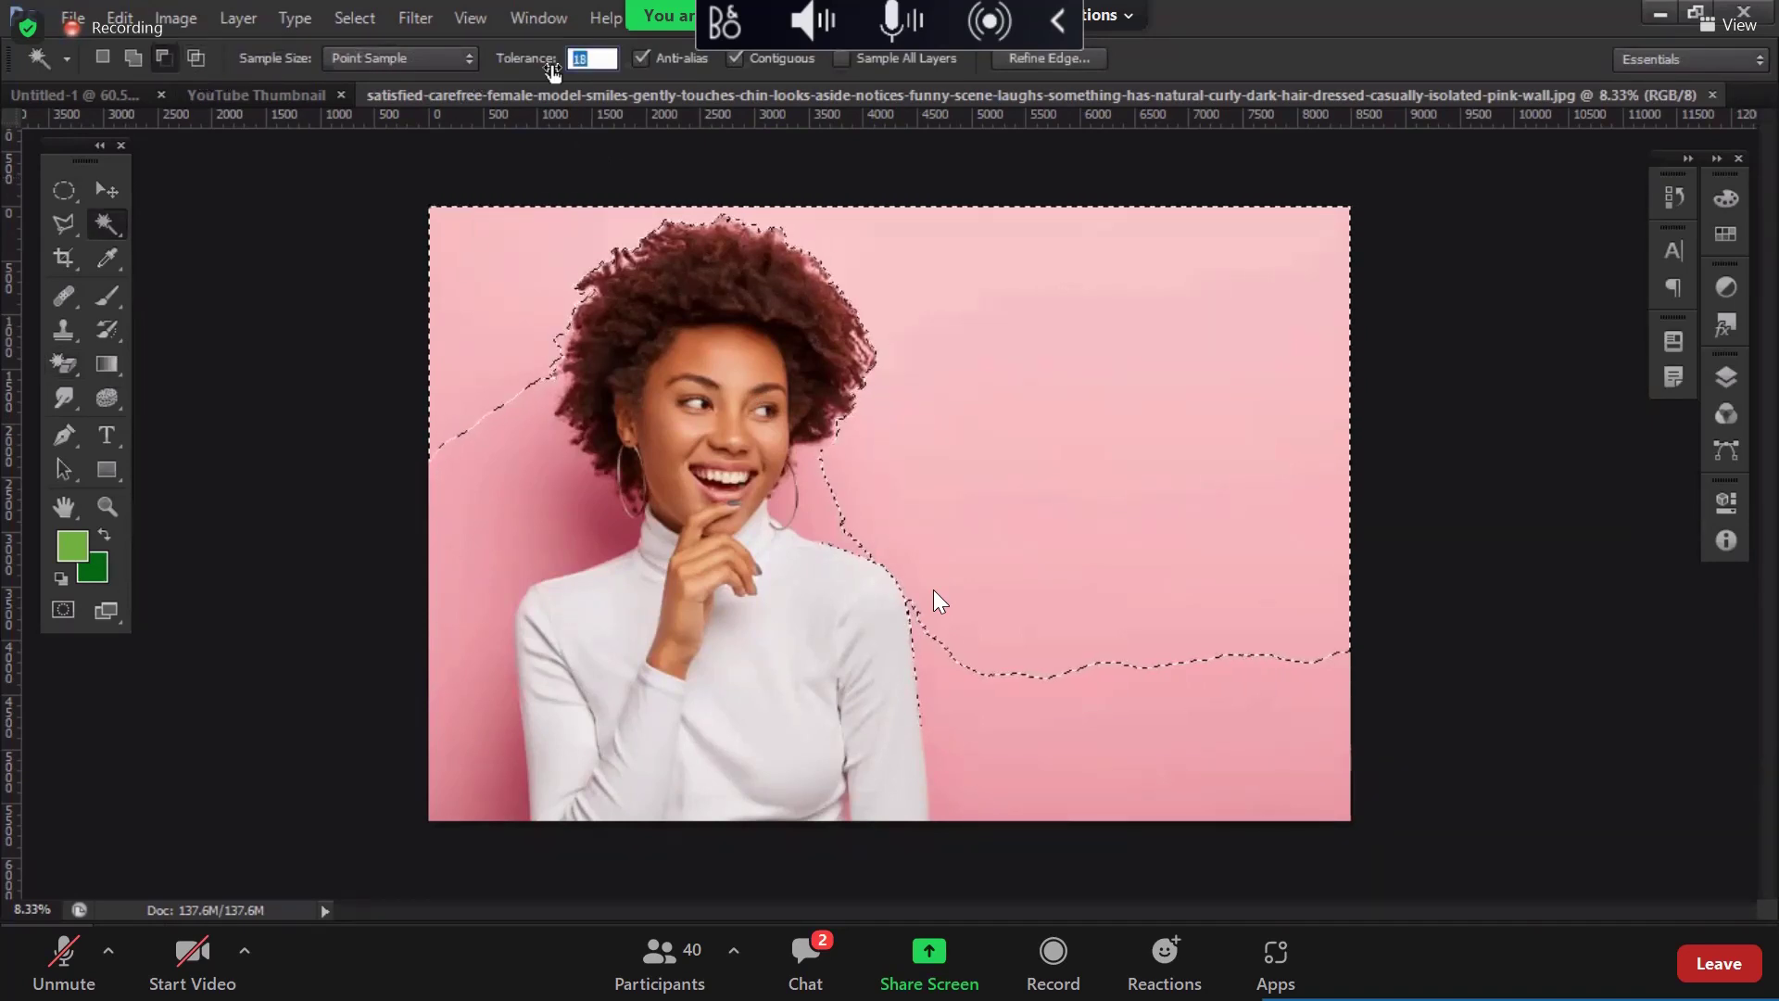
{"action": "type", "text": "35"}
{"action": "key", "text": "Return"}
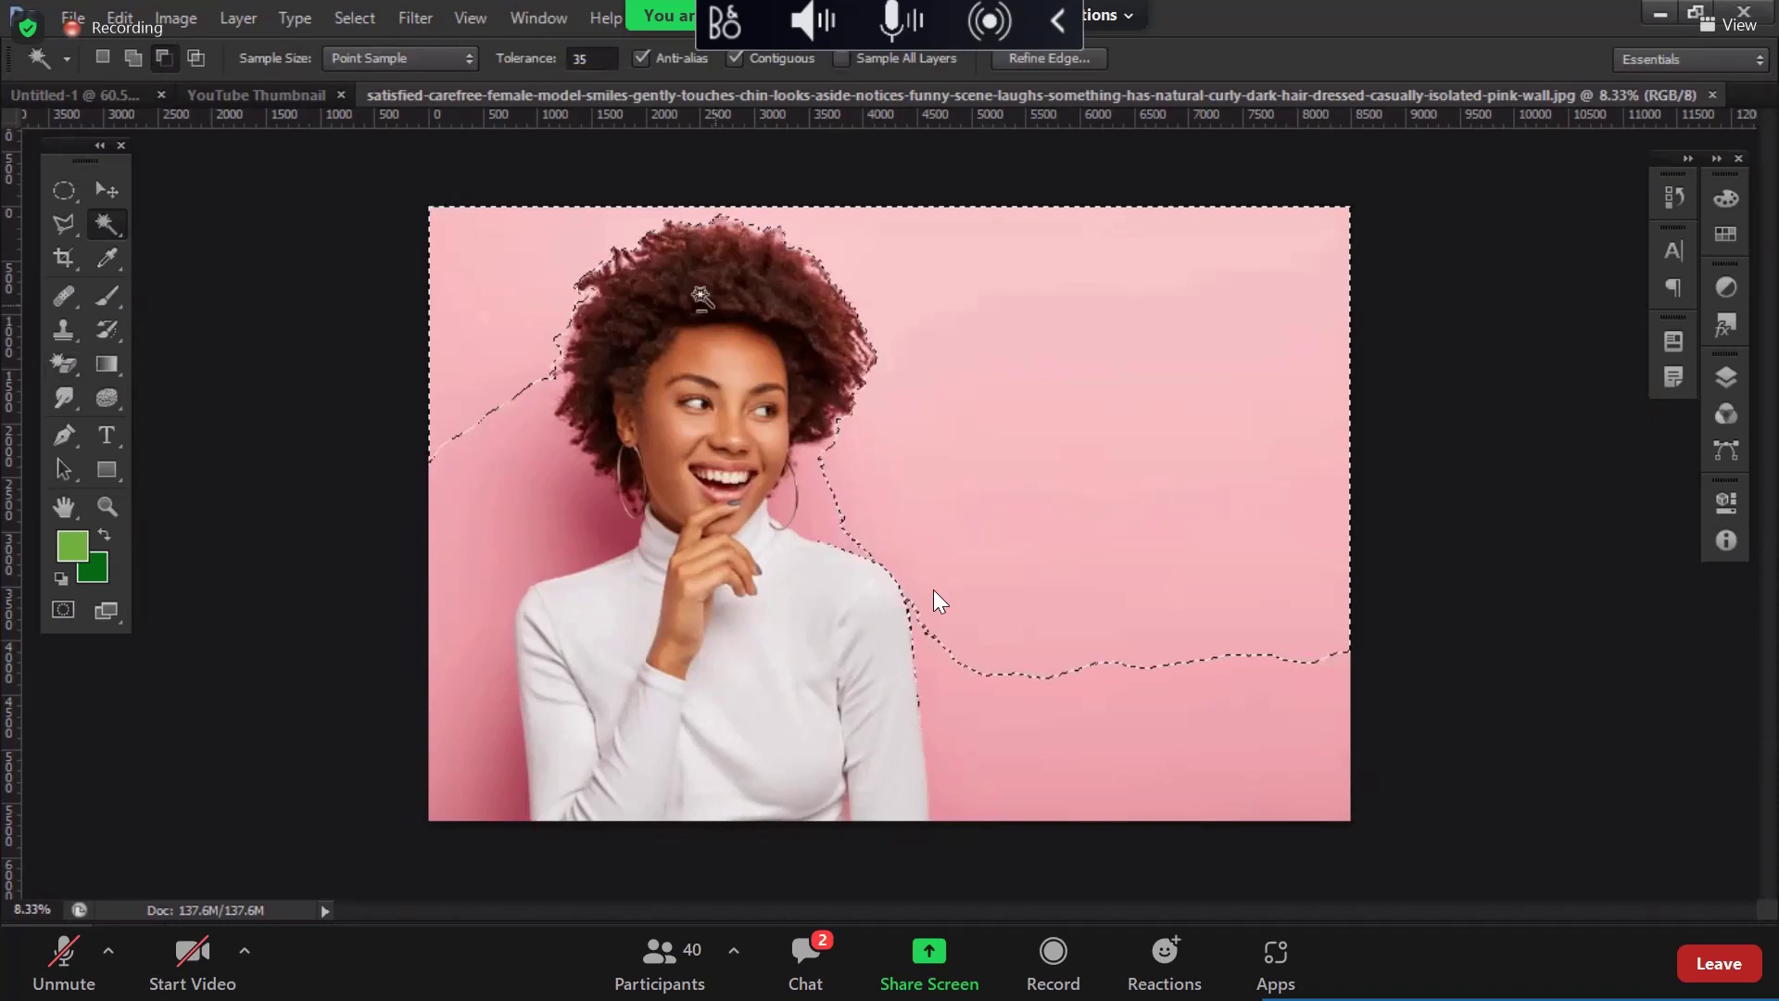
{"action": "left_click", "coordinate": [812, 487]}
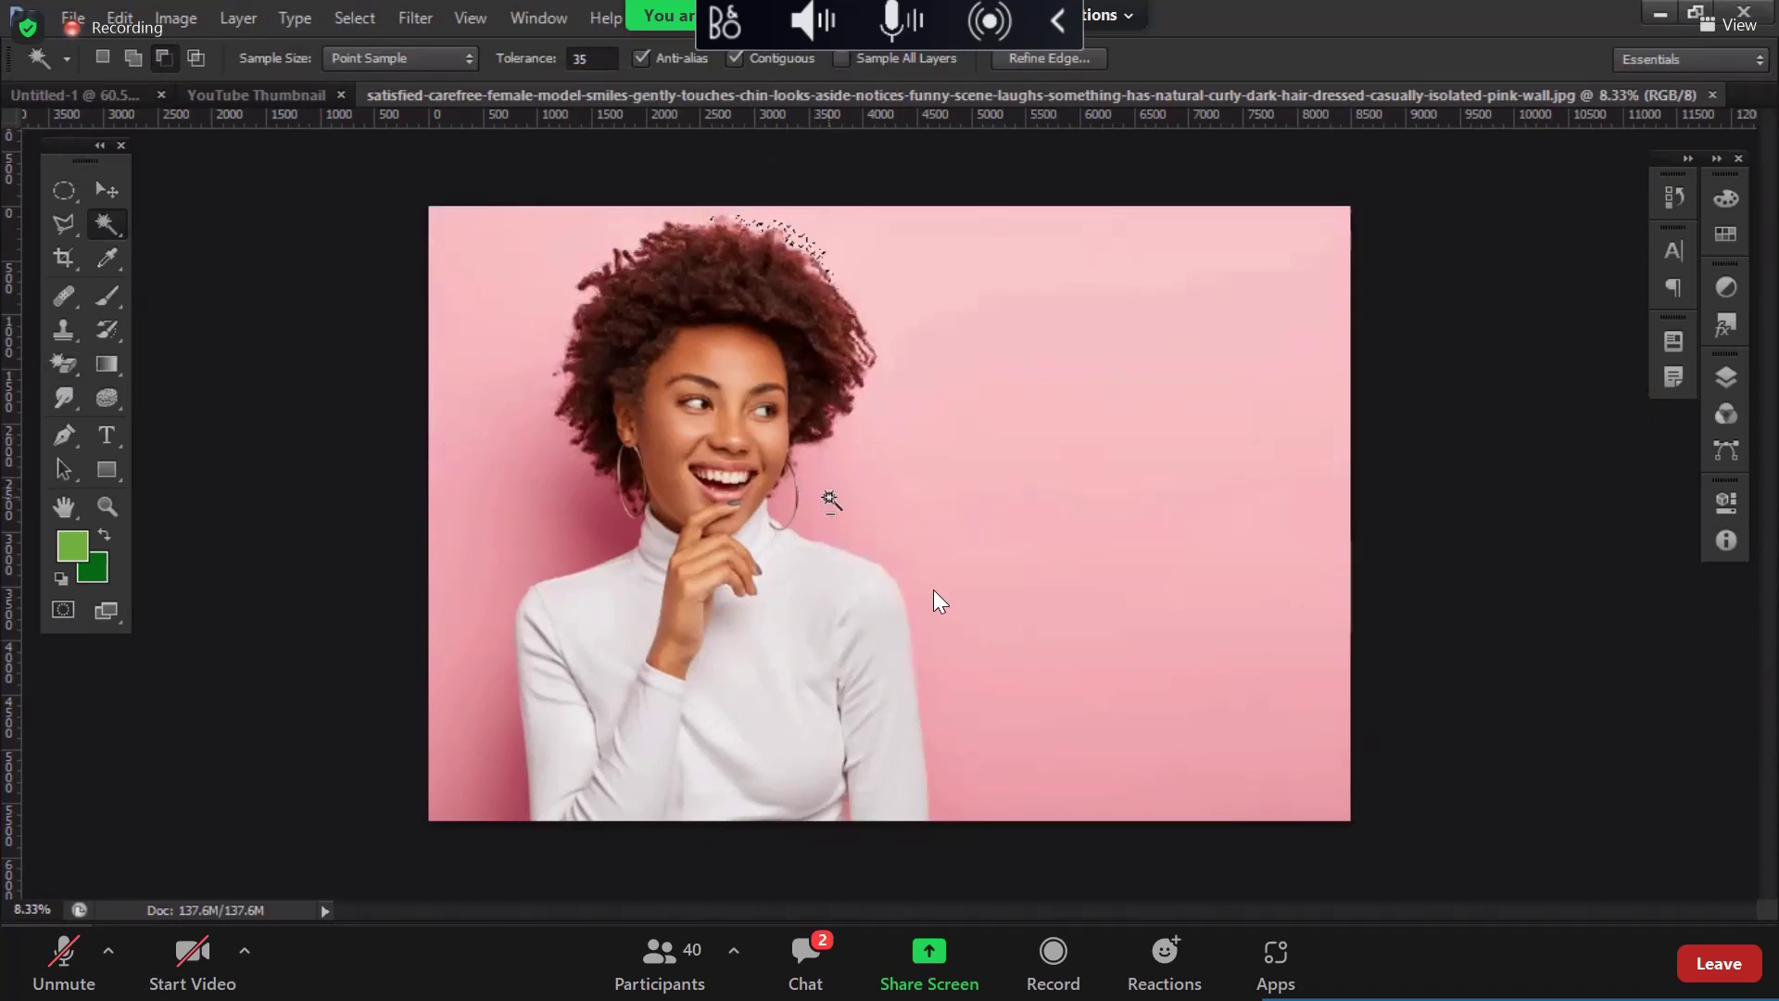
{"action": "left_click", "coordinate": [131, 57]}
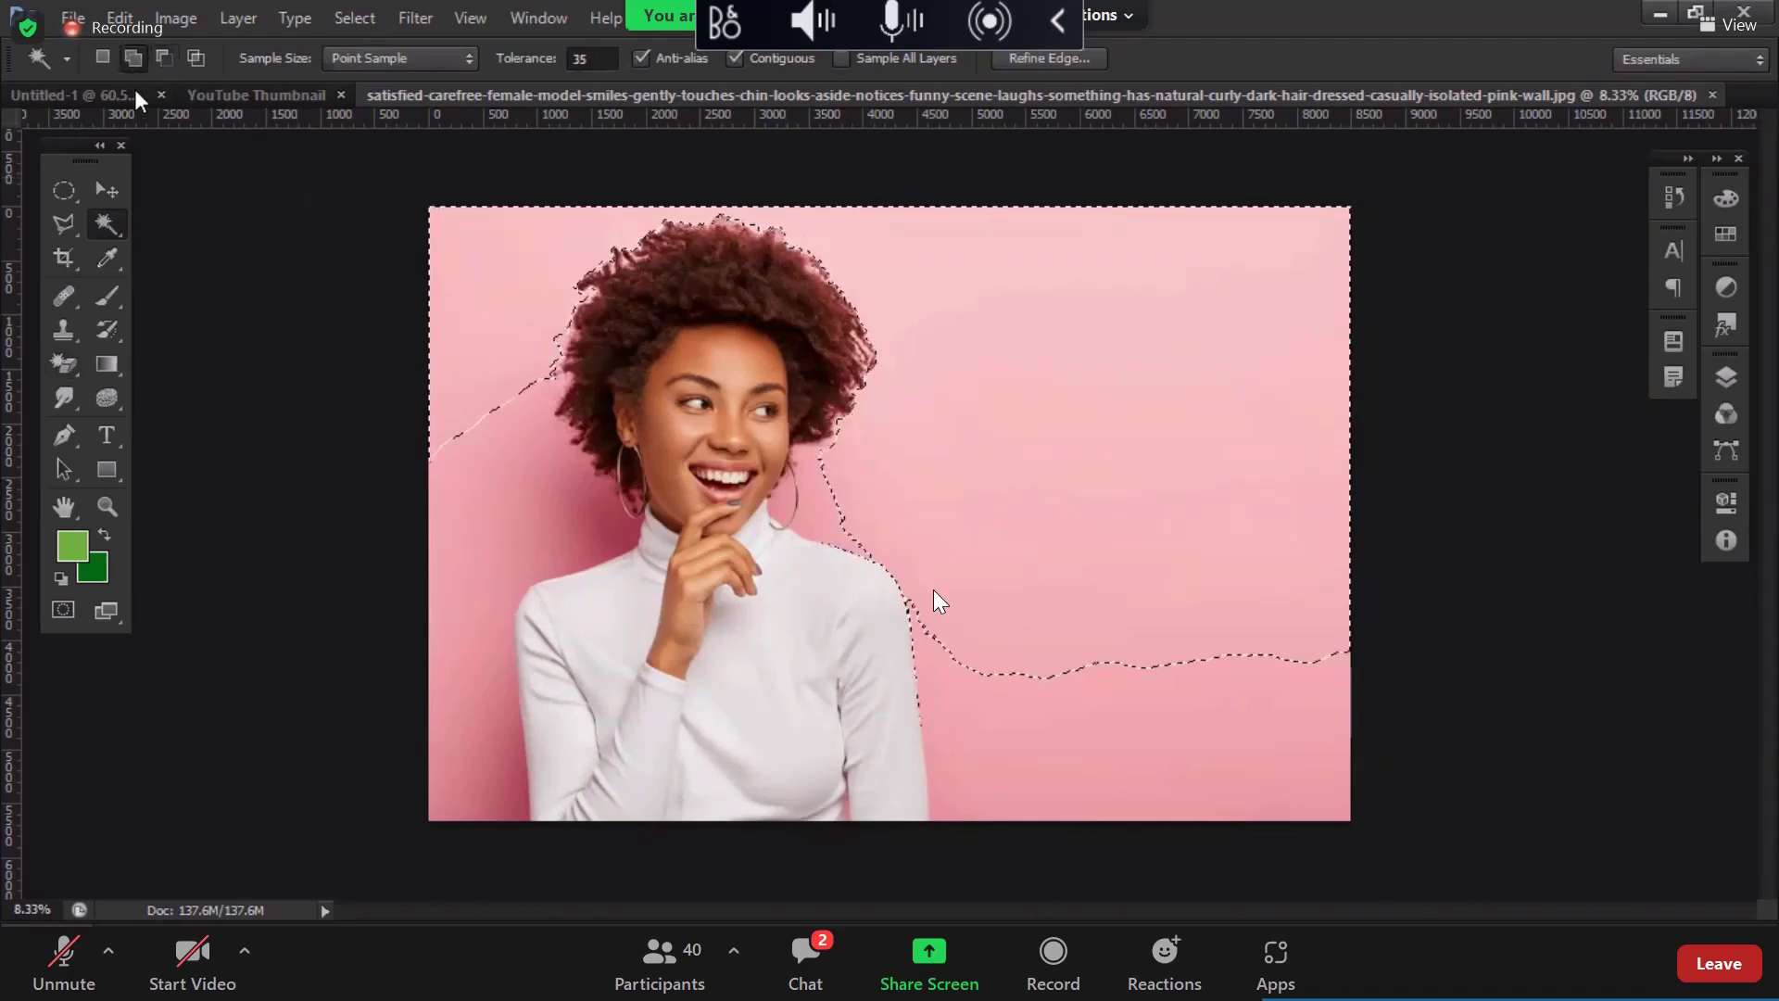
{"action": "left_click", "coordinate": [542, 476]}
{"action": "left_click", "coordinate": [506, 409]}
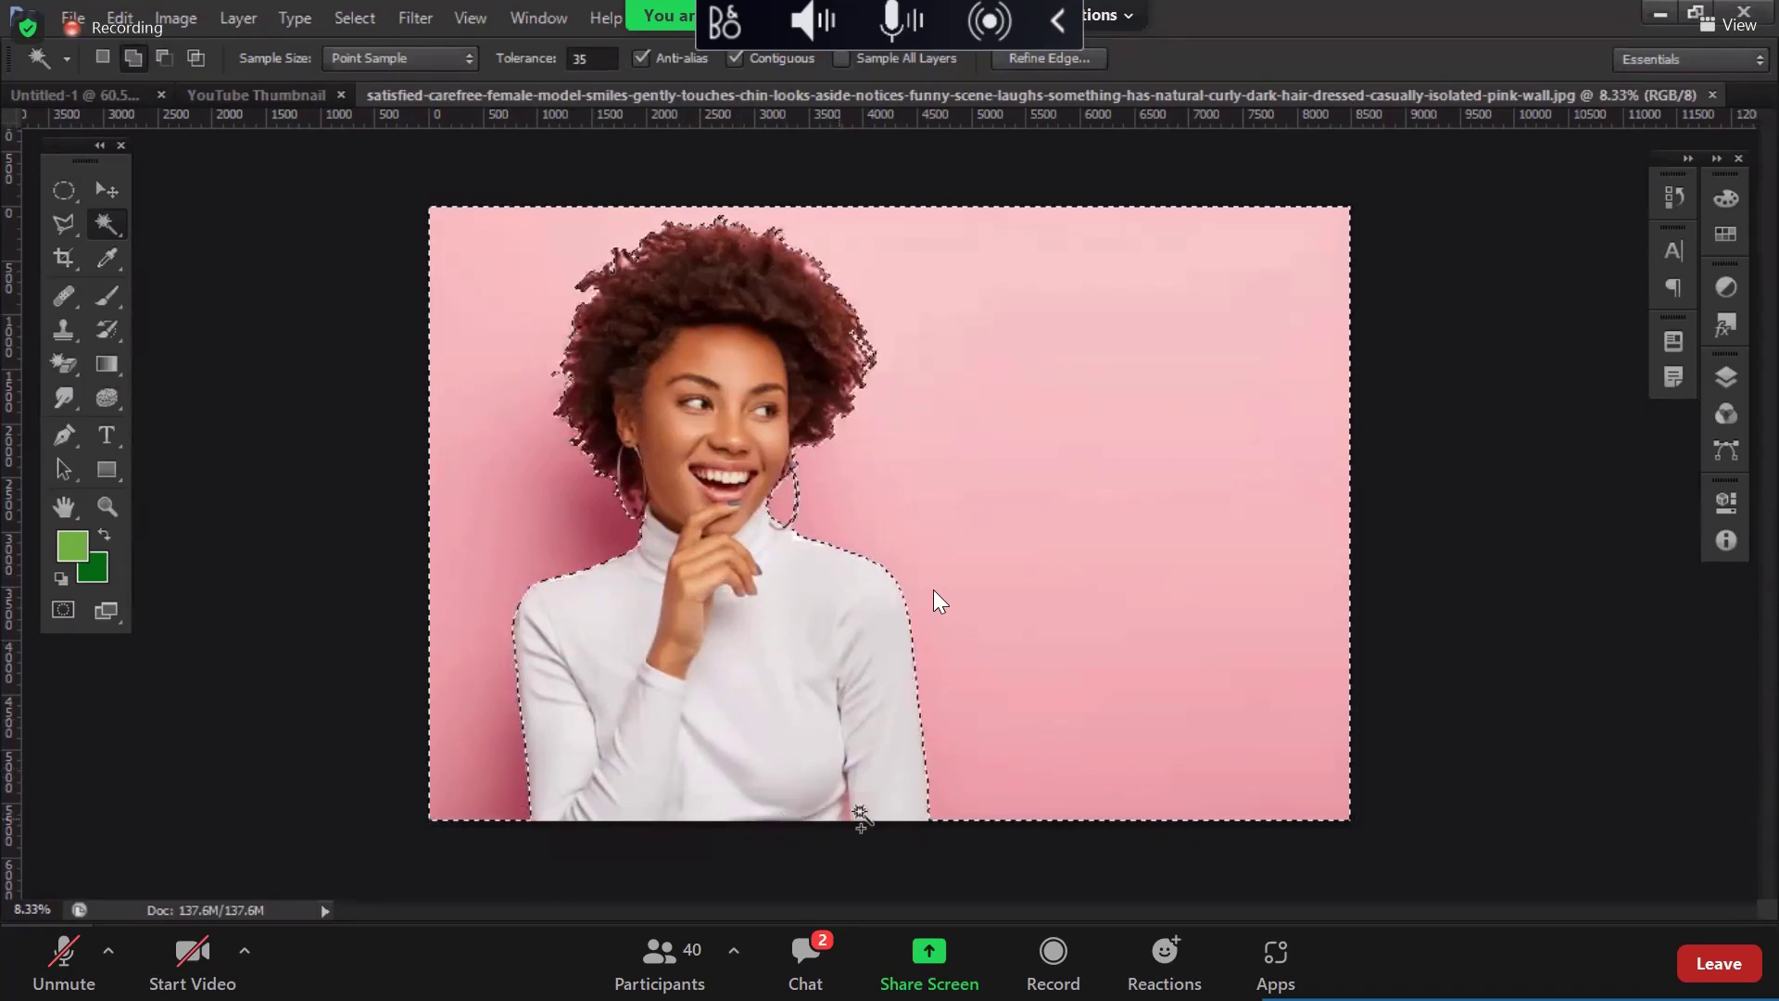
Step: Redo the pink sliver between arm and torso at a lower tolerance of 20
{"action": "scroll", "coordinate": [860, 817], "scroll_direction": "up", "scroll_amount": 6}
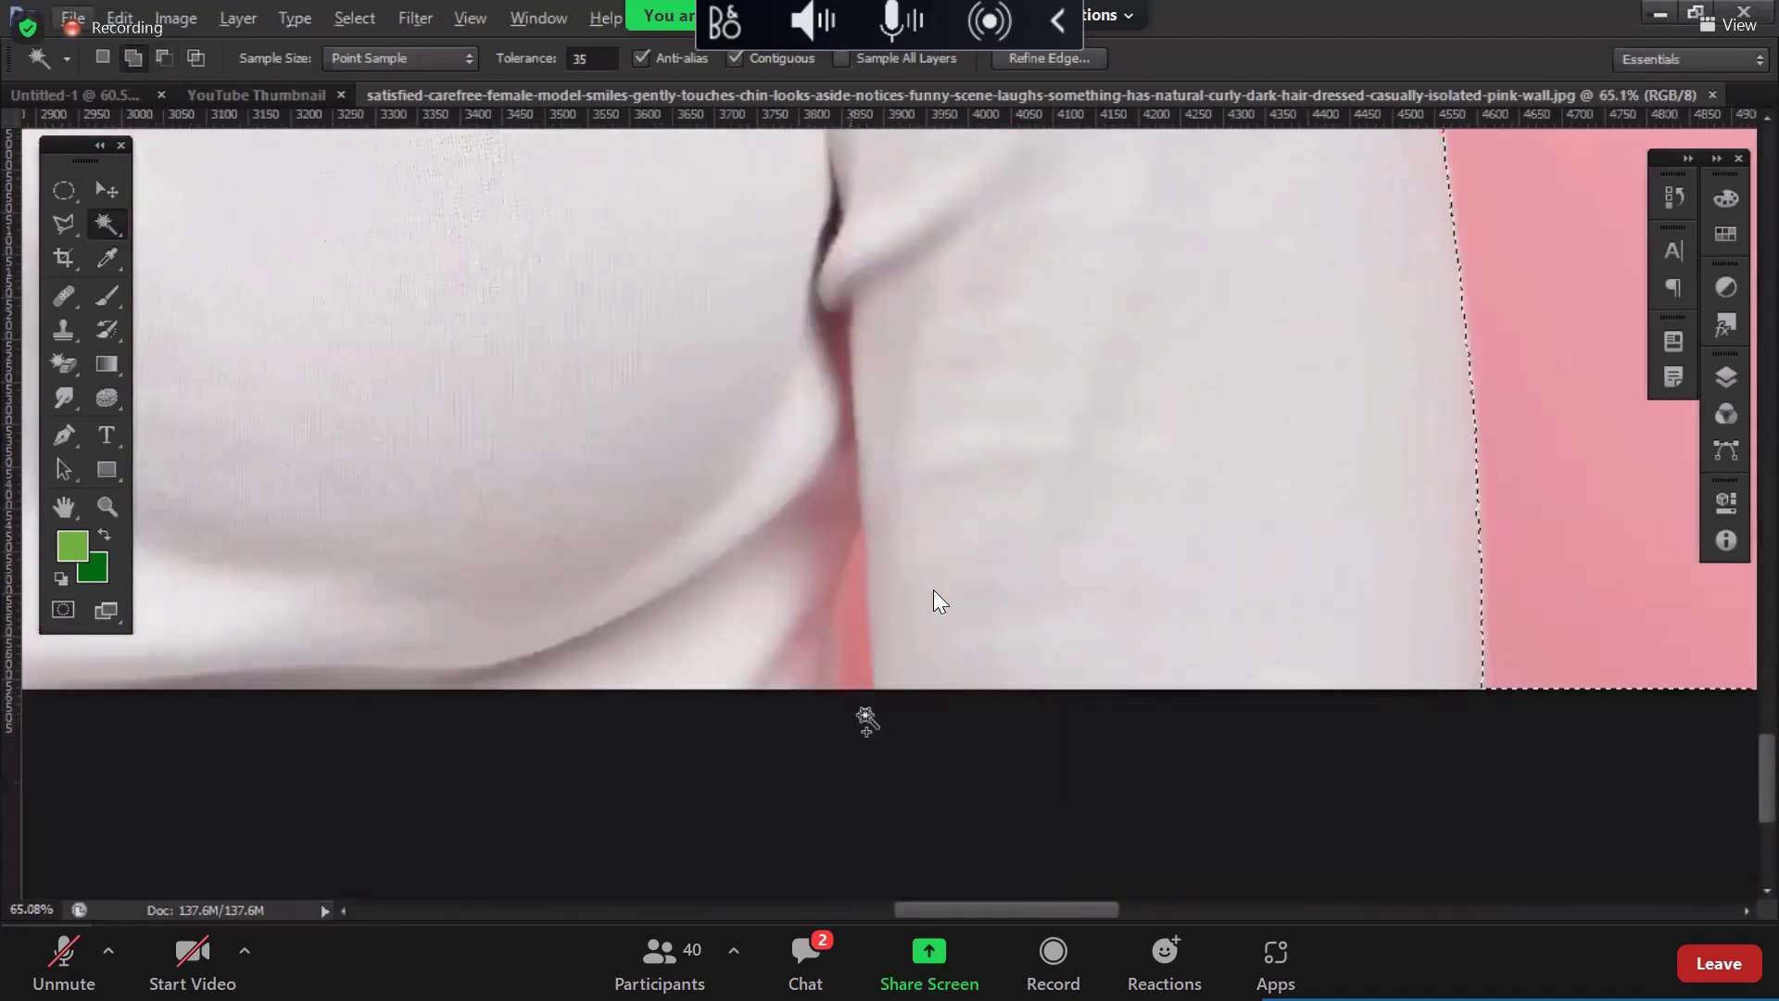
{"action": "left_click", "coordinate": [846, 627]}
{"action": "scroll", "coordinate": [843, 593], "scroll_direction": "up", "scroll_amount": 1}
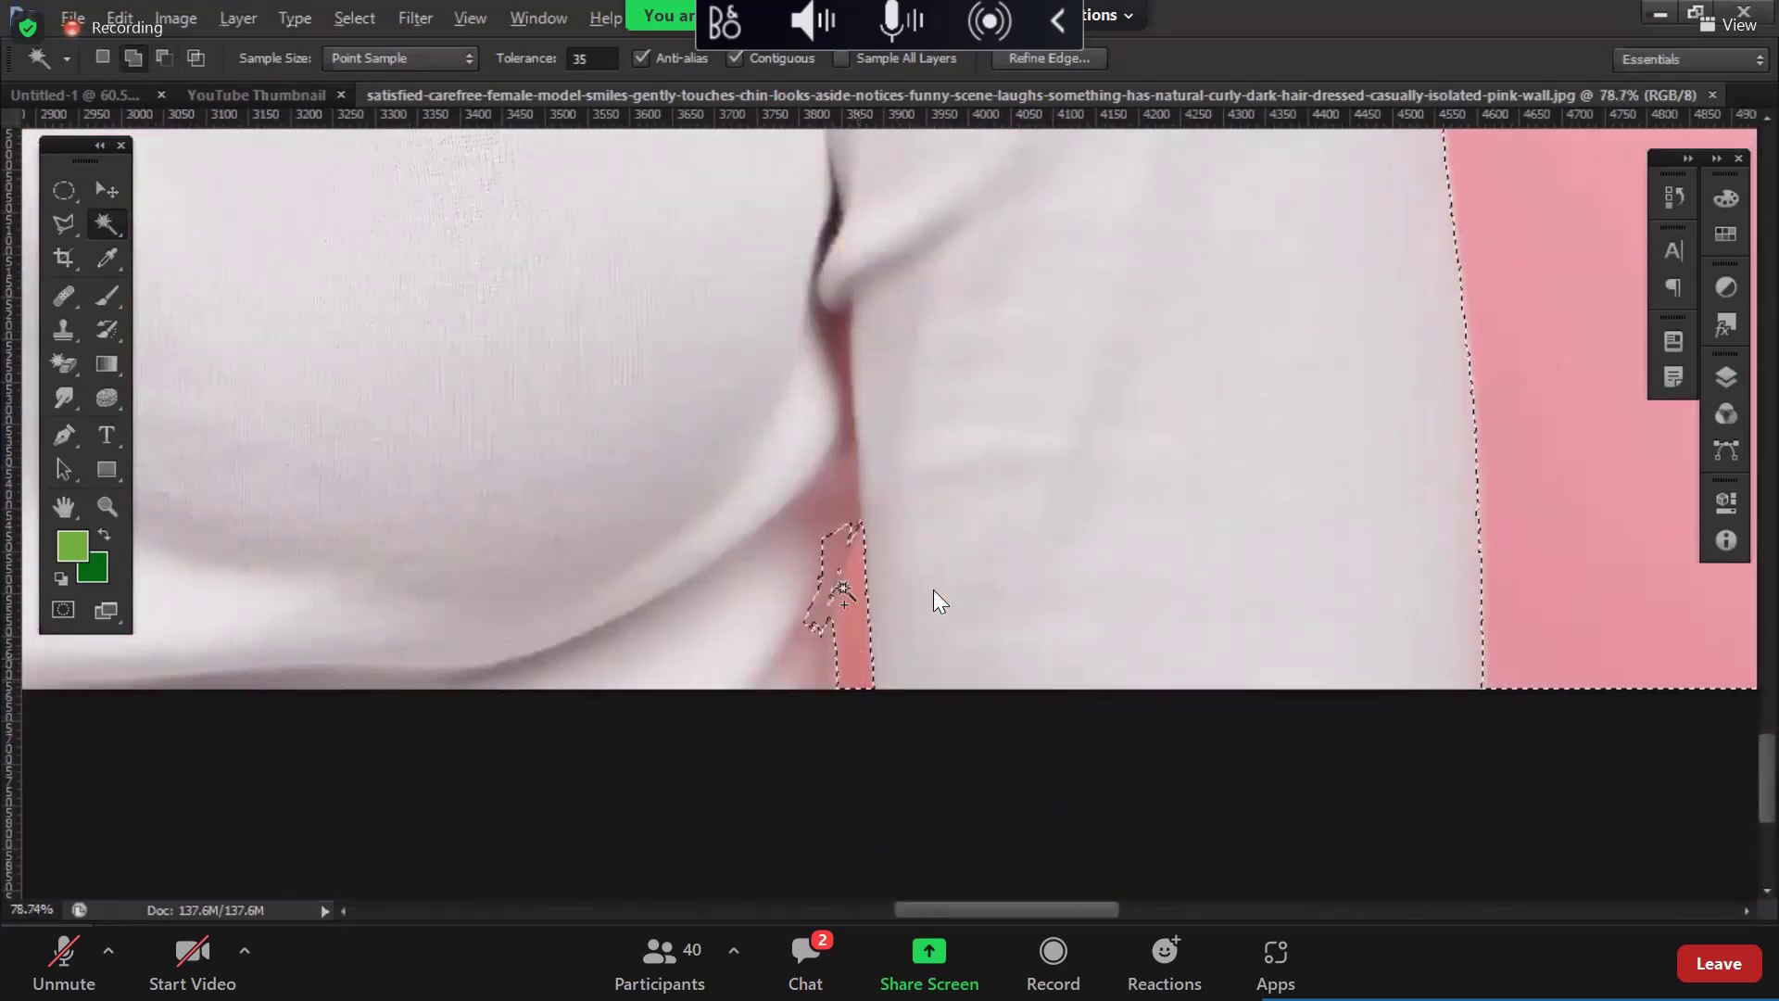
{"action": "scroll", "coordinate": [841, 593], "scroll_direction": "up", "scroll_amount": 4}
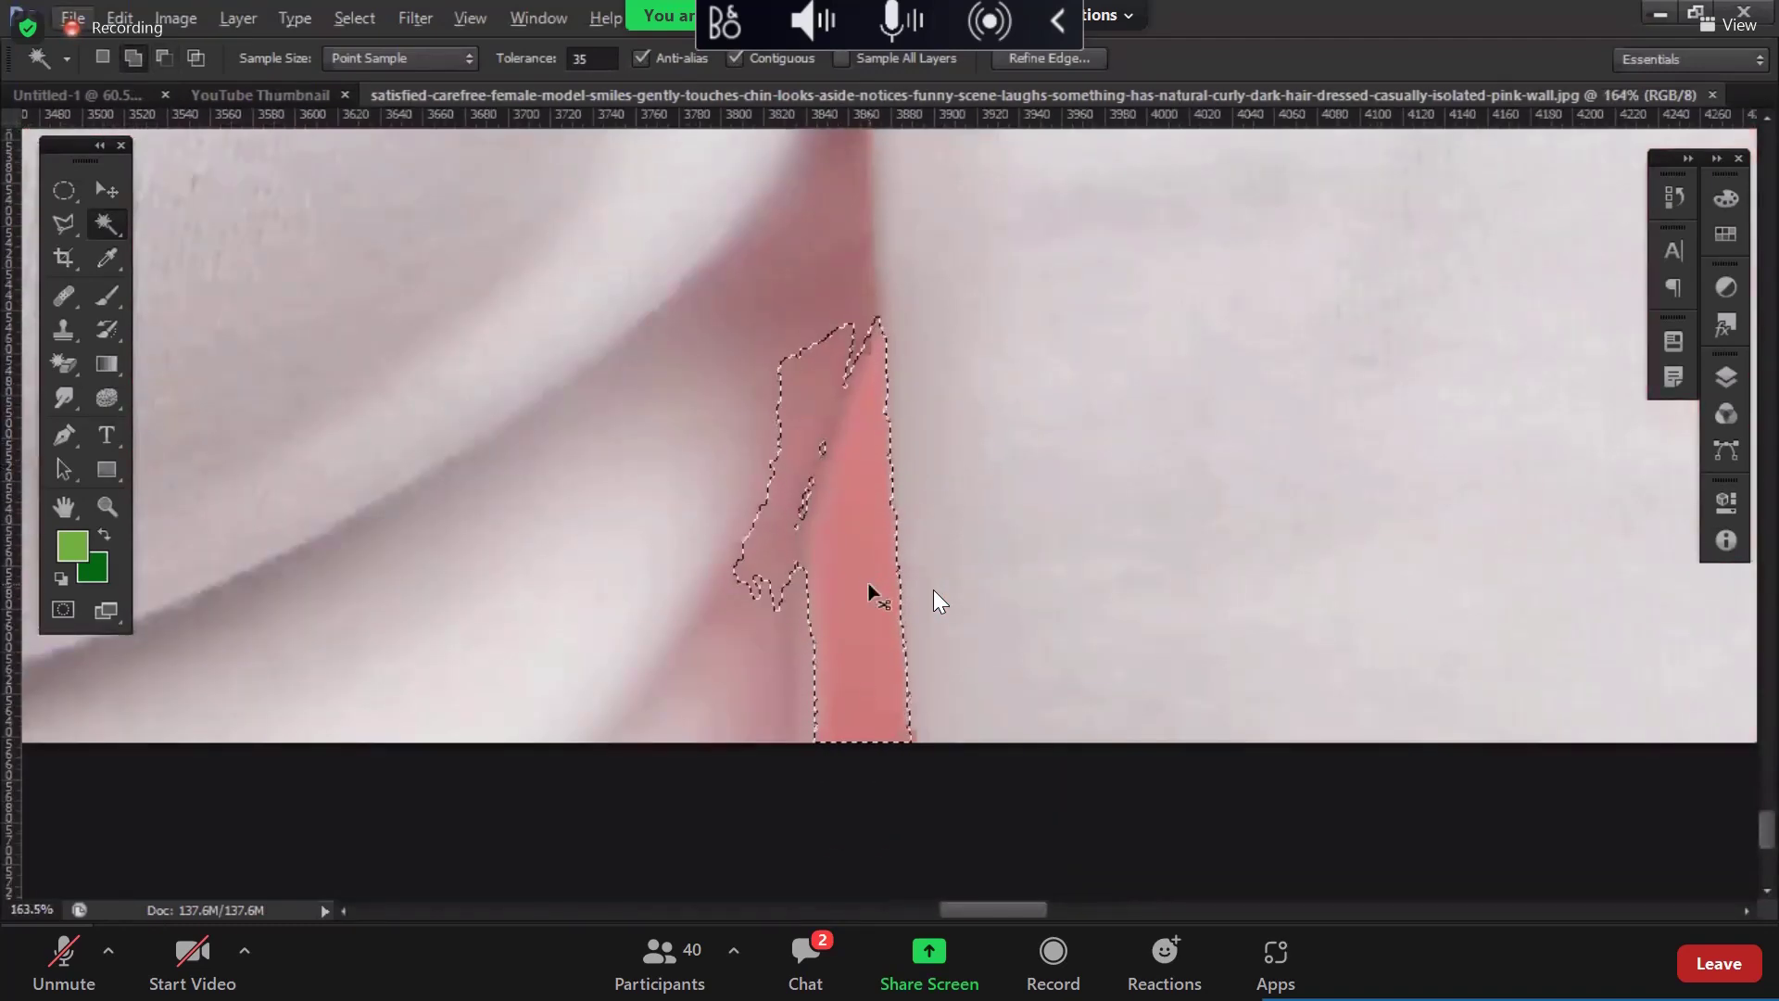
{"action": "key", "text": "ctrl+d"}
{"action": "left_click", "coordinate": [569, 61]}
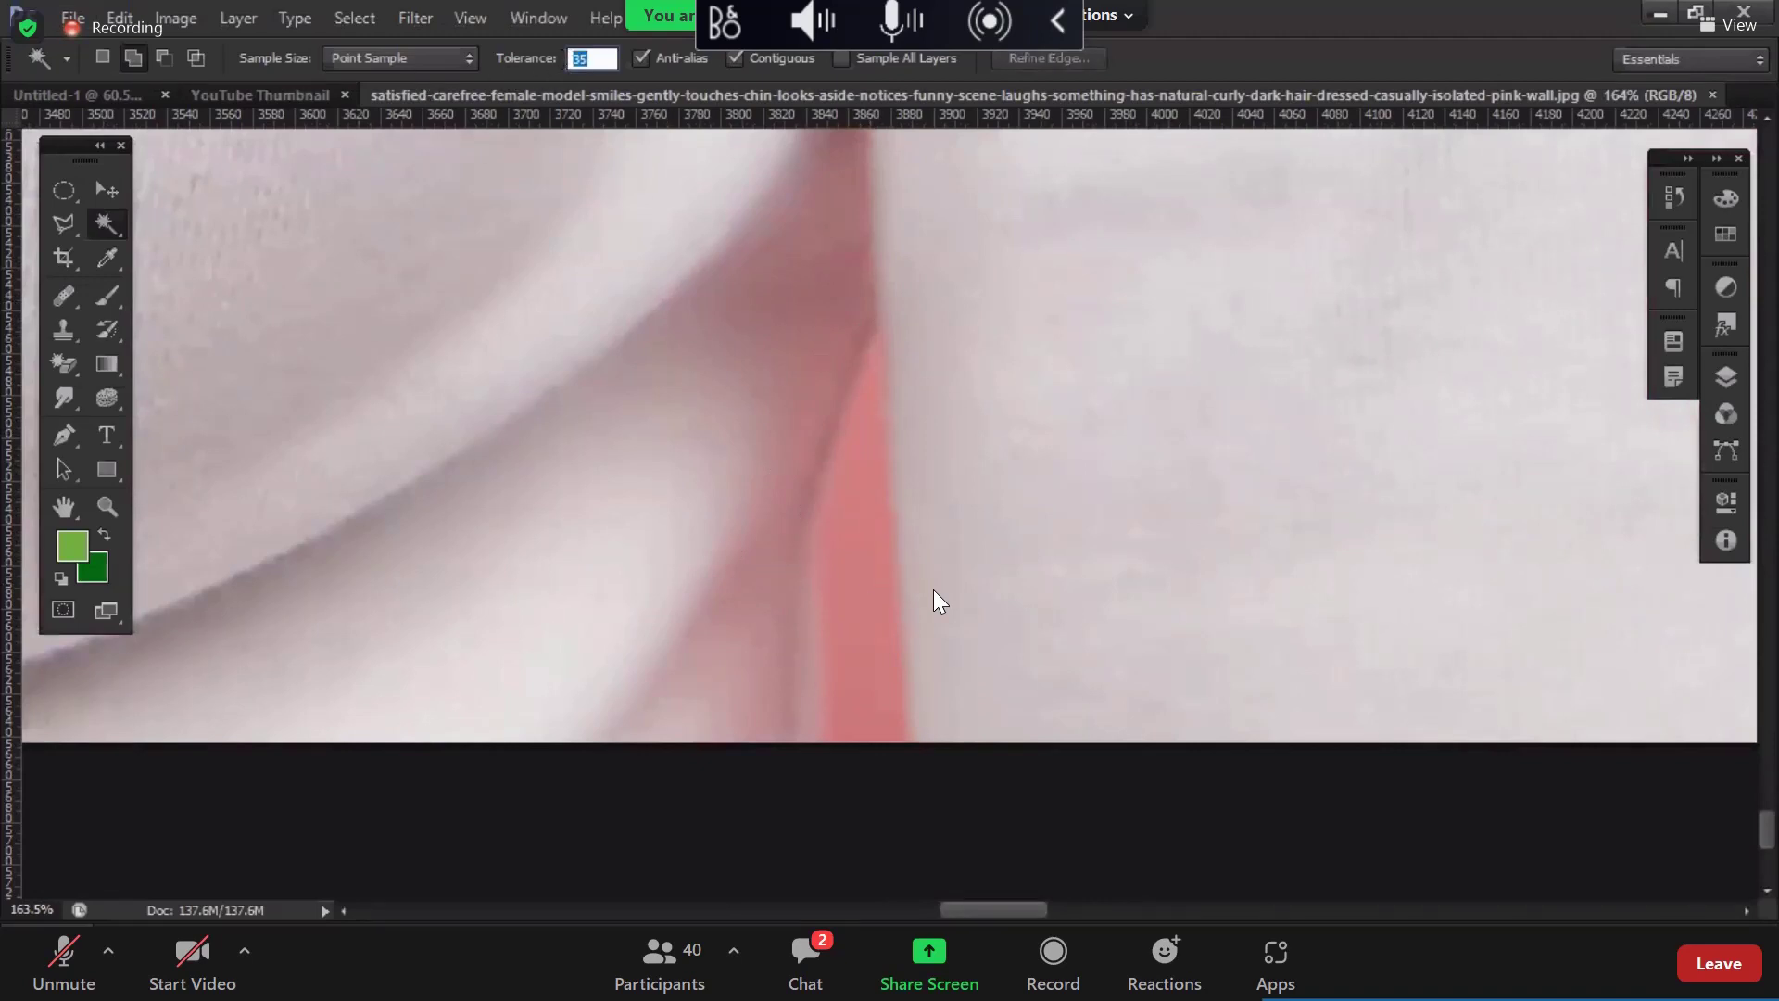
{"action": "type", "text": "20"}
{"action": "left_click", "coordinate": [876, 593]}
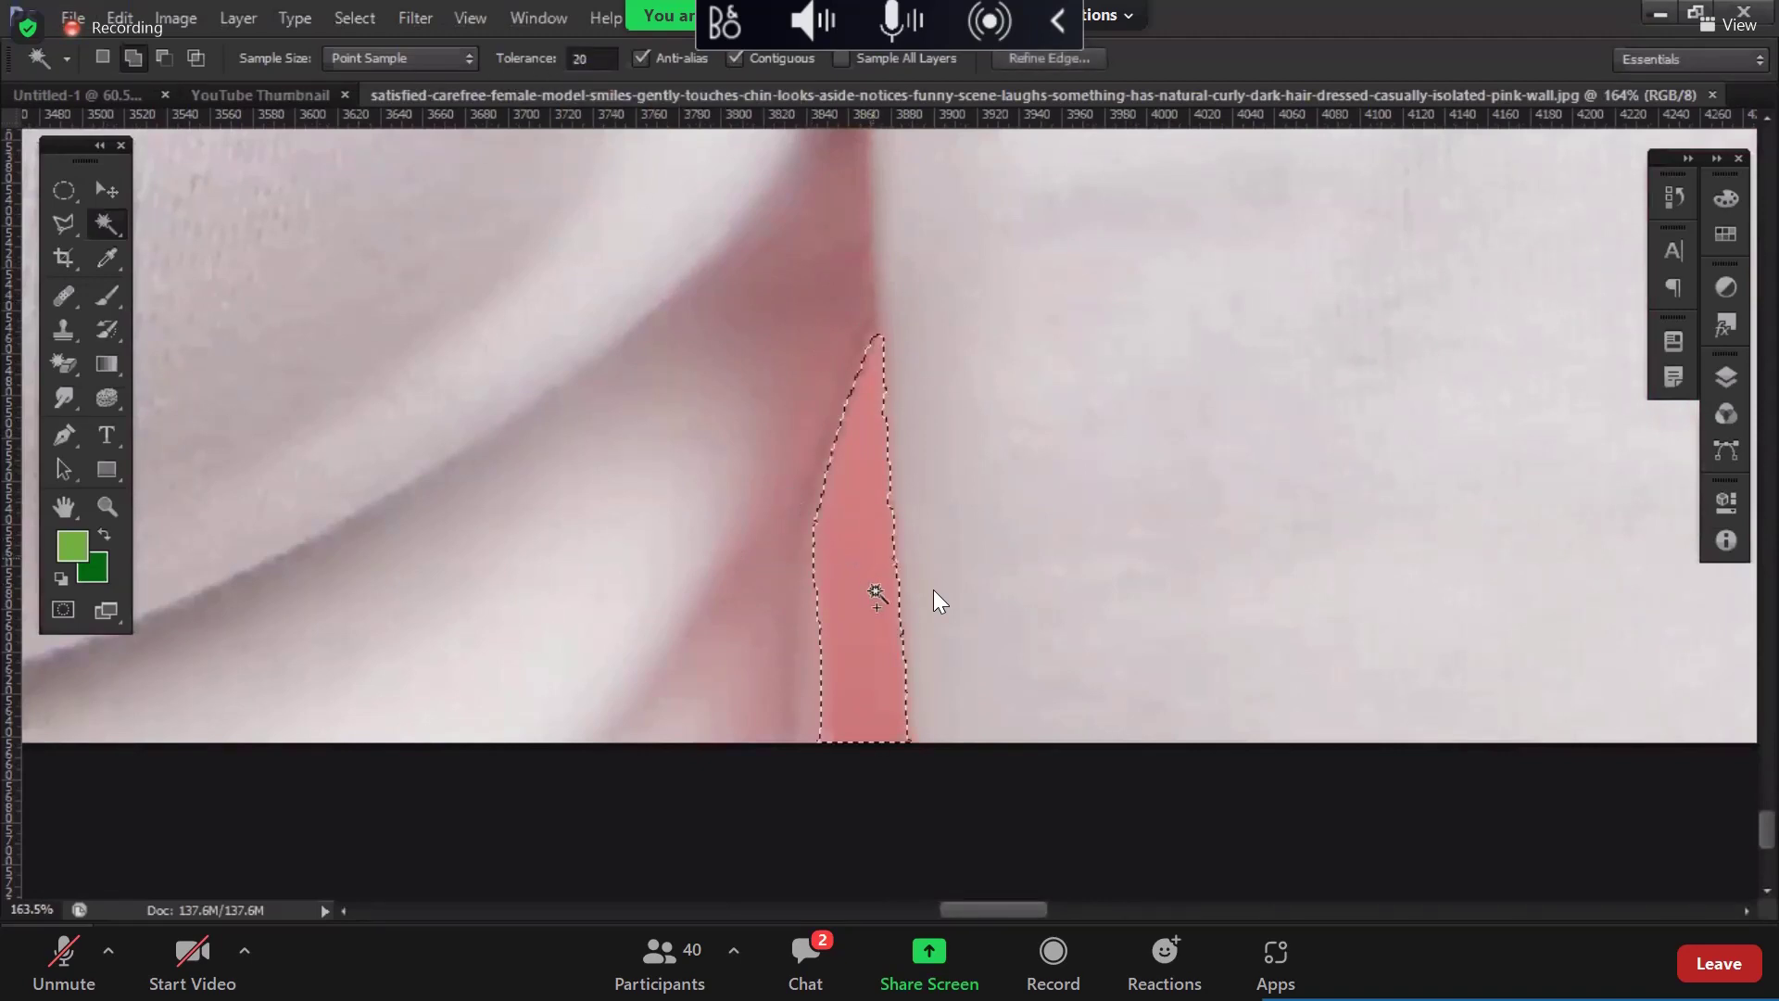
{"action": "scroll", "coordinate": [875, 593], "scroll_direction": "down", "scroll_amount": 8}
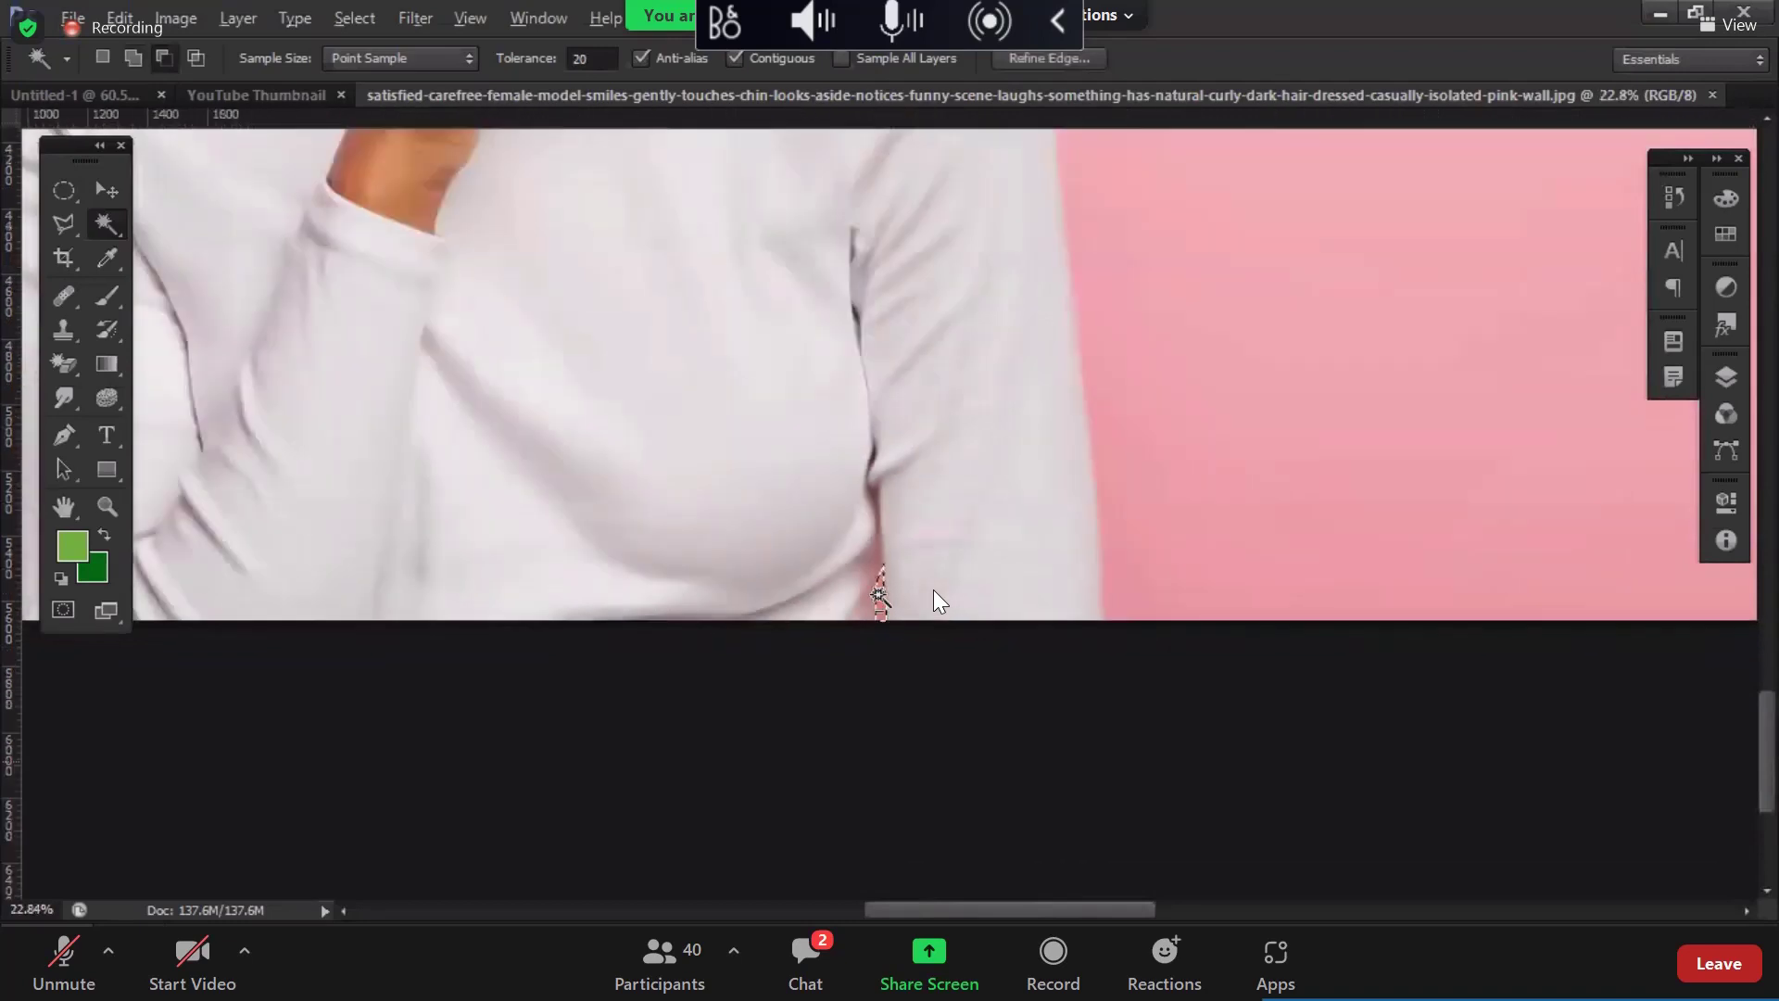
{"action": "scroll", "coordinate": [878, 593], "scroll_direction": "down", "scroll_amount": 4}
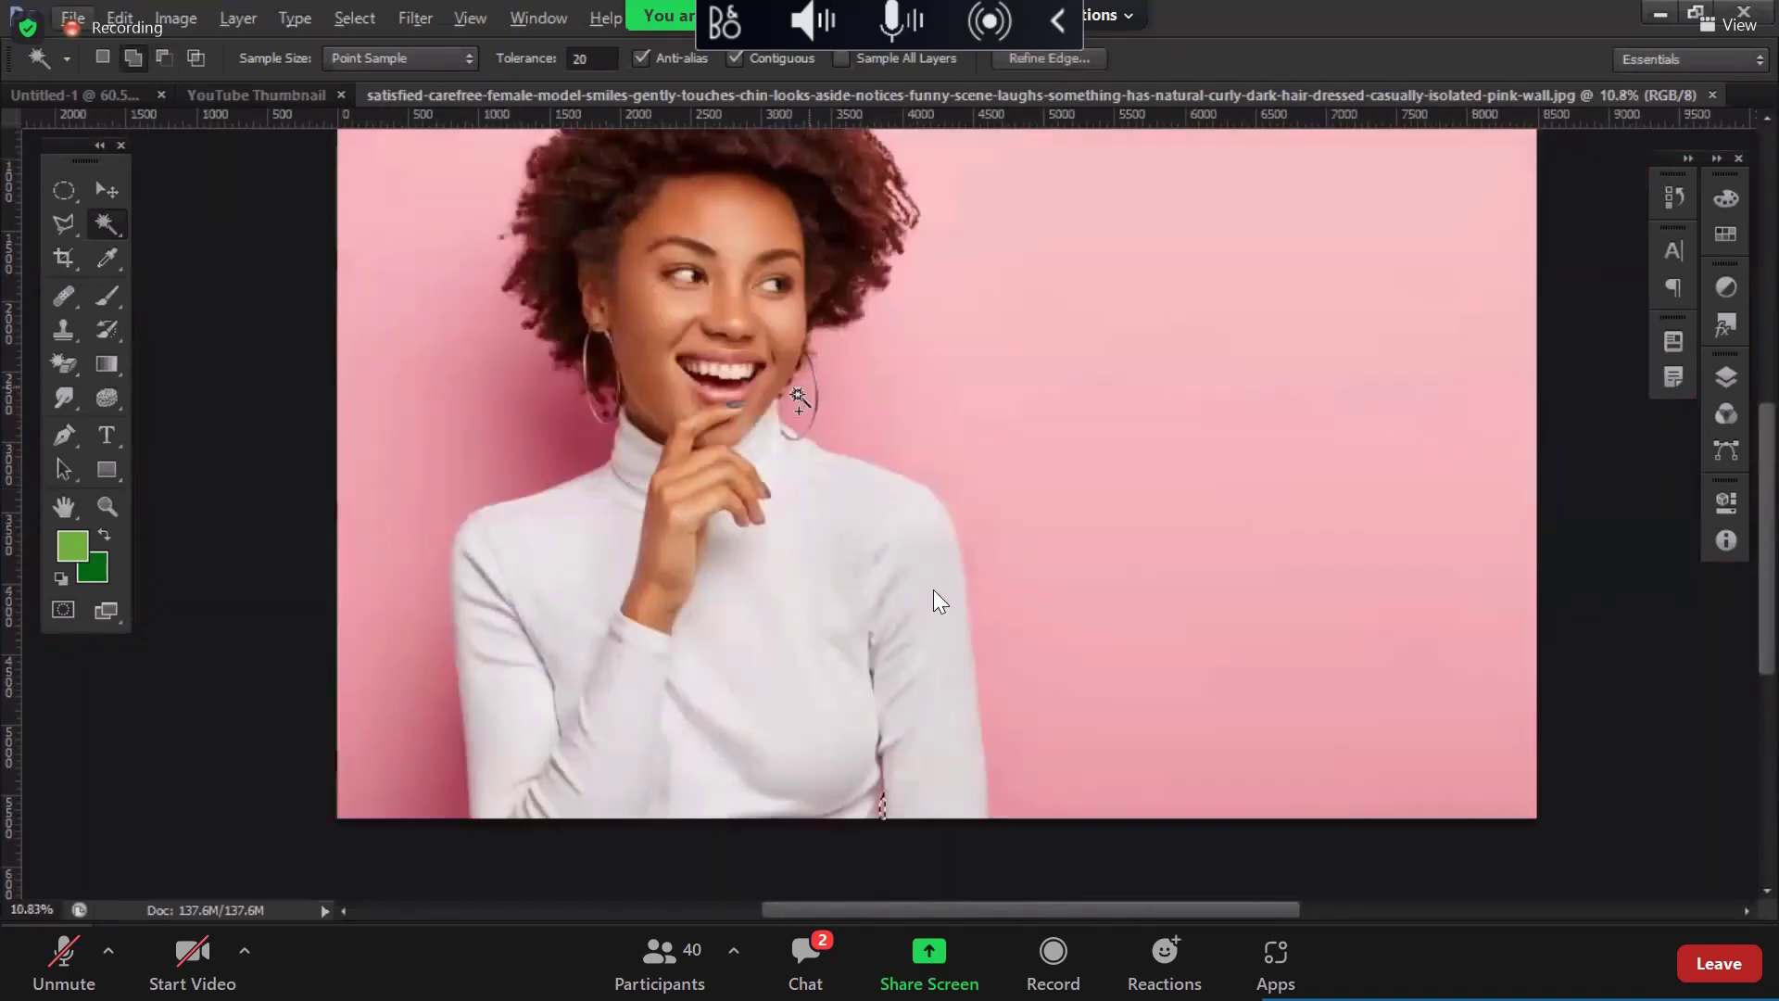
Step: Add the earring hoop, right, left, lower-left, upper-left, top and sleeve-edge wall areas to the selection
{"action": "left_click", "coordinate": [795, 394]}
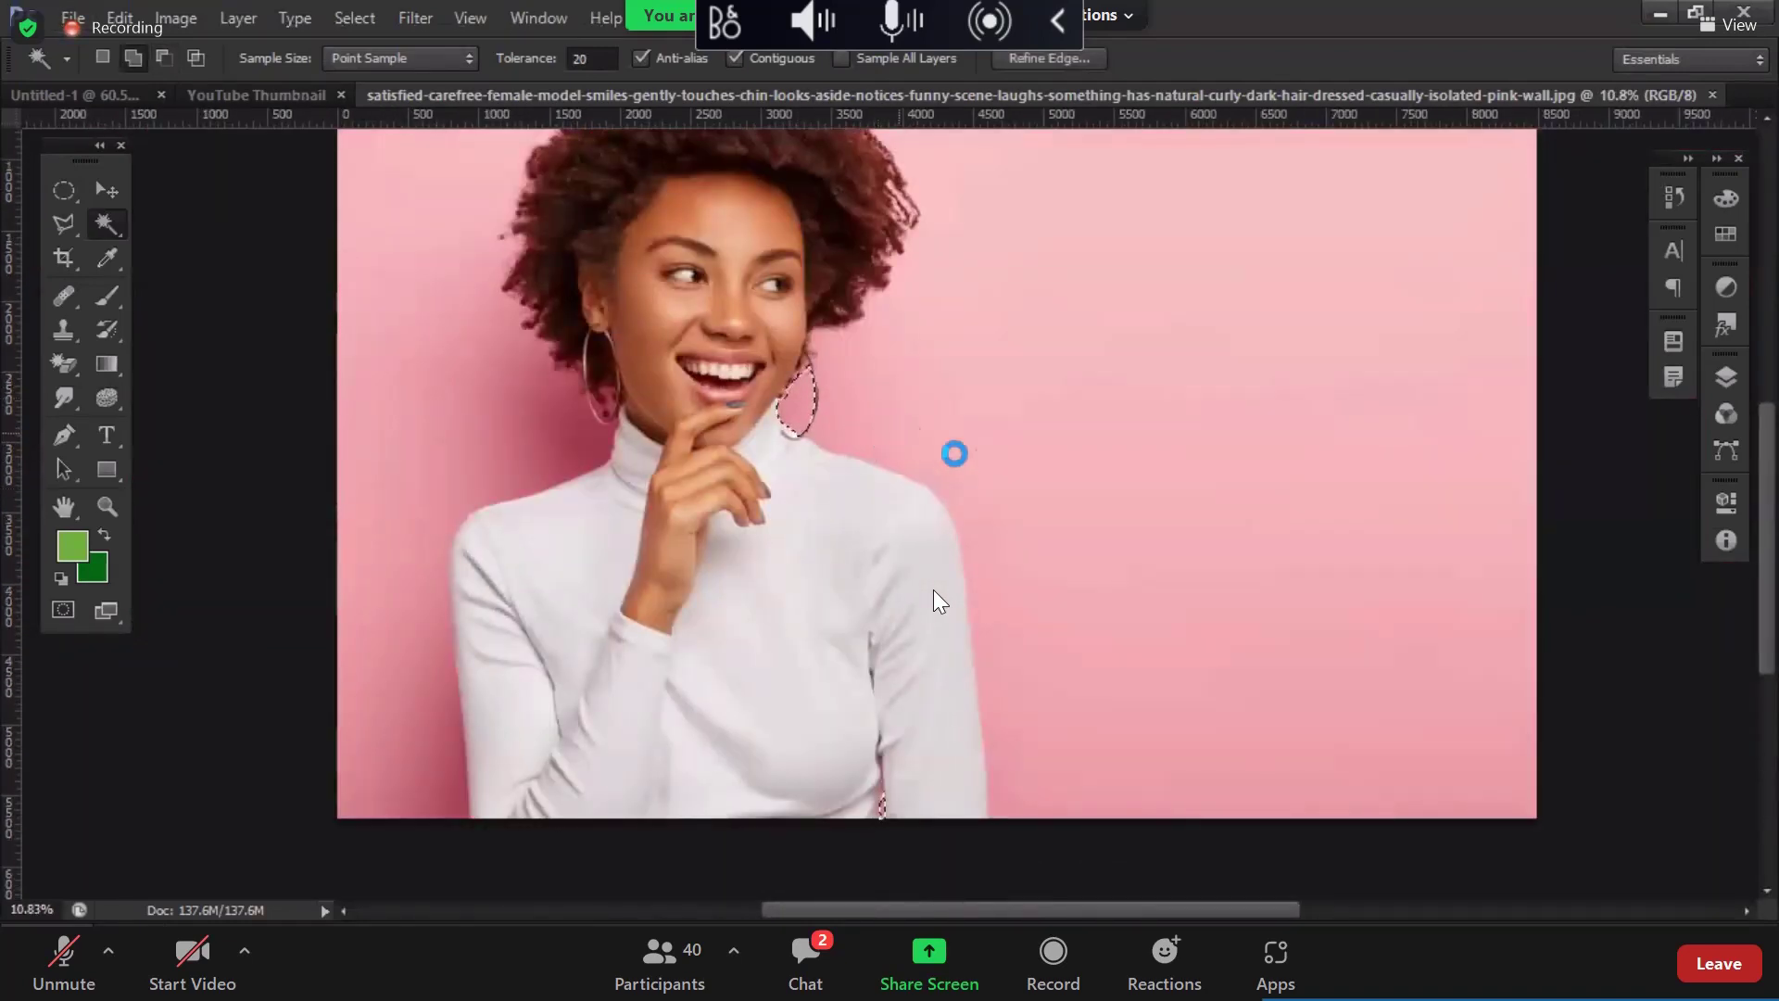
{"action": "left_click", "coordinate": [1023, 486], "text": "shift"}
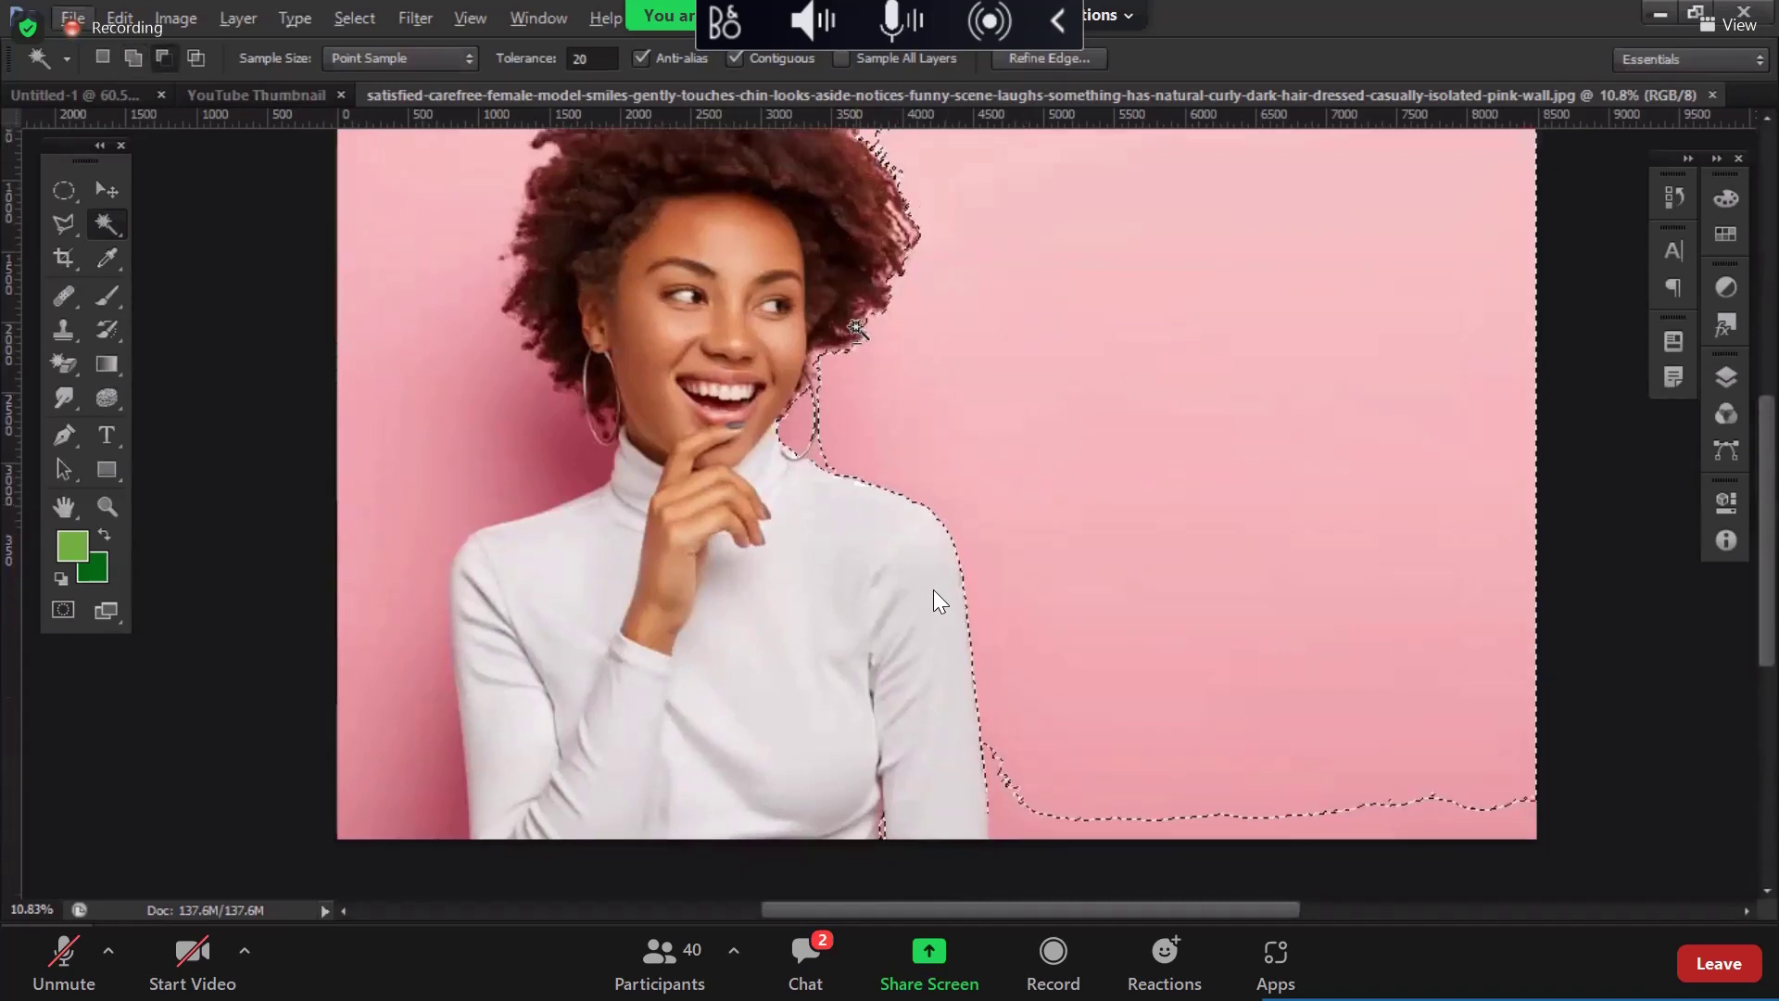
{"action": "left_click", "coordinate": [545, 486], "text": "shift"}
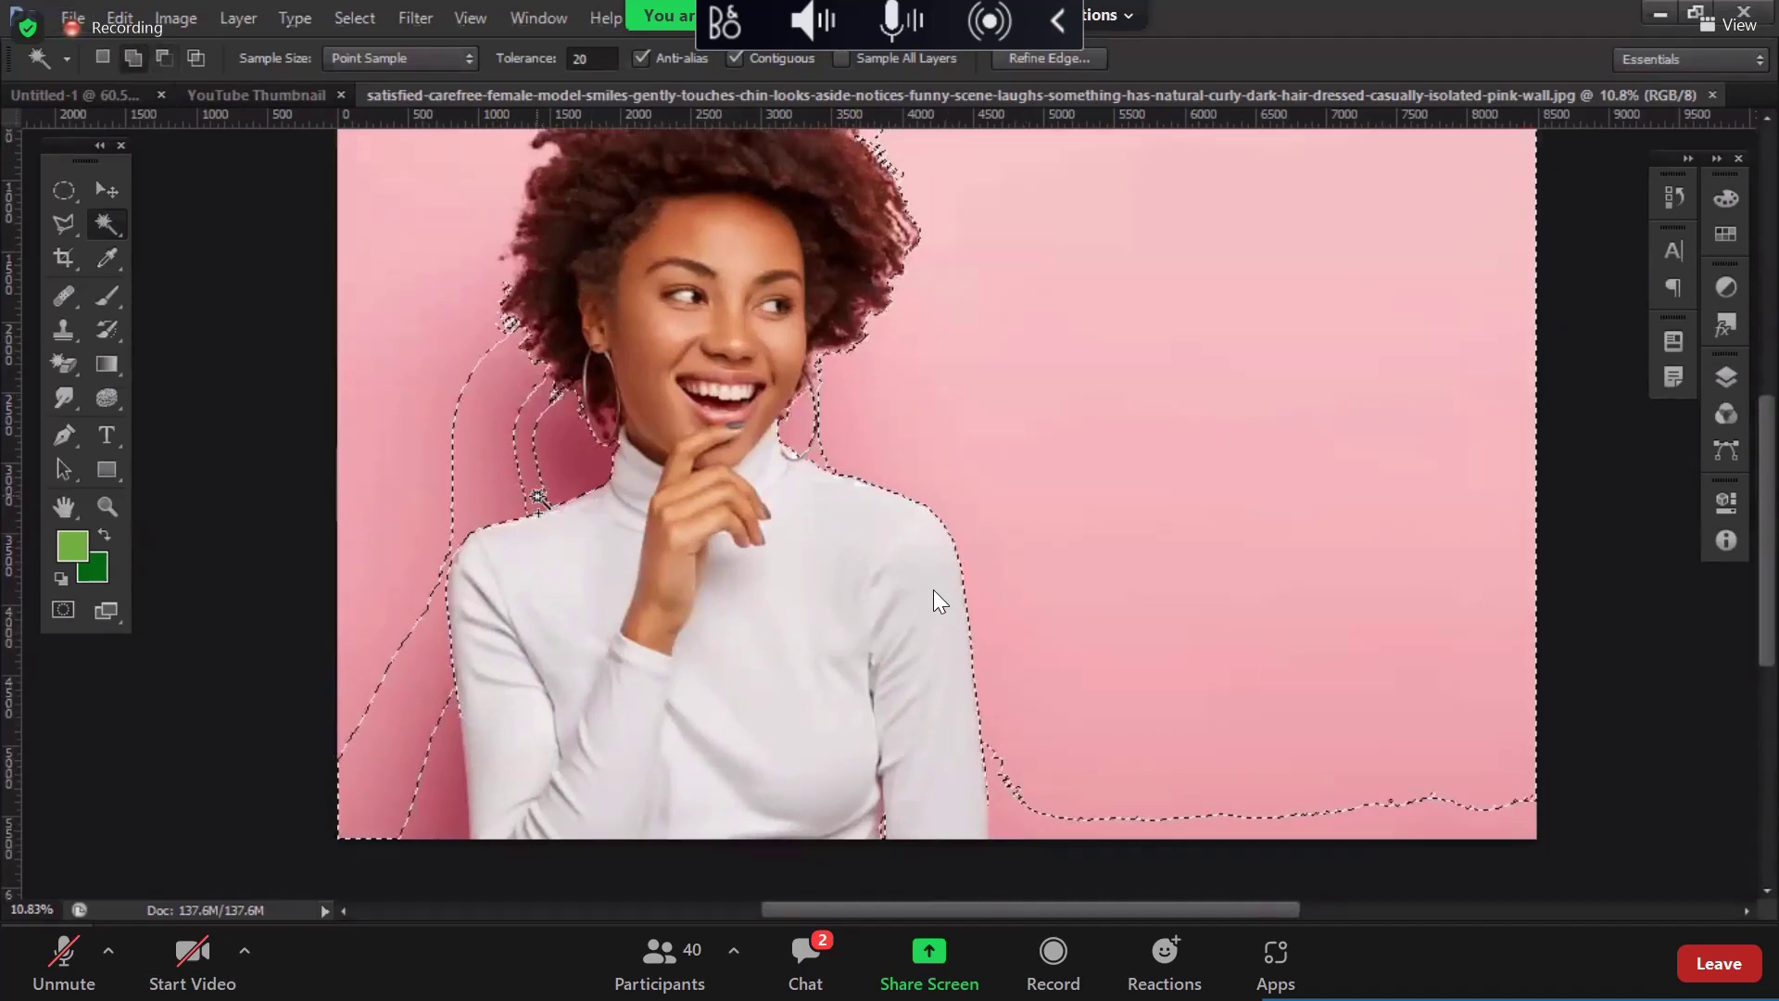
{"action": "left_click", "coordinate": [451, 802], "text": "shift"}
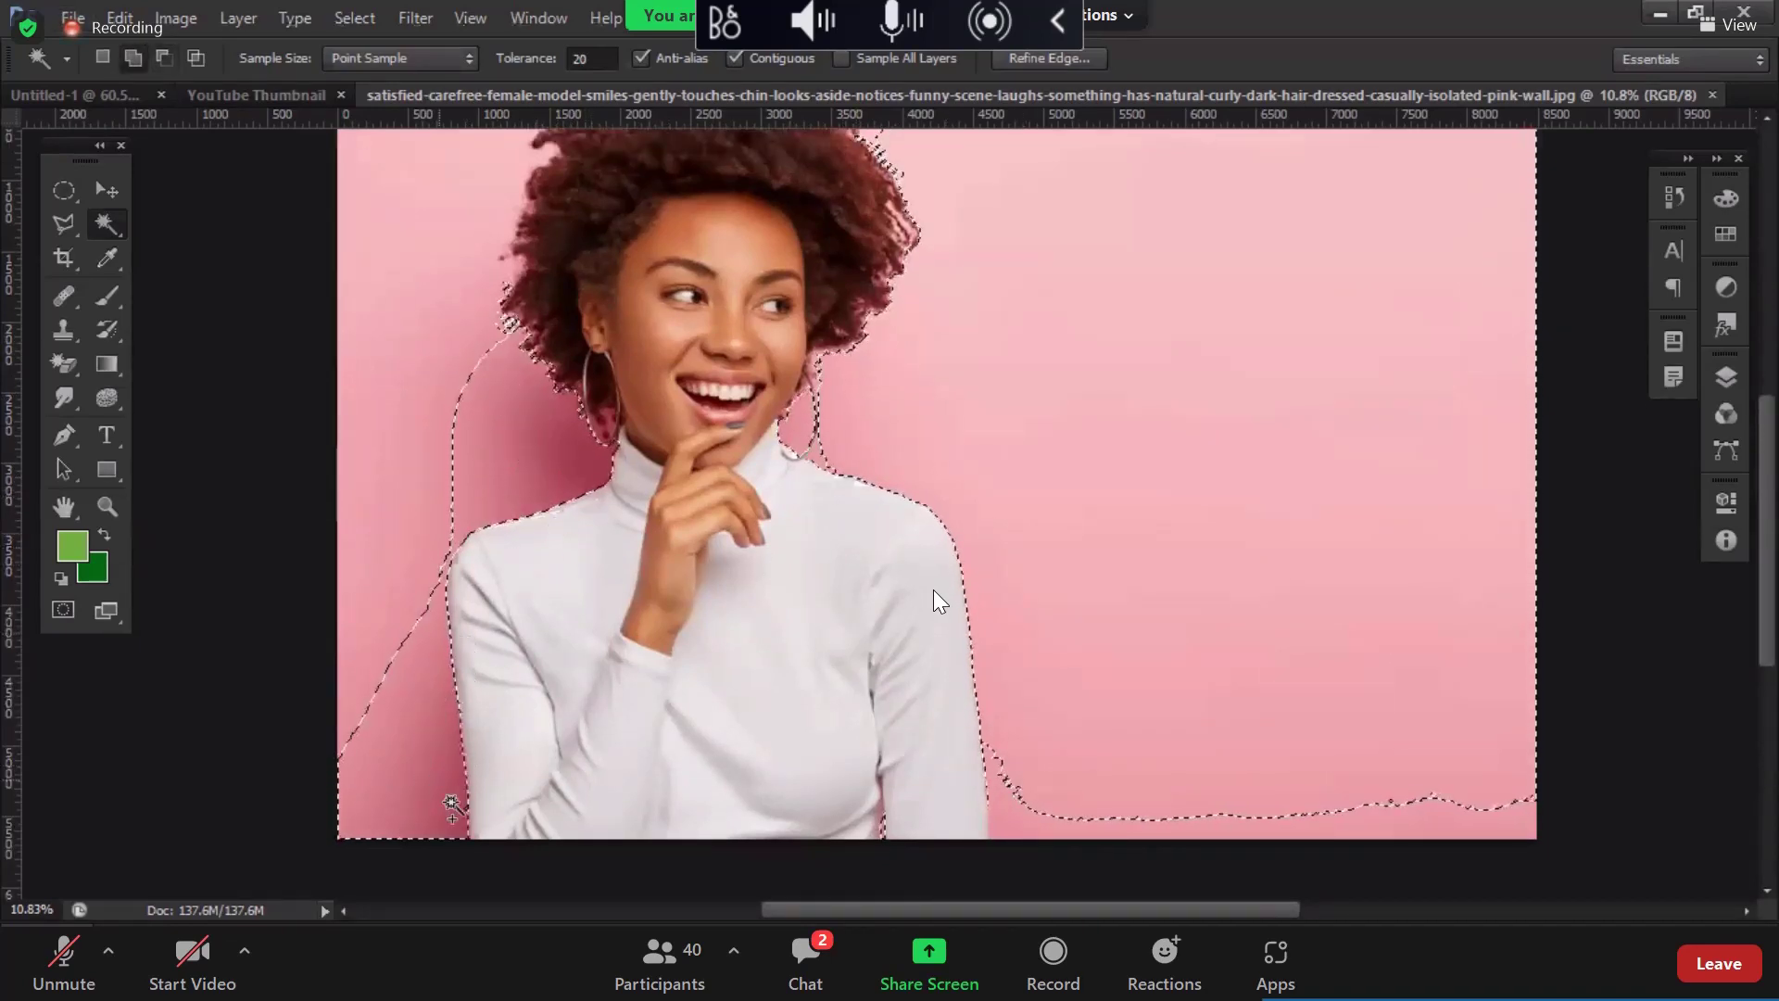
{"action": "left_click", "coordinate": [443, 450], "text": "shift"}
{"action": "scroll", "coordinate": [495, 334], "scroll_direction": "up", "scroll_amount": 1}
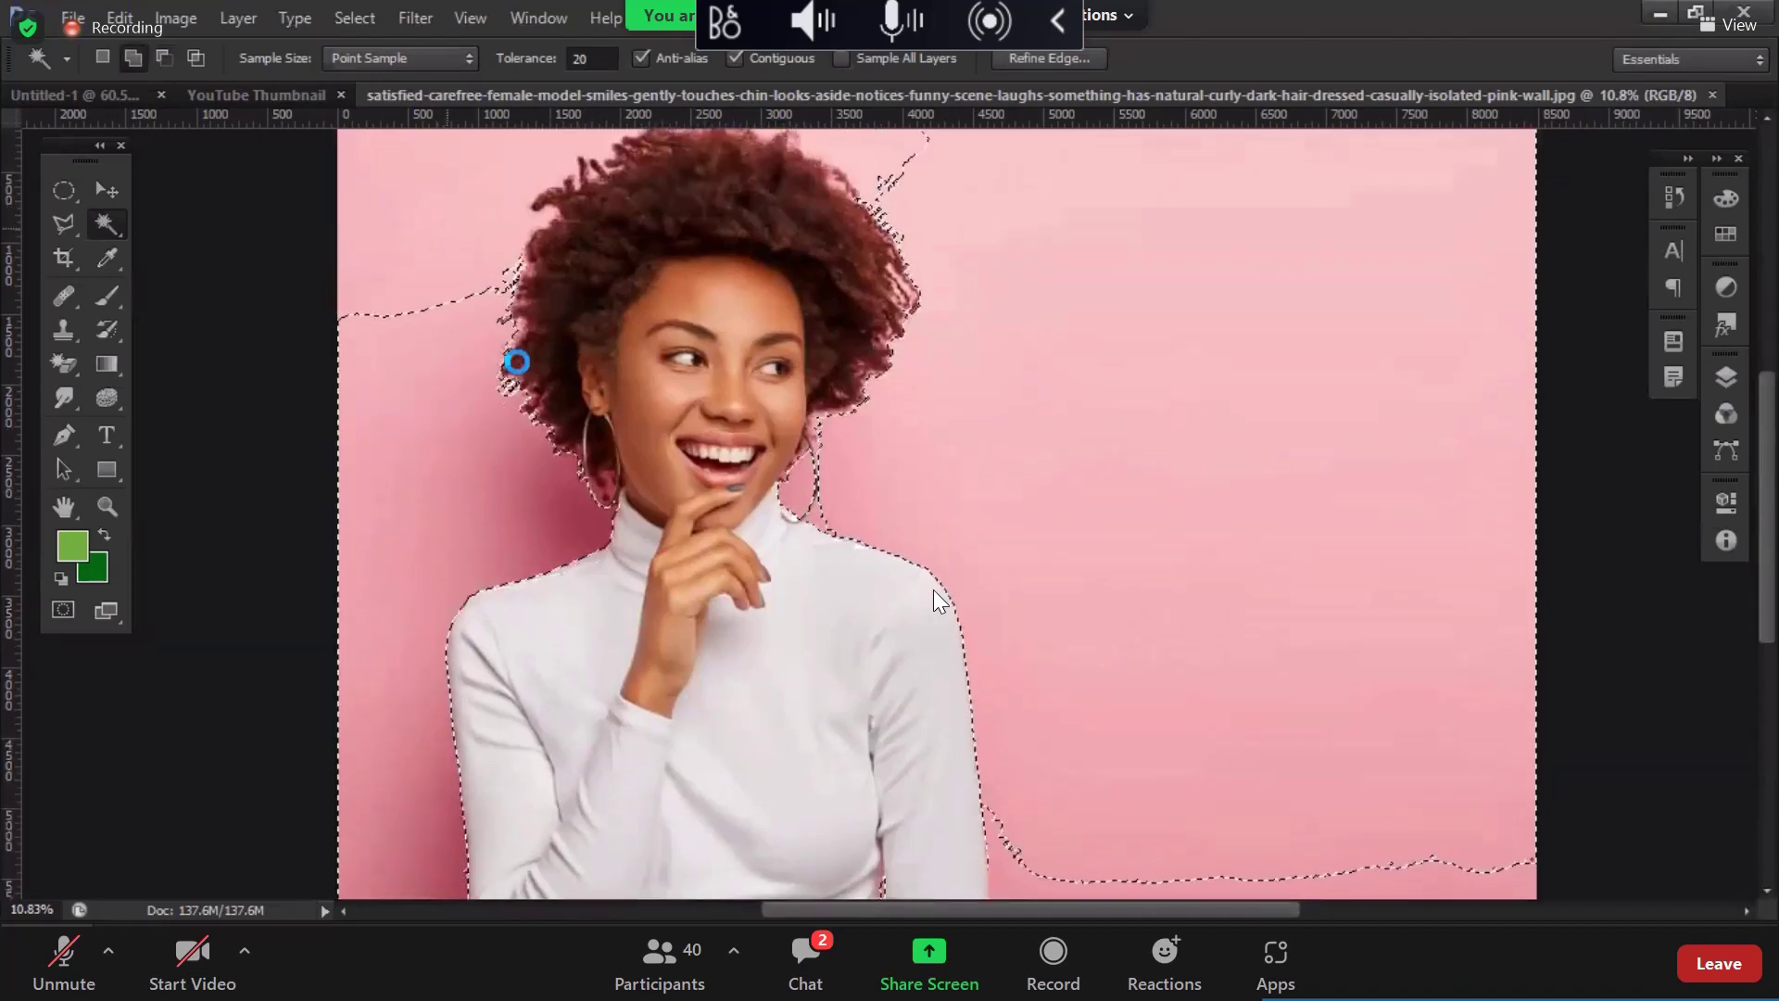
{"action": "left_click", "coordinate": [829, 541], "text": "shift"}
{"action": "scroll", "coordinate": [831, 544], "scroll_direction": "up", "scroll_amount": 1}
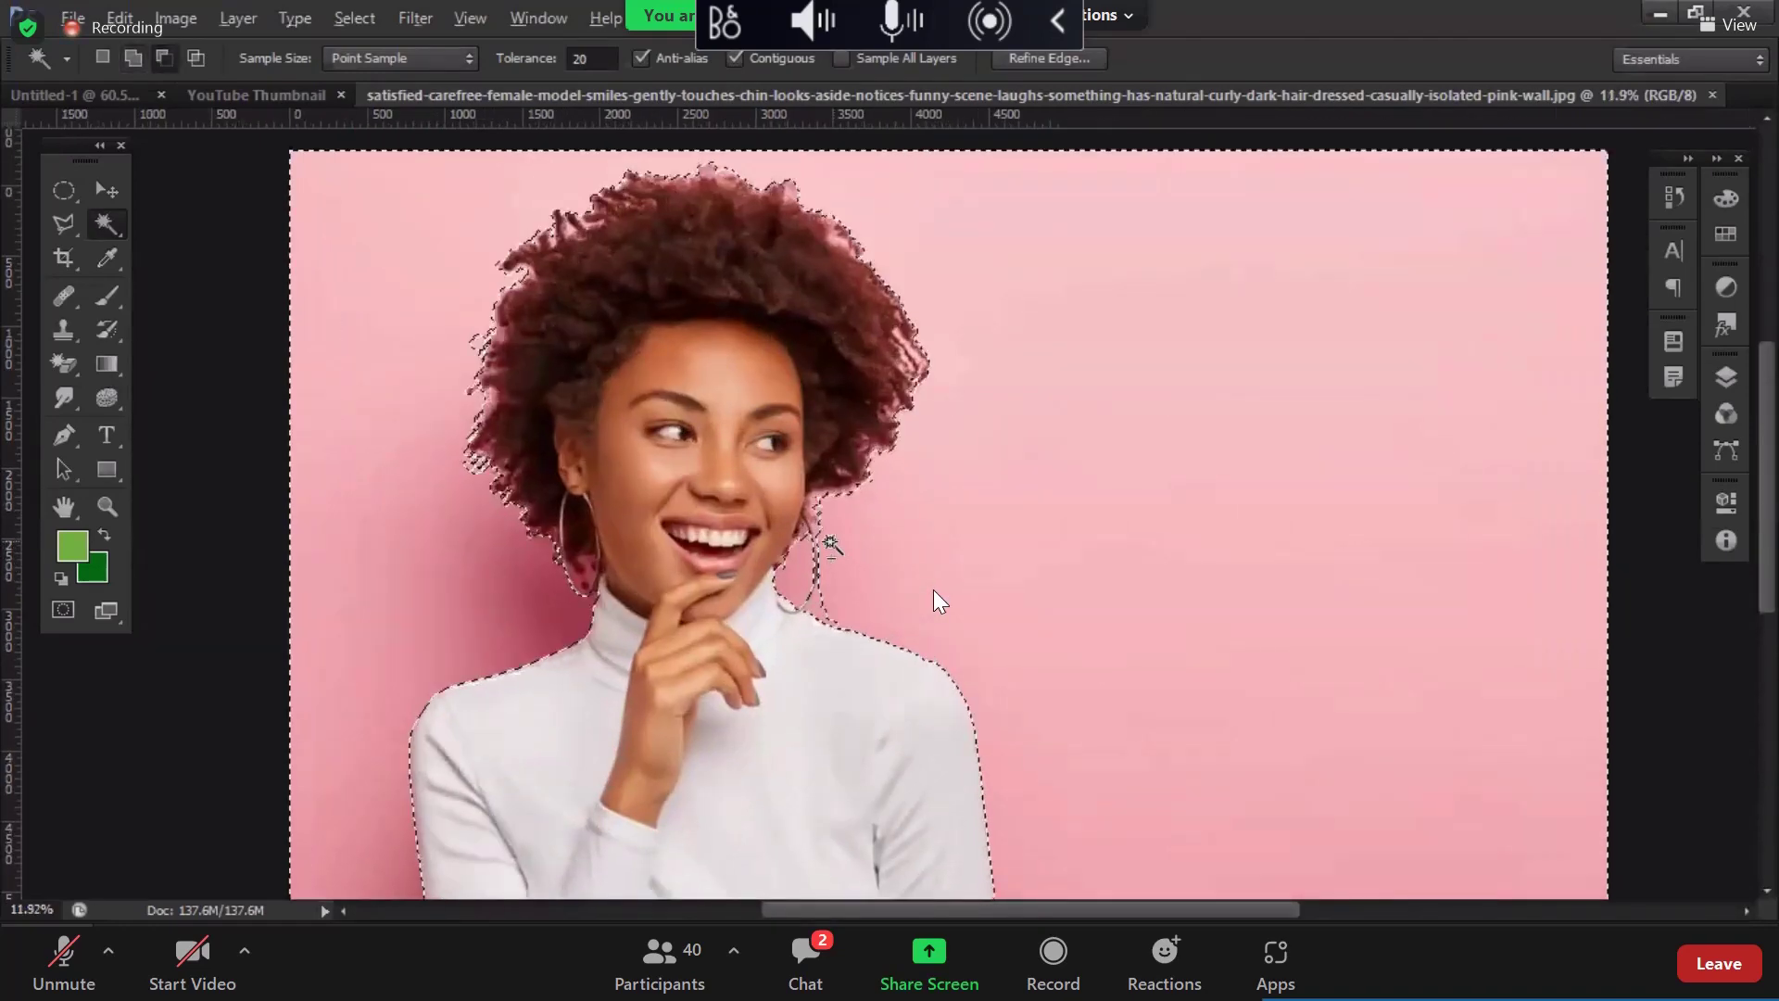
{"action": "scroll", "coordinate": [905, 603], "scroll_direction": "down", "scroll_amount": 1}
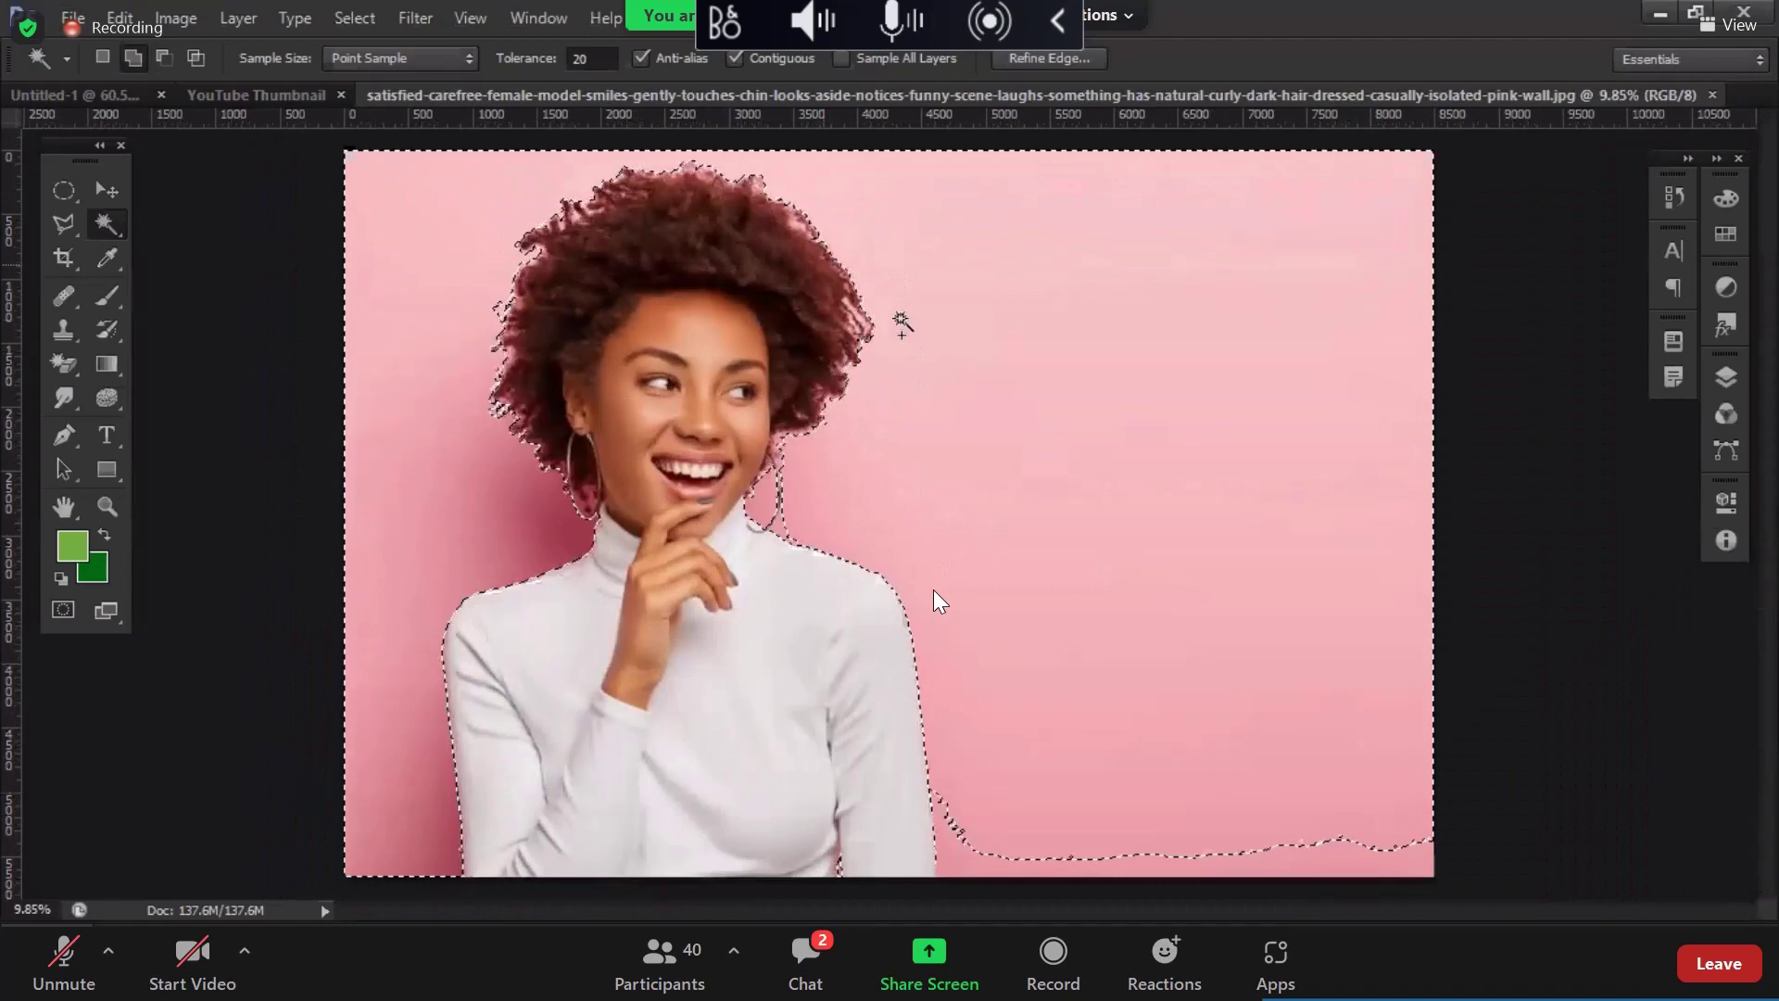
{"action": "scroll", "coordinate": [961, 813], "scroll_direction": "up", "scroll_amount": 5}
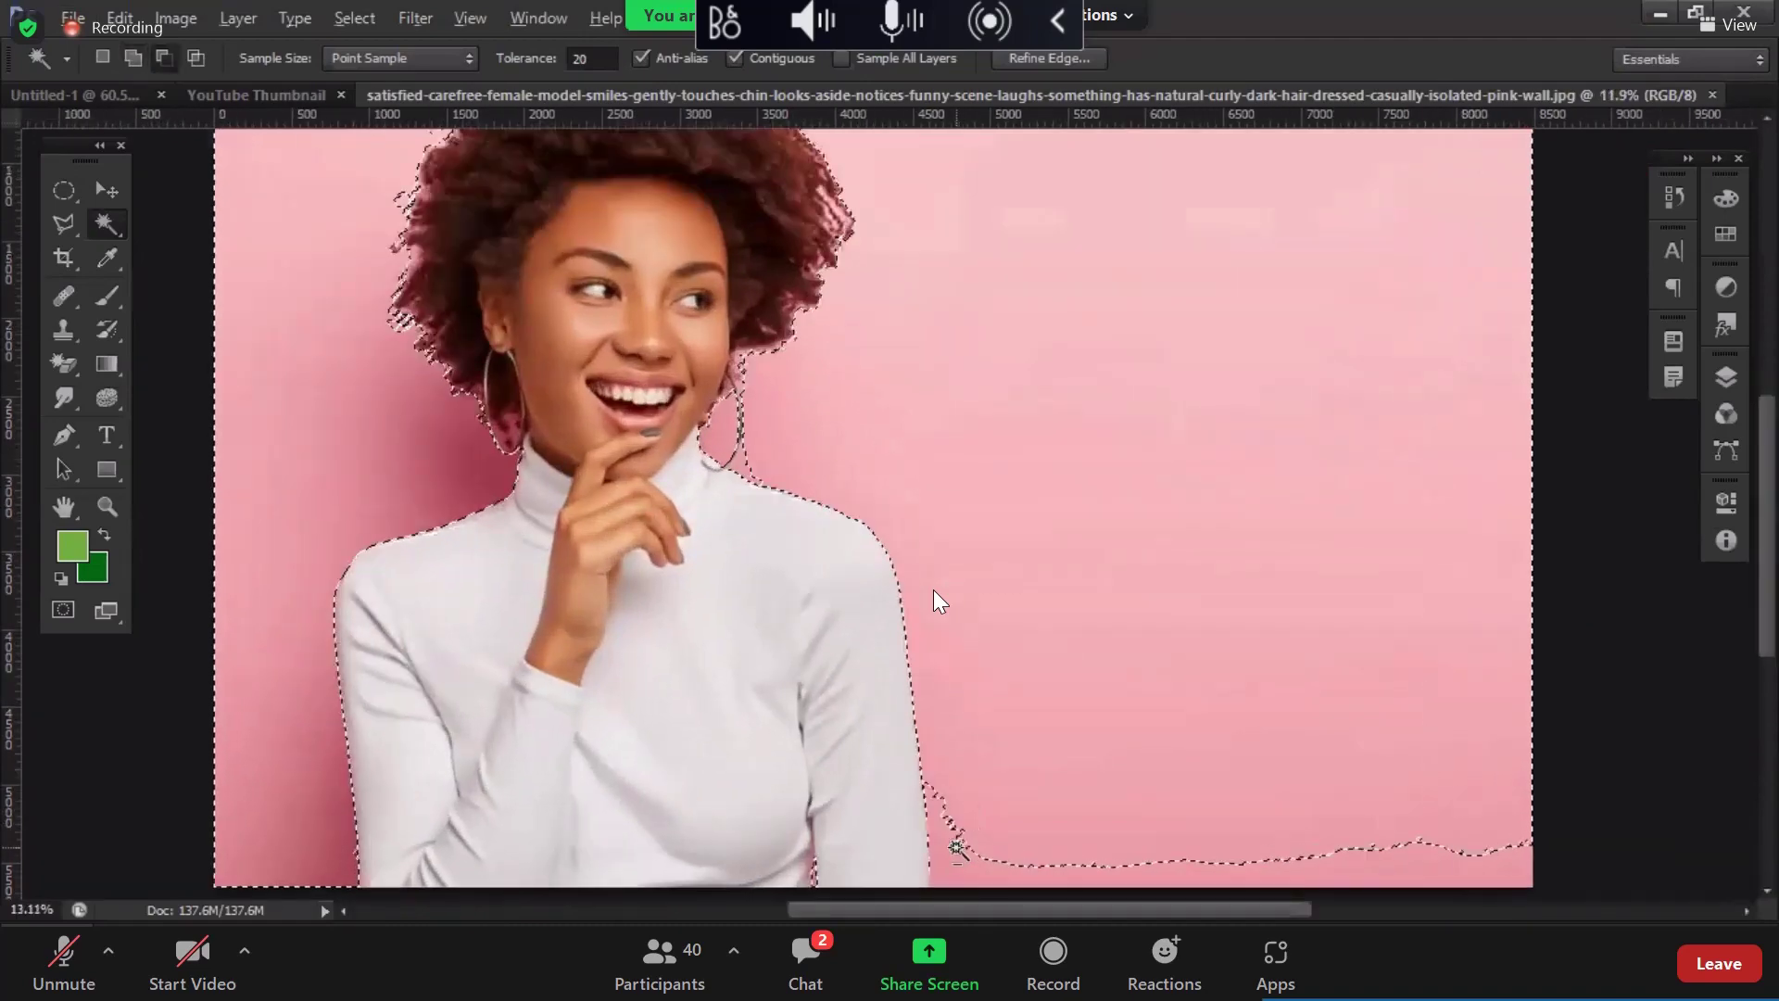
{"action": "scroll", "coordinate": [961, 812], "scroll_direction": "up", "scroll_amount": 2}
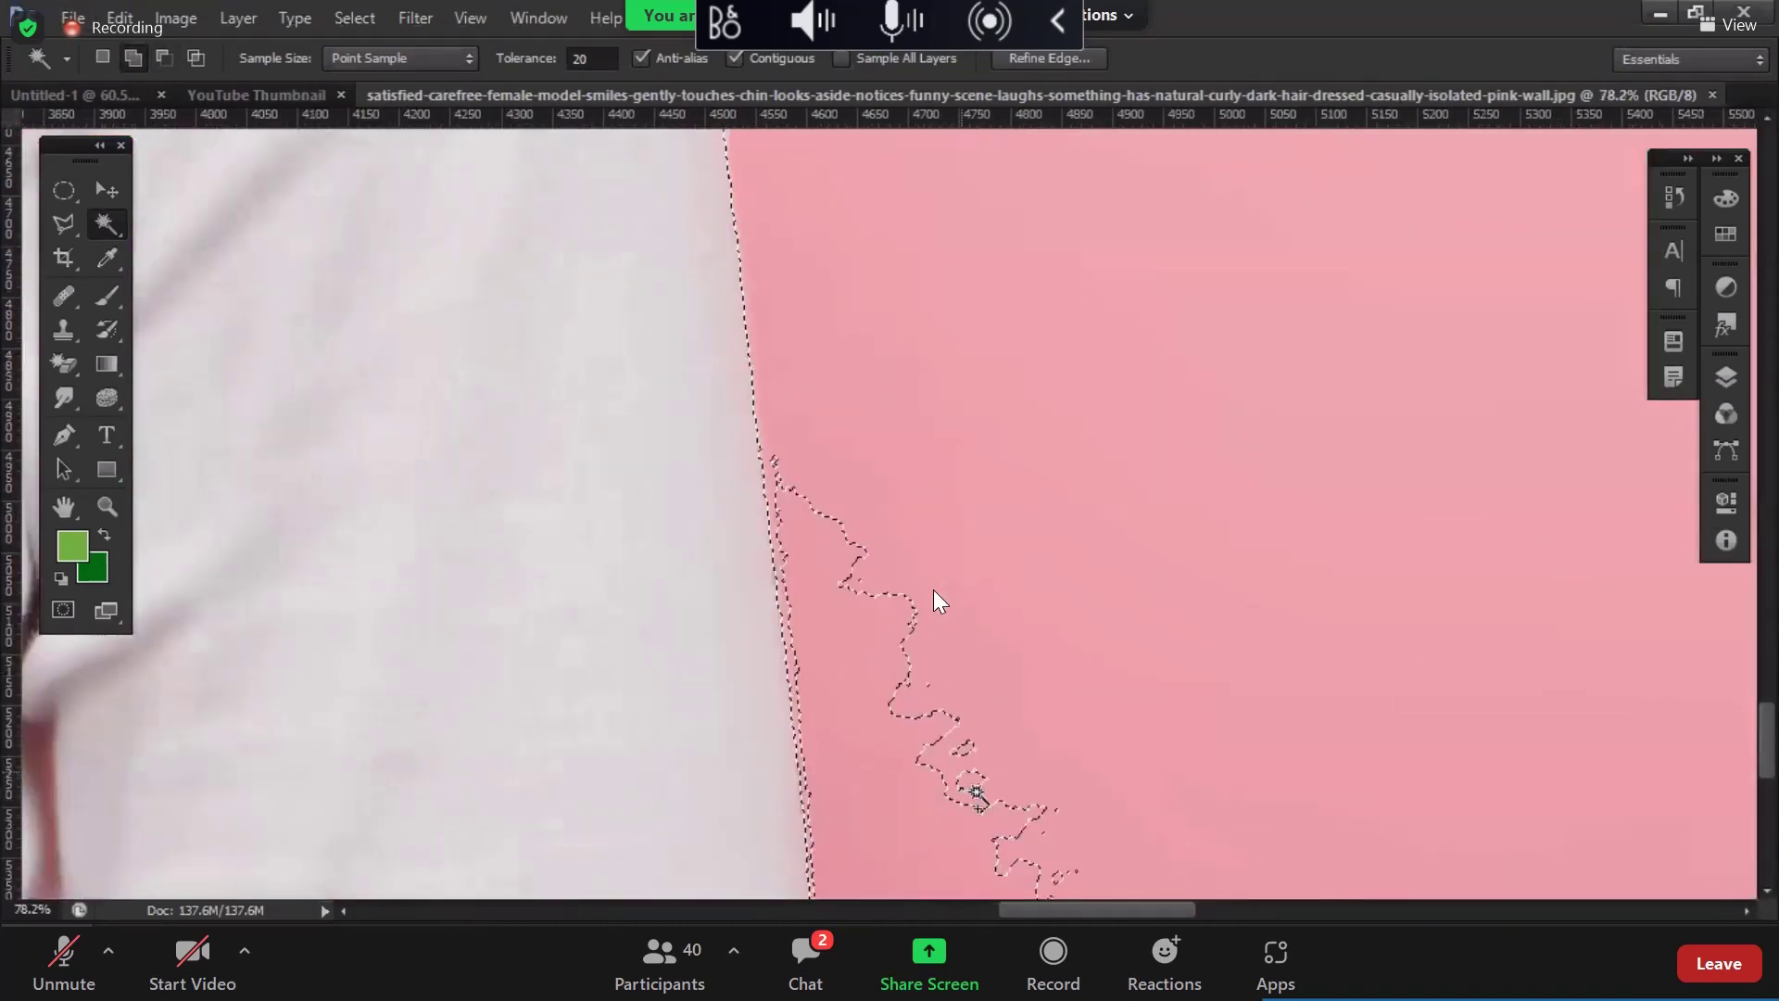
{"action": "left_click", "coordinate": [976, 792]}
{"action": "scroll", "coordinate": [976, 792], "scroll_direction": "down", "scroll_amount": 6}
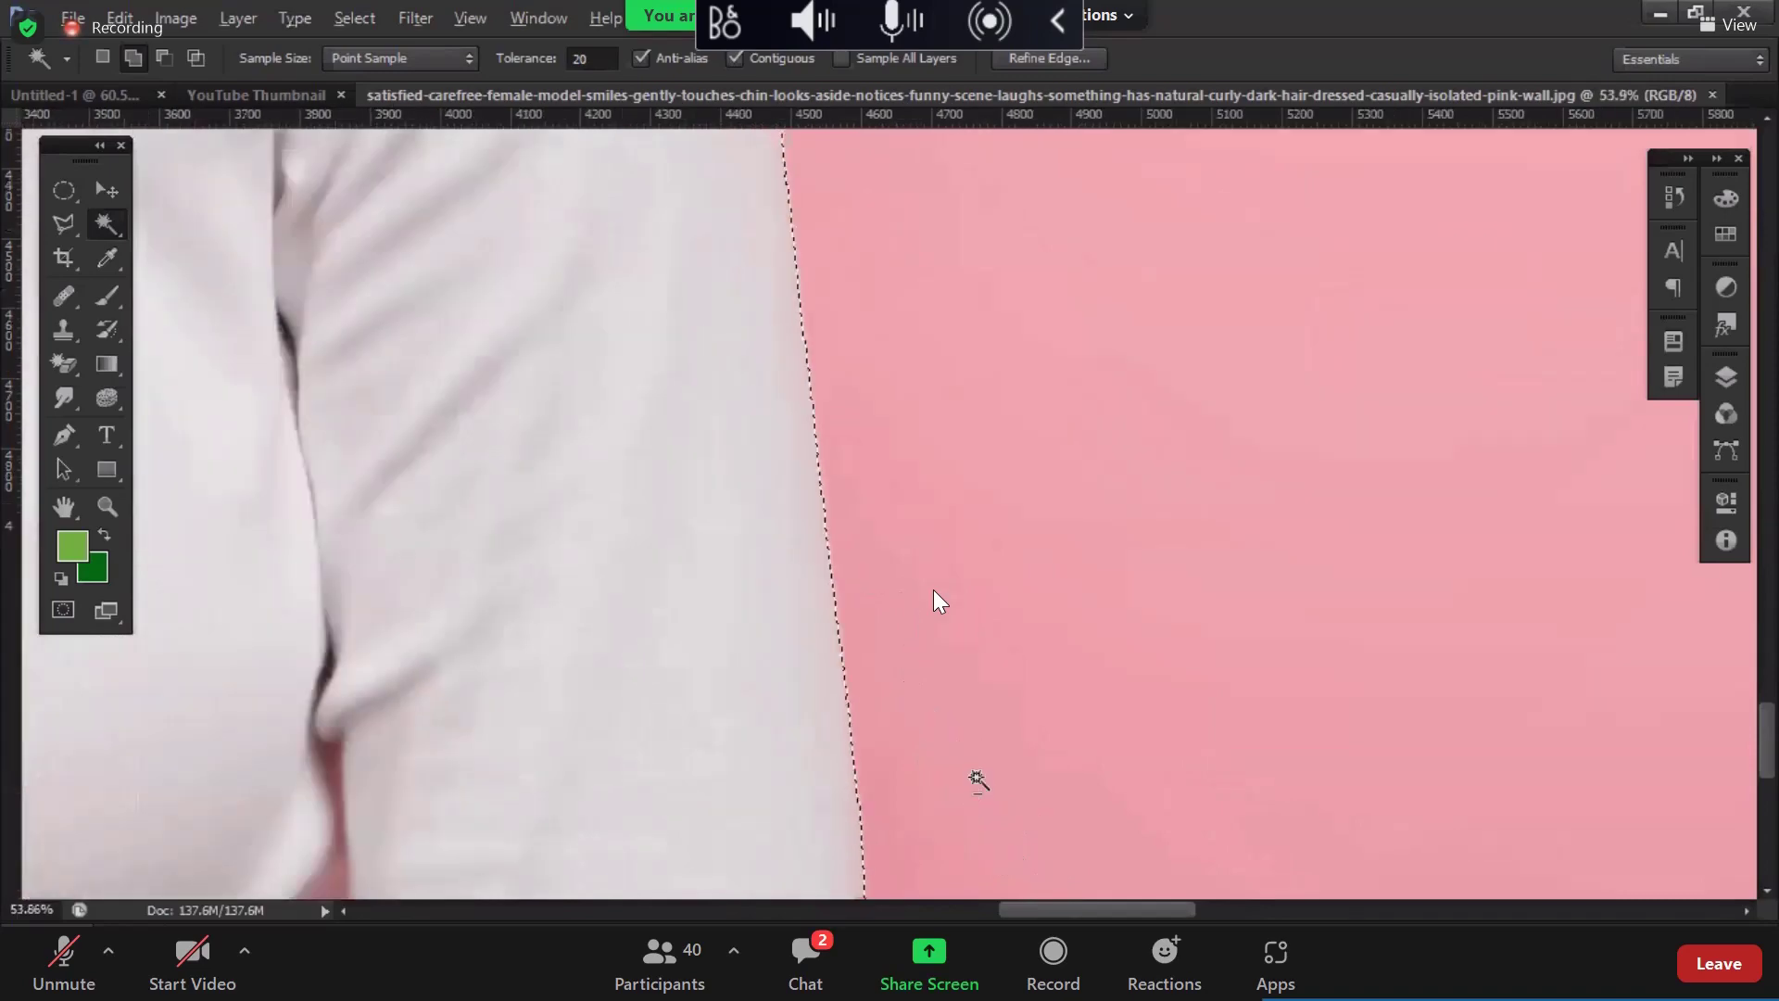
{"action": "scroll", "coordinate": [978, 781], "scroll_direction": "down", "scroll_amount": 3}
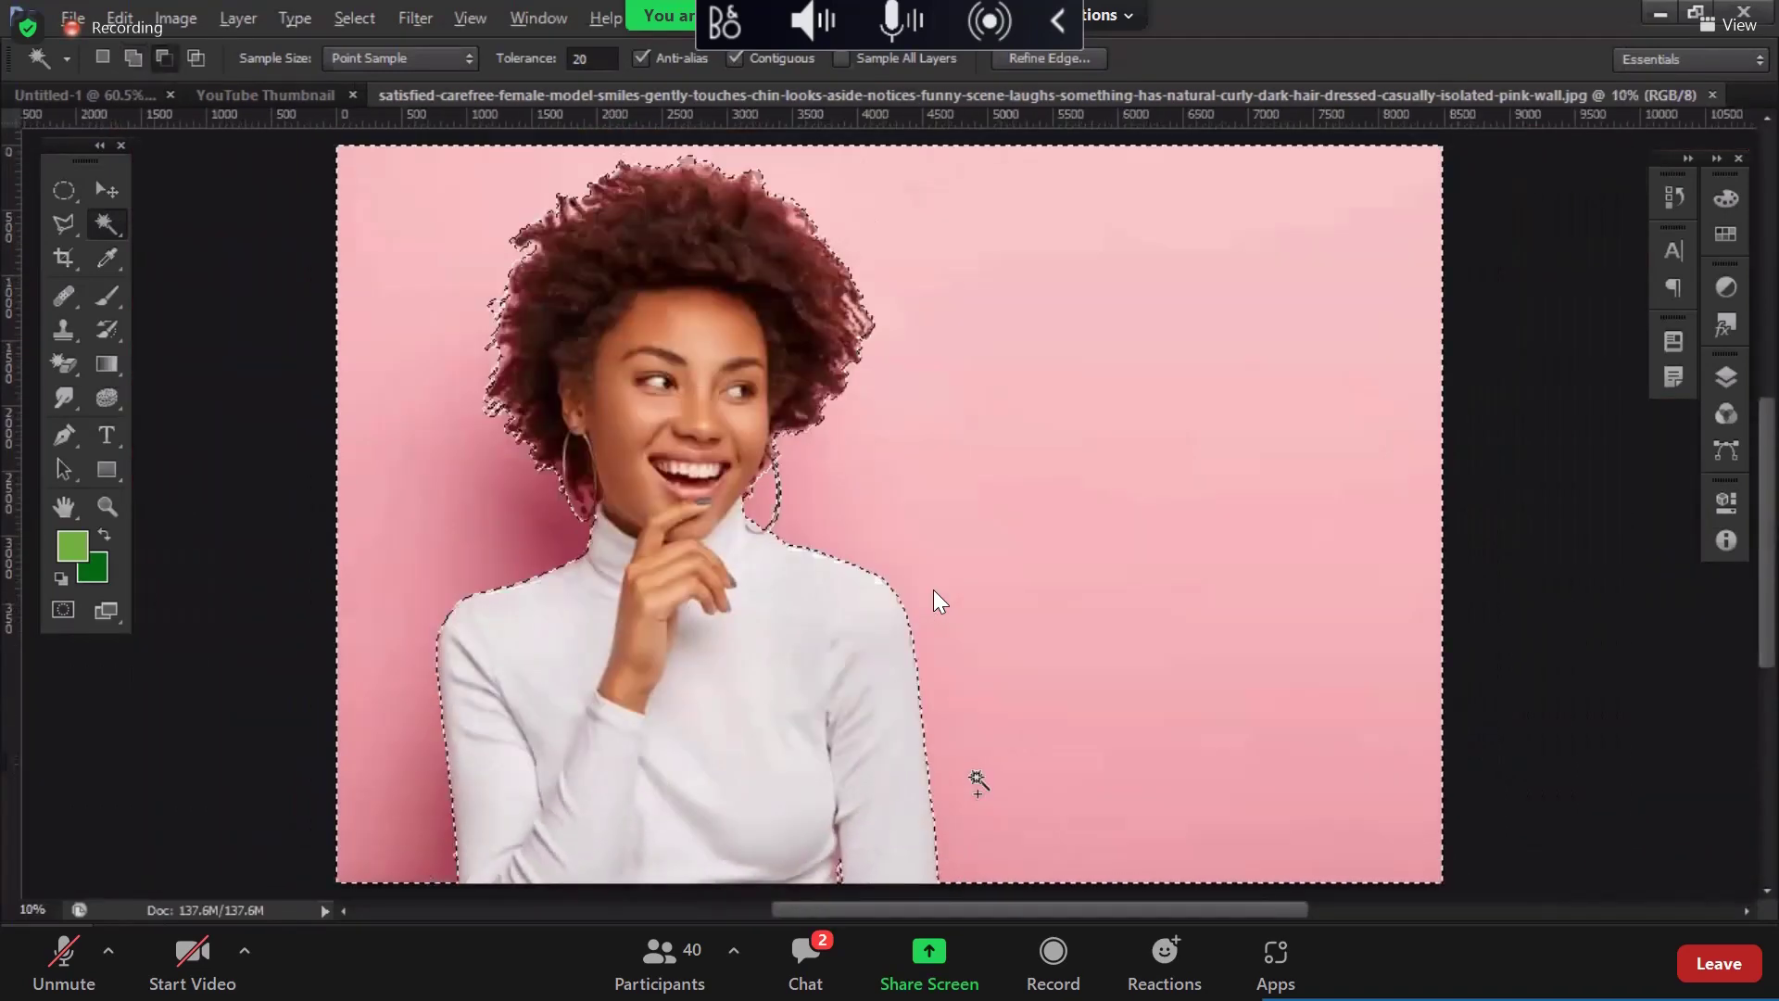
Step: Show the Layers panel and flip the selection onto the woman with Select > Inverse
{"action": "left_click", "coordinate": [1725, 377]}
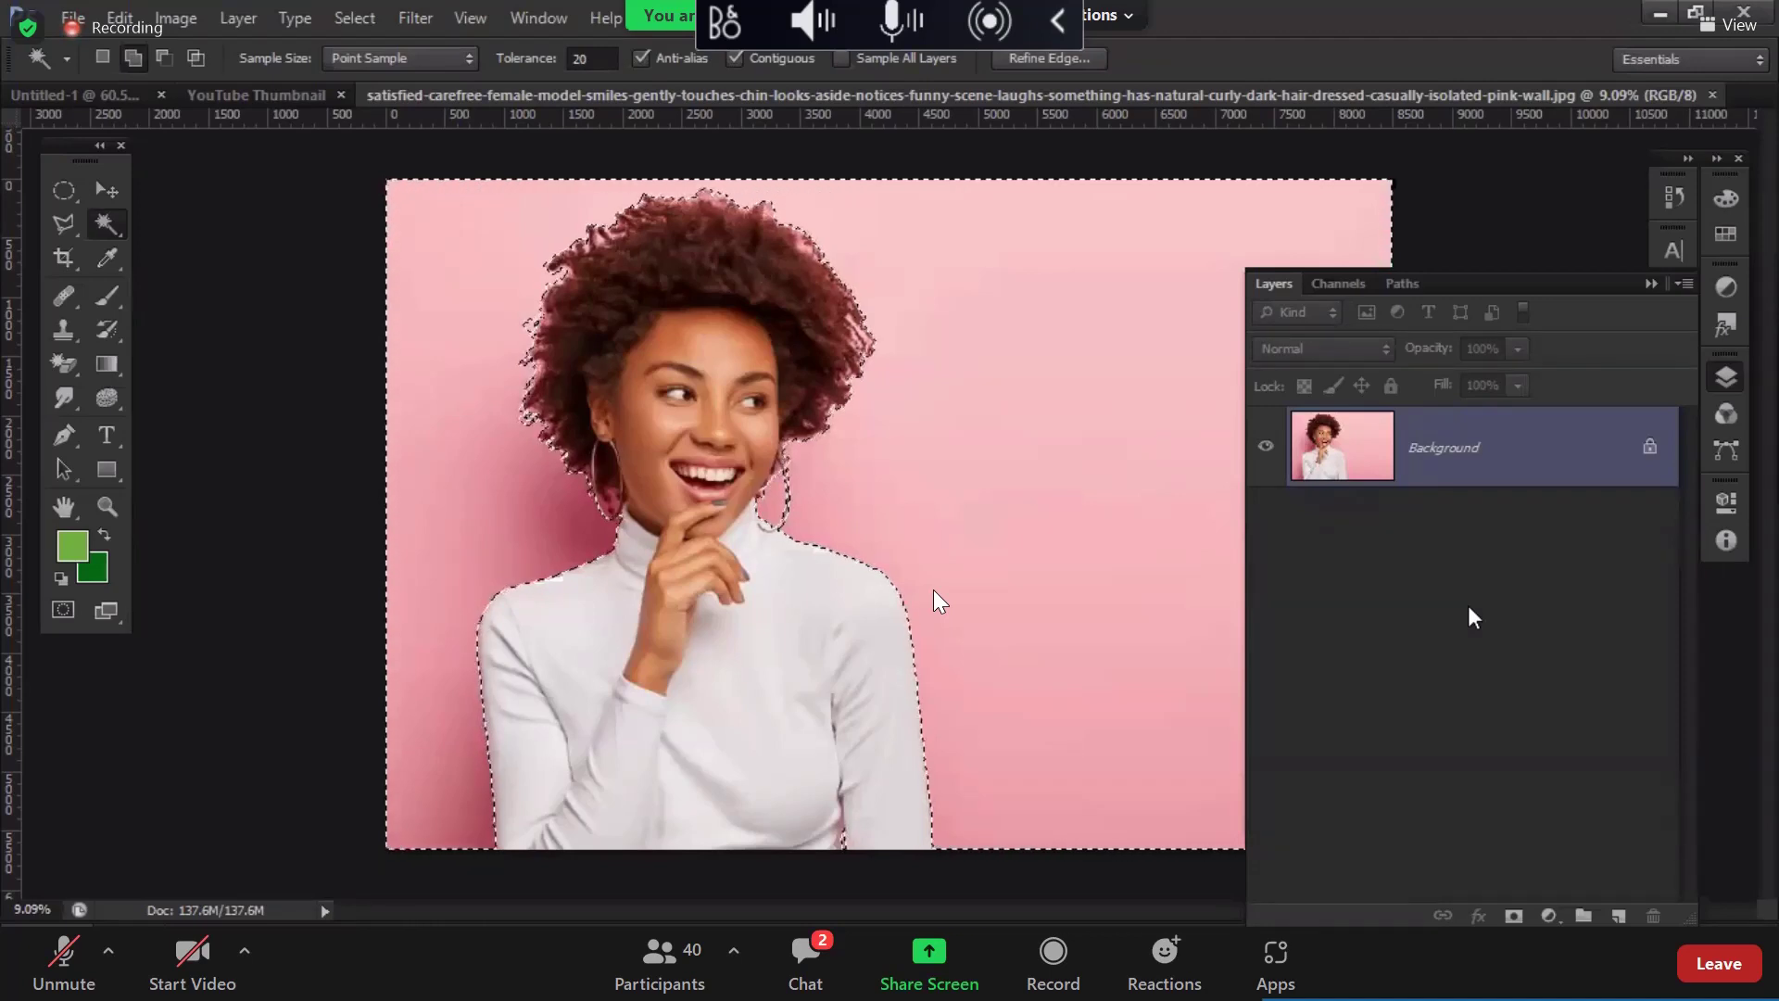
{"action": "left_click", "coordinate": [357, 18]}
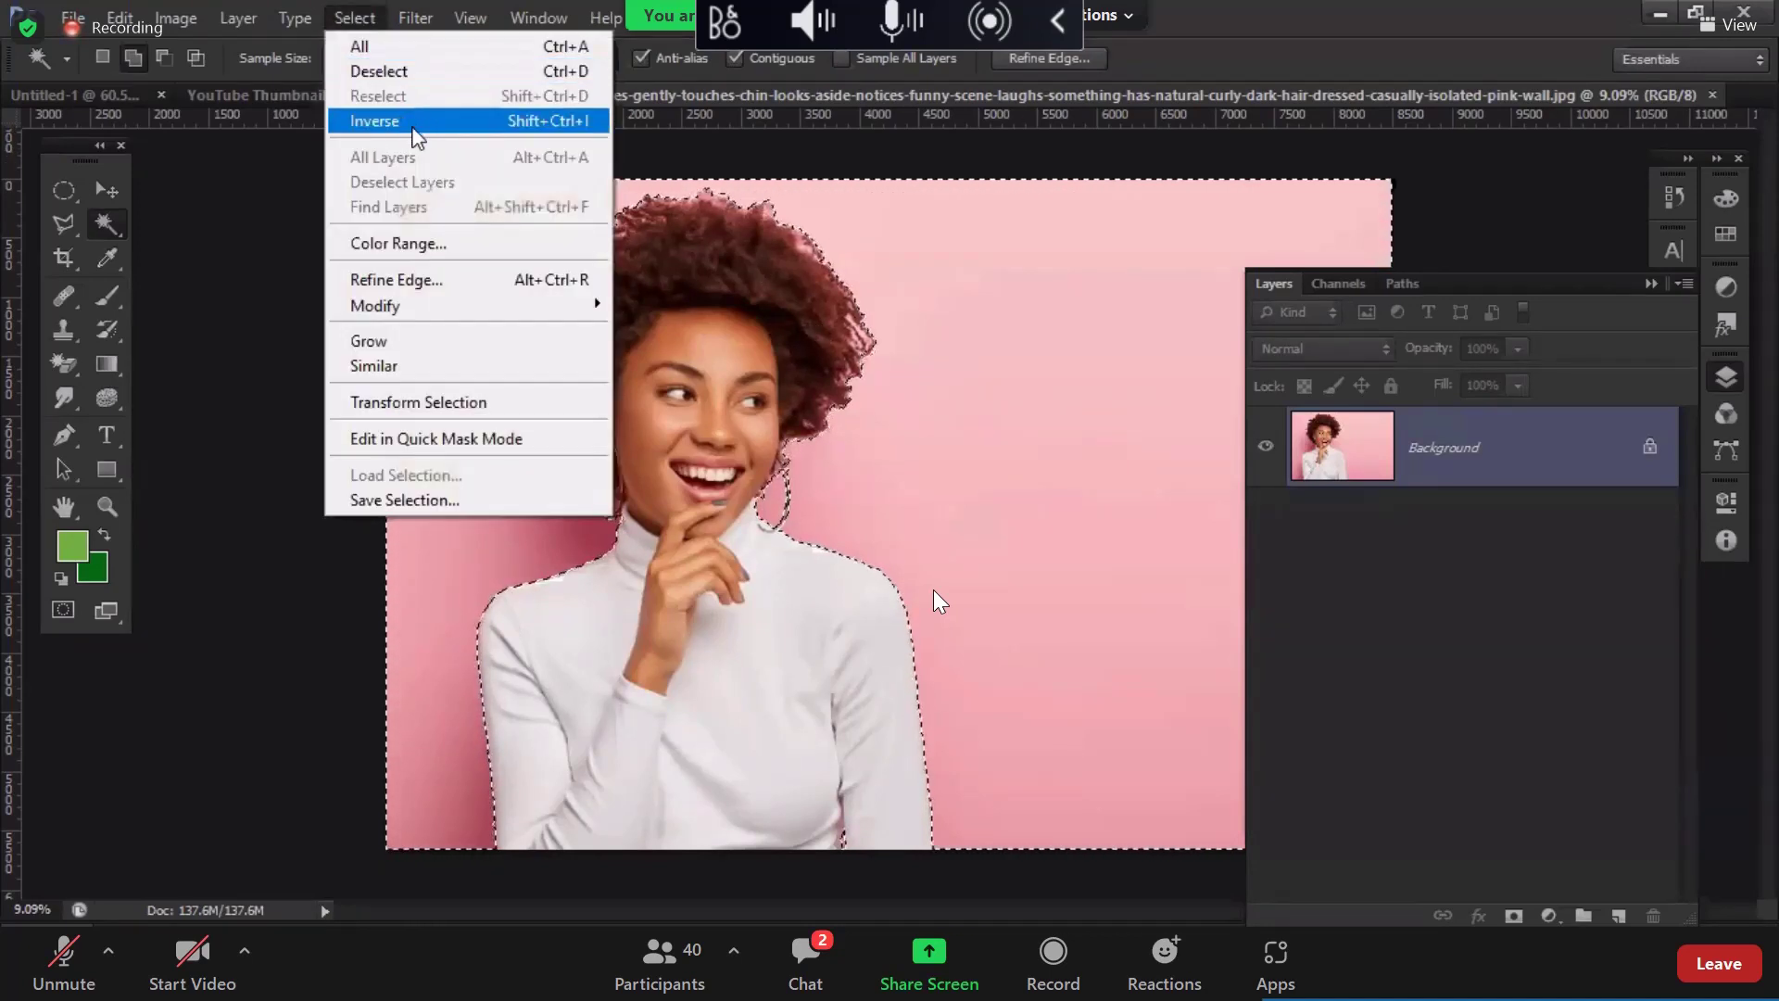
{"action": "left_click", "coordinate": [399, 120]}
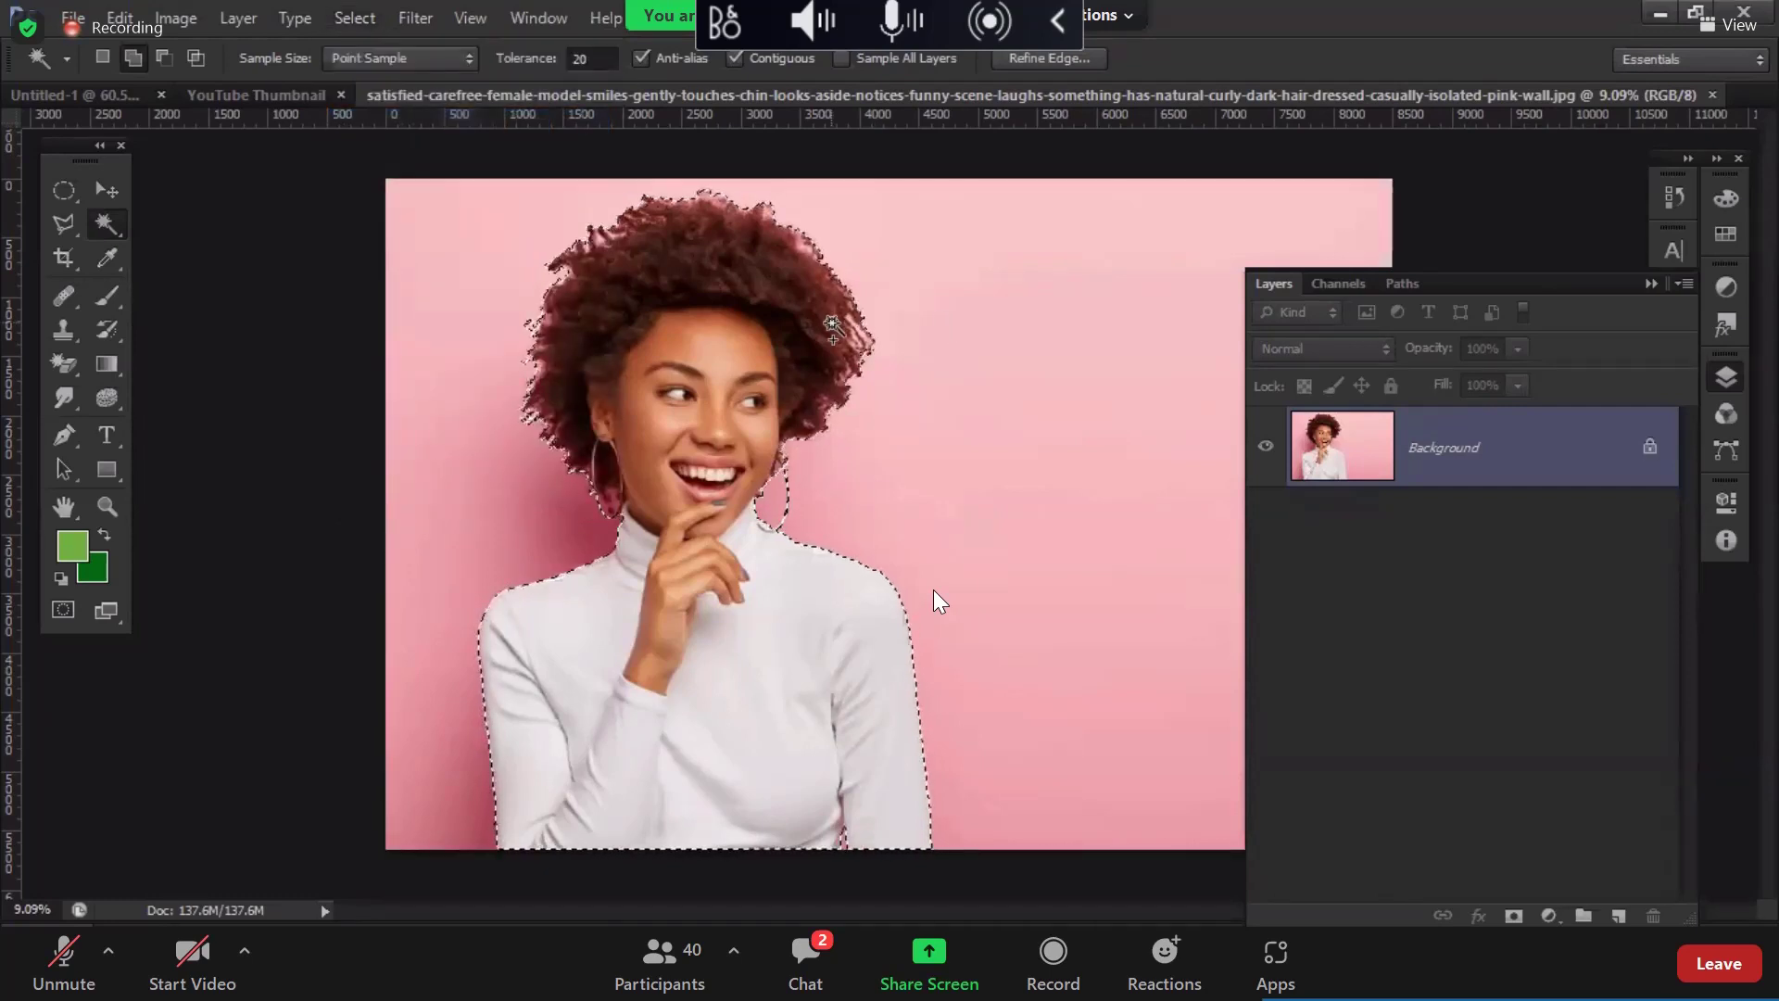
Step: Open Refine Edge, enlarge the refine brush to 200, and paint along the hair edge by the earring
{"action": "left_click", "coordinate": [1064, 55]}
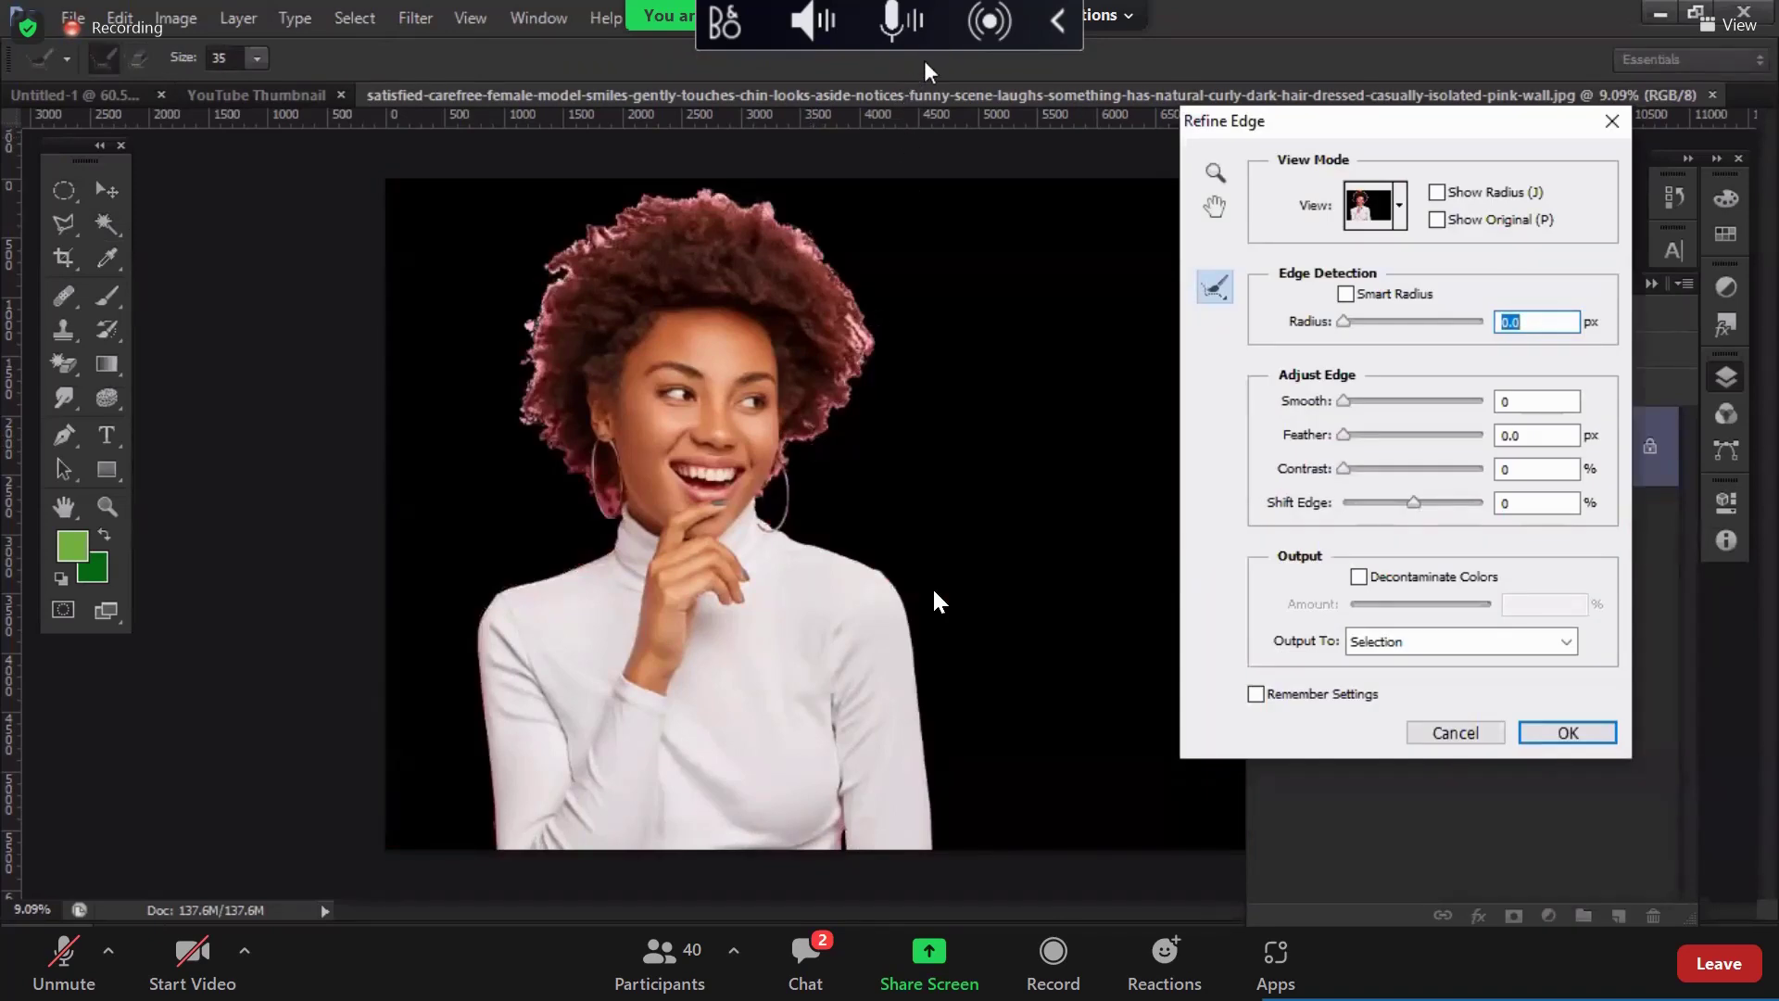
{"action": "key", "text": "bracketright"}
{"action": "key", "text": "bracketright"}
{"action": "key", "text": "bracketright"}
{"action": "key", "text": "bracketright"}
{"action": "key", "text": "bracketright"}
{"action": "key", "text": "bracketright"}
{"action": "key", "text": "bracketright"}
{"action": "key", "text": "bracketright"}
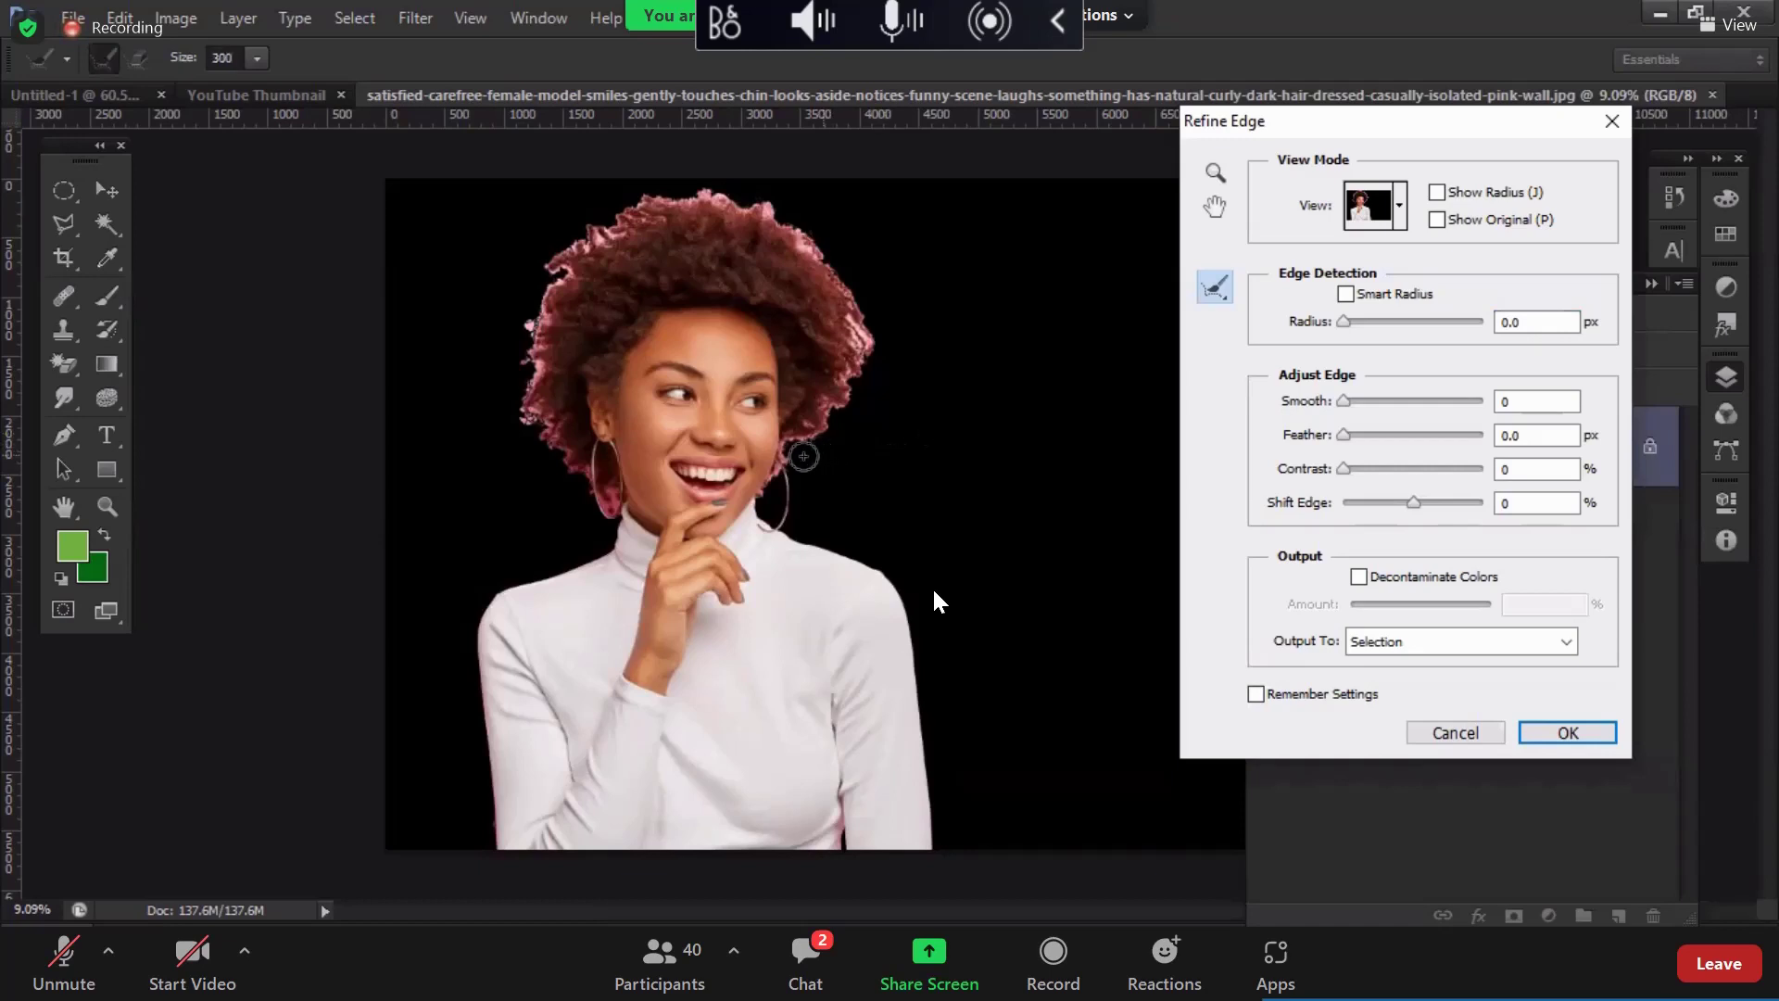
{"action": "mouse_move", "coordinate": [789, 448]}
{"action": "left_mouse_down"}
{"action": "mouse_move", "coordinate": [849, 409]}
{"action": "mouse_move", "coordinate": [842, 369]}
{"action": "mouse_move", "coordinate": [863, 392]}
{"action": "mouse_move", "coordinate": [847, 375]}
{"action": "mouse_move", "coordinate": [864, 317]}
{"action": "mouse_move", "coordinate": [878, 361]}
{"action": "mouse_move", "coordinate": [835, 270]}
{"action": "mouse_move", "coordinate": [767, 204]}
{"action": "mouse_move", "coordinate": [633, 209]}
{"action": "mouse_move", "coordinate": [619, 224]}
{"action": "mouse_move", "coordinate": [661, 218]}
{"action": "mouse_move", "coordinate": [549, 256]}
{"action": "mouse_move", "coordinate": [616, 237]}
{"action": "mouse_move", "coordinate": [594, 233]}
{"action": "mouse_move", "coordinate": [543, 301]}
{"action": "mouse_move", "coordinate": [549, 266]}
{"action": "mouse_move", "coordinate": [528, 343]}
{"action": "mouse_move", "coordinate": [528, 321]}
{"action": "mouse_move", "coordinate": [545, 374]}
{"action": "mouse_move", "coordinate": [533, 349]}
{"action": "mouse_move", "coordinate": [533, 427]}
{"action": "mouse_move", "coordinate": [526, 401]}
{"action": "mouse_move", "coordinate": [616, 536]}
{"action": "mouse_move", "coordinate": [612, 542]}
{"action": "left_mouse_up"}
Step: Paint the Refine Radius brush along the left hair edge and near the earring
{"action": "scroll", "coordinate": [639, 338], "scroll_direction": "up", "scroll_amount": 2}
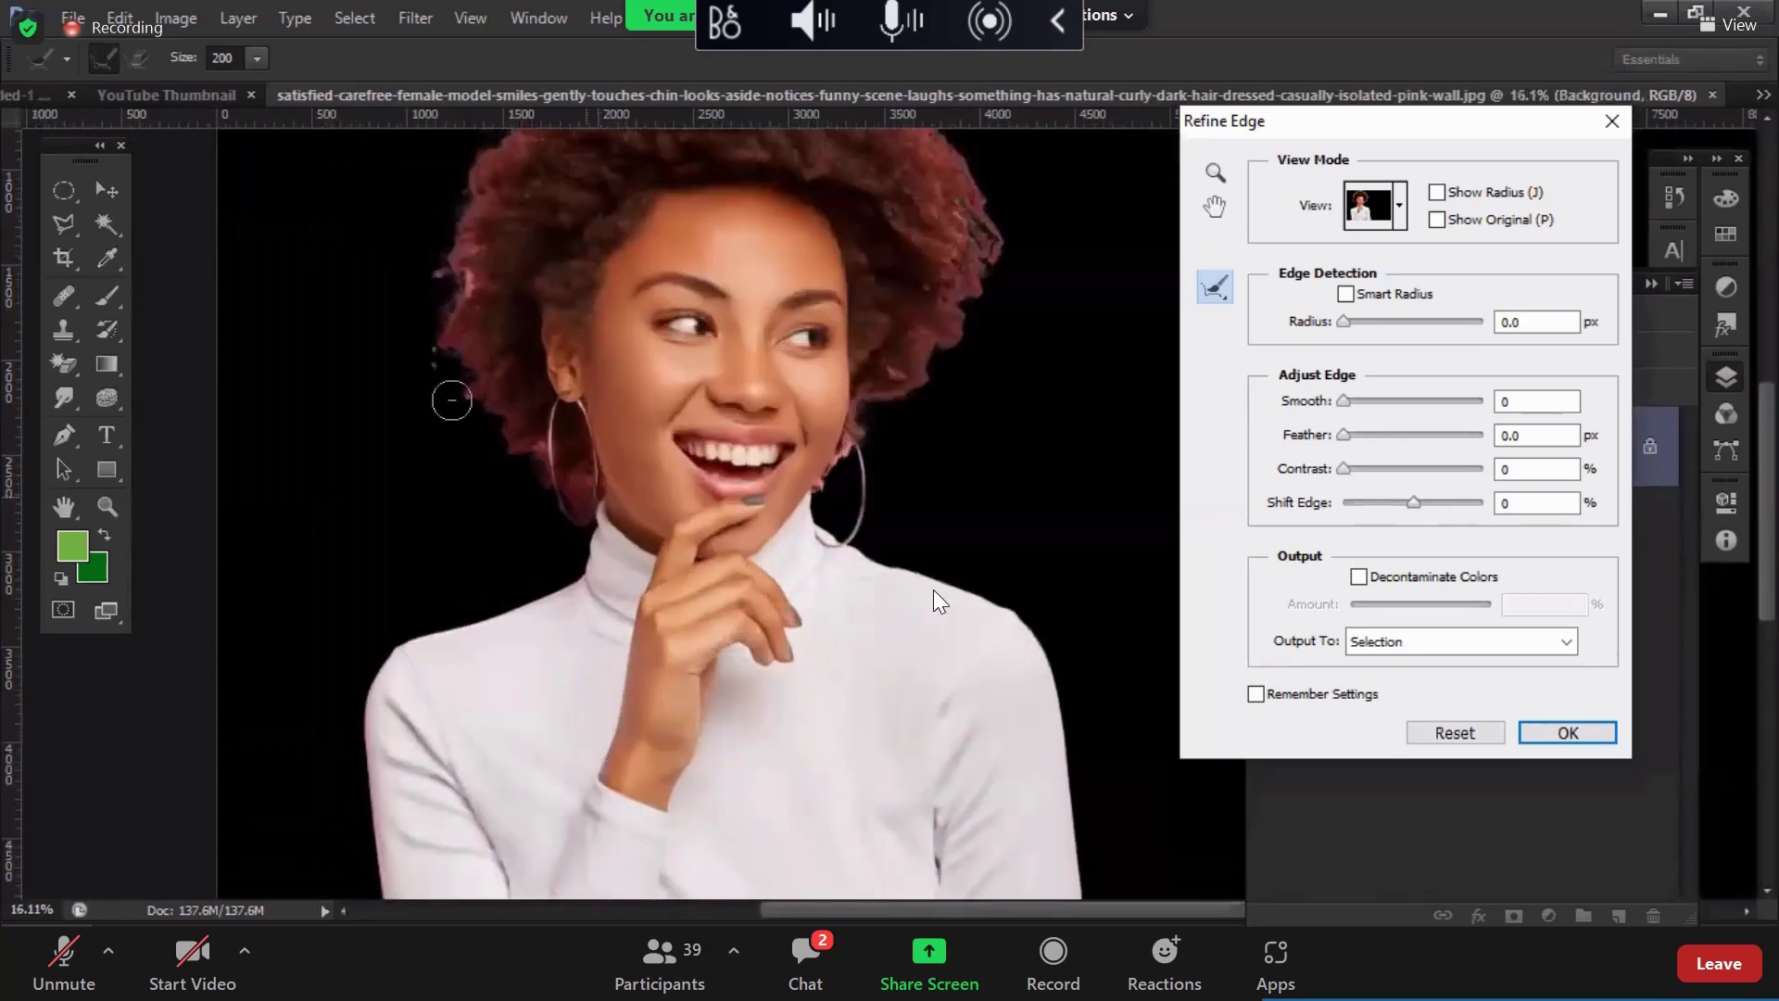
{"action": "left_click_drag", "start_coordinate": [457, 306], "coordinate": [443, 431]}
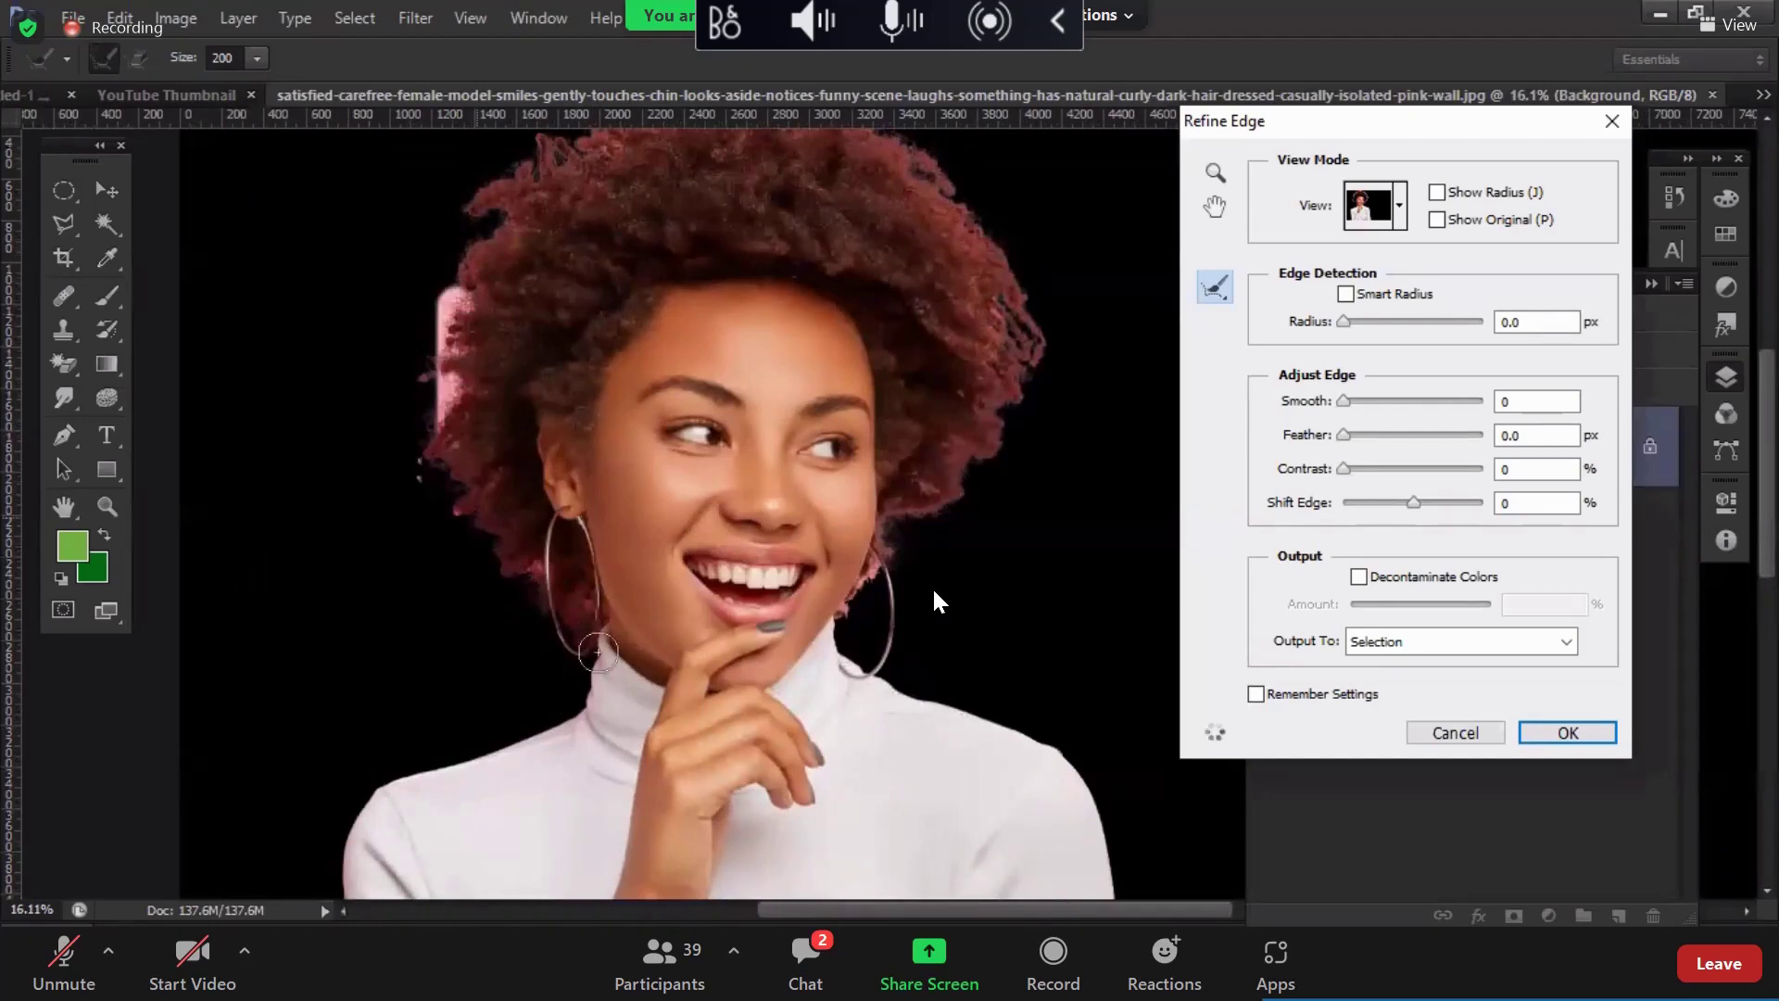
{"action": "scroll", "coordinate": [562, 606], "scroll_direction": "up", "scroll_amount": 2}
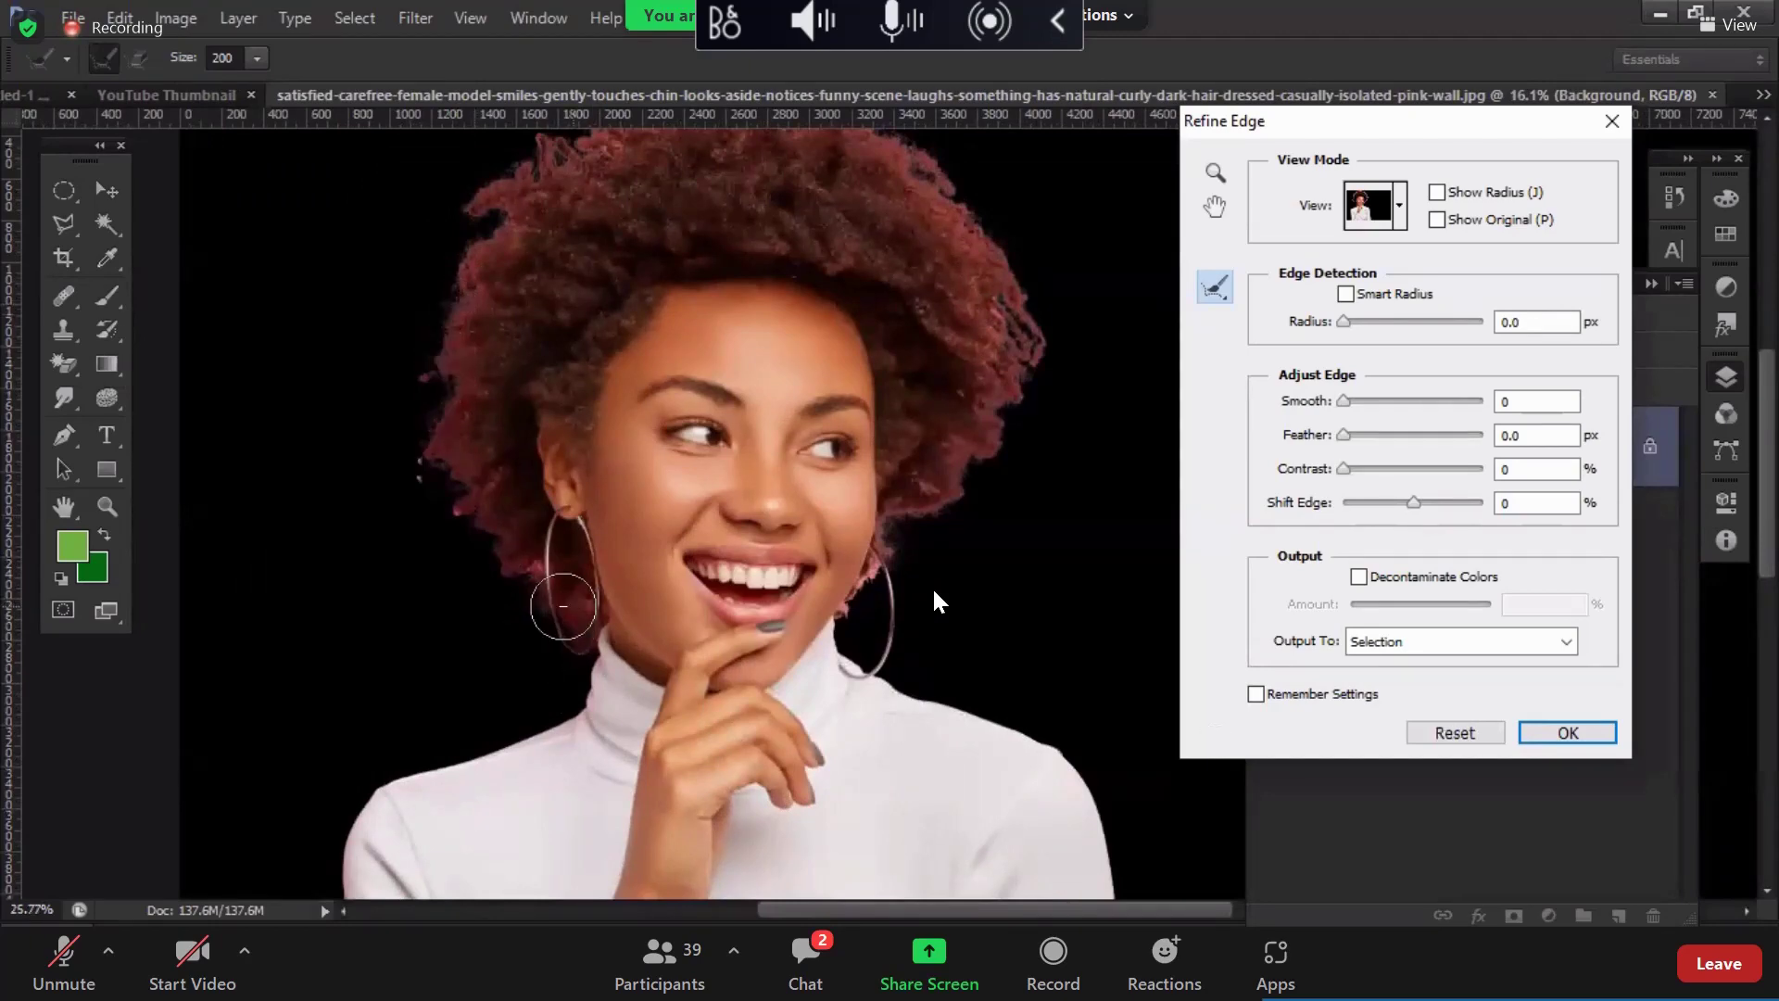
{"action": "scroll", "coordinate": [486, 565], "scroll_direction": "up", "scroll_amount": 2}
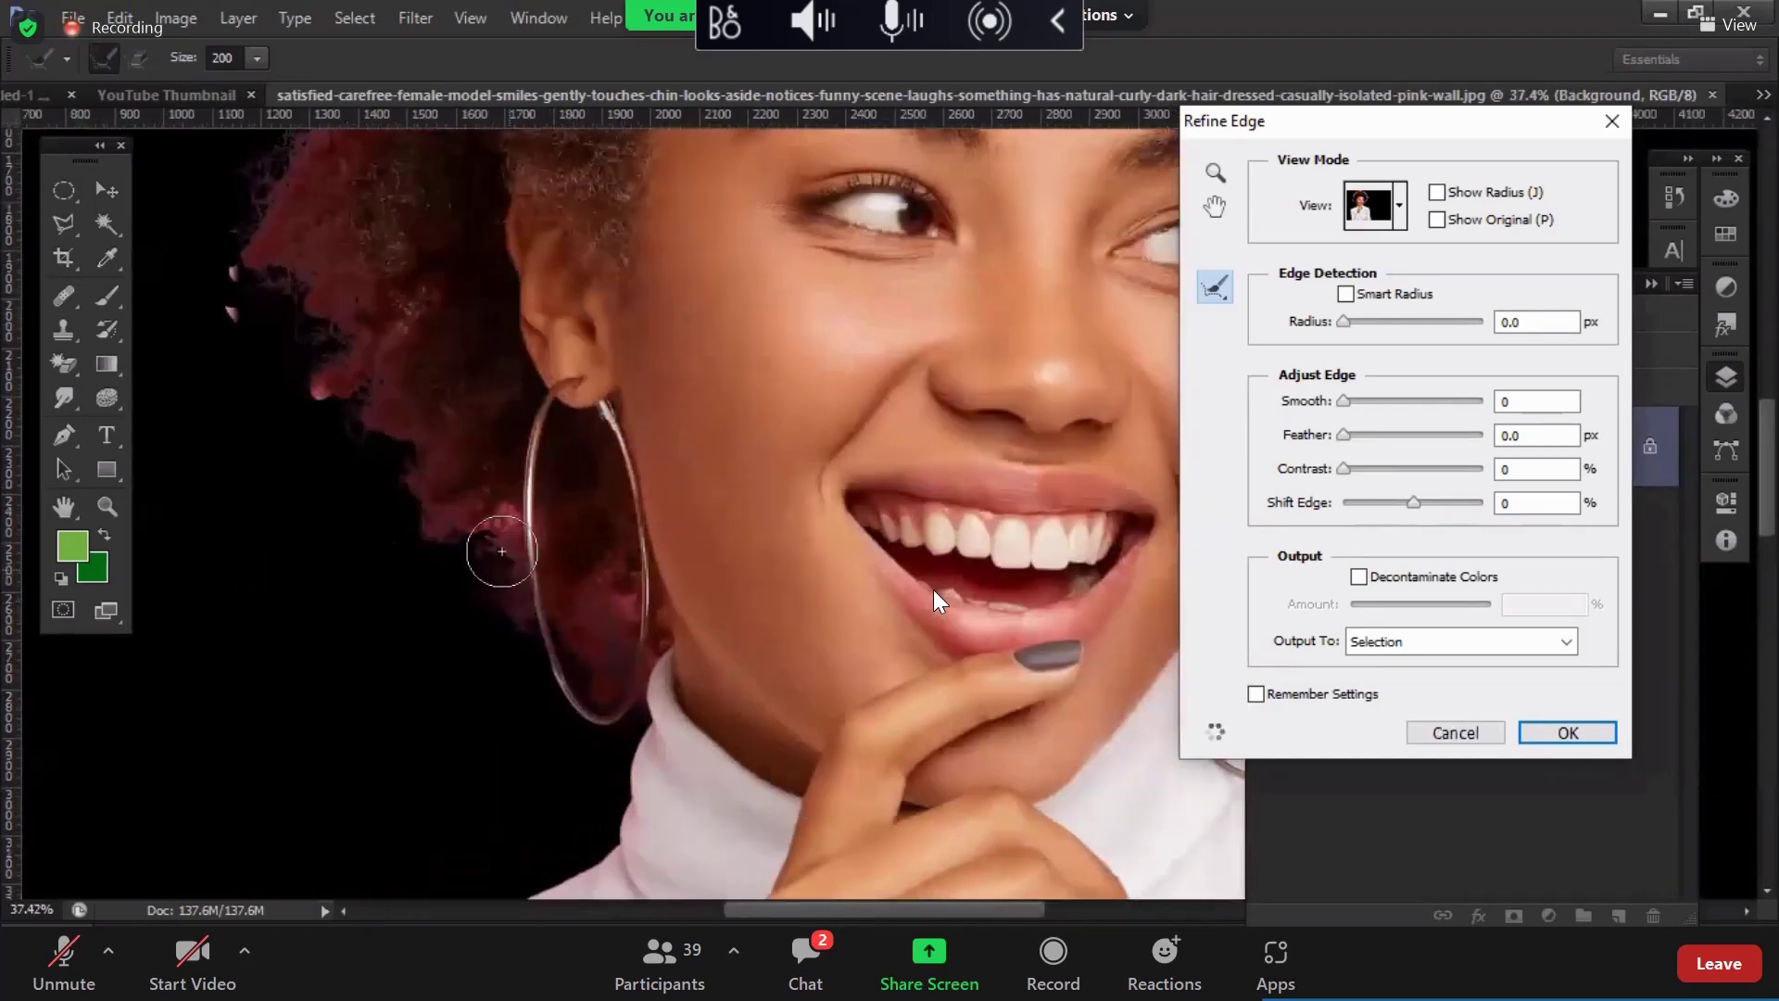
{"action": "left_click", "coordinate": [502, 551]}
Step: Shrink the refine brush to 100 and paint inside the earring hoop and the left fringe
{"action": "key", "text": "bracketleft"}
{"action": "key", "text": "bracketleft"}
{"action": "key", "text": "bracketleft"}
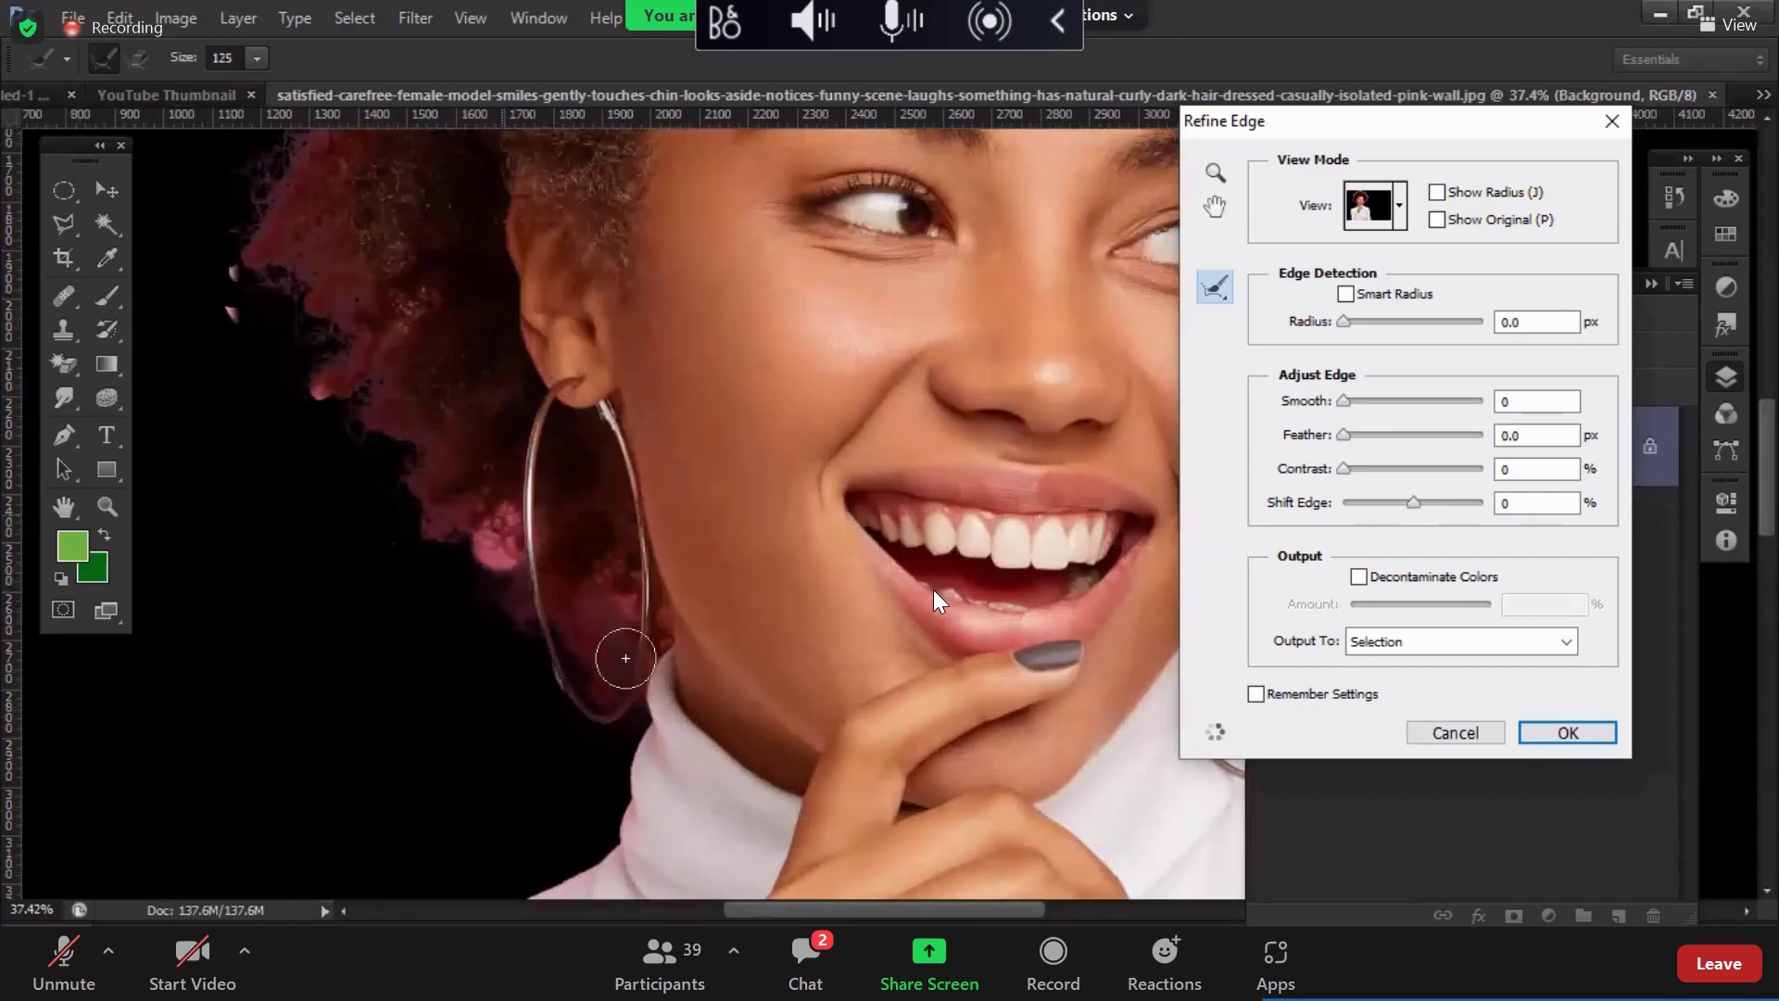
{"action": "key", "text": "bracketleft"}
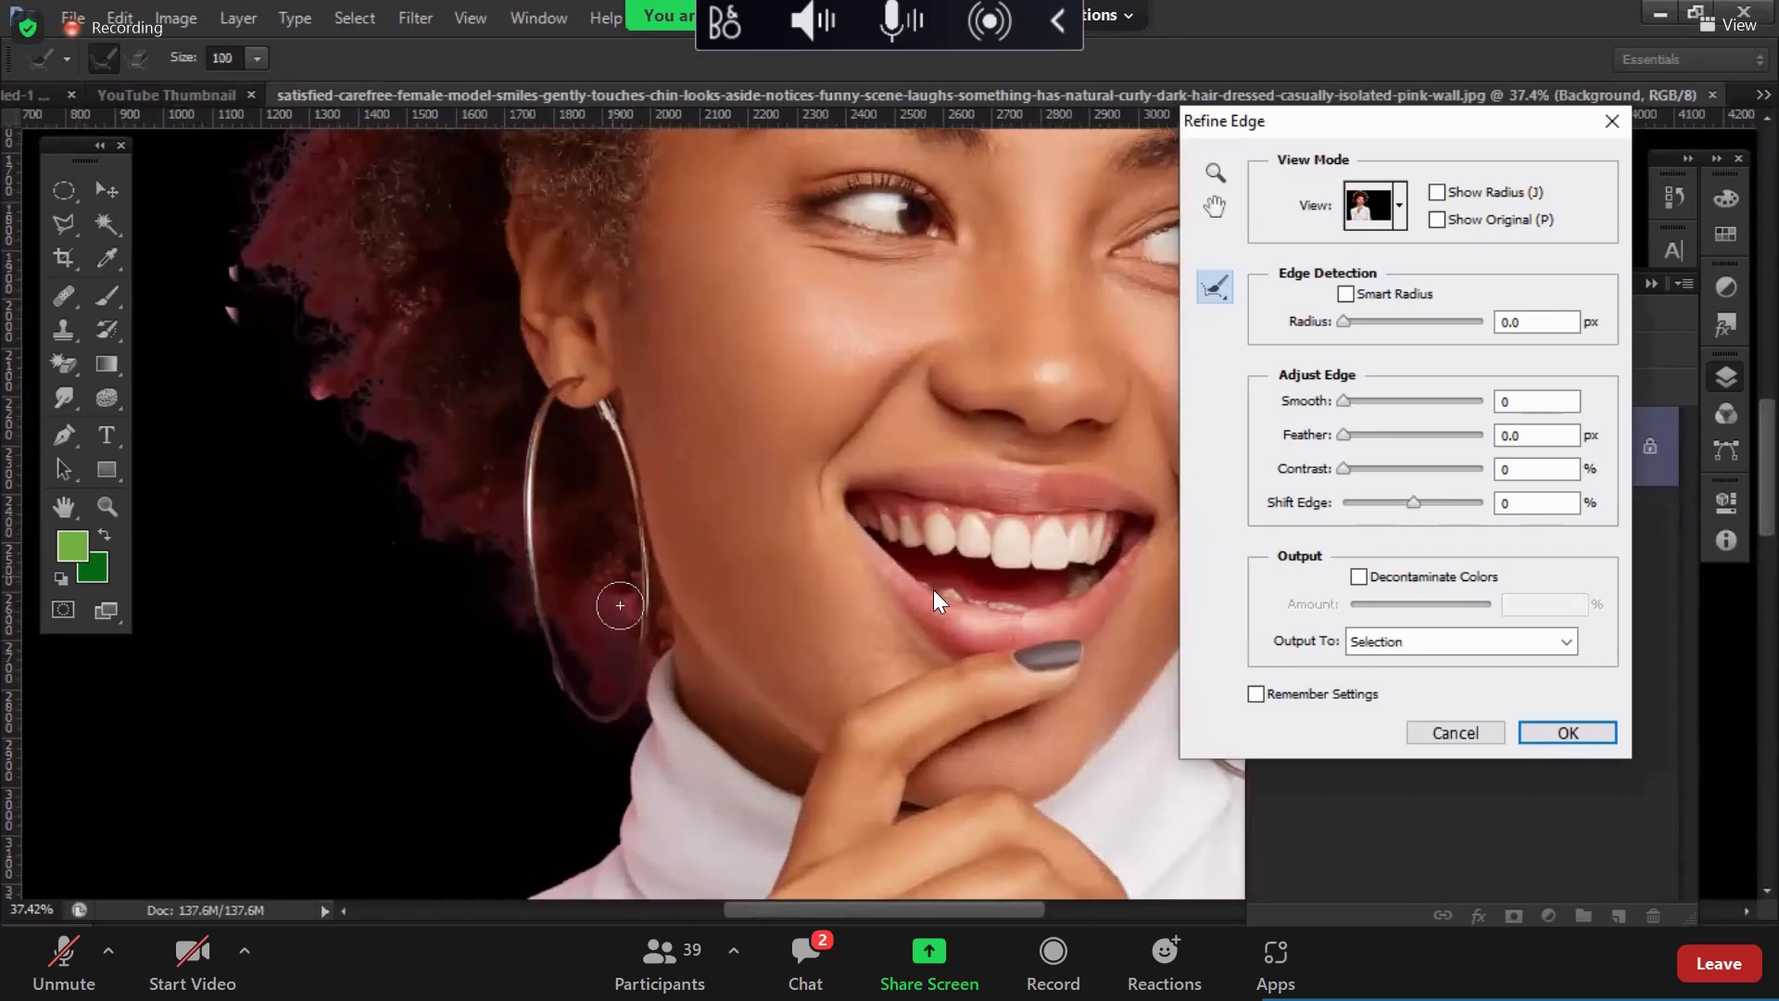
{"action": "left_click_drag", "start_coordinate": [620, 605], "coordinate": [616, 653]}
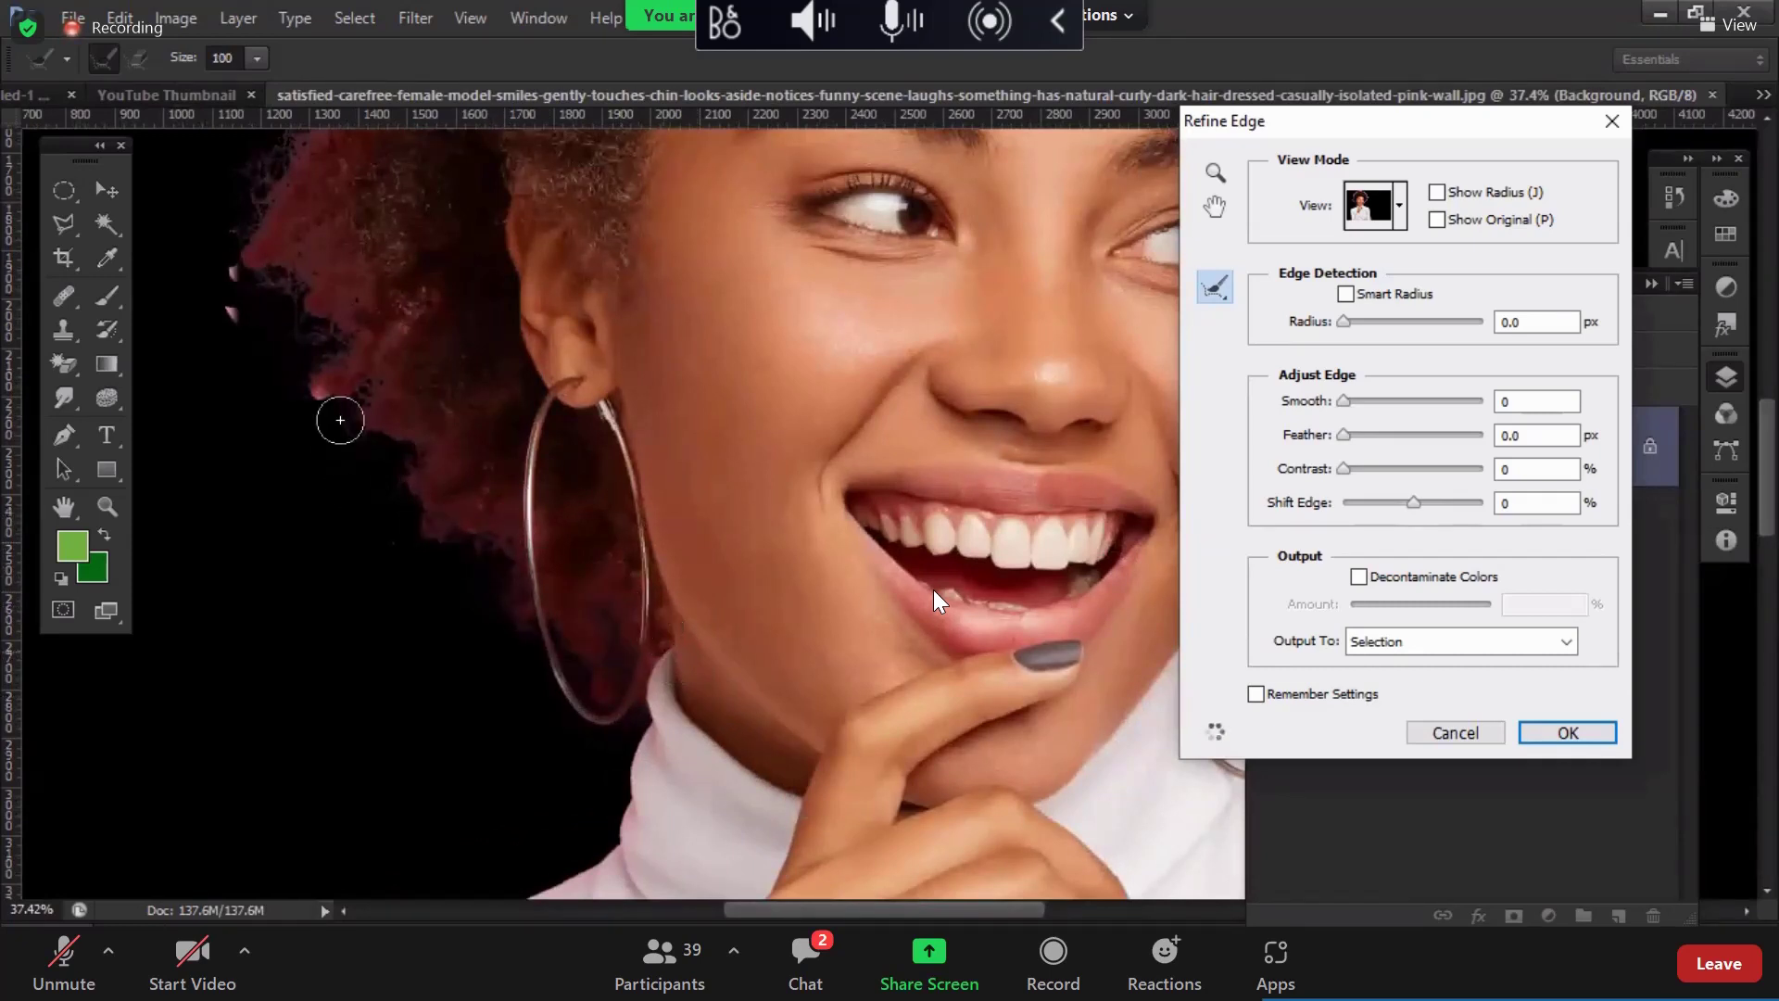
{"action": "left_click_drag", "start_coordinate": [340, 420], "coordinate": [315, 387]}
{"action": "left_click_drag", "start_coordinate": [236, 319], "coordinate": [239, 270]}
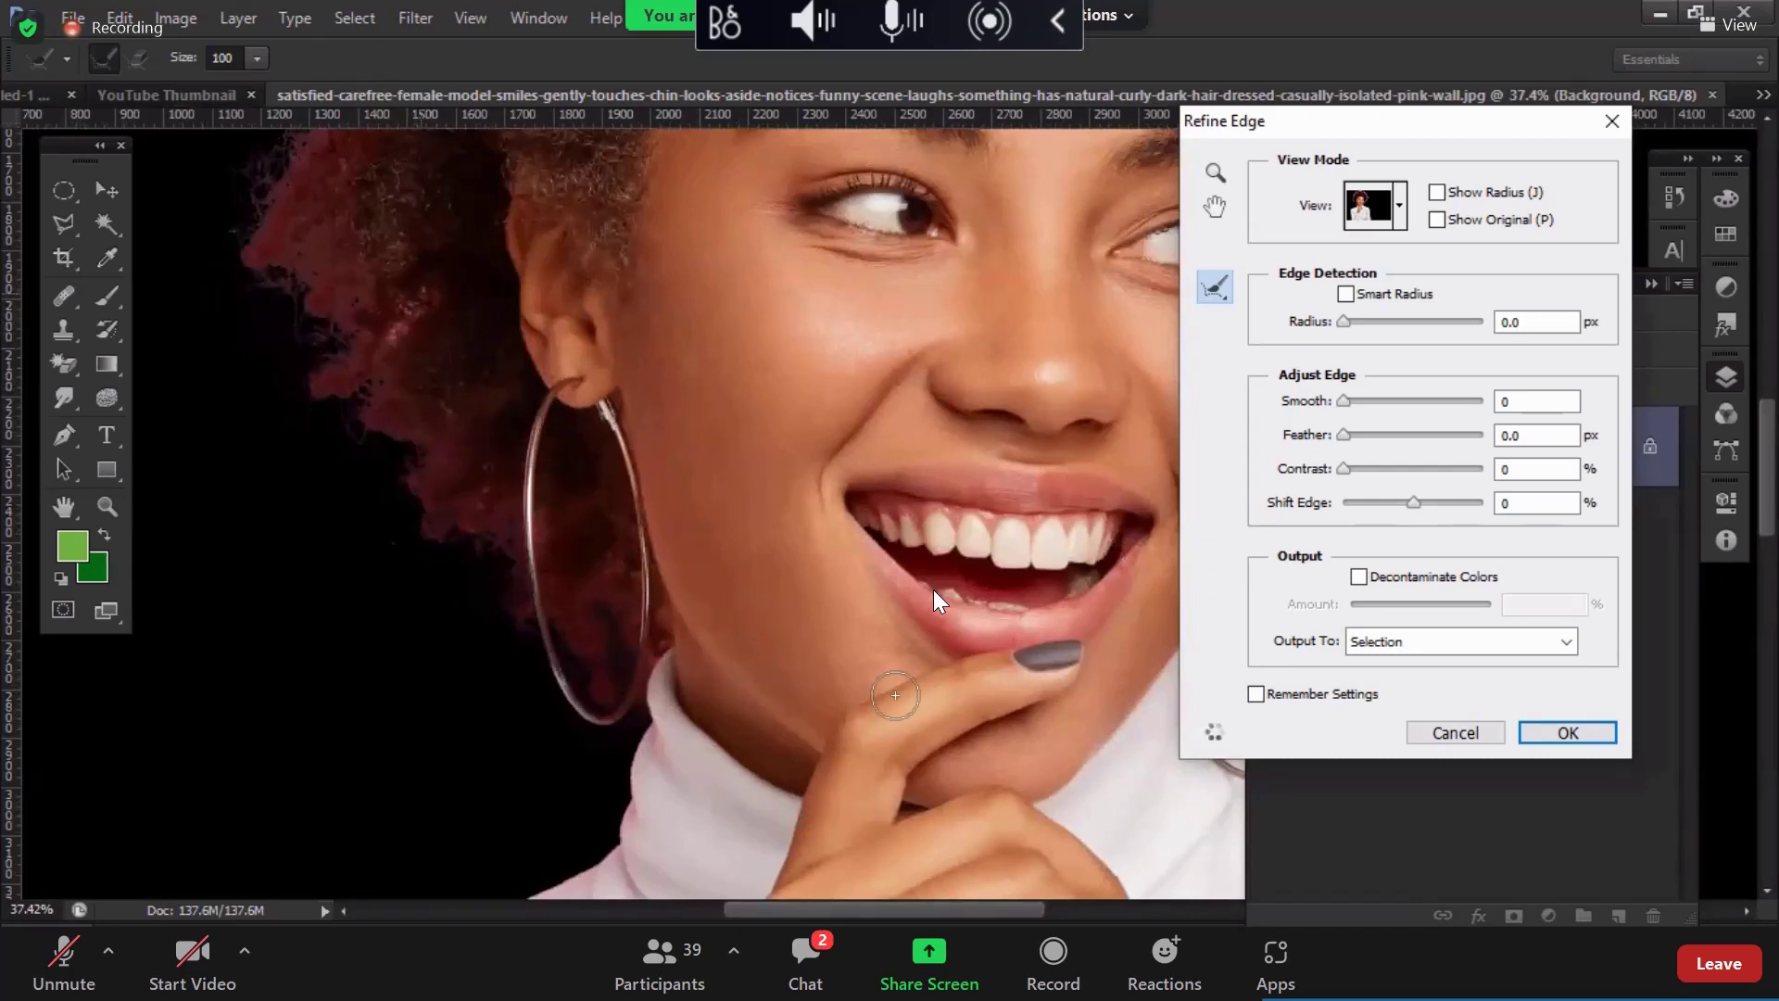
{"action": "scroll", "coordinate": [707, 495], "scroll_direction": "down", "scroll_amount": 4}
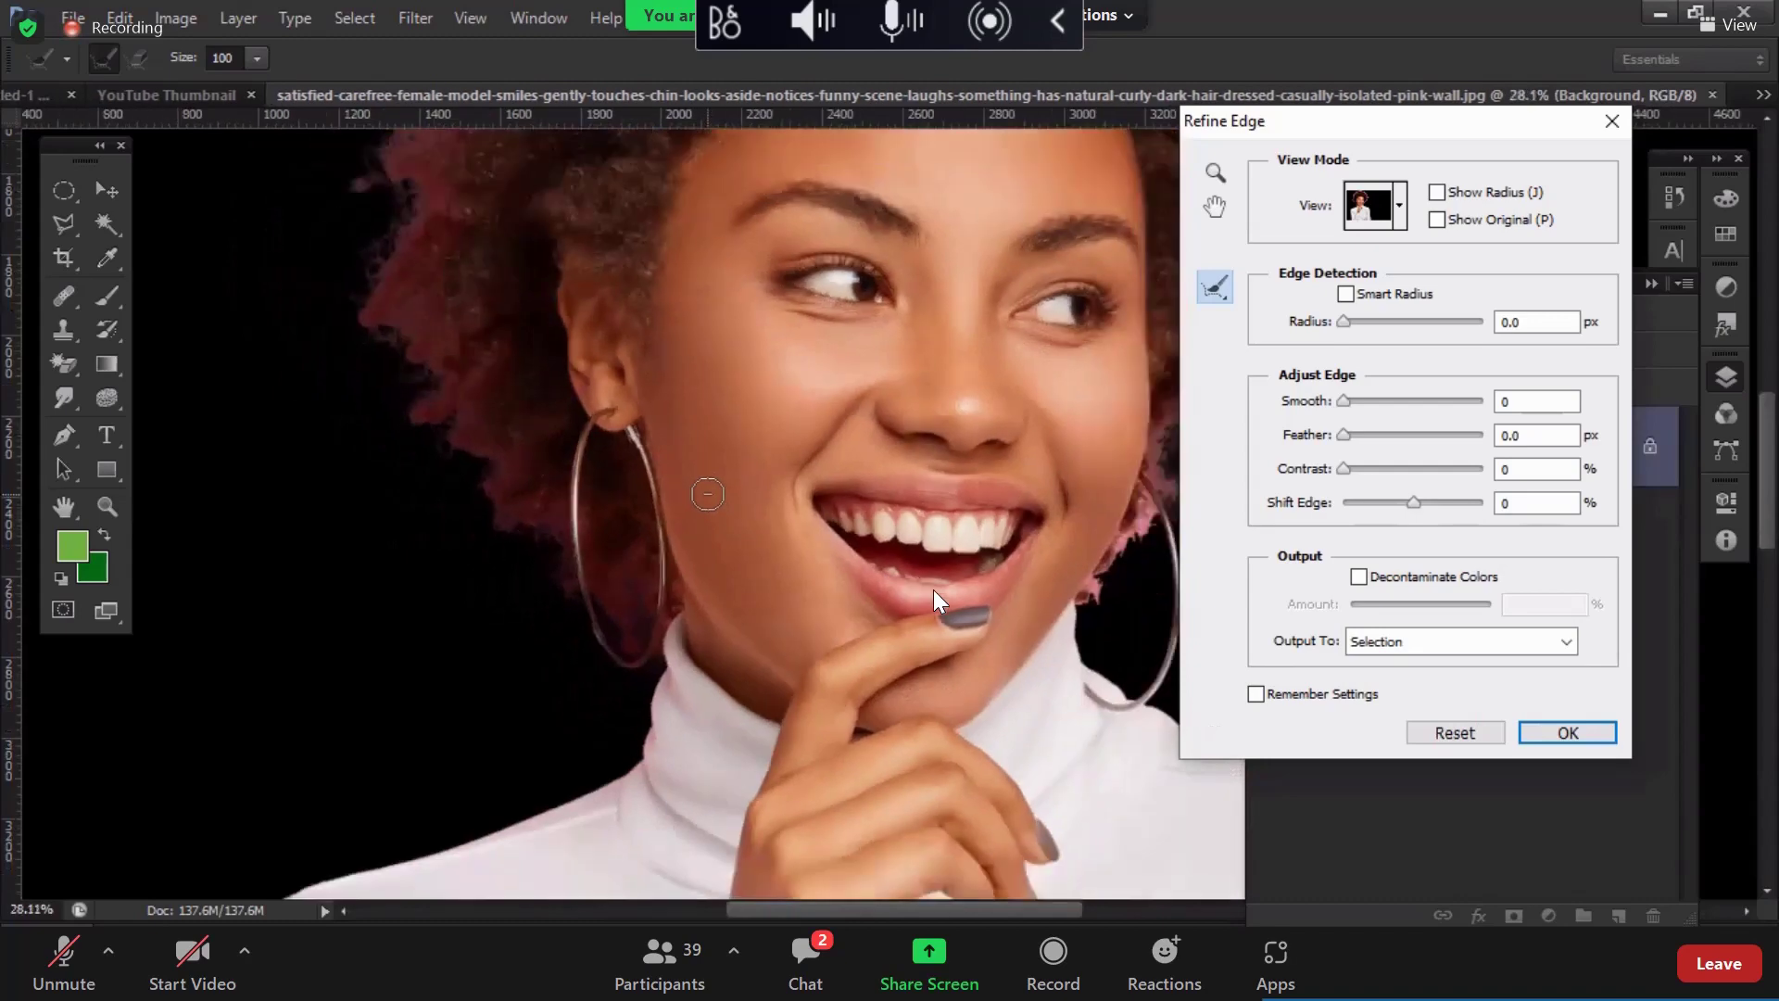
{"action": "scroll", "coordinate": [896, 524], "scroll_direction": "up", "scroll_amount": 4}
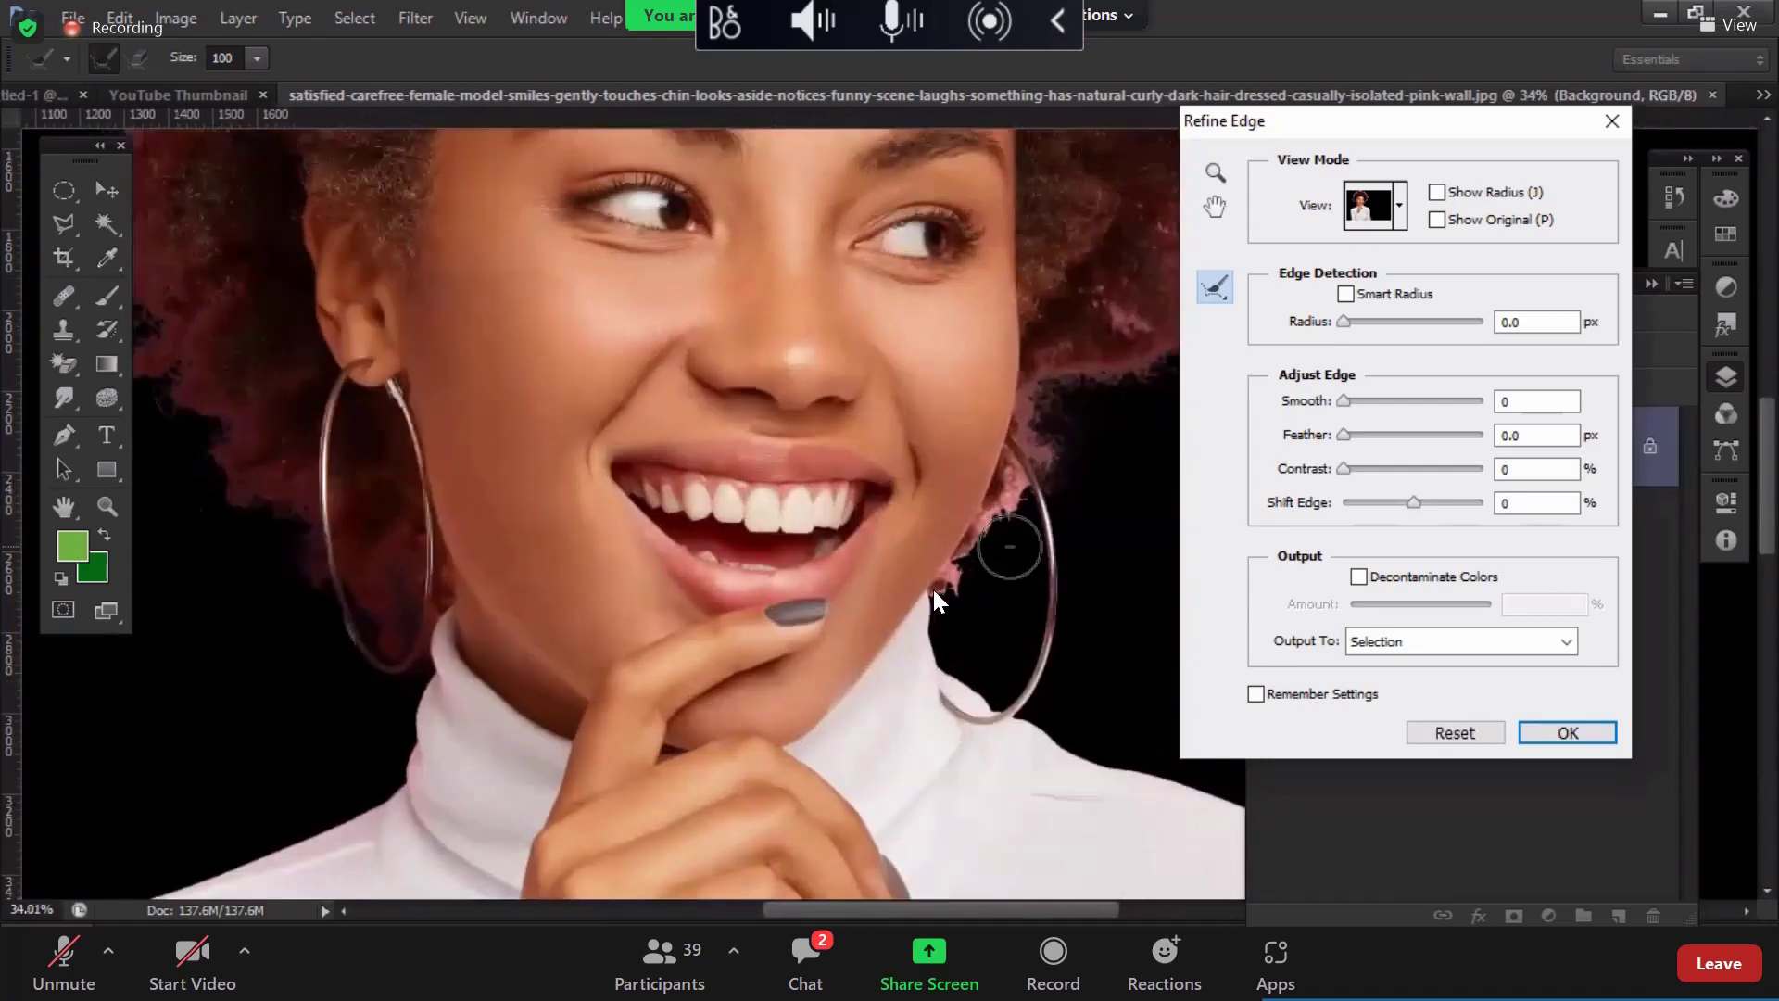
{"action": "scroll", "coordinate": [1004, 536], "scroll_direction": "up", "scroll_amount": 4}
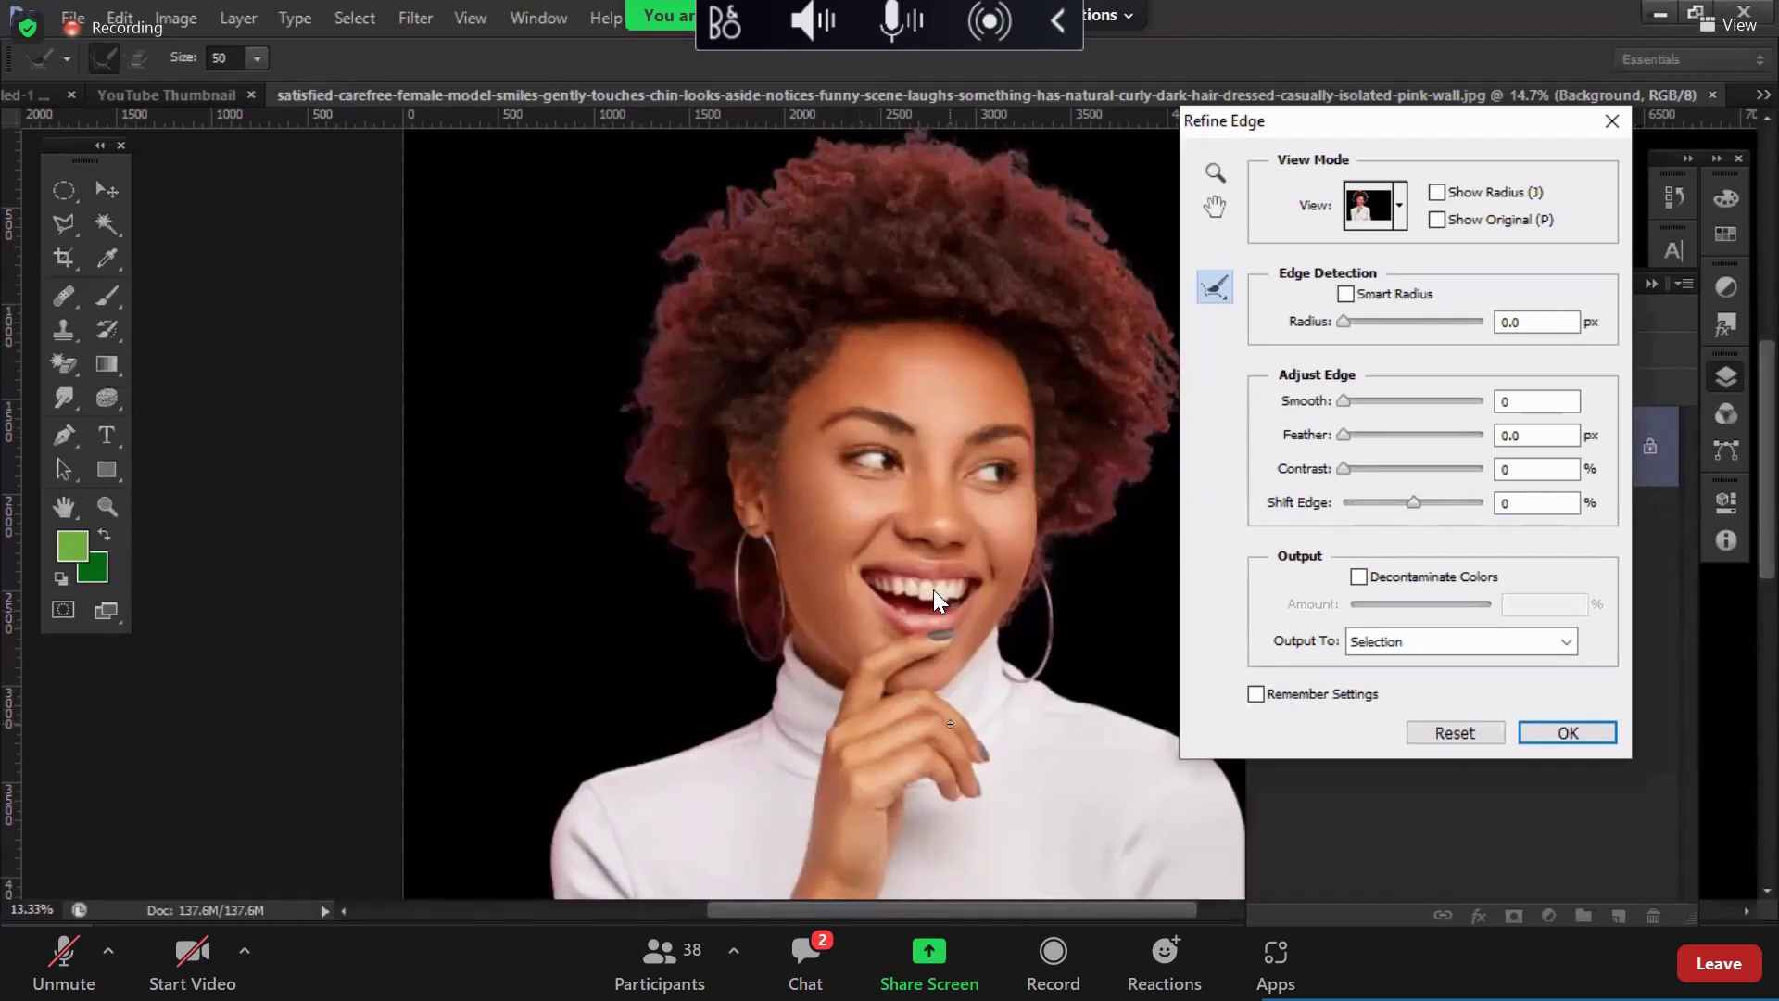
Step: Apply Refine Edge with Smooth 4, Feather 0.2 px and Contrast 11%, then add a layer mask
{"action": "scroll", "coordinate": [935, 598], "scroll_direction": "down", "scroll_amount": 3}
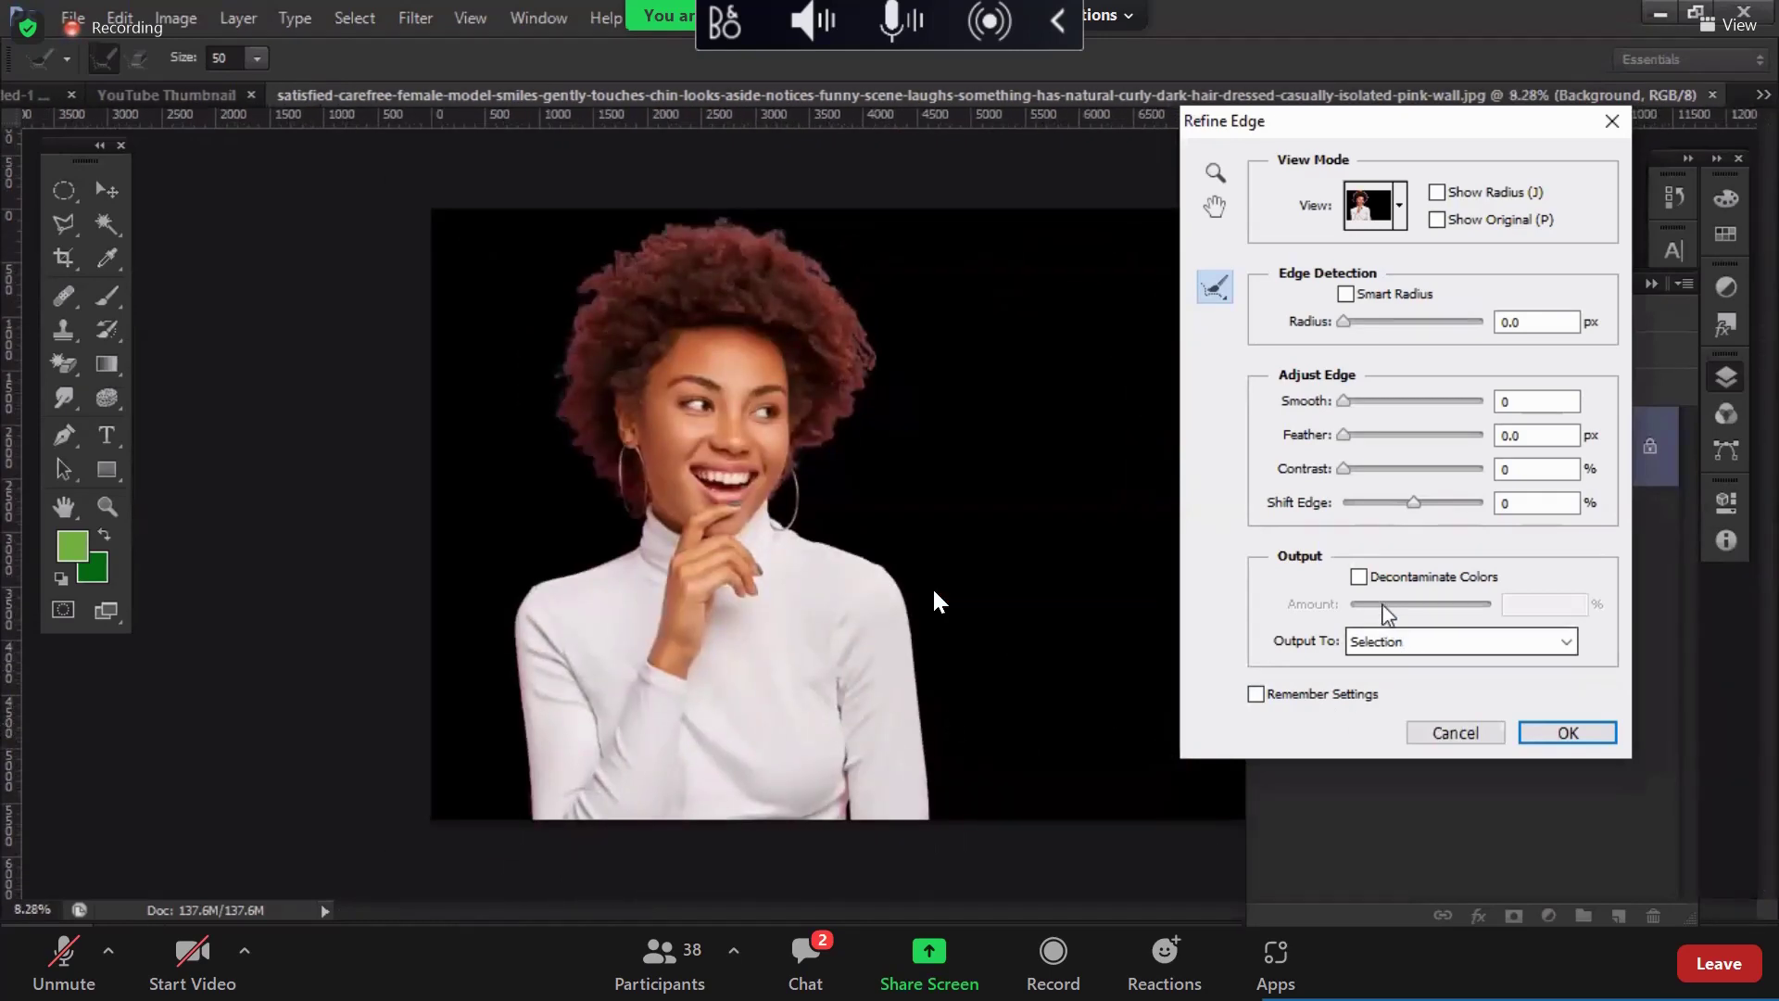
{"action": "key", "text": "Tab"}
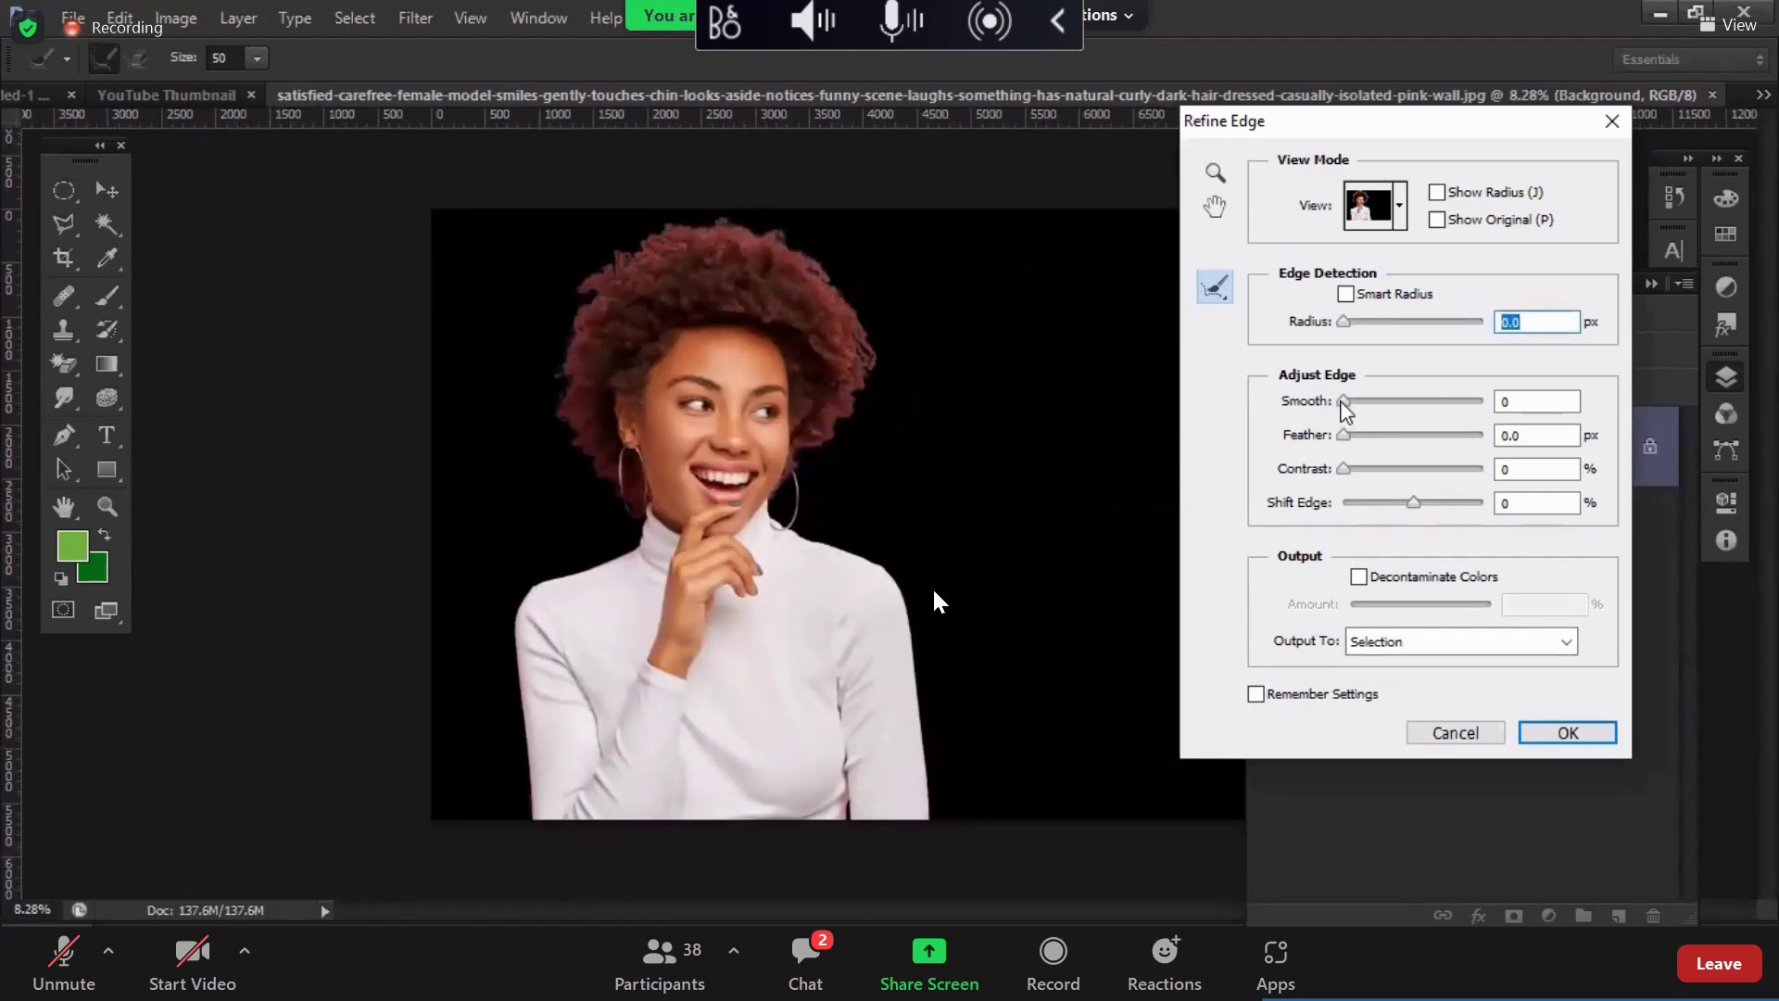
{"action": "key", "text": "Tab"}
{"action": "left_click", "coordinate": [1346, 467]}
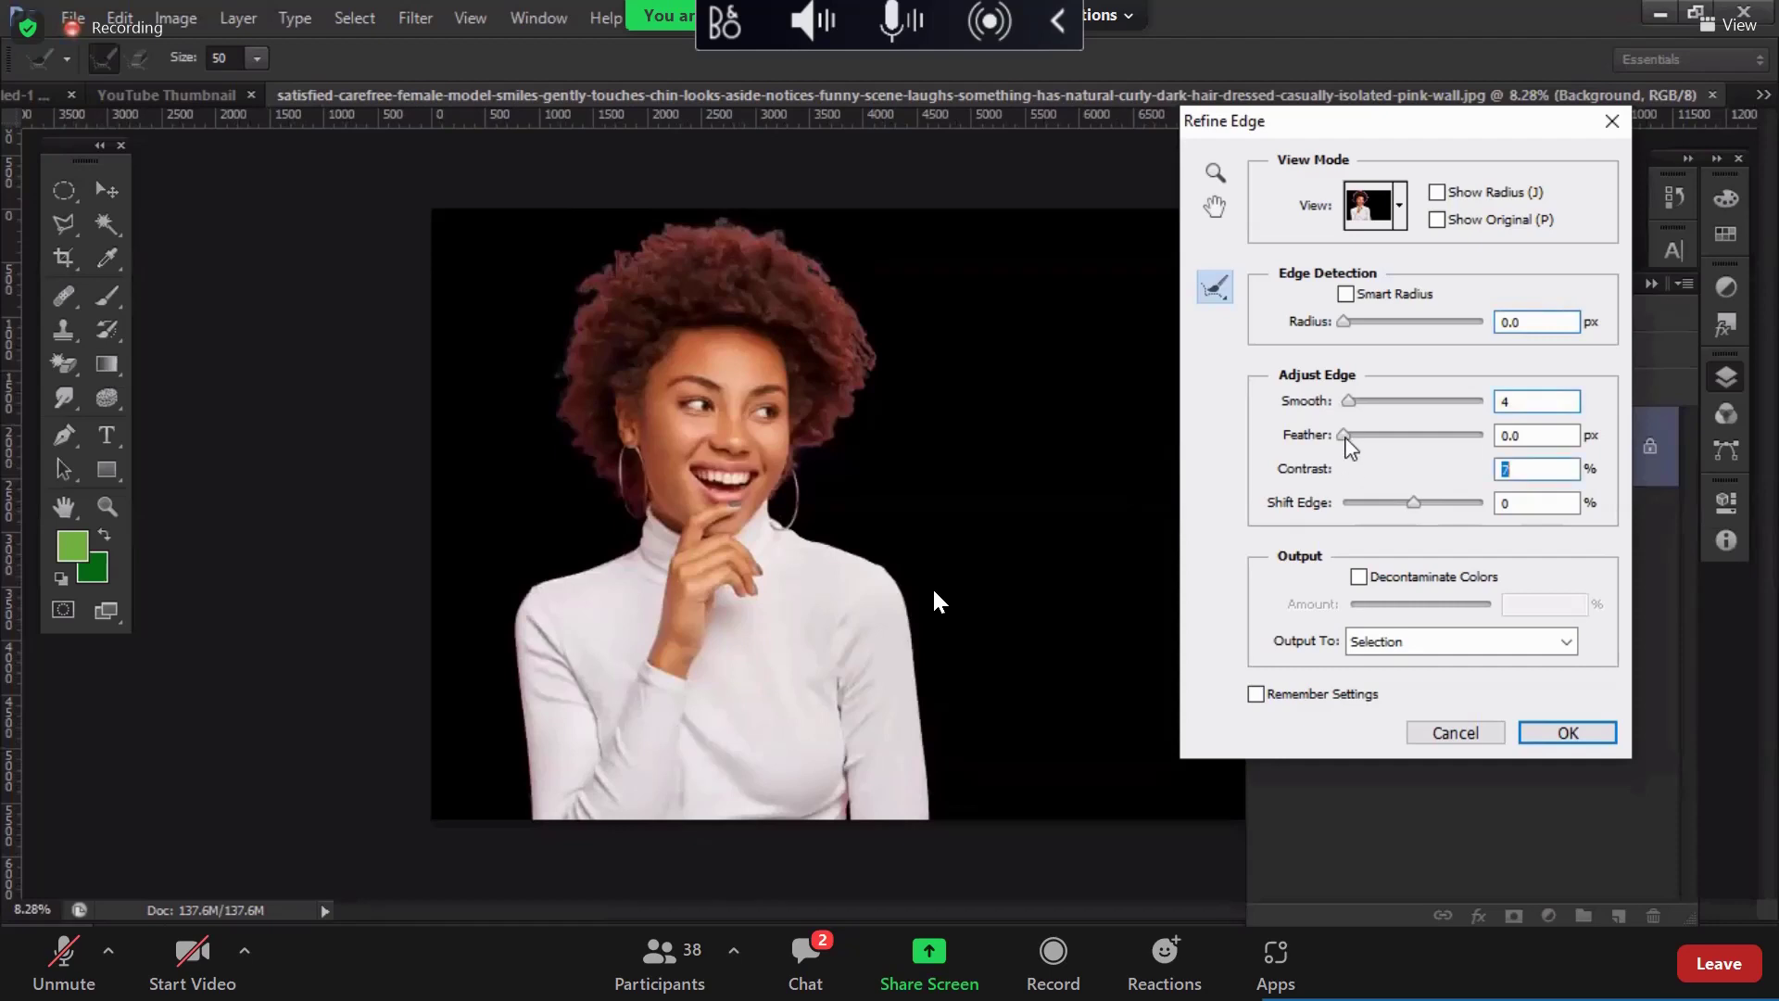
{"action": "left_click", "coordinate": [1344, 437]}
{"action": "left_click", "coordinate": [1359, 470]}
{"action": "left_click", "coordinate": [1566, 732]}
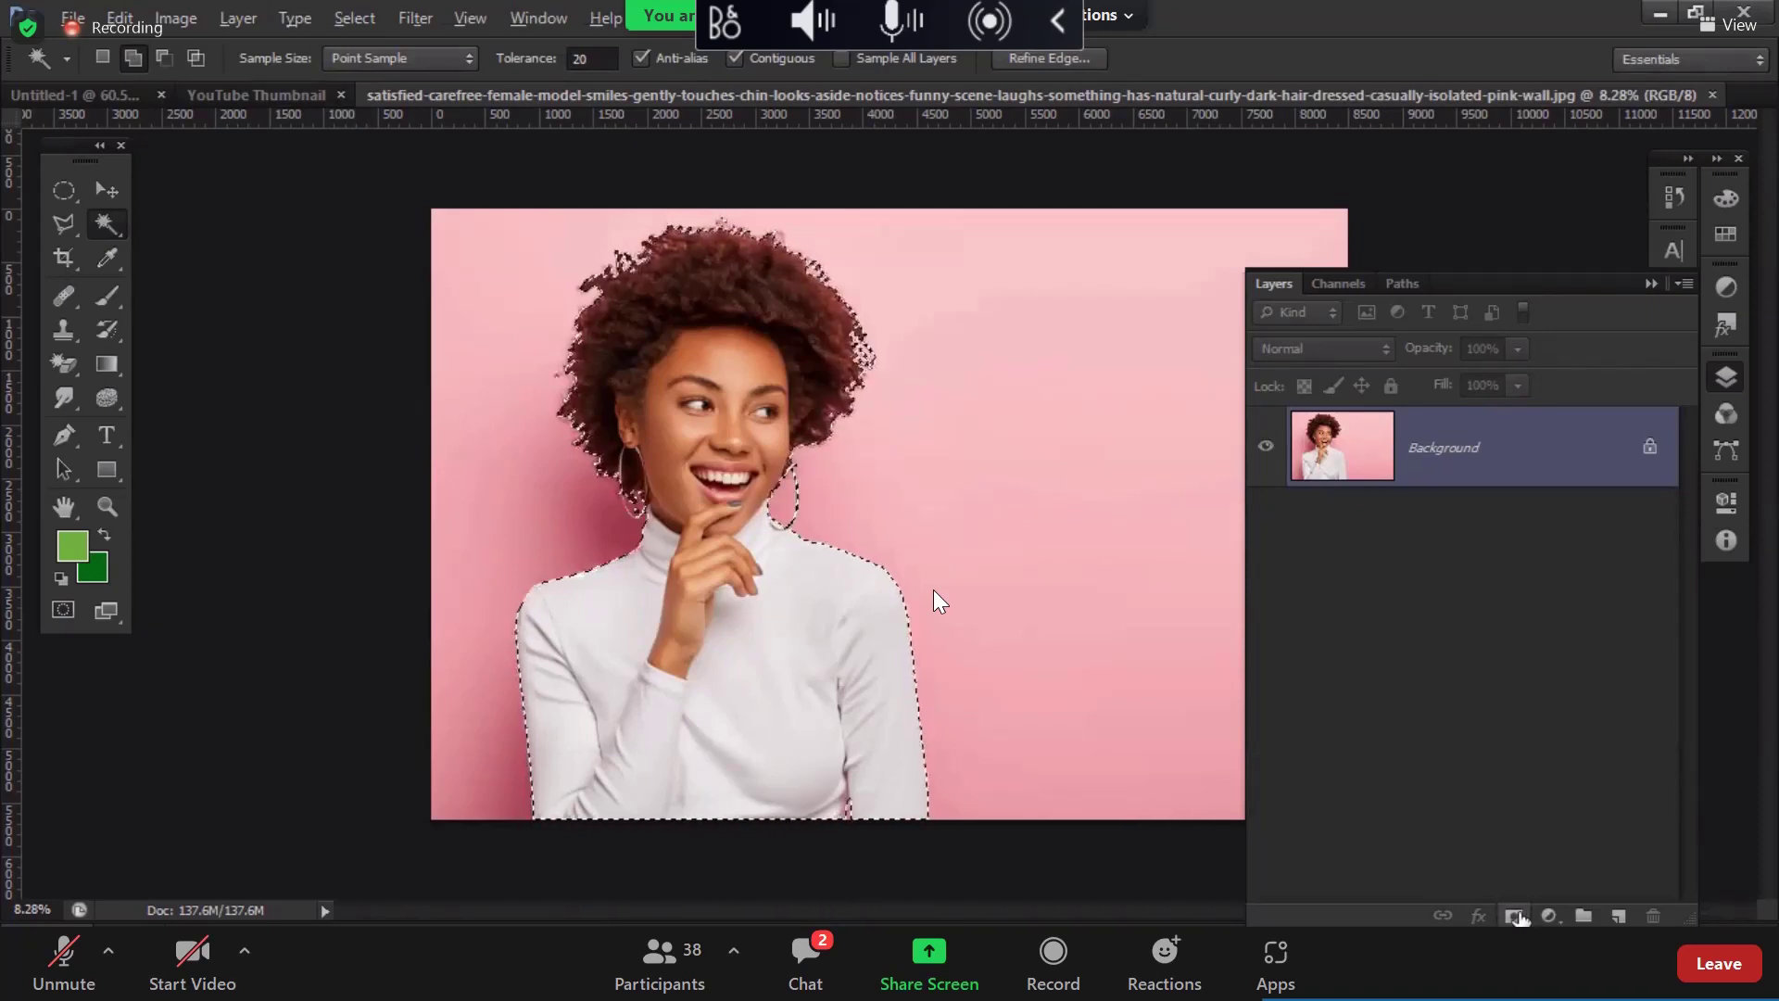
{"action": "left_click", "coordinate": [1516, 915]}
Step: Undo the mask that hid the woman and re-add it so the pink wall is hidden instead
{"action": "key", "text": "ctrl+z"}
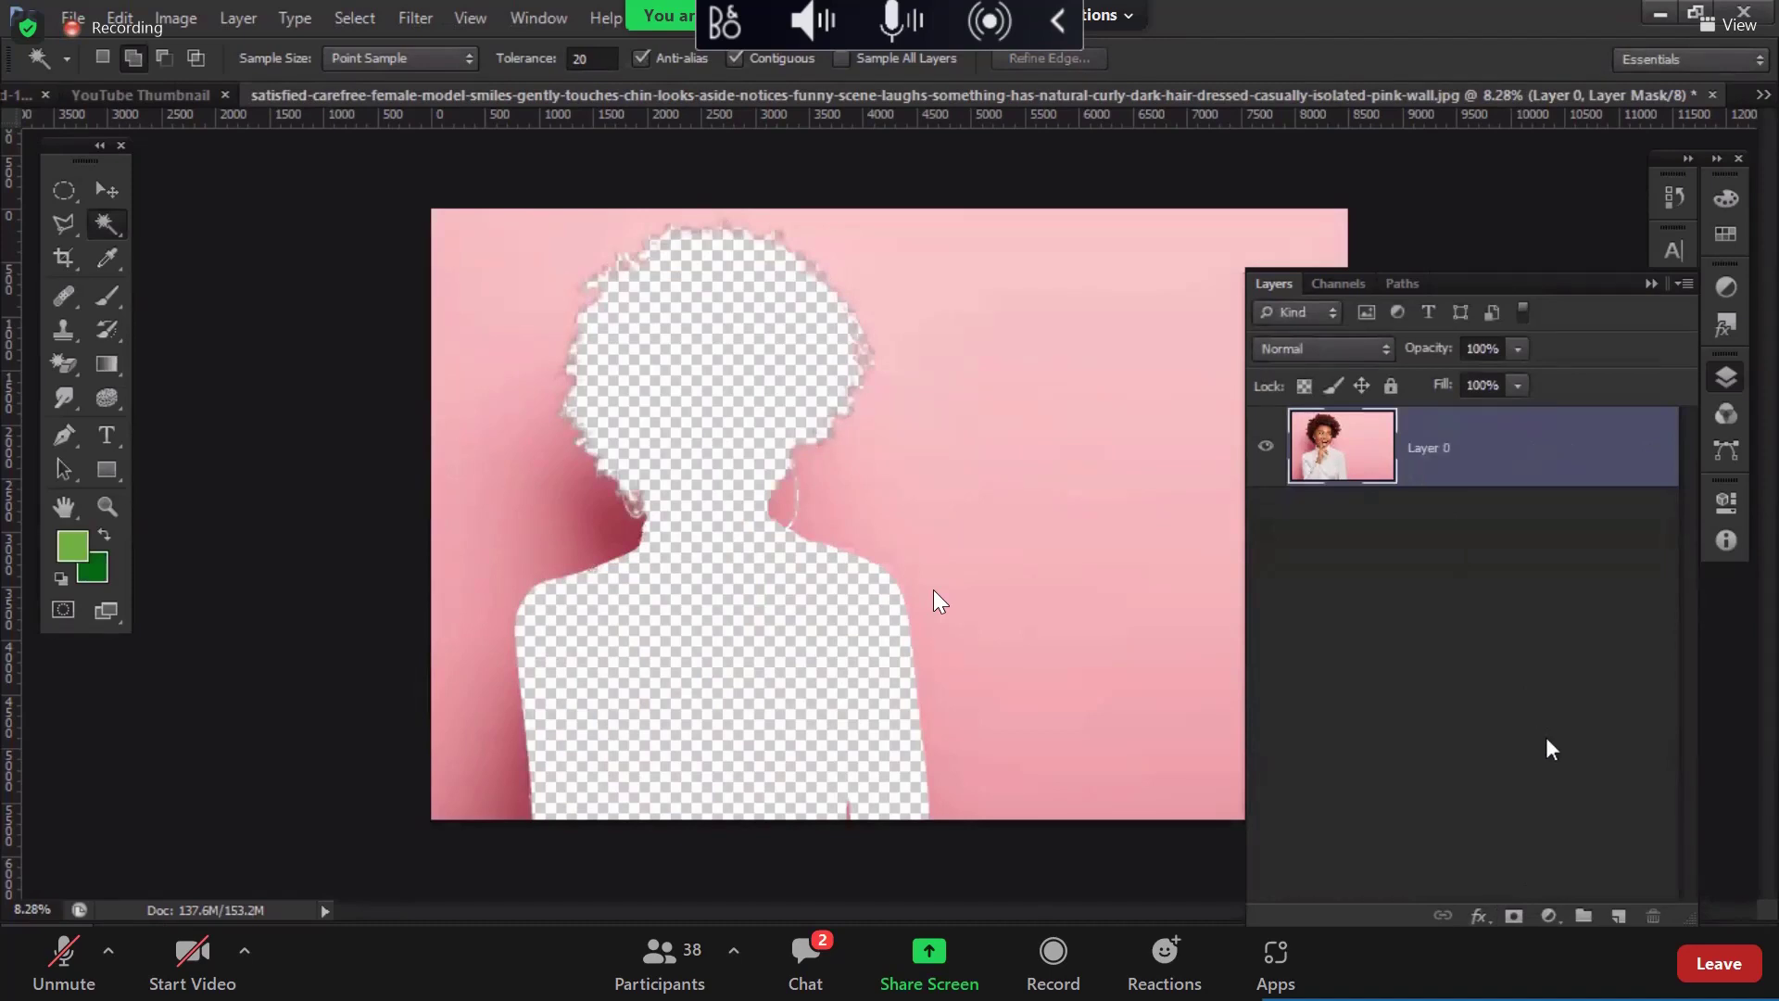
{"action": "left_click", "coordinate": [1515, 916]}
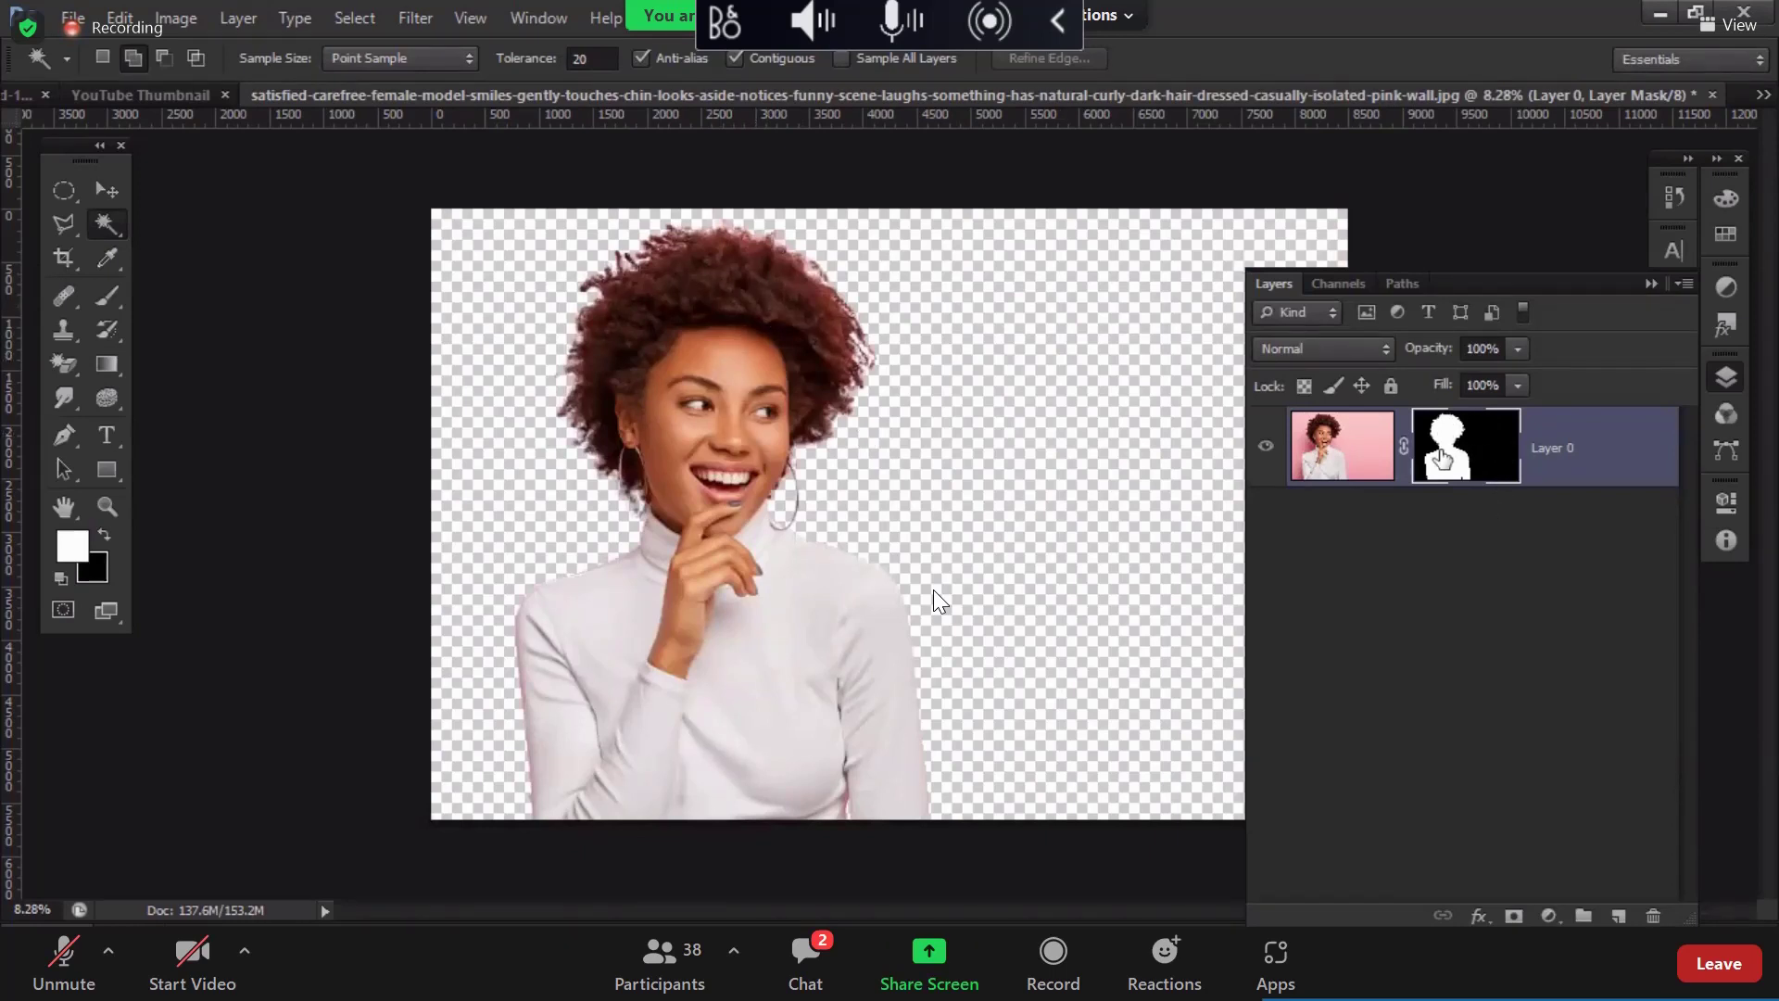
{"action": "left_click_drag", "start_coordinate": [1244, 454], "coordinate": [1288, 506]}
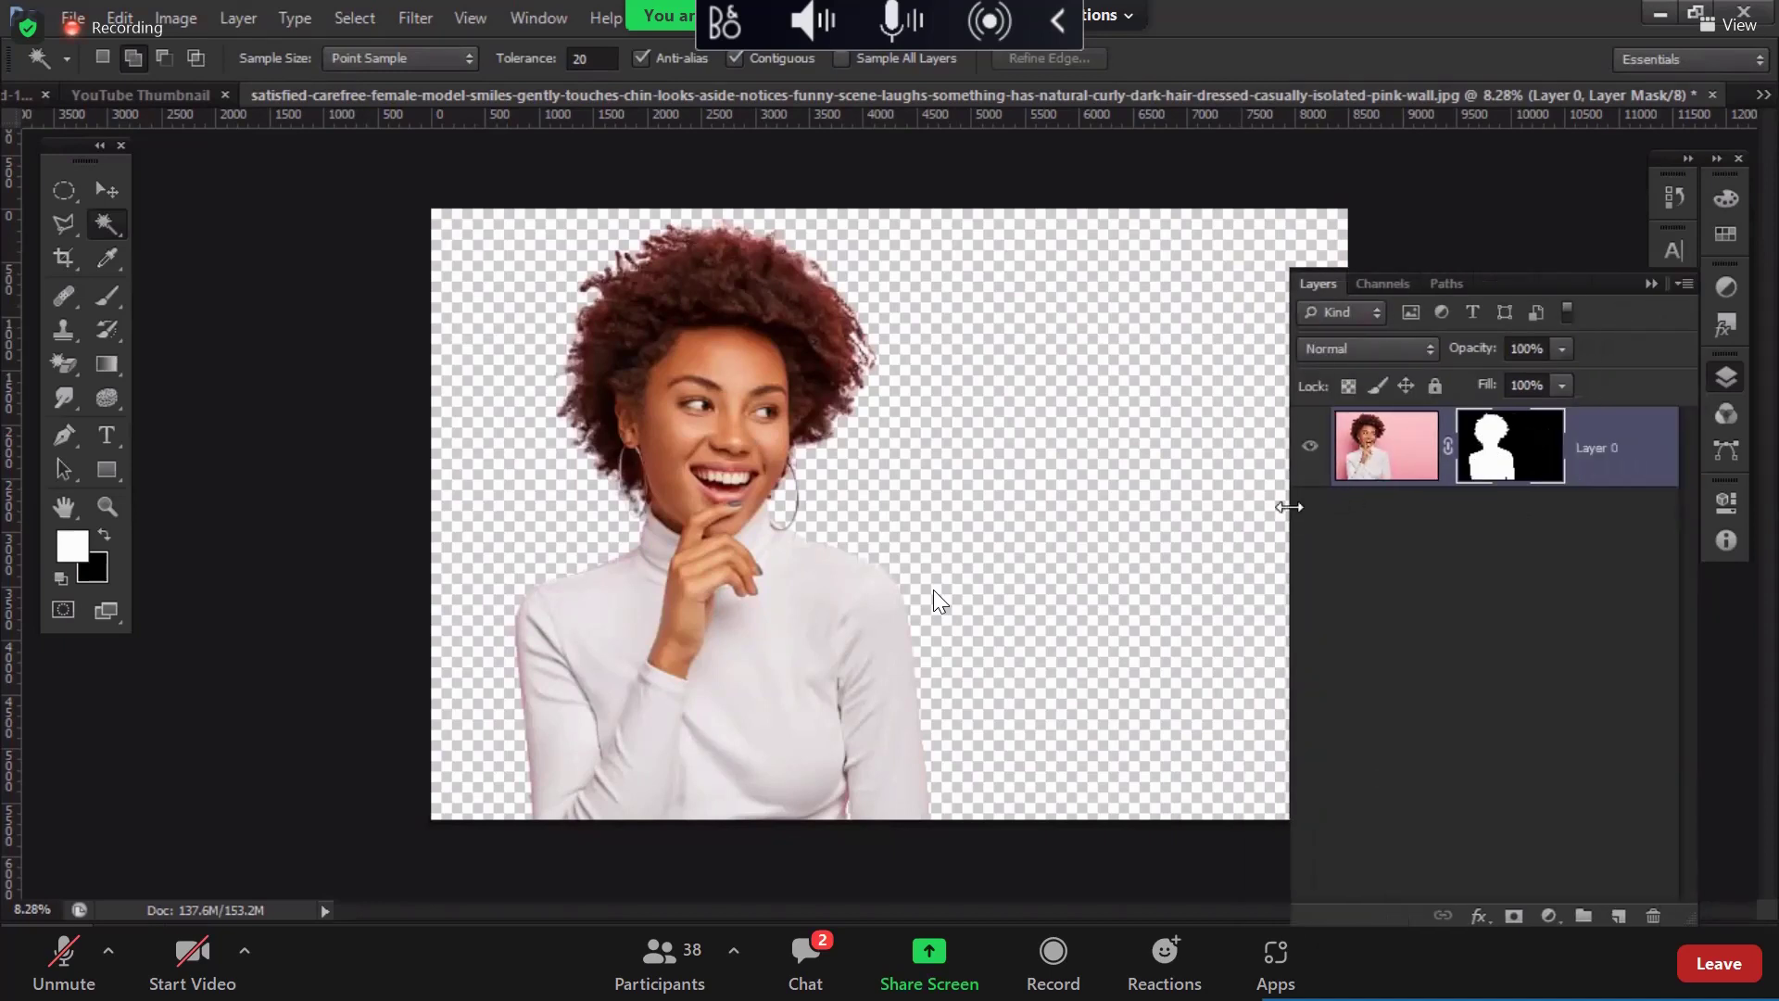
Step: Move the cut-out woman around with the Move tool and check the other open documents
{"action": "left_click", "coordinate": [108, 193]}
{"action": "left_click_drag", "start_coordinate": [685, 334], "coordinate": [546, 242]}
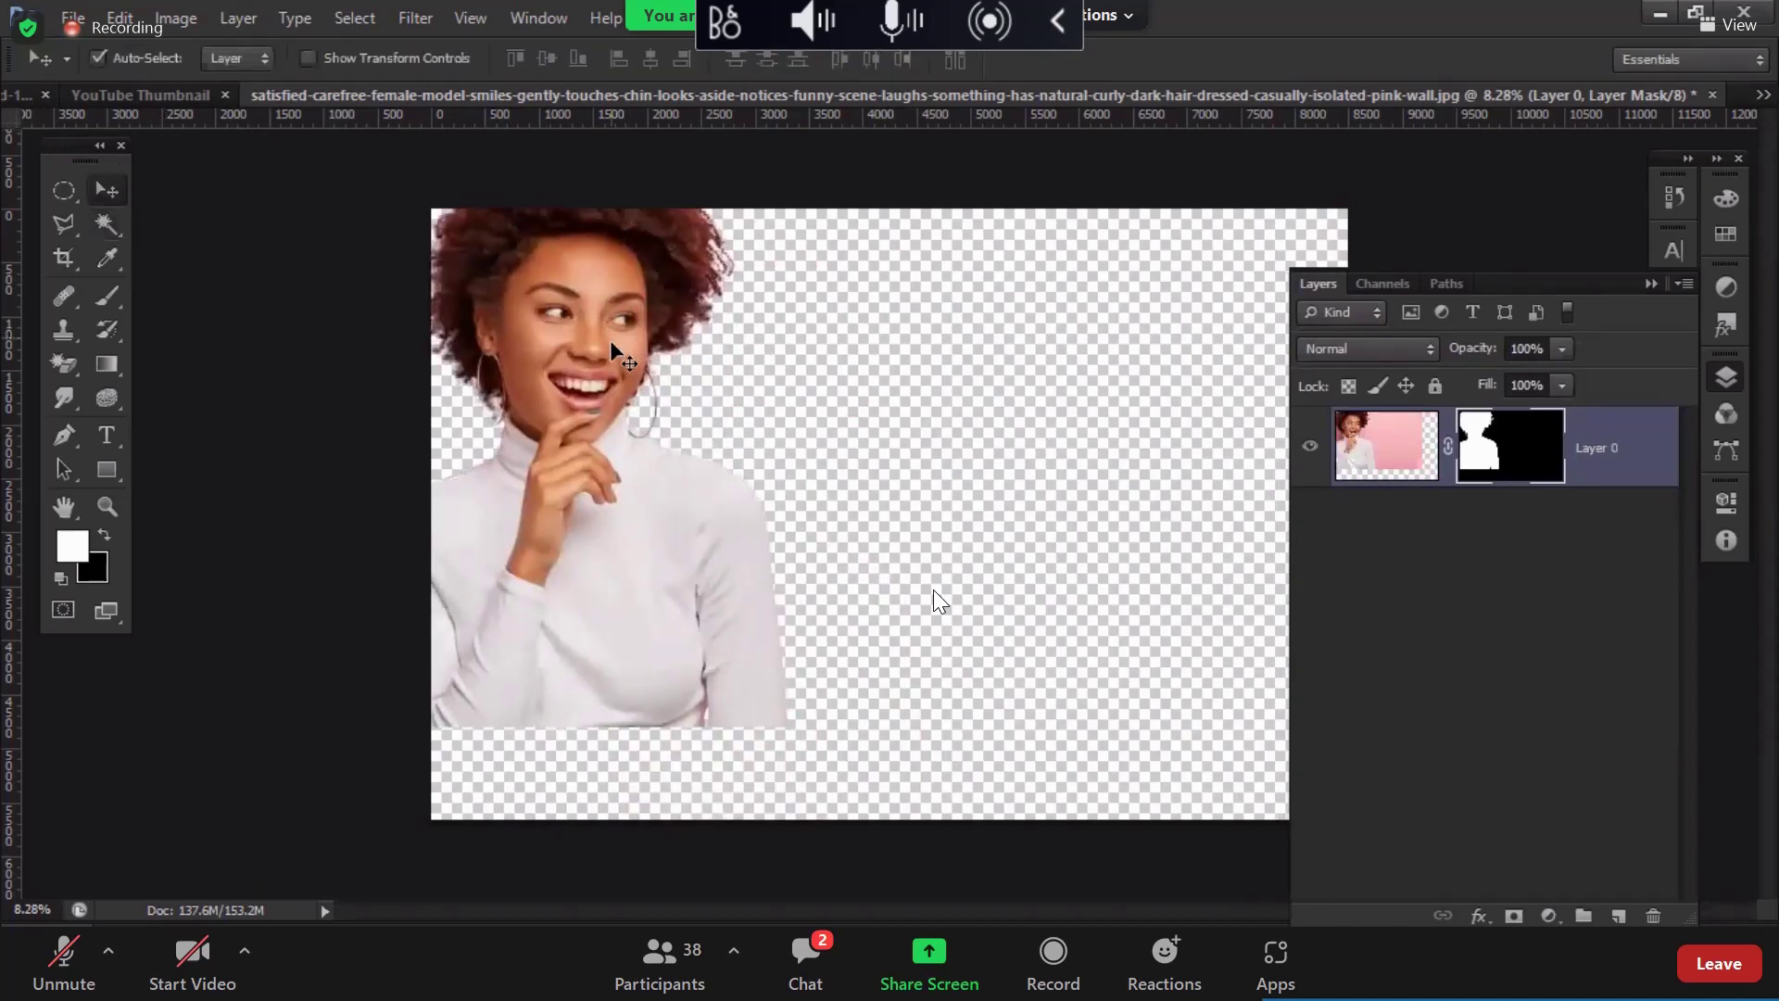
{"action": "left_click_drag", "start_coordinate": [610, 341], "coordinate": [740, 444]}
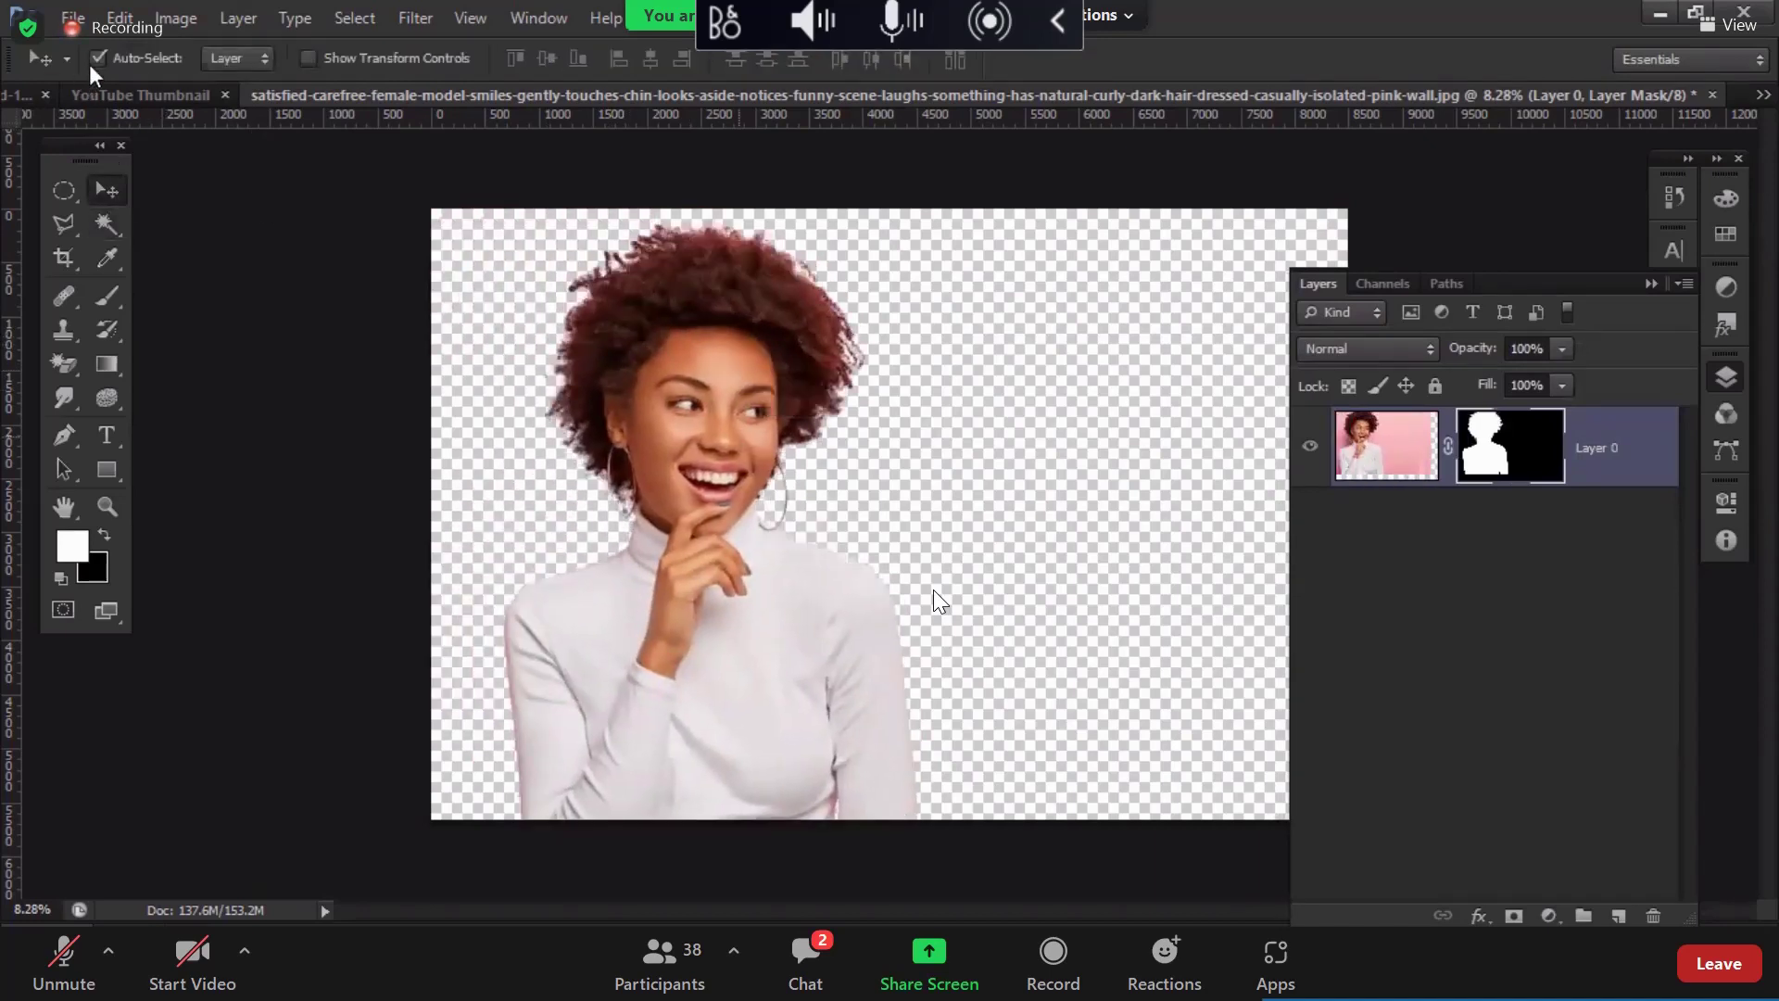
{"action": "left_click", "coordinate": [350, 96]}
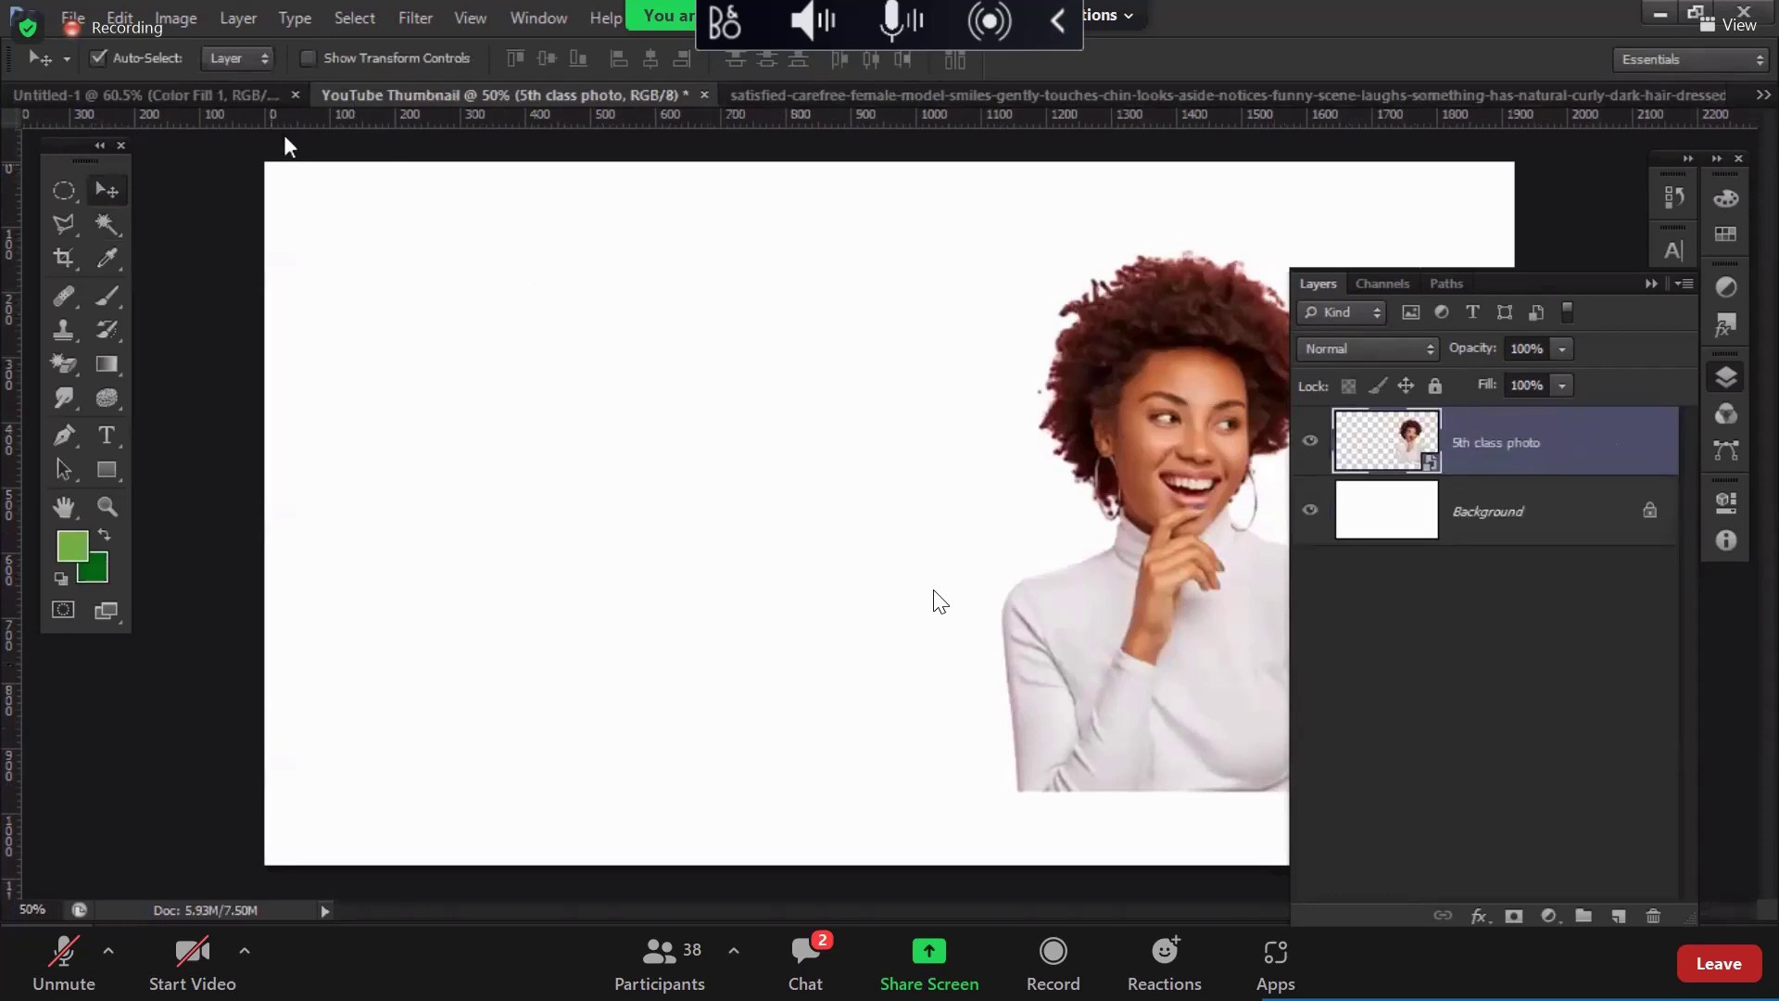
{"action": "left_click", "coordinate": [269, 95]}
{"action": "left_click", "coordinate": [766, 96]}
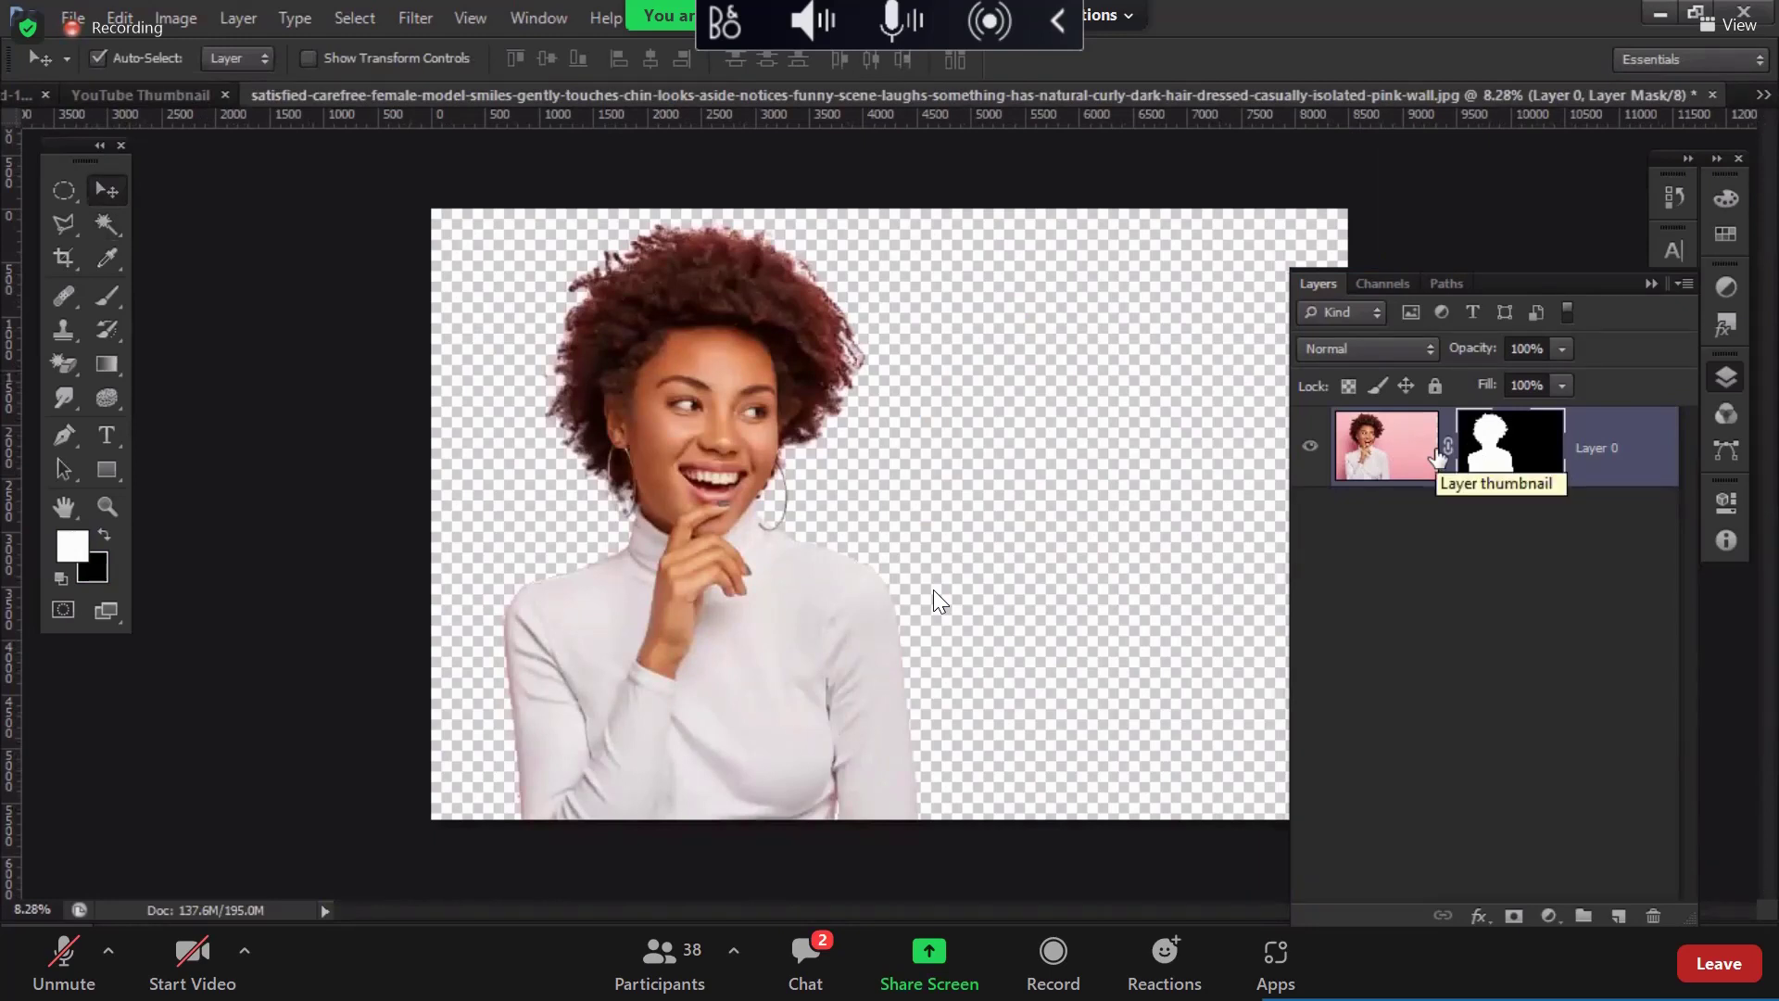
Step: Convert Layer 0 to a smart object and drag it into the YouTube Thumbnail
{"action": "right_click", "coordinate": [1644, 473]}
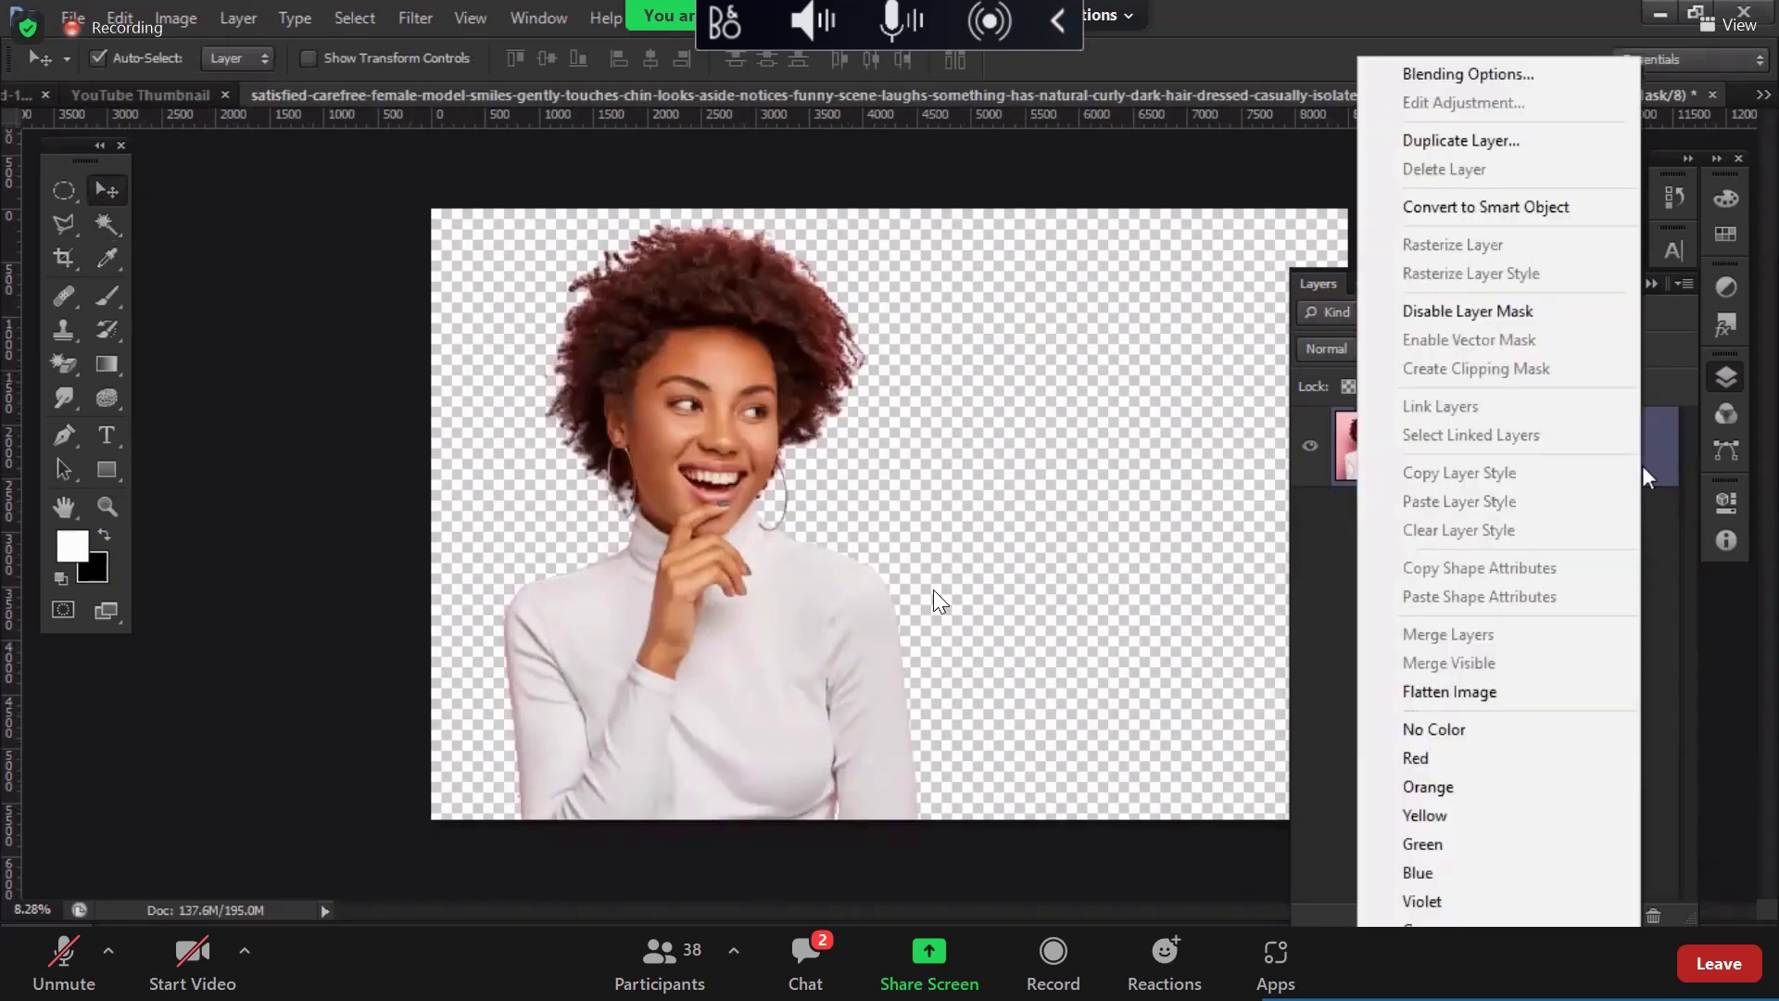
{"action": "left_click", "coordinate": [1473, 207]}
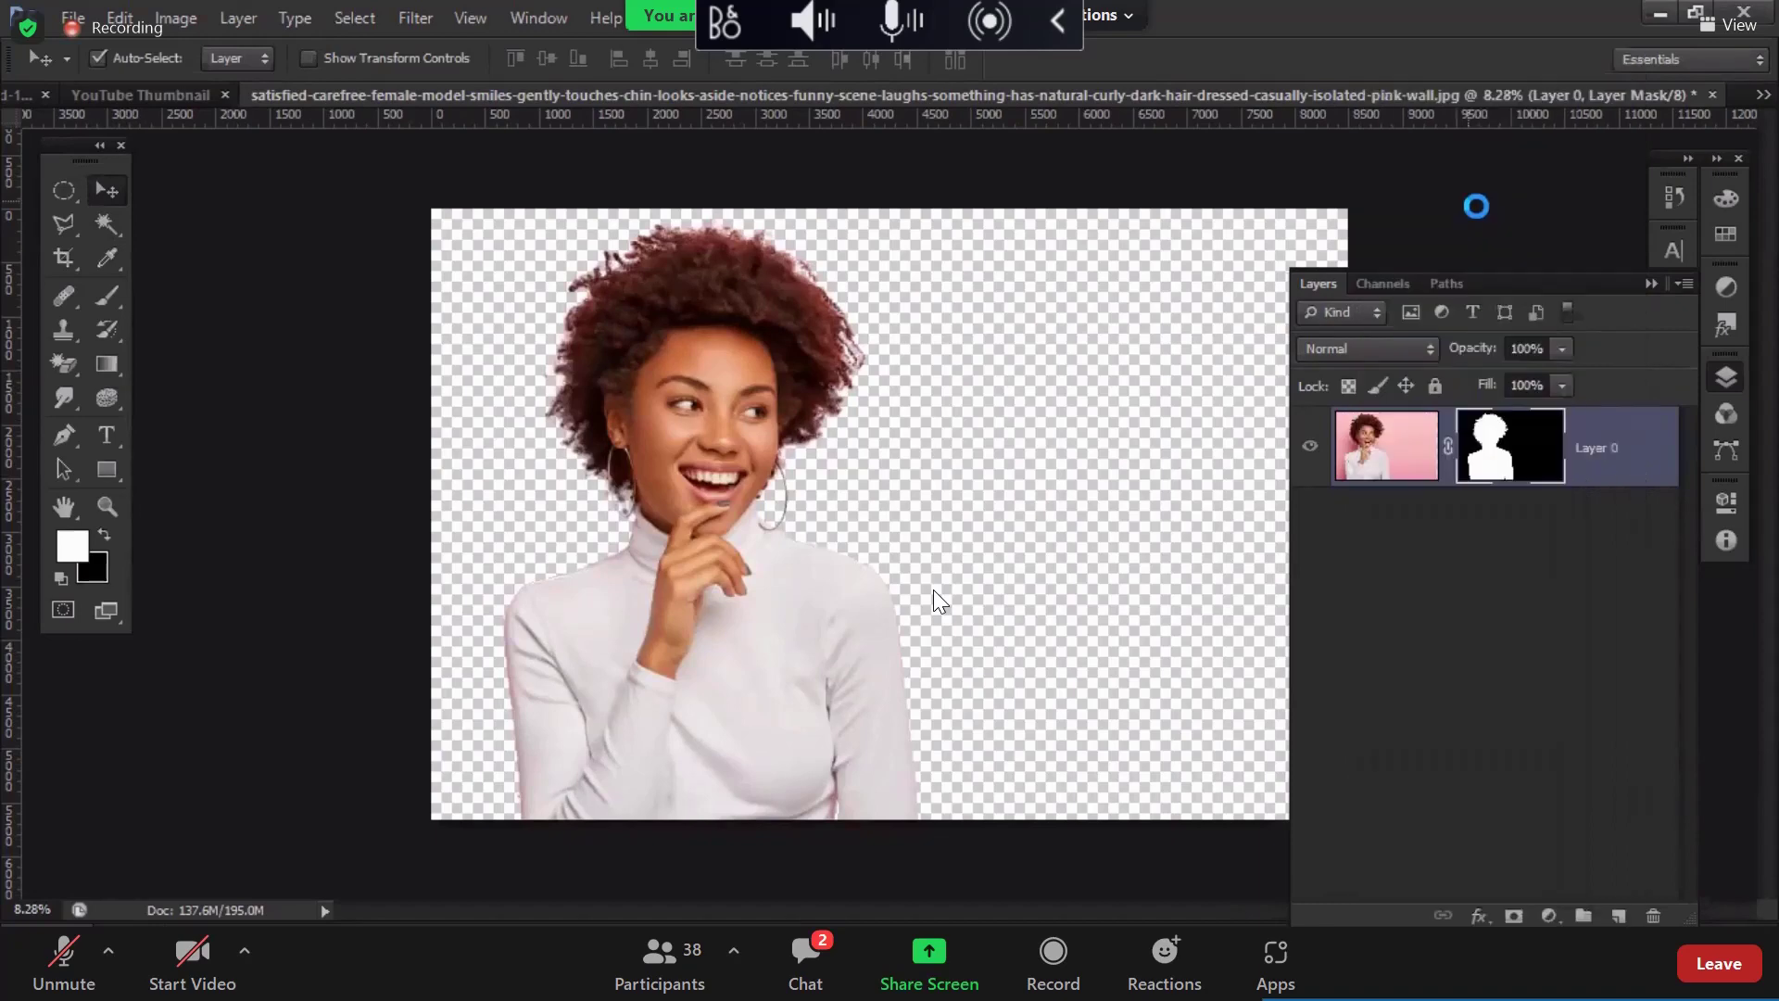
{"action": "left_click_drag", "start_coordinate": [664, 371], "coordinate": [912, 503]}
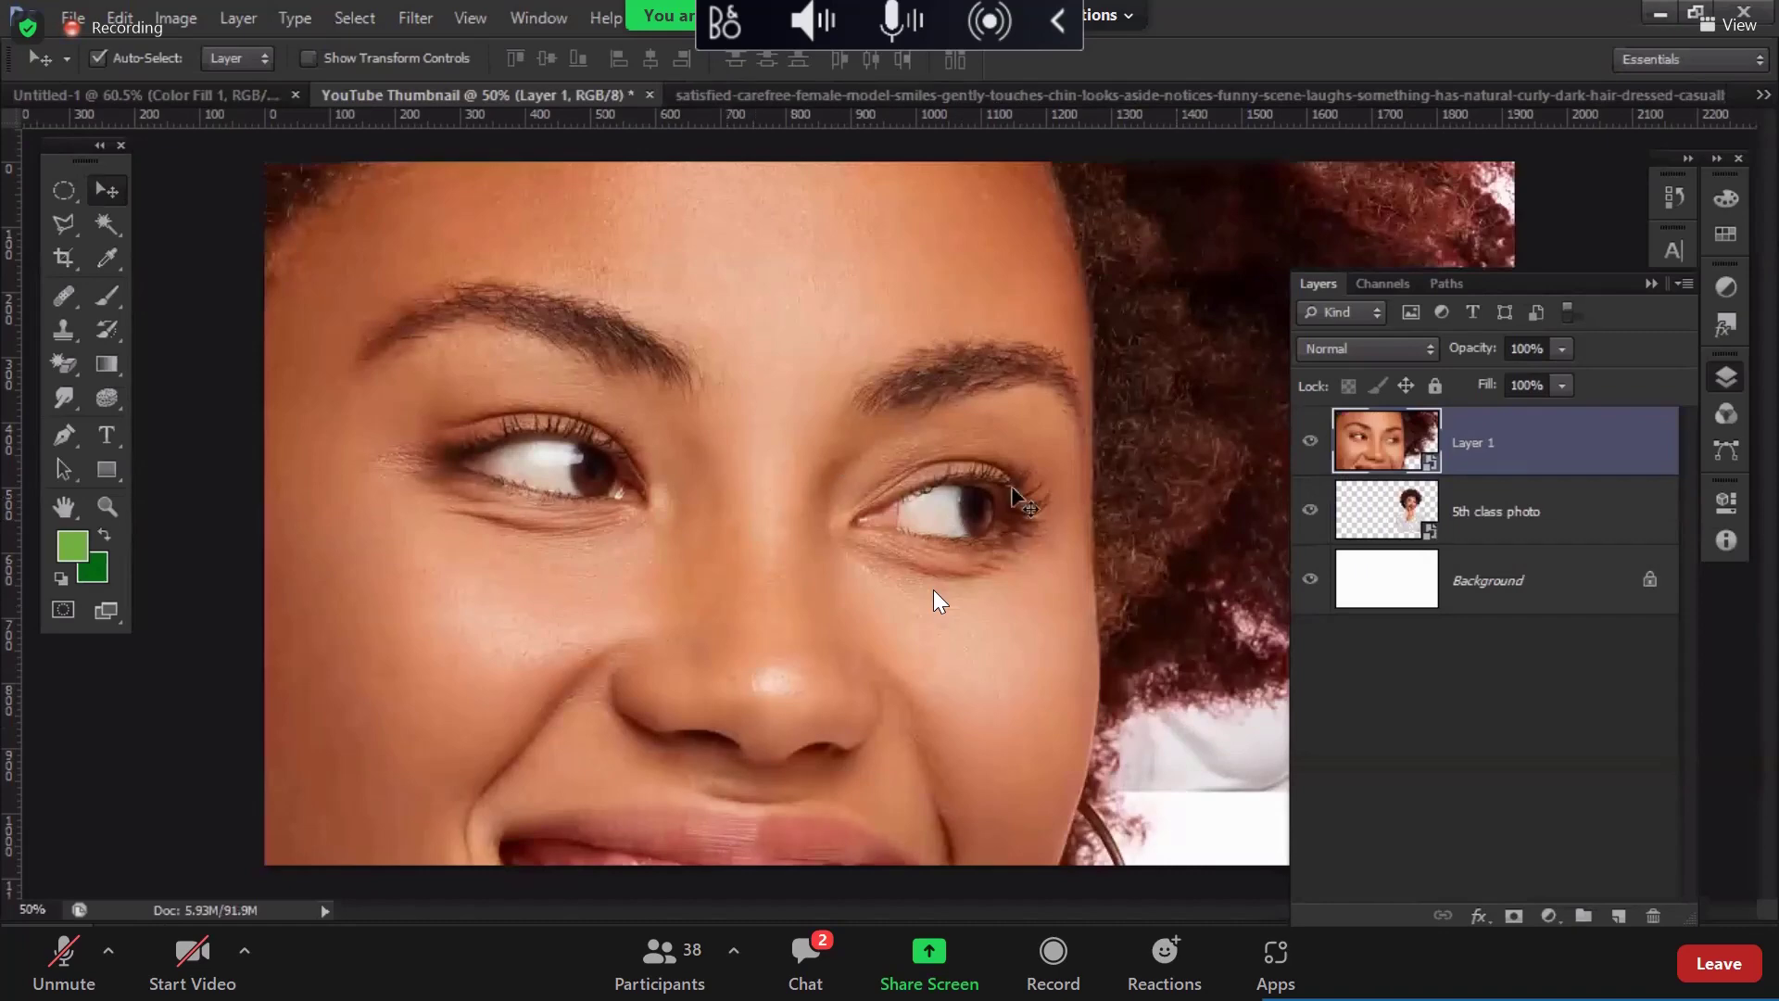
Step: Close the source photo without saving and delete the 5th class photo layer
{"action": "left_click", "coordinate": [1688, 95]}
{"action": "left_click", "coordinate": [1712, 95]}
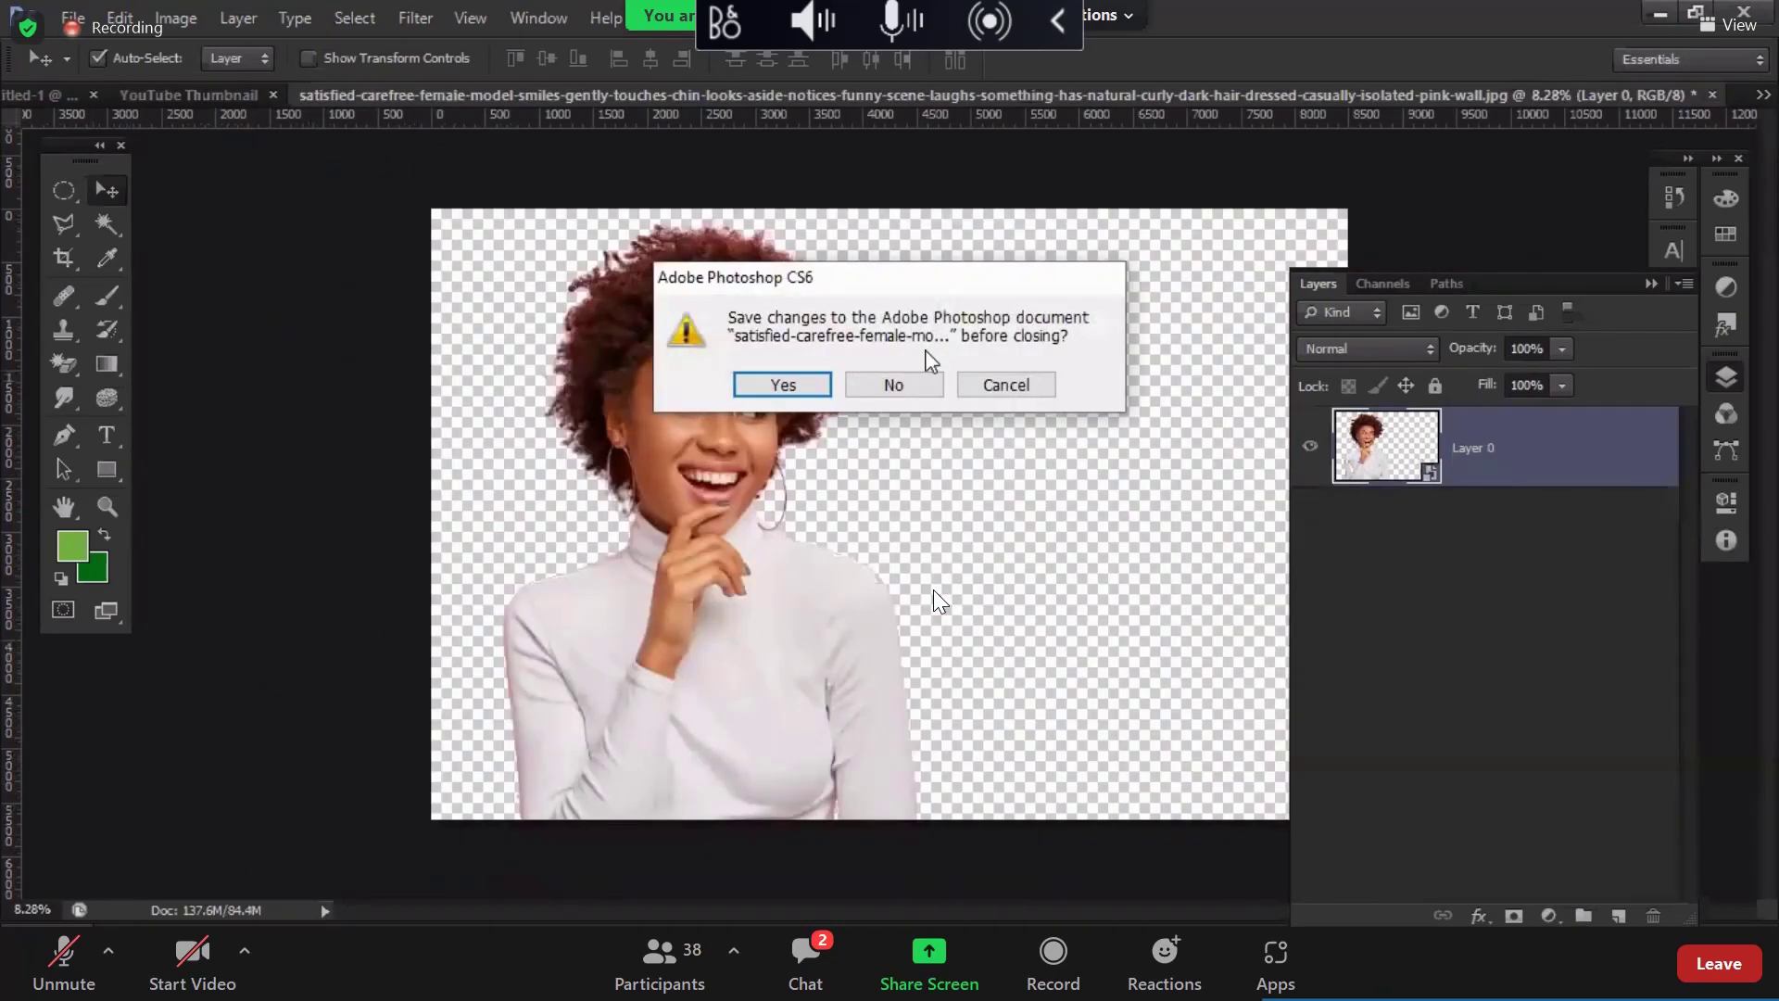
{"action": "left_click", "coordinate": [922, 394]}
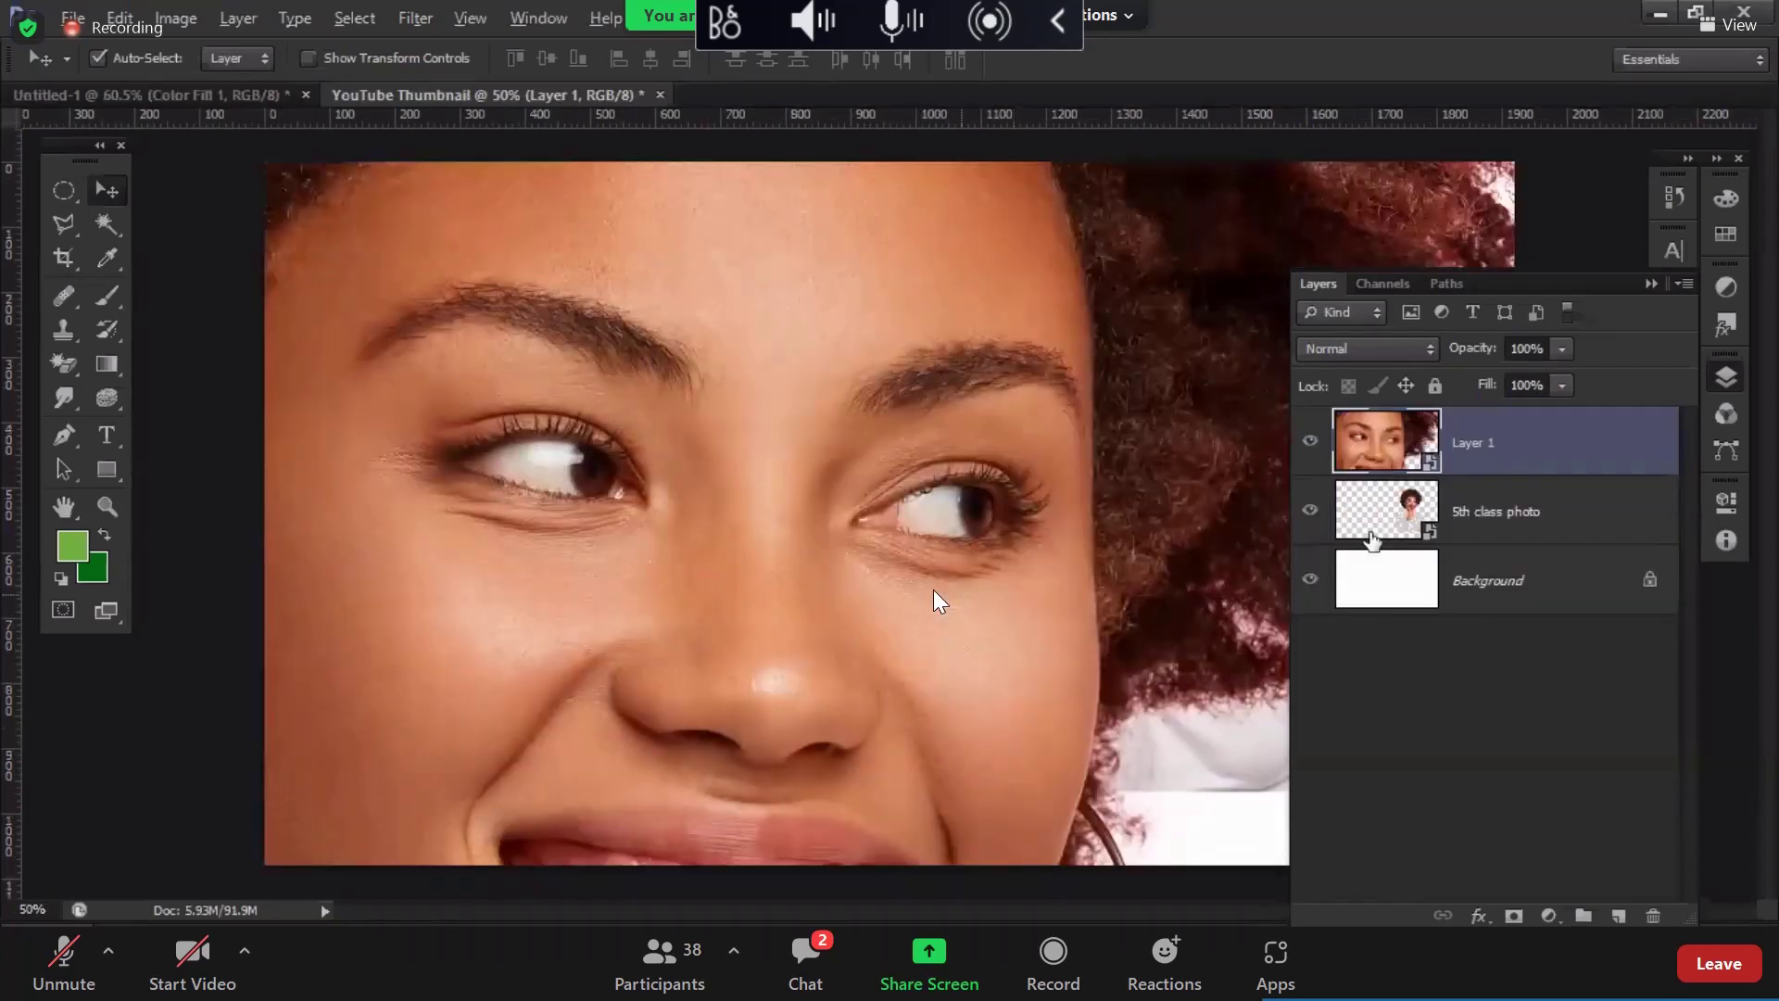
{"action": "scroll", "coordinate": [937, 598], "scroll_direction": "down", "scroll_amount": 2}
{"action": "left_click", "coordinate": [1460, 517]}
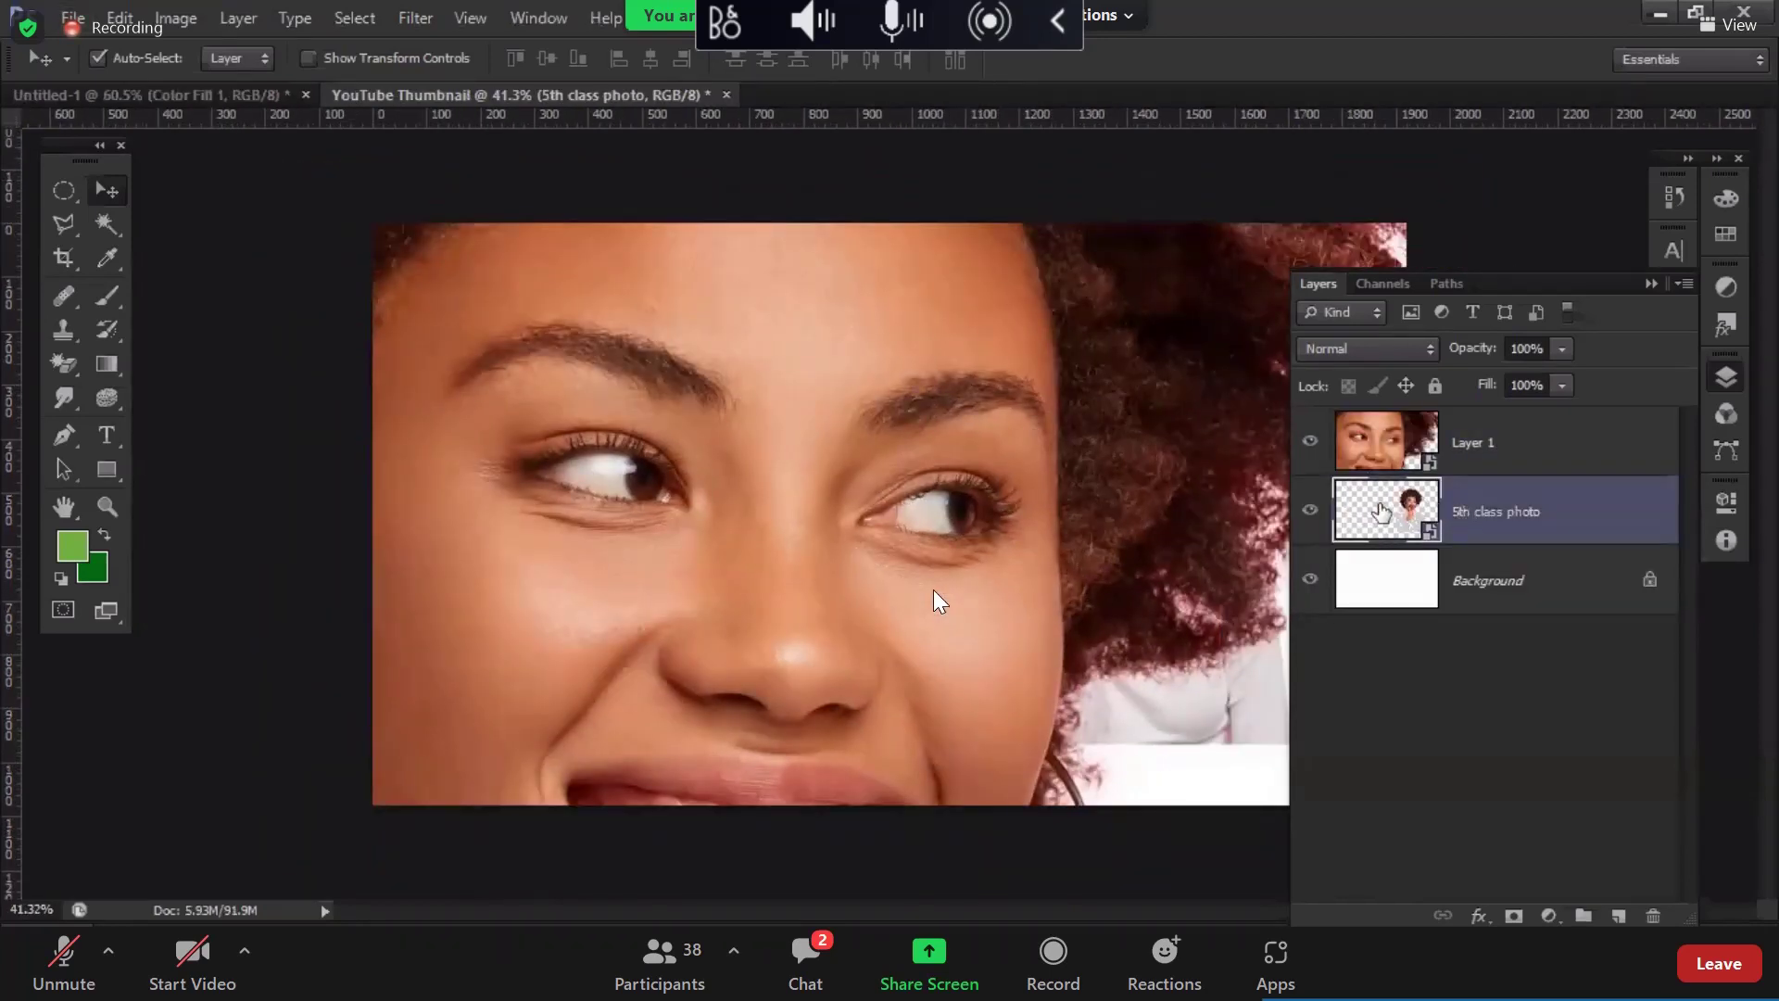
{"action": "key", "text": "Delete"}
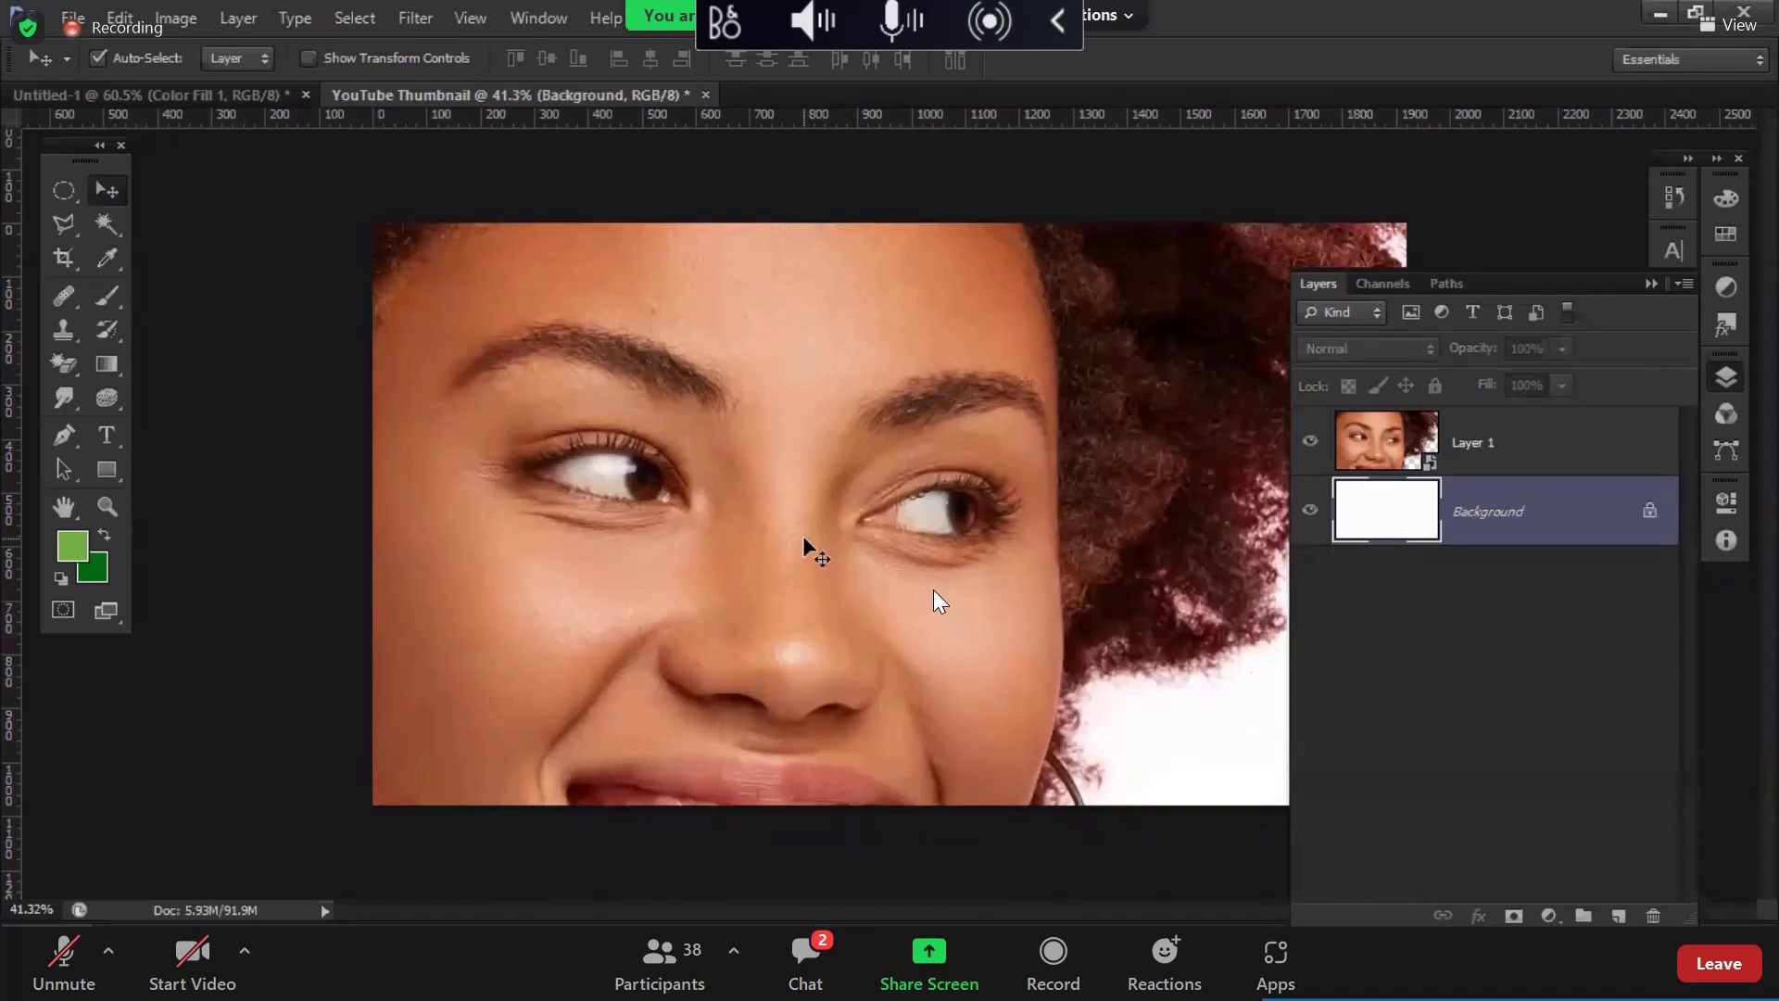
{"action": "scroll", "coordinate": [802, 535], "scroll_direction": "down", "scroll_amount": 2}
Step: Free-transform the woman's Layer 1, scaling it down to 17.53%
{"action": "left_click", "coordinate": [939, 472]}
{"action": "scroll", "coordinate": [939, 472], "scroll_direction": "down", "scroll_amount": 10}
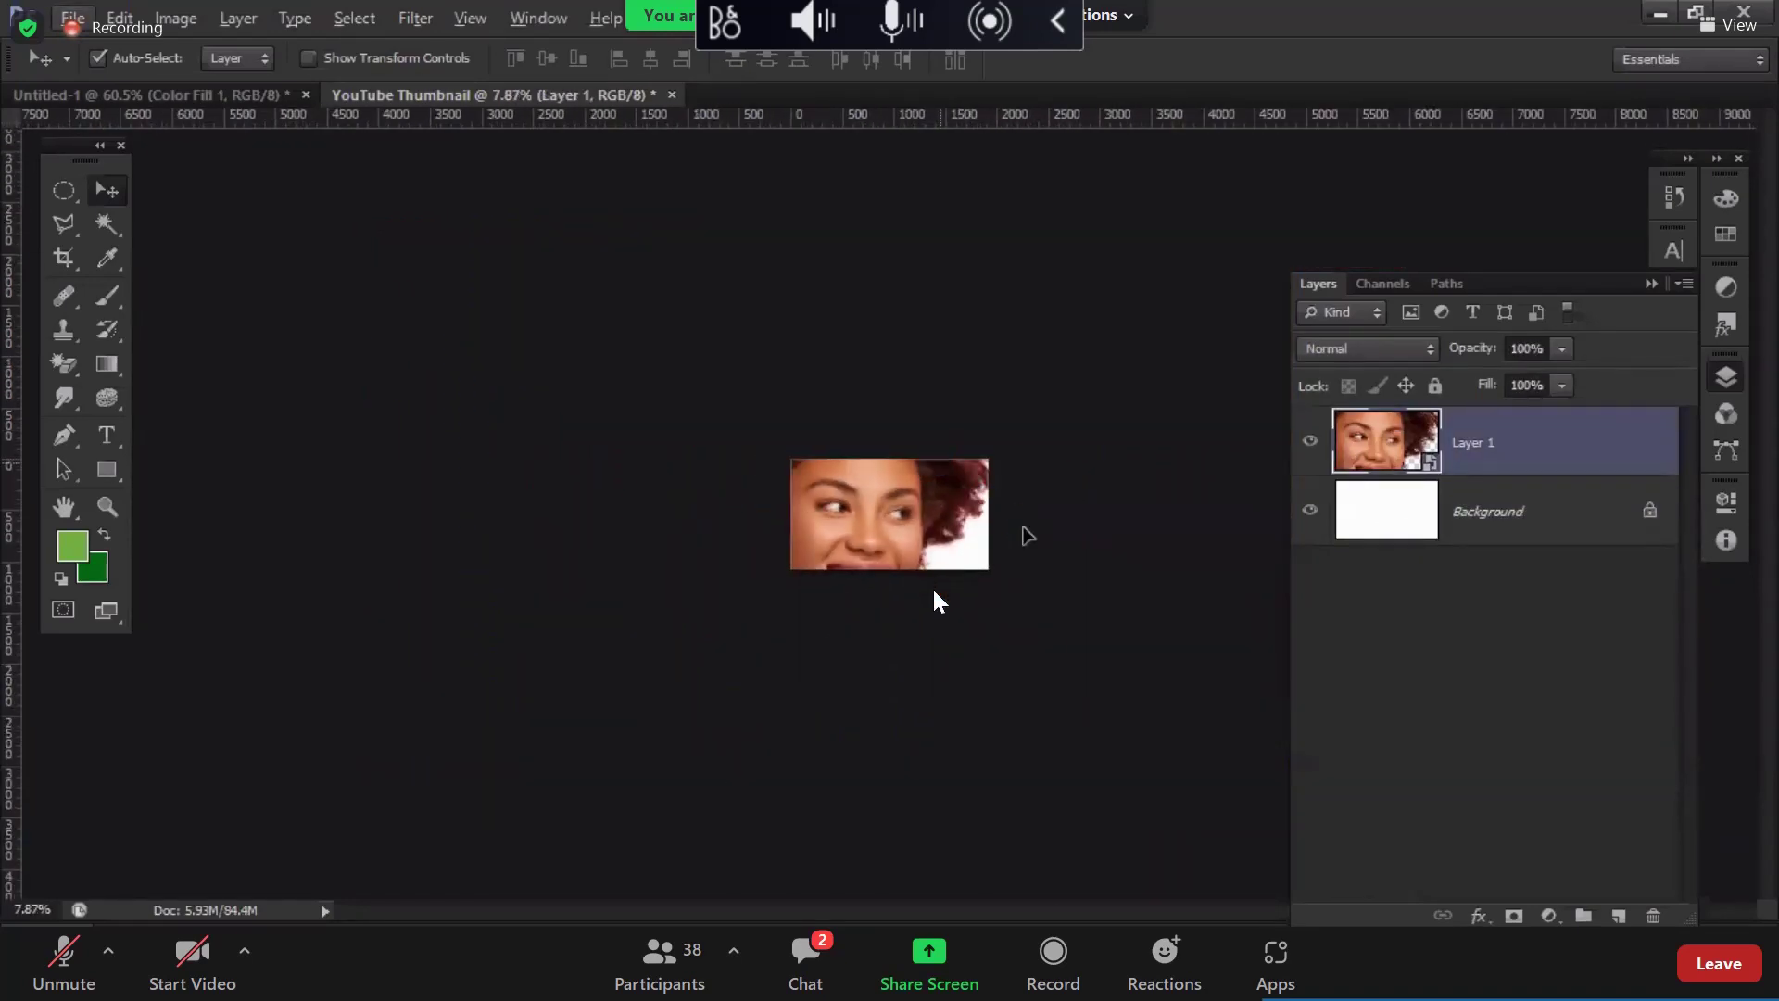
{"action": "key", "text": "ctrl+t"}
{"action": "left_click_drag", "start_coordinate": [1071, 314], "coordinate": [977, 430]}
{"action": "left_click_drag", "start_coordinate": [645, 895], "coordinate": [866, 543]}
{"action": "left_click_drag", "start_coordinate": [977, 432], "coordinate": [959, 457]}
Step: Position the scaled woman against the thumbnail's right edge and commit the transform
{"action": "left_click_drag", "start_coordinate": [932, 548], "coordinate": [945, 547]}
{"action": "key", "text": "ctrl+plus"}
{"action": "key", "text": "ctrl+plus"}
{"action": "key", "text": "ctrl+plus"}
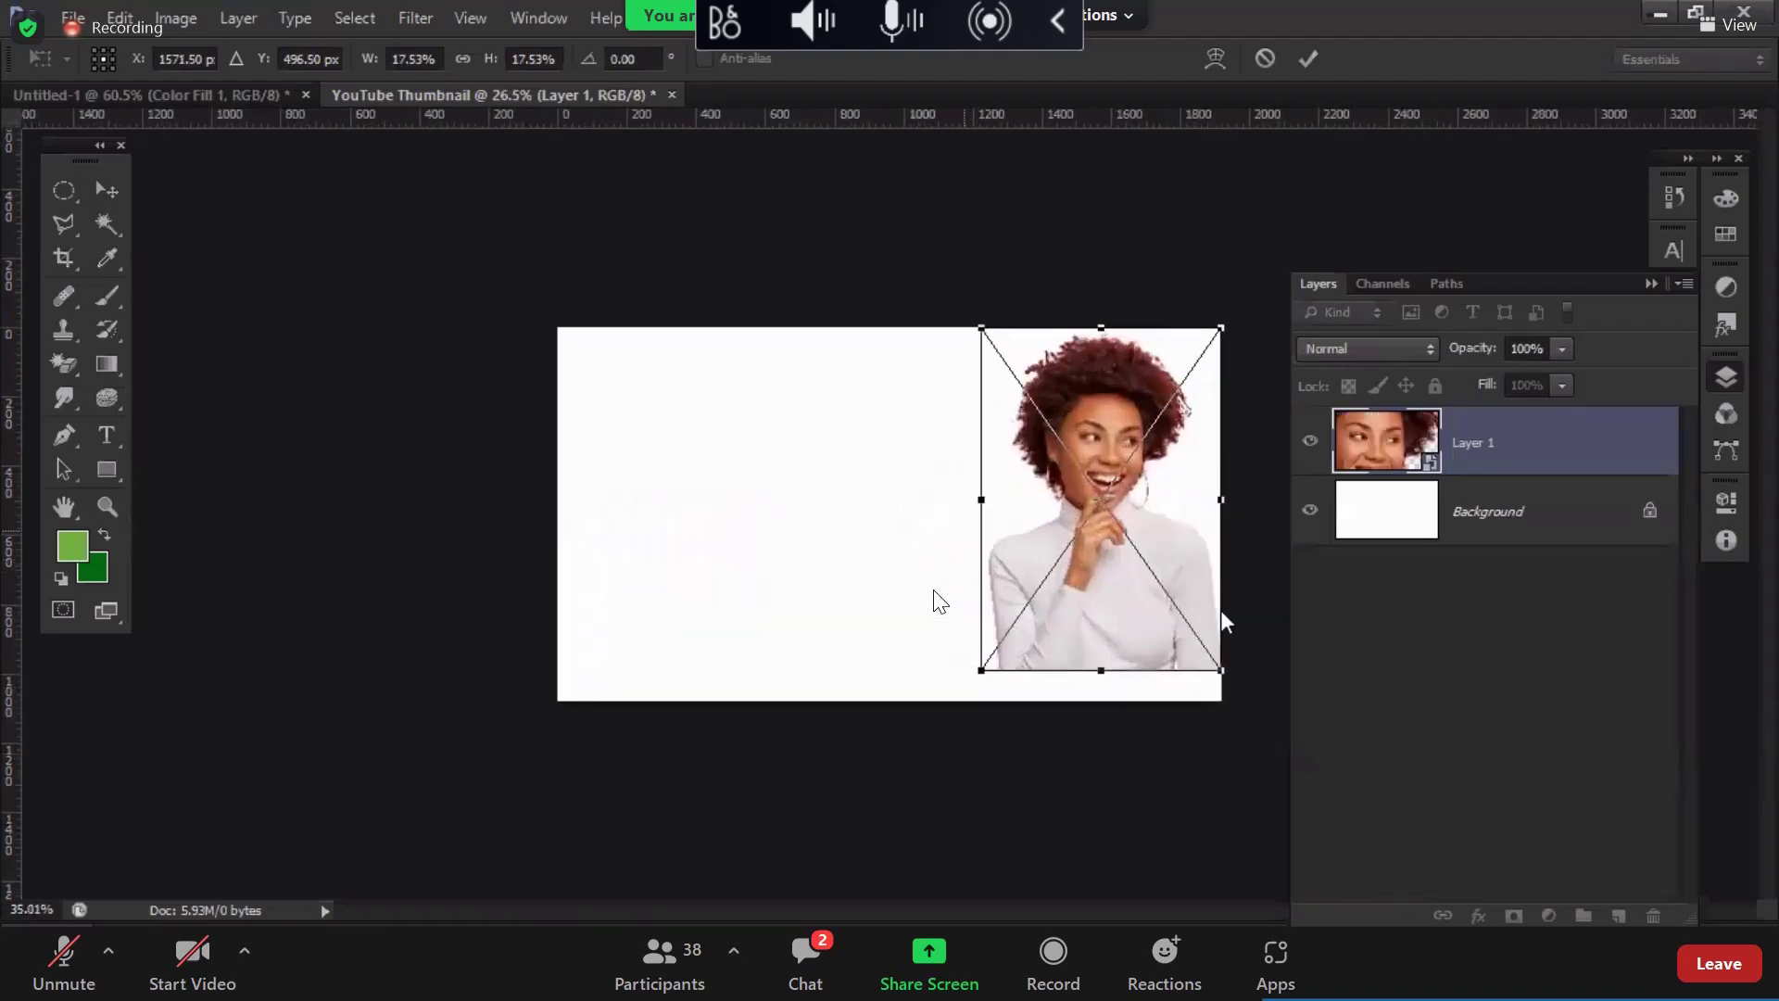
{"action": "left_click_drag", "start_coordinate": [1210, 575], "coordinate": [1209, 604]}
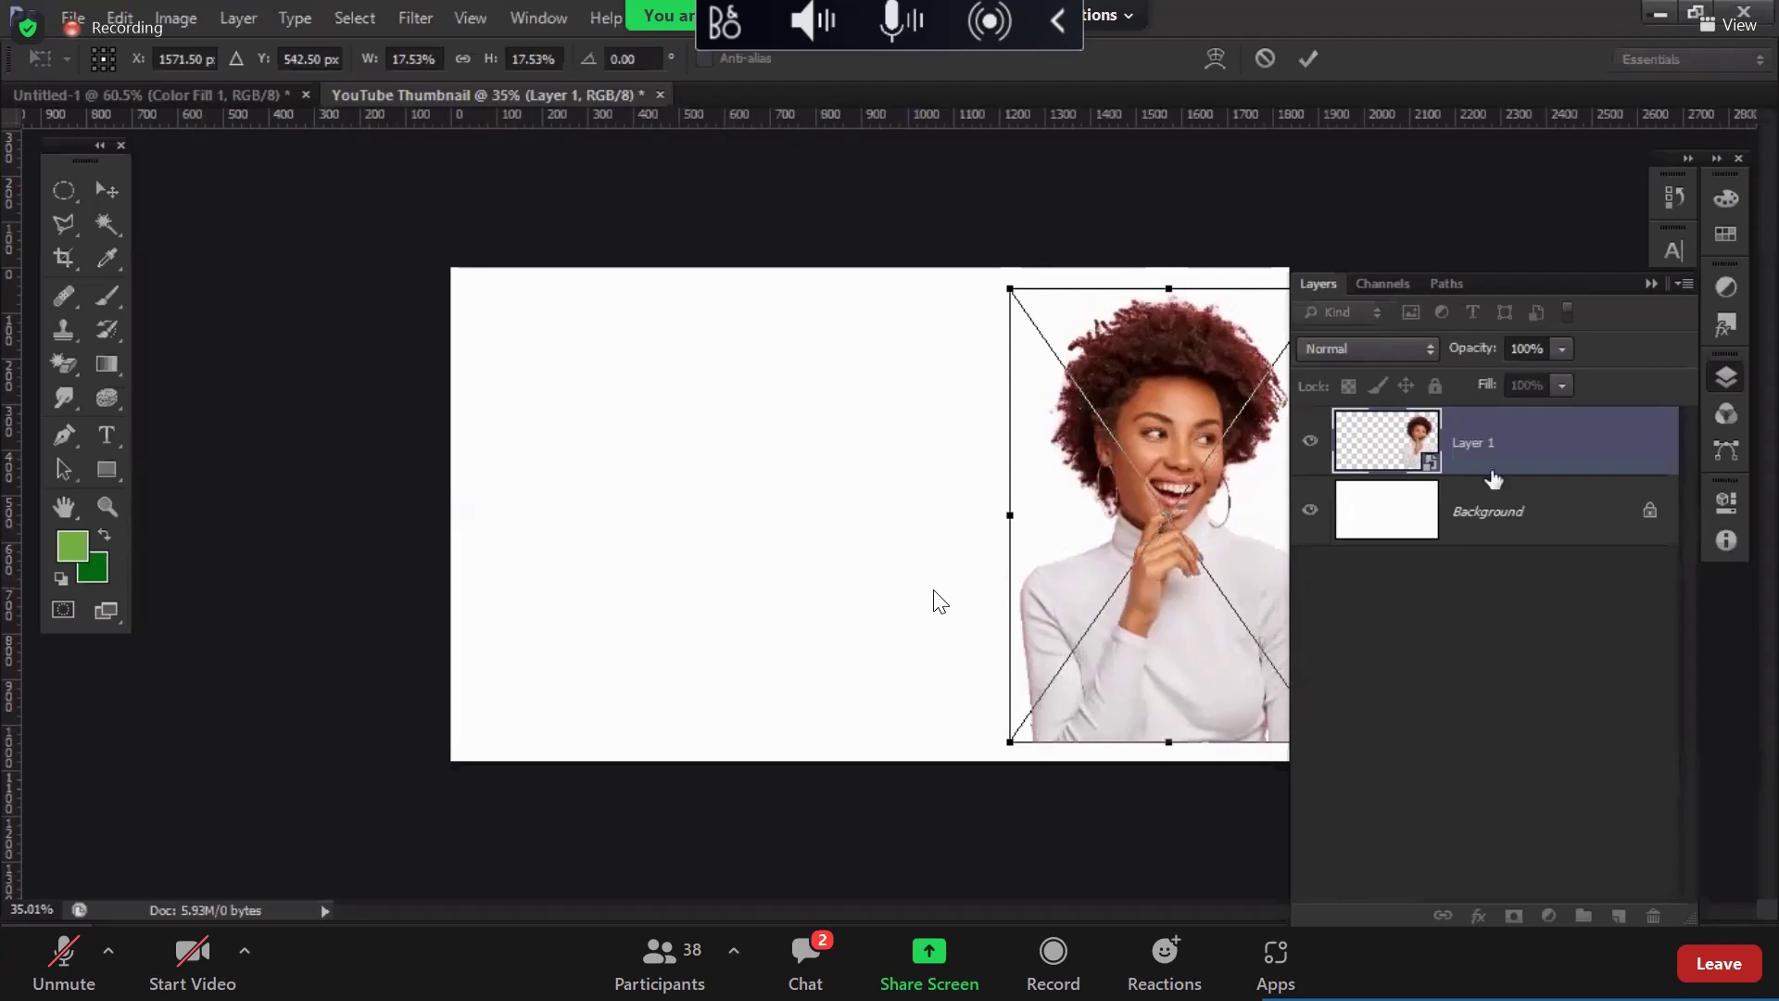
{"action": "left_click", "coordinate": [1720, 378]}
{"action": "left_click_drag", "start_coordinate": [1262, 521], "coordinate": [1227, 528]}
{"action": "key", "text": "Return"}
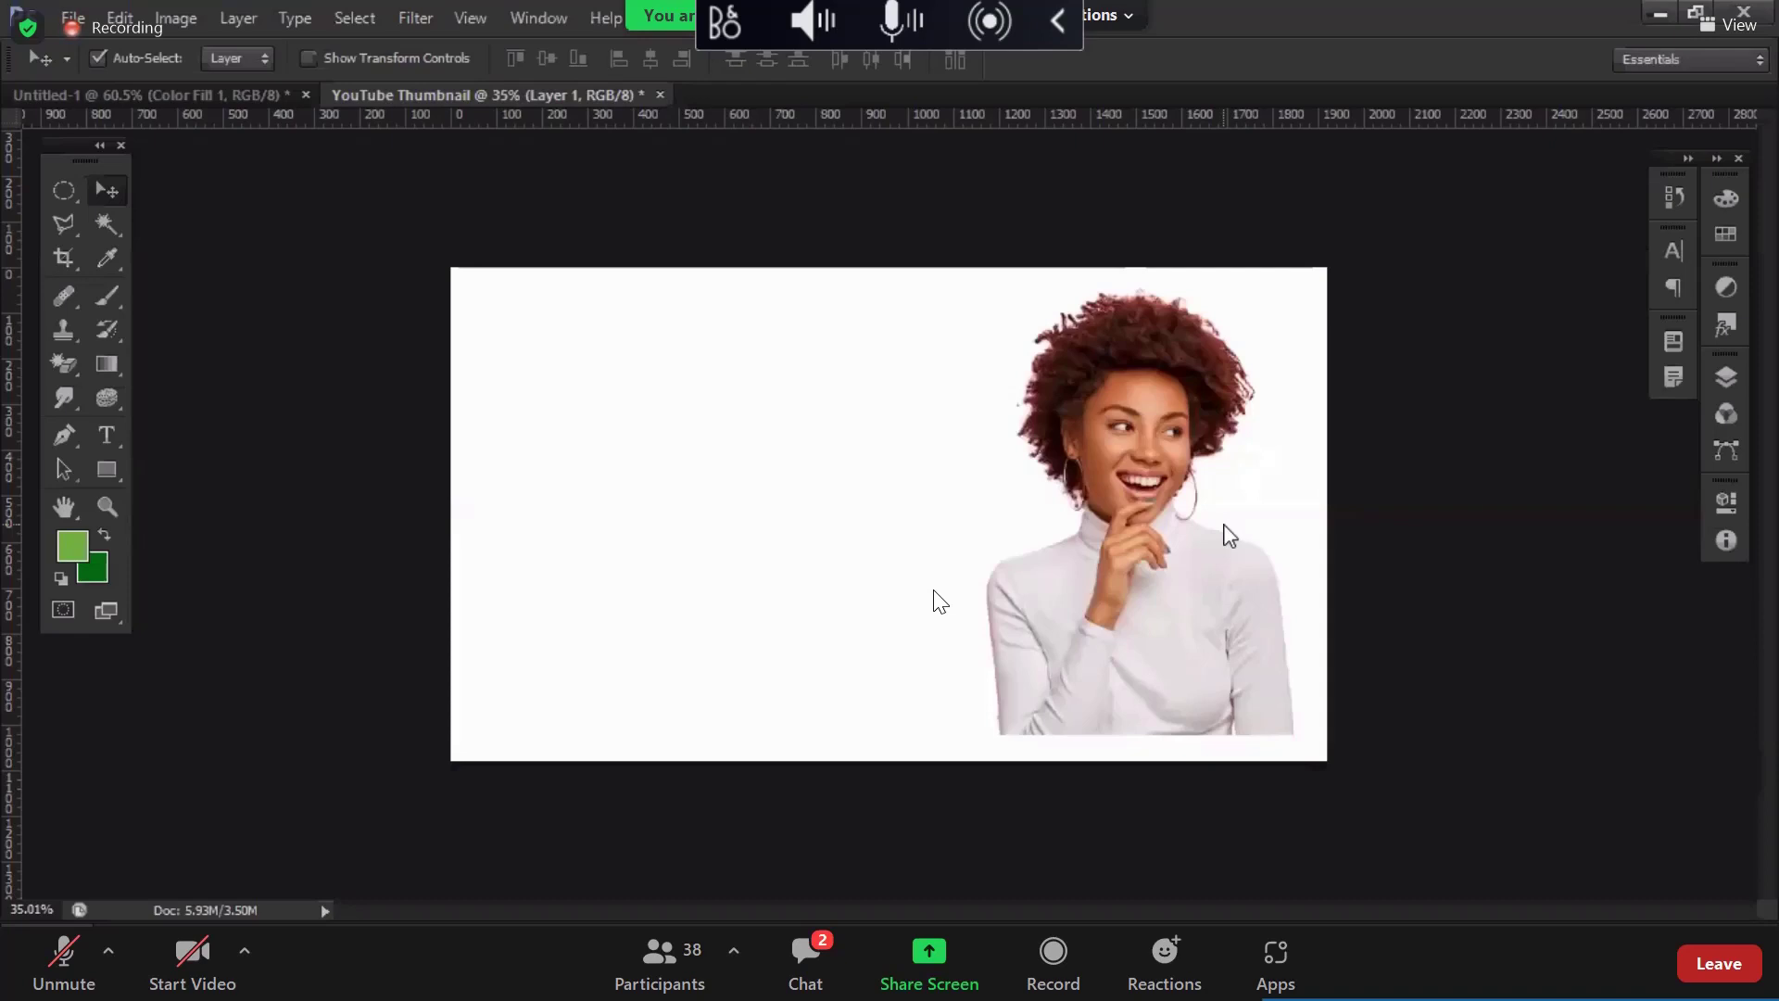
Step: Open Layer 1's smart object contents as Layer 0.psb and inspect its mask and image
{"action": "left_click", "coordinate": [1725, 377]}
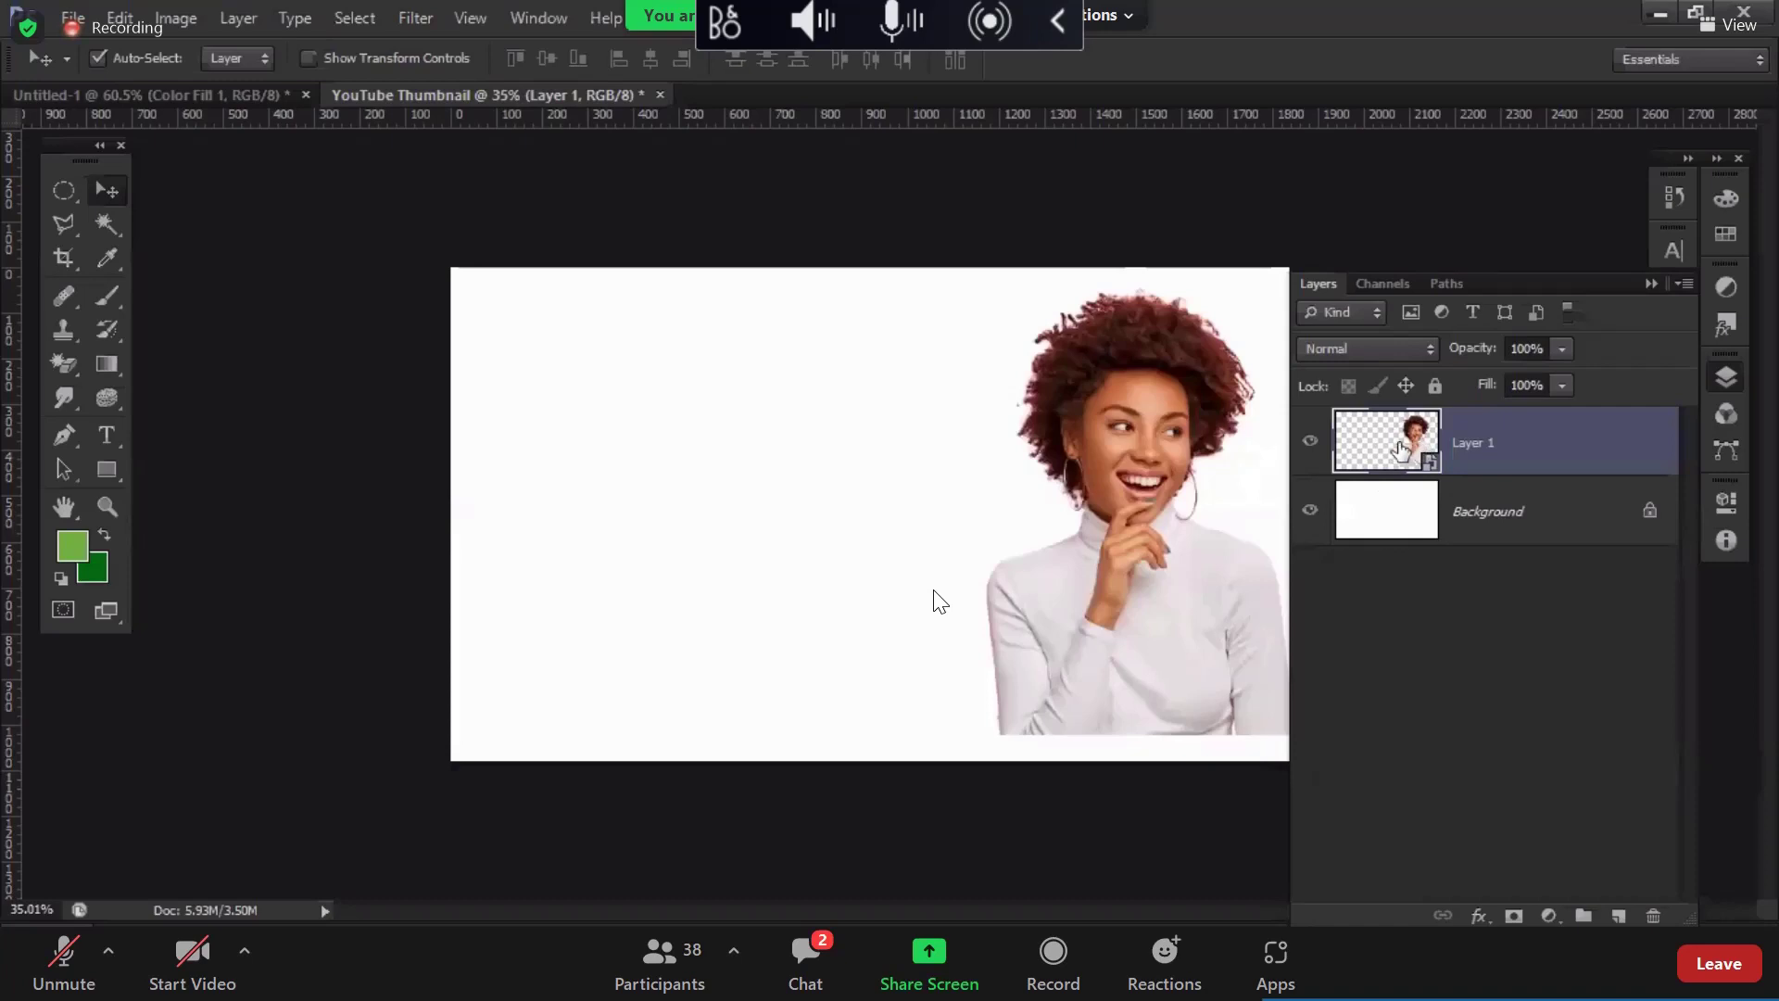
{"action": "double_click", "coordinate": [1401, 446]}
{"action": "left_click", "coordinate": [969, 436]}
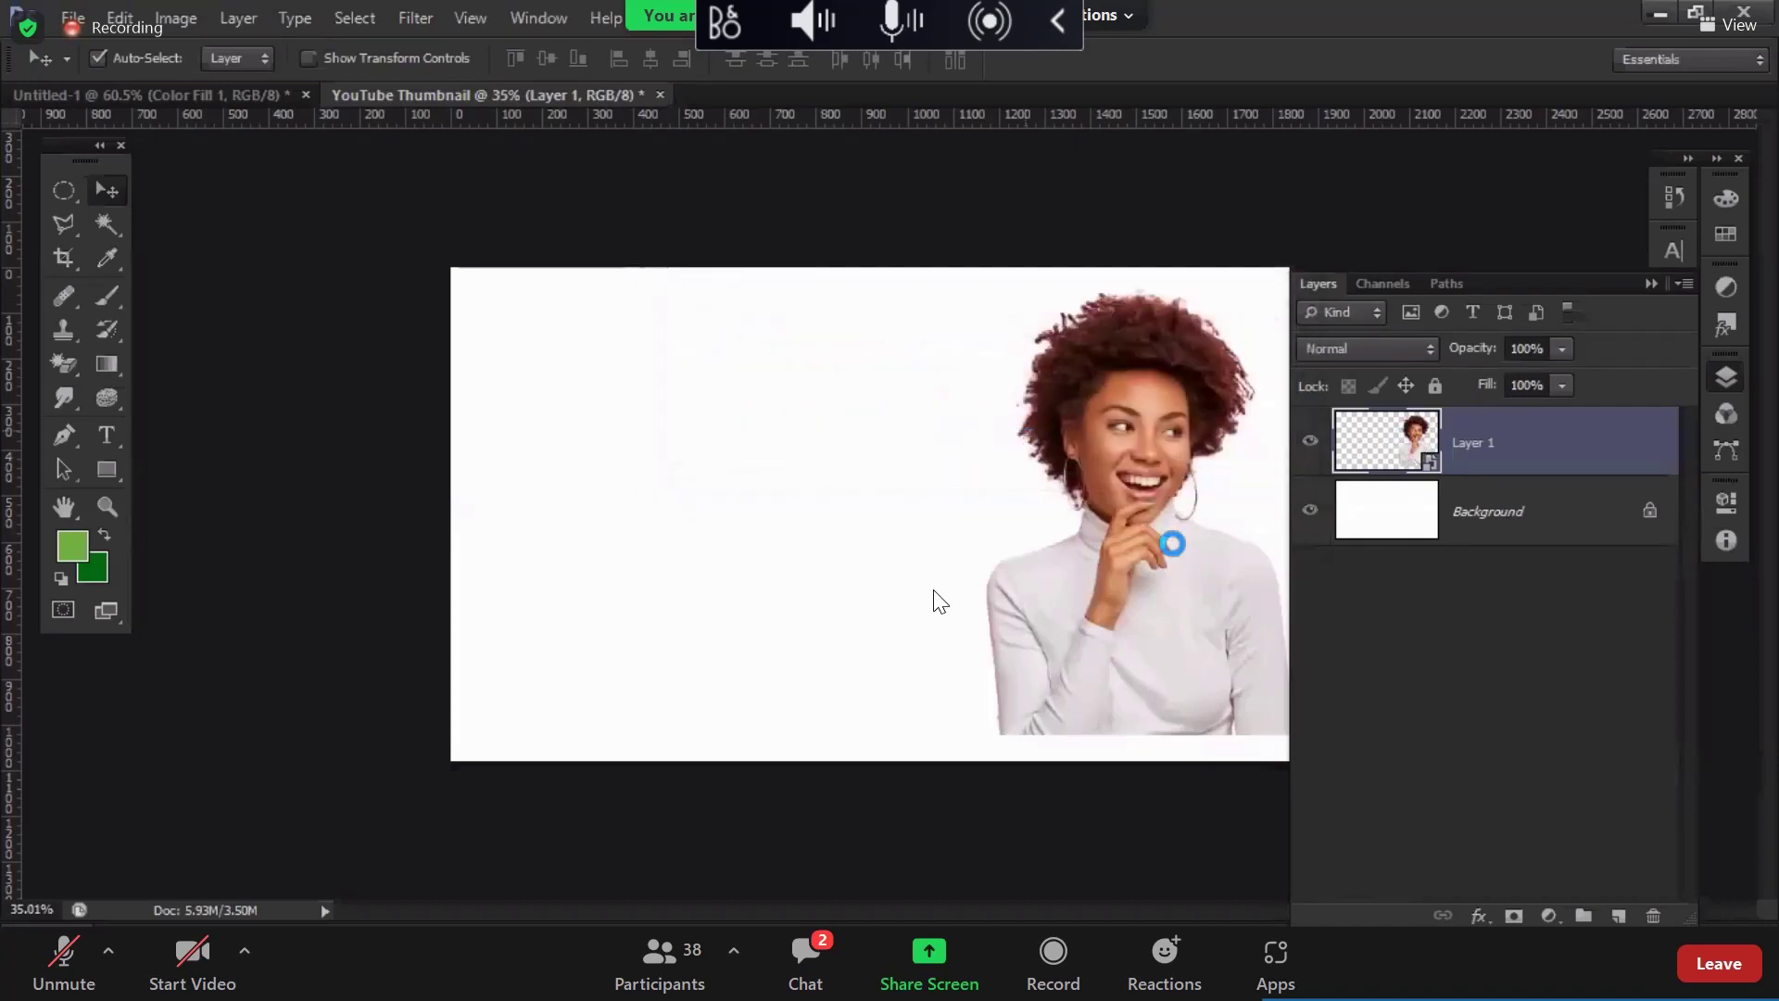
{"action": "left_click", "coordinate": [1464, 461]}
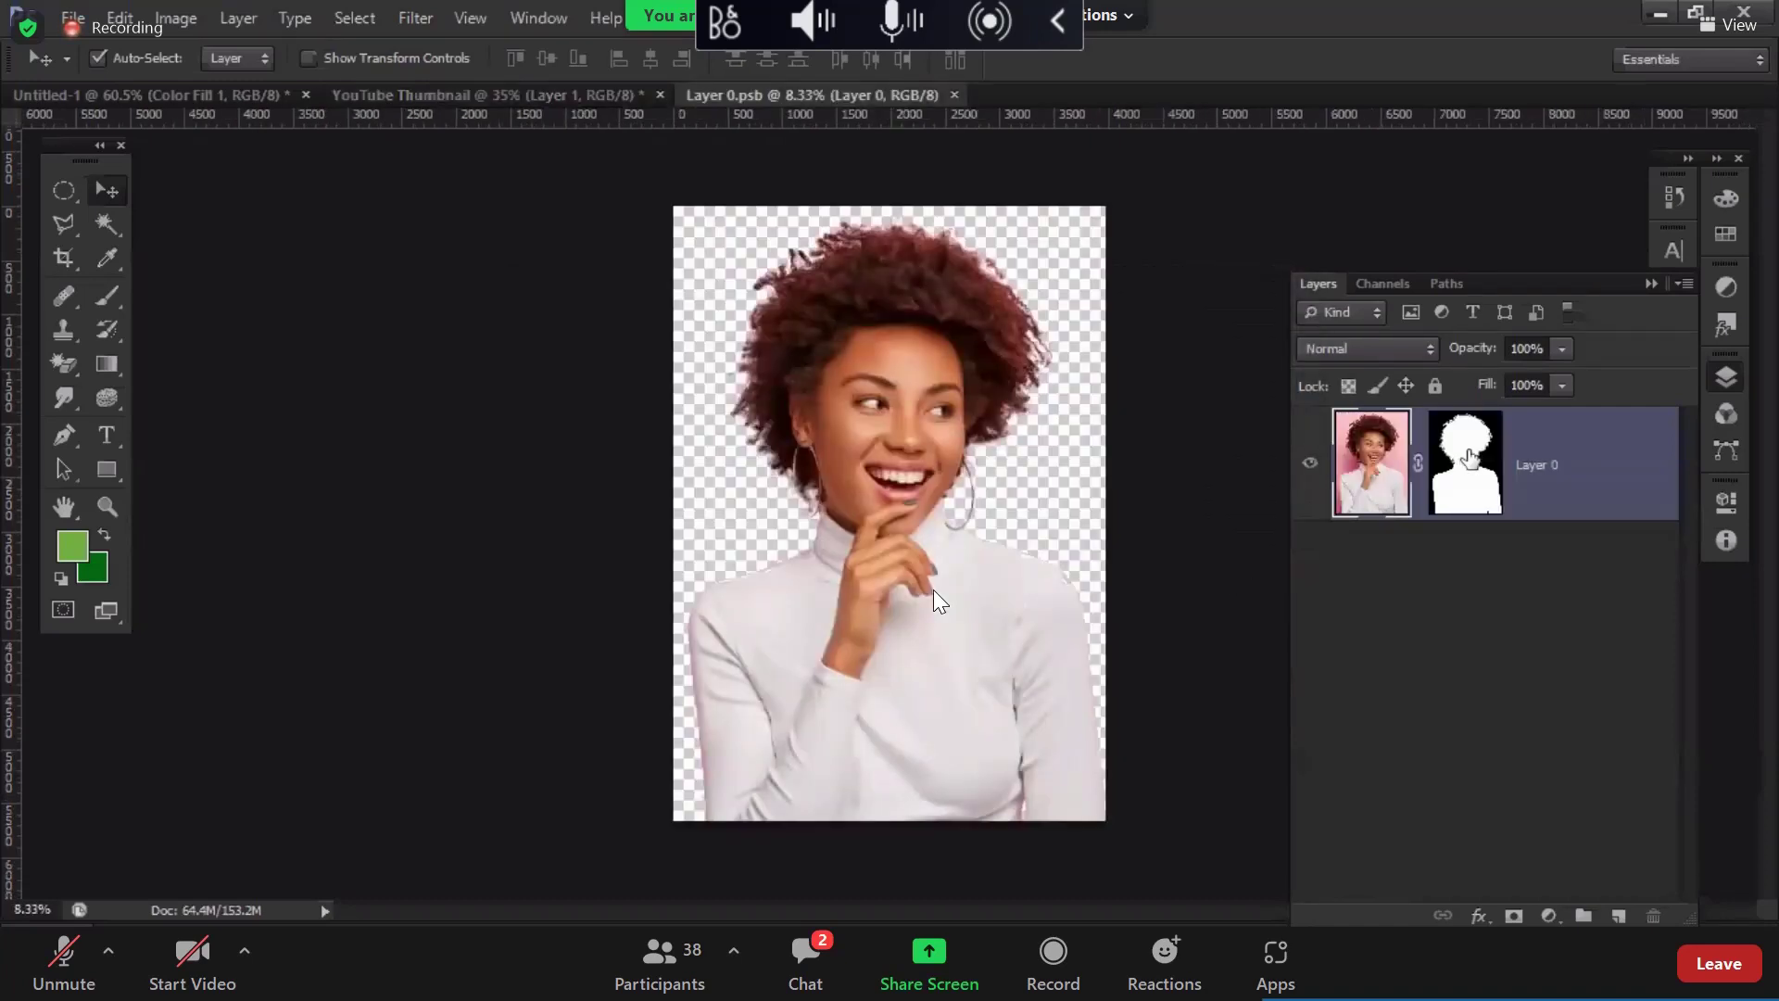
{"action": "left_click", "coordinate": [1366, 474]}
Step: Close Layer 0.psb, reopen the woman's smart object, then close its document again
{"action": "left_click", "coordinate": [952, 94]}
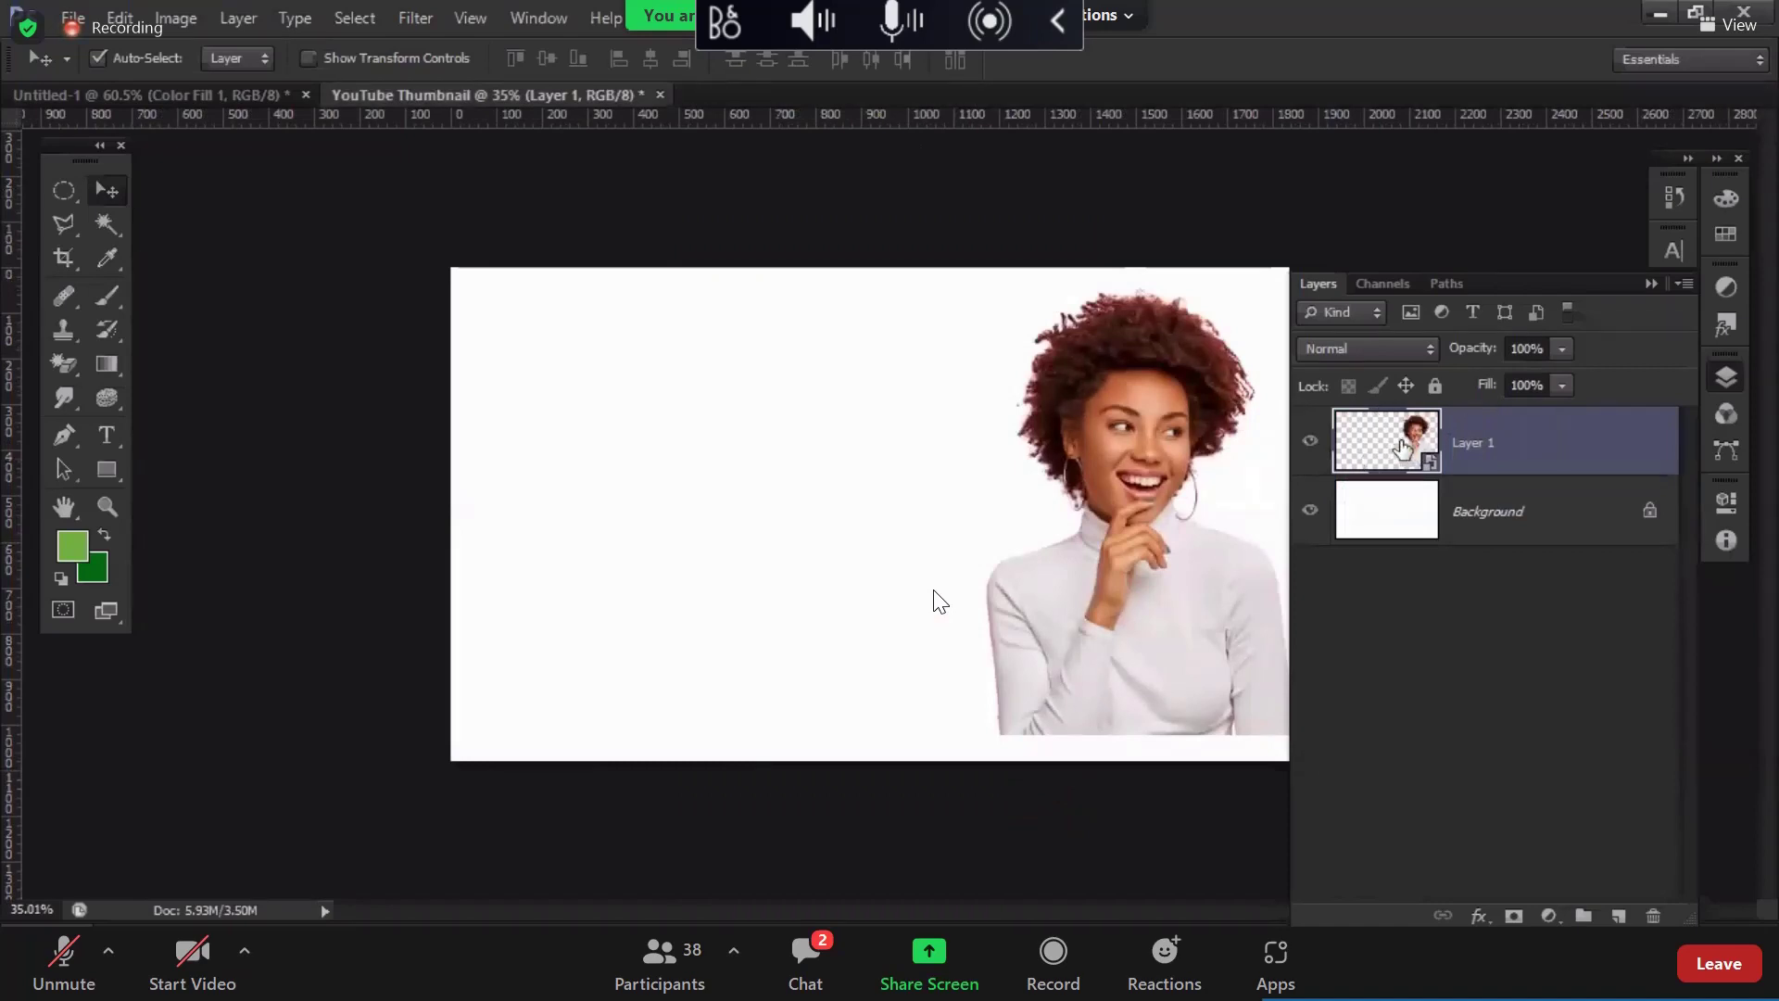
{"action": "double_click", "coordinate": [1403, 449]}
{"action": "left_click", "coordinate": [1010, 433]}
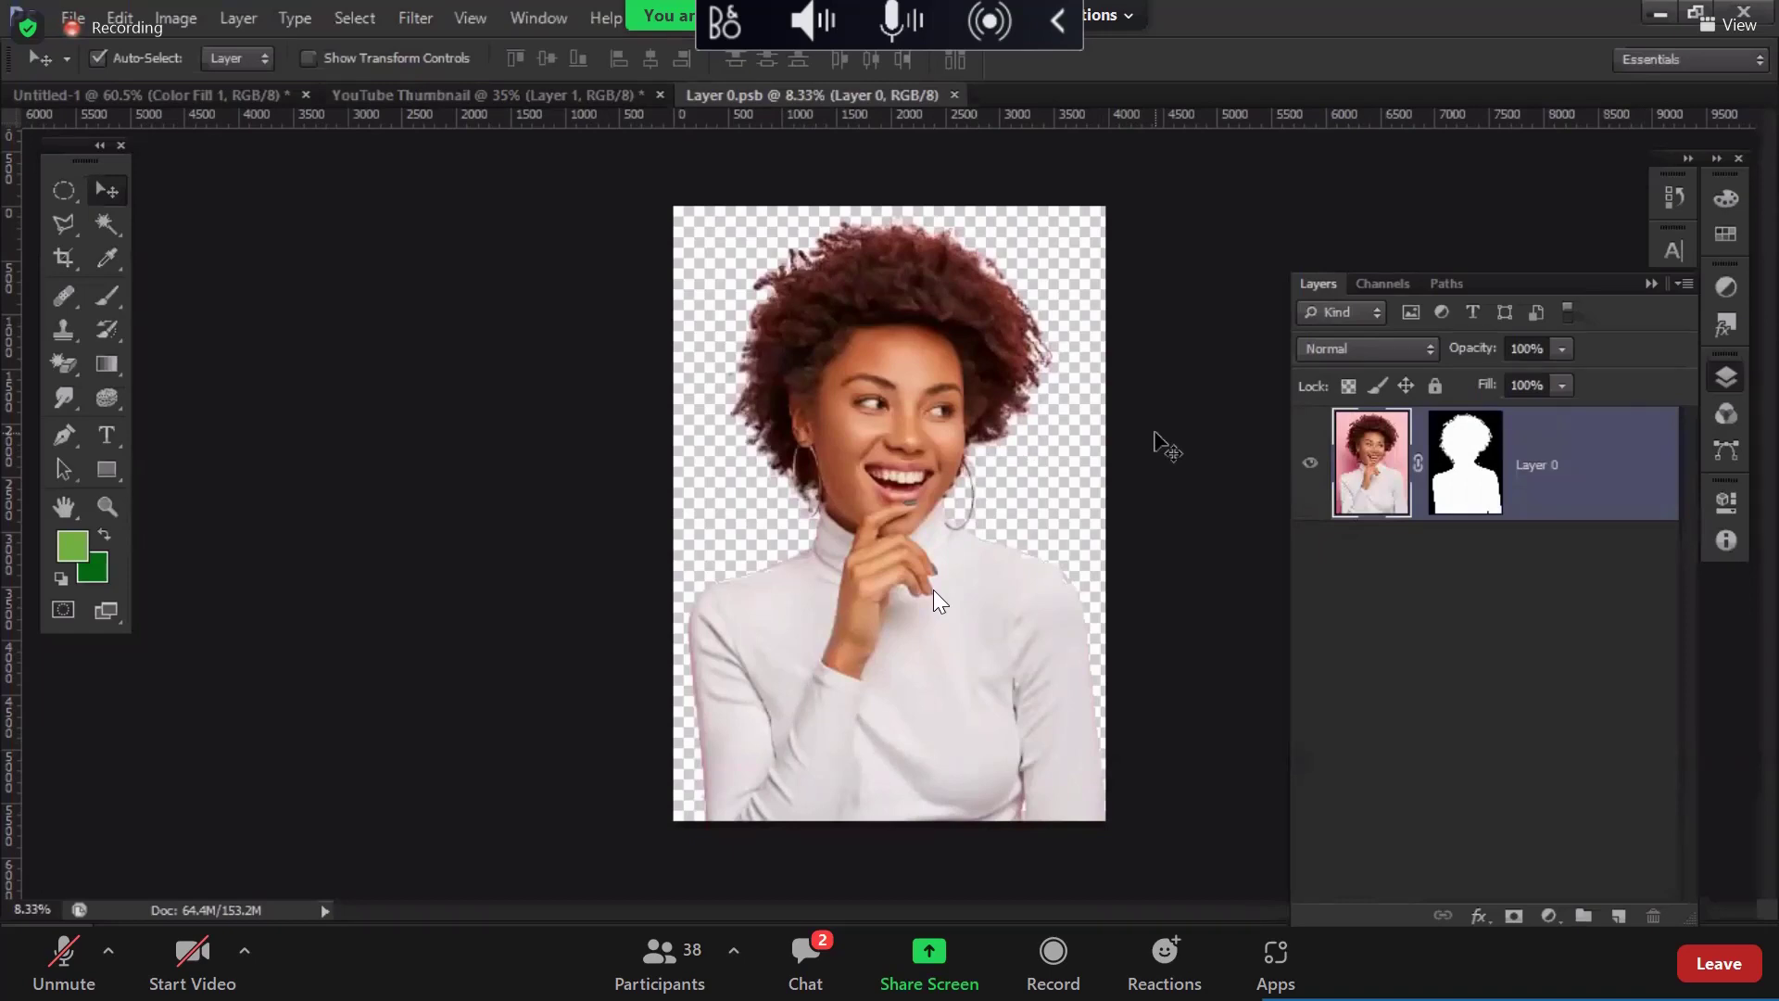
{"action": "left_click", "coordinate": [953, 95]}
Step: In the reopened smart object, brush the mask beside the woman's neck, painting the stray area out in black, then enlarge the brush to 700
{"action": "double_click", "coordinate": [1393, 460]}
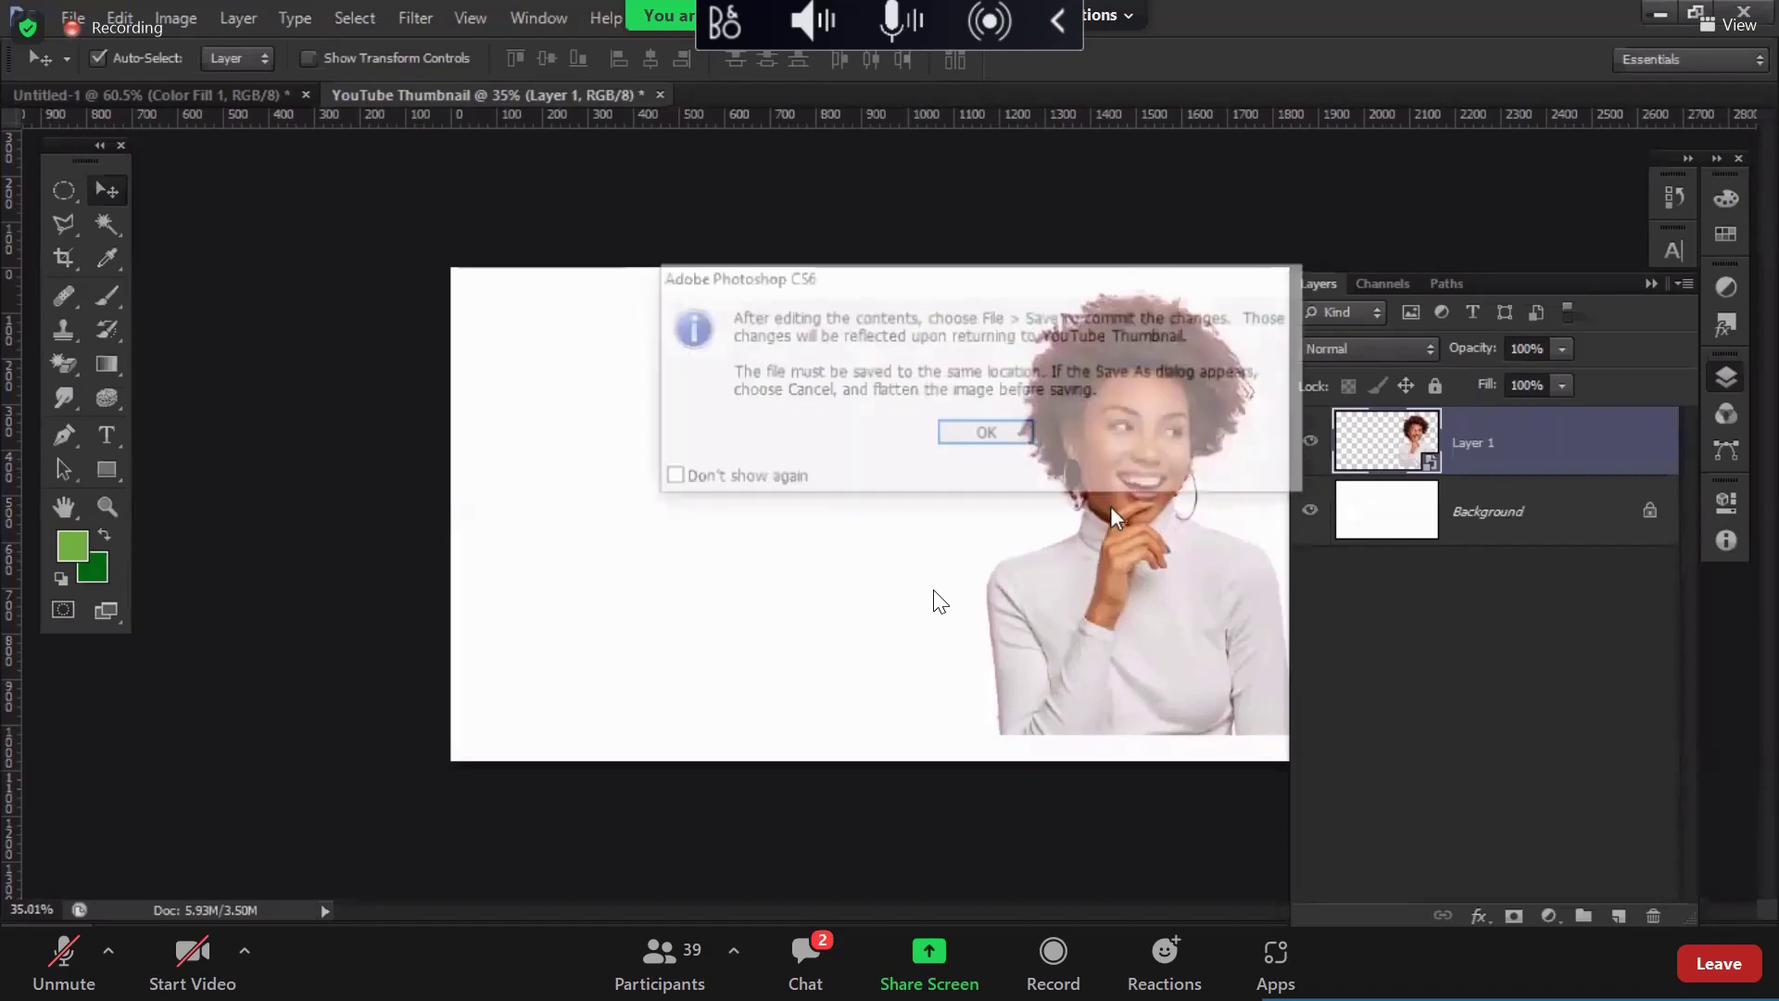
{"action": "key", "text": "Return"}
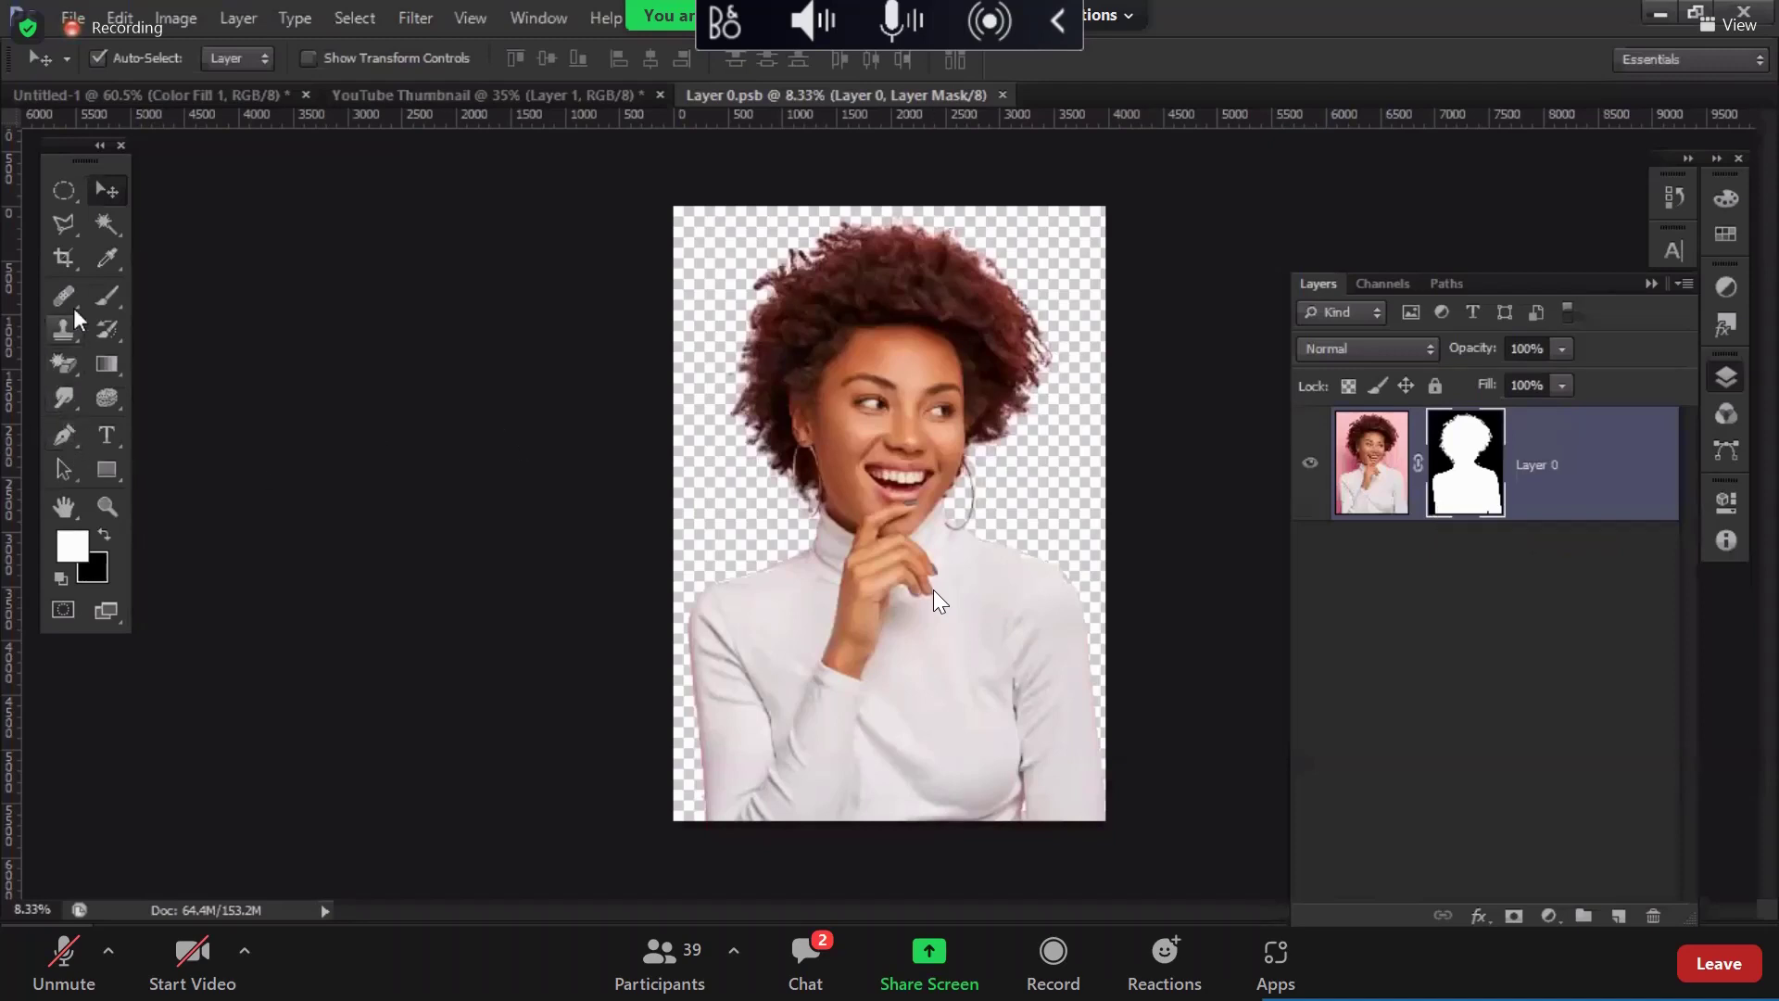
{"action": "key", "text": "b"}
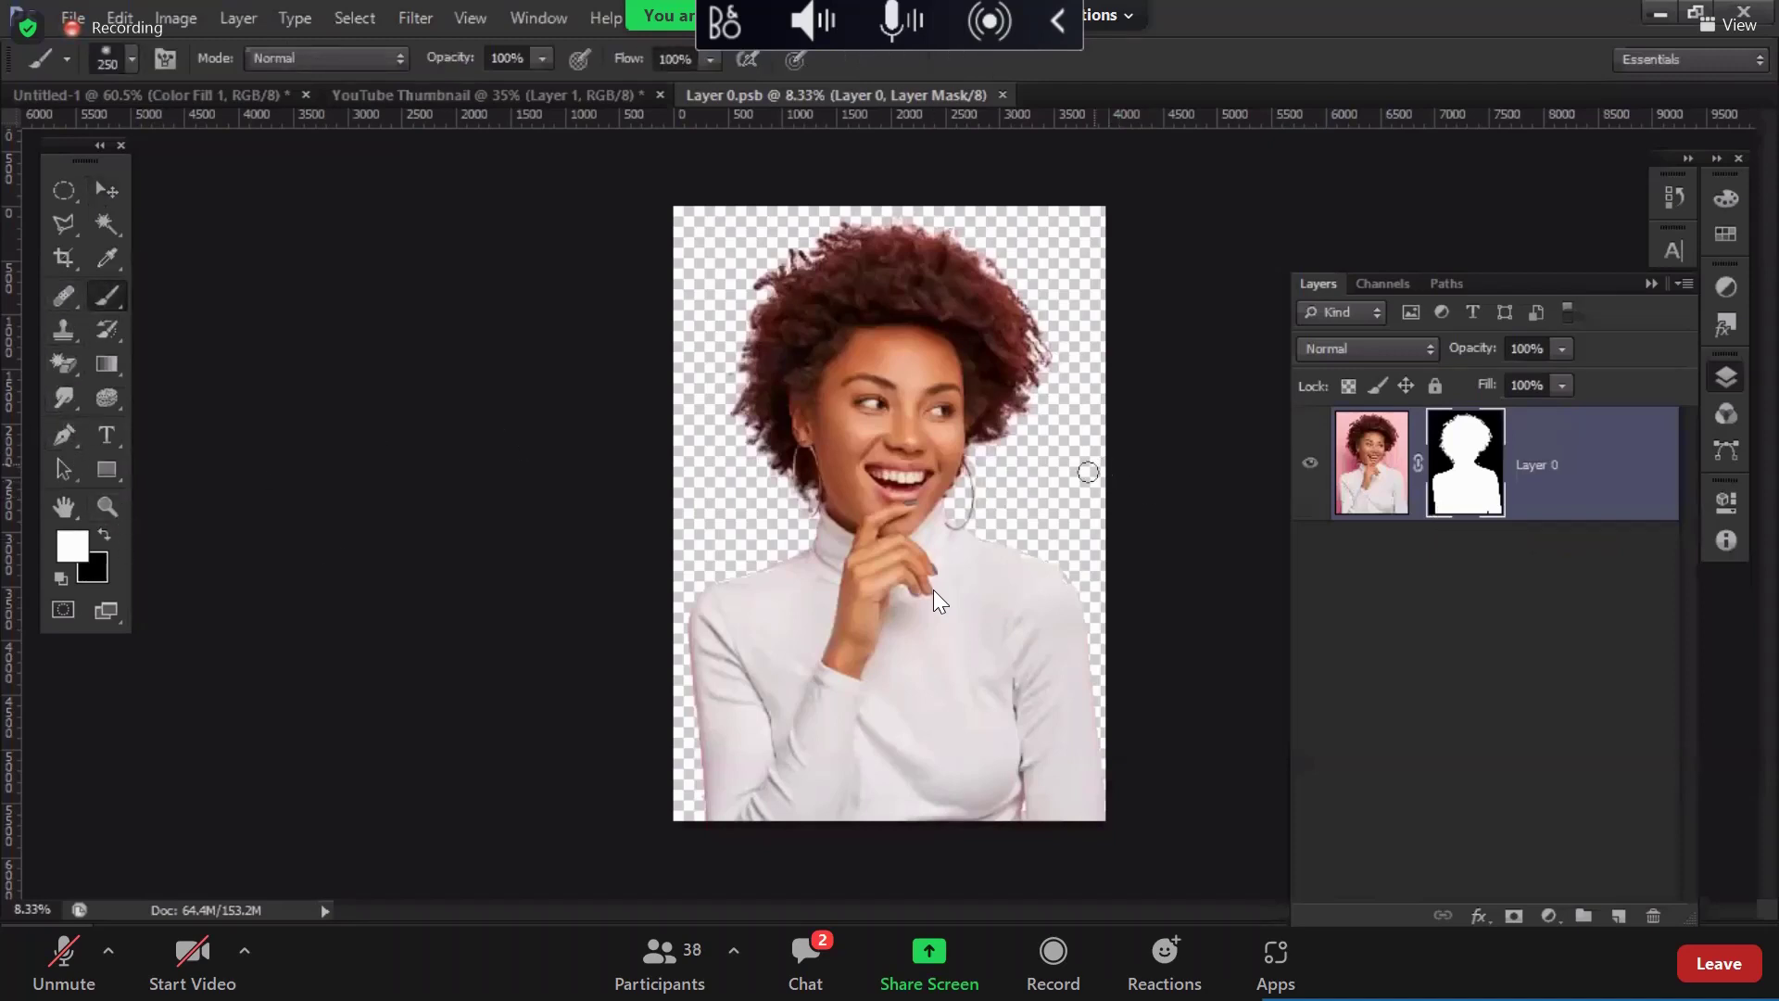
{"action": "mouse_move", "coordinate": [1098, 469]}
{"action": "left_mouse_down"}
{"action": "mouse_move", "coordinate": [1062, 474]}
{"action": "mouse_move", "coordinate": [1049, 515]}
{"action": "mouse_move", "coordinate": [1055, 484]}
{"action": "mouse_move", "coordinate": [1095, 477]}
{"action": "left_mouse_up"}
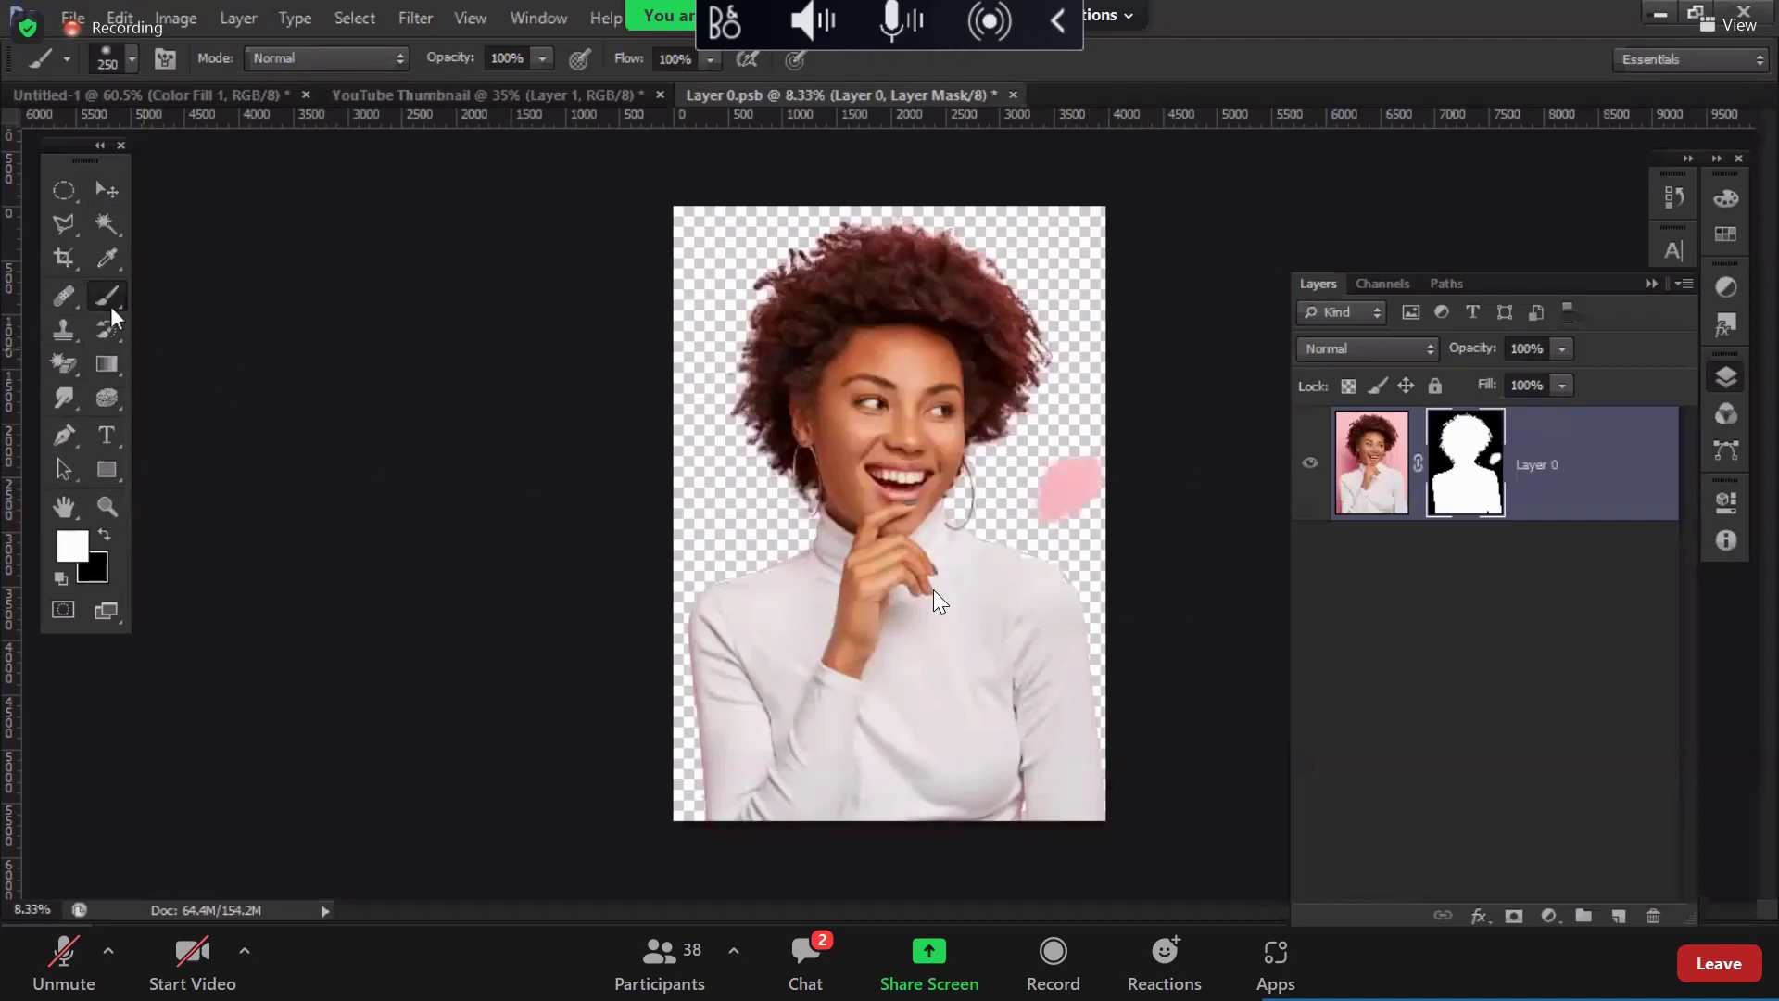
{"action": "left_click", "coordinate": [104, 535]}
{"action": "mouse_move", "coordinate": [1071, 491]}
{"action": "left_mouse_down"}
{"action": "mouse_move", "coordinate": [1039, 514]}
{"action": "mouse_move", "coordinate": [1053, 535]}
{"action": "mouse_move", "coordinate": [1090, 451]}
{"action": "mouse_move", "coordinate": [1065, 496]}
{"action": "left_mouse_up"}
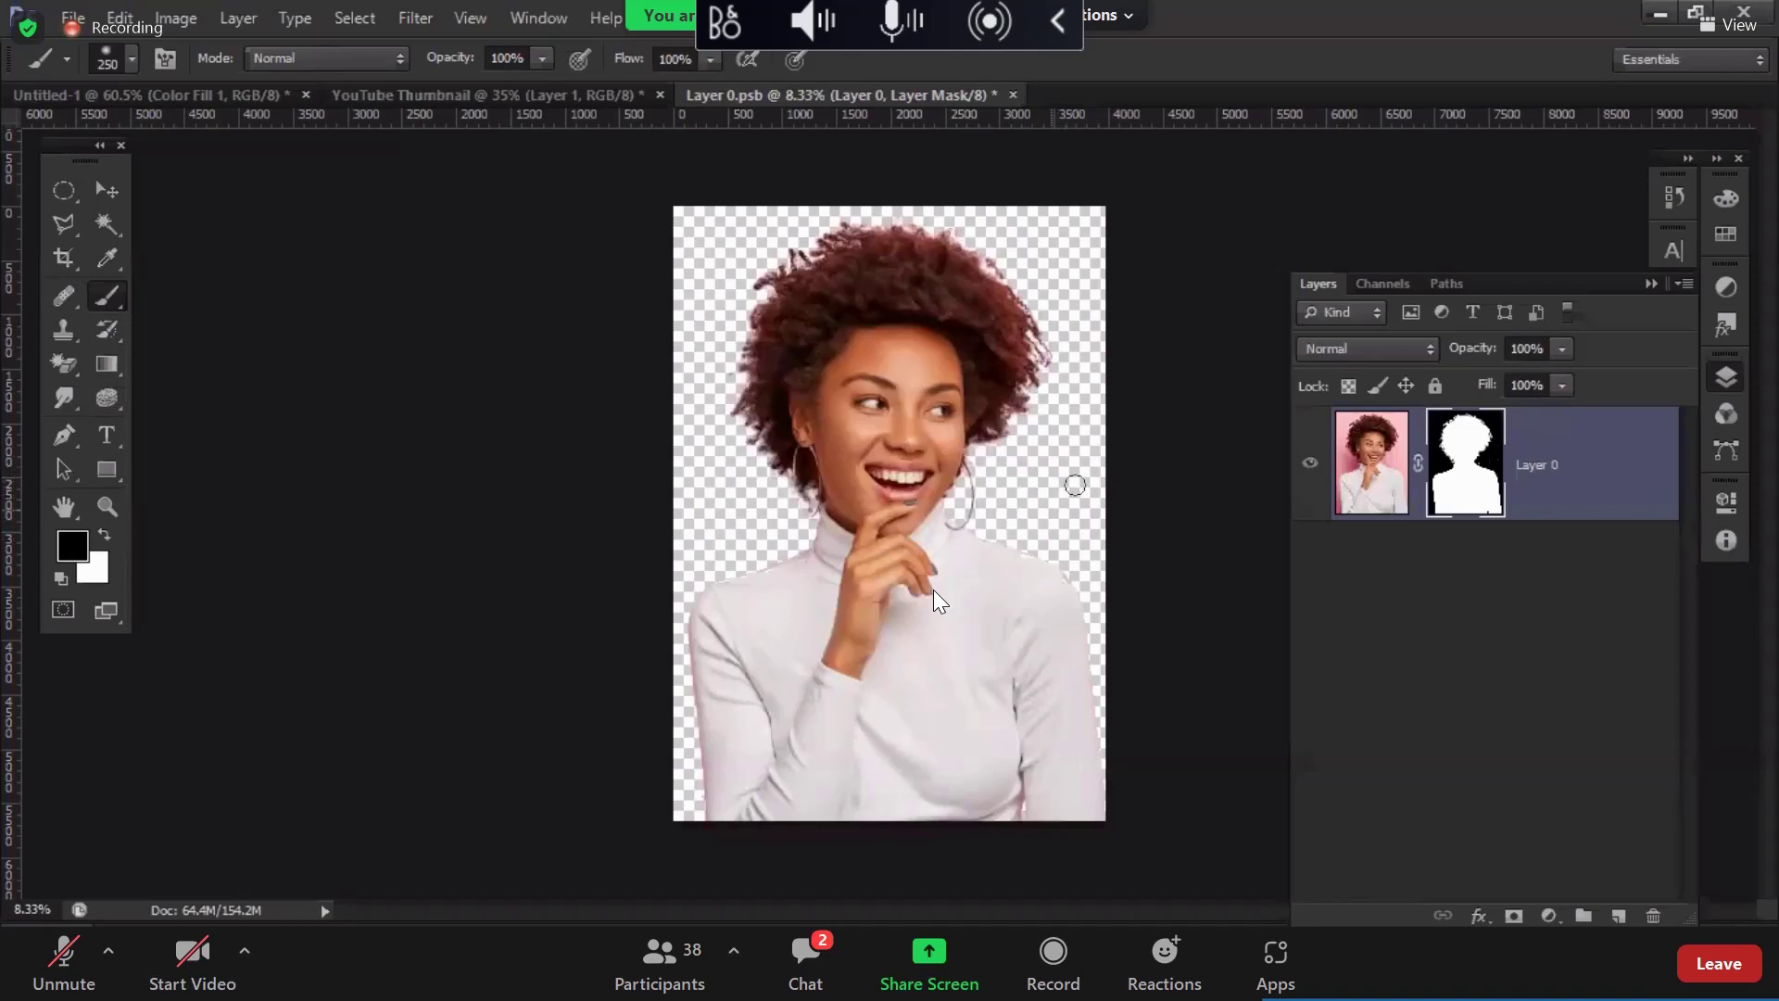
{"action": "key", "text": "bracketright"}
{"action": "key", "text": "bracketright"}
{"action": "key", "text": "bracketright"}
{"action": "key", "text": "bracketright"}
{"action": "key", "text": "bracketright"}
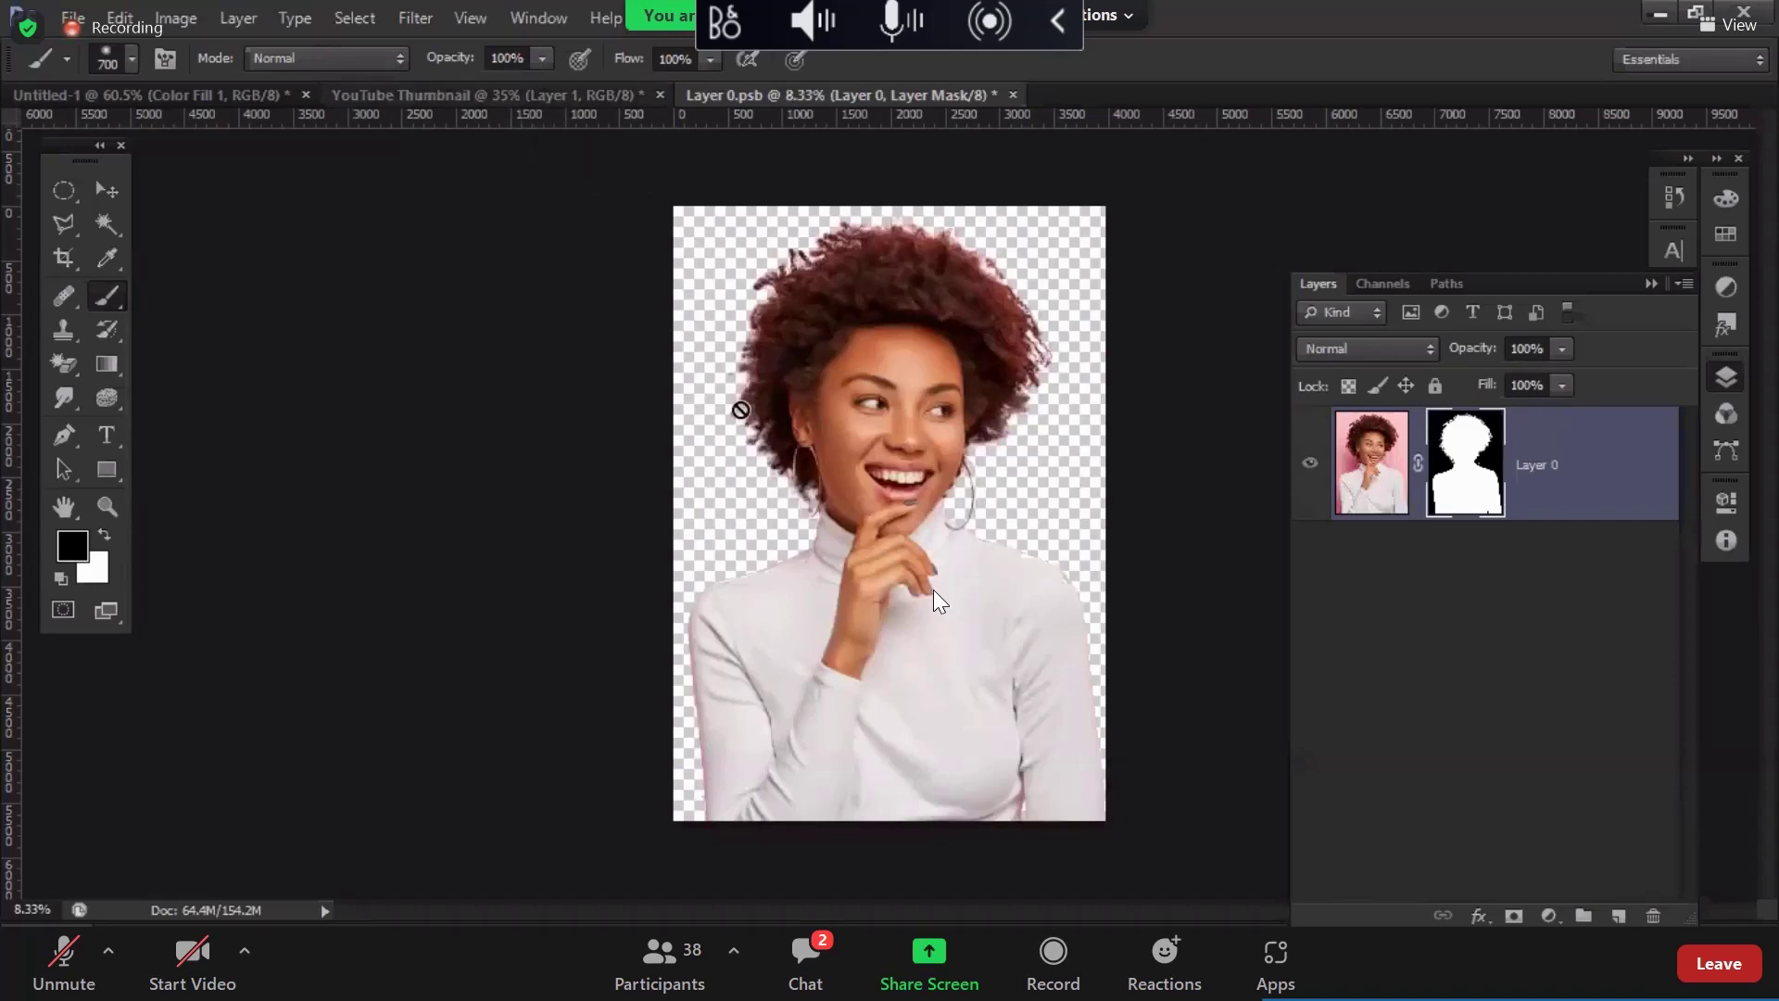
Step: Save the Layer 0.psb edits with Ctrl+S and close that document
{"action": "key", "text": "ctrl+shift+Tab"}
{"action": "left_click", "coordinate": [836, 97]}
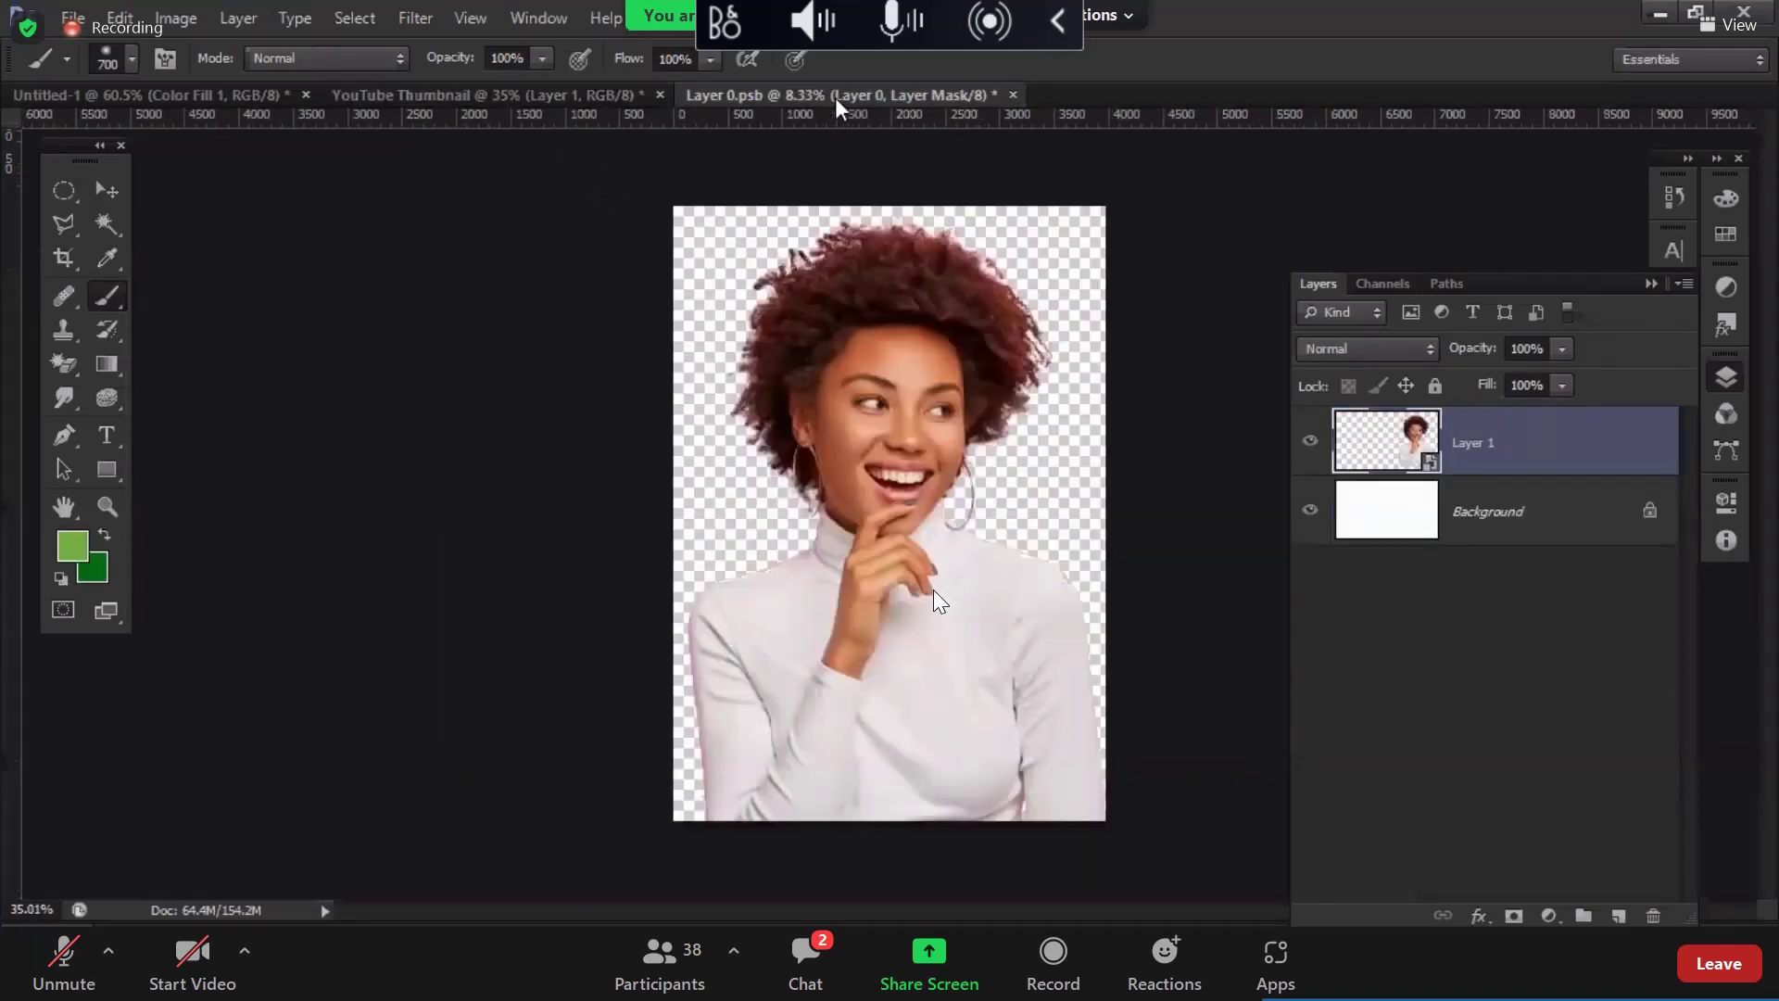
{"action": "key", "text": "ctrl+s"}
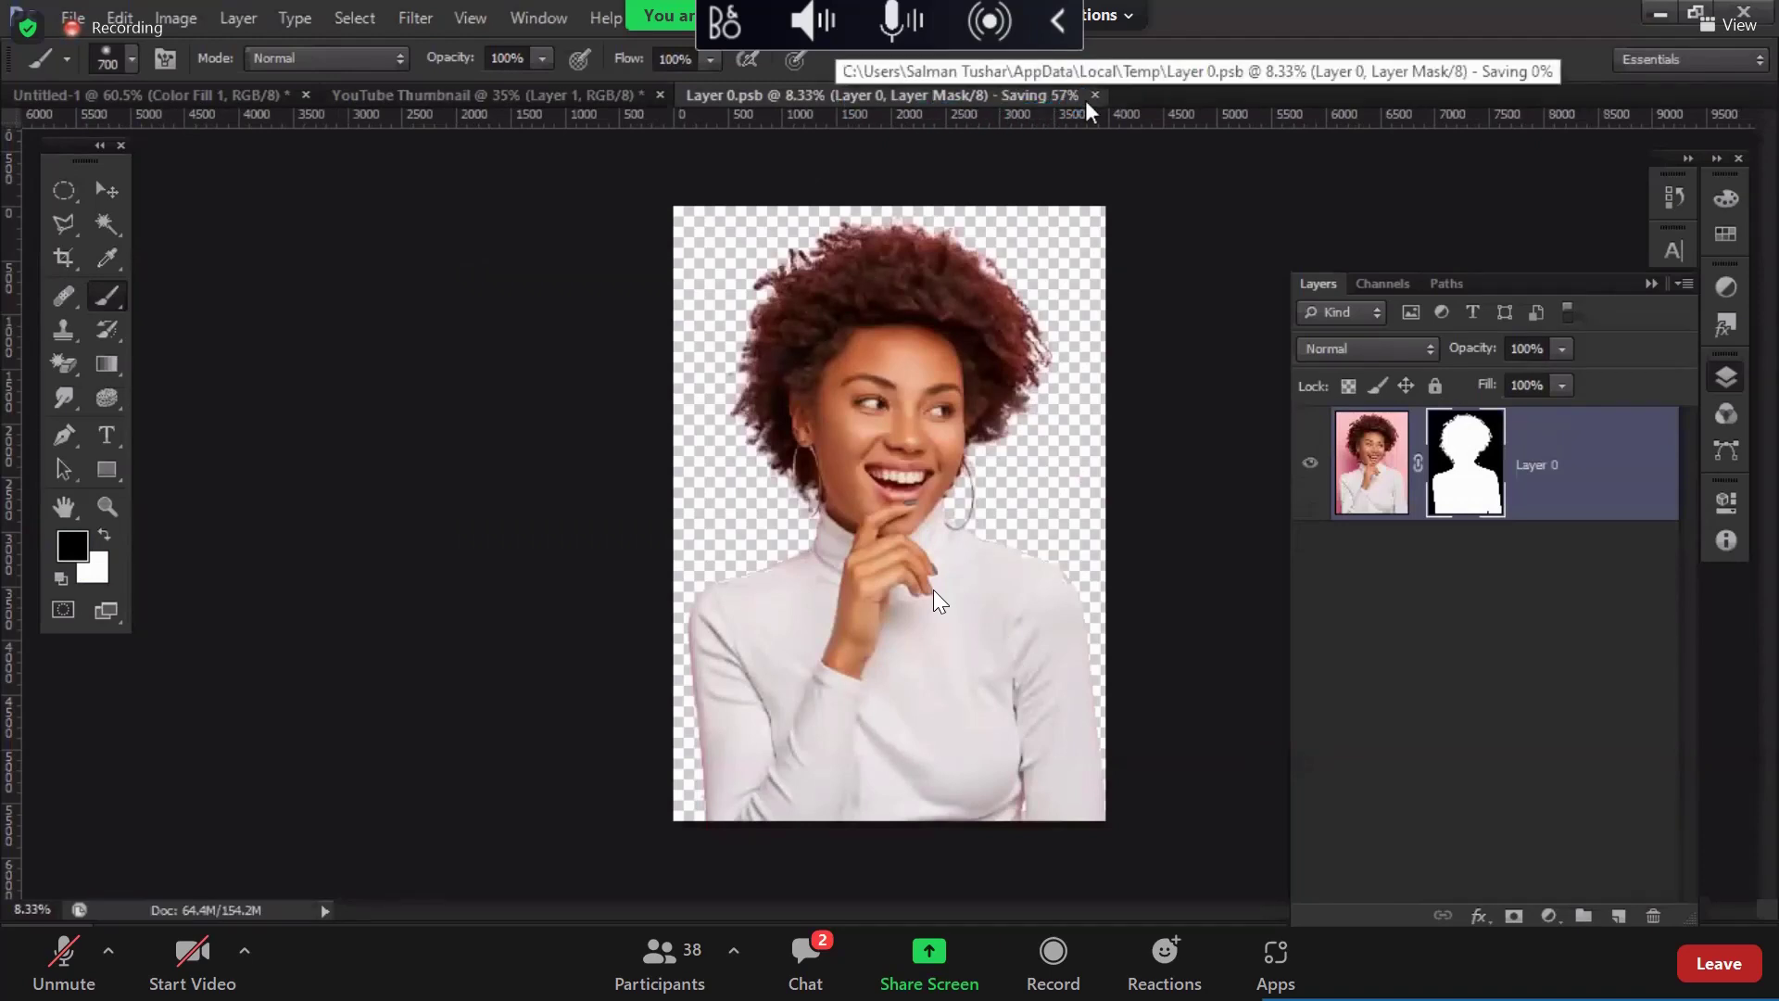
{"action": "left_click", "coordinate": [1012, 97]}
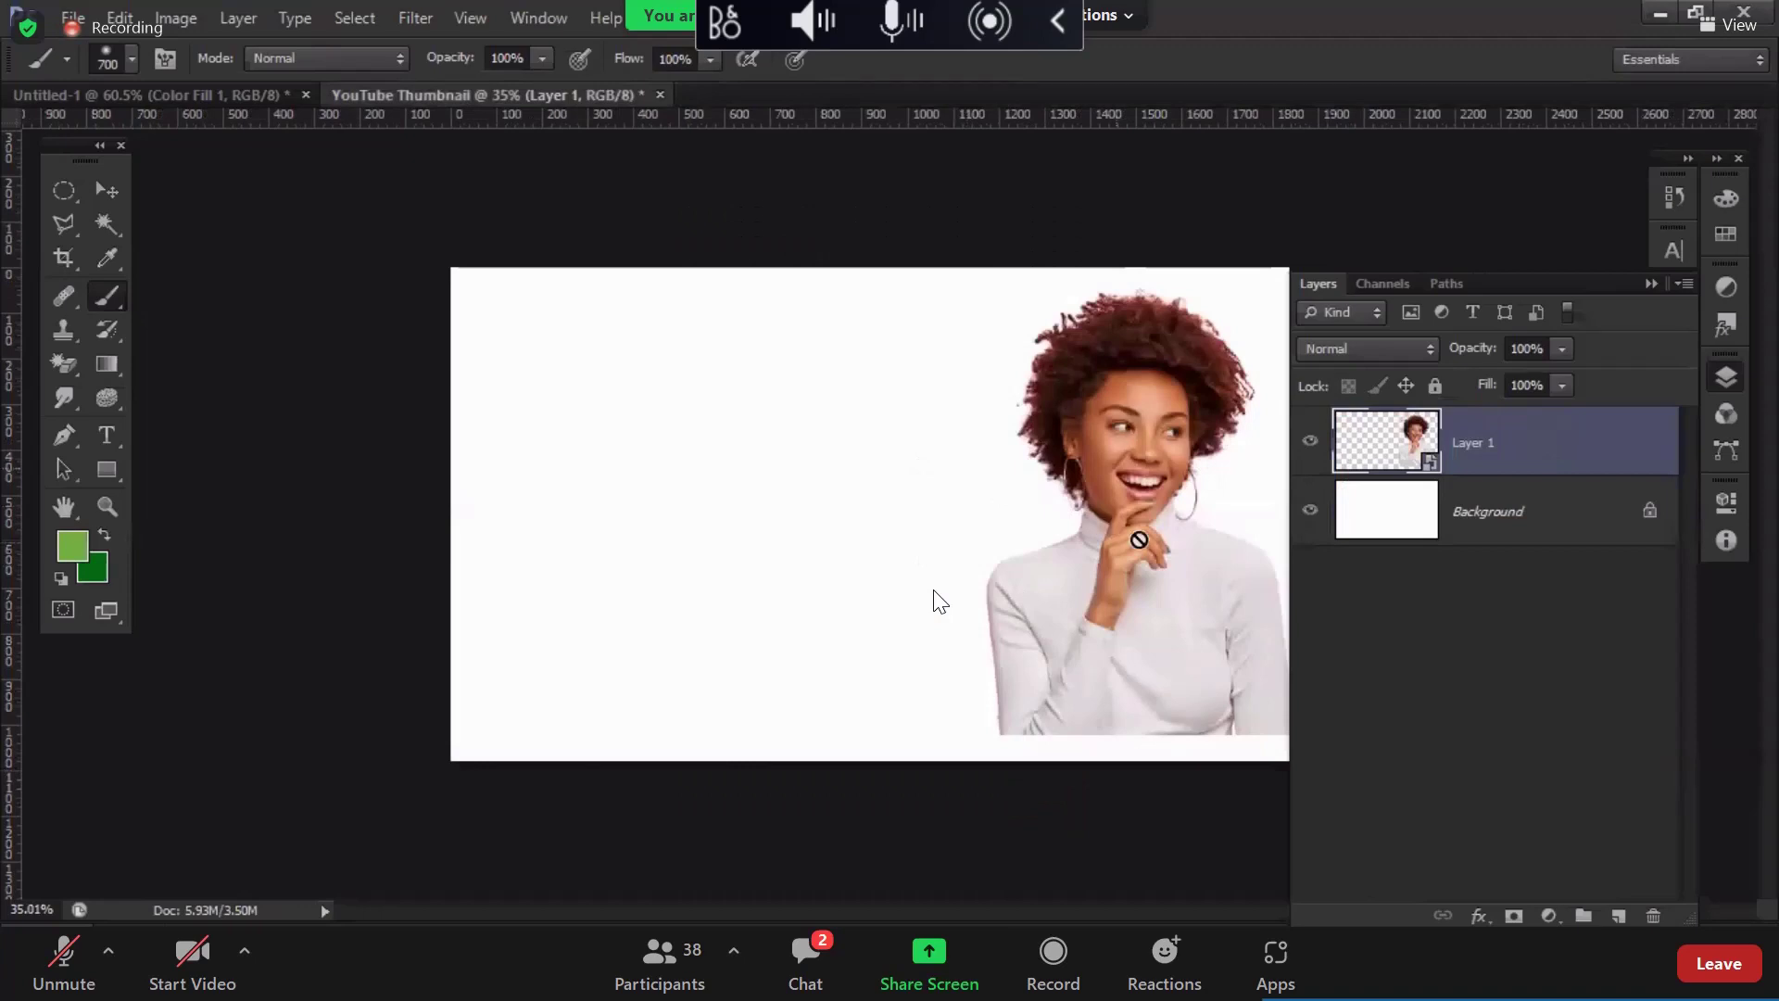
Step: Flip the woman's Layer 1 horizontally with Free Transform and apply it
{"action": "left_click", "coordinate": [1725, 376]}
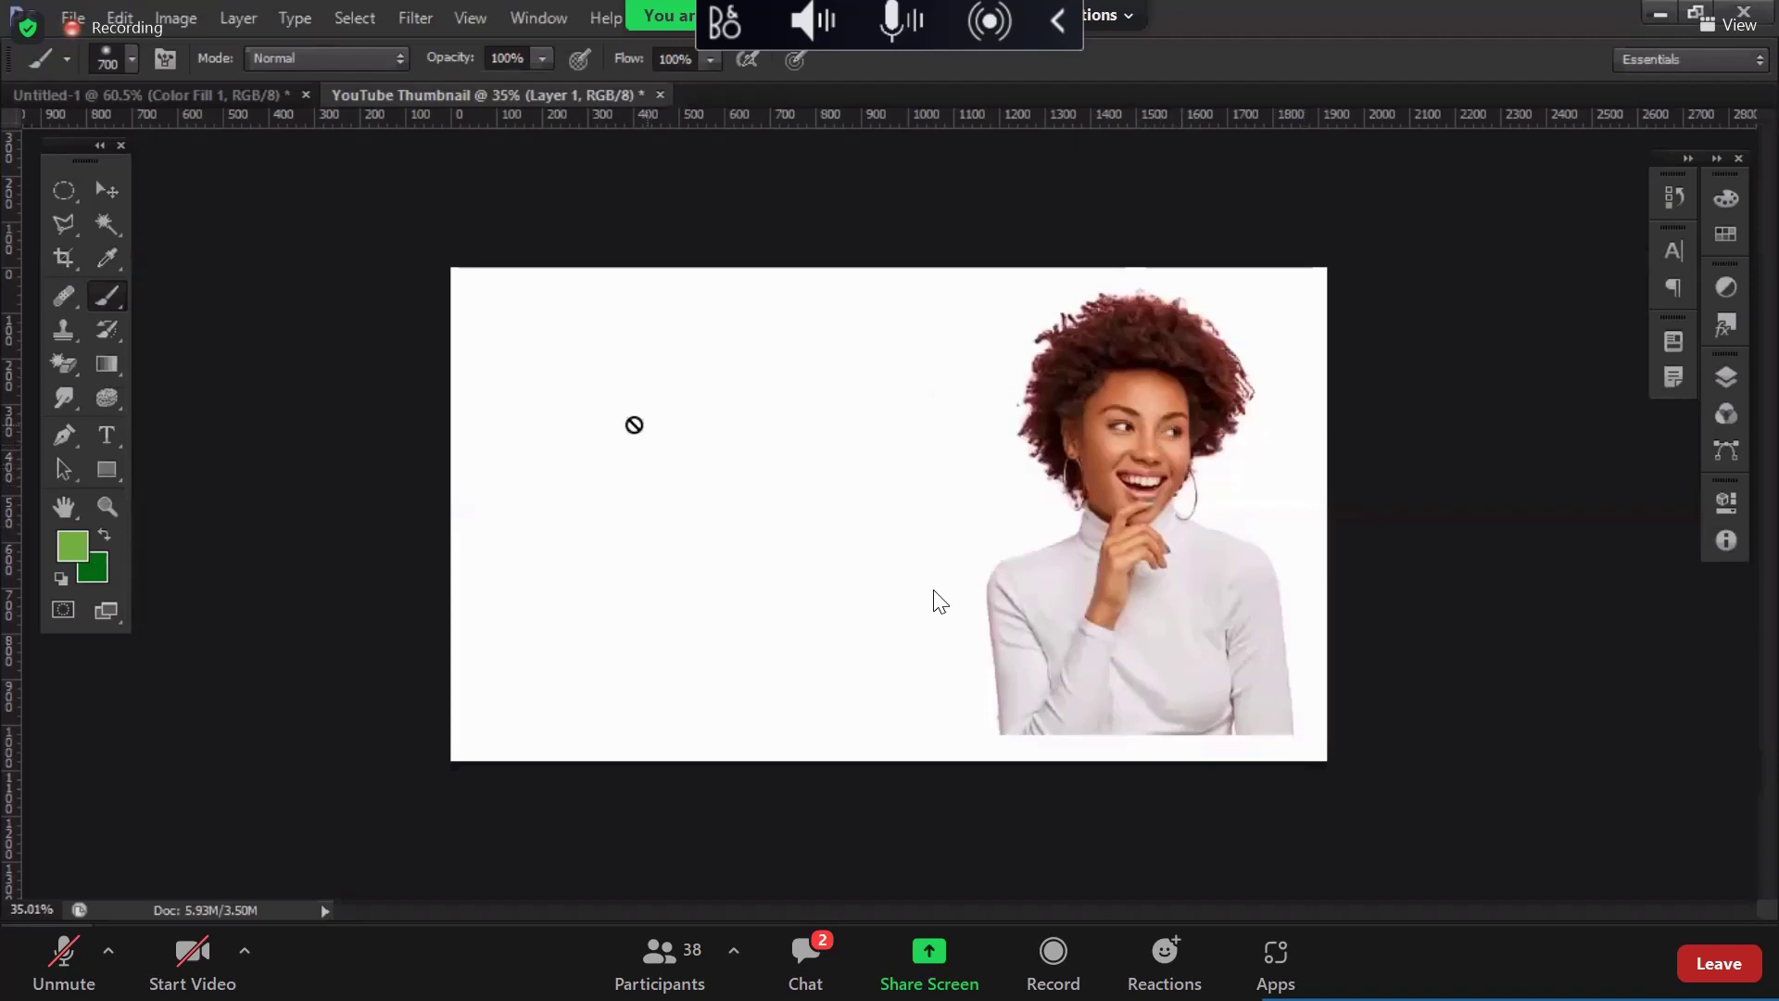
{"action": "key", "text": "F7"}
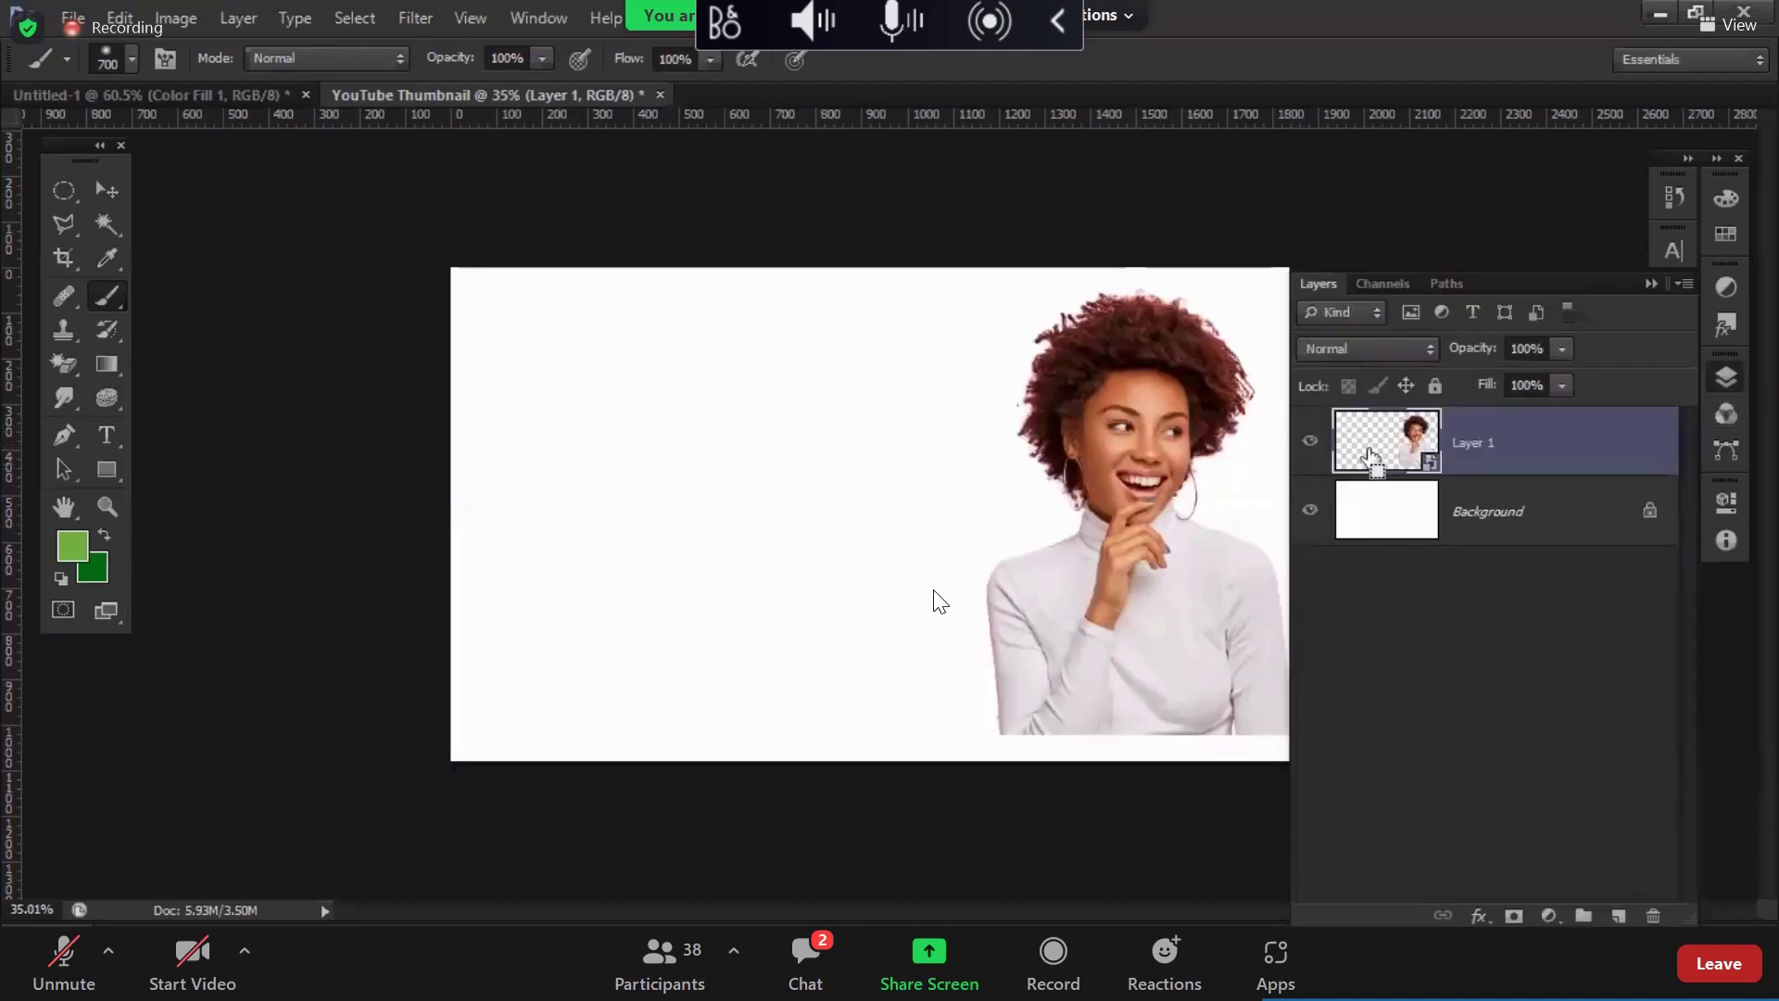
{"action": "key", "text": "ctrl+t"}
{"action": "right_click", "coordinate": [1205, 599]}
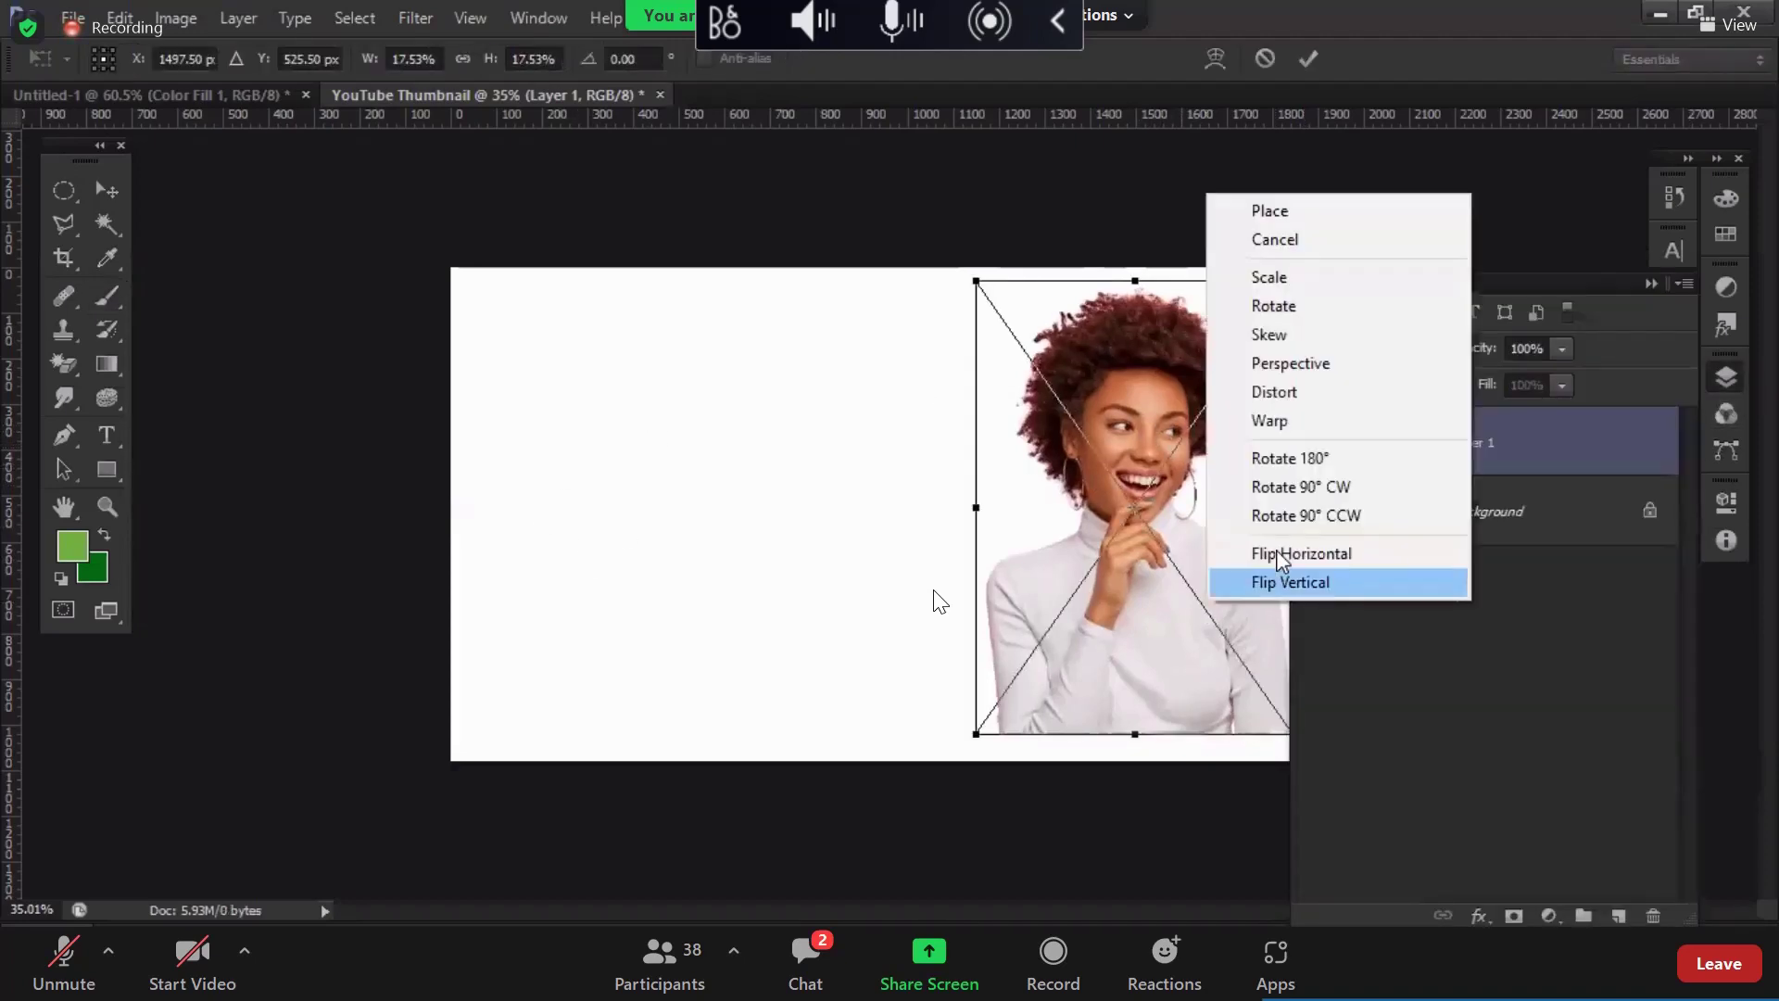
{"action": "left_click", "coordinate": [1276, 552]}
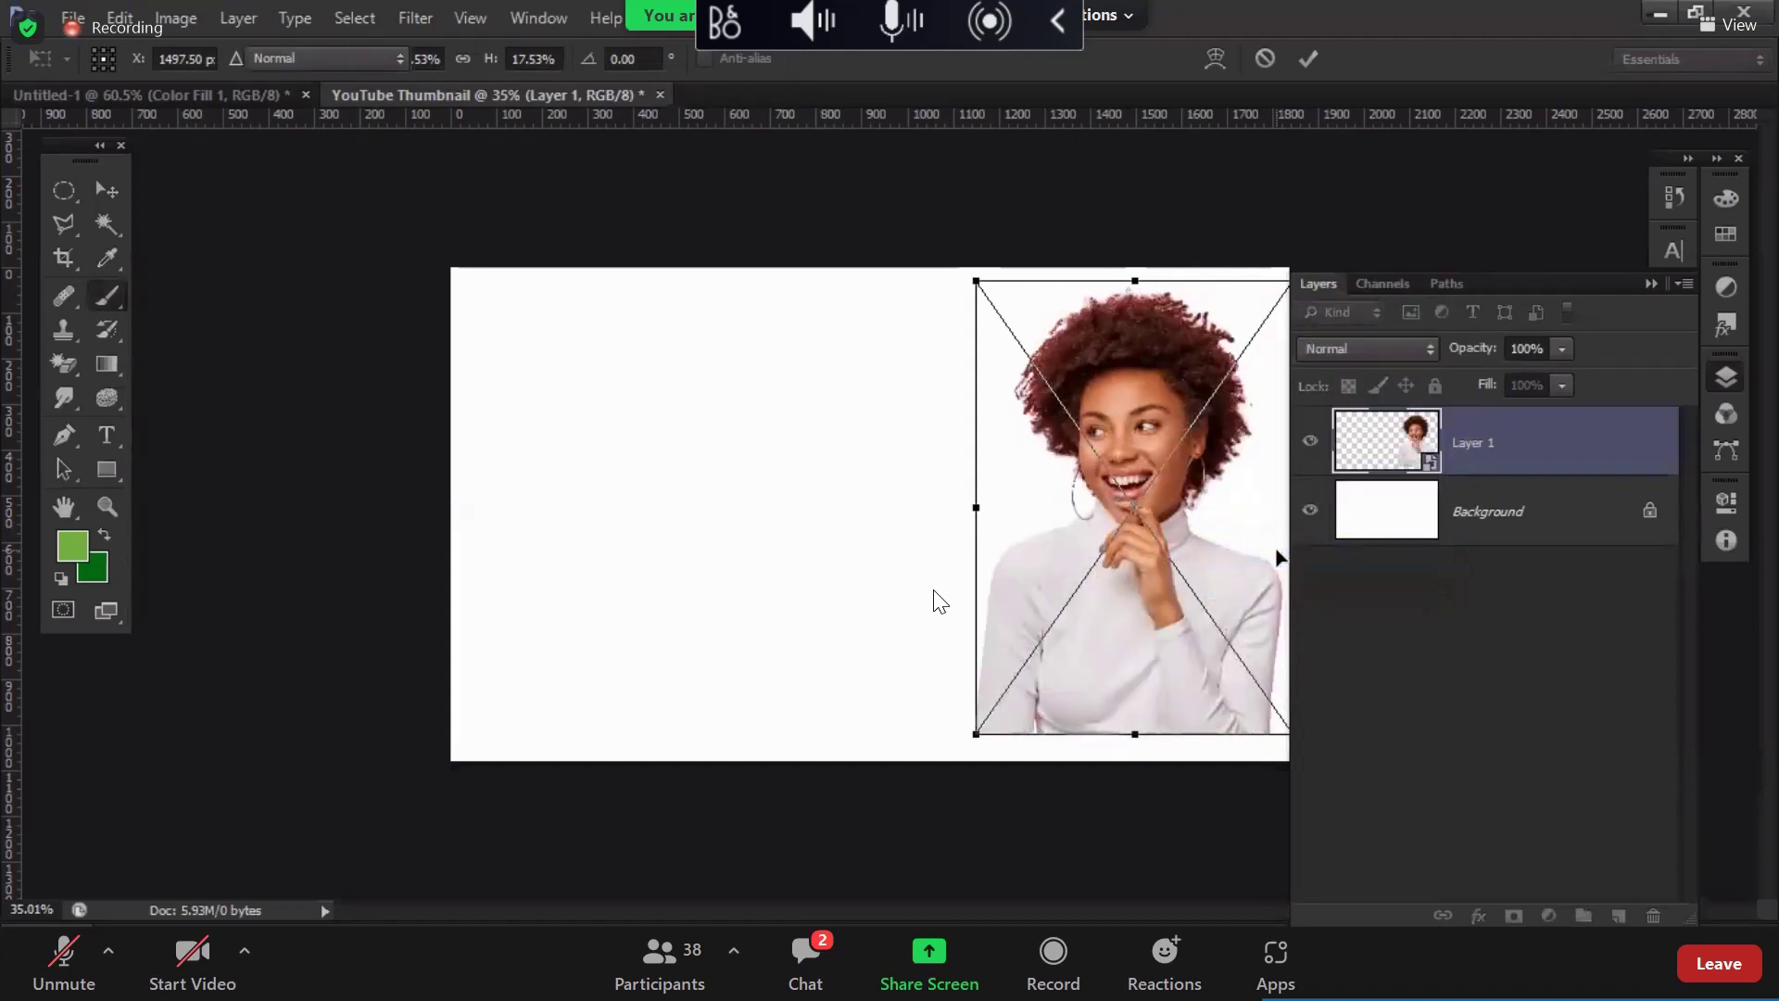
{"action": "key", "text": "Return"}
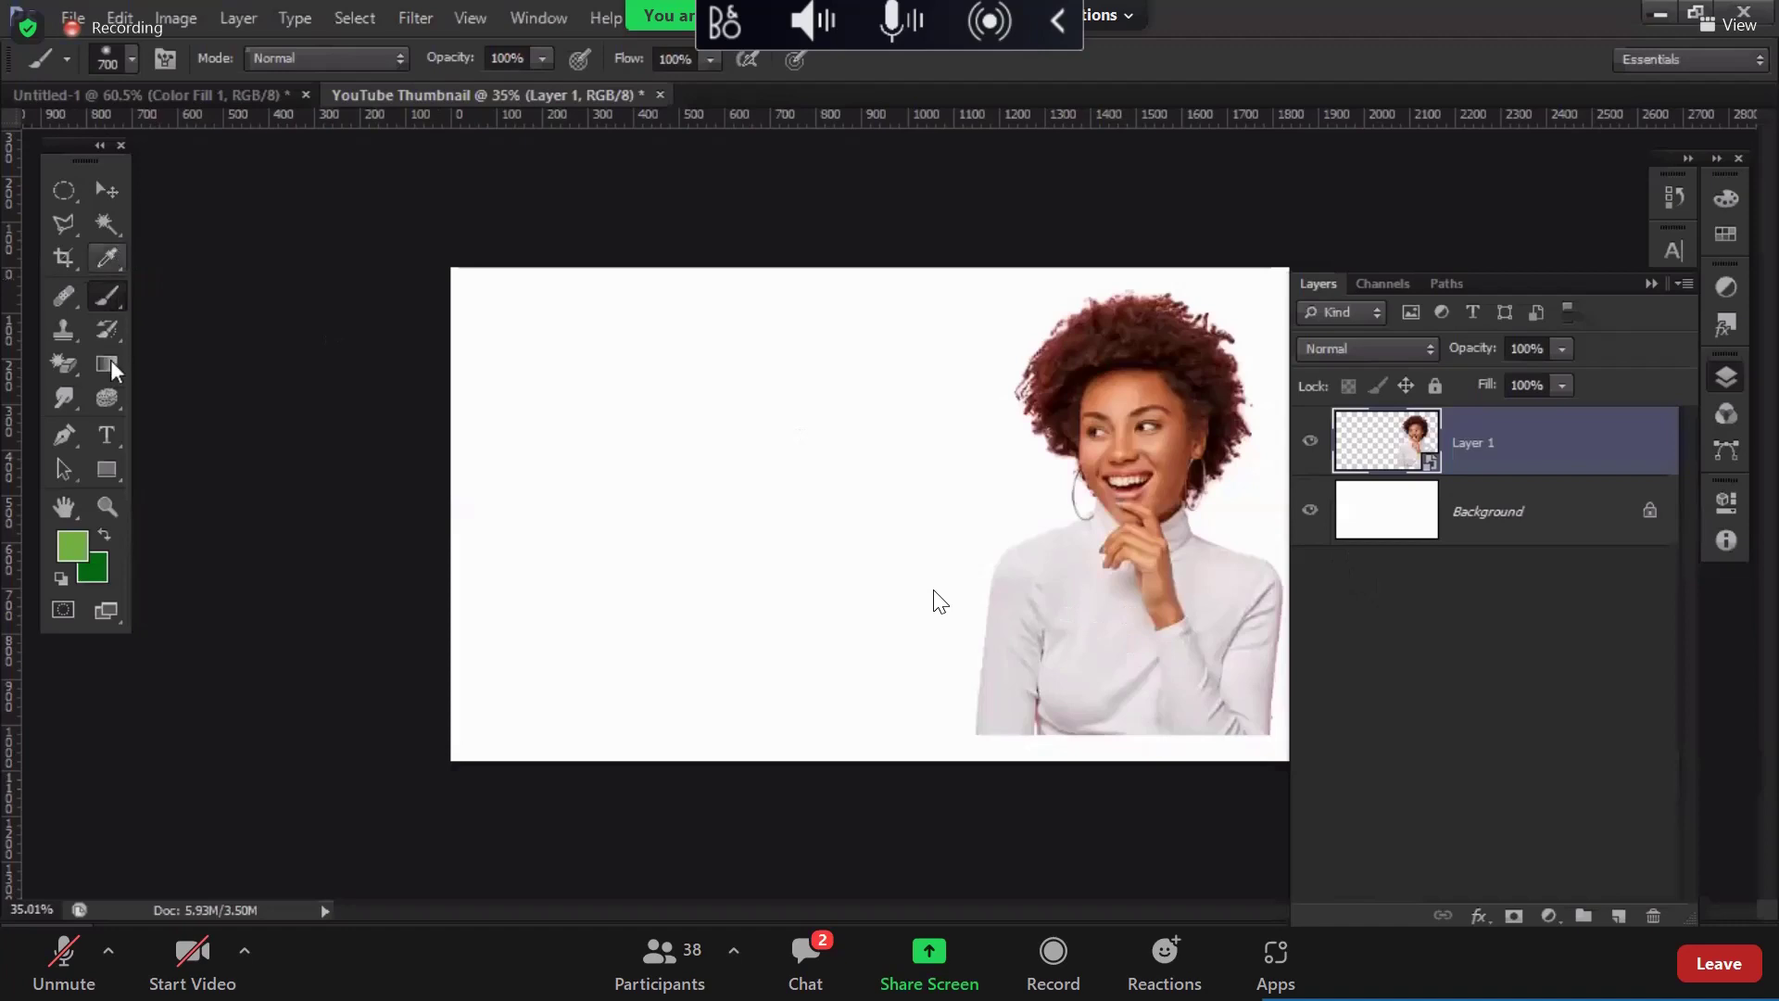
{"action": "left_click", "coordinate": [65, 190]}
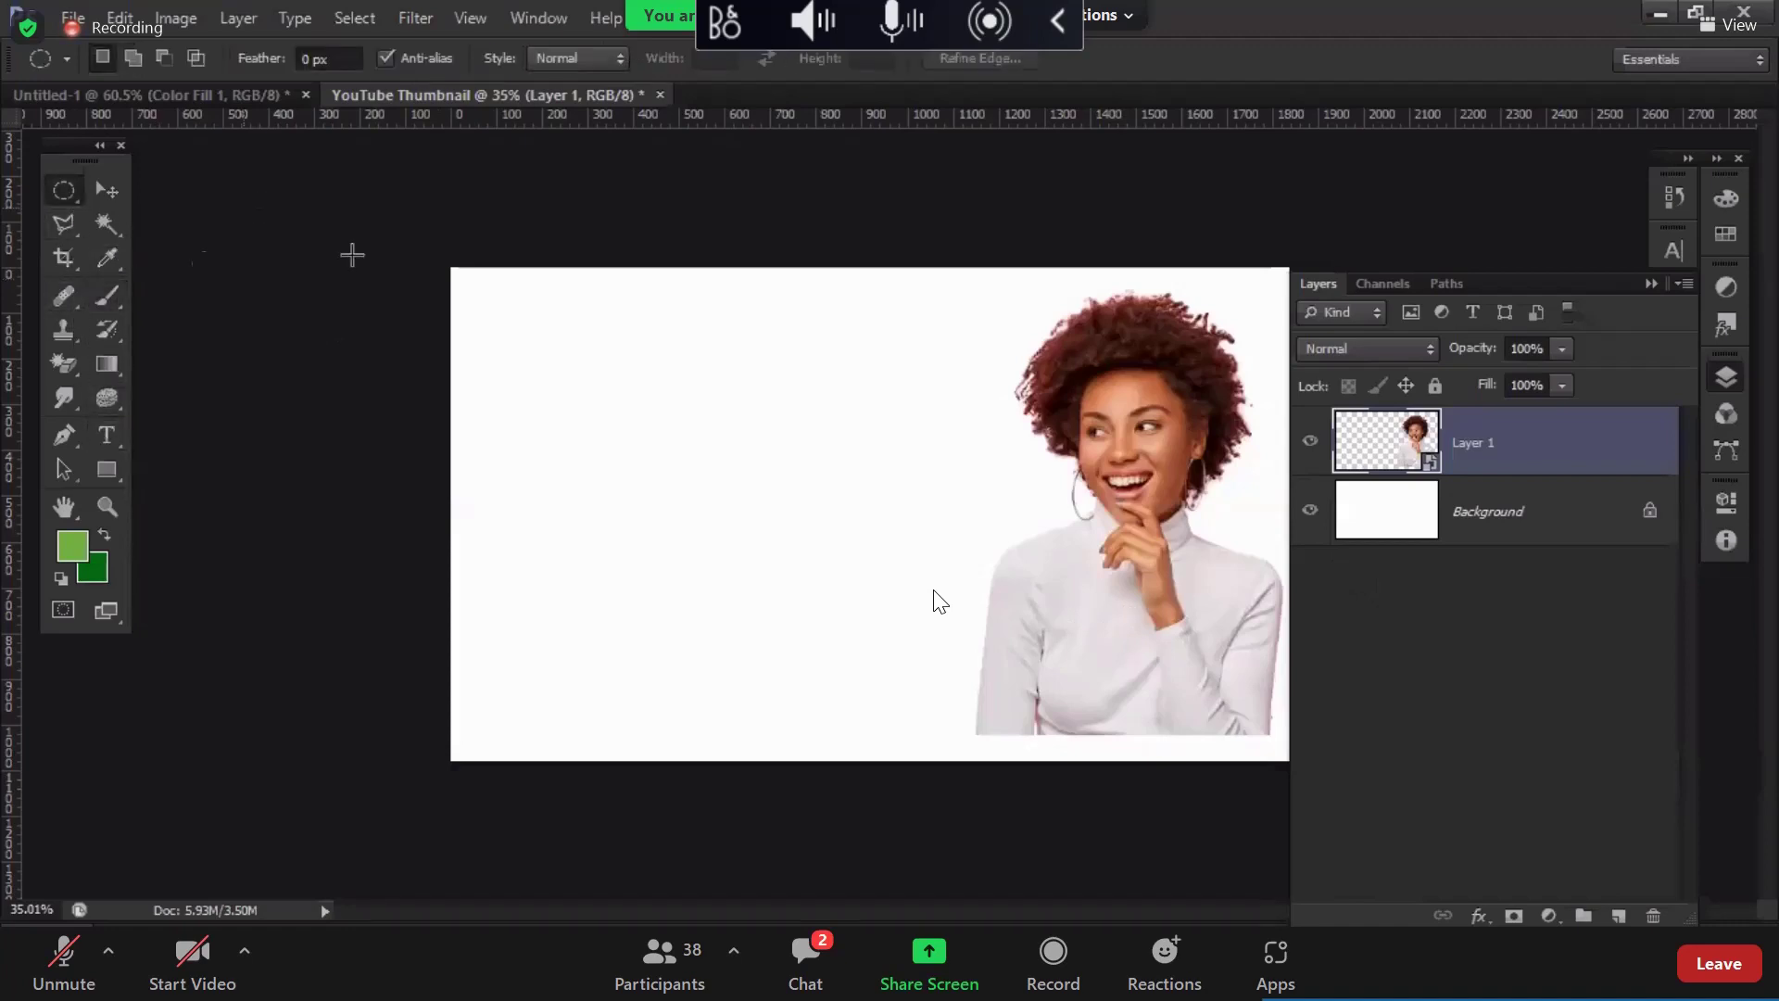
{"action": "left_click_drag", "start_coordinate": [973, 350], "coordinate": [1373, 694]}
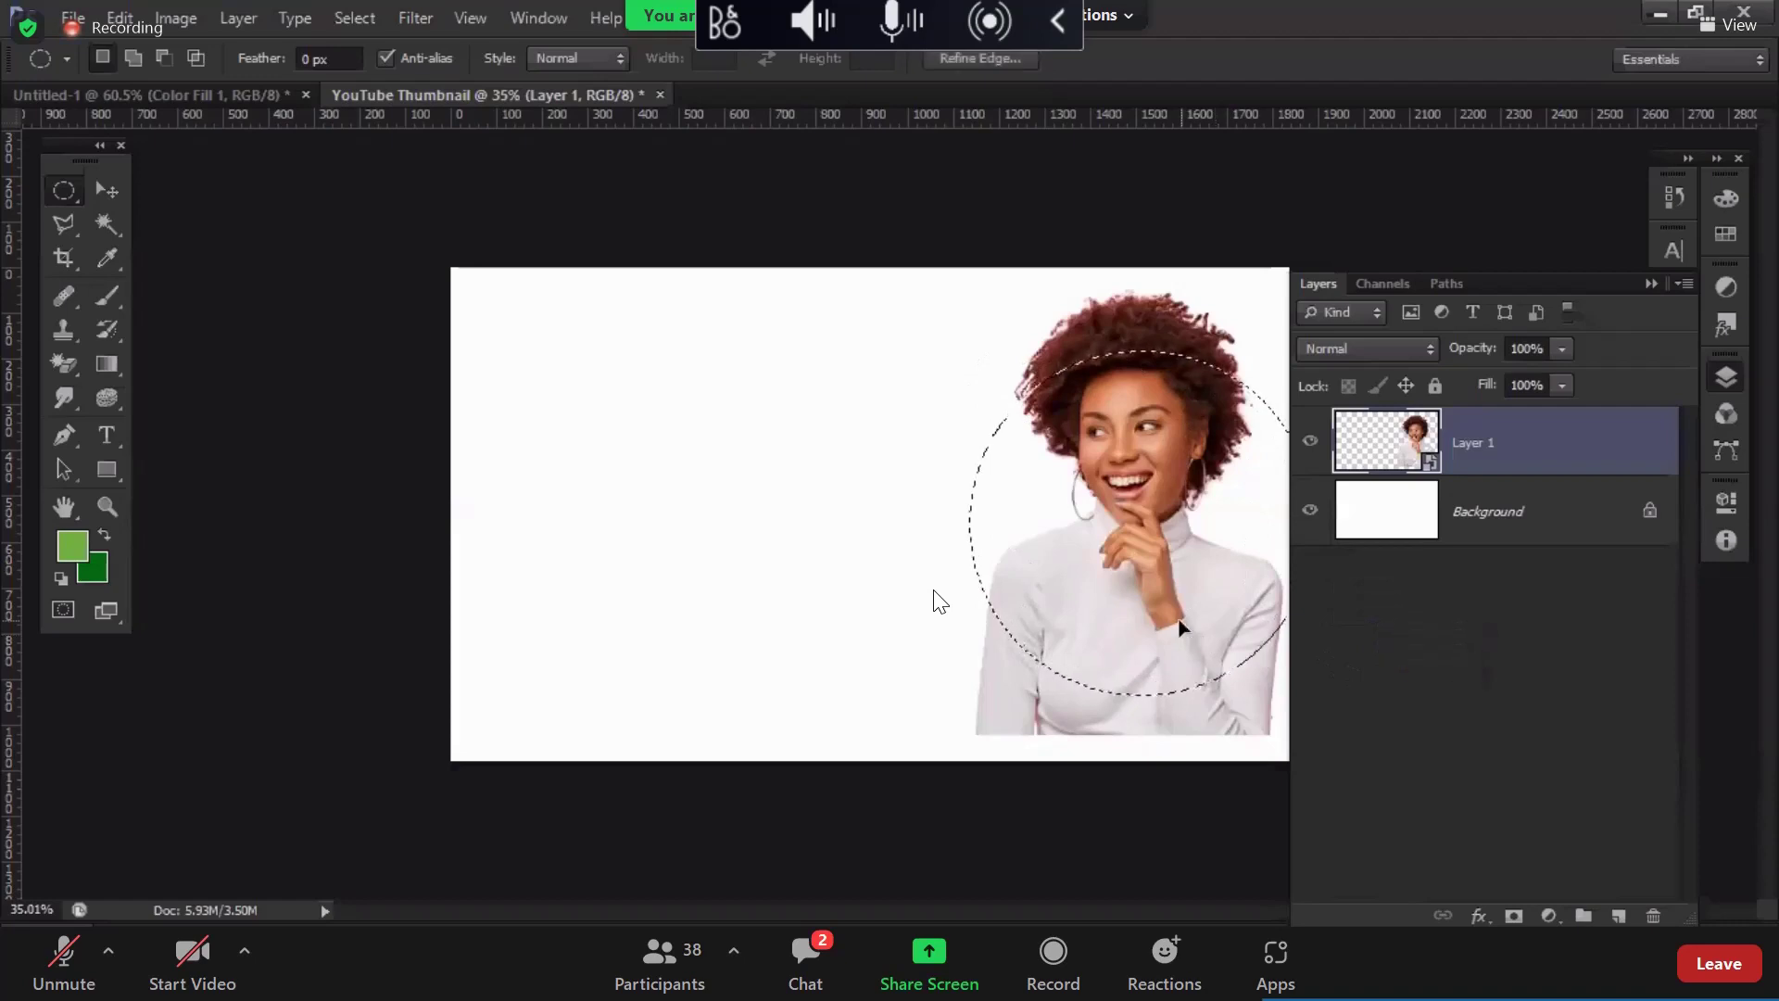
{"action": "left_click", "coordinate": [1727, 377]}
{"action": "left_click_drag", "start_coordinate": [1119, 558], "coordinate": [1127, 559]}
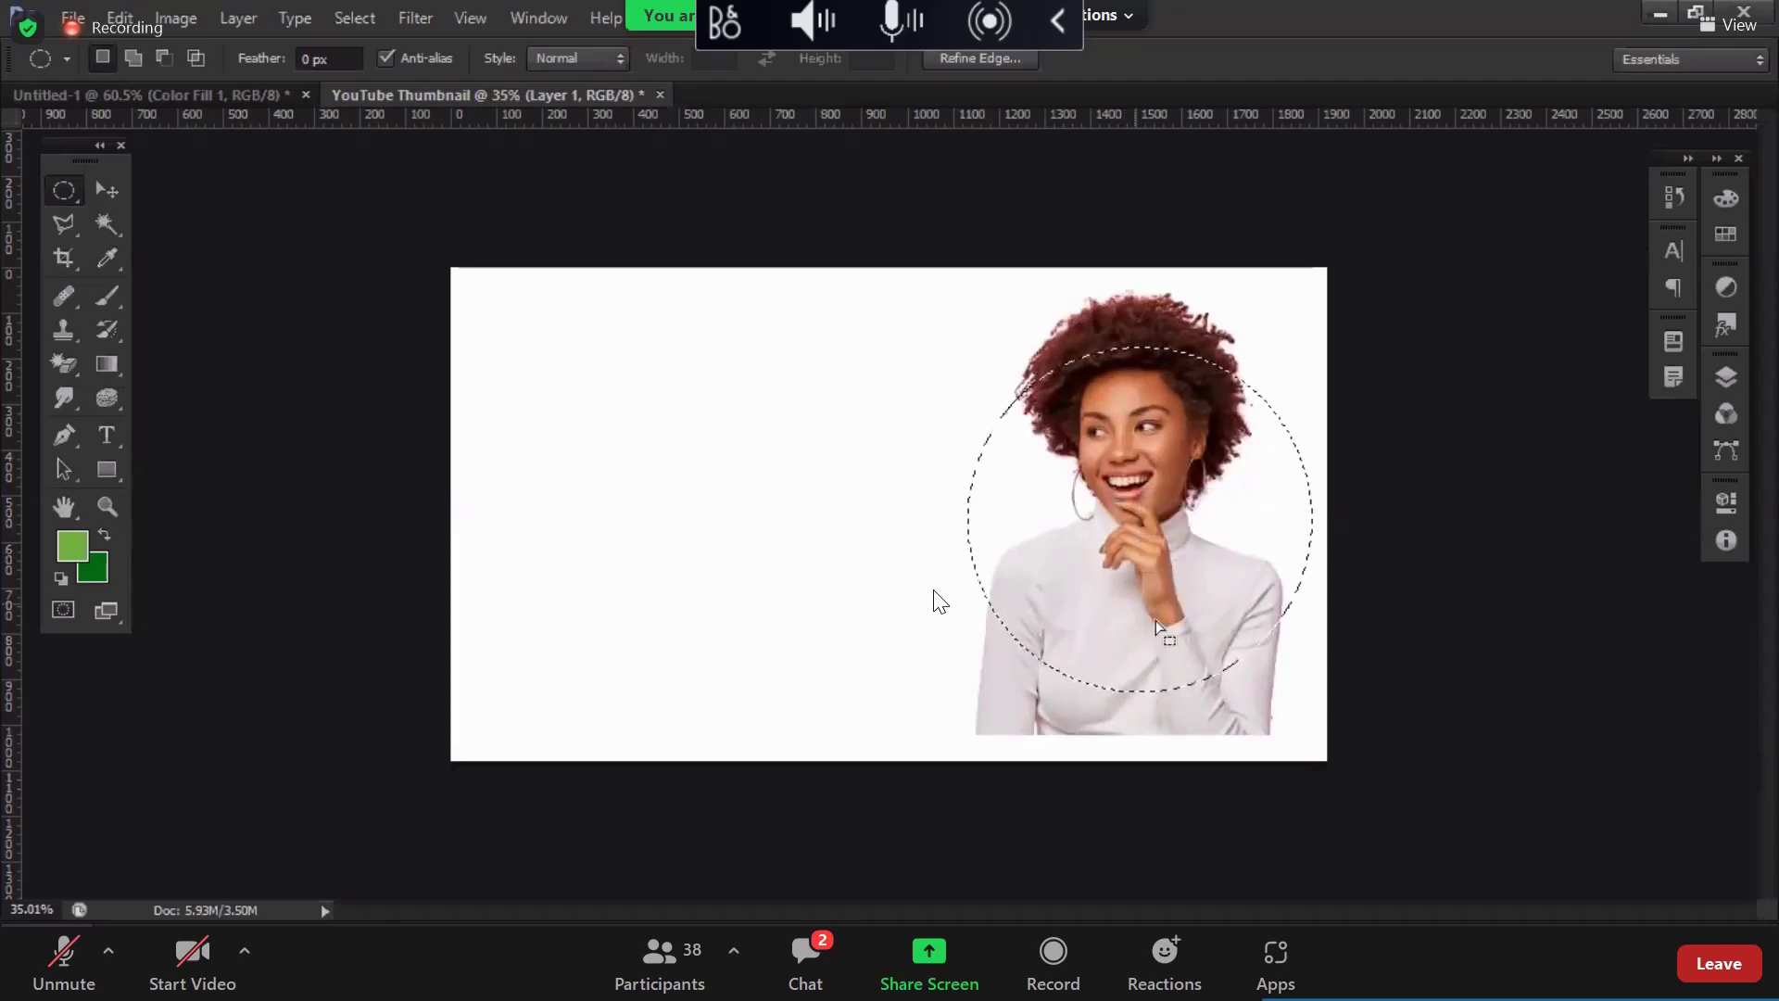
{"action": "key", "text": "ctrl+d"}
Step: Shift the woman left, resize her to about 18.9% and lower her shoulders to the bottom edge
{"action": "left_click", "coordinate": [1725, 376]}
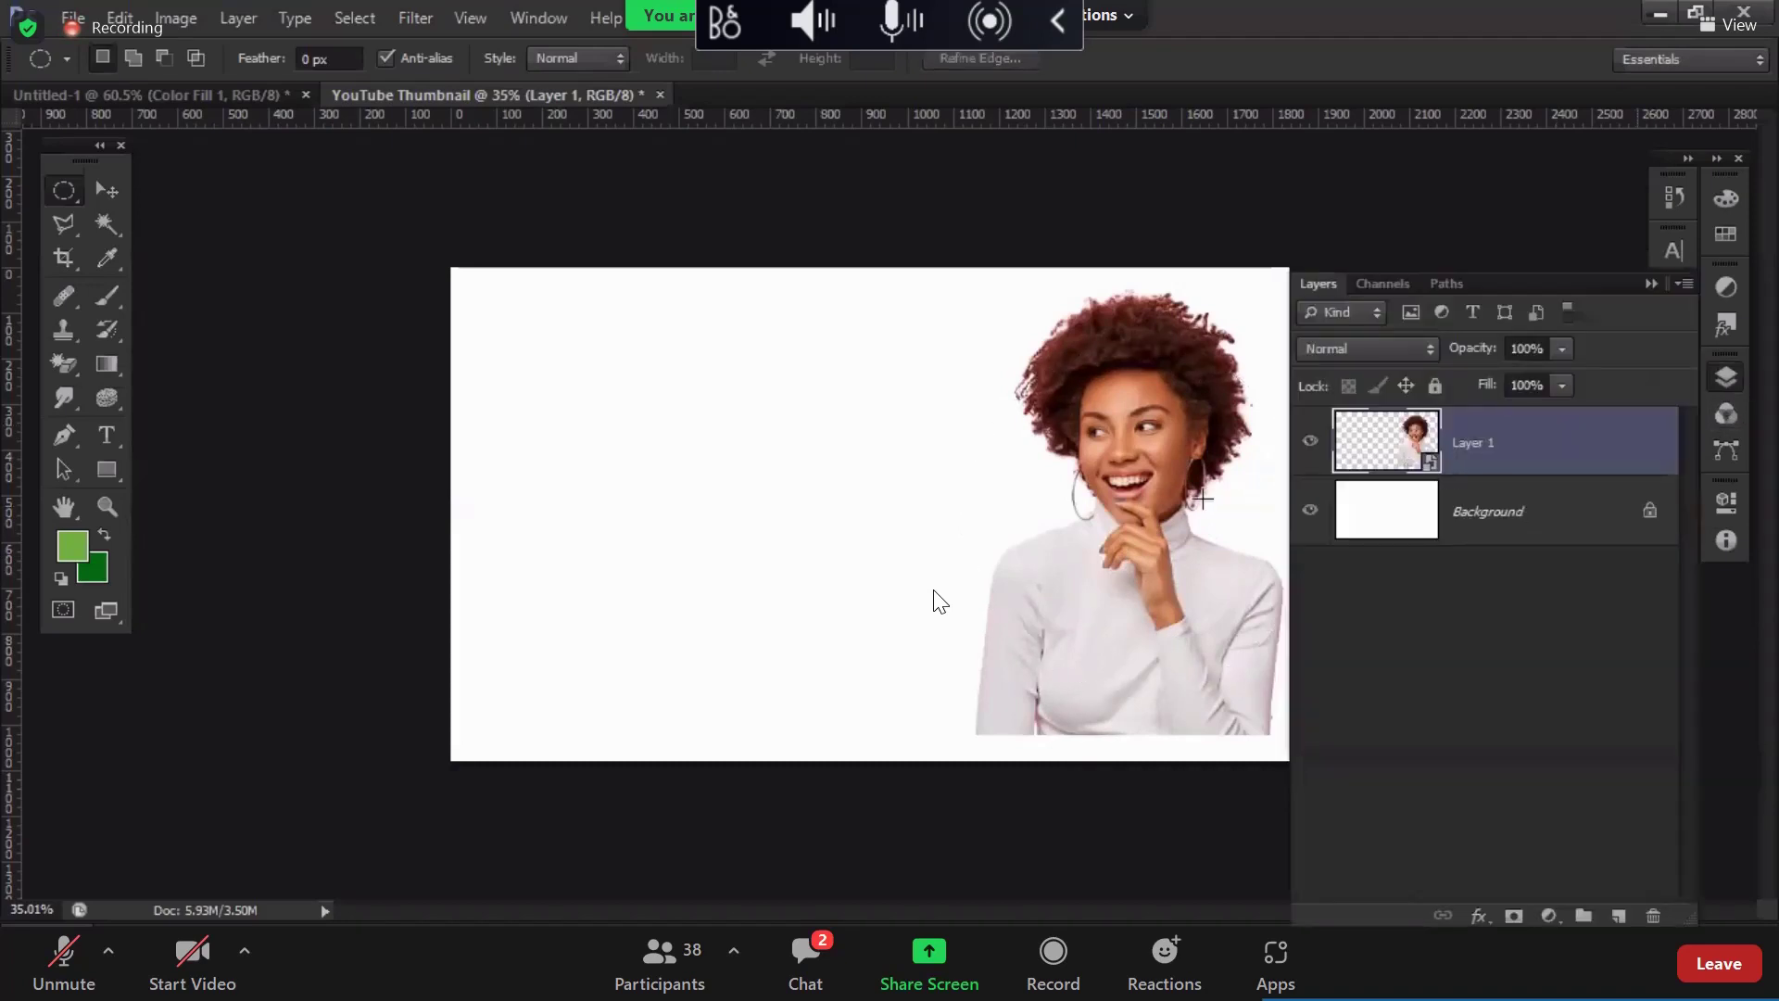
{"action": "key", "text": "v"}
{"action": "left_click_drag", "start_coordinate": [1183, 515], "coordinate": [1158, 536]}
{"action": "key", "text": "ctrl+t"}
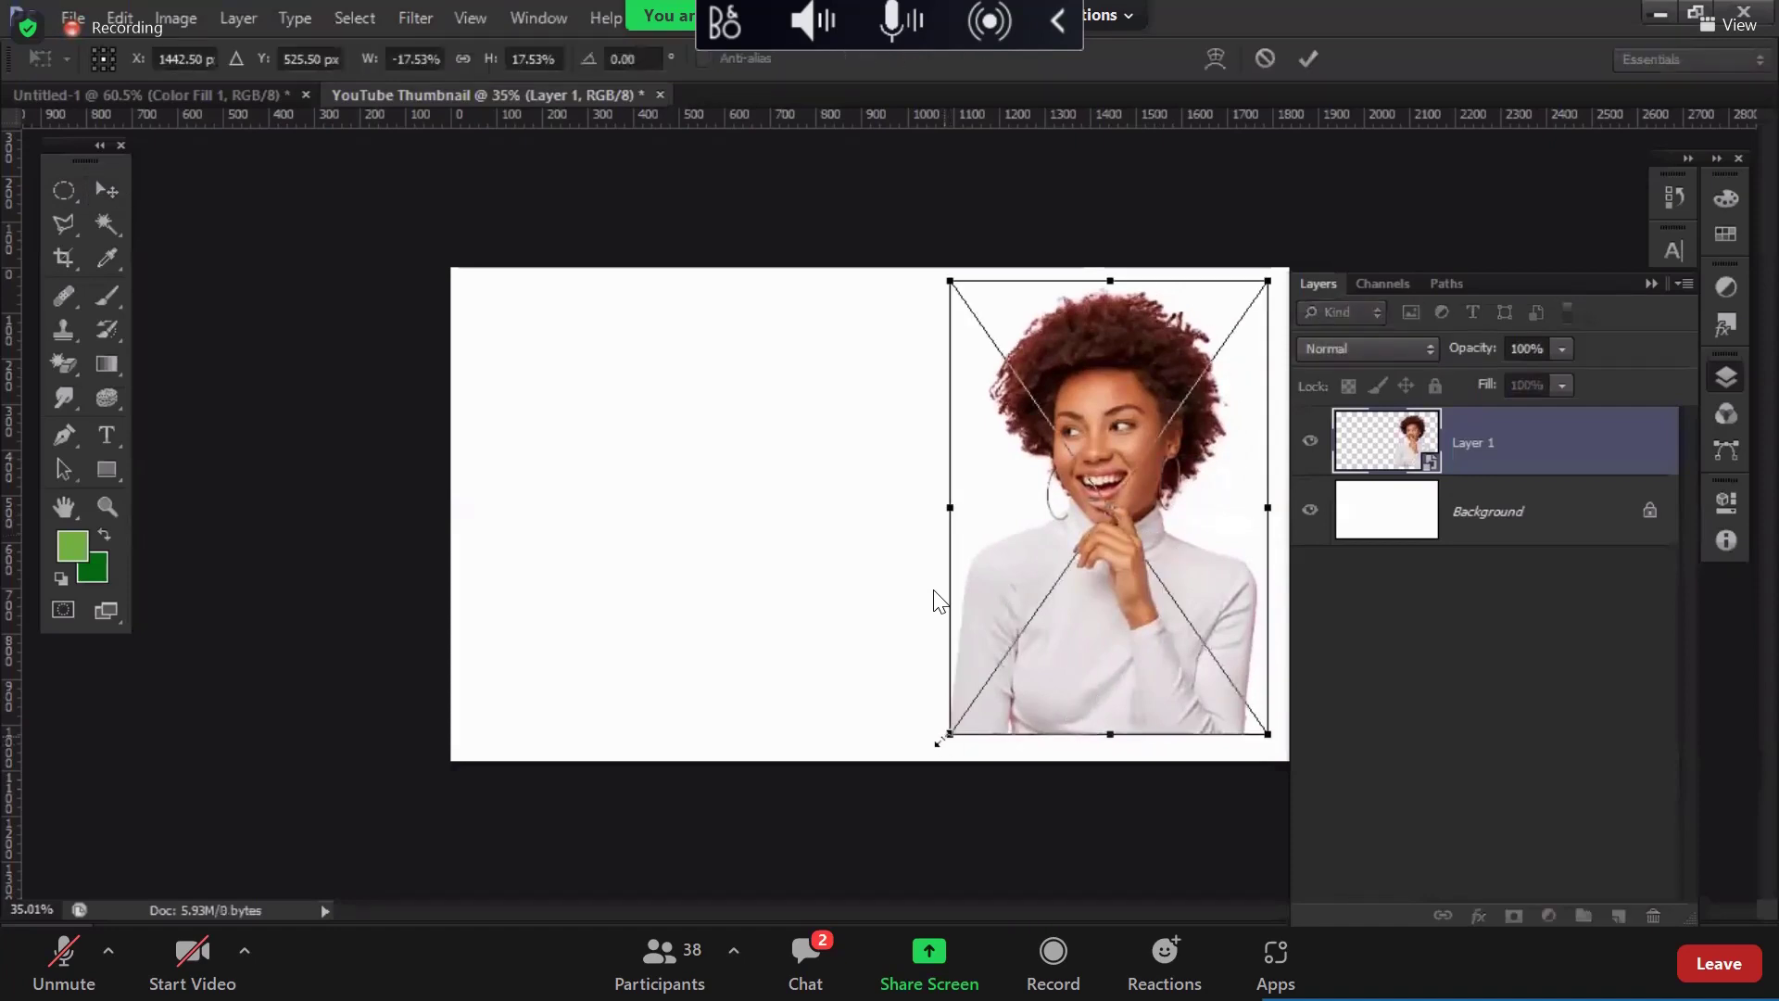
{"action": "left_click_drag", "start_coordinate": [944, 741], "coordinate": [919, 778]}
{"action": "left_click_drag", "start_coordinate": [1084, 628], "coordinate": [1082, 665]}
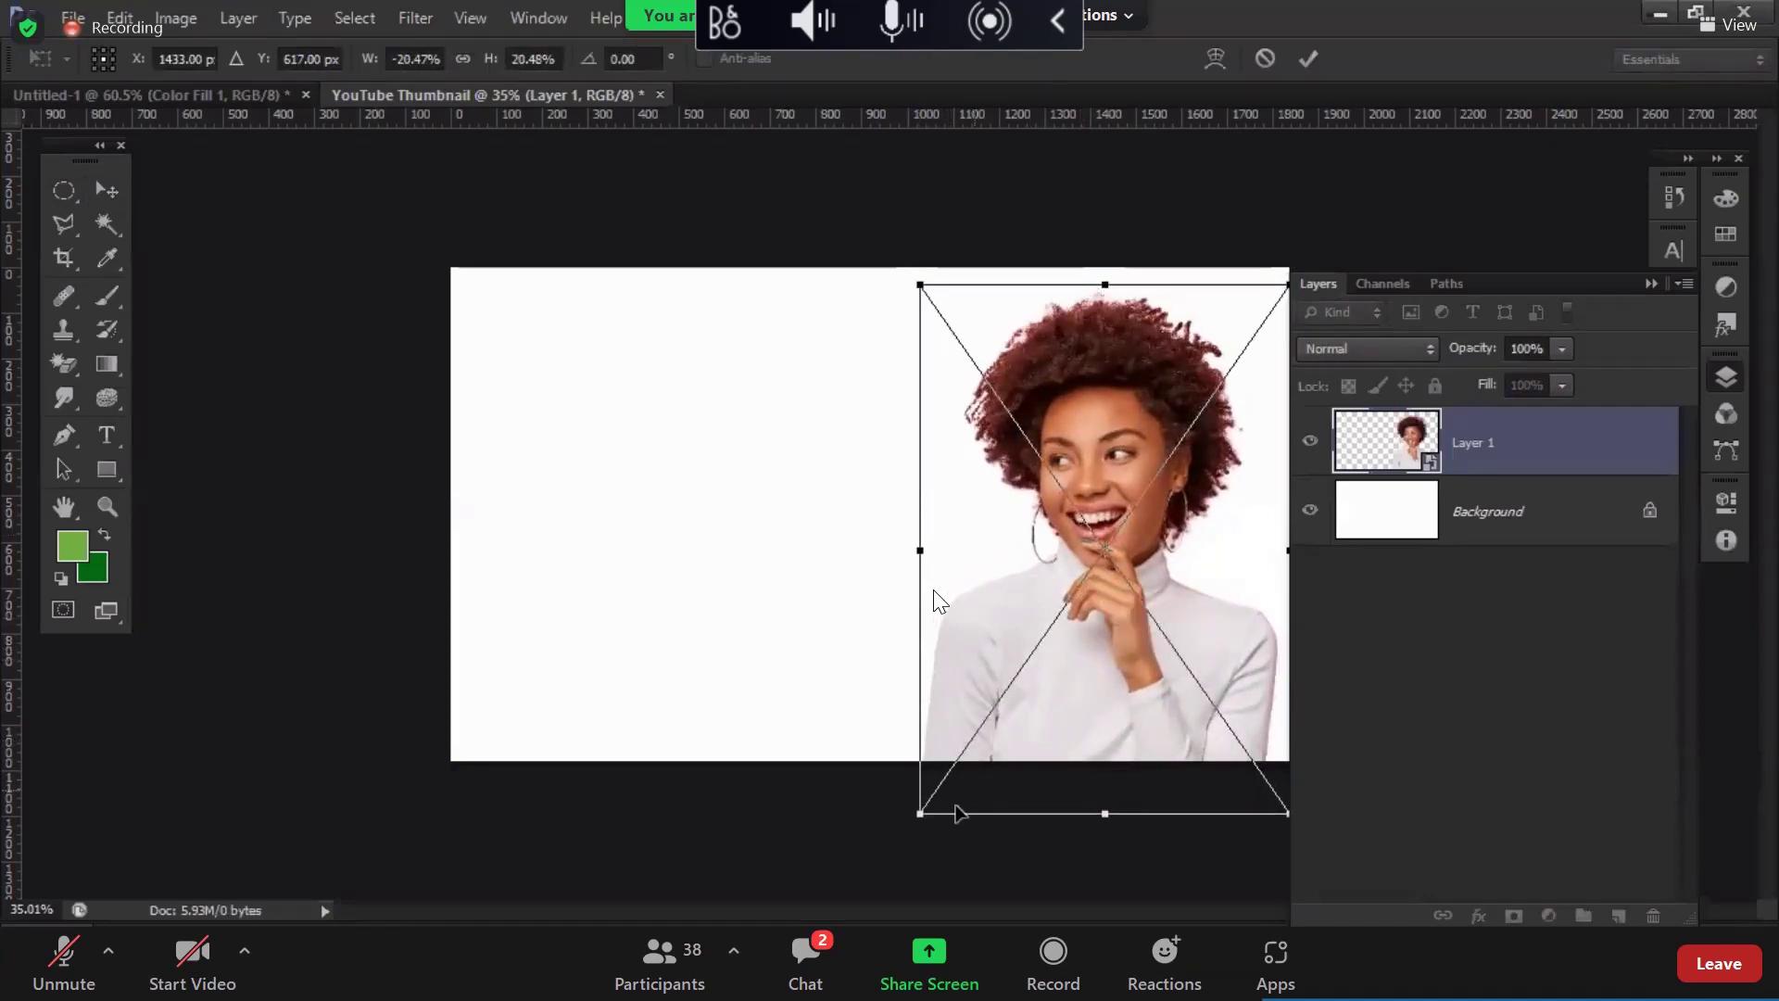
{"action": "left_click_drag", "start_coordinate": [922, 813], "coordinate": [946, 773]}
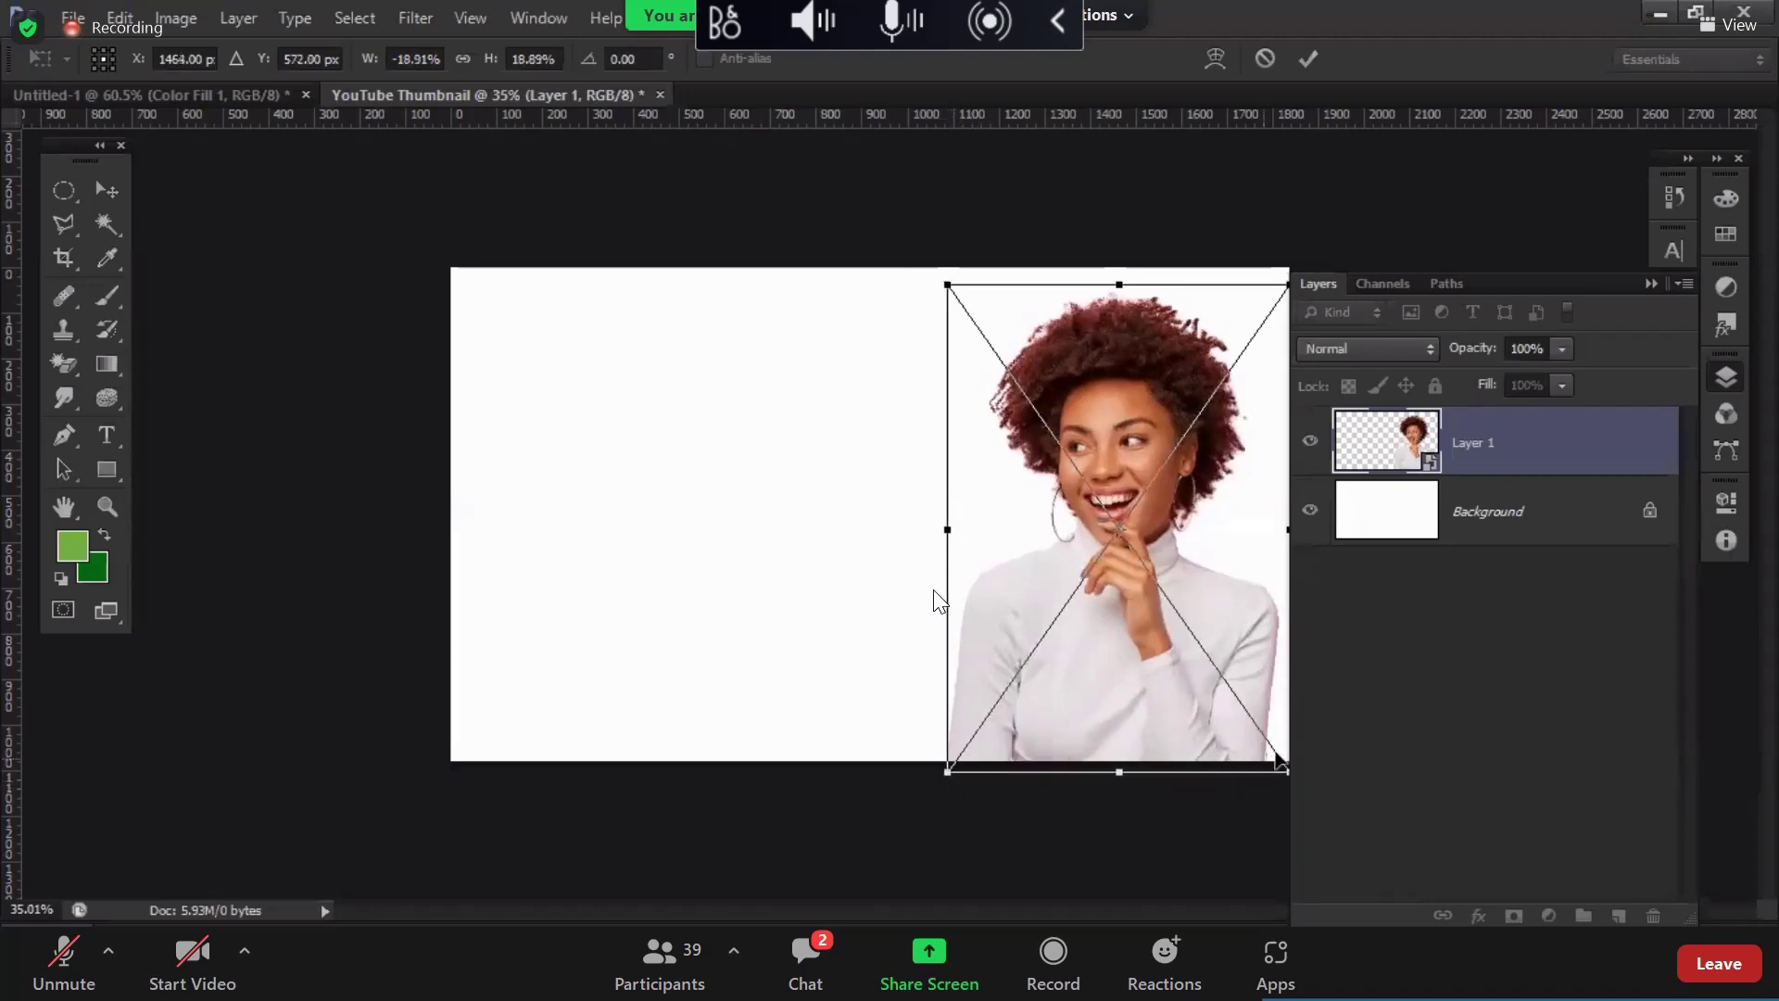
{"action": "key", "text": "Return"}
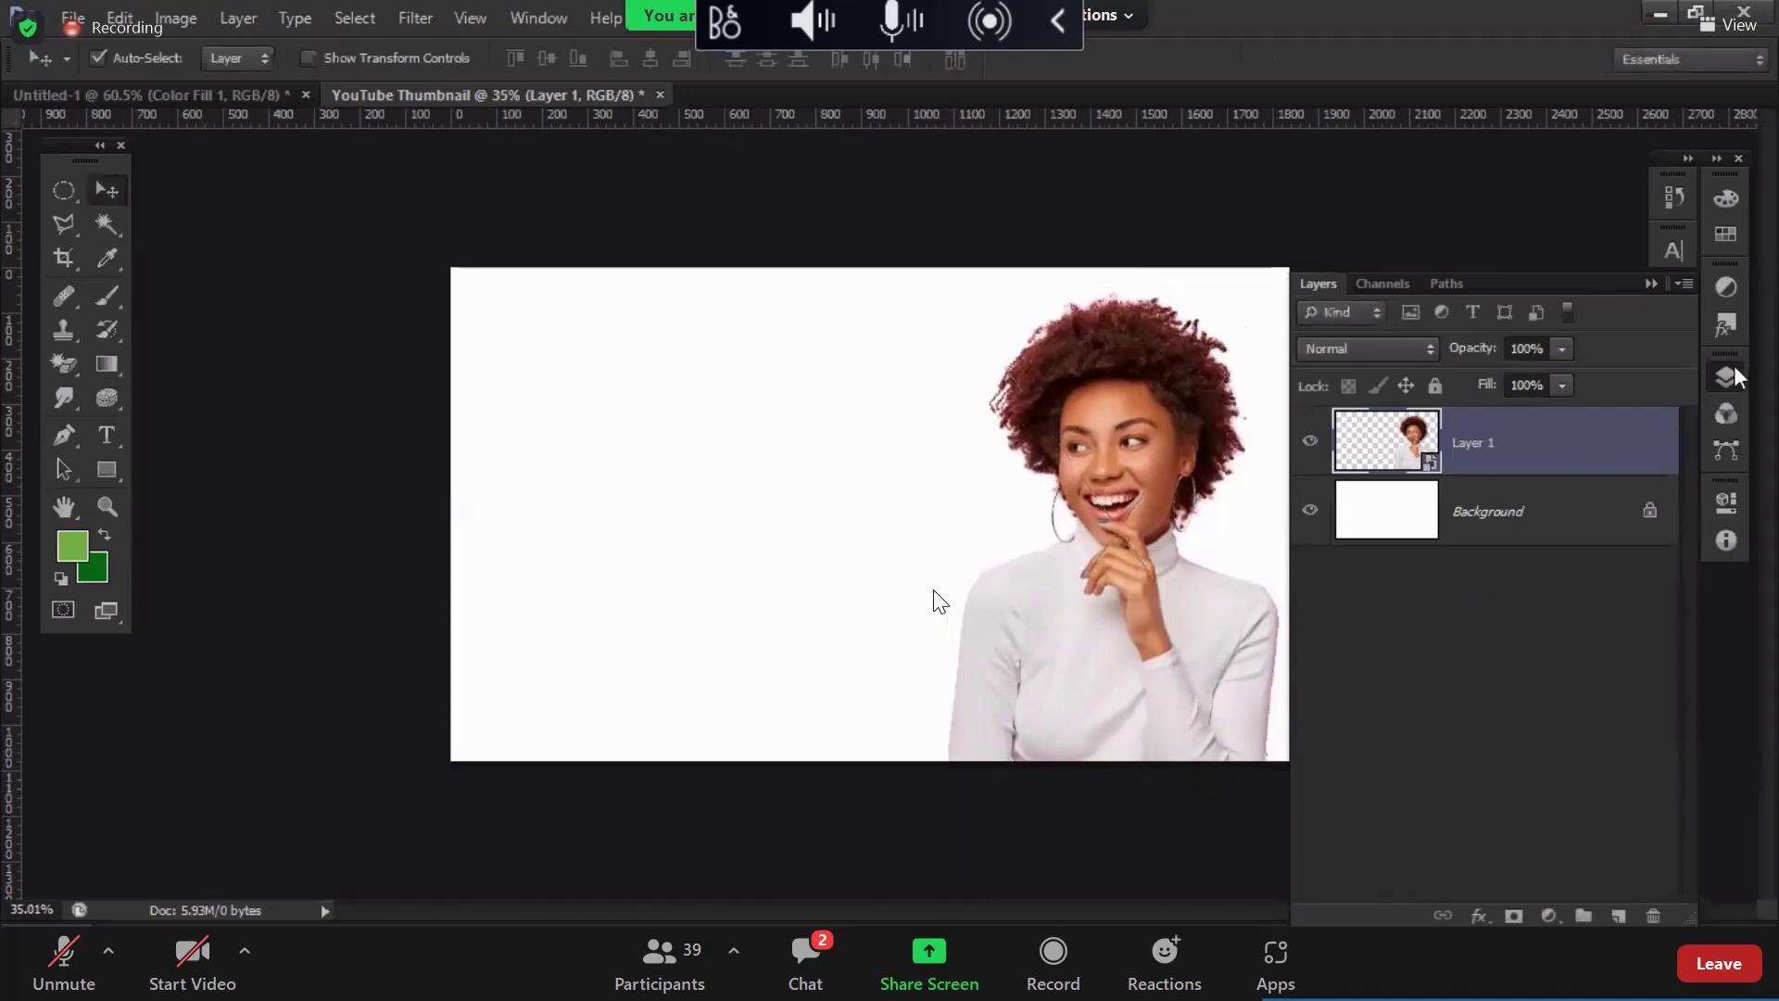
Step: Draw a large elliptical selection over the woman's face and torso and reposition it
{"action": "left_click", "coordinate": [1725, 377]}
{"action": "left_click_drag", "start_coordinate": [68, 199], "coordinate": [195, 210]}
{"action": "left_click_drag", "start_coordinate": [857, 403], "coordinate": [1227, 738]}
{"action": "left_click_drag", "start_coordinate": [1054, 668], "coordinate": [1147, 610]}
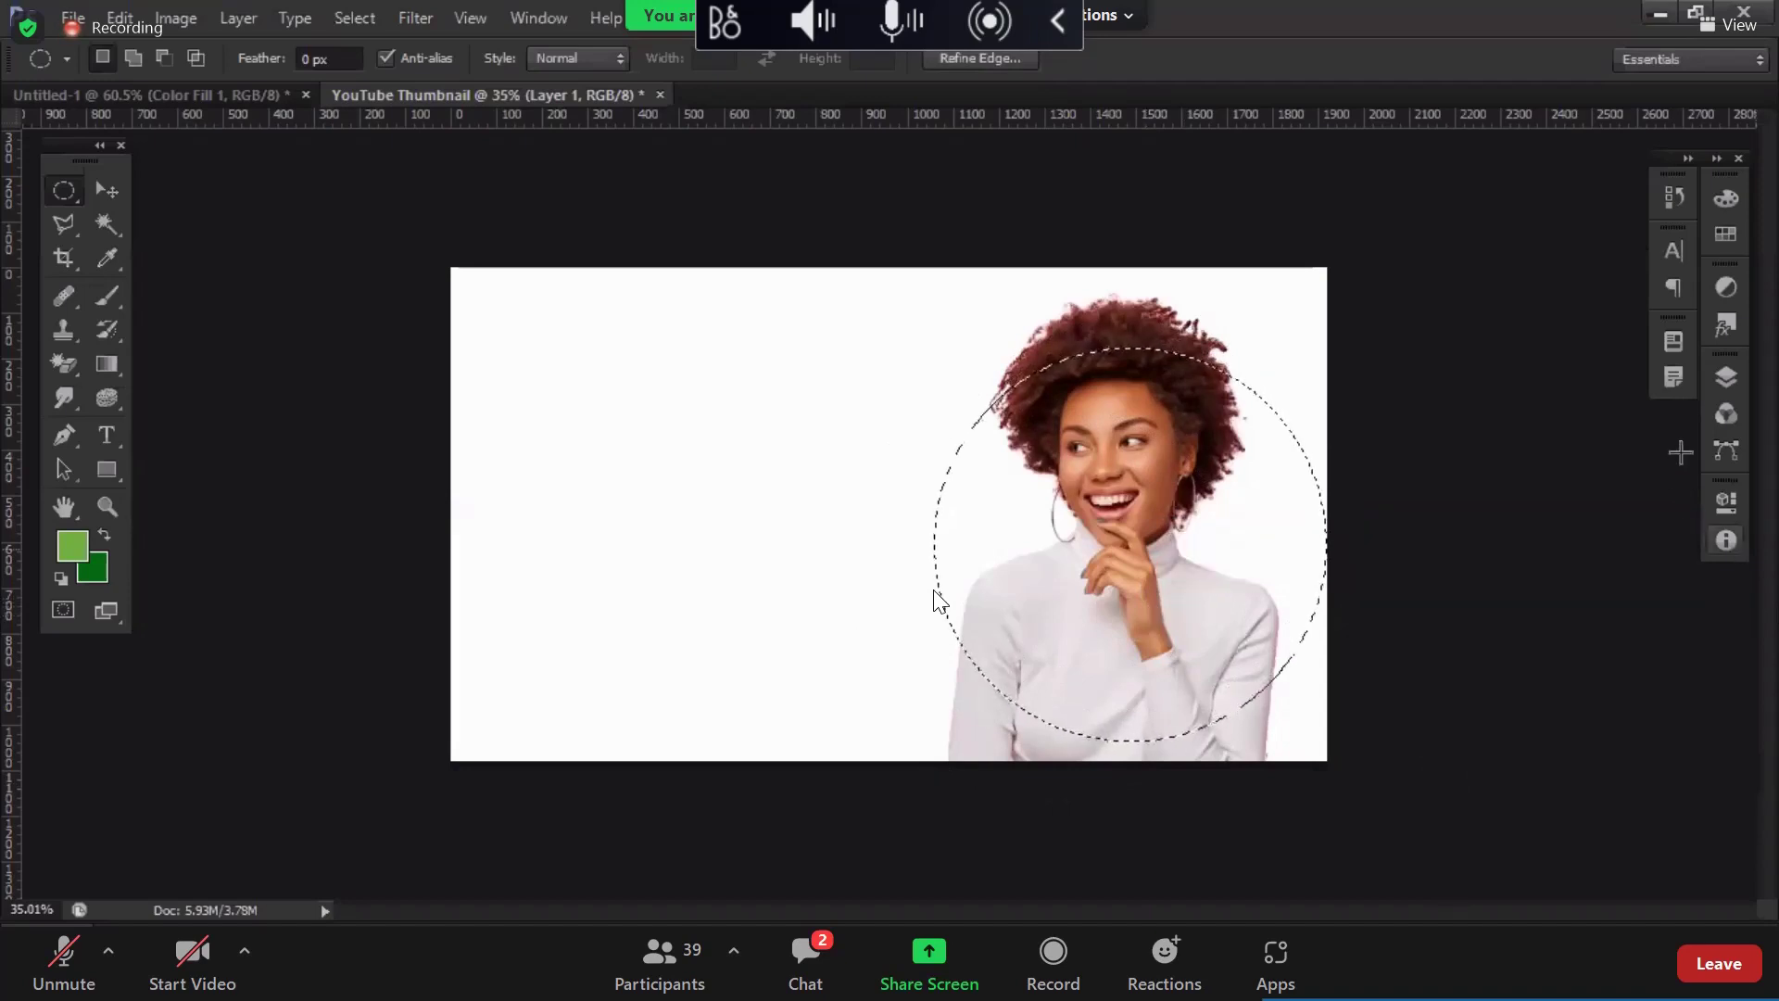
Step: Add a Solid Color fill layer in the circle with saturation 85, giving green #64b32d
{"action": "left_click", "coordinate": [1723, 387]}
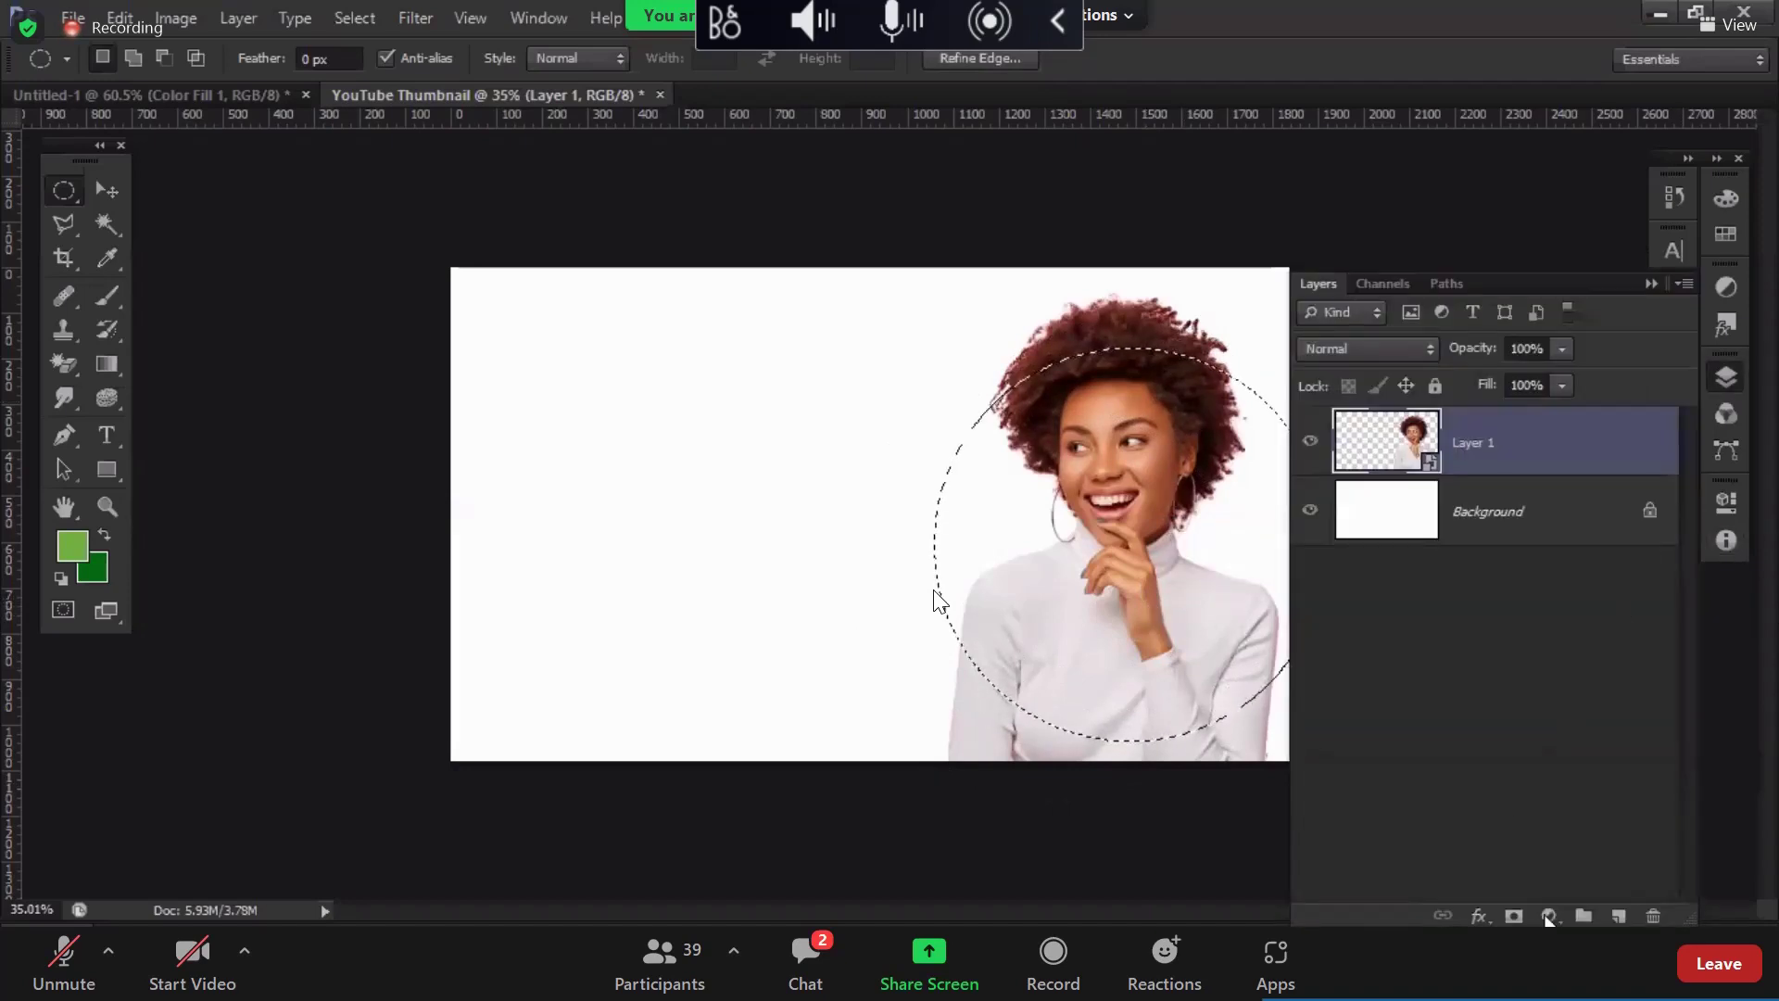
{"action": "left_click", "coordinate": [1547, 917]}
{"action": "left_click", "coordinate": [1658, 350]}
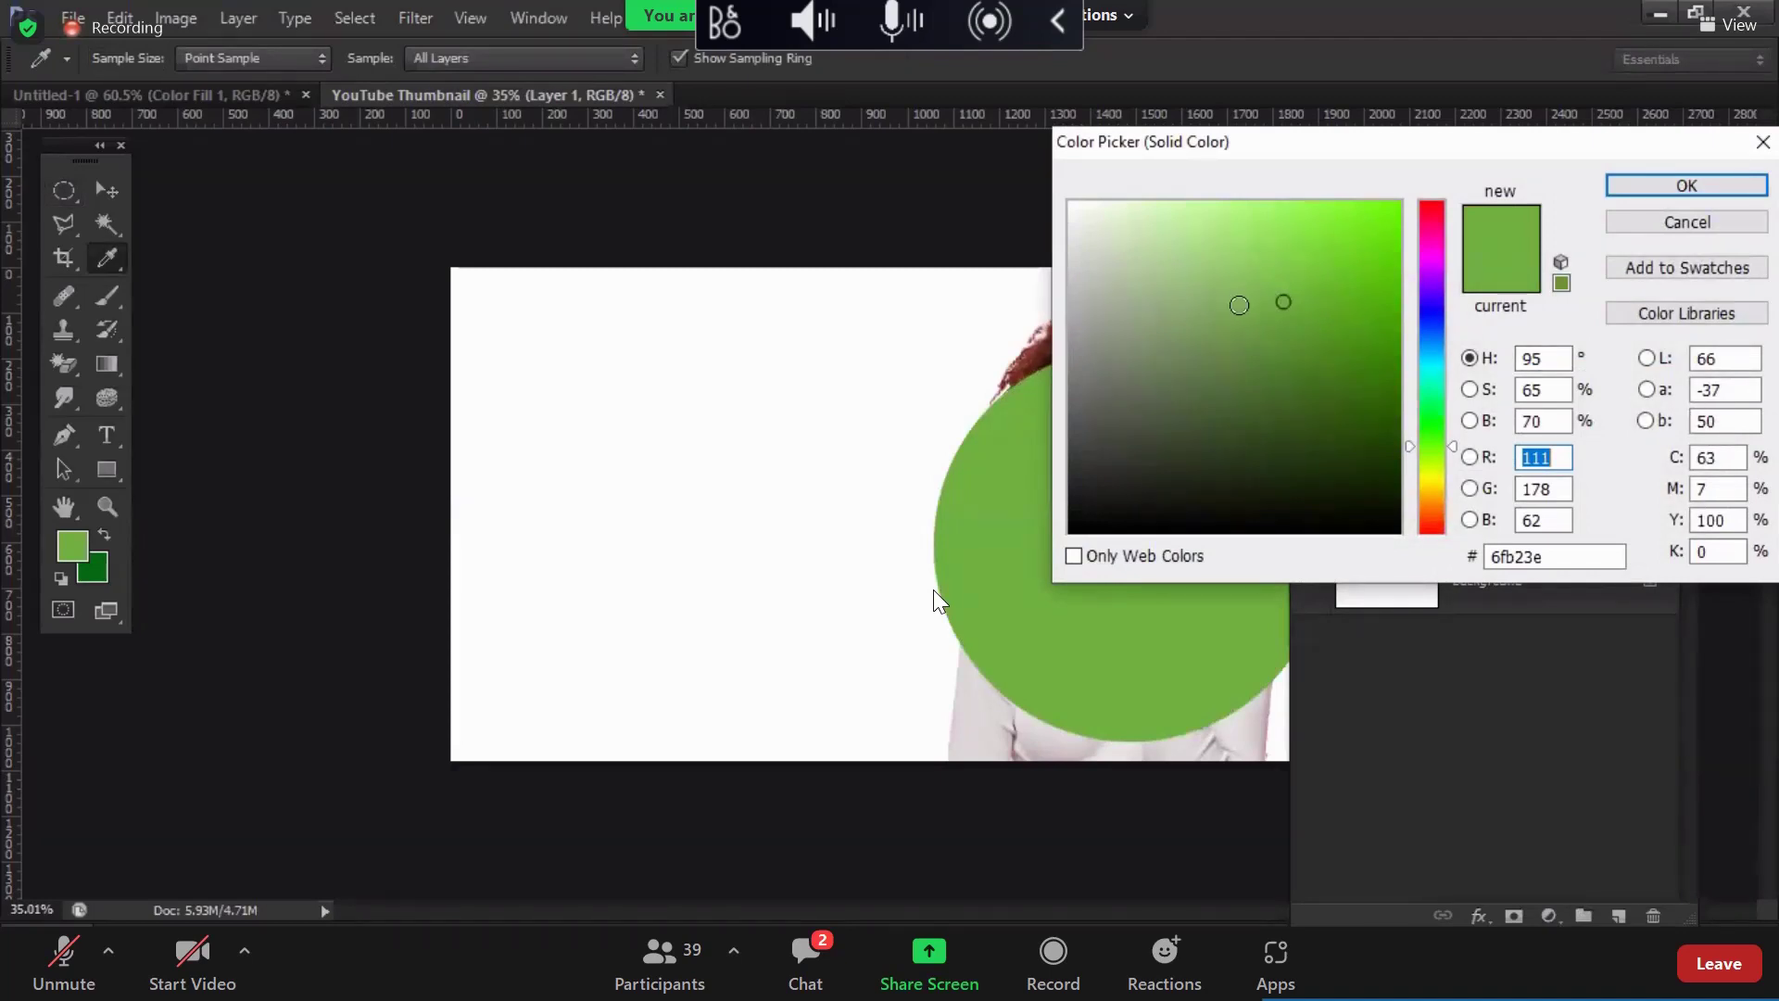
{"action": "left_click", "coordinate": [1517, 394]}
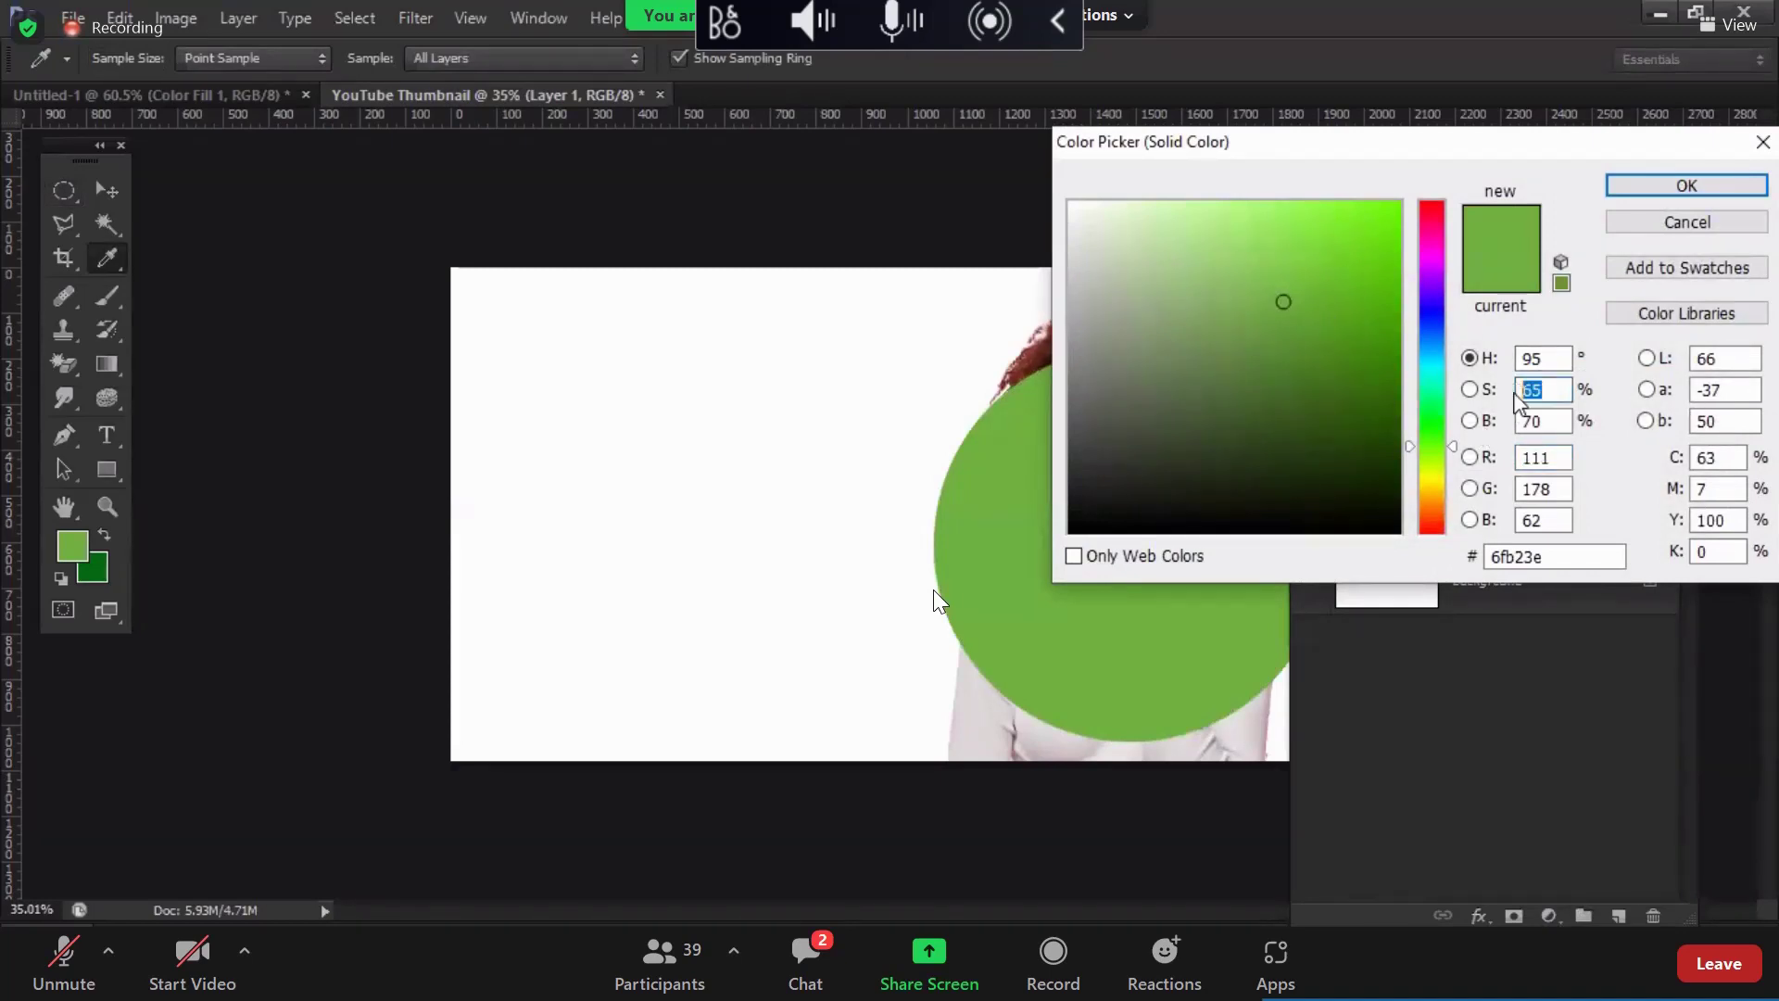
{"action": "type", "text": "75"}
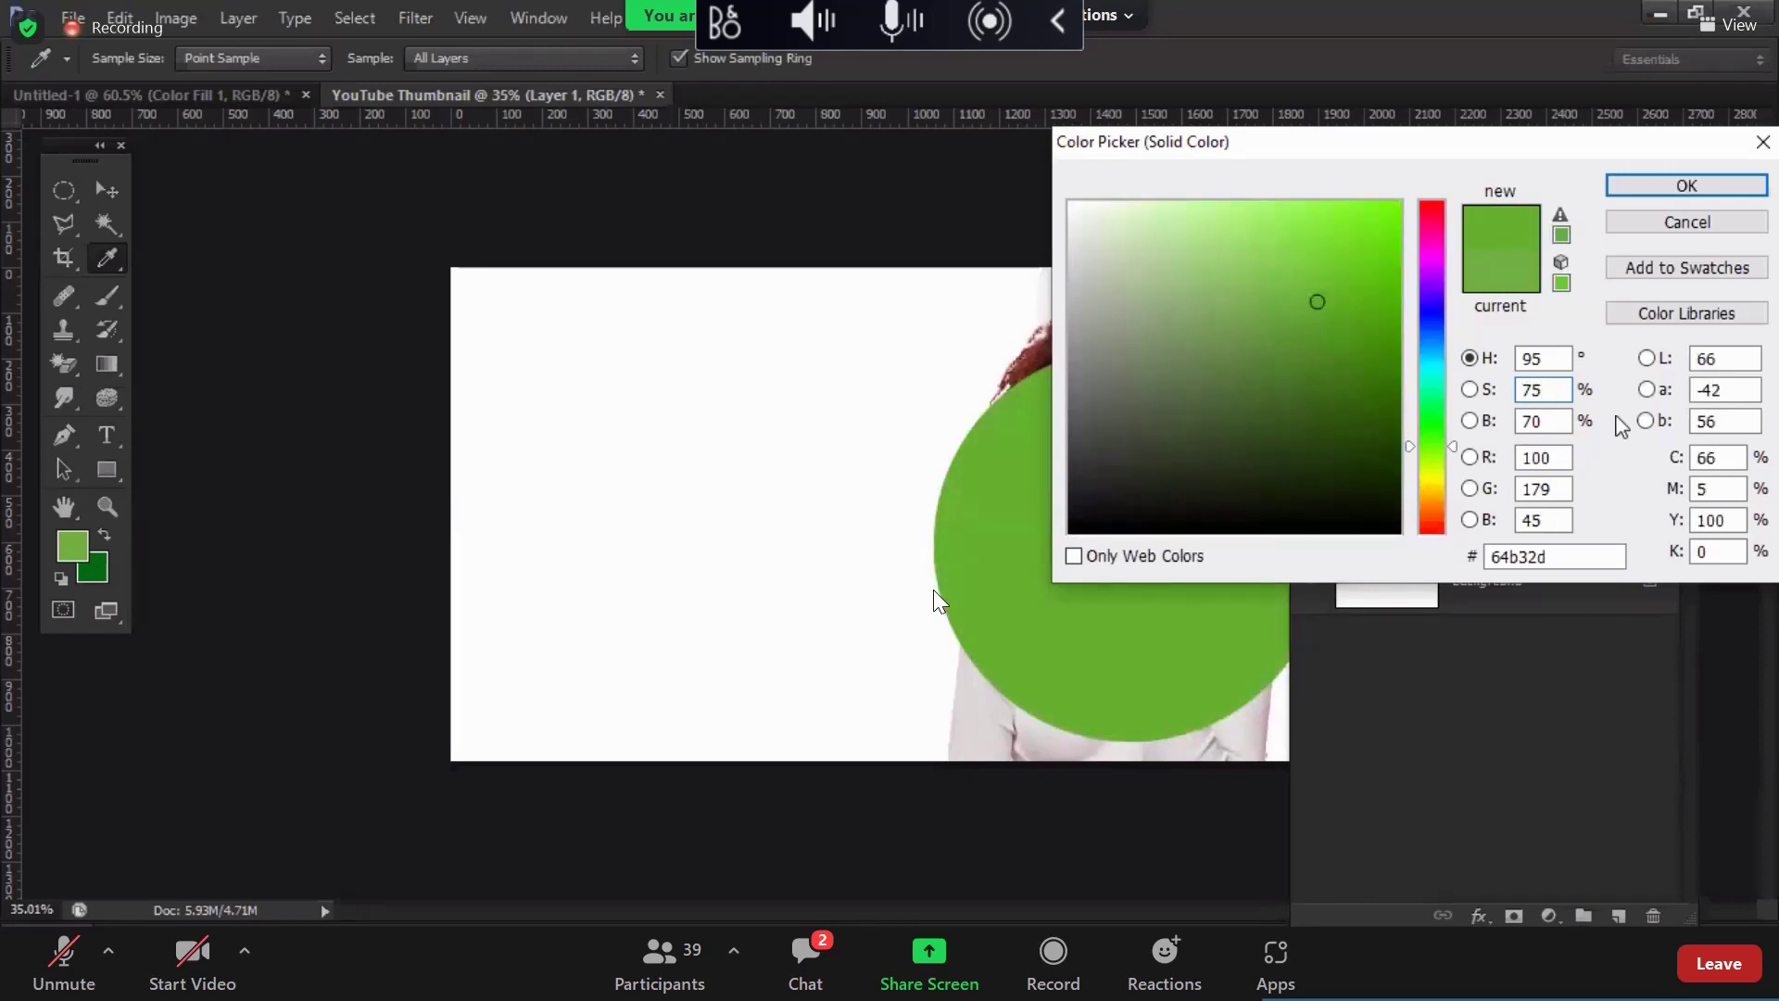
{"action": "left_click_drag", "start_coordinate": [1539, 393], "coordinate": [1474, 392]}
{"action": "type", "text": "85"}
{"action": "key", "text": "Return"}
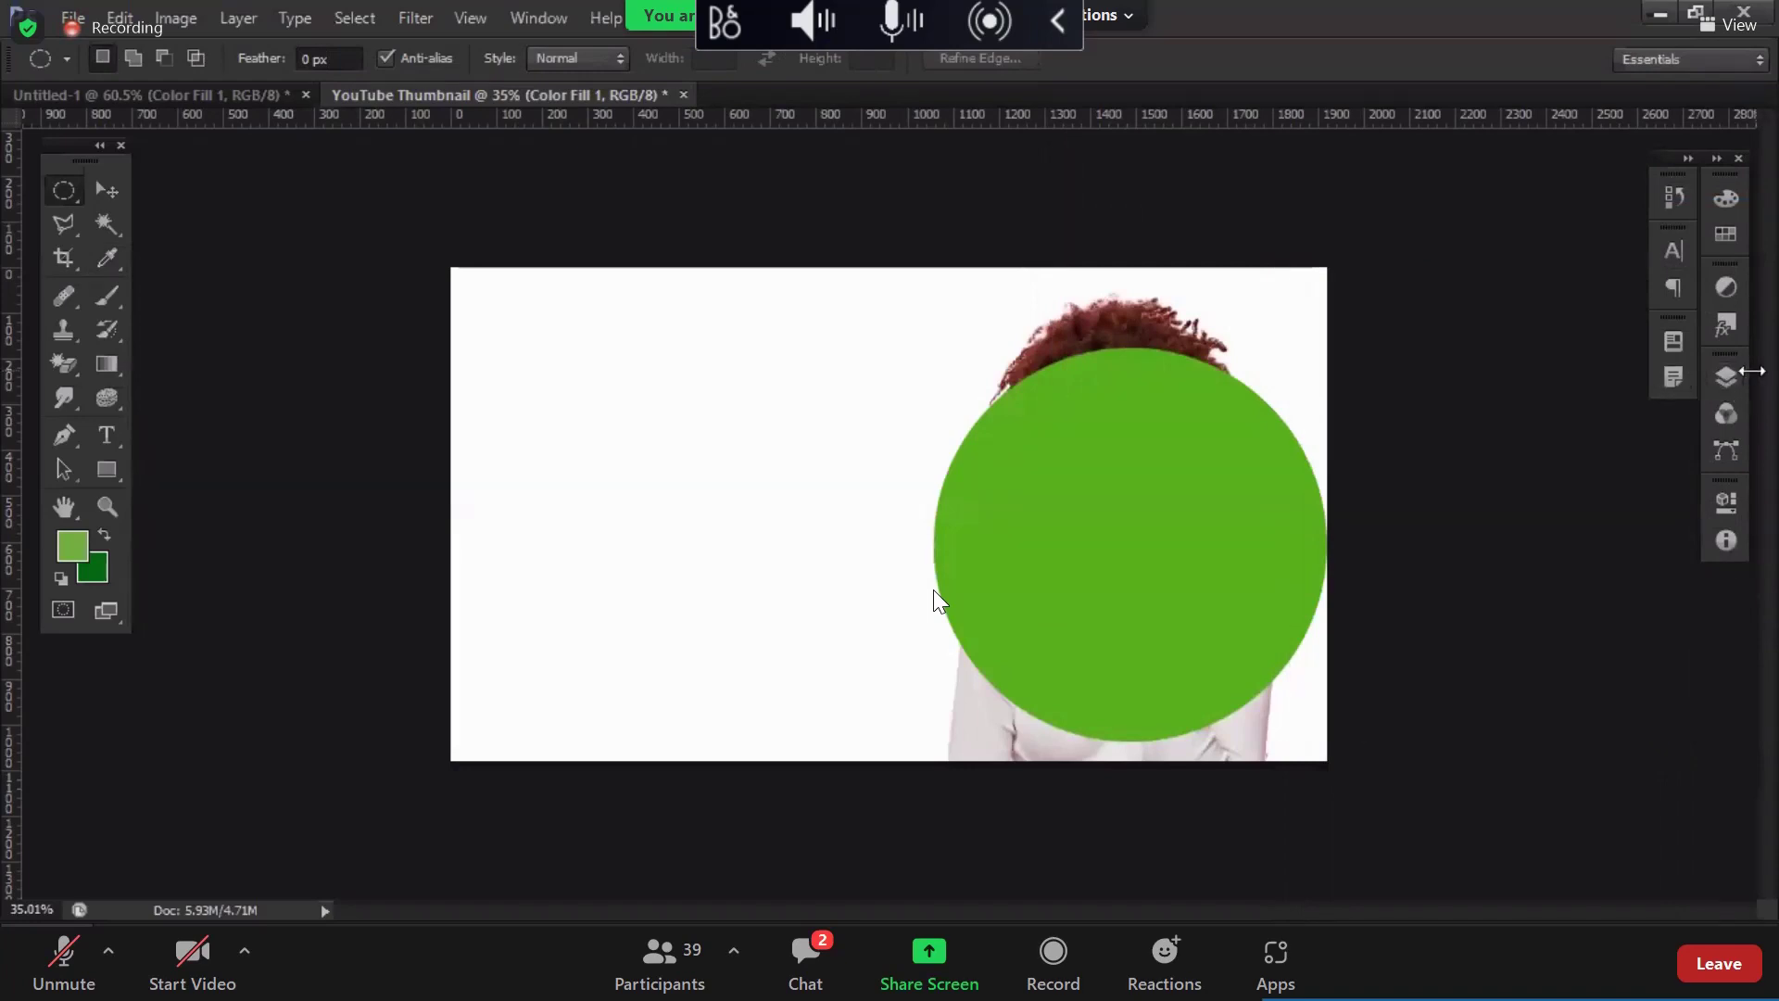
{"action": "left_click", "coordinate": [1725, 377]}
Step: Position the green circle behind the woman and mask Layer 1 to the circle's shape
{"action": "left_click_drag", "start_coordinate": [1389, 451], "coordinate": [1389, 548]}
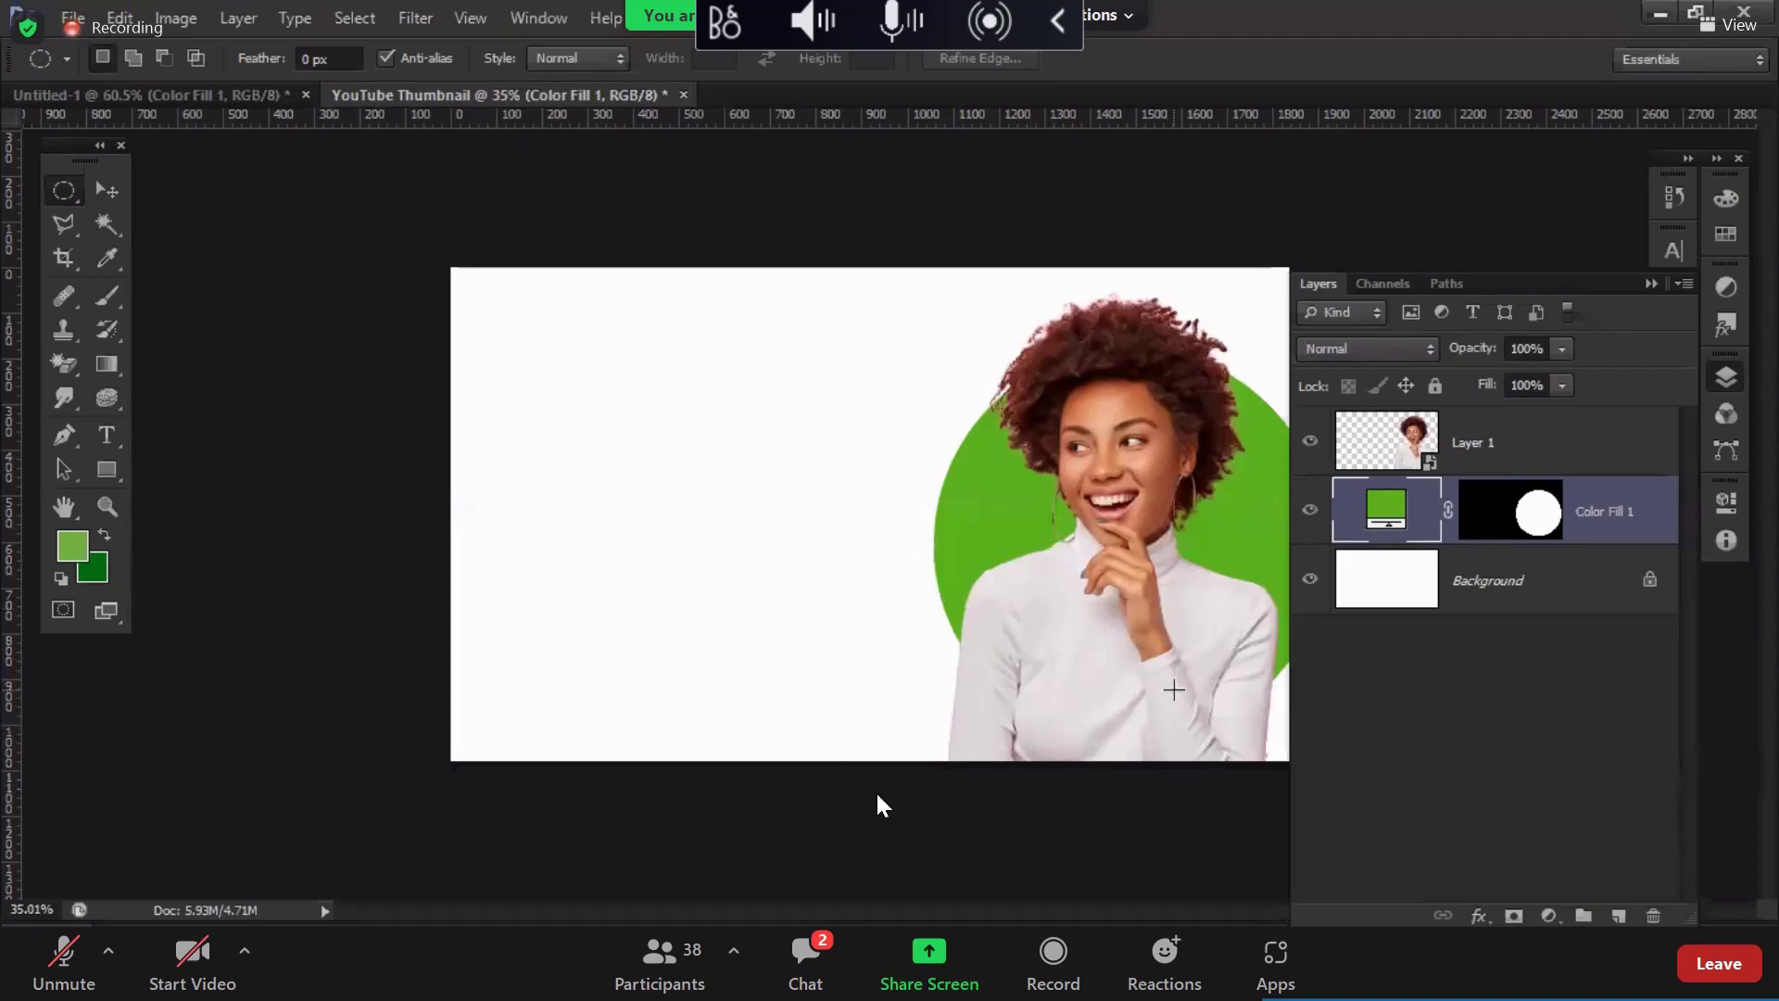
{"action": "left_click_drag", "start_coordinate": [1532, 544], "coordinate": [1538, 519]}
{"action": "left_click", "coordinate": [1538, 518], "text": "ctrl"}
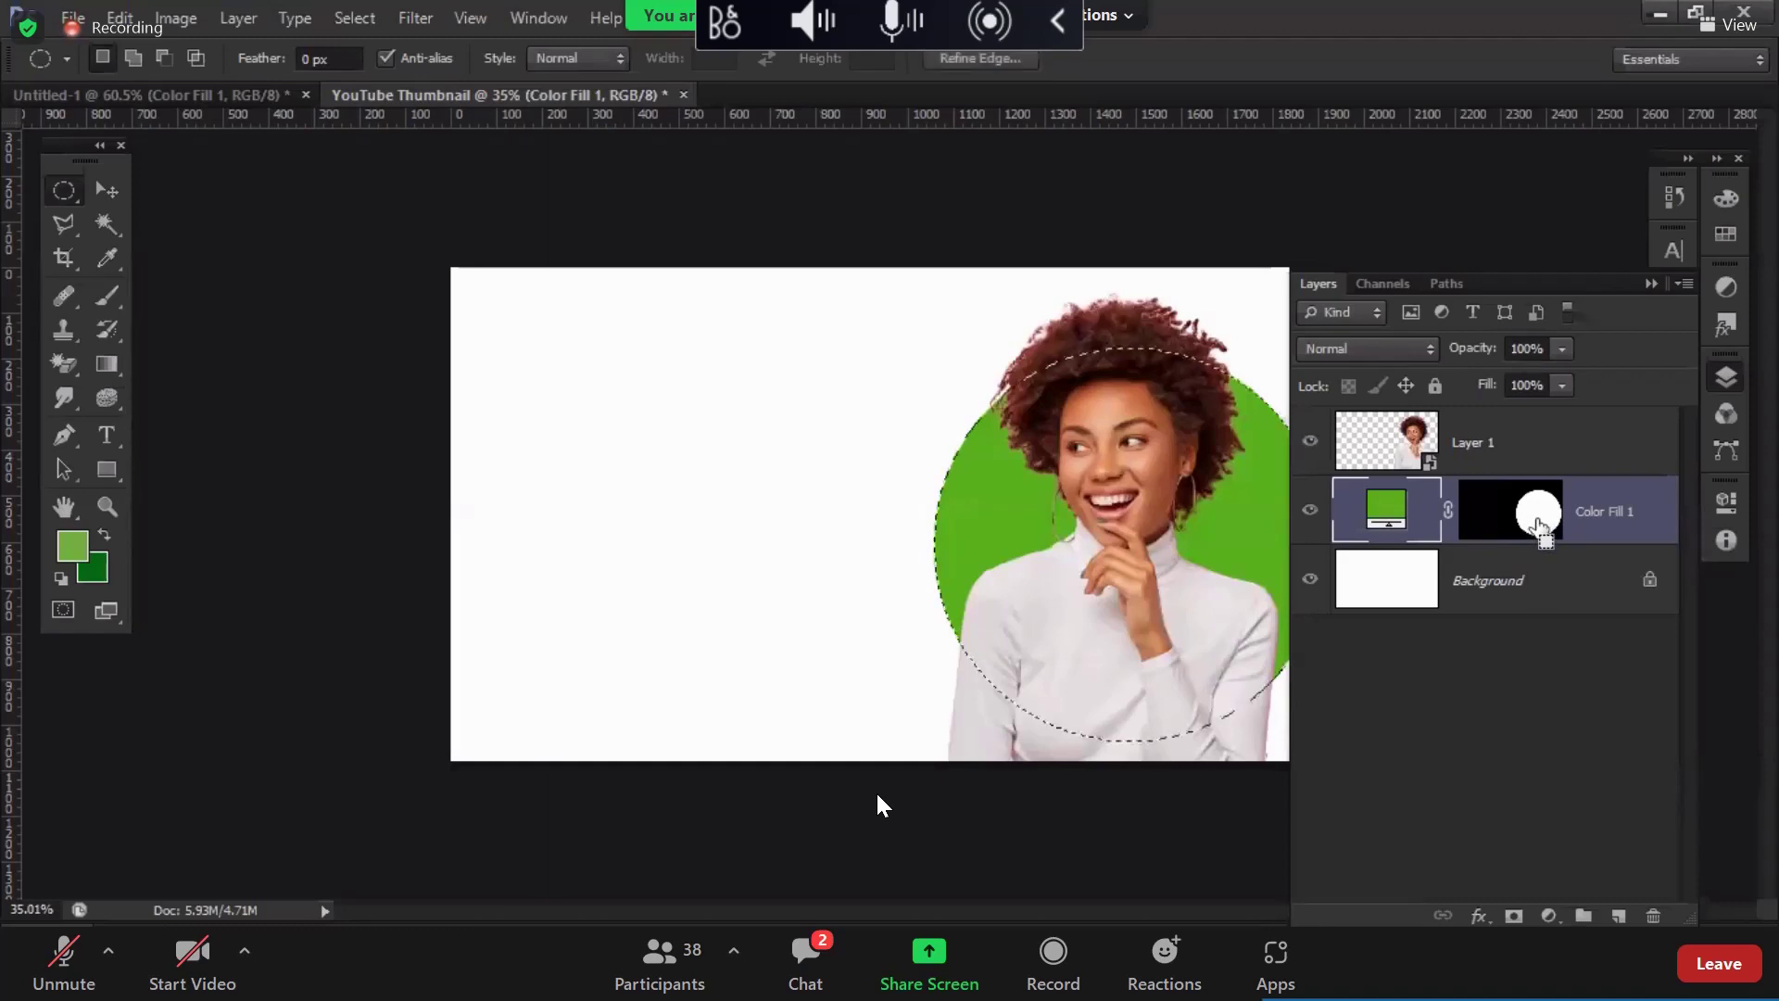
{"action": "left_click", "coordinate": [1378, 448]}
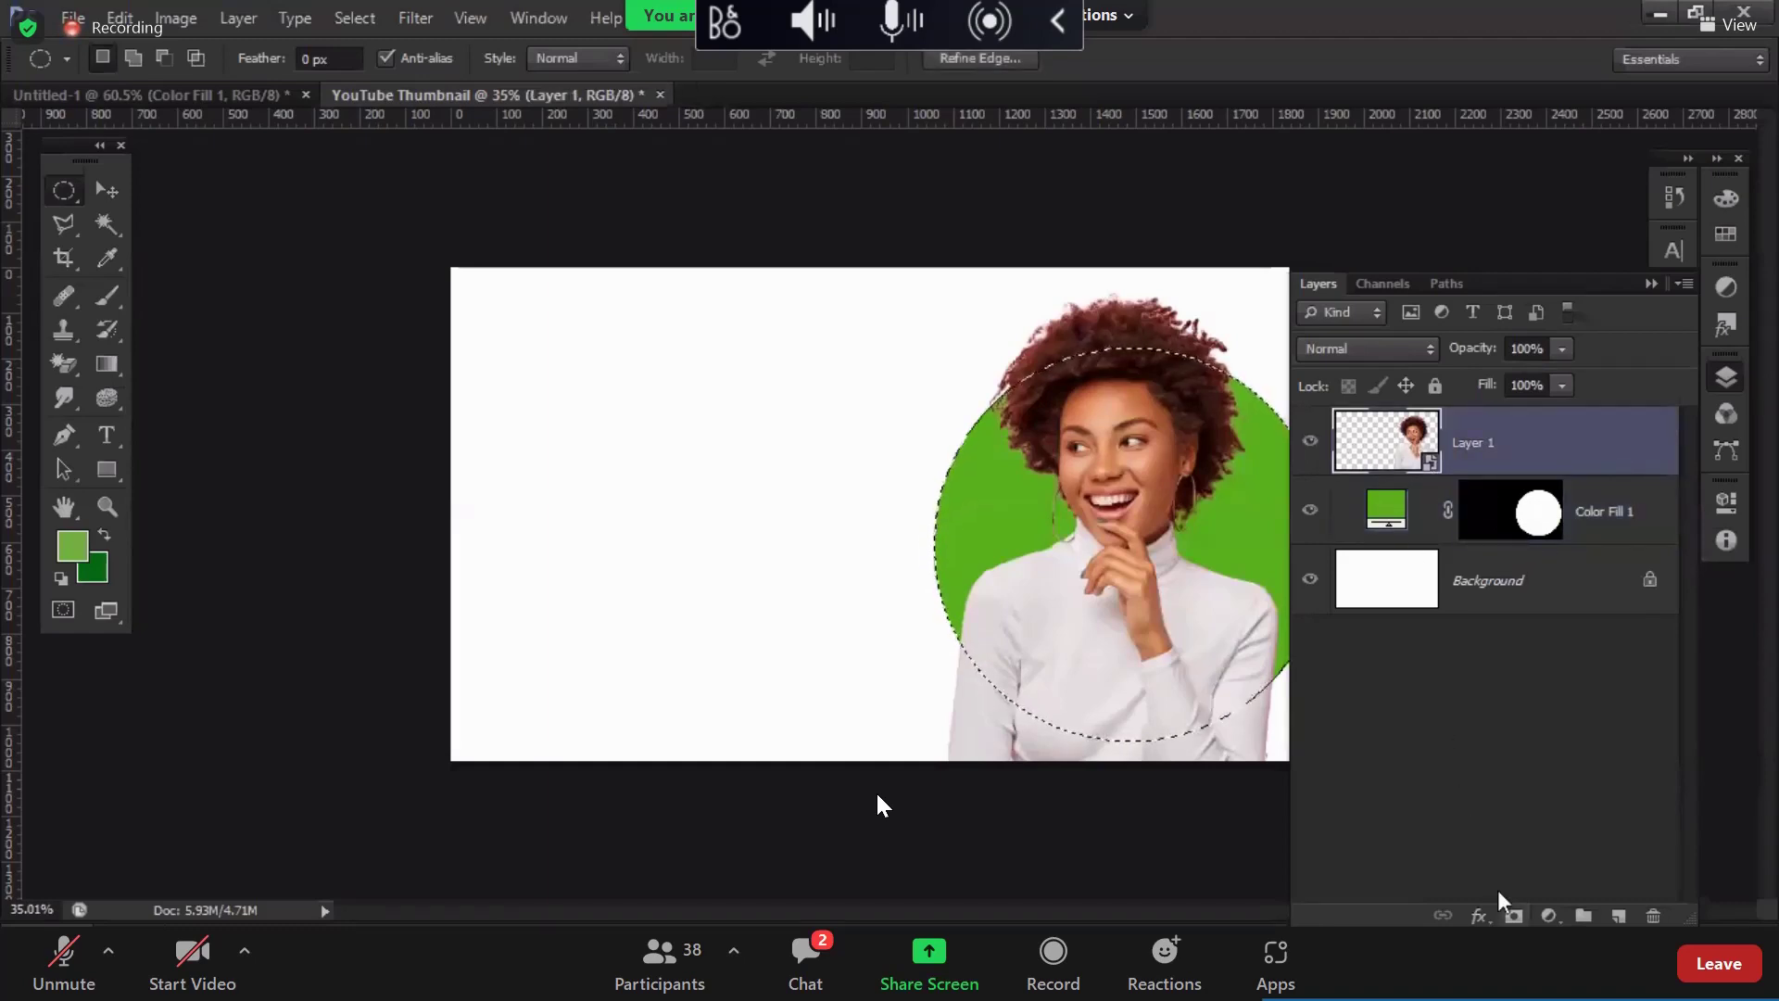
{"action": "left_click", "coordinate": [1514, 915]}
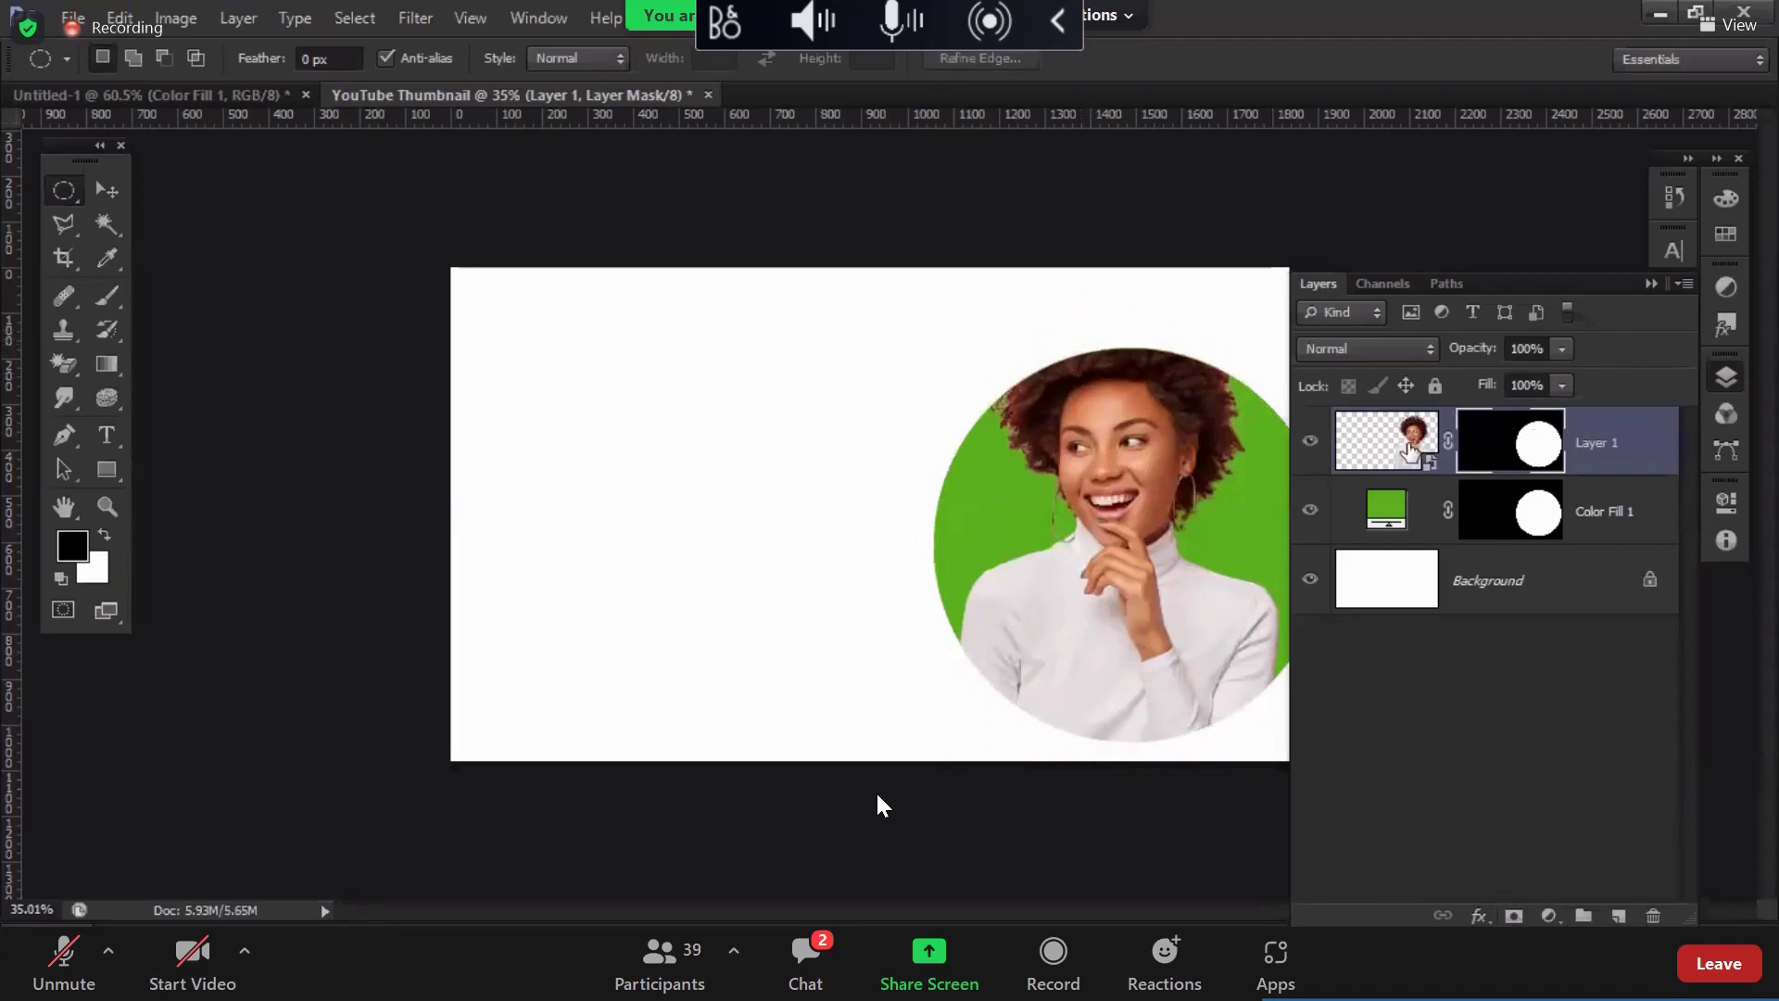
Step: Paint white on Layer 1's mask to restore the curly hair above the circle
{"action": "left_click", "coordinate": [112, 295]}
{"action": "left_click", "coordinate": [103, 533]}
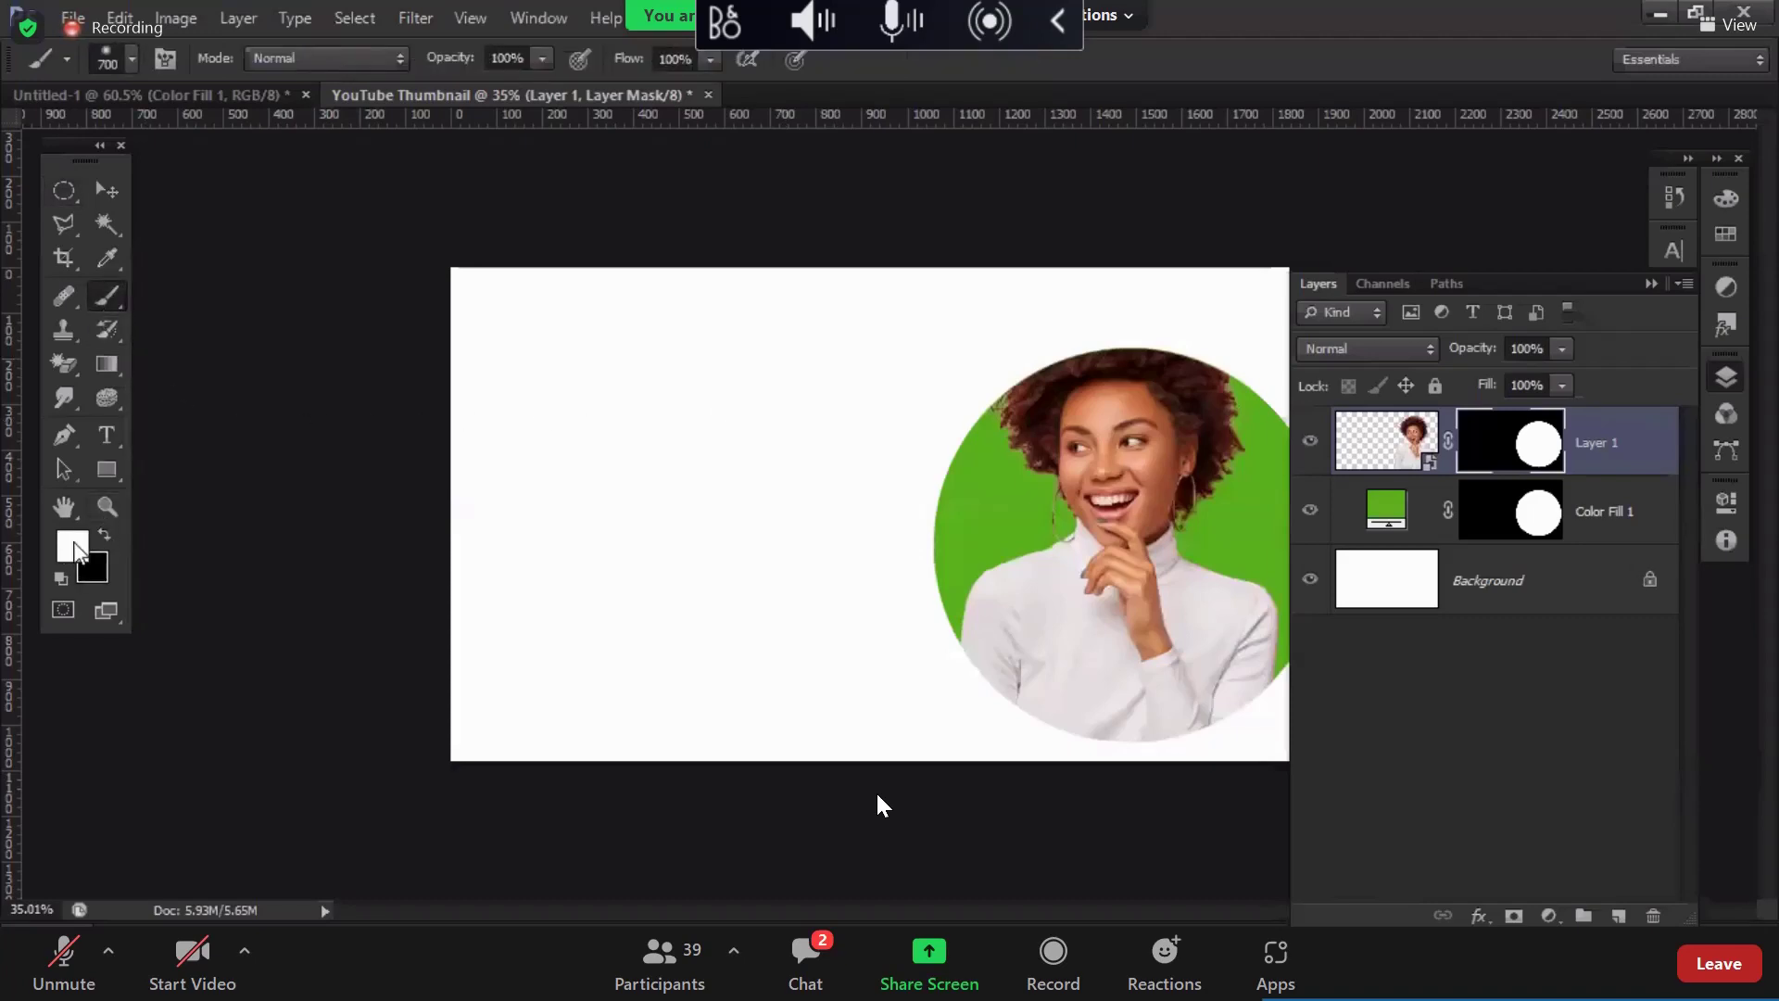
{"action": "mouse_move", "coordinate": [1092, 309]}
{"action": "left_mouse_down"}
{"action": "mouse_move", "coordinate": [1190, 342]}
{"action": "mouse_move", "coordinate": [1107, 366]}
{"action": "mouse_move", "coordinate": [1290, 380]}
{"action": "left_mouse_up"}
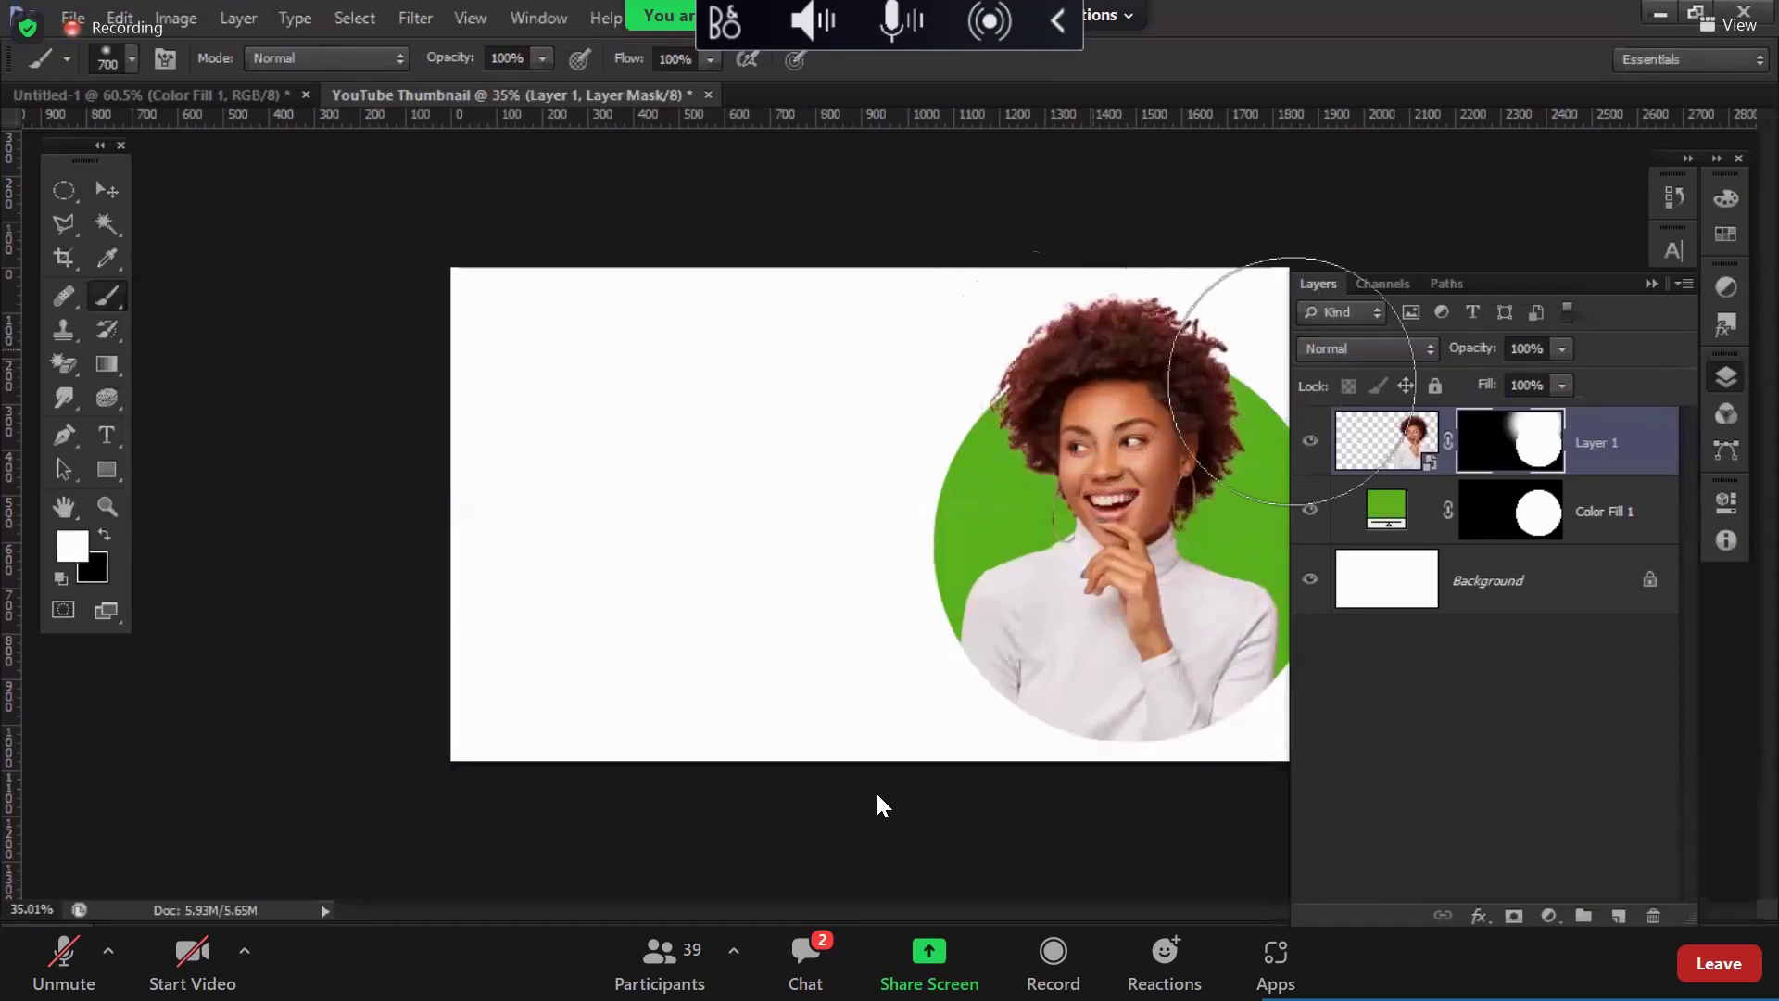
Step: Select the Color Fill 1 and Layer 1 layers together
{"action": "left_click", "coordinate": [1721, 380]}
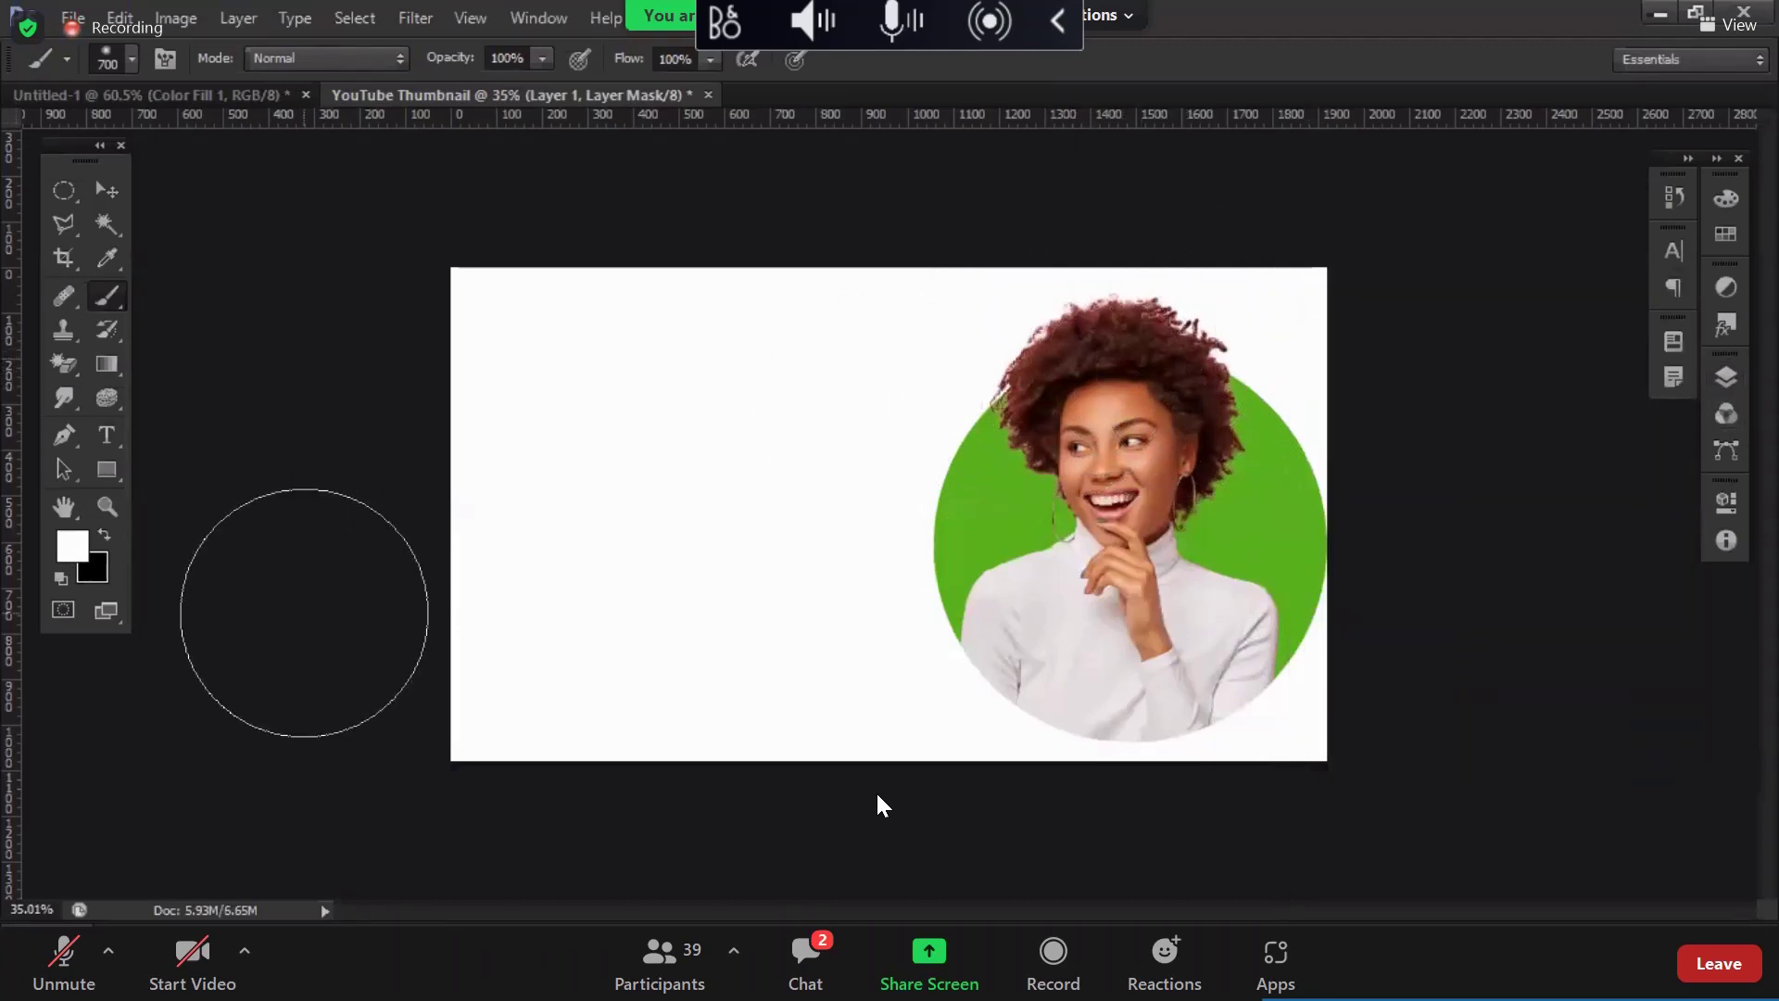
{"action": "left_click", "coordinate": [1730, 381]}
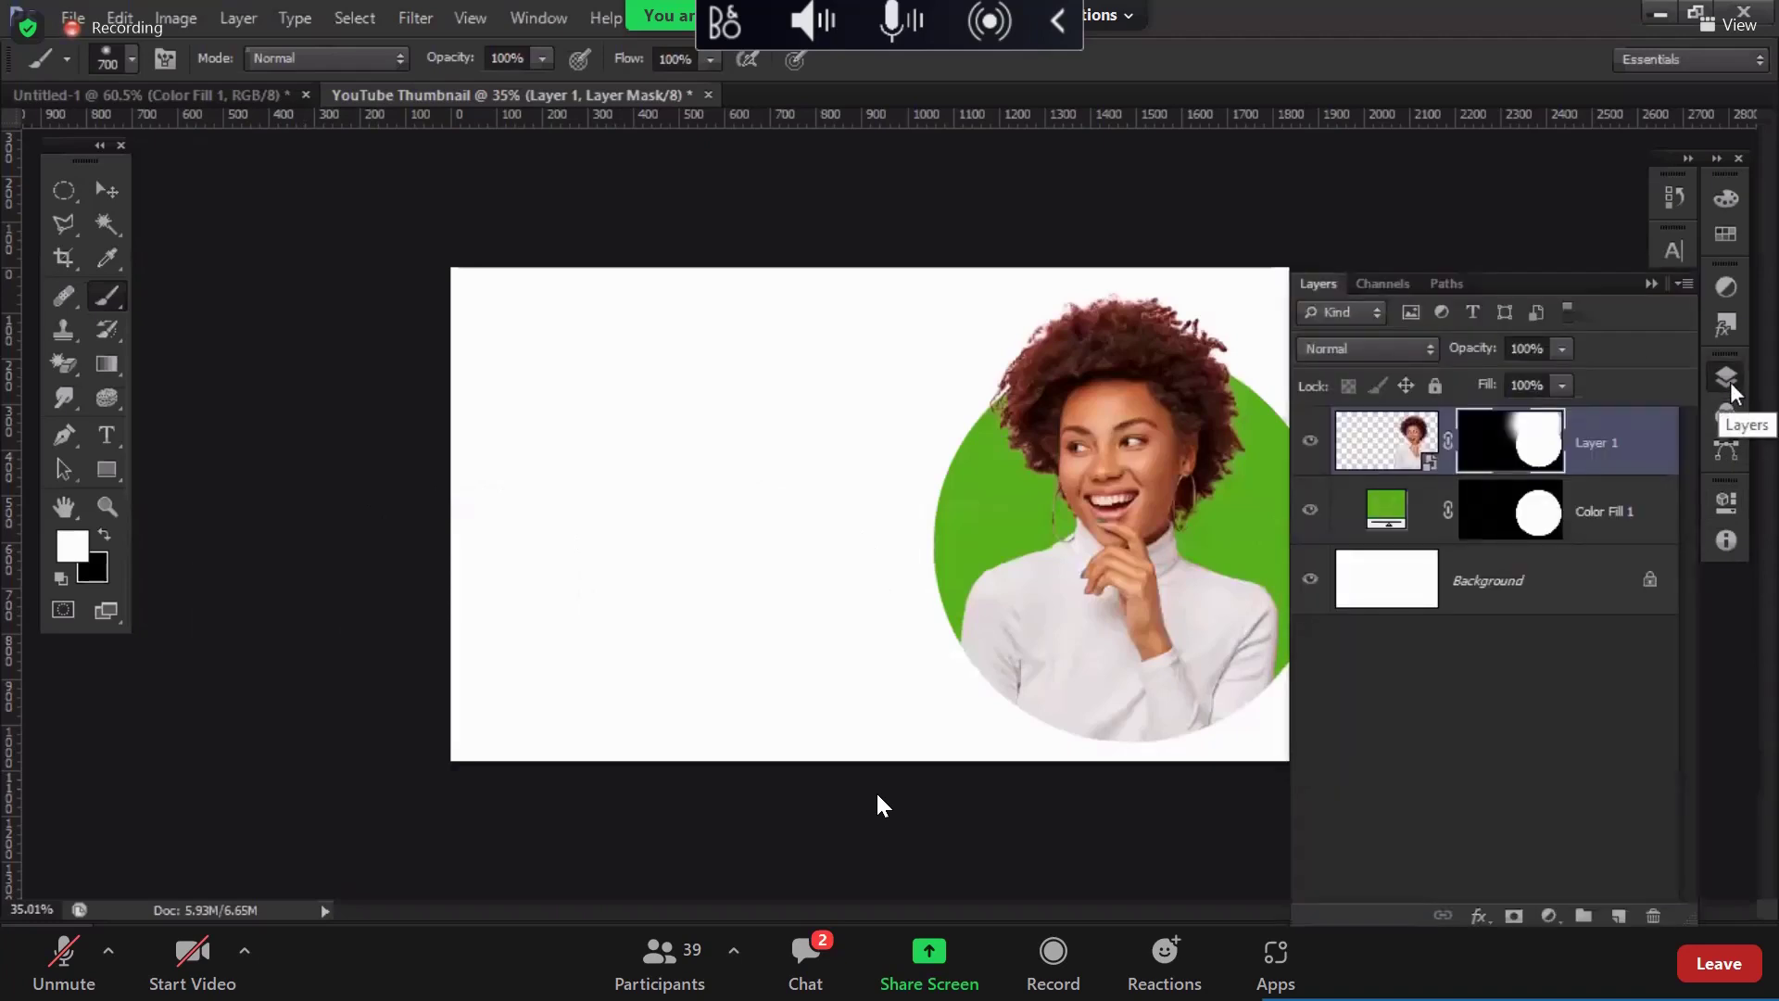
{"action": "left_click", "coordinate": [1731, 382]}
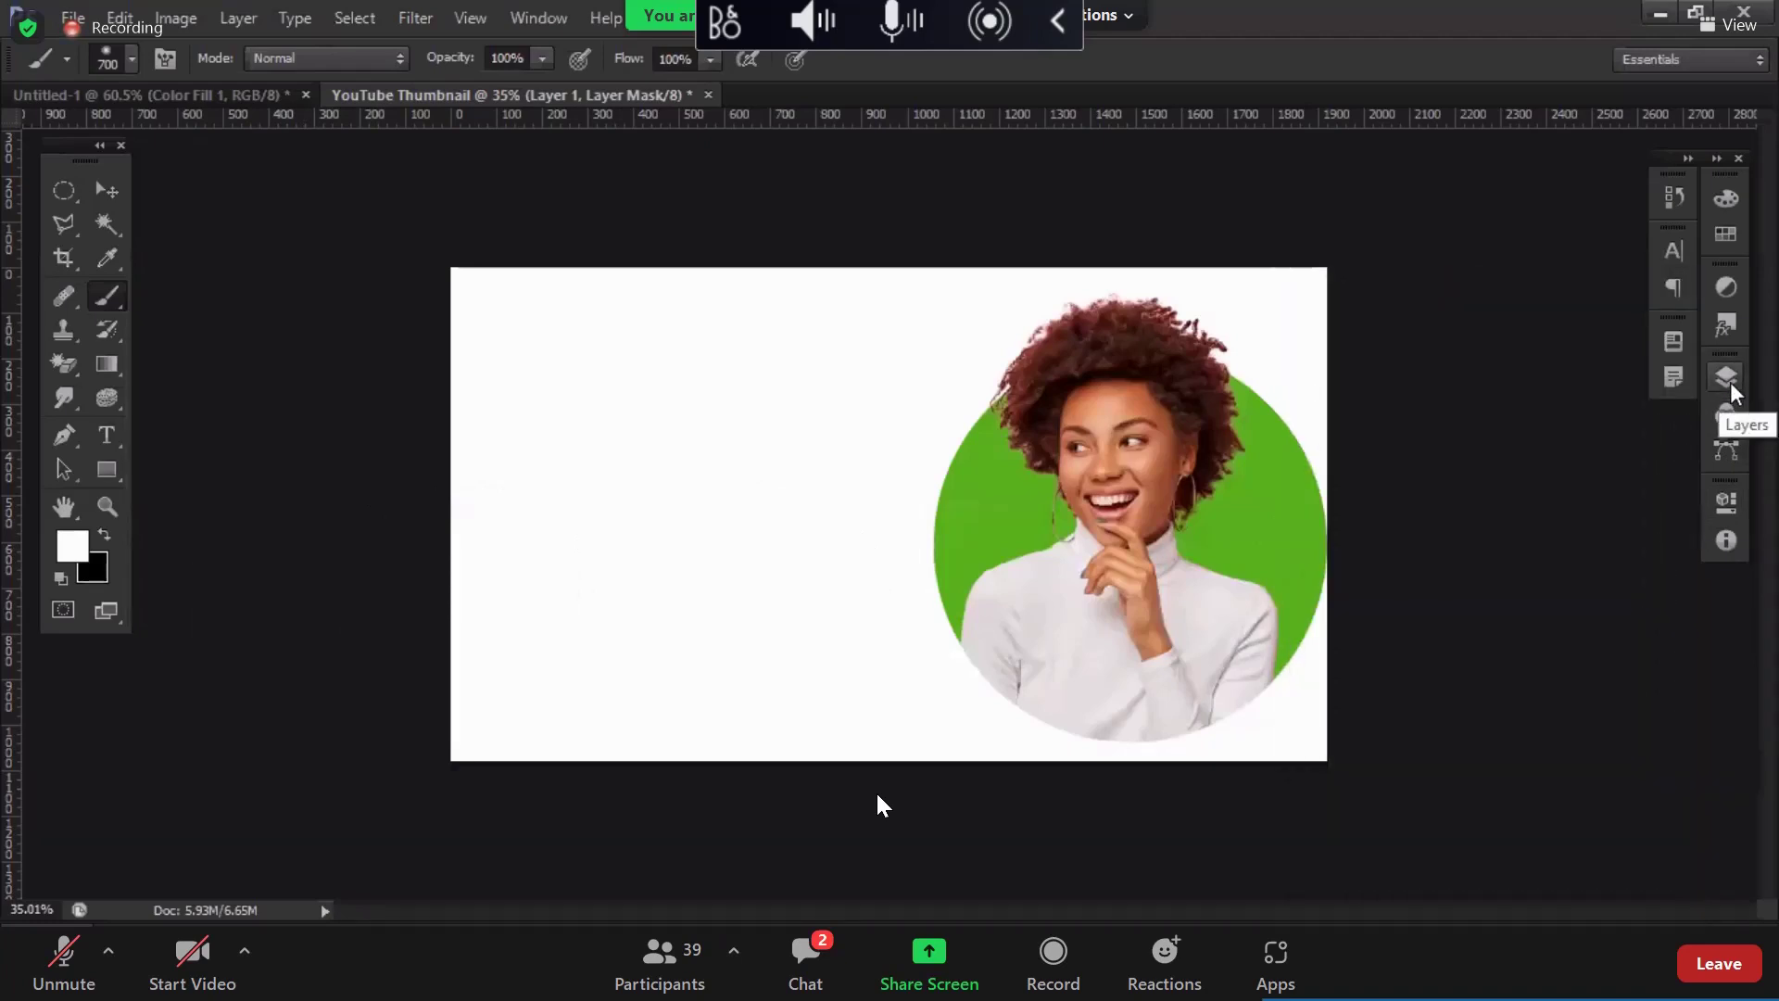
{"action": "left_click", "coordinate": [1730, 381]}
{"action": "left_click", "coordinate": [1384, 523]}
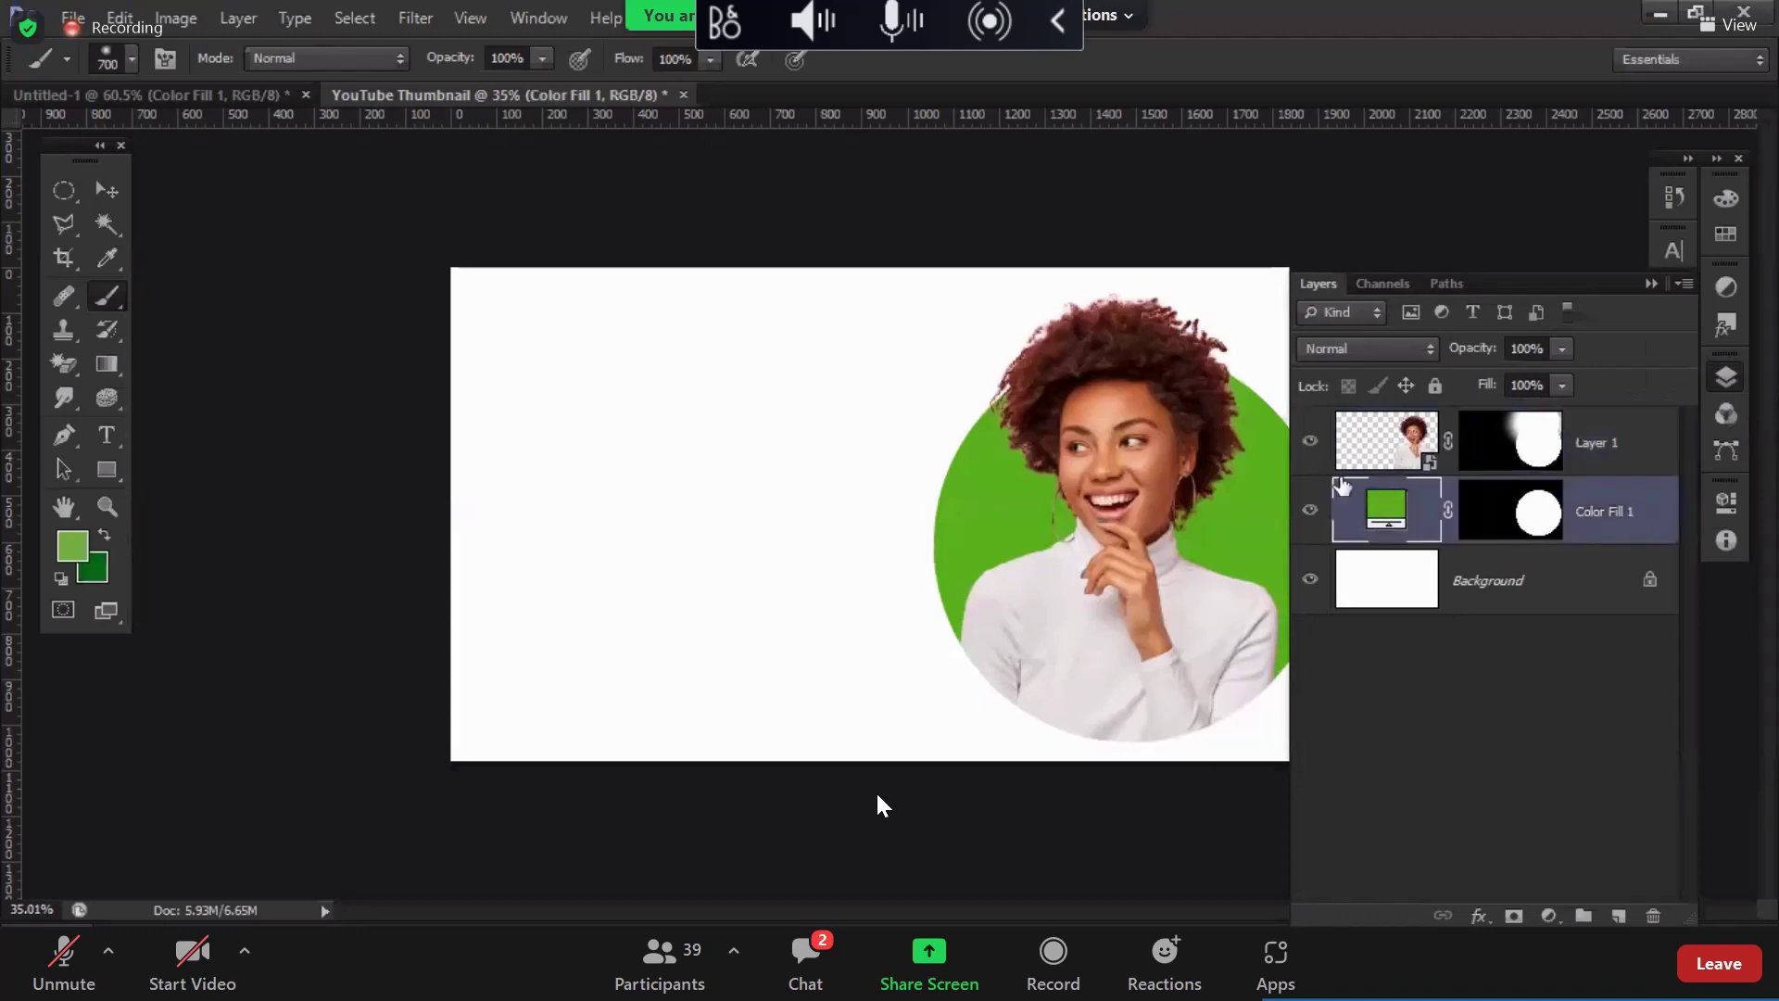
{"action": "left_click", "coordinate": [1171, 523], "text": "ctrl+shift"}
Step: Move the woman and green circle together 38 px to the left
{"action": "key", "text": "v"}
{"action": "left_click_drag", "start_coordinate": [1160, 528], "coordinate": [1145, 522]}
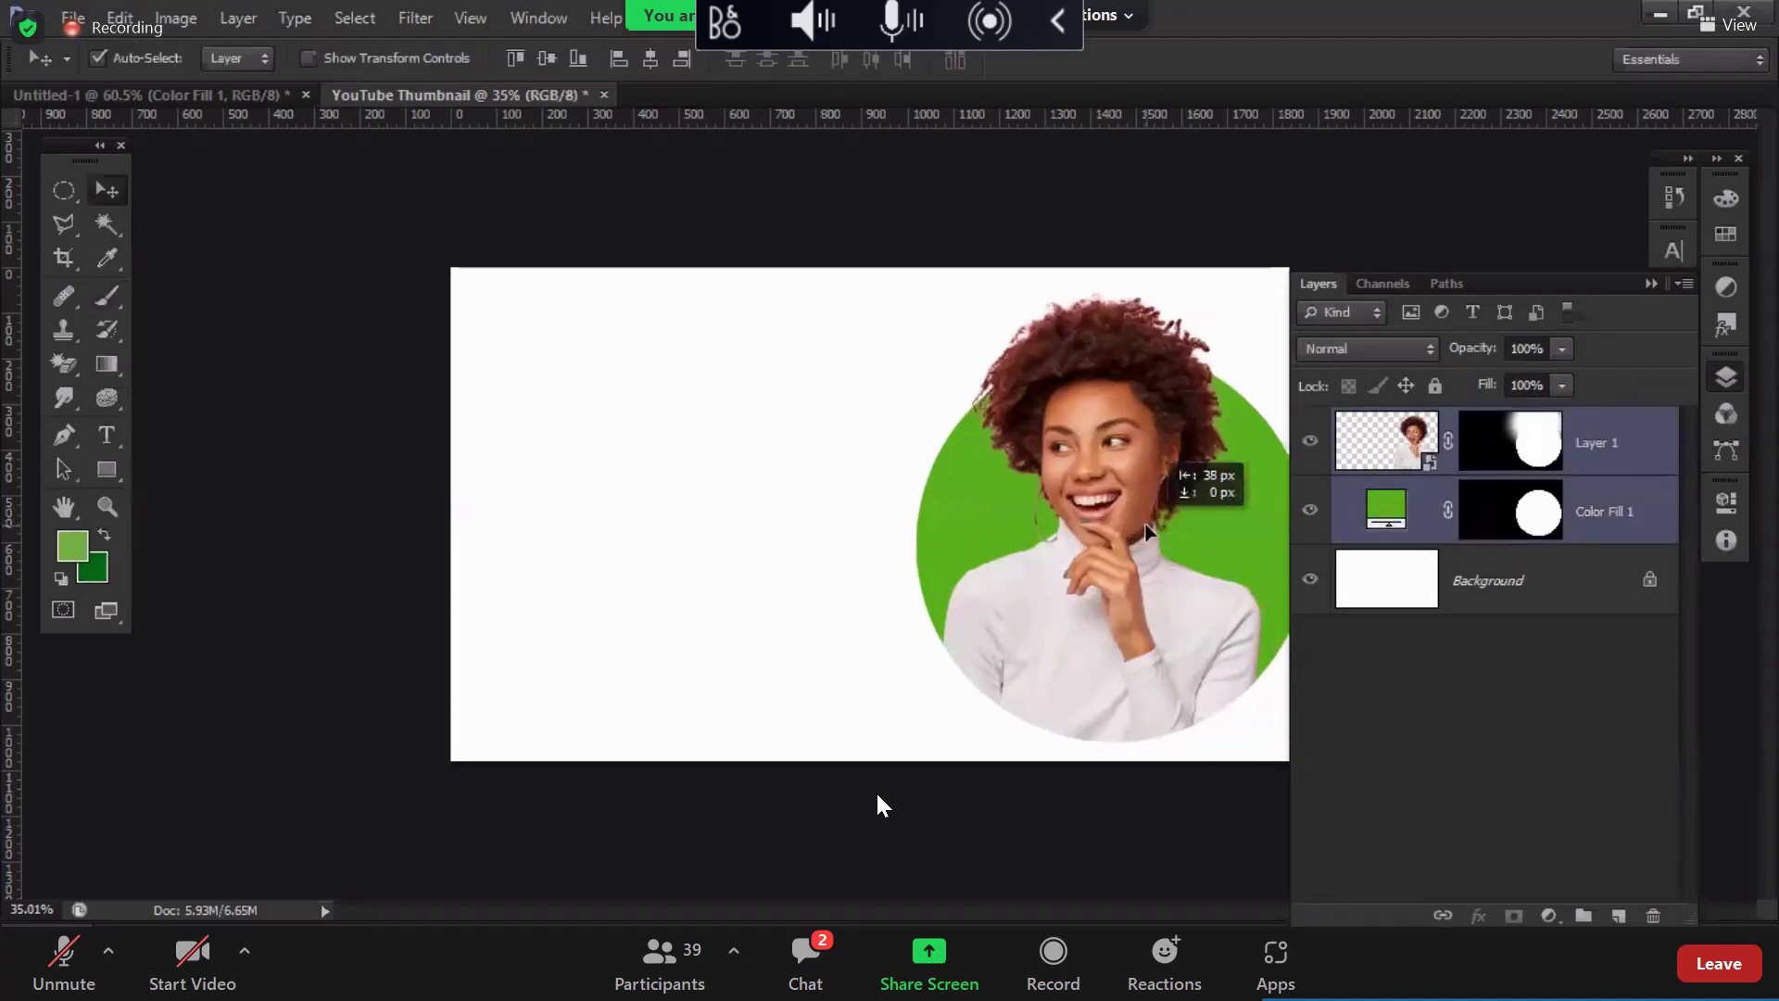
{"action": "left_click", "coordinate": [1725, 377]}
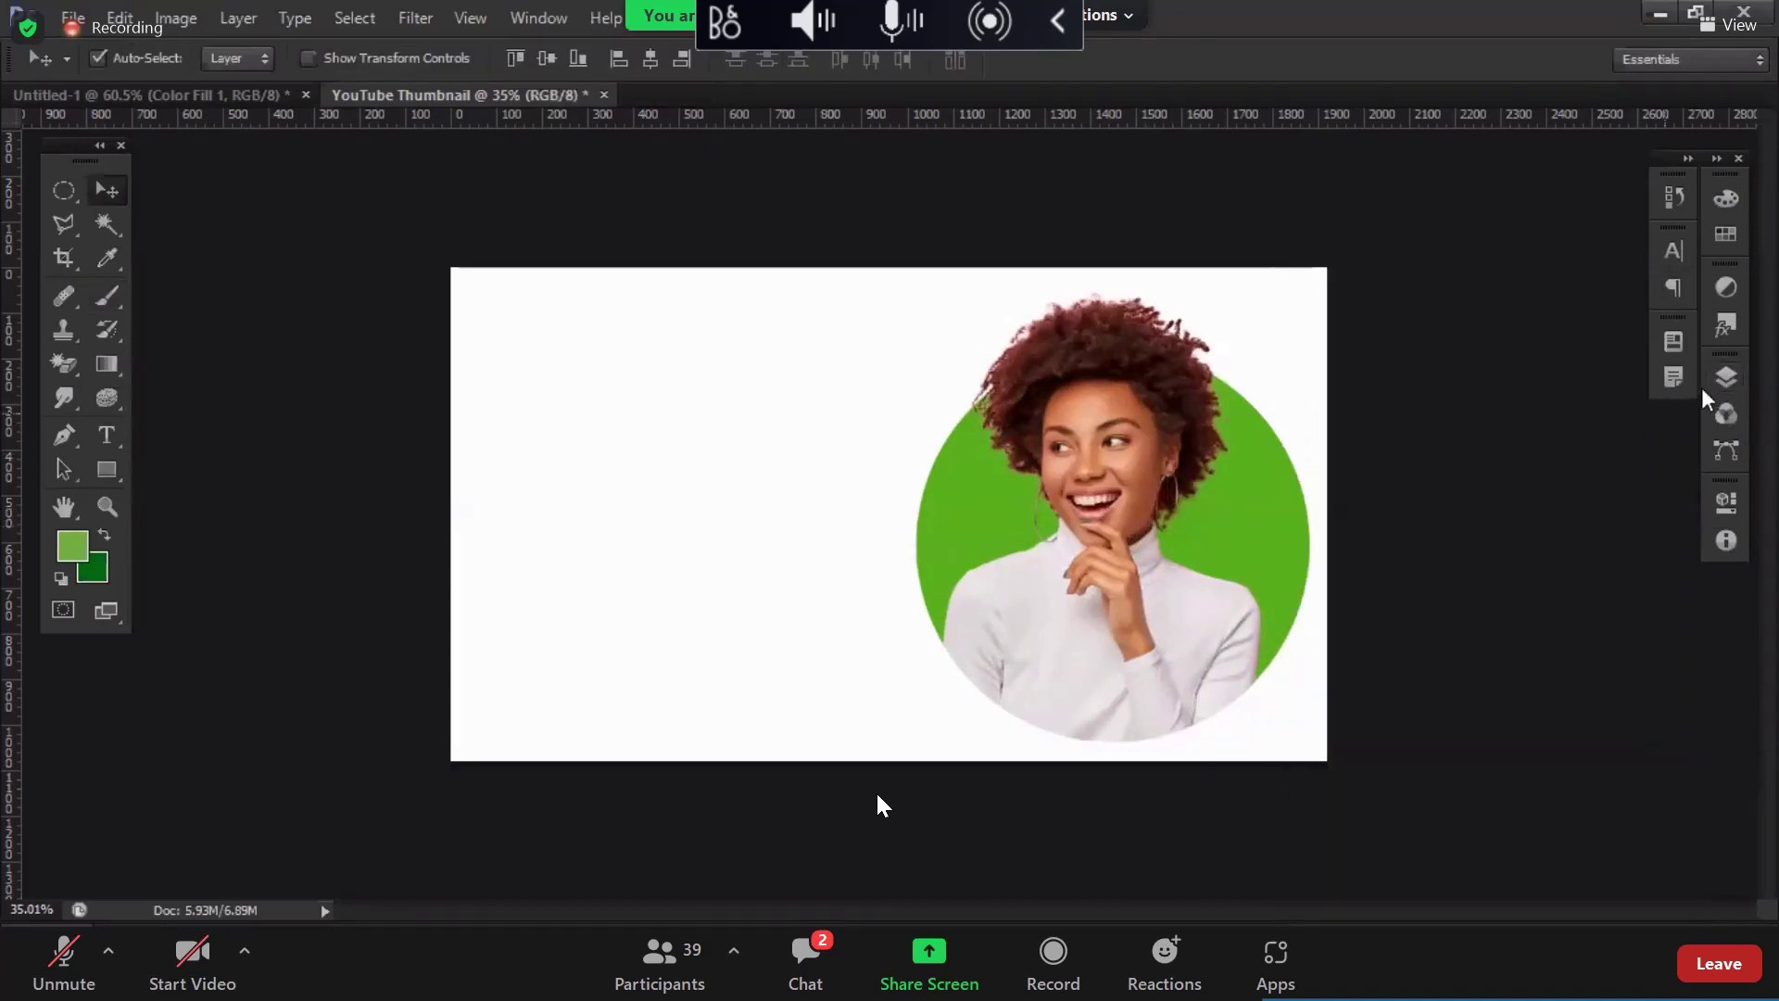
{"action": "left_click", "coordinate": [1723, 379]}
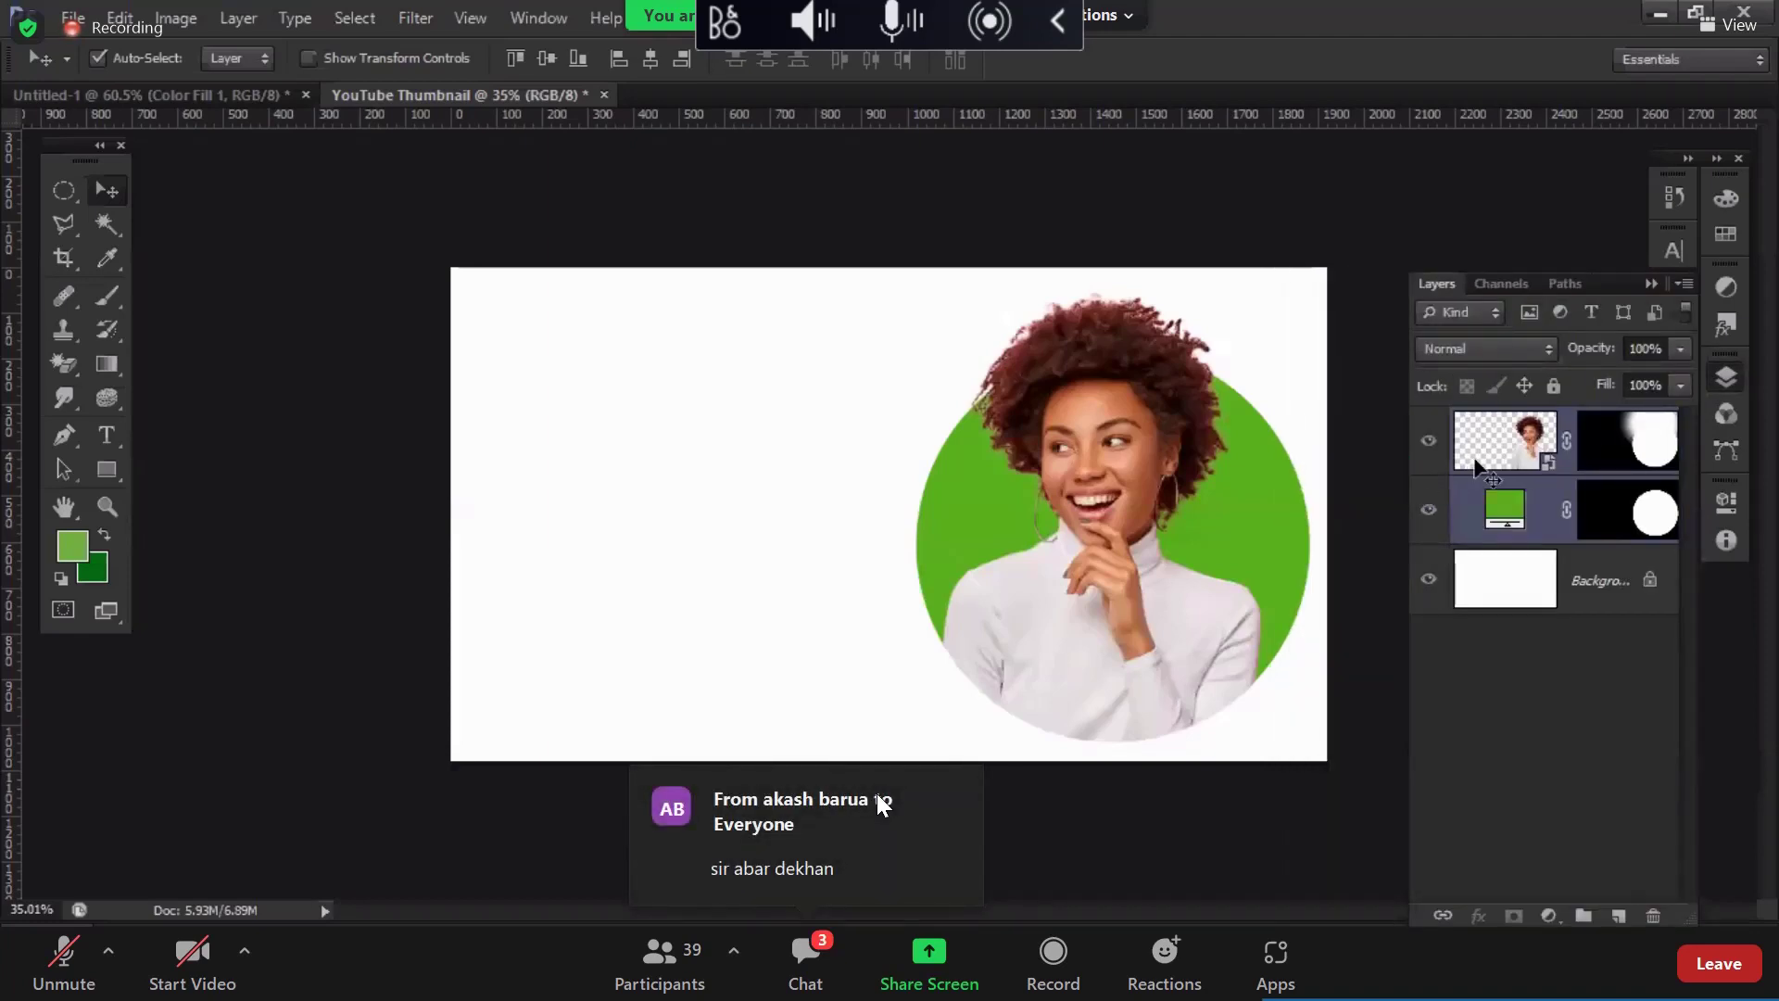
Step: Delete the Color Fill 1 layer and discard Layer 1's circular mask
{"action": "left_click_drag", "start_coordinate": [1410, 443], "coordinate": [1297, 450]}
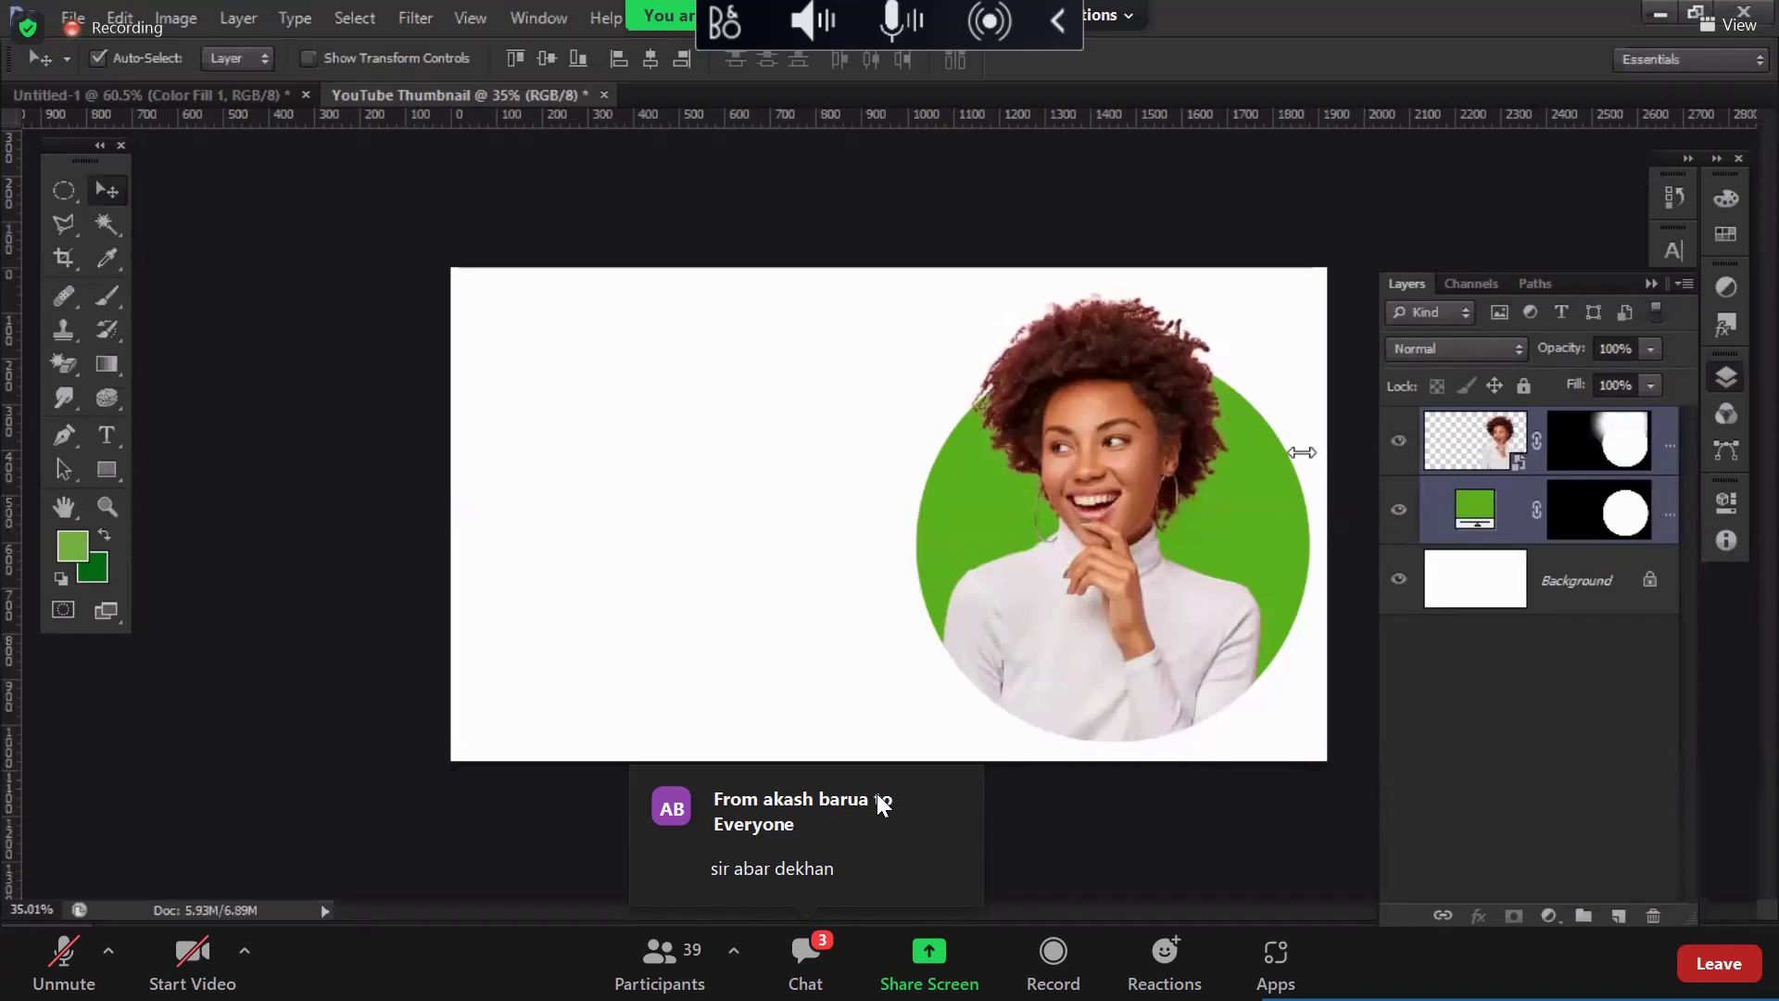
{"action": "left_click", "coordinate": [1431, 509]}
{"action": "key", "text": "Delete"}
{"action": "left_click_drag", "start_coordinate": [1522, 441], "coordinate": [1655, 917]}
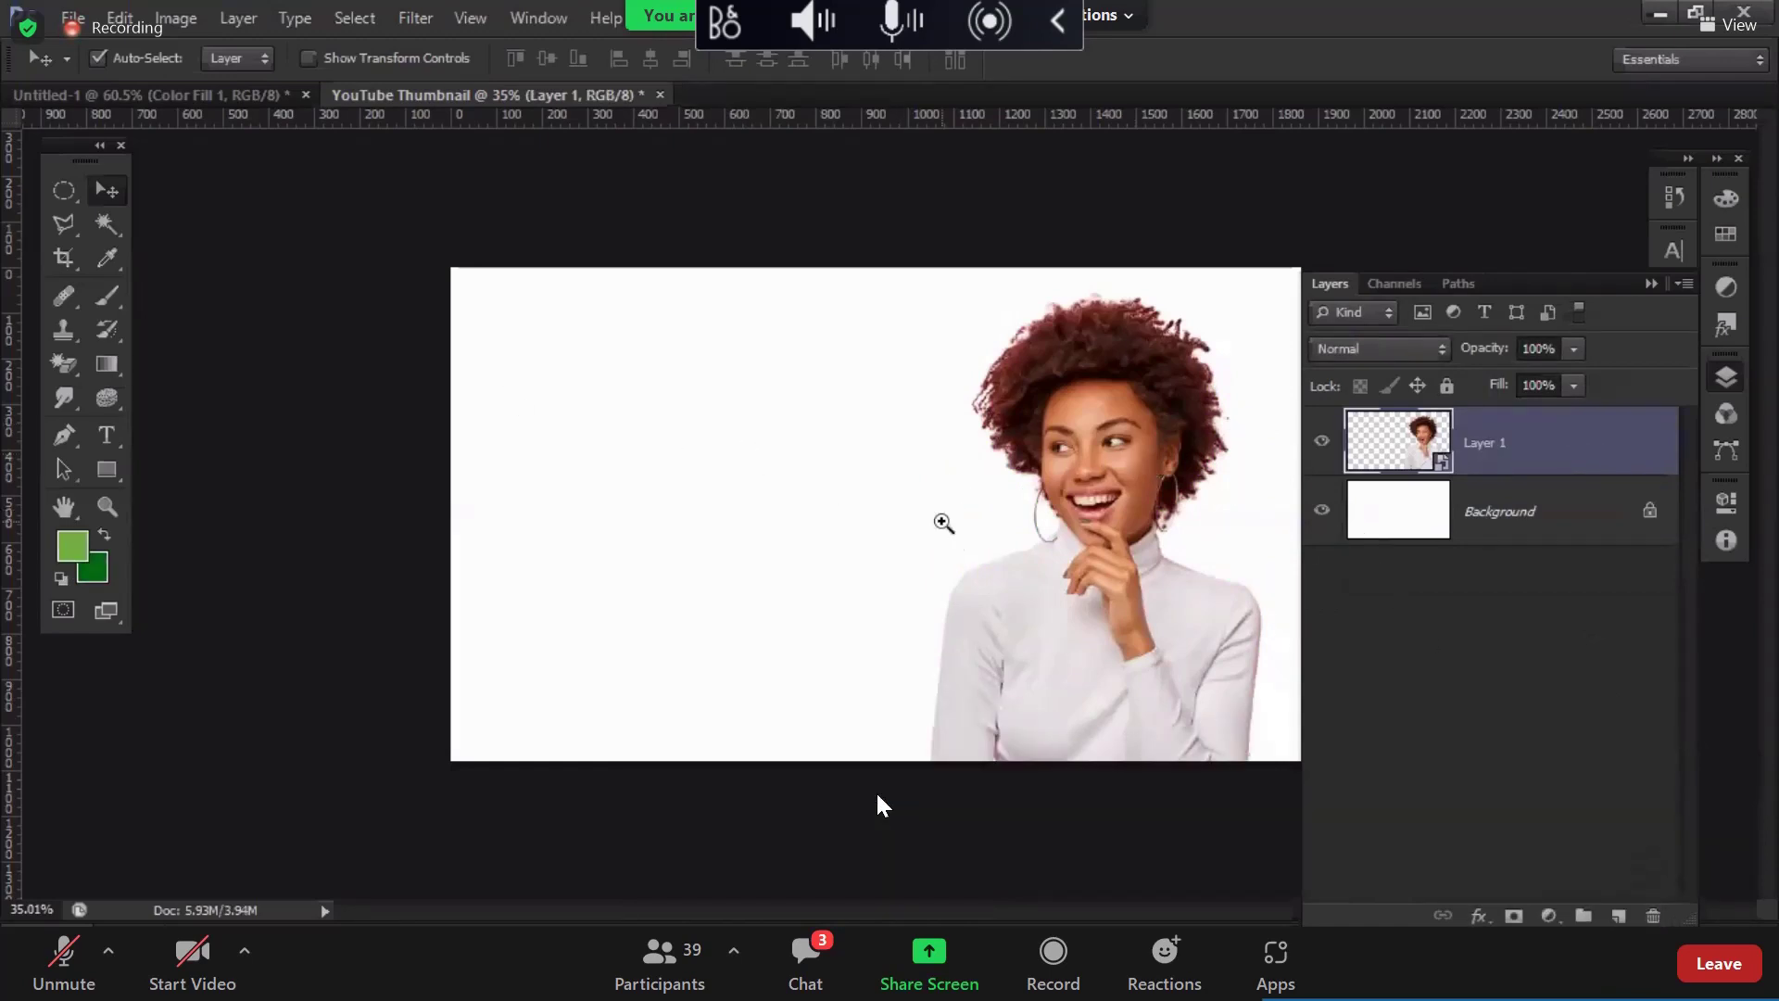
Step: Zoom in on the woman, reset the Essentials workspace, and float the Tools panel
{"action": "key", "text": "ctrl+plus"}
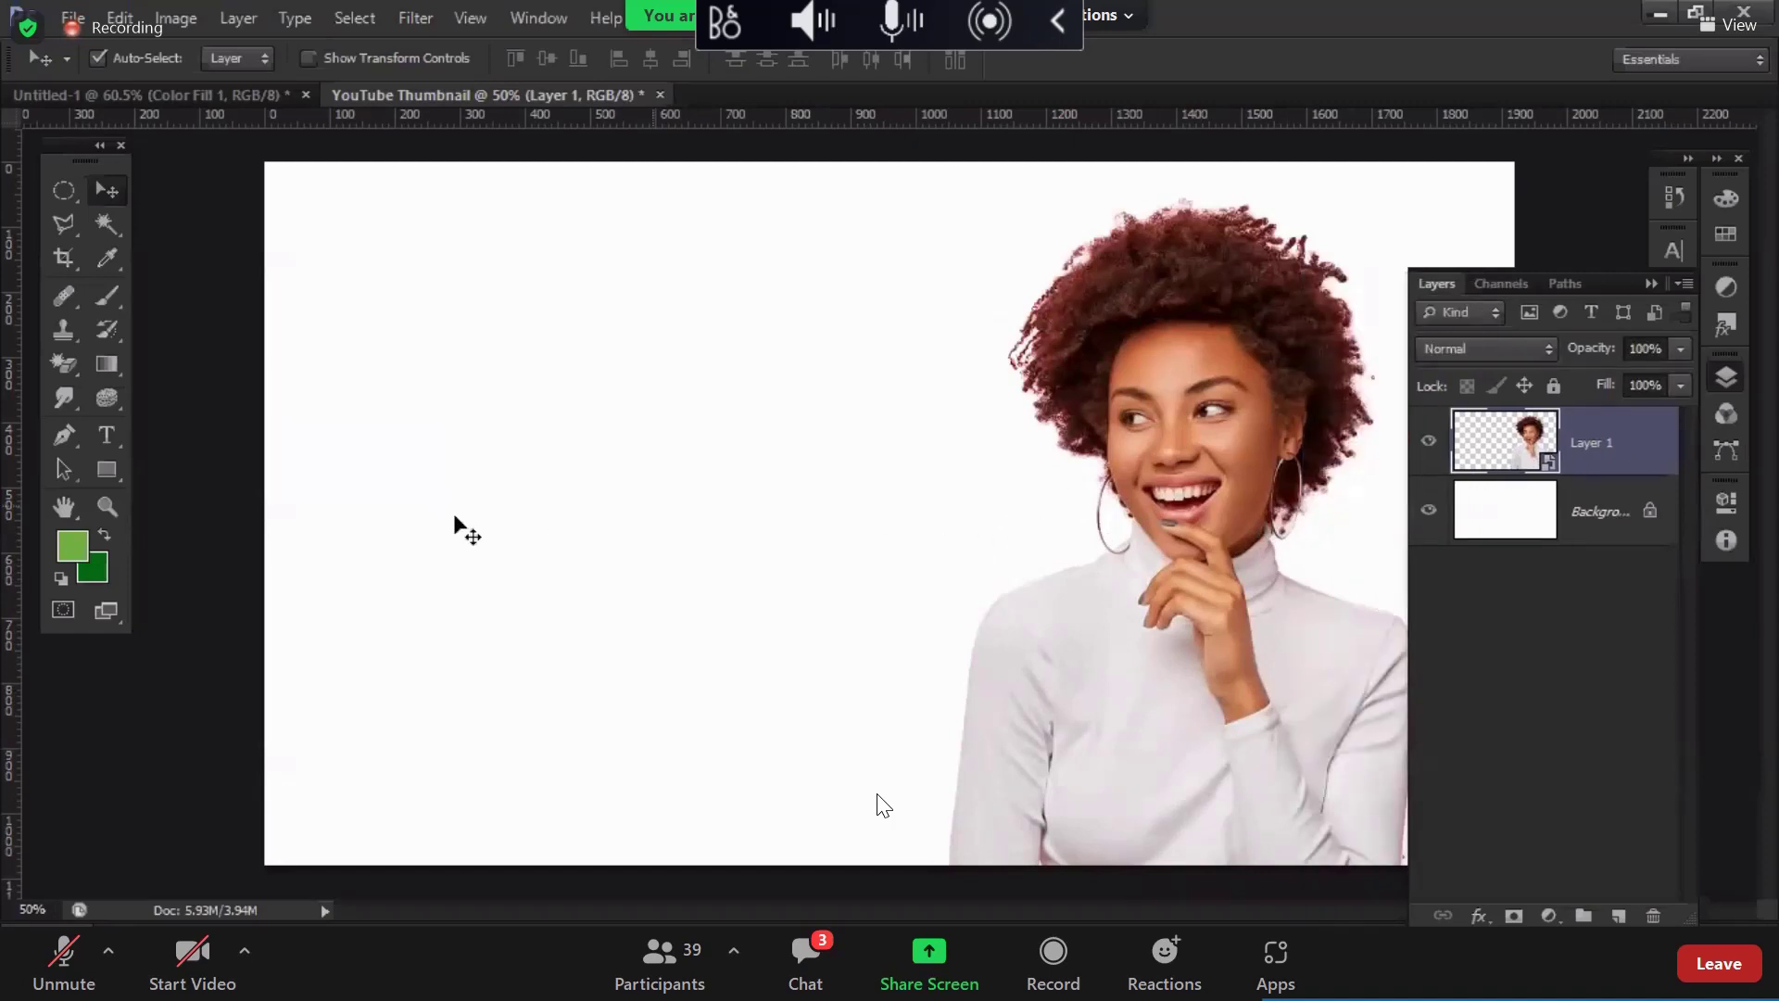
{"action": "key", "text": "ctrl+plus"}
{"action": "left_click_drag", "start_coordinate": [944, 557], "coordinate": [790, 648]}
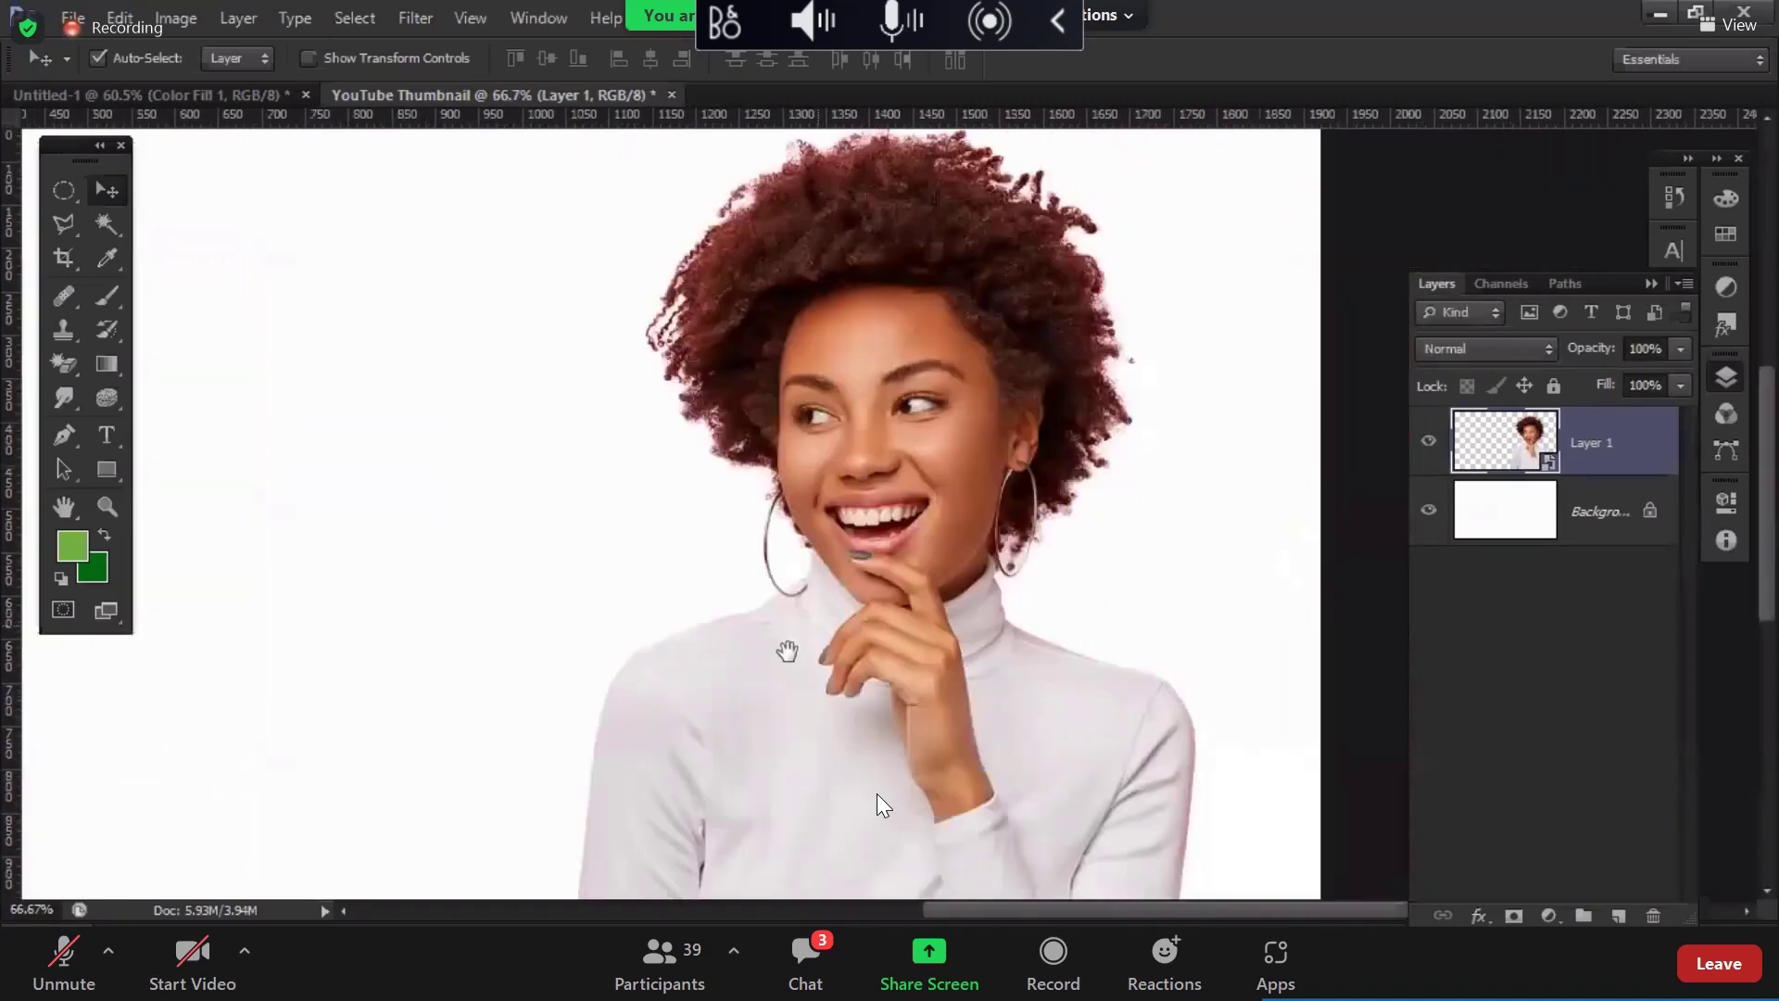
{"action": "scroll", "coordinate": [885, 610], "scroll_direction": "down", "scroll_amount": 2}
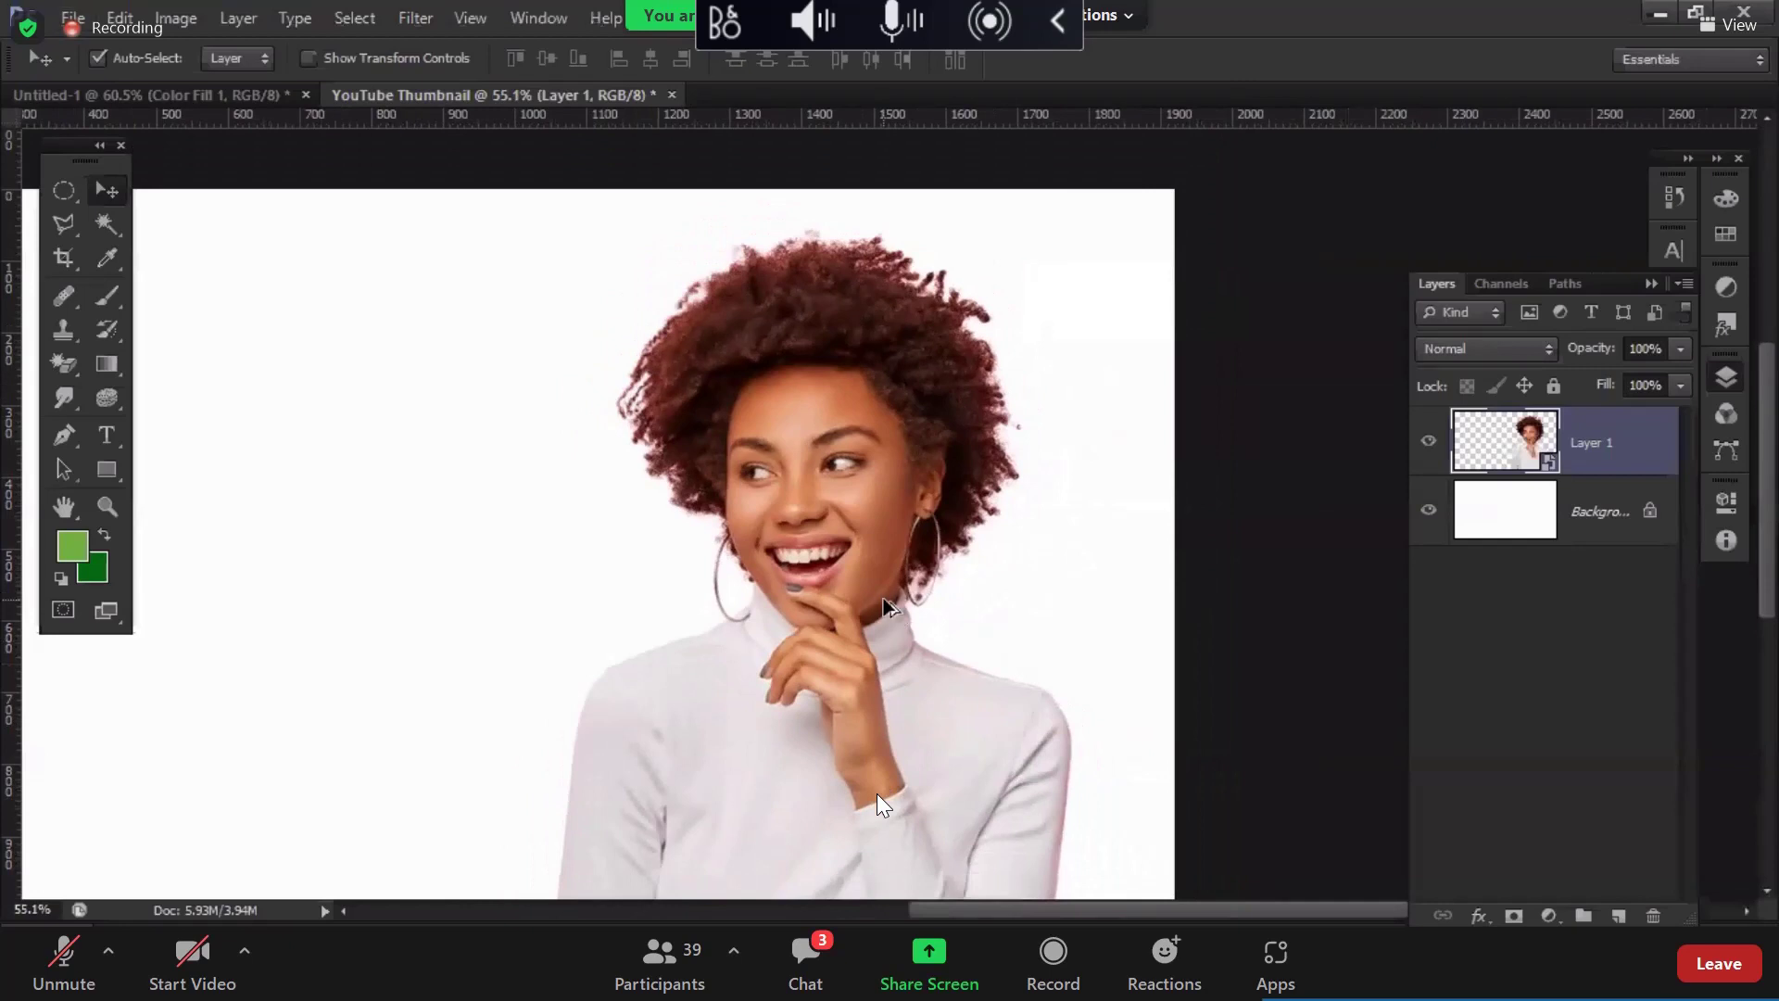
{"action": "scroll", "coordinate": [1268, 554], "scroll_direction": "down", "scroll_amount": 1}
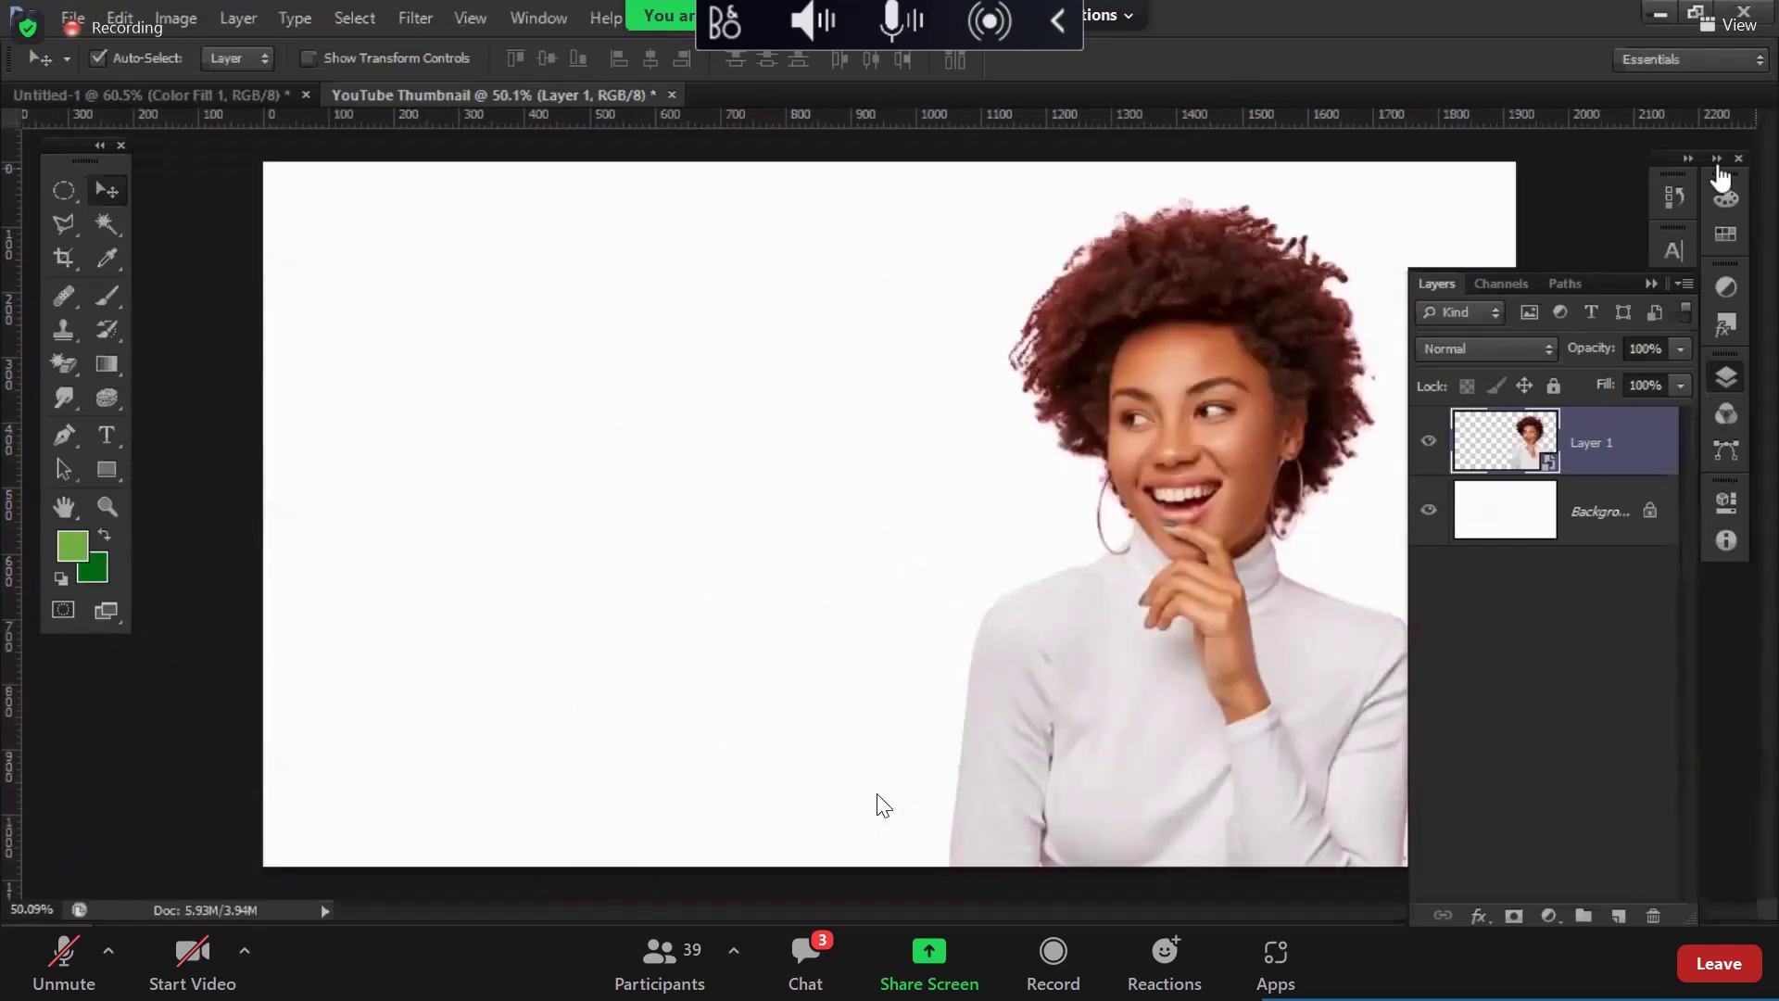
{"action": "left_click", "coordinate": [1686, 159]}
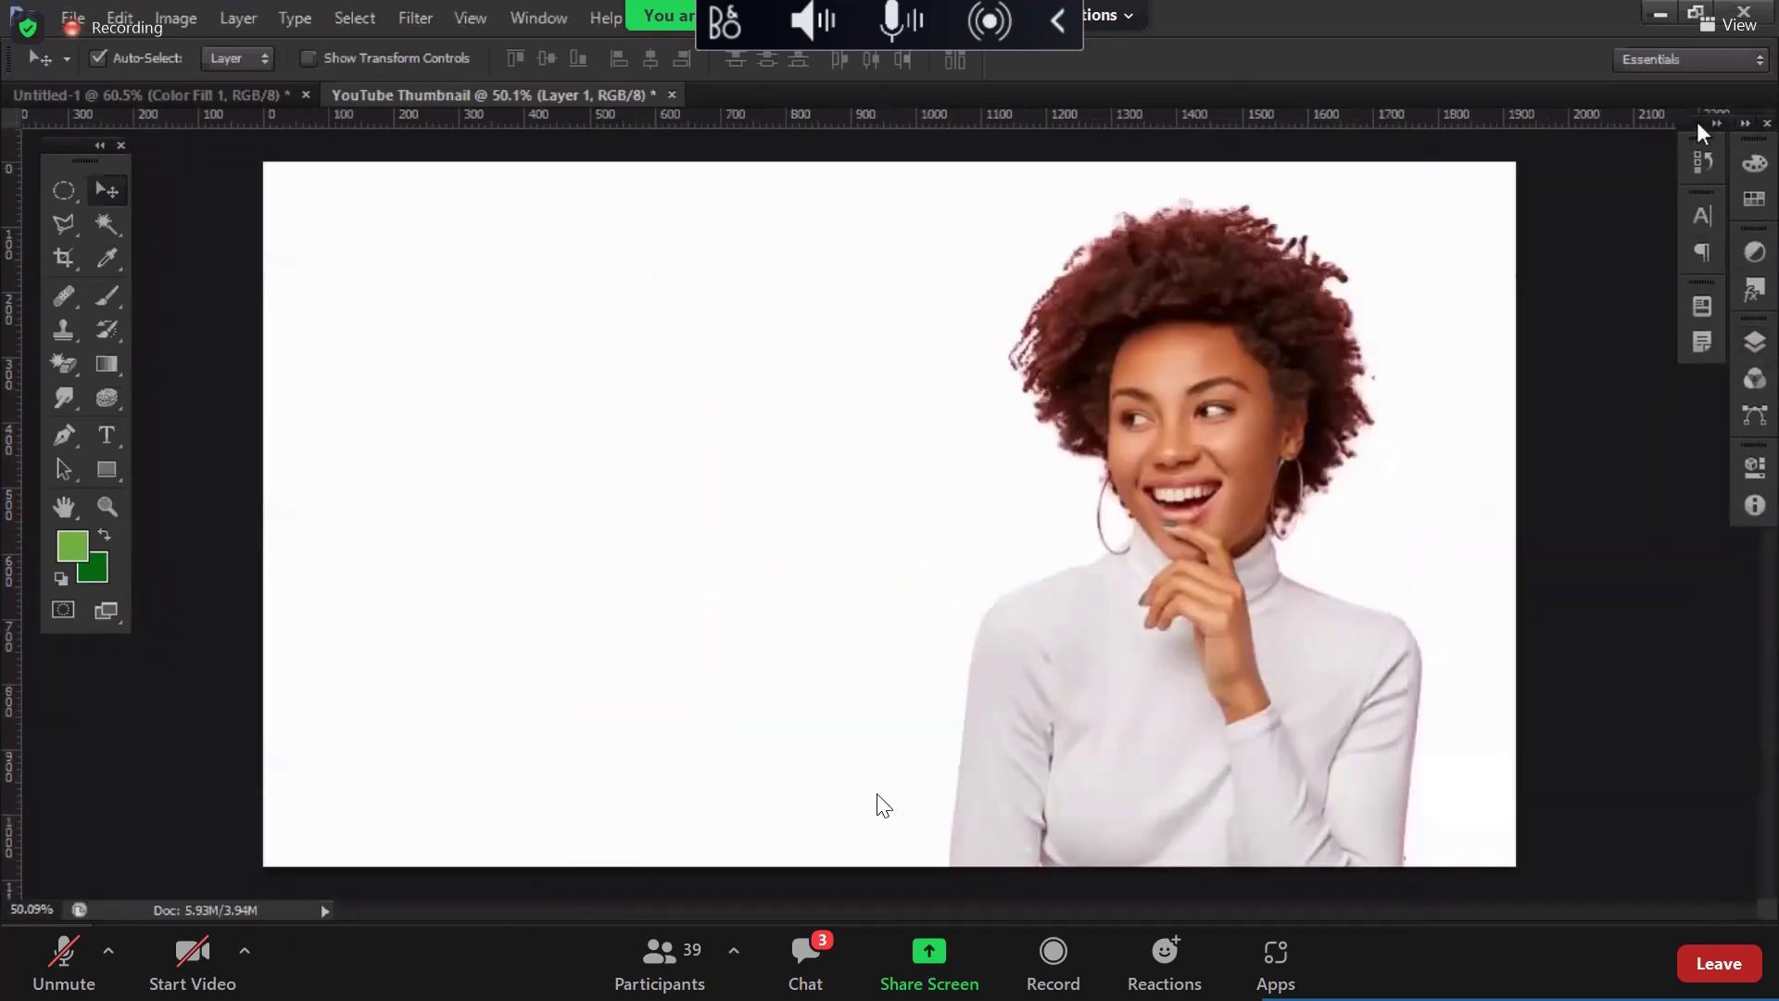
{"action": "left_click", "coordinate": [1707, 63]}
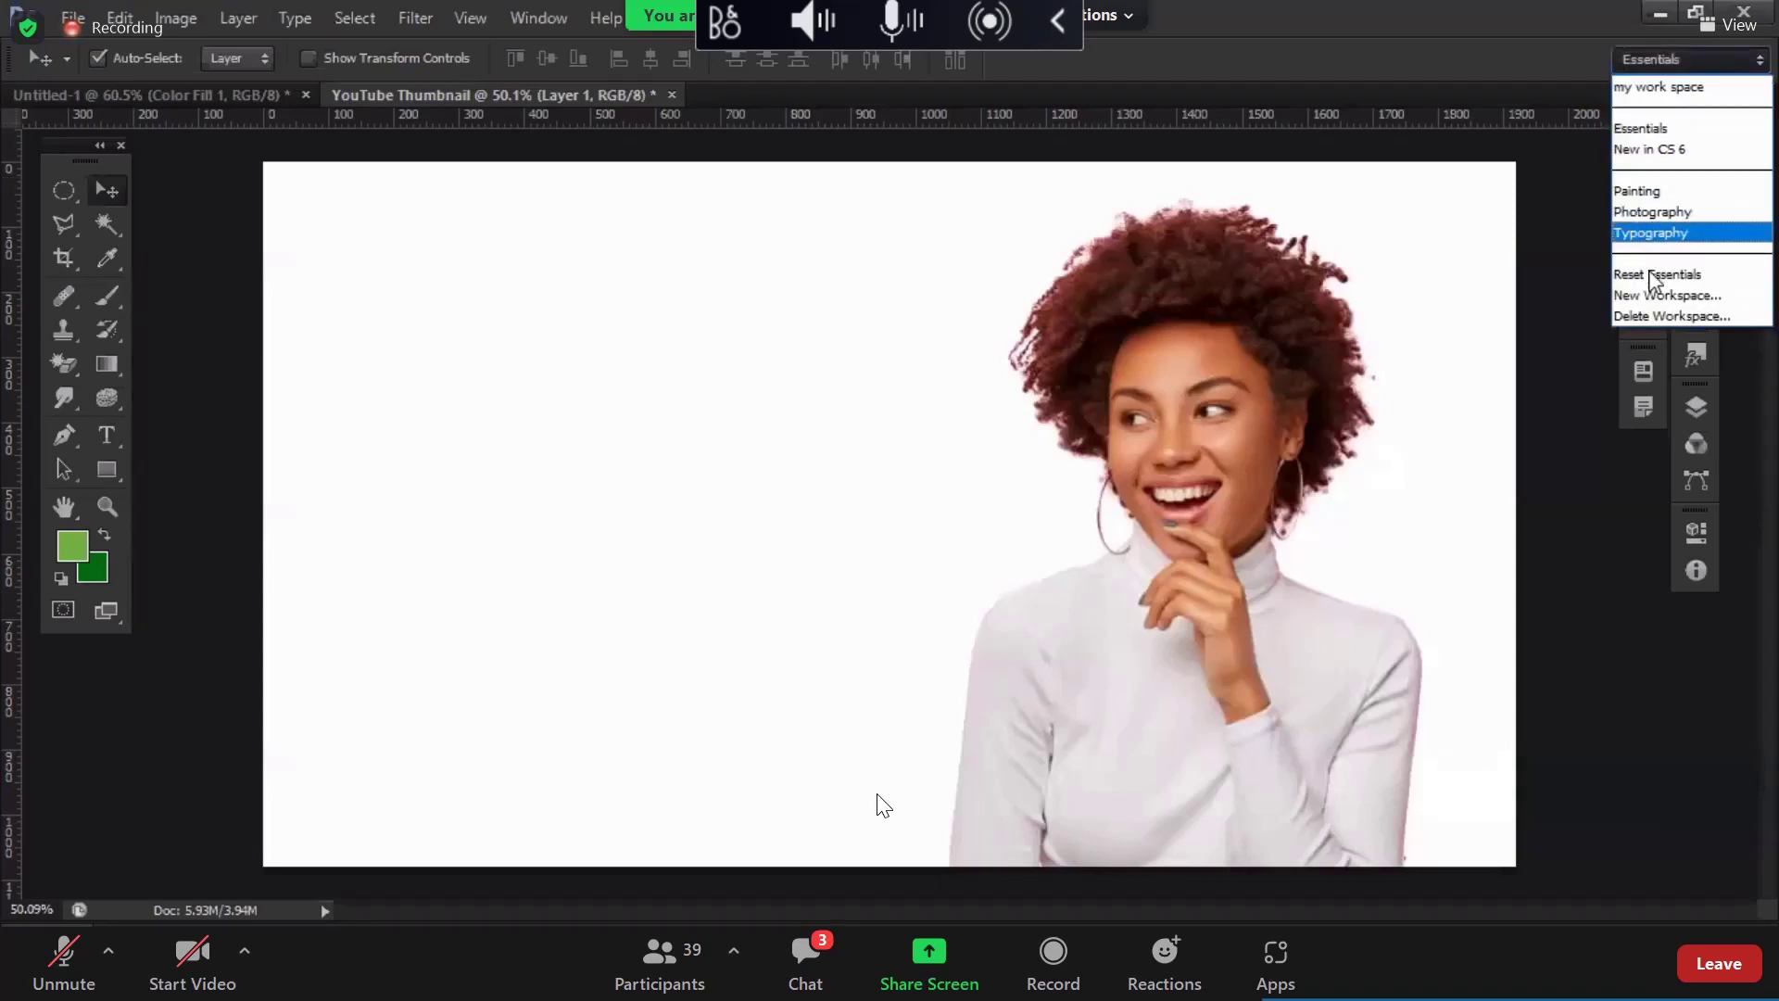
{"action": "left_click", "coordinate": [1656, 275]}
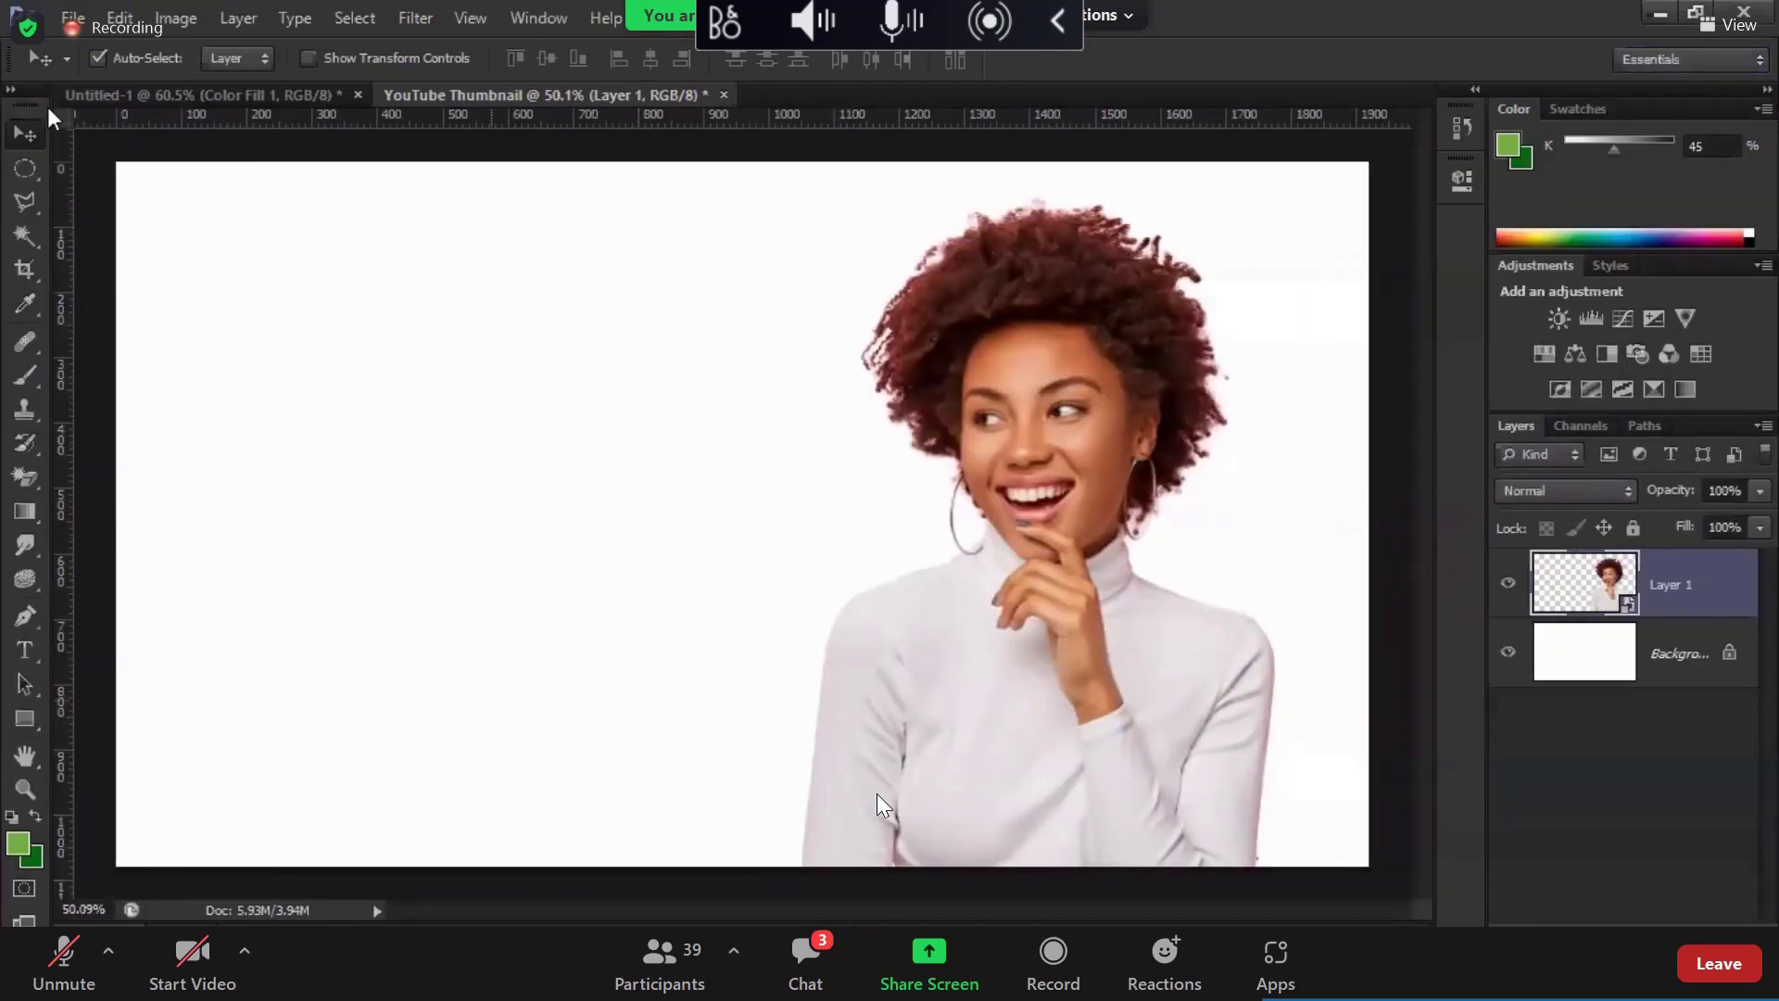
{"action": "left_click_drag", "start_coordinate": [16, 97], "coordinate": [98, 192]}
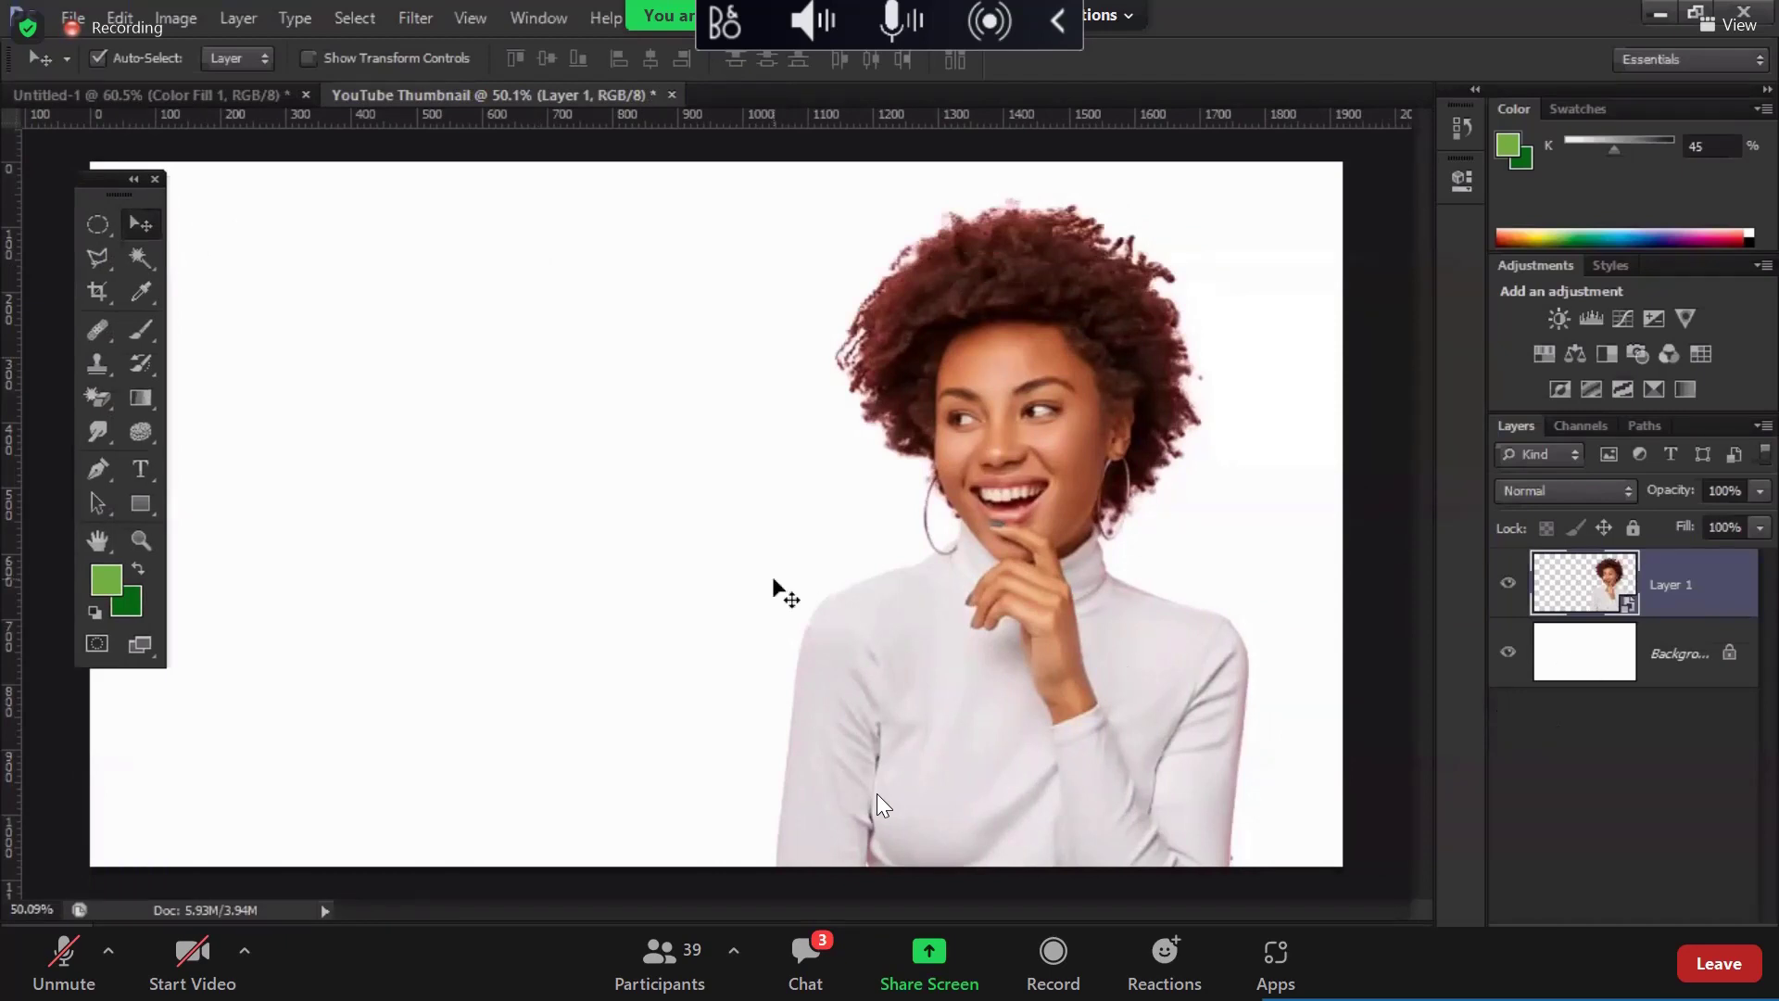
{"action": "left_click", "coordinate": [97, 224]}
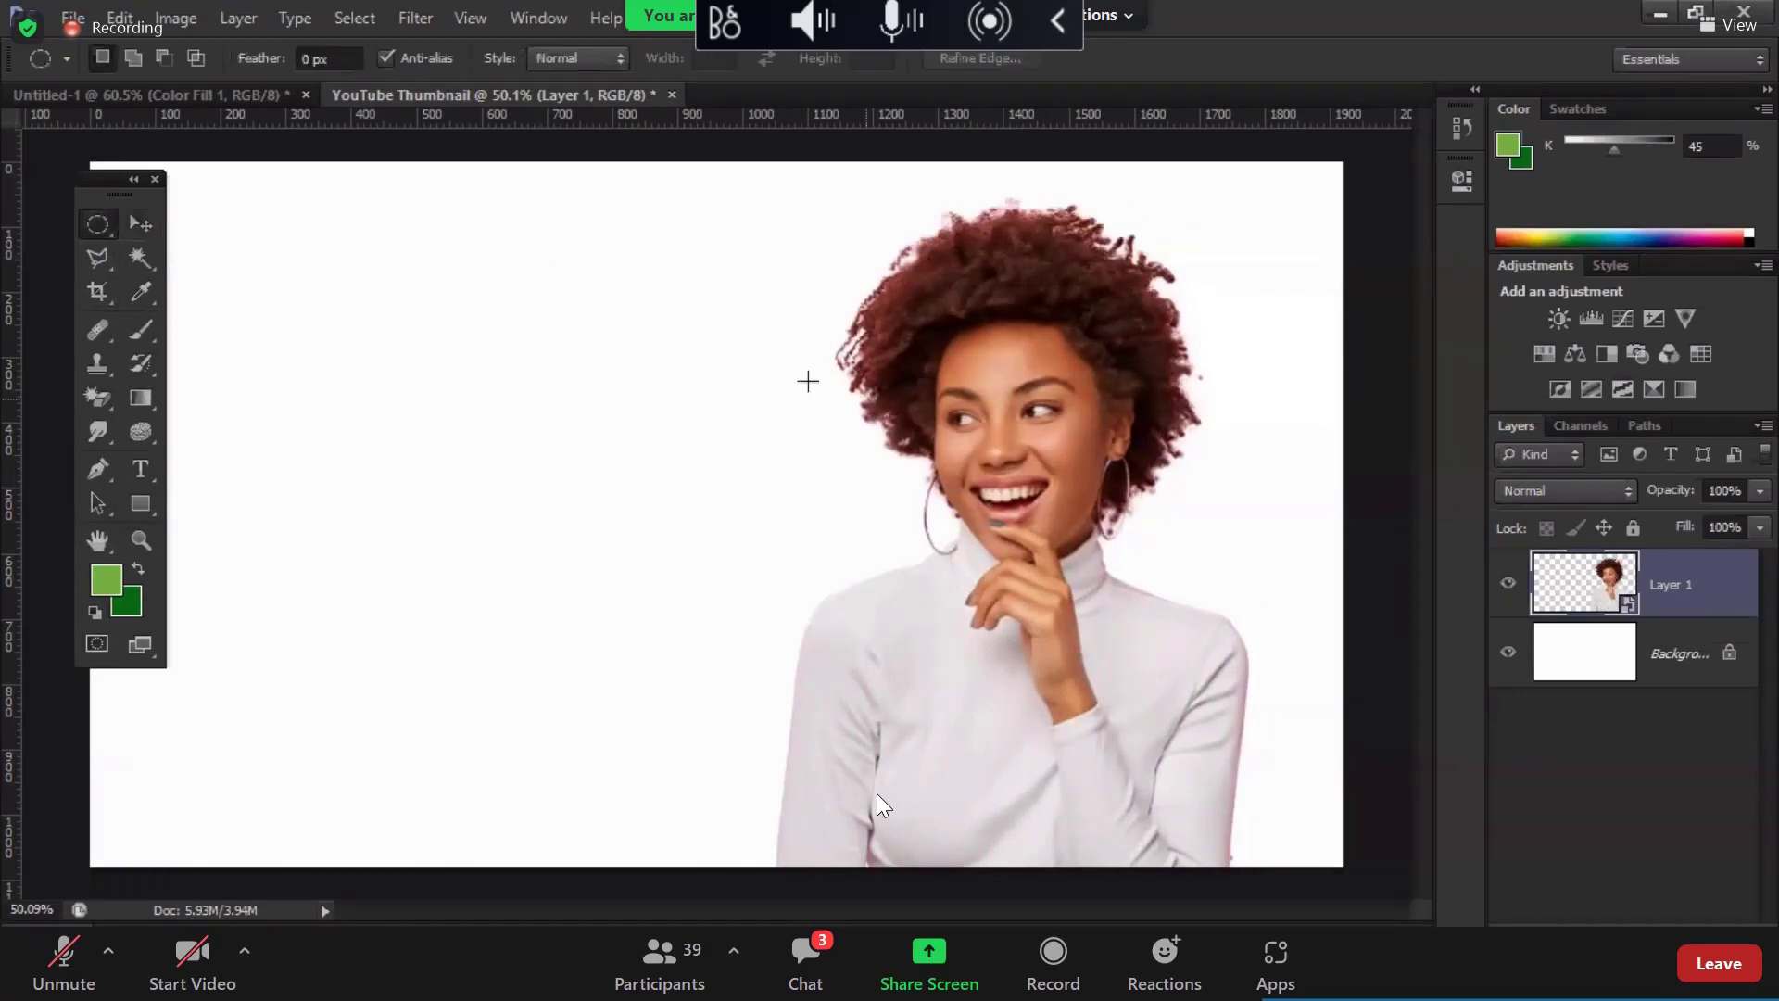
Step: Draw trial elliptical selections over the woman, then deselect
{"action": "left_click_drag", "start_coordinate": [802, 380], "coordinate": [1473, 890]}
{"action": "left_click_drag", "start_coordinate": [1246, 749], "coordinate": [1221, 612]}
{"action": "key", "text": "ctrl+d"}
Step: Scale the woman down slightly to about 17% and move her up and right
{"action": "key", "text": "ctrl+t"}
{"action": "left_click_drag", "start_coordinate": [1265, 880], "coordinate": [1244, 846]}
{"action": "key", "text": "Return"}
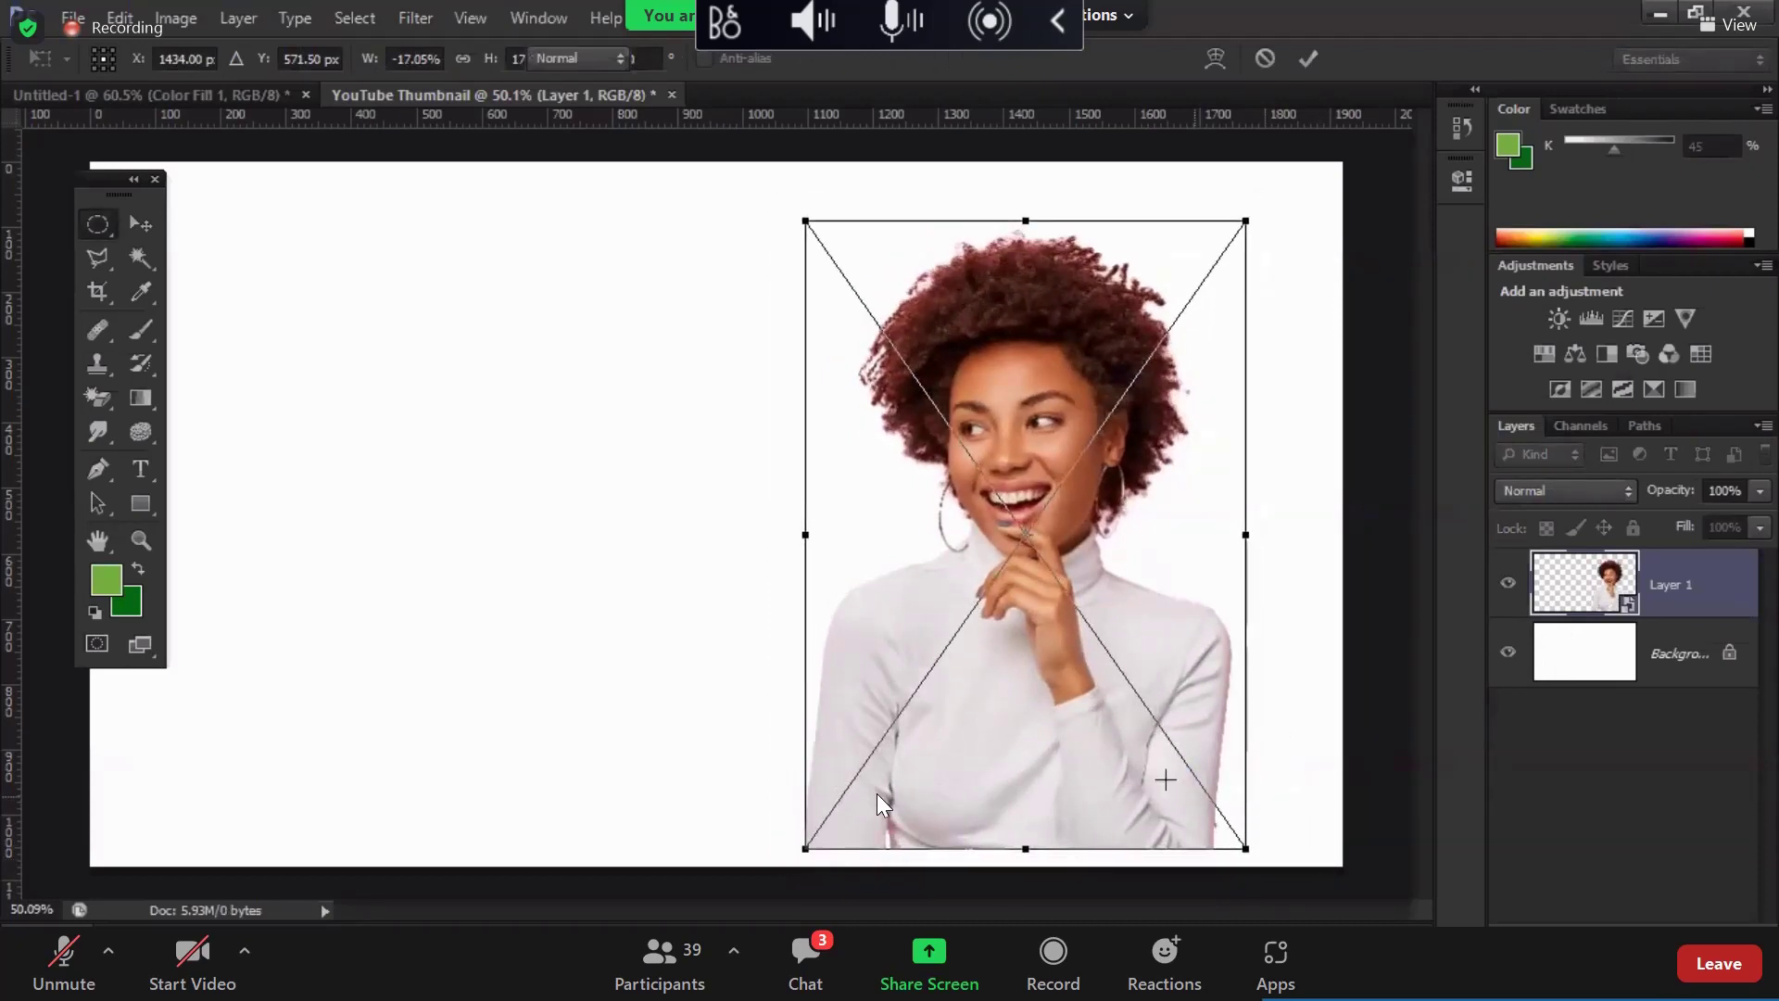
{"action": "key", "text": "v"}
{"action": "left_click_drag", "start_coordinate": [1154, 773], "coordinate": [1169, 743]}
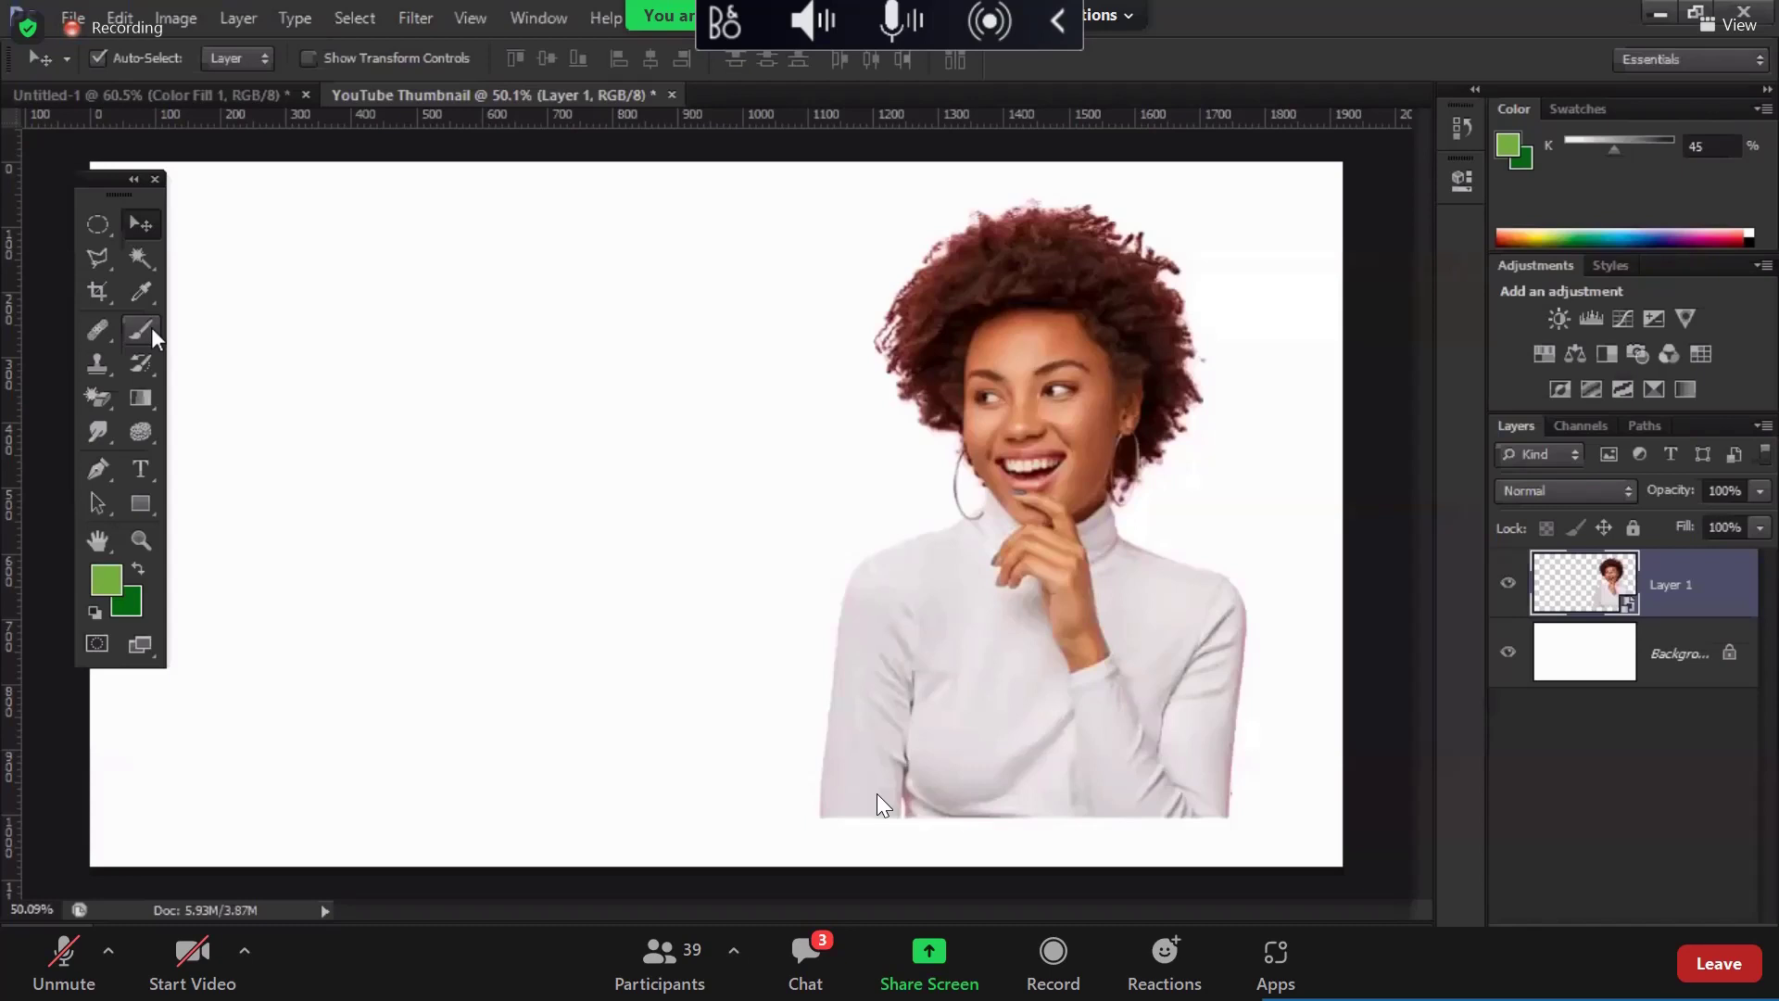
Step: Draw a circular elliptical selection positioned around the woman
{"action": "left_click", "coordinate": [104, 226]}
{"action": "right_click", "coordinate": [107, 232]}
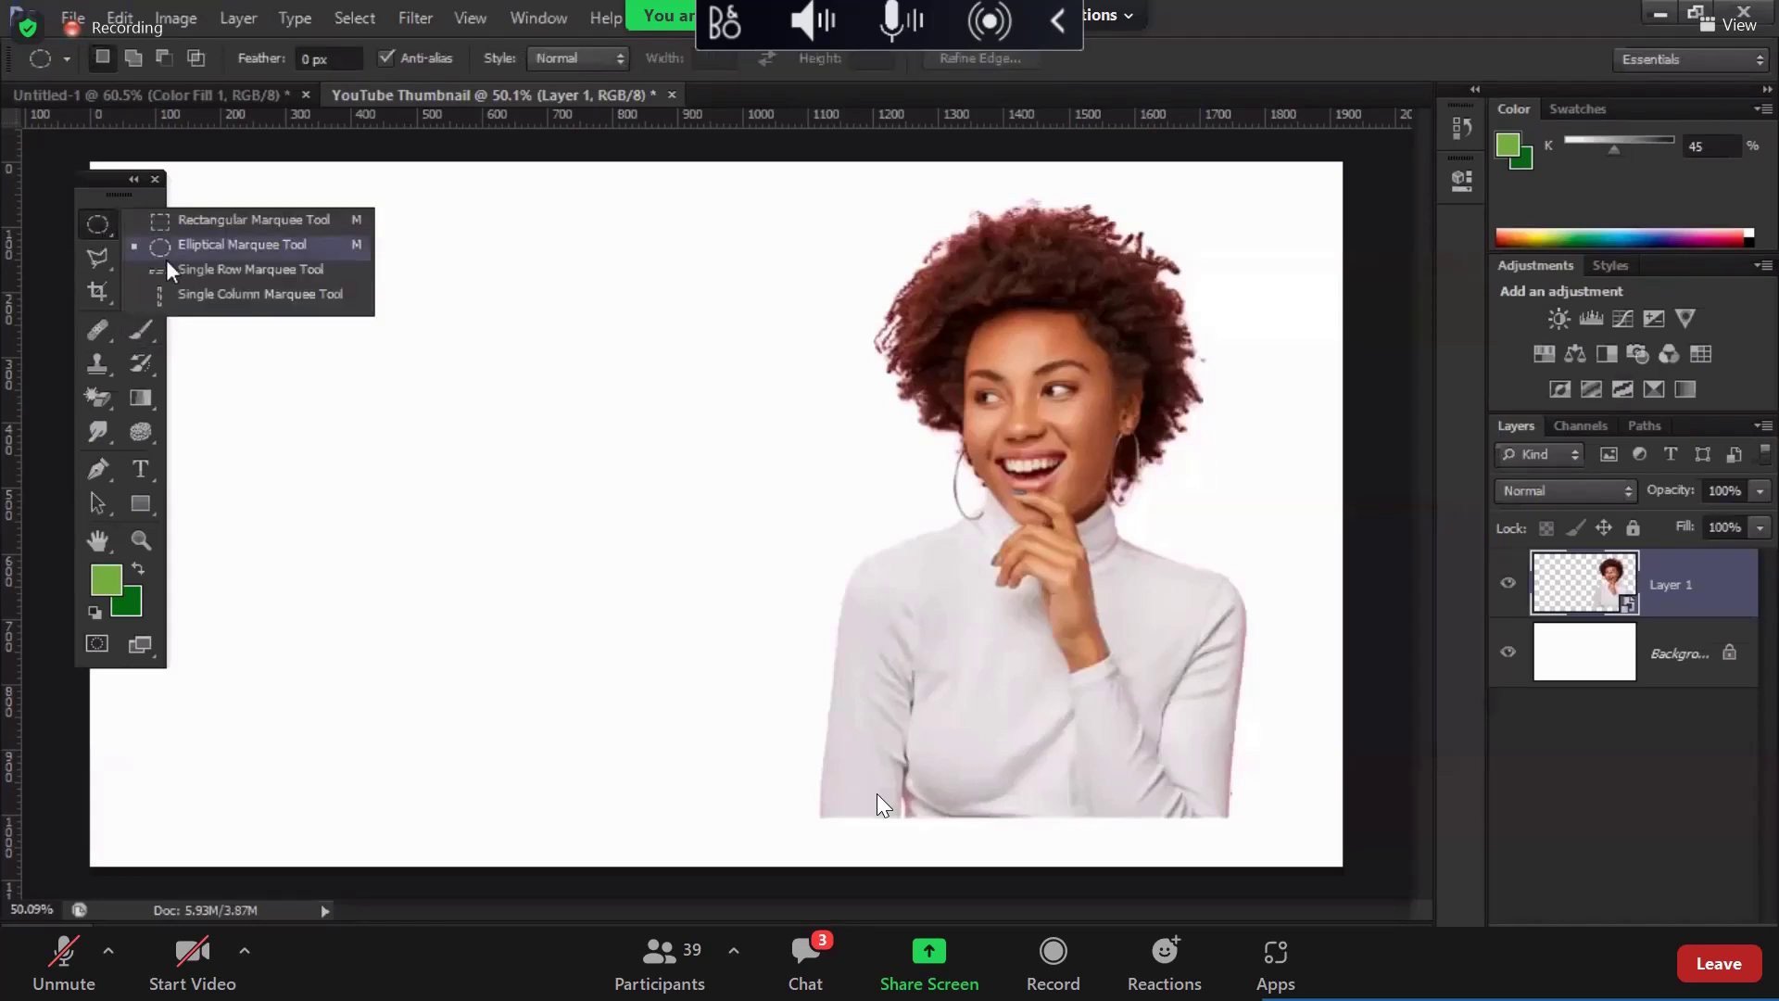
{"action": "left_click", "coordinate": [199, 247]}
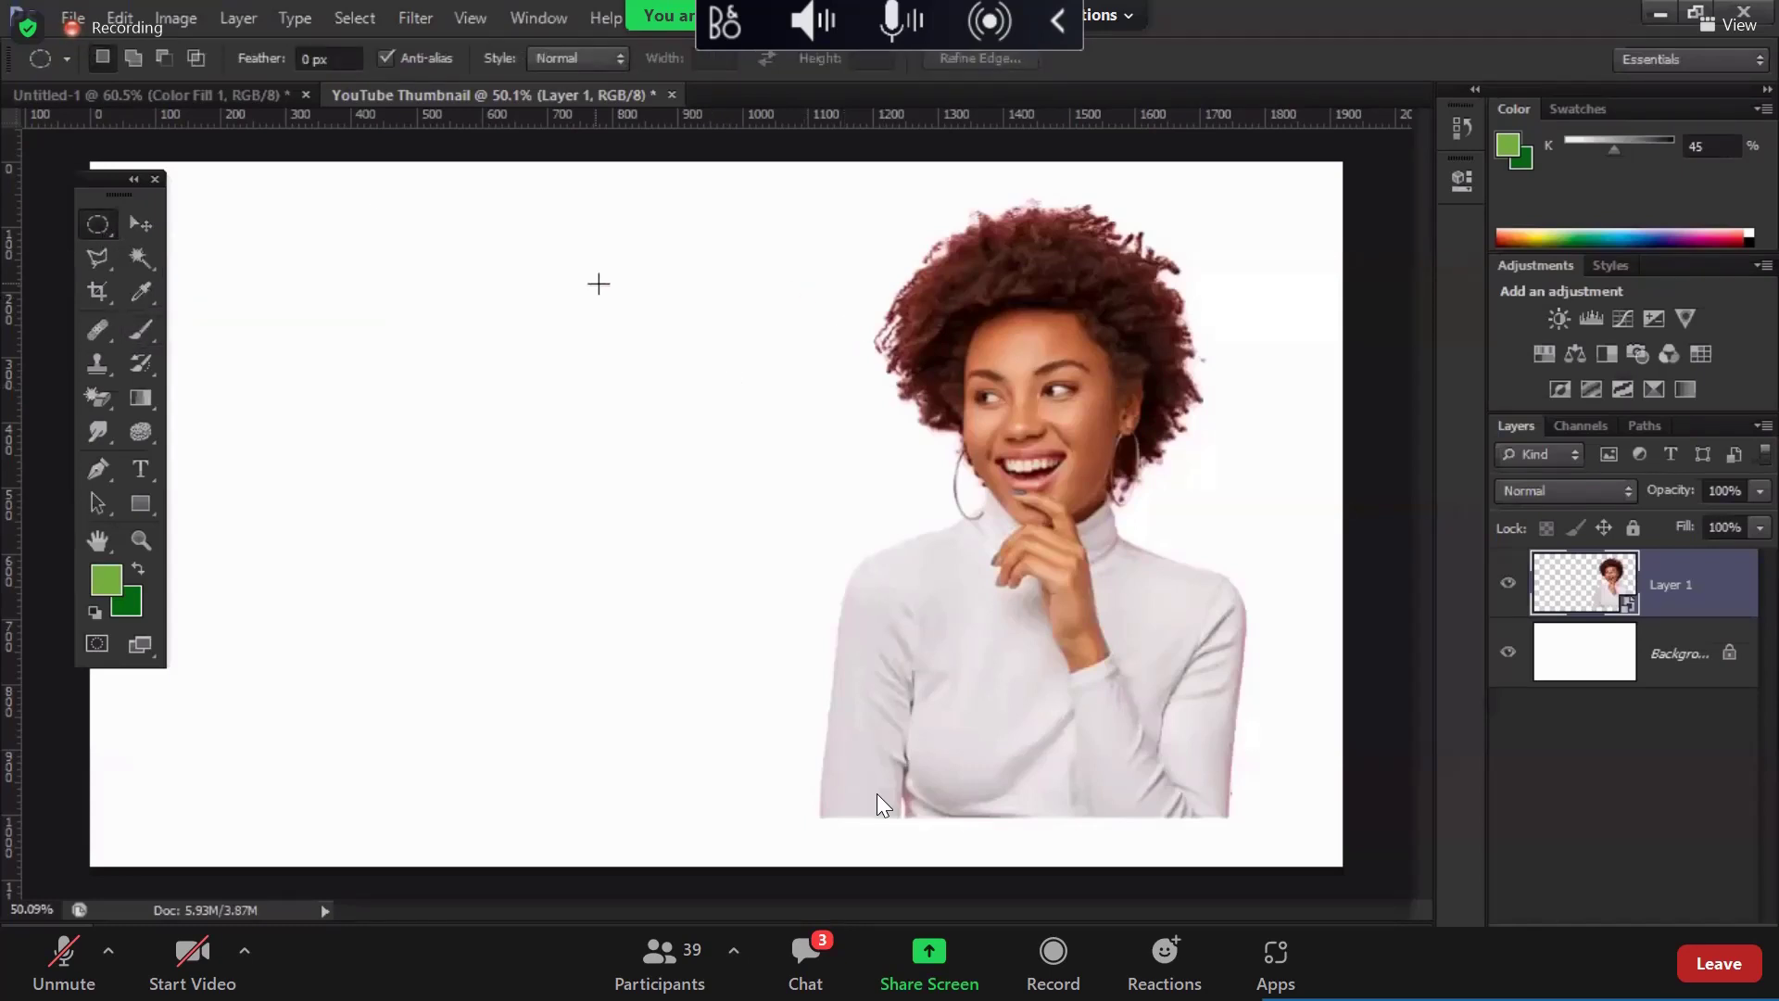
{"action": "left_click_drag", "start_coordinate": [596, 282], "coordinate": [1180, 806]}
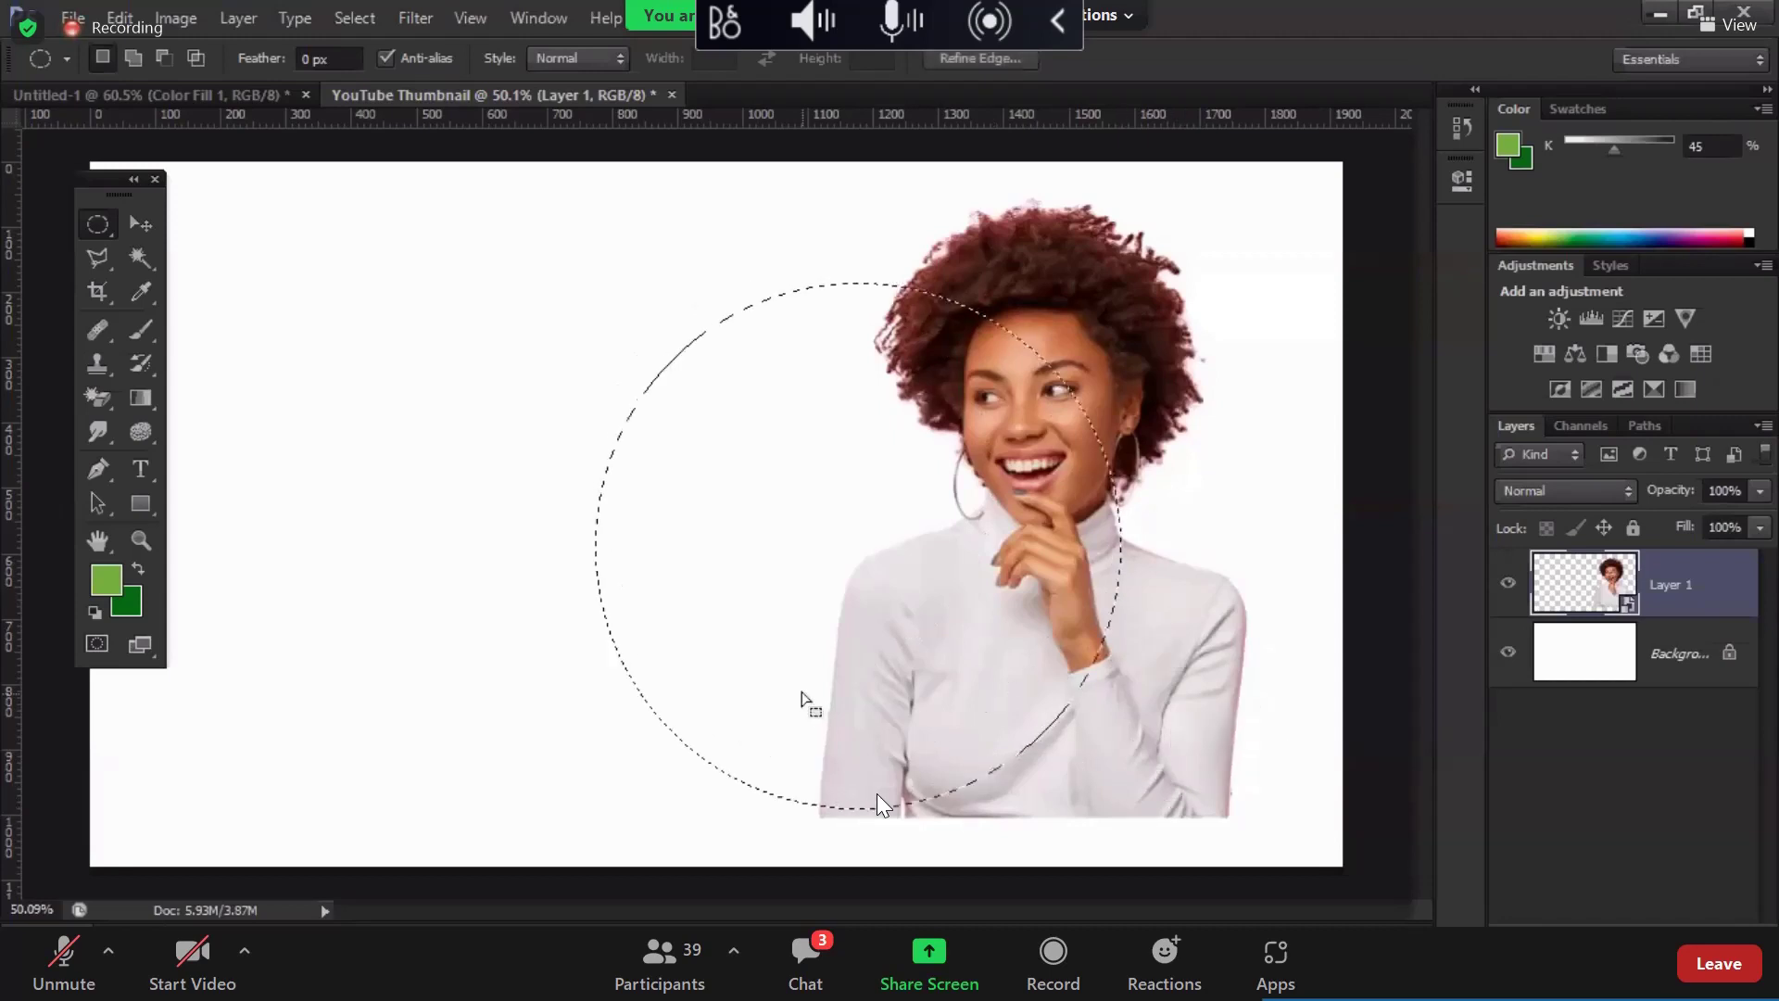
{"action": "left_click_drag", "start_coordinate": [806, 700], "coordinate": [984, 680]}
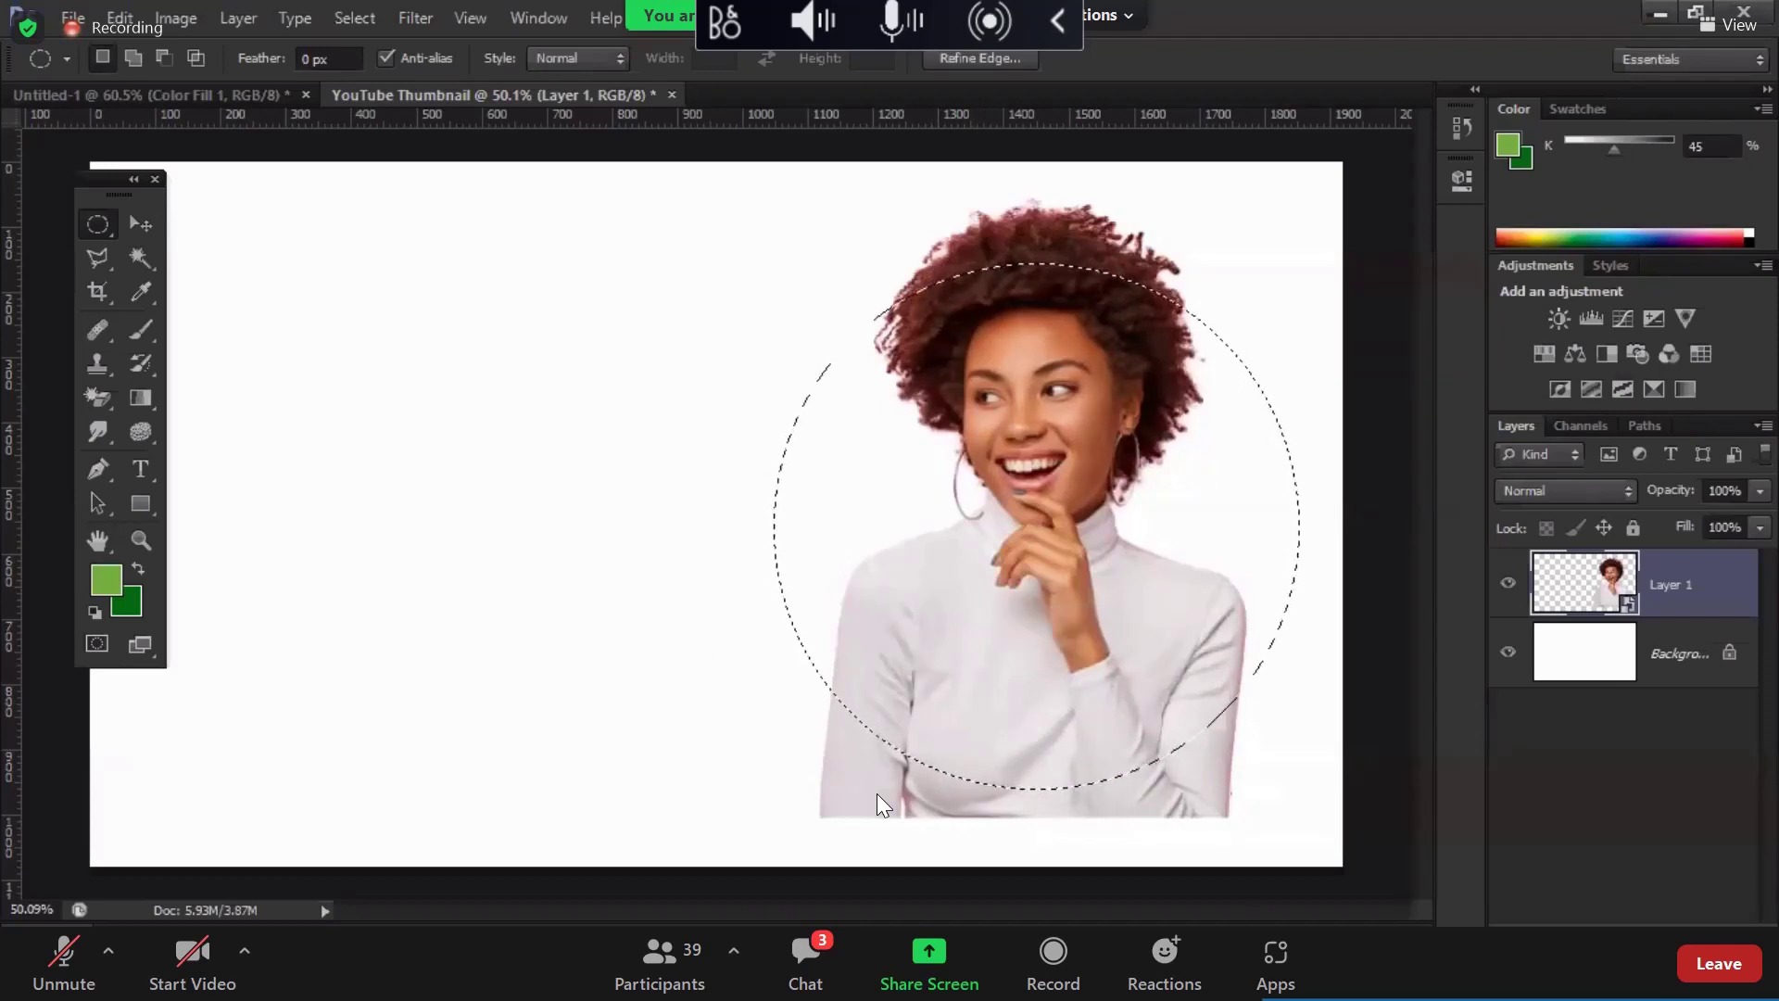
Step: Fill the circle with a green Solid Color layer placed below the woman's layer
{"action": "left_click", "coordinate": [1649, 463]}
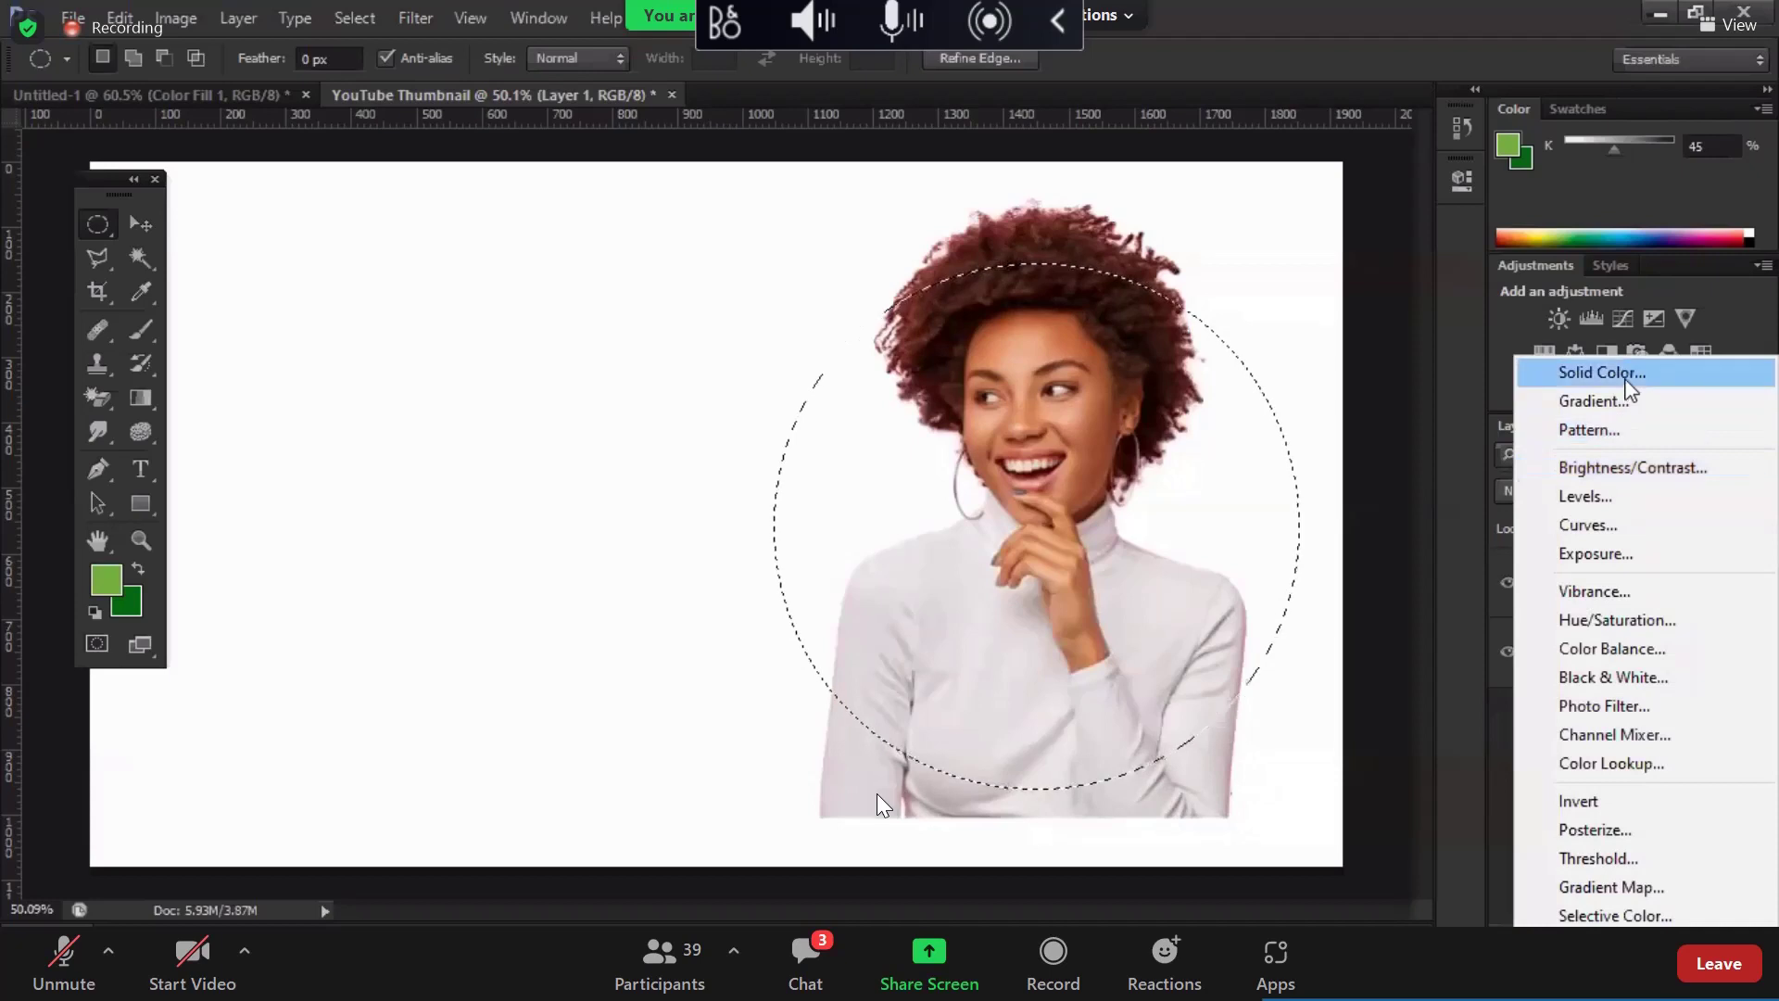
{"action": "left_click", "coordinate": [1621, 373]}
{"action": "left_click", "coordinate": [1656, 191]}
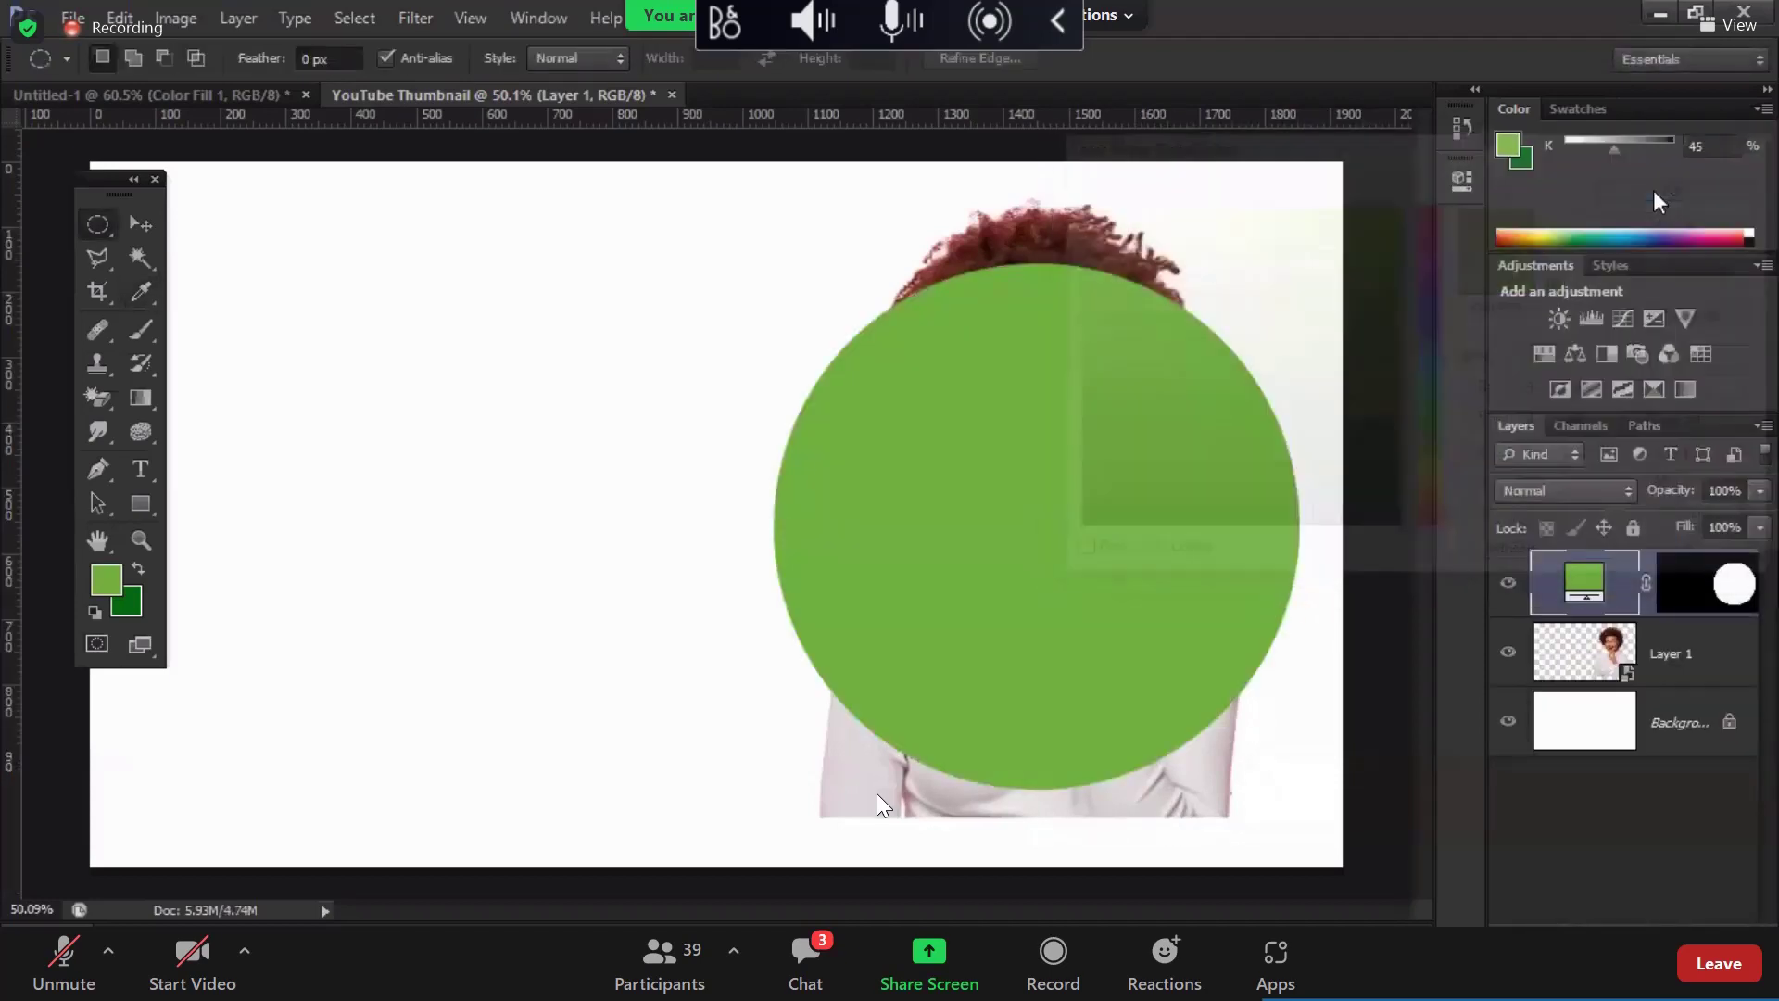
{"action": "left_click_drag", "start_coordinate": [1586, 581], "coordinate": [1586, 687]}
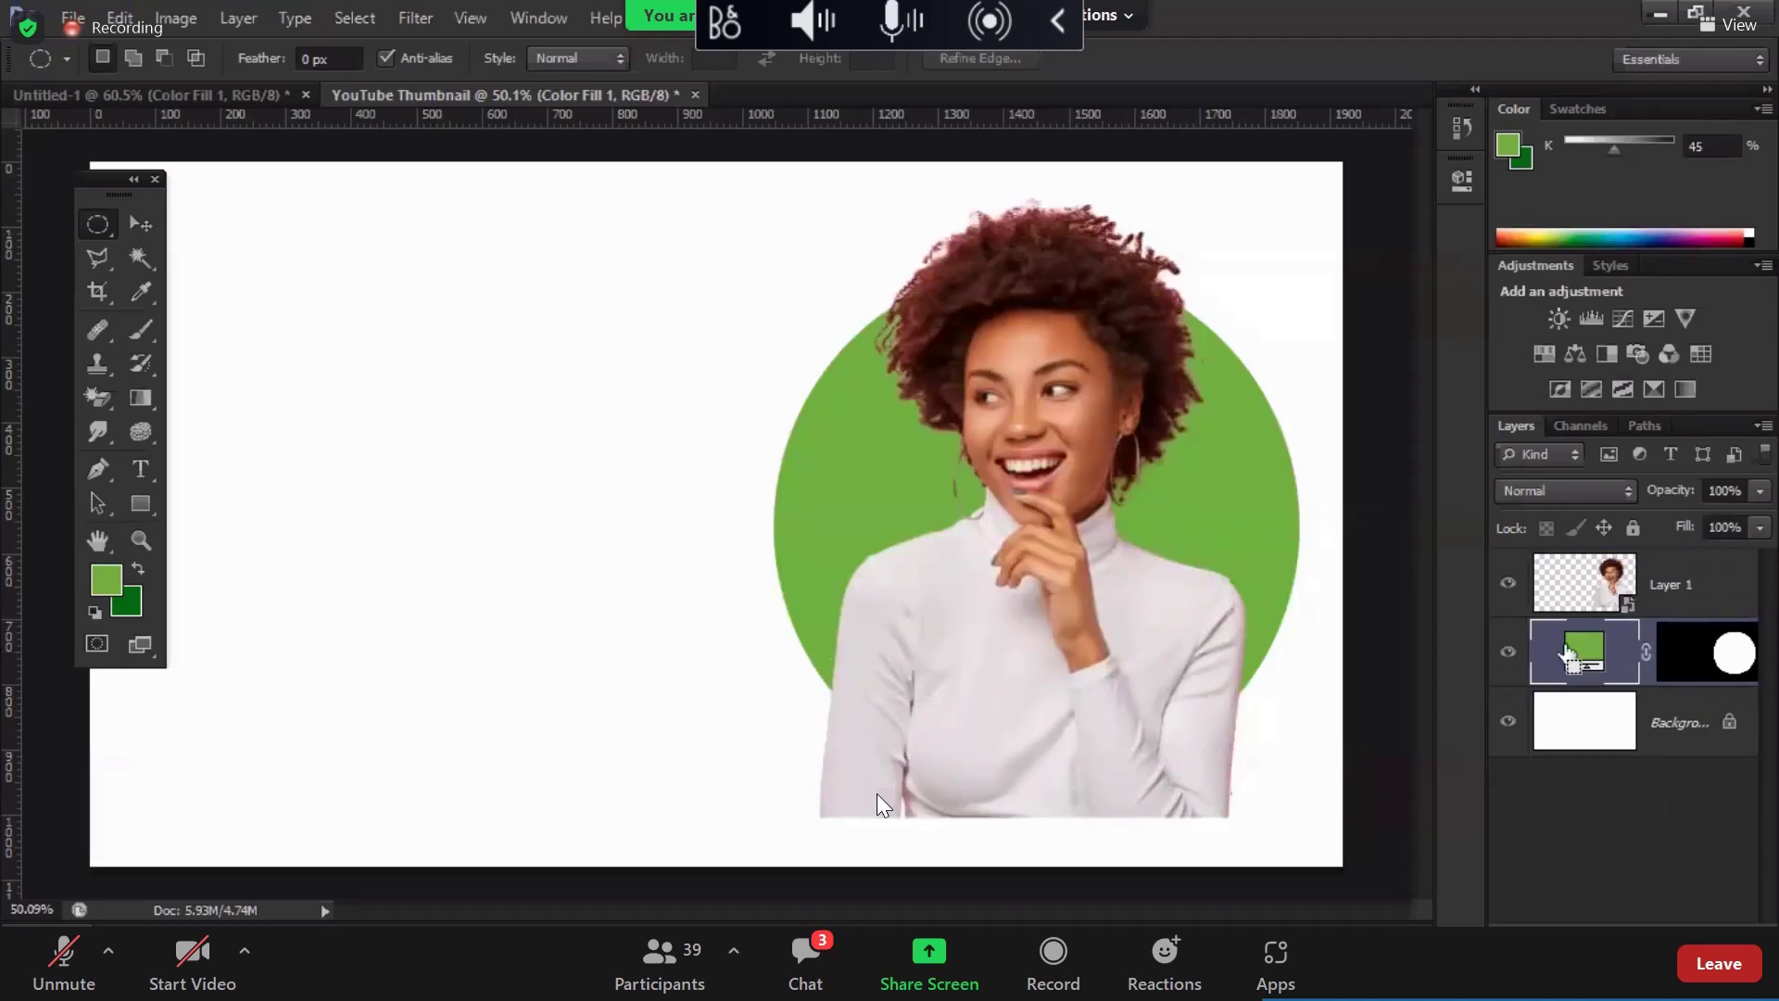
Step: Scale the green circle down slightly from its corners with Free Transform
{"action": "key", "text": "ctrl+t"}
{"action": "left_click_drag", "start_coordinate": [1297, 265], "coordinate": [1278, 297]}
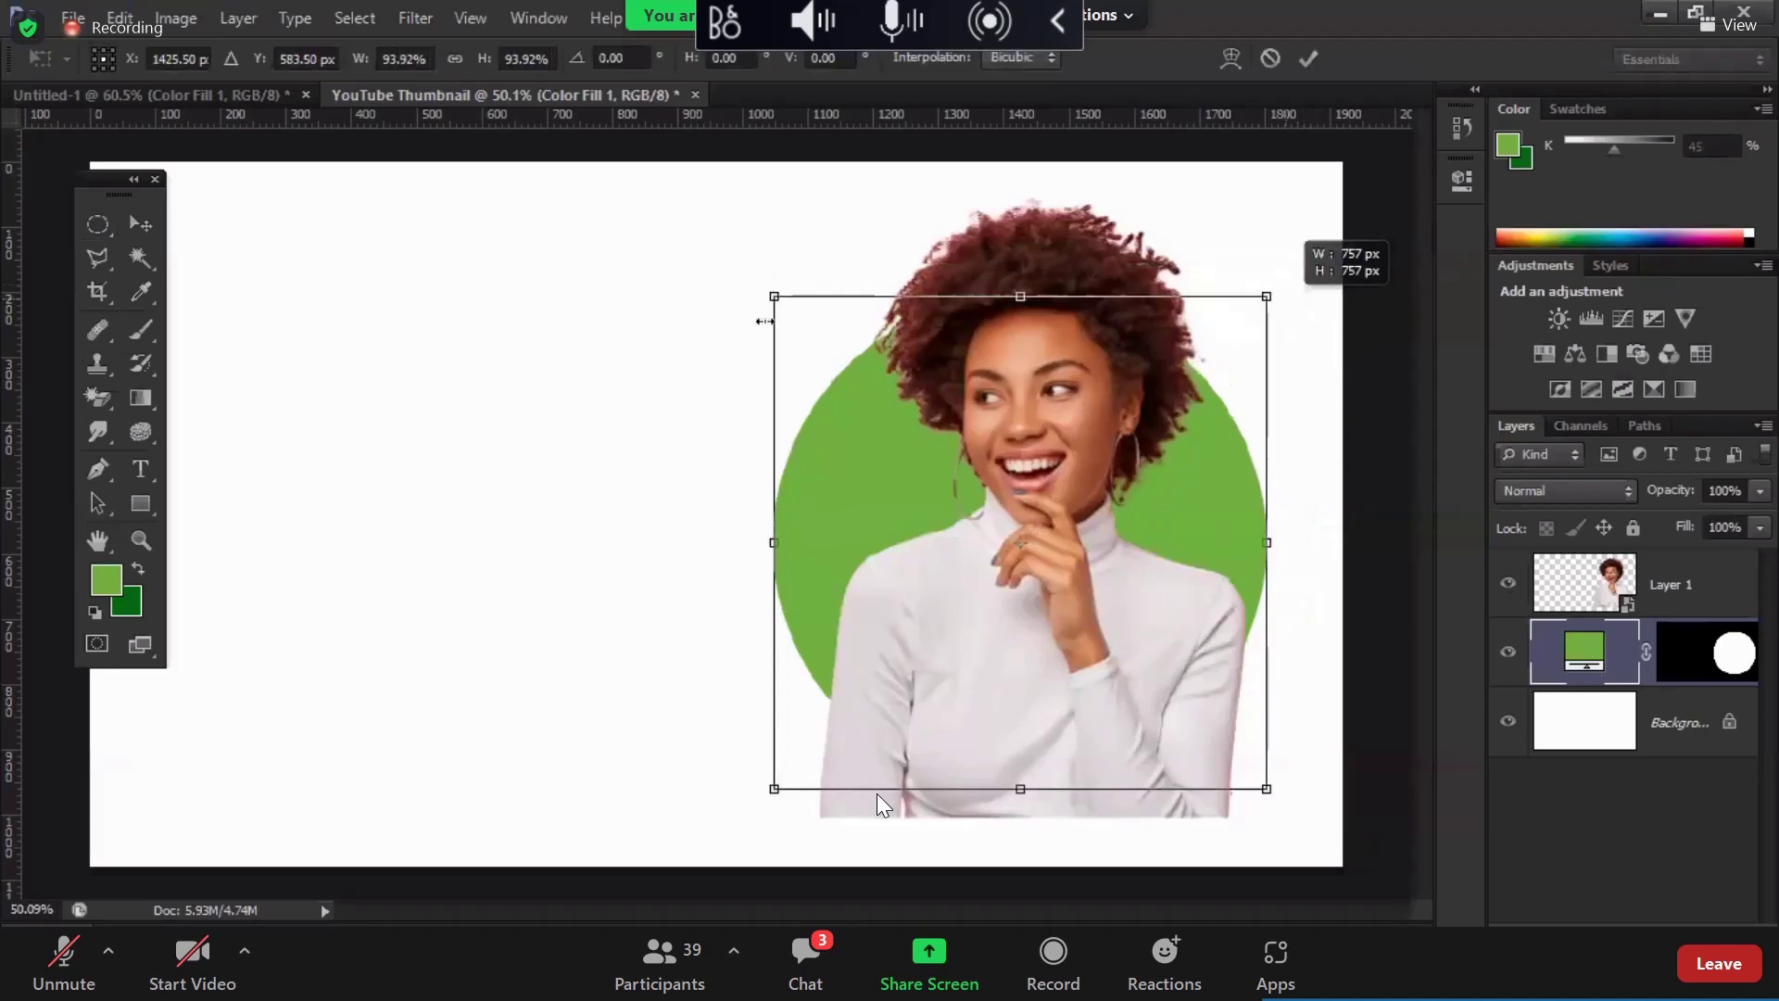
{"action": "left_click_drag", "start_coordinate": [771, 296], "coordinate": [816, 342]}
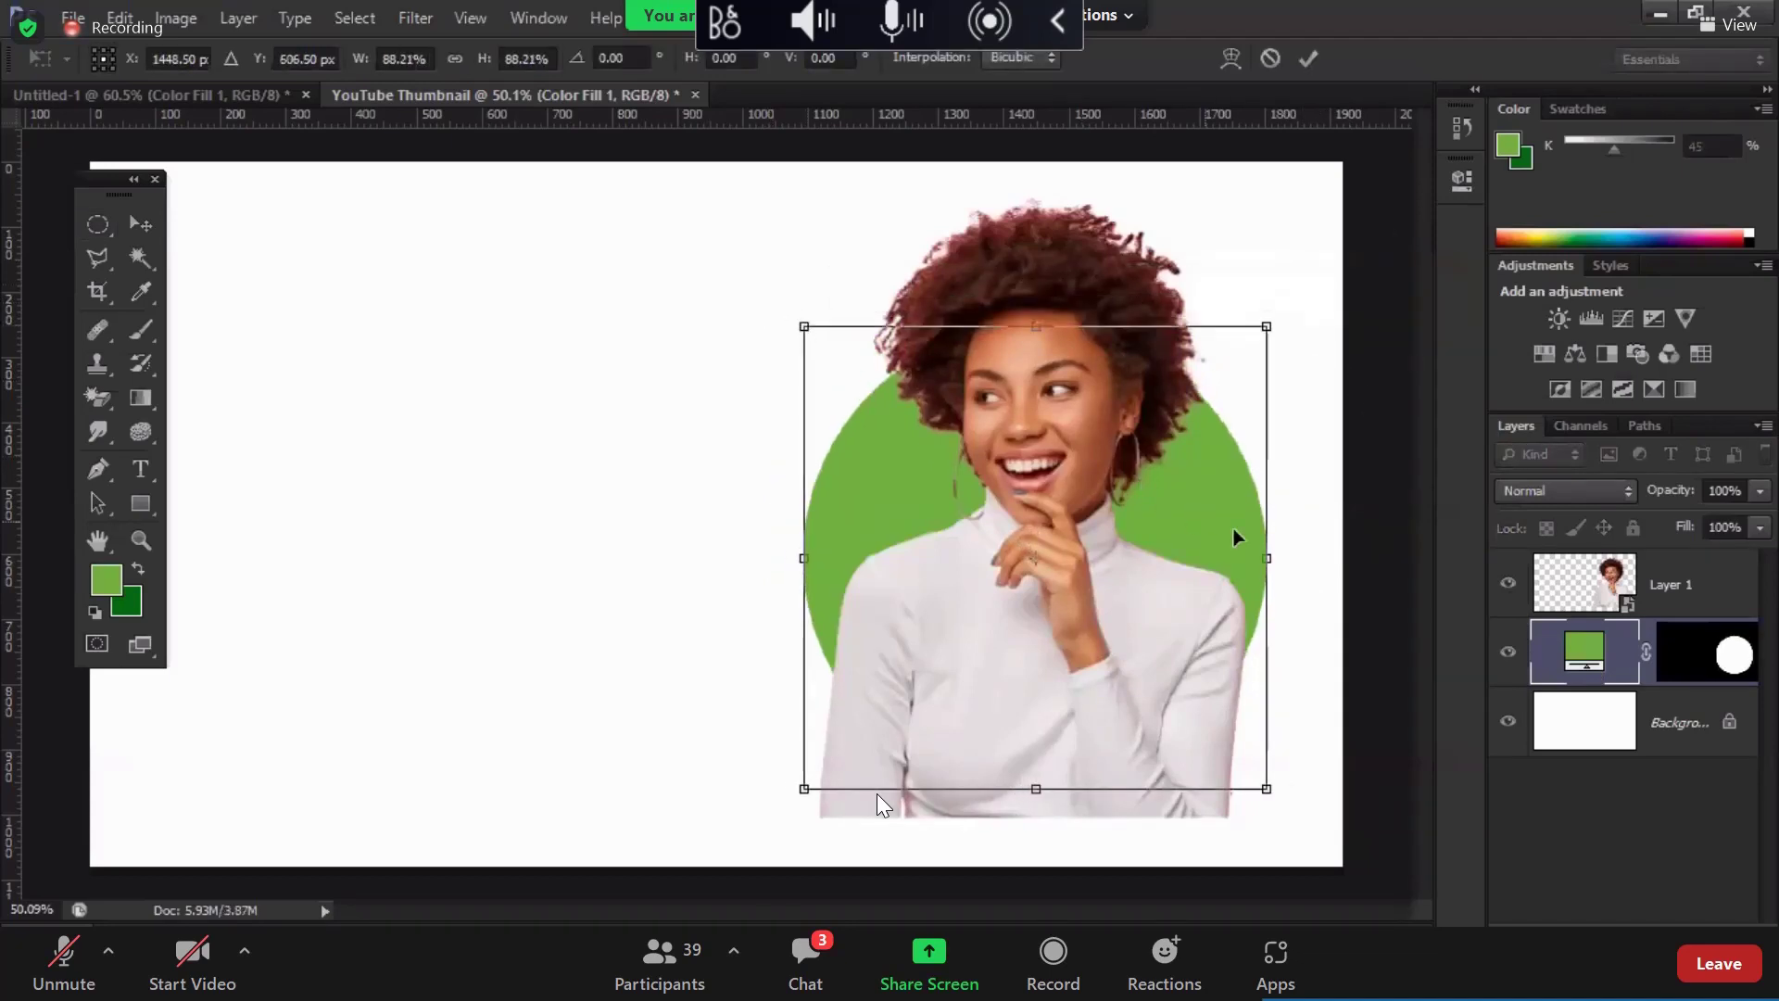
{"action": "key", "text": "Return"}
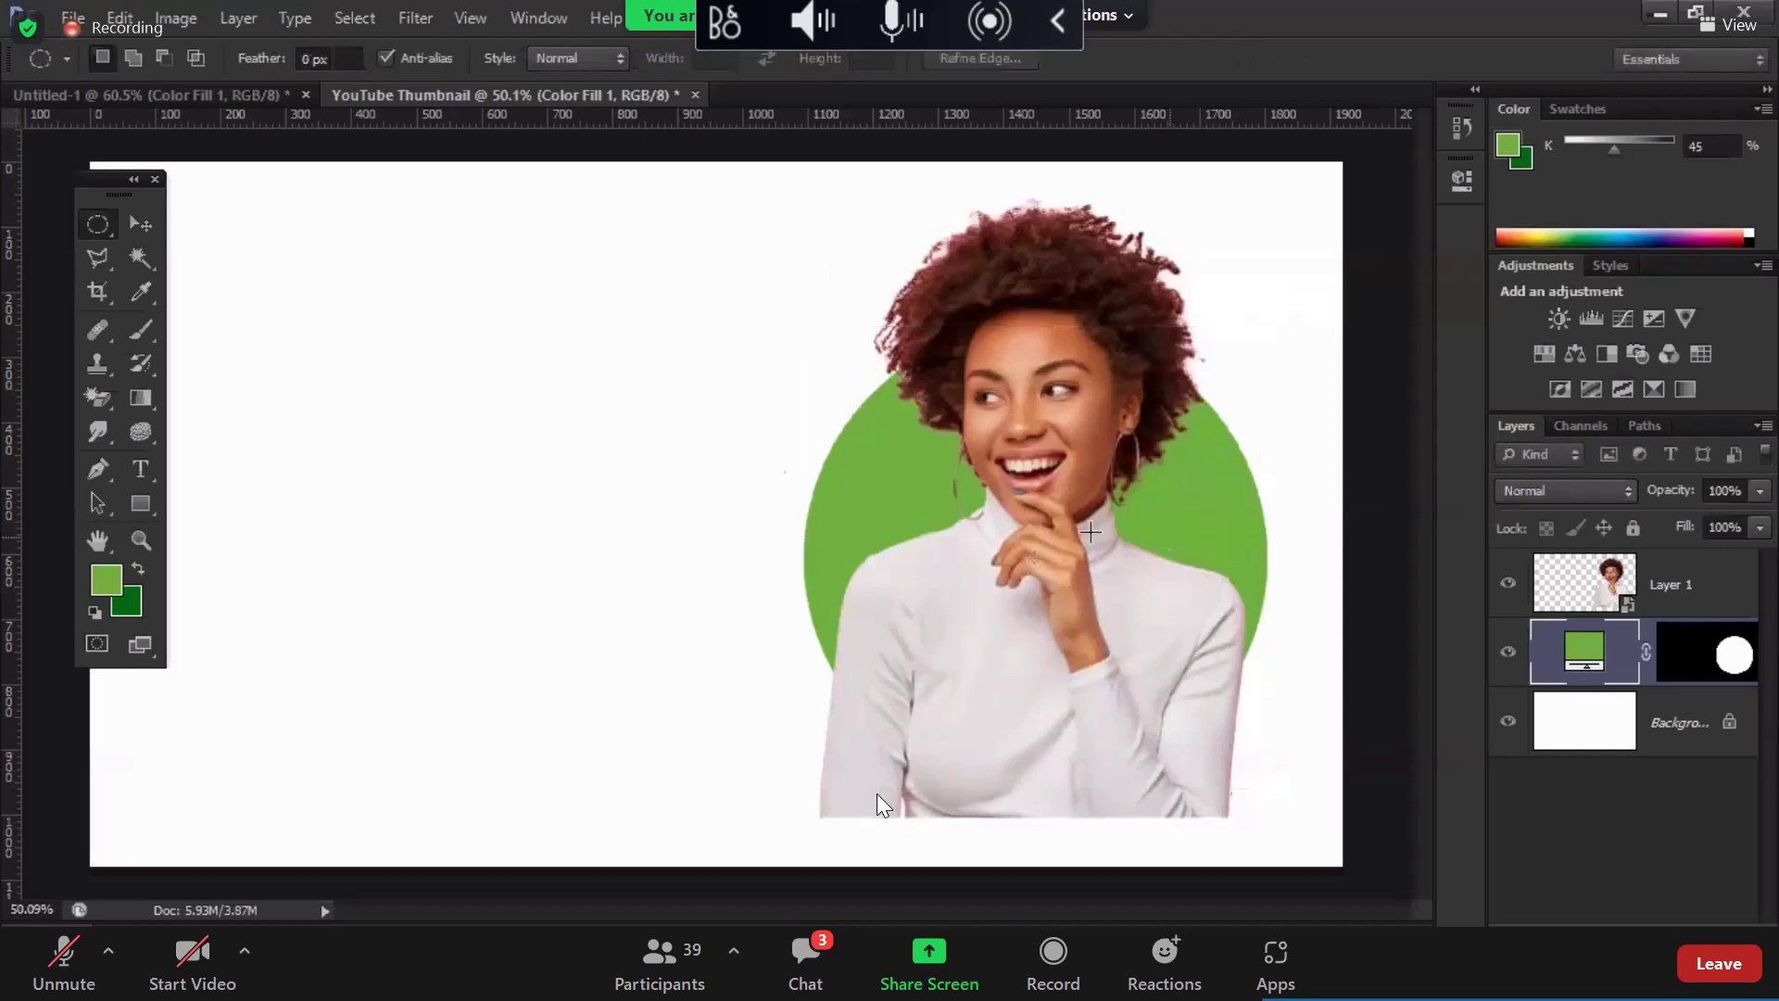
Step: Nudge the woman over the circle, turn off Auto-Select, and load the circle's selection
{"action": "left_click", "coordinate": [141, 224]}
{"action": "left_click_drag", "start_coordinate": [908, 421], "coordinate": [945, 454]}
{"action": "left_click", "coordinate": [97, 58]}
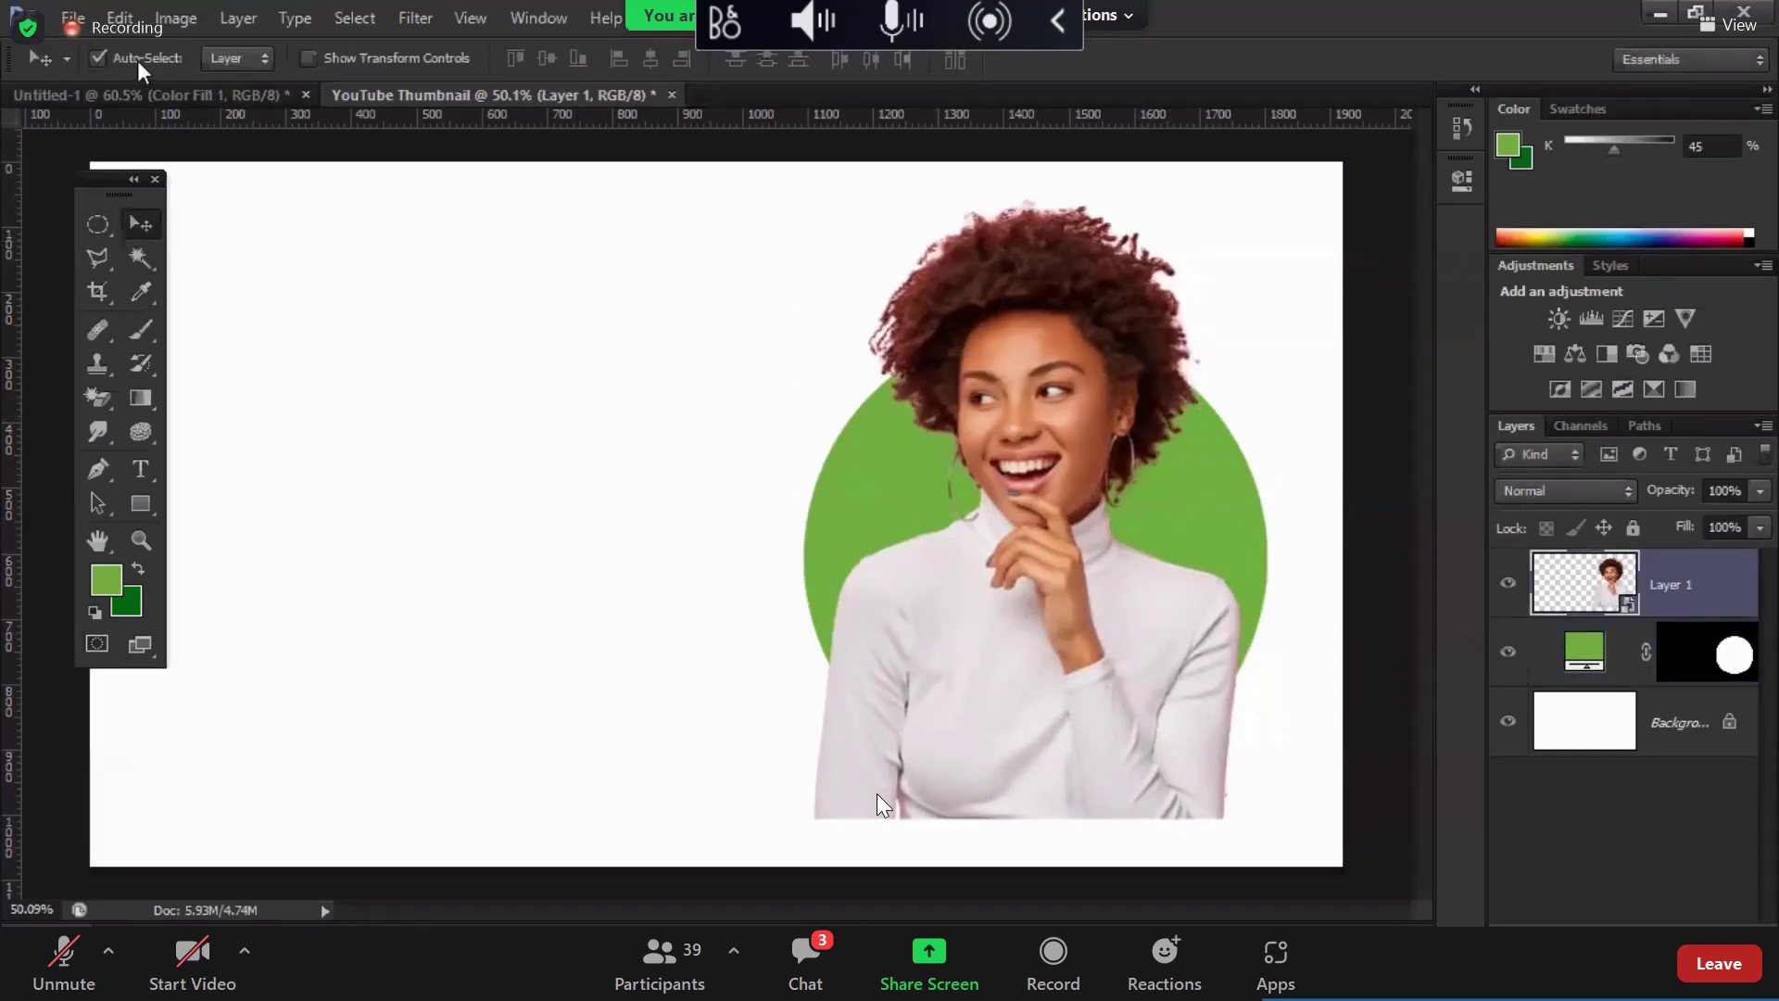
{"action": "left_click_drag", "start_coordinate": [1583, 608], "coordinate": [1374, 673]}
{"action": "left_click_drag", "start_coordinate": [1721, 660], "coordinate": [1732, 662]}
Step: Mask the woman to the circle and paint her hair back above it with a 125 px brush
{"action": "left_click", "coordinate": [1733, 660], "text": "ctrl"}
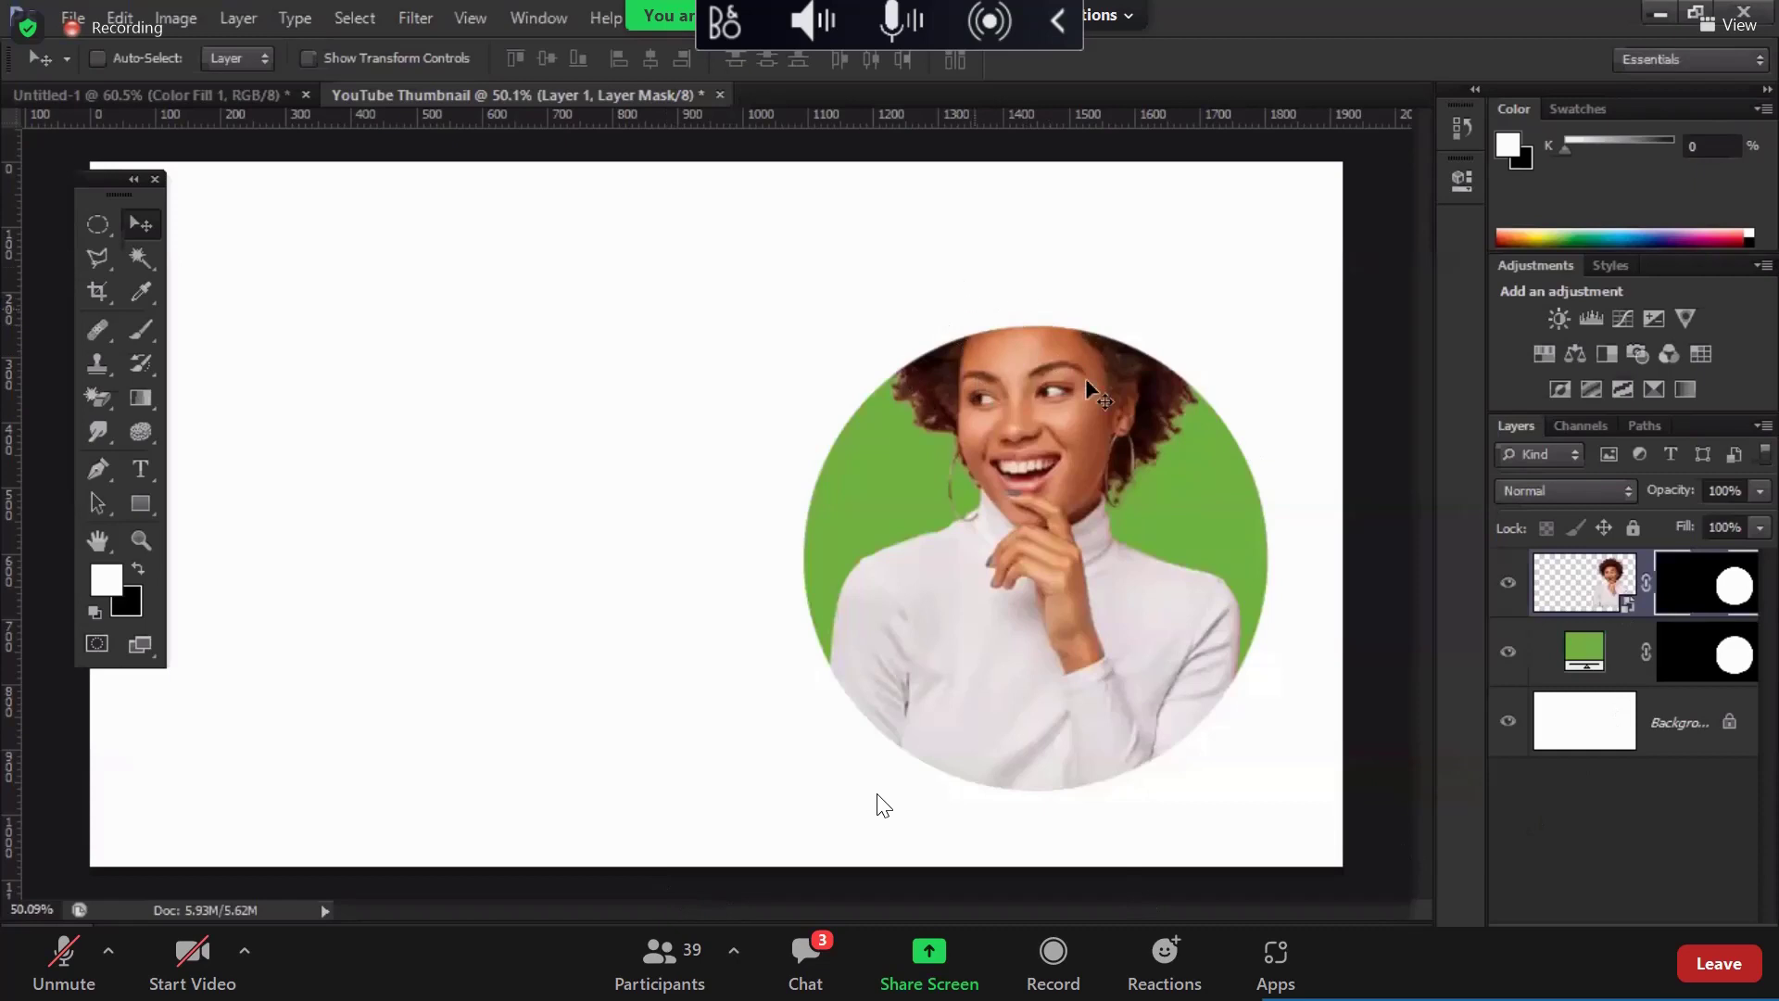
{"action": "left_click", "coordinate": [140, 329]}
{"action": "left_click", "coordinate": [131, 61]}
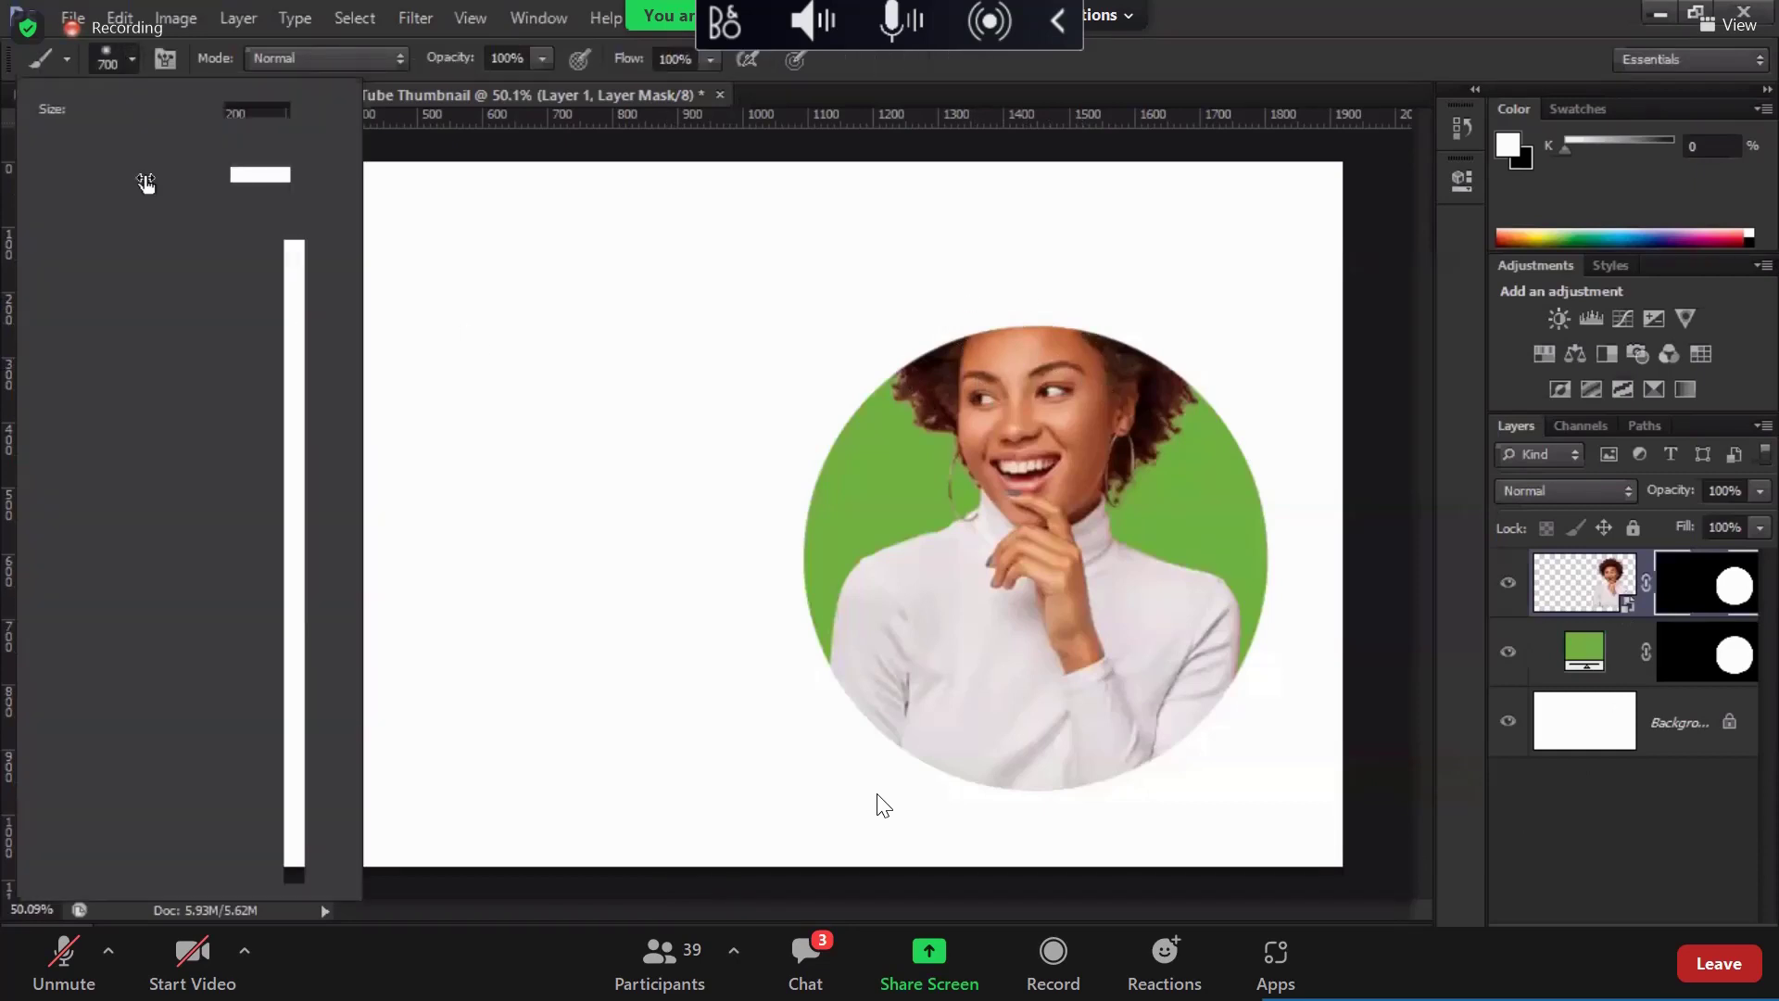
{"action": "key", "text": "Return"}
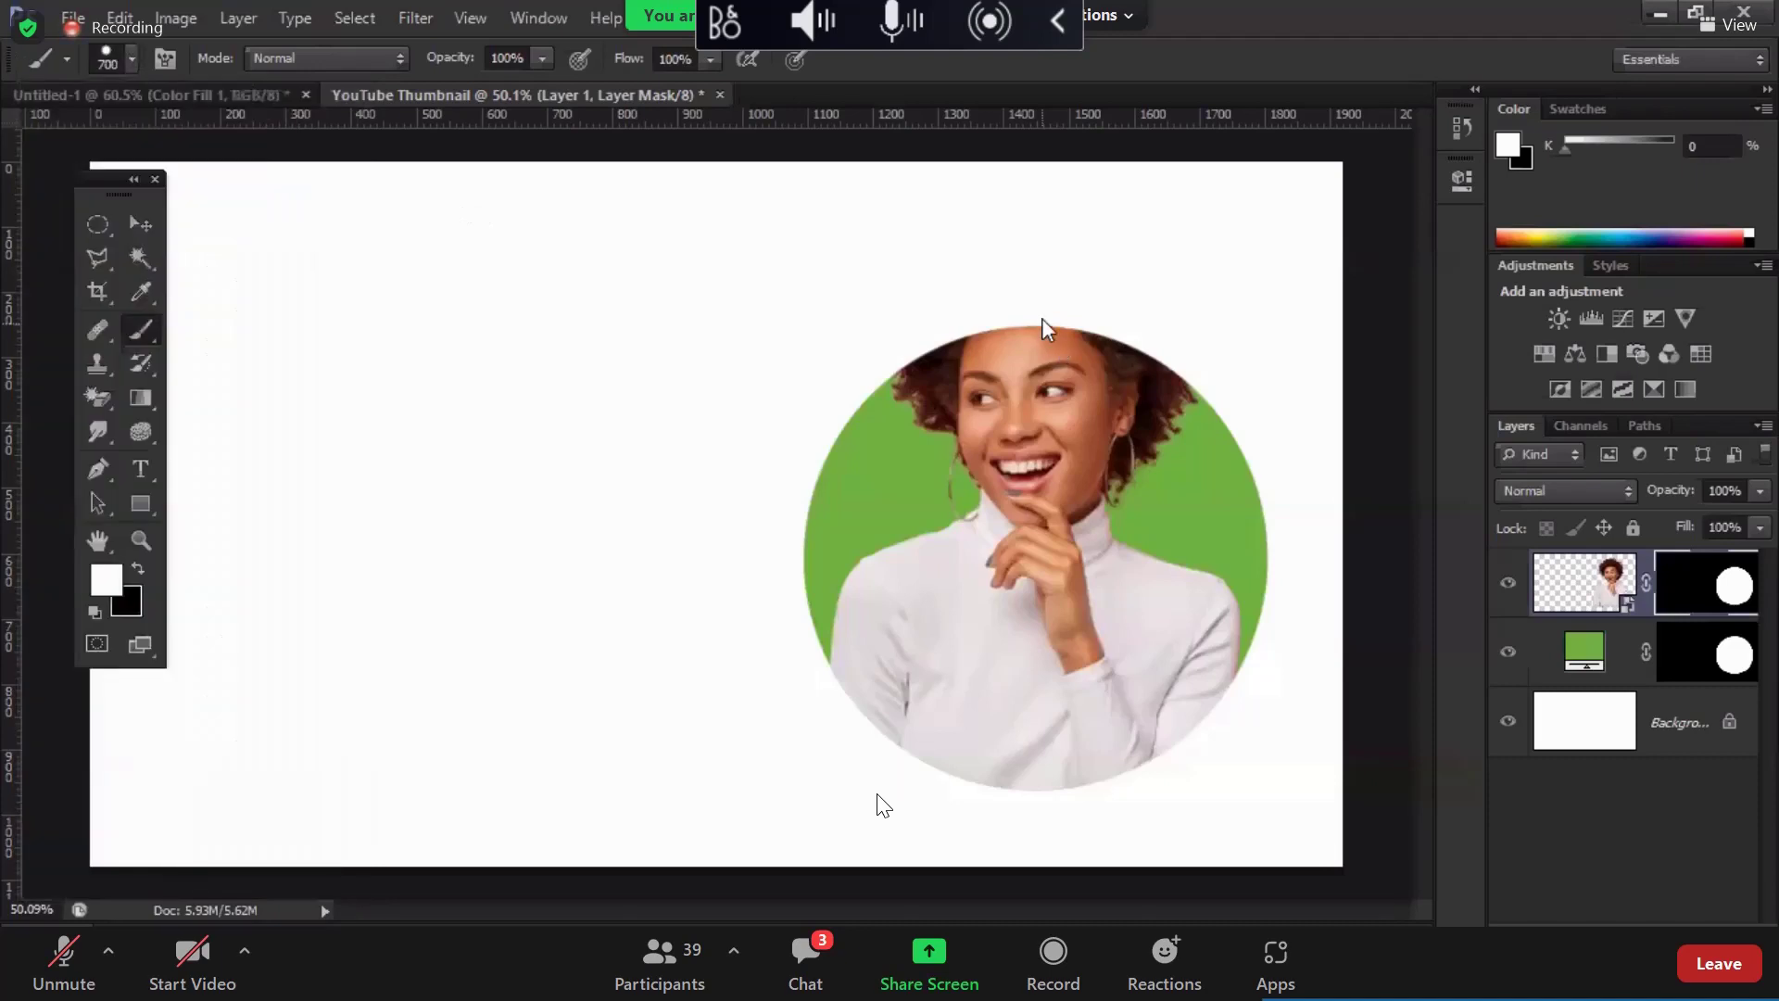
{"action": "key", "text": "["}
{"action": "key", "text": "["}
{"action": "key", "text": "["}
{"action": "key", "text": "["}
{"action": "key", "text": "["}
{"action": "key", "text": "["}
{"action": "key", "text": "["}
{"action": "key", "text": "["}
{"action": "mouse_move", "coordinate": [926, 337]}
{"action": "left_mouse_down"}
{"action": "mouse_move", "coordinate": [887, 363]}
{"action": "mouse_move", "coordinate": [941, 281]}
{"action": "mouse_move", "coordinate": [1037, 217]}
{"action": "mouse_move", "coordinate": [1147, 298]}
{"action": "mouse_move", "coordinate": [1146, 365]}
{"action": "left_mouse_up"}
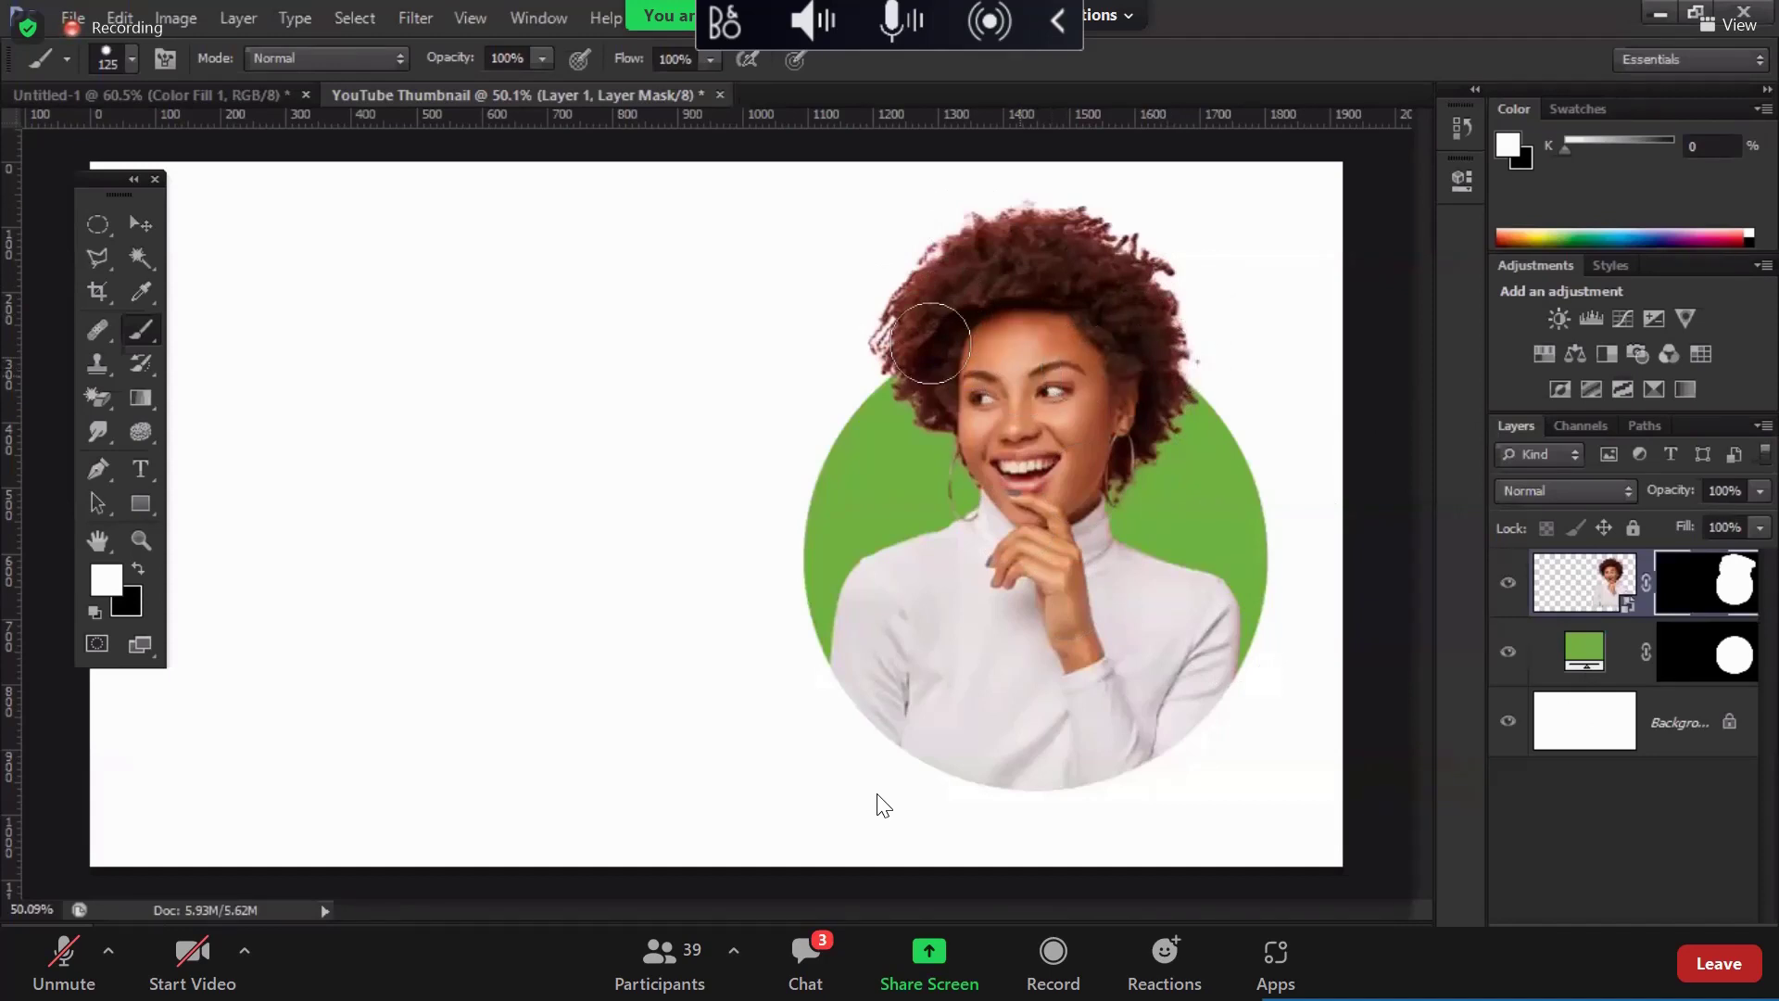
{"action": "key", "text": "alt+bracketleft"}
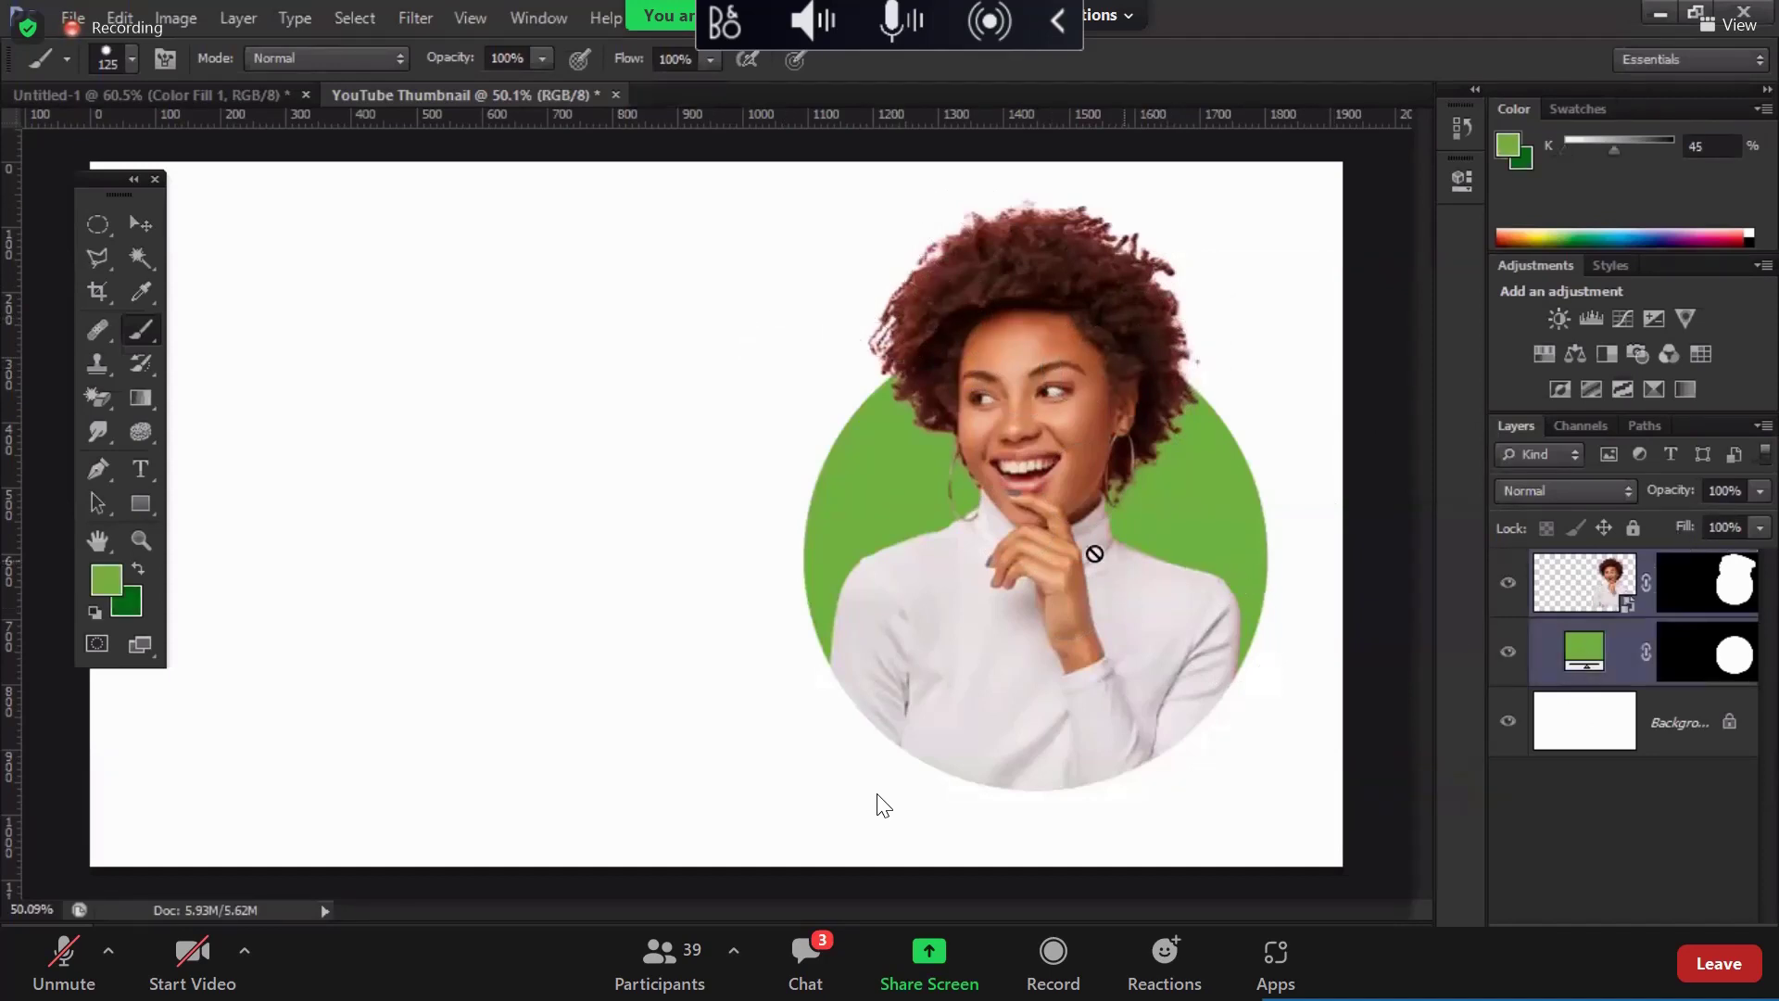
Step: Move the green circle down and scale the circle and woman up slightly
{"action": "key", "text": "v"}
{"action": "left_click_drag", "start_coordinate": [1074, 521], "coordinate": [1072, 537]}
{"action": "left_click_drag", "start_coordinate": [1072, 531], "coordinate": [1070, 537]}
{"action": "key", "text": "ctrl+t"}
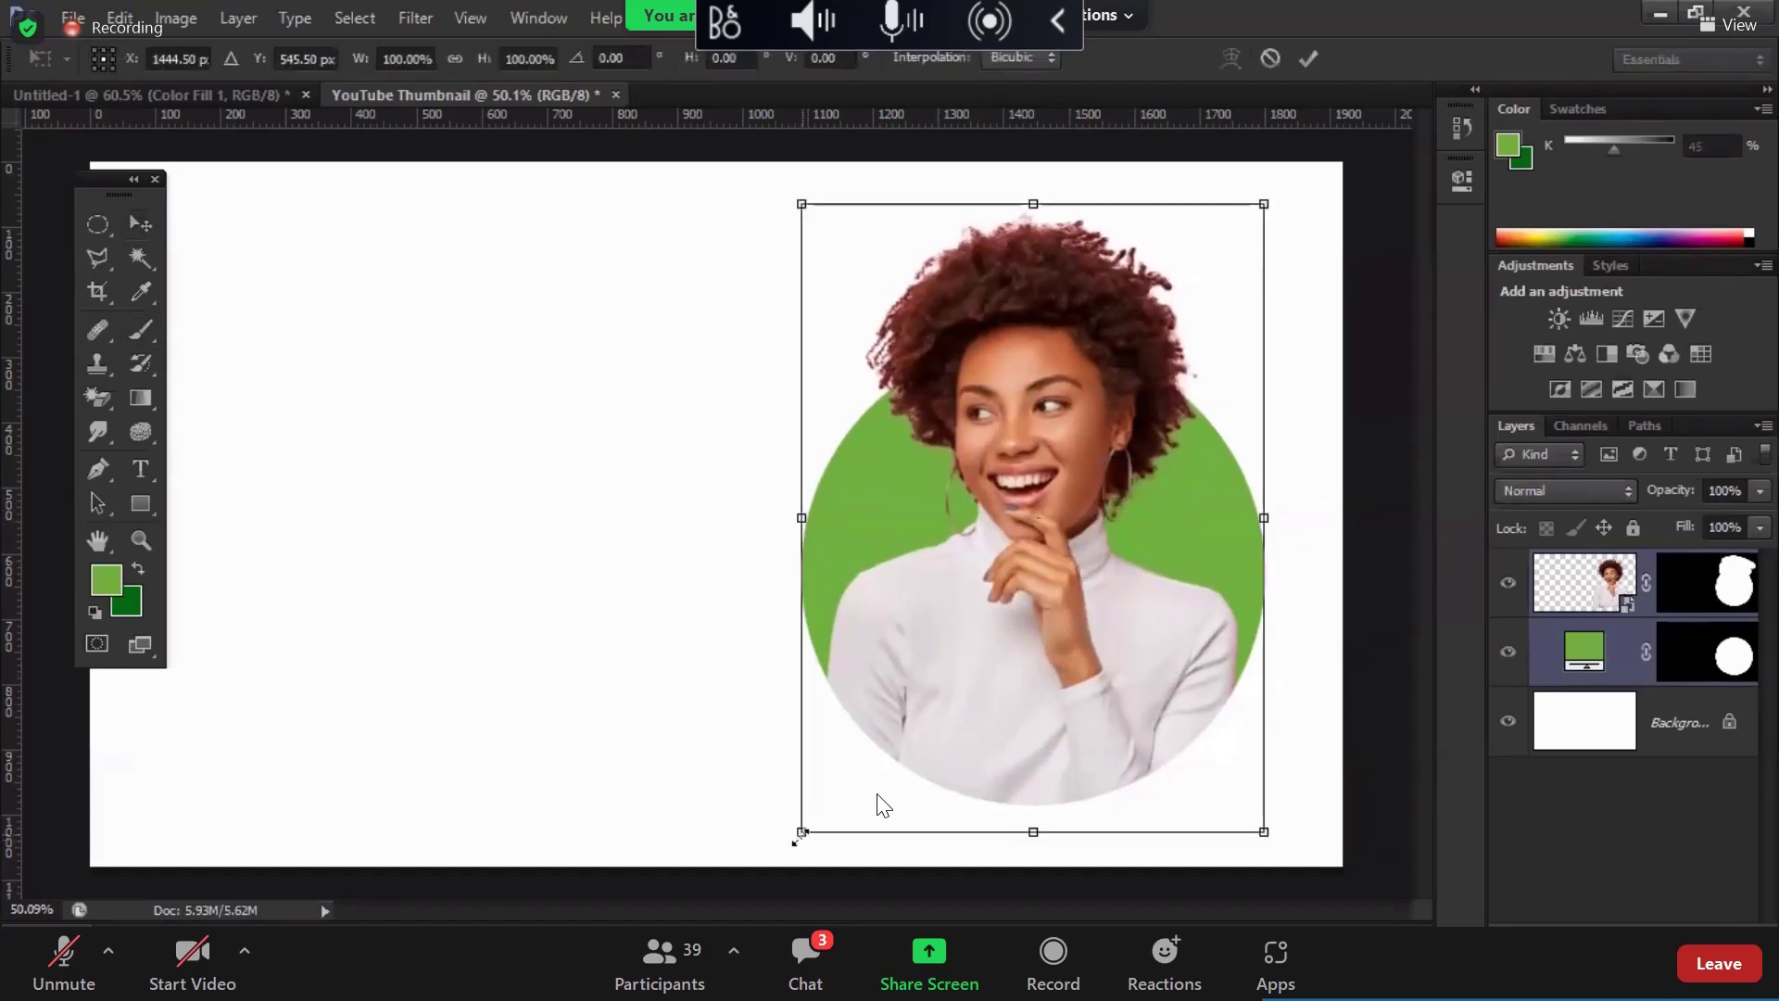
{"action": "left_click_drag", "start_coordinate": [799, 833], "coordinate": [794, 839]}
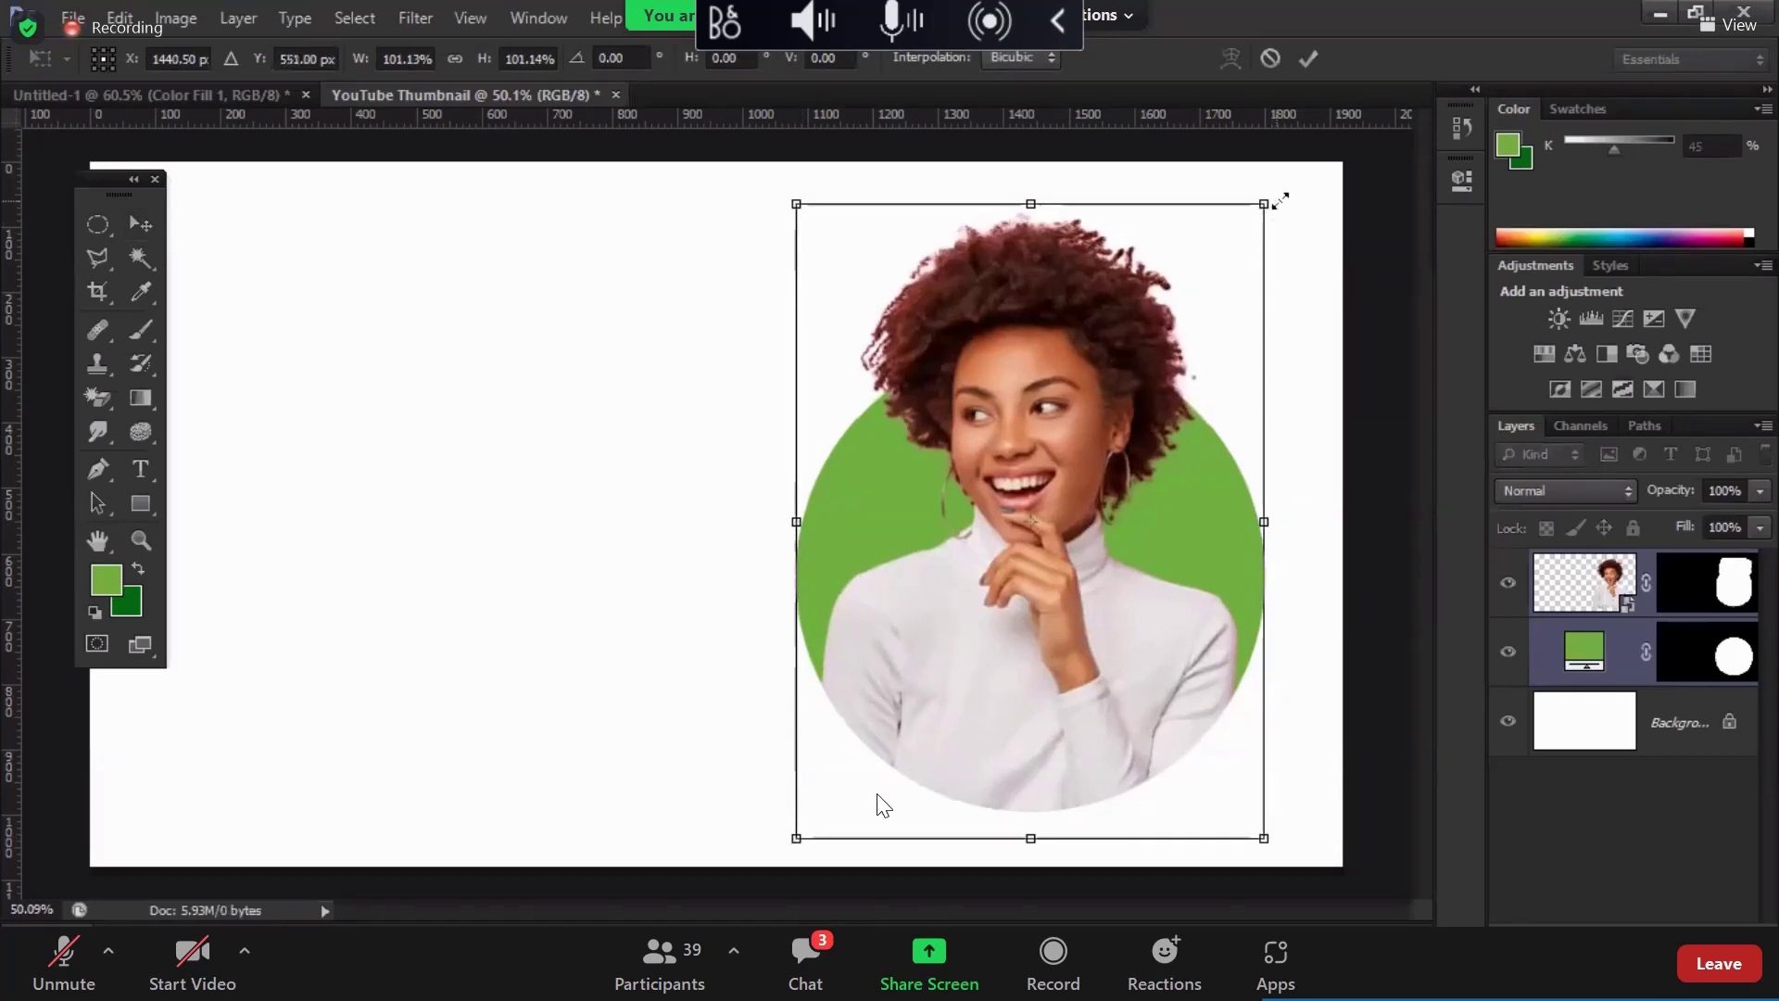
{"action": "left_click_drag", "start_coordinate": [1280, 200], "coordinate": [1286, 188]}
{"action": "left_click_drag", "start_coordinate": [1198, 669], "coordinate": [1205, 669]}
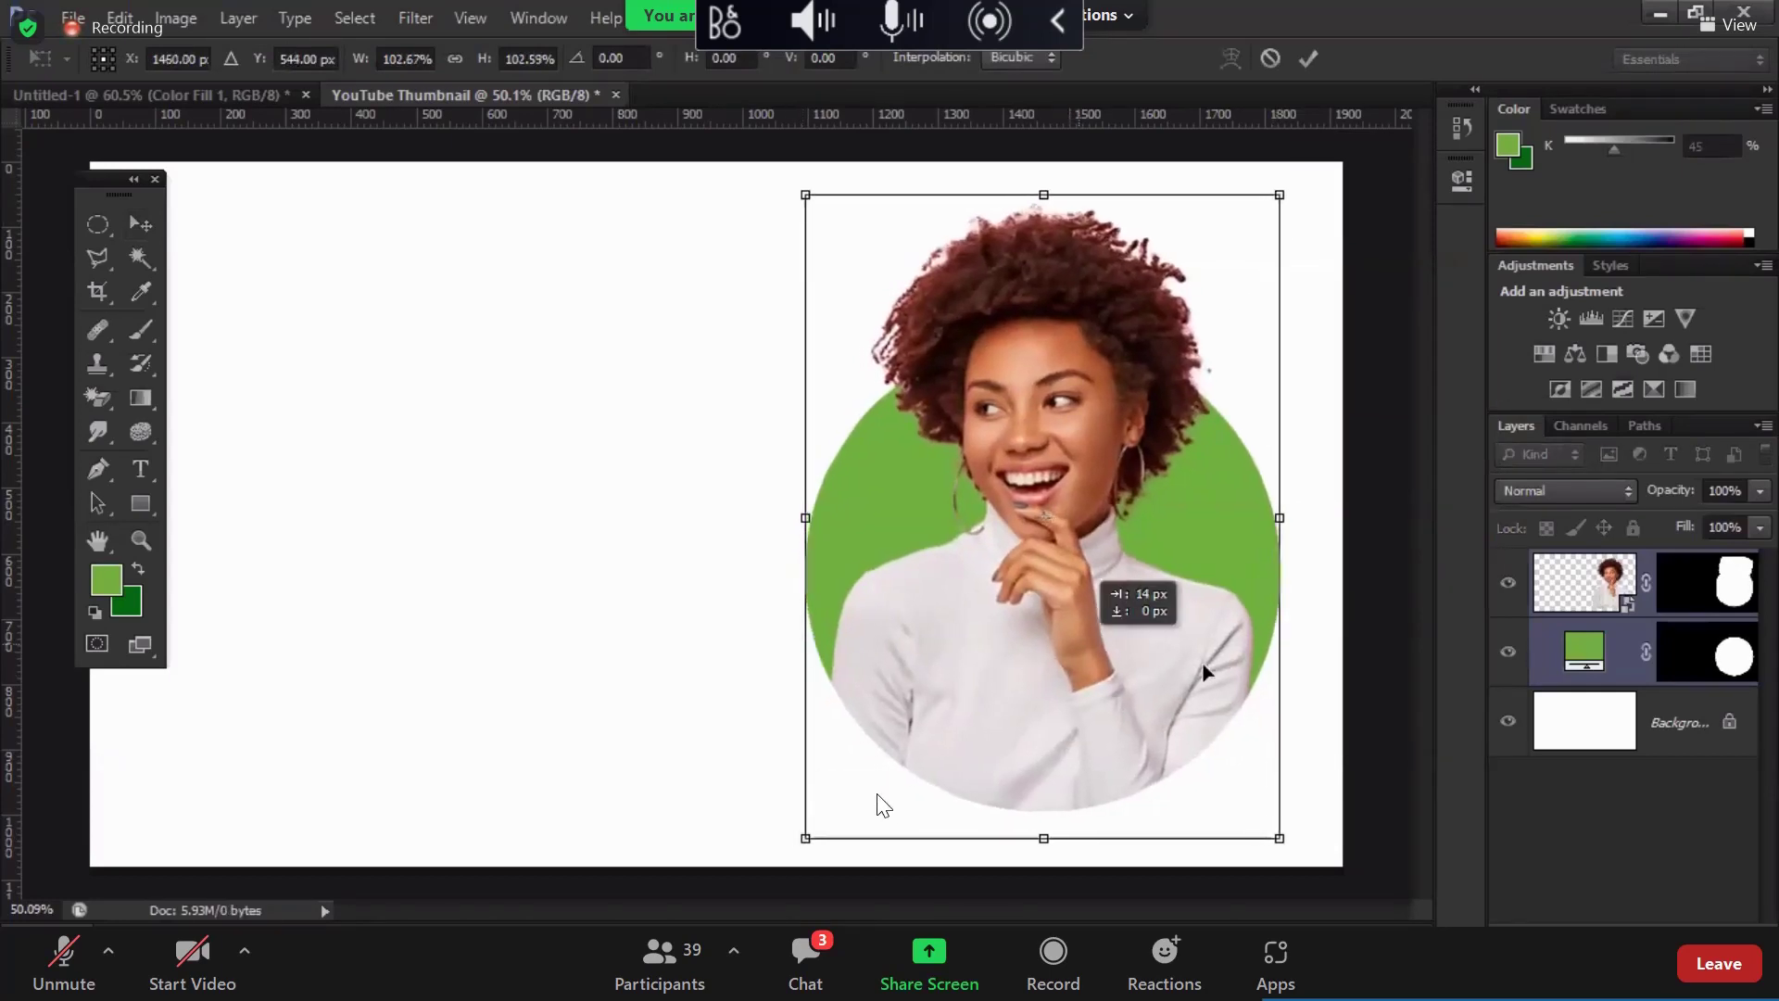
{"action": "key", "text": "Return"}
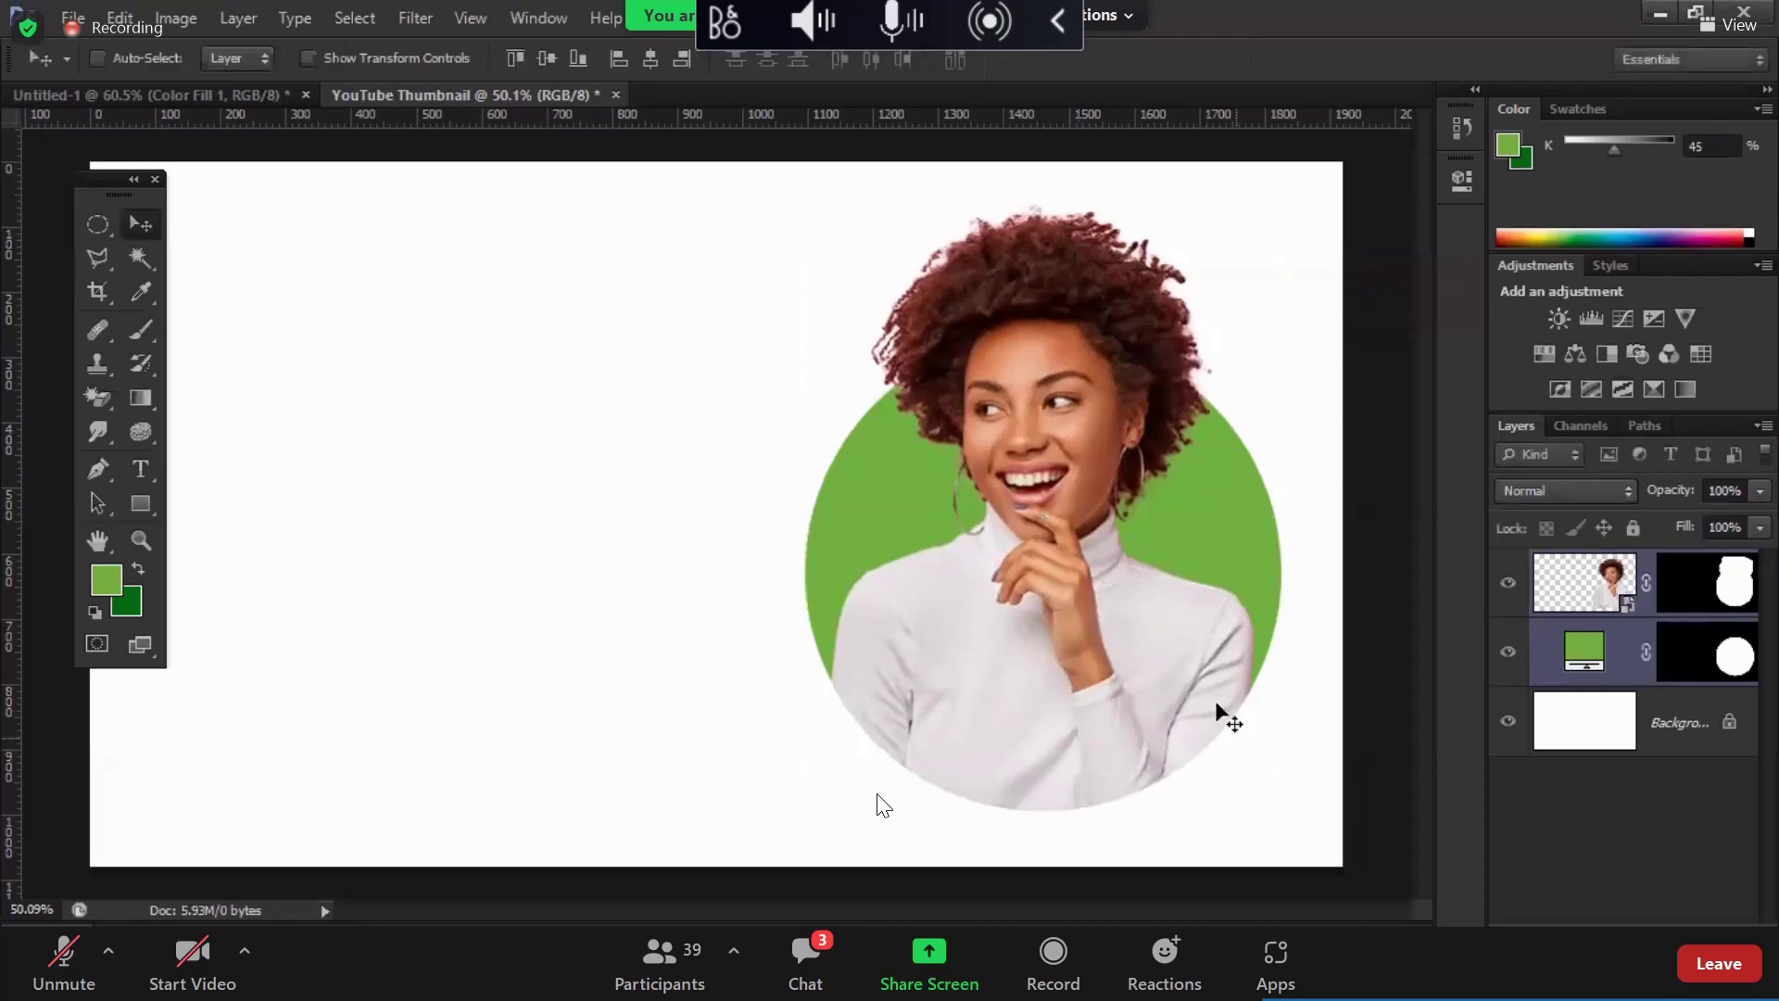
Step: Group the photo layers, name the group 'Photo', and toggle its visibility to check
{"action": "key", "text": "ctrl+g"}
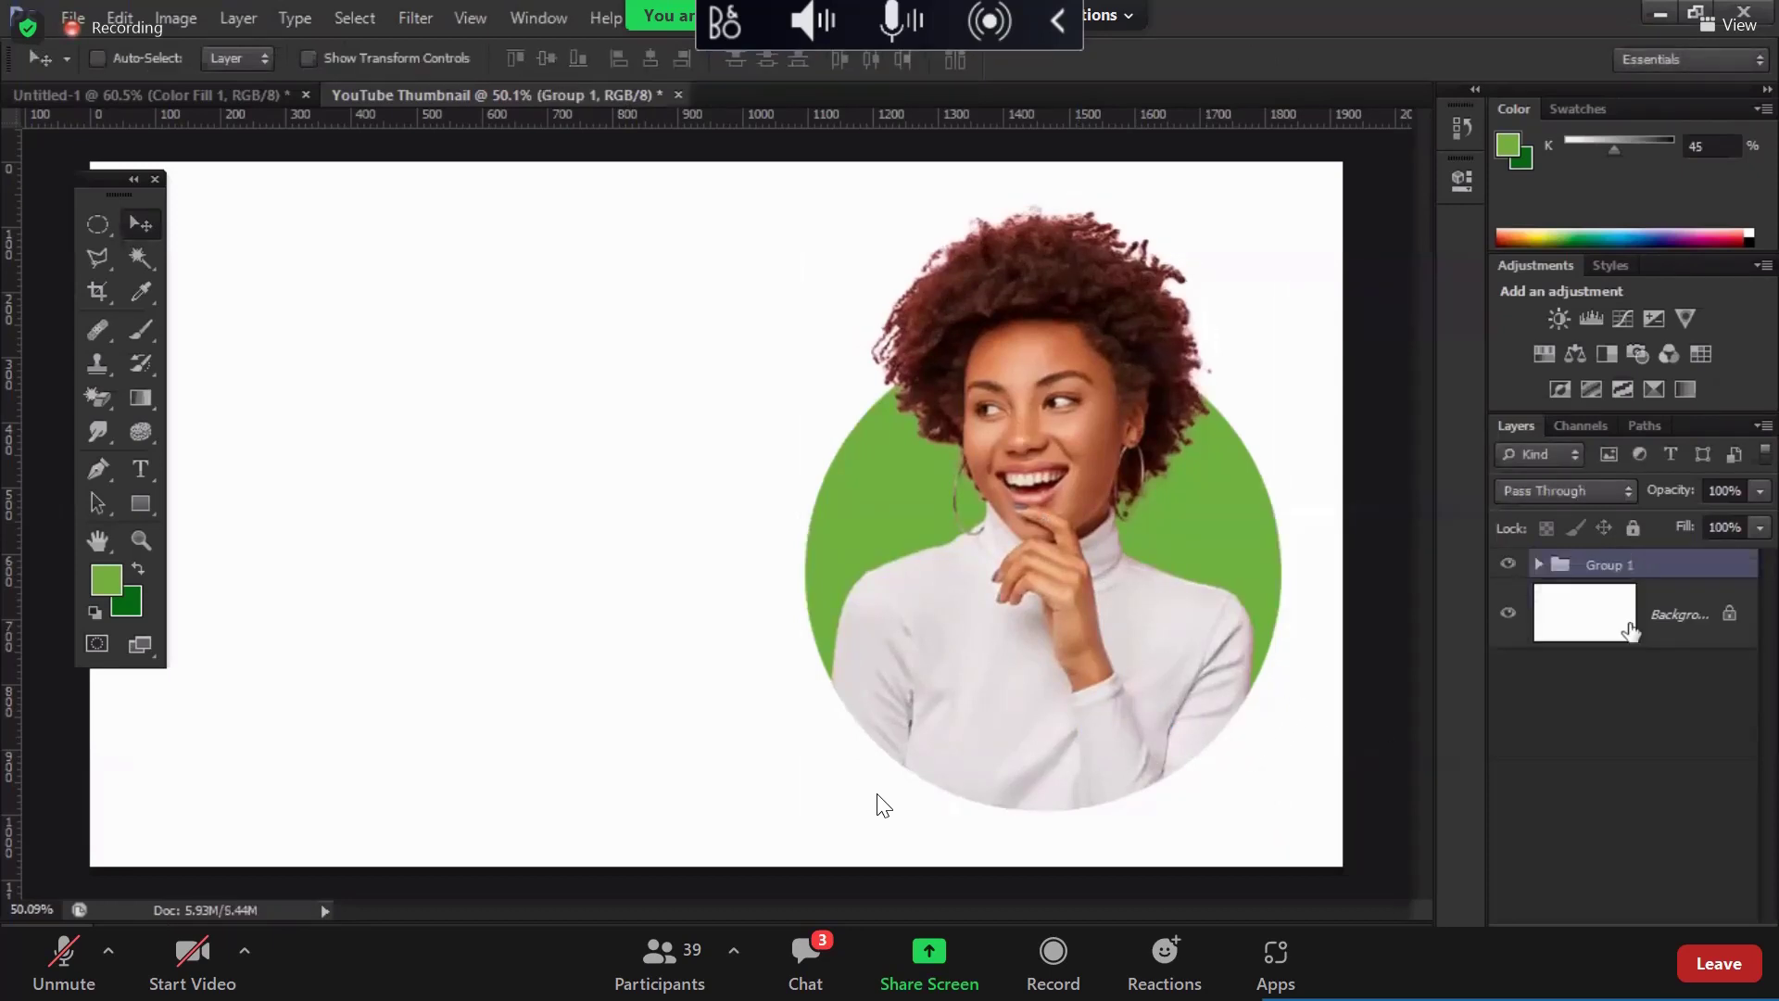
{"action": "double_click", "coordinate": [1616, 565]}
{"action": "type", "text": "Ph"}
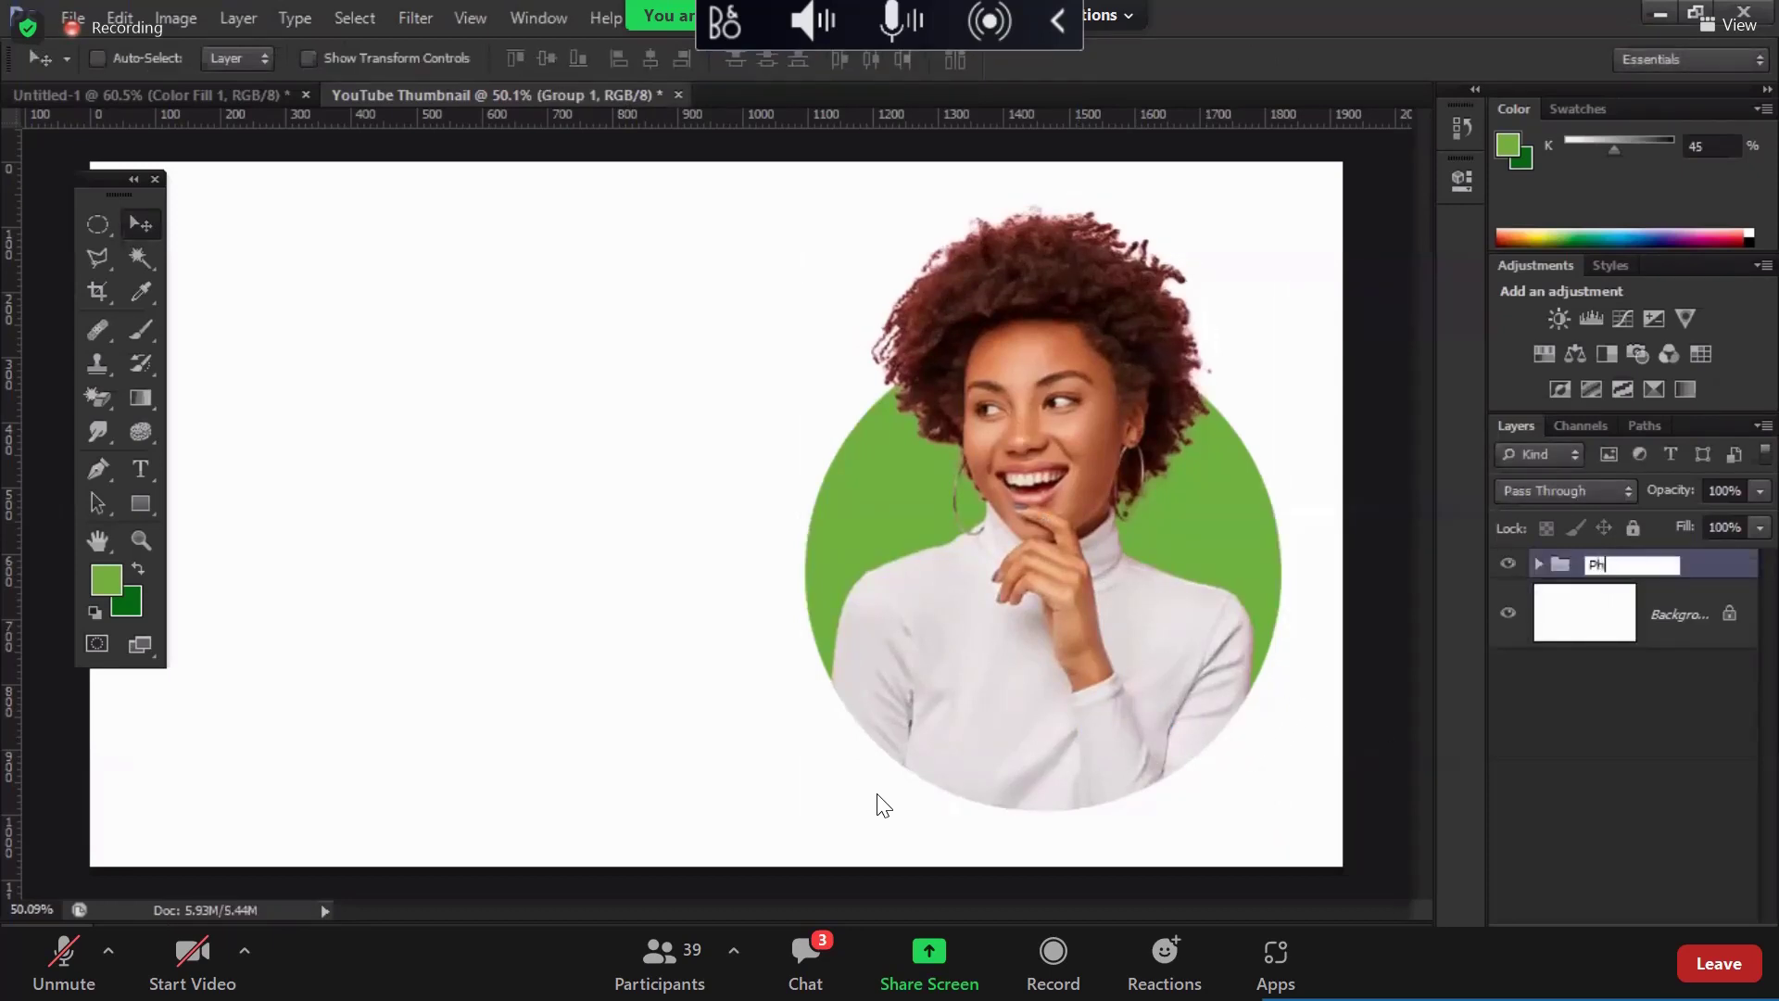
{"action": "type", "text": "oto"}
{"action": "key", "text": "Return"}
{"action": "left_click", "coordinate": [1508, 564]}
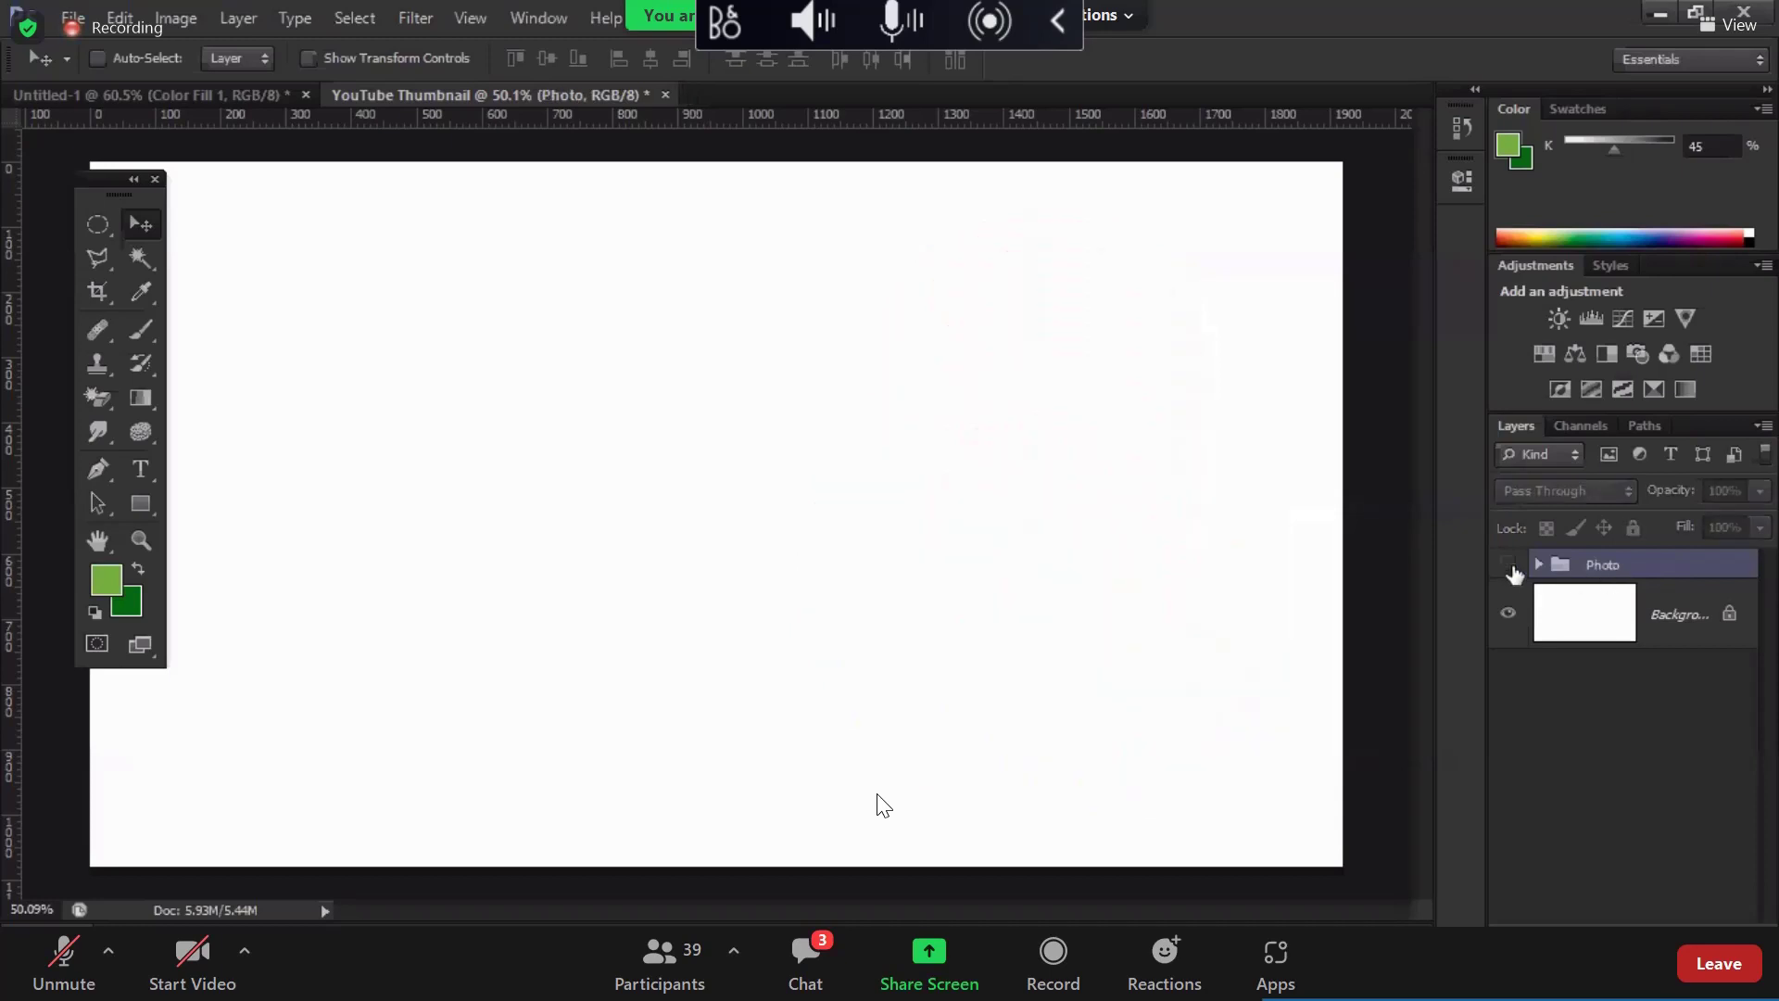
{"action": "left_click", "coordinate": [1509, 564]}
{"action": "left_click", "coordinate": [1508, 564]}
{"action": "left_click", "coordinate": [1508, 564]}
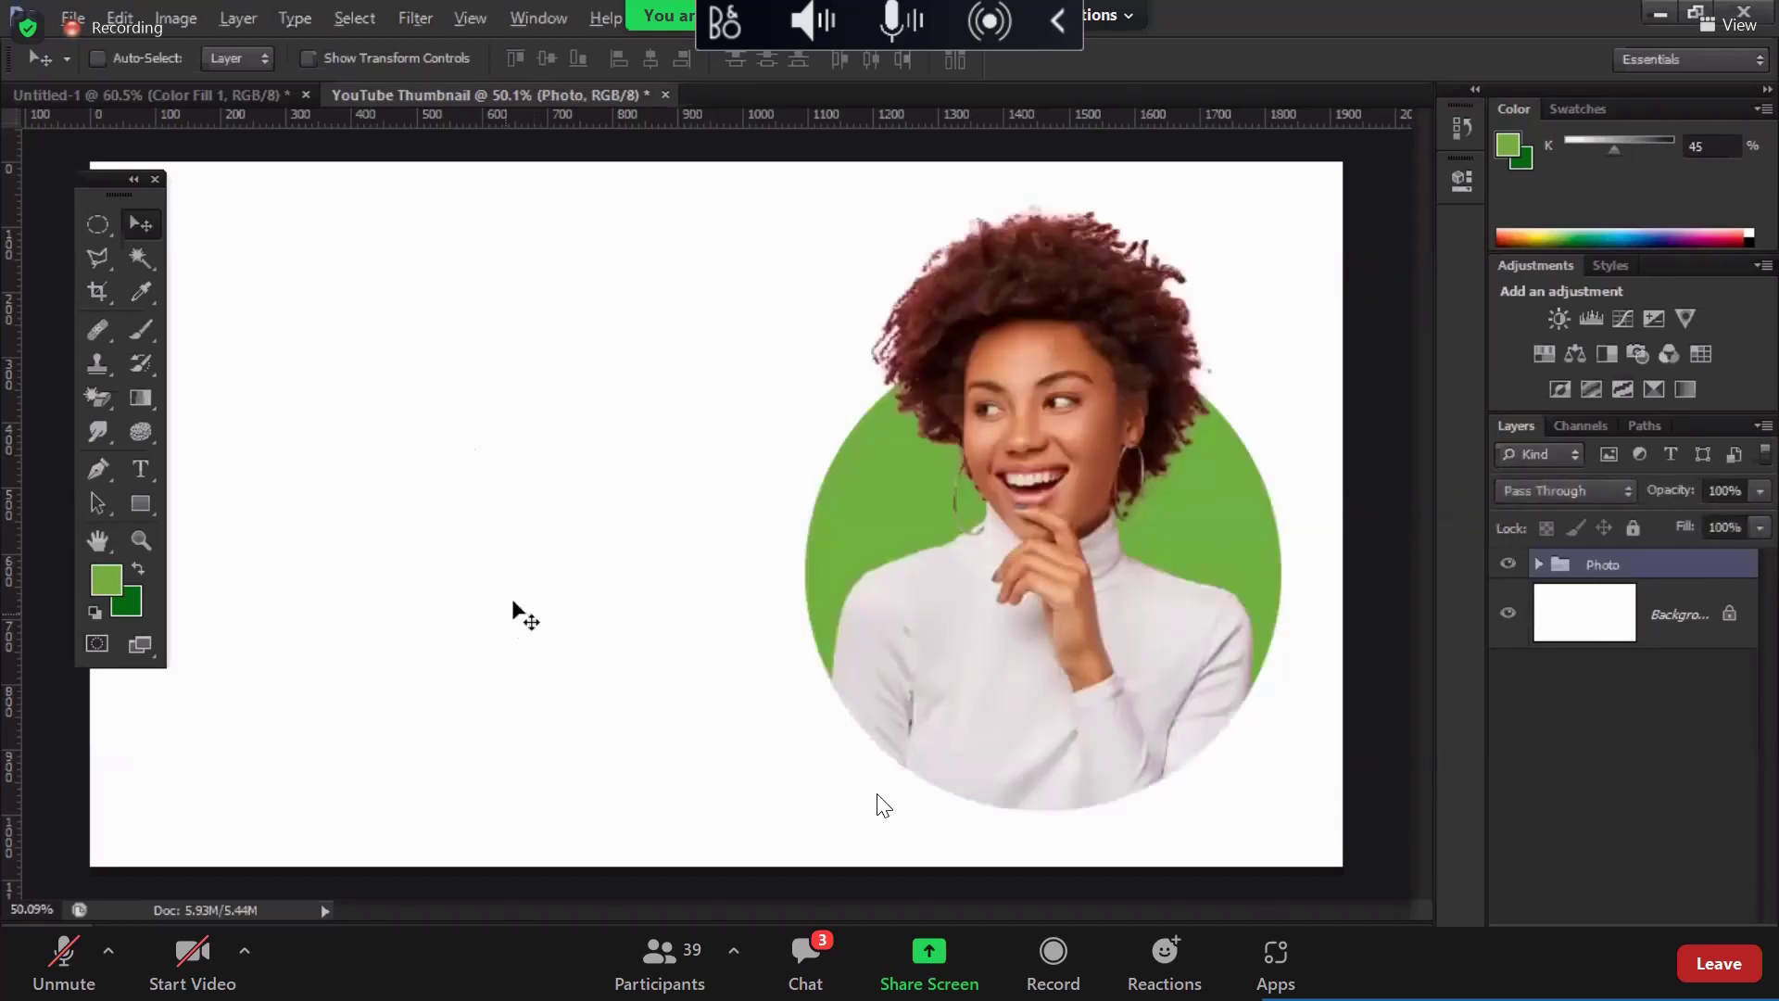
Step: Move the floating Tools panel aside and bring up the selection tool choices
{"action": "left_click_drag", "start_coordinate": [85, 178], "coordinate": [36, 178]}
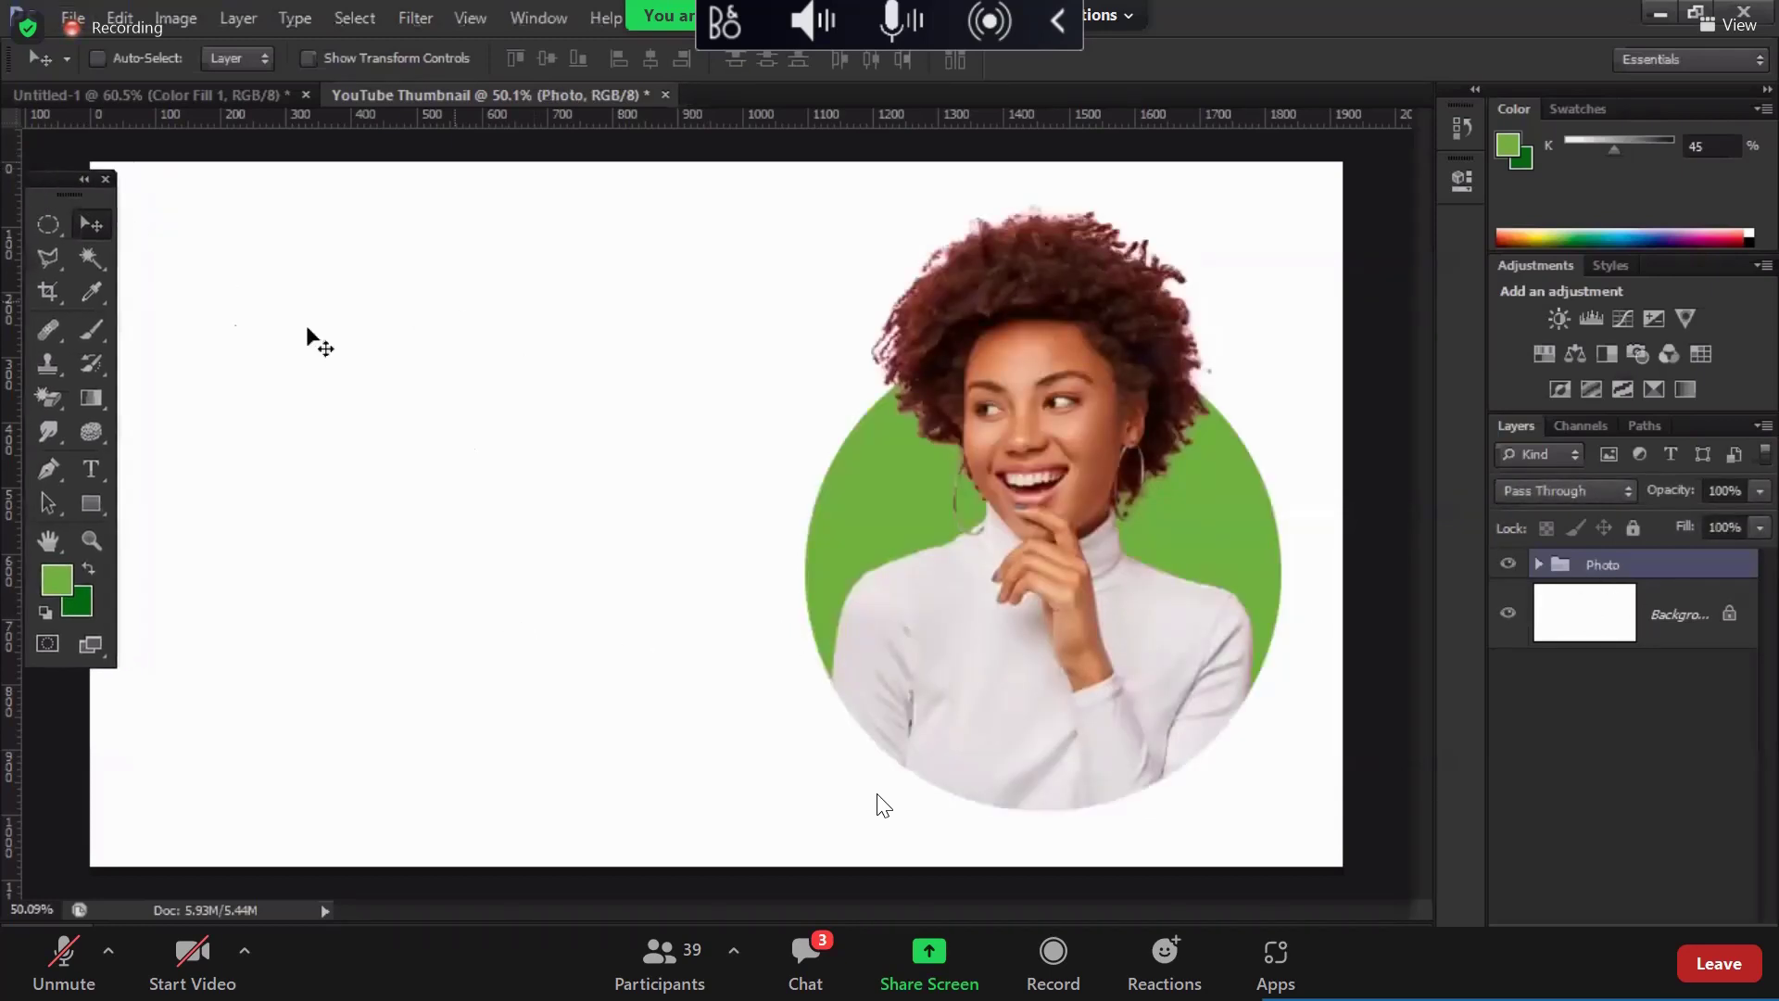
{"action": "left_click", "coordinate": [58, 215]}
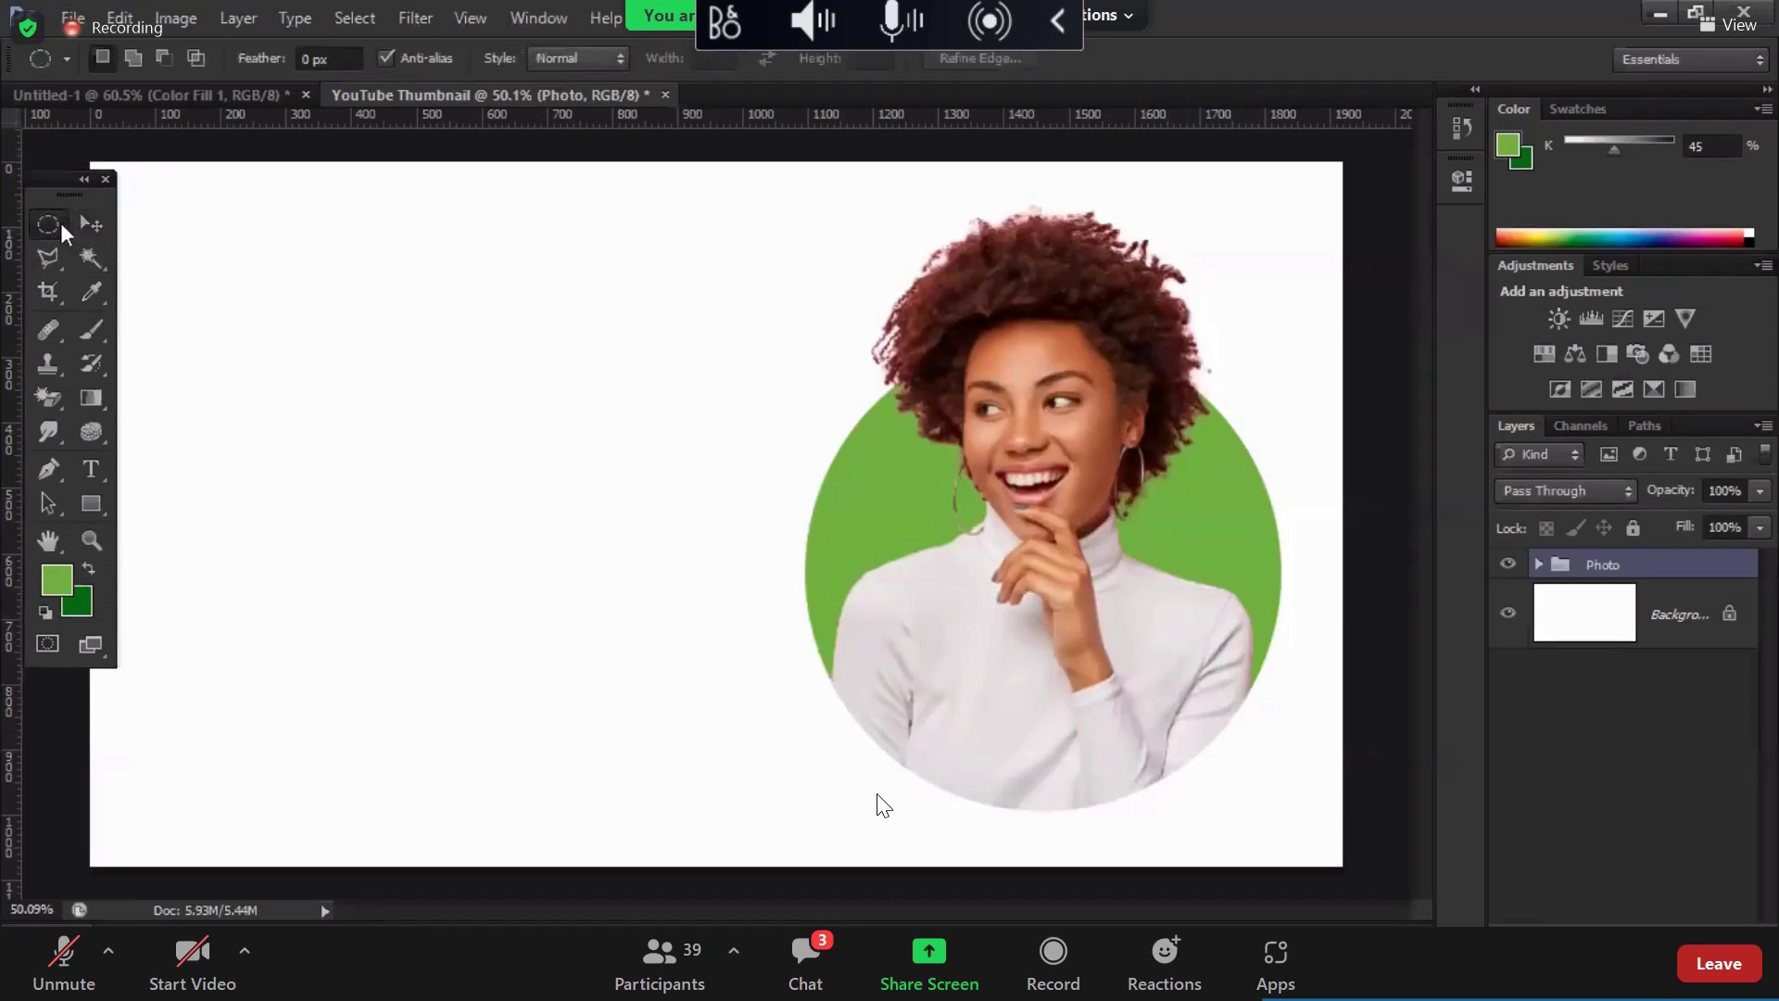
{"action": "right_click", "coordinate": [47, 224]}
Step: Place margin guides inside the top, left and right edges, the right one at 1856 px
{"action": "left_click", "coordinate": [134, 223]}
{"action": "left_click_drag", "start_coordinate": [84, 151], "coordinate": [79, 288]}
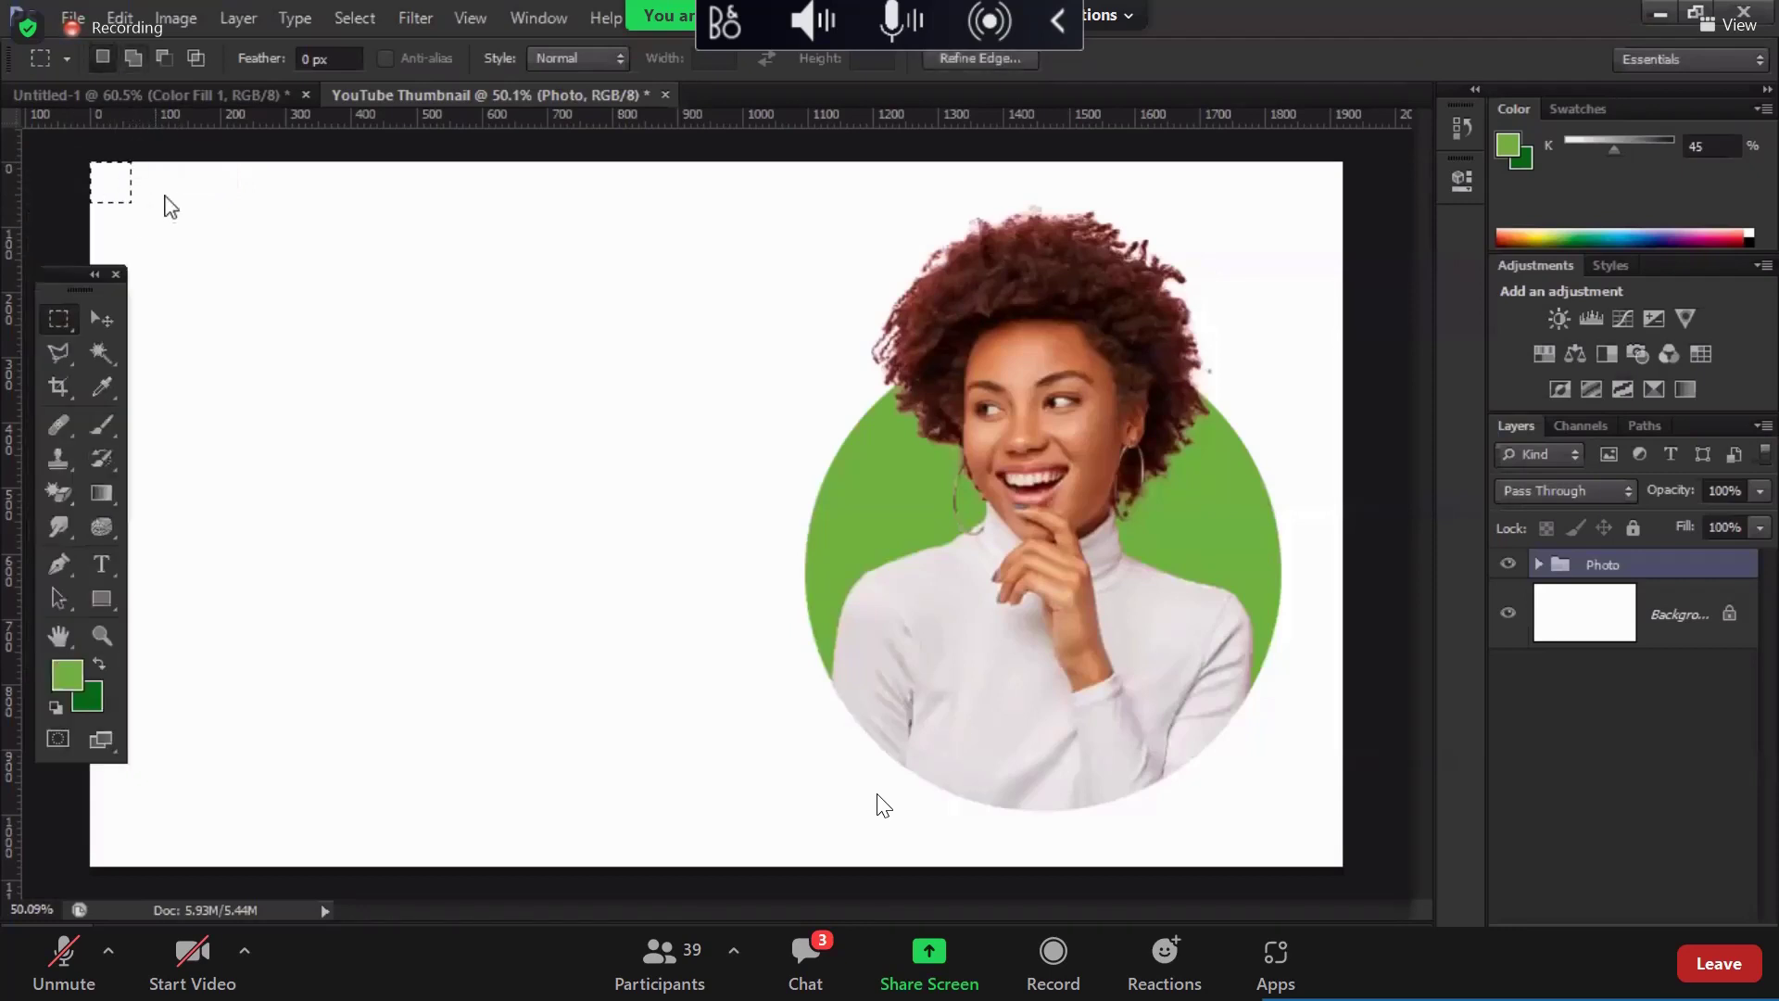
{"action": "left_click_drag", "start_coordinate": [130, 118], "coordinate": [135, 201]}
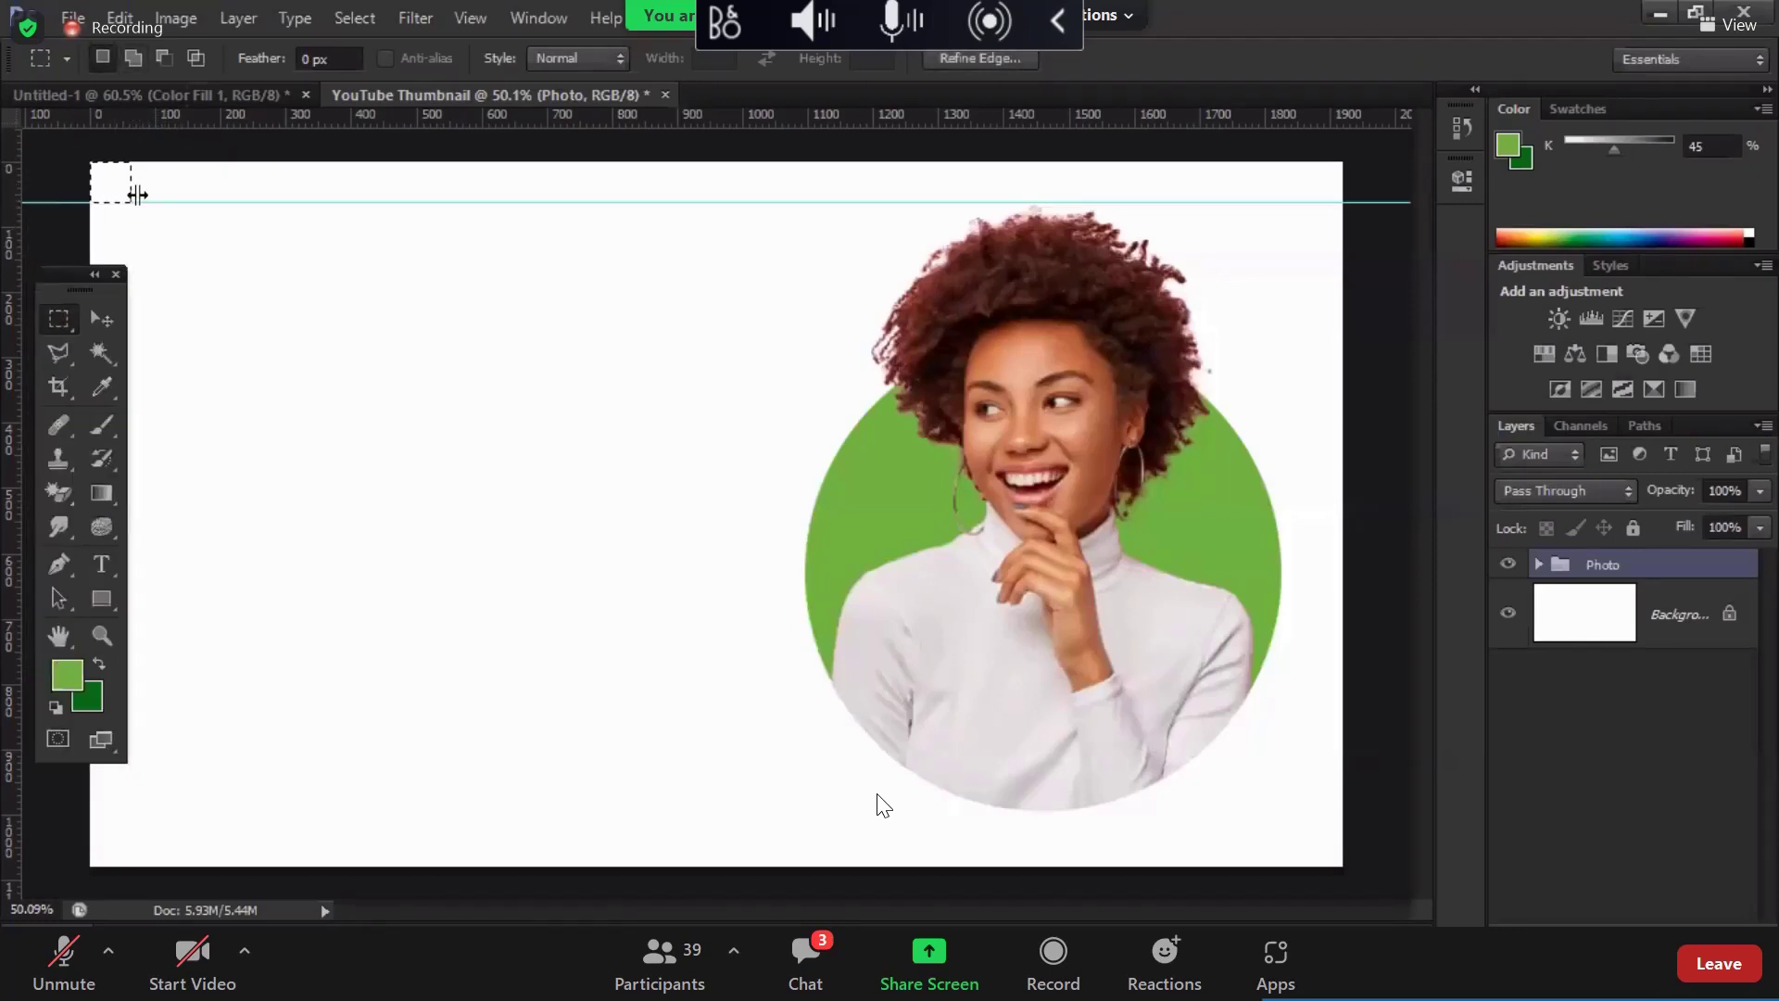
{"action": "left_click_drag", "start_coordinate": [11, 186], "coordinate": [1321, 848]}
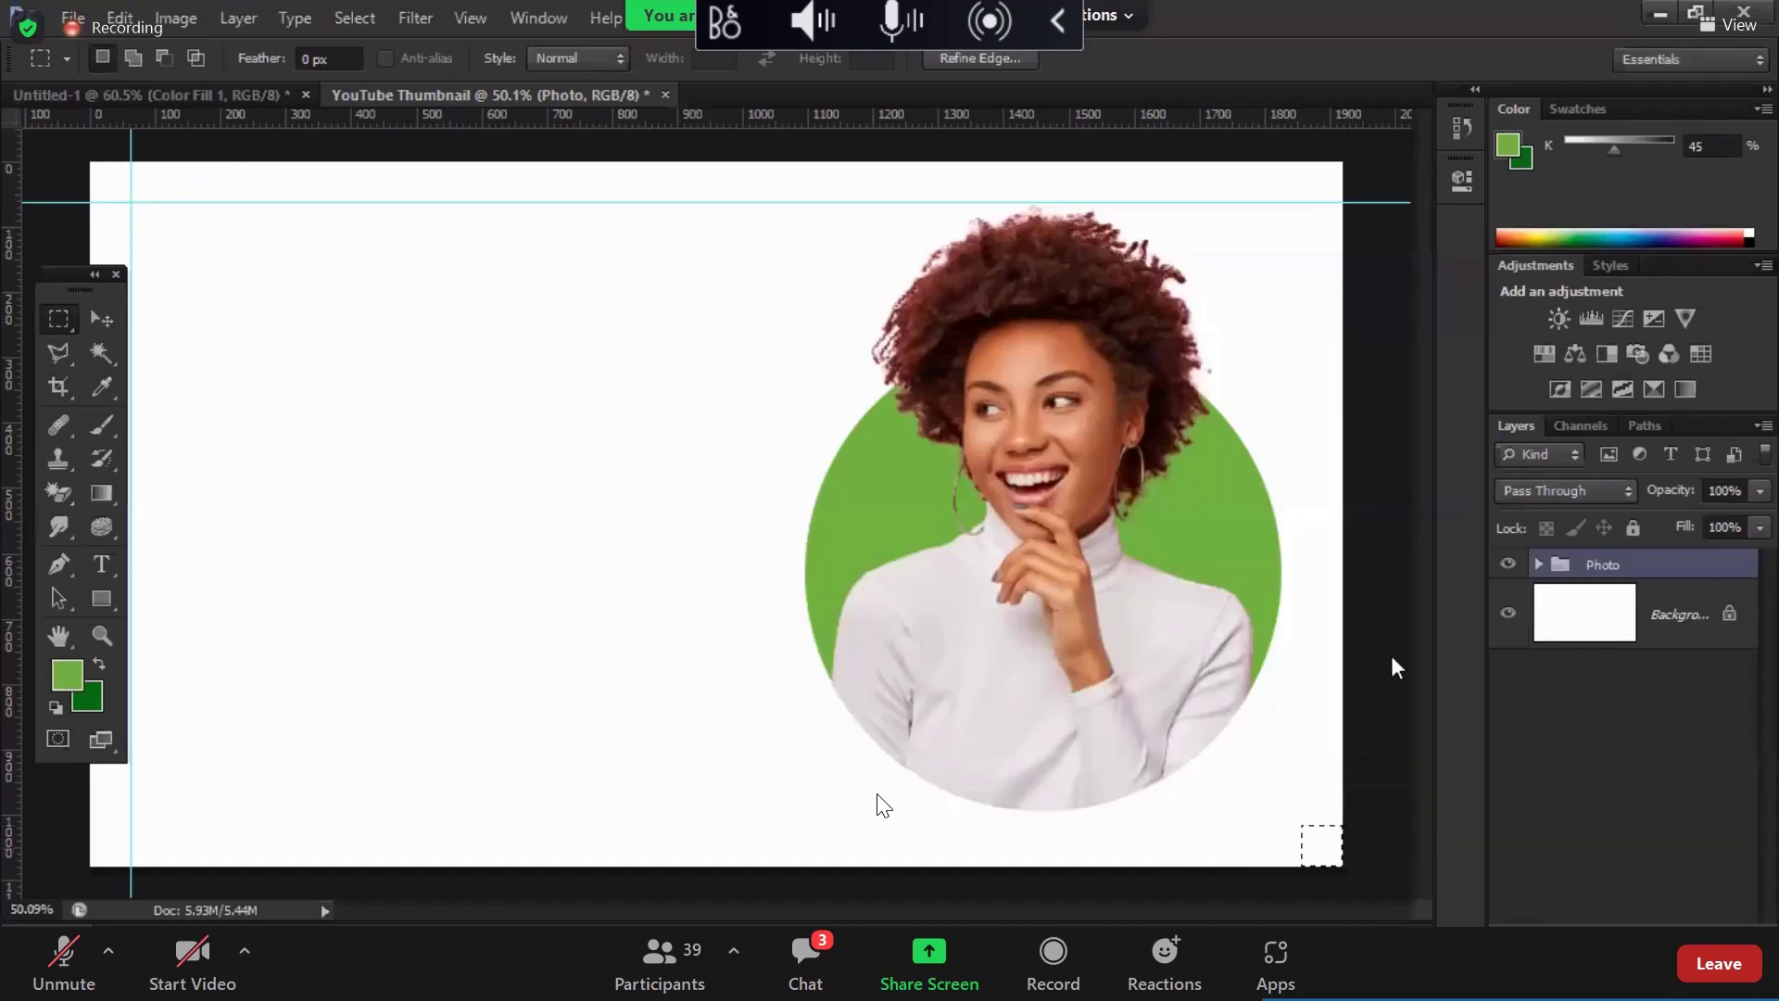
{"action": "left_click_drag", "start_coordinate": [1391, 667], "coordinate": [1177, 159]}
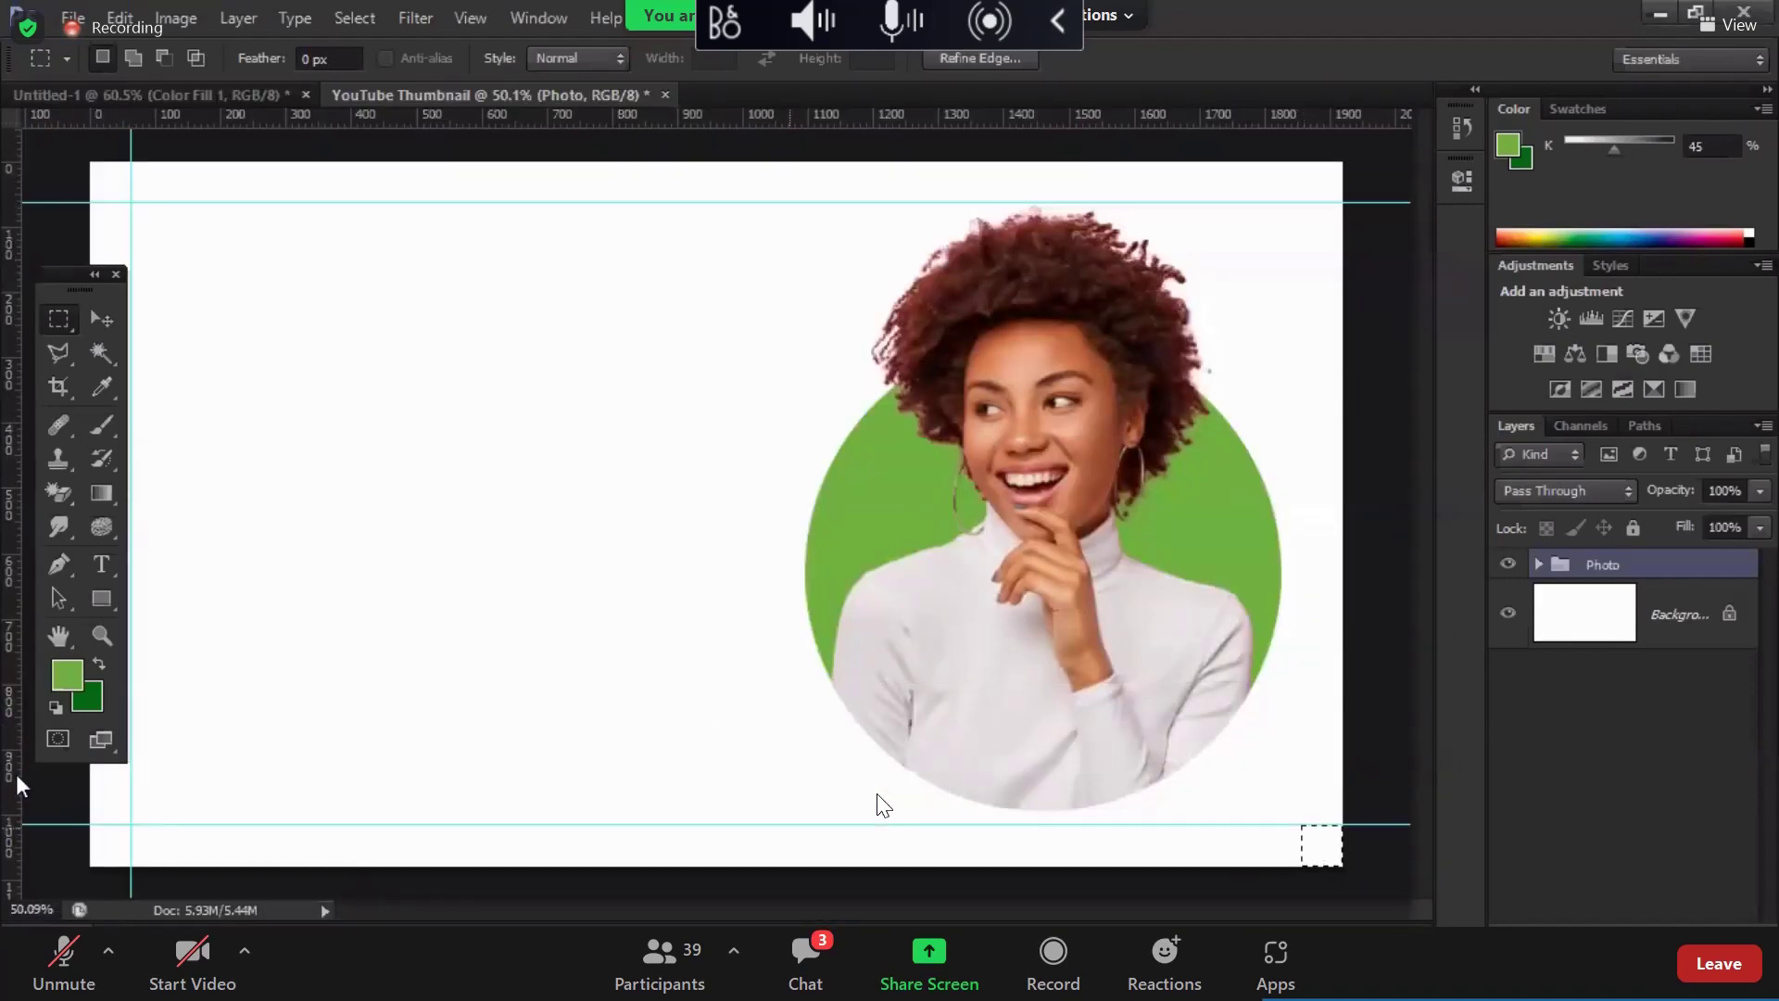
{"action": "left_click_drag", "start_coordinate": [1321, 751], "coordinate": [1300, 727]}
{"action": "left_click", "coordinate": [1061, 876]}
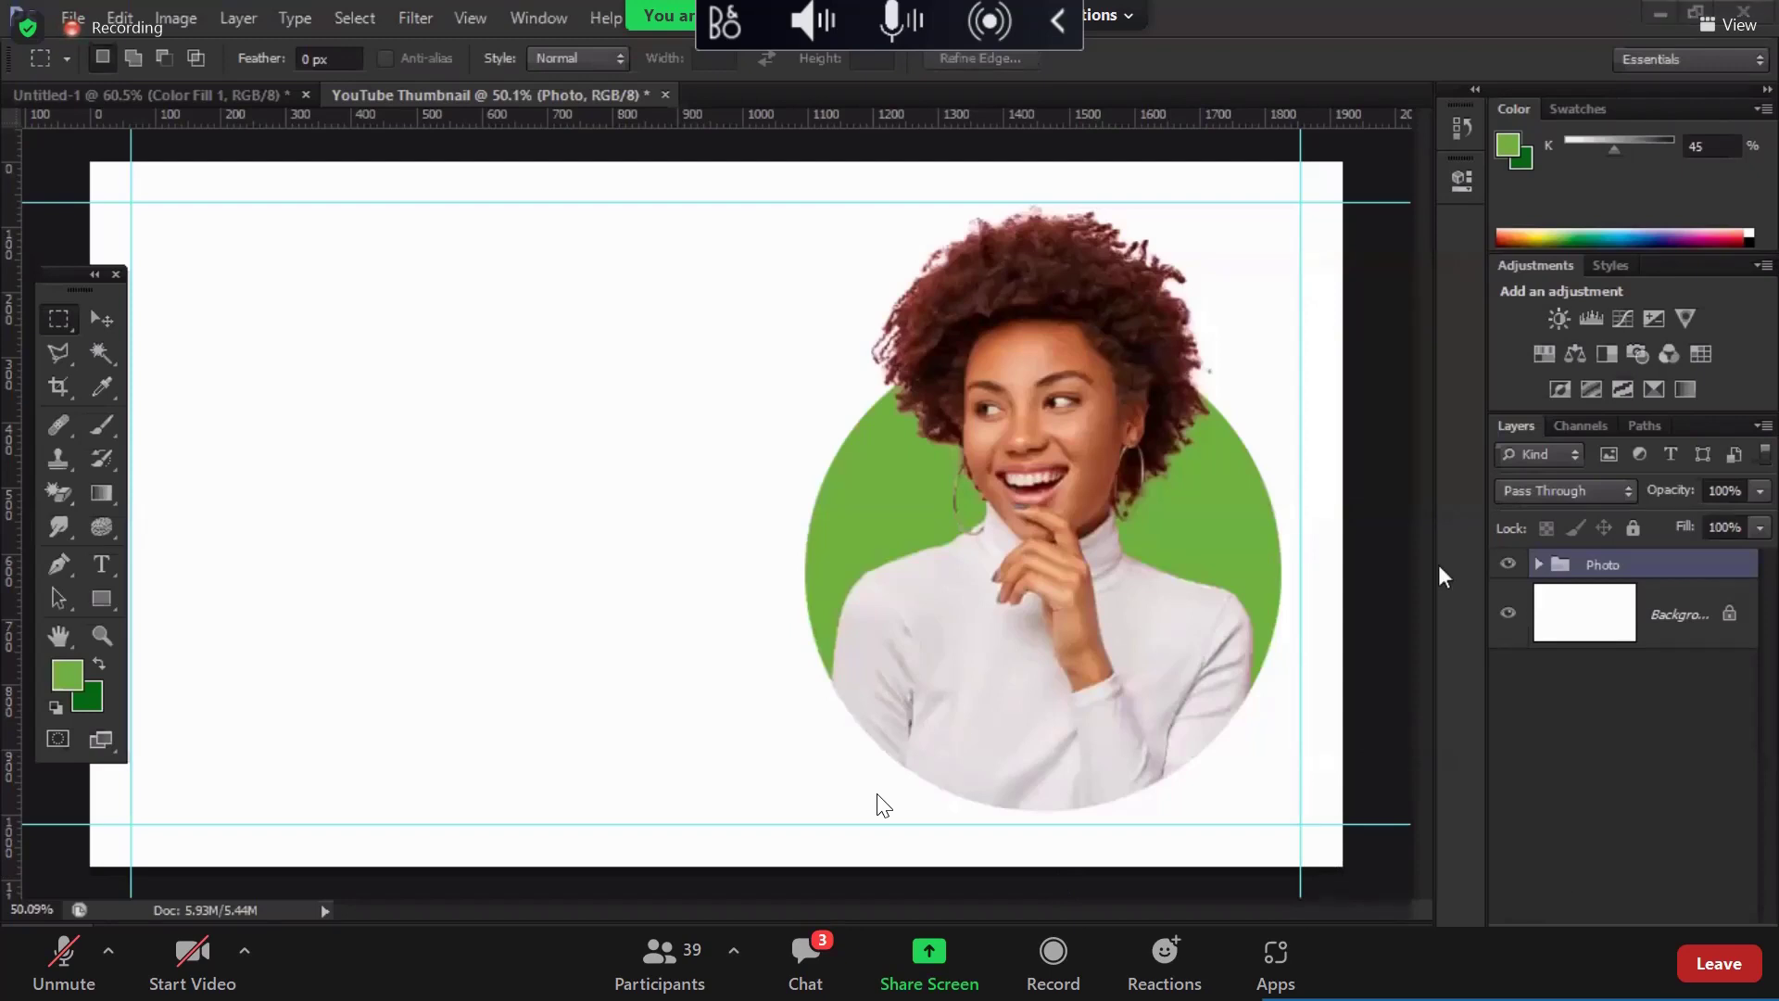
{"action": "left_click_drag", "start_coordinate": [86, 289], "coordinate": [58, 210]}
{"action": "left_click", "coordinate": [86, 271]}
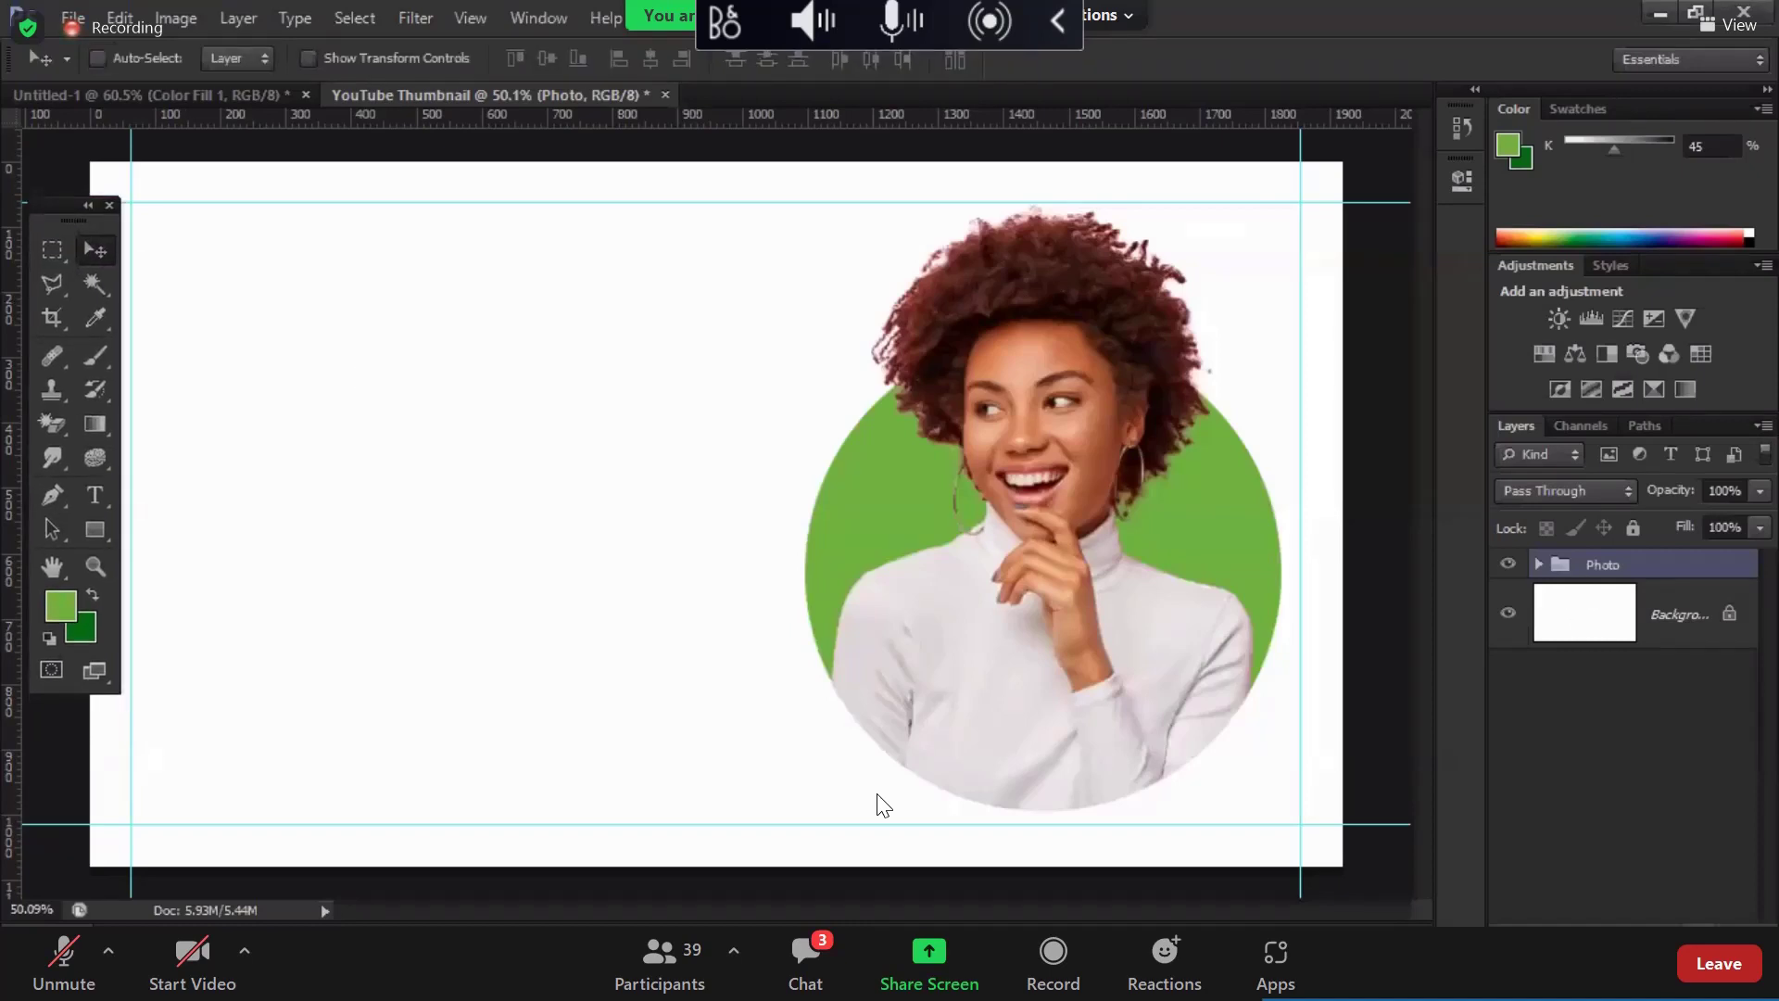
Step: Add a new empty layer and choose Gilroy as the Type tool font
{"action": "key", "text": "ctrl+shift+alt+n"}
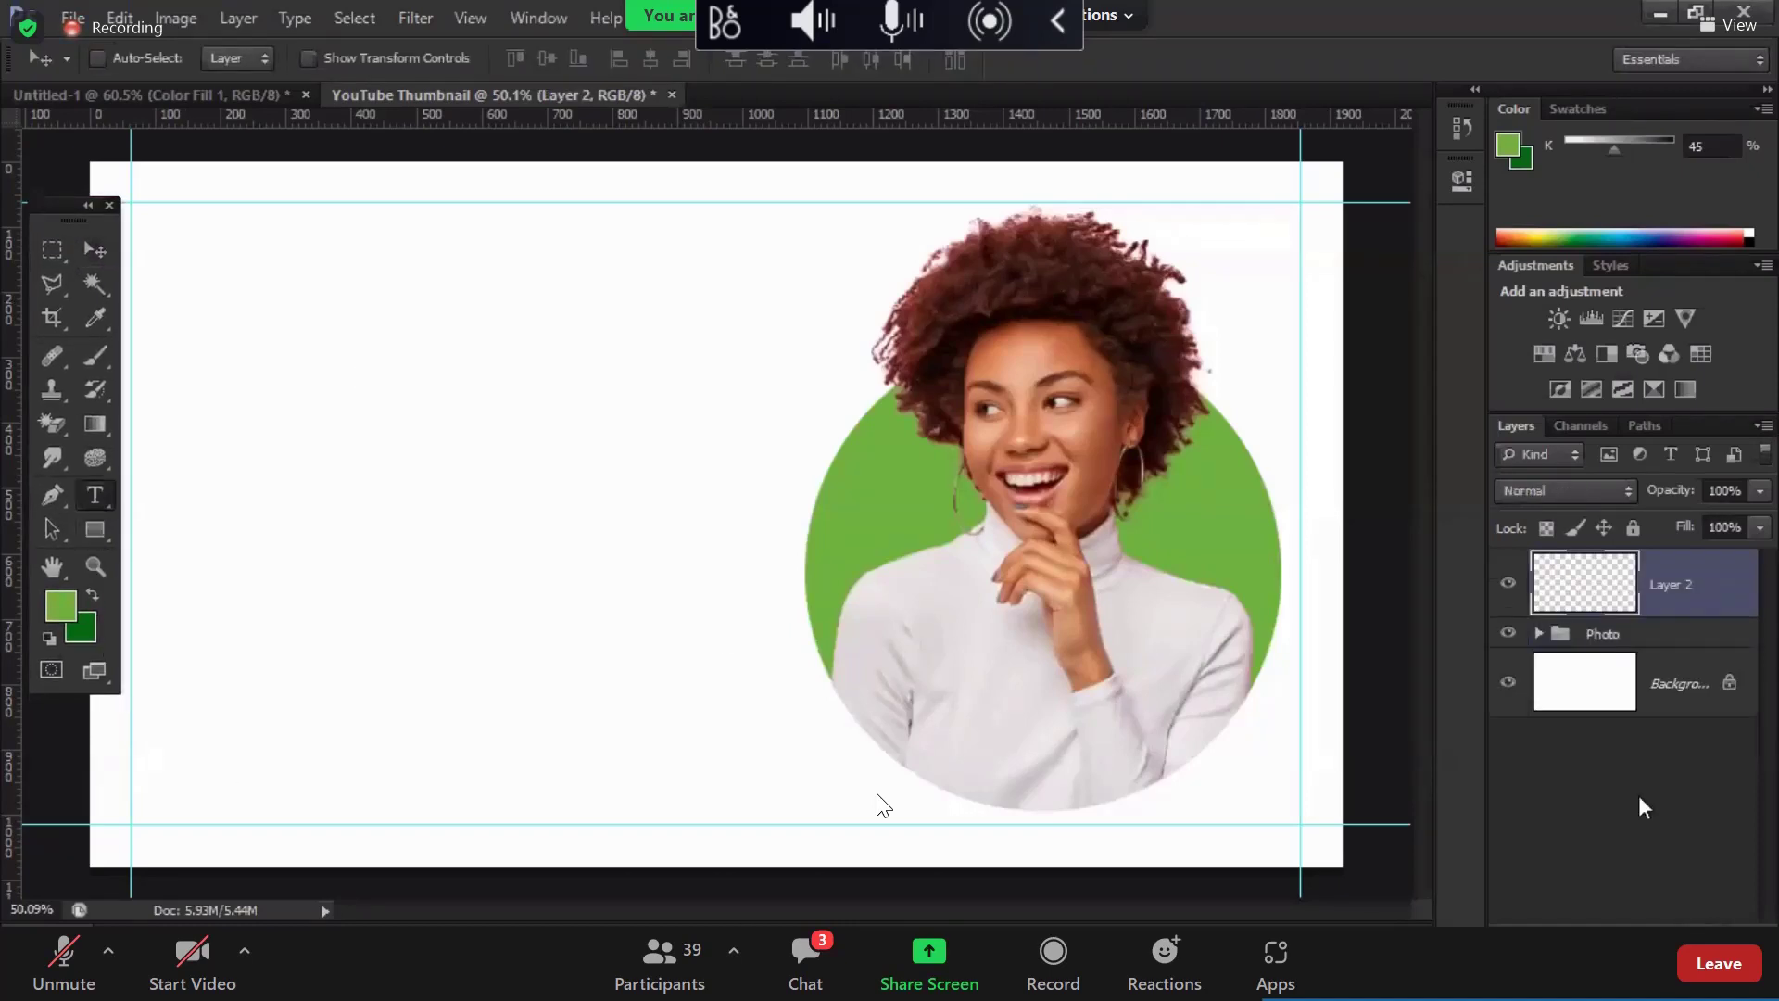
{"action": "key", "text": "t"}
{"action": "left_click", "coordinate": [240, 59]}
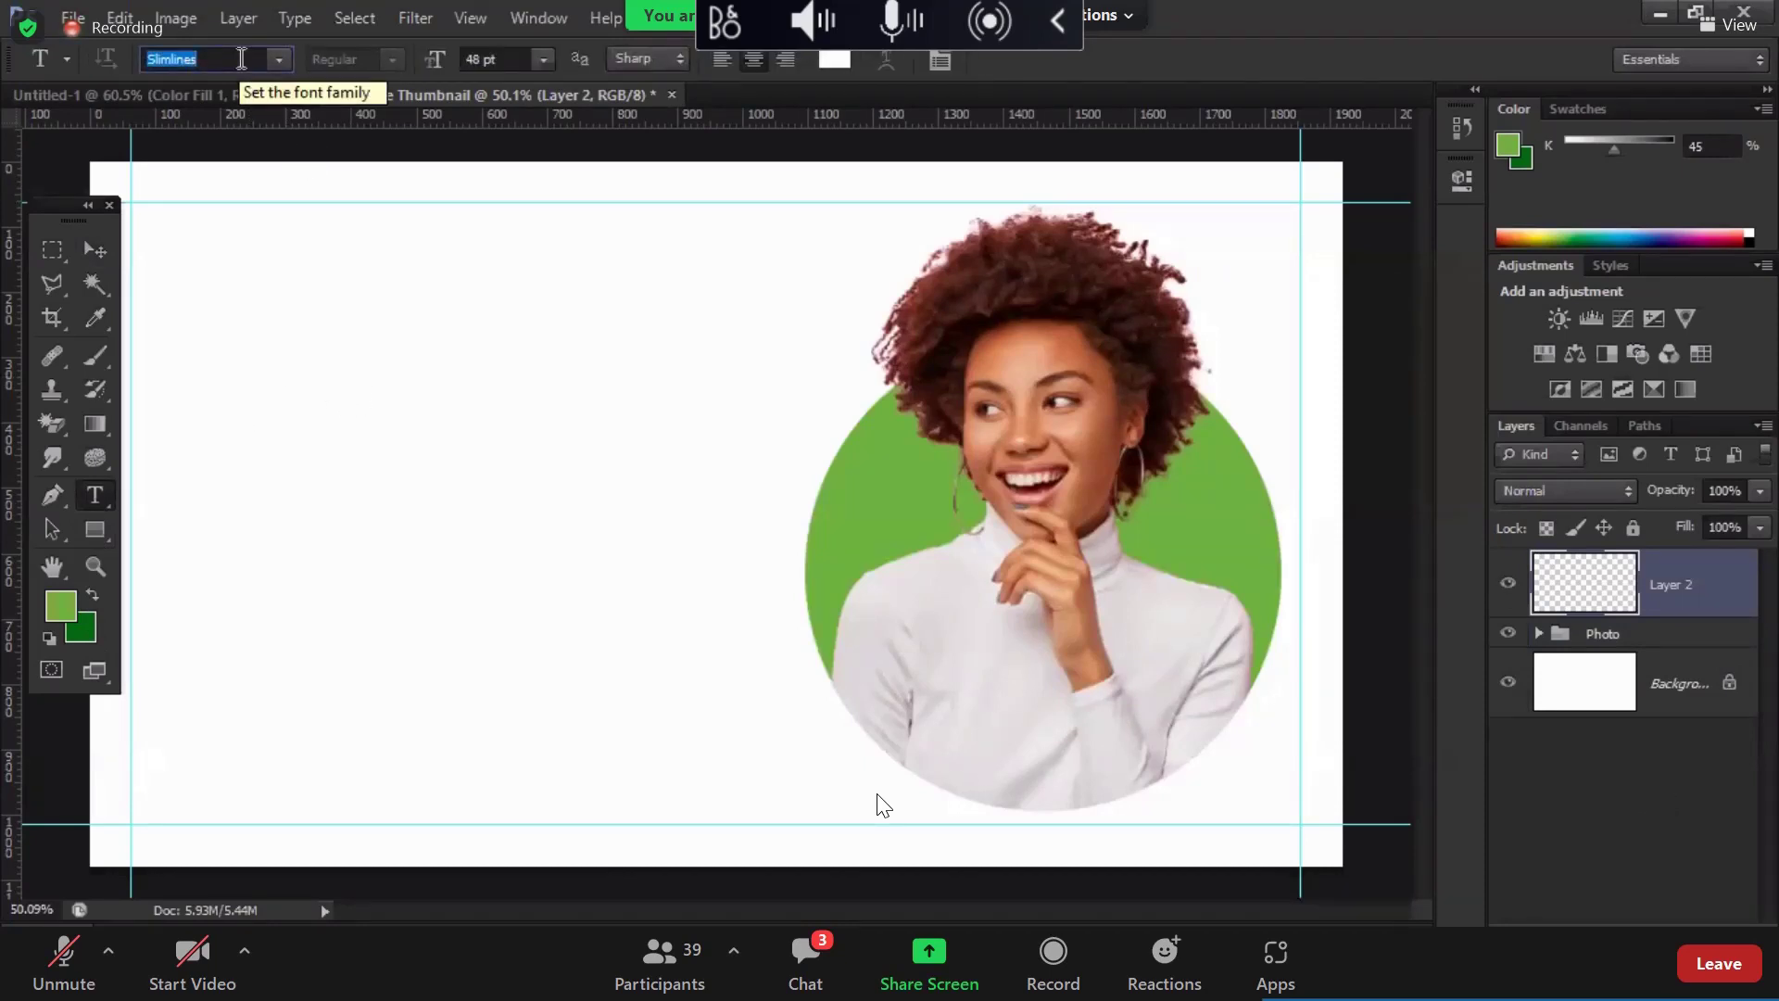
{"action": "type", "text": "Giddyup Std"}
{"action": "key", "text": "Up"}
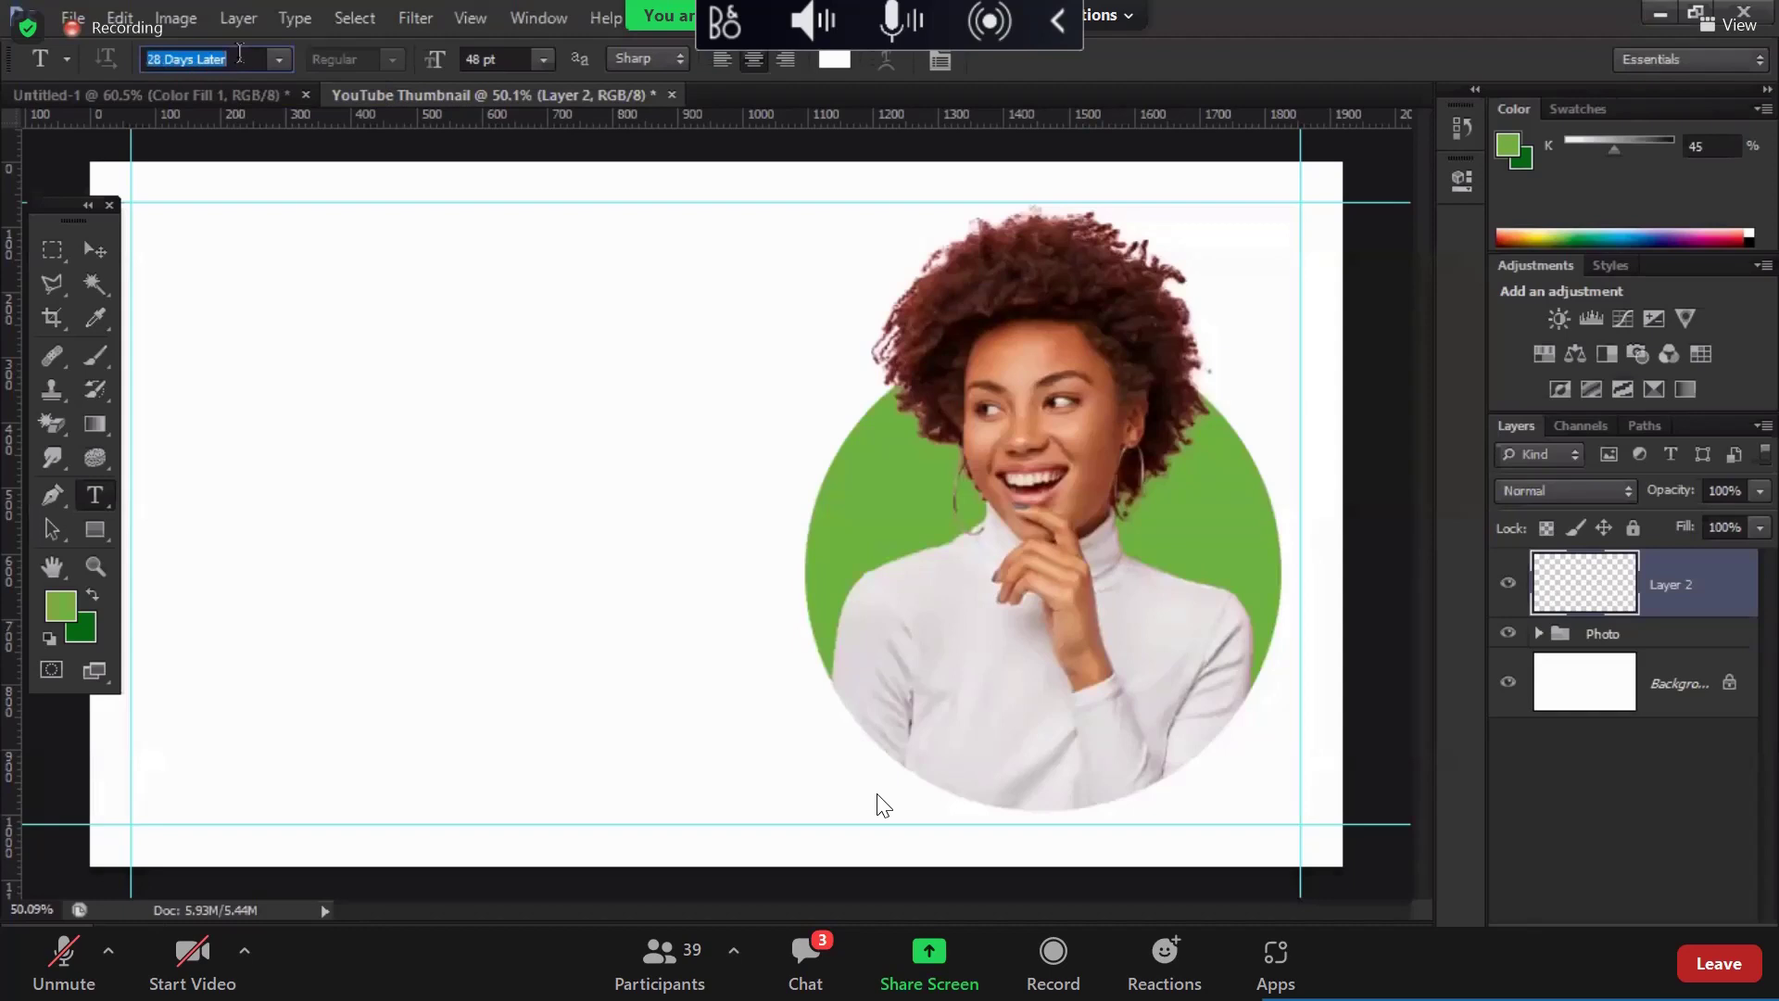
{"action": "type", "text": "Gilroy"}
{"action": "key", "text": "Return"}
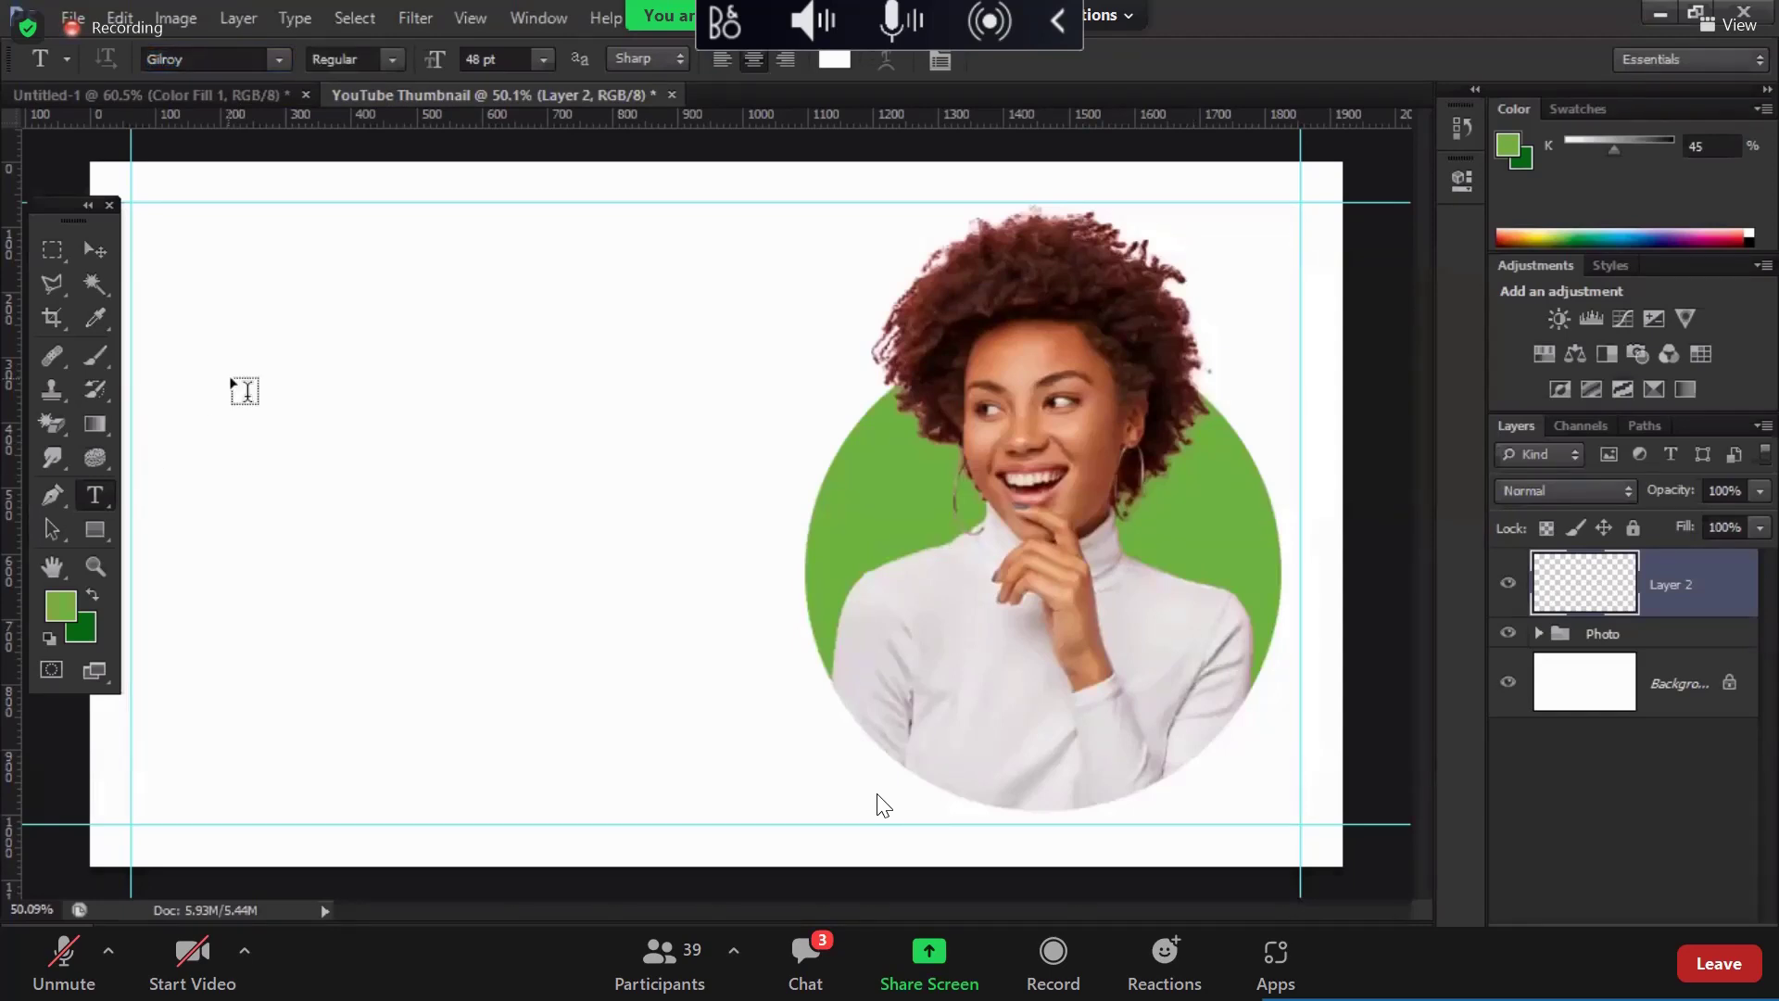
Step: Start a text box at the upper left, type 'Tips', and select it for recolouring
{"action": "left_click", "coordinate": [219, 381]}
{"action": "type", "text": "Tips"}
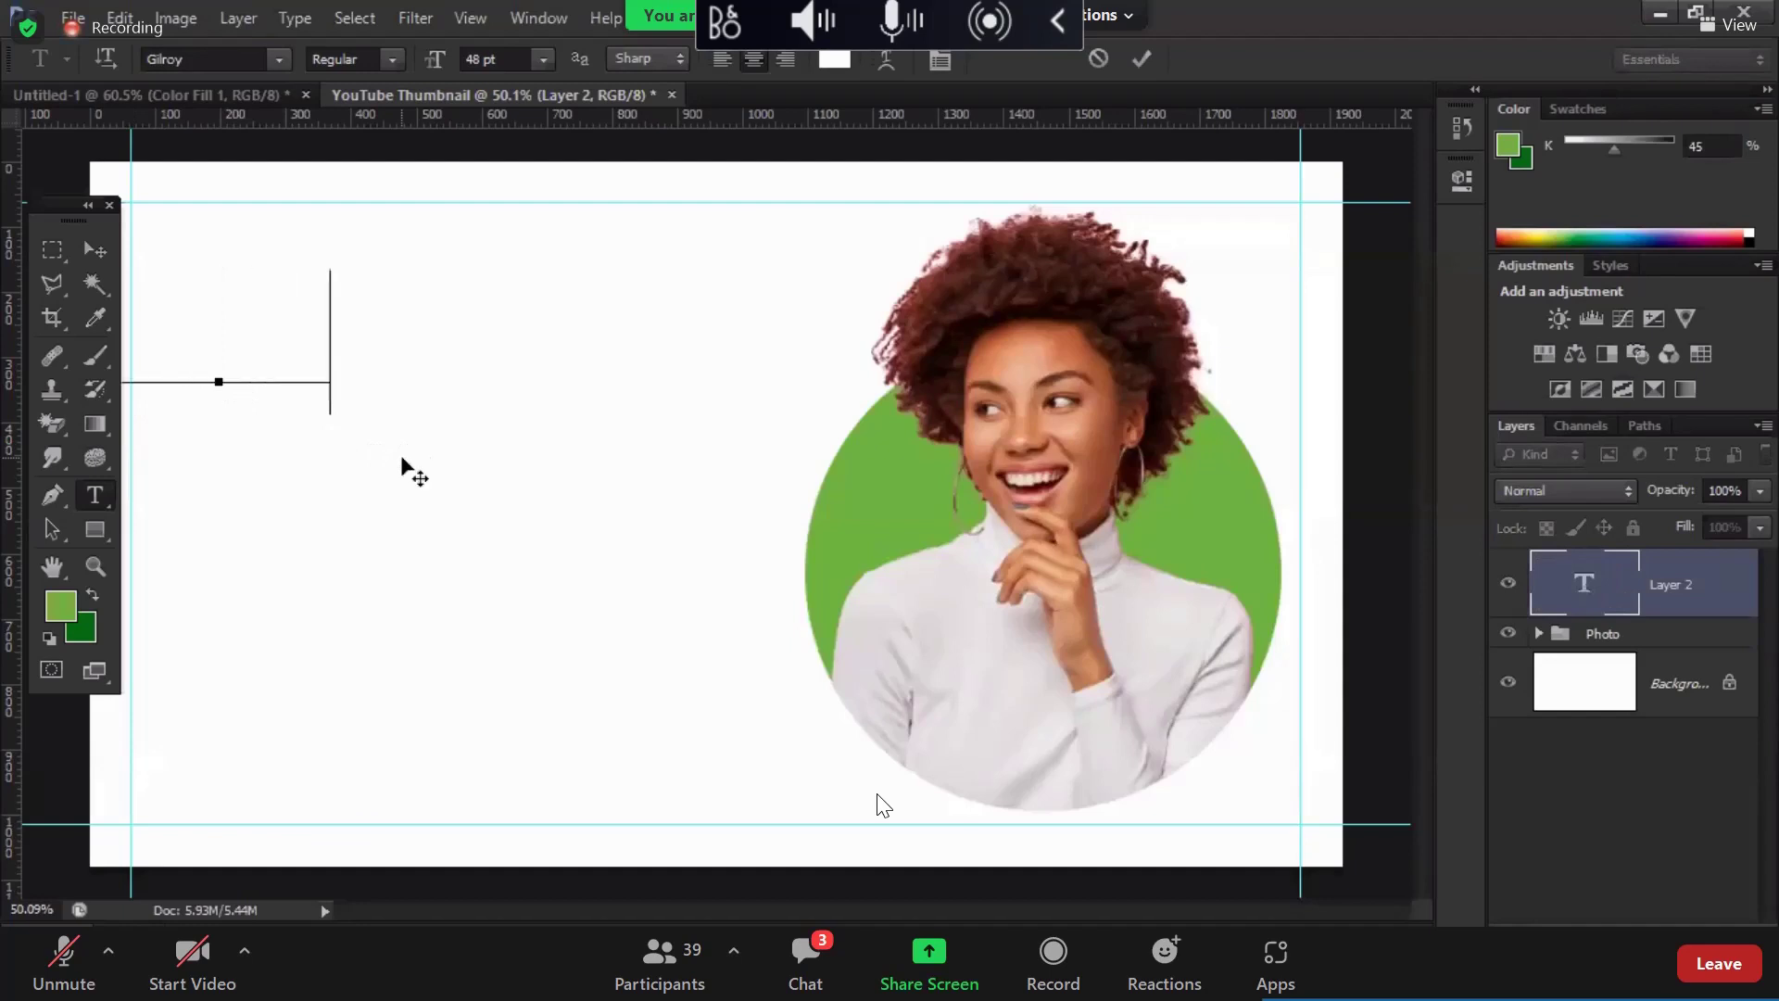
{"action": "key", "text": "ctrl+a"}
{"action": "left_click", "coordinate": [837, 62]}
Step: Make the text black, move it inside the left margin, and finish the first word
{"action": "left_click_drag", "start_coordinate": [1068, 503], "coordinate": [1070, 526]}
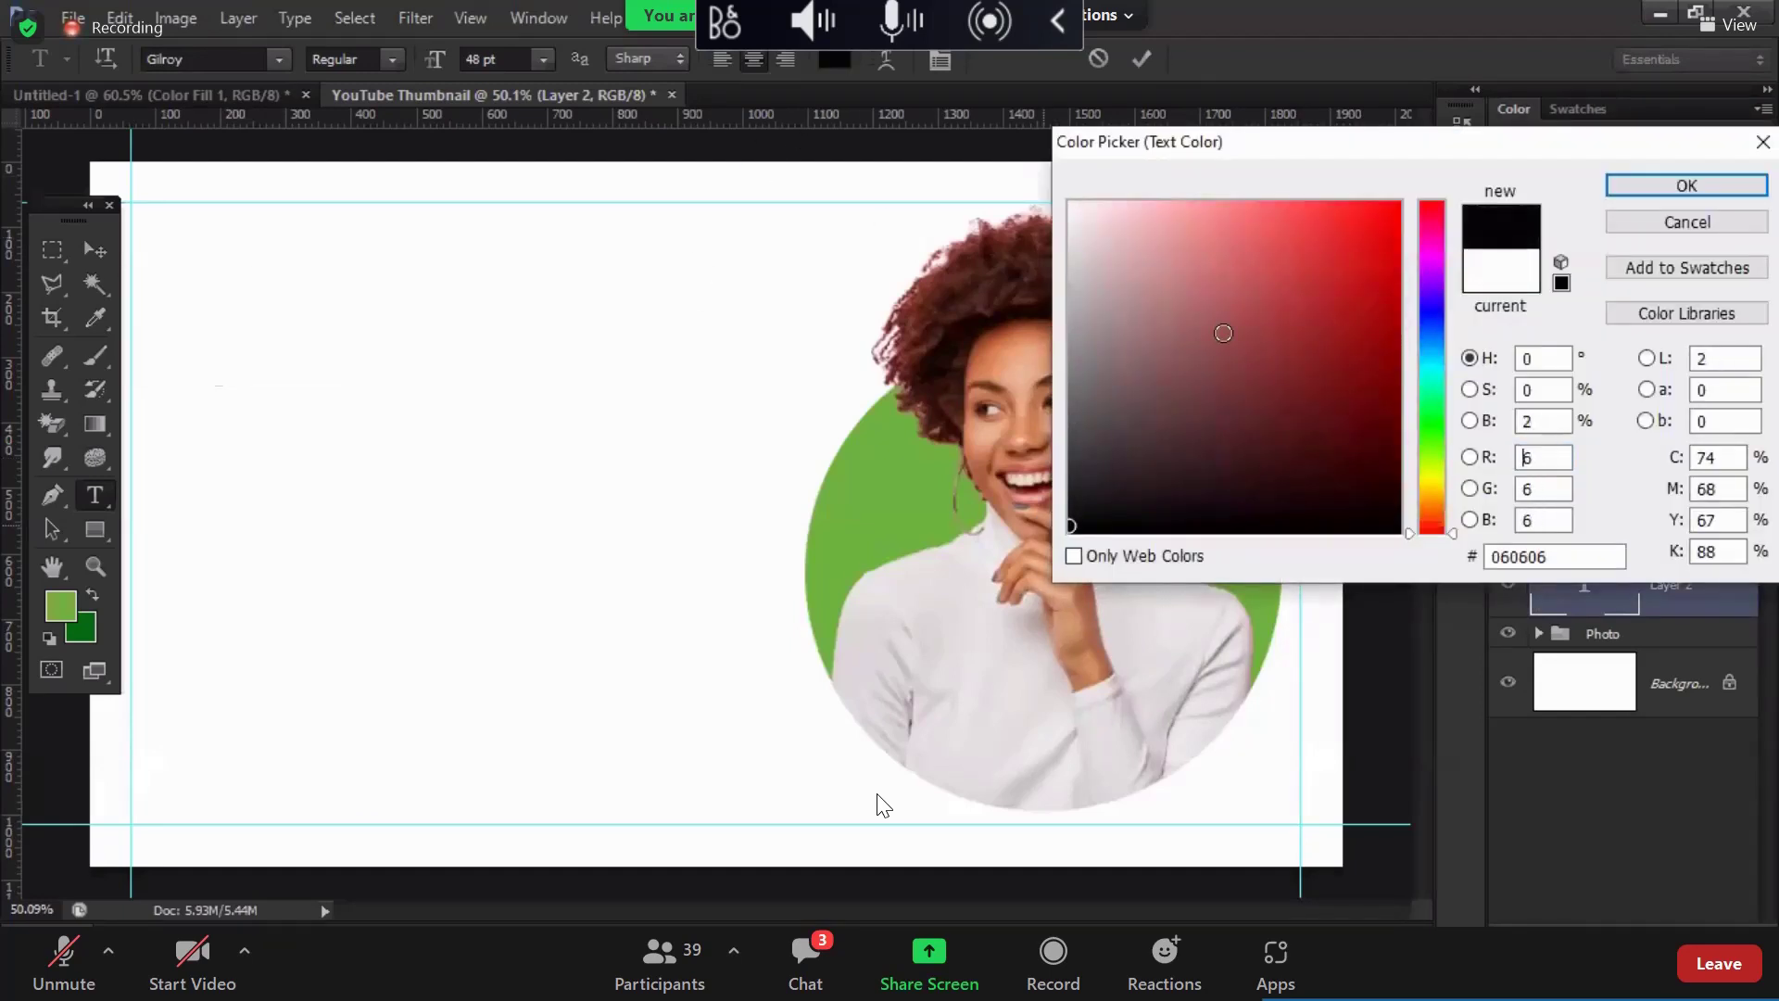
{"action": "key", "text": "Return"}
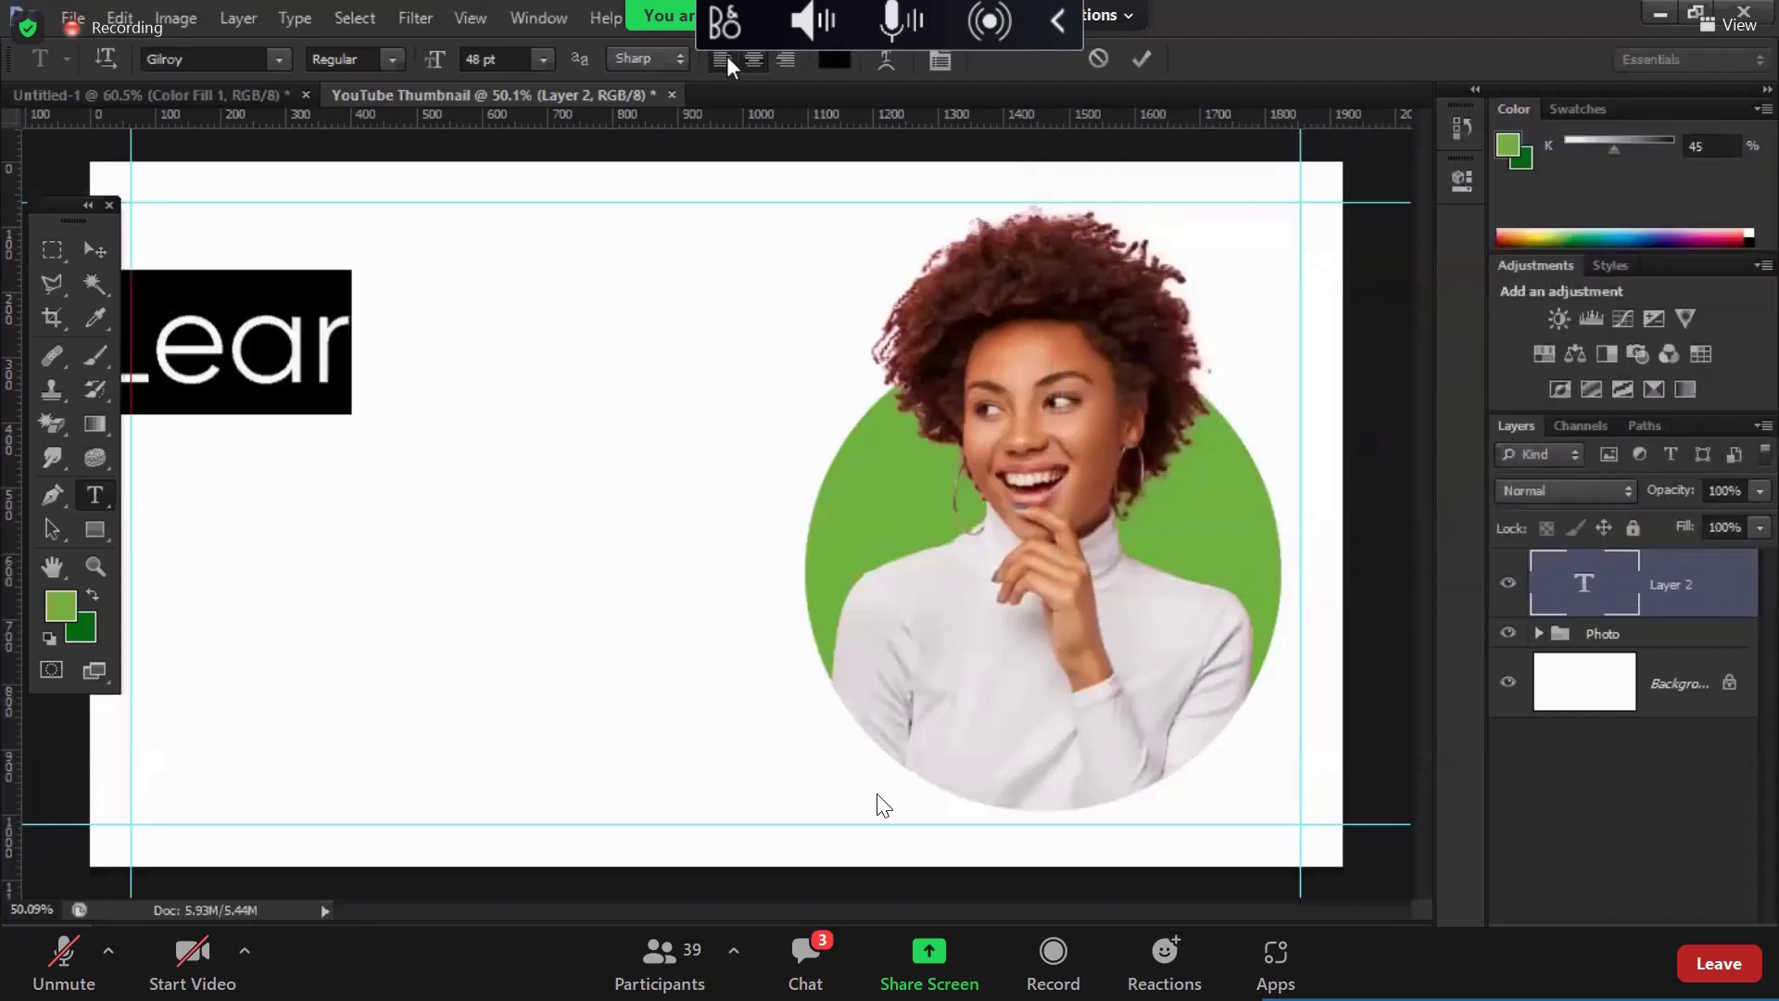
{"action": "left_click_drag", "start_coordinate": [211, 357], "coordinate": [311, 356]}
{"action": "left_click", "coordinate": [310, 357]}
{"action": "key", "text": "Right"}
{"action": "key", "text": "Right"}
{"action": "key", "text": "Right"}
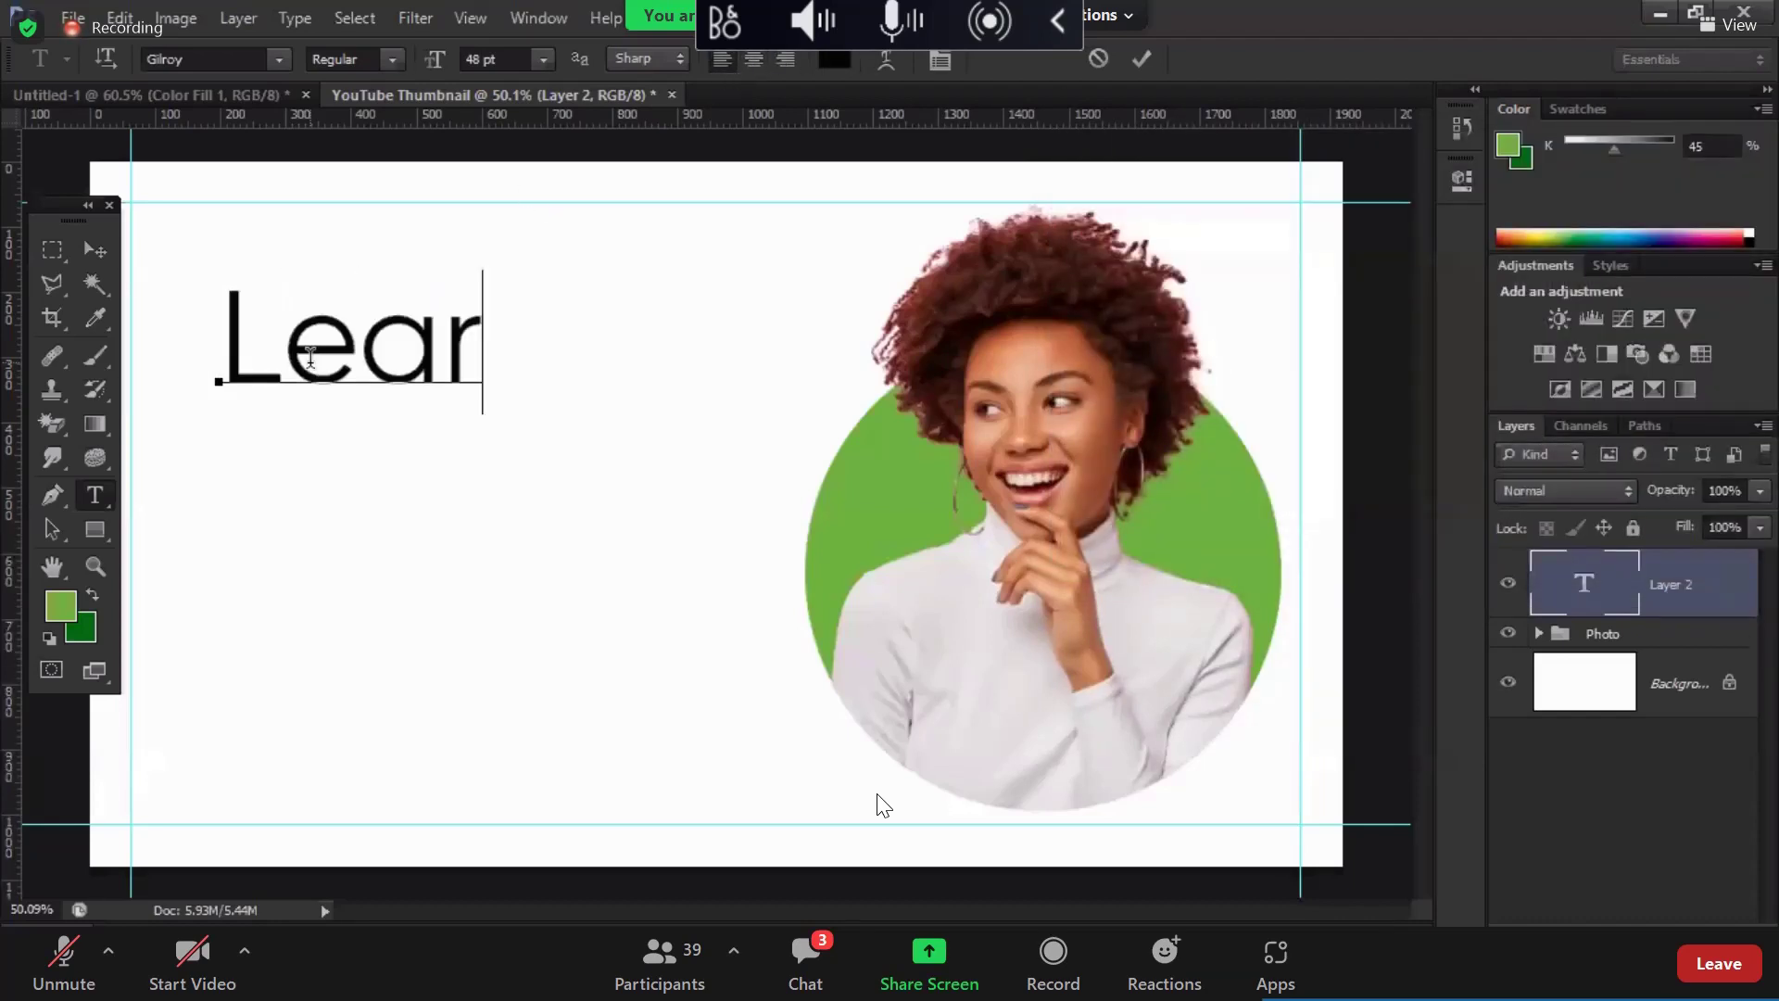
{"action": "type", "text": "n"}
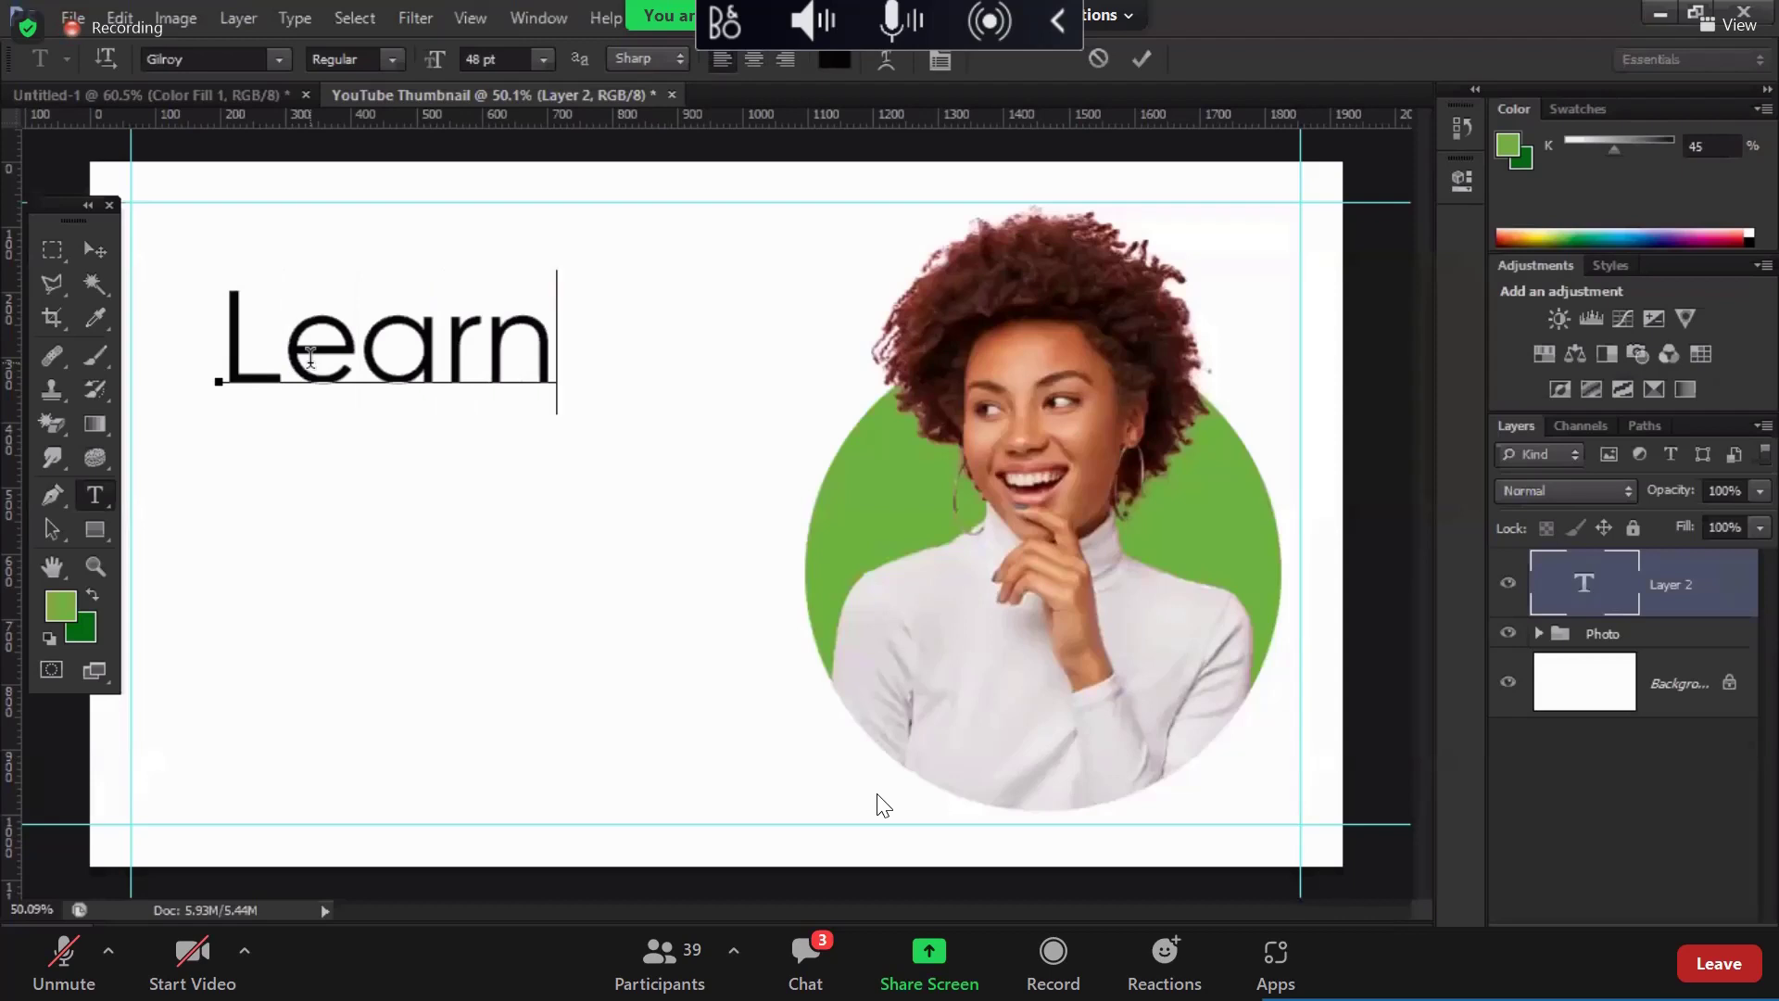
Step: Add the lines 'Wordpress' and 'Super Fast' below the first line
{"action": "key", "text": "Return"}
{"action": "type", "text": "Word"}
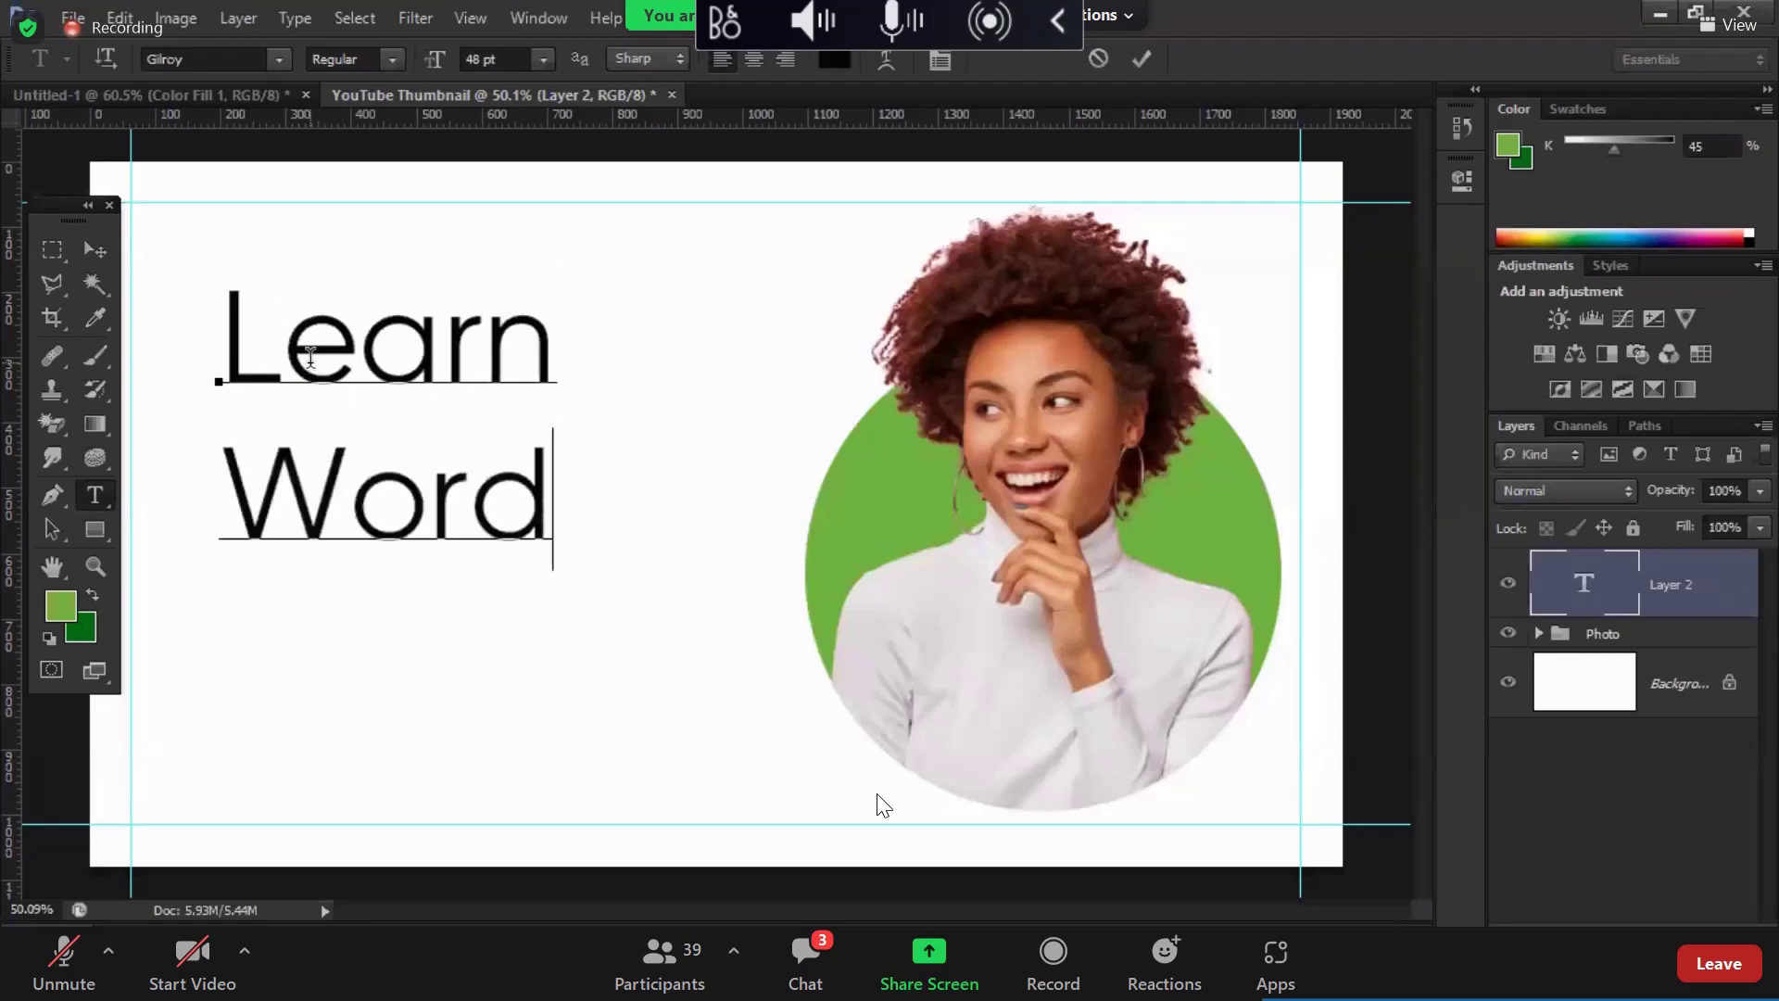
{"action": "type", "text": "press"}
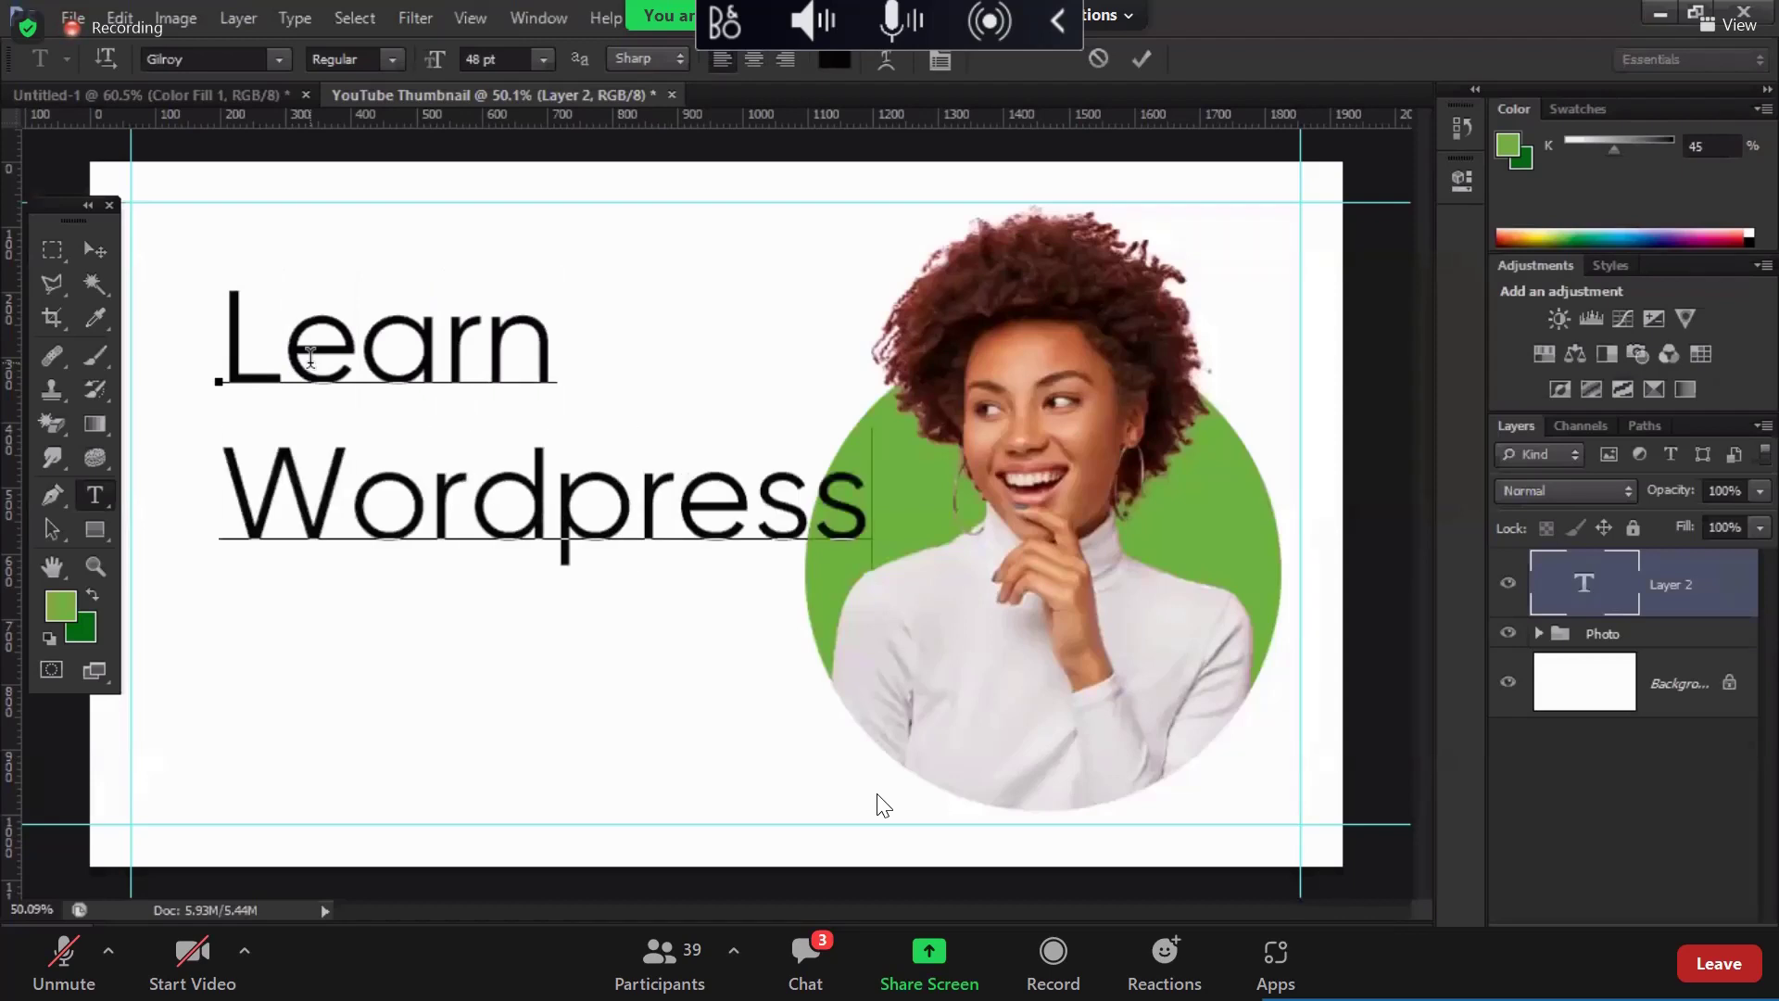
{"action": "key", "text": "Return"}
{"action": "type", "text": "in"}
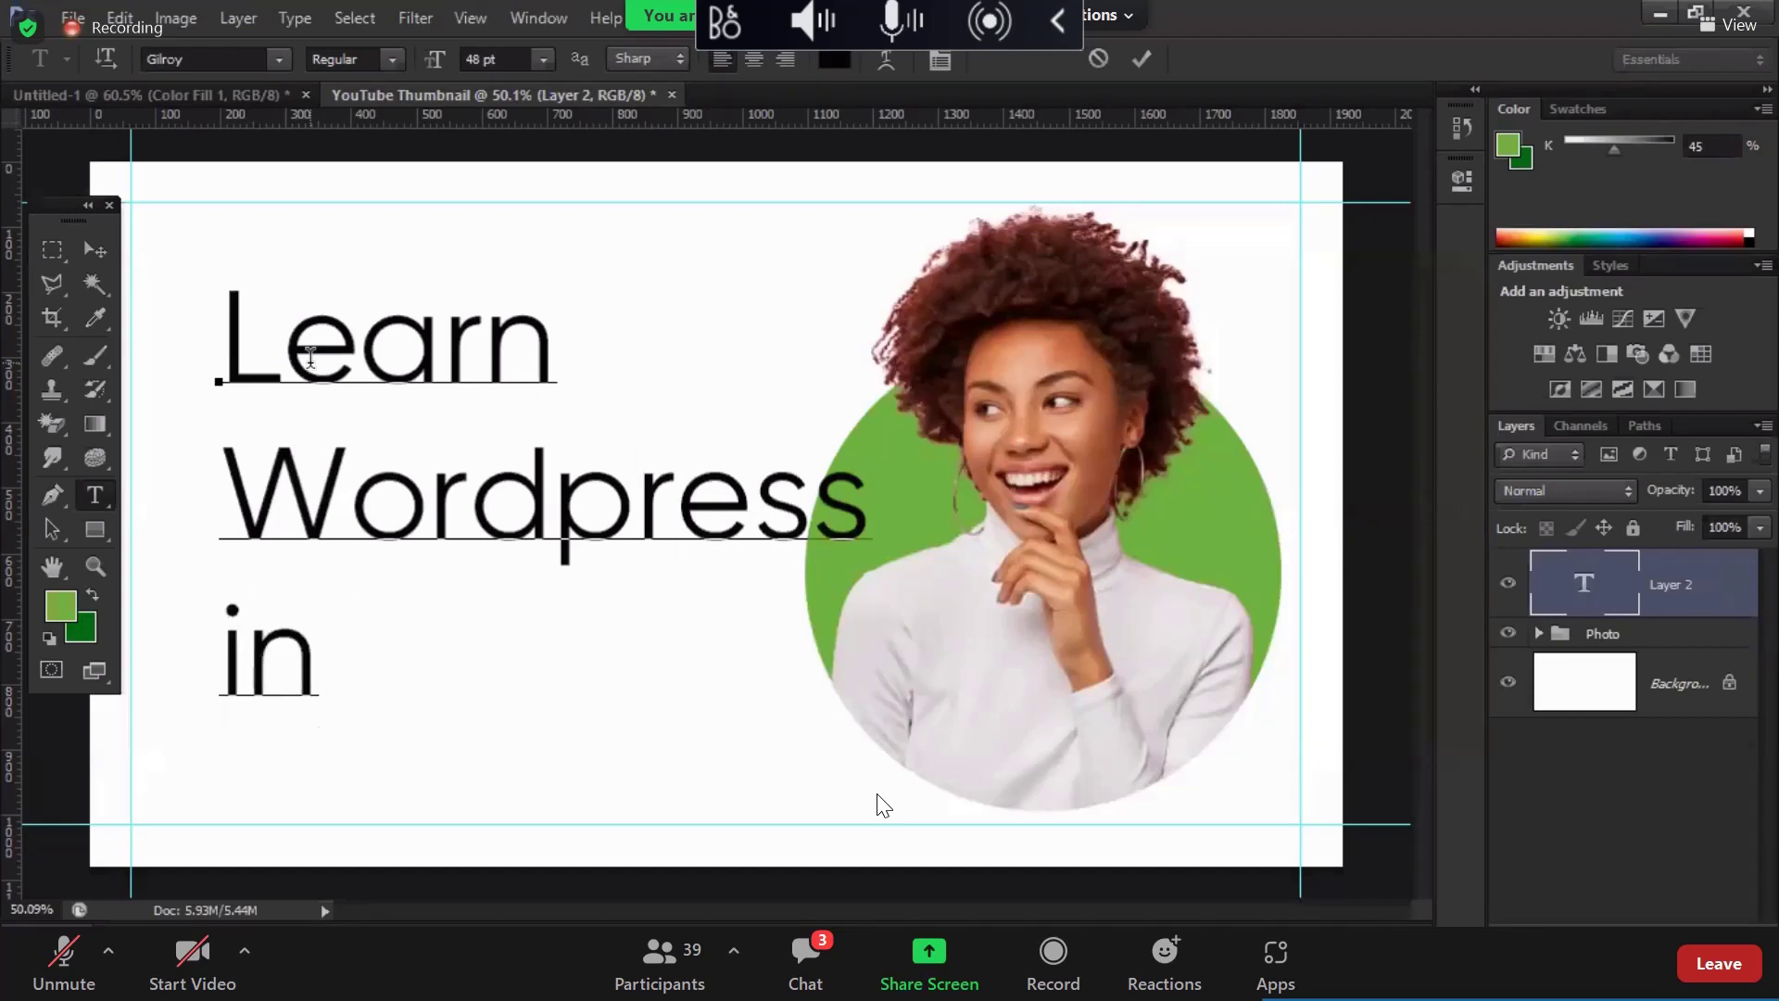
{"action": "type", "text": " Min"}
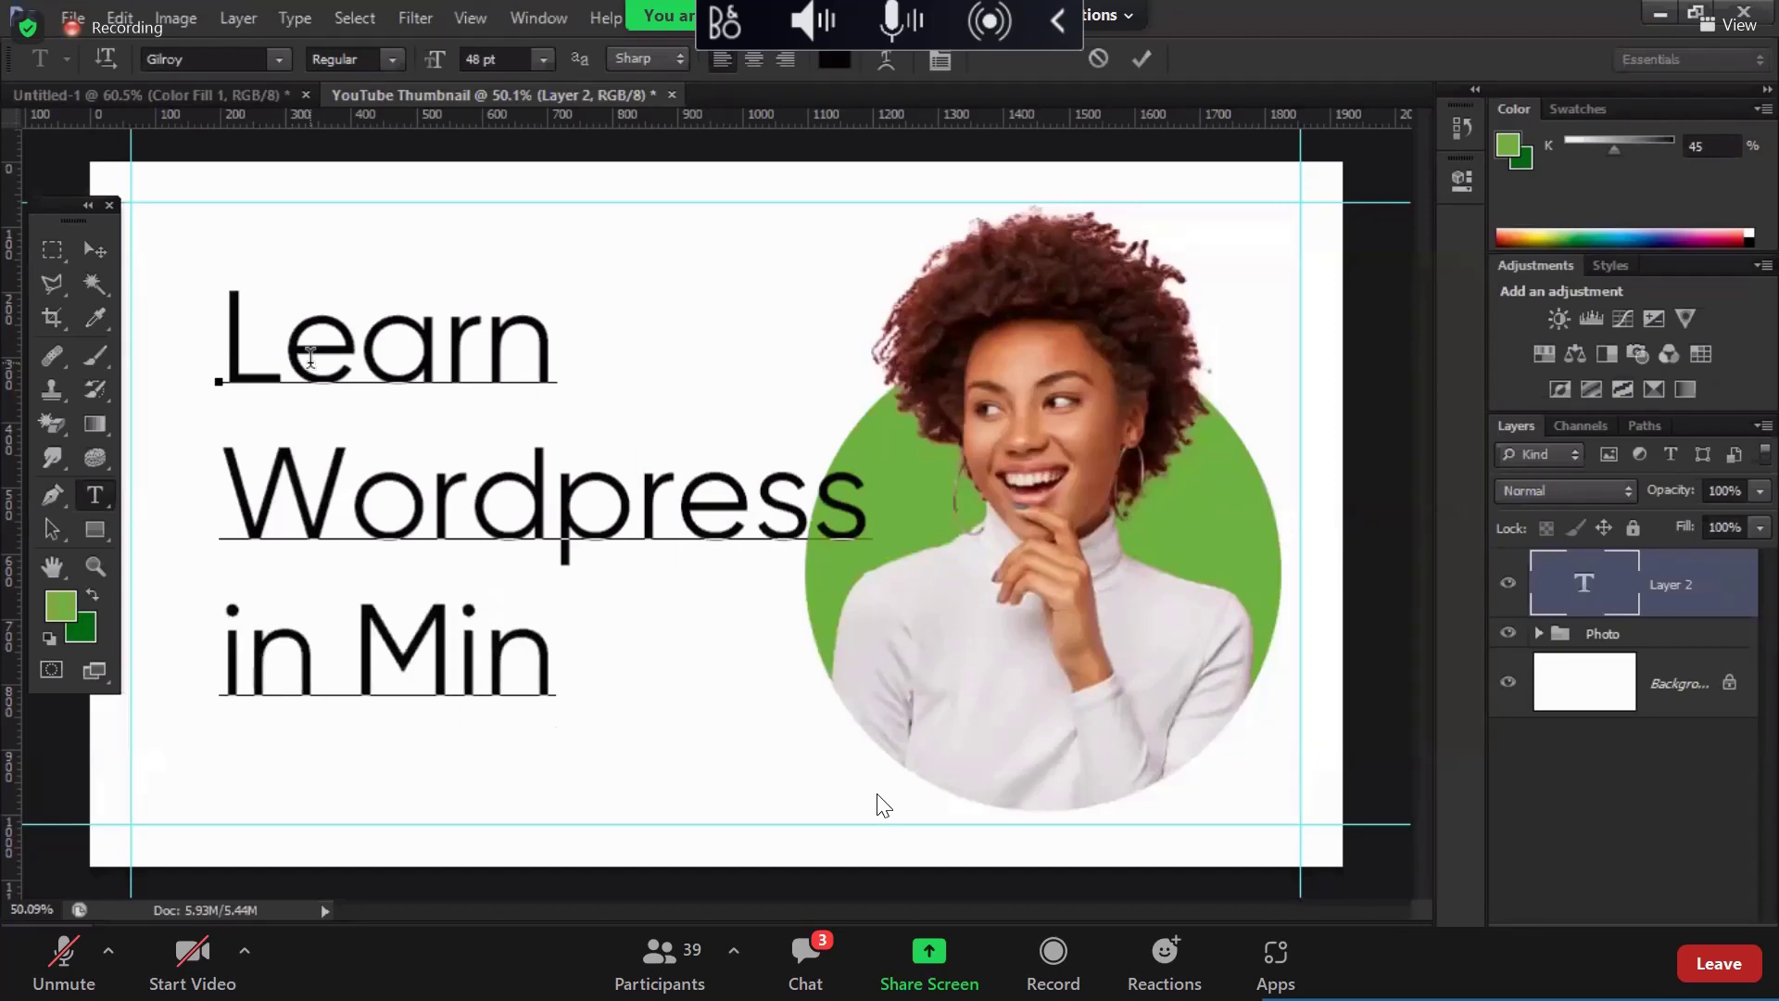
{"action": "key", "text": "BackSpace"}
{"action": "key", "text": "BackSpace"}
{"action": "key", "text": "BackSpace"}
{"action": "key", "text": "BackSpace"}
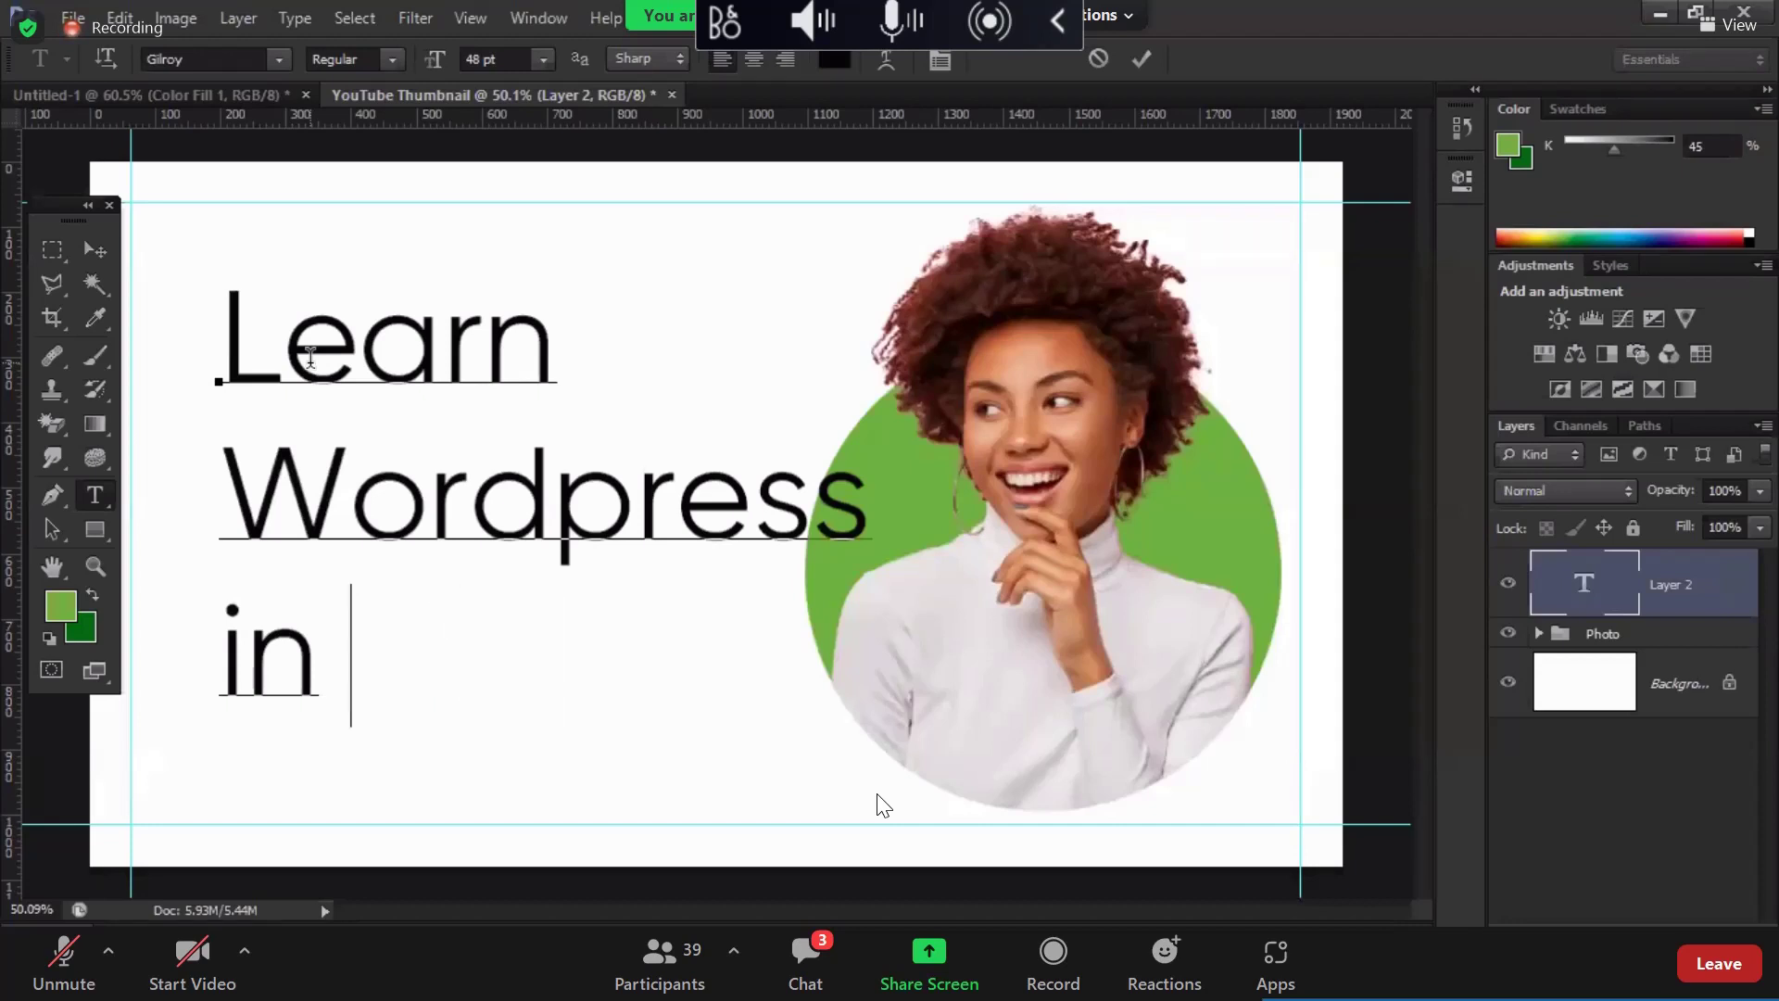
{"action": "key", "text": "BackSpace"}
{"action": "key", "text": "BackSpace"}
{"action": "key", "text": "BackSpace"}
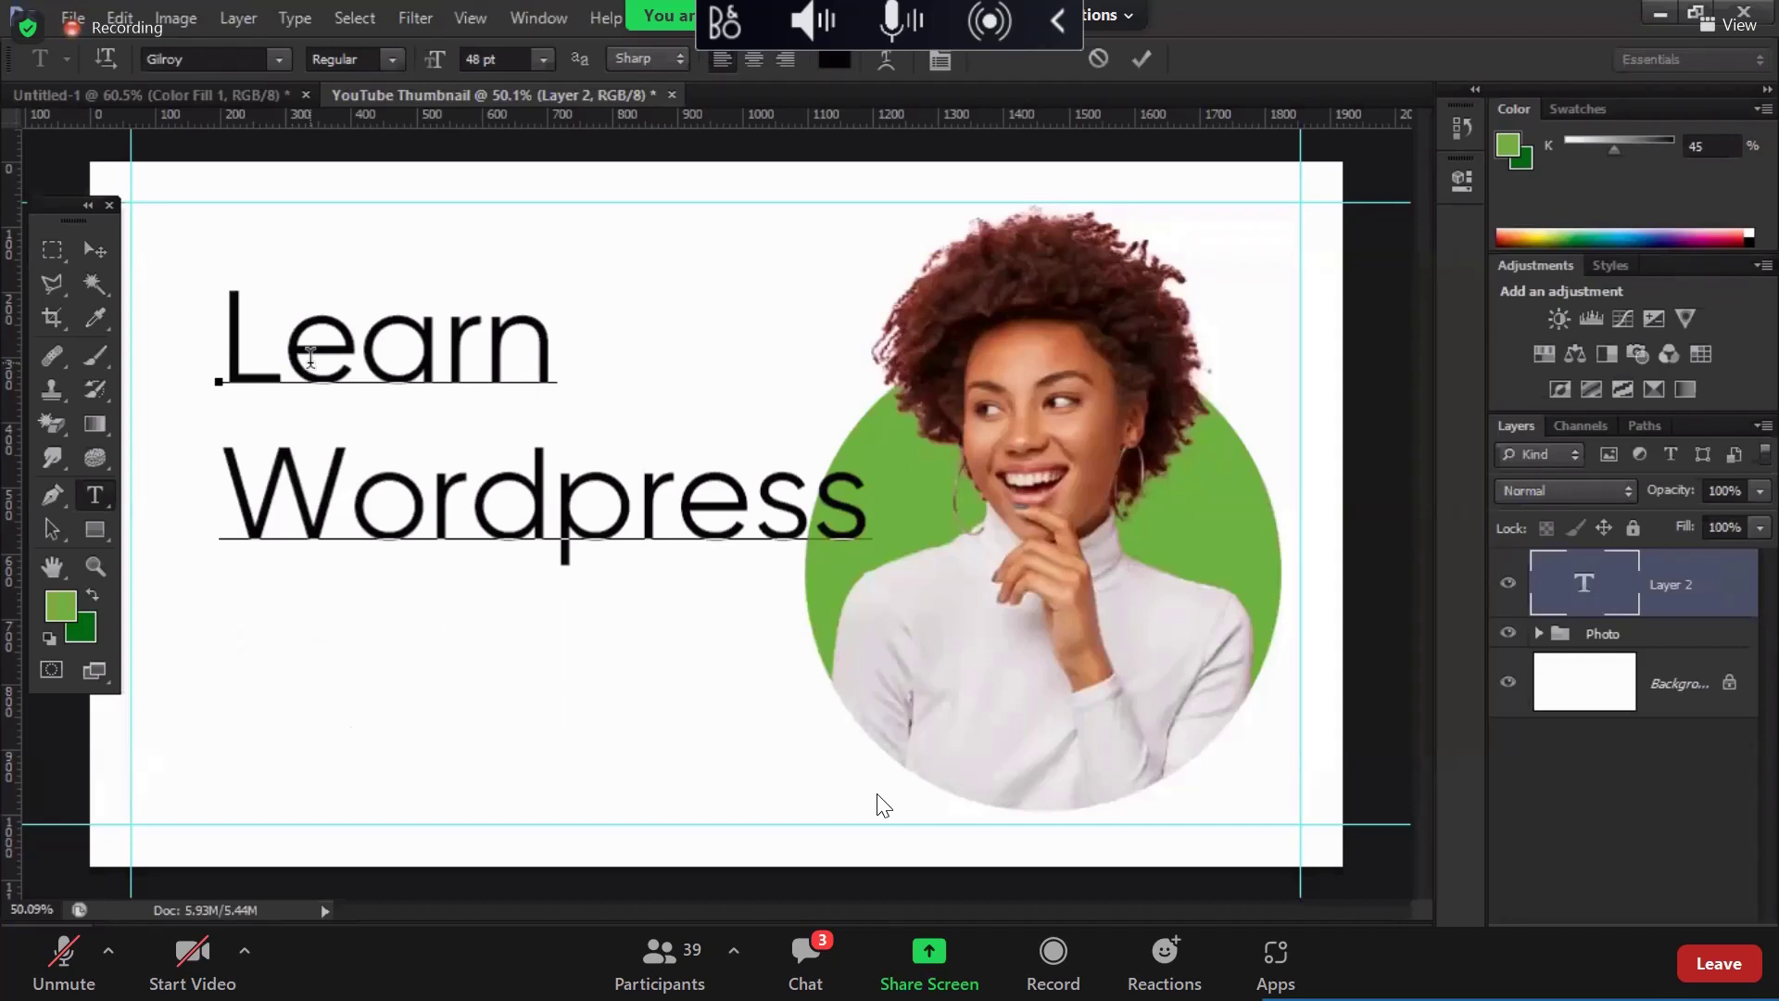
{"action": "type", "text": "Super"}
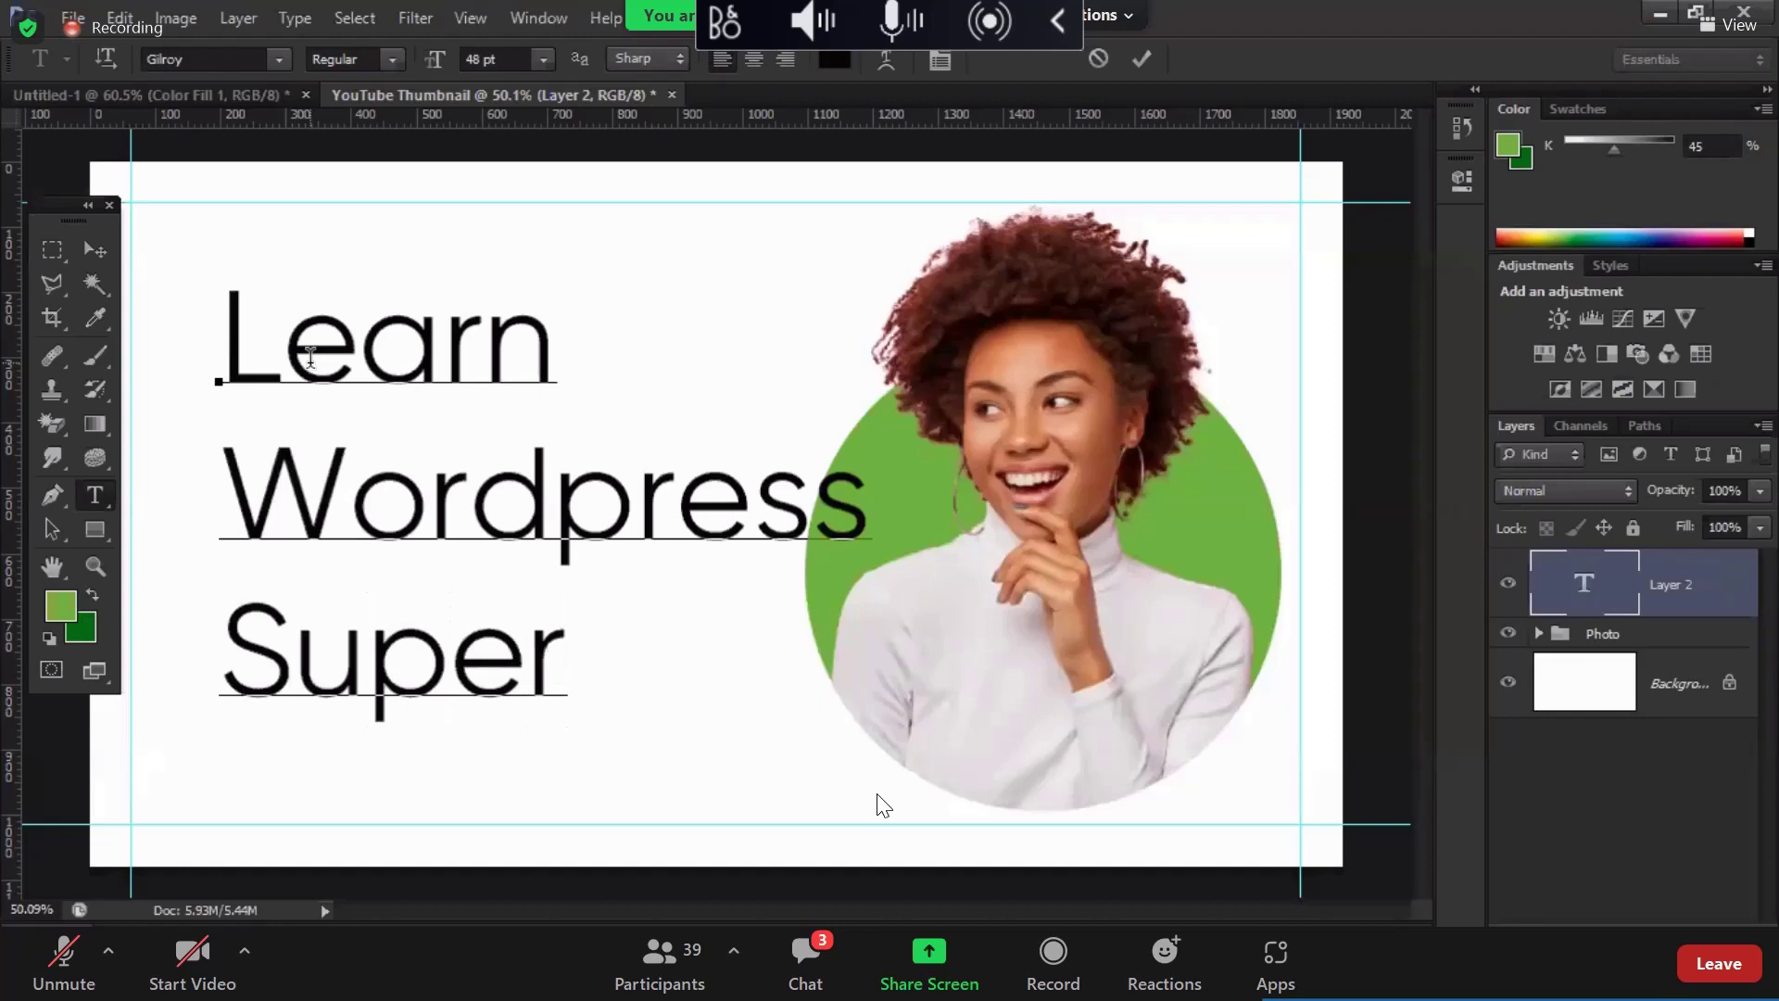
{"action": "type", "text": " Fas"}
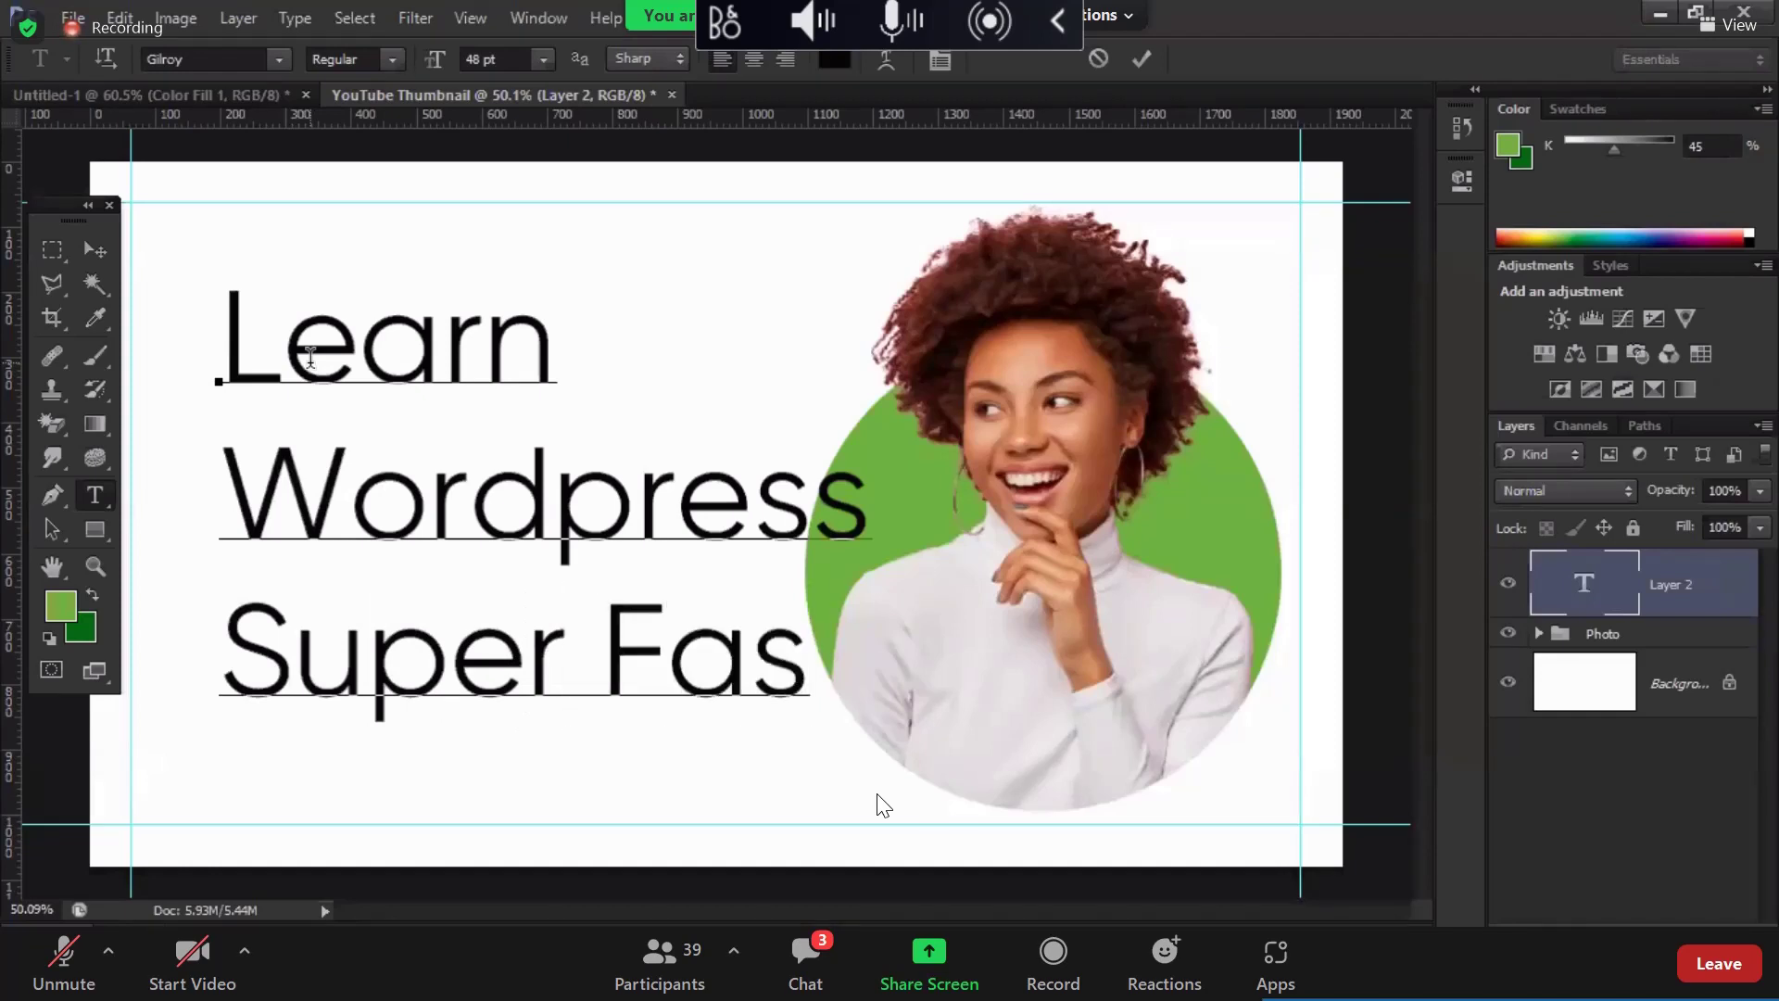
{"action": "type", "text": "t"}
Step: Prefix the first line with 'Want' and commit the three-line headline
{"action": "left_click", "coordinate": [308, 349]}
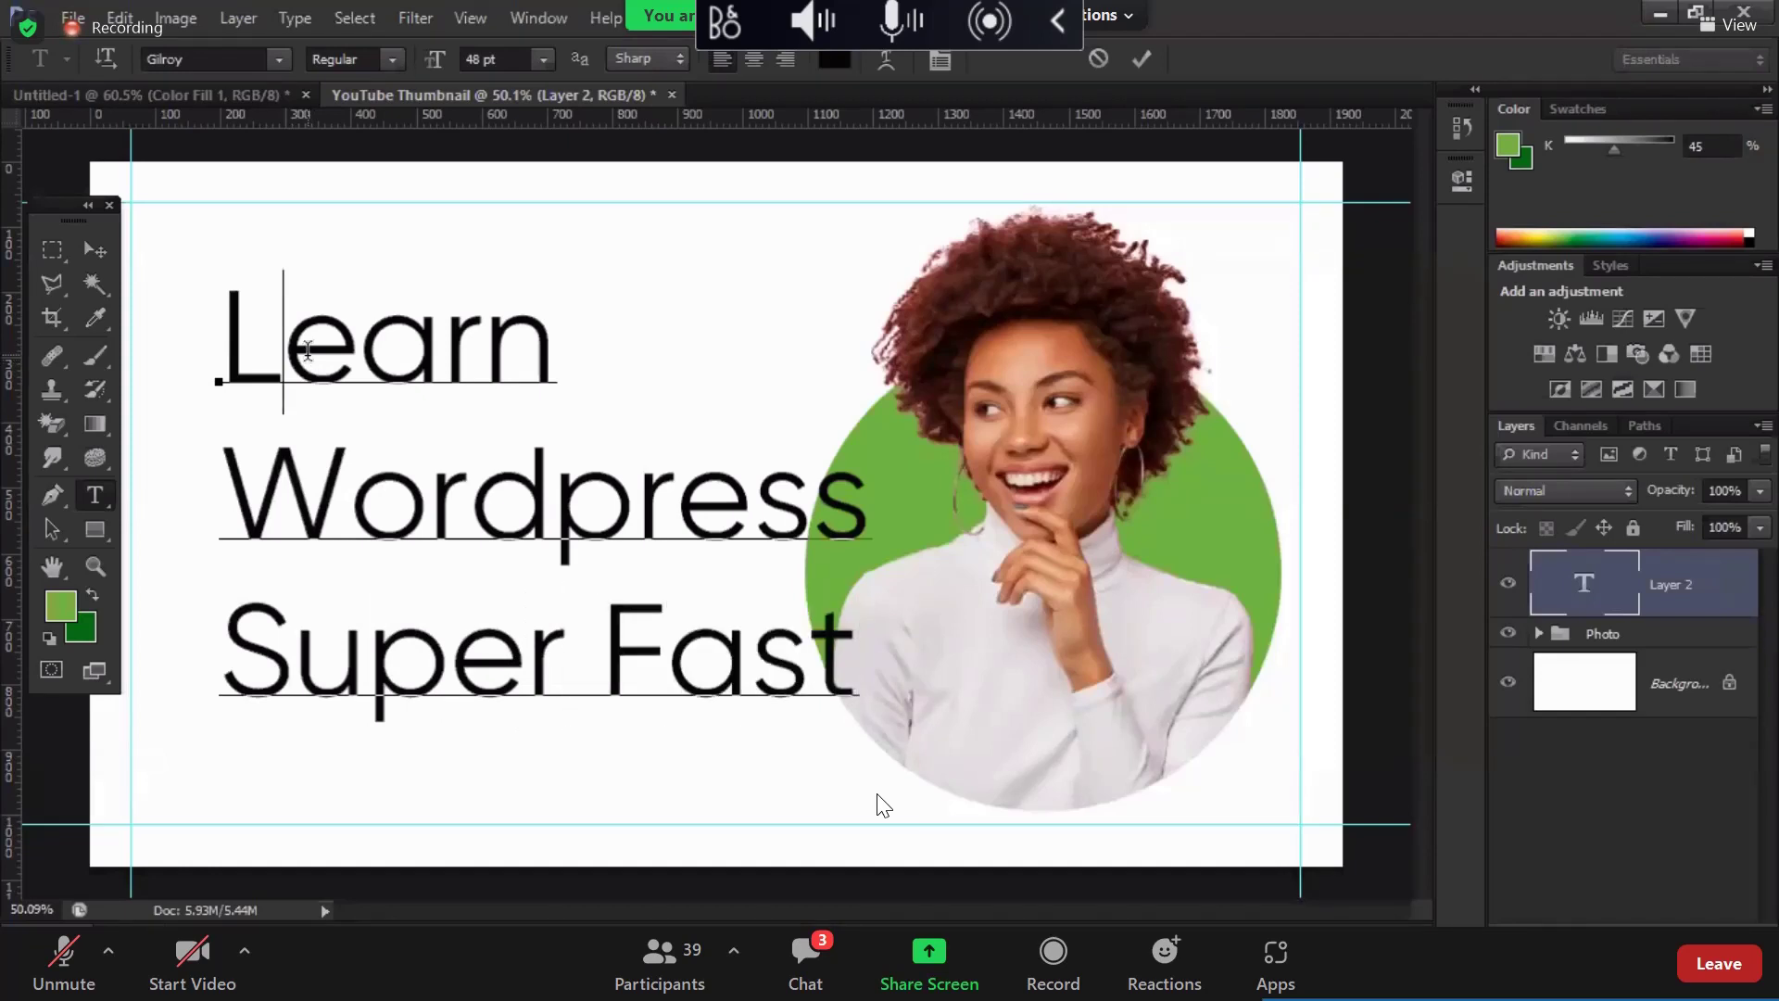
{"action": "key", "text": "Left"}
{"action": "type", "text": "Wa"}
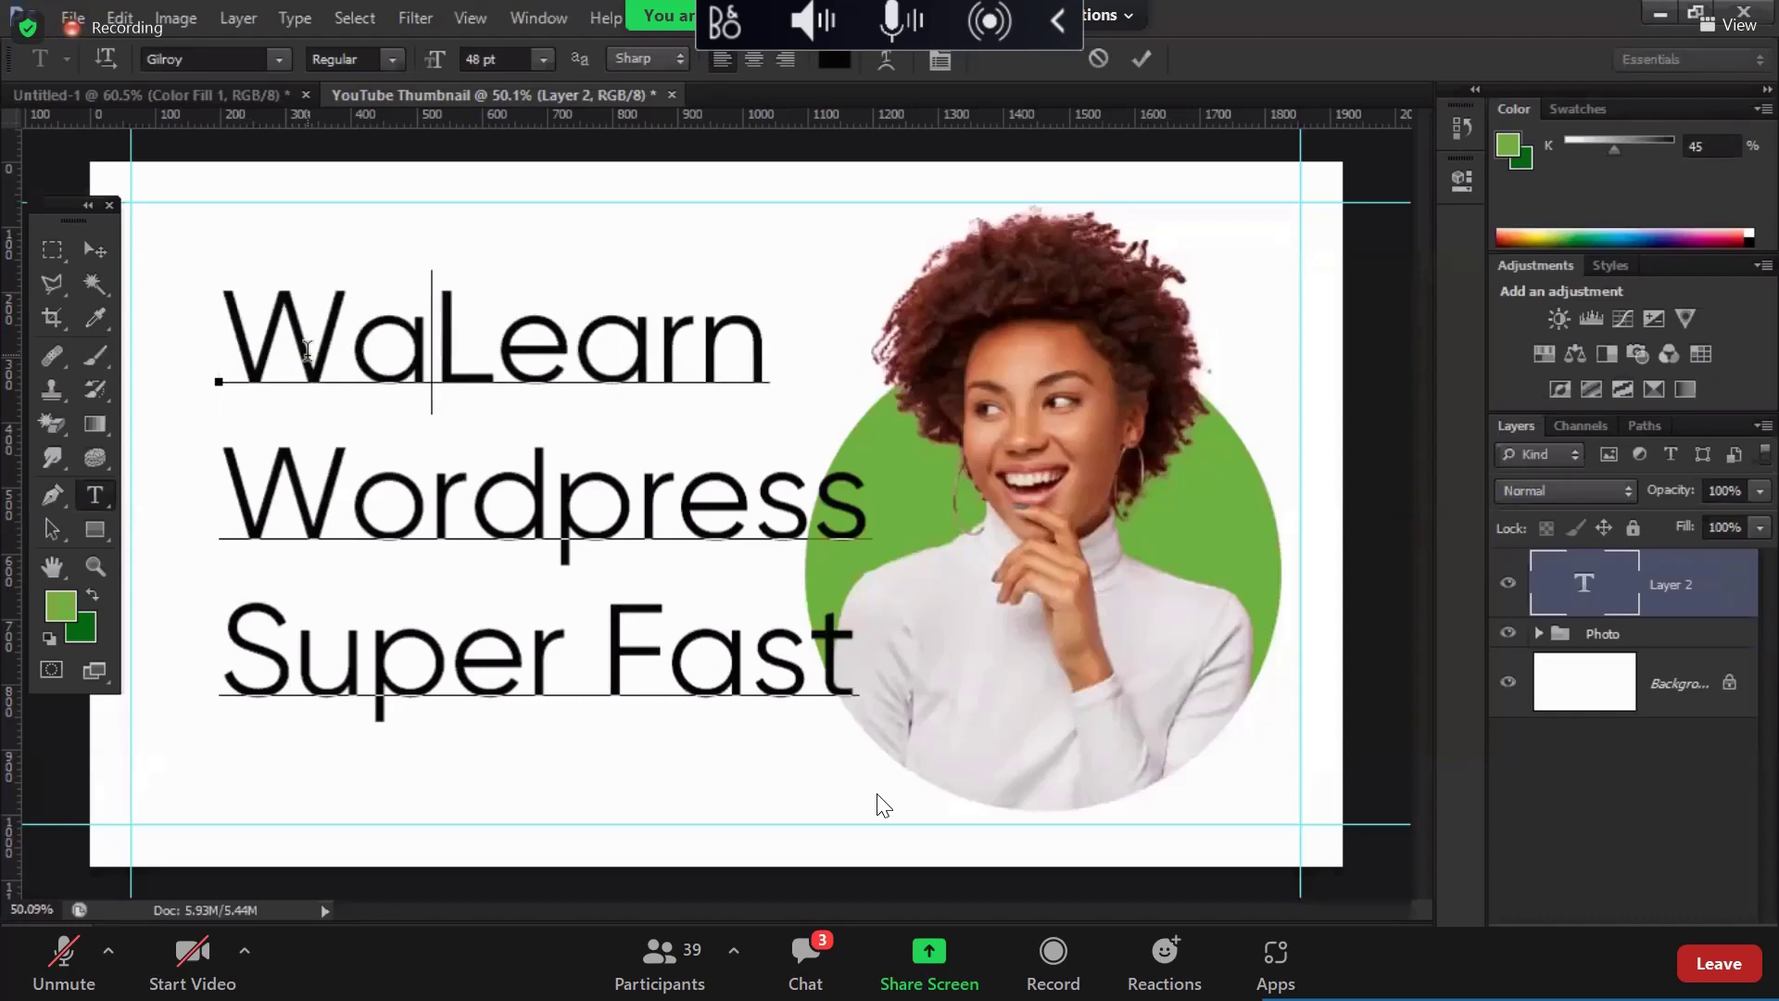
{"action": "type", "text": "nt"}
{"action": "key", "text": "End"}
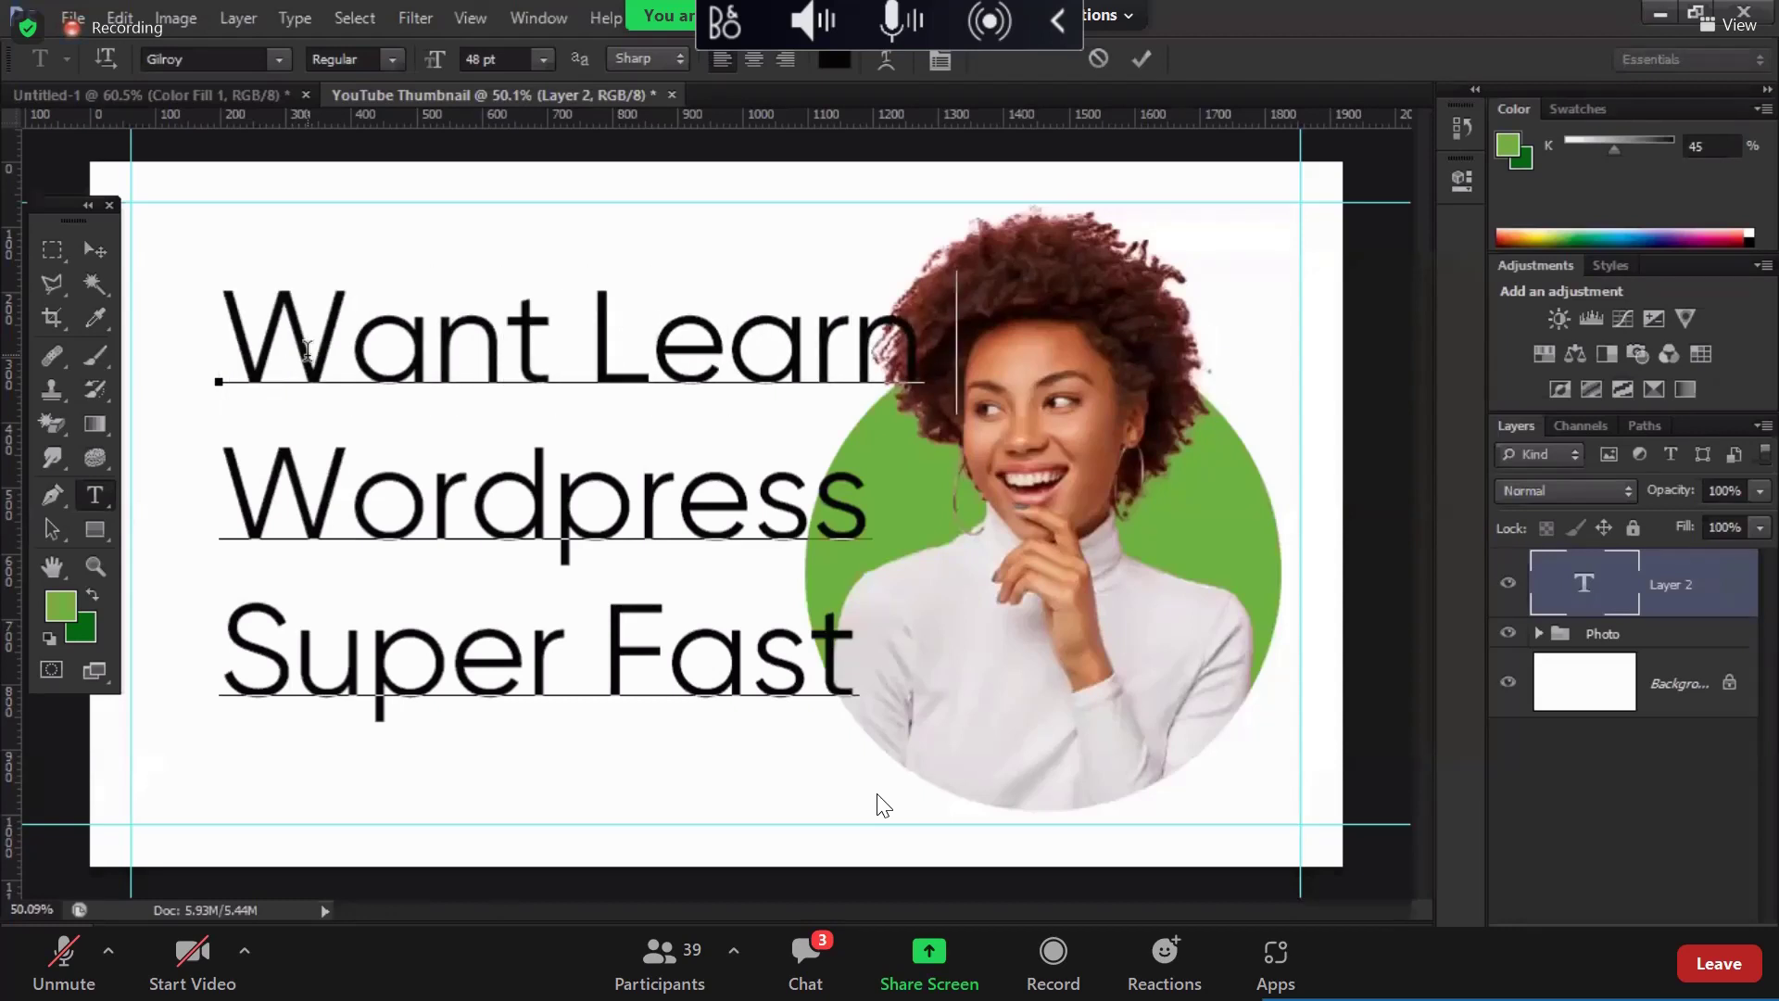
{"action": "type", "text": "to"}
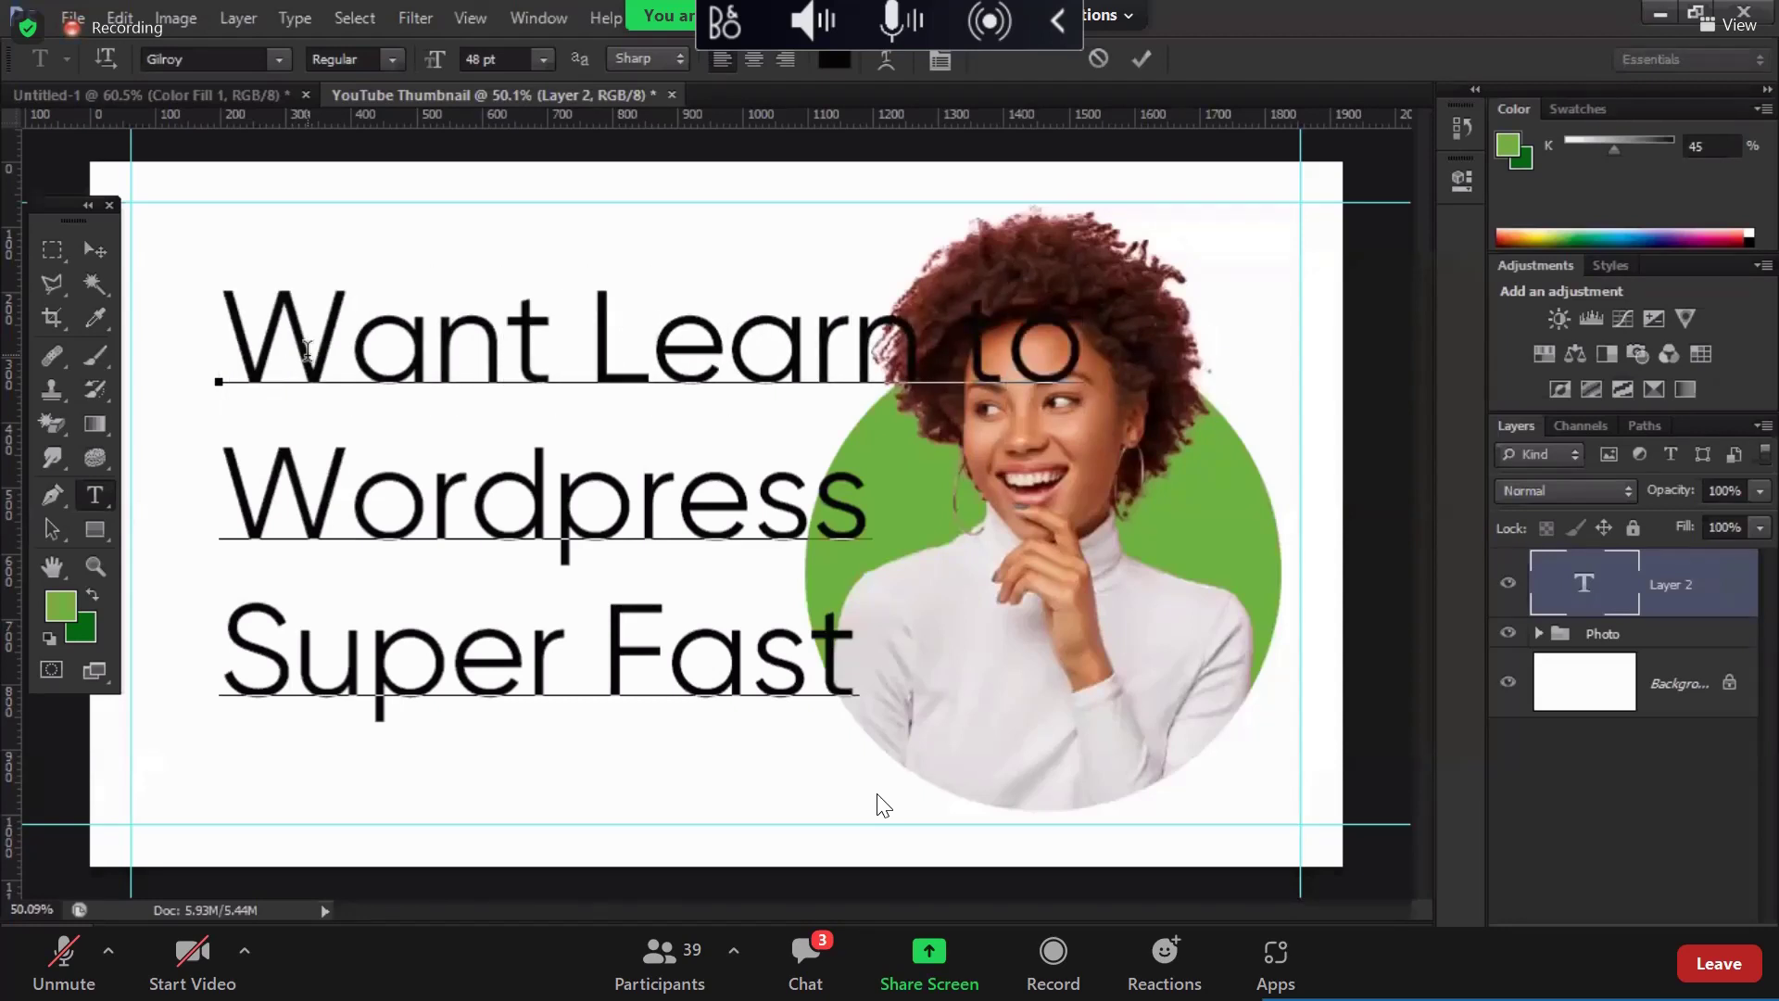
{"action": "key", "text": "BackSpace"}
{"action": "key", "text": "BackSpace"}
{"action": "key", "text": "BackSpace"}
{"action": "key", "text": "Left"}
{"action": "key", "text": "Left"}
{"action": "key", "text": "Left"}
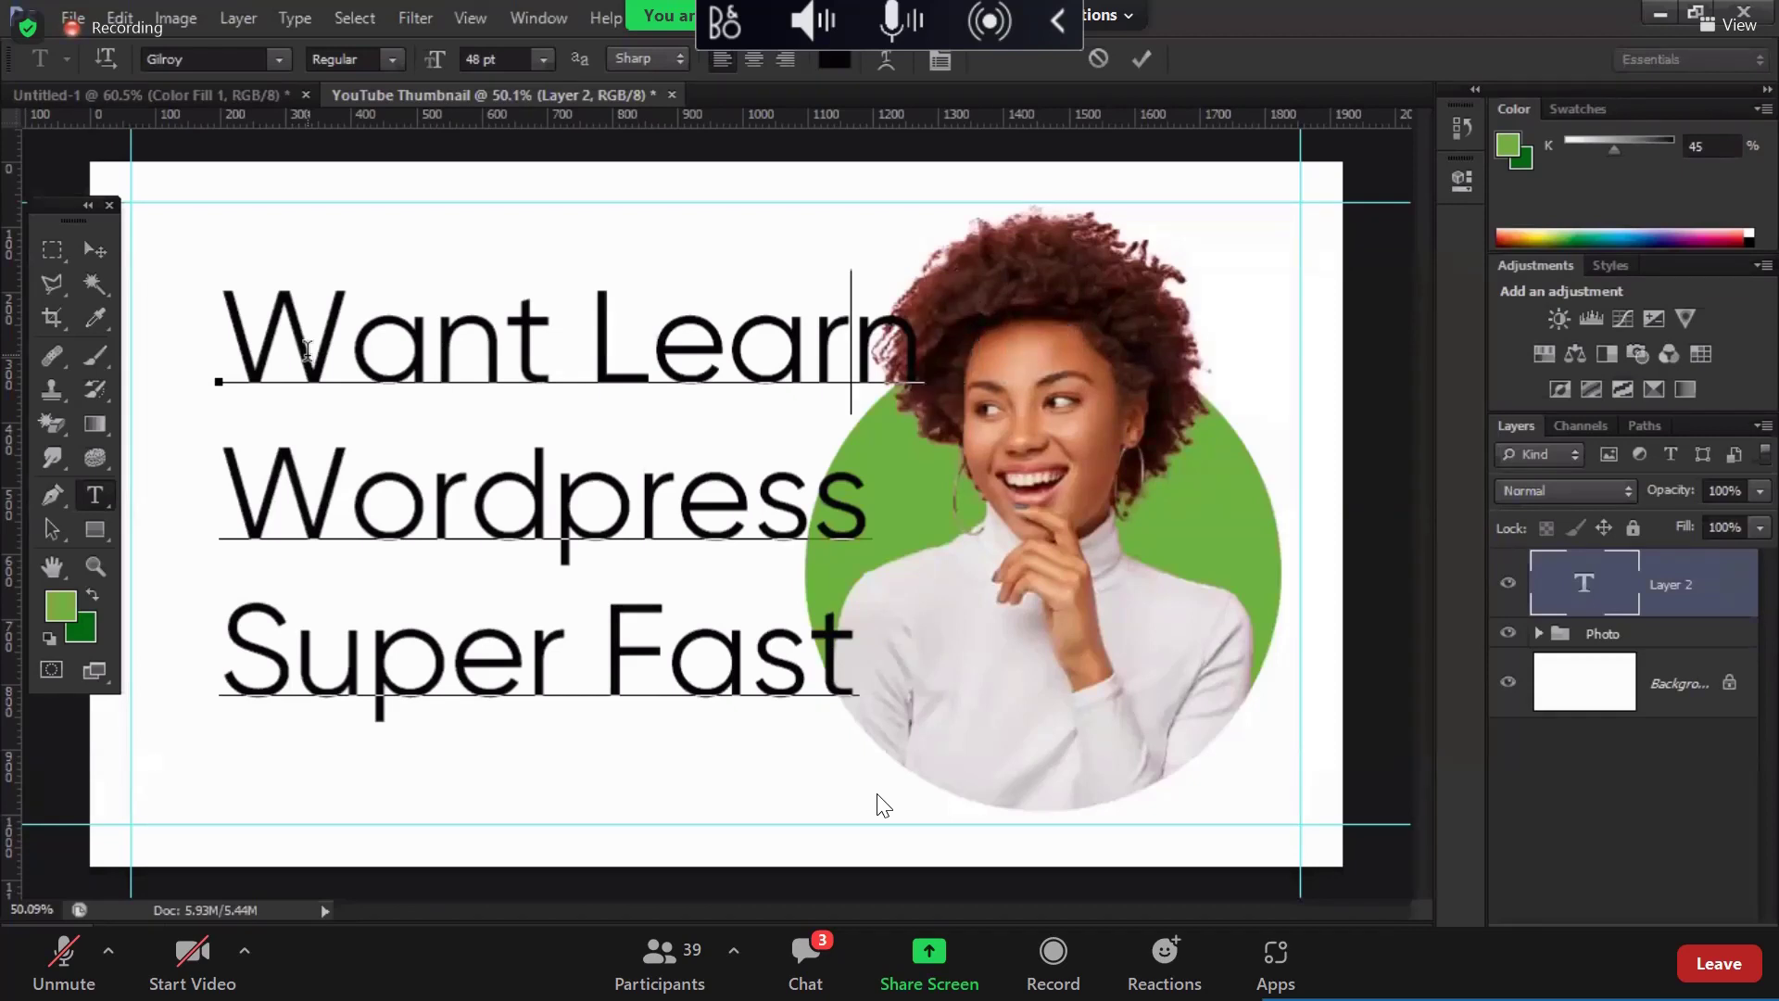
{"action": "key", "text": "Left"}
{"action": "key", "text": "Left"}
{"action": "left_click", "coordinate": [1141, 58]}
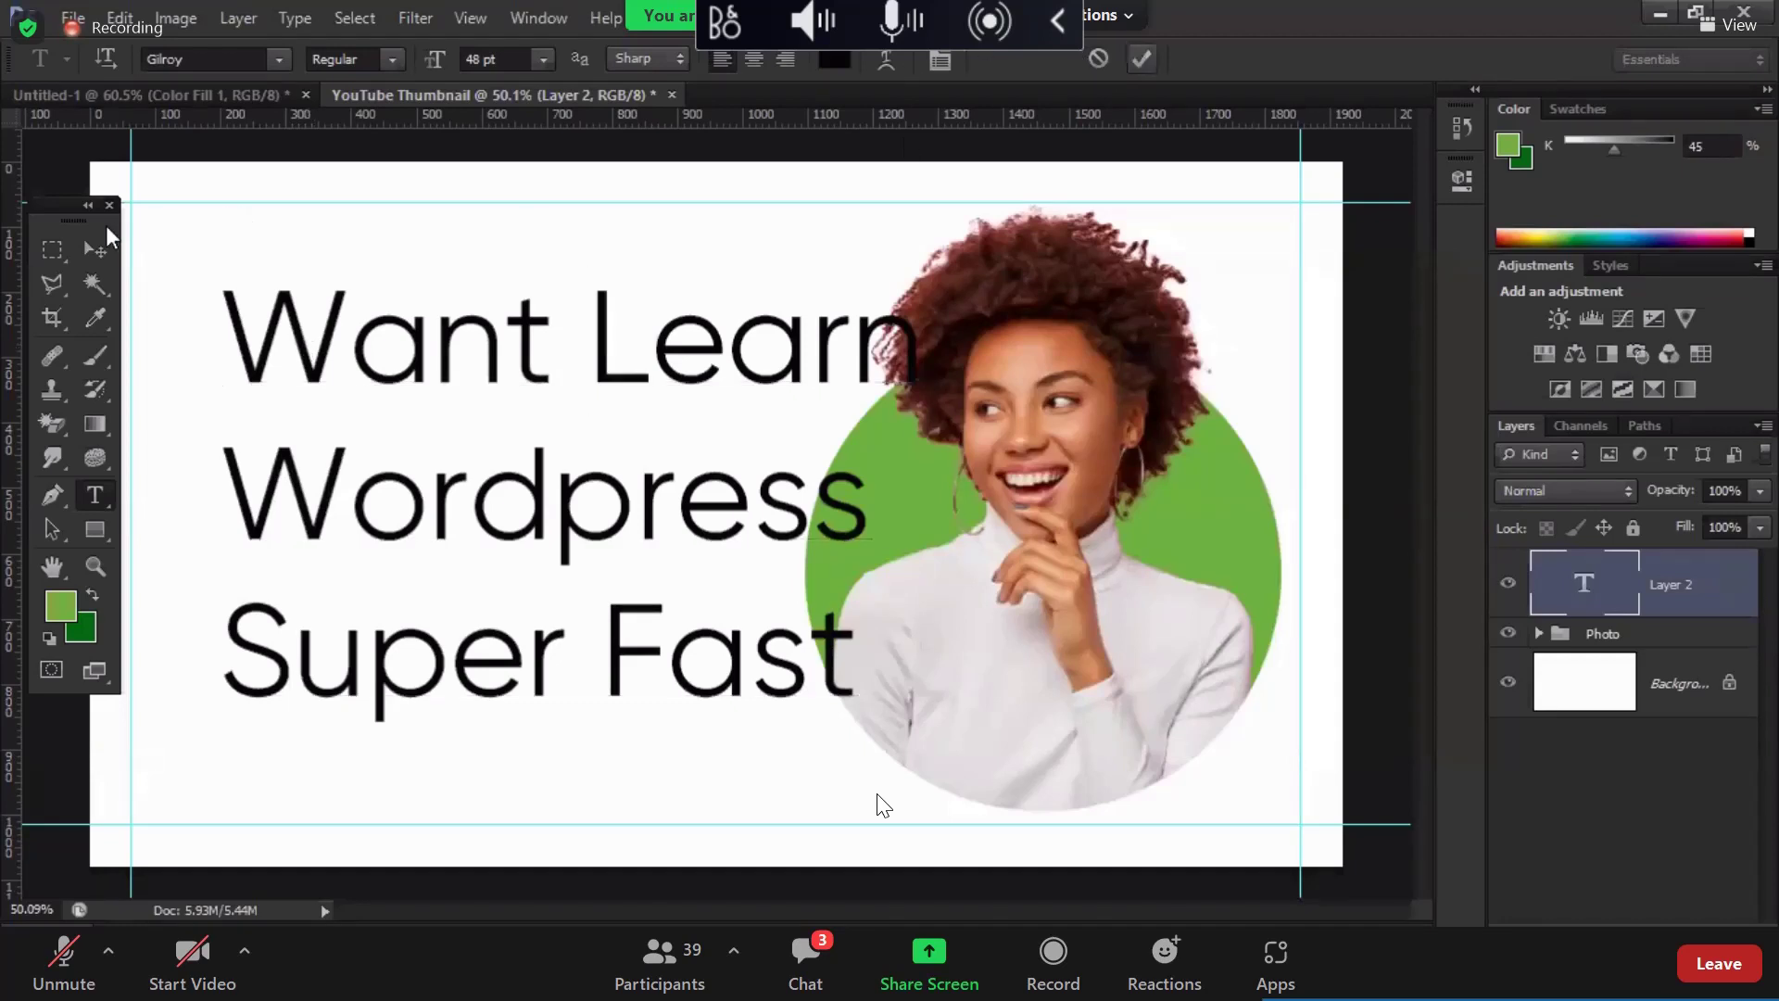
Step: Shift the headline left and set its font size to 32 pt
{"action": "left_click", "coordinate": [96, 248]}
{"action": "left_click_drag", "start_coordinate": [400, 333], "coordinate": [320, 341]}
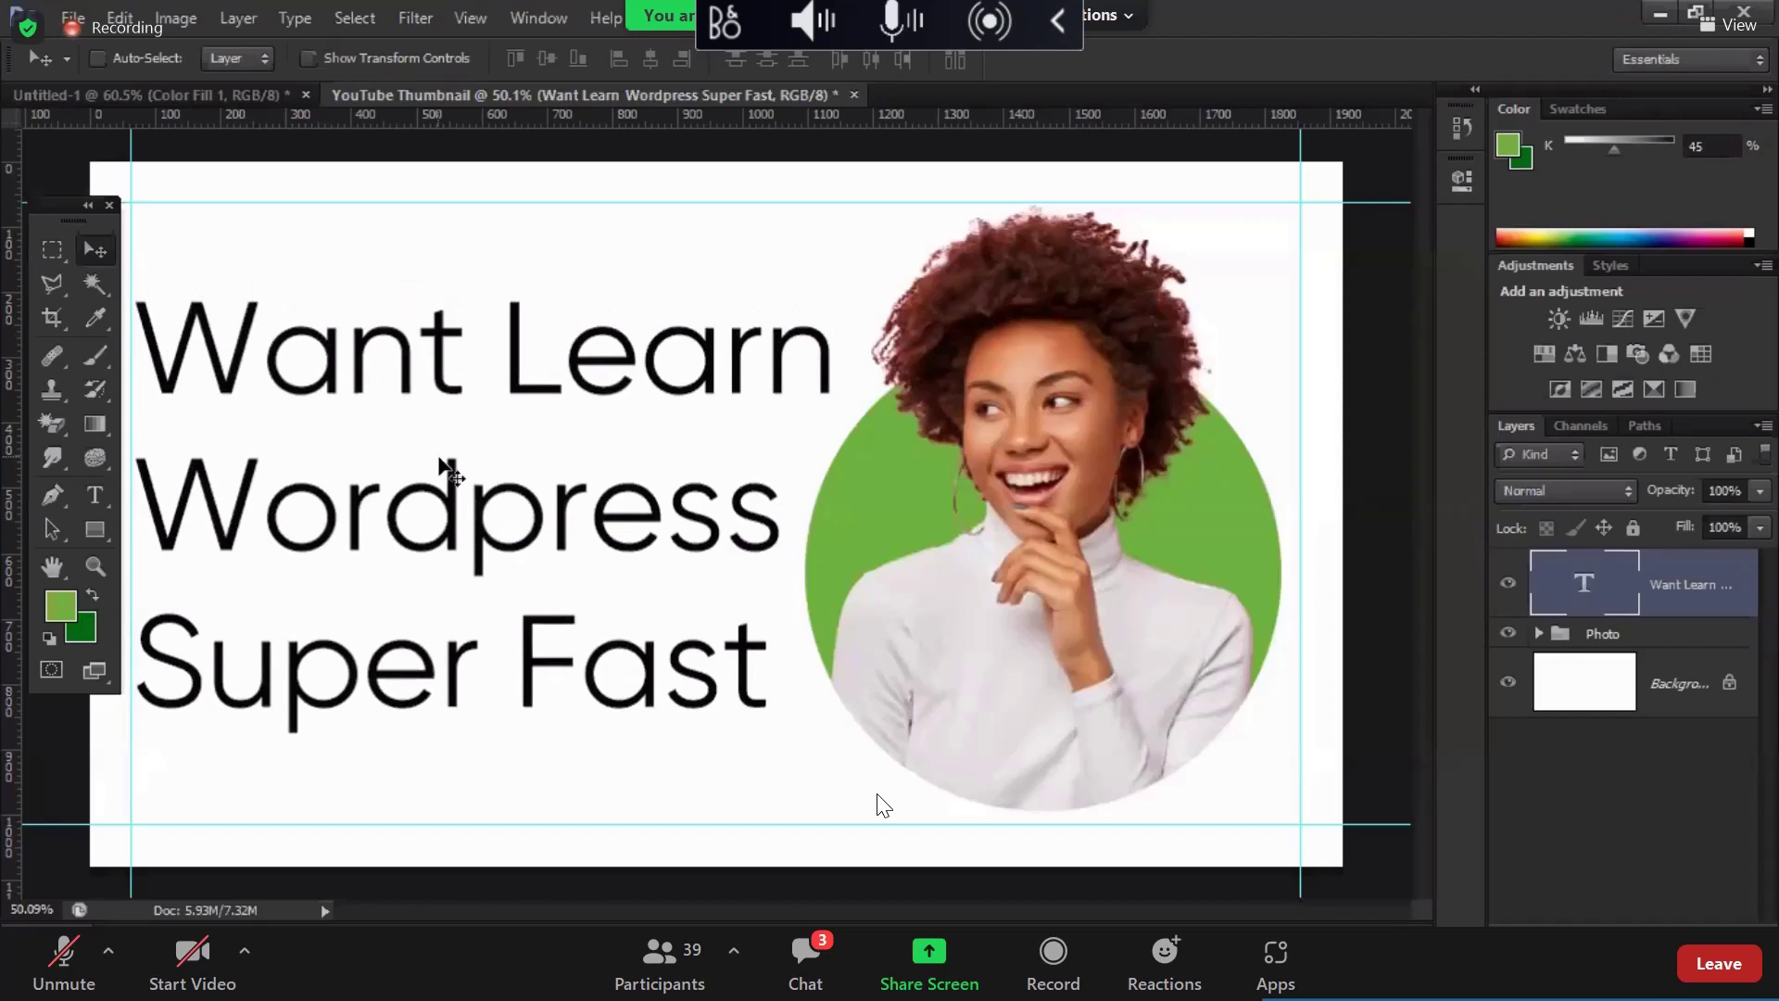
{"action": "key", "text": "t"}
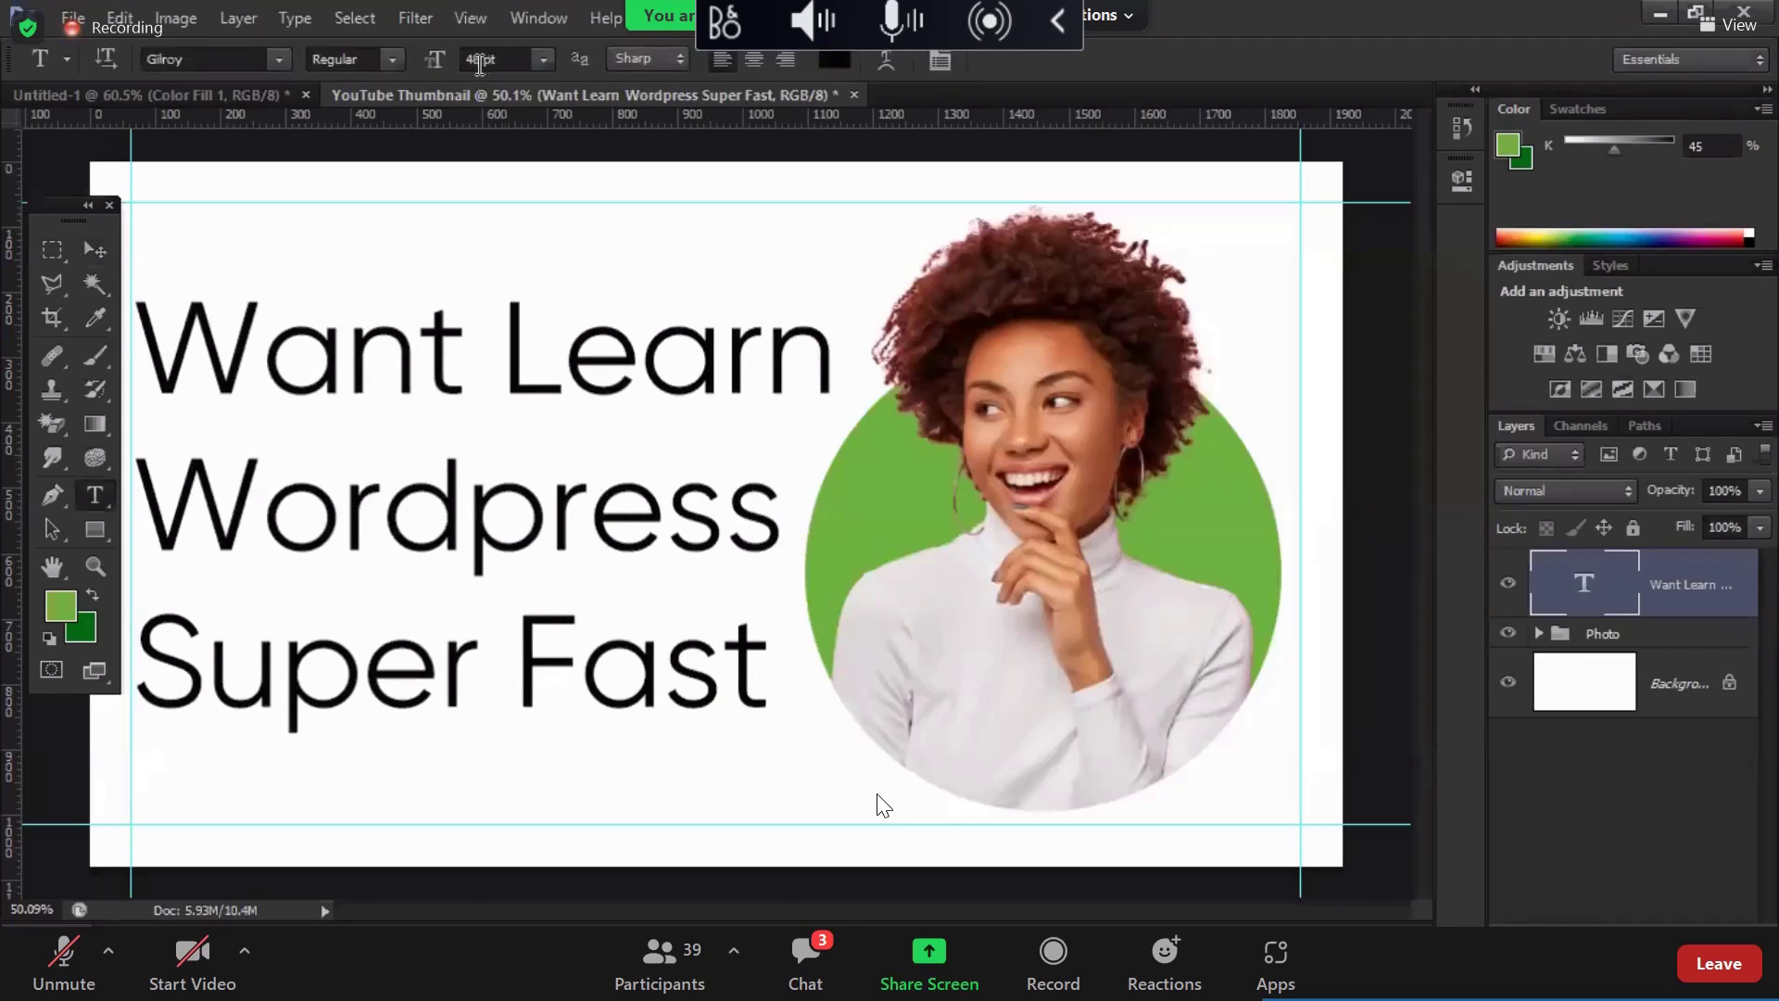
{"action": "left_click", "coordinate": [479, 63]}
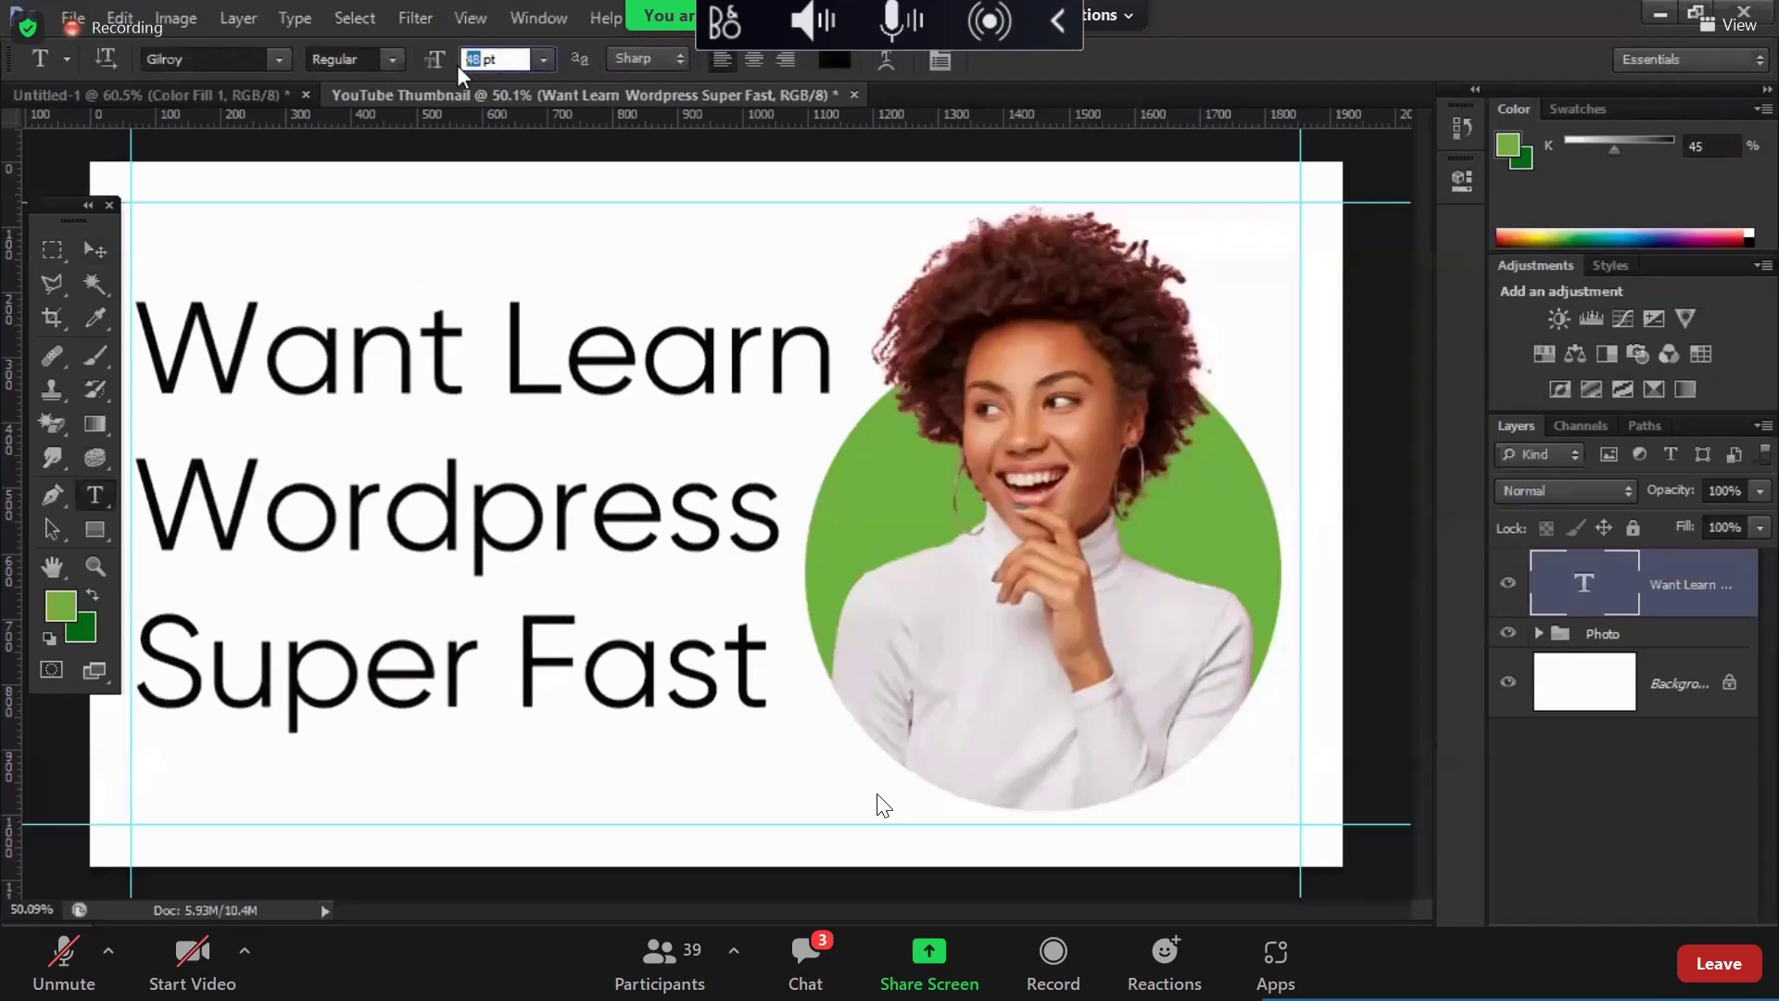
{"action": "type", "text": "32"}
{"action": "key", "text": "Return"}
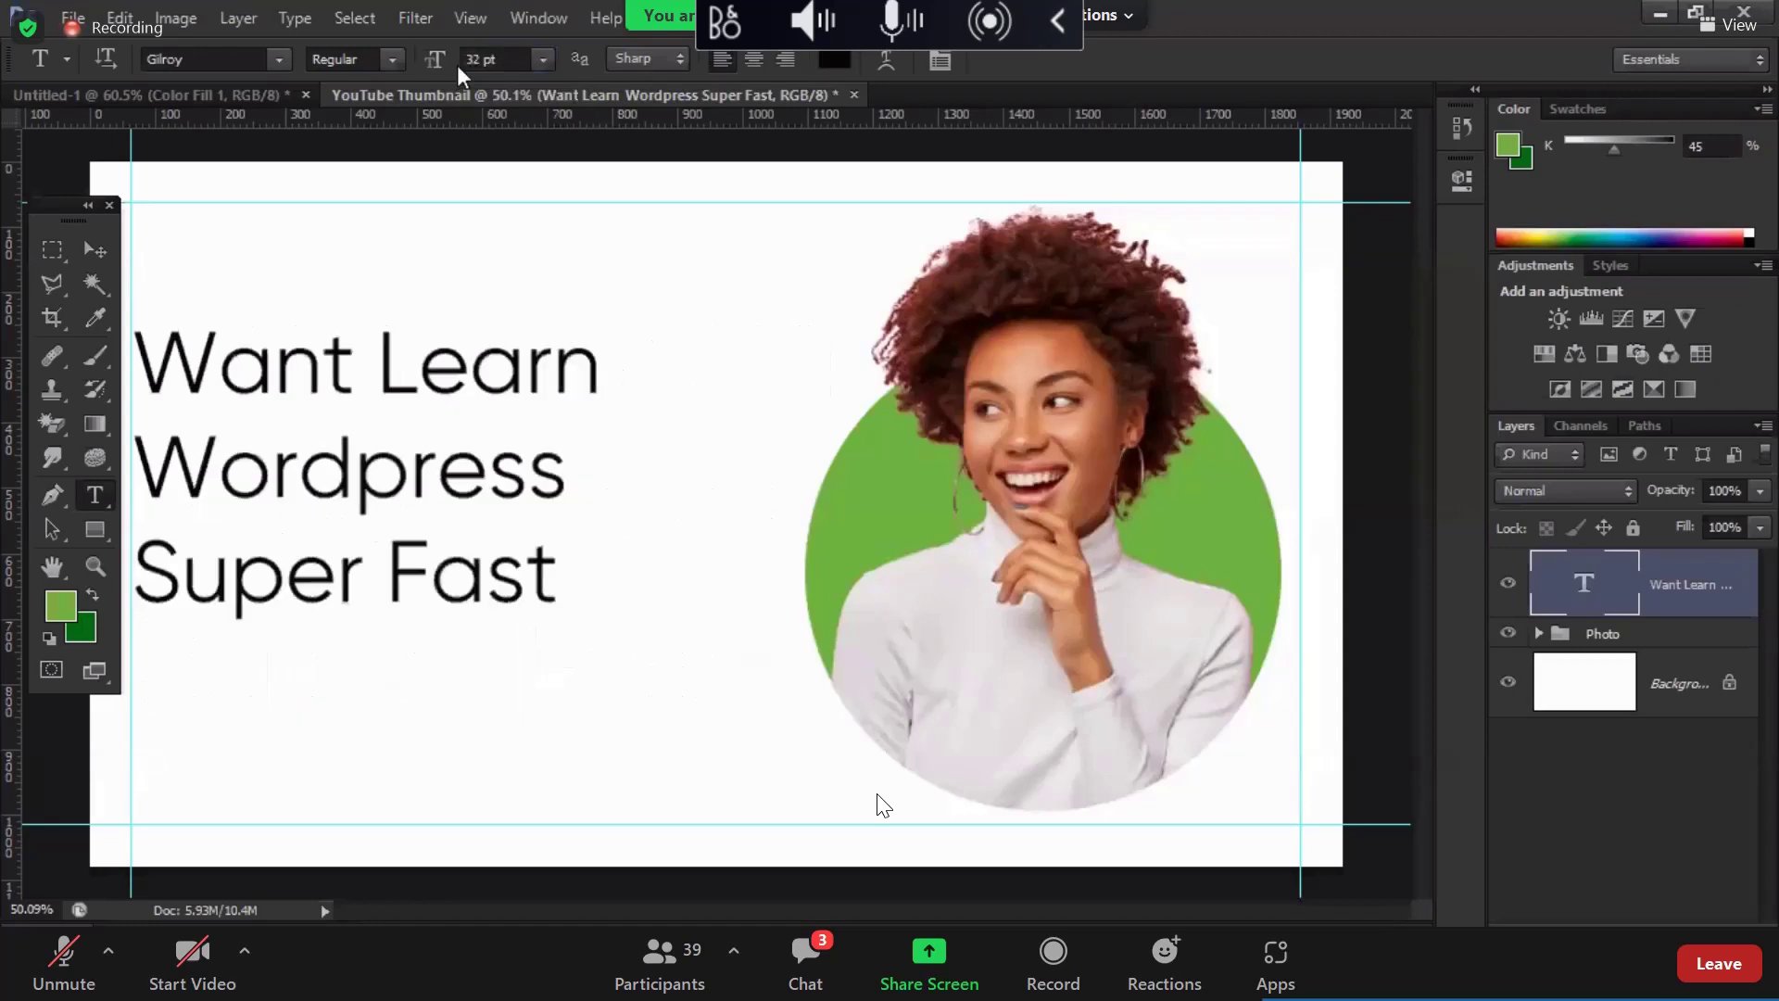
{"action": "left_click", "coordinate": [483, 58]}
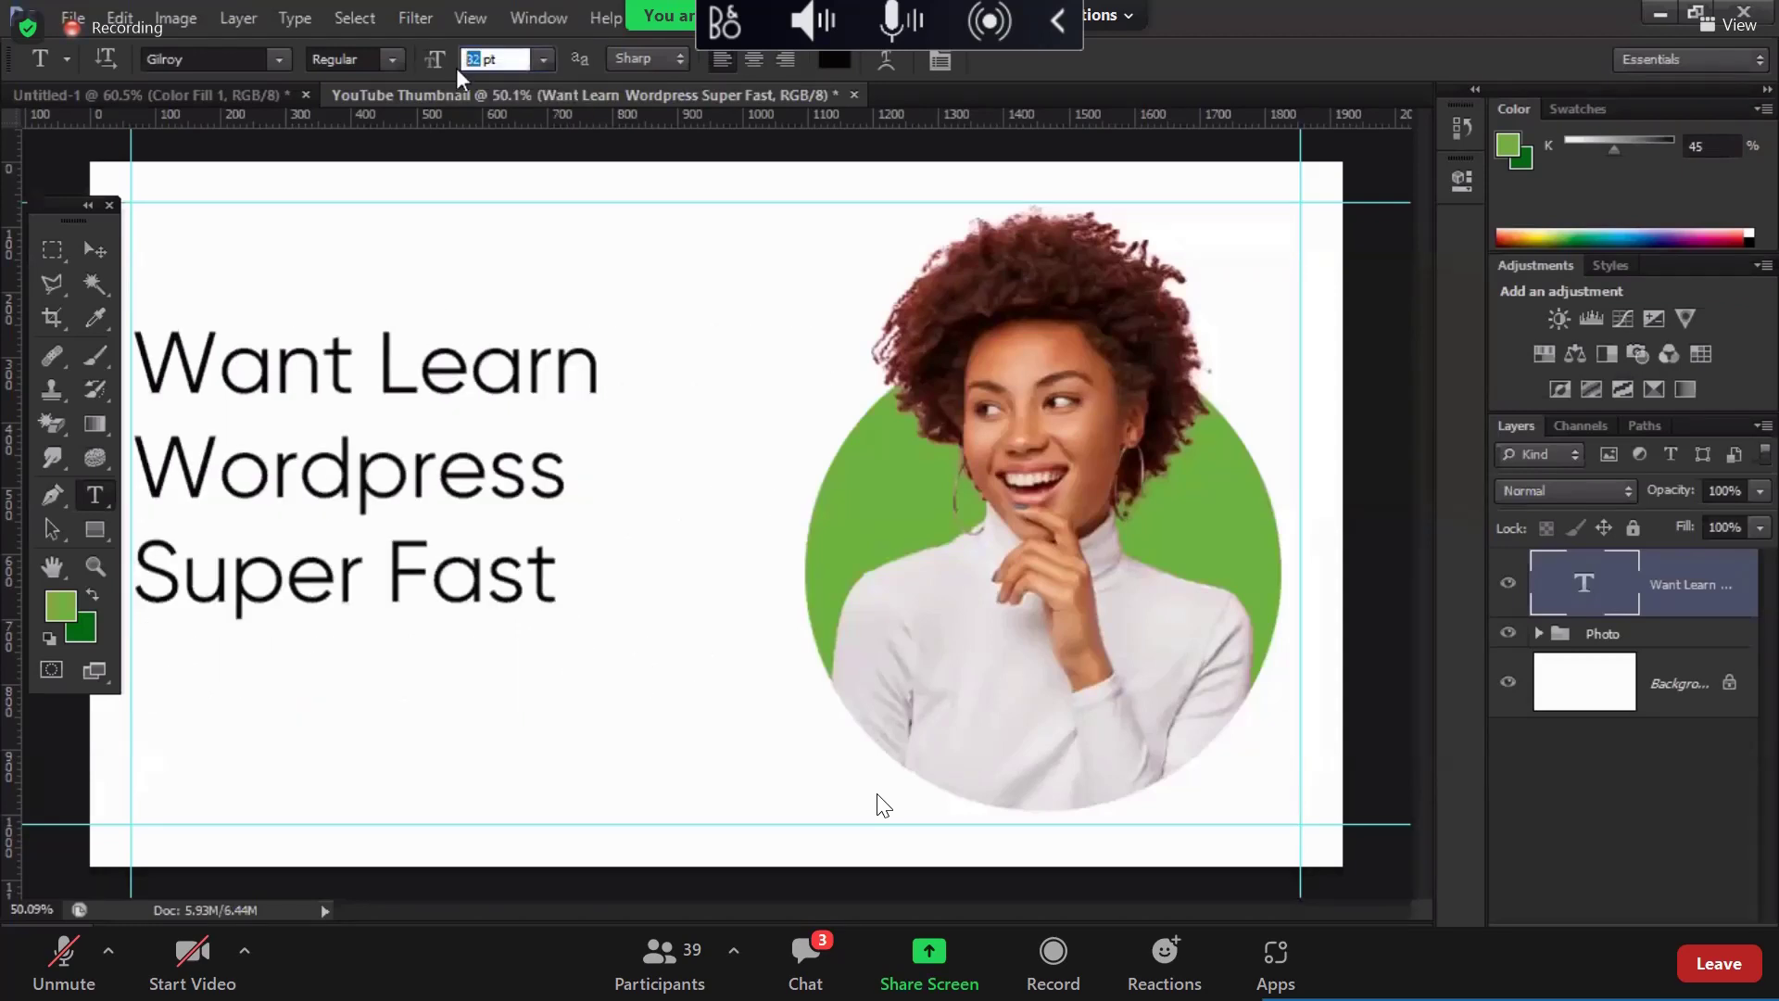
{"action": "type", "text": "24"}
{"action": "key", "text": "Return"}
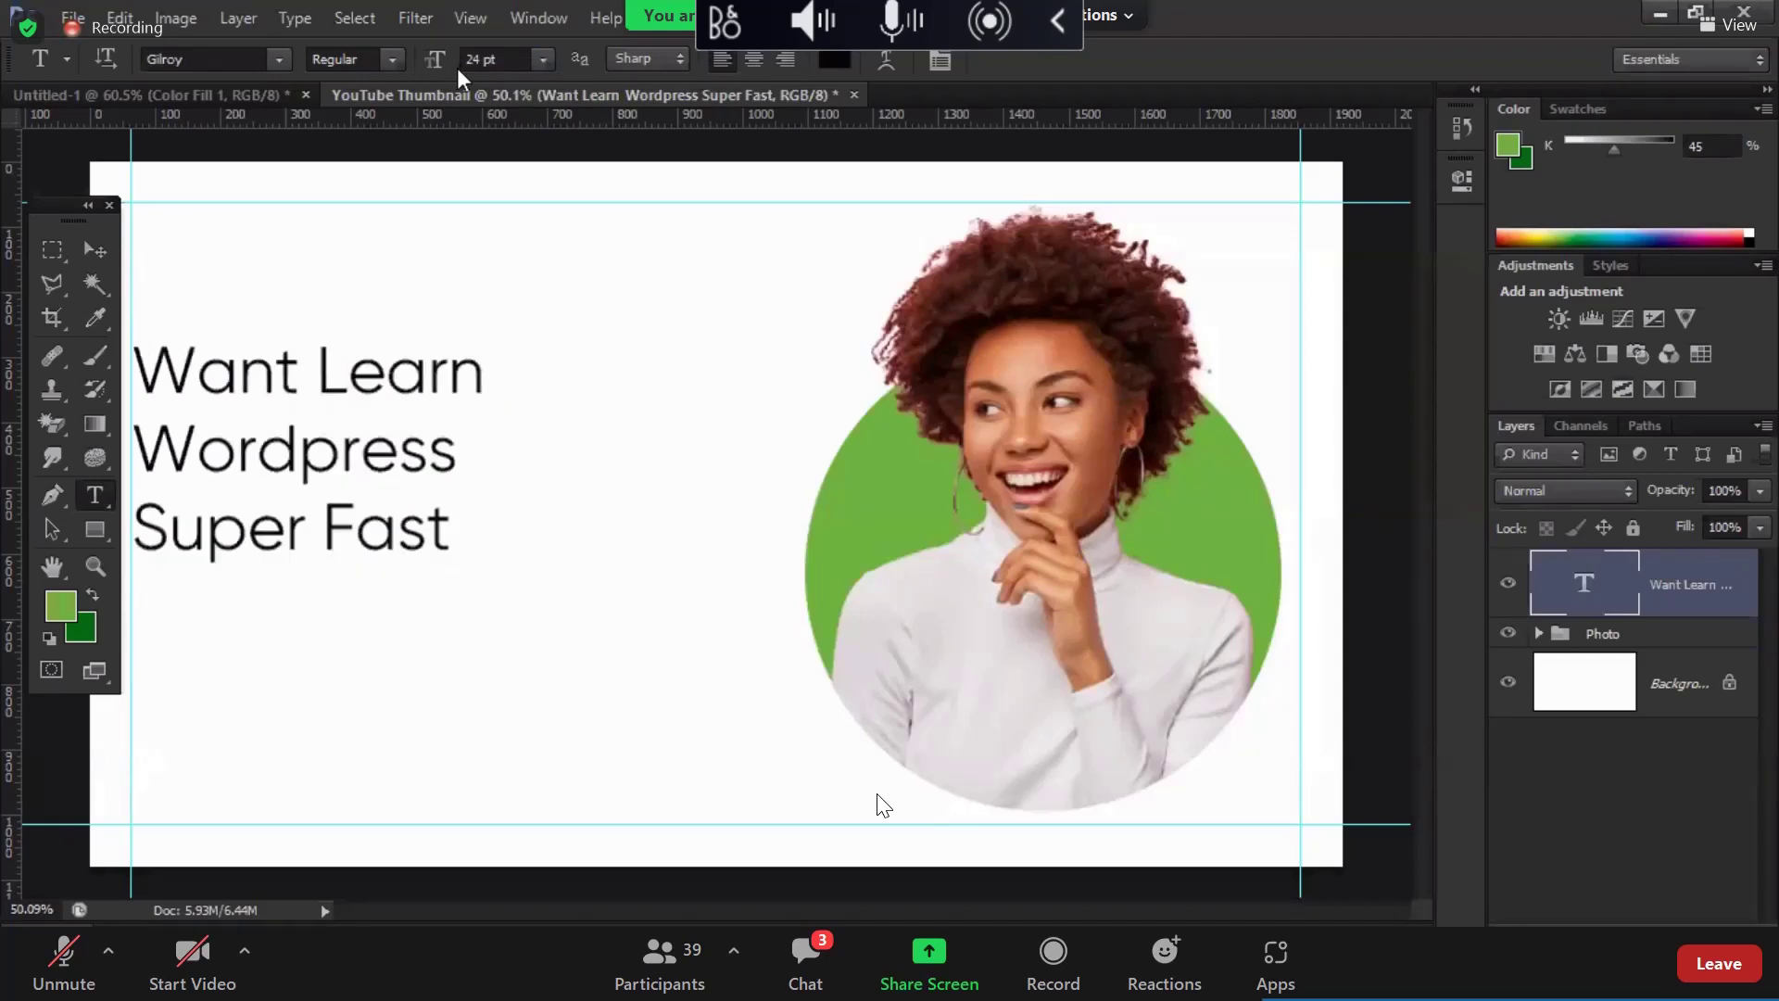
{"action": "left_click", "coordinate": [296, 403]}
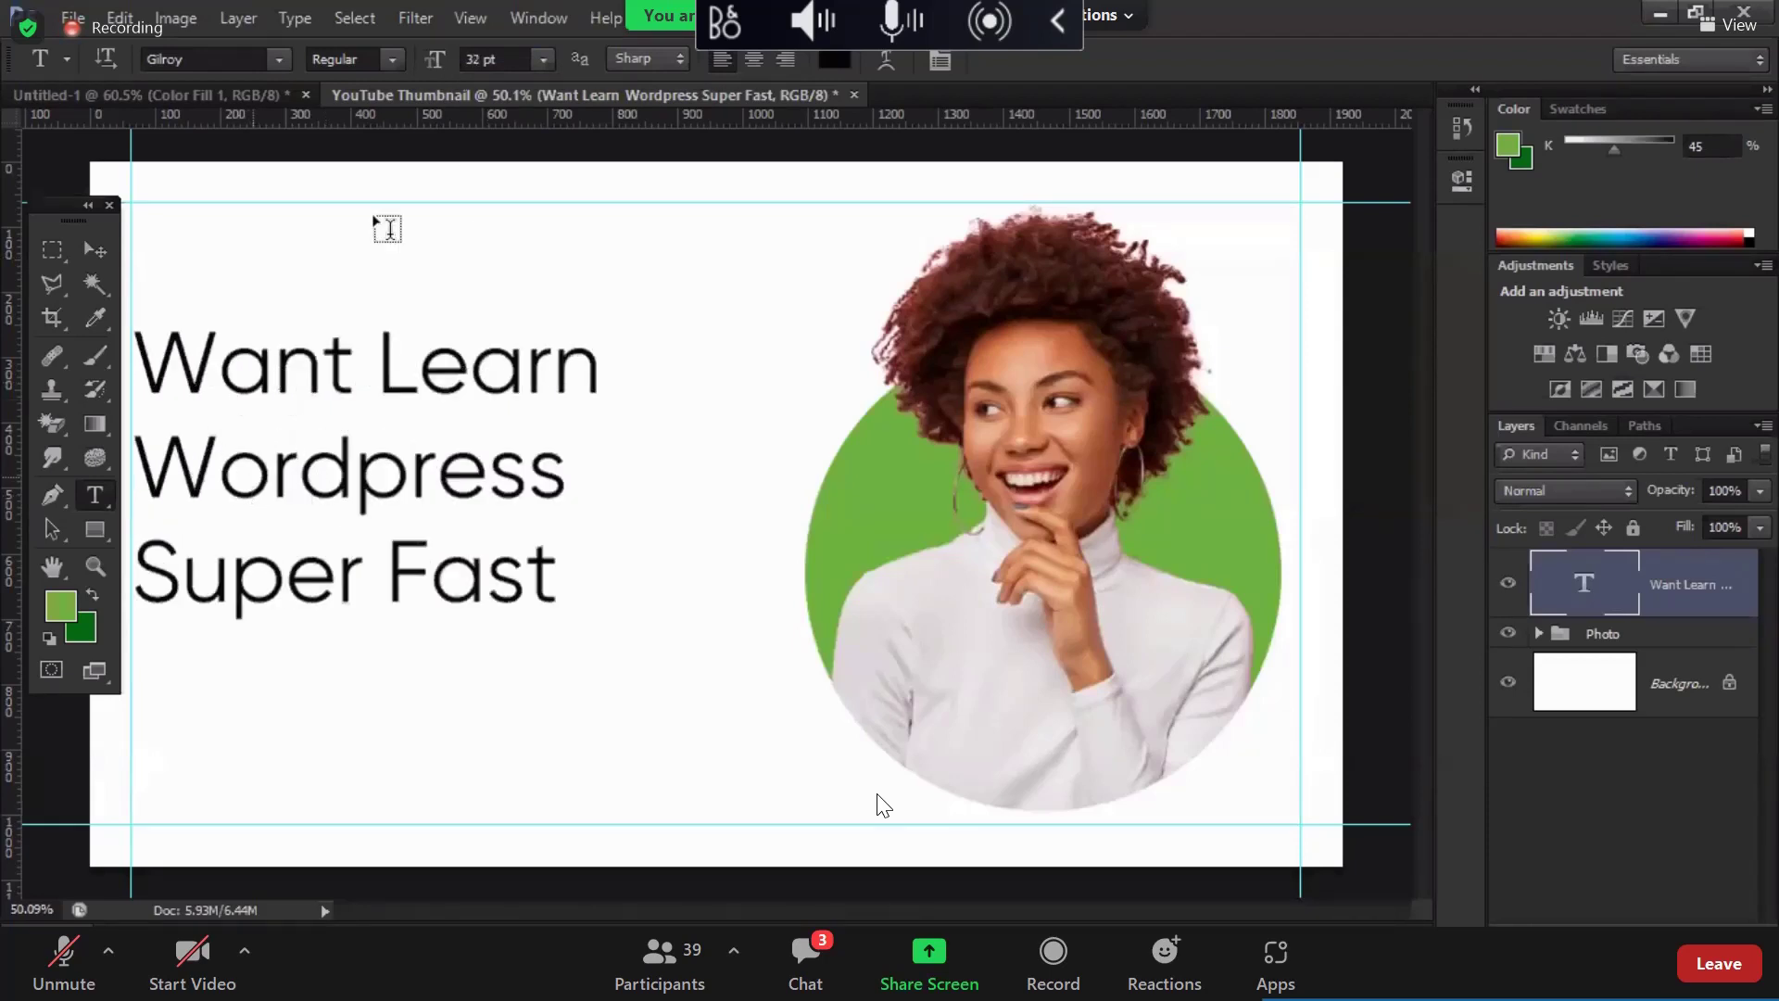
Step: Make the headline Bold and move it slightly lower on the canvas
{"action": "left_click", "coordinate": [393, 60]}
{"action": "left_click", "coordinate": [389, 335]}
{"action": "left_click", "coordinate": [95, 249]}
{"action": "left_click_drag", "start_coordinate": [352, 361], "coordinate": [86, 409]}
Step: Delete 'Want' so the headline reads 'Learn Wordpress Super Fast'
{"action": "left_click", "coordinate": [95, 495]}
{"action": "key", "text": "BackSpace"}
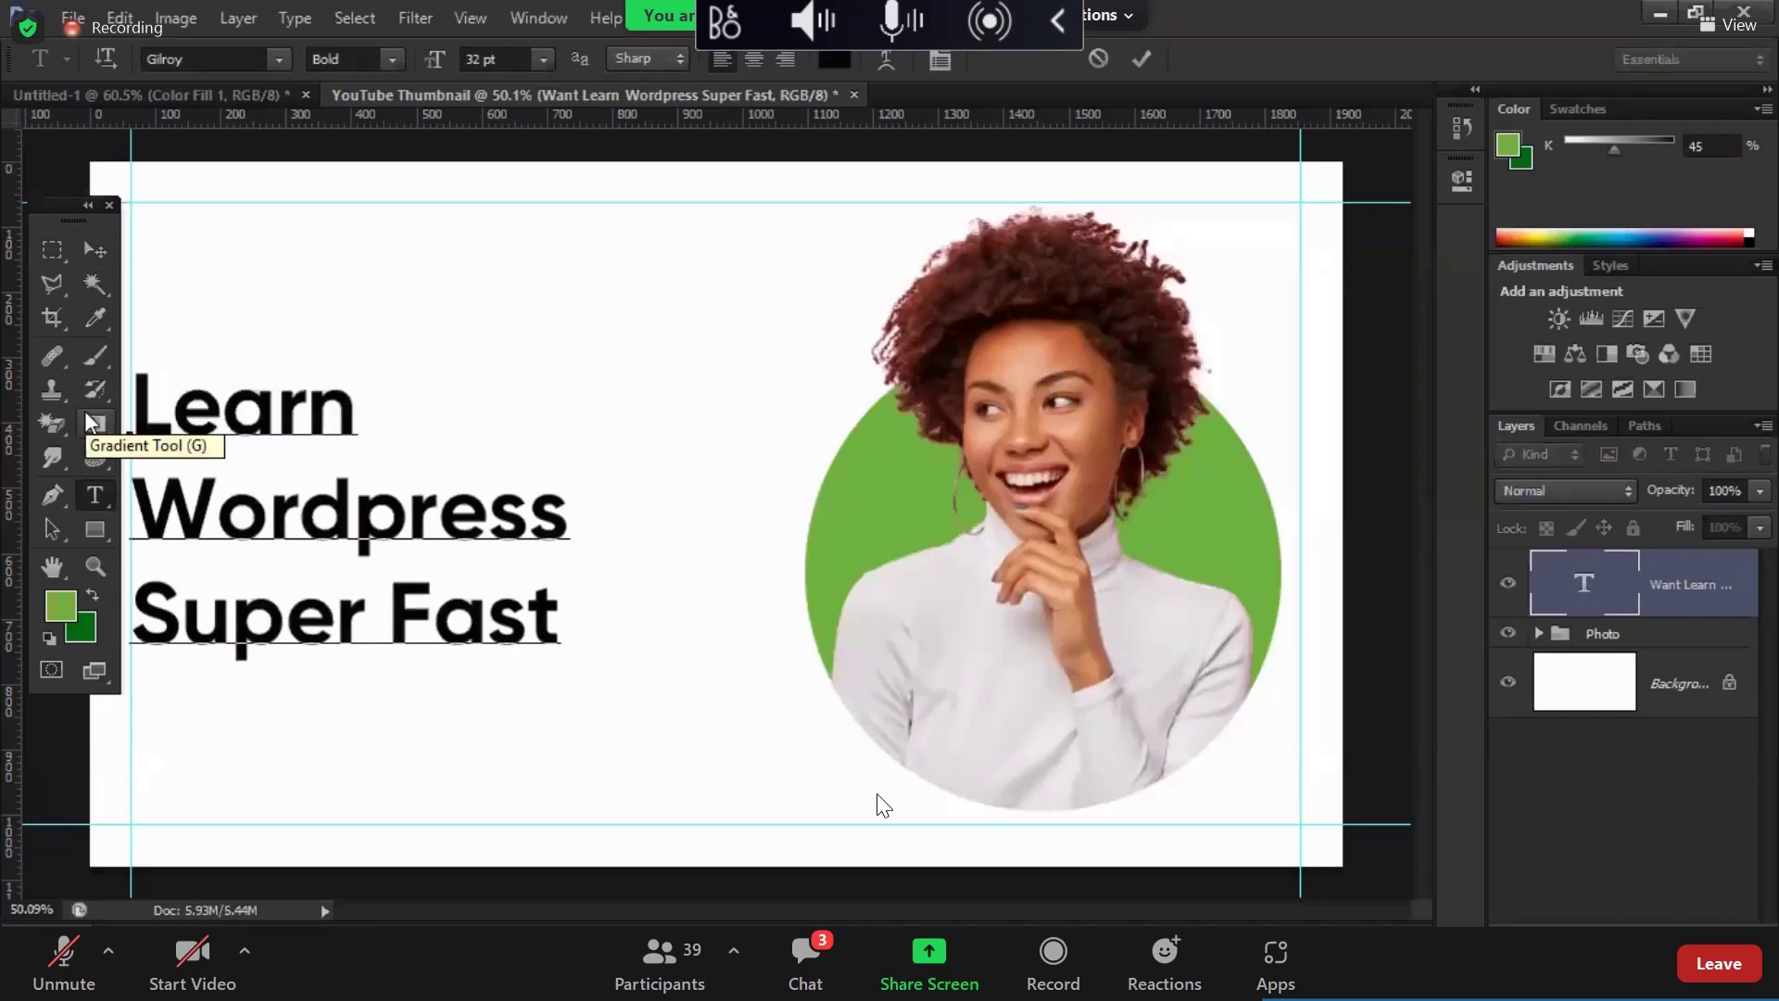
{"action": "key", "text": "ctrl+Return"}
{"action": "left_click", "coordinate": [92, 250]}
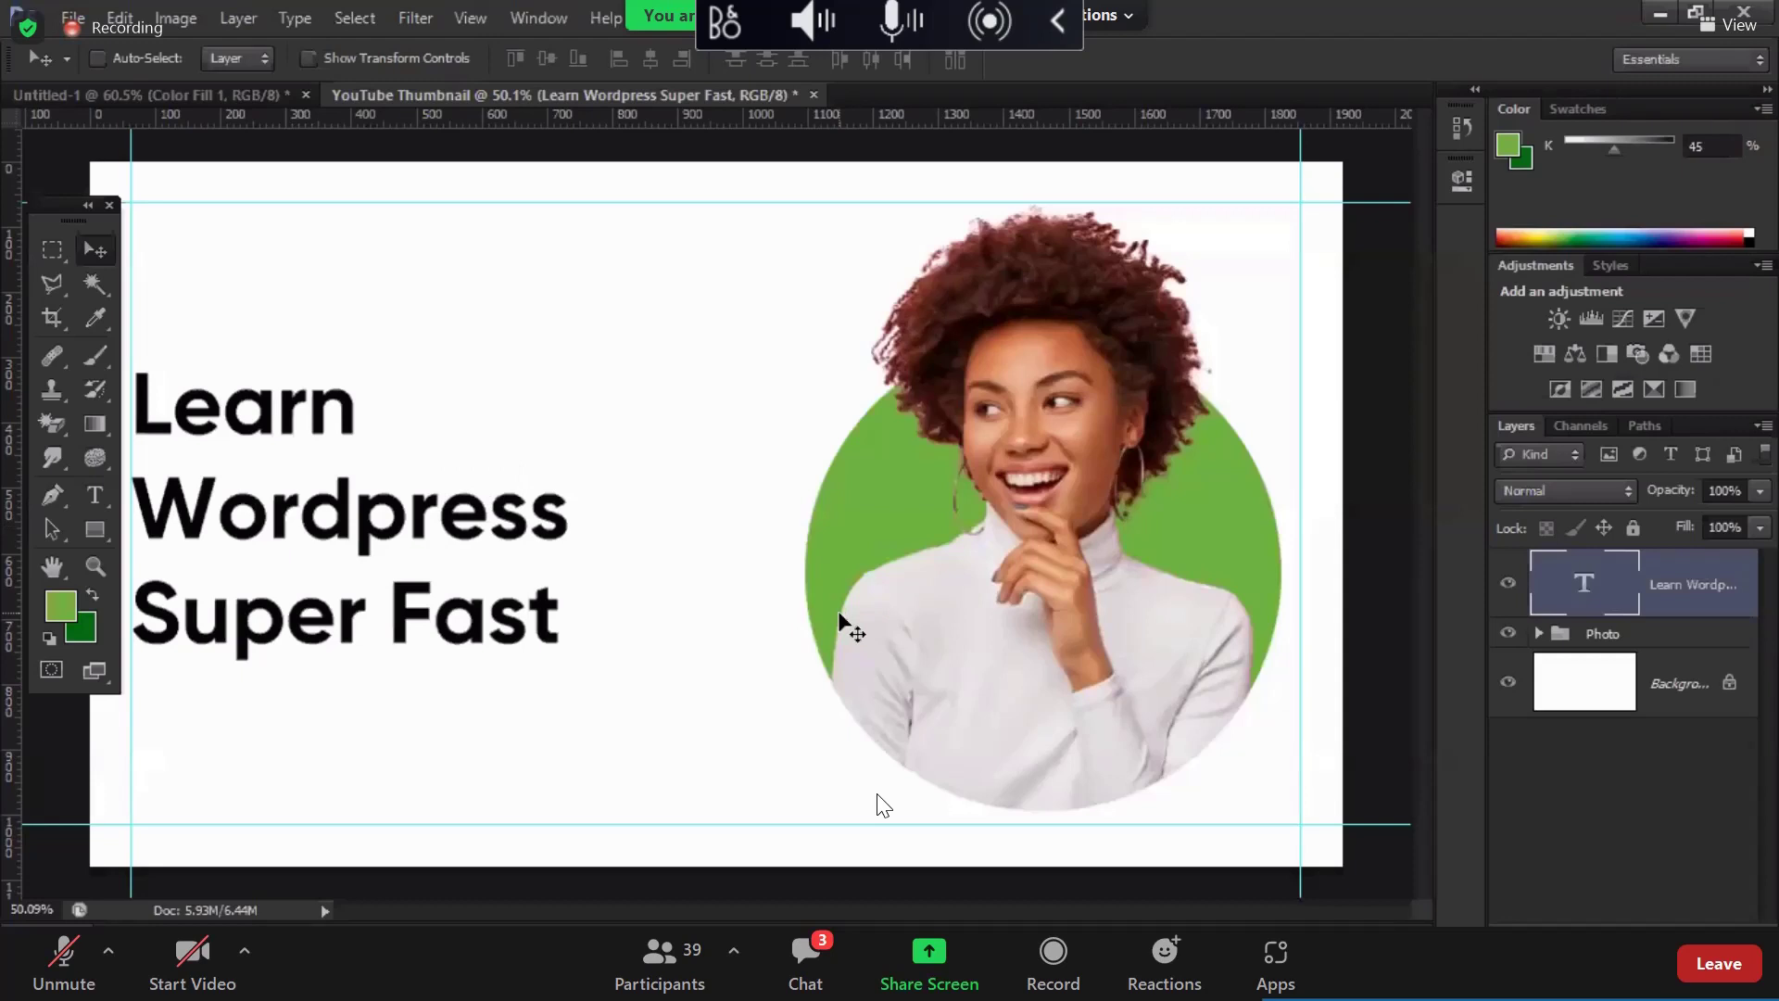
Step: Try the circle's green on 'Wordpress', then undo that colour change
{"action": "left_click", "coordinate": [96, 493]}
{"action": "left_click_drag", "start_coordinate": [132, 510], "coordinate": [567, 509]}
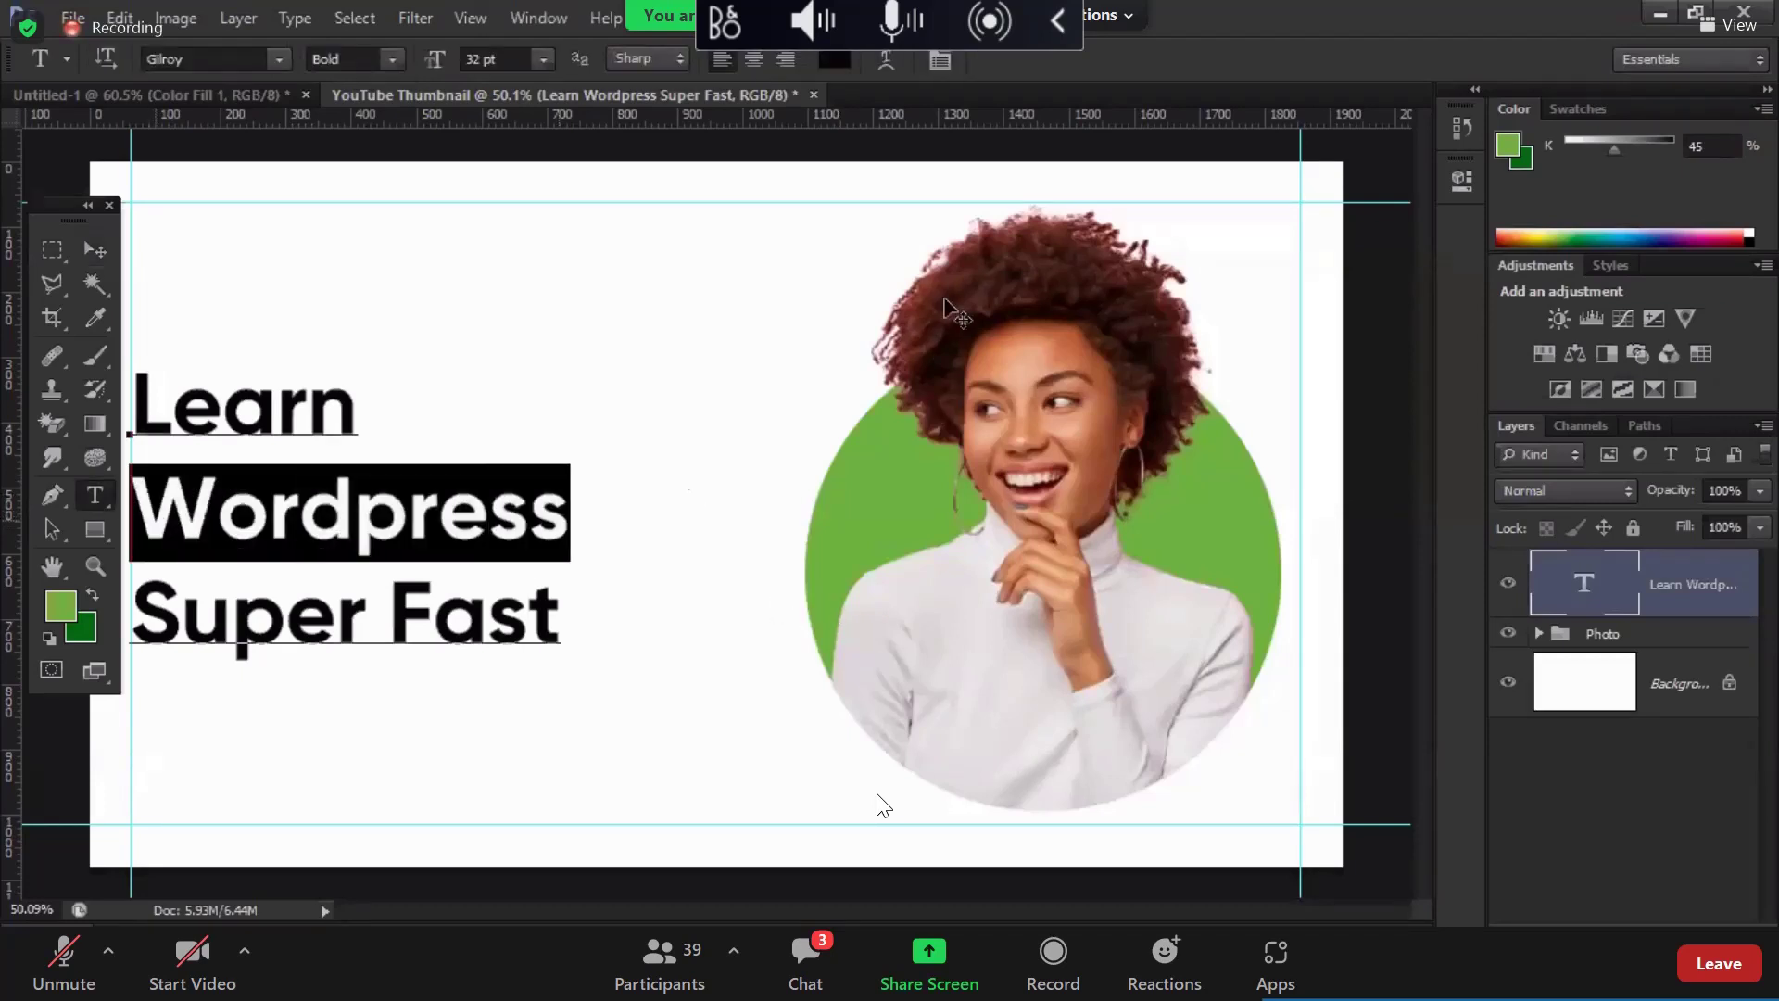
{"action": "left_click", "coordinate": [835, 59]}
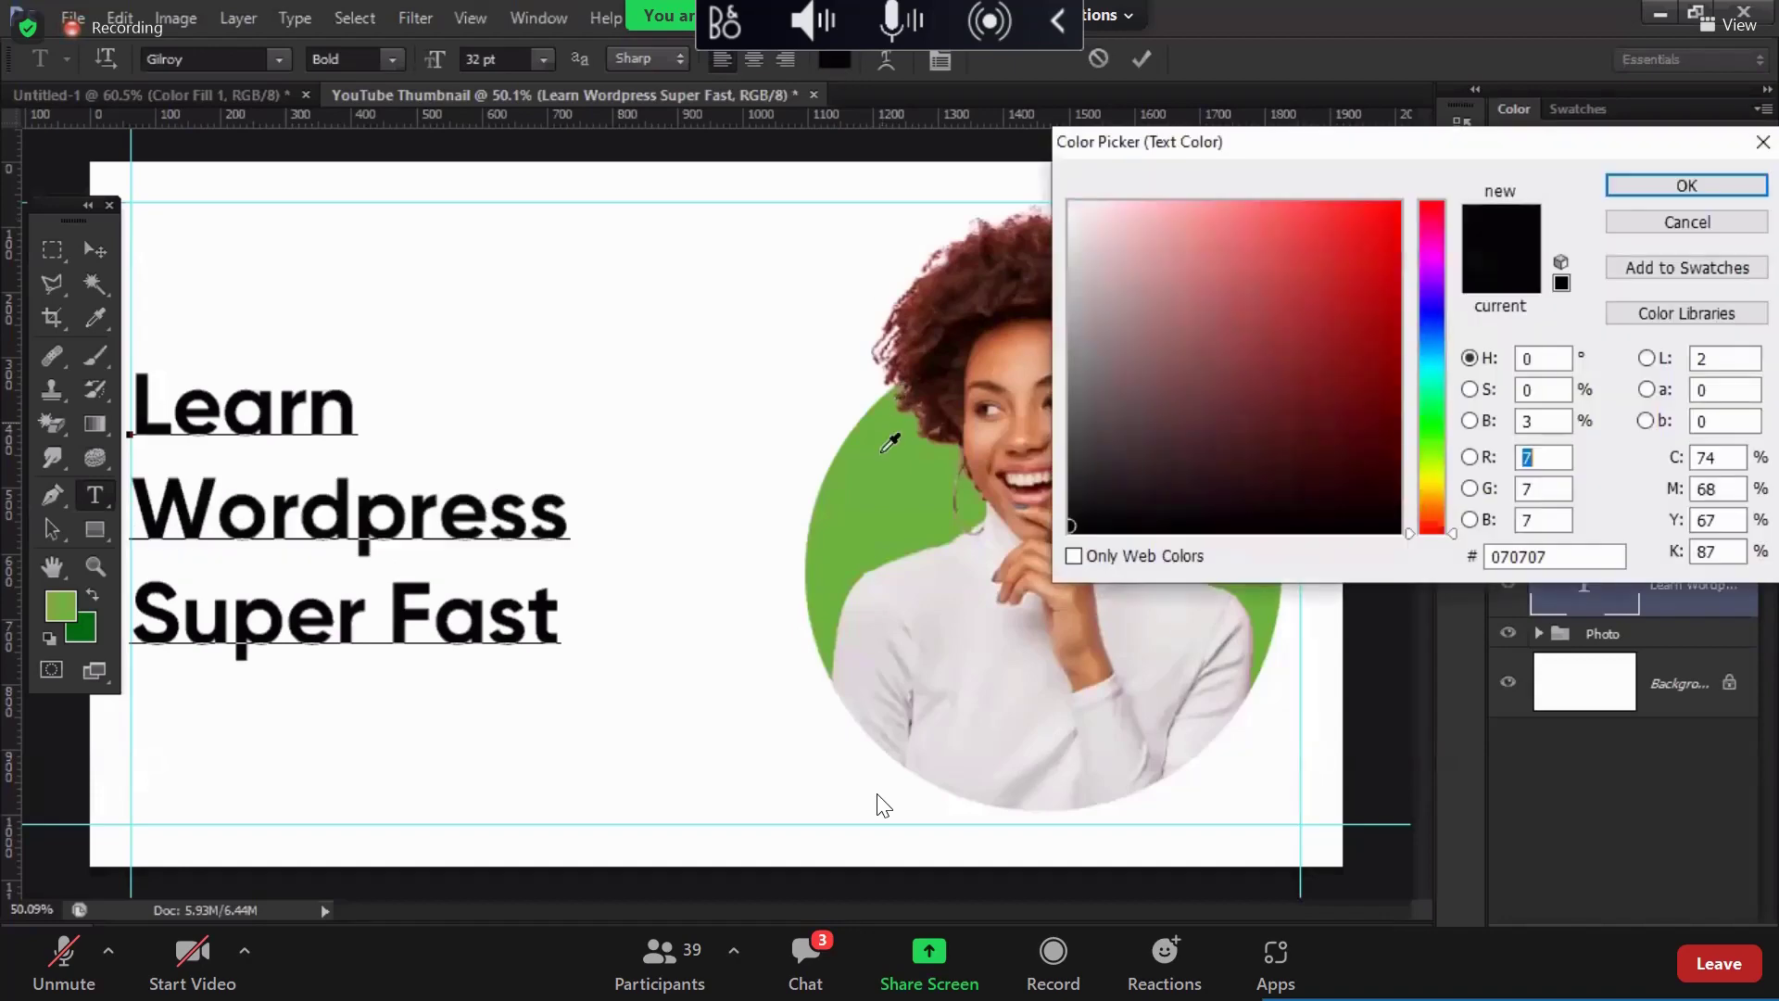
{"action": "left_click", "coordinate": [889, 442]}
{"action": "key", "text": "Return"}
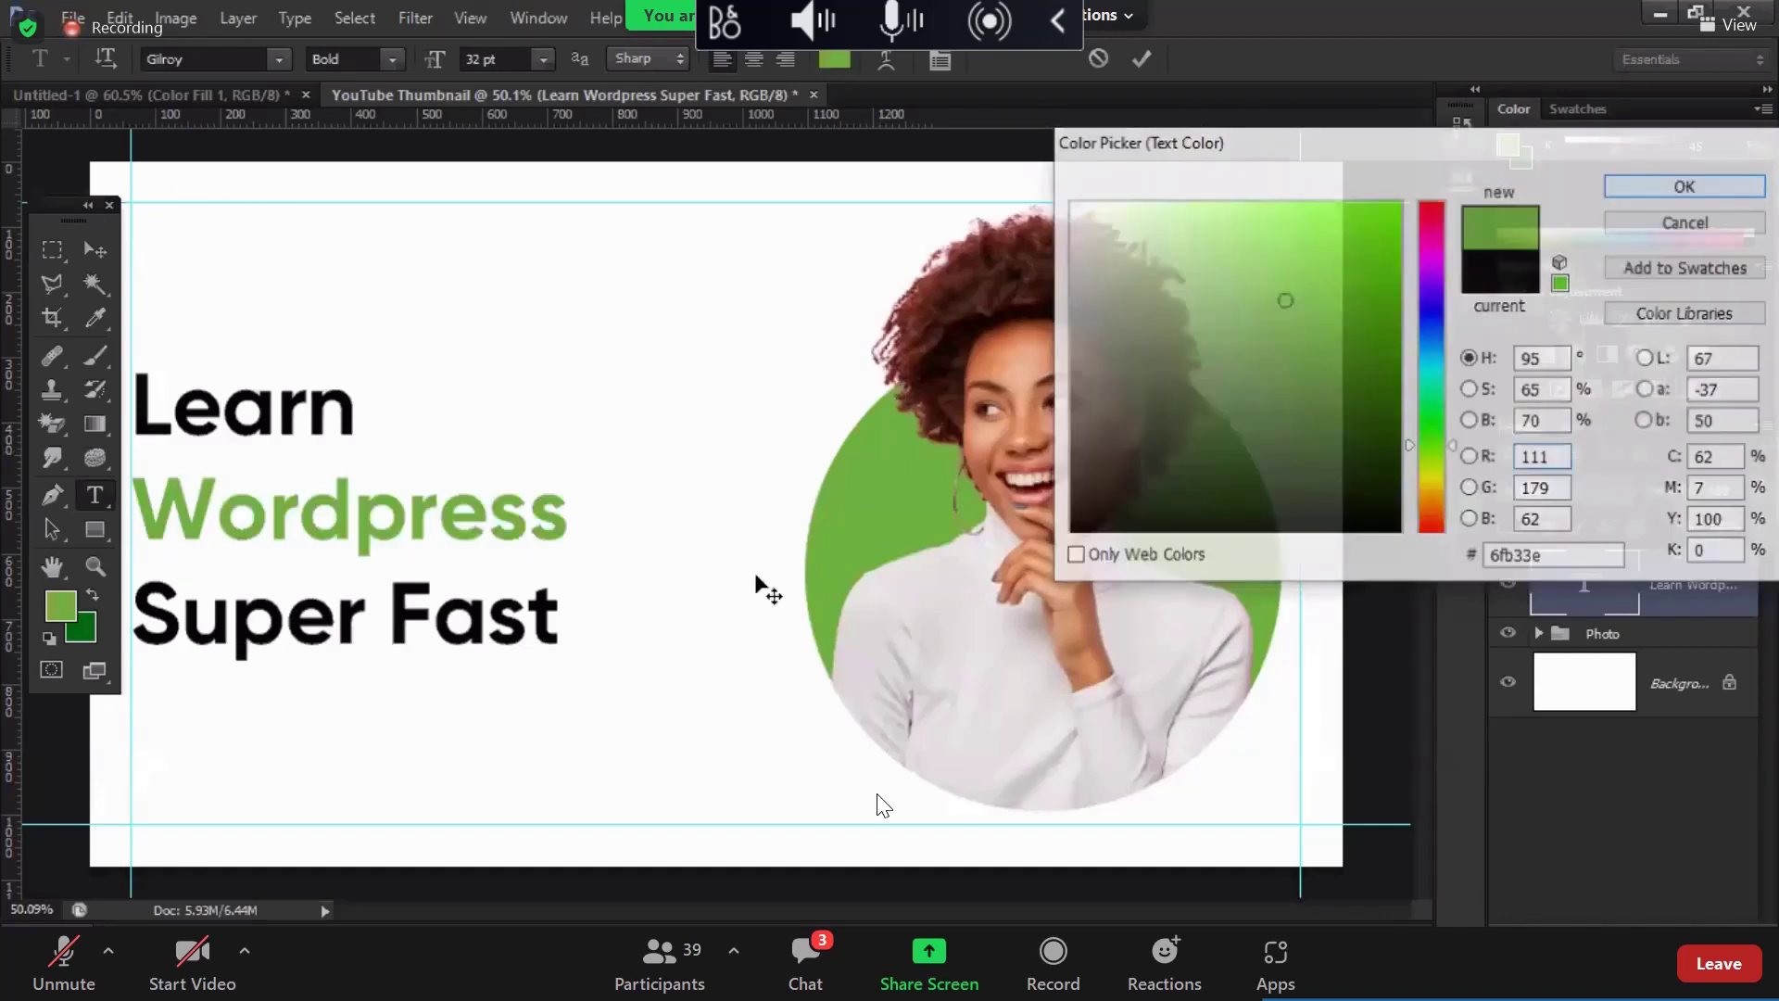
{"action": "key", "text": "ctrl+Return"}
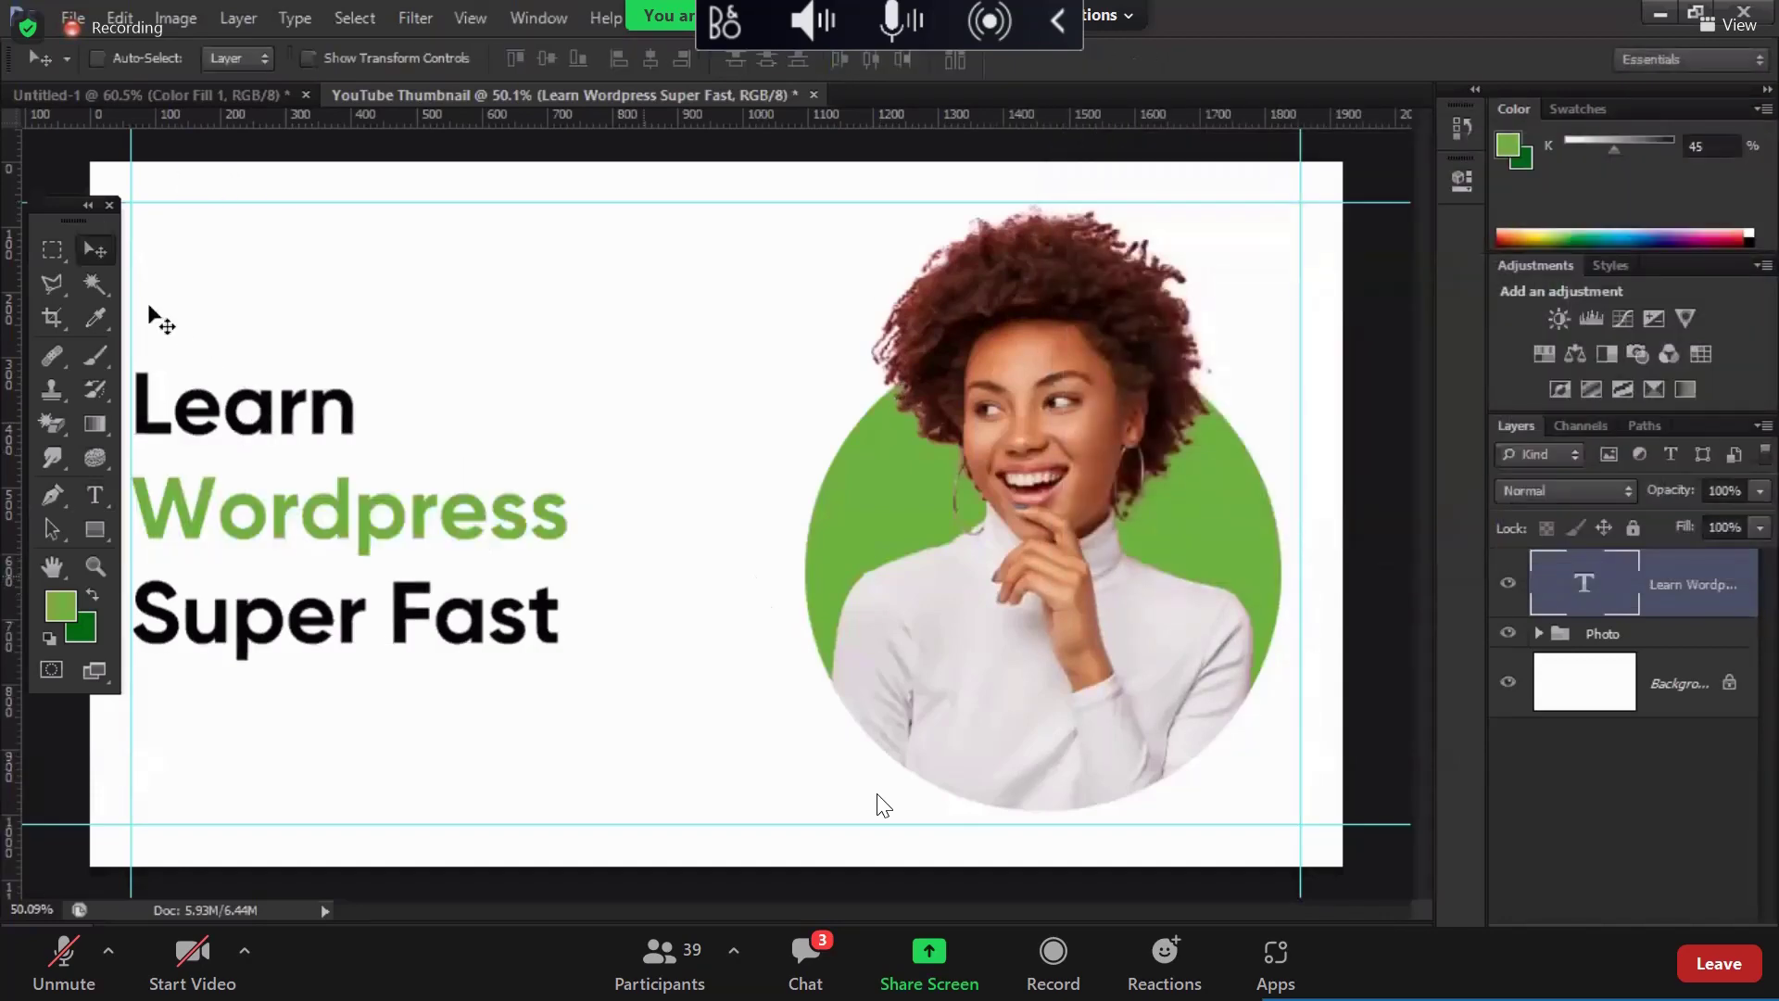
{"action": "key", "text": "ctrl+z"}
{"action": "key", "text": "m"}
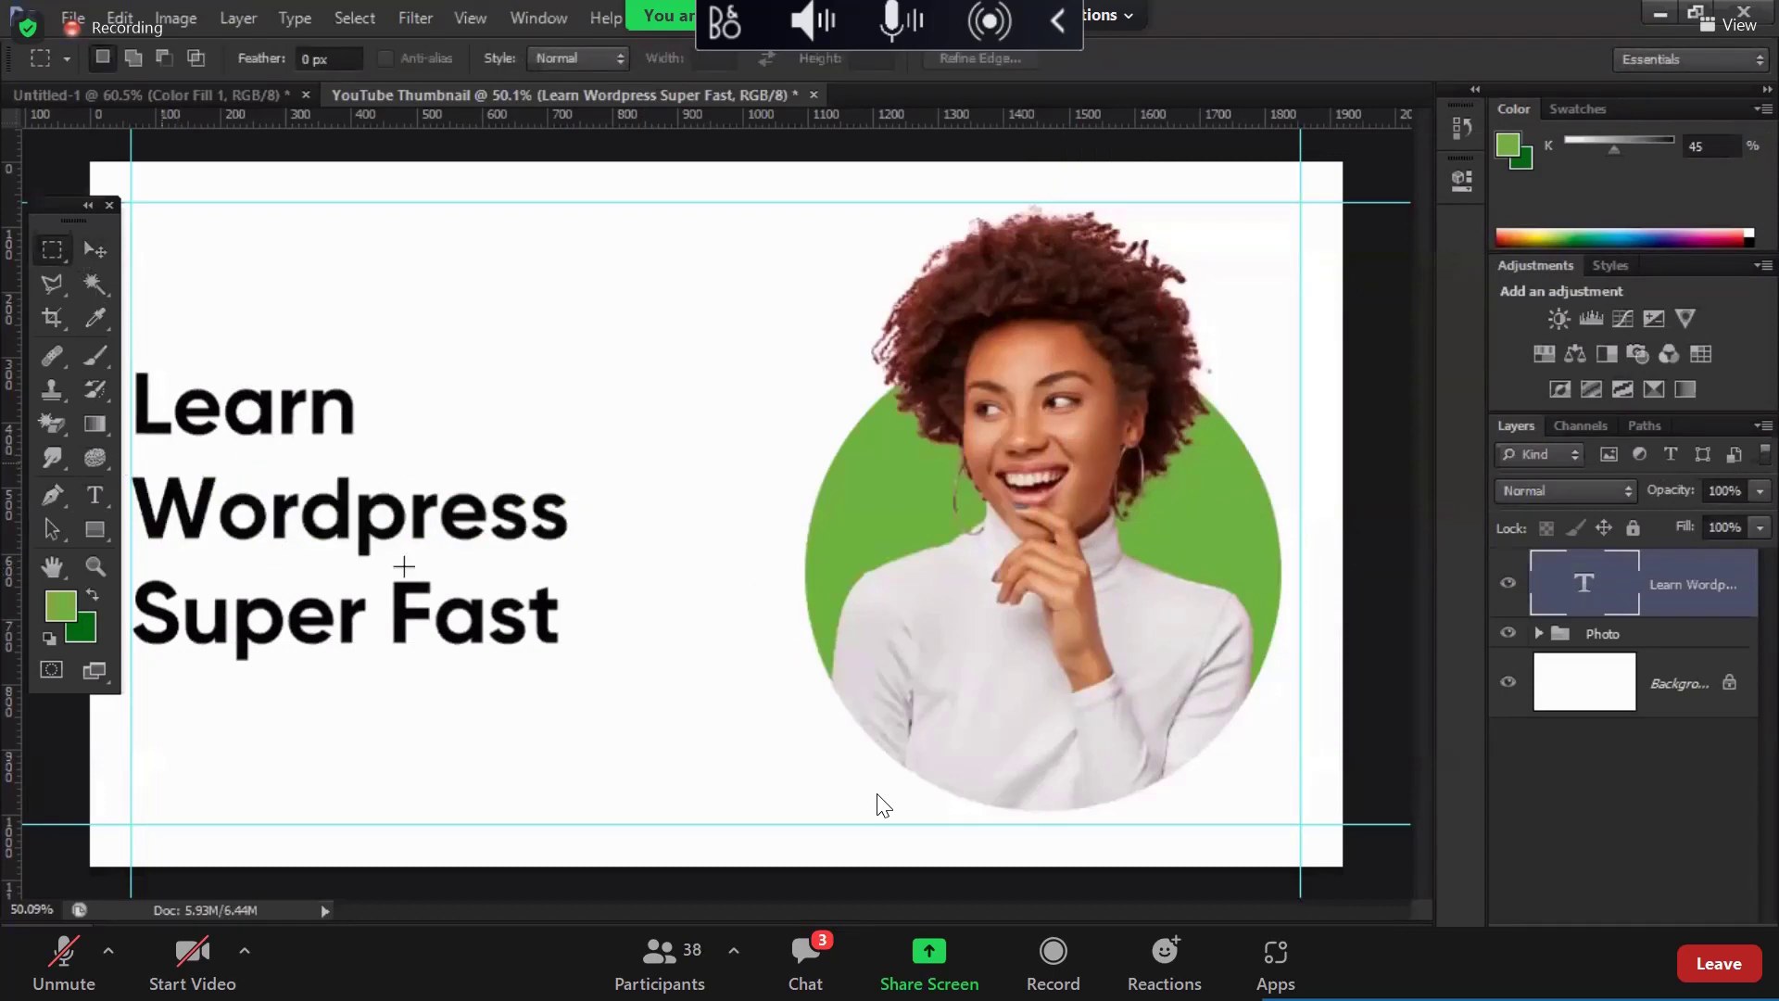
Step: Add a green Solid Color bar behind 'Wordpress' and resize it to fit the word
{"action": "left_click_drag", "start_coordinate": [608, 571], "coordinate": [122, 464]}
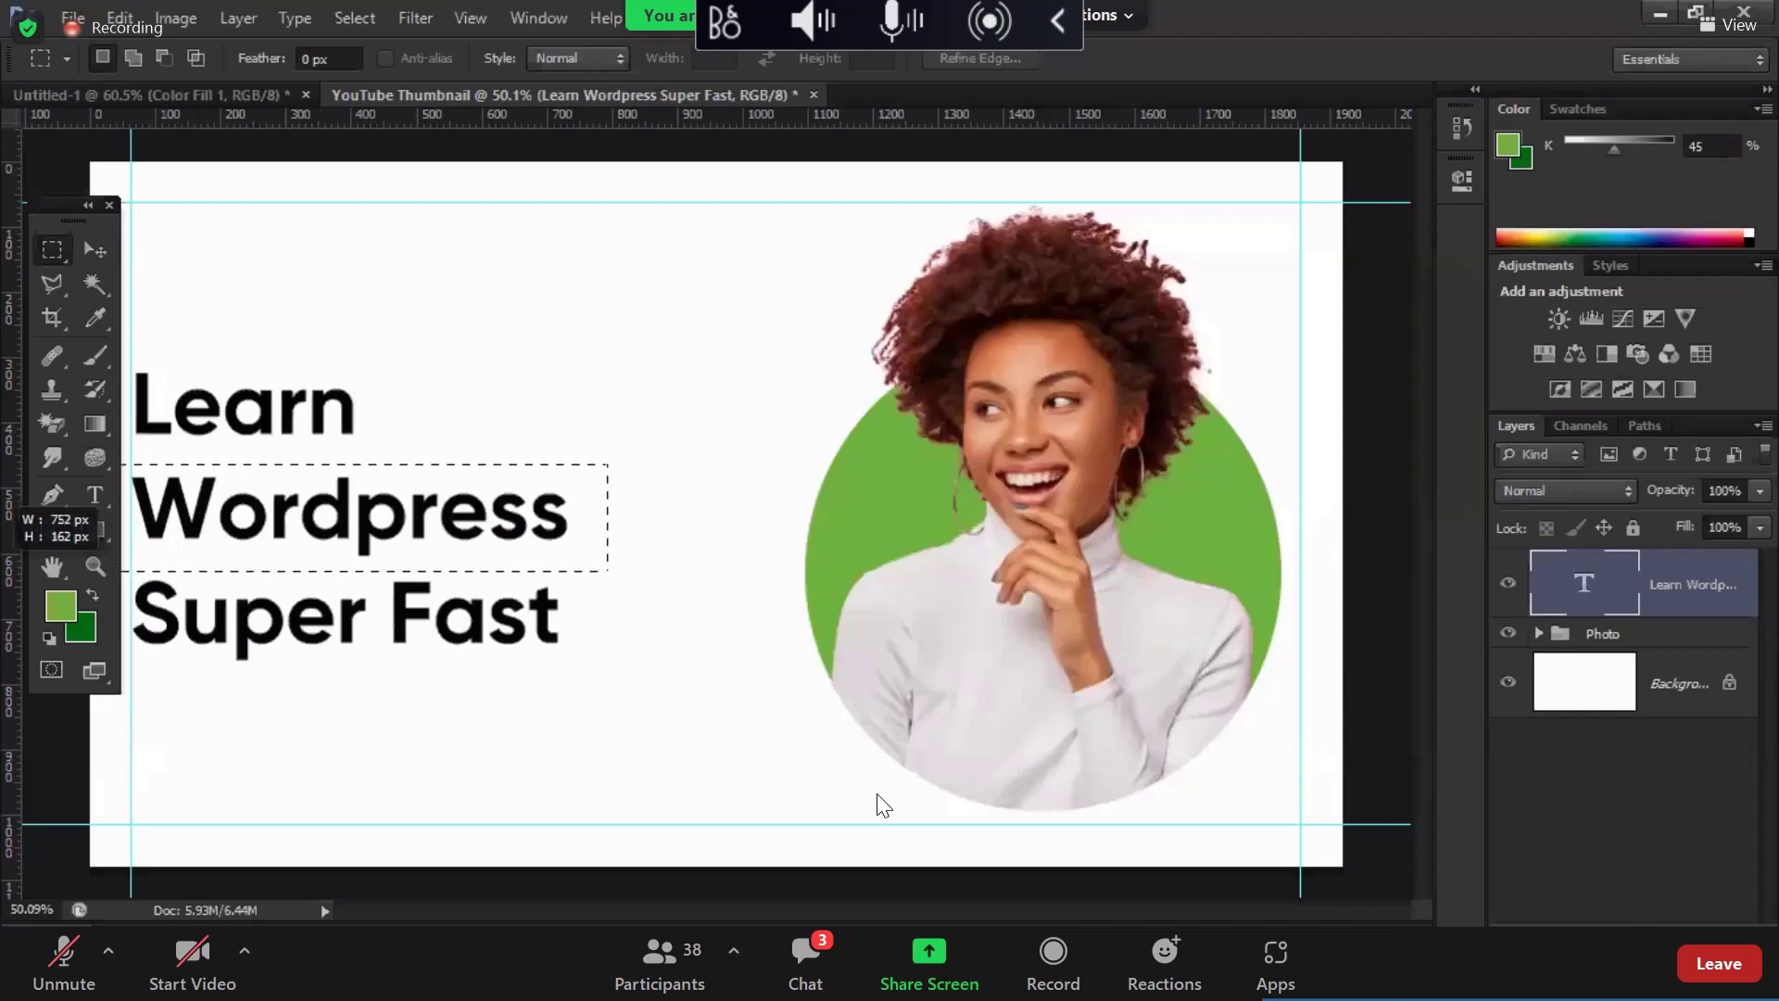
{"action": "left_click", "coordinate": [1575, 921]}
{"action": "left_click", "coordinate": [1545, 370]}
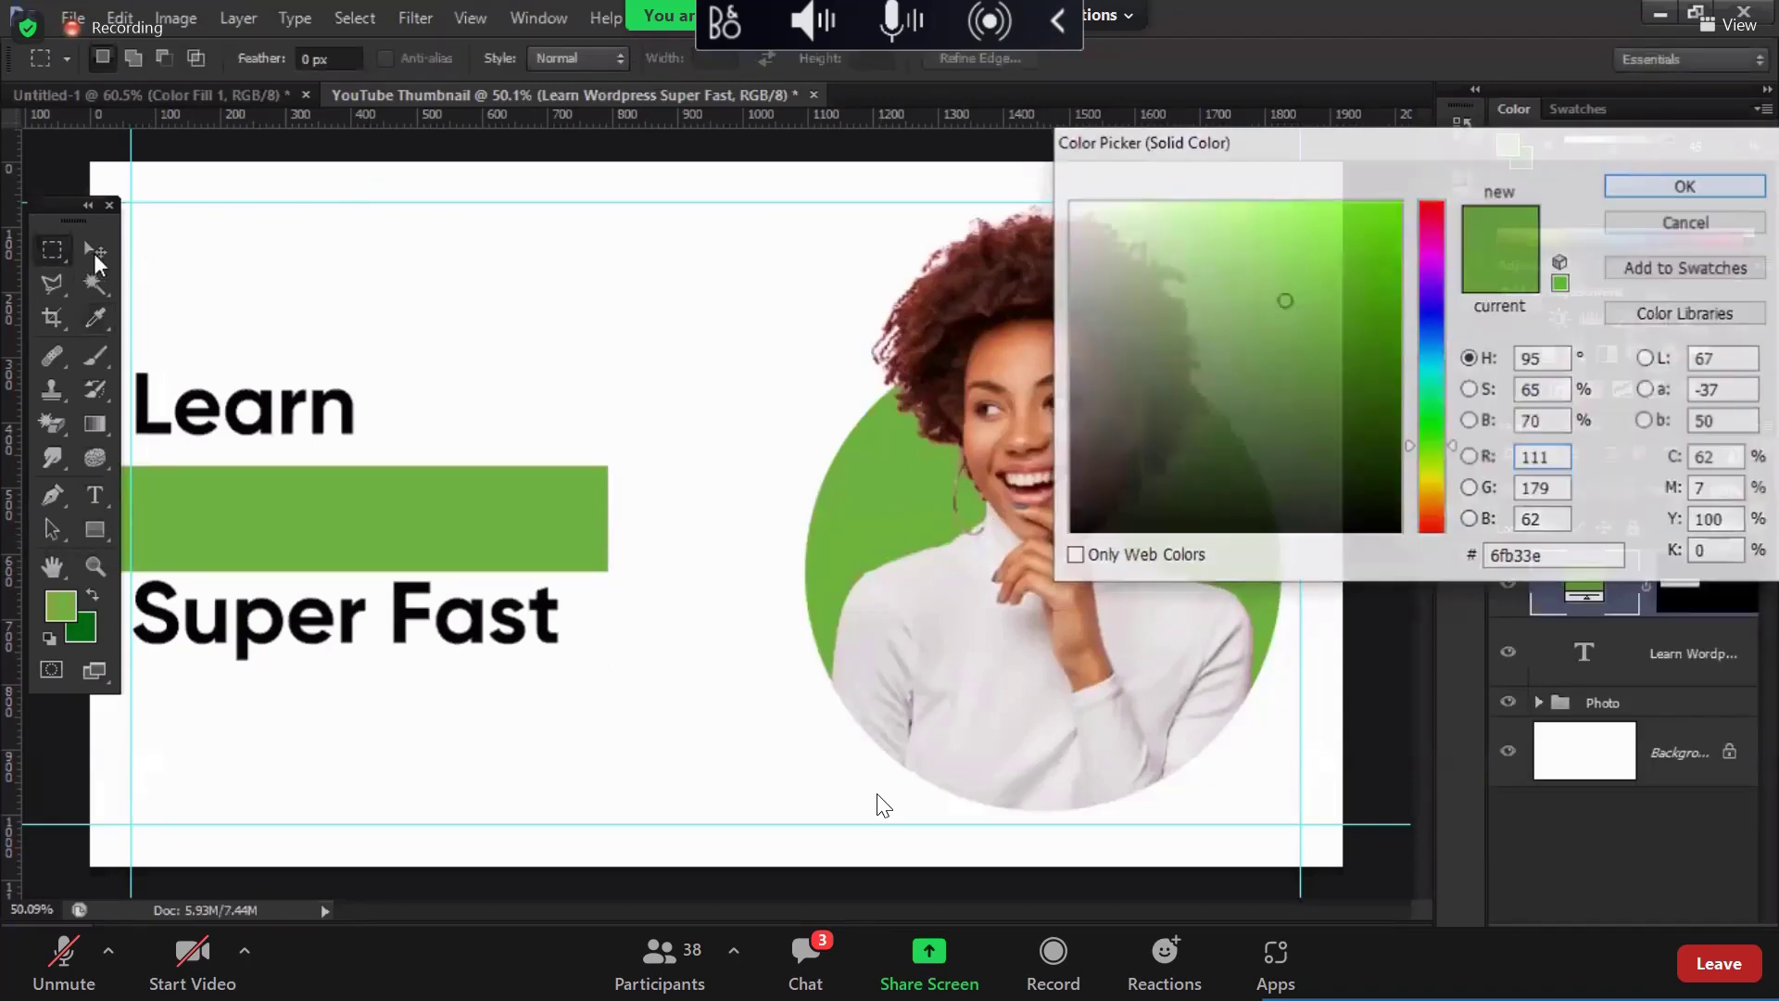
{"action": "key", "text": "Return"}
{"action": "left_click", "coordinate": [94, 250]}
{"action": "left_click_drag", "start_coordinate": [1579, 583], "coordinate": [1575, 691]}
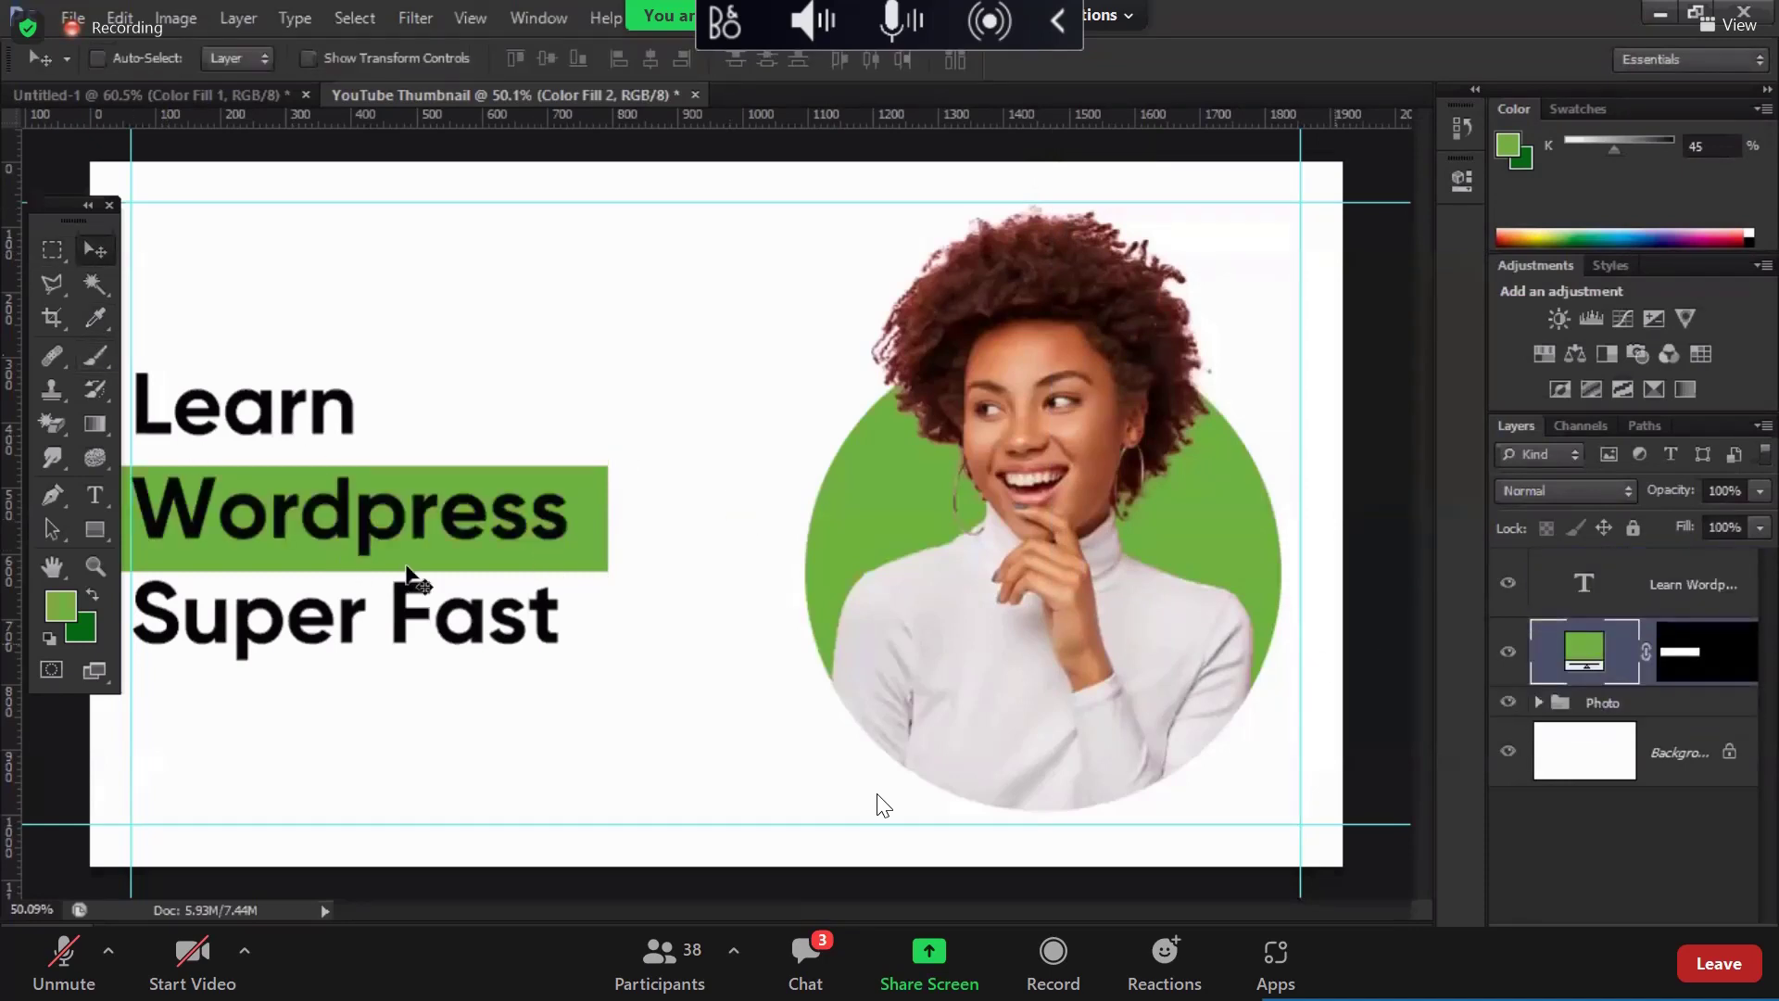
{"action": "key", "text": "ctrl+t"}
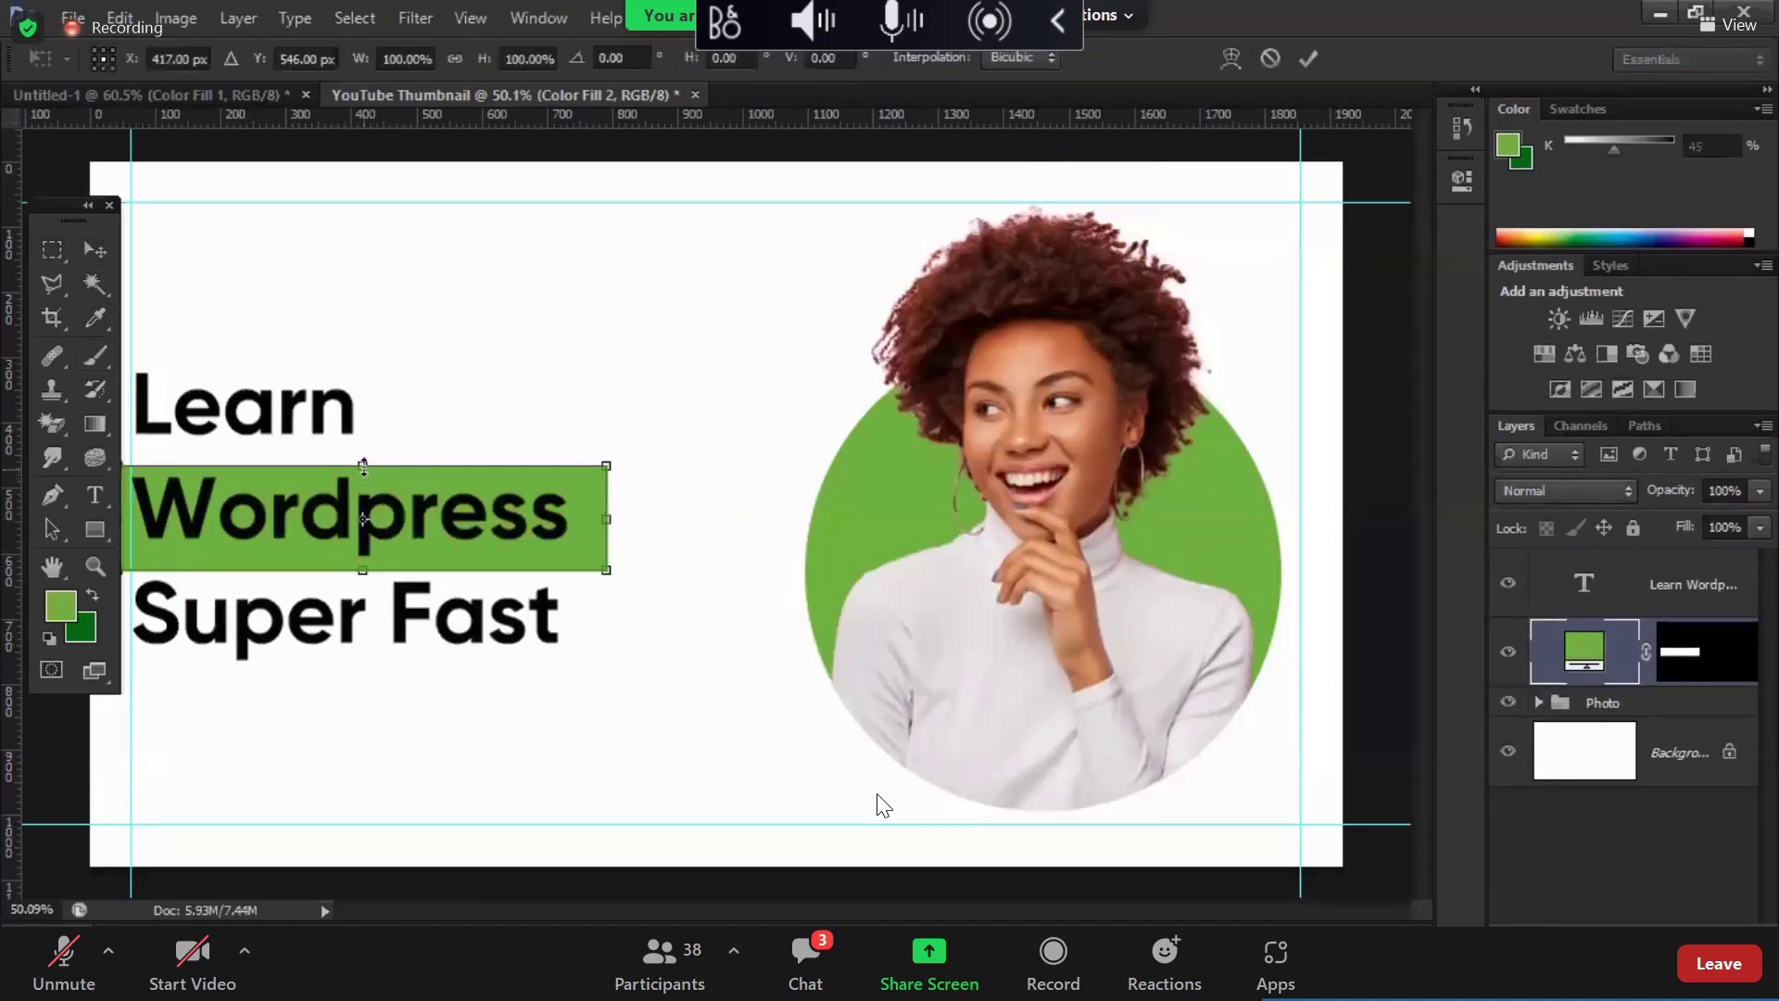
{"action": "left_click_drag", "start_coordinate": [363, 460], "coordinate": [362, 462]}
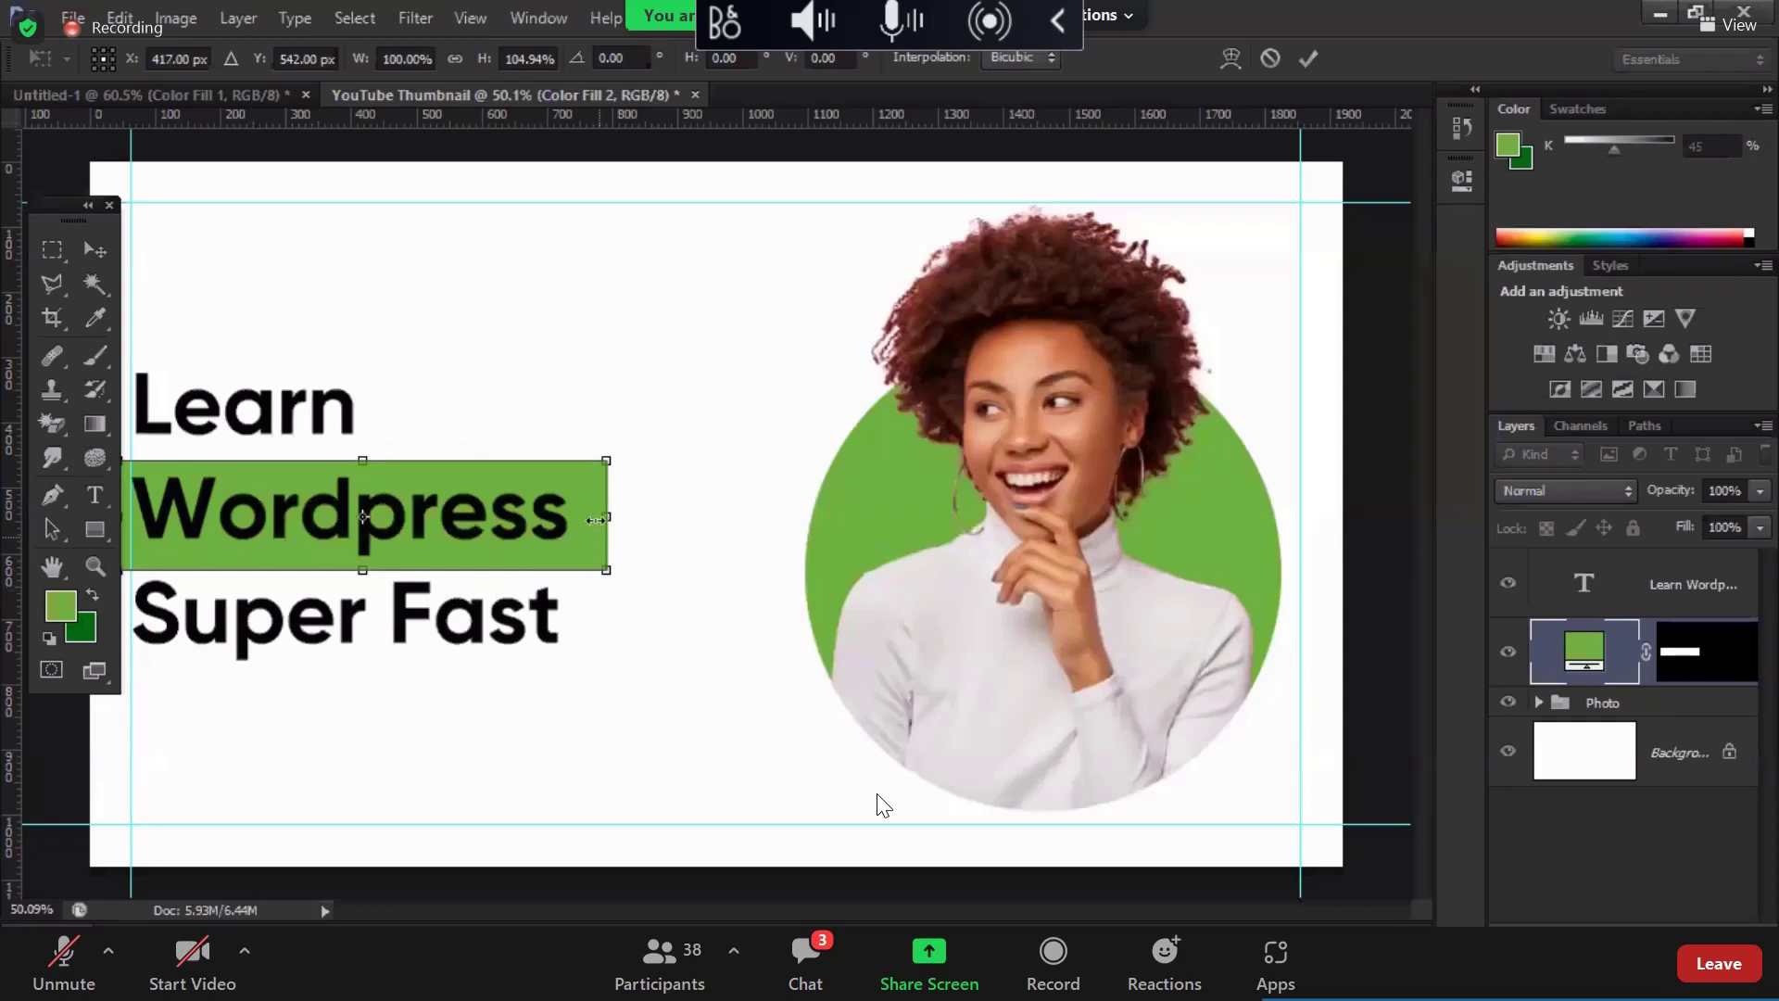
{"action": "left_click_drag", "start_coordinate": [594, 520], "coordinate": [588, 520]}
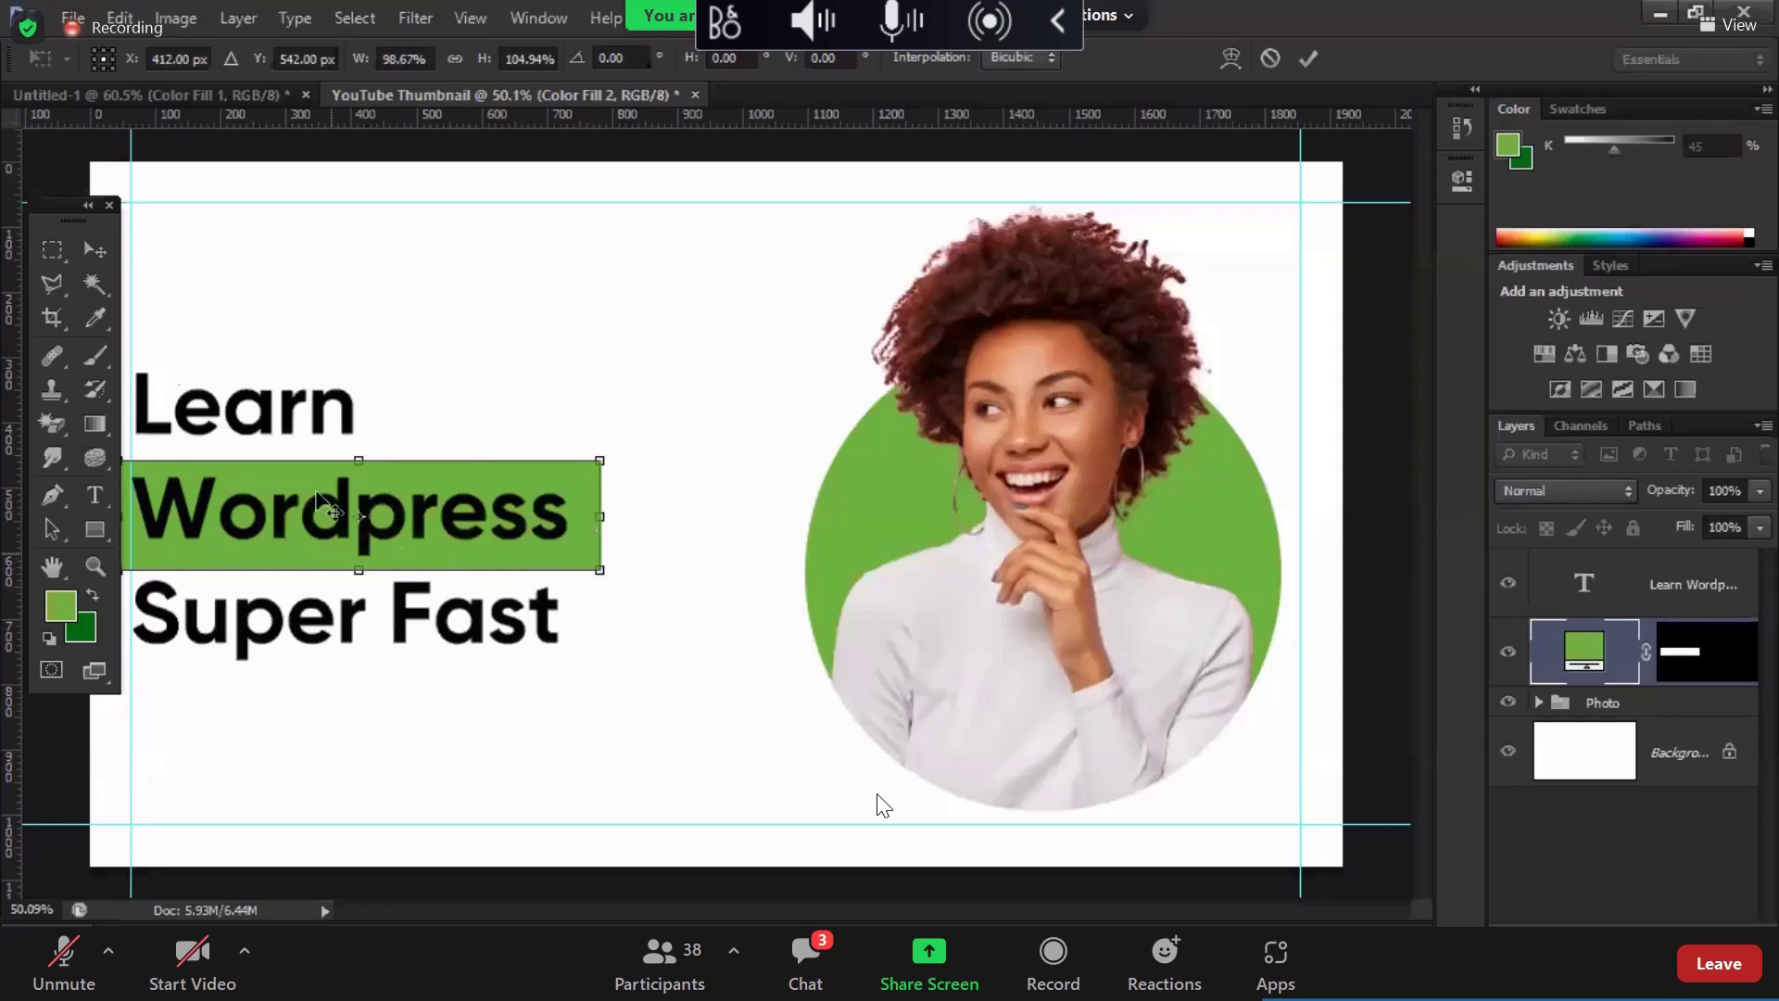
{"action": "key", "text": "Return"}
Step: Dock the Tools panel, zoom out, and start a new text layer near the bottom centre
{"action": "left_click_drag", "start_coordinate": [43, 208], "coordinate": [256, 202]}
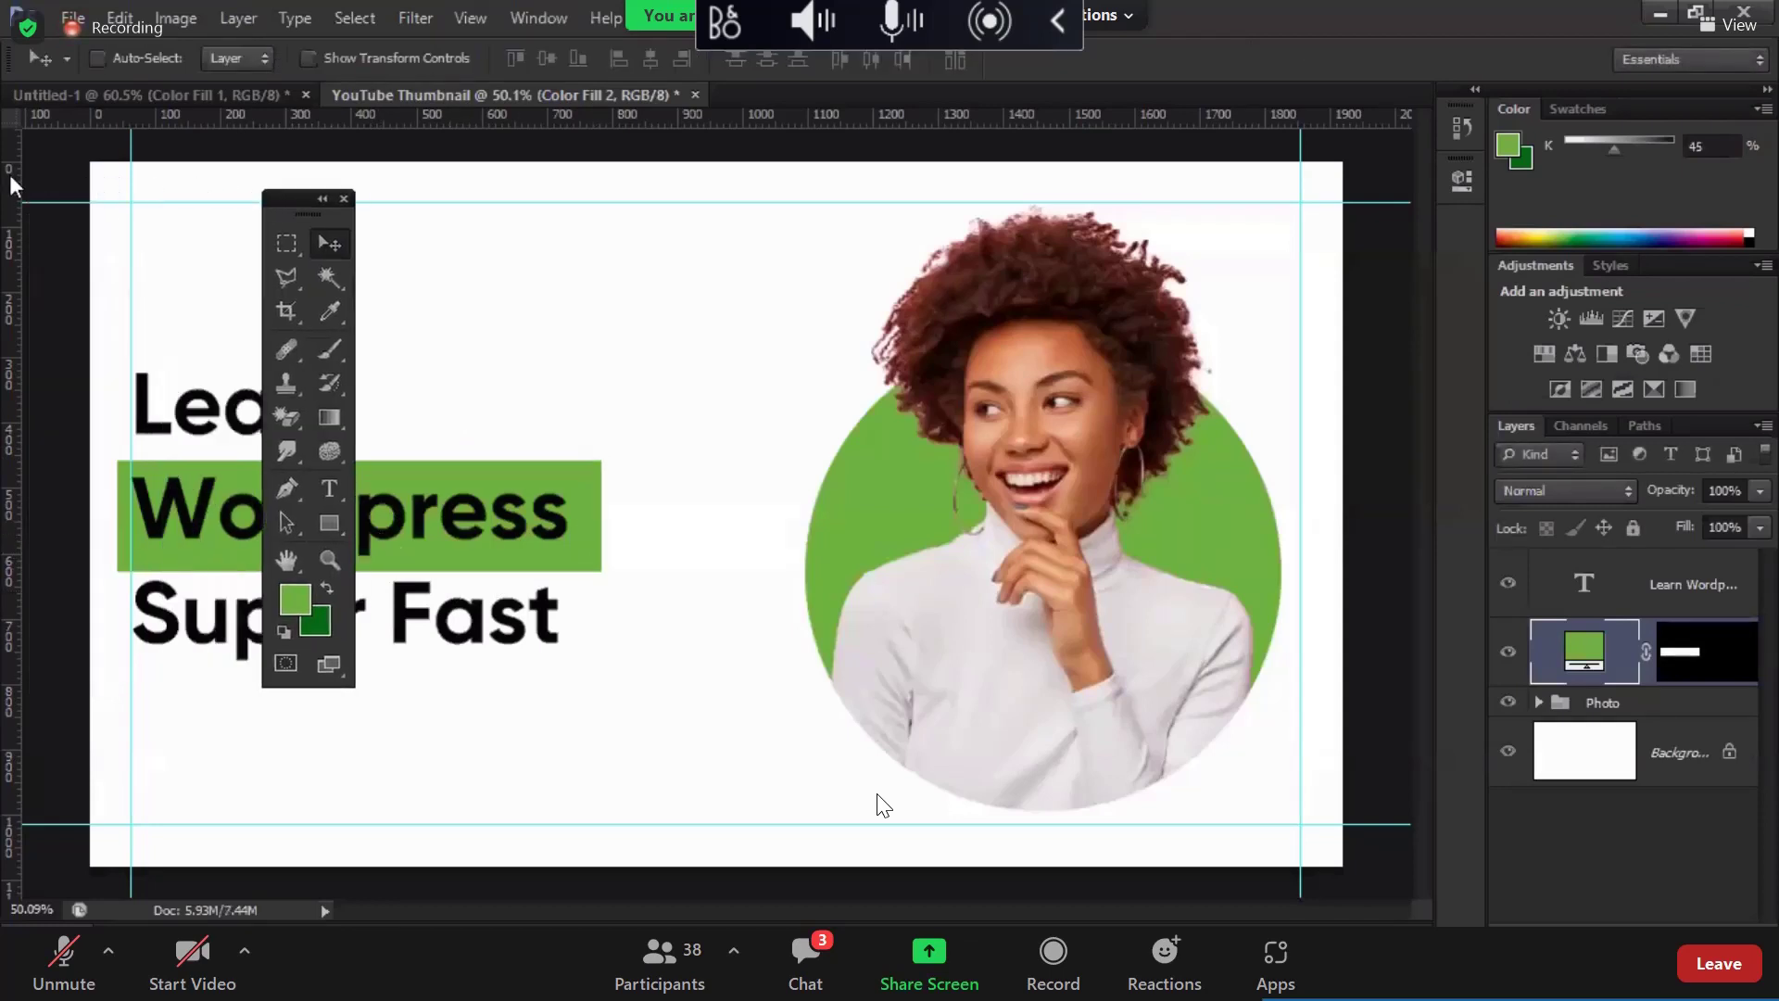
{"action": "left_click_drag", "start_coordinate": [10, 176], "coordinate": [11, 178]}
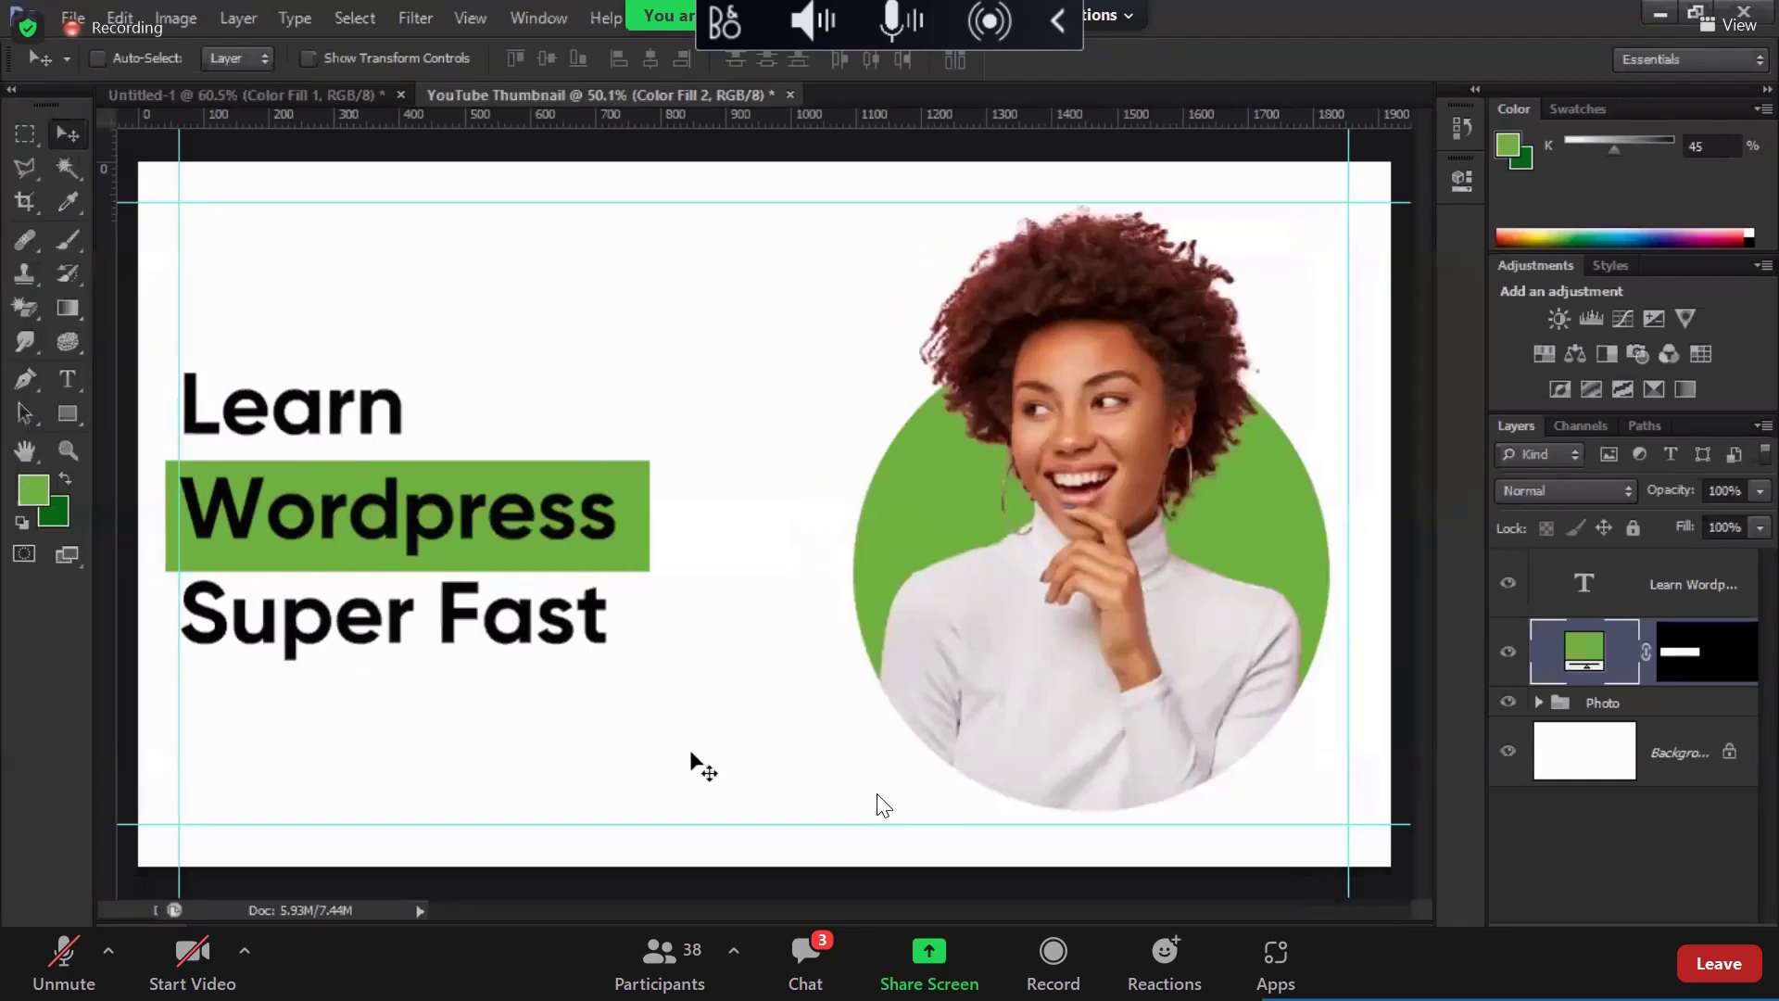
{"action": "key", "text": "ctrl+minus"}
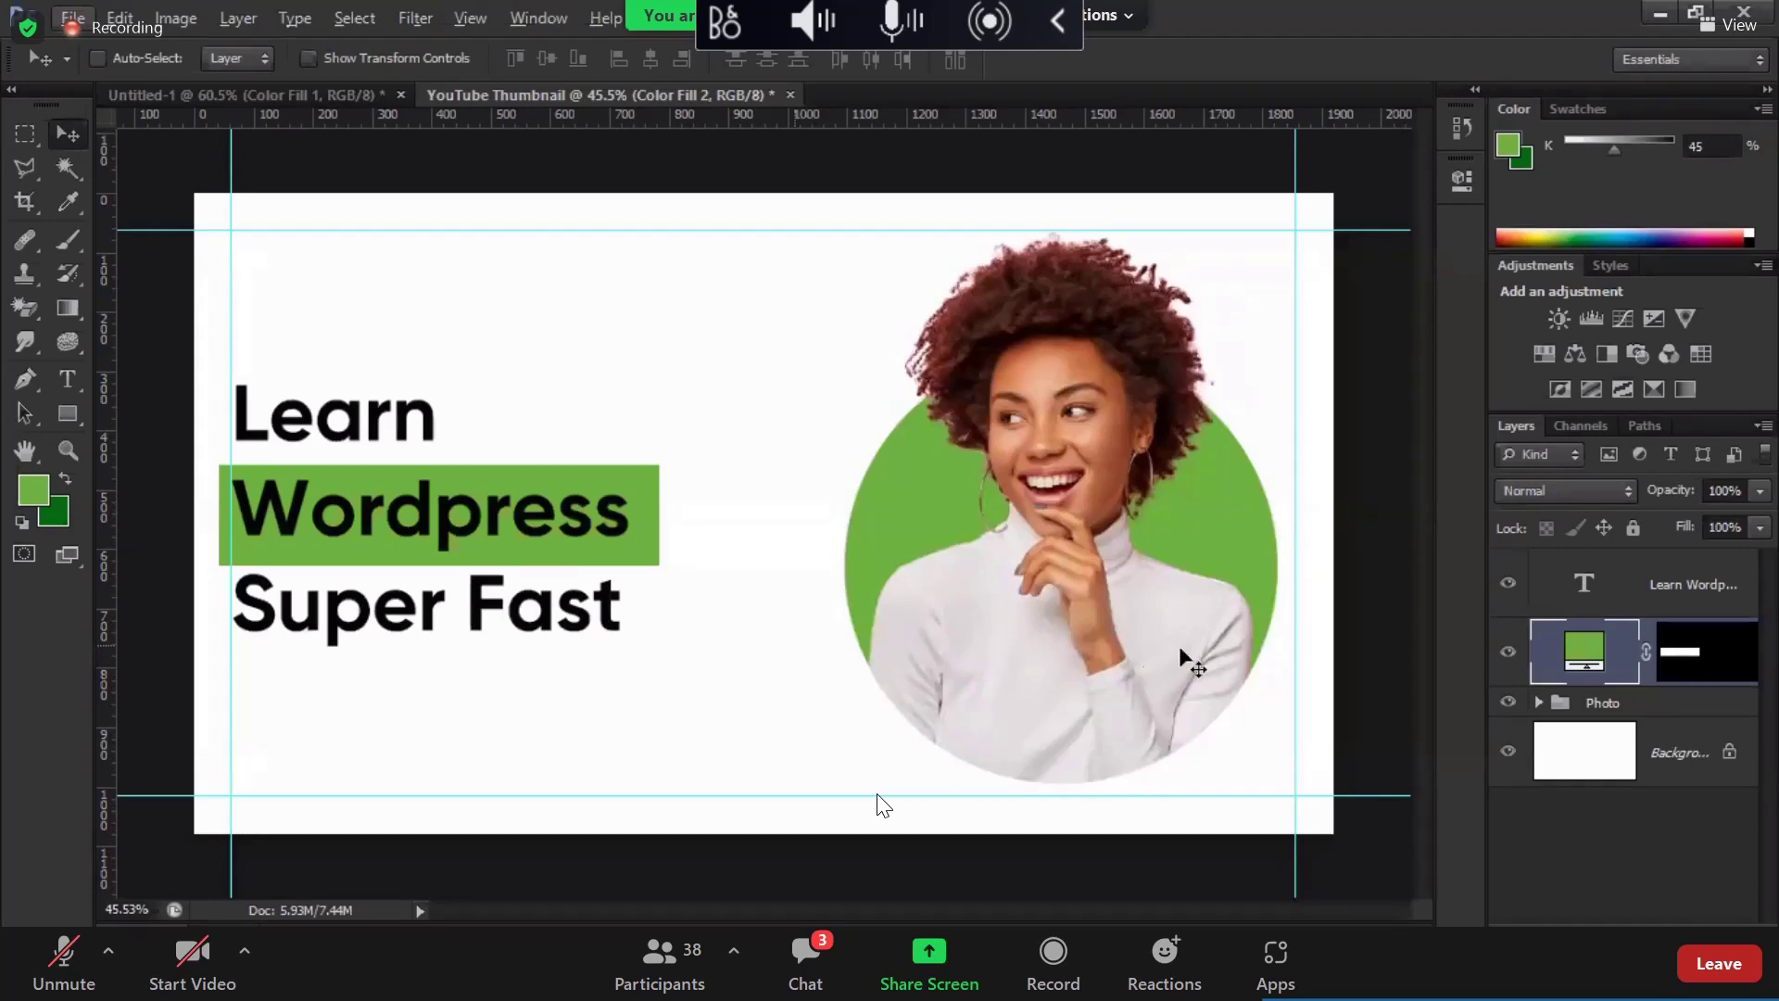
{"action": "left_click", "coordinate": [68, 382]}
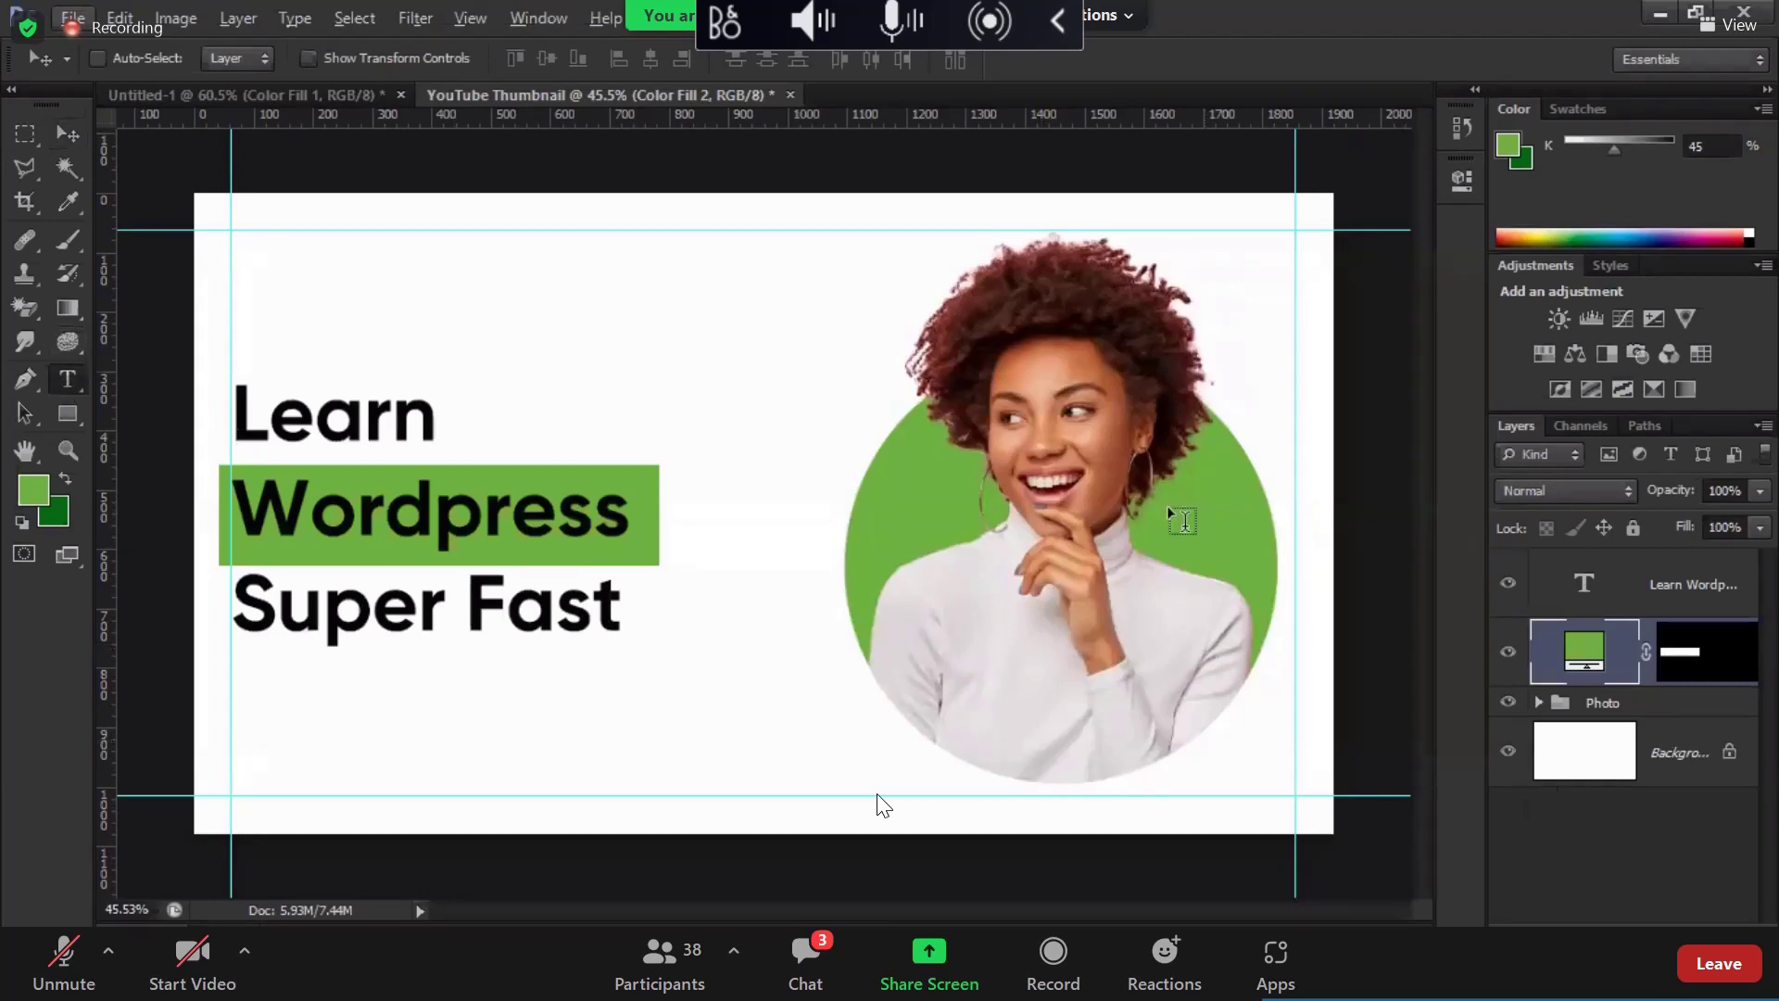
{"action": "left_click", "coordinate": [761, 747]}
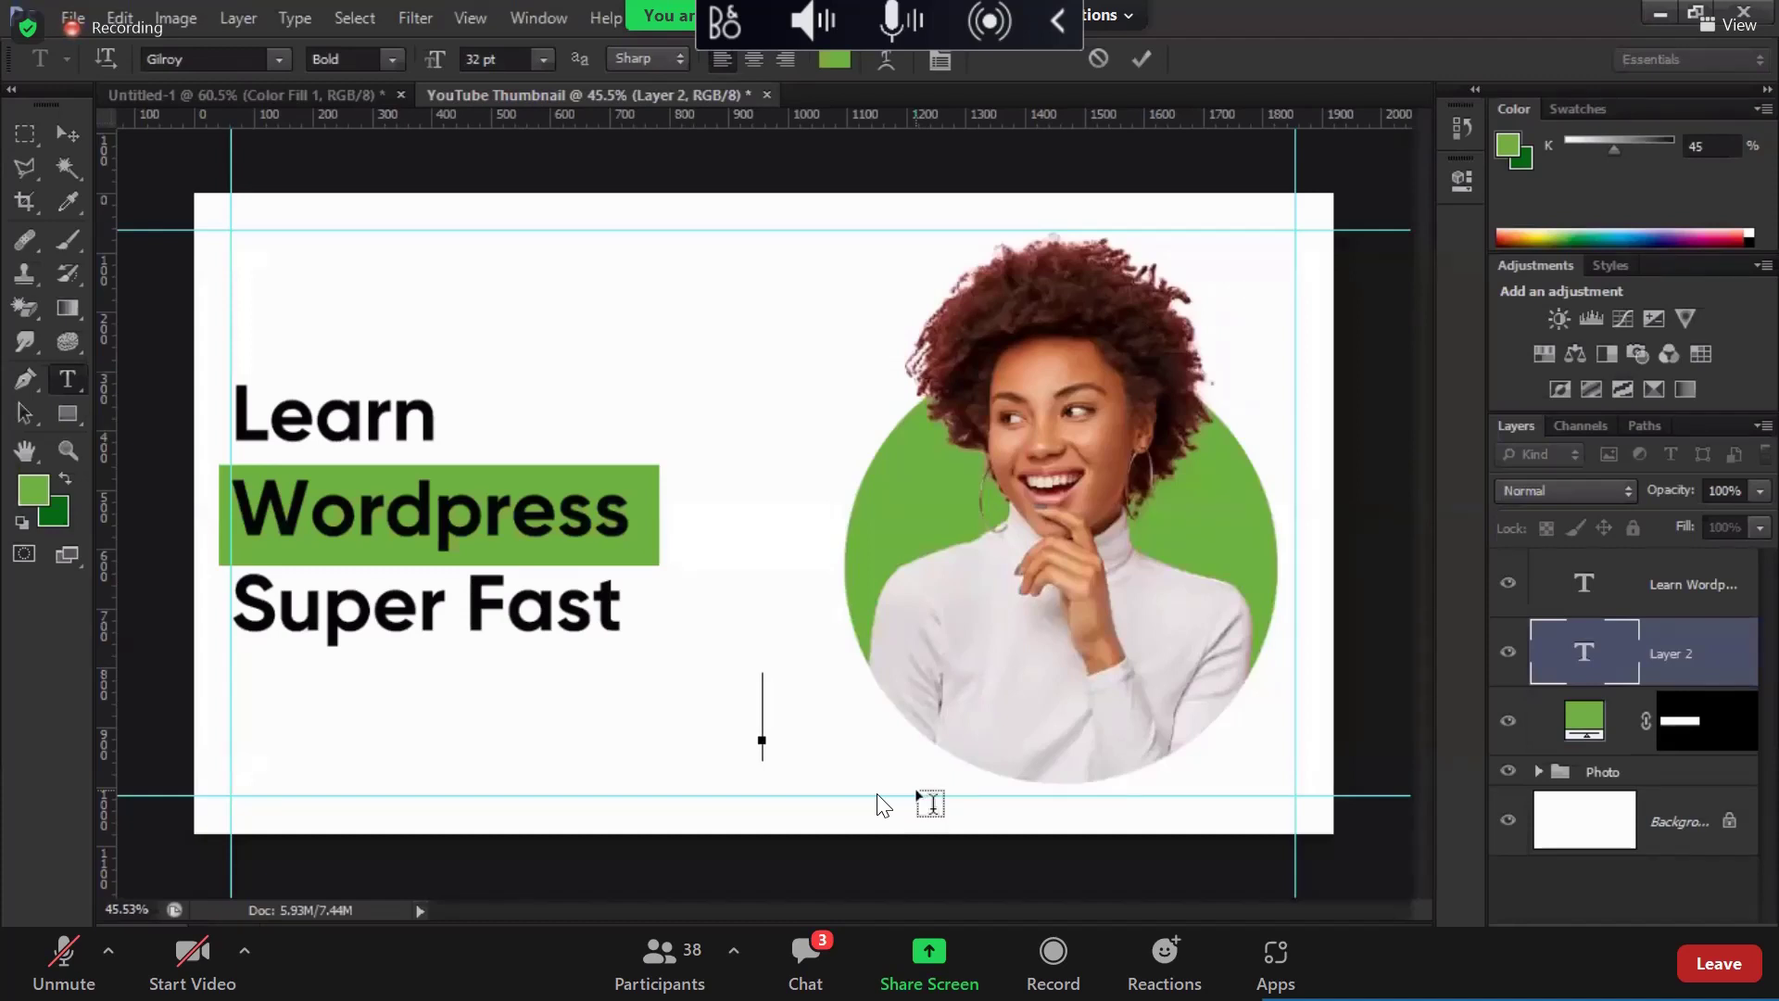
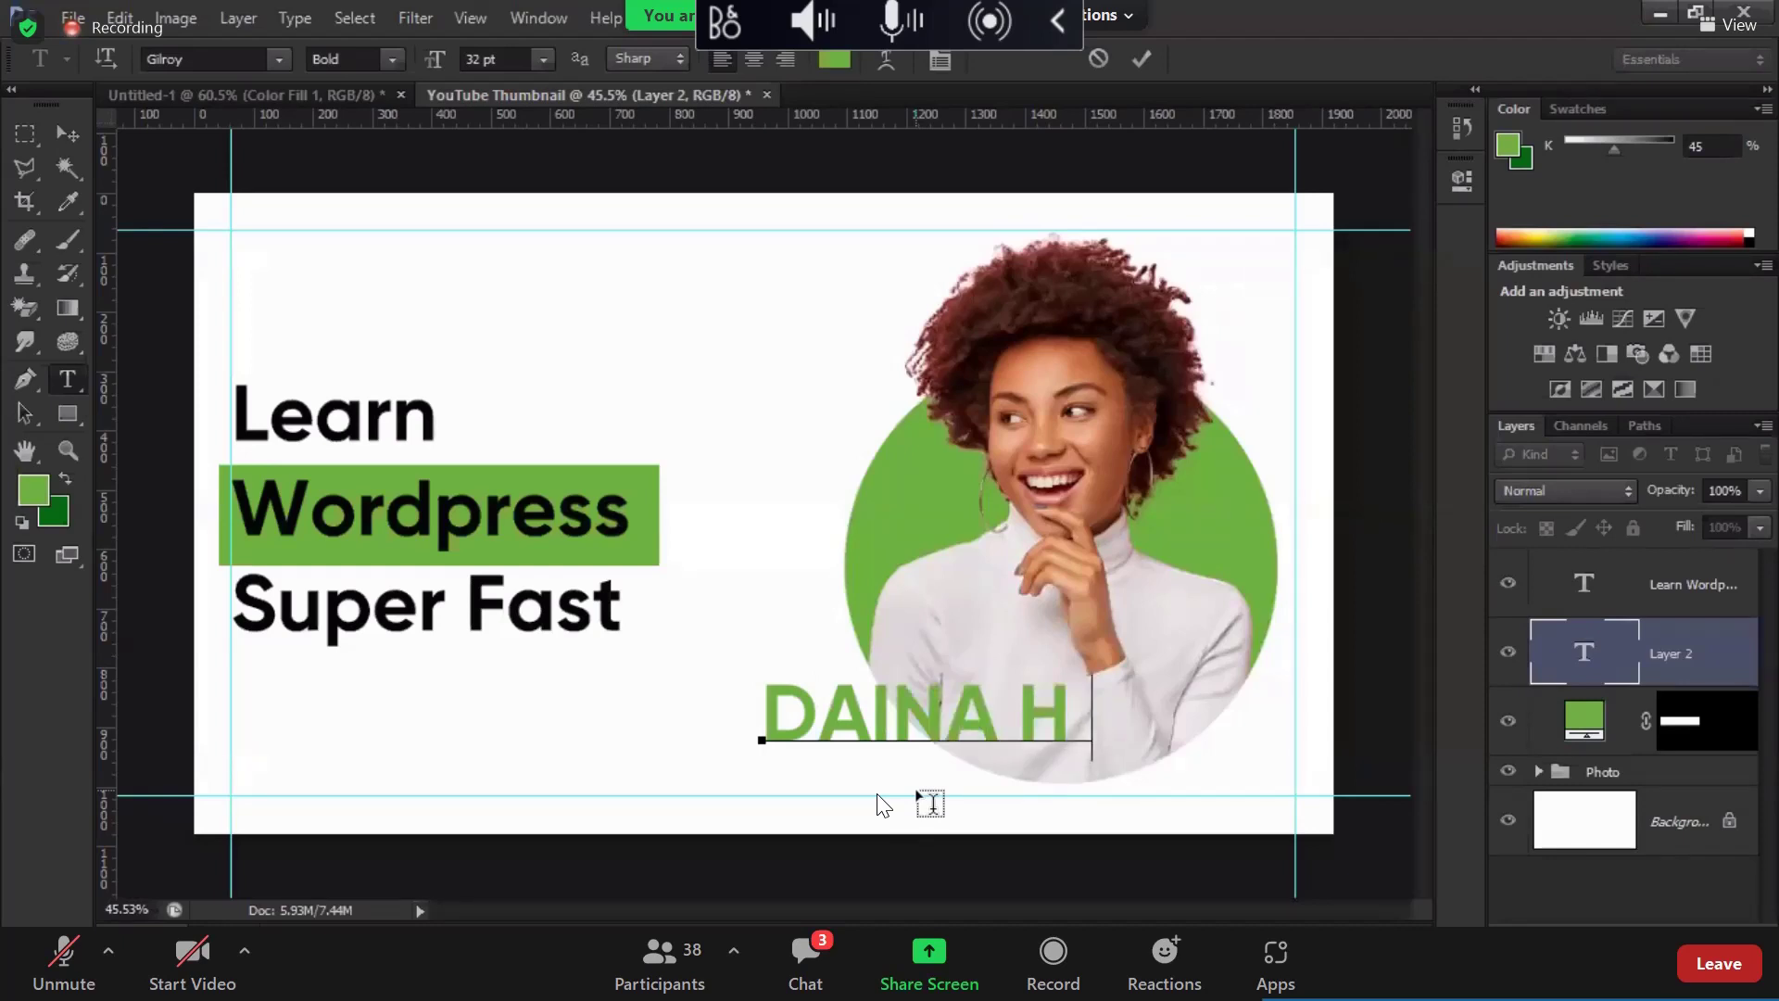
Step: Type the signature name, fixing a typo, and drag it onto the circle's bottom edge
{"action": "key", "text": "Left"}
{"action": "key", "text": "Left"}
{"action": "key", "text": "Left"}
{"action": "key", "text": "Left"}
{"action": "key", "text": "Left"}
{"action": "key", "text": "Left"}
{"action": "key", "text": "Left"}
{"action": "key", "text": "Left"}
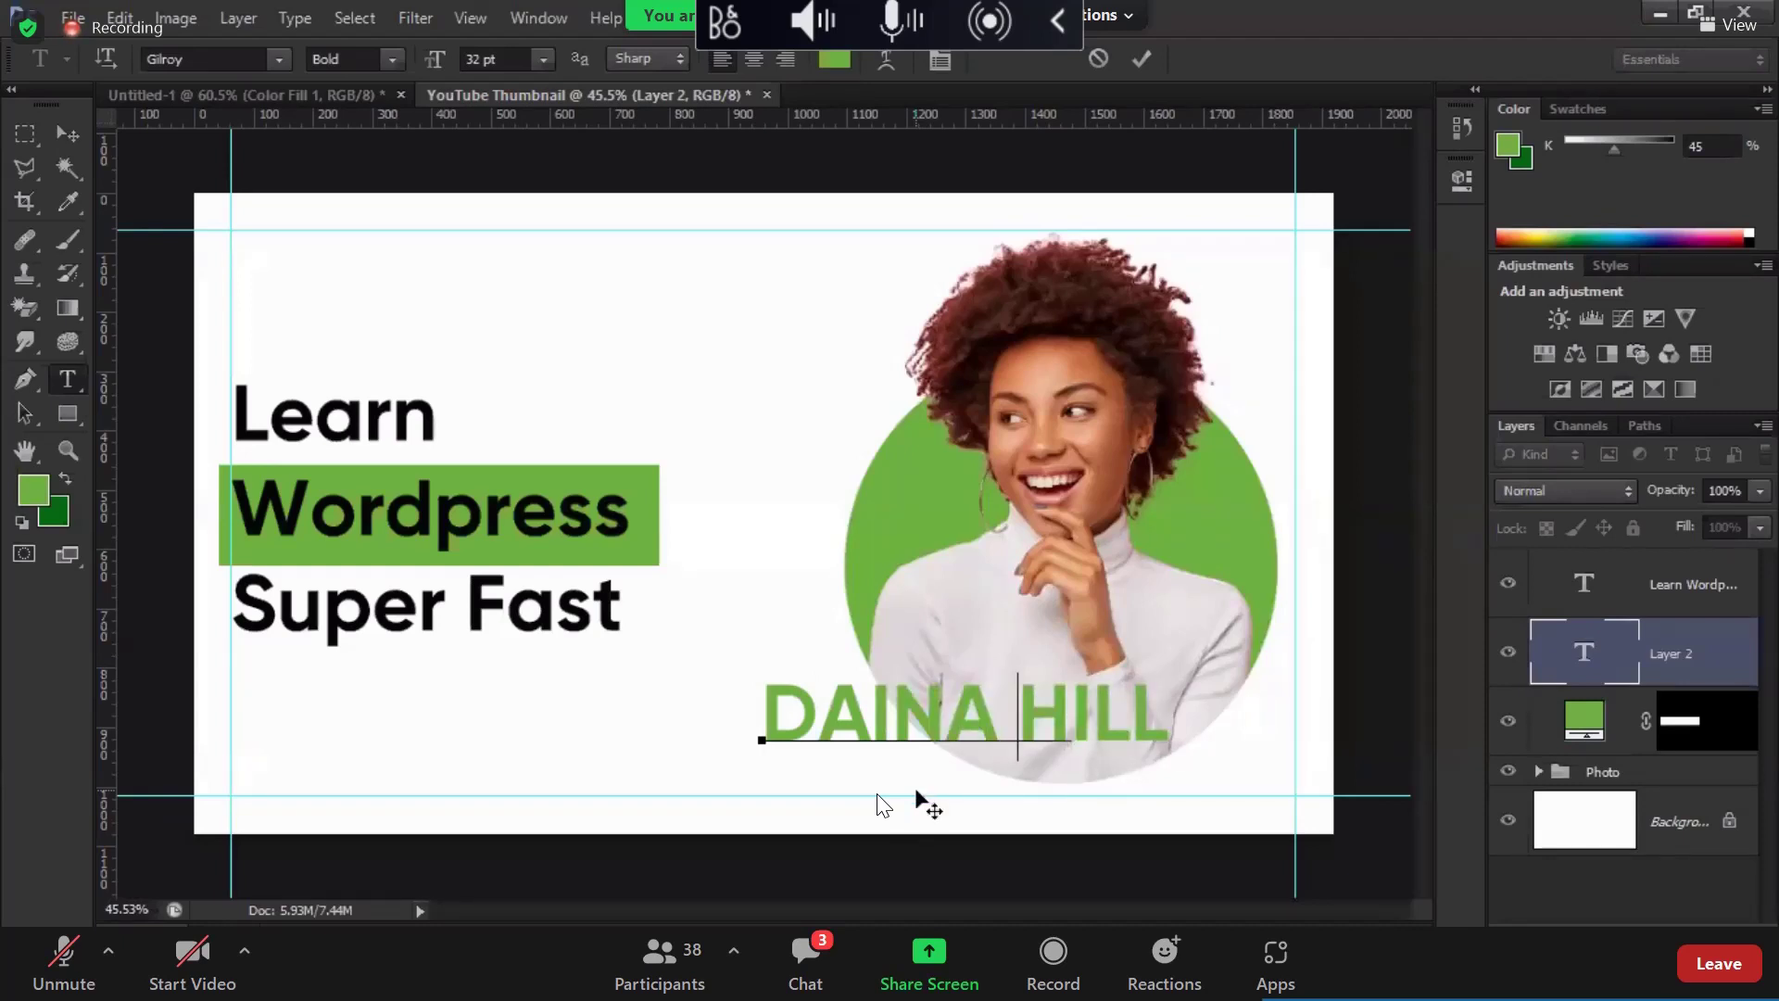
{"action": "key", "text": "ctrl+a"}
{"action": "type", "text": "Dain"}
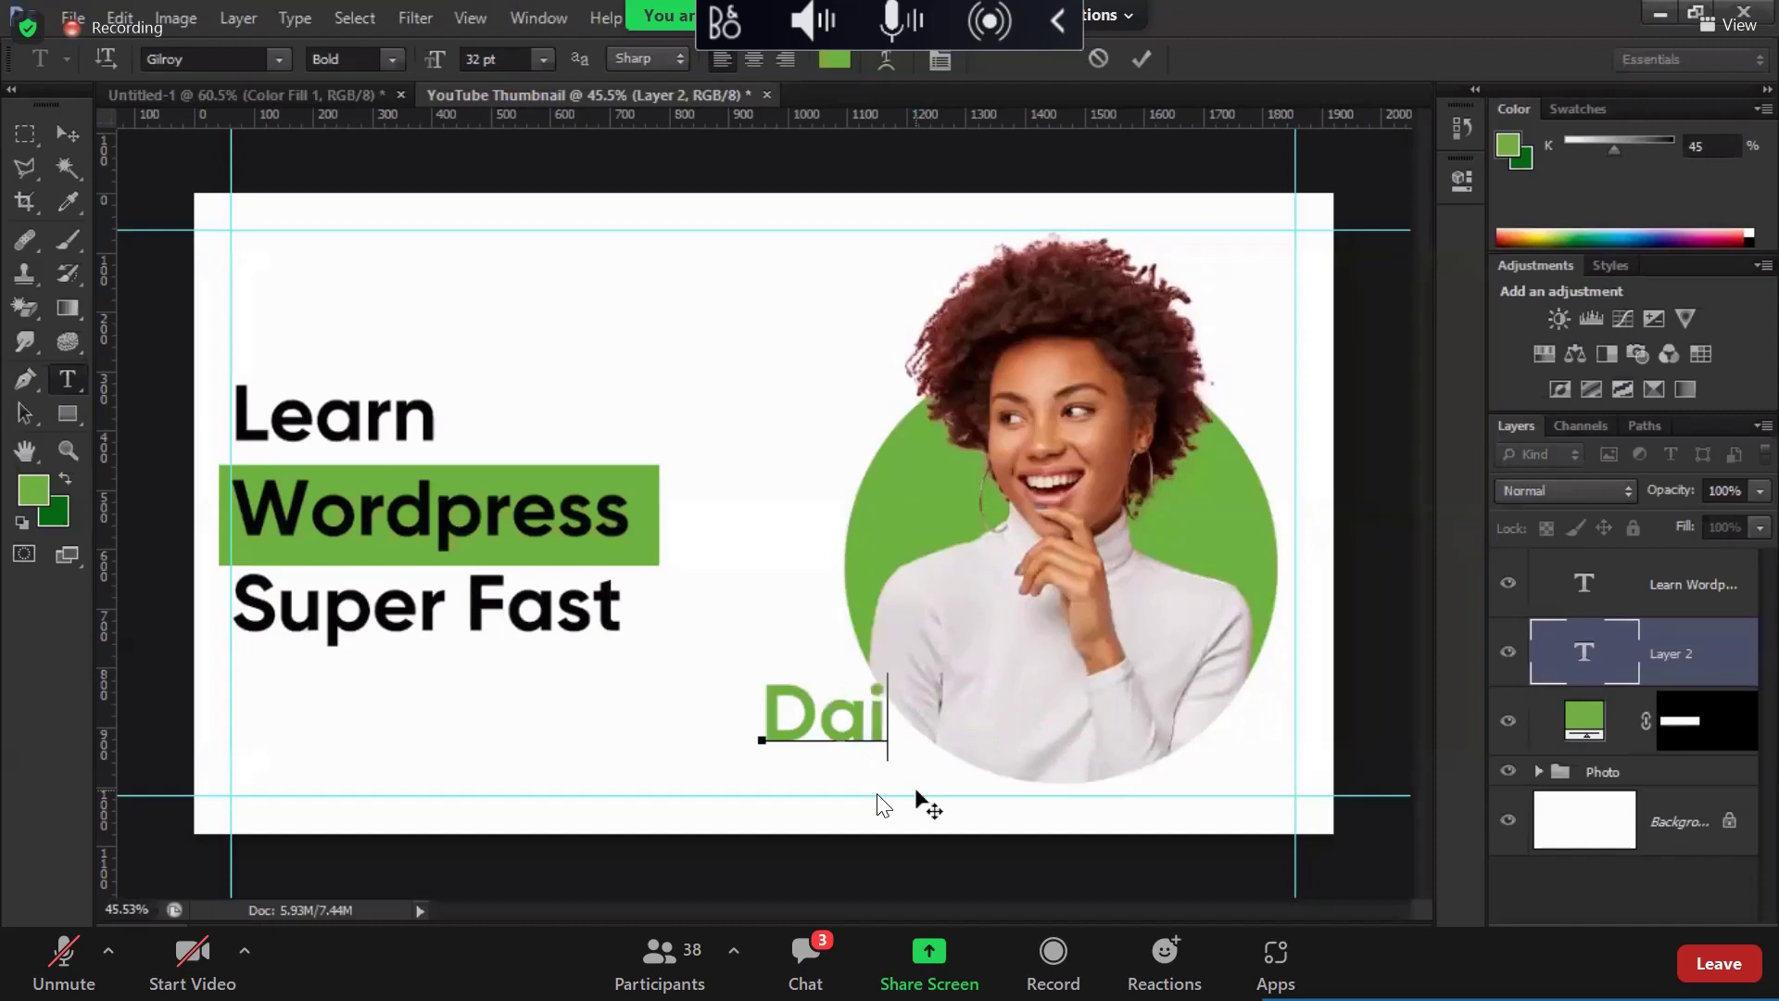
{"action": "key", "text": "BackSpace"}
{"action": "key", "text": "BackSpace"}
{"action": "key", "text": "BackSpace"}
{"action": "key", "text": "BackSpace"}
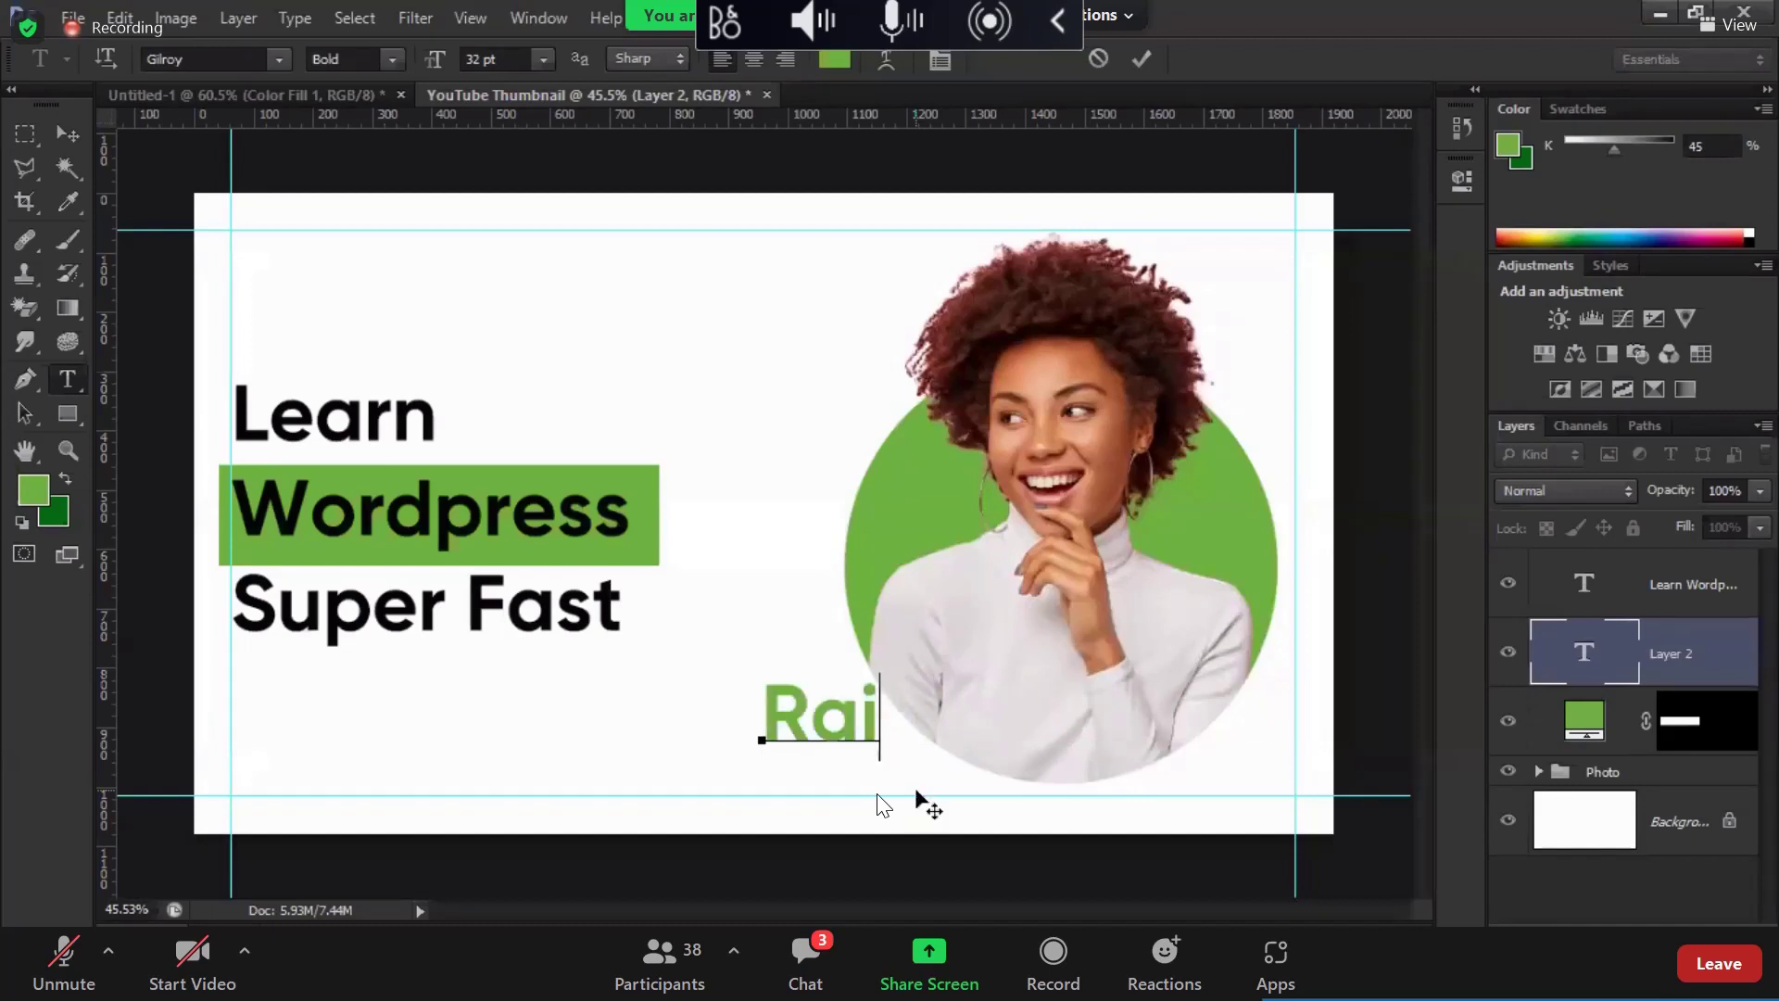
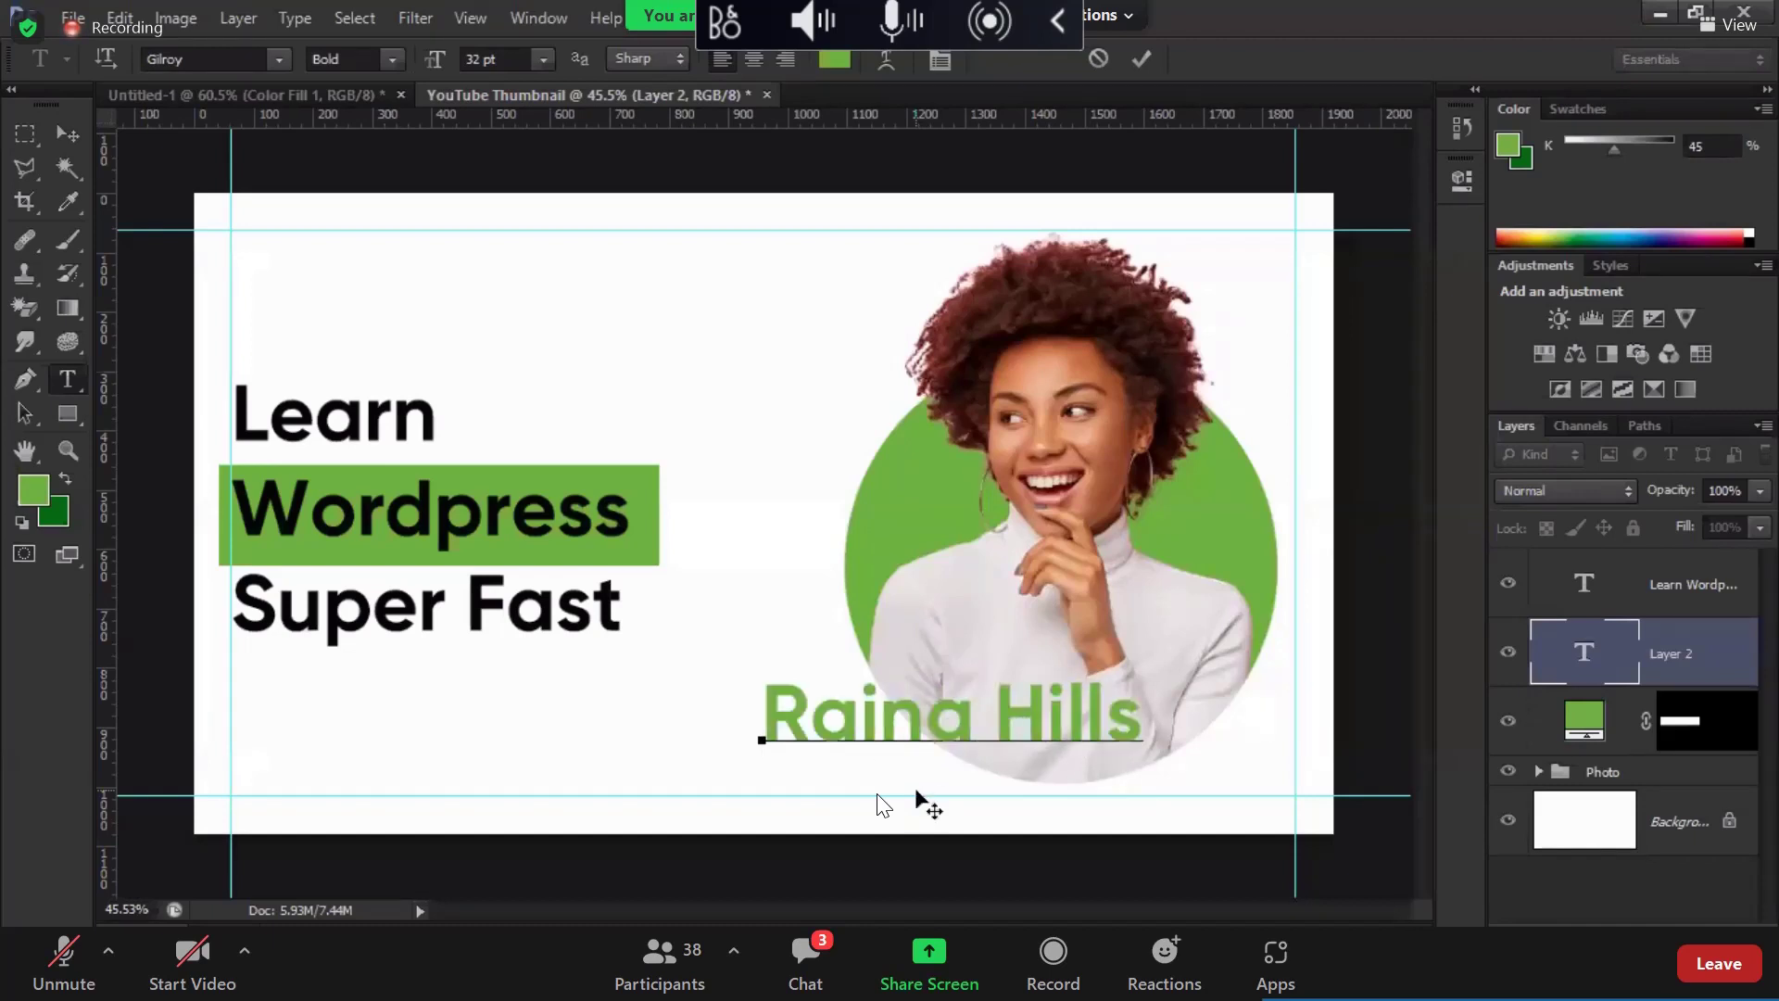
{"action": "left_click", "coordinate": [67, 135]}
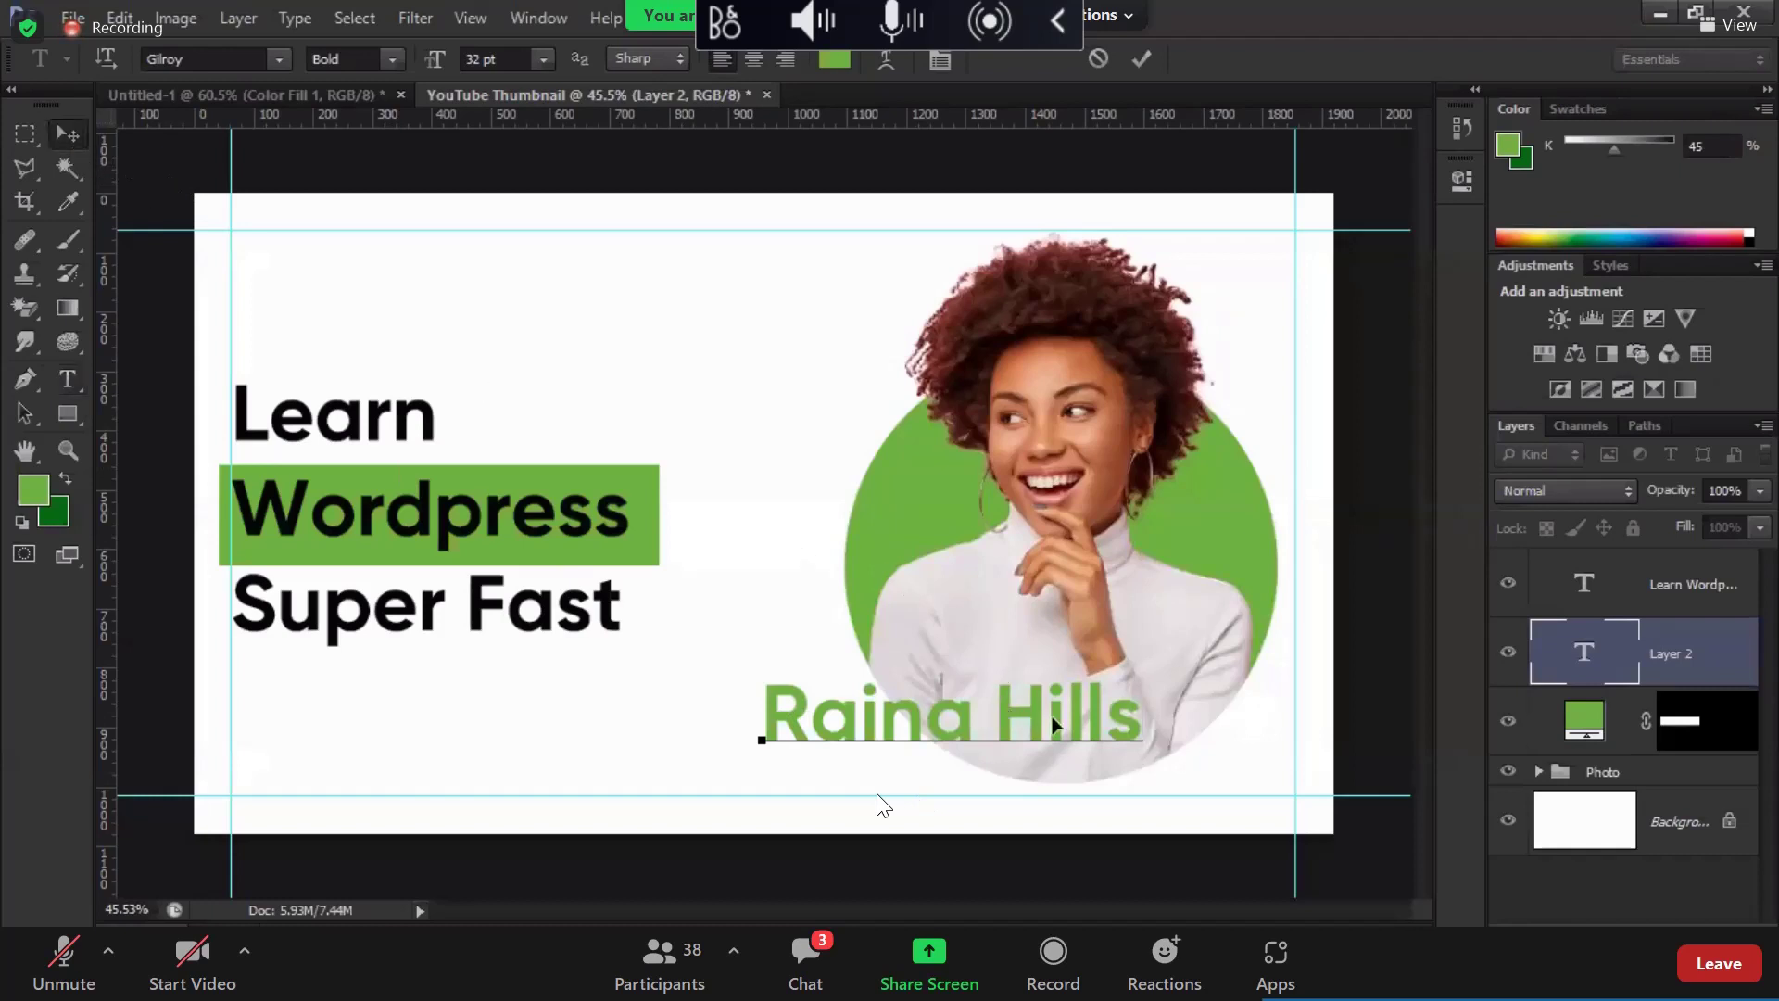
{"action": "left_click_drag", "start_coordinate": [1005, 711], "coordinate": [1107, 752]}
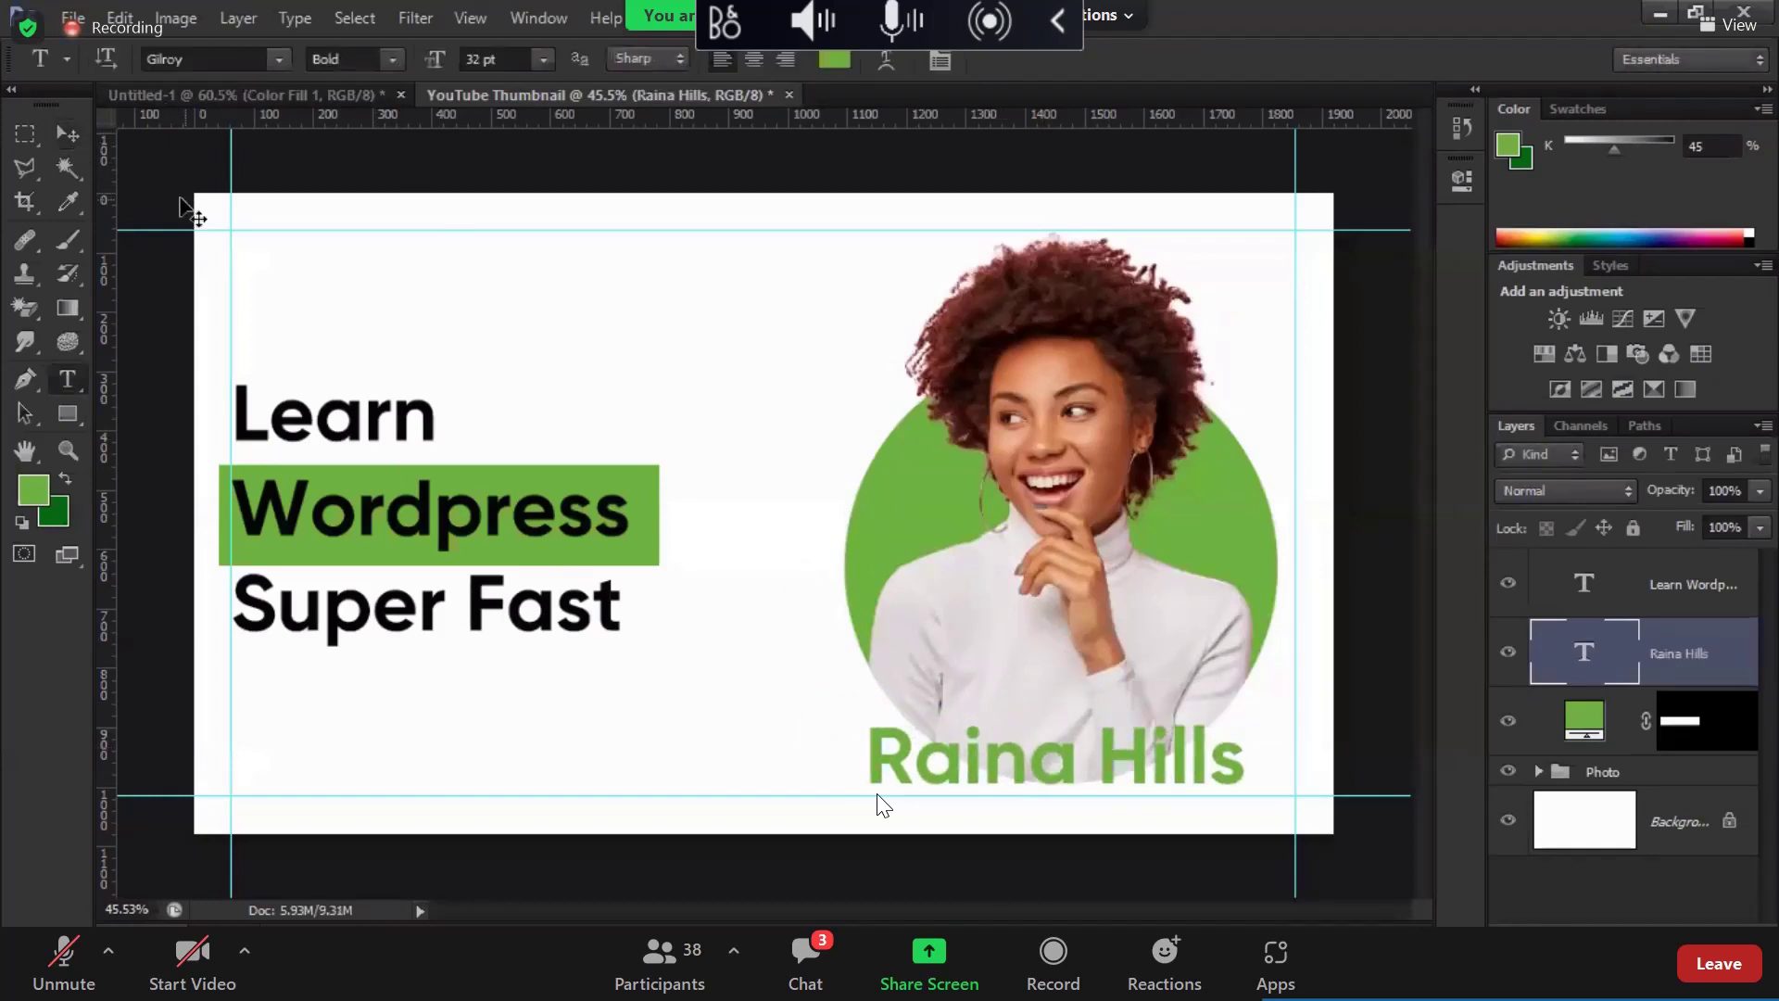
{"action": "key", "text": "t"}
{"action": "left_click", "coordinate": [275, 54]}
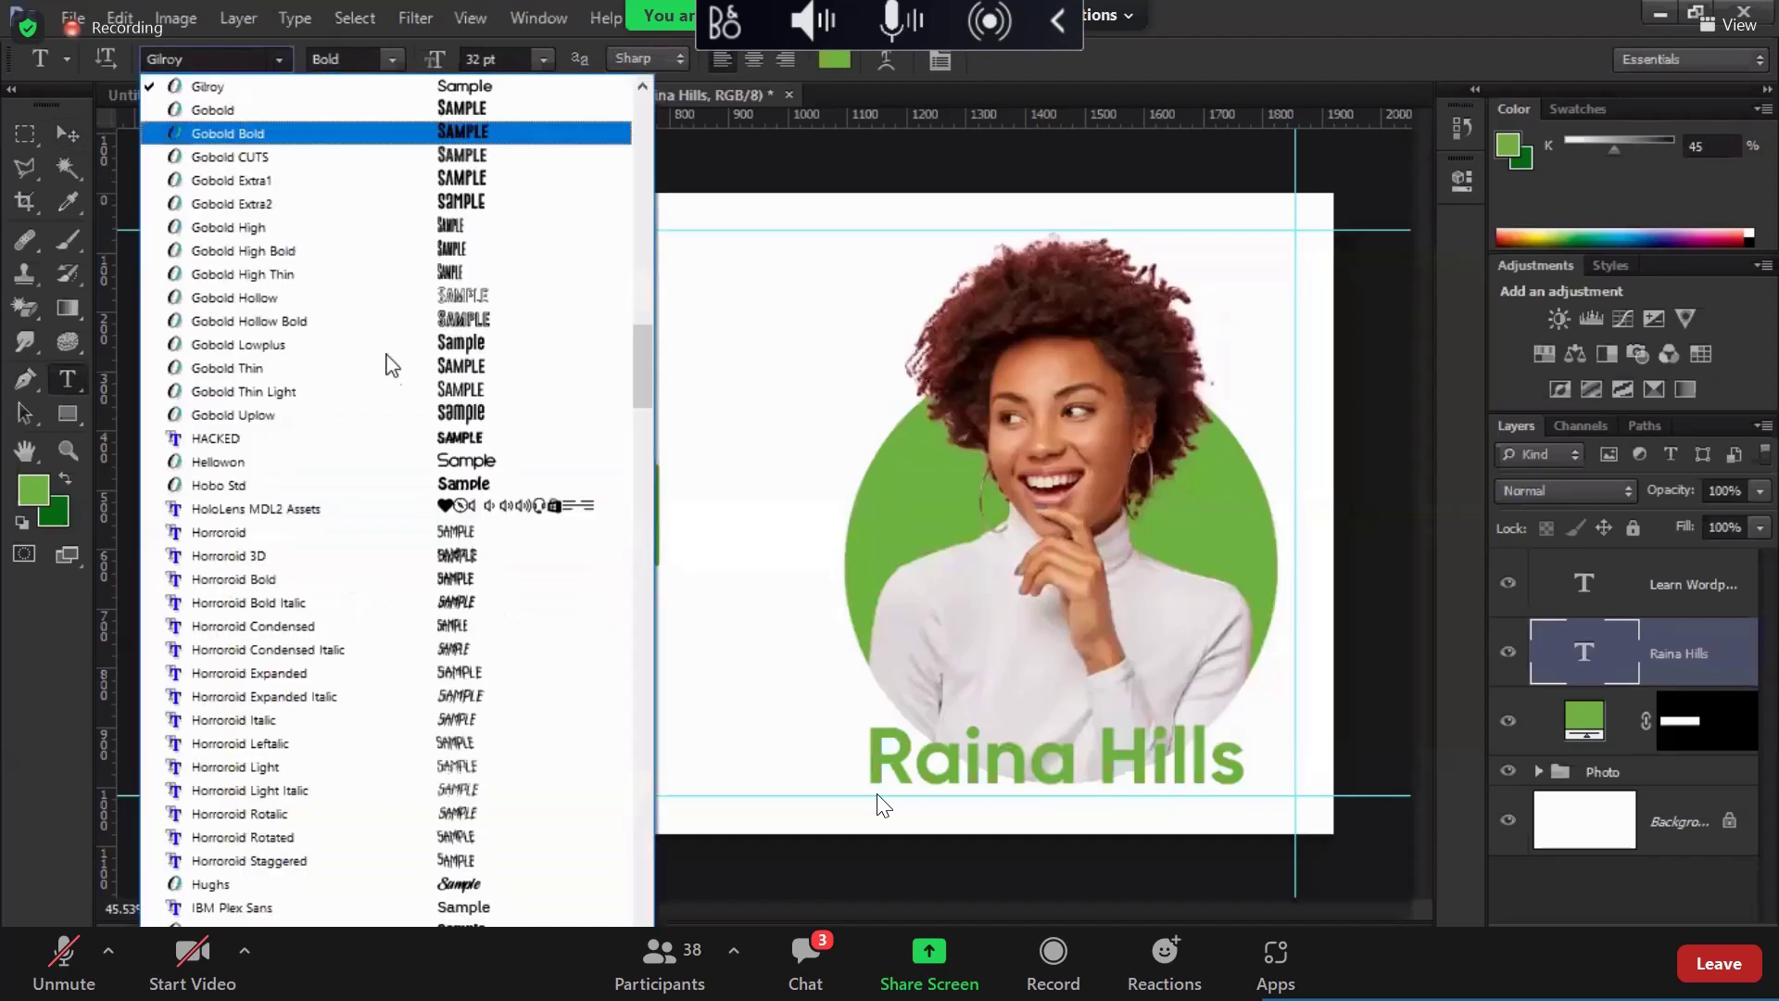
{"action": "scroll", "coordinate": [514, 779], "scroll_direction": "down", "scroll_amount": 3}
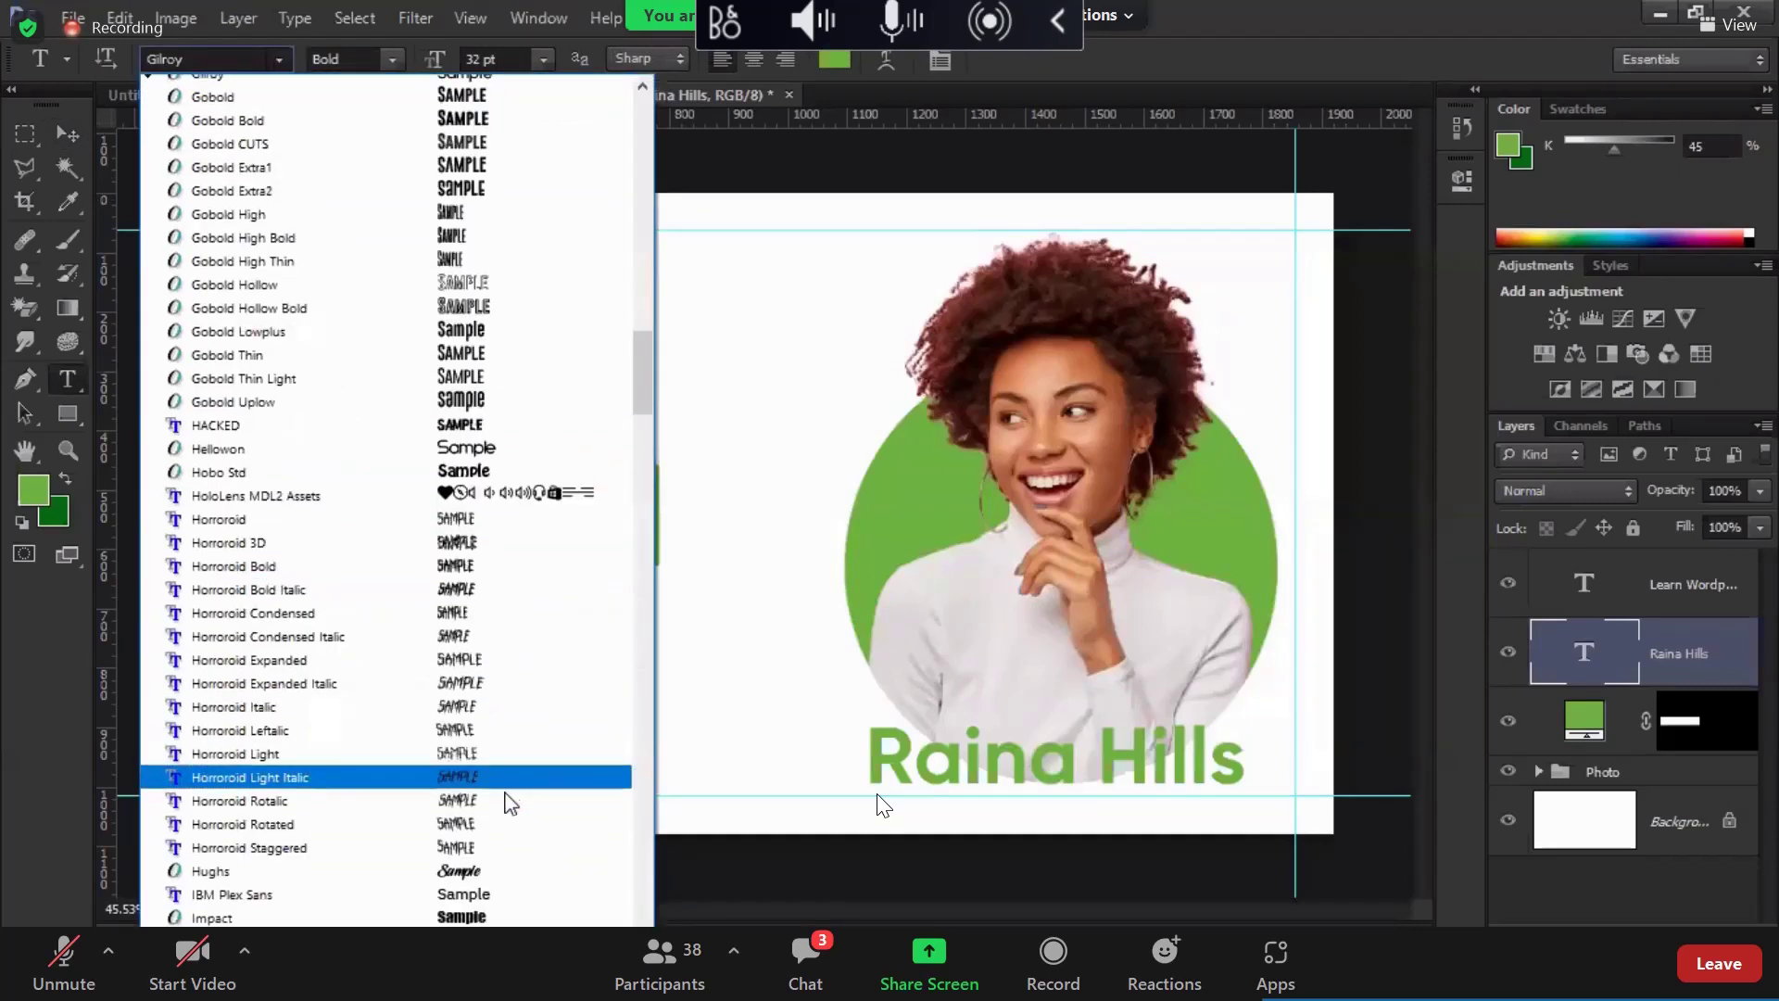
{"action": "left_click", "coordinate": [507, 743]}
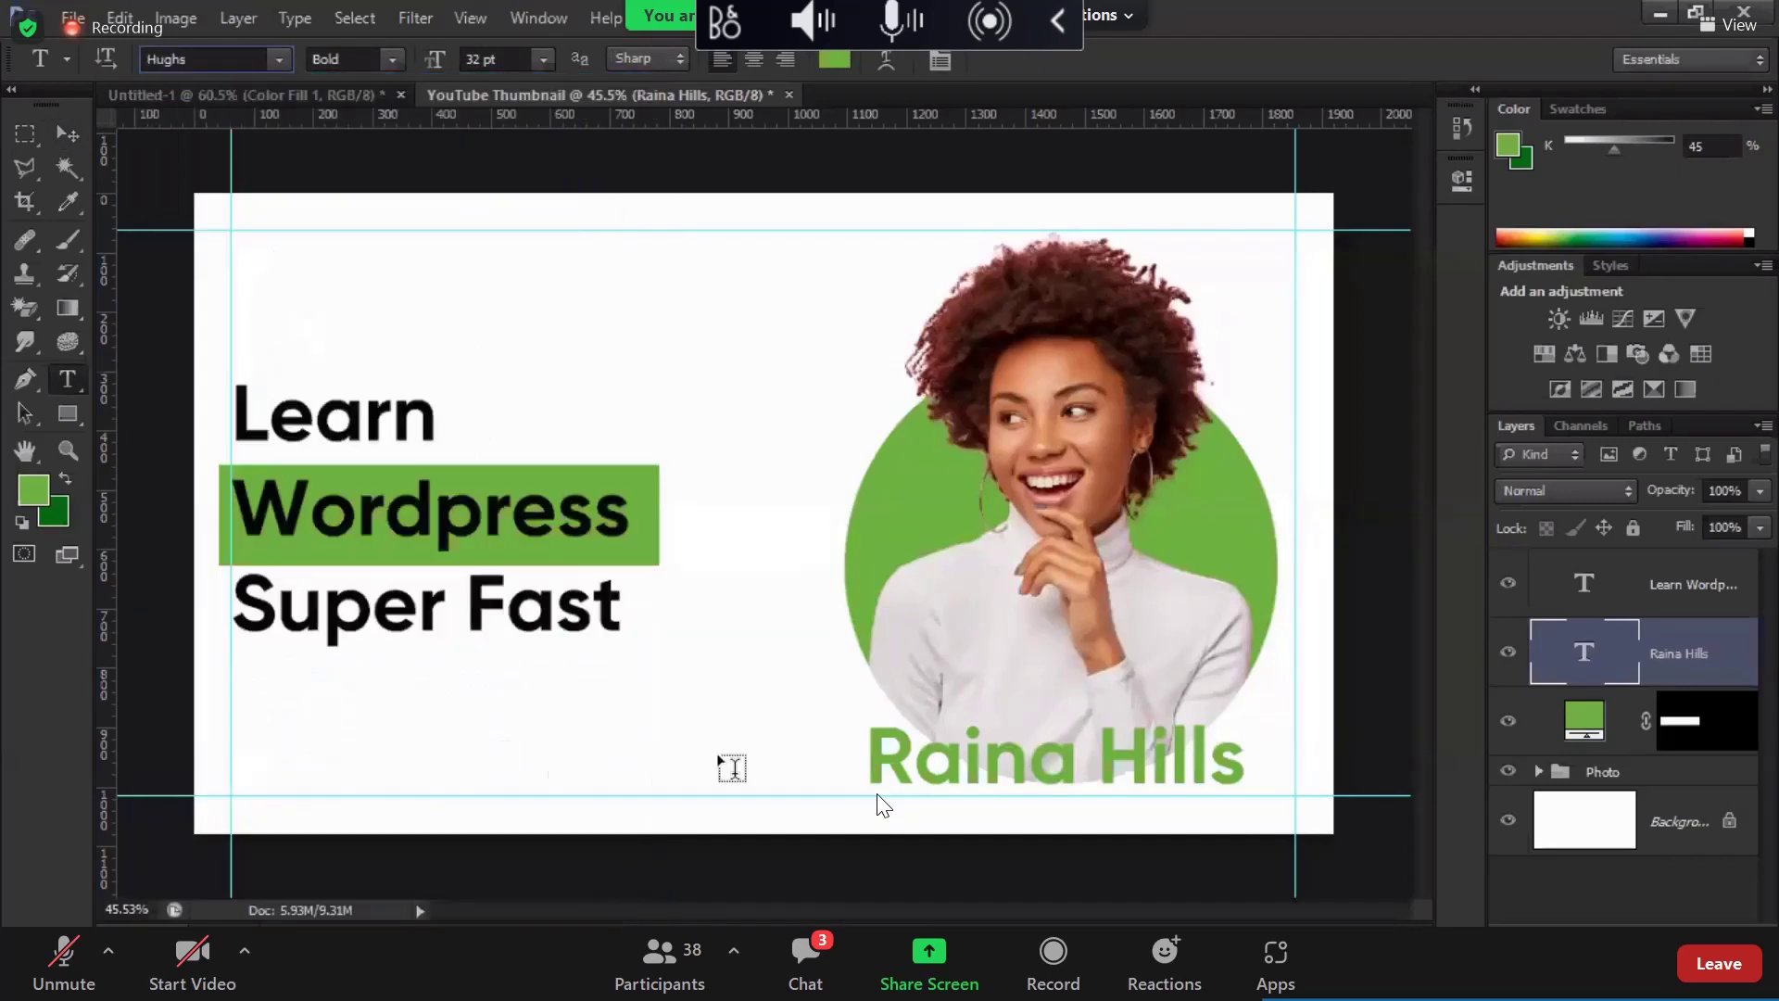
{"action": "left_click", "coordinate": [279, 60]}
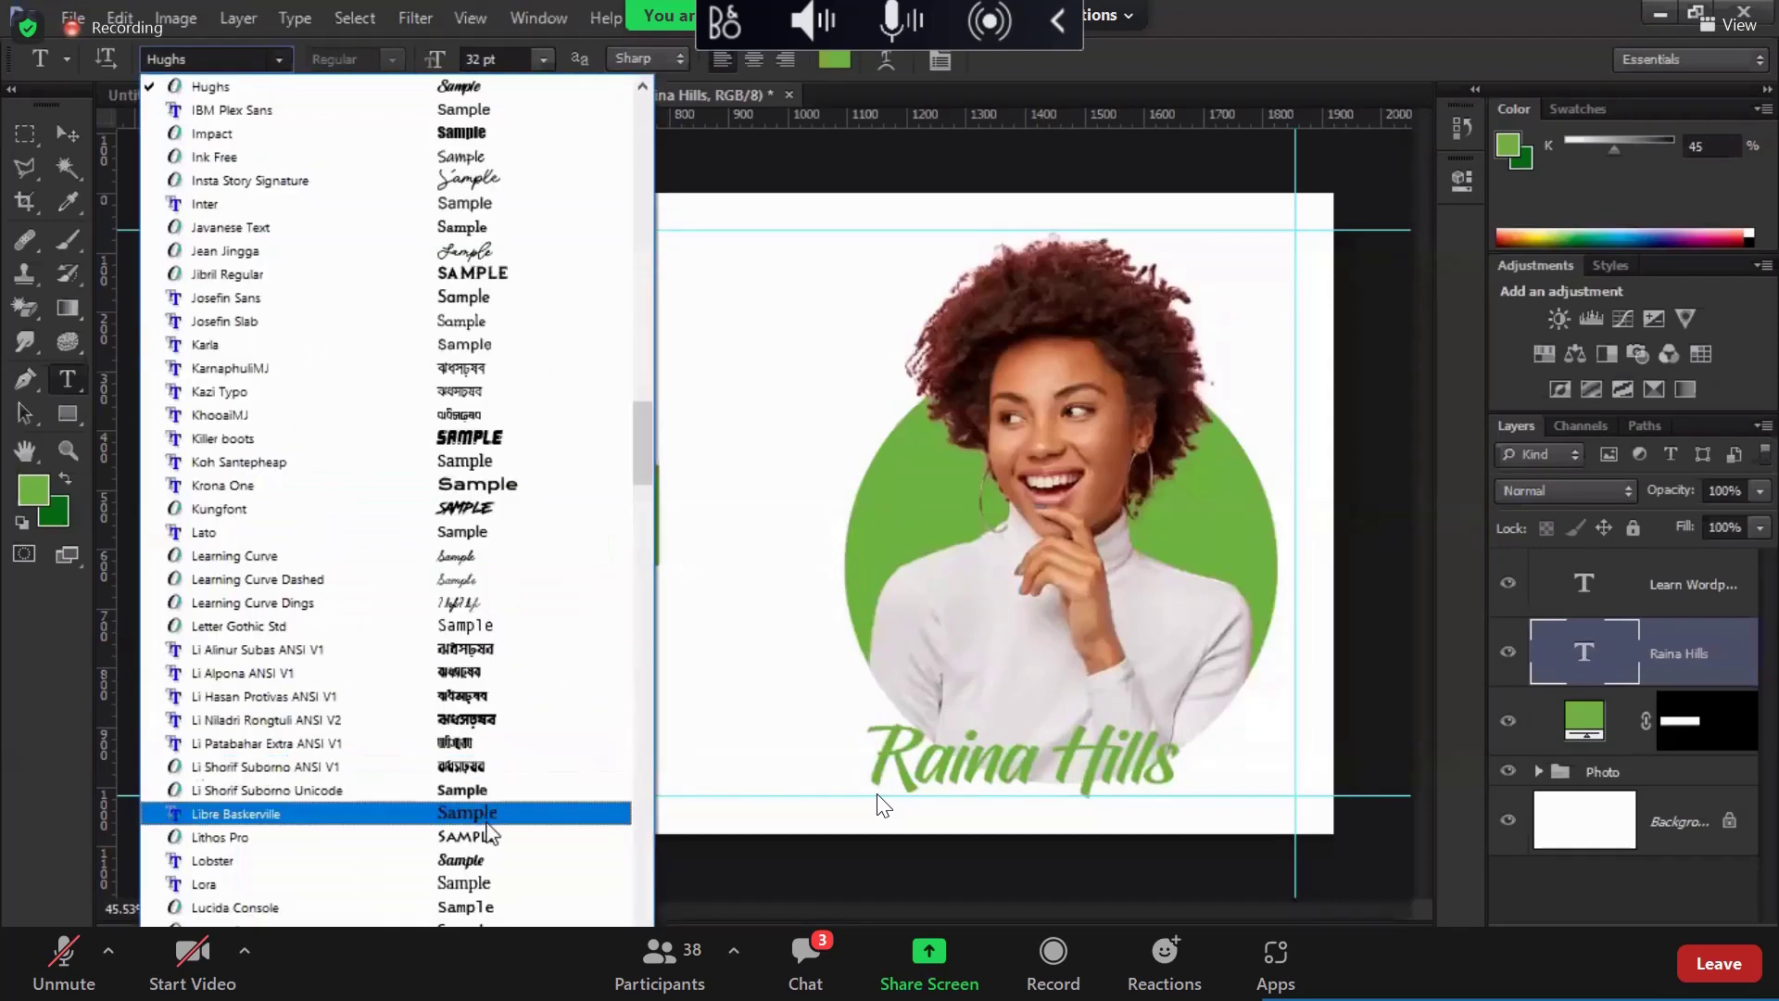
{"action": "left_click", "coordinate": [483, 602]}
{"action": "left_click", "coordinate": [279, 61]}
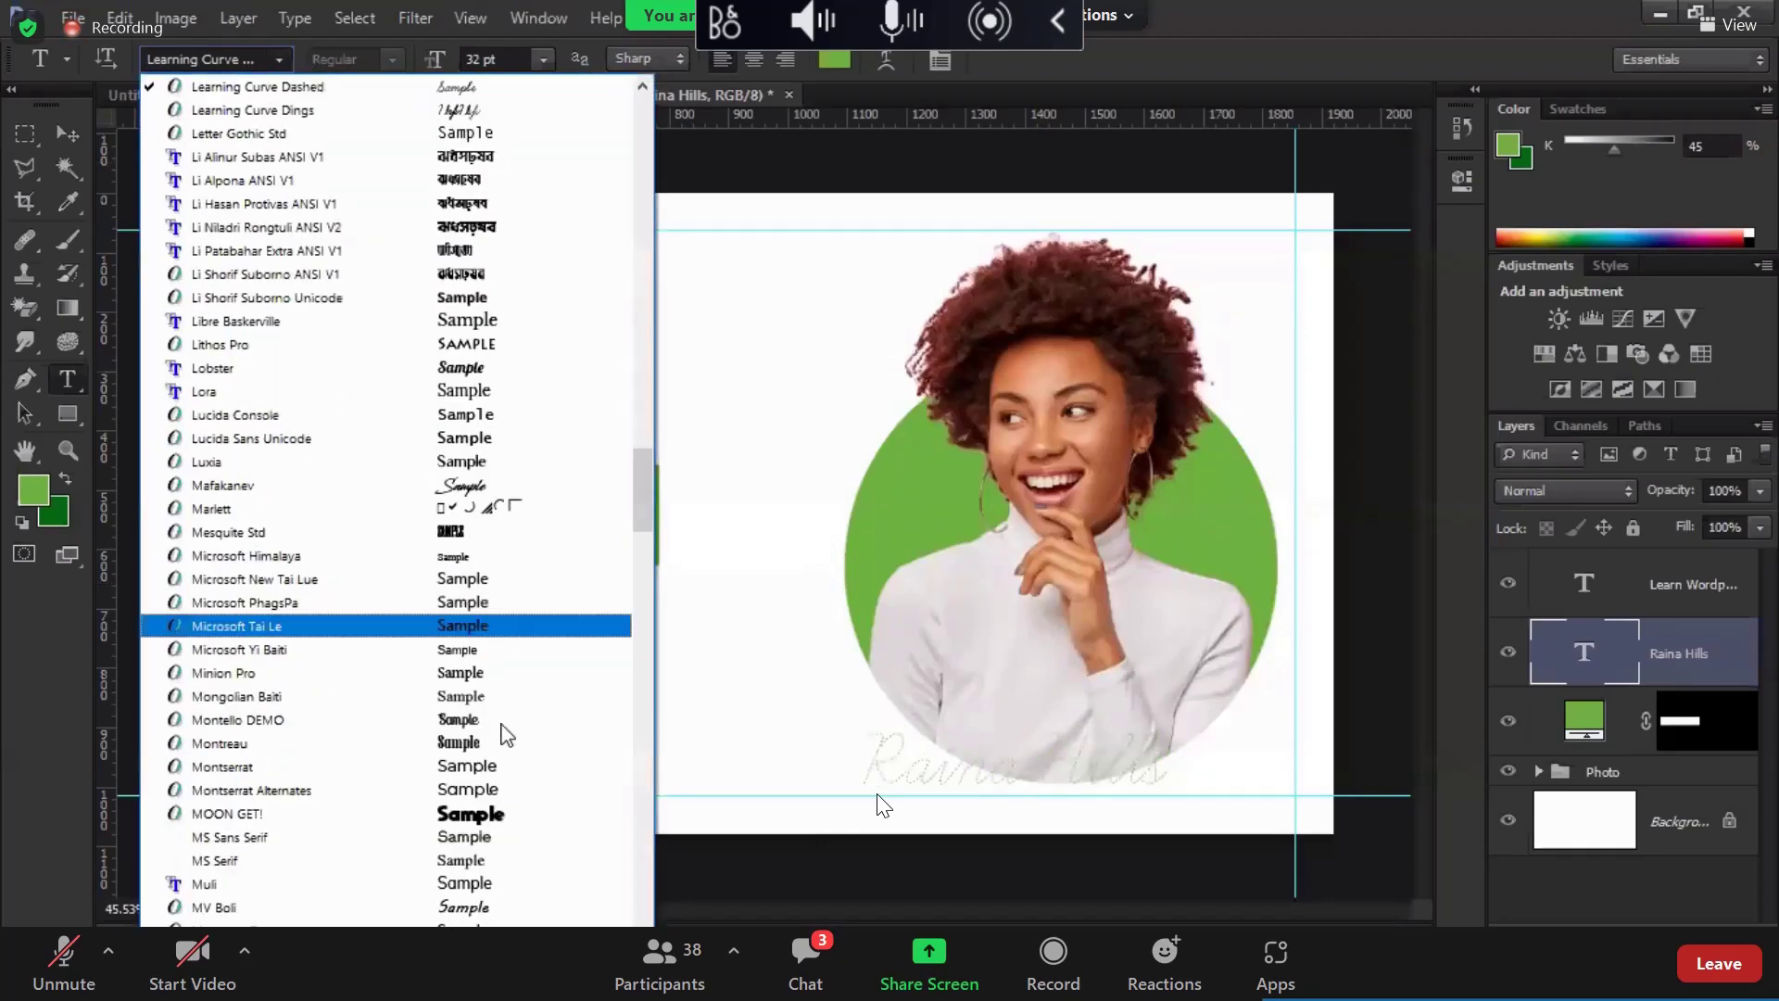
{"action": "scroll", "coordinate": [523, 180], "scroll_direction": "up", "scroll_amount": 3}
{"action": "left_click", "coordinate": [514, 177]}
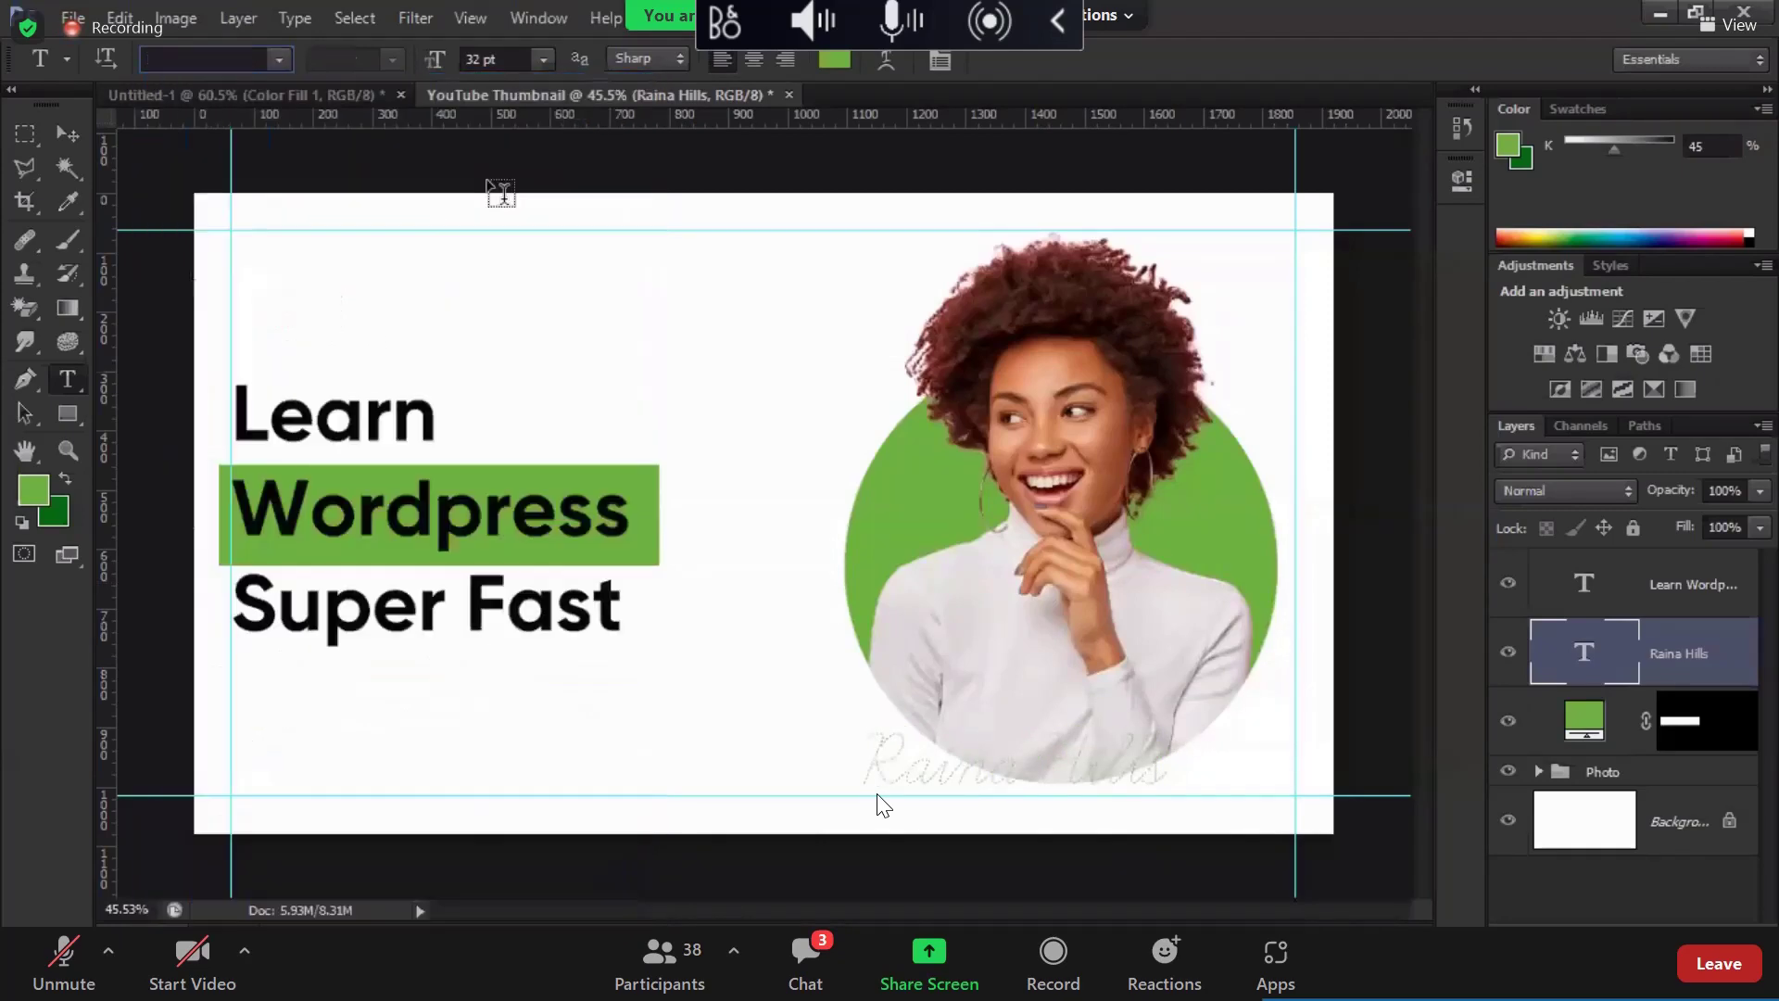
Step: Preview Mafakanev, Nexa Rust Sans and neighbouring fonts on the signature
{"action": "left_click", "coordinate": [278, 60]}
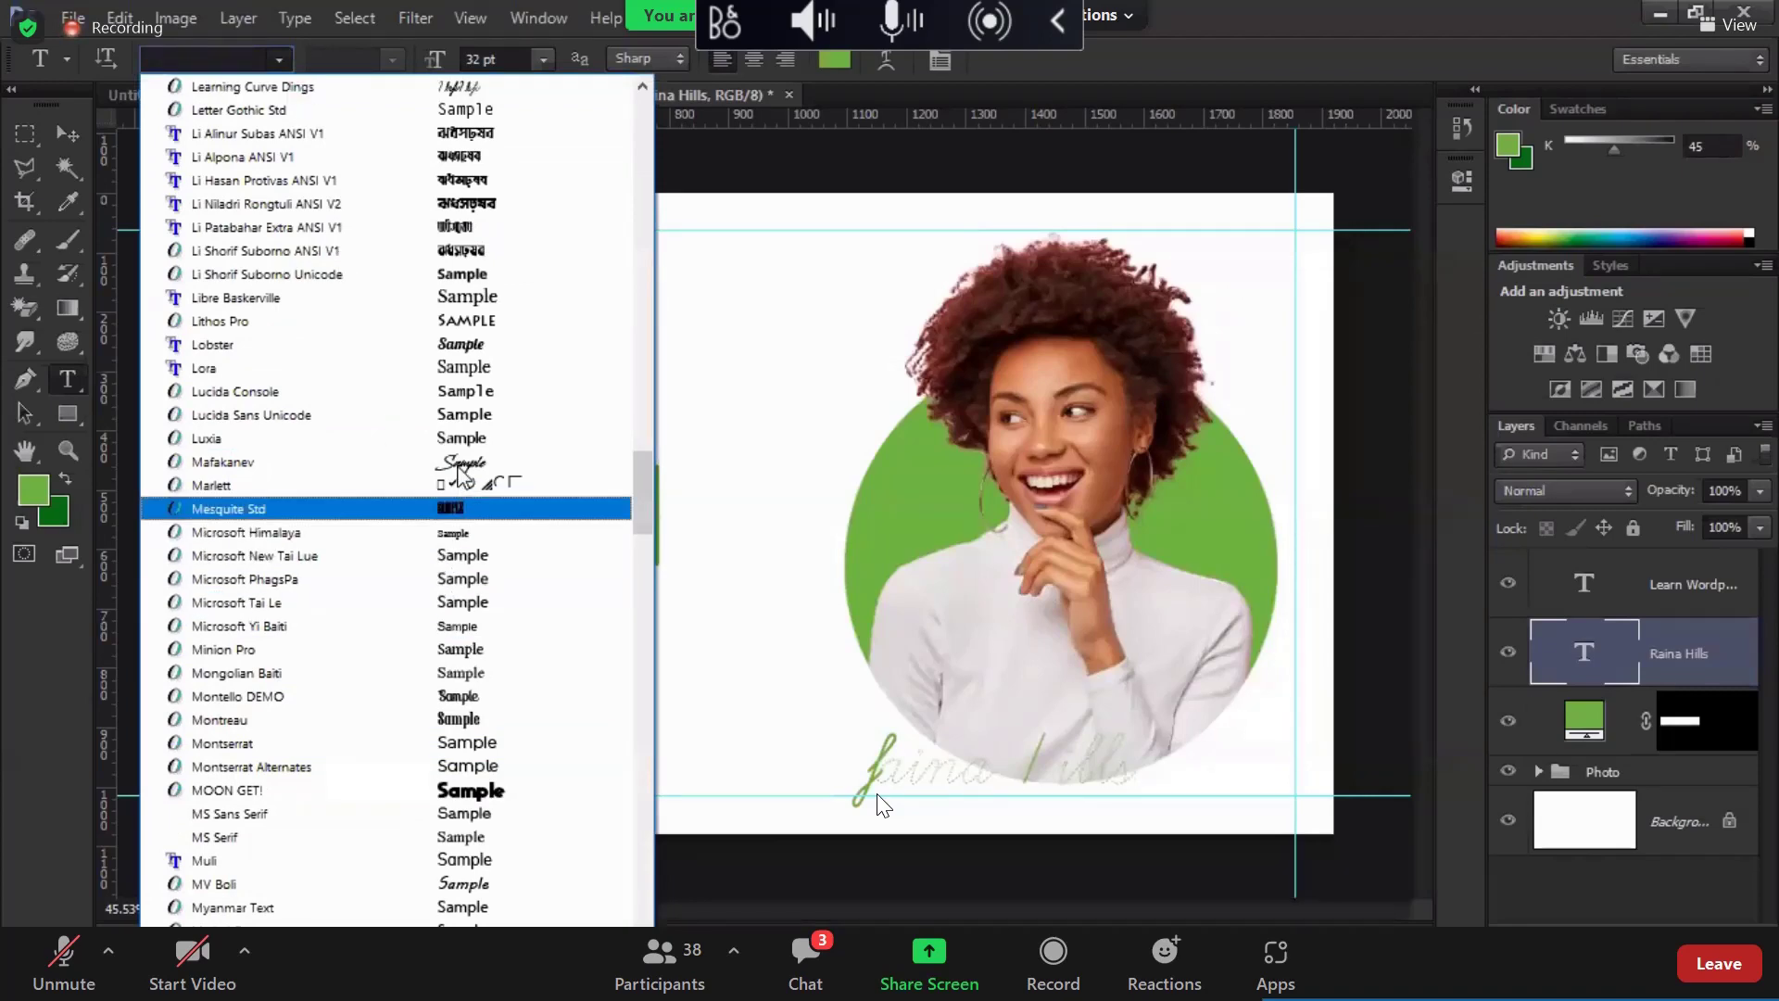
{"action": "left_click", "coordinate": [458, 461]}
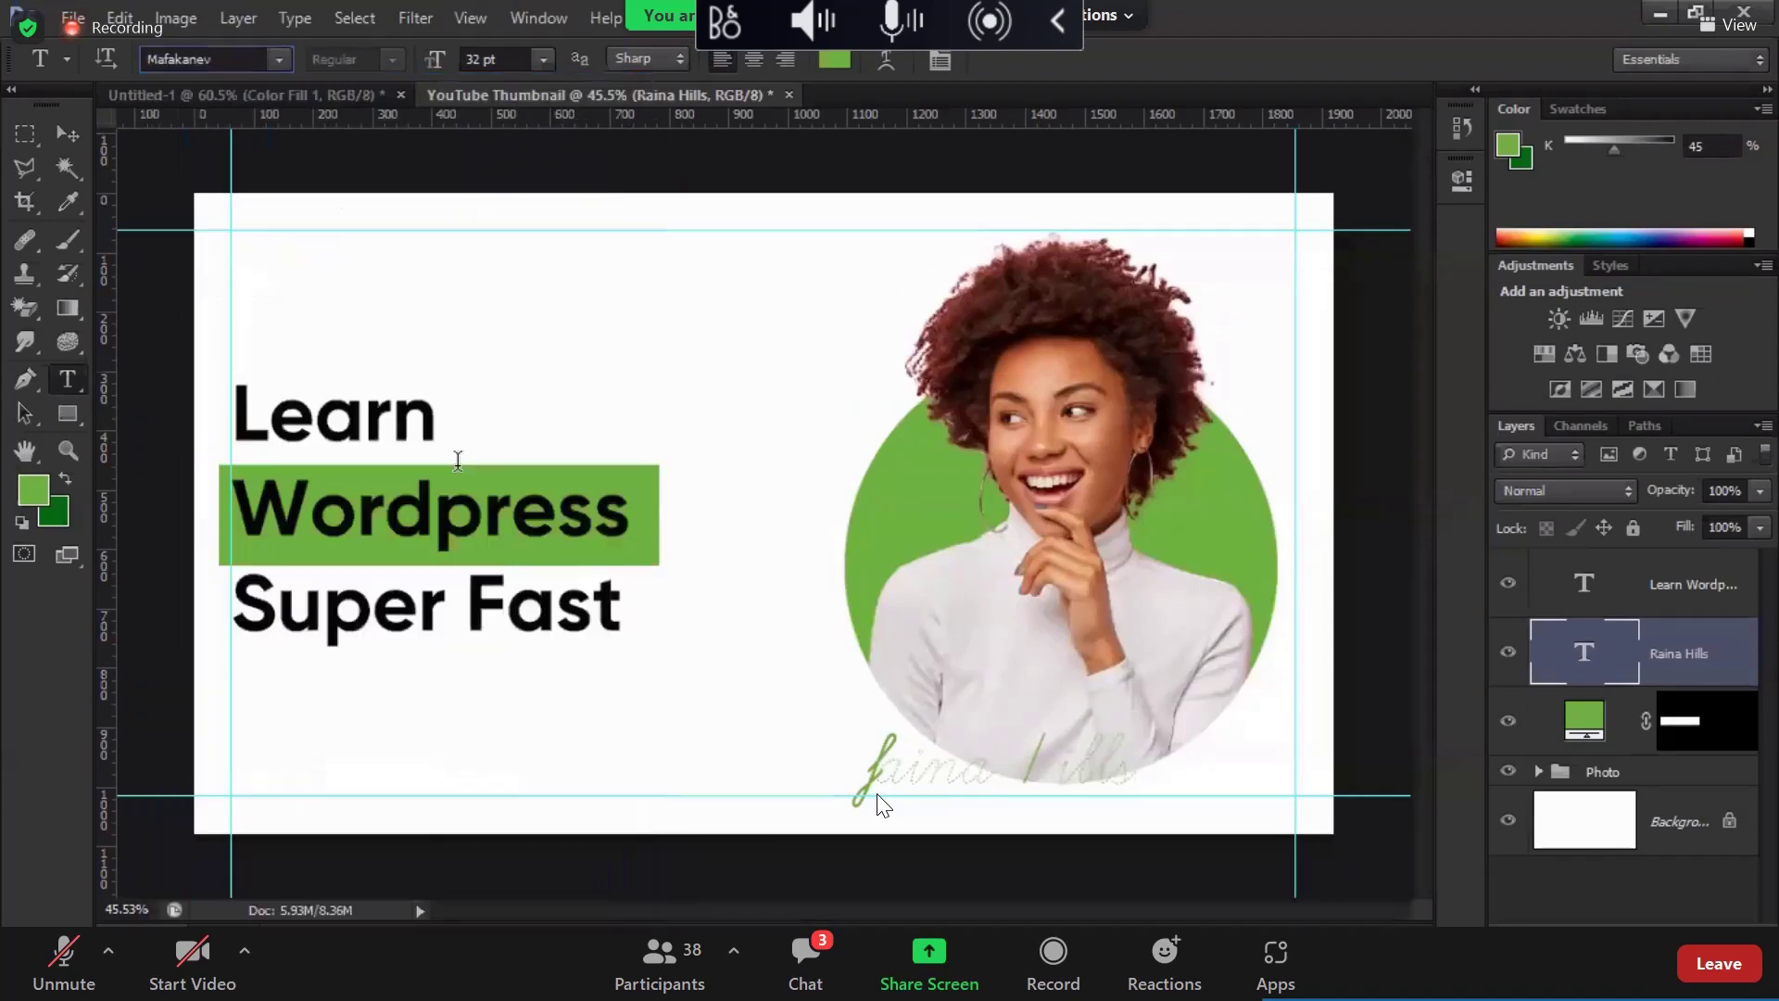
{"action": "left_click", "coordinate": [279, 59]}
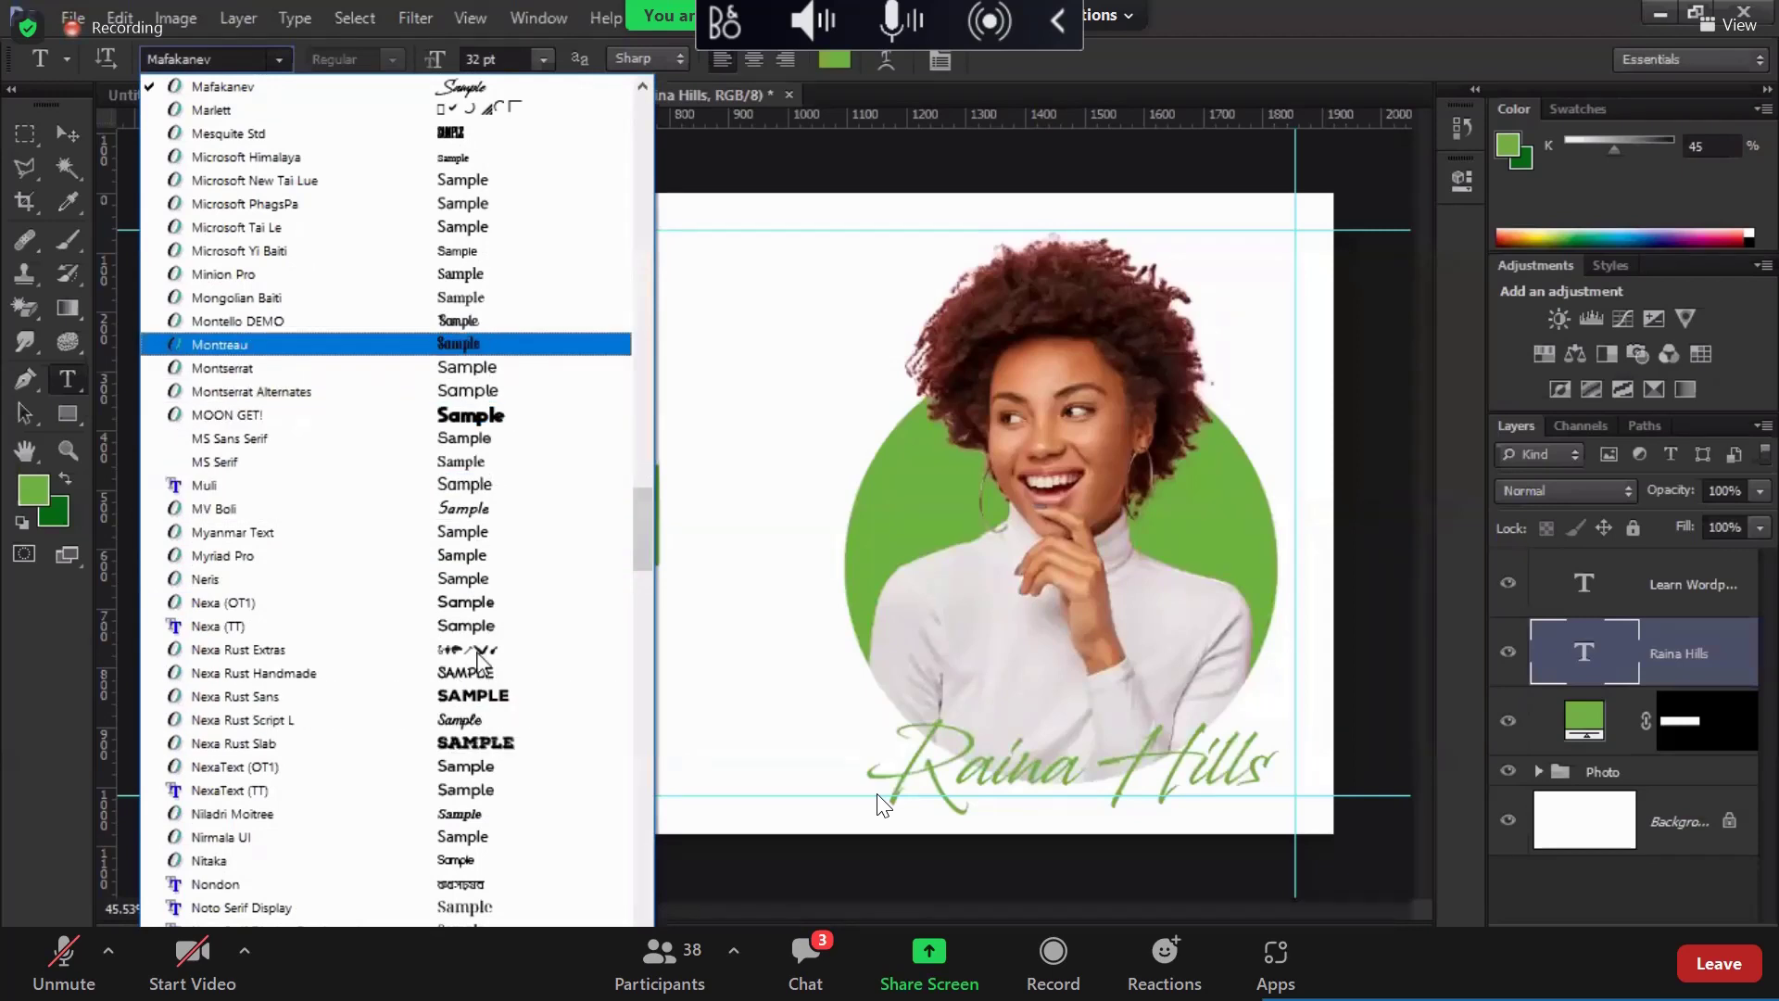
{"action": "scroll", "coordinate": [482, 843], "scroll_direction": "down", "scroll_amount": 1}
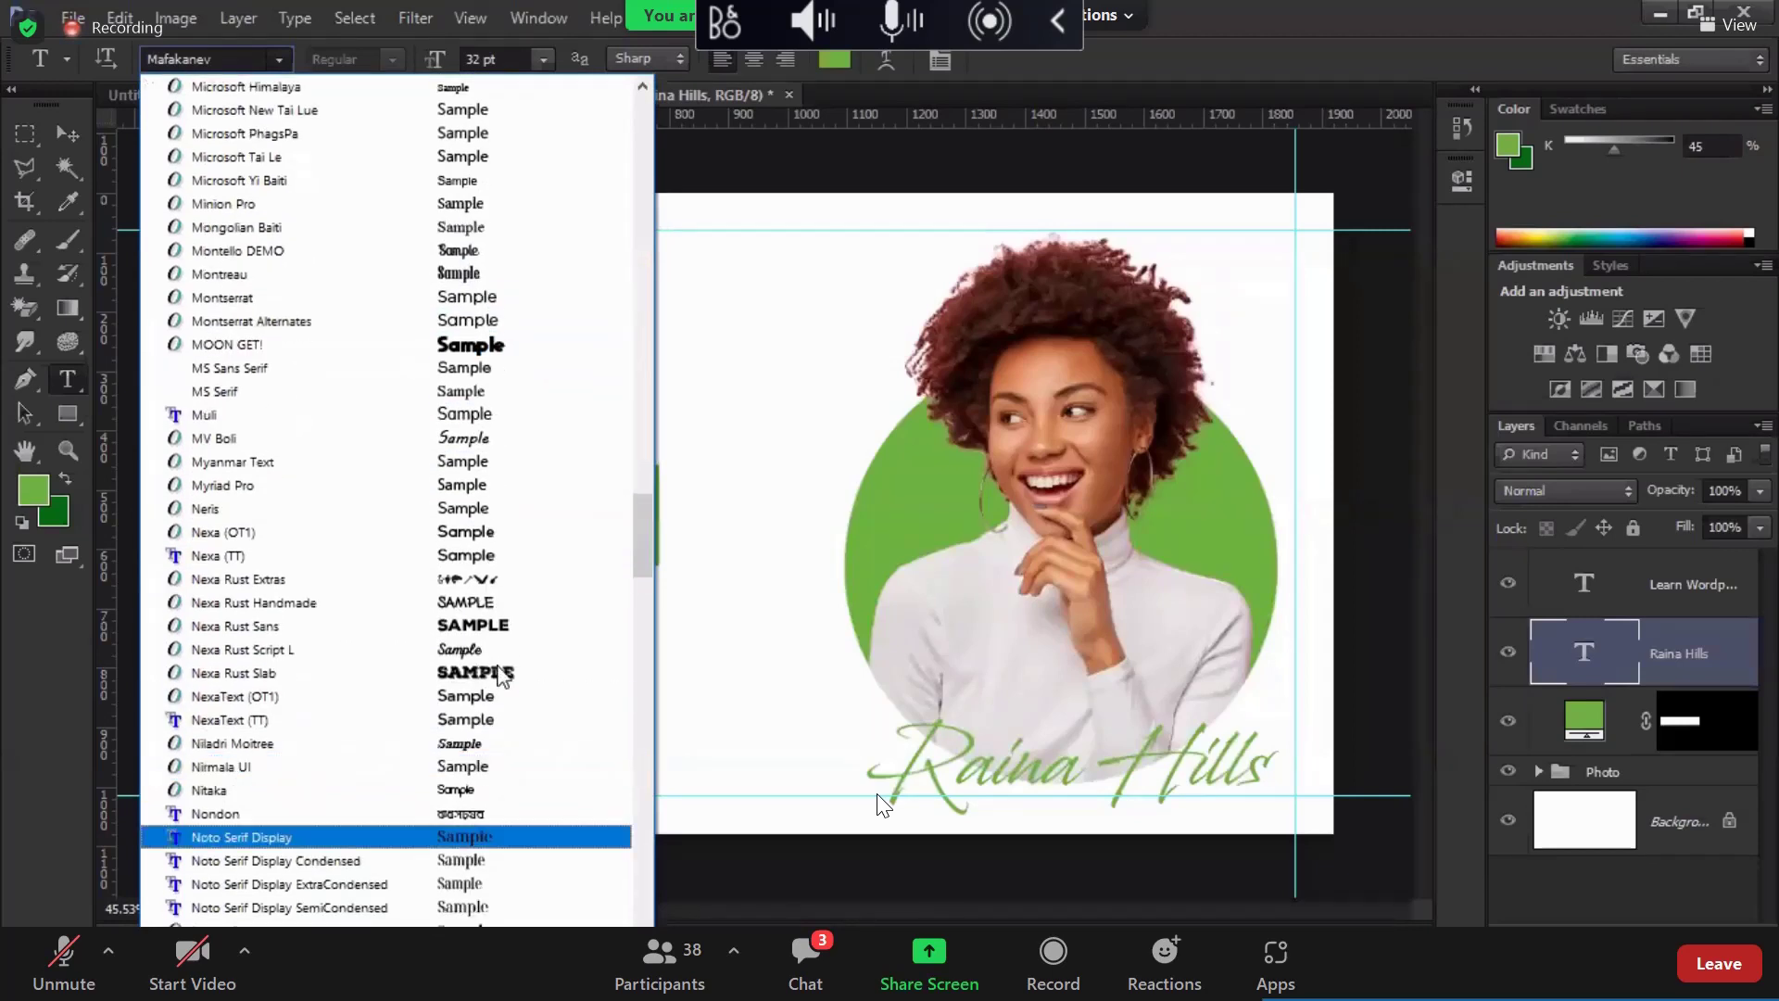
{"action": "left_click", "coordinate": [489, 648]}
{"action": "left_click", "coordinate": [247, 61]}
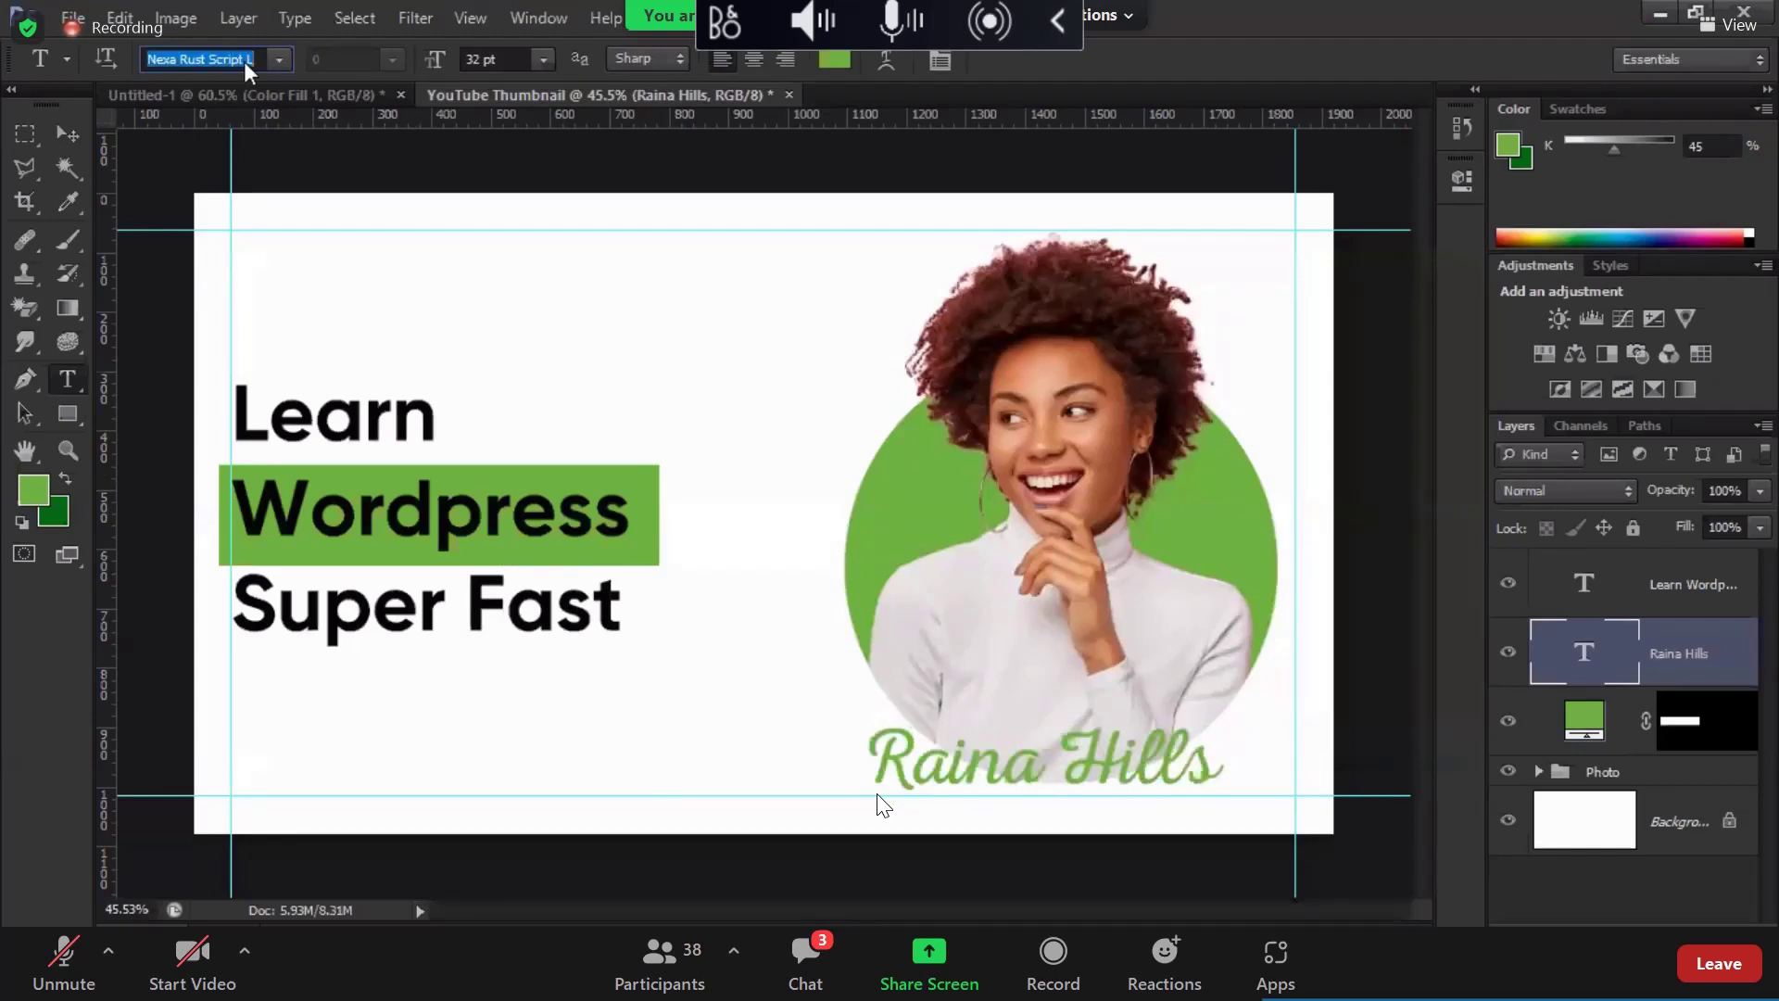
{"action": "key", "text": "Down"}
{"action": "key", "text": "Down"}
{"action": "key", "text": "Down"}
{"action": "key", "text": "Down"}
{"action": "key", "text": "Down"}
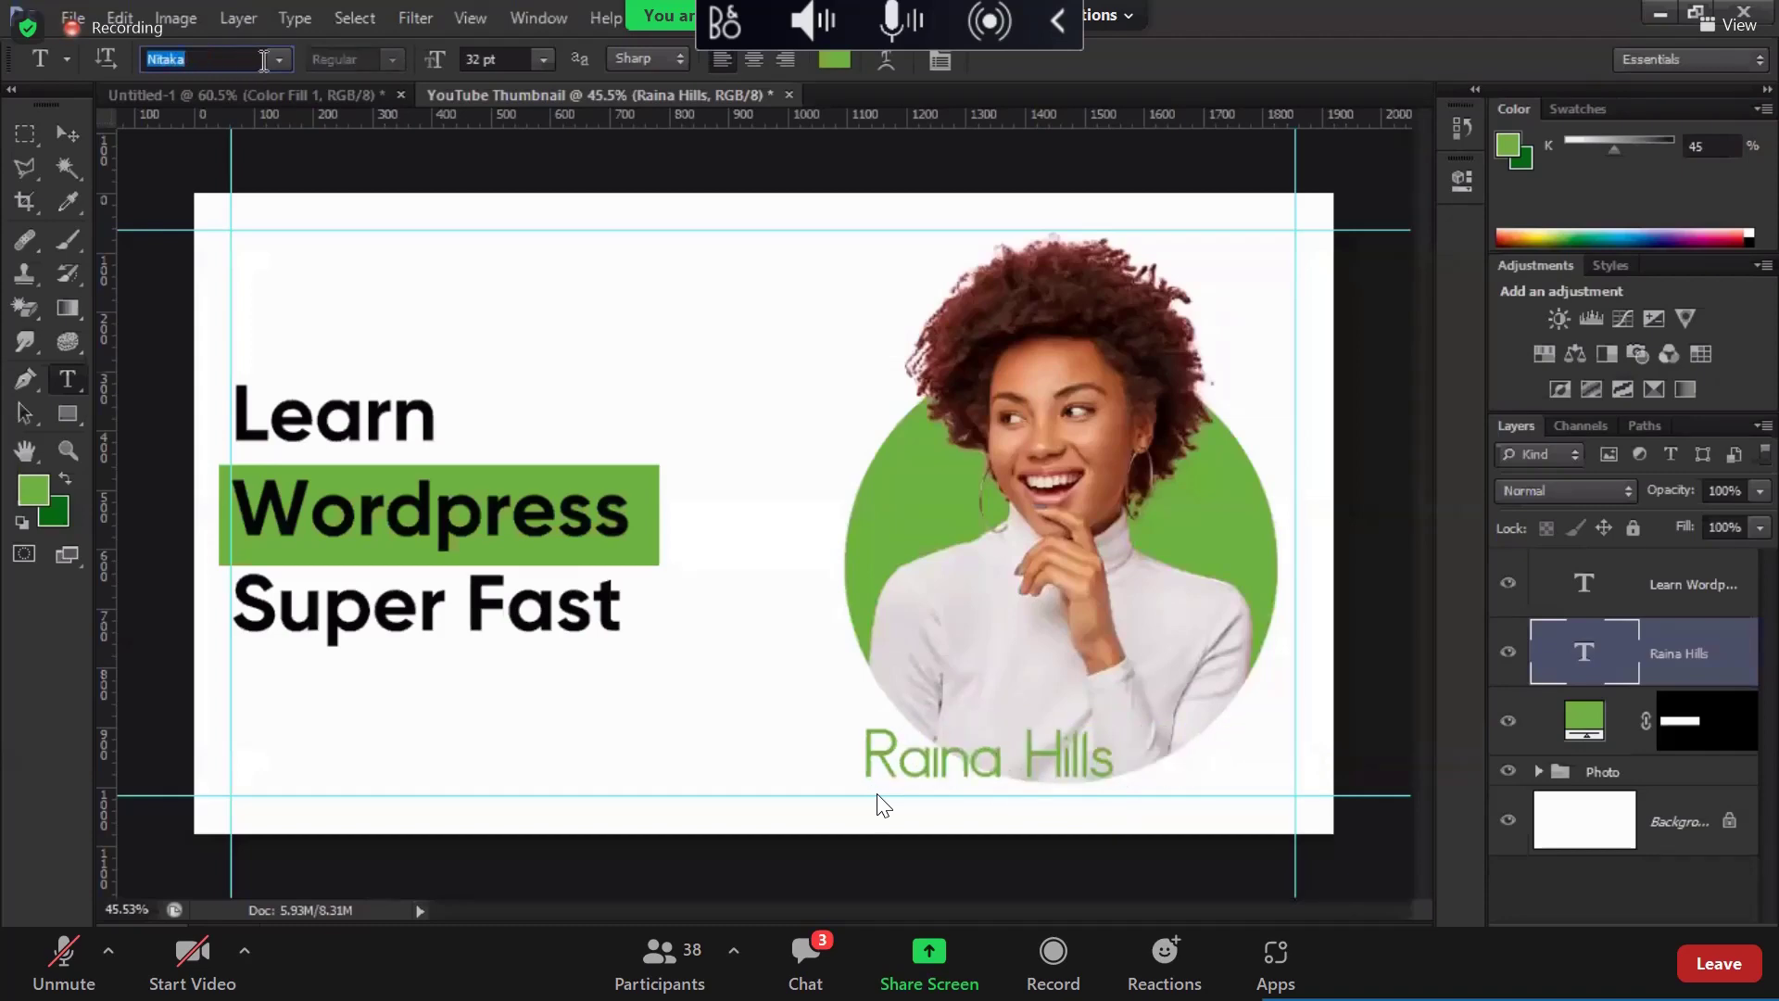
Step: Set the name in Photograph Signature and nudge it slightly right
{"action": "left_click", "coordinate": [282, 63]}
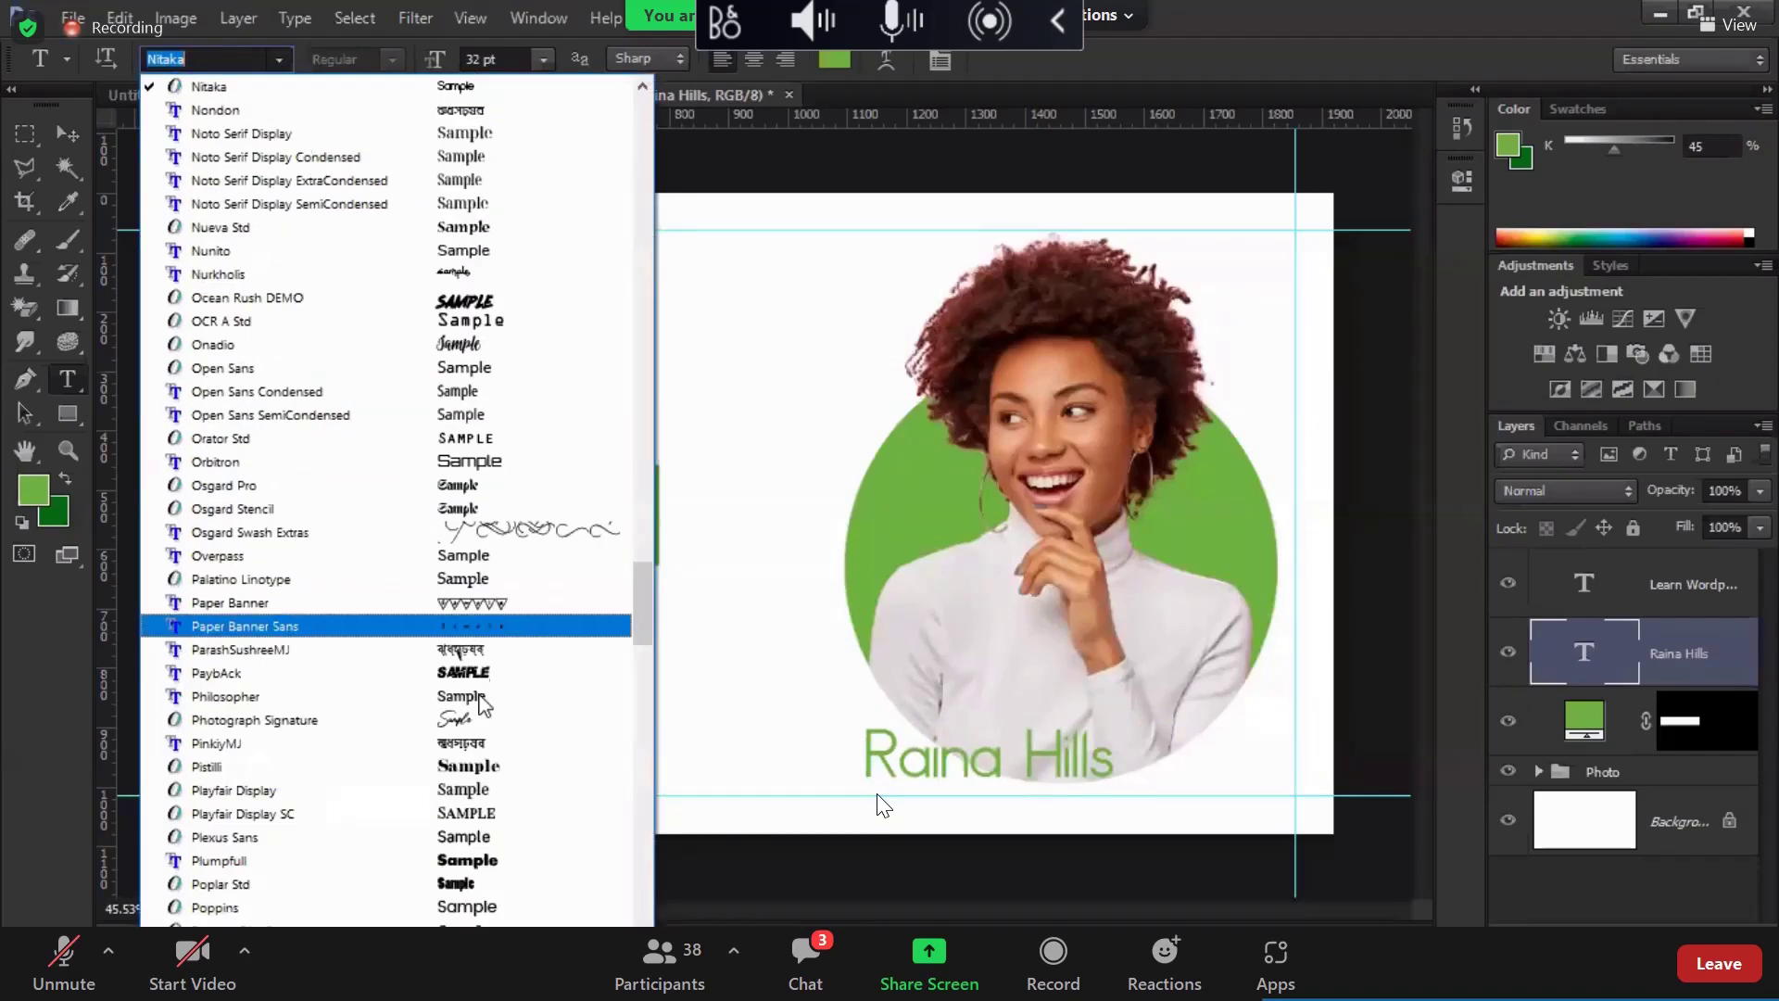
{"action": "left_click", "coordinate": [501, 723]}
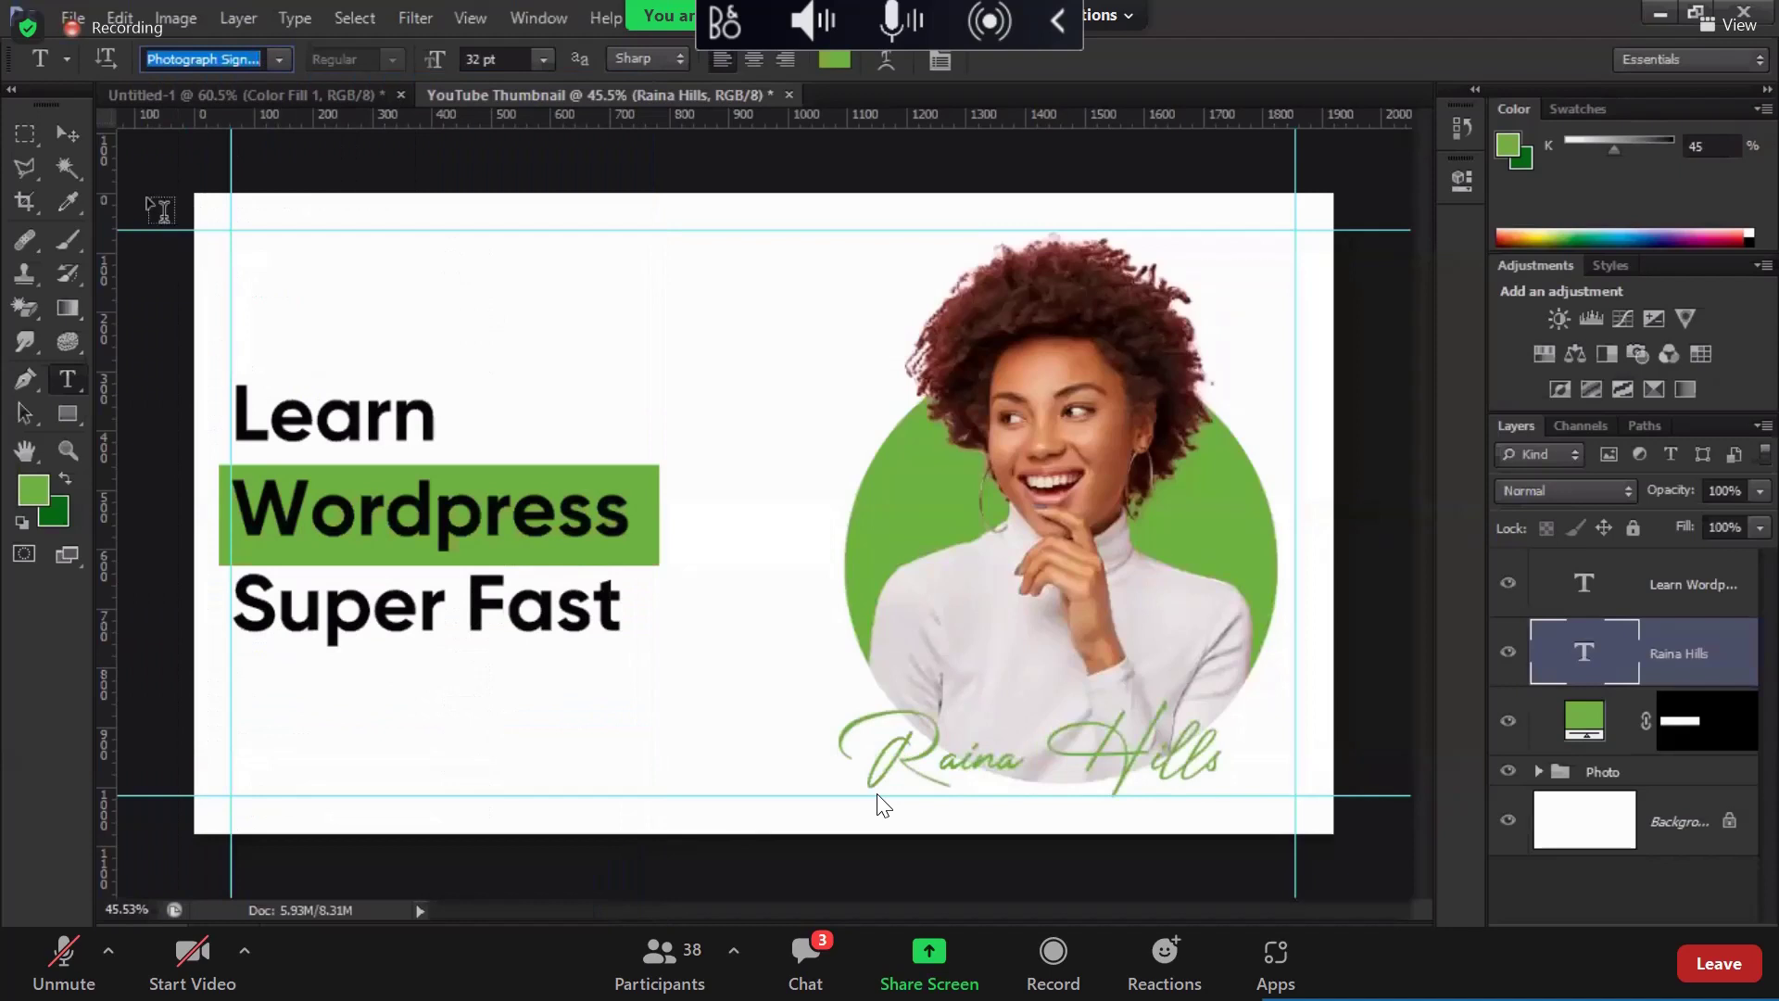
{"action": "left_click", "coordinate": [67, 135]}
{"action": "left_click_drag", "start_coordinate": [1150, 741], "coordinate": [1153, 740]}
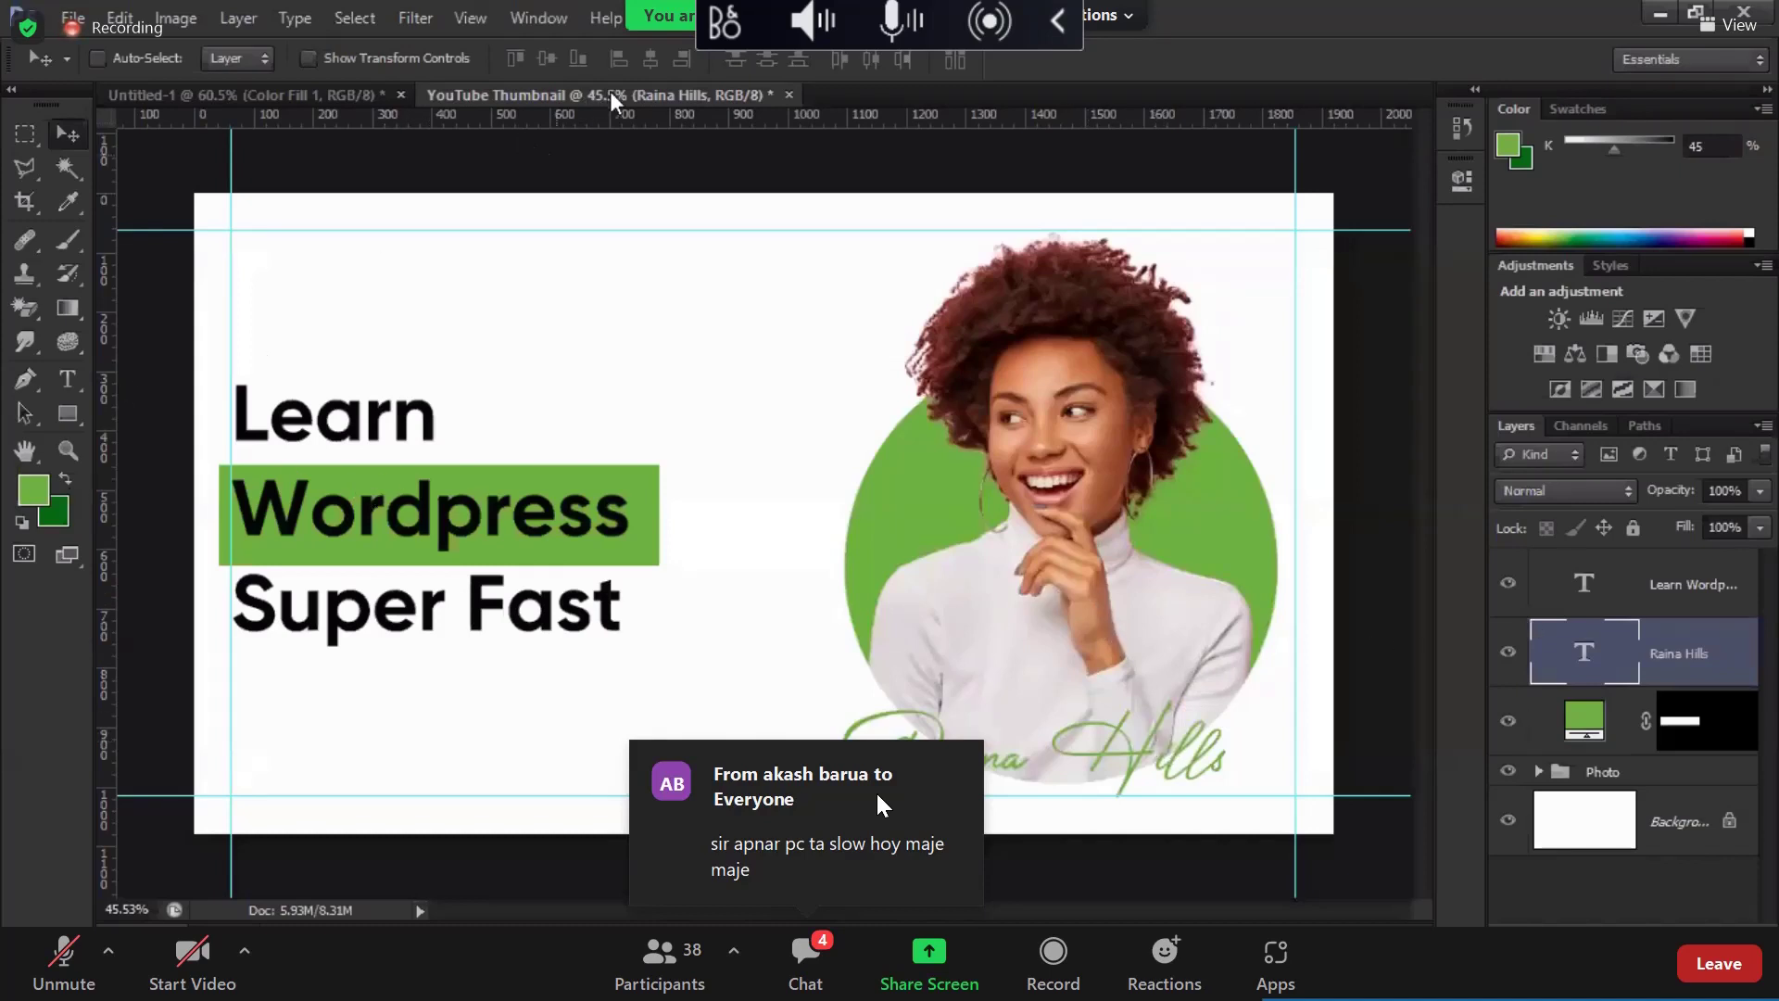
{"action": "key", "text": "t"}
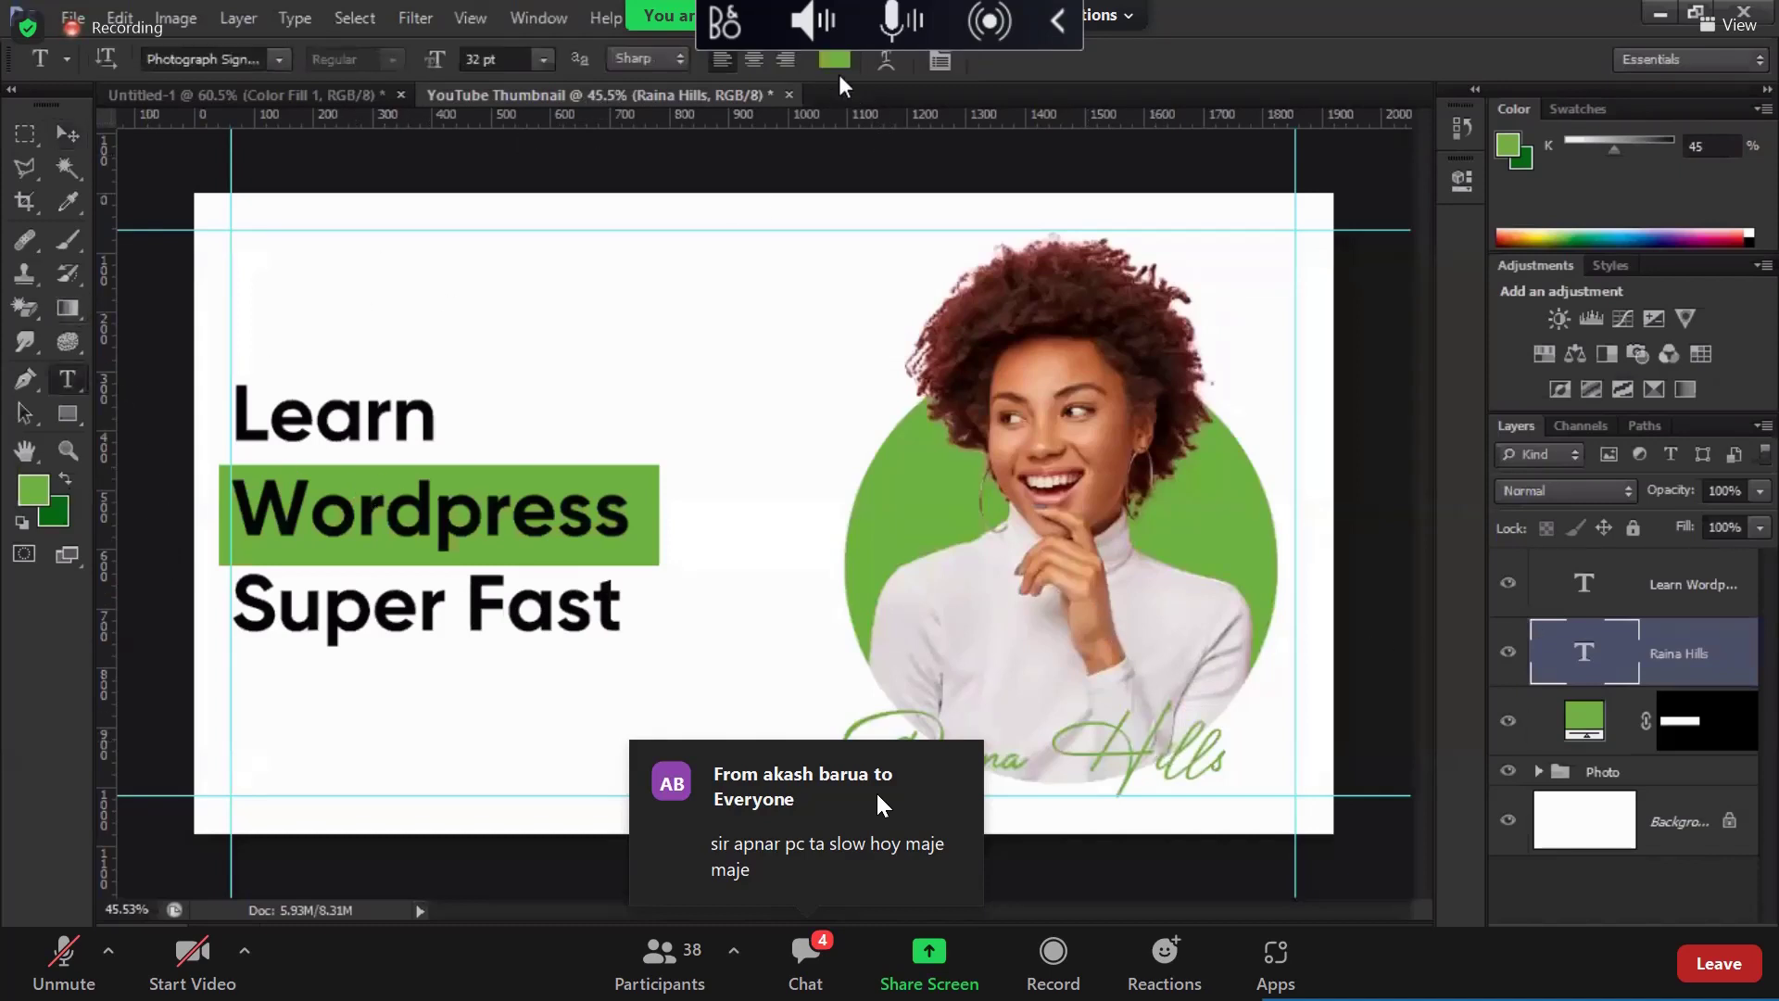
{"action": "left_click", "coordinate": [834, 59]}
{"action": "mouse_move", "coordinate": [1149, 417]}
{"action": "left_mouse_down"}
{"action": "mouse_move", "coordinate": [1075, 453]}
{"action": "mouse_move", "coordinate": [1055, 521]}
{"action": "mouse_move", "coordinate": [1071, 524]}
{"action": "left_mouse_up"}
{"action": "left_click", "coordinate": [1065, 524]}
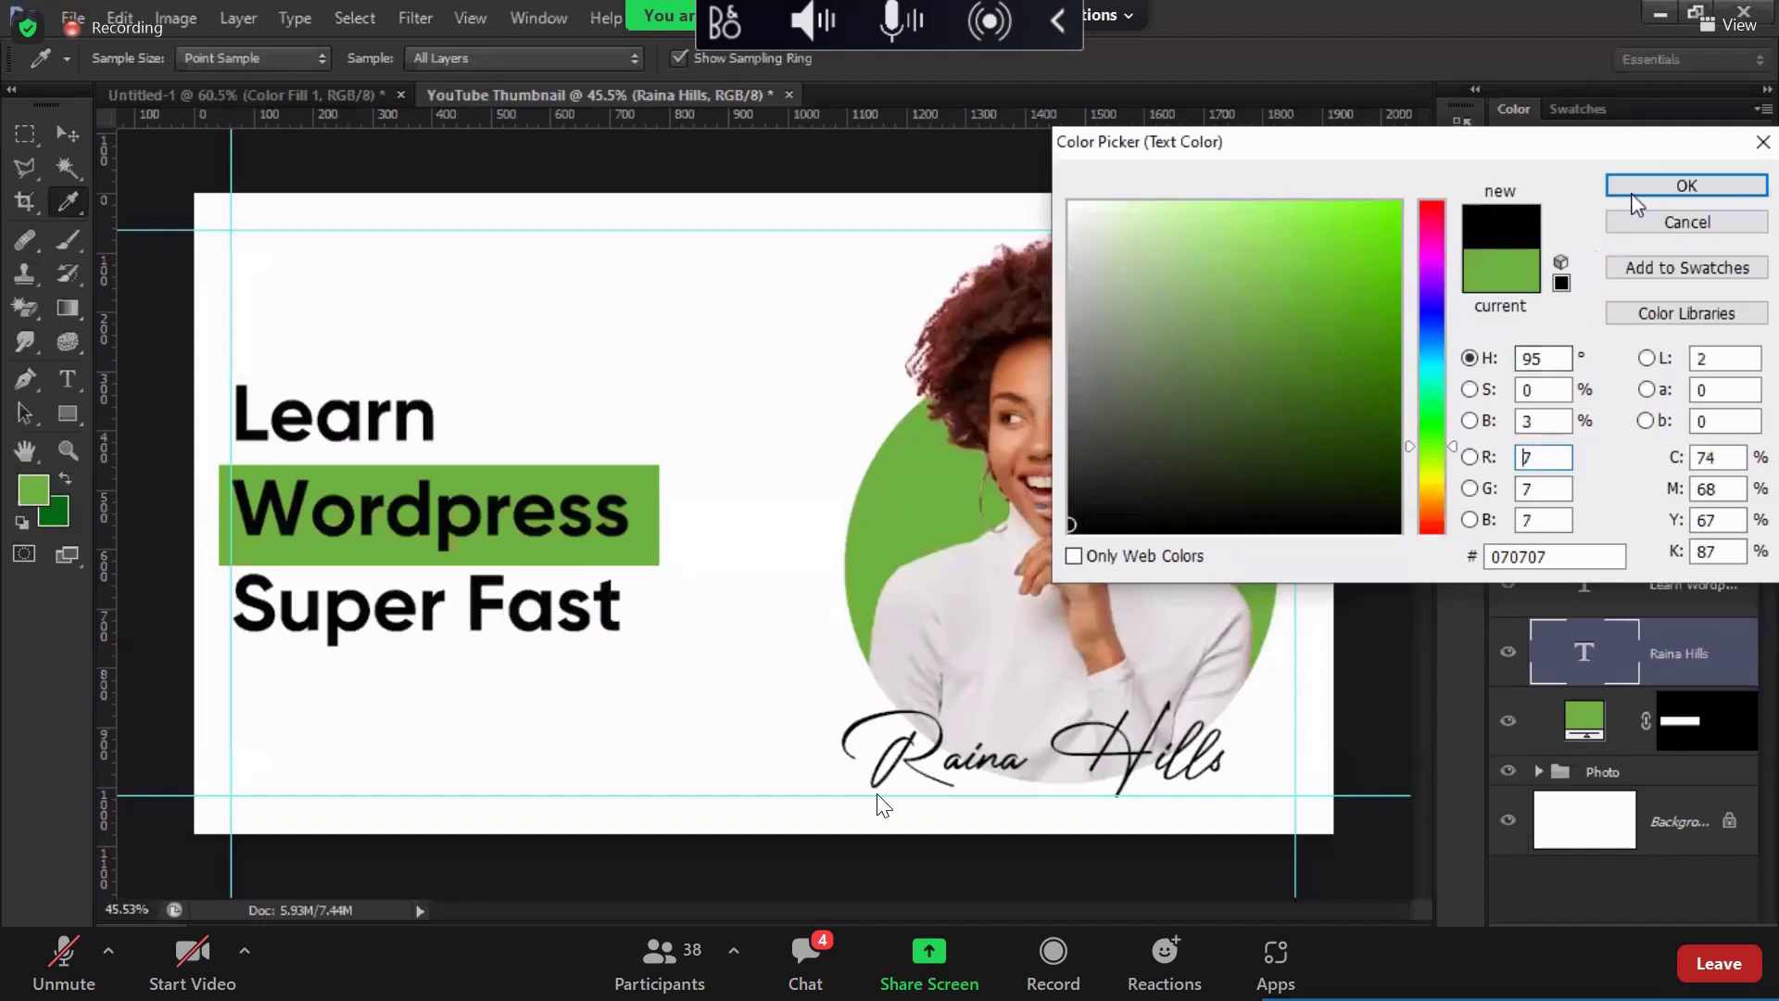
{"action": "left_click", "coordinate": [1068, 523]}
{"action": "left_click", "coordinate": [1709, 186]}
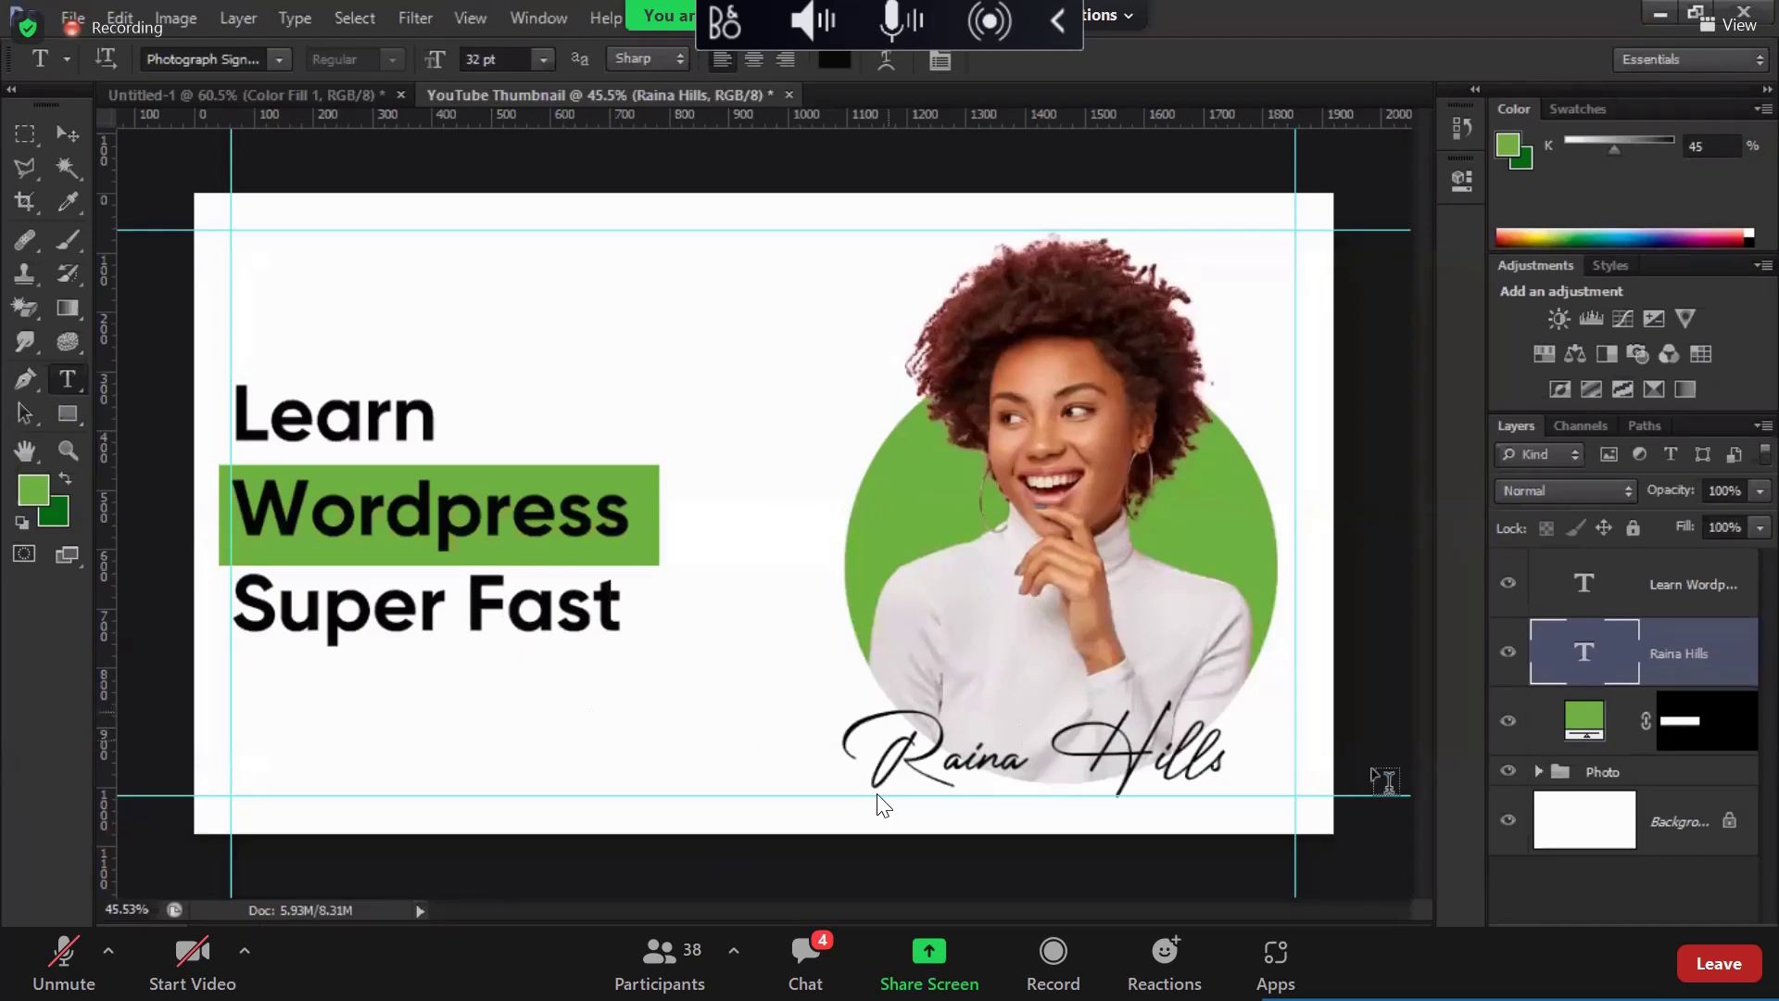
Step: Type a new 'Subscribe' text line and move it down-left under the headline
{"action": "left_click", "coordinate": [1575, 589]}
{"action": "left_click", "coordinate": [432, 706]}
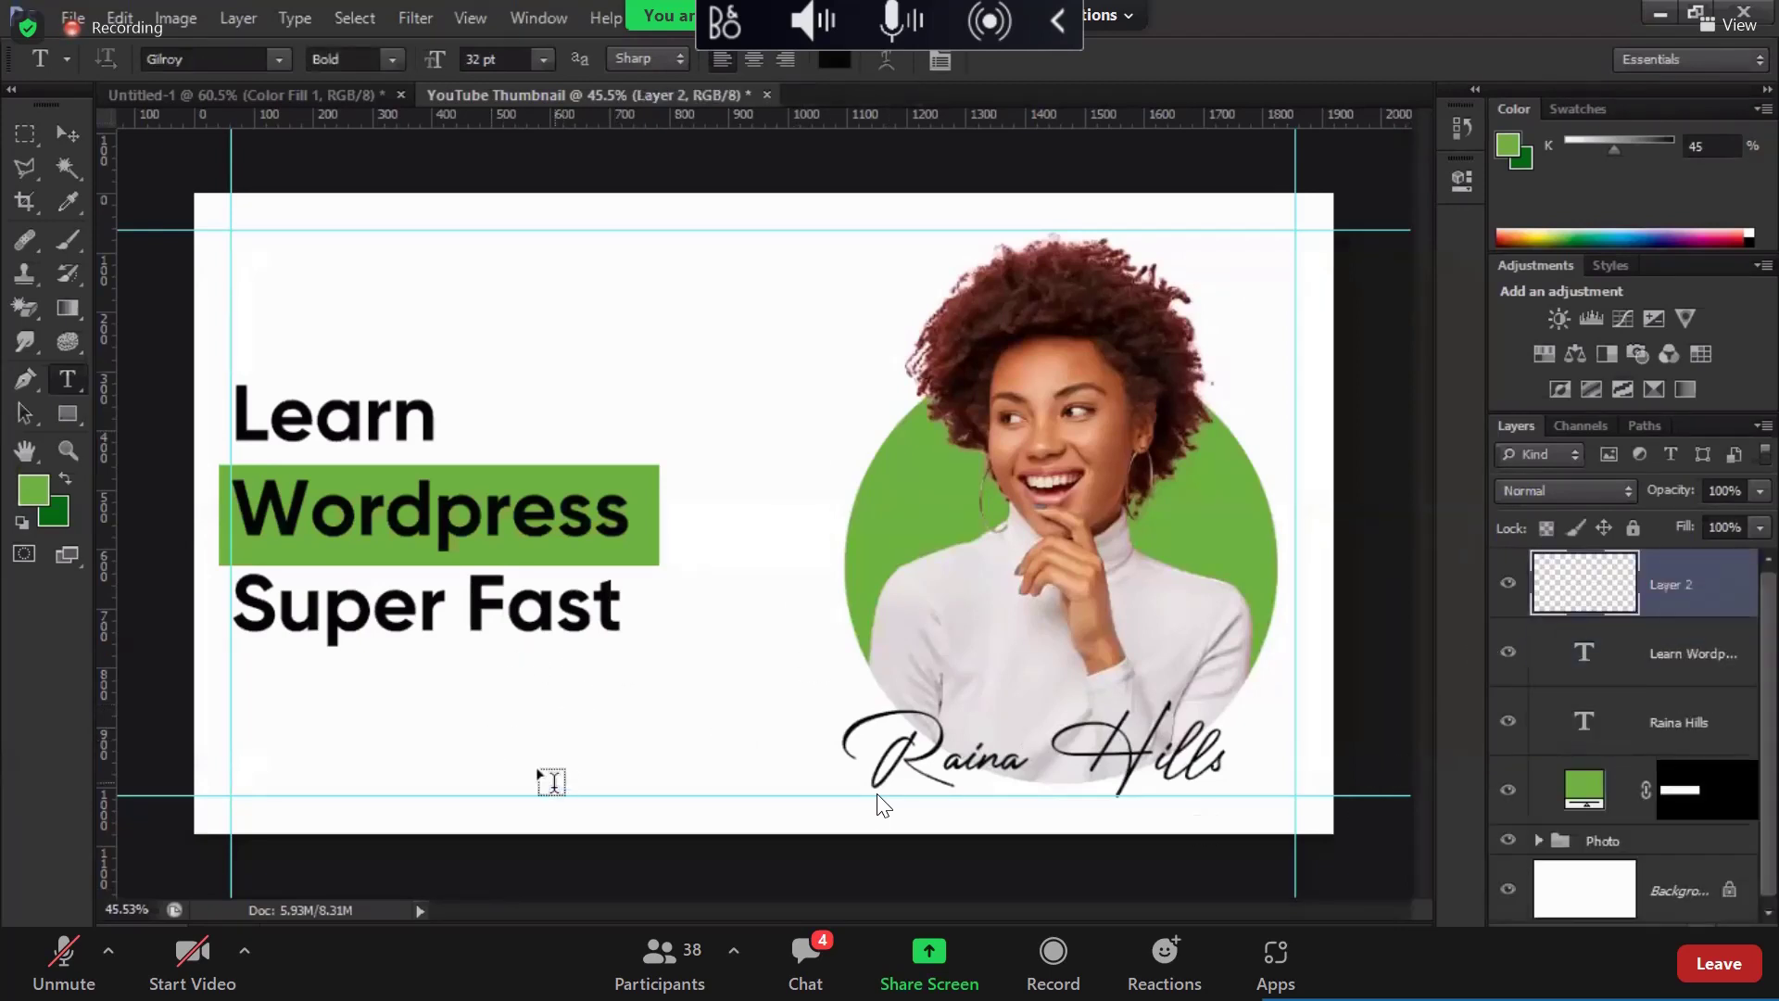
{"action": "type", "text": "S"}
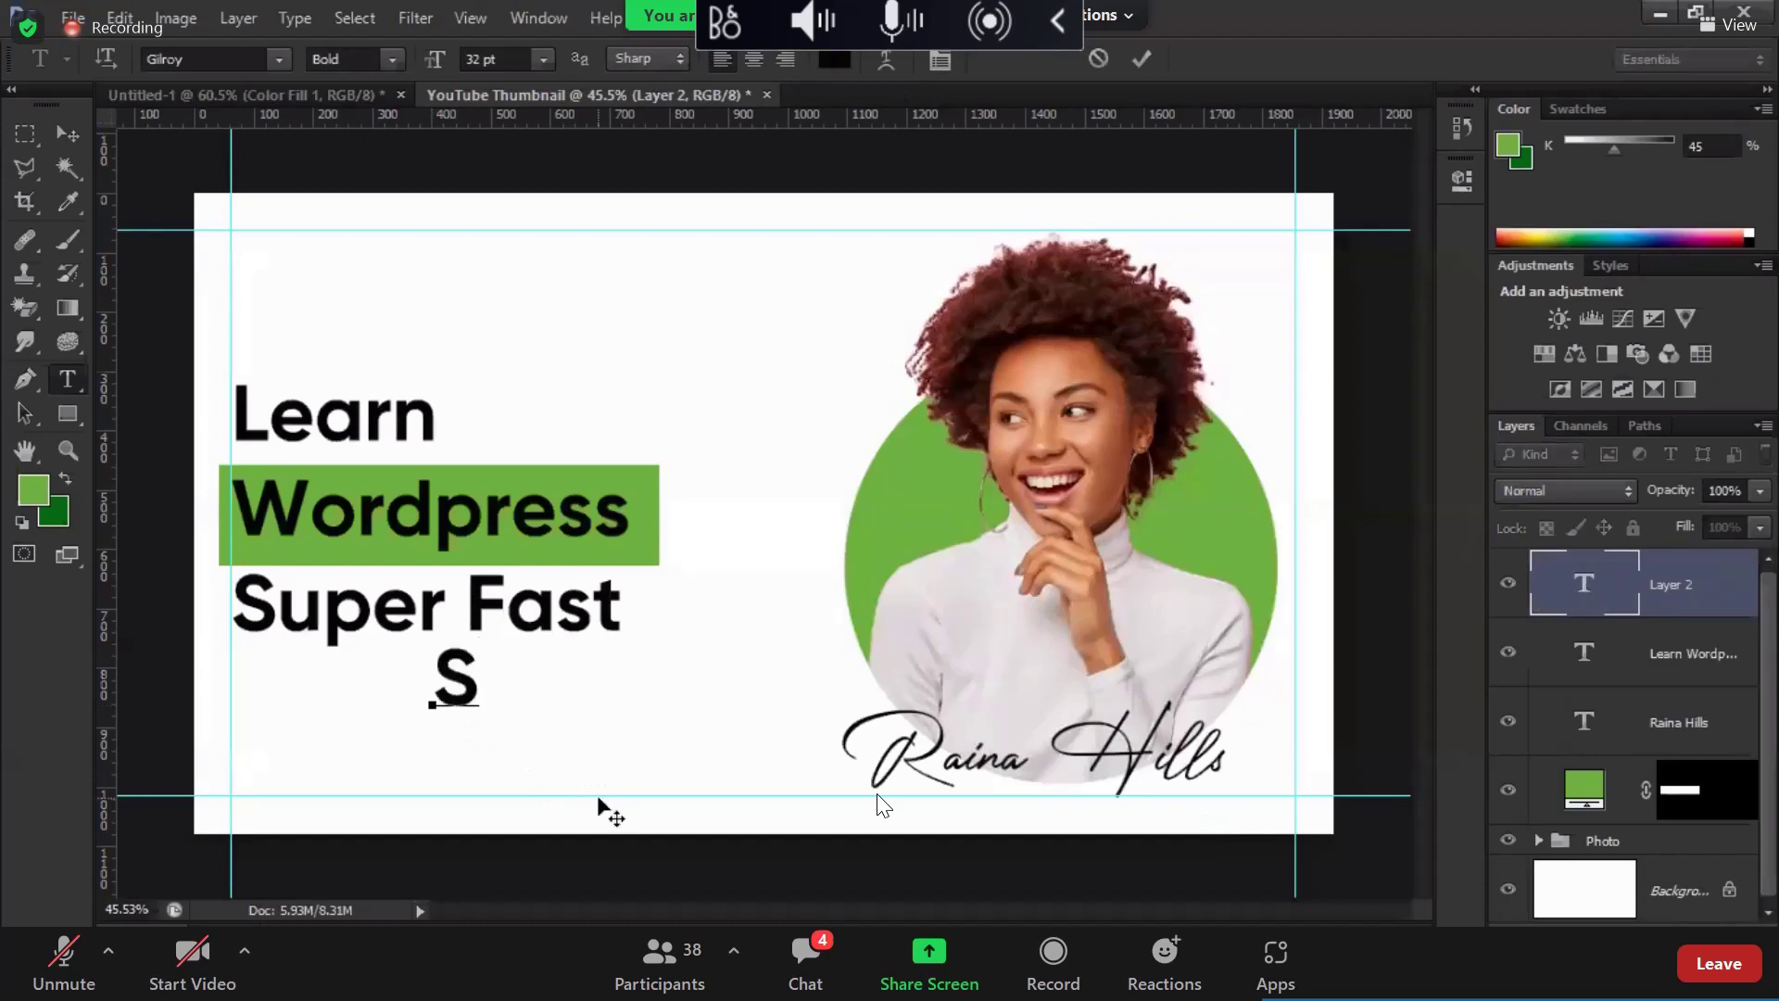
{"action": "type", "text": "ubscribe"}
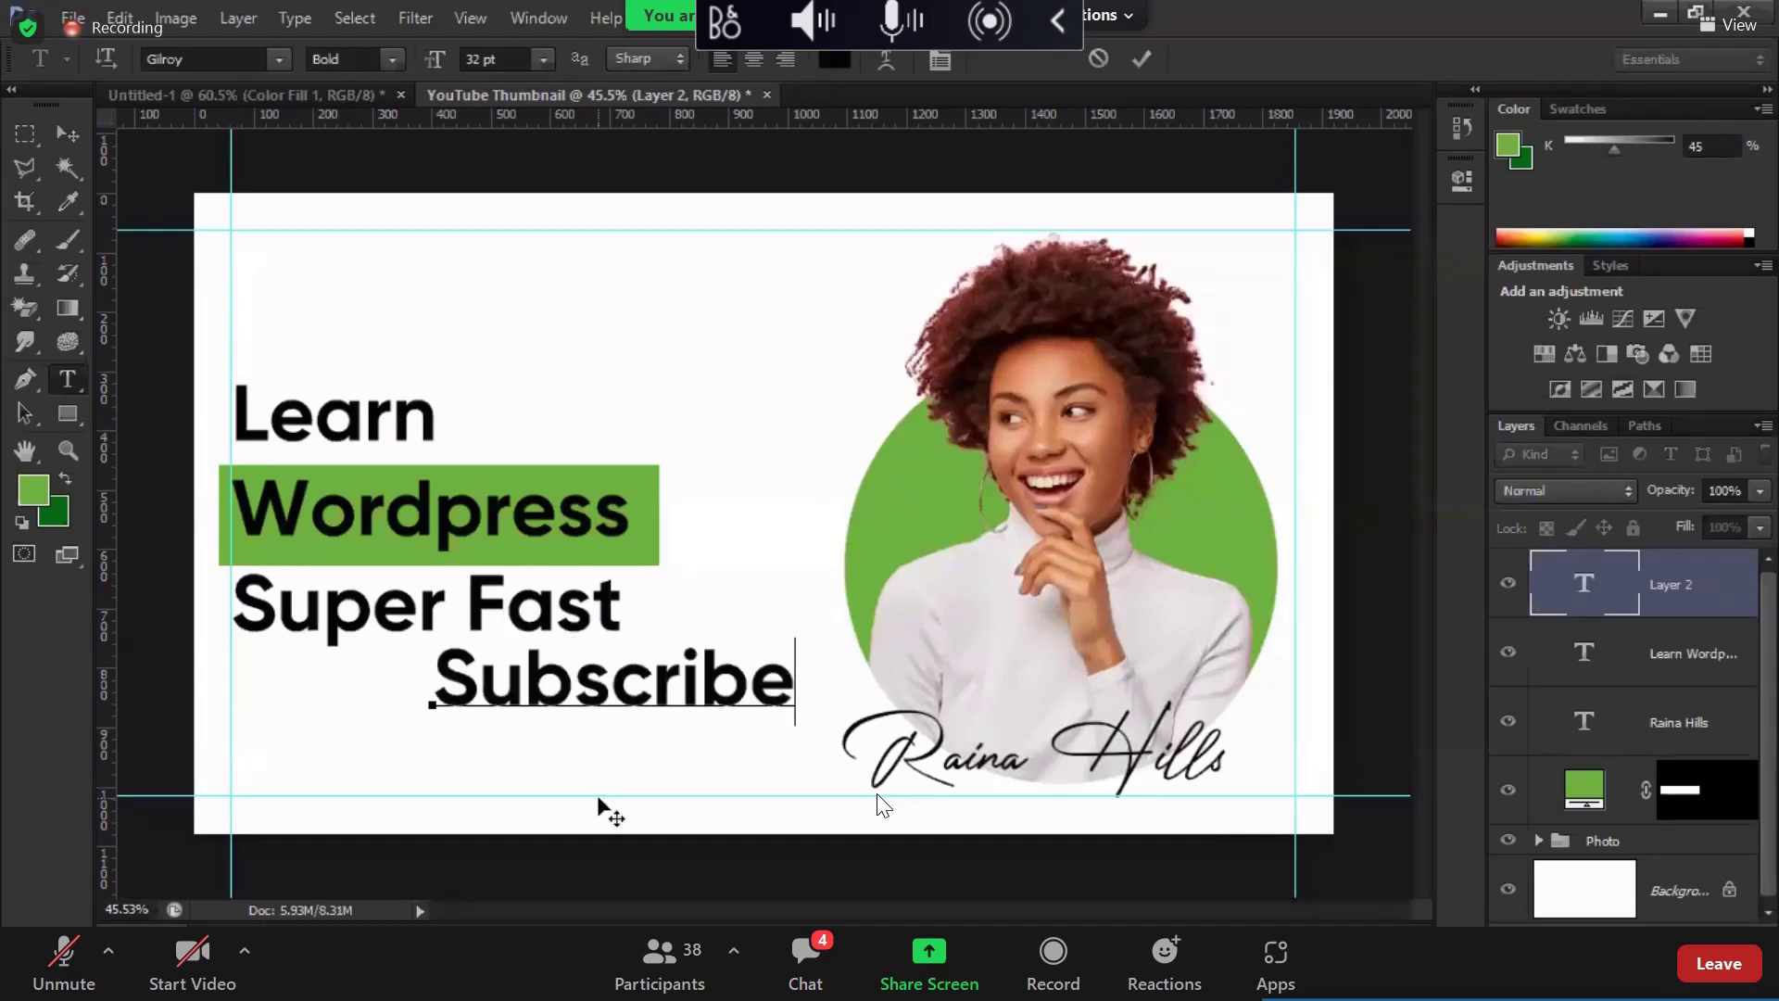
{"action": "left_click", "coordinate": [67, 134]}
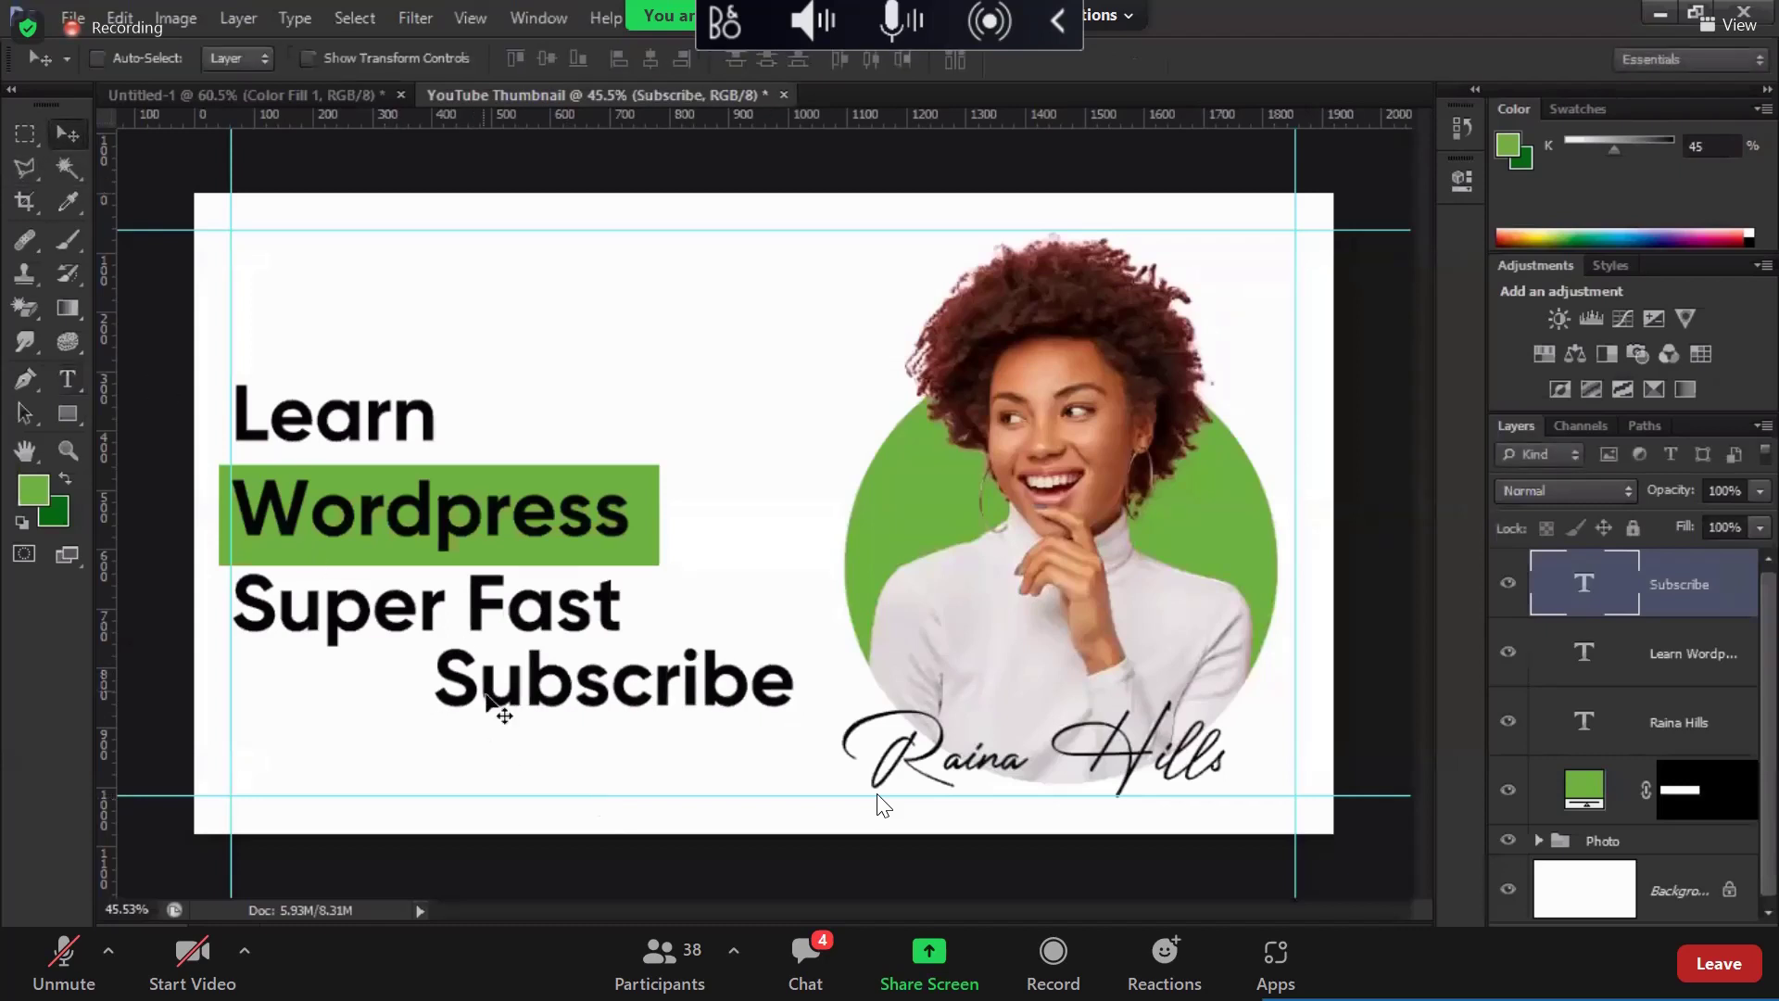
{"action": "left_click_drag", "start_coordinate": [494, 699], "coordinate": [299, 750]}
Step: Resize Subscribe to 16 pt and shift it slightly right and up
{"action": "key", "text": "t"}
{"action": "left_click", "coordinate": [486, 59]}
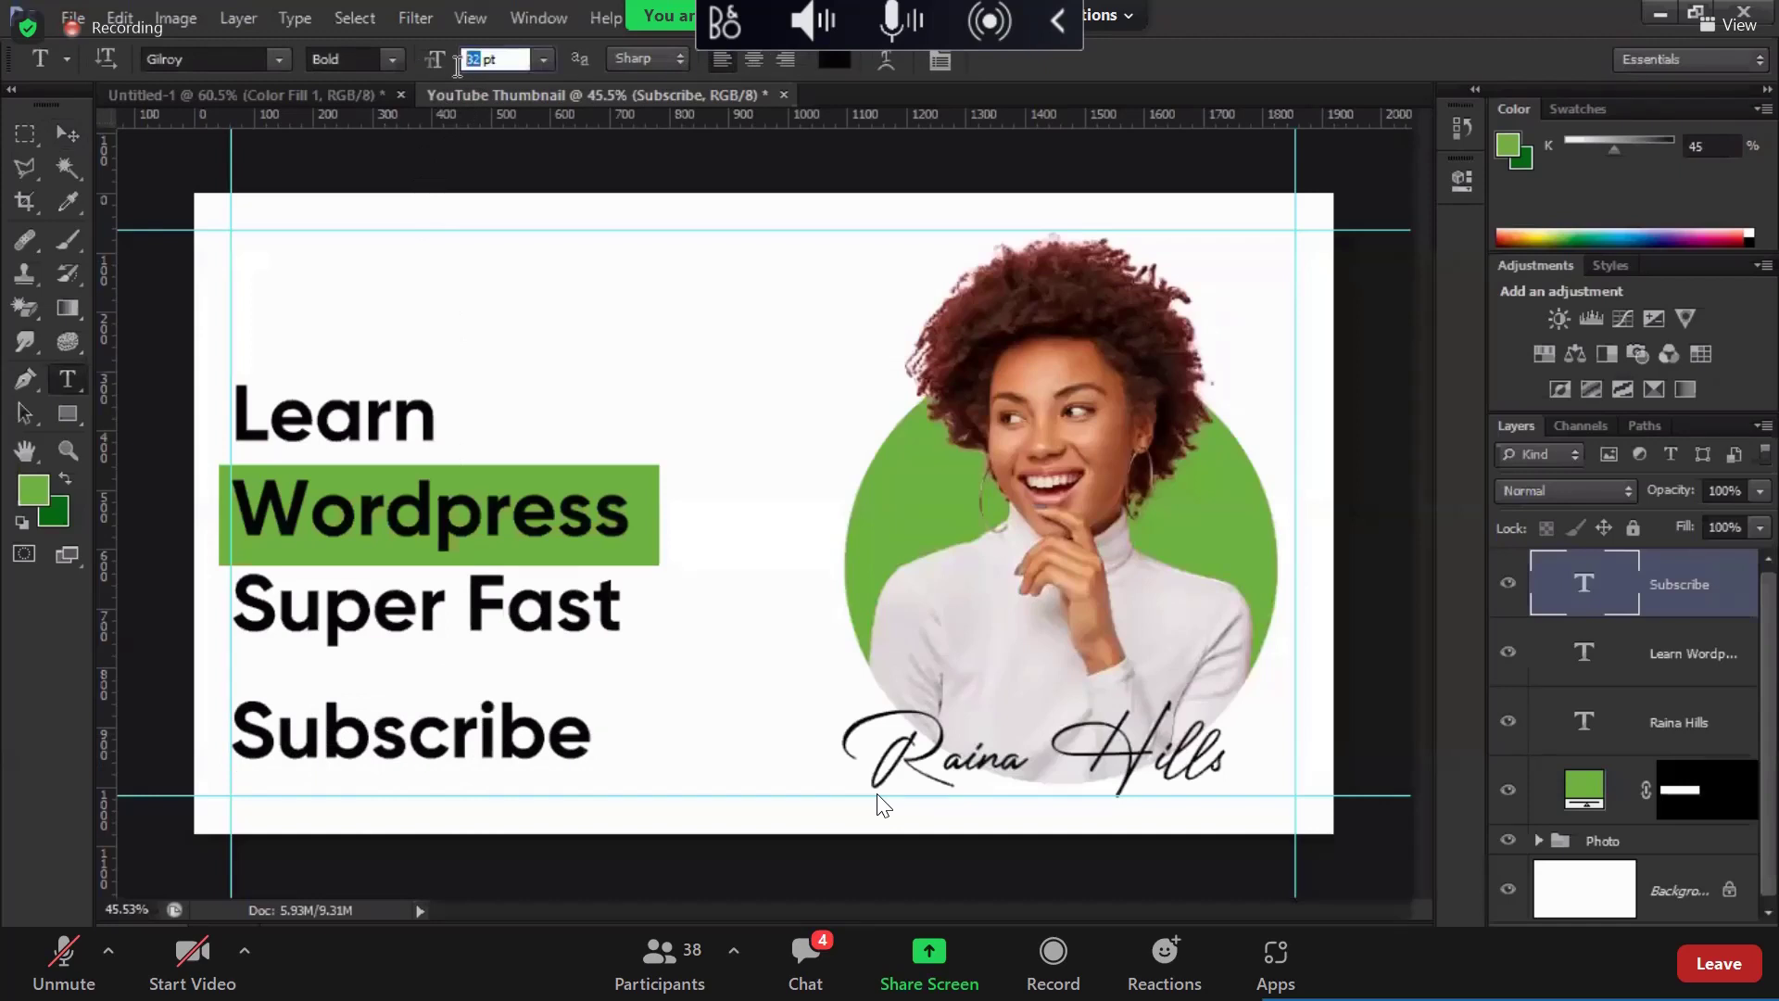
{"action": "key", "text": "Return"}
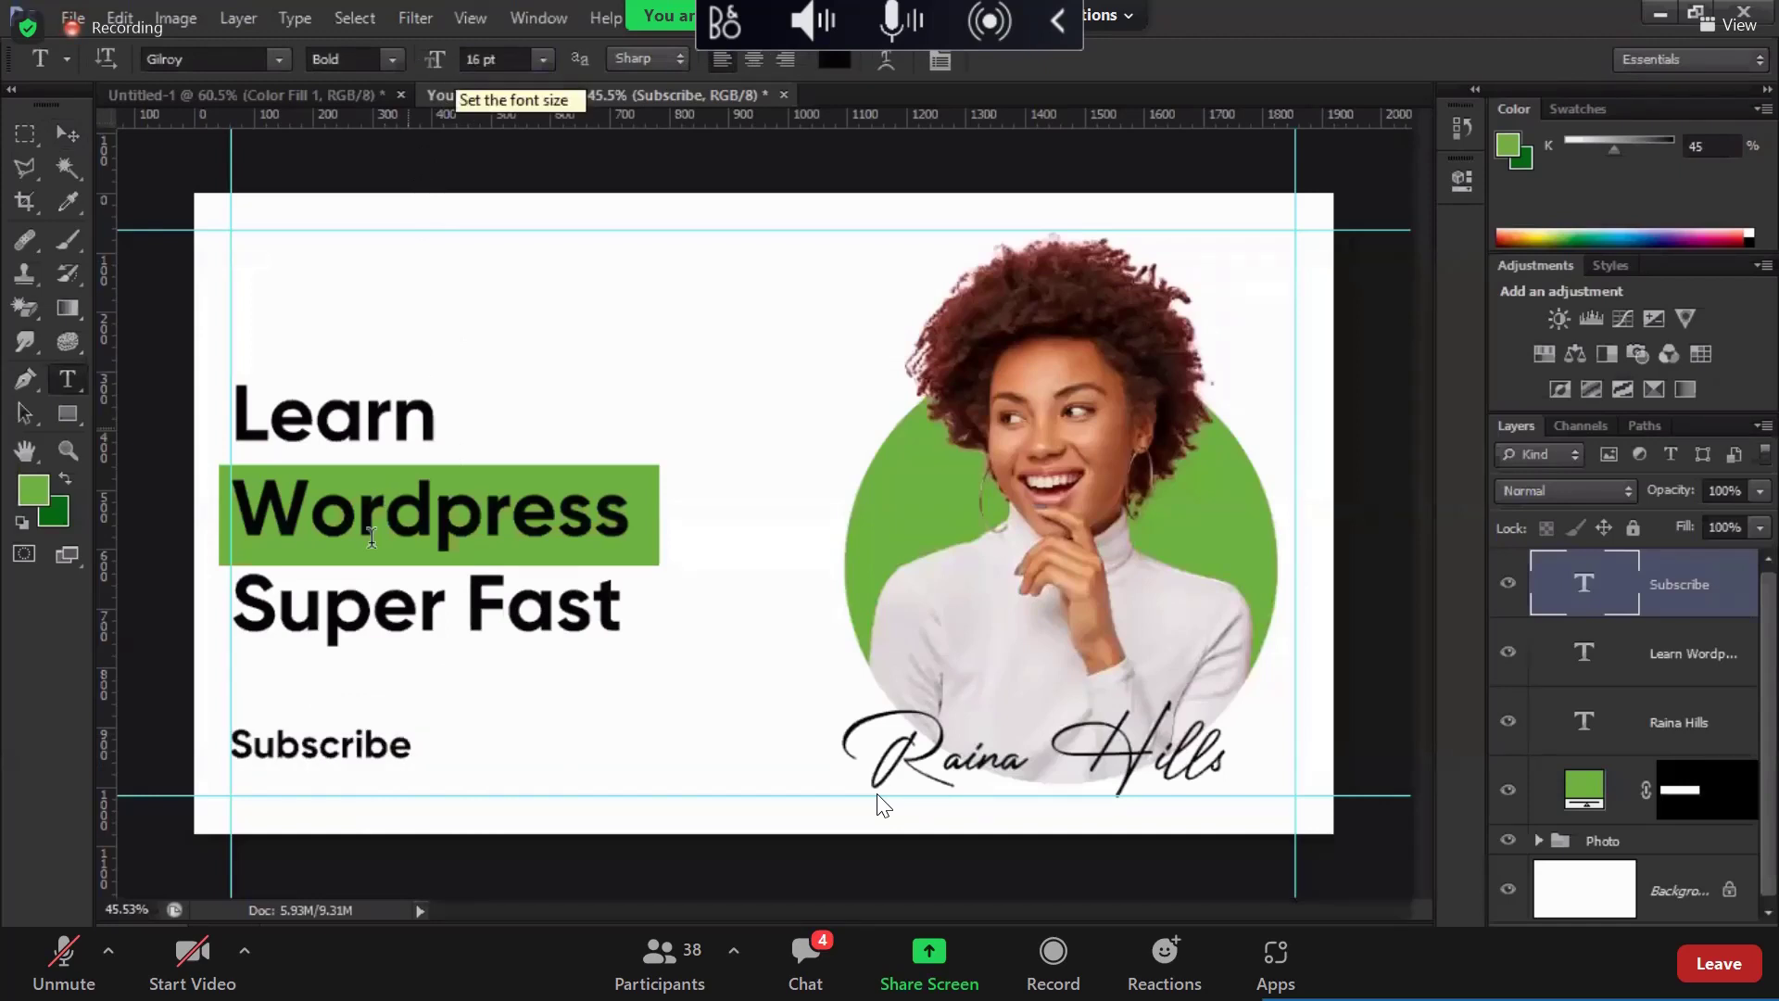
{"action": "left_click", "coordinate": [62, 139]}
{"action": "left_click_drag", "start_coordinate": [407, 738], "coordinate": [434, 730]}
{"action": "key", "text": "m"}
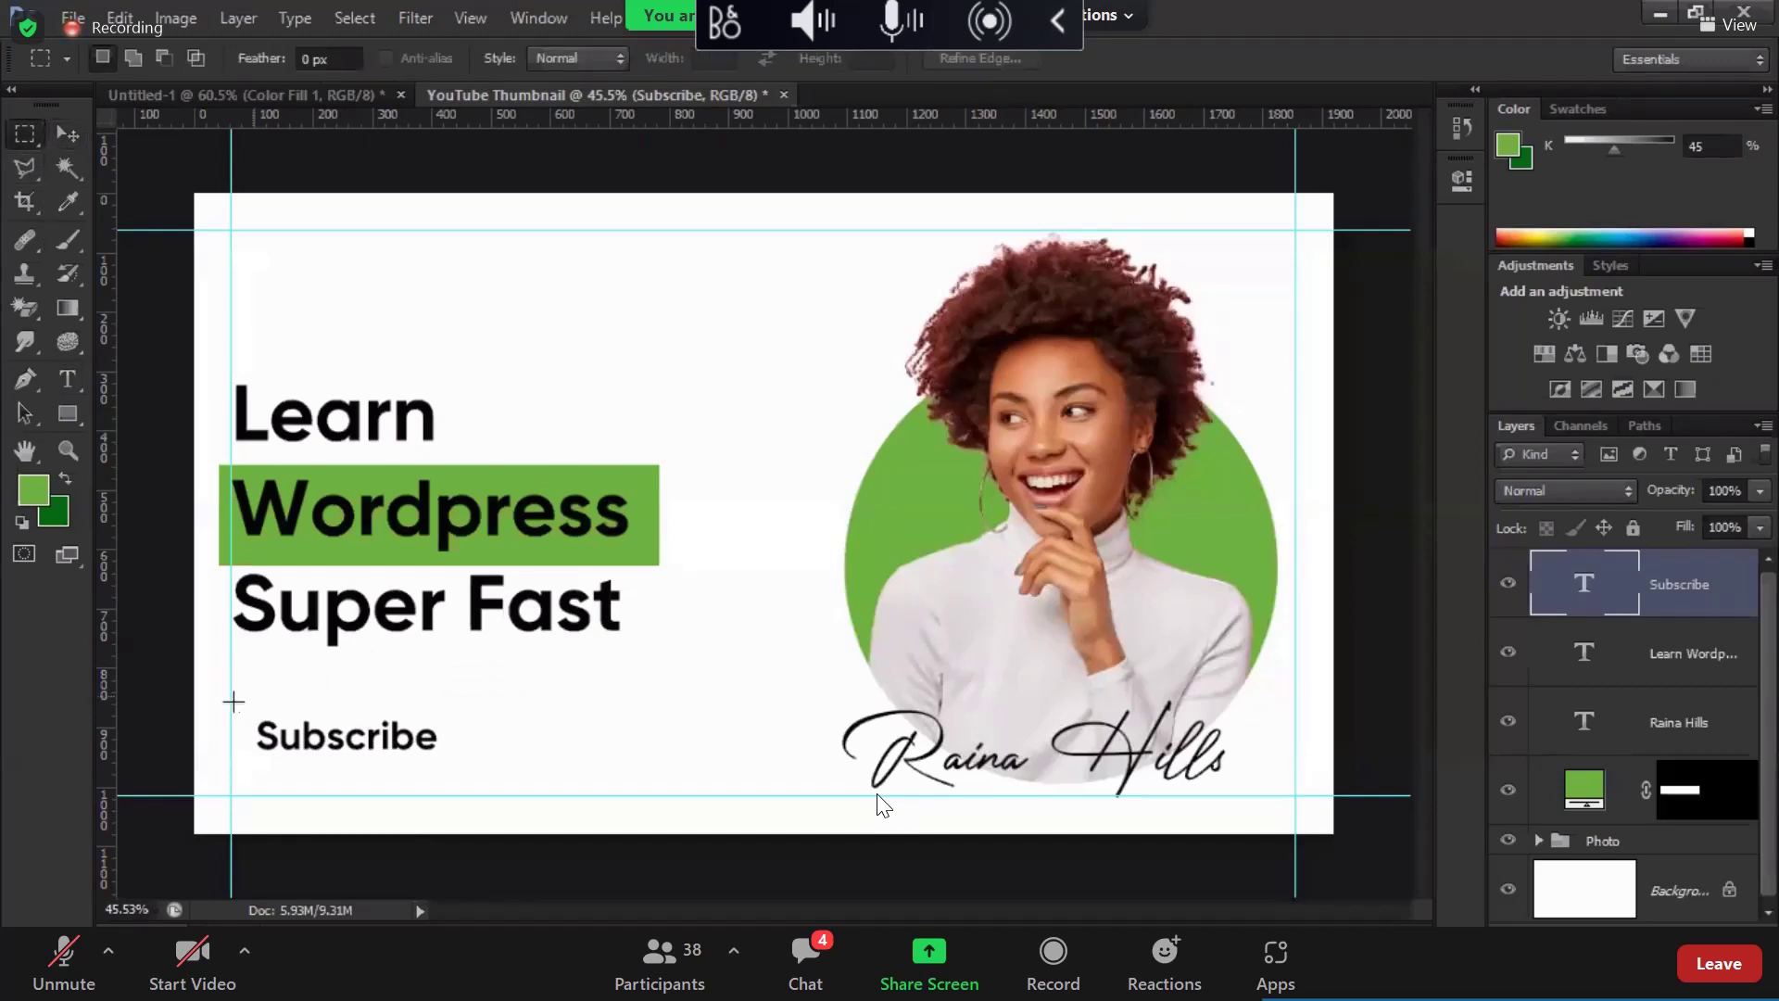
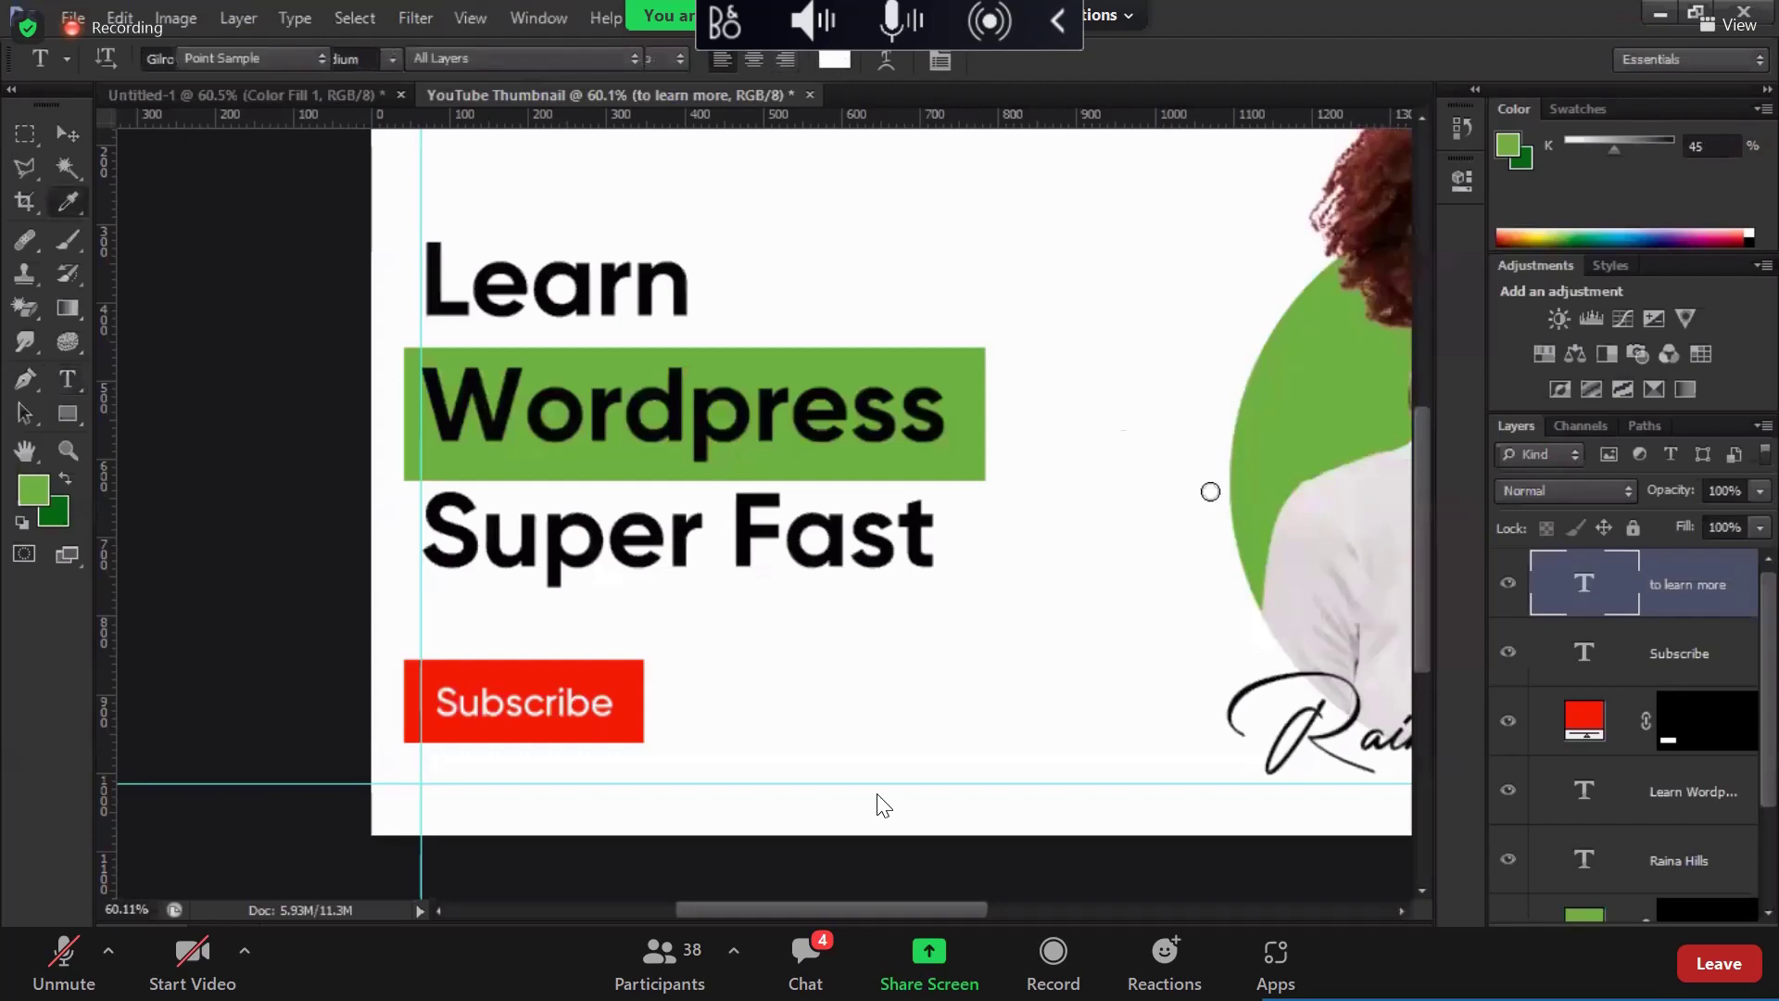
Step: Recolour the 'to learn more' caption near-black, sampled from the Fast text
{"action": "mouse_move", "coordinate": [1064, 490]}
{"action": "left_mouse_down"}
{"action": "mouse_move", "coordinate": [1034, 518]}
{"action": "mouse_move", "coordinate": [1070, 517]}
{"action": "left_mouse_up"}
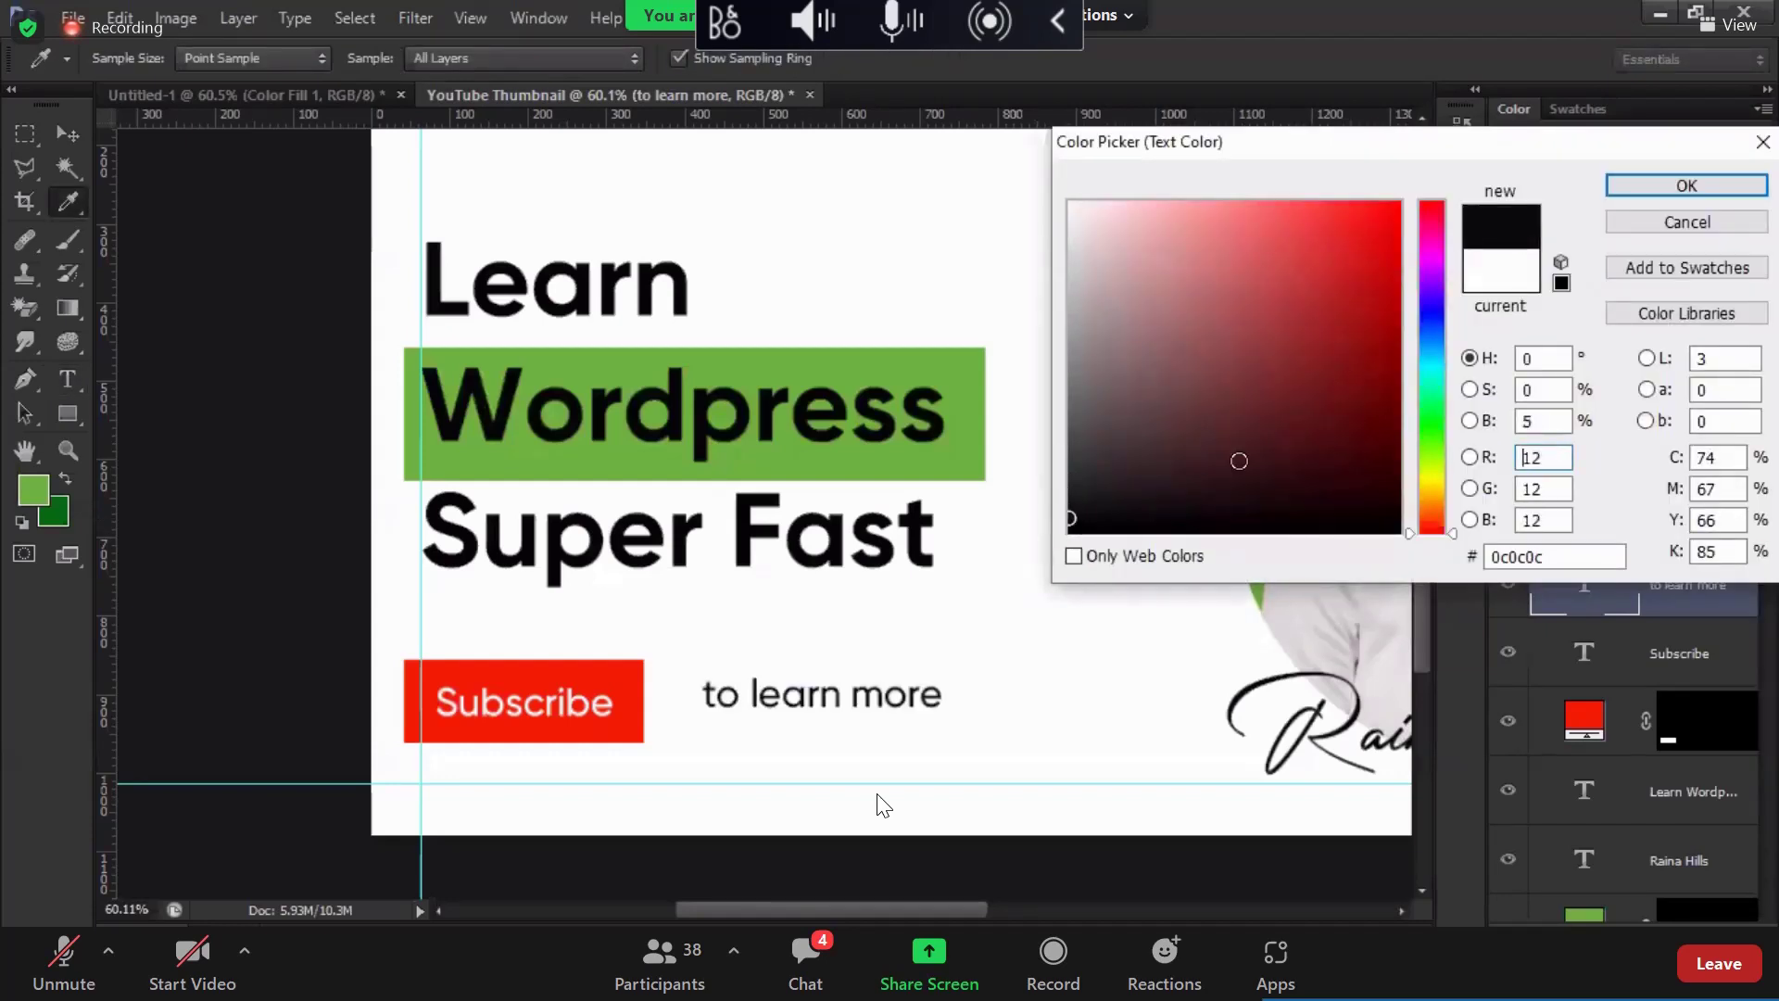
{"action": "left_click", "coordinate": [896, 538]}
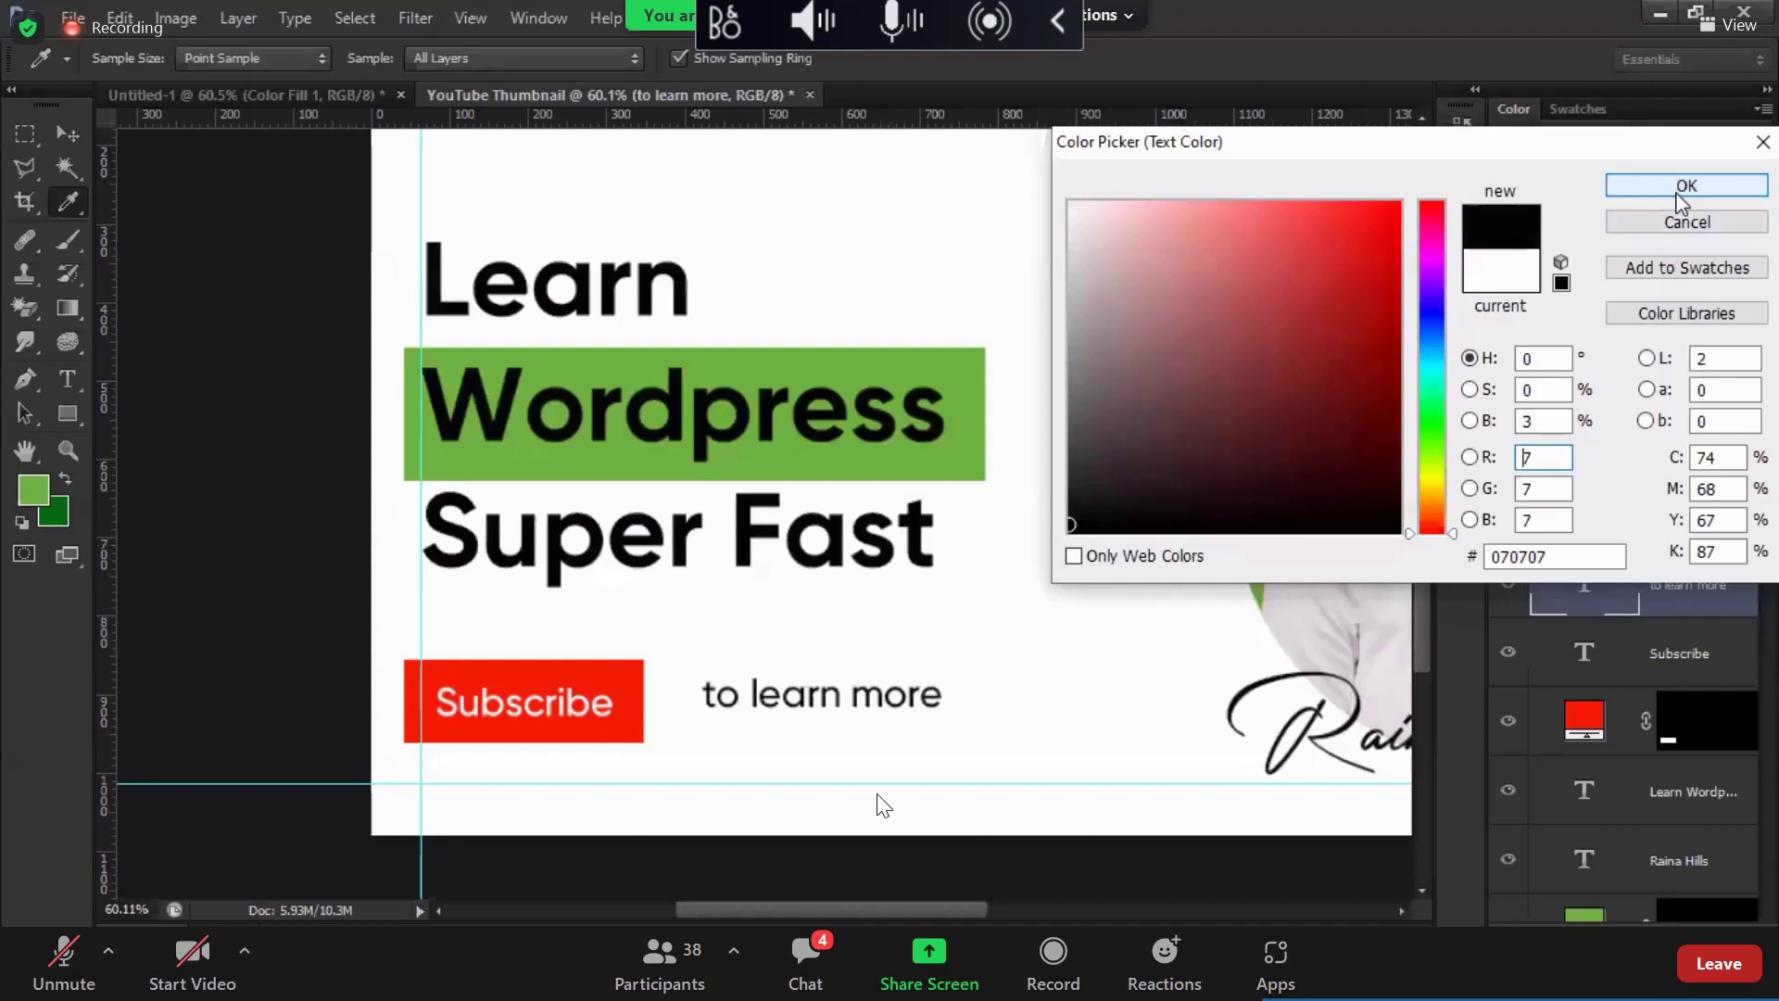
{"action": "key", "text": "Return"}
Step: Shift the caption left and down and set it to 8 pt
{"action": "key", "text": "v"}
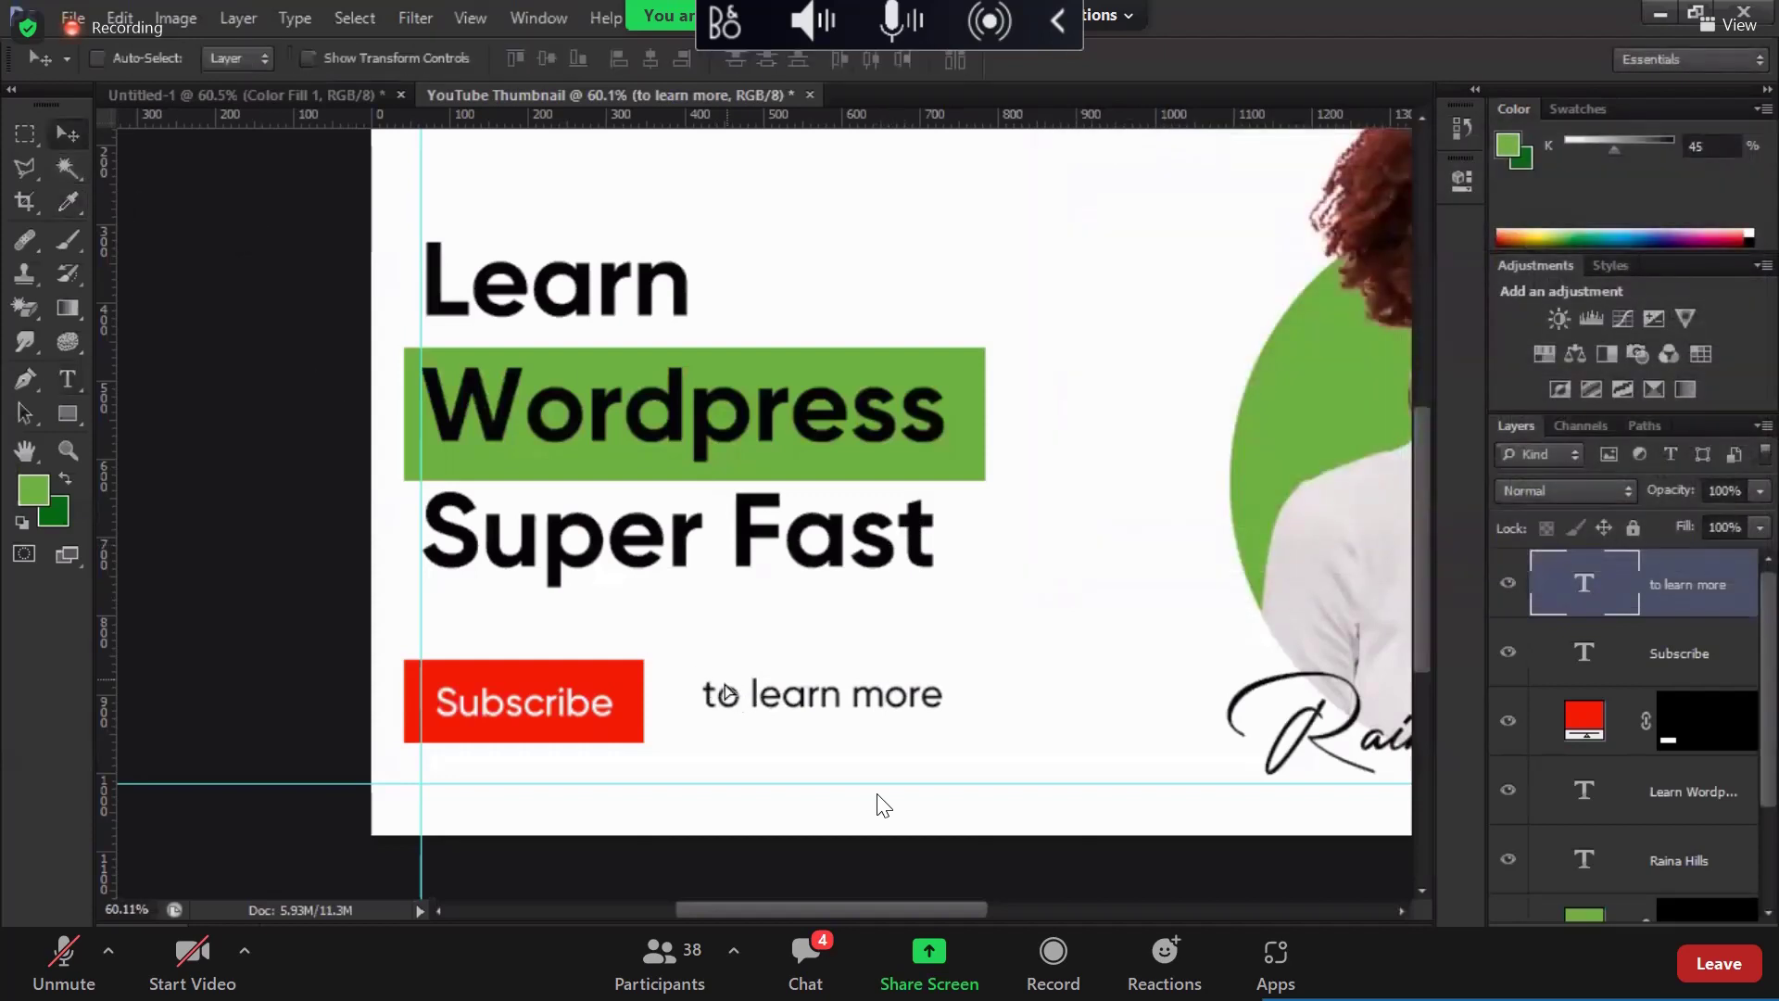
{"action": "left_click_drag", "start_coordinate": [732, 693], "coordinate": [710, 697]}
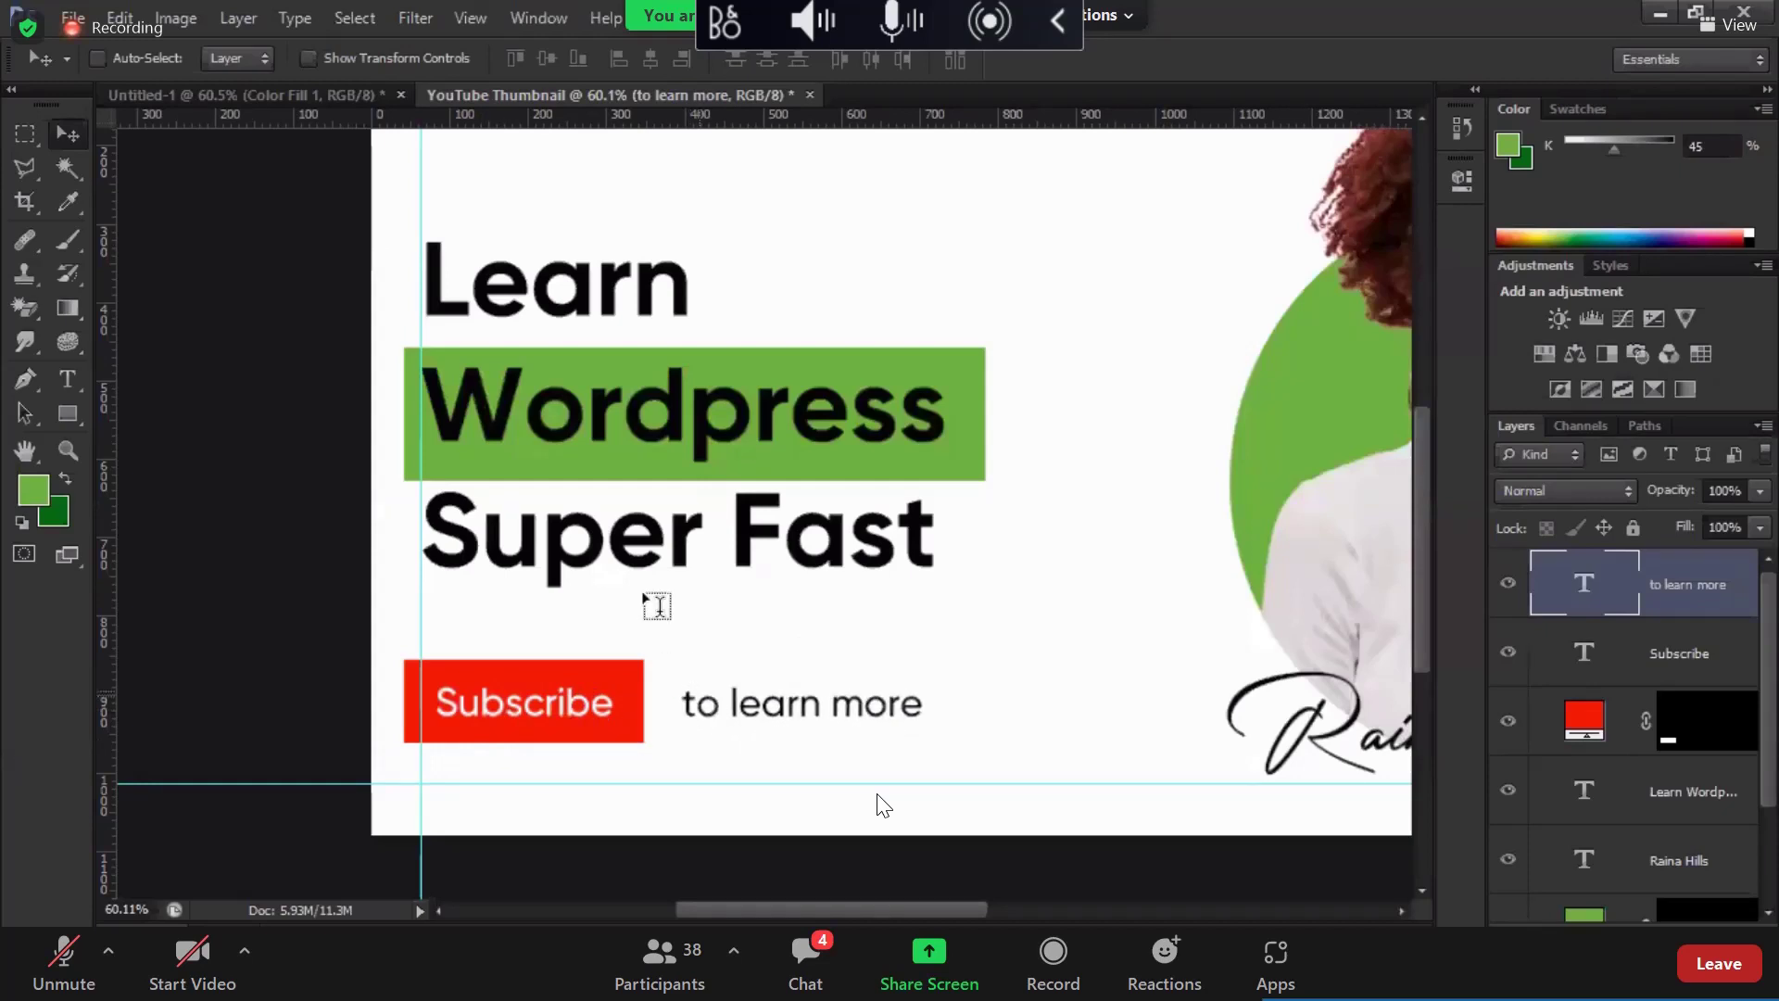
{"action": "key", "text": "t"}
{"action": "left_click", "coordinate": [468, 61]}
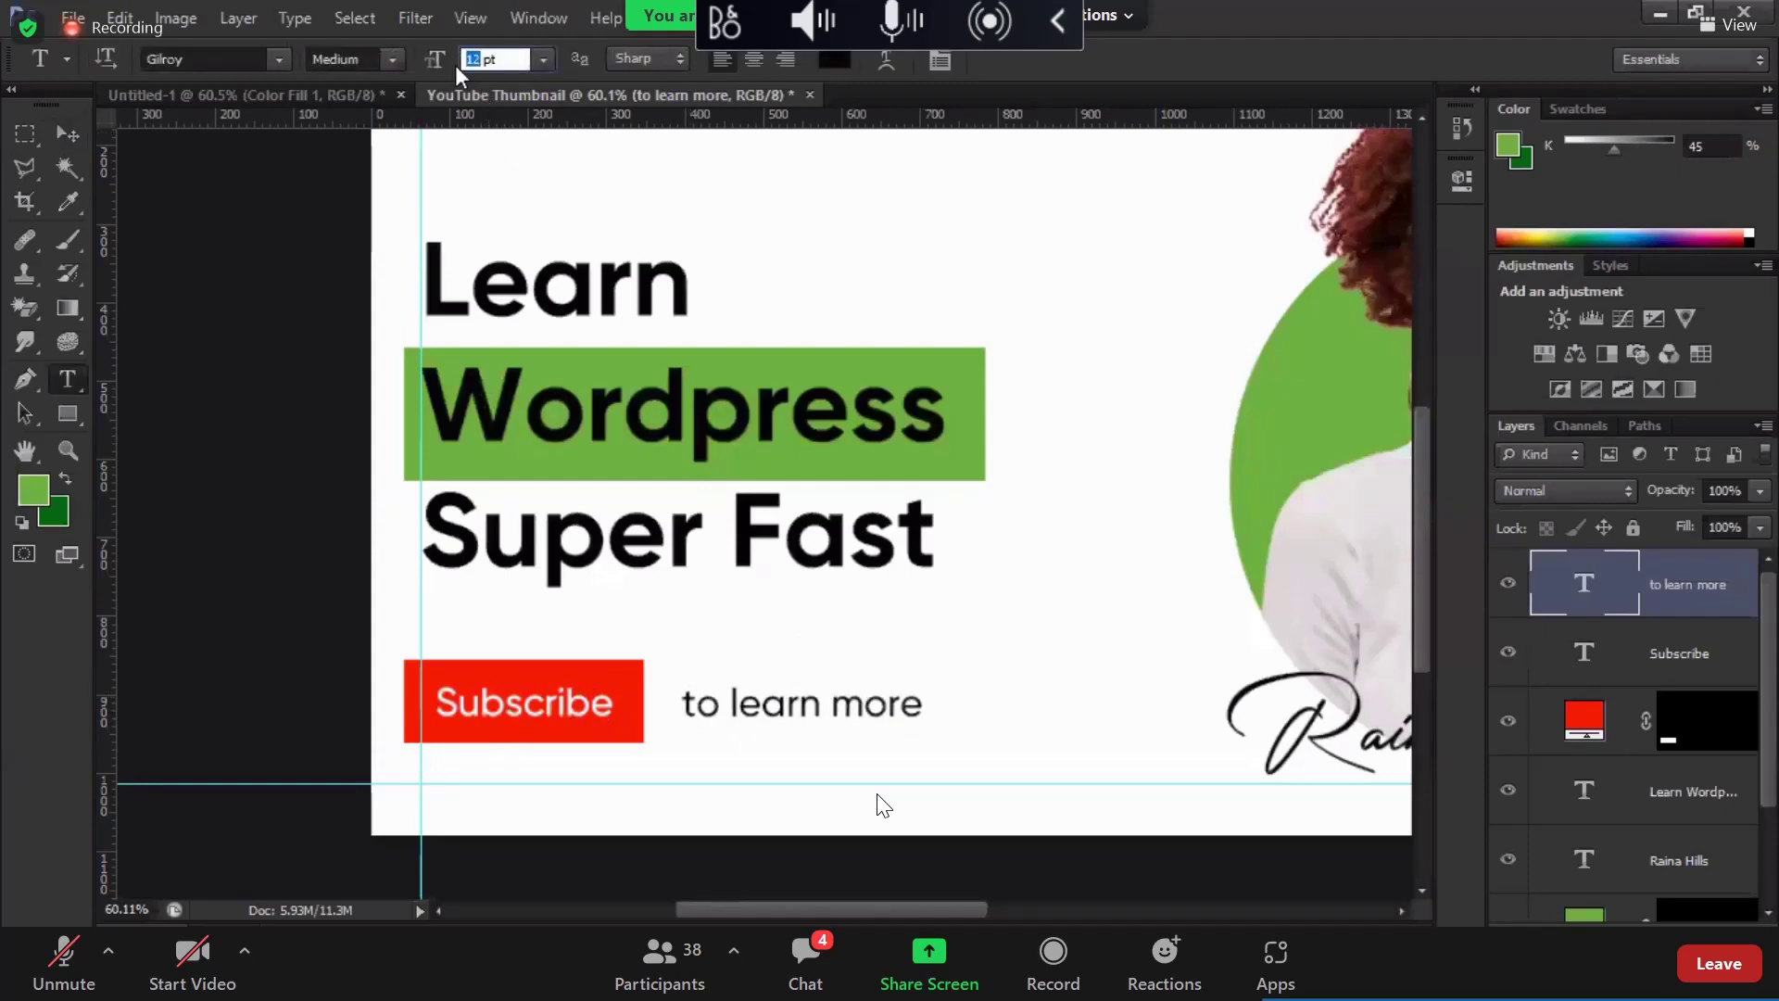
{"action": "key", "text": "Return"}
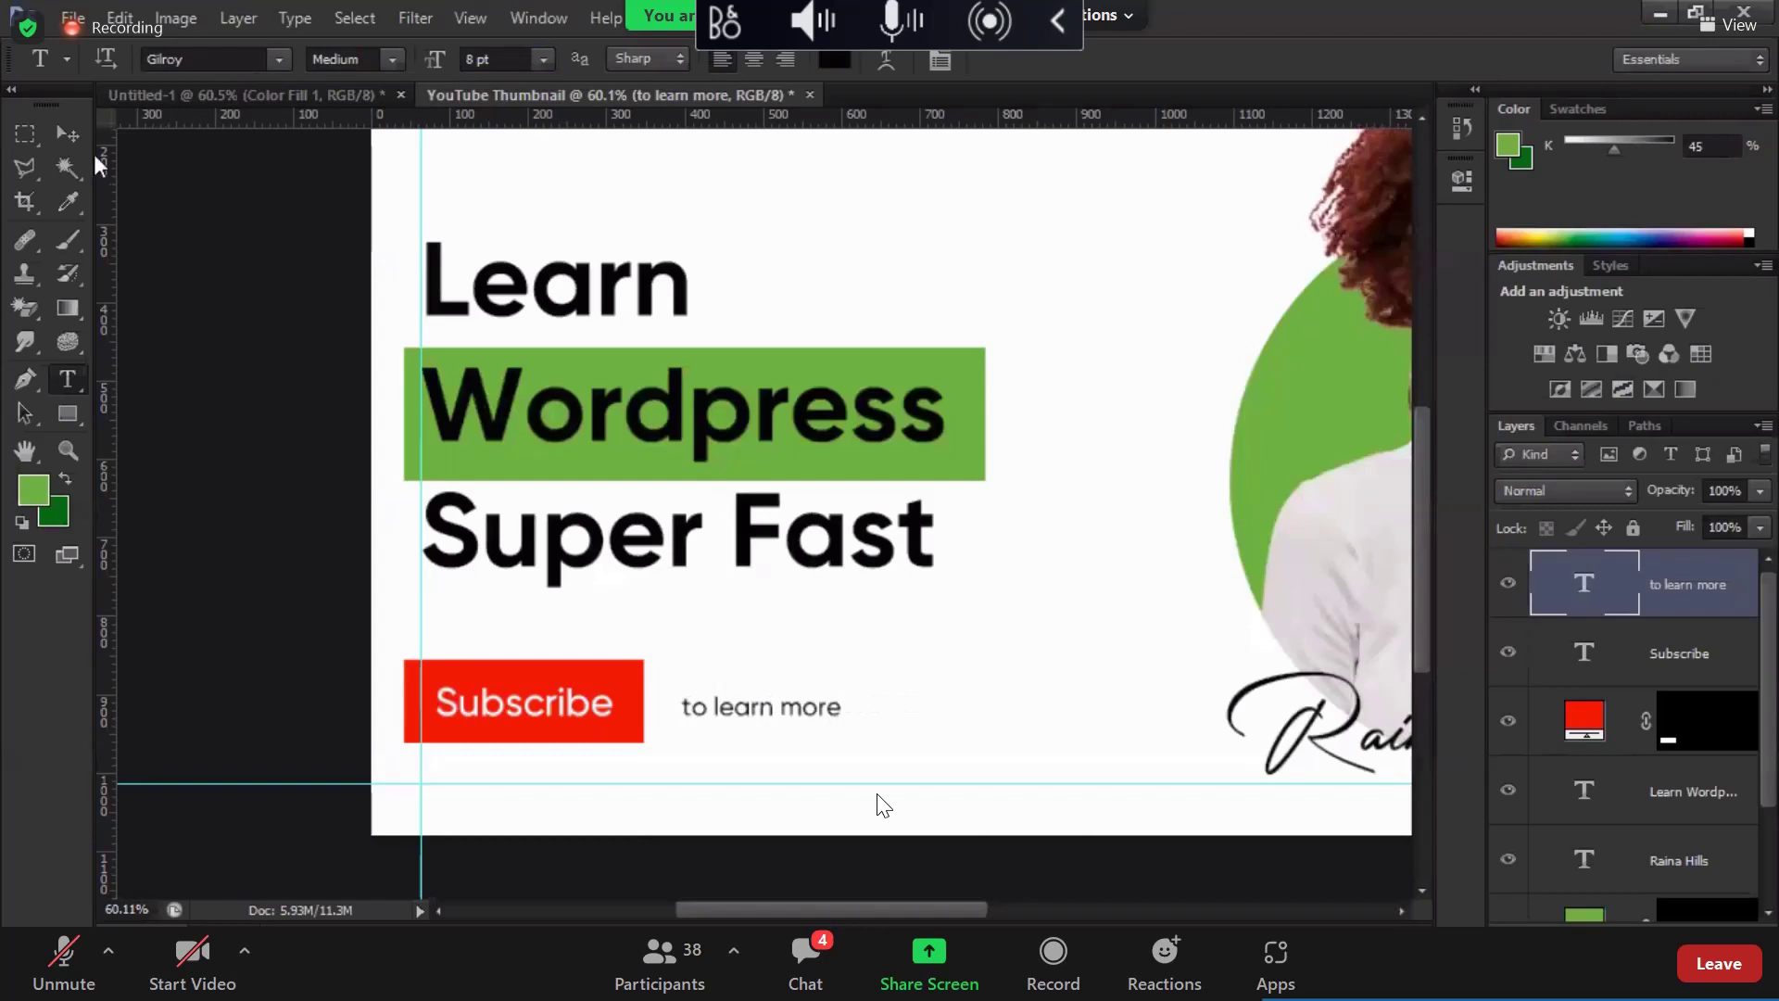
Step: Place 'to learn more' beneath the Subscribe button and raise both slightly together
{"action": "key", "text": "v"}
{"action": "left_click_drag", "start_coordinate": [715, 721], "coordinate": [490, 775]}
{"action": "key", "text": "alt+shift+bracketleft"}
{"action": "key", "text": "alt+shift+bracketleft"}
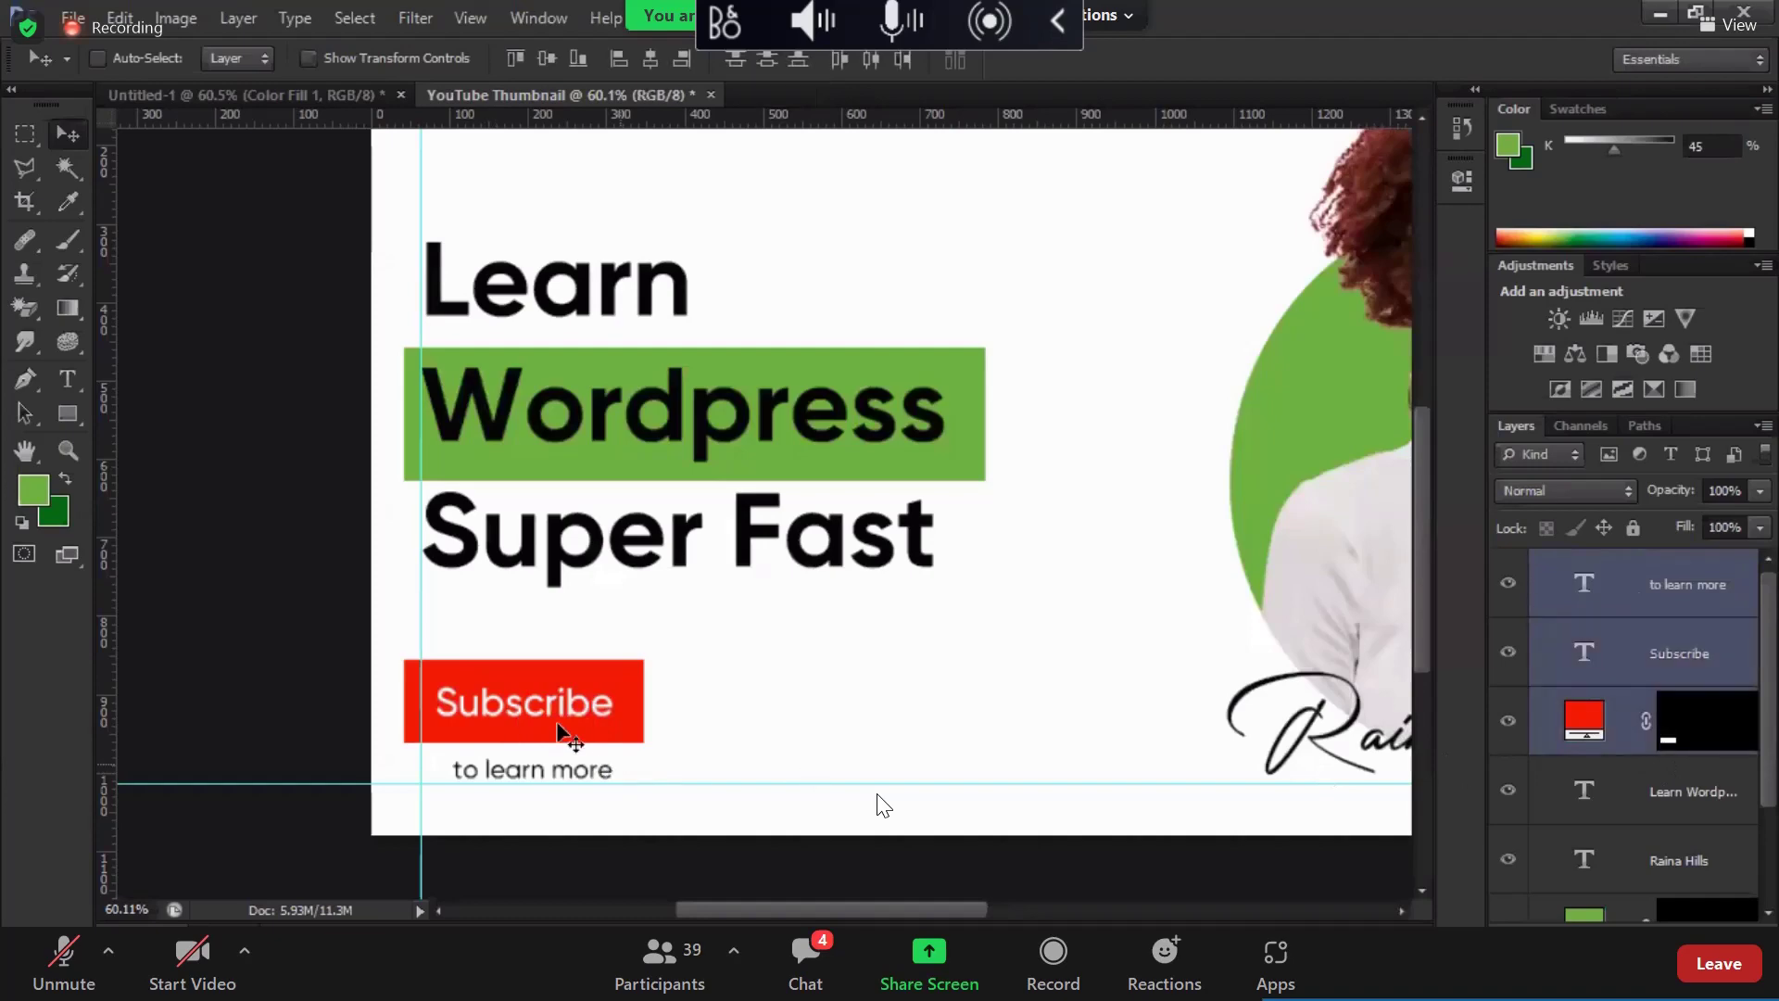
{"action": "left_click_drag", "start_coordinate": [560, 731], "coordinate": [560, 722]}
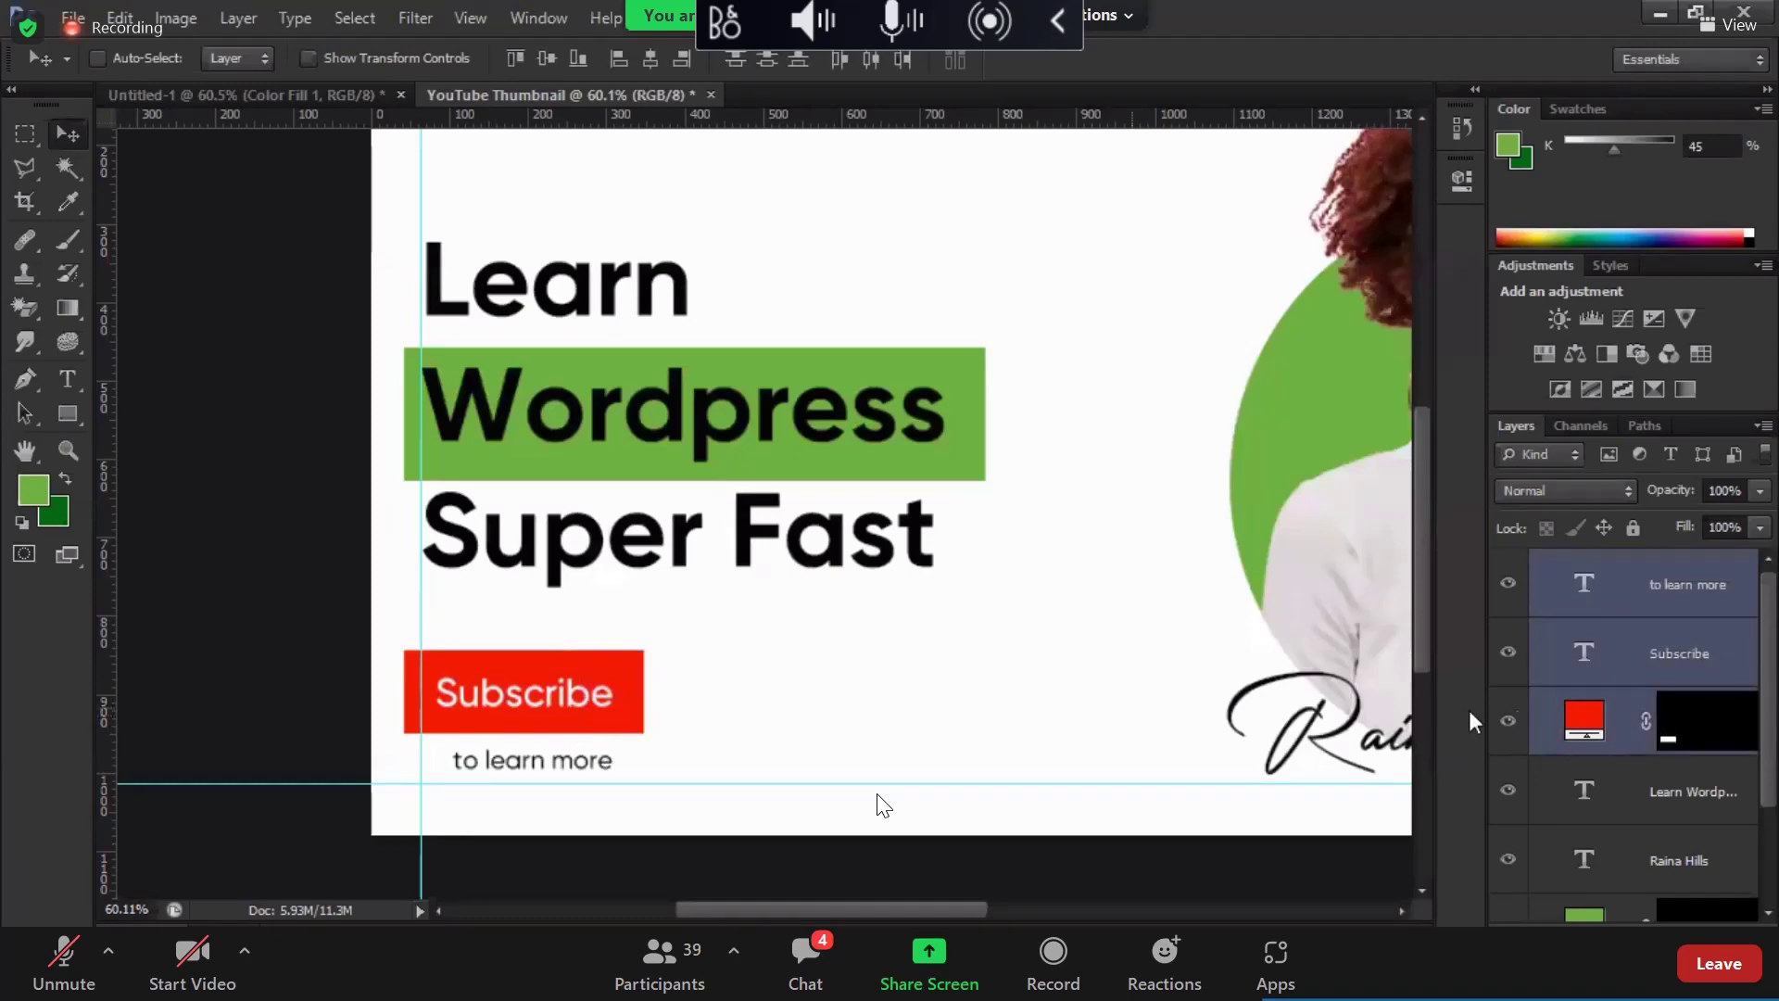
{"action": "key", "text": "ctrl+minus"}
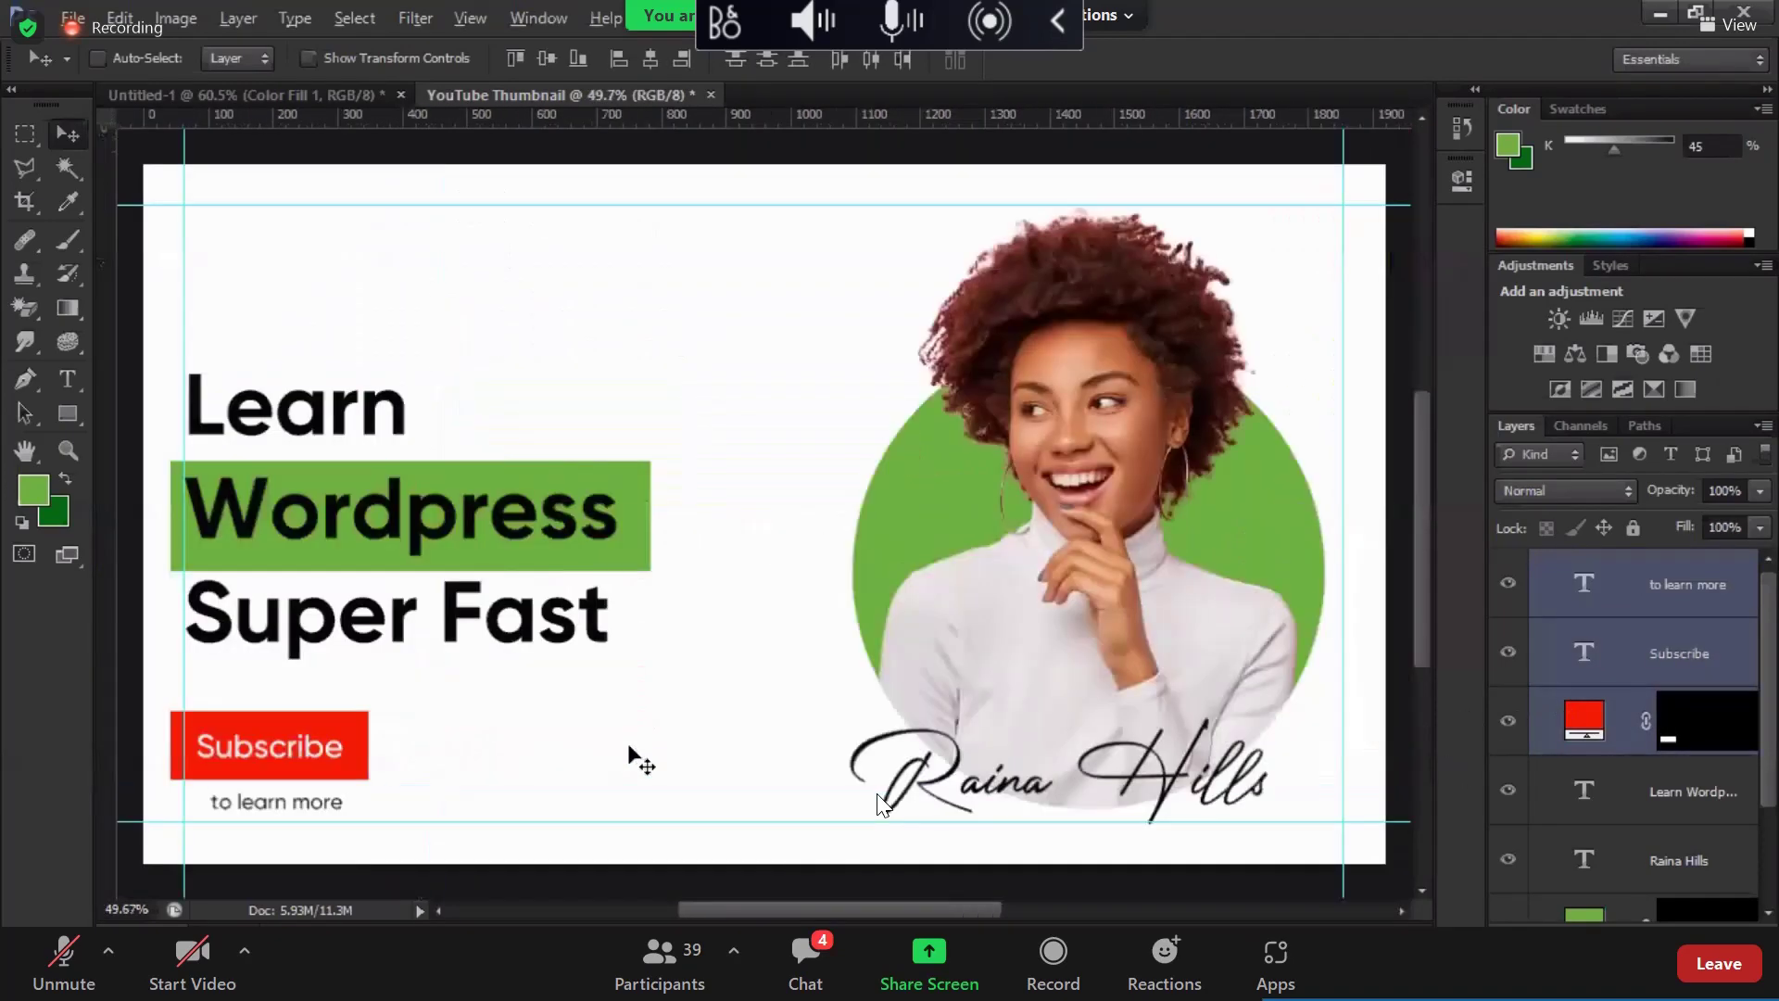
{"action": "scroll", "coordinate": [1637, 760], "scroll_direction": "down", "scroll_amount": 2}
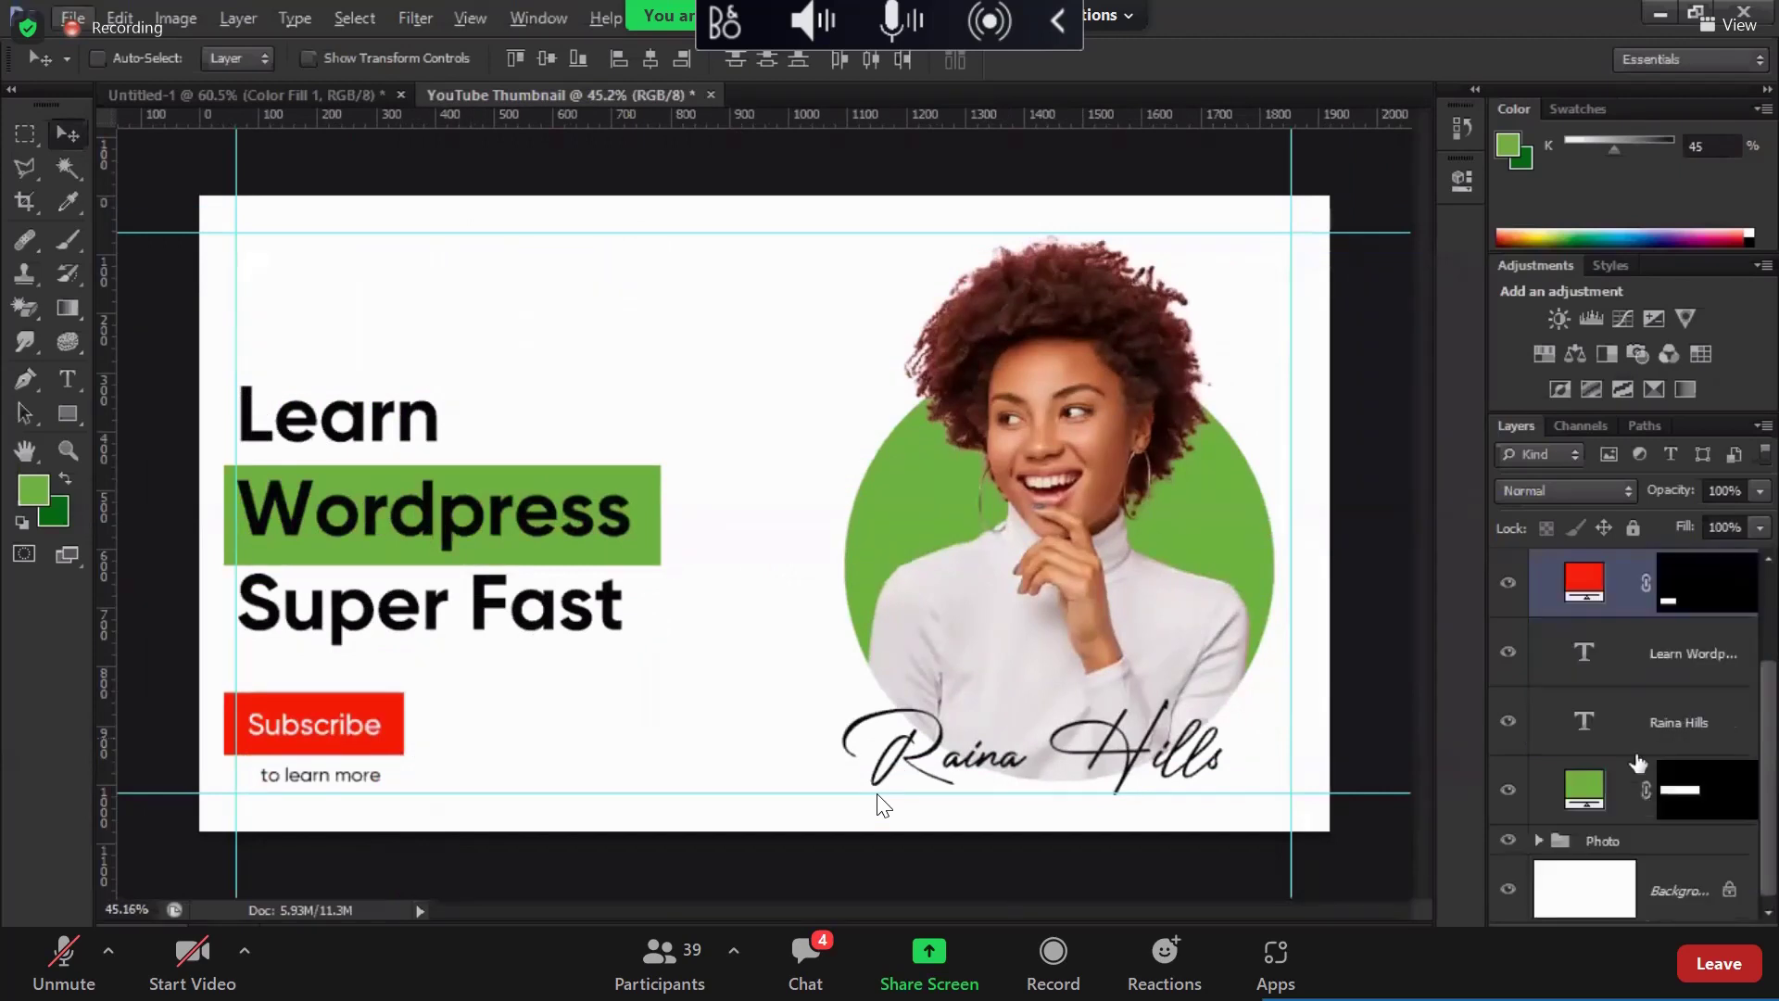
Step: Raise the Learn Wordpress heading and green box about 29 px
{"action": "left_click", "coordinate": [1598, 650]}
{"action": "left_click_drag", "start_coordinate": [1640, 732], "coordinate": [1642, 799]}
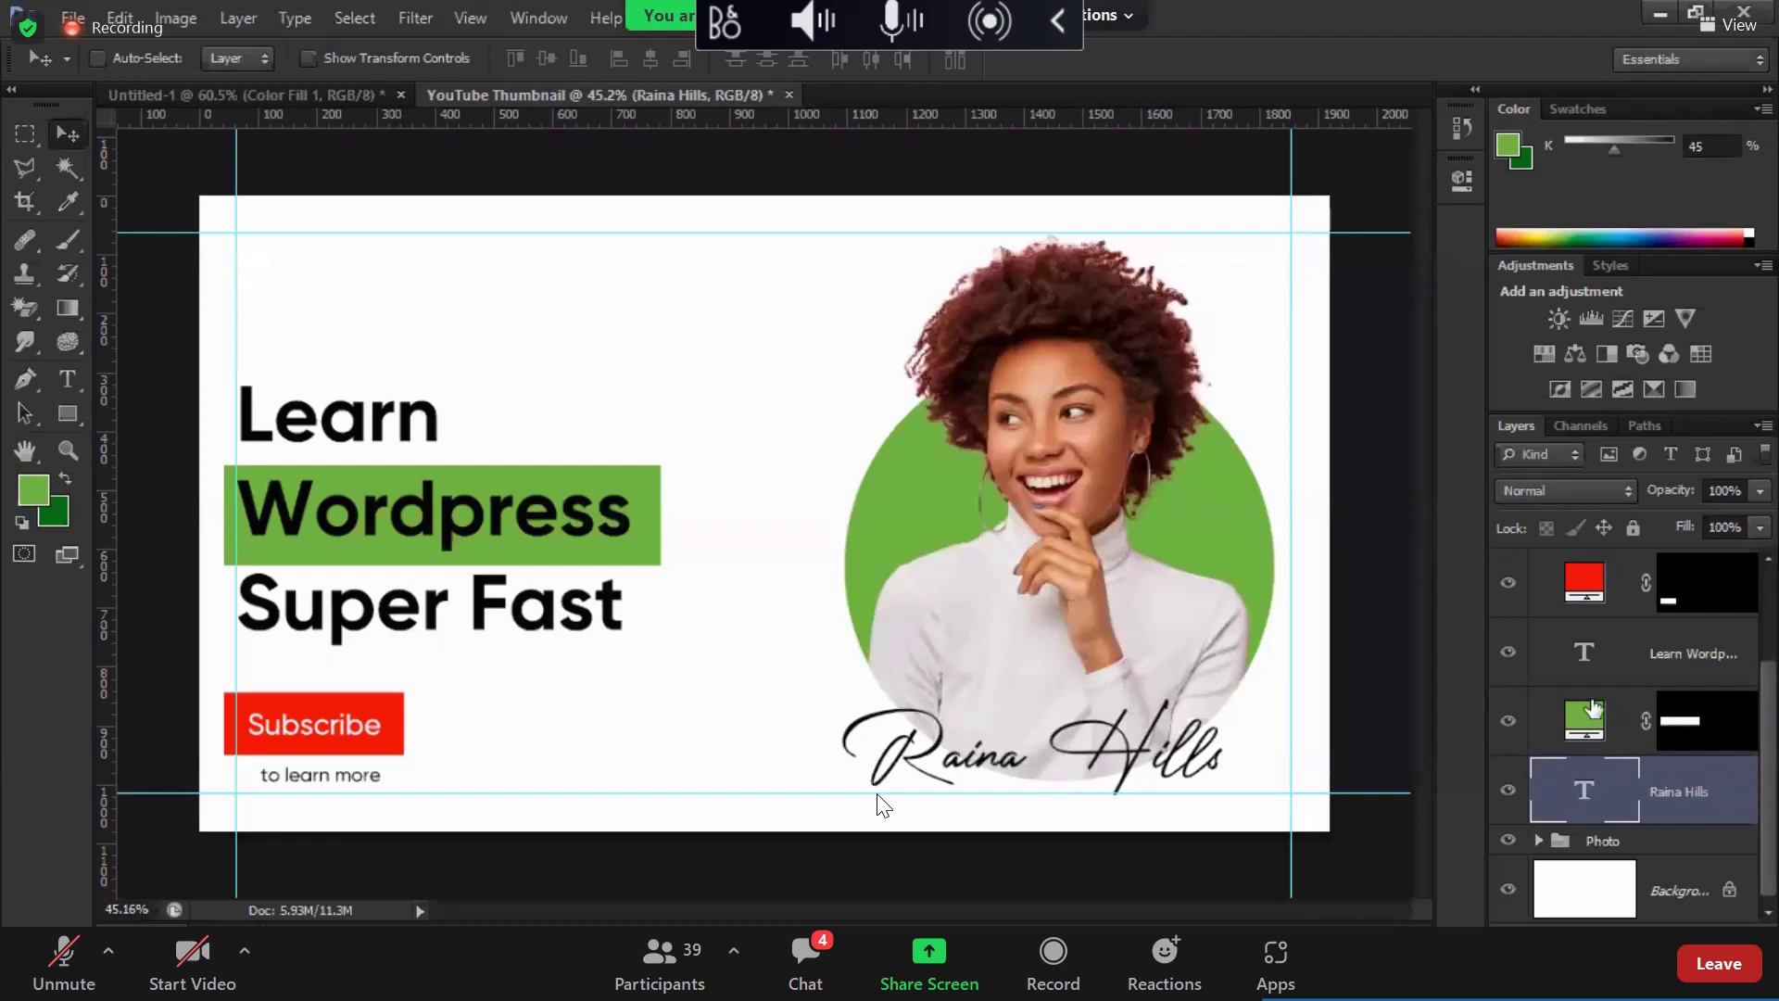
{"action": "left_click", "coordinate": [1596, 721]}
{"action": "left_click", "coordinate": [1579, 660], "text": "shift"}
{"action": "left_click_drag", "start_coordinate": [609, 544], "coordinate": [616, 527]}
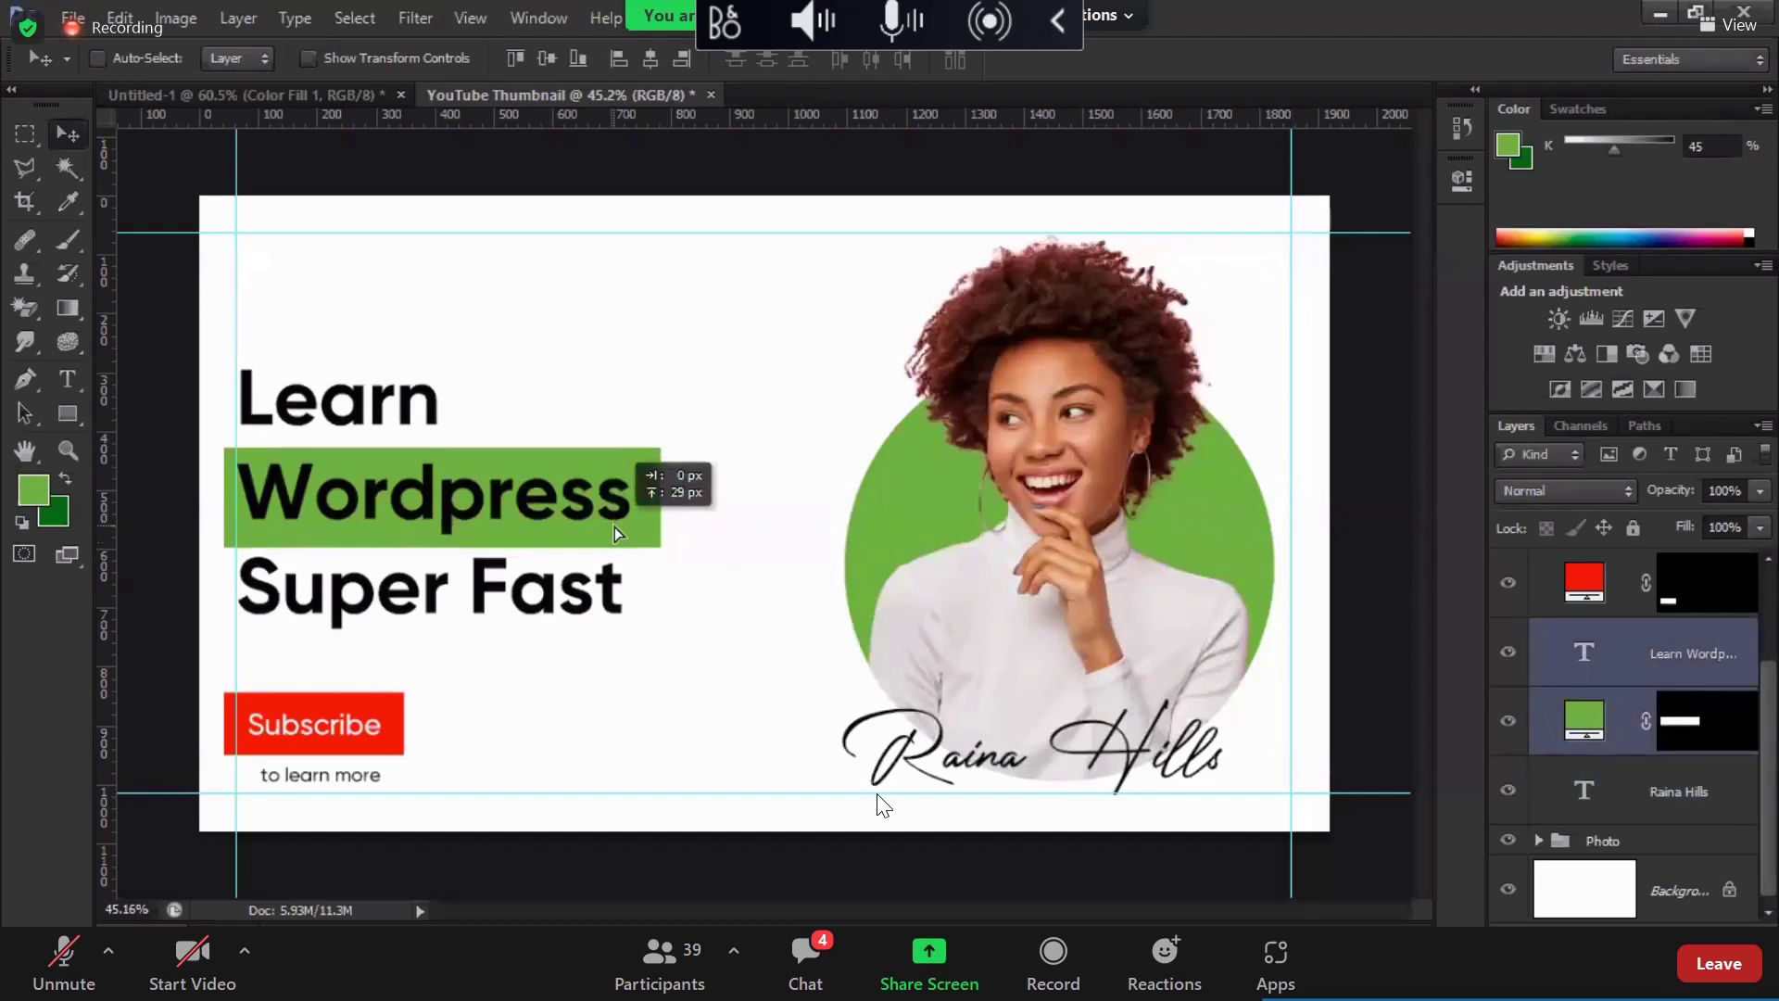
Step: Add a 'Digital IT' text layer near the top, aligned to the left guide
{"action": "left_click", "coordinate": [67, 377]}
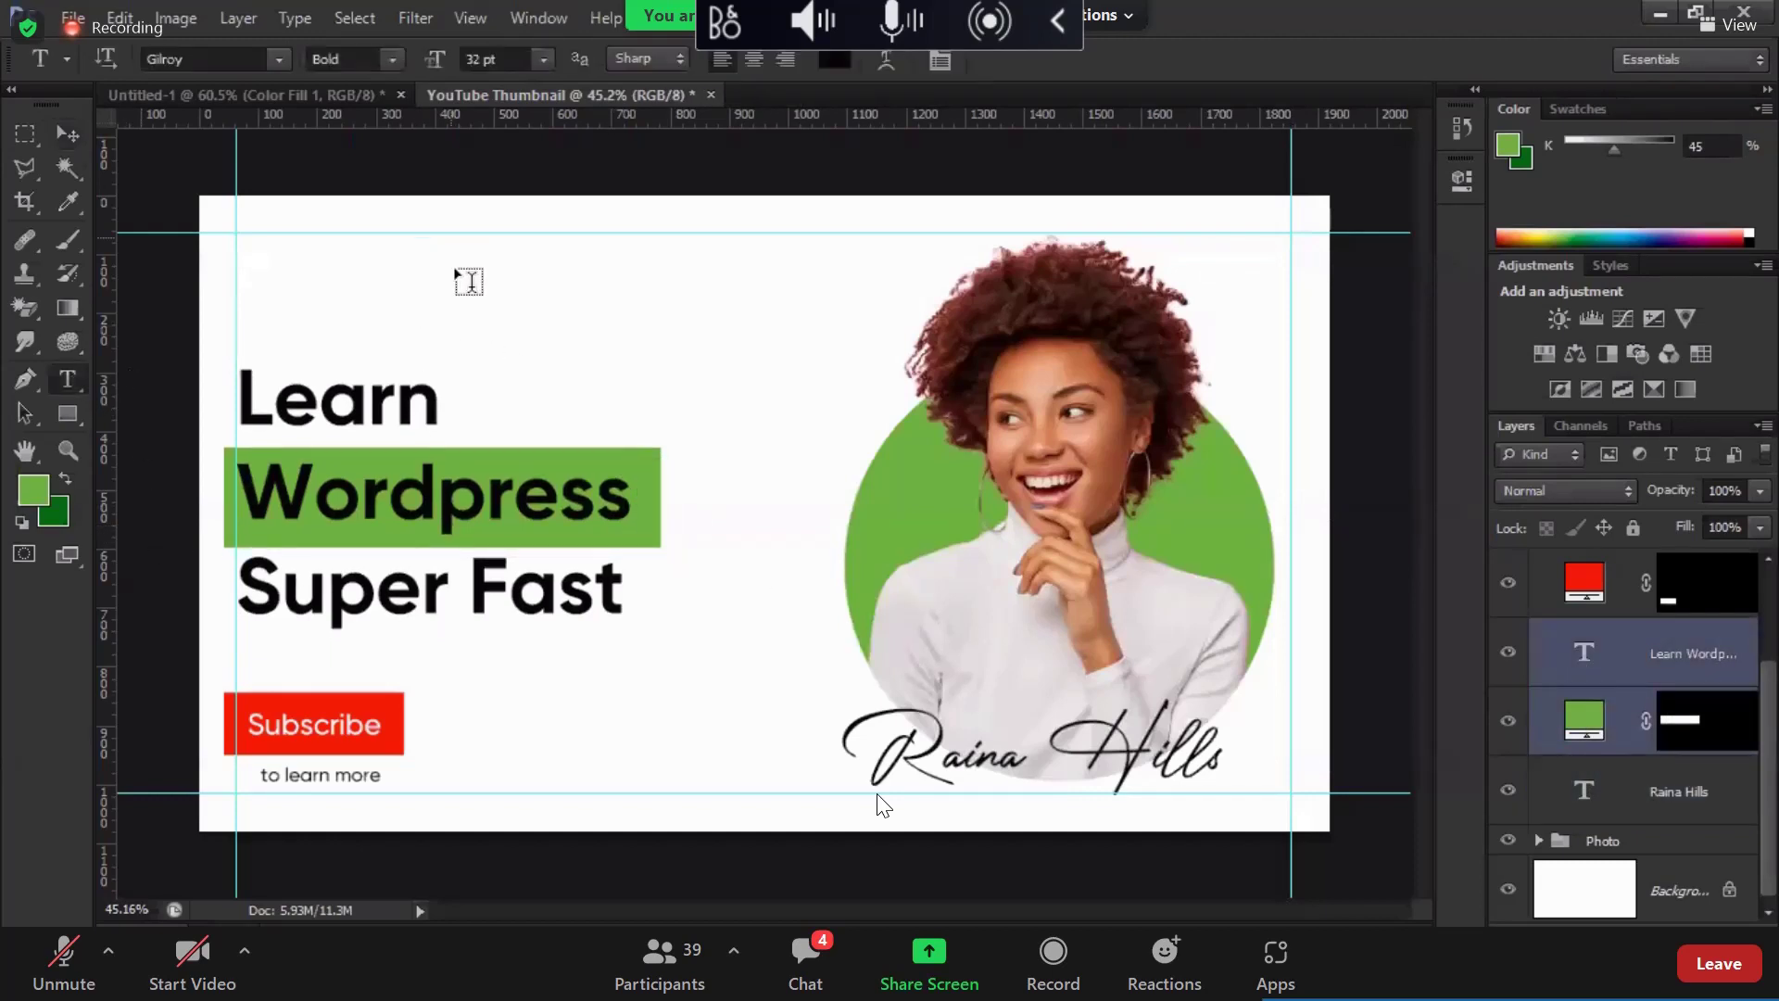
{"action": "left_click", "coordinate": [455, 269]}
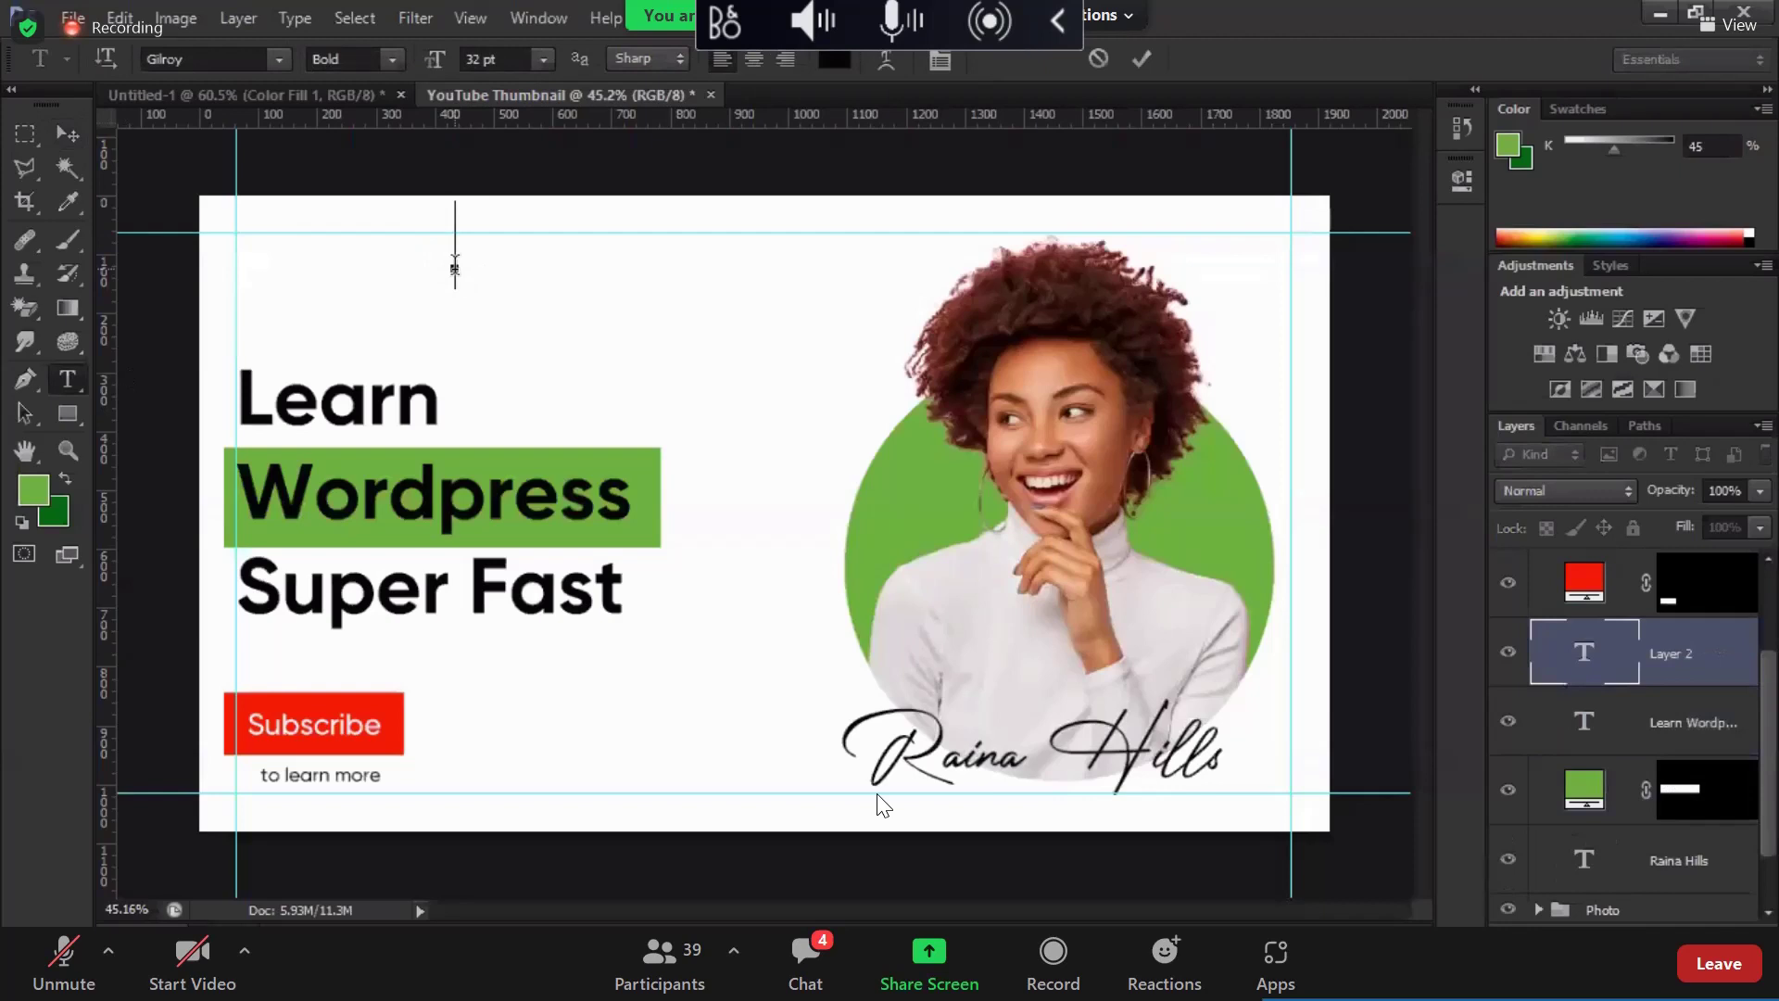
{"action": "type", "text": "Digit"}
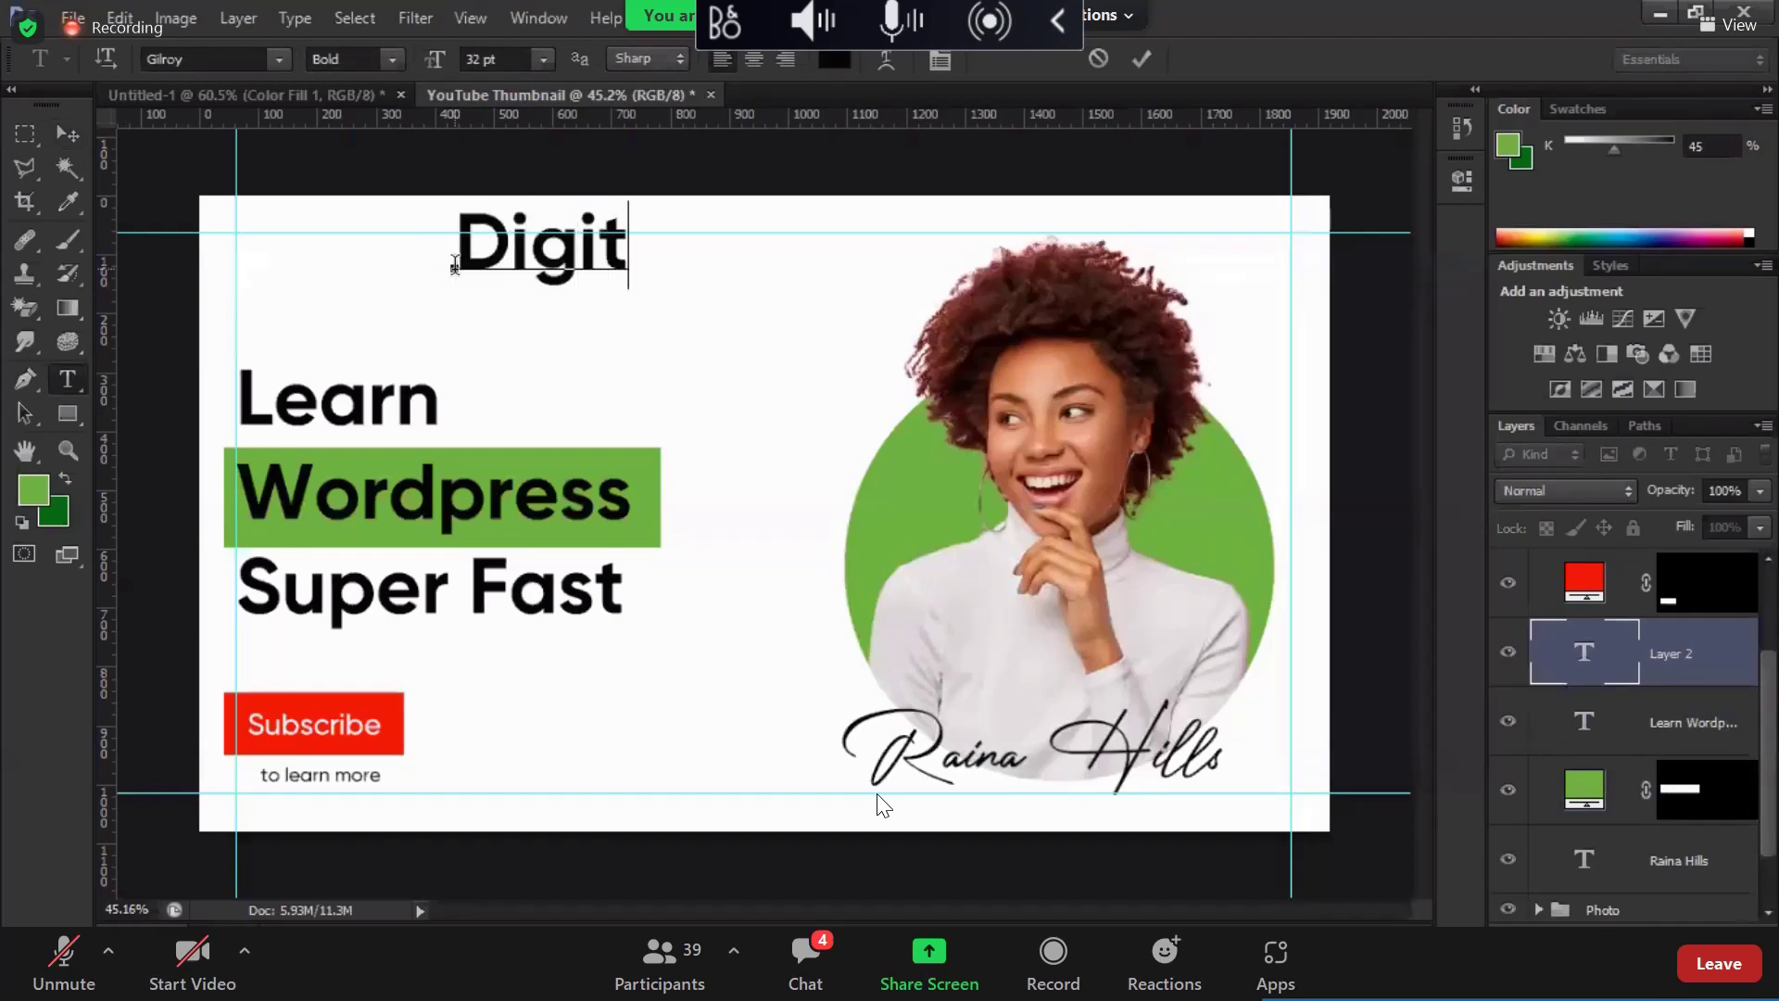
{"action": "type", "text": "al I"}
{"action": "type", "text": "T"}
{"action": "key", "text": "ctrl+Return"}
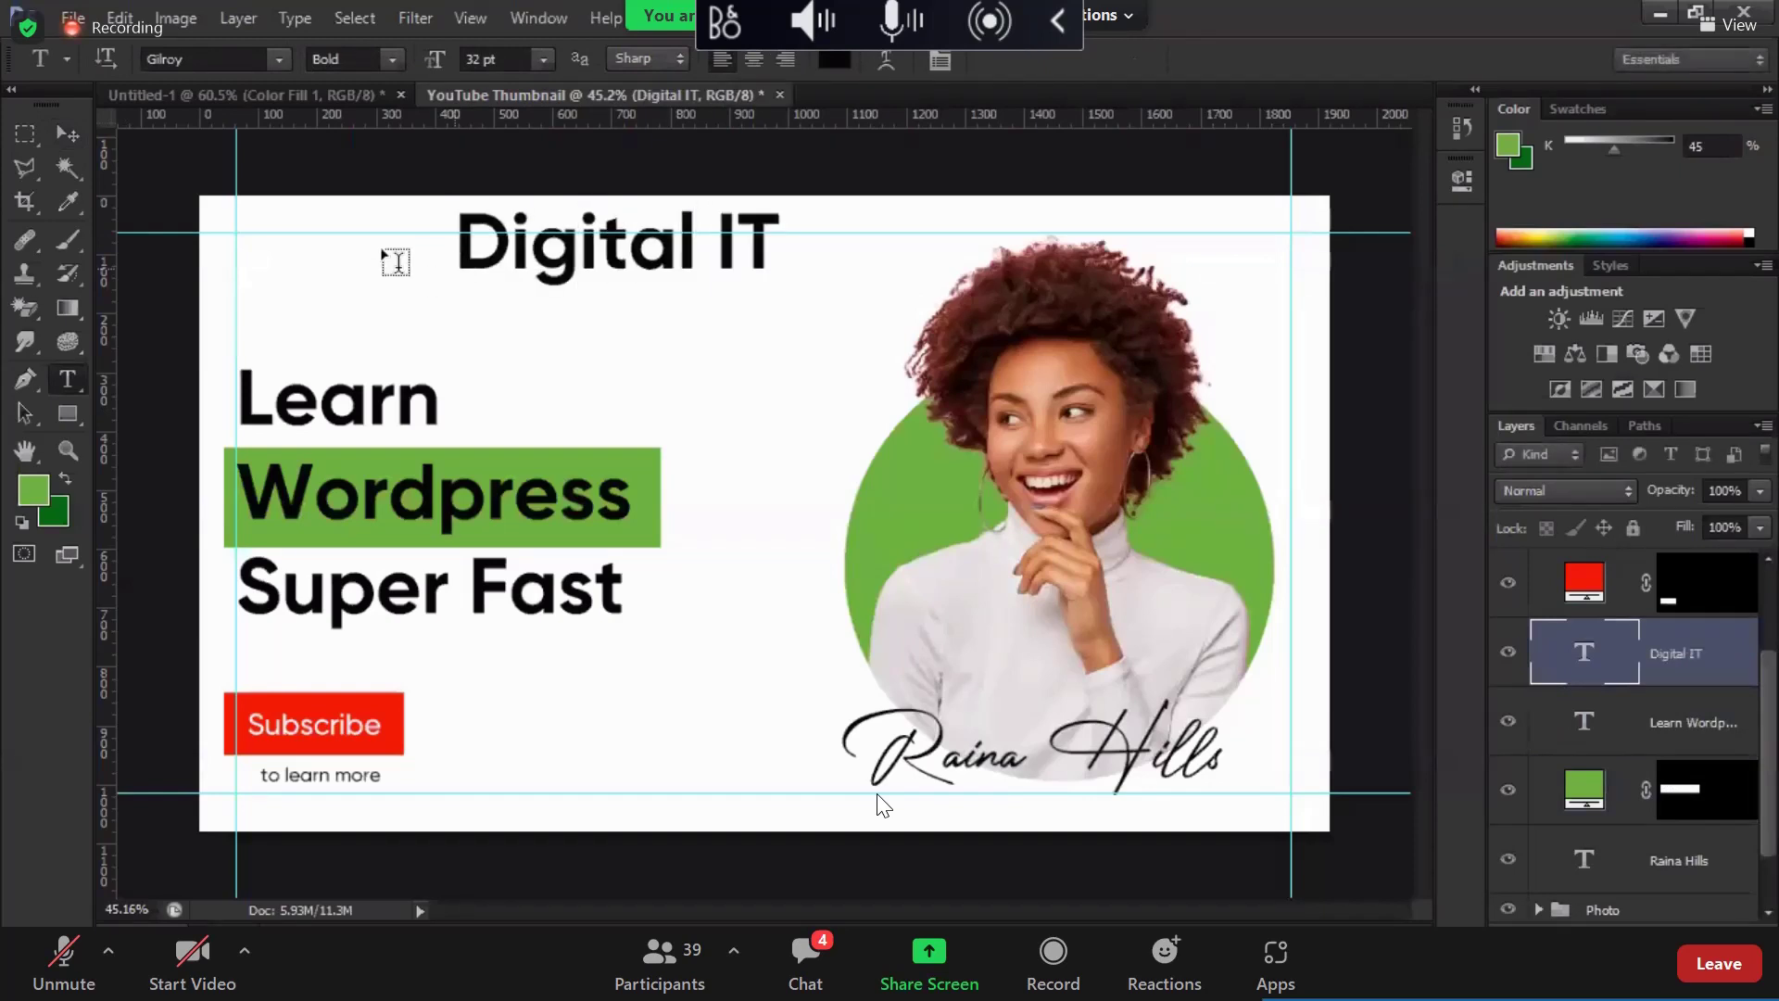
{"action": "left_click", "coordinate": [66, 134]}
{"action": "left_click_drag", "start_coordinate": [701, 269], "coordinate": [480, 292]}
Step: Set Digital IT to 12 pt and move it beside the word Learn
{"action": "key", "text": "t"}
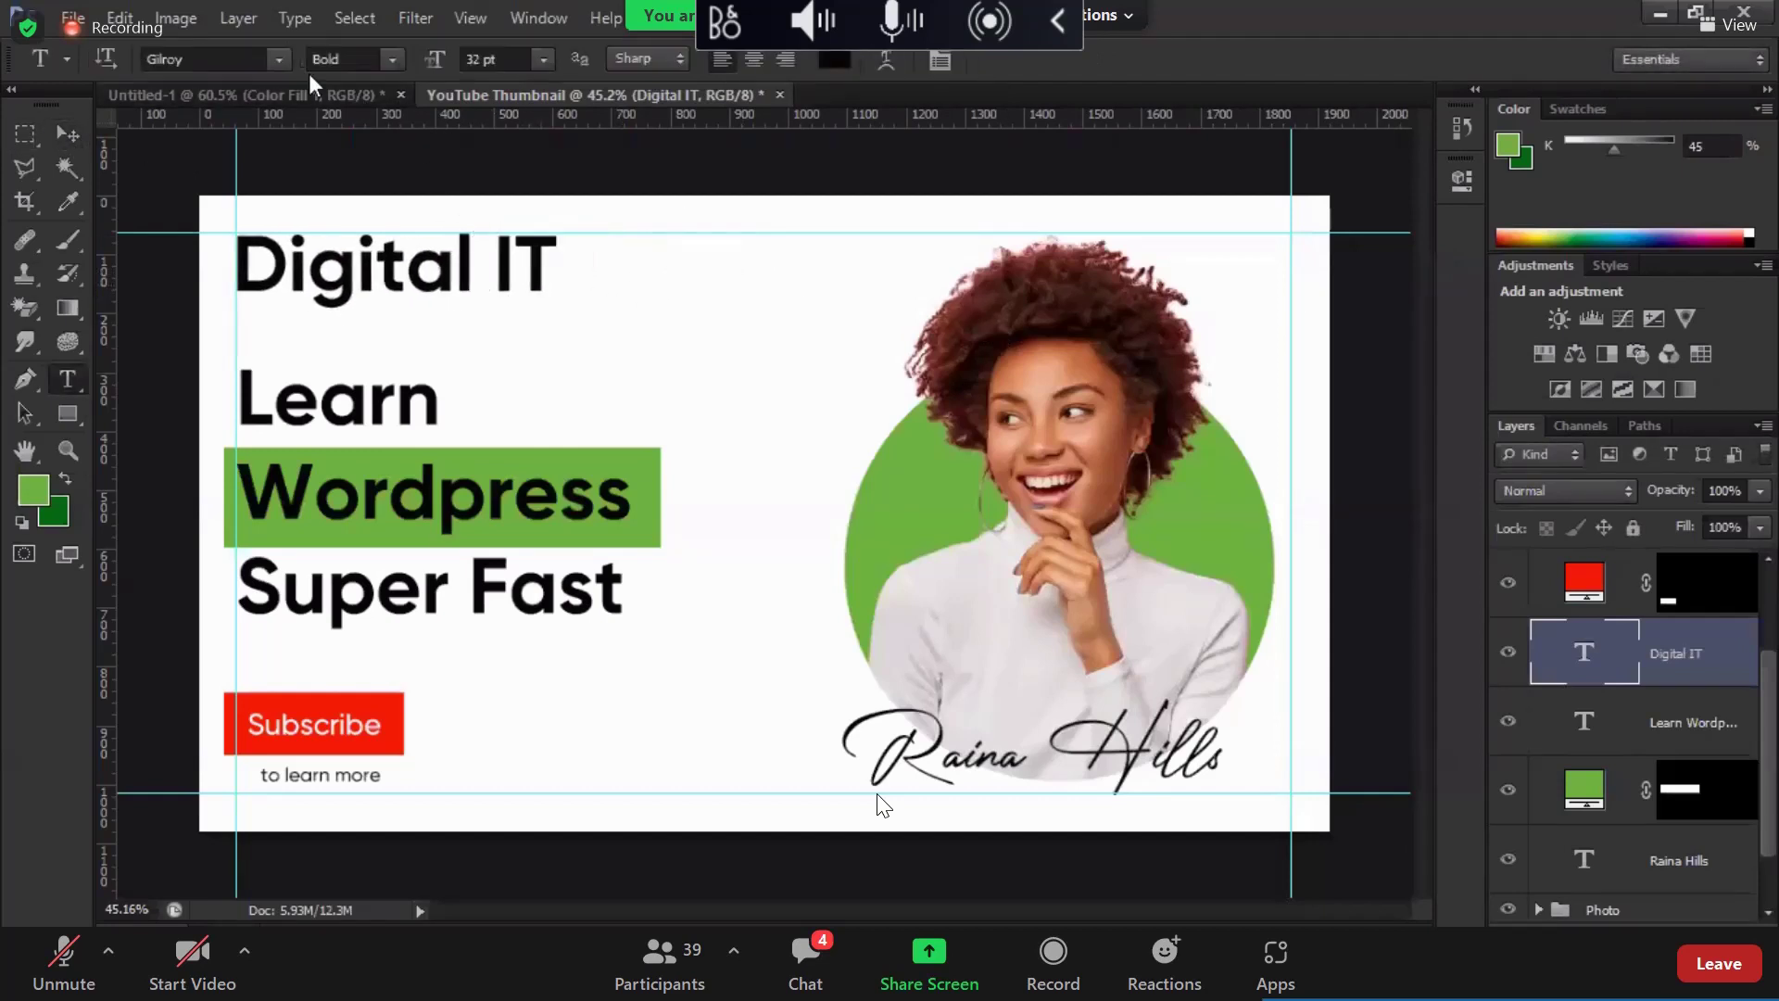
{"action": "left_click", "coordinate": [444, 67]}
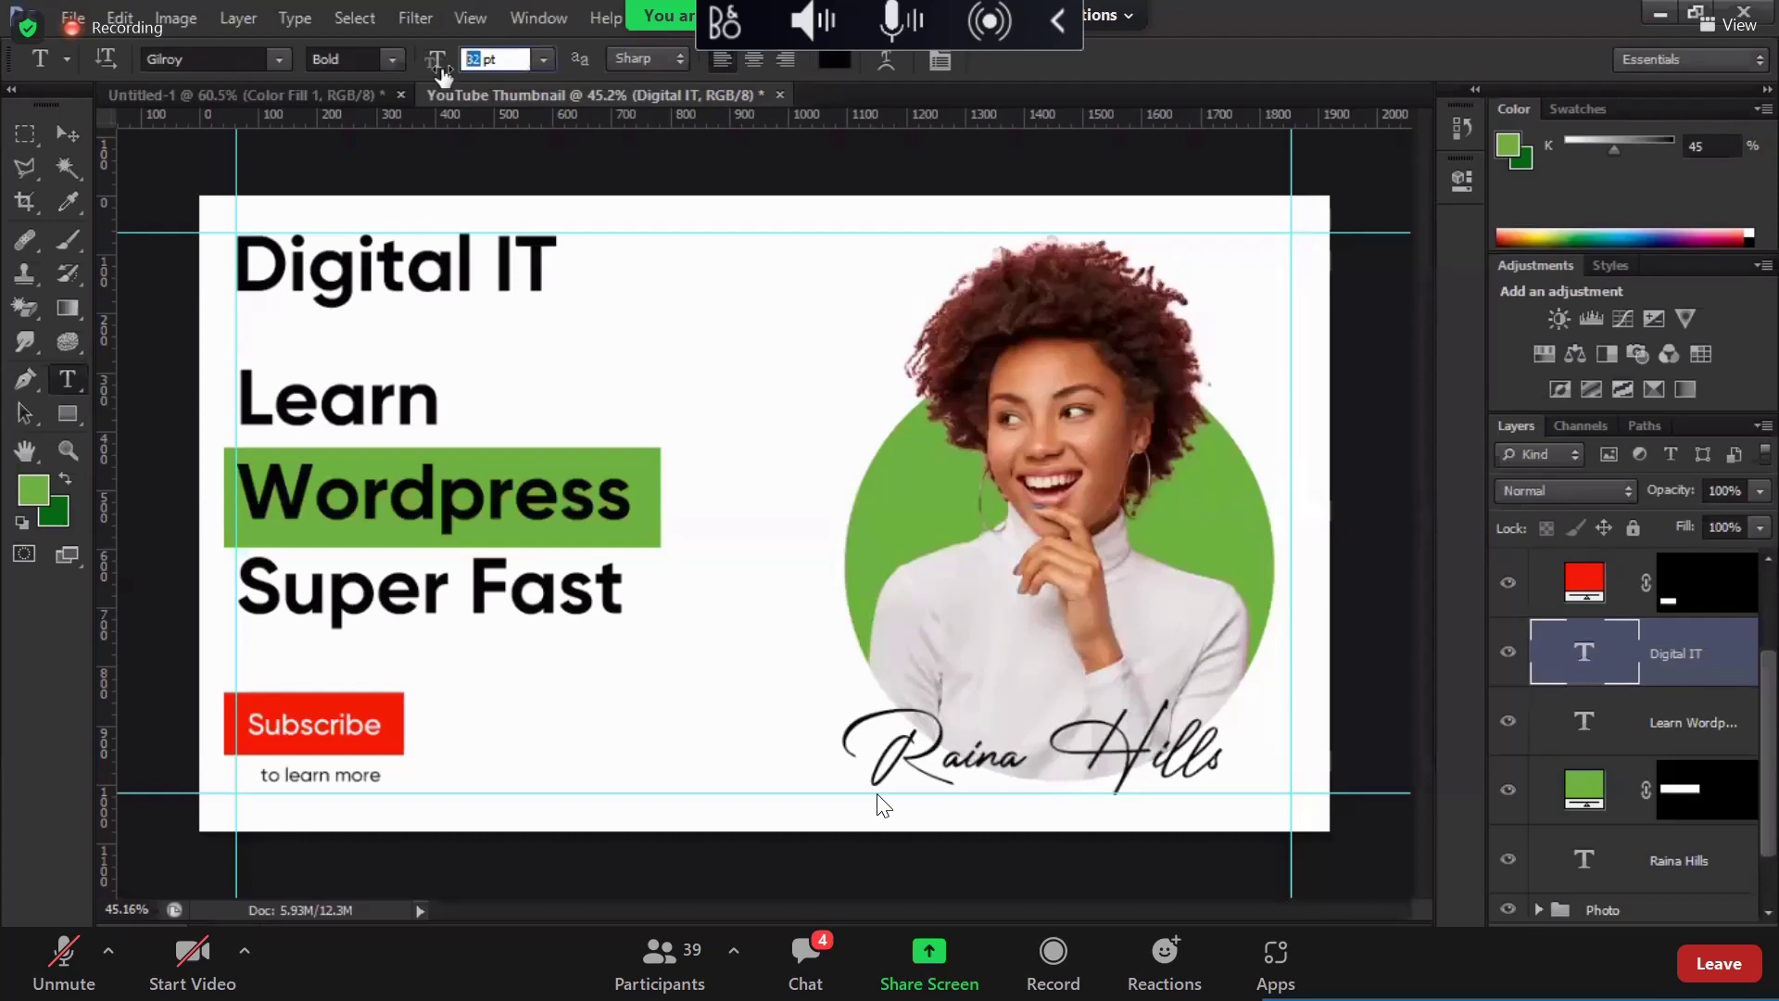
{"action": "type", "text": "12"}
{"action": "key", "text": "Return"}
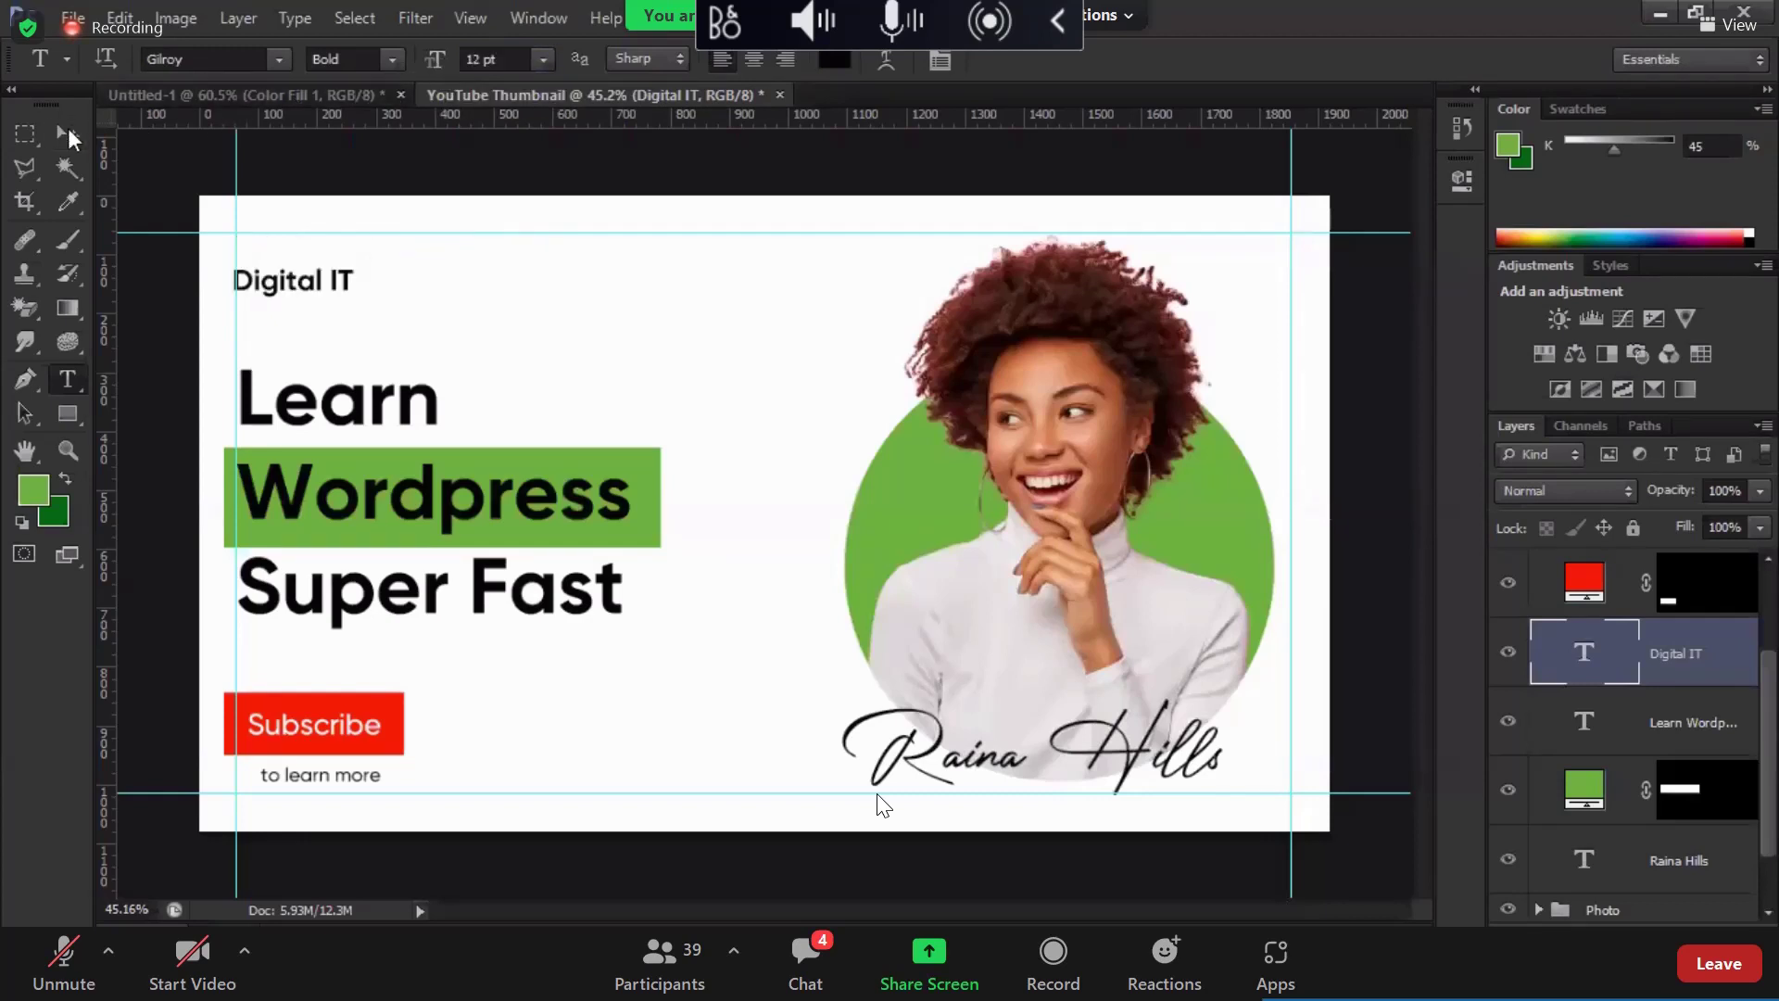
{"action": "left_click", "coordinate": [68, 135]}
{"action": "left_click_drag", "start_coordinate": [342, 297], "coordinate": [730, 375]}
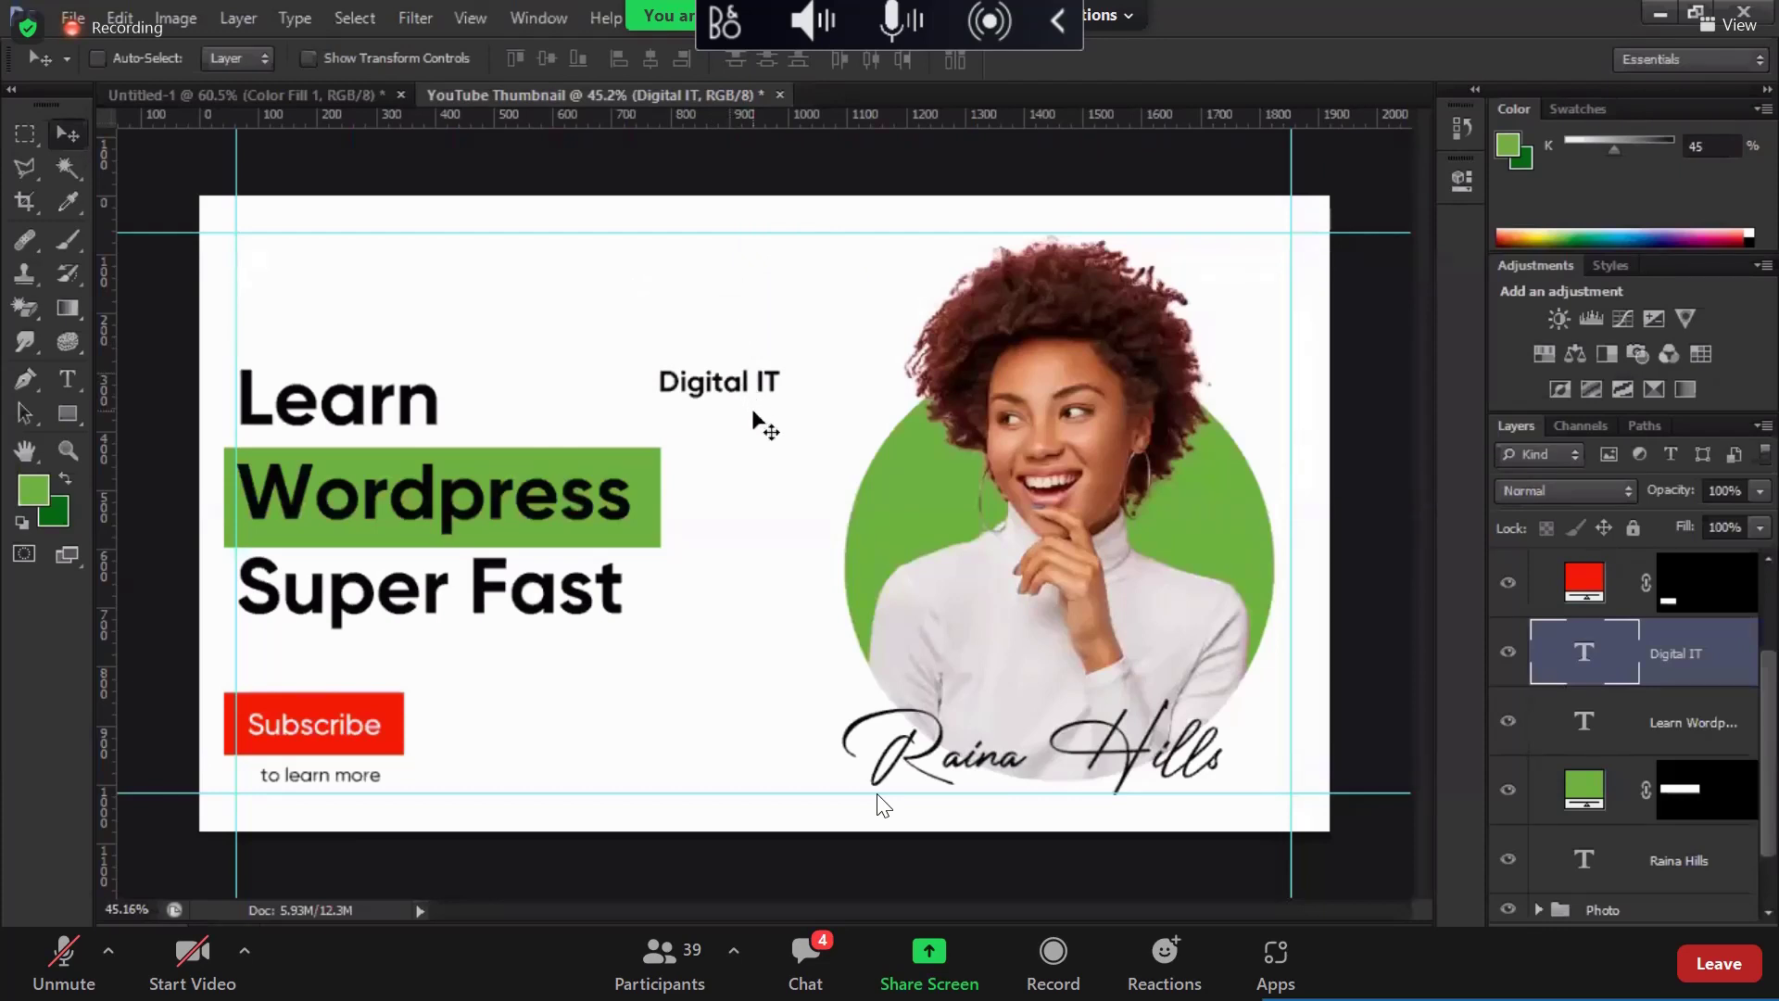
{"action": "key", "text": "ctrl+t"}
{"action": "key", "text": "Return"}
Step: Enlarge Digital IT to 72 pt and send it behind the photo and all content
{"action": "key", "text": "t"}
{"action": "left_click", "coordinate": [476, 59]}
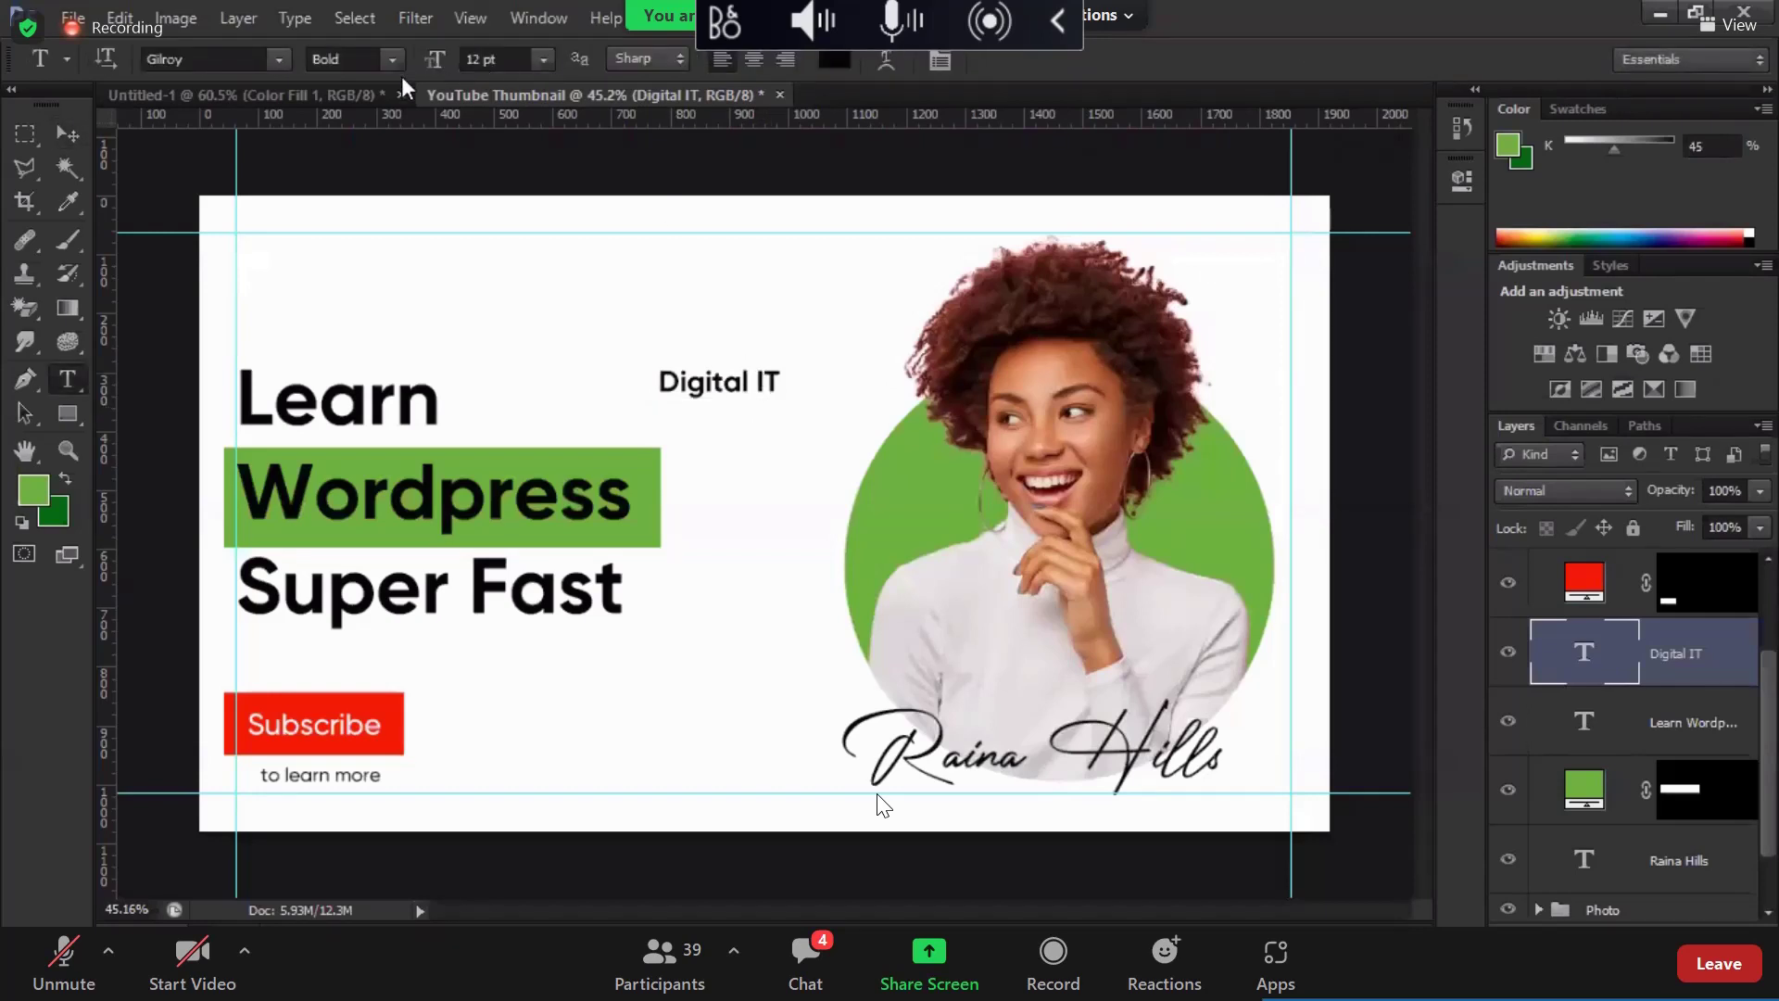
{"action": "type", "text": "72"}
{"action": "key", "text": "Return"}
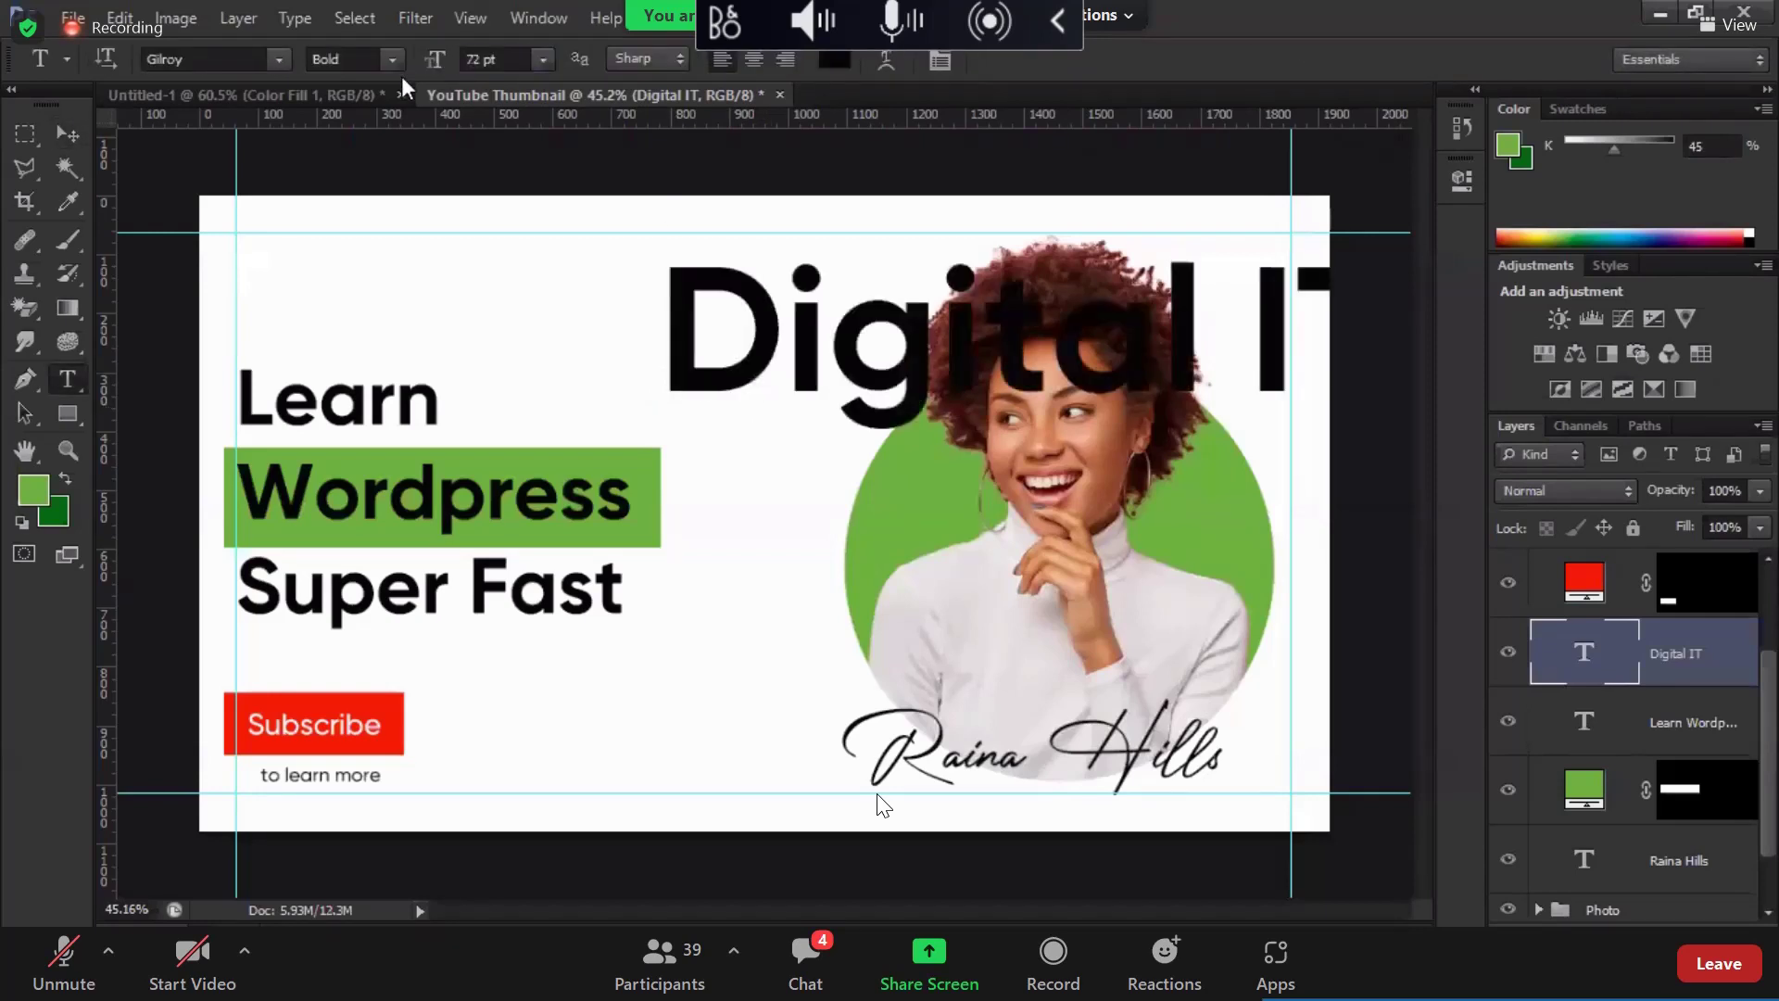
{"action": "key", "text": "v"}
{"action": "left_click_drag", "start_coordinate": [1024, 372], "coordinate": [862, 412]}
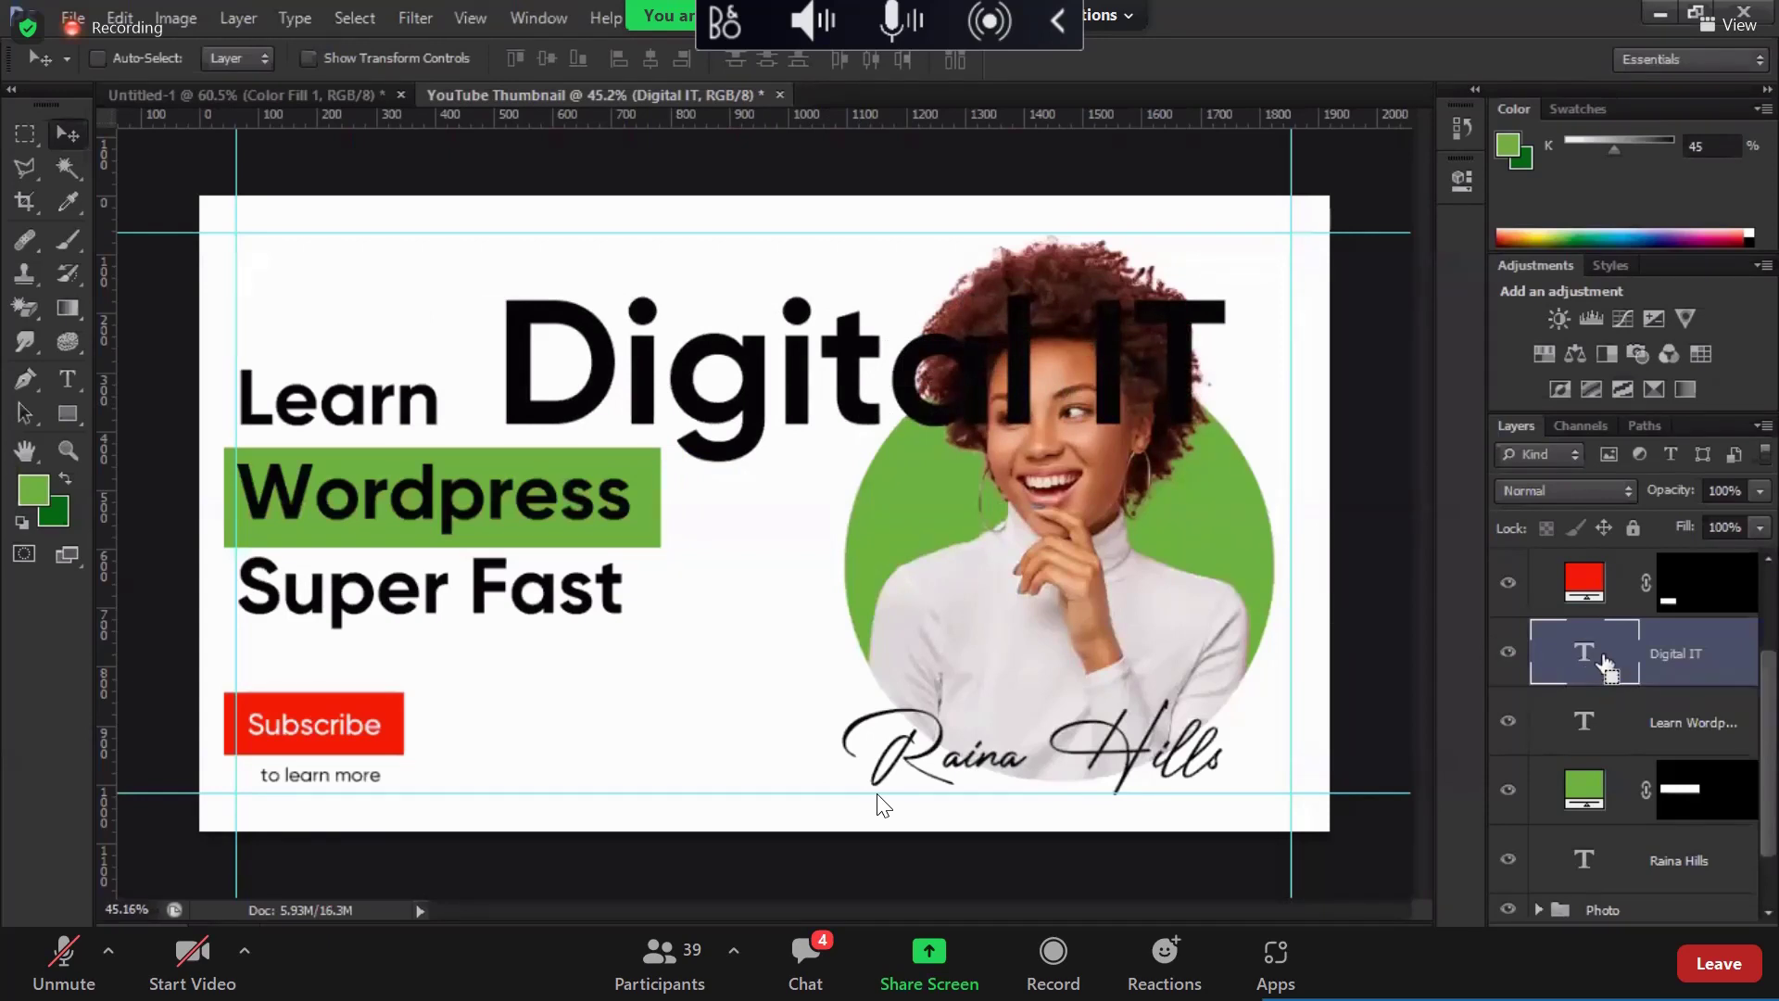
{"action": "left_click_drag", "start_coordinate": [1605, 660], "coordinate": [1607, 885]}
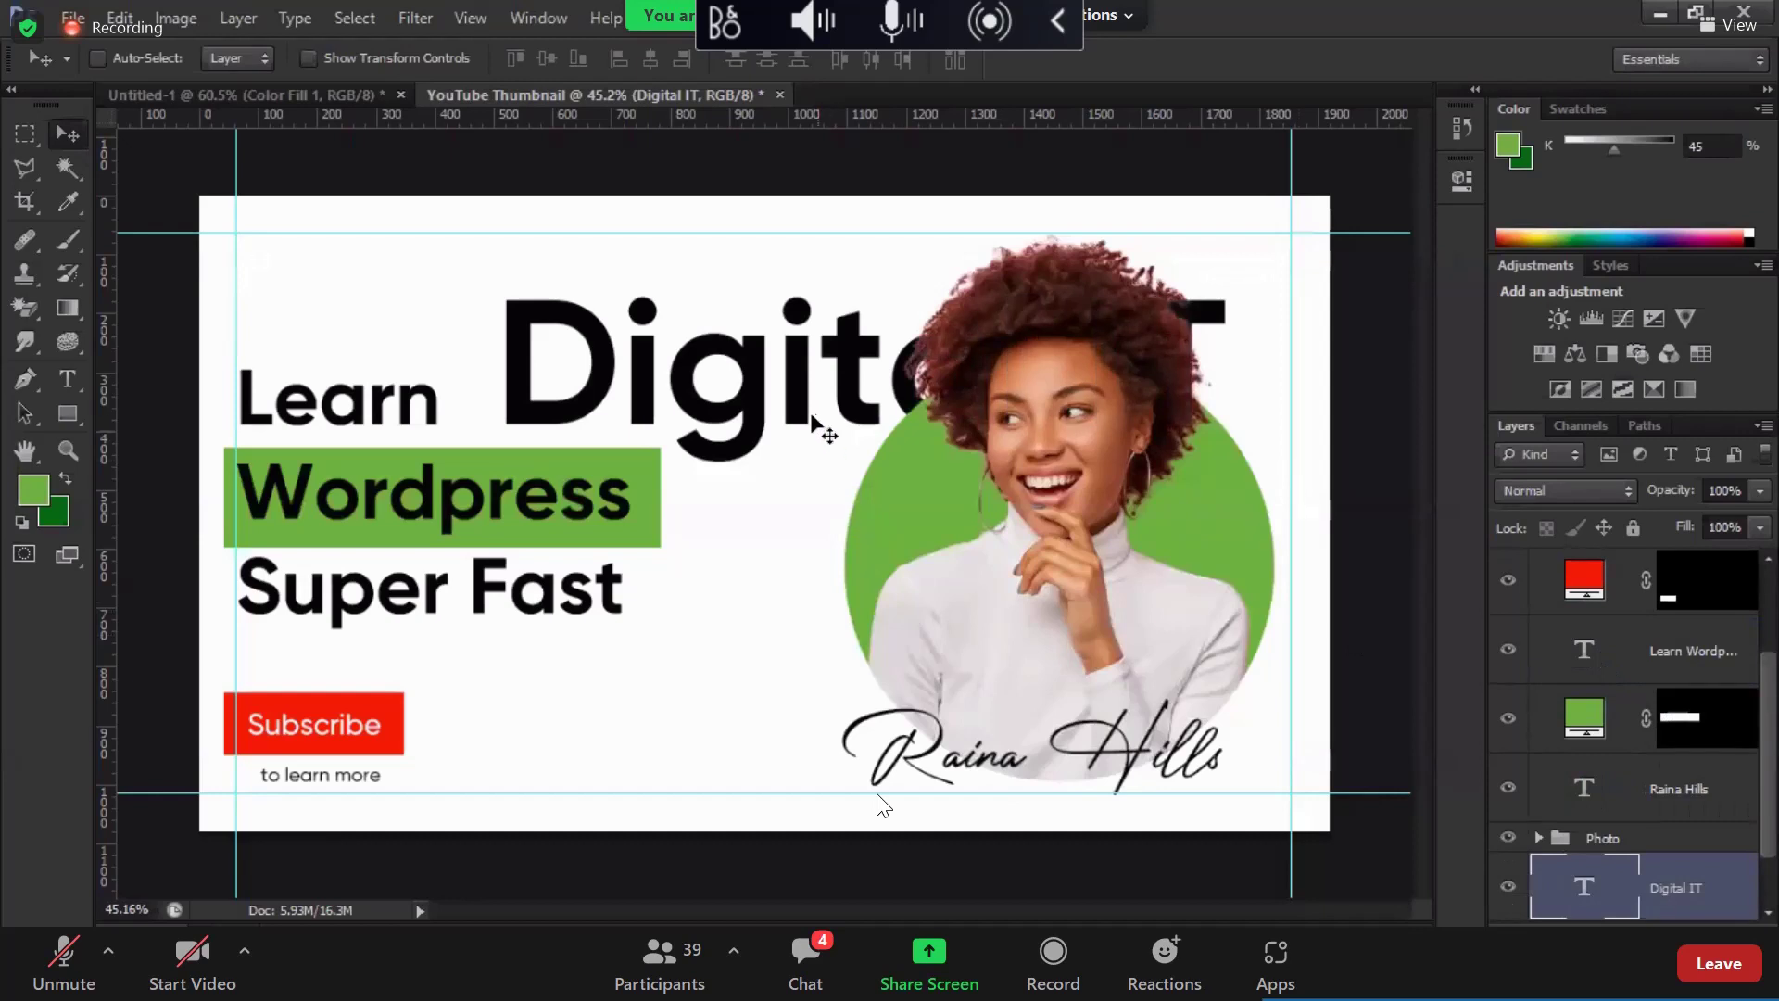
{"action": "left_click_drag", "start_coordinate": [826, 416], "coordinate": [844, 417]}
Step: Fade Digital IT, duplicate it lower down, and set all three copies to about 12% opacity
{"action": "scroll", "coordinate": [1677, 834], "scroll_direction": "down", "scroll_amount": 1}
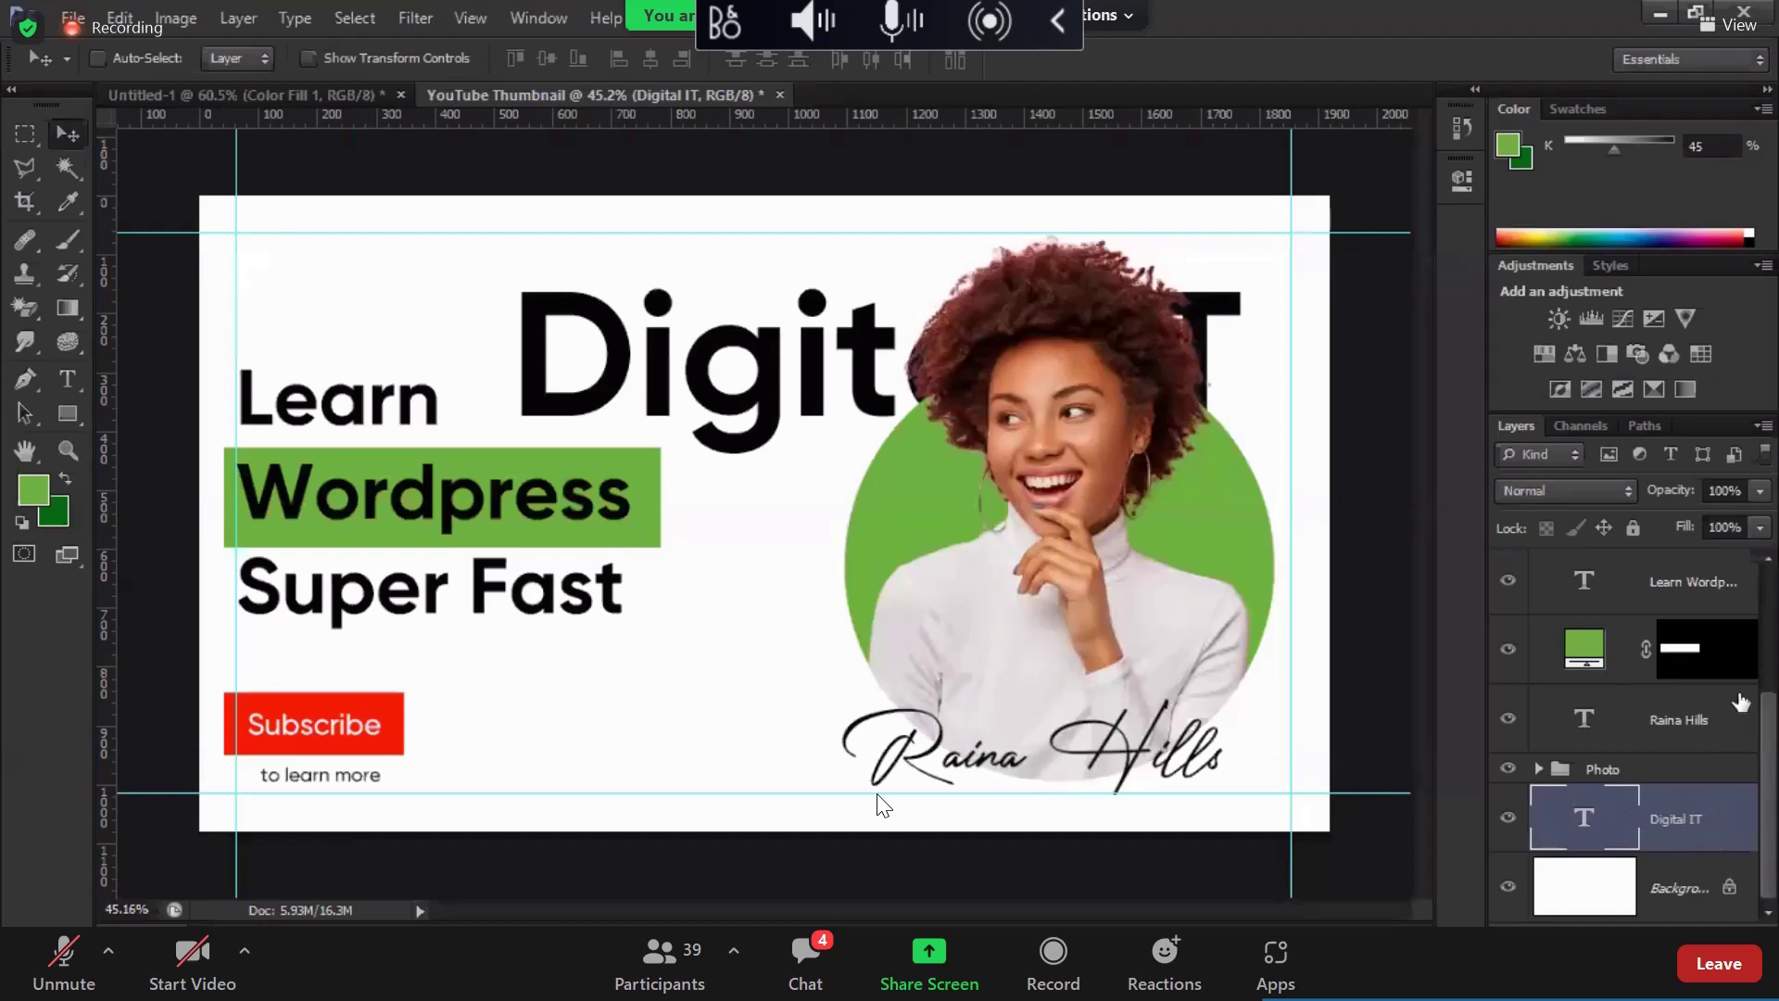
{"action": "left_click", "coordinate": [1701, 517]}
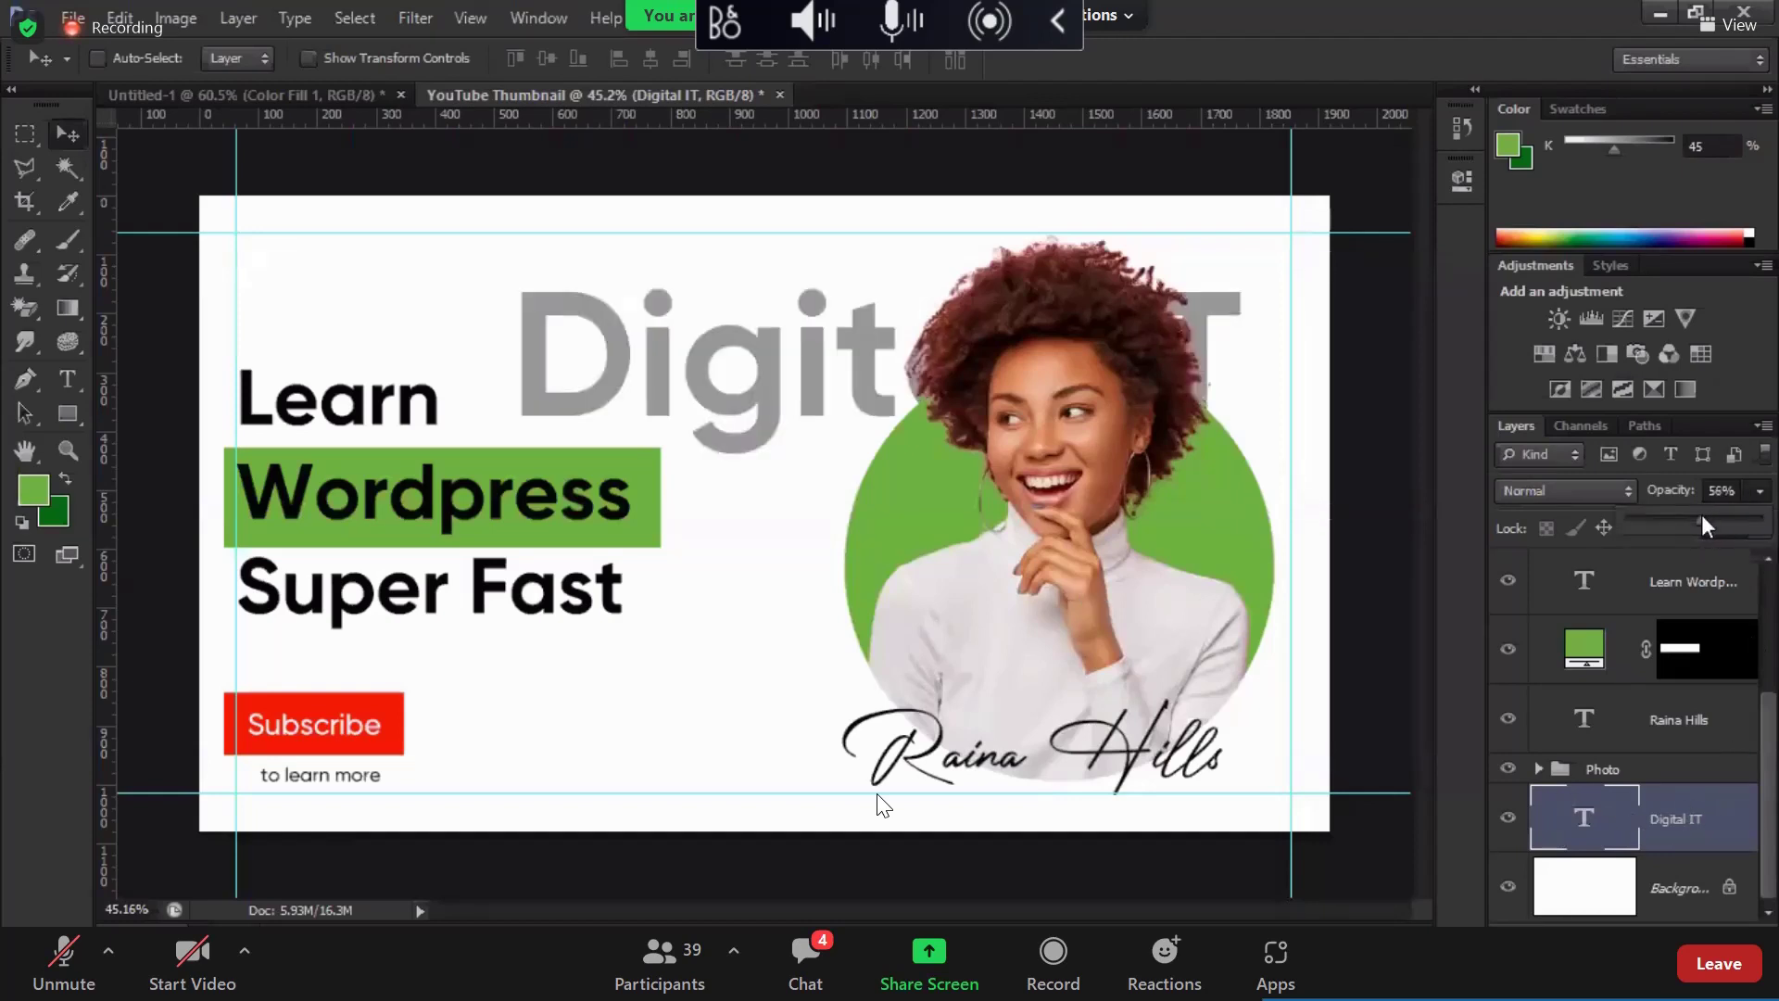
{"action": "left_click_drag", "start_coordinate": [1671, 517], "coordinate": [1646, 517]}
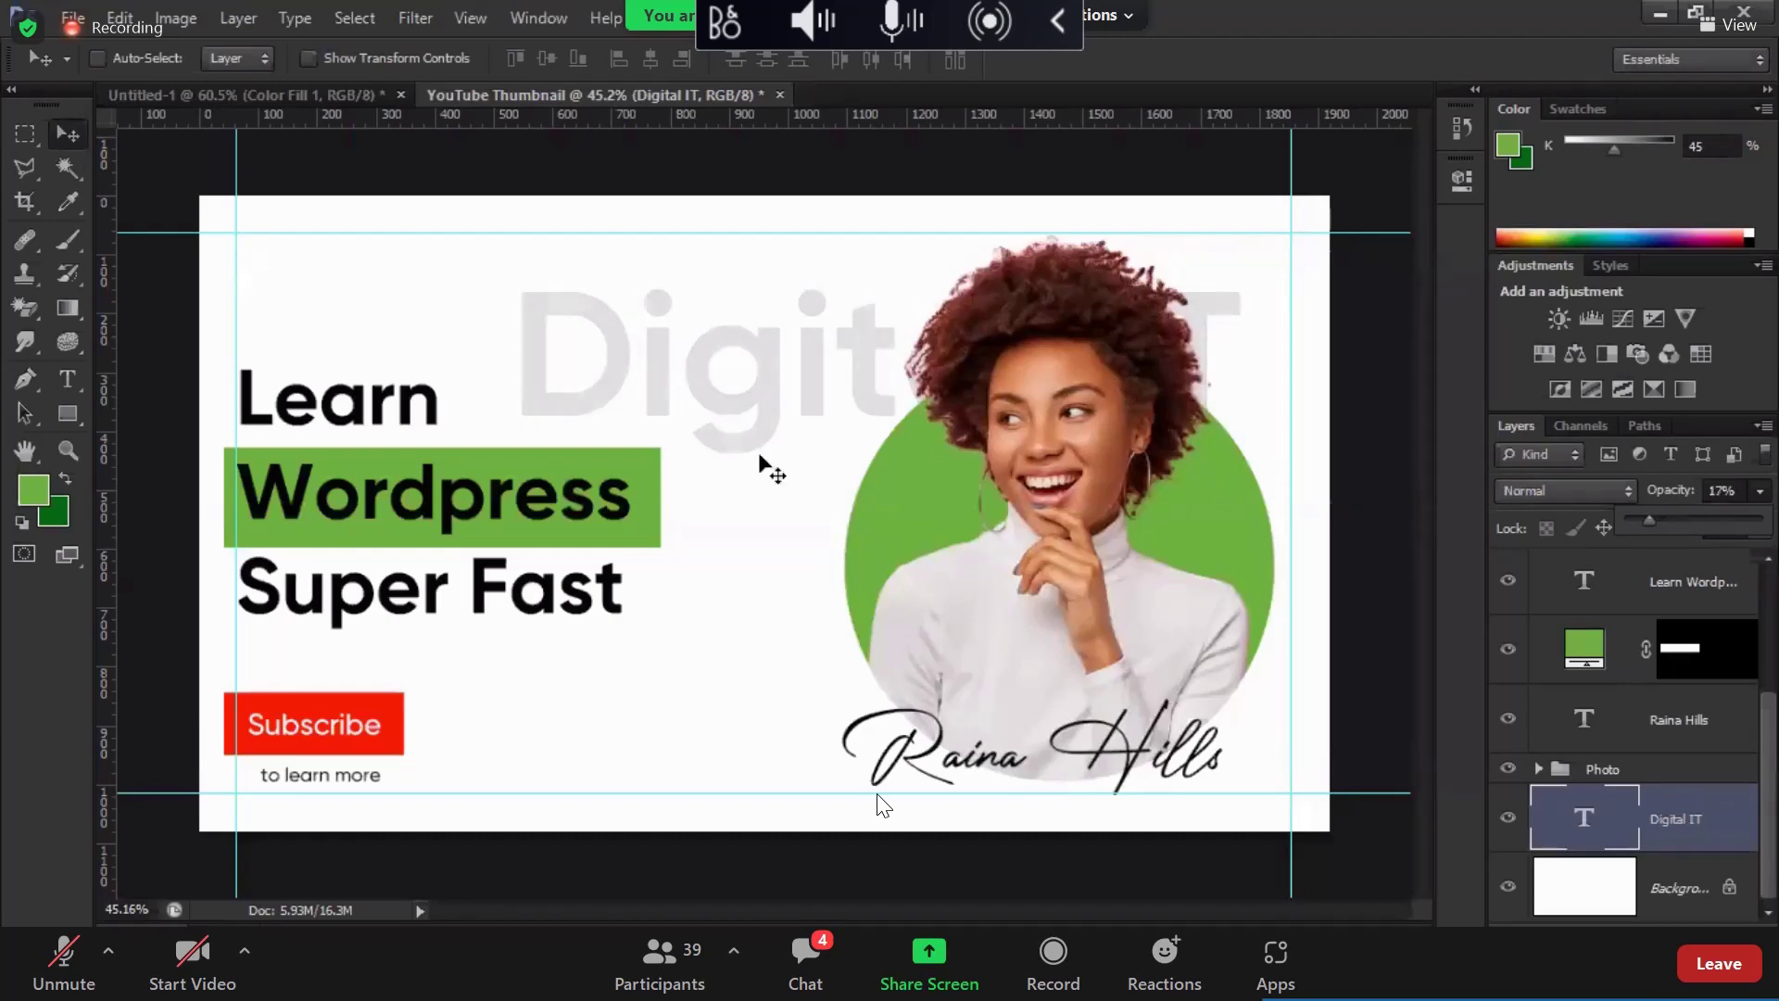
{"action": "left_click_drag", "start_coordinate": [763, 417], "coordinate": [698, 717]}
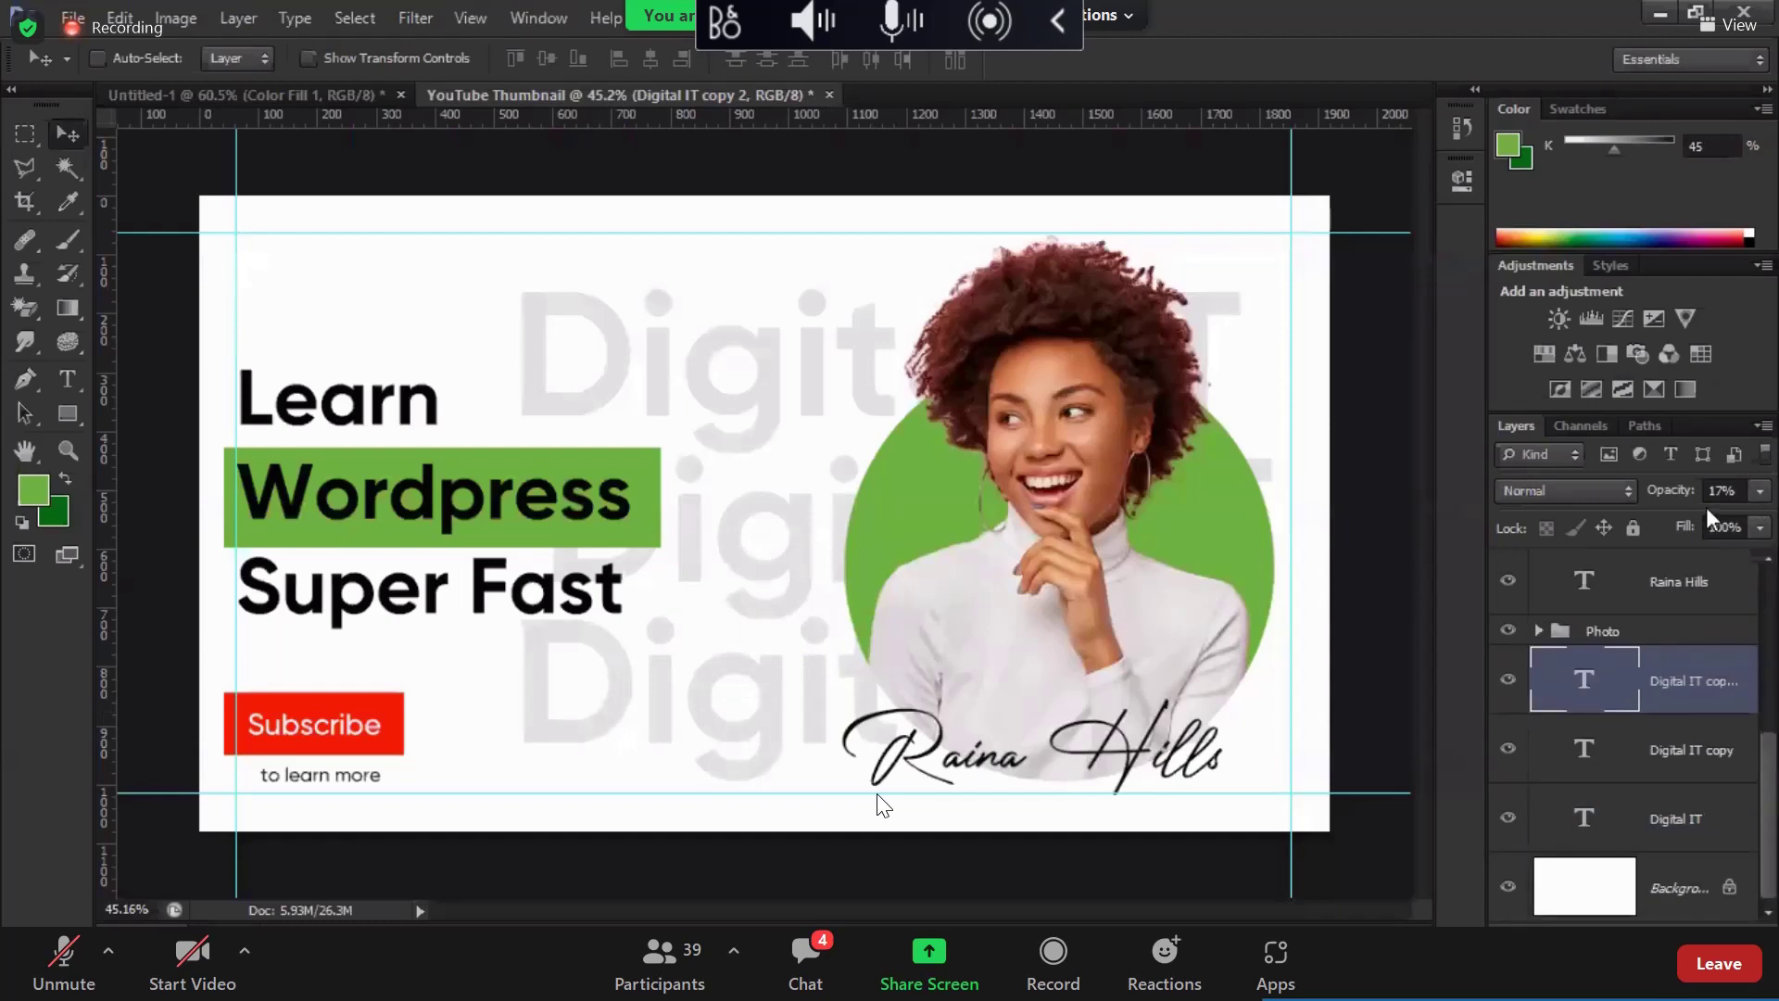
{"action": "key", "text": "shift+alt+bracketleft"}
{"action": "key", "text": "shift+alt+bracketleft"}
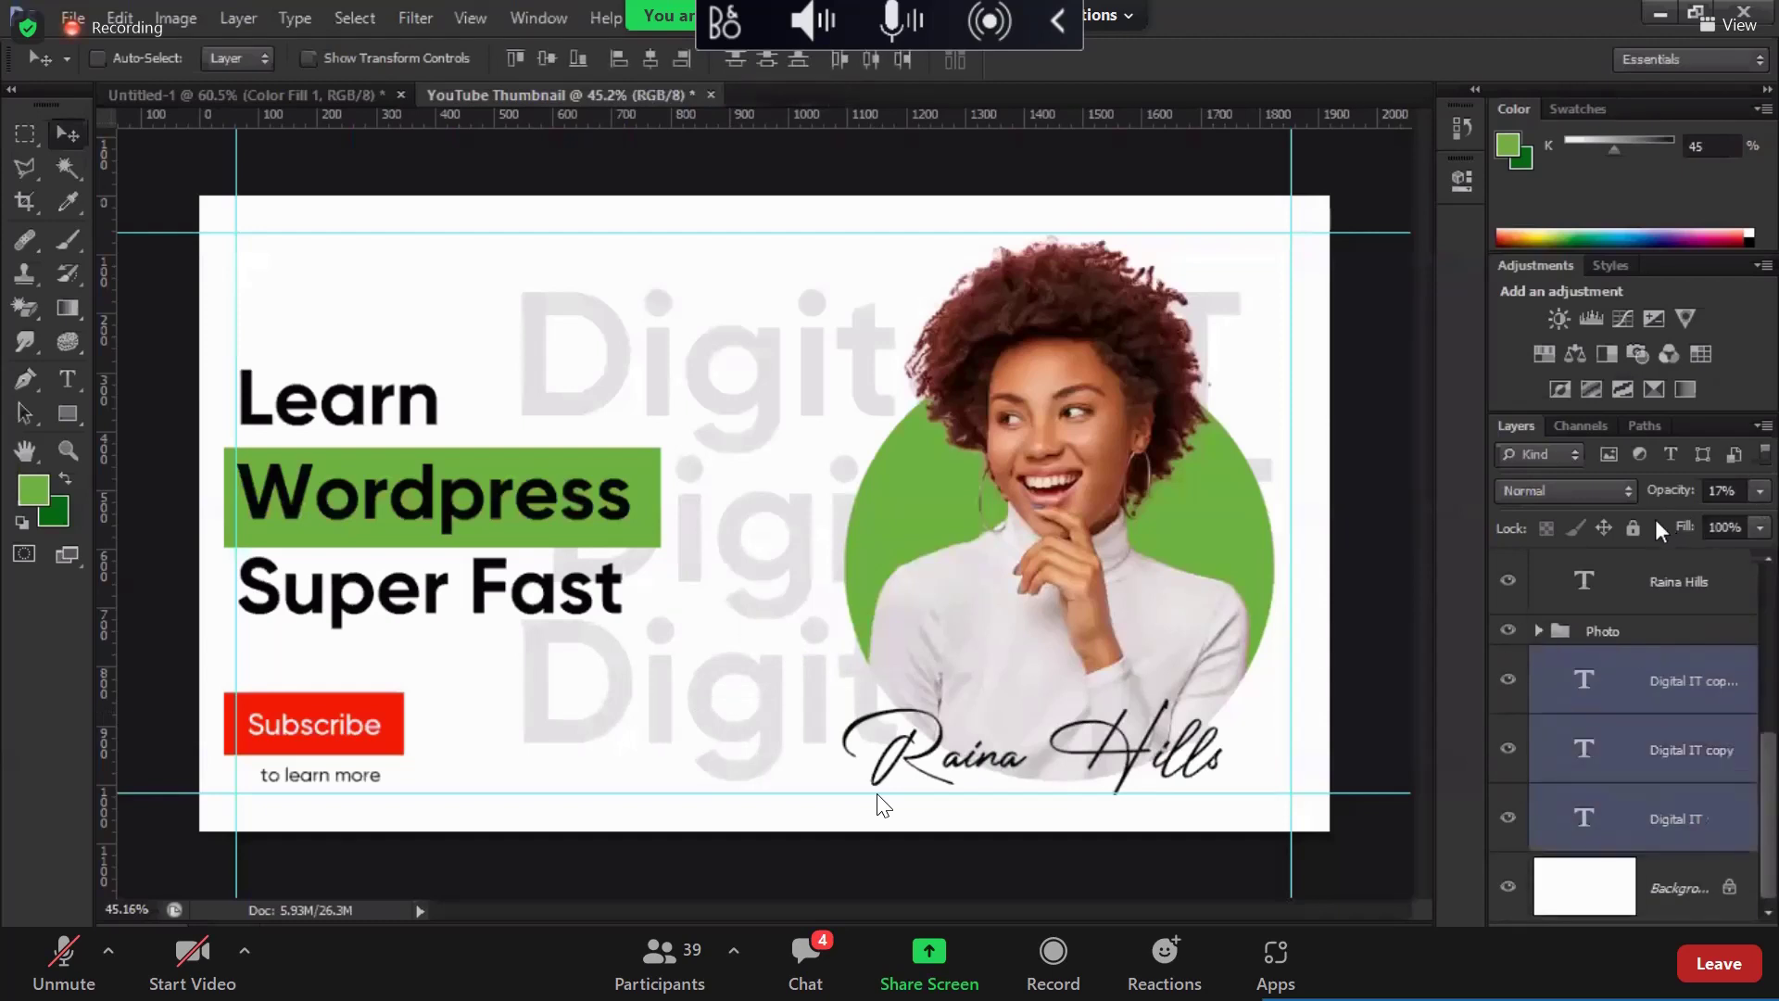
{"action": "left_click_drag", "start_coordinate": [1654, 520], "coordinate": [1647, 521]}
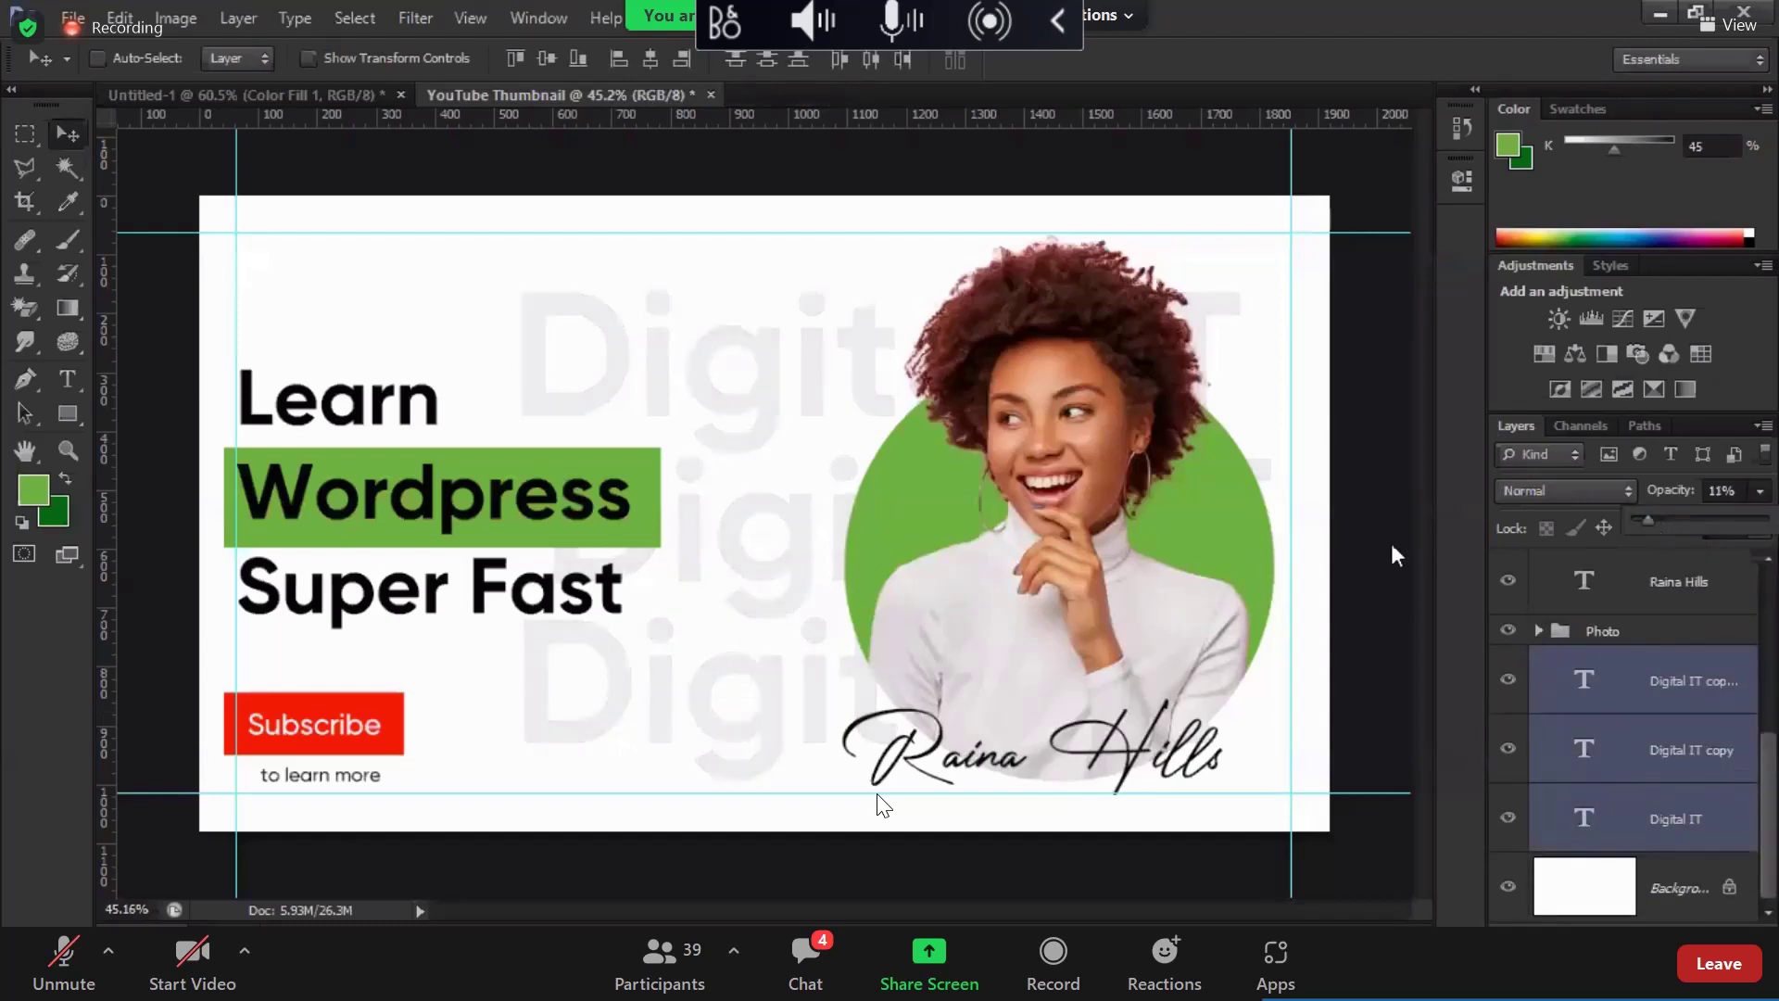
{"action": "left_click_drag", "start_coordinate": [788, 545], "coordinate": [839, 549]}
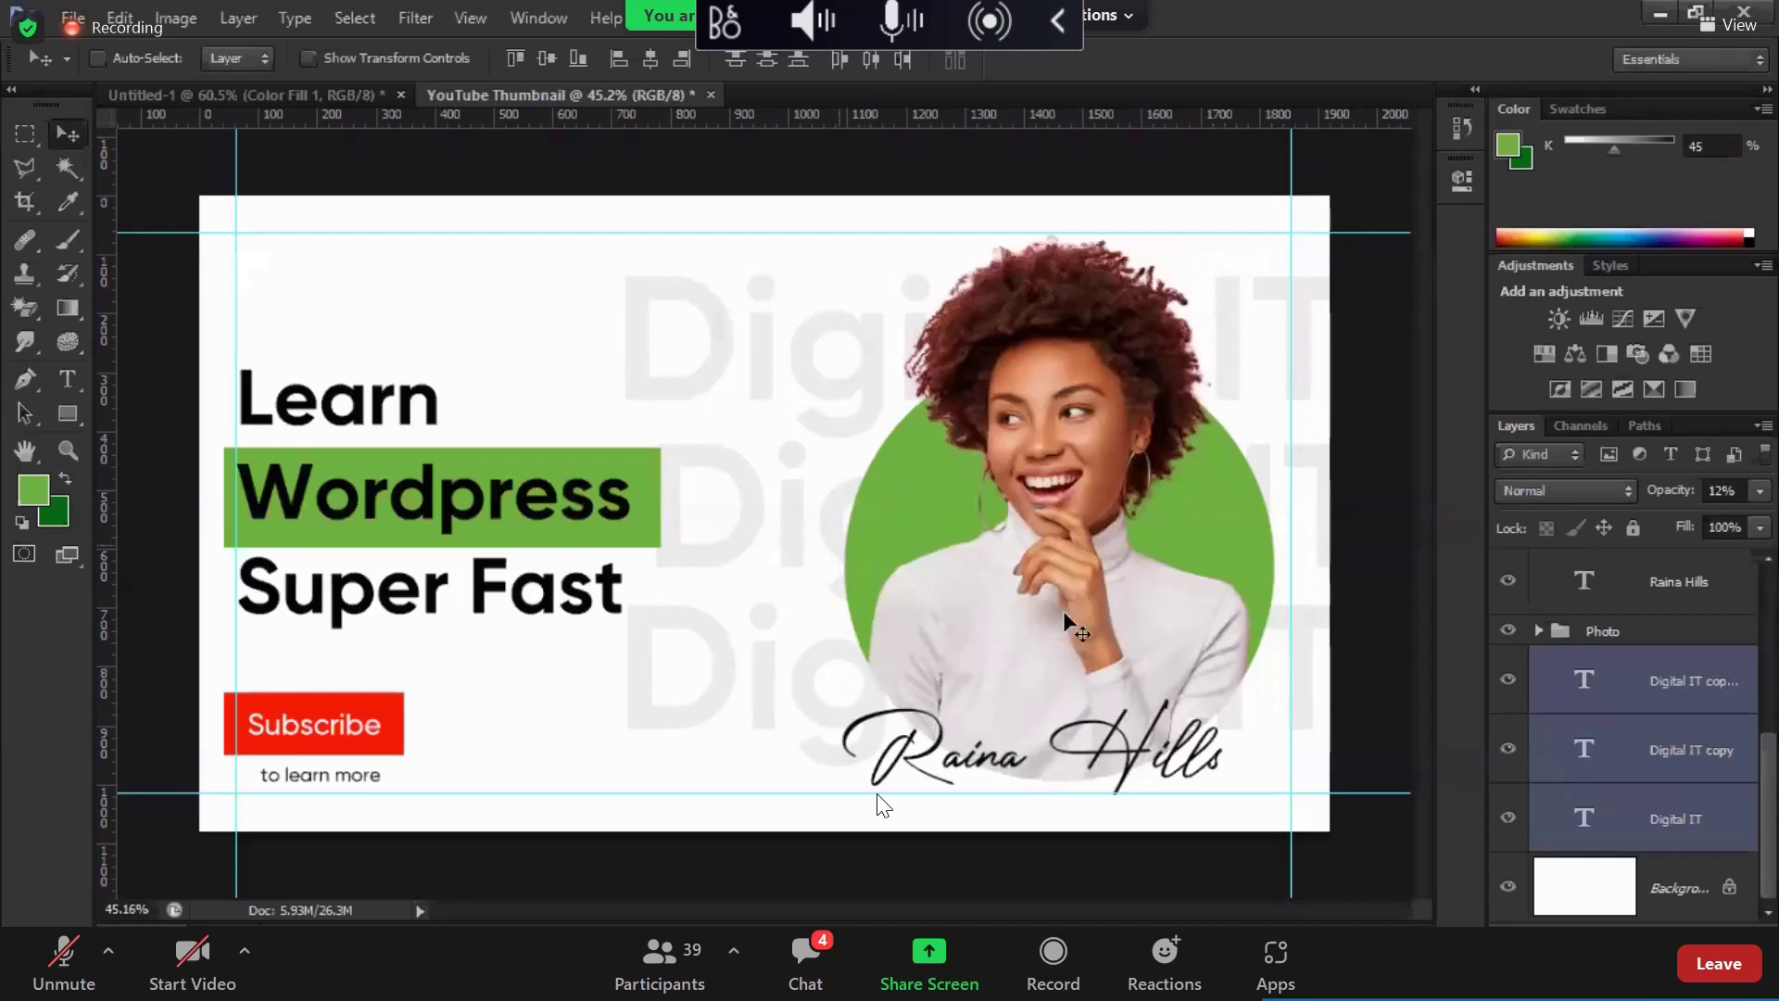
{"action": "scroll", "coordinate": [1064, 610], "scroll_direction": "down", "scroll_amount": 3}
Step: Rotate the three Digital IT lines -15°, shift them lower right, and group them as Group 1
{"action": "key", "text": "ctrl+t"}
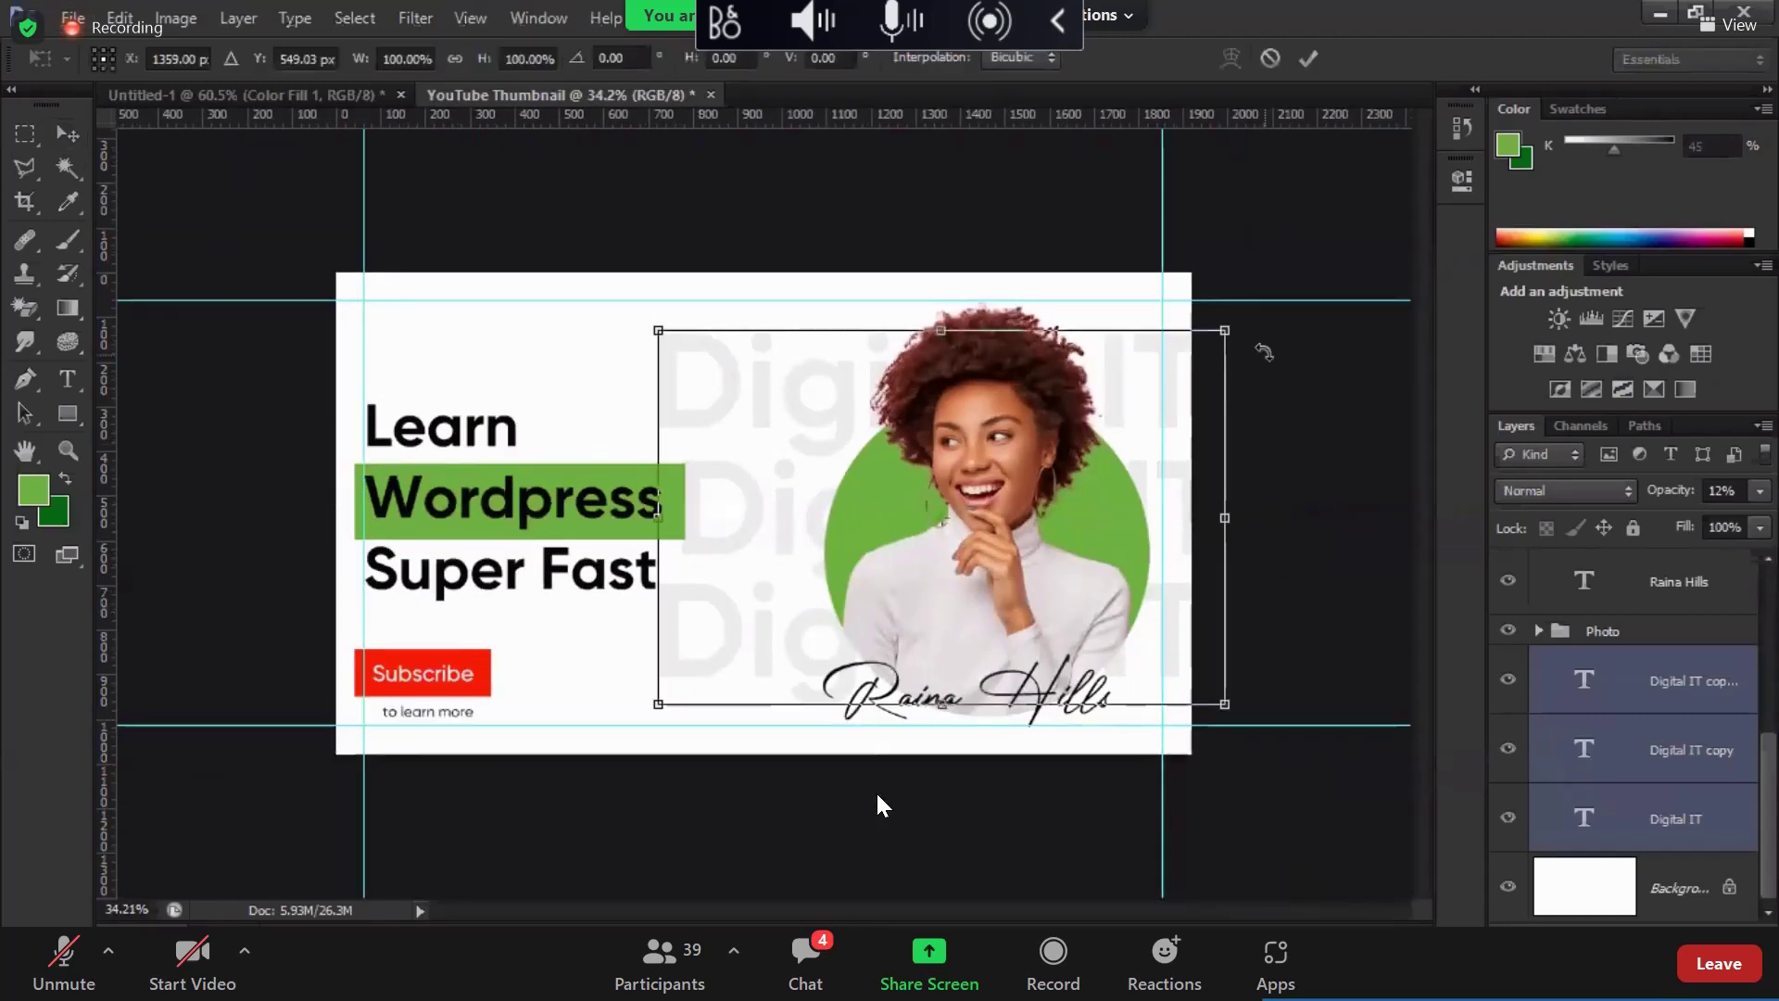
{"action": "left_click_drag", "start_coordinate": [1260, 352], "coordinate": [1283, 250]}
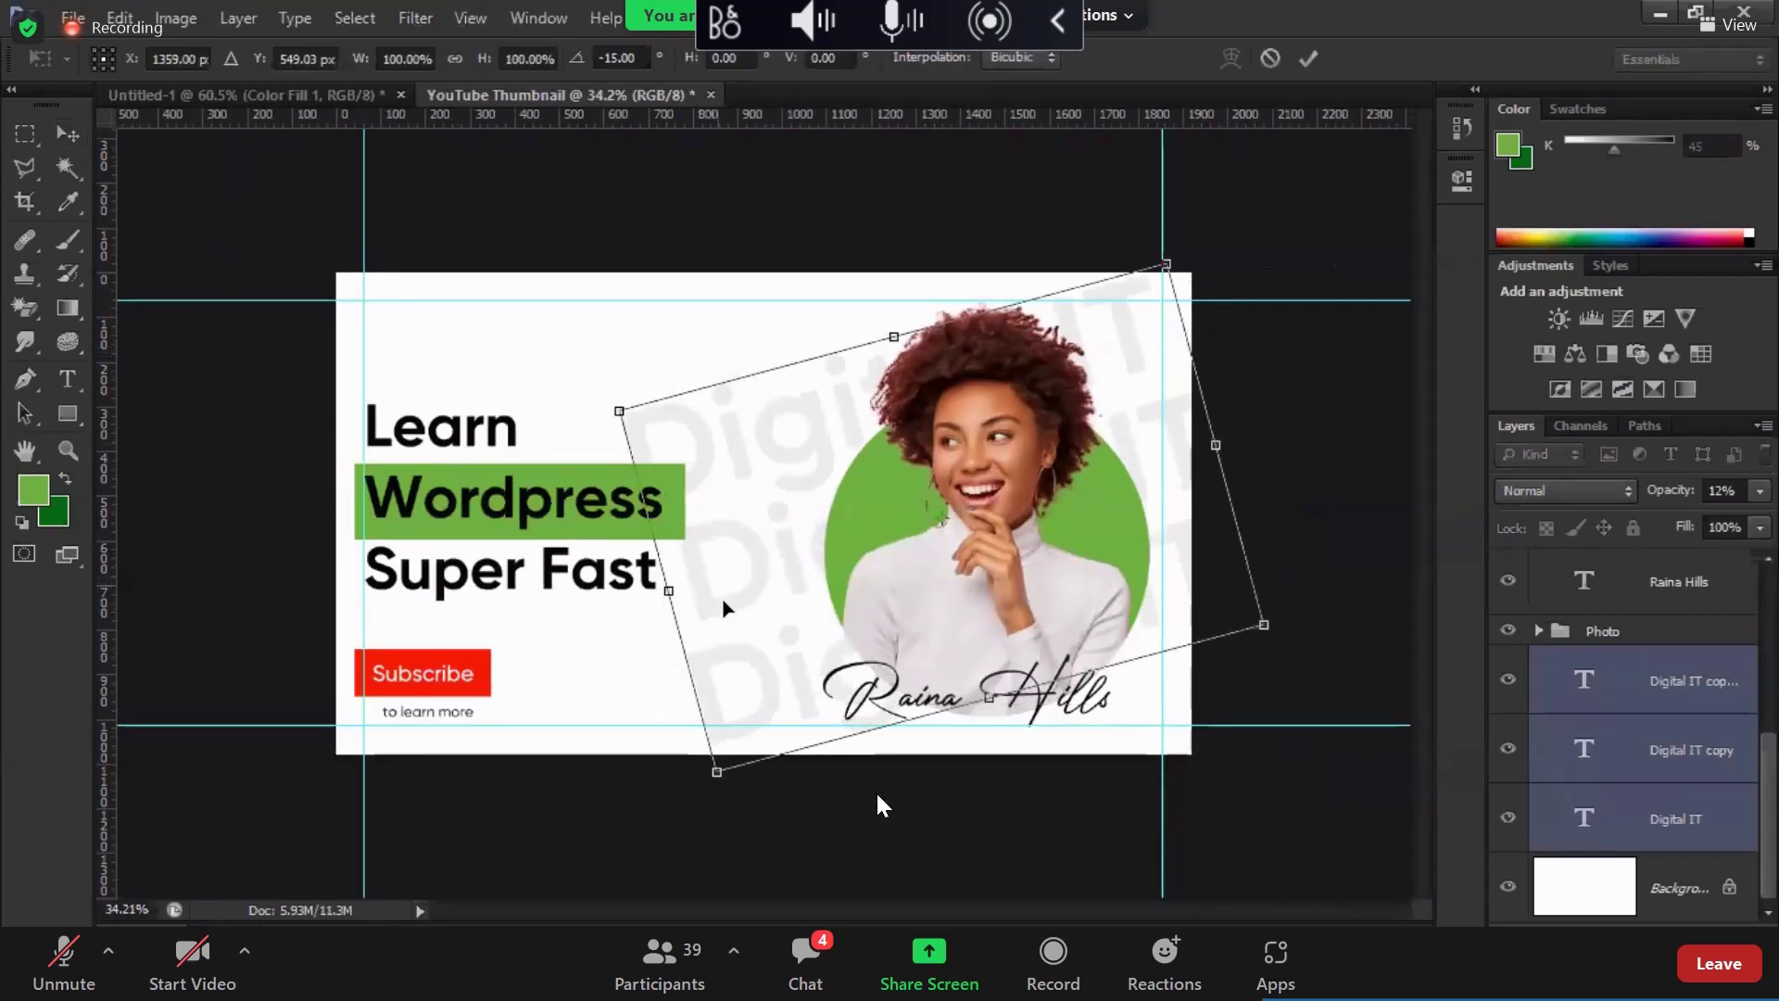
{"action": "left_click_drag", "start_coordinate": [722, 603], "coordinate": [773, 690]}
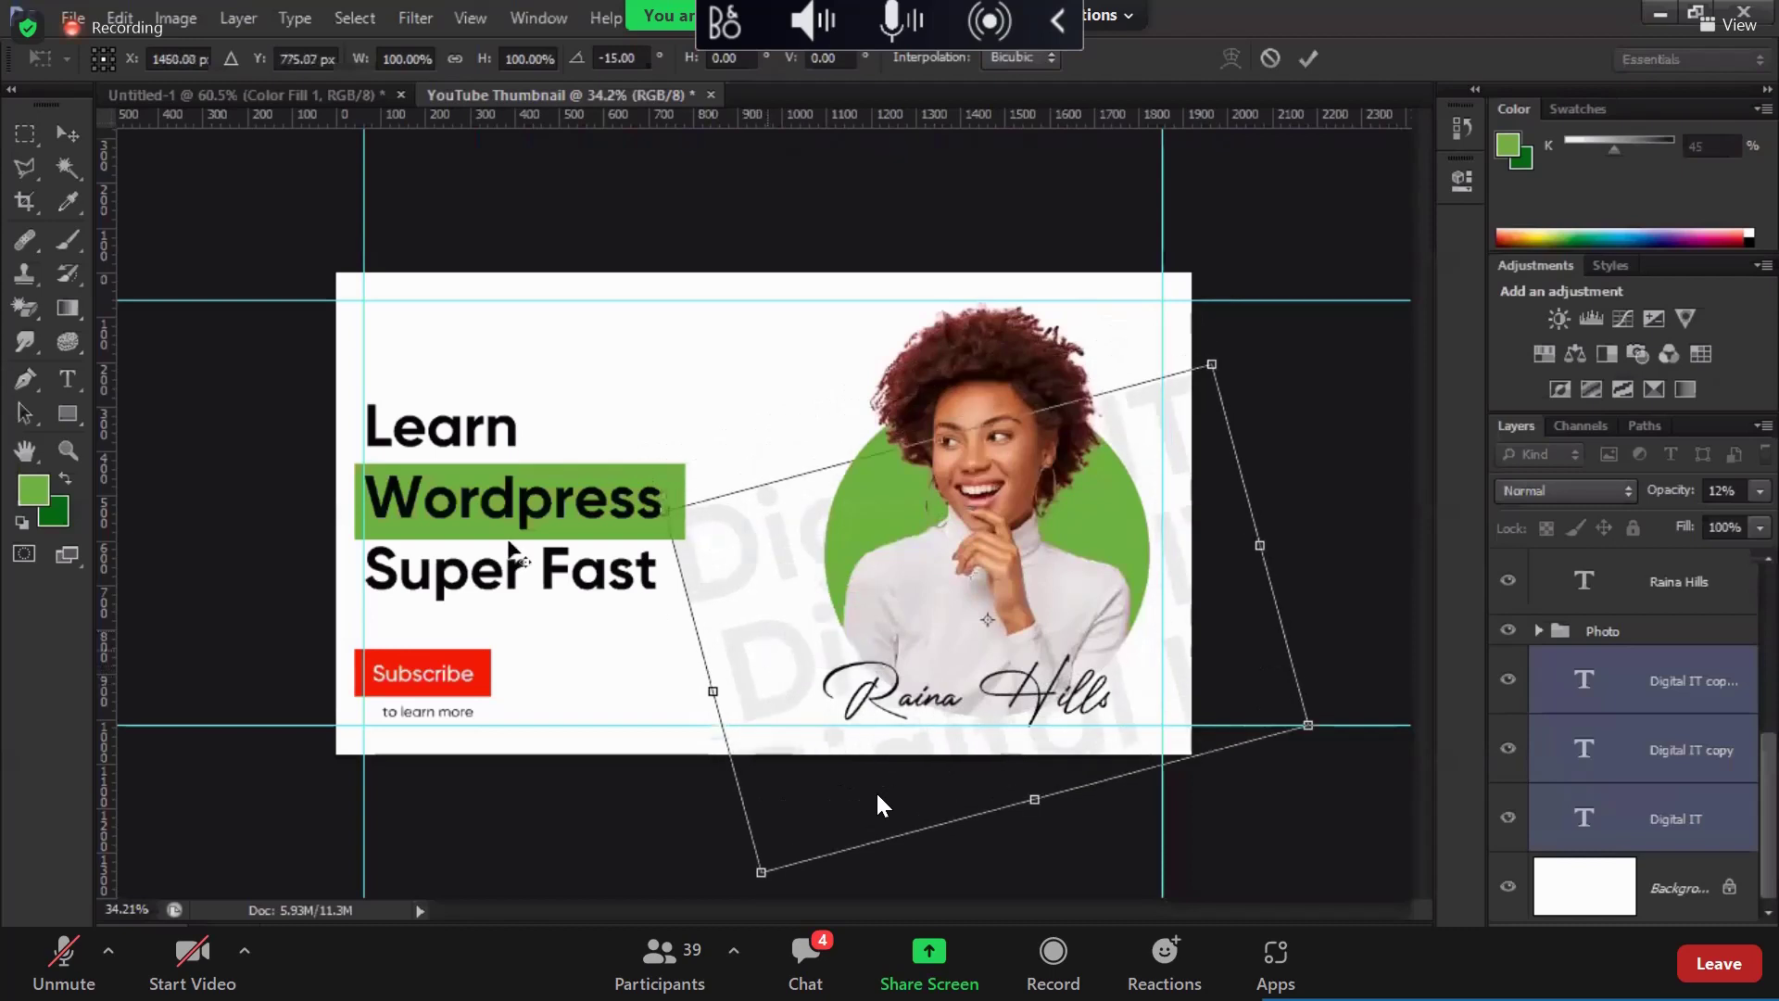
{"action": "left_click_drag", "start_coordinate": [987, 619], "coordinate": [802, 624]}
{"action": "left_click", "coordinate": [750, 515], "text": "alt"}
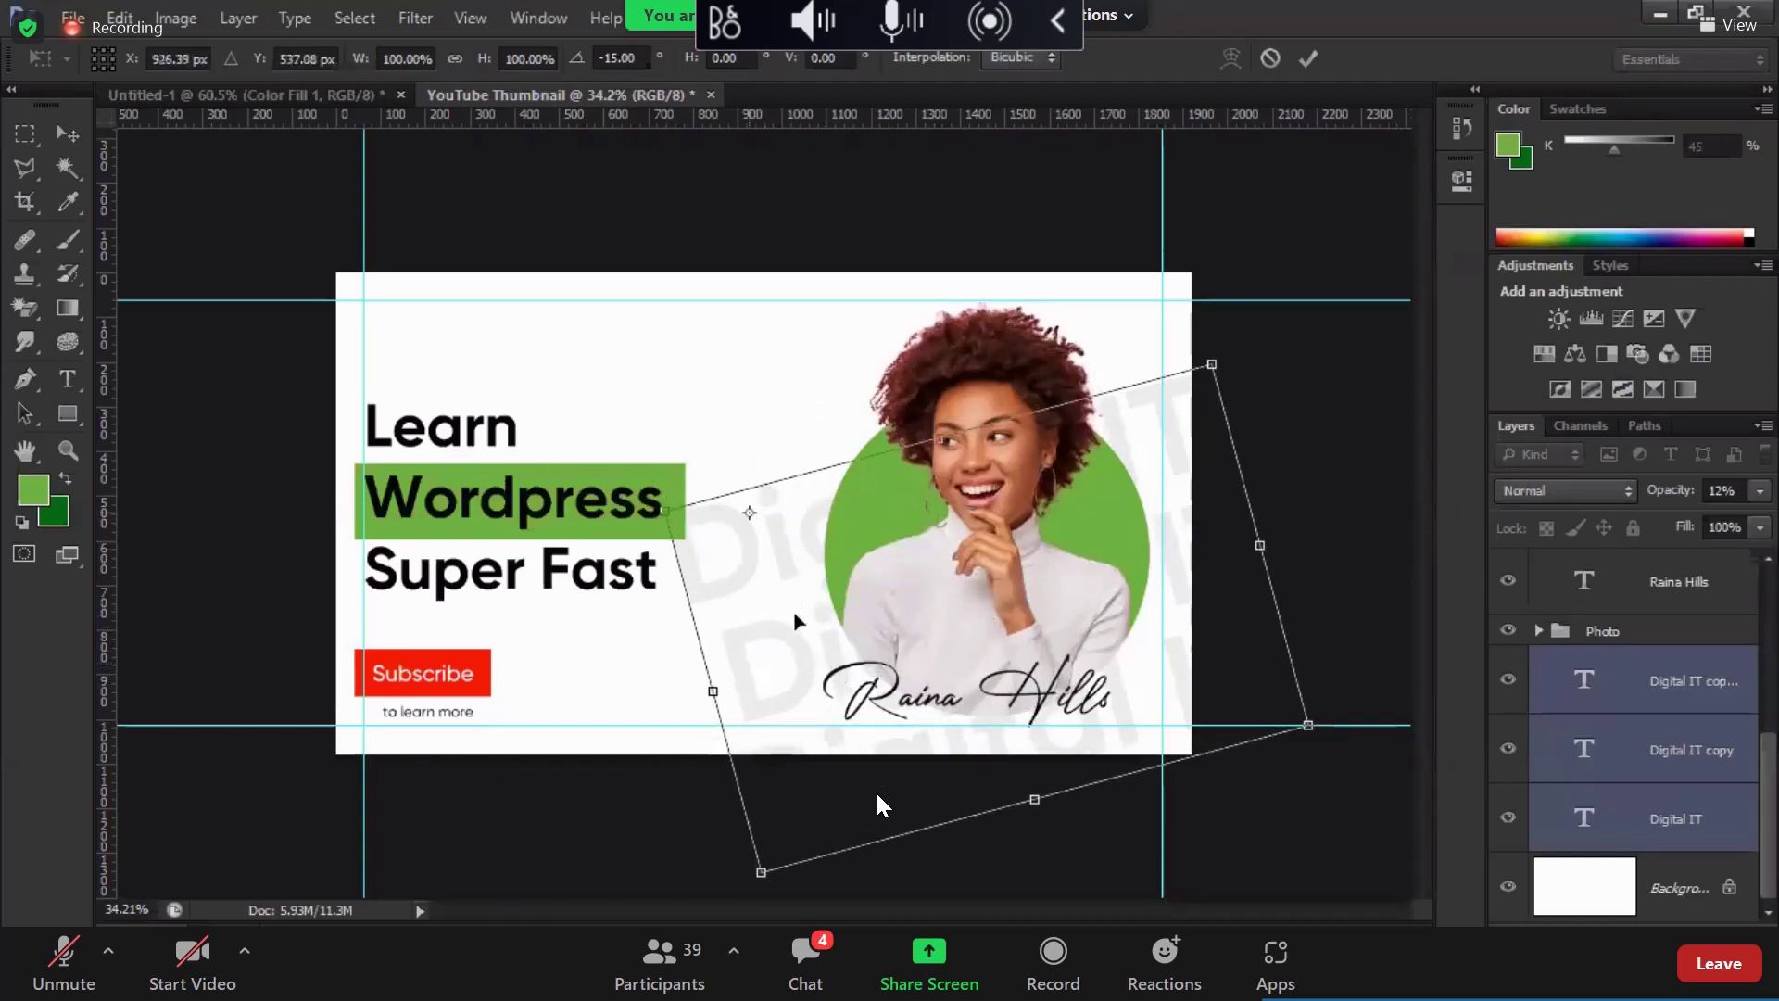
{"action": "key", "text": "alt+space"}
{"action": "key", "text": "Escape"}
{"action": "key", "text": "Return"}
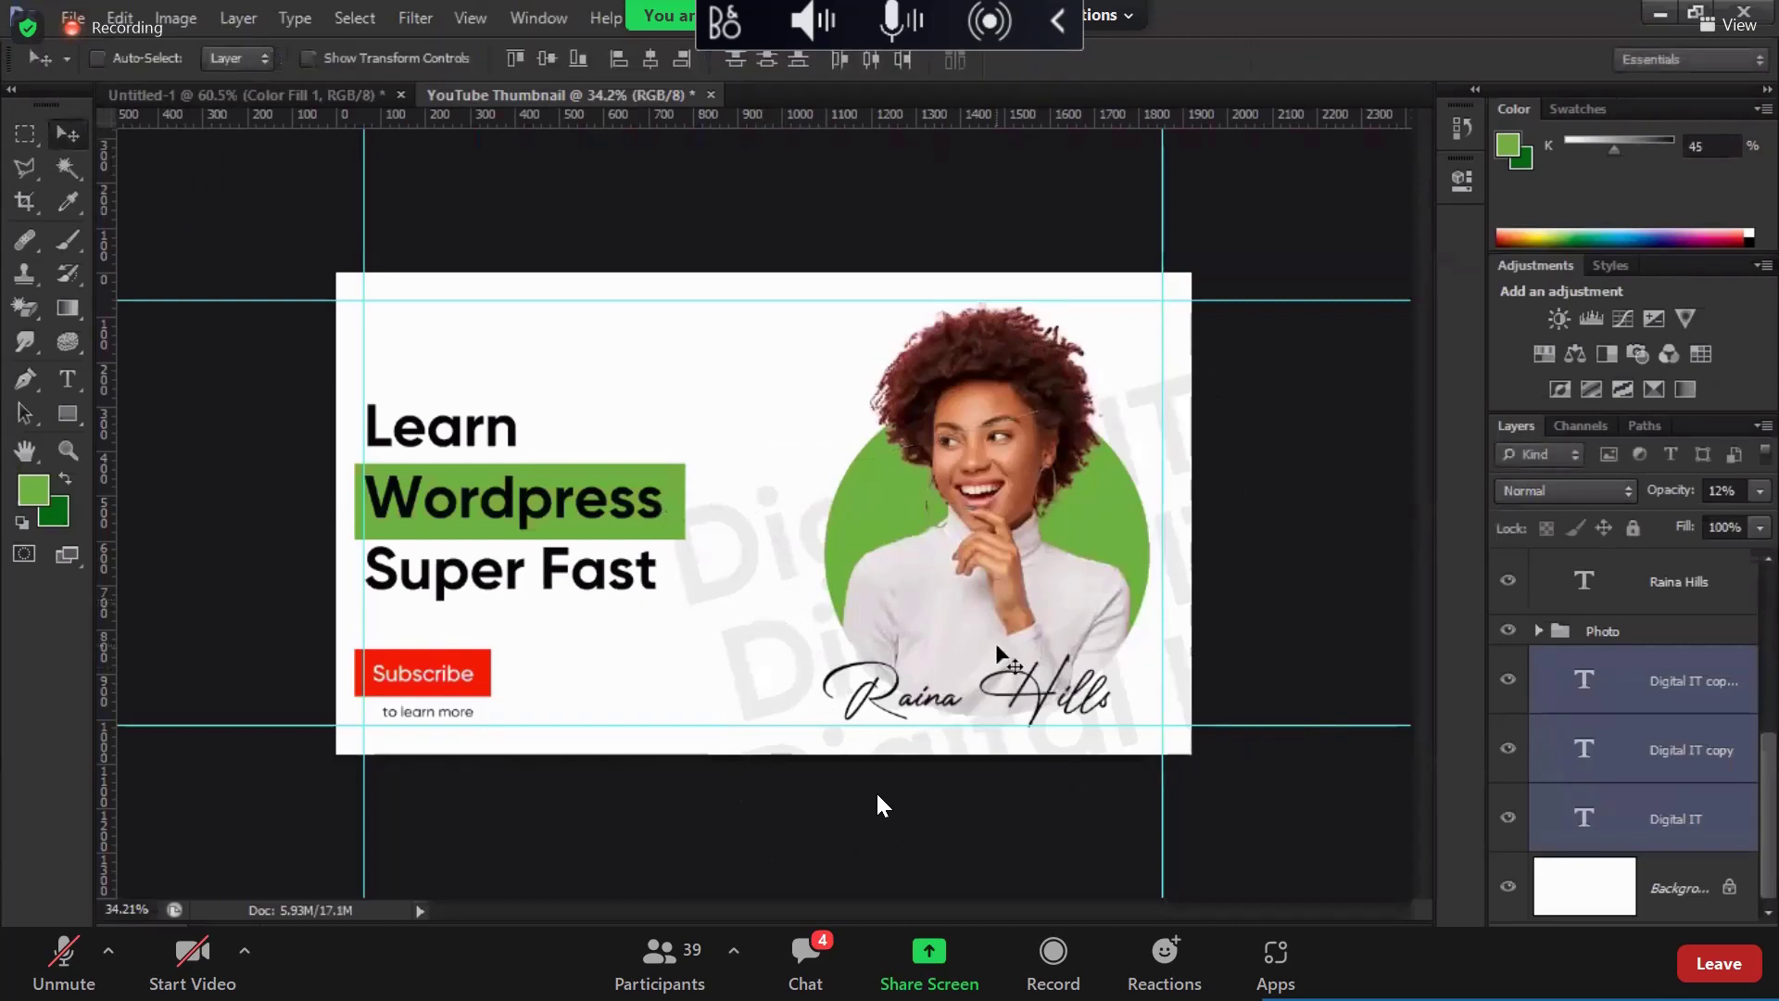
{"action": "key", "text": "ctrl+g"}
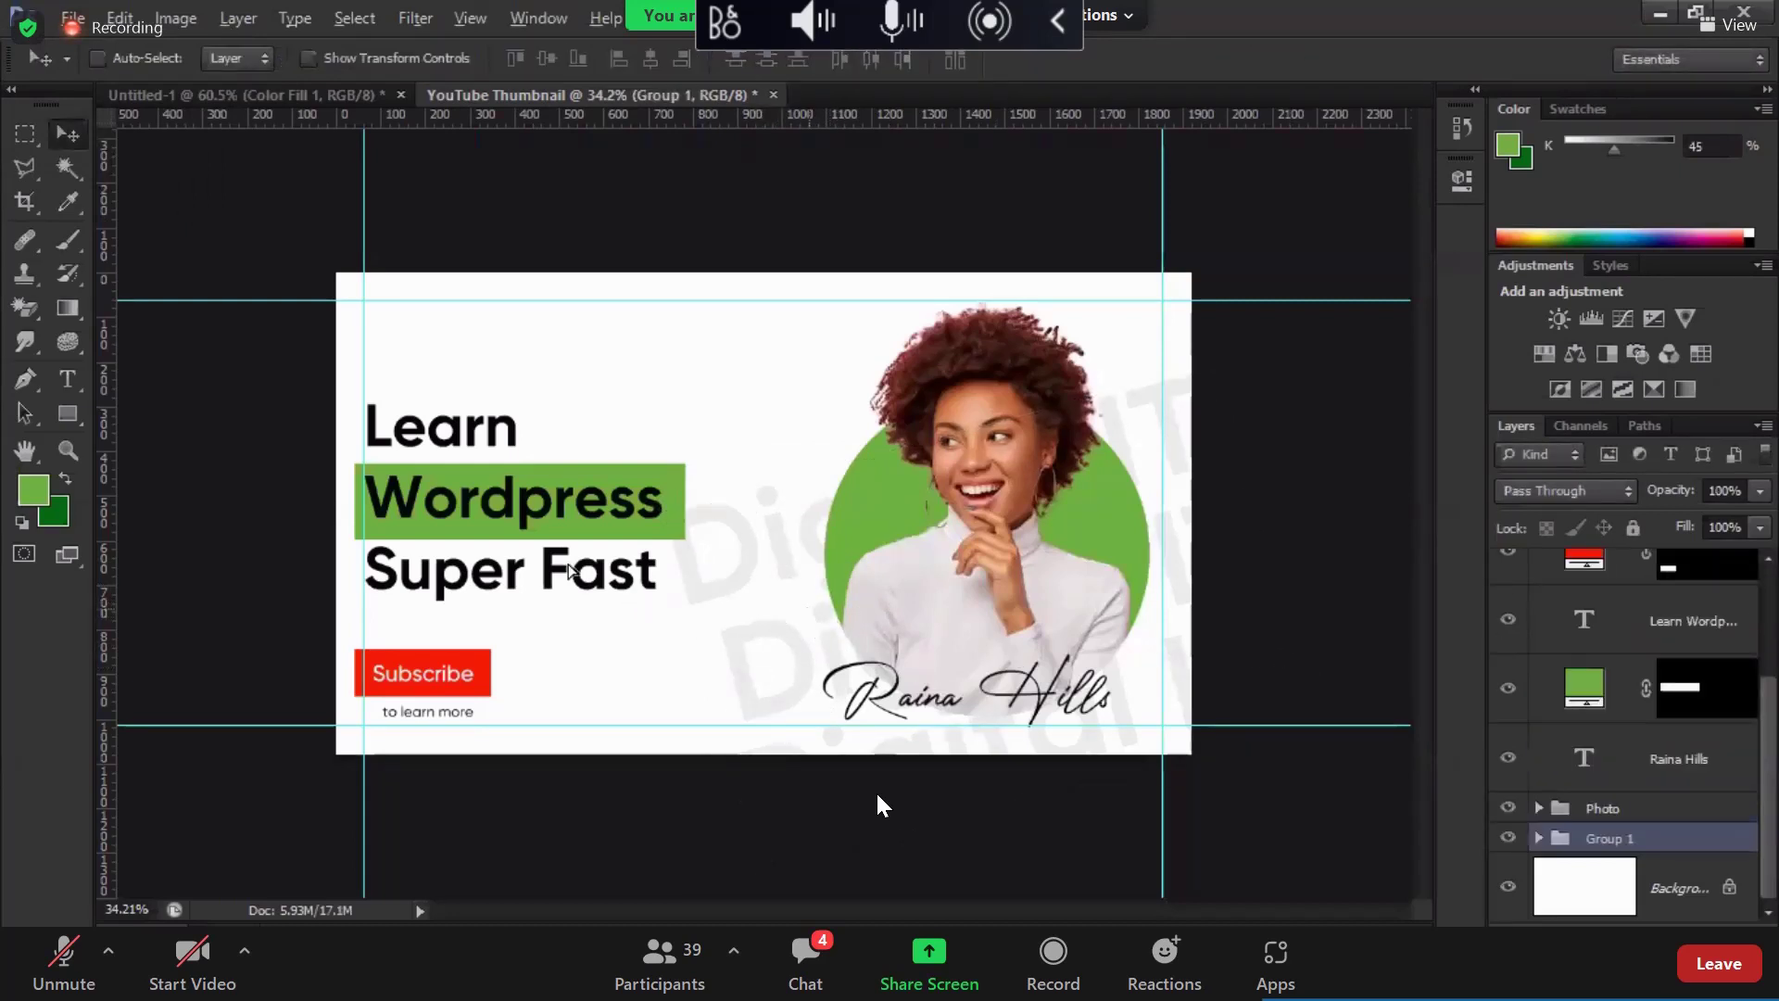
Step: Duplicate the watermark group above and below to tile the background
{"action": "left_click_drag", "start_coordinate": [742, 571], "coordinate": [648, 636]}
{"action": "key", "text": "ctrl+z"}
{"action": "left_click_drag", "start_coordinate": [746, 417], "coordinate": [619, 385]}
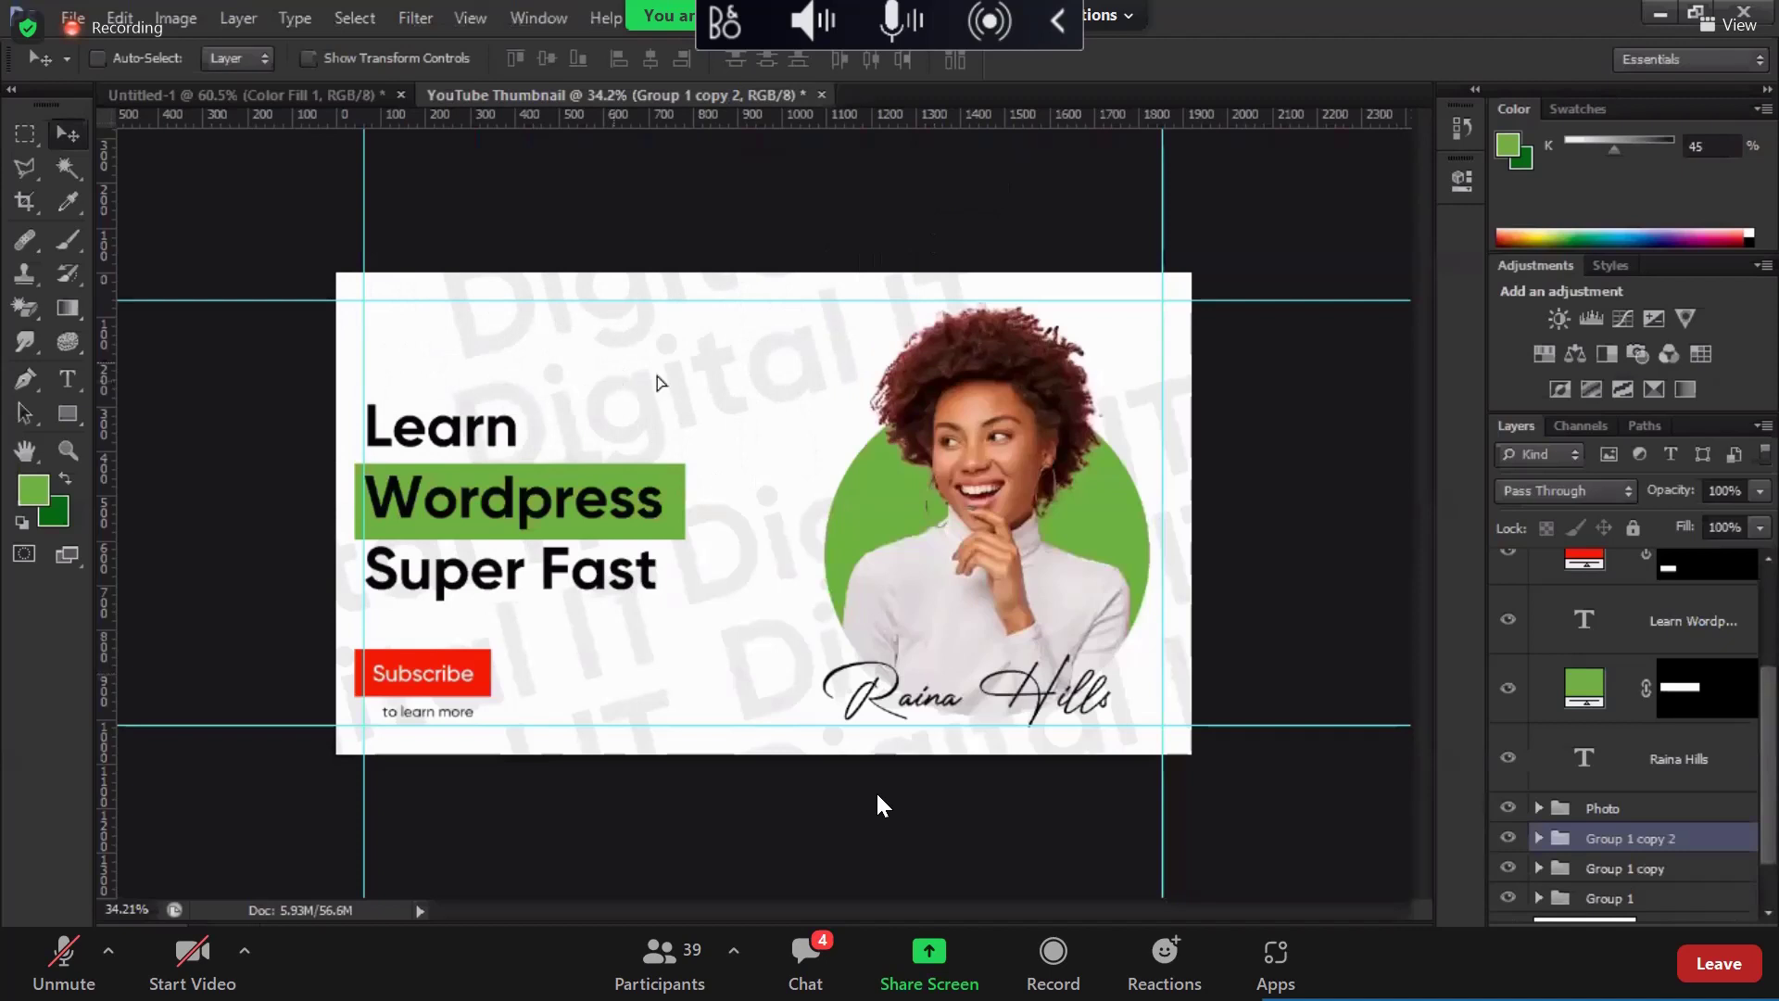
{"action": "left_click_drag", "start_coordinate": [796, 385], "coordinate": [810, 372]}
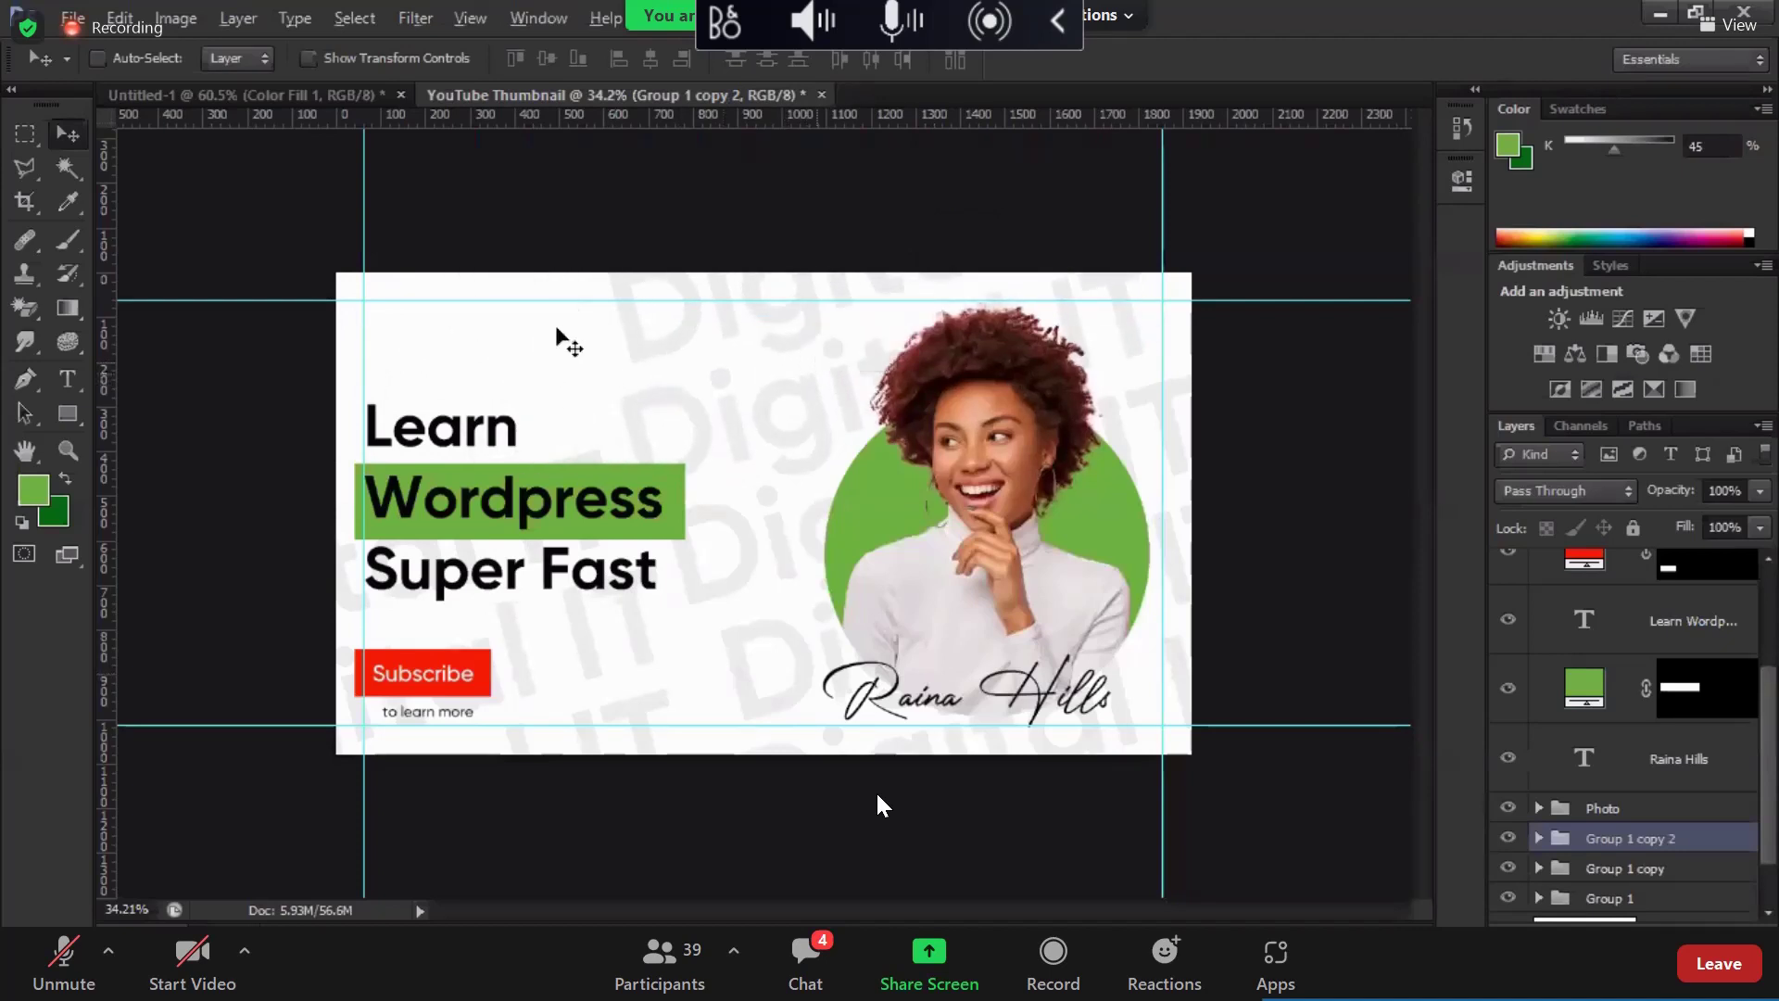
{"action": "left_click_drag", "start_coordinate": [558, 340], "coordinate": [808, 509]}
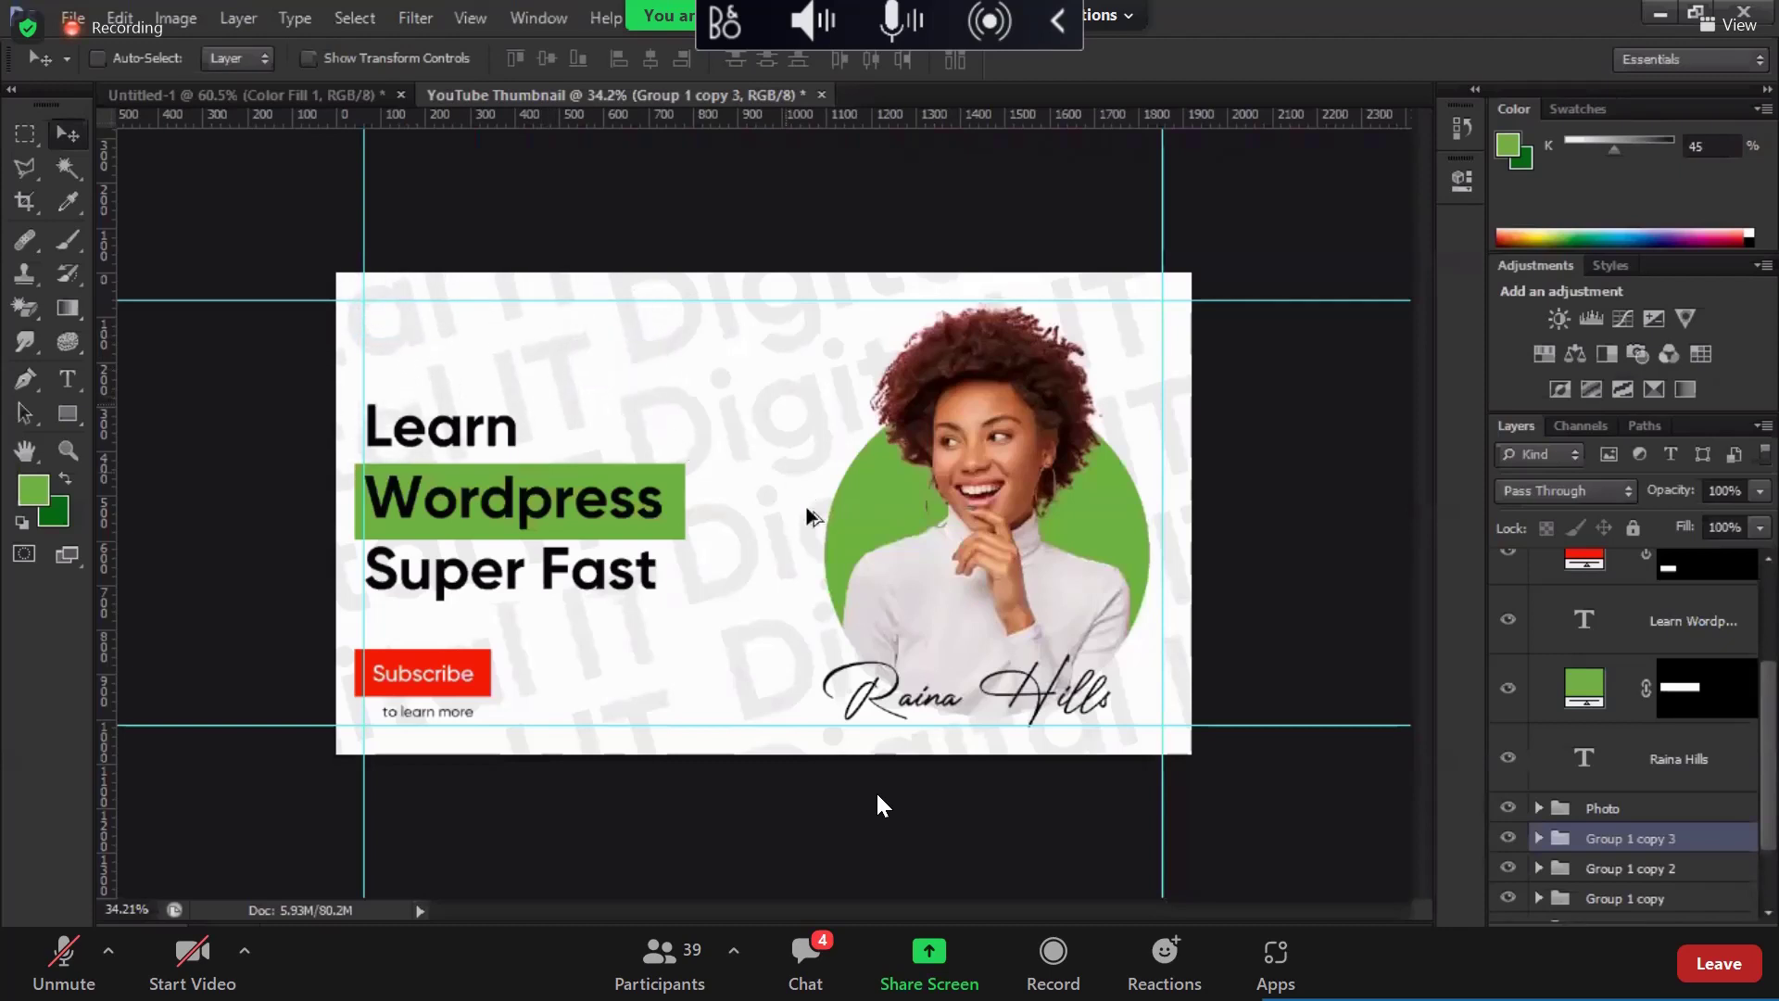
{"action": "scroll", "coordinate": [806, 508], "scroll_direction": "down", "scroll_amount": 1}
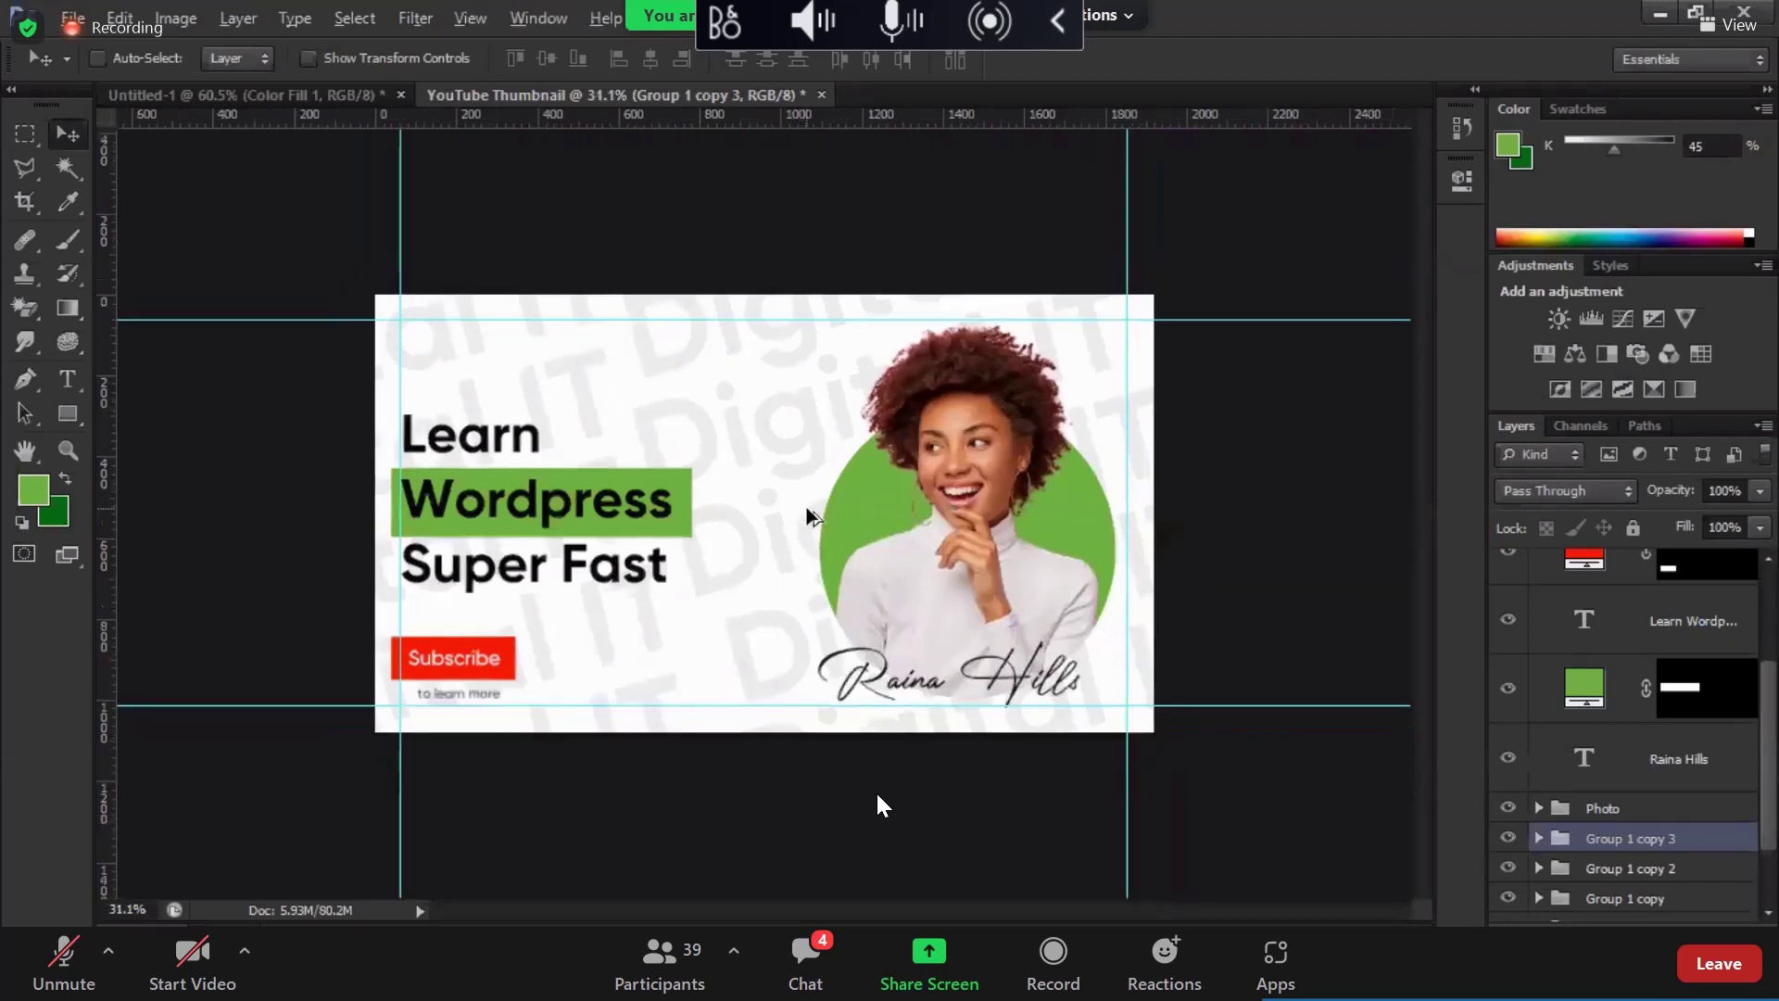
{"action": "scroll", "coordinate": [806, 508], "scroll_direction": "up", "scroll_amount": 3}
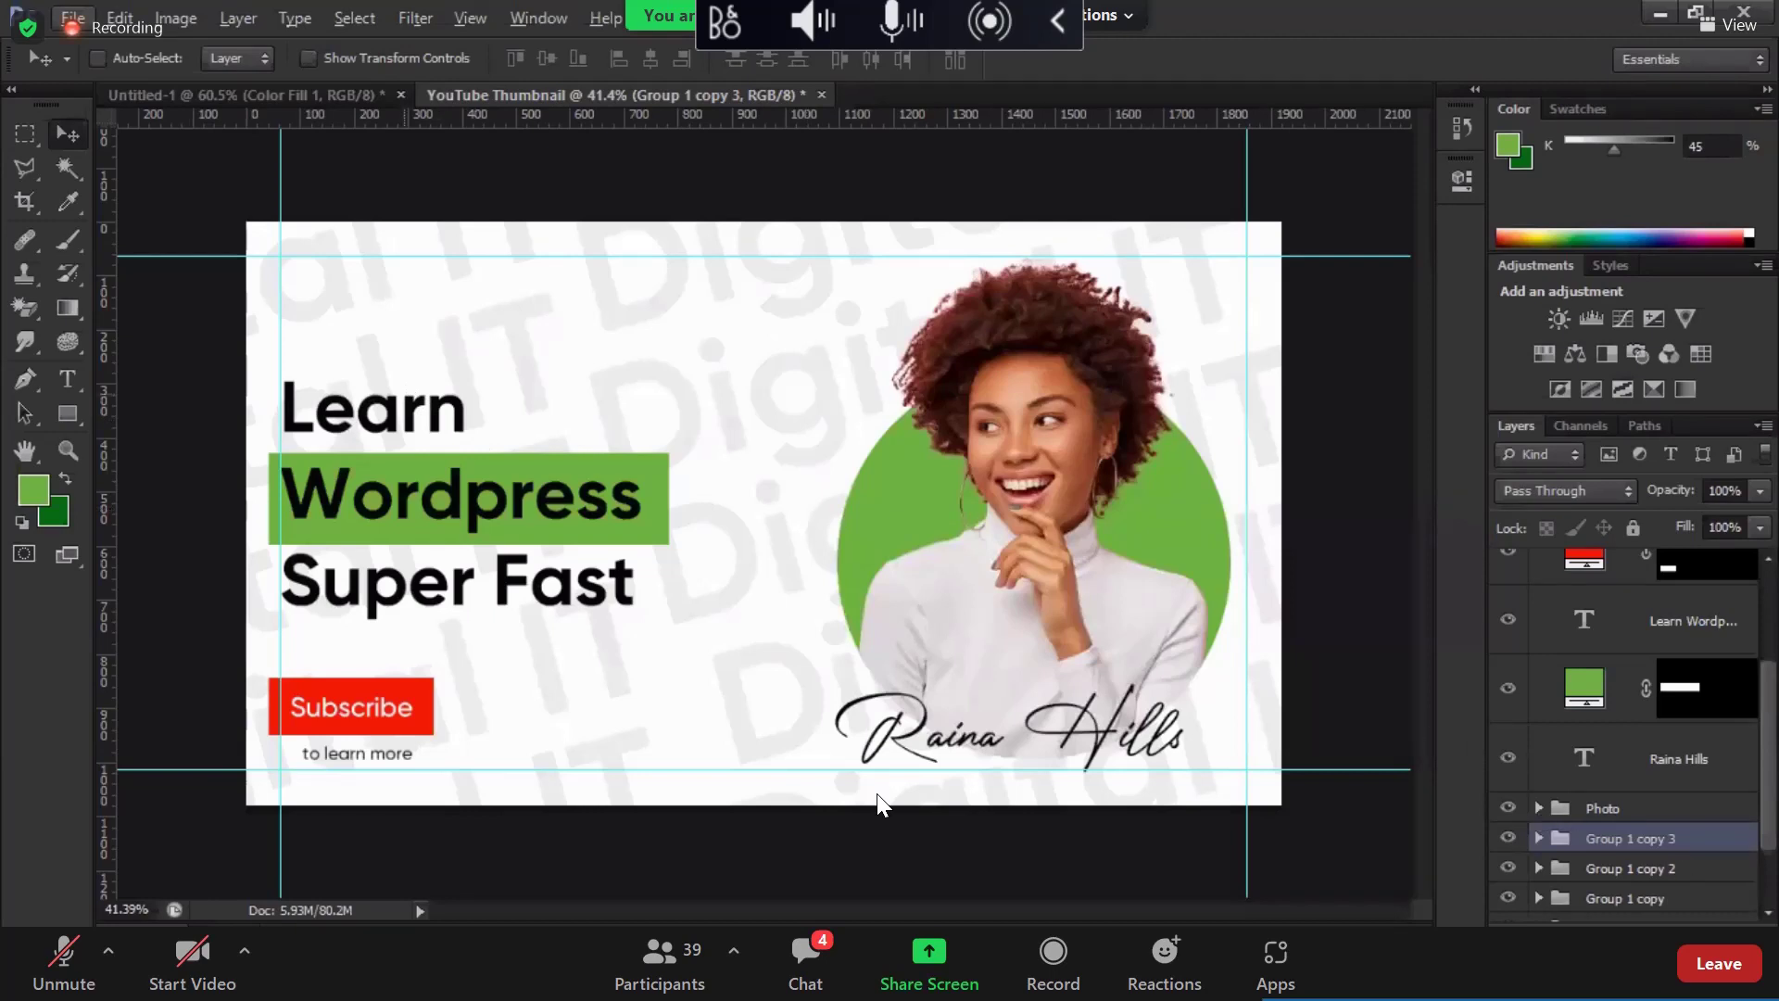
Step: Add an empty layer, then collapse and lock/unlock the Group 1 copy 3 group
{"action": "key", "text": "ctrl+shift+alt+n"}
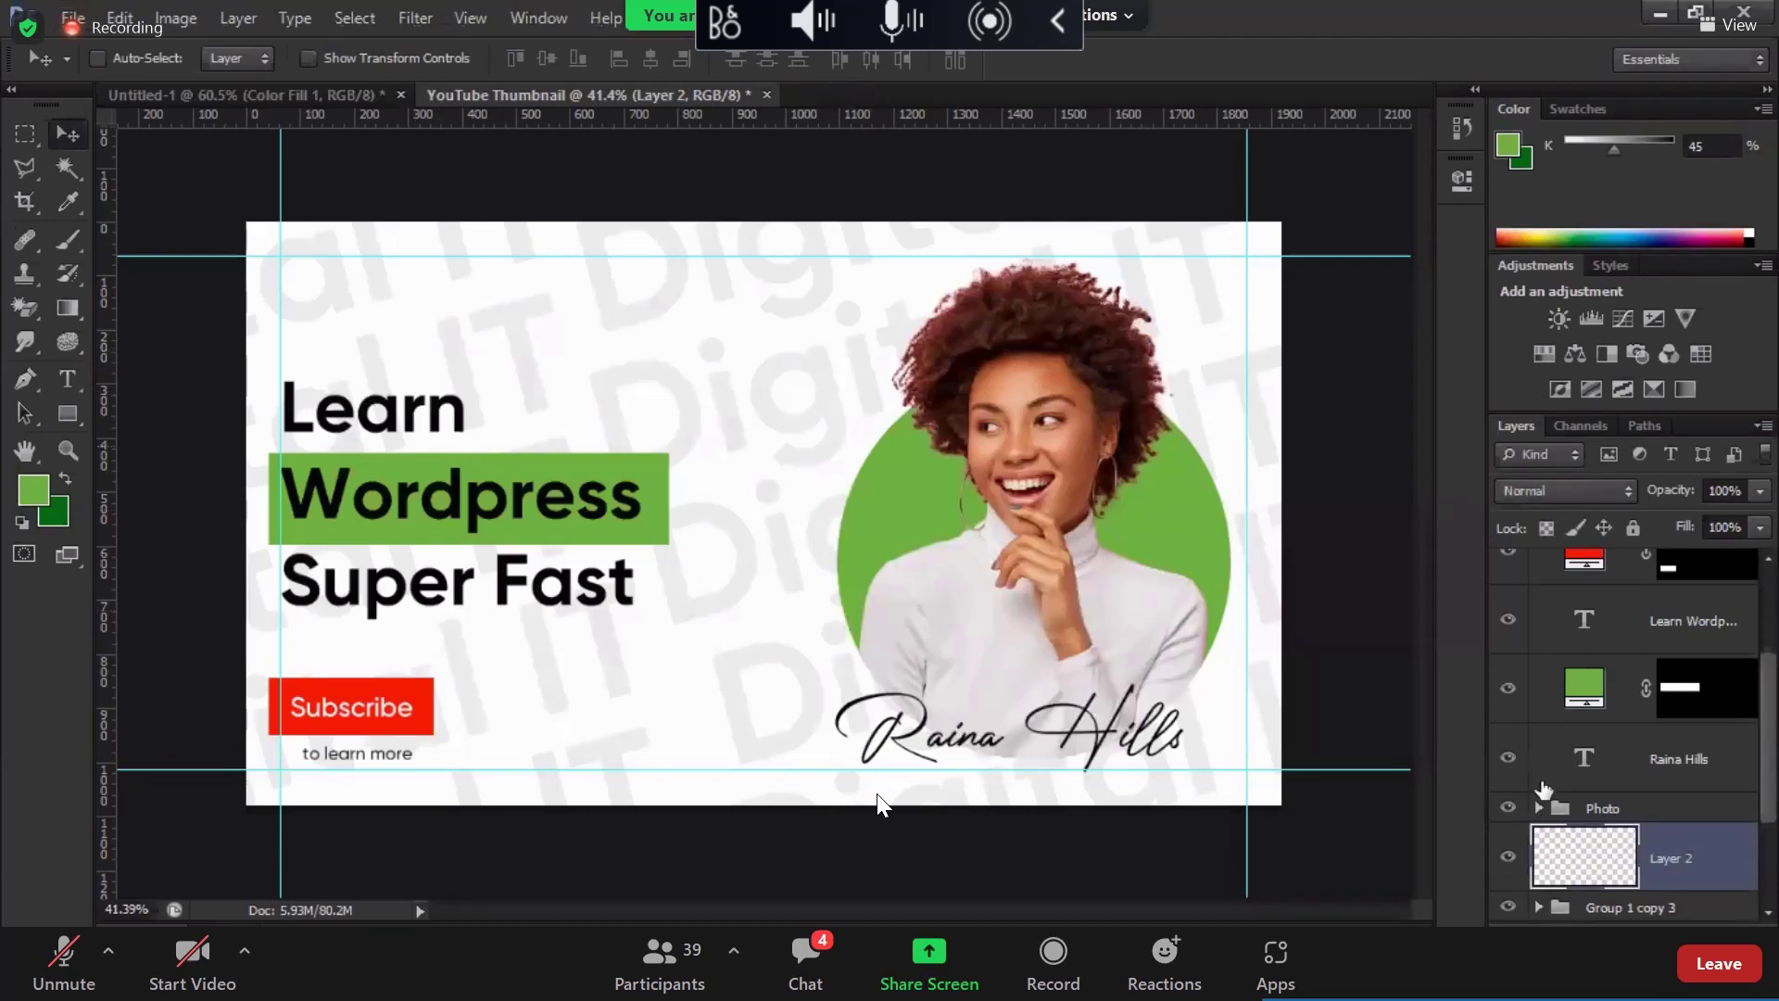
{"action": "key", "text": "alt+bracketleft"}
{"action": "key", "text": "alt+bracketleft"}
{"action": "key", "text": "t"}
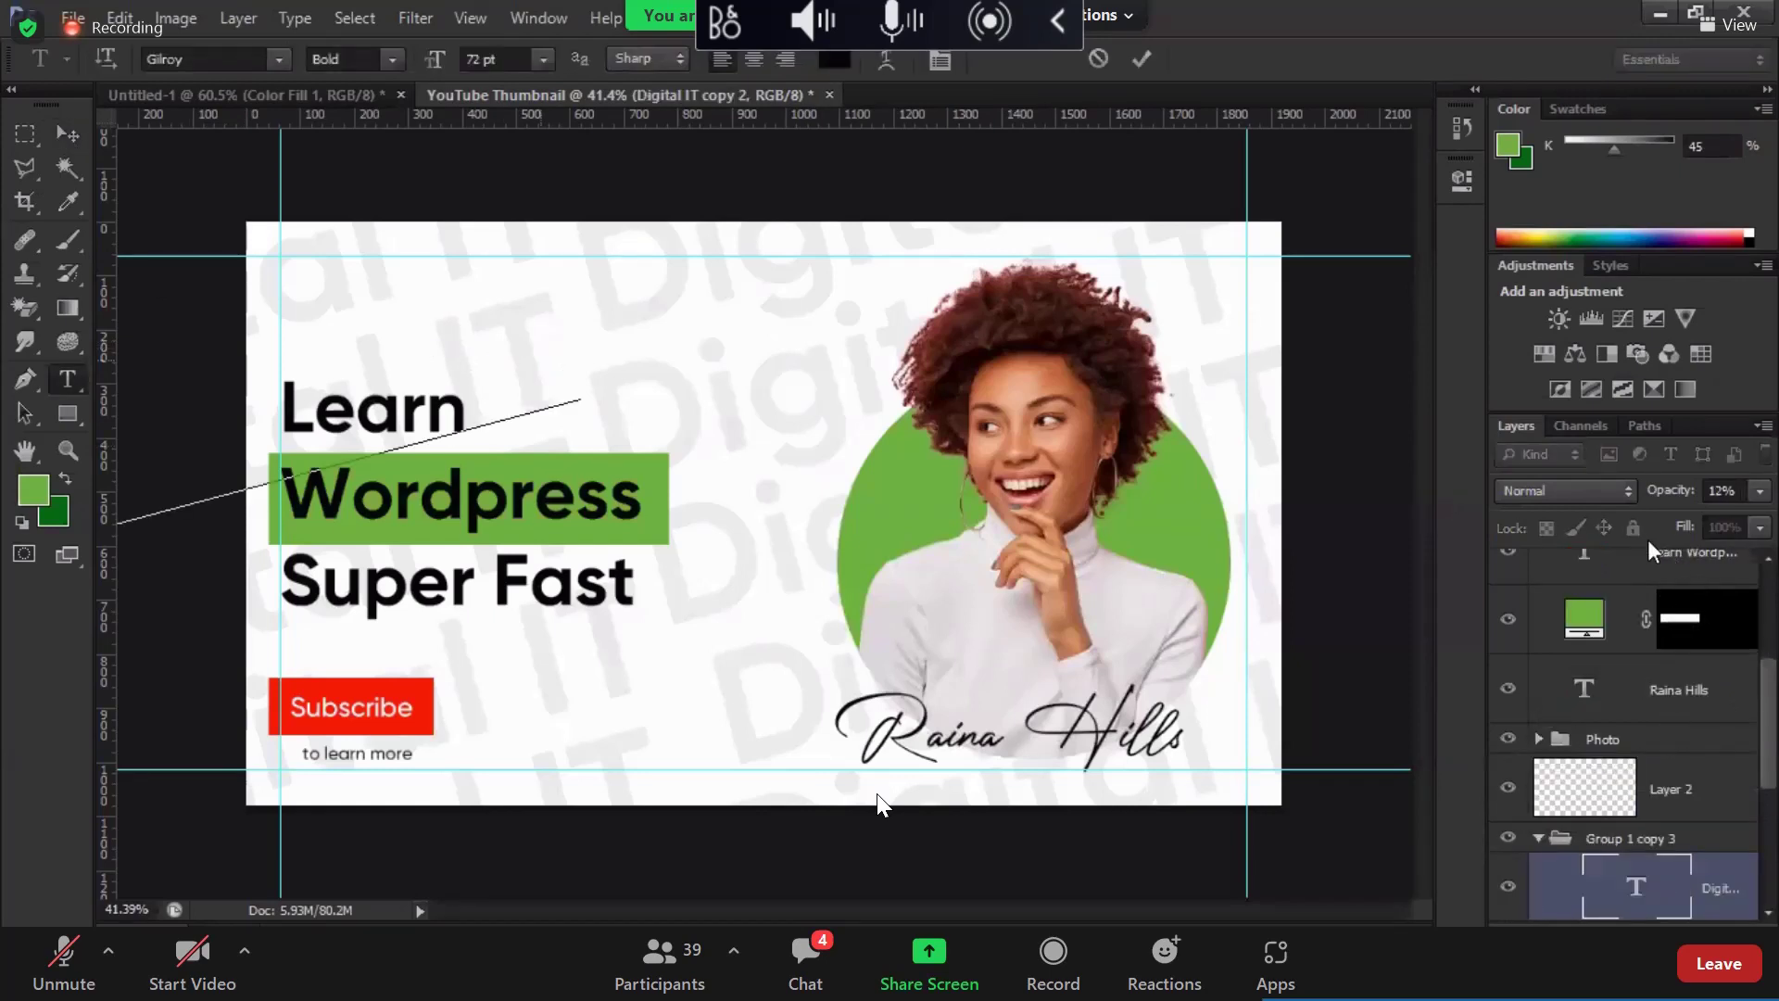
{"action": "key", "text": "v"}
{"action": "scroll", "coordinate": [1682, 750], "scroll_direction": "down", "scroll_amount": 2}
{"action": "left_click", "coordinate": [1681, 737]}
{"action": "left_click", "coordinate": [1538, 736]}
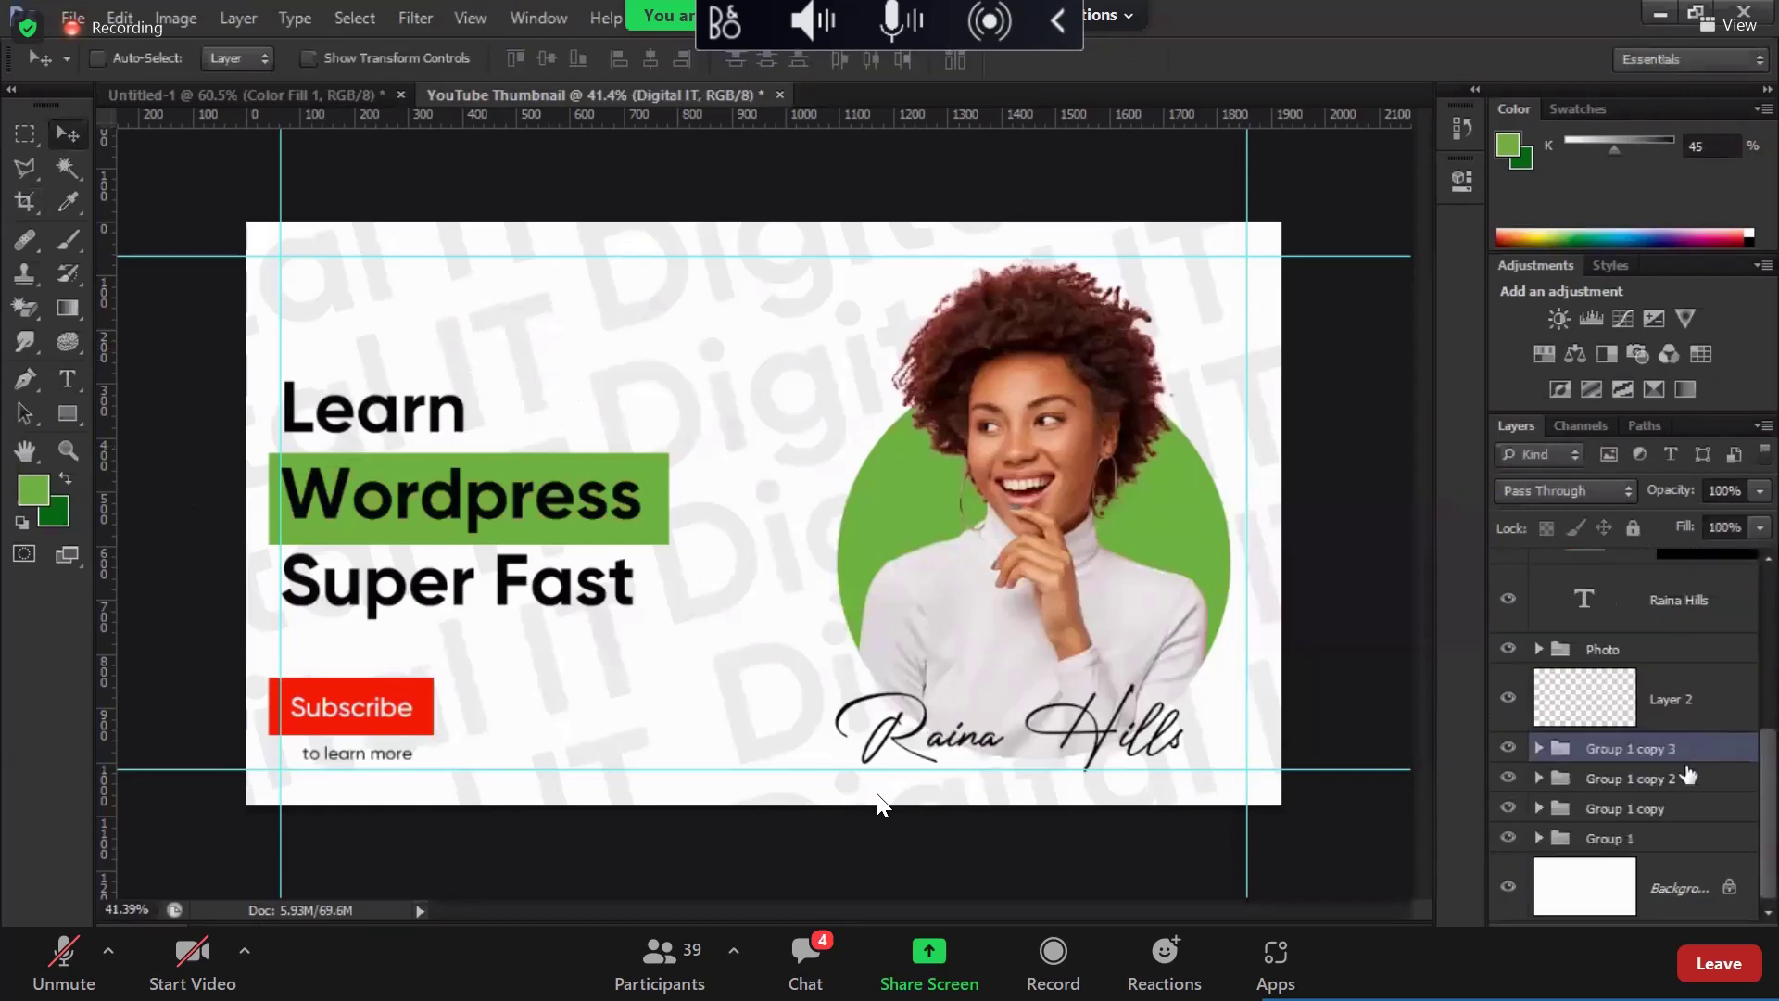
{"action": "left_click", "coordinate": [1632, 529]}
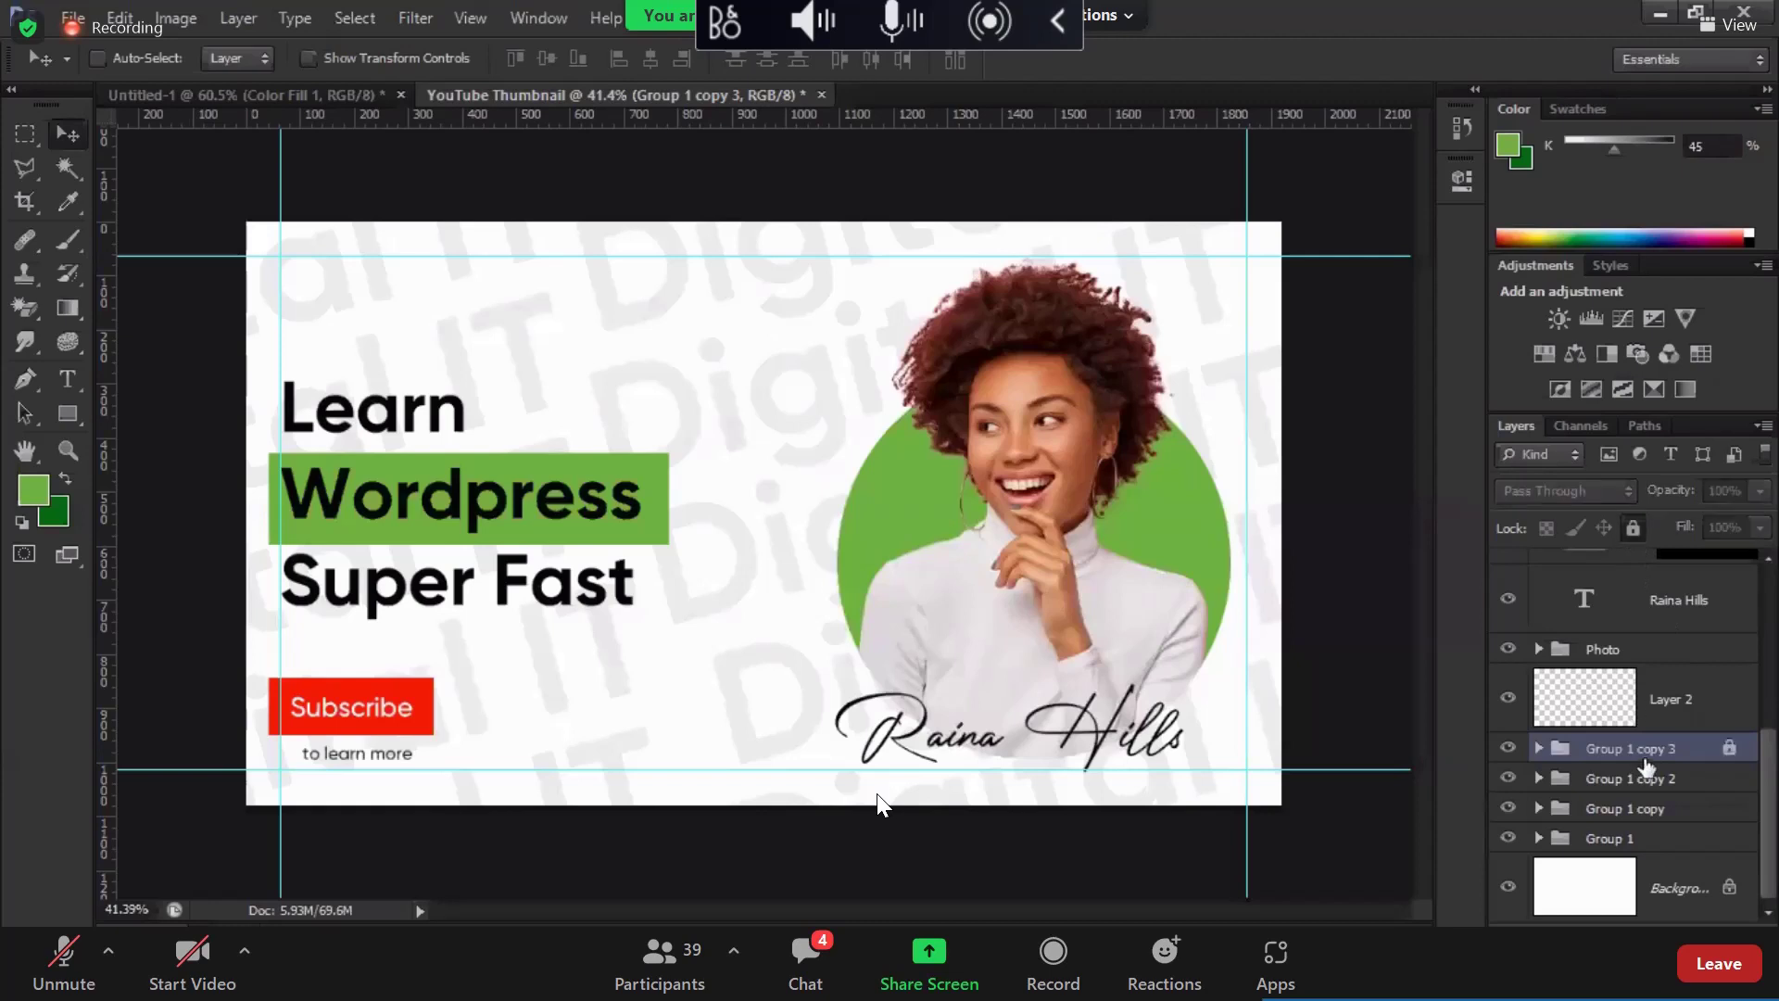
{"action": "left_click", "coordinate": [1636, 556]}
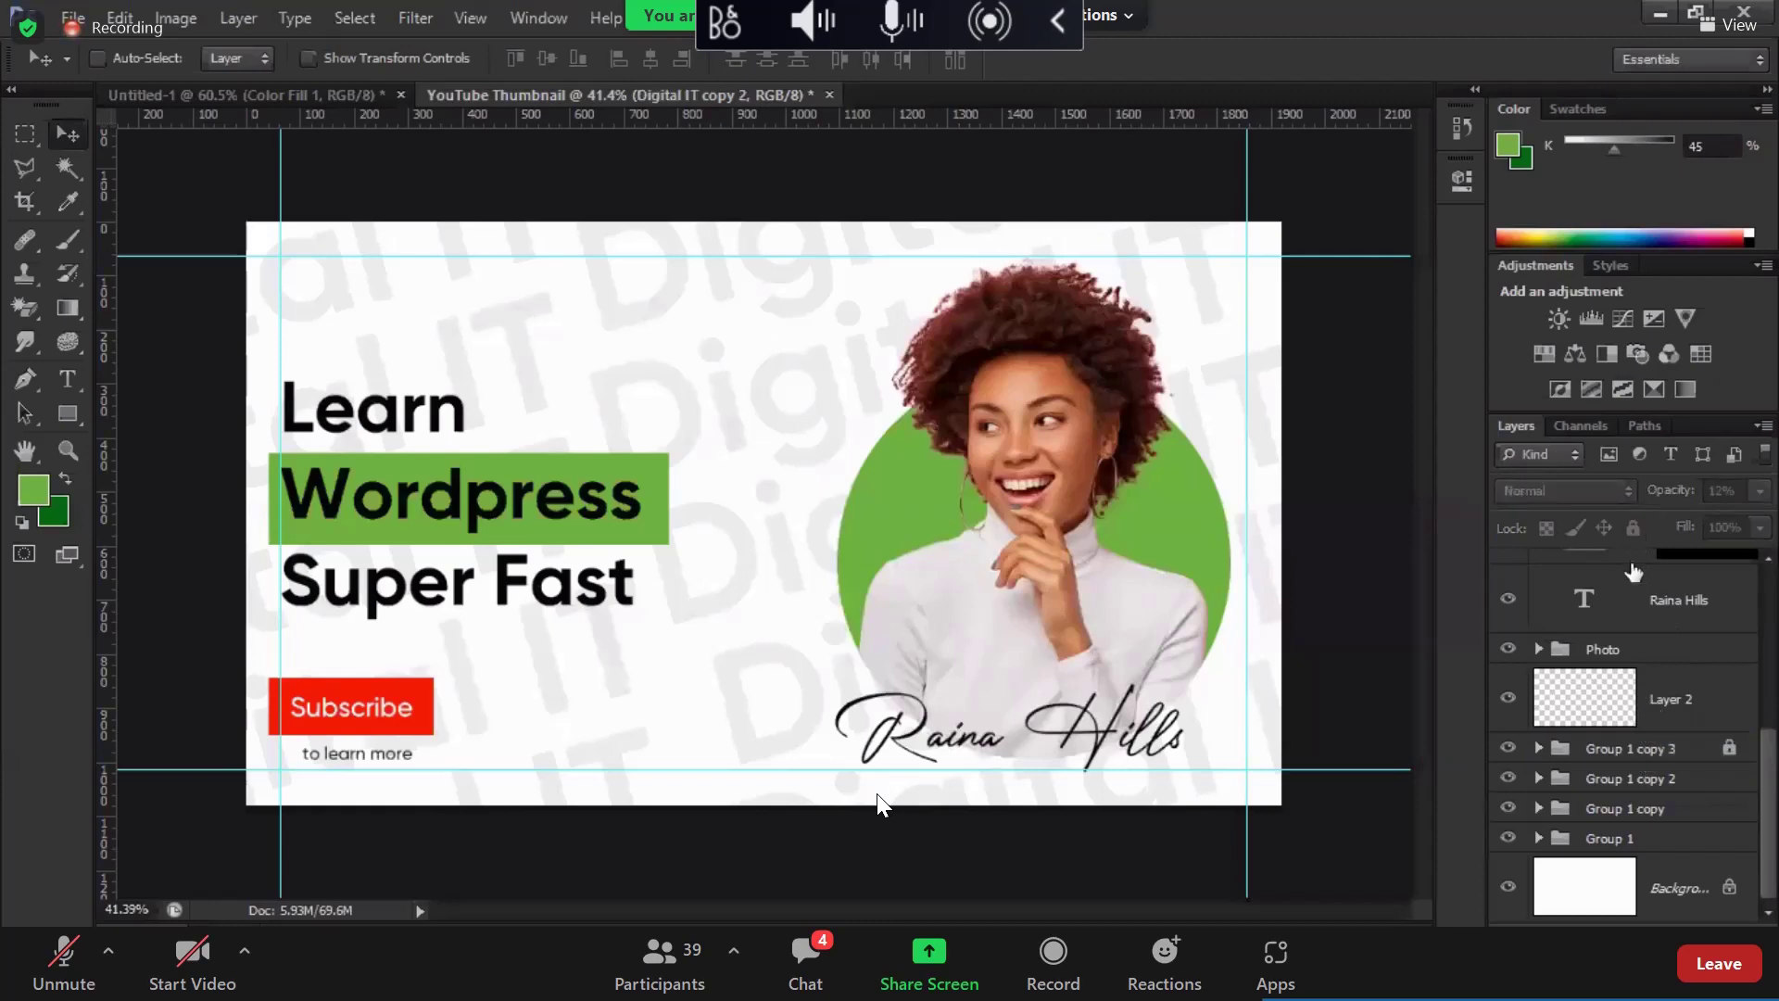
{"action": "left_click", "coordinate": [1635, 748]}
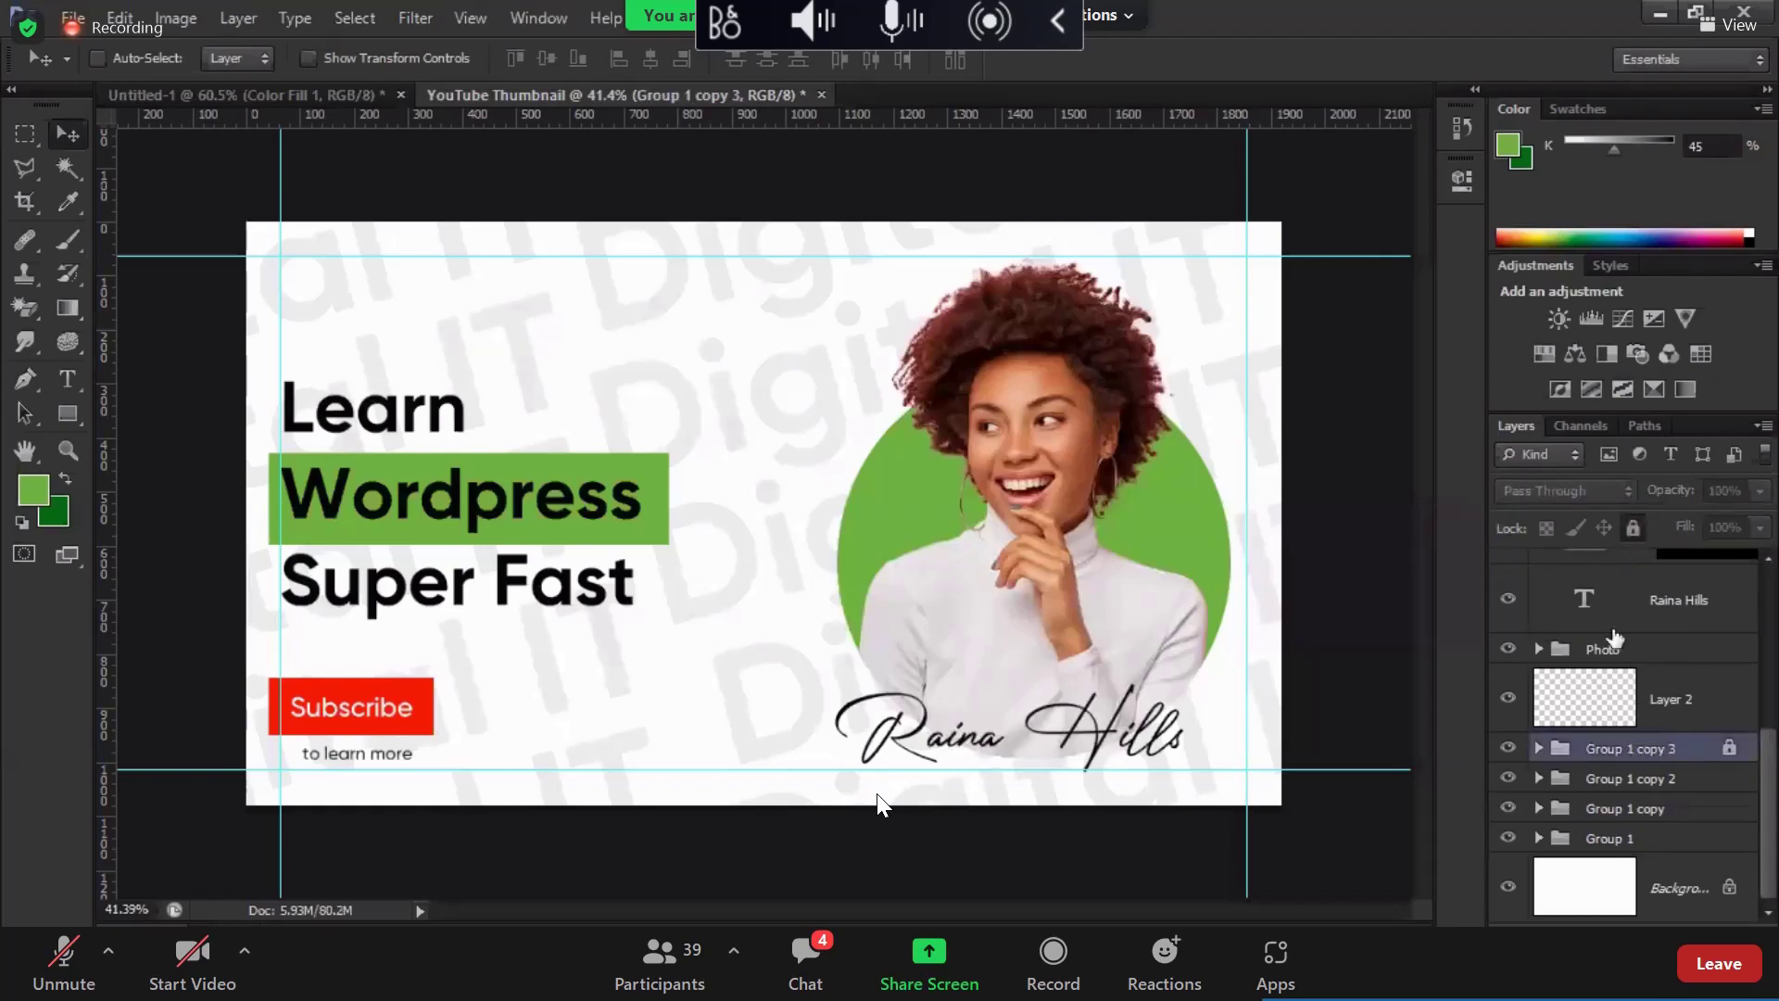
{"action": "left_click", "coordinate": [1633, 528]}
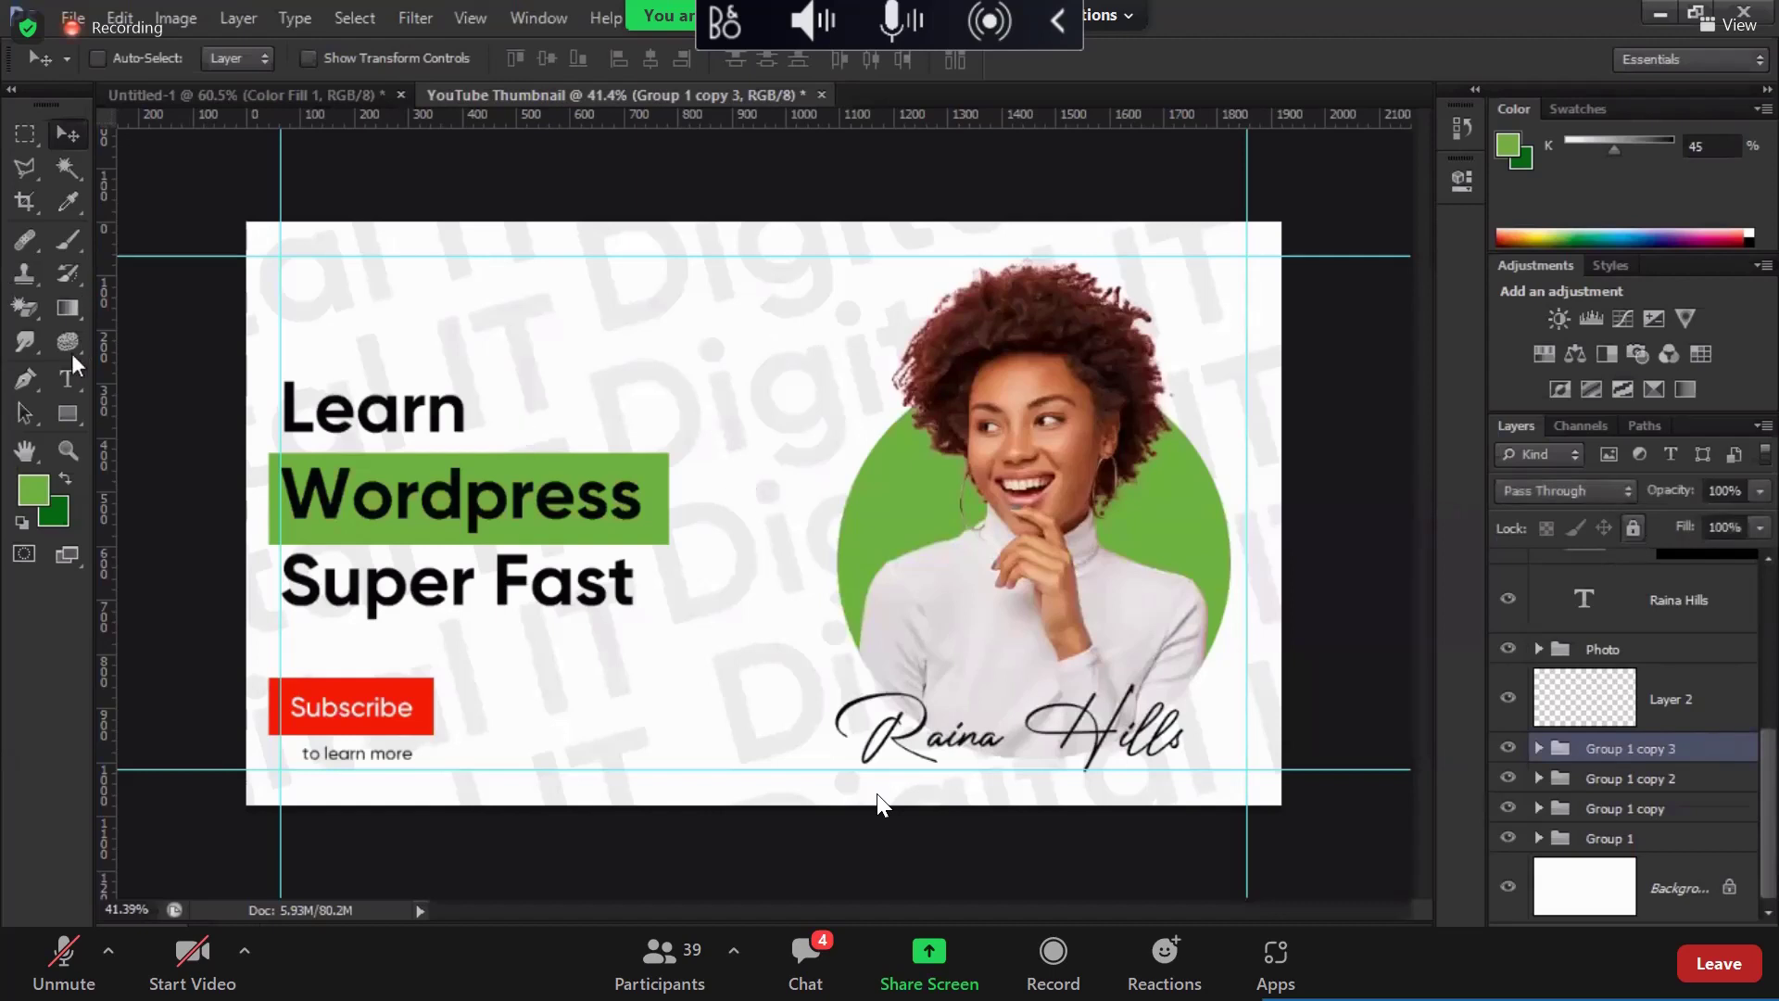
Step: Combine all watermark groups into Group 2, lock it, and confirm it resists editing
{"action": "key", "text": "ctrl+g"}
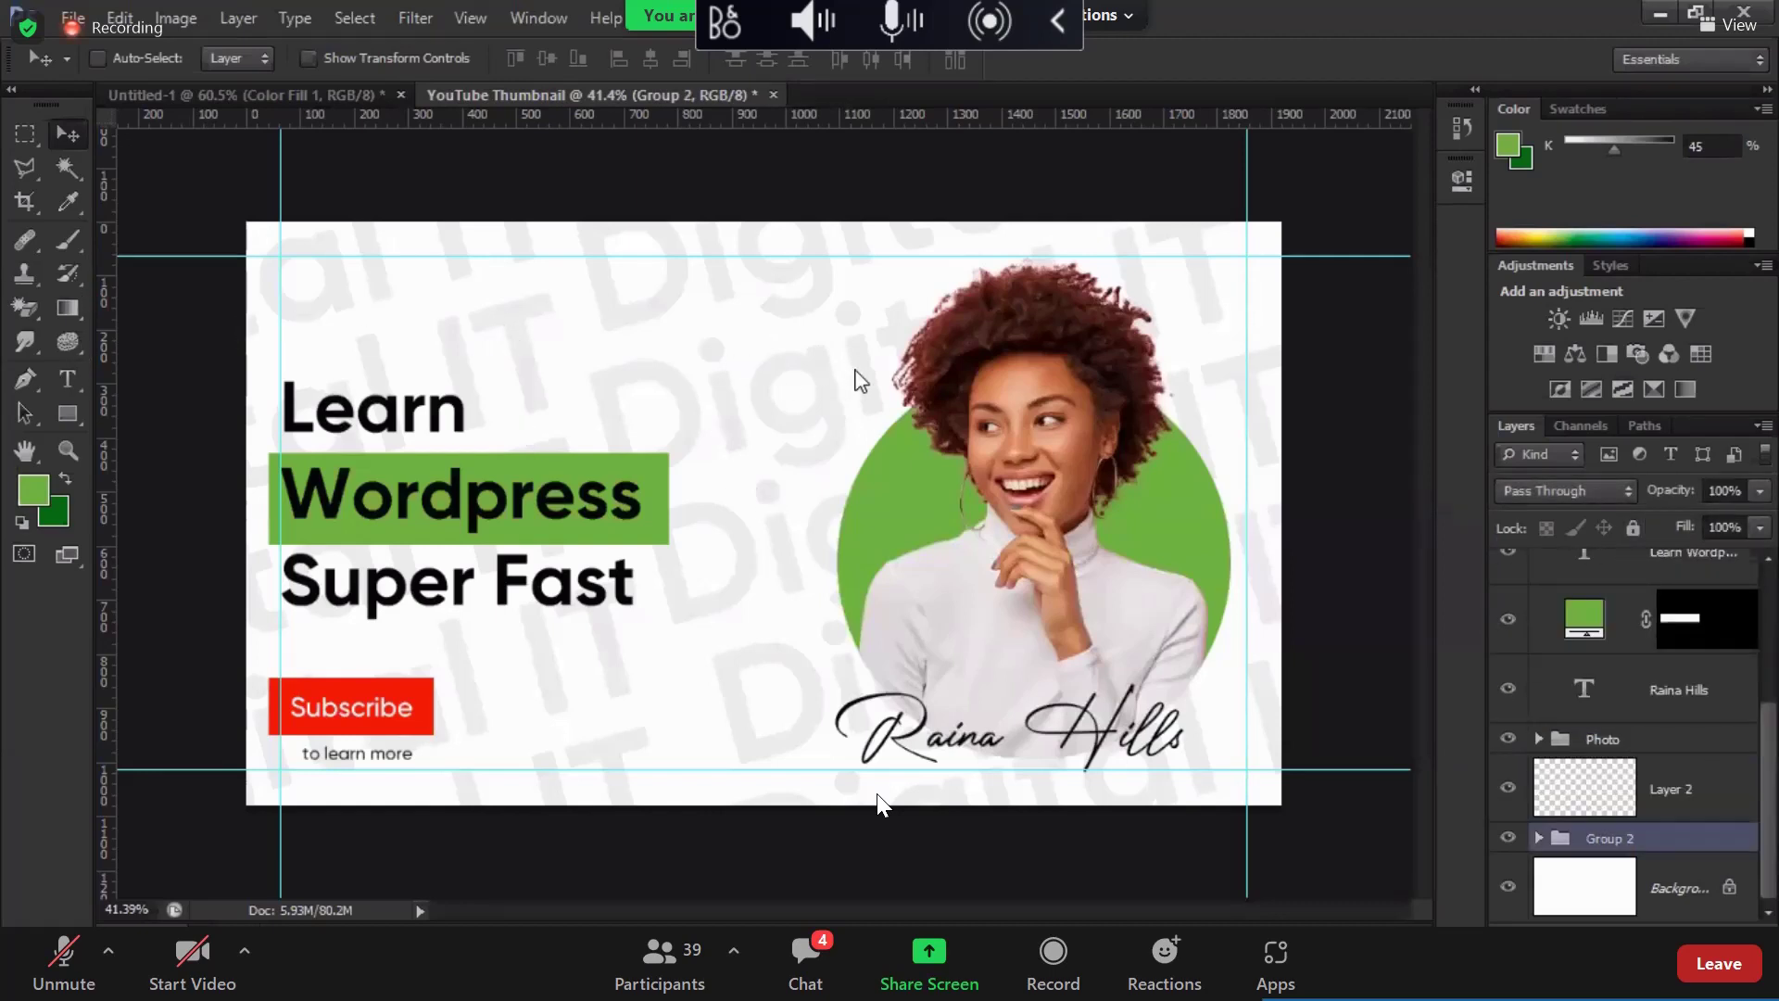
{"action": "key", "text": "ctrl+slash"}
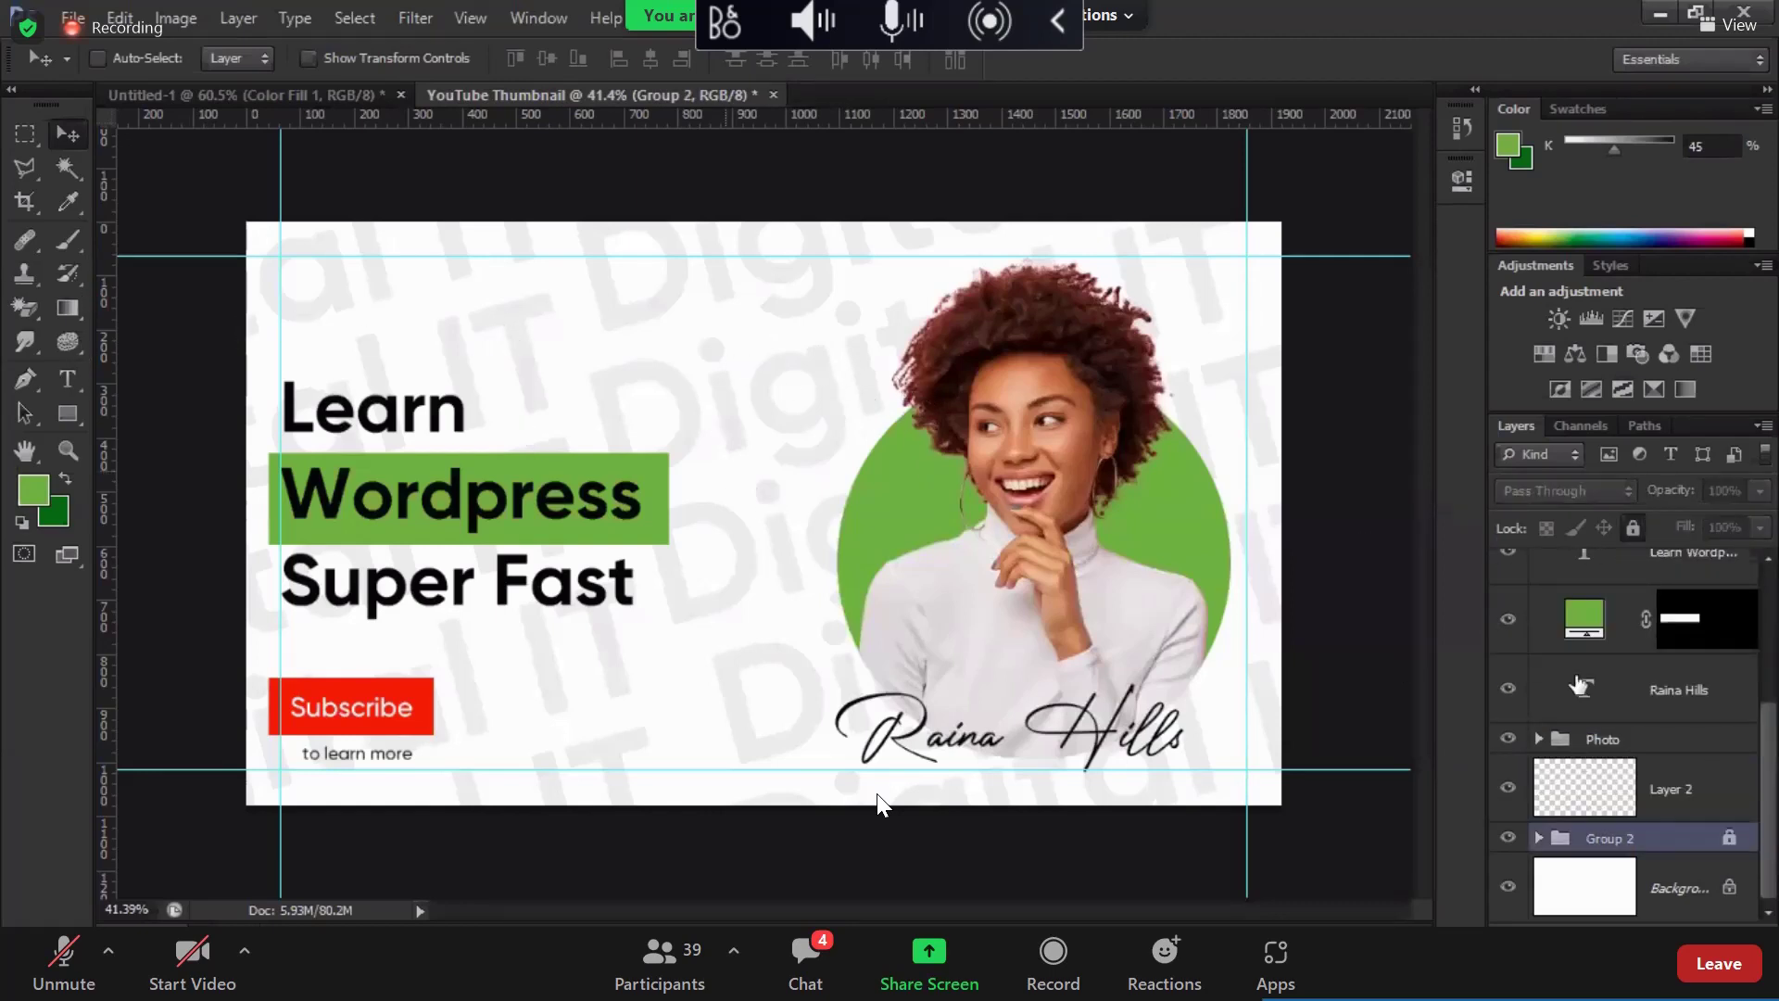
{"action": "left_click", "coordinate": [1538, 837]}
{"action": "double_click", "coordinate": [1688, 885]}
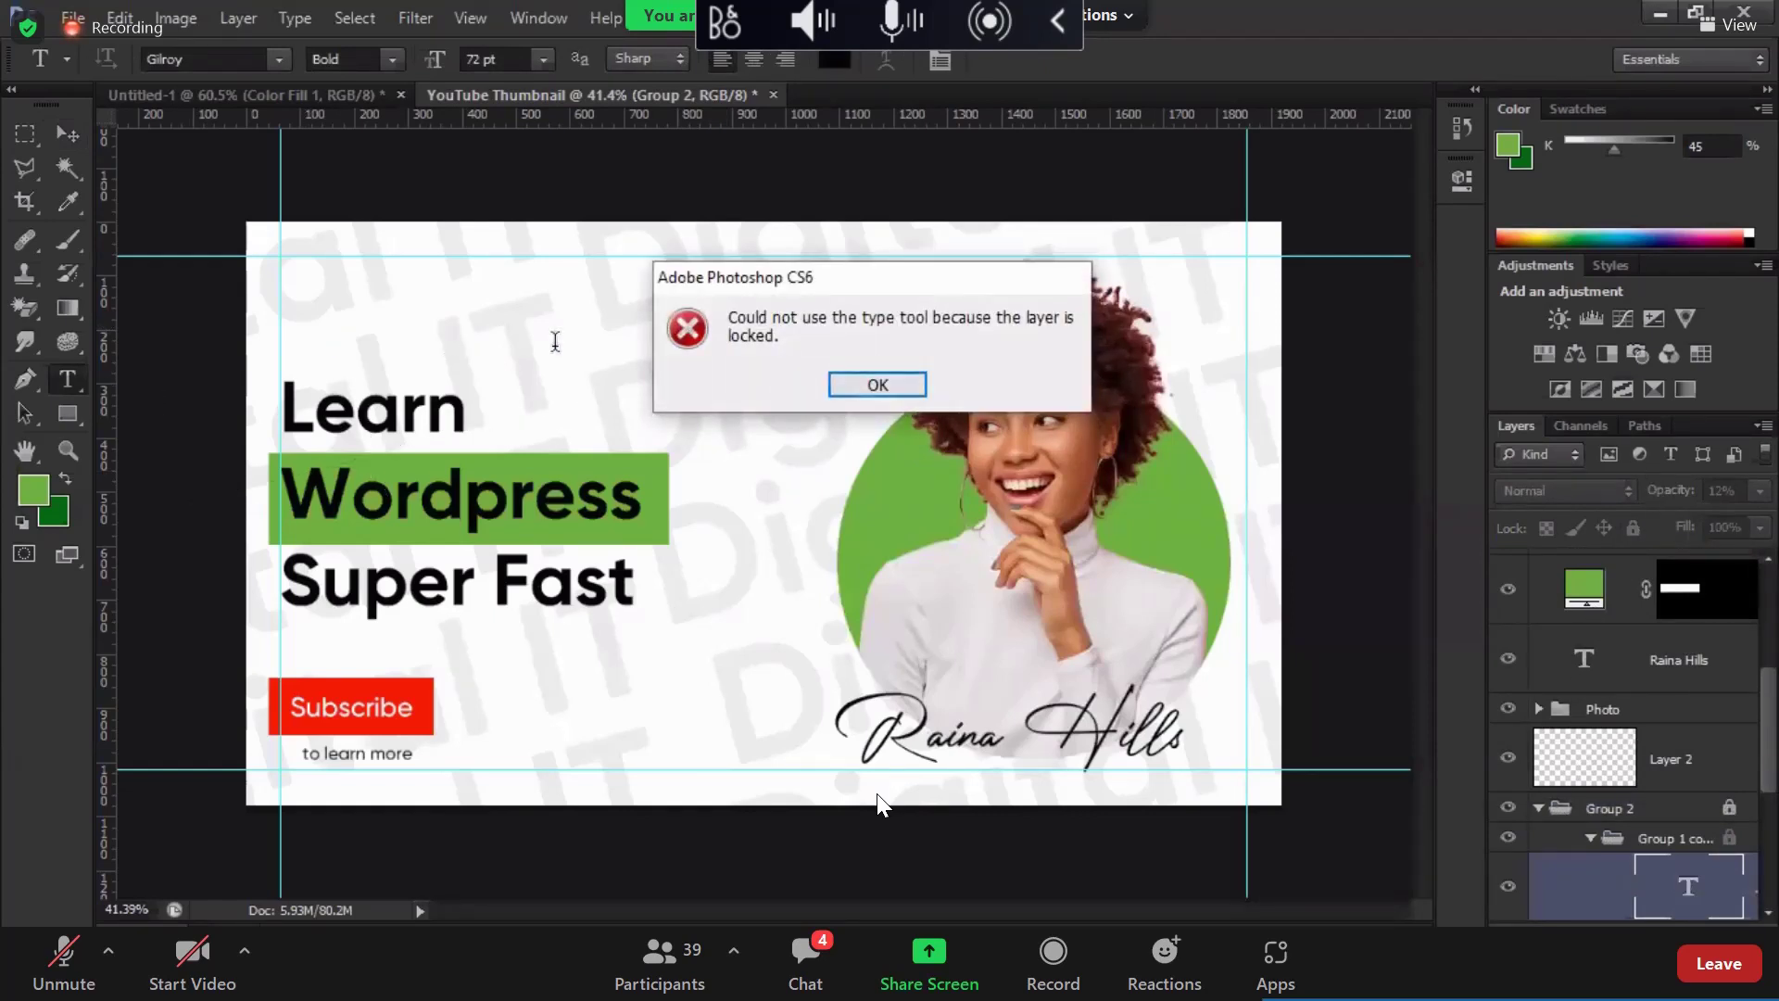
{"action": "key", "text": "Return"}
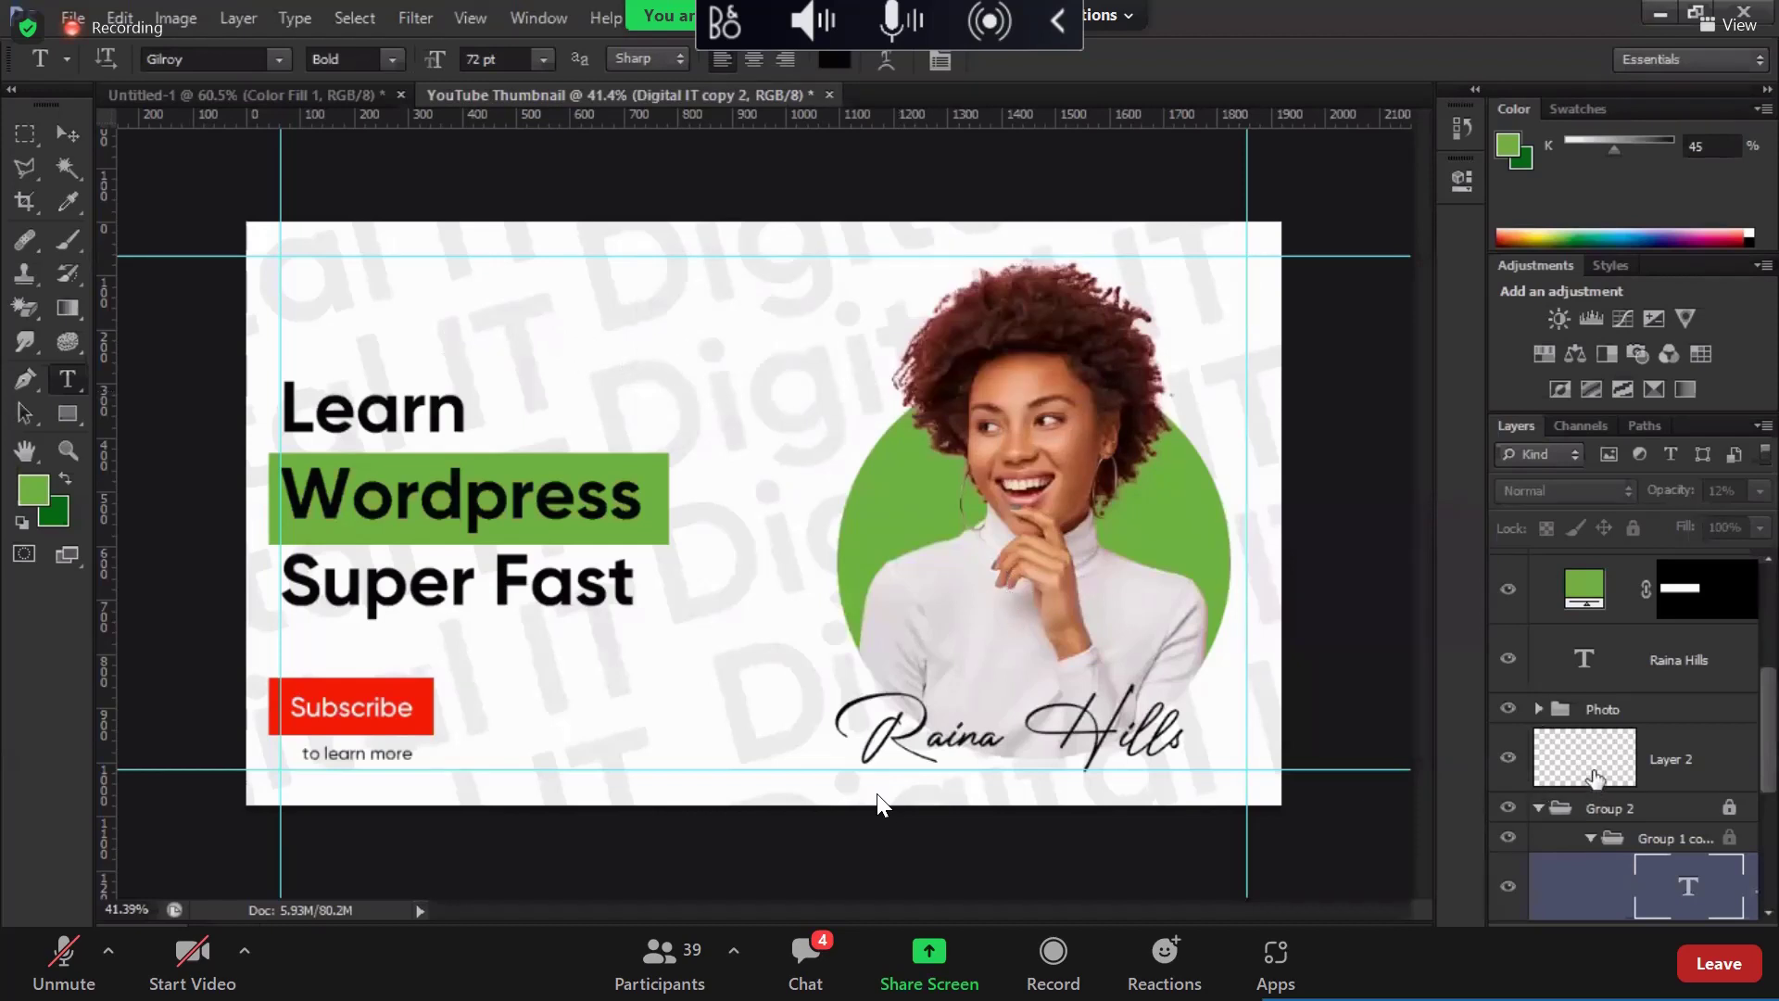
{"action": "left_click", "coordinate": [1696, 790]}
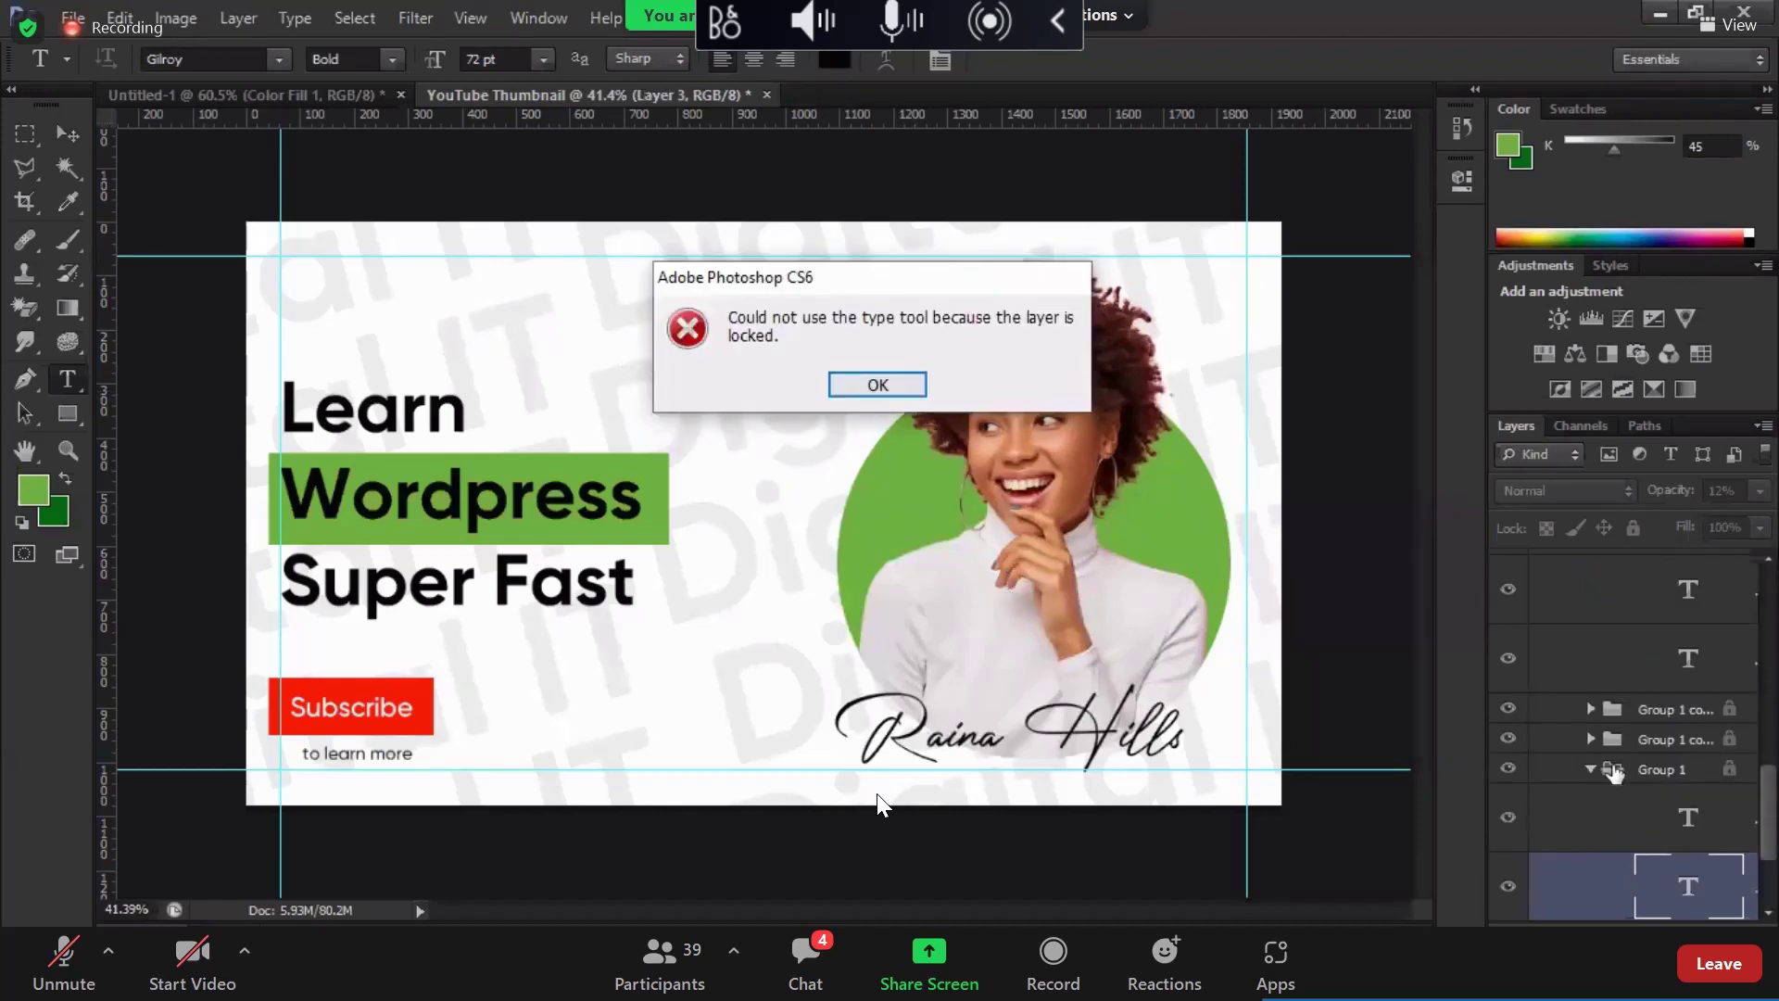
{"action": "key", "text": "Return"}
{"action": "left_click", "coordinate": [1589, 769]}
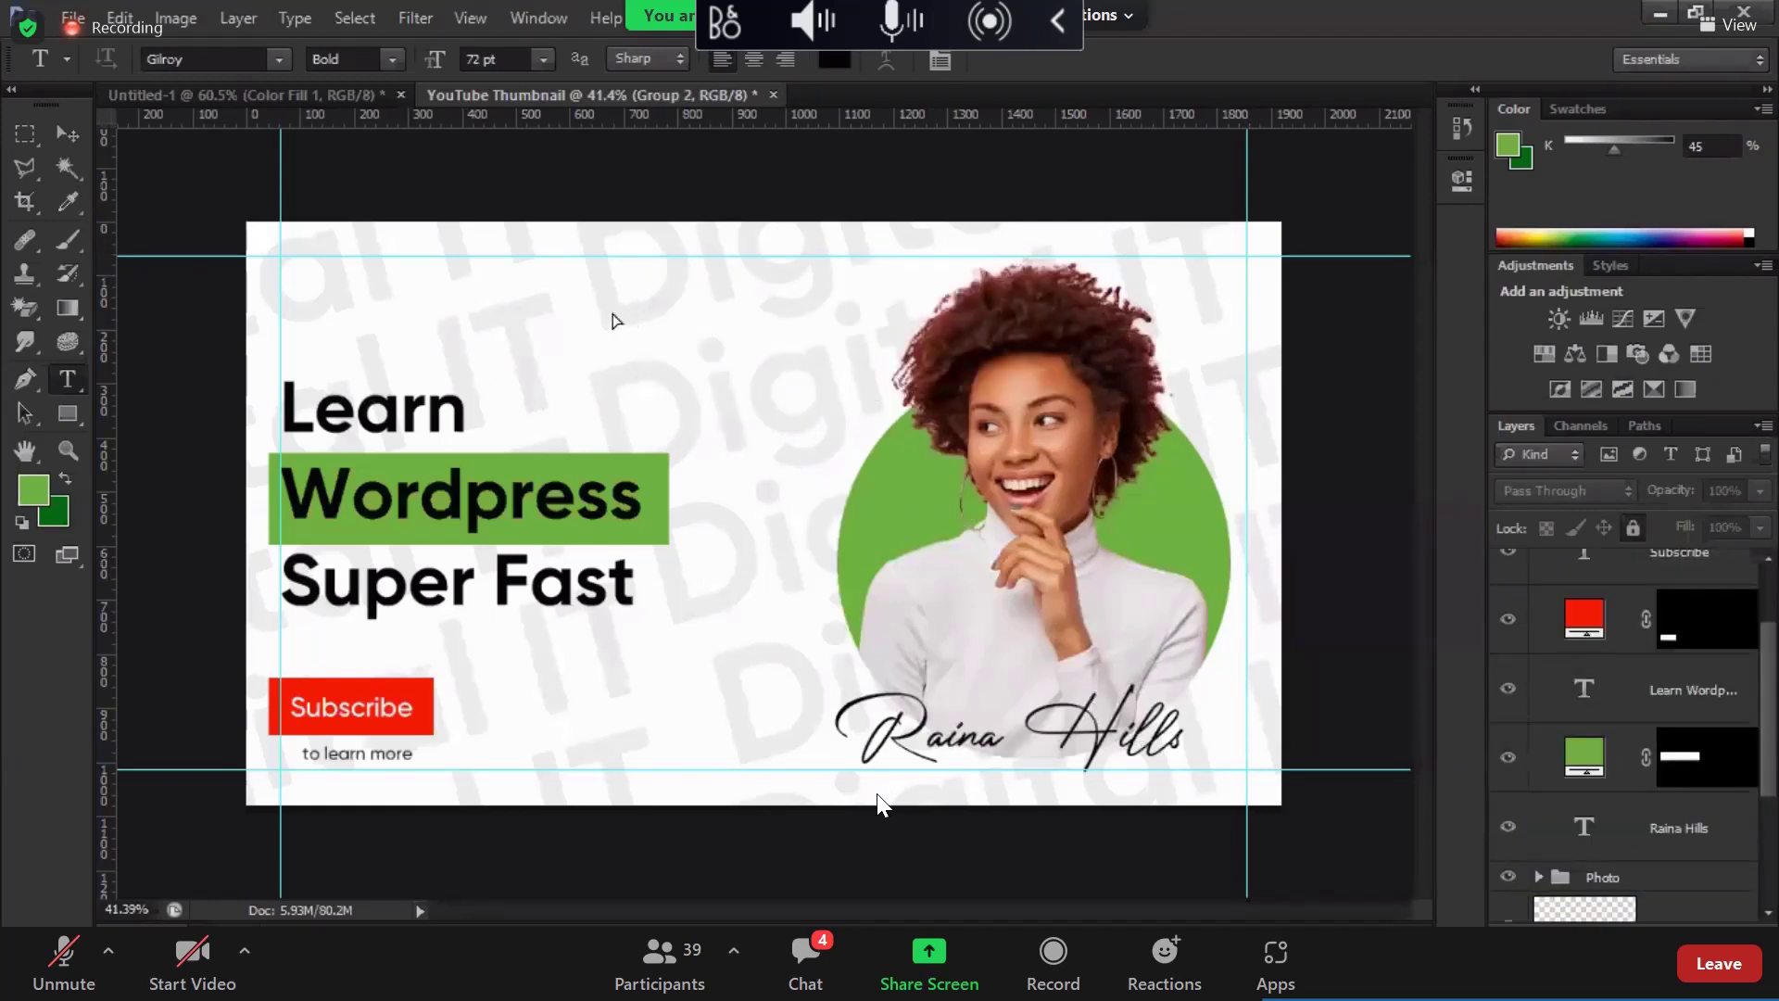
Step: Copy the signature name to the top-left corner in Gilroy at 8 pt
{"action": "key", "text": "v"}
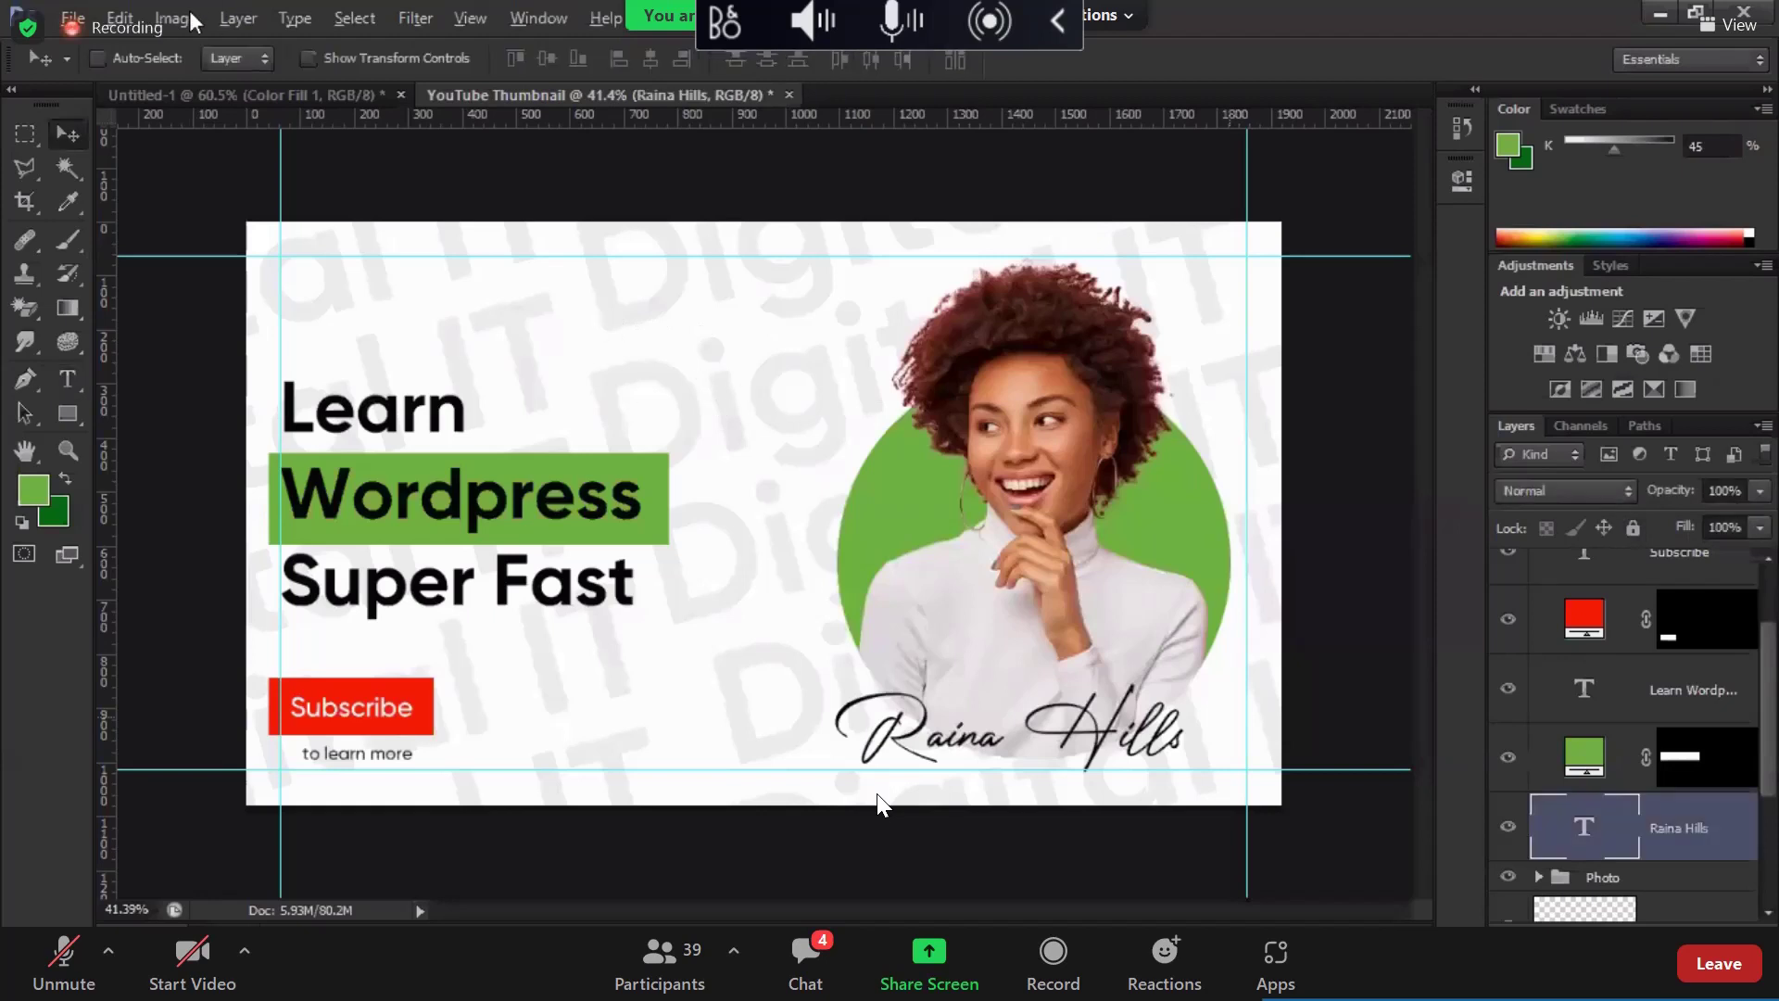
{"action": "left_click_drag", "start_coordinate": [1149, 681], "coordinate": [607, 254]}
{"action": "type", "text": "tograph Sign..."}
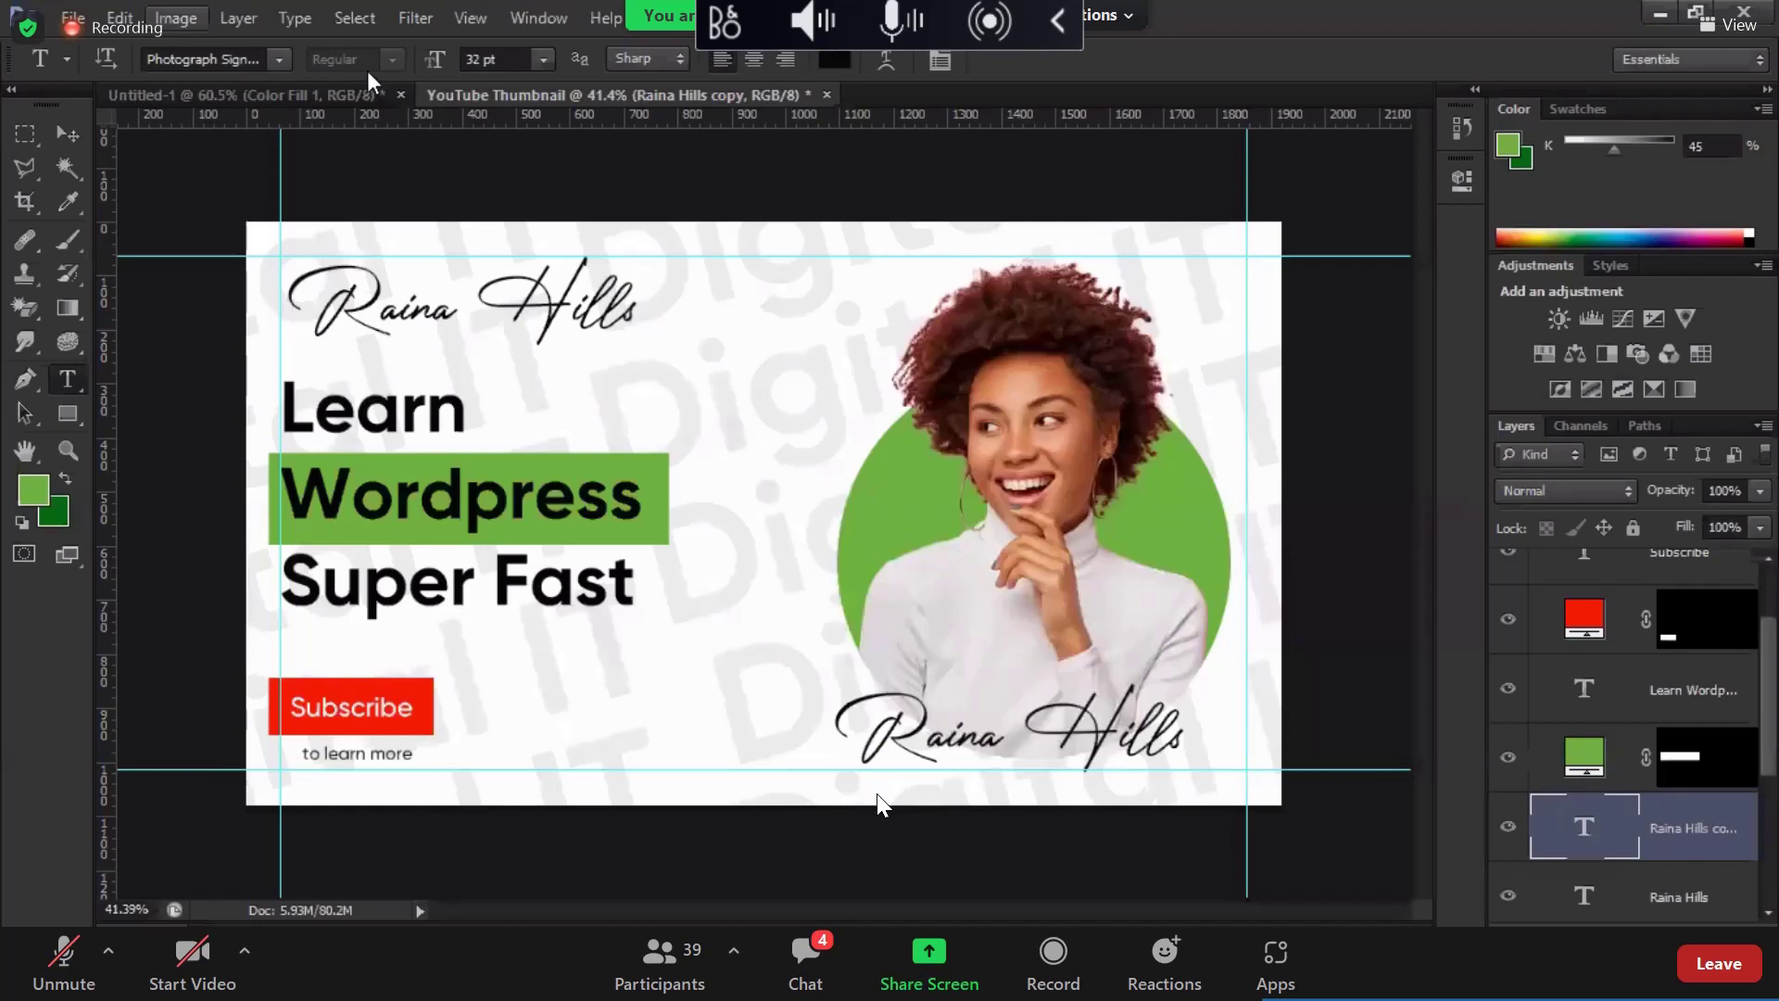
{"action": "type", "text": "Gilroy"}
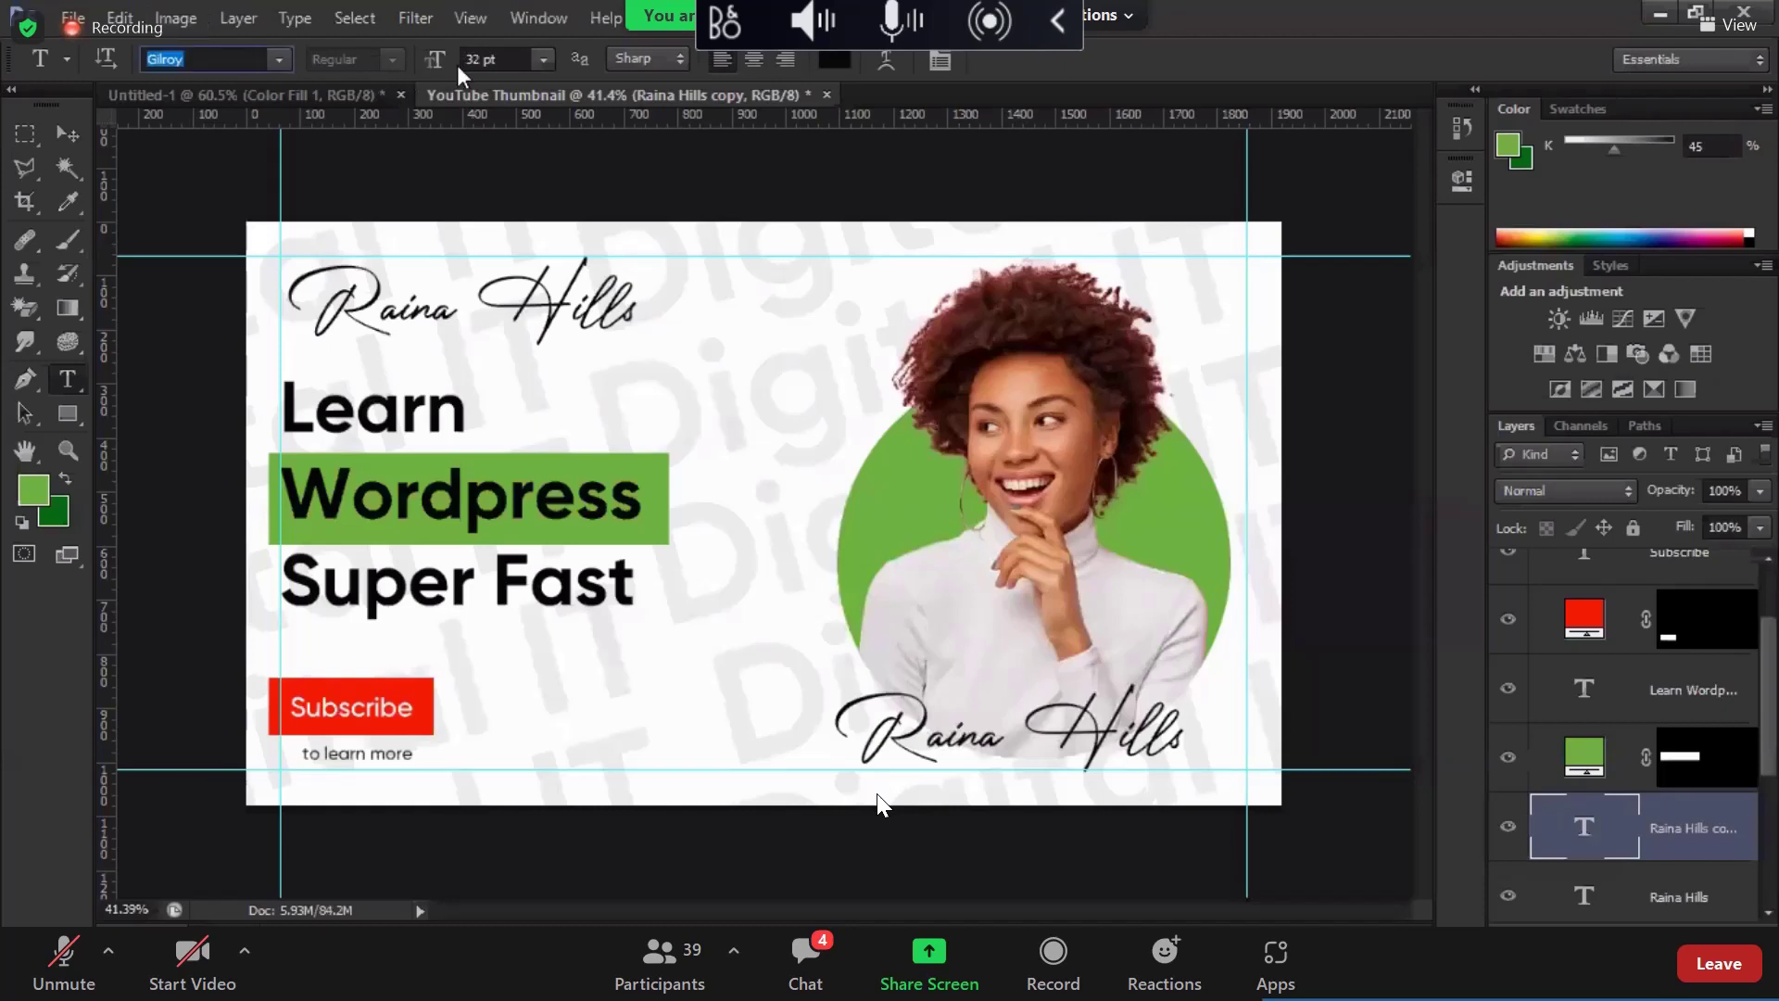
{"action": "key", "text": "Return"}
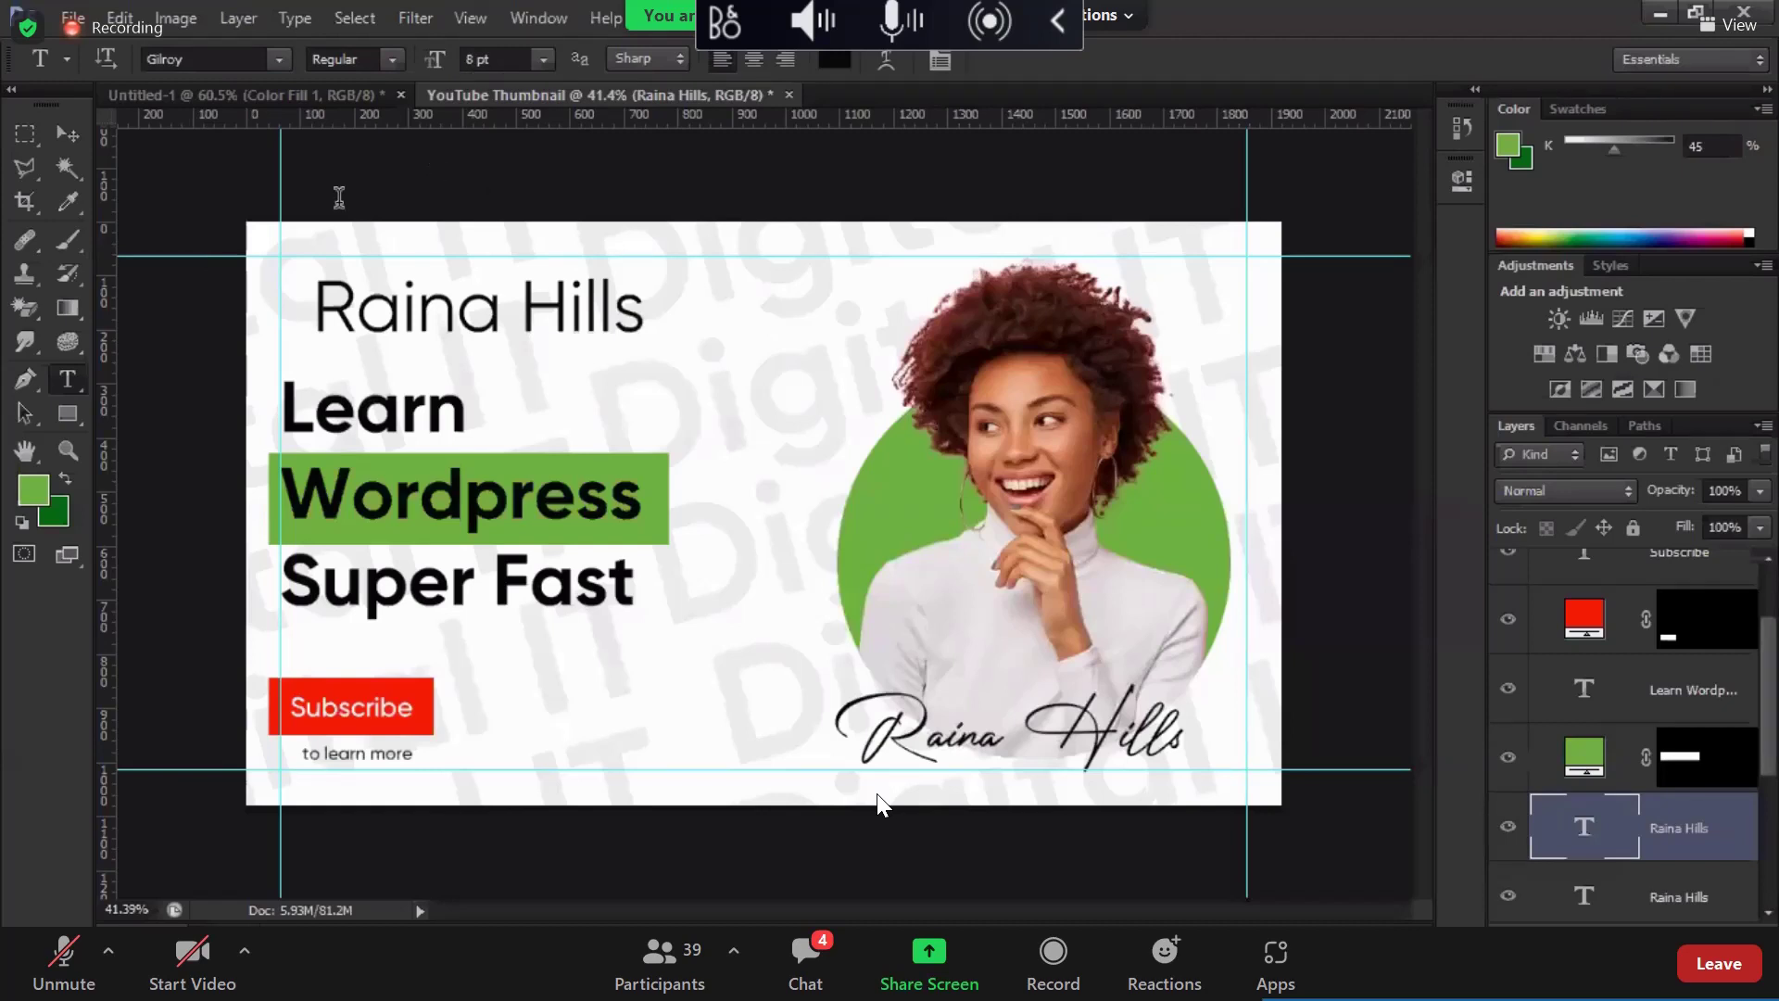
{"action": "key", "text": "Return"}
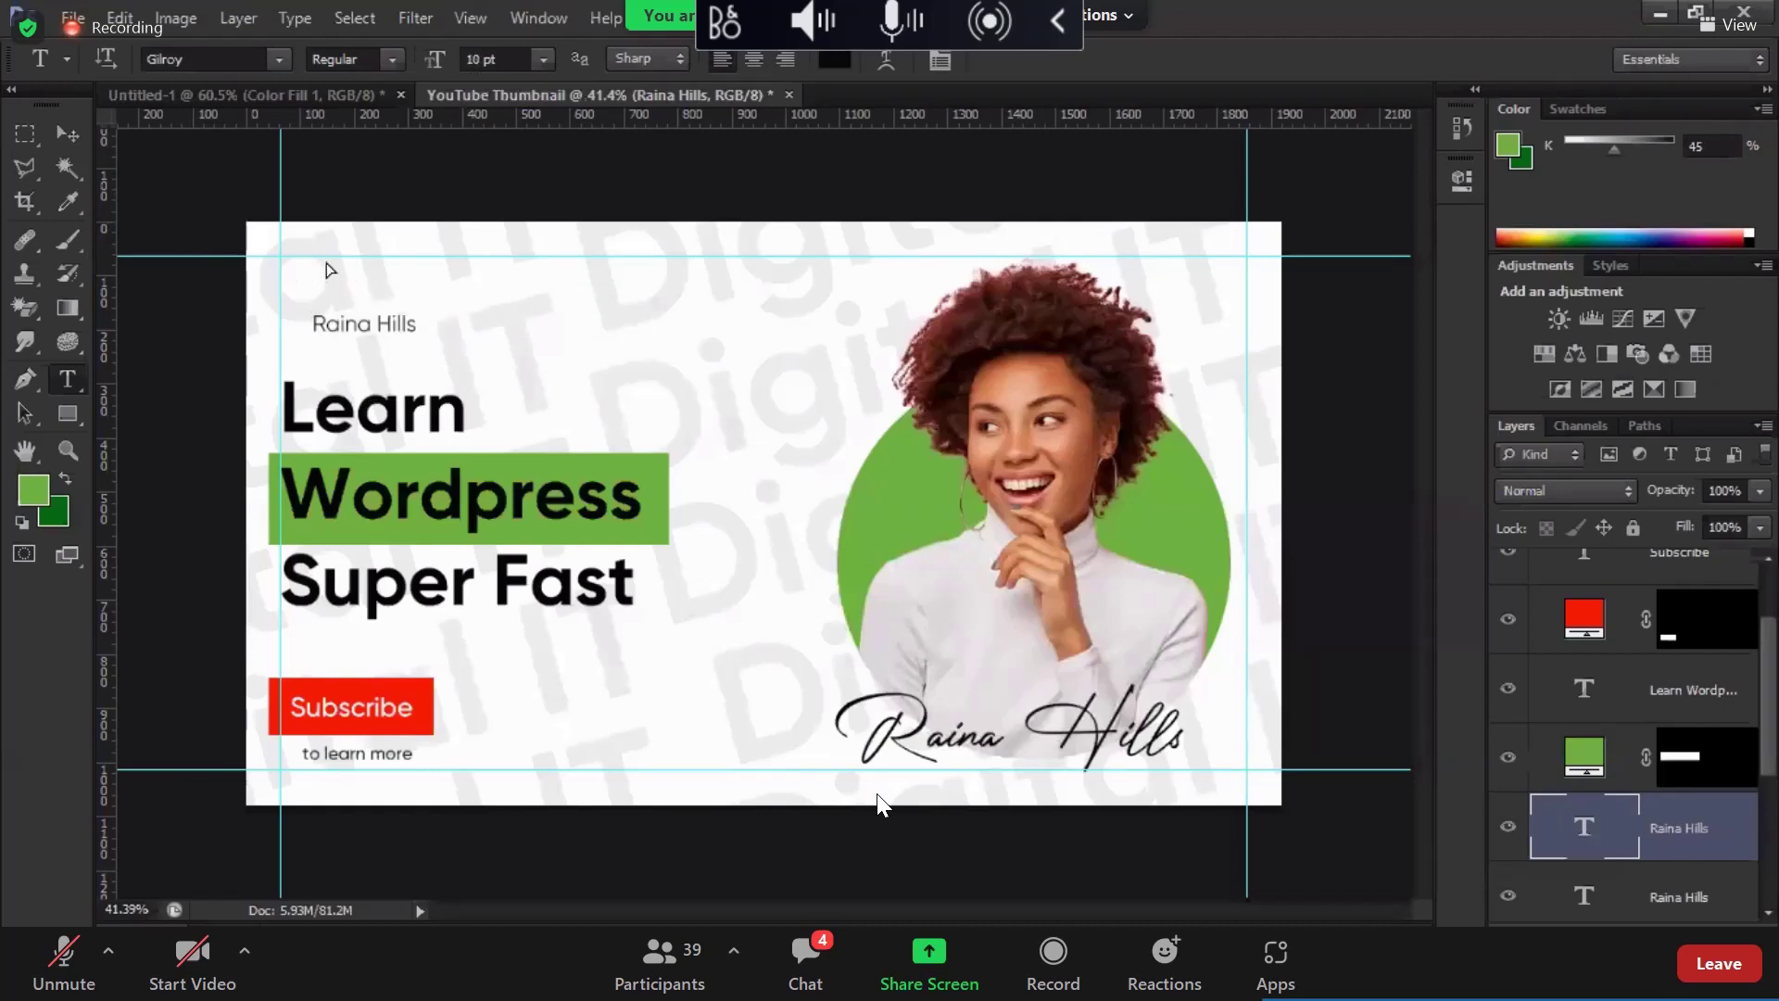
{"action": "key", "text": "v"}
{"action": "left_click_drag", "start_coordinate": [333, 279], "coordinate": [326, 255]}
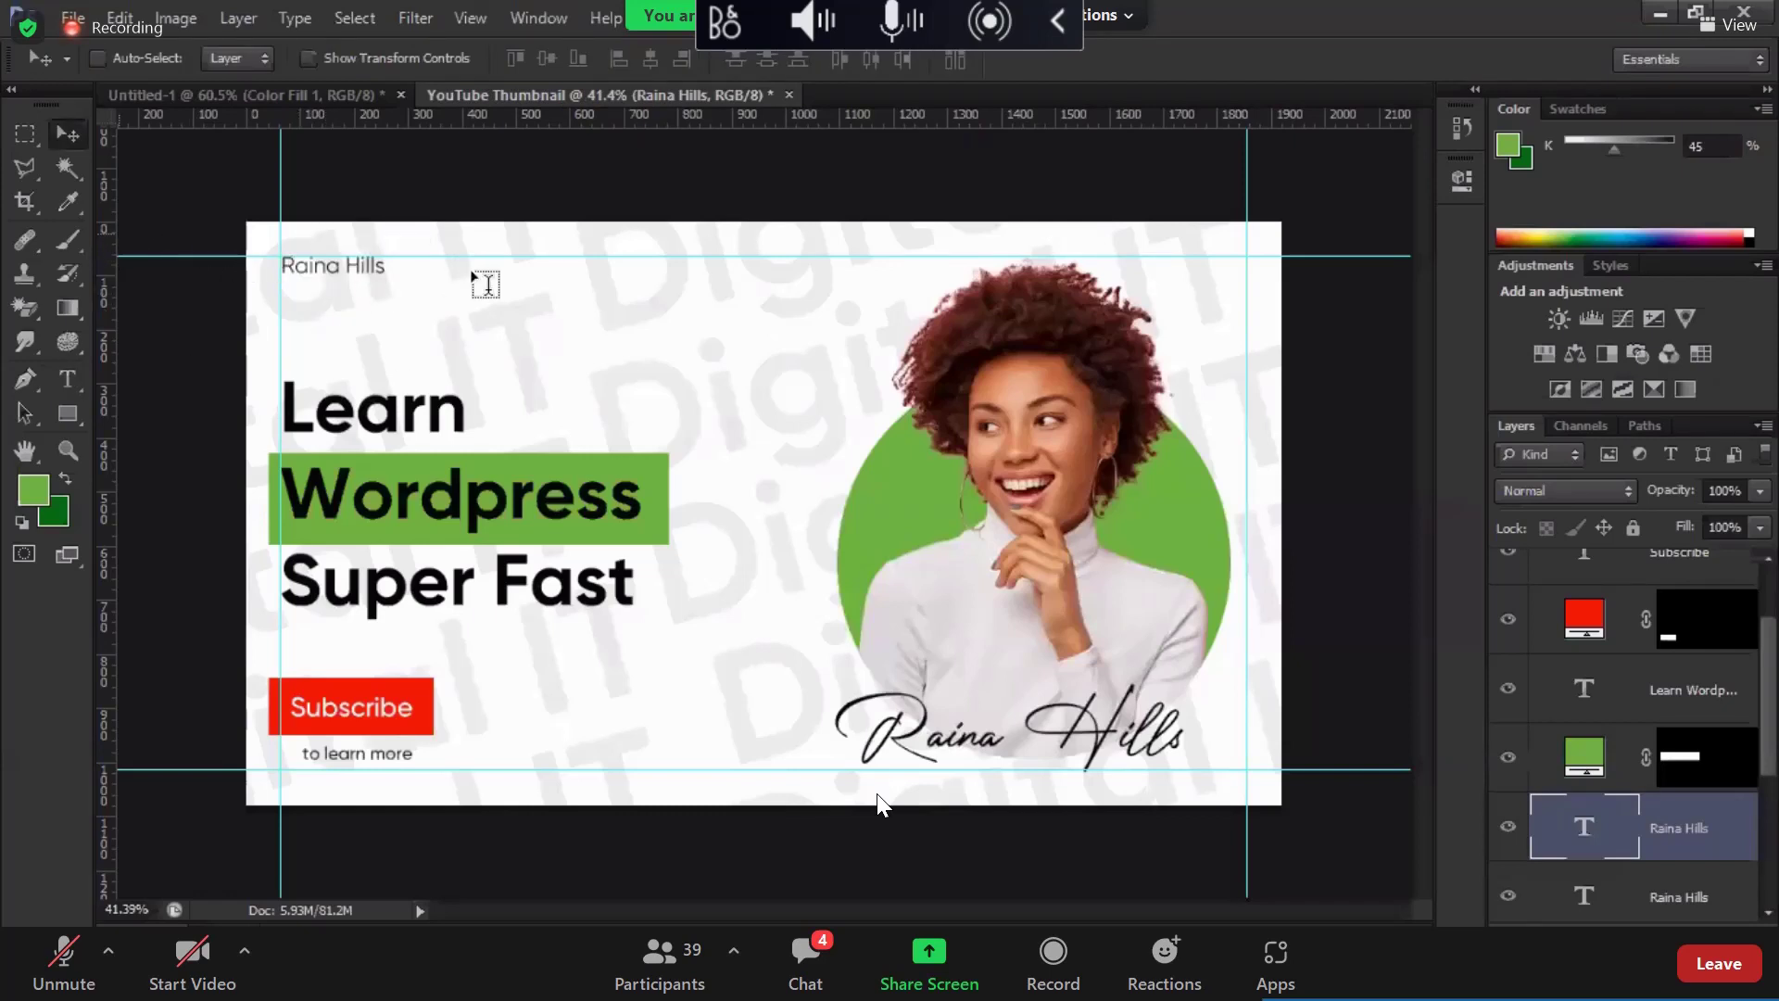
Step: Change the copied label's text to 'Digital IT' in SemiBold weight
{"action": "key", "text": "t"}
{"action": "key", "text": "Return"}
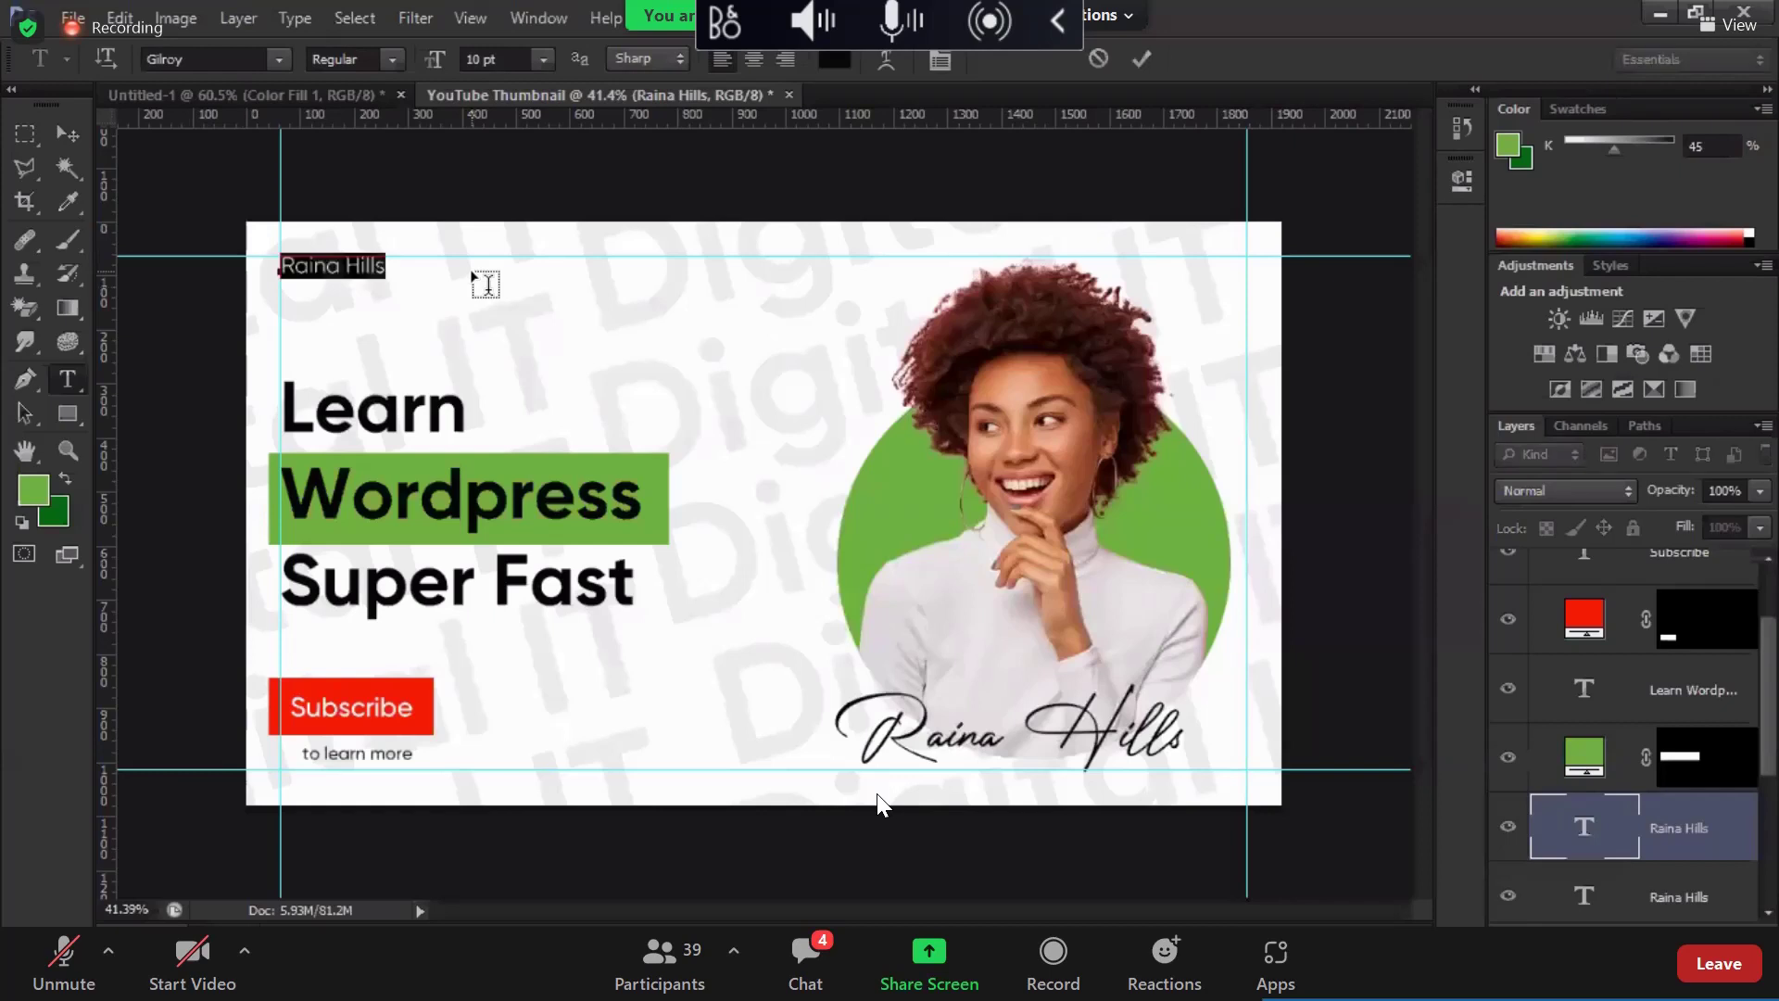
{"action": "type", "text": "Dig"}
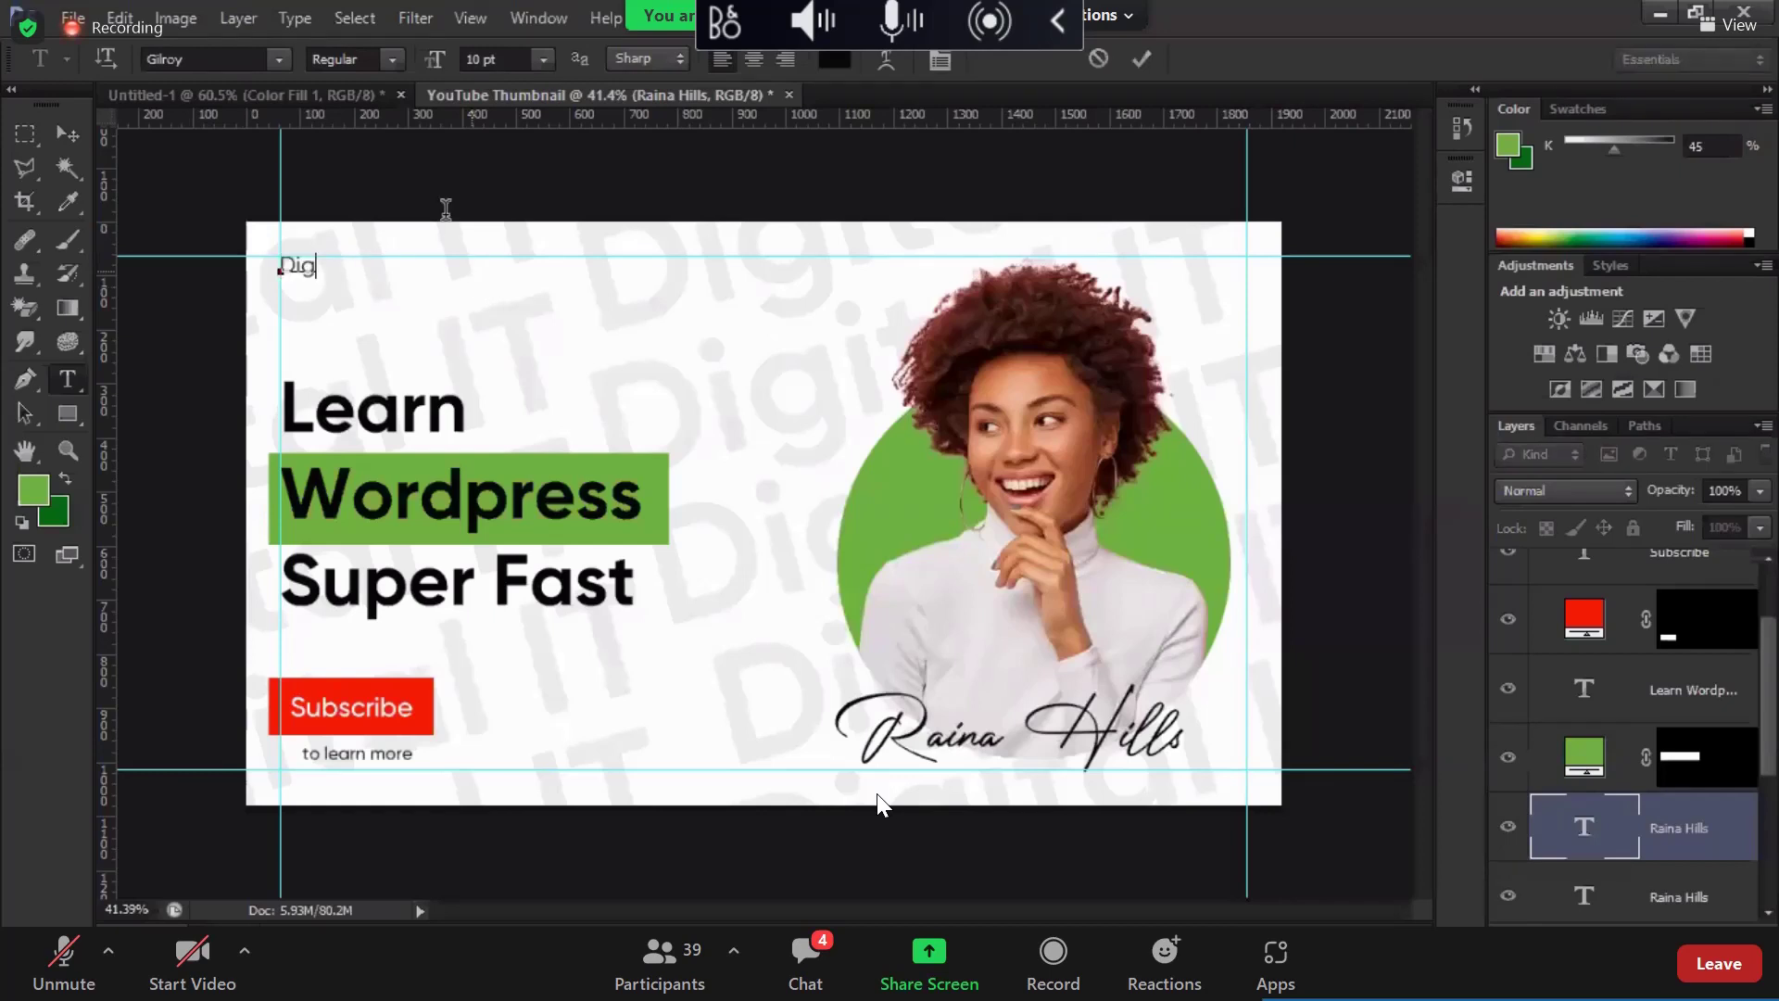
{"action": "type", "text": "ital IT"}
{"action": "key", "text": "ctrl+Return"}
{"action": "left_click", "coordinate": [370, 58]}
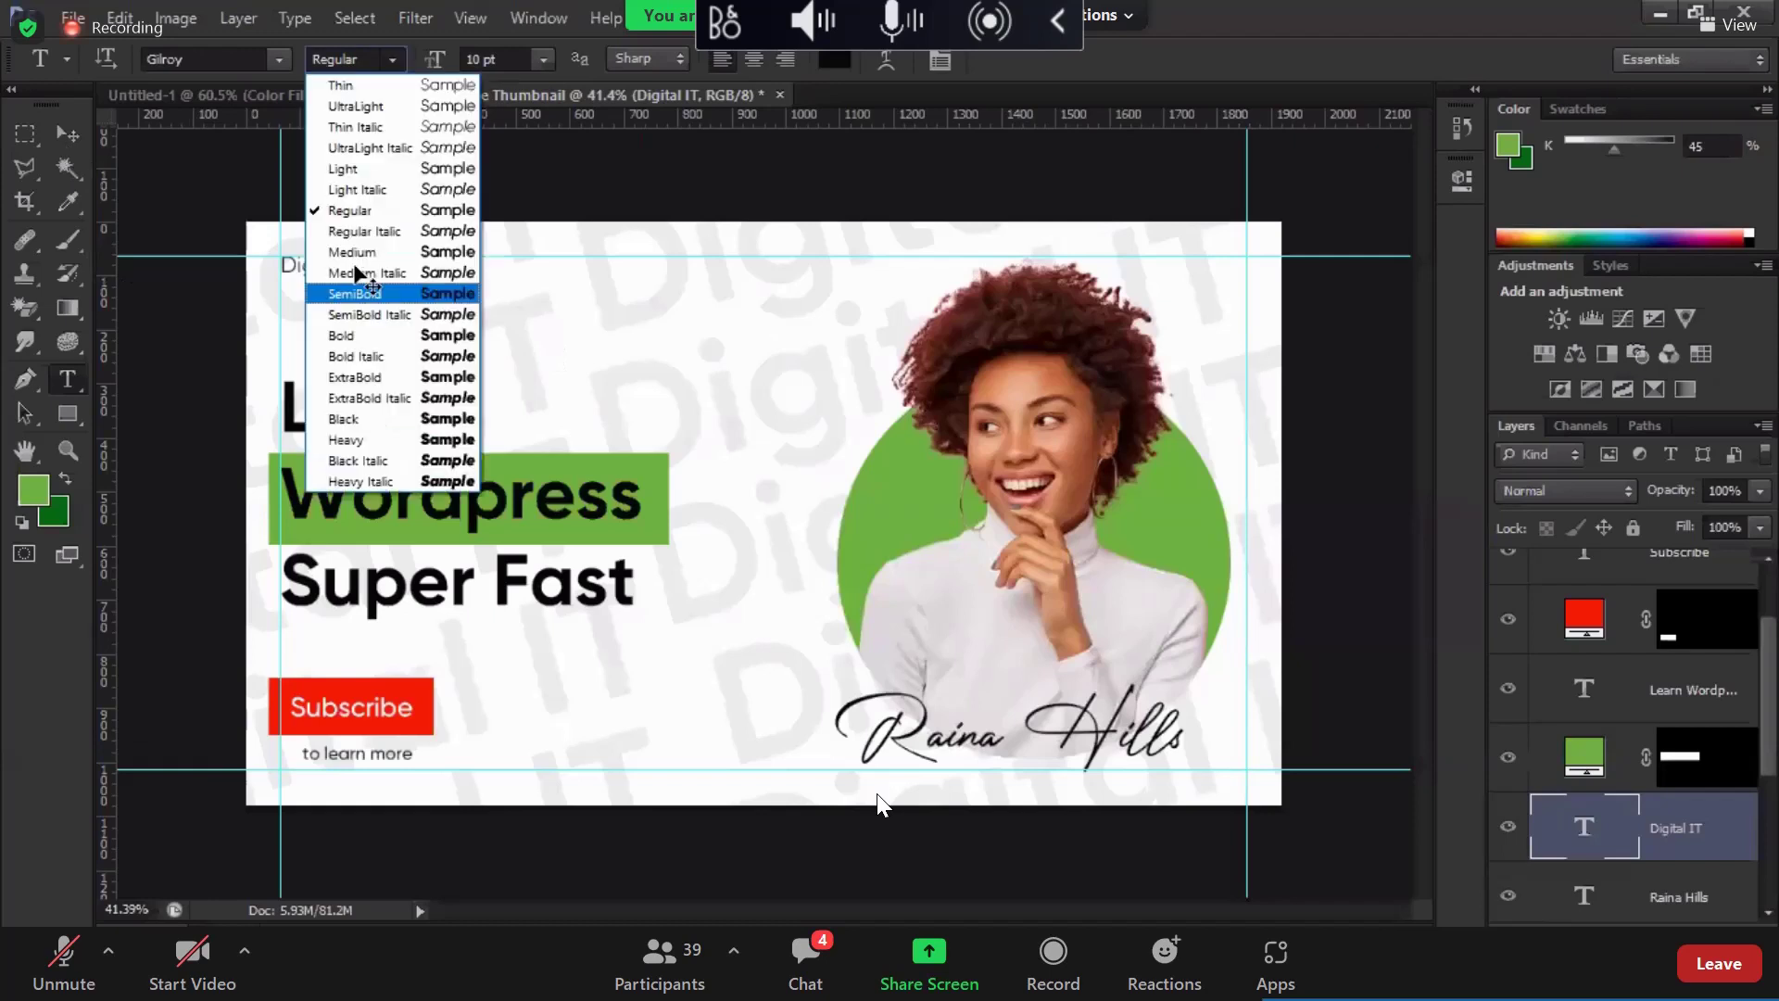
{"action": "key", "text": "Return"}
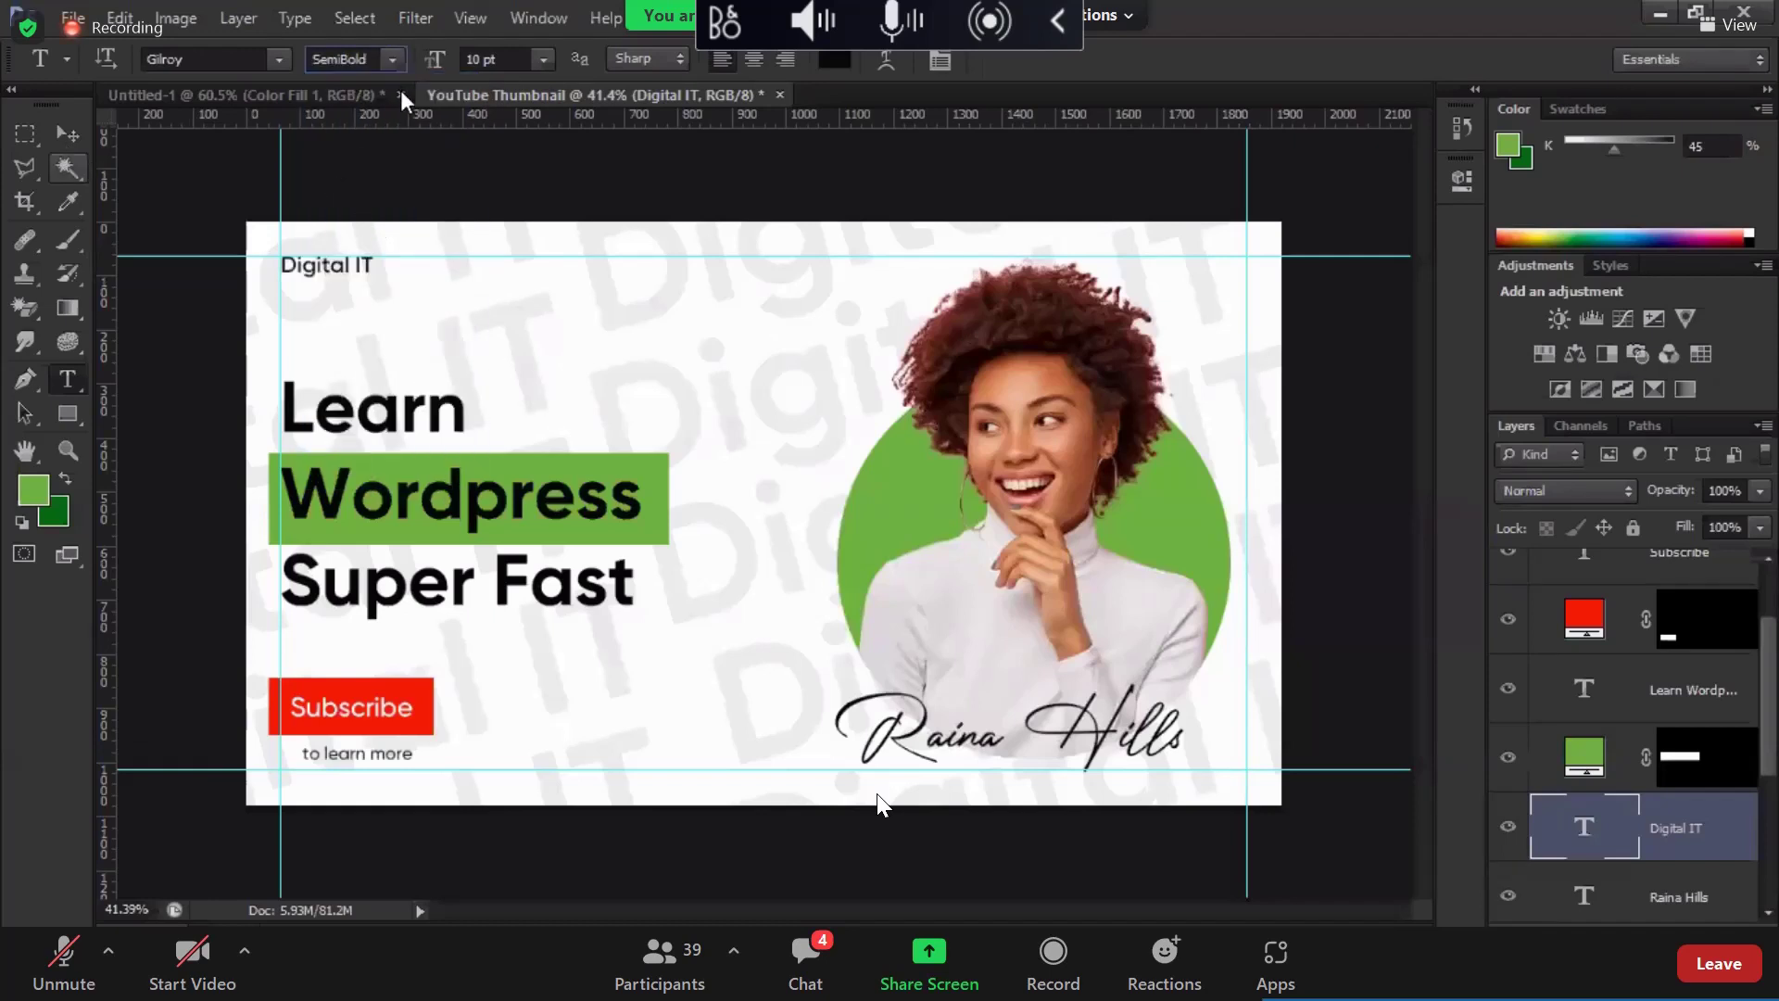
Step: Set the Digital IT label size to 12 pt
{"action": "key", "text": "v"}
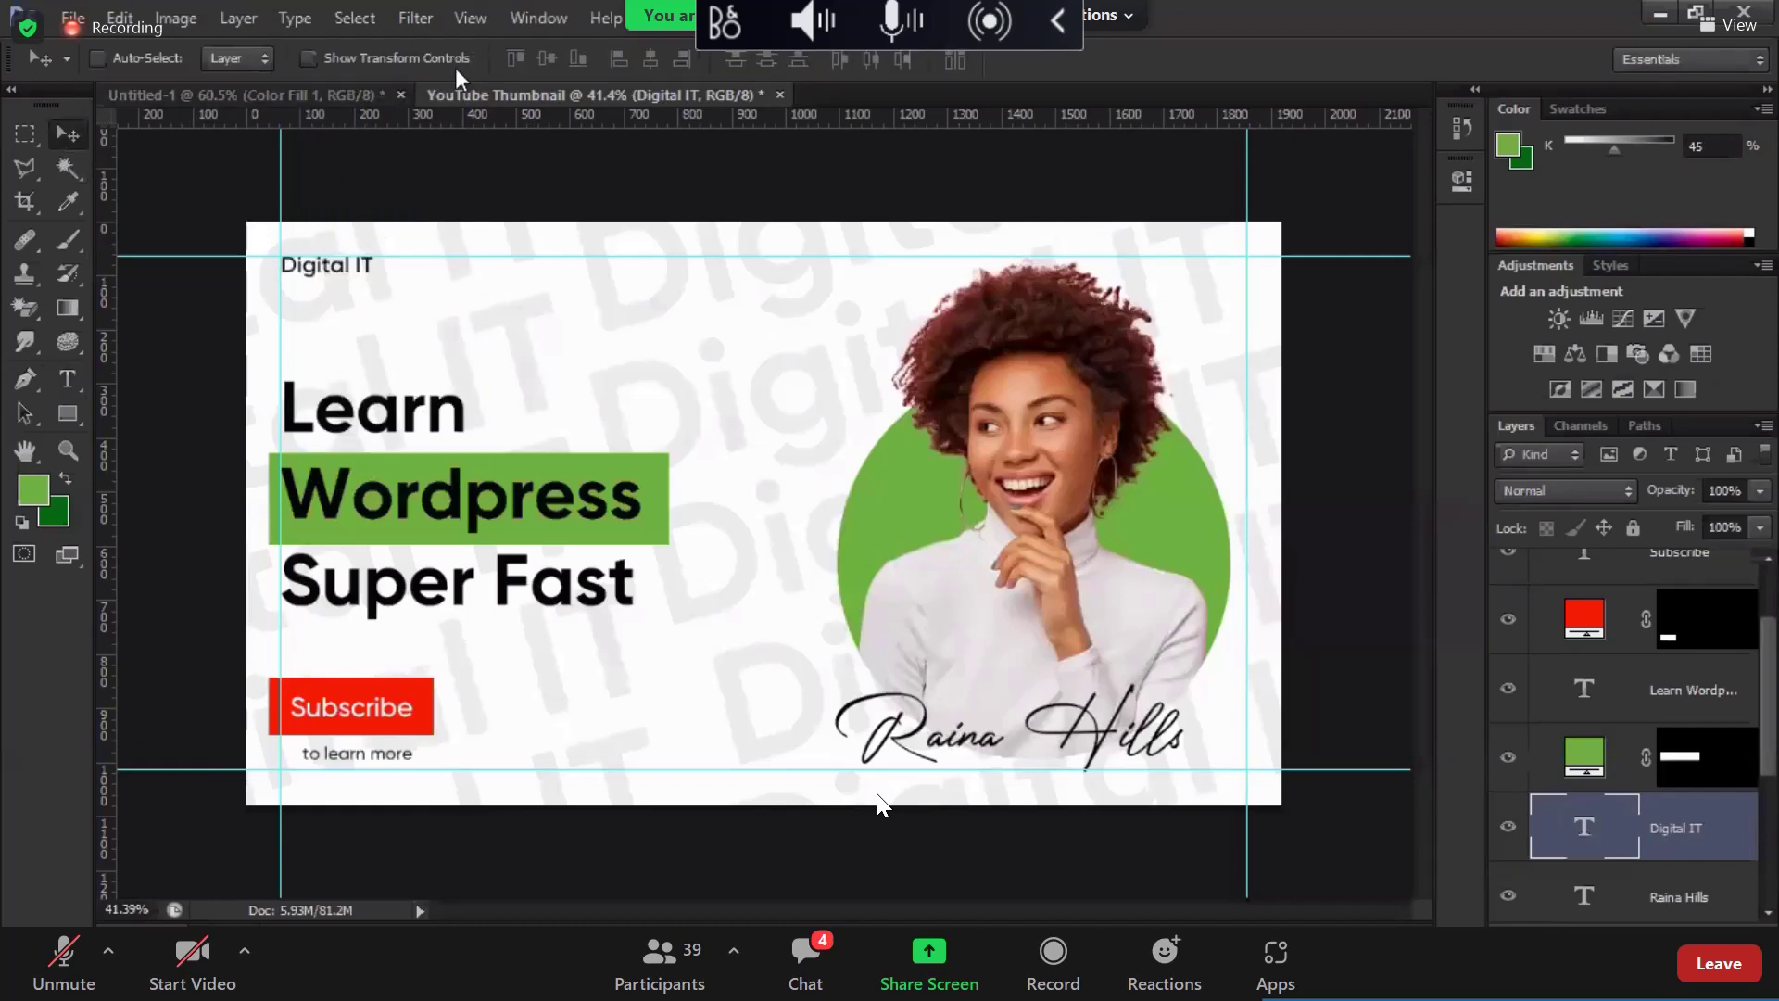
{"action": "key", "text": "t"}
{"action": "left_click", "coordinate": [460, 63]}
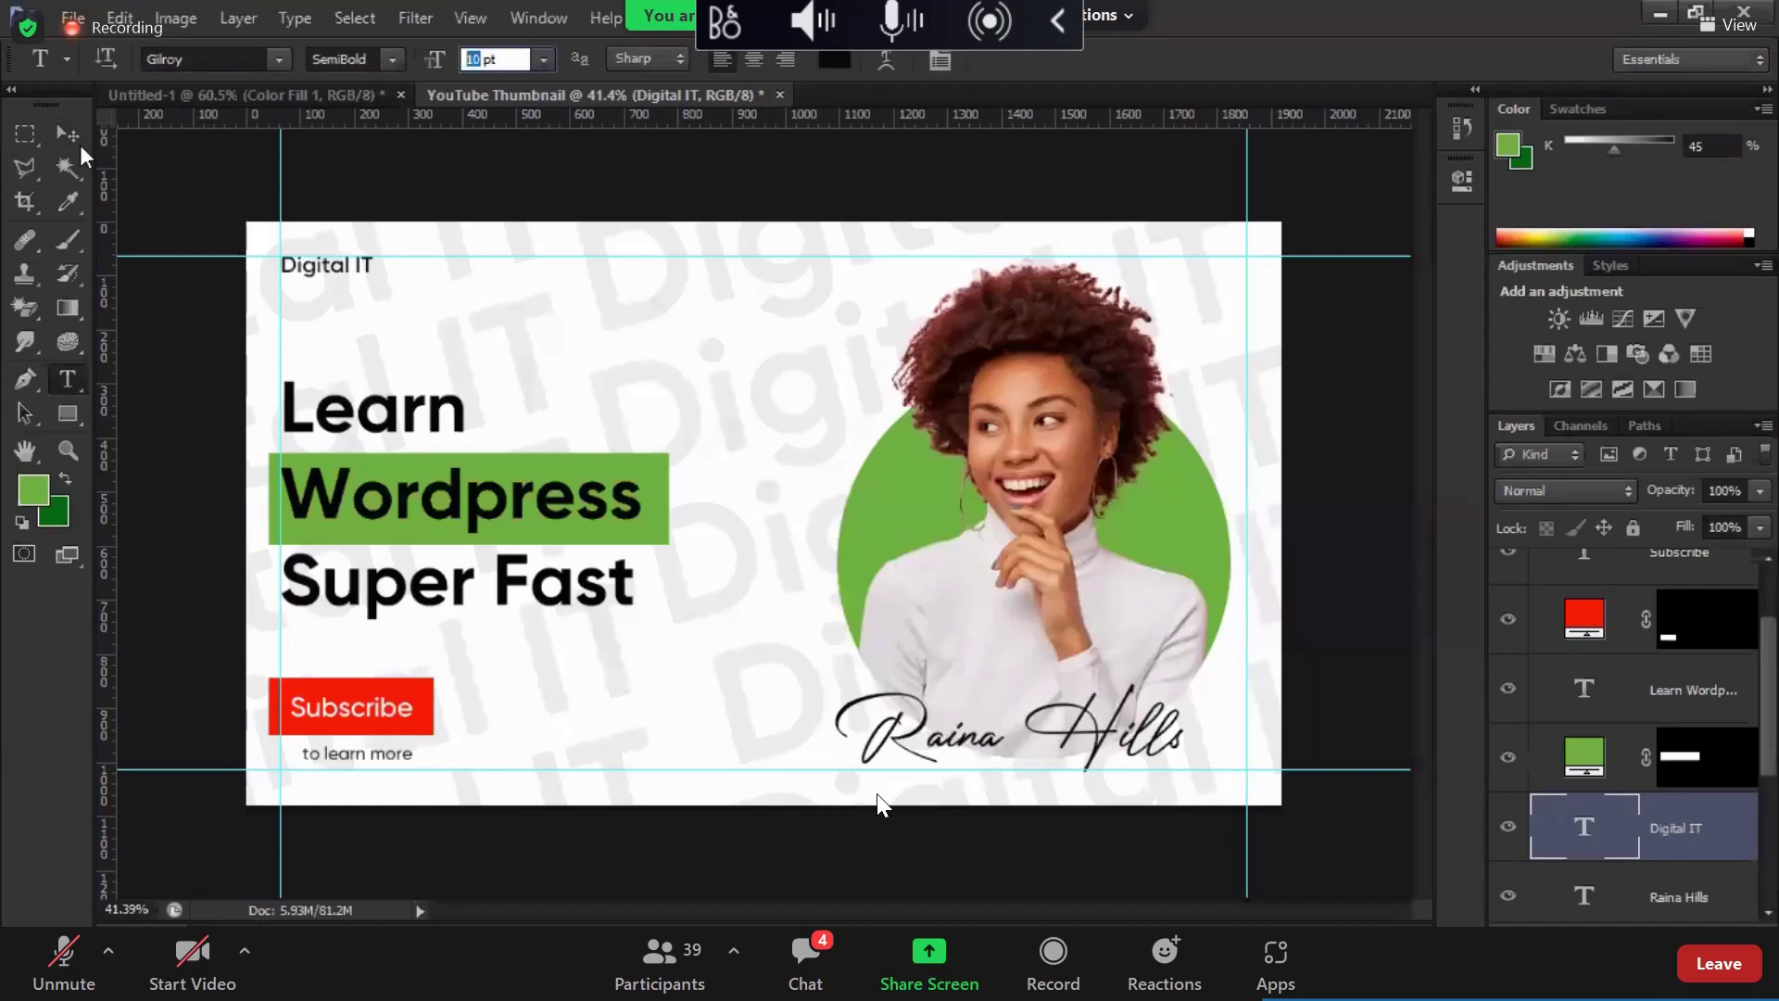
{"action": "type", "text": "12"}
{"action": "key", "text": "Return"}
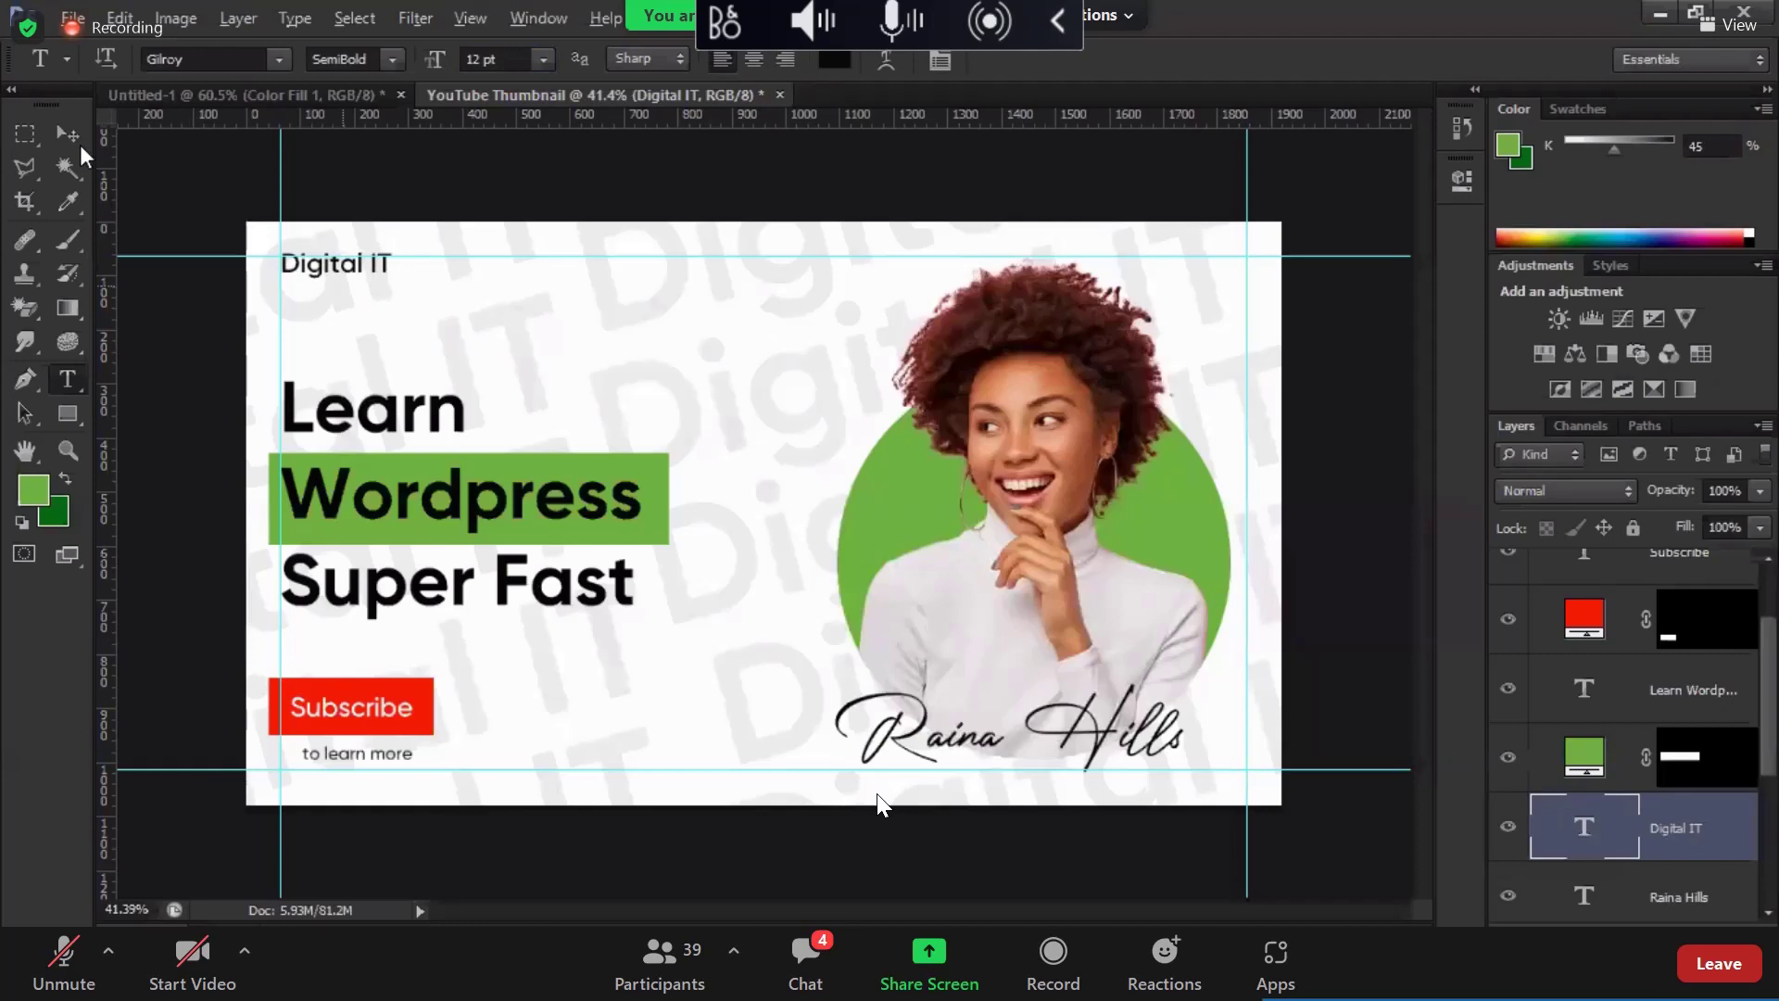
{"action": "left_click", "coordinate": [79, 144]}
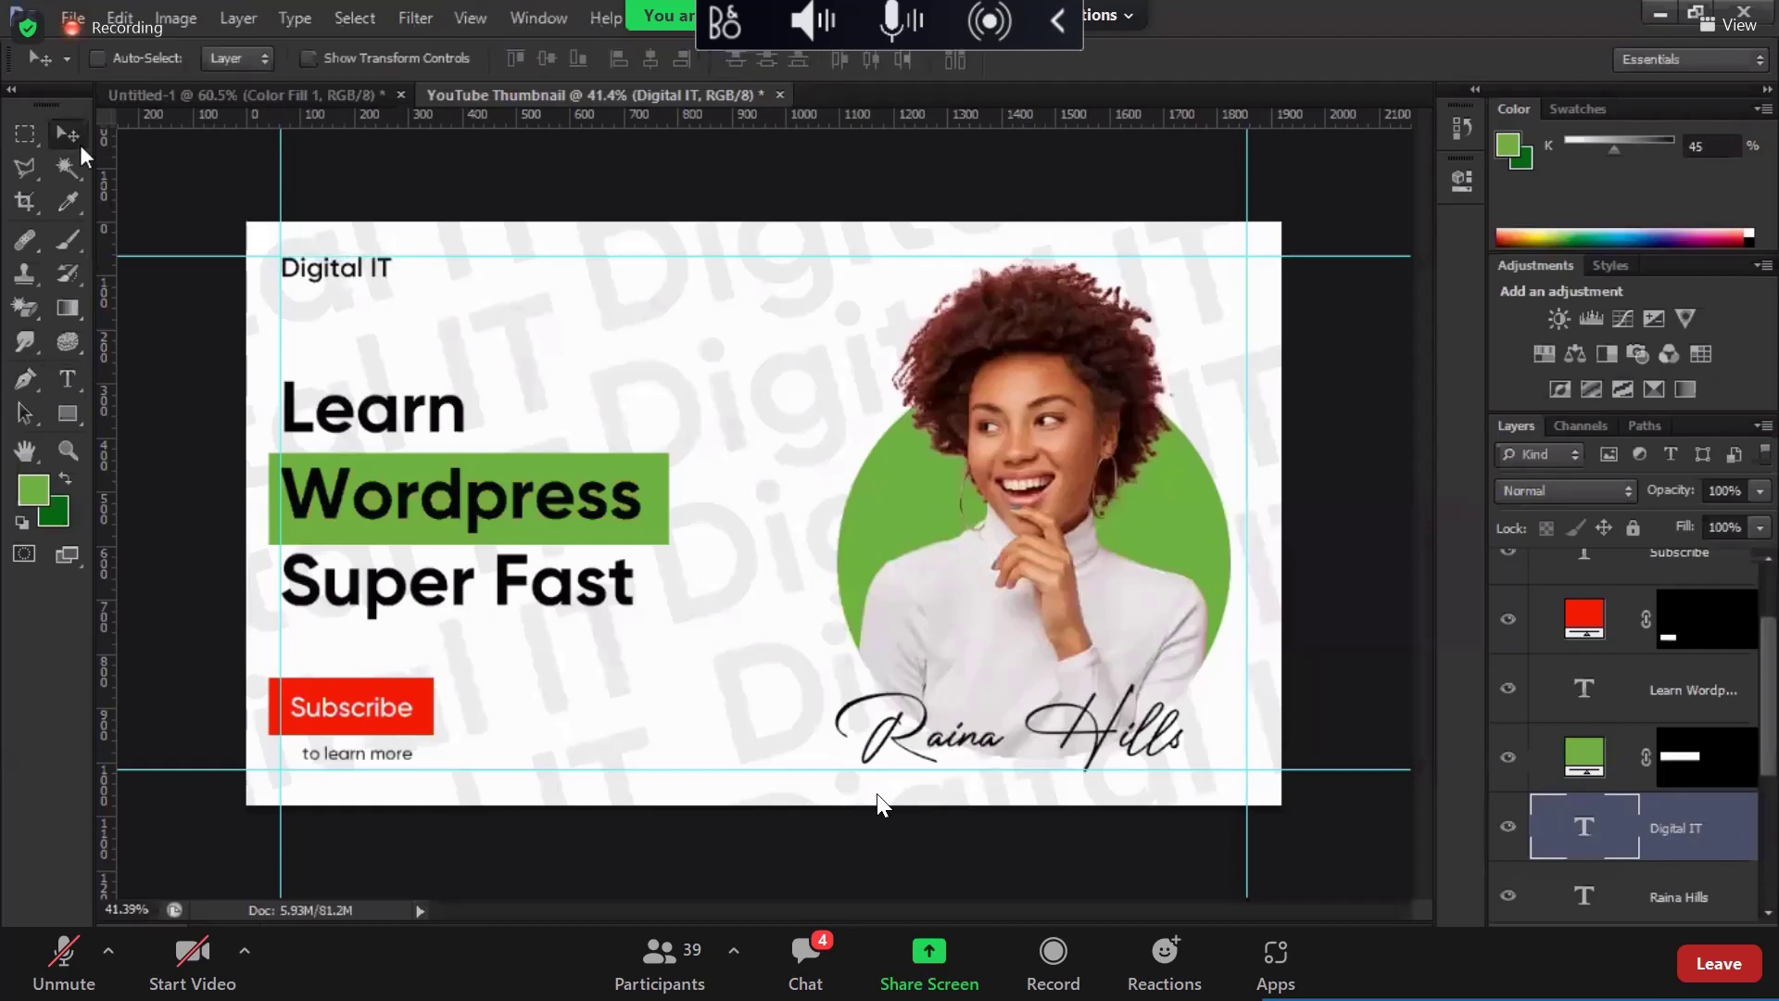
Step: Hide the guides and nudge the headline and green box right
{"action": "key", "text": "ctrl+h"}
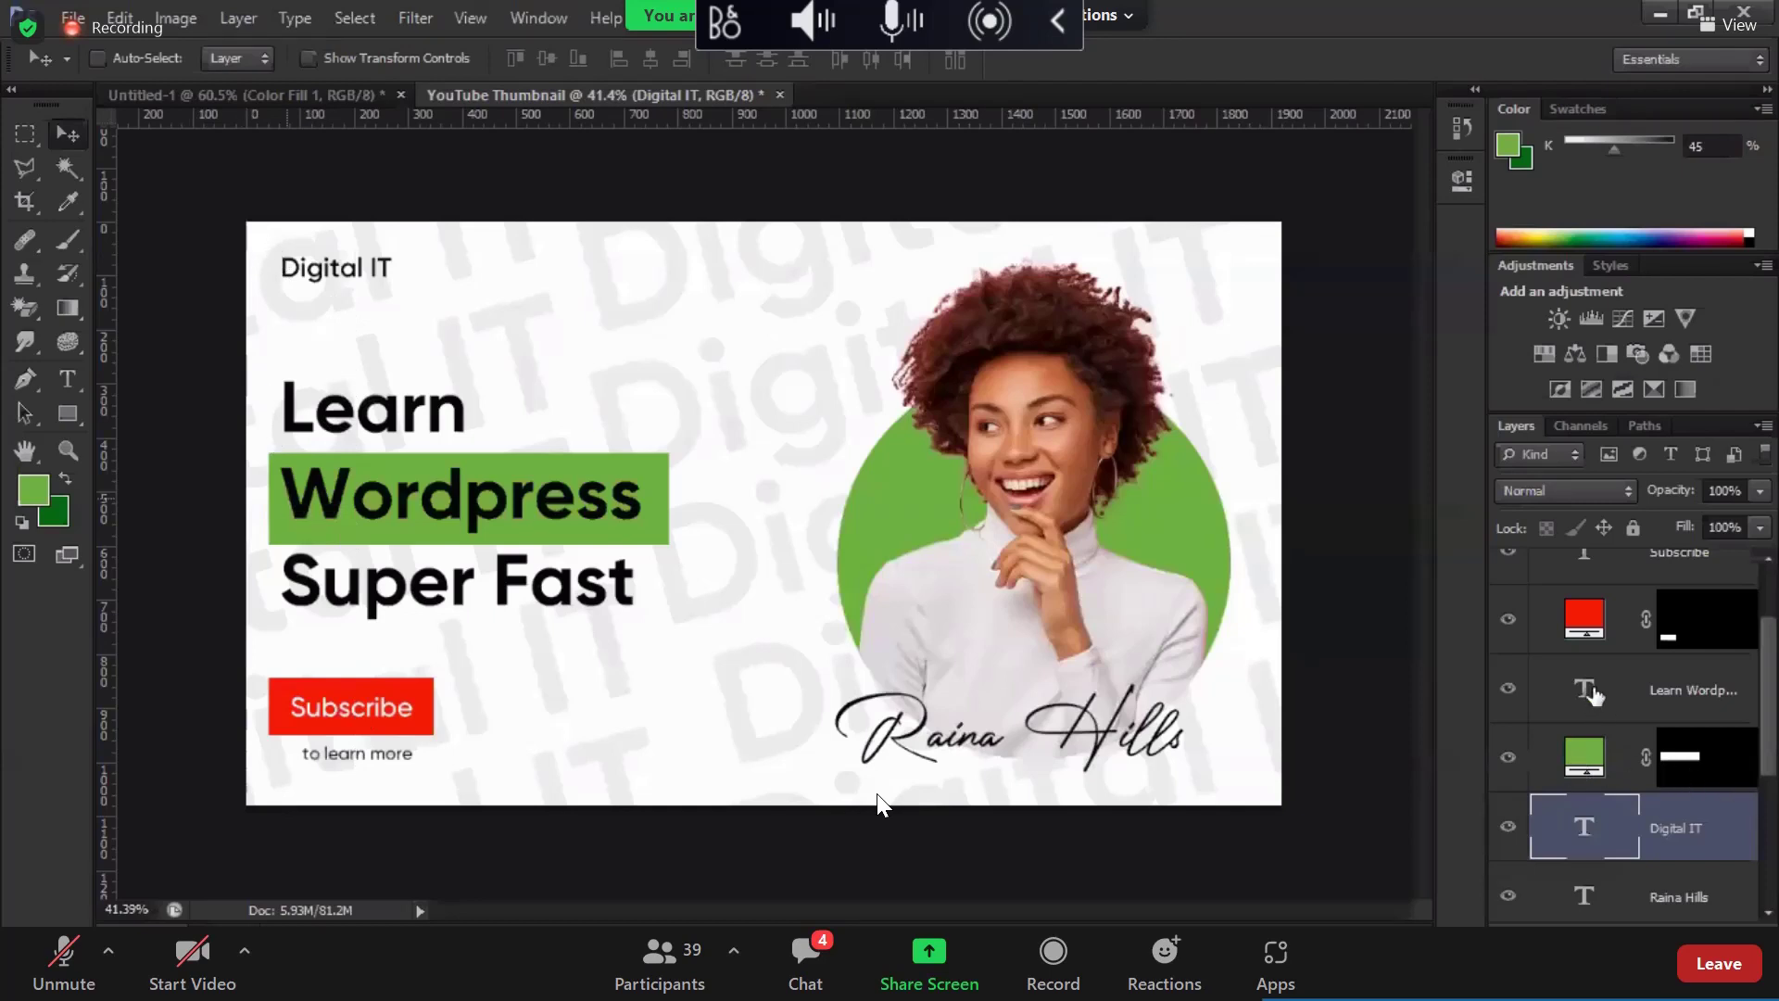
{"action": "key", "text": "alt+bracketright"}
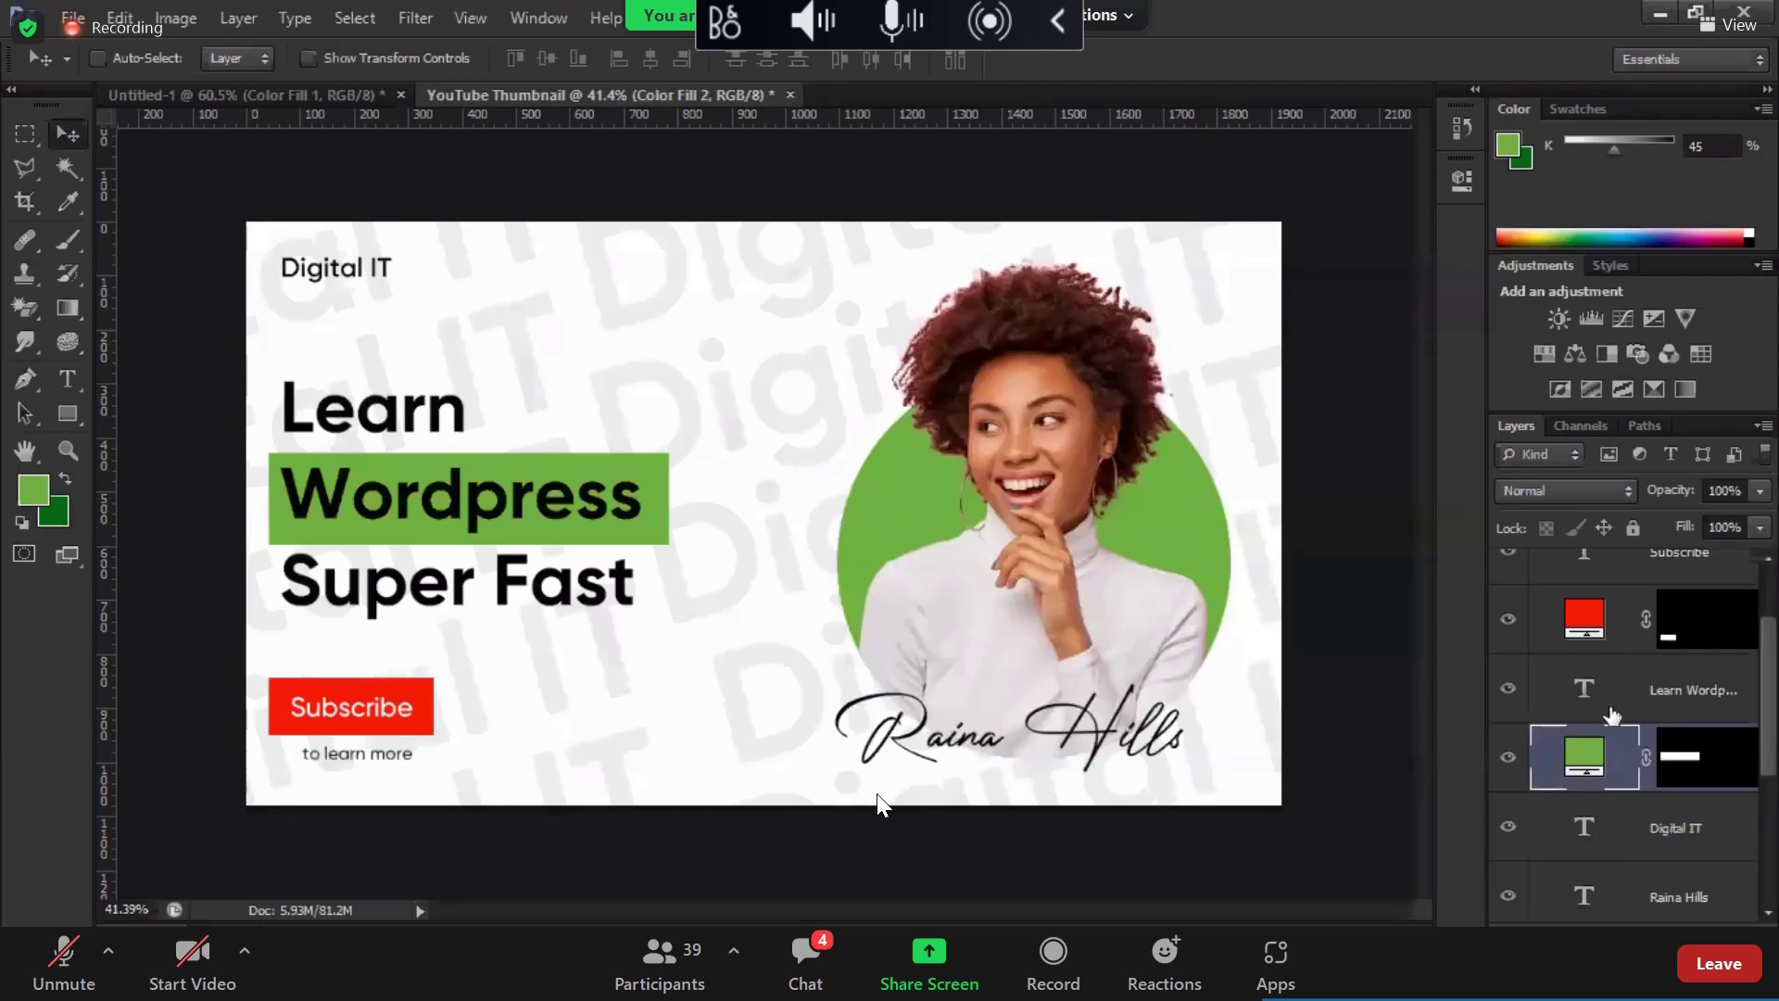
{"action": "left_click", "coordinate": [1610, 708], "text": "shift"}
{"action": "key", "text": "shift+Right"}
{"action": "key", "text": "shift+Right"}
{"action": "key", "text": "shift+Right"}
{"action": "key", "text": "shift+Right"}
{"action": "key", "text": "shift+Right"}
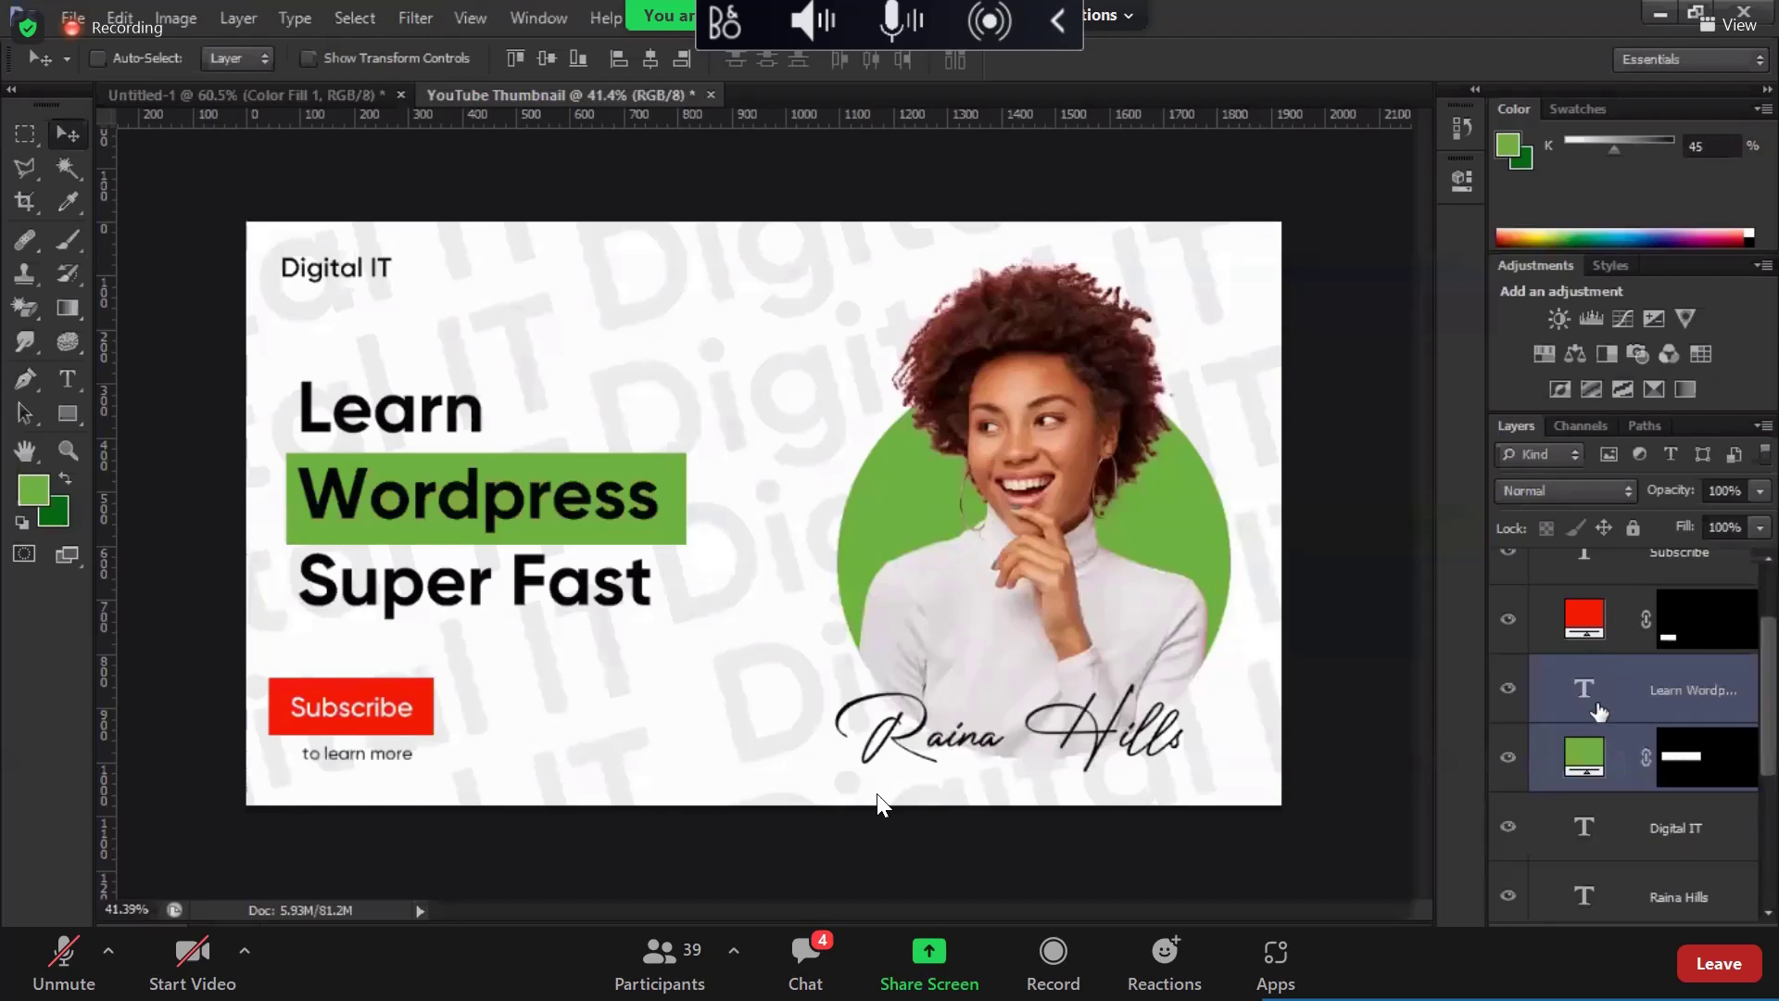
{"action": "key", "text": "shift+Right"}
{"action": "key", "text": "shift+Right"}
{"action": "key", "text": "shift+Right"}
{"action": "key", "text": "shift+Right"}
{"action": "key", "text": "shift+Right"}
{"action": "key", "text": "shift+Right"}
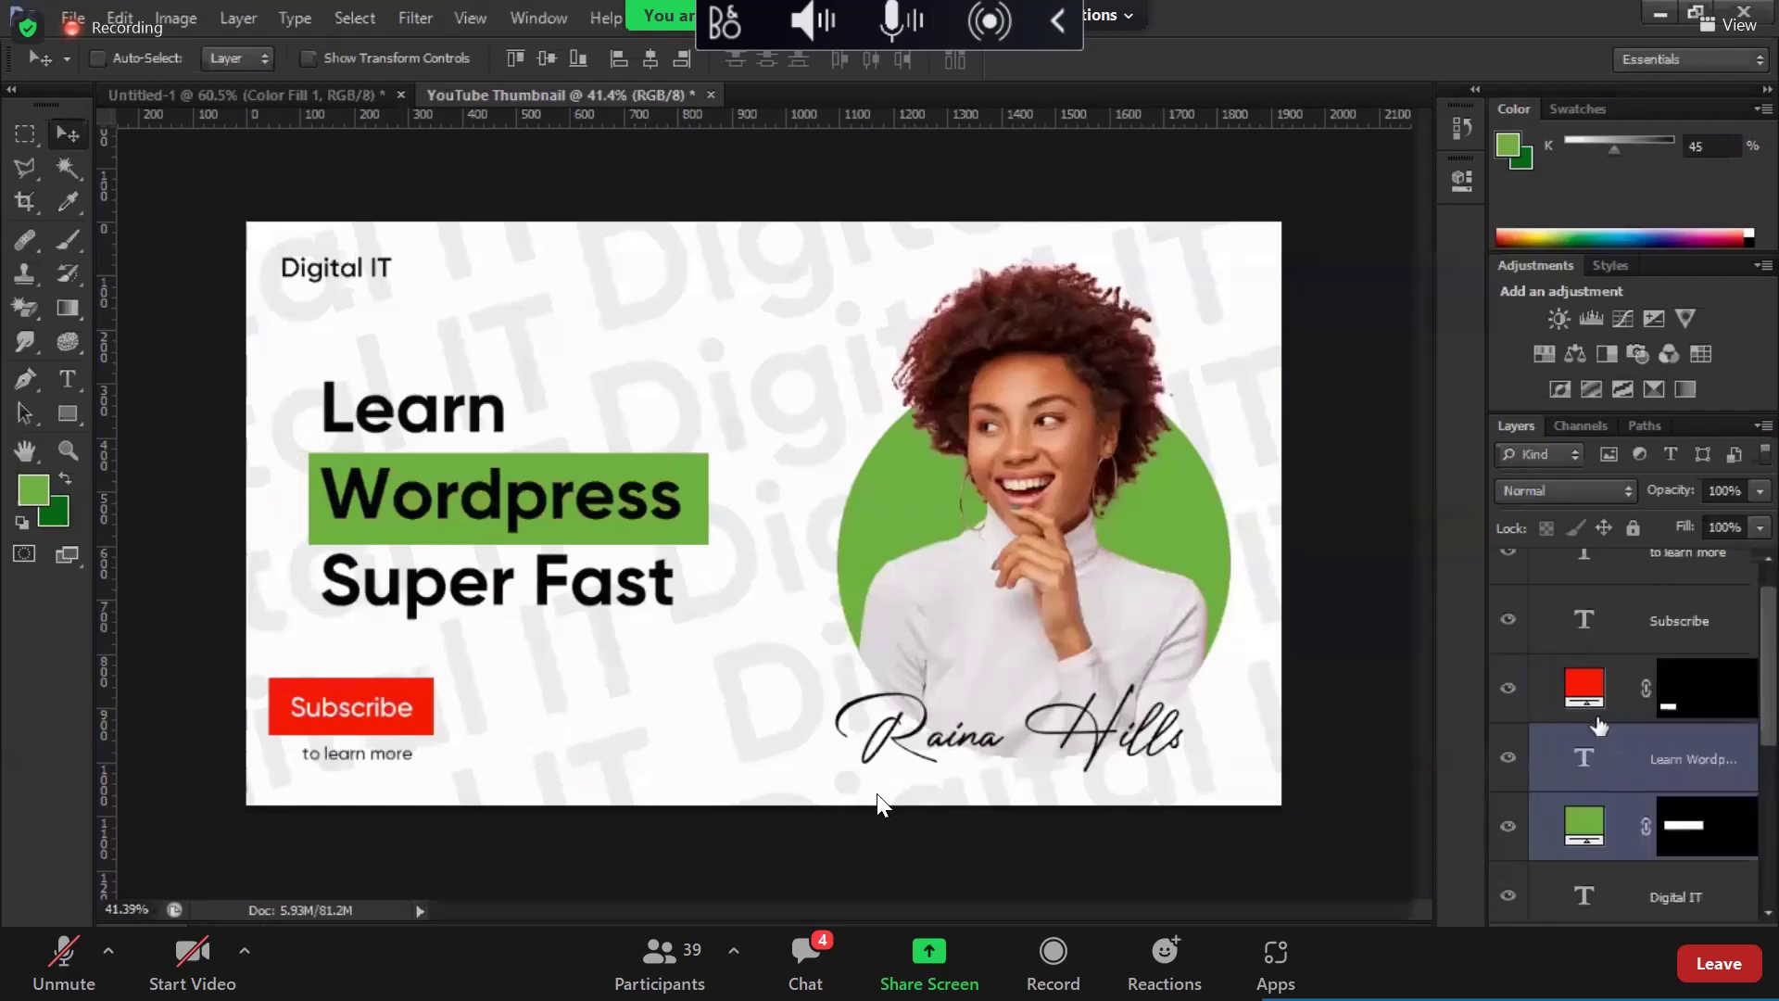
Step: Nudge the Subscribe button and 'to learn more' caption right
{"action": "key", "text": "alt+bracketright"}
{"action": "key", "text": "alt+bracketright"}
{"action": "key", "text": "alt+bracketright"}
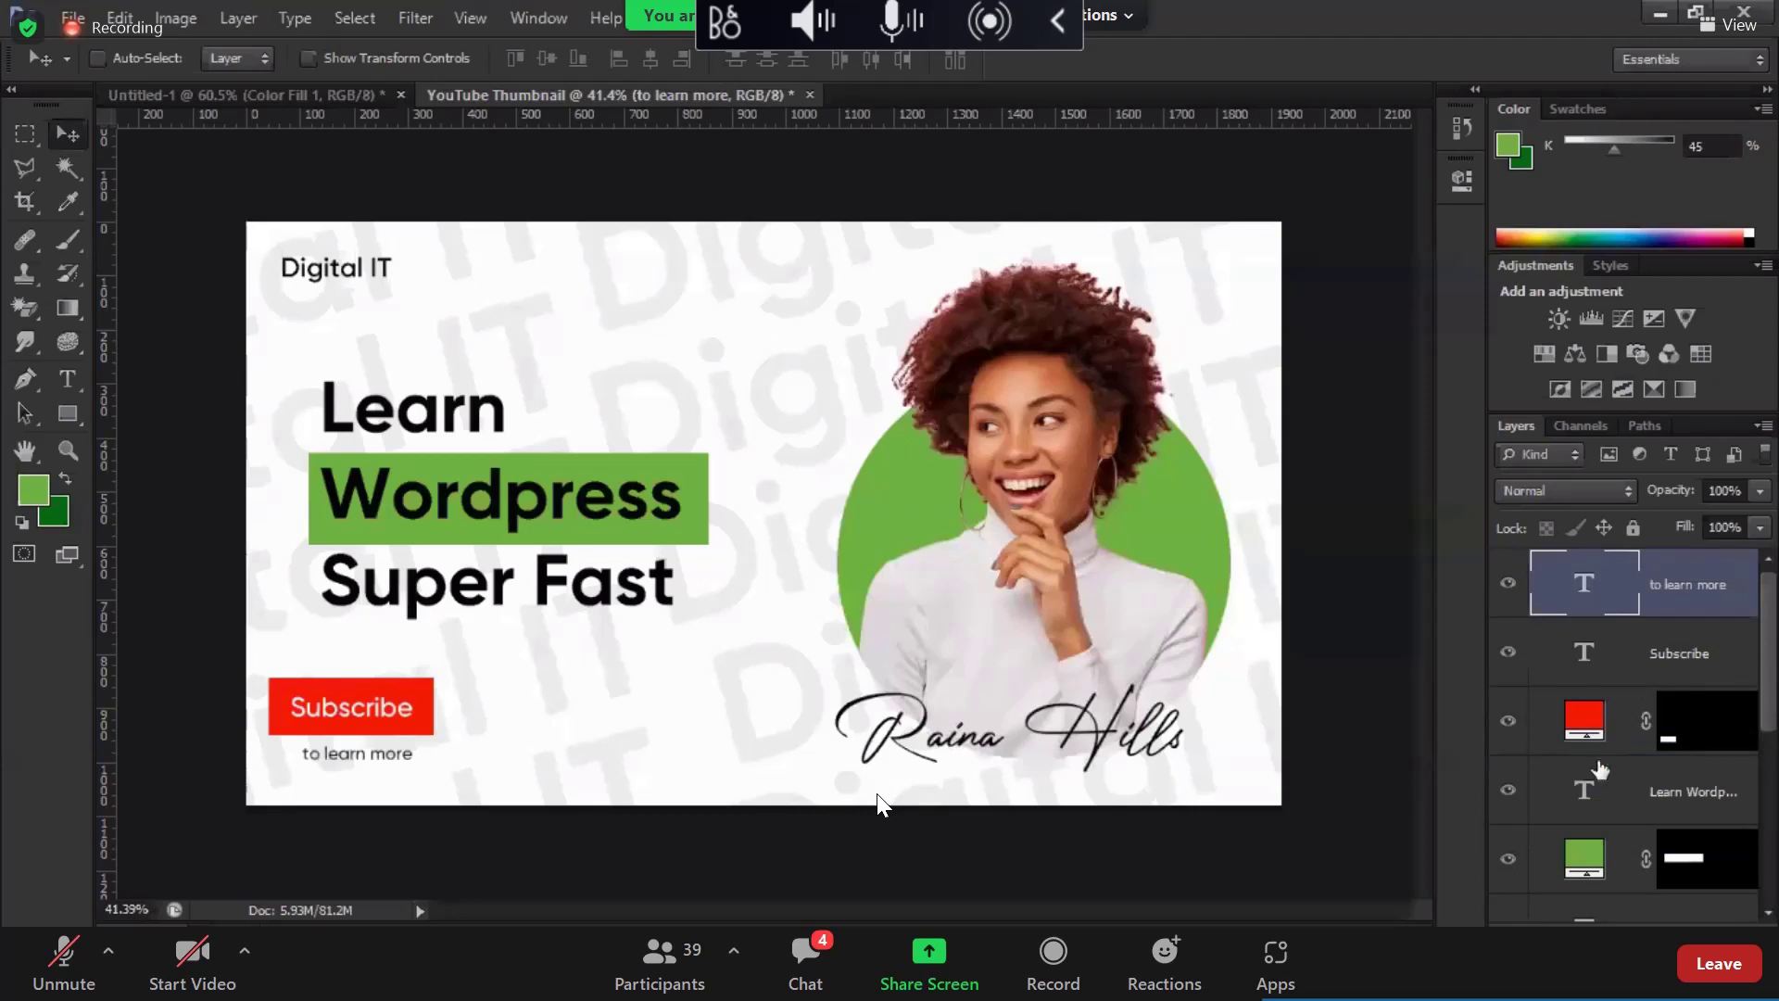
{"action": "left_click", "coordinate": [1621, 735], "text": "shift"}
{"action": "key", "text": "shift+Right"}
{"action": "key", "text": "shift+Right"}
{"action": "key", "text": "shift+Right"}
{"action": "key", "text": "shift+Right"}
{"action": "key", "text": "shift+Right"}
{"action": "key", "text": "shift+Right"}
{"action": "key", "text": "shift+Right"}
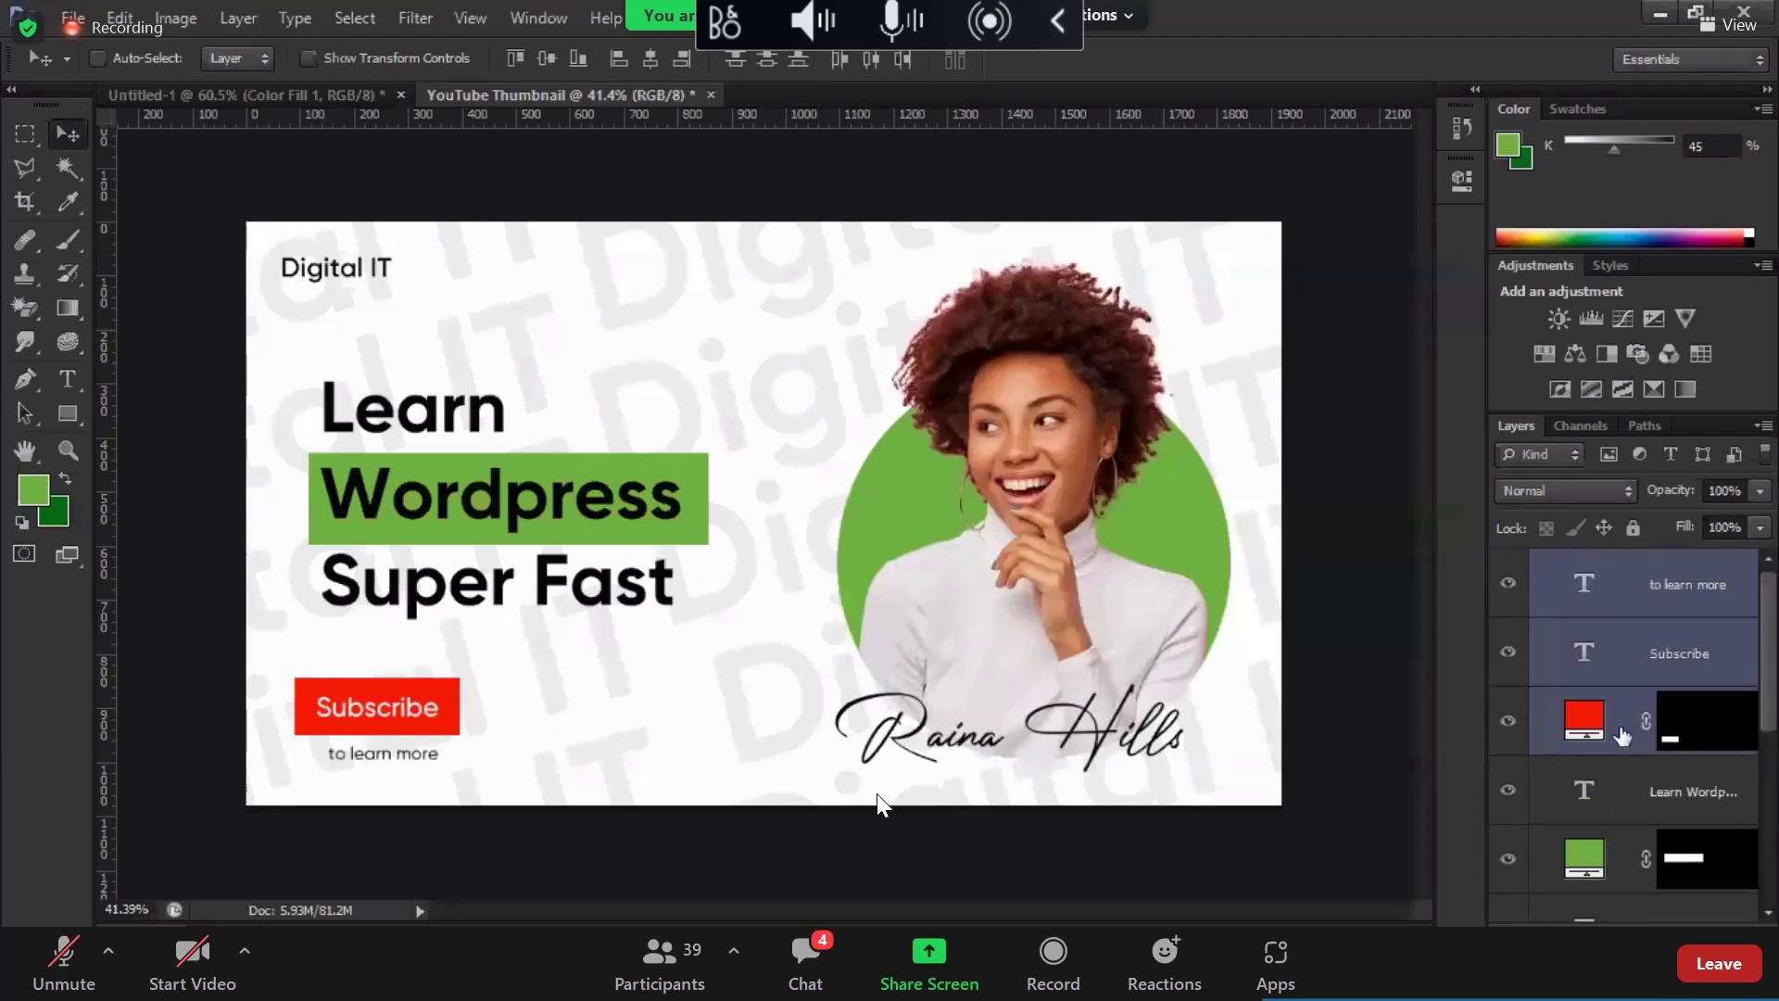
{"action": "key", "text": "shift+Right"}
{"action": "key", "text": "shift+Right"}
{"action": "key", "text": "shift+Right"}
{"action": "key", "text": "shift+Right"}
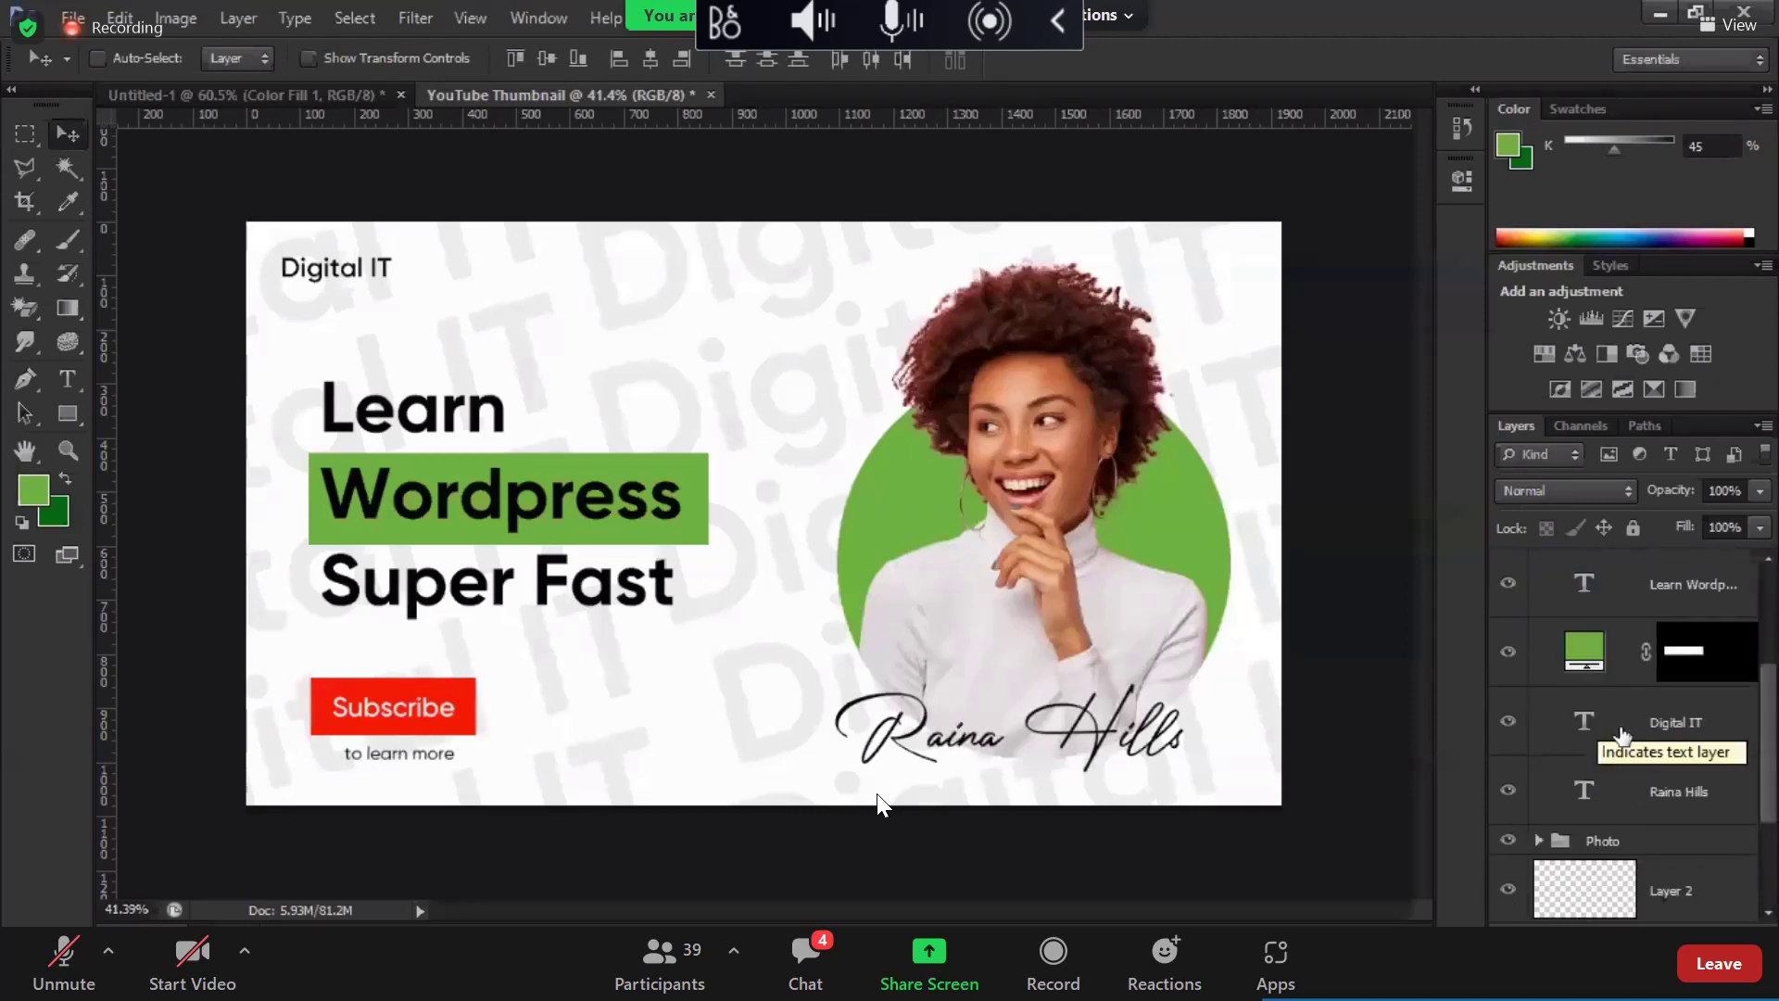
Step: Nudge the Digital IT label right and down into place
{"action": "left_click", "coordinate": [1621, 734]}
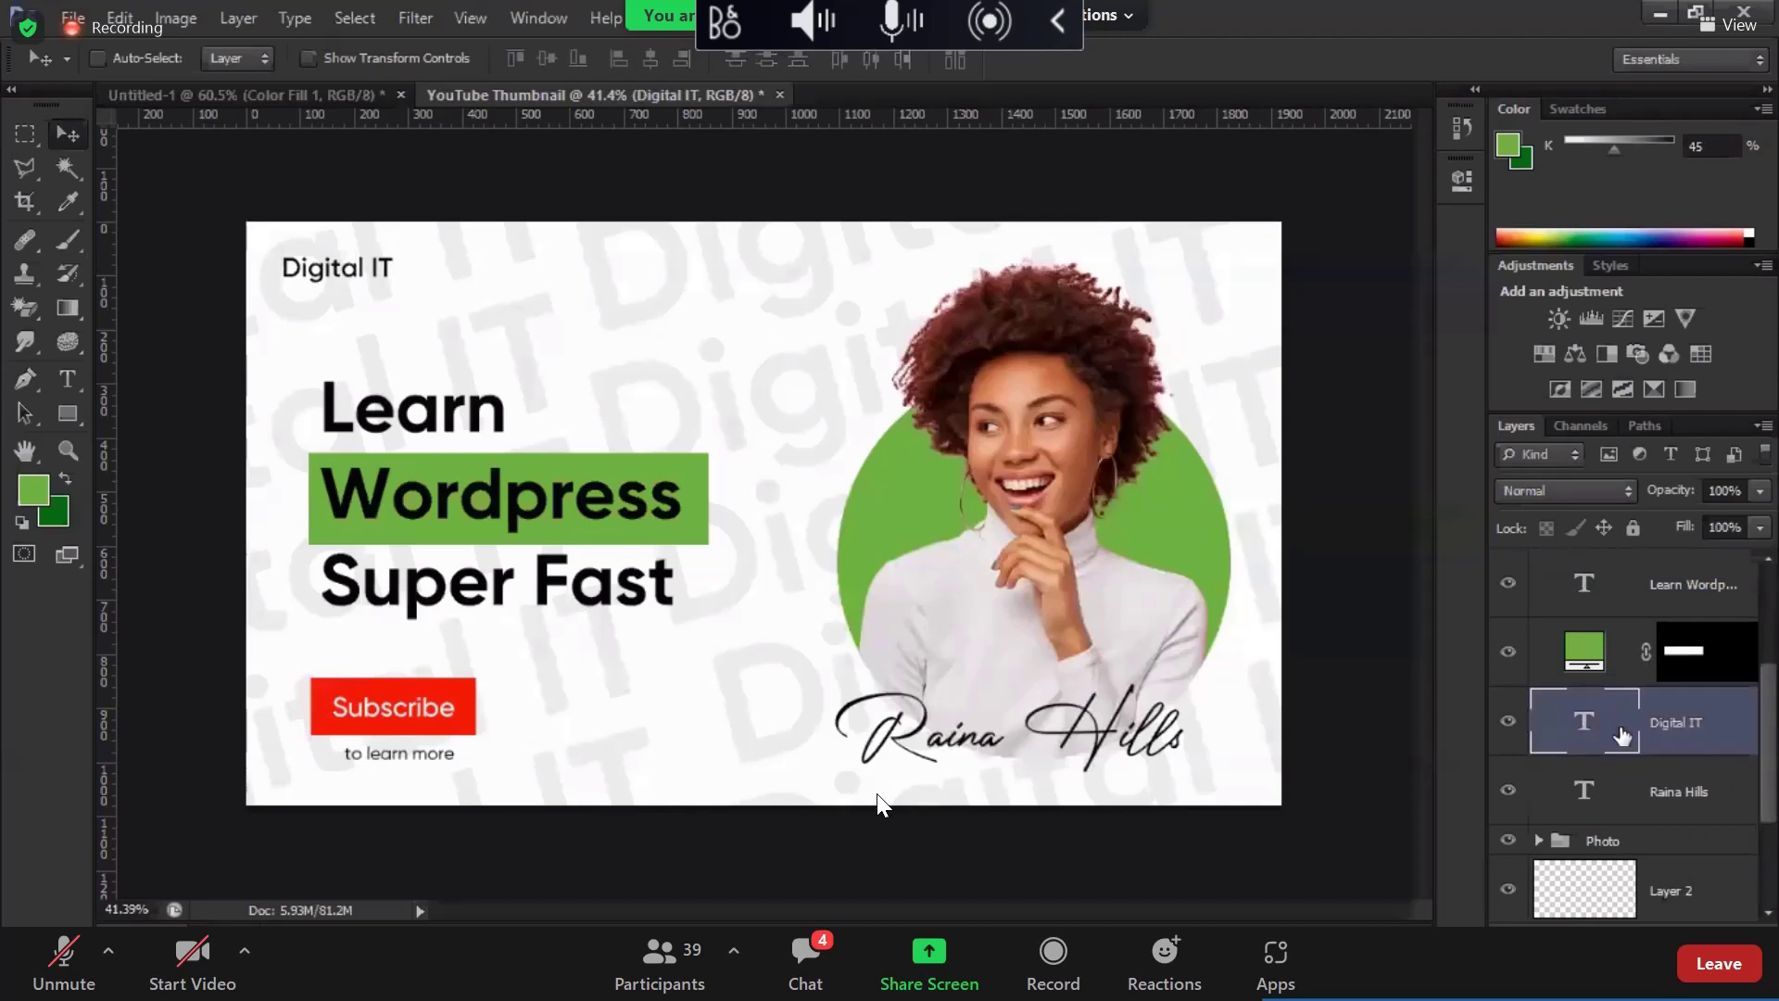
{"action": "key", "text": "shift+Right"}
{"action": "key", "text": "shift+Right"}
{"action": "key", "text": "shift+Right"}
{"action": "key", "text": "shift+Right"}
{"action": "key", "text": "shift+Right"}
{"action": "key", "text": "shift+Right"}
{"action": "key", "text": "shift+Right"}
{"action": "key", "text": "shift+Right"}
{"action": "key", "text": "shift+Right"}
{"action": "key", "text": "shift+Right"}
{"action": "key", "text": "shift+Right"}
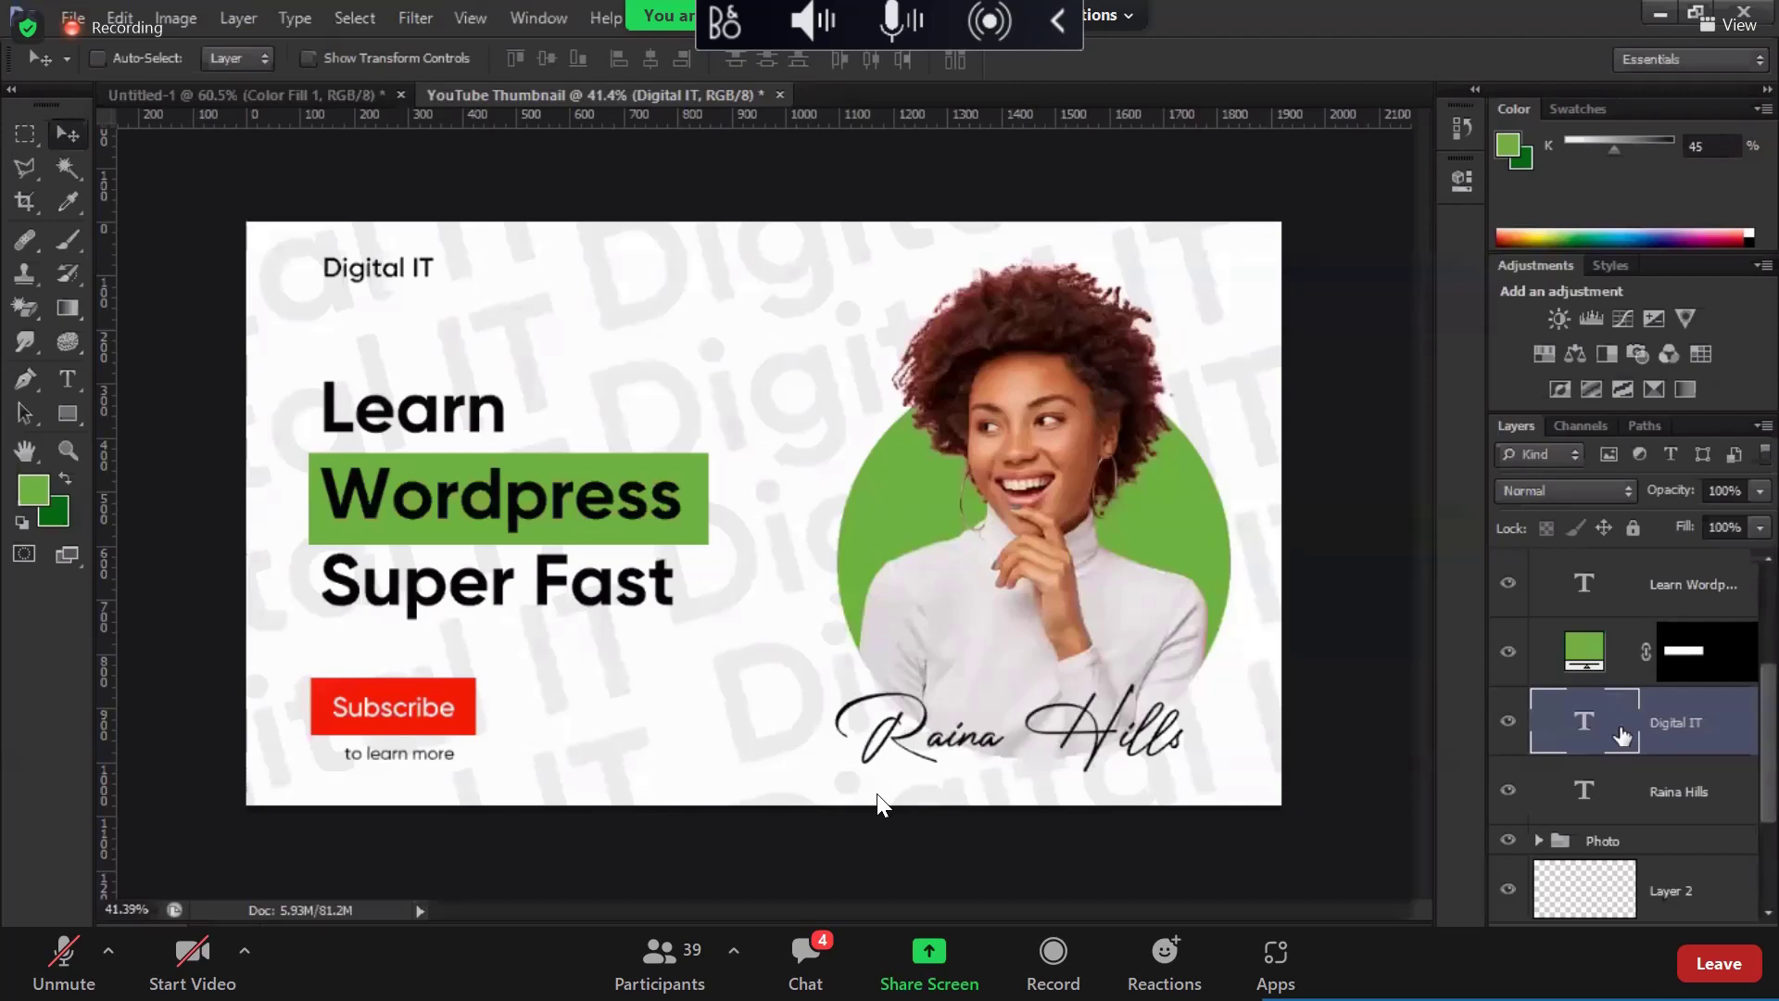
{"action": "key", "text": "shift+Down"}
{"action": "key", "text": "shift+Down"}
{"action": "key", "text": "shift+Down"}
{"action": "key", "text": "shift+Down"}
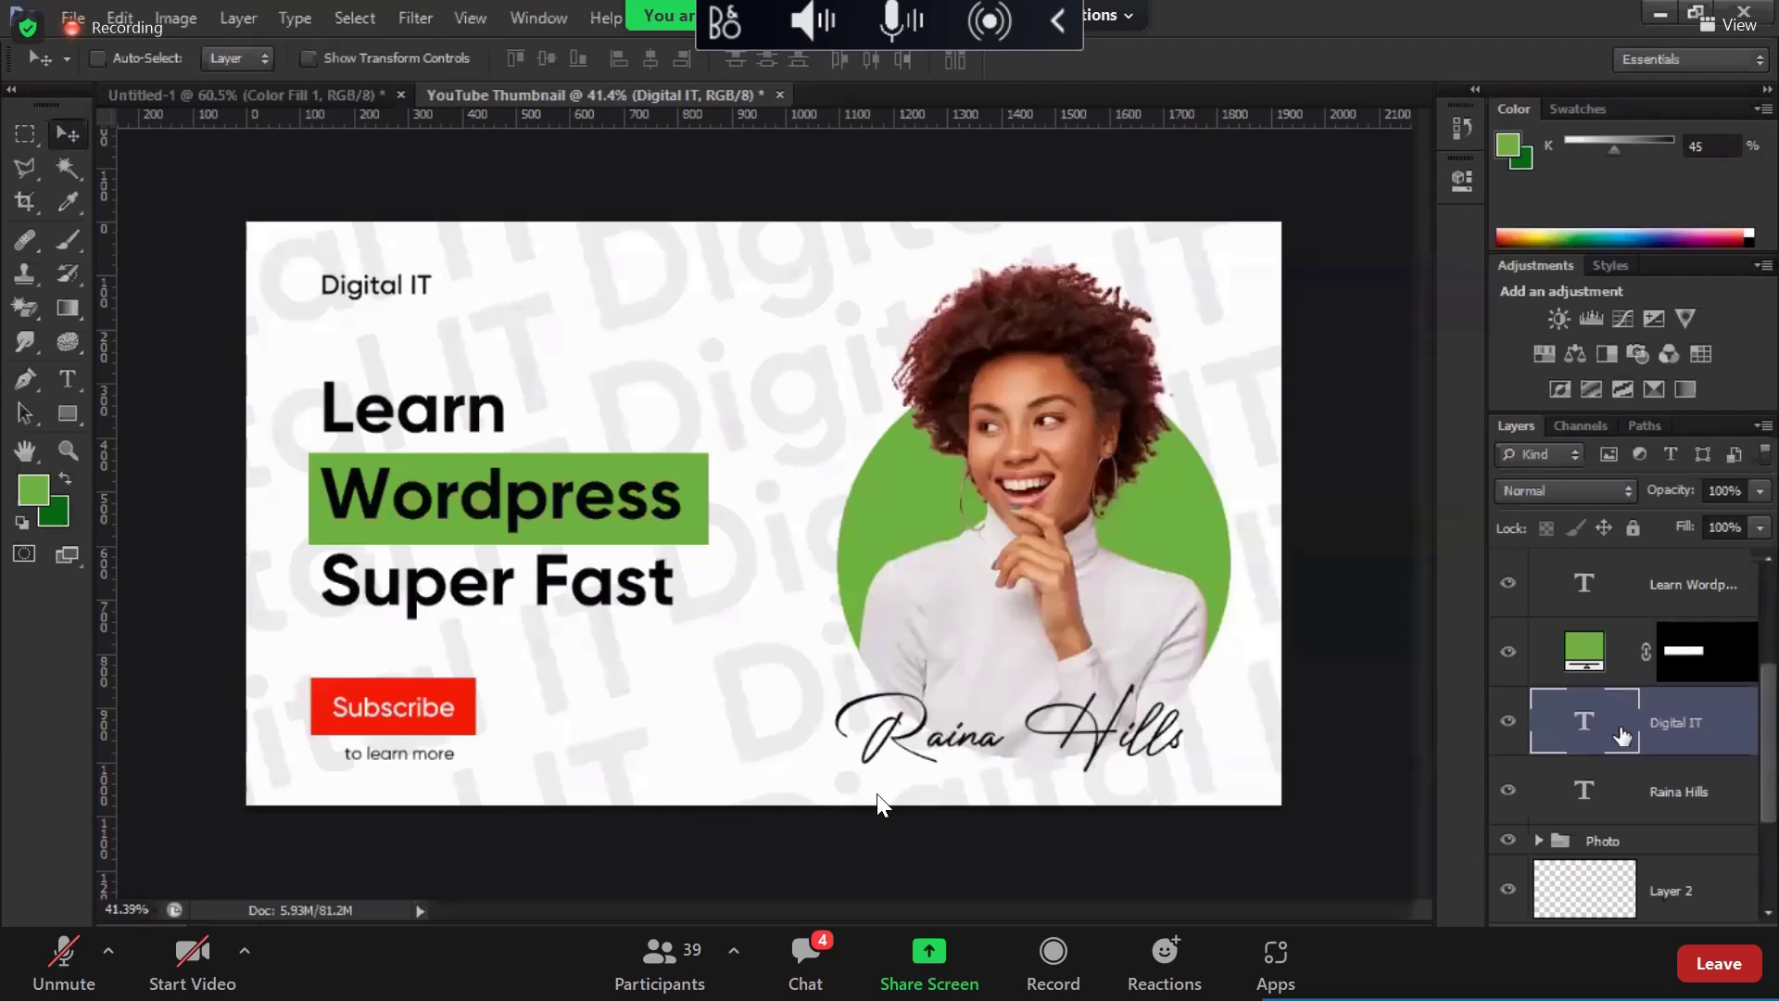
{"action": "key", "text": "shift+Down"}
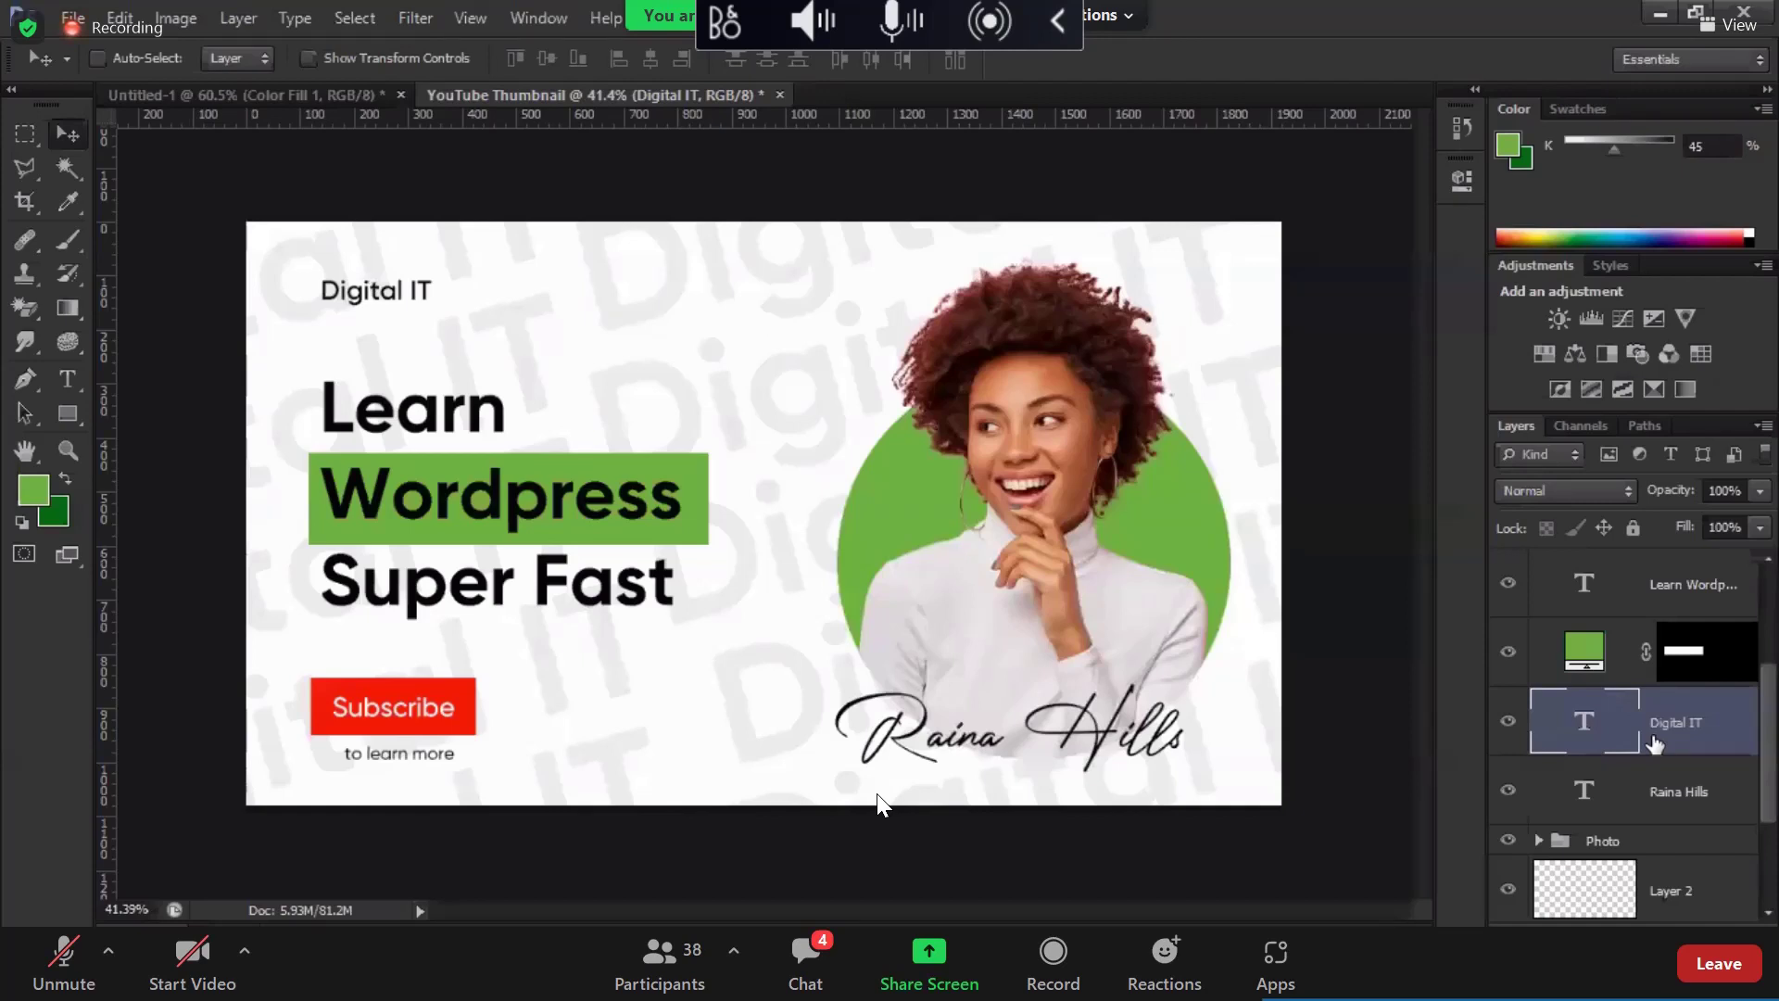
{"action": "key", "text": "Right"}
{"action": "key", "text": "Right"}
{"action": "key", "text": "Right"}
{"action": "key", "text": "Right"}
{"action": "key", "text": "Right"}
{"action": "key", "text": "Down"}
{"action": "key", "text": "Down"}
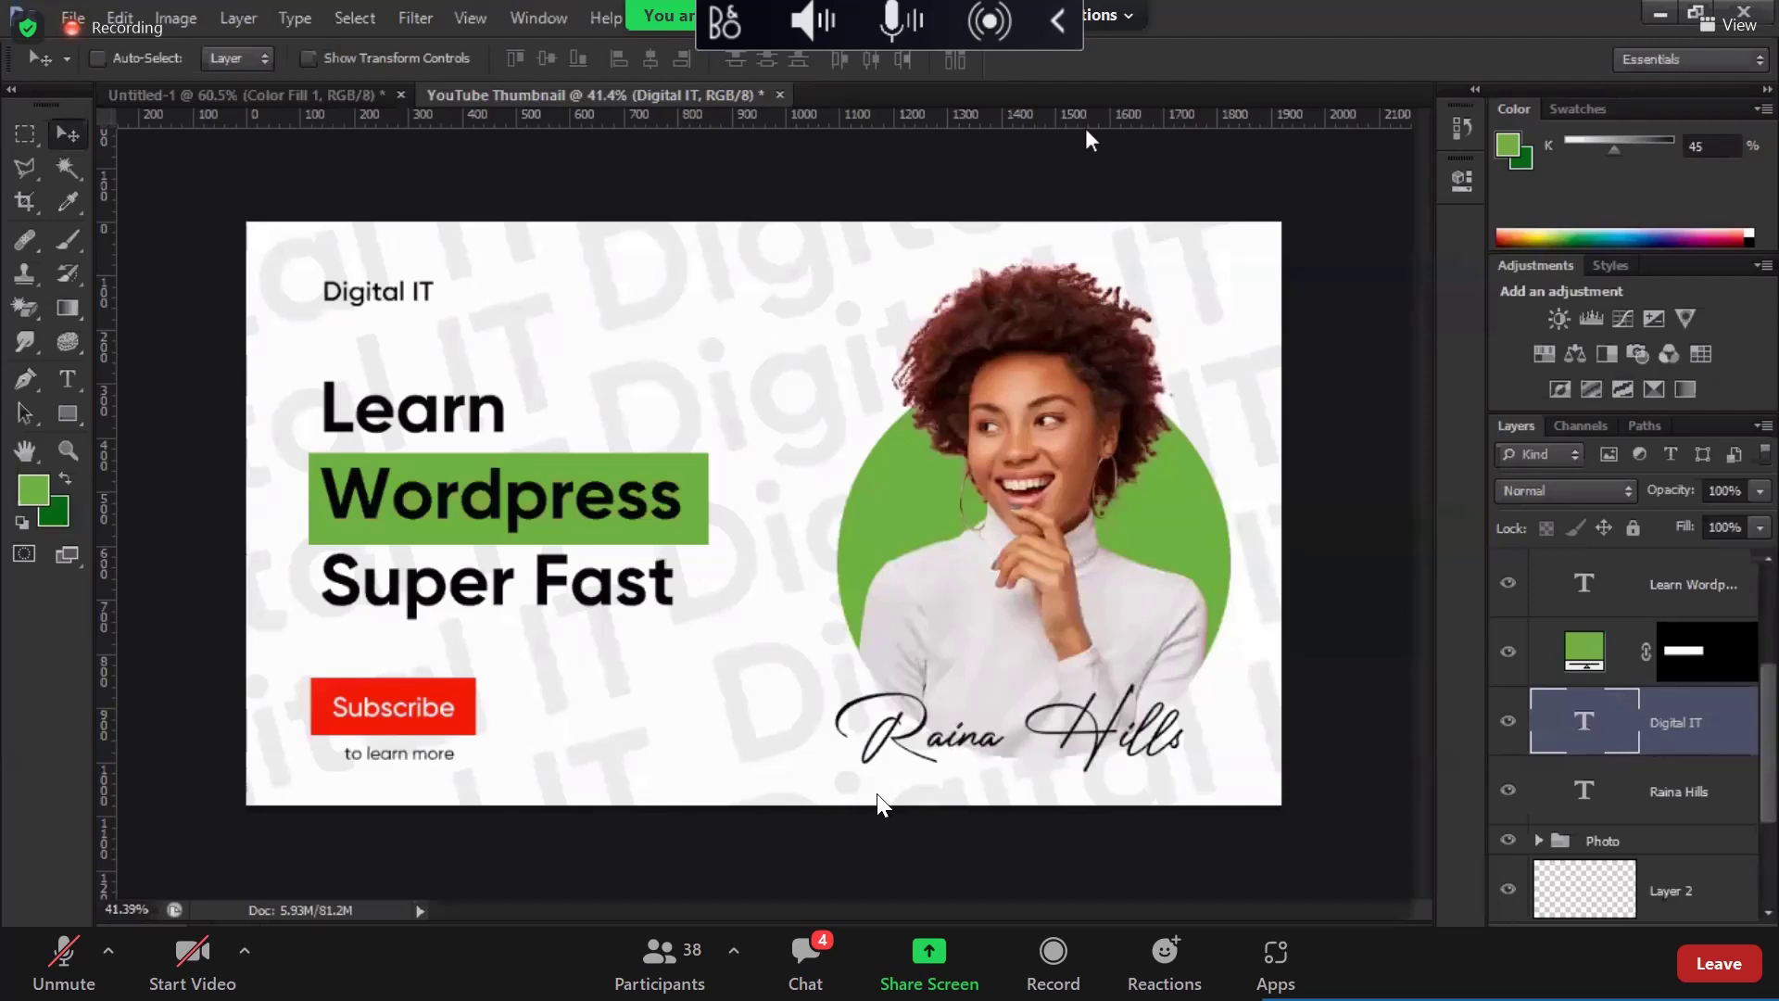
{"action": "key", "text": "ctrl+shift+s"}
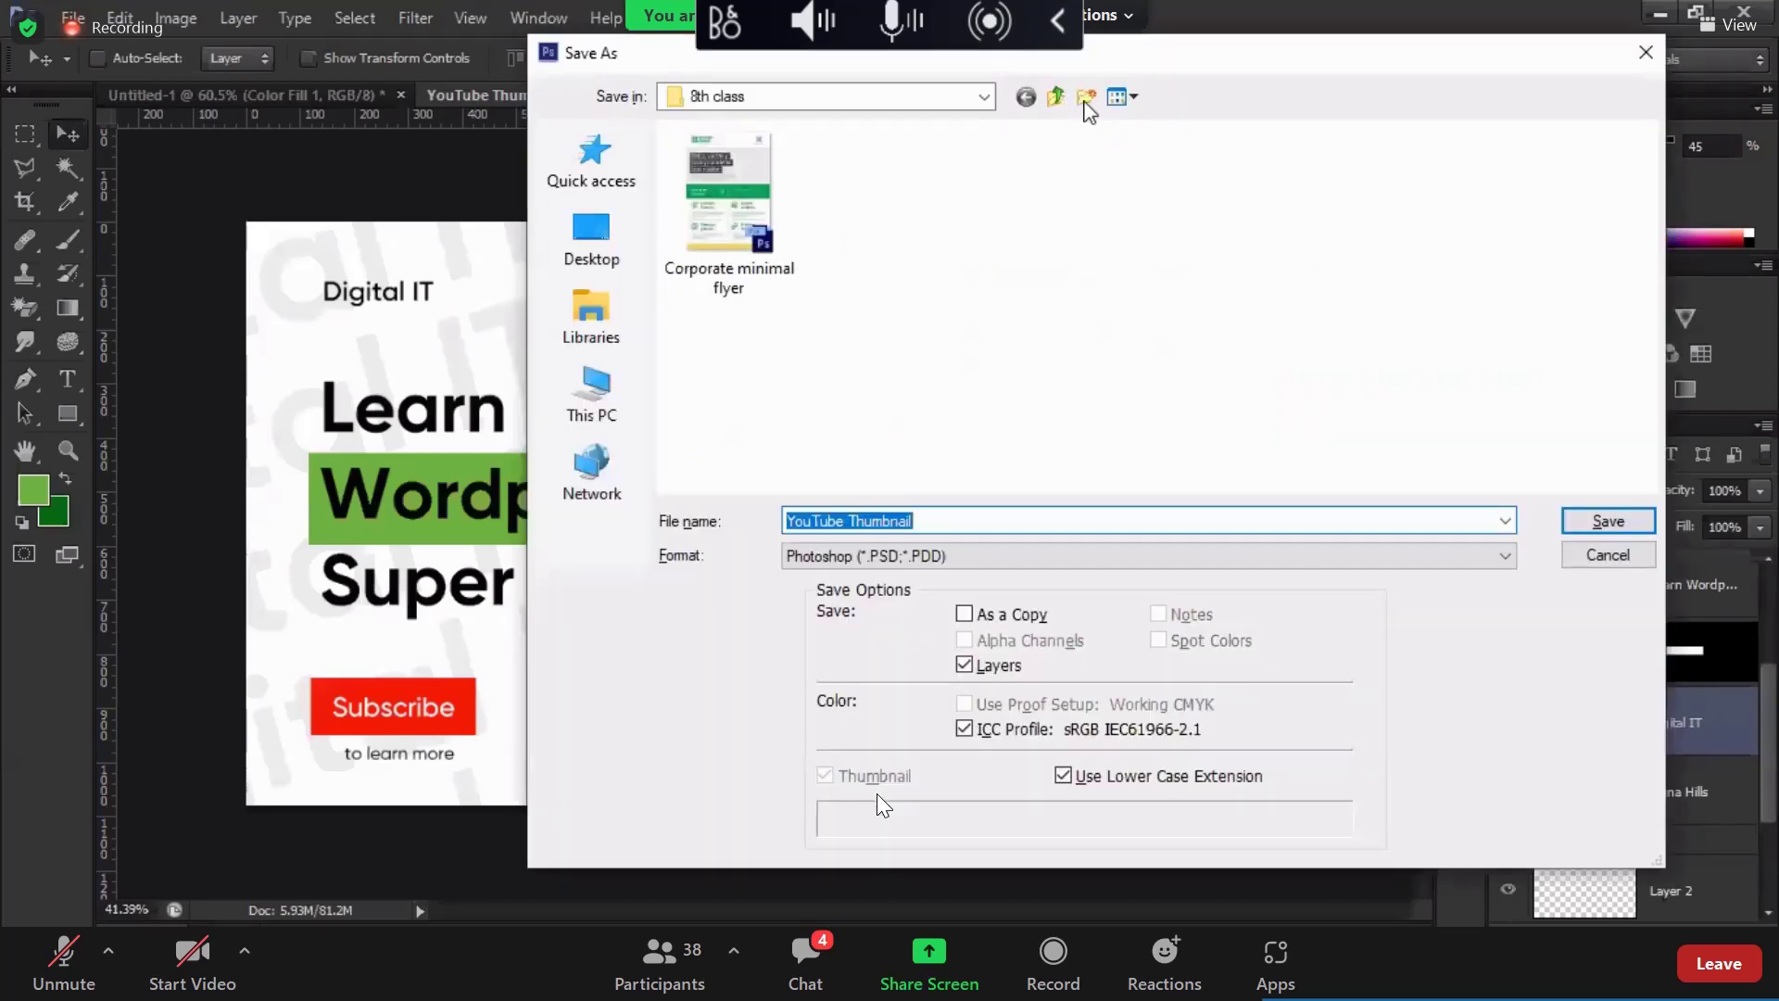
Step: Save the thumbnail as YouTube Thumbnail.psd in Class work > 354 > 5th class
{"action": "left_click", "coordinate": [1056, 97]}
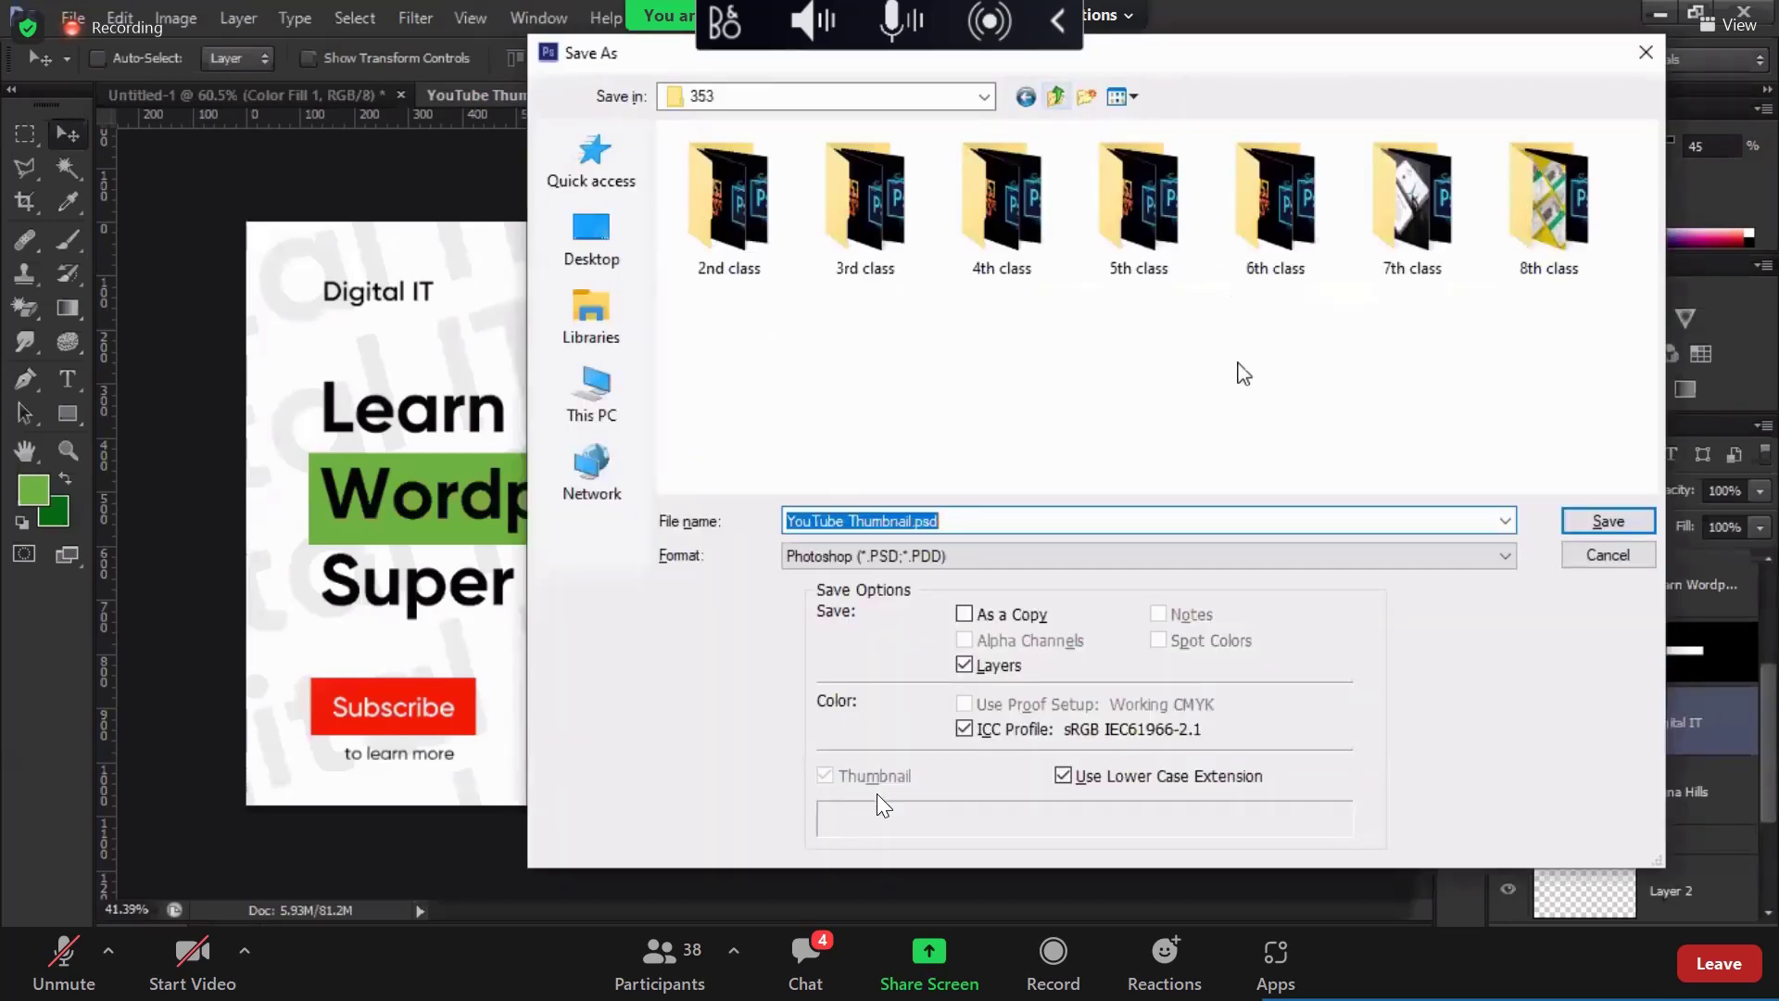
{"action": "key", "text": "alt+Up"}
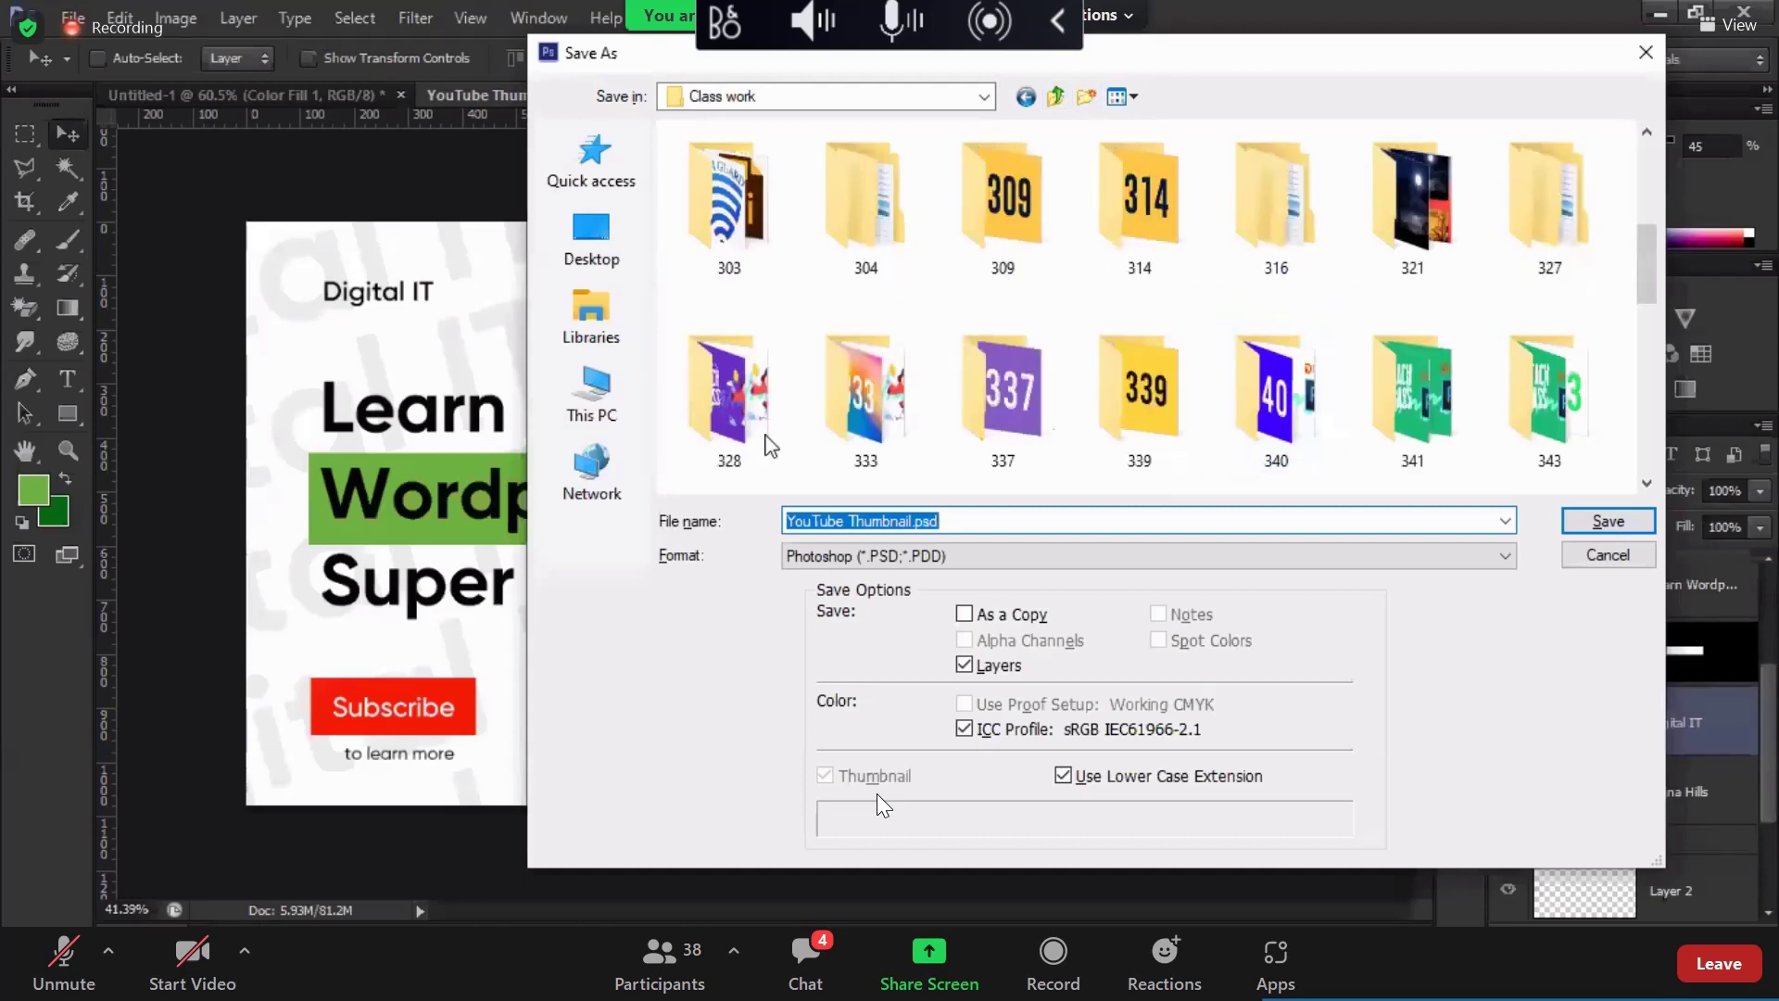
{"action": "scroll", "coordinate": [1517, 296], "scroll_direction": "down", "scroll_amount": 2}
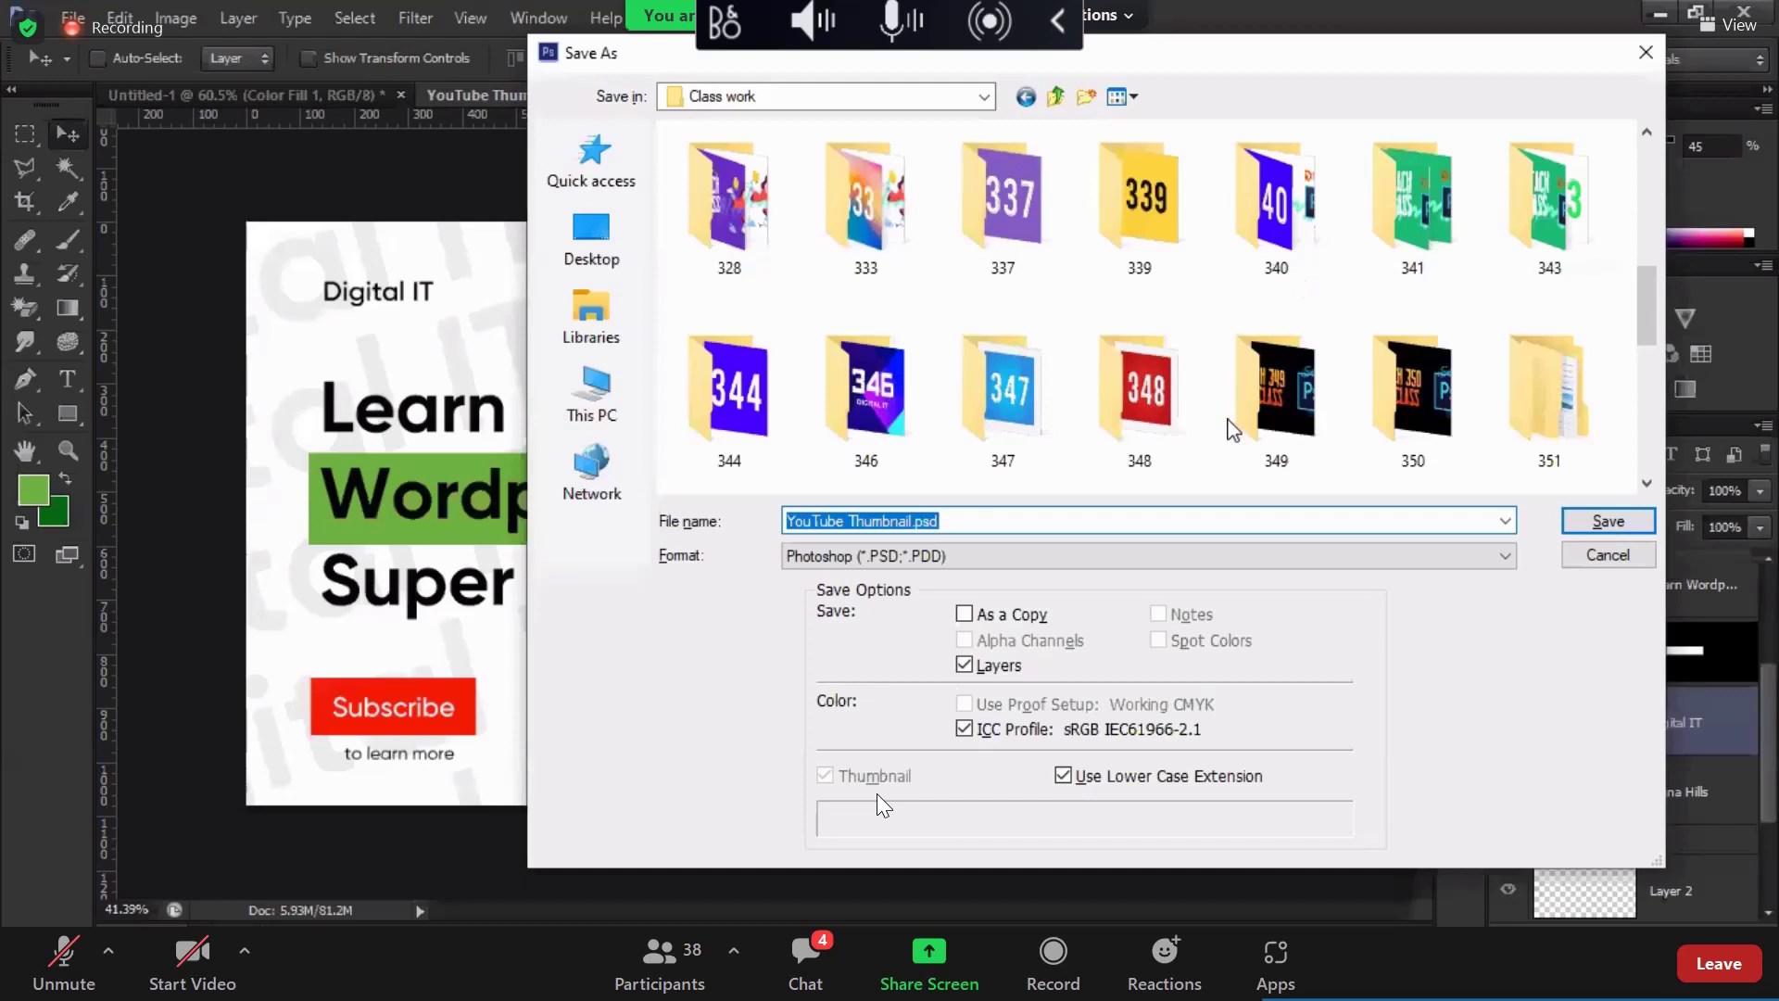
{"action": "scroll", "coordinate": [1023, 442], "scroll_direction": "down", "scroll_amount": 1}
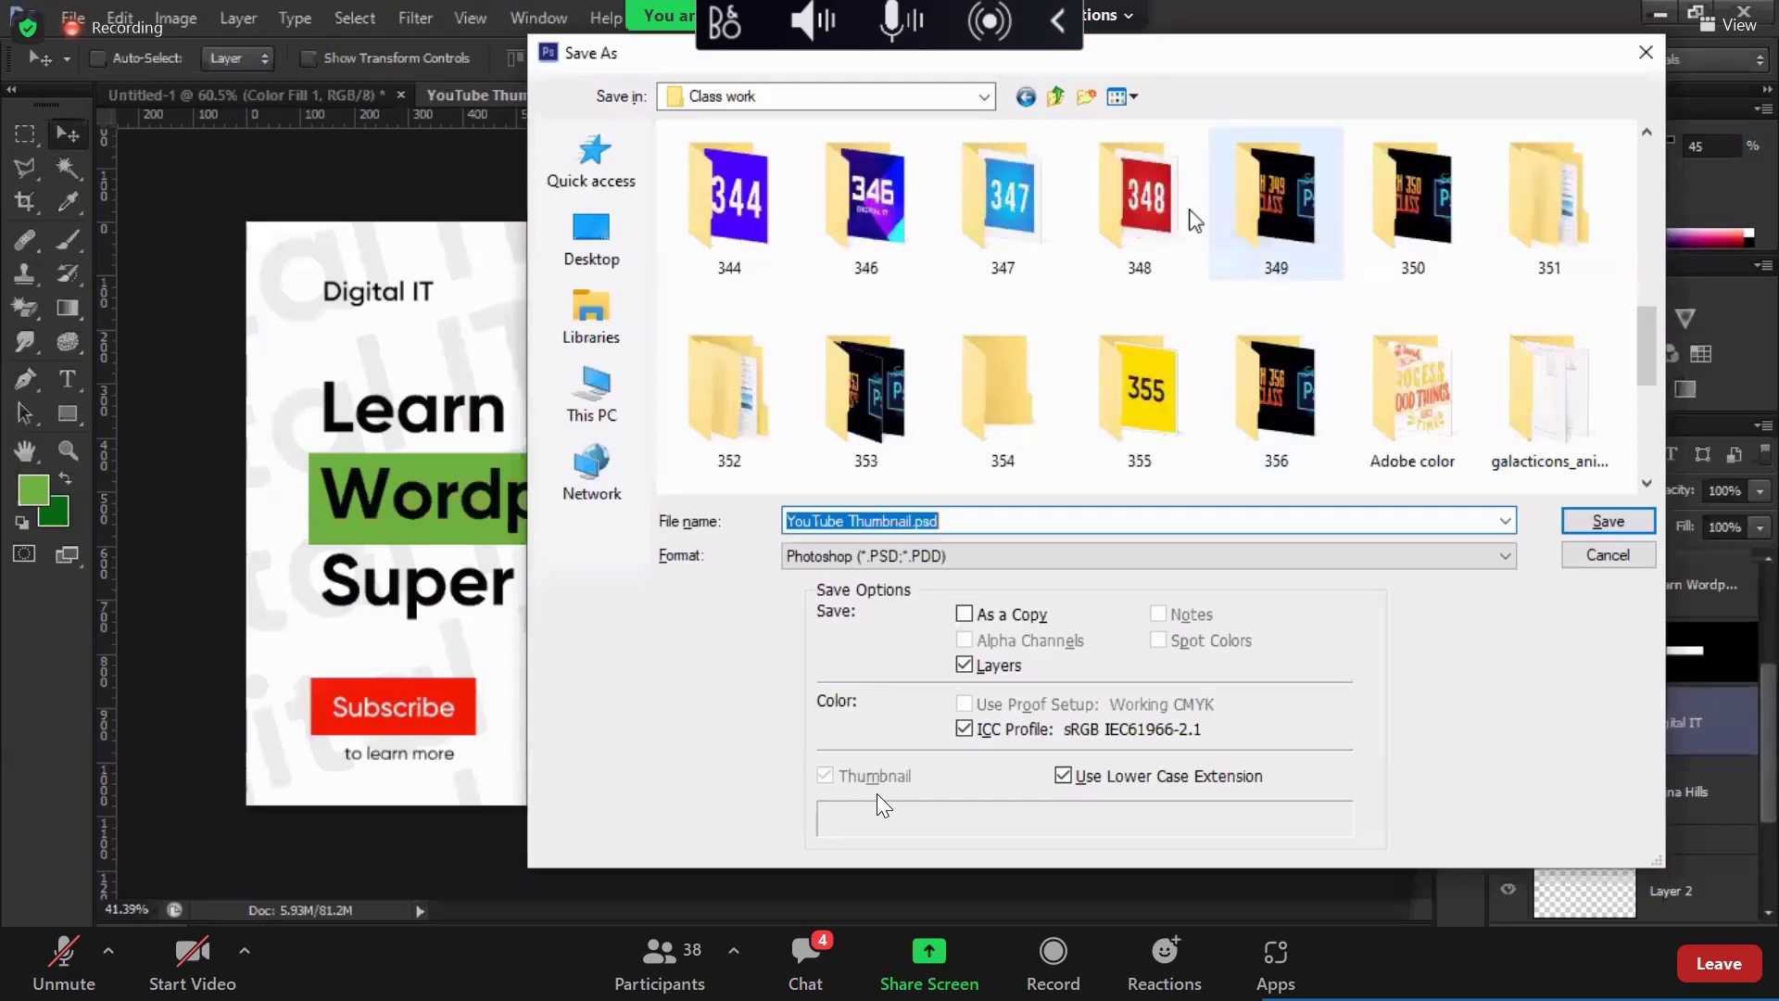
{"action": "double_click", "coordinate": [1034, 469]}
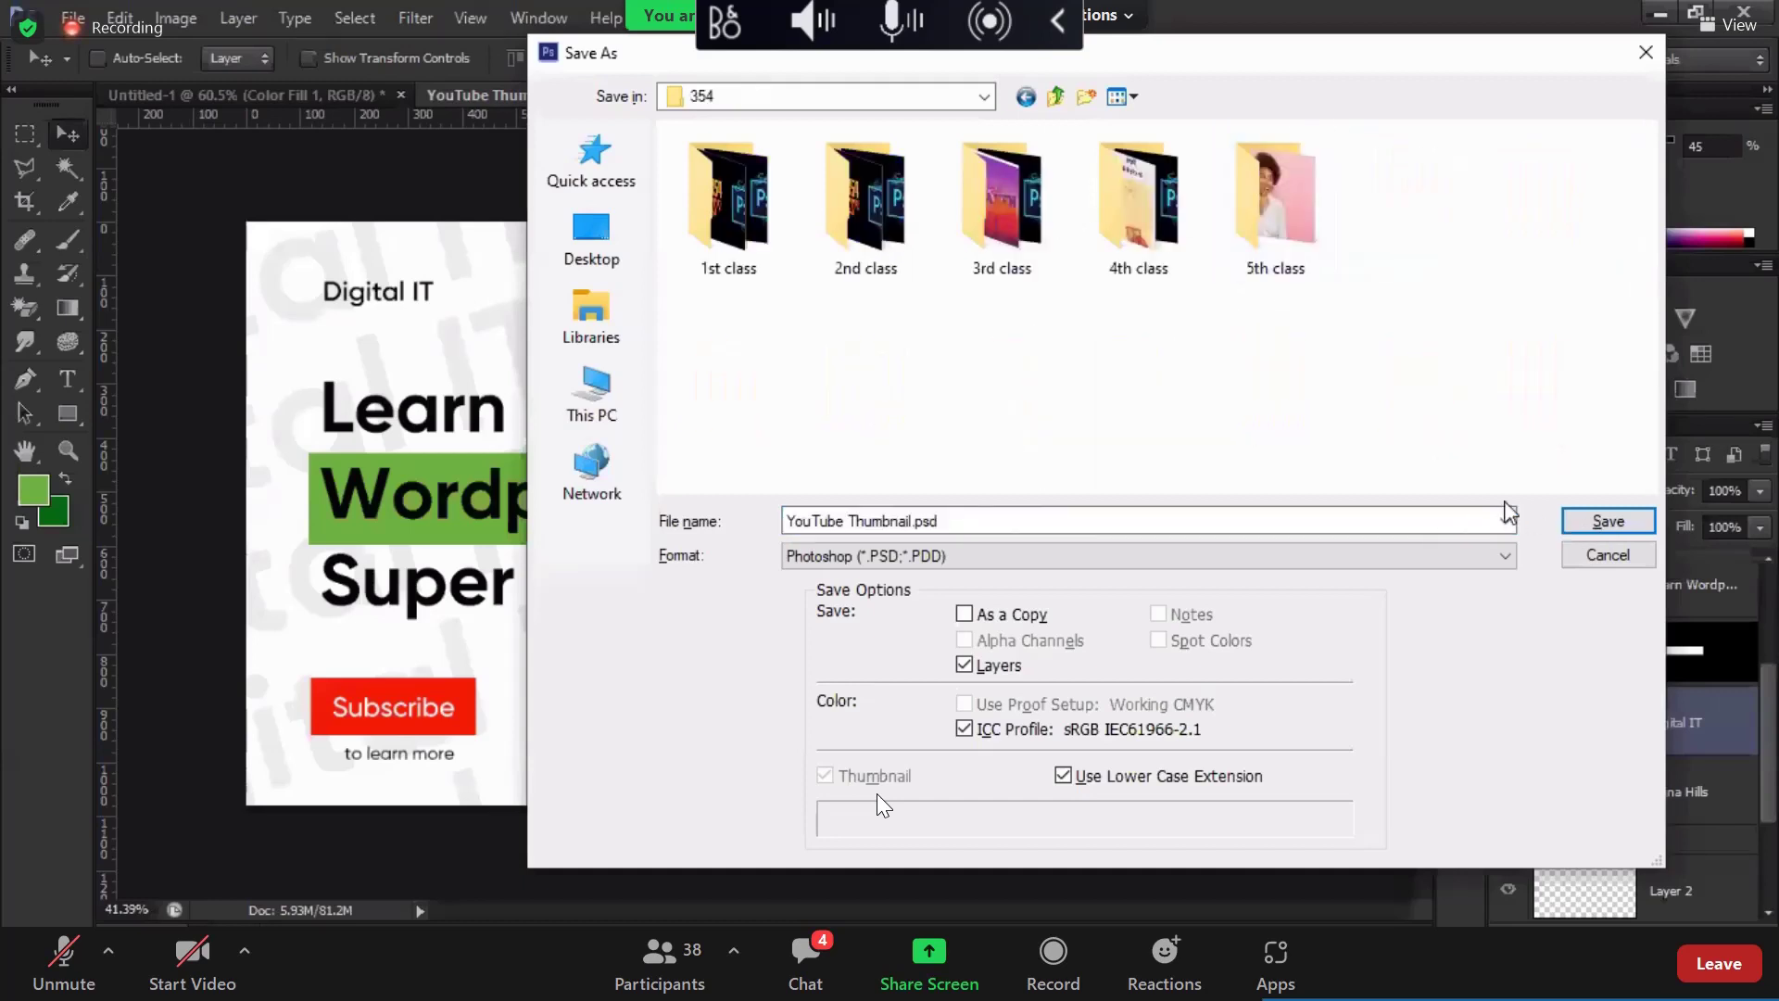
{"action": "key", "text": "Return"}
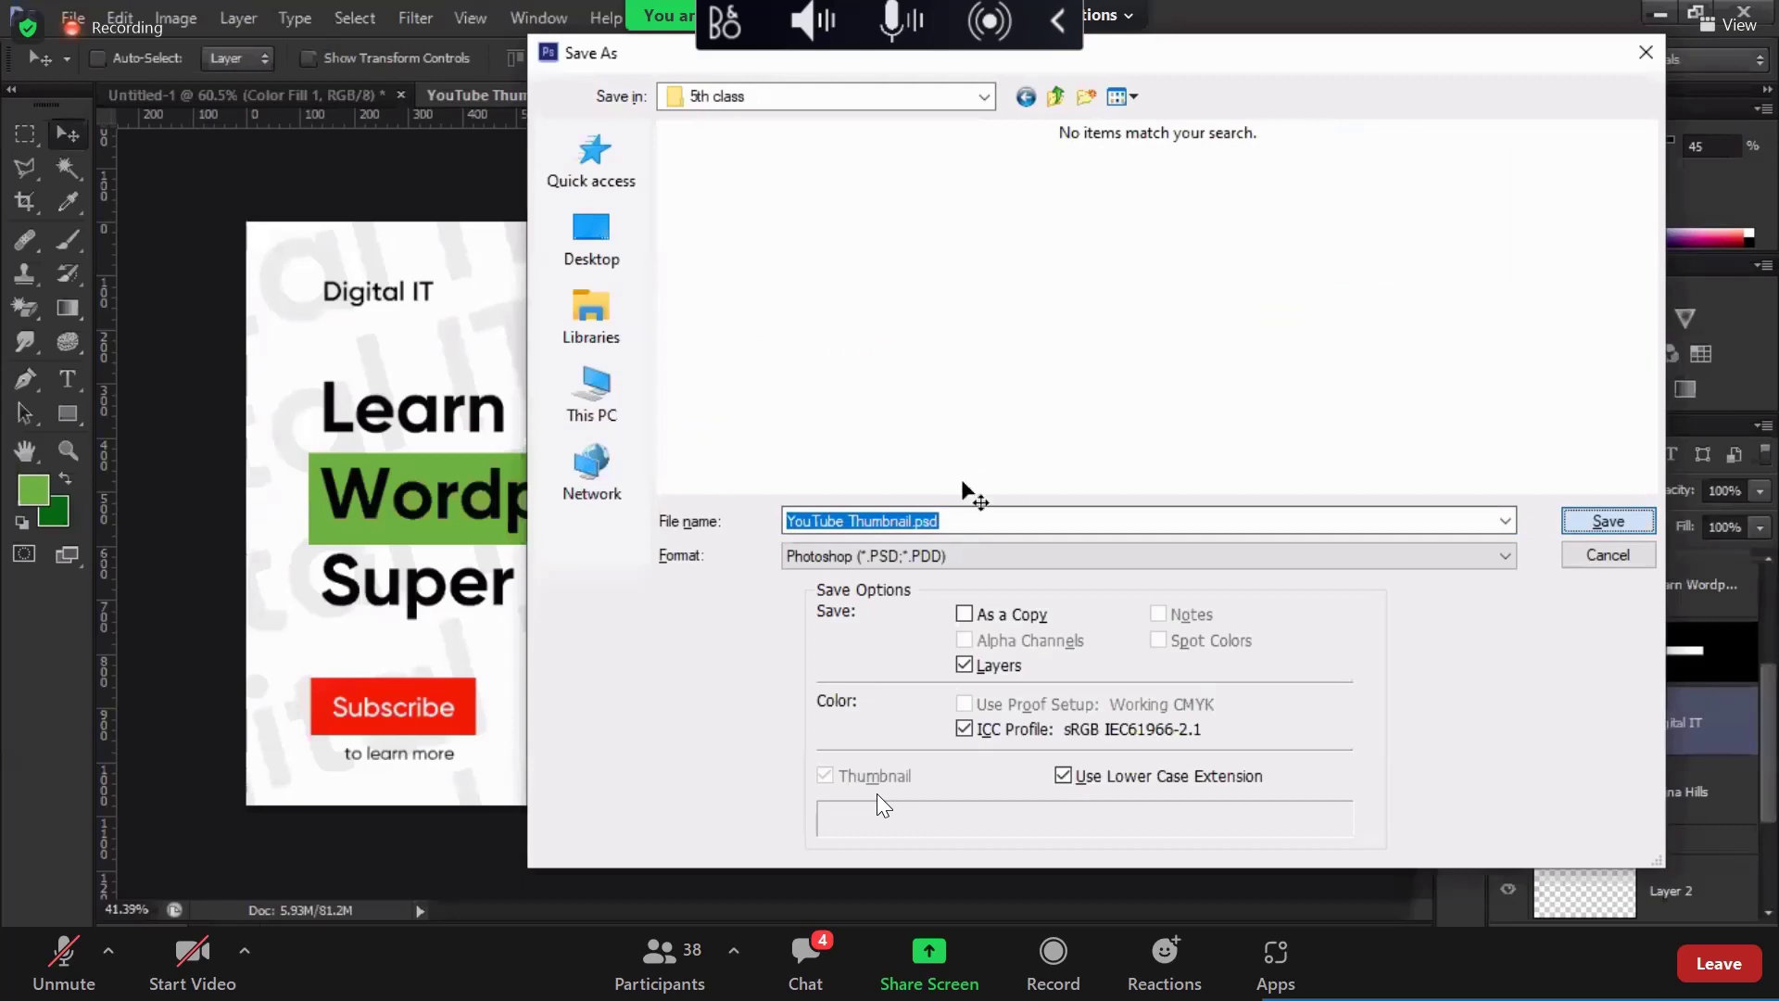
{"action": "key", "text": "Return"}
{"action": "key", "text": "Return"}
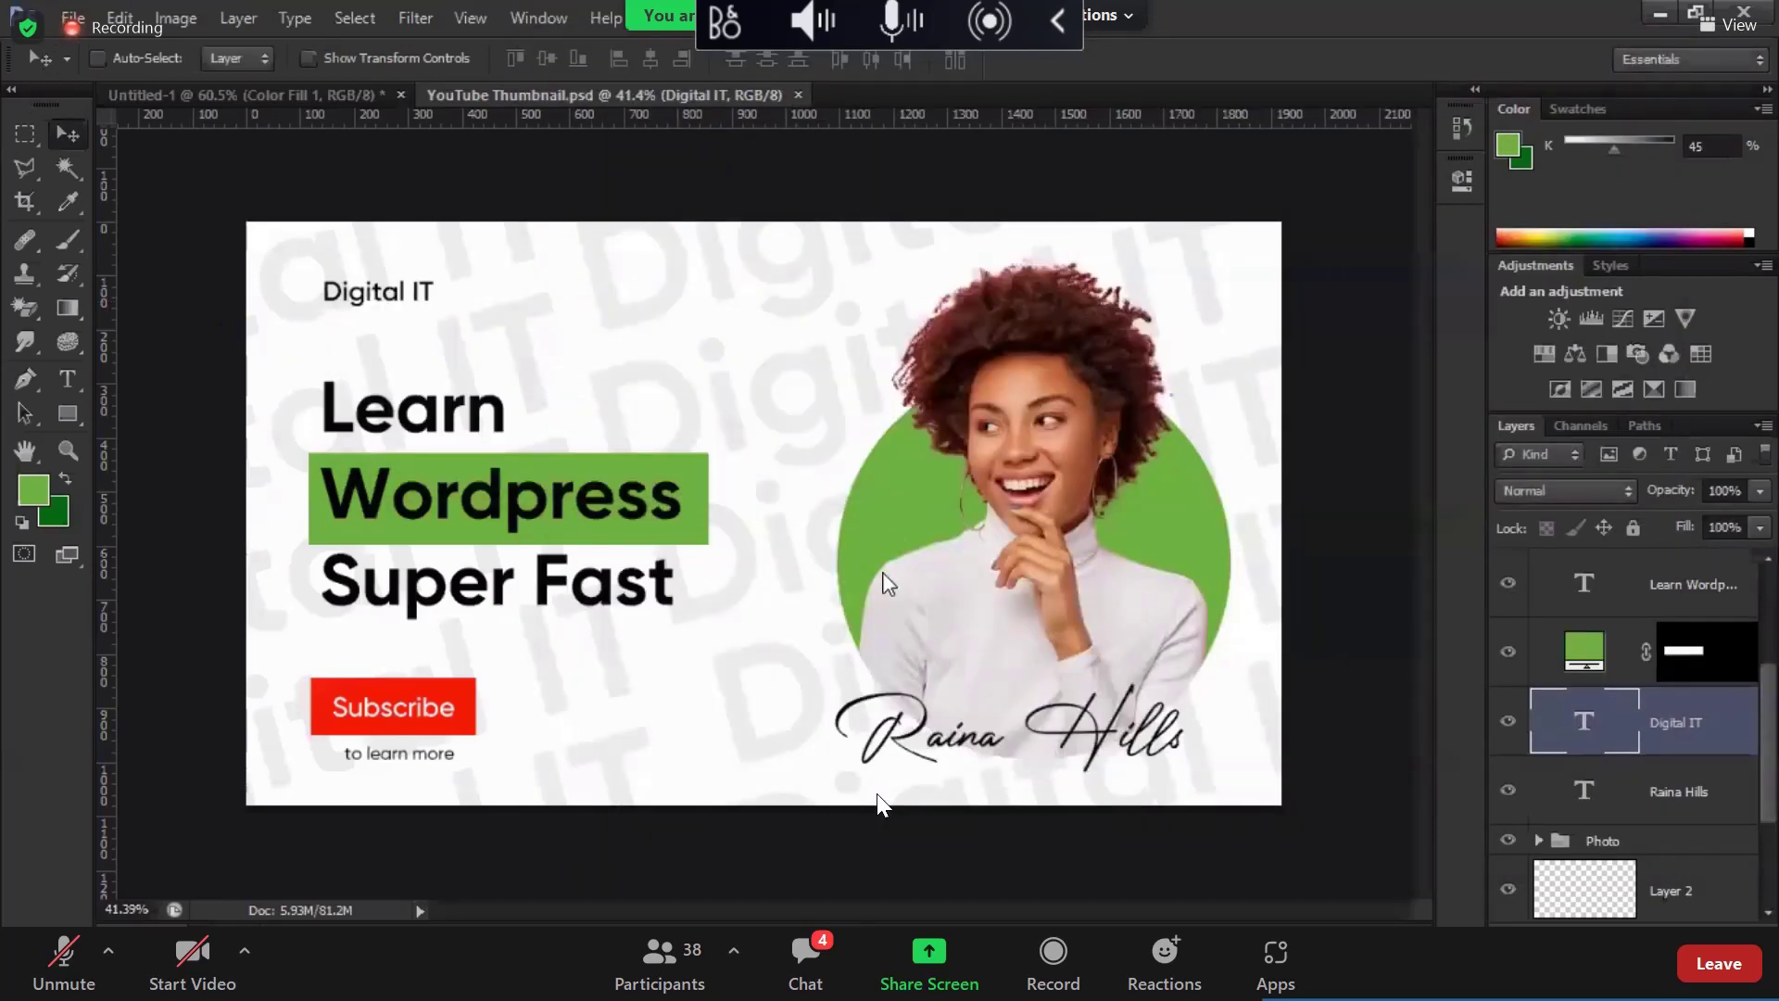
{"action": "key", "text": "alt+f"}
Step: Export the green thumbnail as a PNG named 'YouTube Thumbnail 1.png'
{"action": "key", "text": "a"}
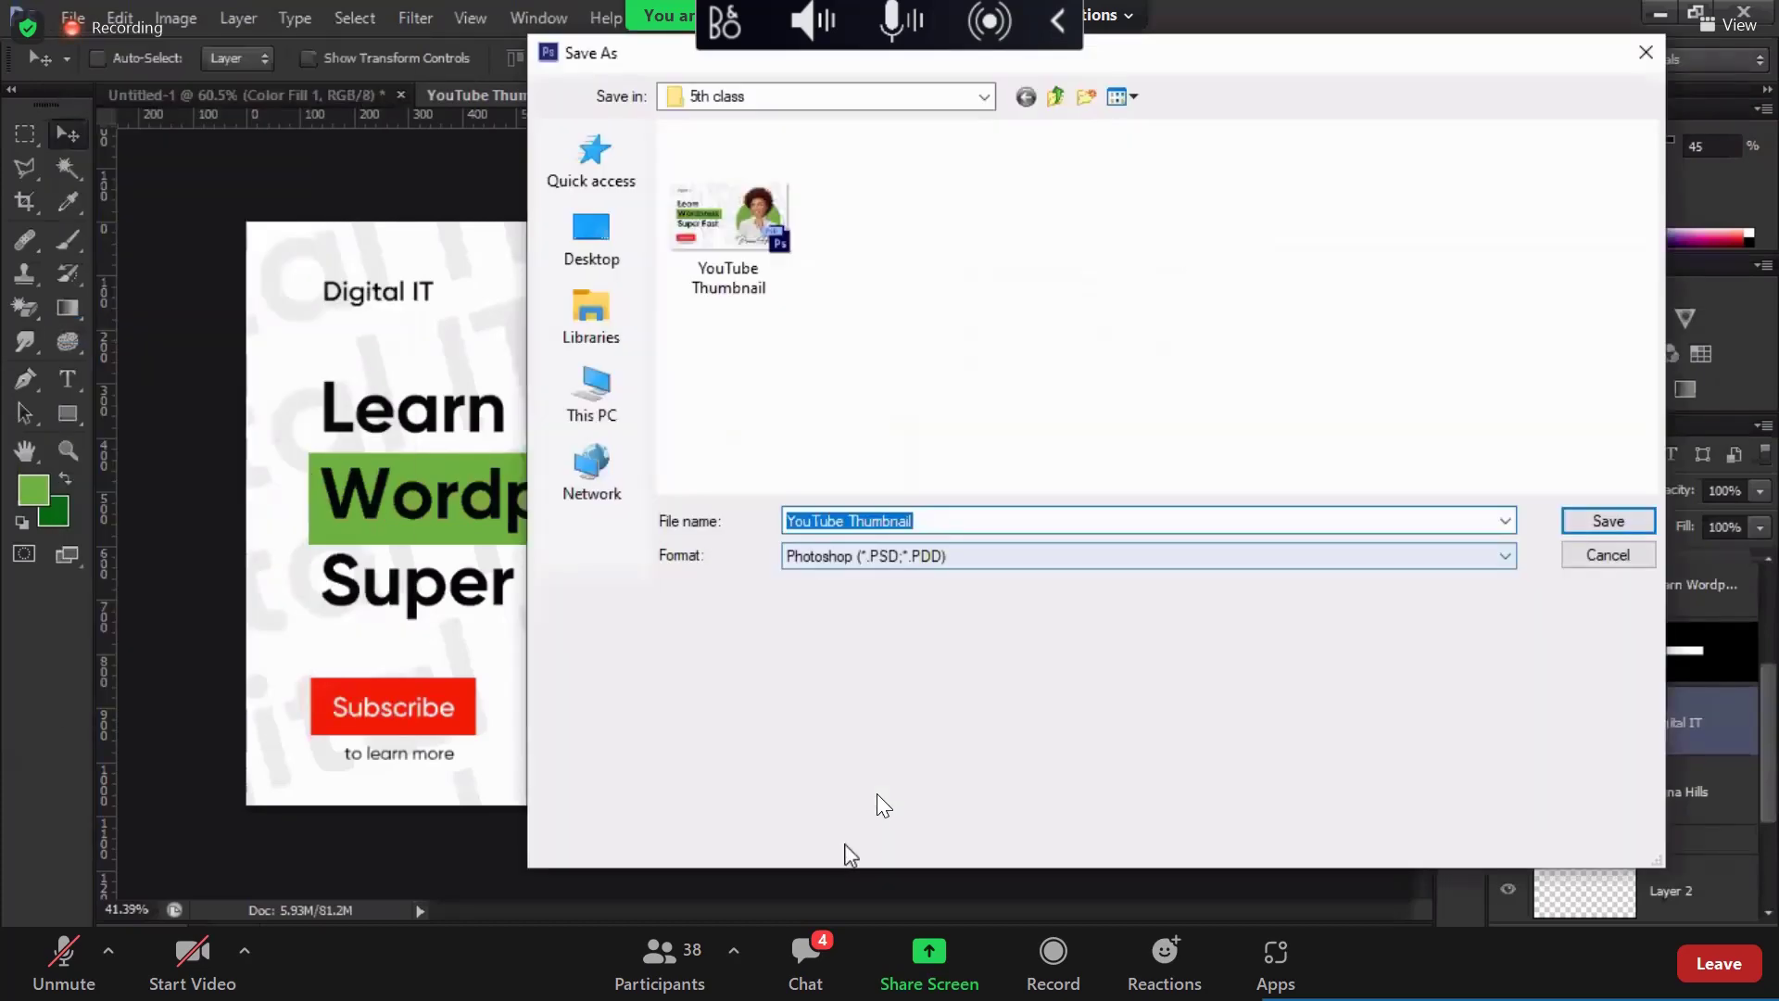
{"action": "left_click", "coordinate": [958, 556]}
{"action": "key", "text": "Return"}
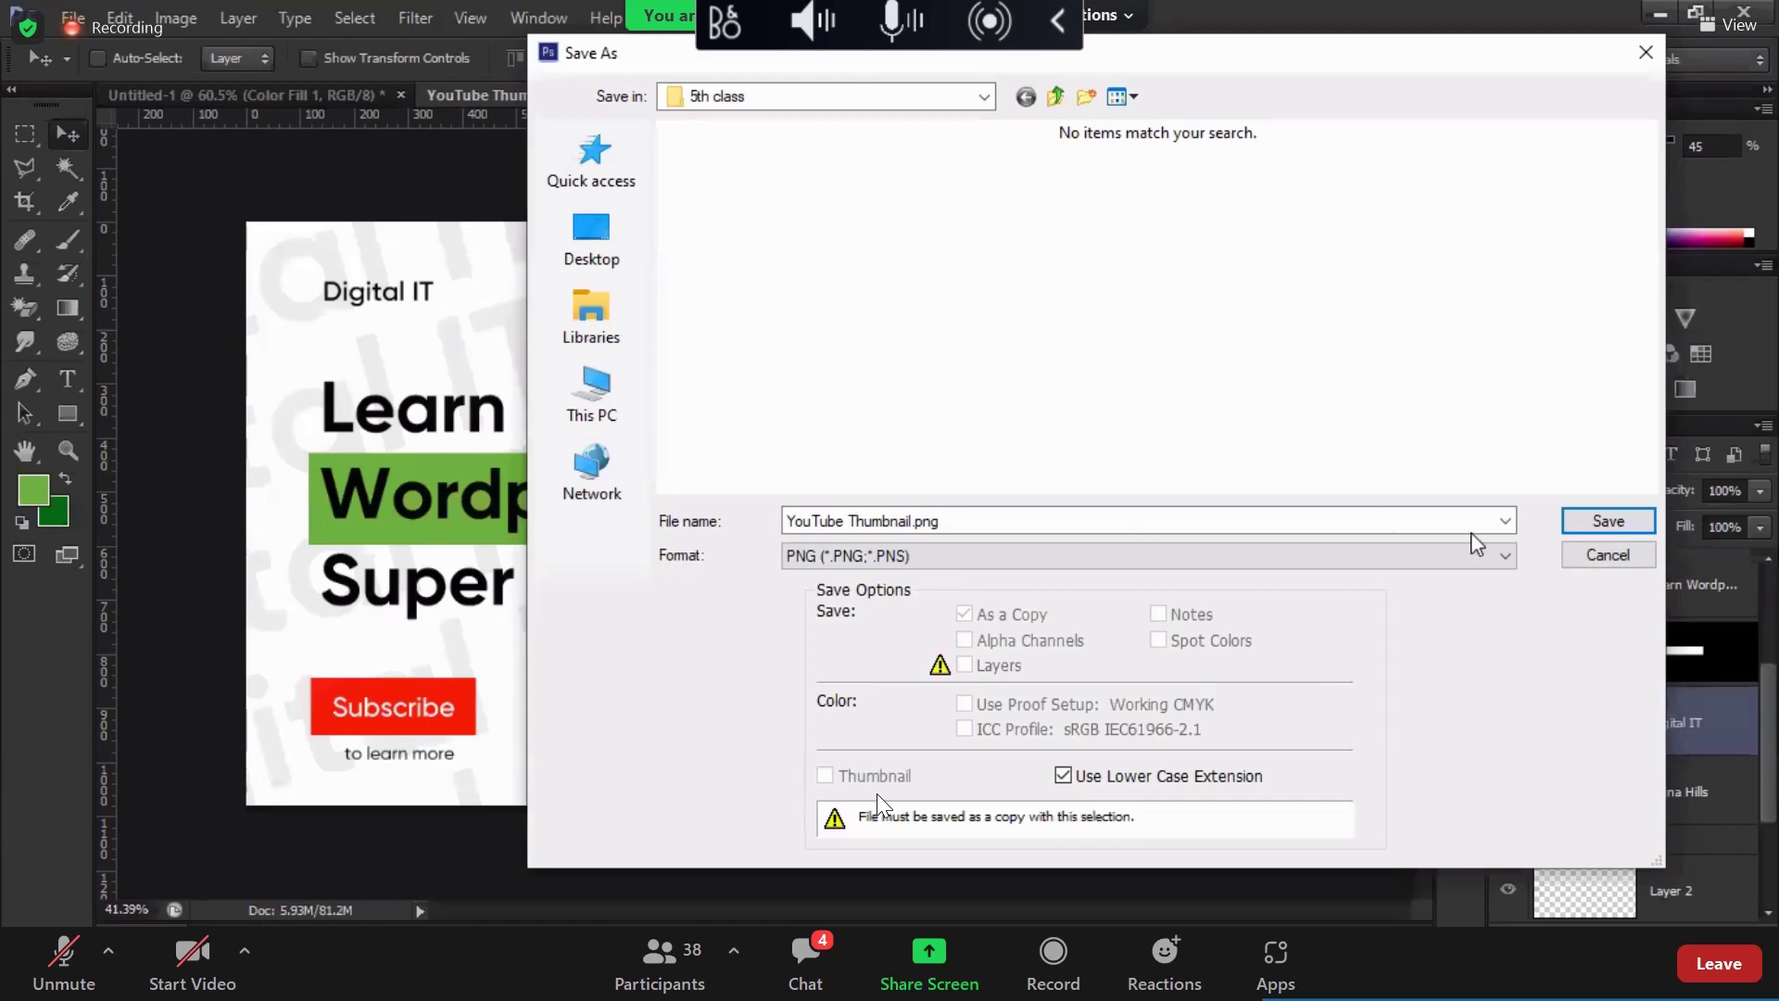
{"action": "key", "text": "ctrl+a"}
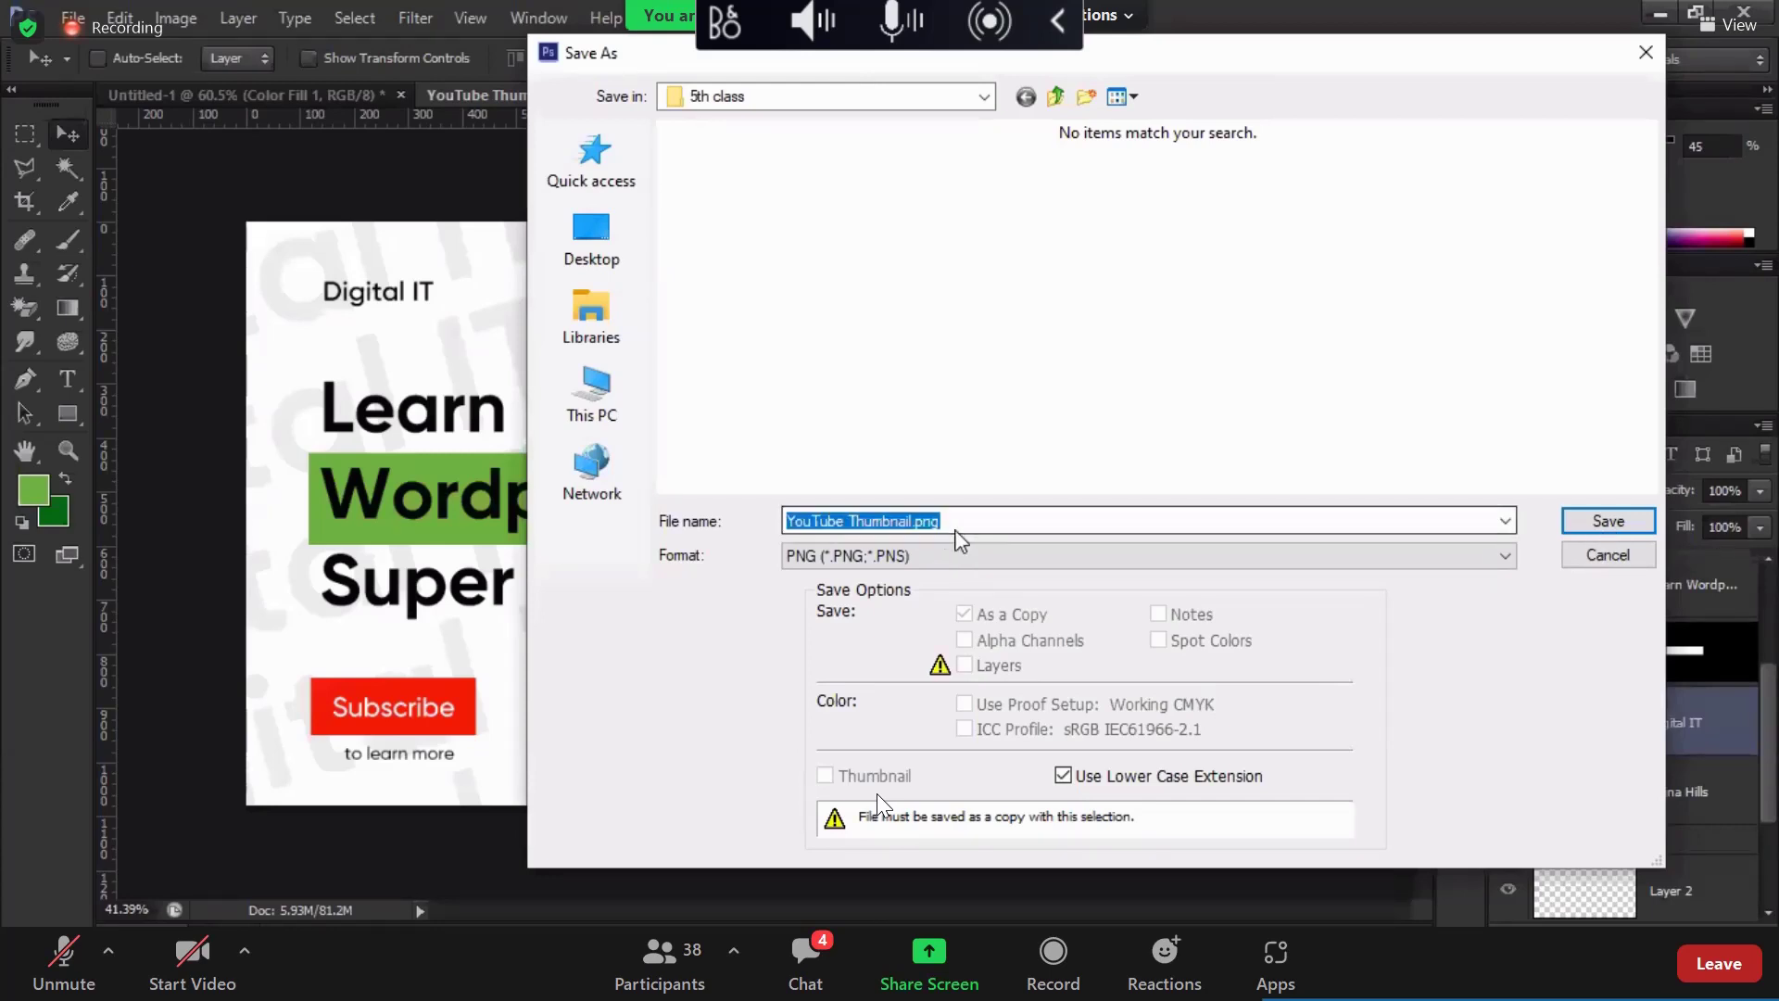
{"action": "key", "text": "Right"}
{"action": "key", "text": "Left"}
{"action": "key", "text": "Left"}
{"action": "key", "text": "Left"}
{"action": "key", "text": "Left"}
{"action": "type", "text": "1"}
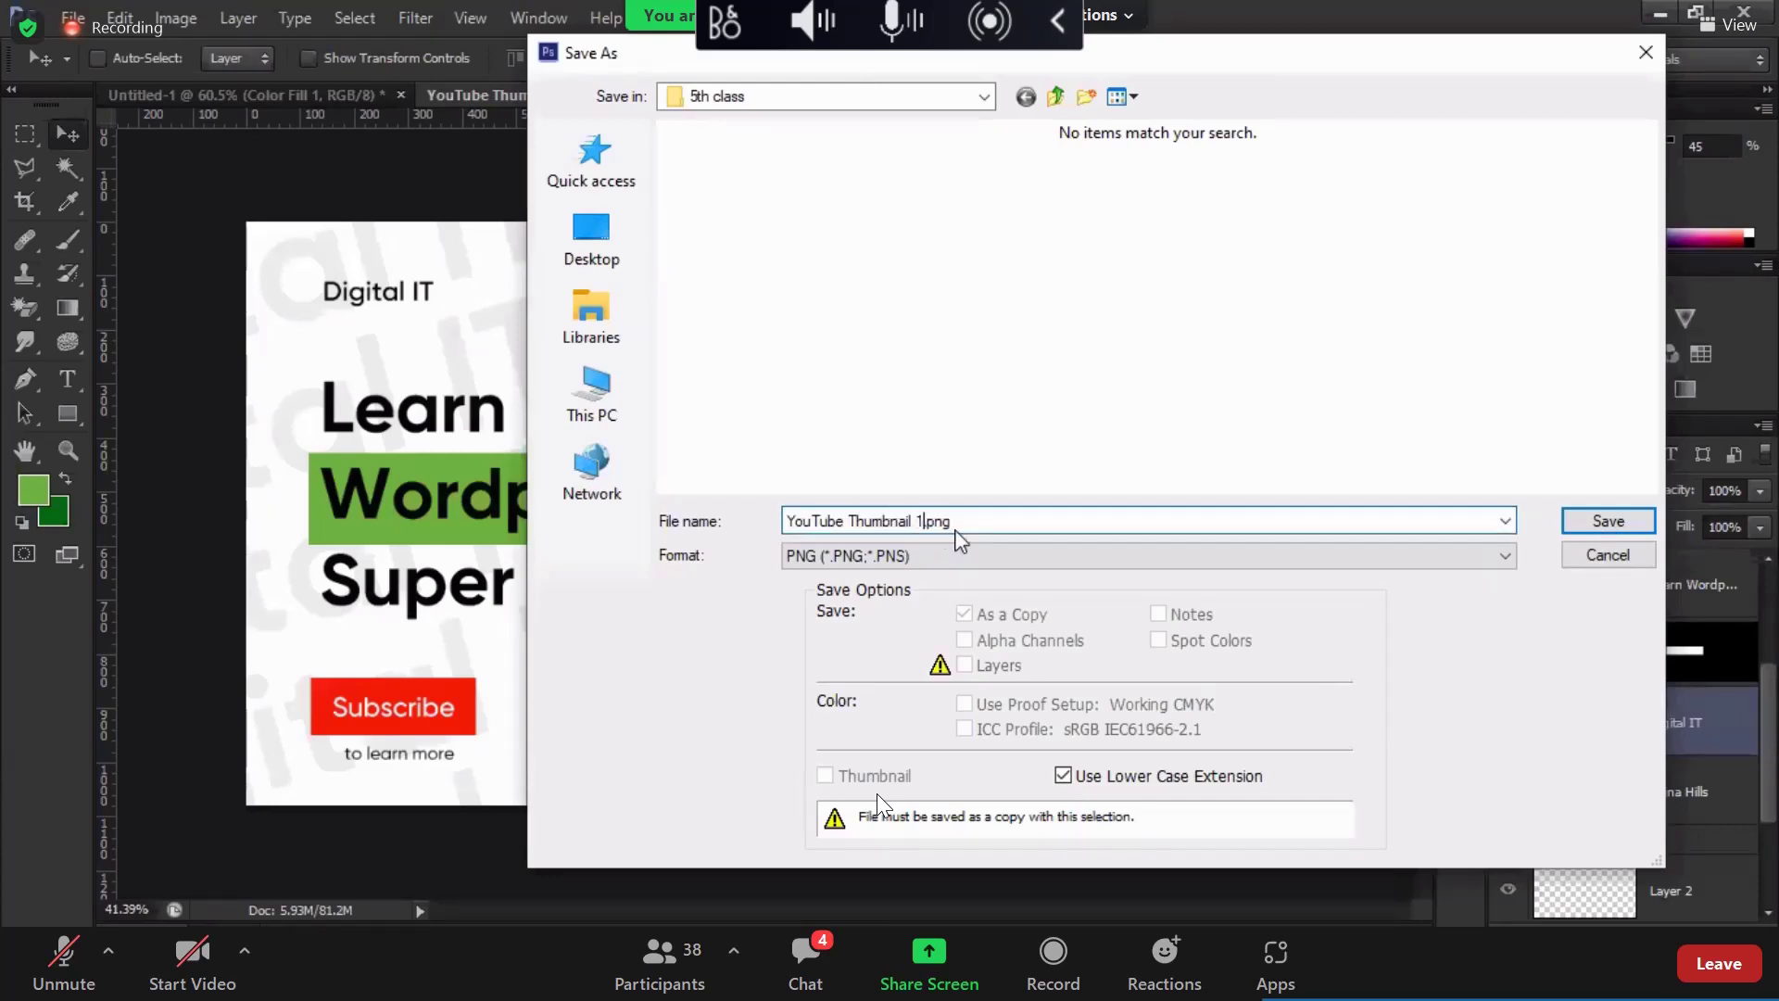
{"action": "key", "text": "Return"}
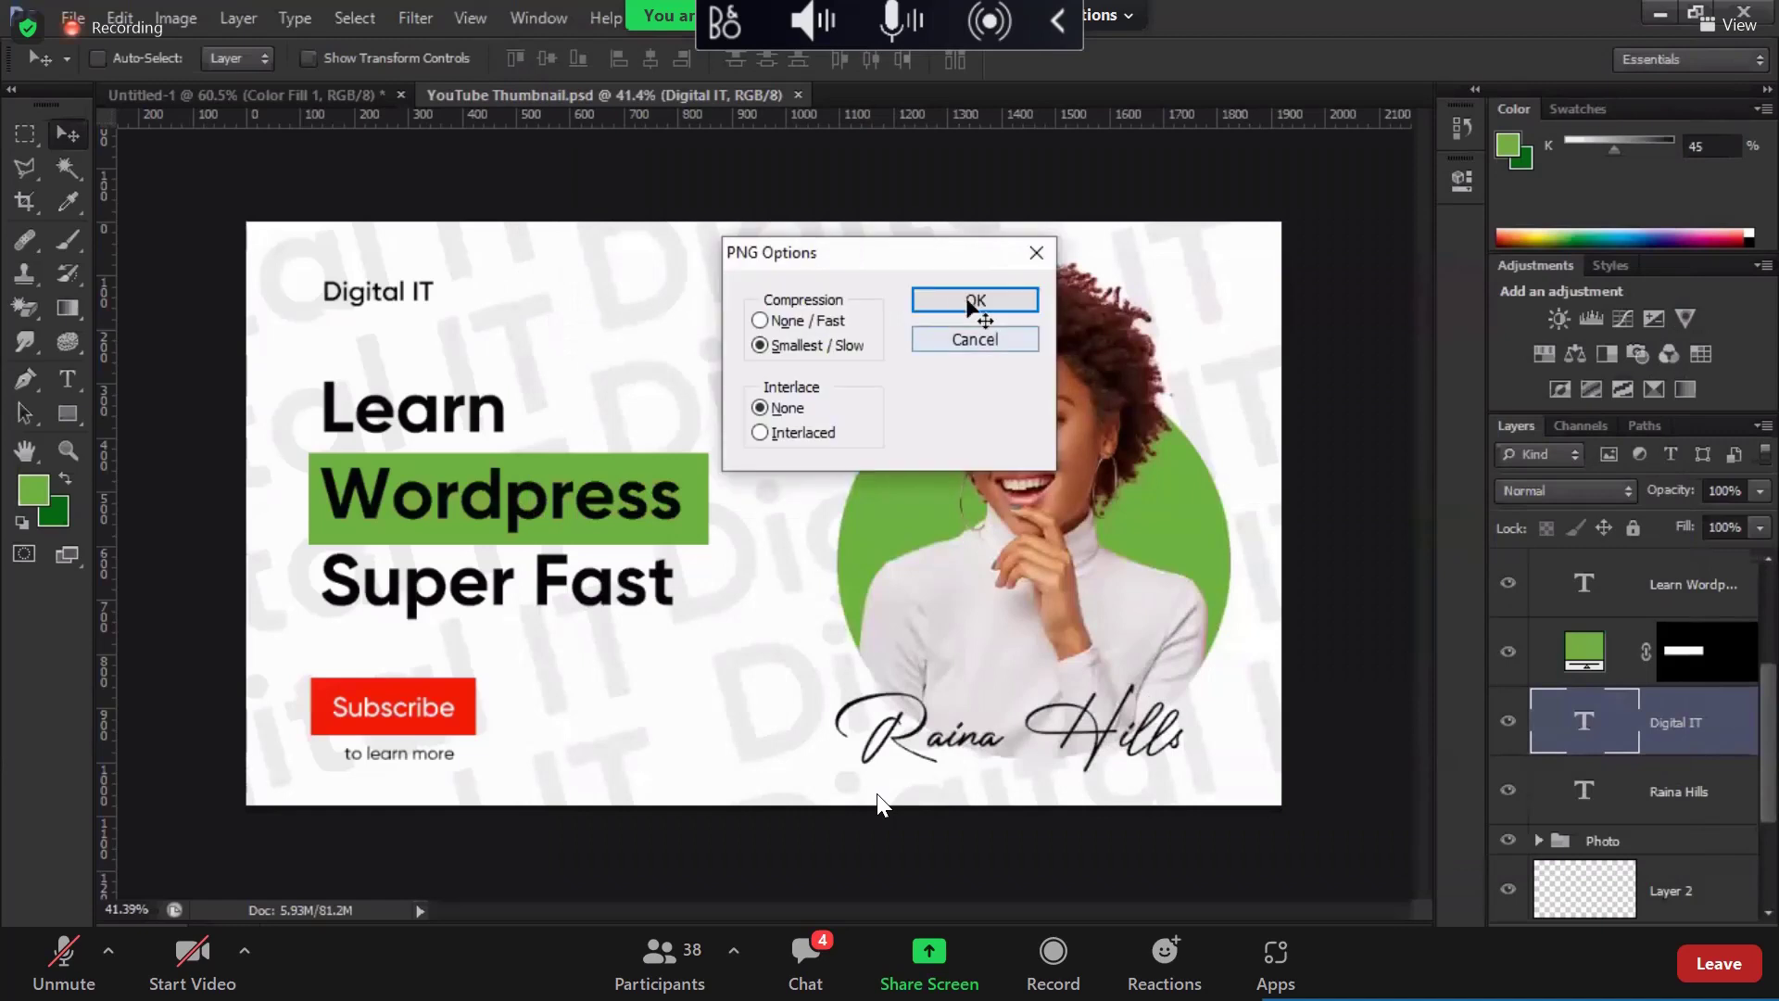
{"action": "left_click", "coordinate": [972, 302]}
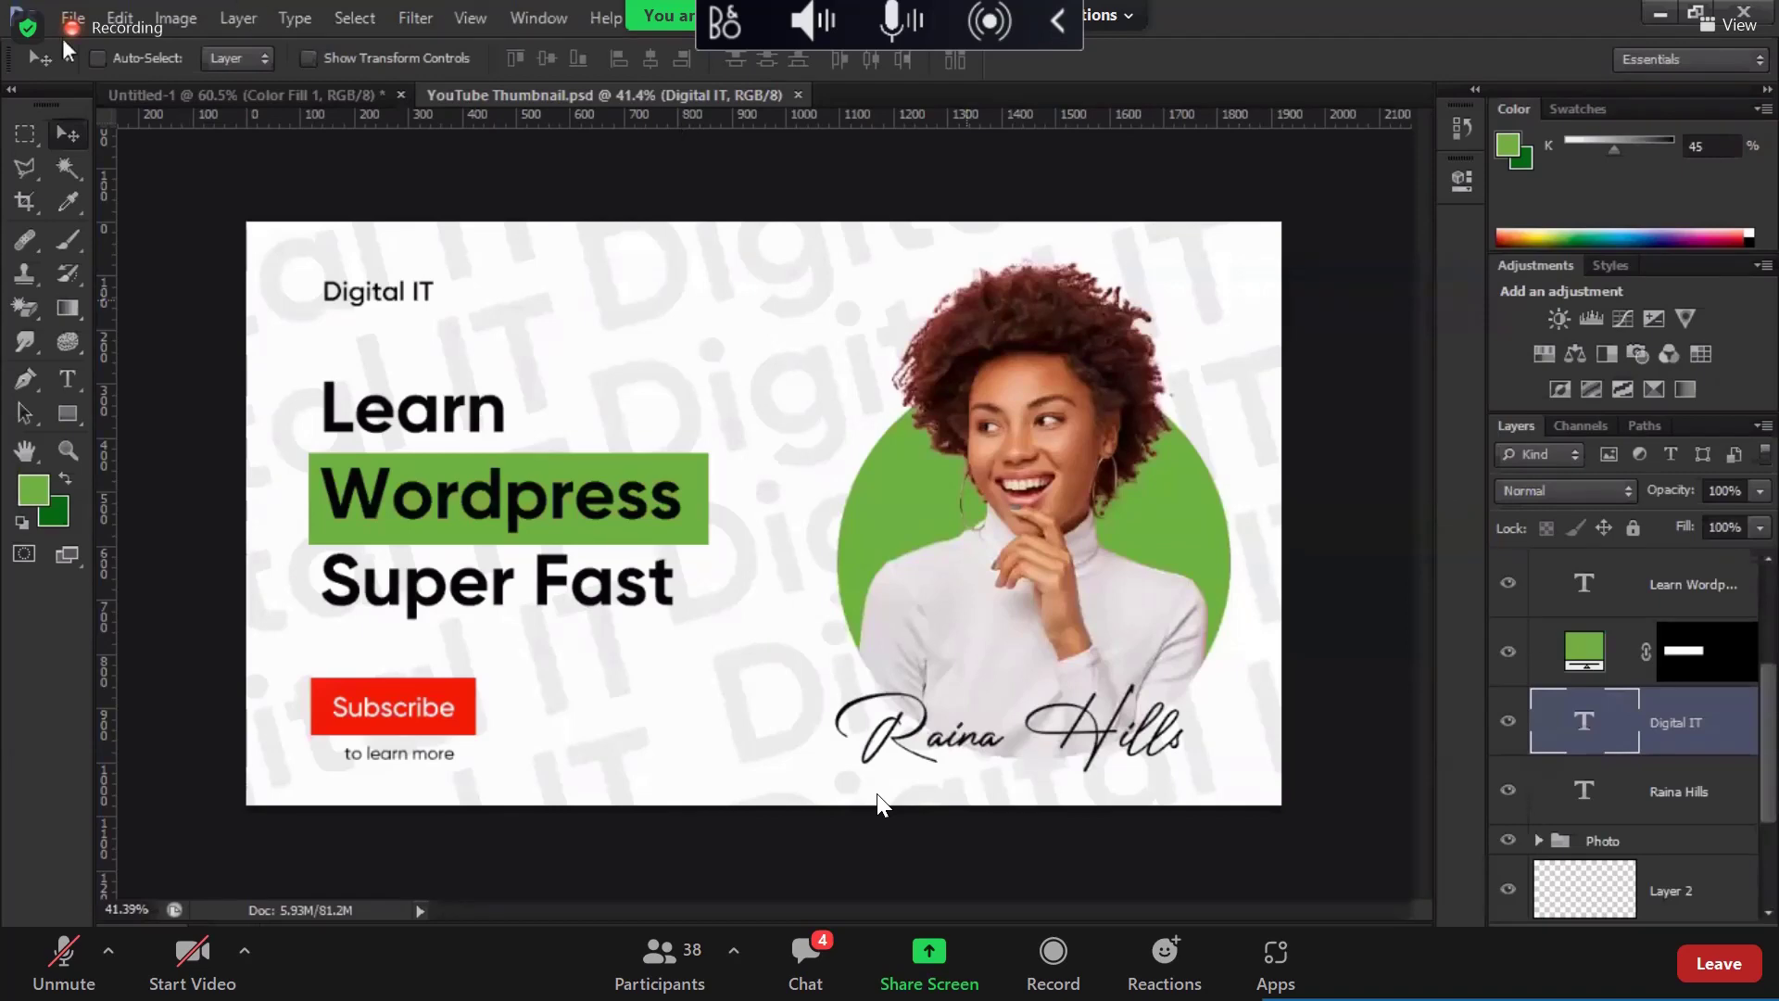
Step: Save a new Photoshop copy named 'YouTube Thumbnail 2.psd'
{"action": "key", "text": "alt+f"}
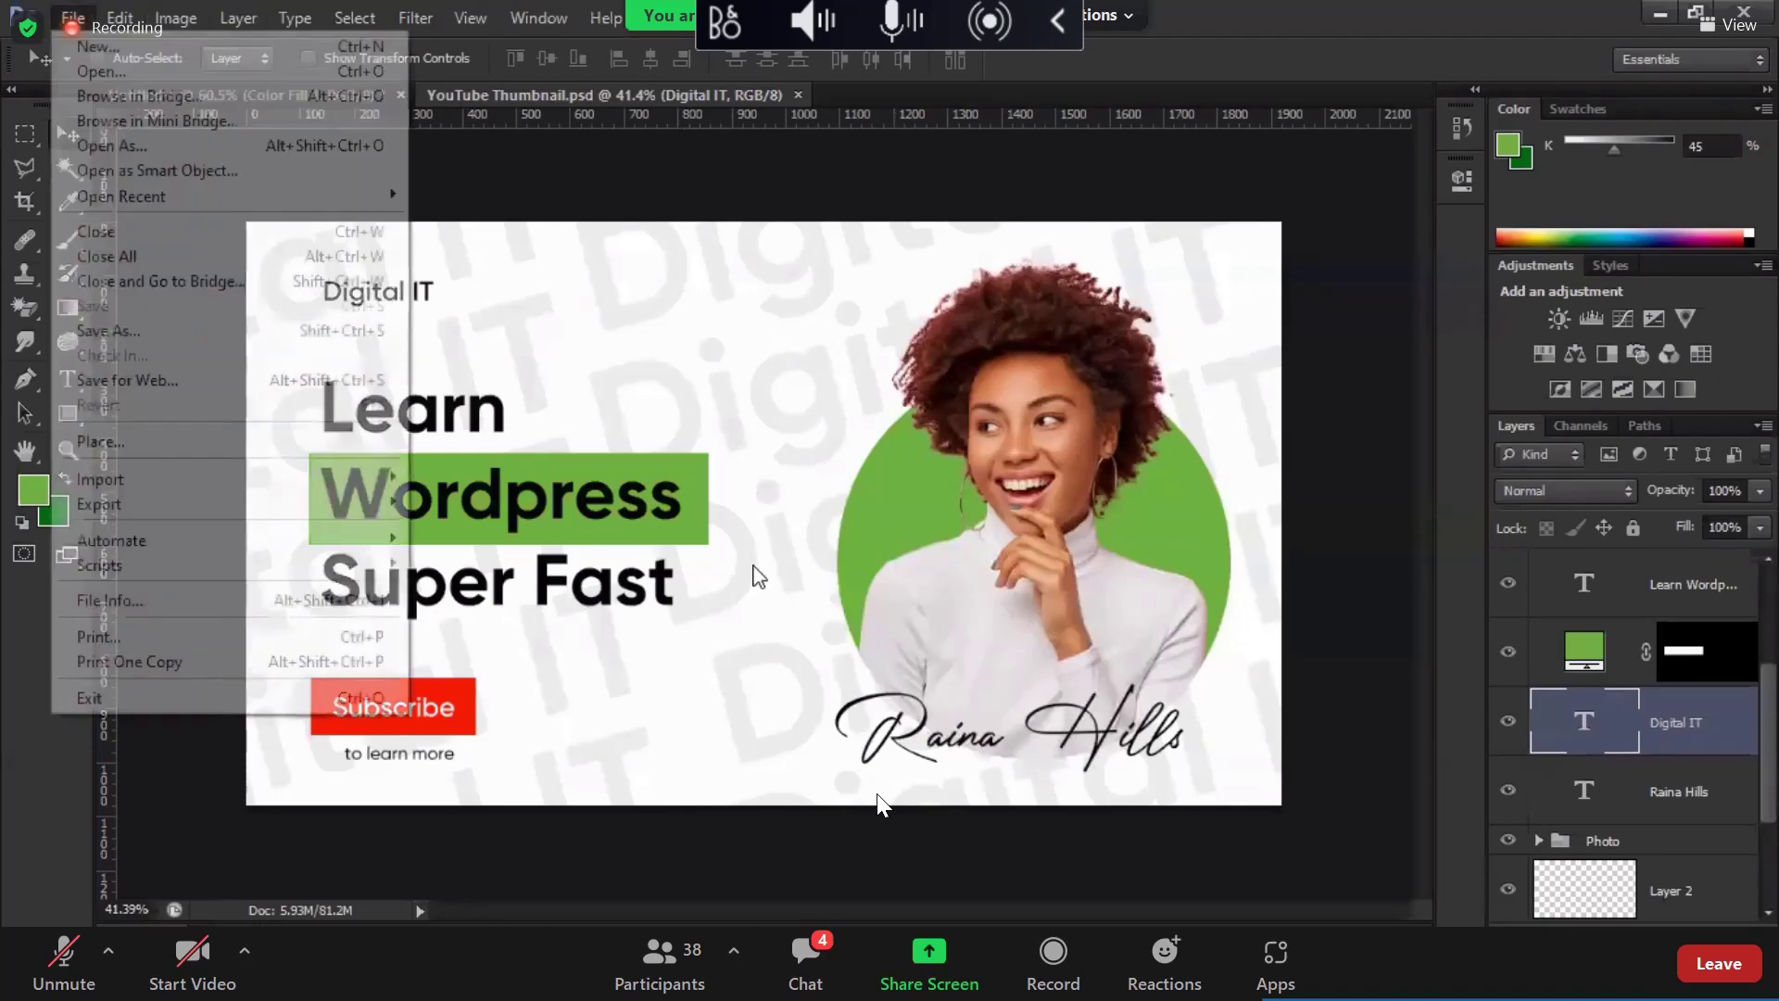
{"action": "key", "text": "Down"}
{"action": "key", "text": "Down"}
{"action": "key", "text": "Return"}
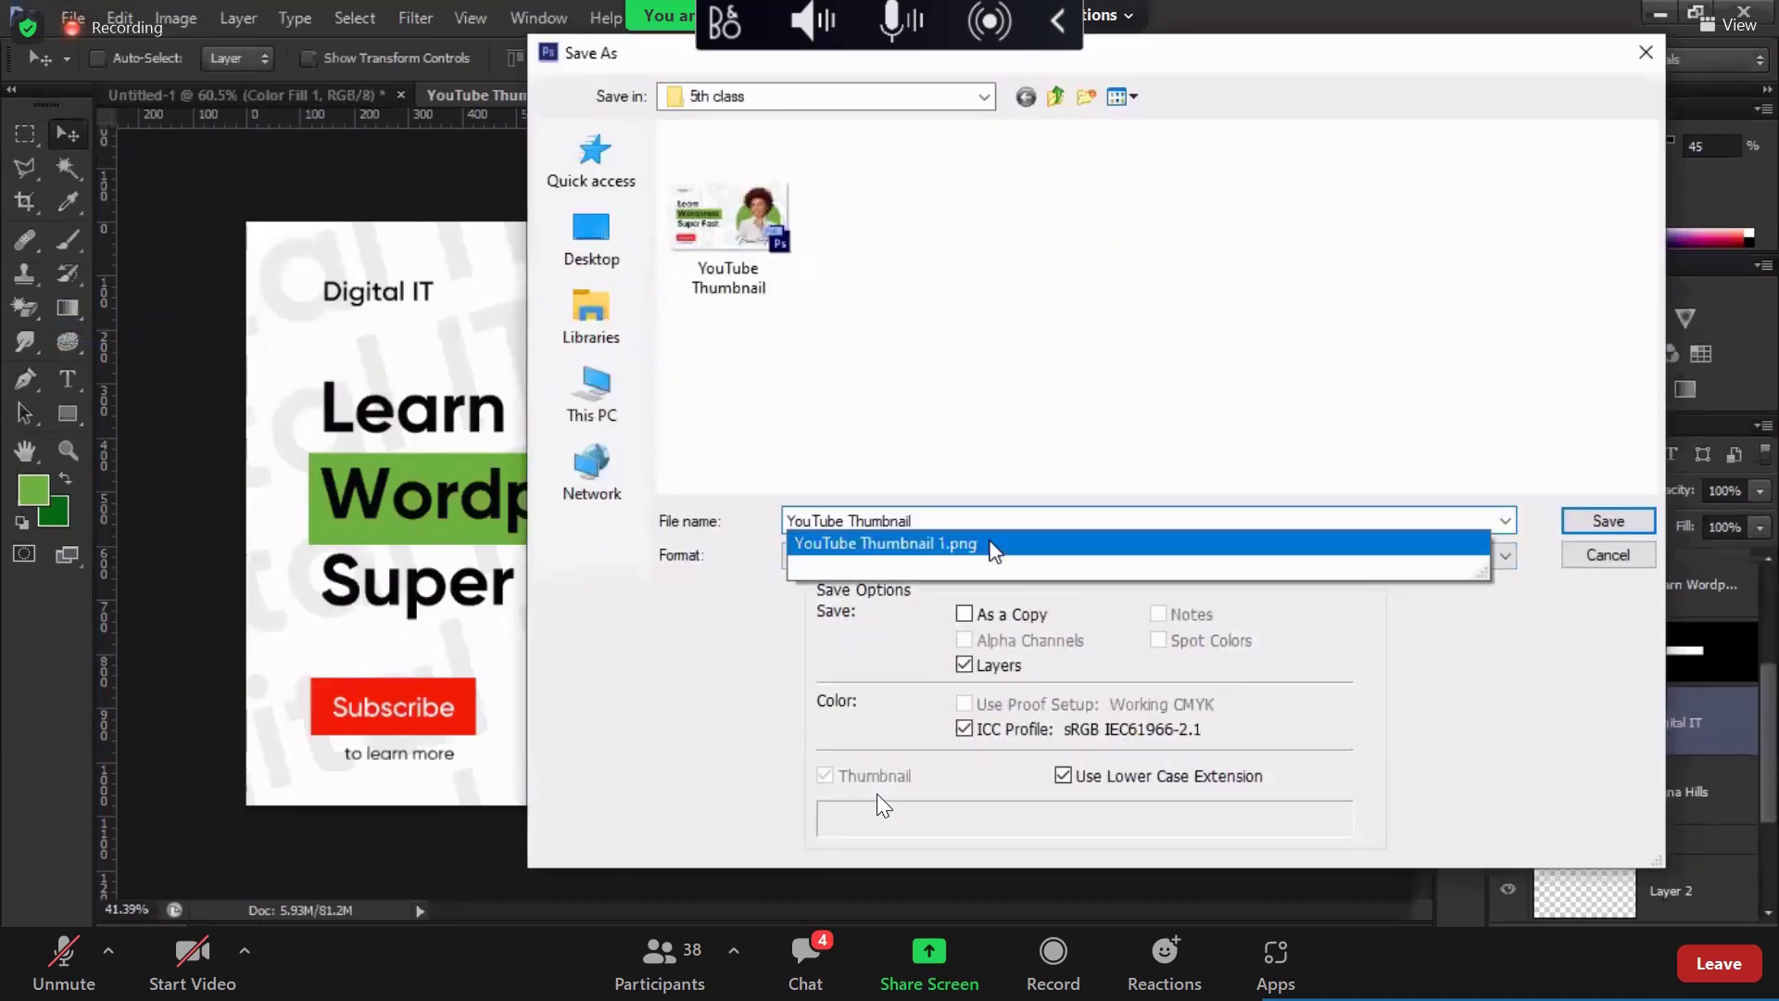
{"action": "key", "text": "Return"}
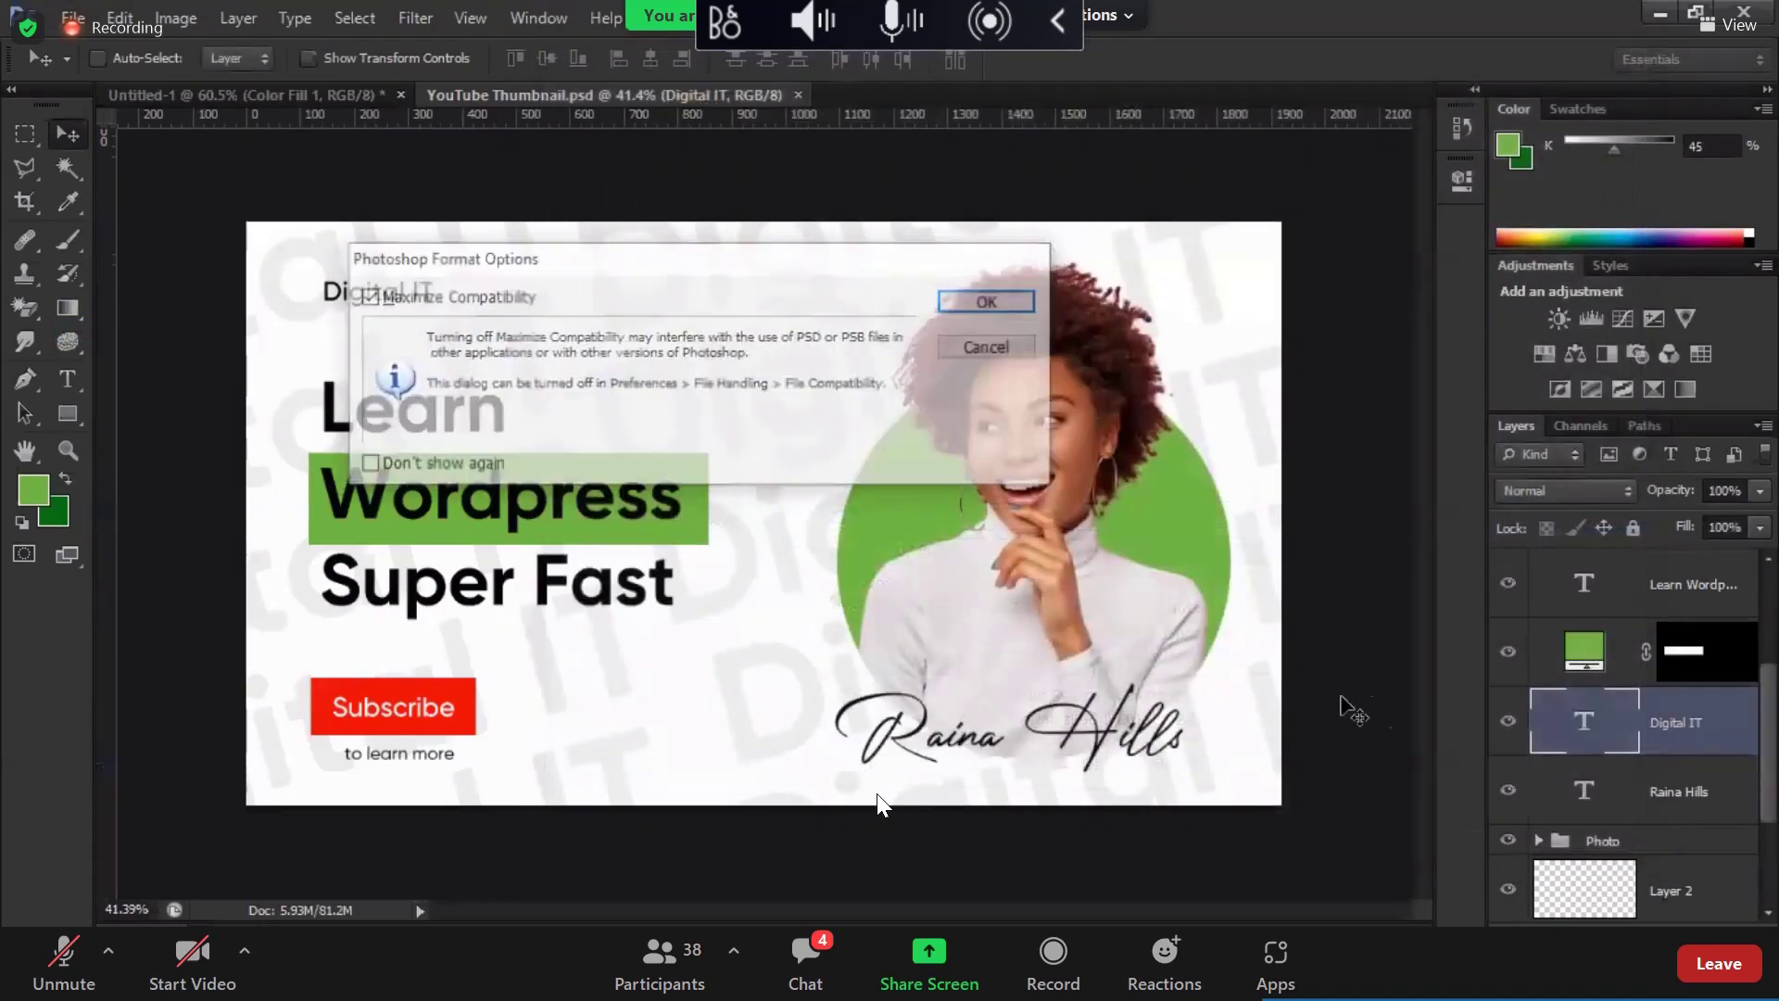
{"action": "key", "text": "Return"}
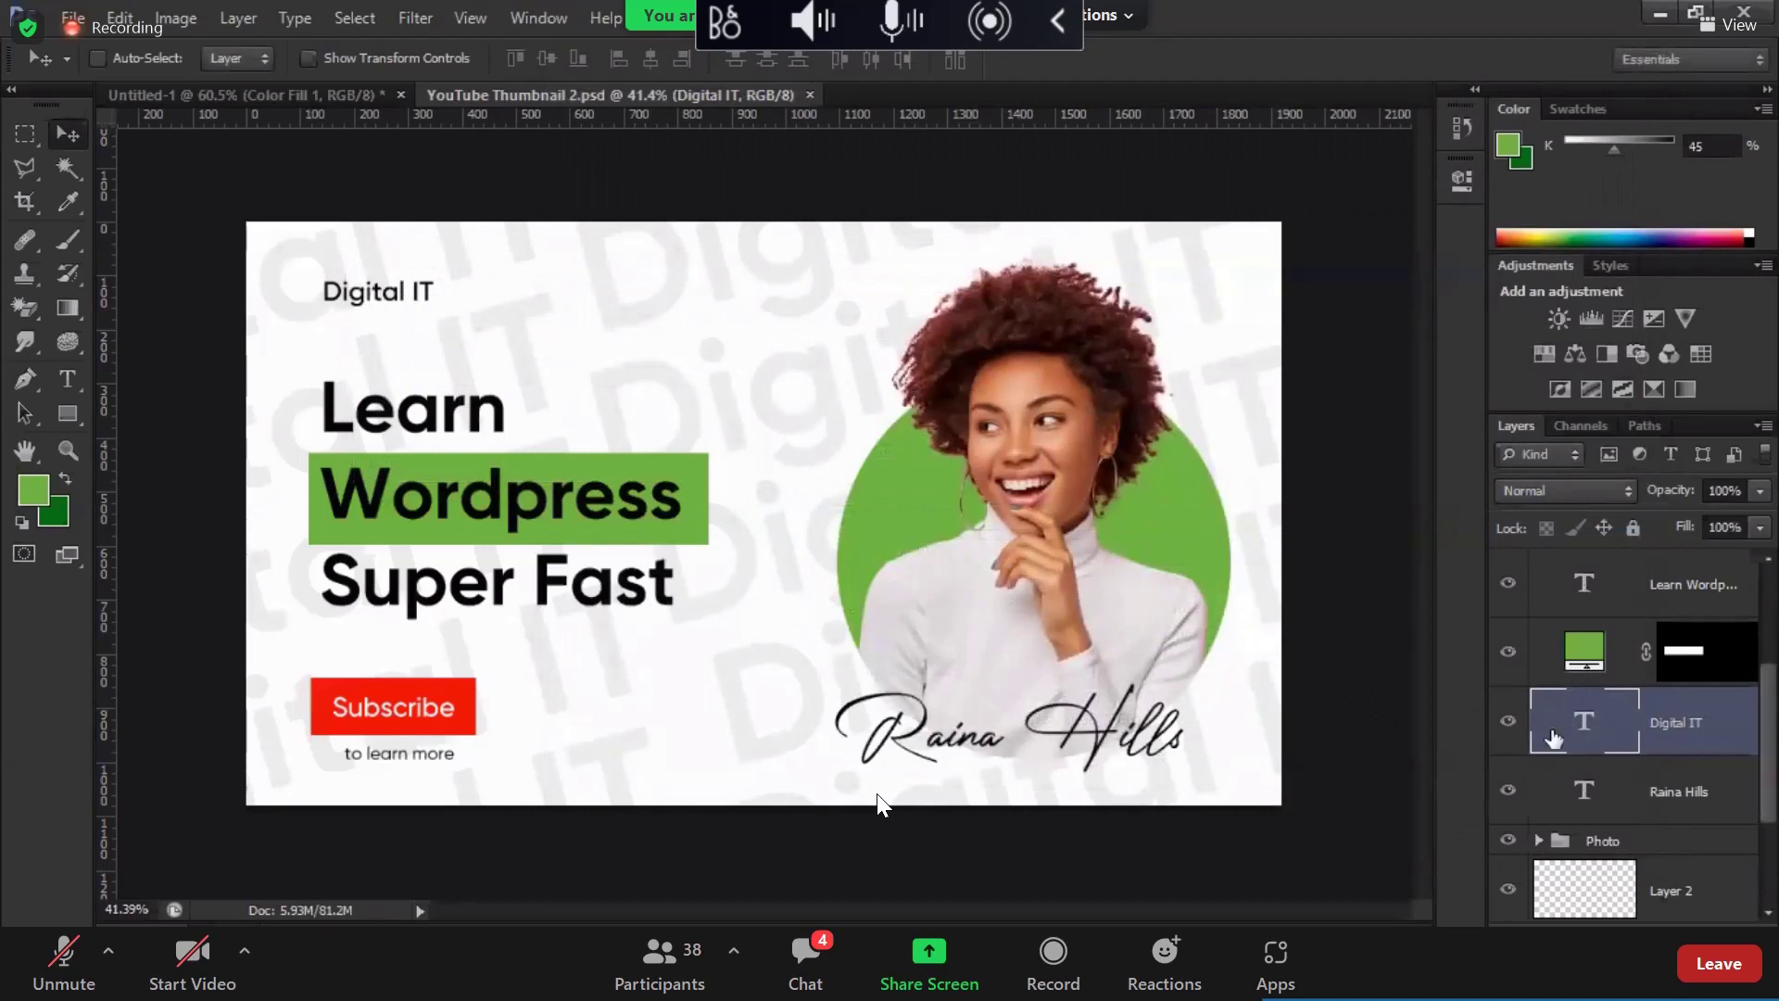
Step: Select the green circle's Color Fill layer, checking the contents of Group 2
{"action": "key", "text": "alt+bracketright"}
{"action": "scroll", "coordinate": [1620, 827], "scroll_direction": "down", "scroll_amount": 3}
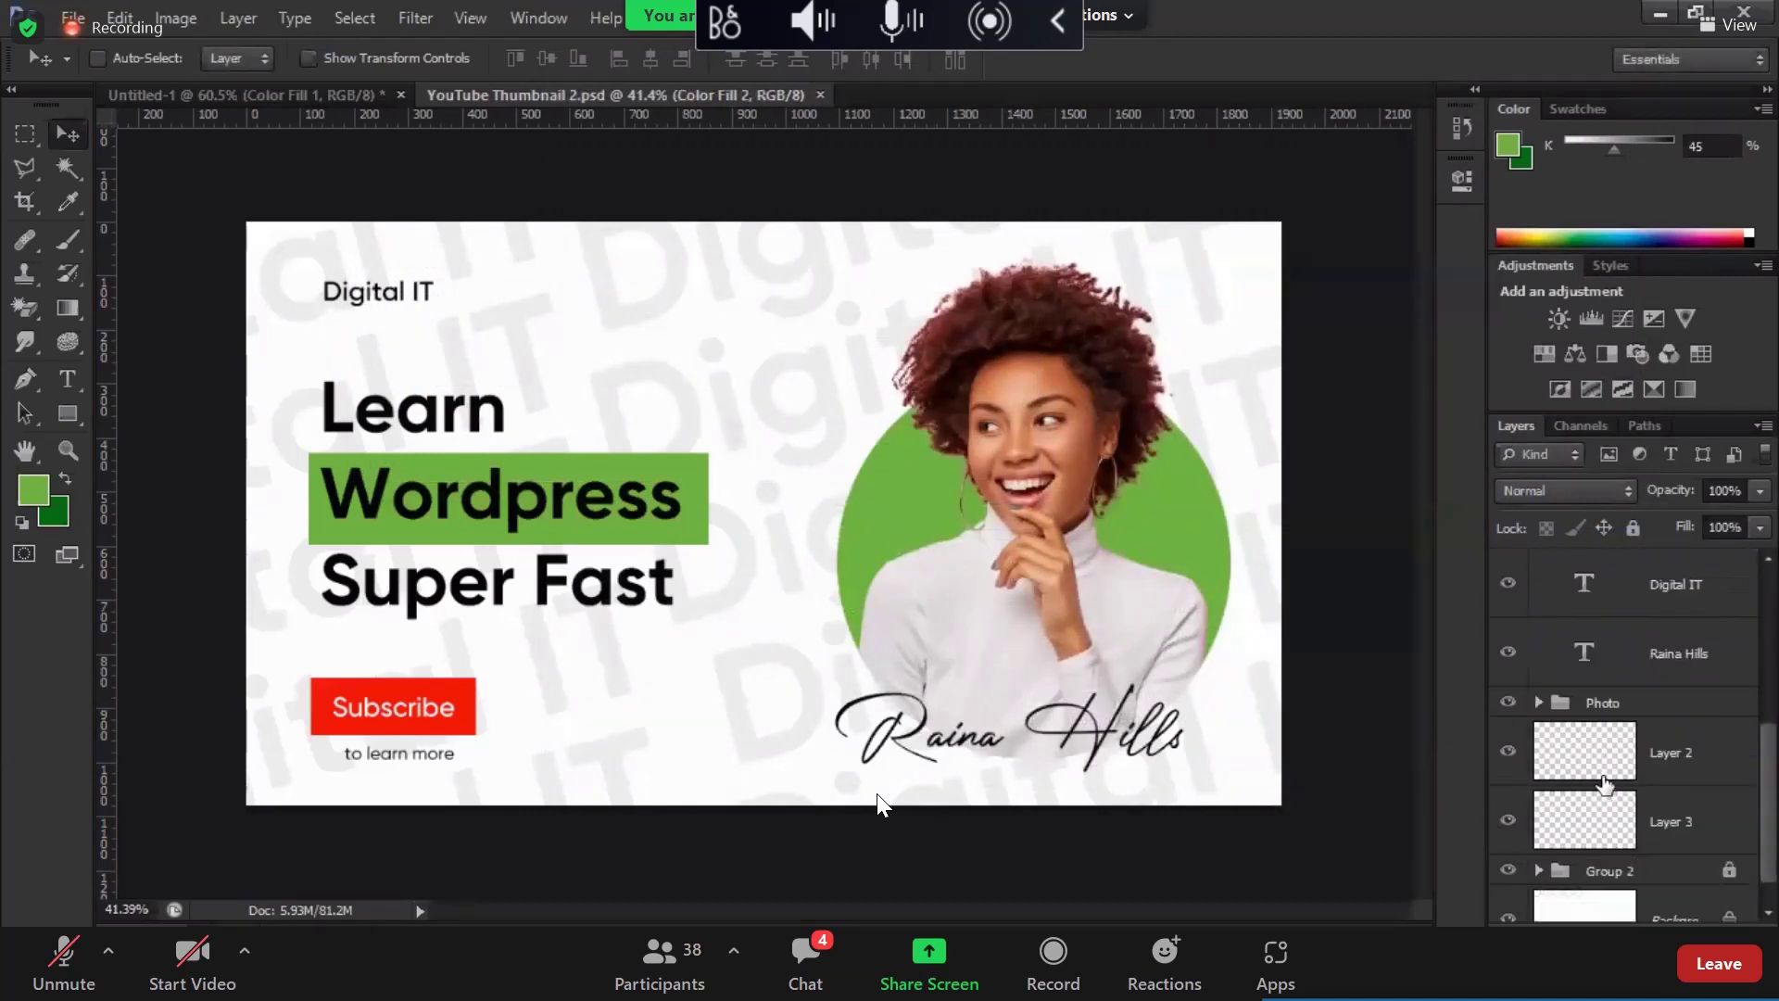
{"action": "scroll", "coordinate": [1590, 741], "scroll_direction": "up", "scroll_amount": 6}
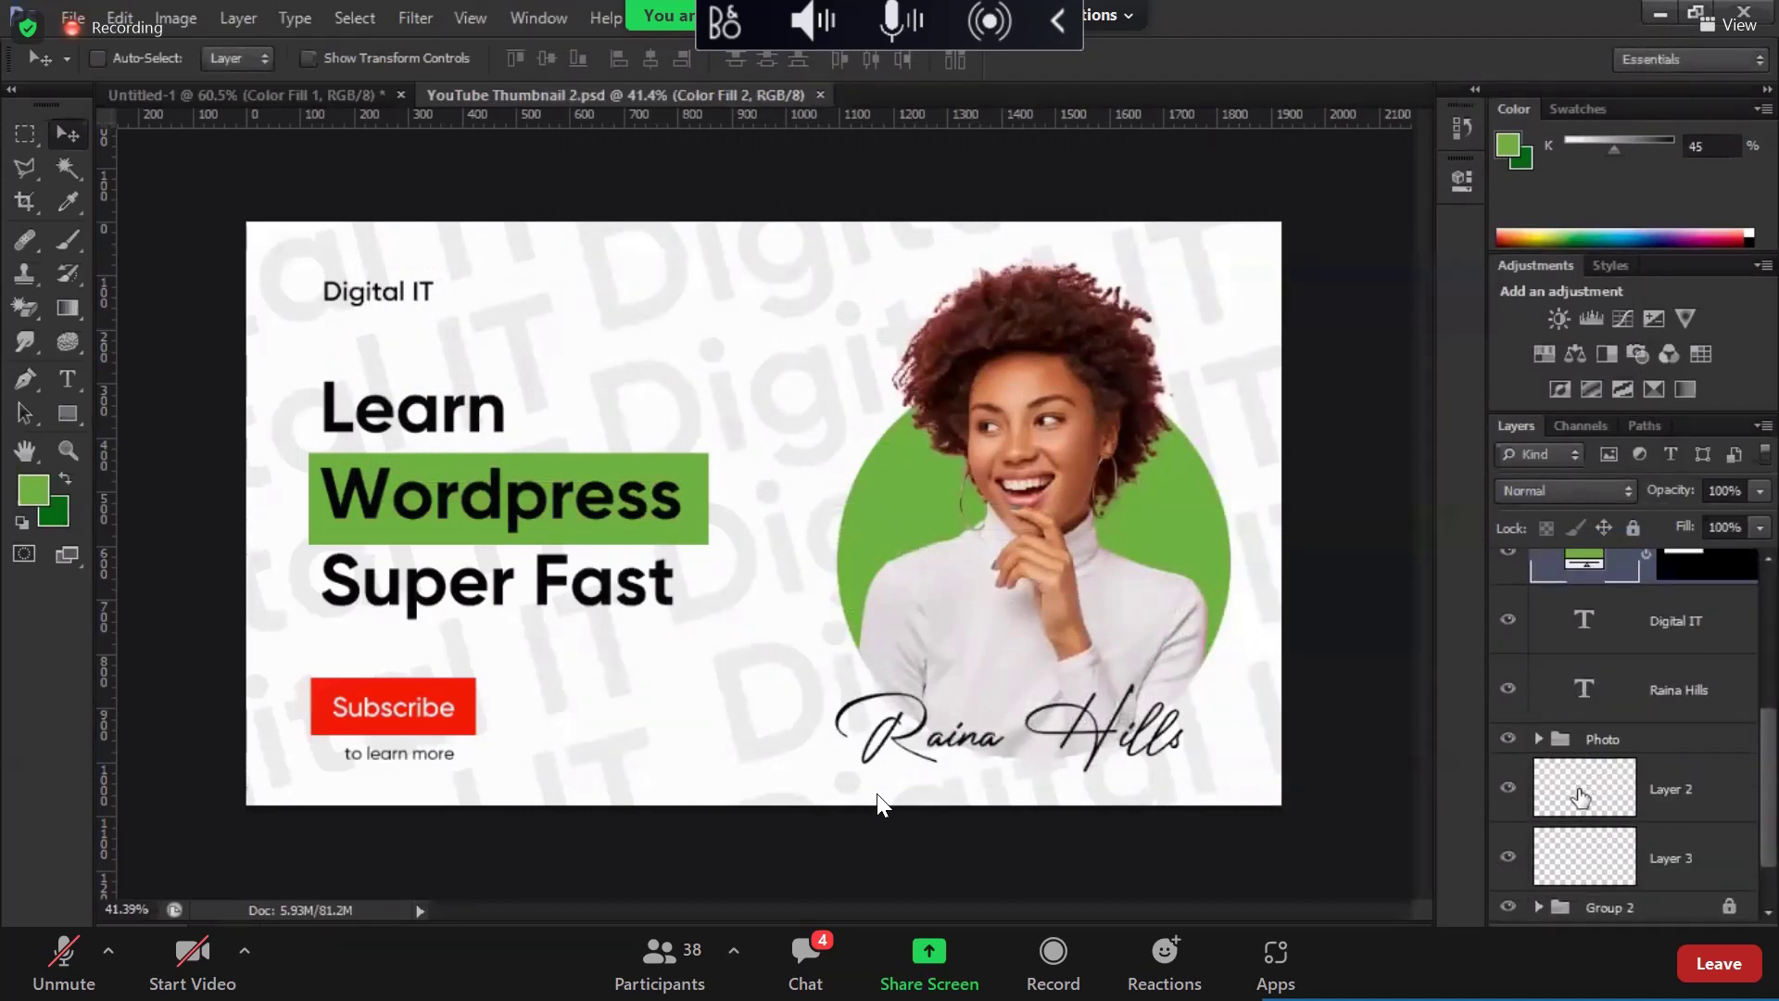
{"action": "scroll", "coordinate": [1542, 878], "scroll_direction": "down", "scroll_amount": 2}
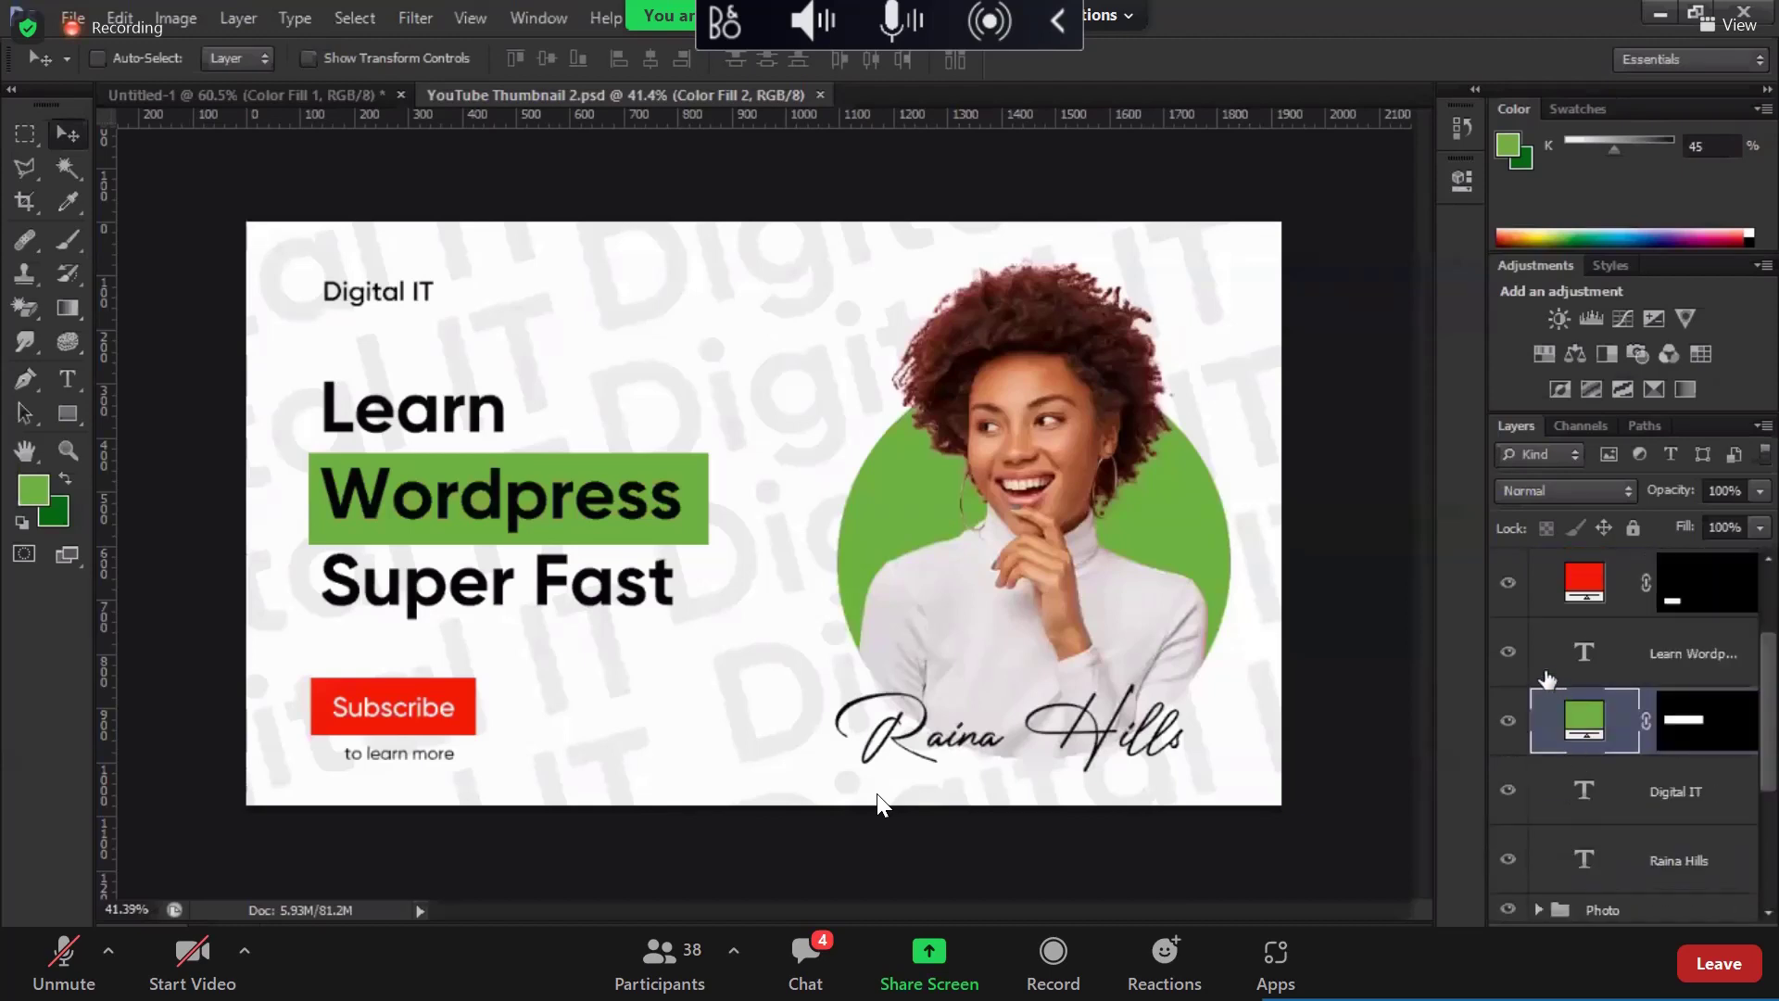
{"action": "scroll", "coordinate": [1546, 680], "scroll_direction": "down", "scroll_amount": 5}
{"action": "left_click", "coordinate": [1538, 871]}
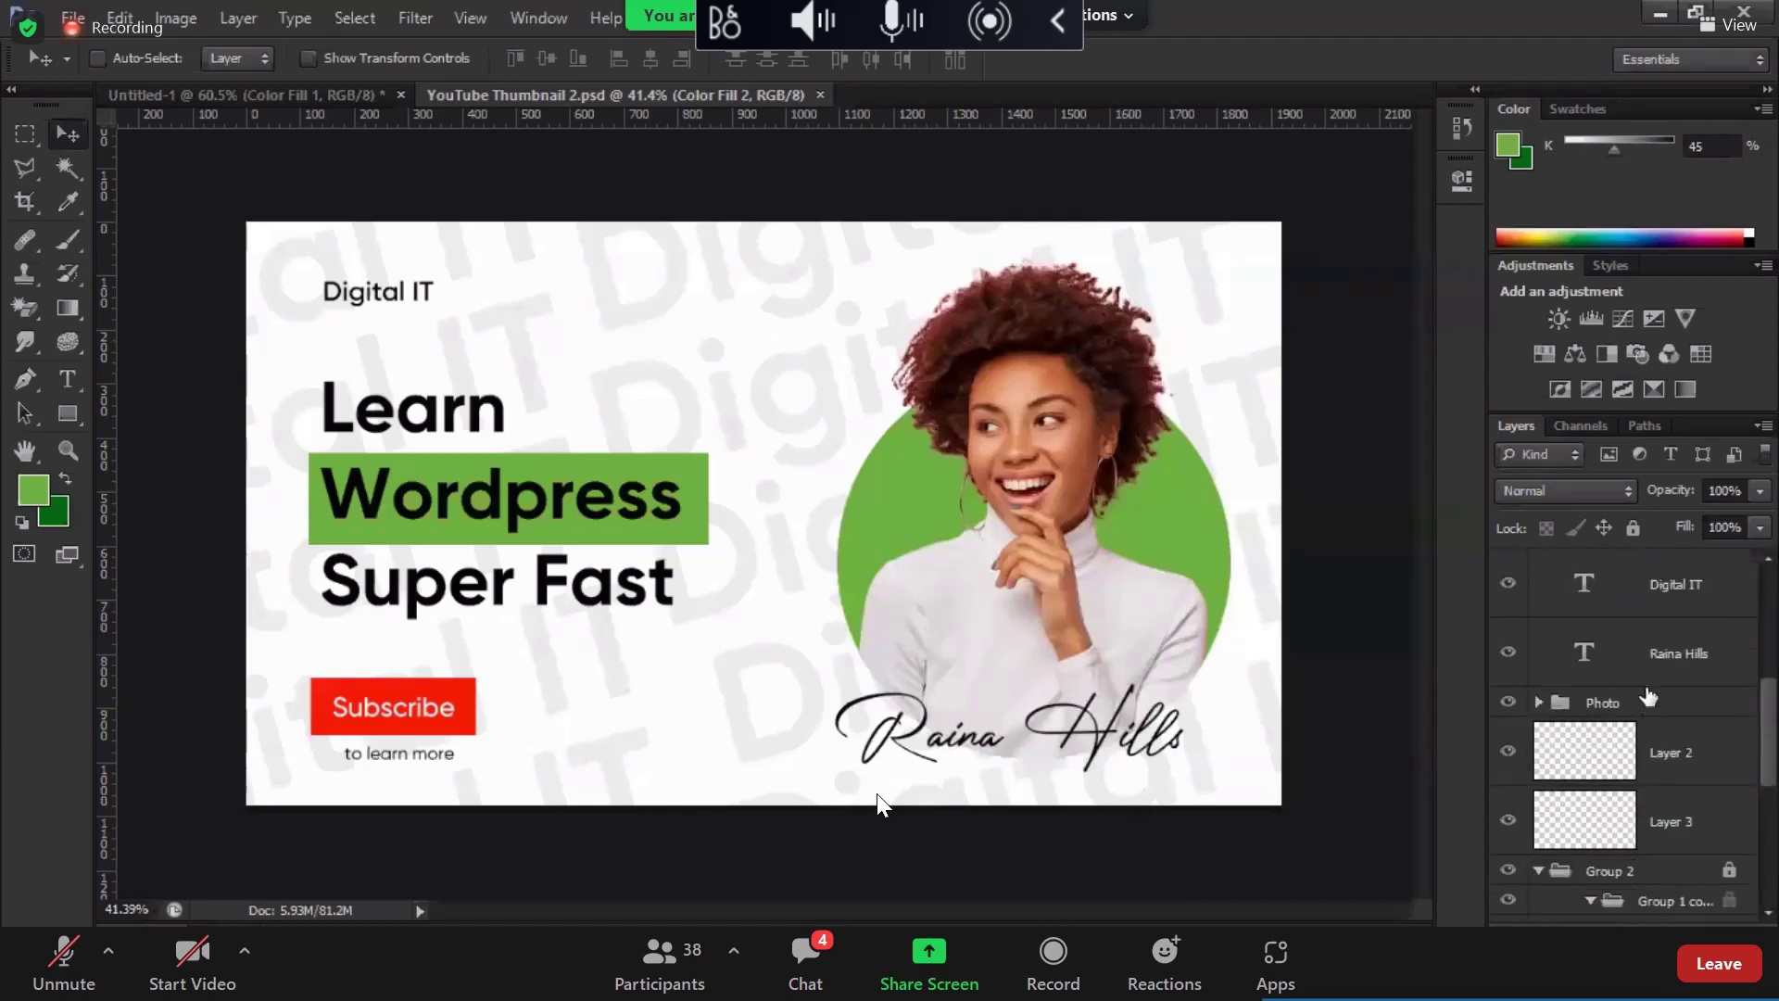
{"action": "scroll", "coordinate": [1640, 660], "scroll_direction": "down", "scroll_amount": 4}
{"action": "left_click", "coordinate": [1538, 664]}
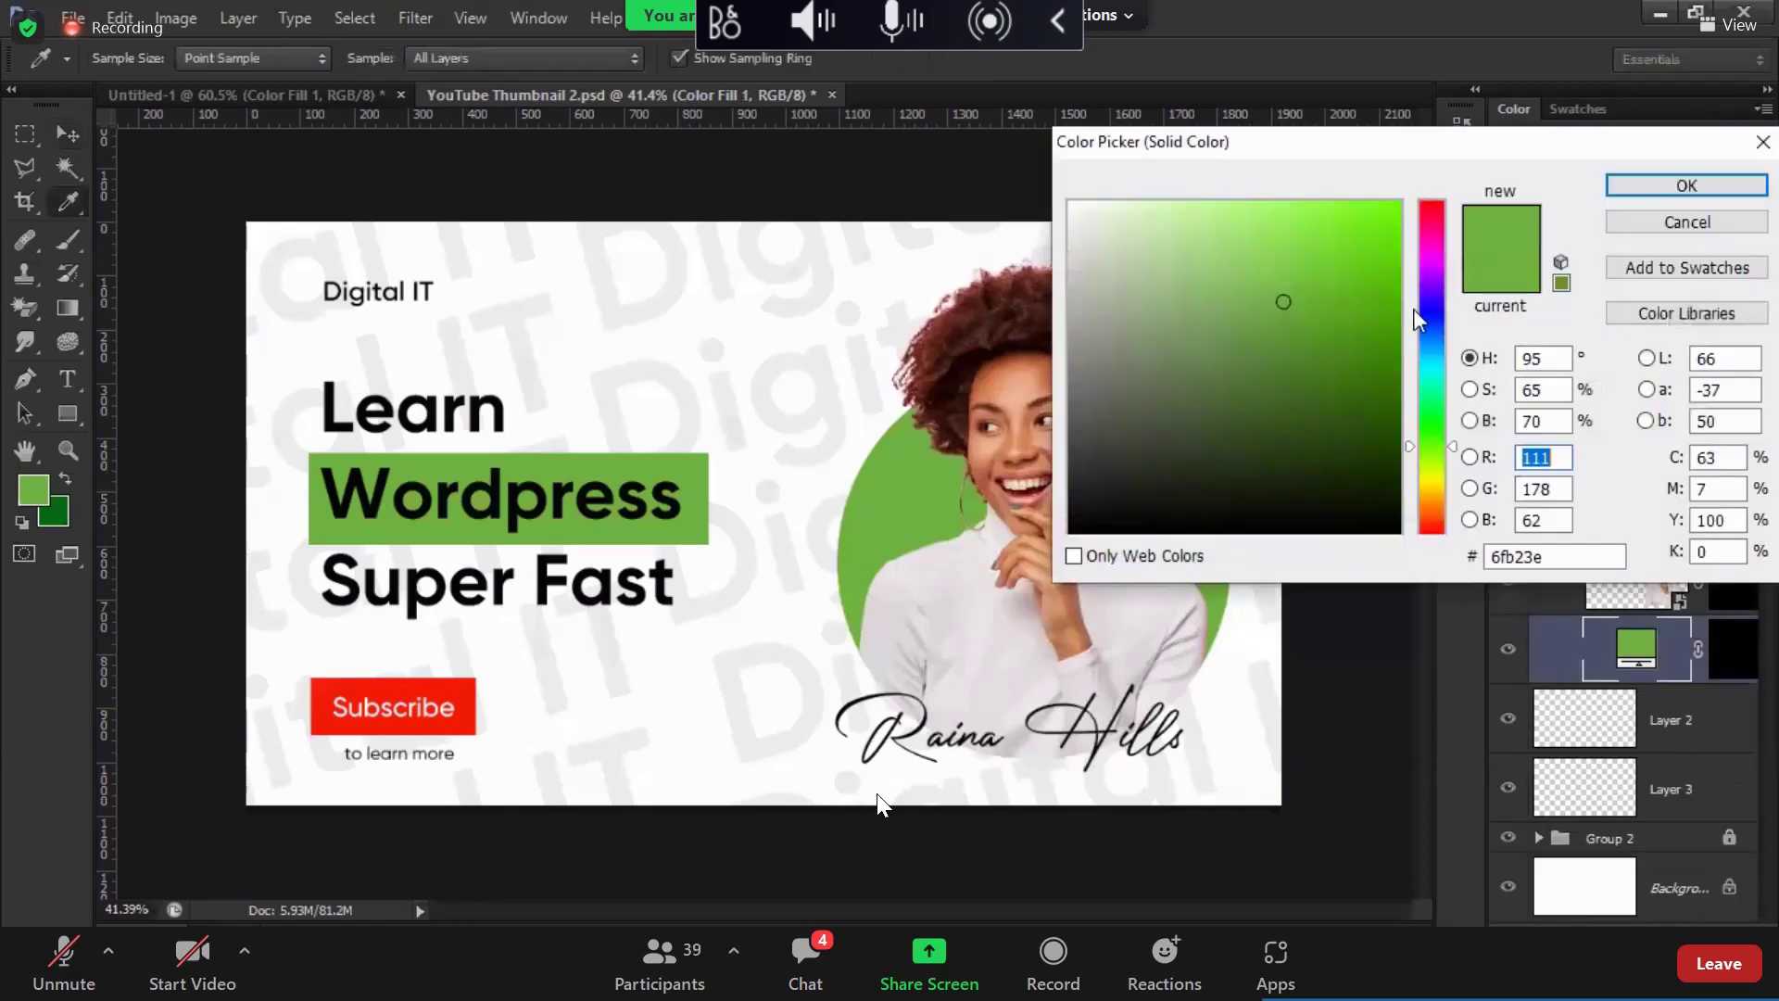
Step: Change the circle's fill colour to bright orange #ff7f02
{"action": "left_click_drag", "start_coordinate": [1432, 445], "coordinate": [1432, 512]}
{"action": "left_click_drag", "start_coordinate": [1390, 277], "coordinate": [1390, 148]}
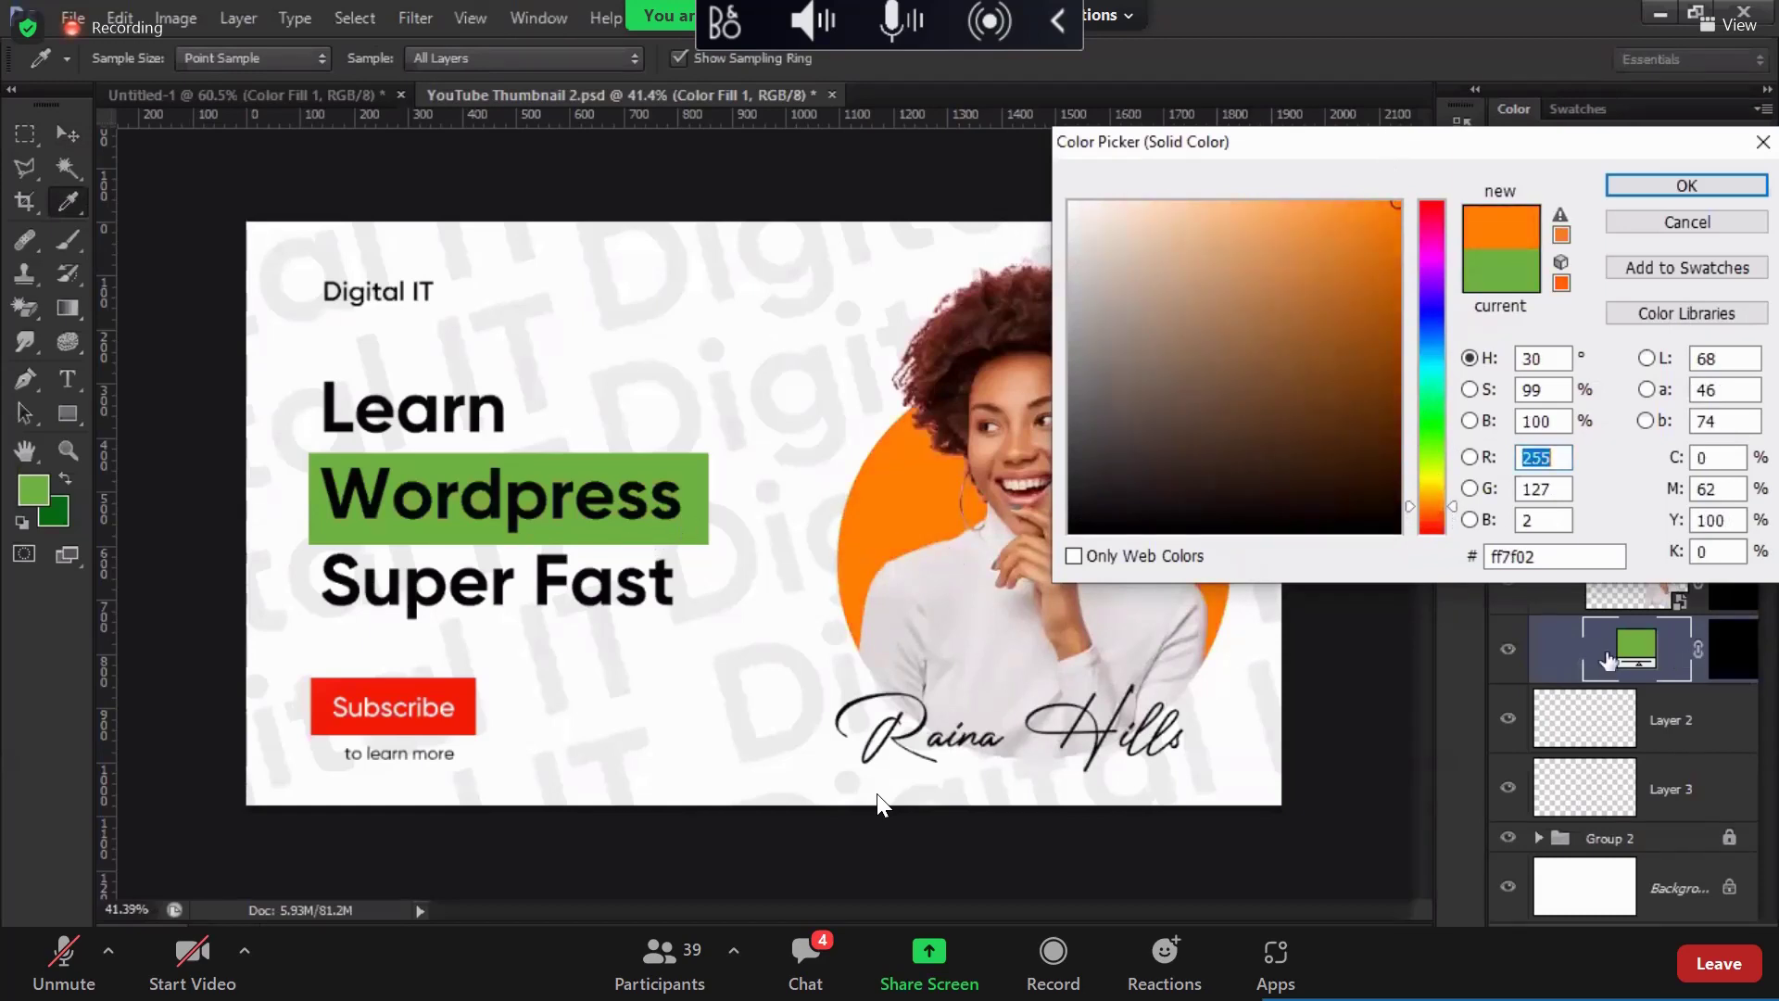
{"action": "left_click", "coordinate": [1641, 654]}
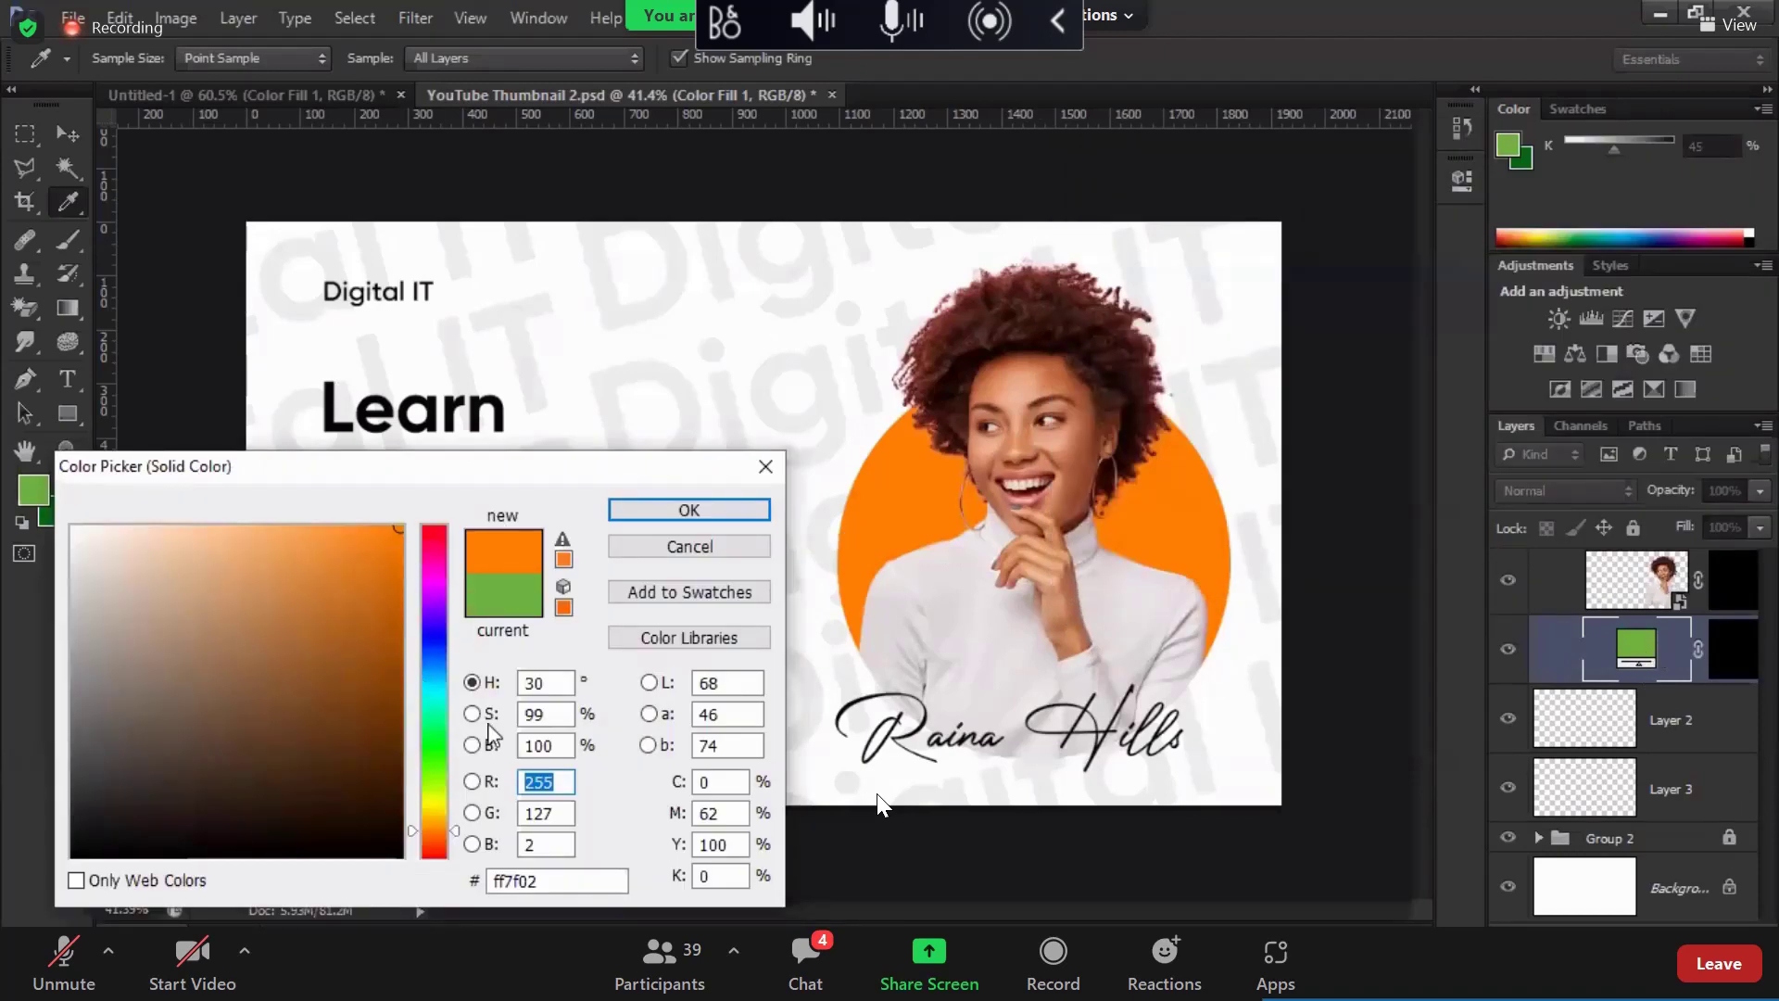
{"action": "key", "text": "Return"}
{"action": "key", "text": "shift+Tab"}
{"action": "key", "text": "shift+Tab"}
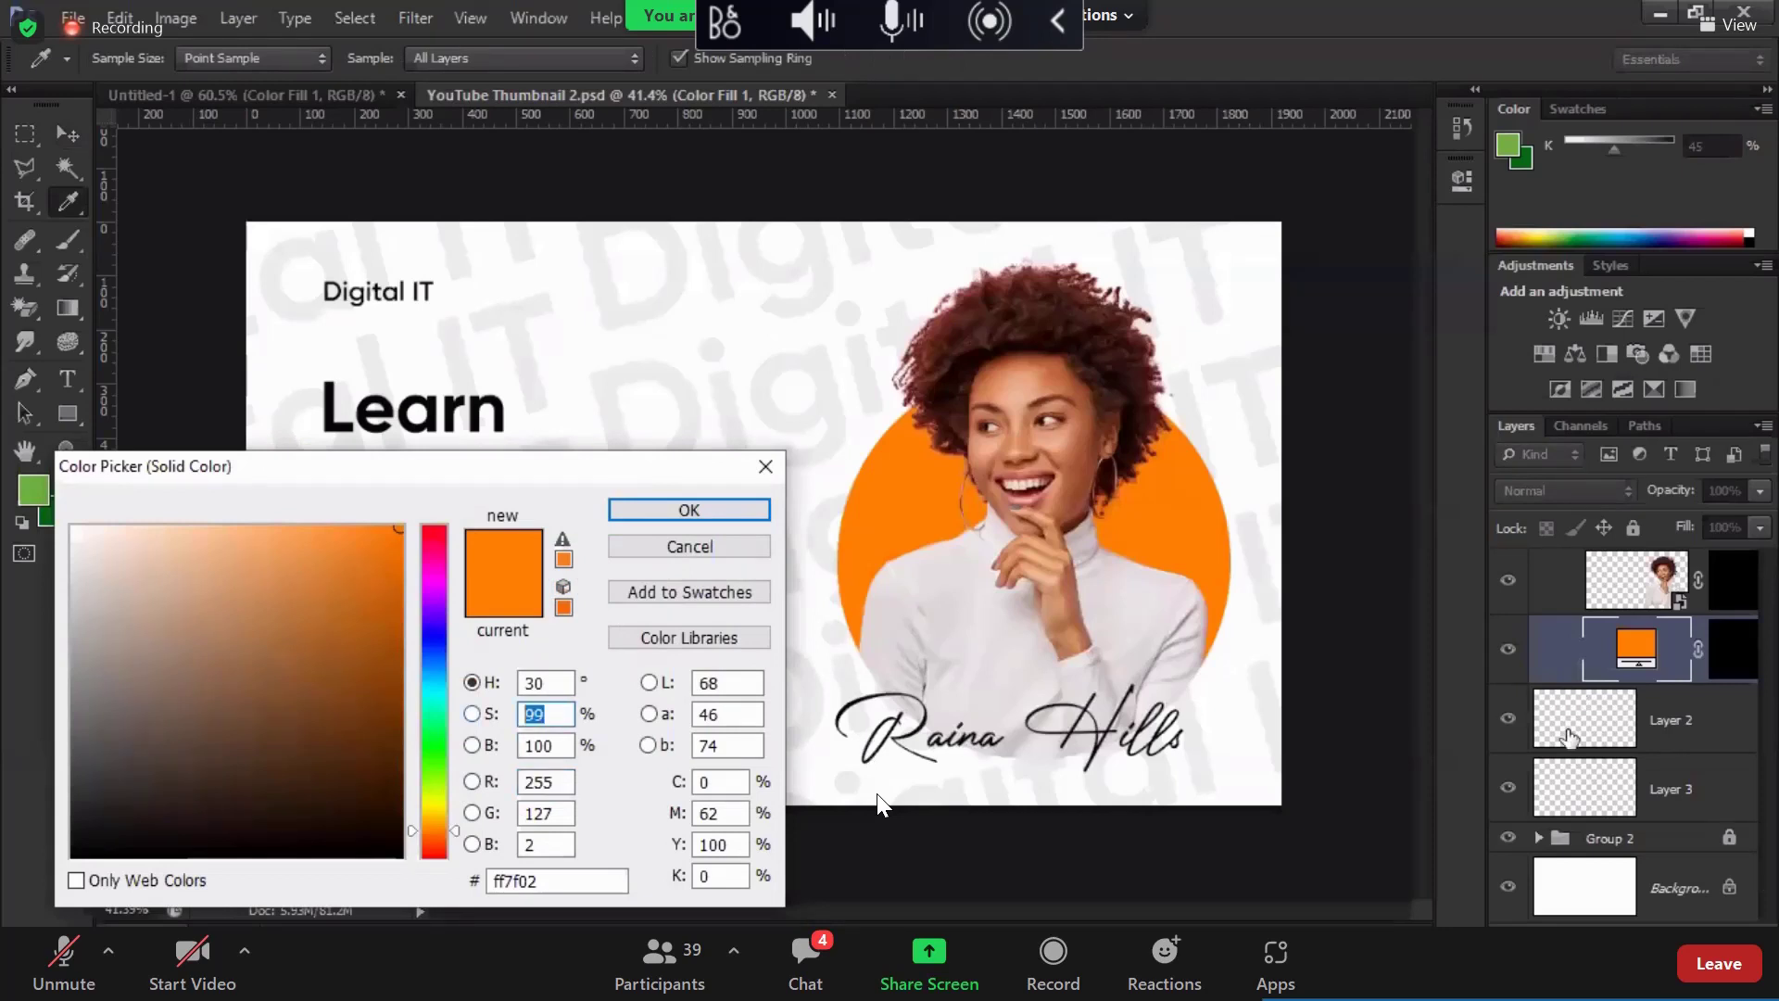
{"action": "key", "text": "Return"}
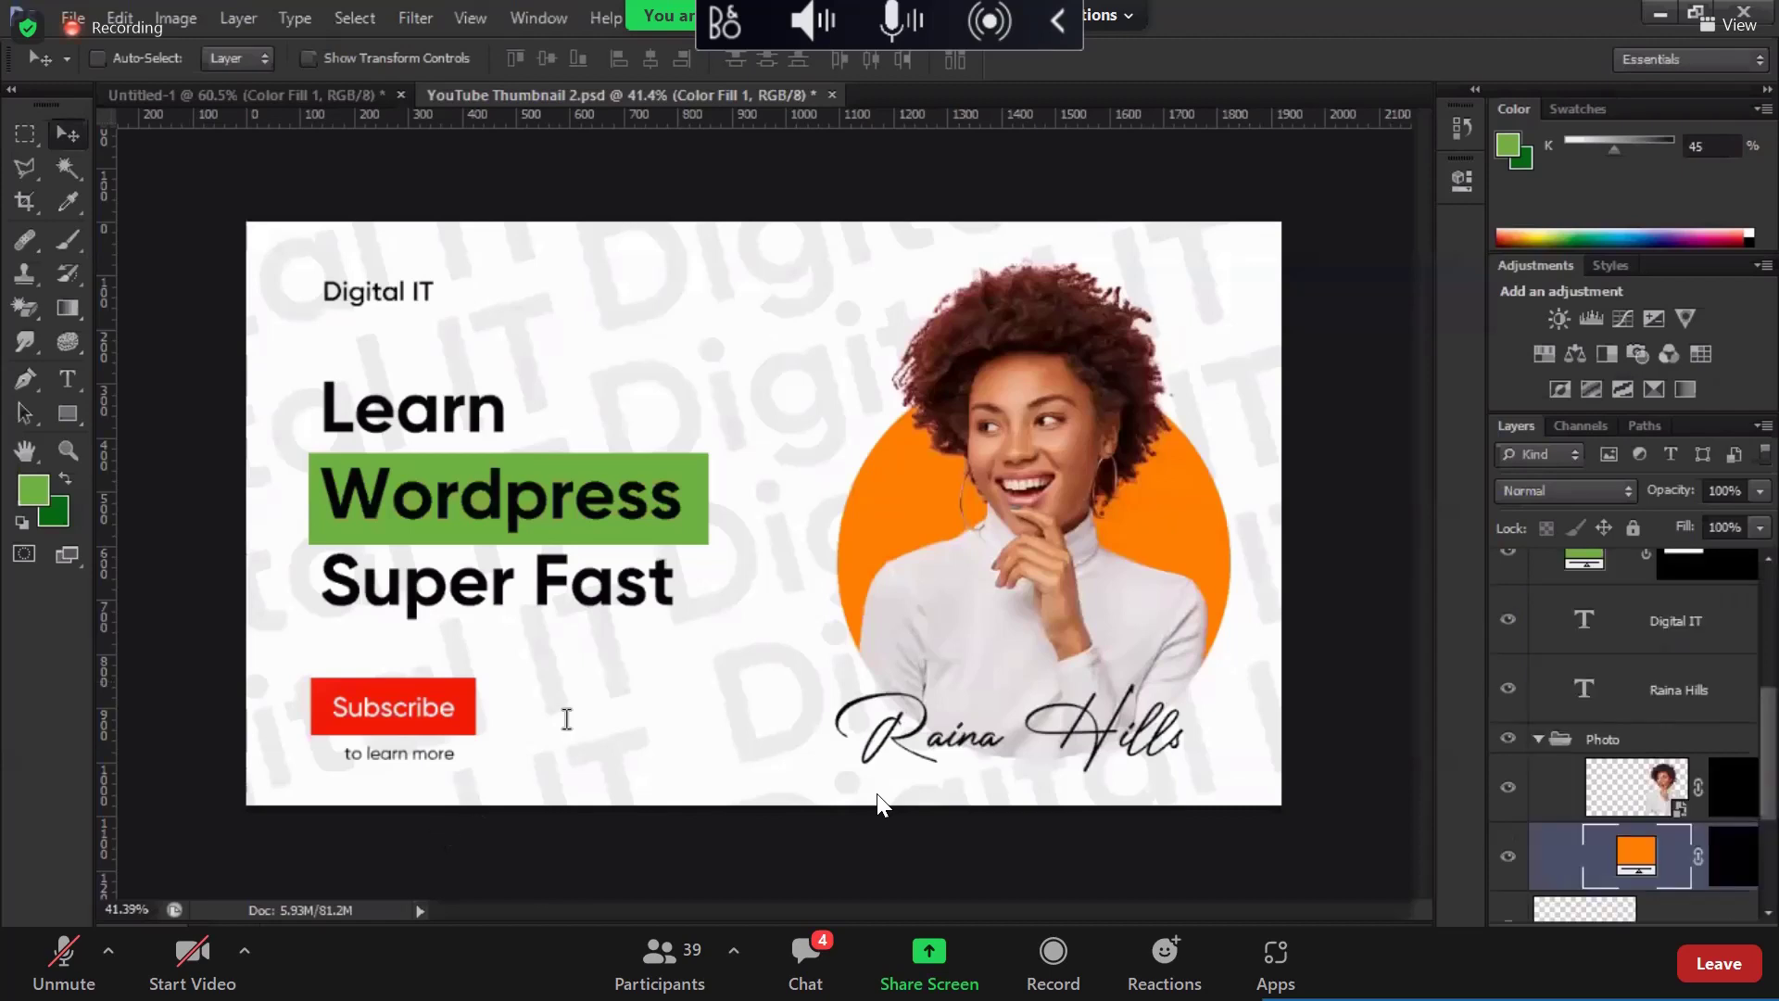
Step: Recolour the Wordpress box's Color Fill 2 layer to the same orange as the circle
{"action": "left_click", "coordinate": [650, 540], "text": "ctrl"}
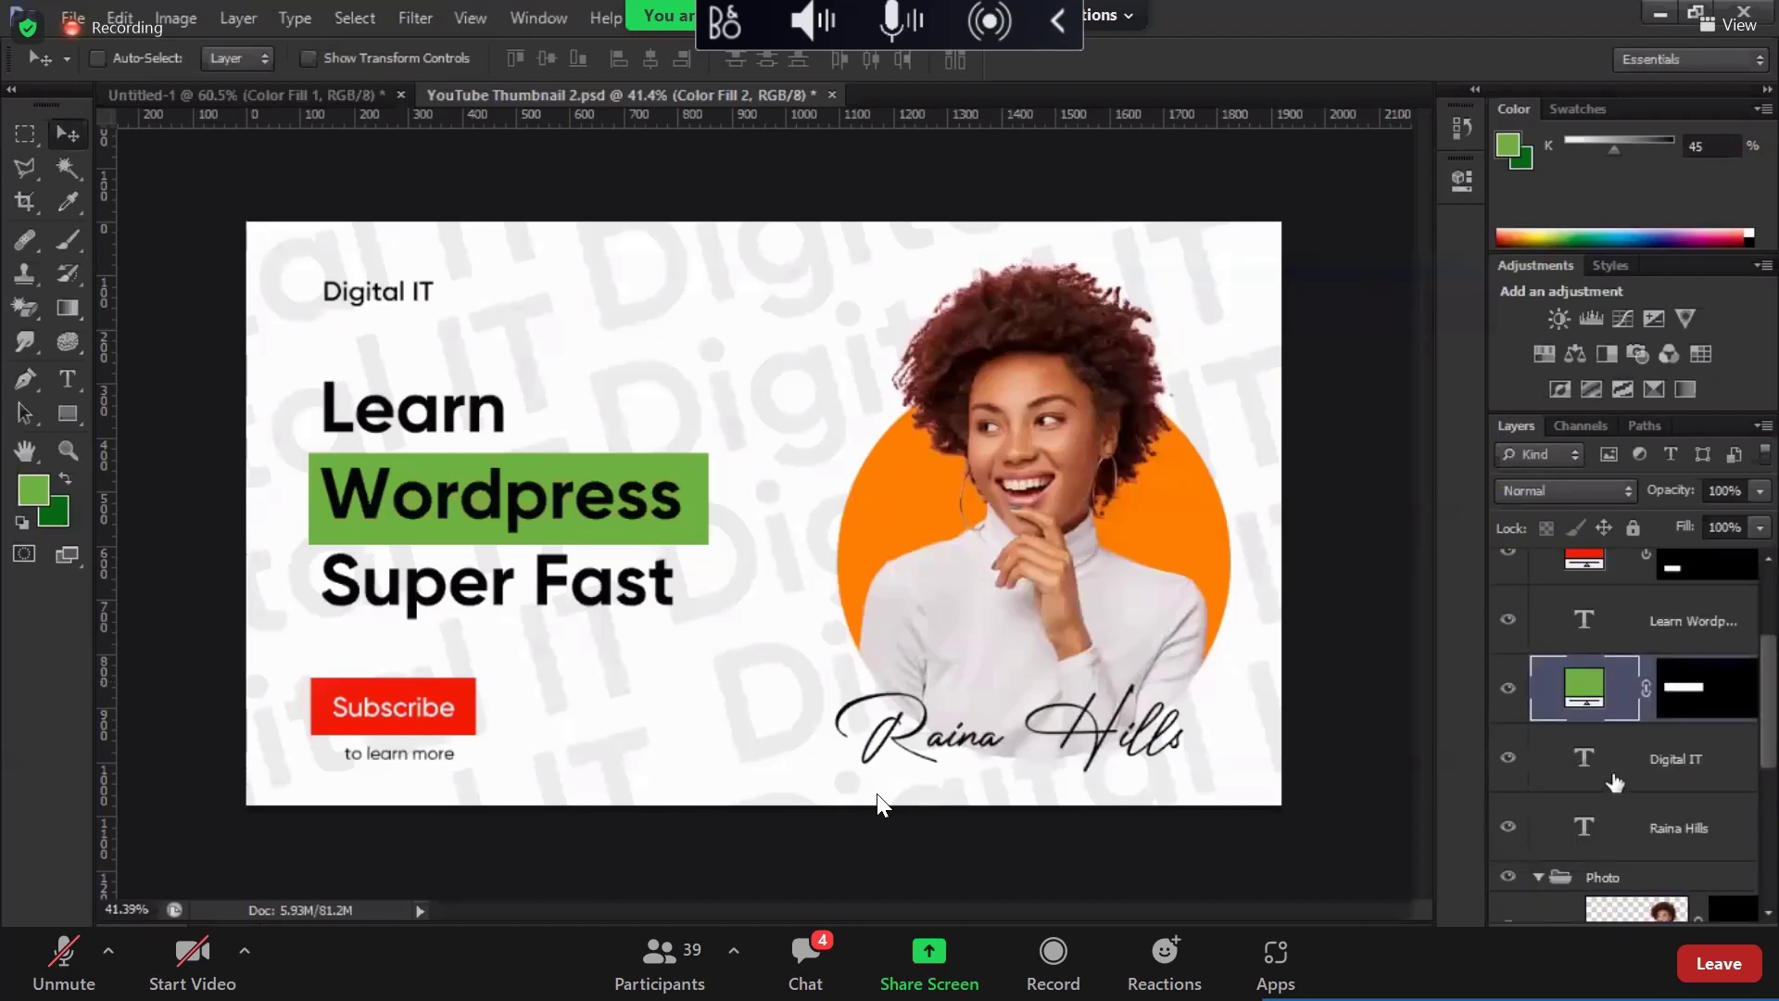
{"action": "scroll", "coordinate": [1575, 690], "scroll_direction": "down", "scroll_amount": 2}
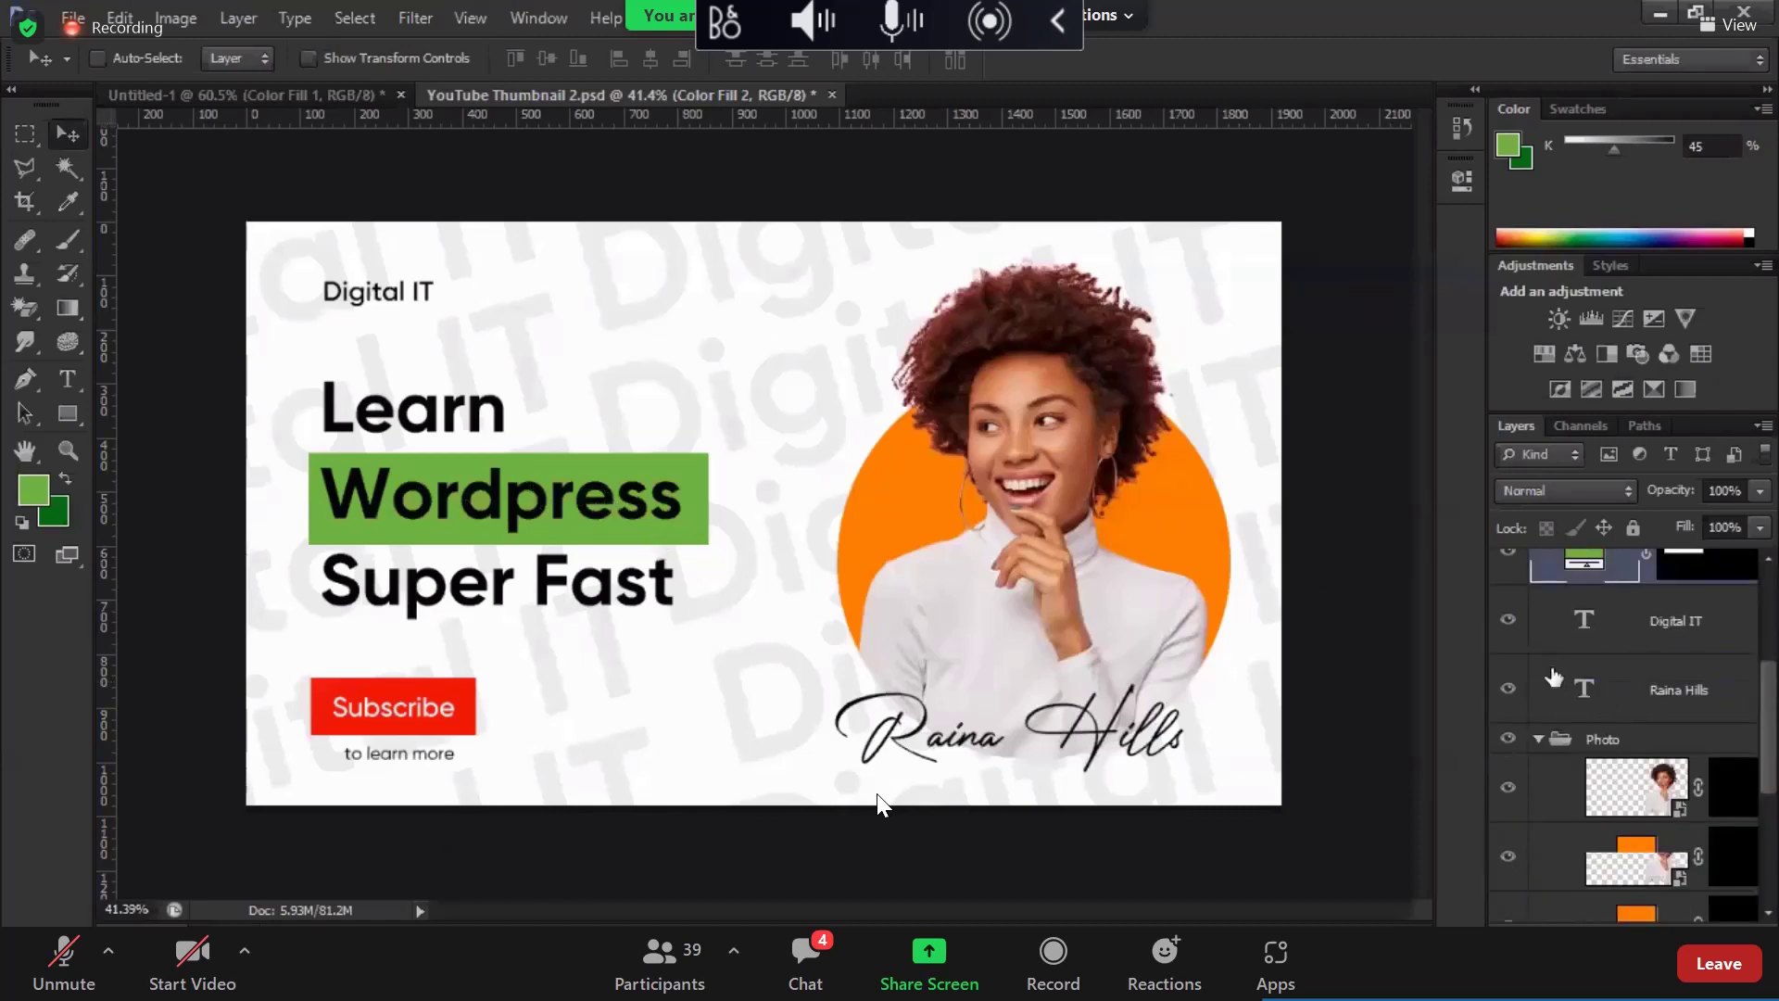
{"action": "scroll", "coordinate": [1578, 690], "scroll_direction": "up", "scroll_amount": 2}
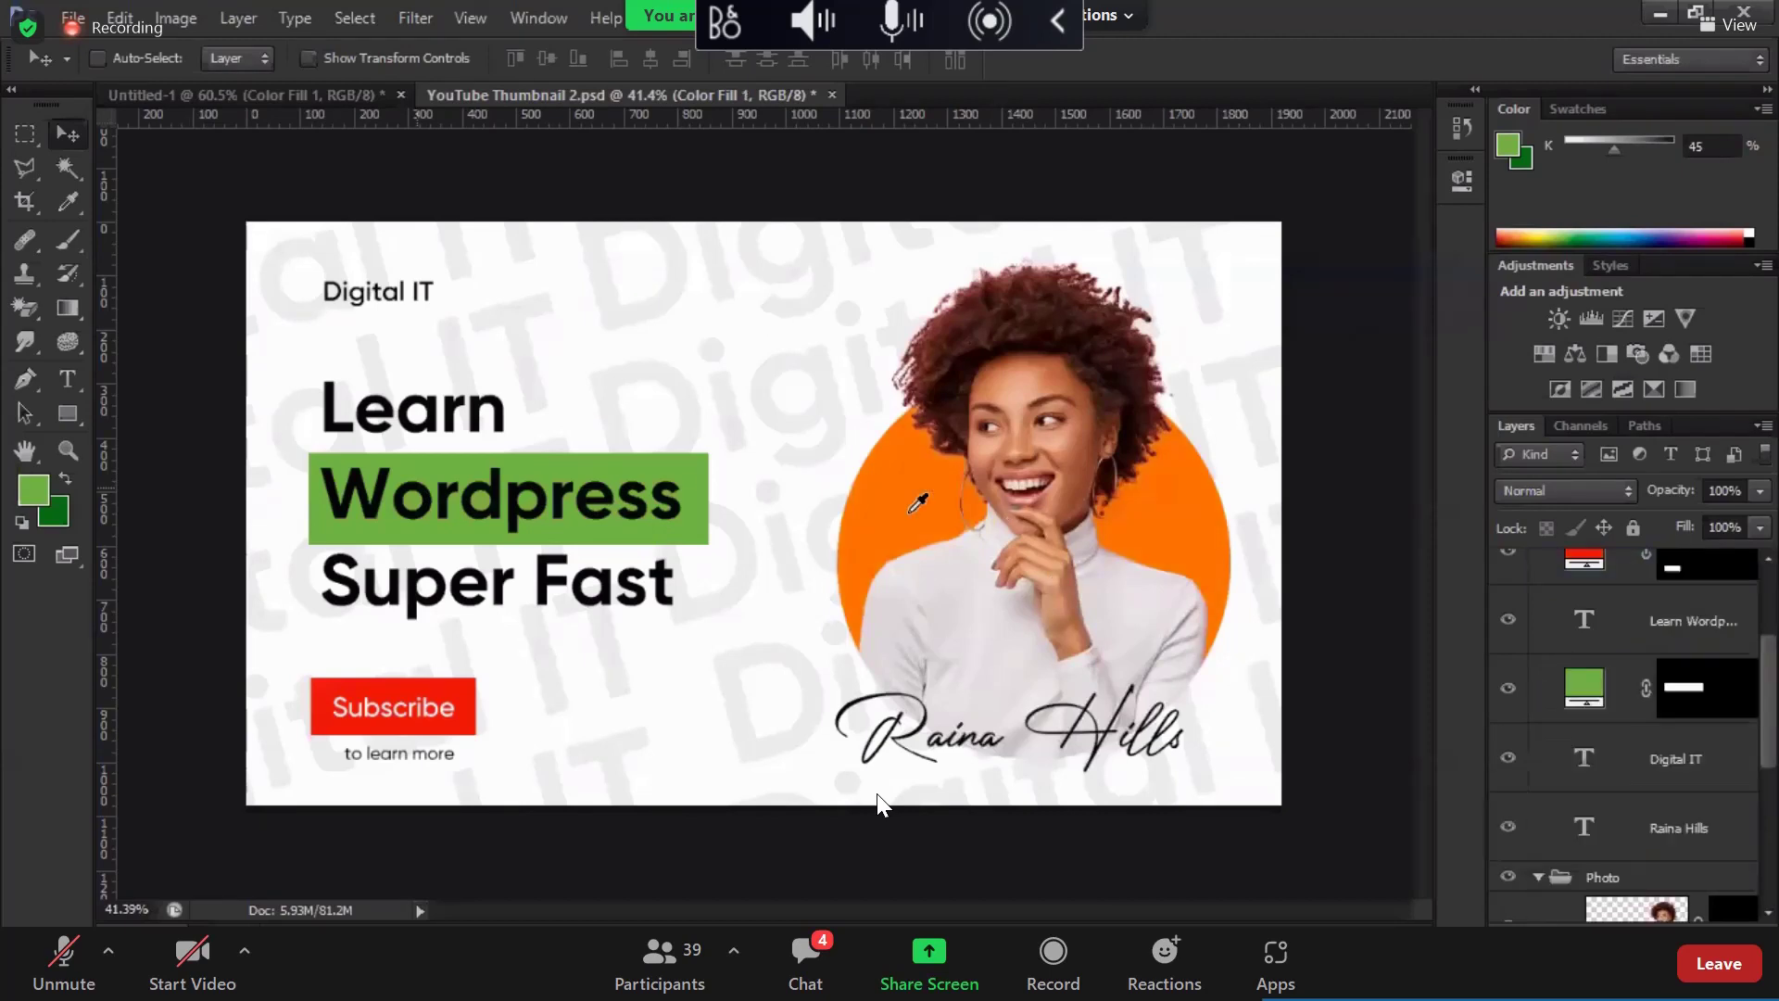
{"action": "double_click", "coordinate": [1584, 688]}
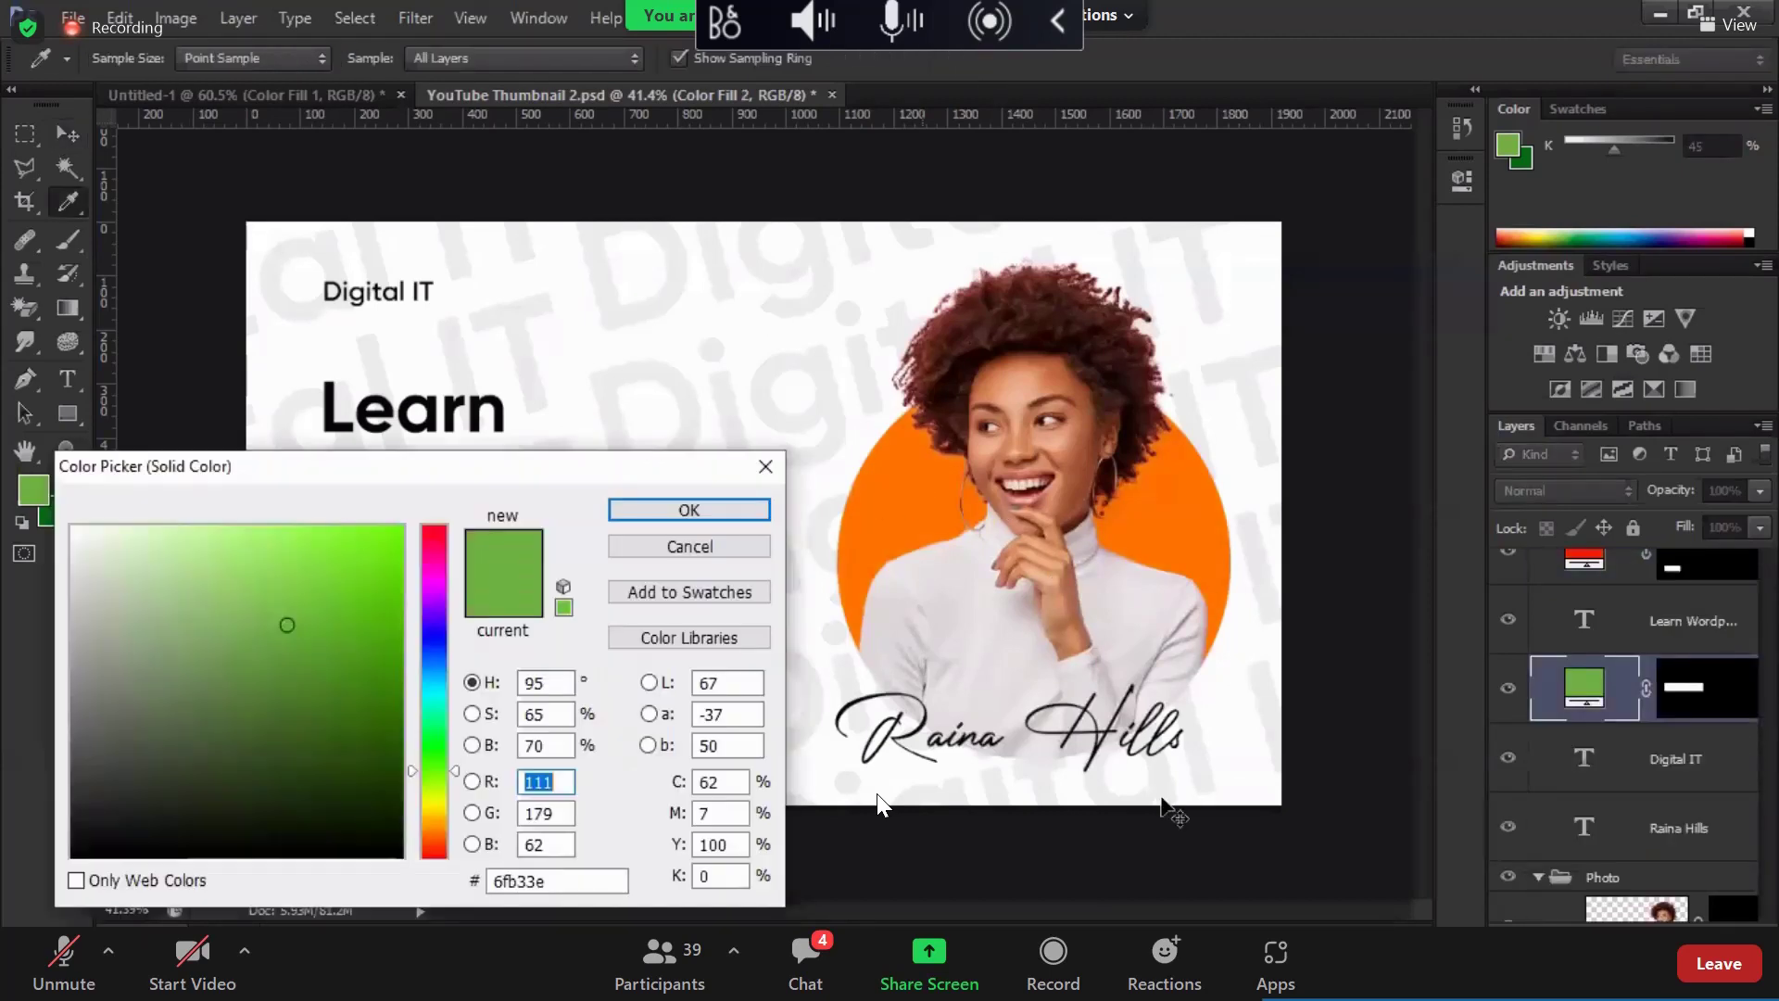
{"action": "key", "text": "Return"}
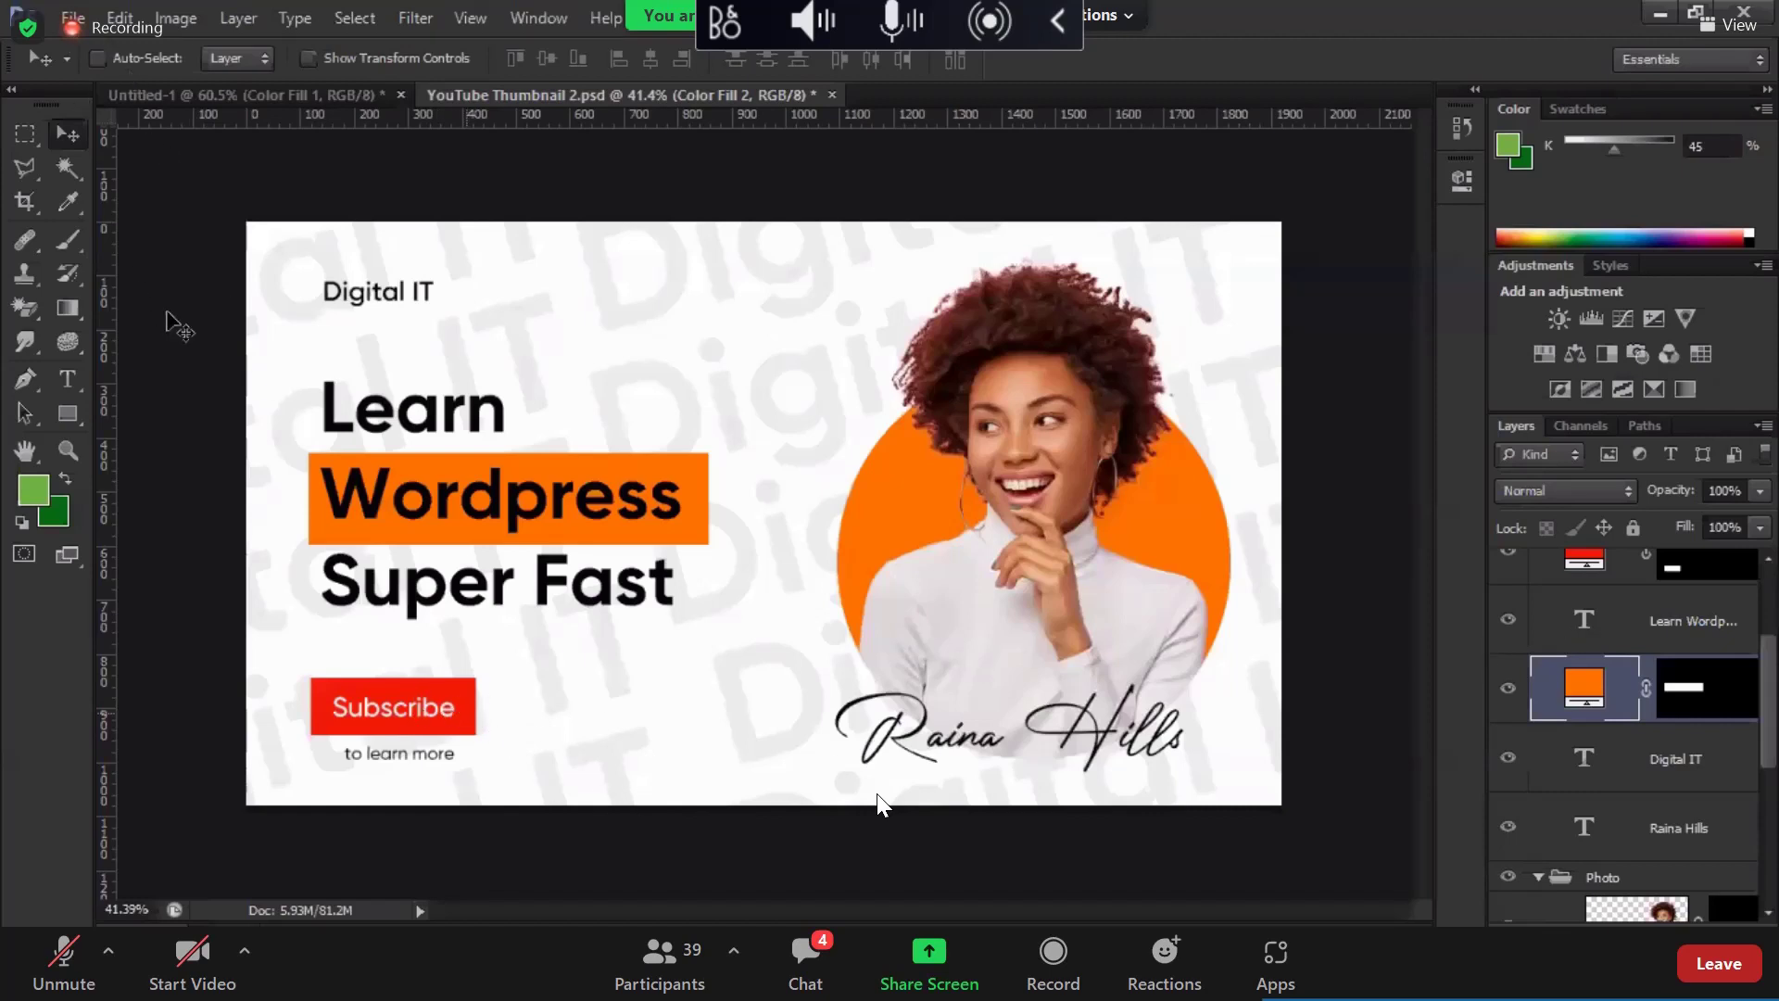
{"action": "key", "text": "alt+f"}
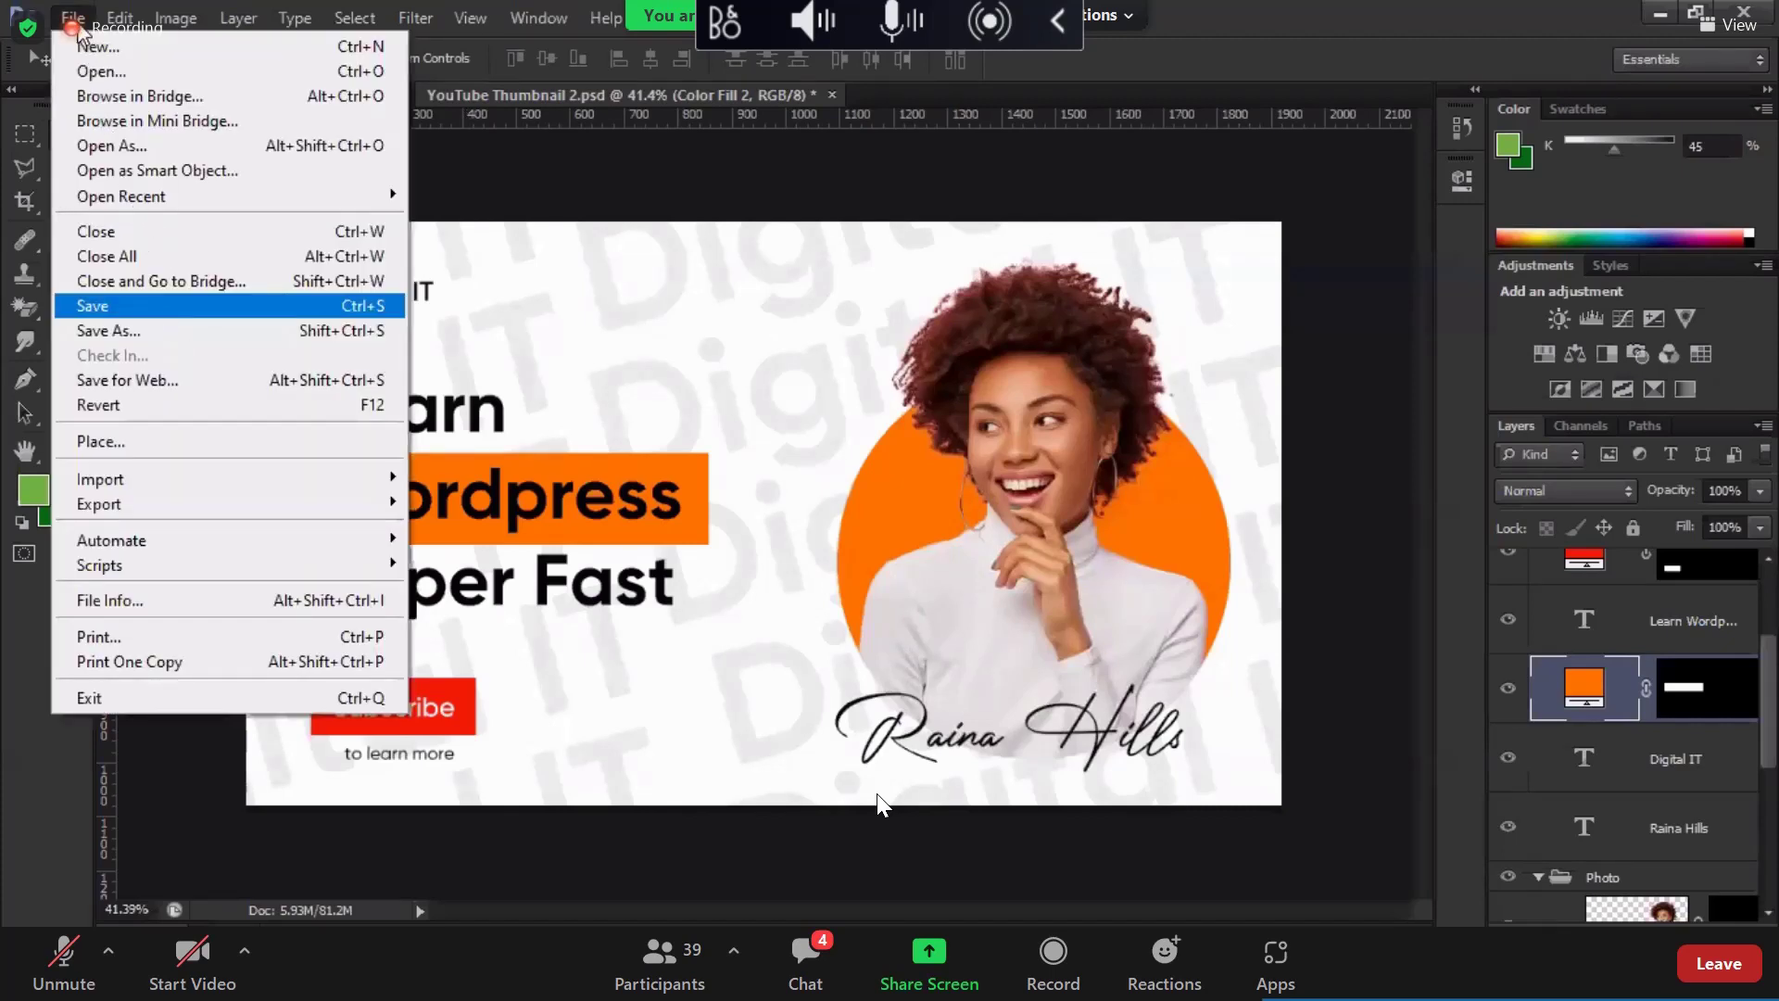
Step: Save the changes to YouTube Thumbnail 2.psd, cancelling a Save for Web preview
{"action": "key", "text": "Return"}
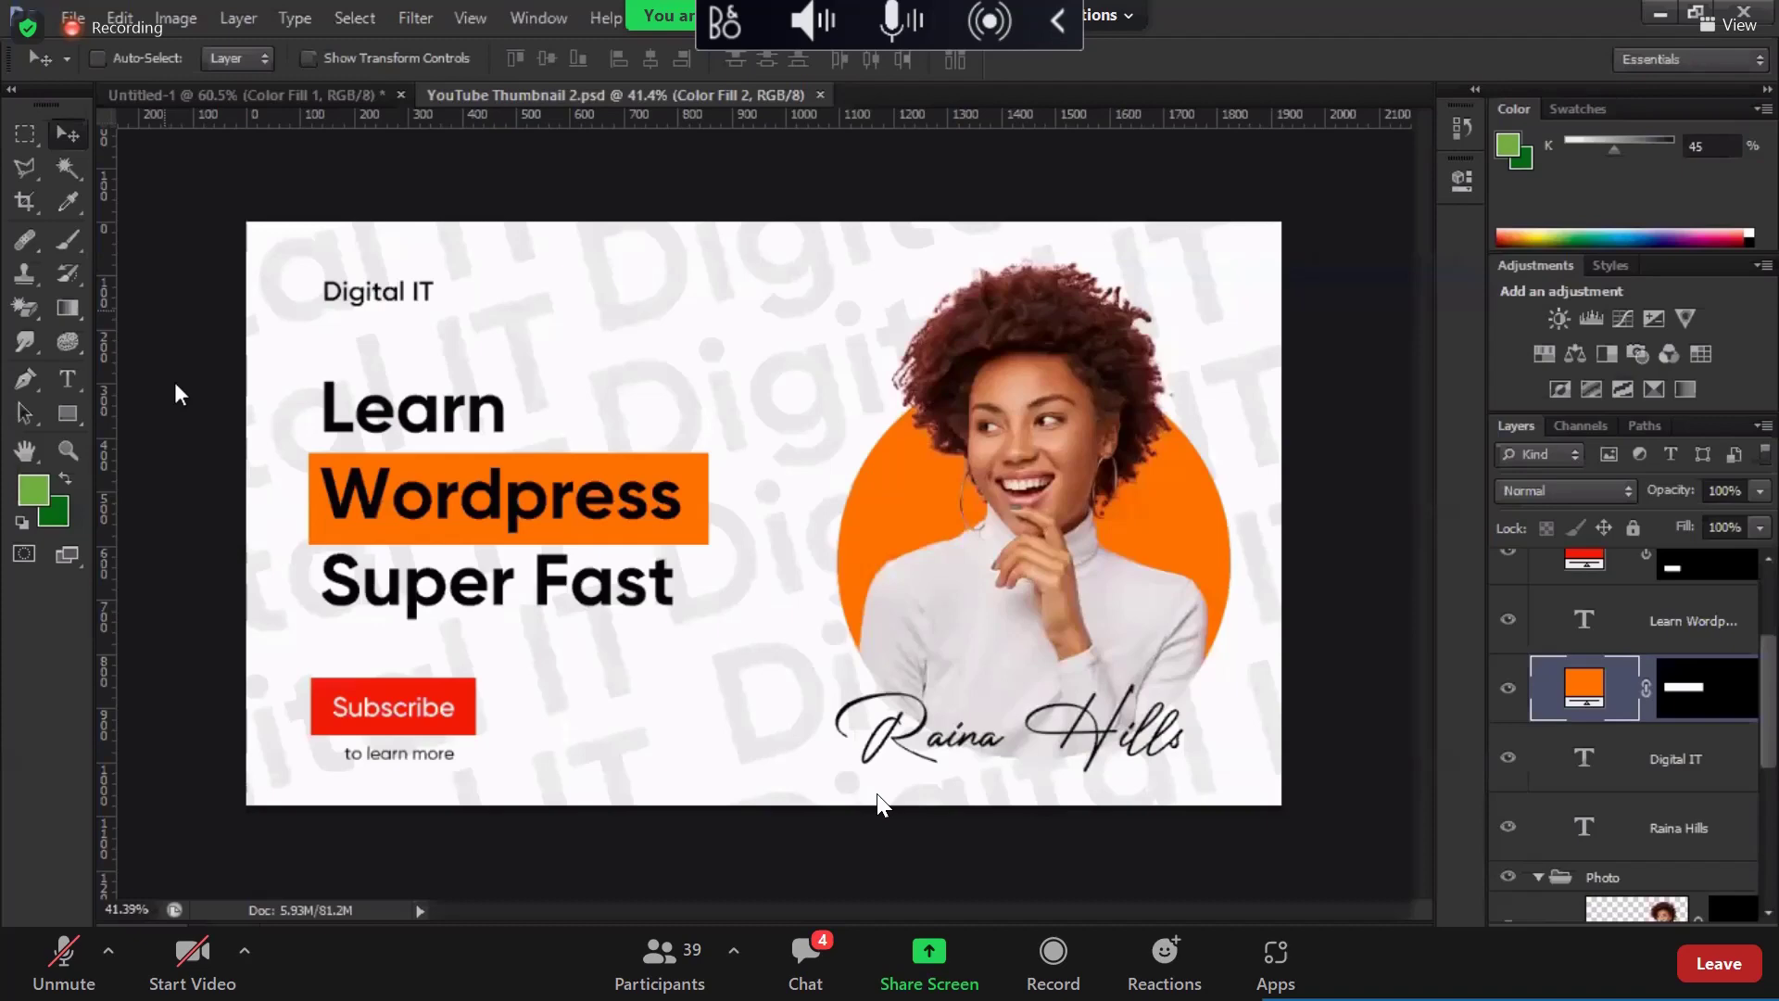
{"action": "key", "text": "alt+f"}
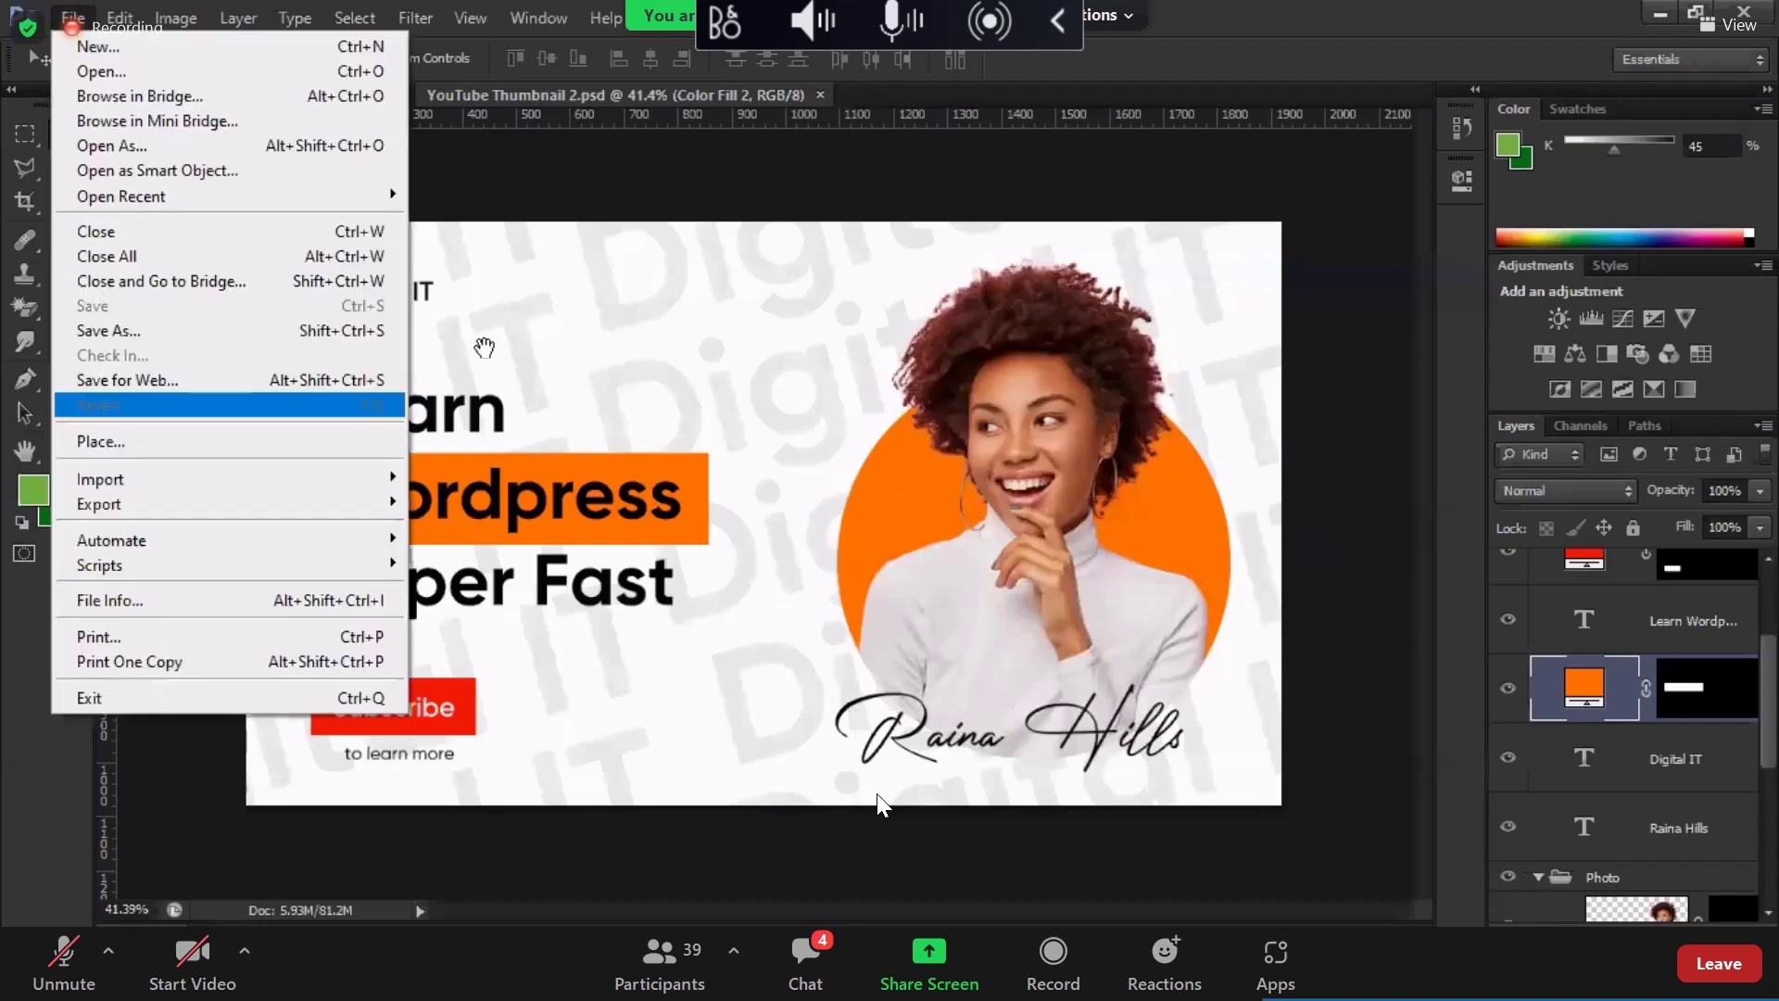
{"action": "key", "text": "Up"}
{"action": "key", "text": "Return"}
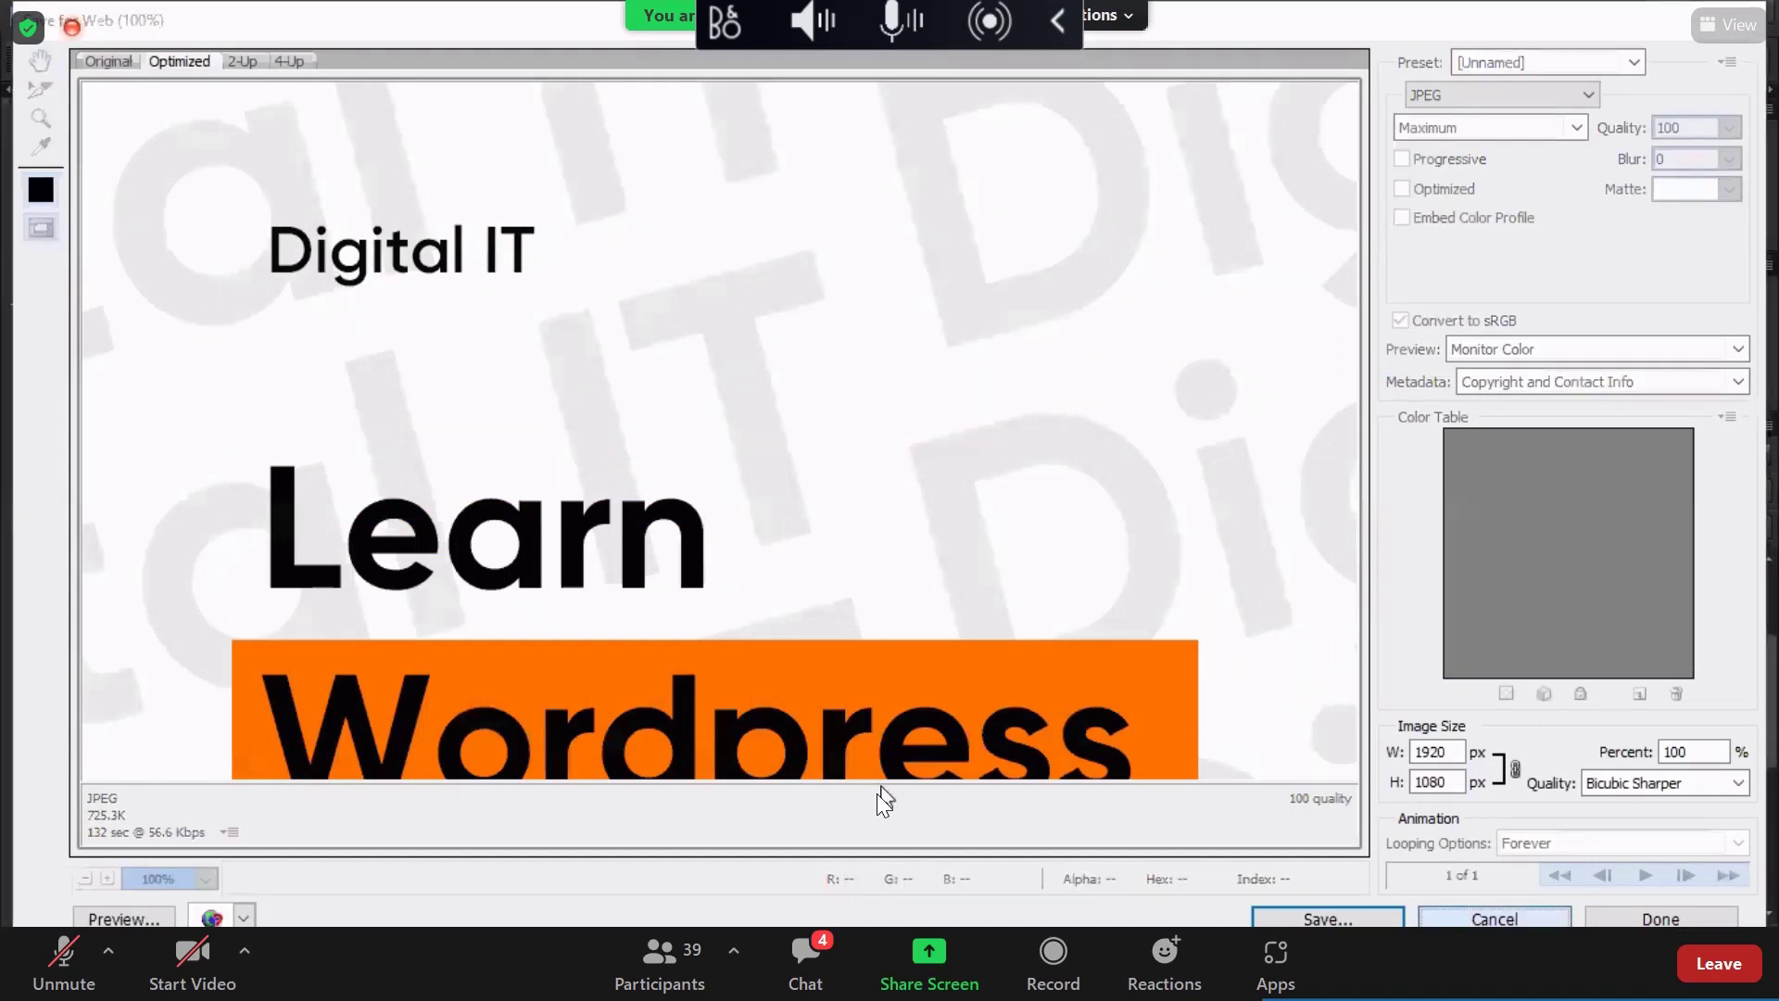
{"action": "key", "text": "Escape"}
Step: Export the orange version as 'YouTube Thumbnail 2.png'
{"action": "key", "text": "alt+f"}
{"action": "key", "text": "Down"}
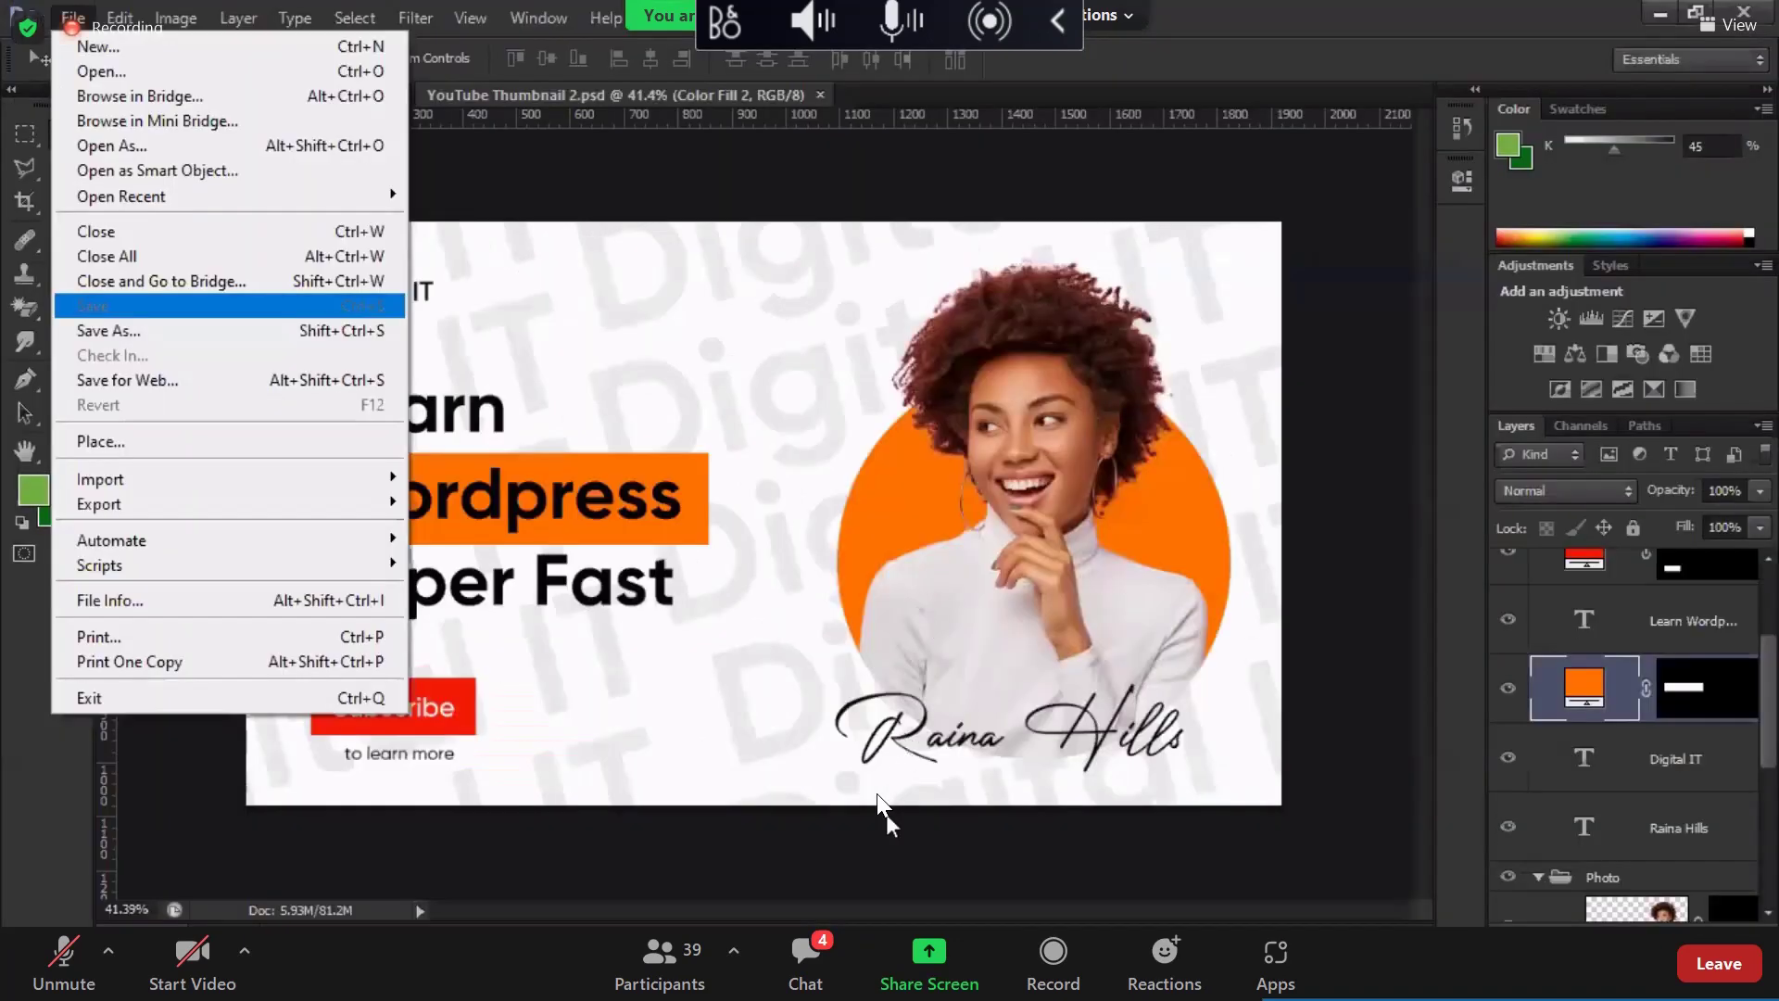
{"action": "key", "text": "Return"}
{"action": "key", "text": "alt+Down"}
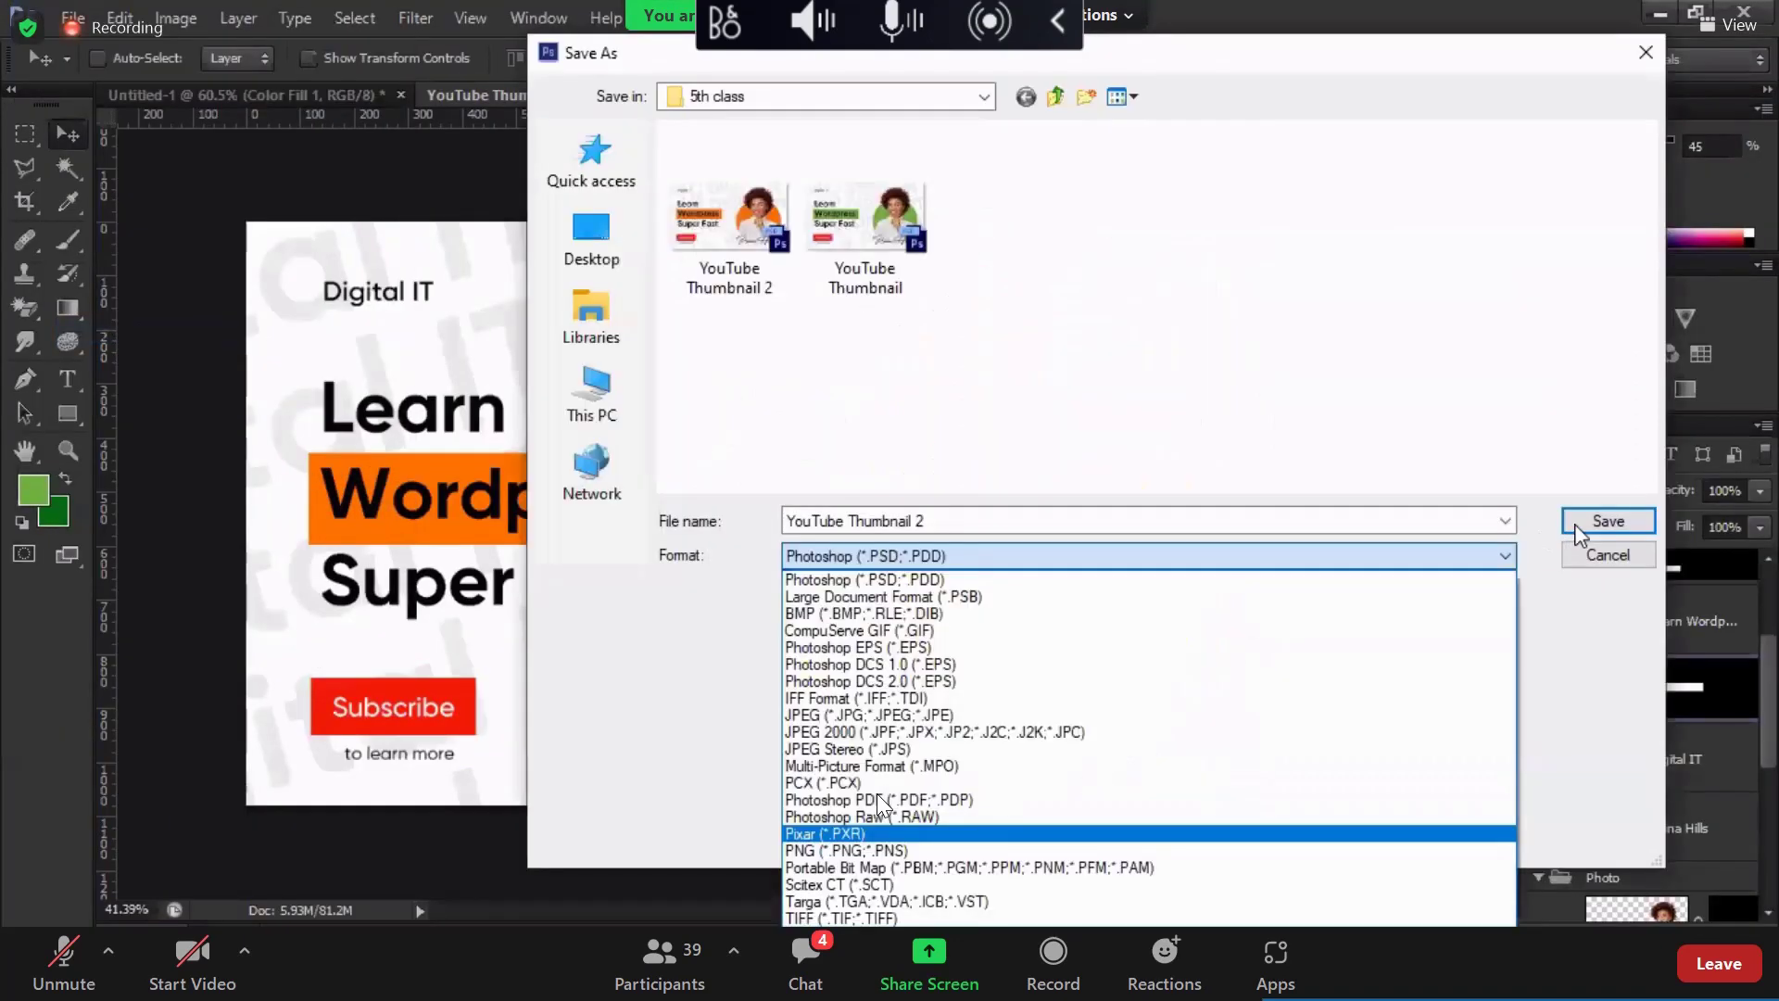
{"action": "key", "text": "Down"}
{"action": "key", "text": "Return"}
{"action": "key", "text": "Return"}
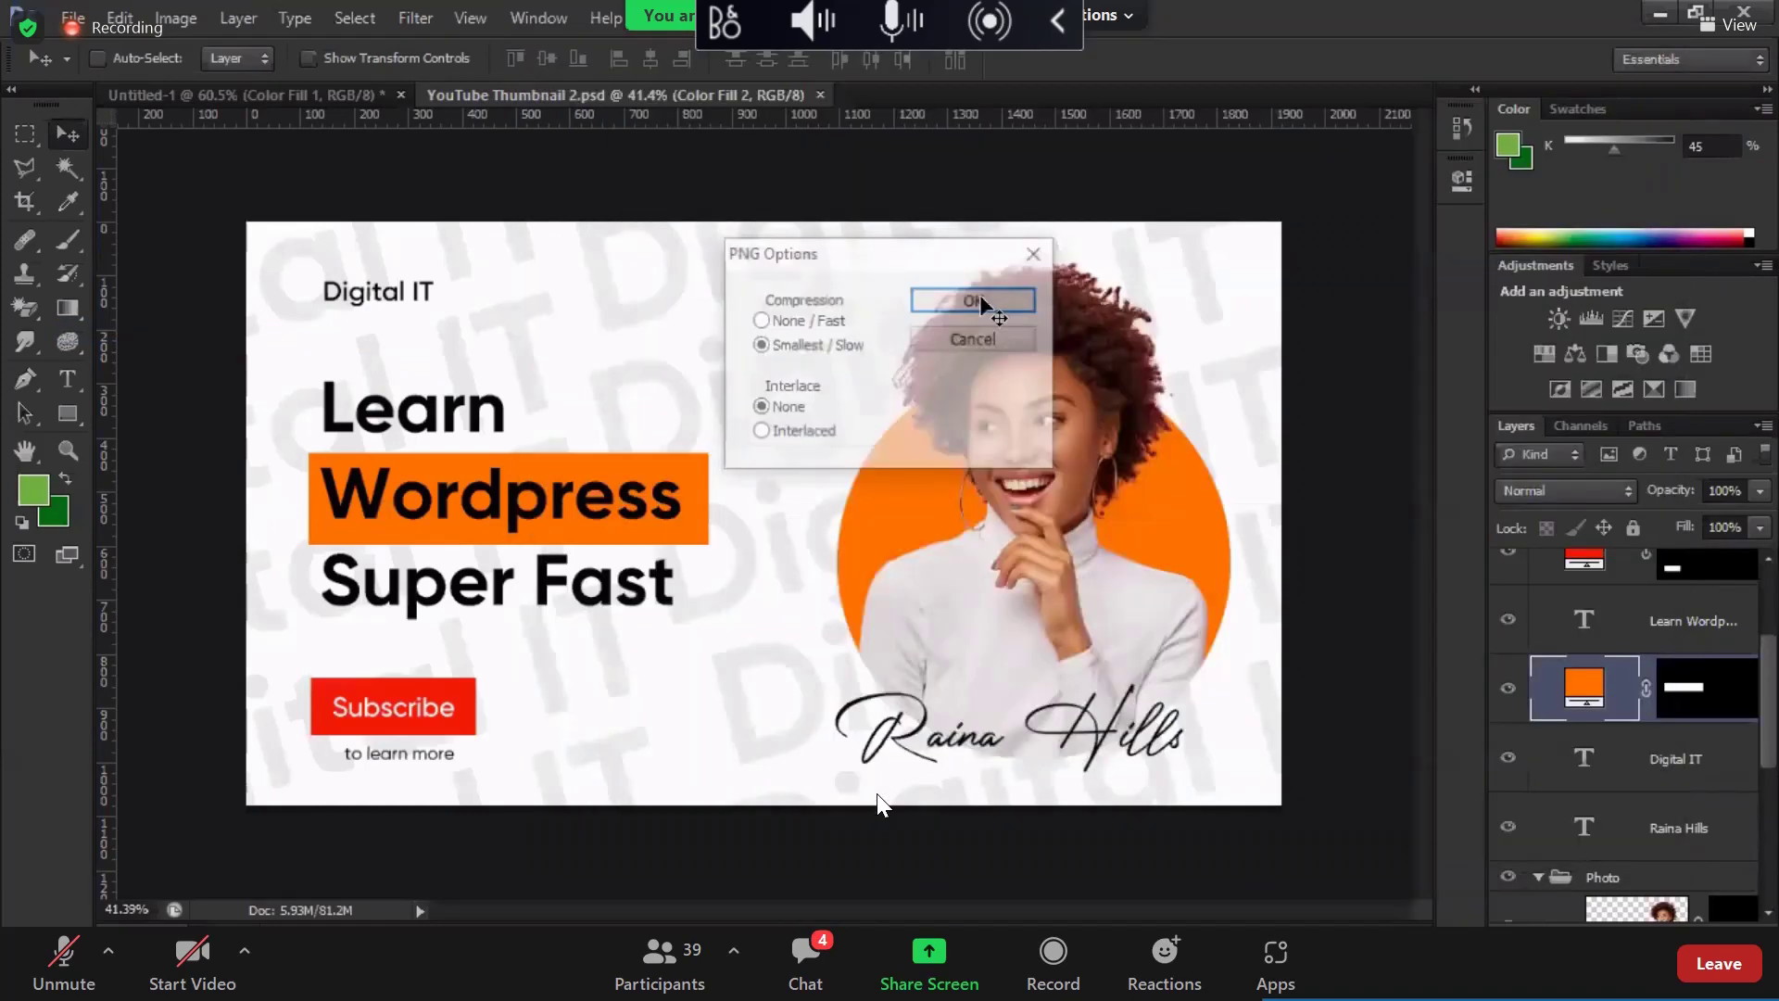
{"action": "left_click", "coordinate": [972, 301]}
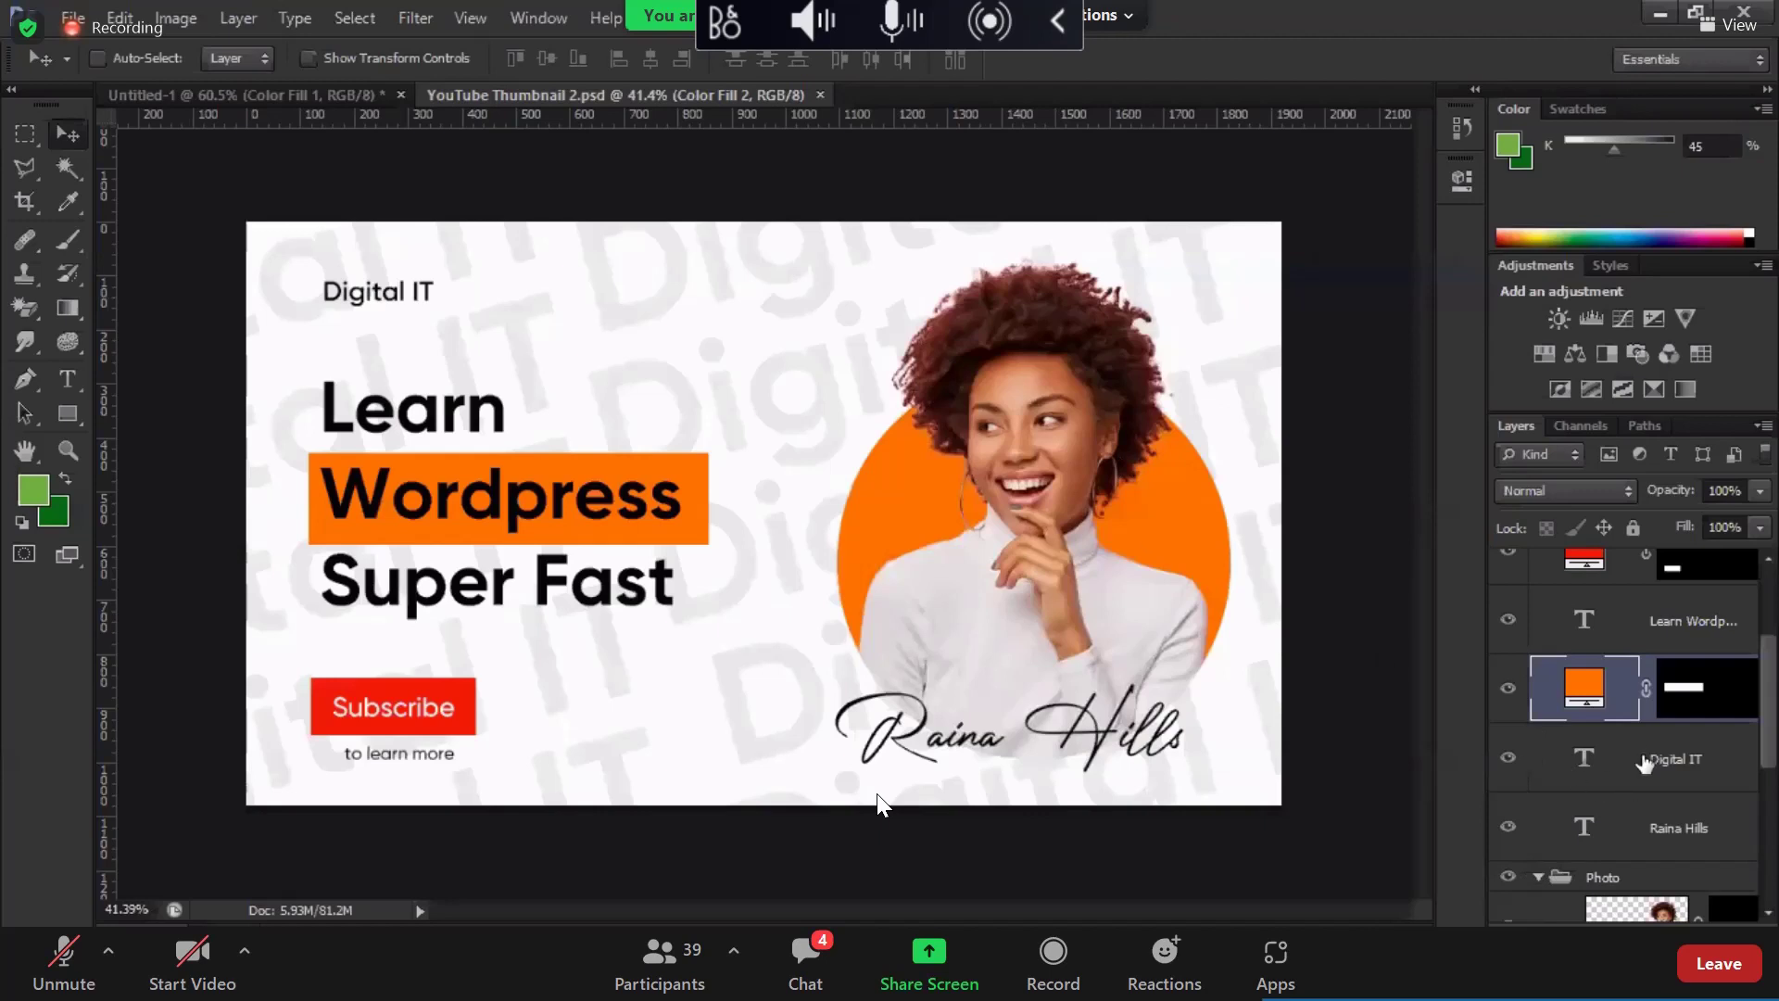
Step: Save the orange version as a new Photoshop file, 'YouTube Thumbnail 3.psd'
{"action": "scroll", "coordinate": [1644, 762], "scroll_direction": "down", "scroll_amount": 2}
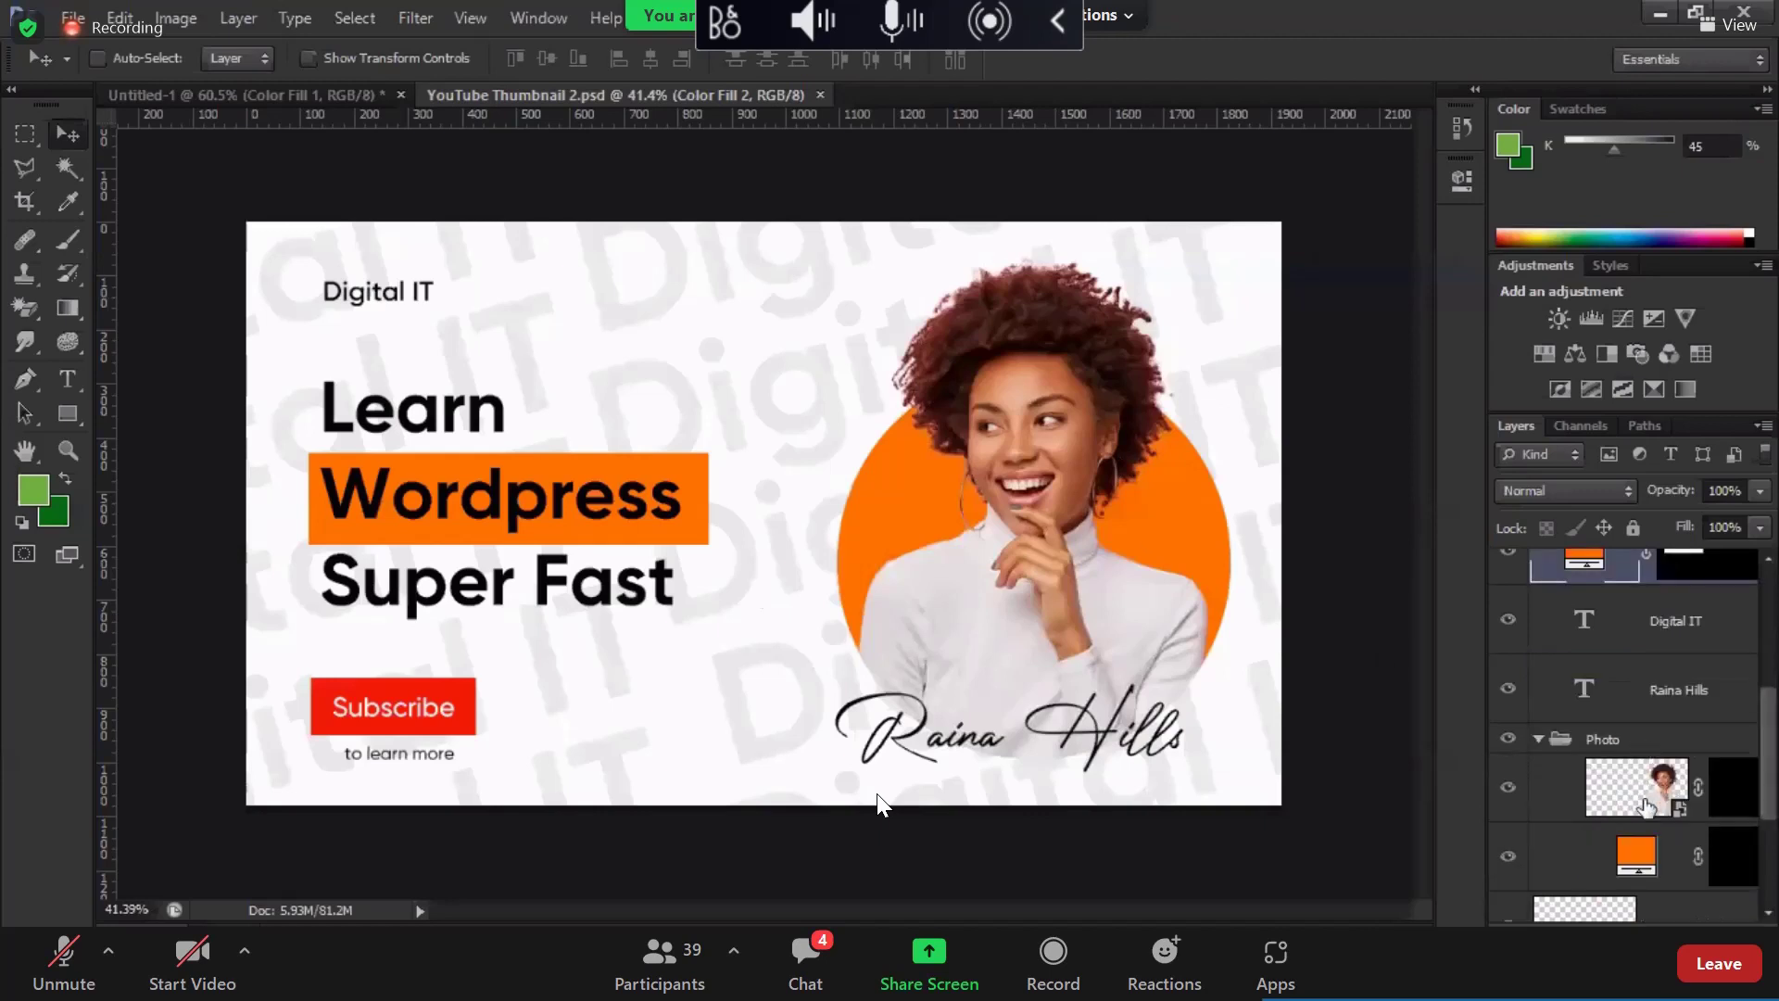
{"action": "scroll", "coordinate": [1645, 806], "scroll_direction": "down", "scroll_amount": 2}
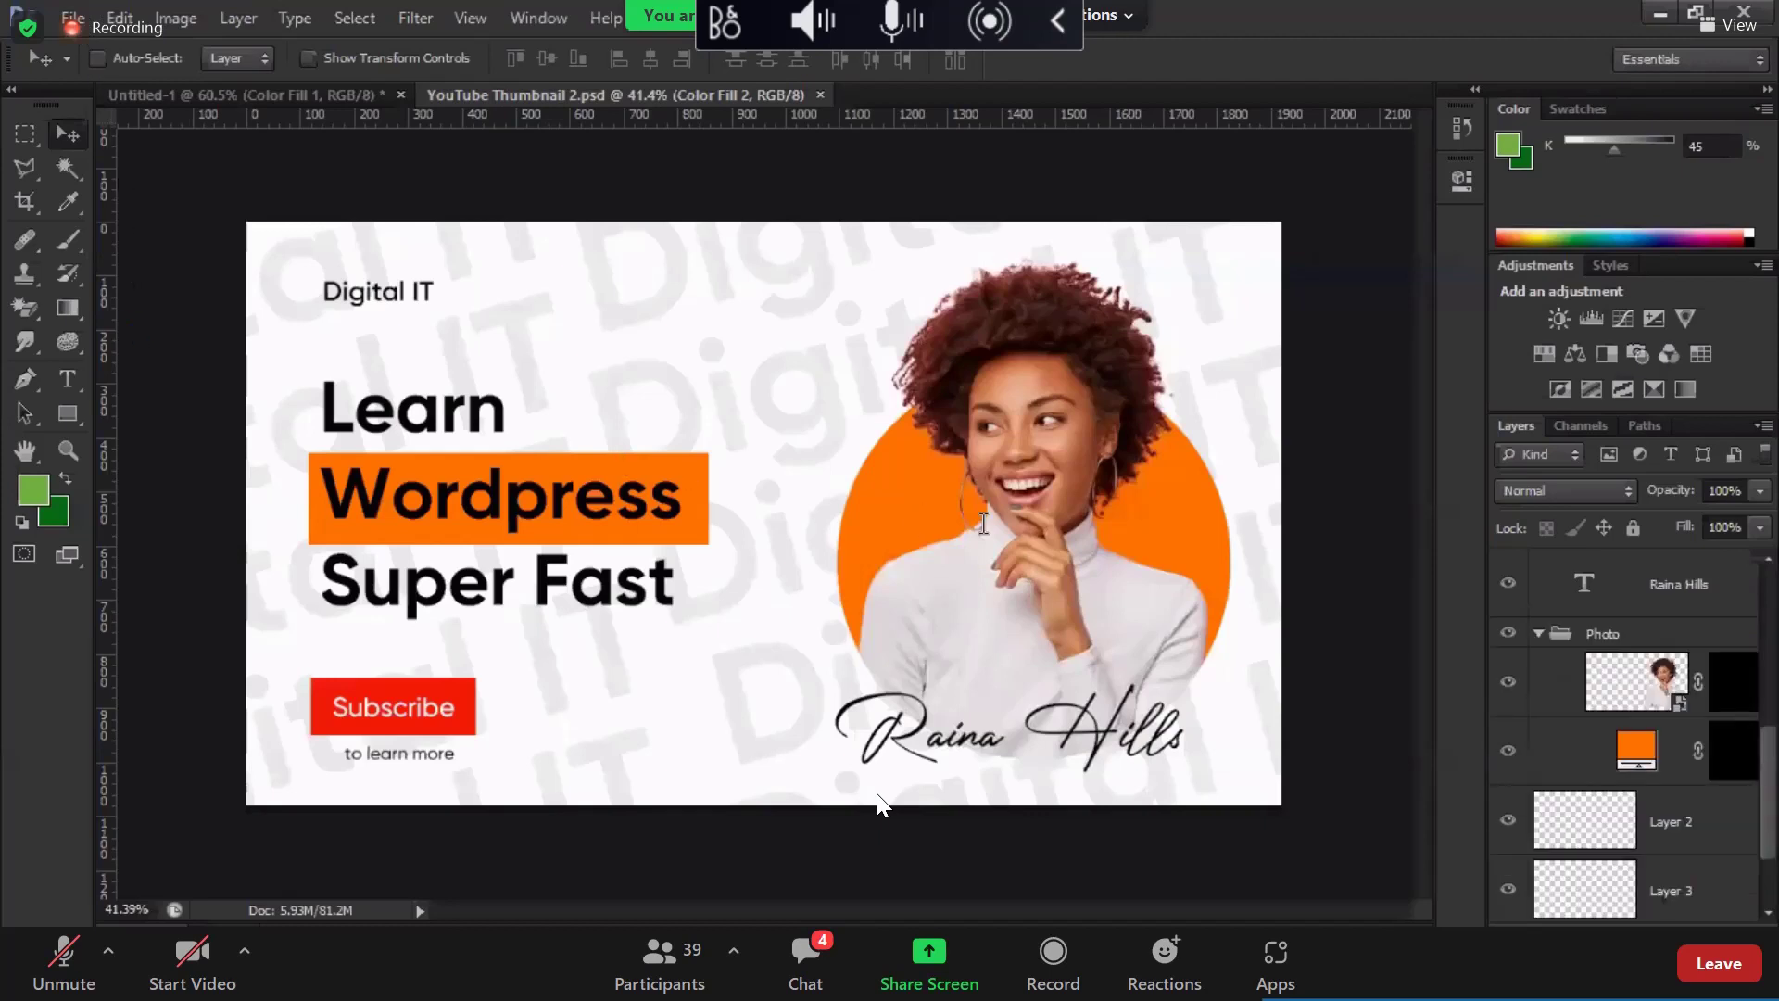
{"action": "key", "text": "shift+ctrl+s"}
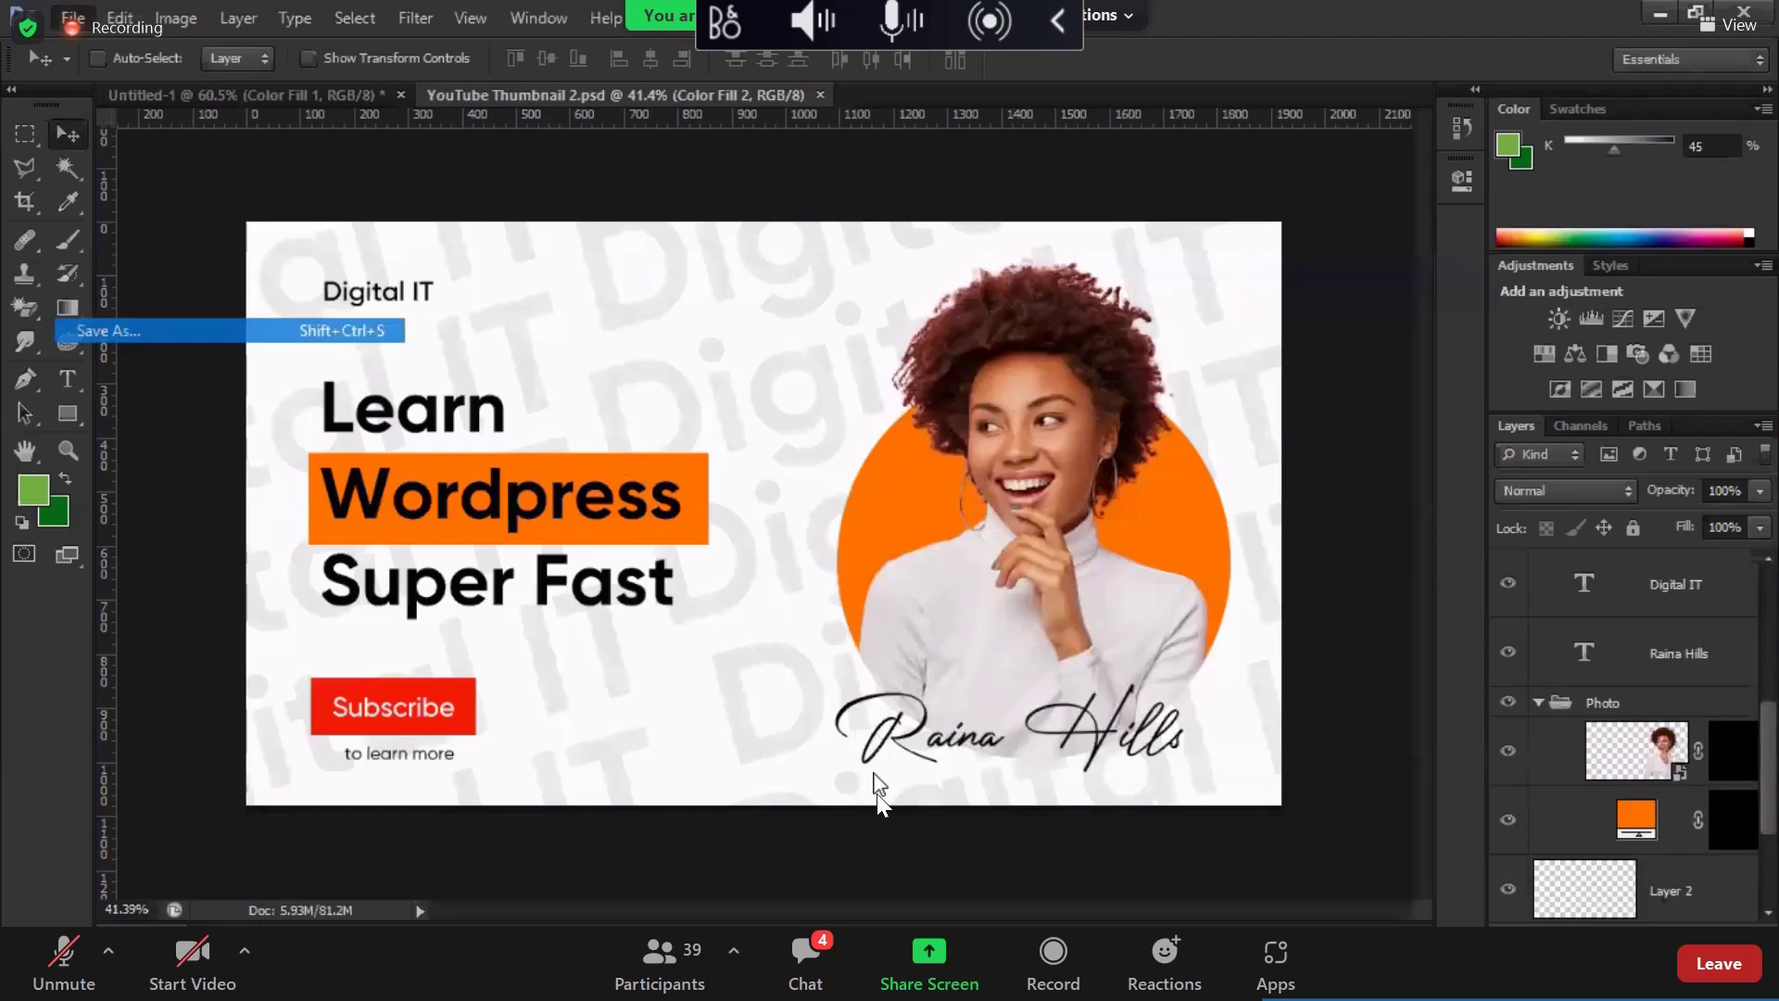
{"action": "left_click", "coordinate": [945, 555]}
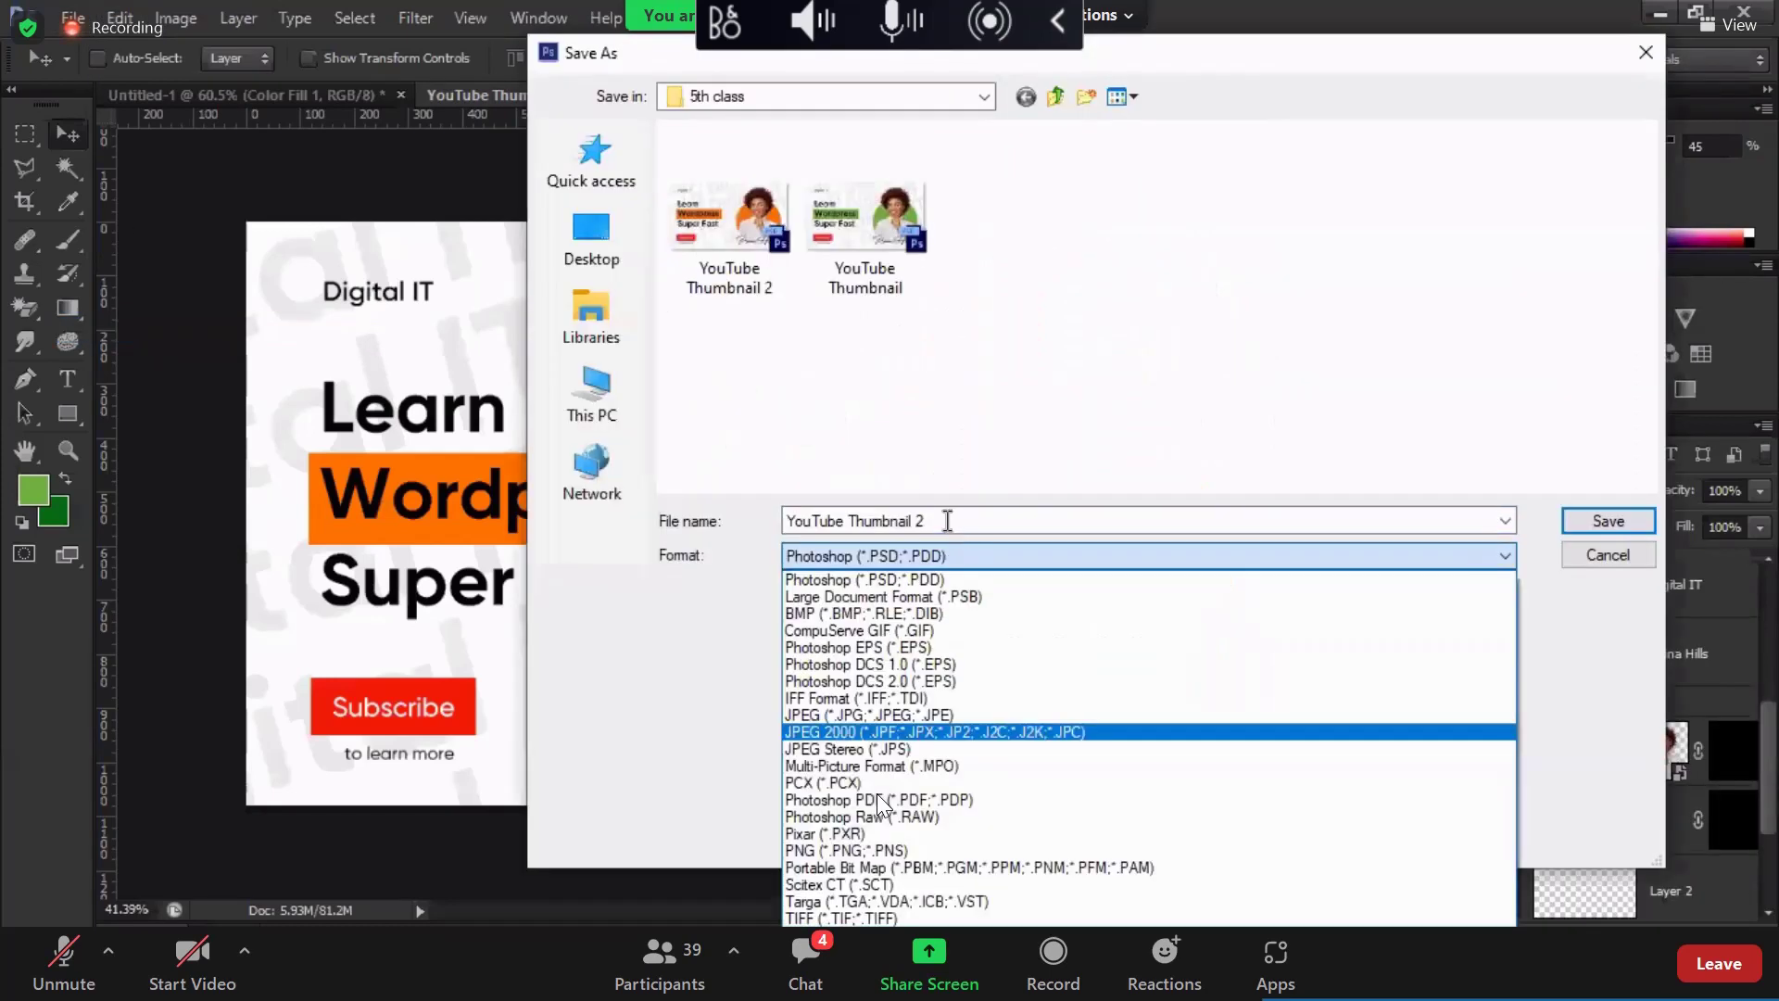
{"action": "key", "text": "c"}
{"action": "key", "text": "Escape"}
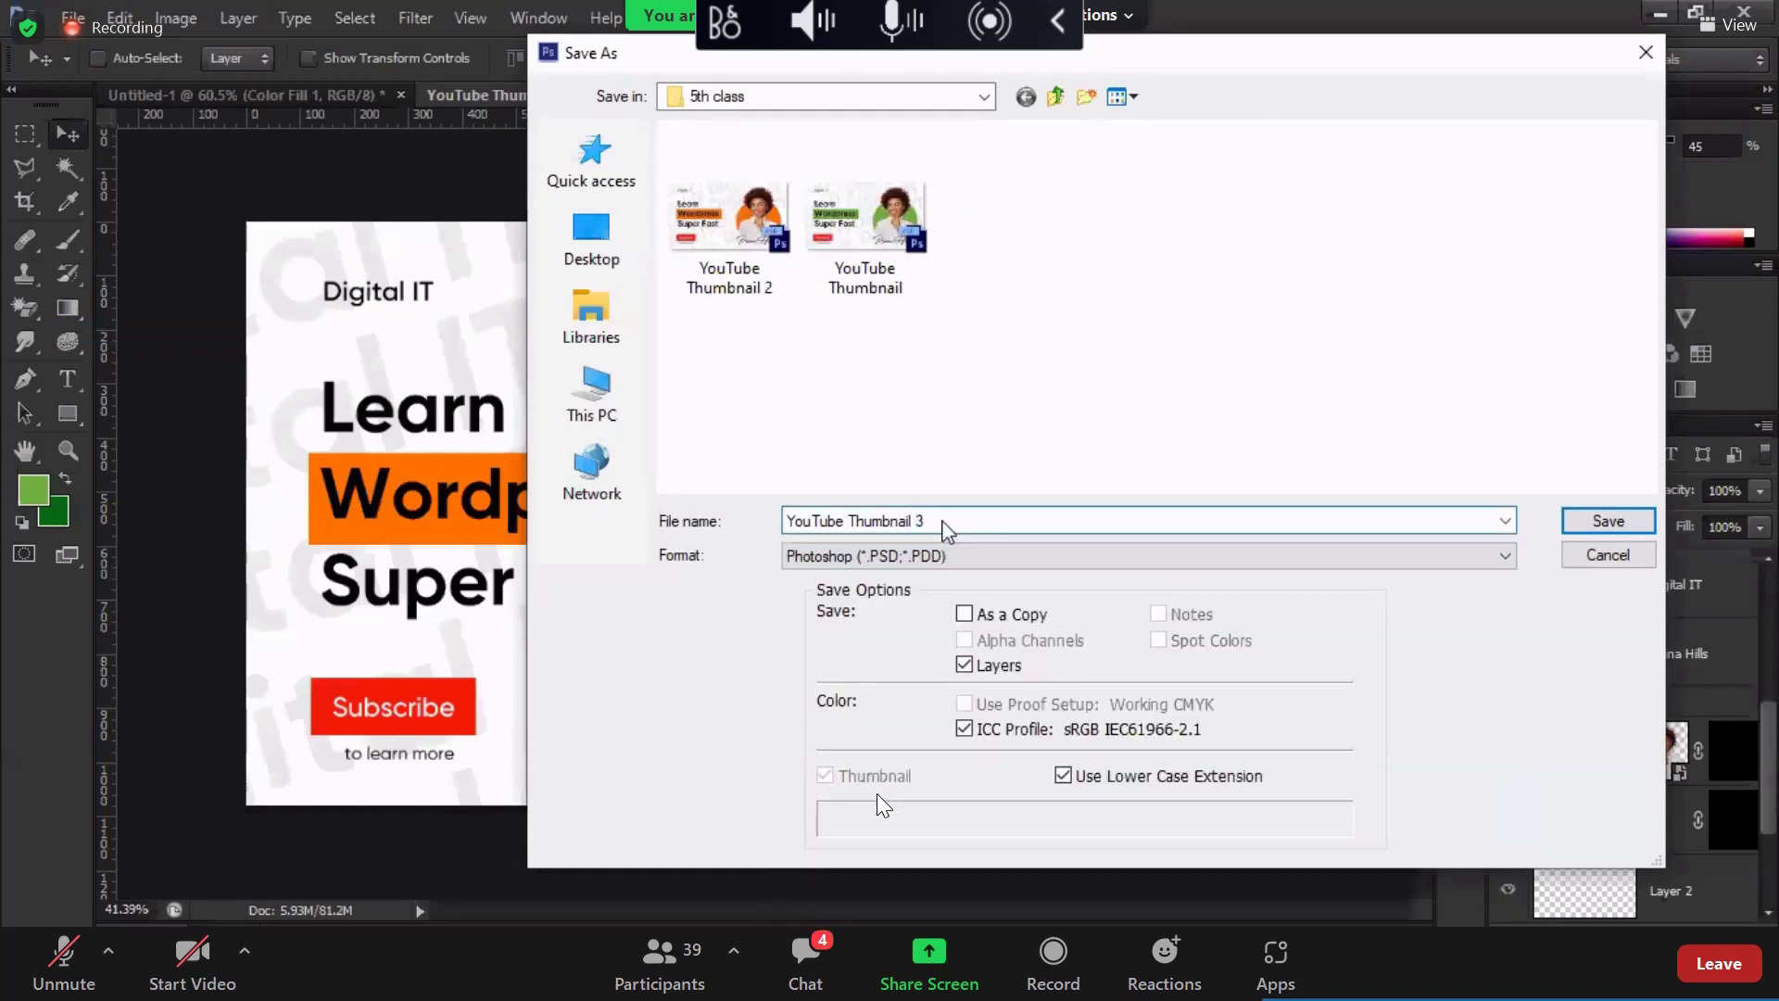
{"action": "key", "text": "Return"}
{"action": "left_click", "coordinate": [984, 304]}
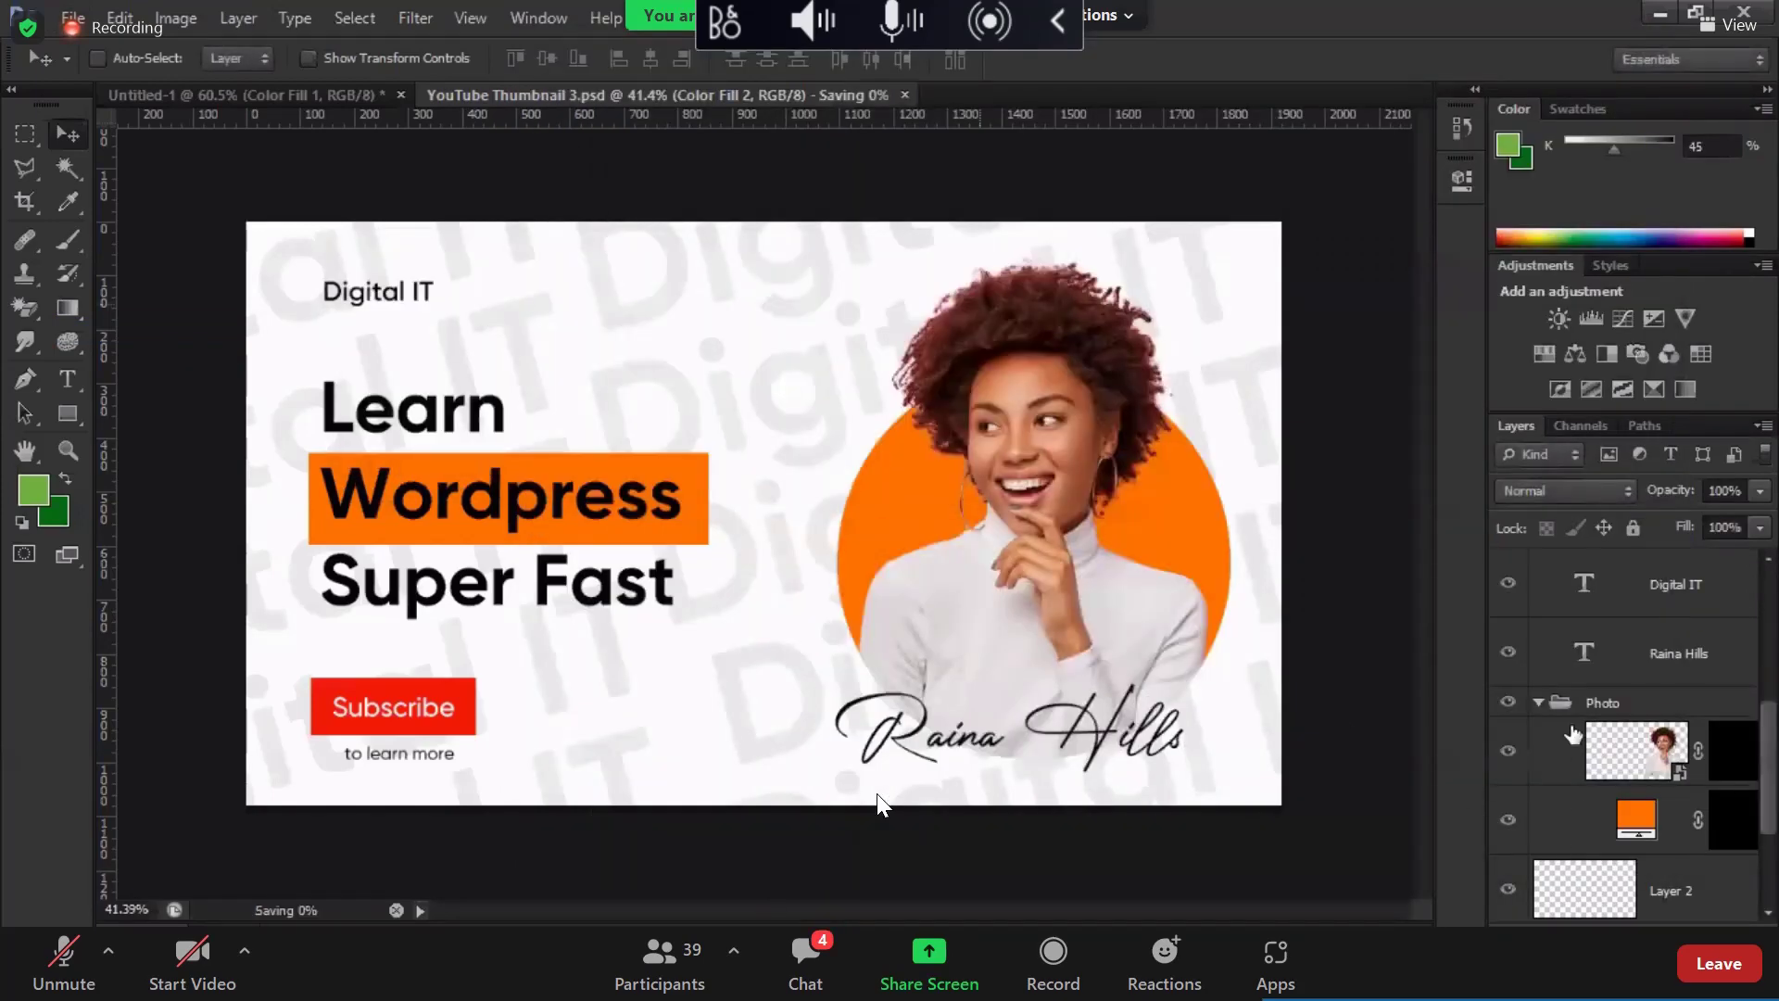
Step: Select the orange circle's fill layer in the Layers panel
{"action": "scroll", "coordinate": [1573, 721], "scroll_direction": "up", "scroll_amount": 3}
{"action": "scroll", "coordinate": [1573, 721], "scroll_direction": "down", "scroll_amount": 2}
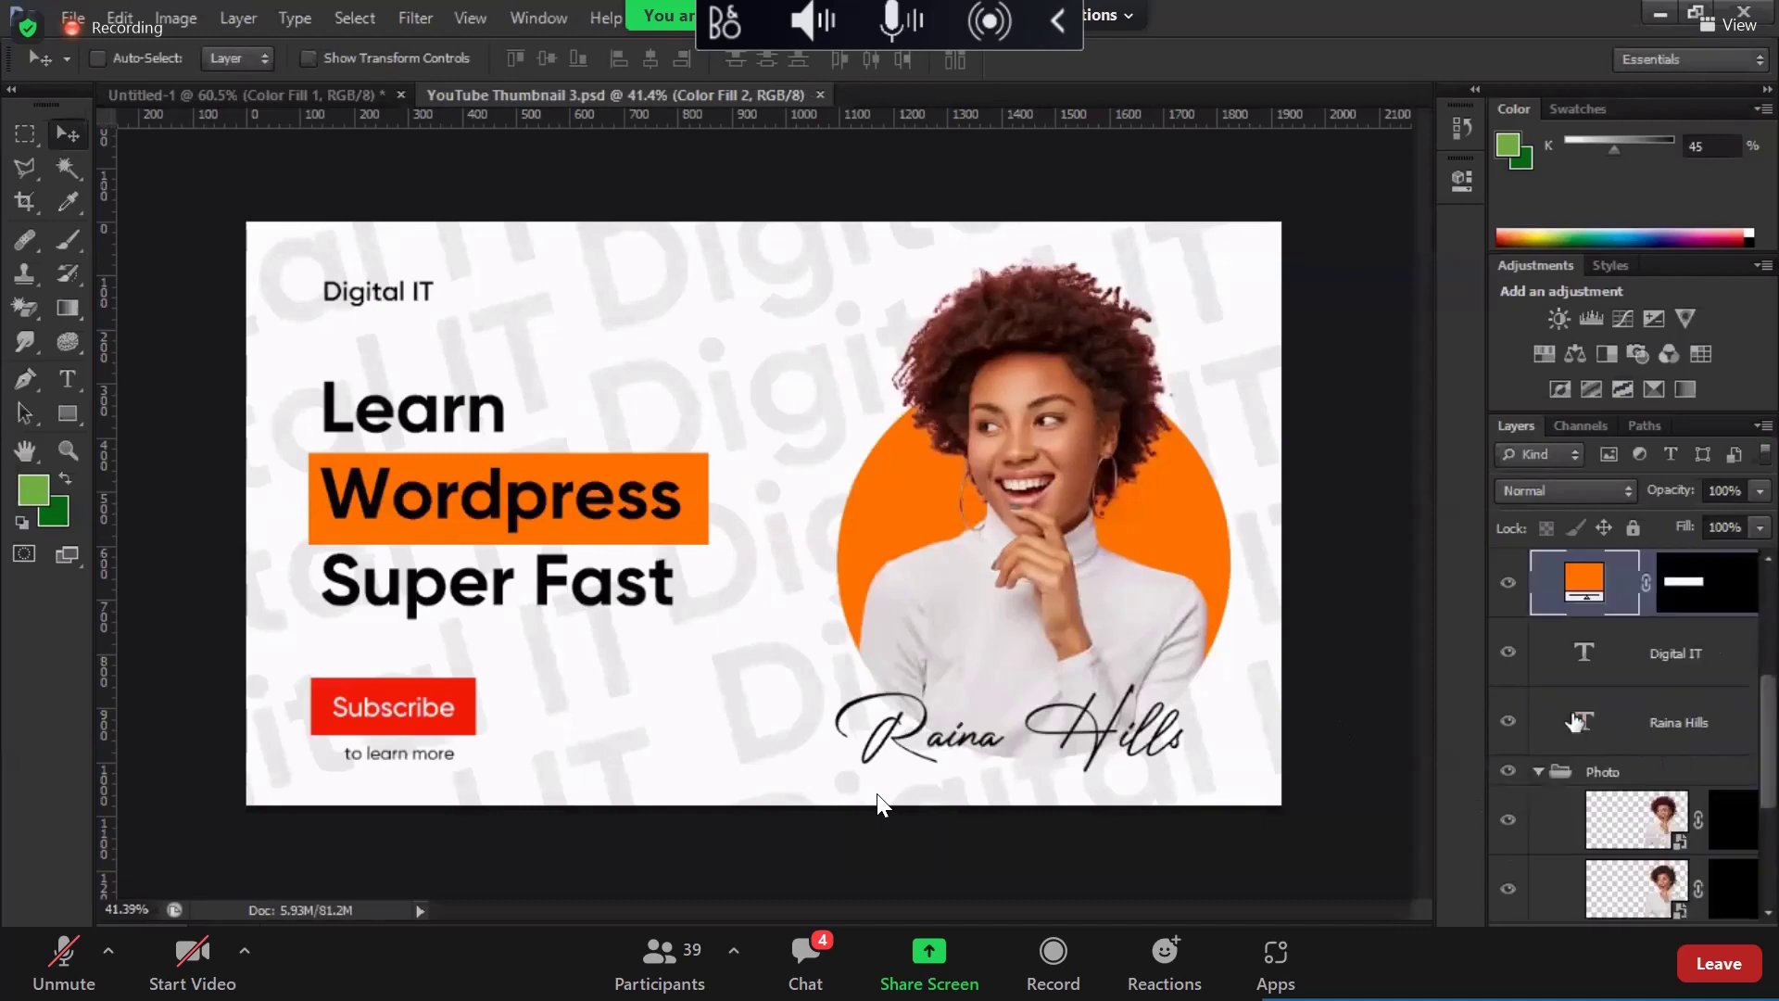
{"action": "scroll", "coordinate": [1632, 820], "scroll_direction": "down", "scroll_amount": 1}
{"action": "left_click", "coordinate": [1632, 819]}
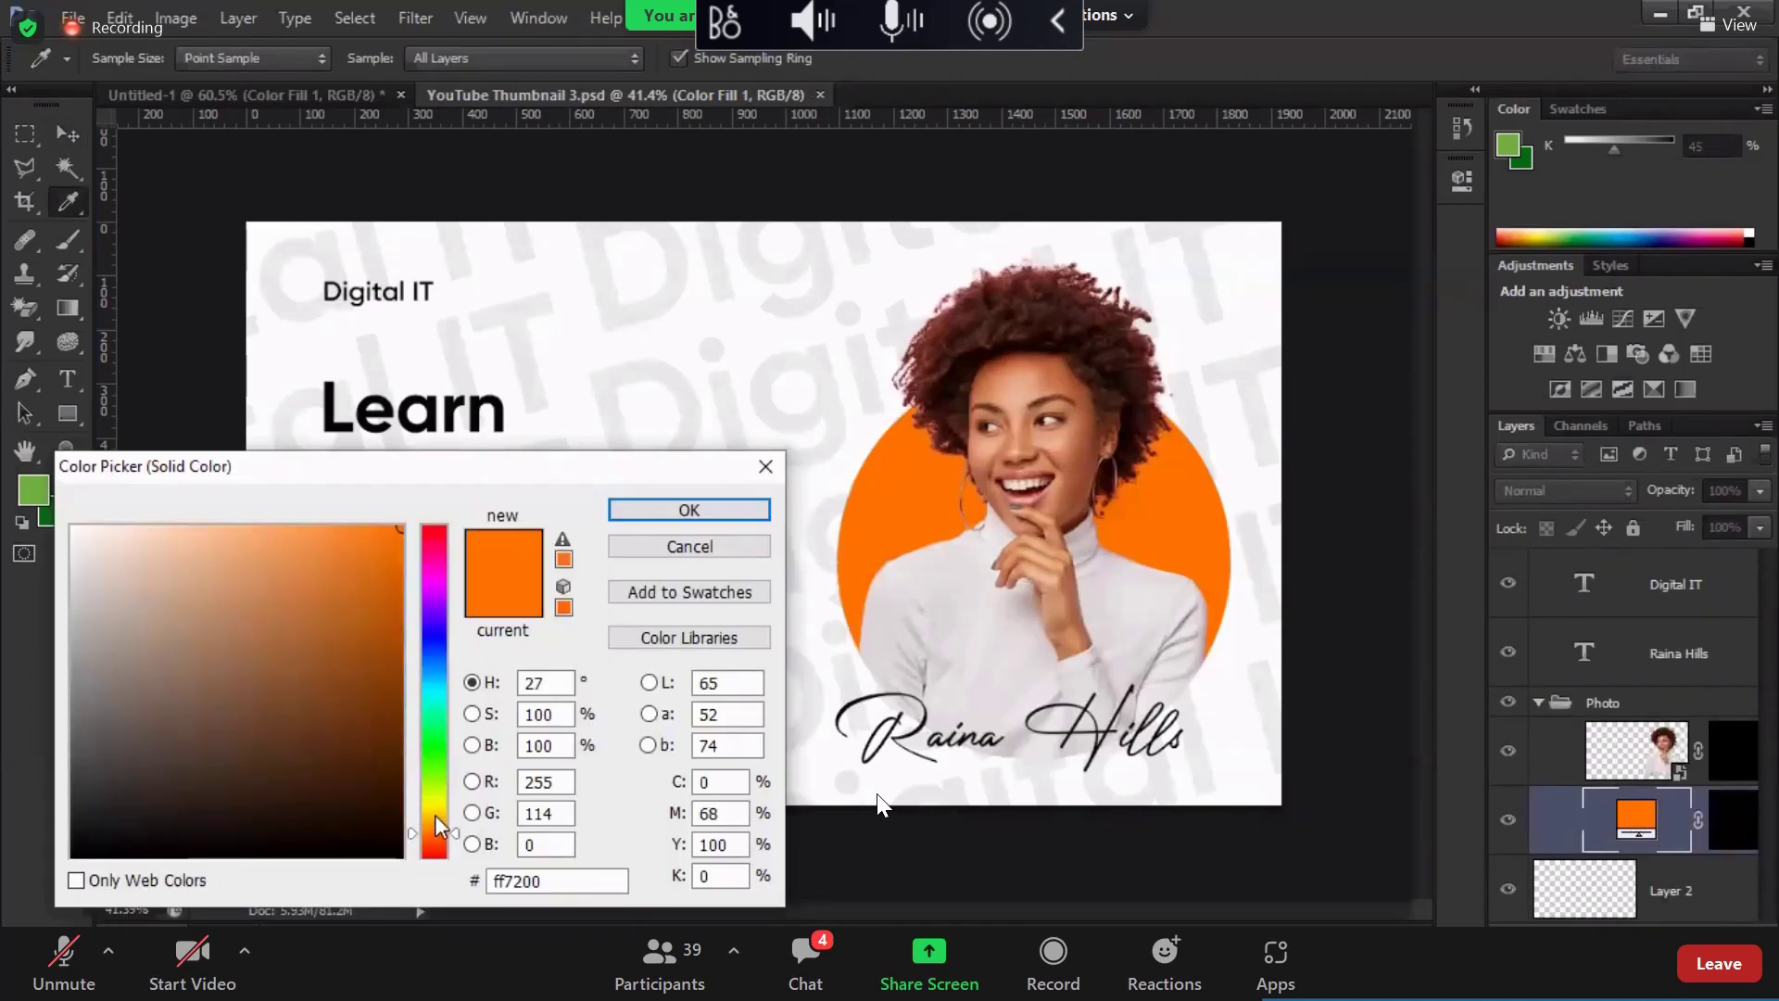
Step: Make the circle yellow #ffcc00, then sample that yellow for the Wordpress box
{"action": "left_click_drag", "start_coordinate": [435, 814], "coordinate": [436, 826]}
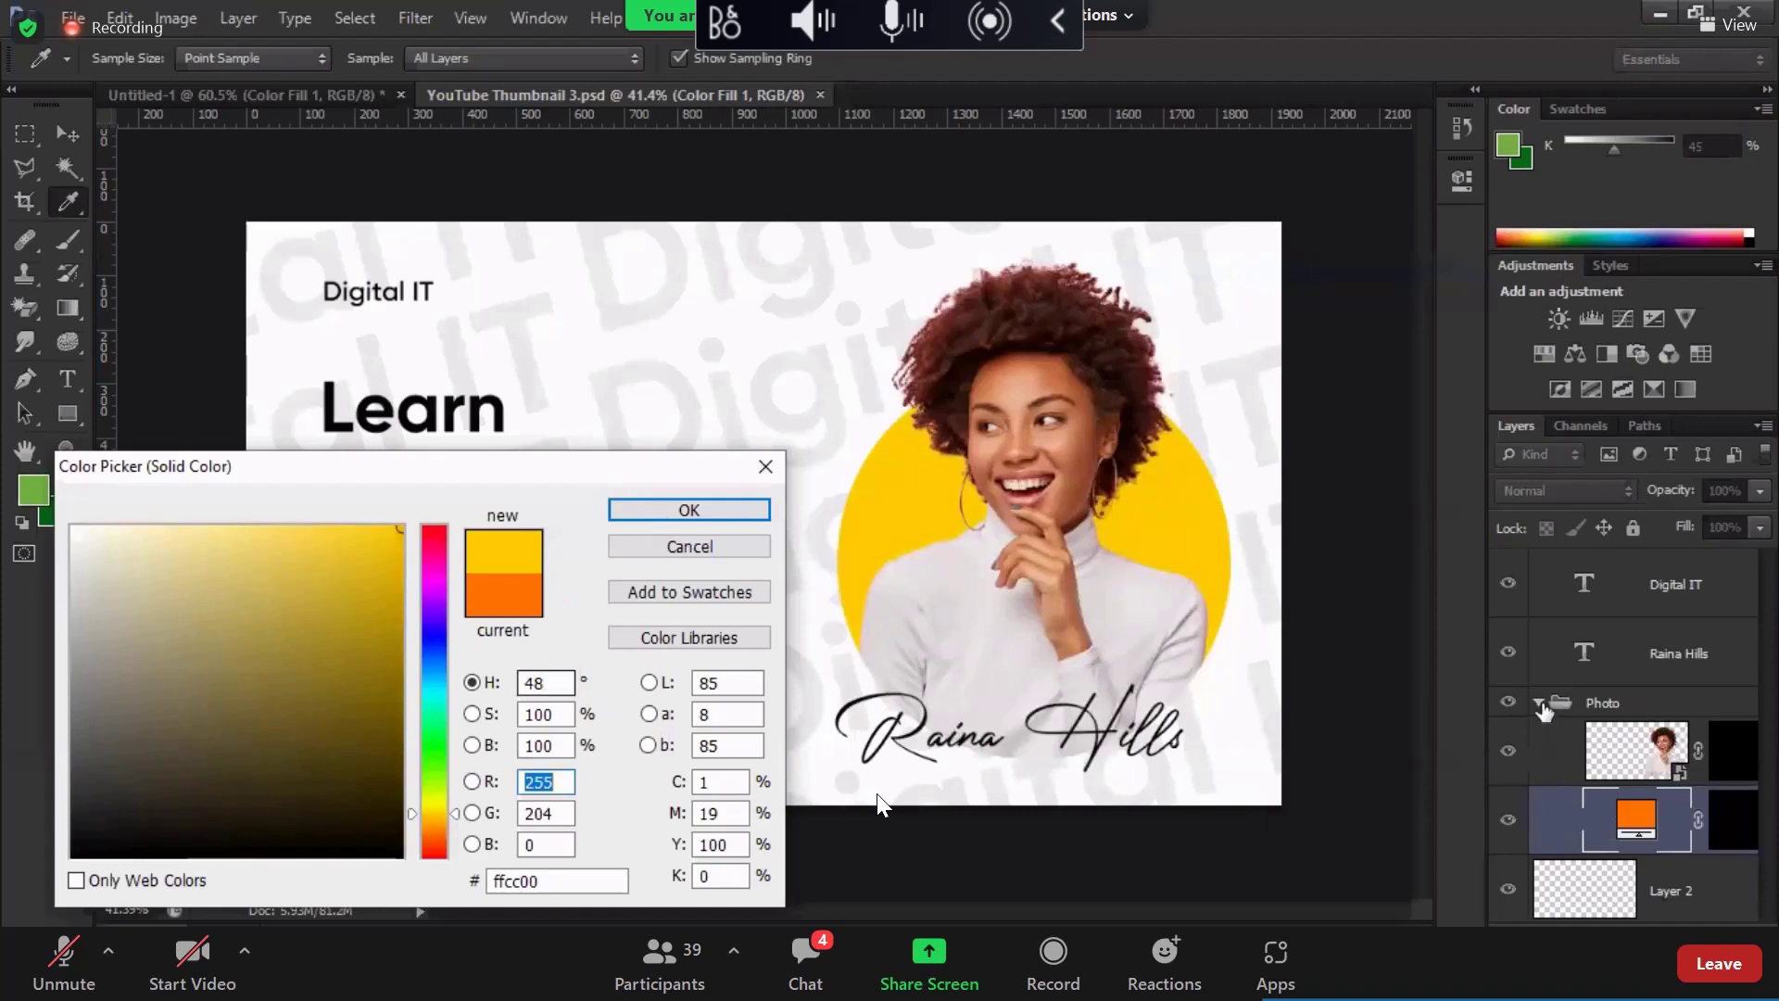
{"action": "key", "text": "Return"}
{"action": "double_click", "coordinate": [1585, 661]}
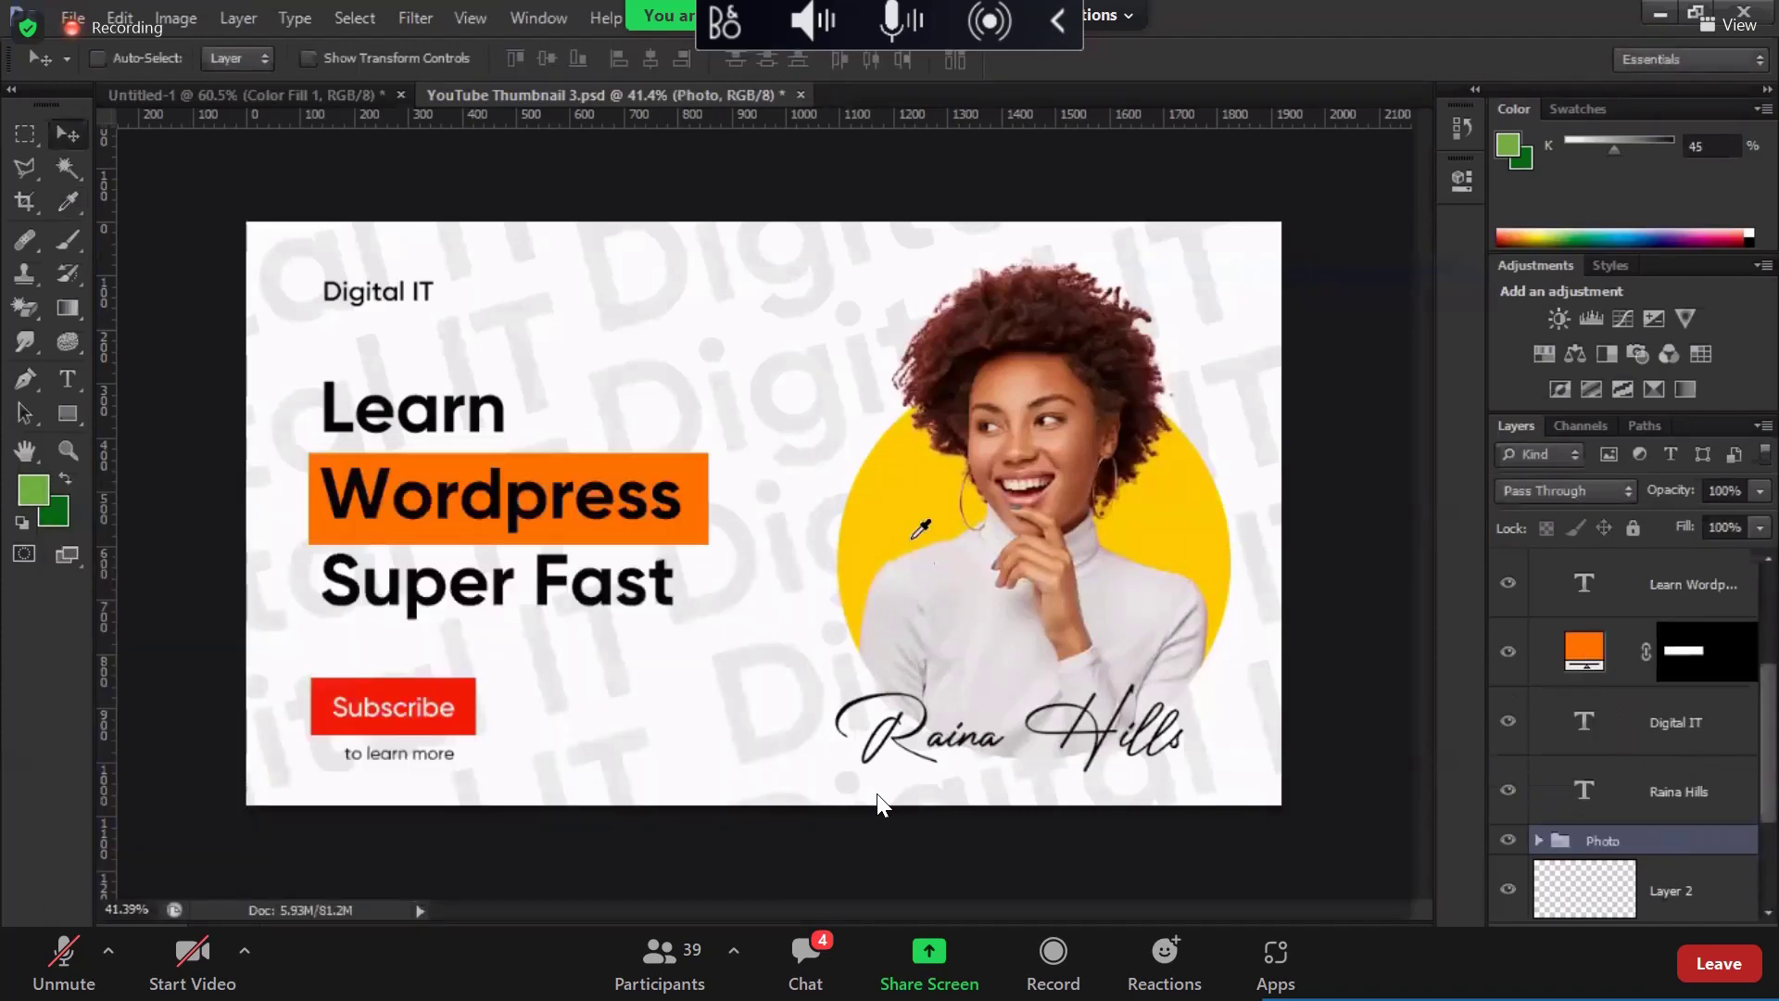
{"action": "left_click", "coordinate": [1190, 676]}
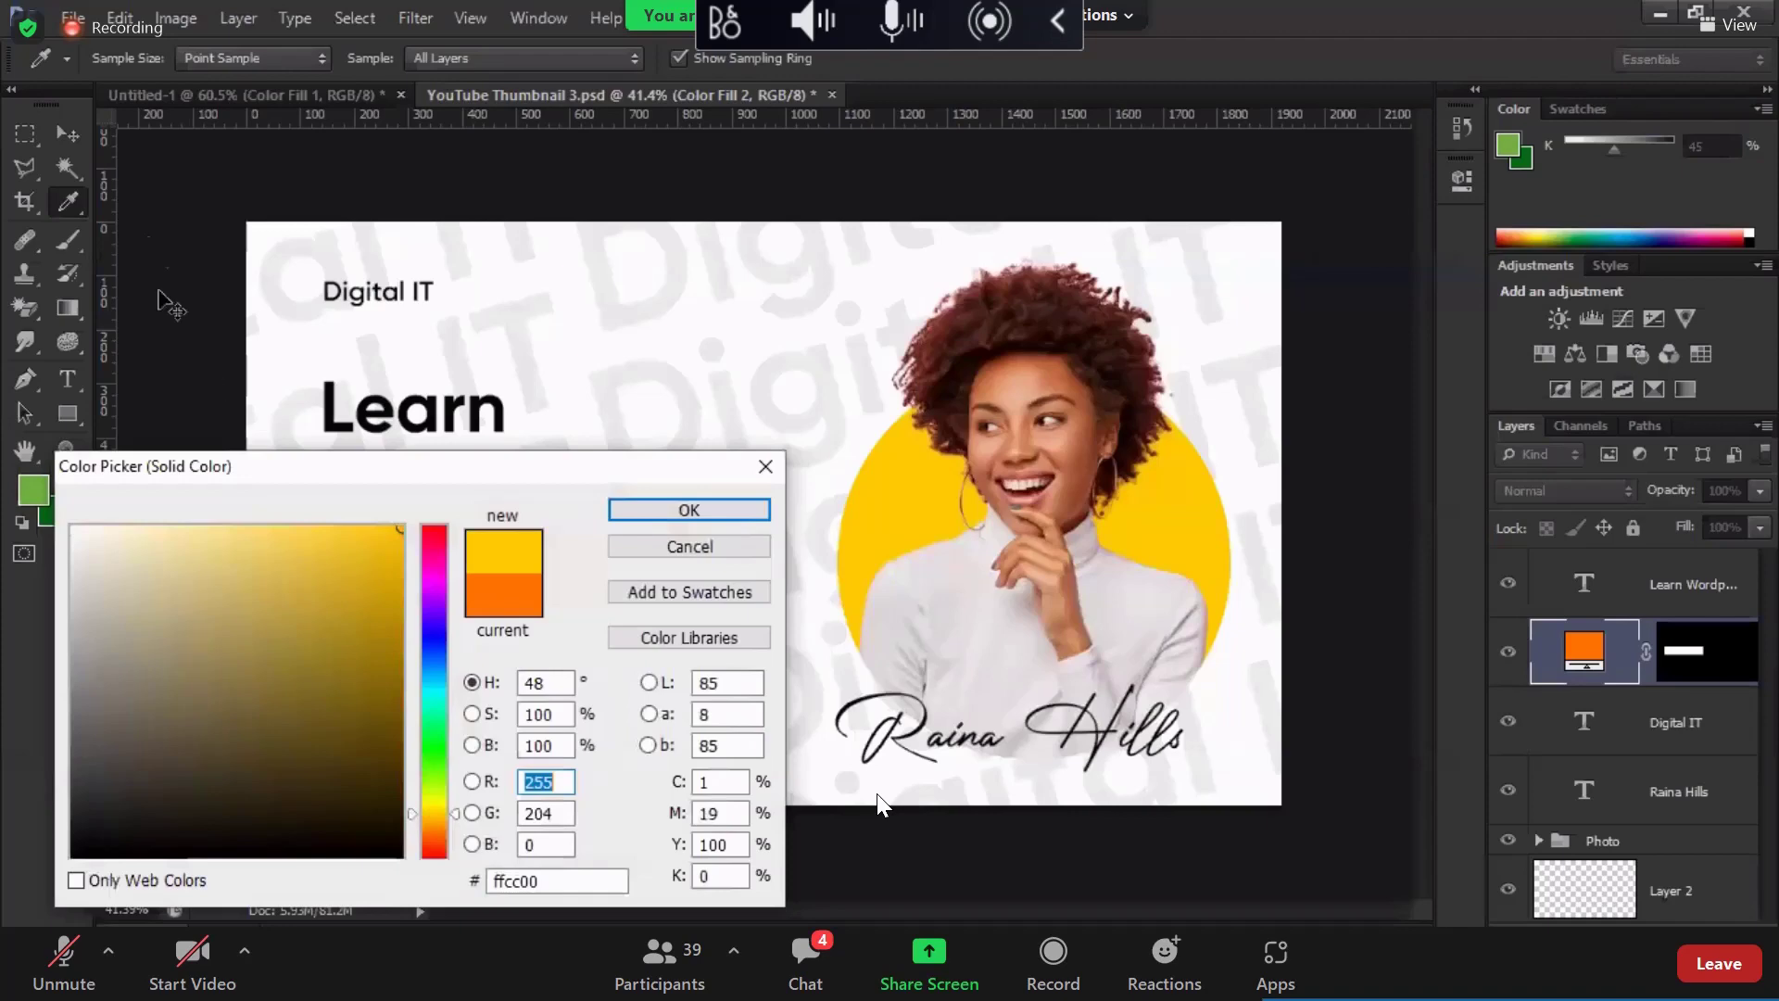
{"action": "key", "text": "Return"}
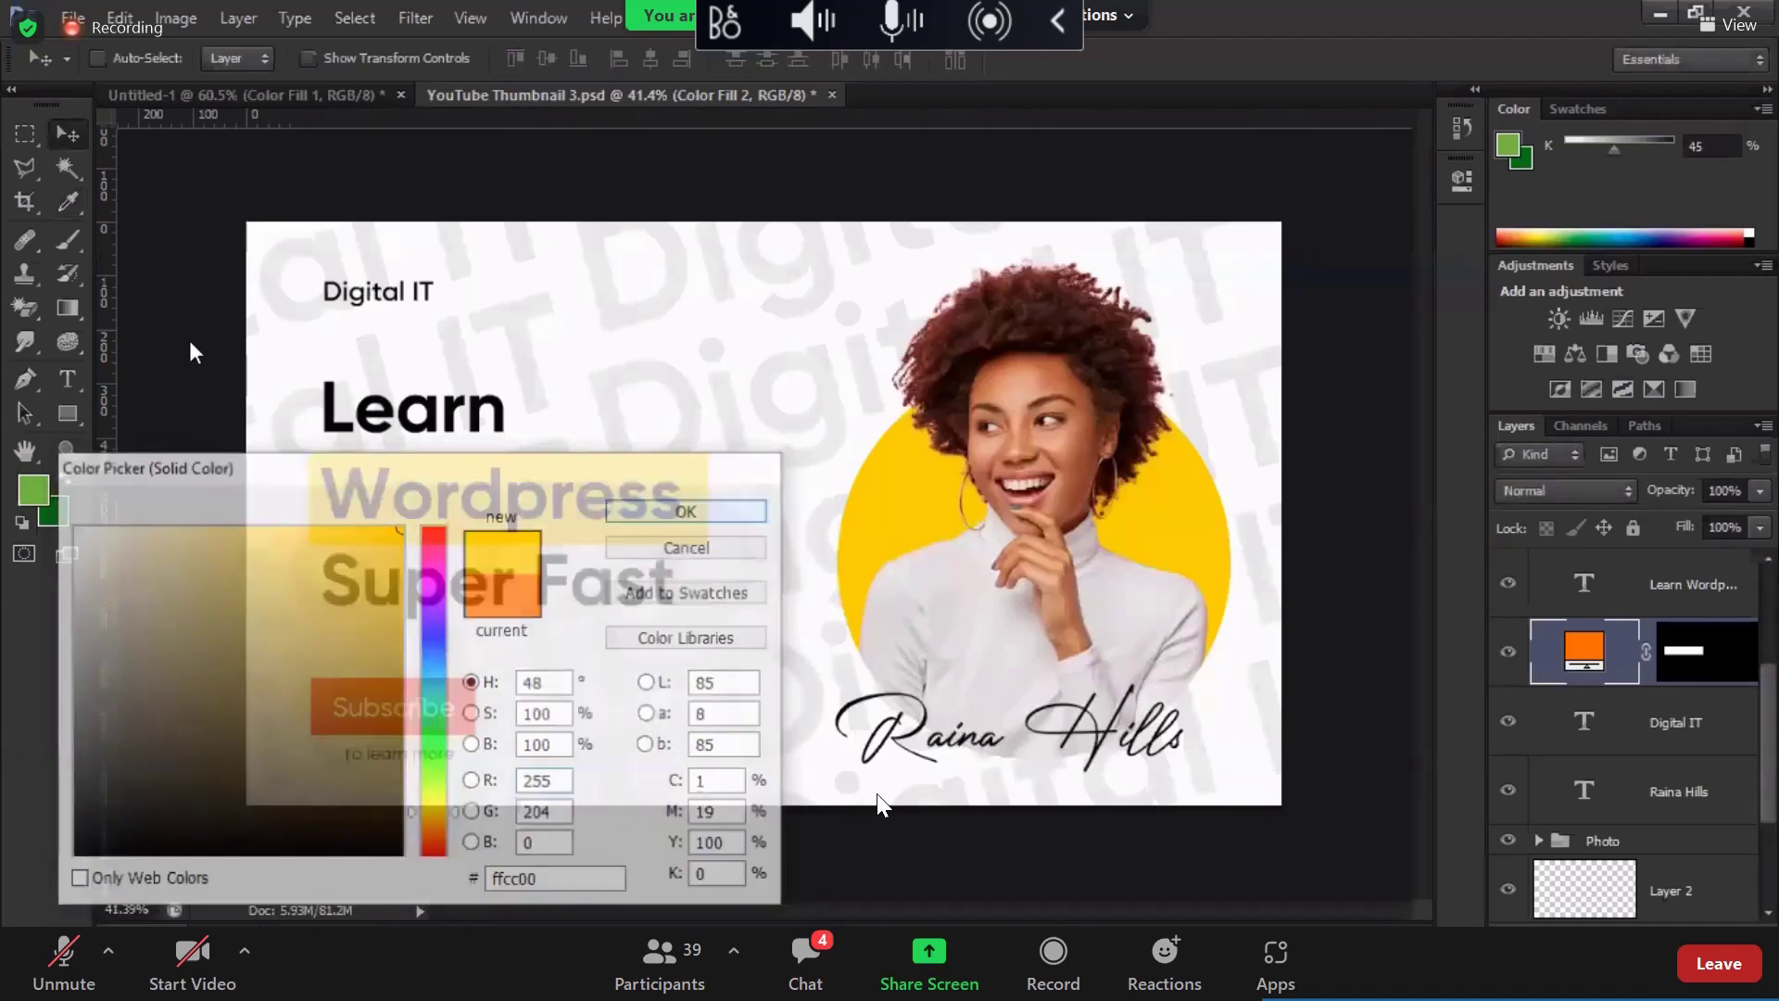
Step: Export the yellow version as 'YouTube Thumbnail 3.png'
{"action": "key", "text": "alt+f"}
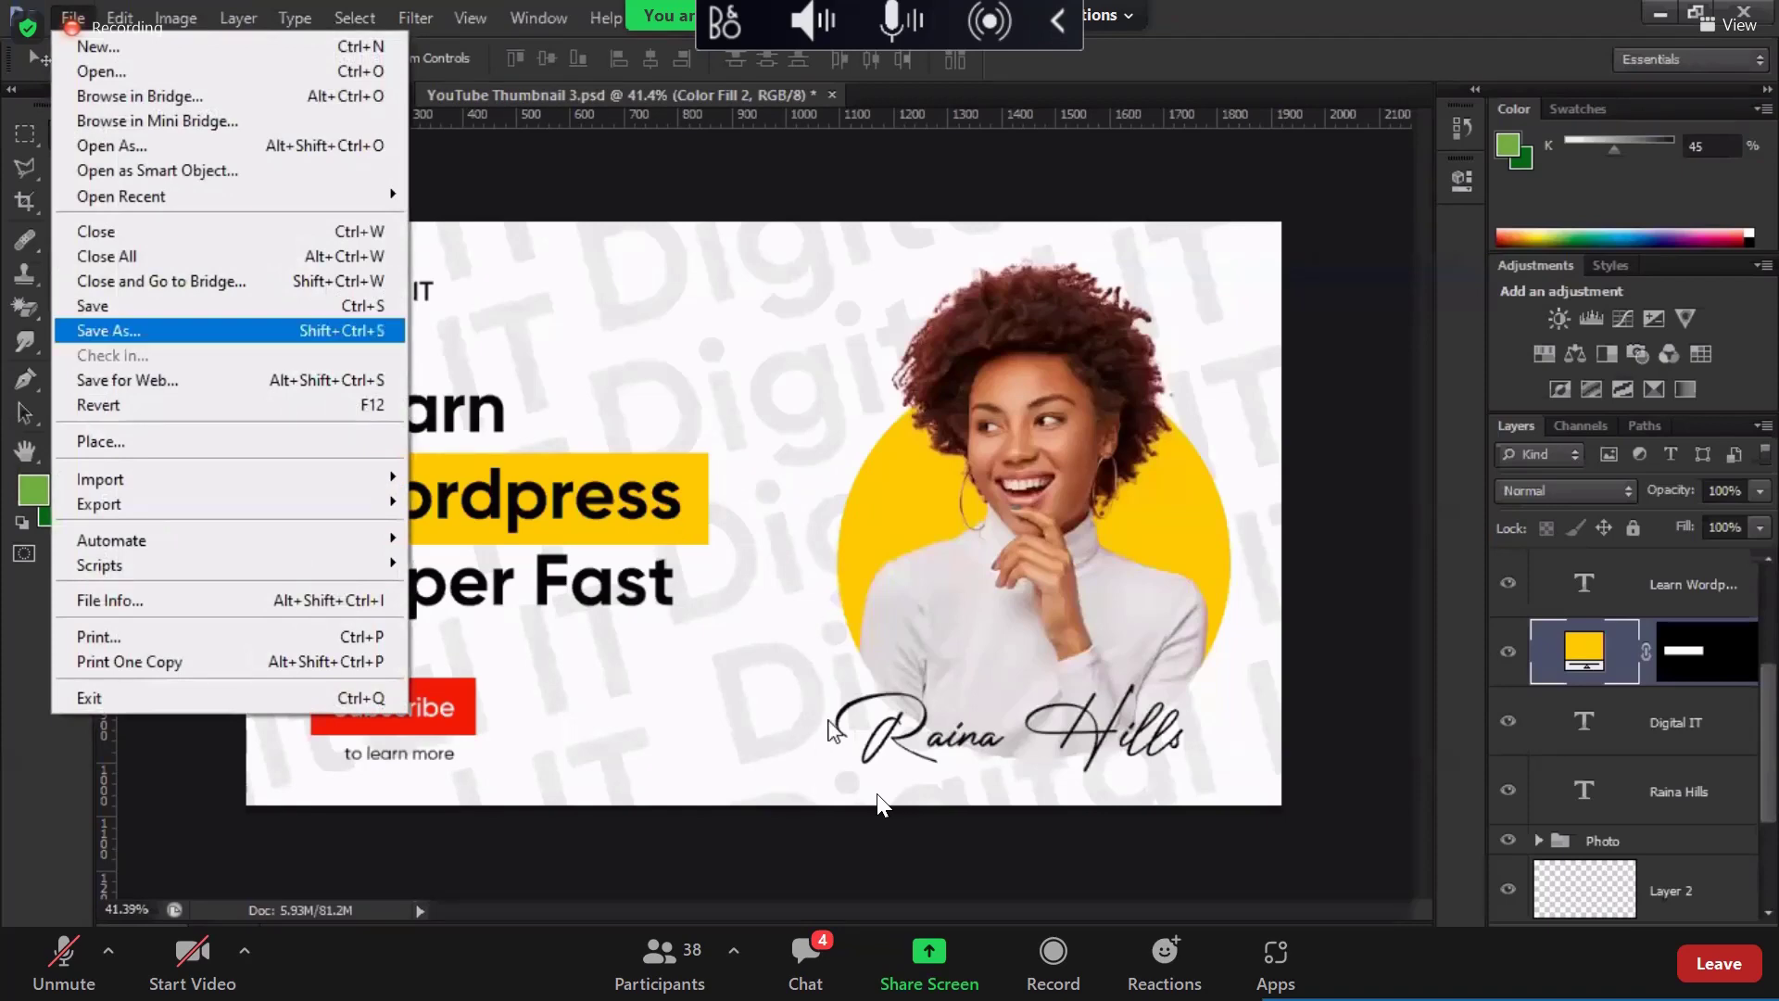
{"action": "key", "text": "Down"}
{"action": "key", "text": "Down"}
{"action": "key", "text": "Up"}
{"action": "key", "text": "Up"}
{"action": "key", "text": "Return"}
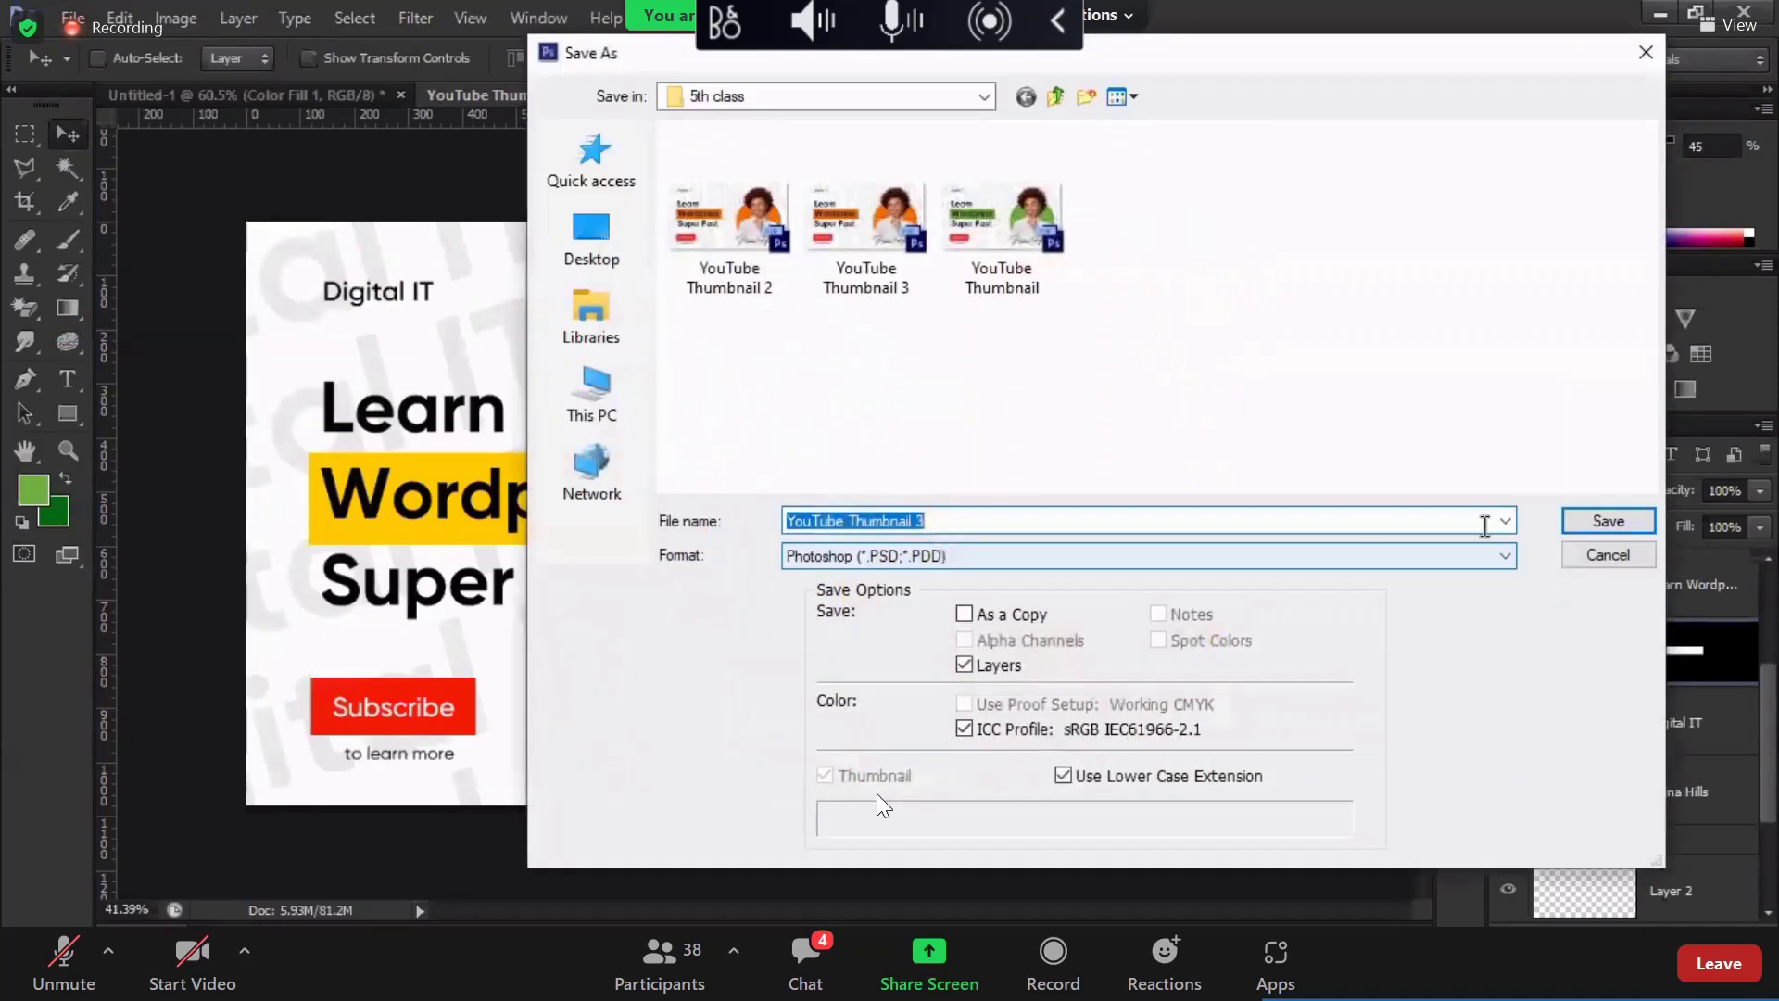
{"action": "key", "text": "Tab"}
{"action": "key", "text": "alt+Down"}
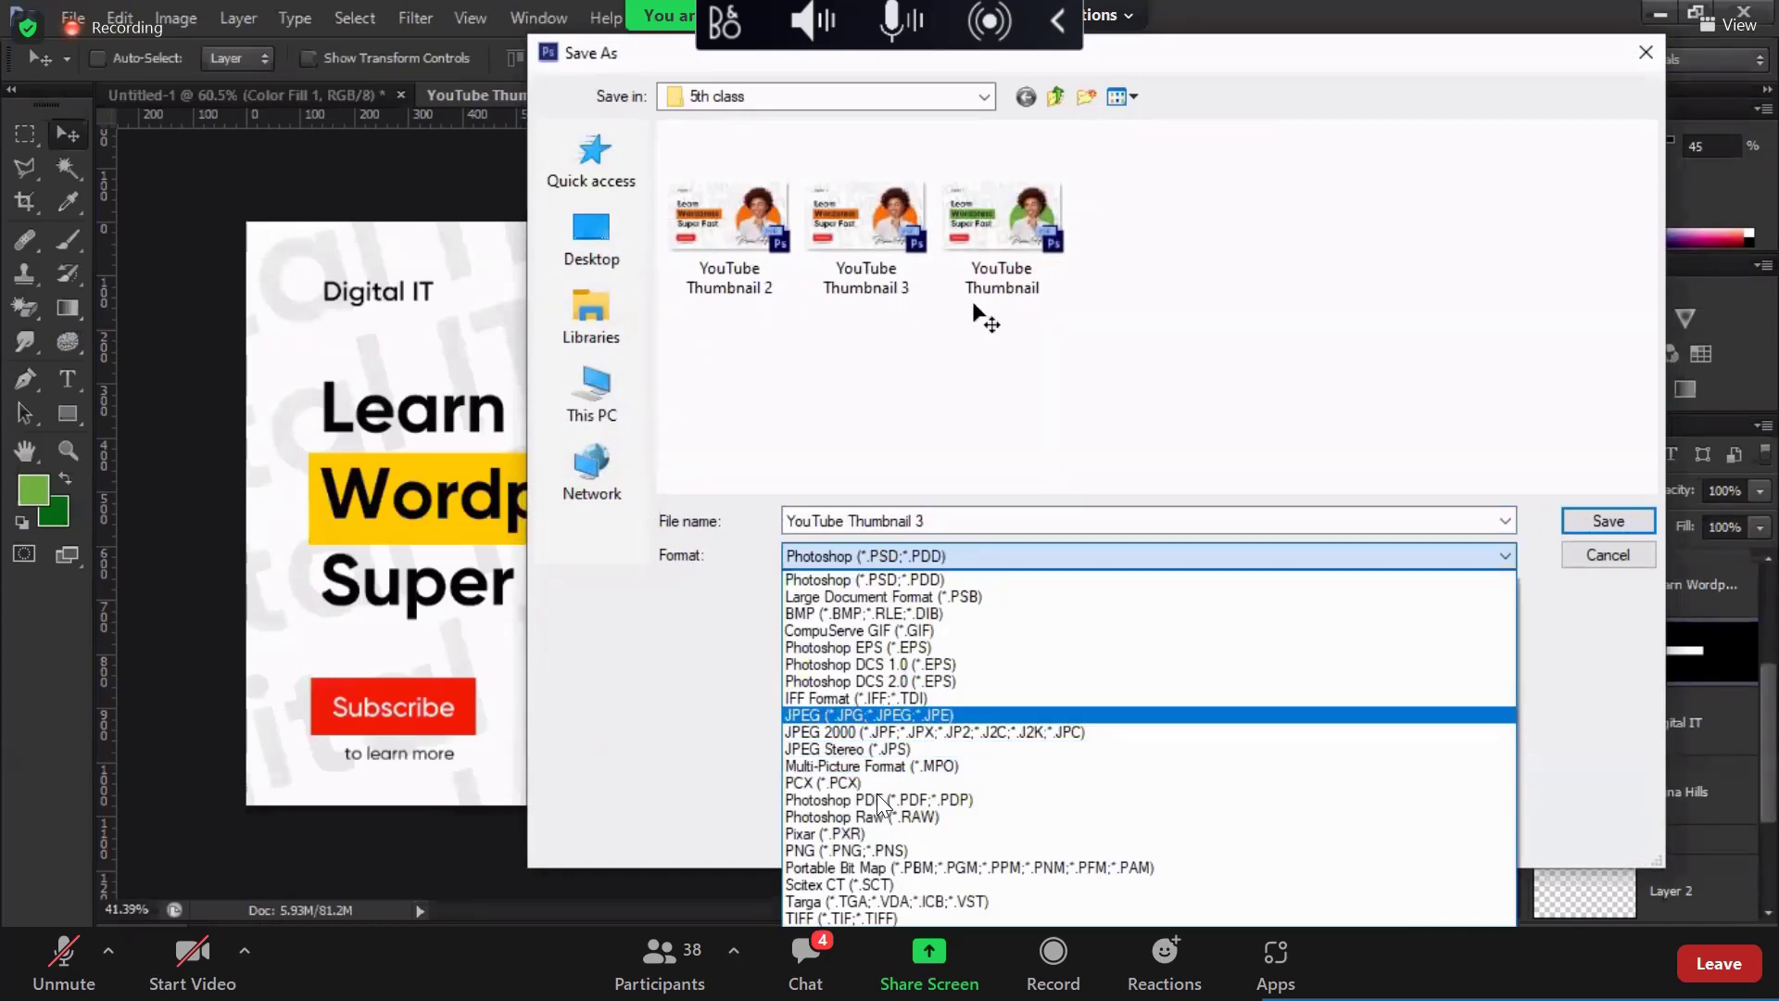
{"action": "left_click", "coordinate": [1473, 850]}
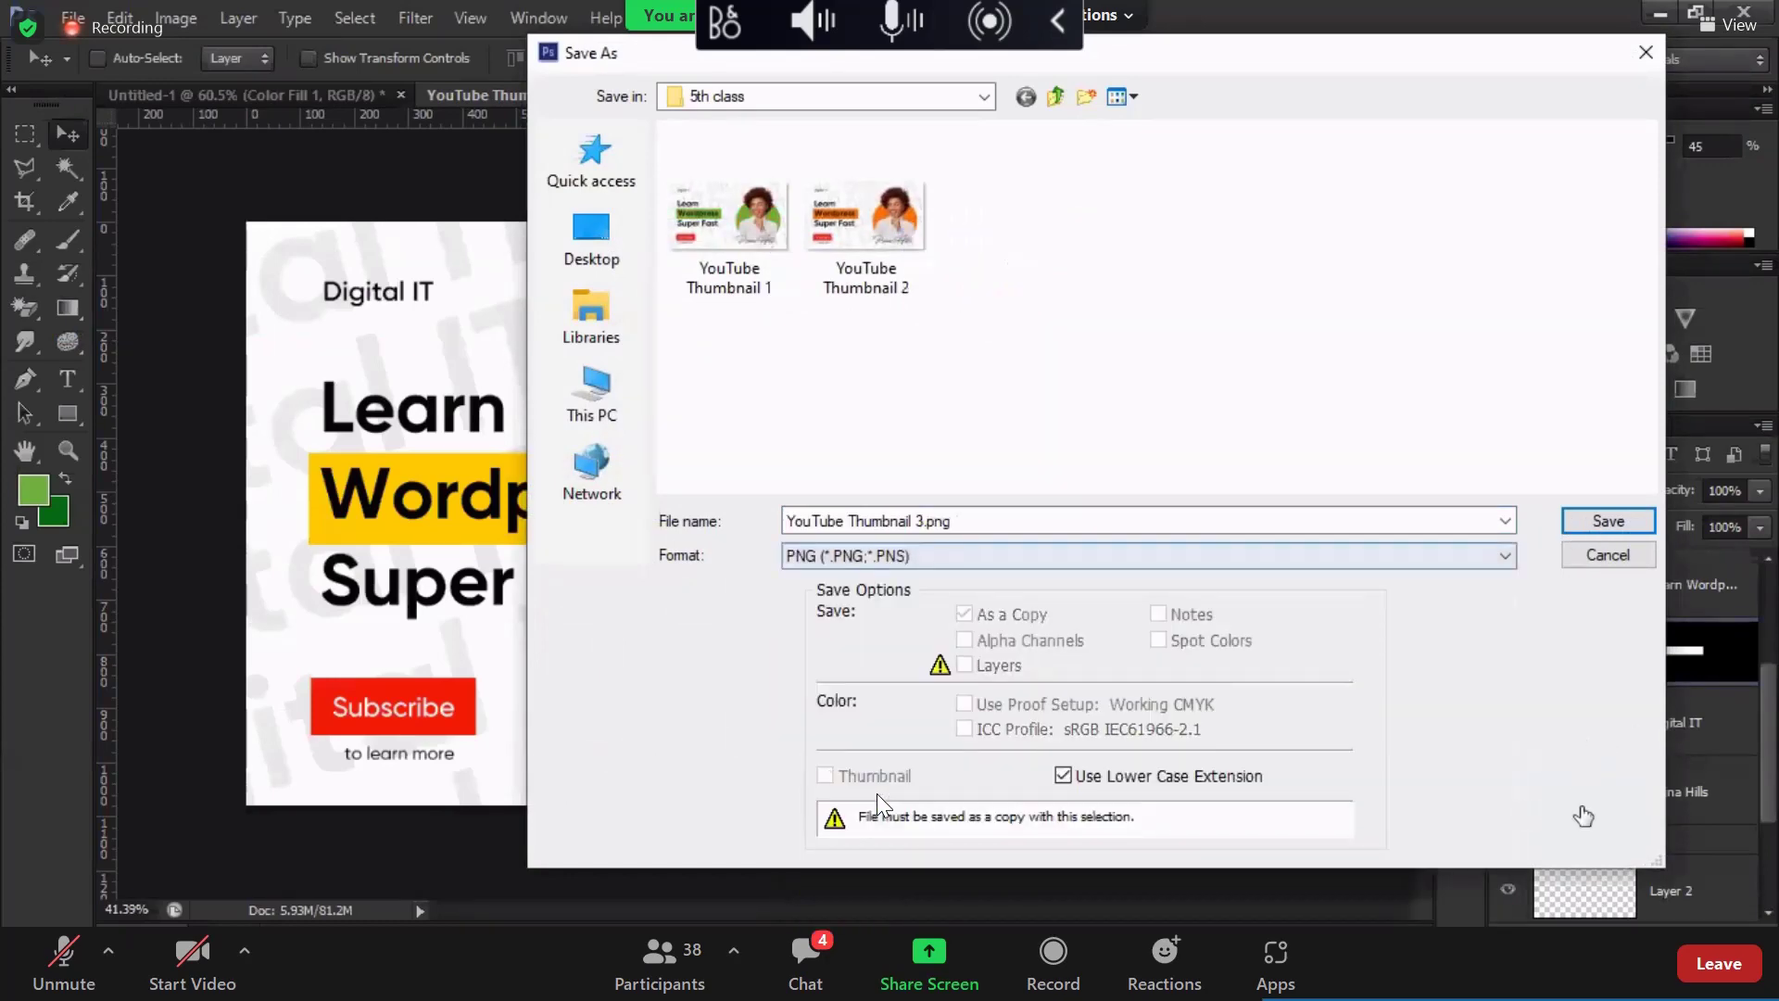
{"action": "key", "text": "Return"}
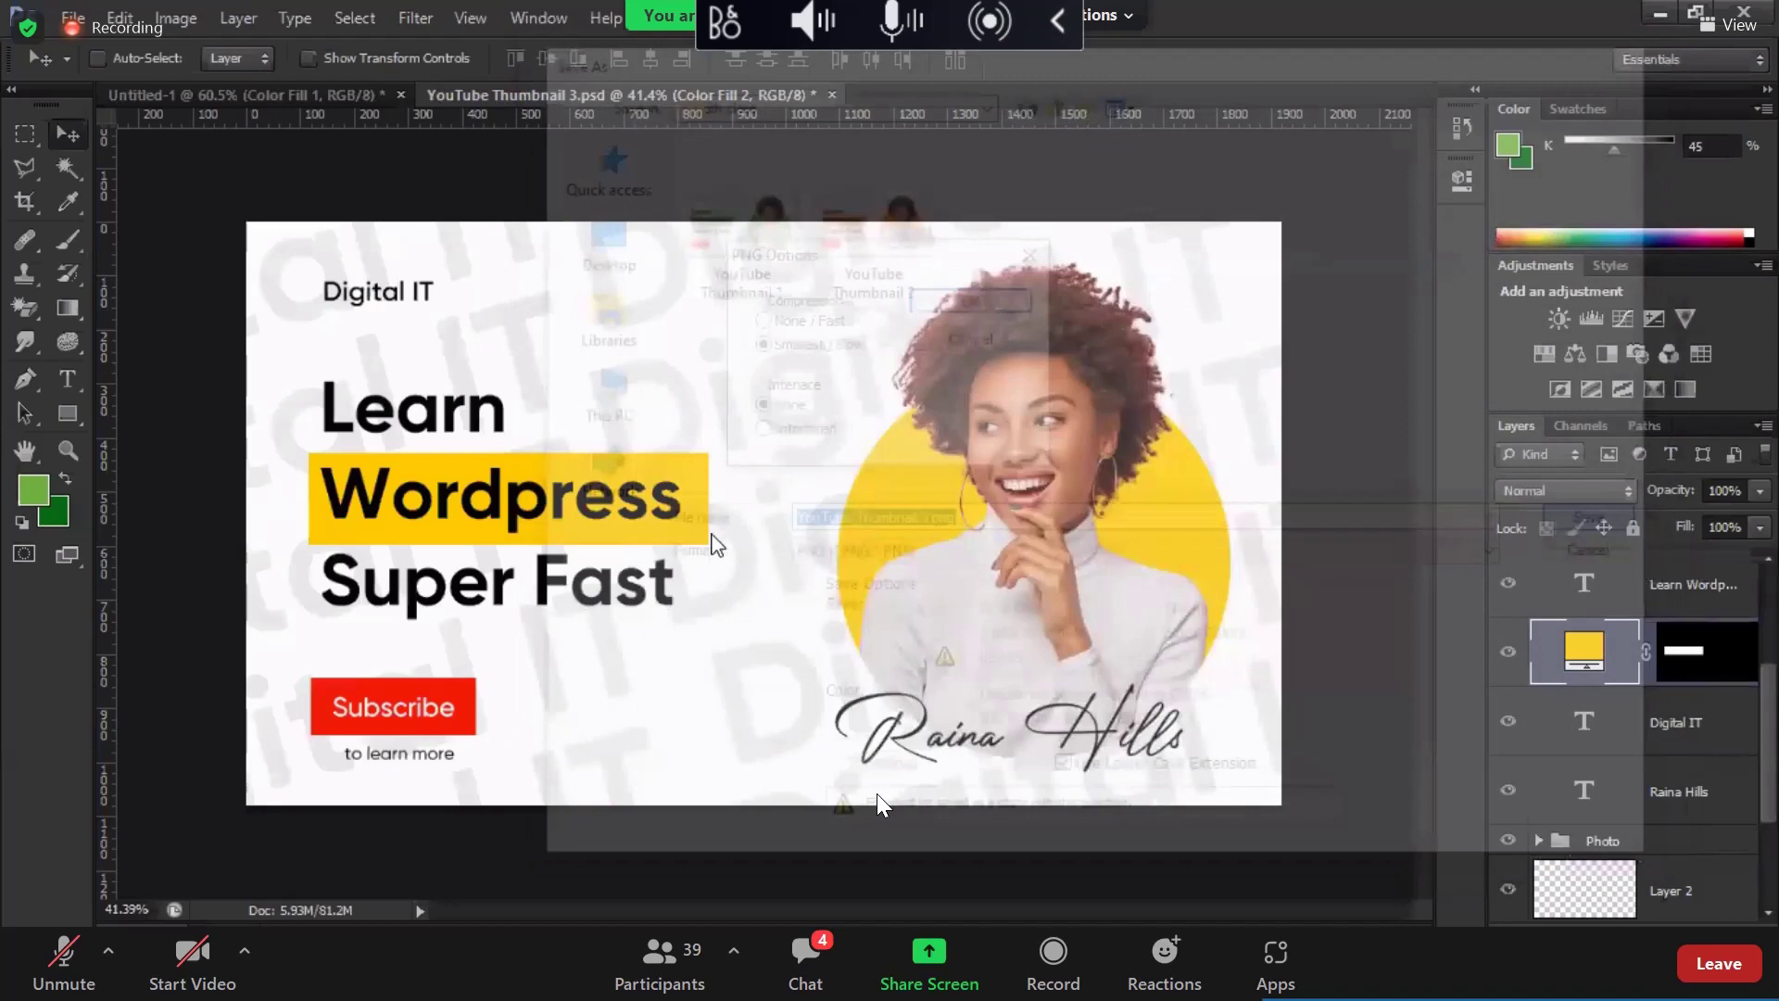
{"action": "key", "text": "Return"}
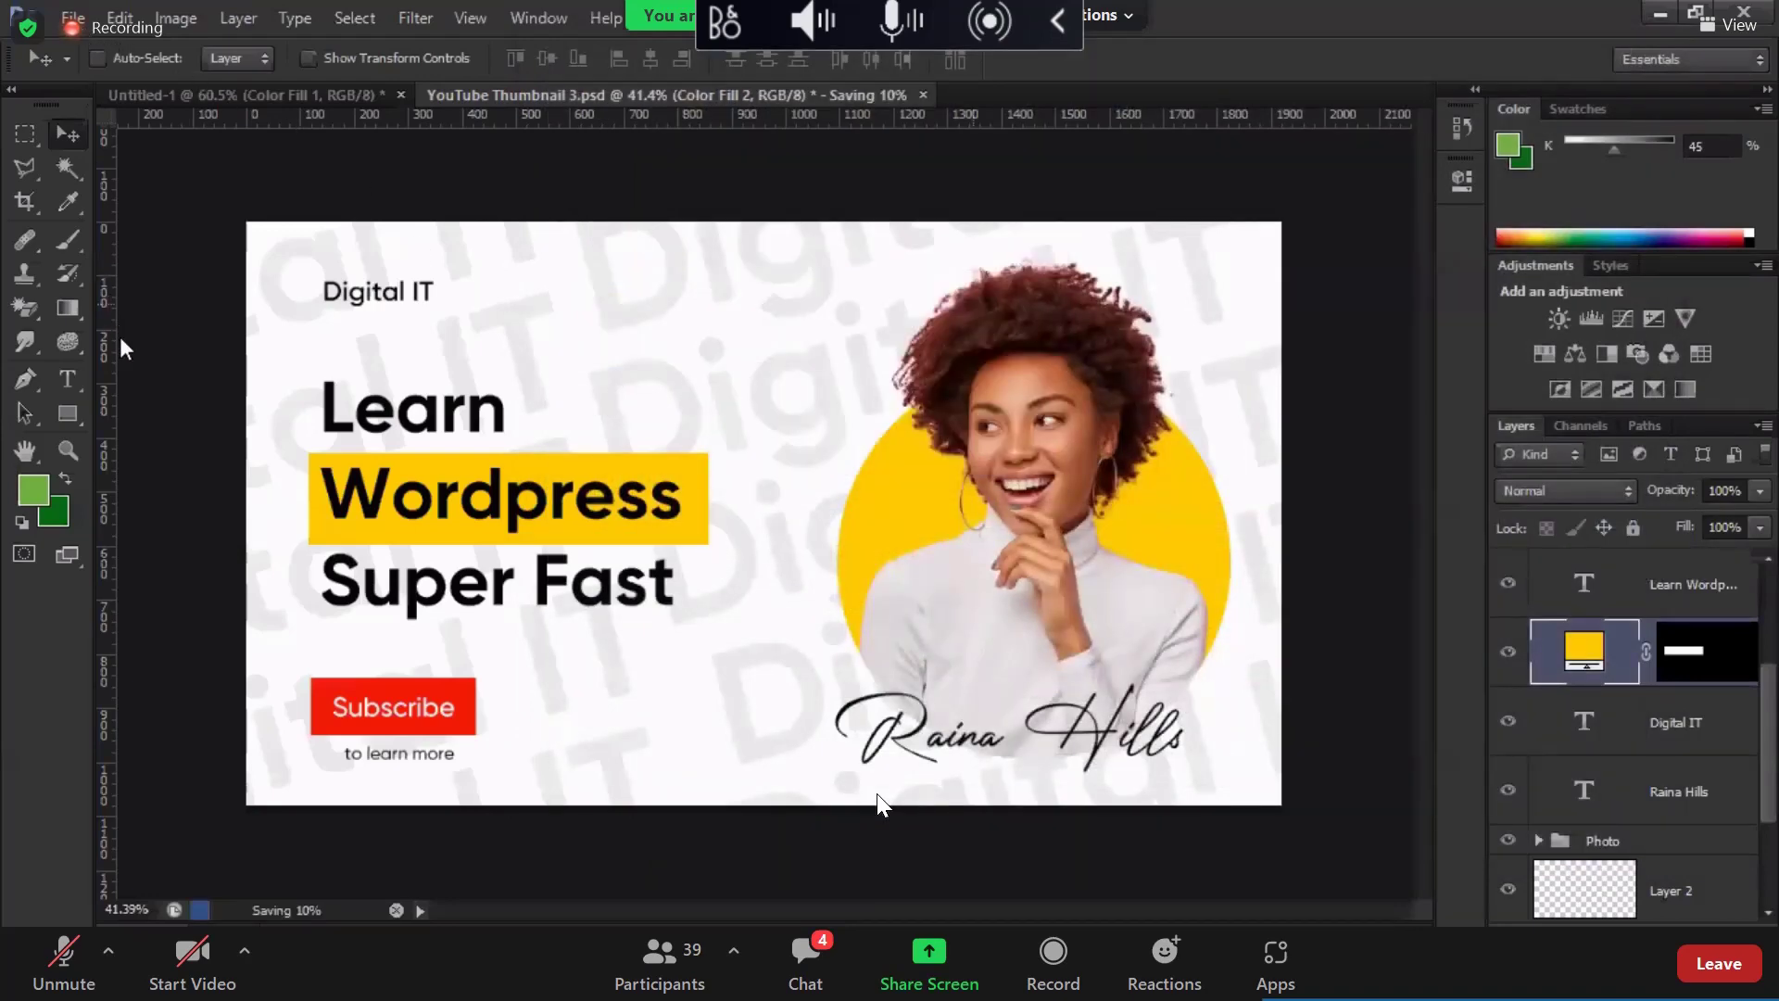
Step: Check the box's yellow, then save the document as 'YouTube Thumbnail 4.psd'
{"action": "scroll", "coordinate": [1587, 579], "scroll_direction": "up", "scroll_amount": 3}
{"action": "double_click", "coordinate": [1584, 856]}
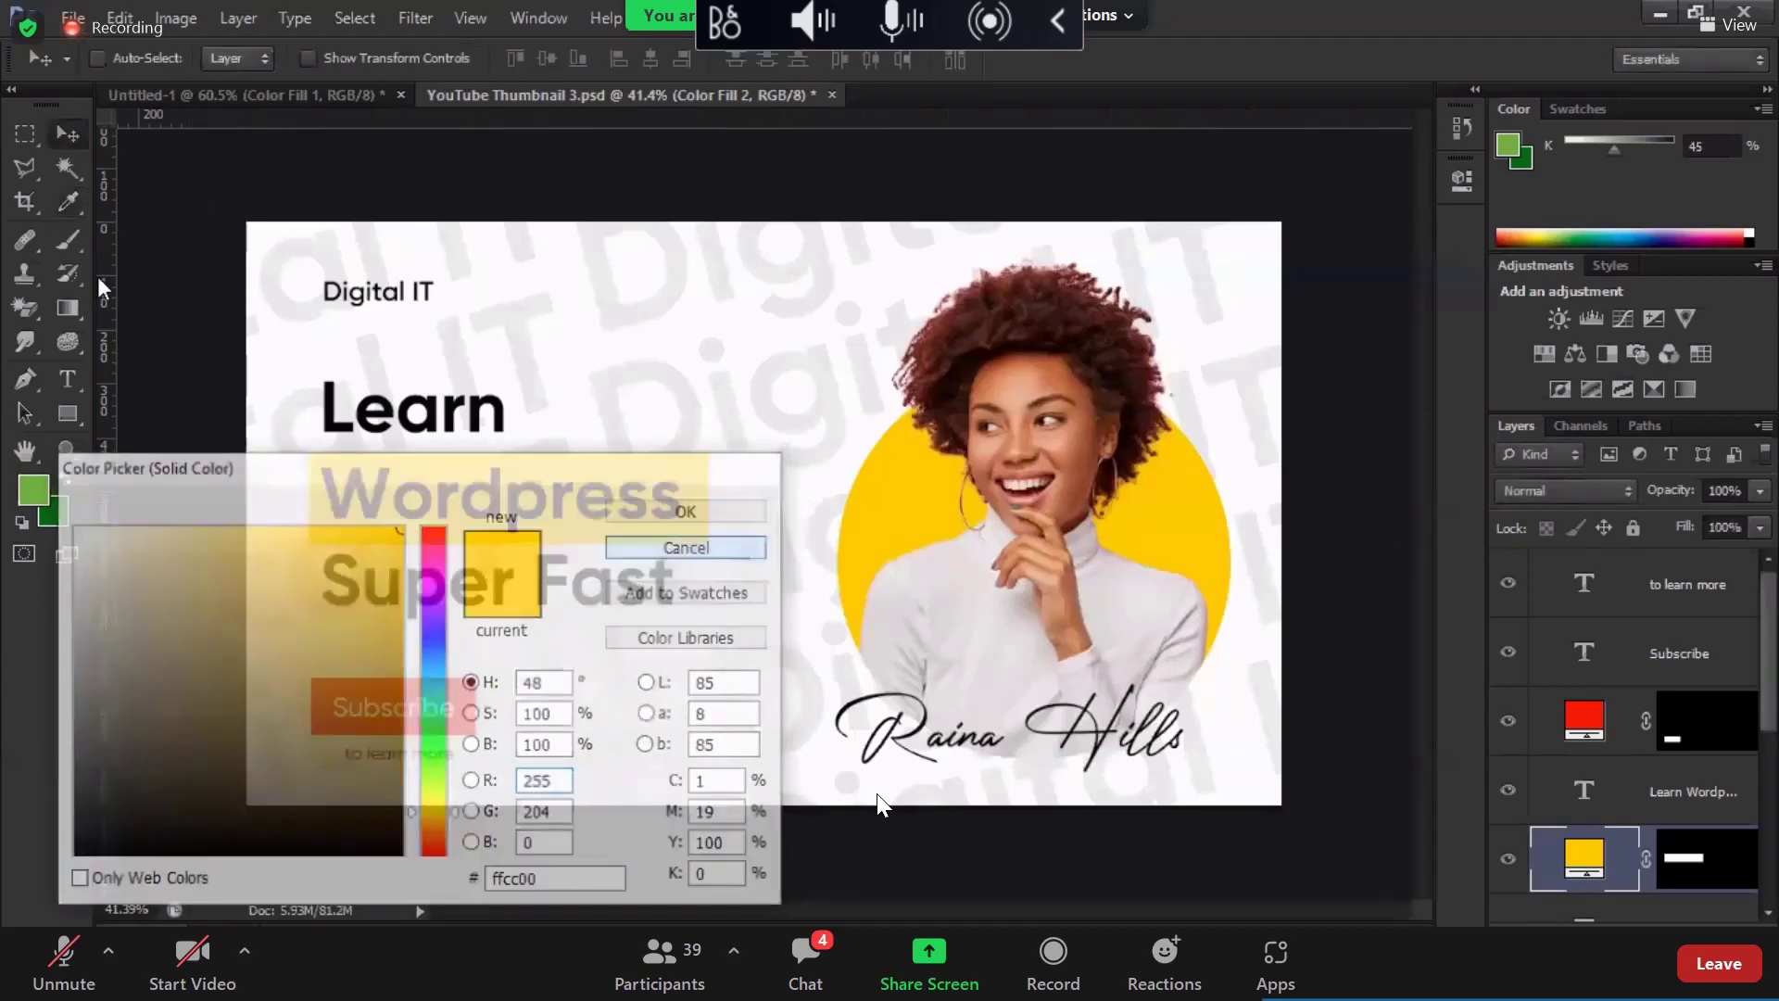
{"action": "key", "text": "Escape"}
{"action": "key", "text": "ctrl+s"}
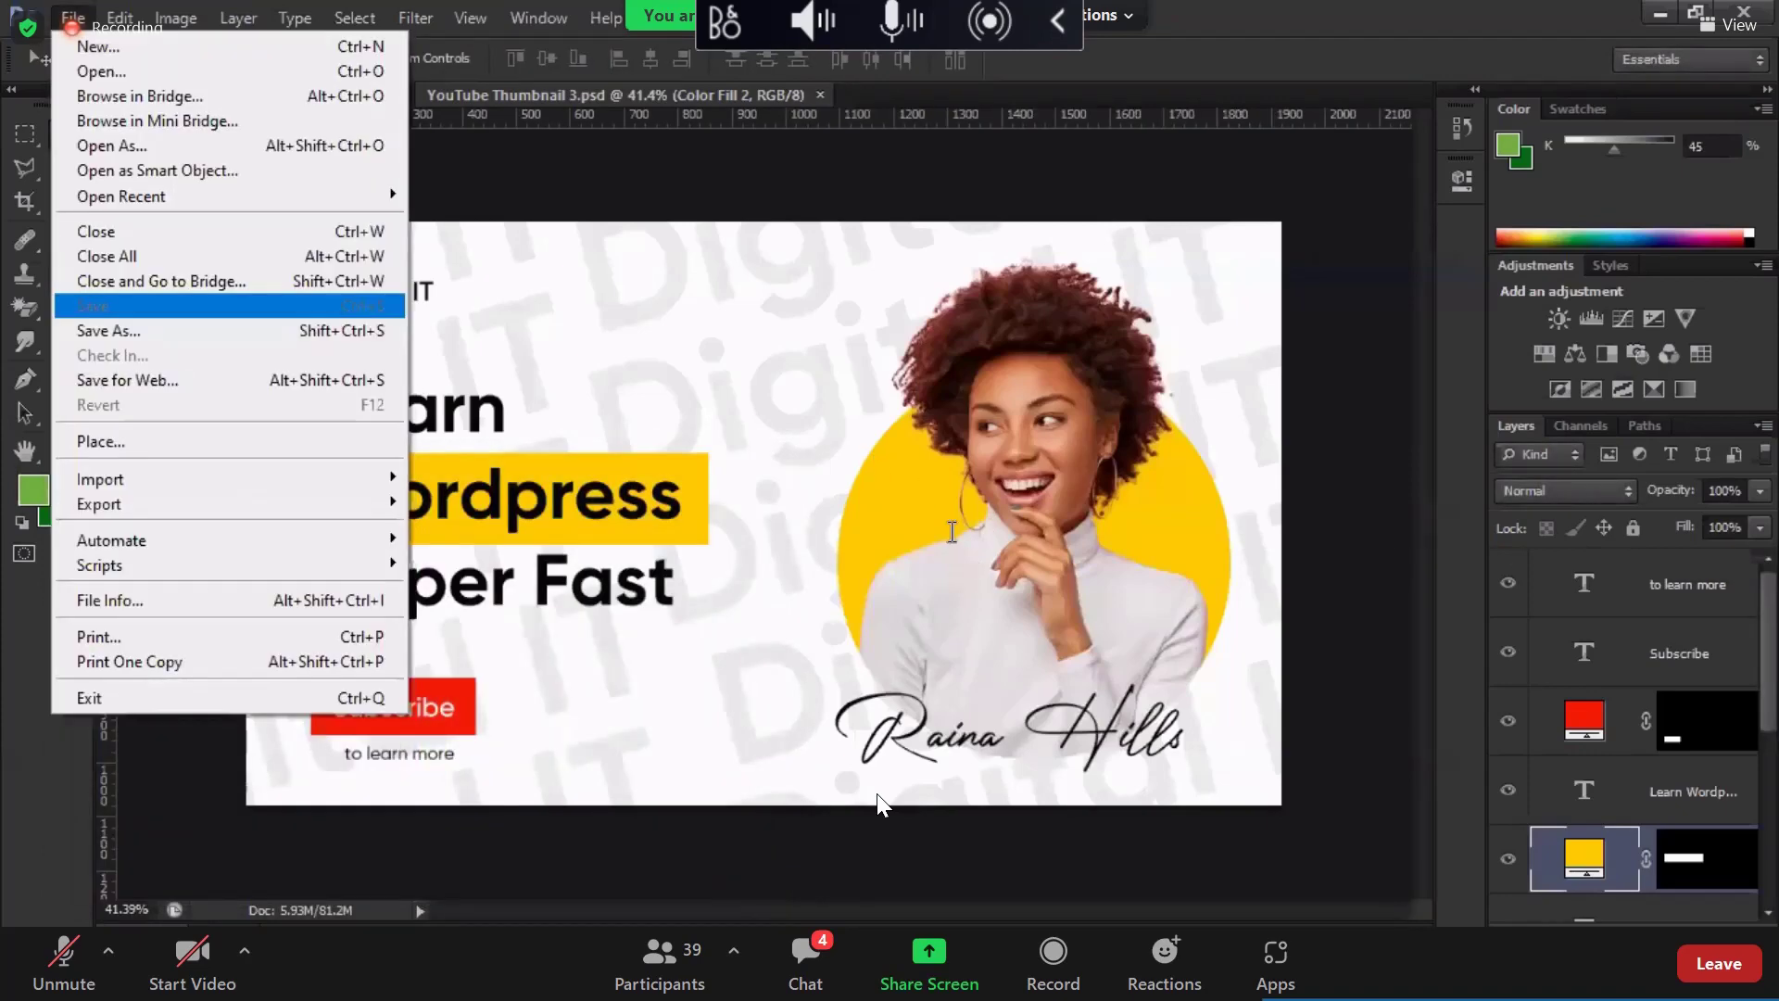
{"action": "key", "text": "shift+ctrl+s"}
{"action": "left_click", "coordinate": [948, 522]}
{"action": "key", "text": "BackSpace"}
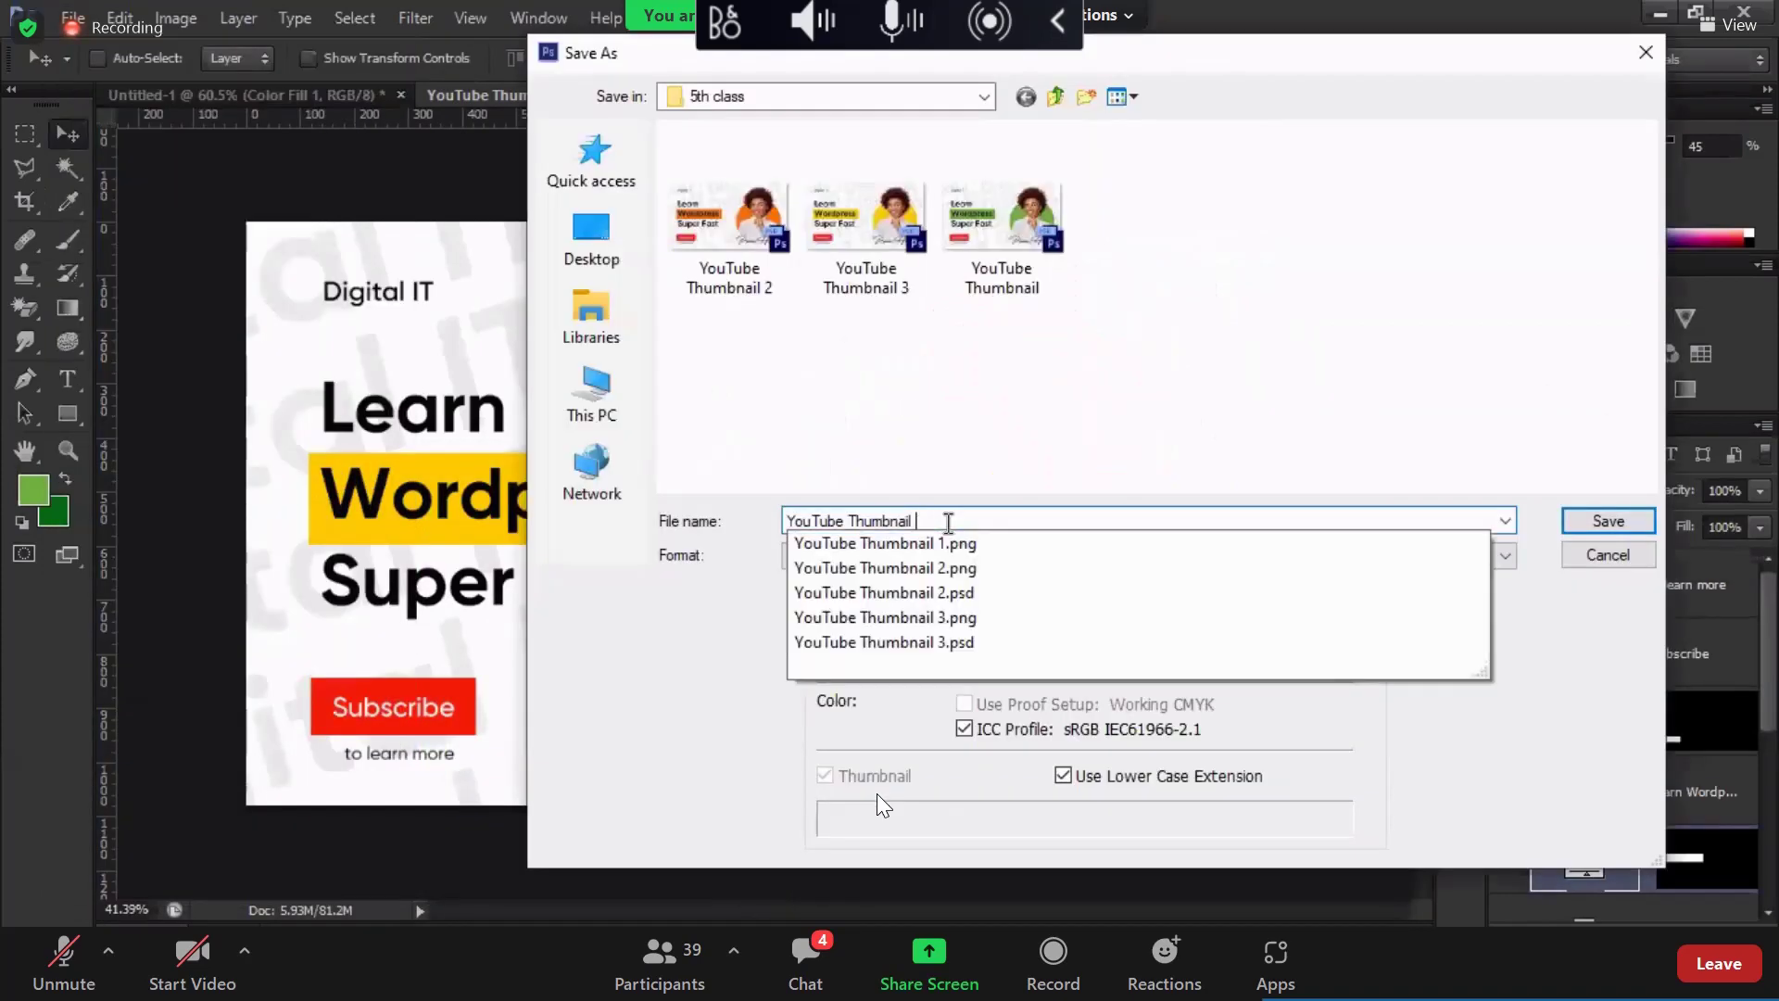
{"action": "type", "text": "4"}
{"action": "key", "text": "Return"}
{"action": "key", "text": "Return"}
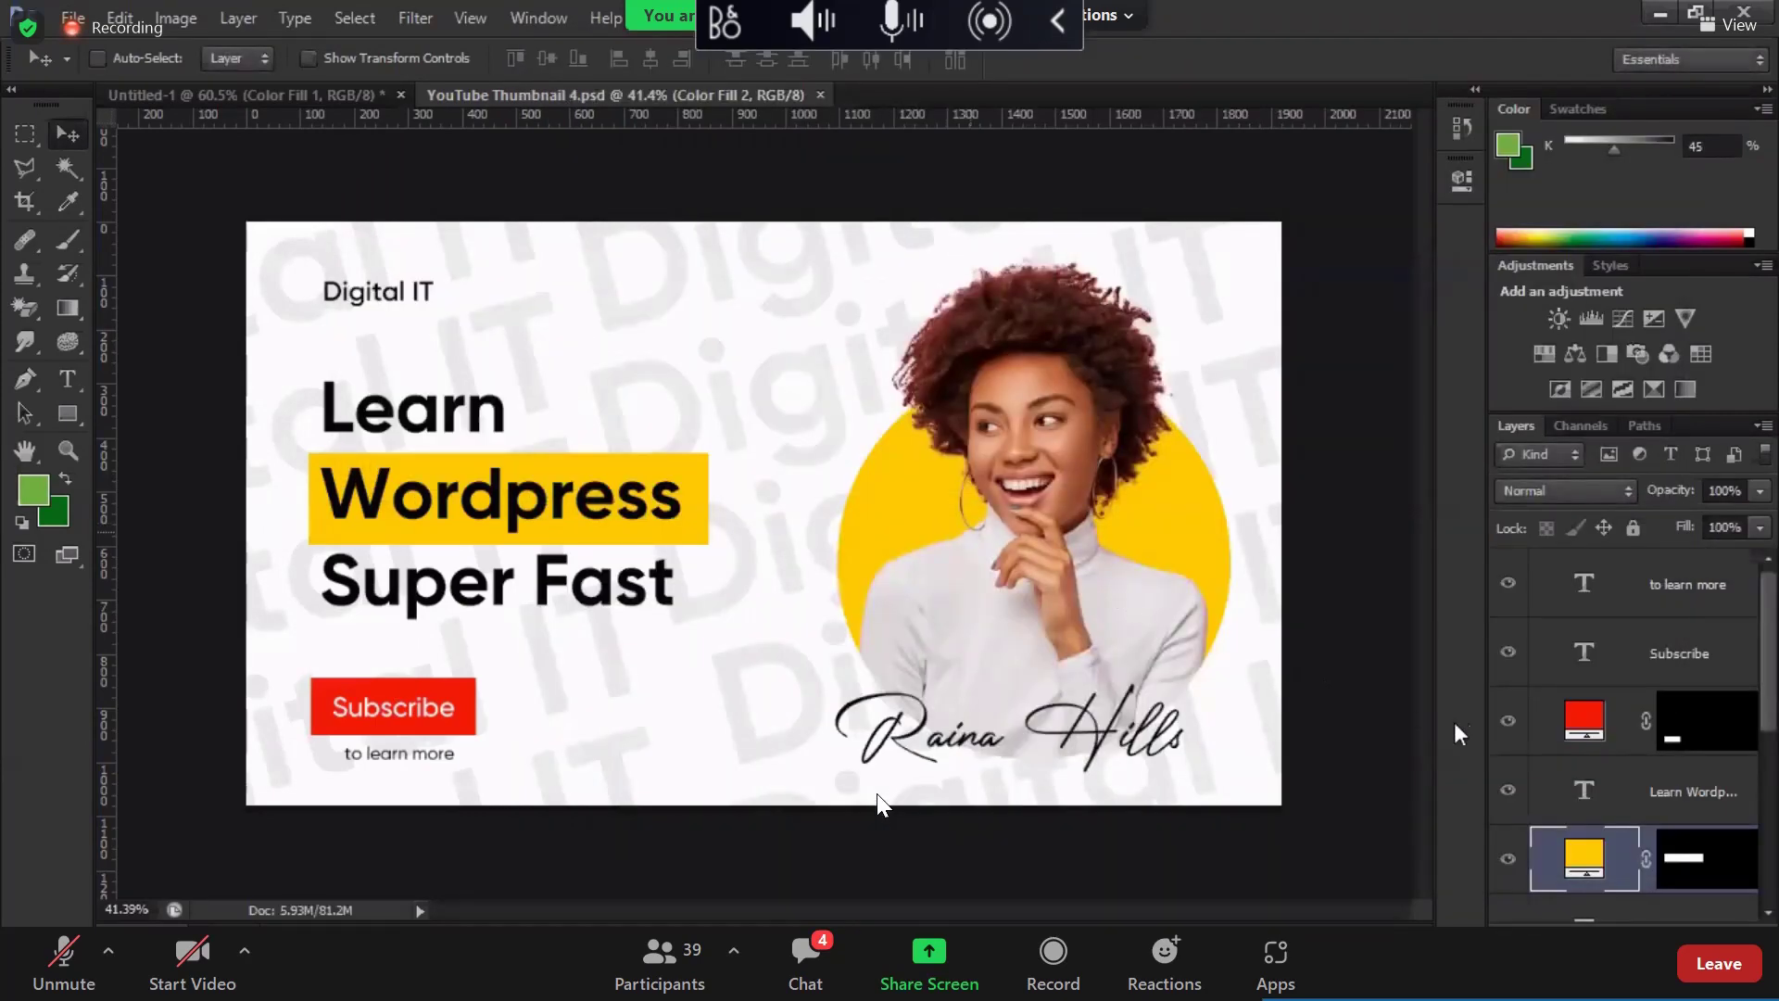
Step: Change the Wordpress box fill to bright blue #0012ff
{"action": "double_click", "coordinate": [1592, 862]}
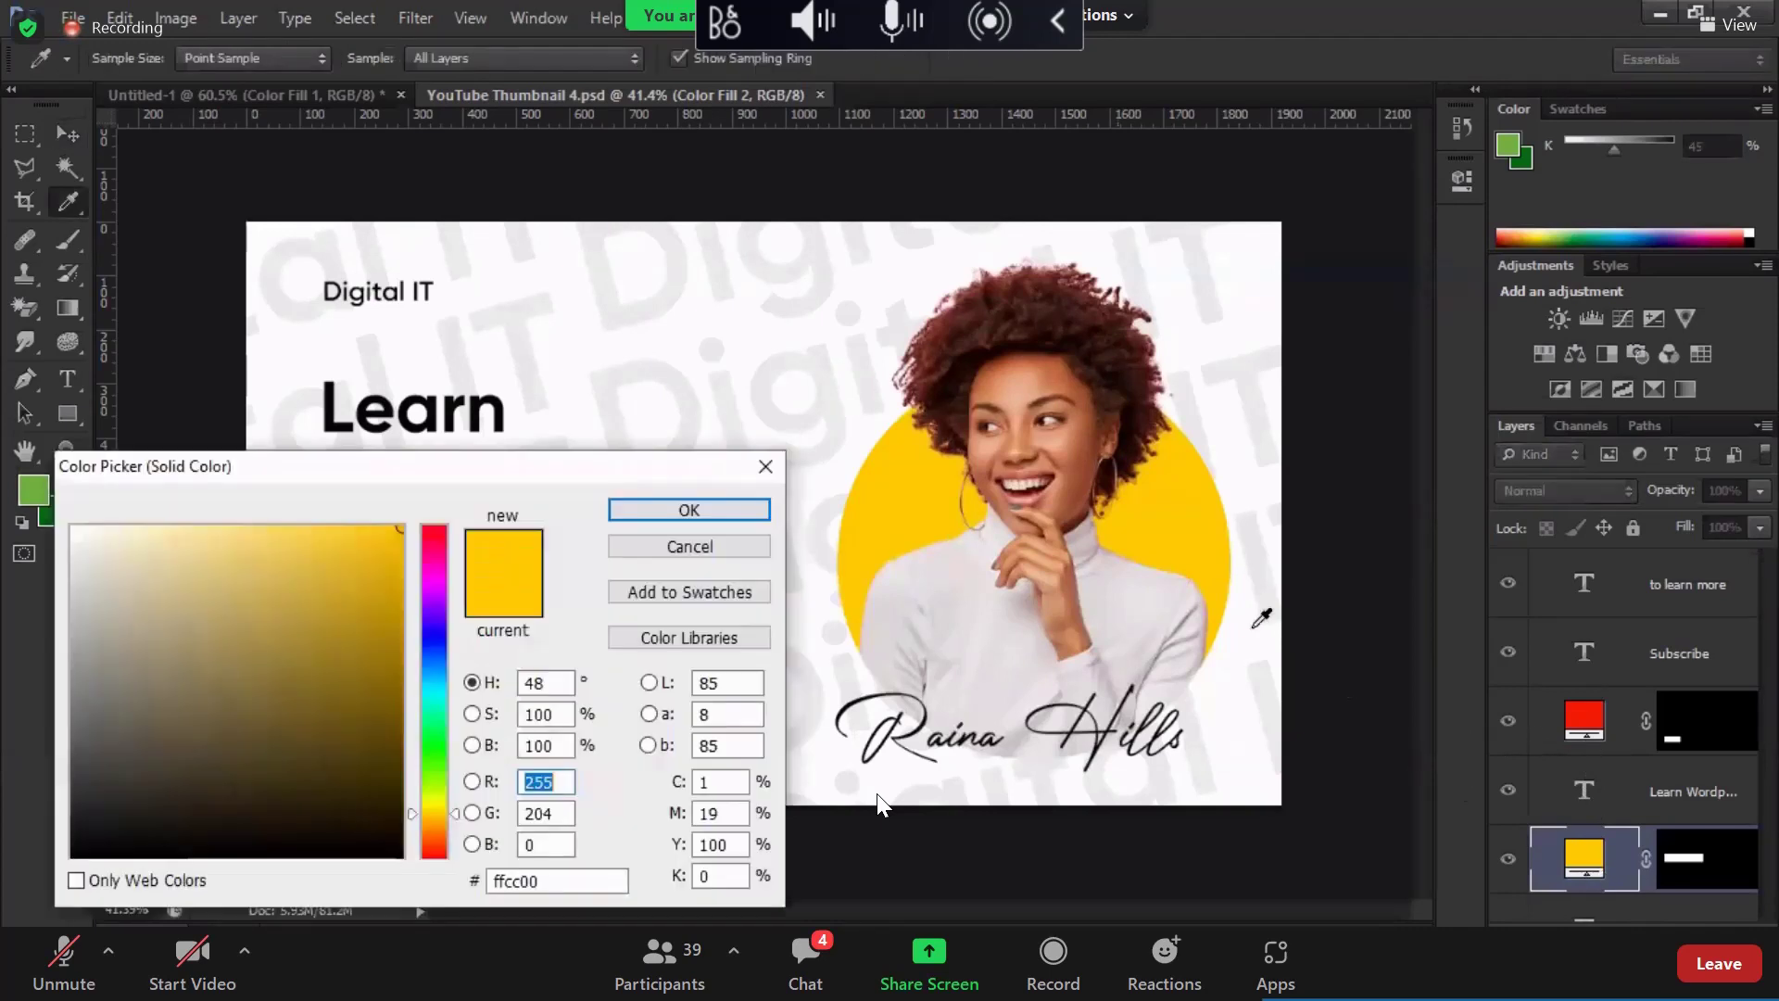
{"action": "left_click", "coordinate": [434, 639]}
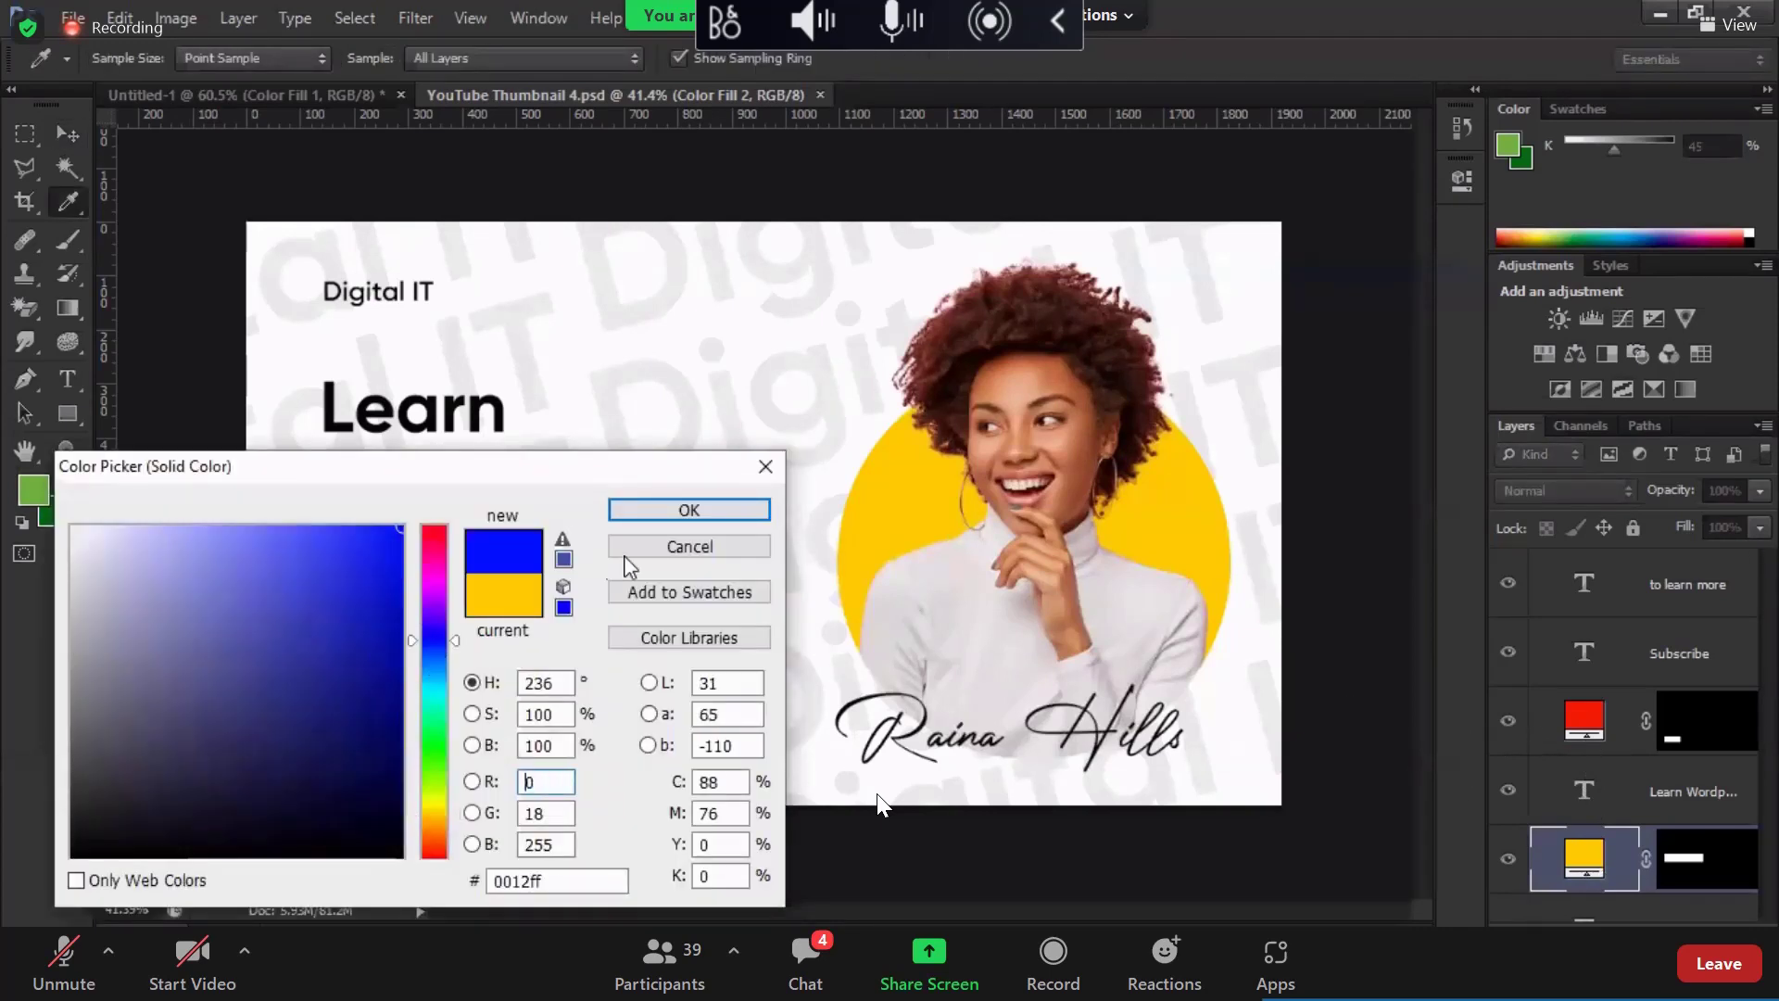
{"action": "left_click", "coordinate": [688, 510]}
{"action": "key", "text": "v"}
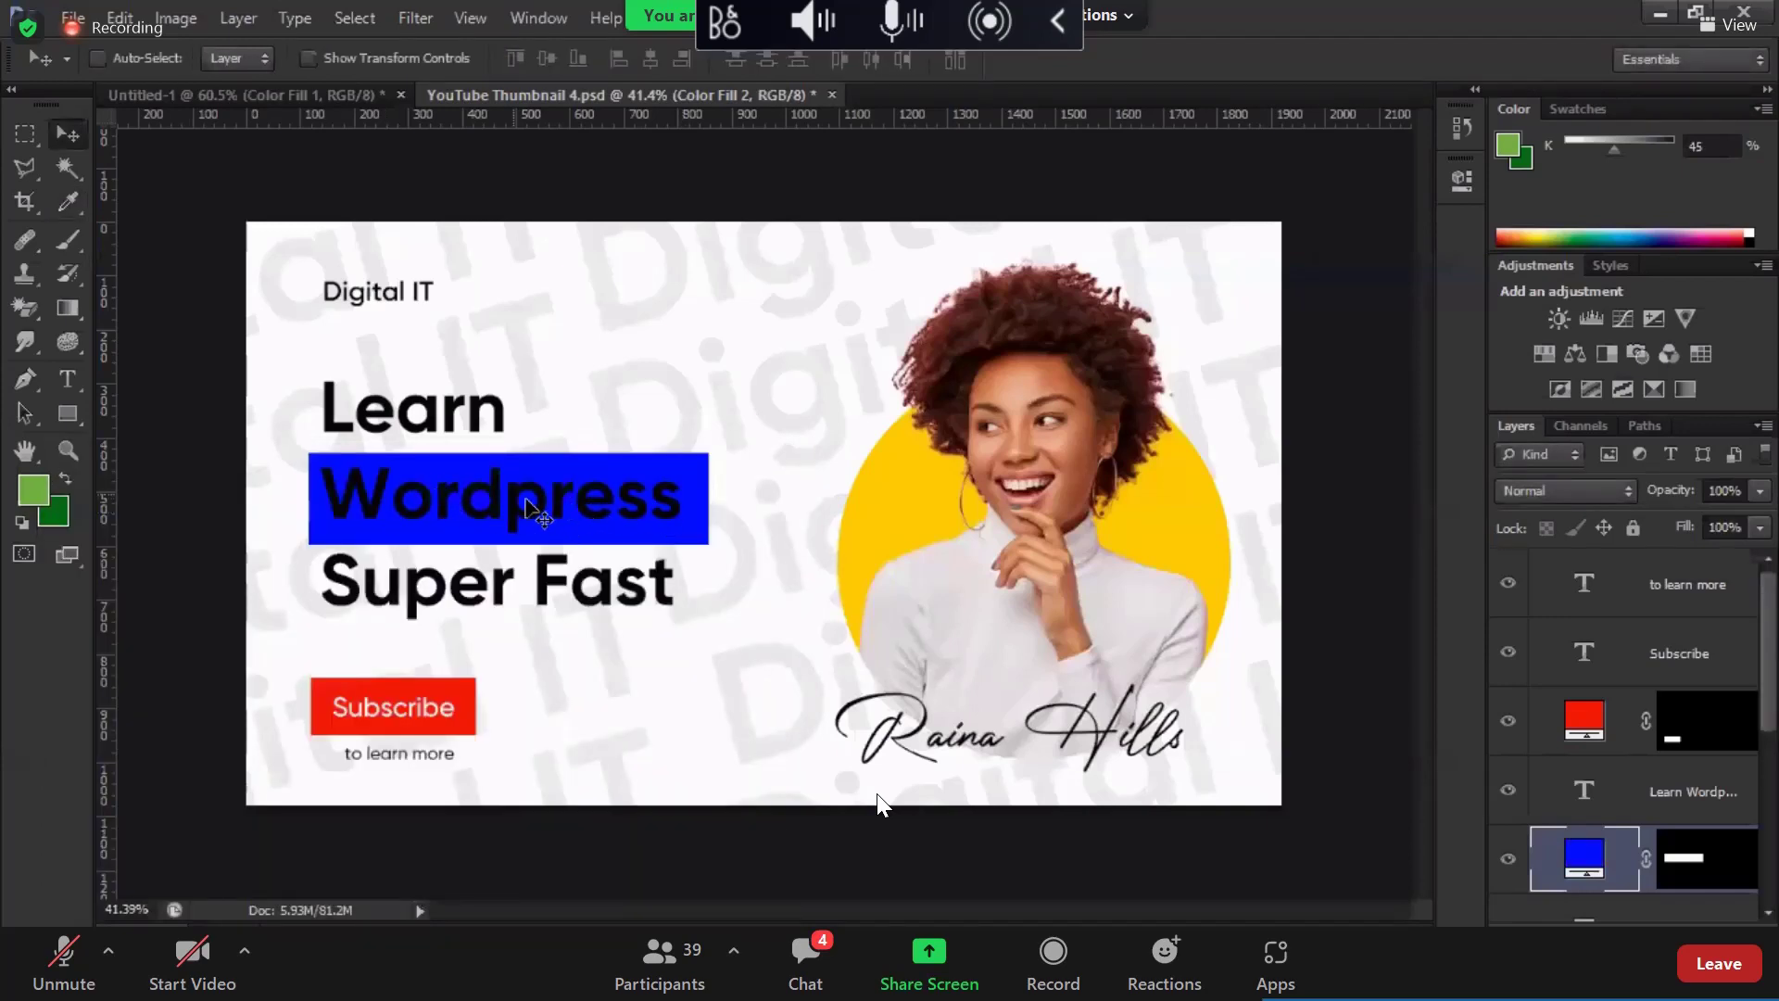
Step: Set the circle fill in the Photo group to the box's blue by sampling it
{"action": "left_click", "coordinate": [1577, 731]}
{"action": "scroll", "coordinate": [1566, 751], "scroll_direction": "down", "scroll_amount": 3}
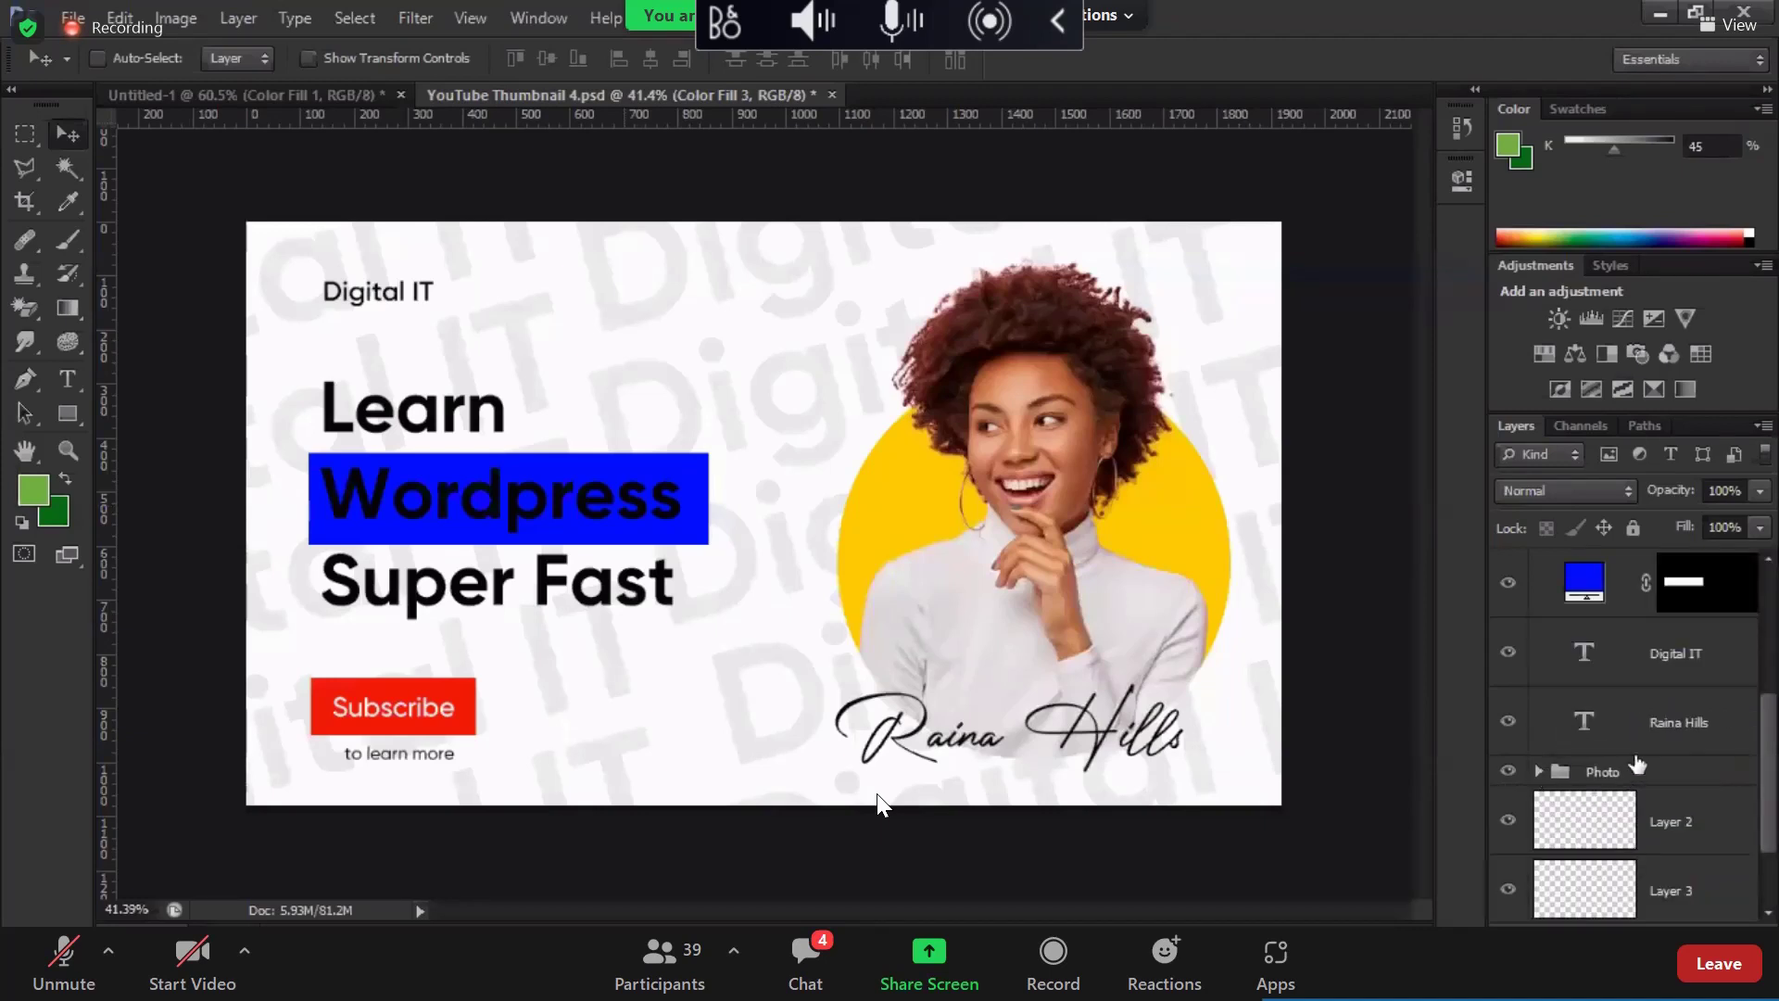
{"action": "left_click", "coordinate": [1538, 771]}
{"action": "double_click", "coordinate": [1630, 749]}
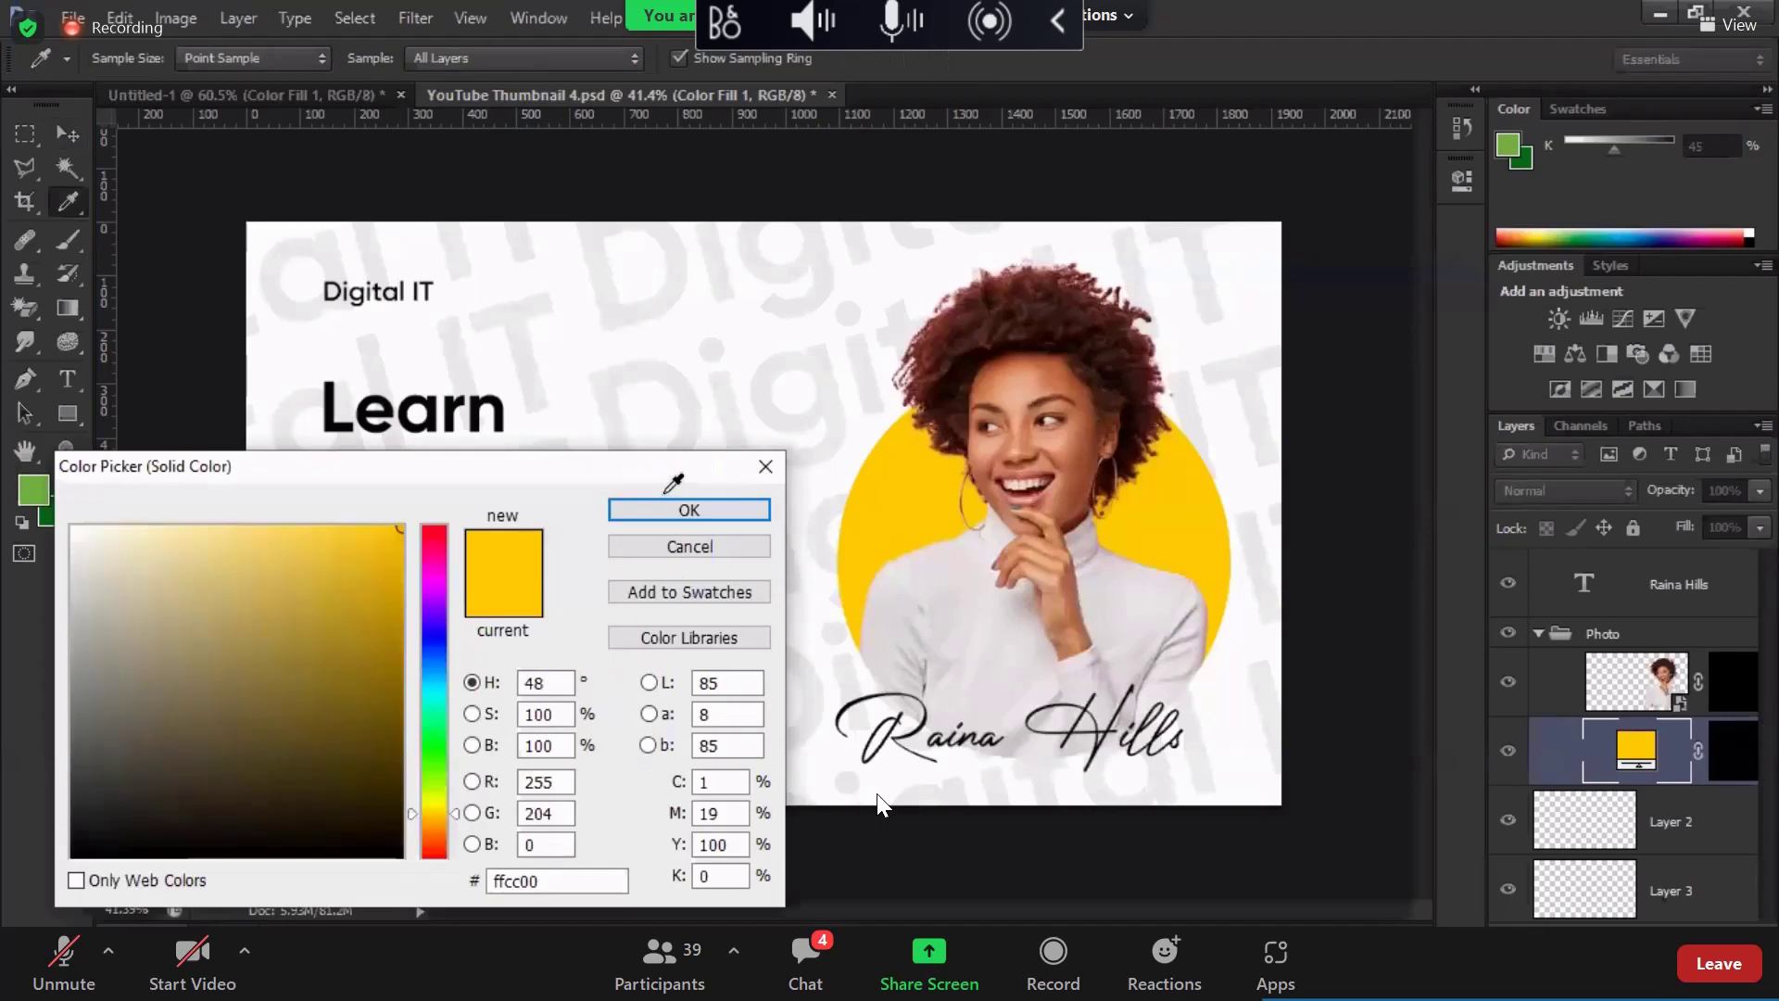
{"action": "left_click_drag", "start_coordinate": [689, 461], "coordinate": [689, 562]}
{"action": "left_click", "coordinate": [519, 500]}
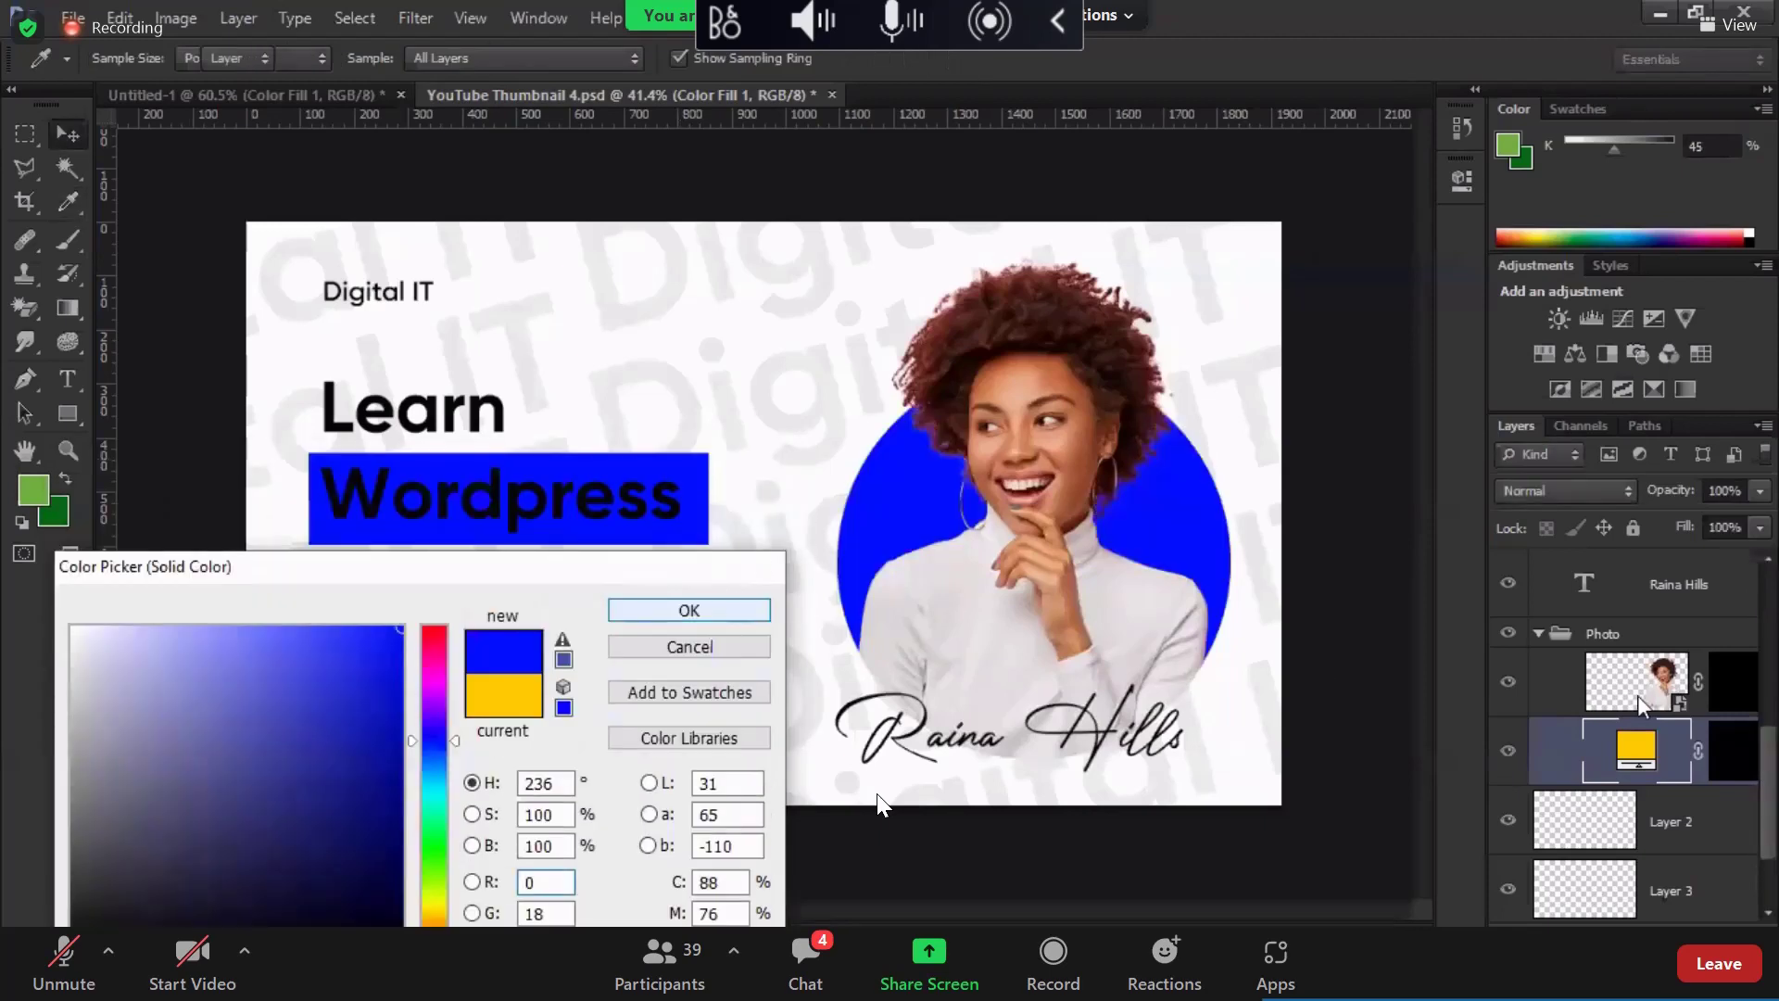
{"action": "key", "text": "Return"}
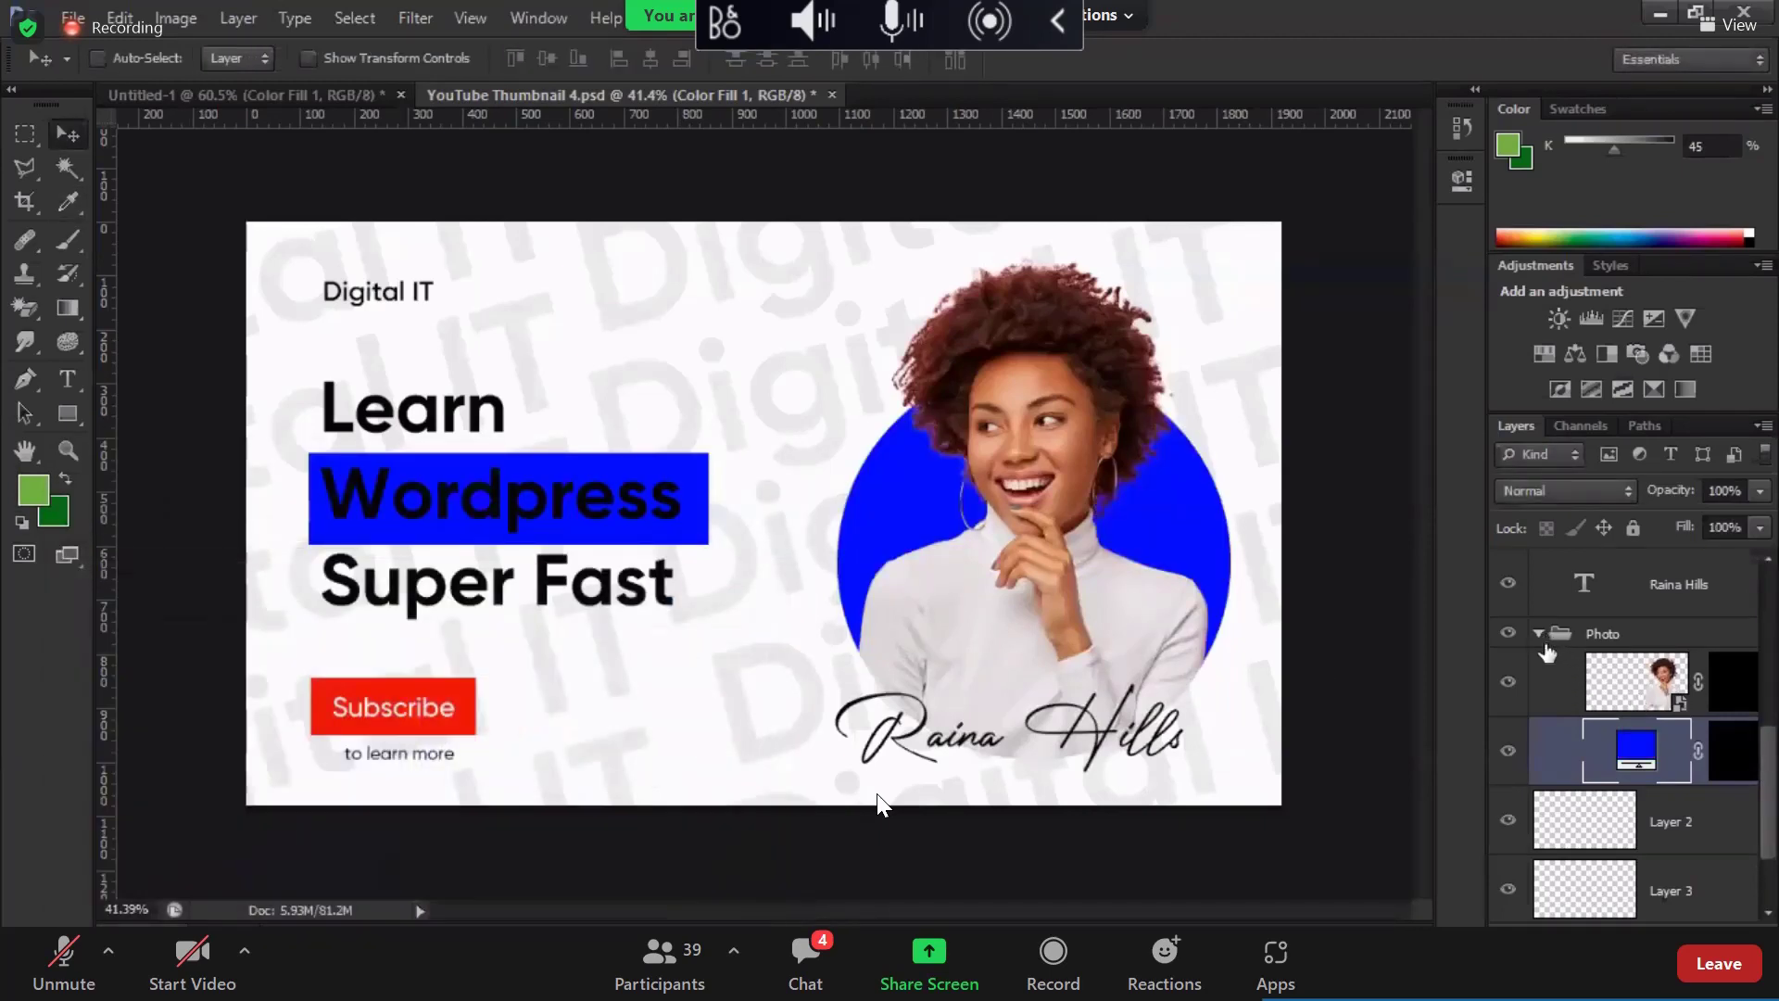
{"action": "scroll", "coordinate": [1550, 682], "scroll_direction": "up", "scroll_amount": 2}
{"action": "left_click", "coordinate": [1540, 735]}
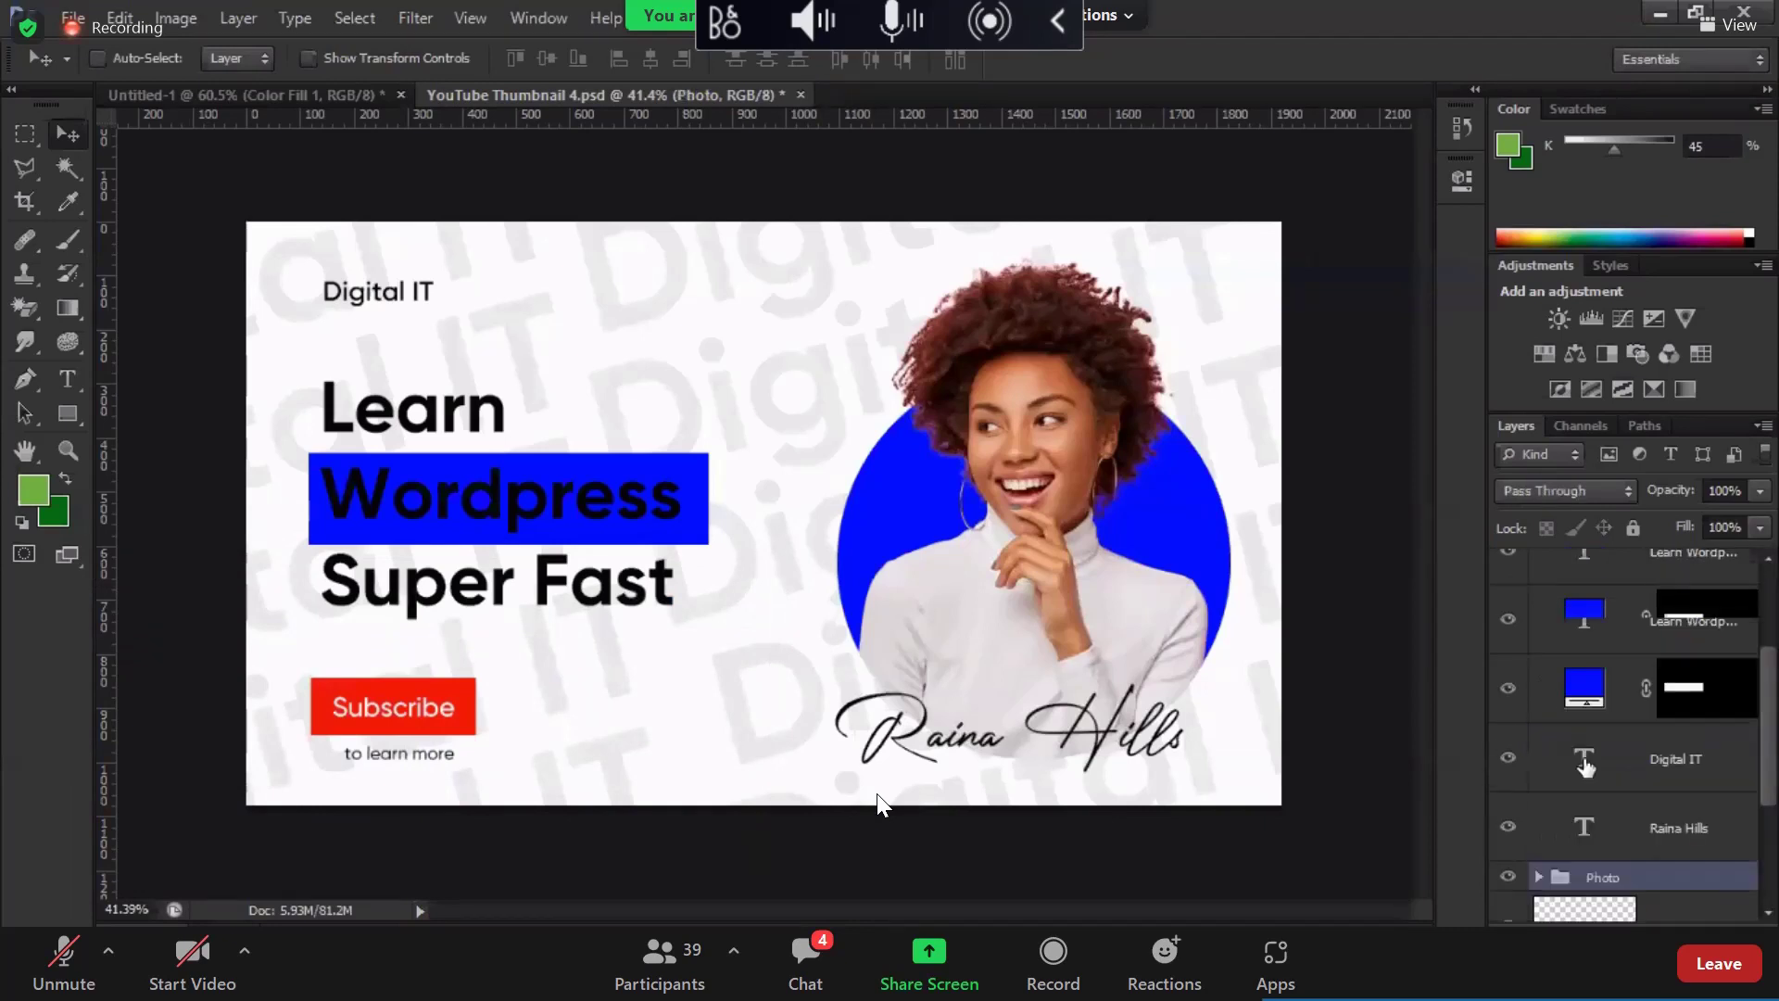
{"action": "scroll", "coordinate": [1666, 713], "scroll_direction": "up", "scroll_amount": 3}
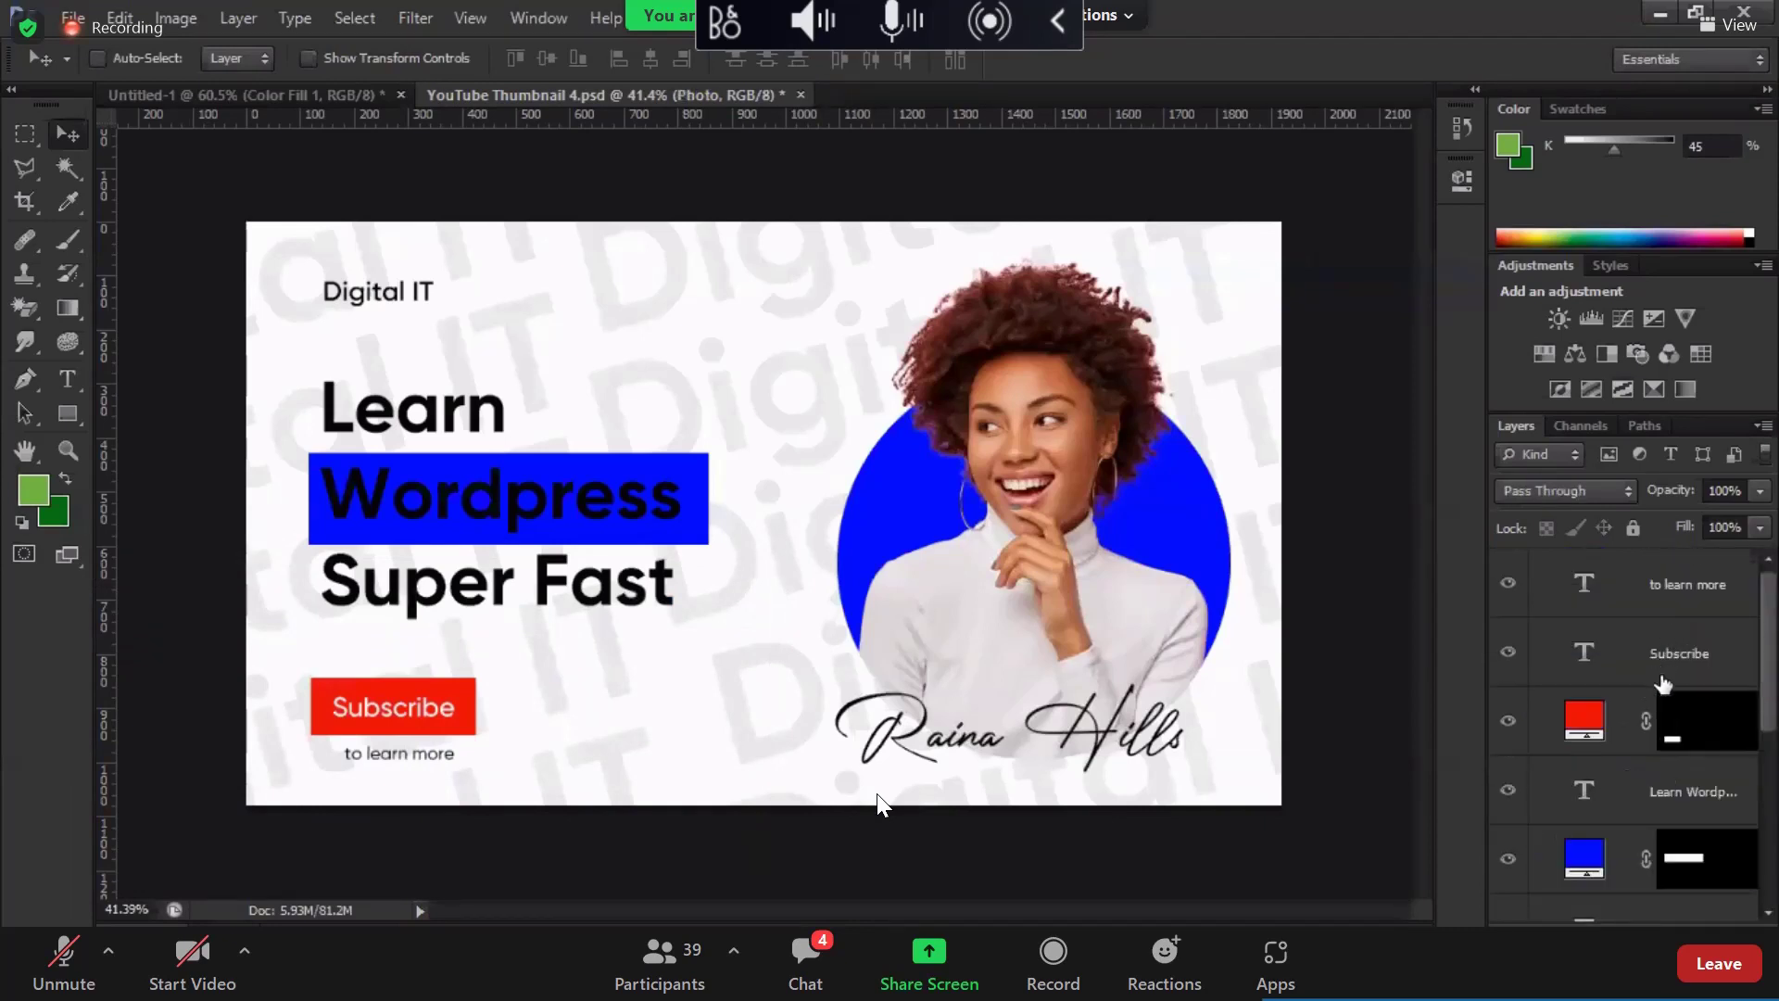
{"action": "scroll", "coordinate": [1662, 685], "scroll_direction": "down", "scroll_amount": 3}
{"action": "scroll", "coordinate": [1663, 731], "scroll_direction": "up", "scroll_amount": 2}
Step: Change the word 'Wordpress' in the headline to white text
{"action": "left_click", "coordinate": [1663, 732]}
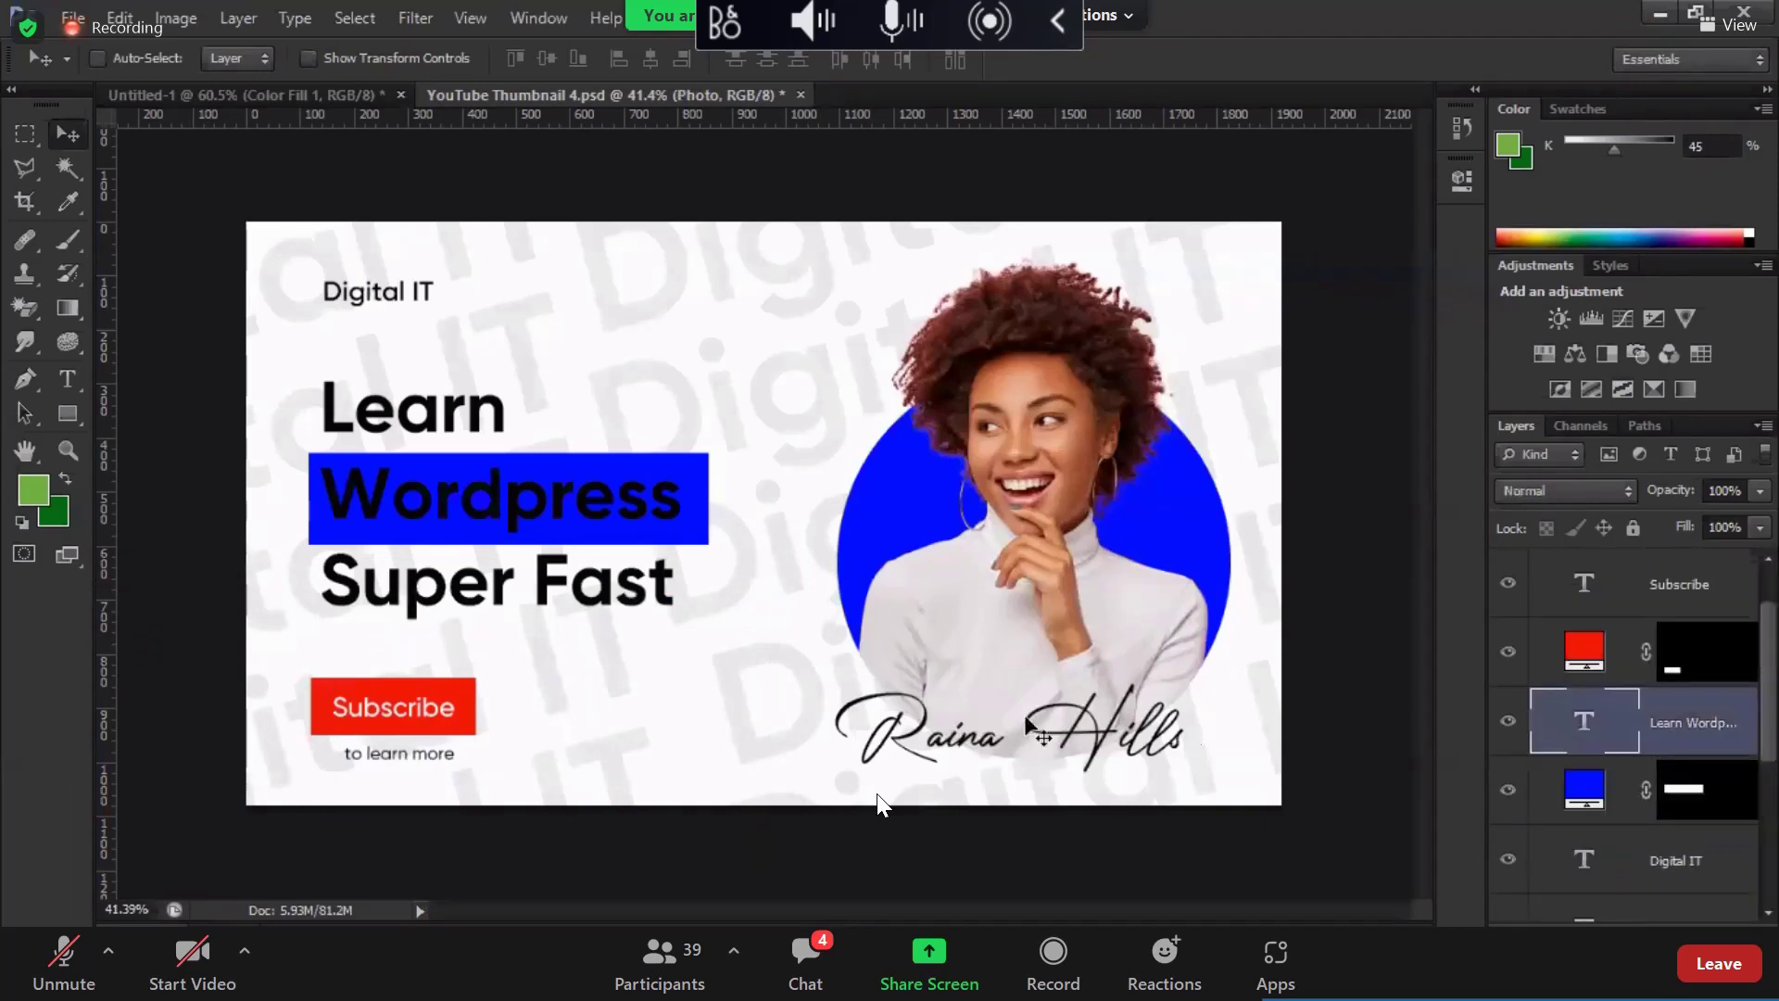
{"action": "left_click", "coordinate": [64, 382]}
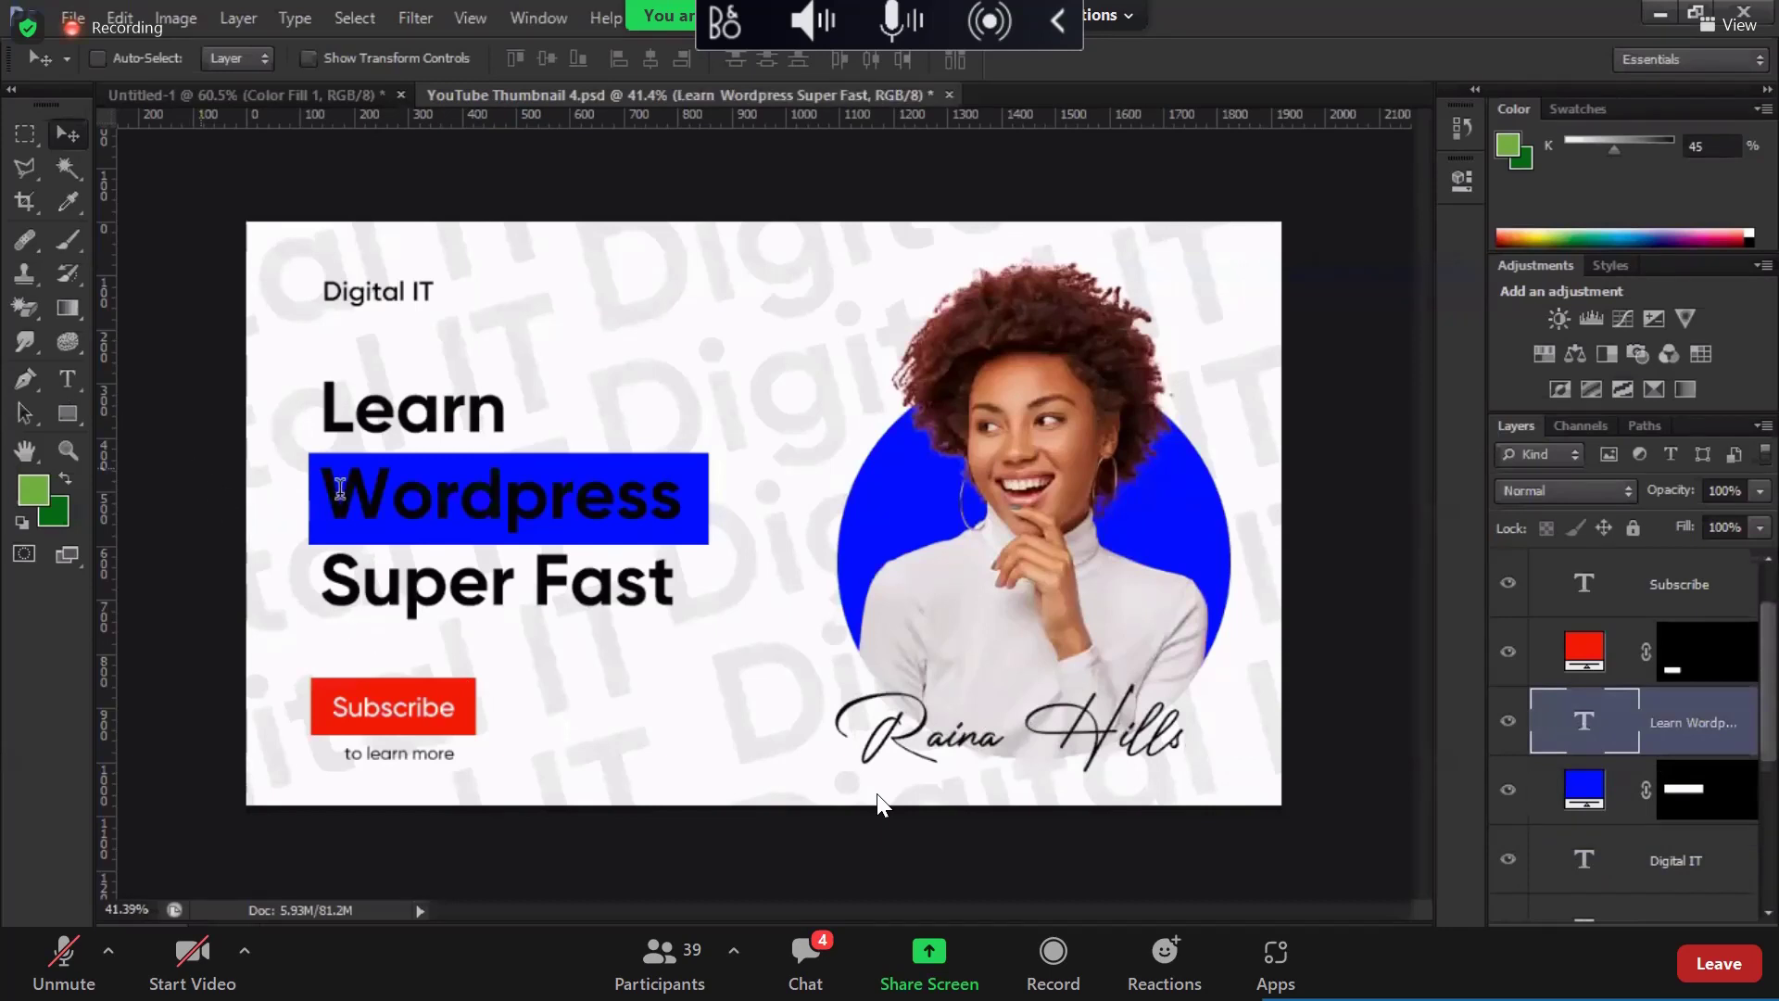
{"action": "left_click_drag", "start_coordinate": [340, 488], "coordinate": [682, 492]}
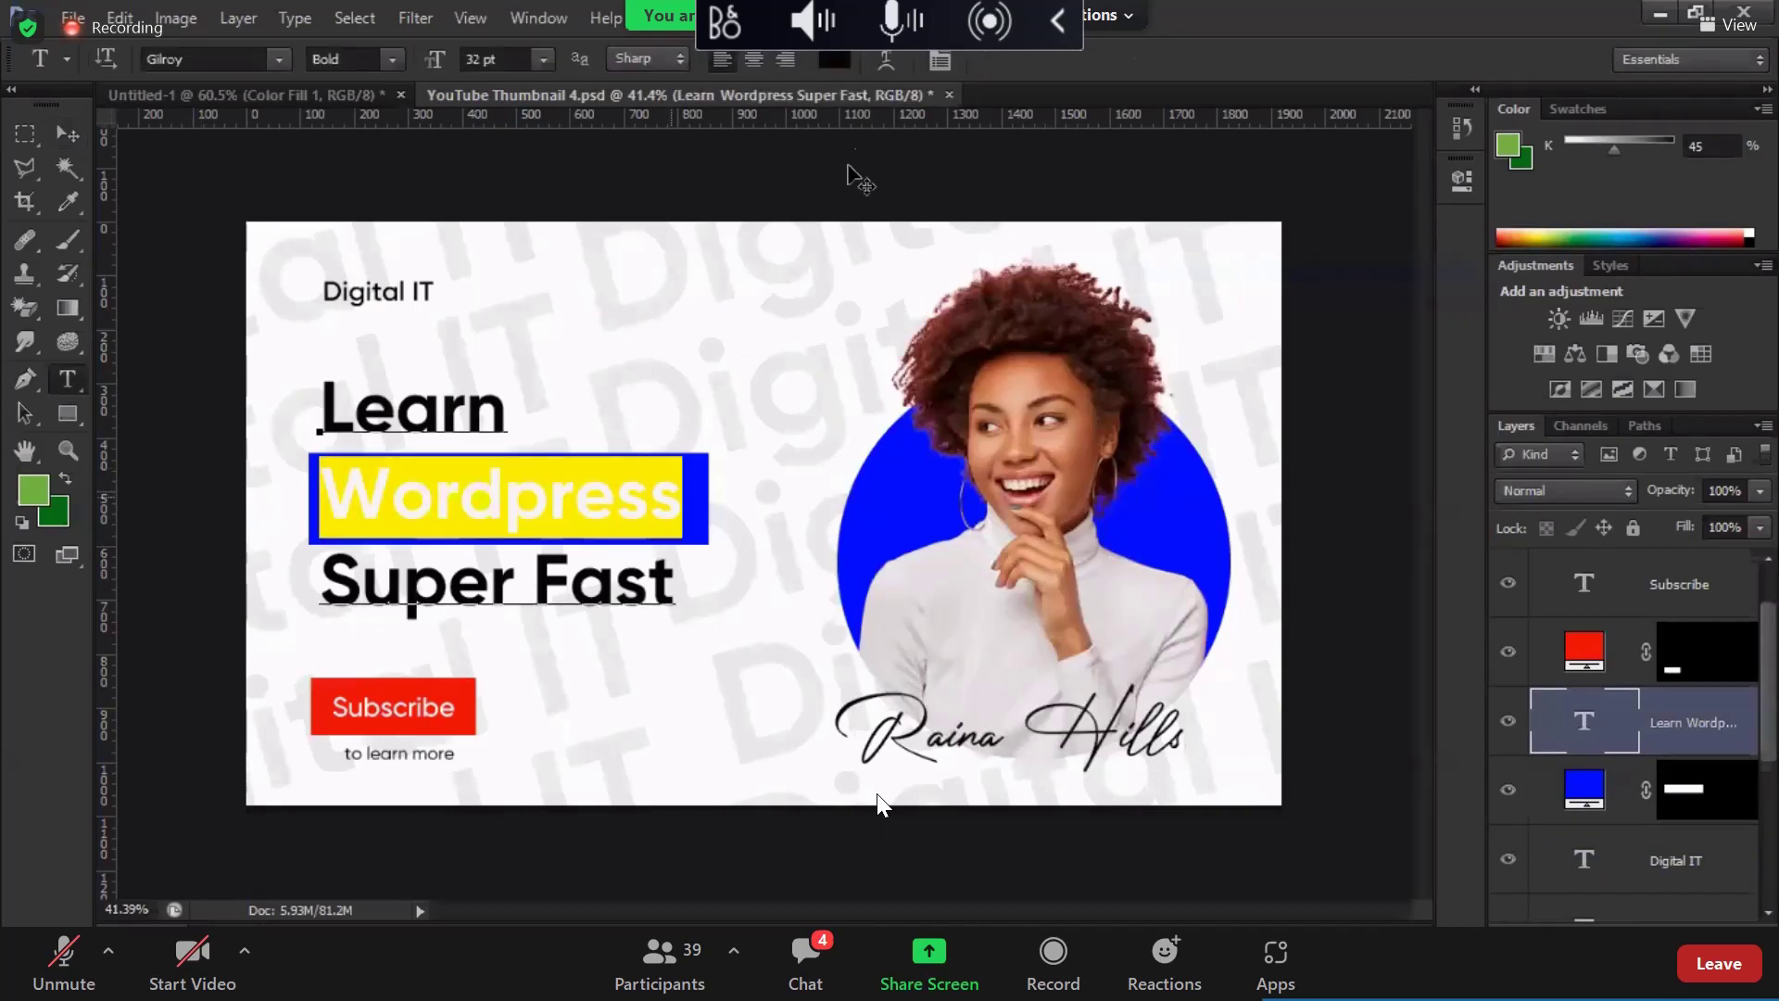
{"action": "left_click", "coordinate": [834, 59]}
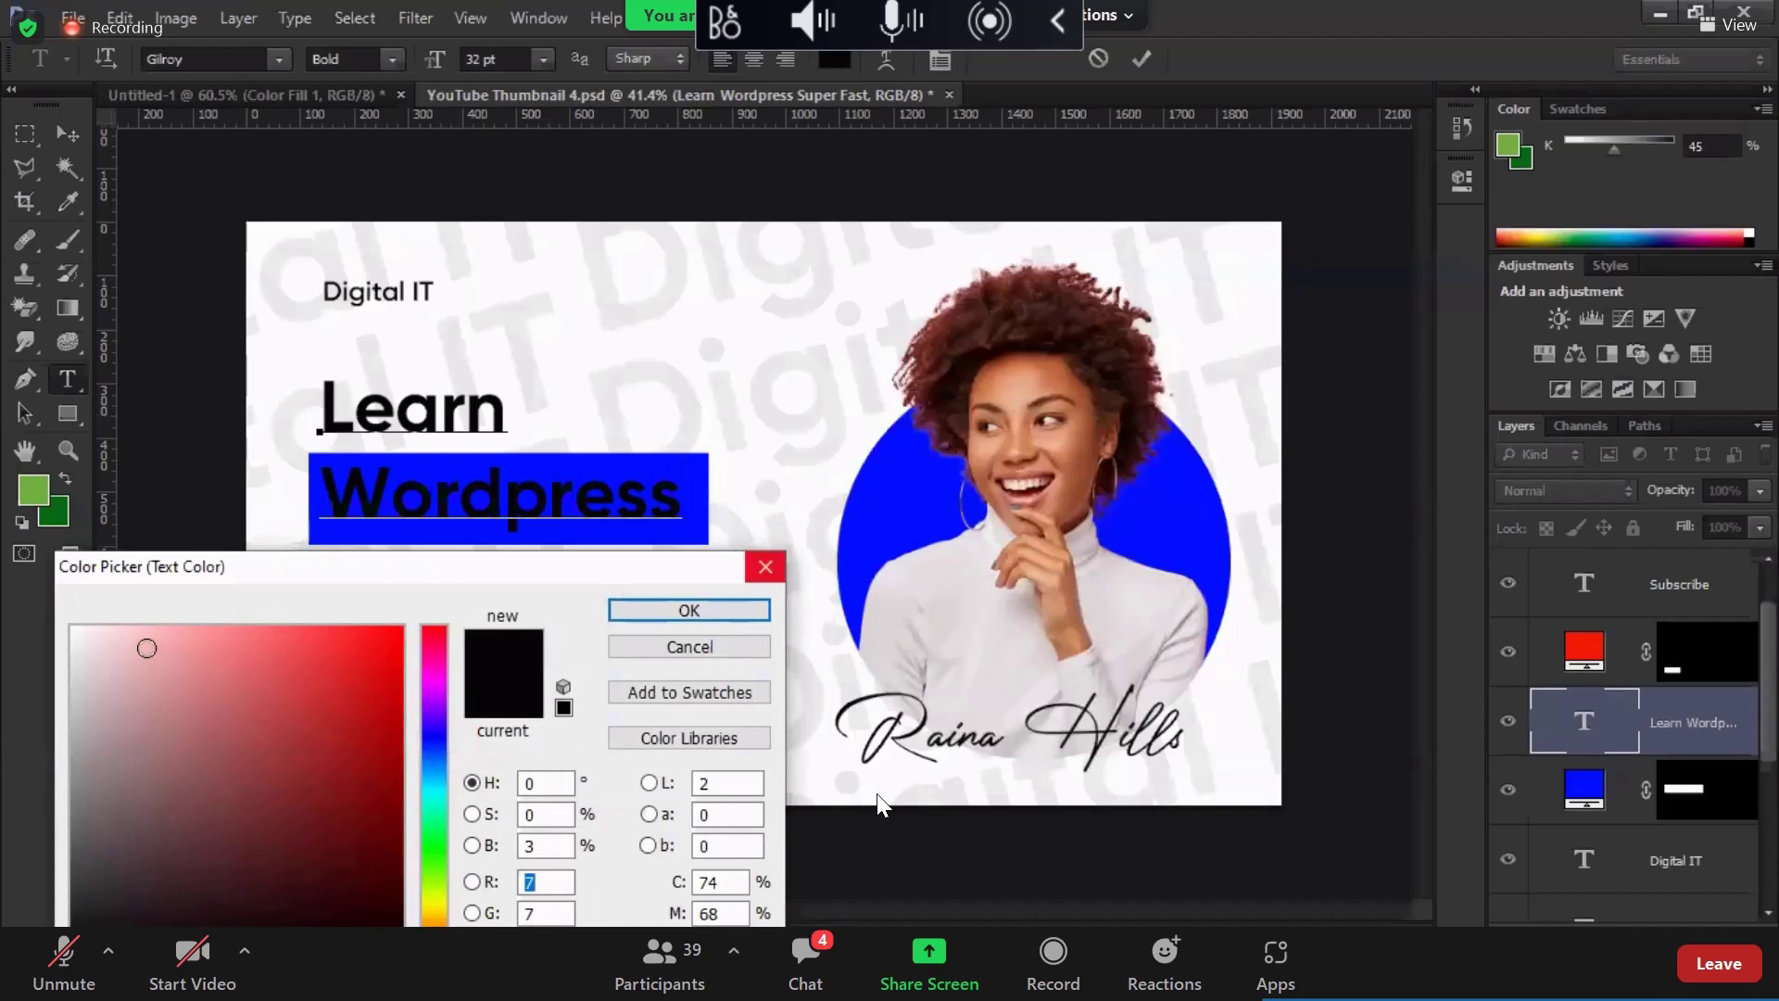
{"action": "left_click_drag", "start_coordinate": [146, 648], "coordinate": [66, 618]}
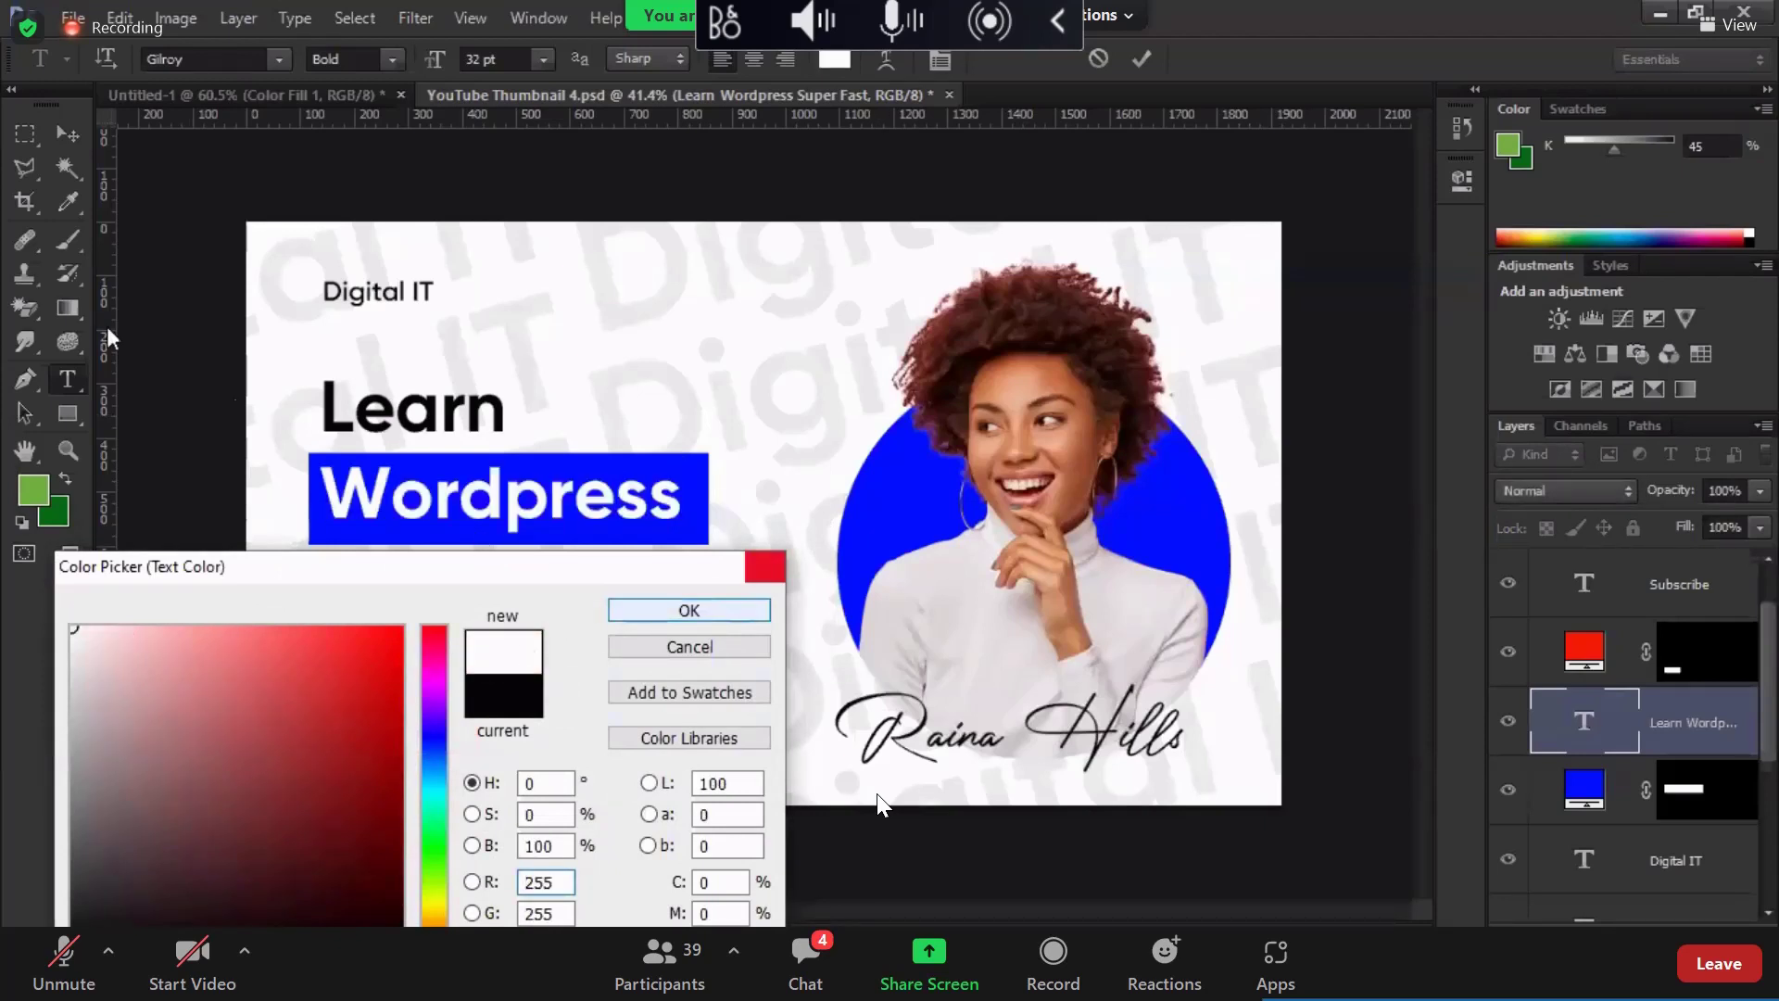
{"action": "key", "text": "Return"}
{"action": "left_click", "coordinate": [67, 133]}
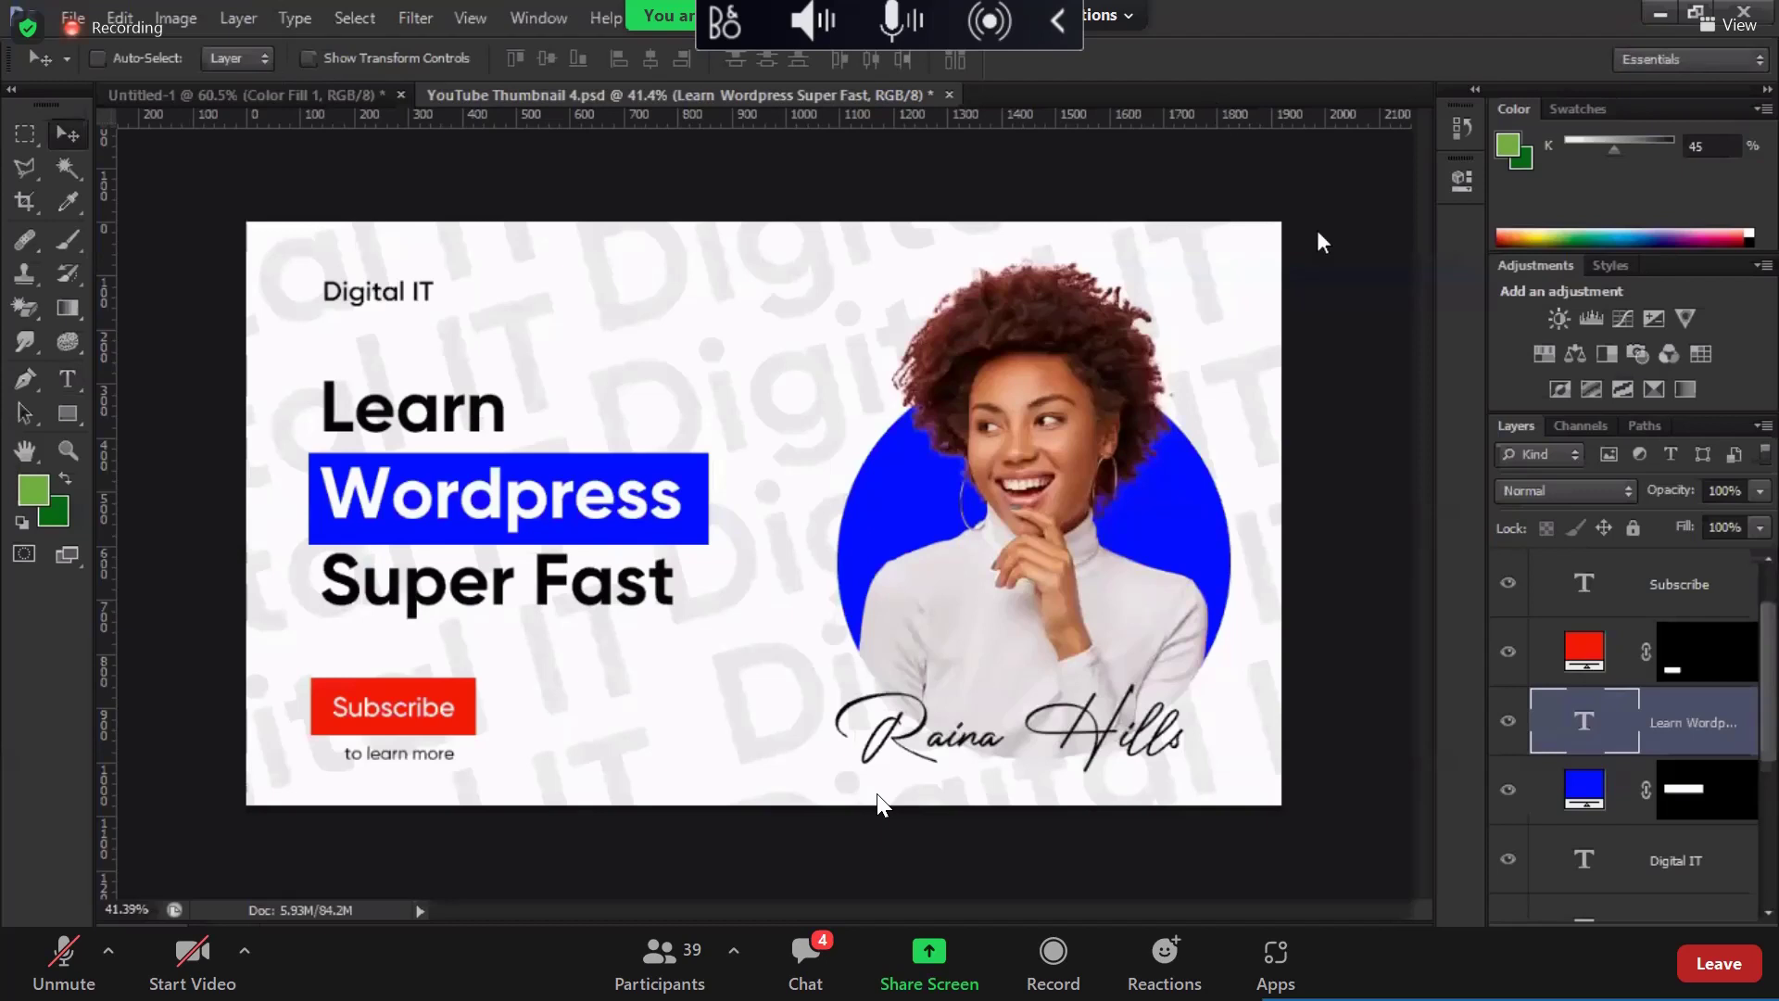
{"action": "left_click", "coordinate": [1595, 792]}
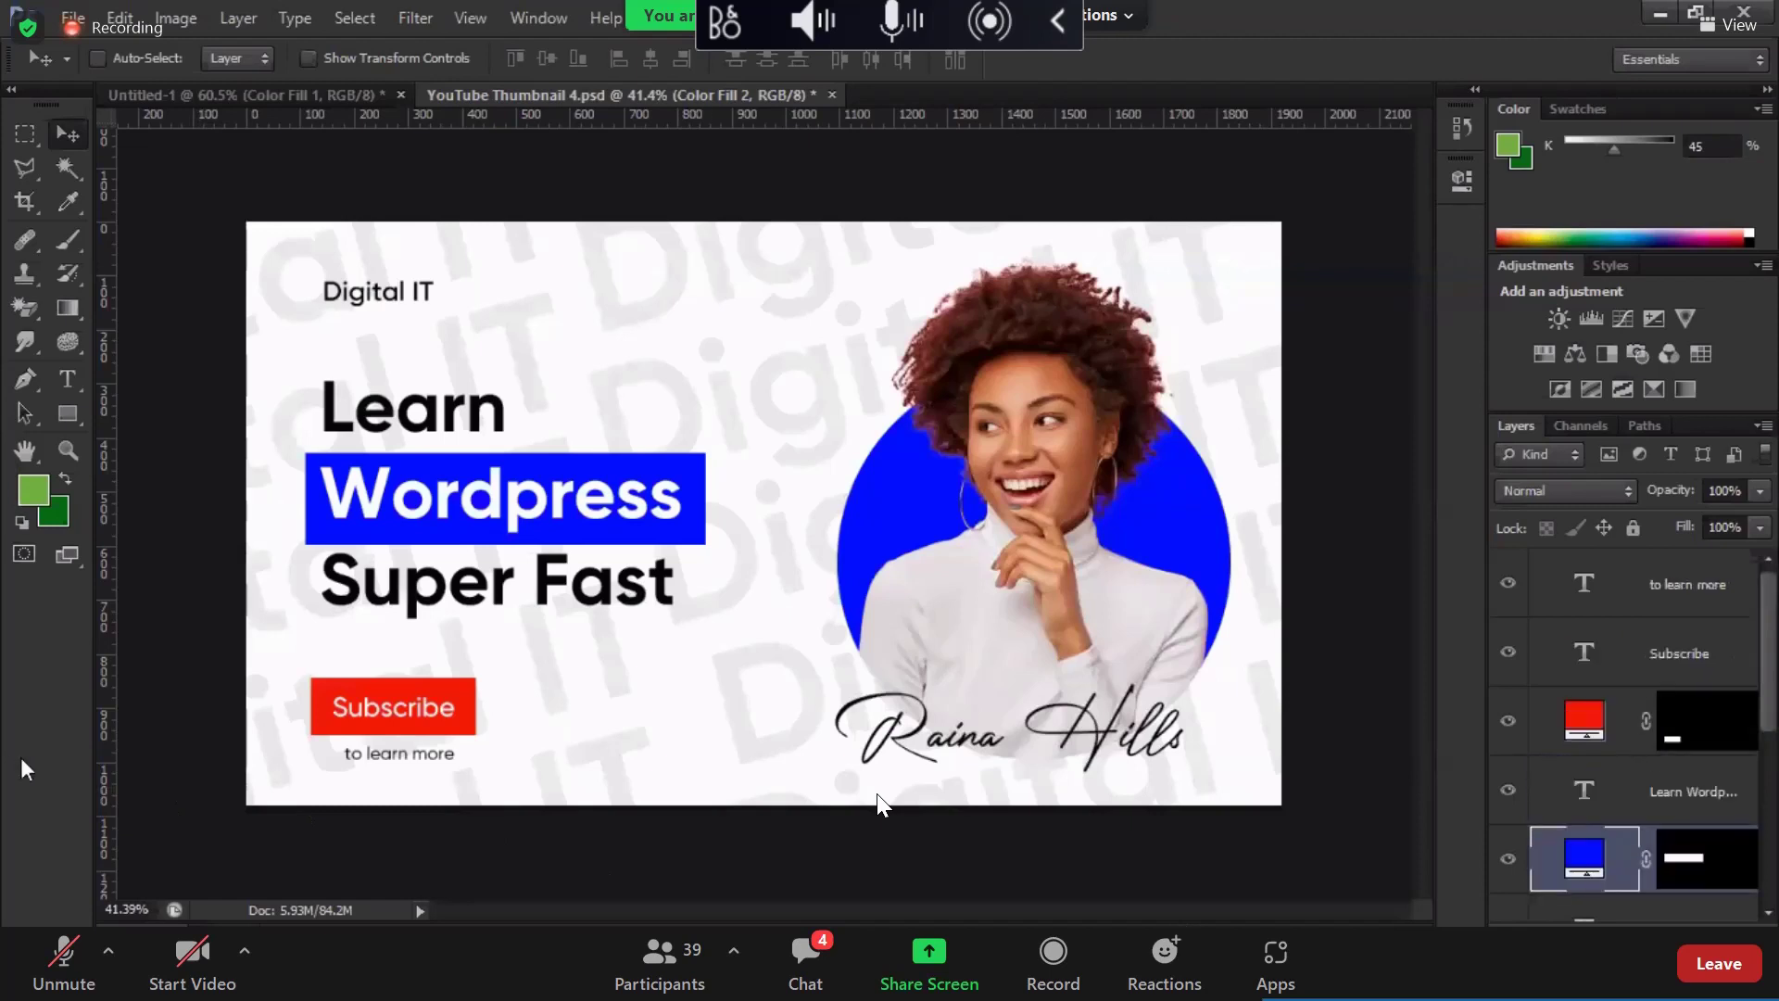
Step: Save the blue version of YouTube Thumbnail 4.psd
{"action": "scroll", "coordinate": [1638, 749], "scroll_direction": "down", "scroll_amount": 5}
{"action": "scroll", "coordinate": [1630, 732], "scroll_direction": "up", "scroll_amount": 4}
{"action": "key", "text": "alt+f"}
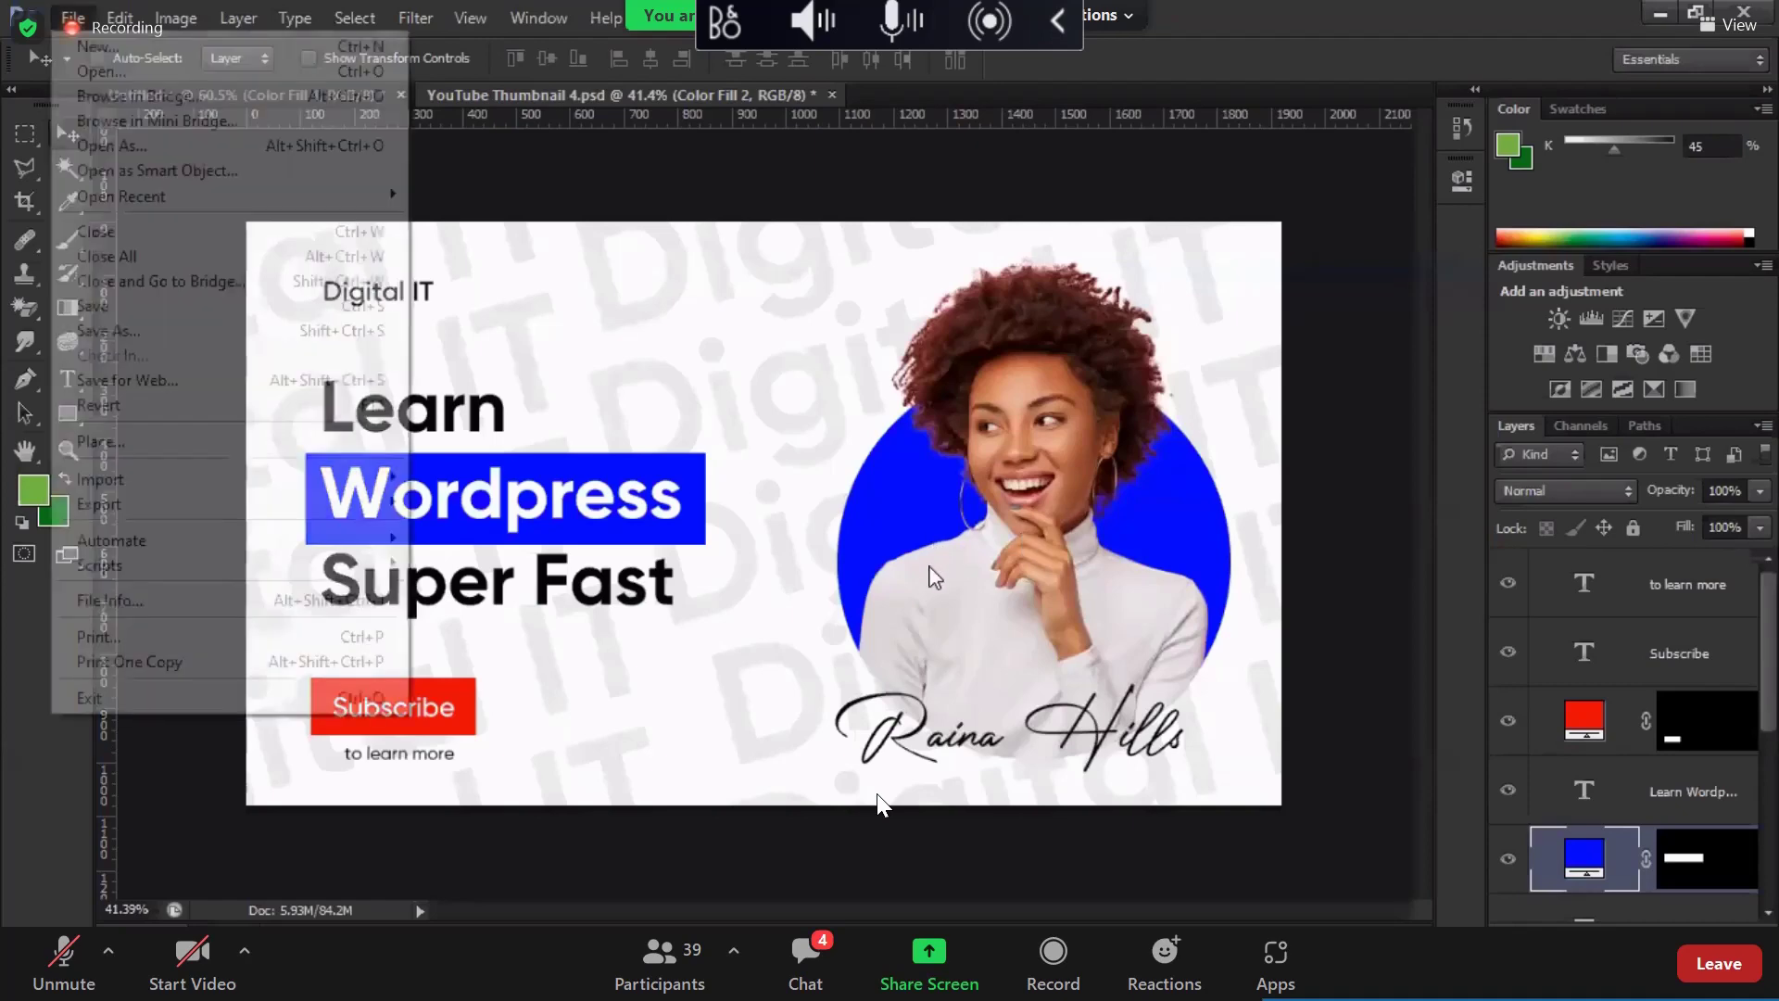
{"action": "key", "text": "s"}
{"action": "key", "text": "Return"}
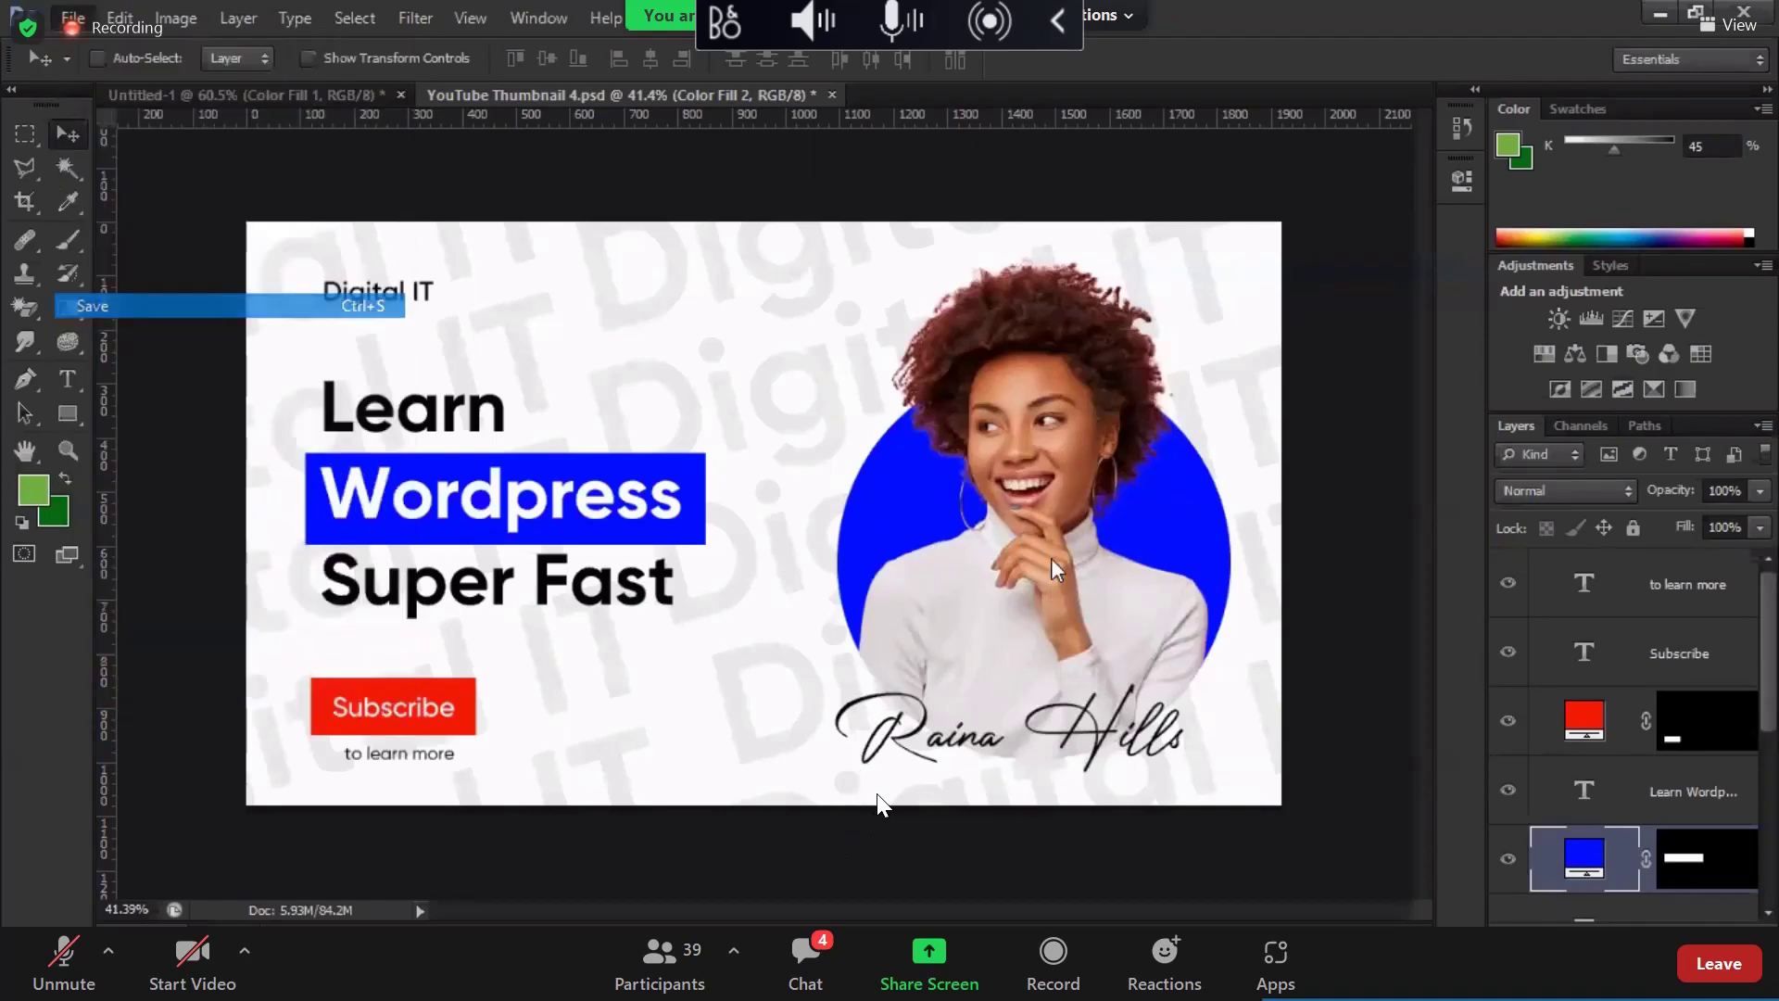
Step: Export a PNG copy of the thumbnail through Save for Web
{"action": "key", "text": "alt+f"}
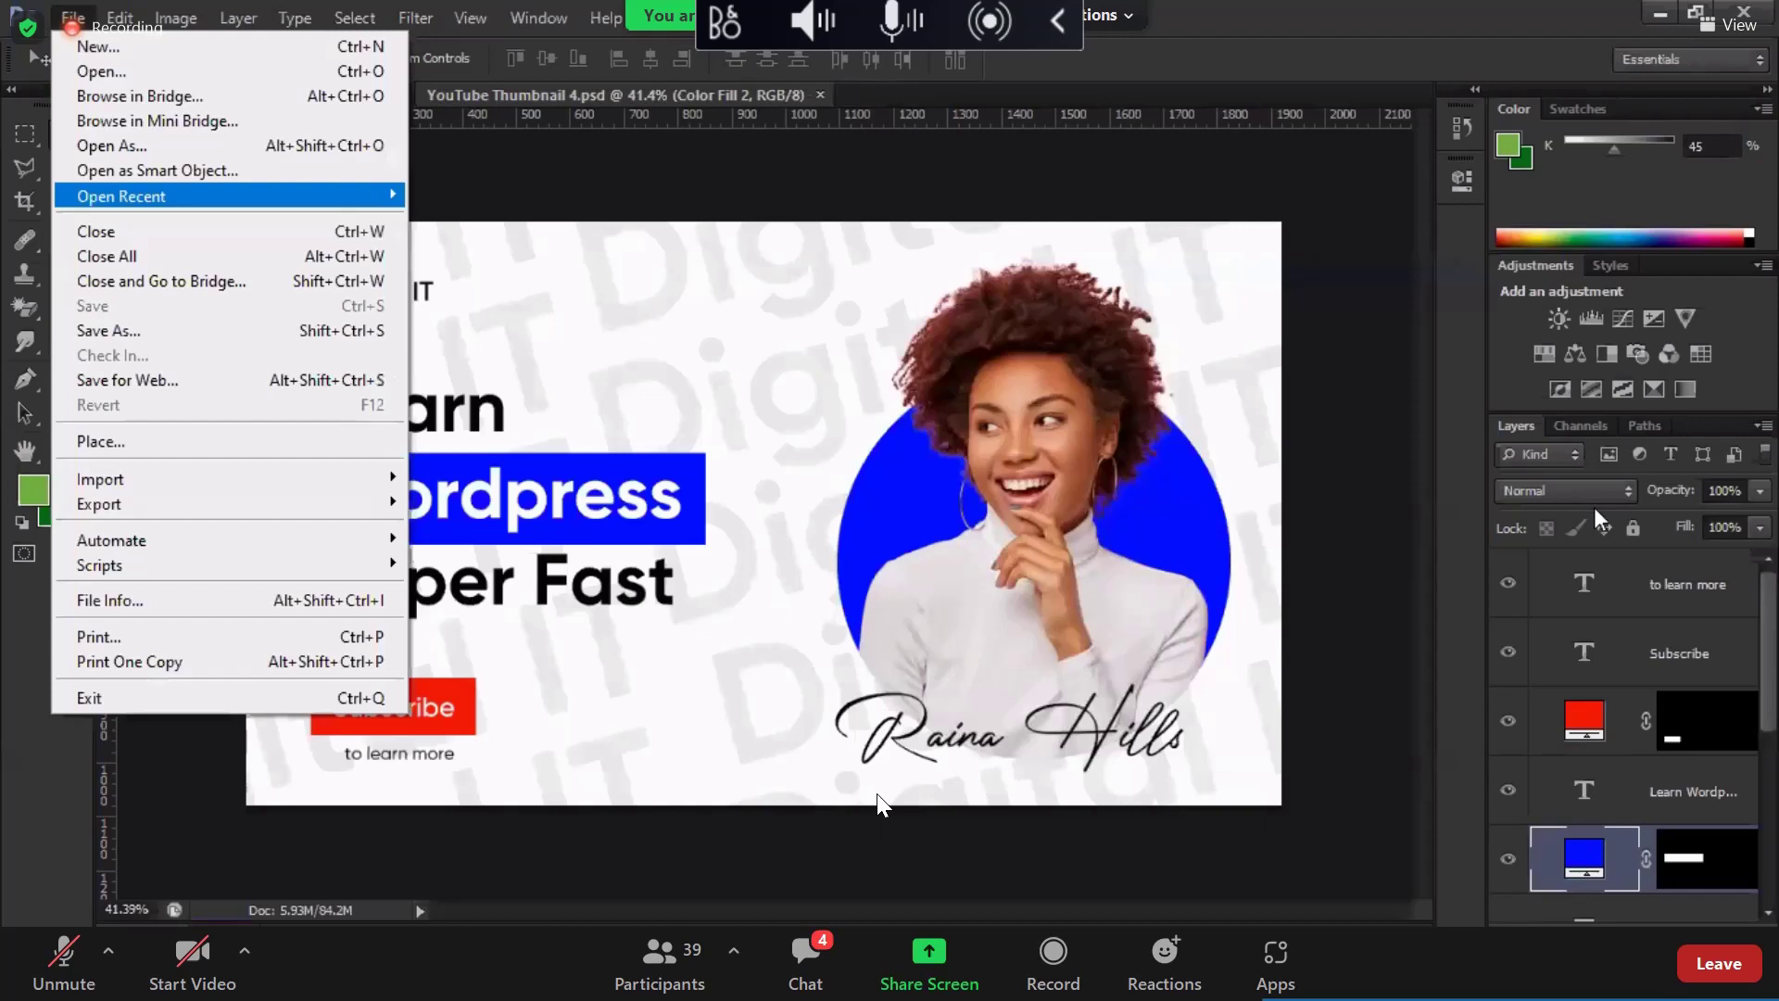
{"action": "key", "text": "w"}
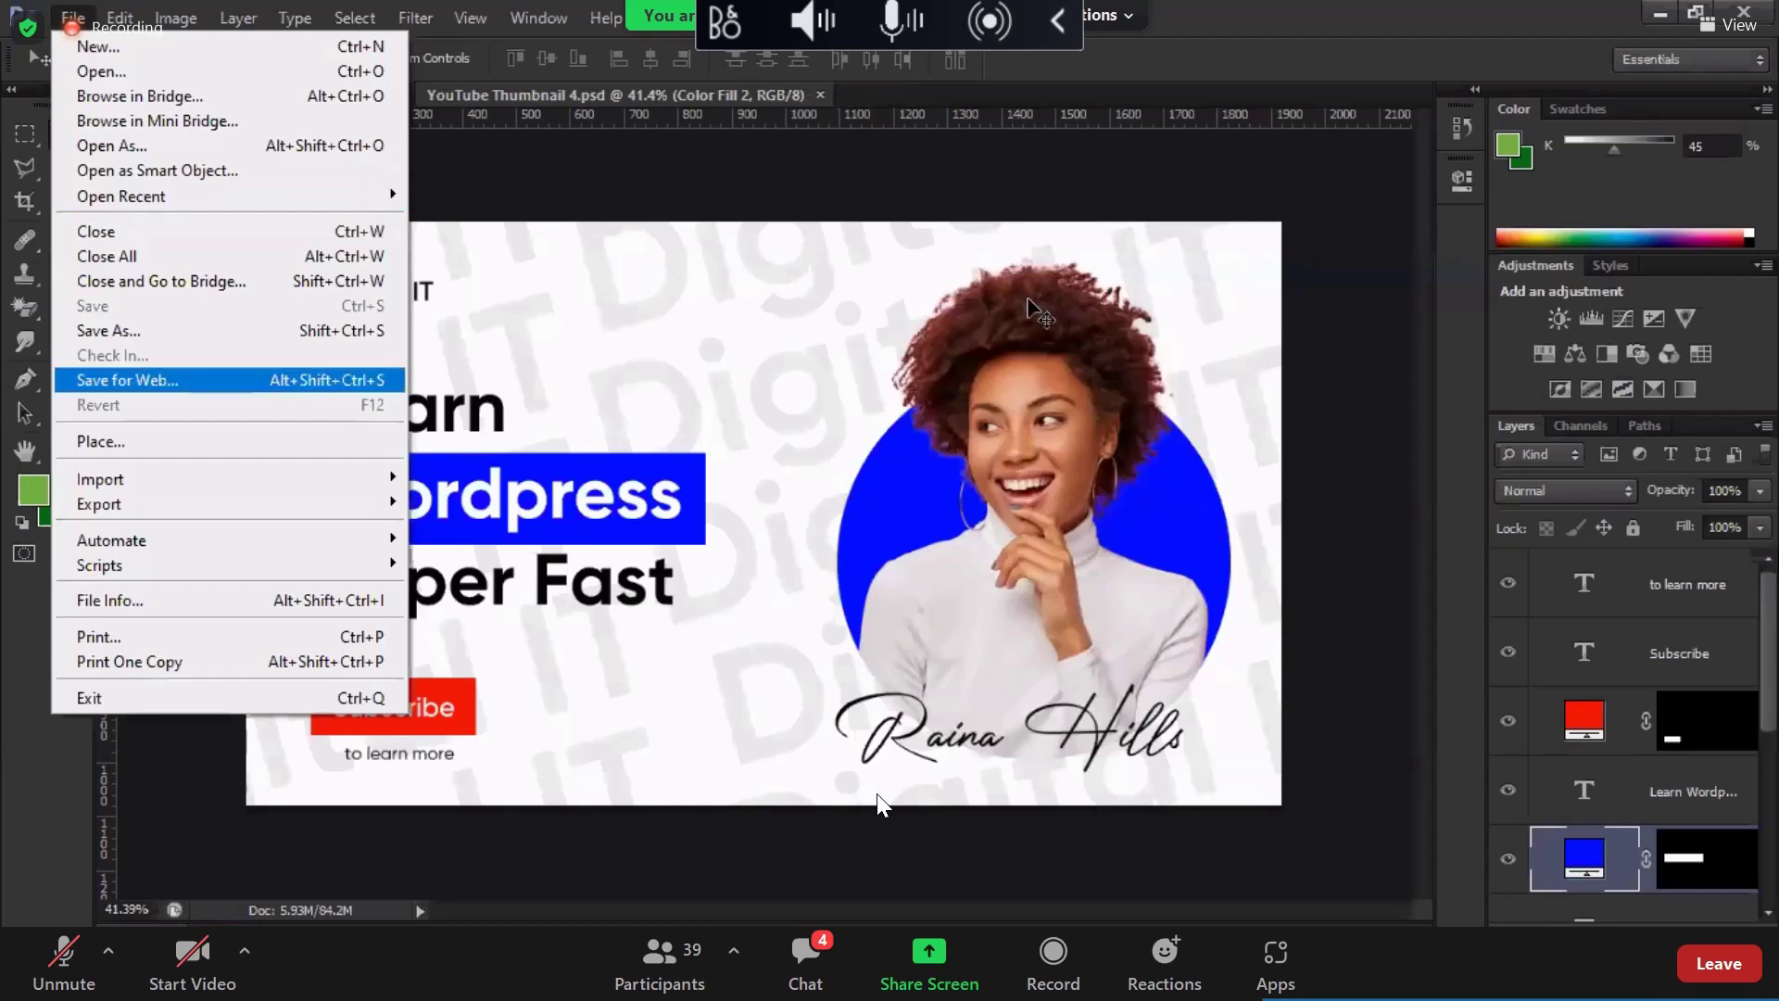
{"action": "key", "text": "Return"}
{"action": "left_click", "coordinate": [1028, 302]}
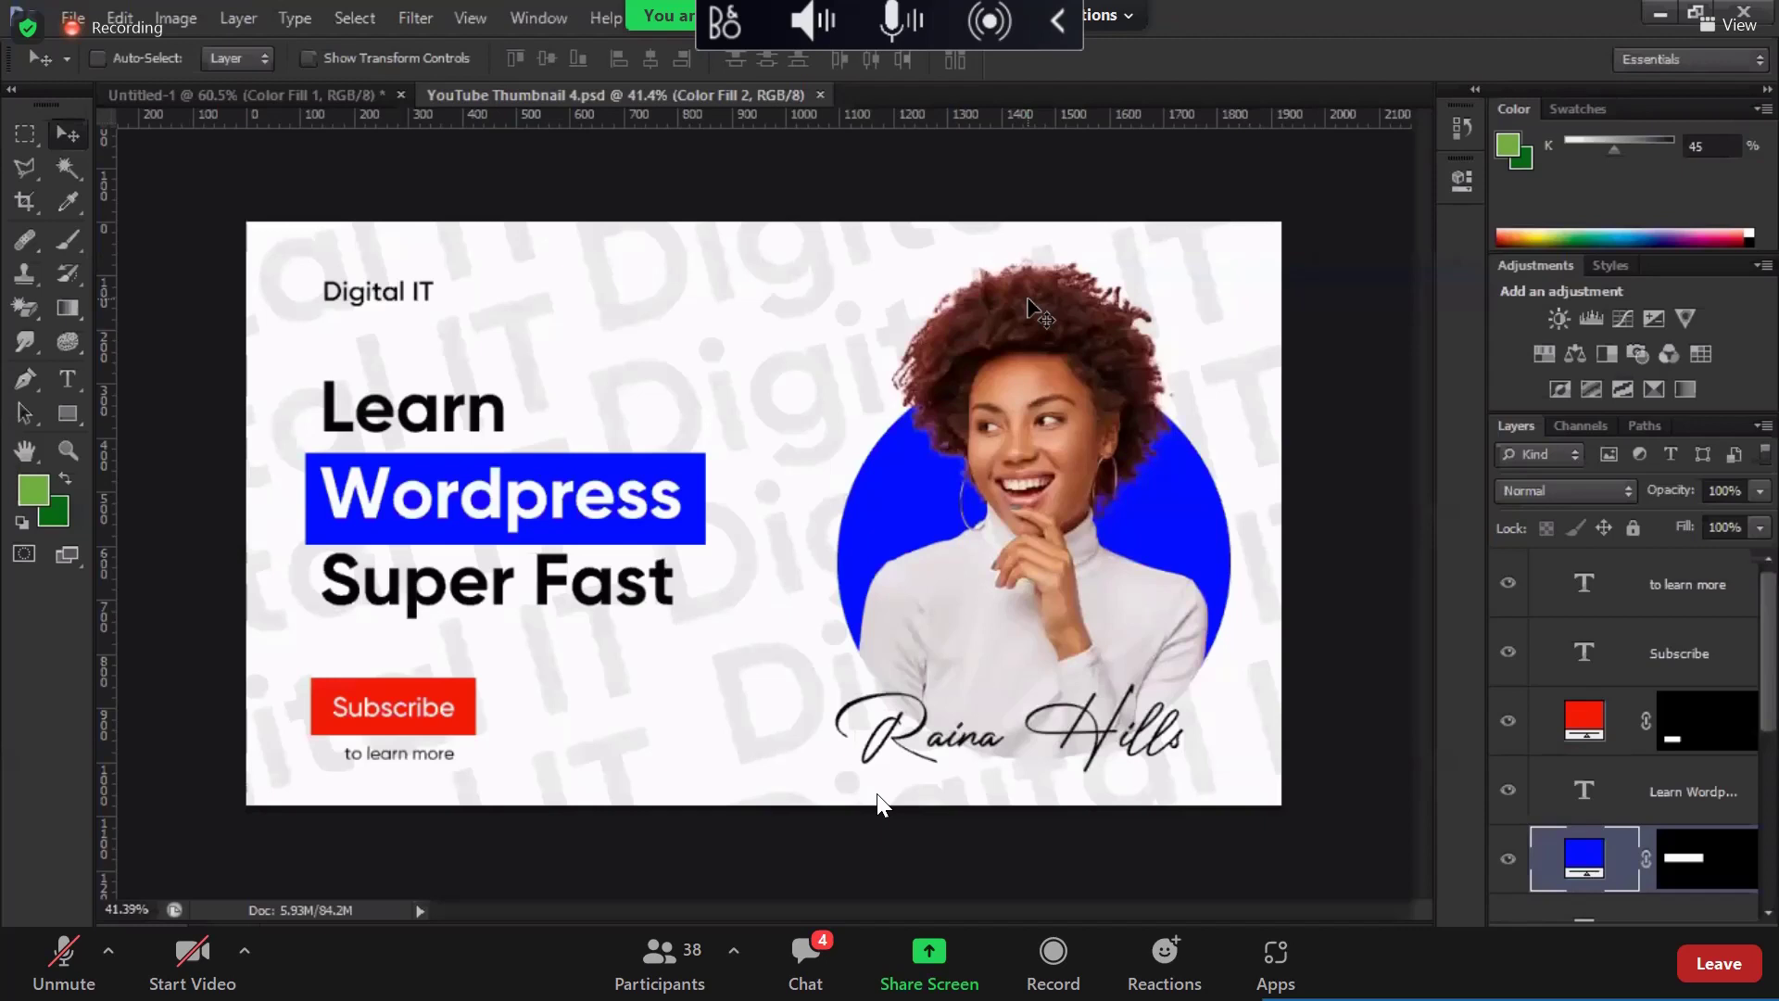
Step: Close YouTube Thumbnail 4 and Untitled-1, discarding Untitled-1's changes
{"action": "left_click", "coordinate": [820, 94]}
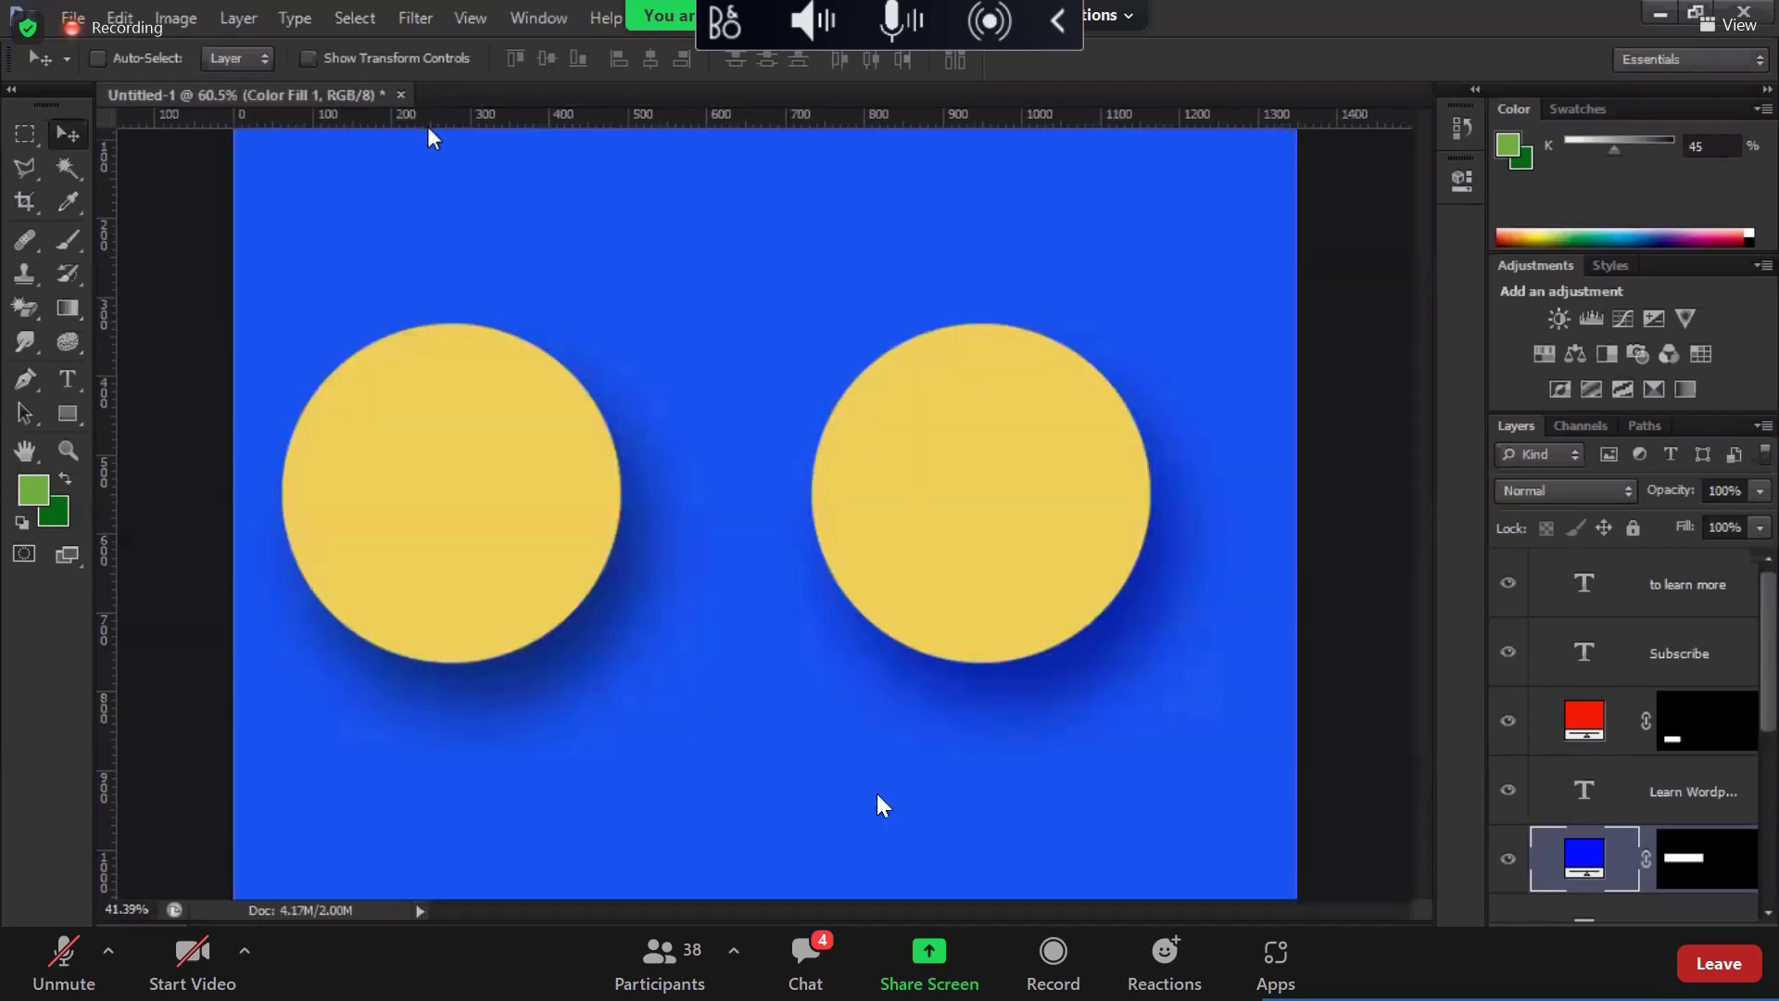
{"action": "key", "text": "ctrl+w"}
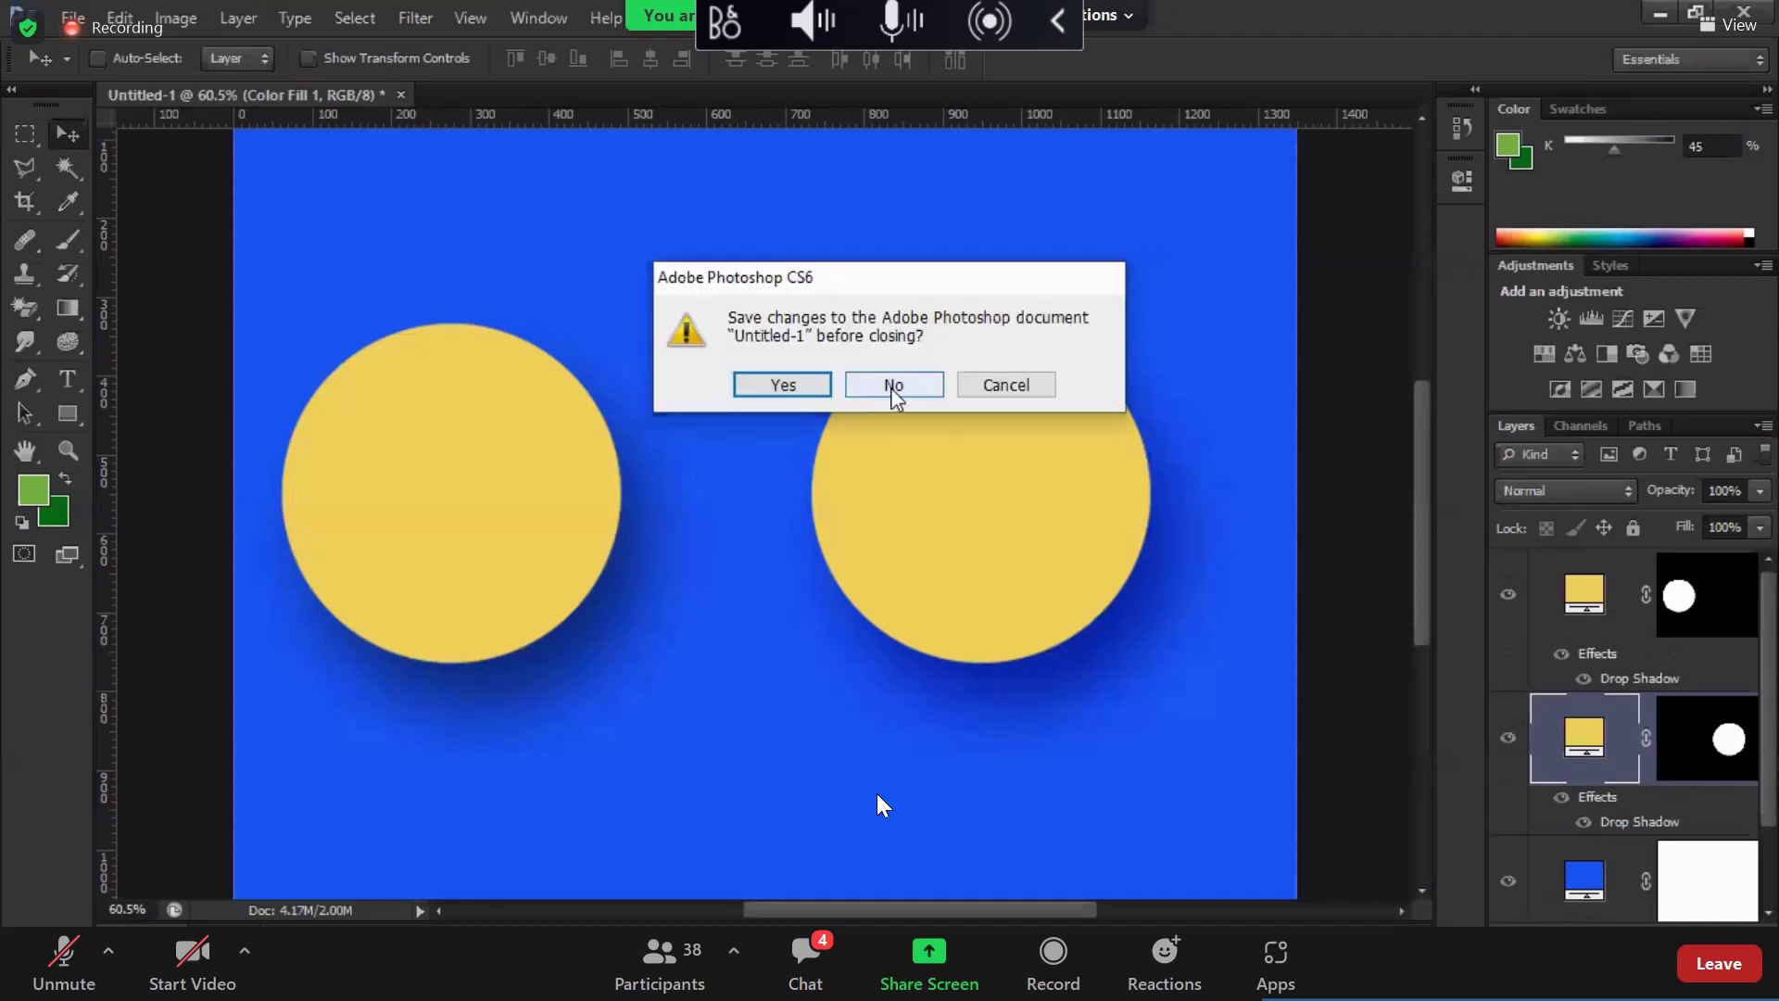
{"action": "left_click", "coordinate": [892, 382]}
{"action": "key", "text": "ctrl+n"}
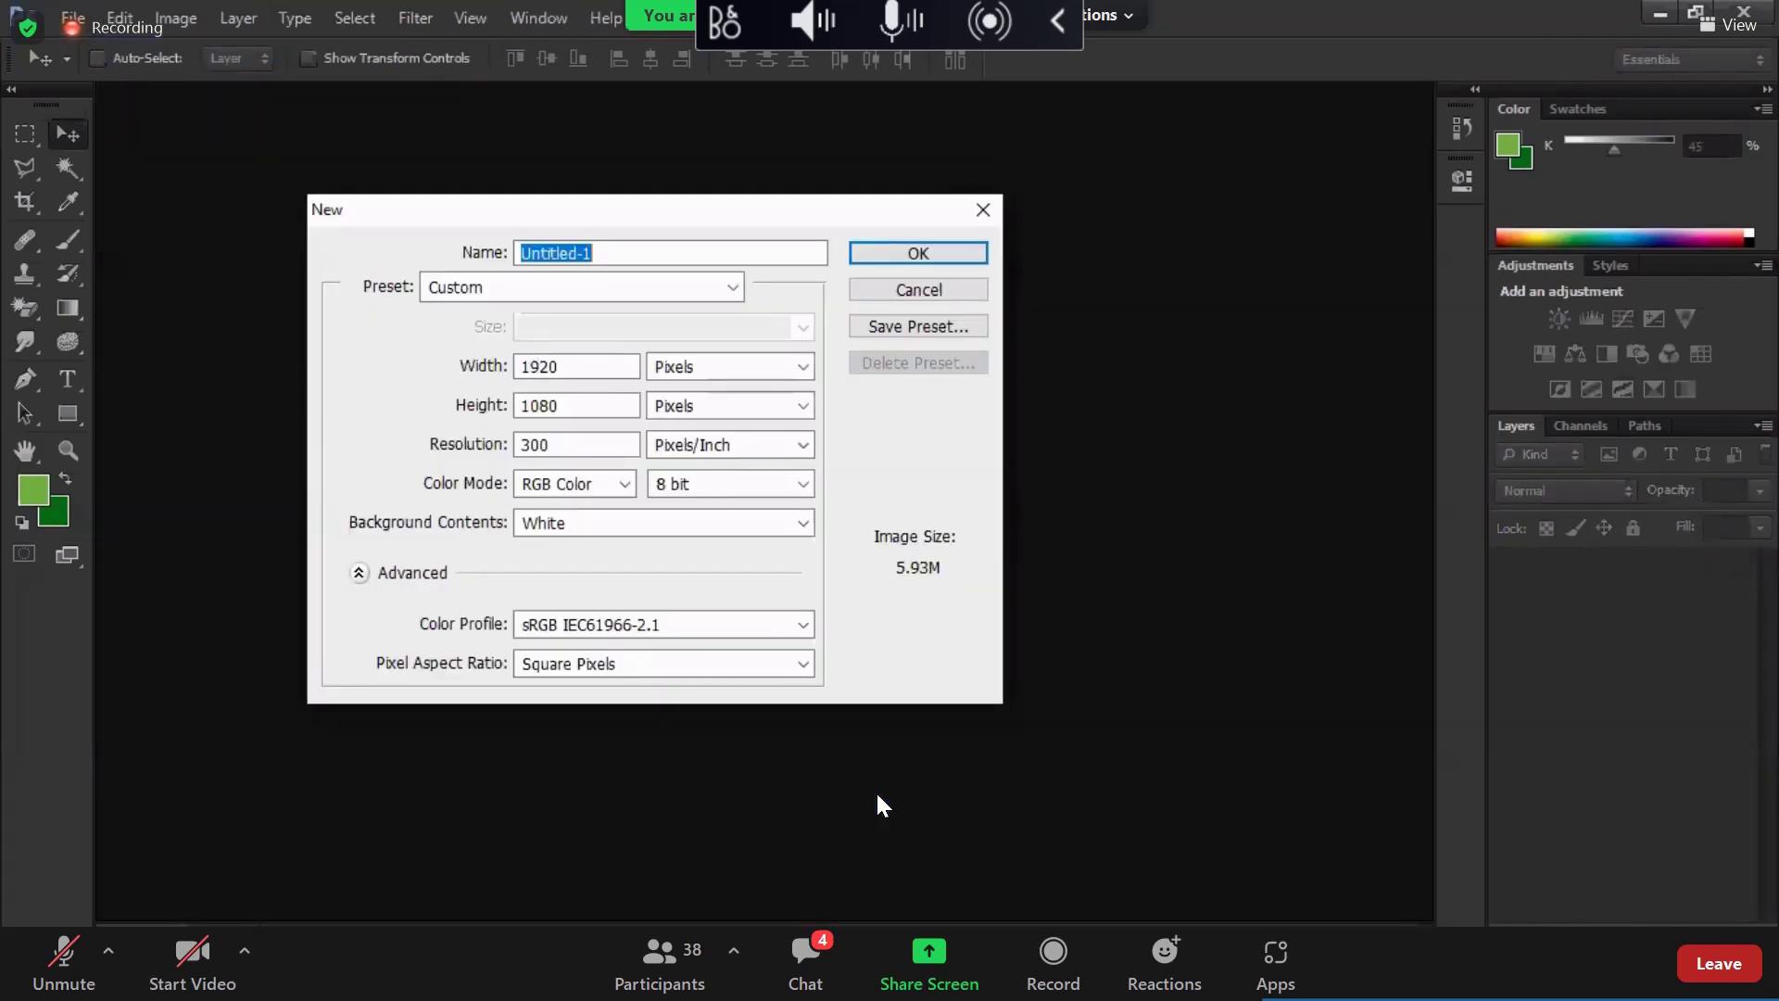
Step: Set the new document size to 1600 × 1200 pixels
{"action": "left_click", "coordinate": [484, 365]}
{"action": "type", "text": "1600"}
{"action": "key", "text": "Tab"}
{"action": "type", "text": "1200"}
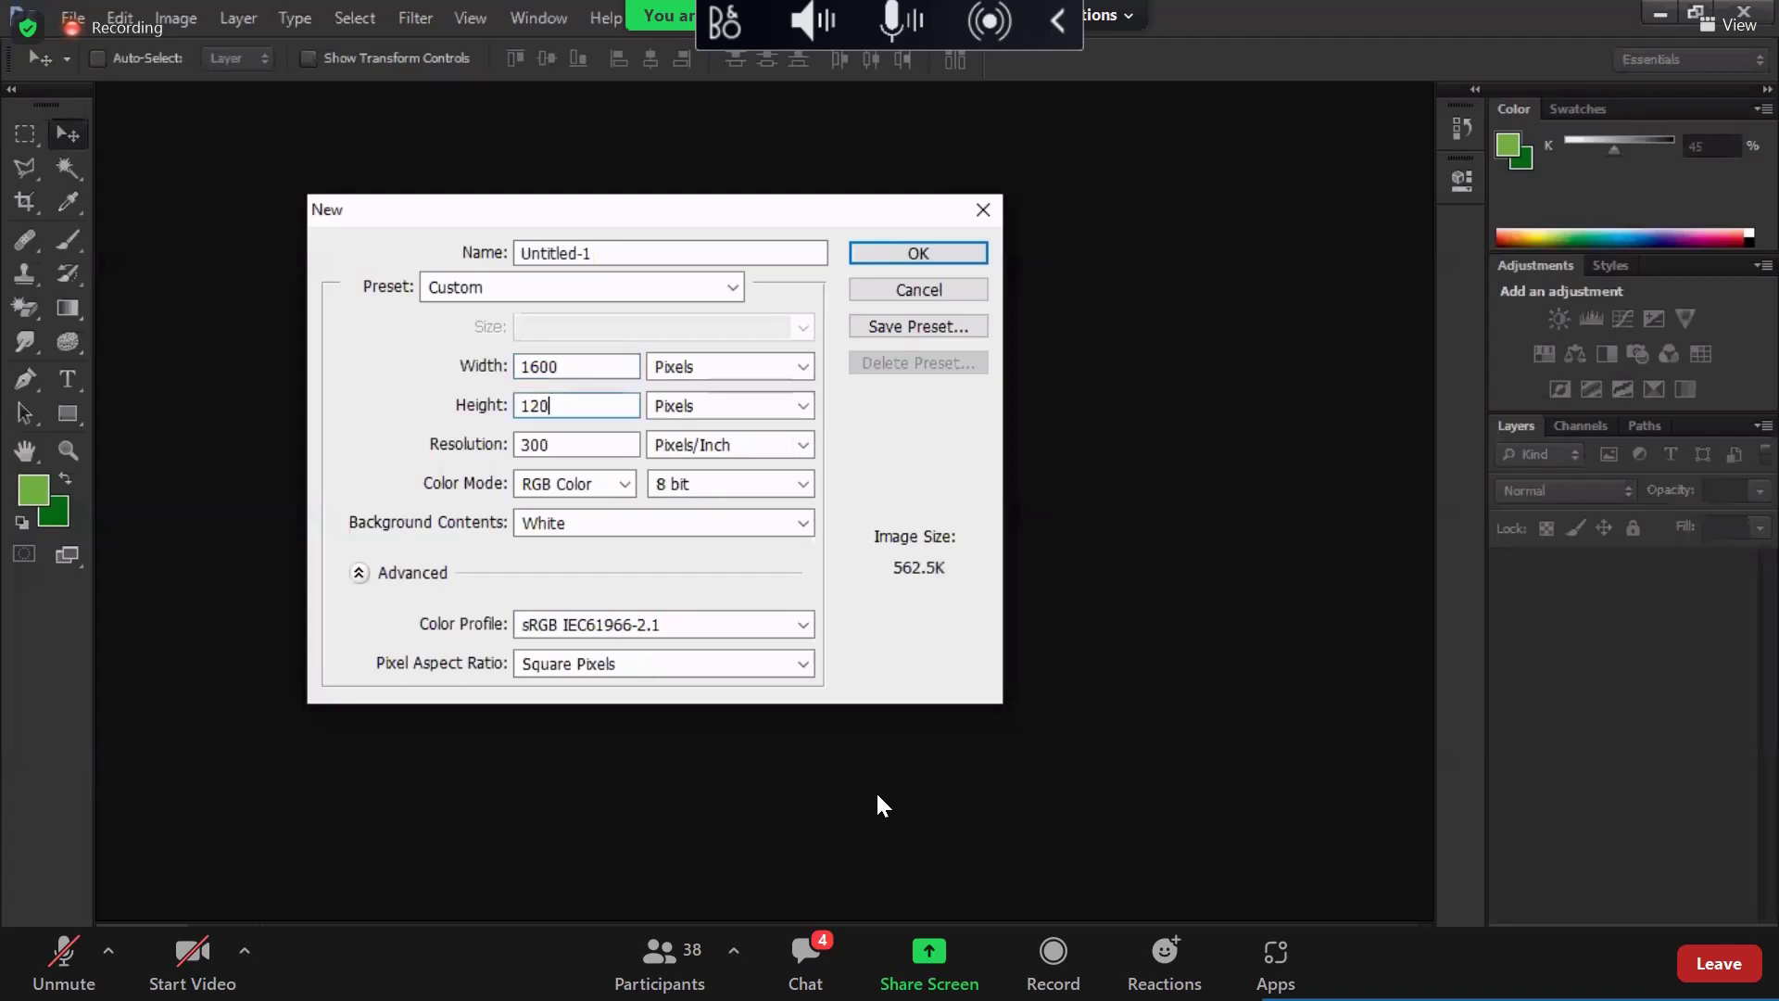
Step: Name the document 'Portfolio' and create it
{"action": "left_click", "coordinate": [475, 252]}
{"action": "type", "text": "yu"}
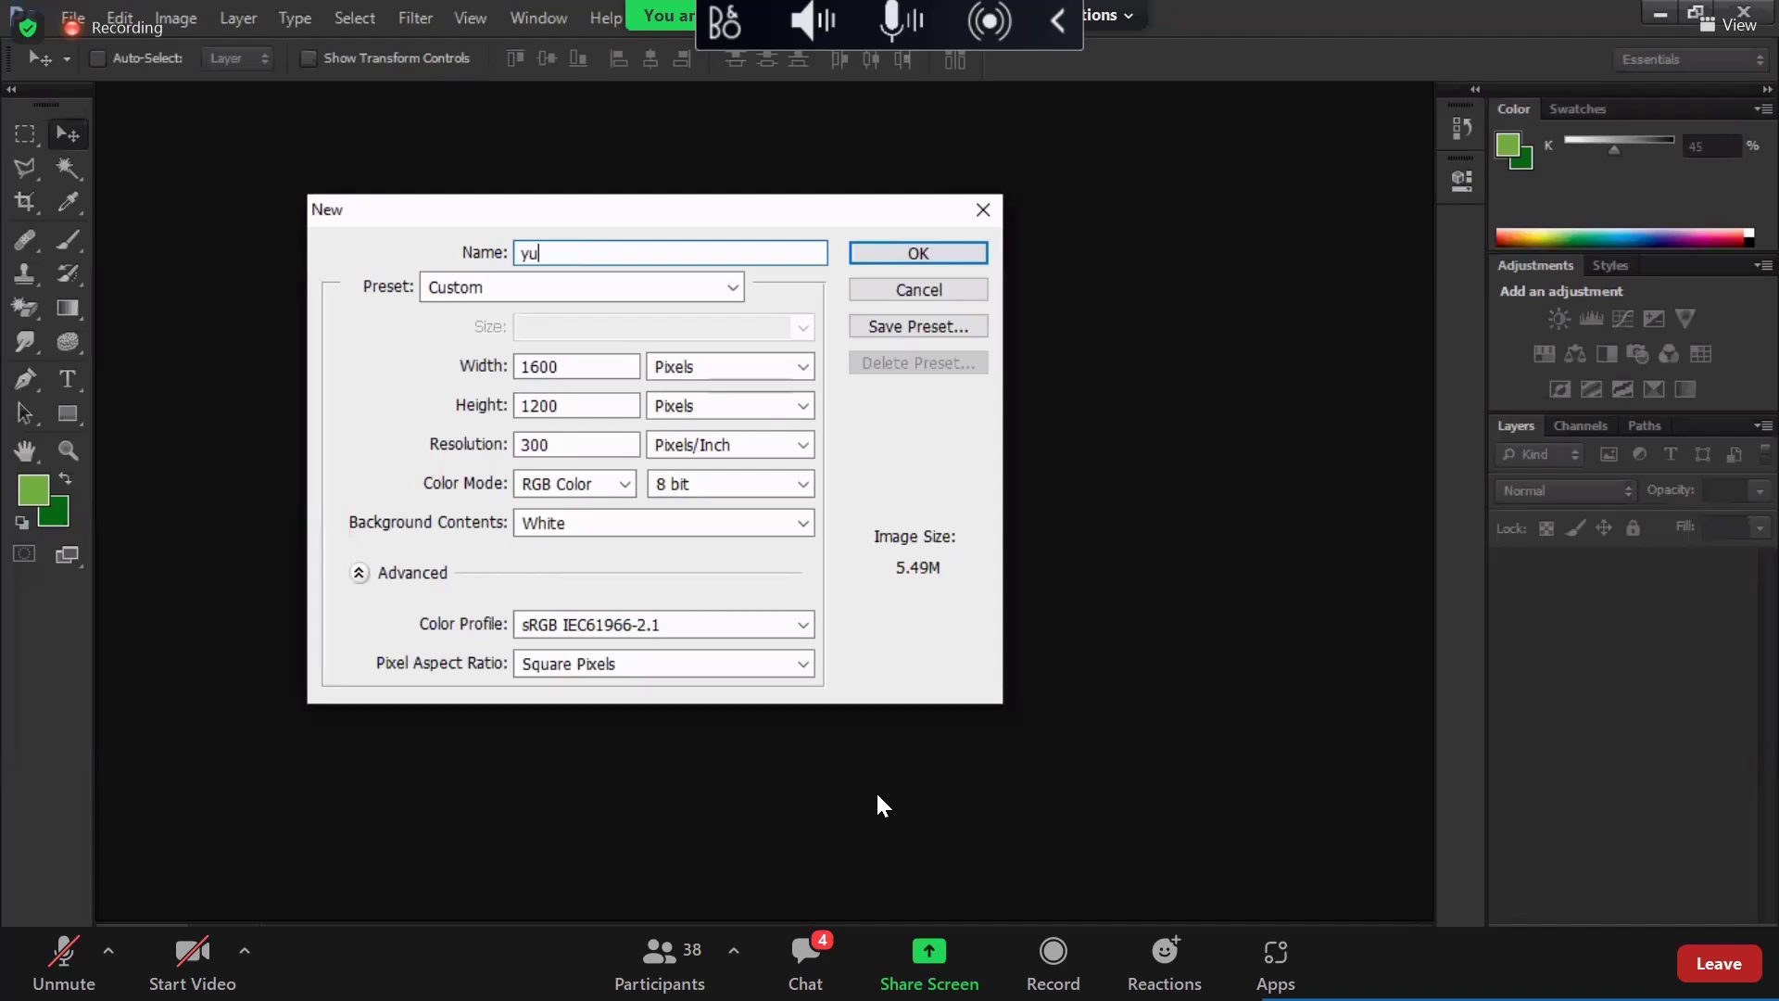
{"action": "key", "text": "BackSpace"}
{"action": "key", "text": "BackSpace"}
{"action": "type", "text": "portfolio"}
{"action": "key", "text": "Left"}
{"action": "key", "text": "Left"}
{"action": "key", "text": "Left"}
{"action": "key", "text": "Left"}
{"action": "key", "text": "Left"}
{"action": "key", "text": "Left"}
{"action": "key", "text": "Left"}
{"action": "key", "text": "BackSpace"}
{"action": "type", "text": "P"}
{"action": "key", "text": "Right"}
{"action": "key", "text": "Right"}
{"action": "key", "text": "Right"}
{"action": "key", "text": "Right"}
{"action": "type", "text": "s"}
{"action": "key", "text": "Return"}
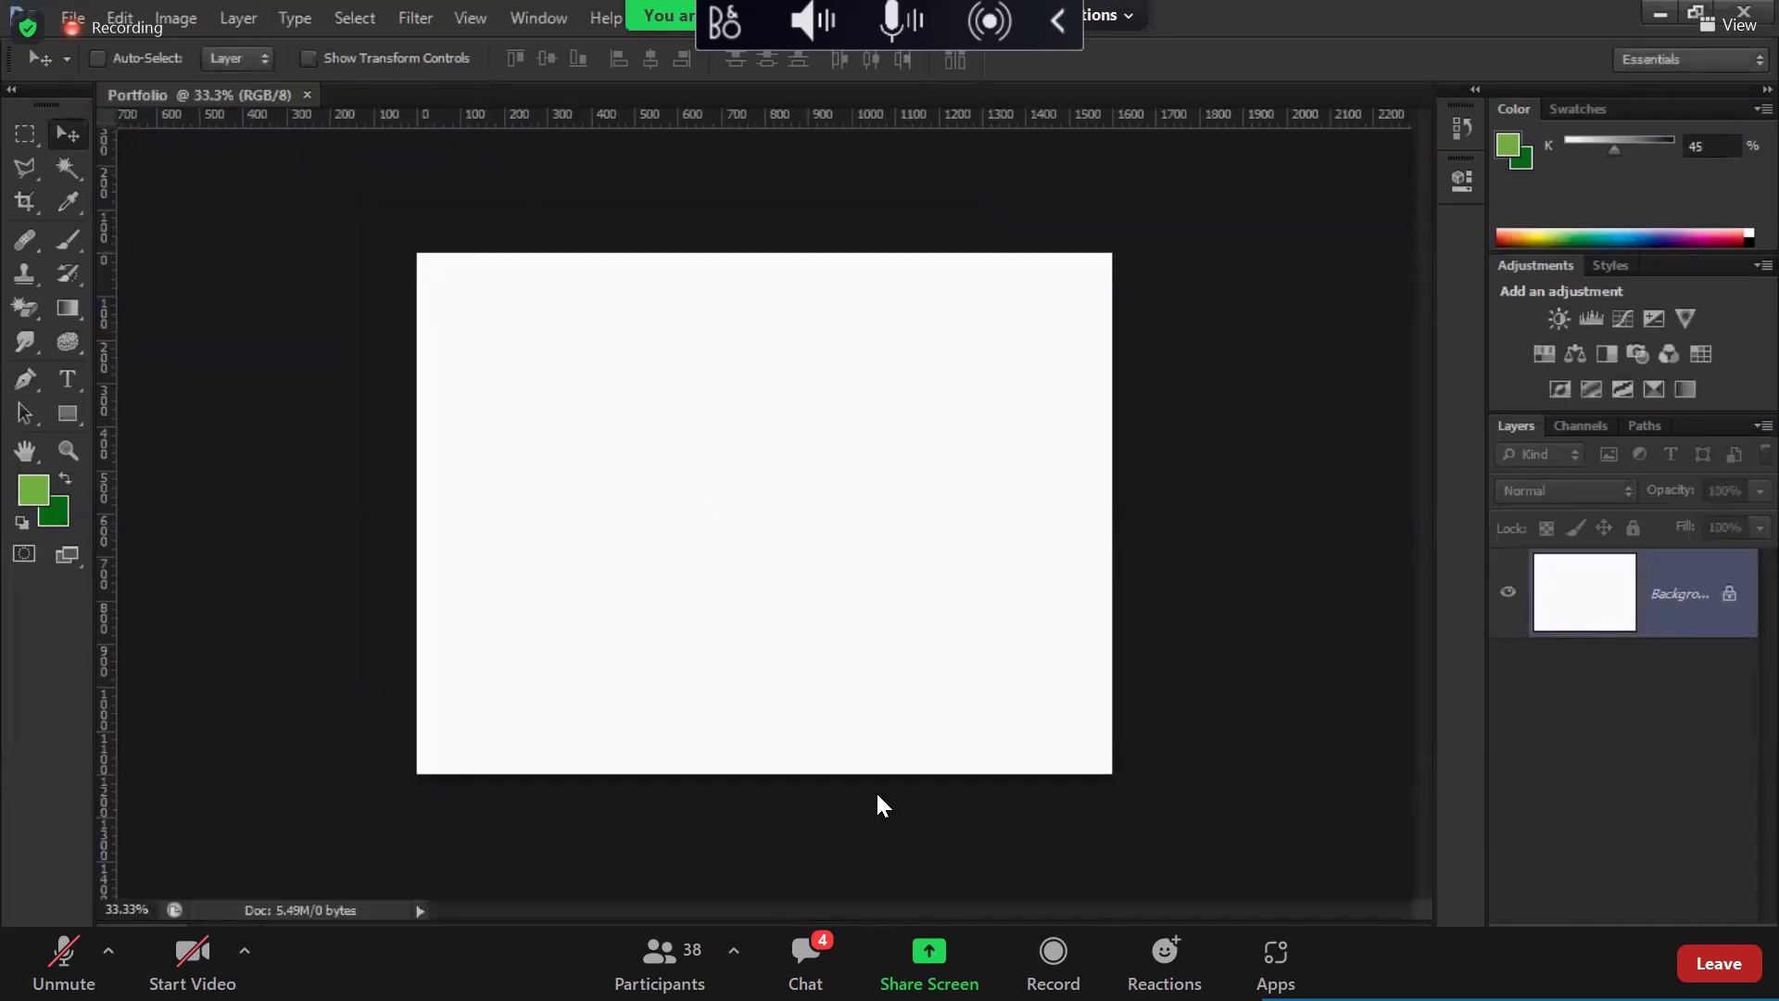
{"action": "key", "text": "alt+Tab"}
Step: From the 5th class folder, drag YouTube Thumbnail 1 into the Photoshop Portfolio document
{"action": "left_click", "coordinate": [96, 449]}
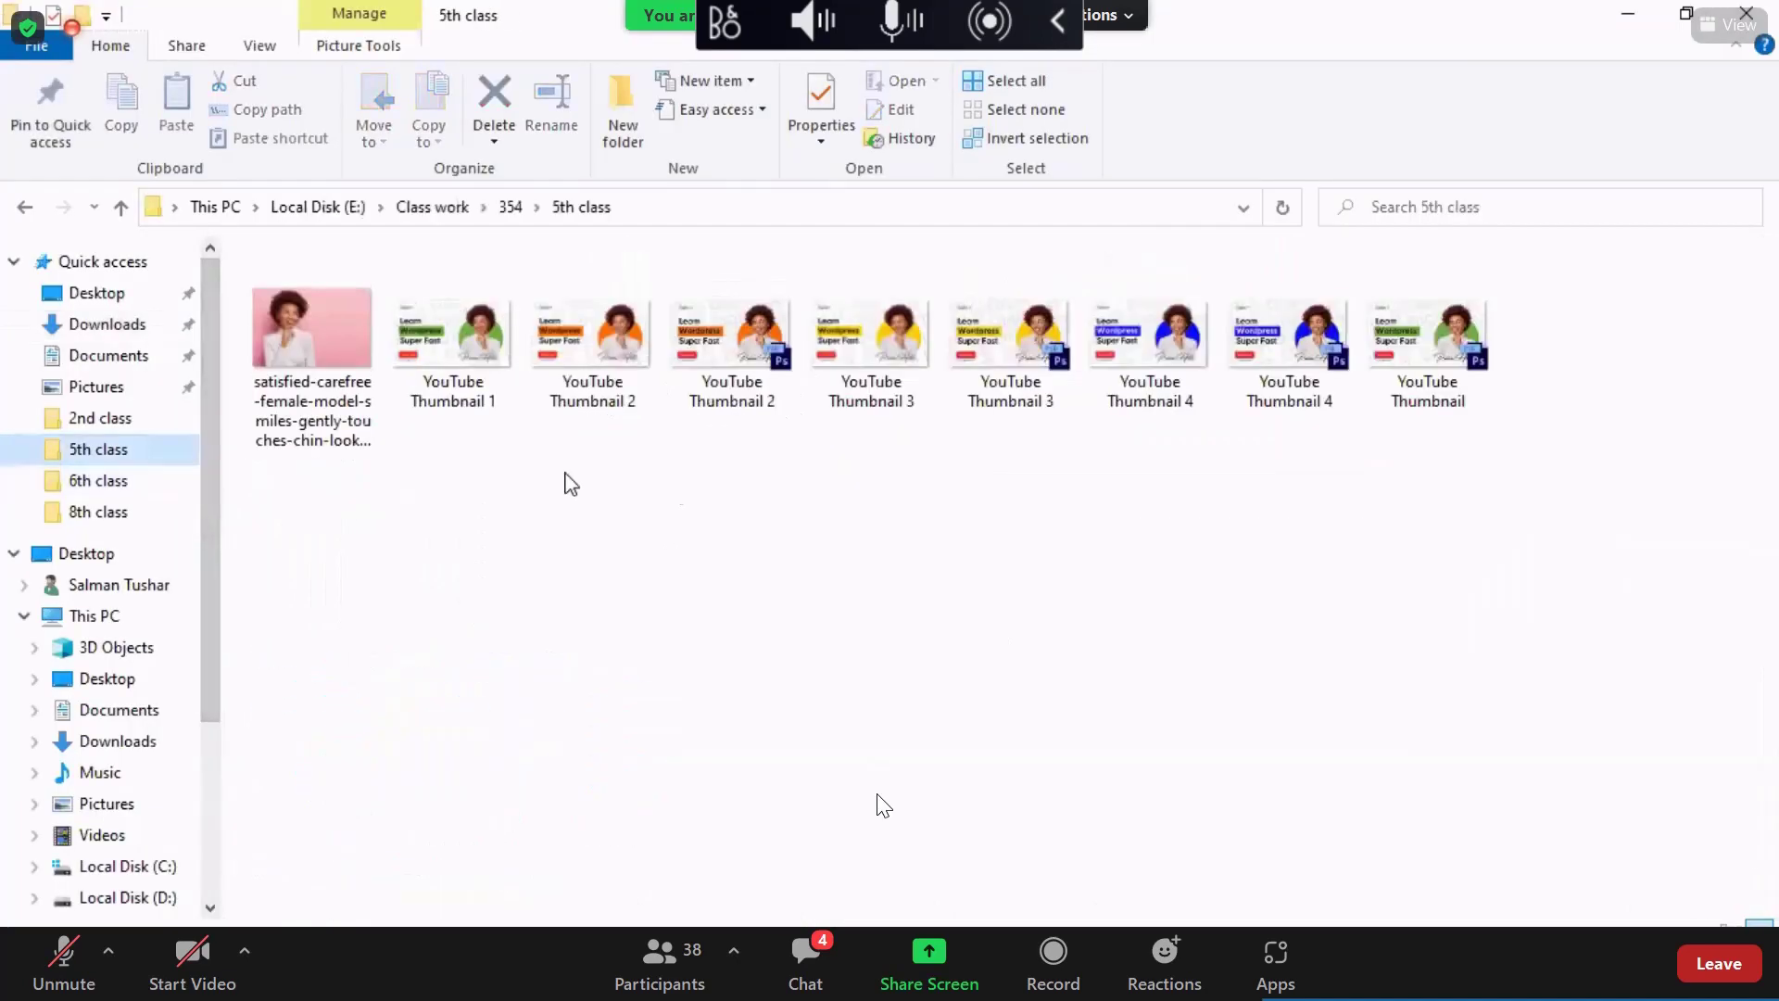
{"action": "left_click", "coordinate": [489, 373]}
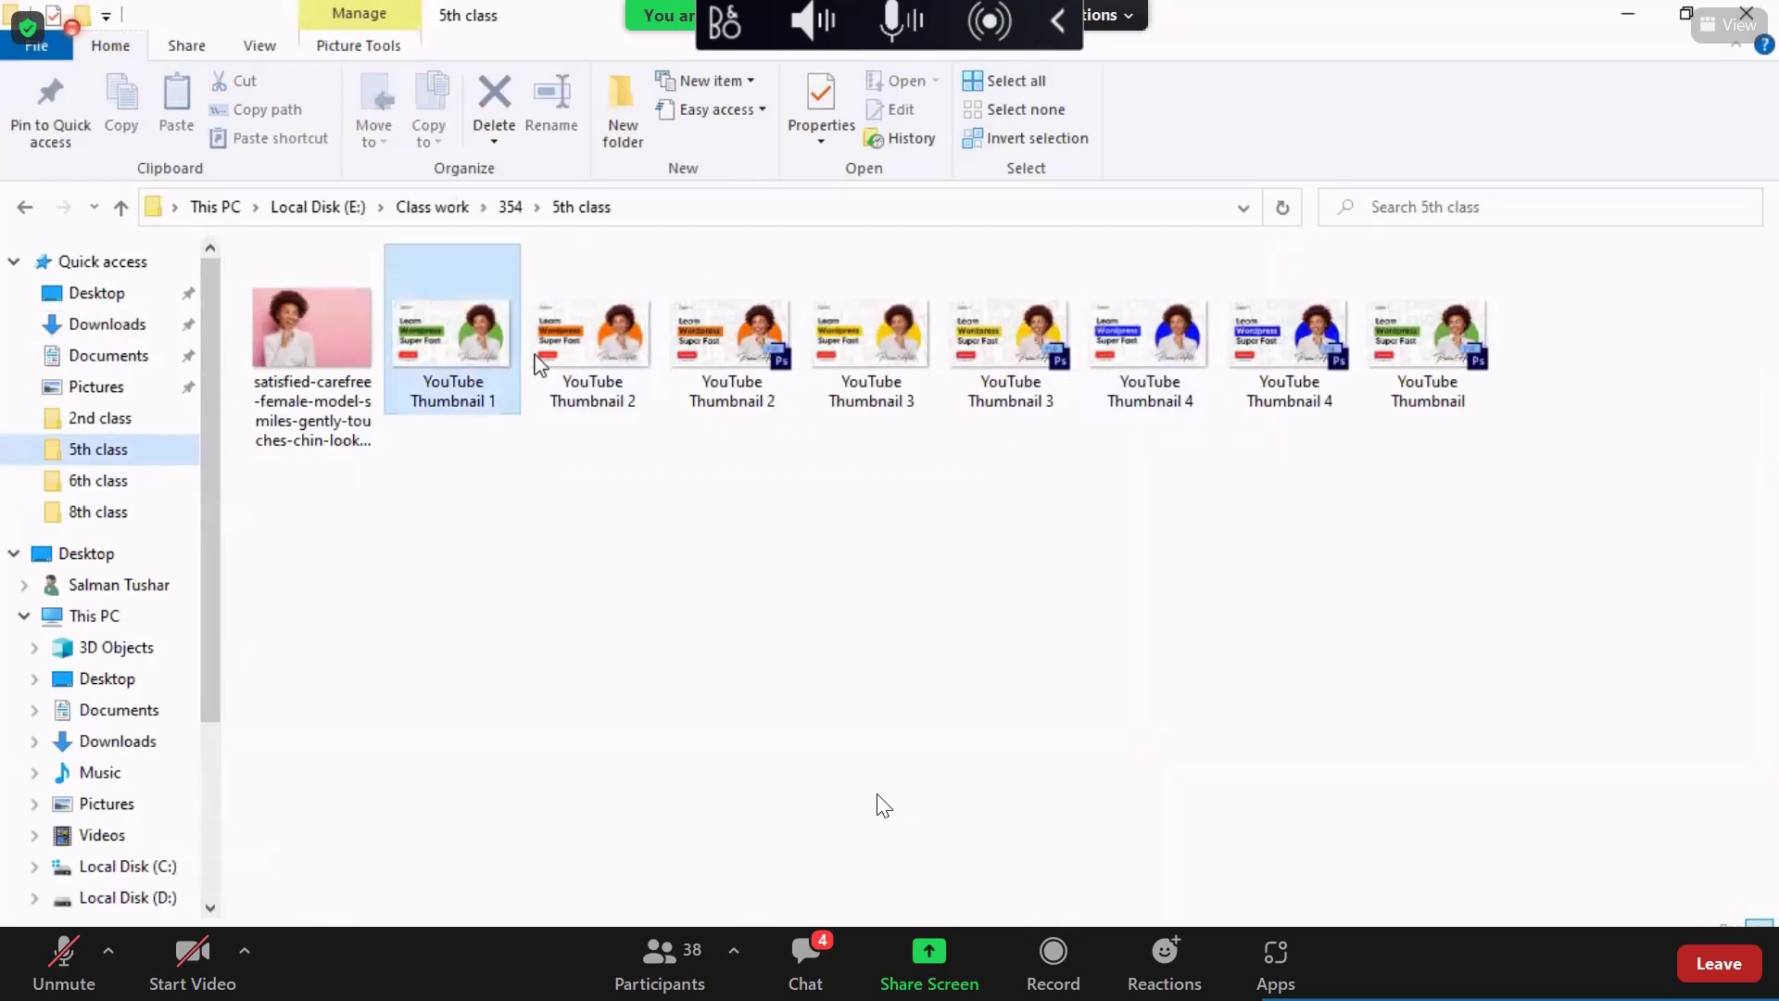
{"action": "left_click", "coordinate": [579, 361]}
{"action": "left_click", "coordinate": [875, 366]}
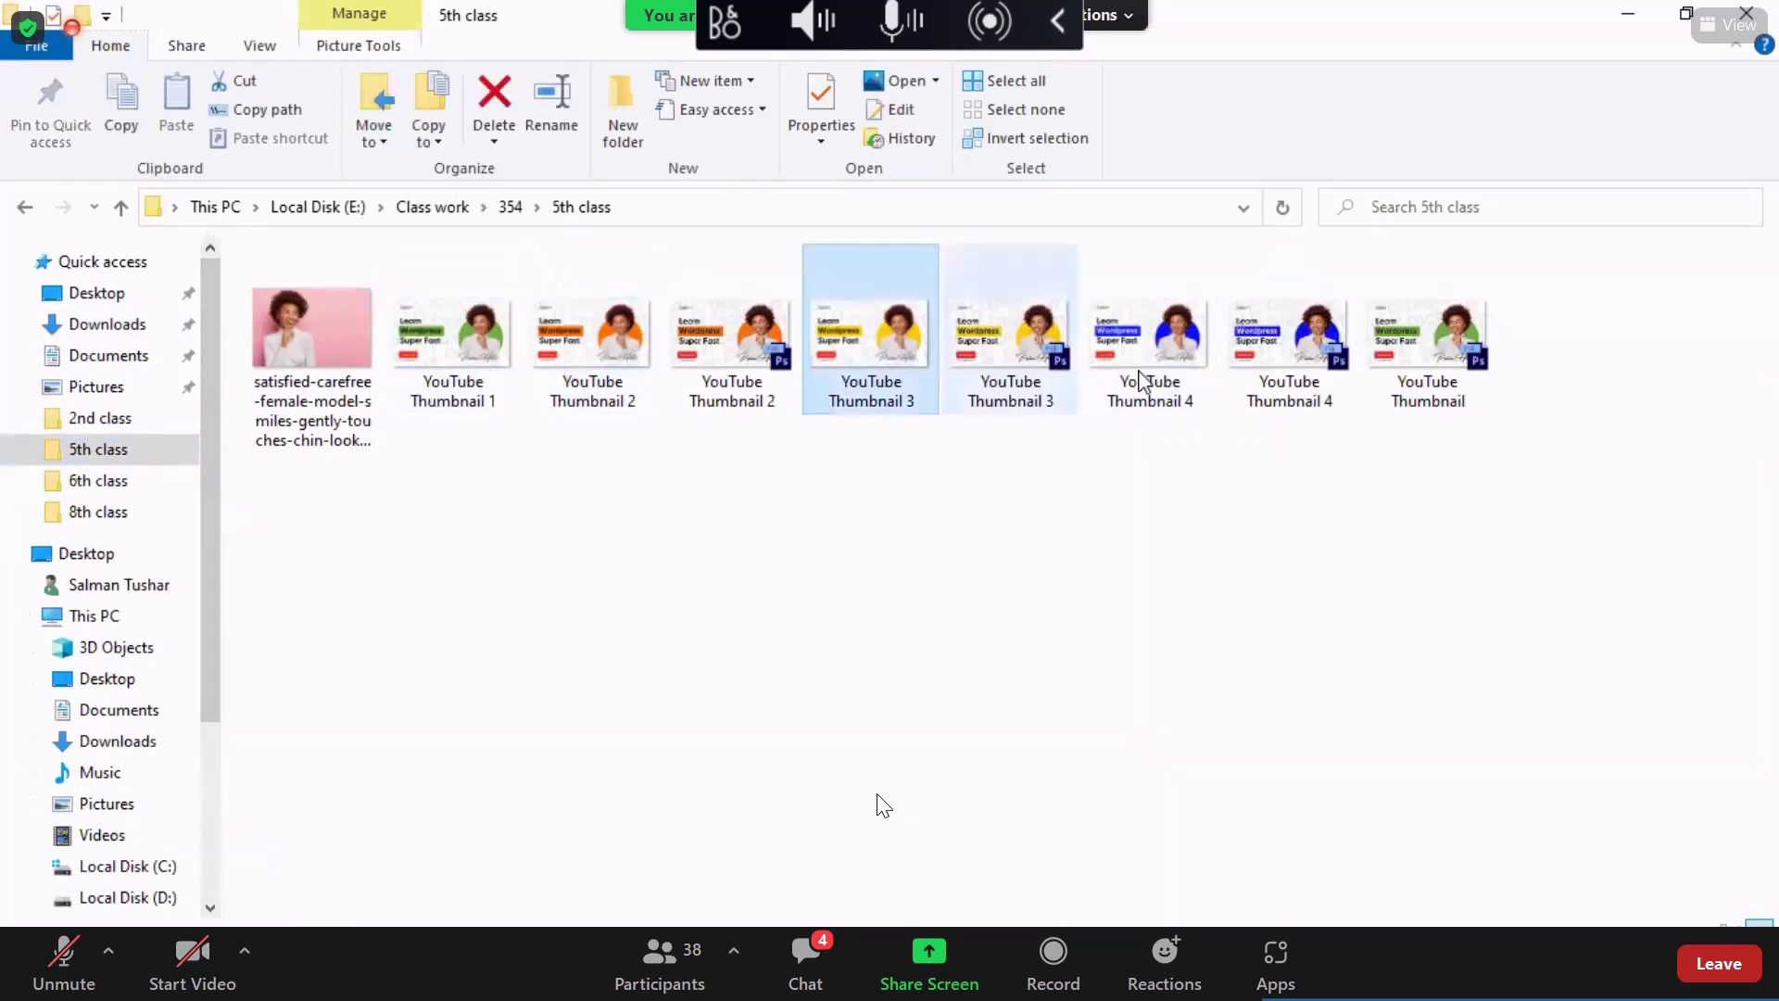
{"action": "left_click", "coordinate": [1149, 370]}
{"action": "left_click", "coordinate": [457, 400]}
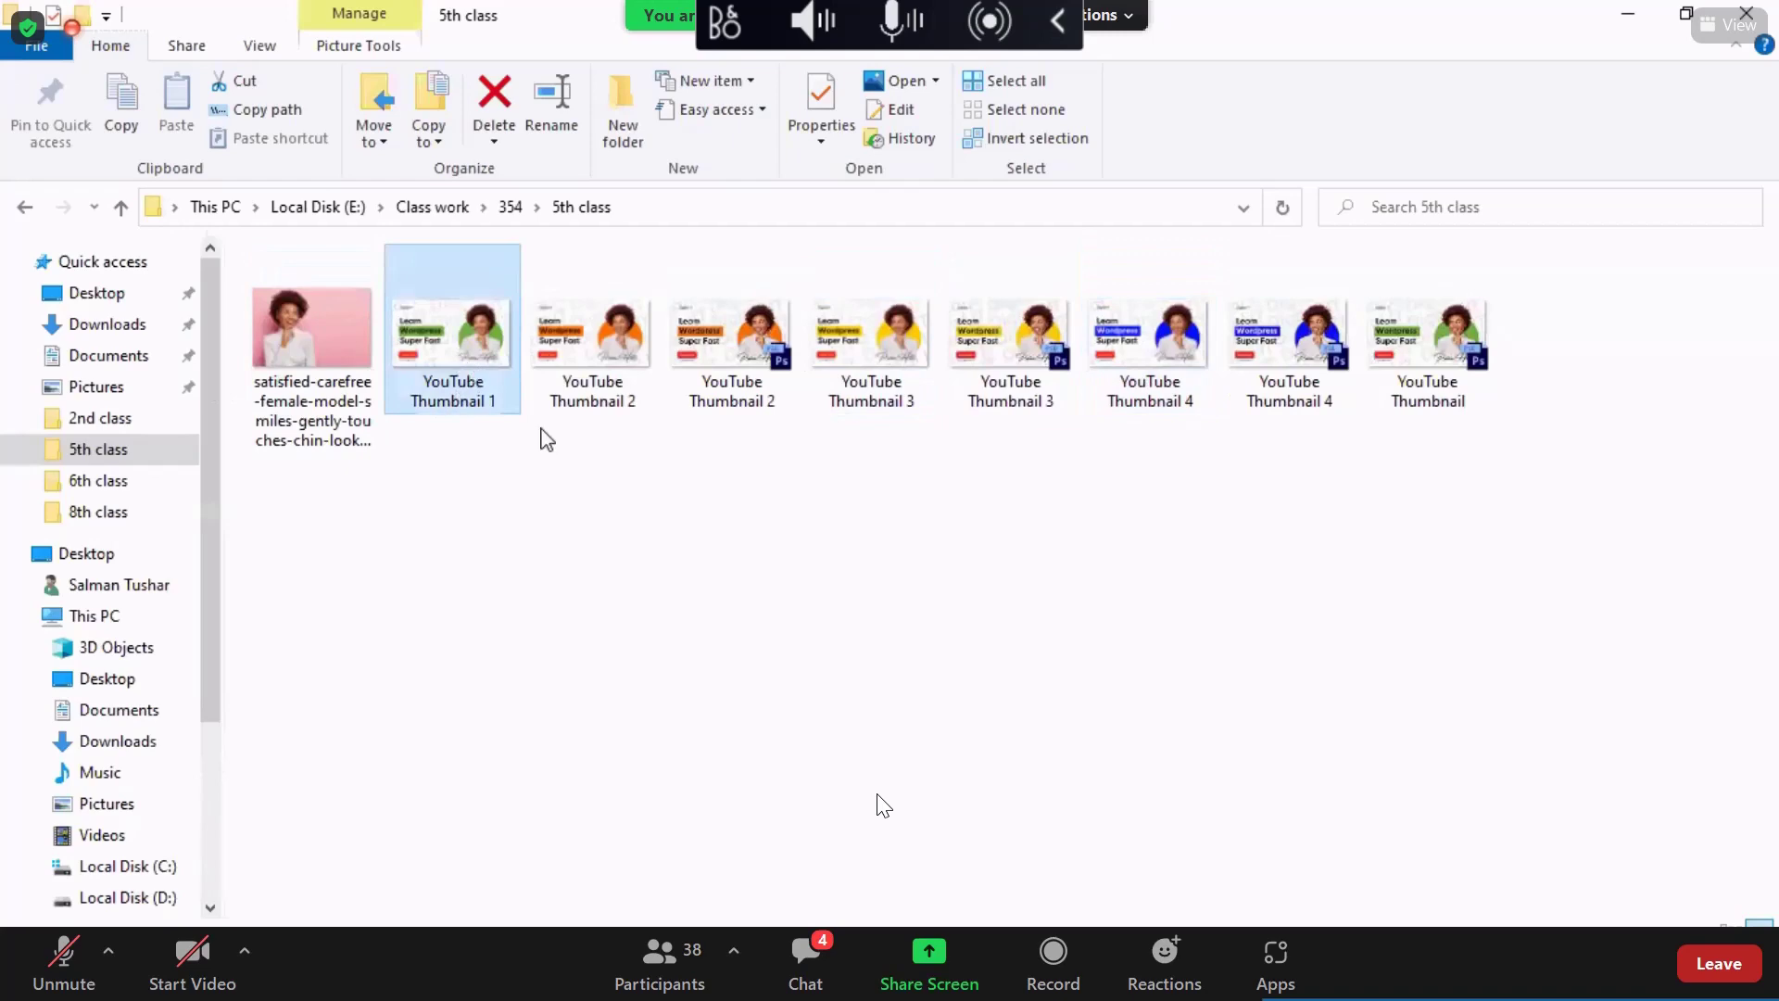
{"action": "left_click_drag", "start_coordinate": [491, 366], "coordinate": [818, 612]}
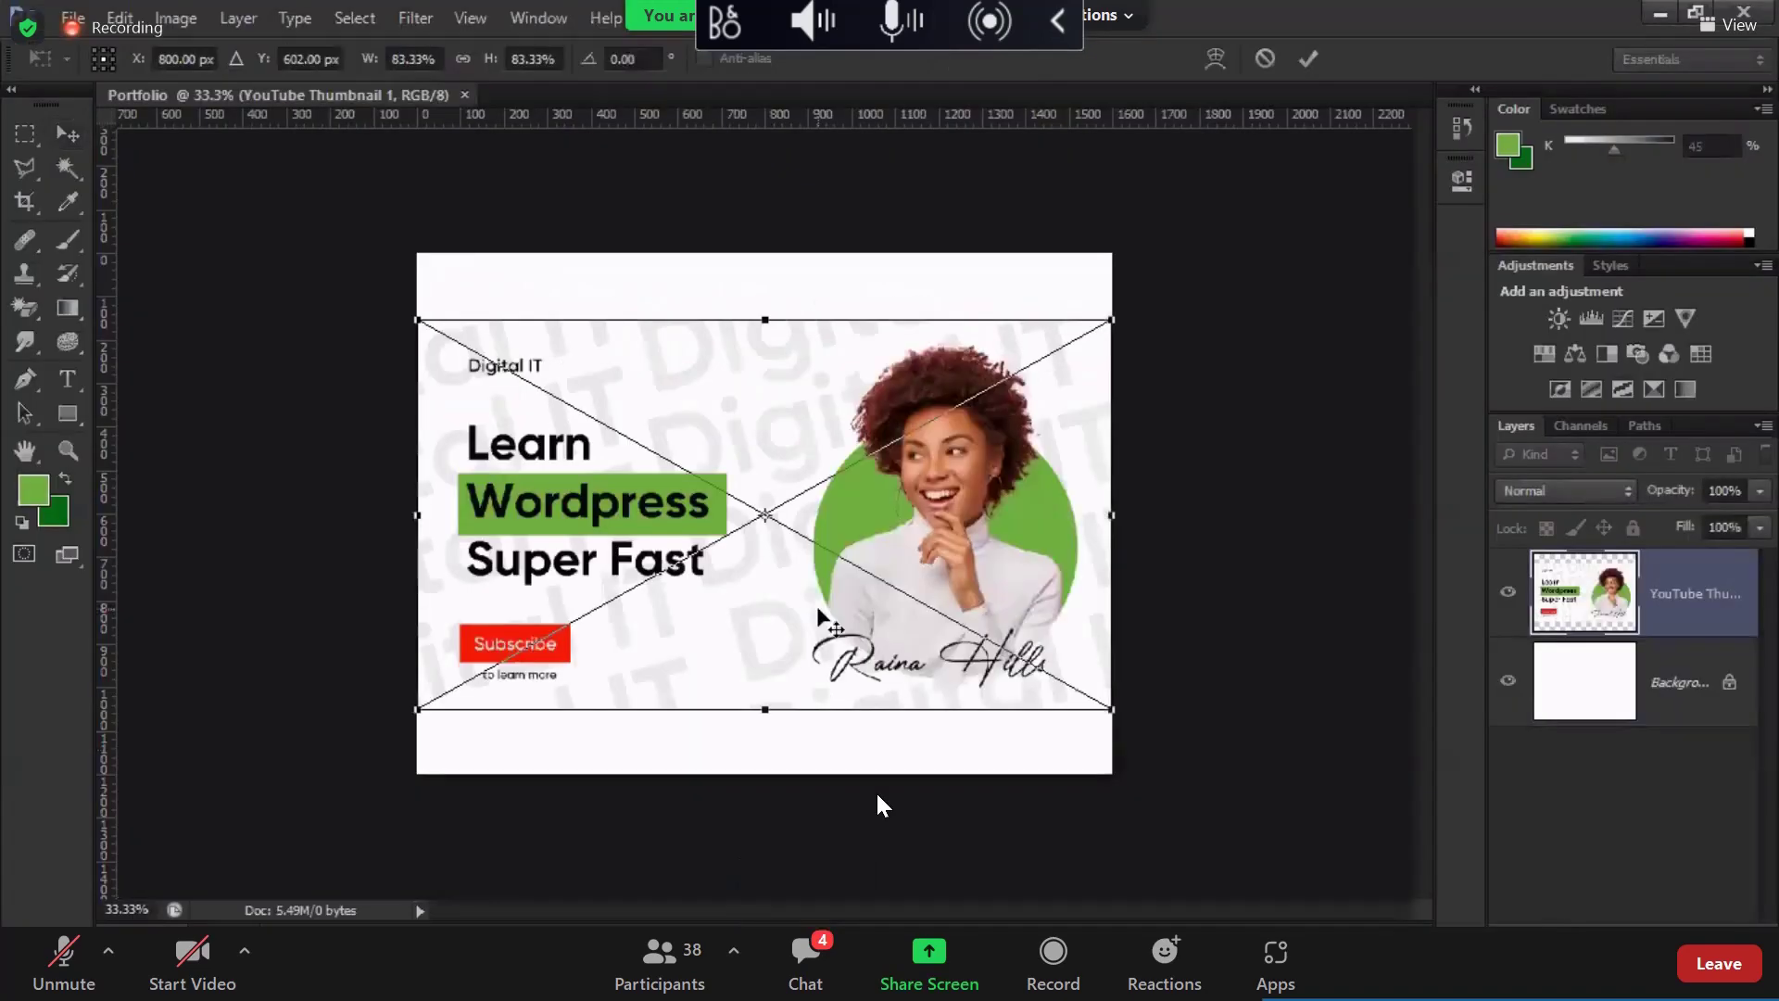
Step: Commit the placed YouTube Thumbnail 1 and resize it to 800 px wide
{"action": "key", "text": "Return"}
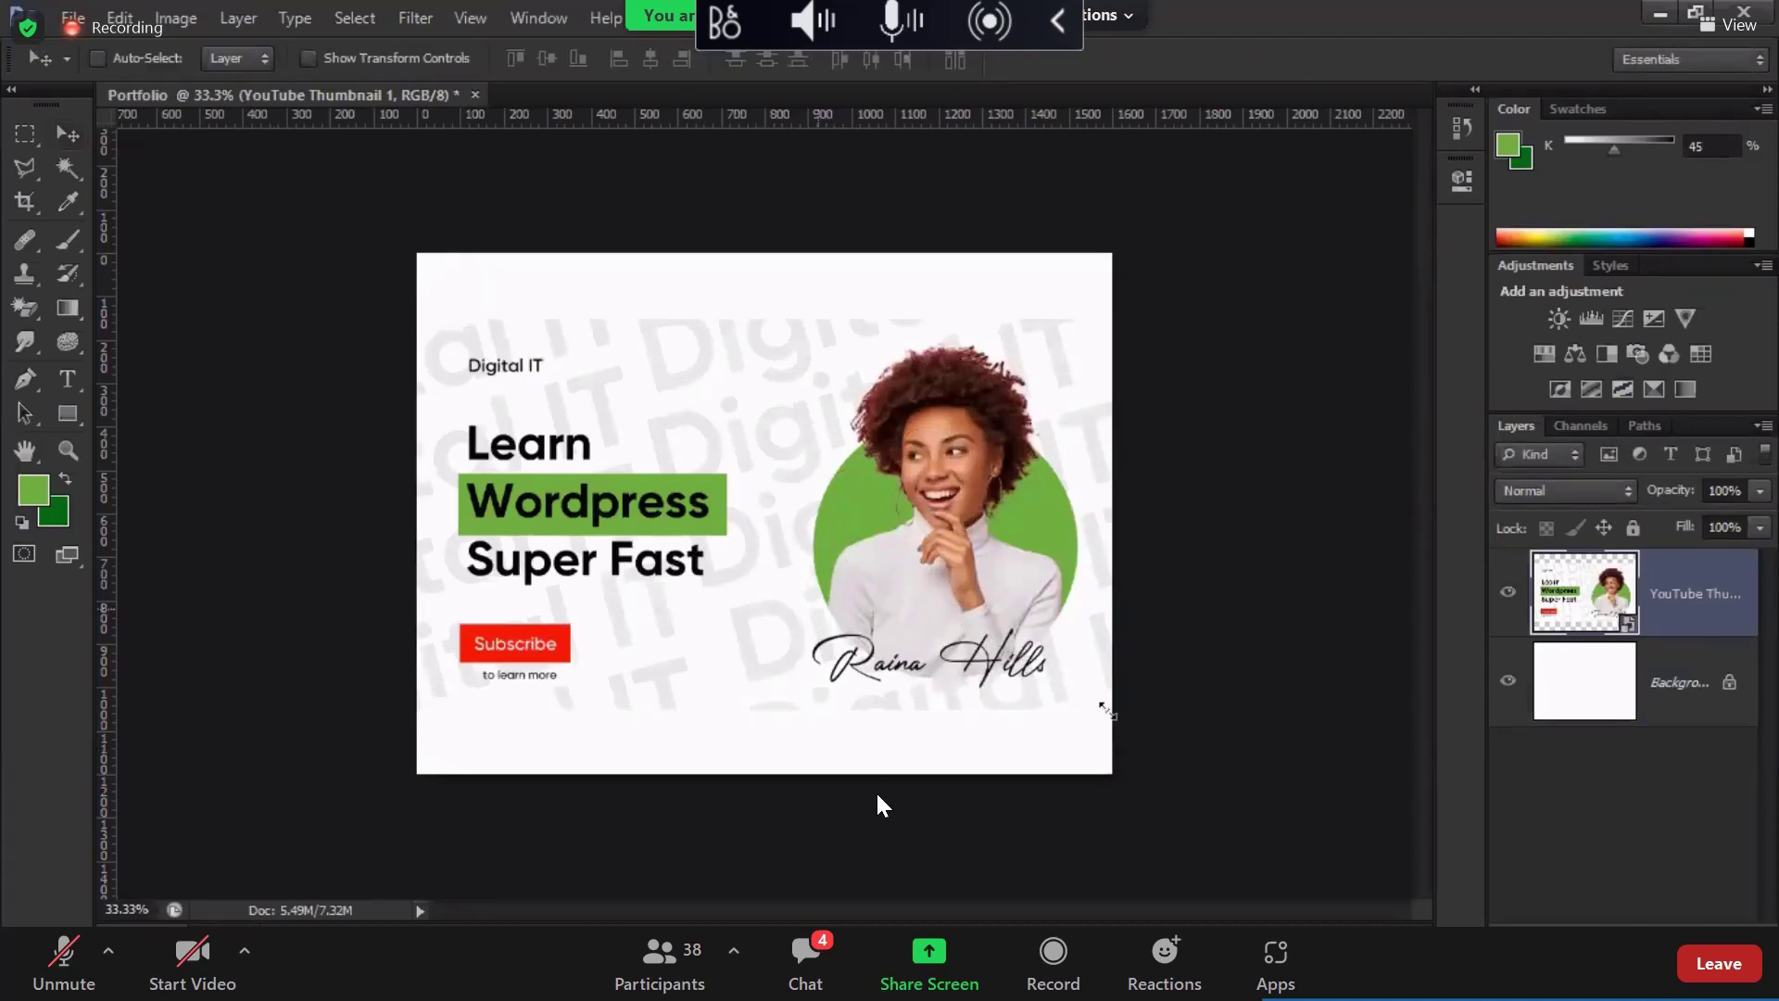
{"action": "key", "text": "ctrl+t"}
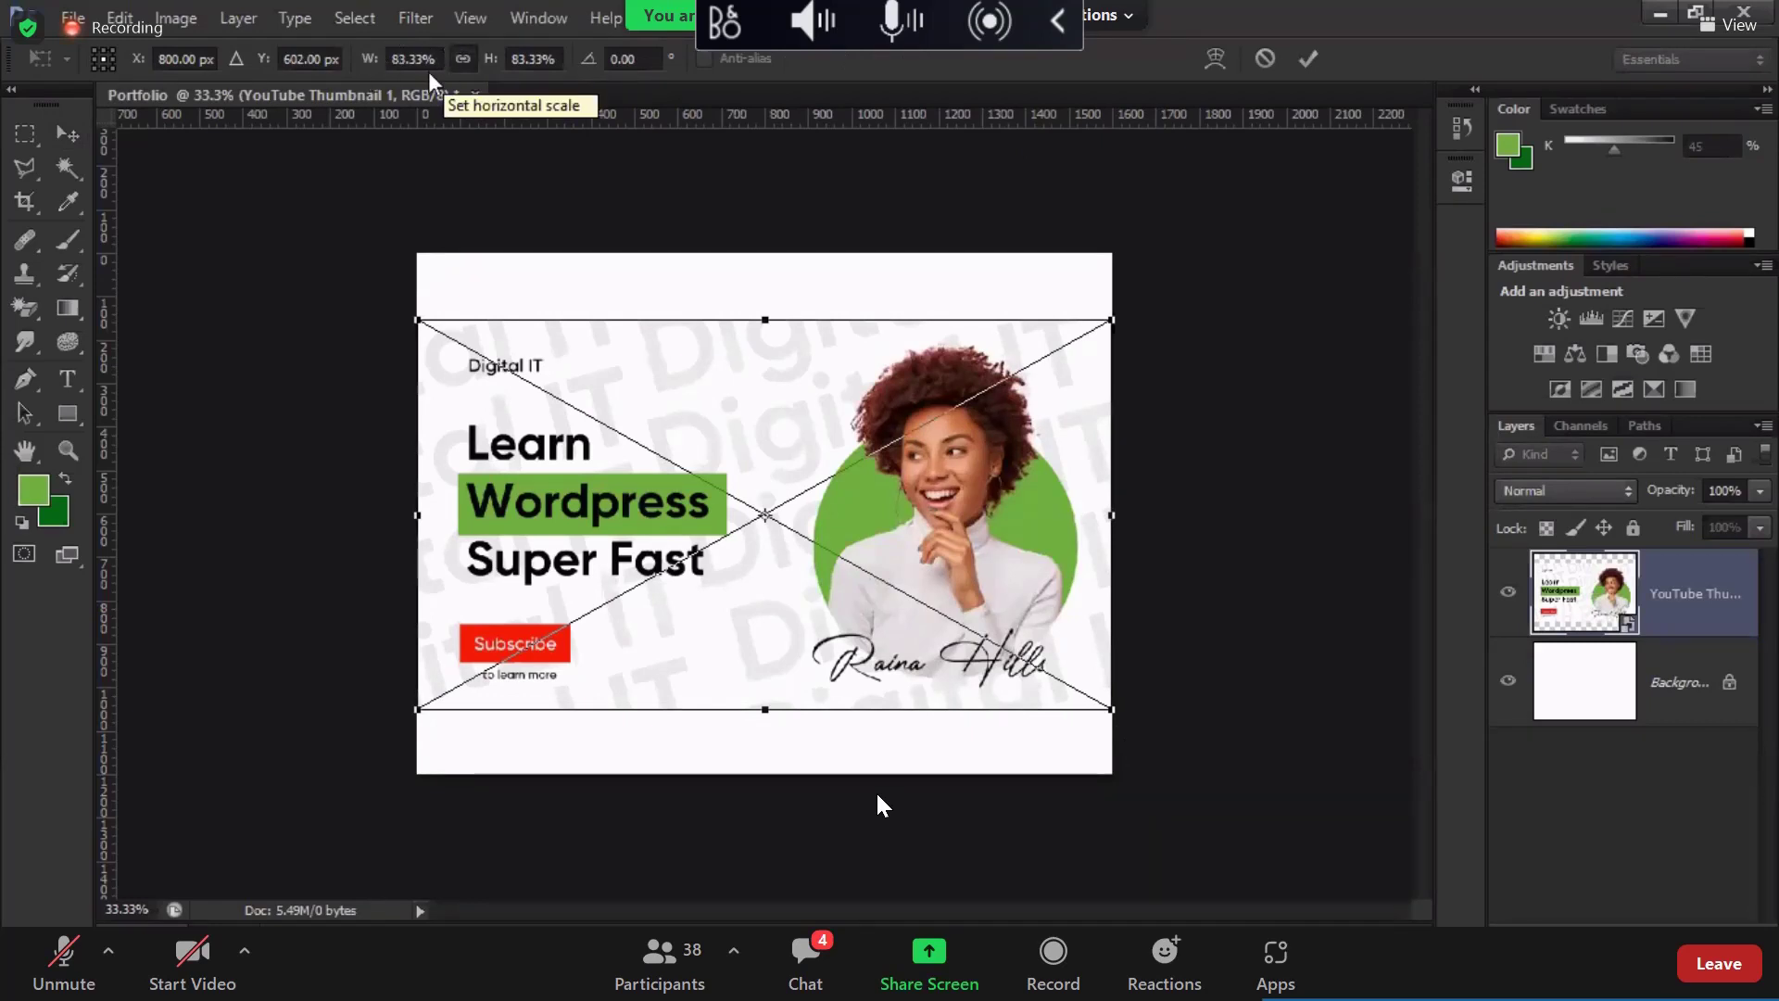
{"action": "left_click", "coordinate": [428, 56]}
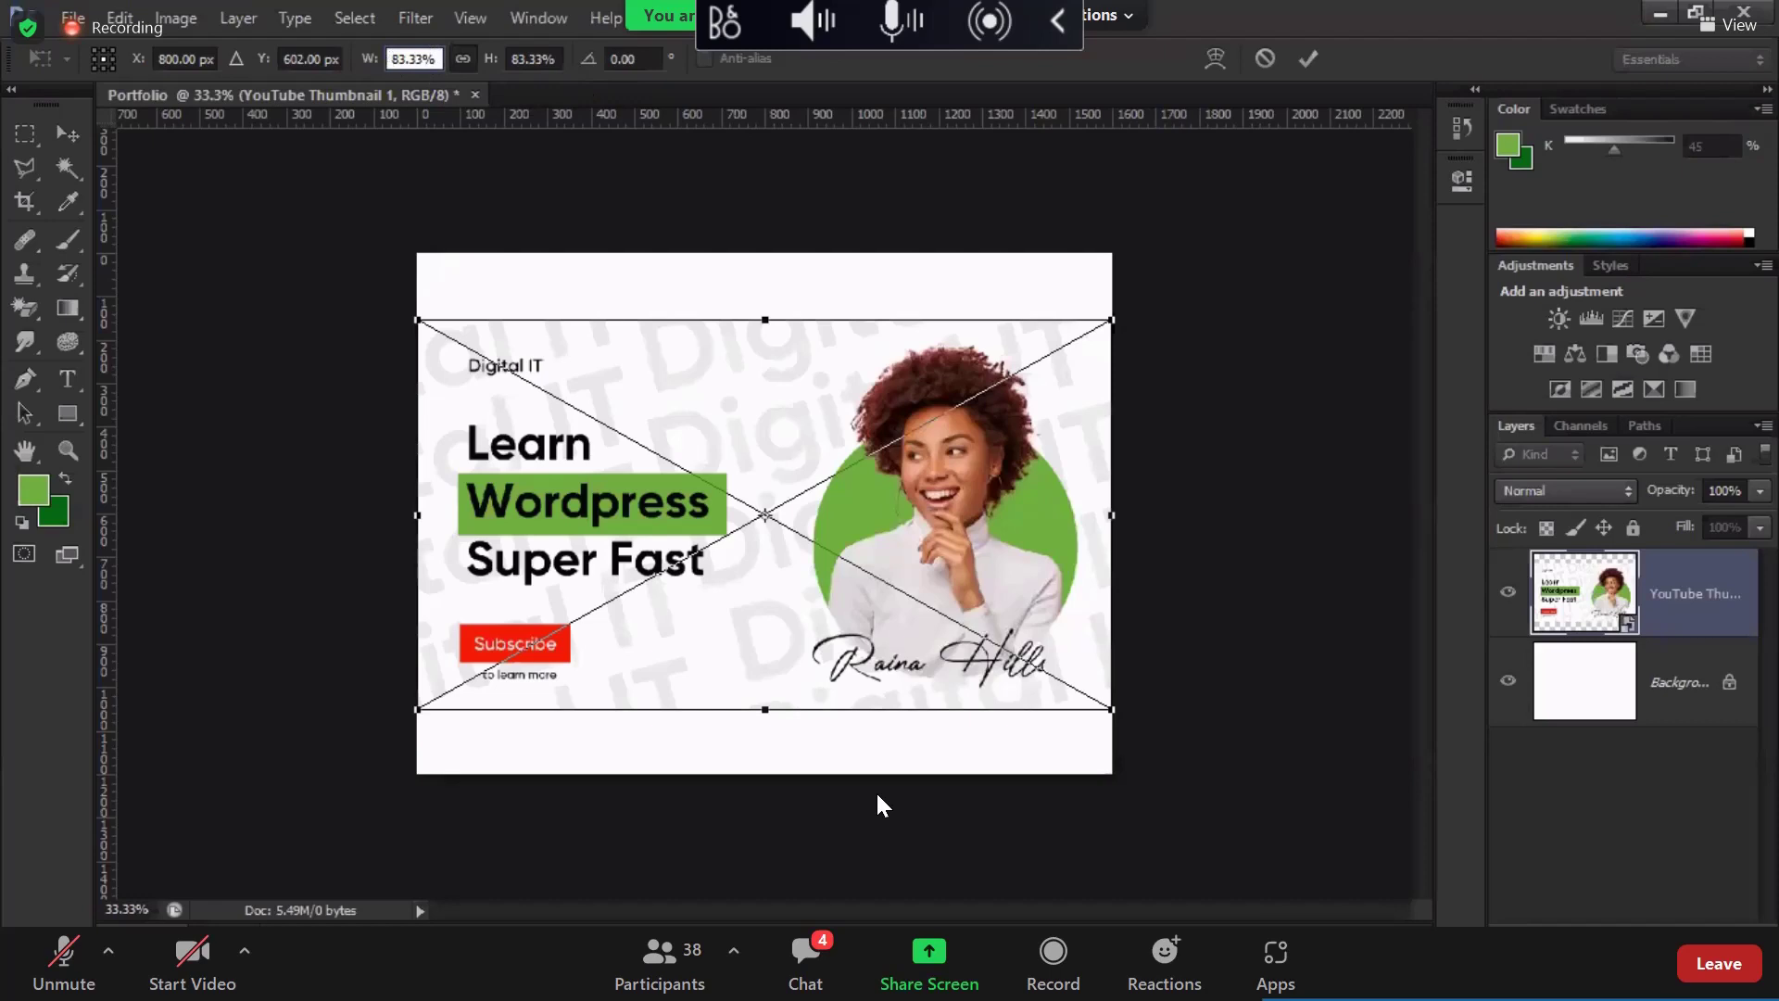
{"action": "left_click", "coordinate": [380, 58]}
{"action": "type", "text": "900"}
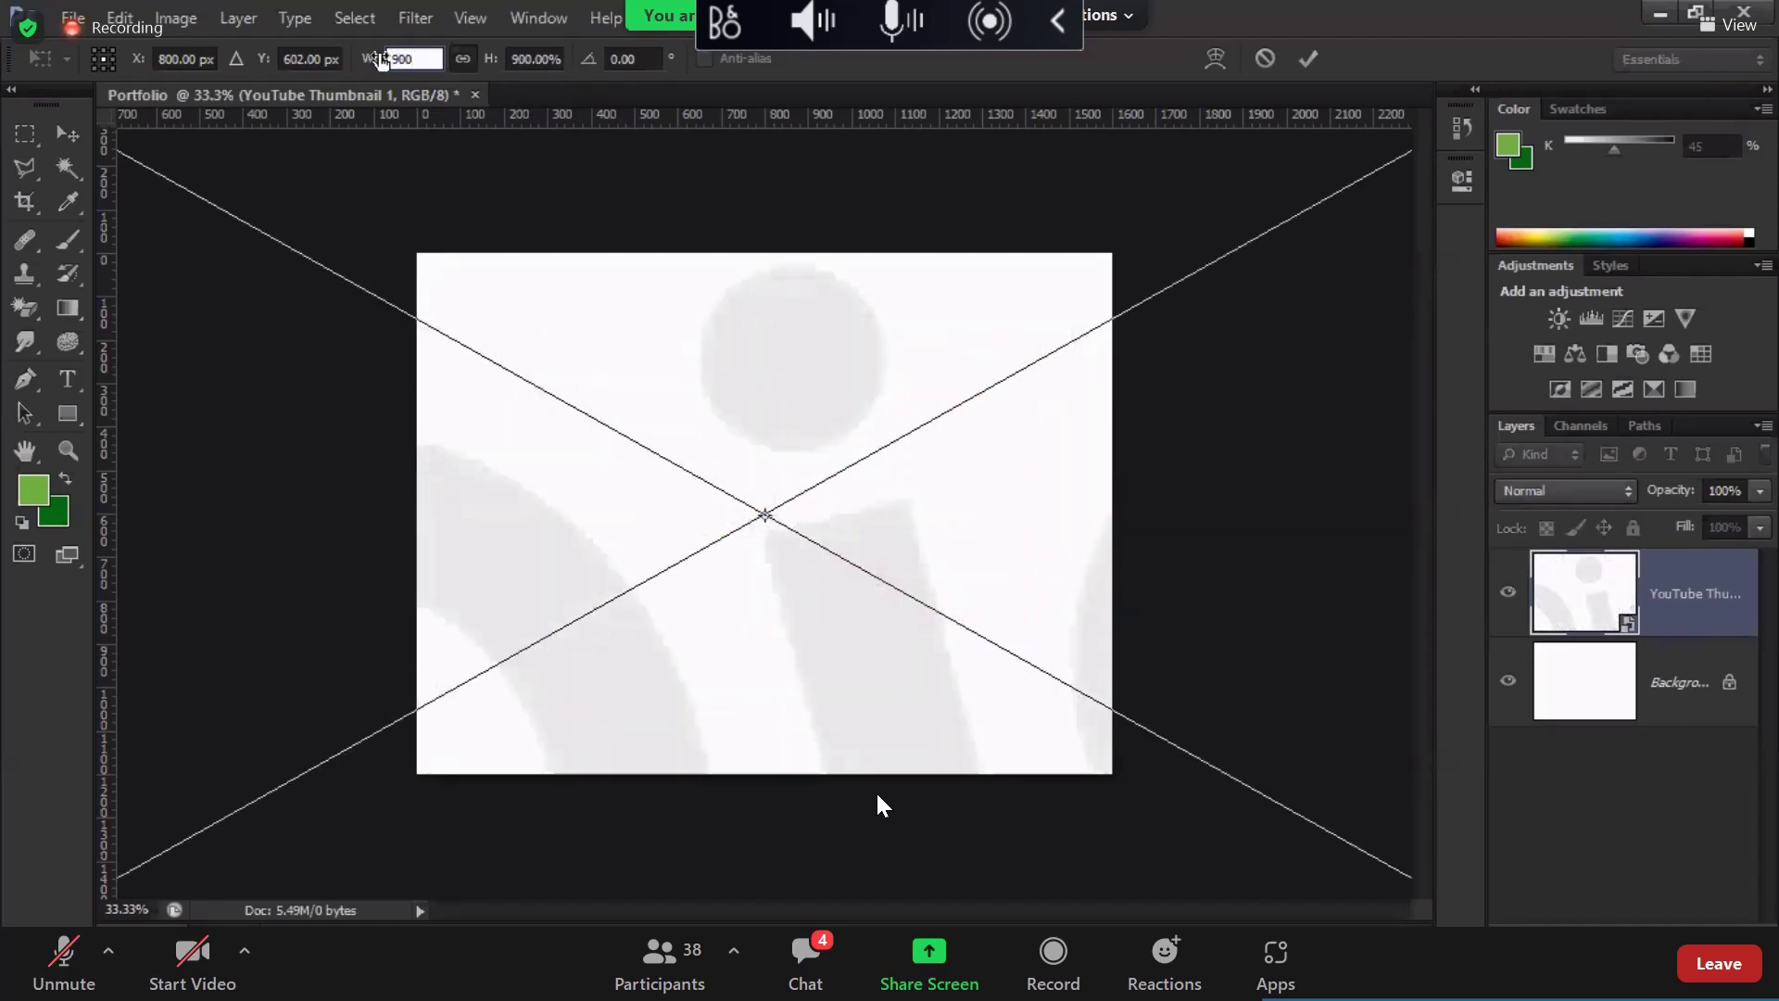
{"action": "type", "text": " px"}
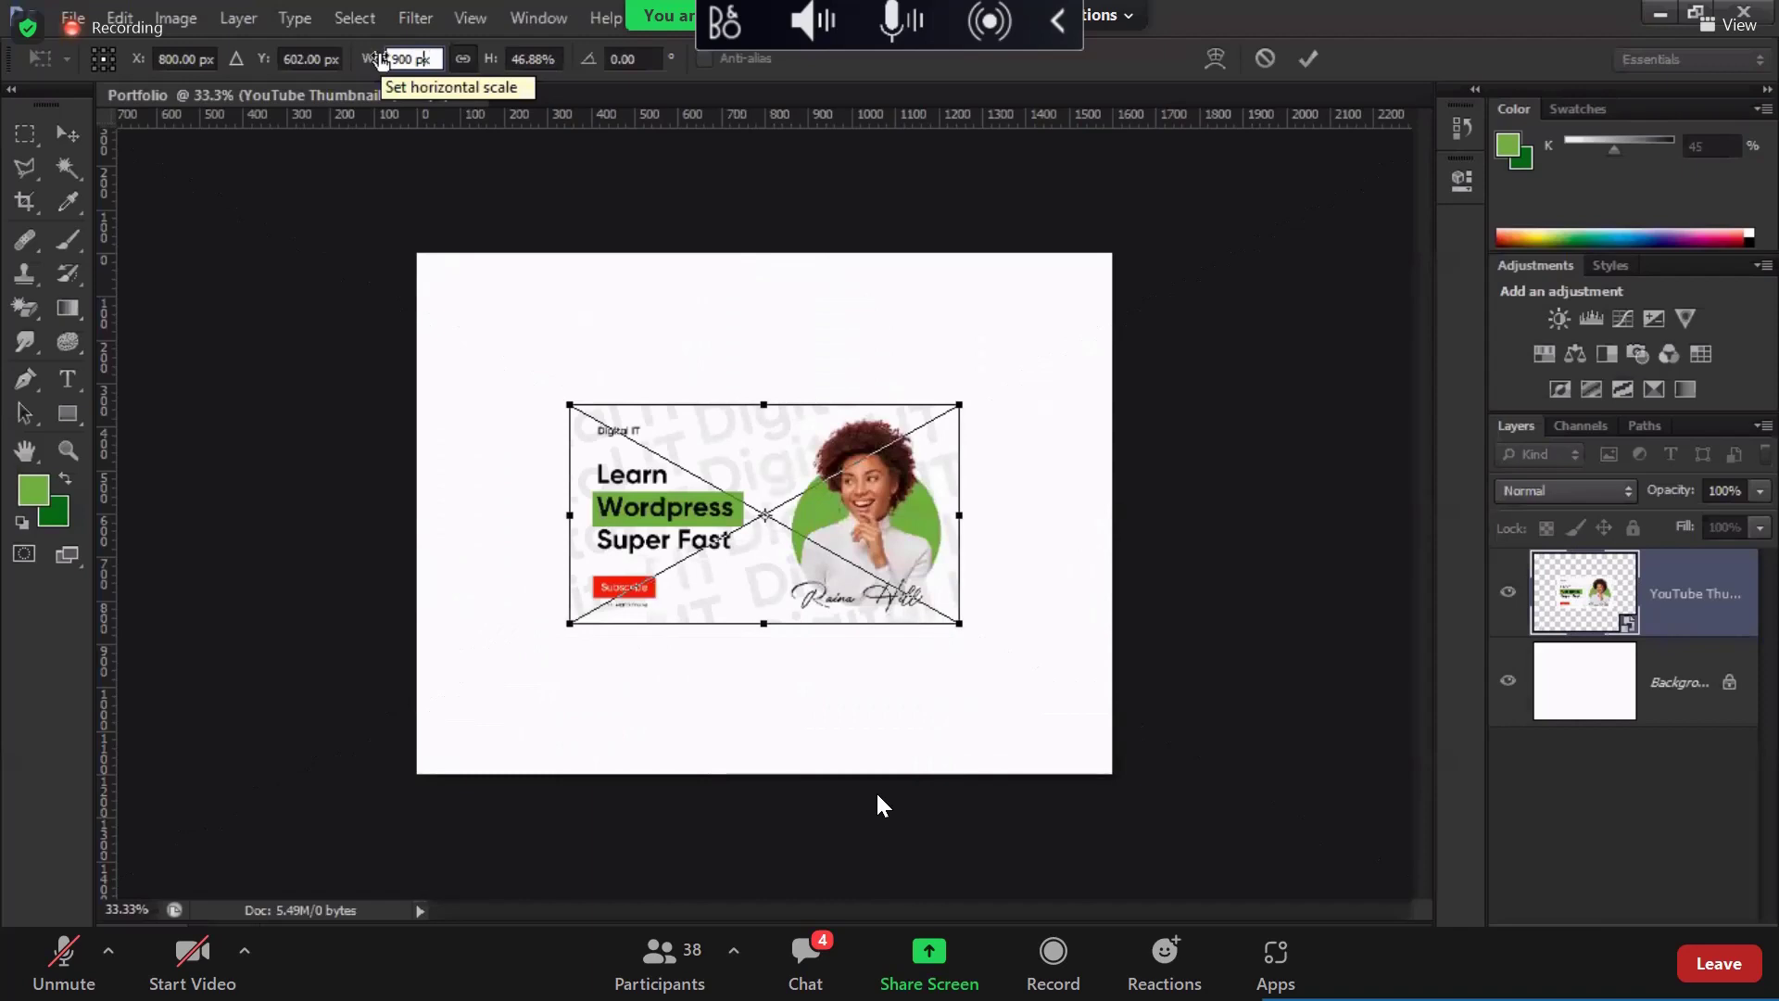
{"action": "left_click", "coordinate": [394, 58]}
{"action": "key", "text": "Delete"}
{"action": "type", "text": "8"}
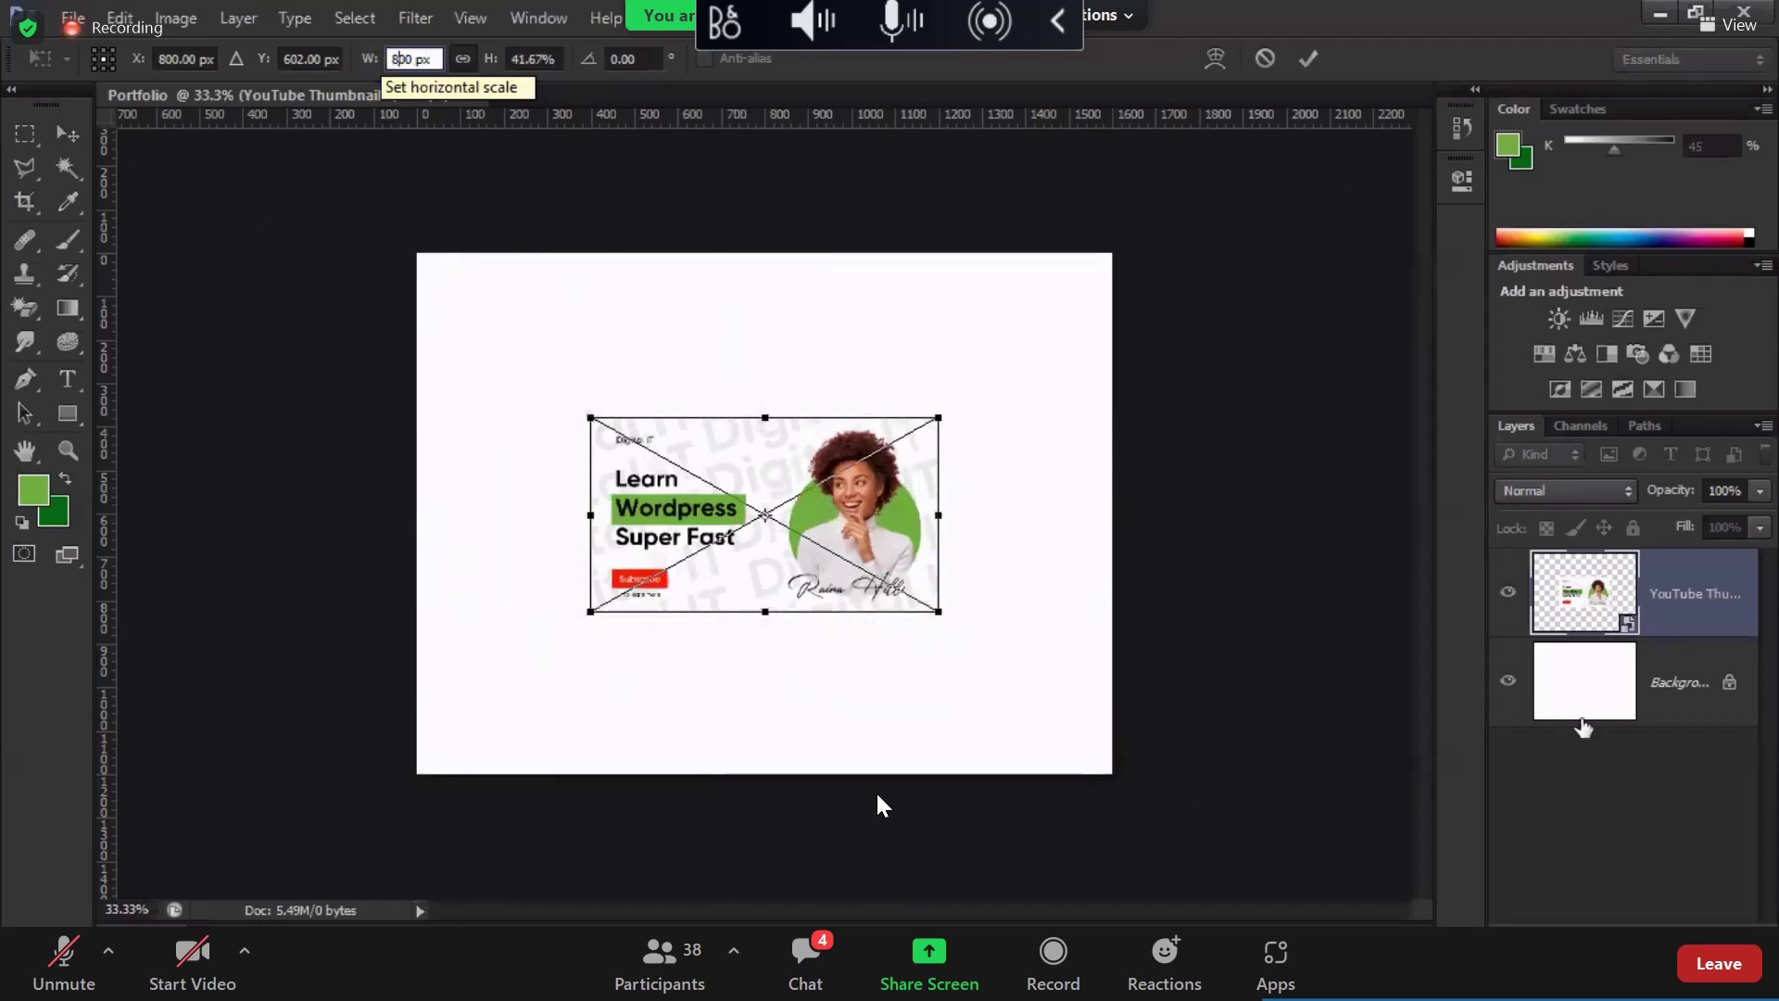
{"action": "key", "text": "Return"}
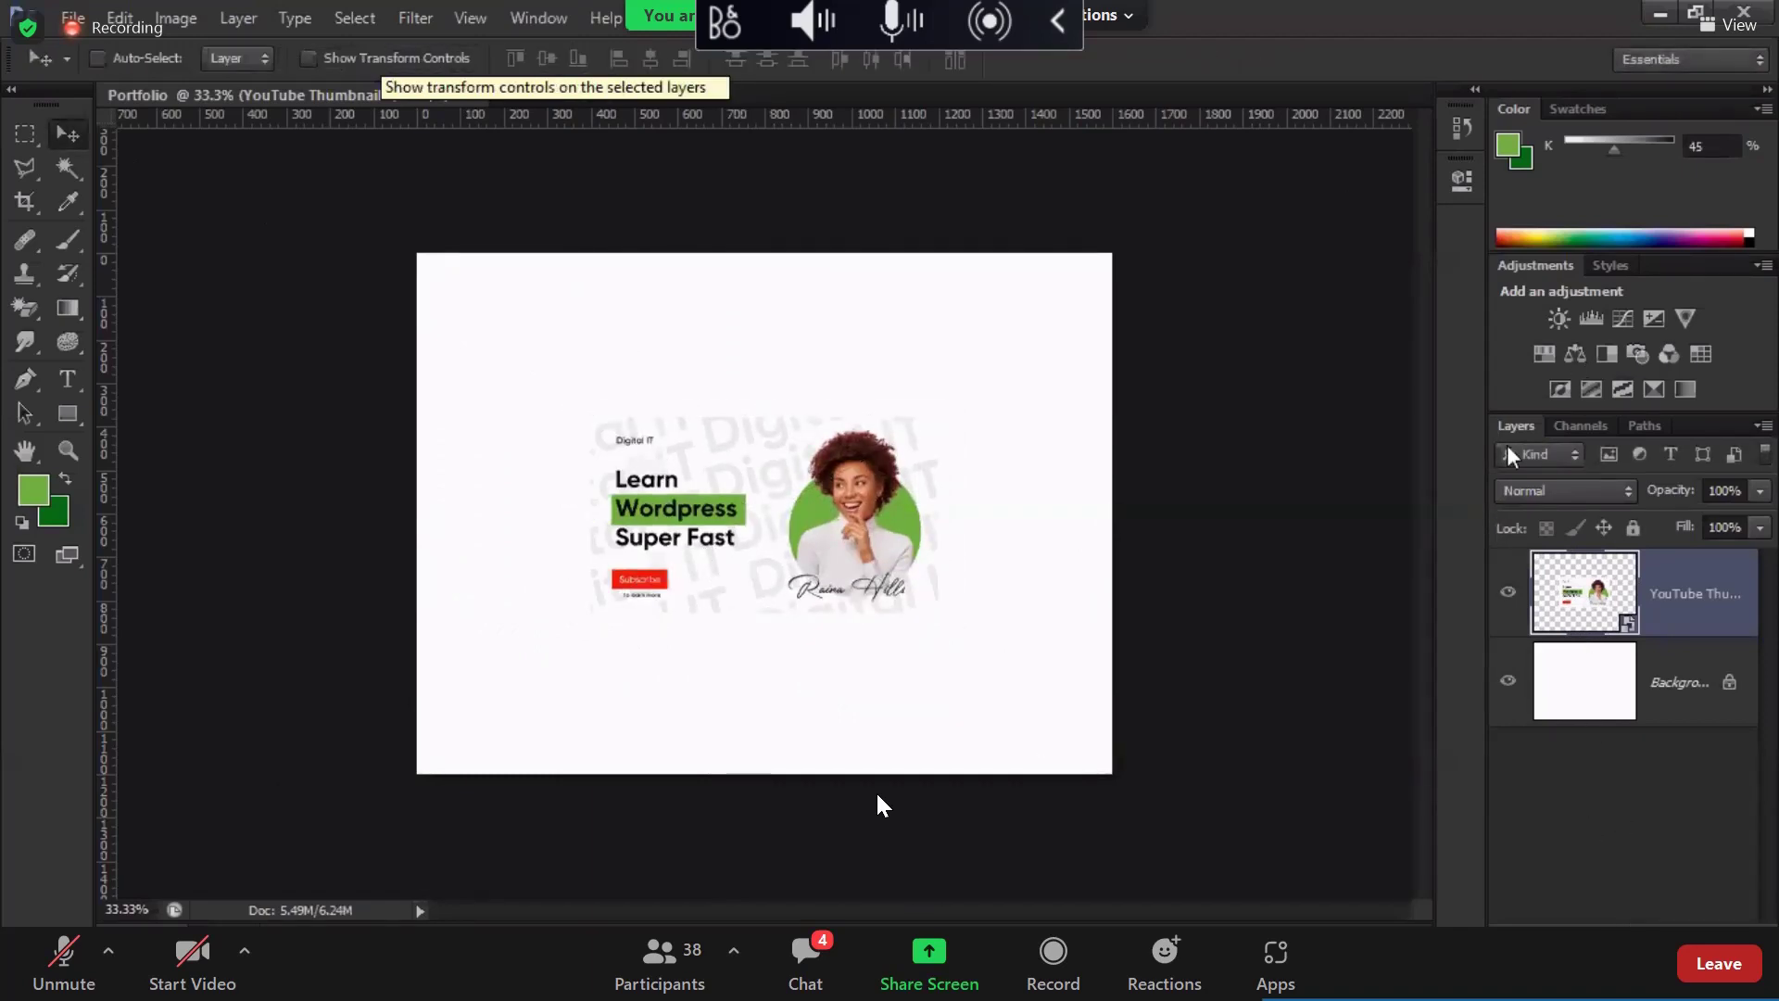
{"action": "left_click", "coordinate": [1585, 681]}
{"action": "left_click", "coordinate": [1658, 915]}
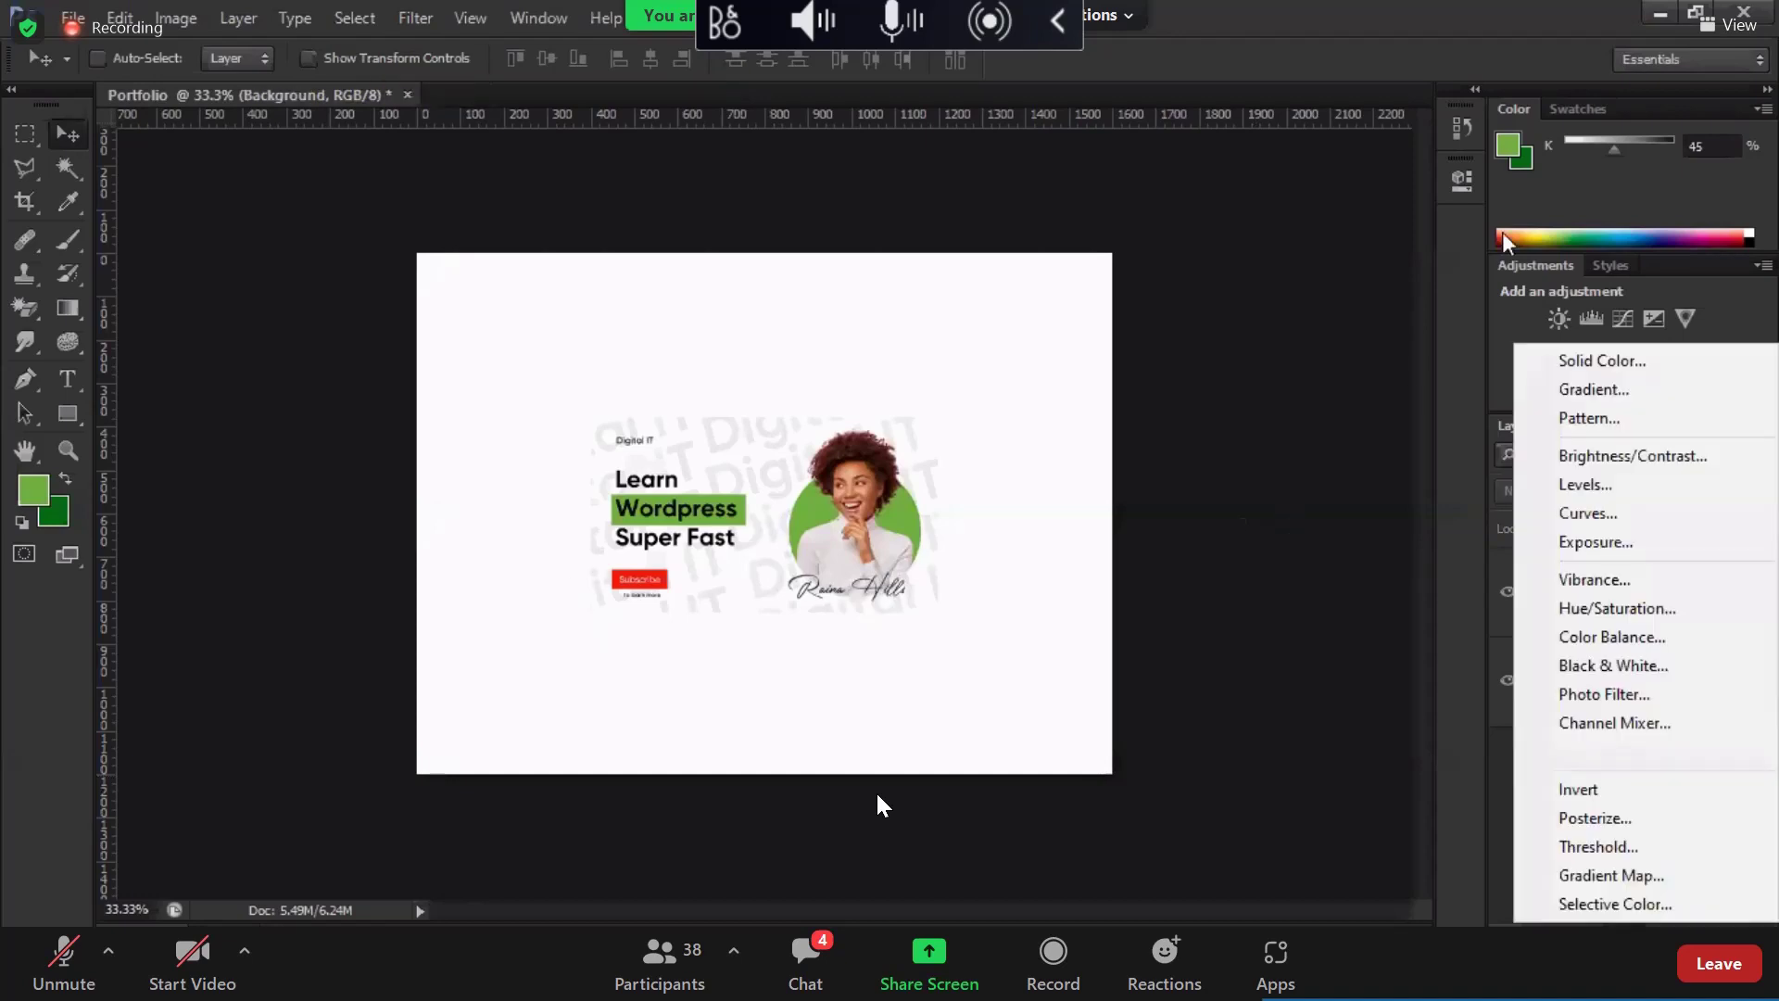
Step: Add a Solid Color fill layer over the background in violet #5405f4 (R 84)
{"action": "left_click", "coordinate": [1380, 499]}
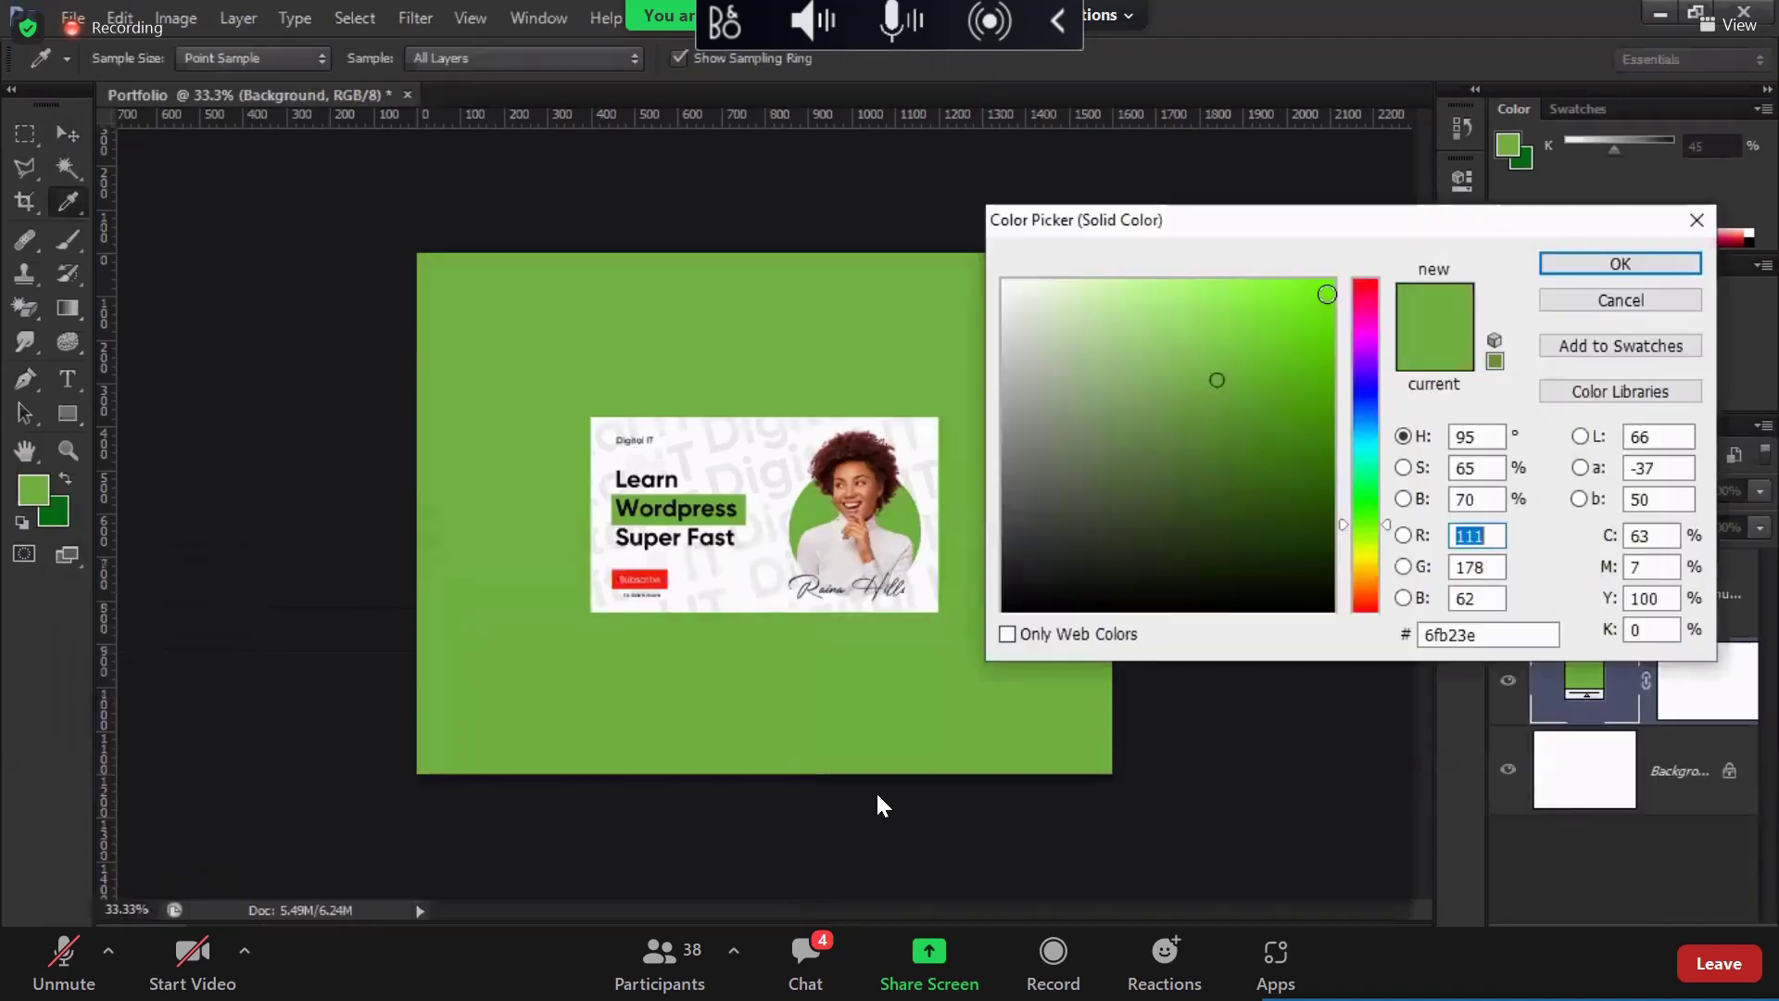
{"action": "left_click_drag", "start_coordinate": [1358, 404], "coordinate": [1359, 374]}
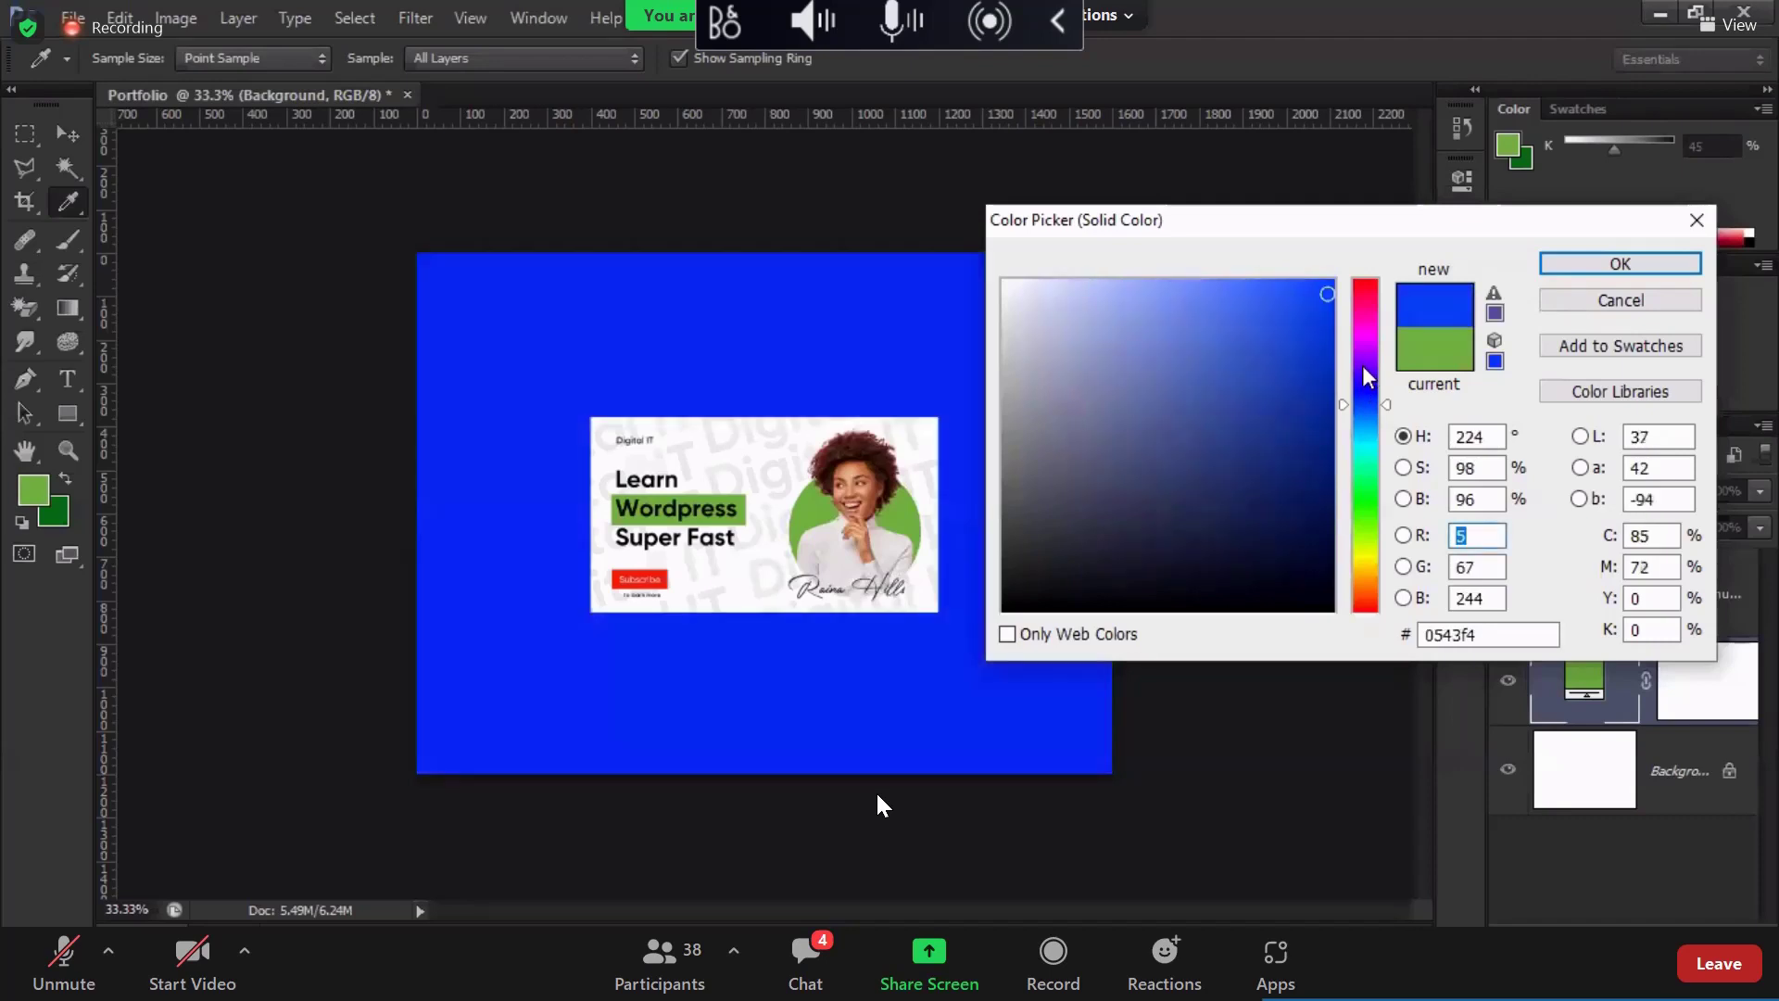
{"action": "left_click_drag", "start_coordinate": [1362, 371], "coordinate": [1362, 362]}
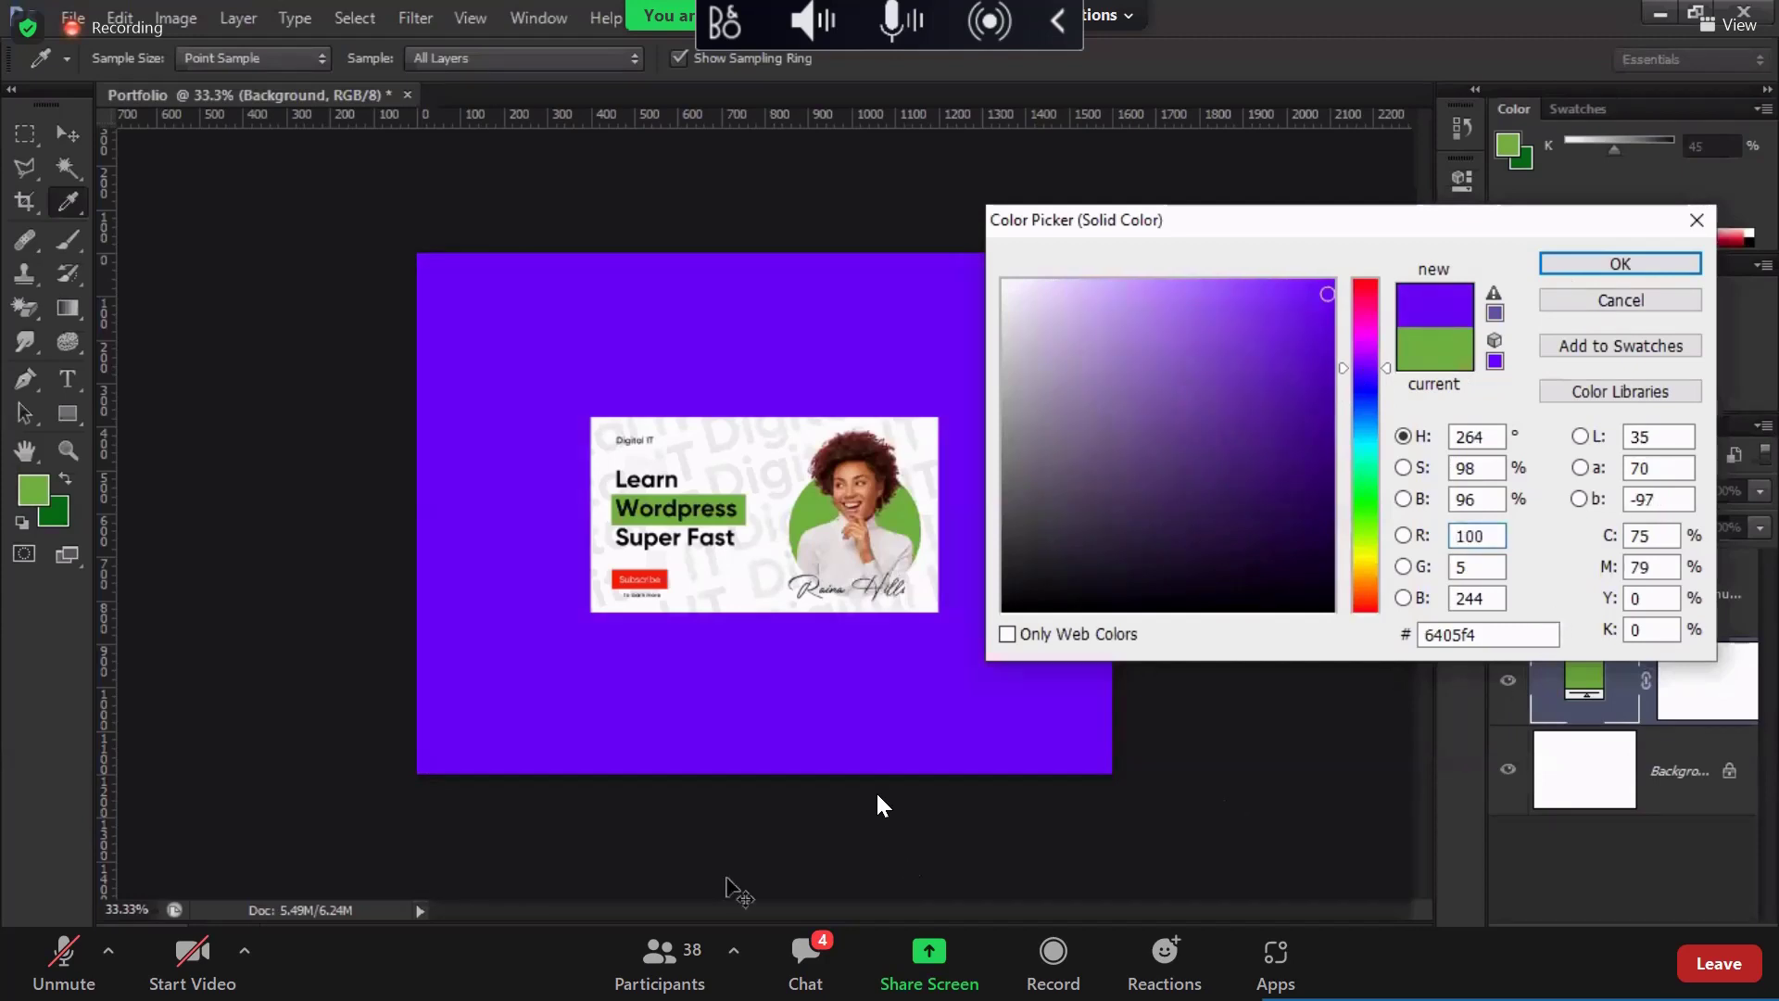
{"action": "type", "text": "84"}
{"action": "key", "text": "Return"}
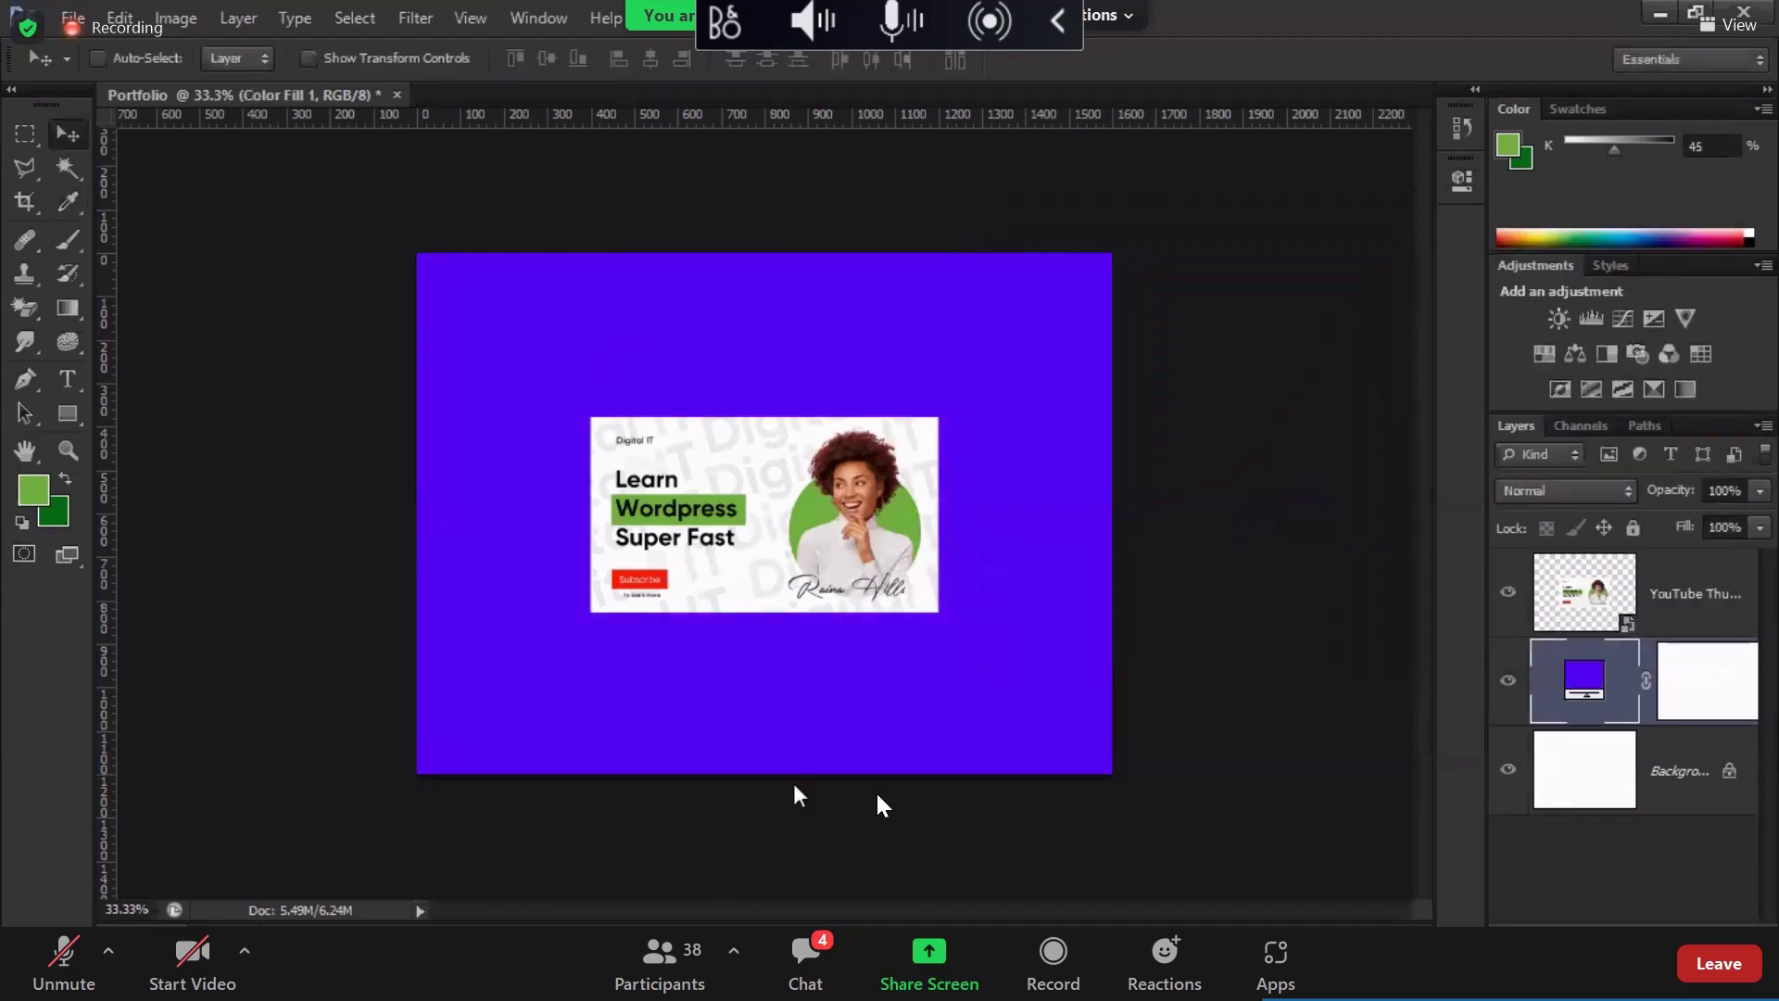
{"action": "left_click", "coordinate": [738, 581], "text": "ctrl"}
Step: Place the orange and yellow thumbnails (YouTube Thumbnail 2 and 3), each scaled to 800 px wide
{"action": "key", "text": "alt+Tab"}
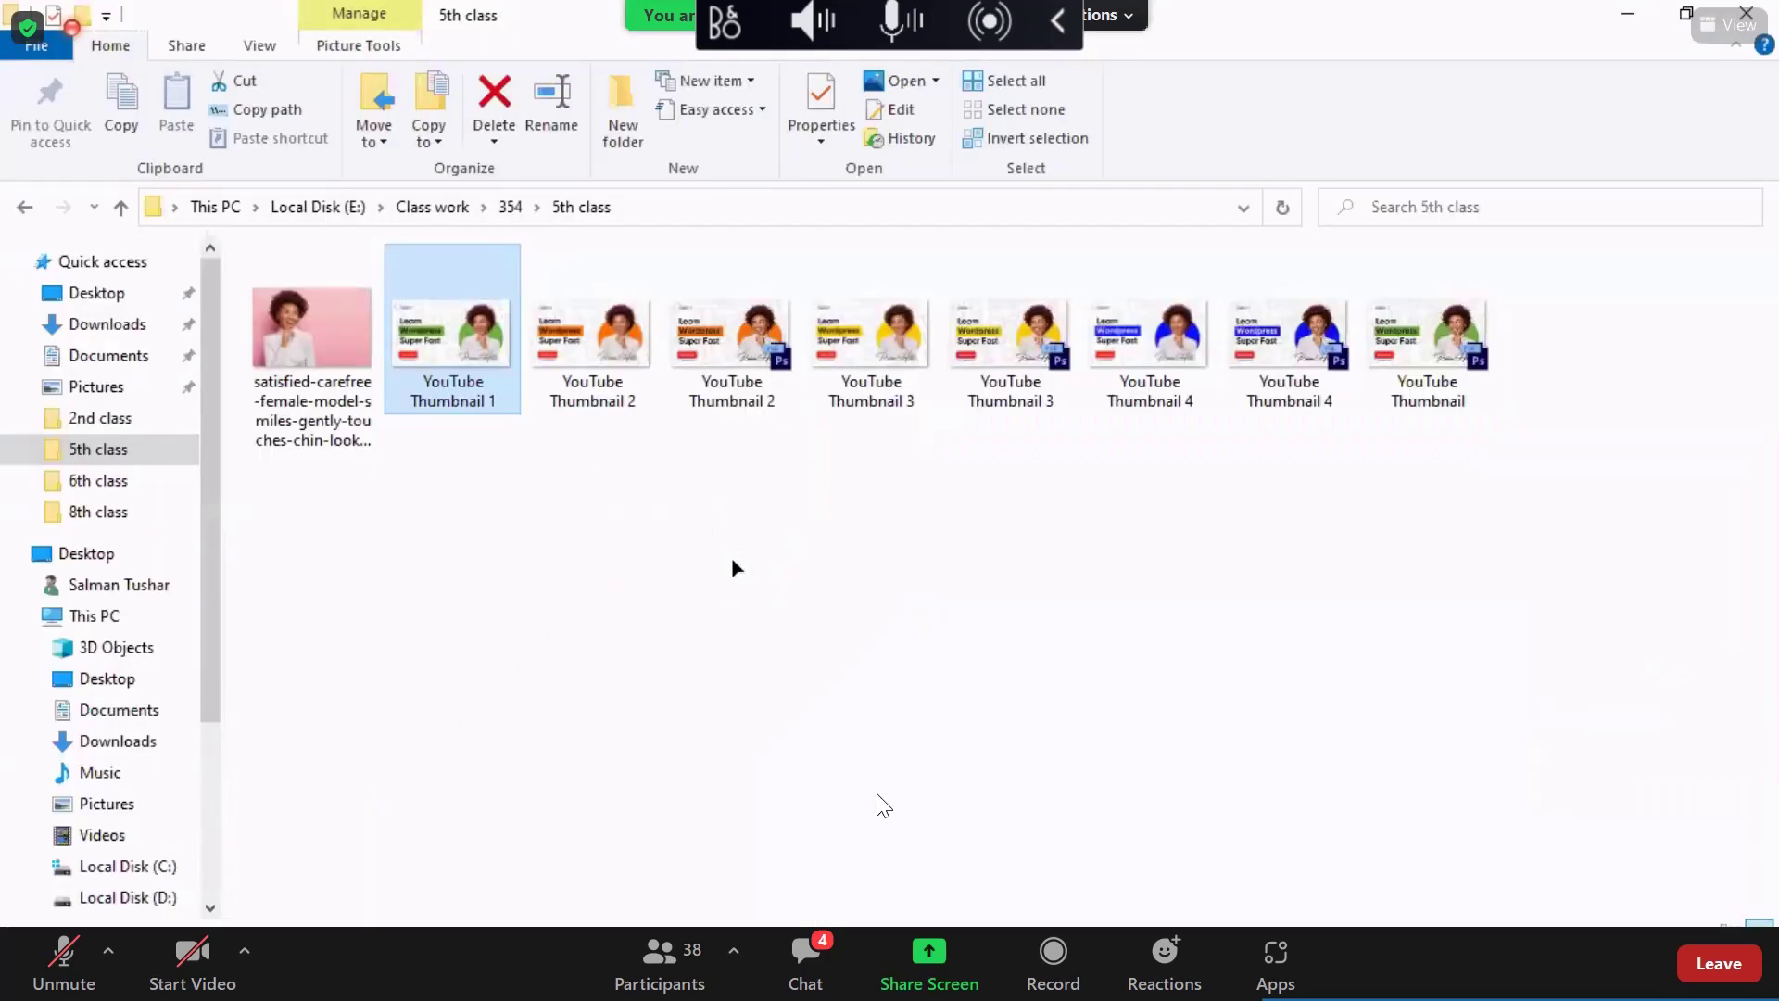
{"action": "left_click_drag", "start_coordinate": [591, 369], "coordinate": [386, 65]}
{"action": "key", "text": "alt+Tab"}
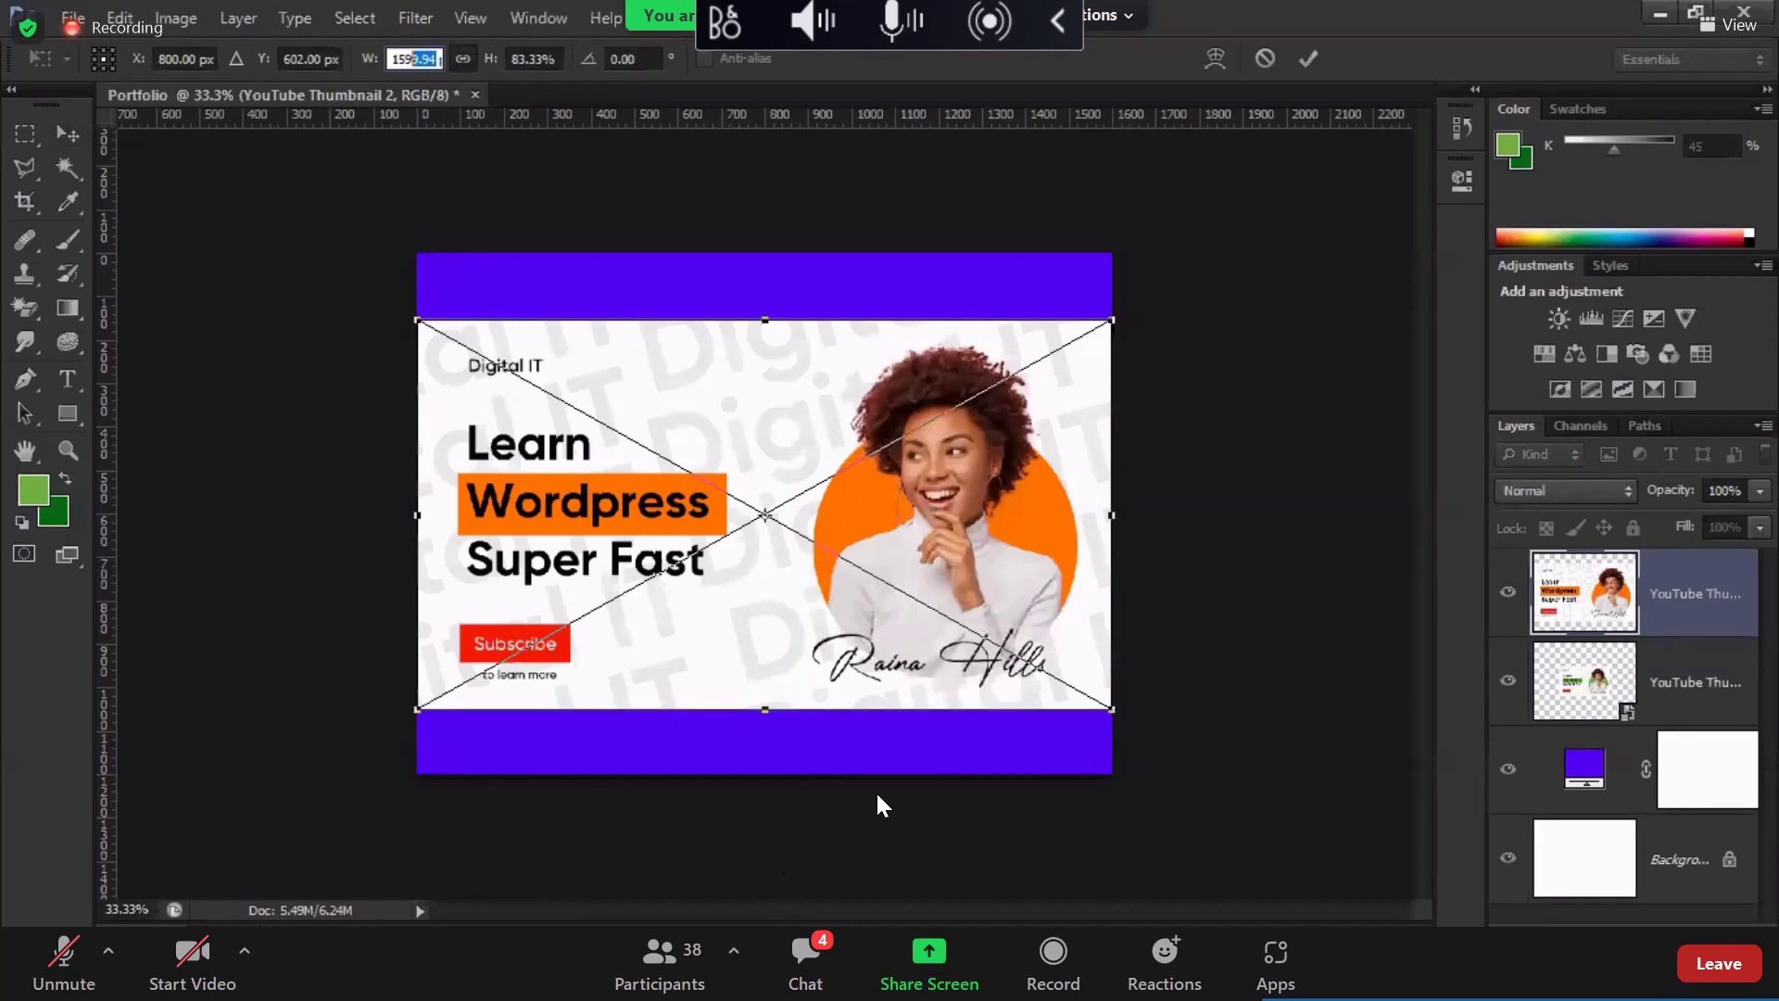
{"action": "type", "text": "80"}
{"action": "key", "text": "Return"}
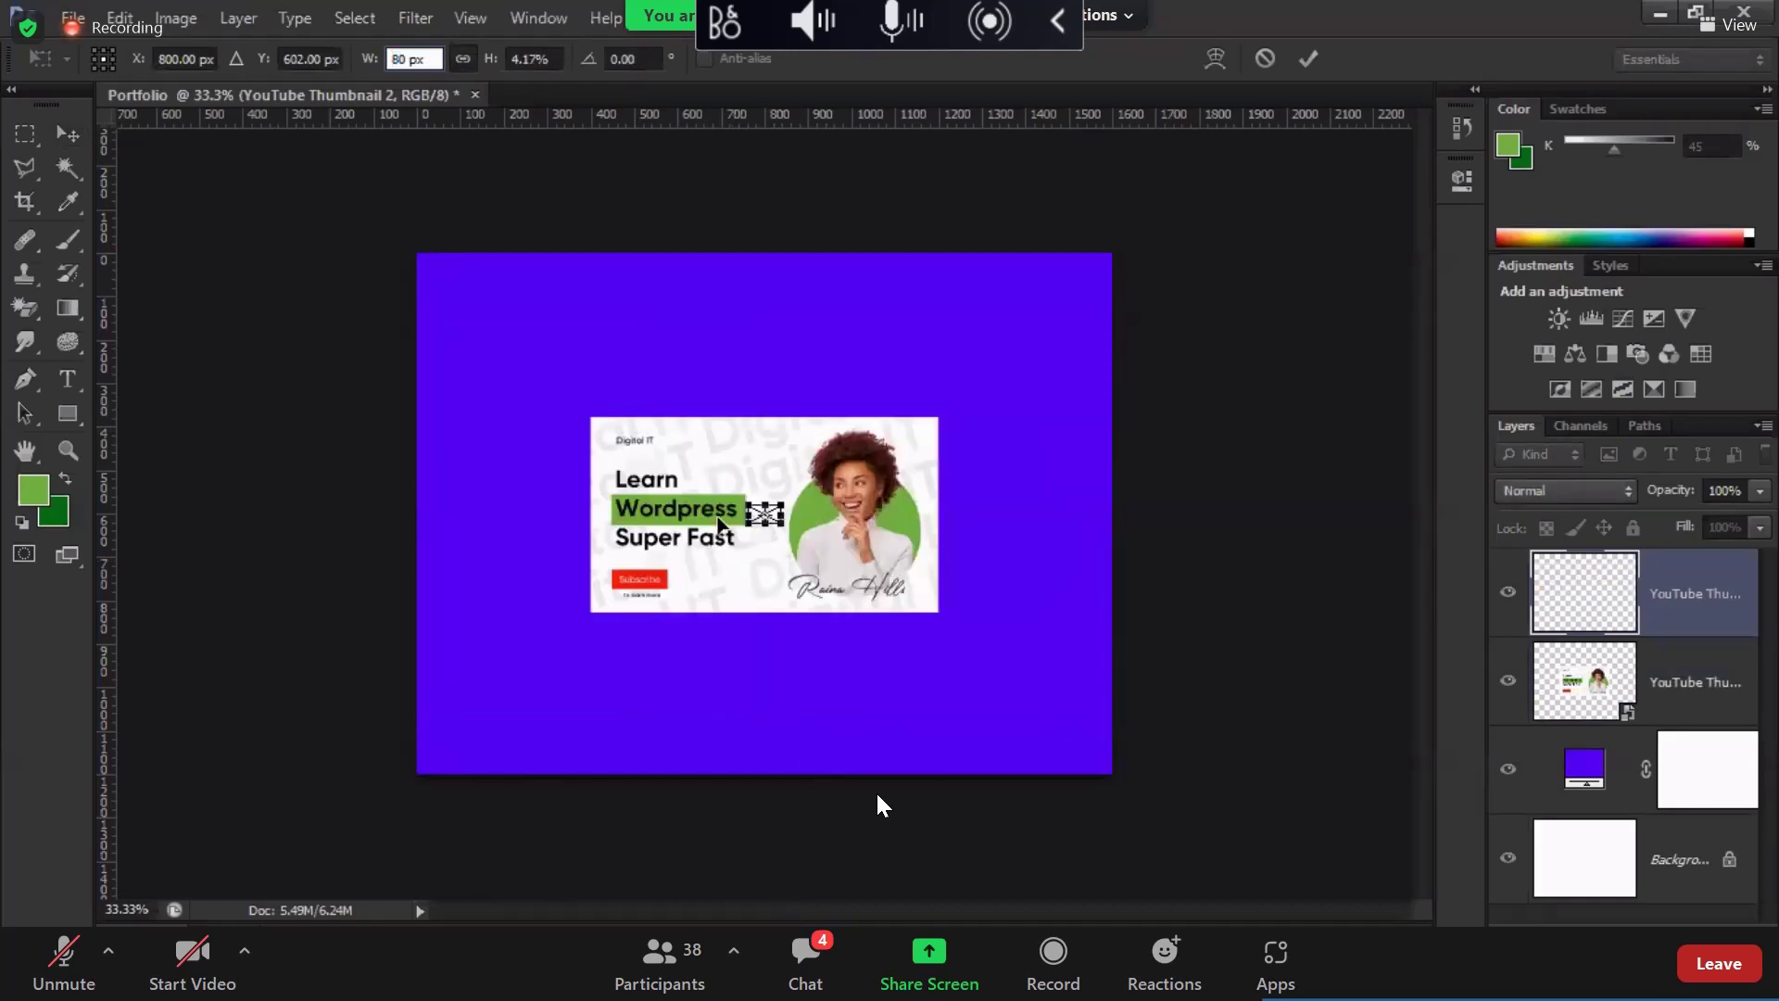
{"action": "key", "text": "Return"}
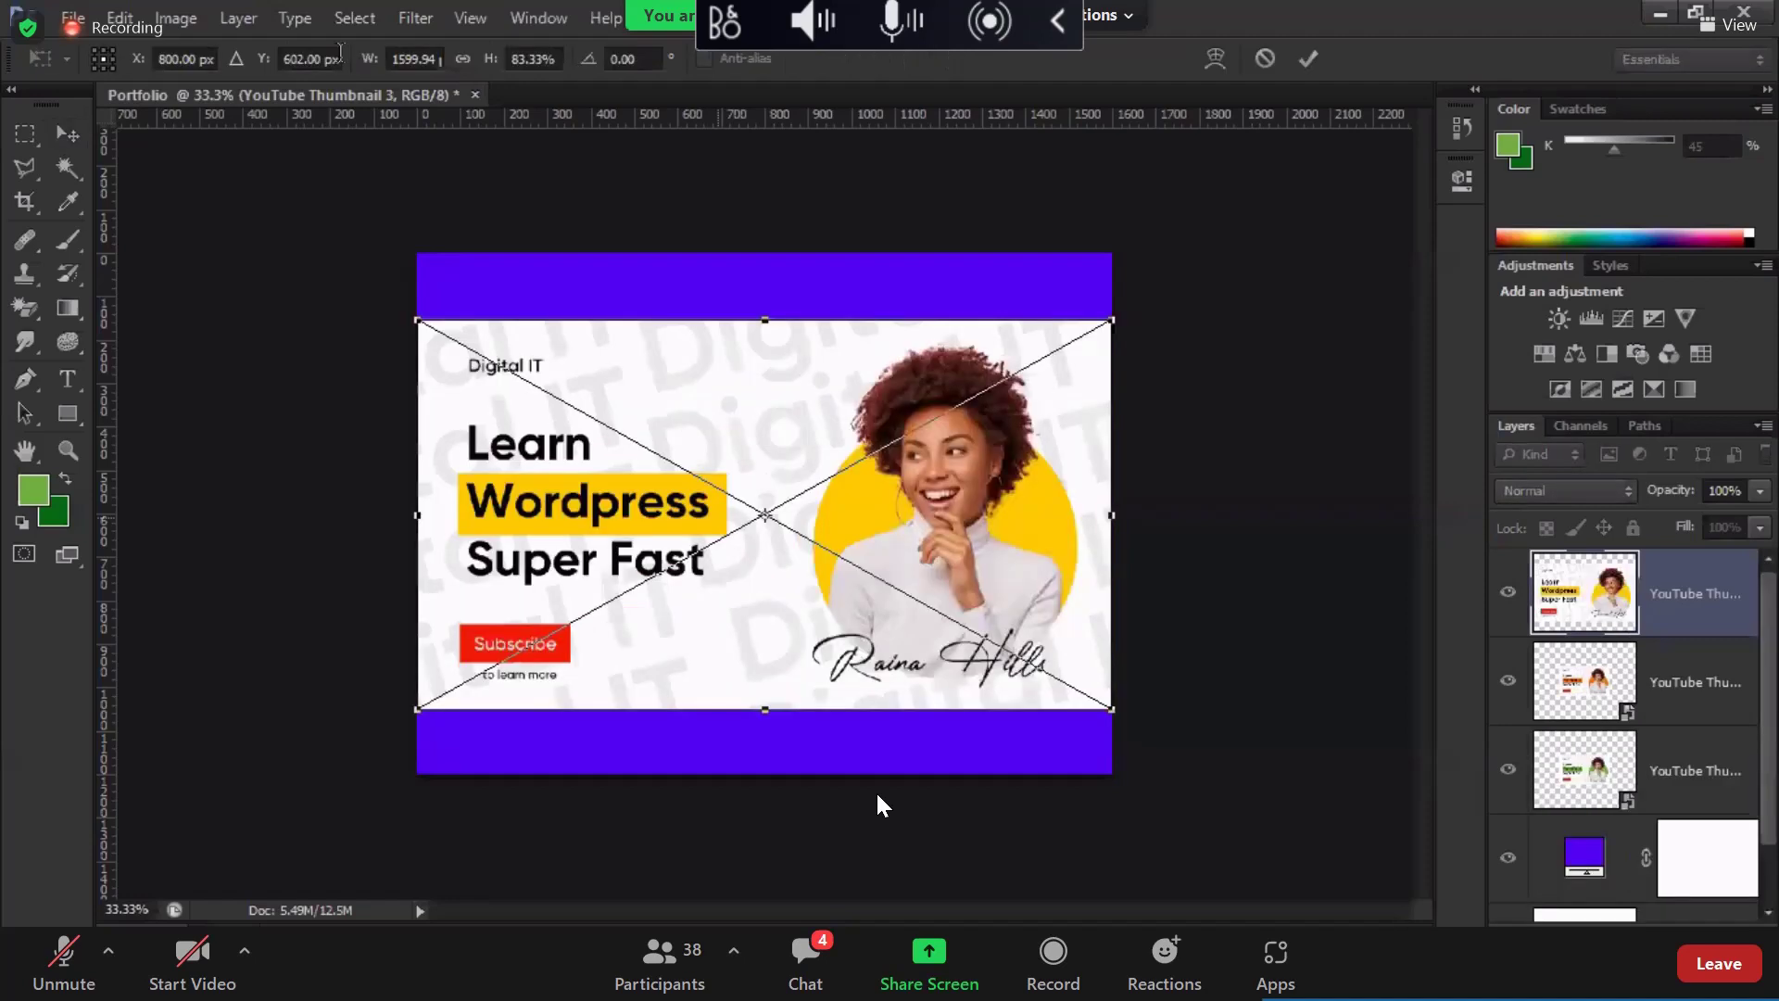
{"action": "type", "text": "800"}
{"action": "key", "text": "Return"}
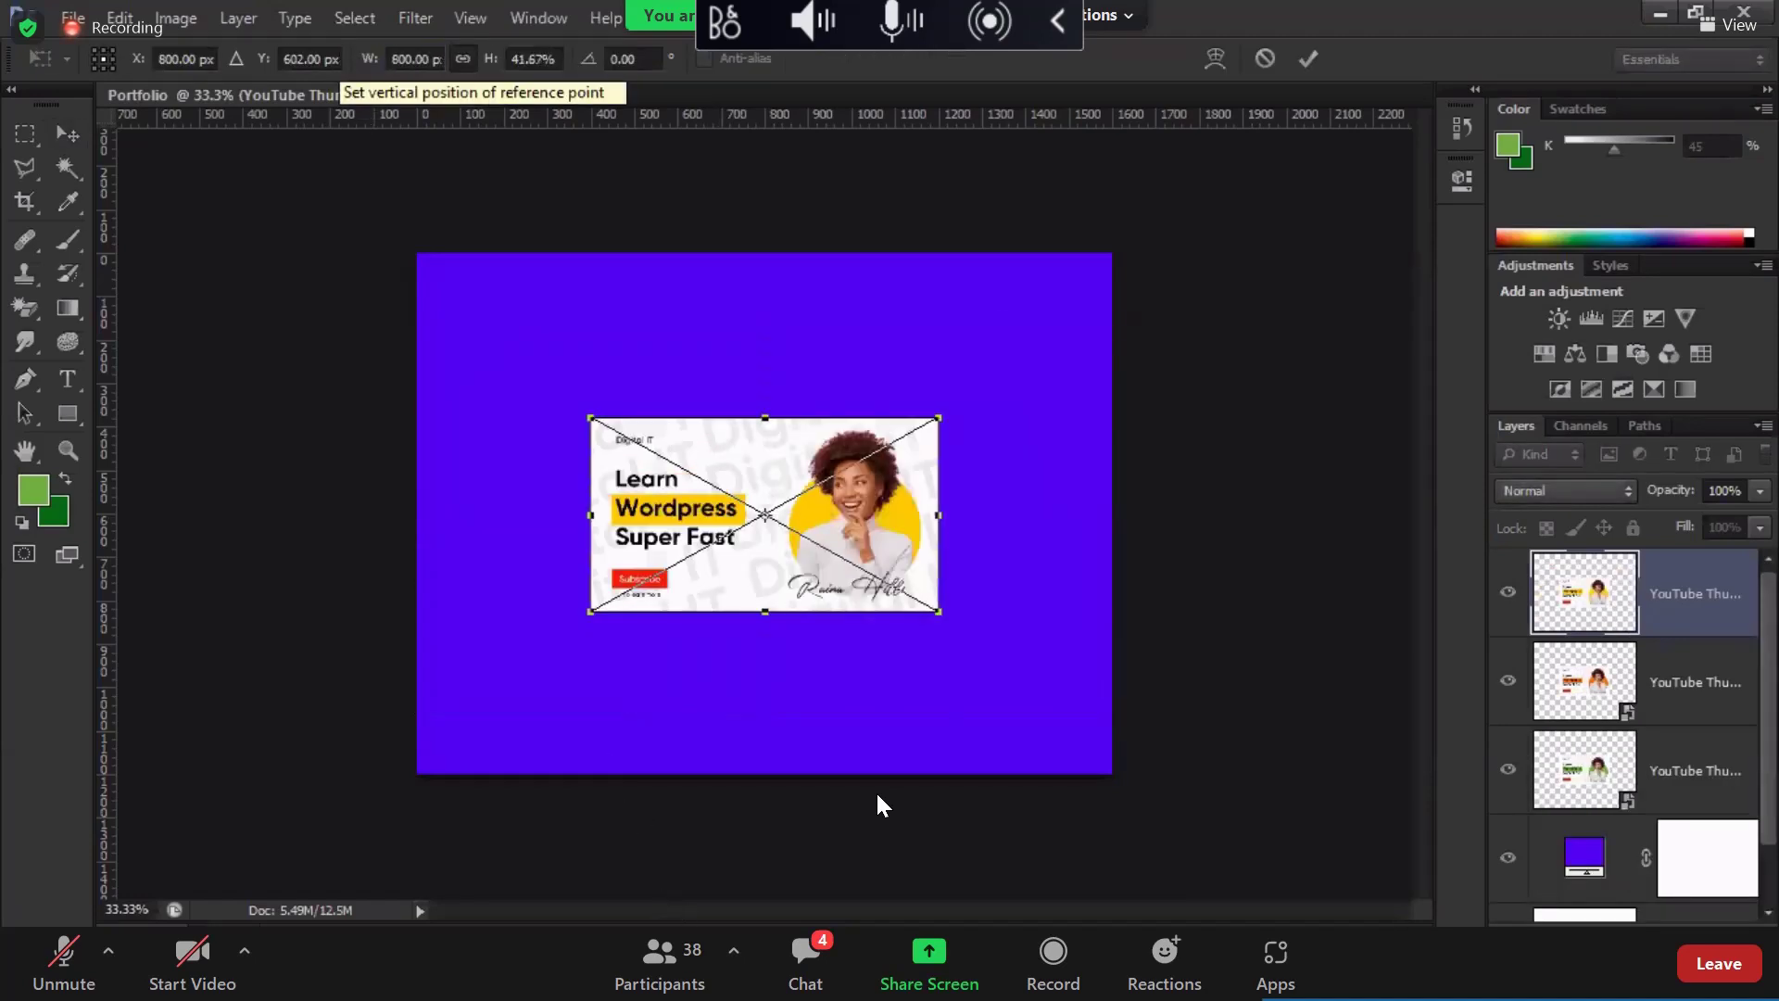
{"action": "key", "text": "Return"}
Step: Place the blue YouTube Thumbnail 4 at 800 px wide, centred on the canvas
{"action": "key", "text": "alt+Tab"}
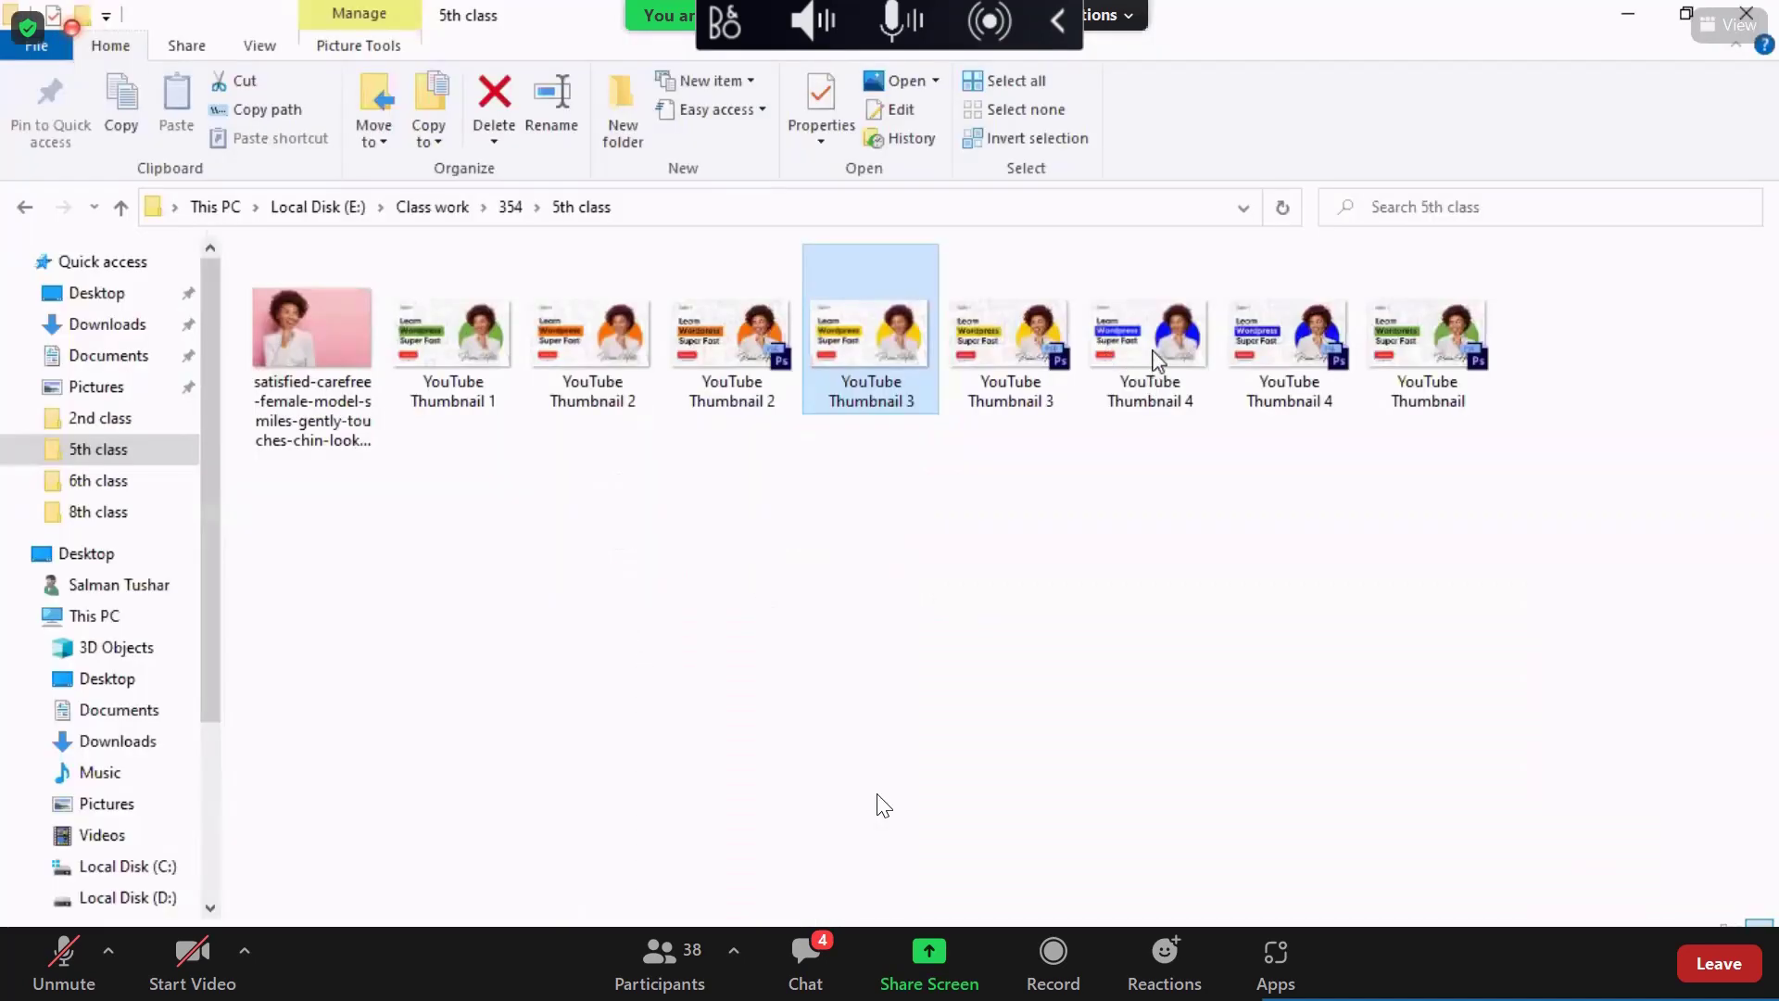
{"action": "left_click_drag", "start_coordinate": [1149, 338], "coordinate": [726, 541]}
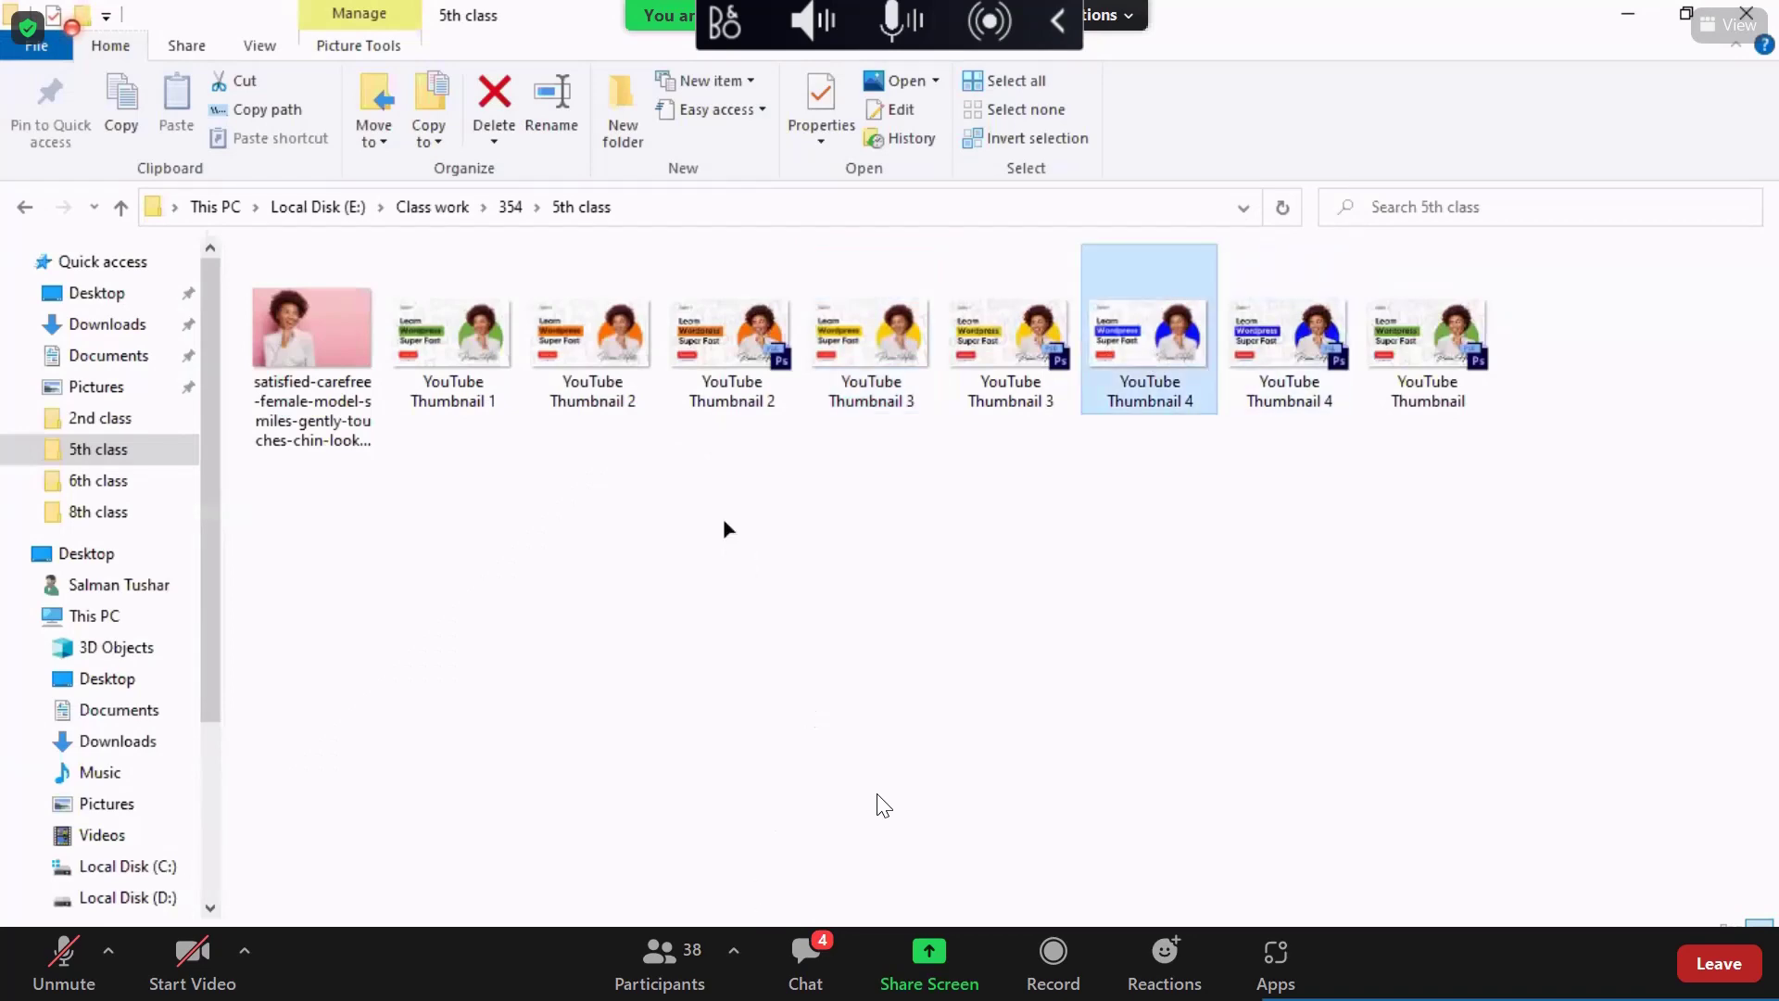
{"action": "left_click_drag", "start_coordinate": [880, 804], "coordinate": [882, 804]}
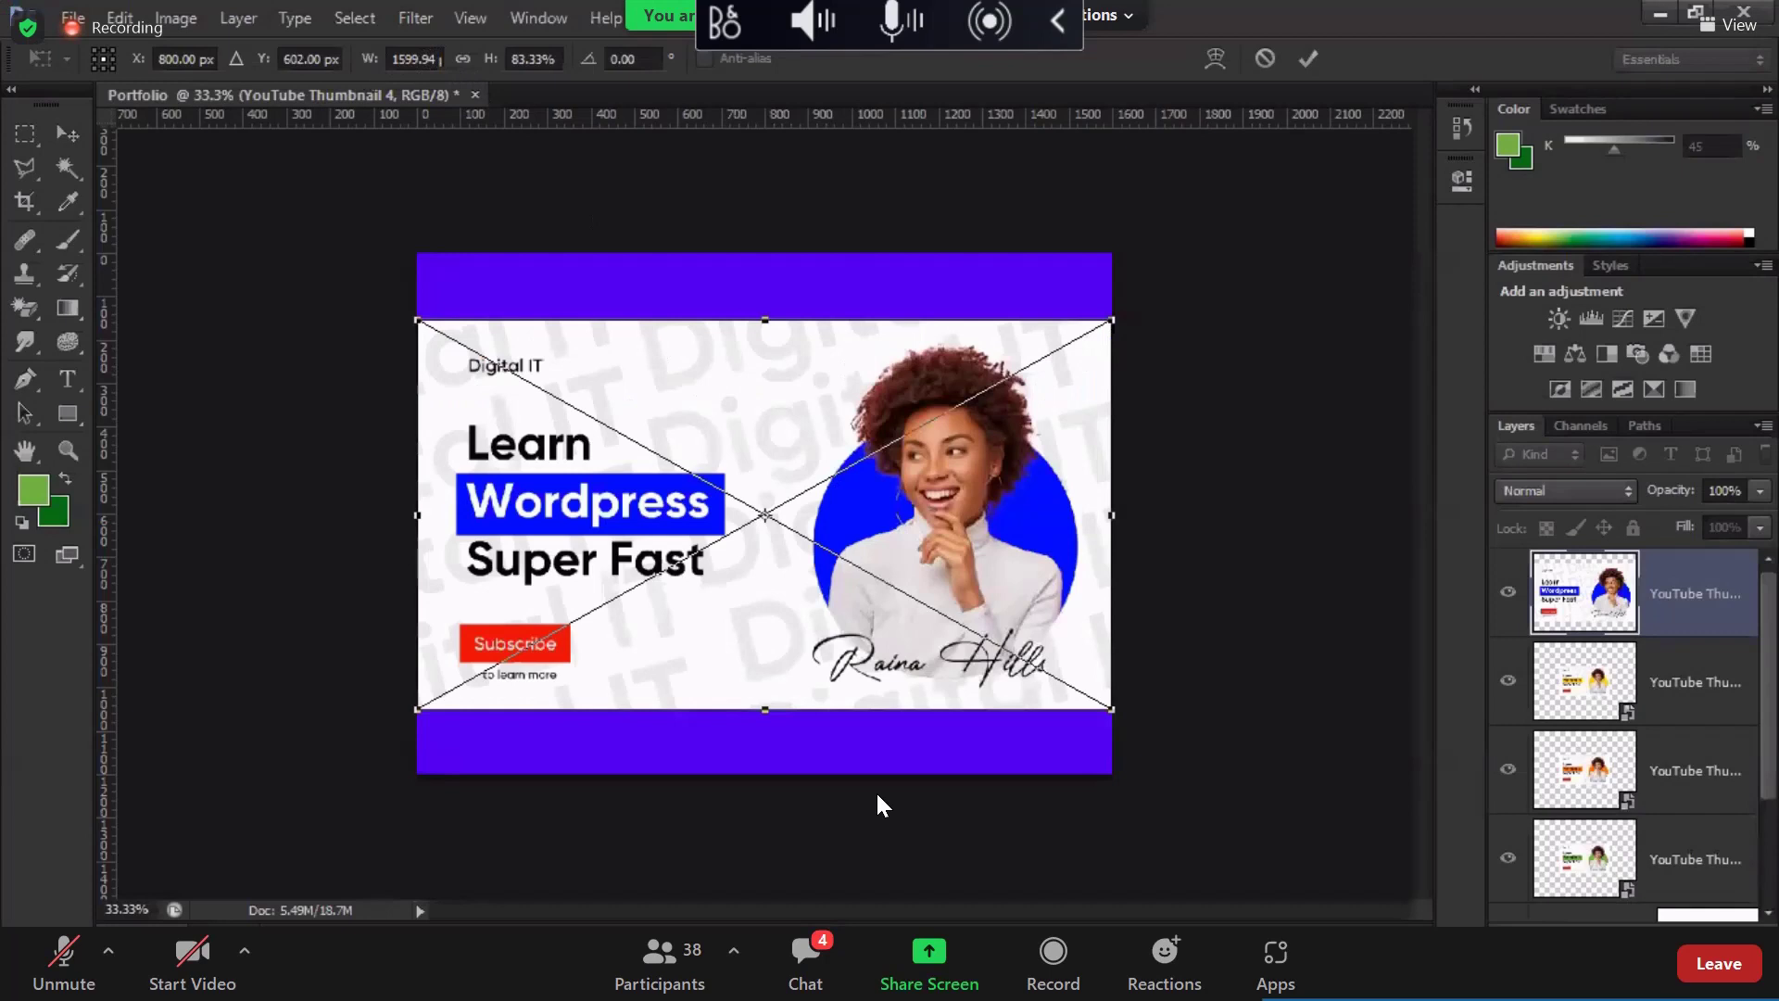
{"action": "left_click", "coordinate": [367, 72]}
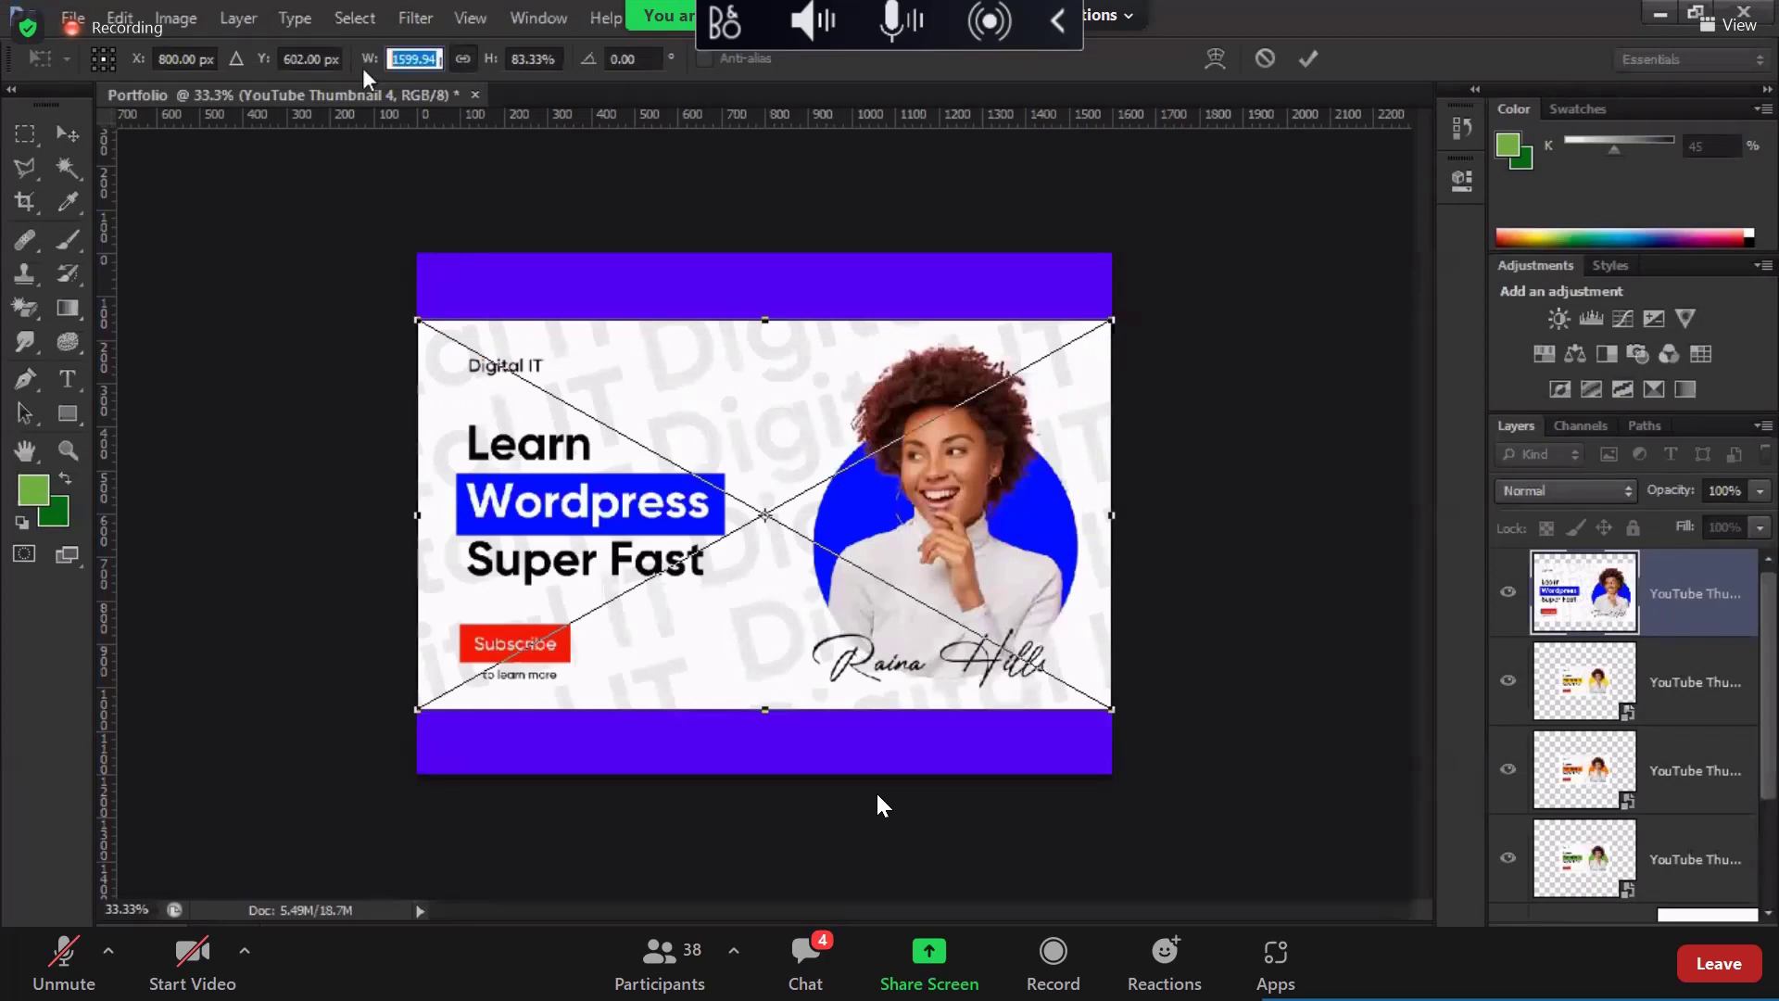
{"action": "type", "text": "80"}
{"action": "key", "text": "Return"}
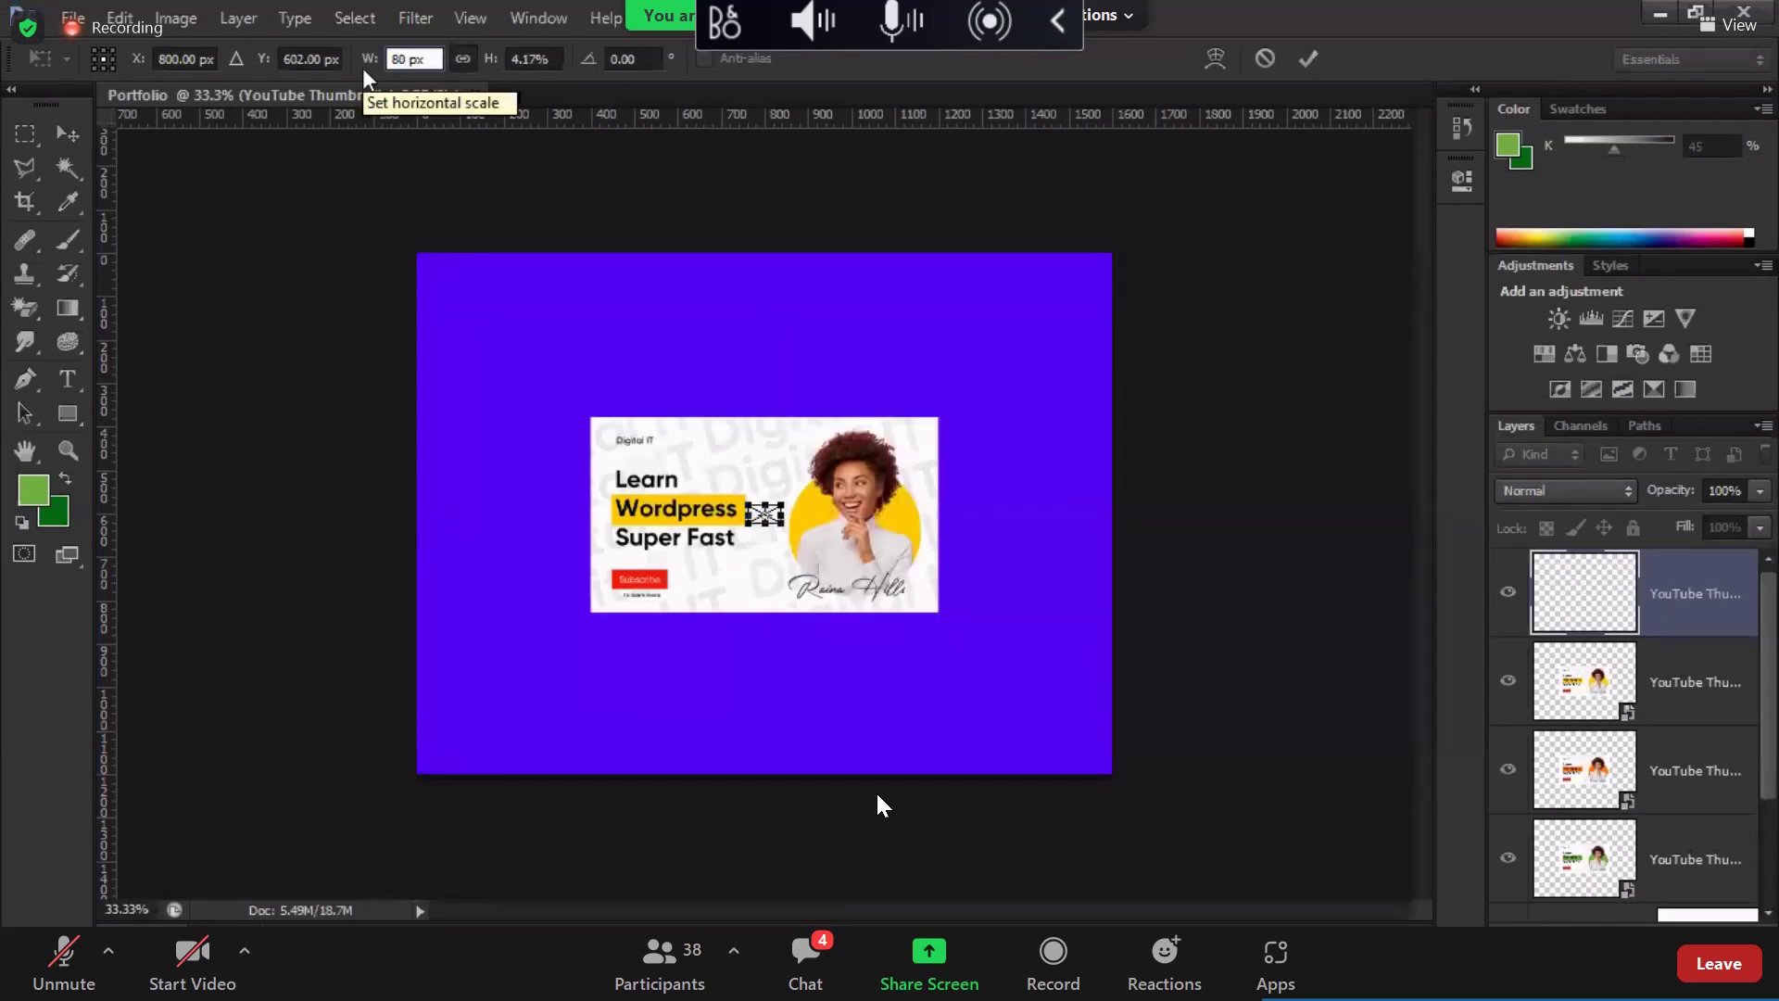
{"action": "key", "text": "ctrl+z"}
{"action": "key", "text": "Return"}
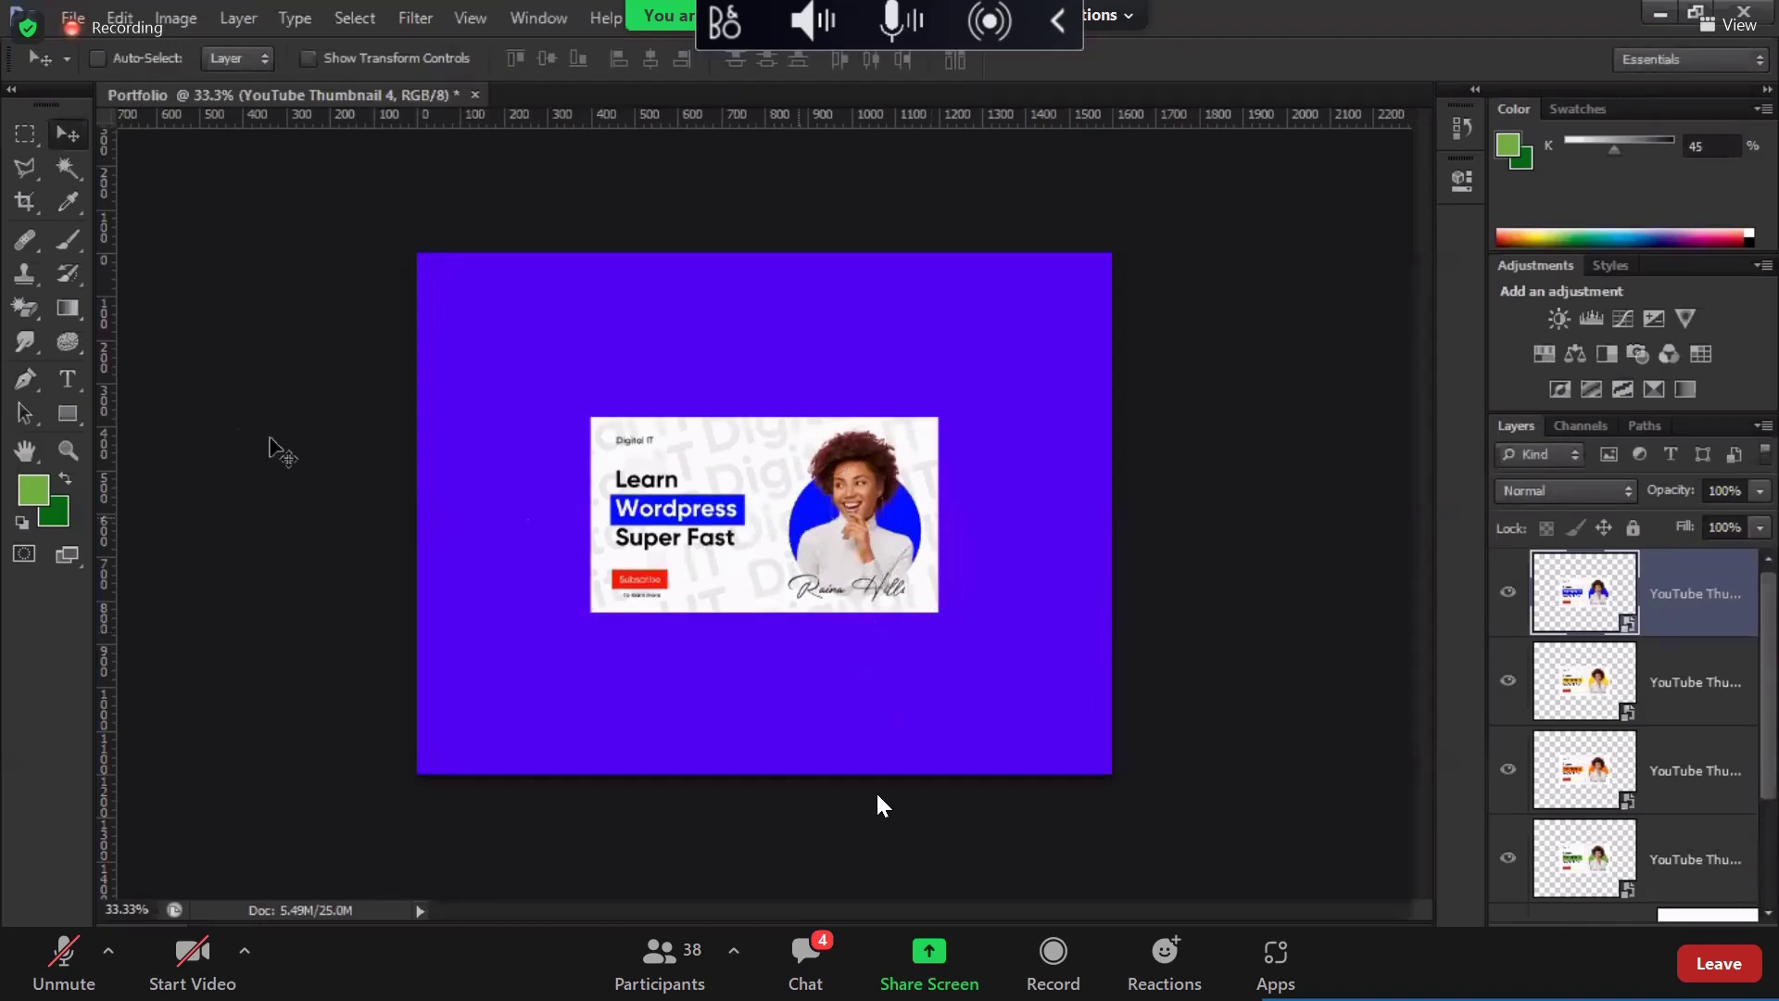
{"action": "left_click_drag", "start_coordinate": [278, 451], "coordinate": [376, 612]}
{"action": "key", "text": "ctrl+z"}
Step: Mark a small square off the thumbnail's top-right corner and set guides at its top and right edges
{"action": "key", "text": "m"}
{"action": "scroll", "coordinate": [1009, 353], "scroll_direction": "up", "scroll_amount": 1}
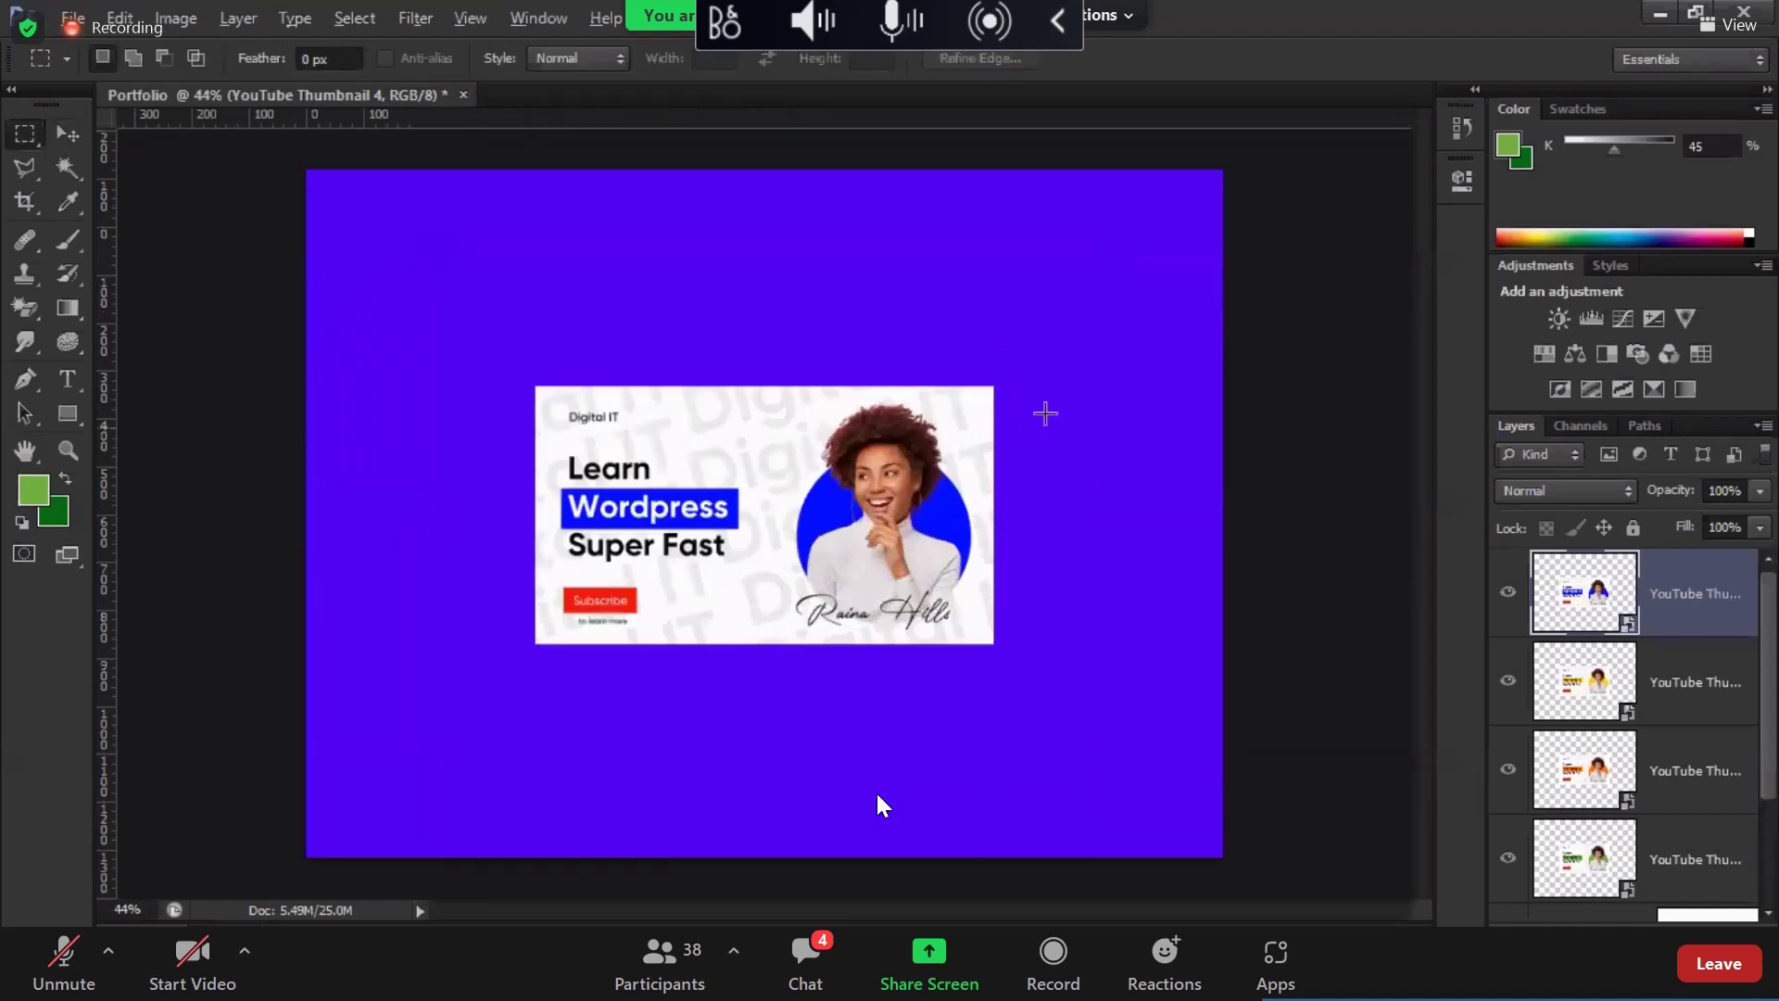
{"action": "left_click_drag", "start_coordinate": [995, 386], "coordinate": [1020, 364]}
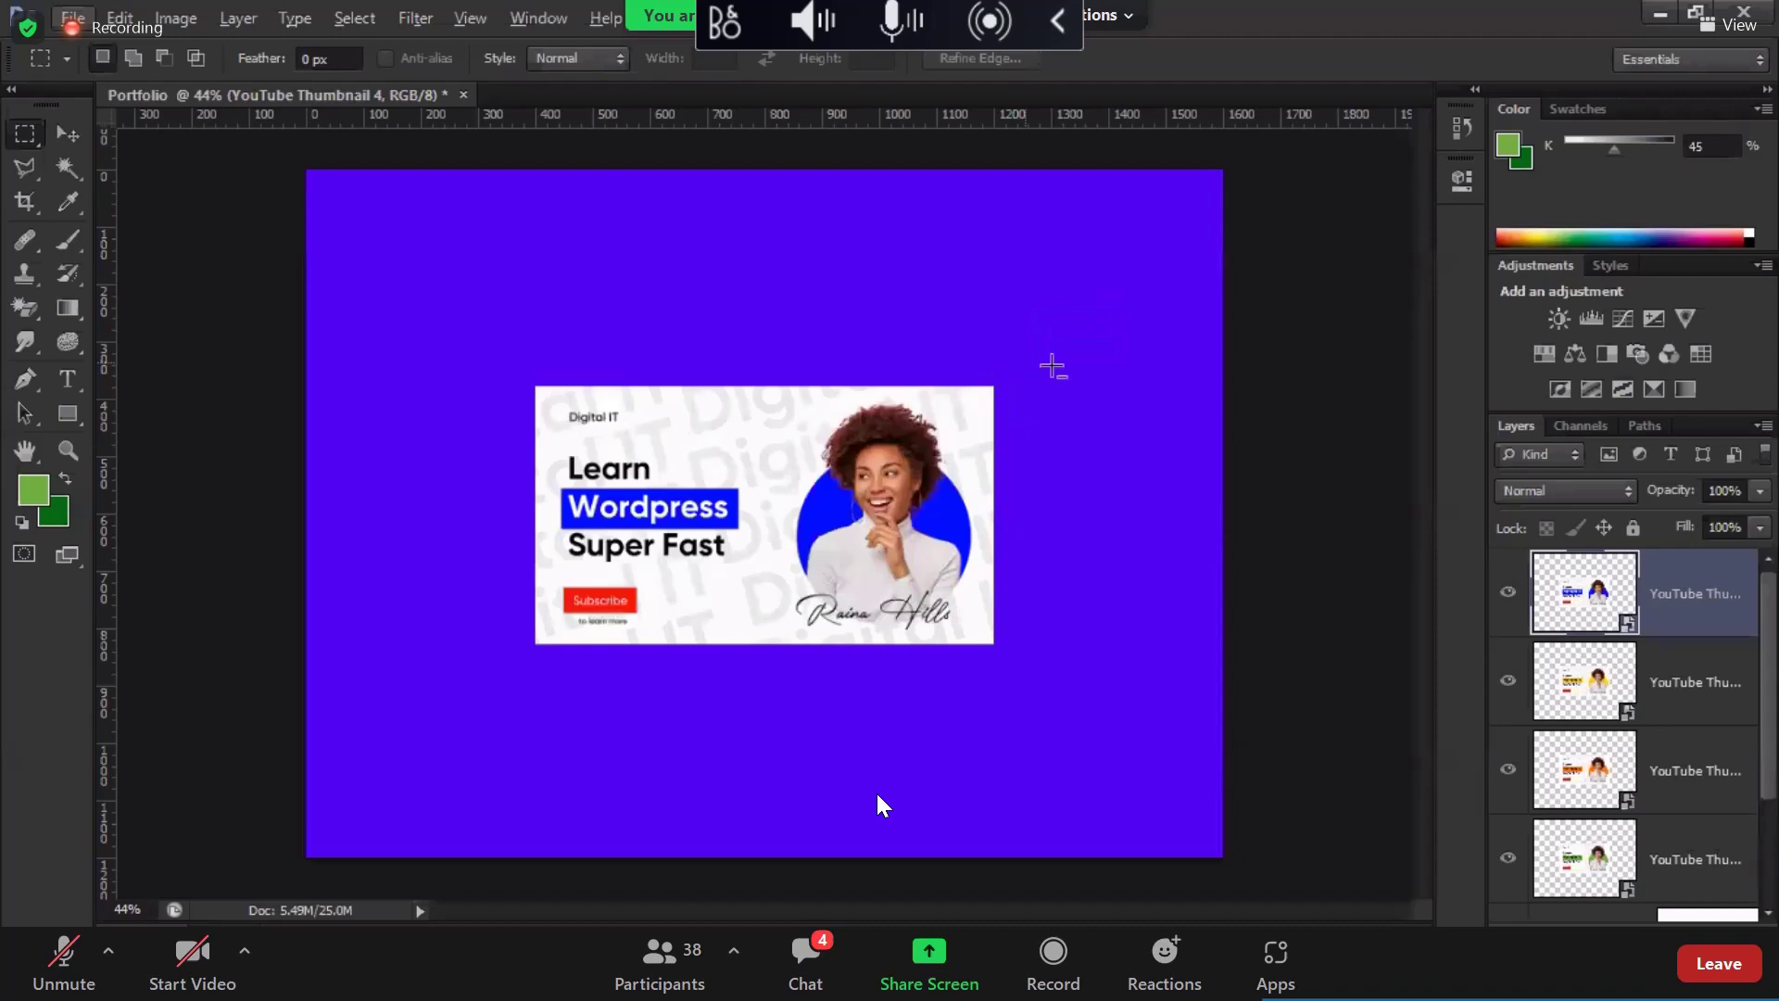
{"action": "scroll", "coordinate": [1052, 365], "scroll_direction": "up", "scroll_amount": 3}
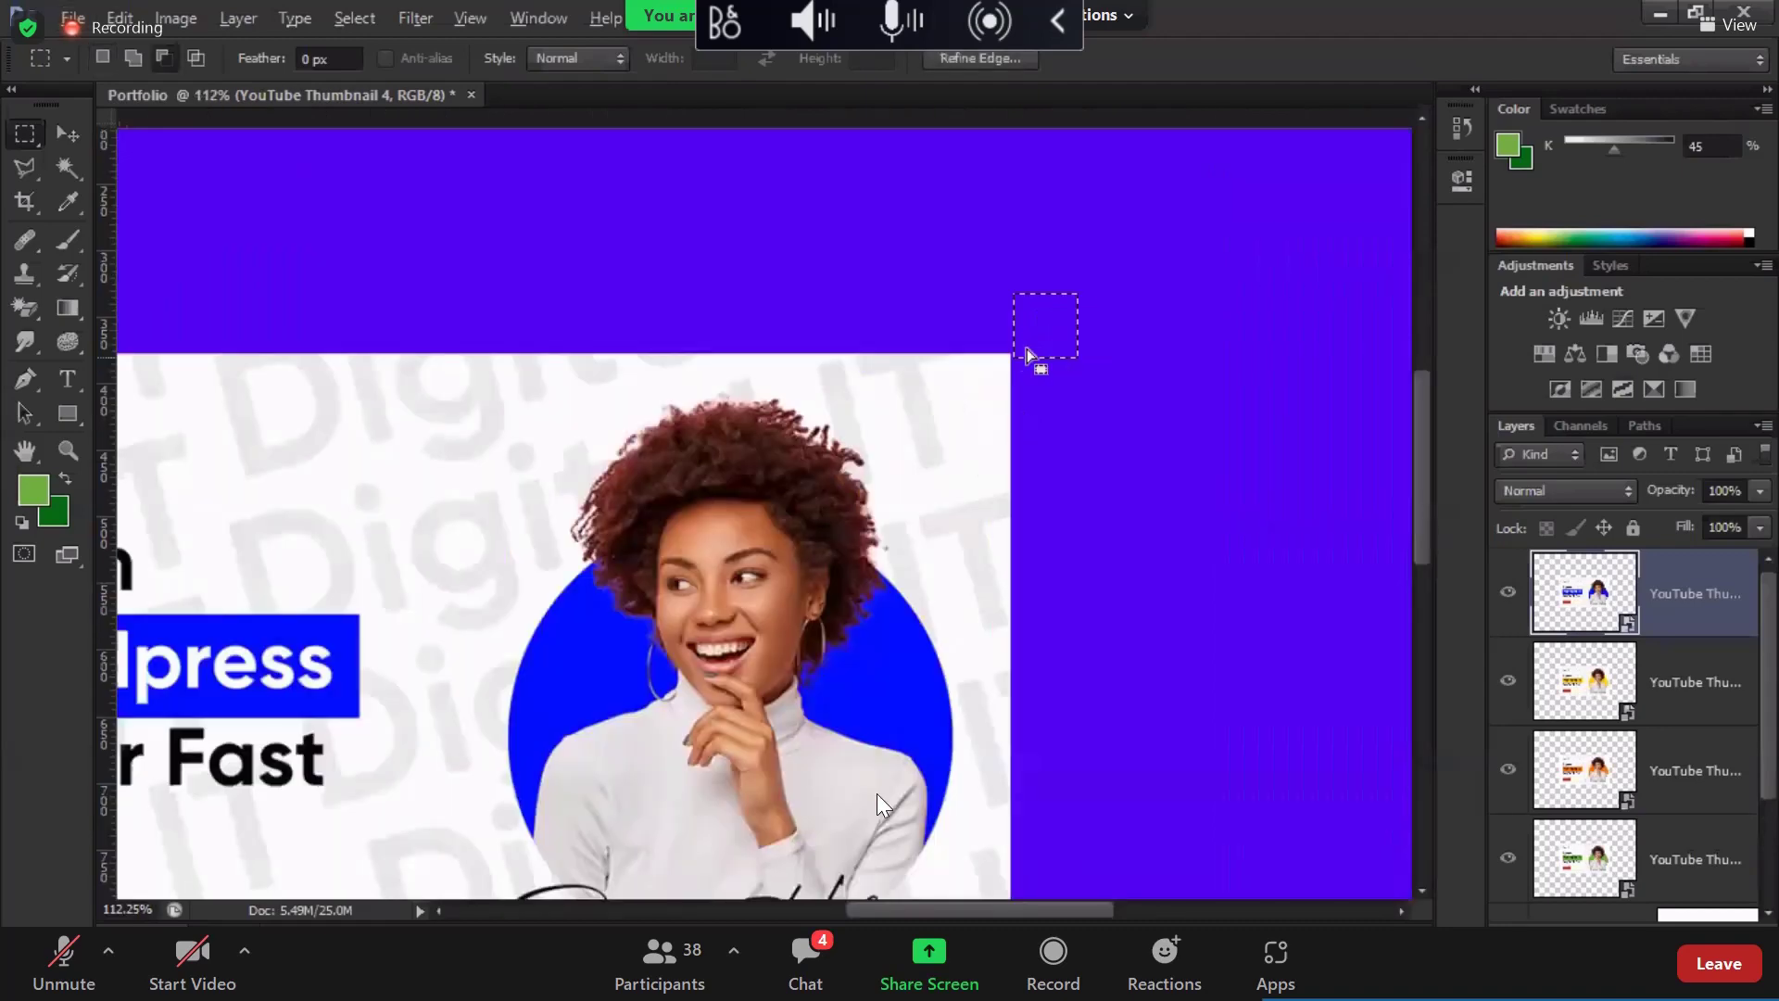
{"action": "scroll", "coordinate": [1009, 329], "scroll_direction": "up", "scroll_amount": 5}
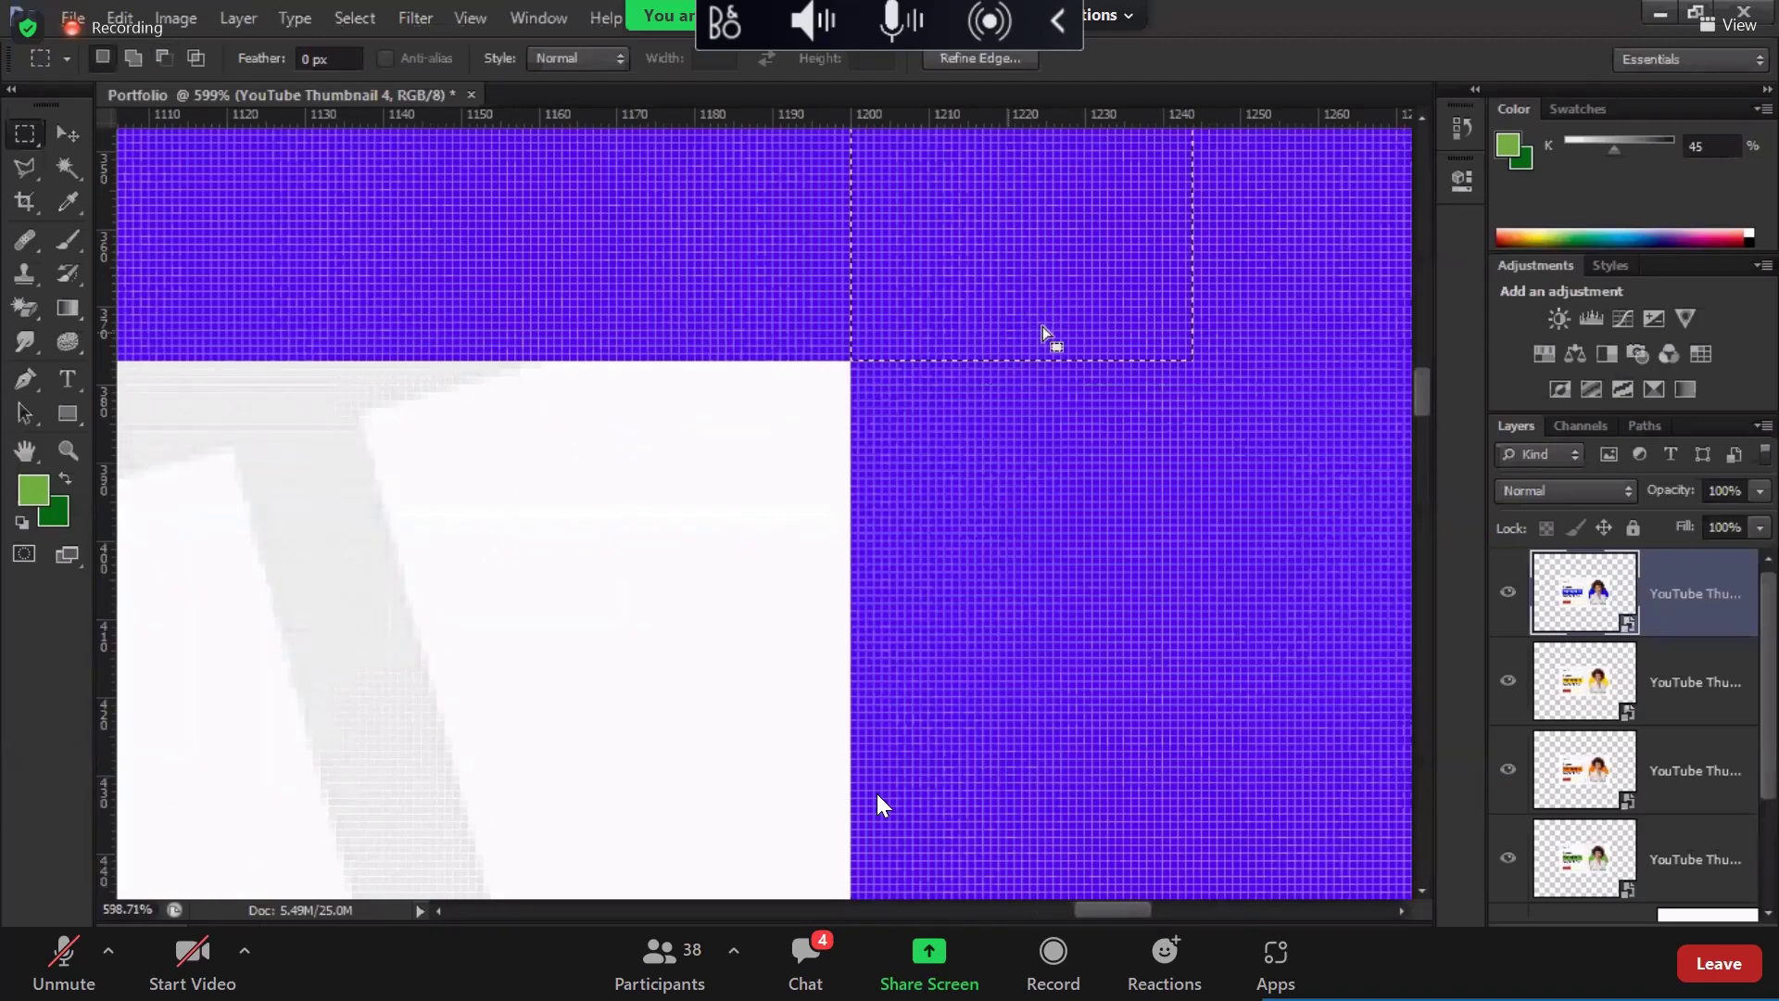
{"action": "scroll", "coordinate": [1042, 334], "scroll_direction": "down", "scroll_amount": 5}
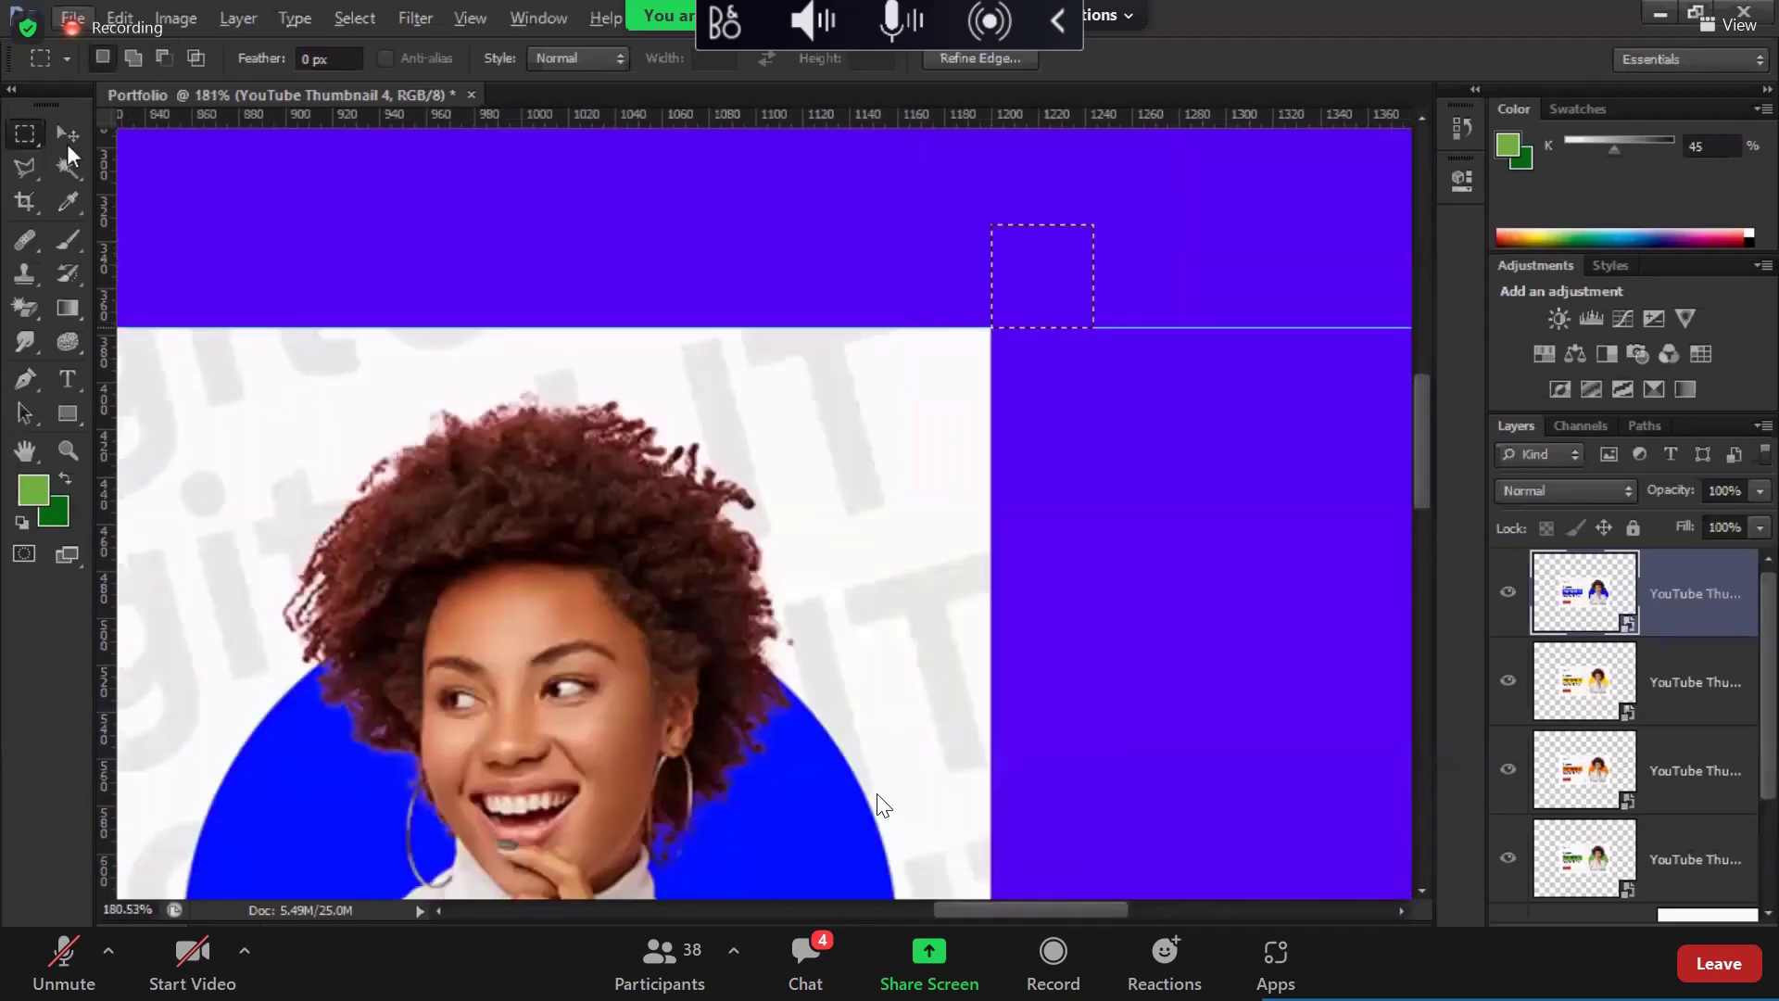
{"action": "key", "text": "v"}
{"action": "left_click_drag", "start_coordinate": [1195, 327], "coordinate": [1209, 224]}
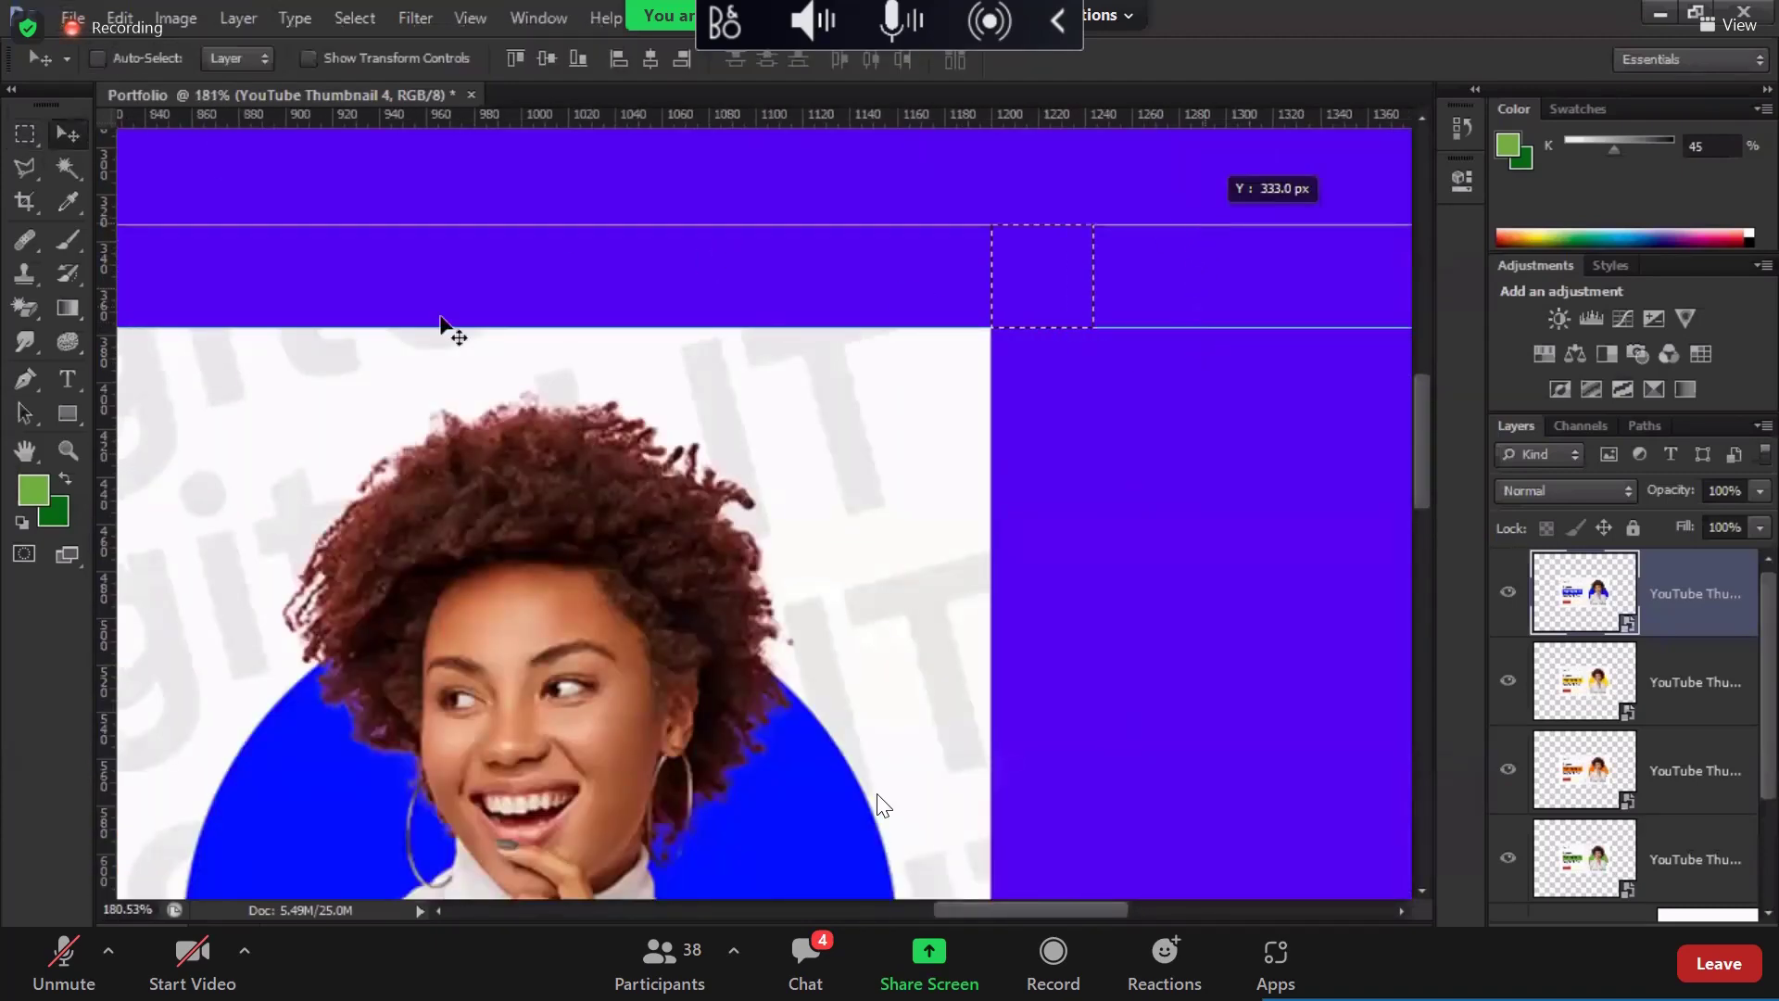
{"action": "left_click_drag", "start_coordinate": [102, 298], "coordinate": [1090, 306]}
{"action": "scroll", "coordinate": [1080, 315], "scroll_direction": "down", "scroll_amount": 5}
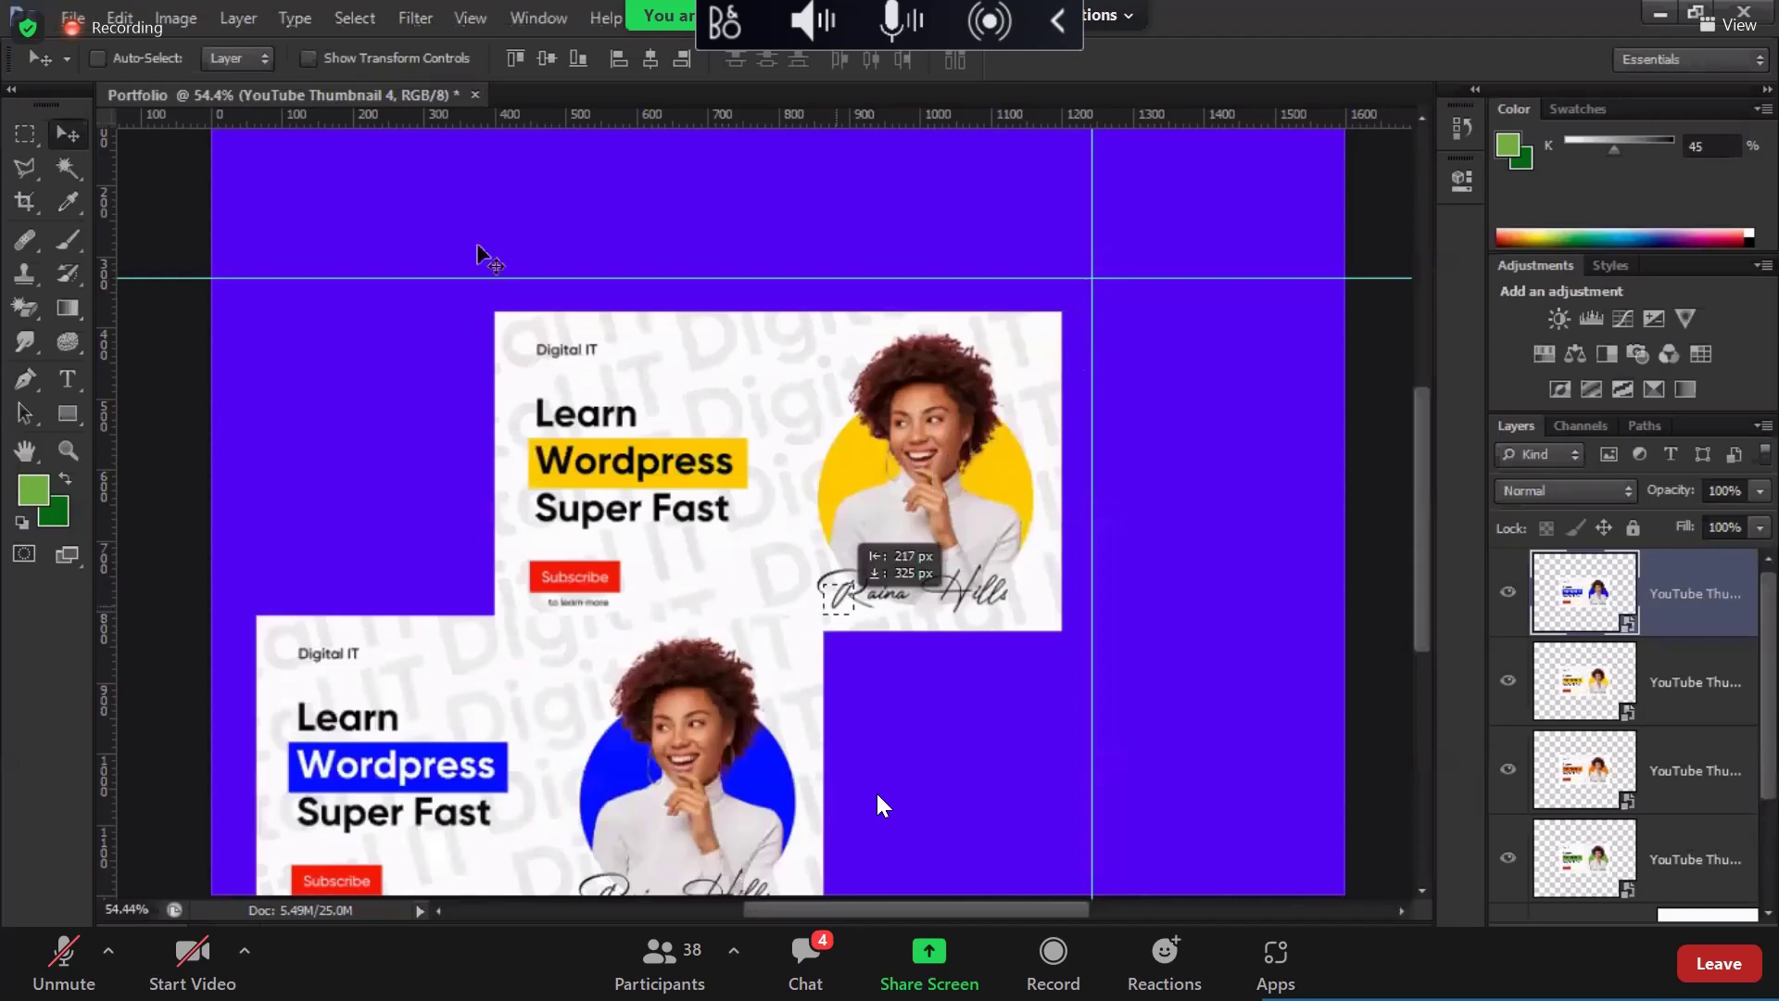
Step: Mark a small square off the bottom-left corner and set vertical guides at its left edge and the thumbnail's left edge
{"action": "key", "text": "m"}
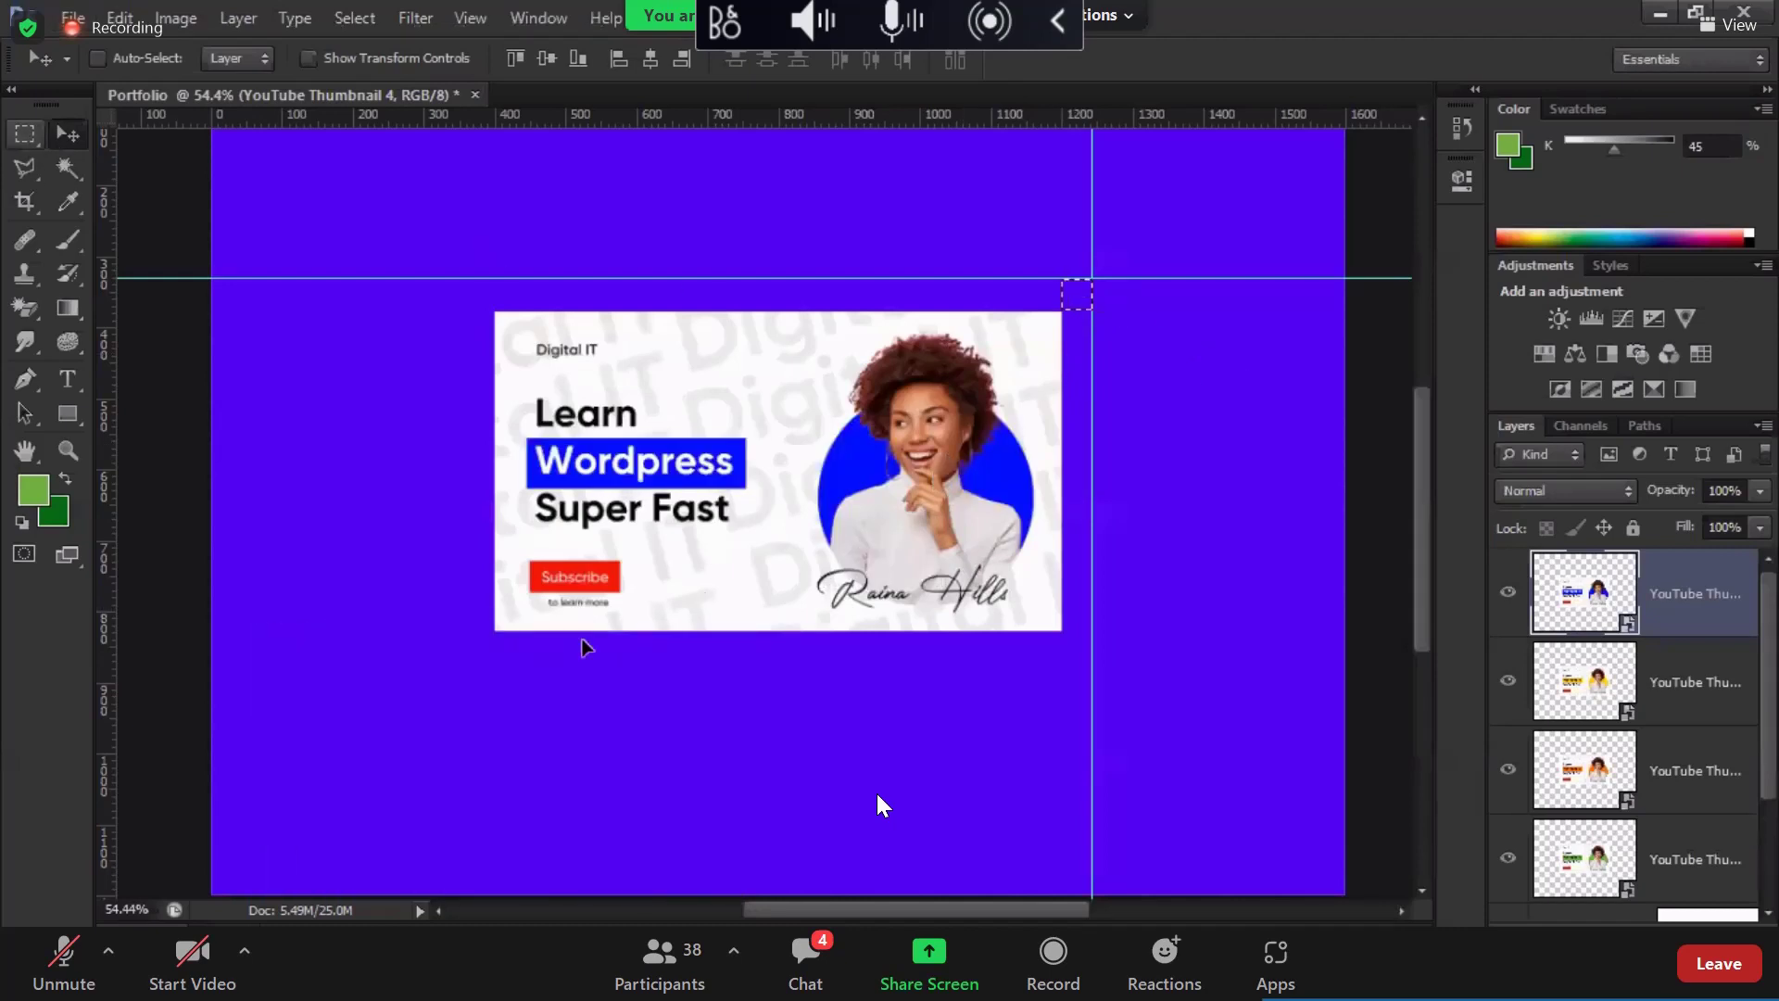
{"action": "left_click_drag", "start_coordinate": [465, 628], "coordinate": [497, 660]}
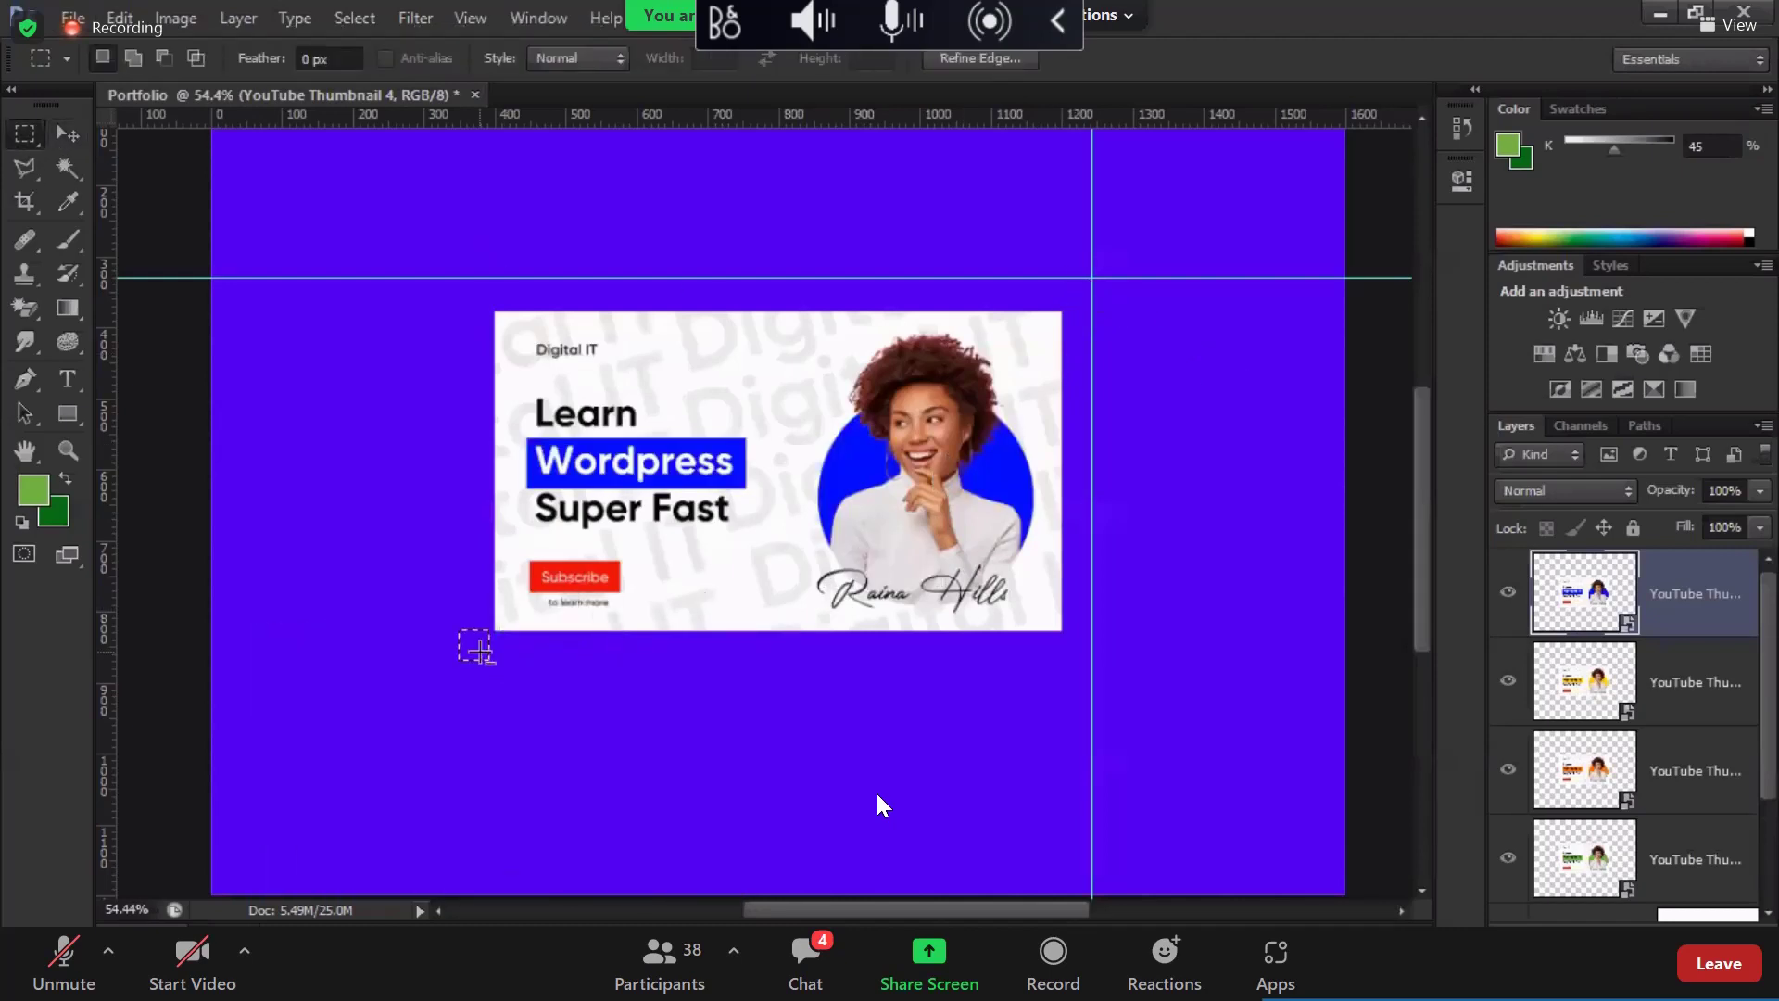
{"action": "scroll", "coordinate": [505, 616], "scroll_direction": "up", "scroll_amount": 3}
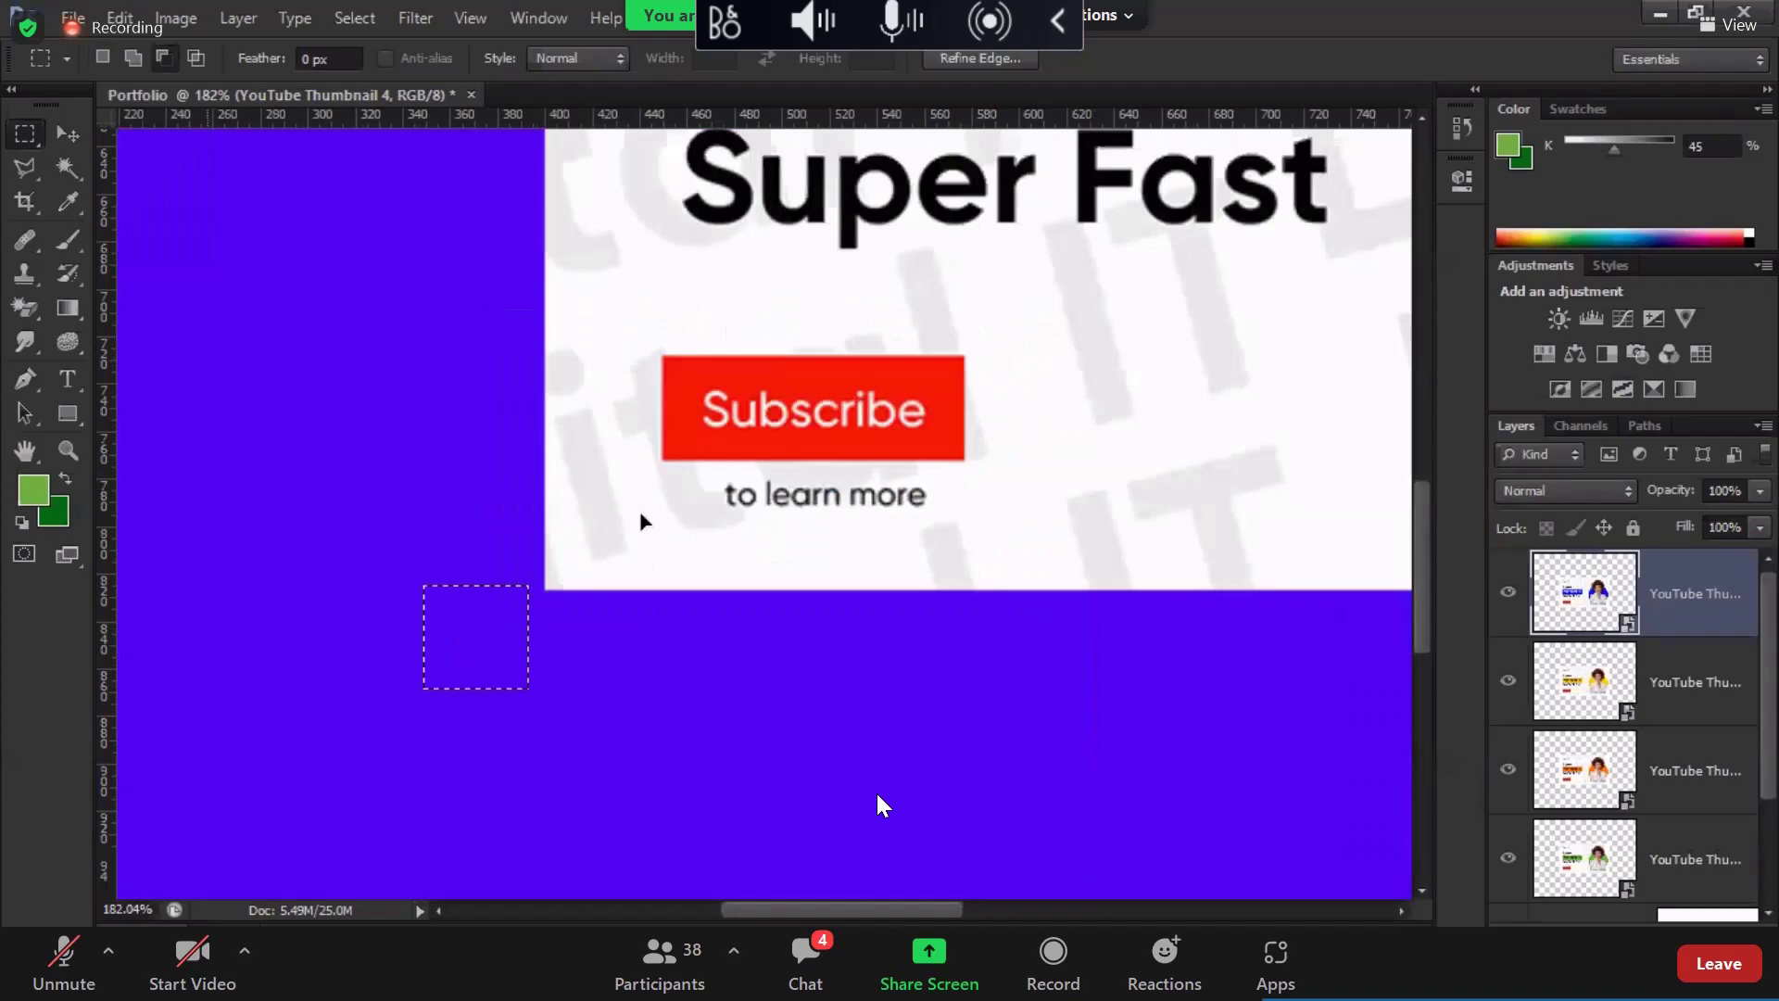
{"action": "key", "text": "ctrl+plus"}
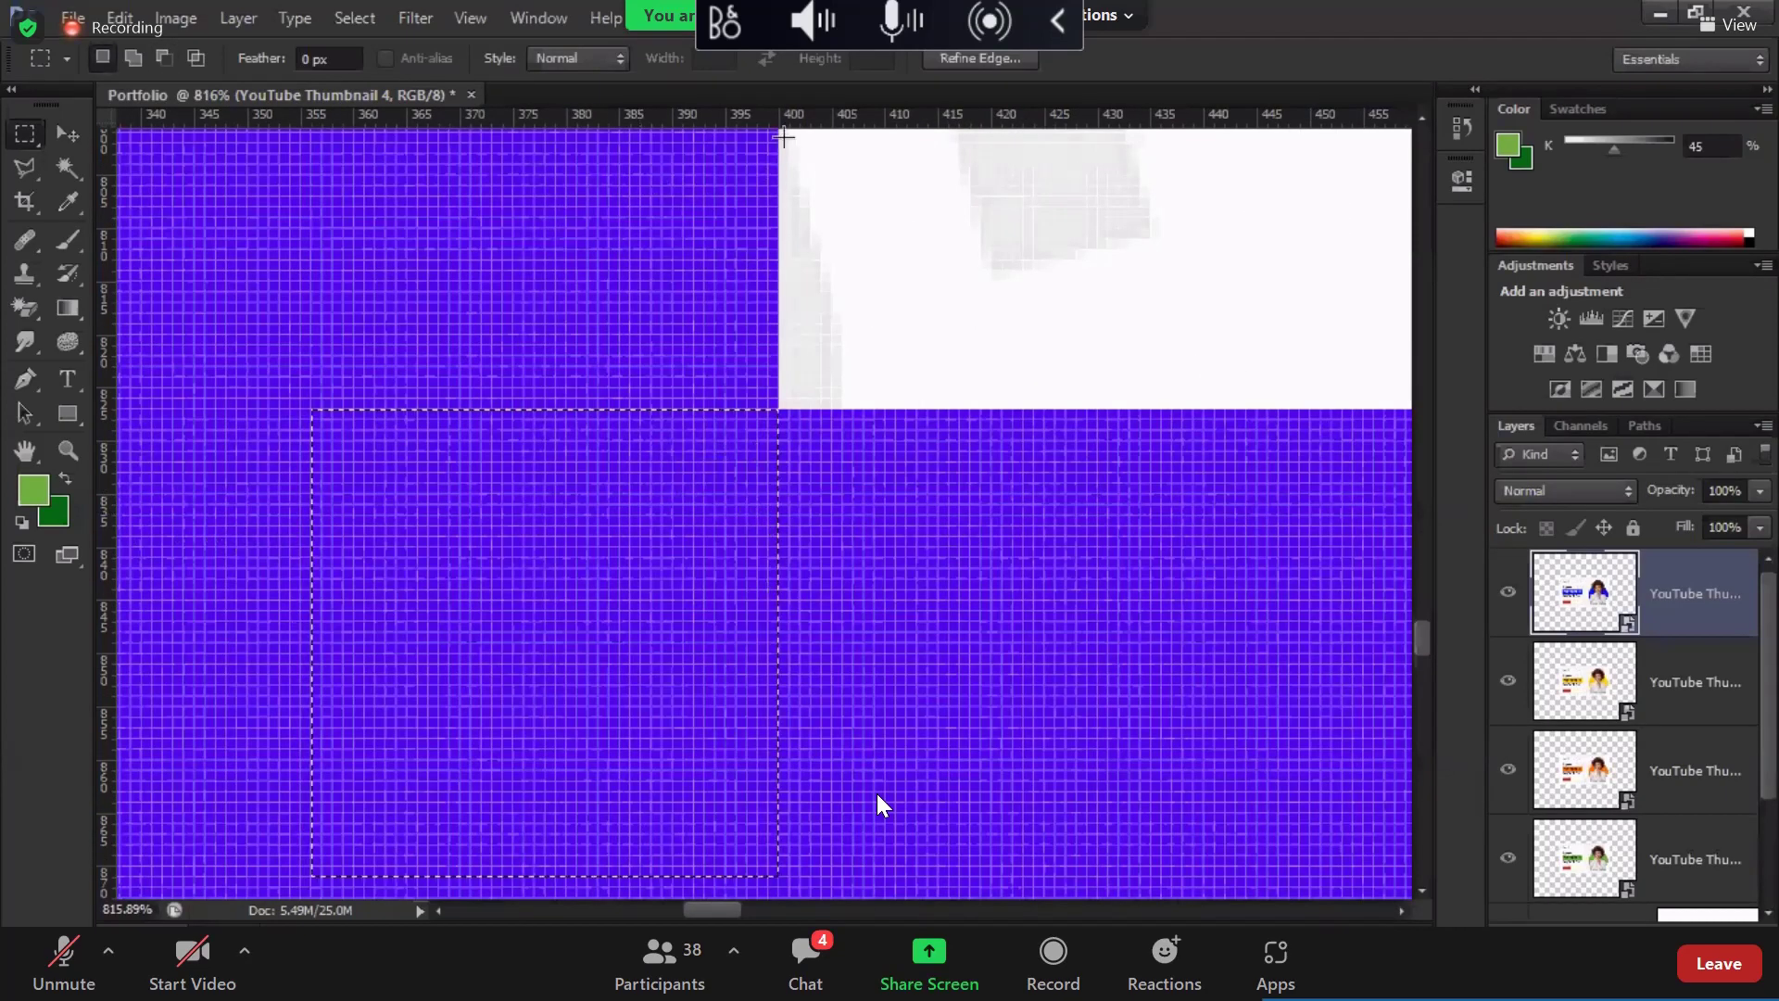
{"action": "left_click_drag", "start_coordinate": [795, 123], "coordinate": [830, 771]}
{"action": "scroll", "coordinate": [830, 771], "scroll_direction": "down", "scroll_amount": 1}
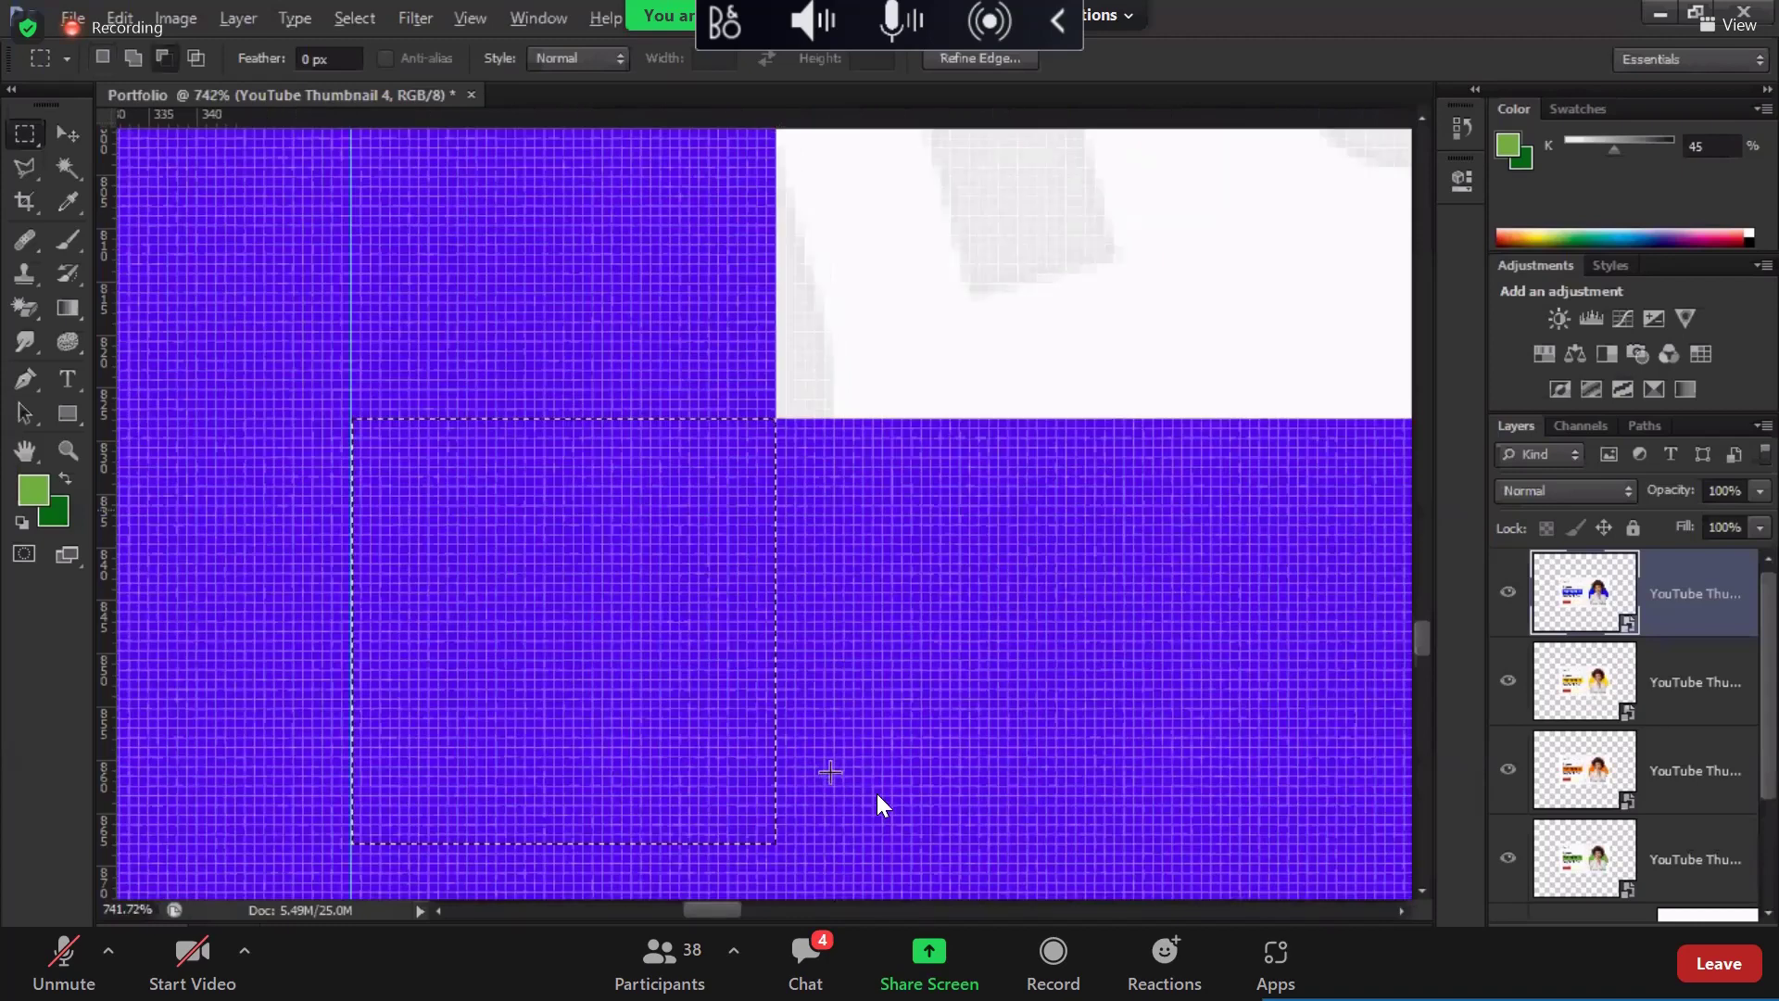
{"action": "scroll", "coordinate": [813, 780], "scroll_direction": "down", "scroll_amount": 15}
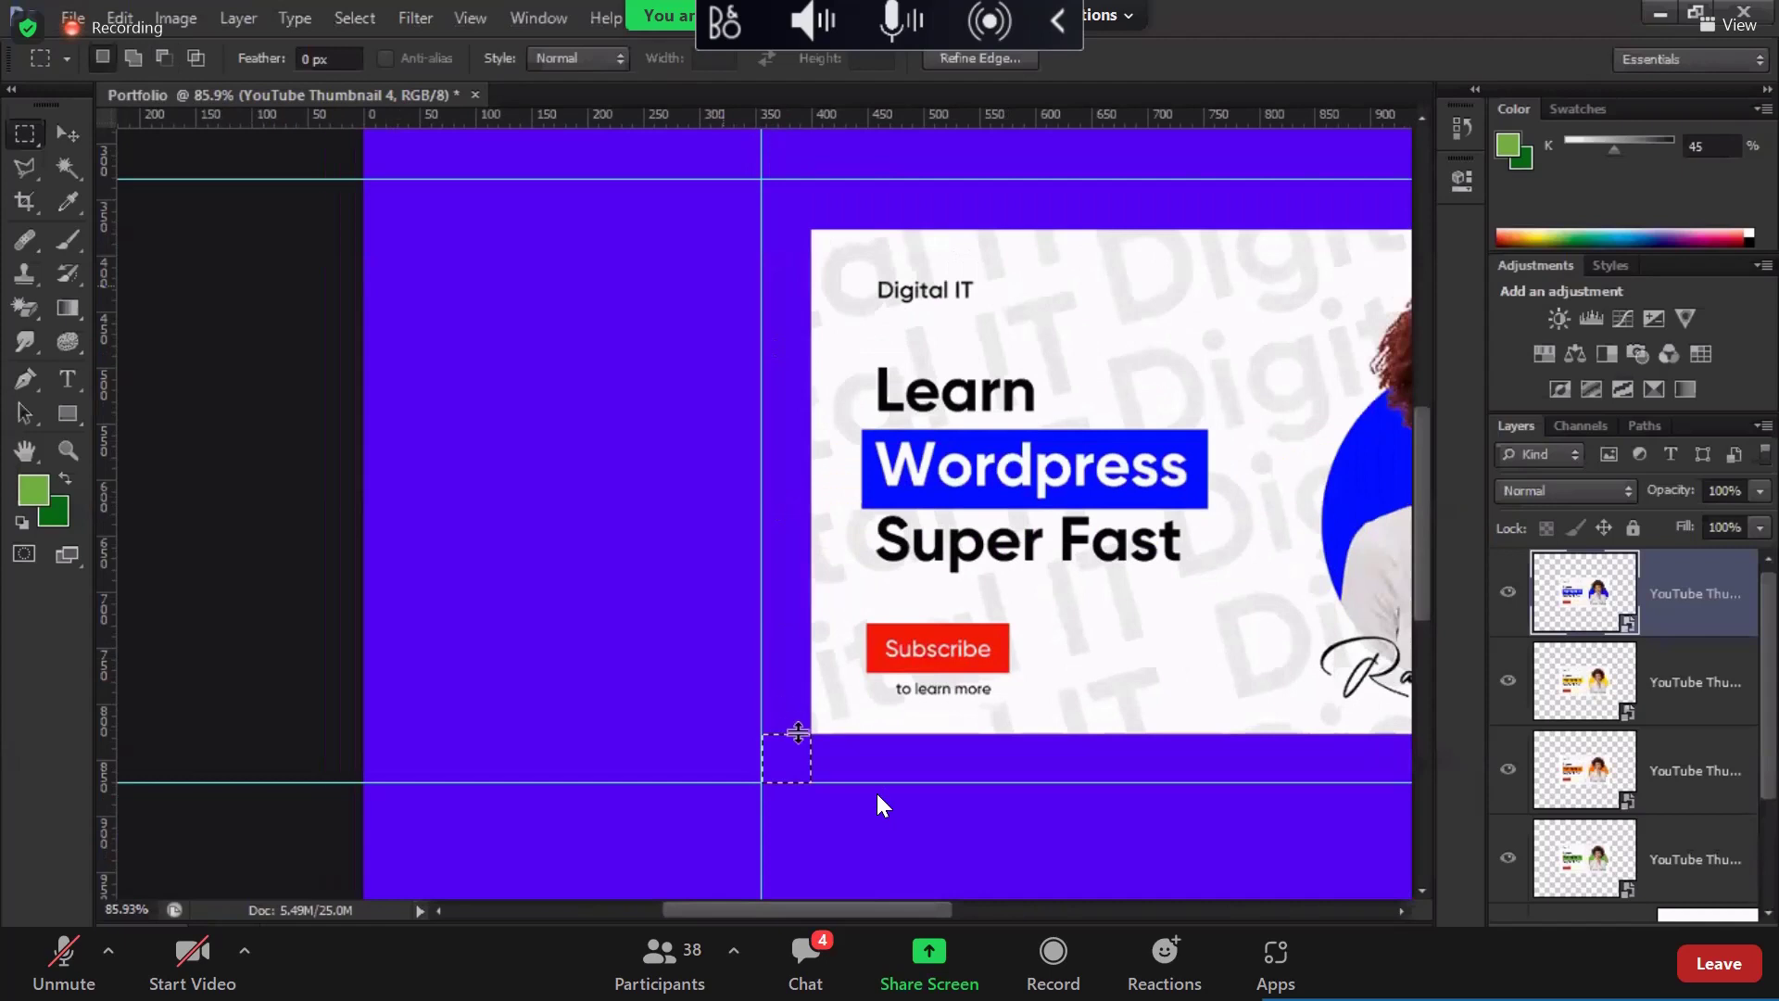
{"action": "left_click_drag", "start_coordinate": [113, 537], "coordinate": [810, 609]}
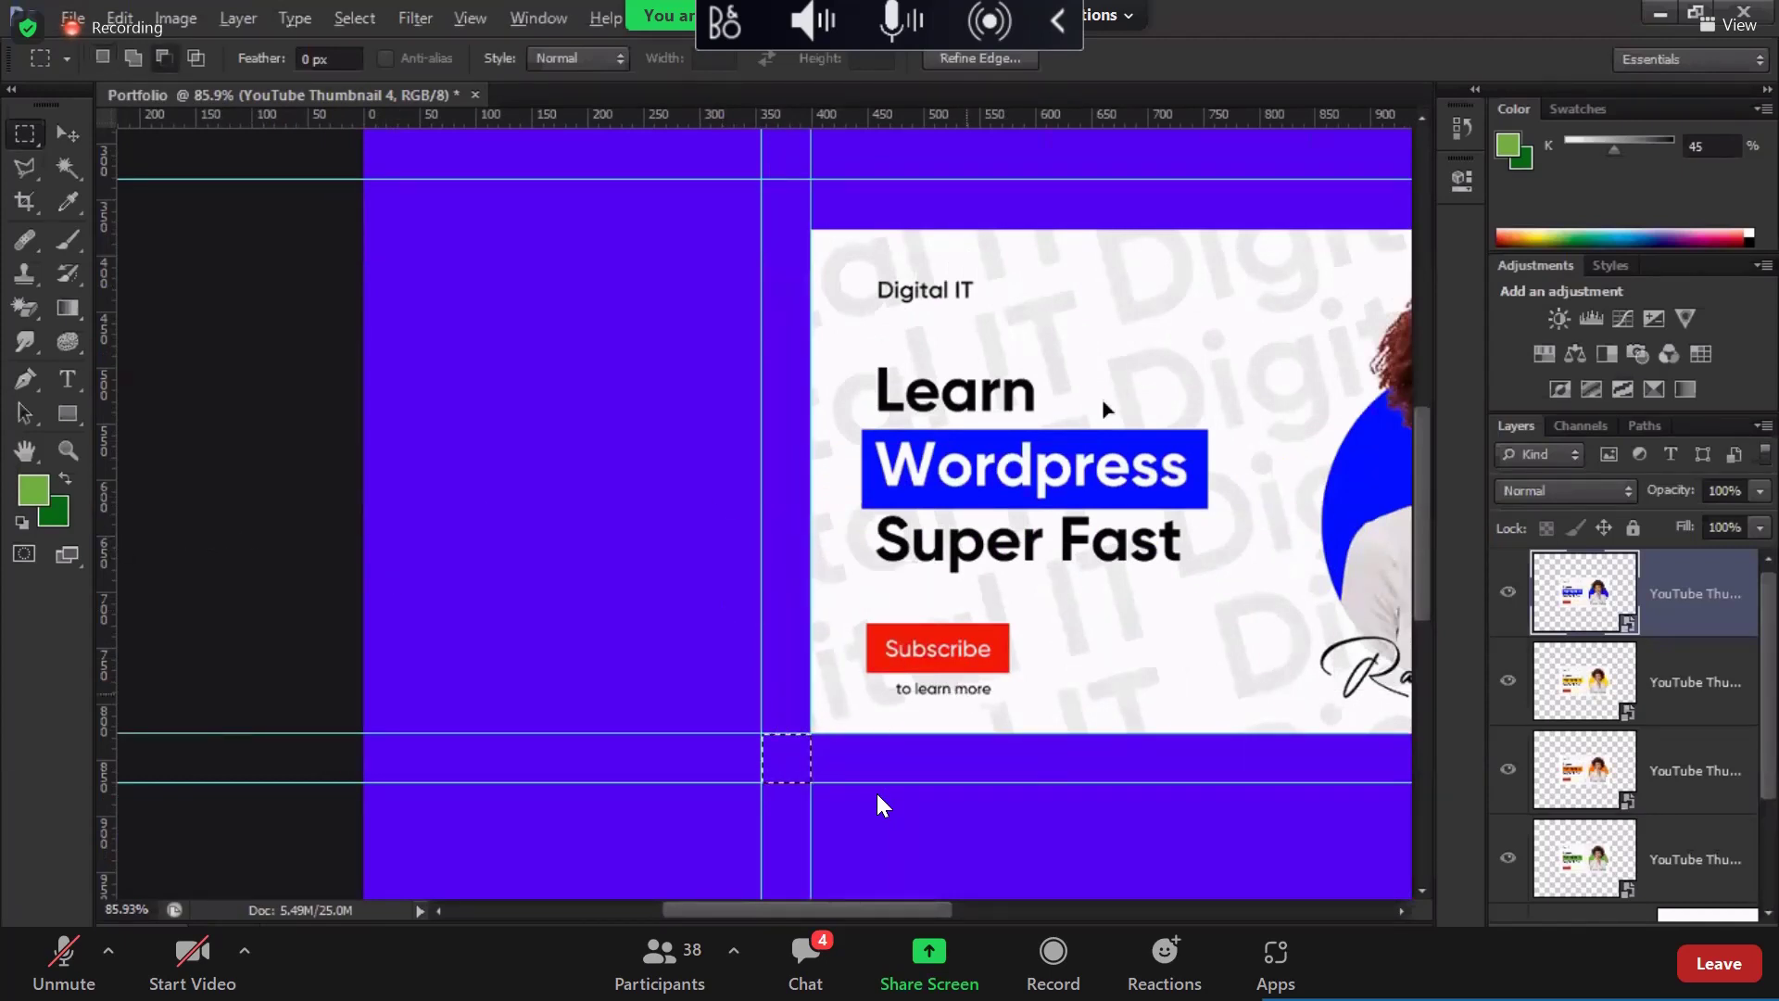
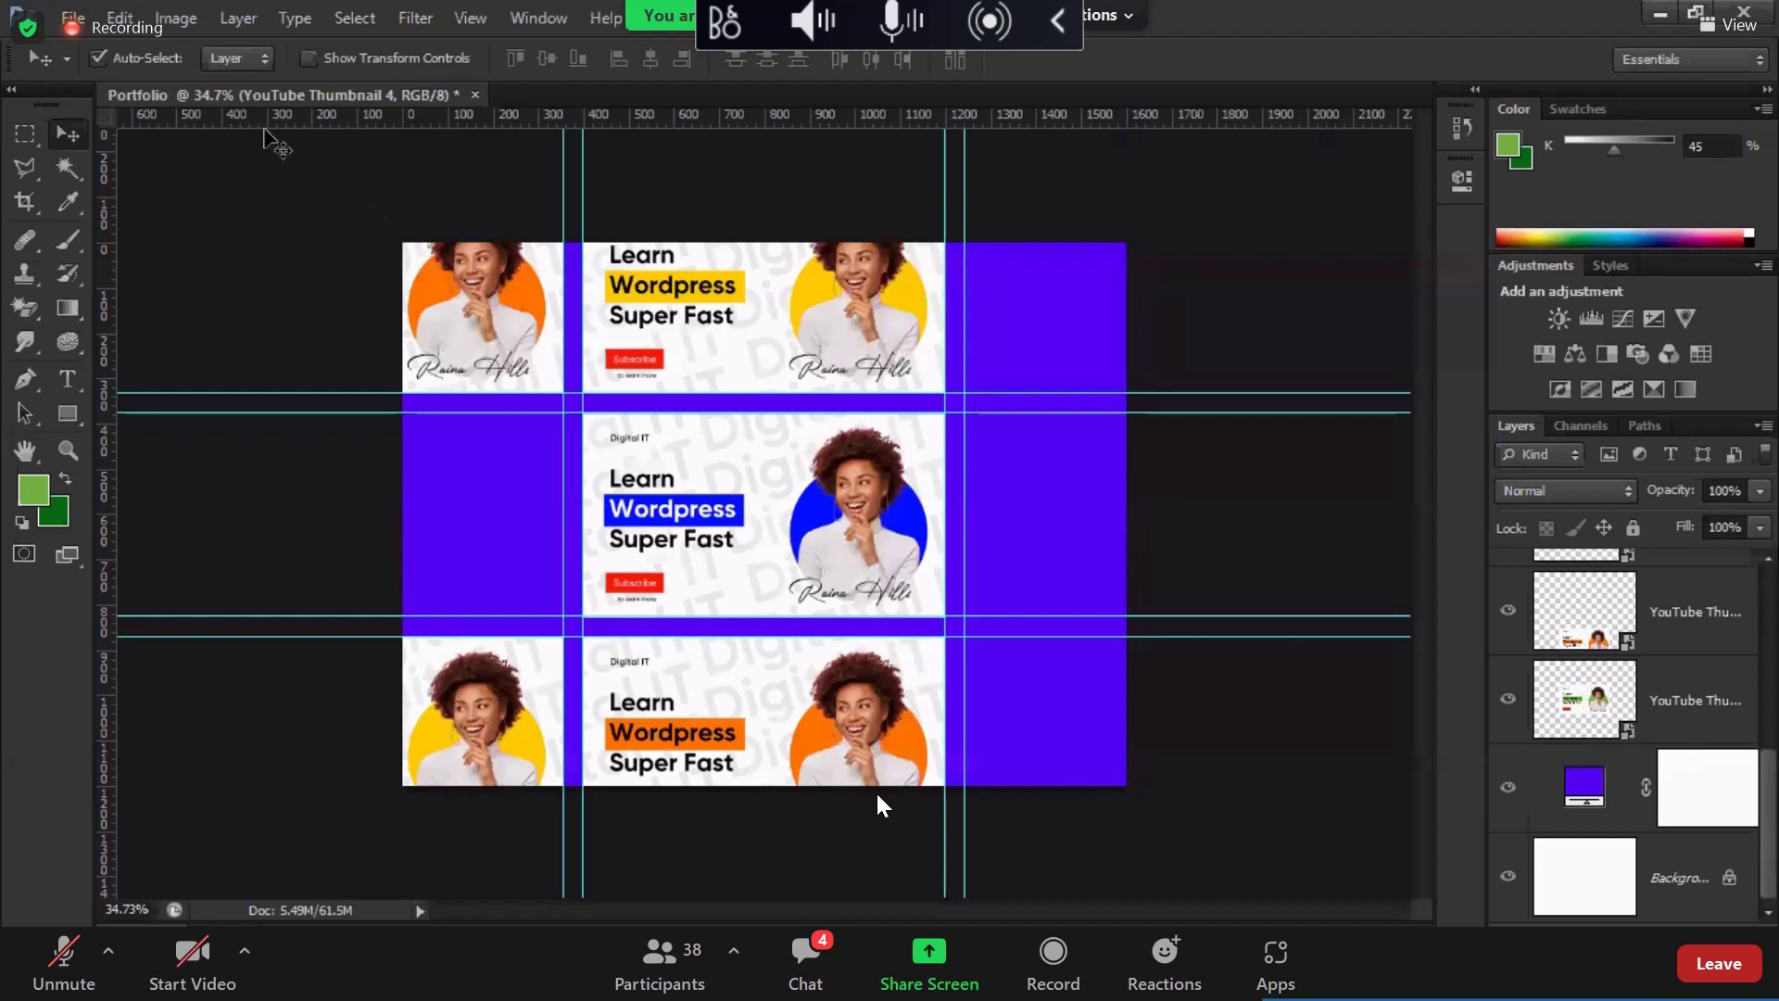
Step: Alt-drag thumbnail copies into the top-right, middle-right and middle-left grid cells
{"action": "left_click", "coordinate": [834, 535]}
{"action": "left_click_drag", "start_coordinate": [820, 550], "coordinate": [1025, 475]}
{"action": "left_click_drag", "start_coordinate": [1033, 412], "coordinate": [1042, 360]}
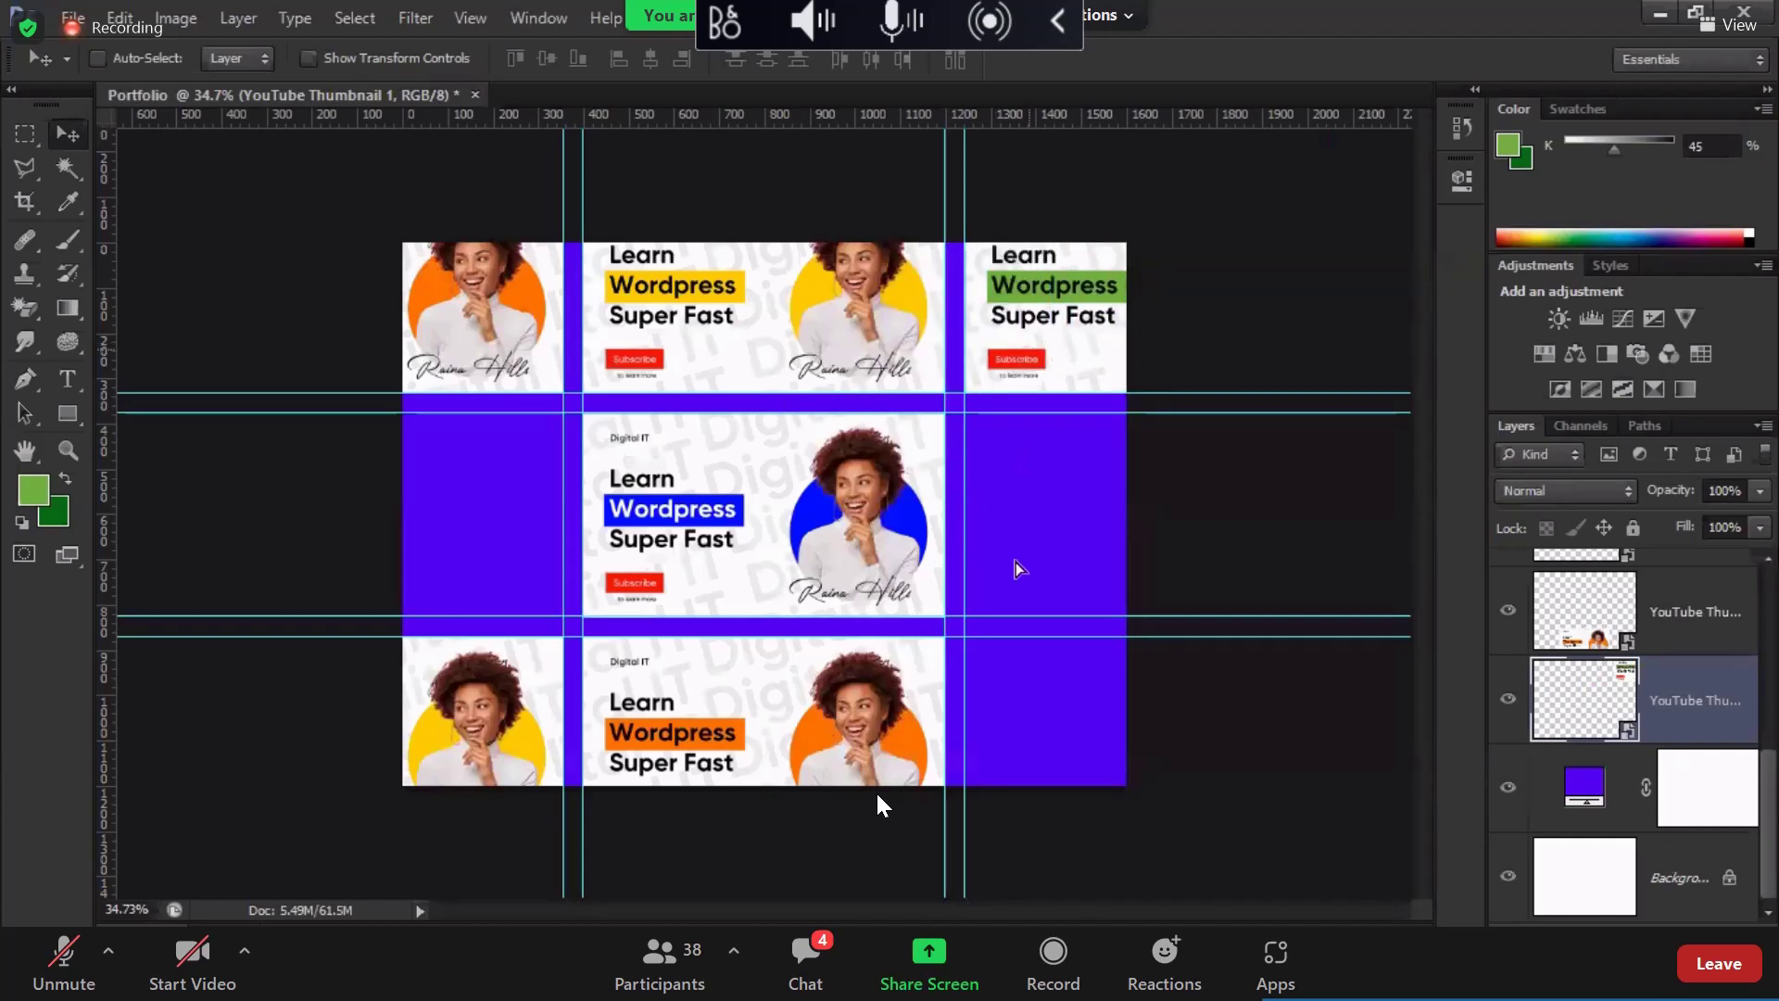
{"action": "left_click_drag", "start_coordinate": [1019, 568], "coordinate": [1065, 510]}
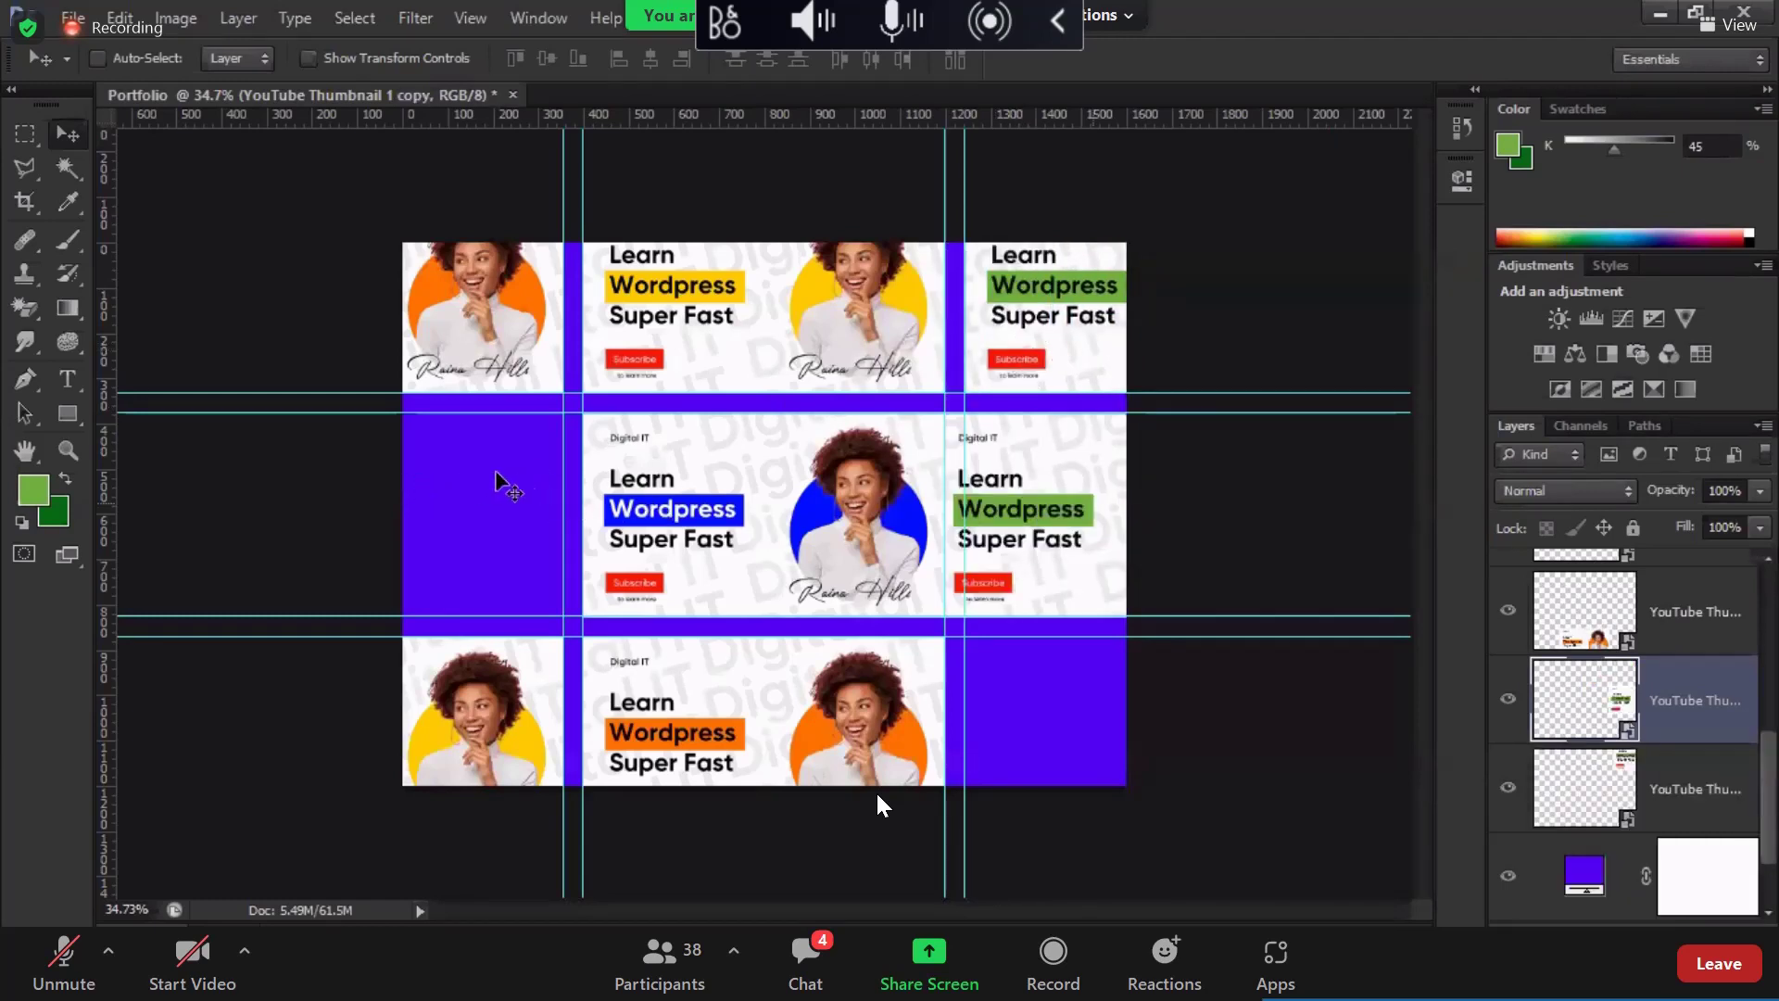
{"action": "left_click_drag", "start_coordinate": [500, 481], "coordinate": [497, 489]}
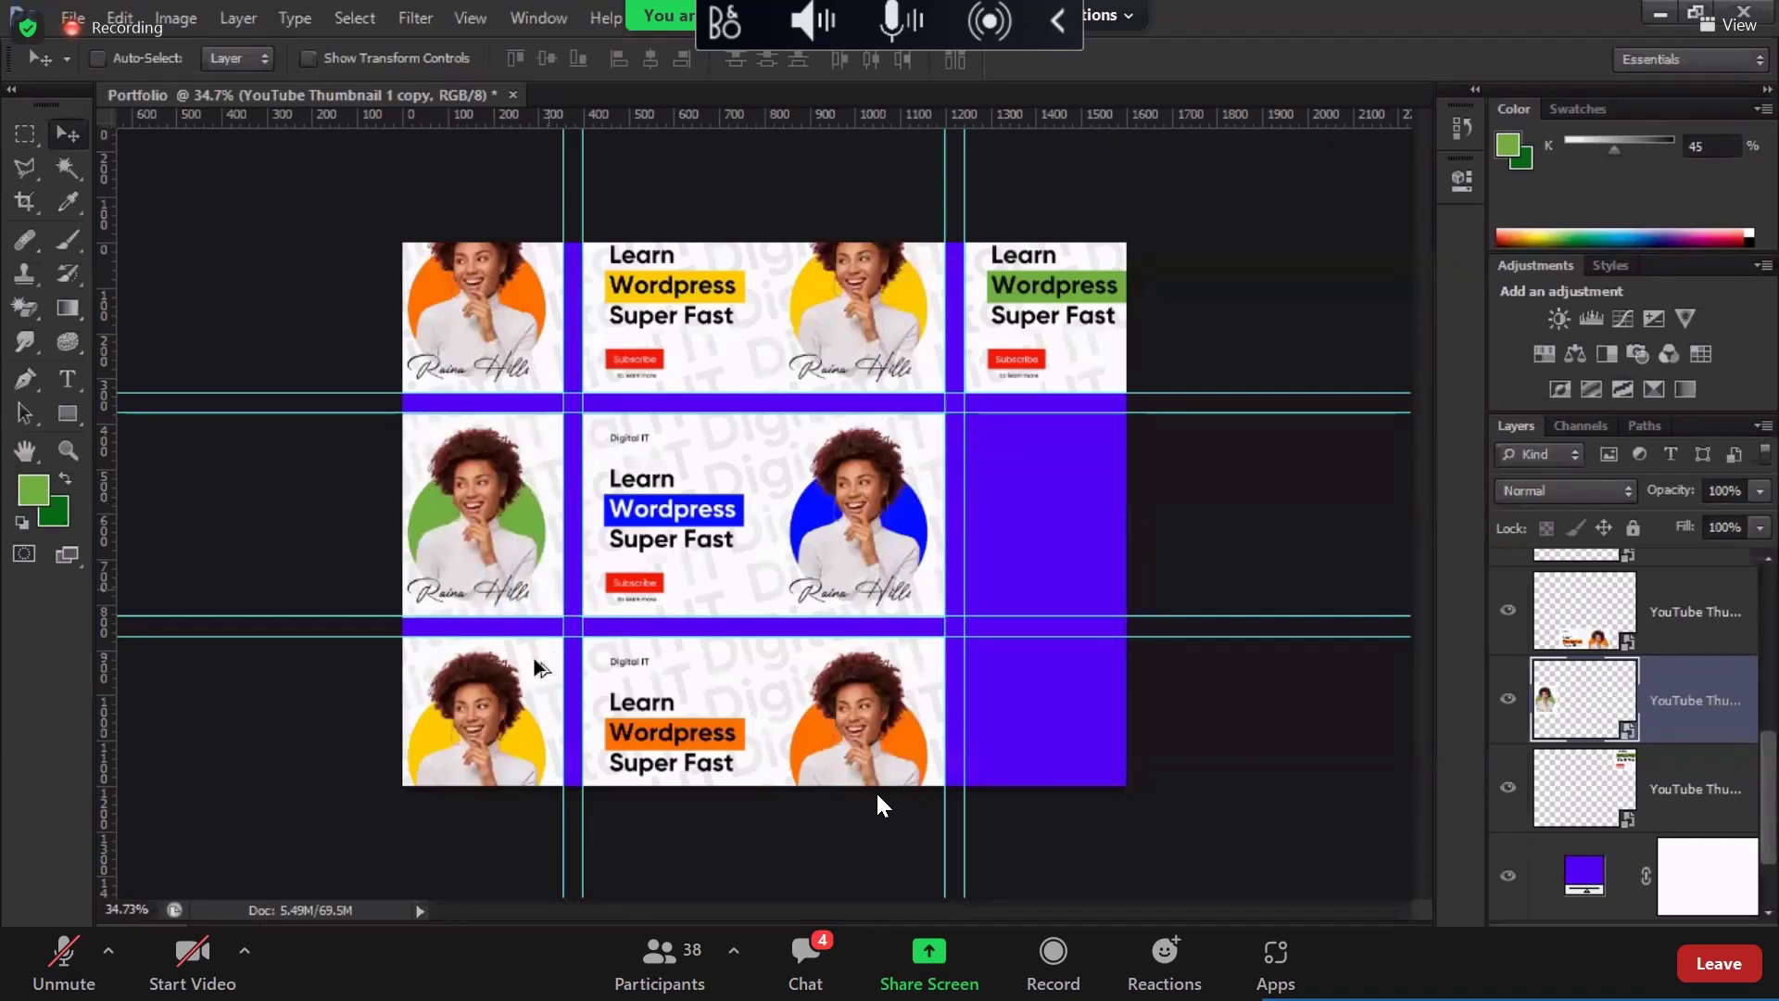
Step: Copy the blue-Wordpress thumbnail into the bottom-right cell and an orange-Wordpress copy into middle-right
{"action": "scroll", "coordinate": [876, 795], "scroll_direction": "up", "scroll_amount": 2}
{"action": "scroll", "coordinate": [877, 795], "scroll_direction": "down", "scroll_amount": 1}
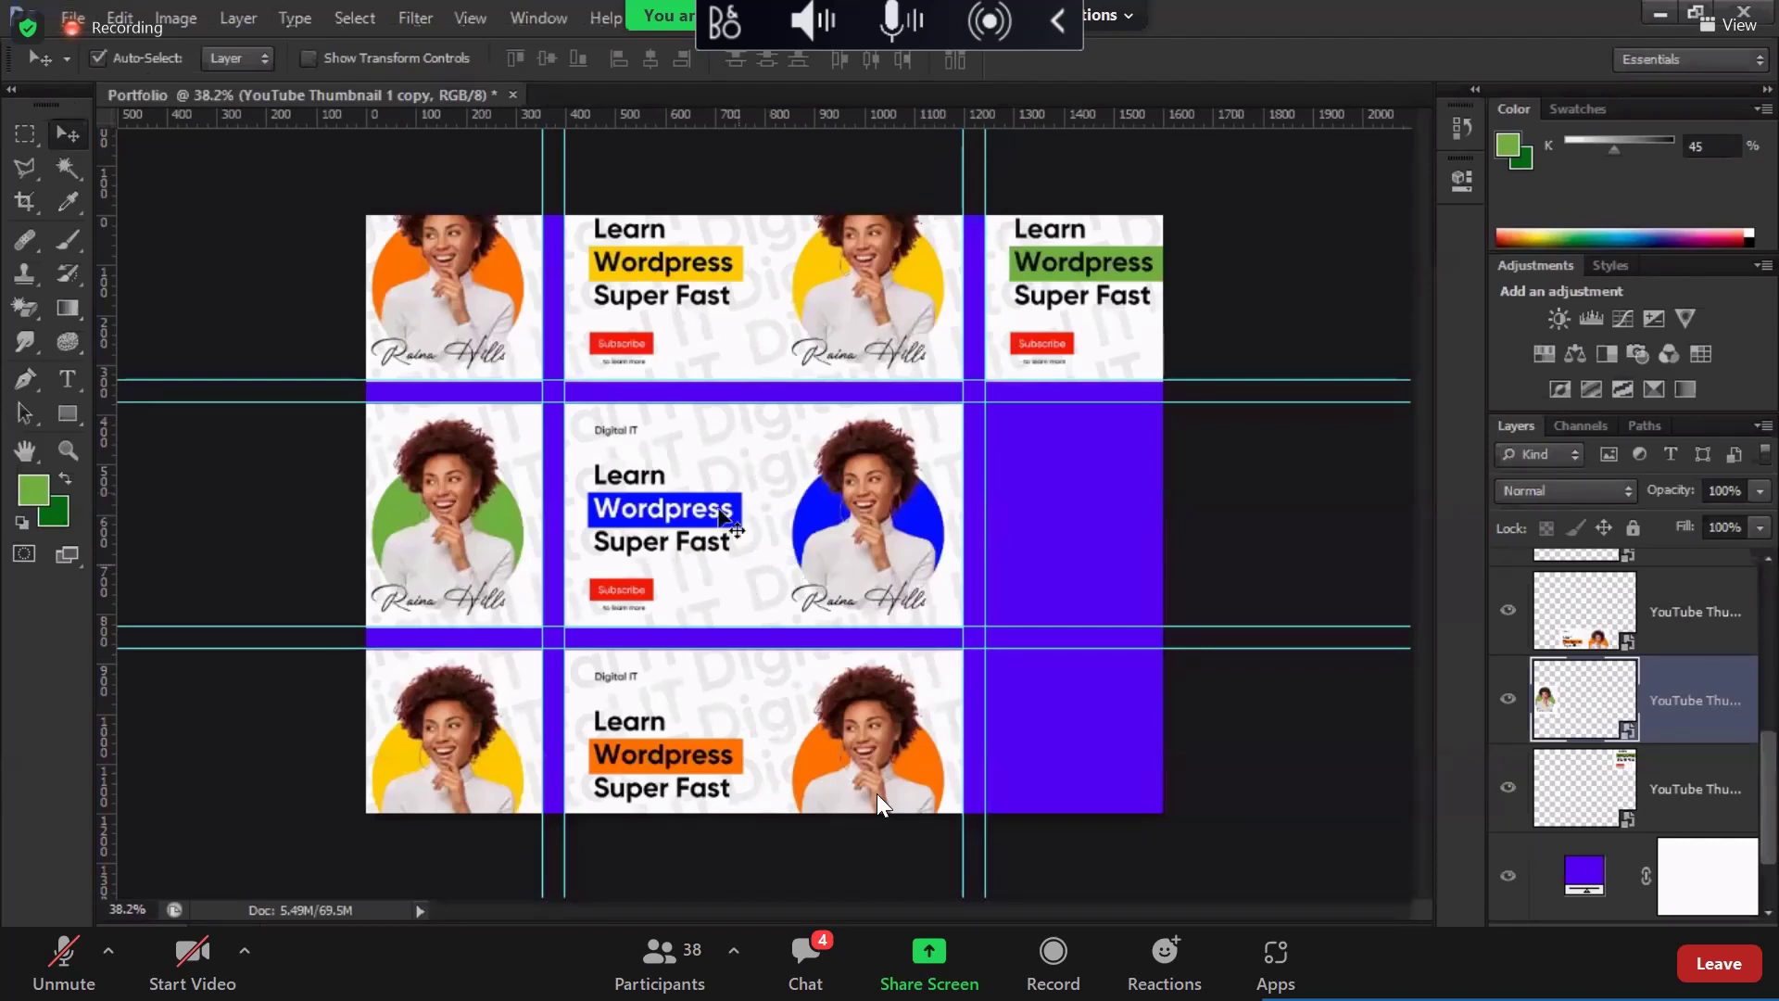
{"action": "left_click", "coordinate": [723, 516], "text": "ctrl"}
{"action": "left_click_drag", "start_coordinate": [998, 694], "coordinate": [1078, 701]}
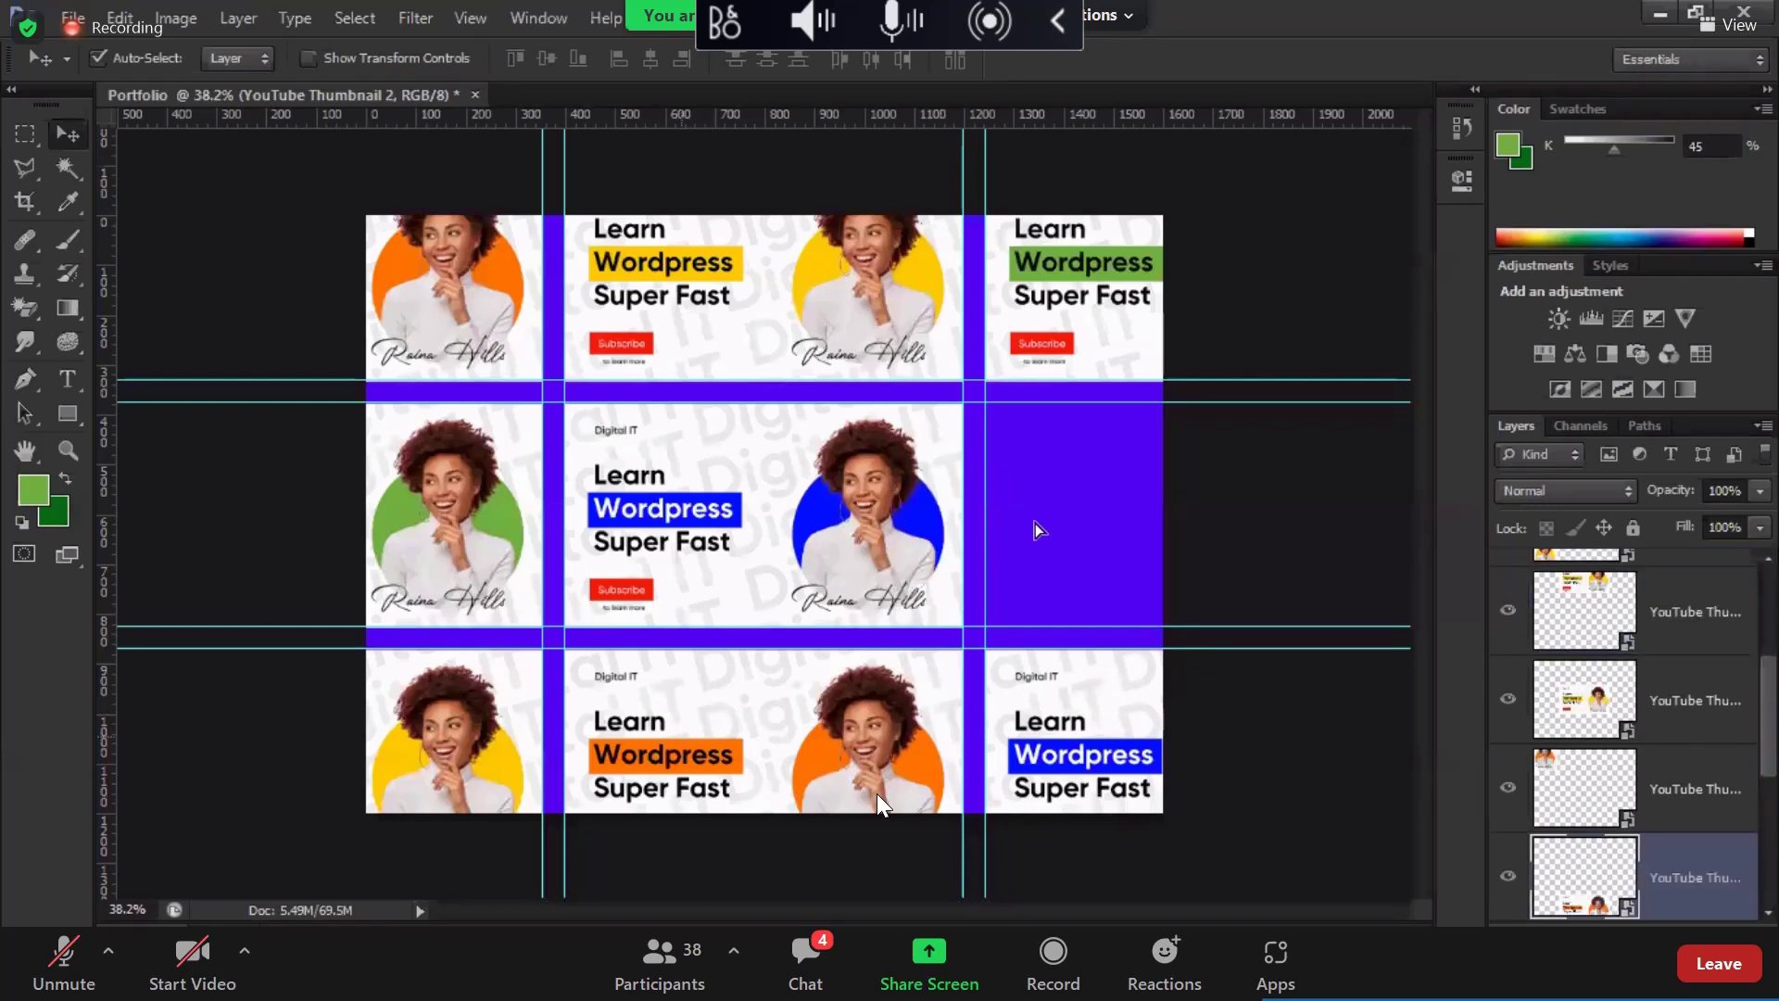
{"action": "left_click_drag", "start_coordinate": [663, 560], "coordinate": [667, 569]}
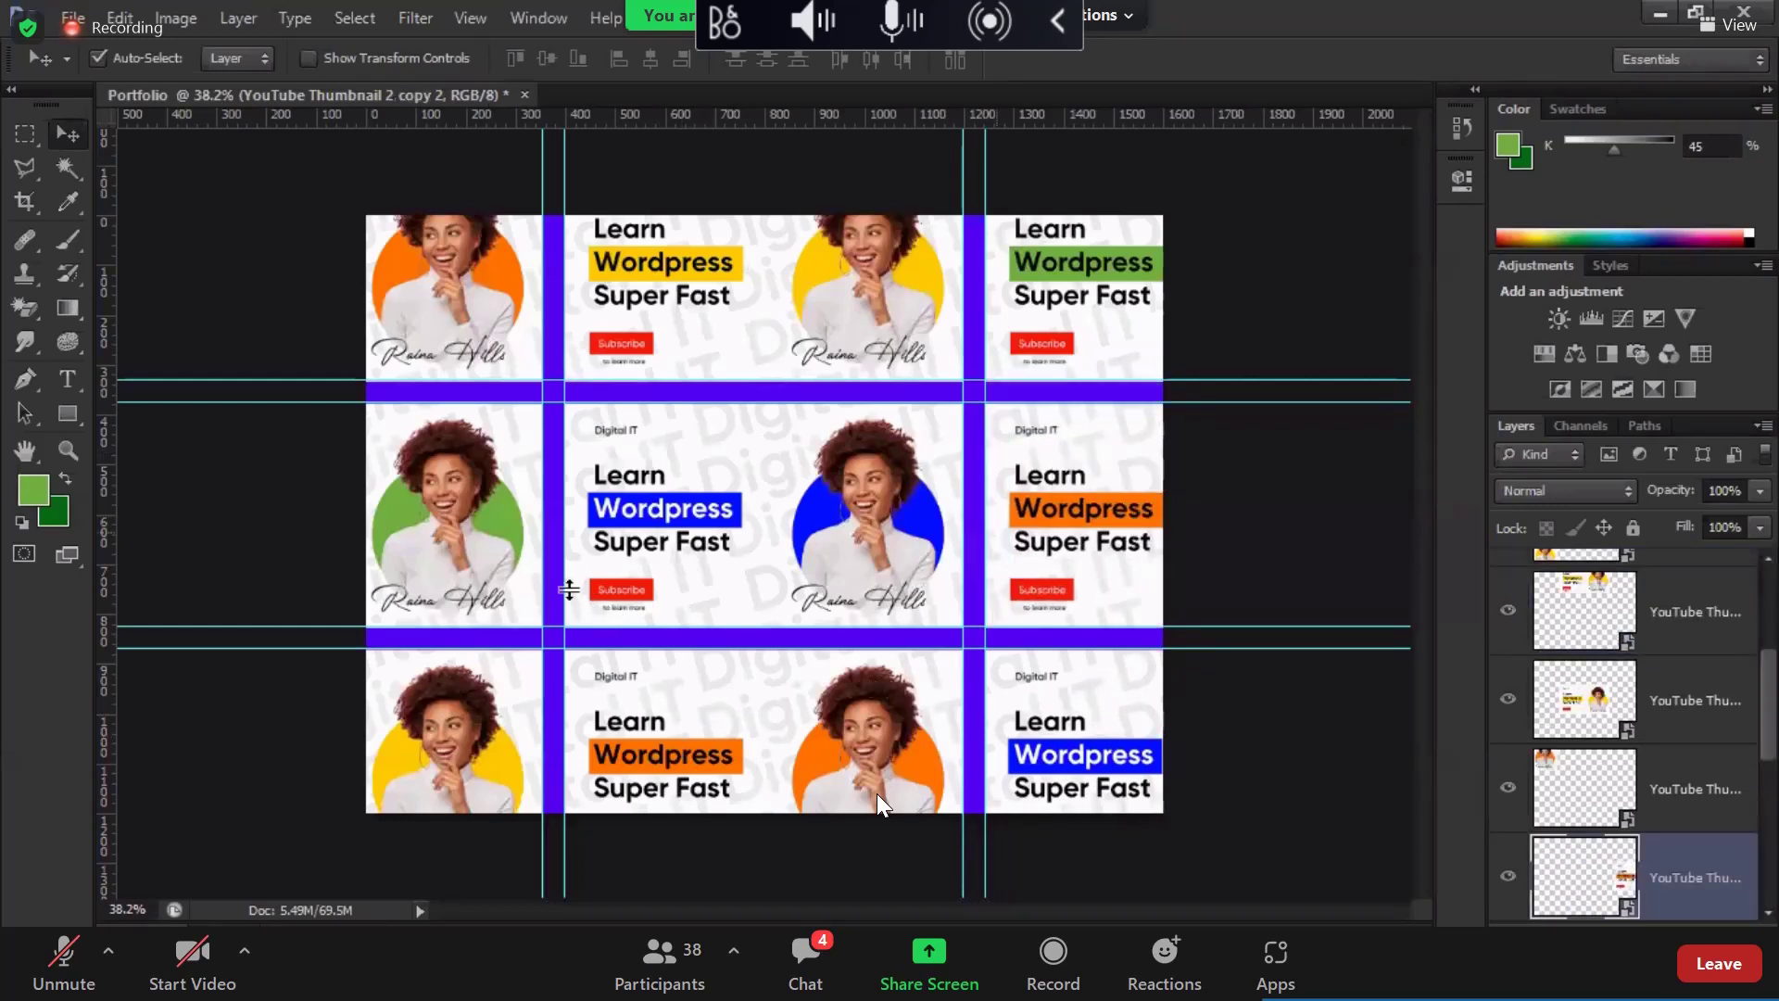
Step: Hide the guides with Ctrl+; and select several thumbnail layers
{"action": "scroll", "coordinate": [568, 597], "scroll_direction": "down", "scroll_amount": 3}
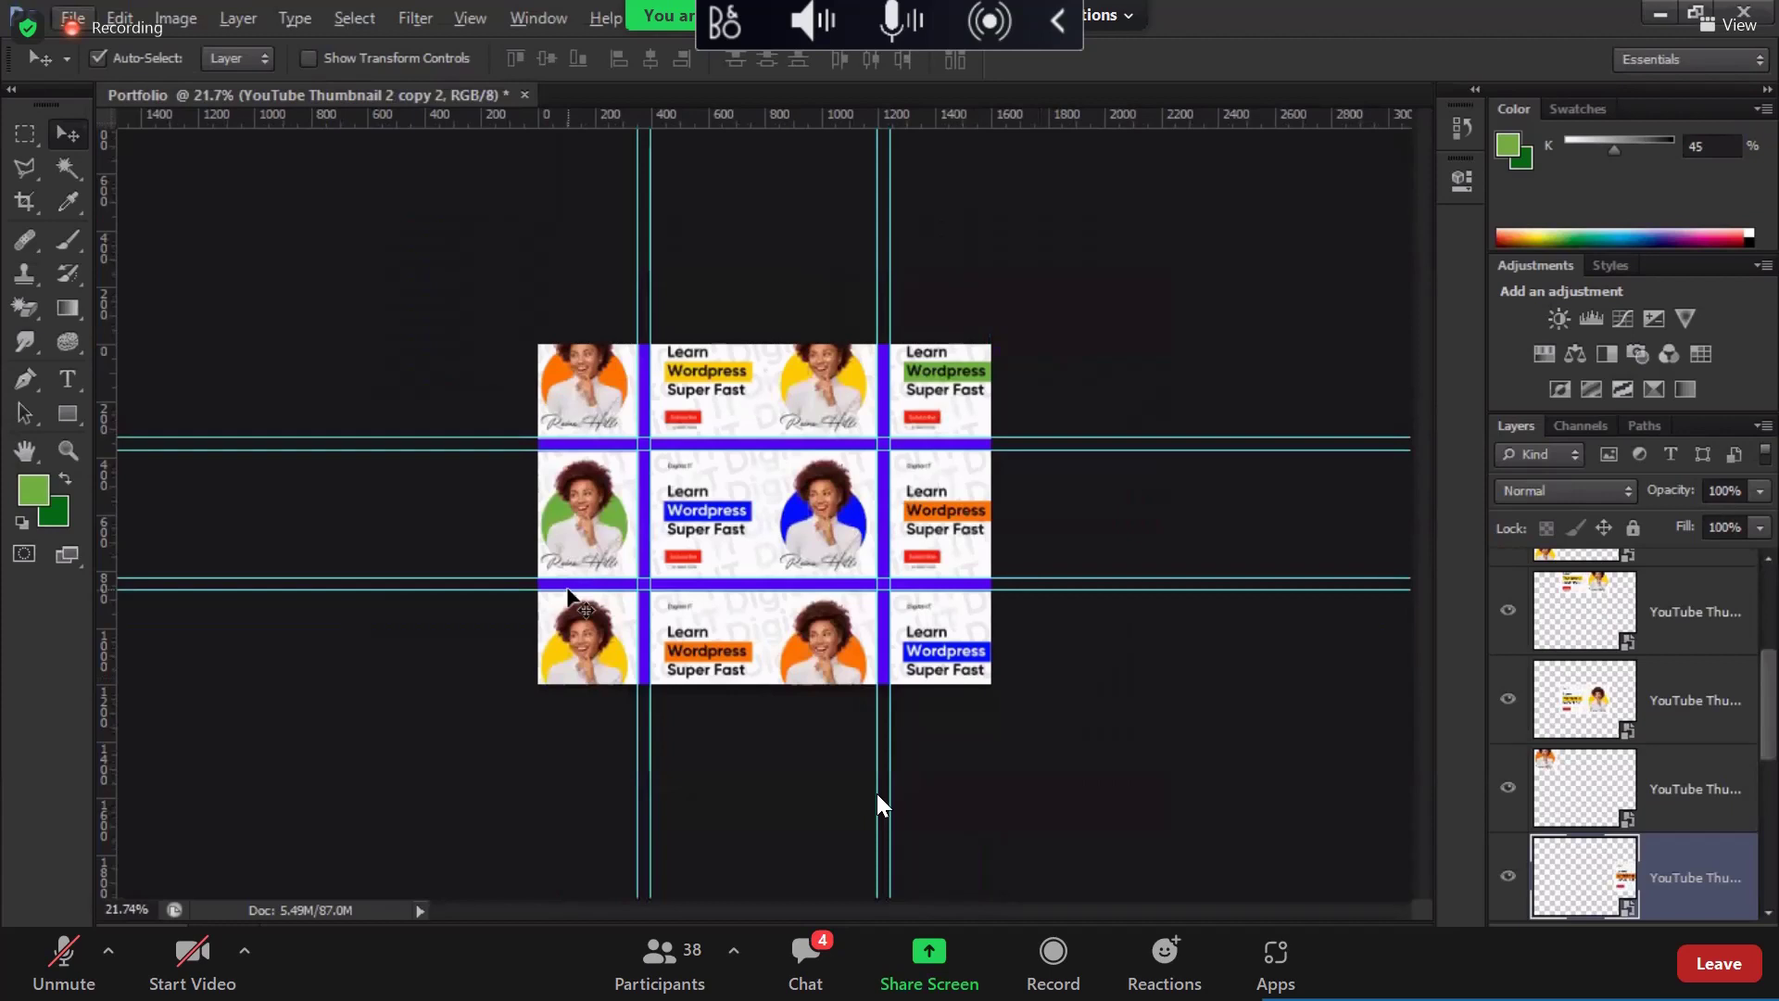
{"action": "key", "text": "ctrl+semicolon"}
{"action": "scroll", "coordinate": [1646, 815], "scroll_direction": "down", "scroll_amount": 3}
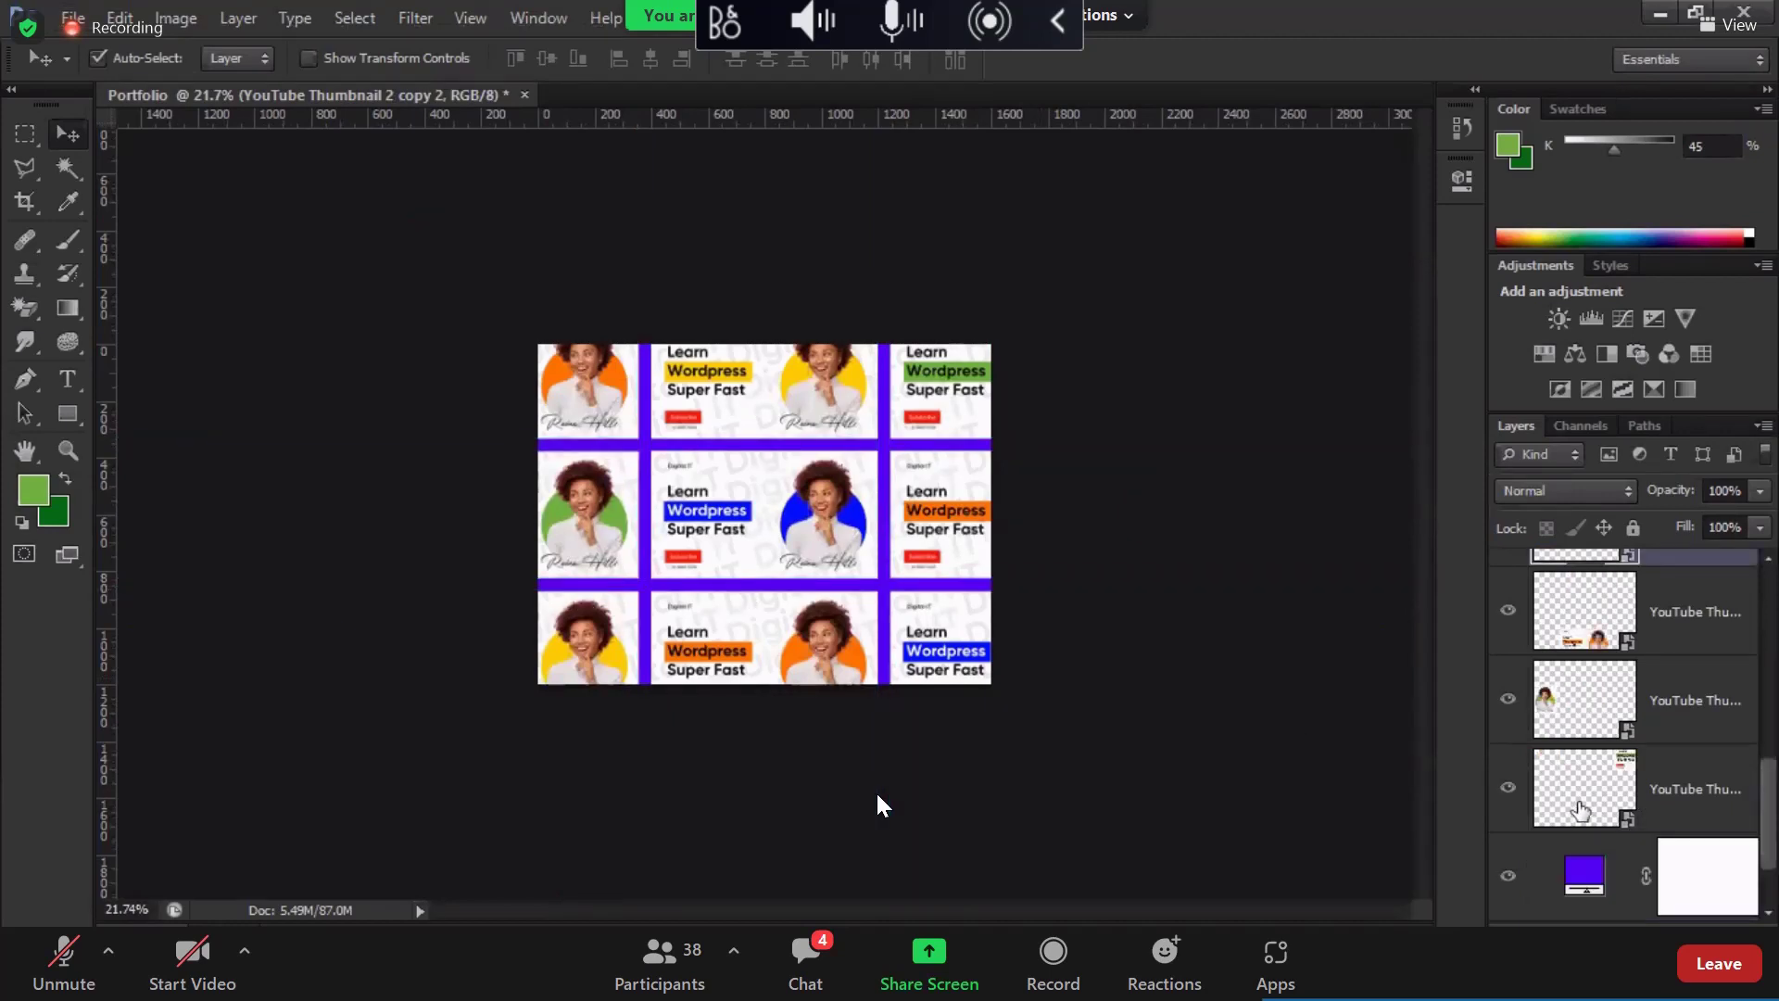
{"action": "left_click", "coordinate": [1608, 667], "text": "shift"}
{"action": "scroll", "coordinate": [1607, 625], "scroll_direction": "up", "scroll_amount": 5}
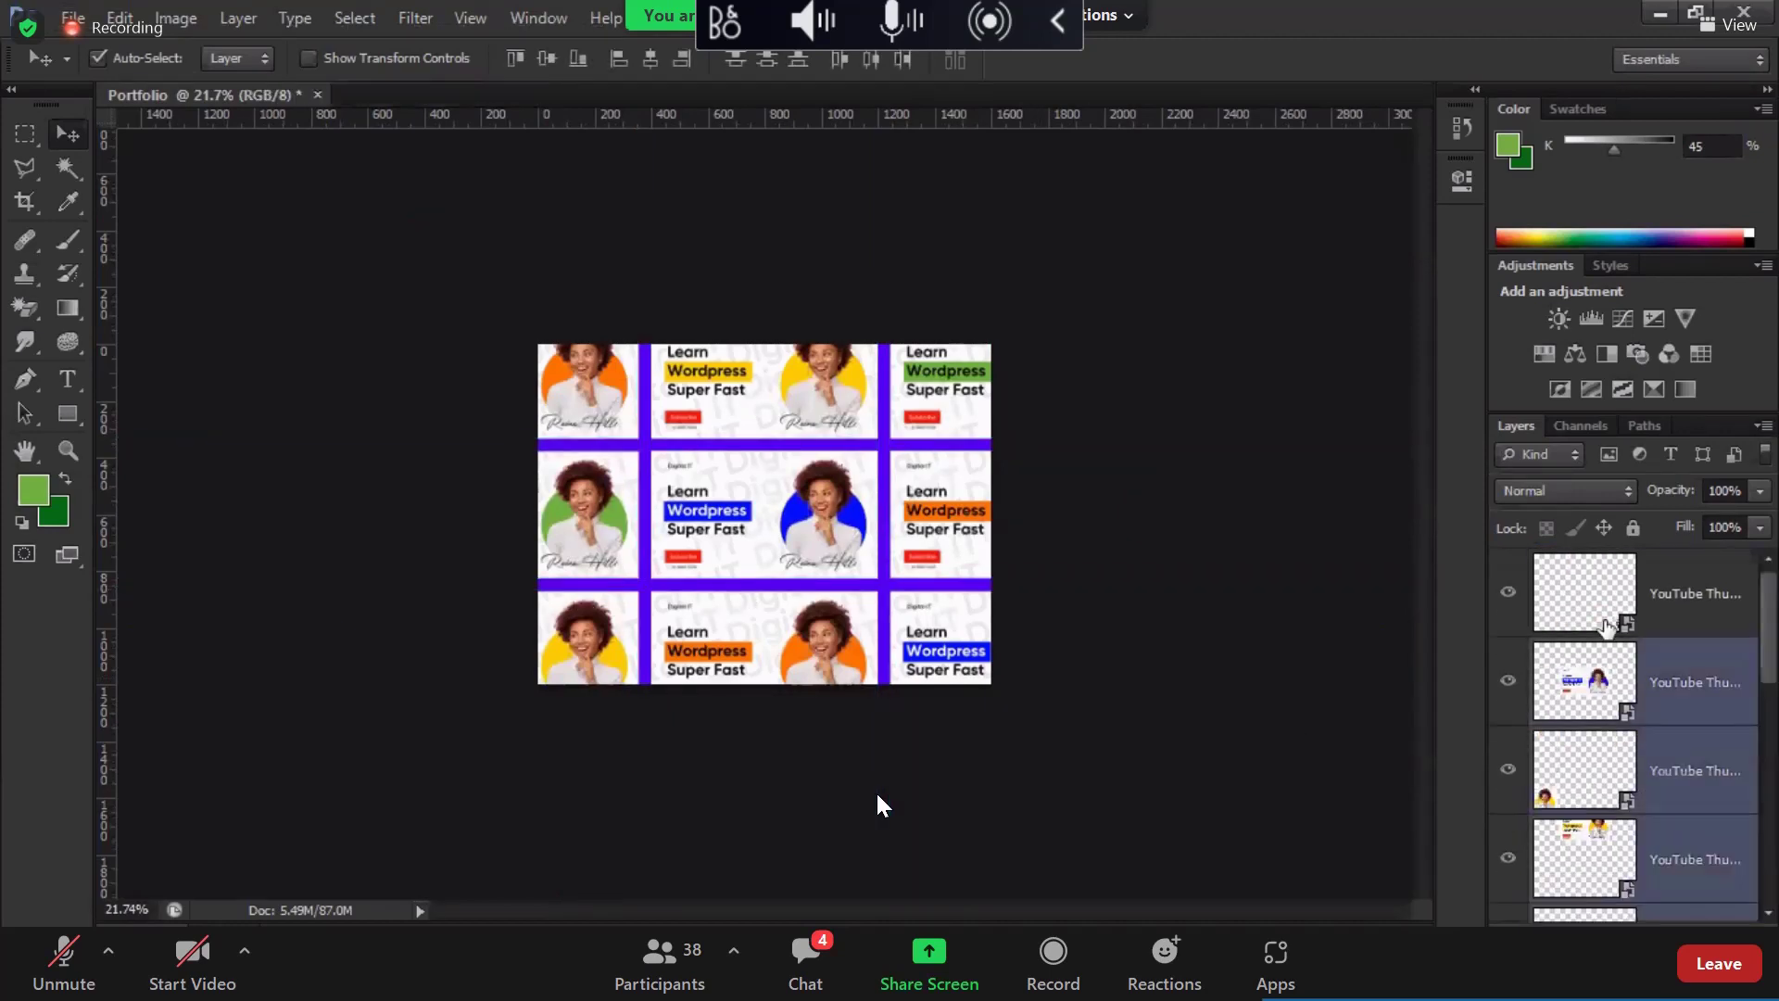
Step: Select all thumbnail layers and tilt the collage -15° with a rough resize
{"action": "left_click", "coordinate": [1520, 600]}
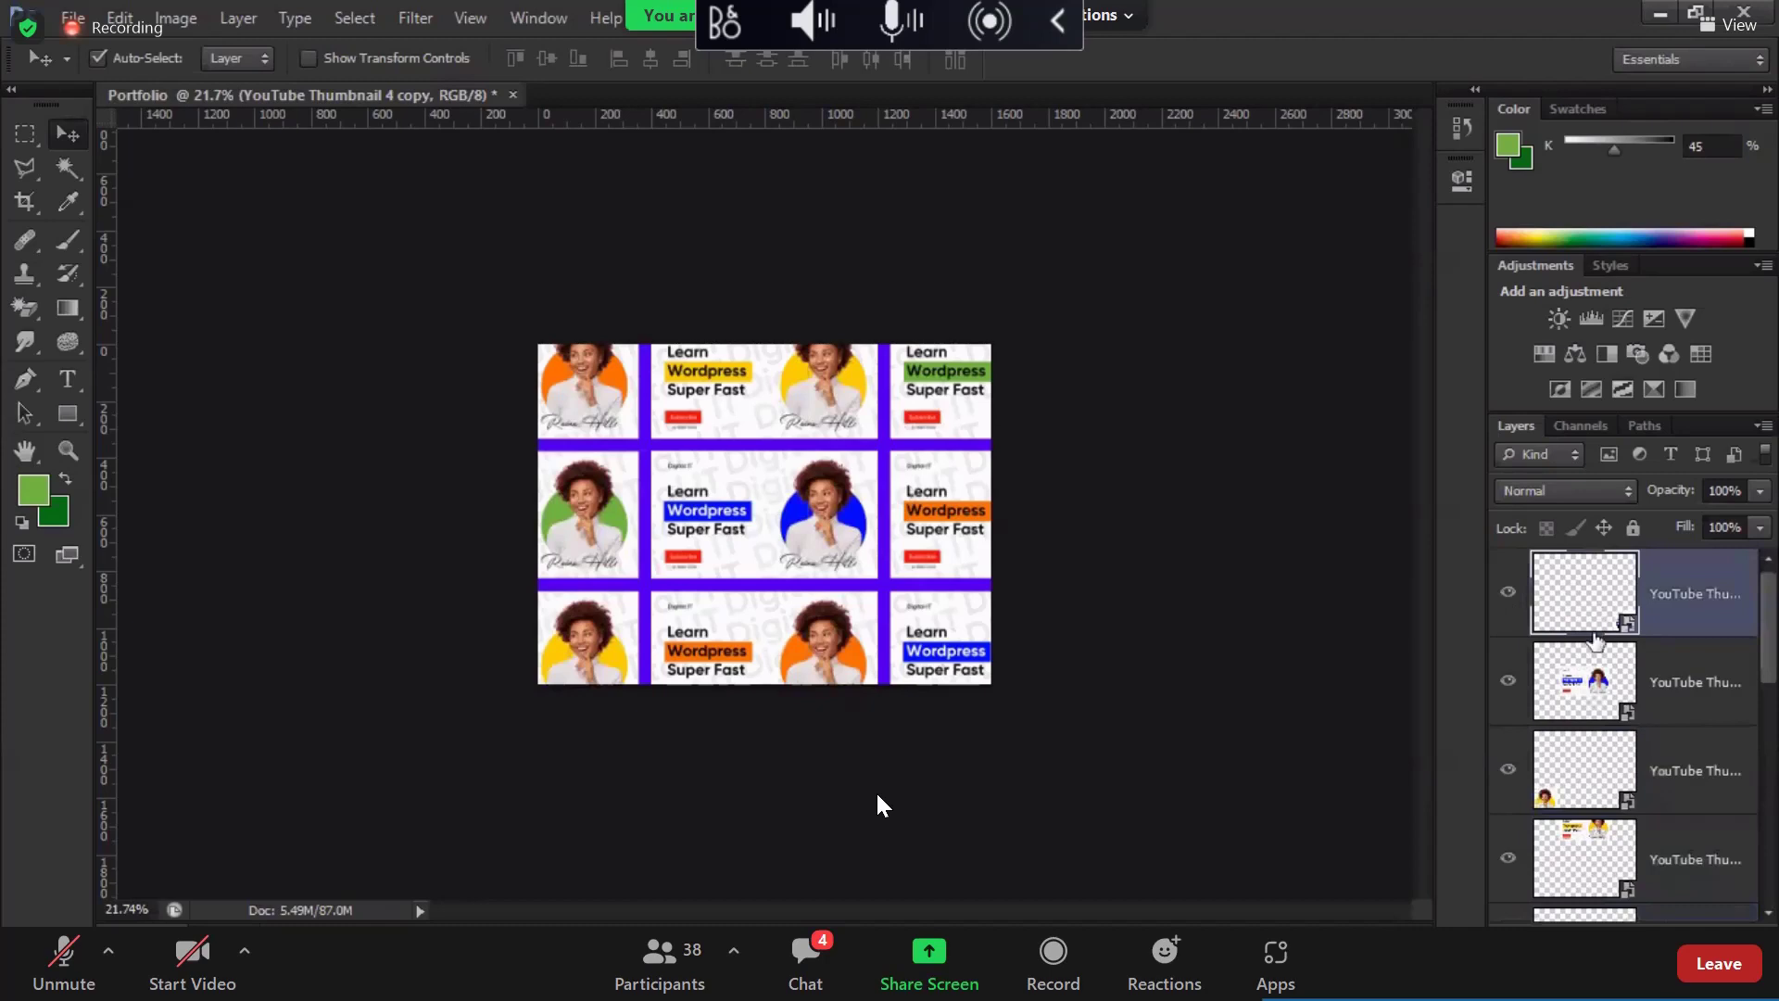
{"action": "scroll", "coordinate": [1603, 648], "scroll_direction": "down", "scroll_amount": 5}
{"action": "key", "text": "alt+shift+bracketleft"}
{"action": "key", "text": "alt+shift+bracketleft"}
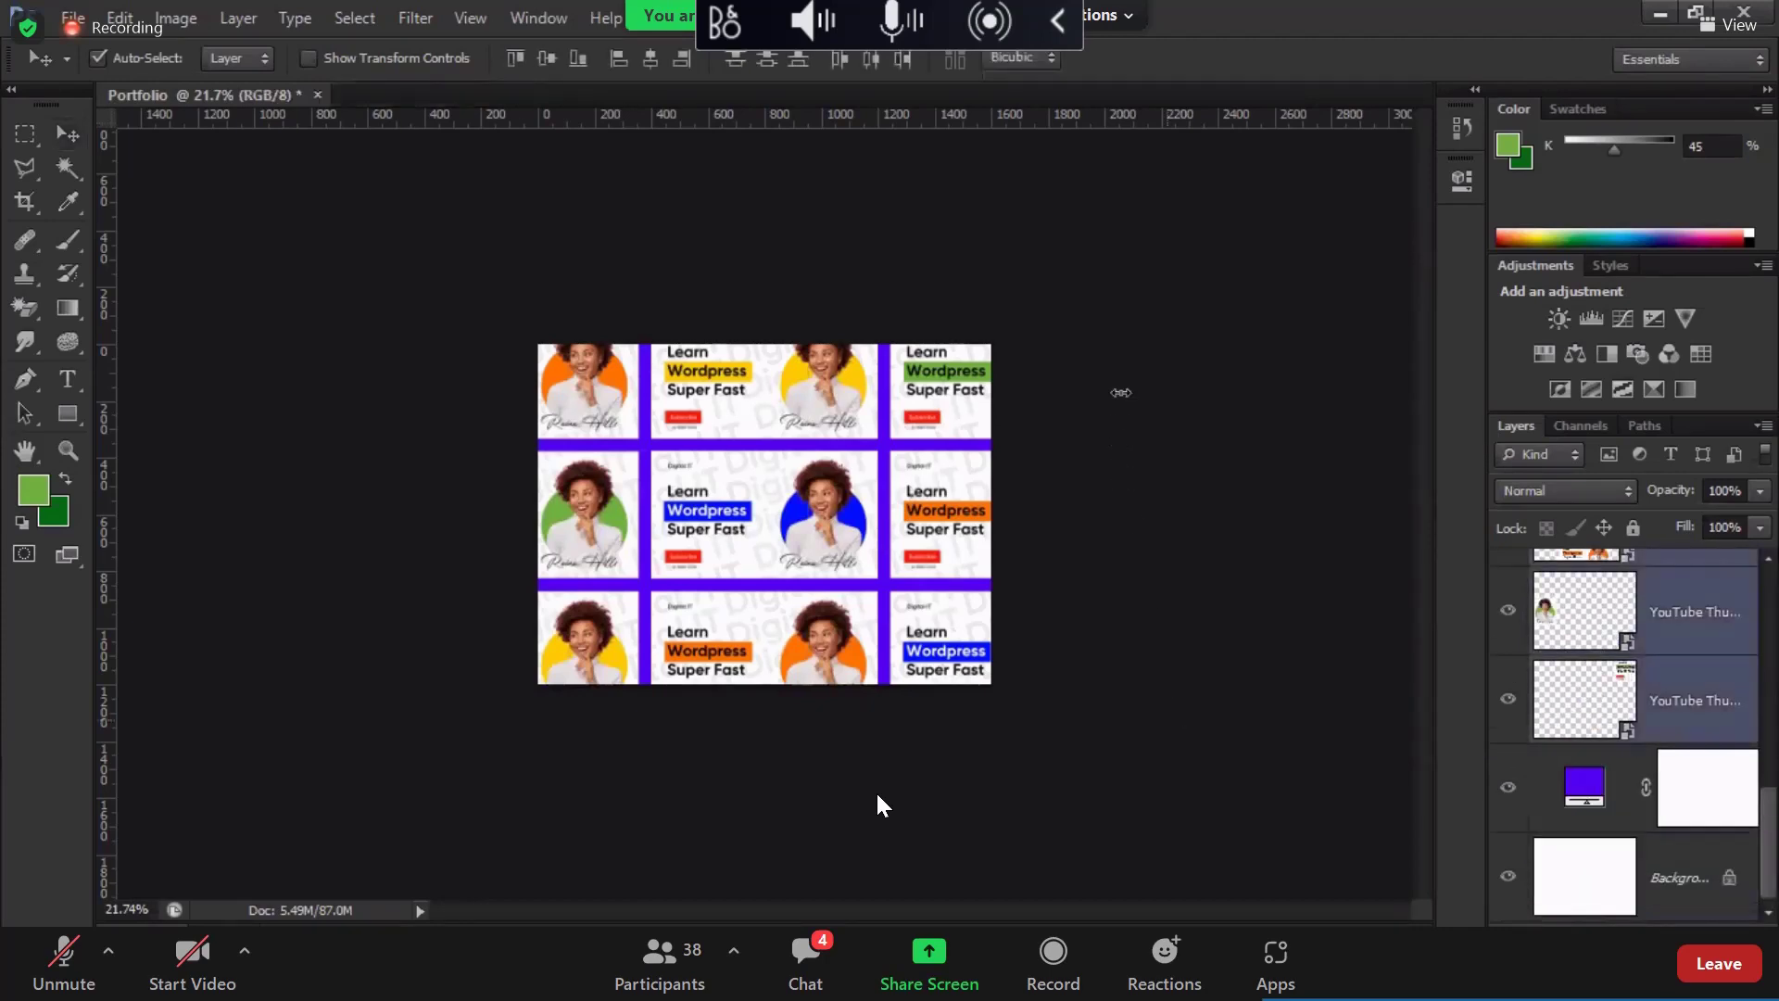
{"action": "key", "text": "ctrl+t"}
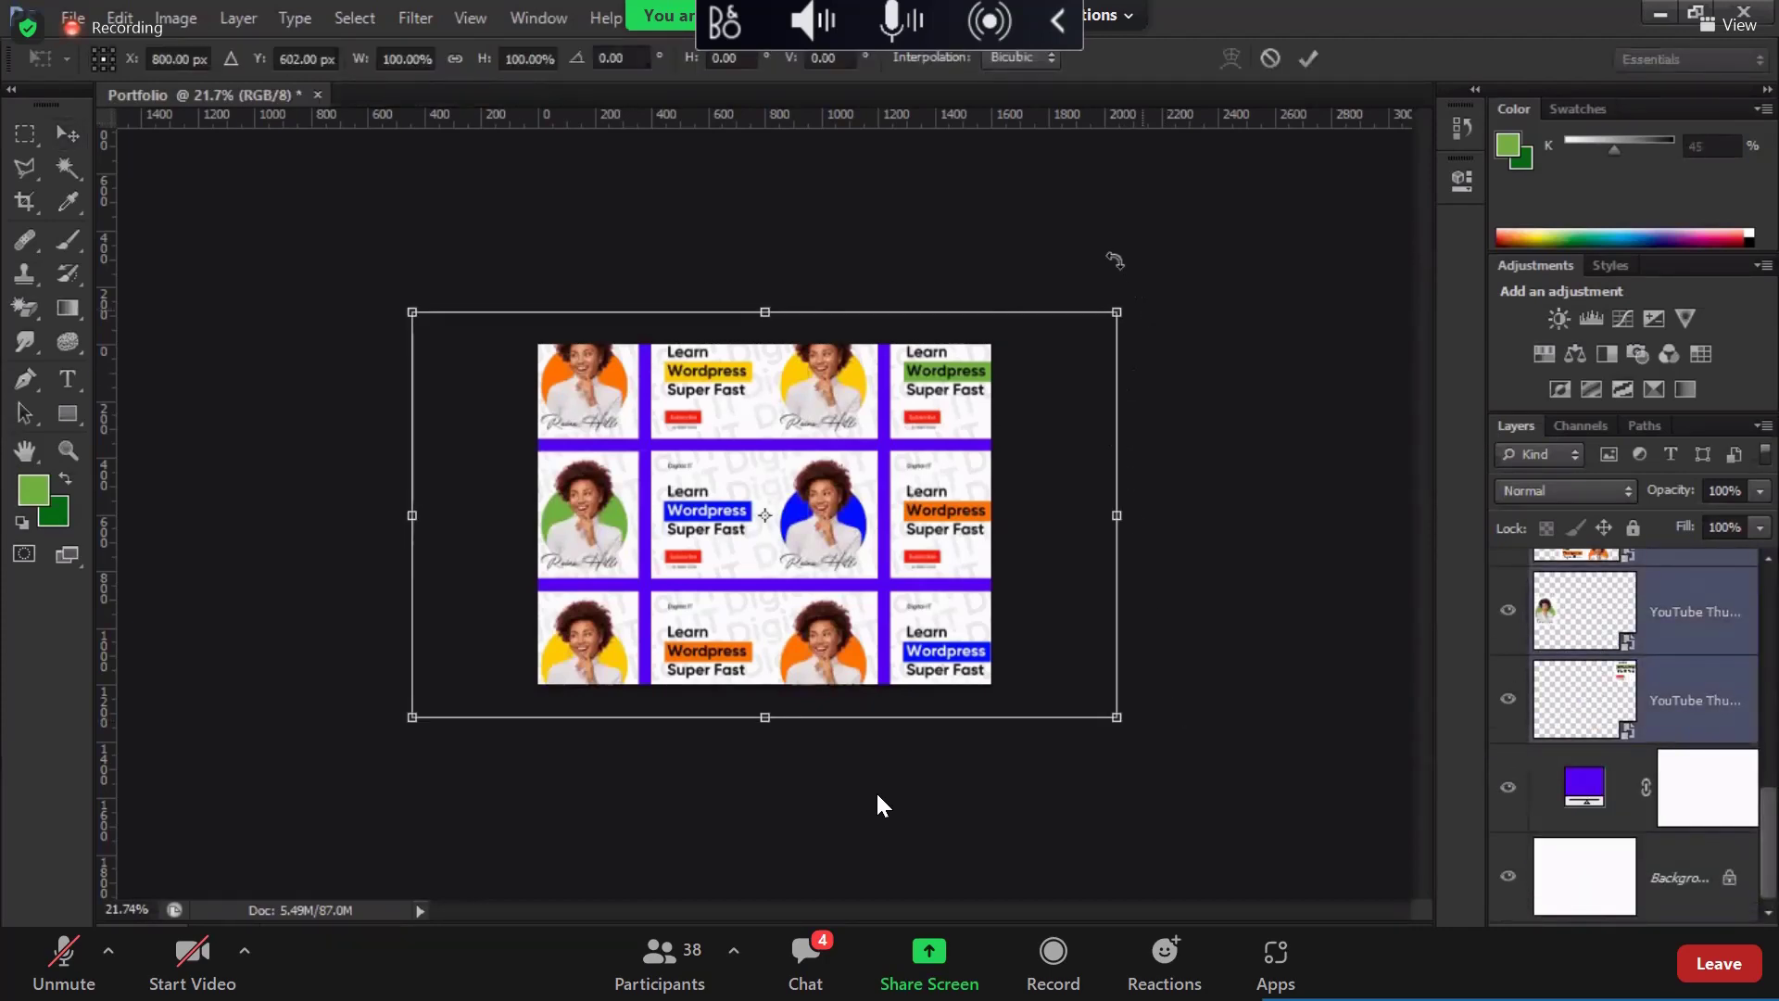
{"action": "left_click_drag", "start_coordinate": [1114, 261], "coordinate": [1110, 256]}
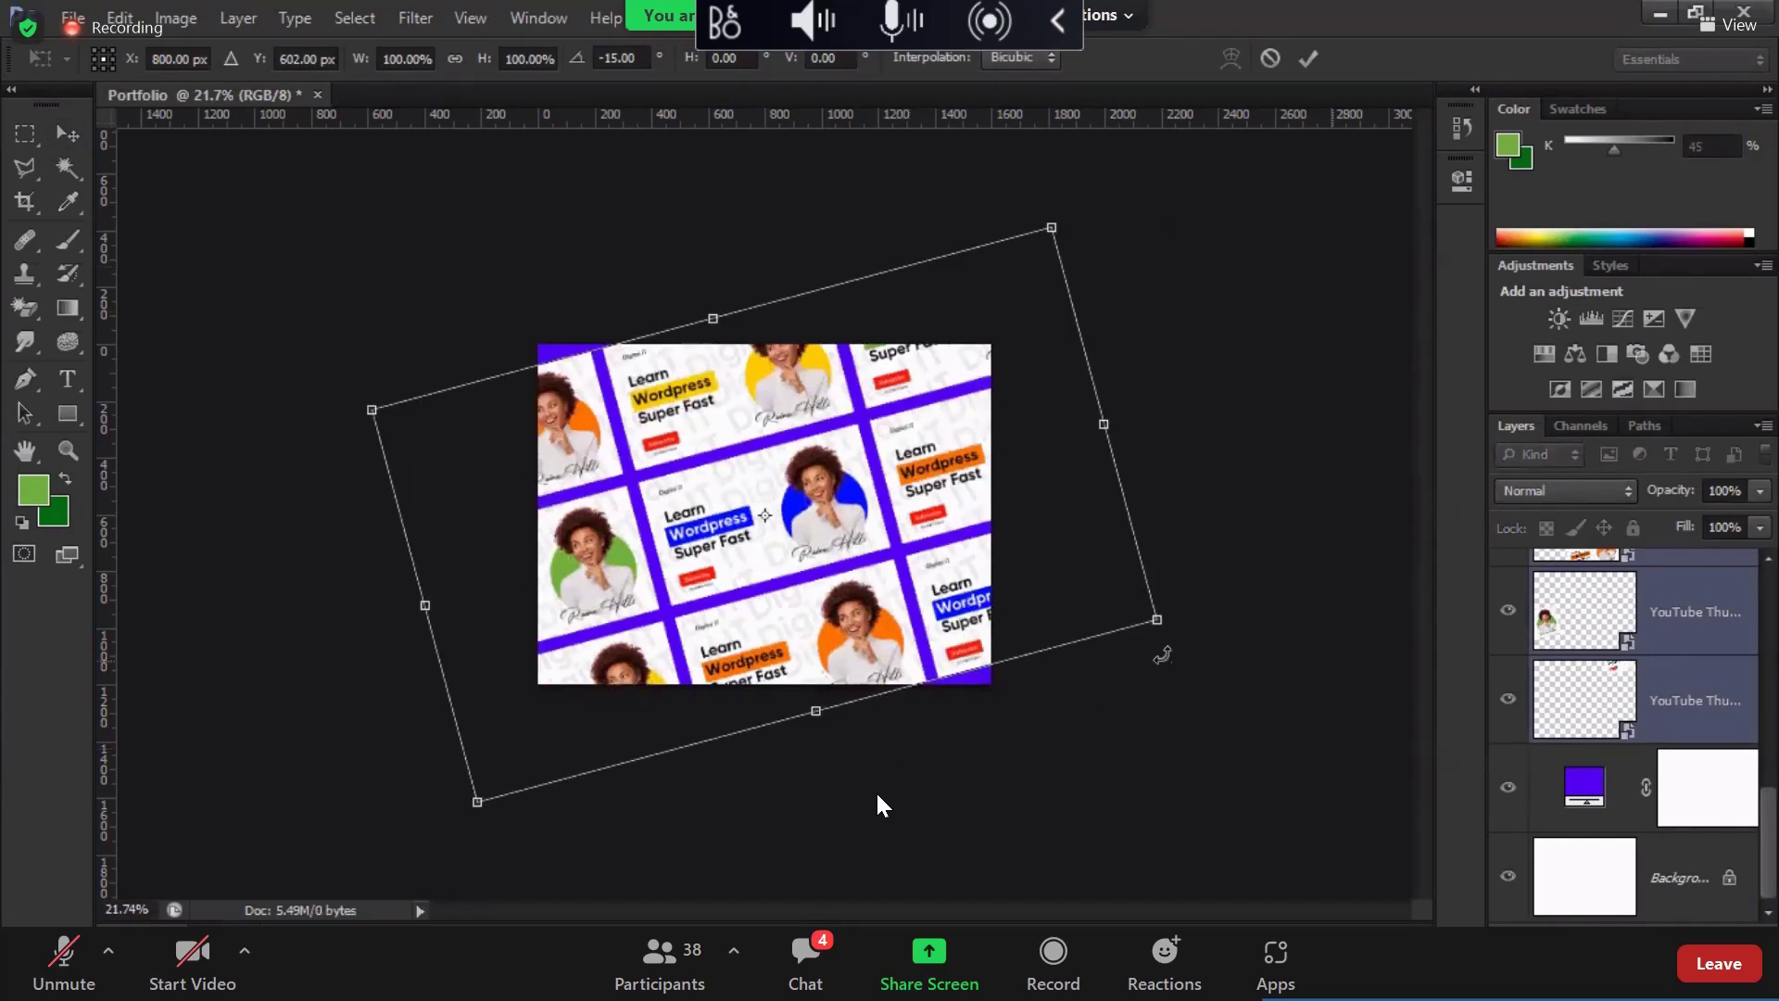
{"action": "left_click_drag", "start_coordinate": [1129, 604], "coordinate": [1090, 603]}
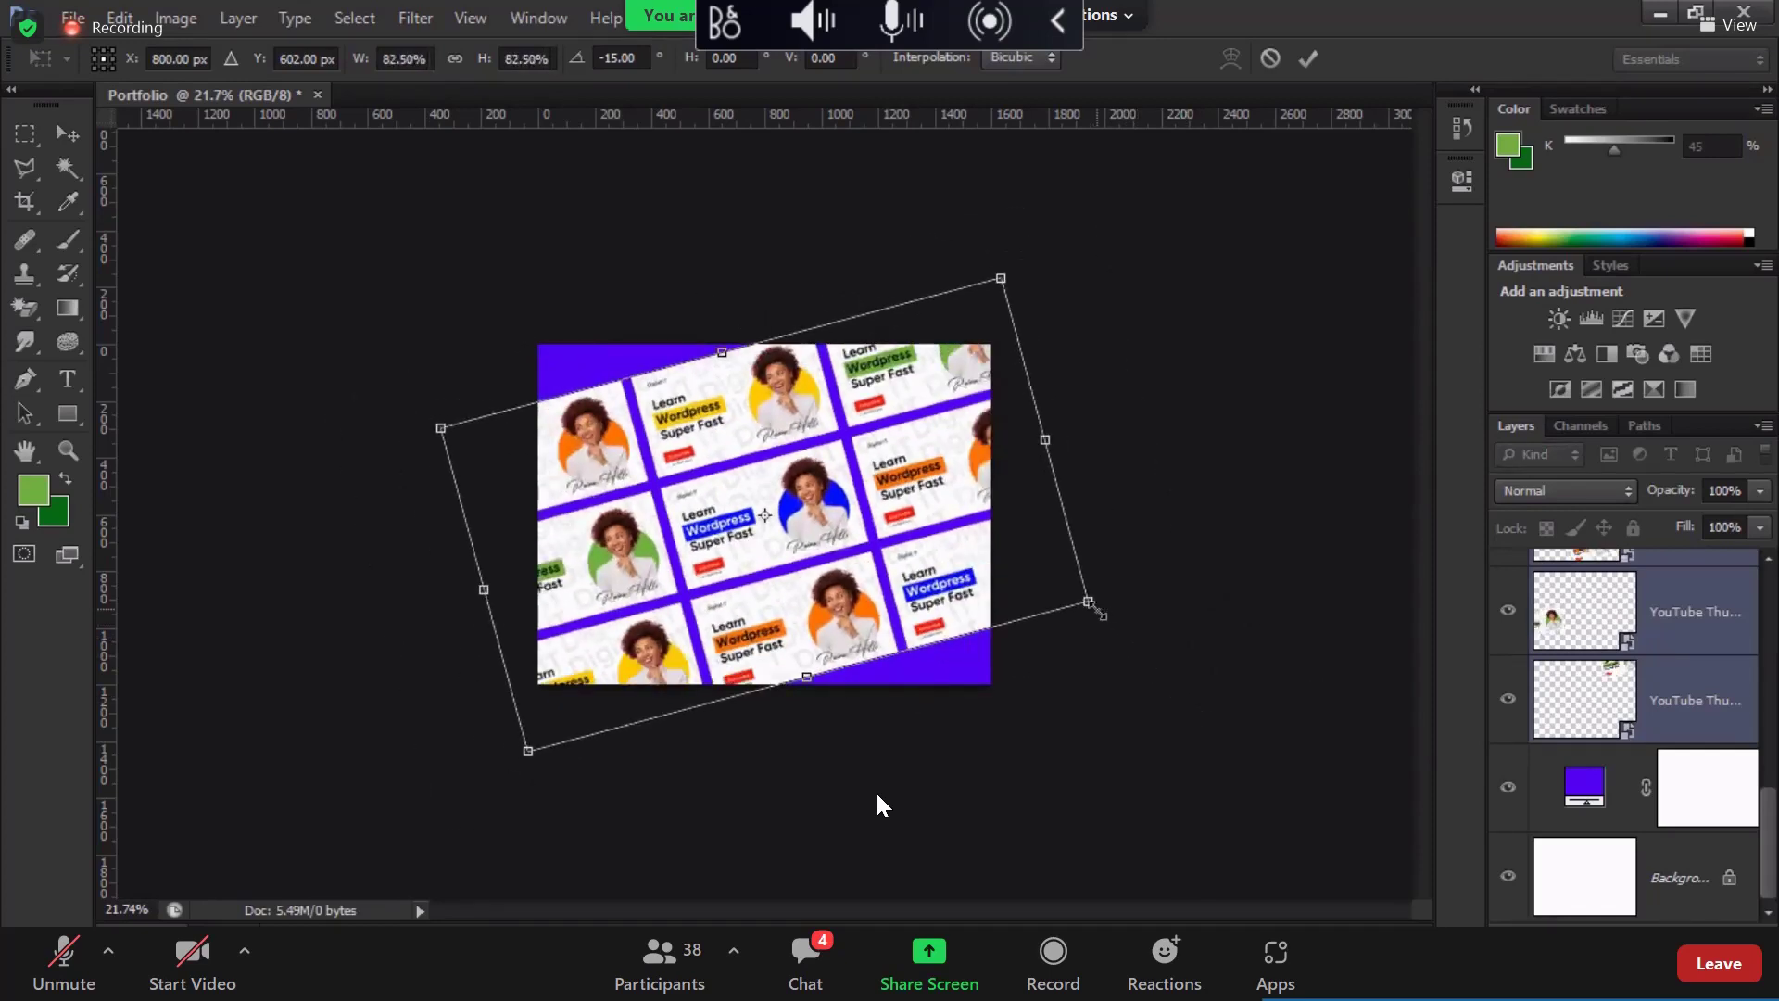
{"action": "left_click_drag", "start_coordinate": [1097, 612], "coordinate": [1133, 652]}
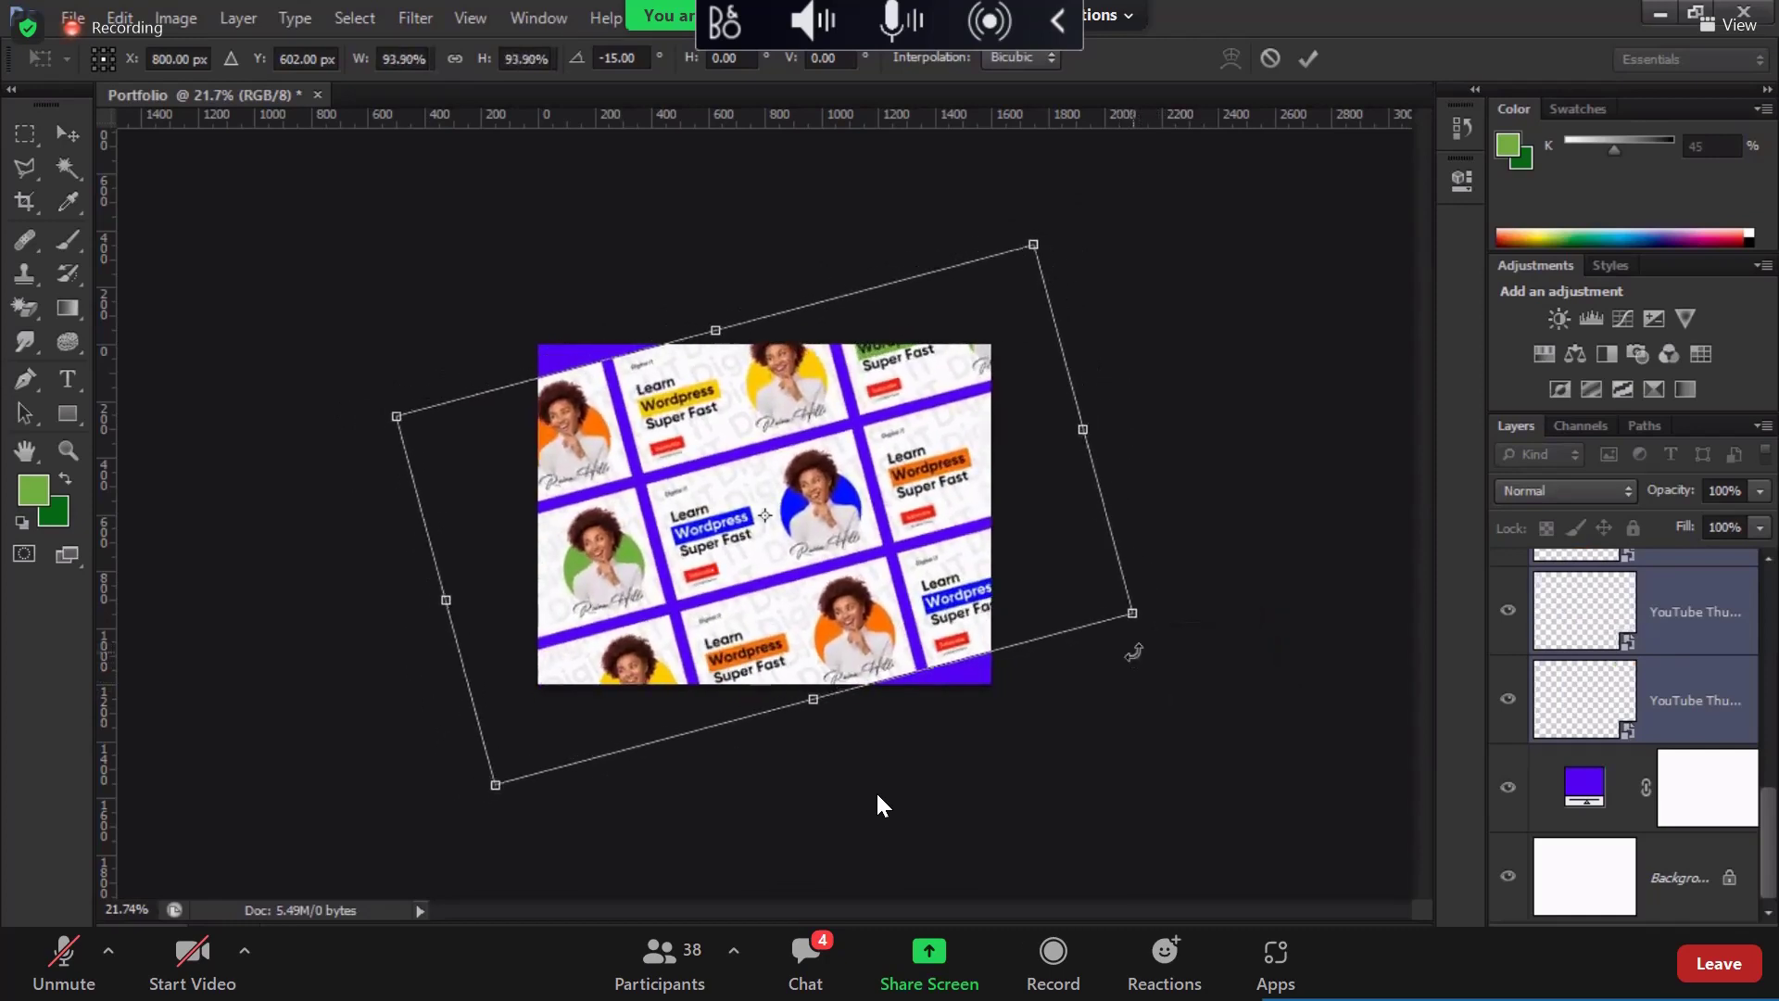
{"action": "key", "text": "Return"}
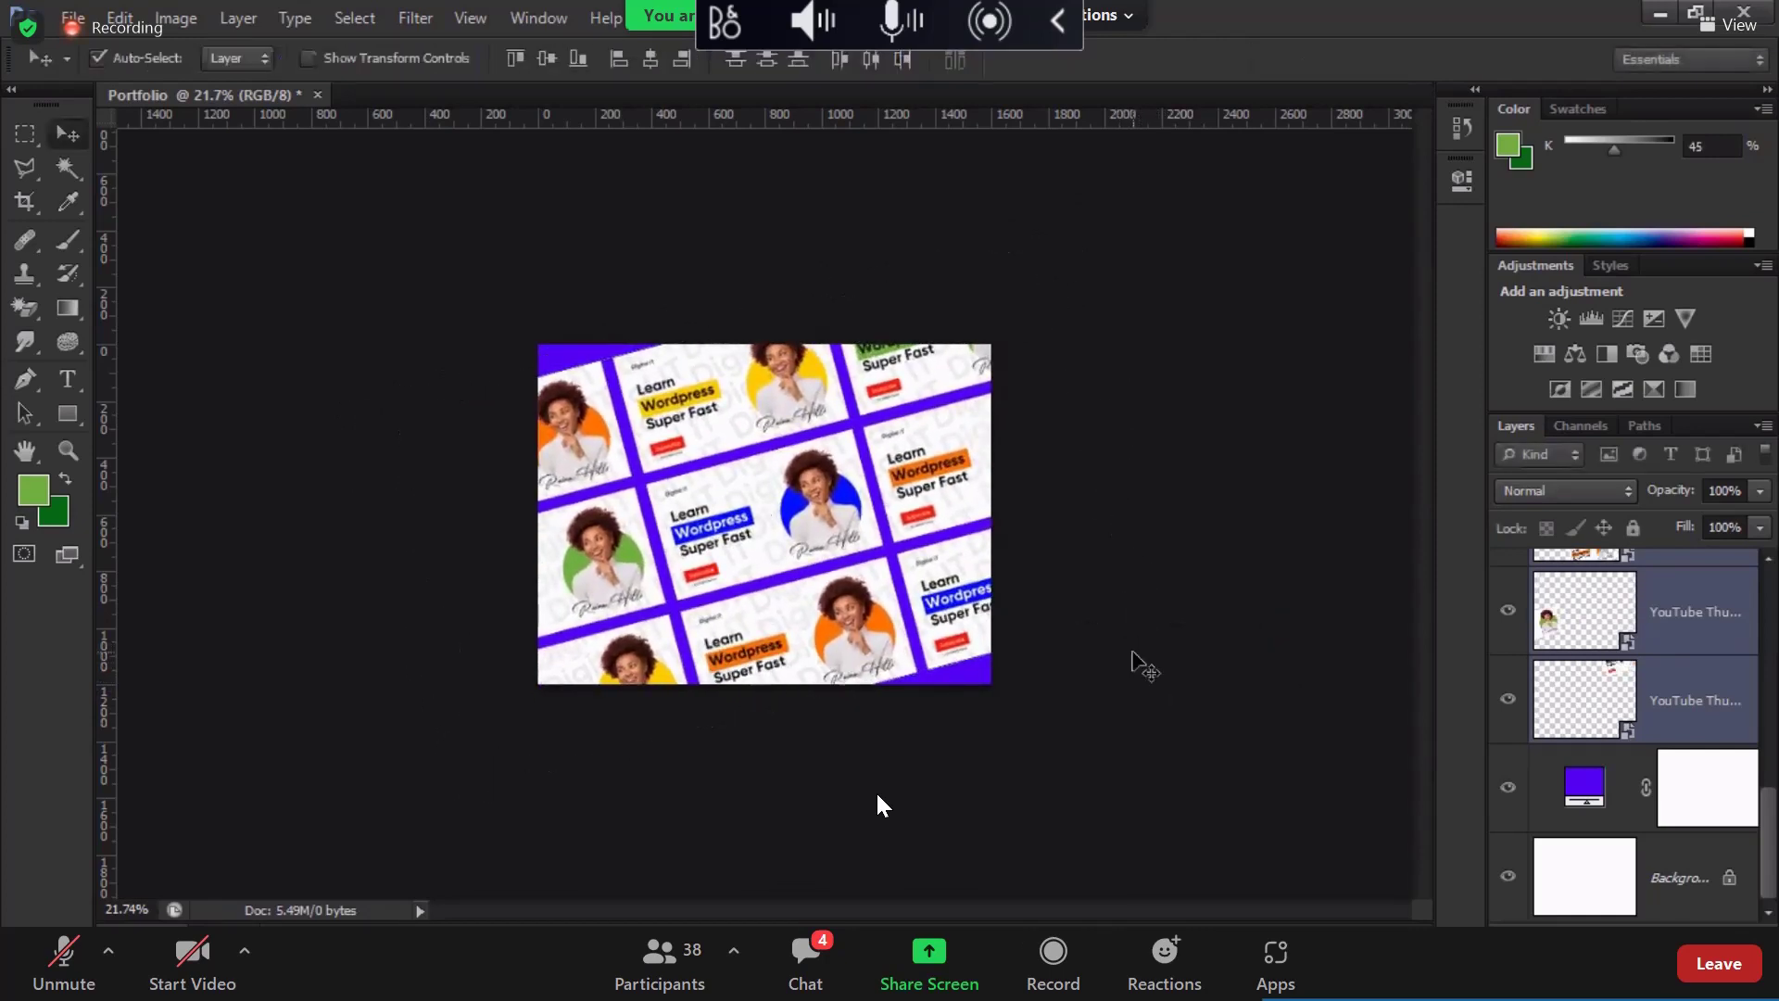
Step: Undo and redo the transform: rotate -15° and scale to about 111% to fill the canvas
{"action": "key", "text": "ctrl+z"}
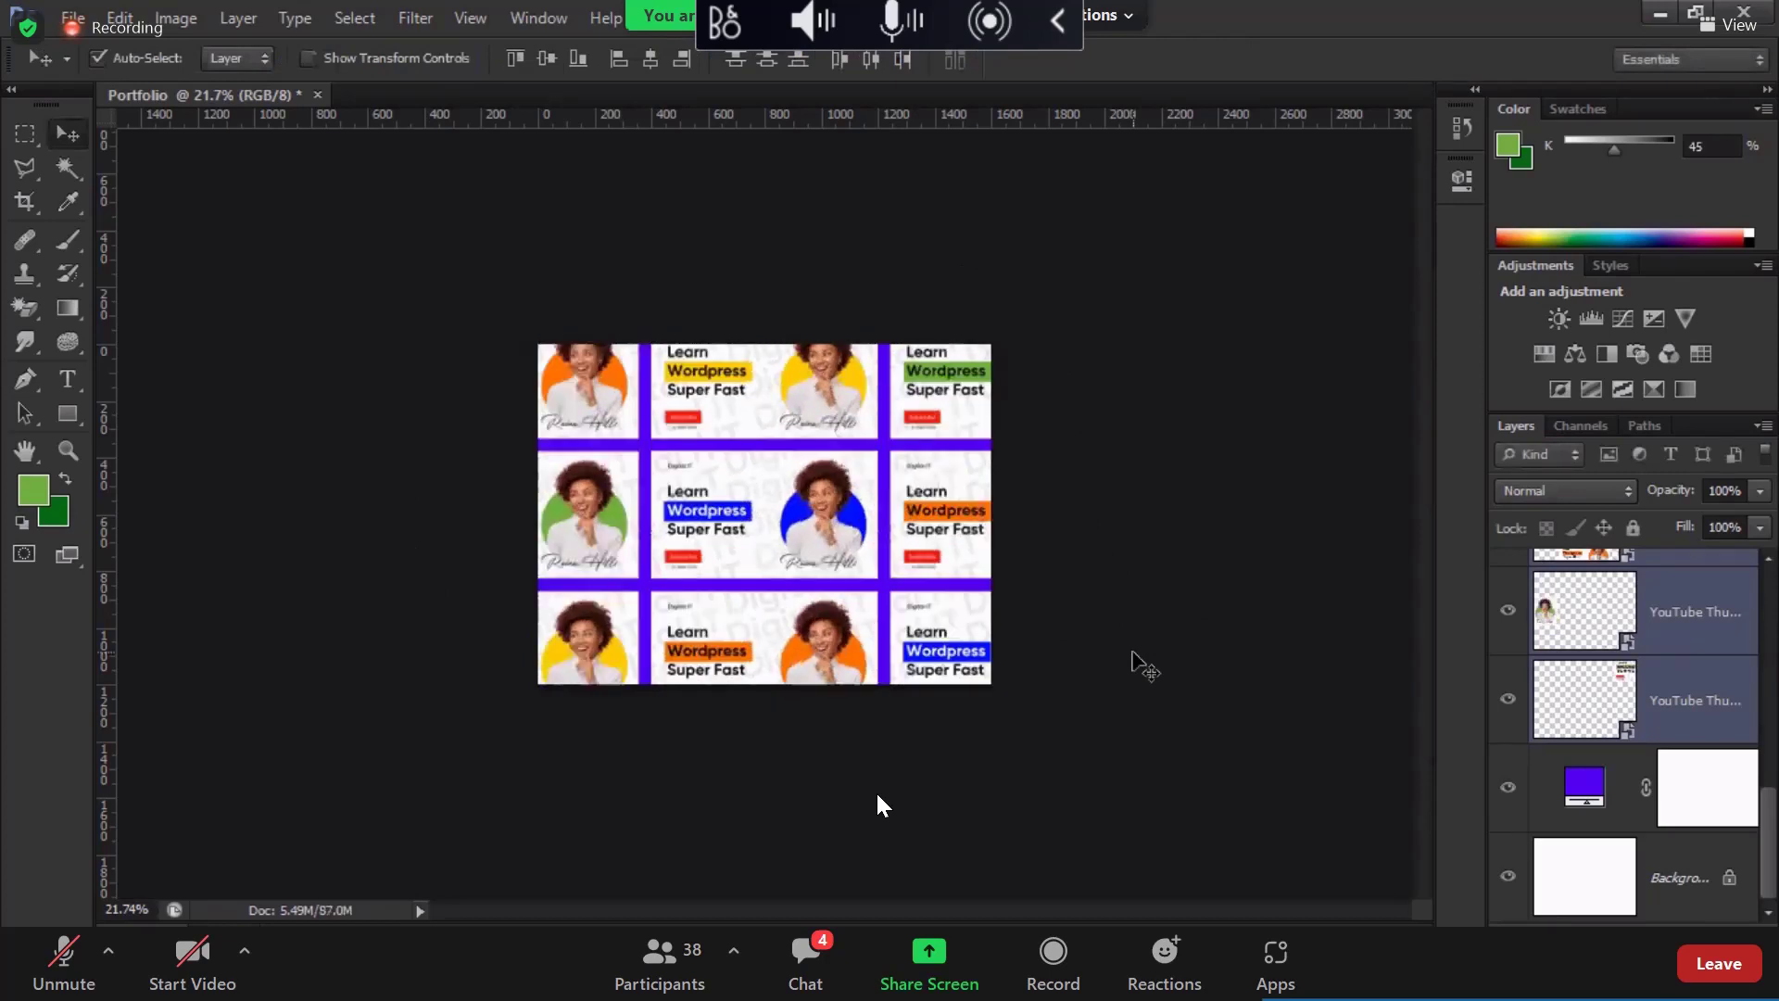
{"action": "key", "text": "ctrl+t"}
{"action": "left_click_drag", "start_coordinate": [1117, 274], "coordinate": [1083, 248]}
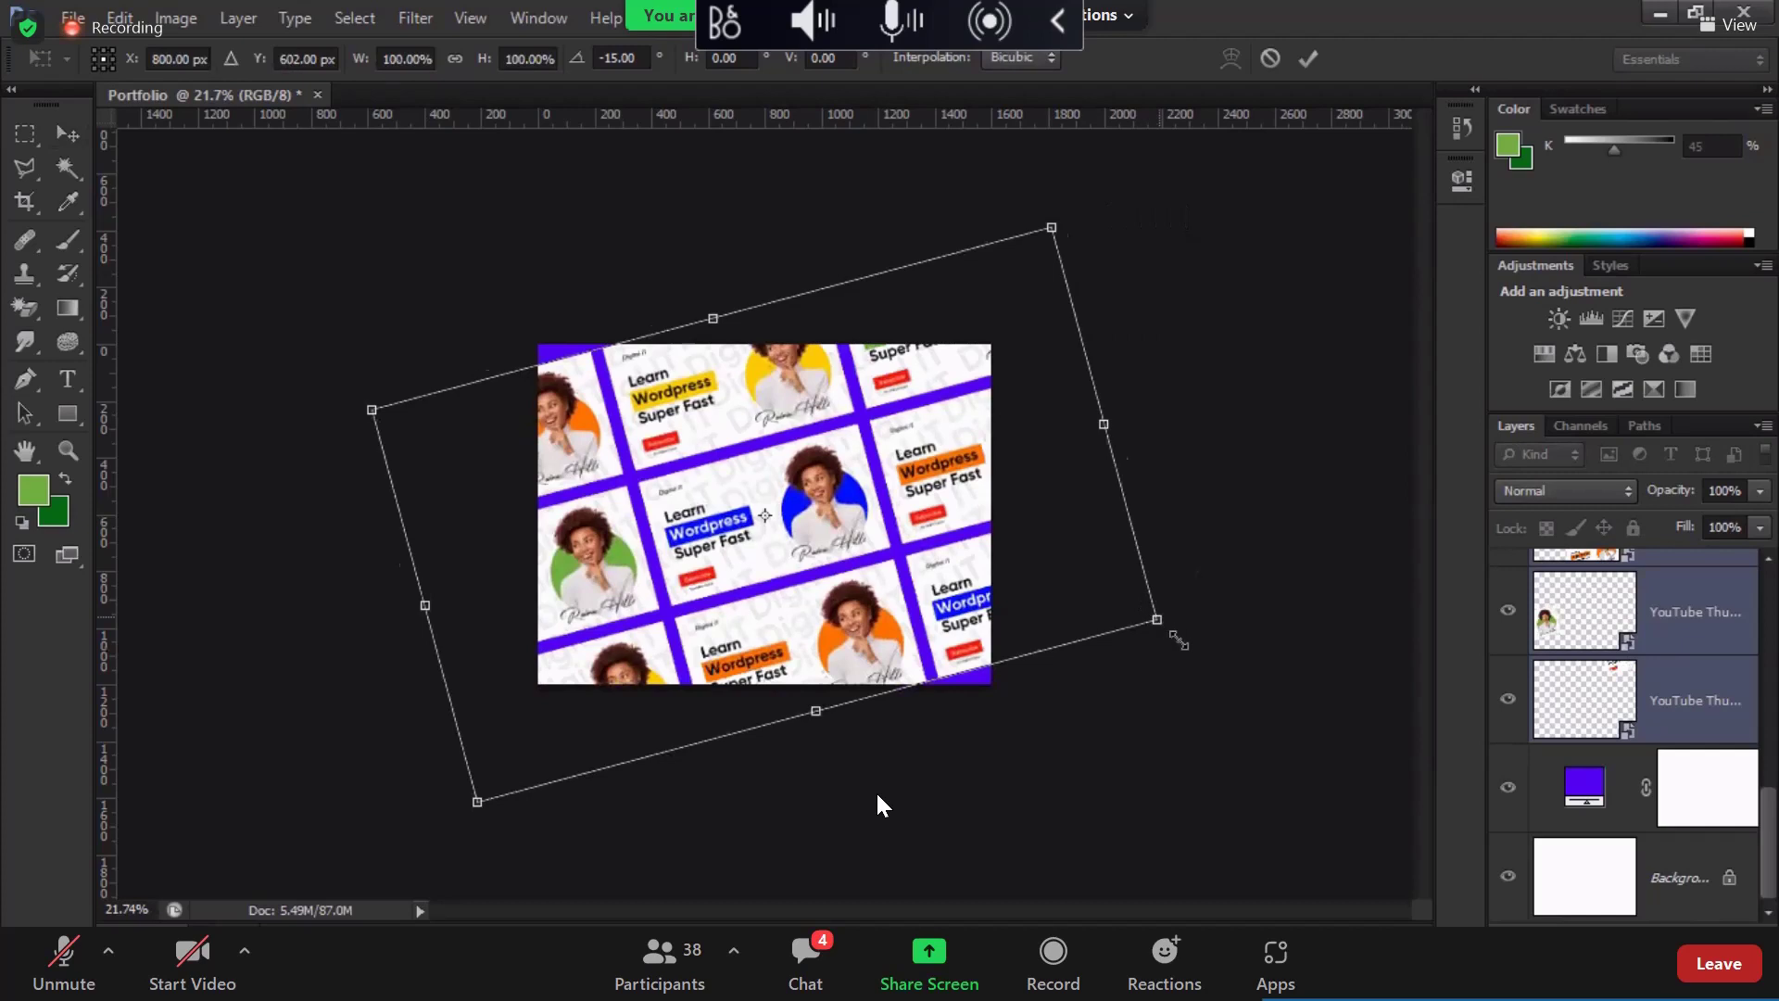
{"action": "left_click_drag", "start_coordinate": [1171, 628], "coordinate": [1204, 667]}
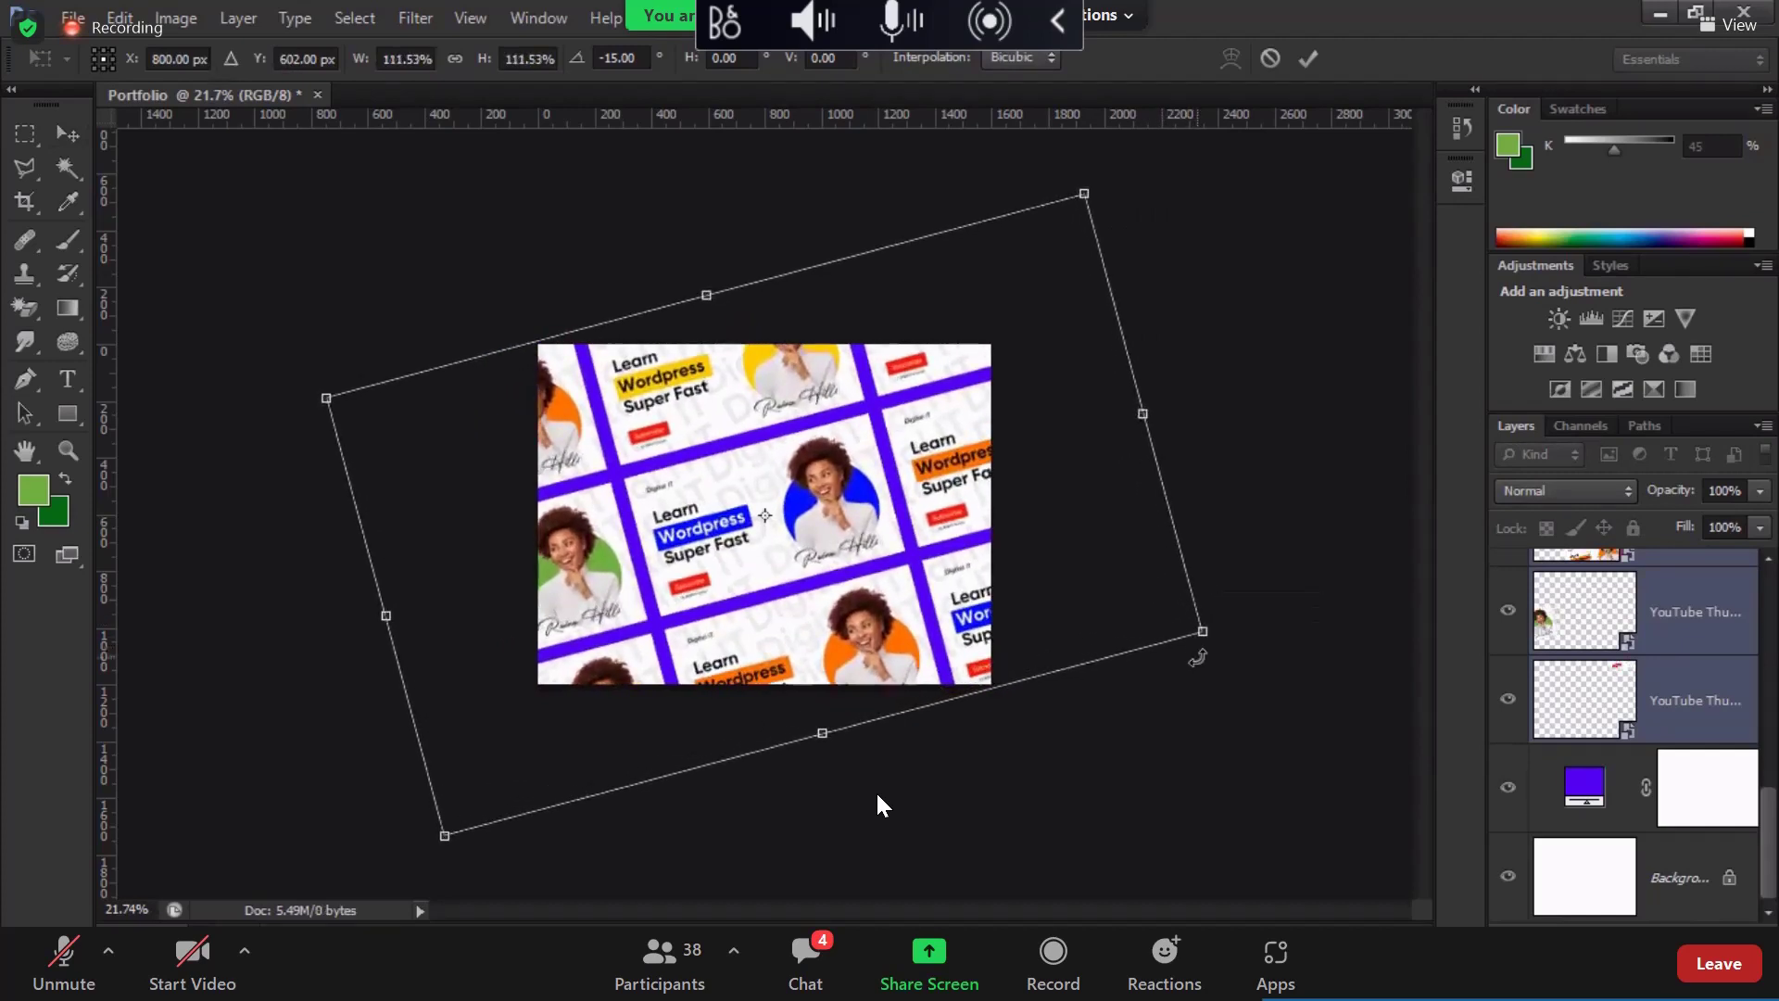
{"action": "key", "text": "Return"}
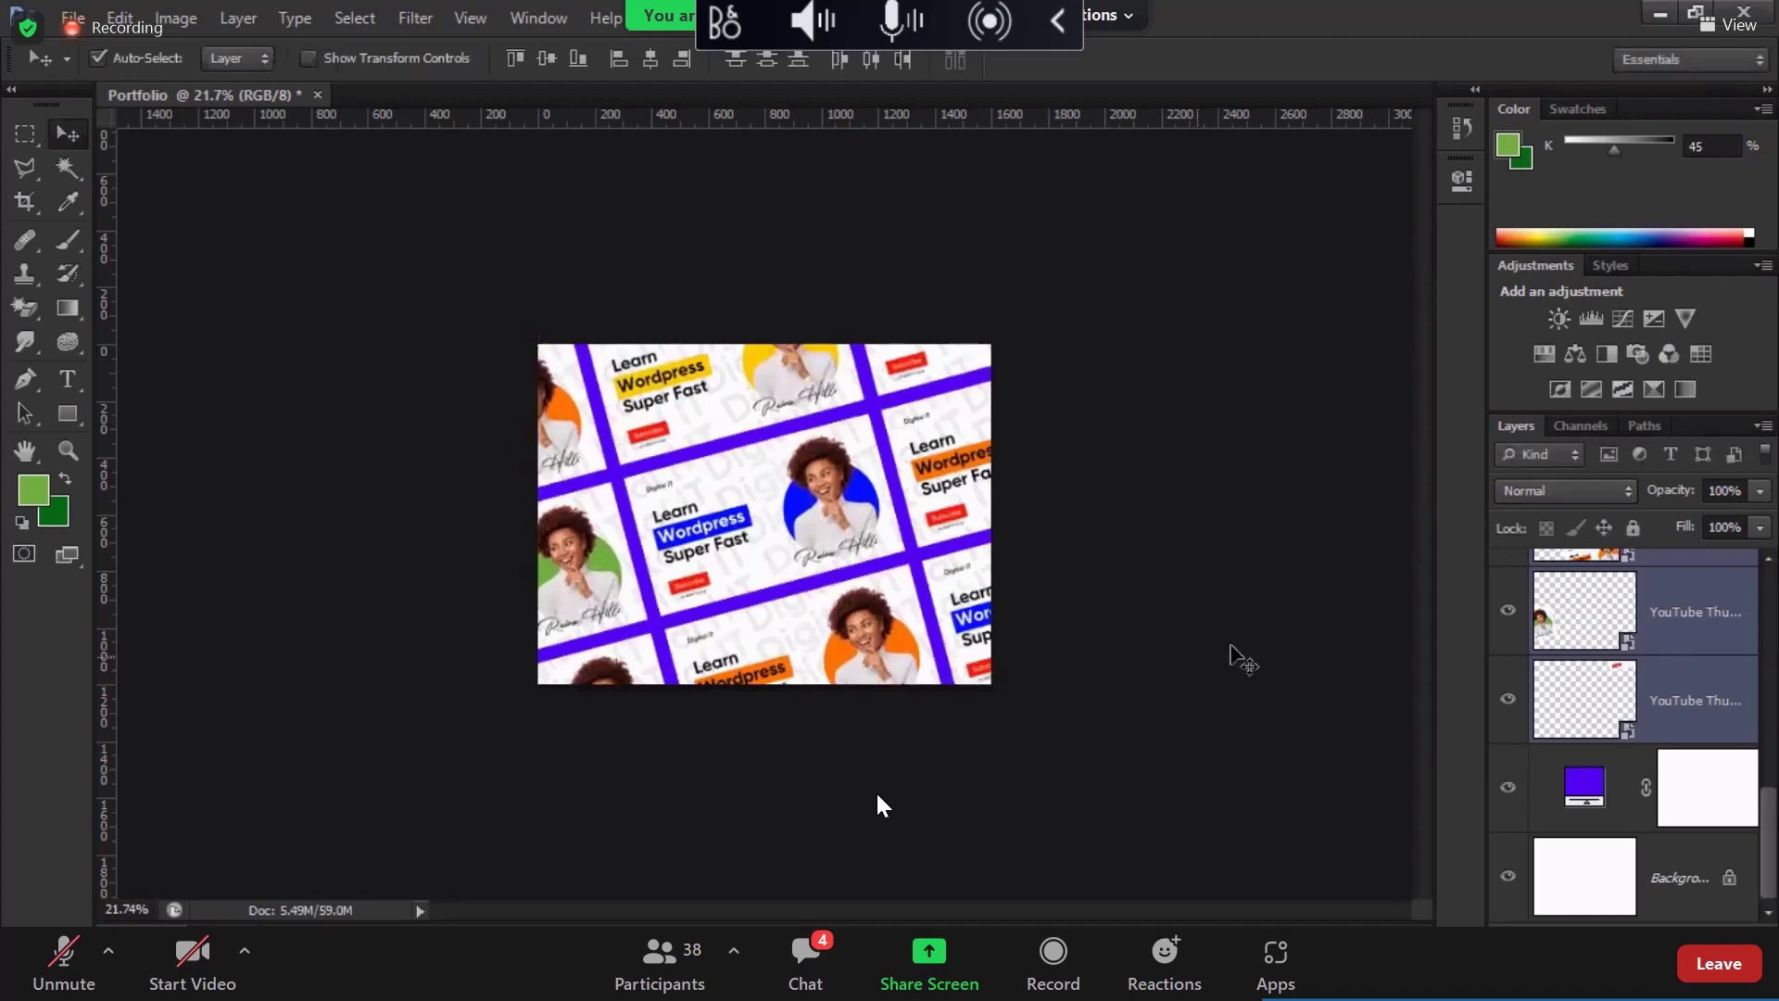
{"action": "scroll", "coordinate": [1674, 718], "scroll_direction": "up", "scroll_amount": 3}
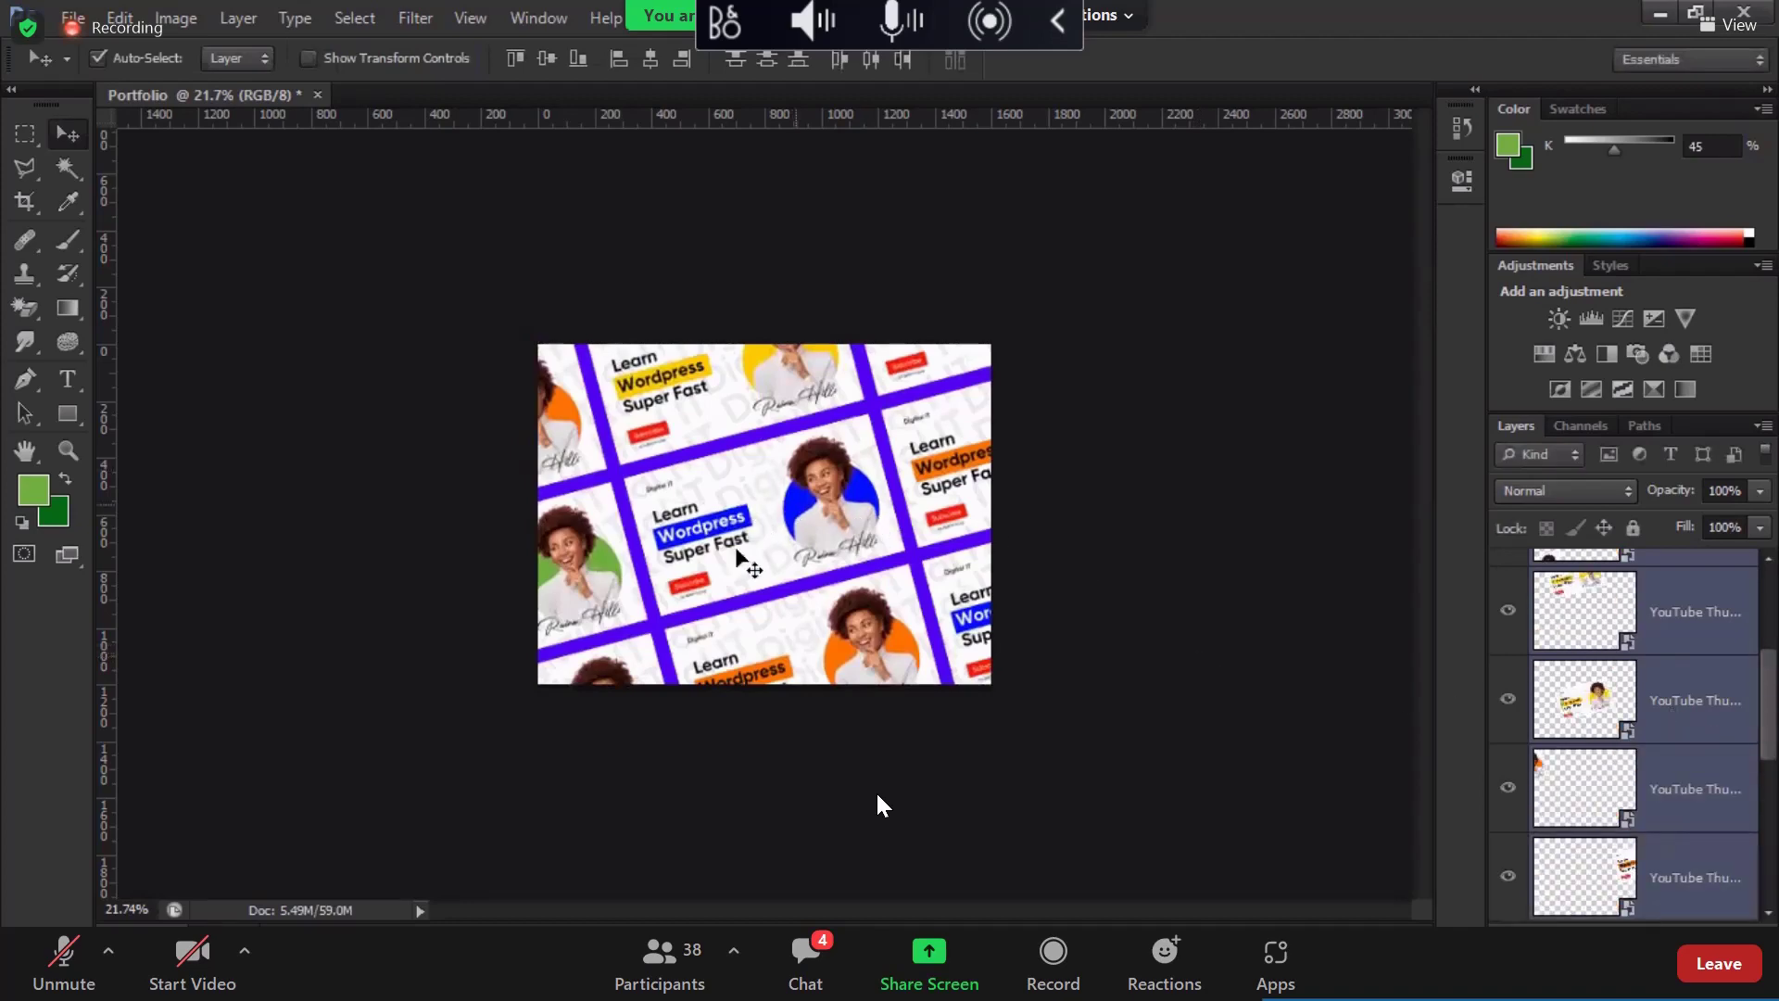
Step: Zoom in and bring the central blue-Wordpress thumbnail, YouTube Thumbnail 4, to the top of the stack
{"action": "scroll", "coordinate": [746, 565], "scroll_direction": "up", "scroll_amount": 5}
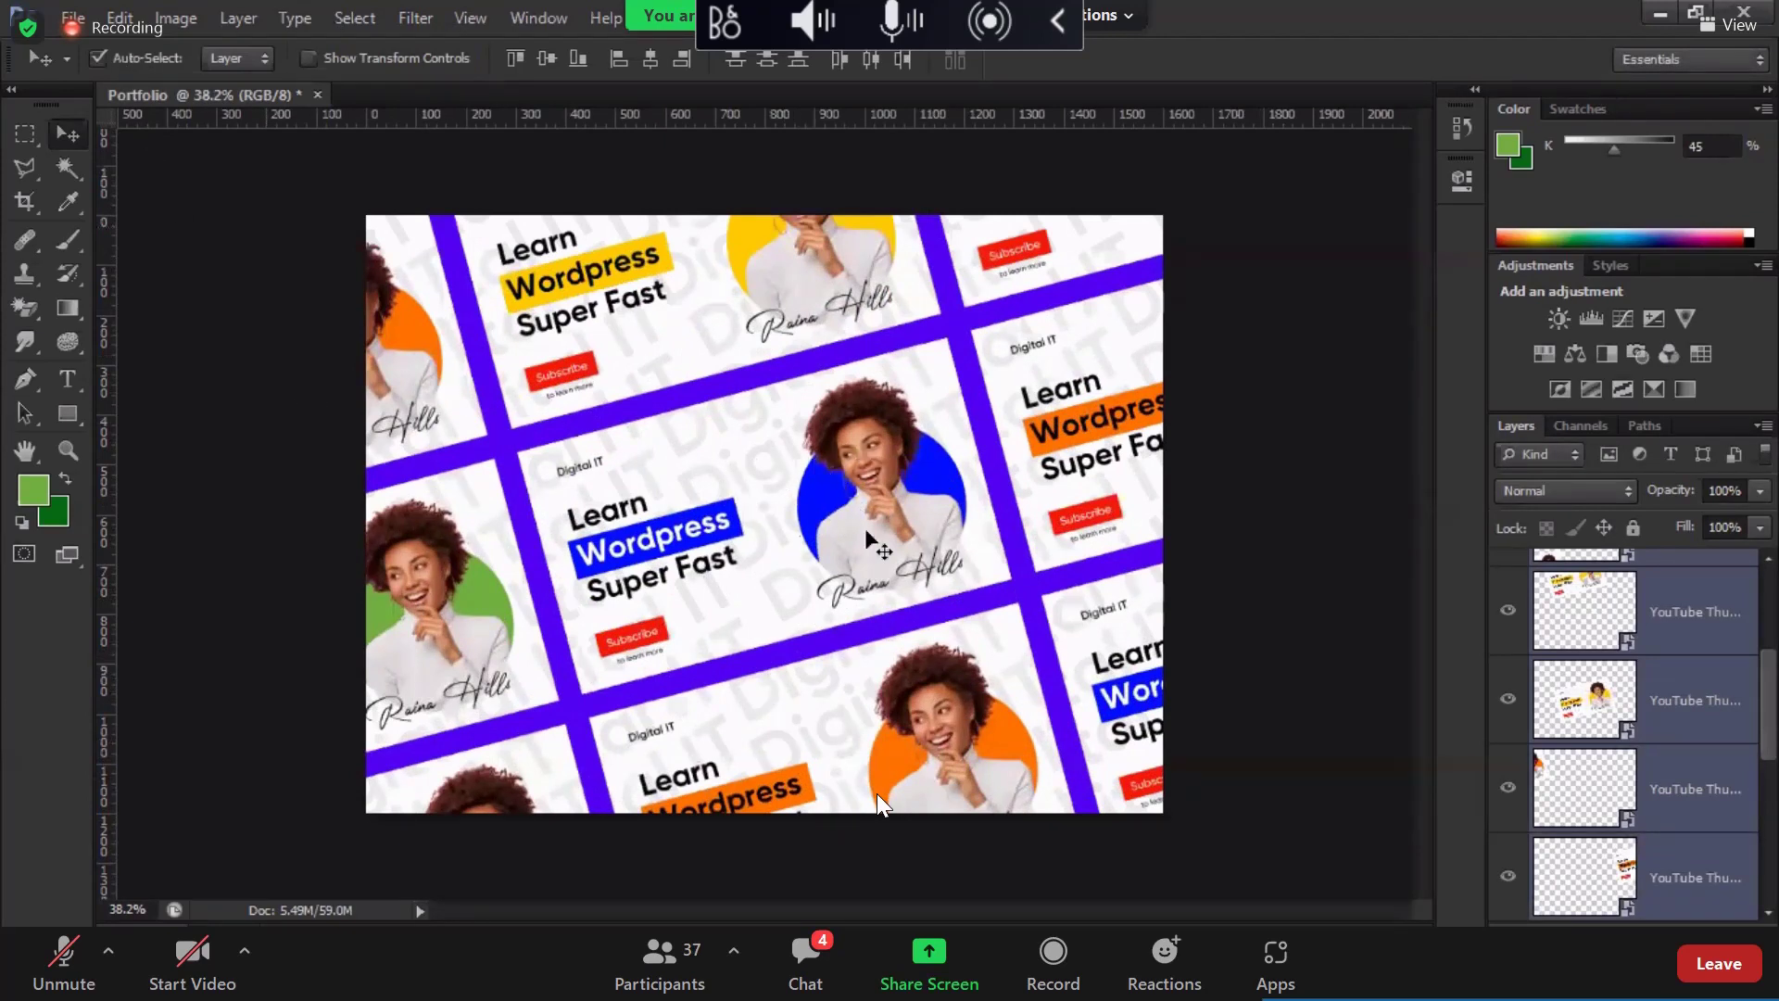
{"action": "scroll", "coordinate": [1568, 714], "scroll_direction": "up", "scroll_amount": 3}
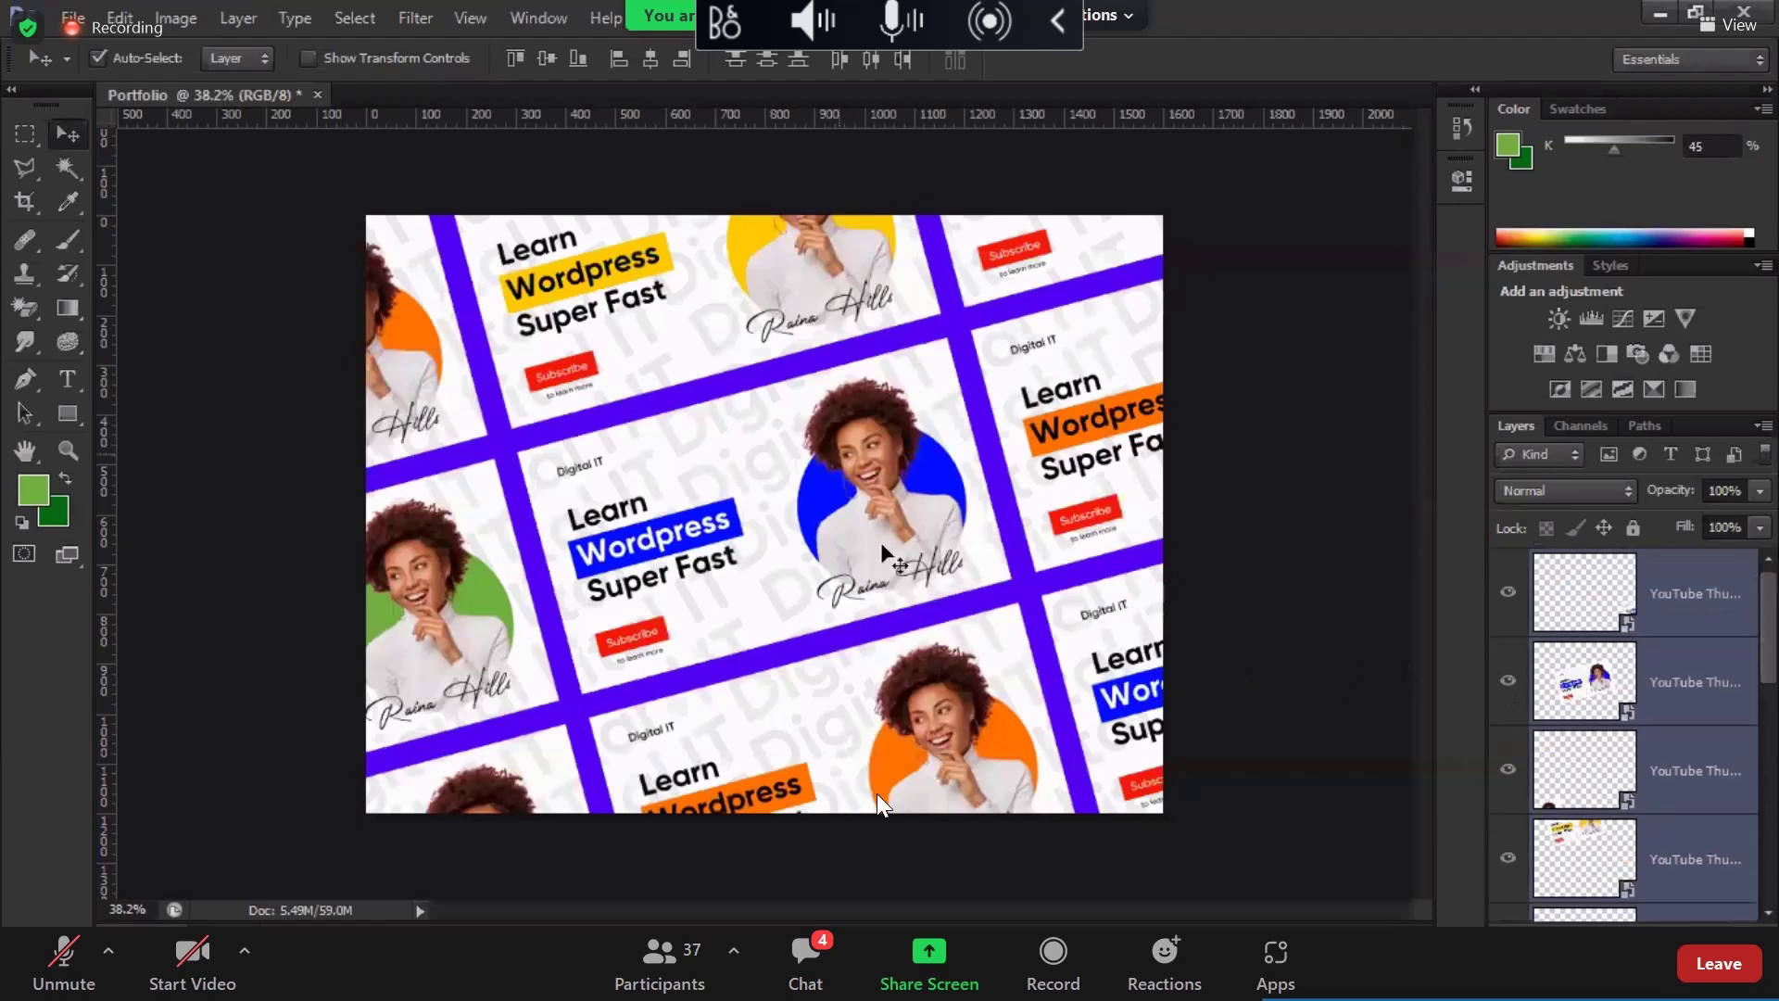
{"action": "left_click", "coordinate": [772, 530]}
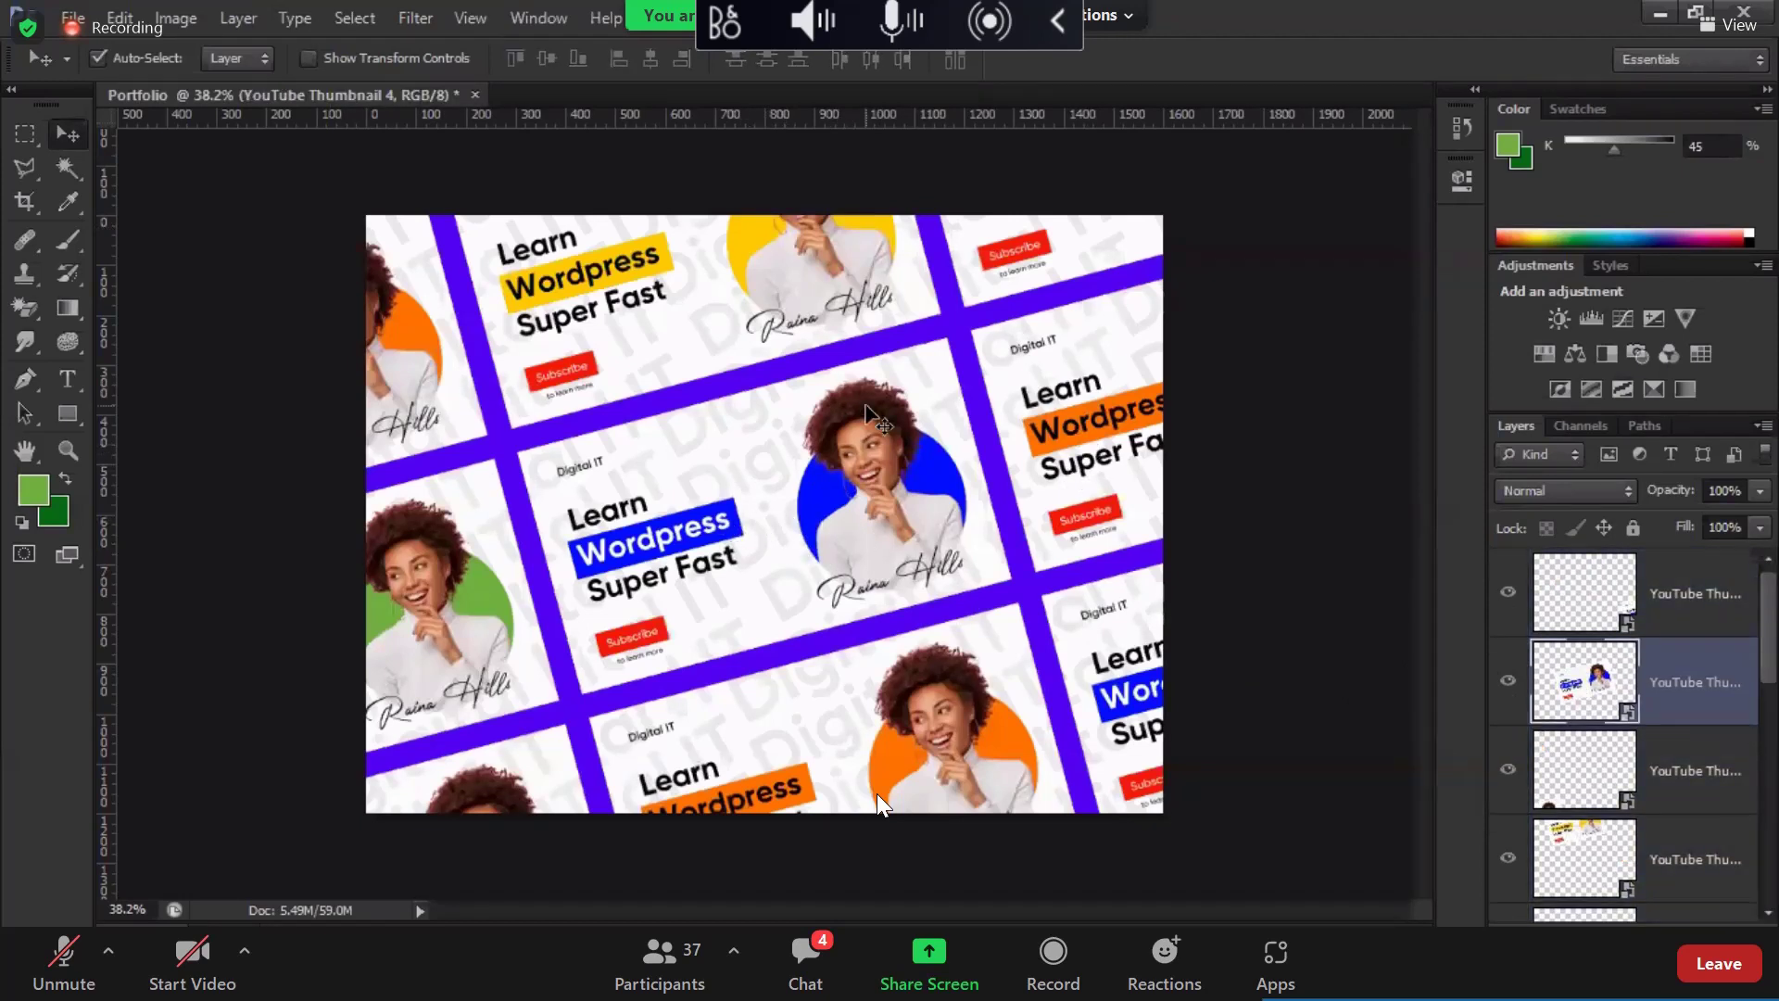
{"action": "key", "text": "ctrl+bracketright"}
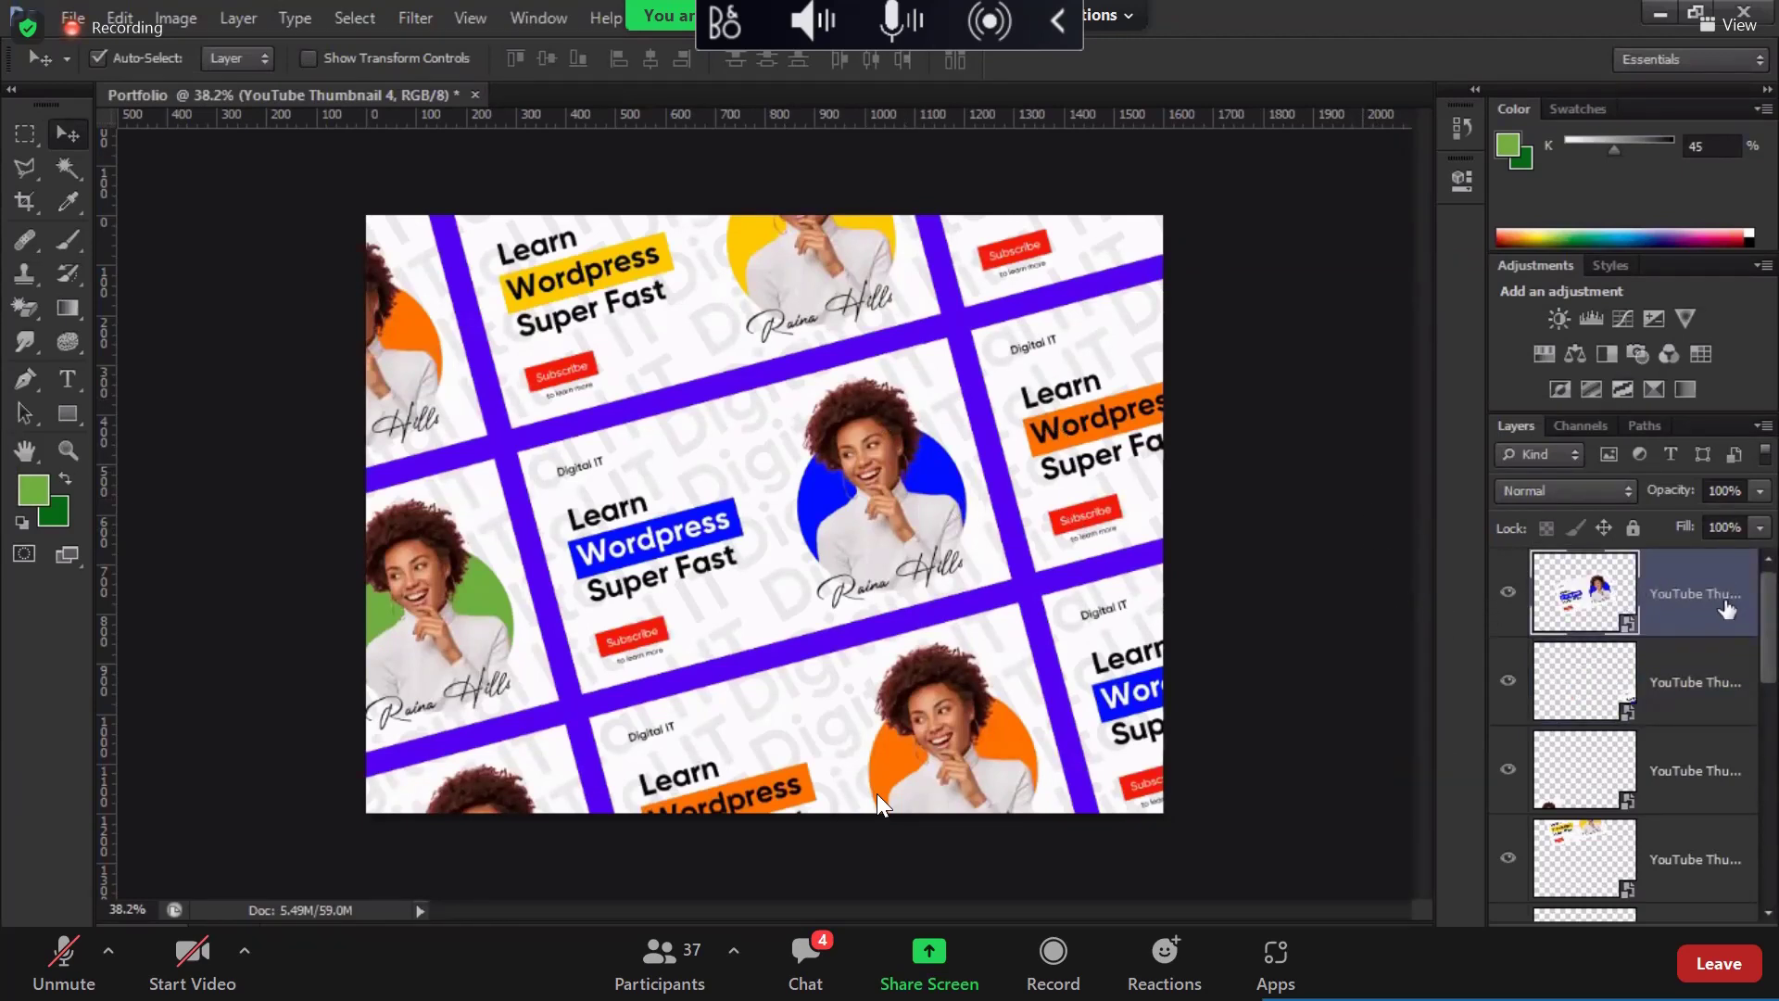
{"action": "key", "text": "h"}
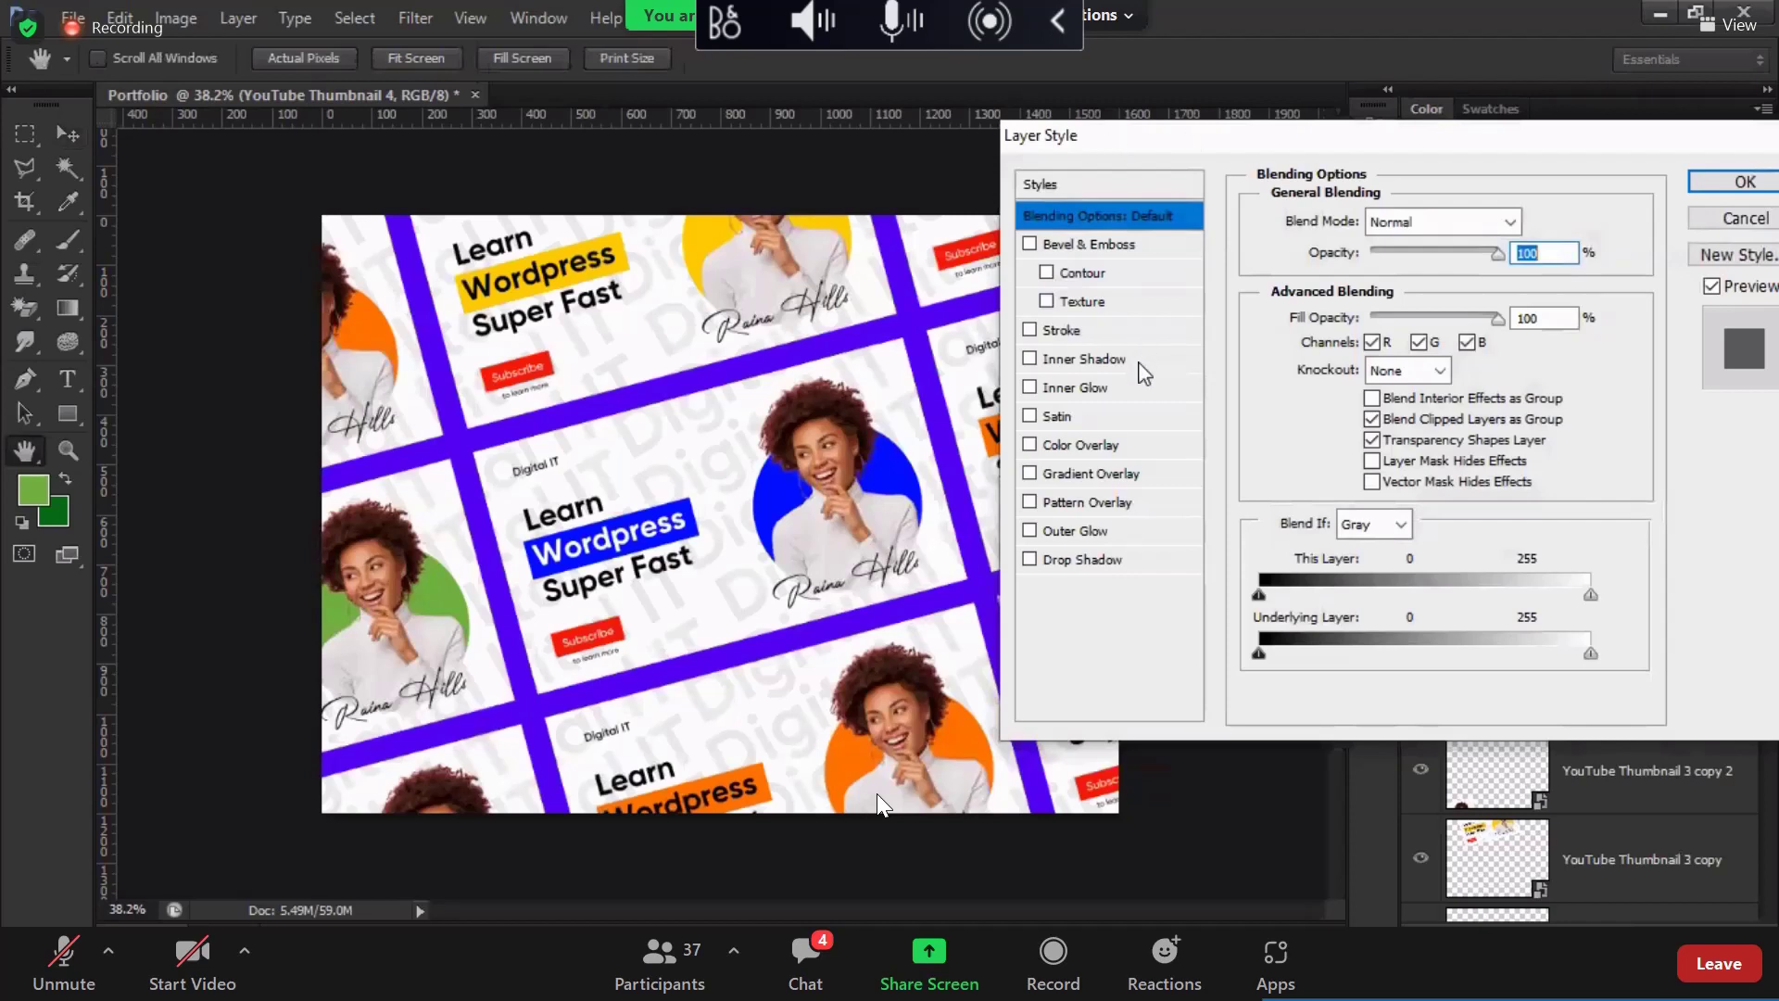
Step: Add a Drop Shadow sampled from the canvas purple, darkened to brightness 56
{"action": "left_click", "coordinate": [1149, 560]}
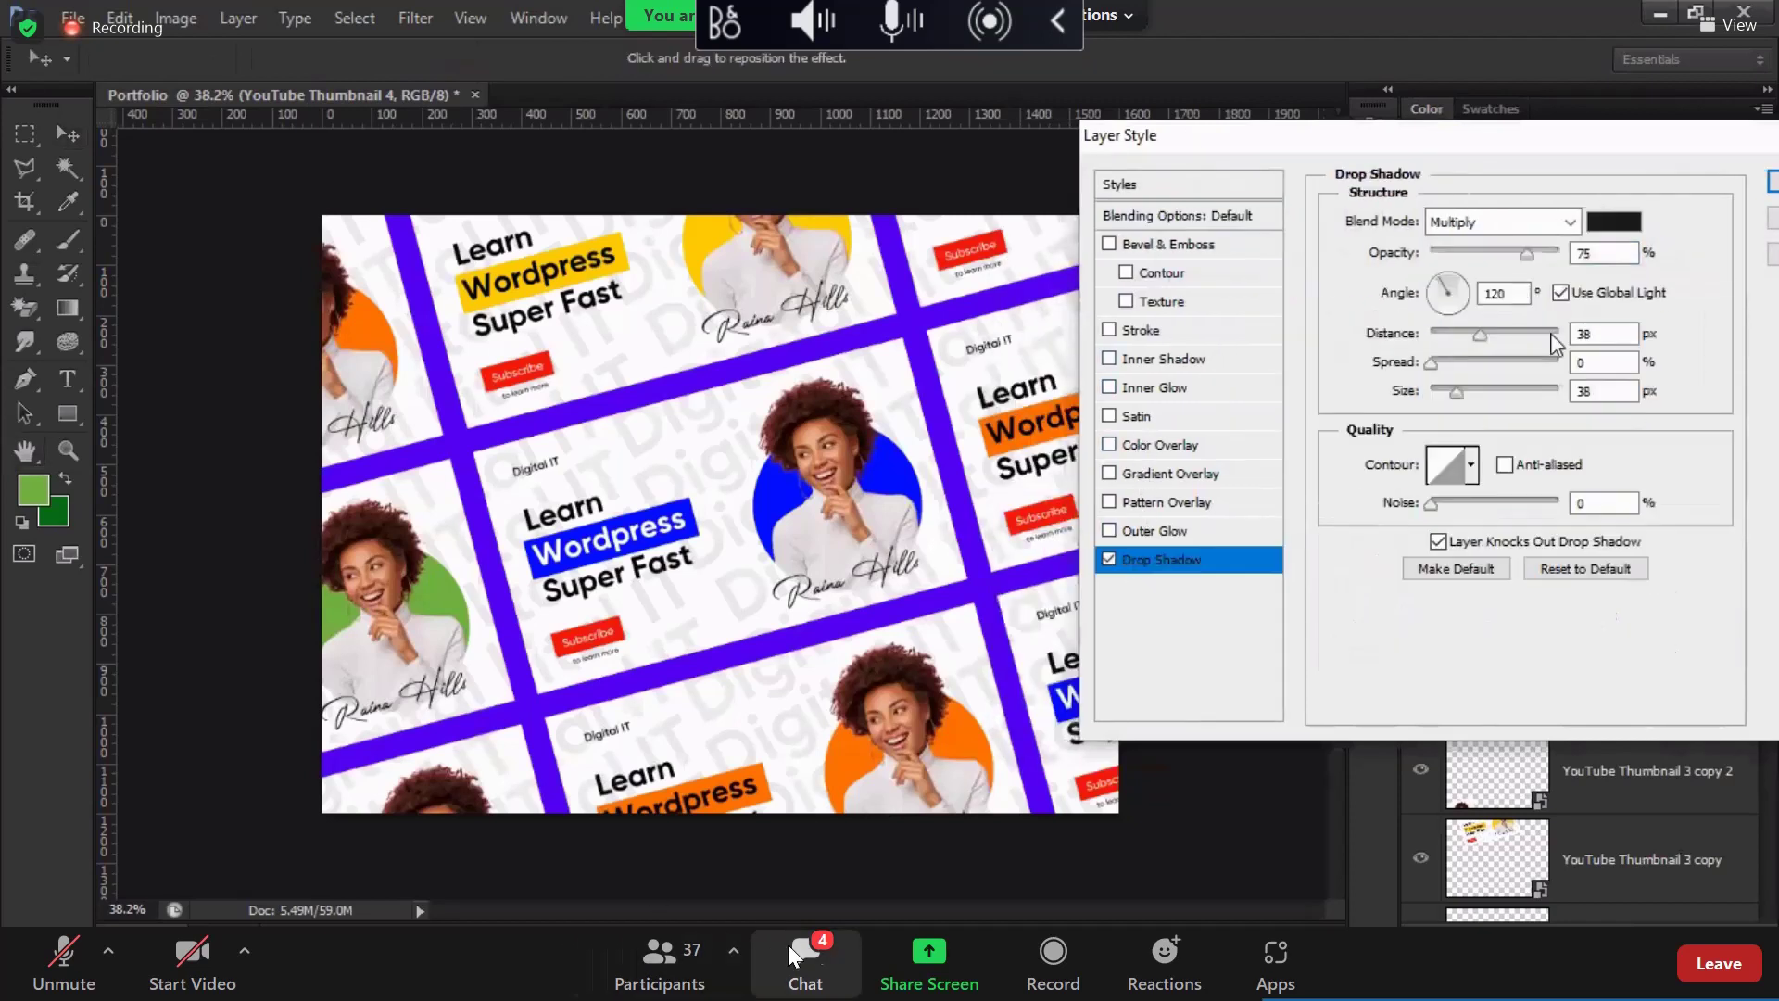
{"action": "left_click", "coordinate": [1526, 256]}
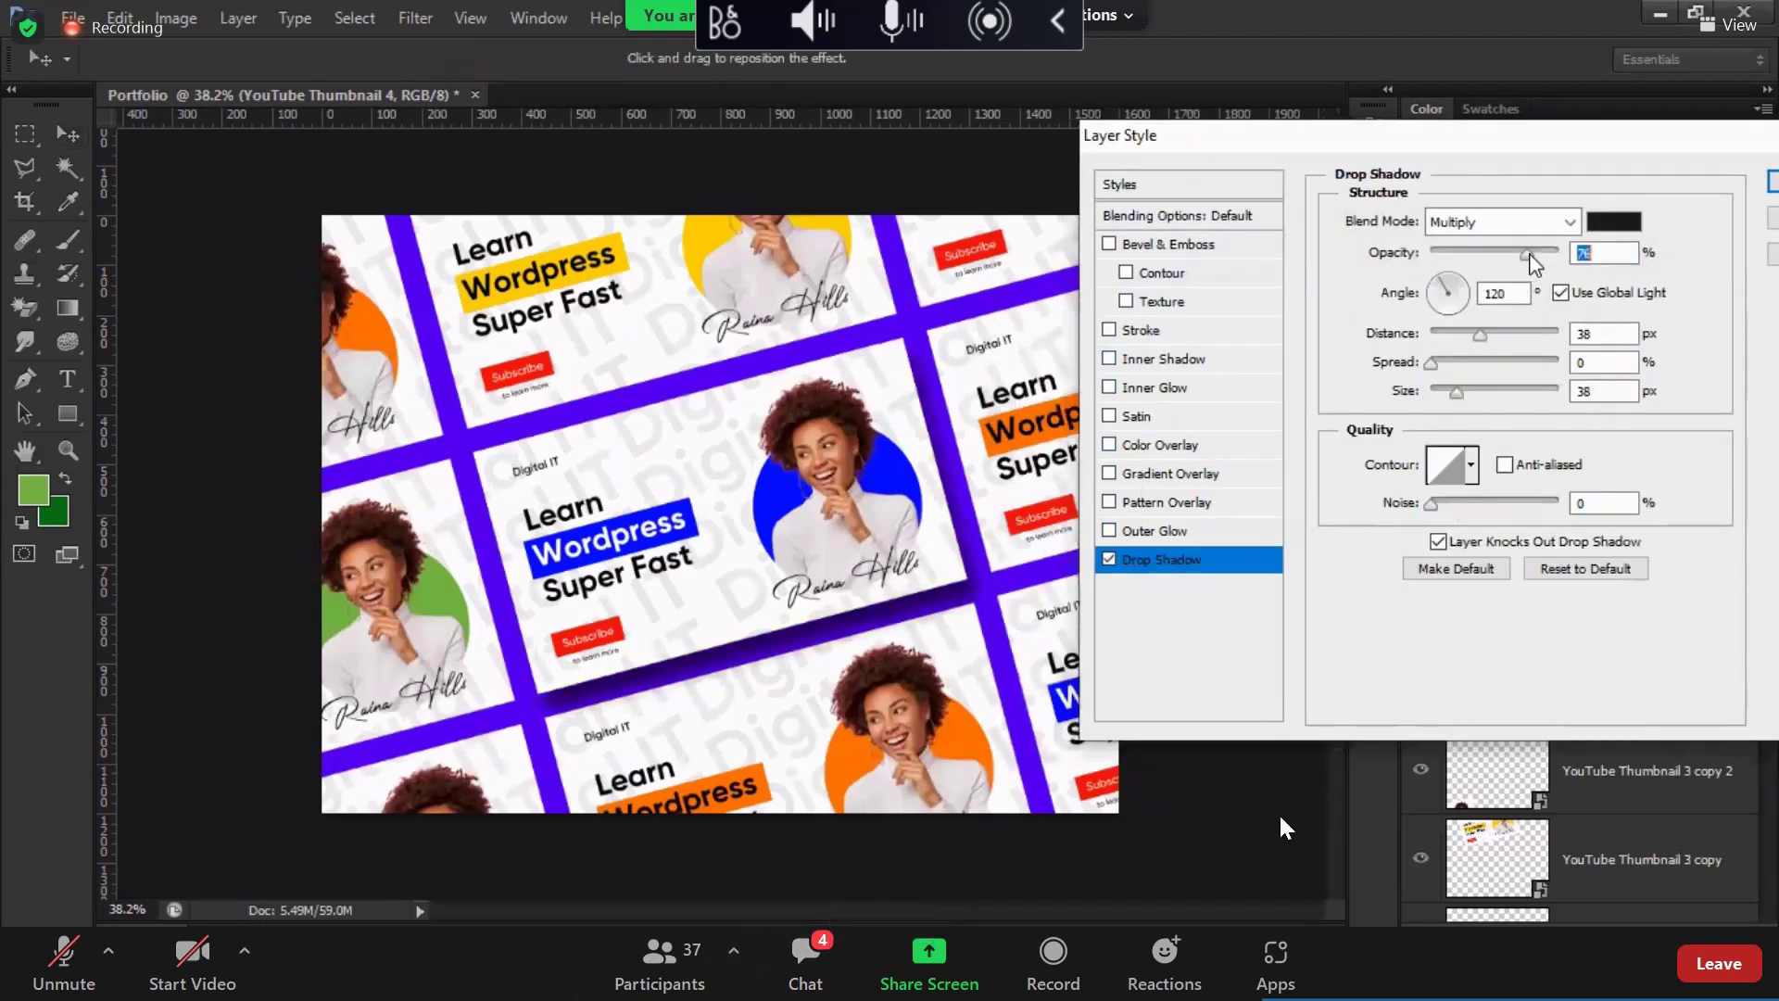
{"action": "left_click", "coordinate": [1612, 221]}
{"action": "left_click", "coordinate": [952, 312]}
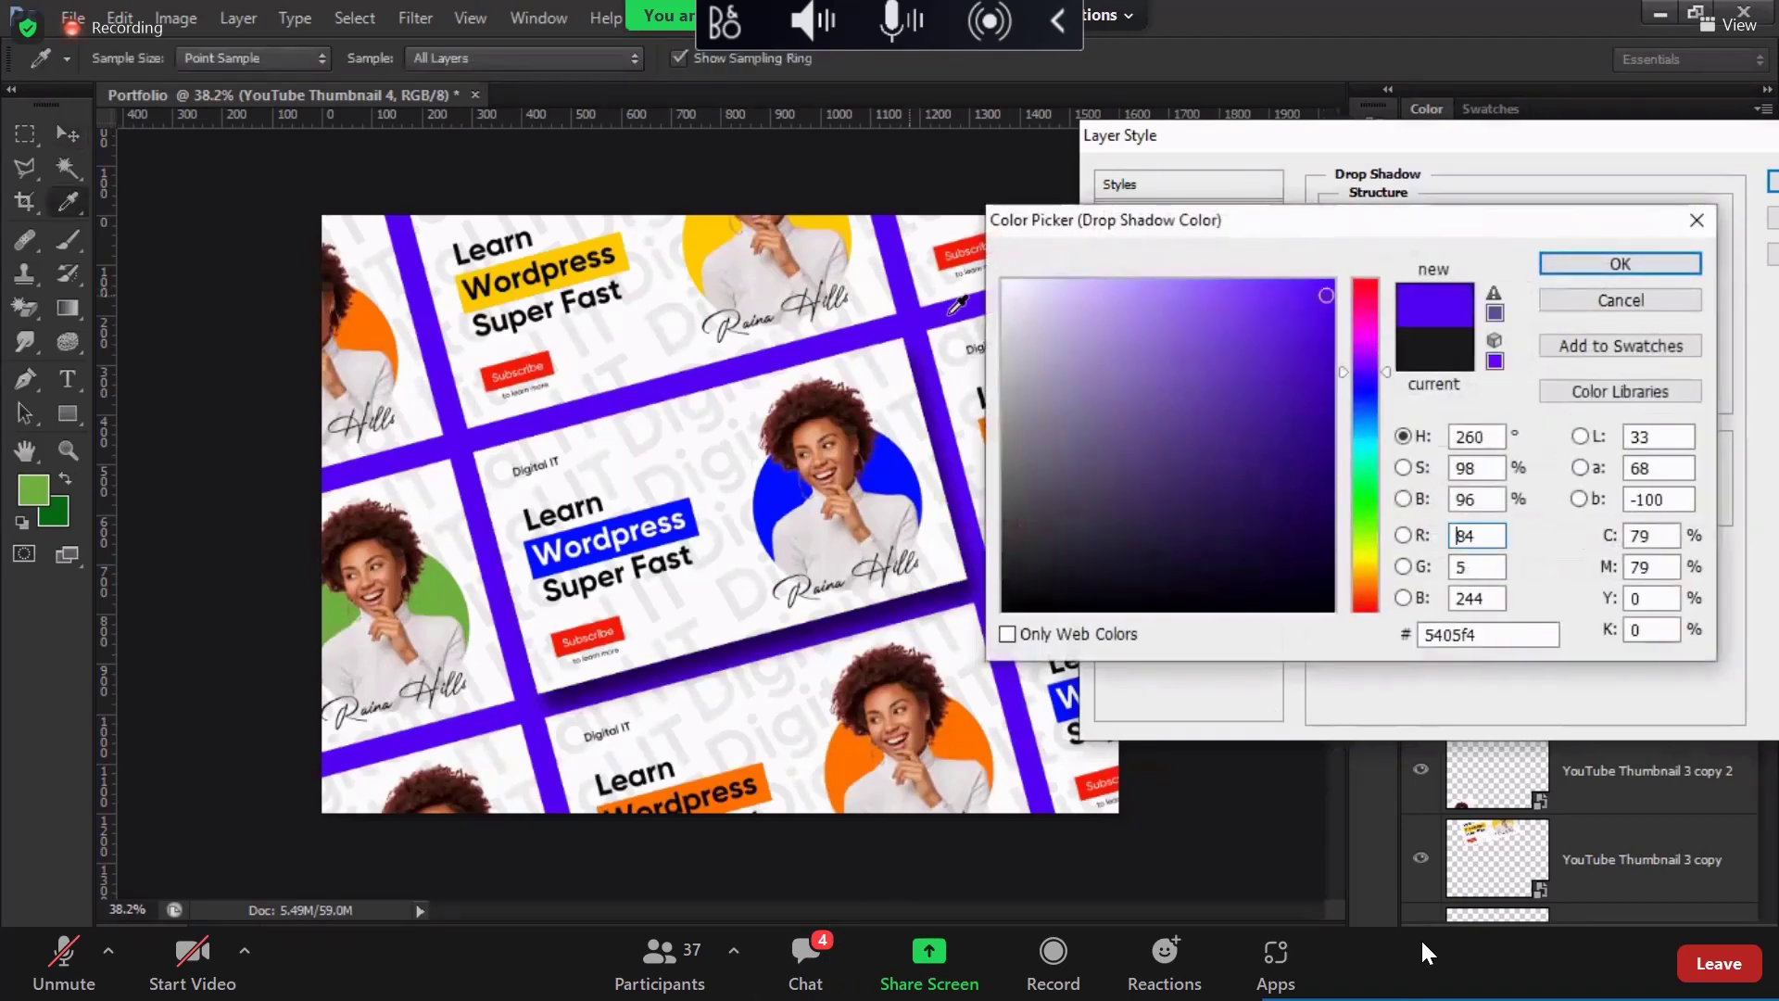
{"action": "left_click", "coordinate": [1617, 267]}
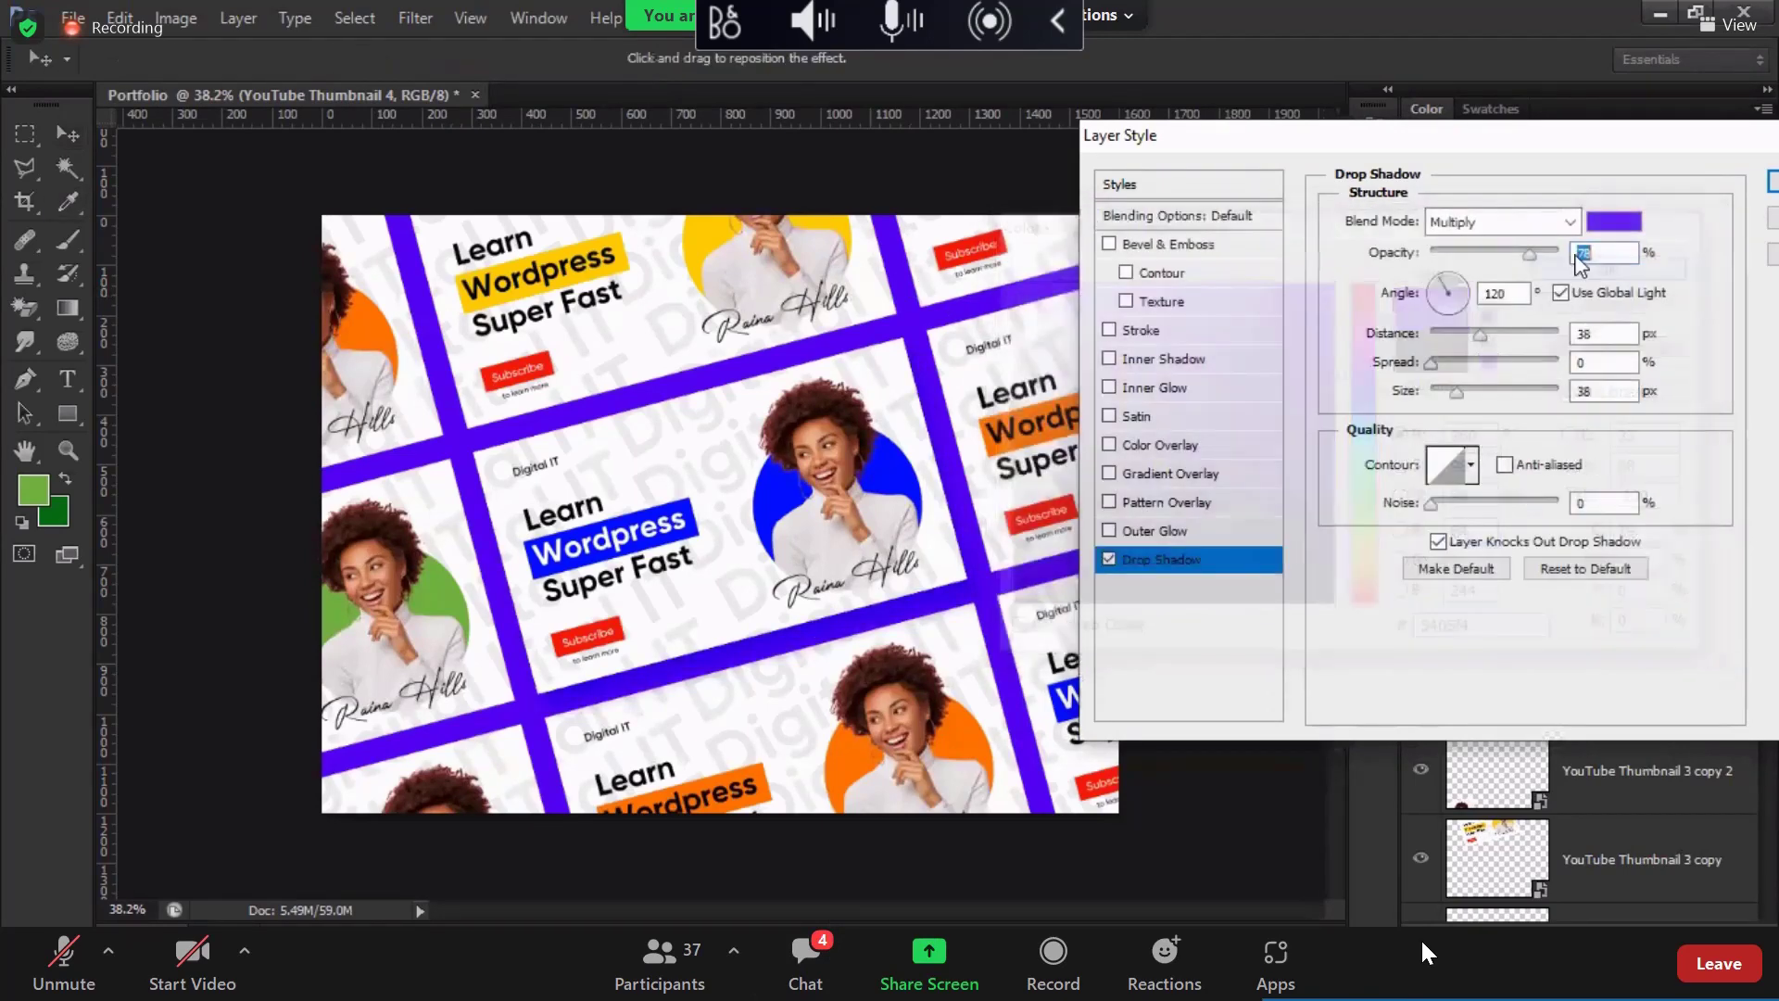
{"action": "left_click", "coordinate": [1613, 220]}
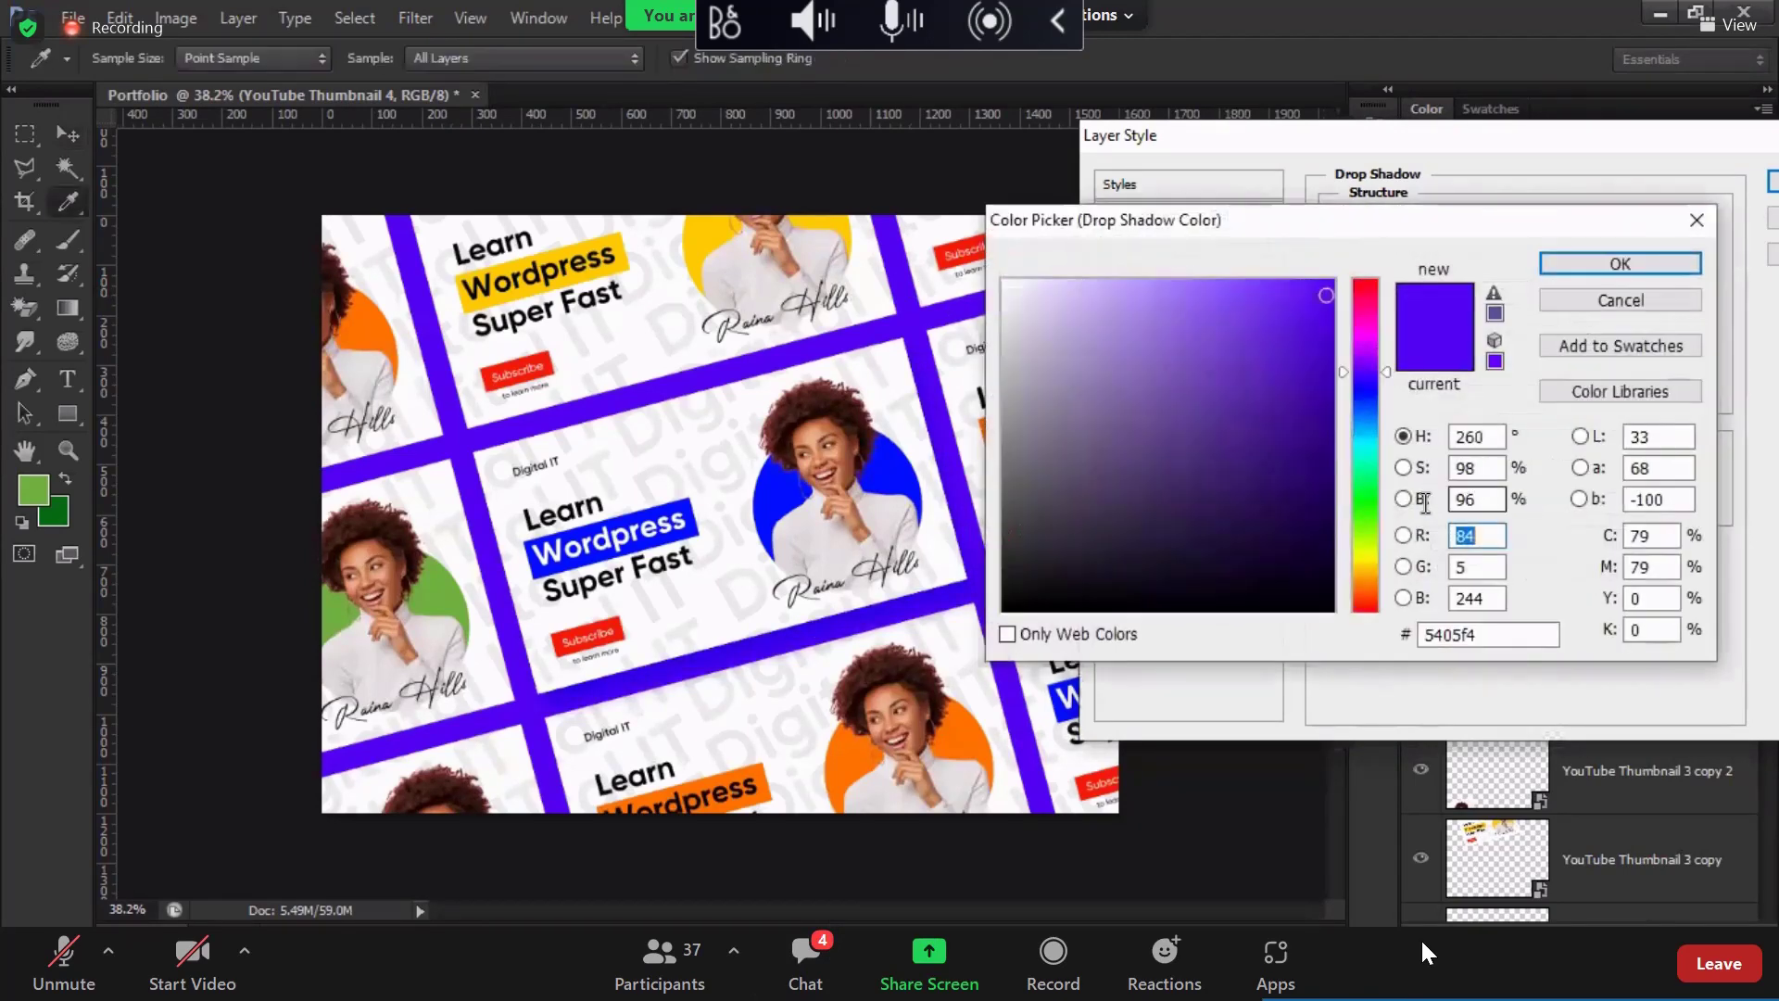
{"action": "left_click", "coordinate": [1424, 505]}
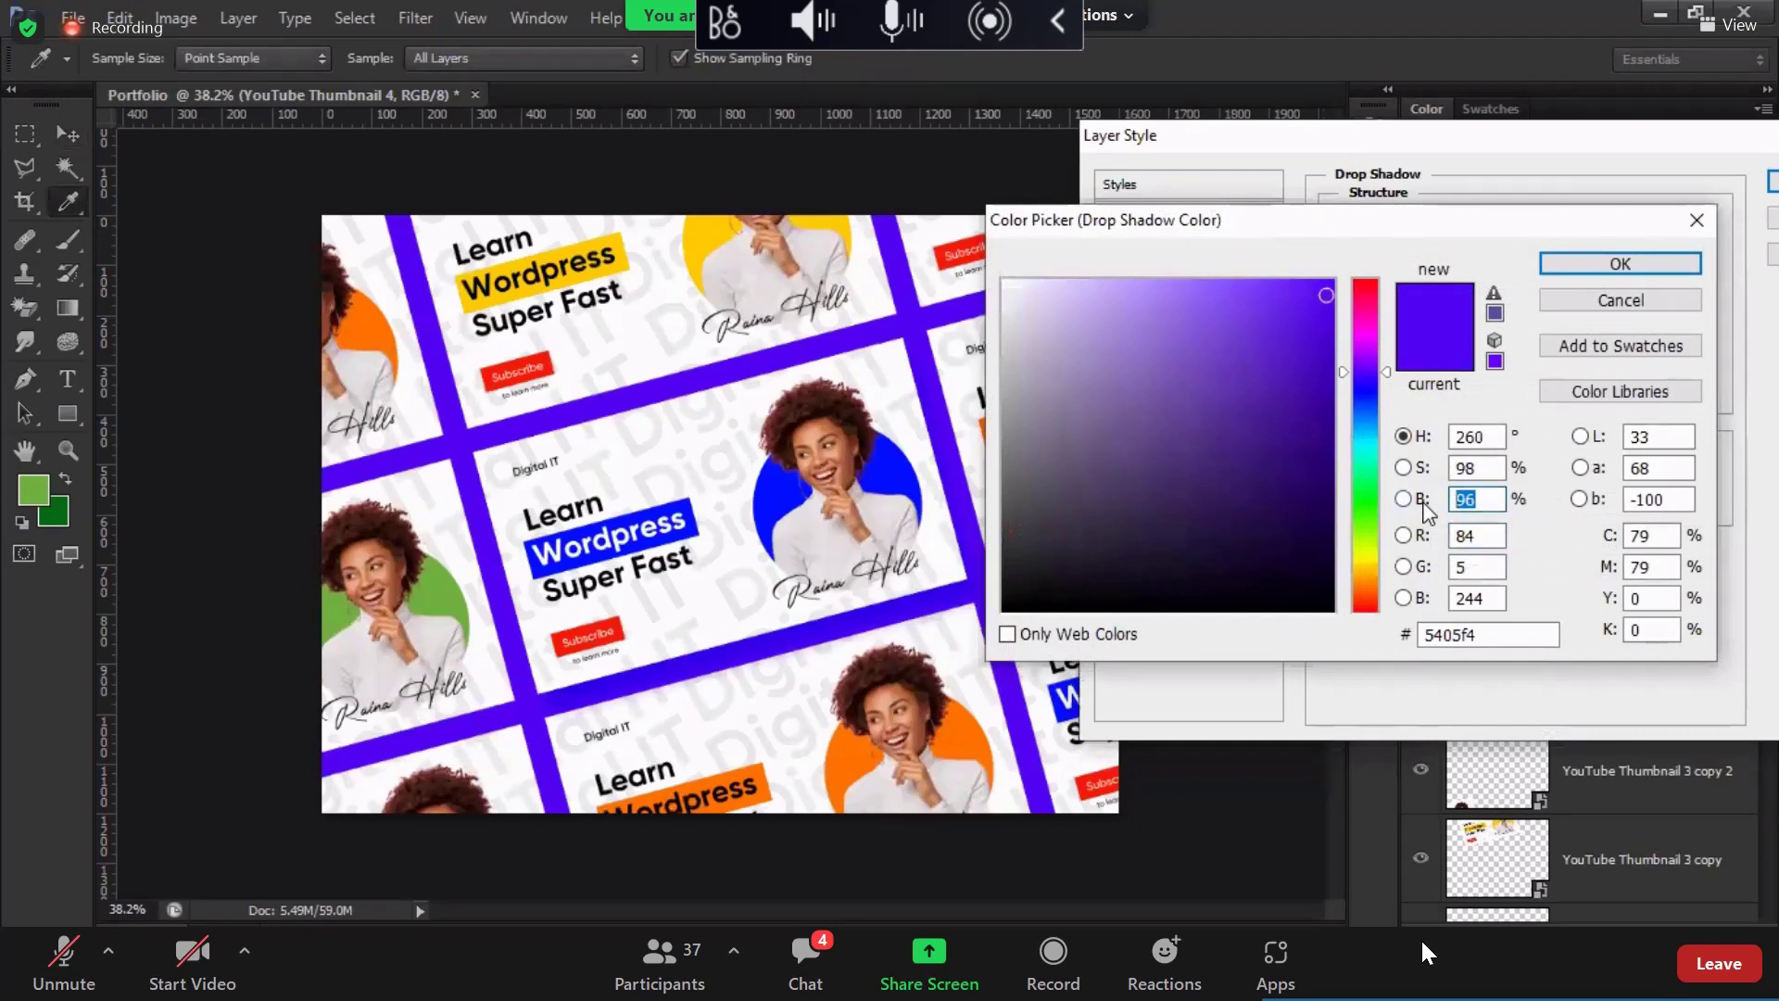
{"action": "type", "text": "56"}
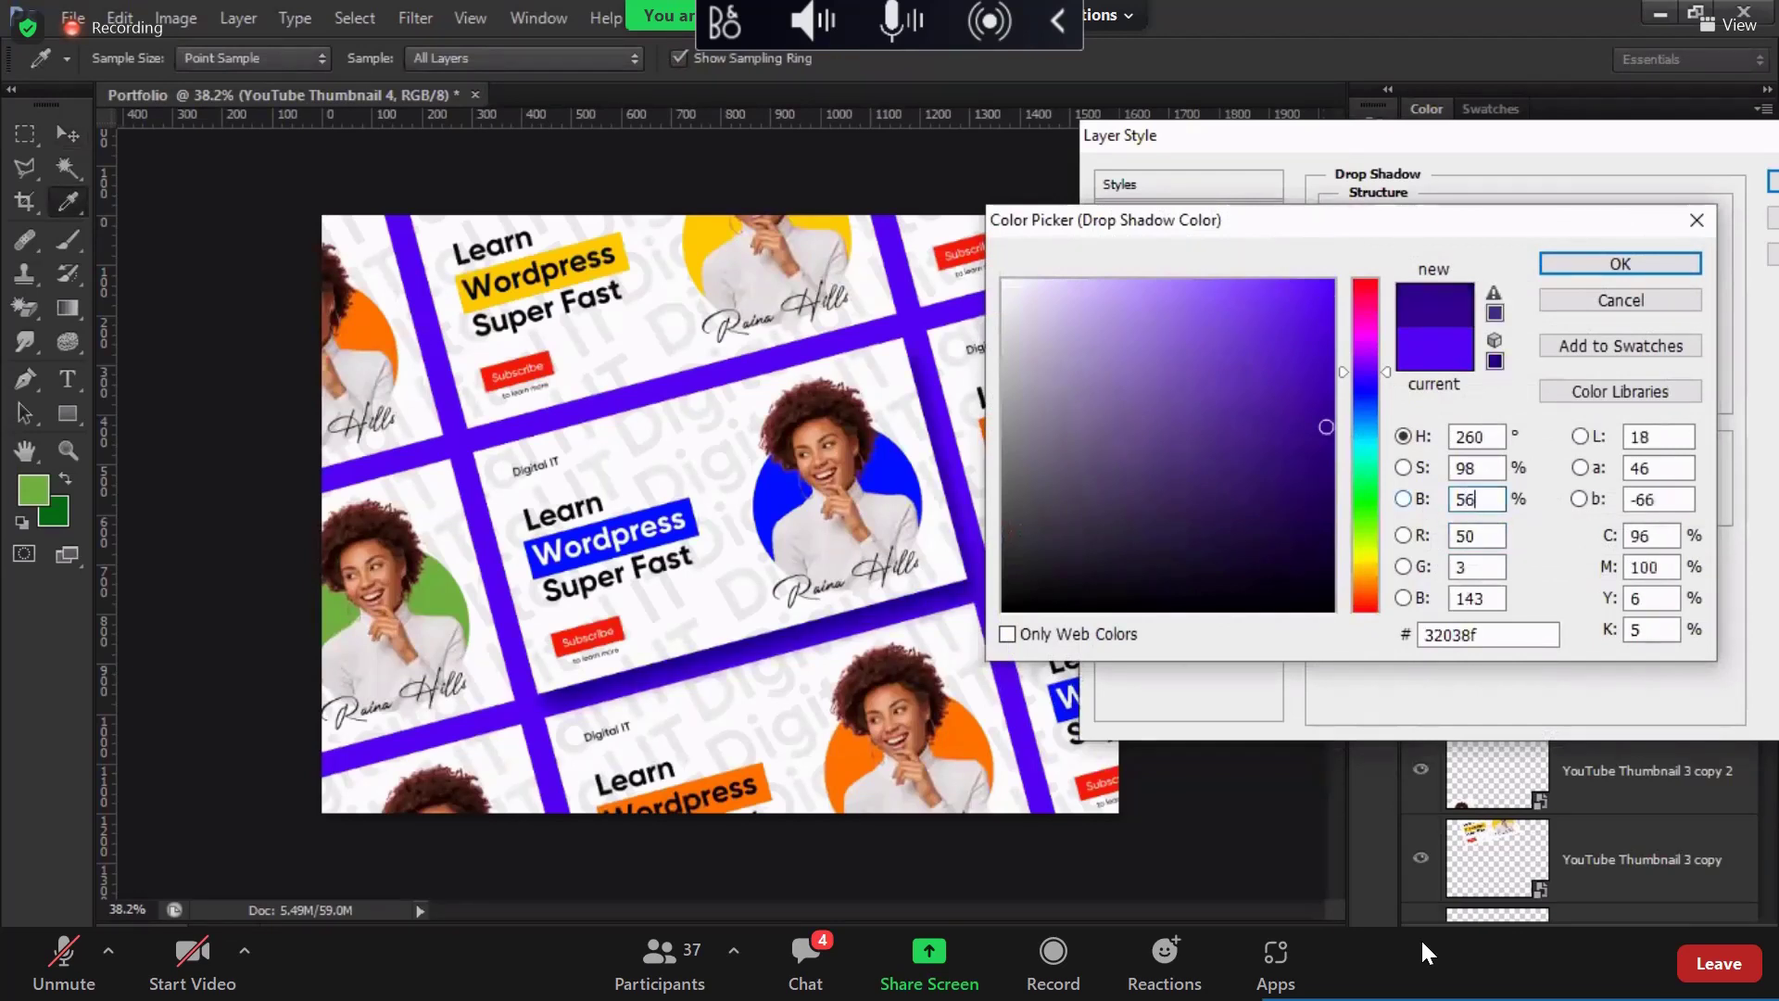
{"action": "key", "text": "Return"}
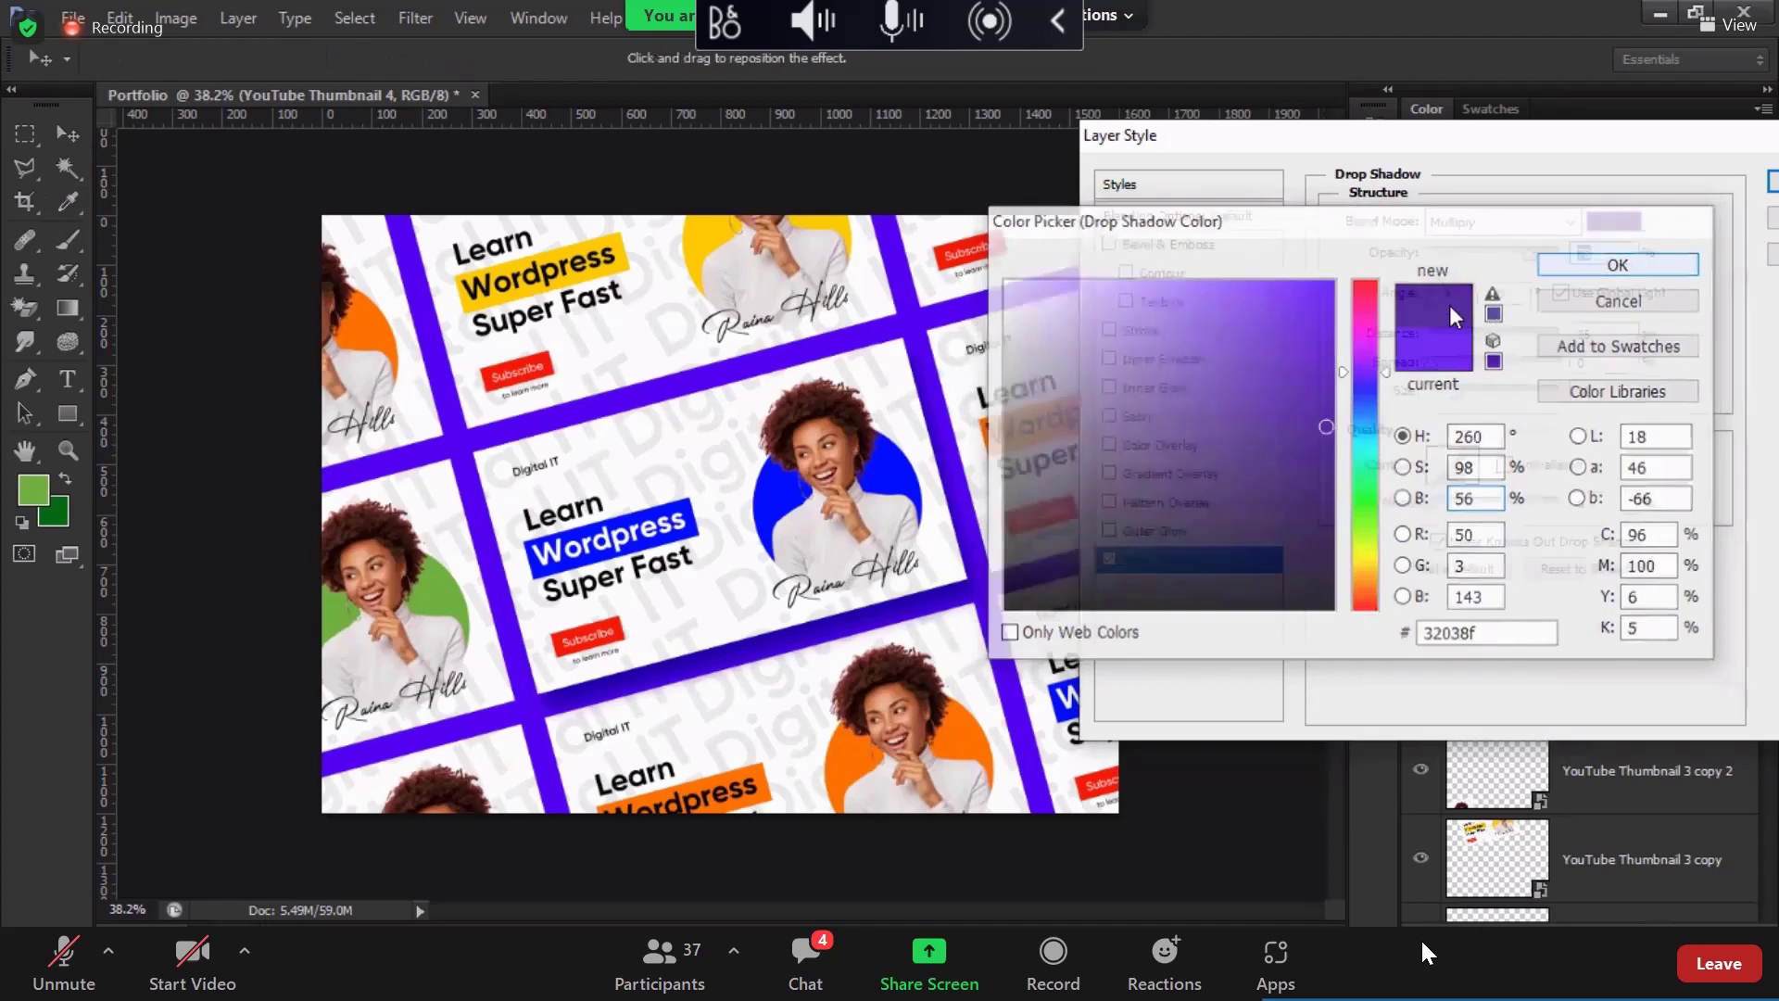
{"action": "key", "text": "shift+Tab"}
{"action": "key", "text": "alt+Down"}
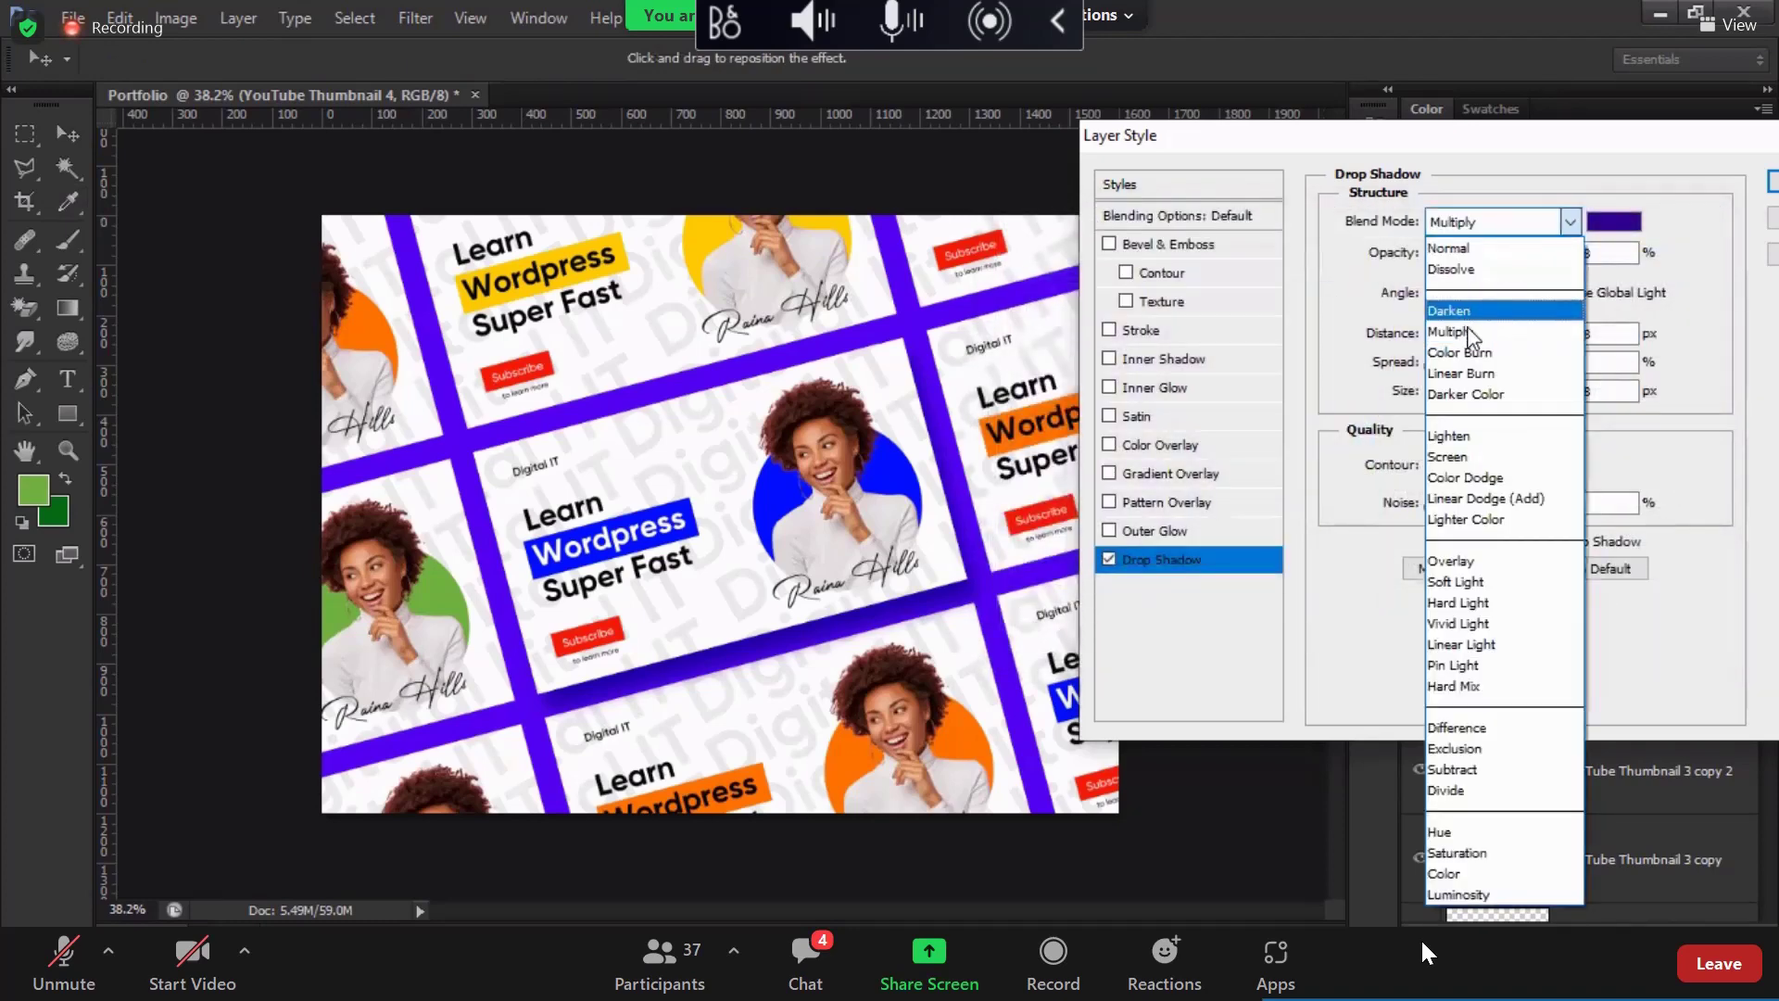
{"action": "key", "text": "Escape"}
Step: Widen the shadow spread, set size 128 and distance 81, lower opacity to 68%, and apply
{"action": "left_click_drag", "start_coordinate": [1452, 369], "coordinate": [1440, 287]}
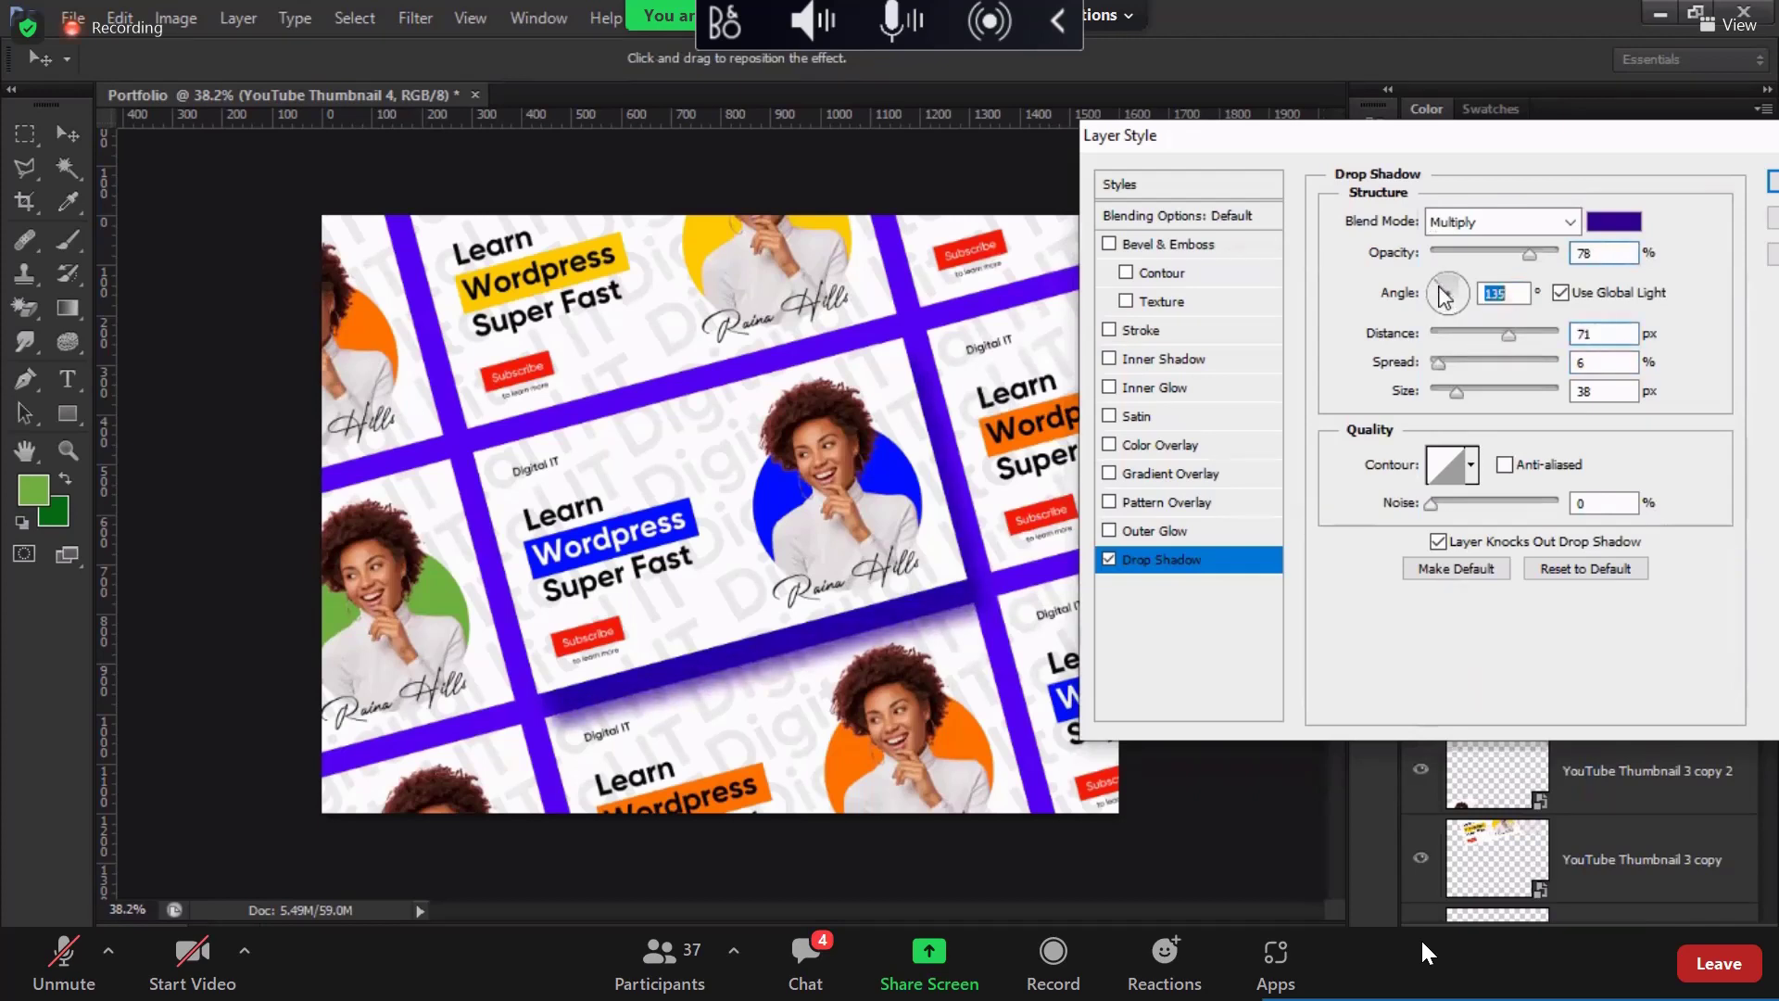
{"action": "left_click_drag", "start_coordinate": [1455, 391], "coordinate": [1490, 400]}
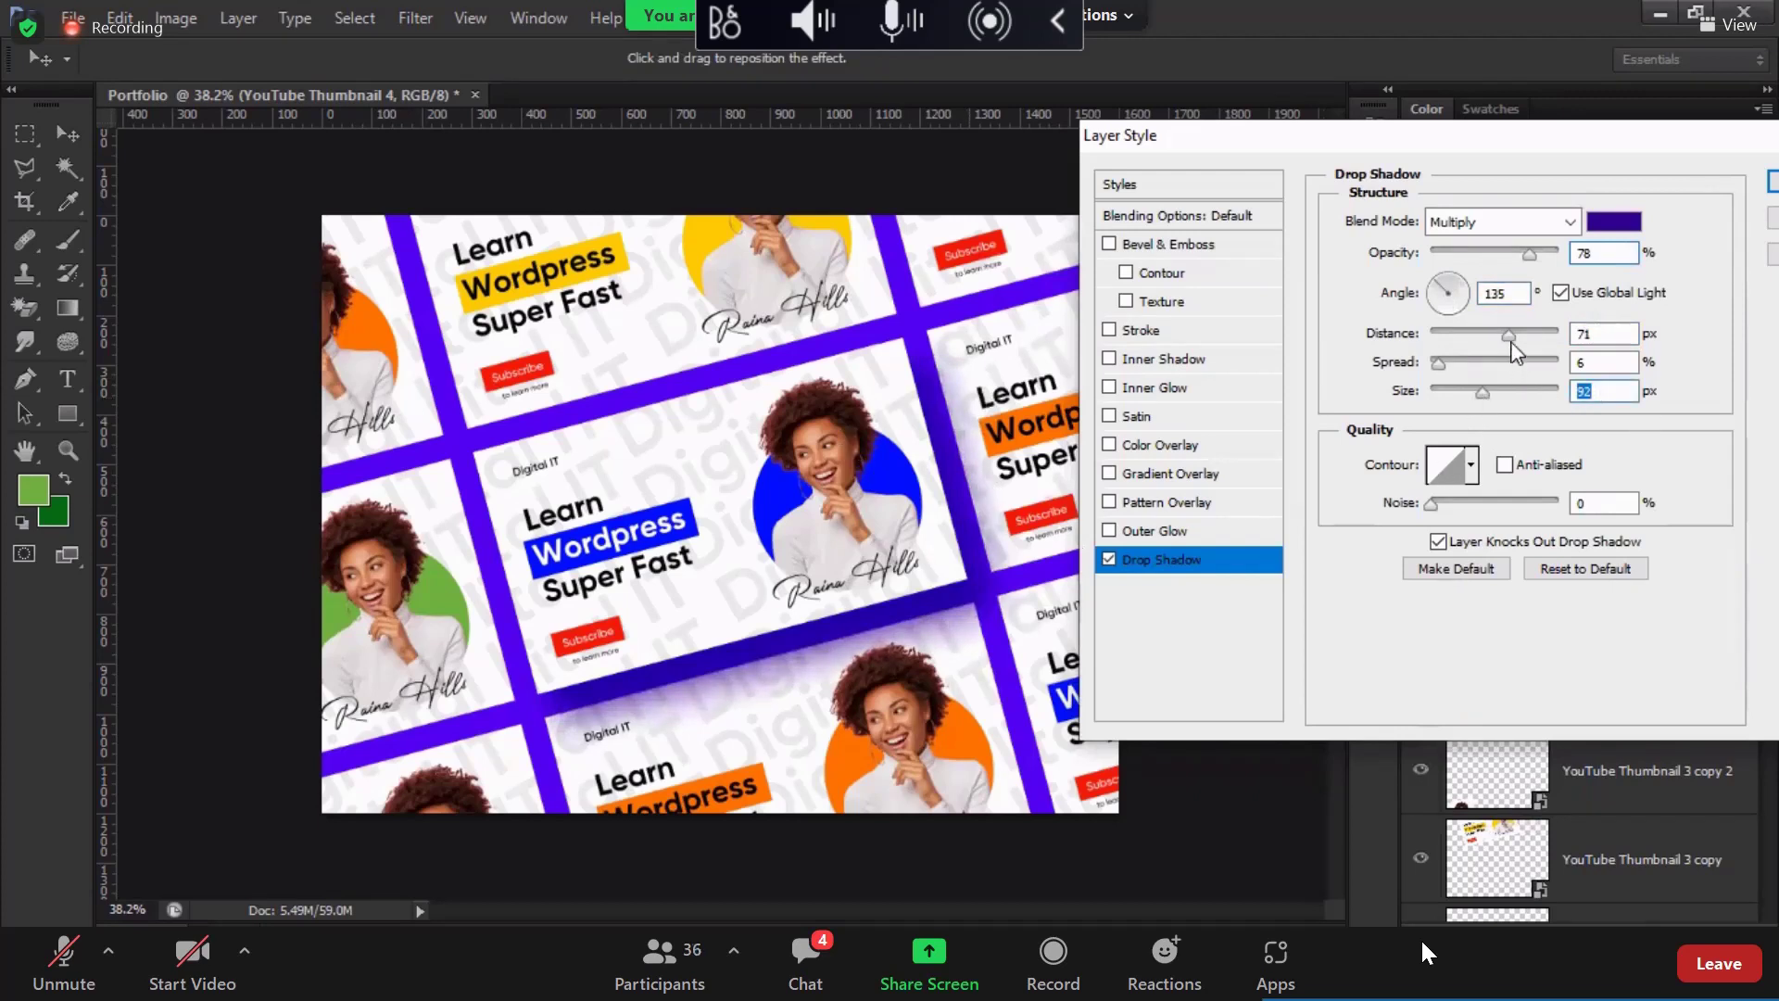
{"action": "left_click_drag", "start_coordinate": [1511, 337], "coordinate": [1512, 337]}
{"action": "left_click_drag", "start_coordinate": [1528, 252], "coordinate": [1517, 252]}
{"action": "left_click_drag", "start_coordinate": [1513, 338], "coordinate": [1525, 336]}
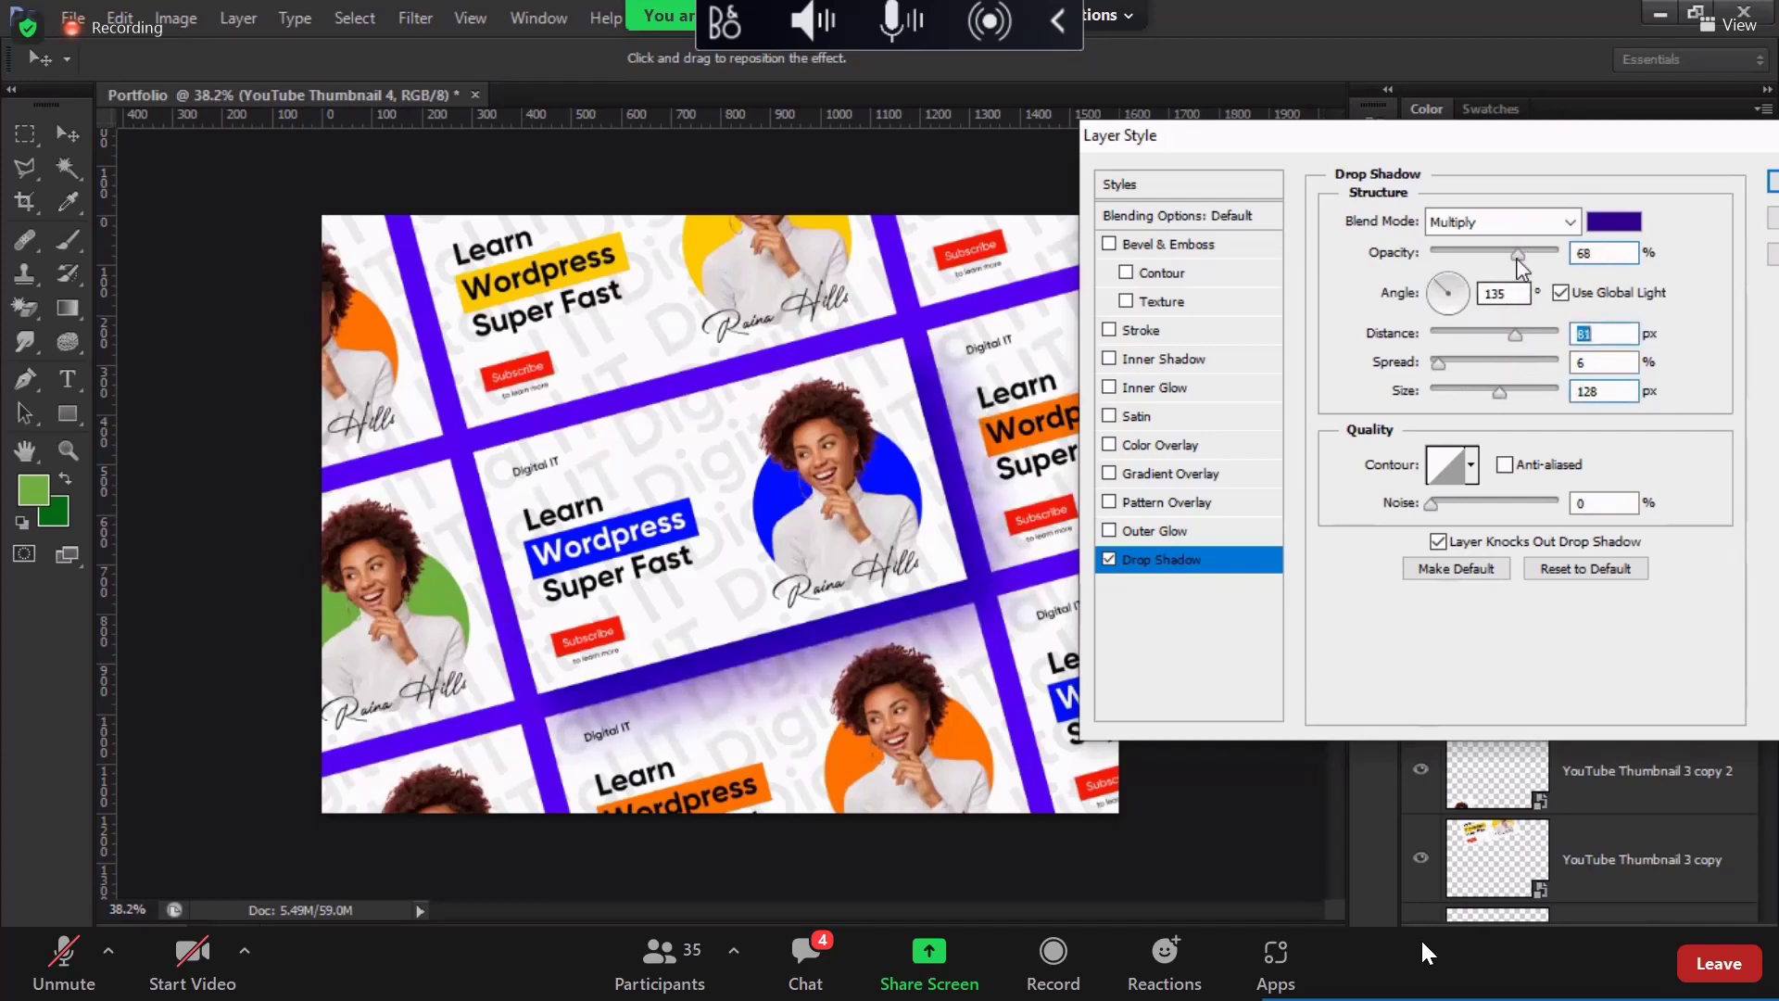
{"action": "left_click_drag", "start_coordinate": [1518, 253], "coordinate": [1501, 259]}
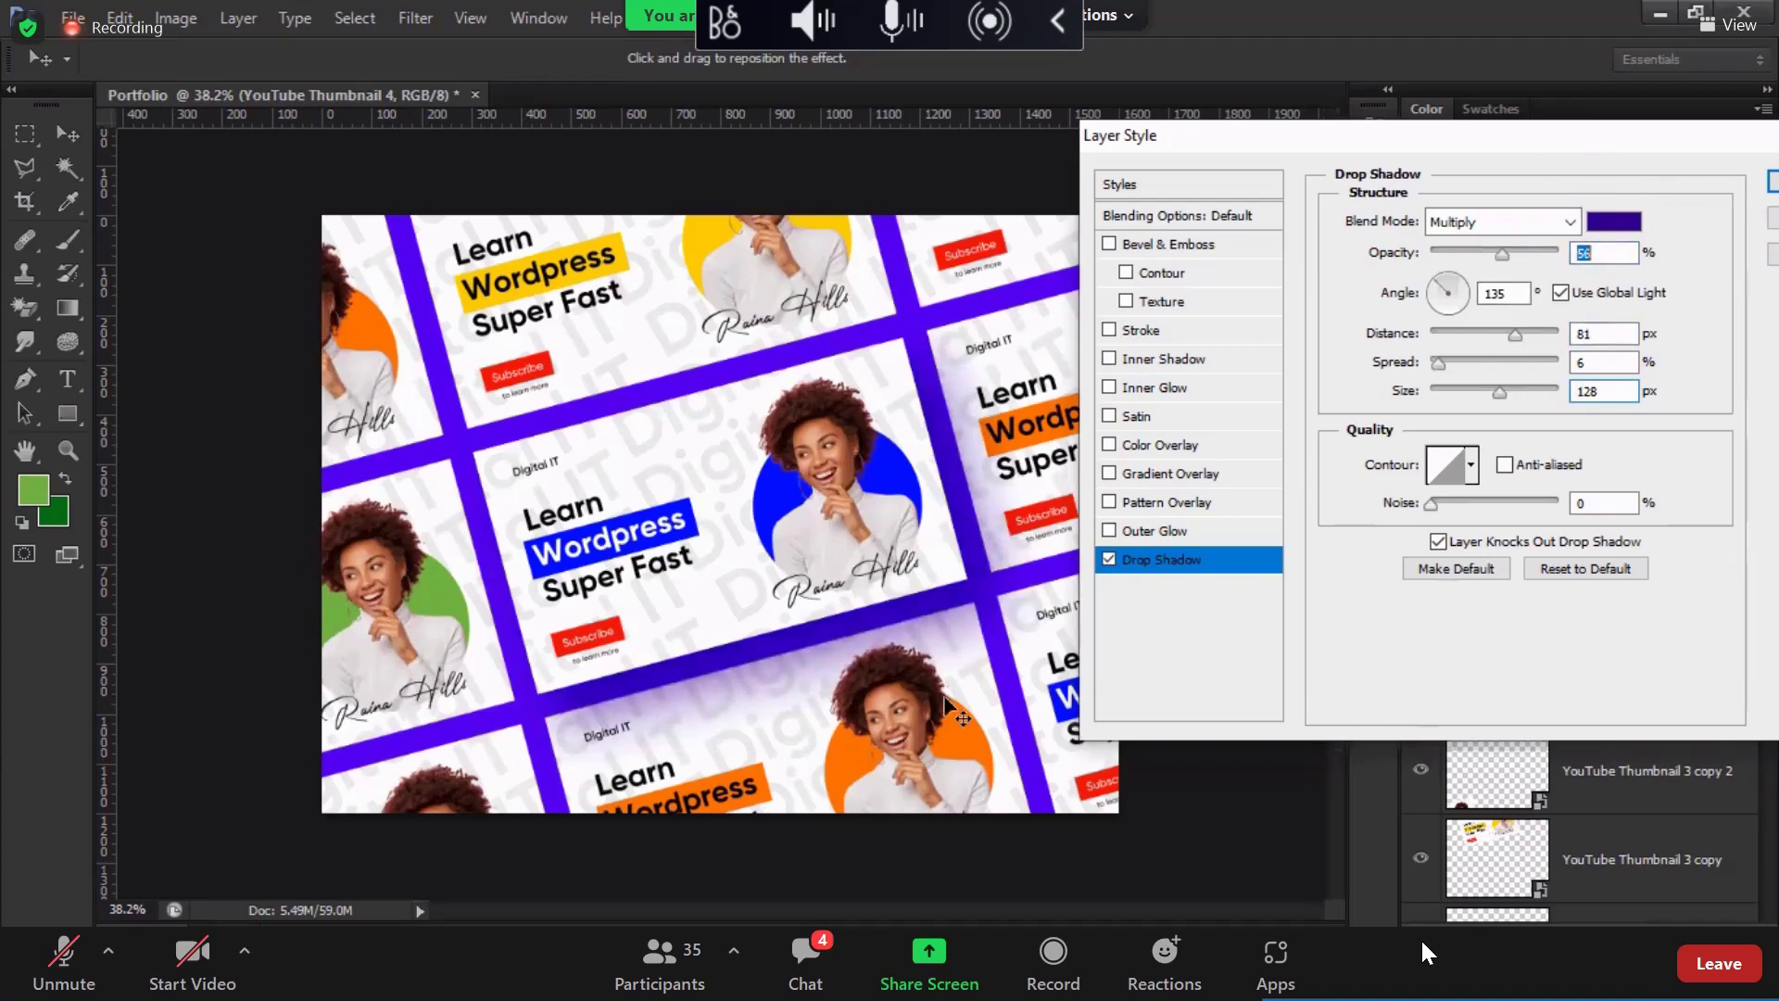
{"action": "key", "text": "Return"}
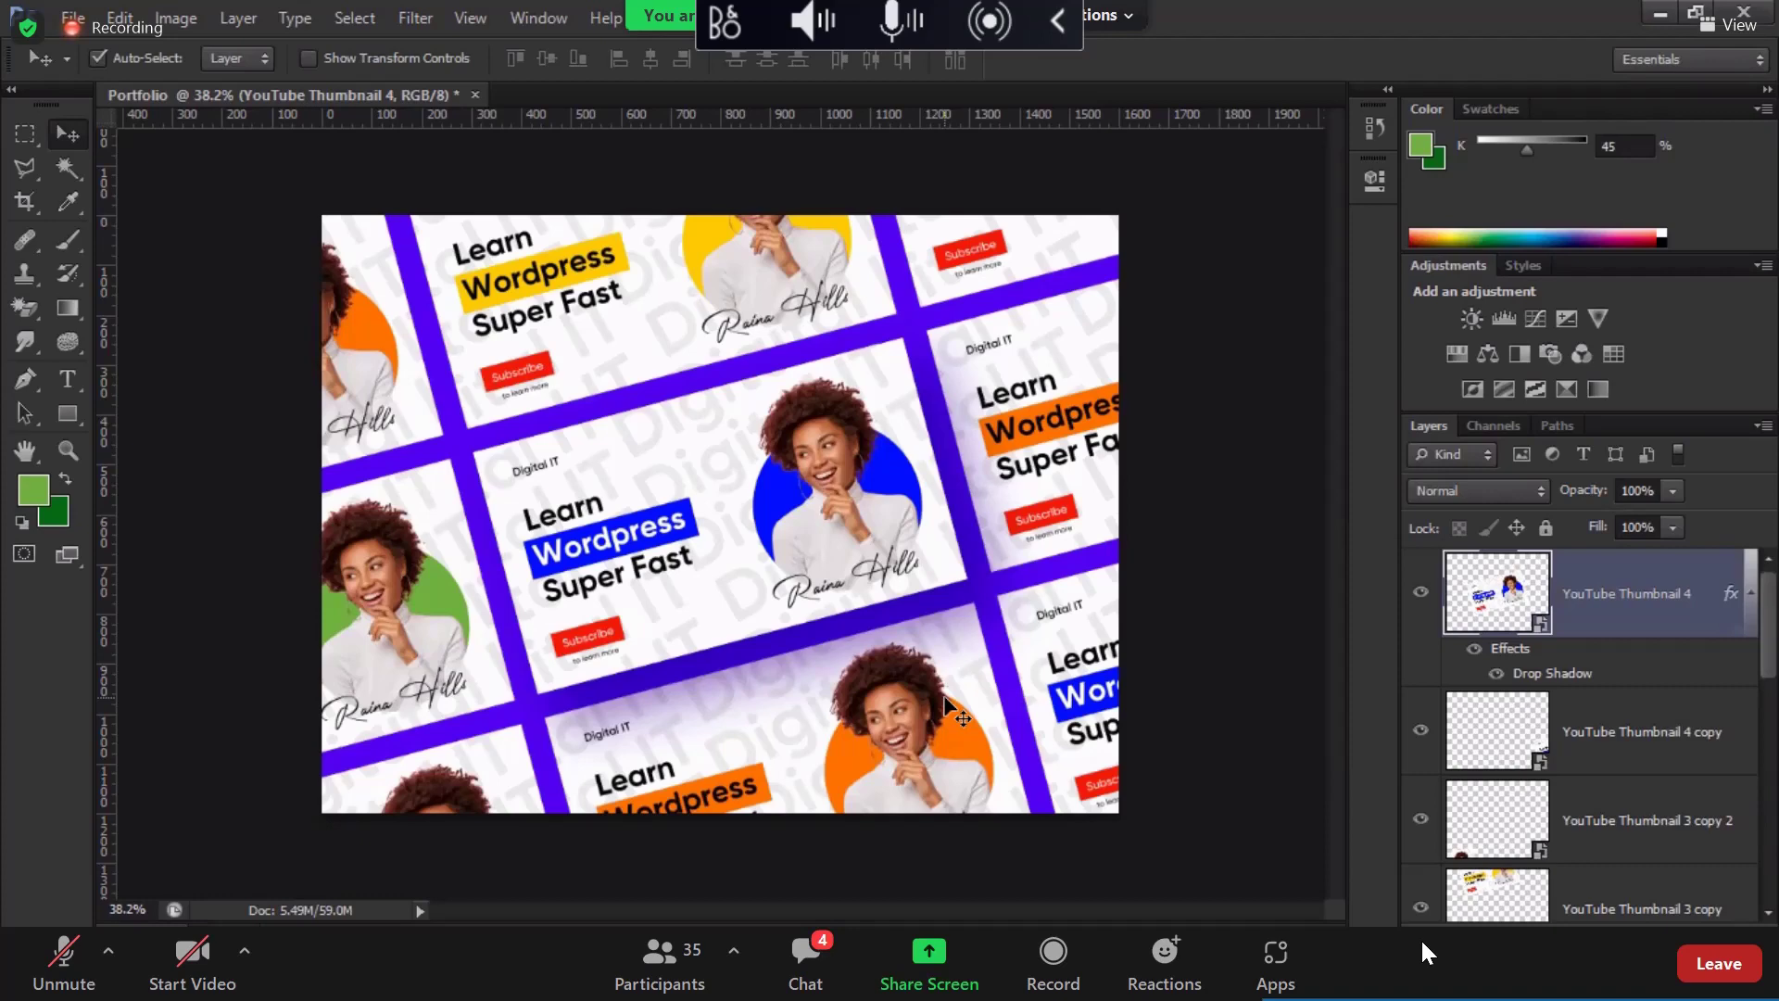
Step: Save the collage as a Photoshop (PSD) file in the 5th class folder
{"action": "left_click", "coordinate": [72, 17]}
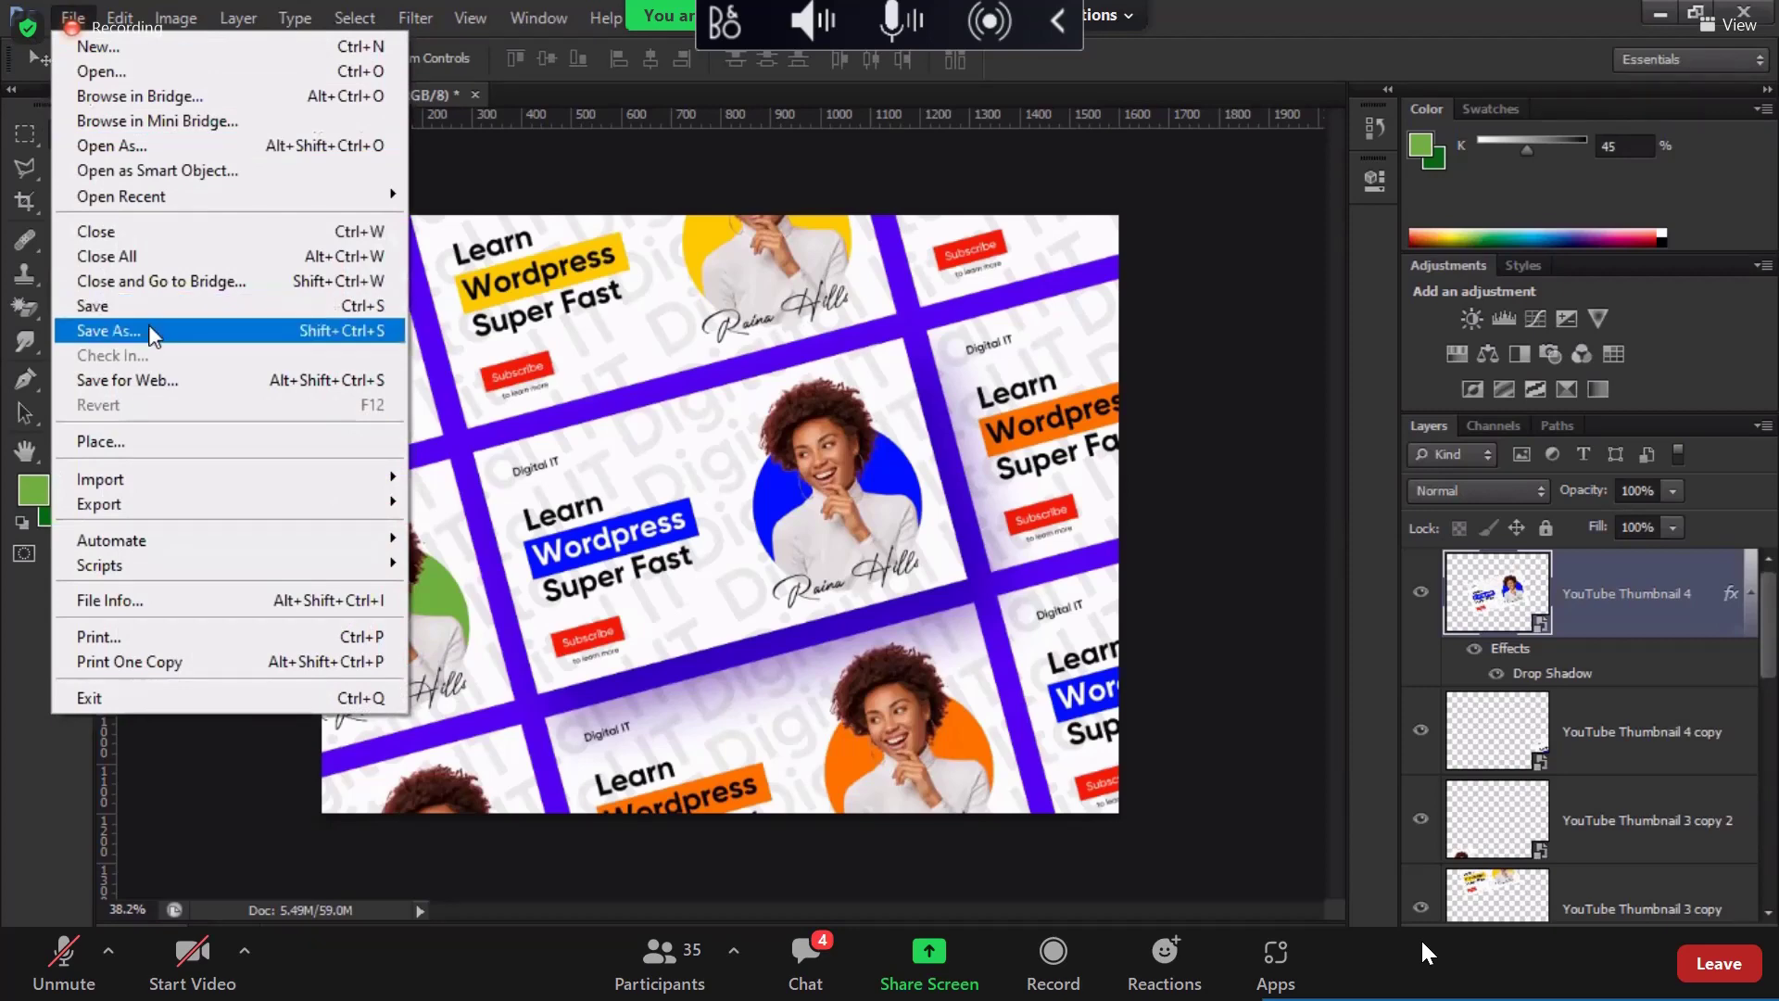
{"action": "left_click", "coordinate": [151, 333]}
{"action": "left_click", "coordinate": [909, 556]}
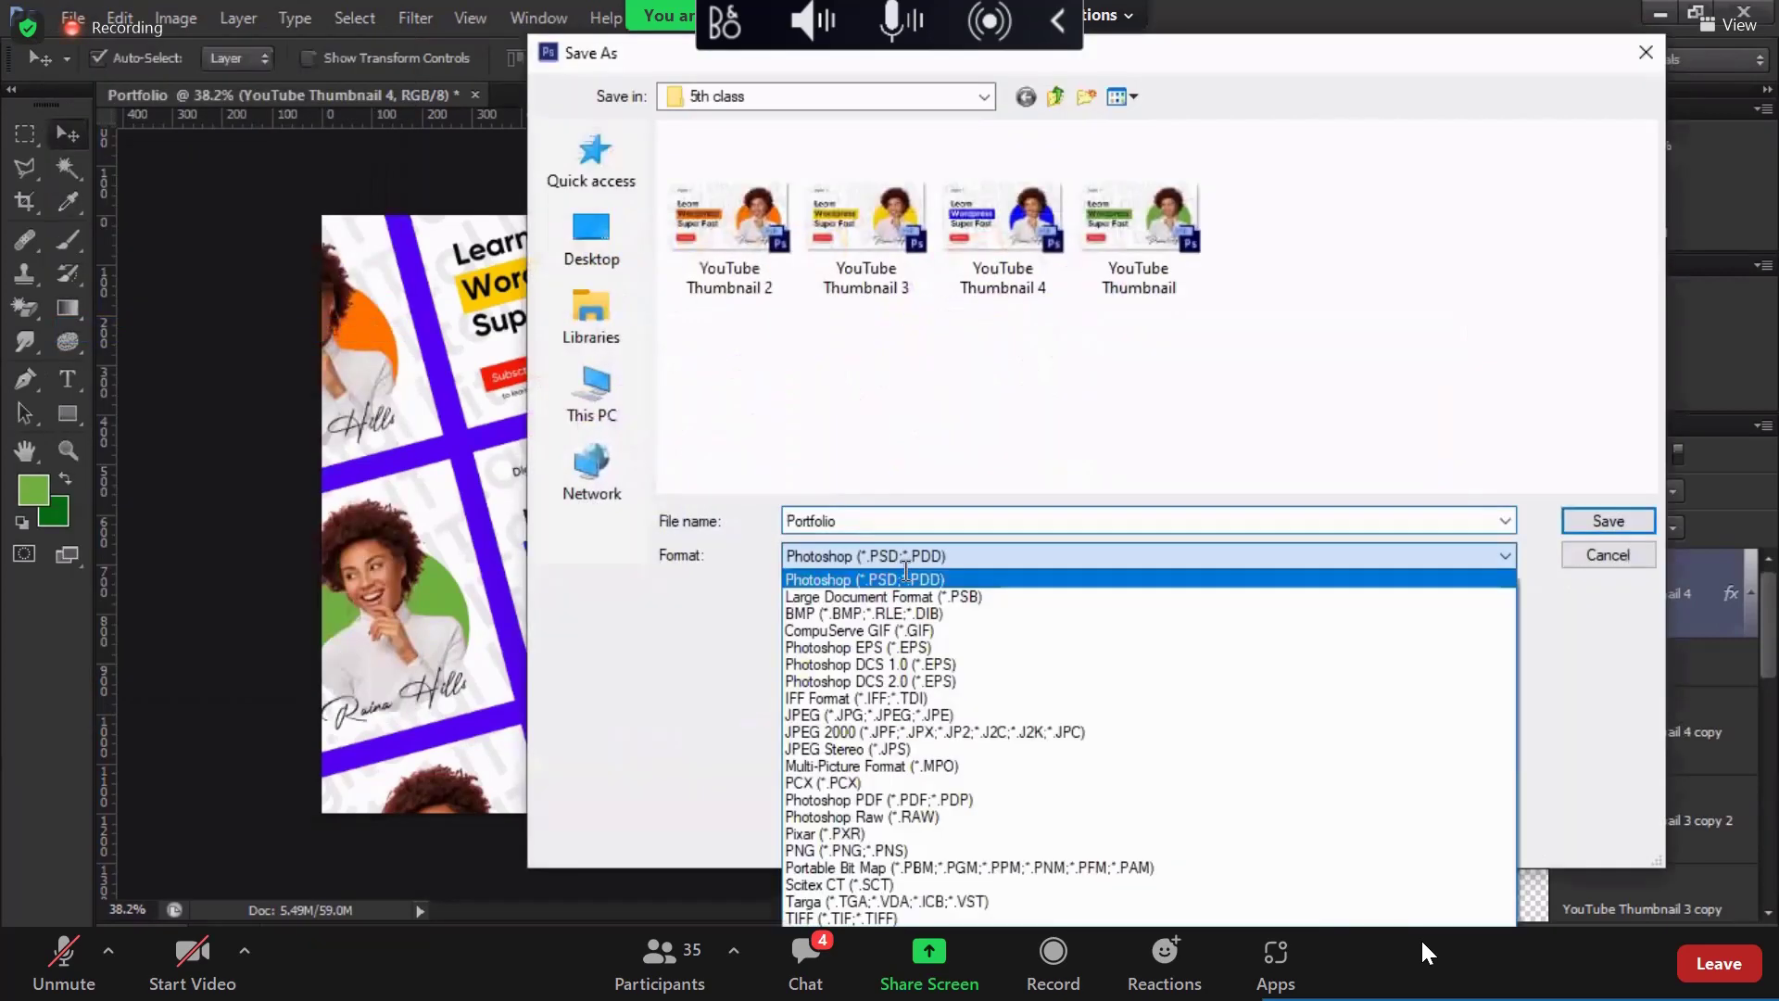
{"action": "left_click", "coordinate": [1600, 541]}
{"action": "left_click", "coordinate": [1609, 521]}
{"action": "left_click", "coordinate": [72, 18]}
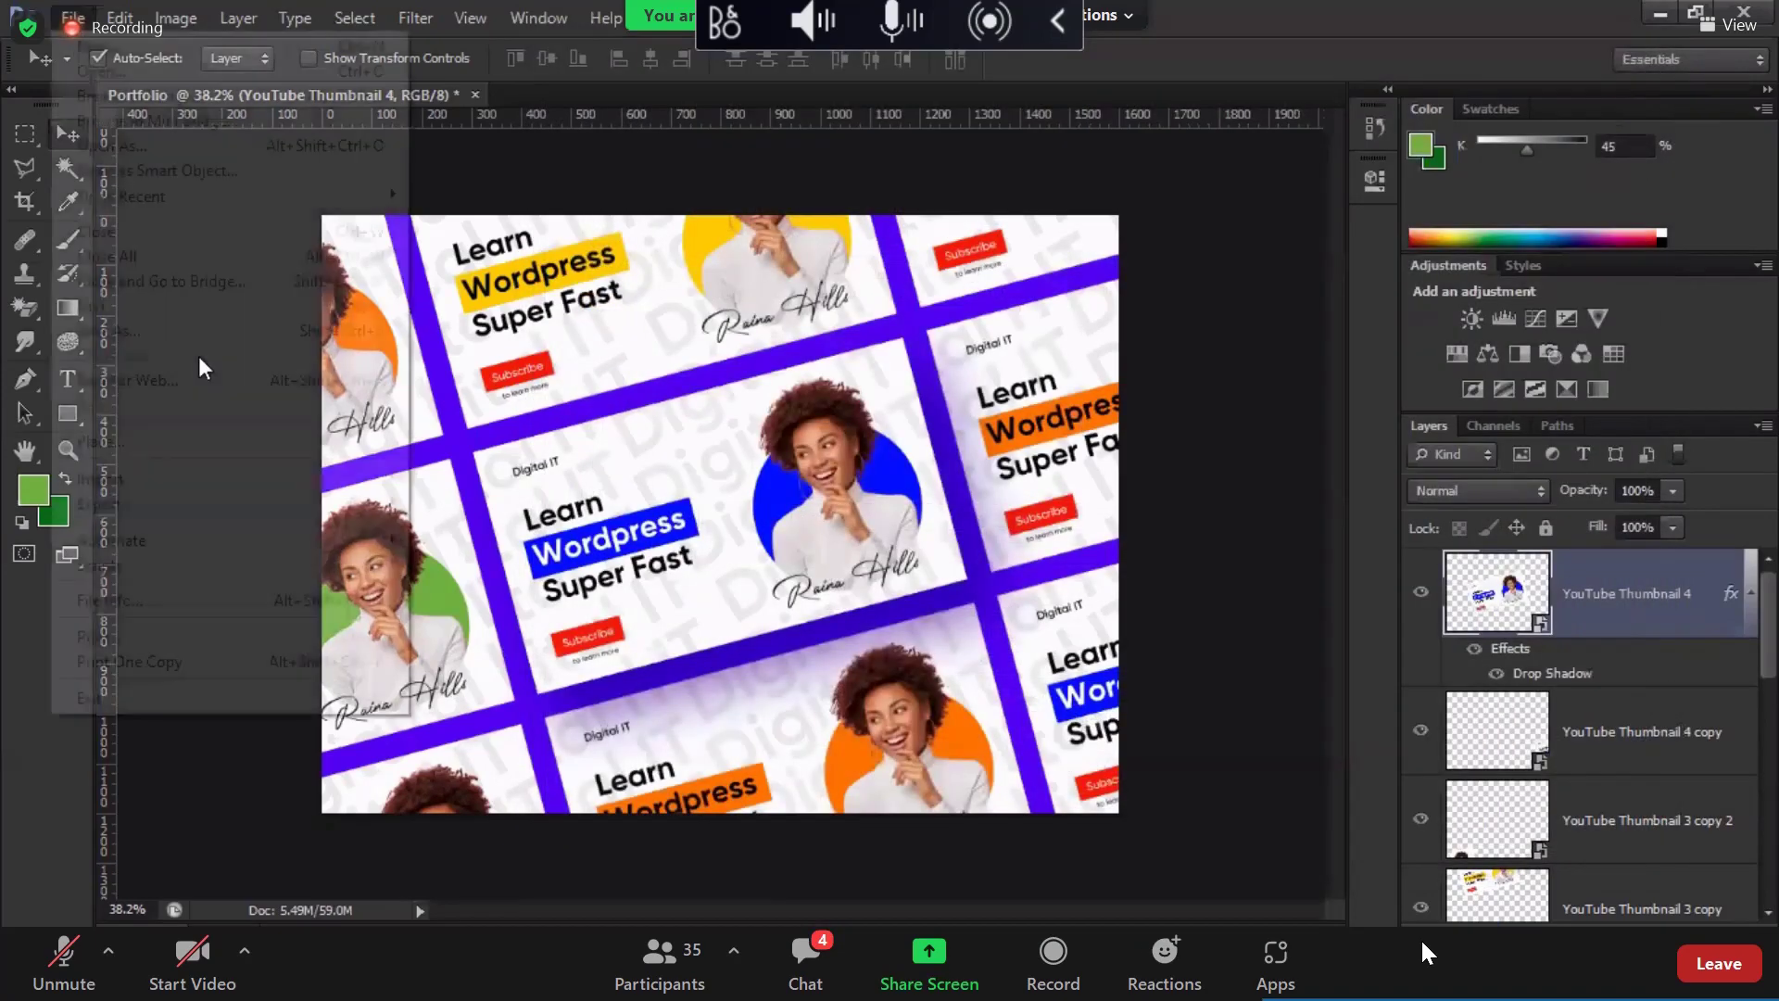
Step: Export the collage via Save for Web as a 1600×1200 PNG-24 into the 5th class folder
{"action": "left_click", "coordinate": [220, 382]}
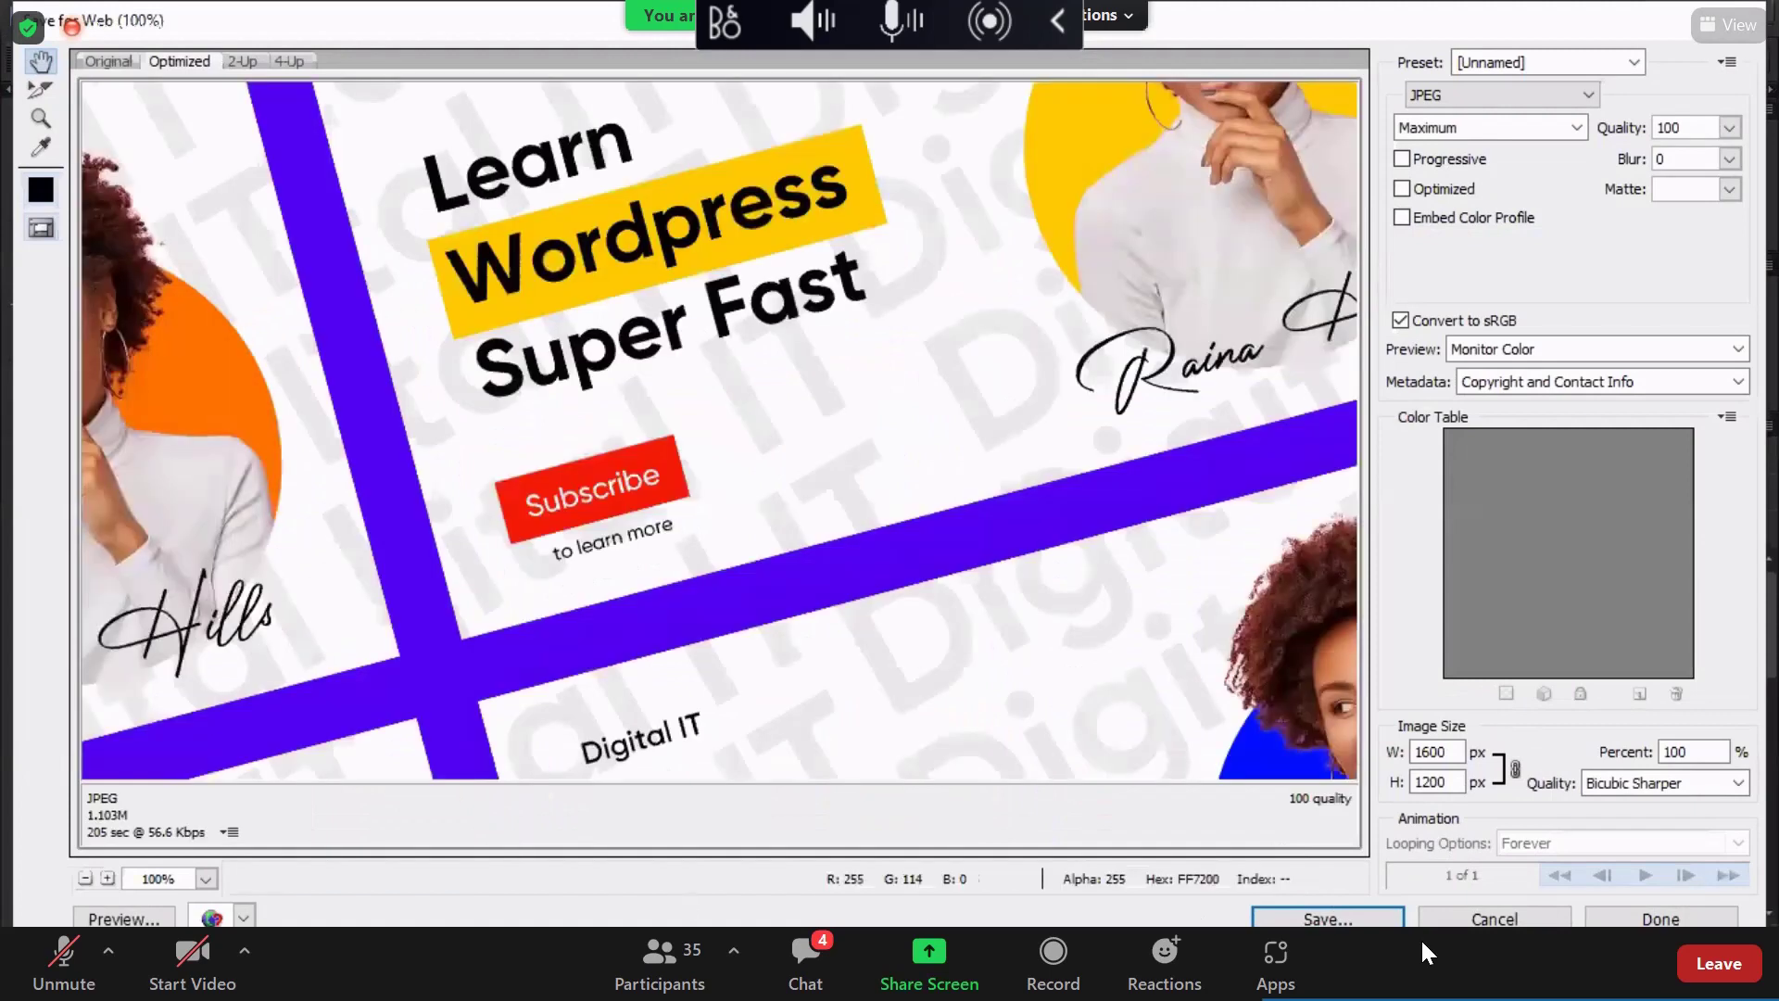
{"action": "left_click", "coordinate": [1547, 94]}
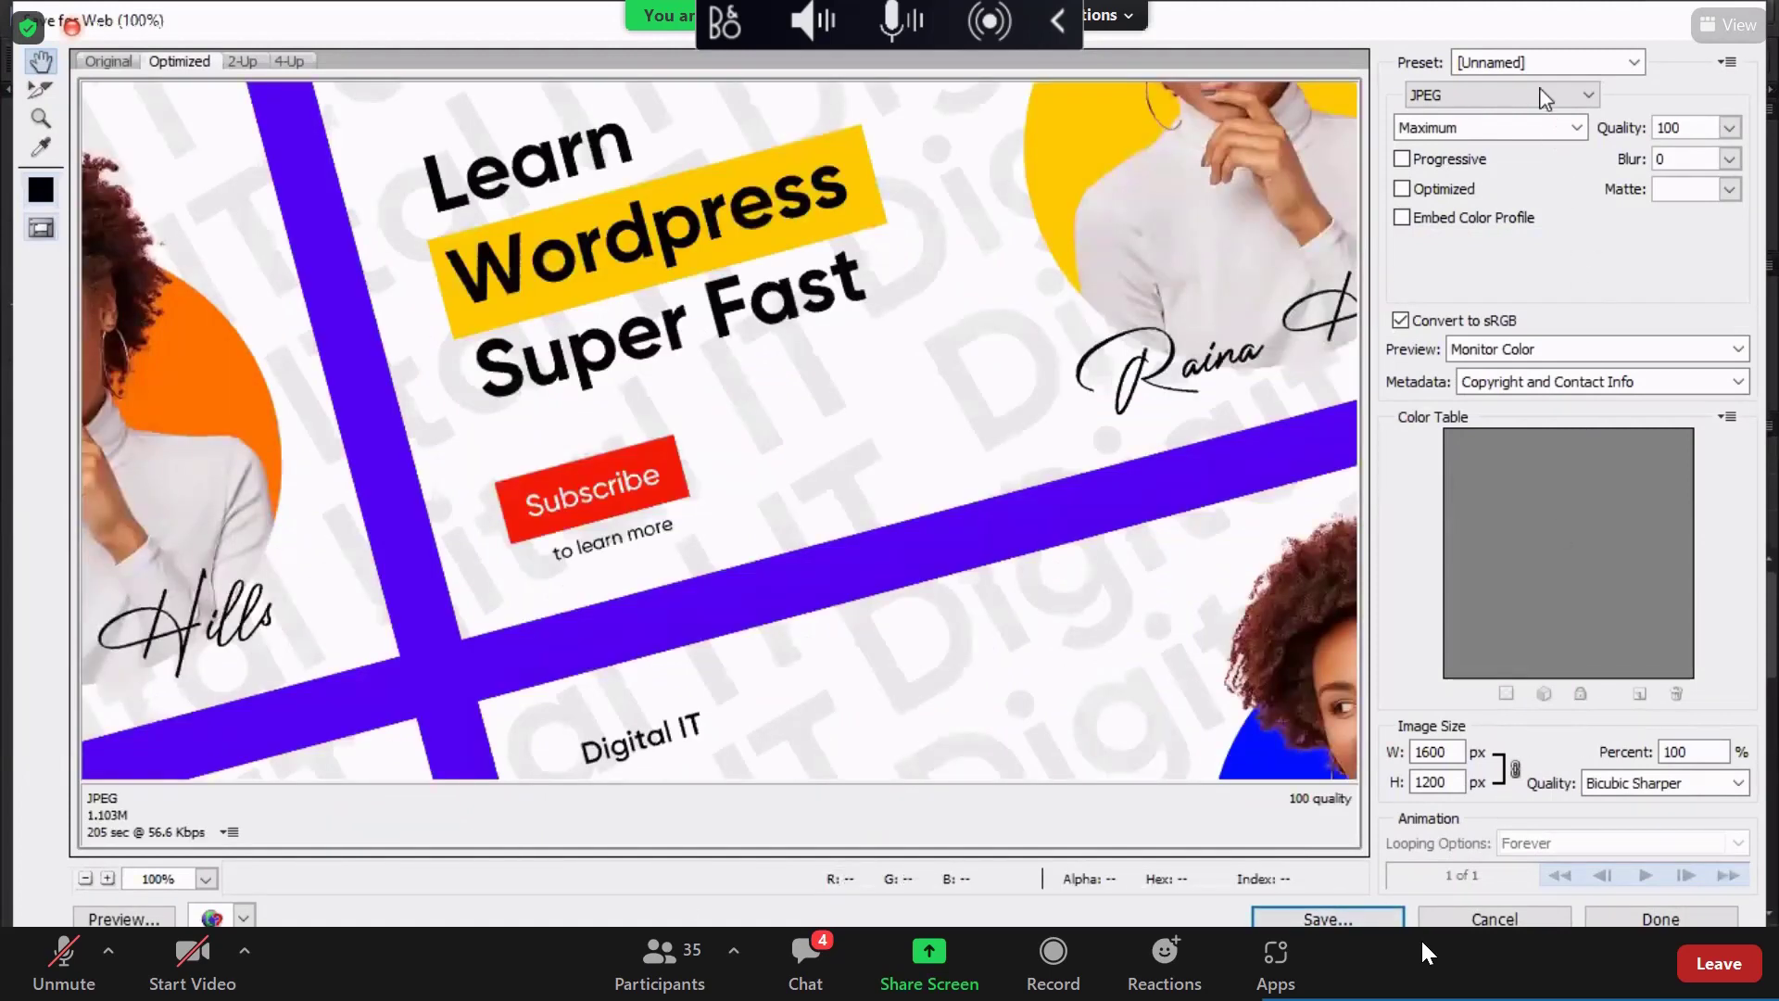
{"action": "left_click", "coordinate": [1434, 169]}
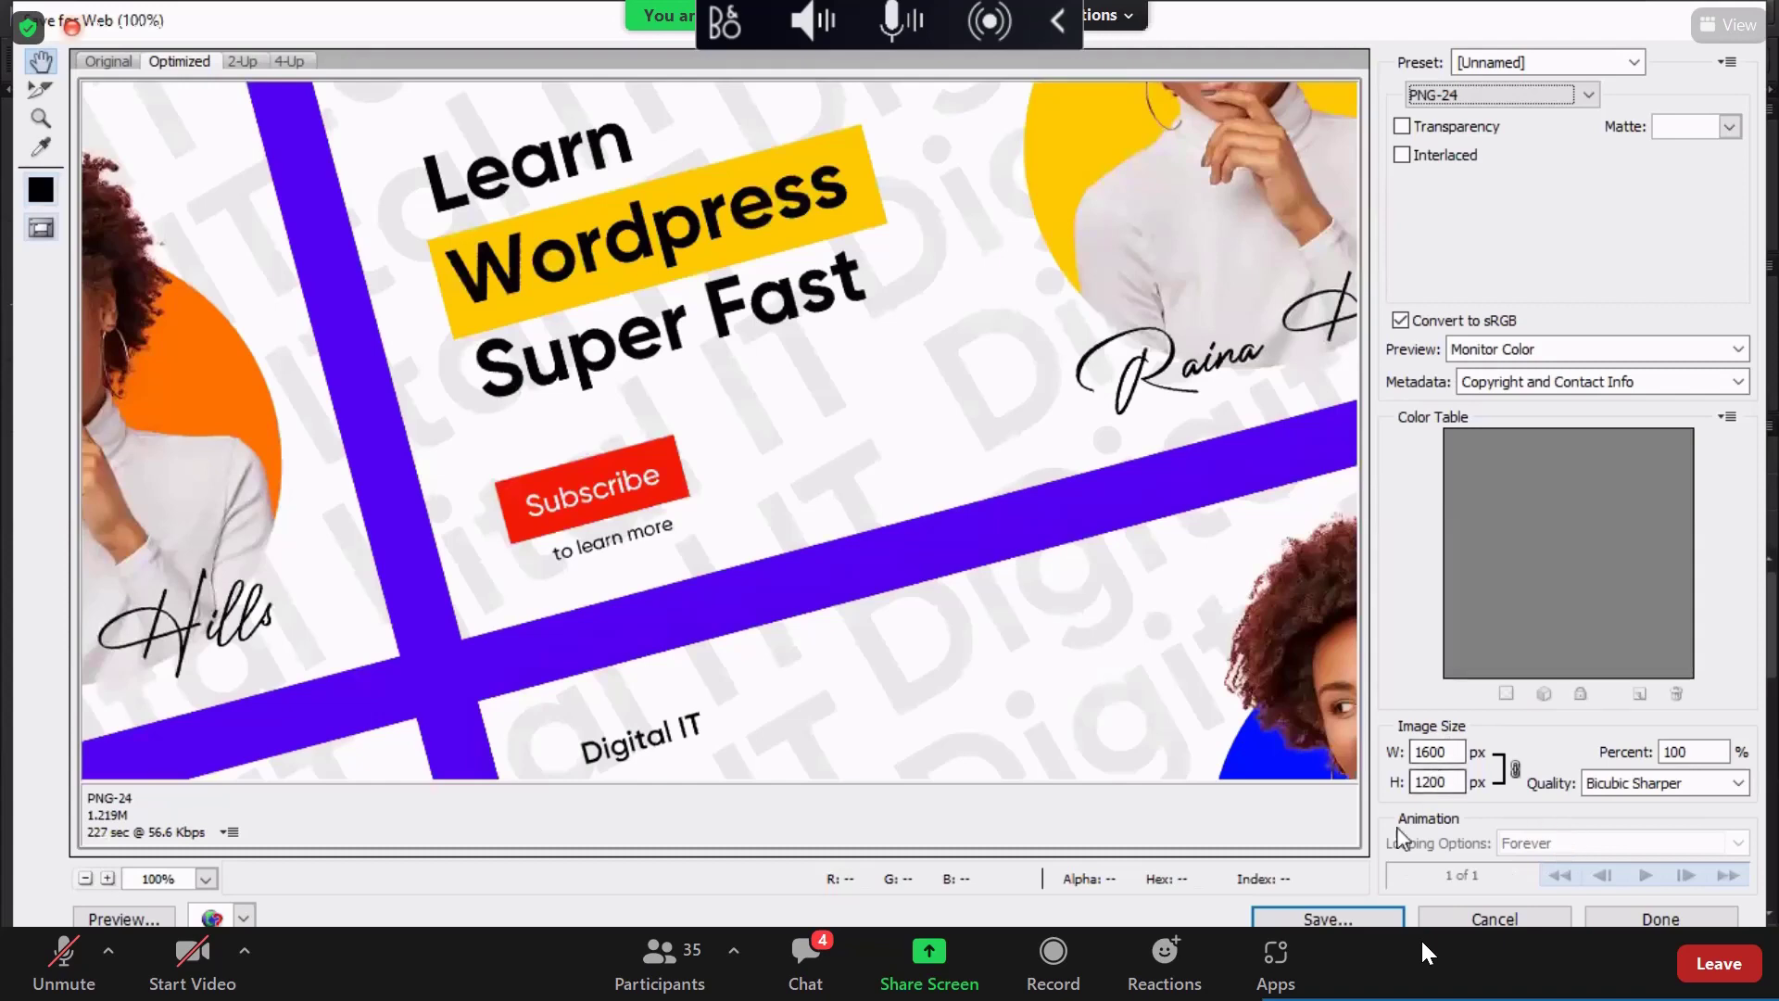
{"action": "left_click", "coordinate": [1356, 917]}
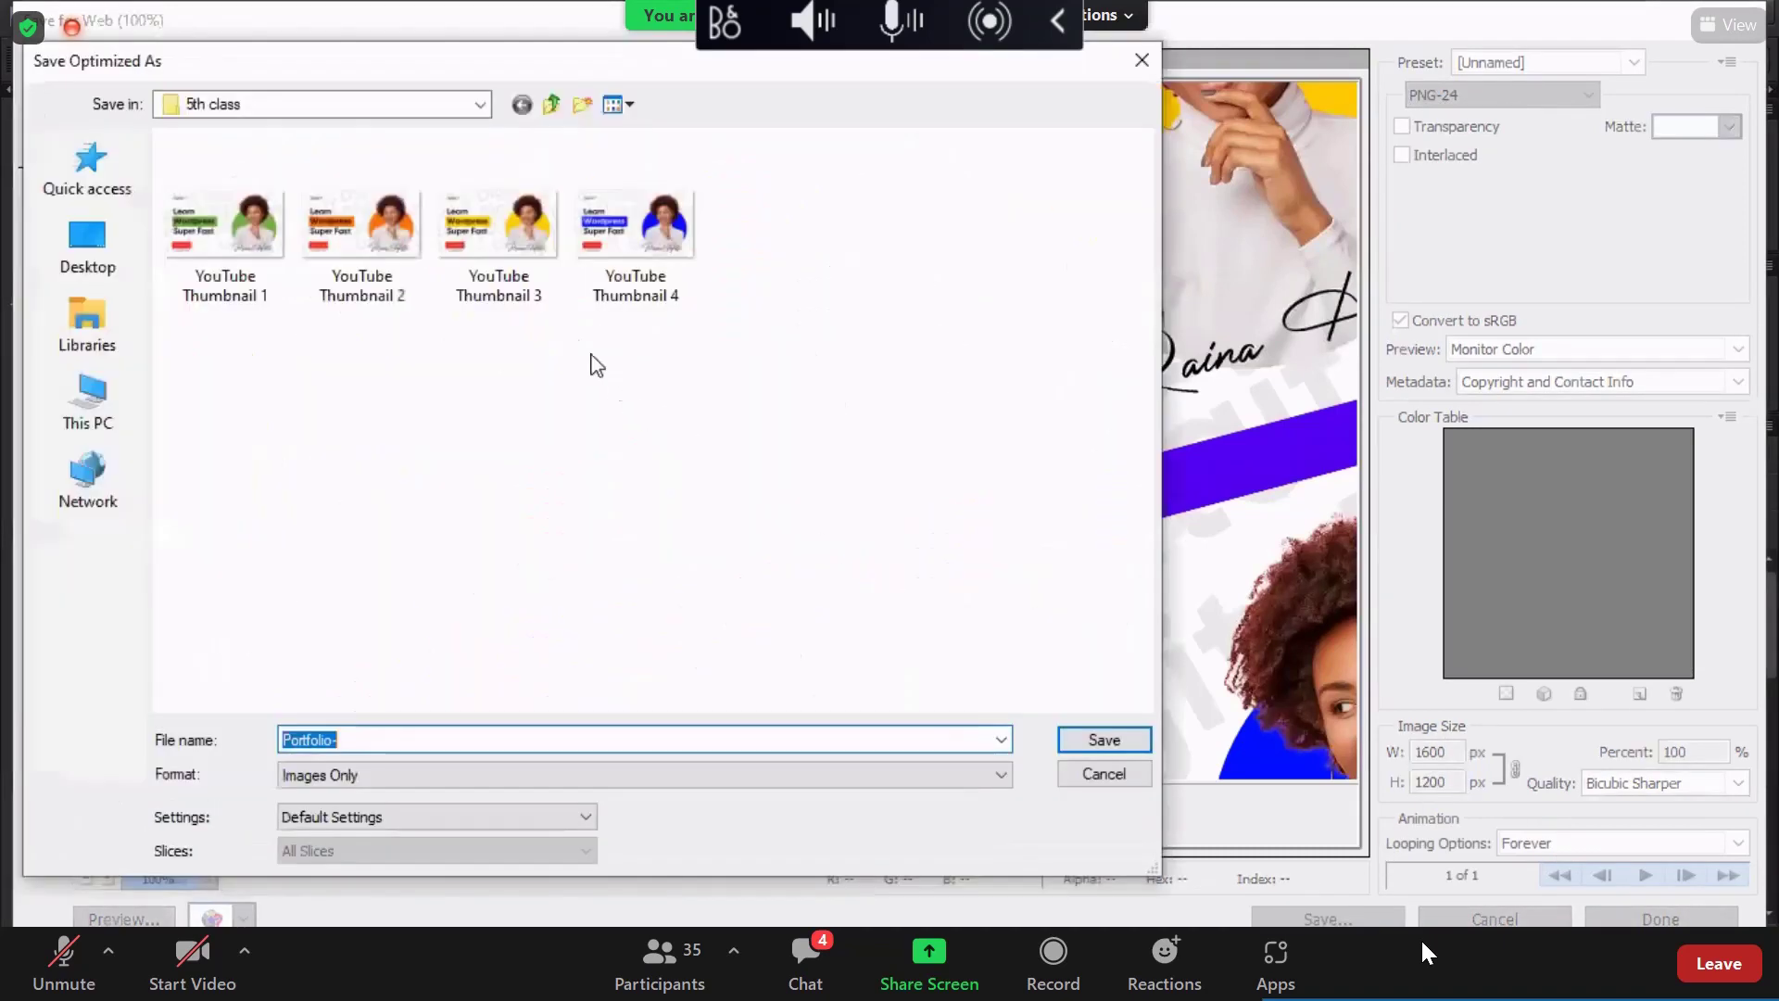
{"action": "left_click", "coordinate": [546, 739]}
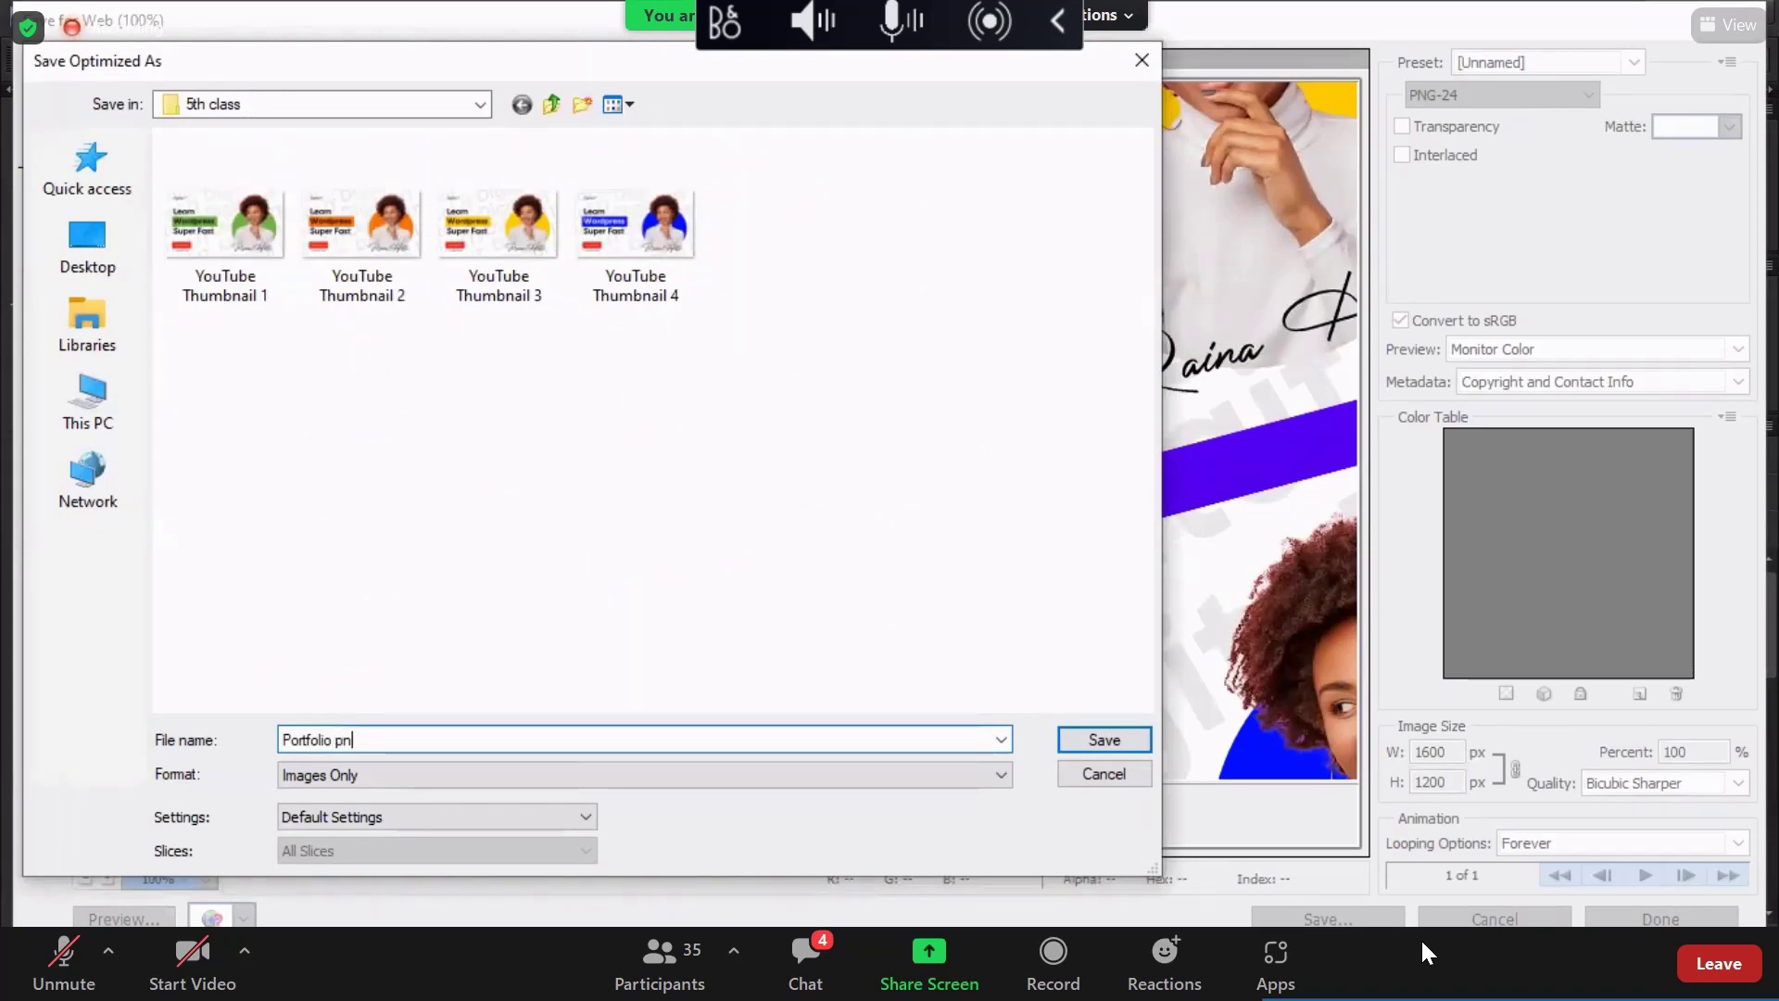
{"action": "key", "text": "Return"}
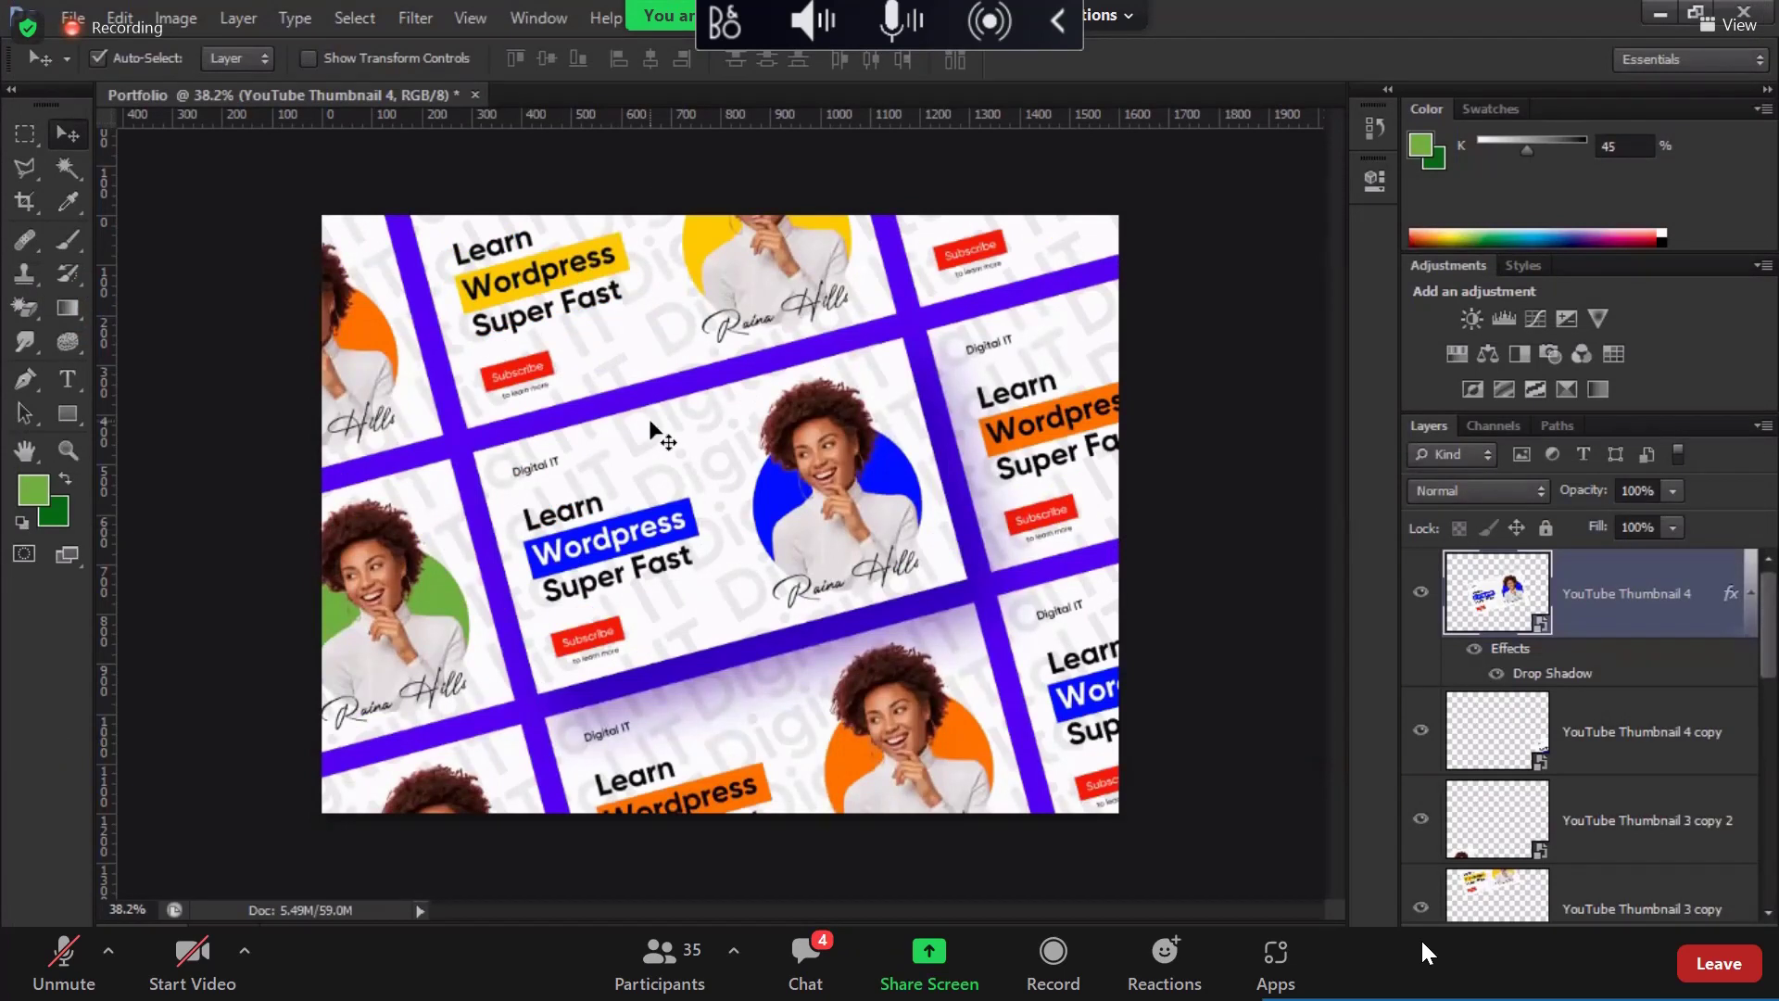
Step: Create a white 1600 × 1200 px, 300 ppi document named 'portfolio sections'
{"action": "left_click", "coordinate": [72, 17]}
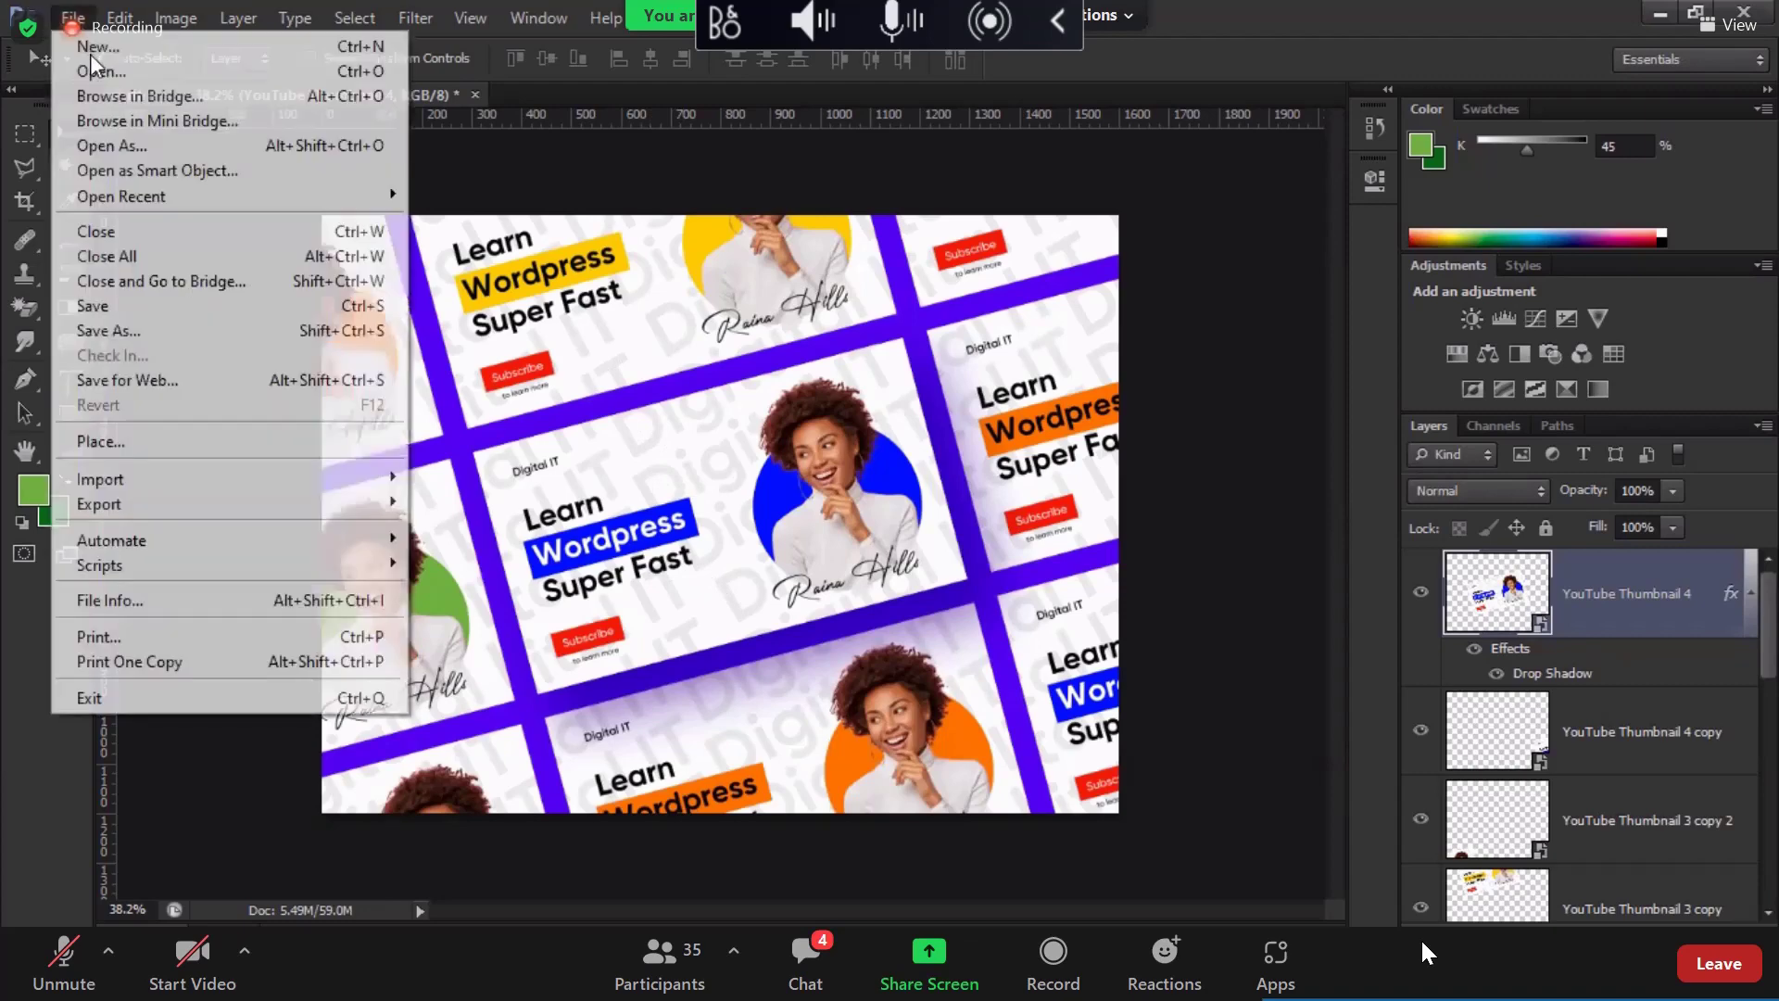
{"action": "left_click", "coordinate": [880, 408]}
{"action": "key", "text": "ctrl+n"}
{"action": "double_click", "coordinate": [536, 404]}
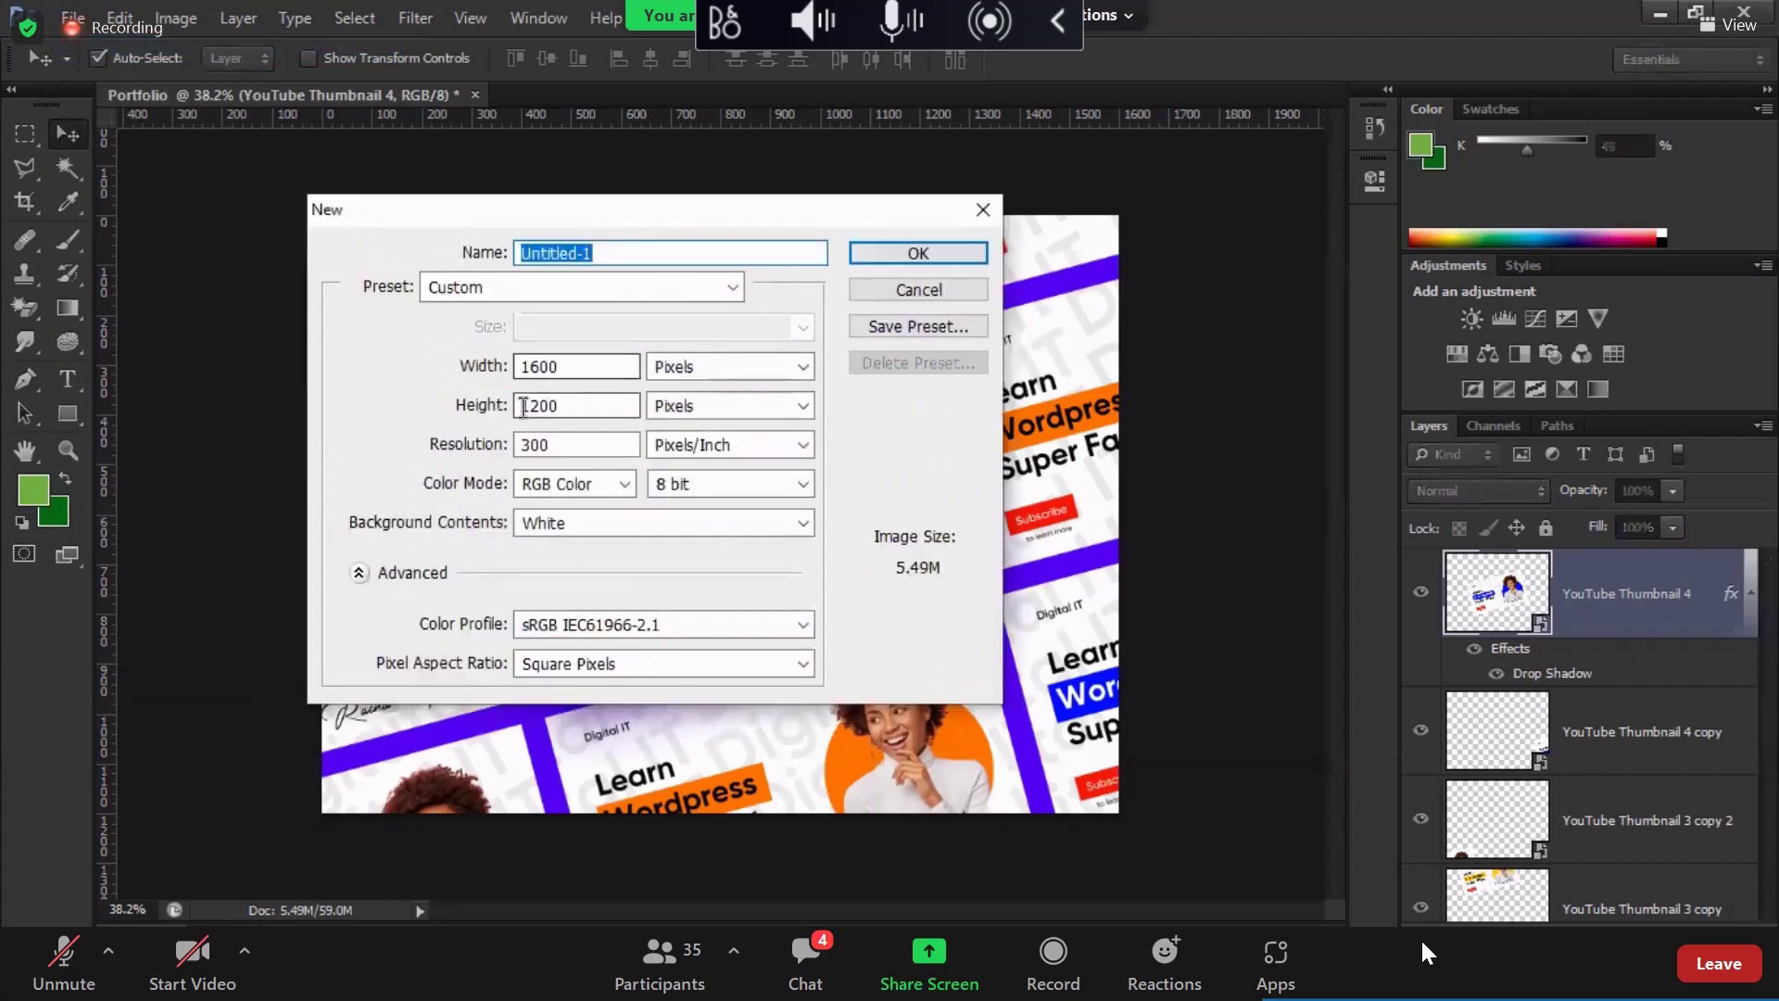
{"action": "double_click", "coordinate": [554, 368]}
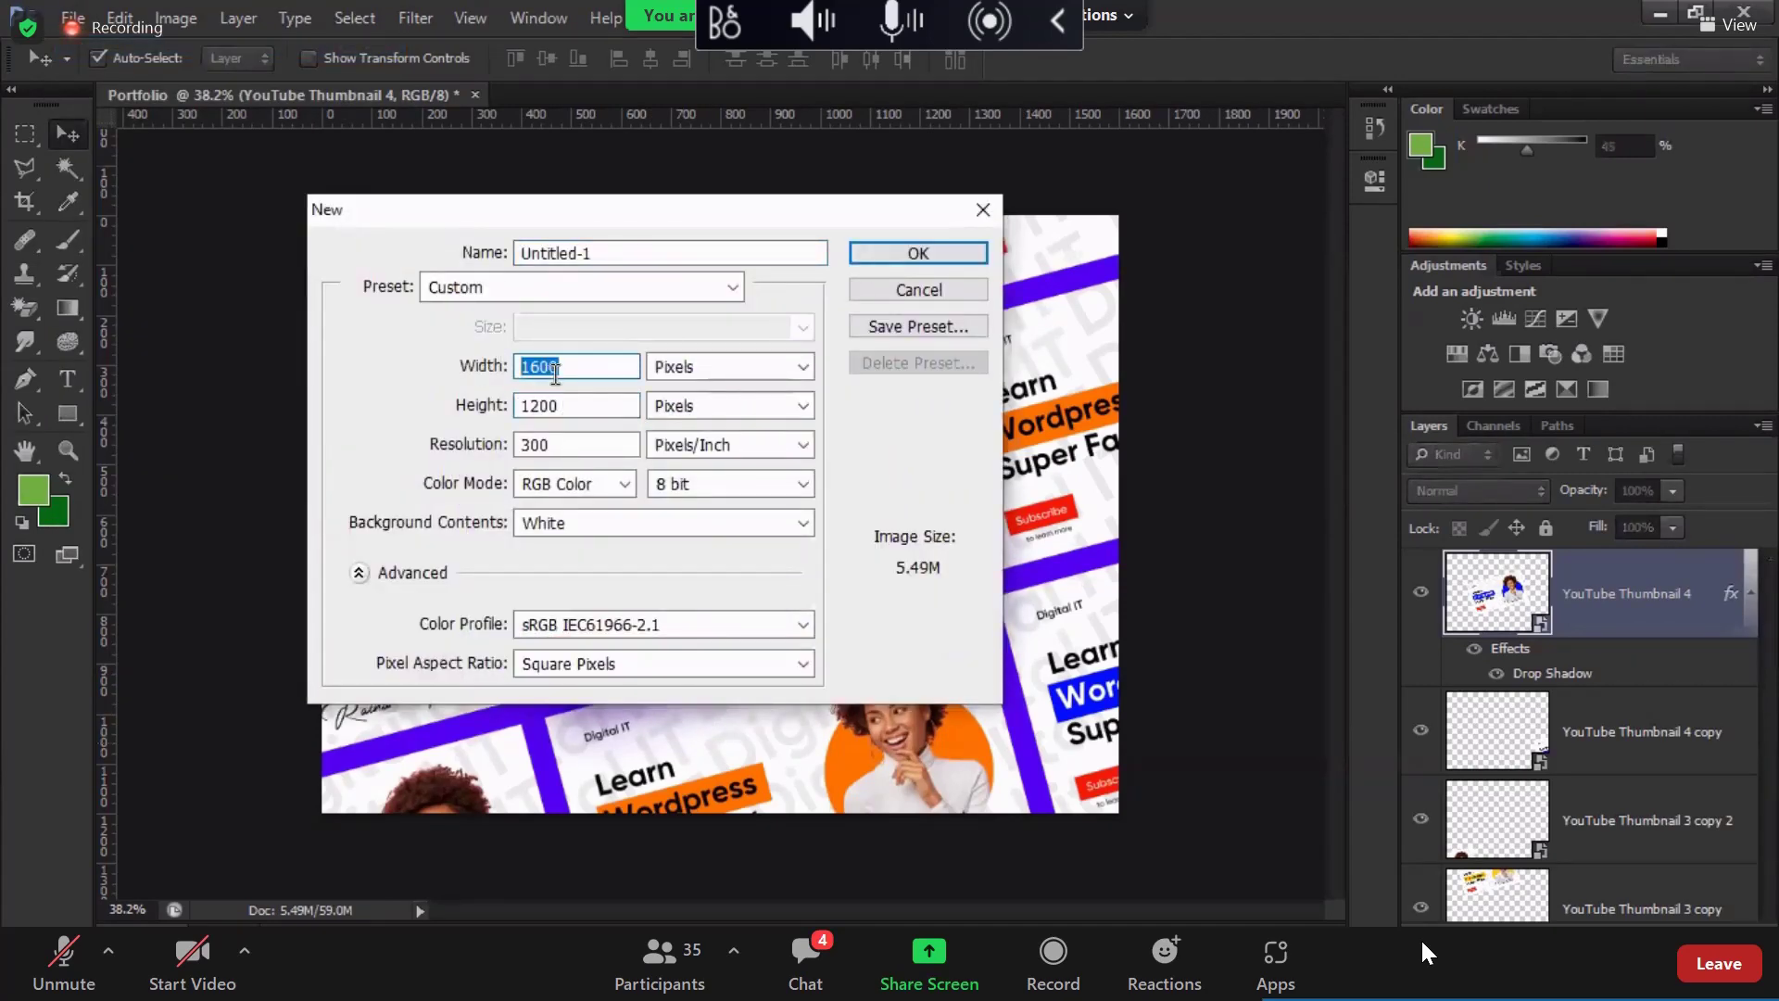
{"action": "type", "text": "560"}
{"action": "key", "text": "Tab"}
{"action": "key", "text": "Tab"}
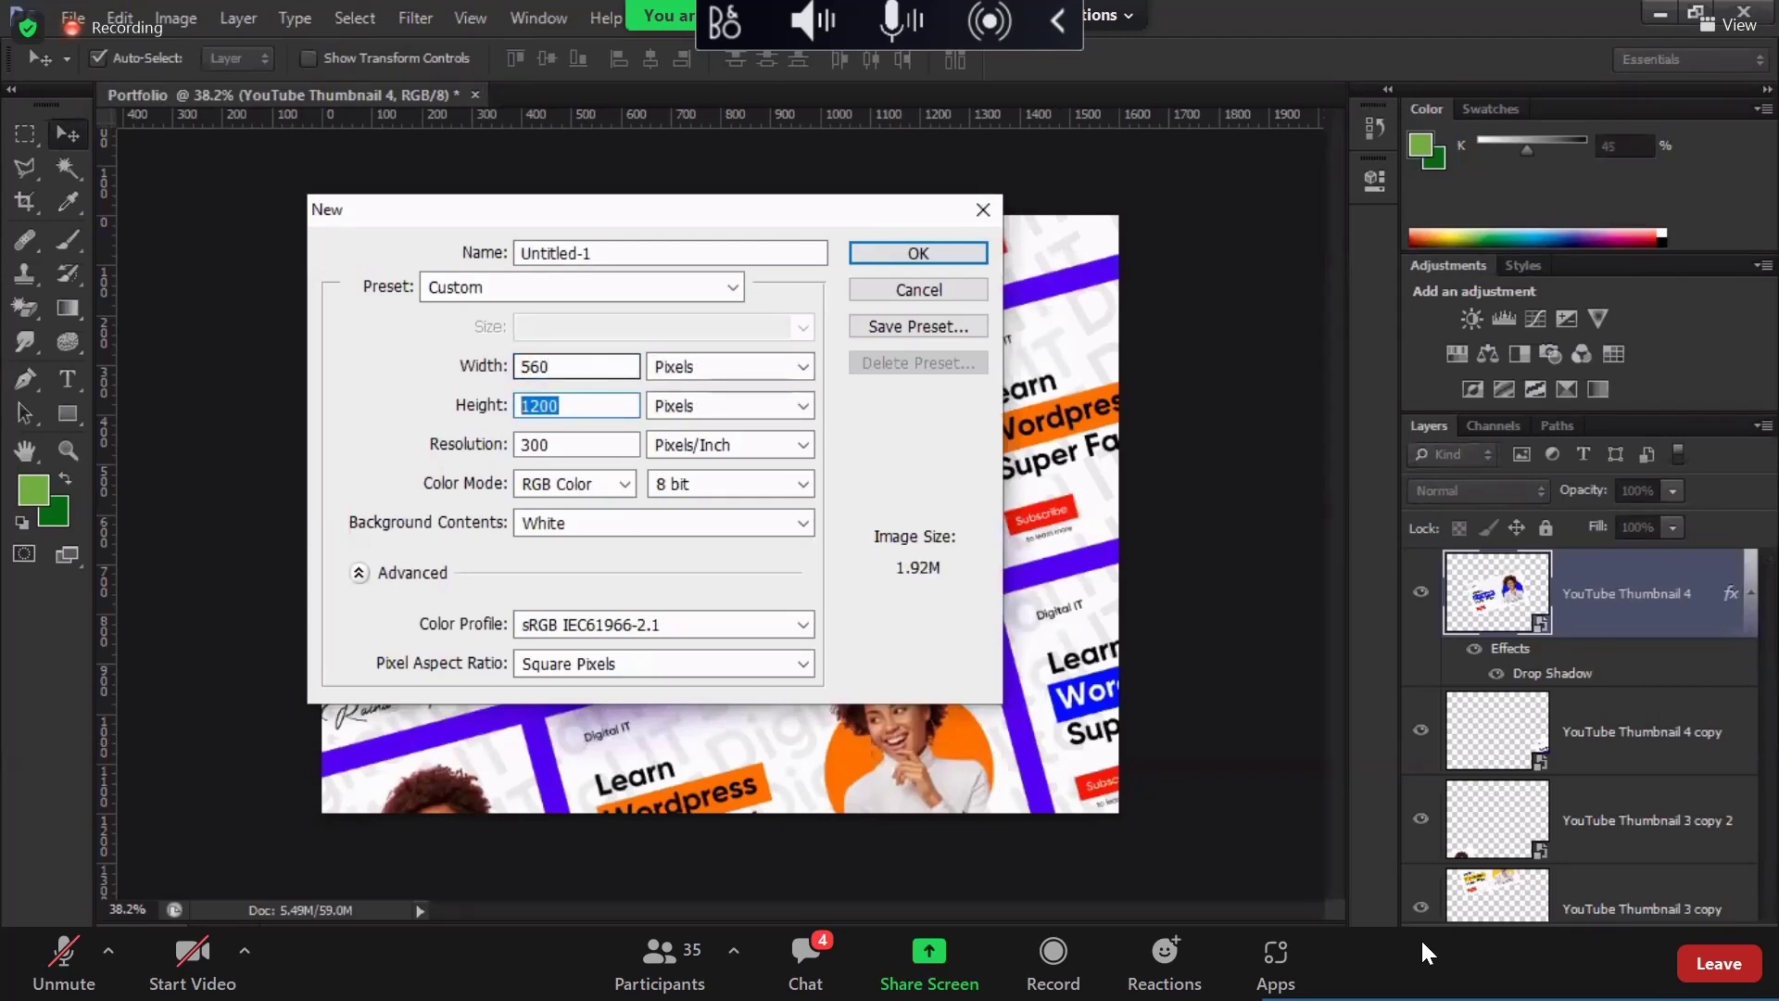
{"action": "left_click_drag", "start_coordinate": [549, 367], "coordinate": [501, 373]}
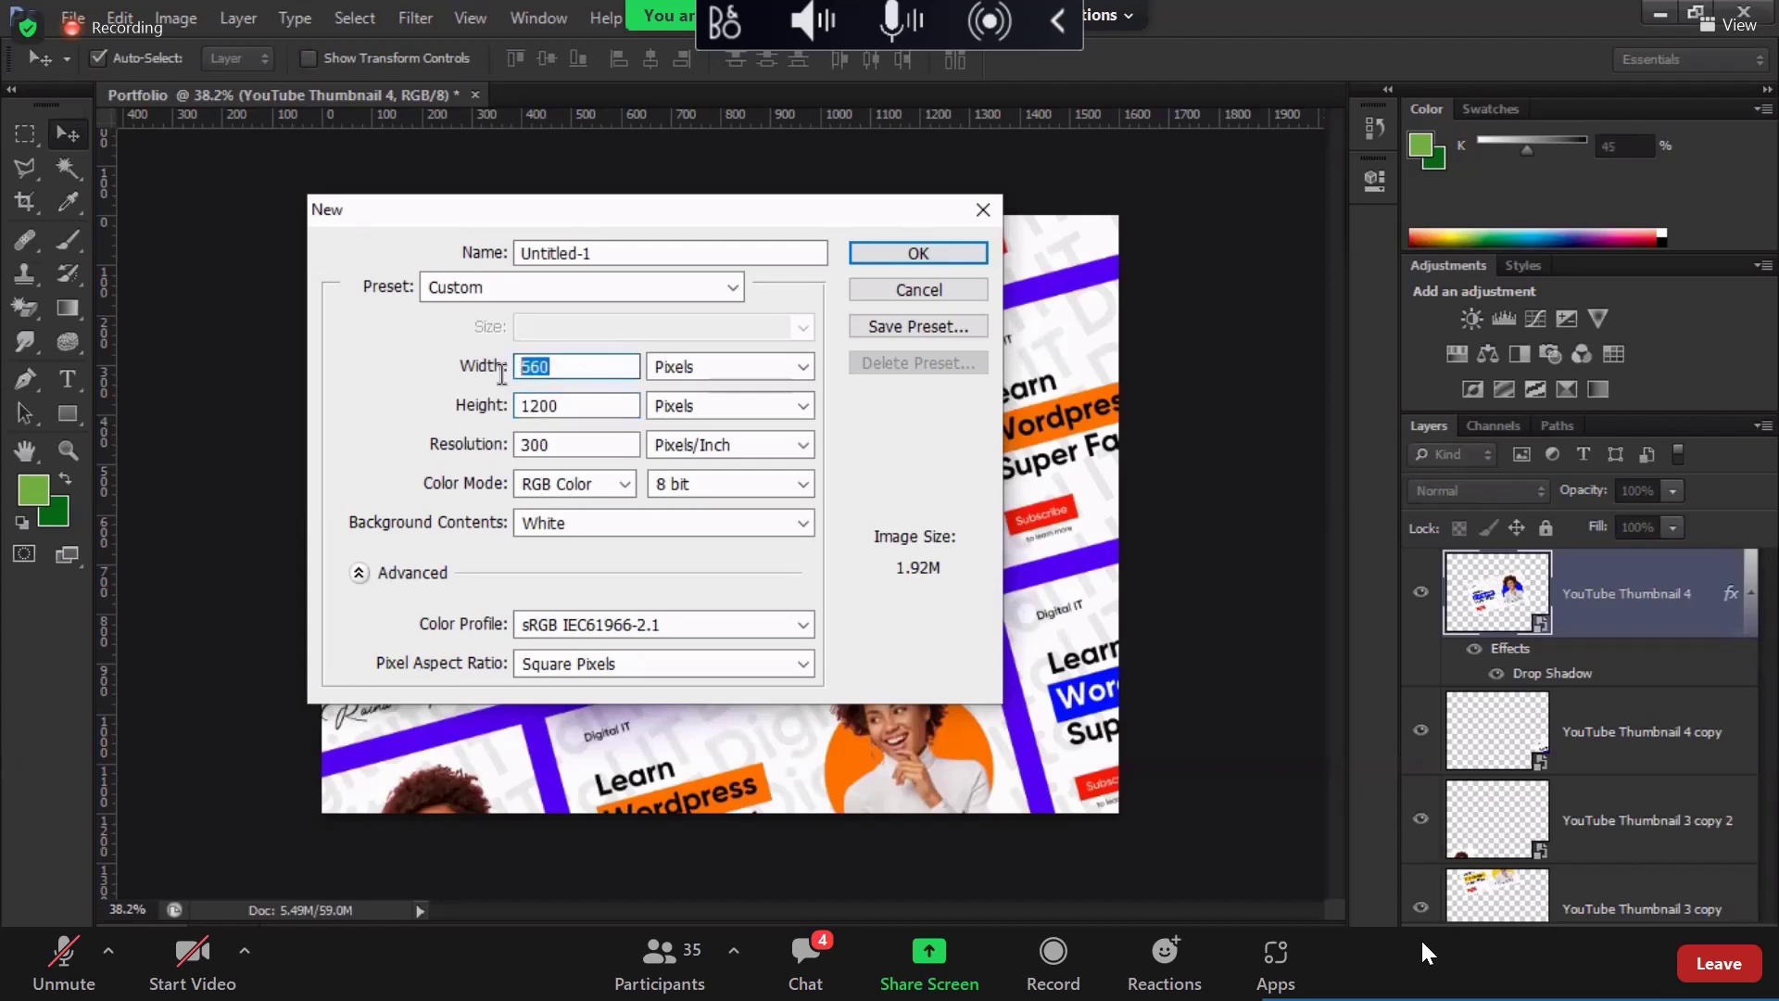
{"action": "type", "text": "1600"}
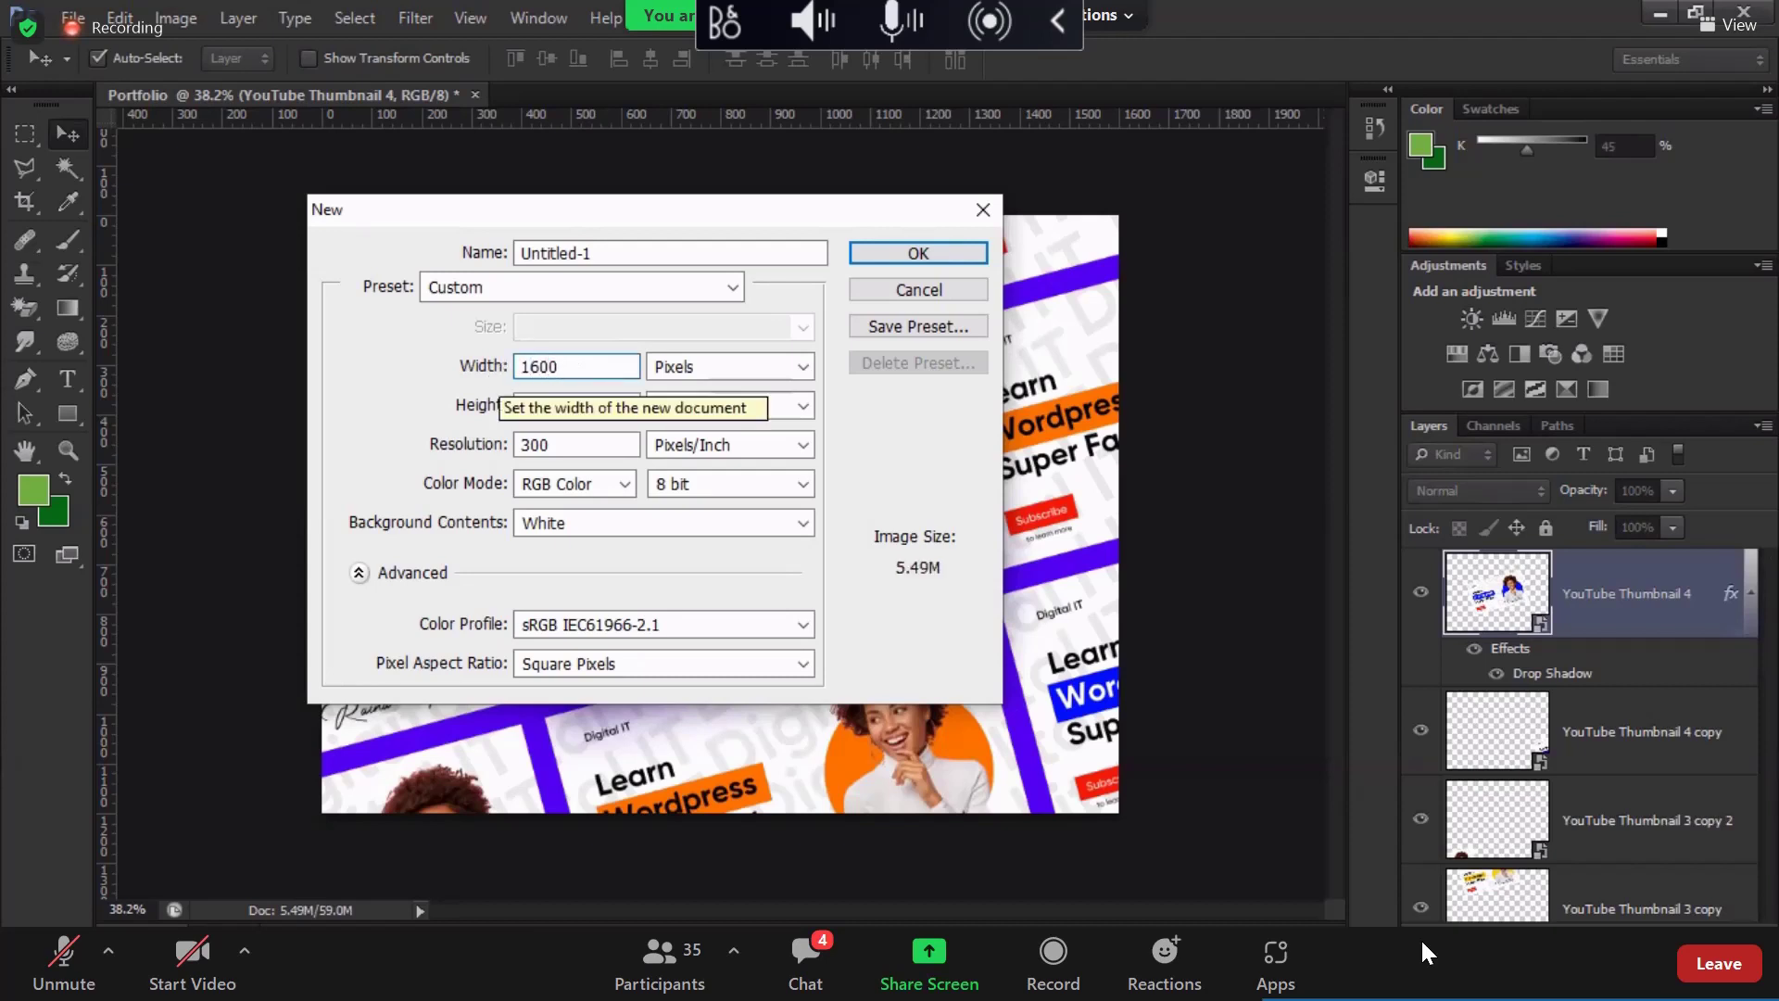
{"action": "left_click_drag", "start_coordinate": [615, 253], "coordinate": [418, 259]}
{"action": "type", "text": "portfolio sections"}
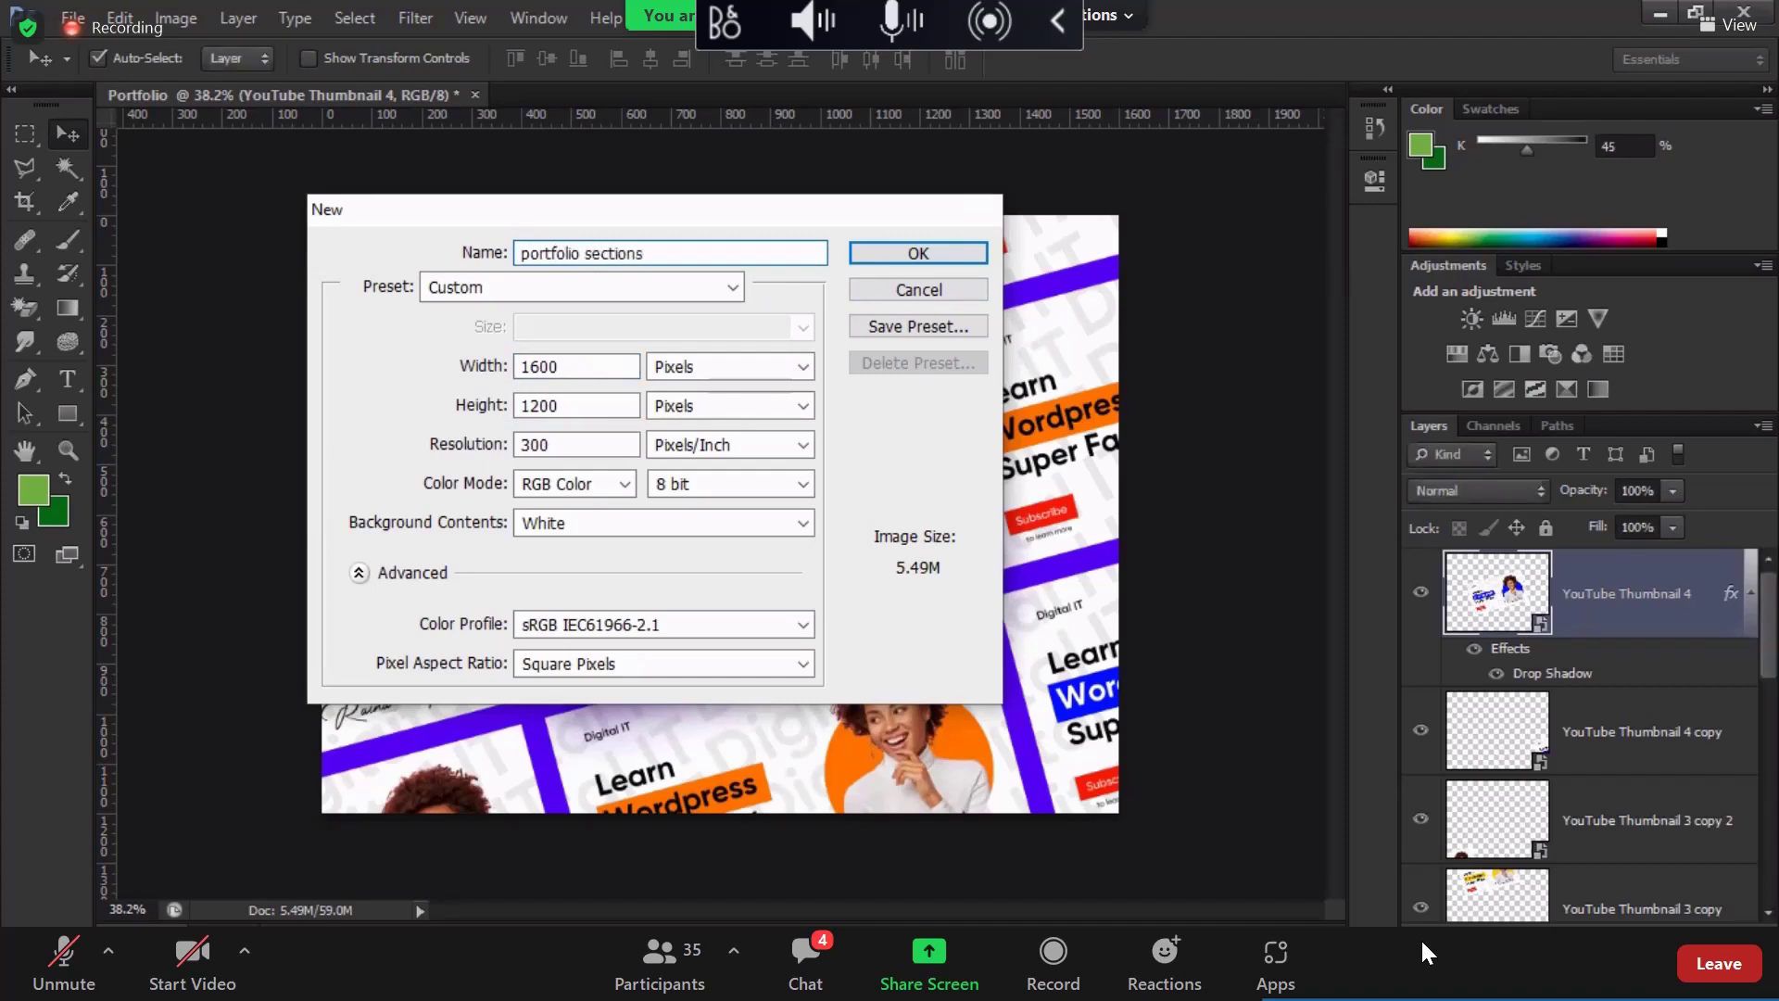
{"action": "key", "text": "Return"}
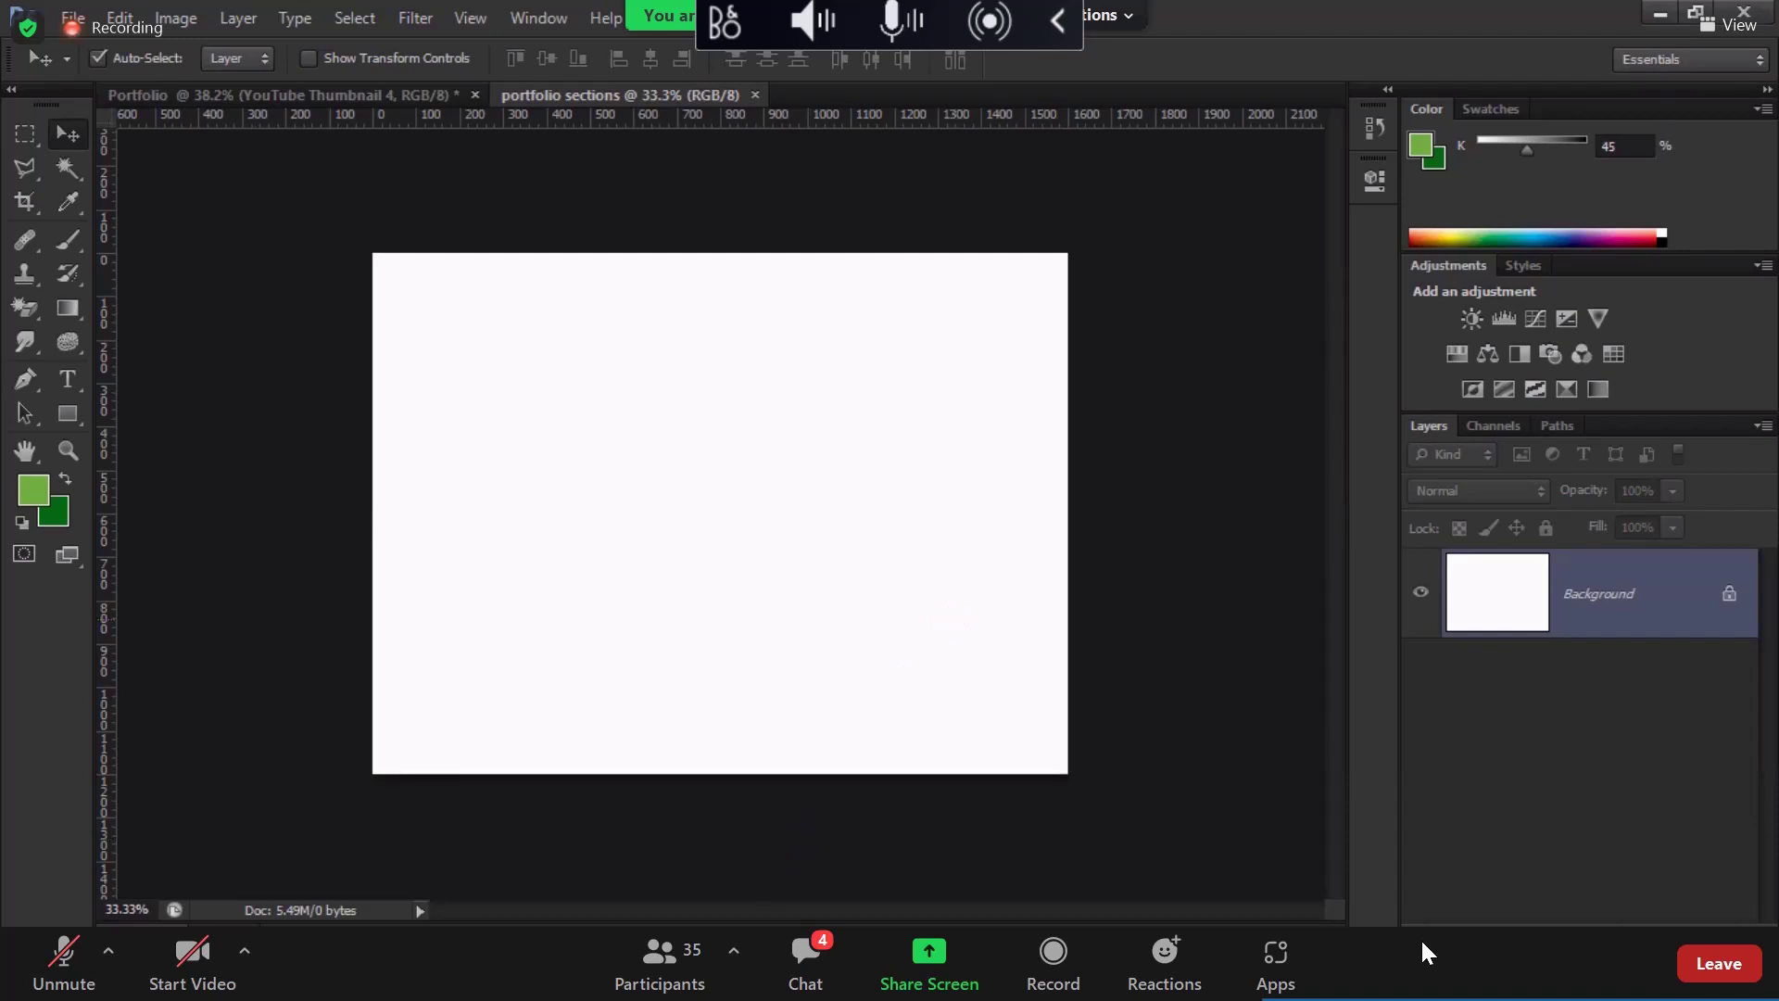
Step: Drag YouTube Thumbnail 1 from File Explorer into the new document and place it at original size
{"action": "key", "text": "alt+Tab"}
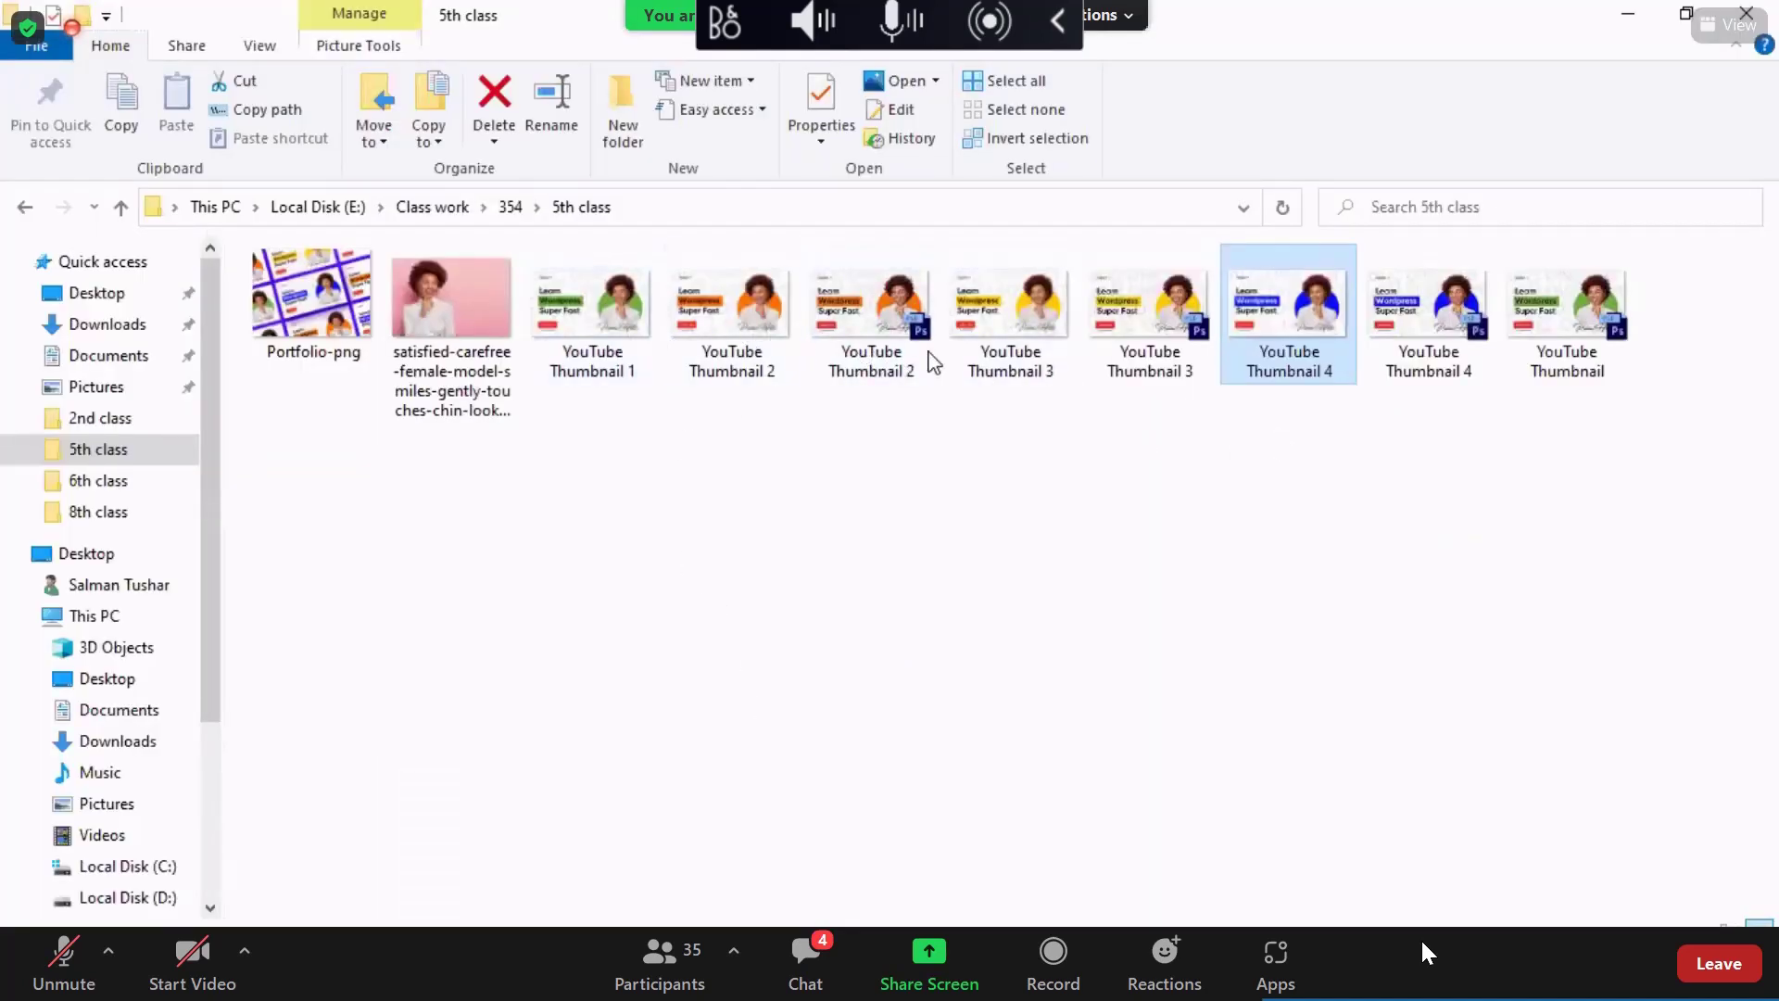
{"action": "left_click", "coordinate": [598, 345]}
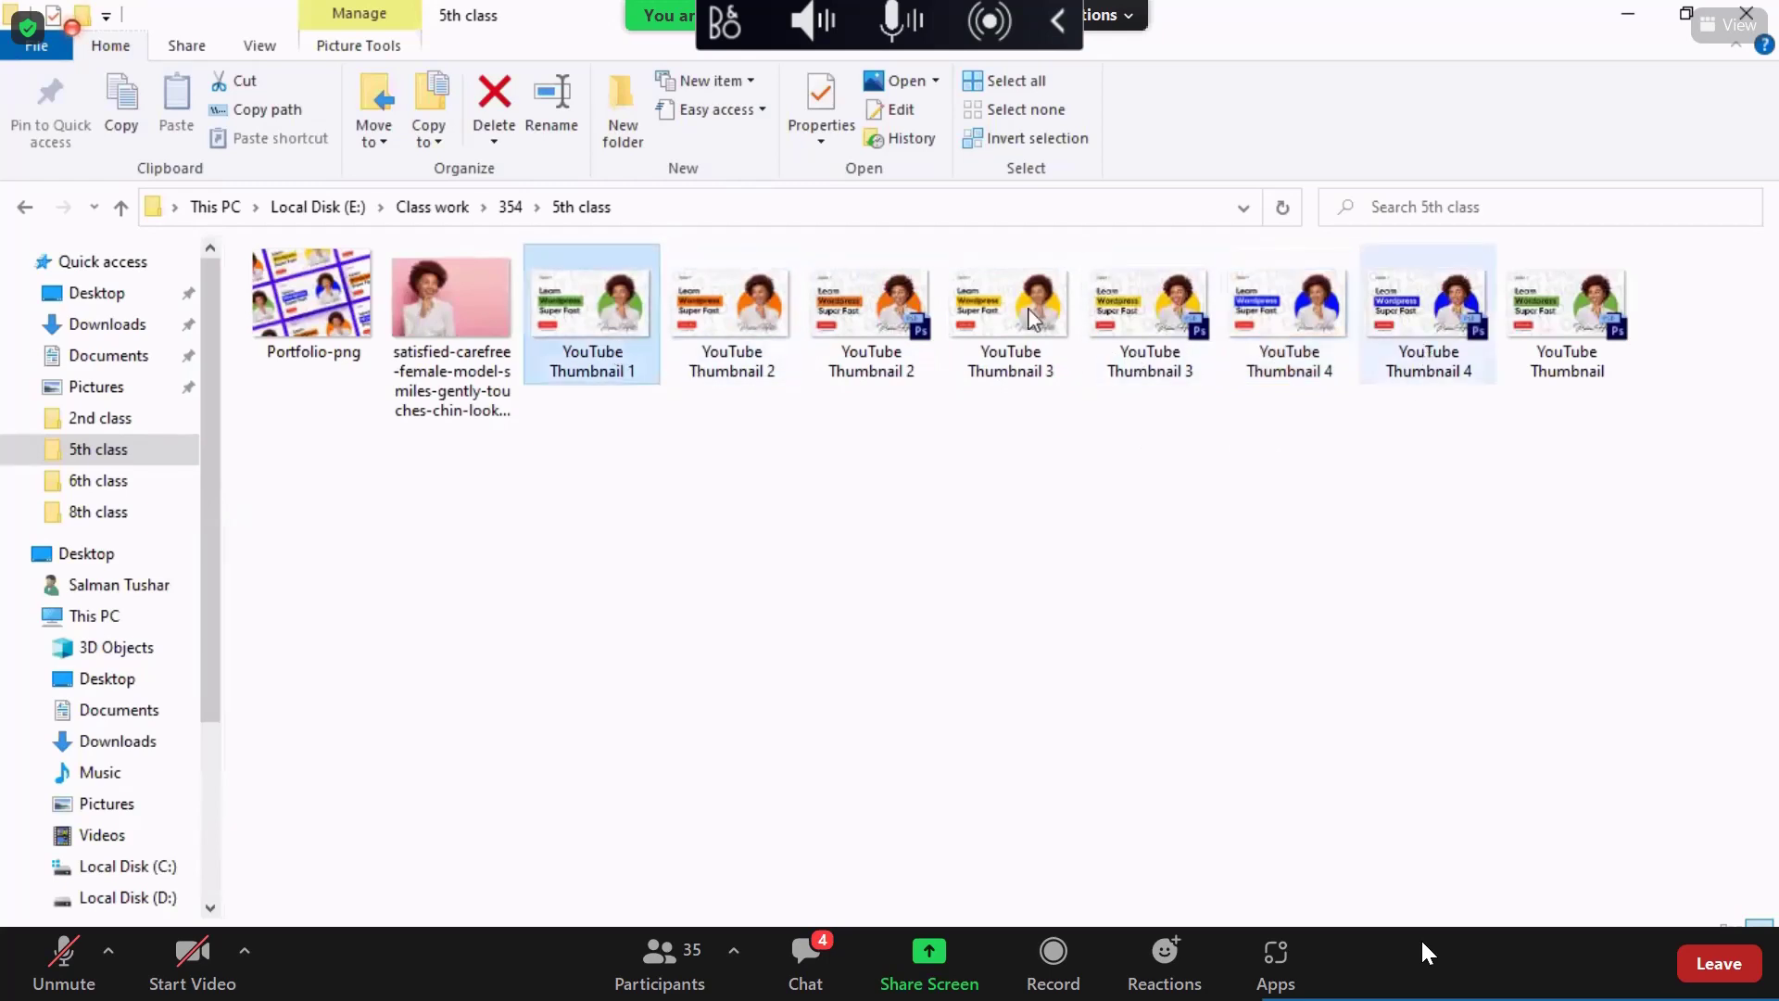
{"action": "left_click", "coordinate": [832, 510]}
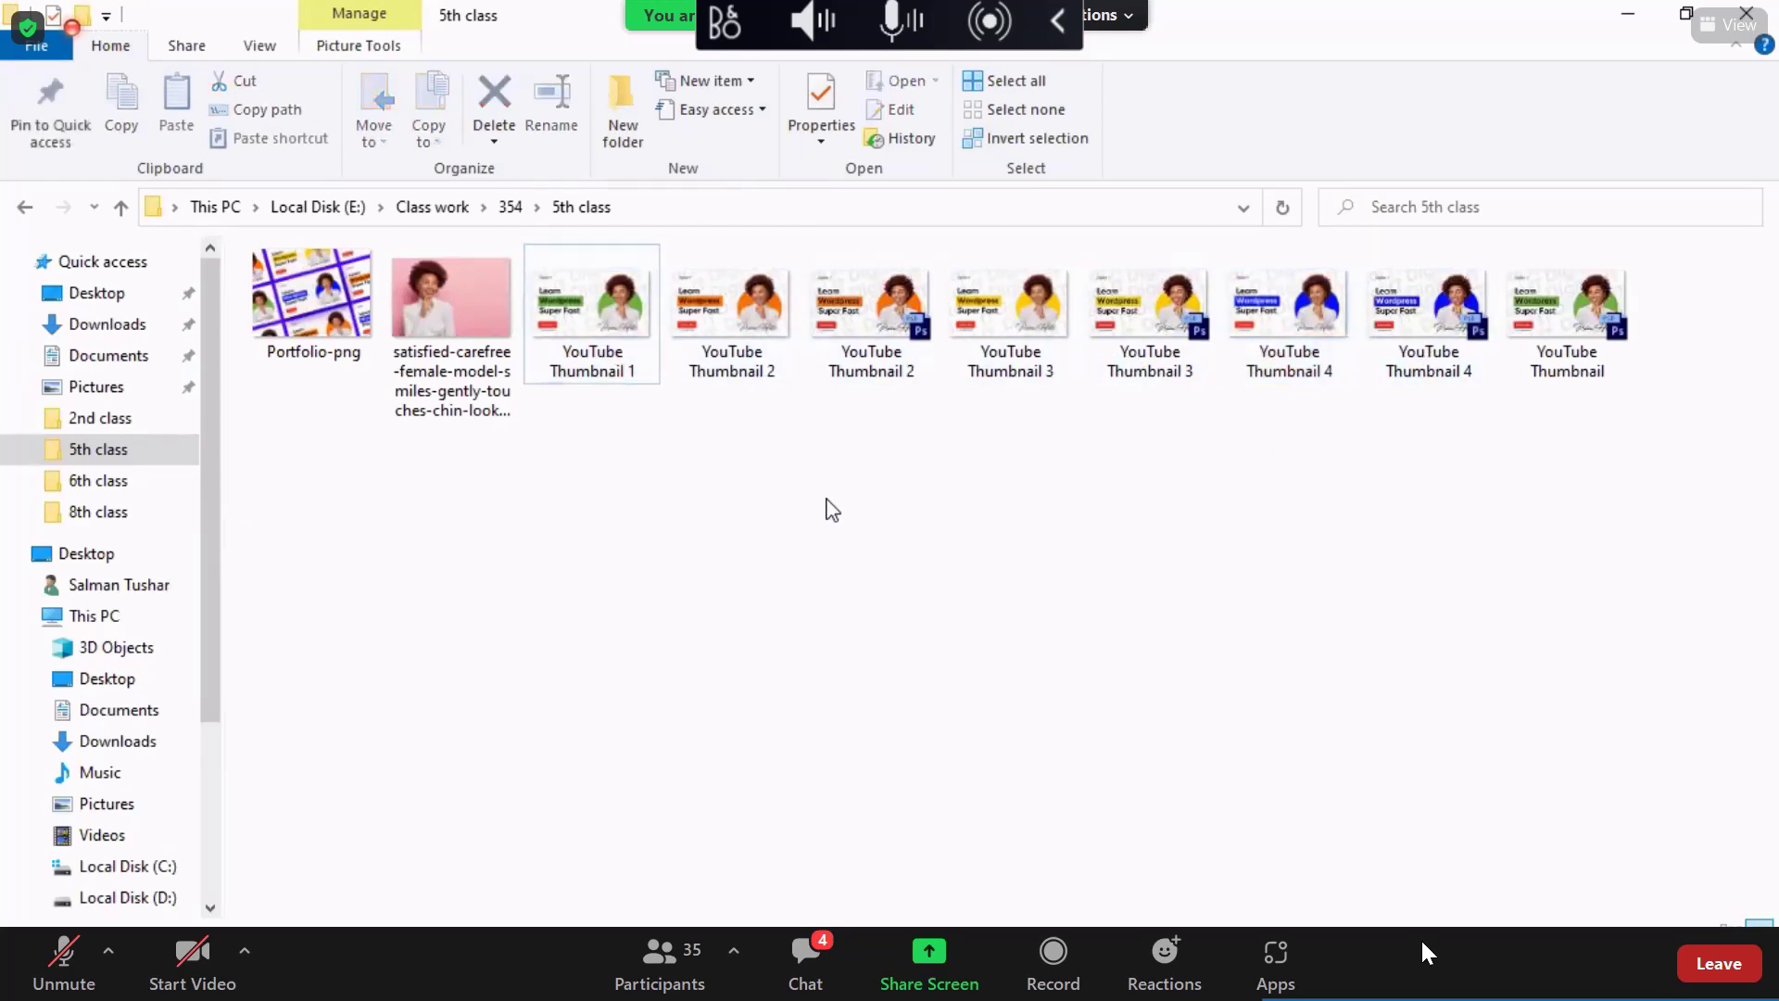
{"action": "left_click_drag", "start_coordinate": [611, 320], "coordinate": [782, 588]}
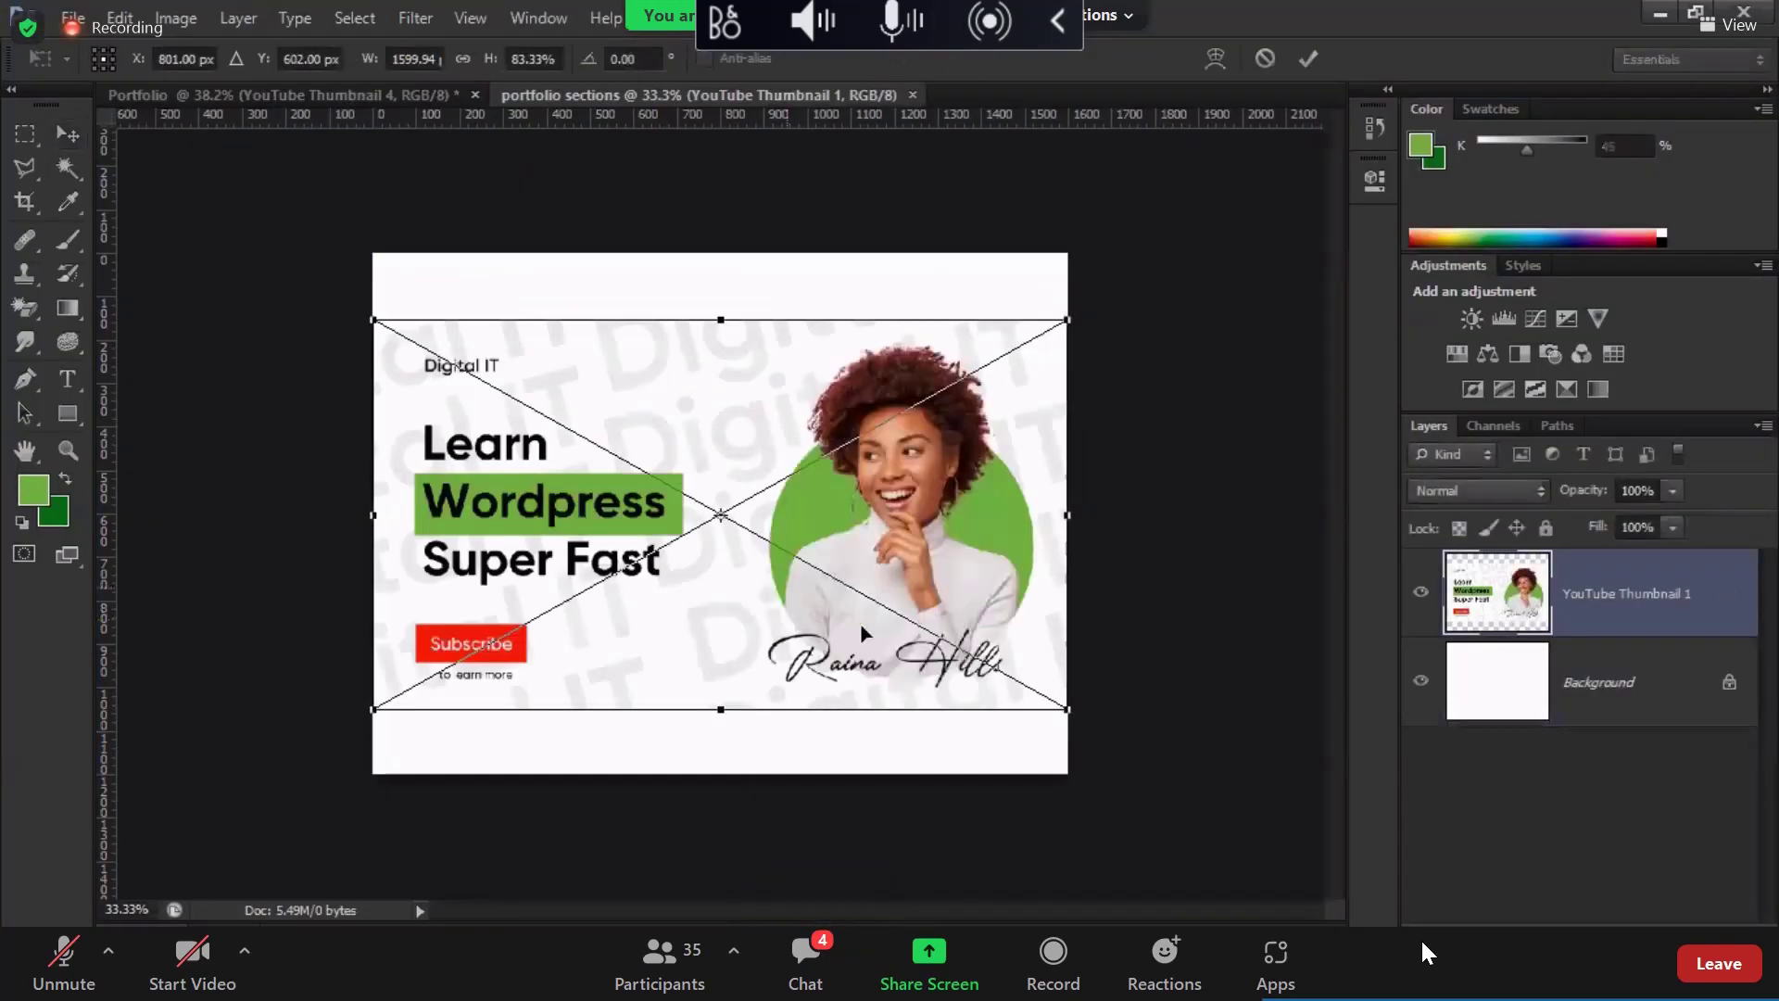
{"action": "left_click", "coordinate": [414, 58]}
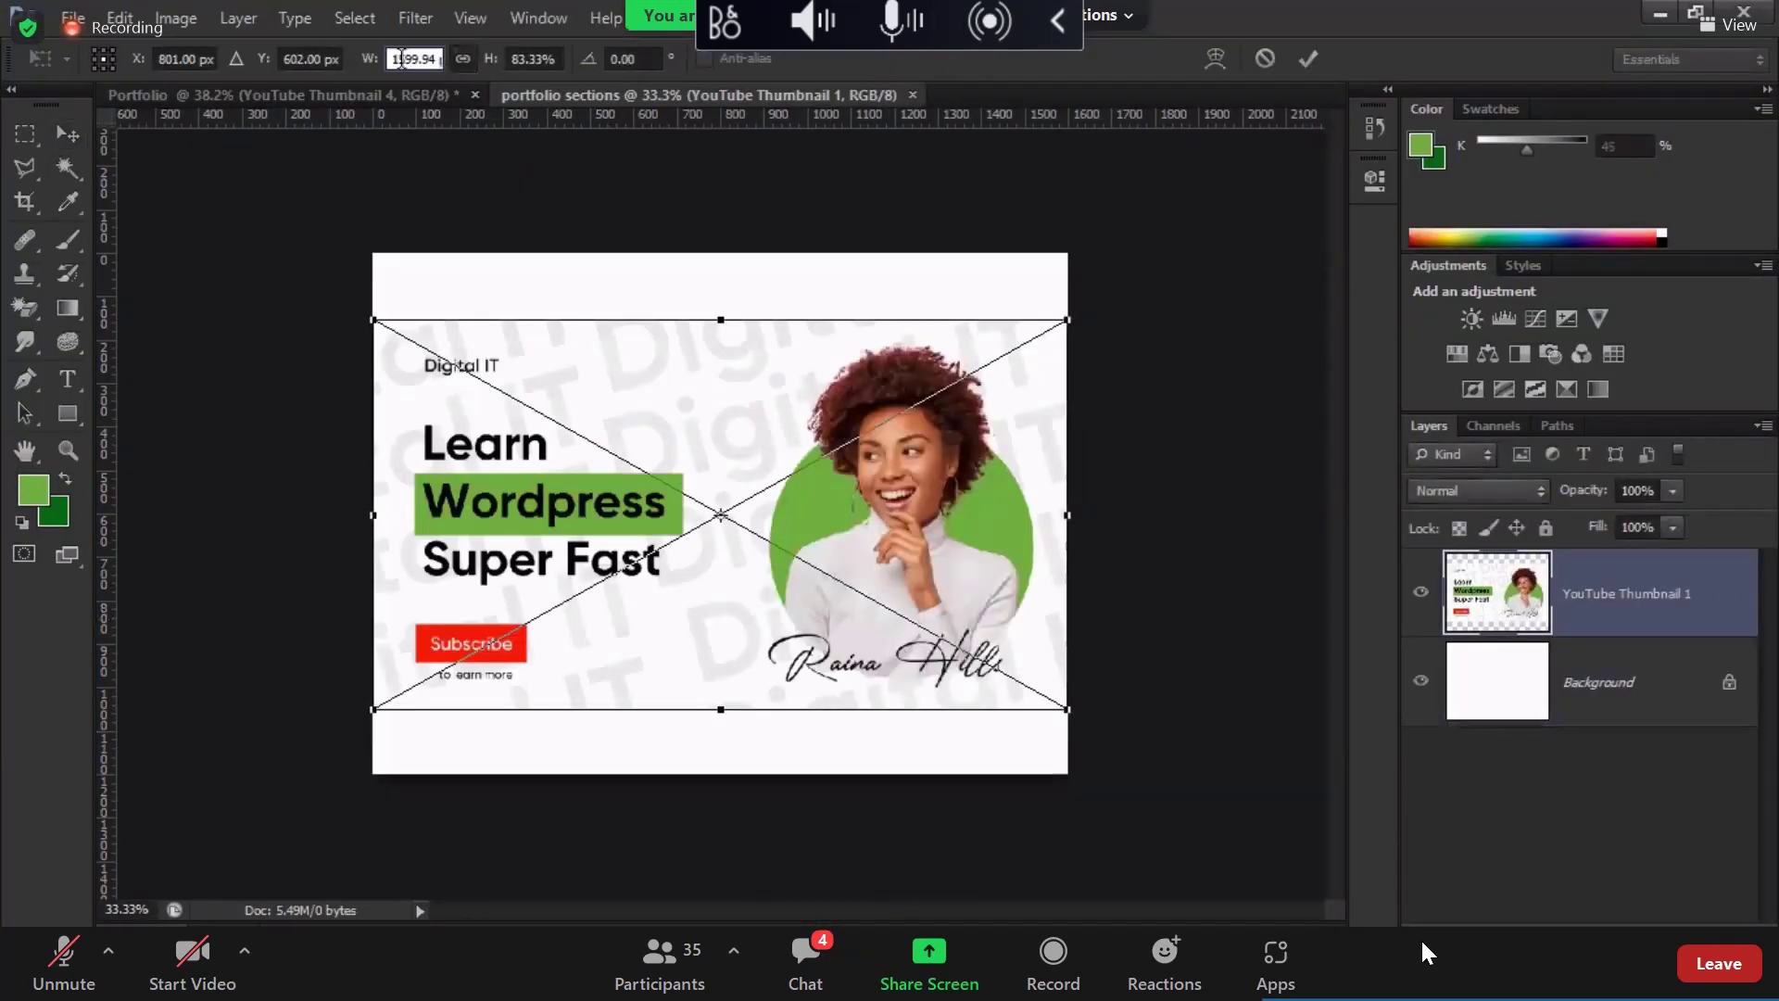
{"action": "type", "text": "100"}
{"action": "key", "text": "Return"}
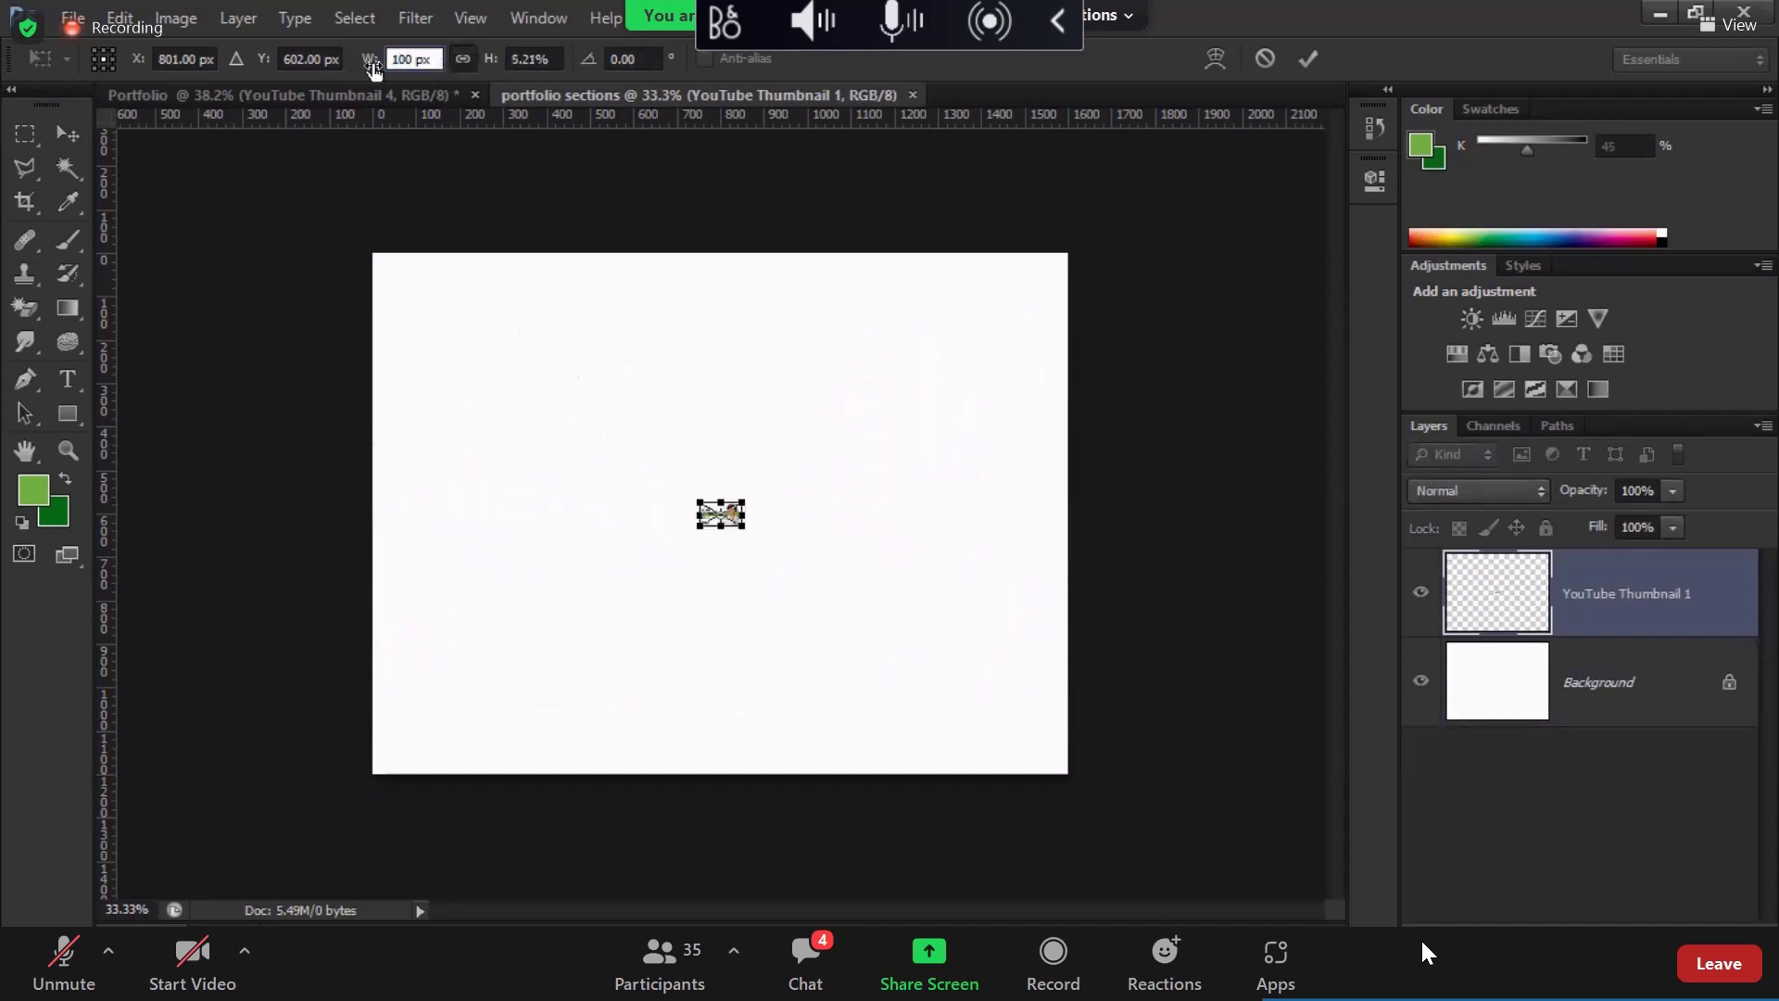
{"action": "key", "text": "ctrl+z"}
{"action": "key", "text": "Return"}
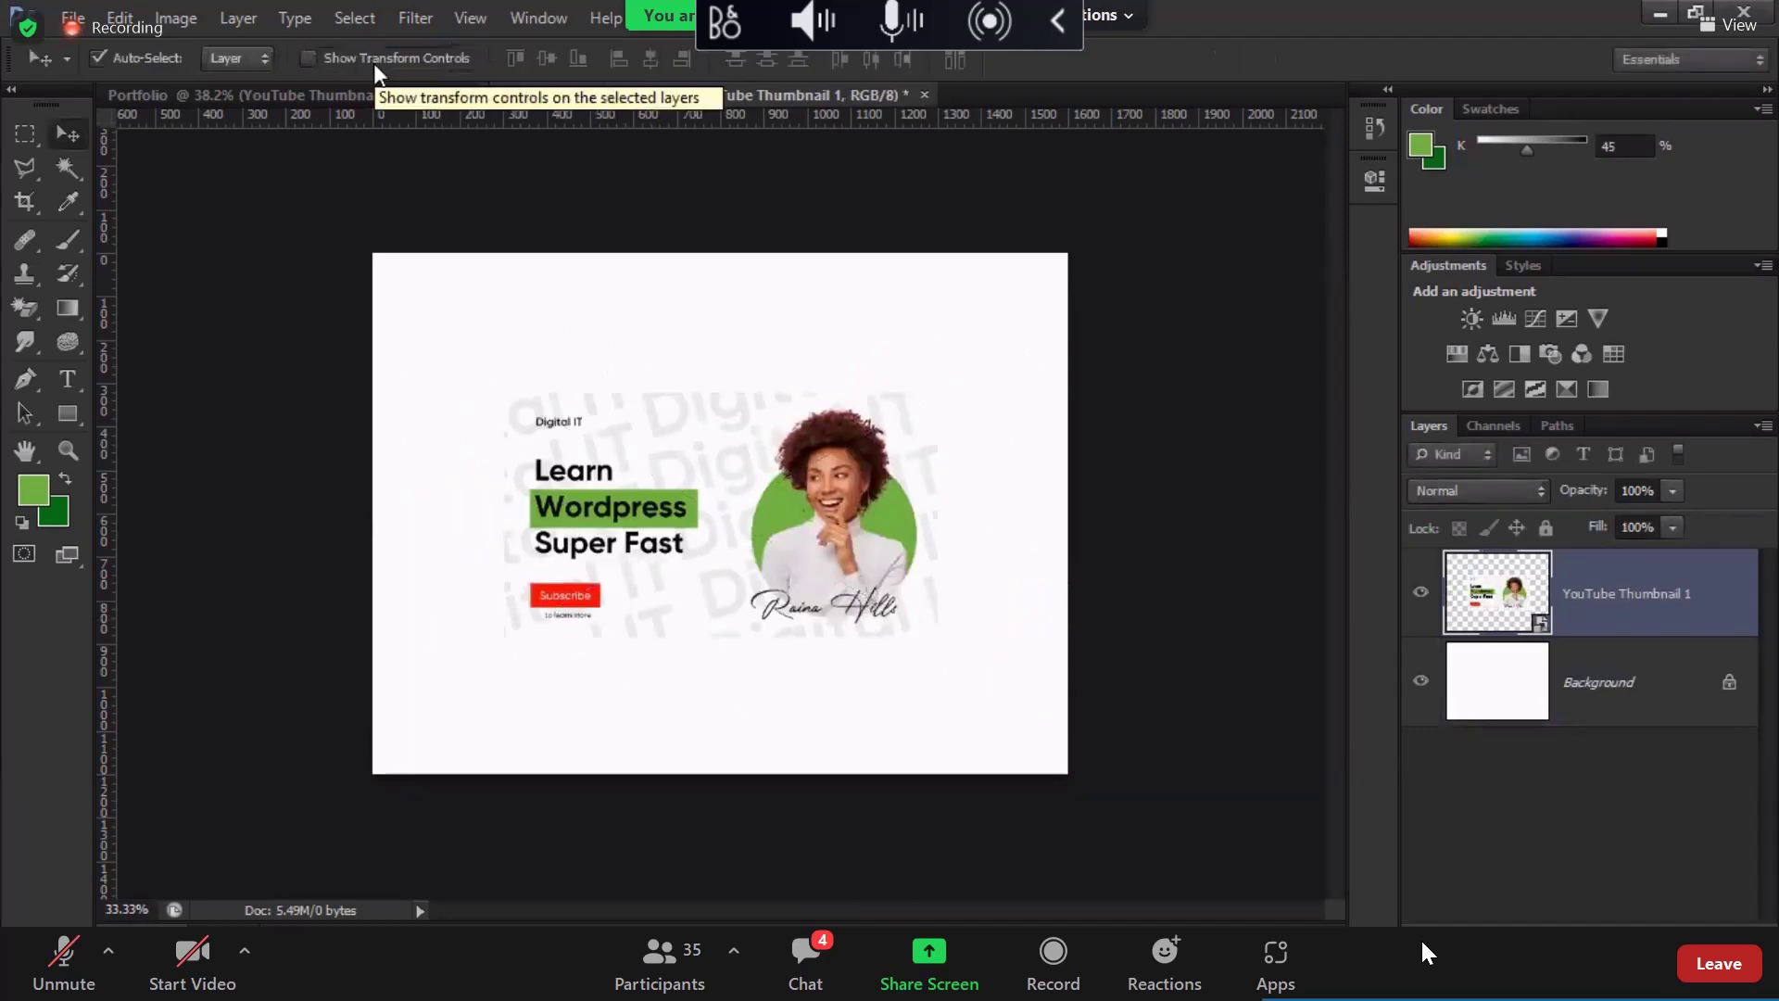
Step: Select YouTube Thumbnails 2, 4 and 3 in the 5th class folder and drop them onto the canvas
{"action": "key", "text": "alt+Tab"}
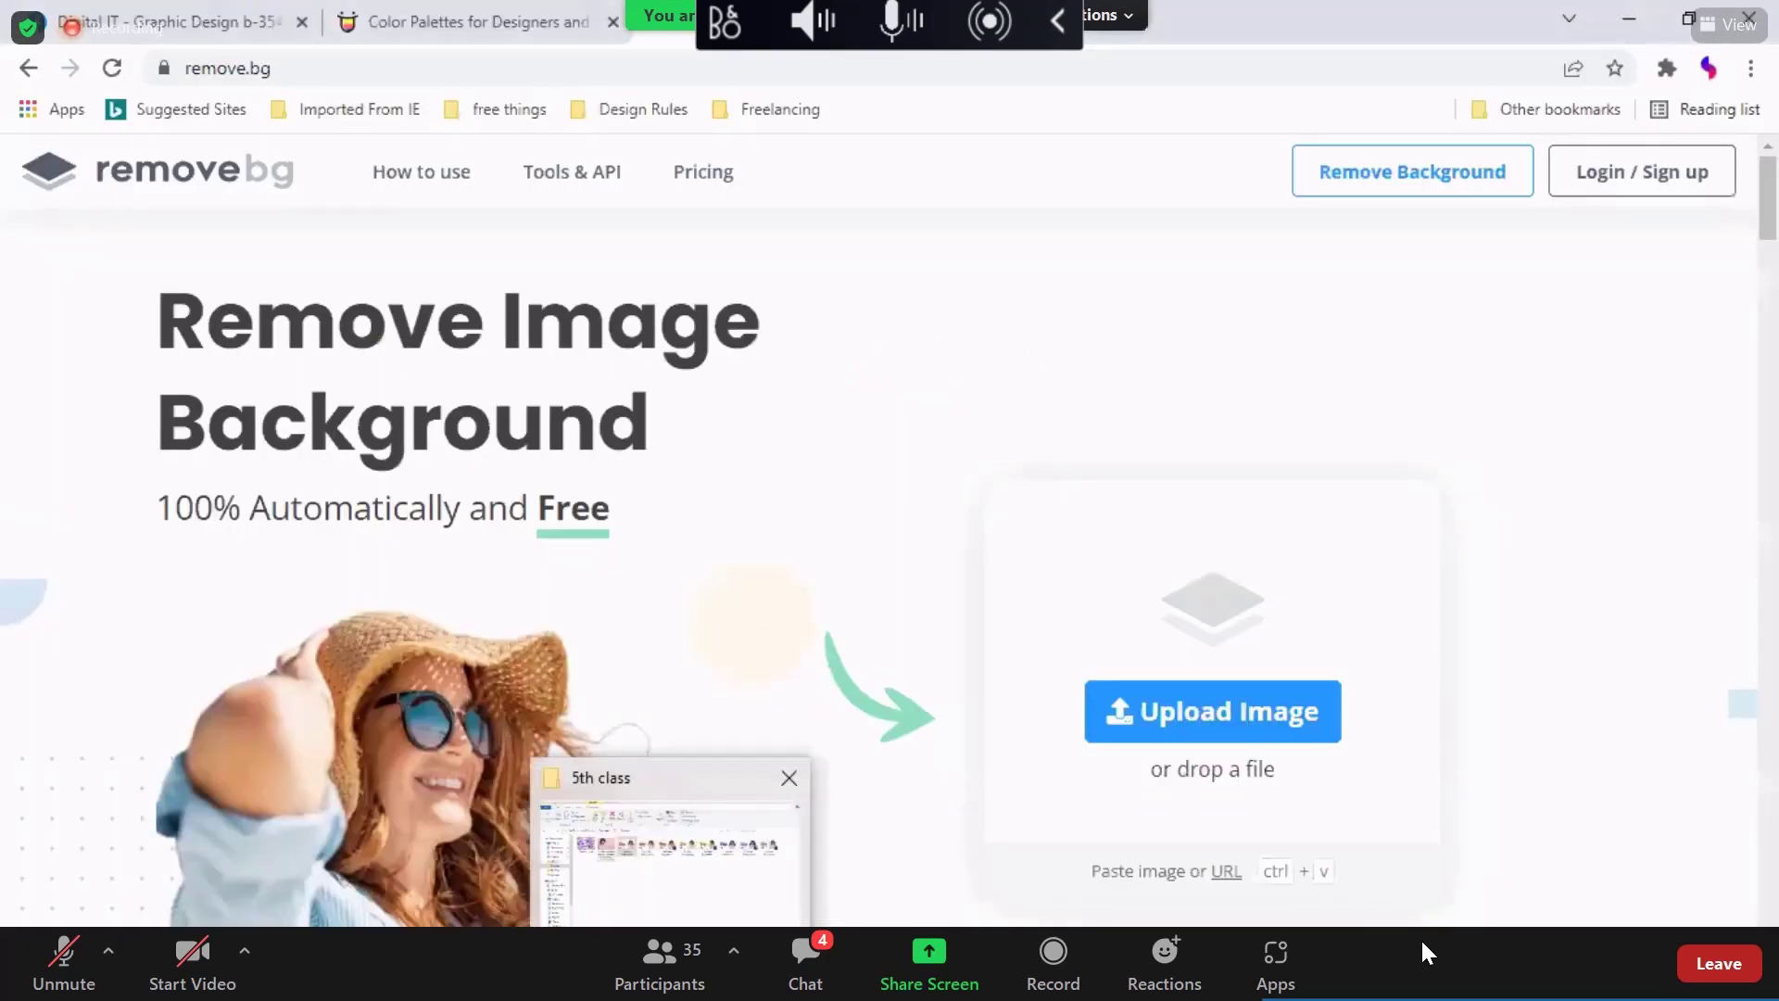
{"action": "left_click", "coordinate": [783, 872]}
{"action": "left_click", "coordinate": [723, 319]}
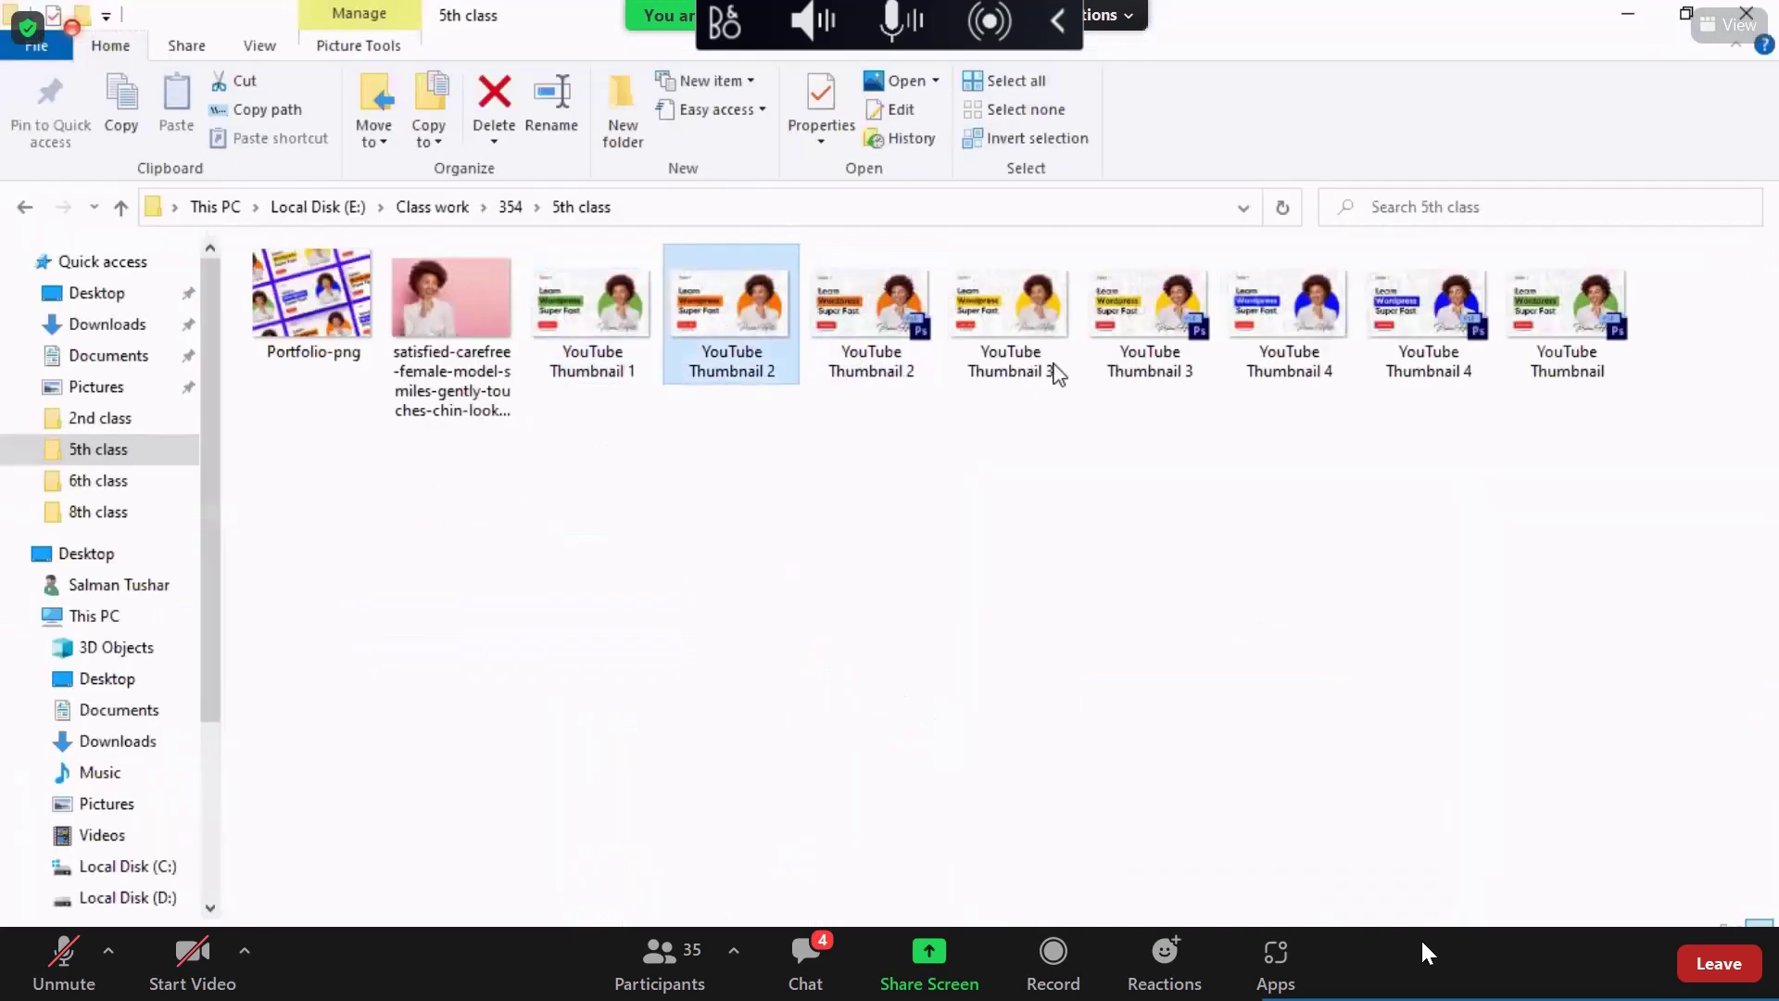
{"action": "left_click", "coordinate": [1290, 343], "text": "ctrl"}
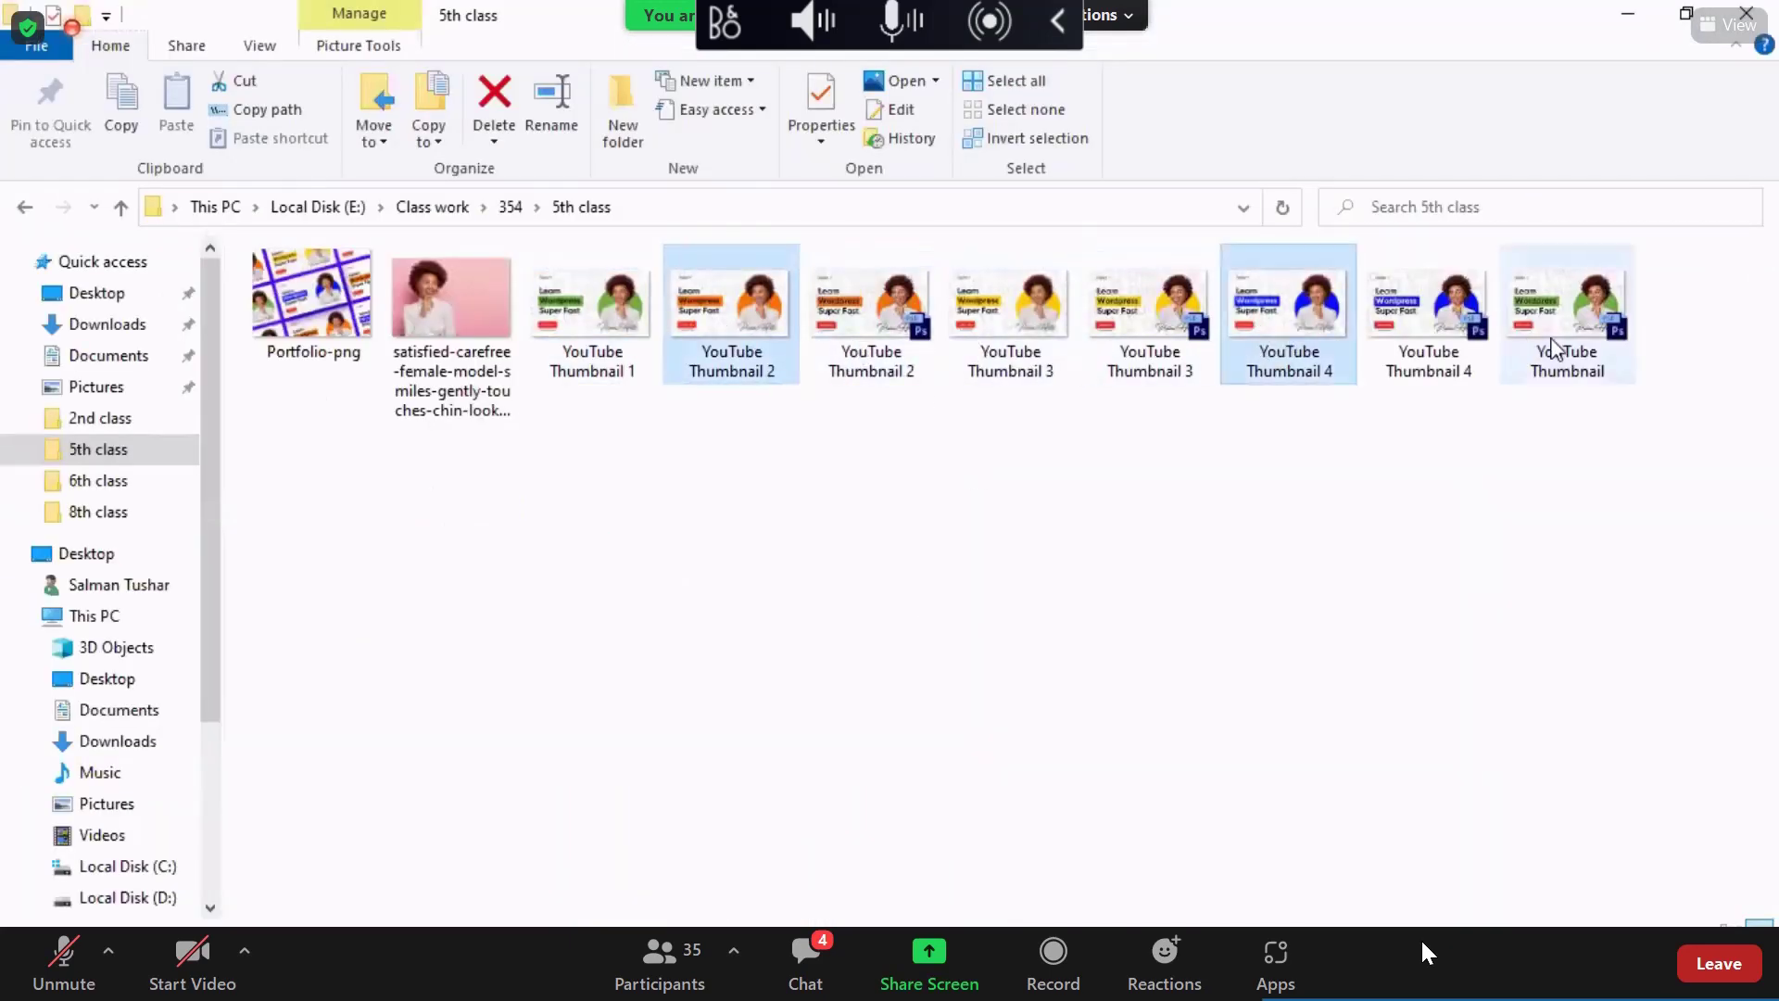
{"action": "left_click", "coordinate": [972, 345], "text": "ctrl"}
{"action": "left_click_drag", "start_coordinate": [1016, 349], "coordinate": [741, 973]}
{"action": "left_click_drag", "start_coordinate": [792, 917], "coordinate": [732, 511]}
Step: Commit the placed thumbnails and put Thumbnail 1 above the other three layers
{"action": "key", "text": "Return"}
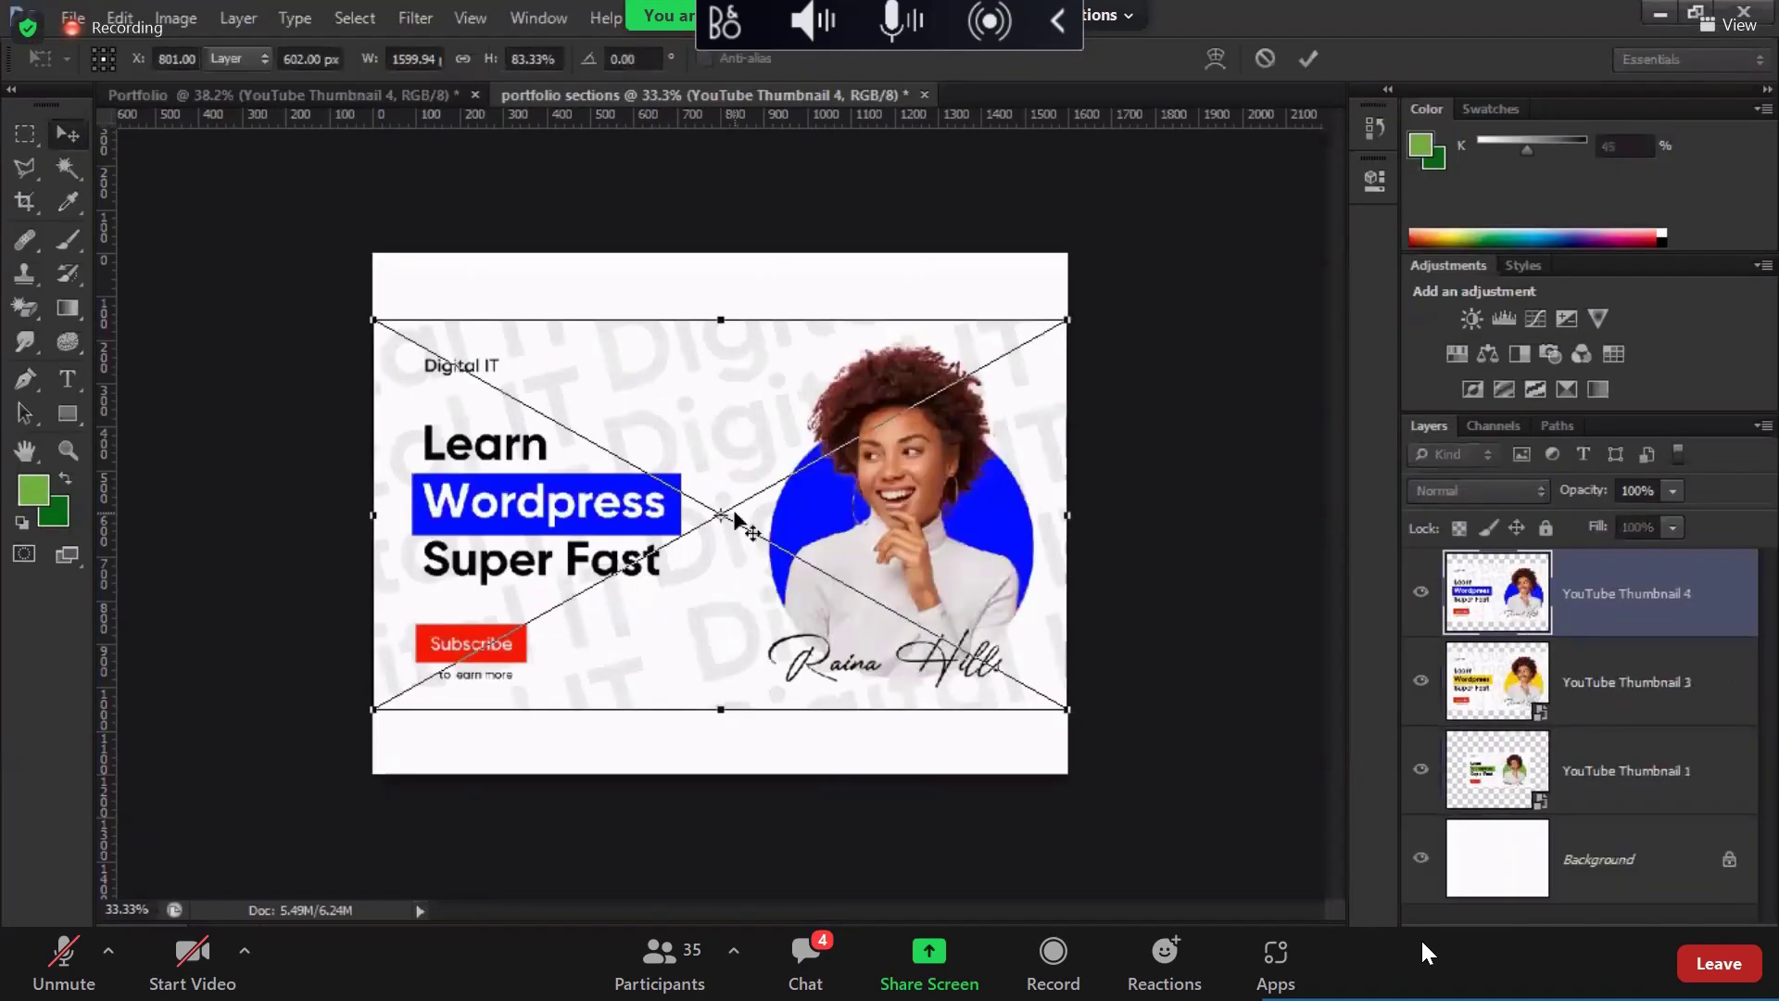
{"action": "key", "text": "Return"}
{"action": "key", "text": "Return"}
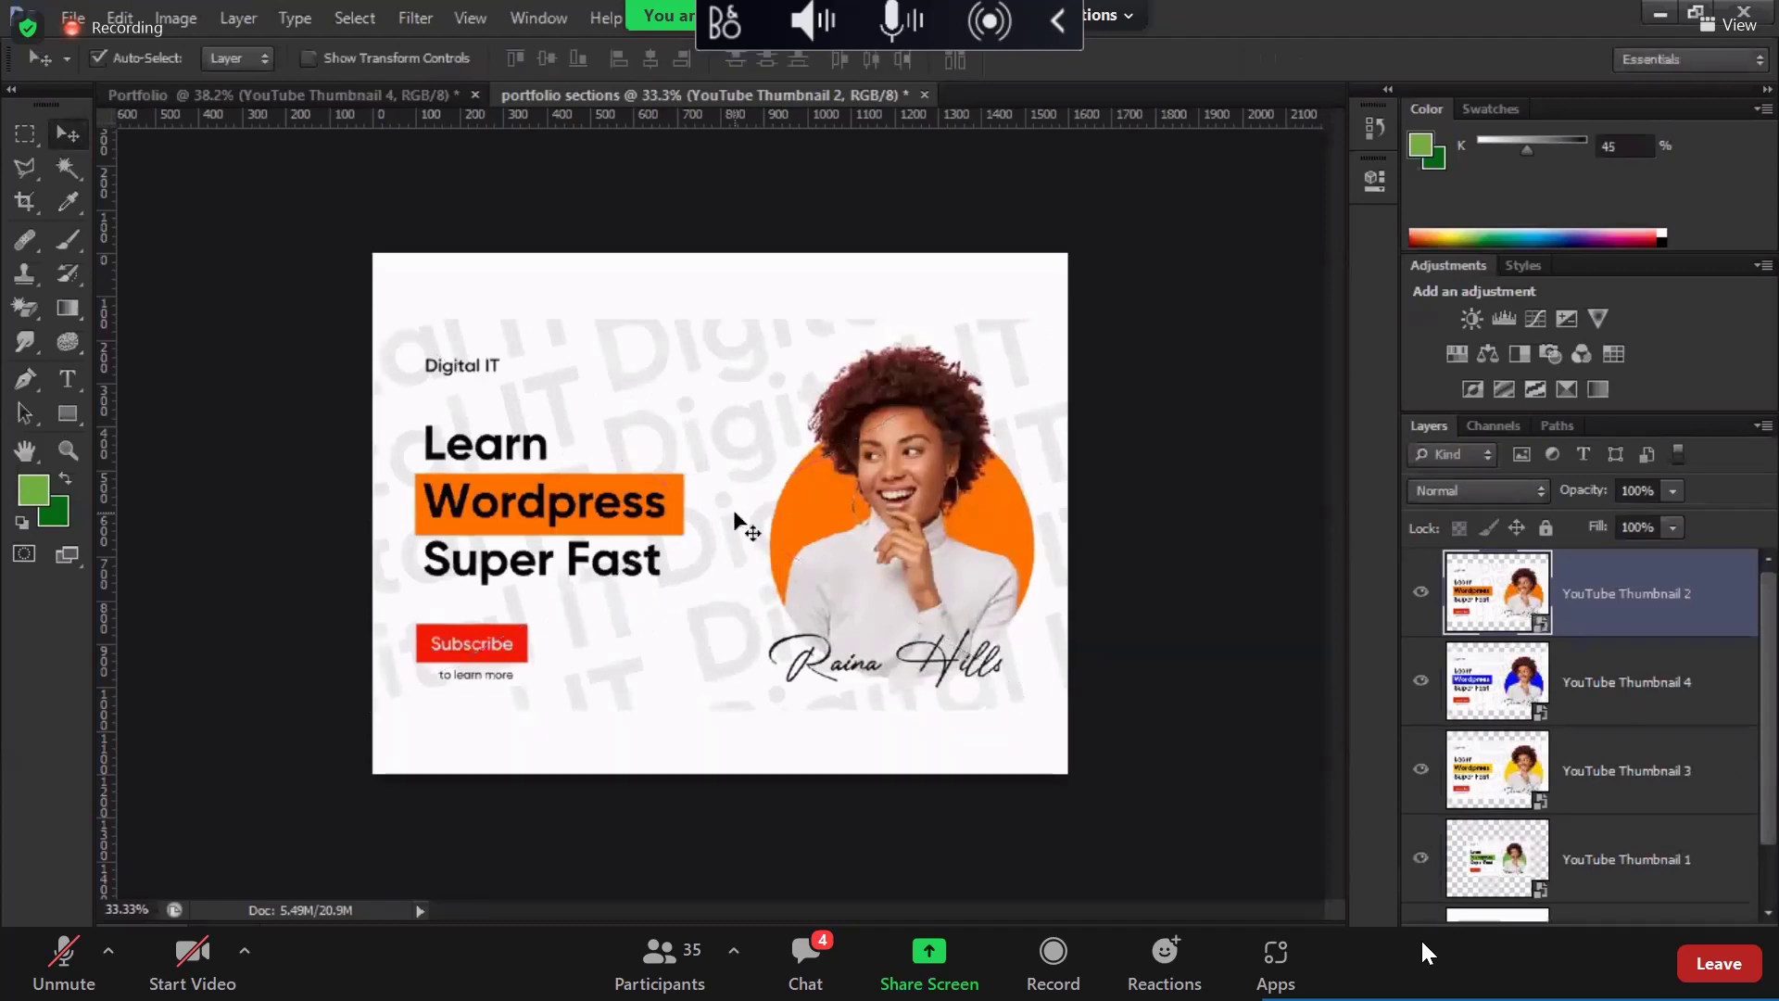
{"action": "left_click", "coordinate": [1519, 769], "text": "shift"}
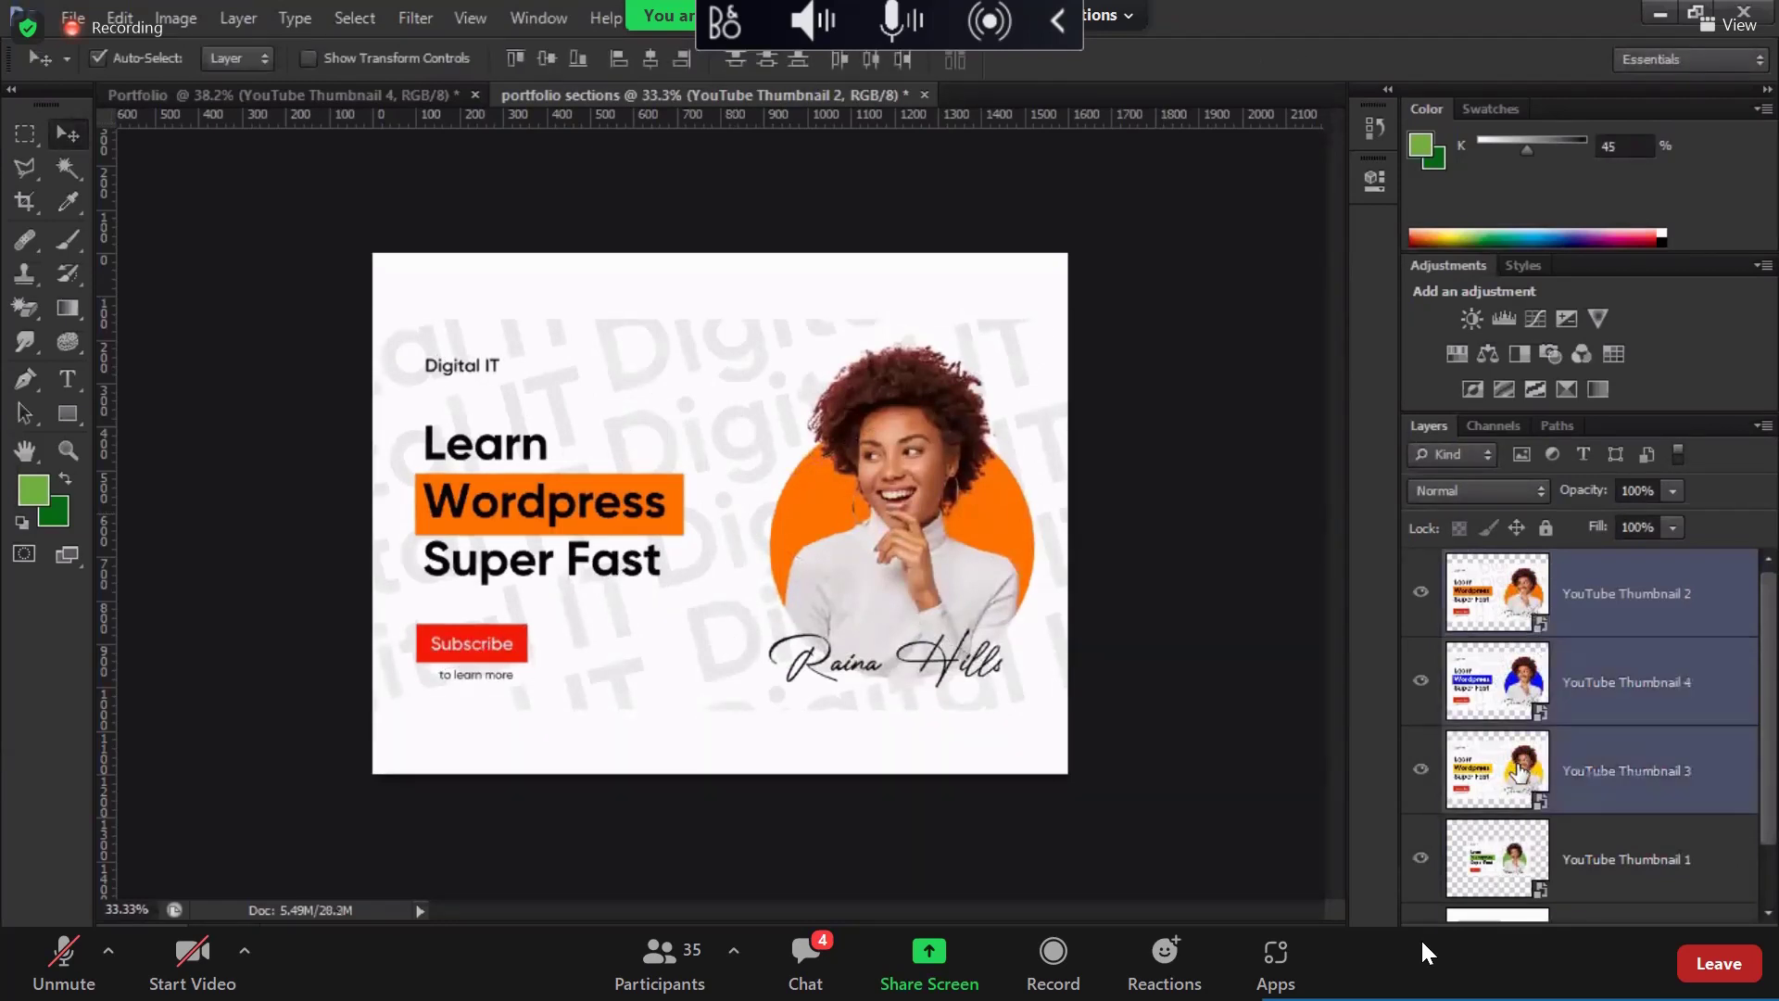
{"action": "key", "text": "ctrl+shift+bracketleft"}
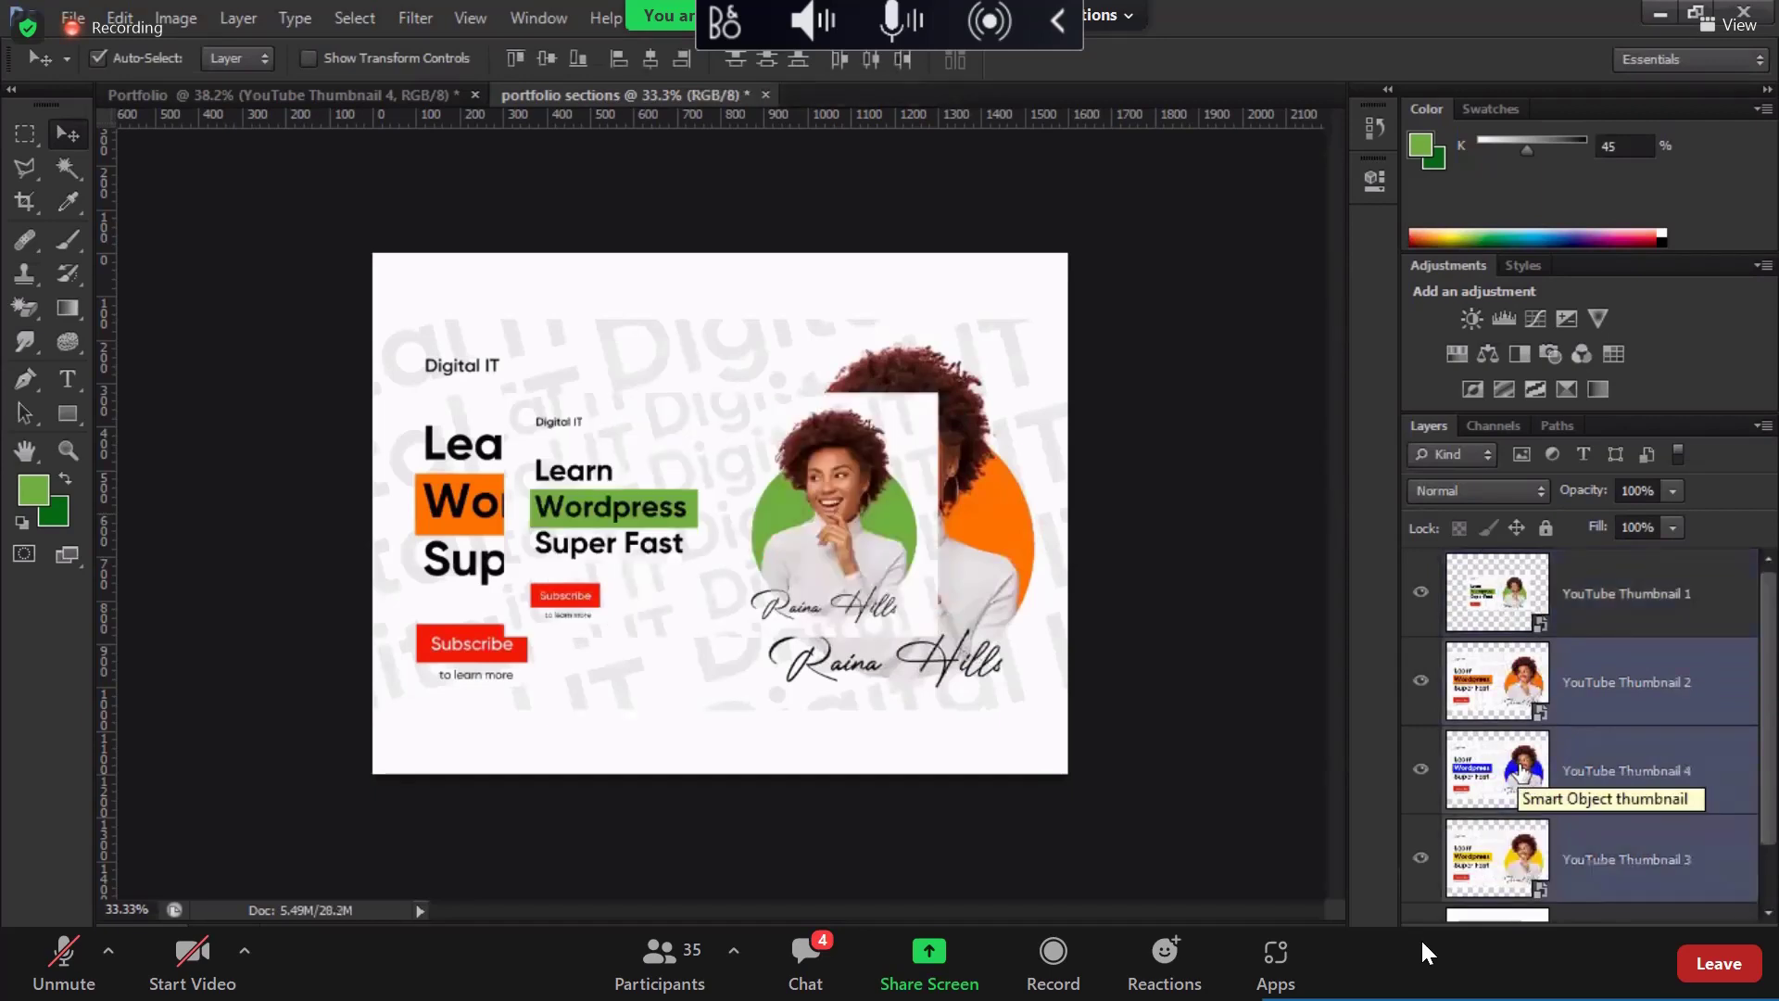
Step: Adjust Thumbnail 1's width and resize Thumbnail 2 to 800 px wide
{"action": "left_click", "coordinate": [1519, 621]}
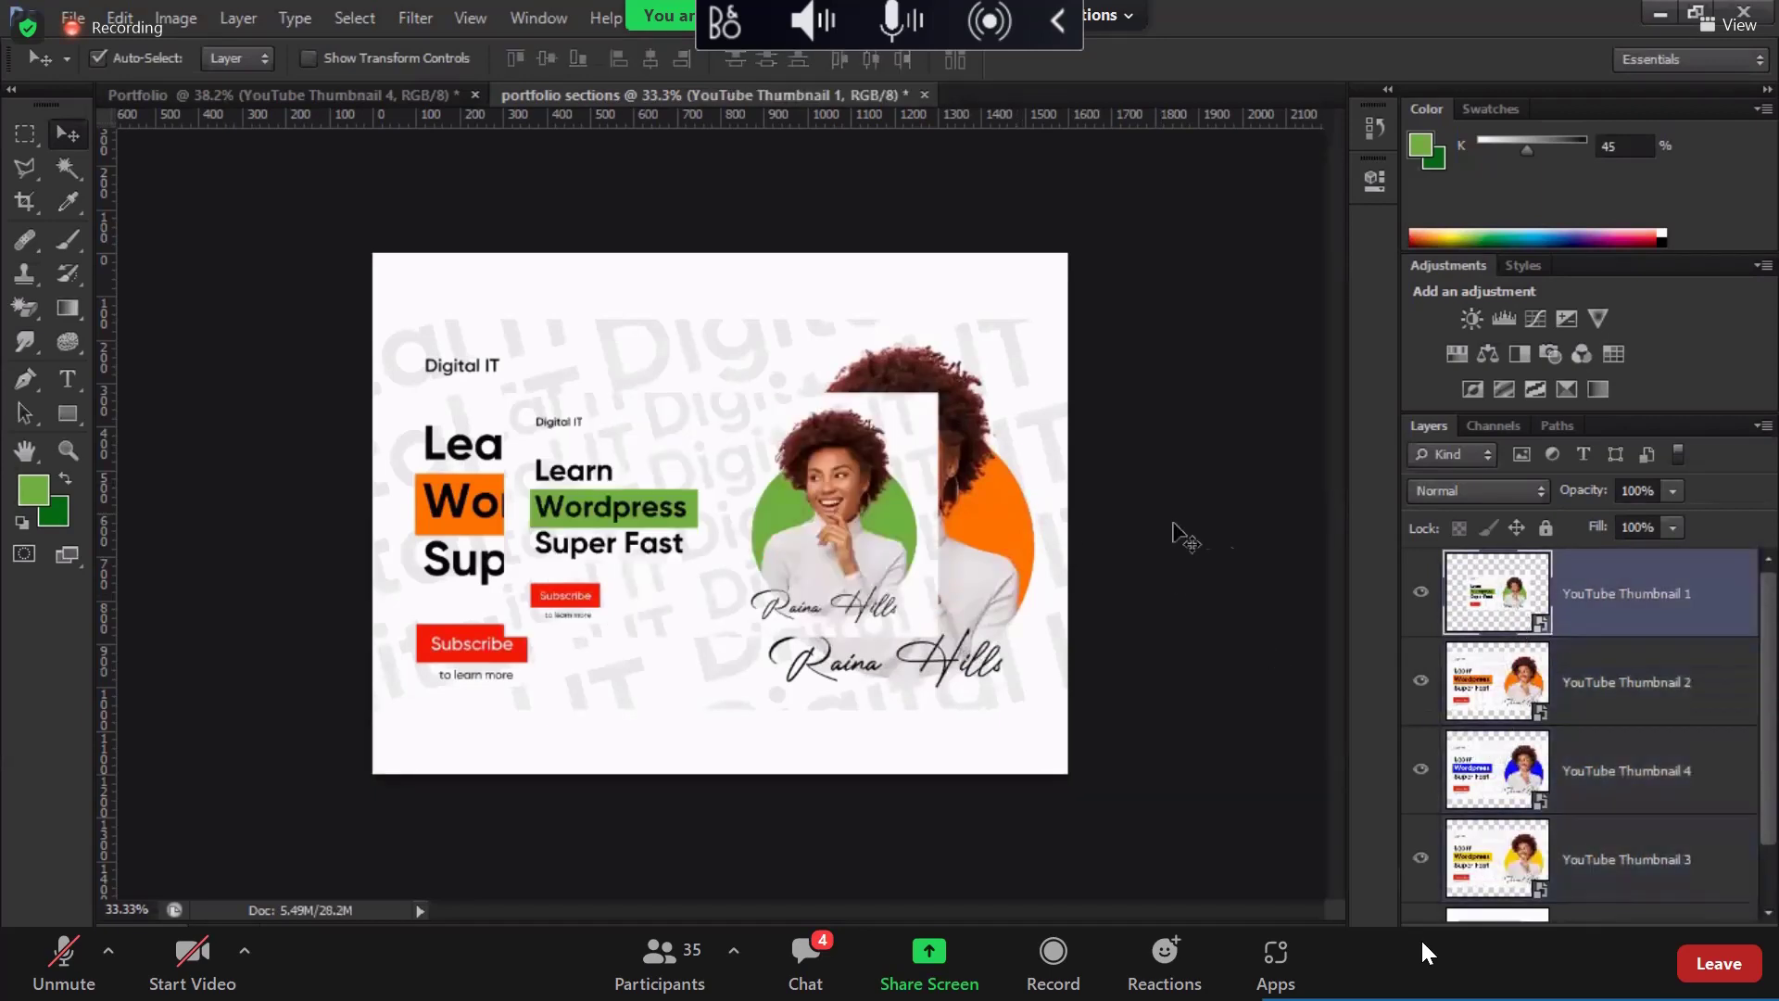
{"action": "key", "text": "ctrl+t"}
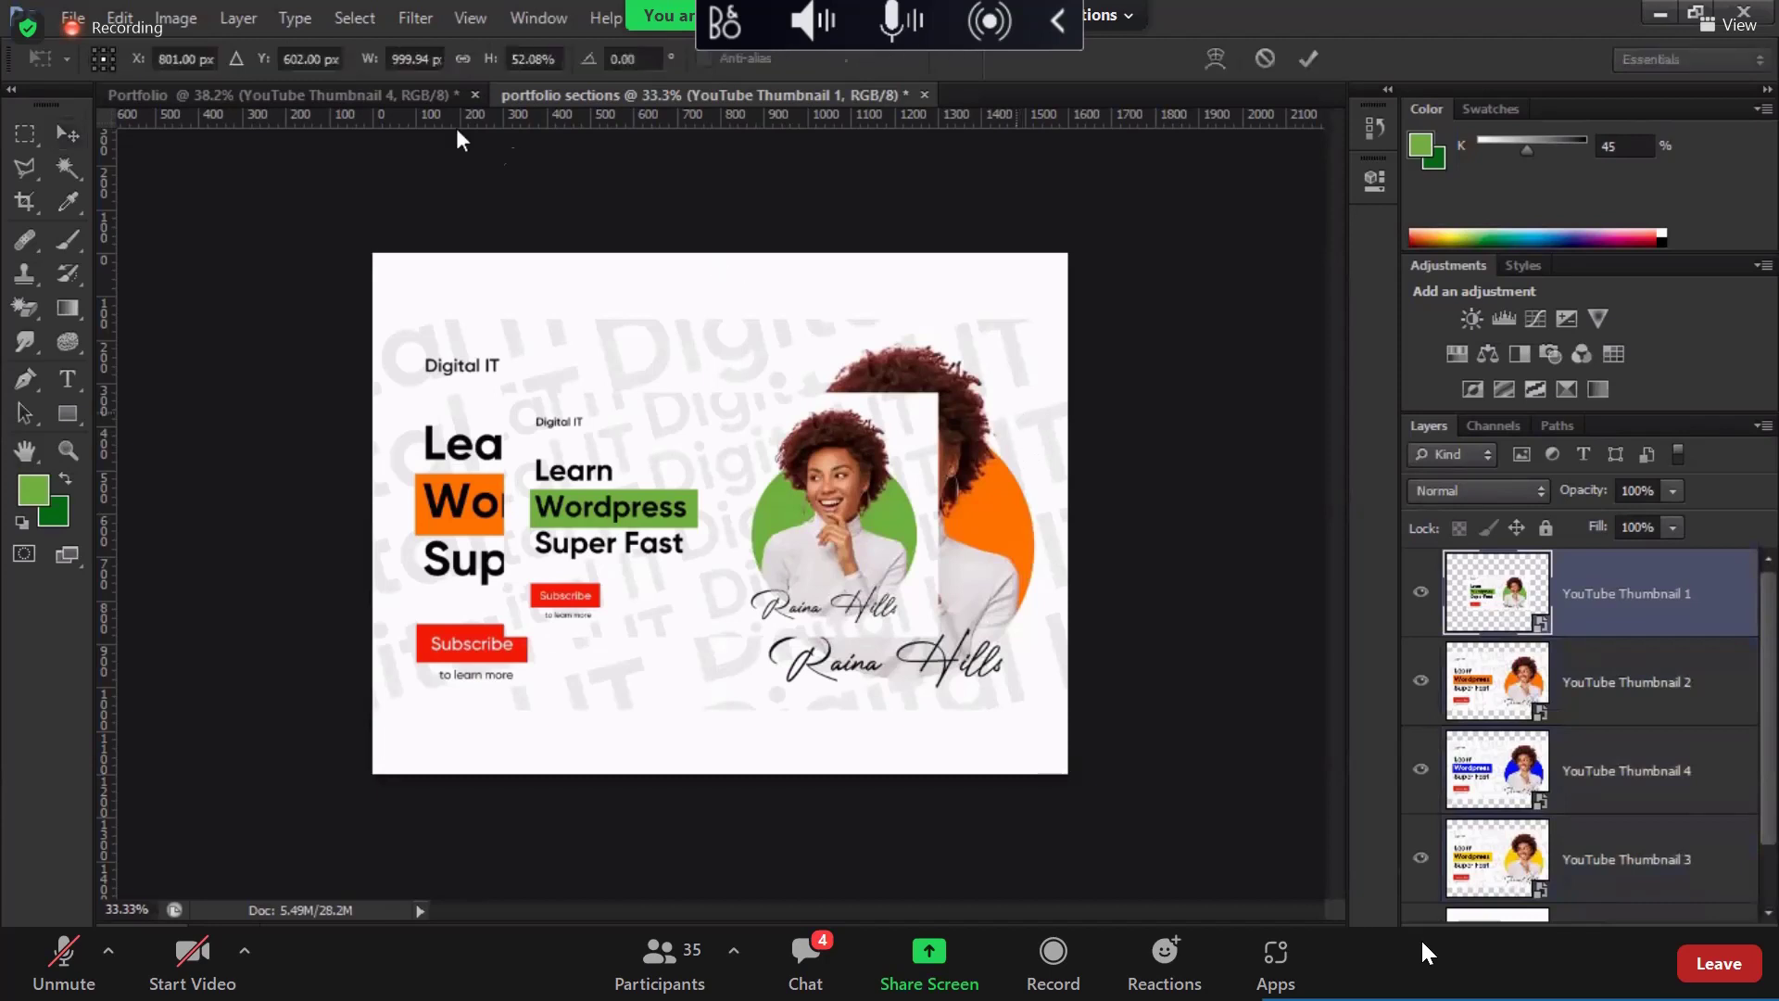
{"action": "left_click", "coordinate": [434, 58]}
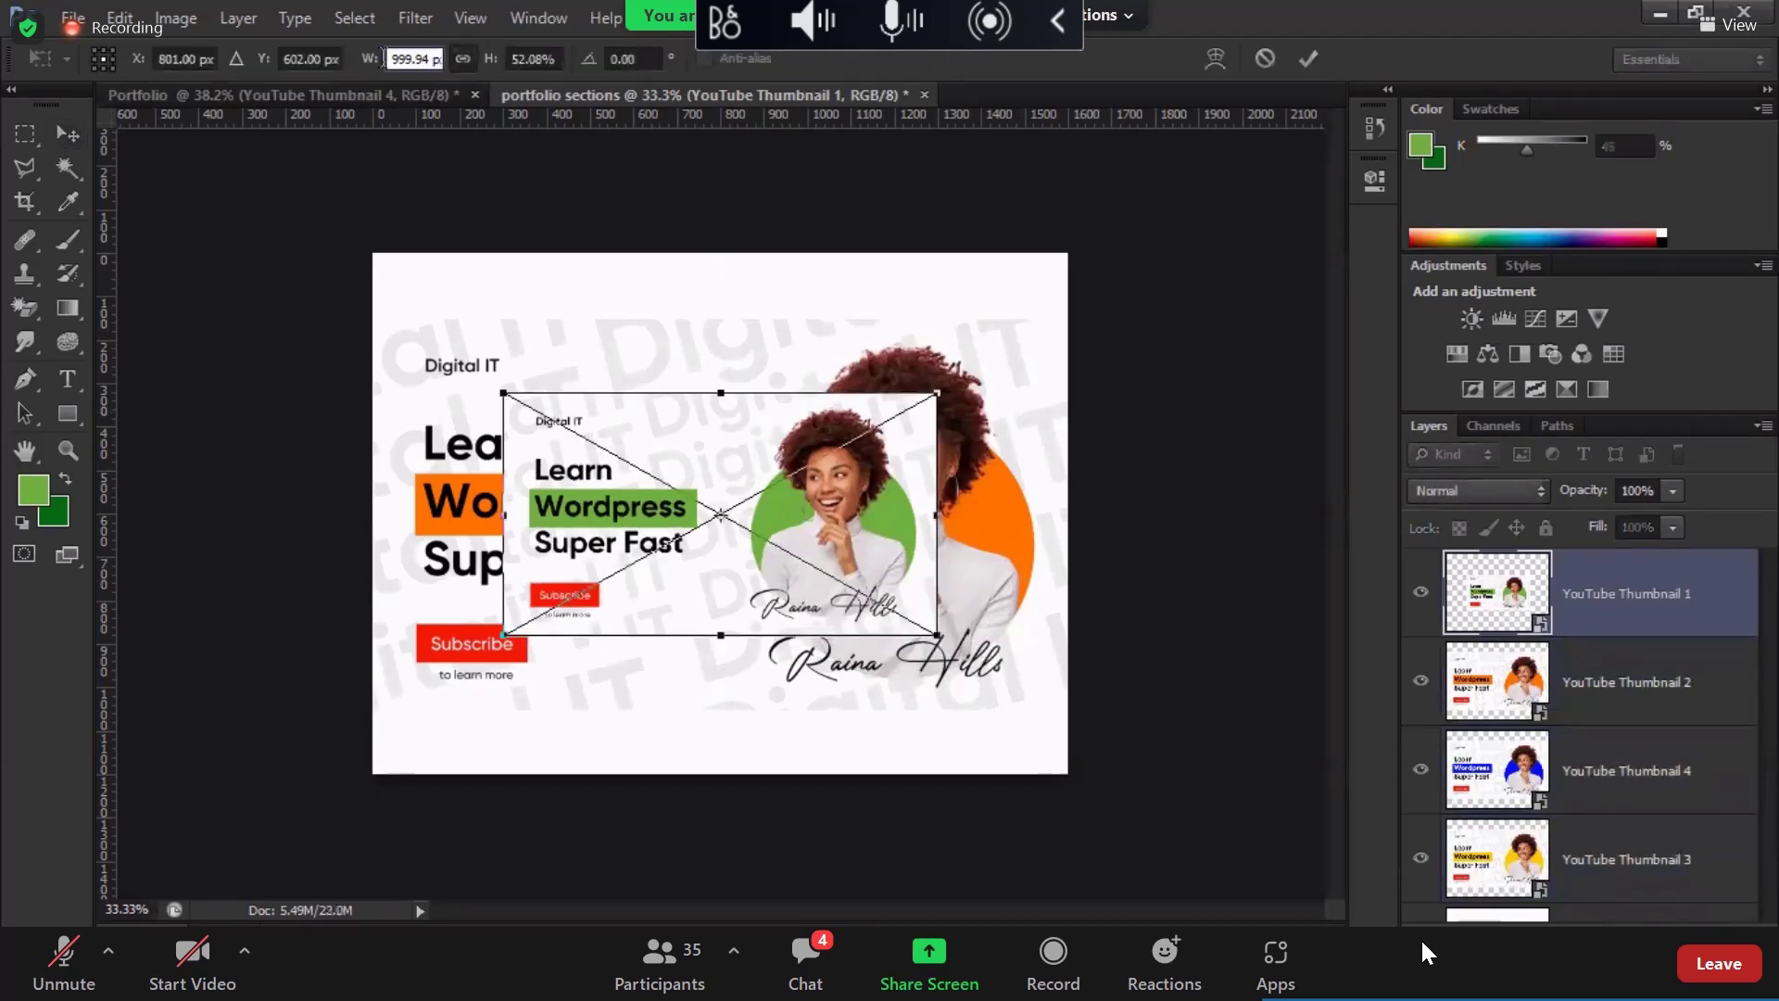
{"action": "left_click_drag", "start_coordinate": [365, 63], "coordinate": [365, 62]}
{"action": "key", "text": "Return"}
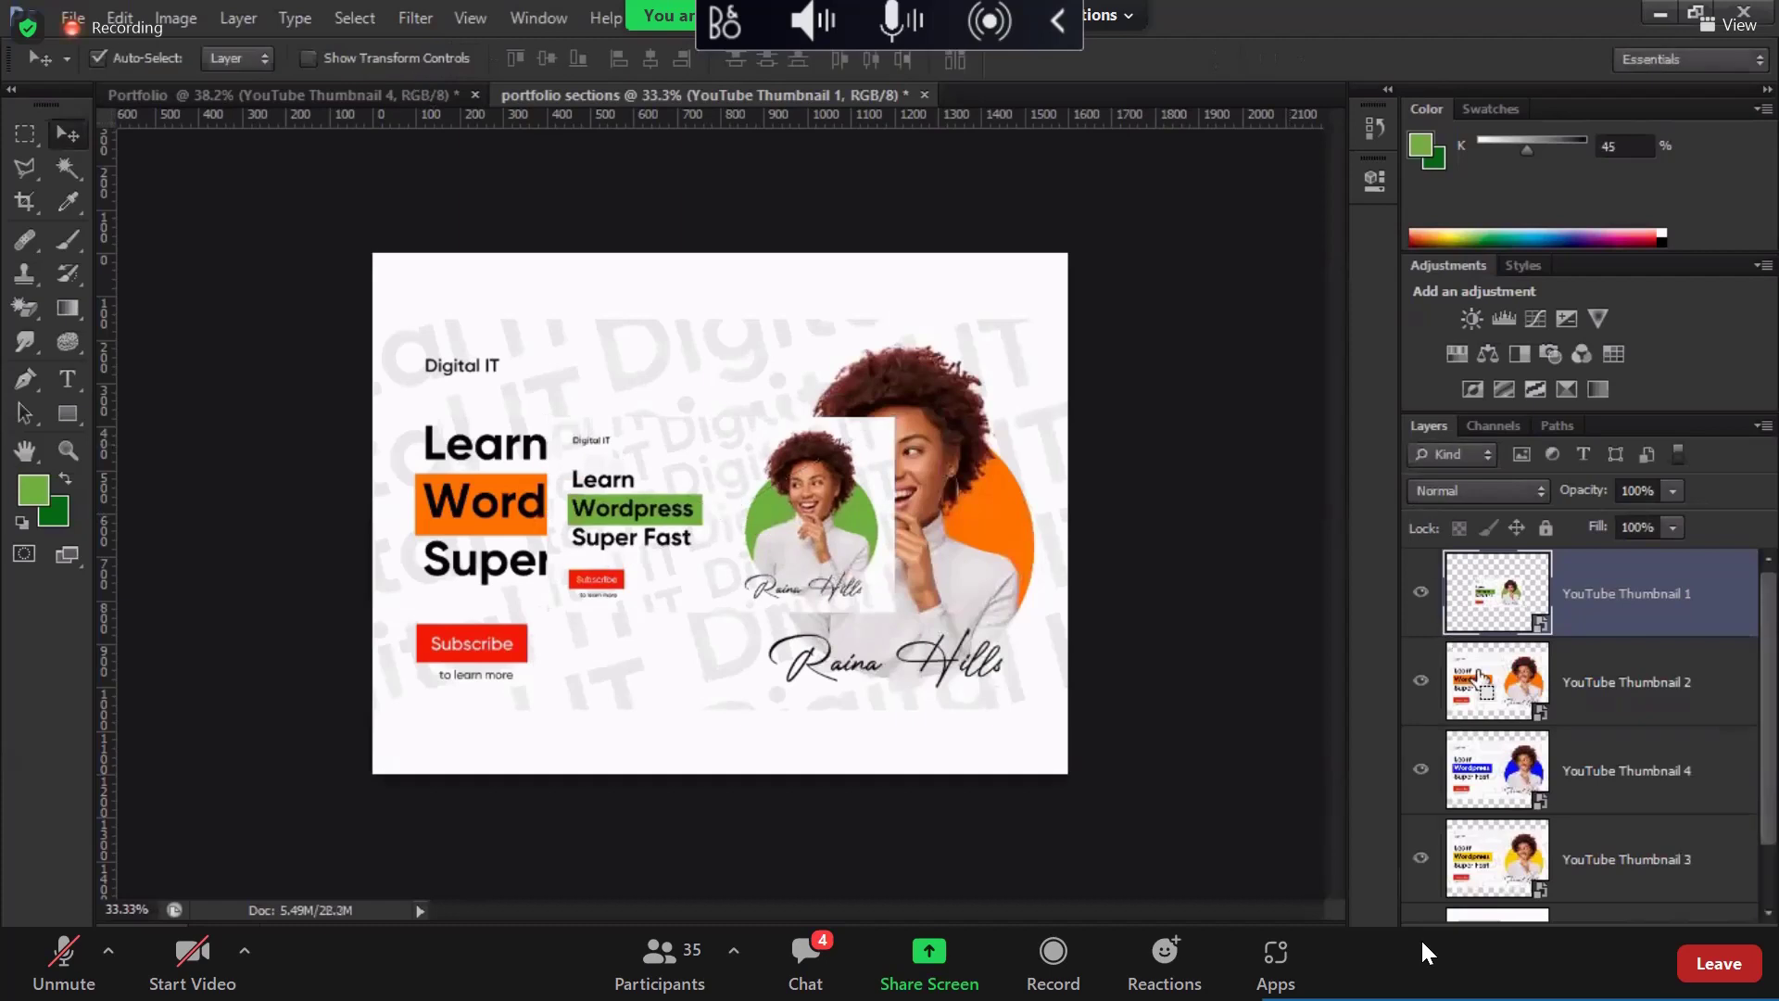
{"action": "left_click", "coordinate": [1479, 677]}
{"action": "key", "text": "ctrl+t"}
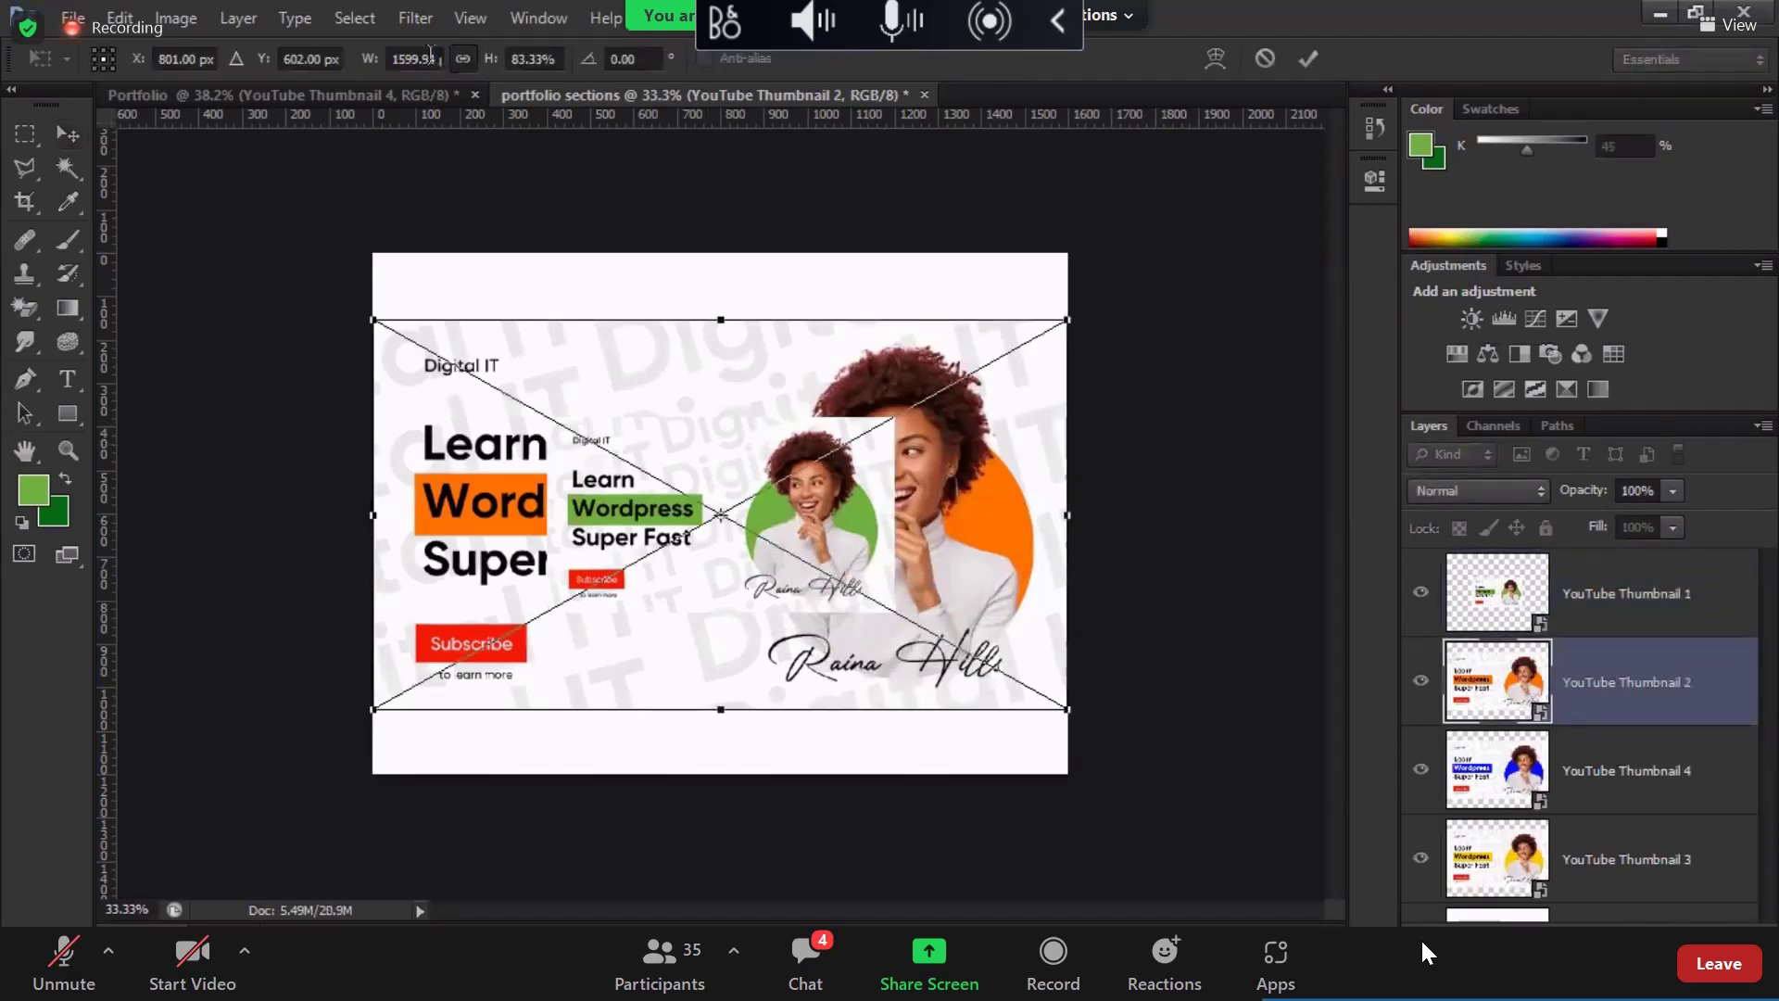
{"action": "double_click", "coordinate": [415, 59]}
{"action": "type", "text": "800"}
{"action": "key", "text": "Return"}
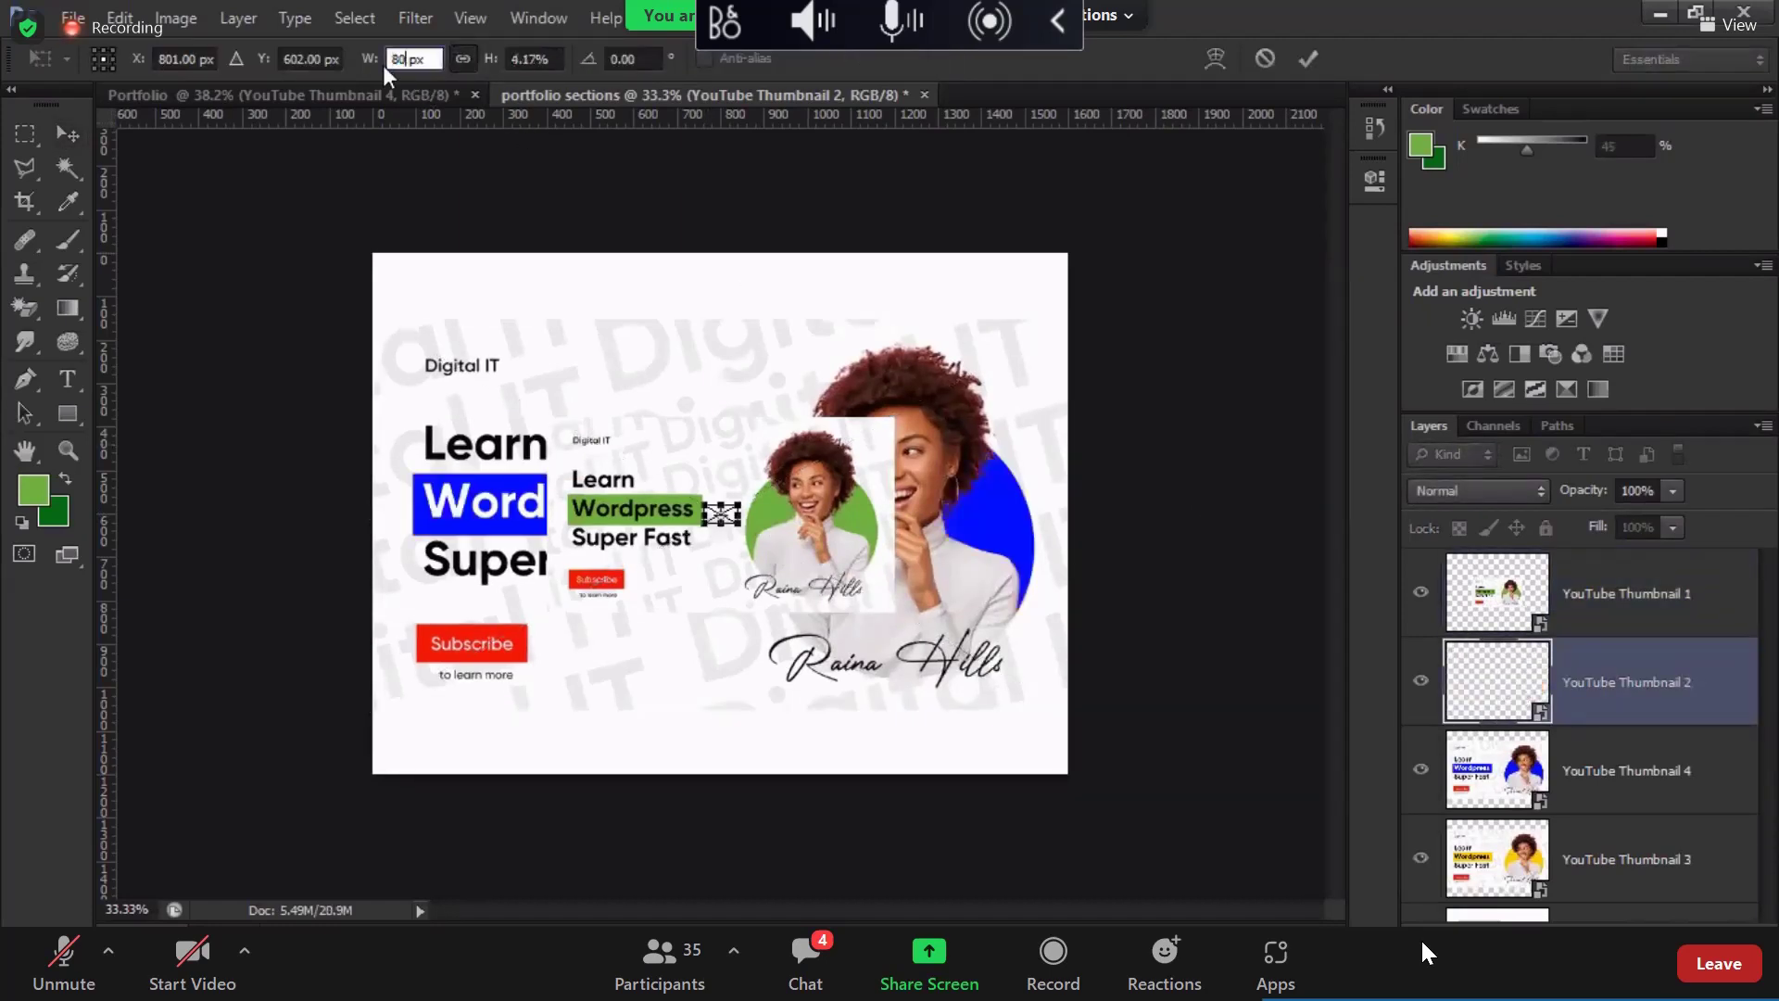
{"action": "key", "text": "Return"}
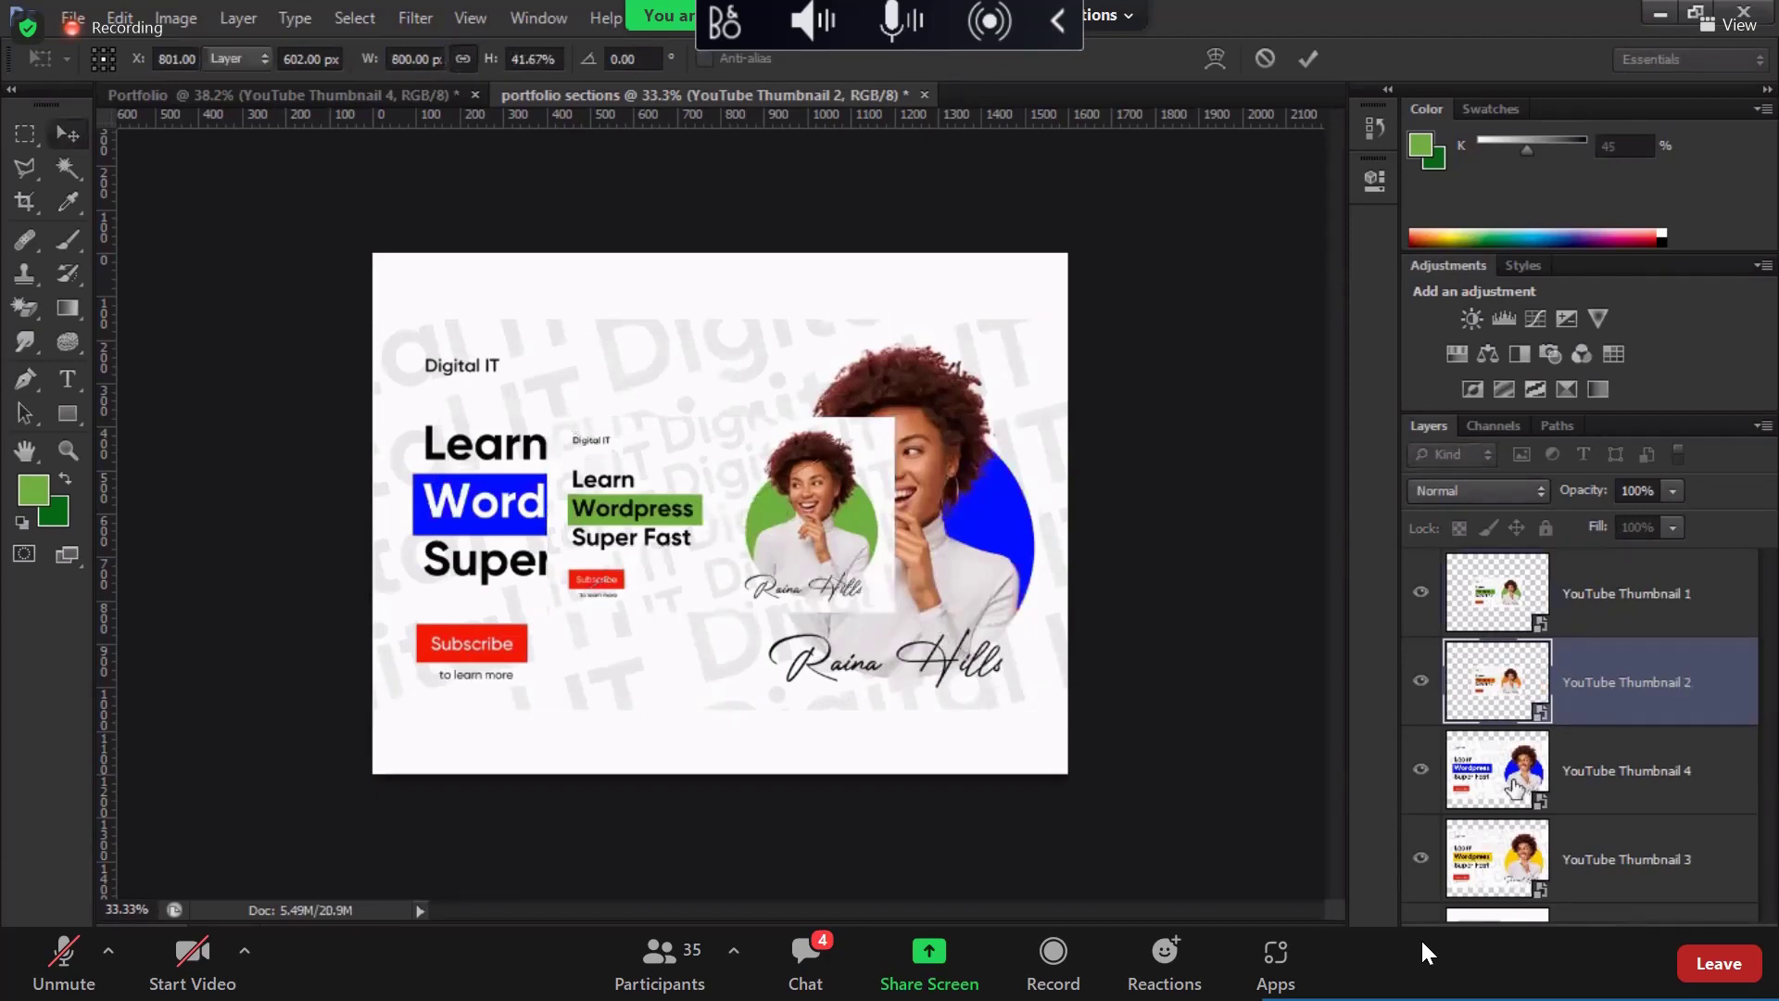
Step: Transform Thumbnail 4 and resize Thumbnail 3 to 800 px wide
{"action": "left_click", "coordinate": [1515, 787]}
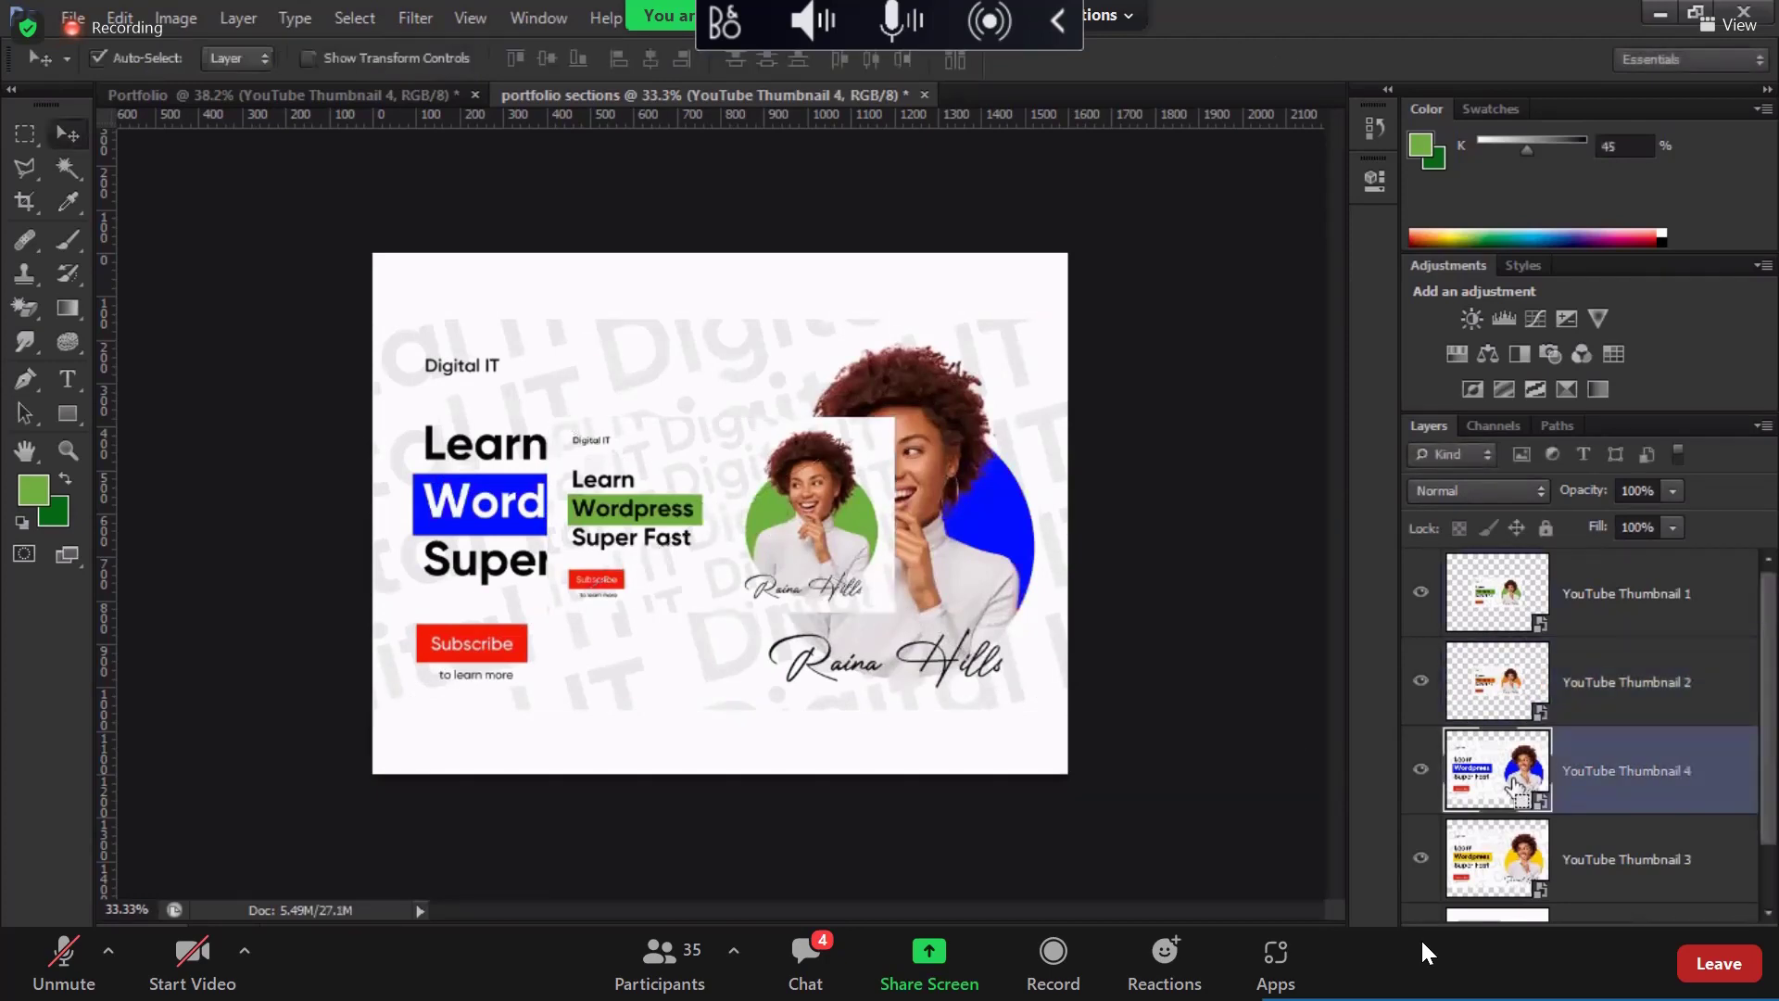
{"action": "key", "text": "ctrl+t"}
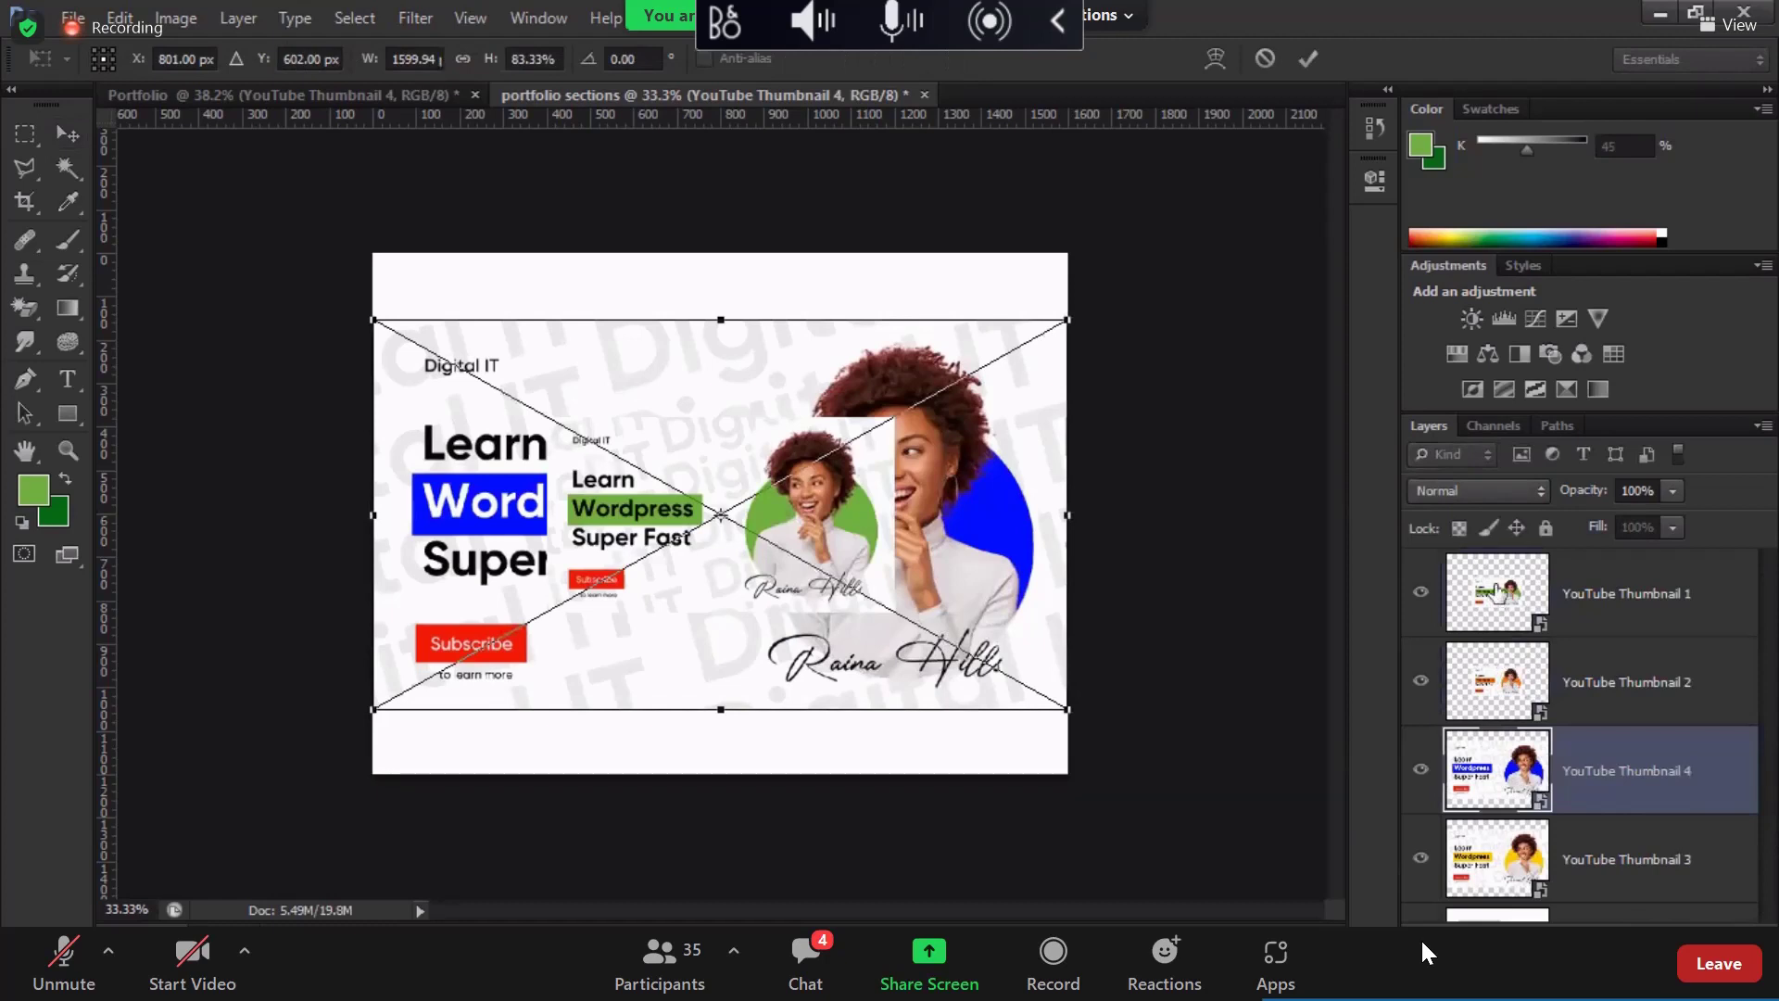
{"action": "left_click", "coordinate": [438, 54]}
{"action": "key", "text": "Return"}
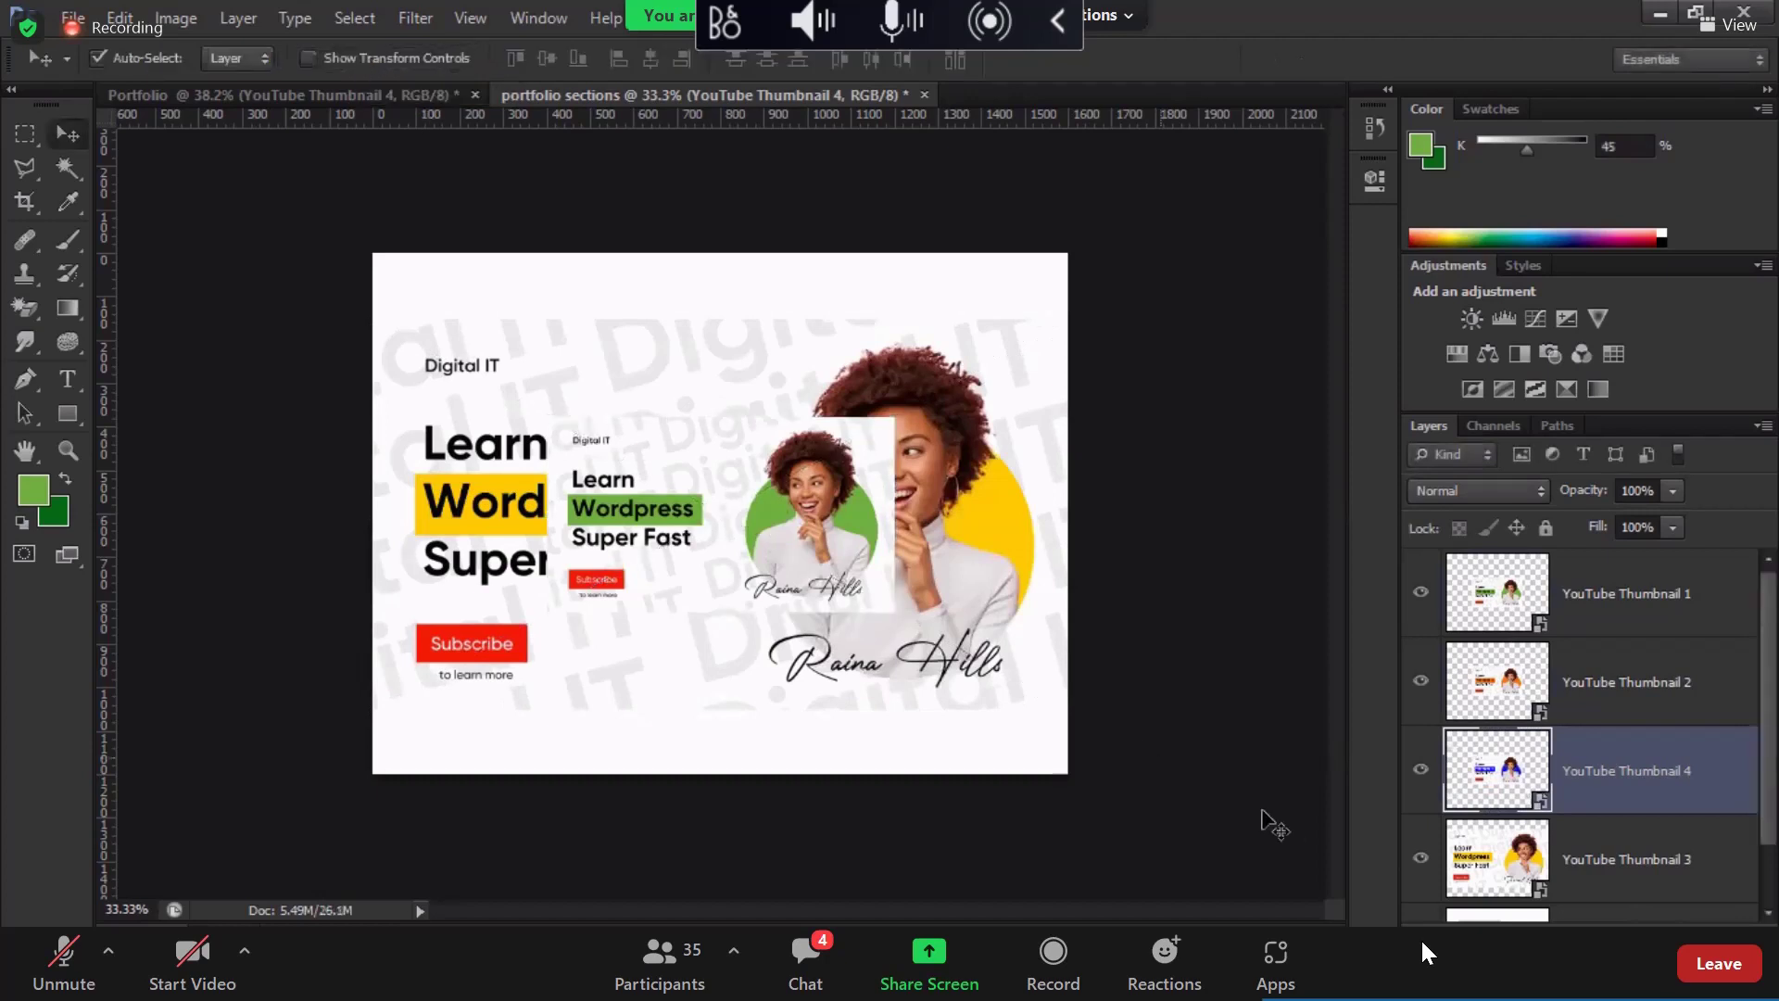
{"action": "left_click", "coordinate": [1475, 858]}
{"action": "key", "text": "ctrl+t"}
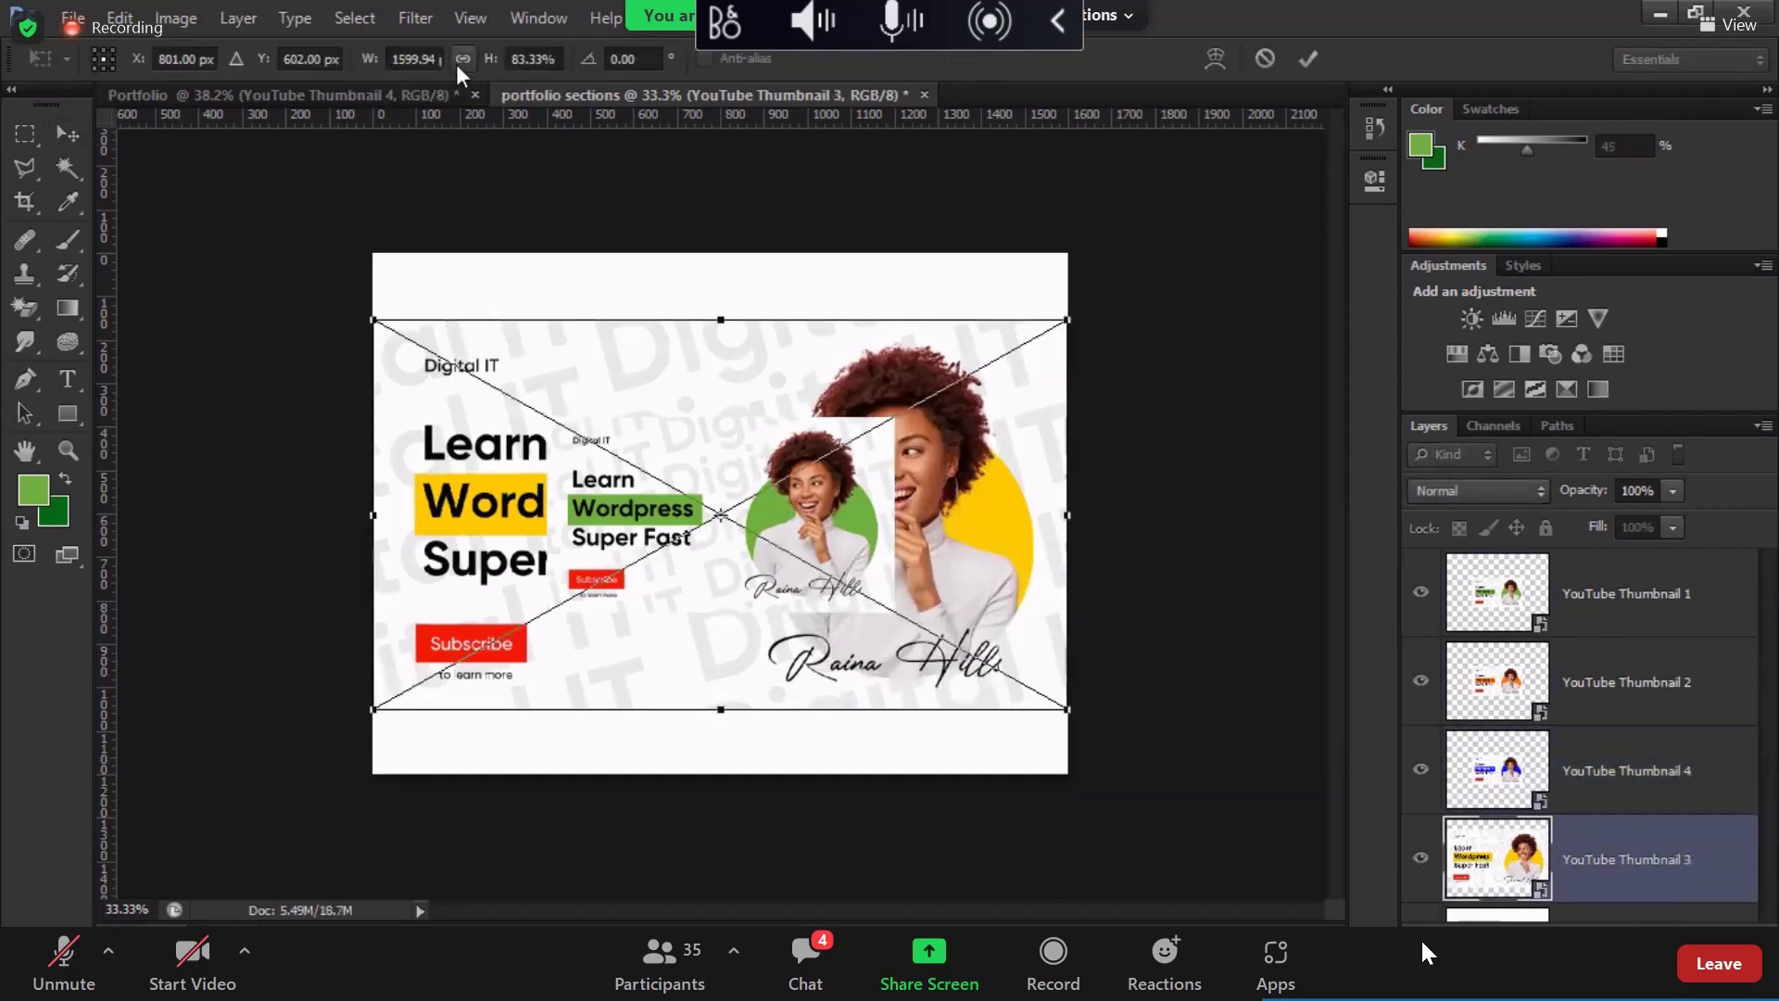
{"action": "left_click", "coordinate": [434, 57]}
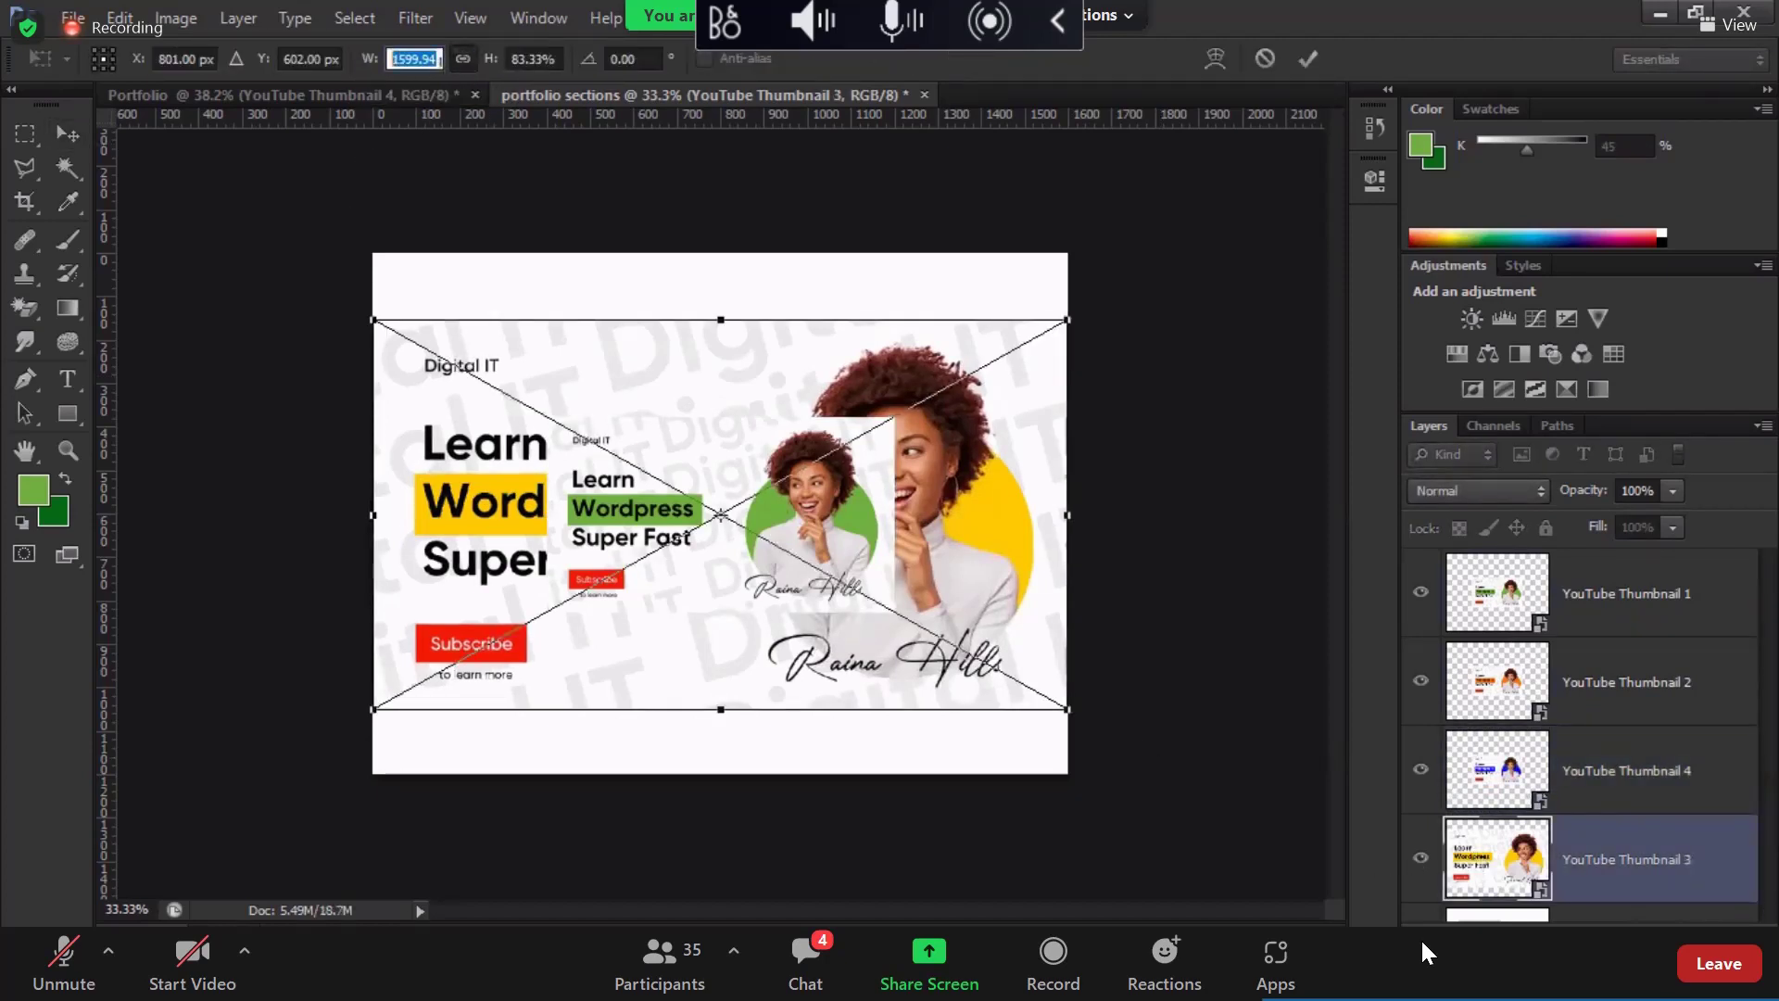
{"action": "type", "text": "800"}
{"action": "key", "text": "Return"}
{"action": "key", "text": "Return"}
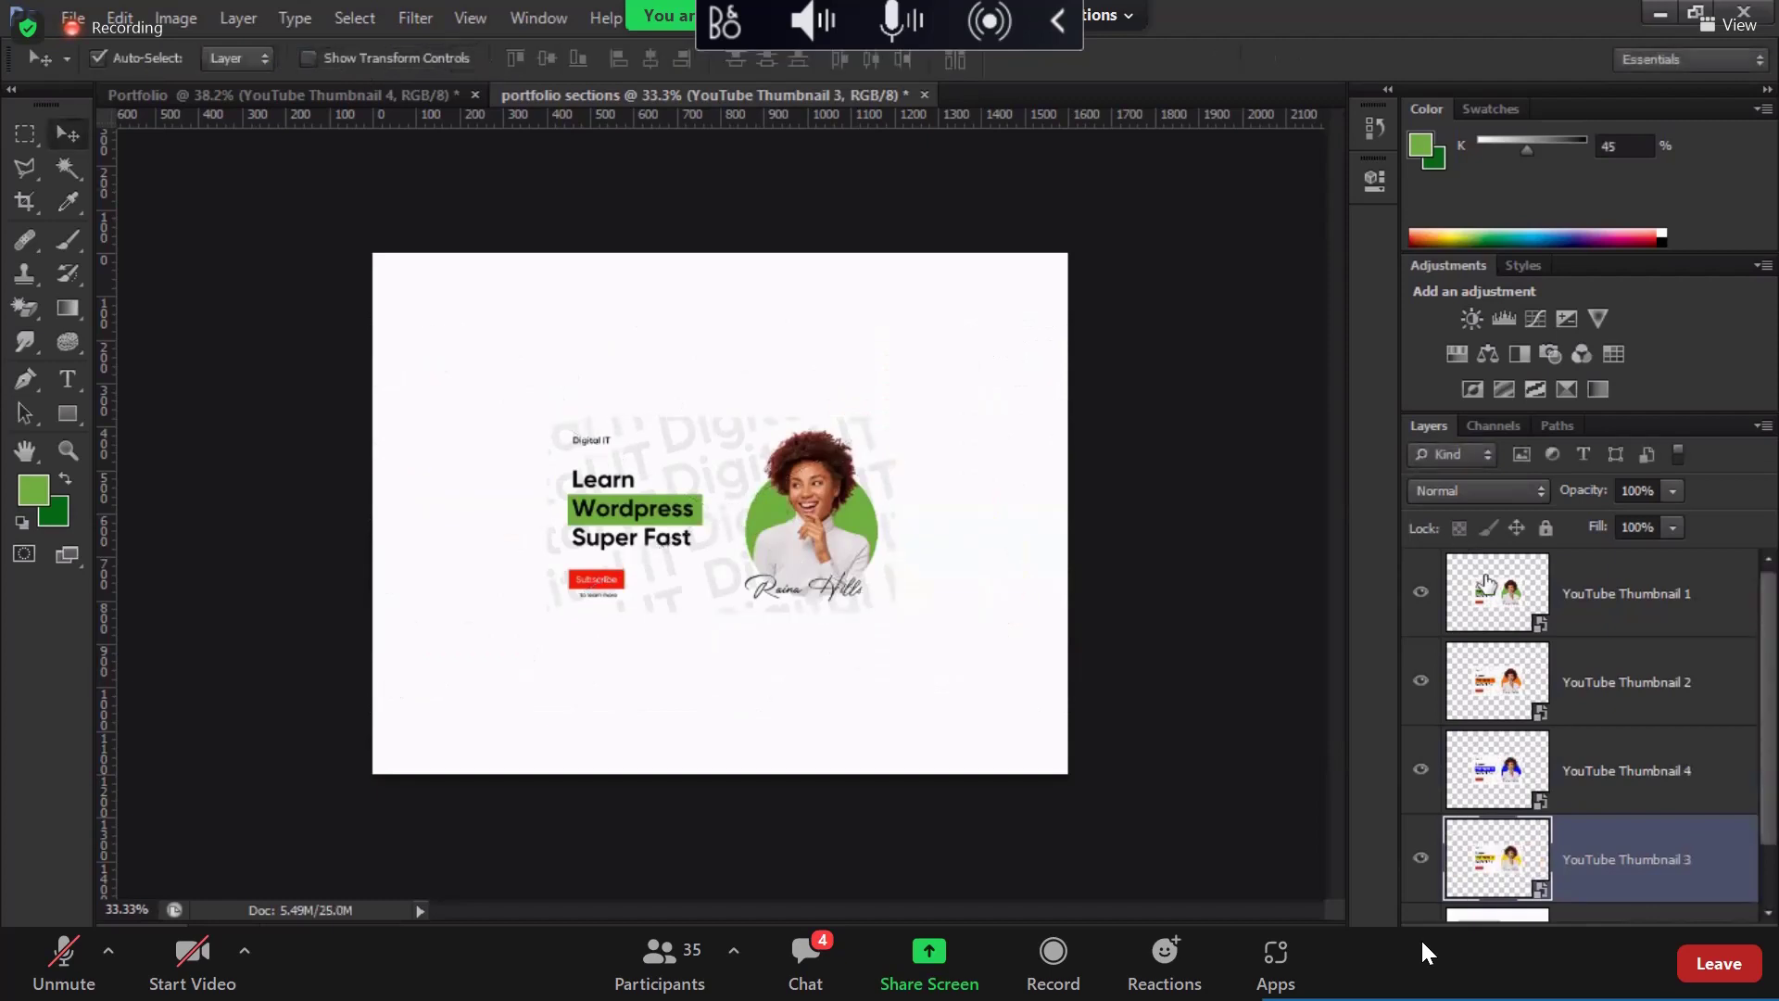
Step: Resize Thumbnail 1 proportionally to 1000 px wide
{"action": "left_click", "coordinate": [1485, 584]}
{"action": "key", "text": "ctrl+t"}
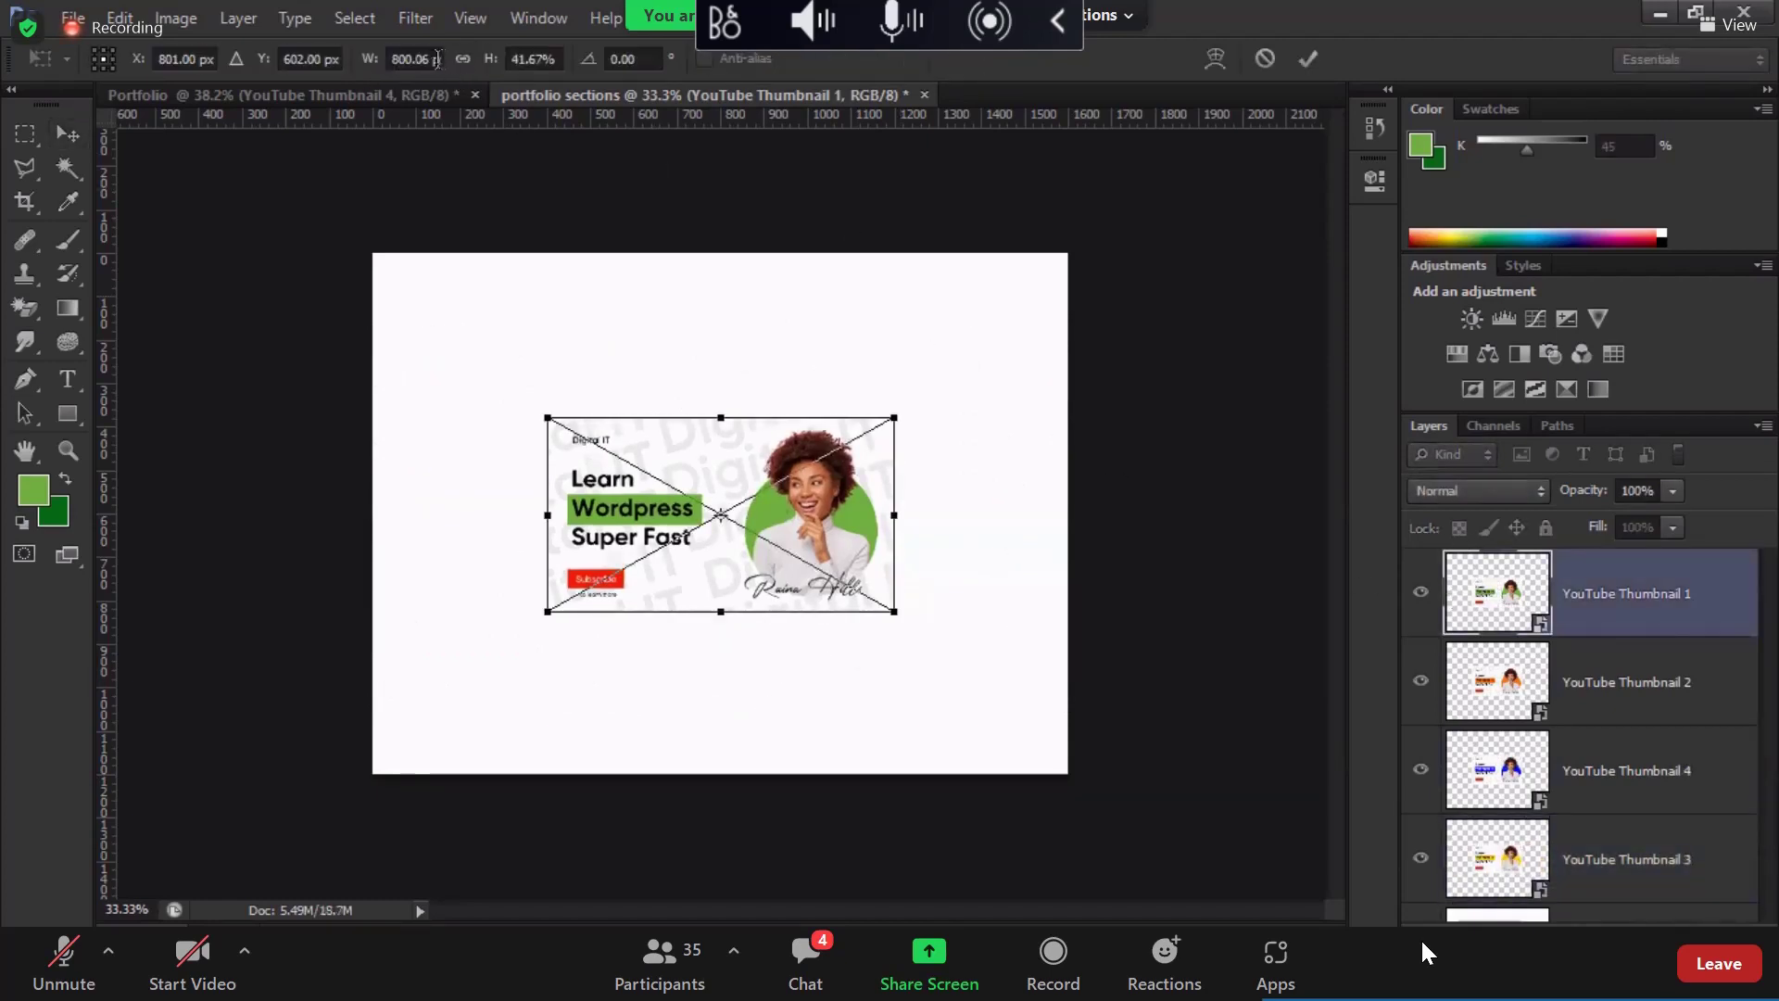
{"action": "left_click", "coordinate": [433, 58]}
{"action": "type", "text": "1000"}
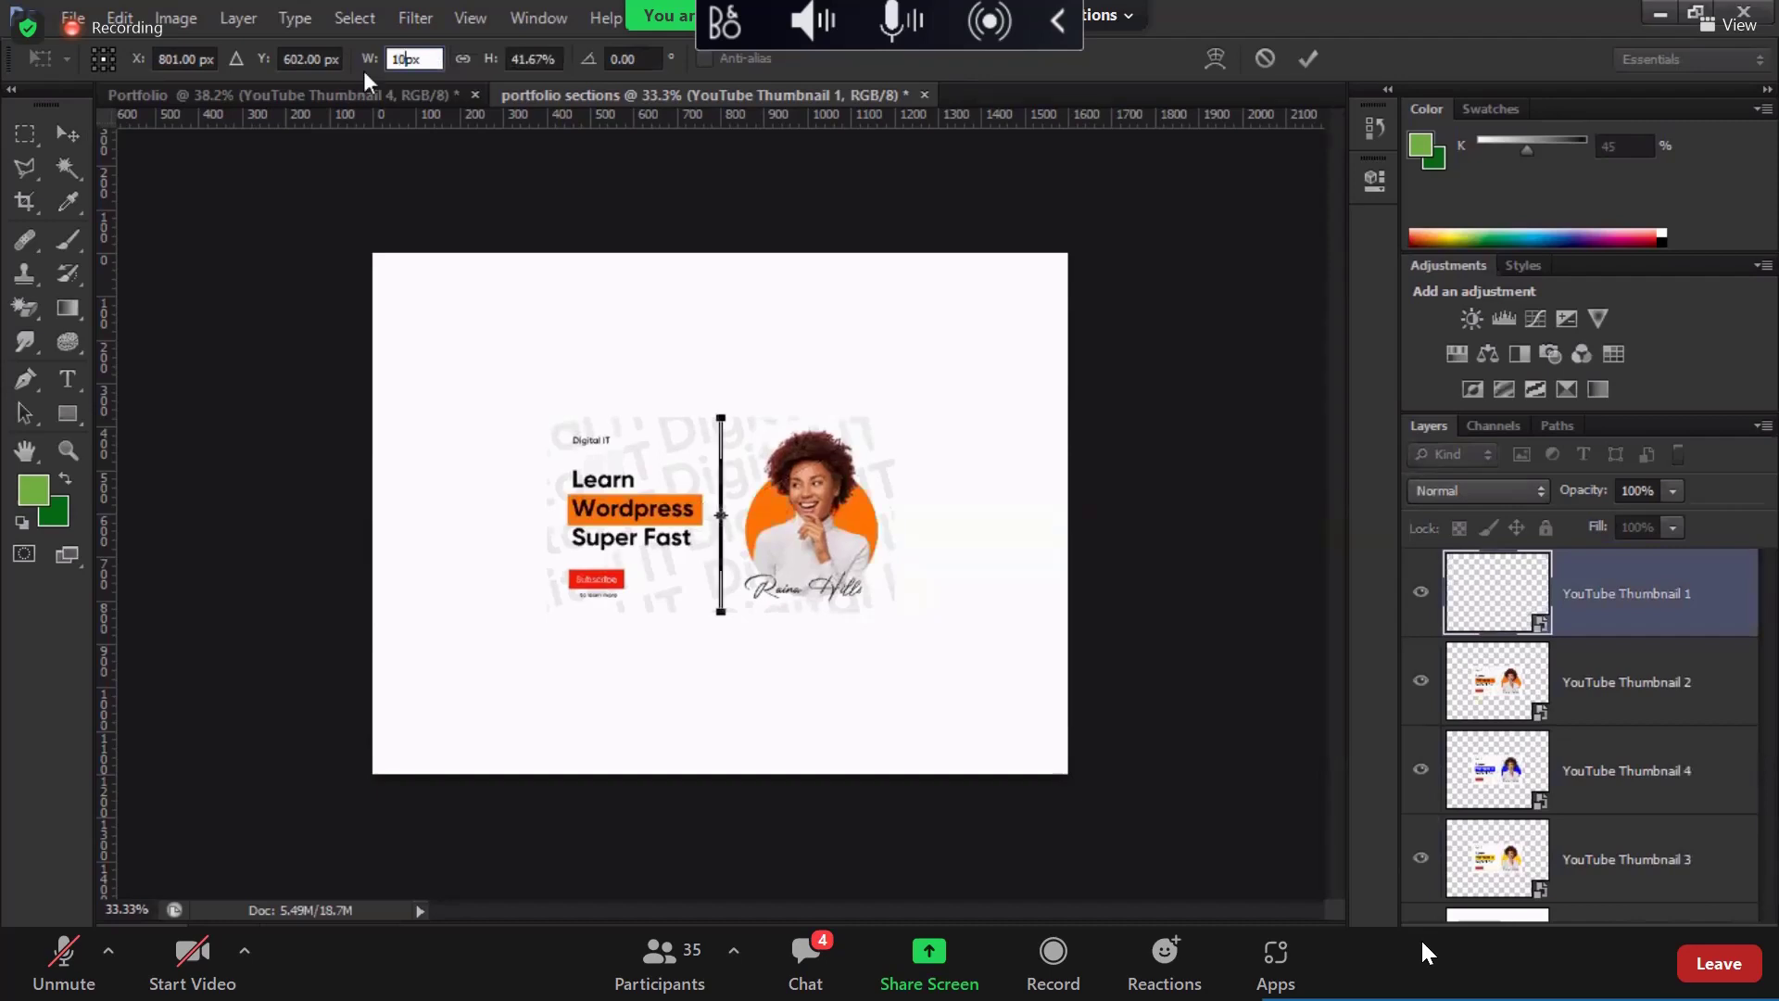
{"action": "left_click", "coordinate": [453, 67]}
{"action": "key", "text": "Return"}
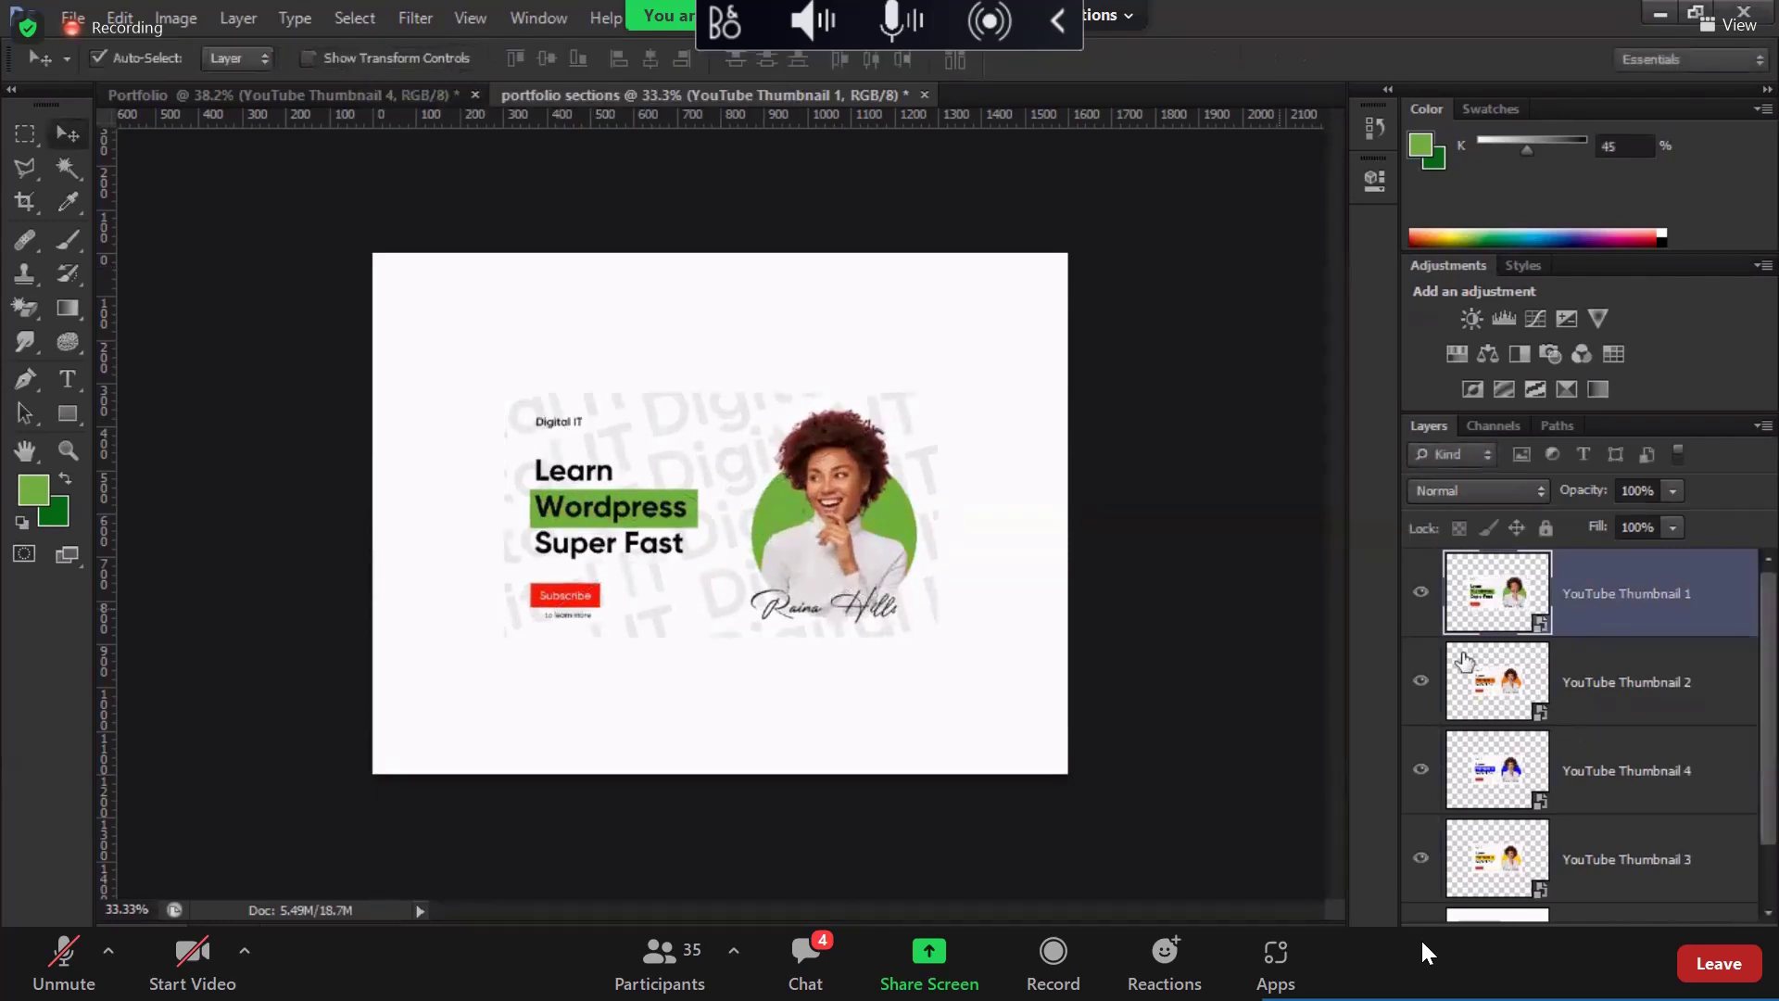
Step: Turn off Auto-Select, move orange Thumbnail 2 to the top-left, and add a centred vertical guide
{"action": "left_click", "coordinate": [1506, 681]}
{"action": "left_click_drag", "start_coordinate": [889, 602], "coordinate": [731, 434]}
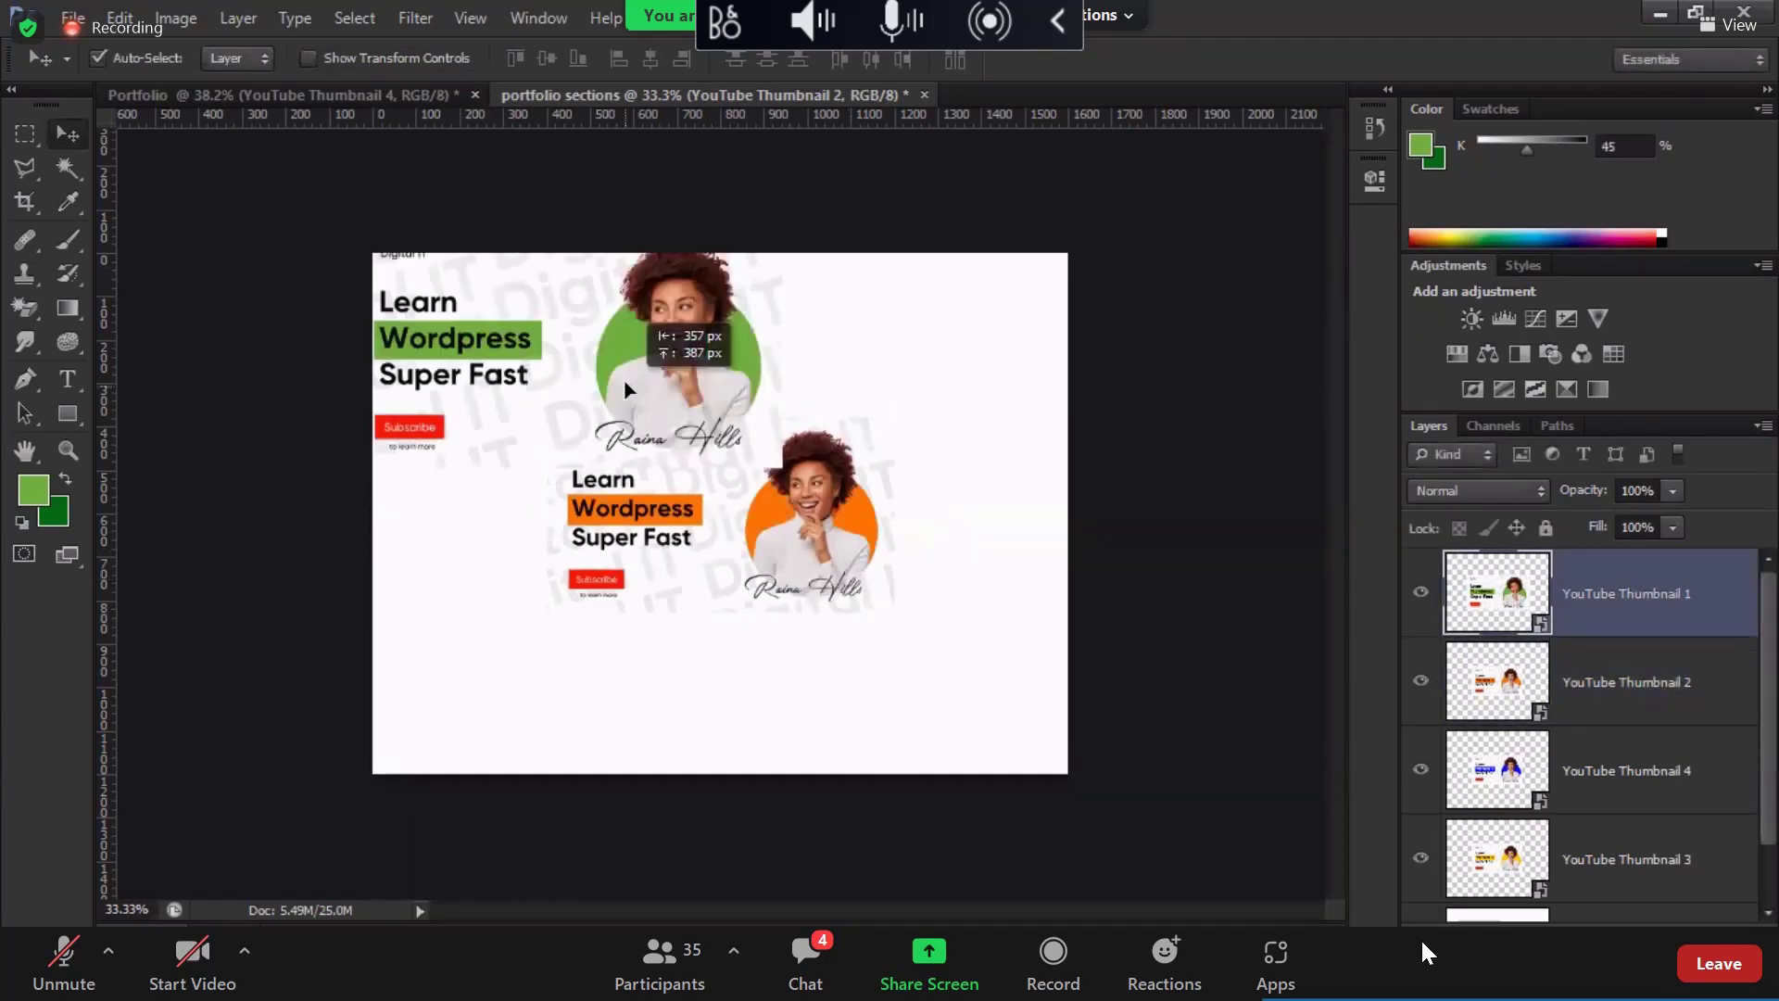
{"action": "key", "text": "ctrl+z"}
{"action": "left_click", "coordinate": [97, 57]}
{"action": "left_click", "coordinate": [1508, 685]}
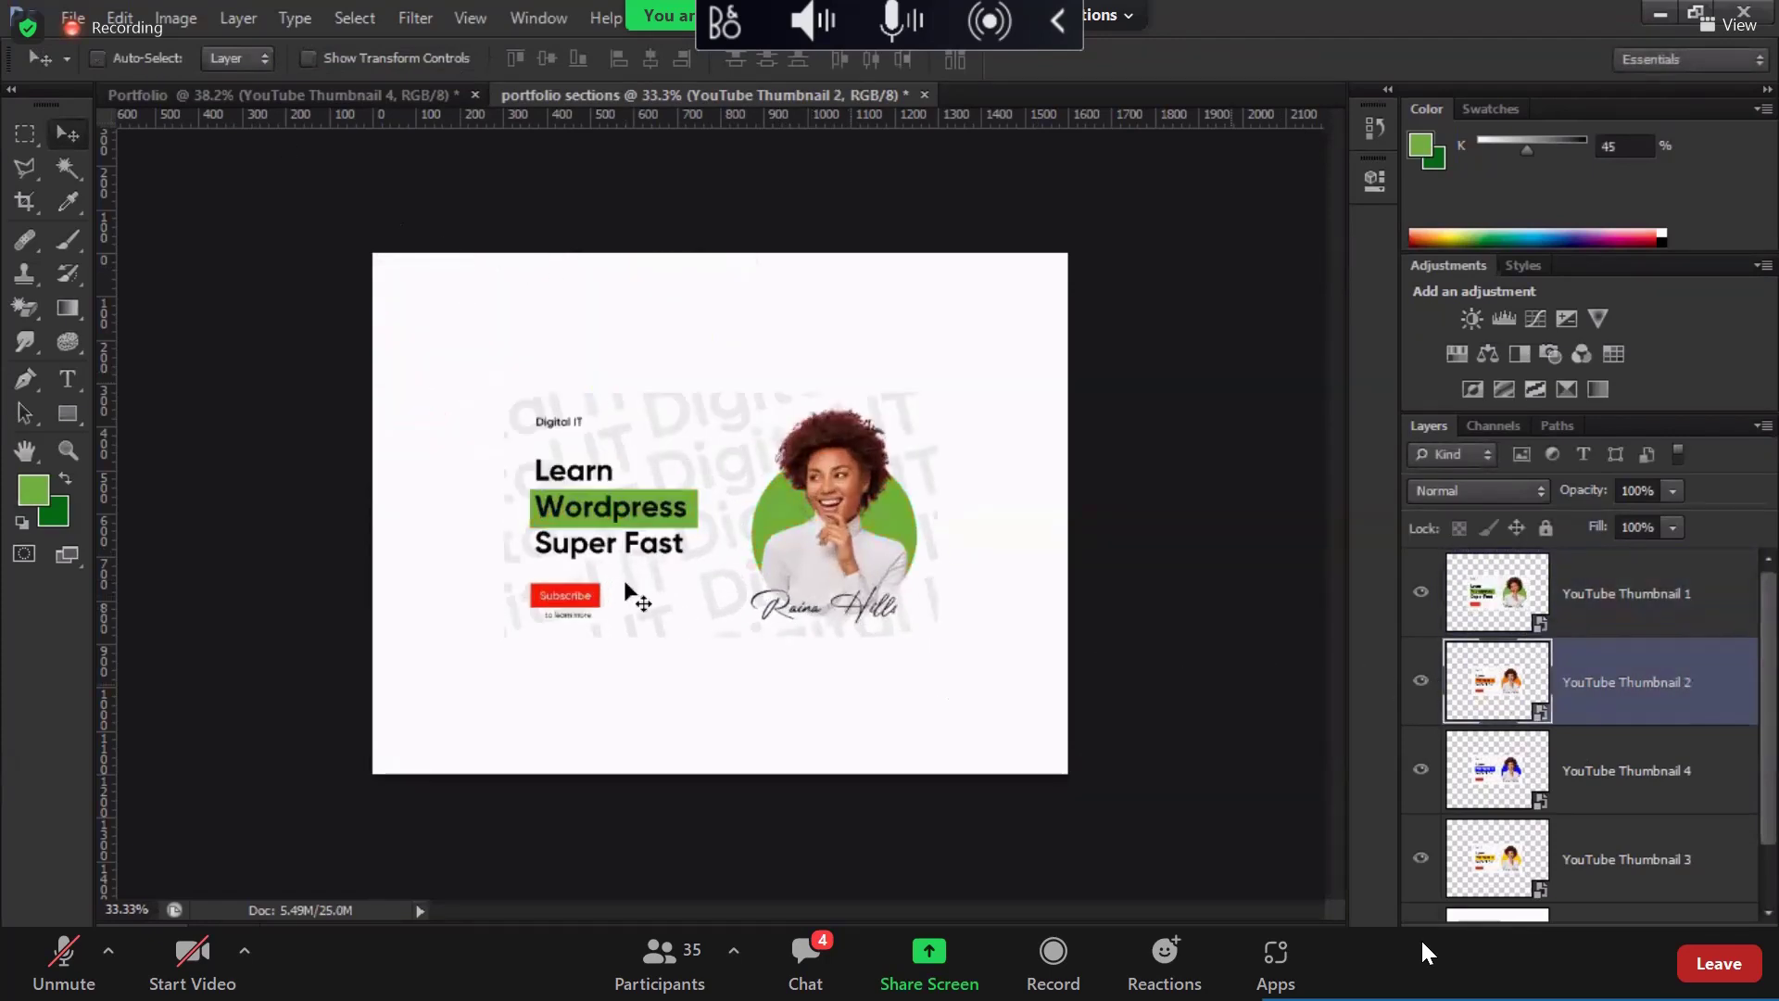
{"action": "left_click_drag", "start_coordinate": [628, 596], "coordinate": [617, 337]}
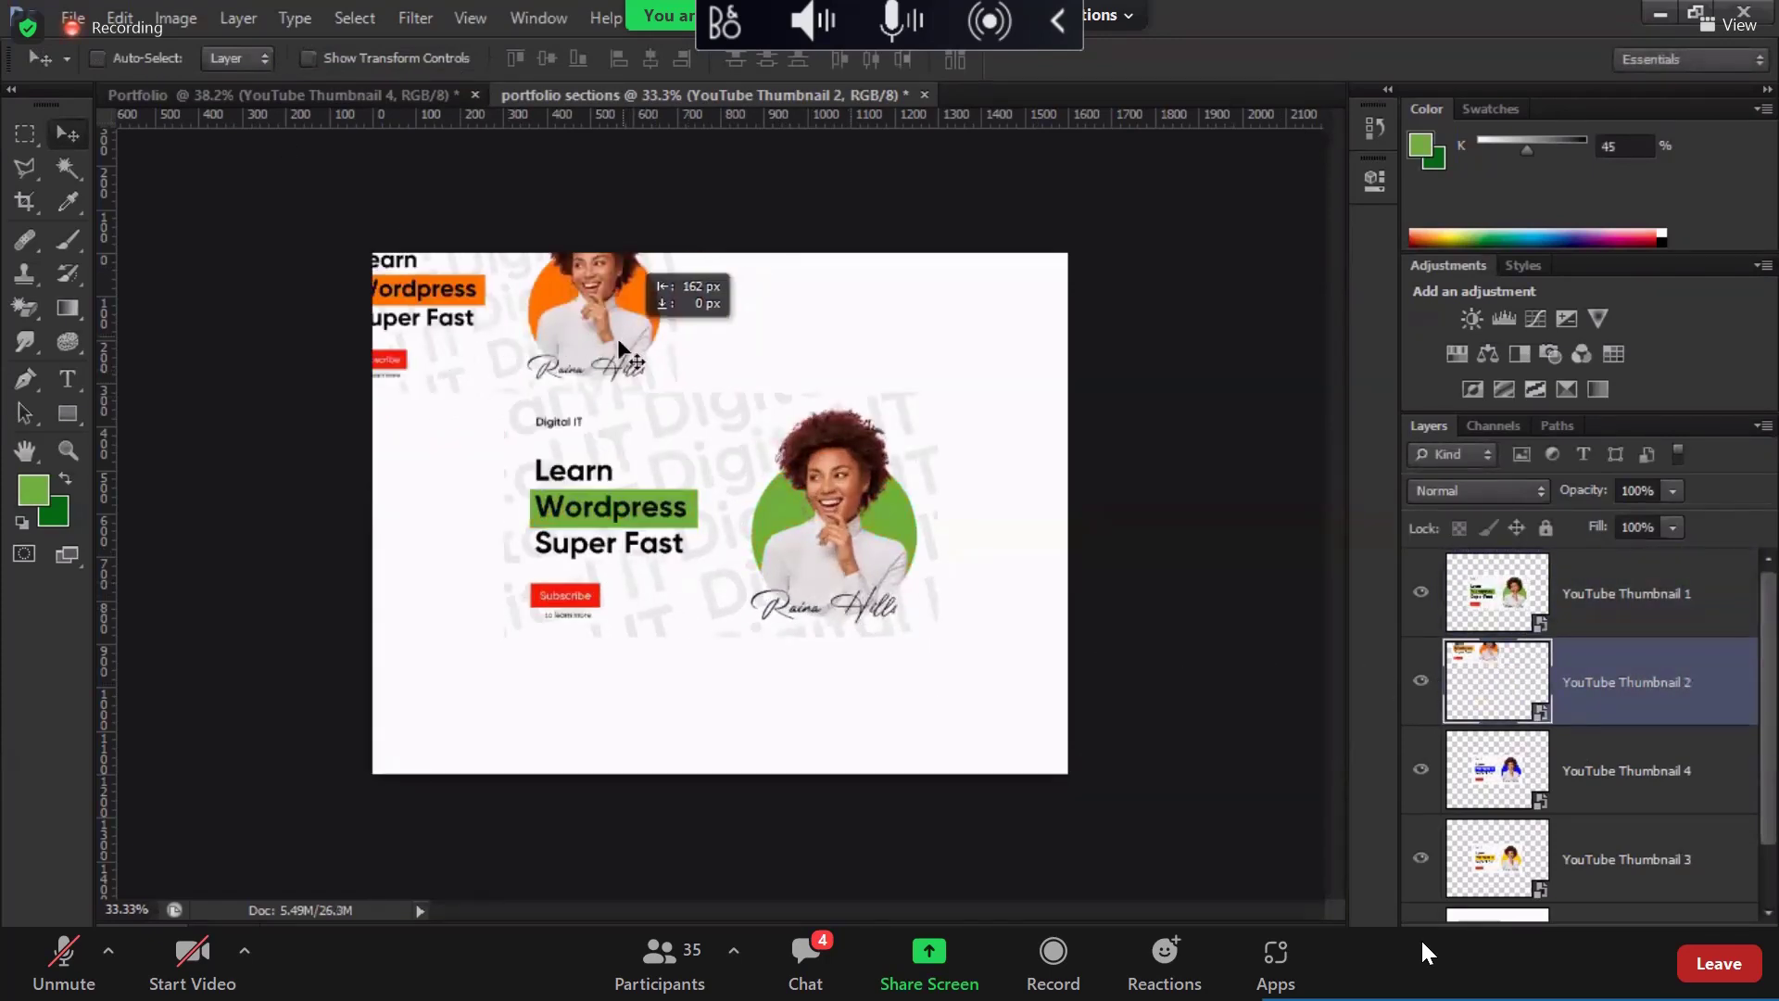
{"action": "left_click_drag", "start_coordinate": [111, 532], "coordinate": [719, 541]}
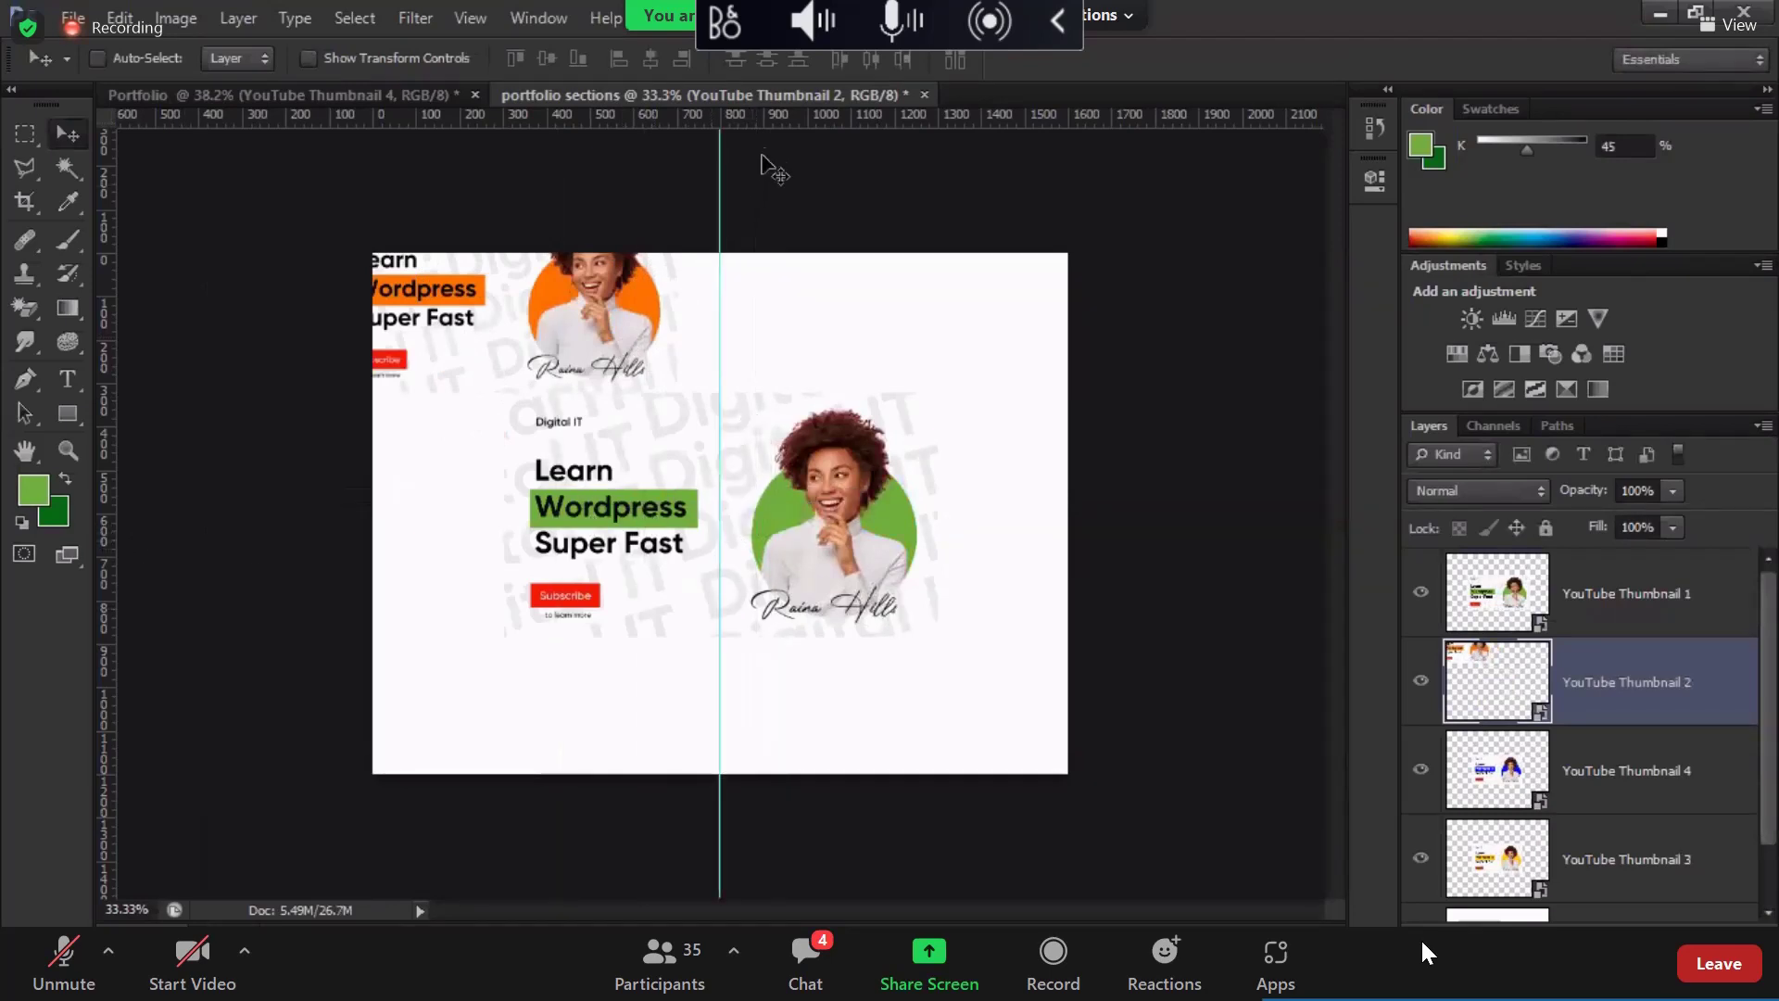
Step: Add horizontal guides, using a 48 px marquee square to measure the gutter
{"action": "left_click_drag", "start_coordinate": [780, 115], "coordinate": [783, 512]}
{"action": "left_click", "coordinate": [25, 134]}
{"action": "scroll", "coordinate": [441, 519], "scroll_direction": "up", "scroll_amount": 3}
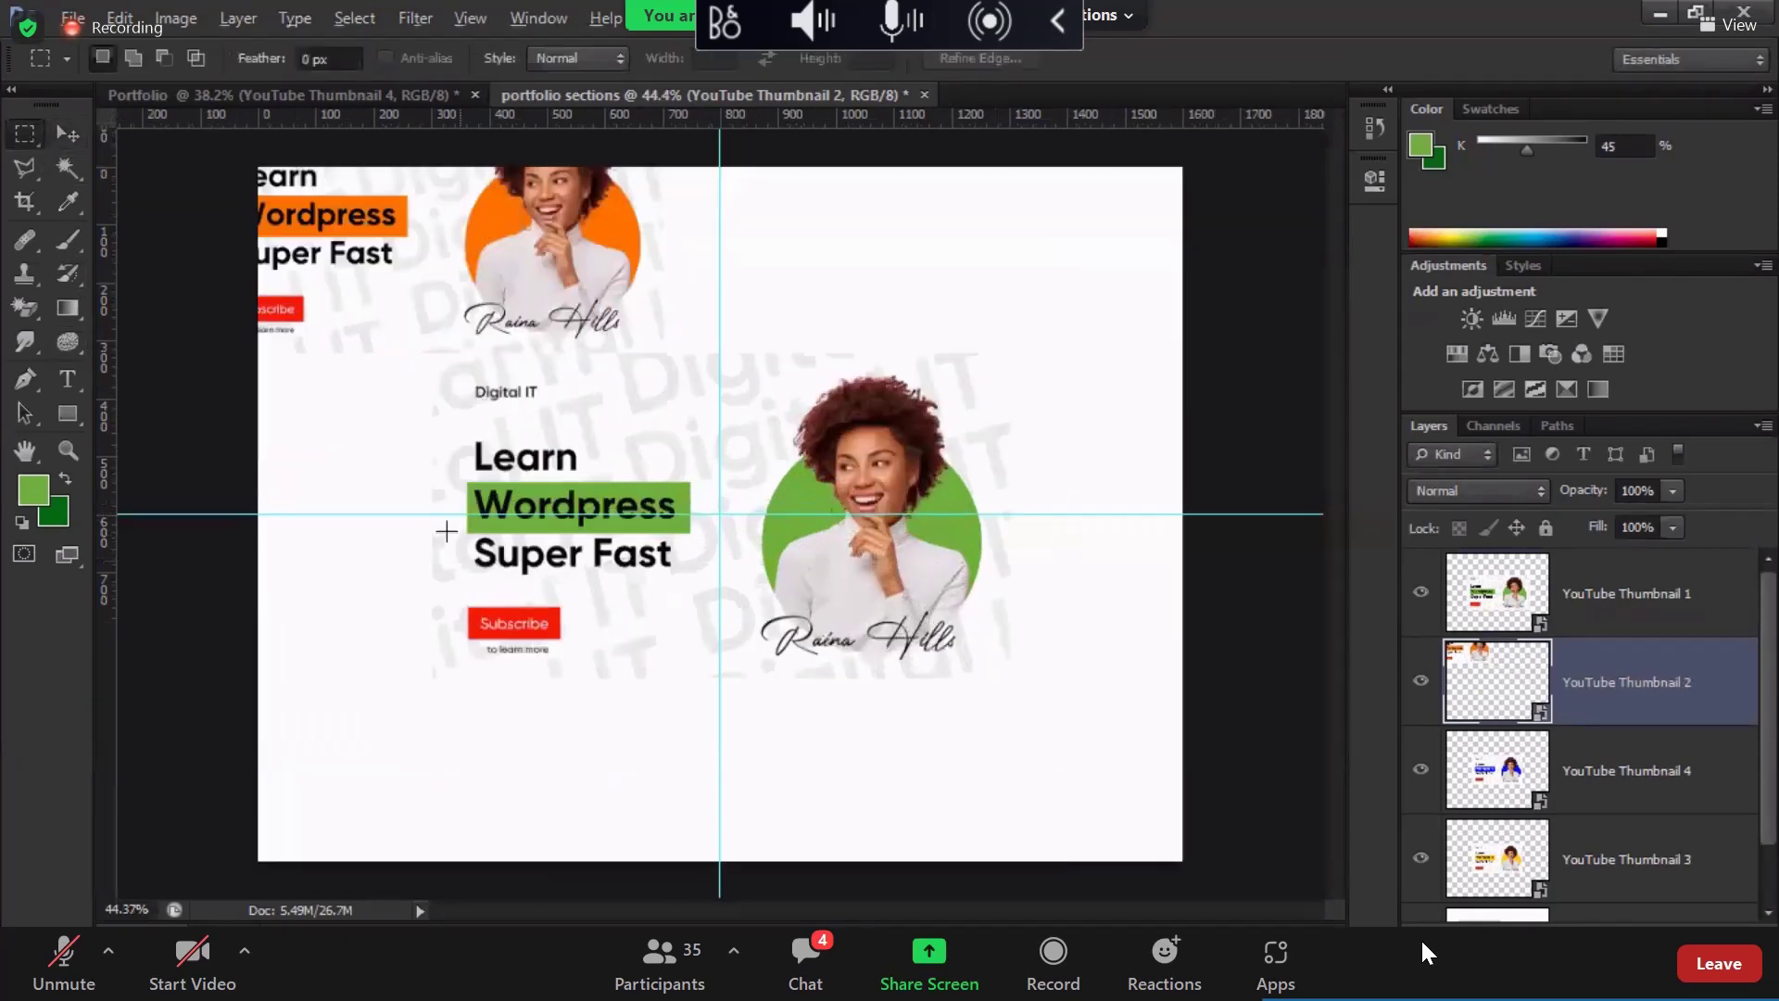
{"action": "scroll", "coordinate": [394, 516], "scroll_direction": "up", "scroll_amount": 1}
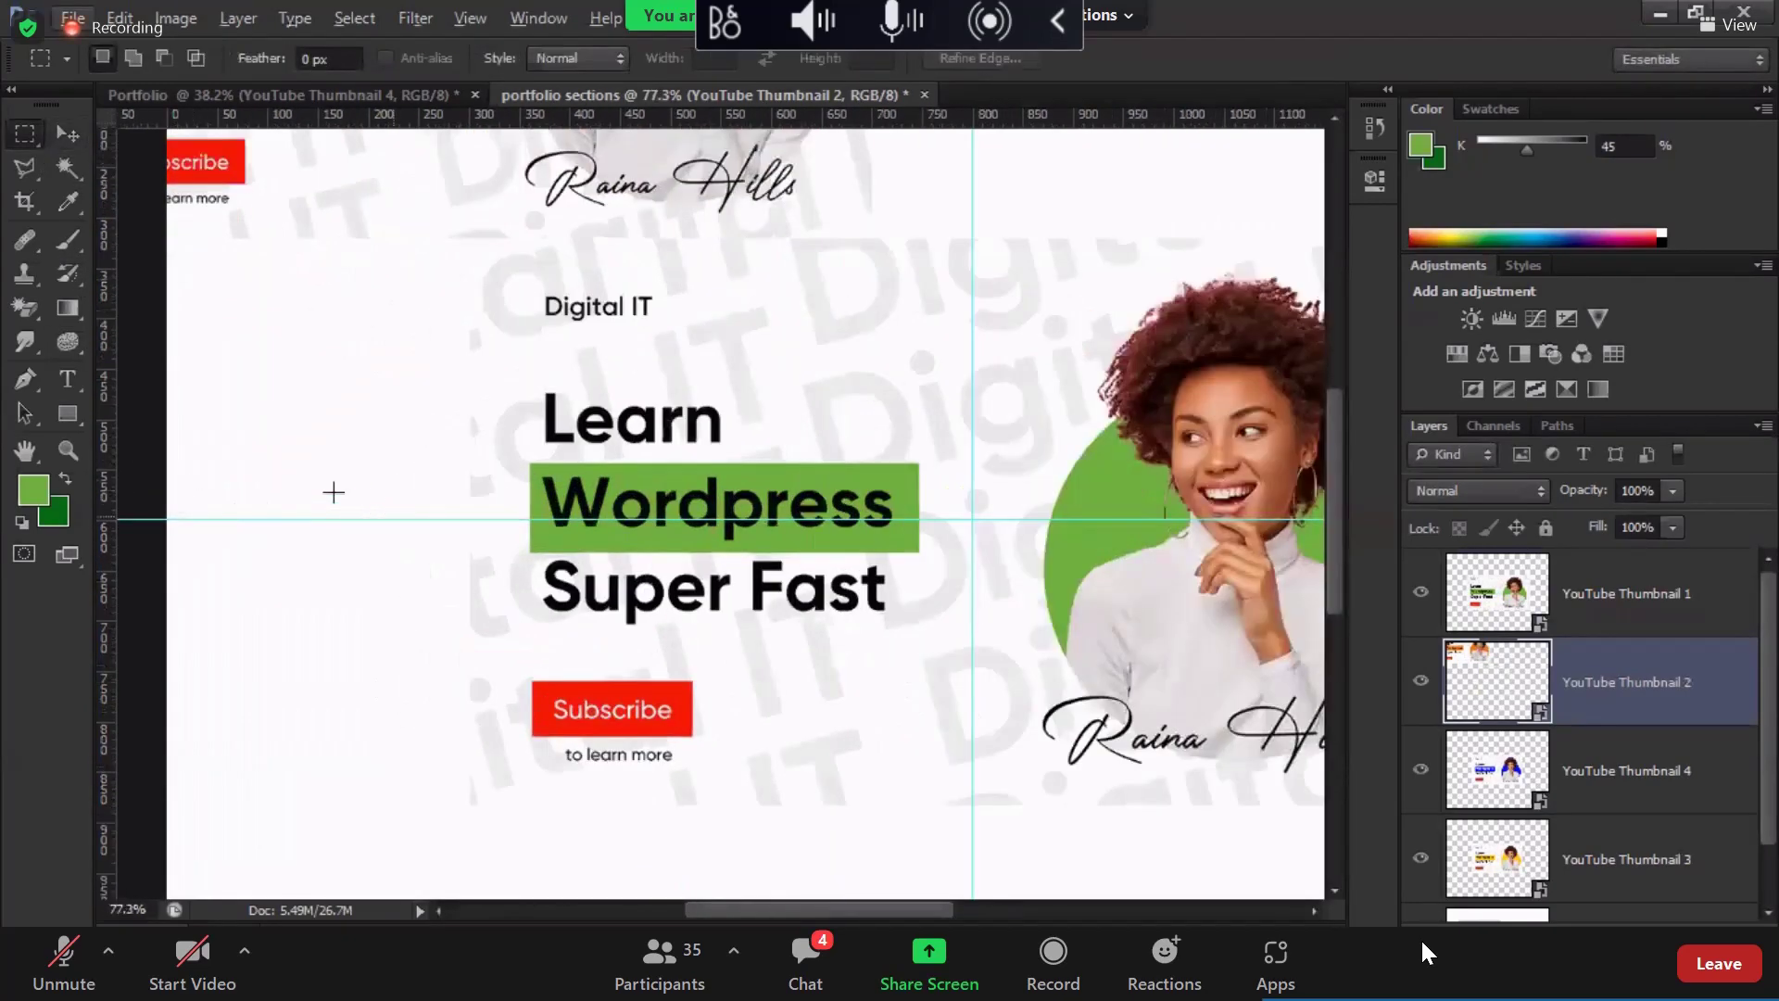
{"action": "left_click_drag", "start_coordinate": [169, 497], "coordinate": [214, 564]}
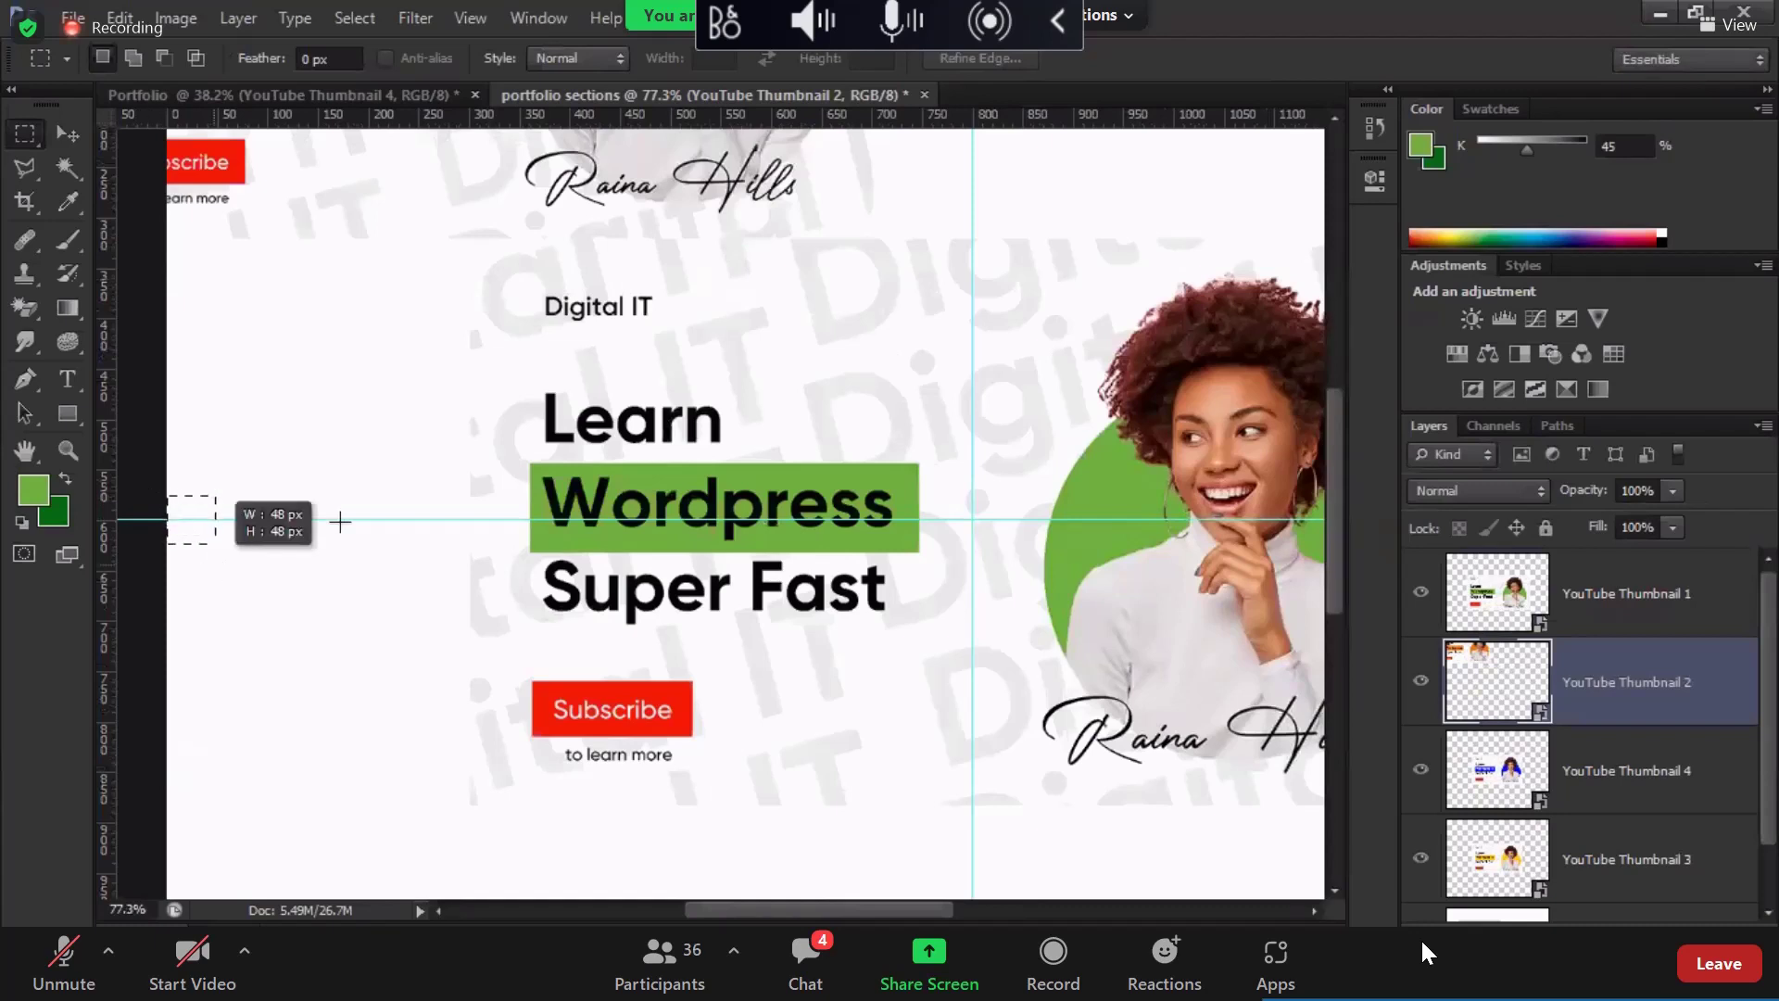
{"action": "left_click_drag", "start_coordinate": [340, 522], "coordinate": [340, 521]}
{"action": "left_click_drag", "start_coordinate": [314, 310], "coordinate": [293, 493]}
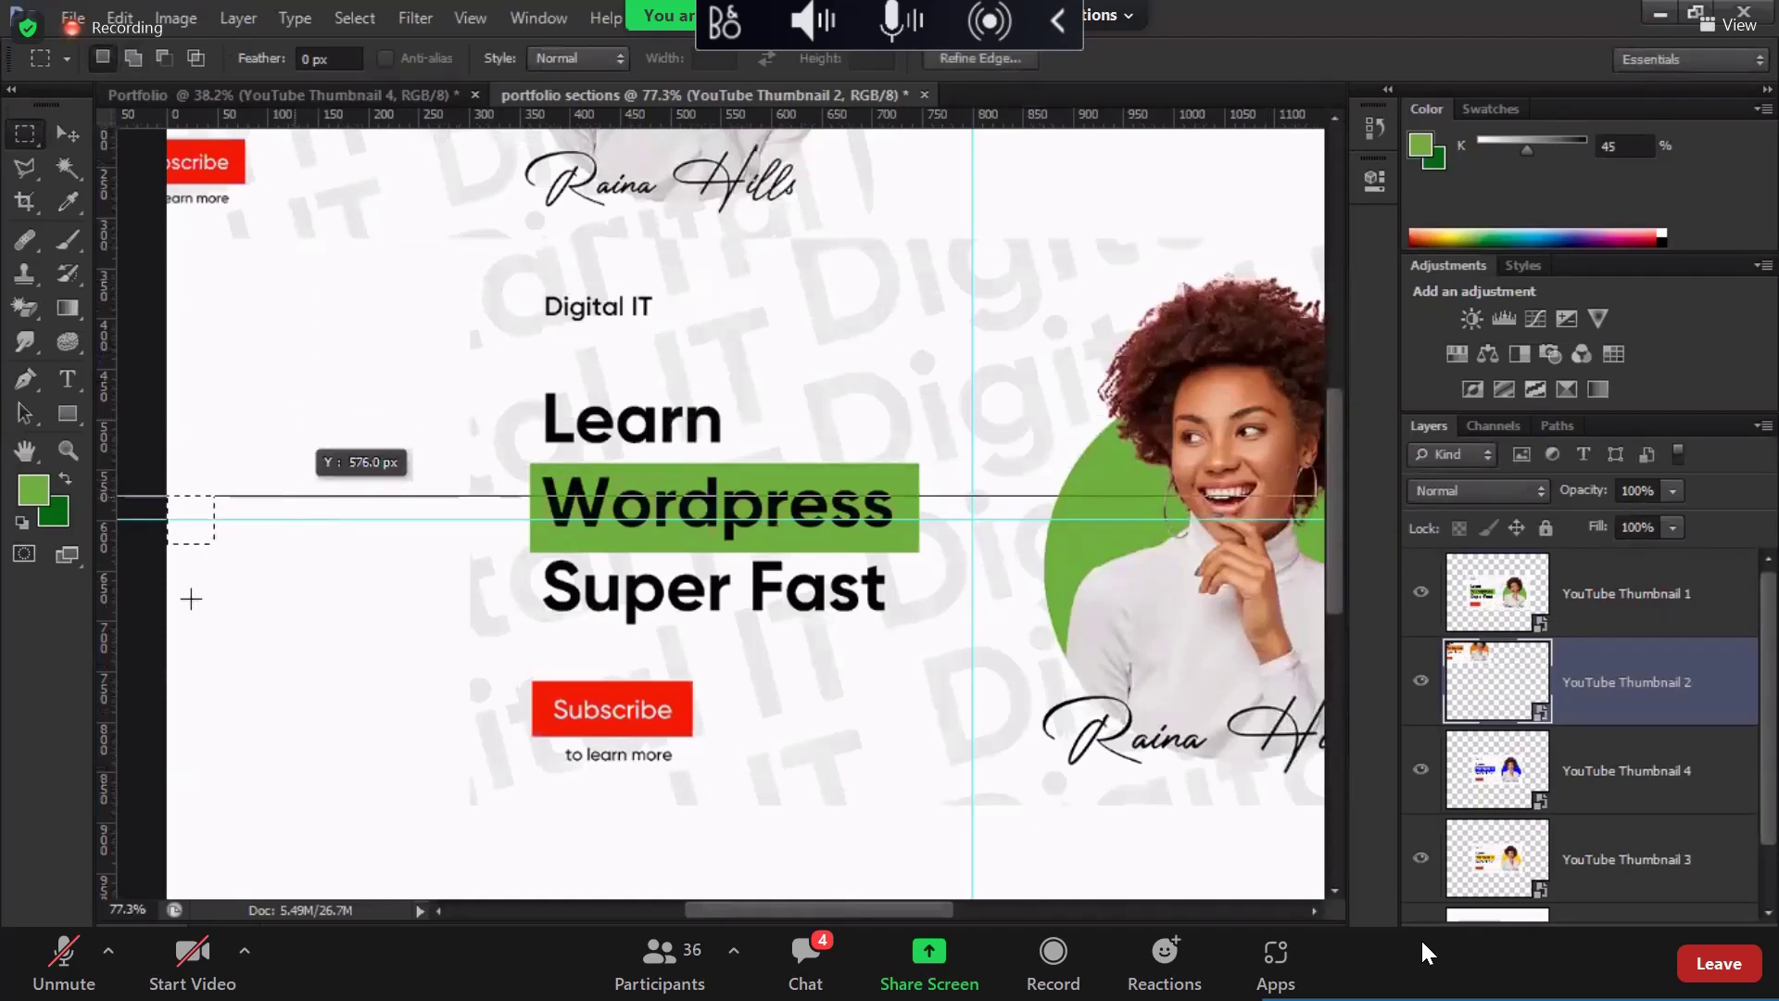
{"action": "left_click_drag", "start_coordinate": [118, 604], "coordinate": [214, 598]}
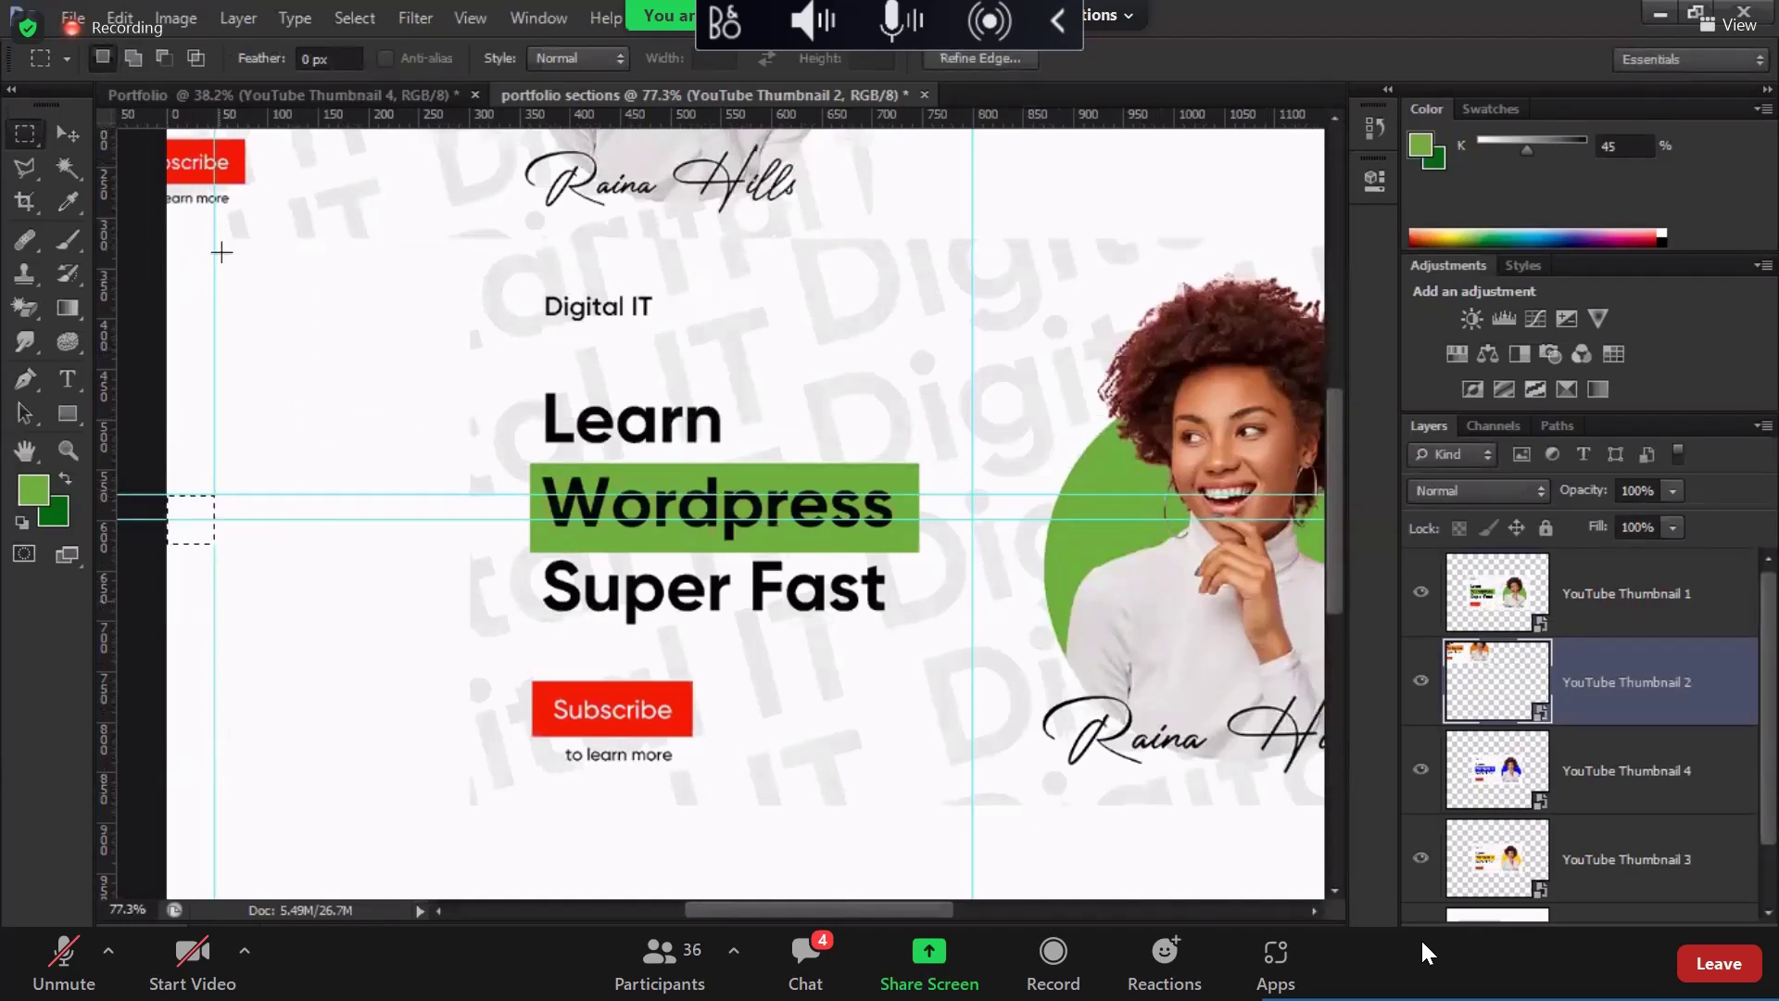
Step: Add vertical guides at the left margin, canvas middle and right margin
{"action": "left_click_drag", "start_coordinate": [274, 119], "coordinate": [986, 534]}
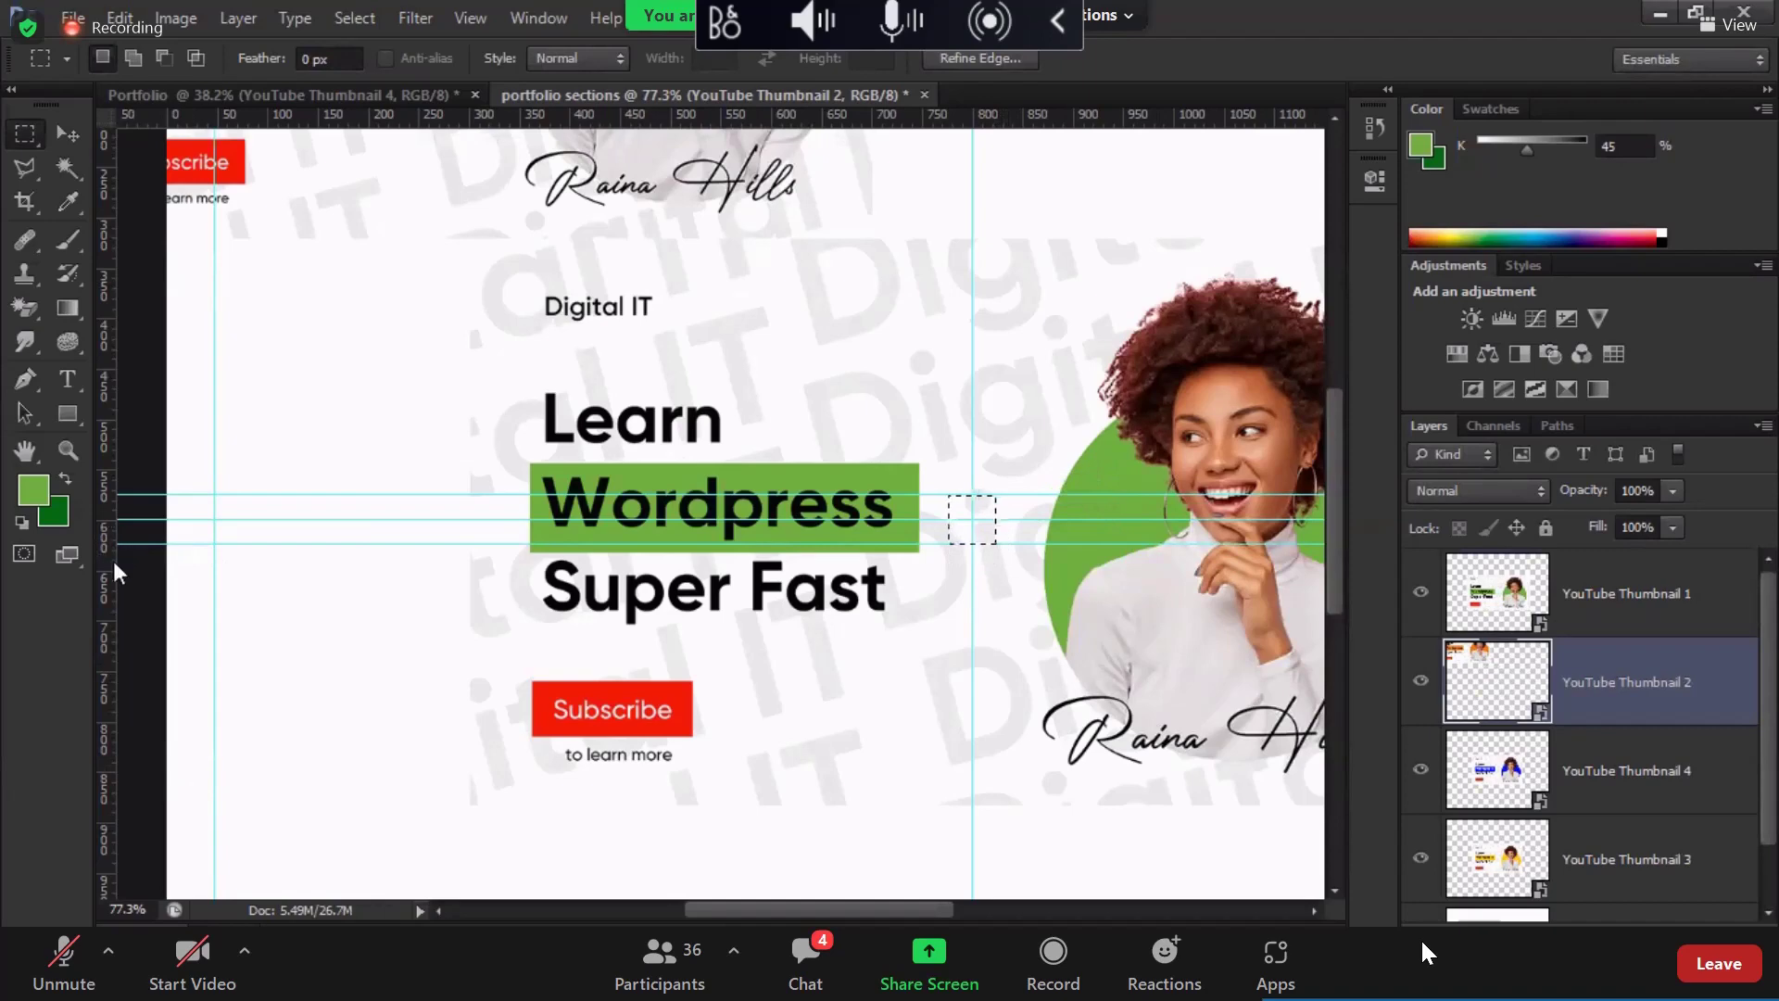
{"action": "left_click_drag", "start_coordinate": [111, 560], "coordinate": [1001, 580]}
{"action": "scroll", "coordinate": [1001, 580], "scroll_direction": "down", "scroll_amount": 3}
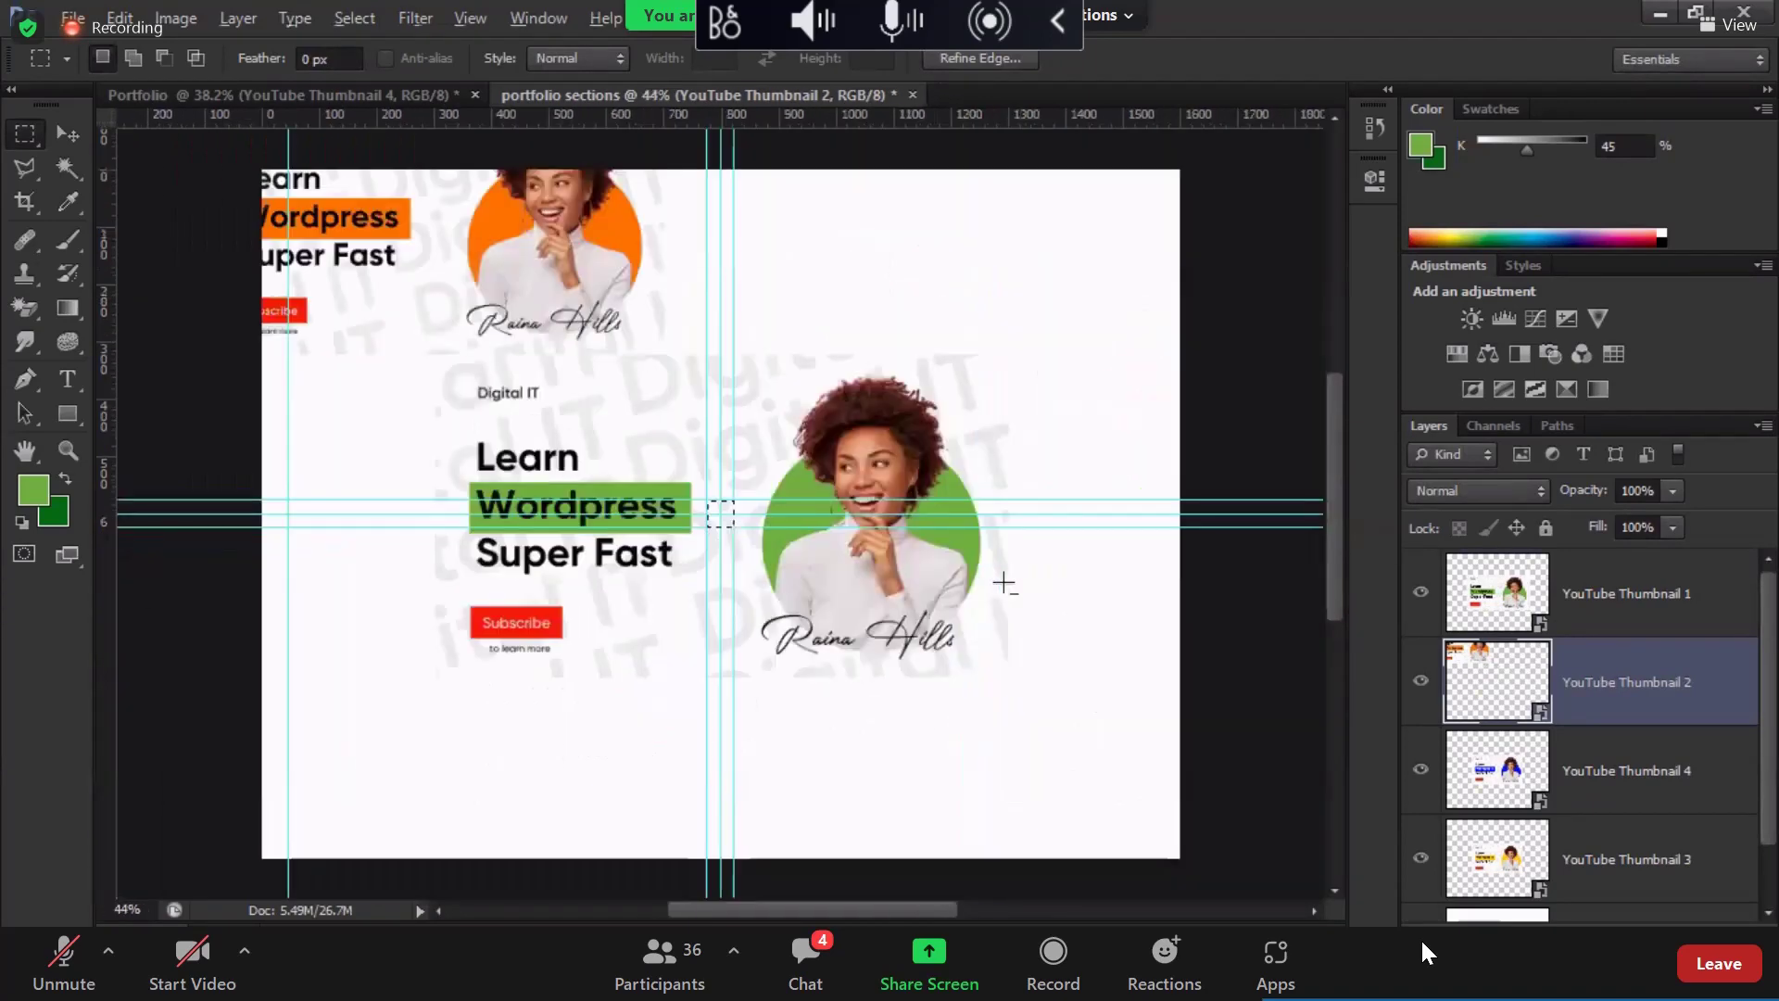
{"action": "left_click_drag", "start_coordinate": [710, 525], "coordinate": [1158, 524]}
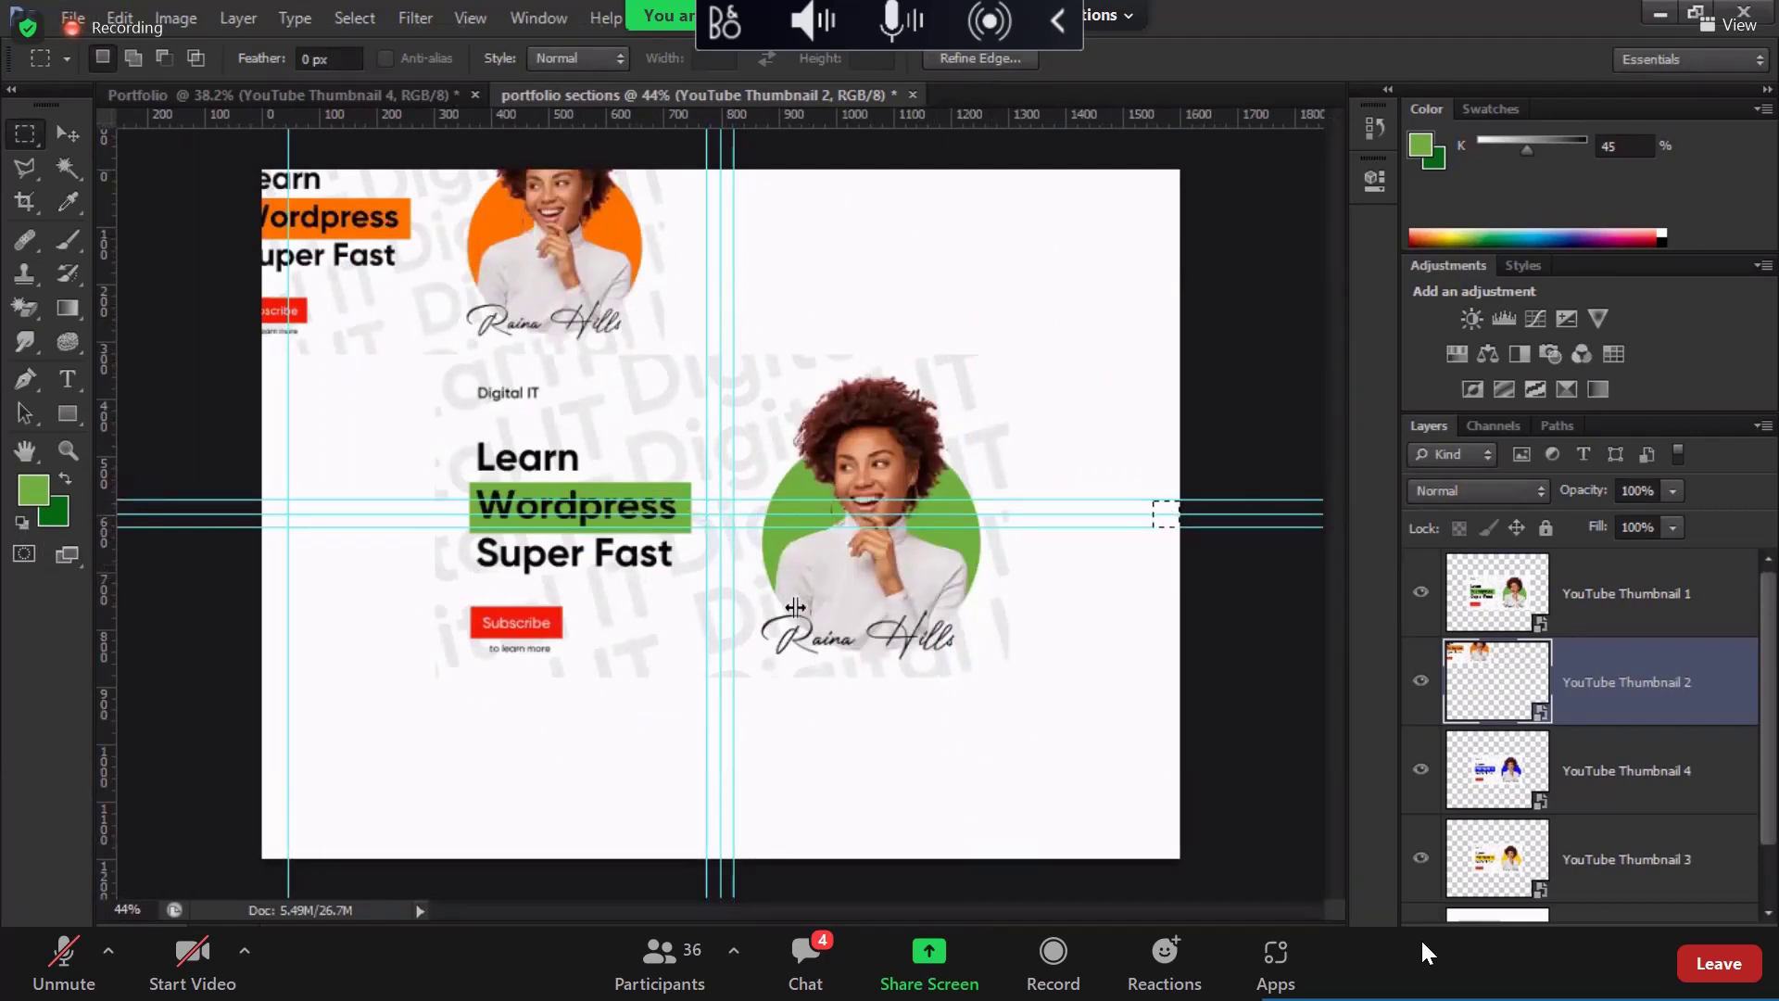
{"action": "left_click_drag", "start_coordinate": [795, 607], "coordinate": [1140, 588]}
{"action": "left_click", "coordinate": [1140, 588]}
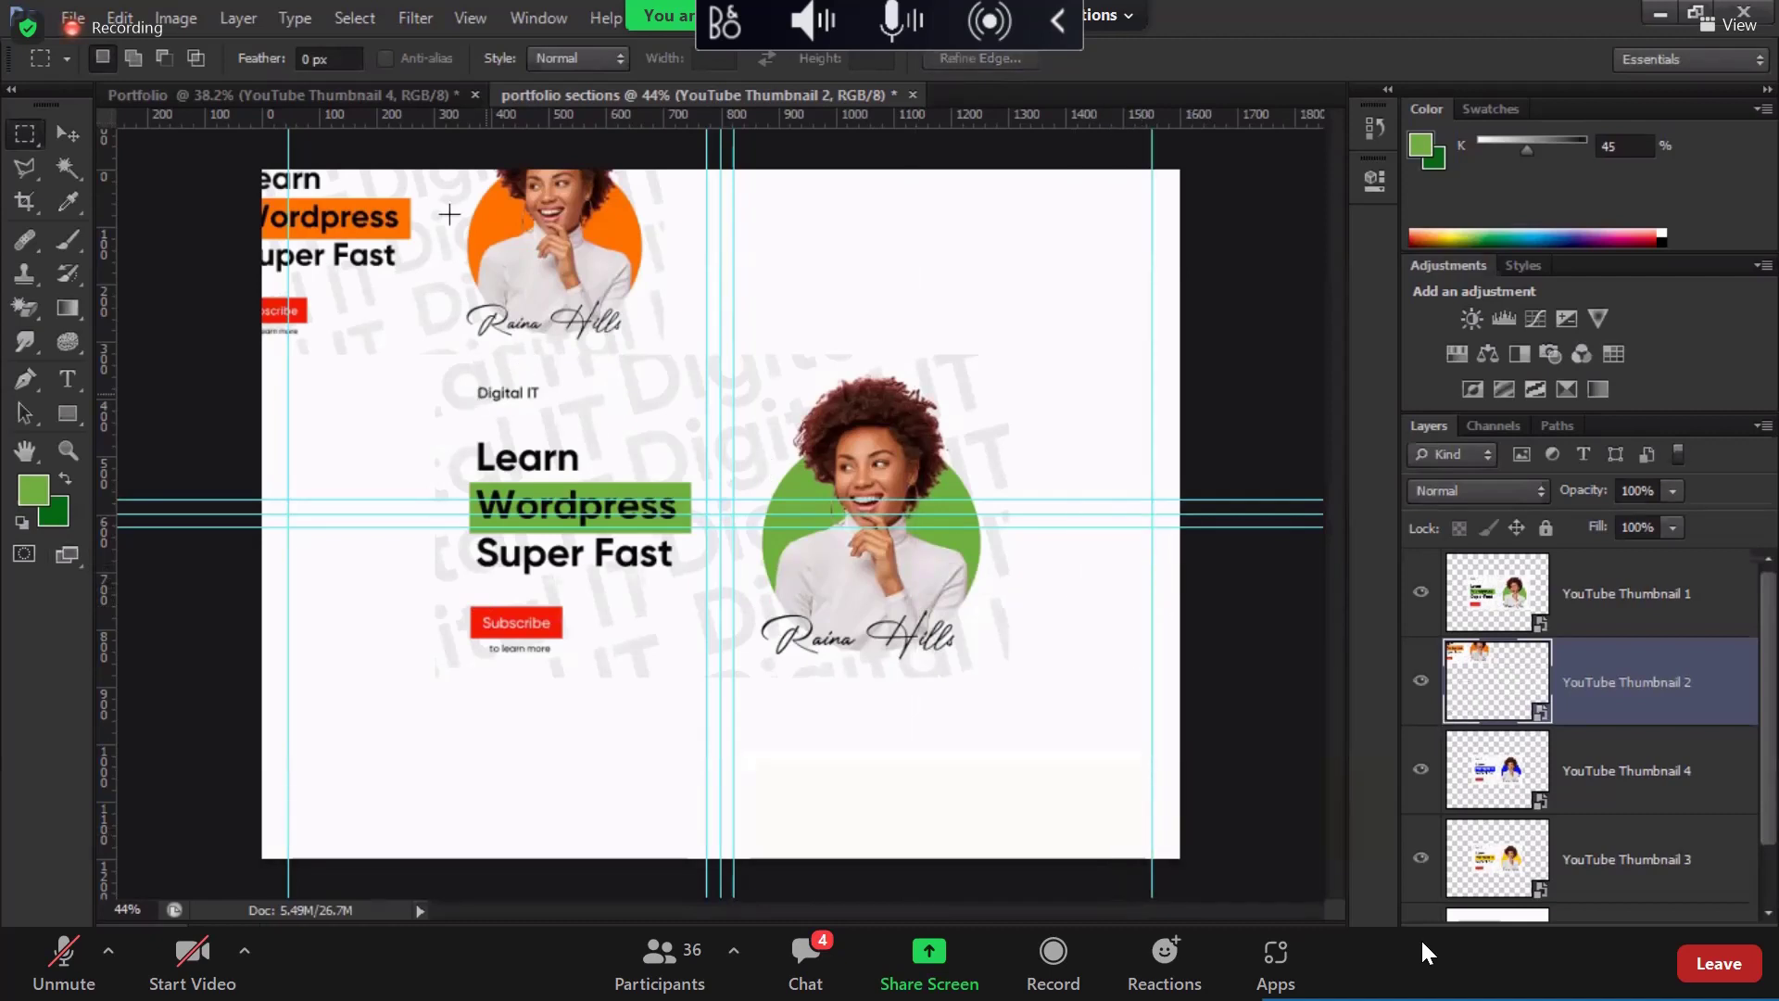
Step: Use the Move tool to place the orange thumbnail top-left and a copy at bottom-right
{"action": "left_click", "coordinate": [65, 134]}
{"action": "left_click_drag", "start_coordinate": [526, 196], "coordinate": [1028, 734]}
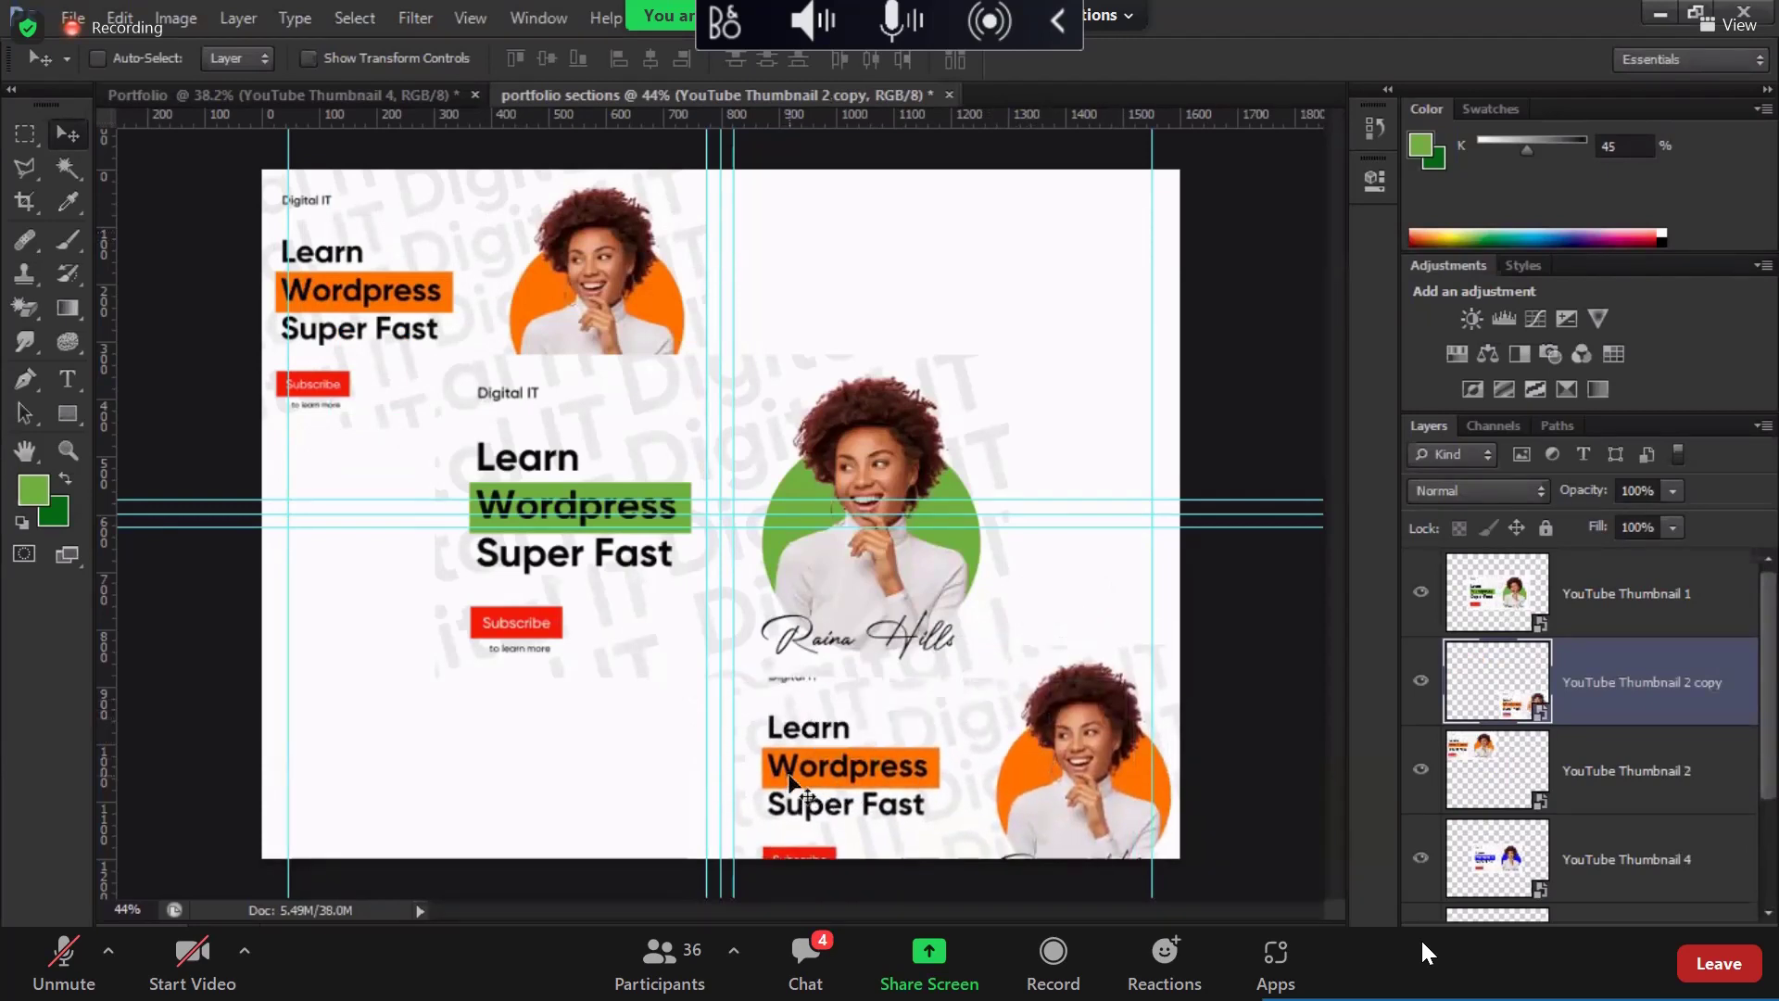
{"action": "scroll", "coordinate": [1611, 824], "scroll_direction": "down", "scroll_amount": 3}
Step: Add a Solid Color fill layer above Background in blue-violet #420af7
{"action": "left_click", "coordinate": [1594, 870]}
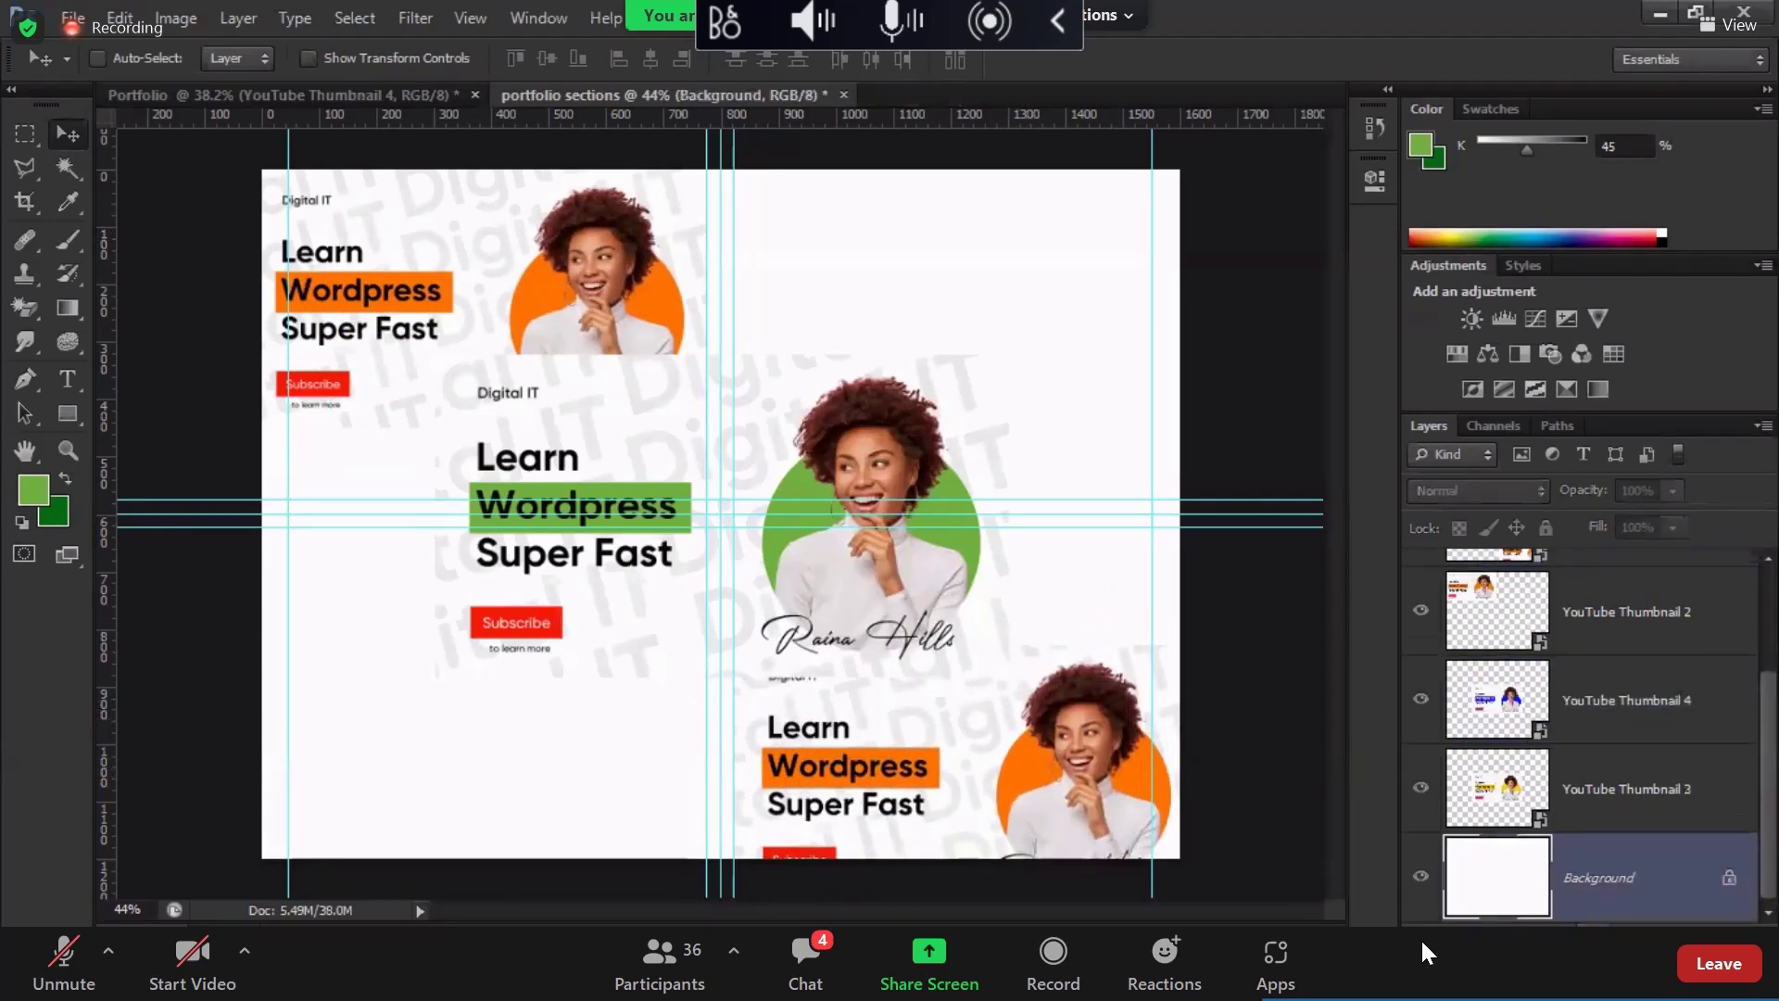
{"action": "left_click", "coordinate": [1581, 937]}
{"action": "left_click", "coordinate": [1595, 370]}
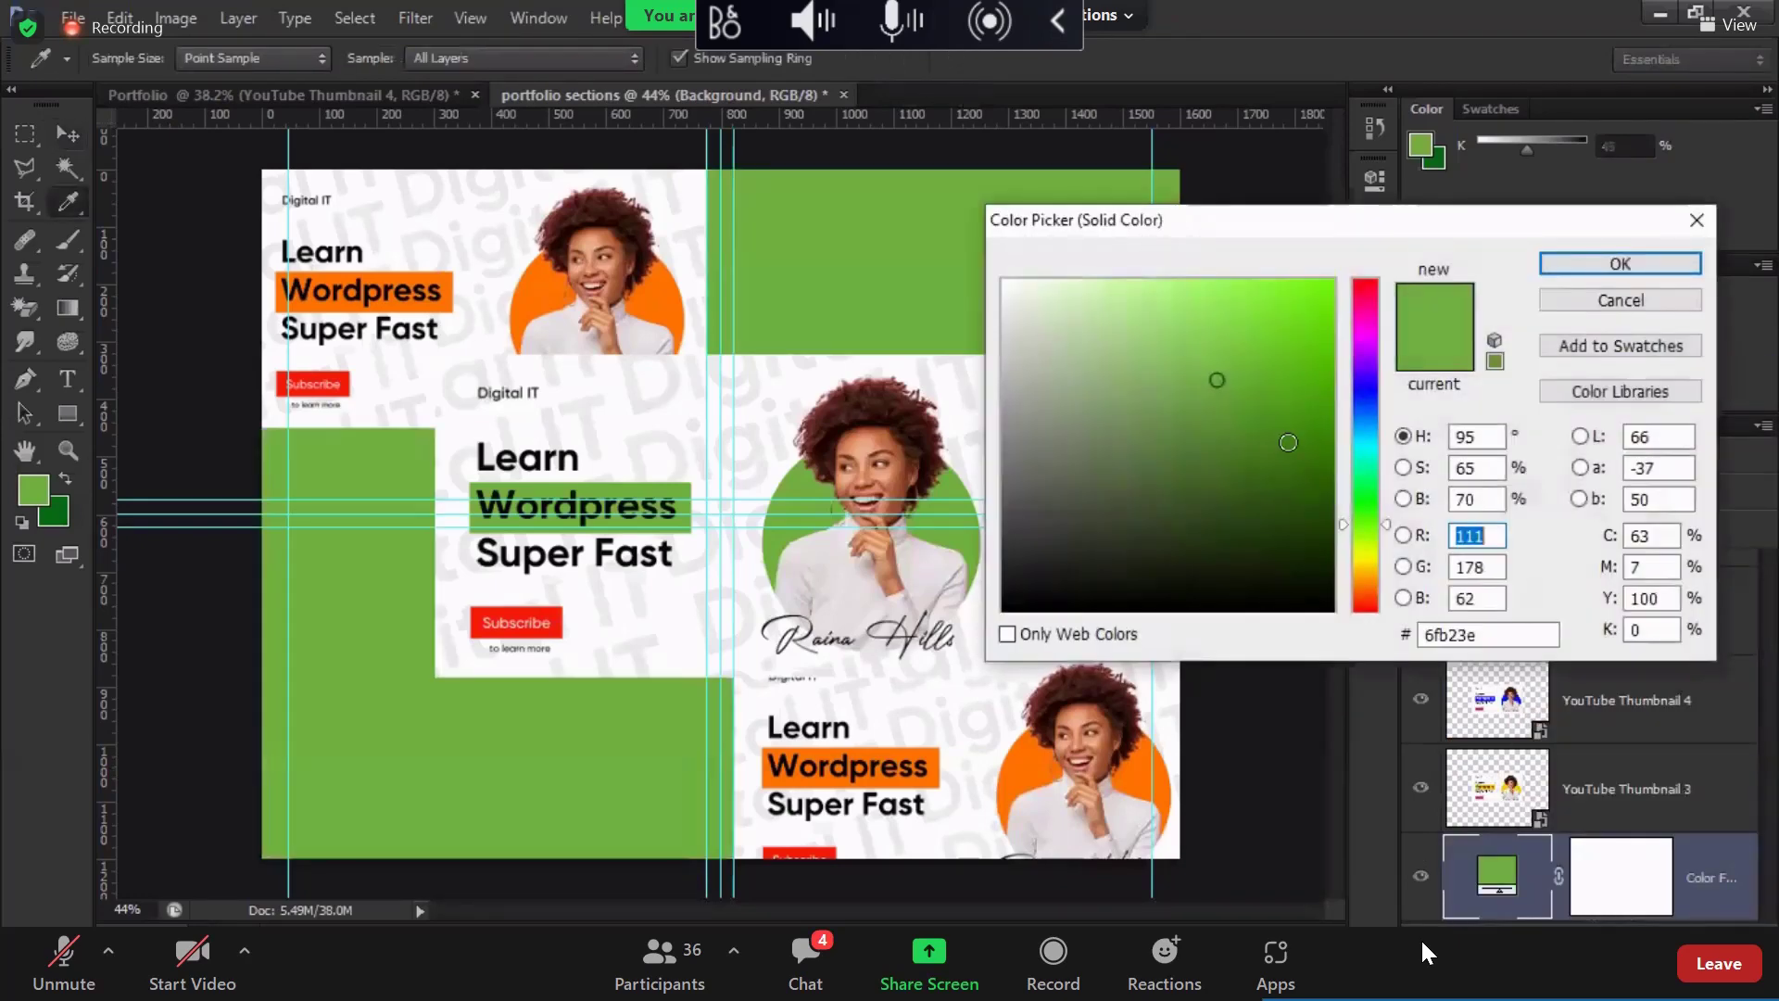
{"action": "left_click", "coordinate": [1365, 408]}
{"action": "left_click_drag", "start_coordinate": [1367, 415], "coordinate": [1366, 386]}
{"action": "left_click", "coordinate": [1322, 290]}
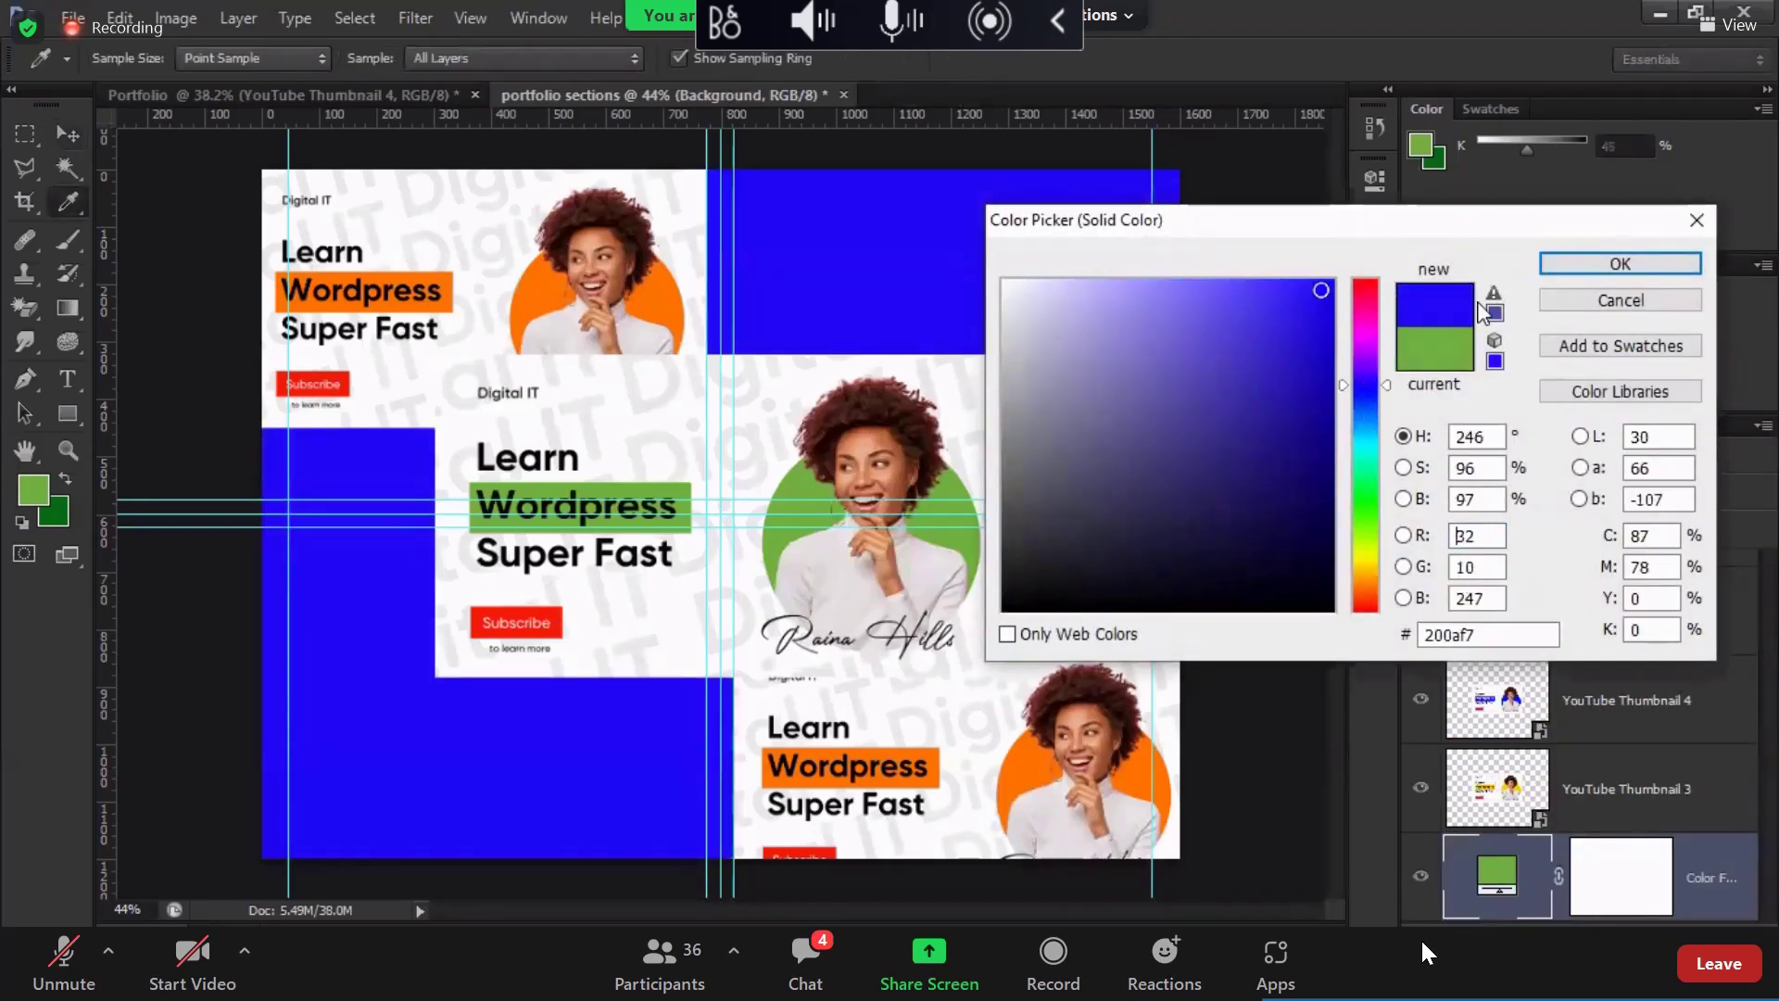
{"action": "left_click", "coordinate": [1361, 365]}
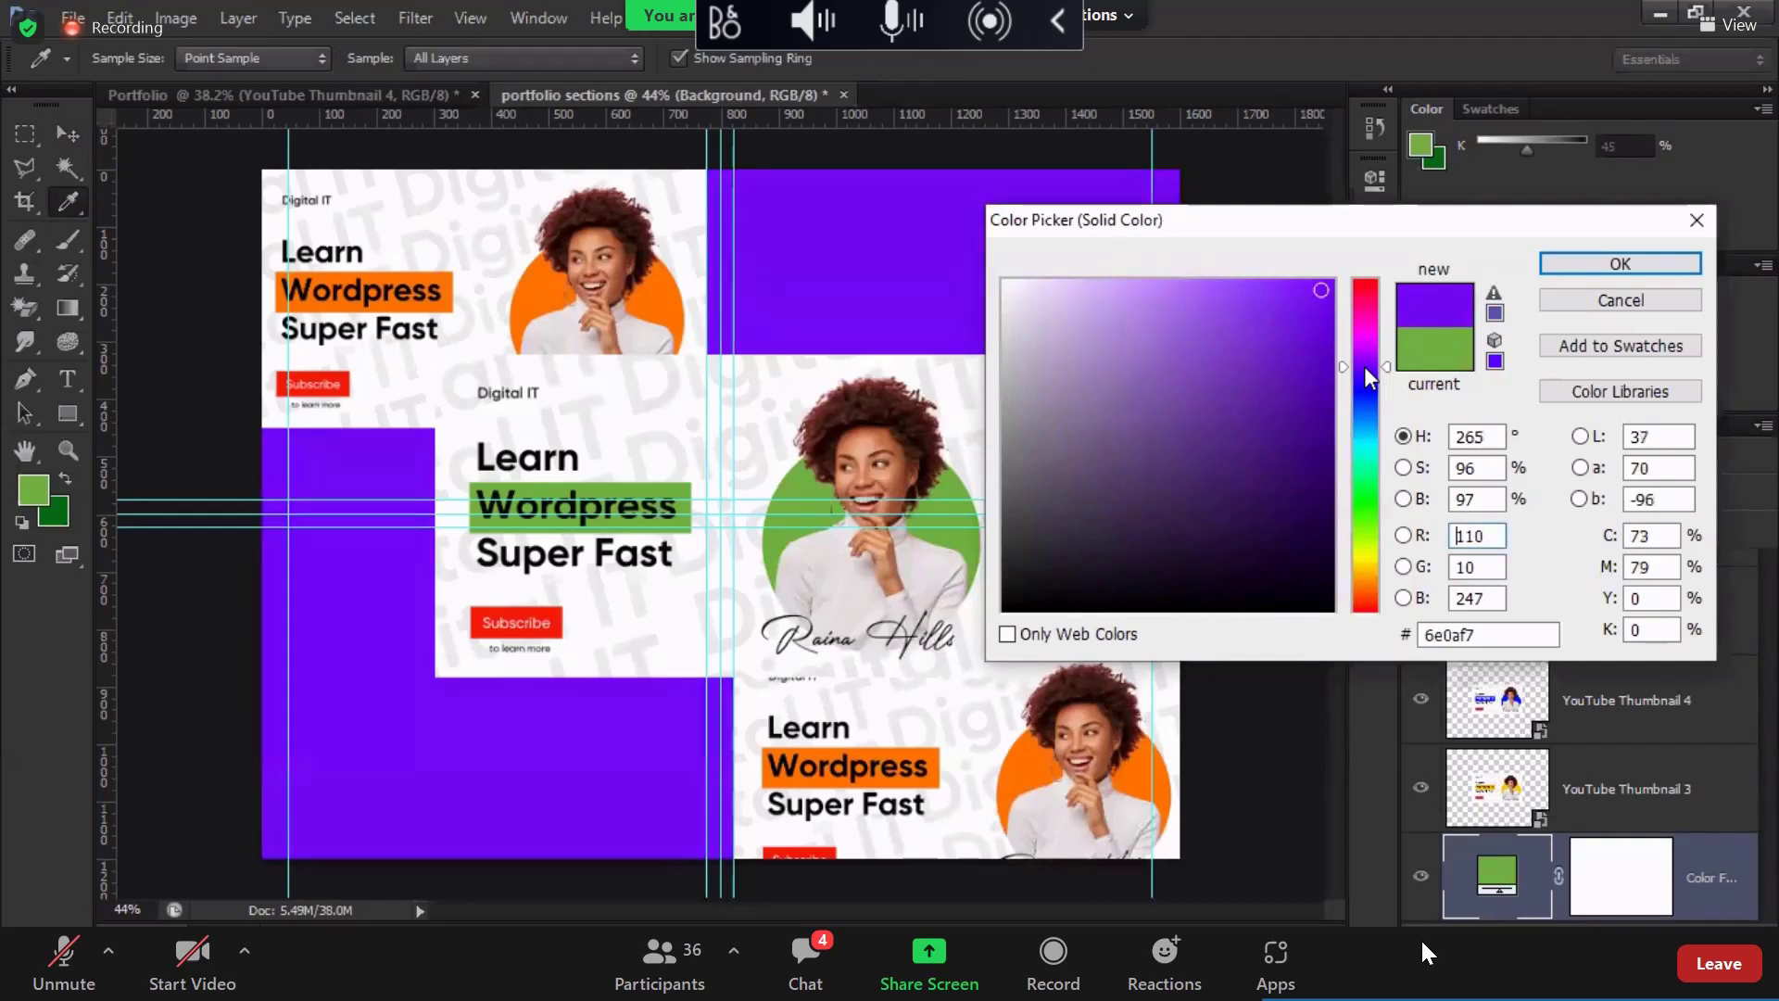
{"action": "left_click", "coordinate": [1366, 377]}
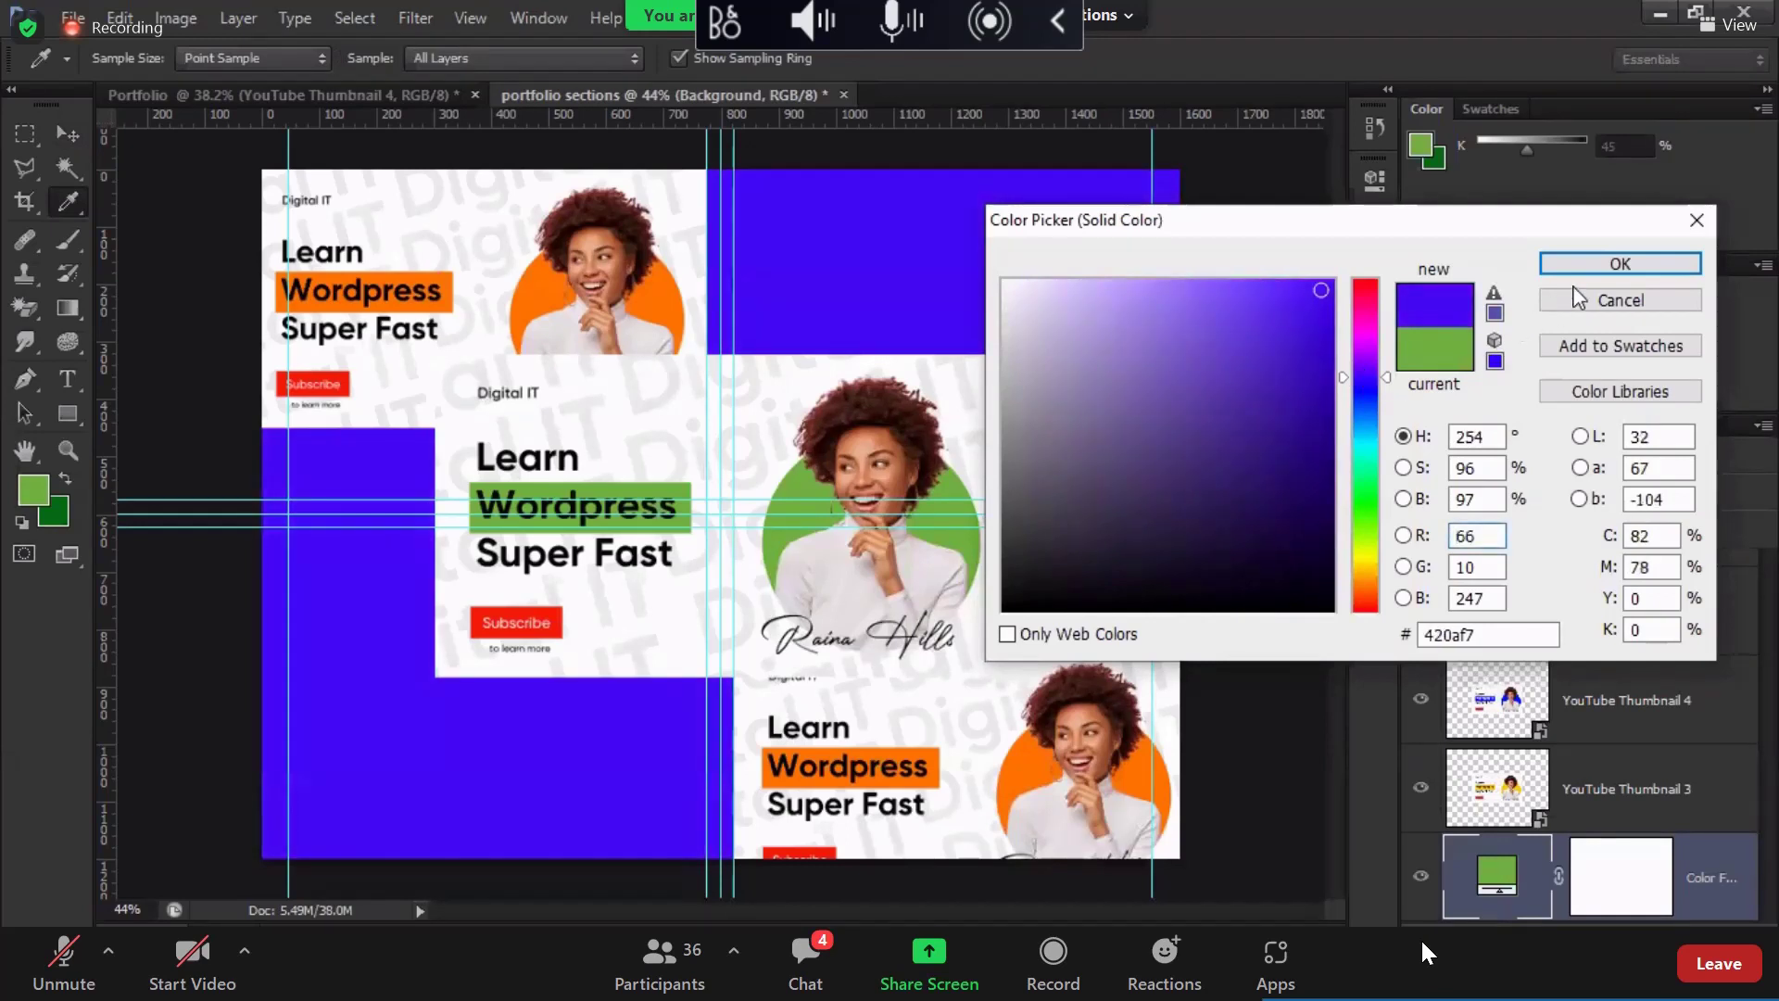
{"action": "key", "text": "Return"}
{"action": "key", "text": "v"}
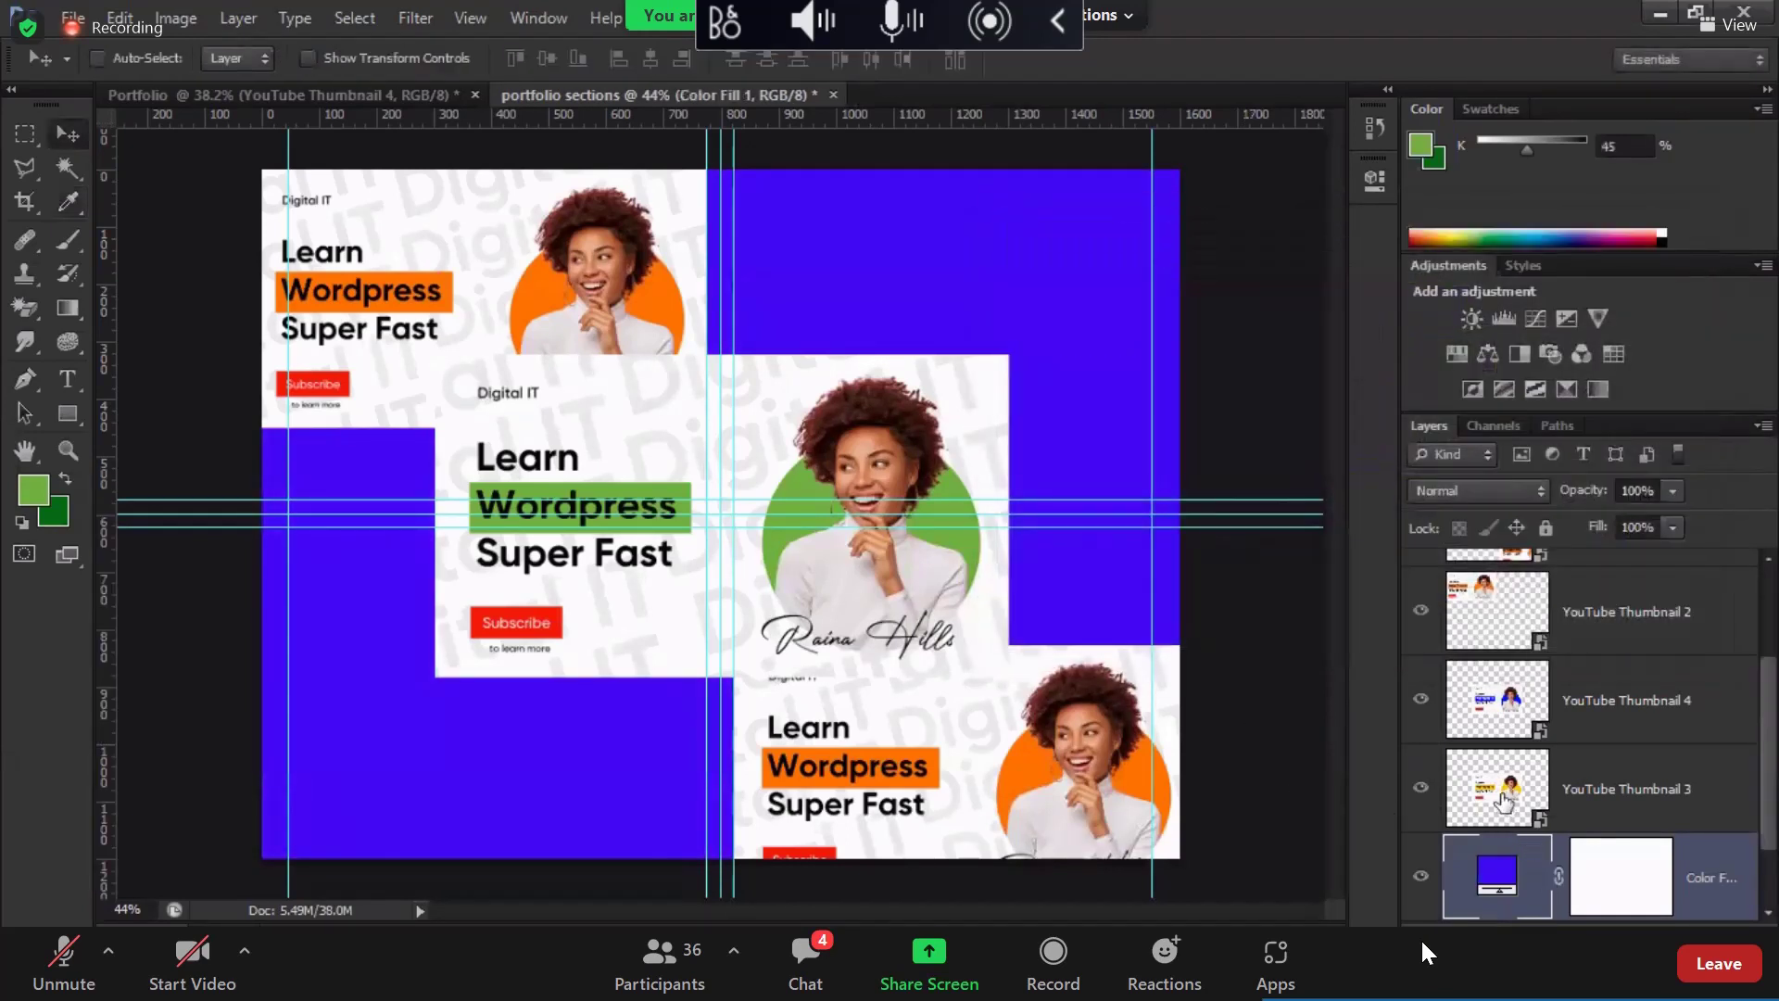
{"action": "scroll", "coordinate": [1502, 795], "scroll_direction": "up", "scroll_amount": 2}
Step: Place the orange thumbnail copy just above the colour fill and nudge the top-left thumbnail
{"action": "left_click", "coordinate": [1496, 769]}
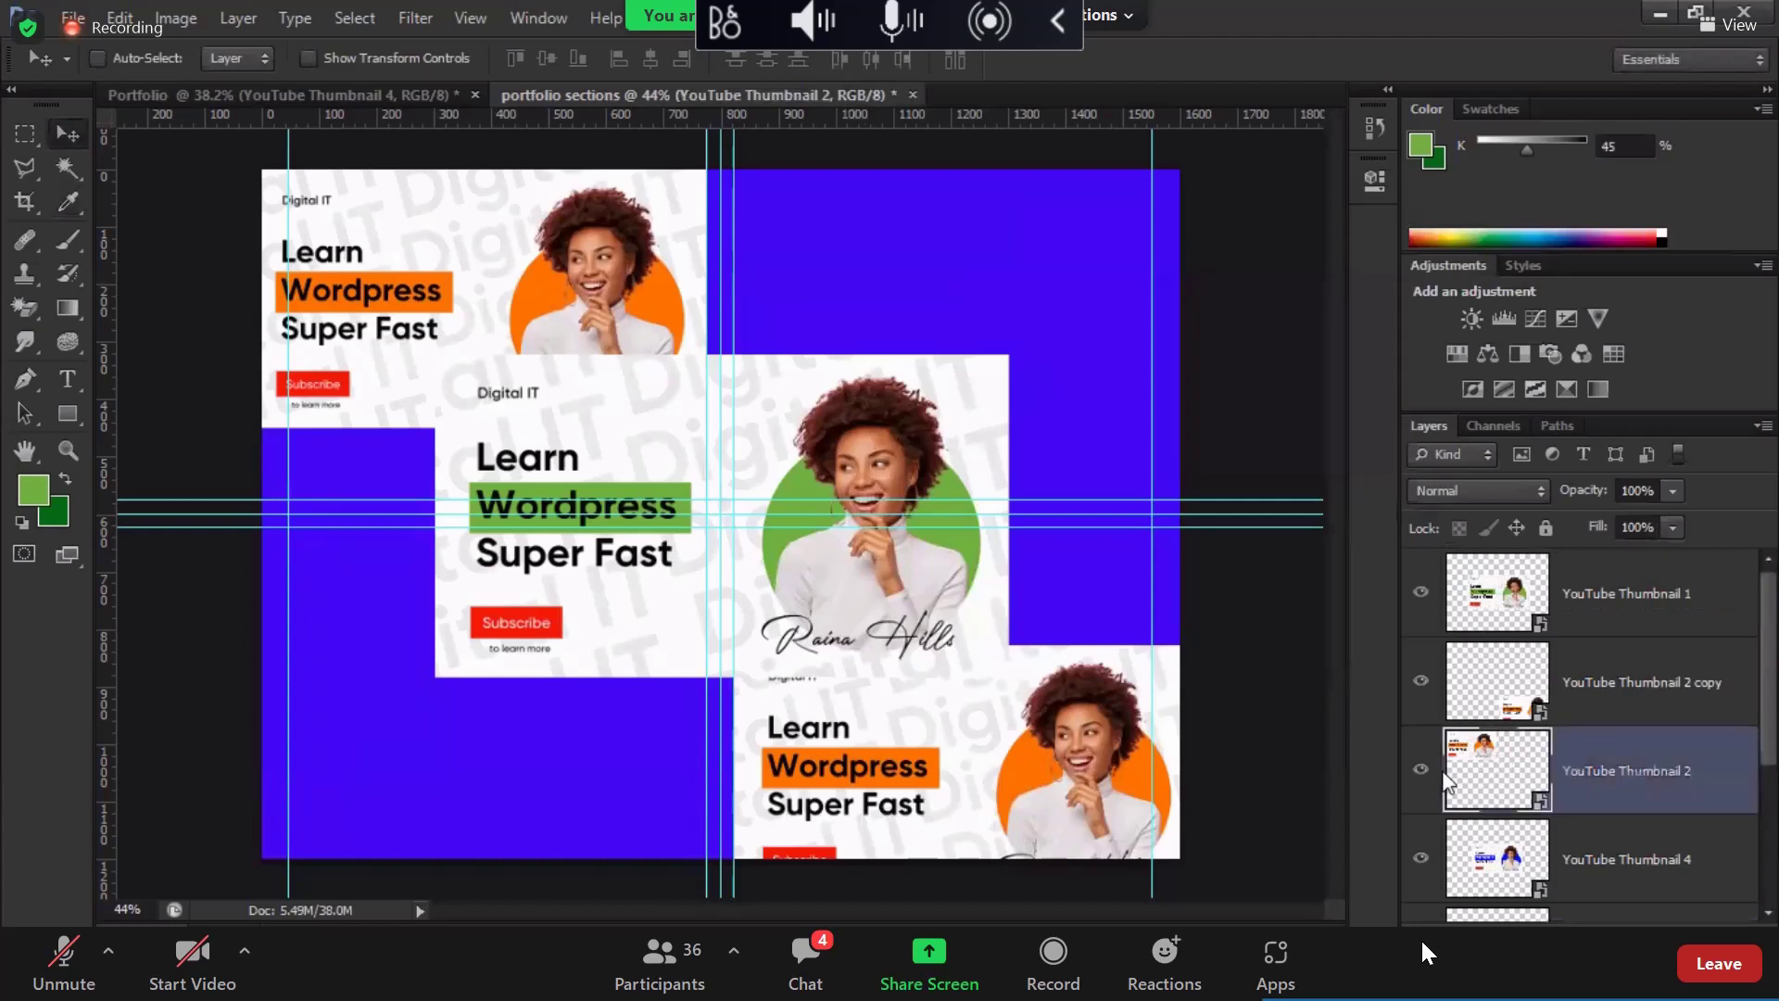
{"action": "left_click", "coordinate": [828, 738]}
{"action": "left_click_drag", "start_coordinate": [834, 732], "coordinate": [837, 727]}
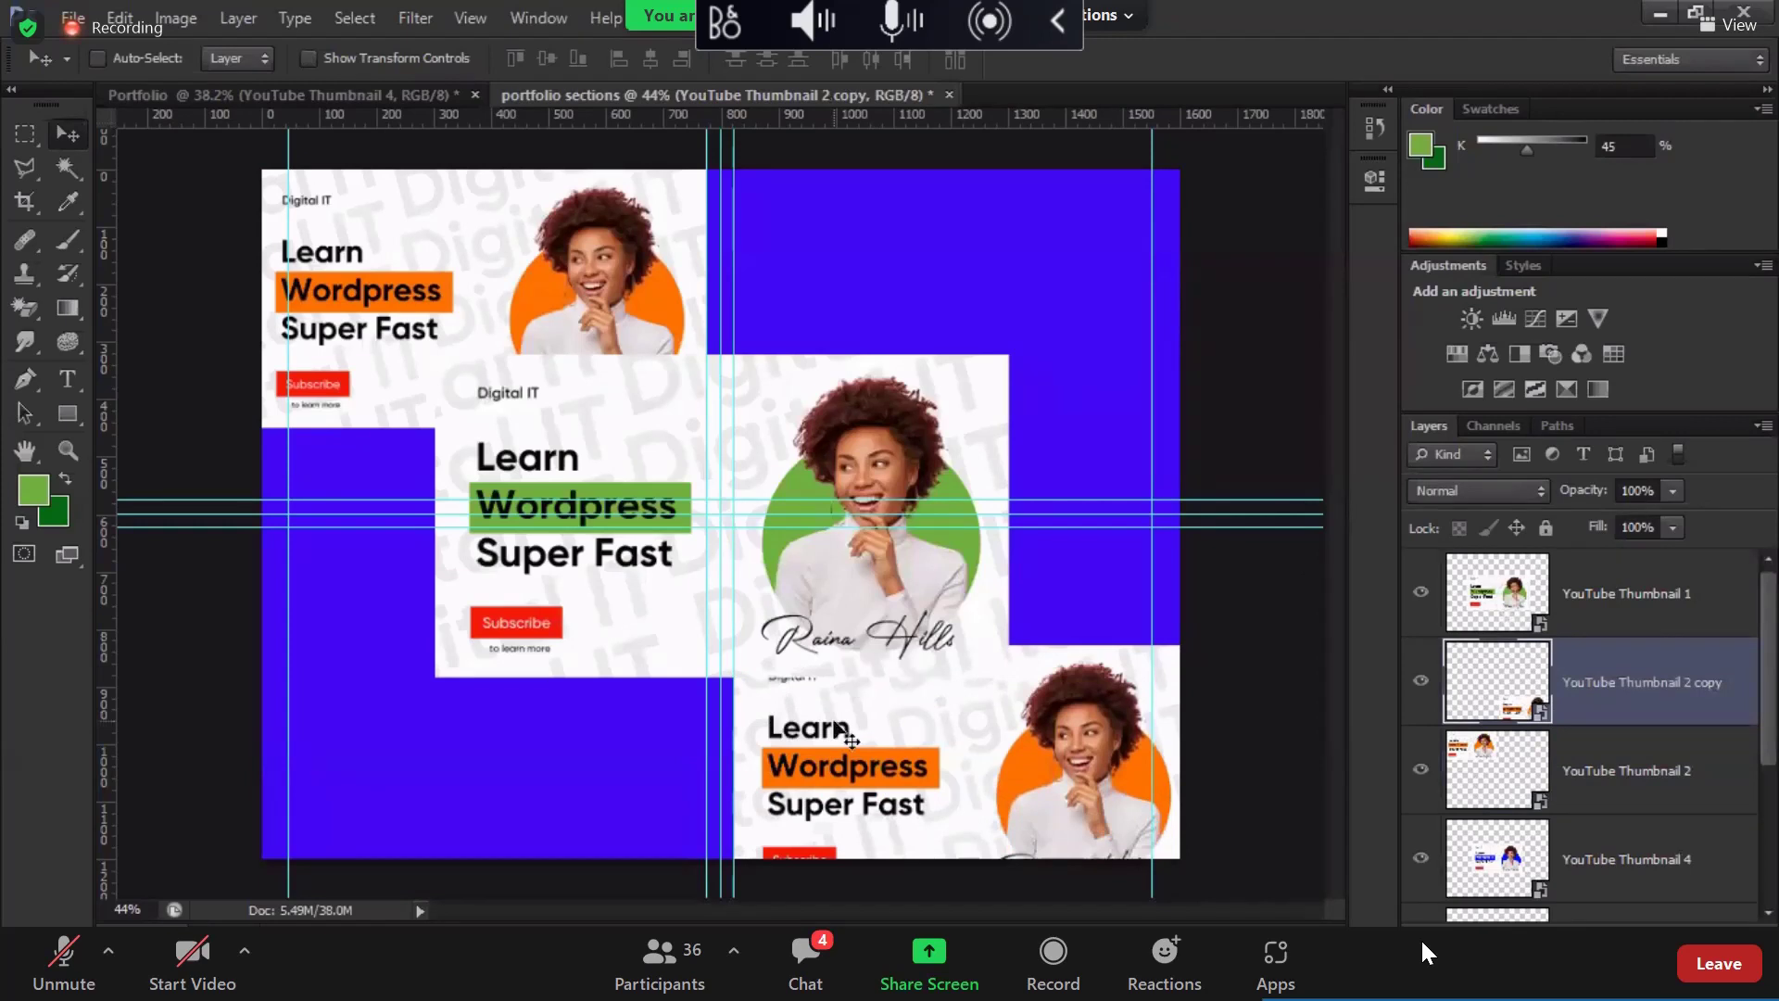
{"action": "key", "text": "ctrl+shift+bracketleft"}
{"action": "key", "text": "ctrl+bracketright"}
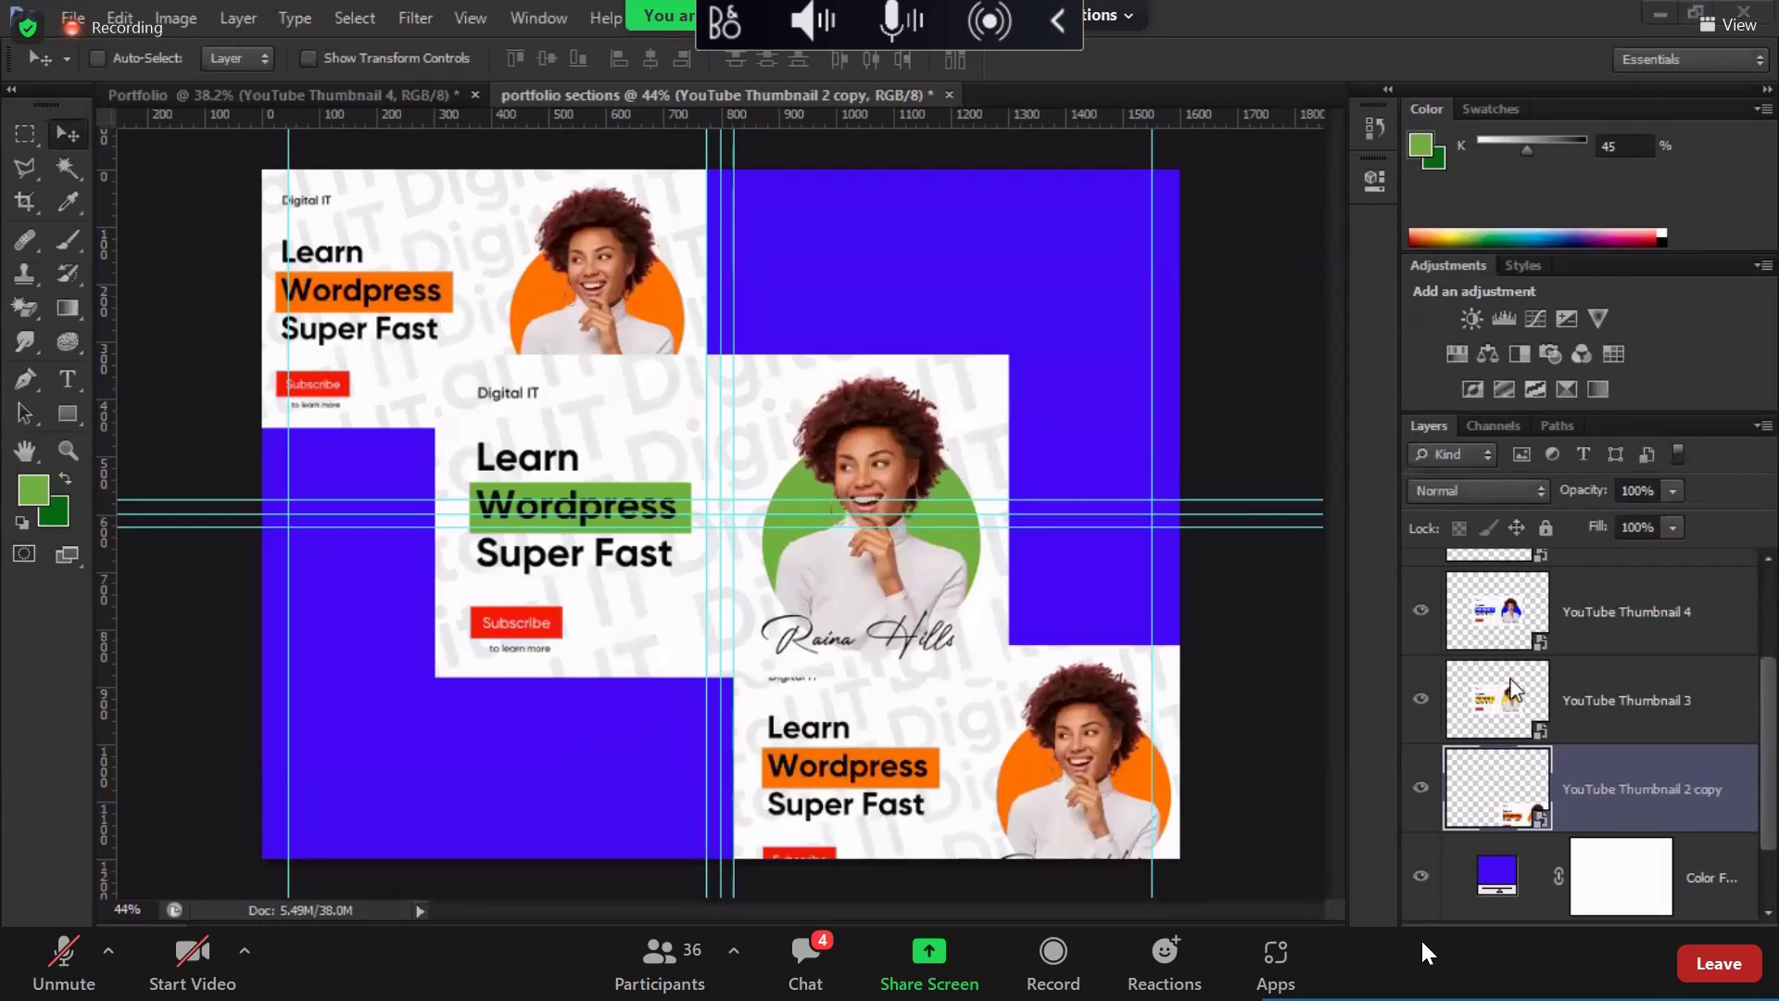
{"action": "key", "text": "ctrl+z"}
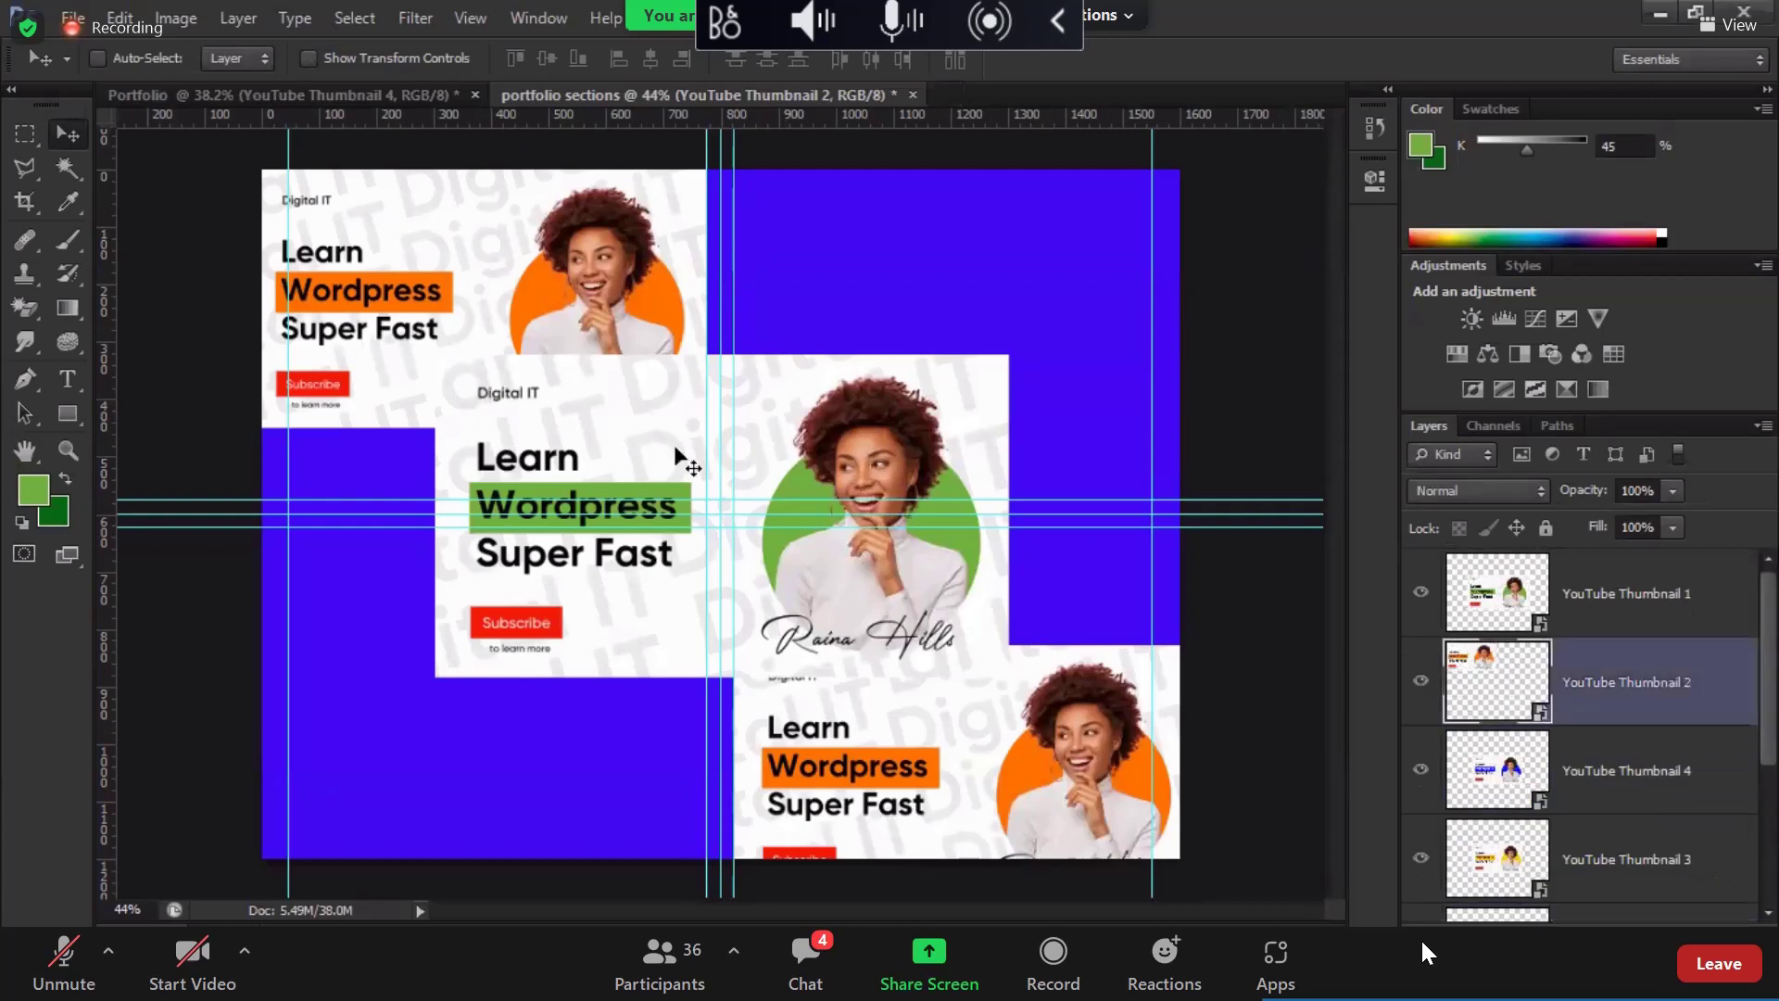
{"action": "left_click_drag", "start_coordinate": [531, 270], "coordinate": [526, 266]}
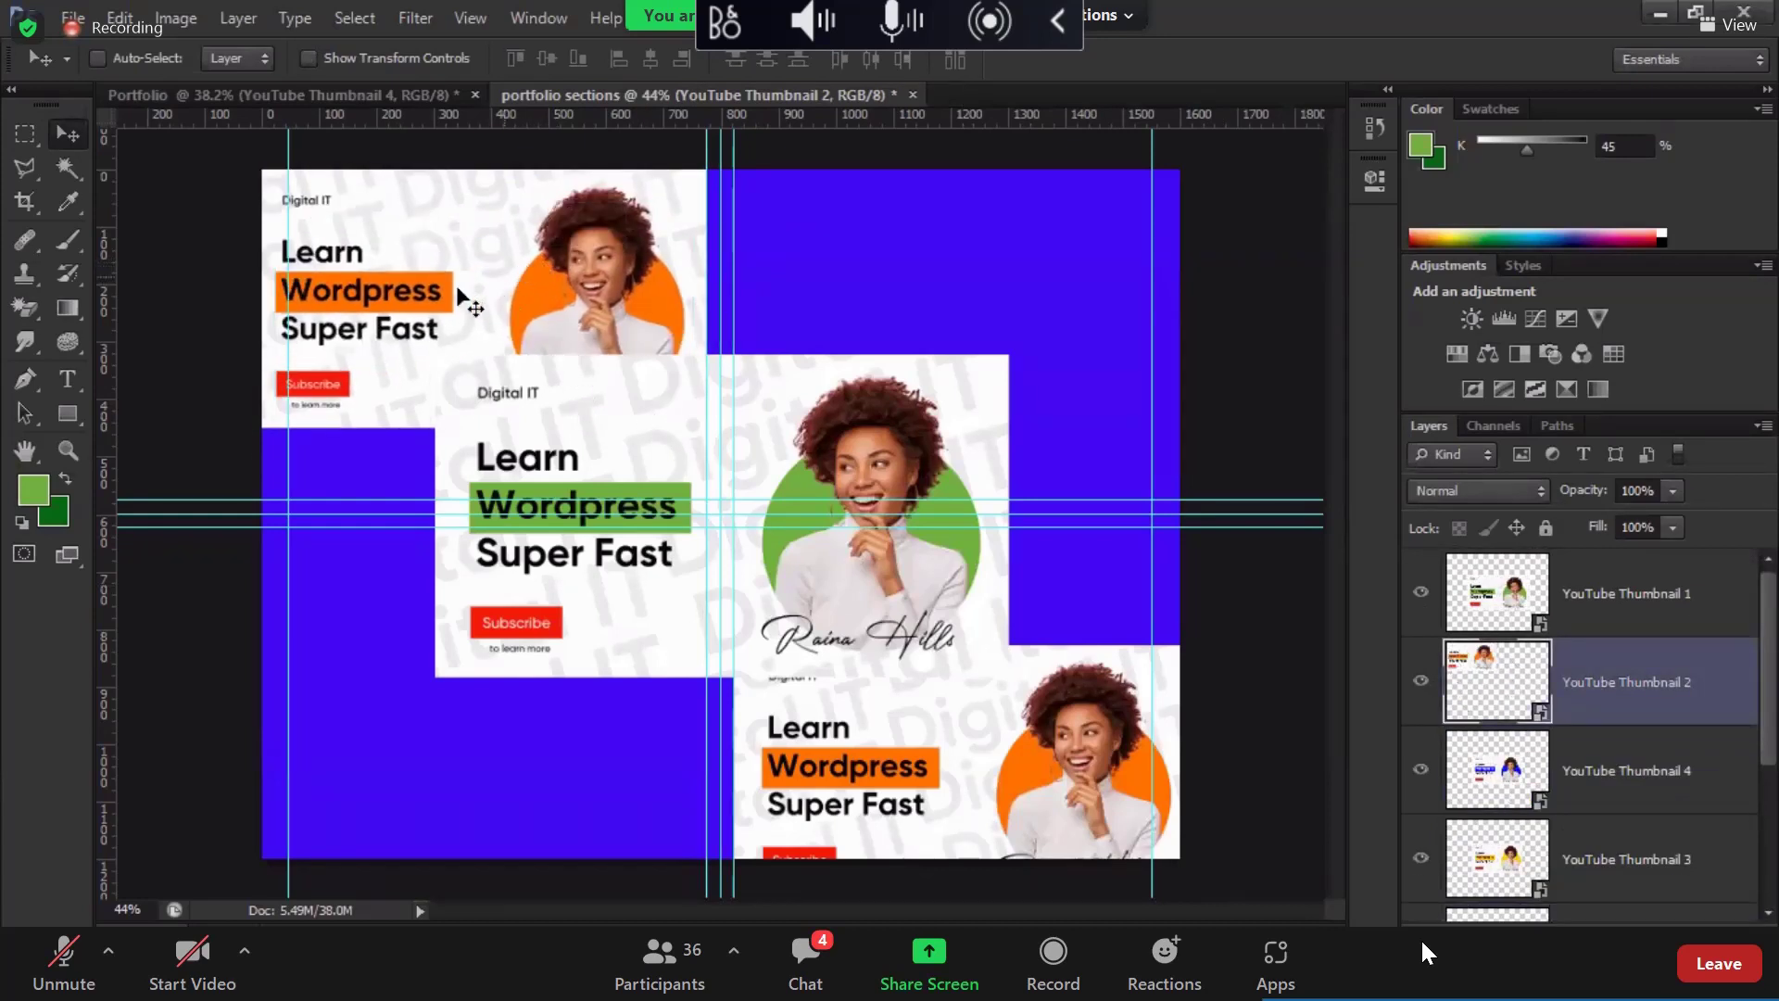
Step: Move the yellow thumbnail to the top-right and the blue thumbnail into the right column
{"action": "left_click", "coordinate": [1473, 866]}
{"action": "left_click_drag", "start_coordinate": [838, 472], "coordinate": [913, 246]}
{"action": "left_click_drag", "start_coordinate": [1077, 336], "coordinate": [1078, 262]}
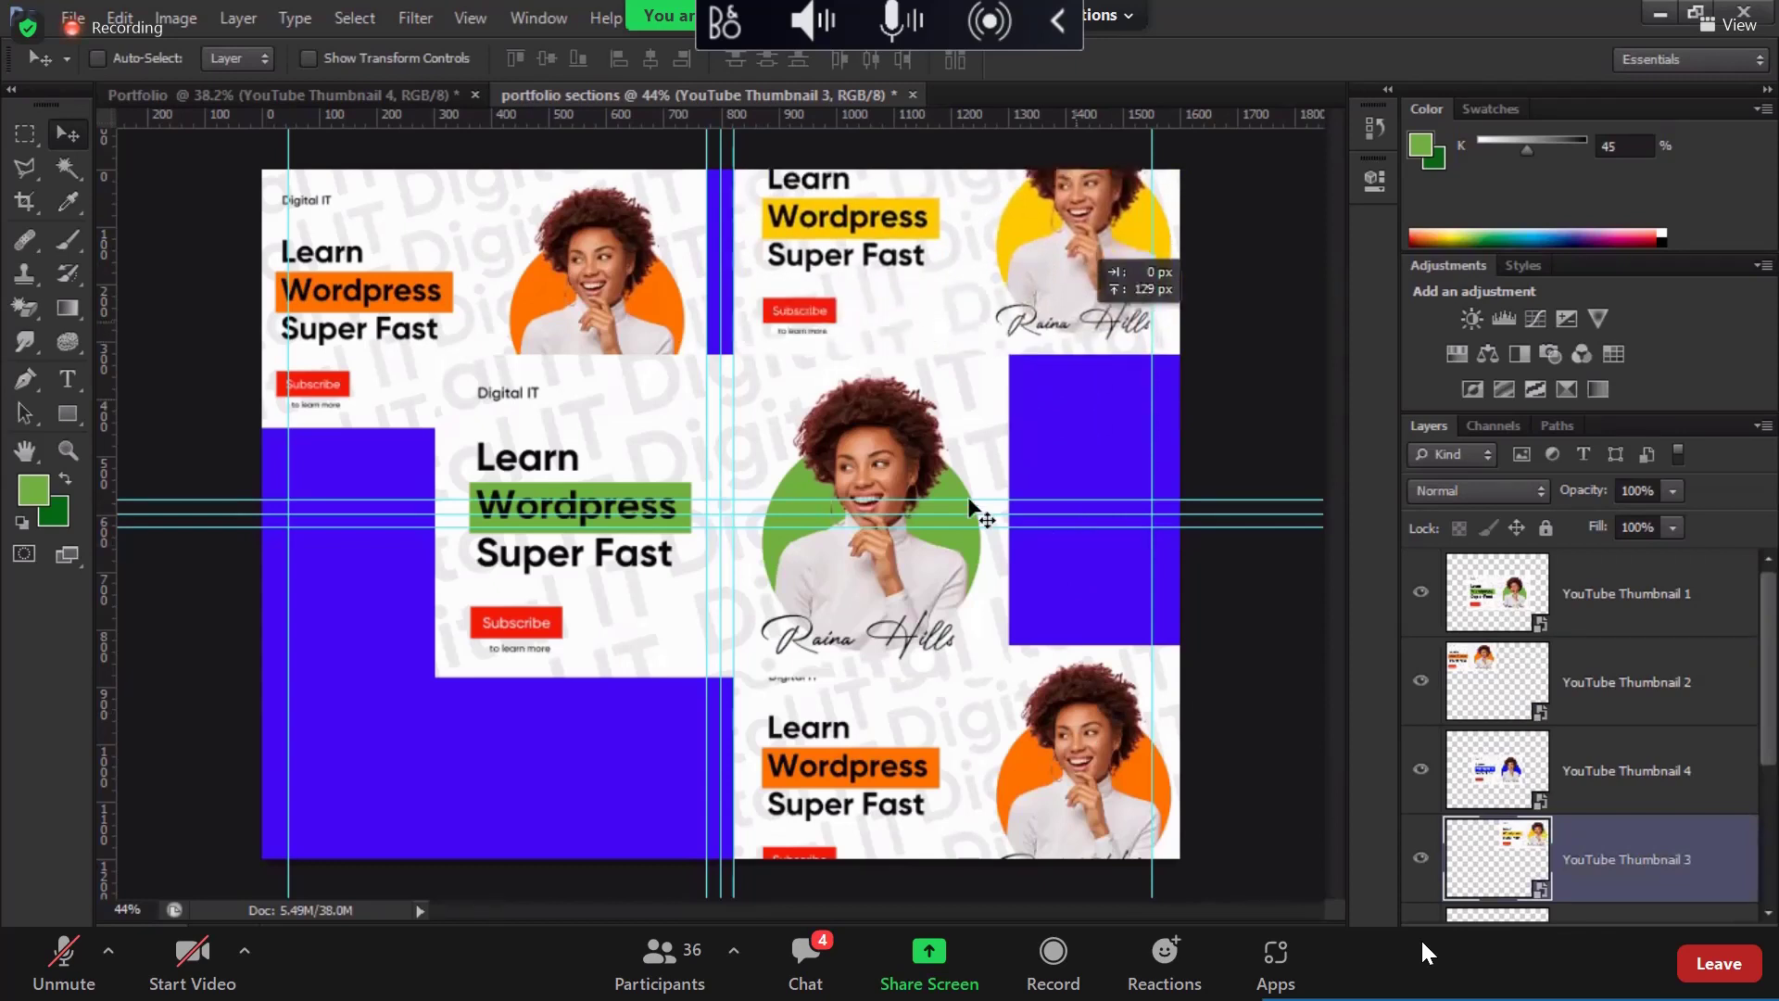
{"action": "left_click", "coordinate": [1494, 774]}
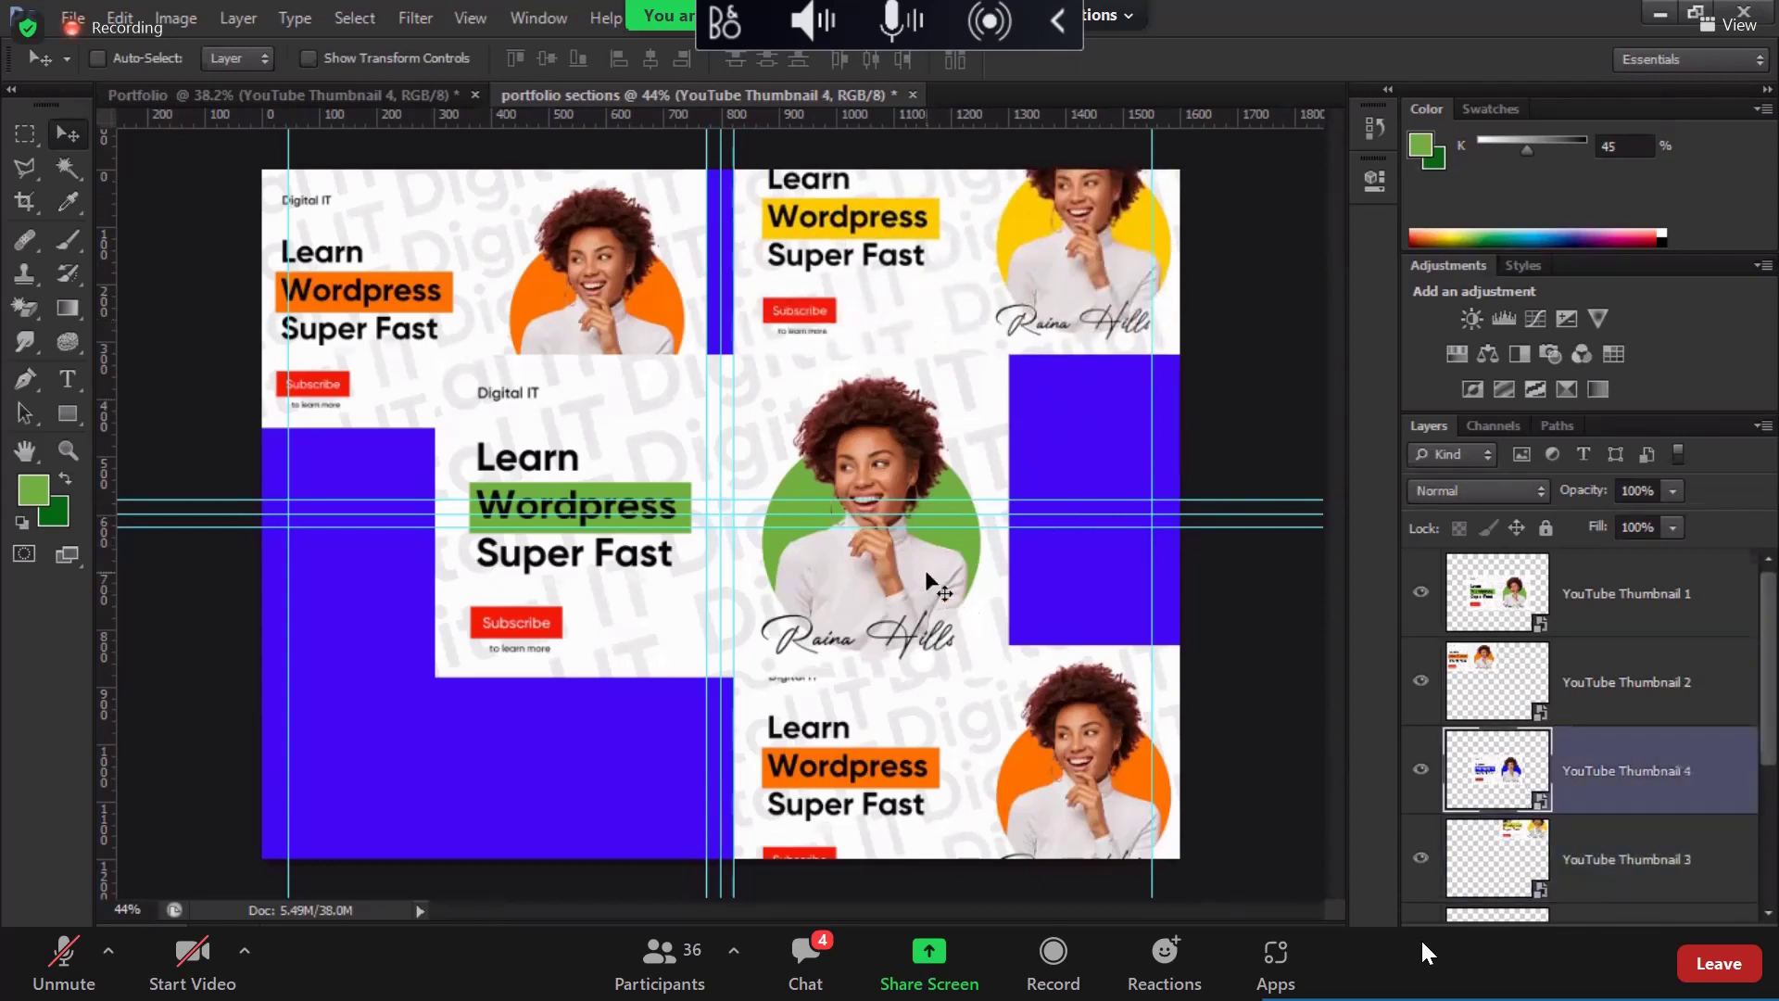
{"action": "left_click_drag", "start_coordinate": [1071, 543], "coordinate": [1081, 589]}
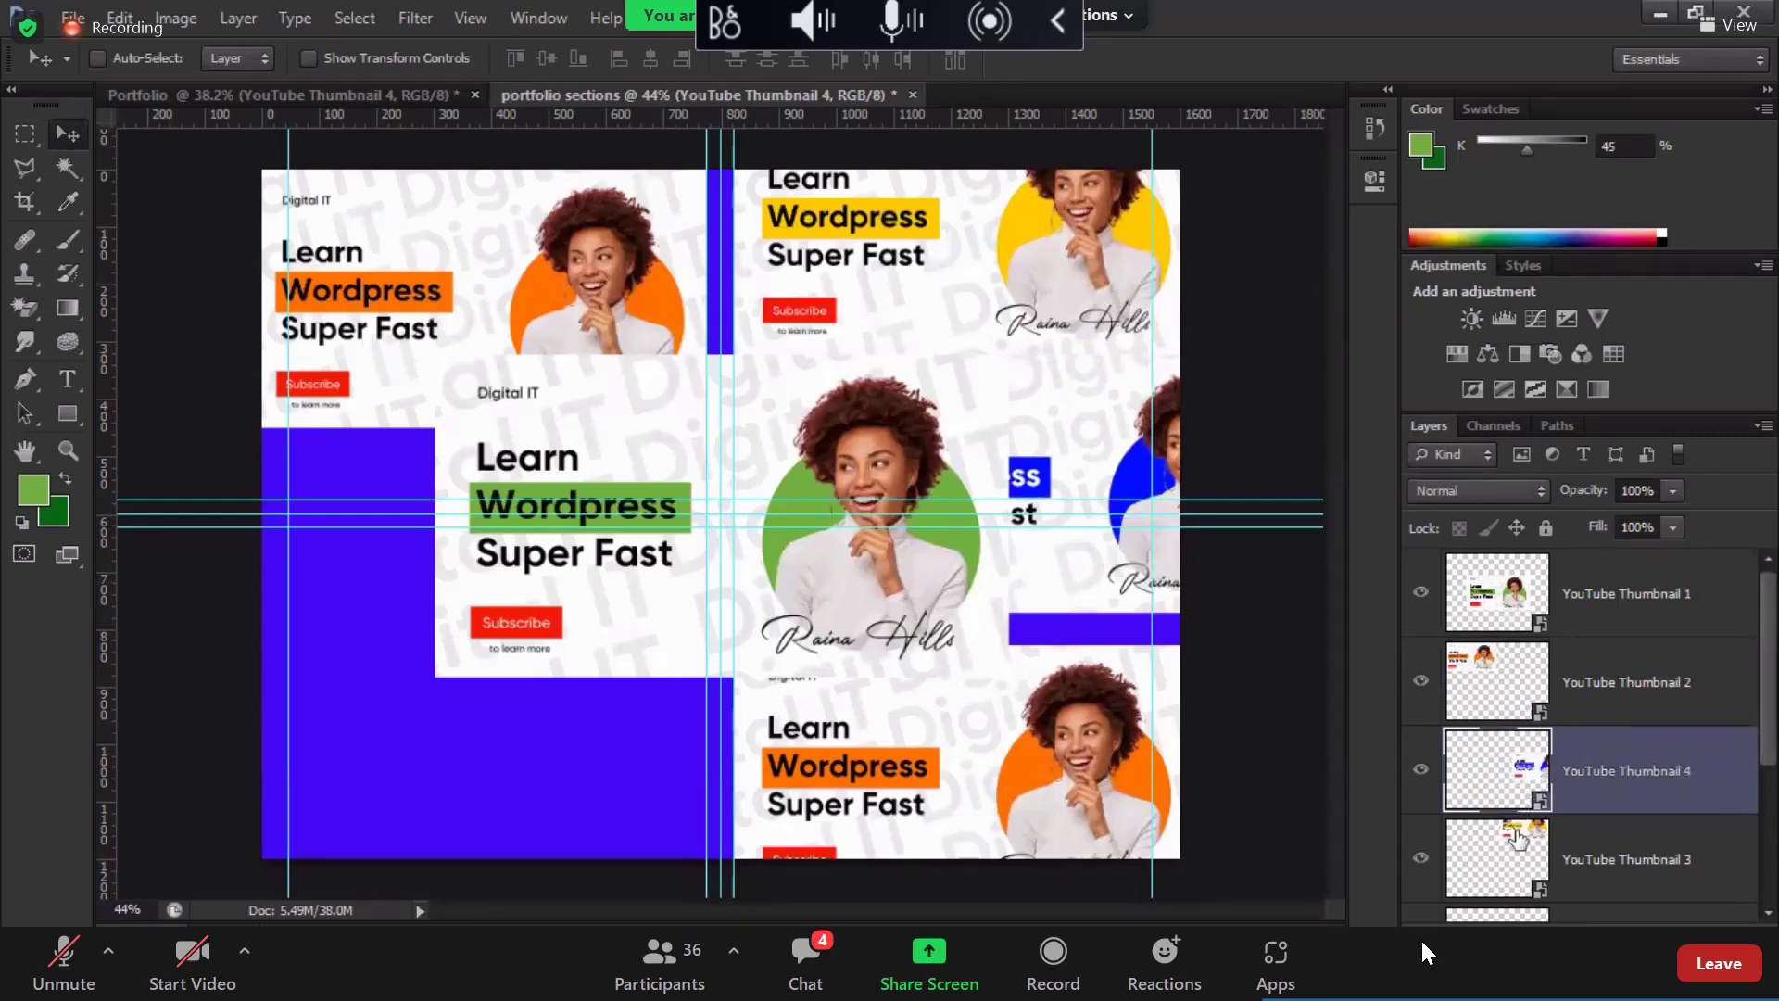
{"action": "left_click", "coordinate": [1518, 843]}
{"action": "left_click_drag", "start_coordinate": [1003, 319], "coordinate": [994, 287]}
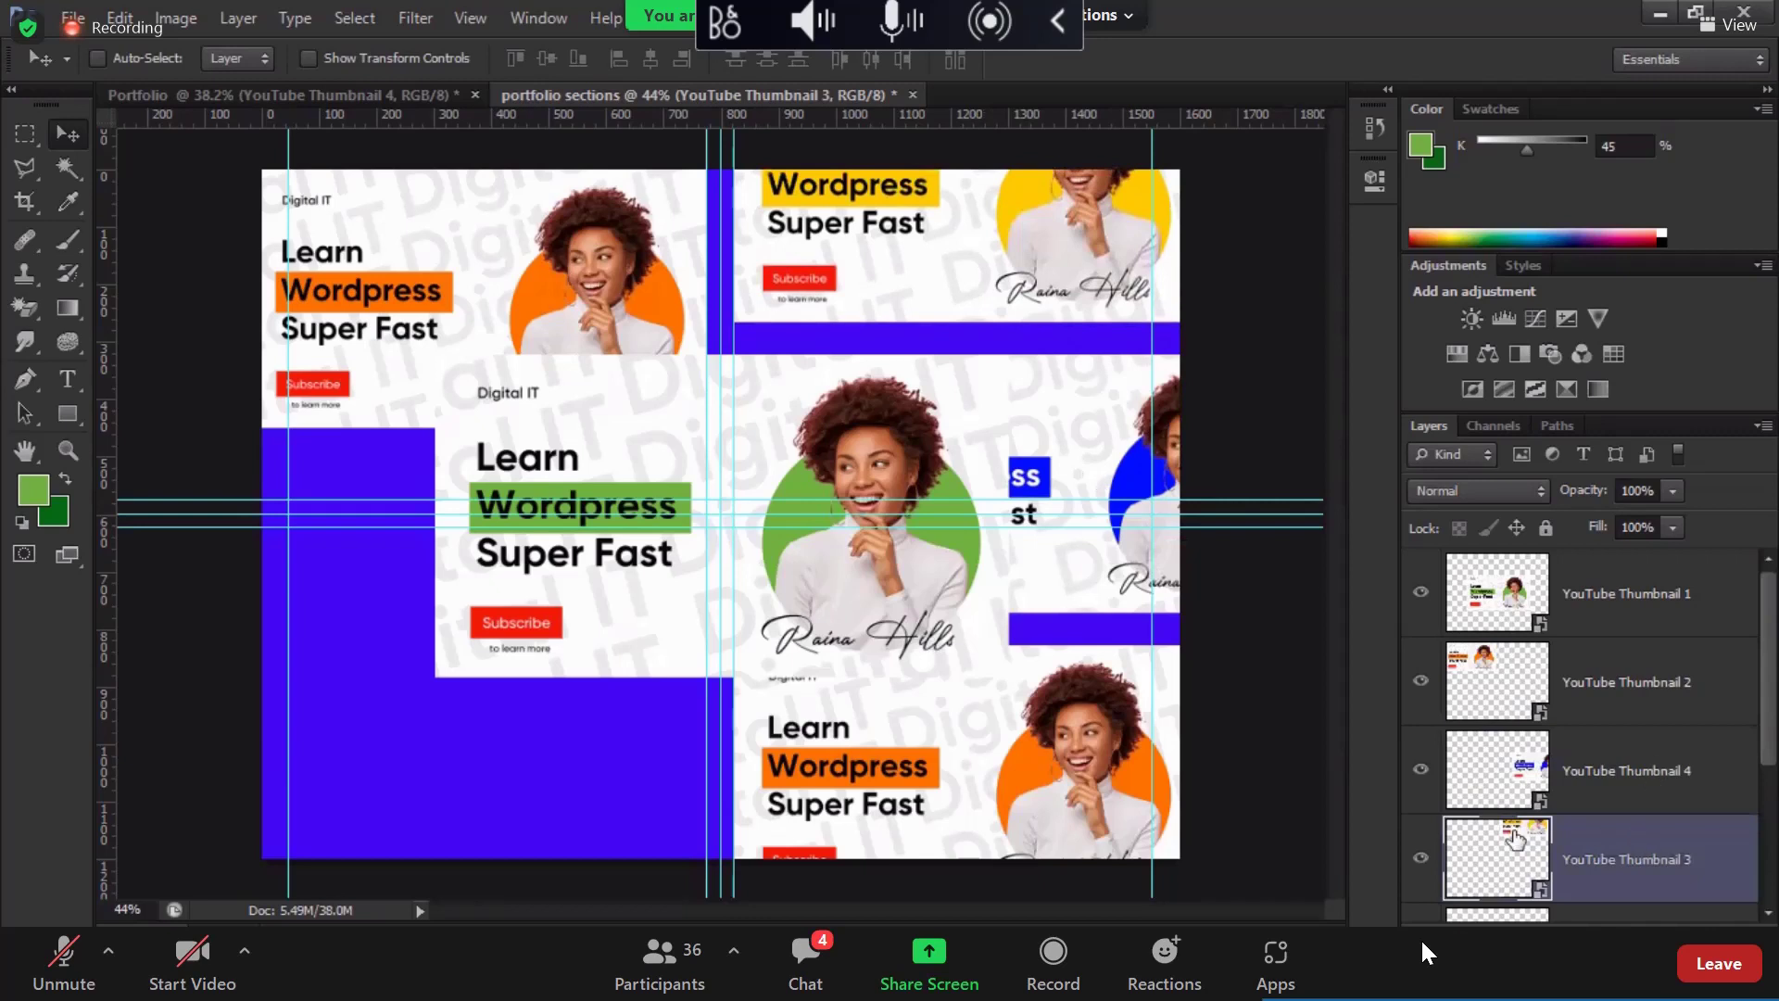
{"action": "left_click", "coordinate": [1506, 795], "text": "shift"}
Step: Duplicate the yellow and blue thumbnails into the left column, shifting the blue copy 196 px left
{"action": "left_click_drag", "start_coordinate": [914, 397], "coordinate": [408, 596]}
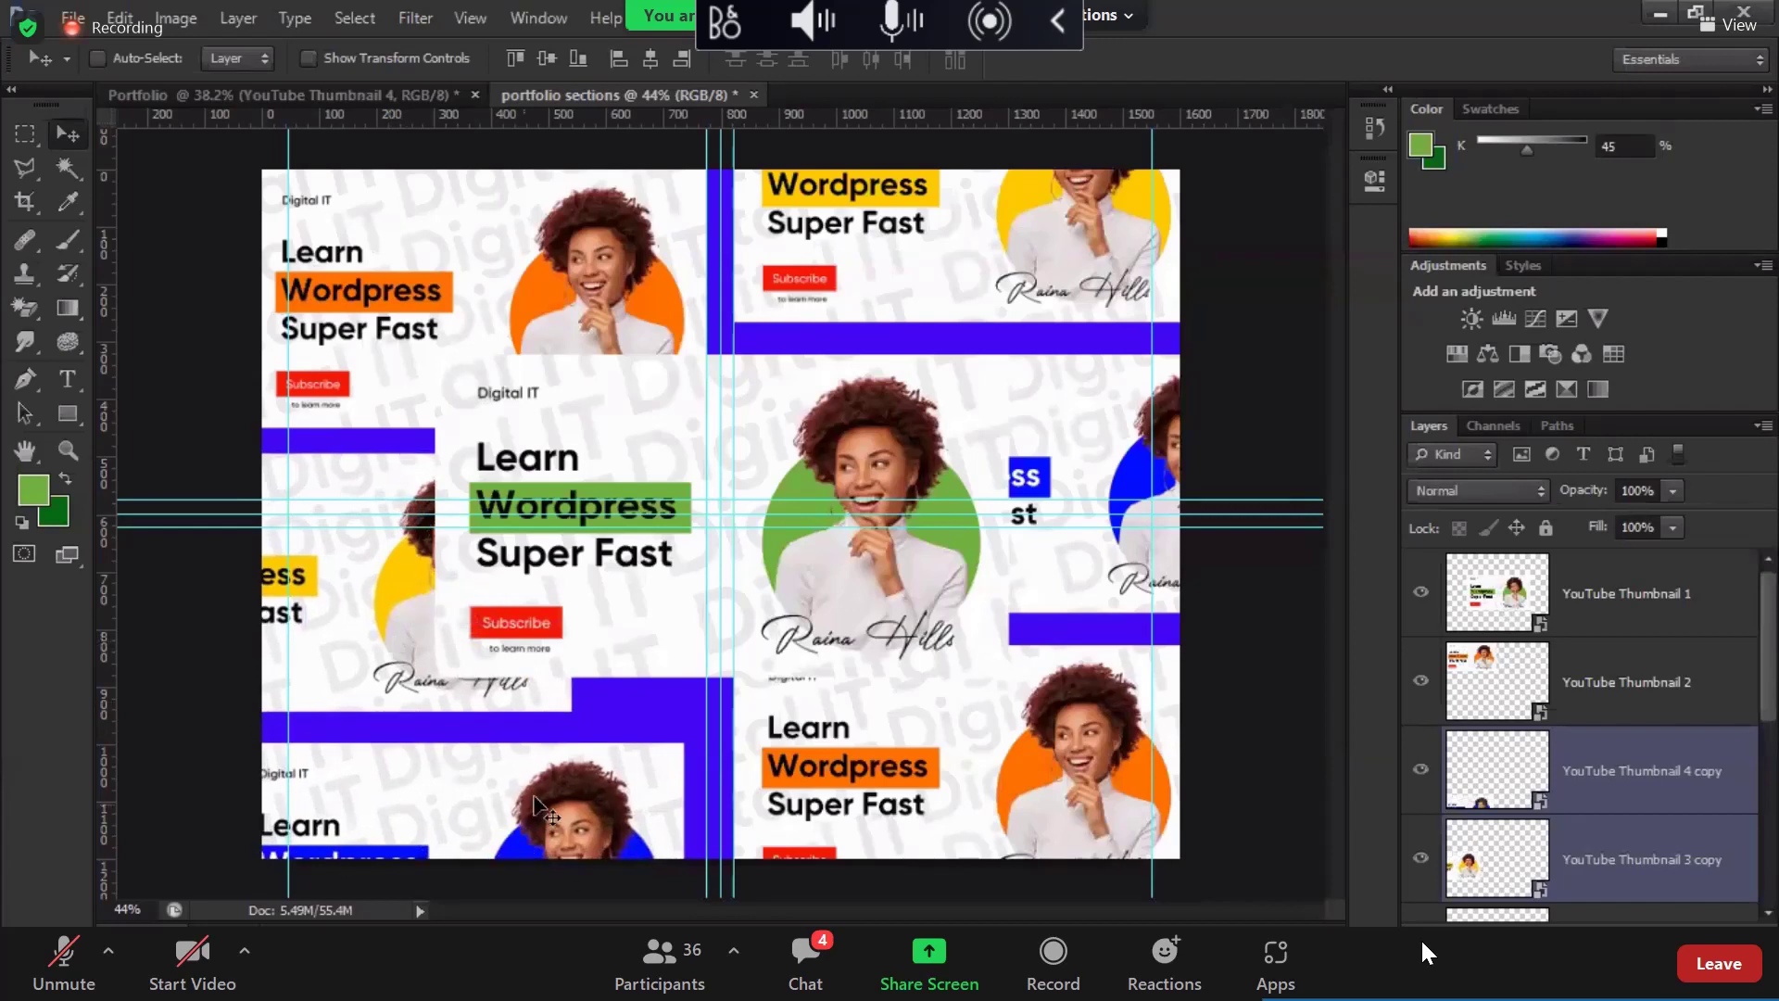
{"action": "left_click_drag", "start_coordinate": [543, 793], "coordinate": [675, 803]}
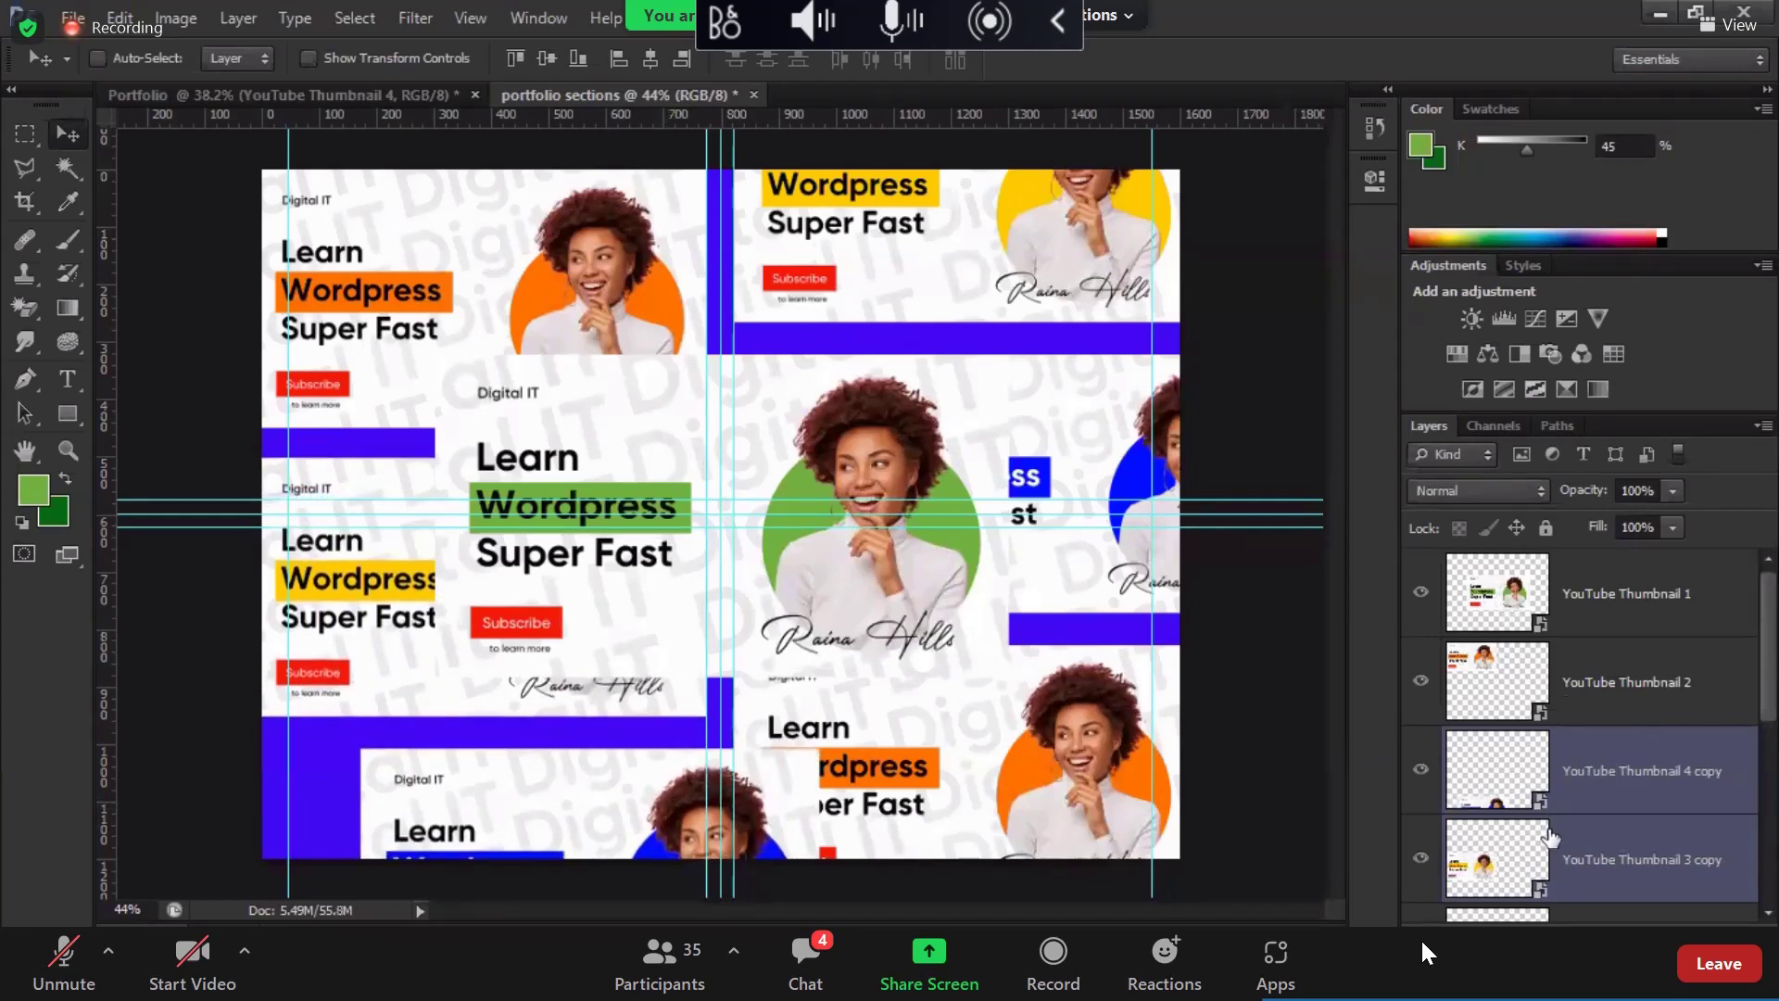
{"action": "scroll", "coordinate": [1517, 696], "scroll_direction": "down", "scroll_amount": 1}
{"action": "left_click", "coordinate": [1516, 697]}
{"action": "left_click_drag", "start_coordinate": [568, 830], "coordinate": [458, 810]}
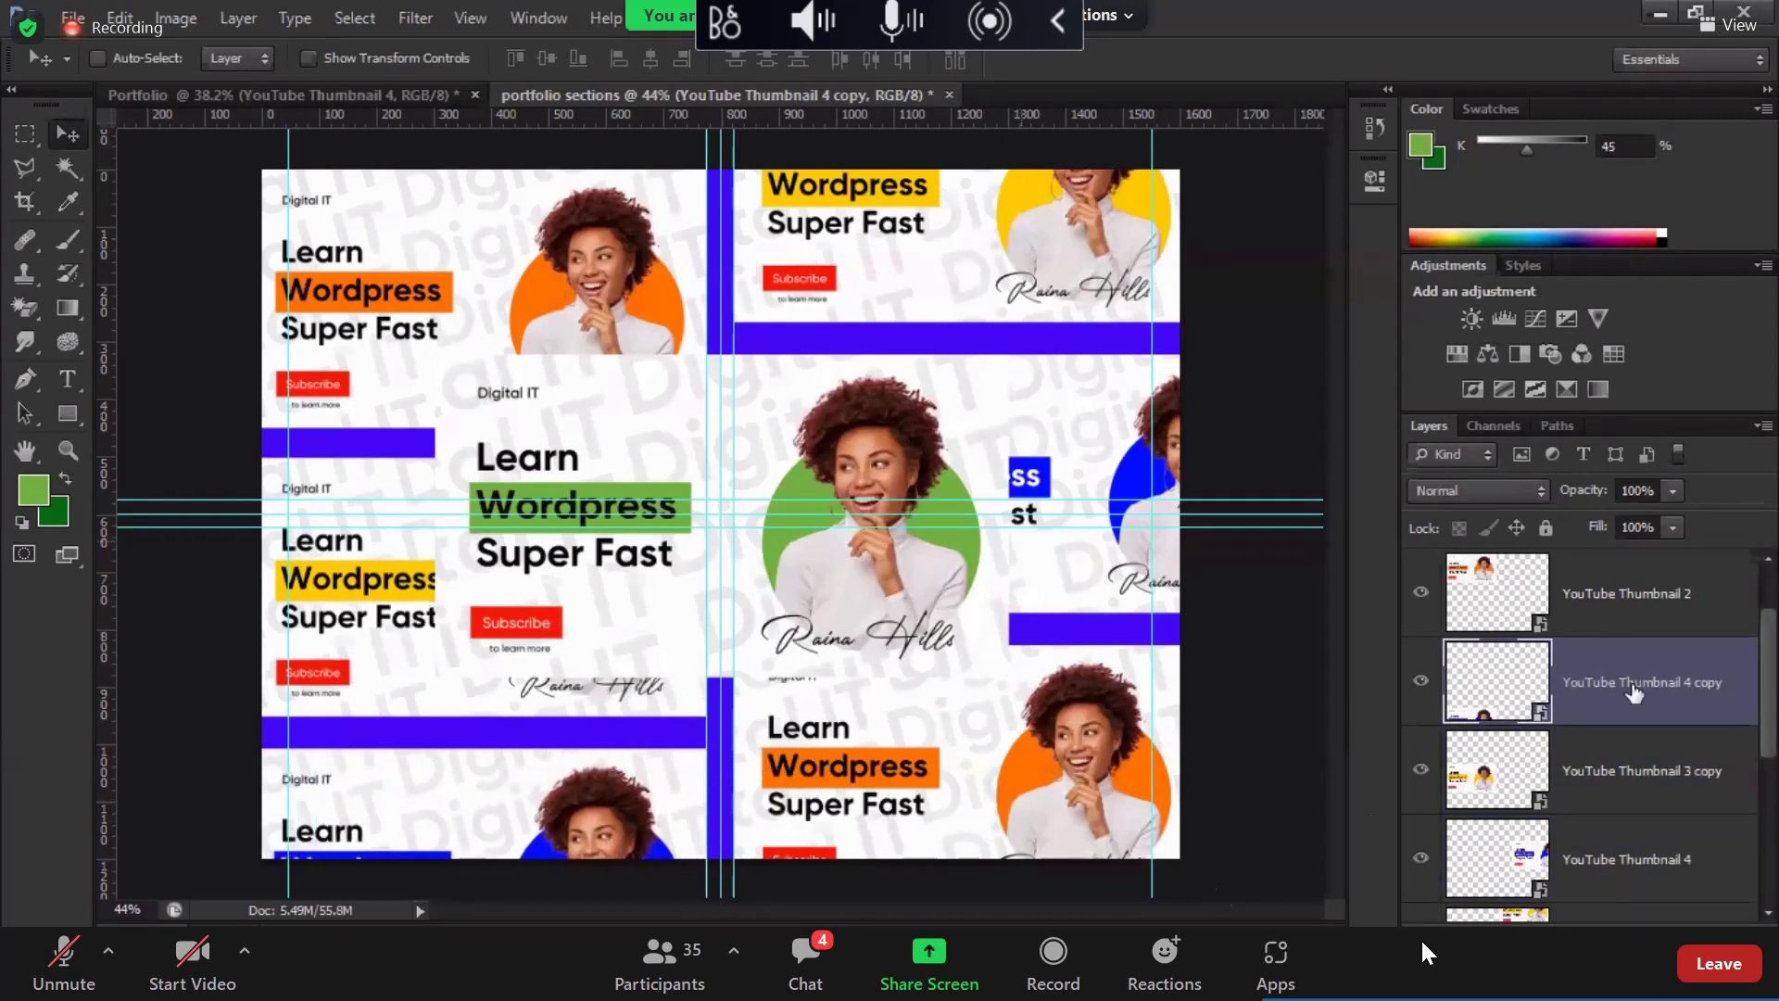
{"action": "scroll", "coordinate": [1499, 623], "scroll_direction": "up", "scroll_amount": 1}
{"action": "left_click", "coordinate": [1499, 623]}
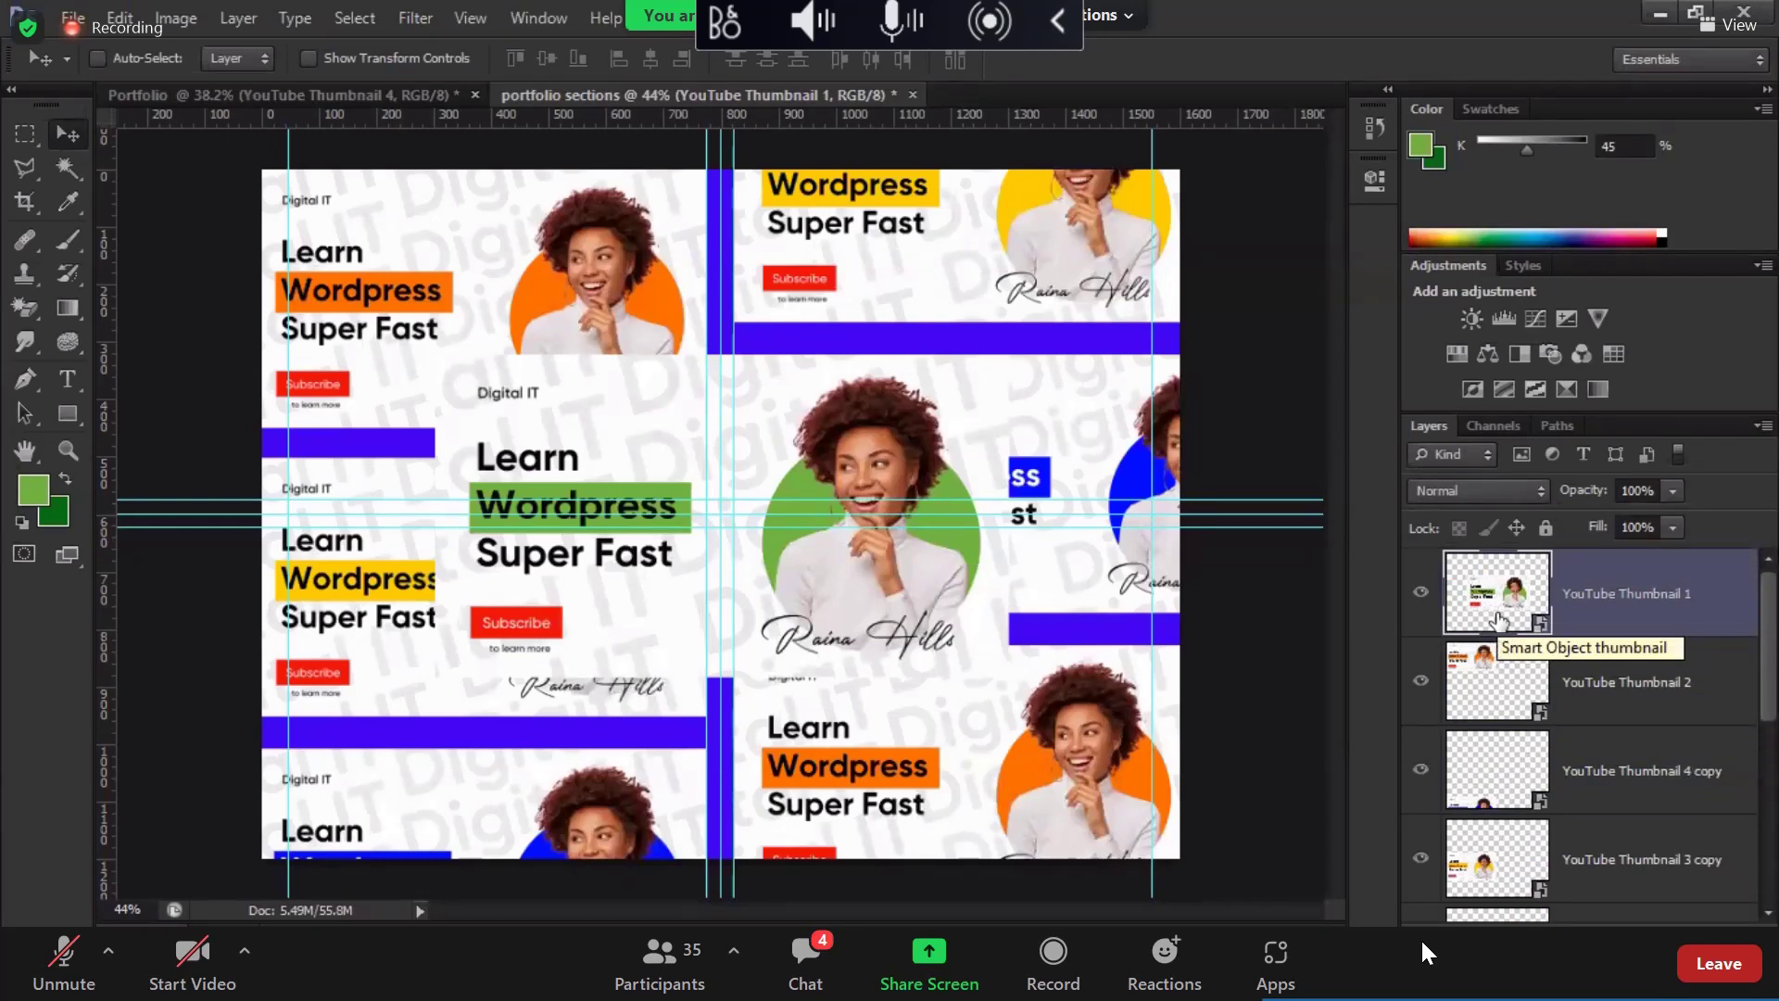
{"action": "left_click", "coordinate": [1521, 719]}
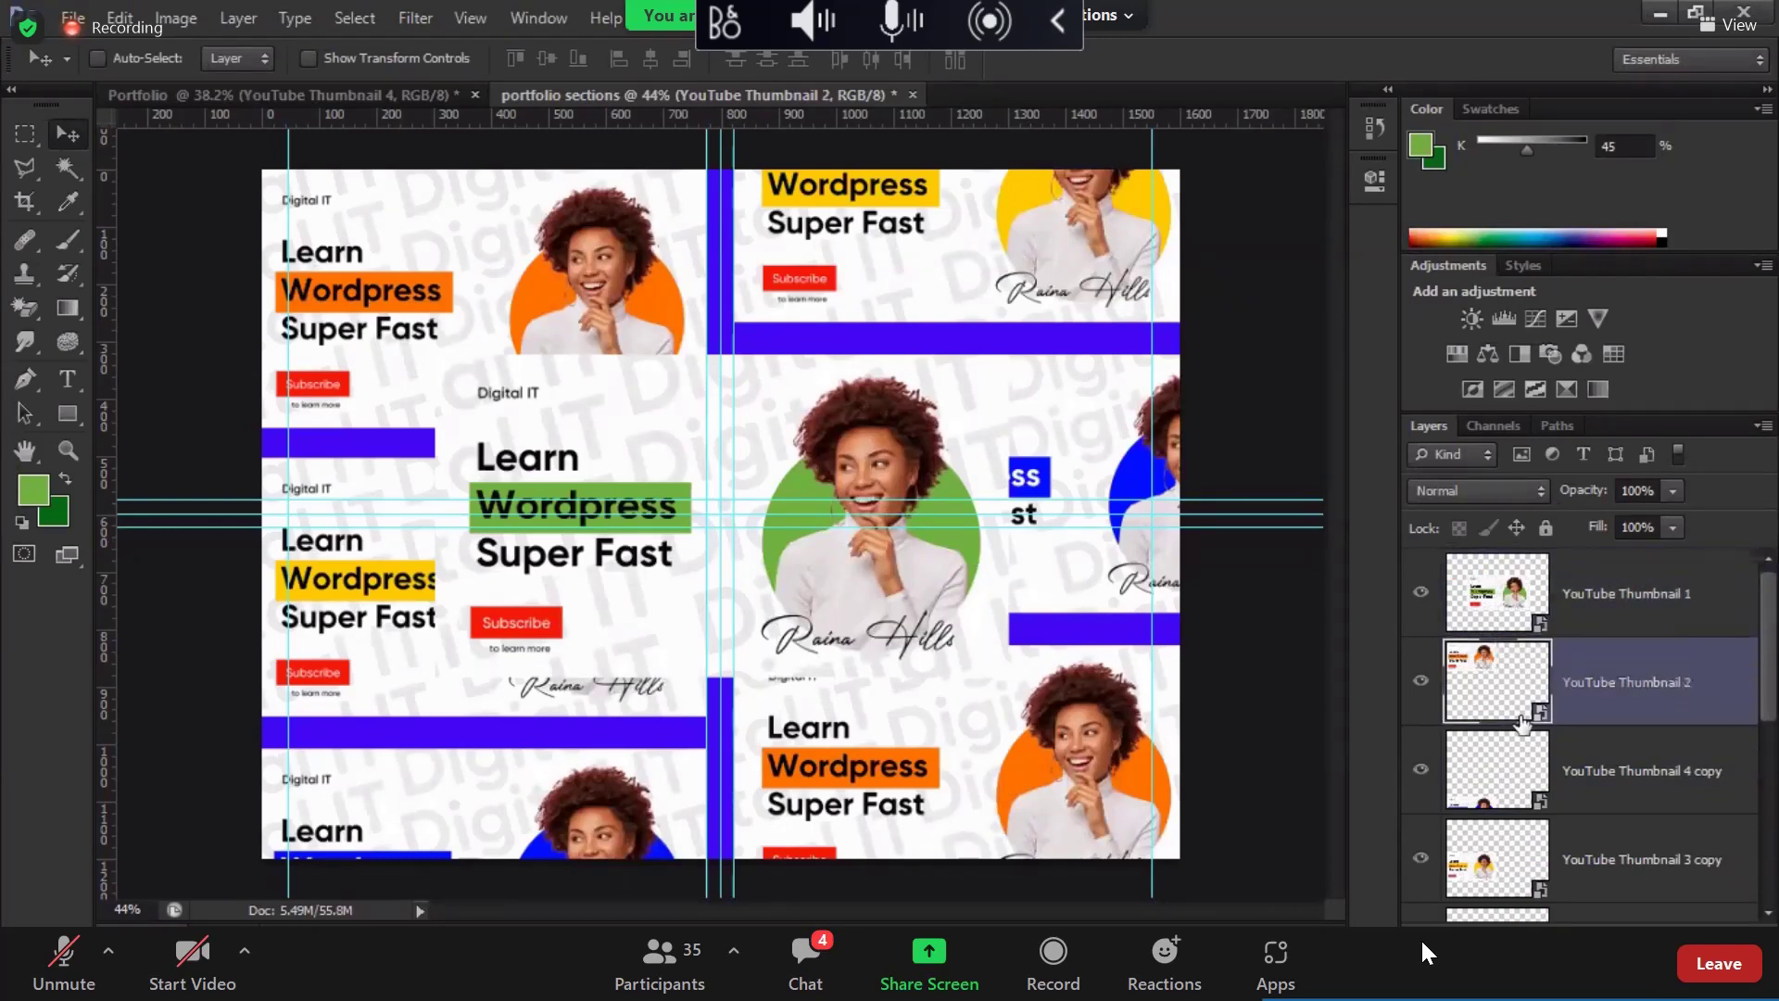
{"action": "scroll", "coordinate": [1521, 719], "scroll_direction": "down", "scroll_amount": 3}
Step: Group the thumbnail layers into Group 1
{"action": "left_click", "coordinate": [1524, 783], "text": "shift"}
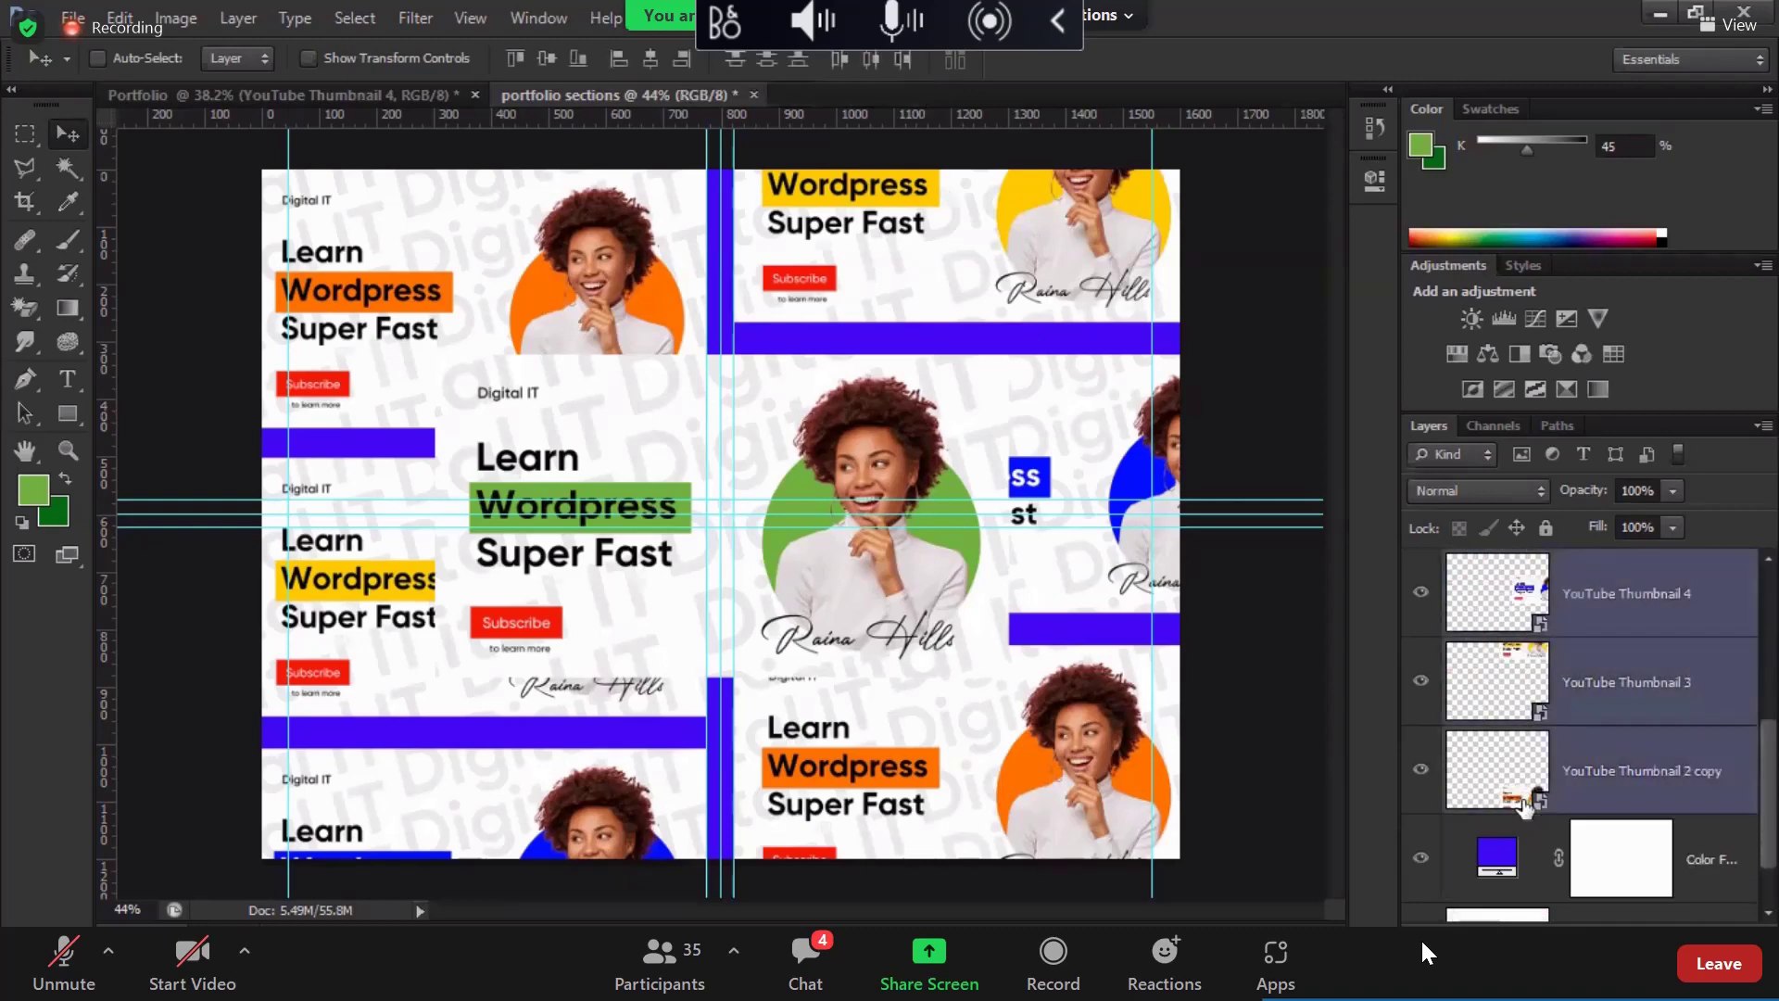
{"action": "key", "text": "ctrl+g"}
{"action": "left_click", "coordinate": [1420, 653]}
{"action": "left_click", "coordinate": [1420, 653]}
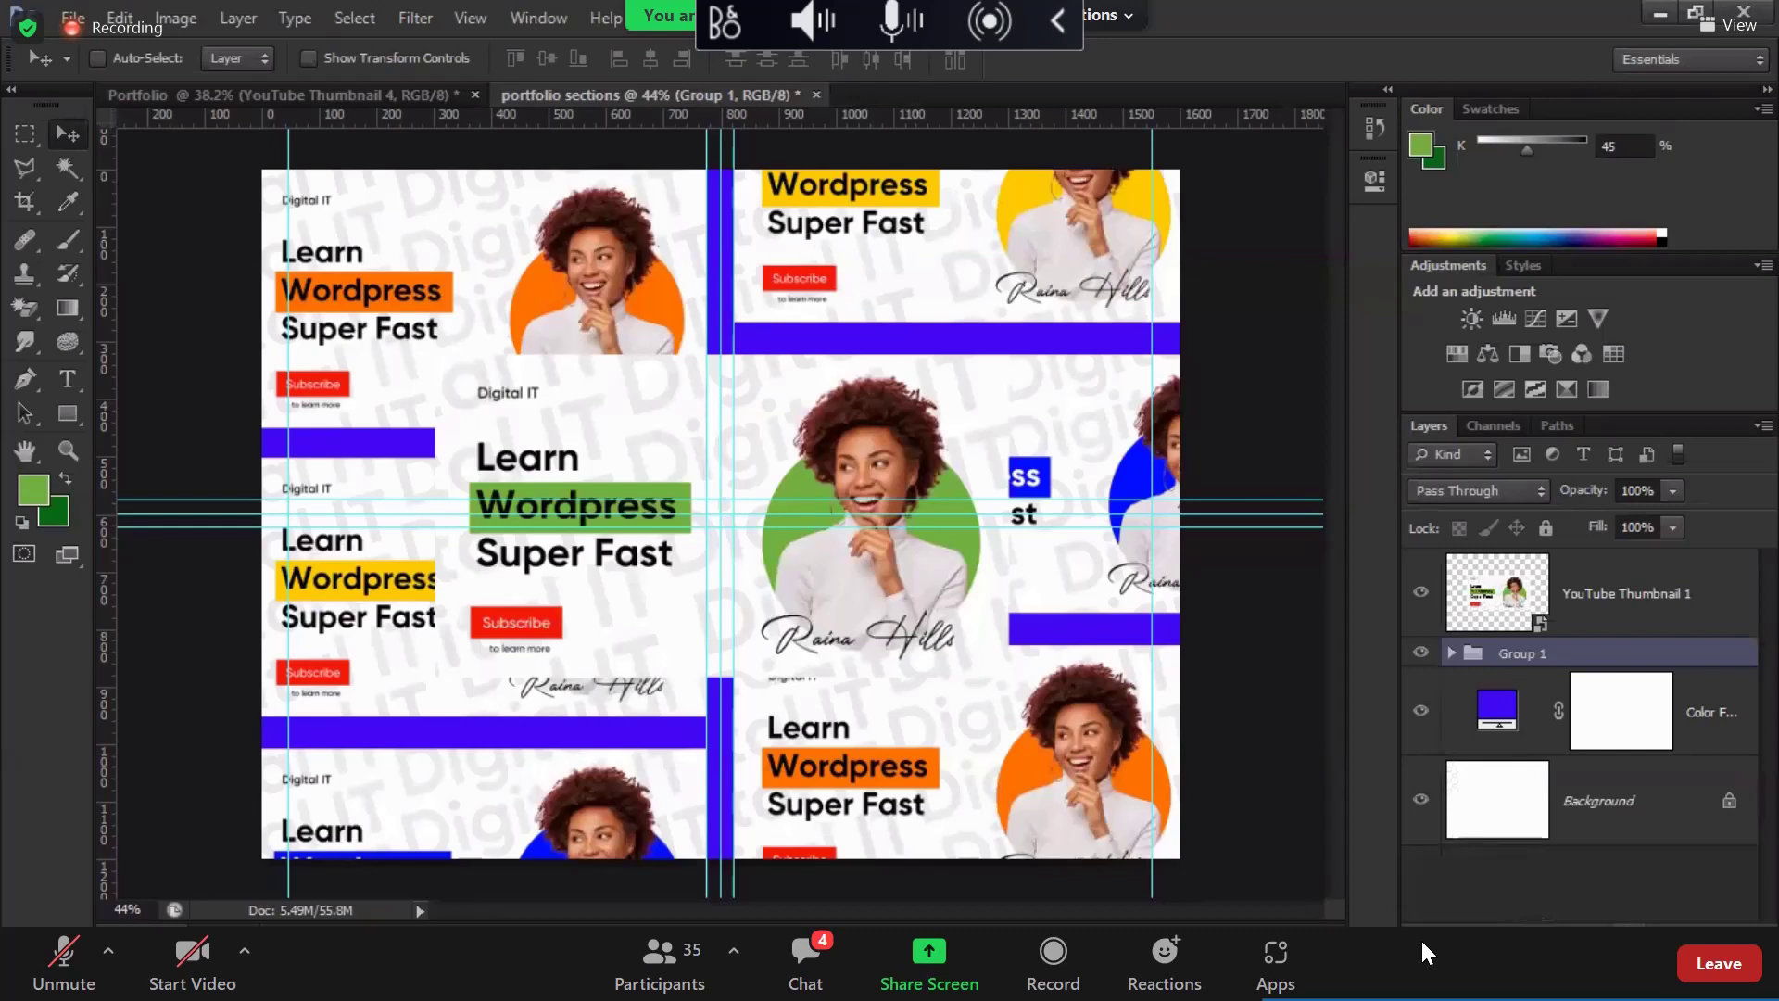
Step: Add a Black & White adjustment with lightened reds, clipped to Group 1
{"action": "left_click", "coordinate": [1628, 925]}
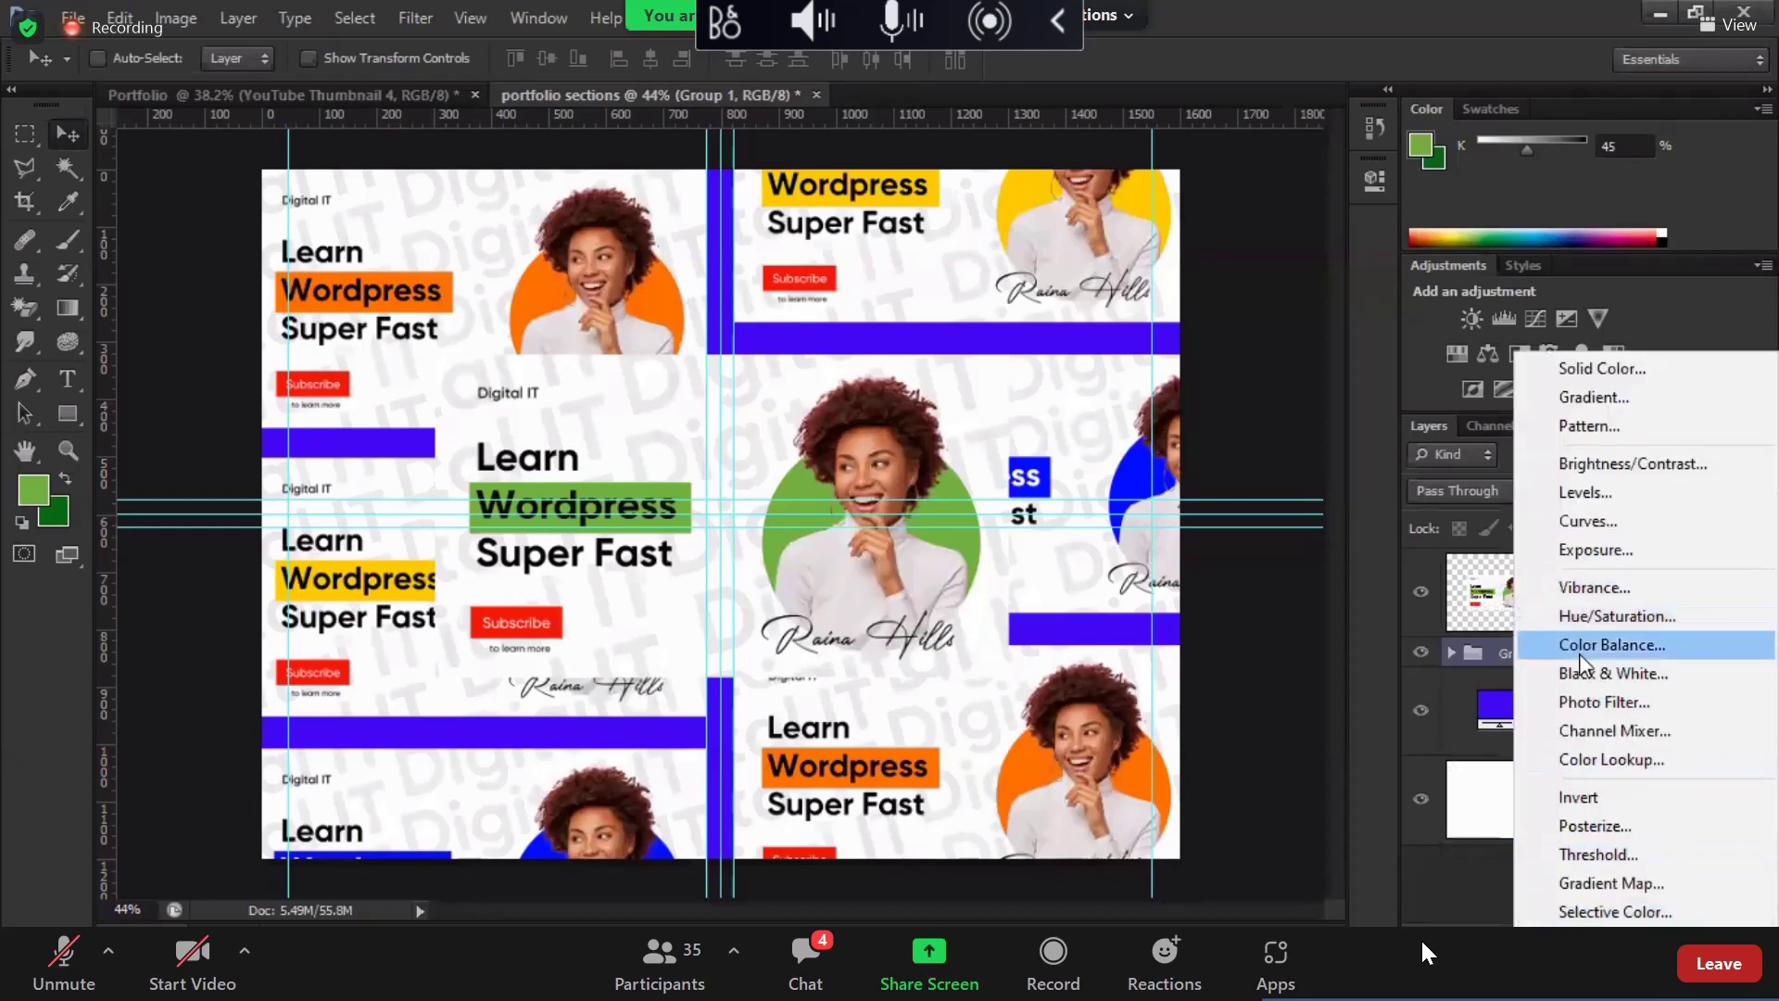
{"action": "left_click", "coordinate": [1613, 673]}
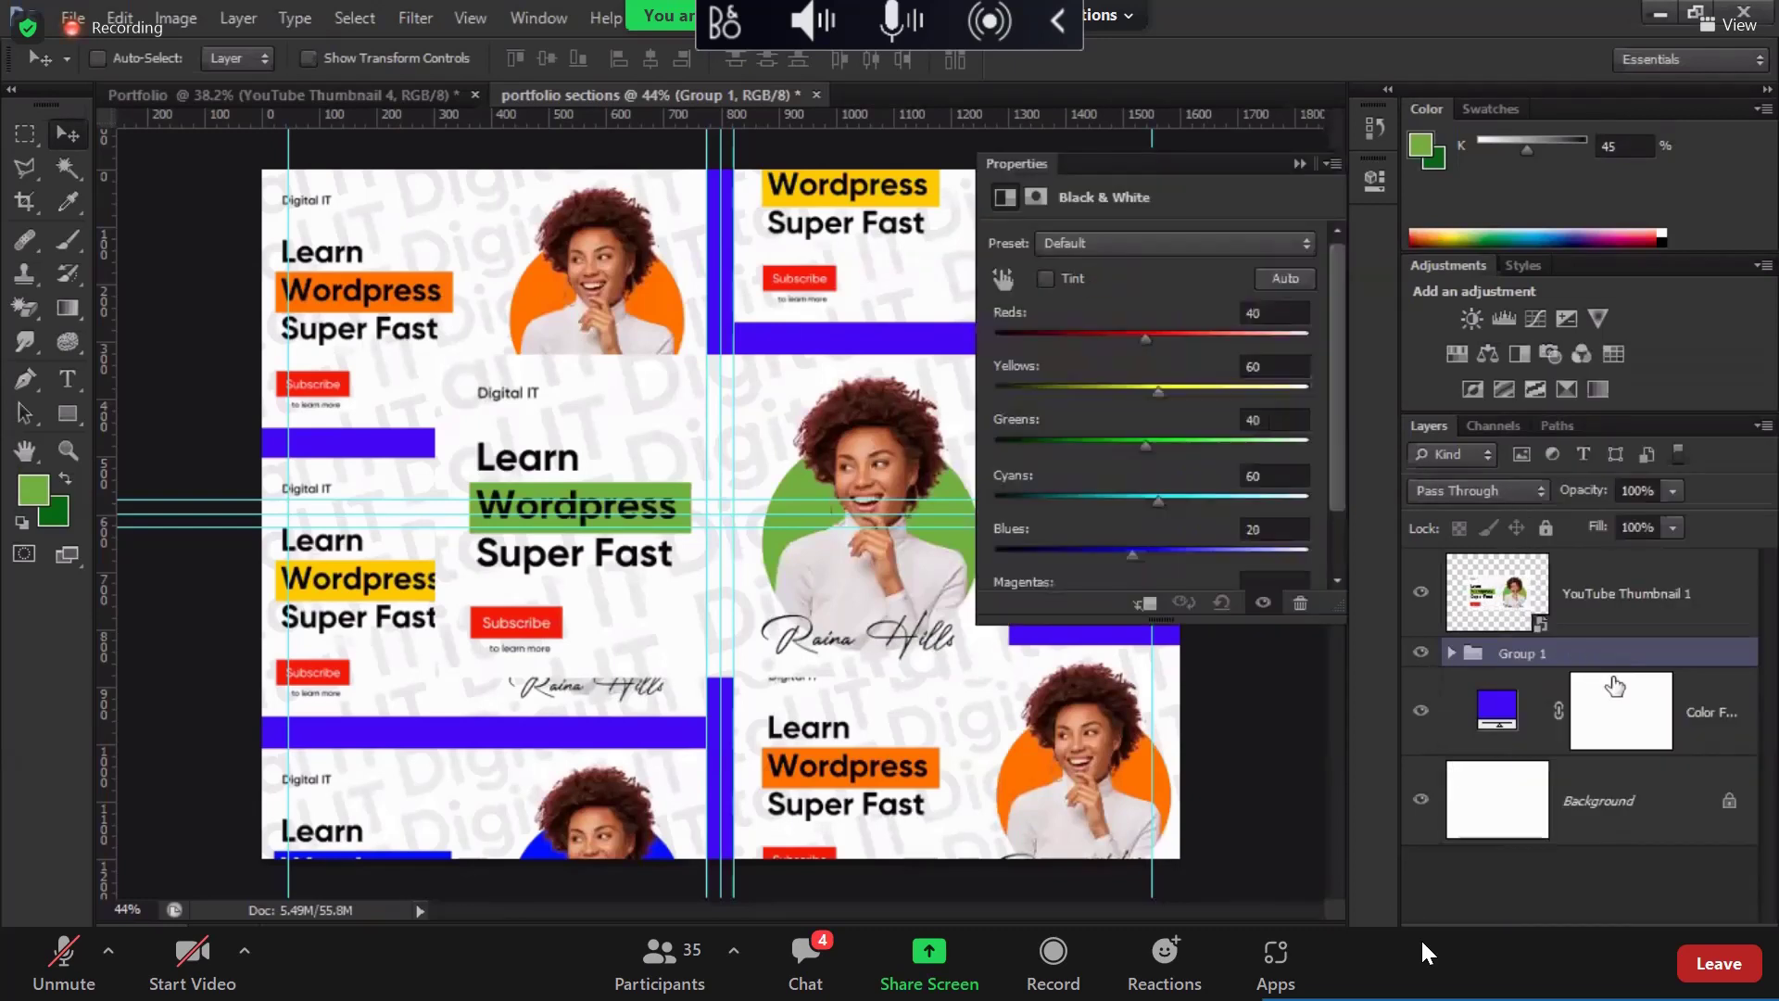
{"action": "left_click_drag", "start_coordinate": [1146, 335], "coordinate": [1123, 442]}
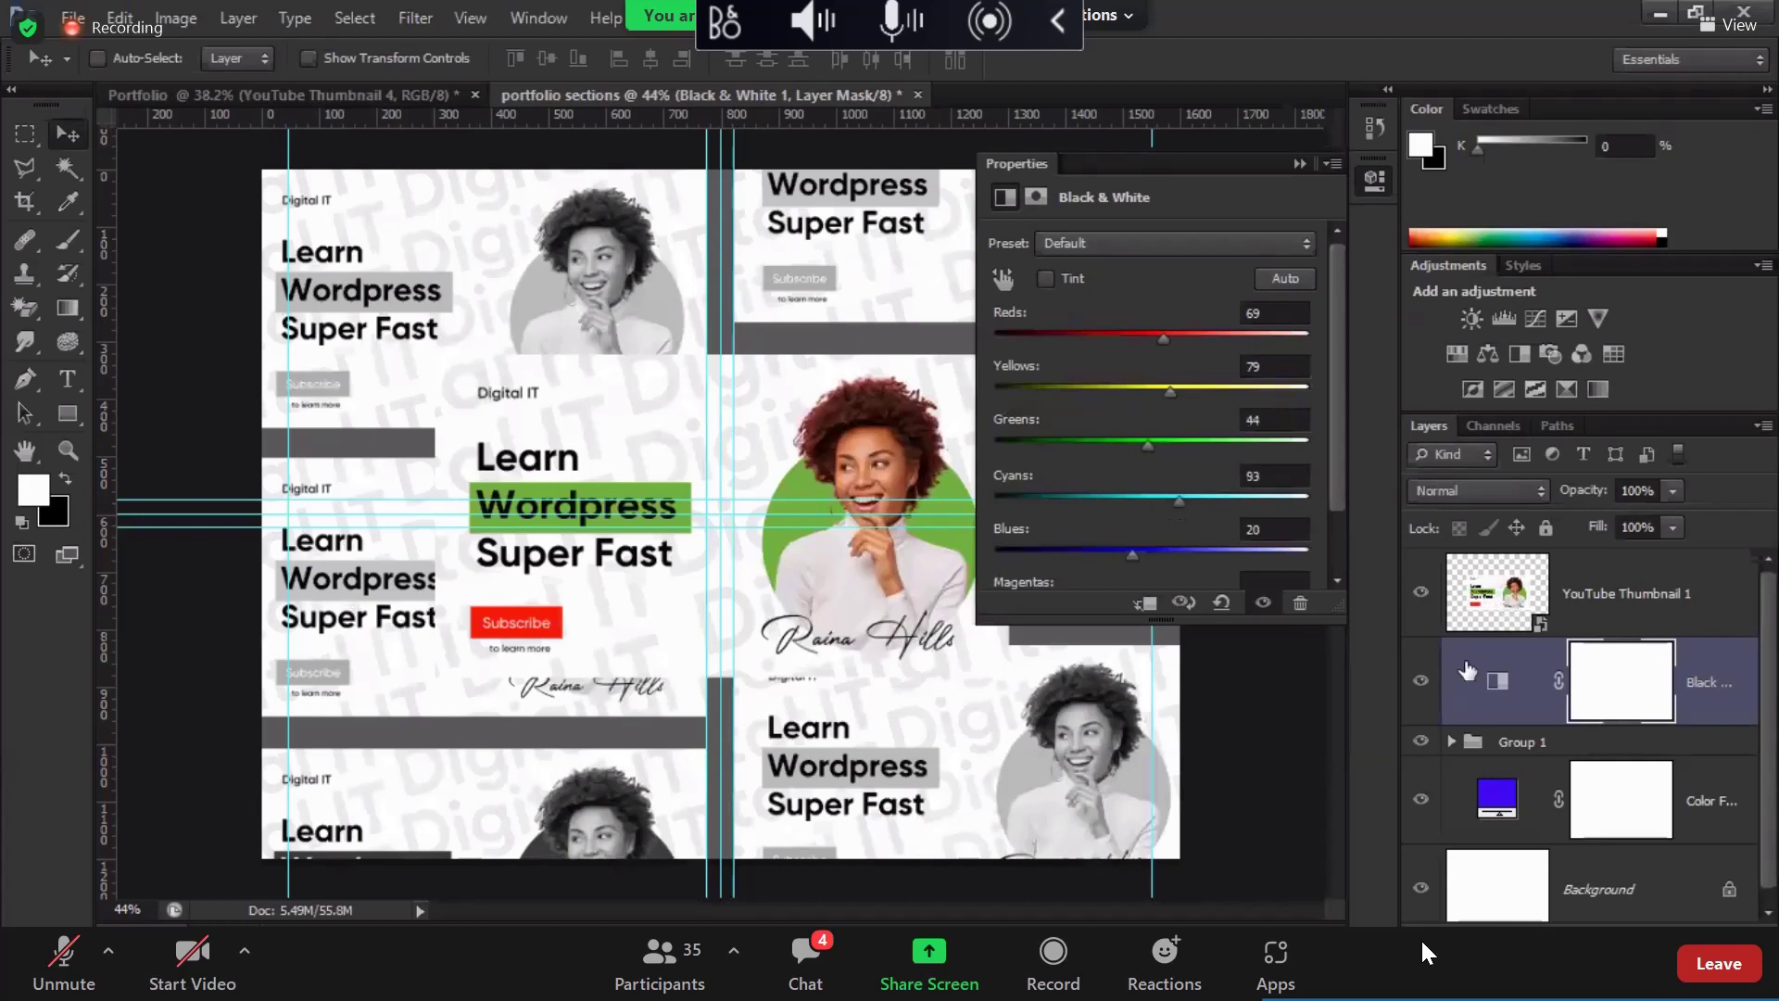
{"action": "left_click", "coordinate": [1146, 603]}
Step: Add a drop shadow to YouTube Thumbnail 1 using the sampled bar colour at brightness 57
{"action": "left_click", "coordinate": [1370, 184]}
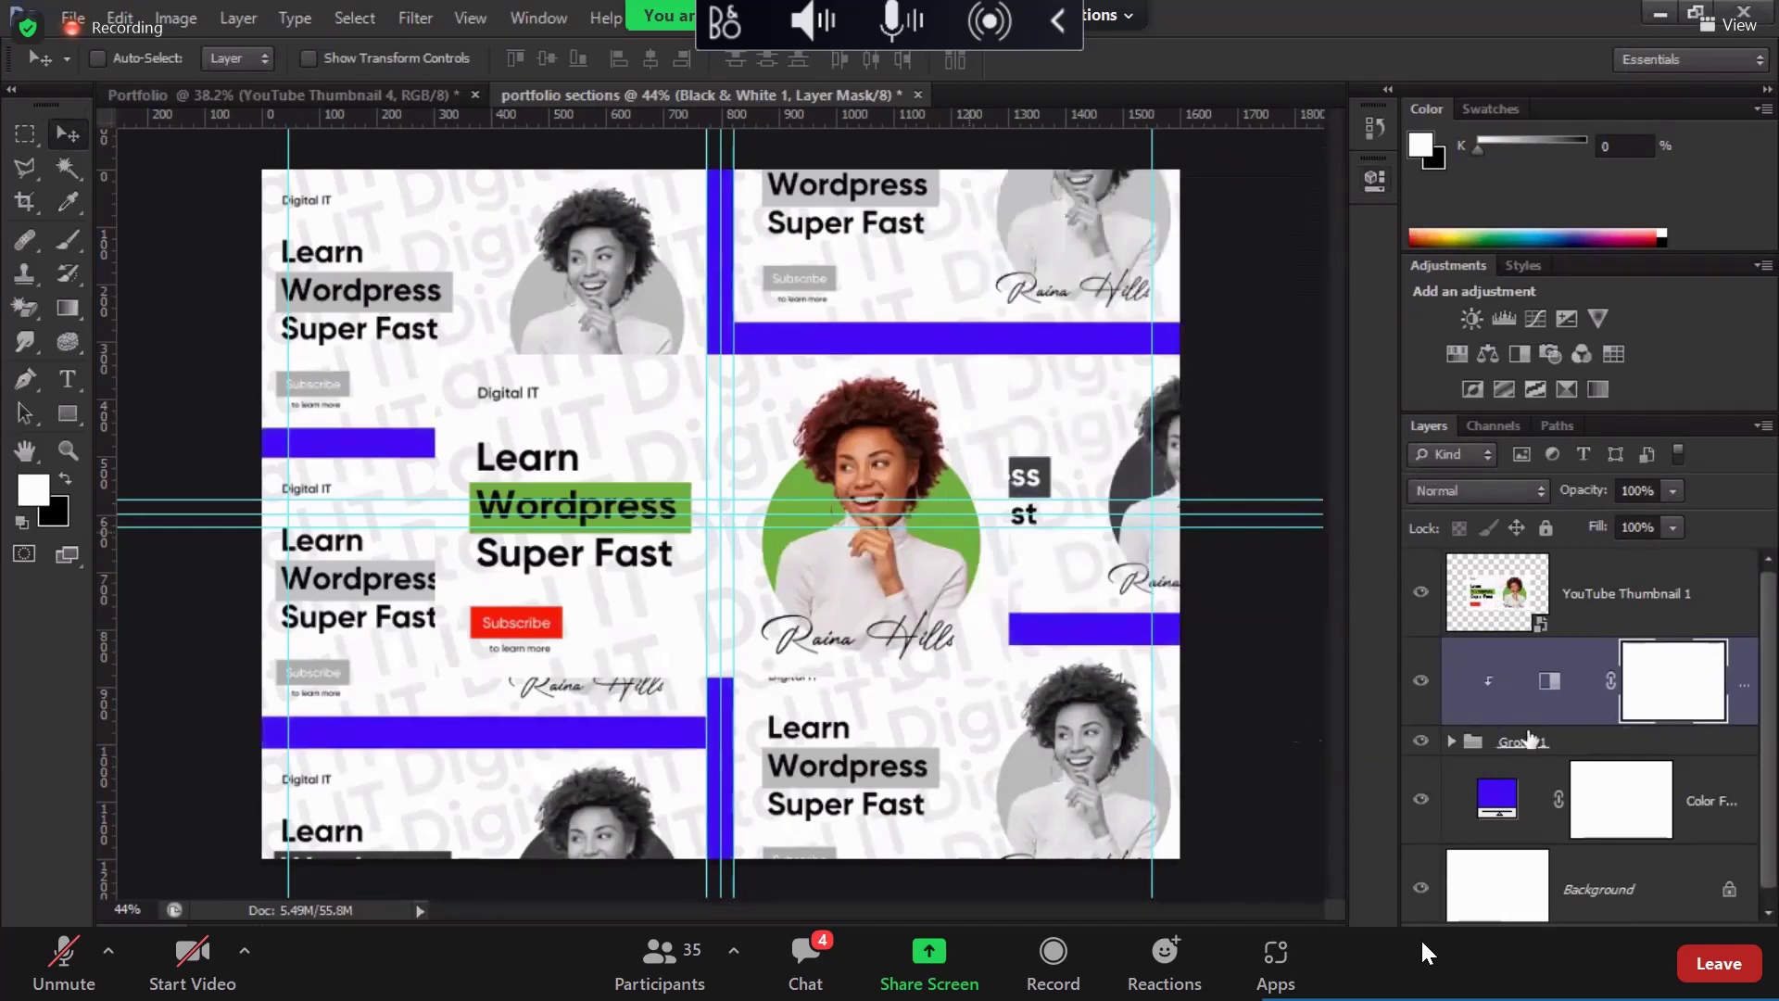
{"action": "left_click", "coordinate": [1510, 602]}
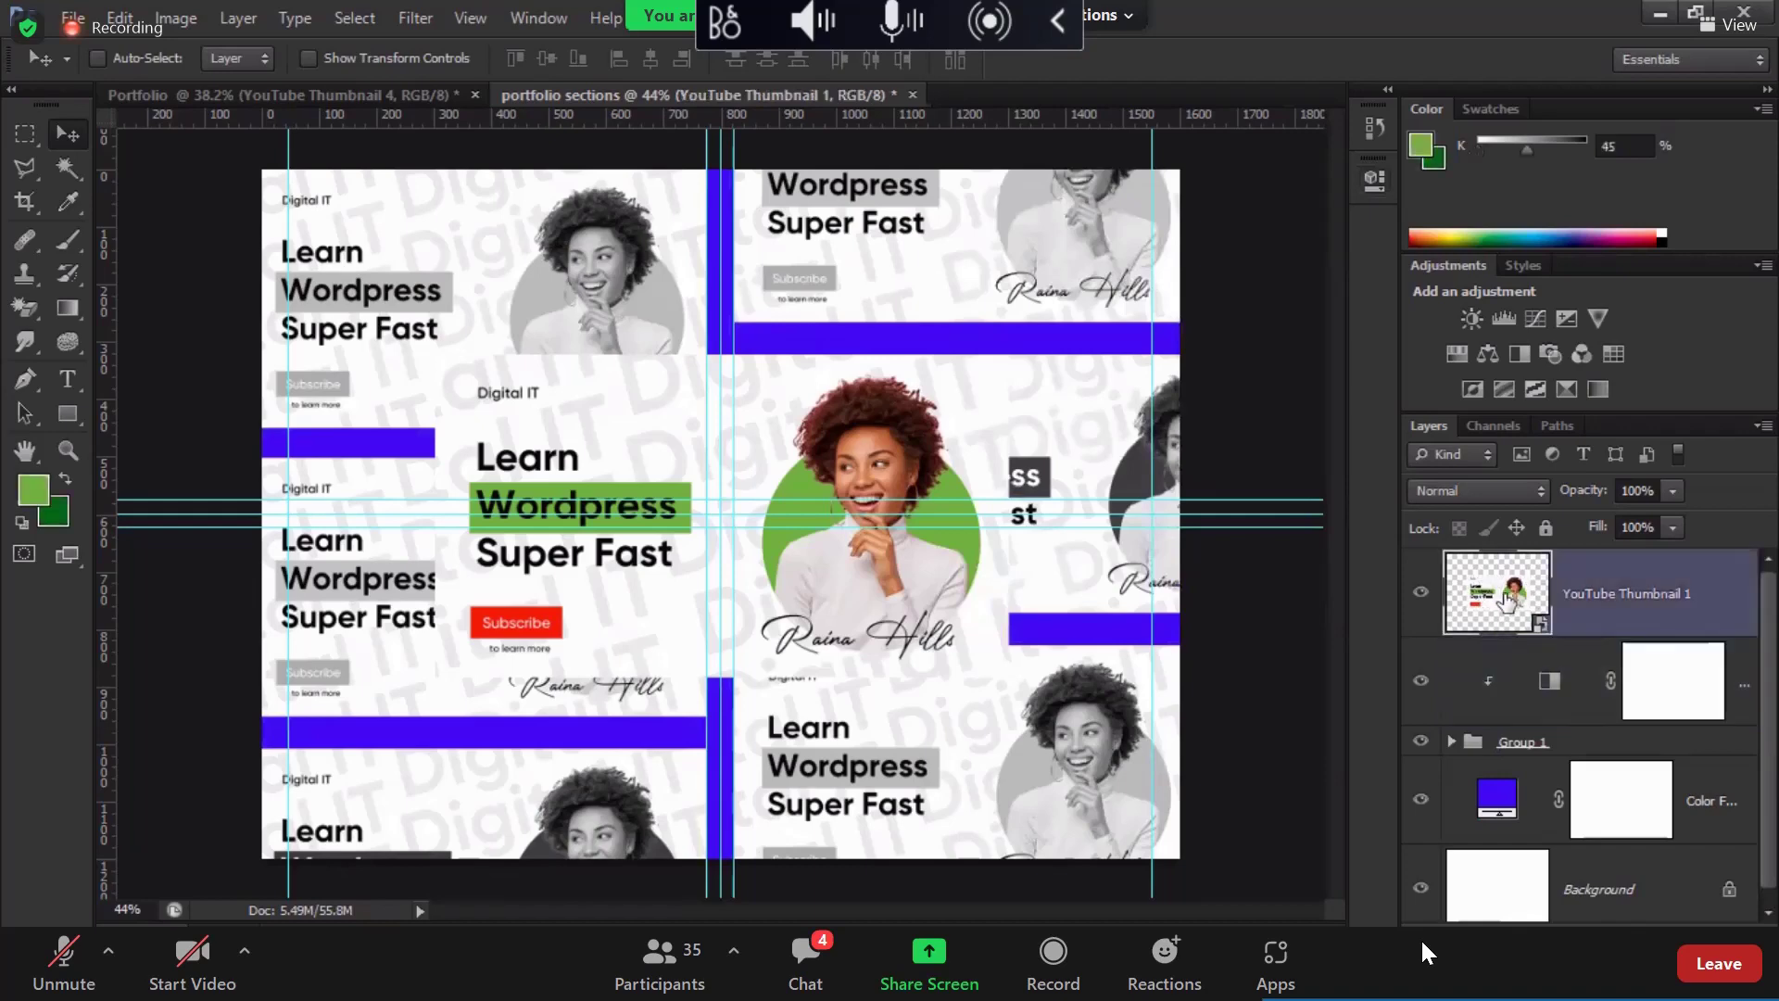
{"action": "double_click", "coordinate": [1730, 608]}
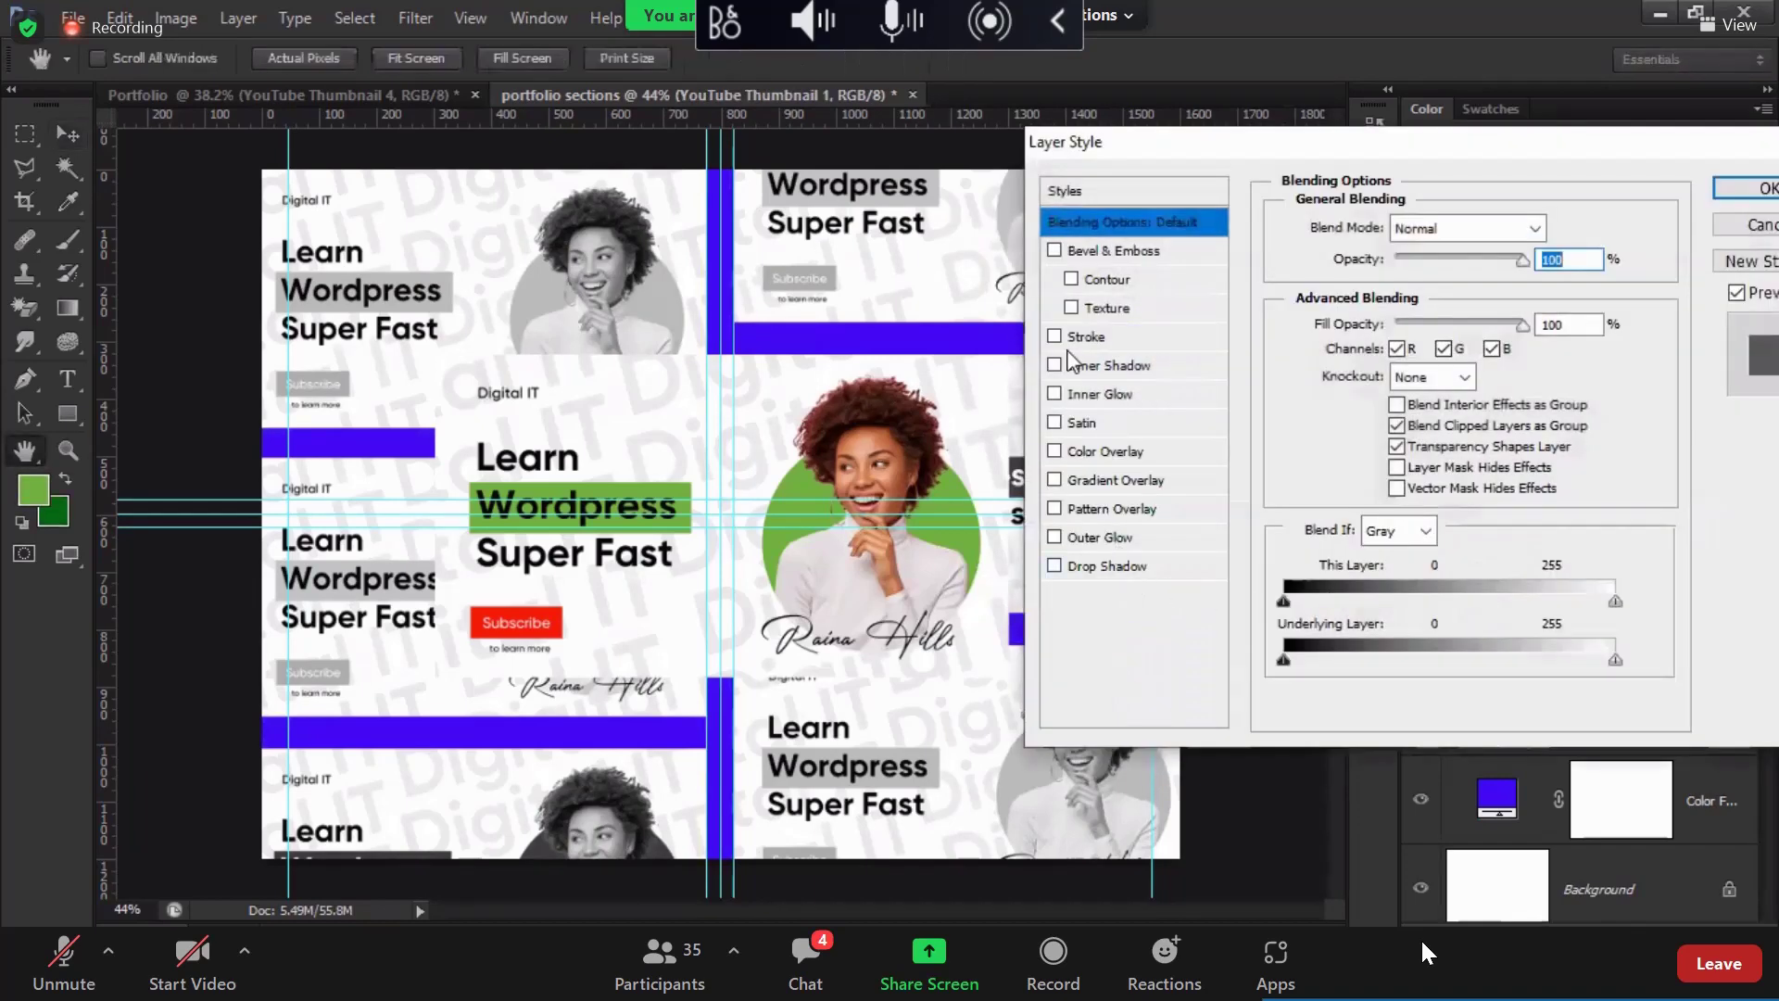
{"action": "left_click", "coordinate": [1108, 566]}
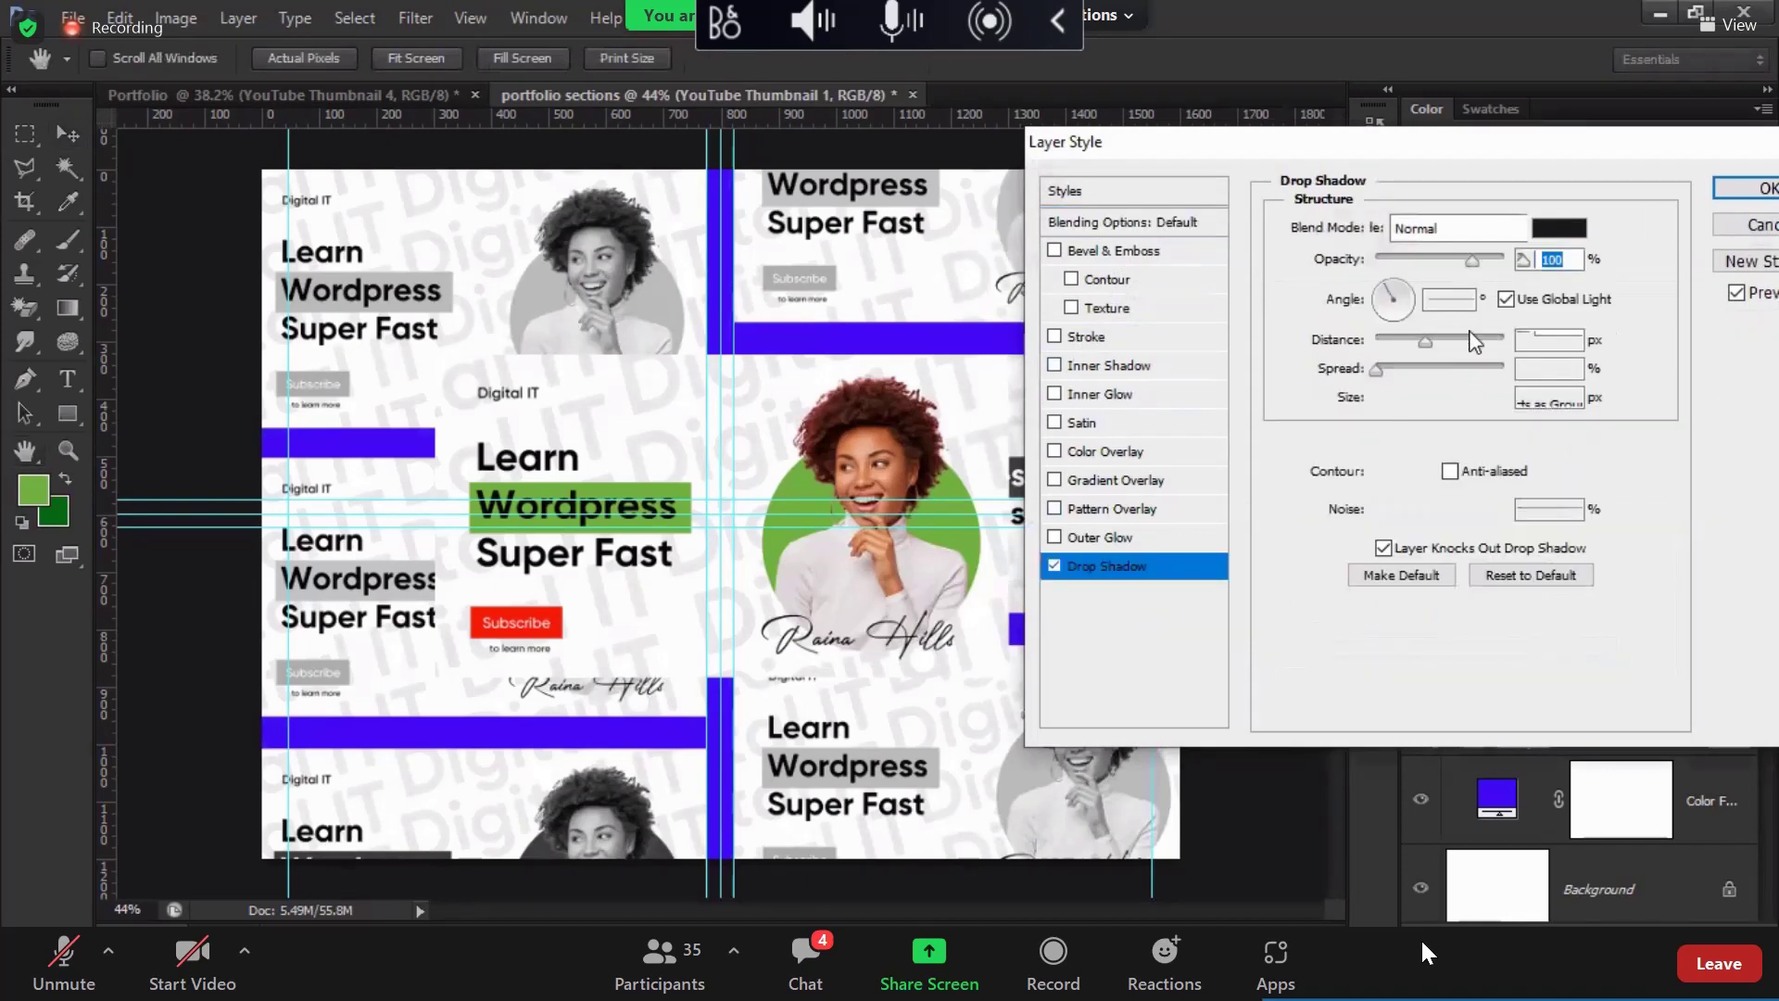
{"action": "left_click", "coordinate": [1560, 228]}
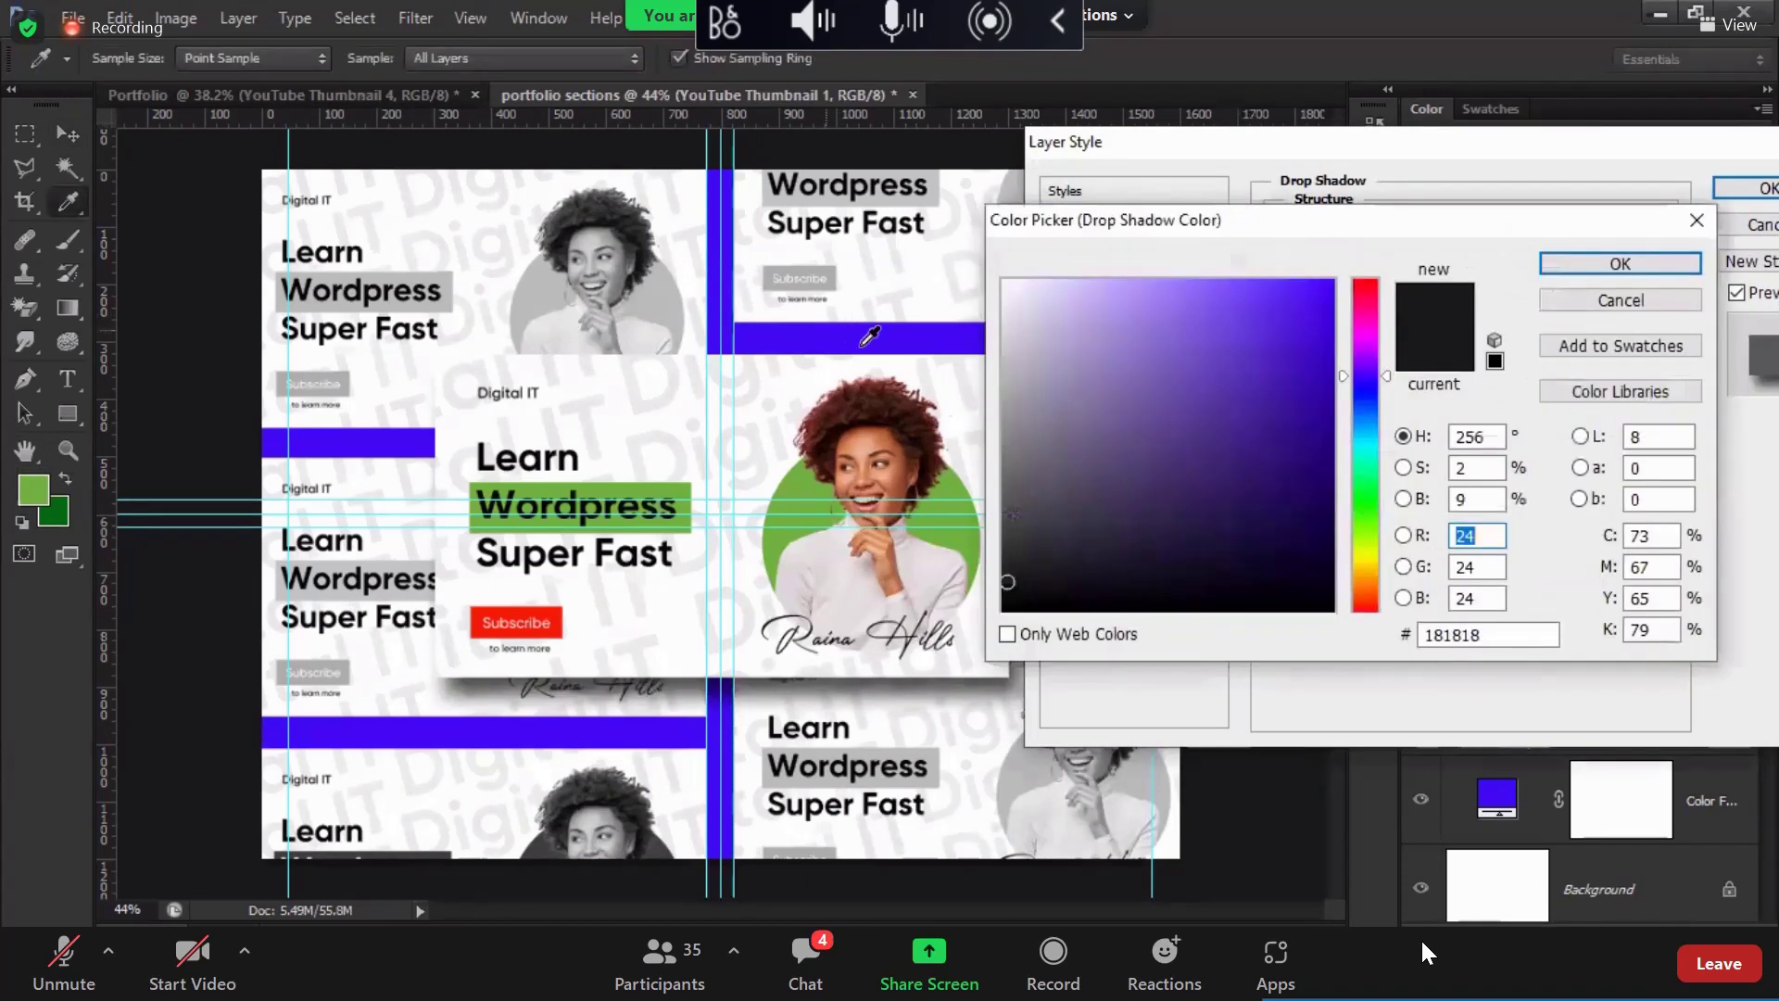
{"action": "left_click", "coordinate": [852, 331]}
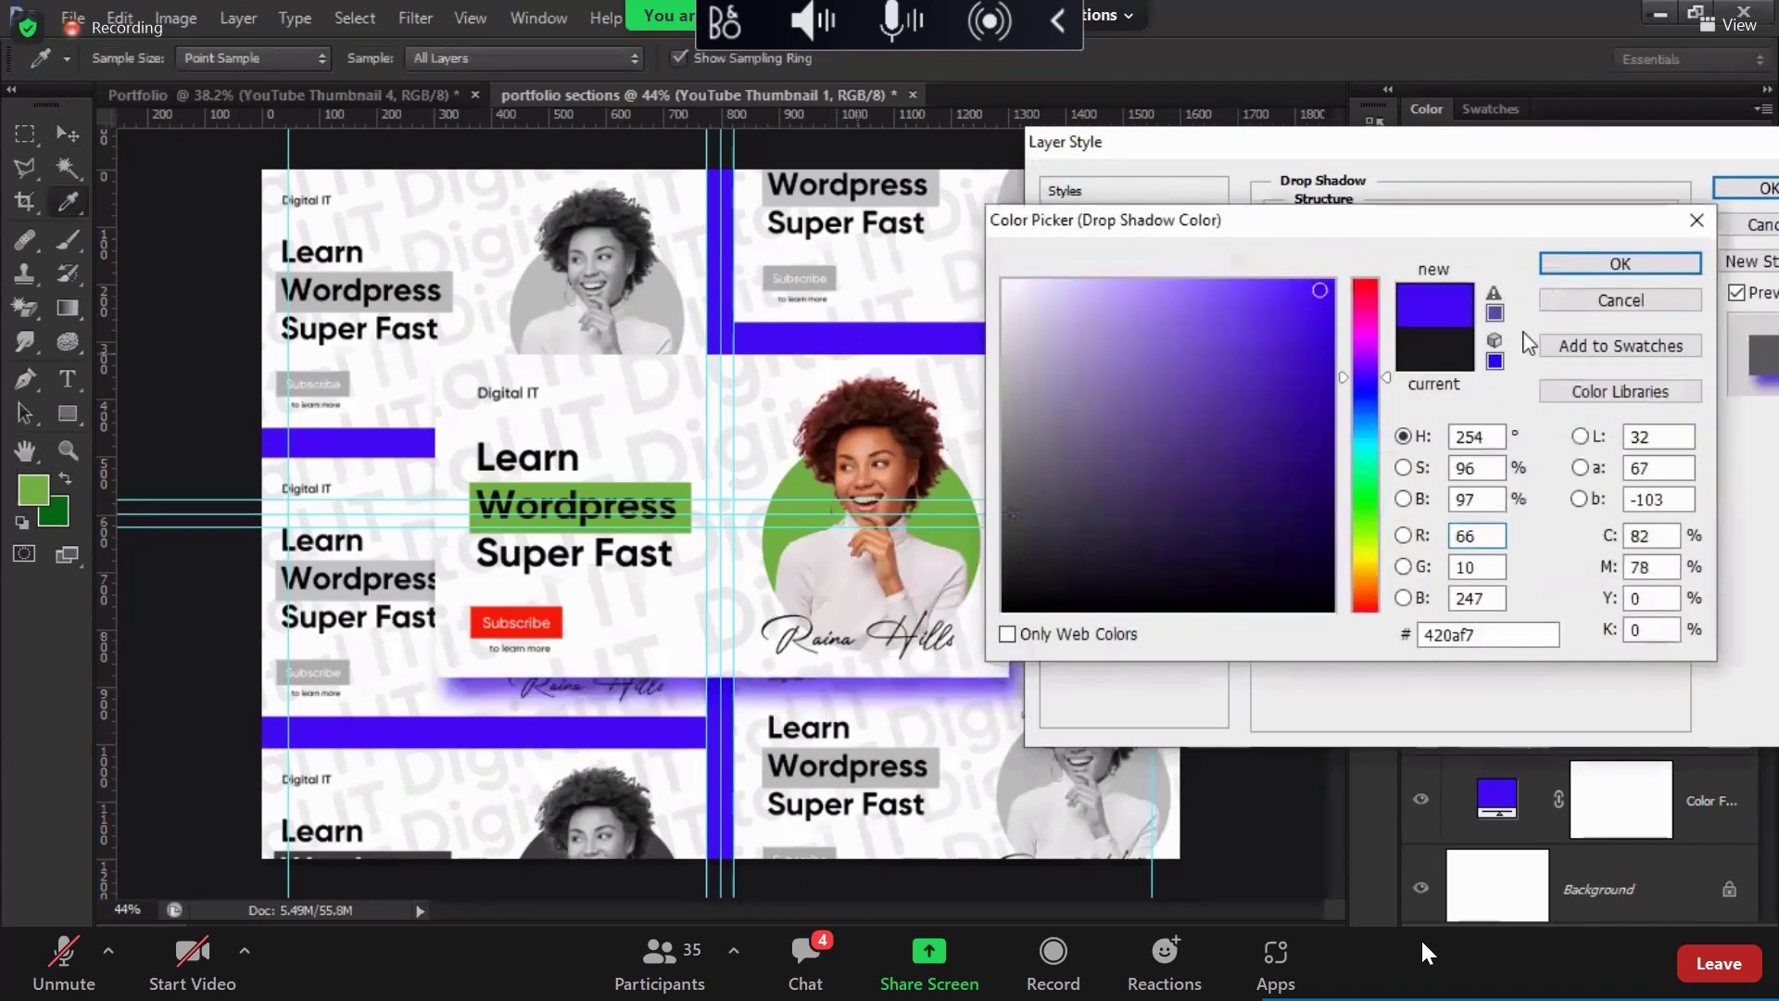
{"action": "double_click", "coordinate": [1467, 498]}
{"action": "type", "text": "57"}
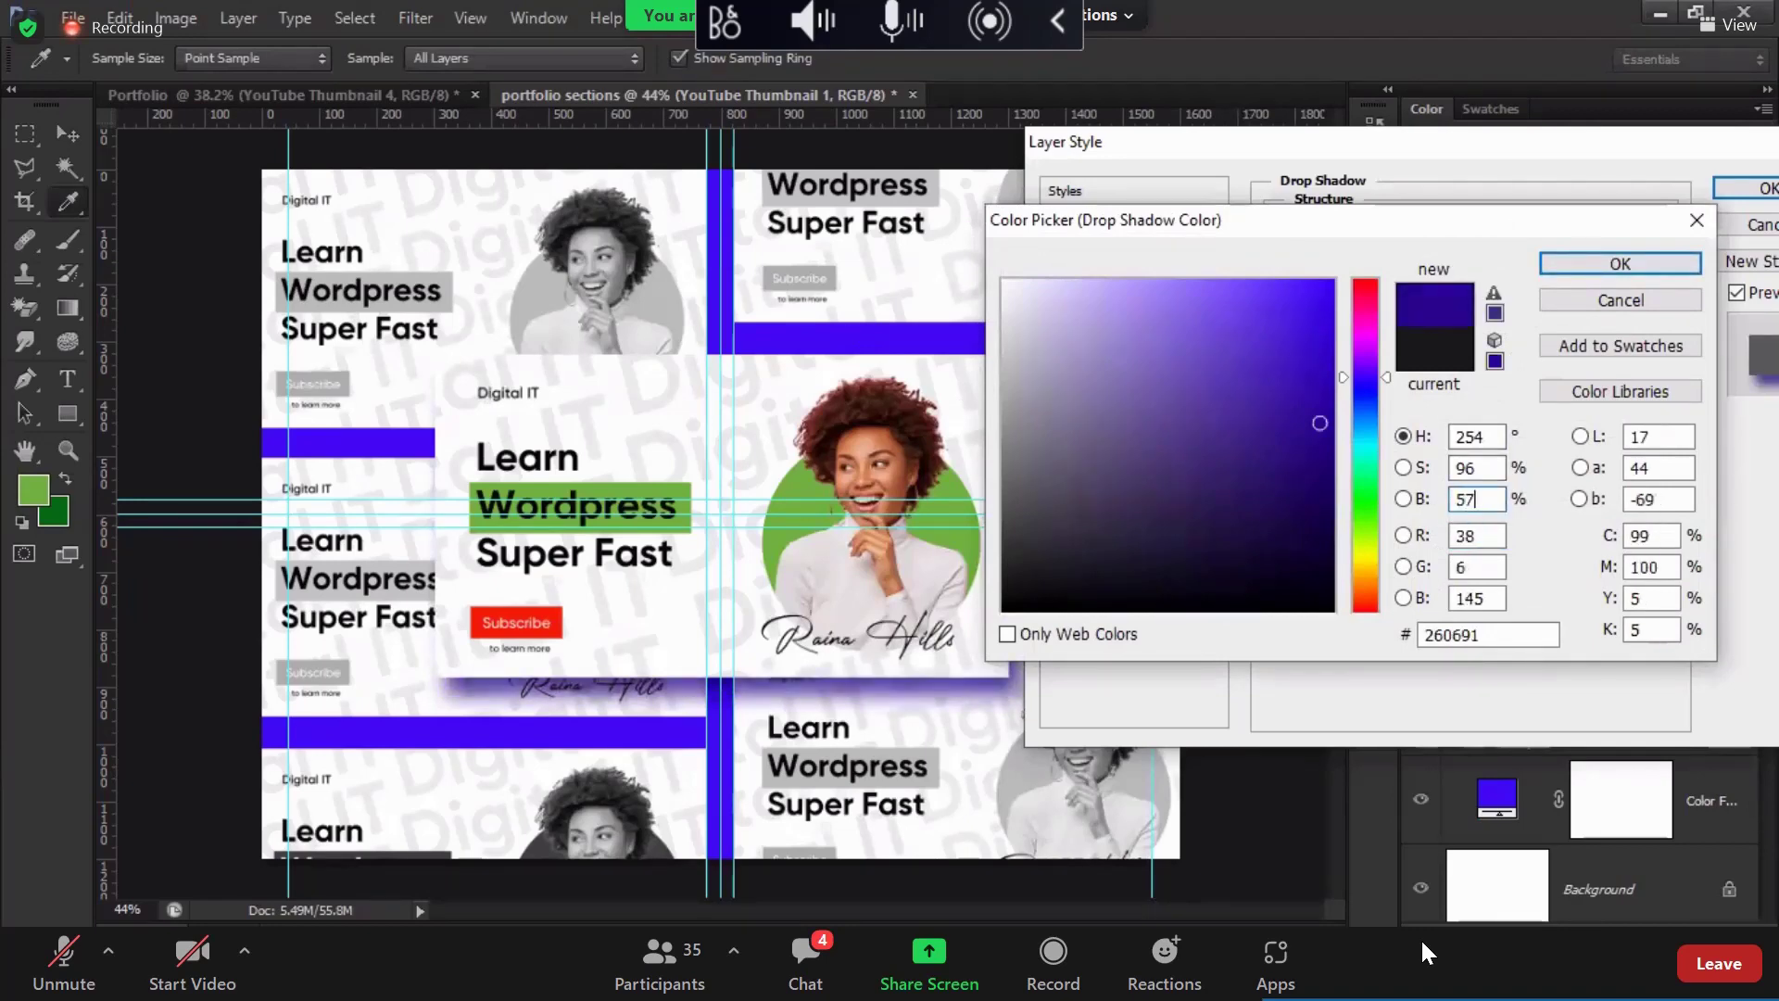
{"action": "key", "text": "Return"}
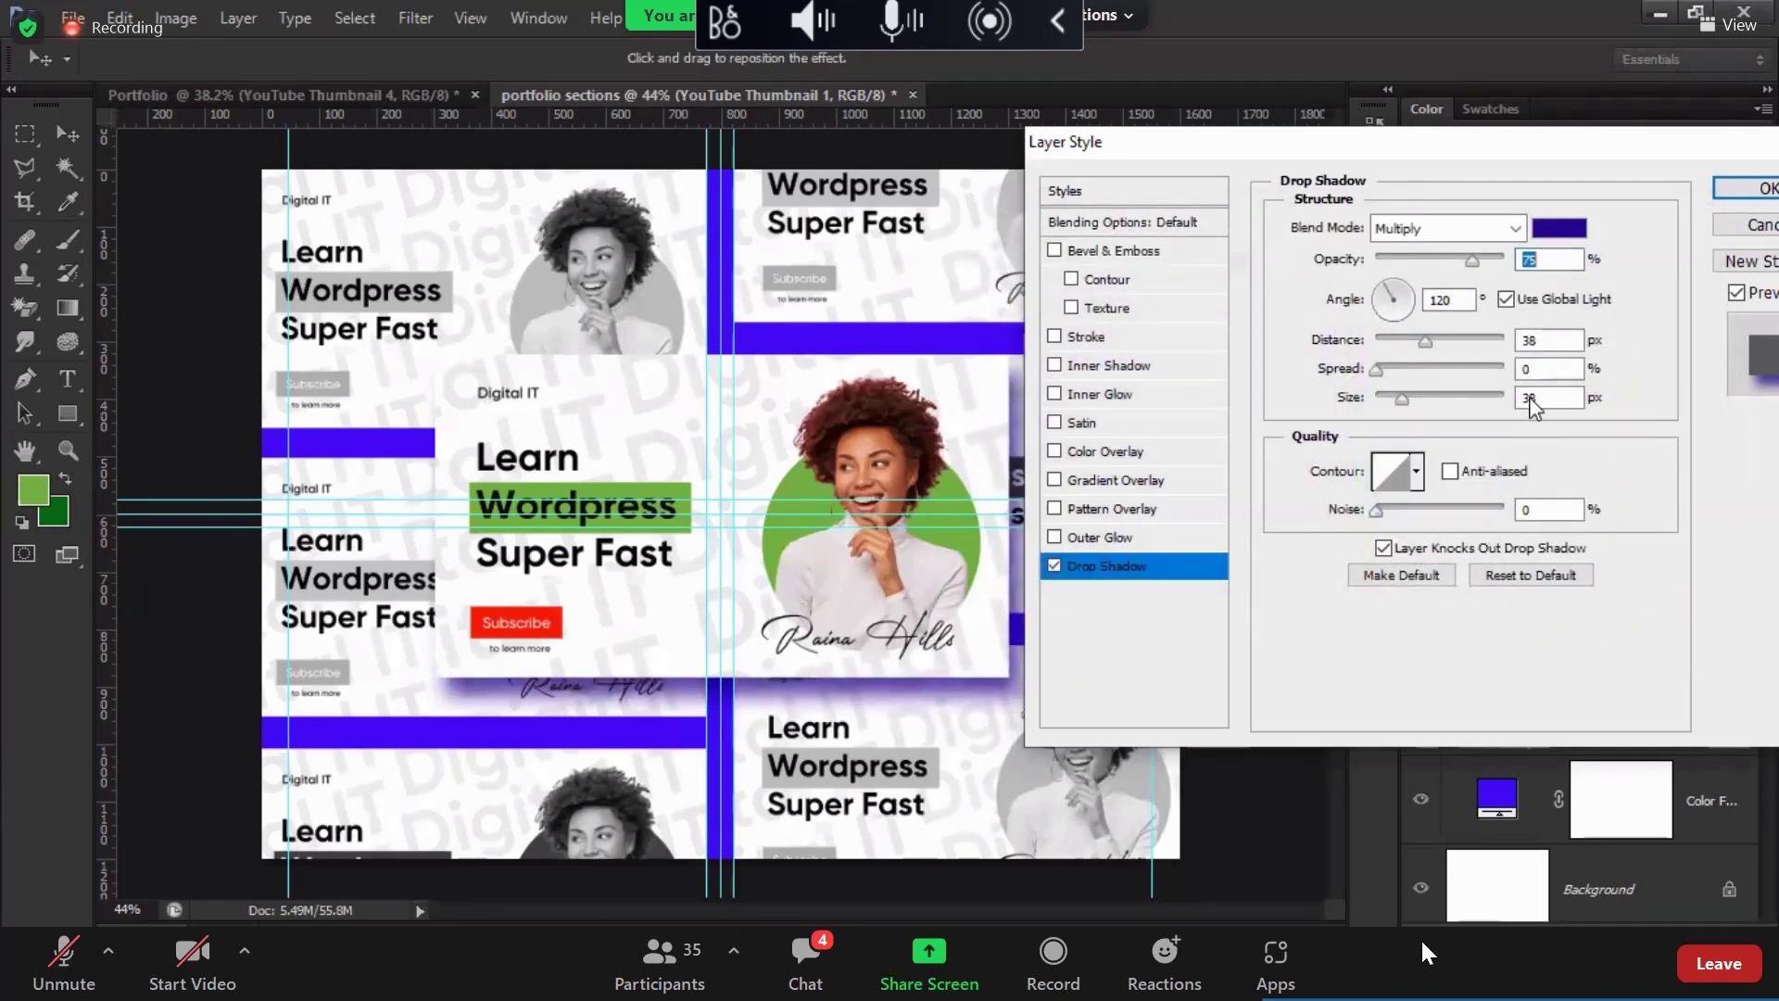
Step: Set the shadow distance, darken its colour to brightness 50, and lower opacity to 54%
{"action": "left_click_drag", "start_coordinate": [1423, 341], "coordinate": [1436, 411]}
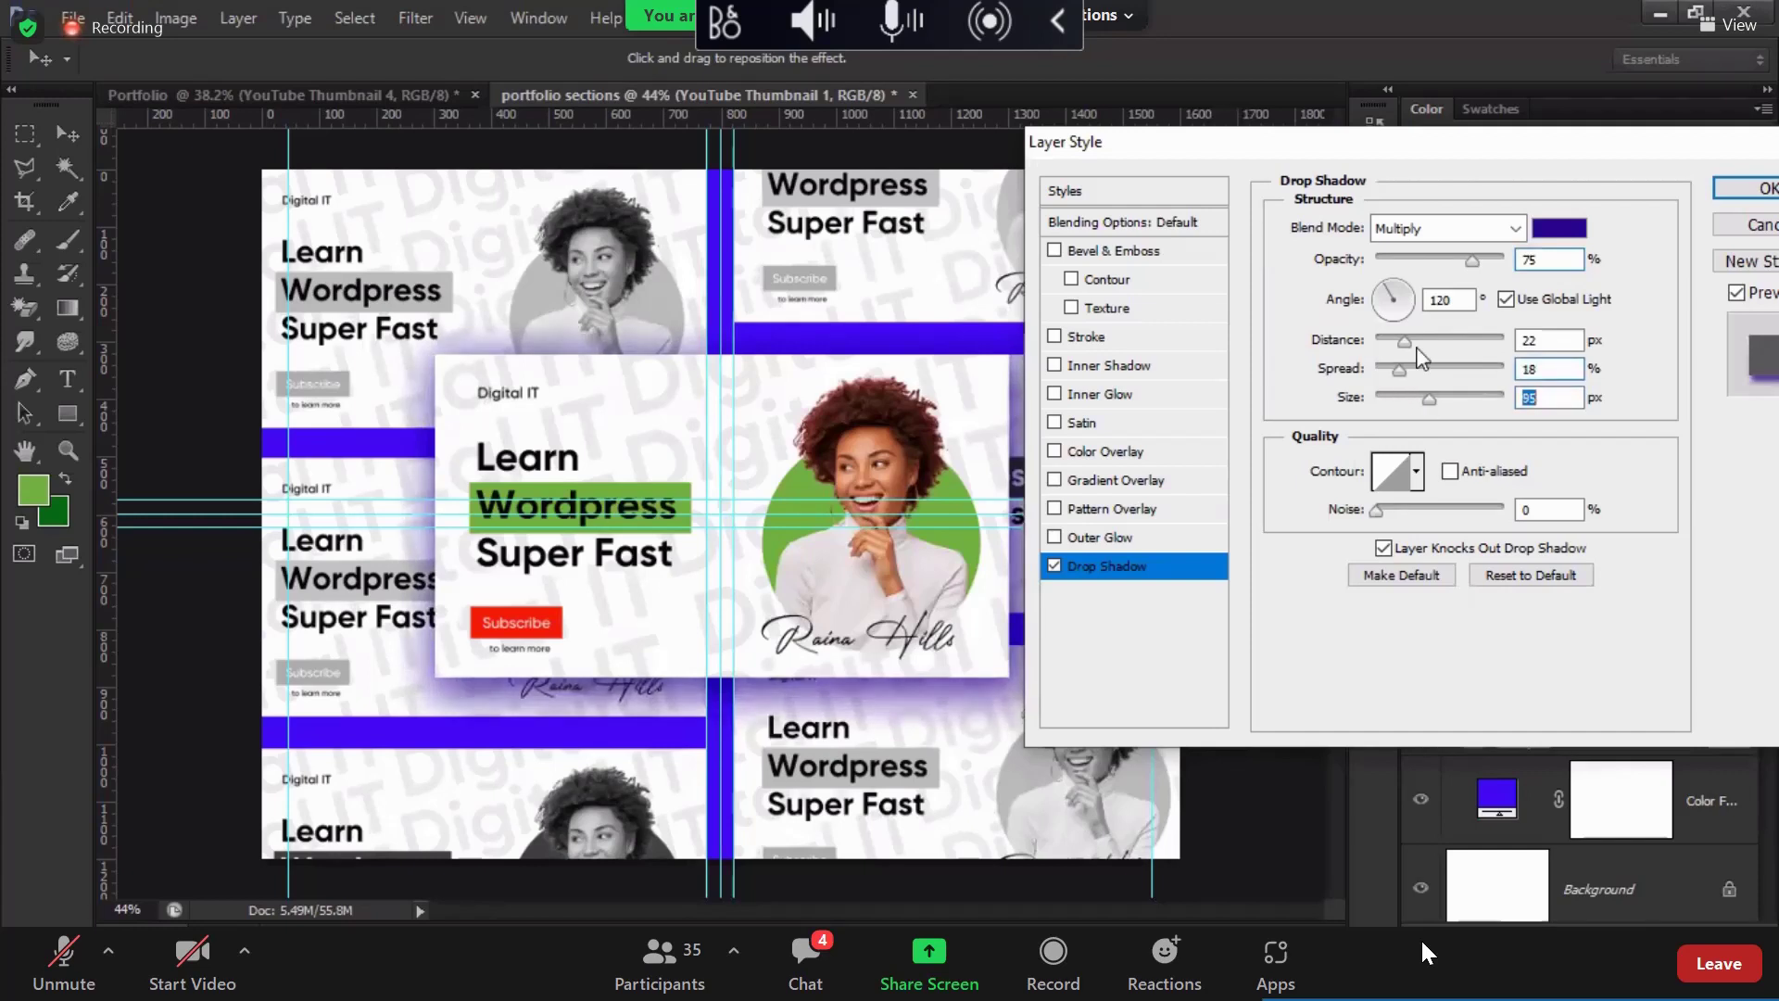
{"action": "left_click", "coordinate": [1559, 228]}
{"action": "double_click", "coordinate": [1469, 498]}
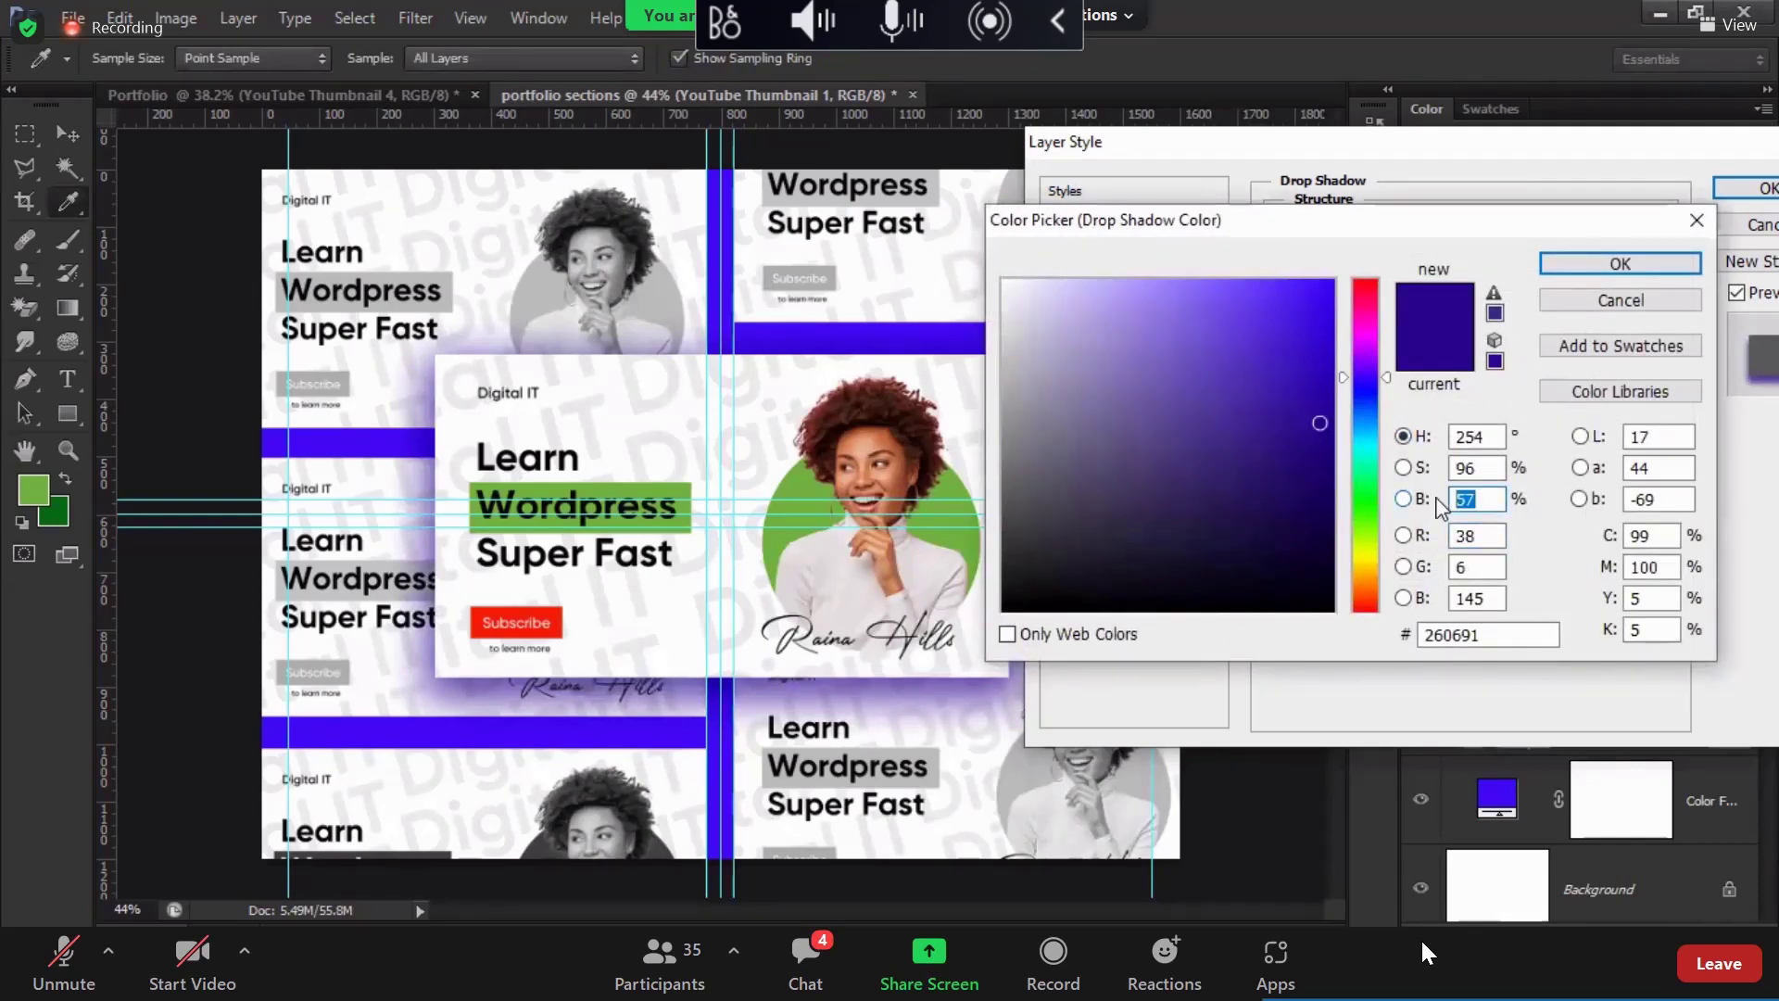
{"action": "type", "text": "50"}
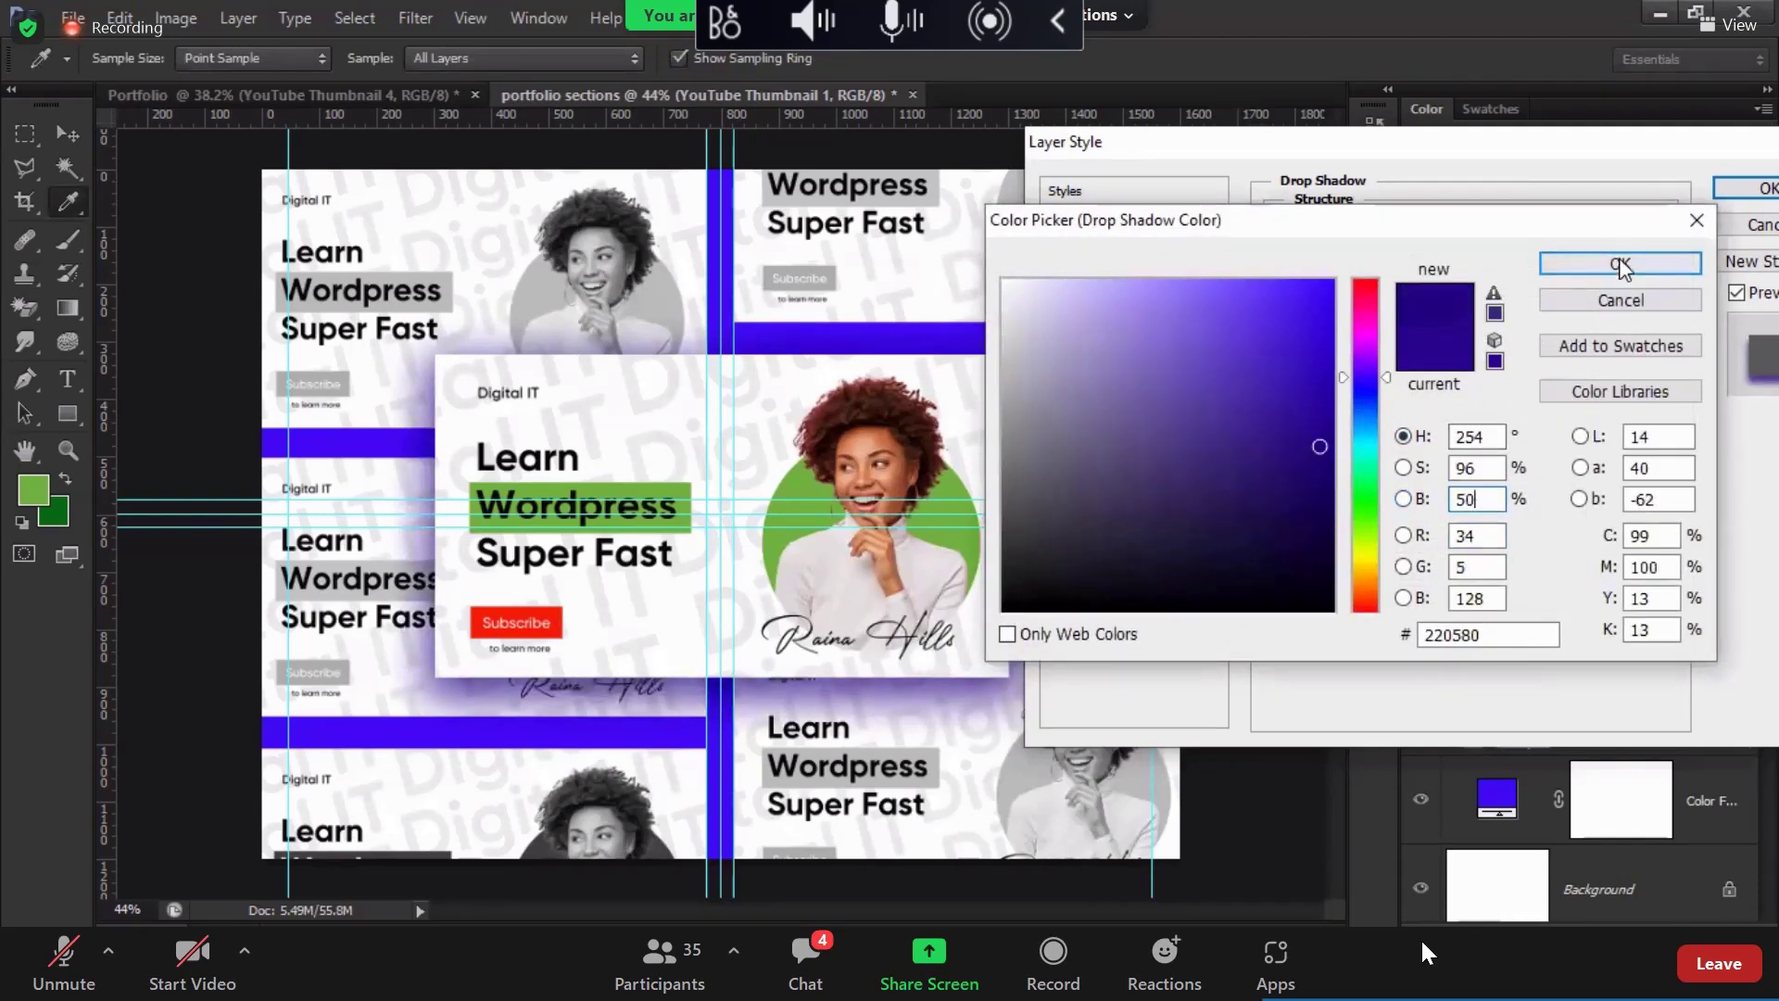
{"action": "left_click", "coordinate": [1619, 266]}
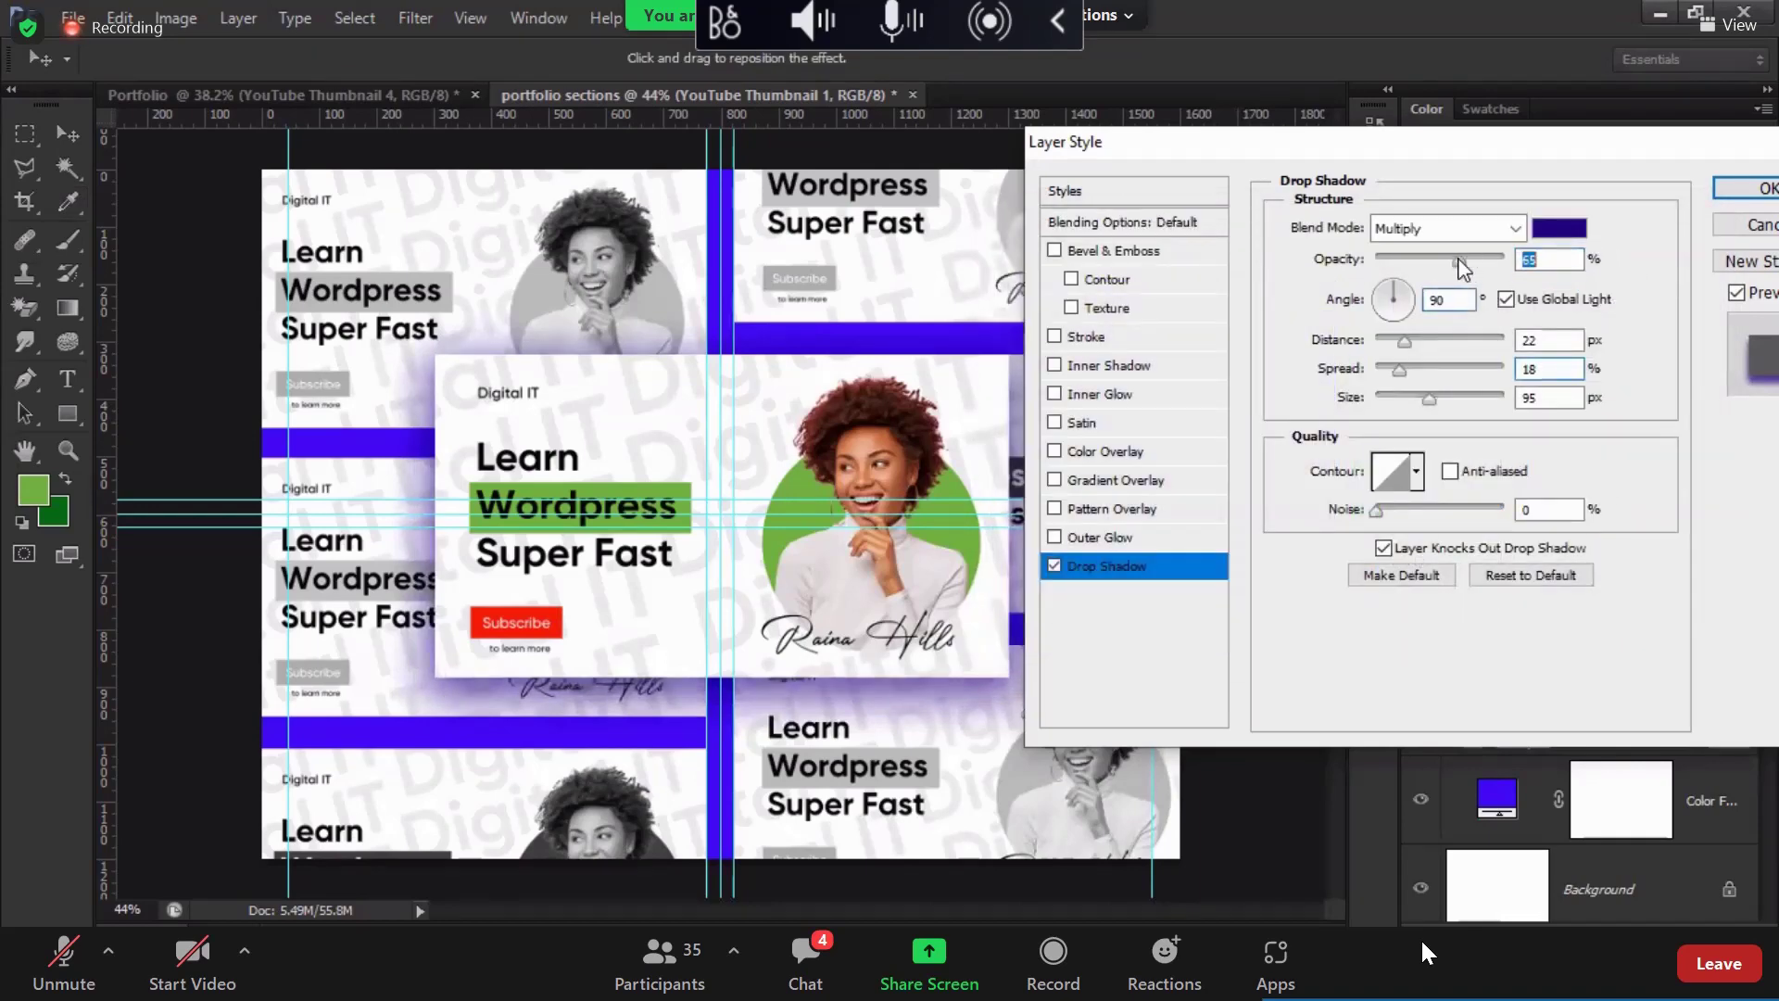
{"action": "left_click_drag", "start_coordinate": [1461, 268], "coordinate": [1444, 269]}
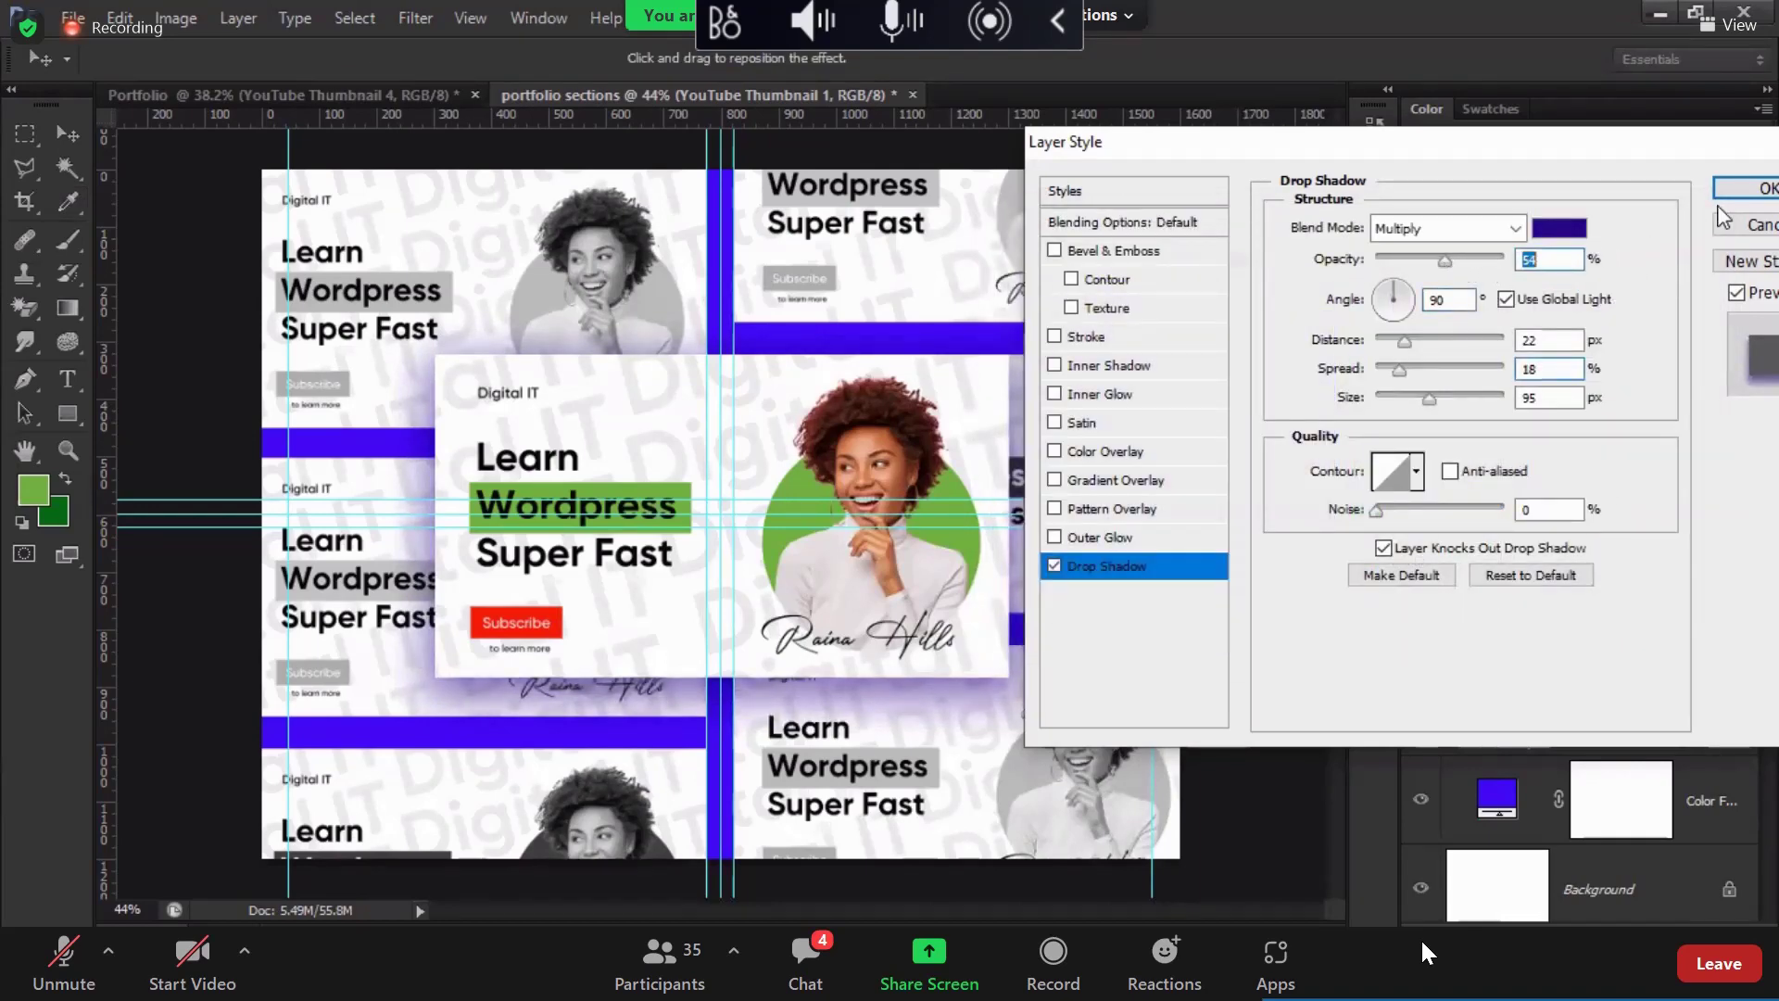
{"action": "left_click", "coordinate": [1743, 189]}
Step: Lower Group 1's fill to 42%
{"action": "key", "text": "ctrl+plus"}
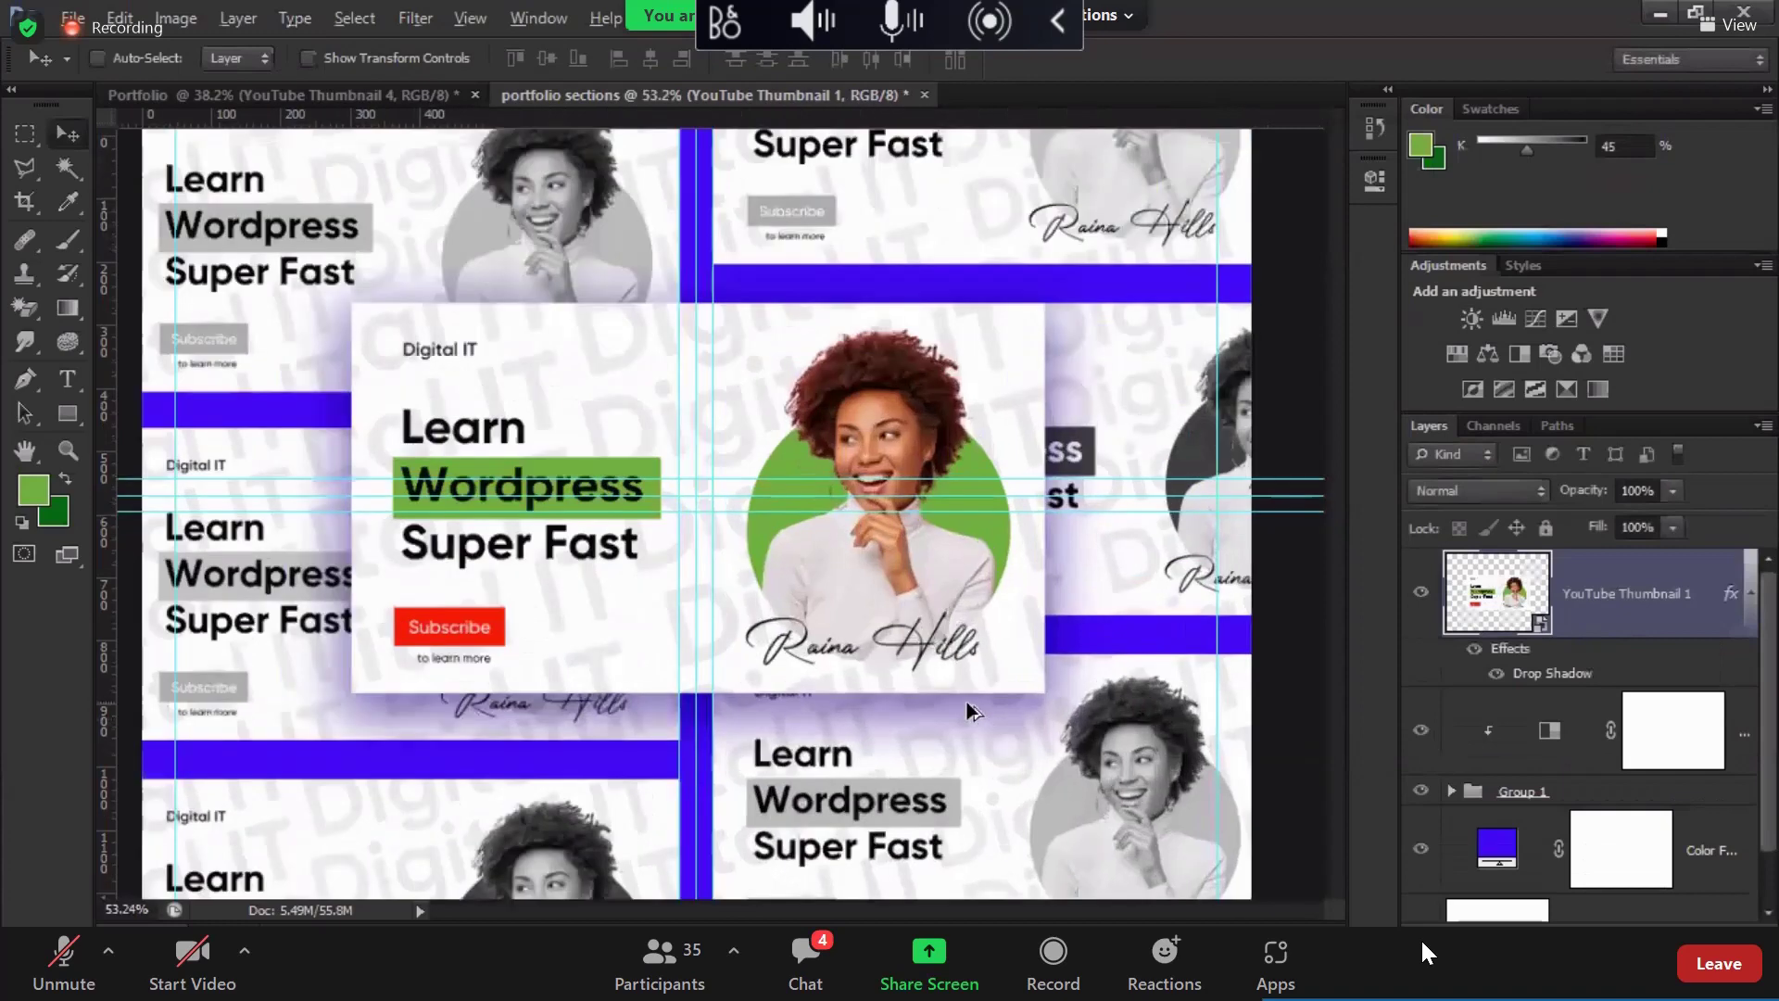
{"action": "scroll", "coordinate": [965, 702], "scroll_direction": "down", "scroll_amount": 3}
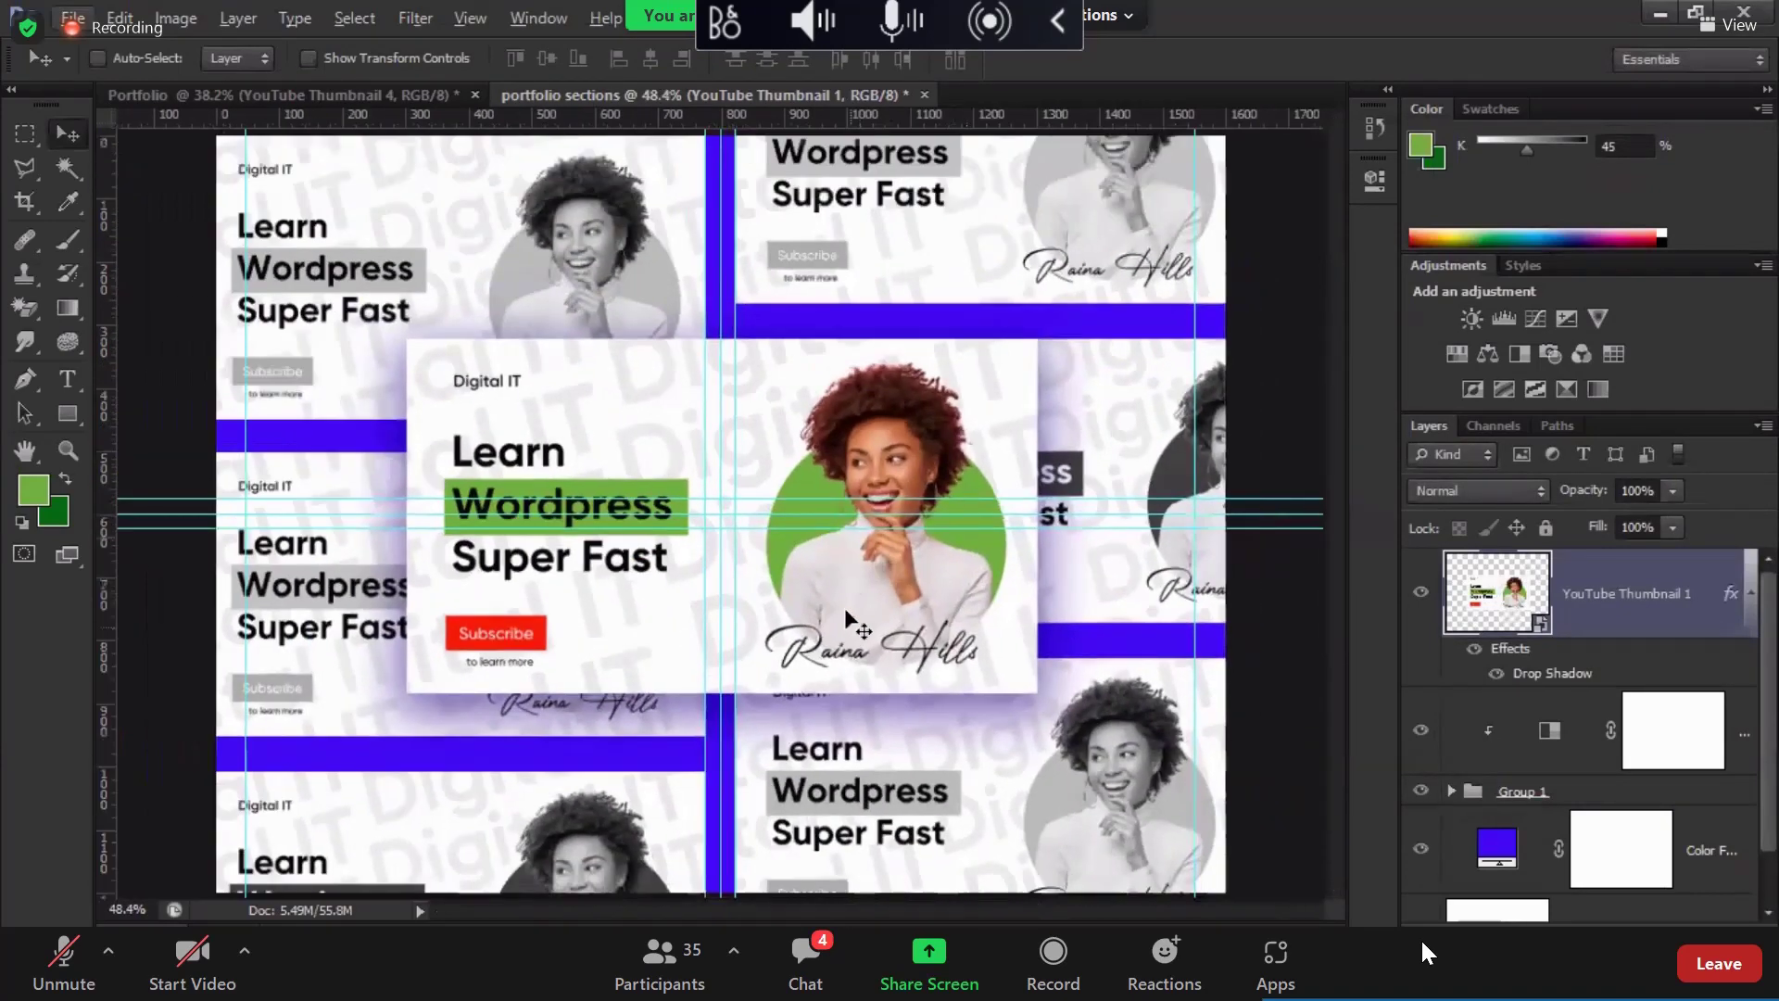
{"action": "left_click", "coordinate": [1522, 795]}
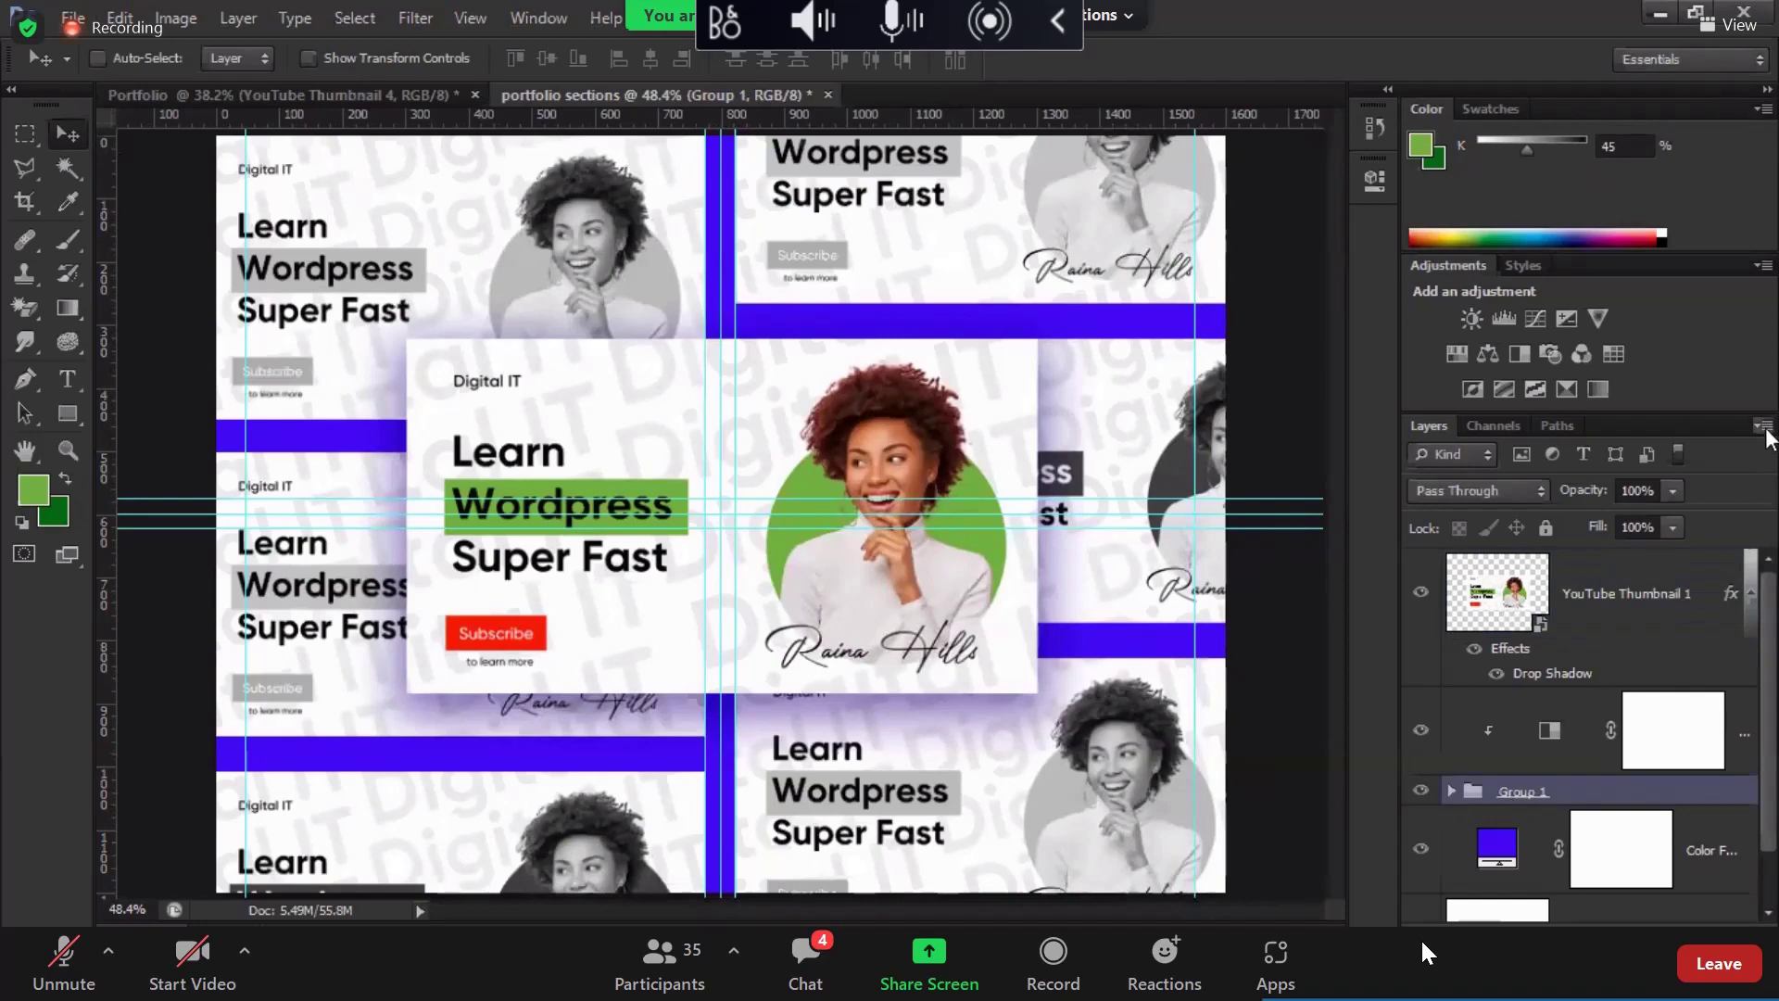
{"action": "left_click", "coordinate": [1671, 527]}
{"action": "left_click", "coordinate": [1622, 556]}
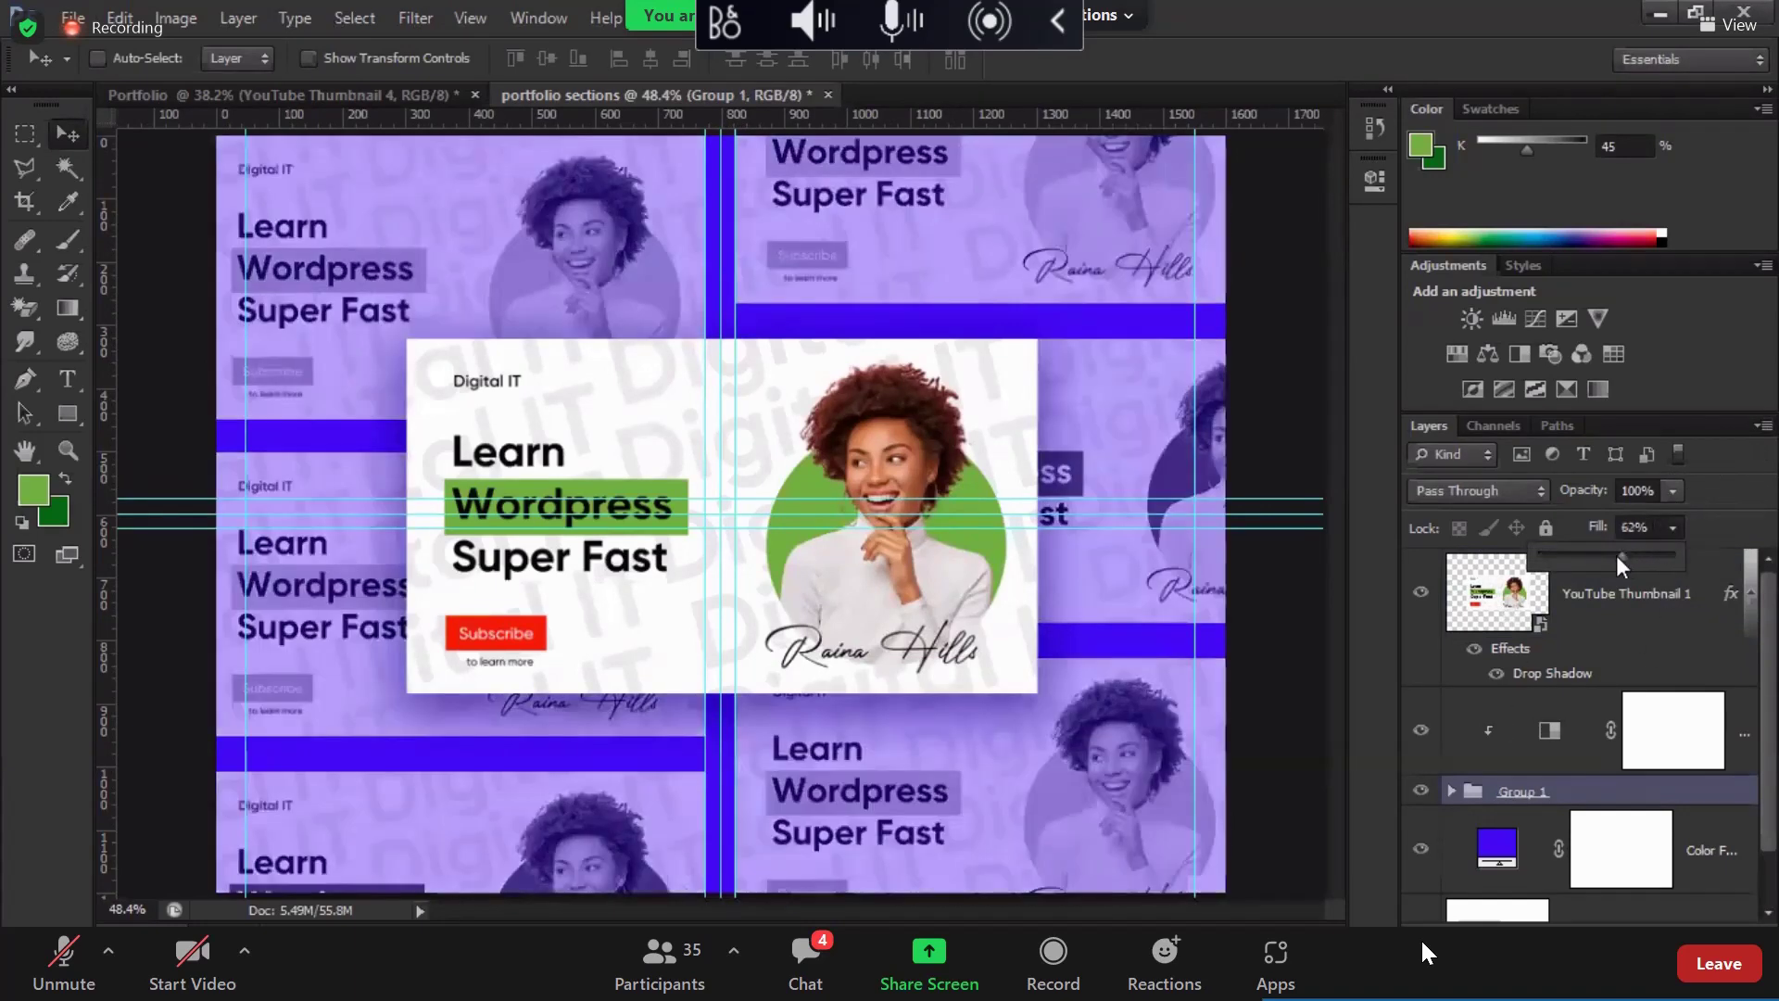
{"action": "left_click_drag", "start_coordinate": [1619, 554], "coordinate": [1595, 563]}
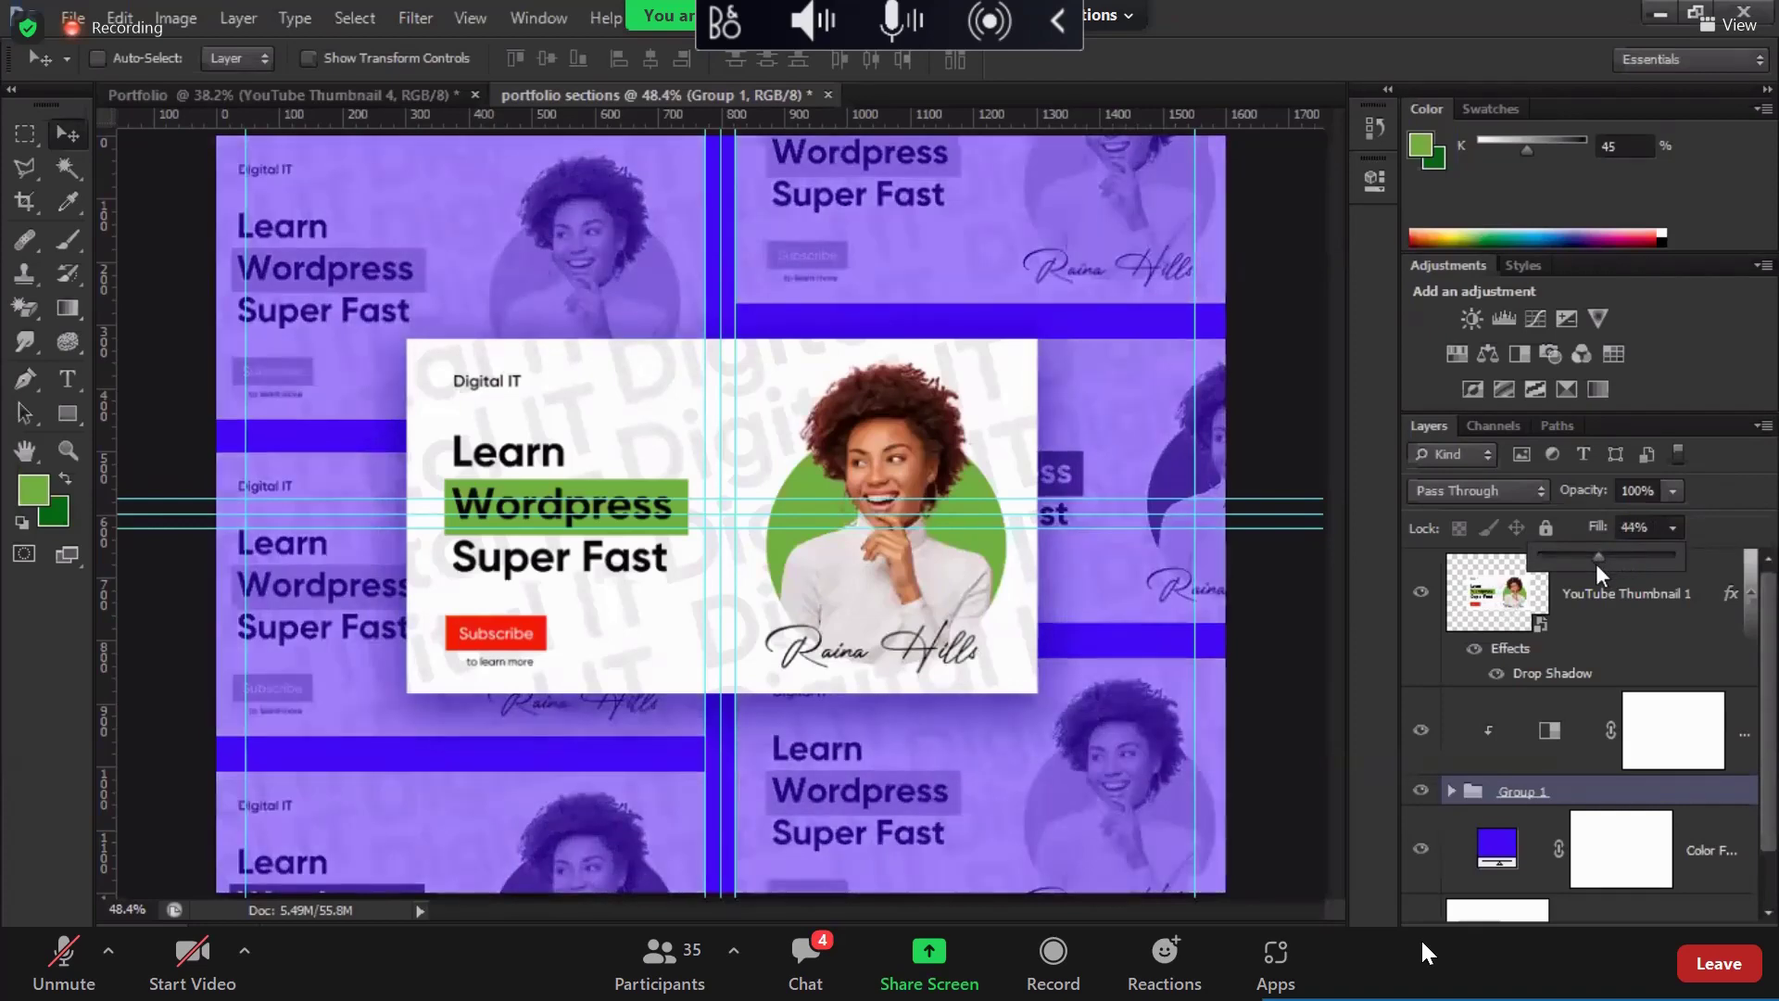
Step: Hide the guides with Ctrl+;
{"action": "scroll", "coordinate": [910, 585], "scroll_direction": "up", "scroll_amount": 2}
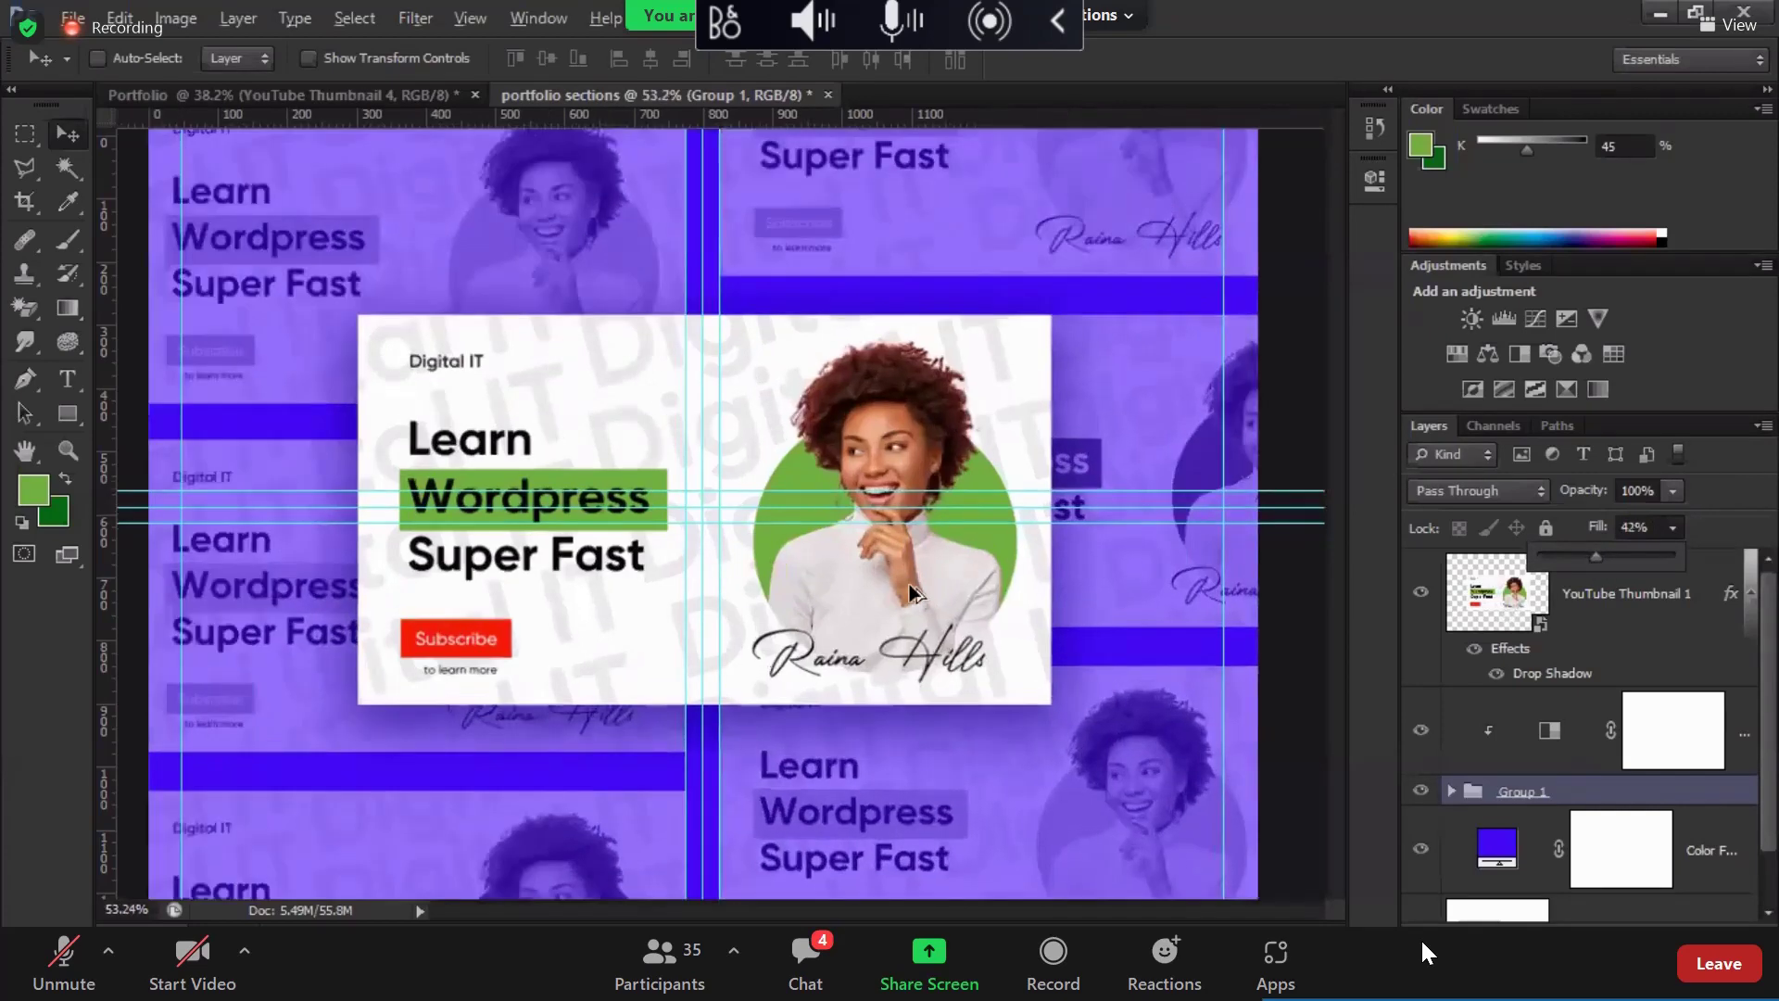
{"action": "scroll", "coordinate": [910, 585], "scroll_direction": "down", "scroll_amount": 2}
{"action": "key", "text": "ctrl+semicolon"}
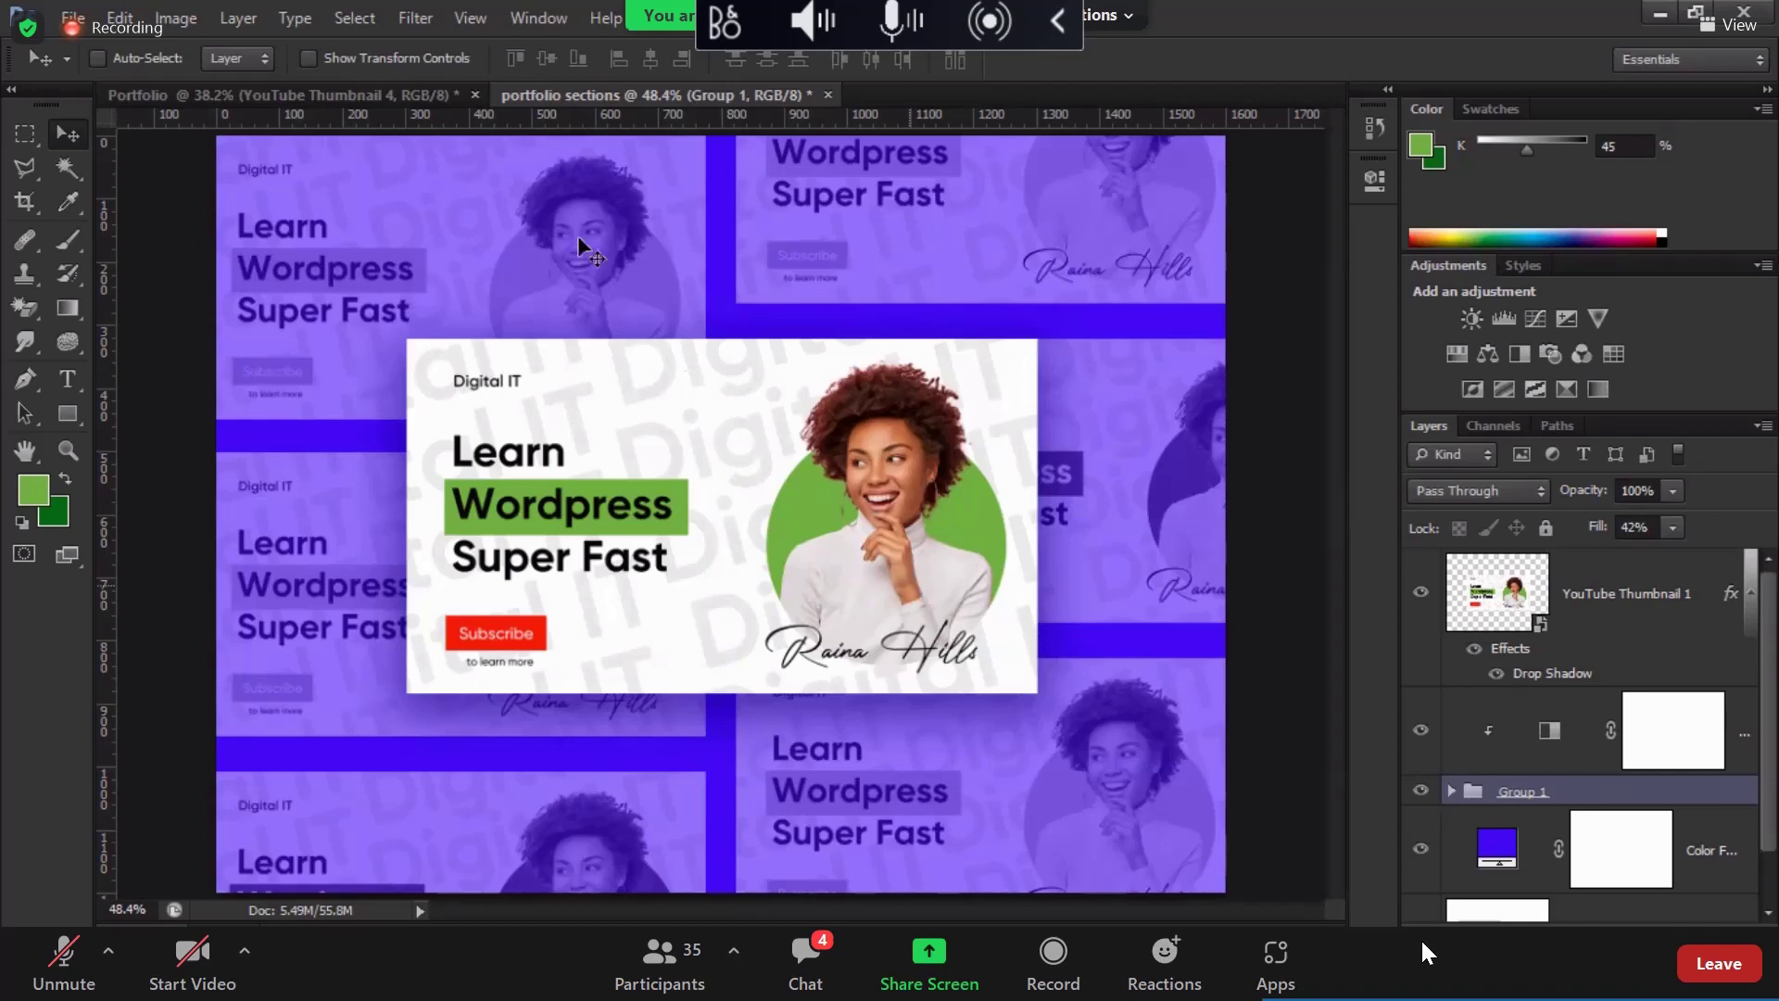
Step: Export the purple collage via Save for Web as PNG-24 named portfolio-sections-green
{"action": "left_click", "coordinate": [72, 18]}
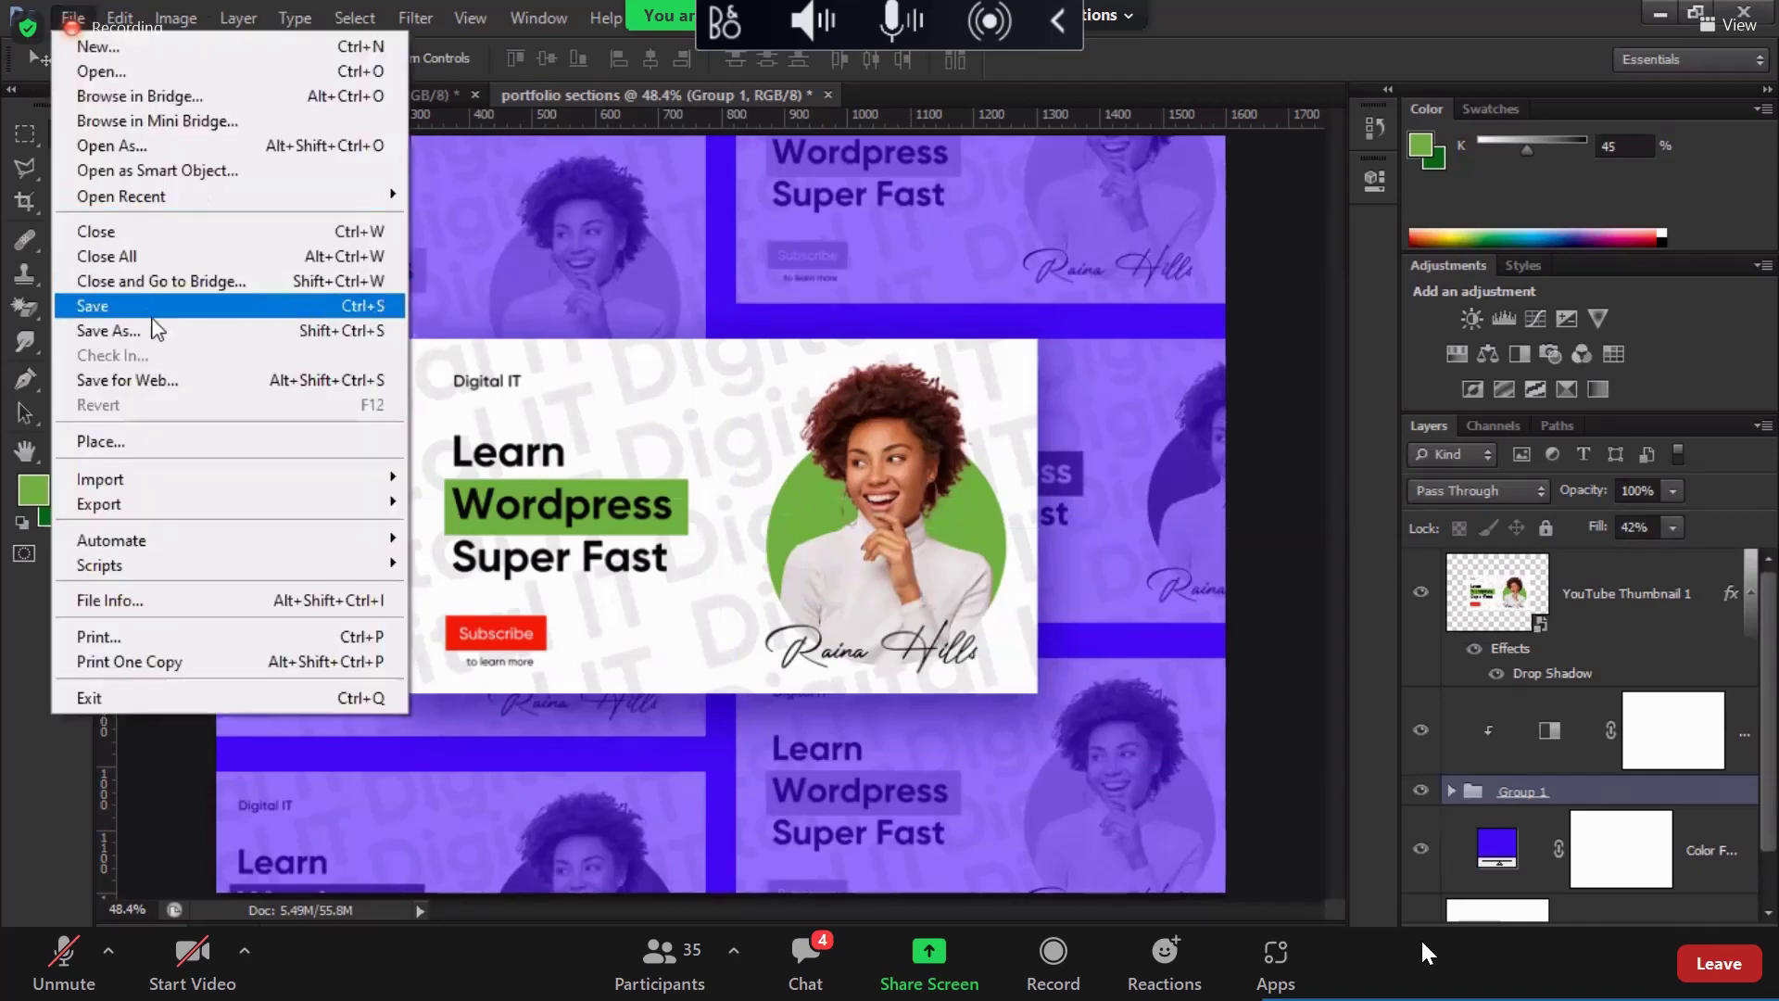
{"action": "left_click", "coordinate": [170, 380]}
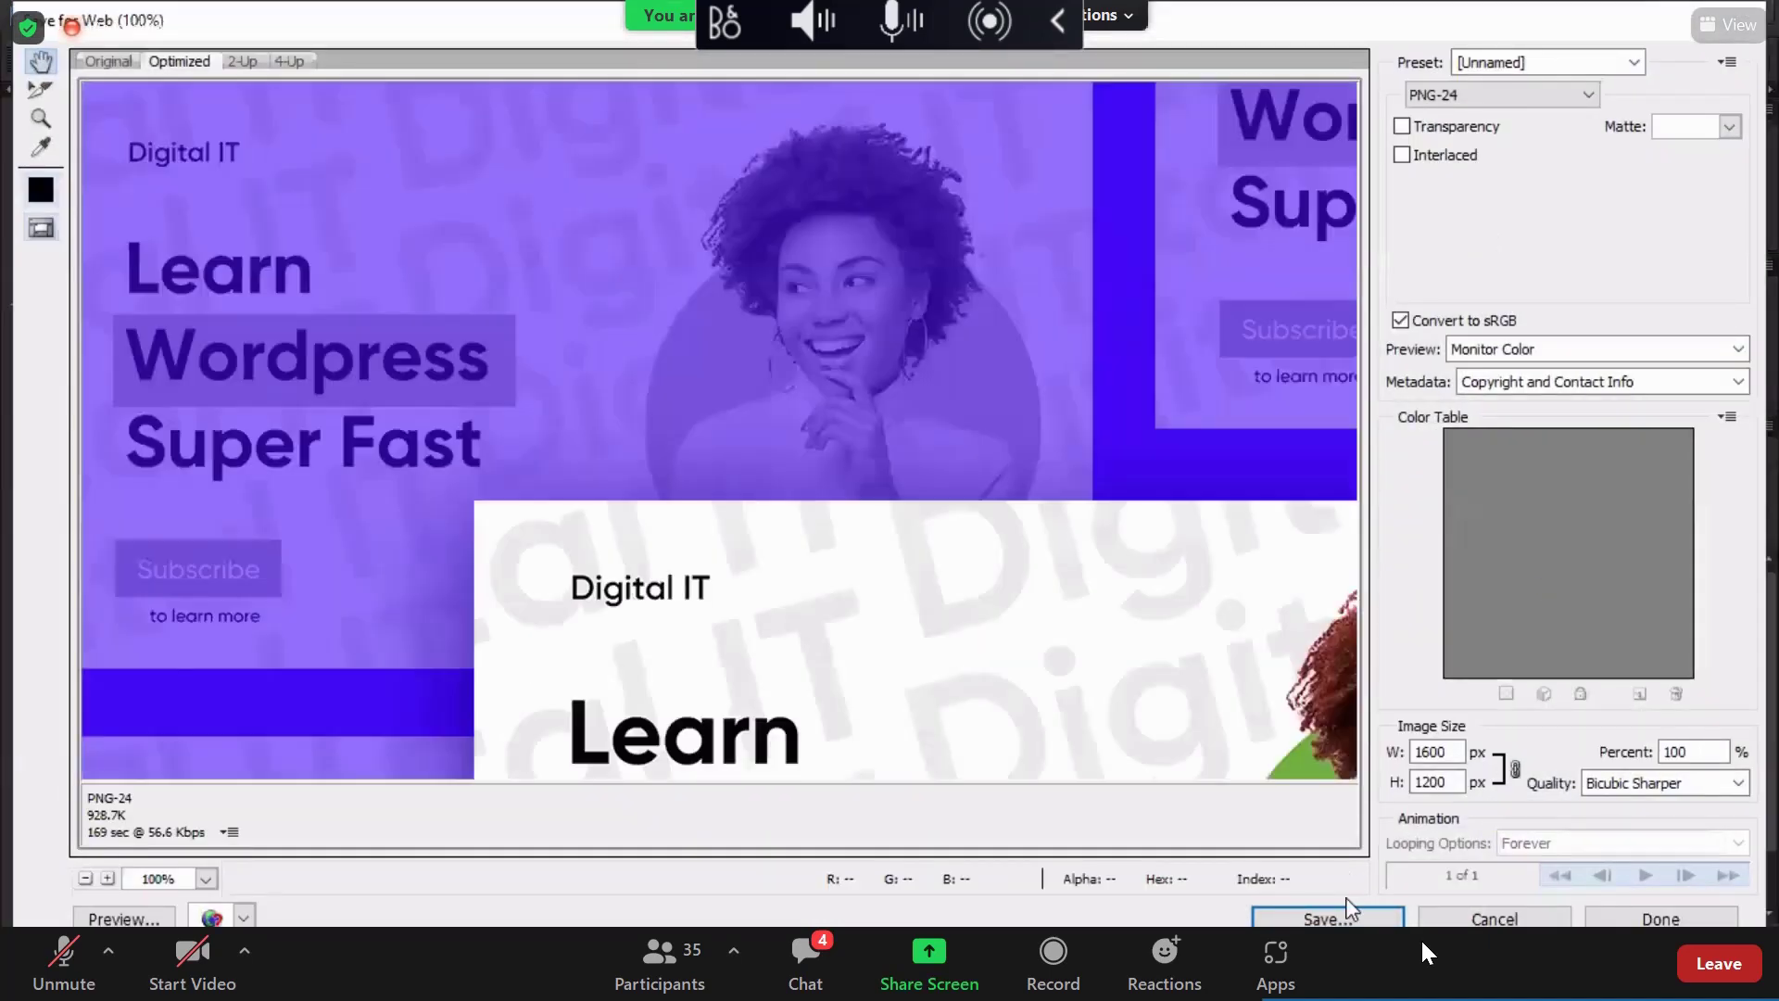
{"action": "left_click", "coordinate": [1348, 910]}
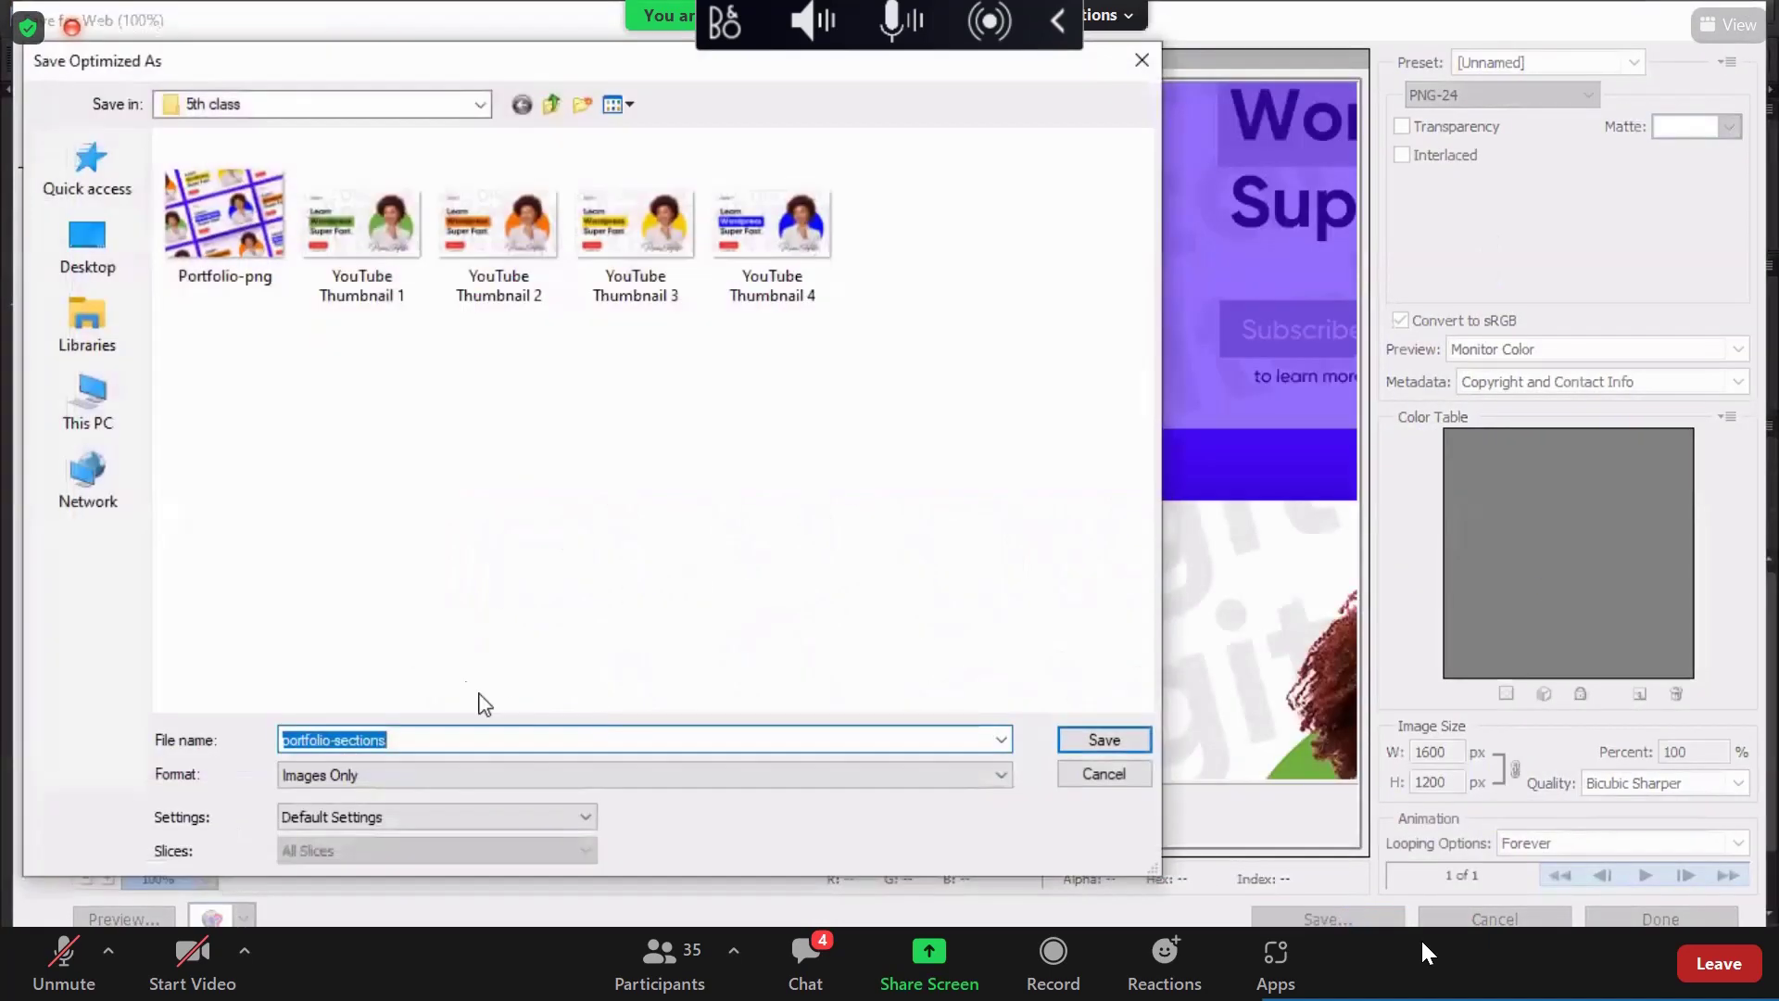
{"action": "left_click", "coordinate": [819, 735]}
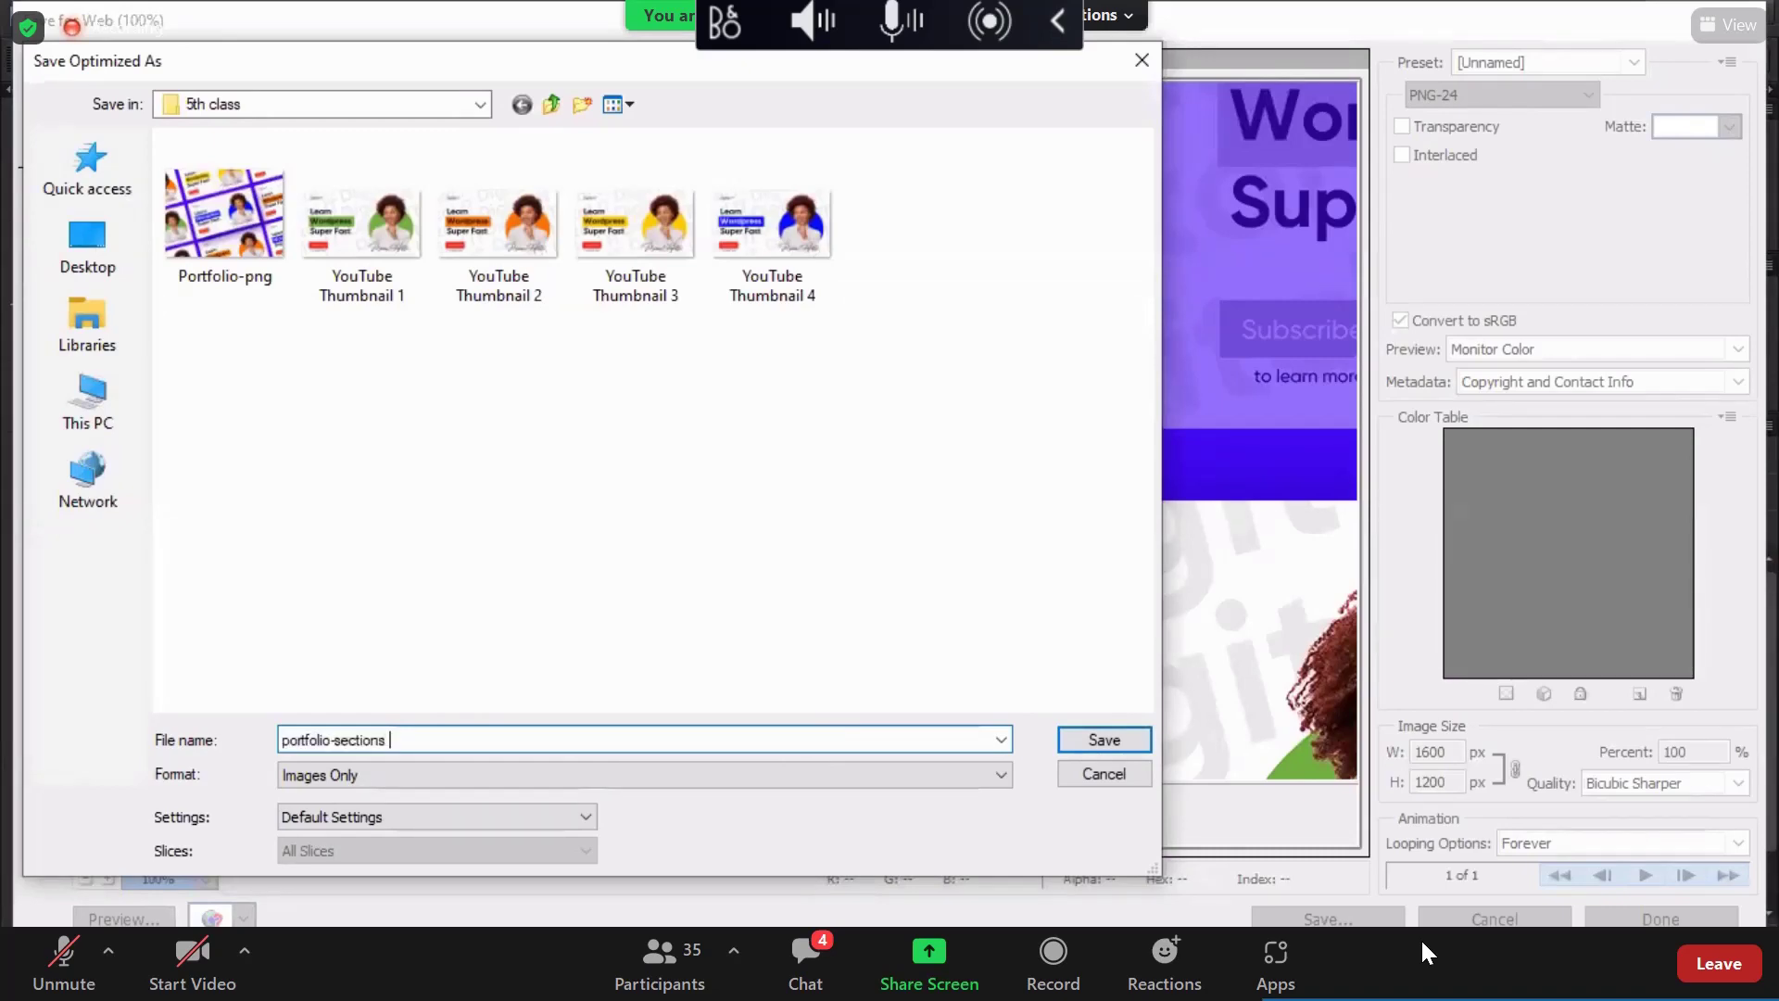
{"action": "type", "text": "green"}
{"action": "key", "text": "Return"}
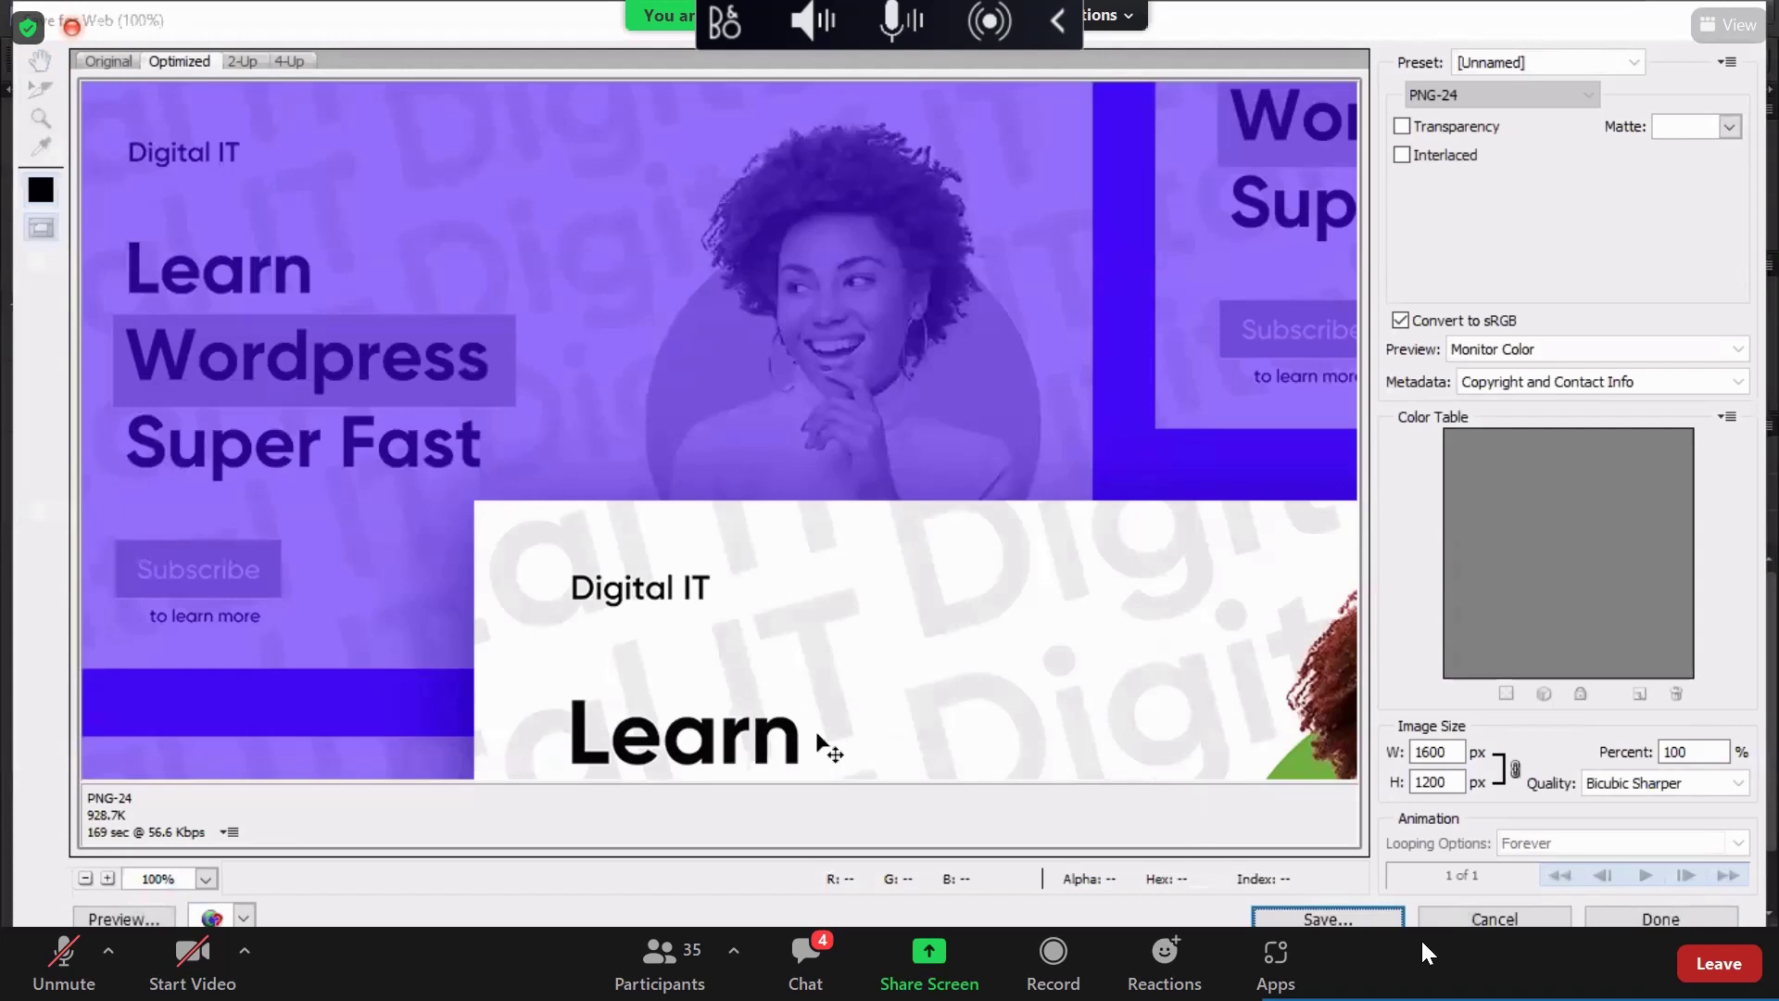
{"action": "key", "text": "Escape"}
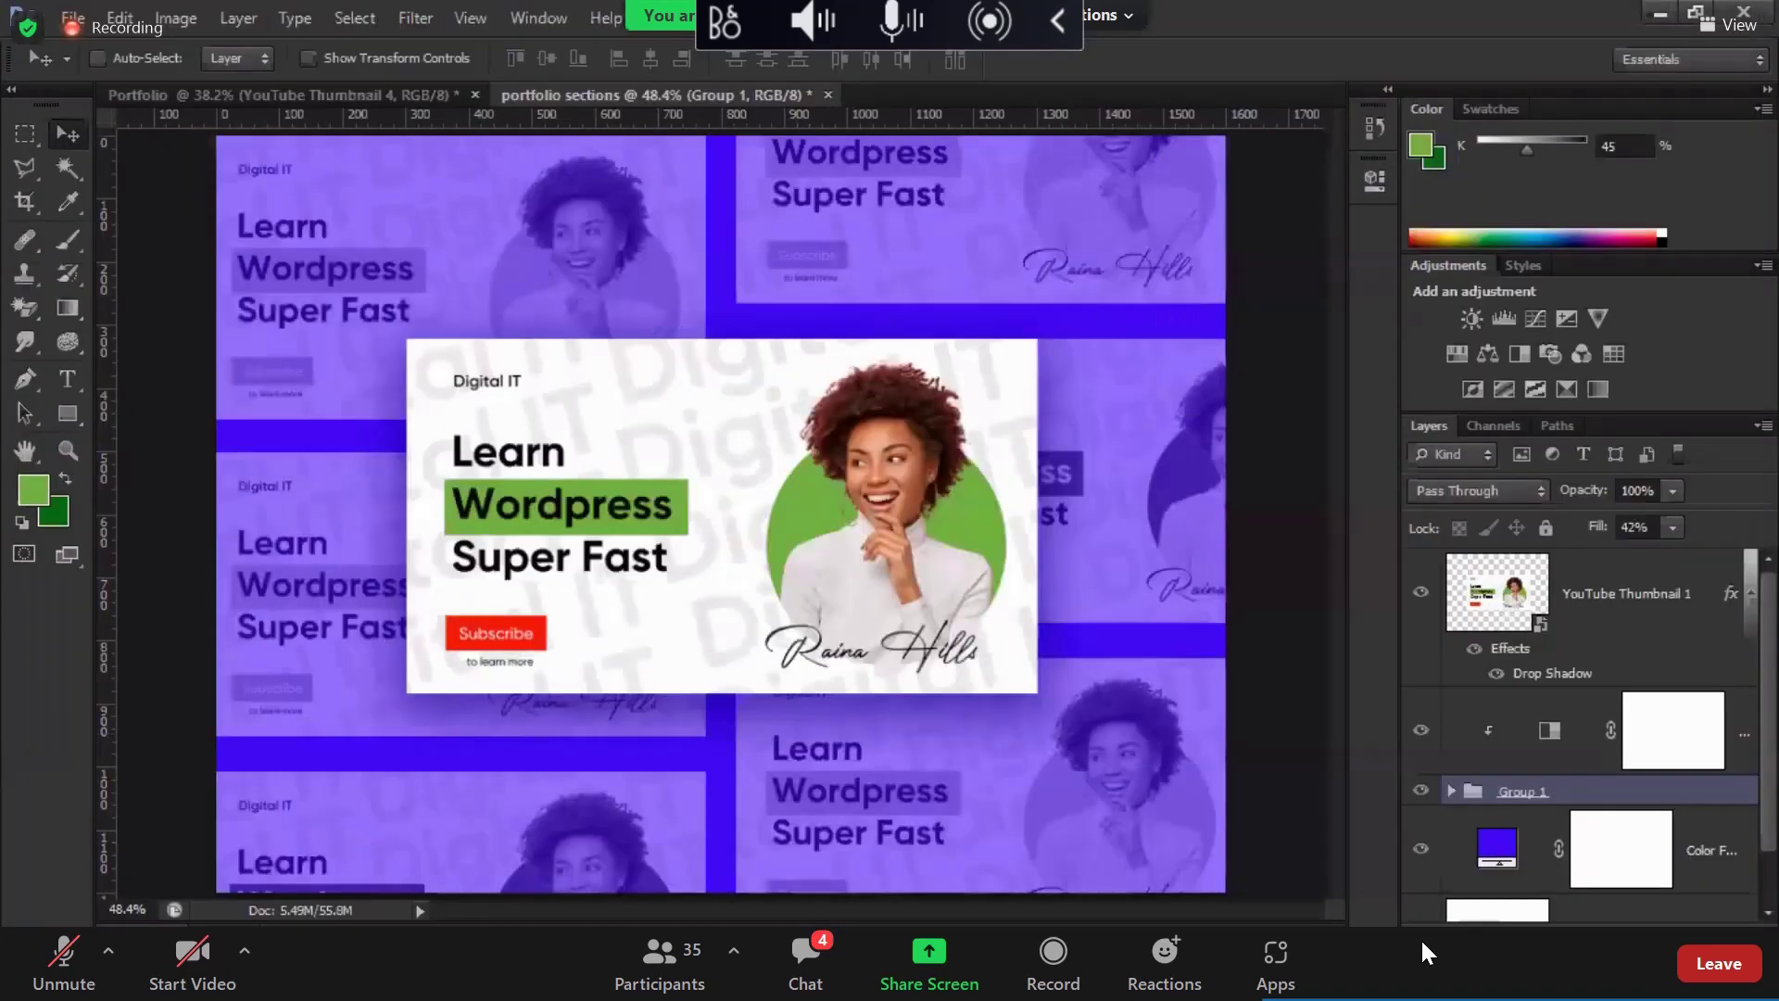
{"action": "key", "text": "alt+Tab"}
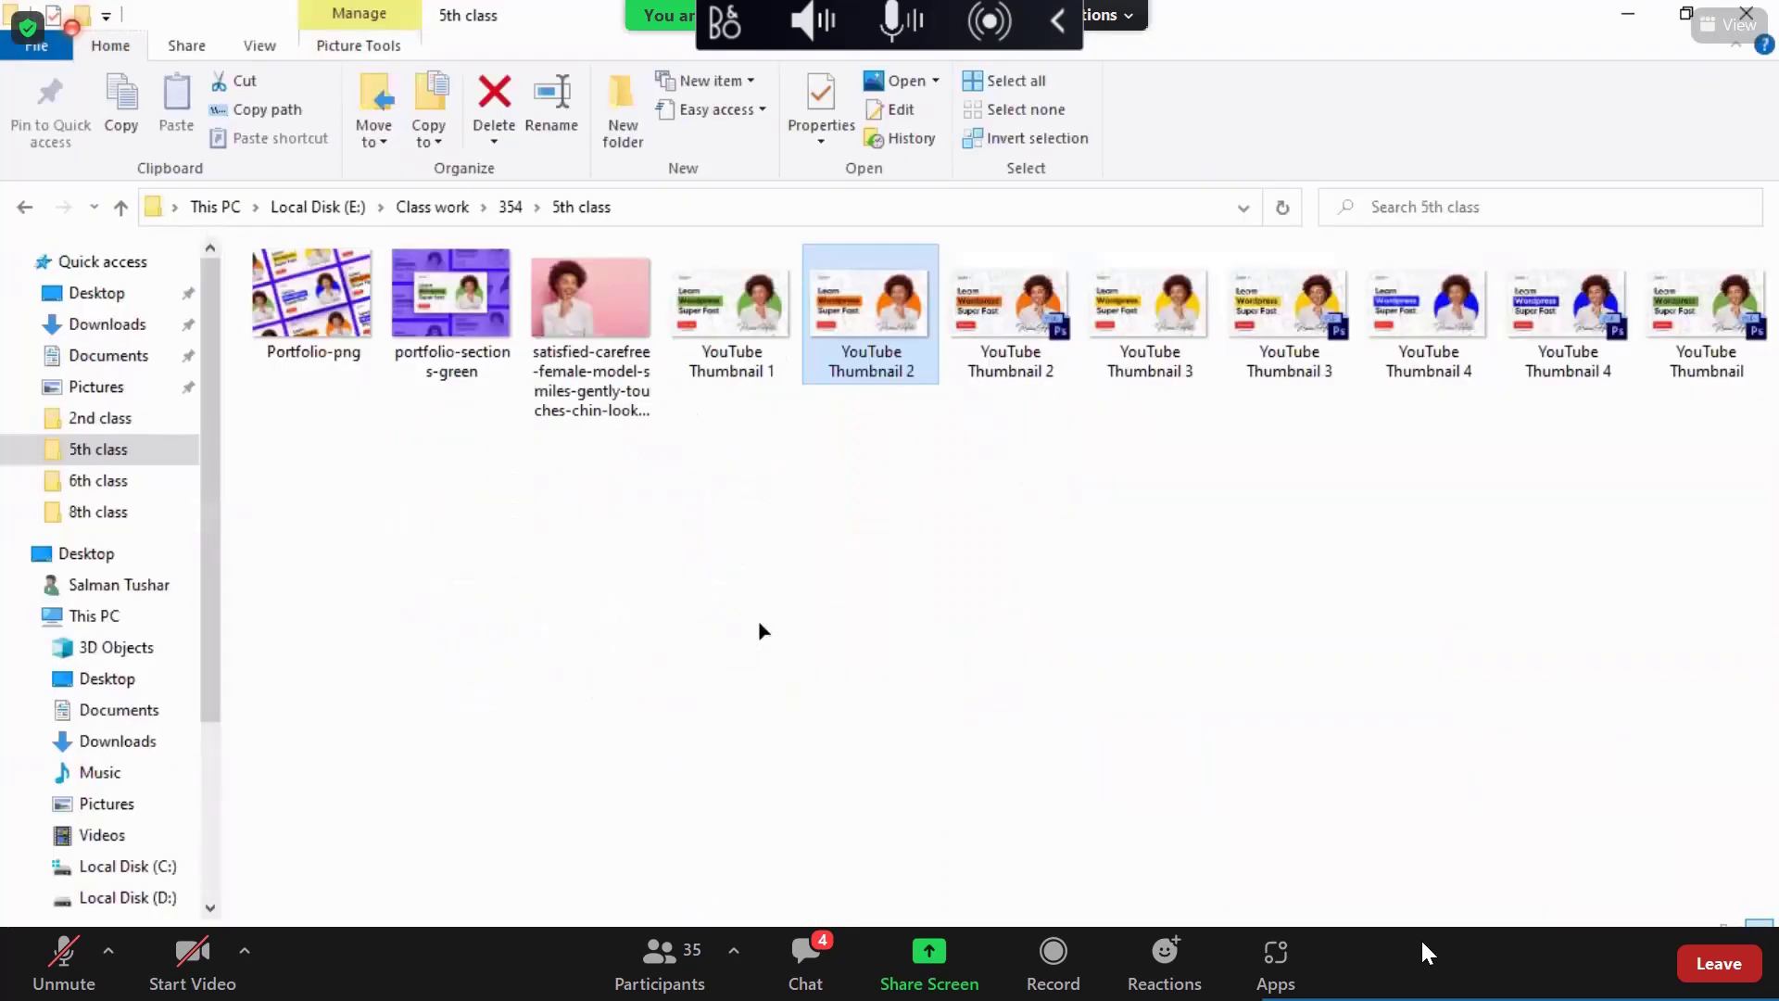
{"action": "key", "text": "alt+Tab"}
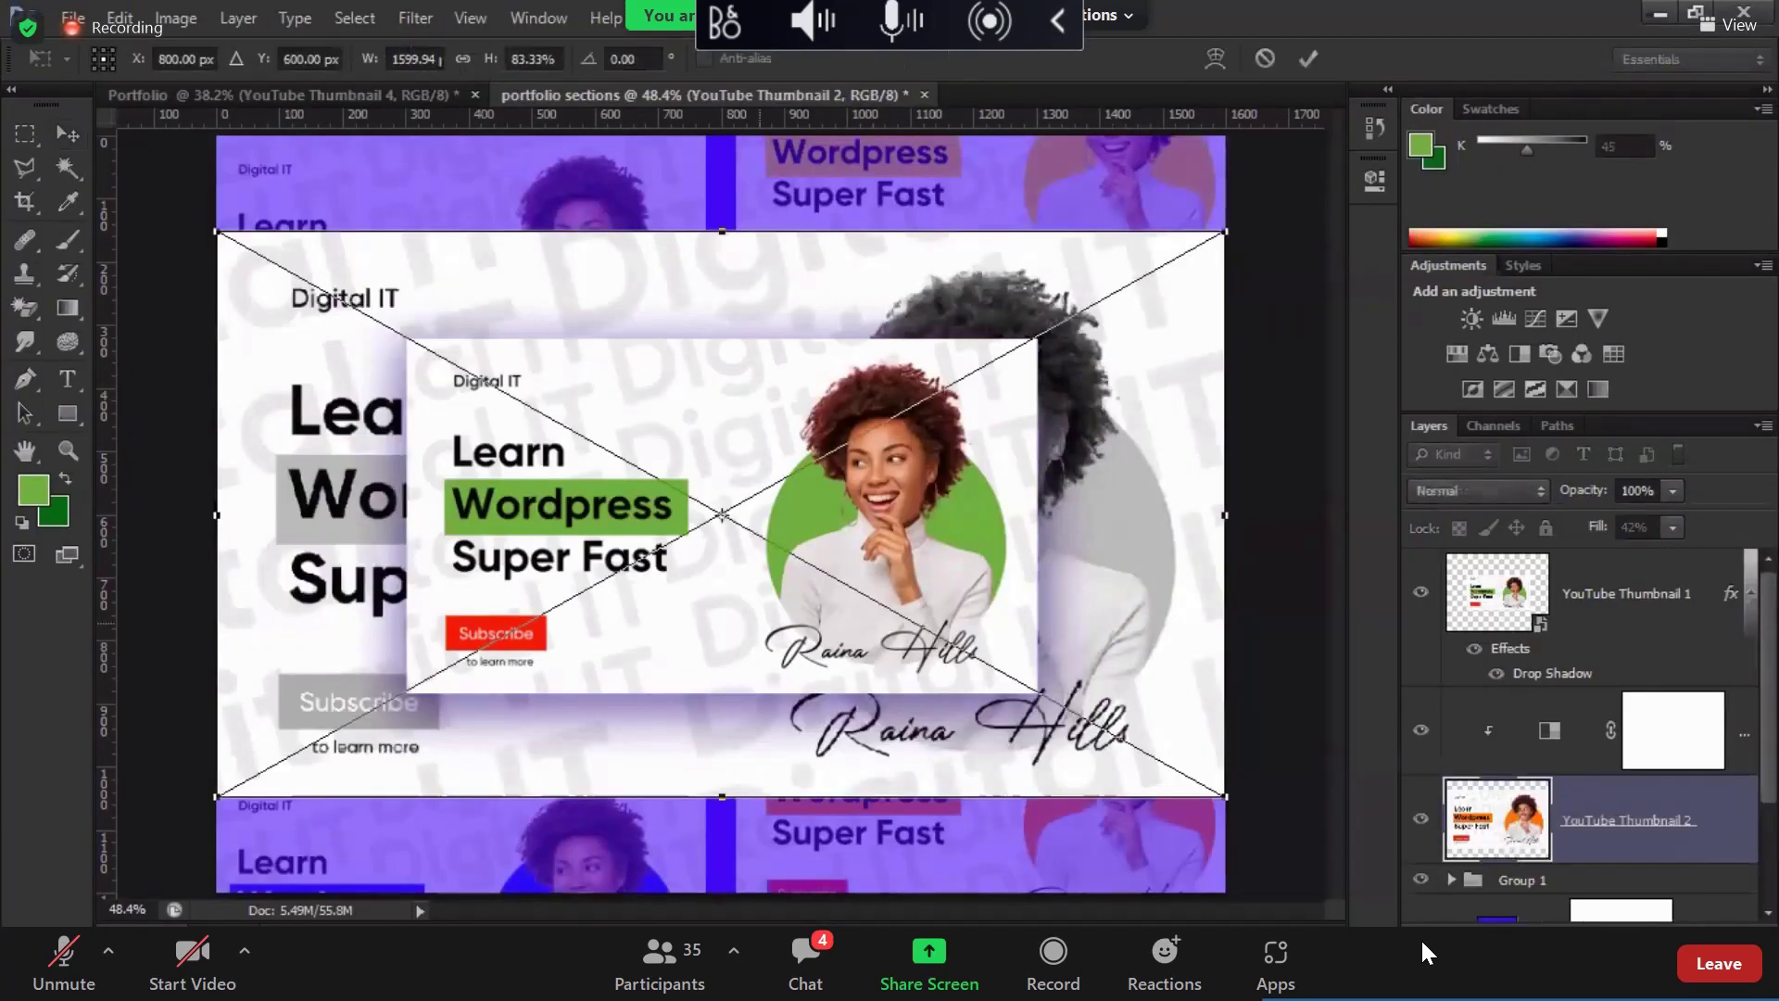
Step: Place YouTube Thumbnail 2 at 1000 px width above the Black & White adjustment
{"action": "type", "text": "100"}
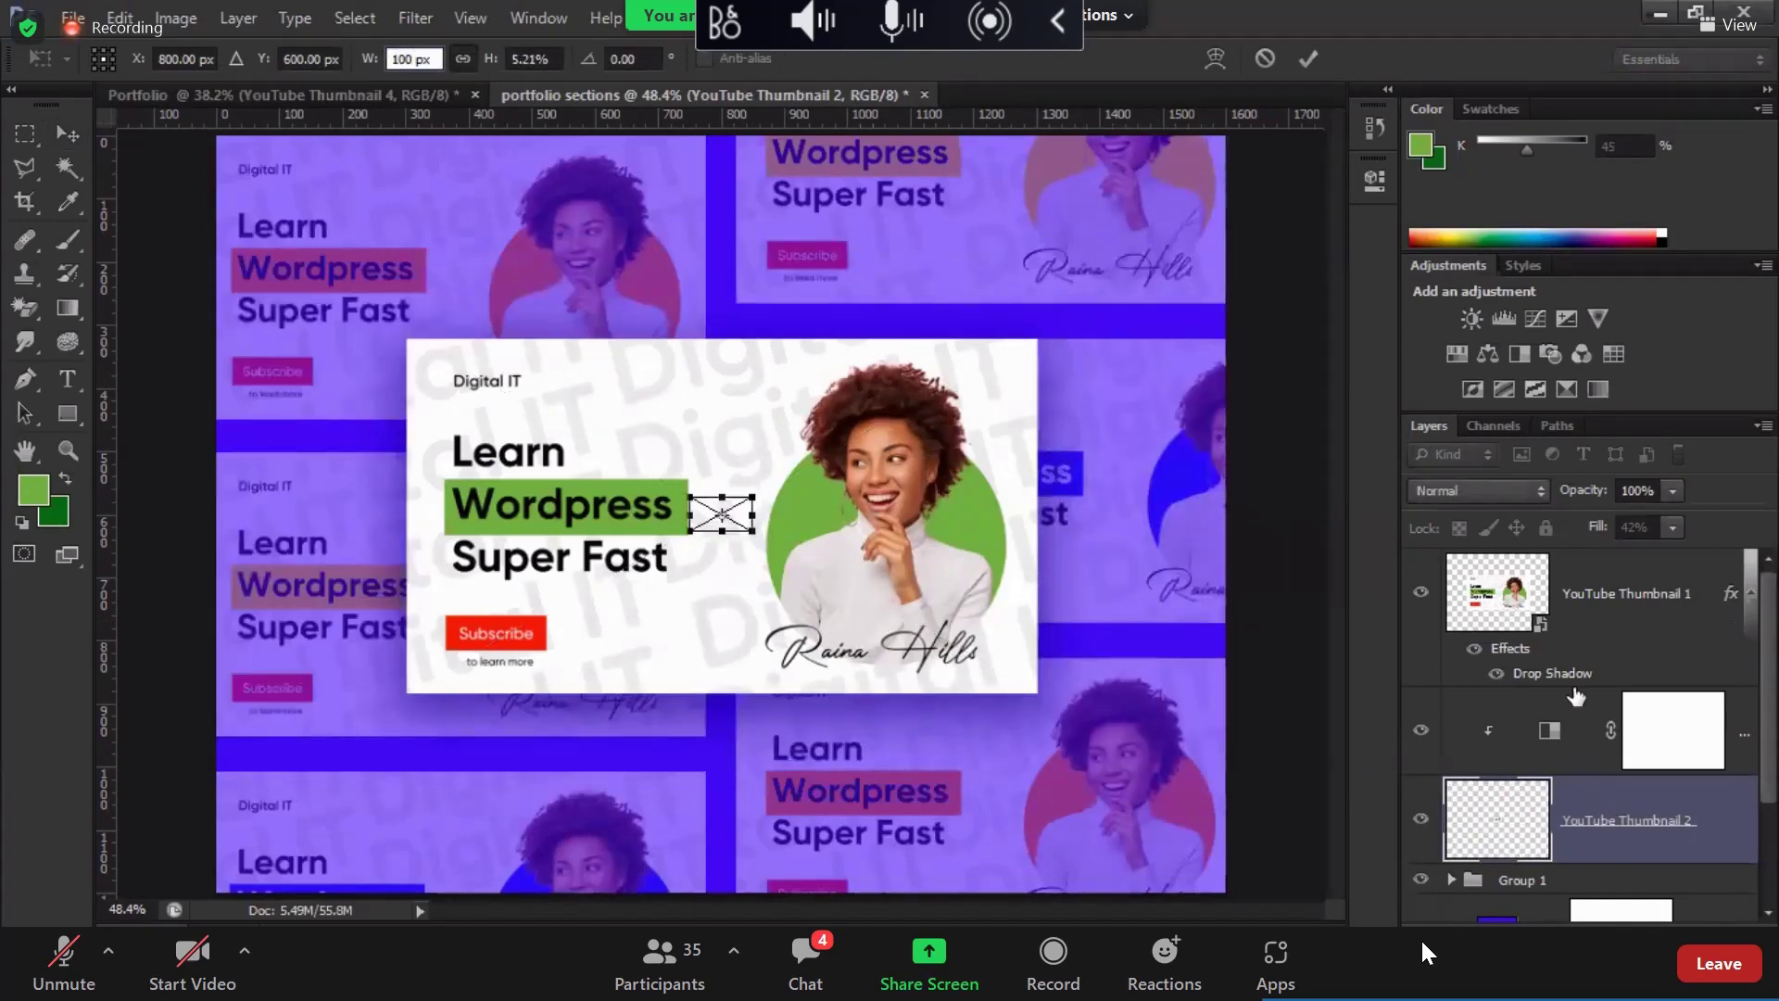
{"action": "type", "text": "0"}
{"action": "key", "text": "Return"}
{"action": "key", "text": "Return"}
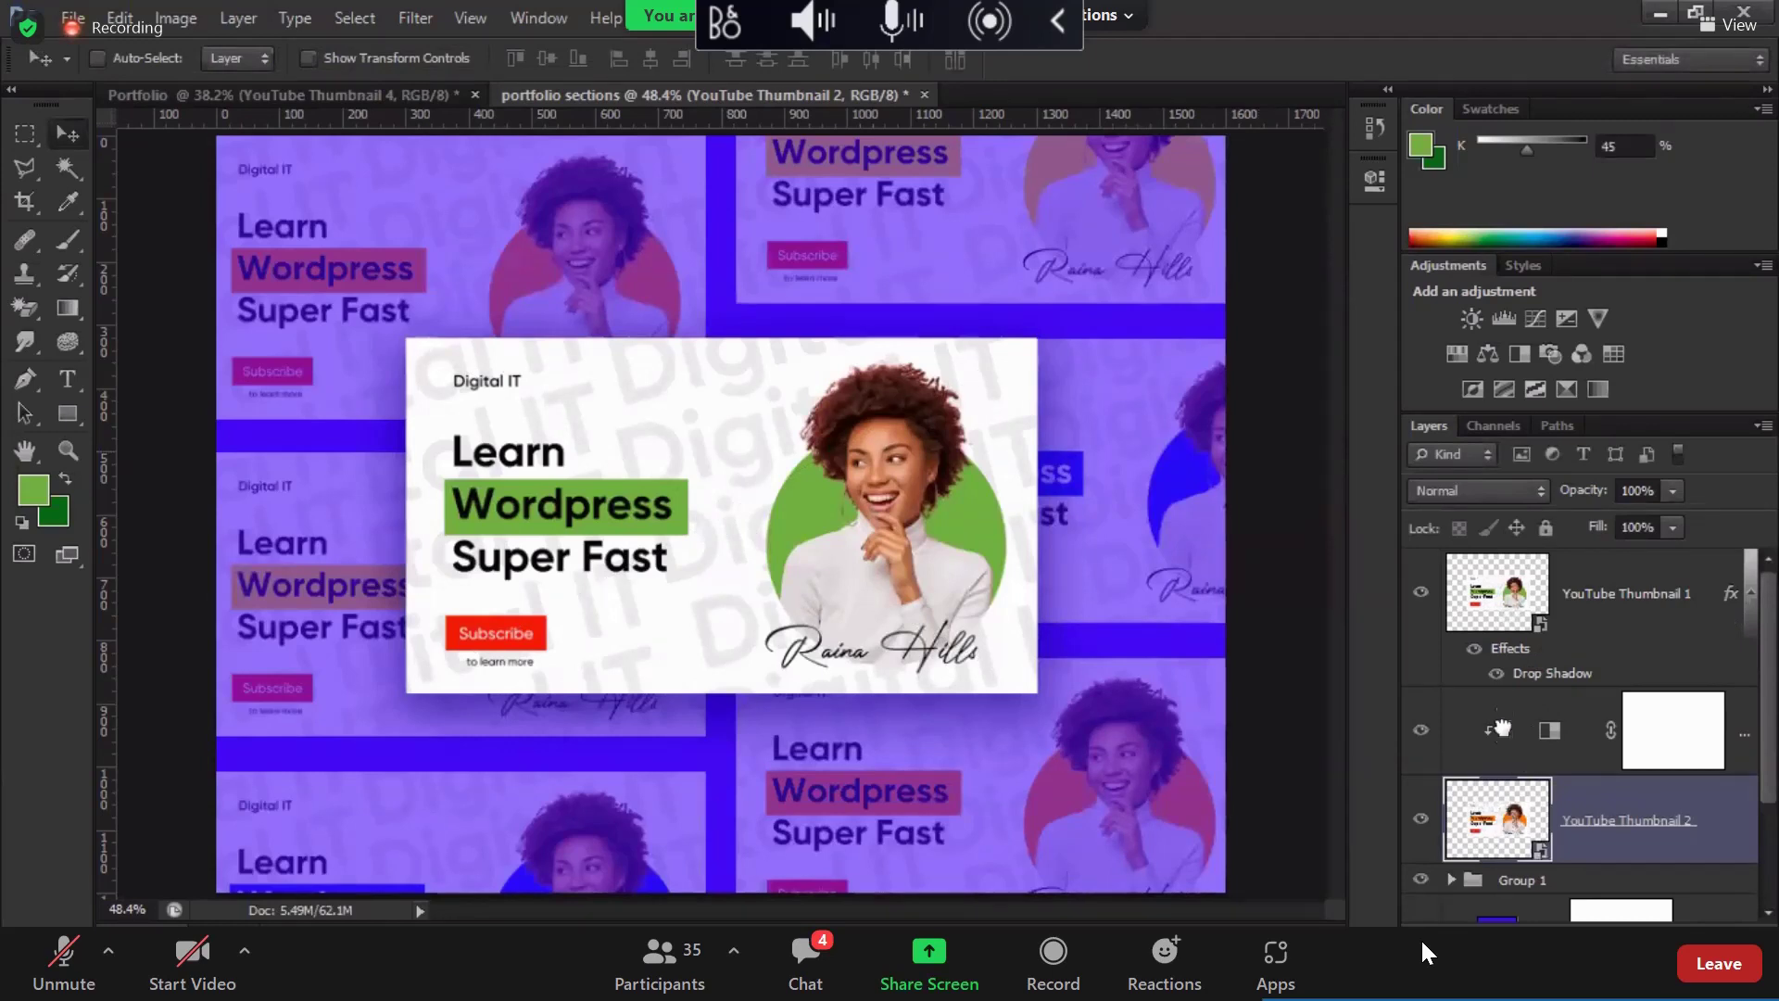
{"action": "left_click_drag", "start_coordinate": [1503, 819], "coordinate": [1505, 689]}
Step: Clip the Black & White adjustment to the layer below and compare with it toggled
{"action": "left_click", "coordinate": [1494, 815]}
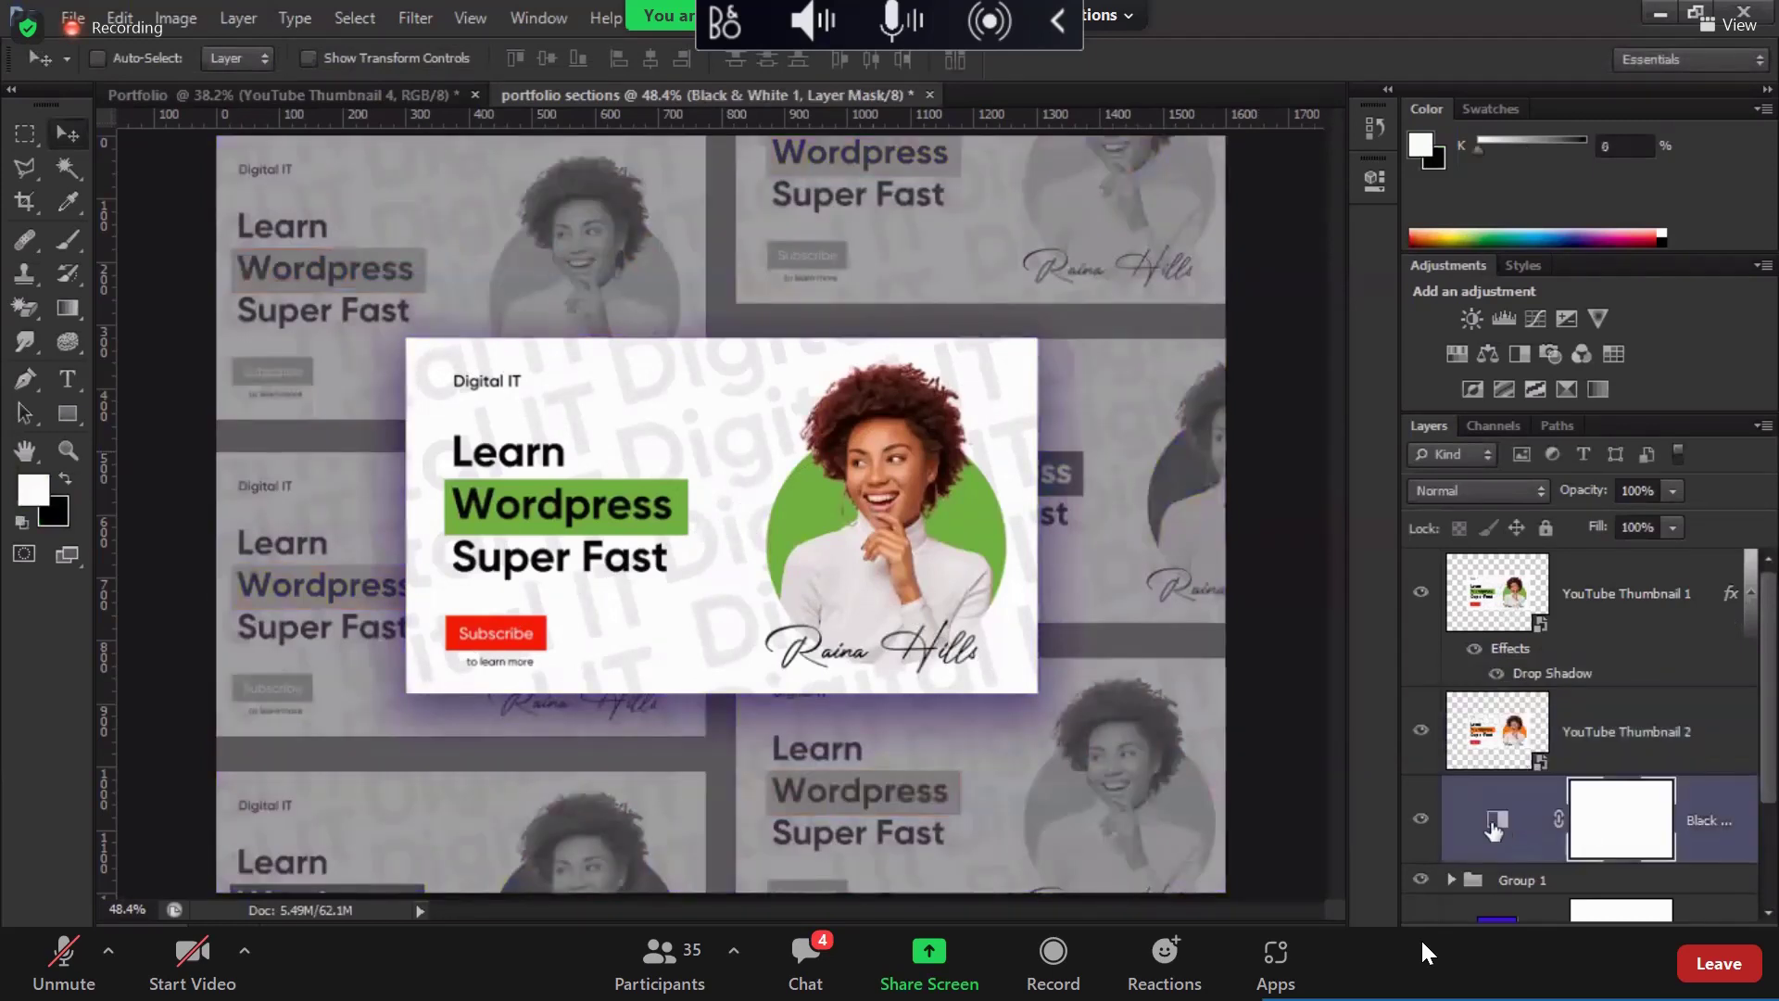
{"action": "left_click", "coordinate": [1496, 817]}
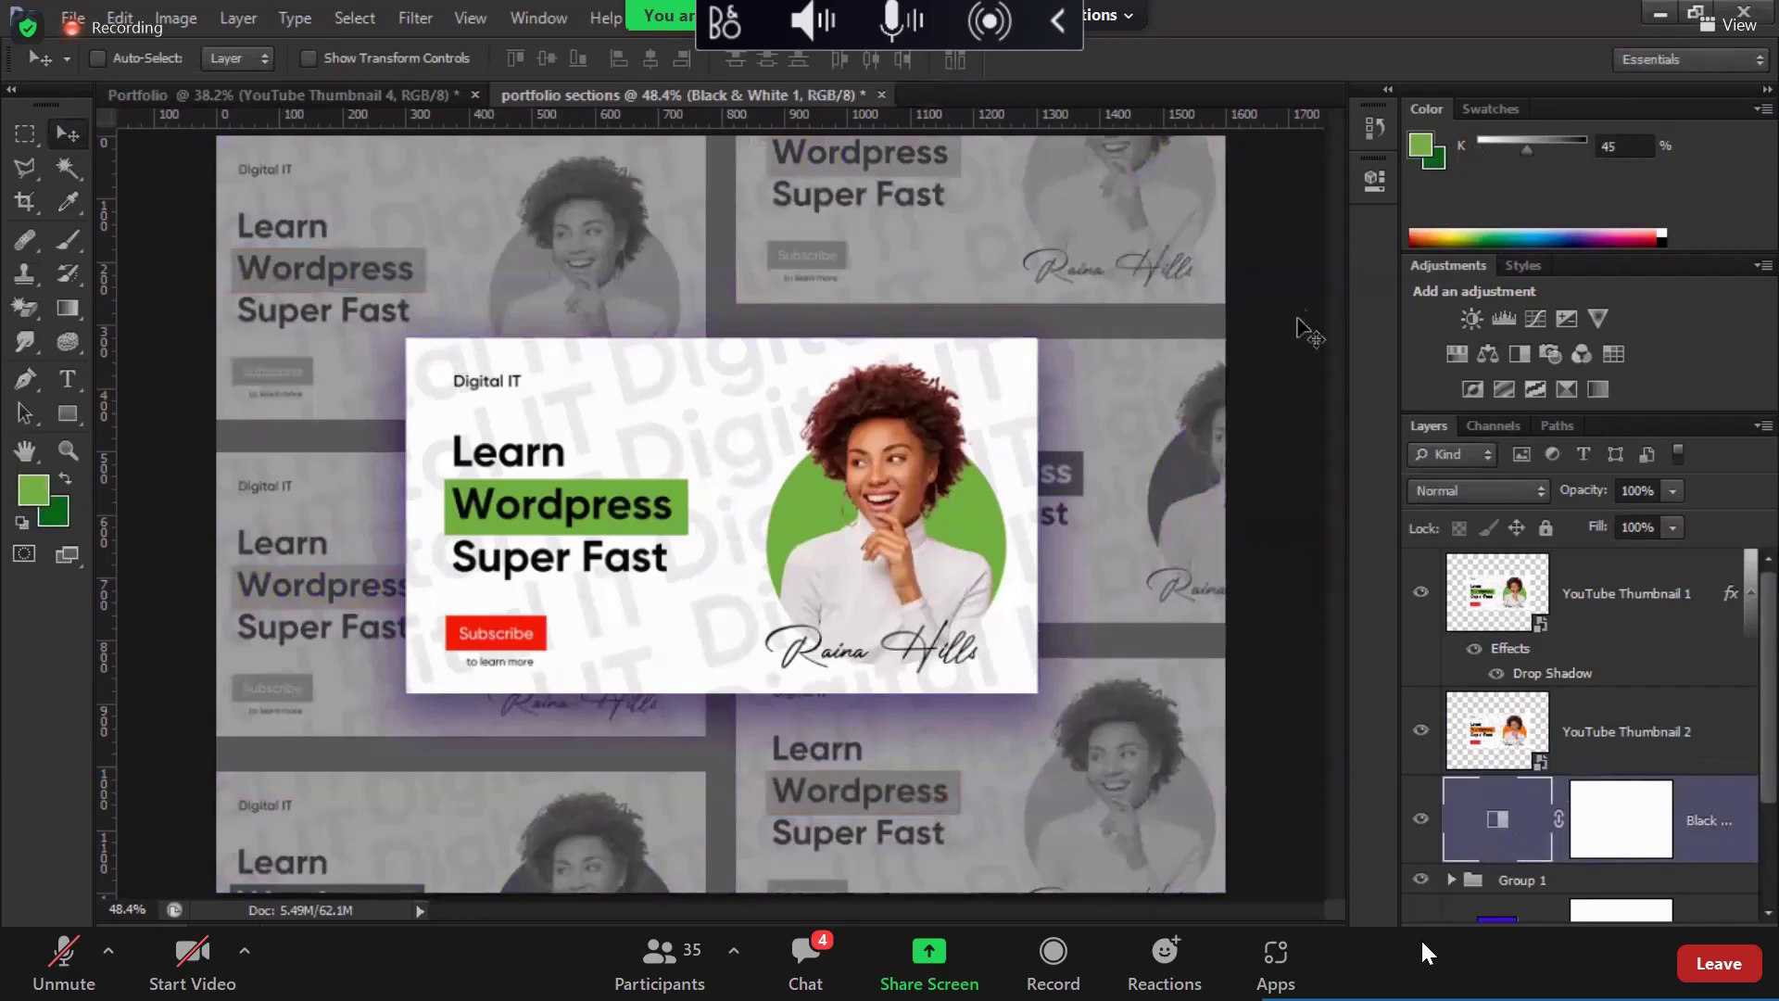
{"action": "left_click", "coordinate": [1365, 185]}
{"action": "left_click", "coordinate": [1146, 602]}
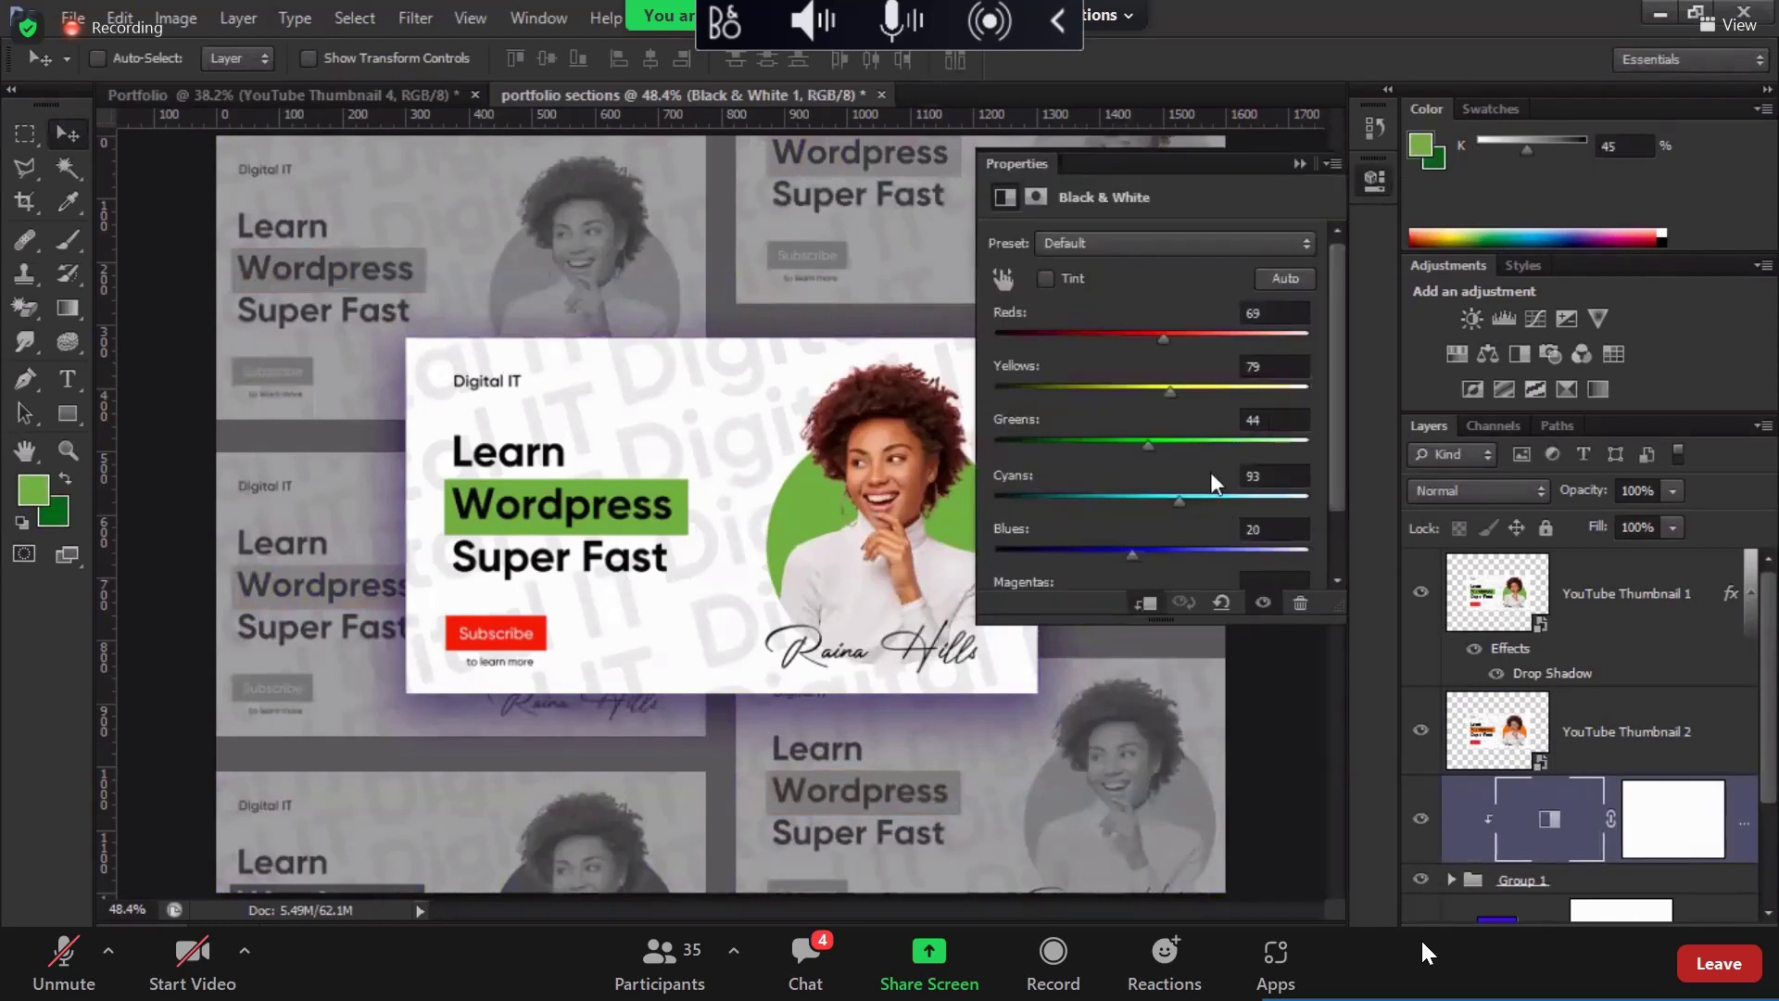
{"action": "left_click", "coordinate": [1368, 185]}
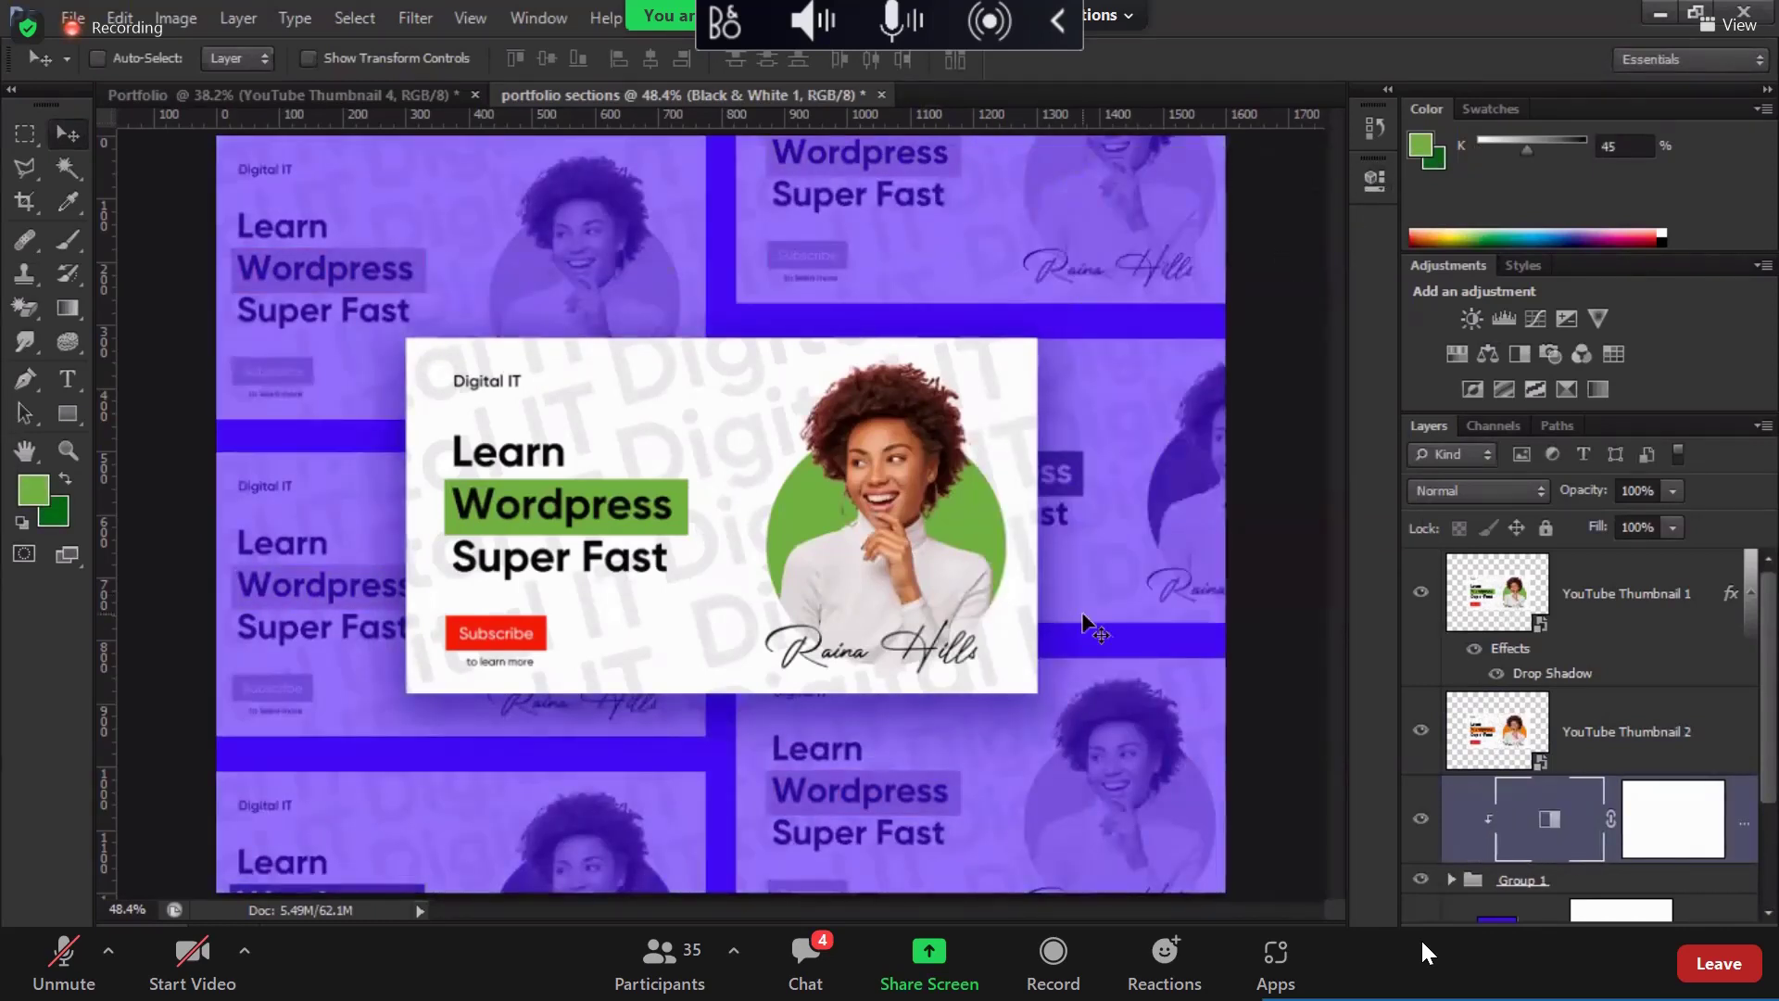
{"action": "left_click", "coordinate": [1421, 819]}
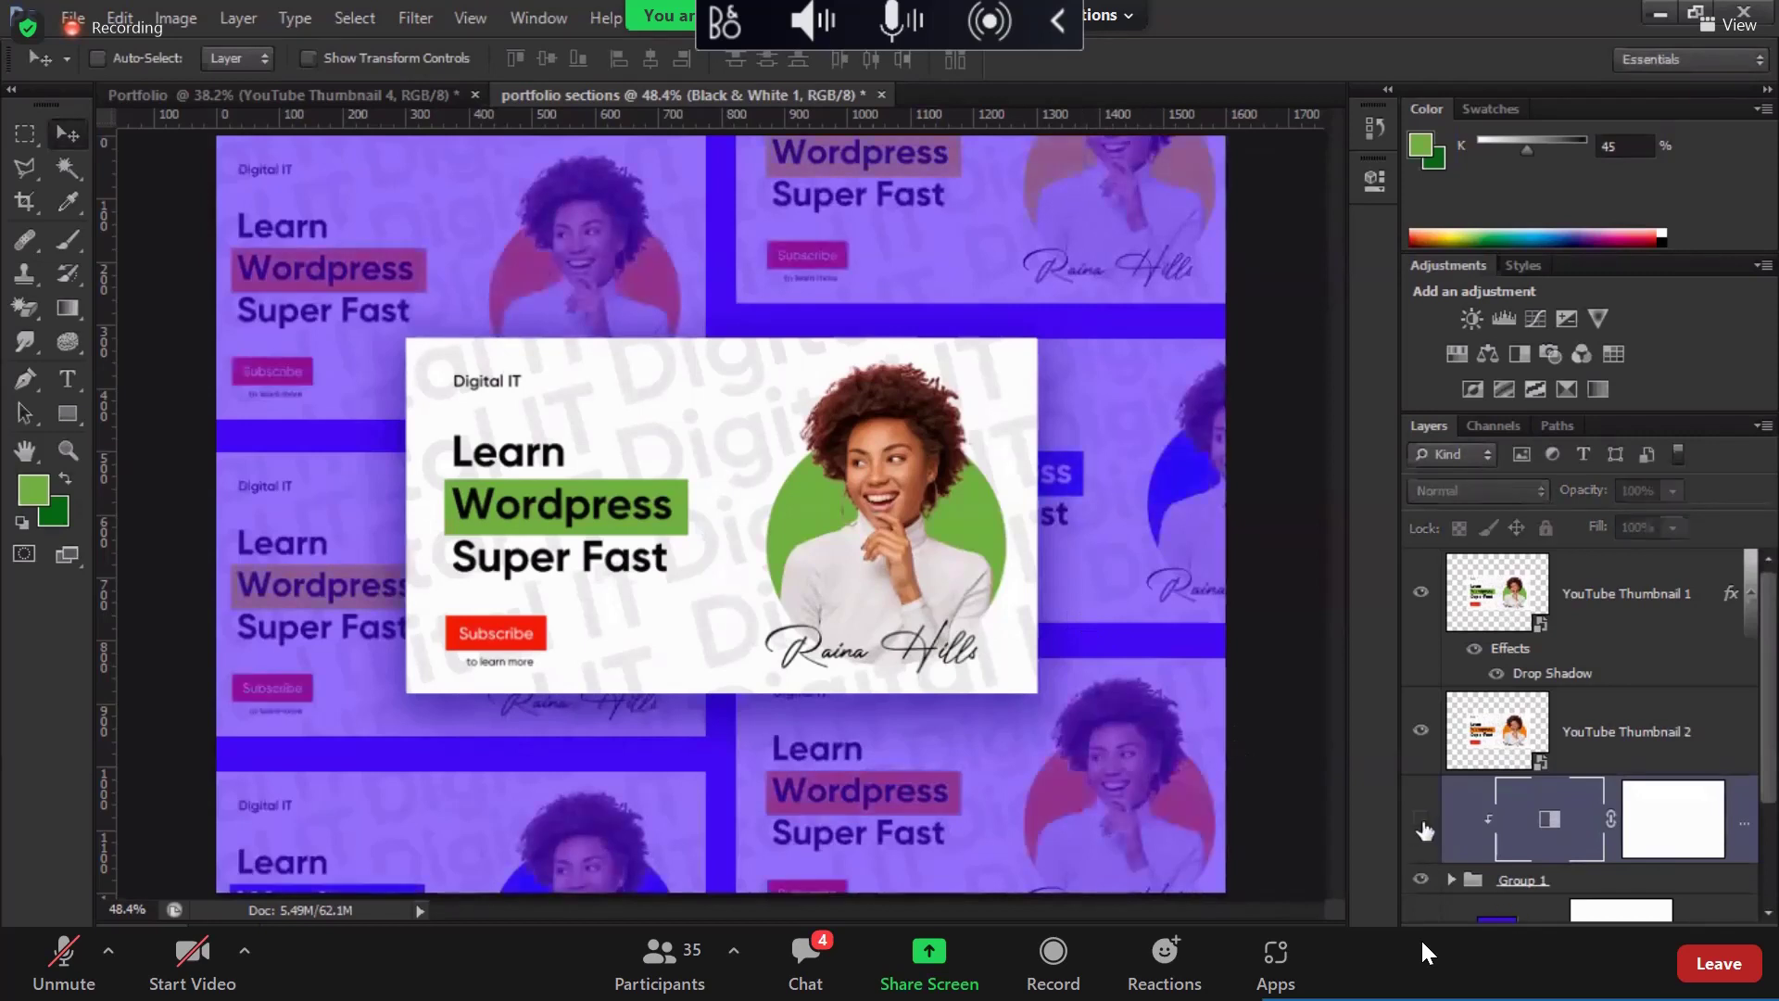
{"action": "left_click", "coordinate": [1422, 821]}
{"action": "left_click", "coordinate": [1422, 821]}
{"action": "left_click", "coordinate": [1422, 821]}
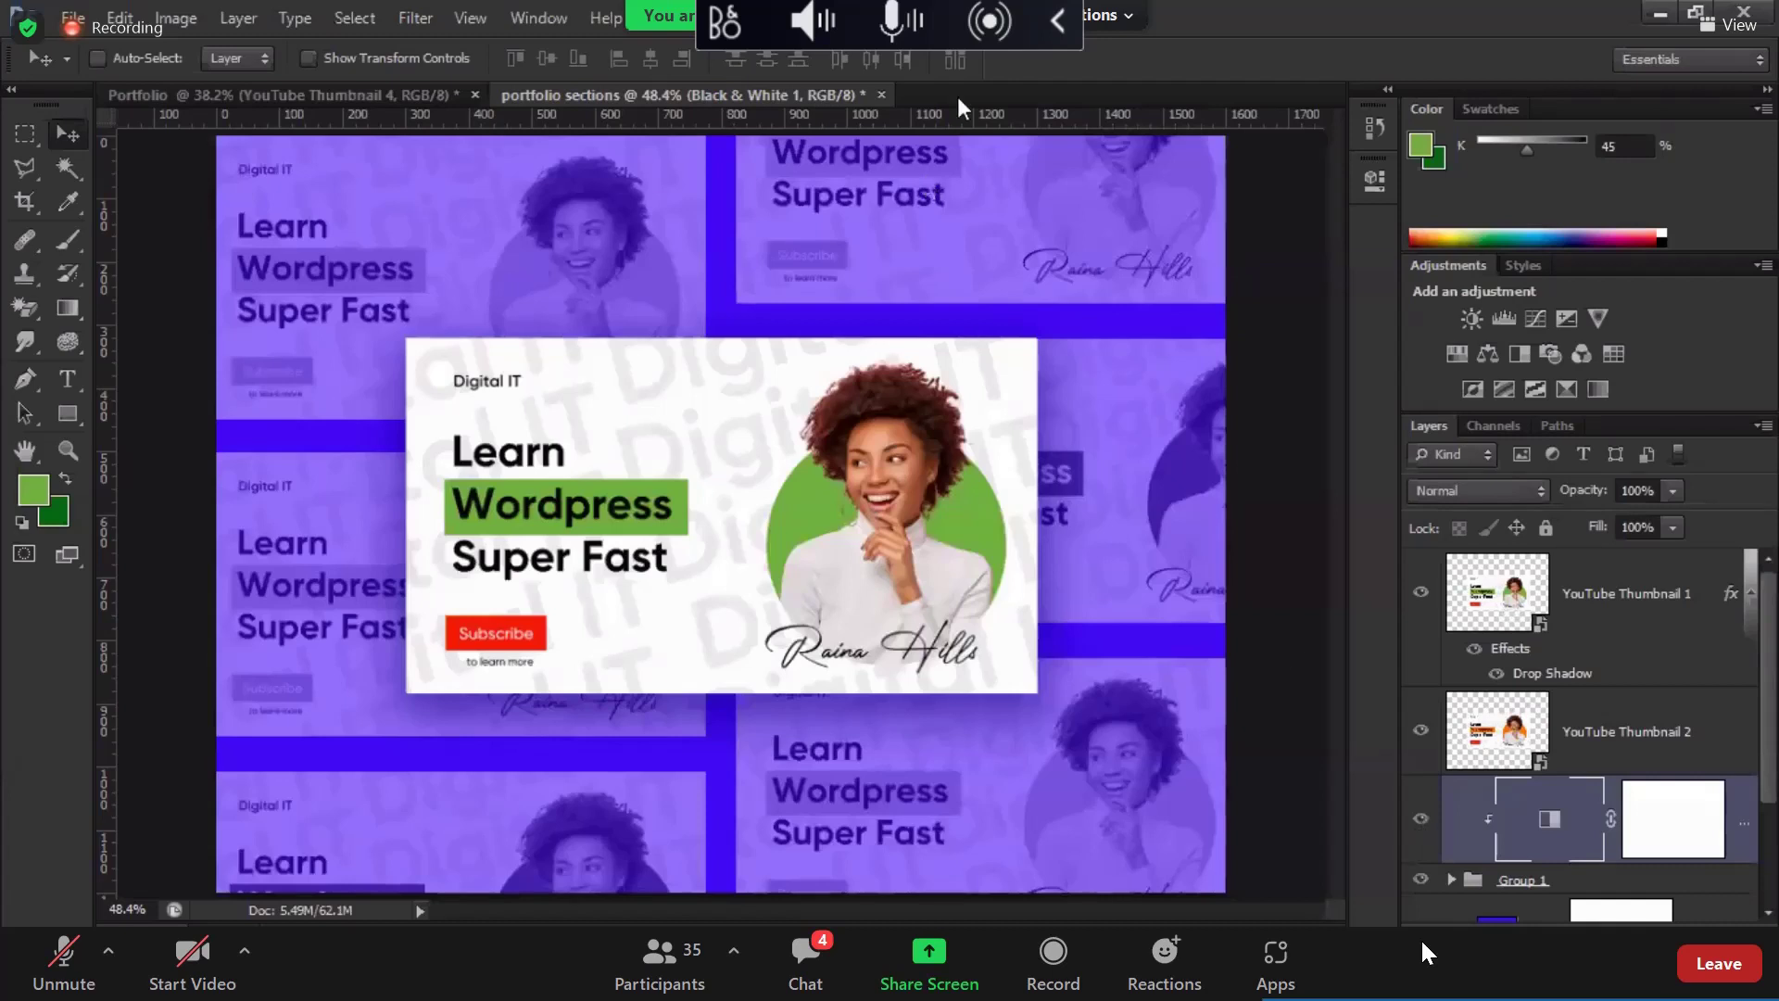
Step: Move the drop shadow onto YouTube Thumbnail 2 and delete the green YouTube Thumbnail 1
{"action": "left_click", "coordinate": [1501, 739]}
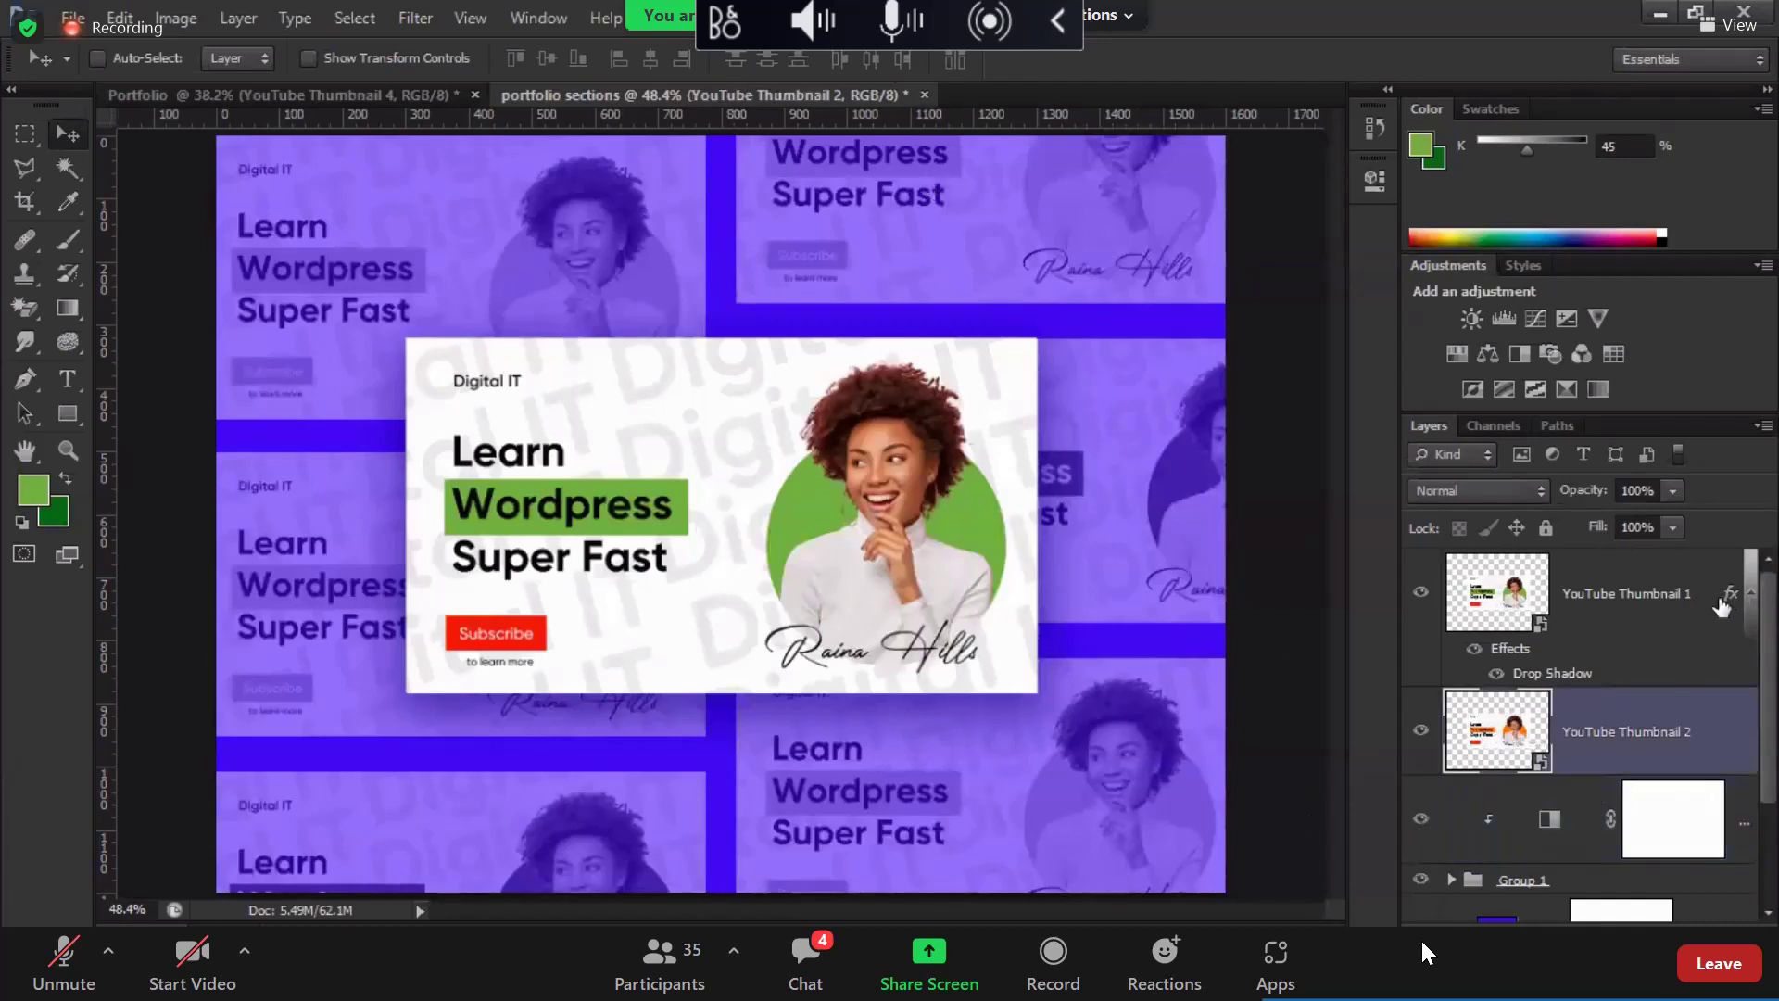
{"action": "left_click_drag", "start_coordinate": [1732, 600], "coordinate": [1717, 729]}
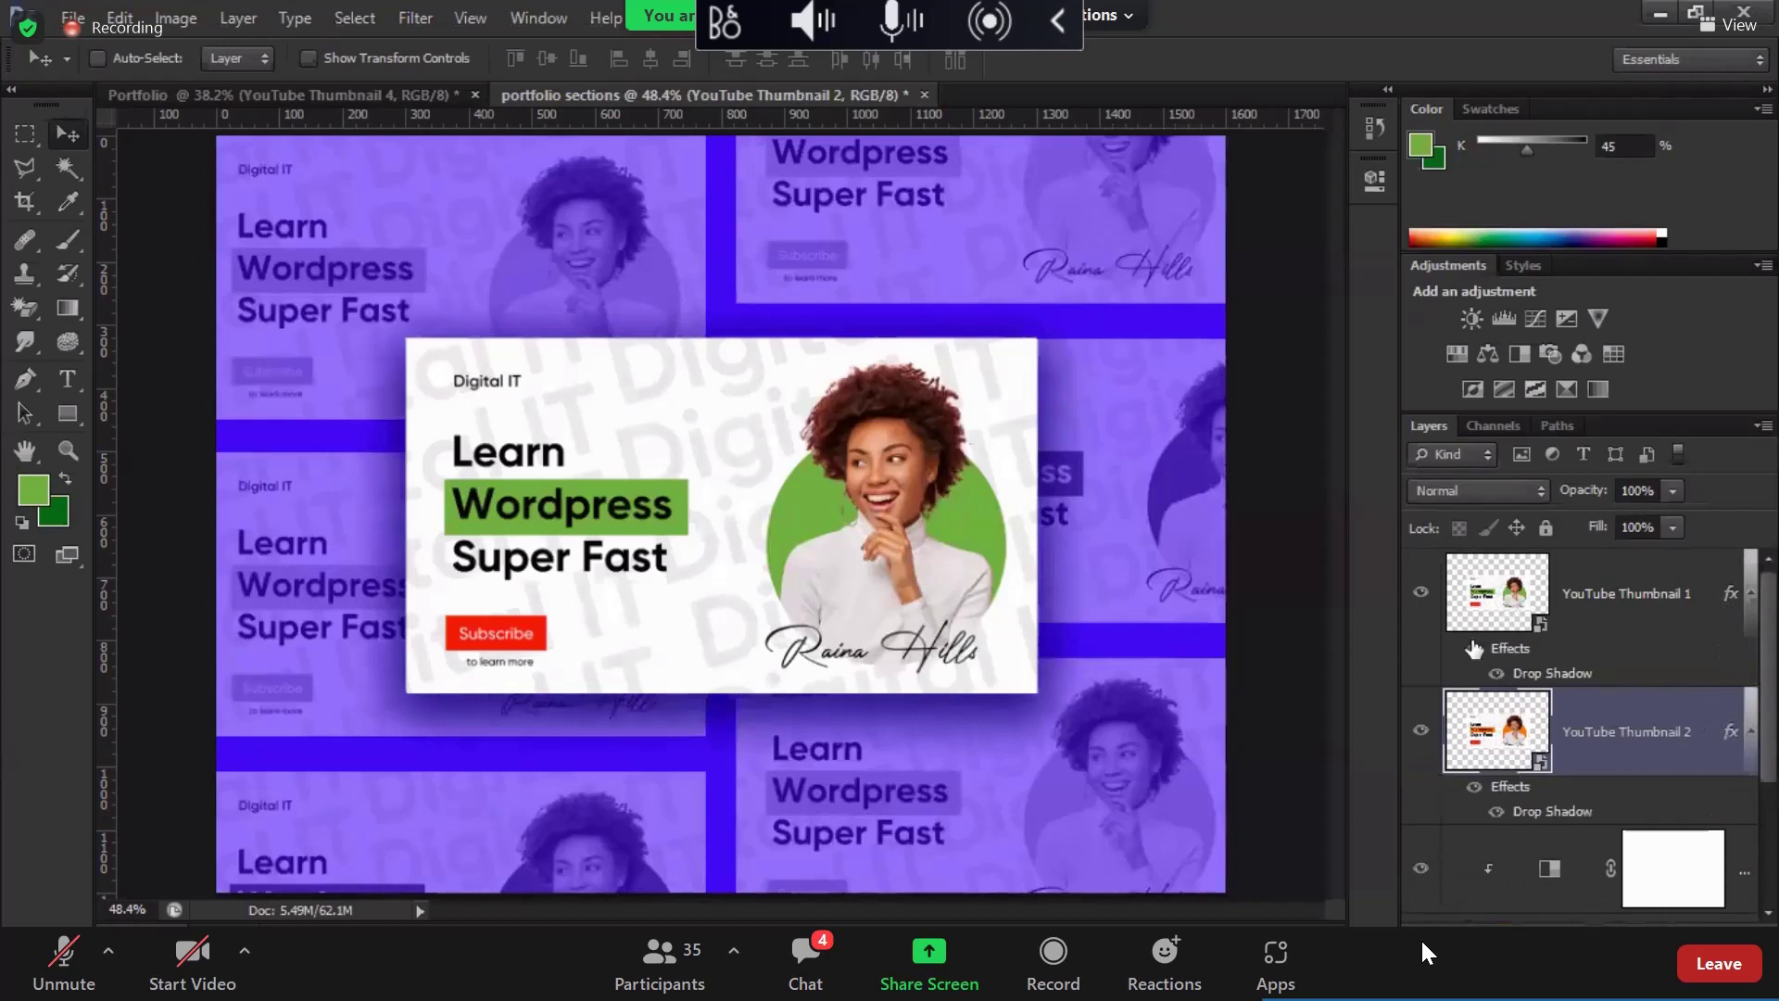
{"action": "left_click", "coordinate": [1422, 593]}
{"action": "left_click", "coordinate": [1537, 617]}
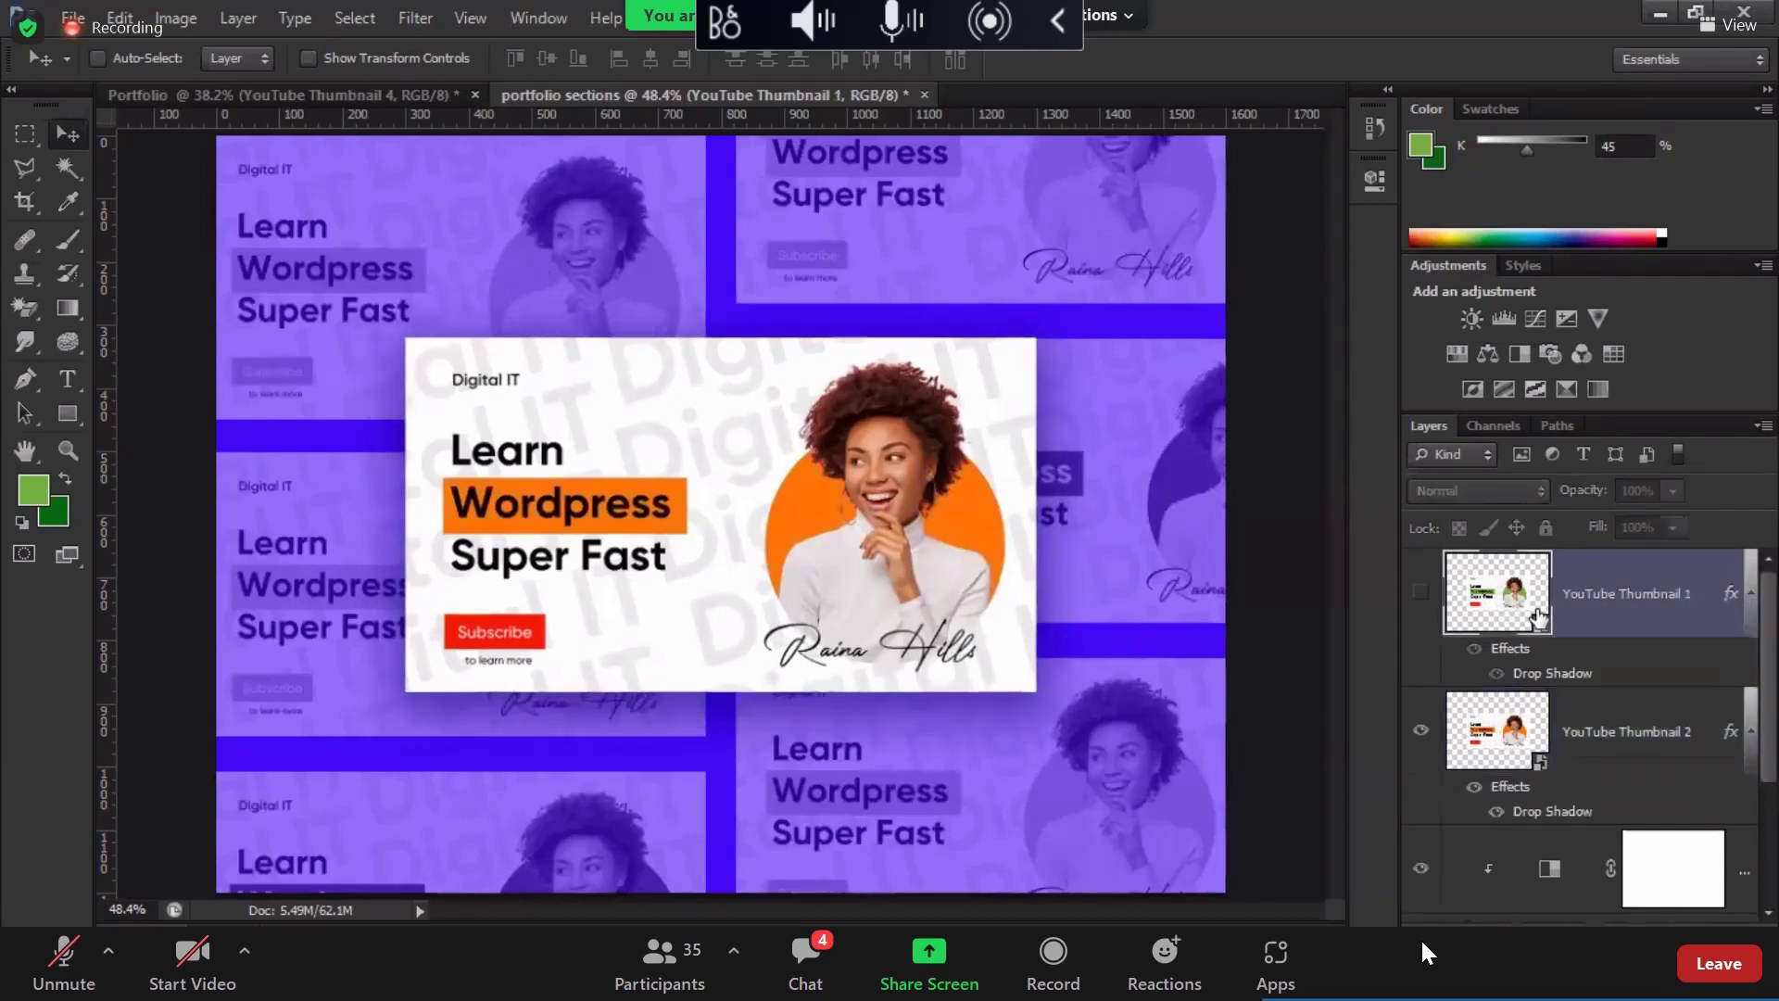
{"action": "key", "text": "Delete"}
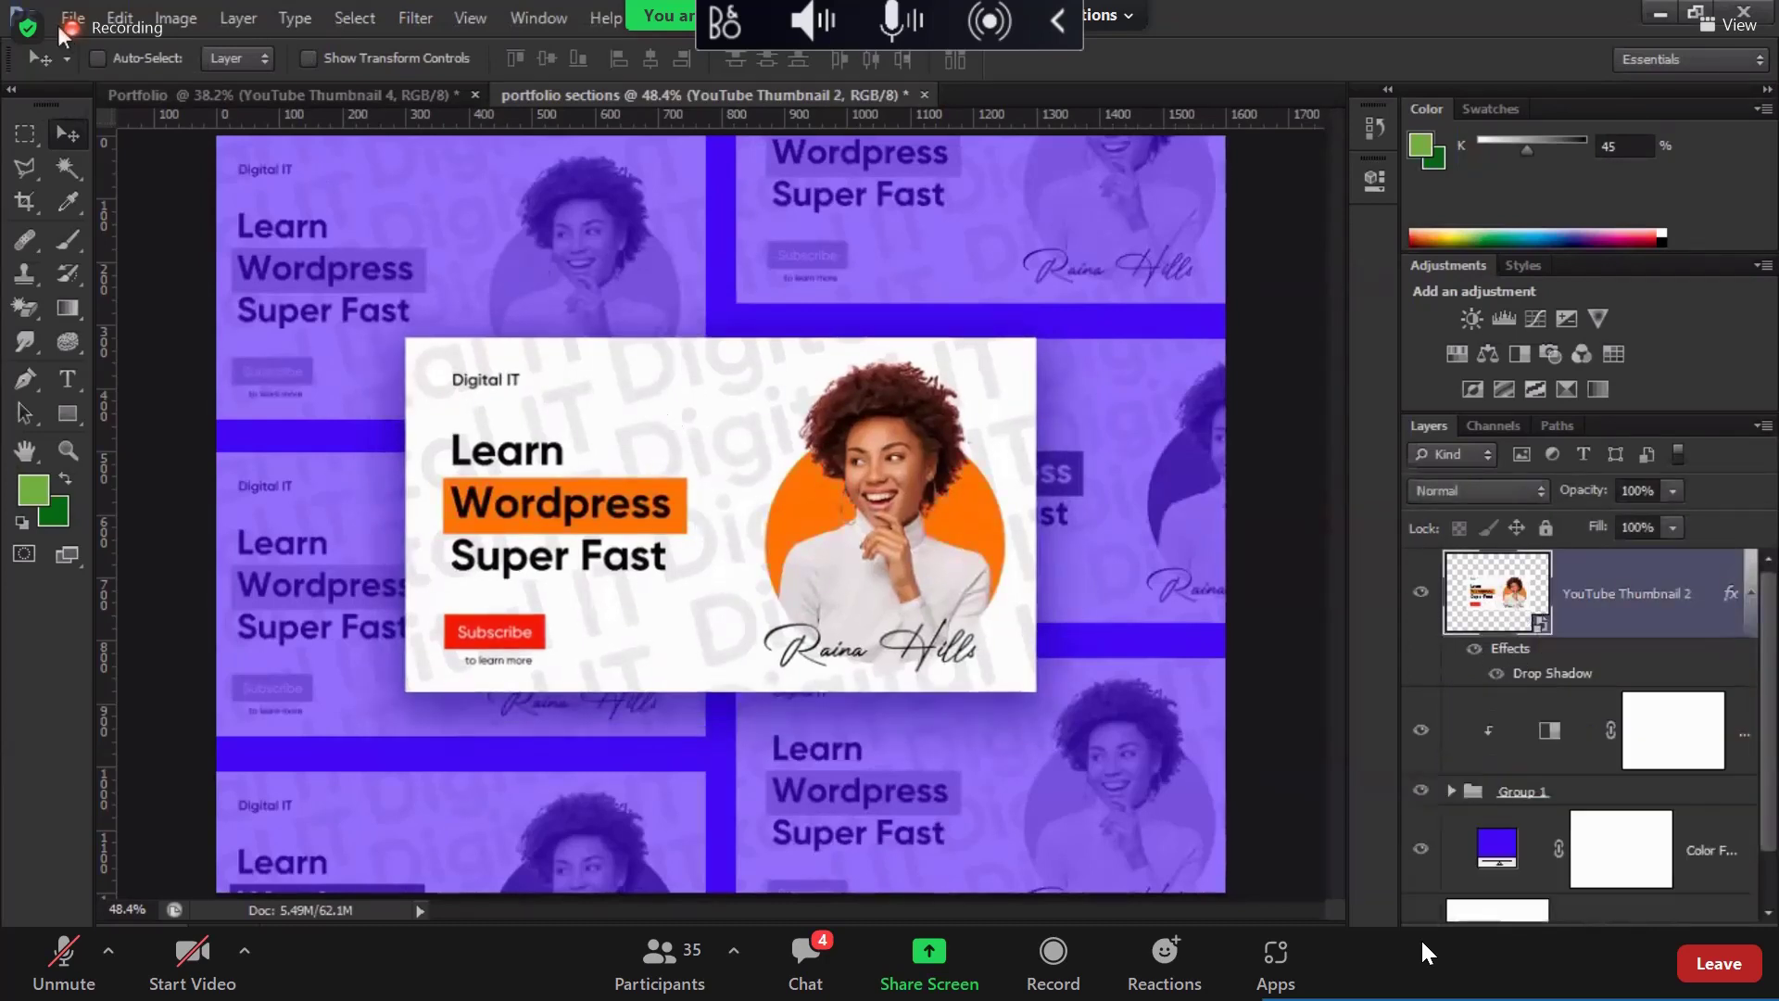
{"action": "left_click", "coordinate": [65, 20]}
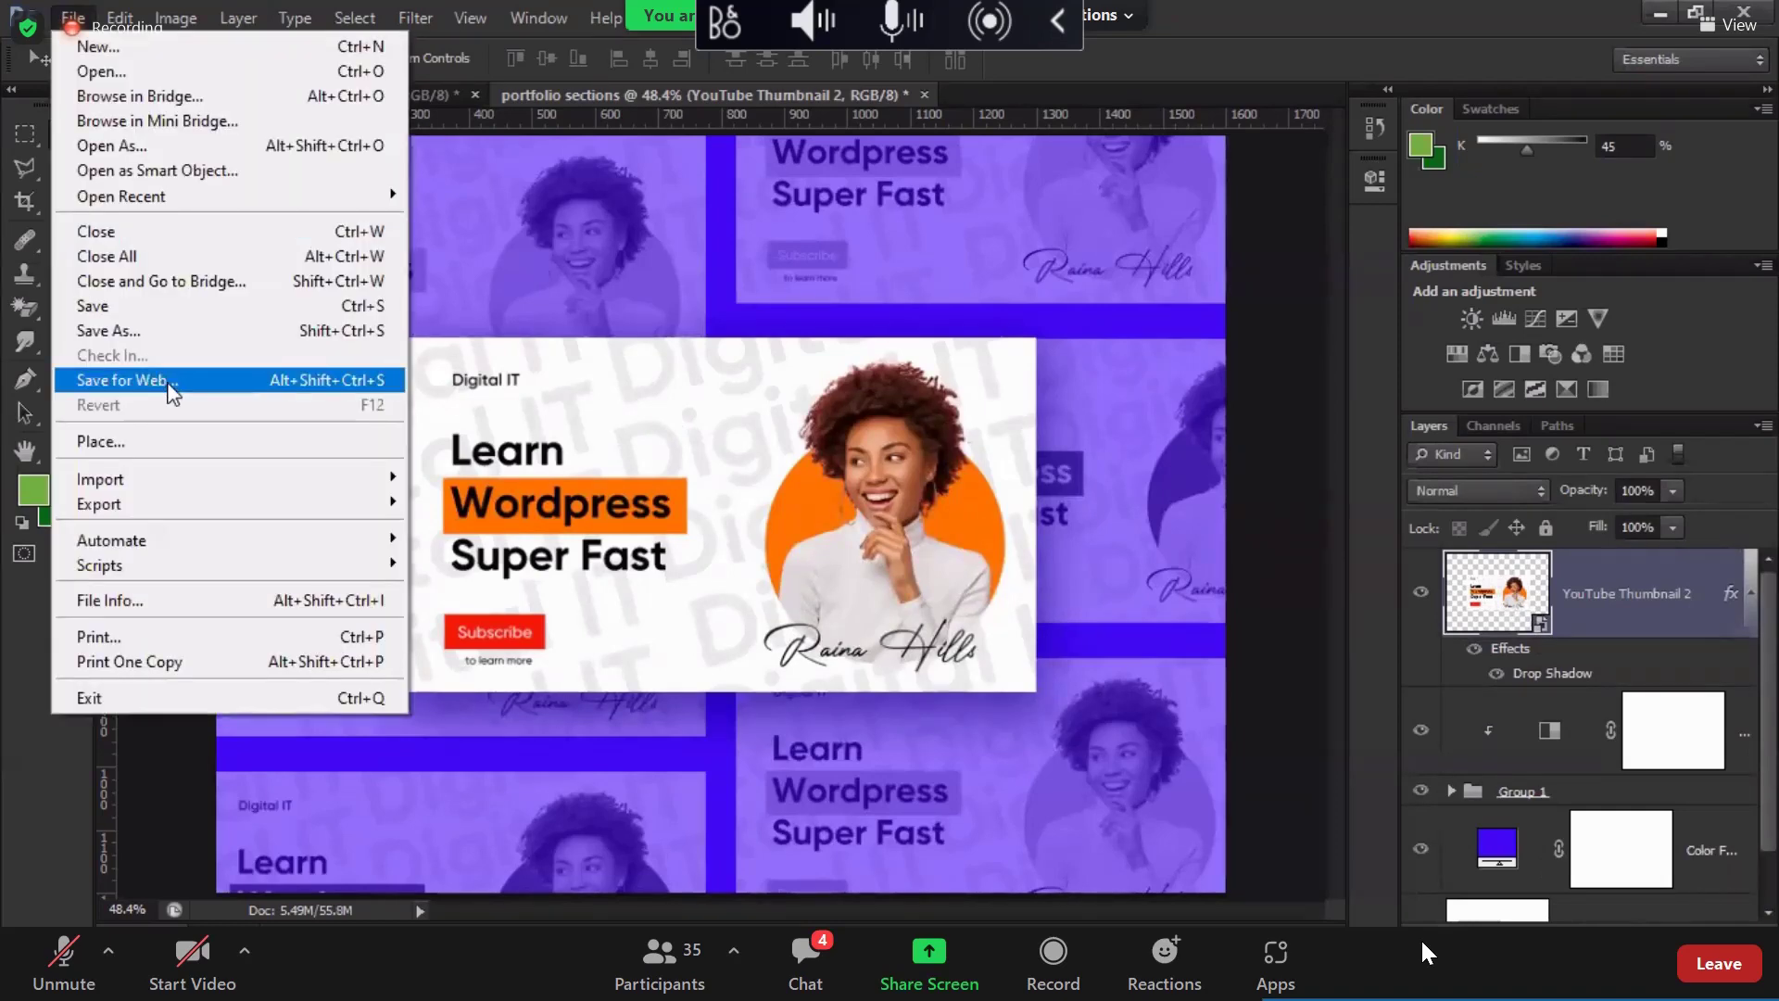
Step: Save for Web as PNG-24, appending 'orange' to the portfolio-sections file name
{"action": "left_click", "coordinate": [172, 381]}
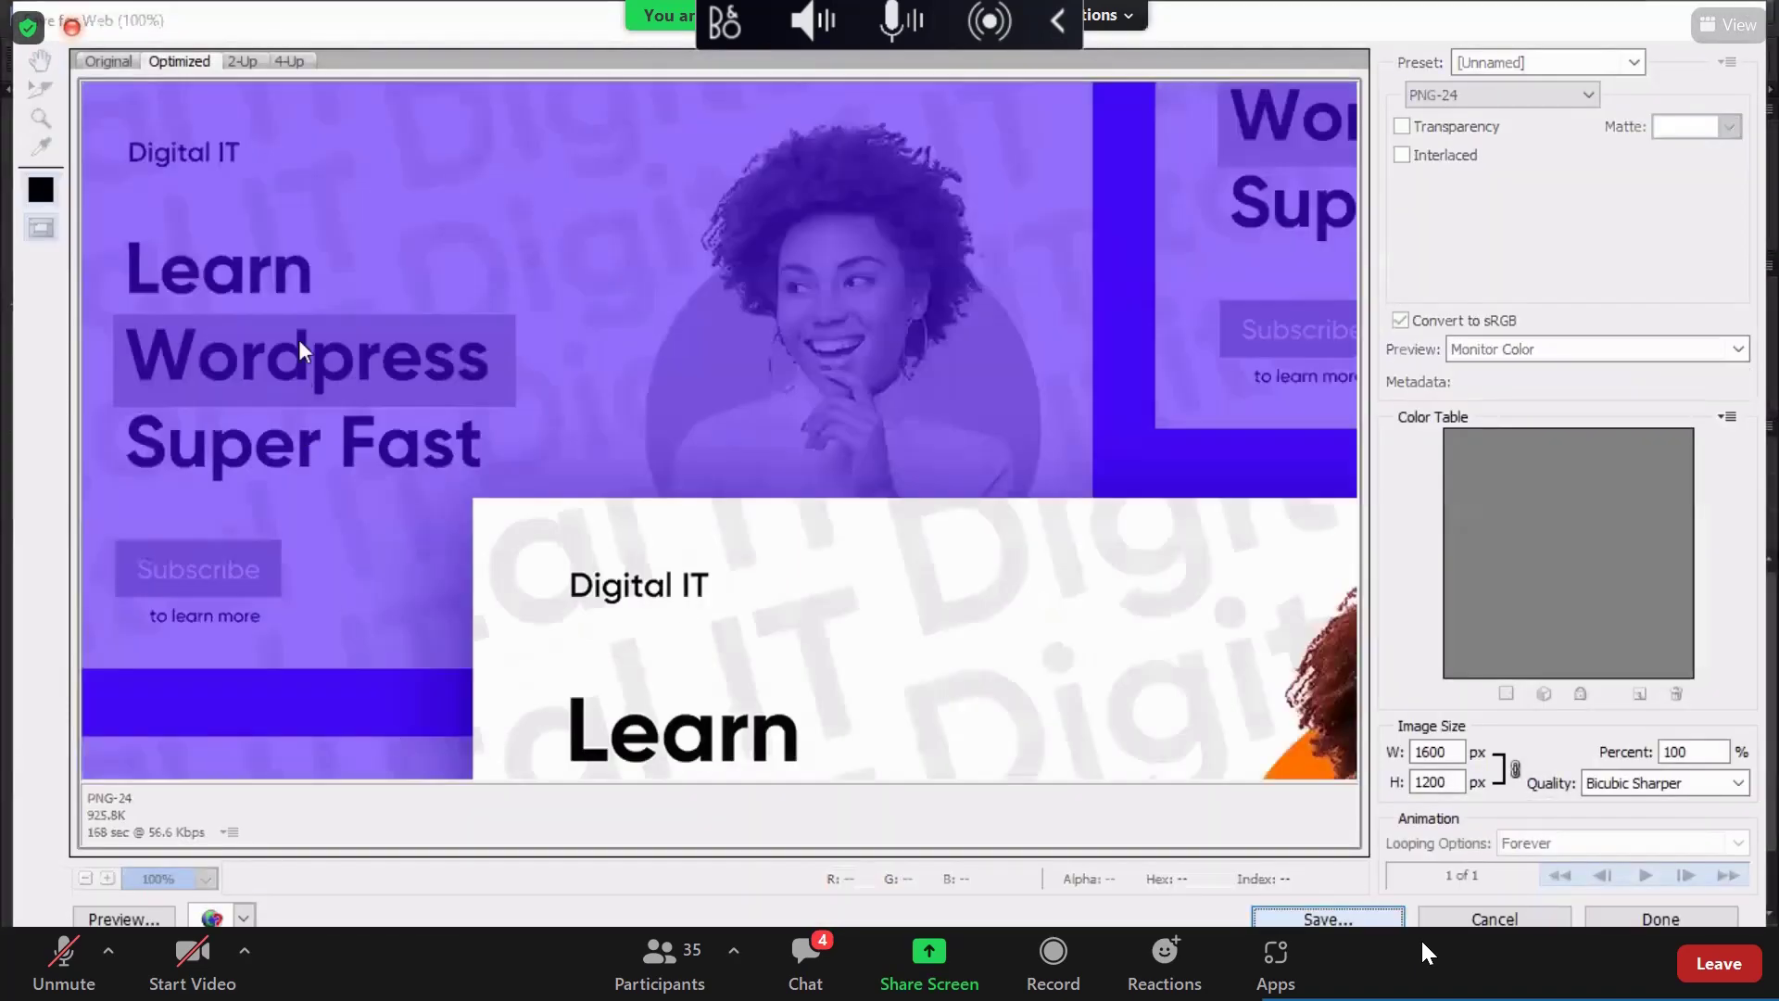
{"action": "key", "text": "Return"}
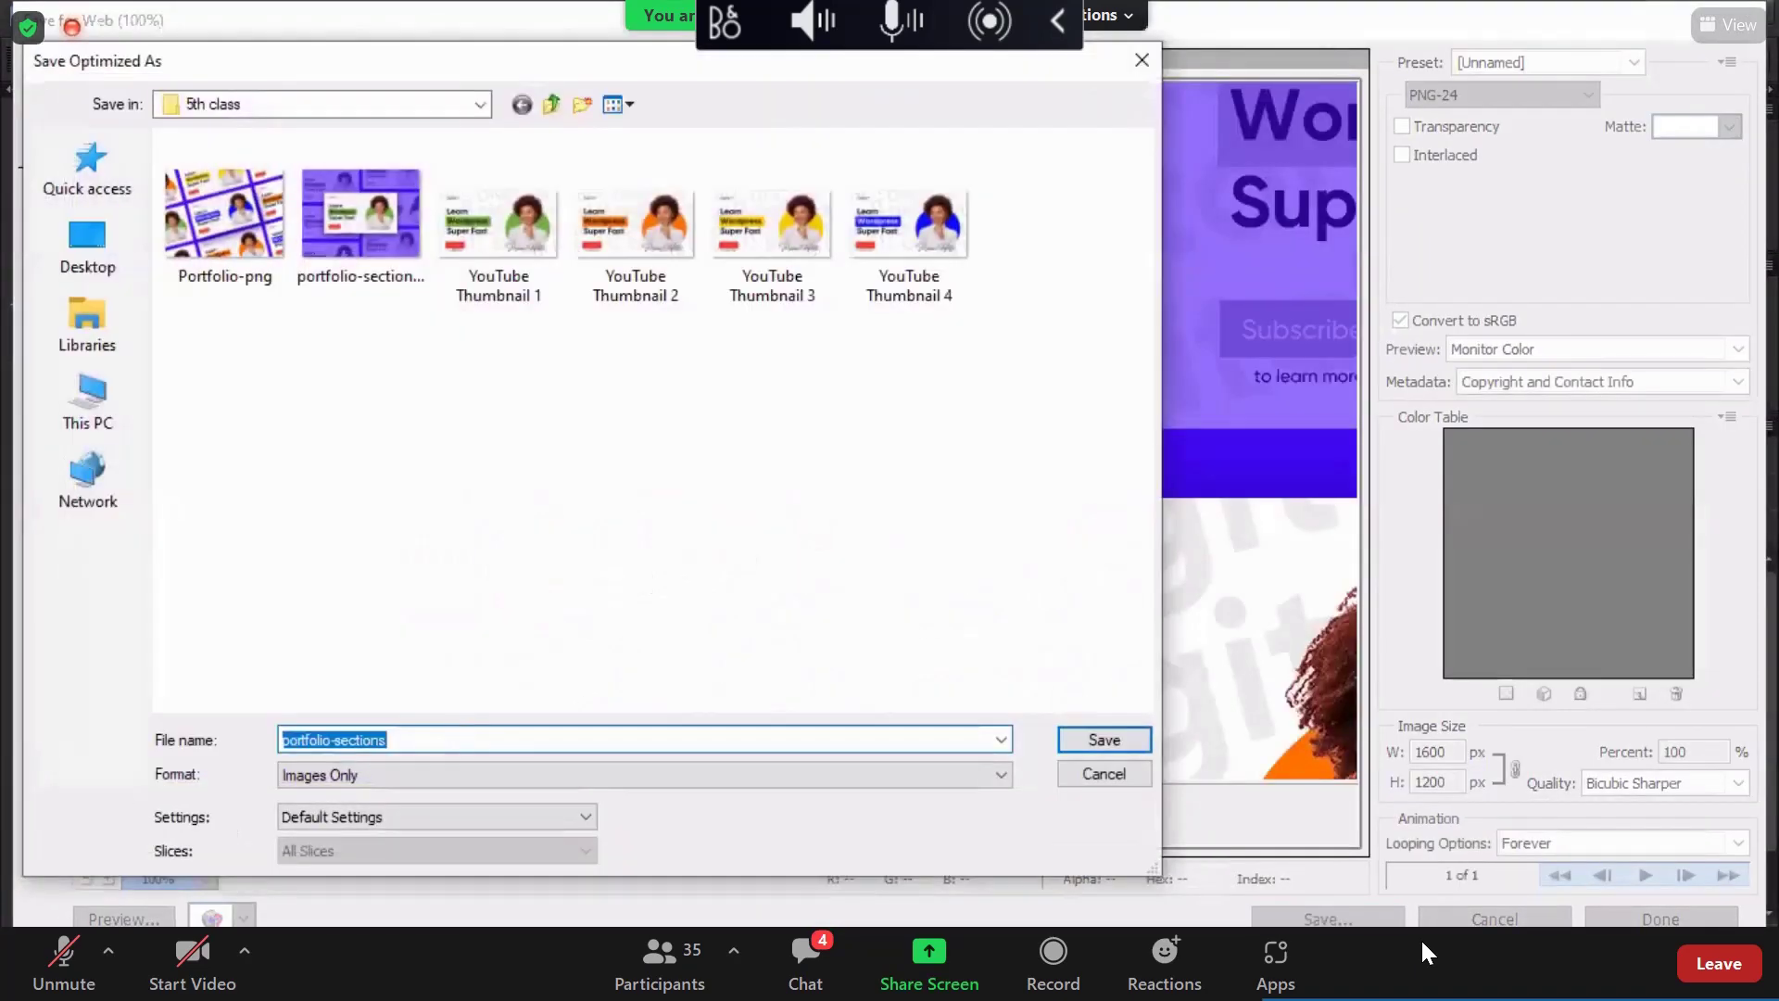
{"action": "key", "text": "End"}
{"action": "type", "text": "ora"}
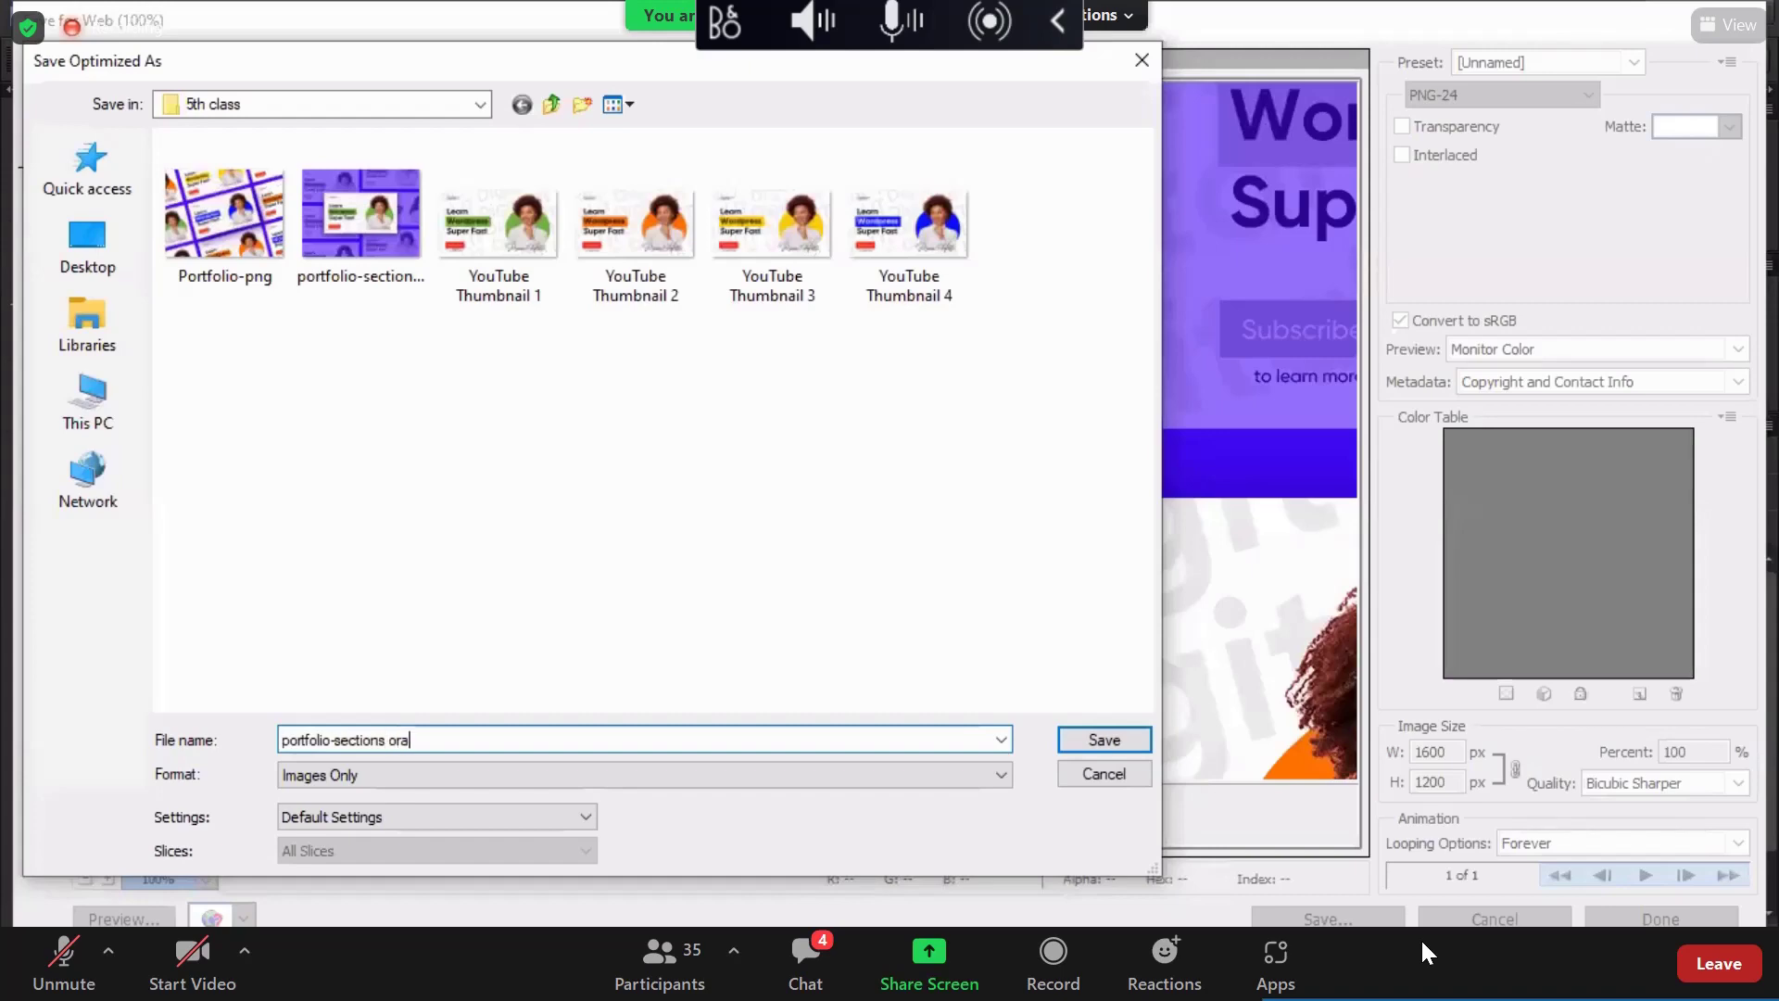
{"action": "type", "text": "nge"}
{"action": "key", "text": "Return"}
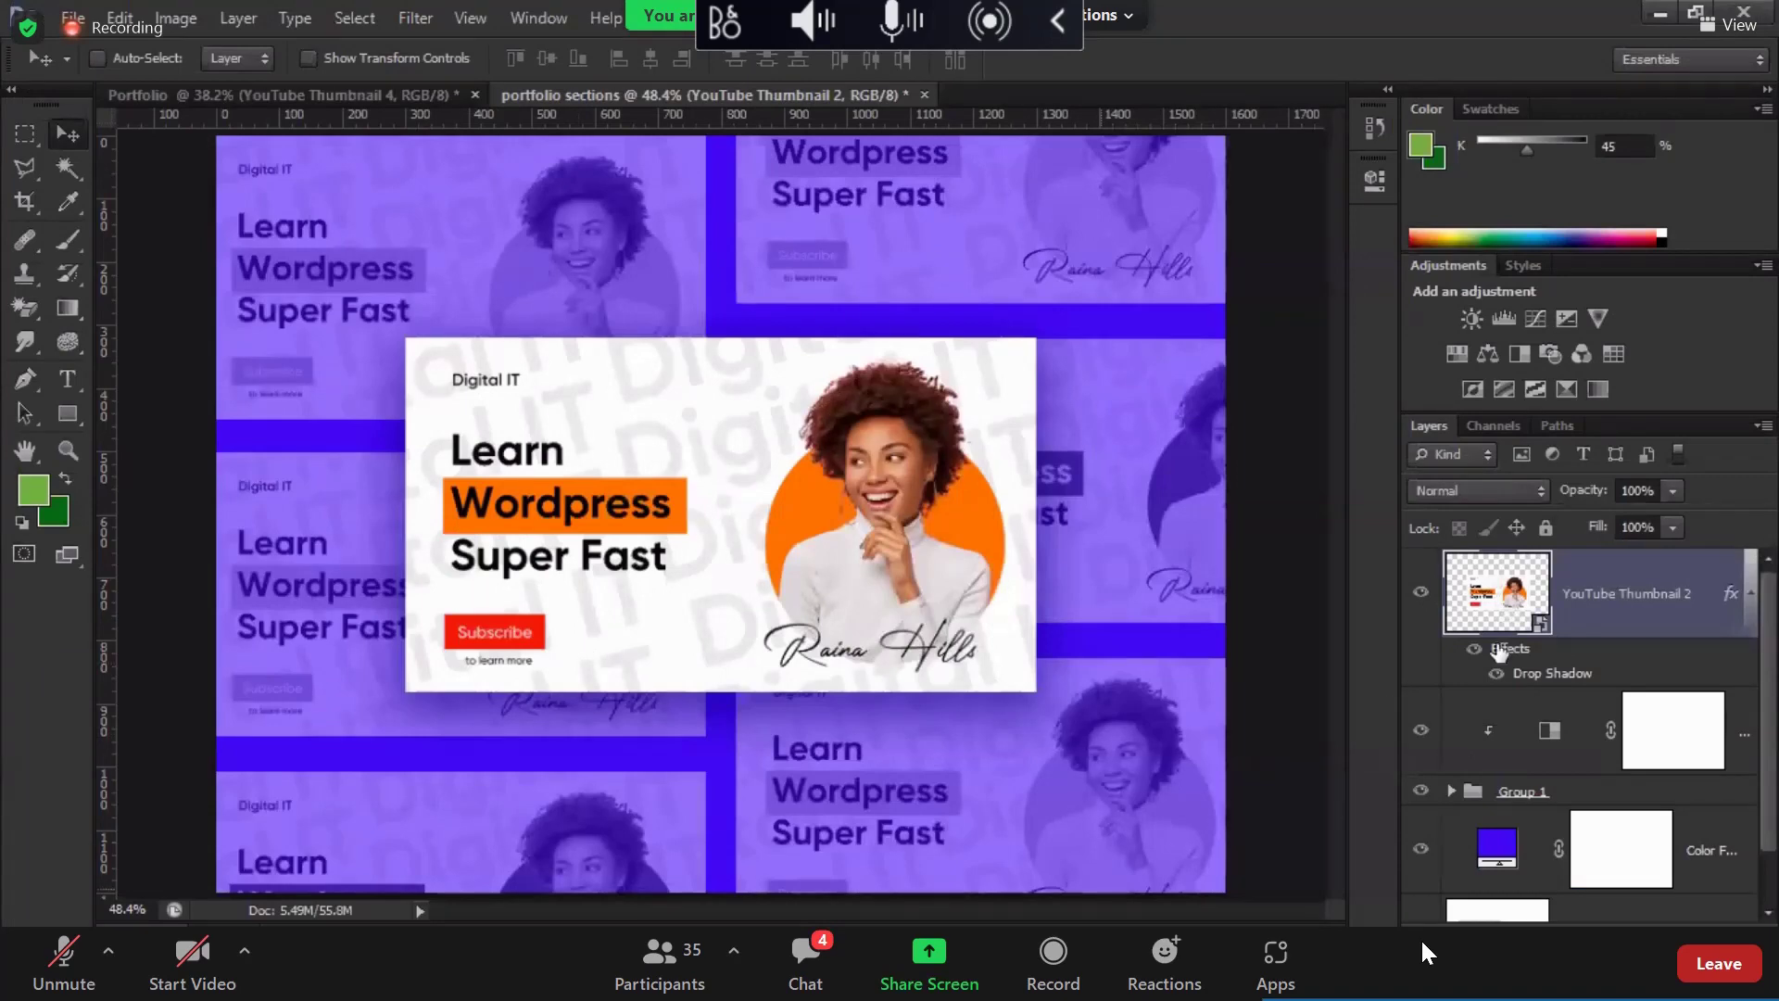
Step: Place YouTube Thumbnail 3 onto the collage and resize it to 1000 px wide
{"action": "key", "text": "alt+Tab"}
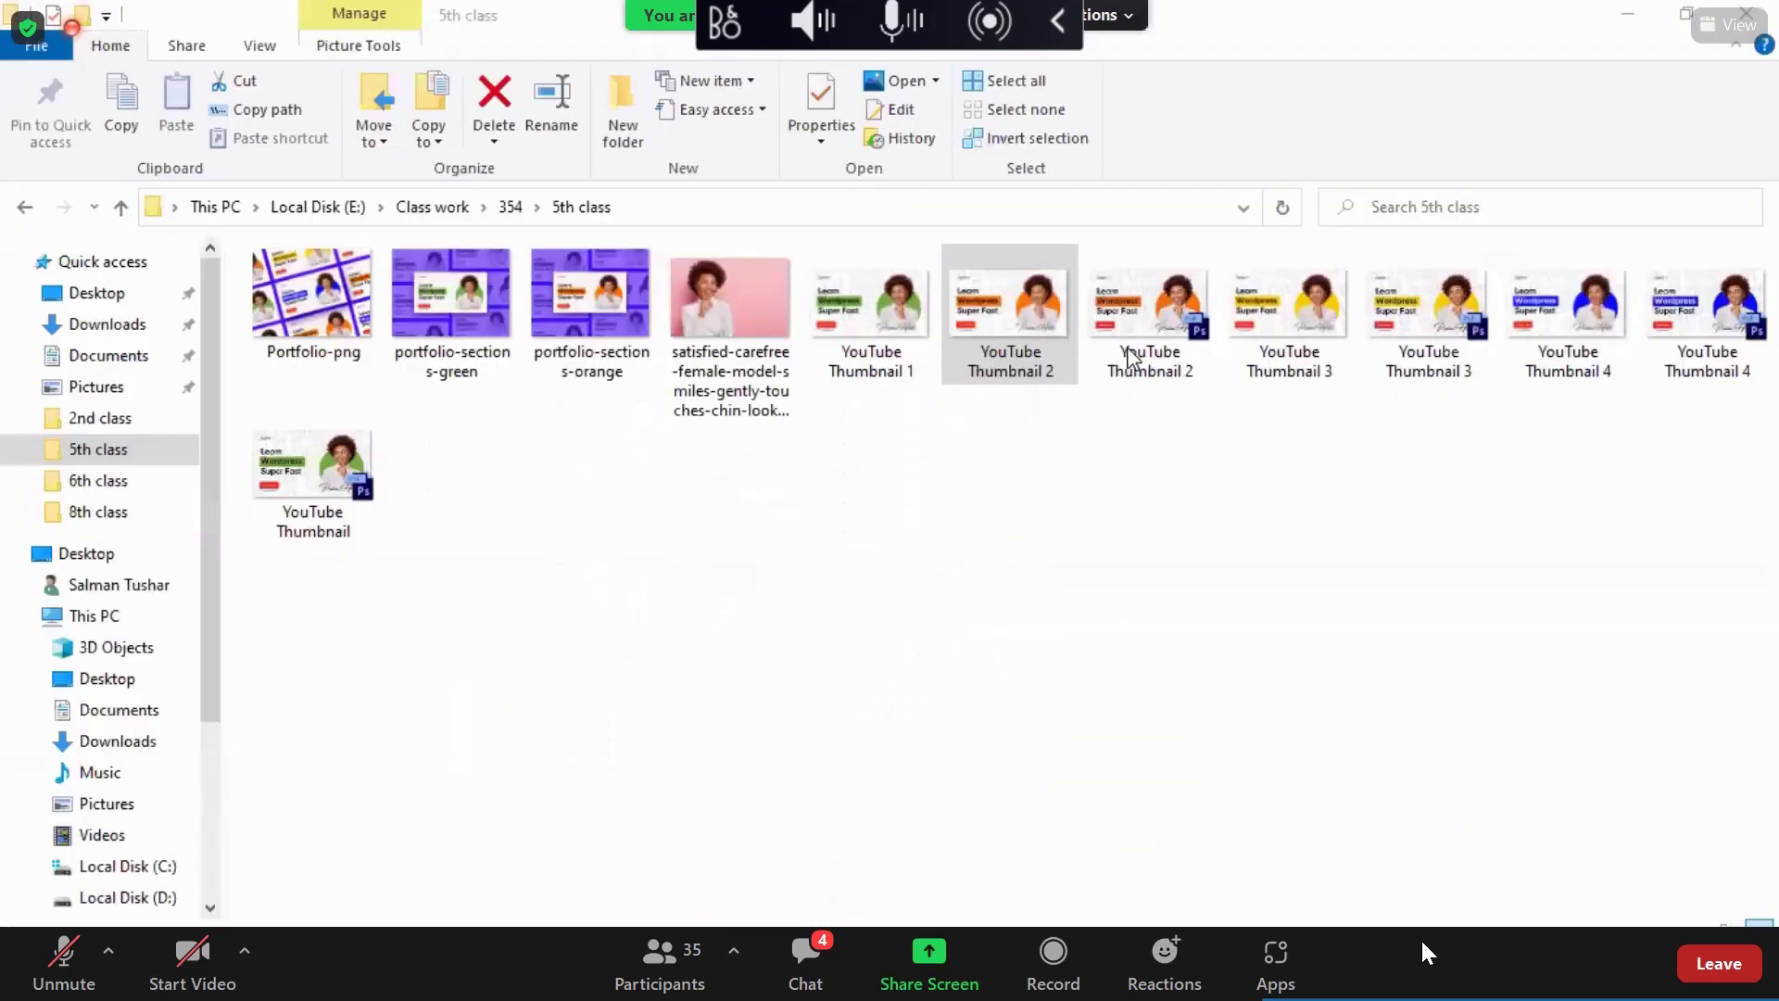
{"action": "left_click_drag", "start_coordinate": [1297, 319], "coordinate": [778, 991]}
{"action": "left_click_drag", "start_coordinate": [775, 497], "coordinate": [797, 487]}
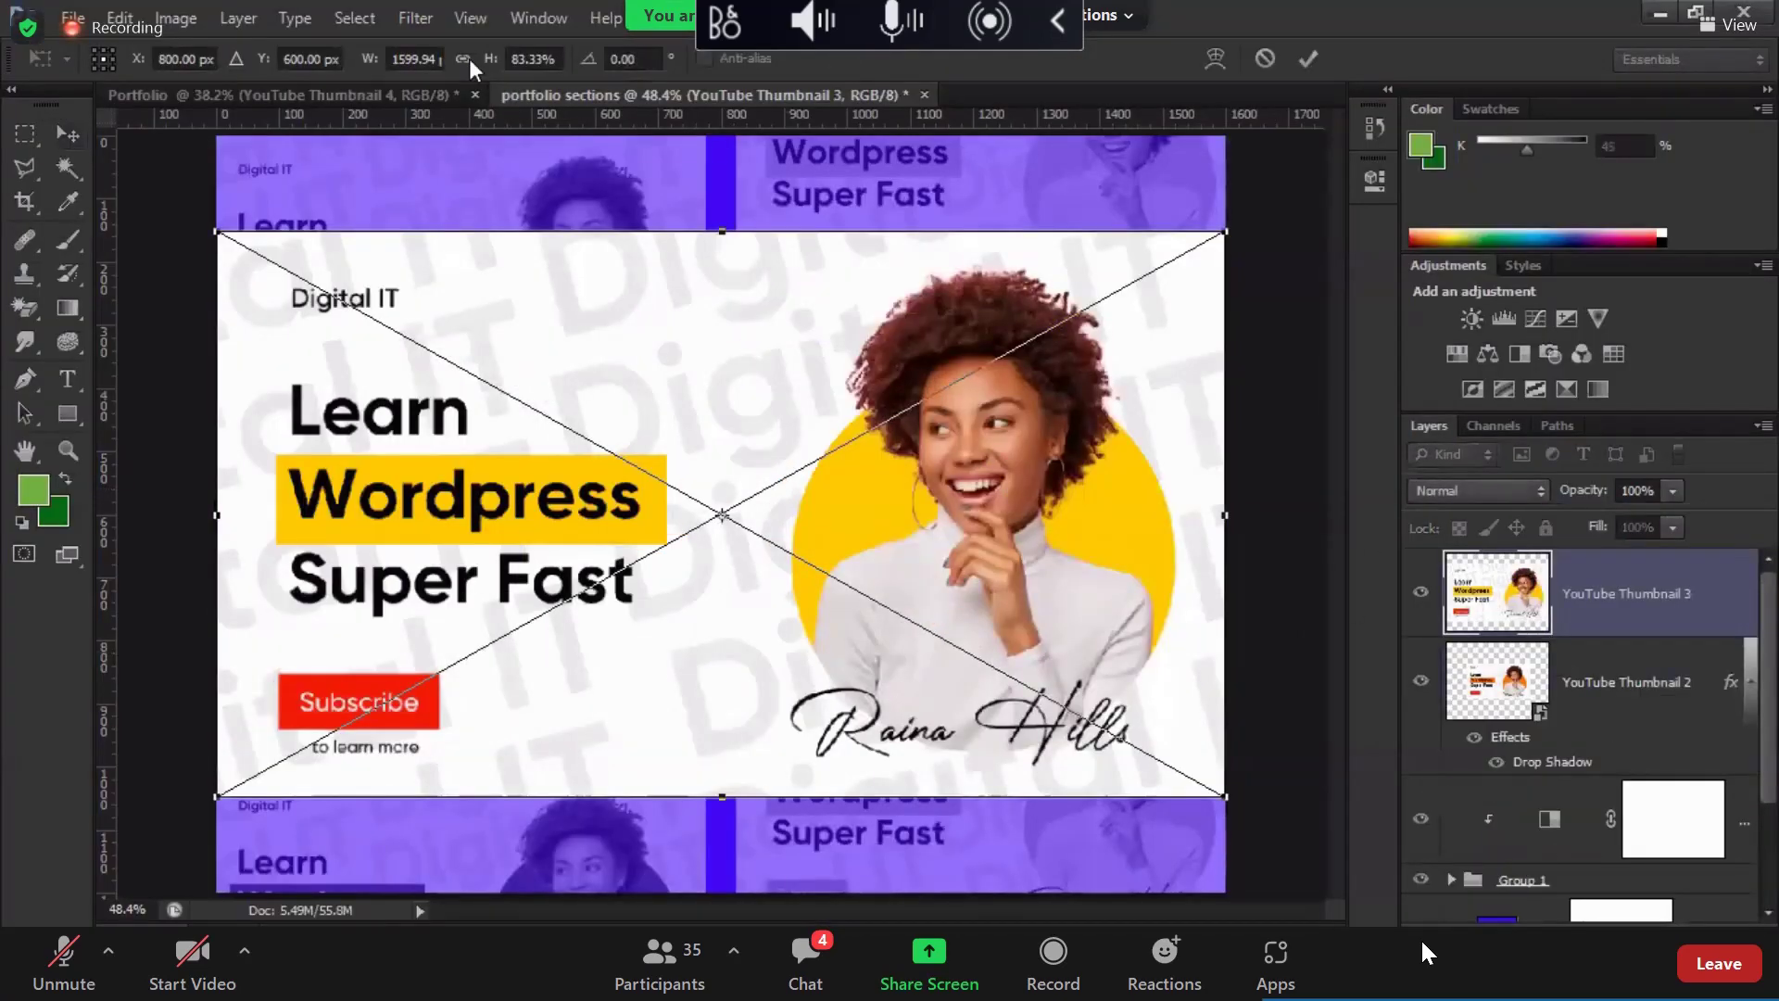
{"action": "left_click", "coordinate": [391, 58]}
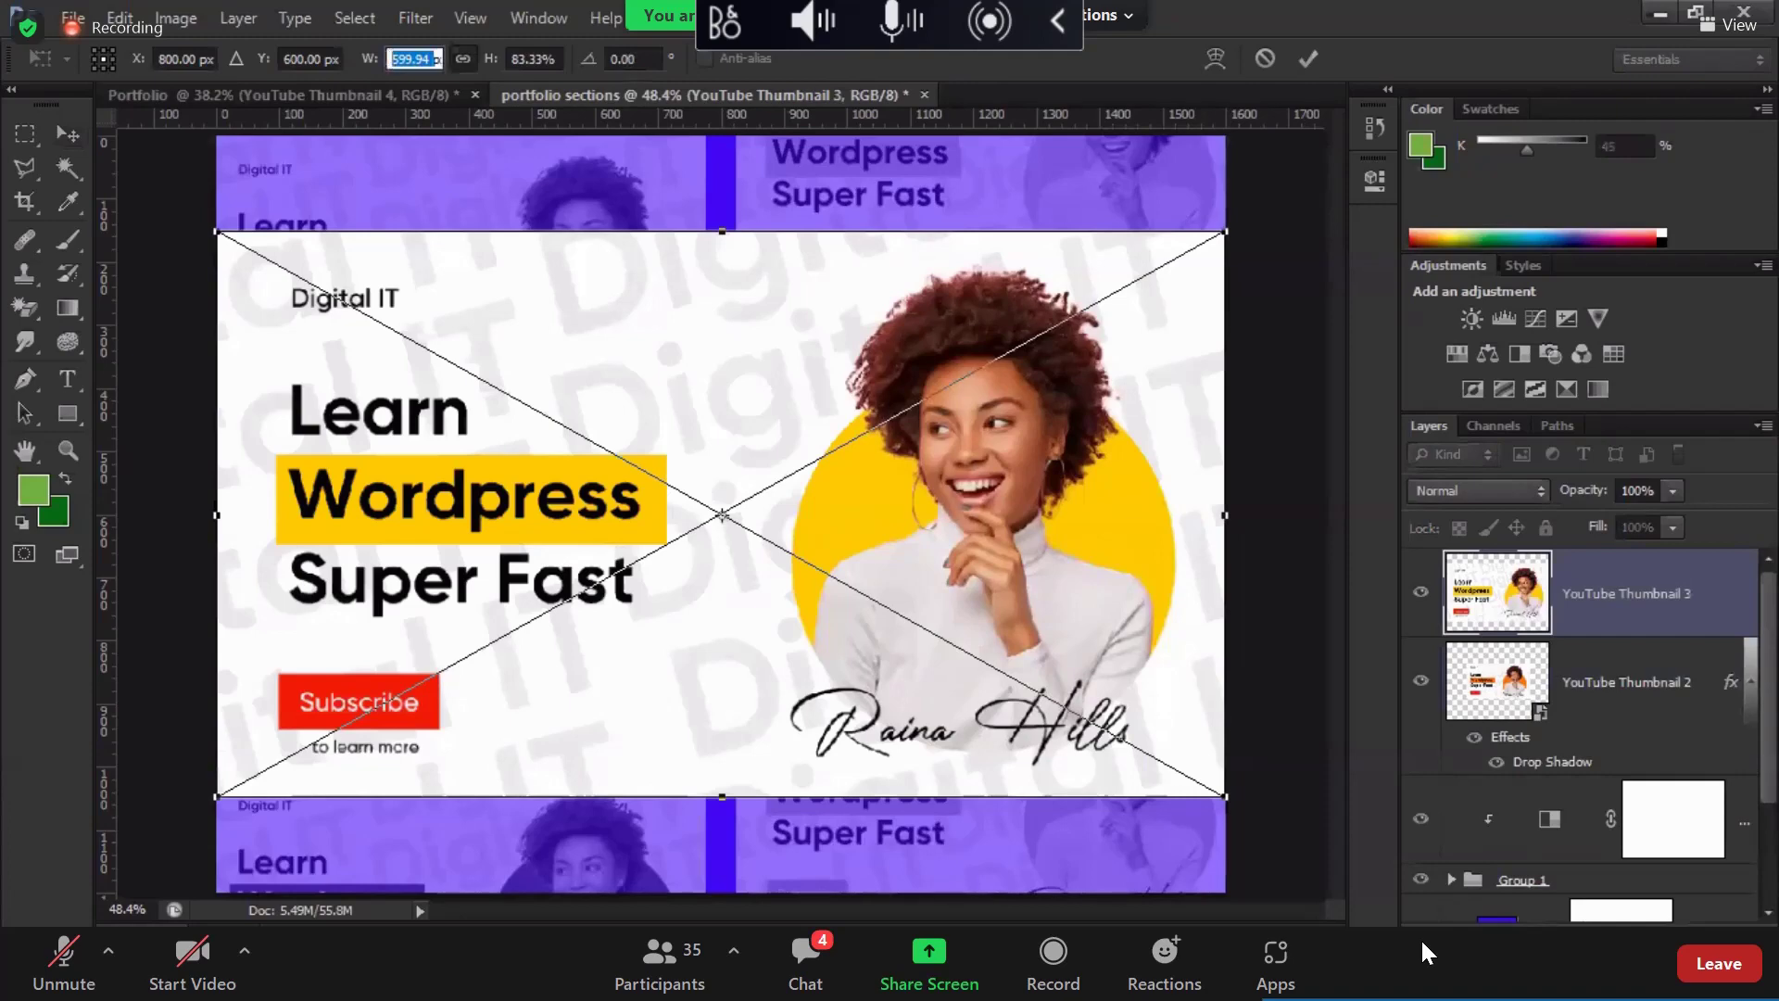
{"action": "type", "text": "1000"}
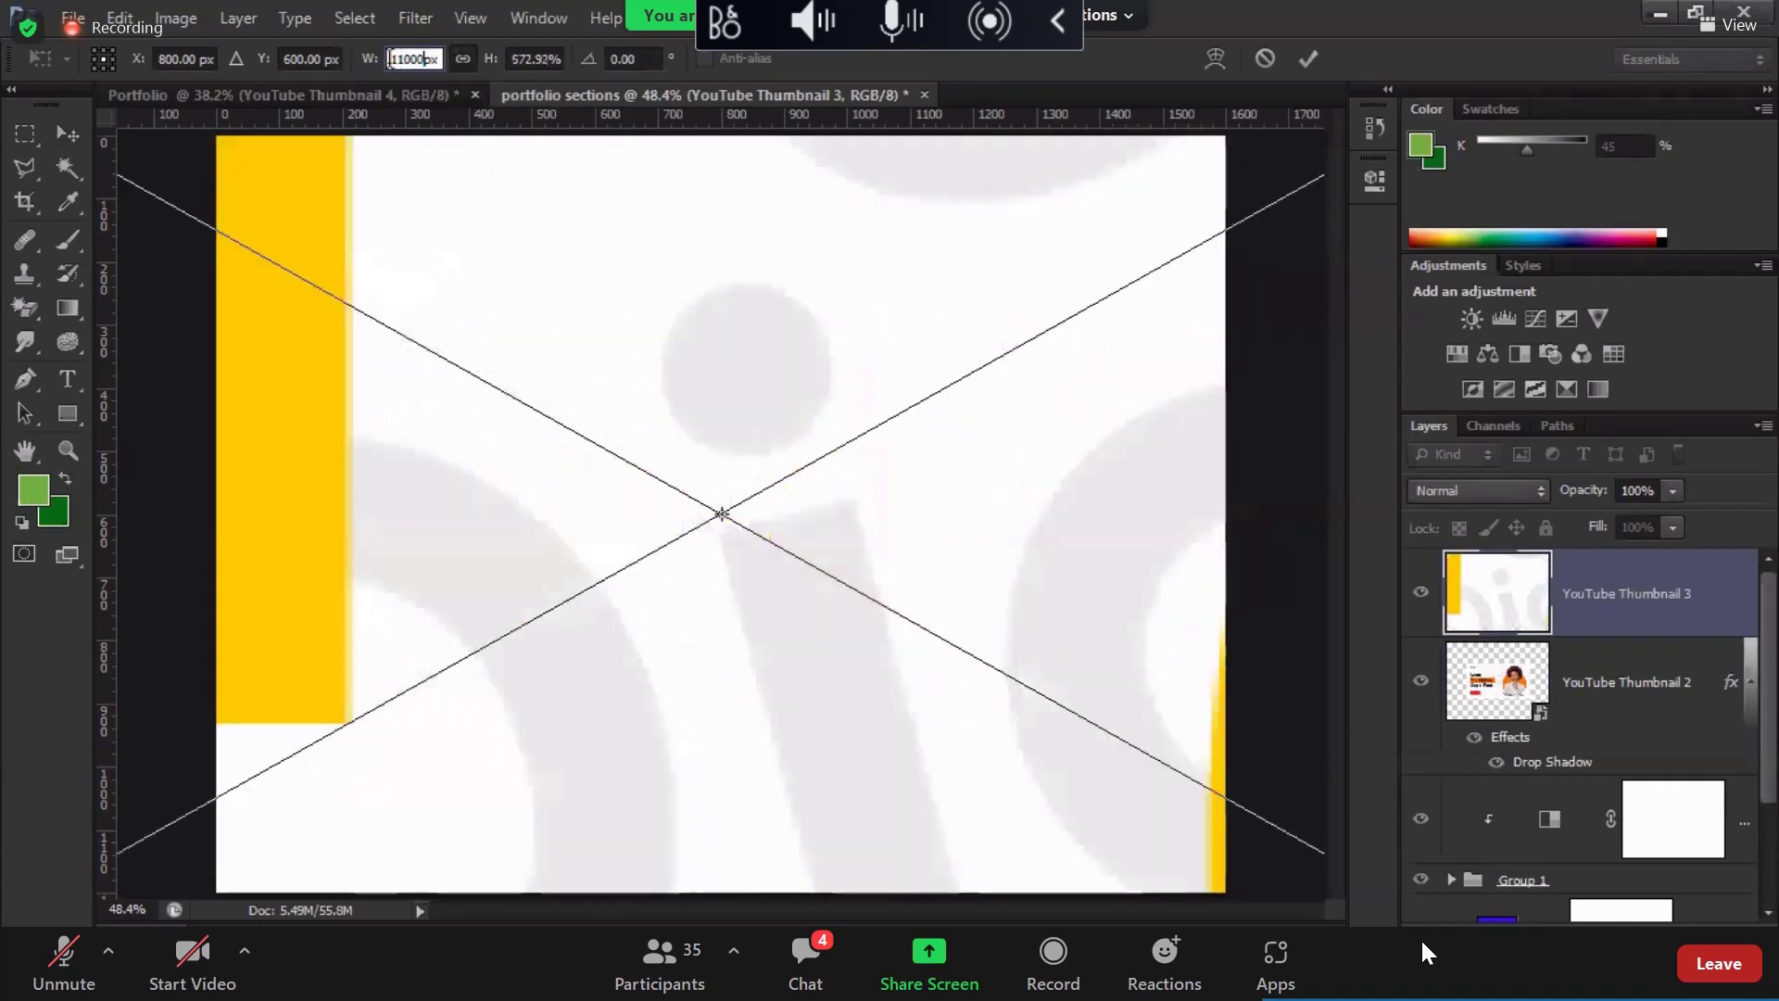
{"action": "key", "text": "Return"}
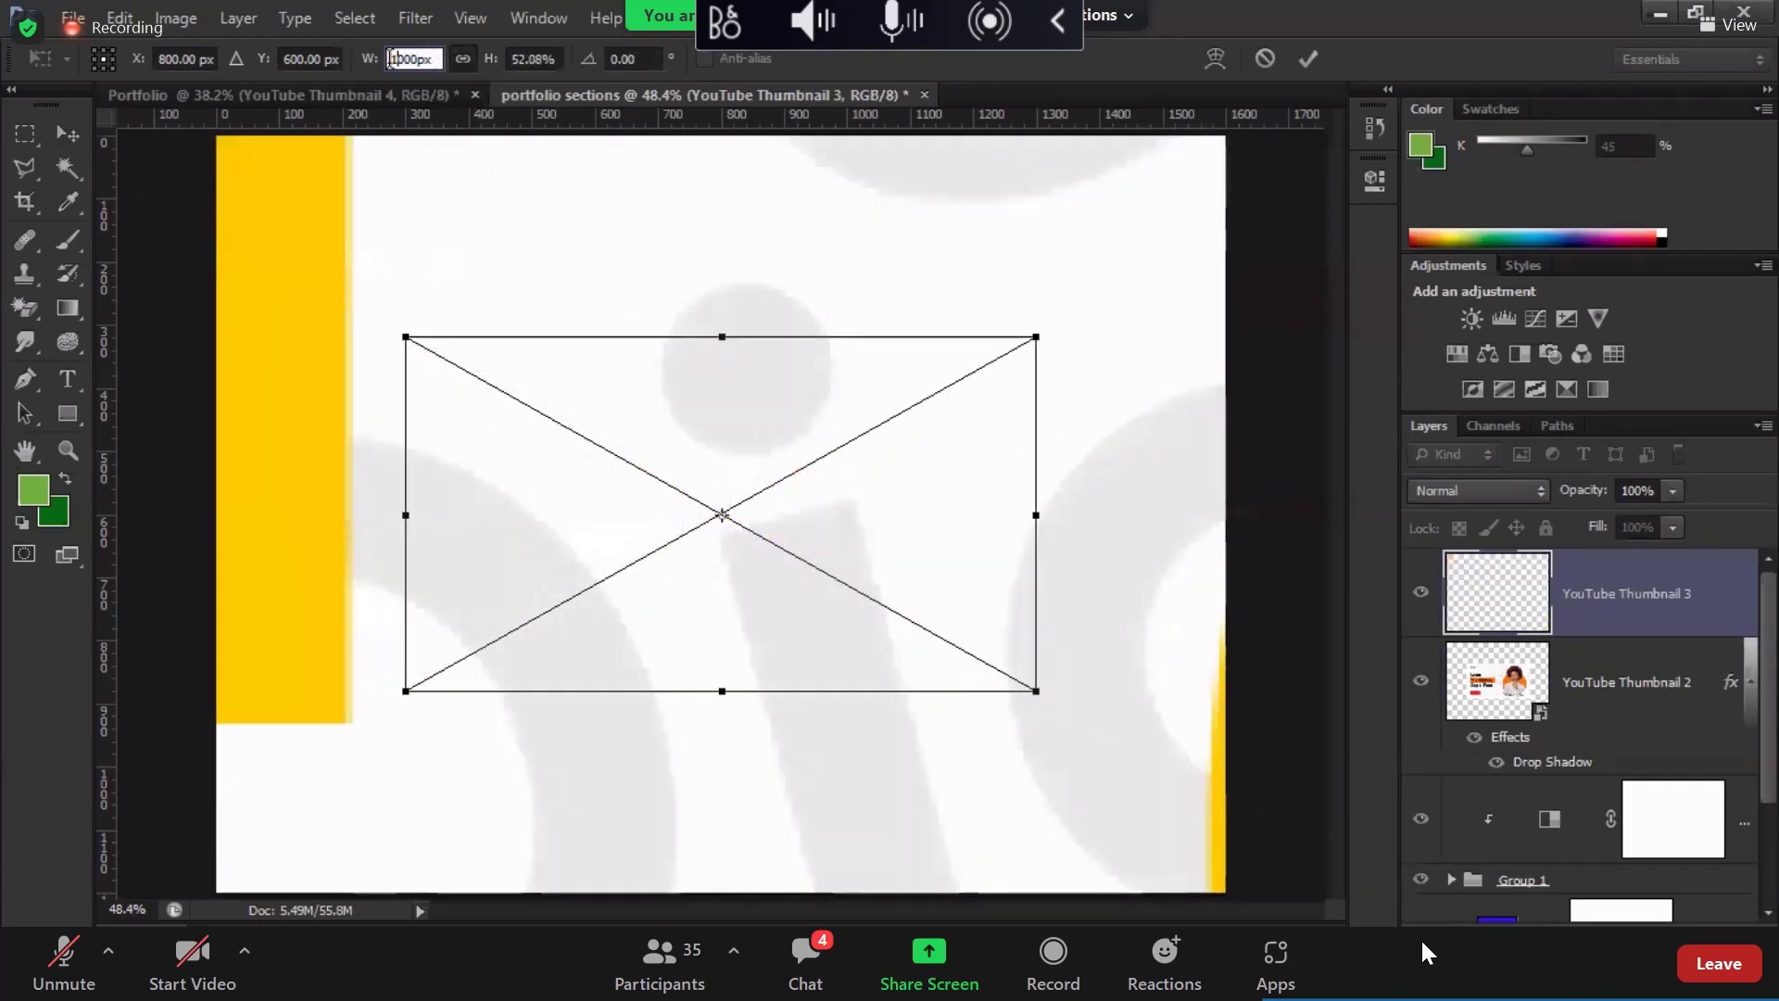
{"action": "key", "text": "Return"}
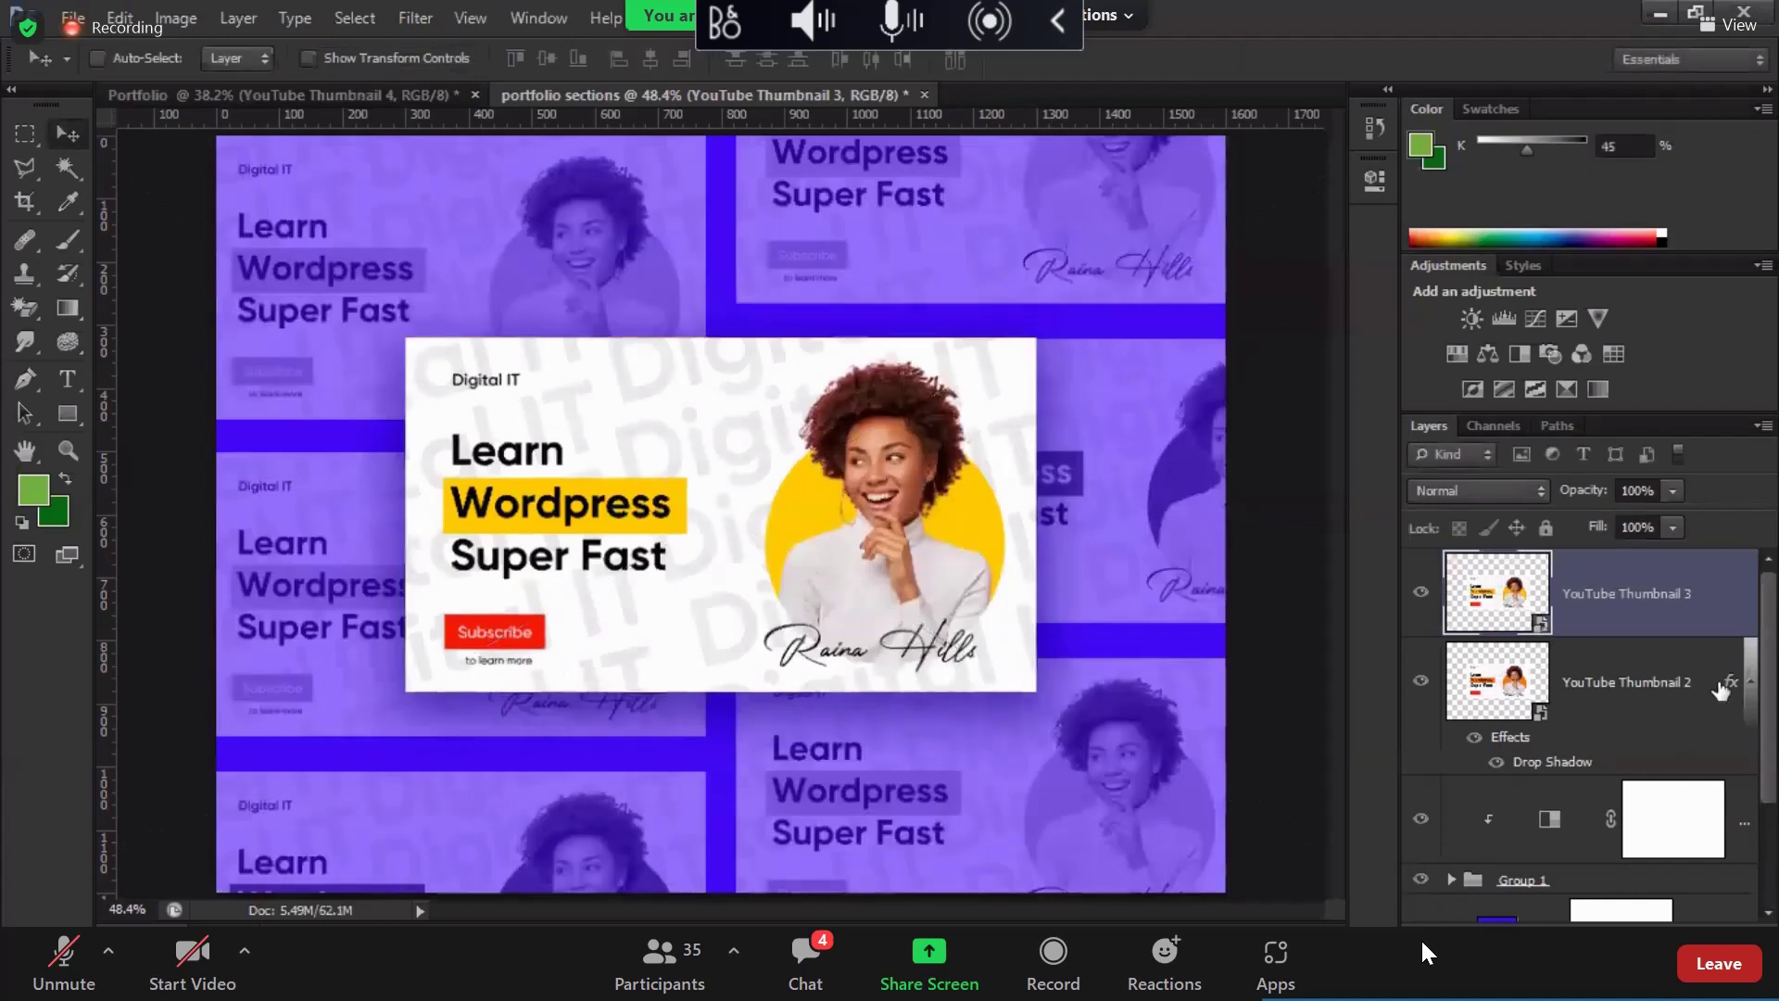
Step: Move the drop shadow onto Thumbnail 3 and delete the orange Thumbnail 2 layer
{"action": "left_click_drag", "start_coordinate": [1731, 681], "coordinate": [1725, 618]}
{"action": "left_click", "coordinate": [1512, 731]}
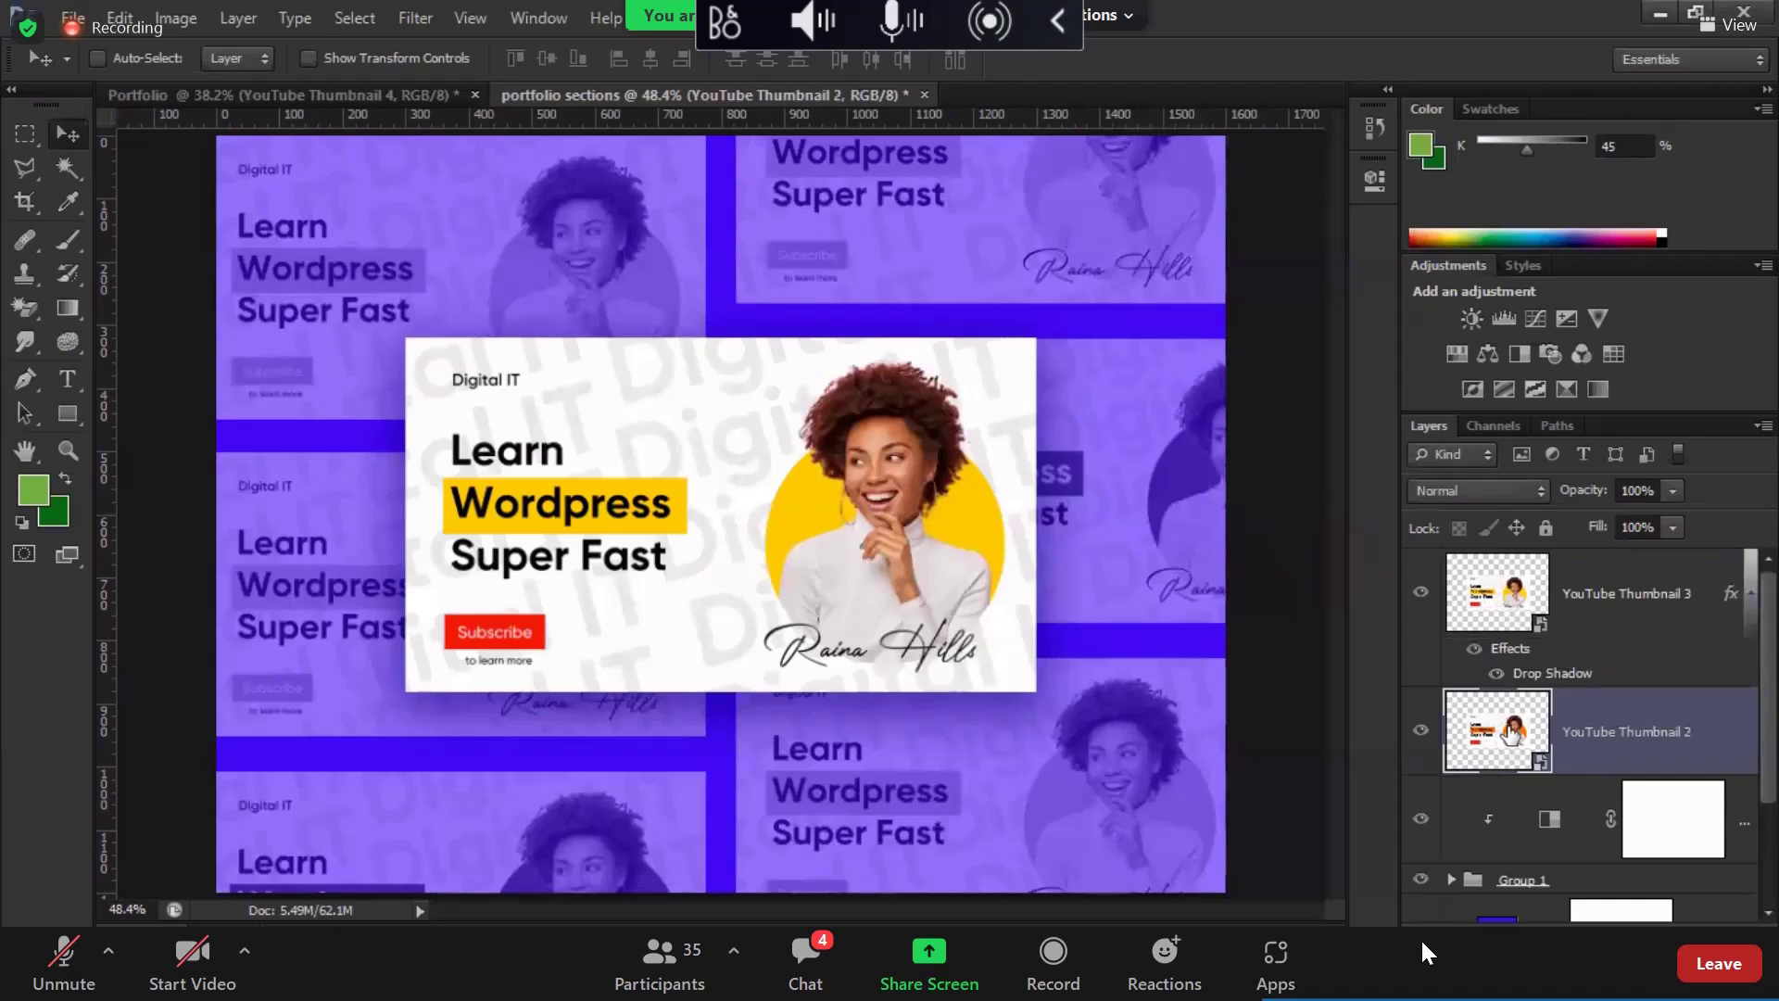
{"action": "key", "text": "Delete"}
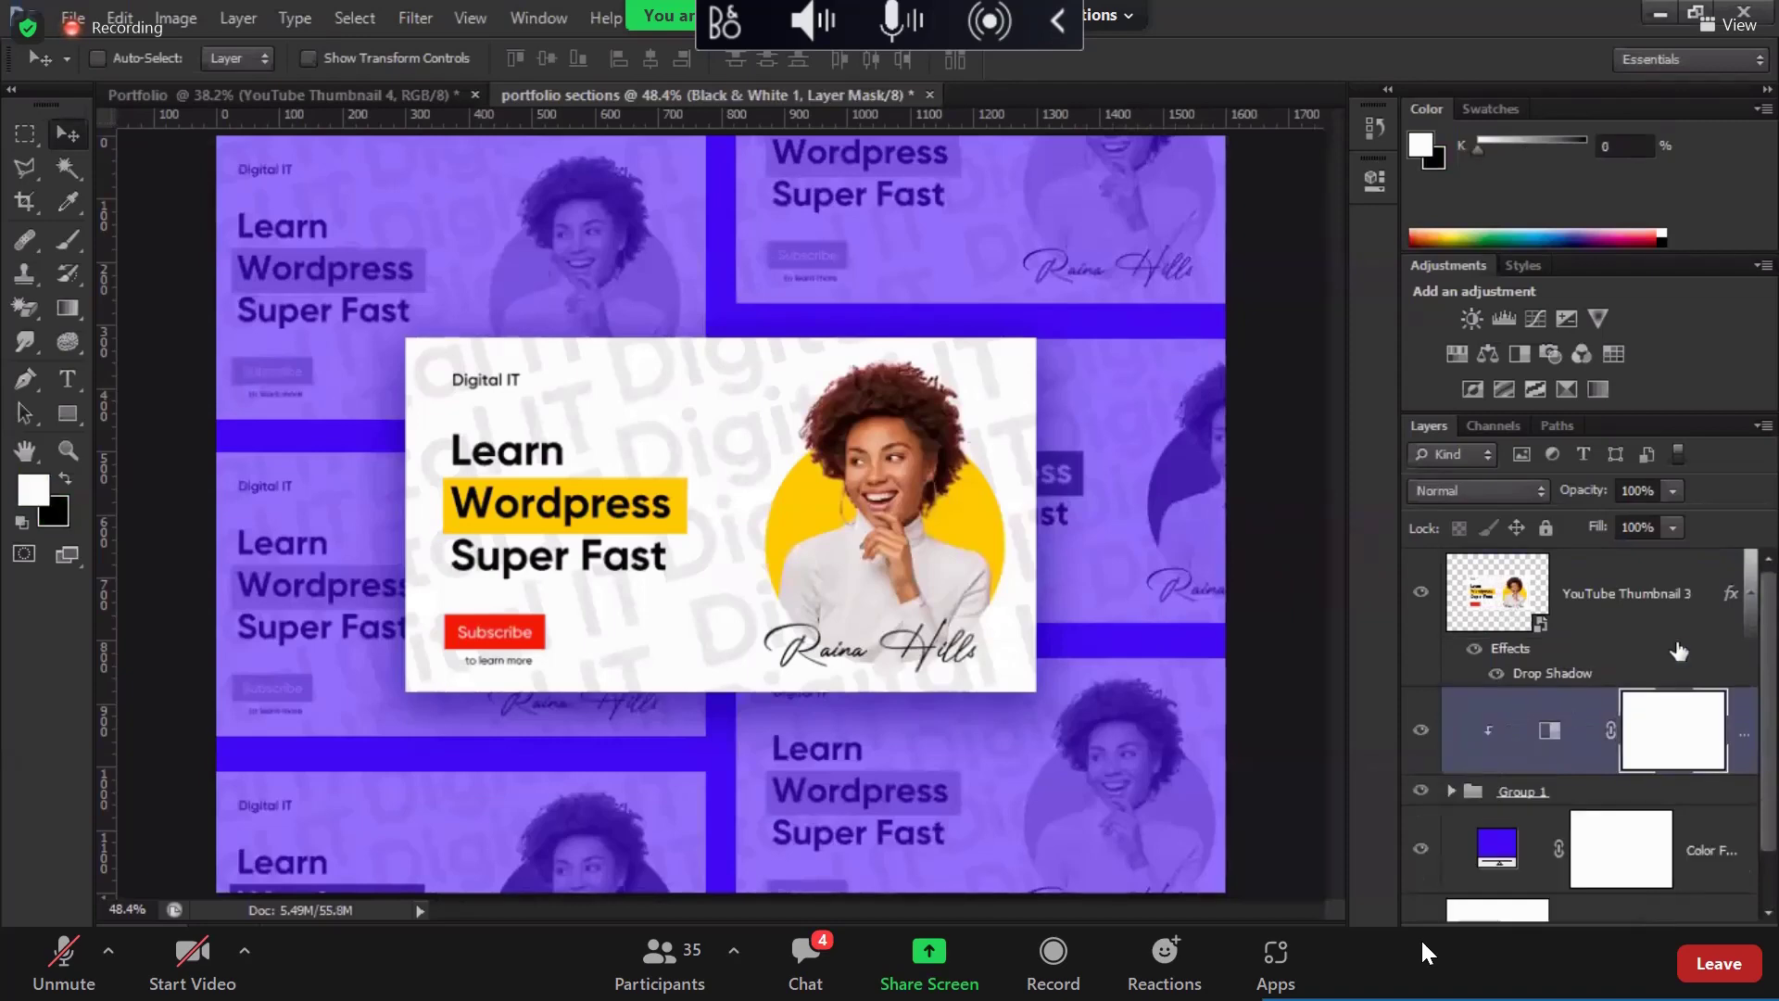
{"action": "left_click", "coordinate": [72, 18]}
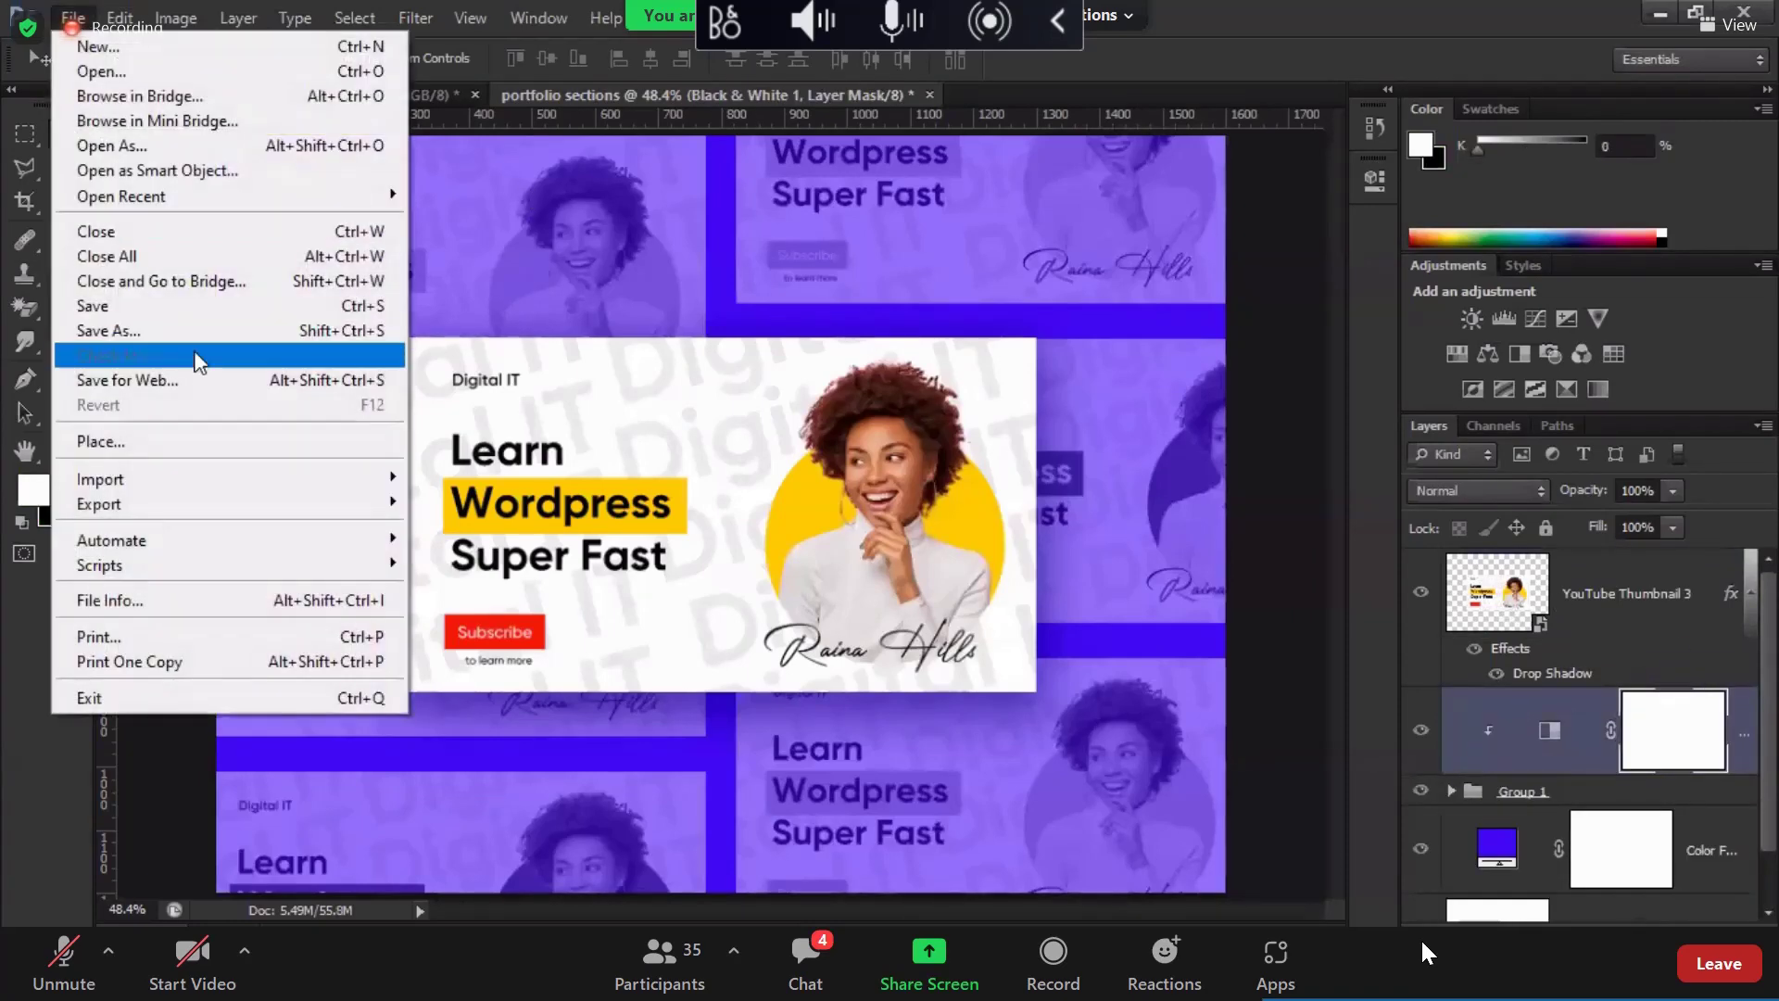
Step: Save the collage for web as a PNG named 'portfolio-sections yellow'
{"action": "left_click", "coordinate": [199, 382]}
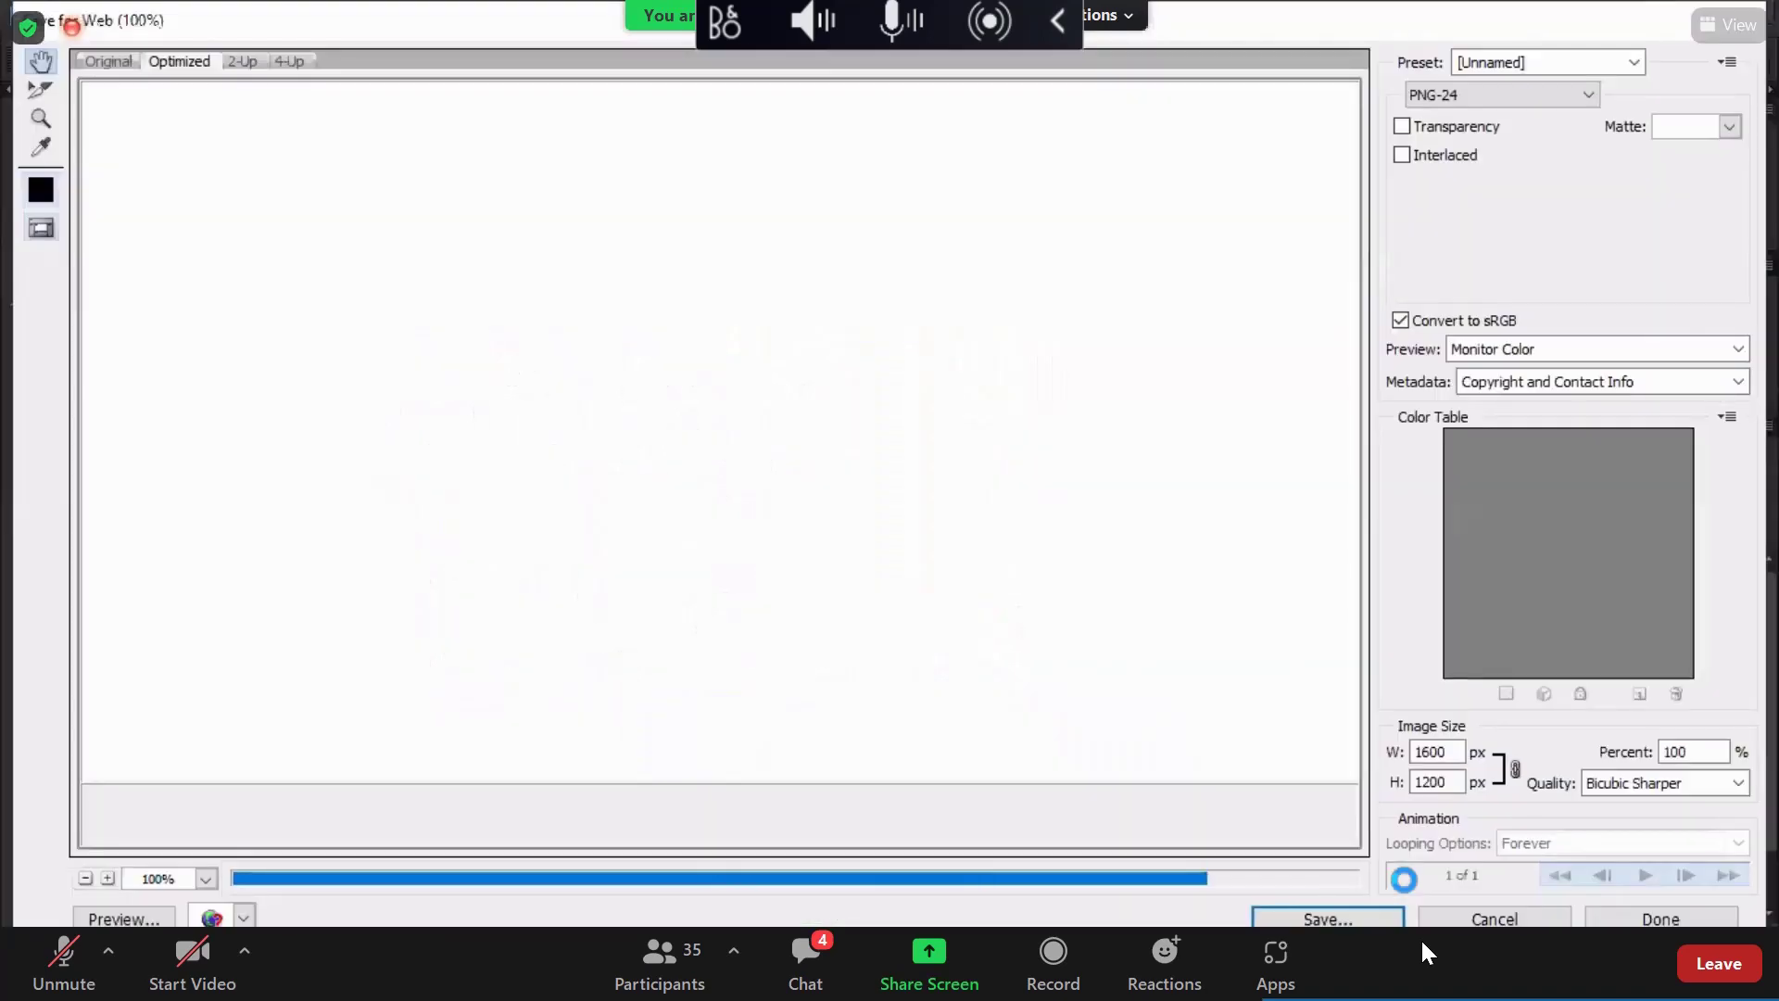
{"action": "key", "text": "Return"}
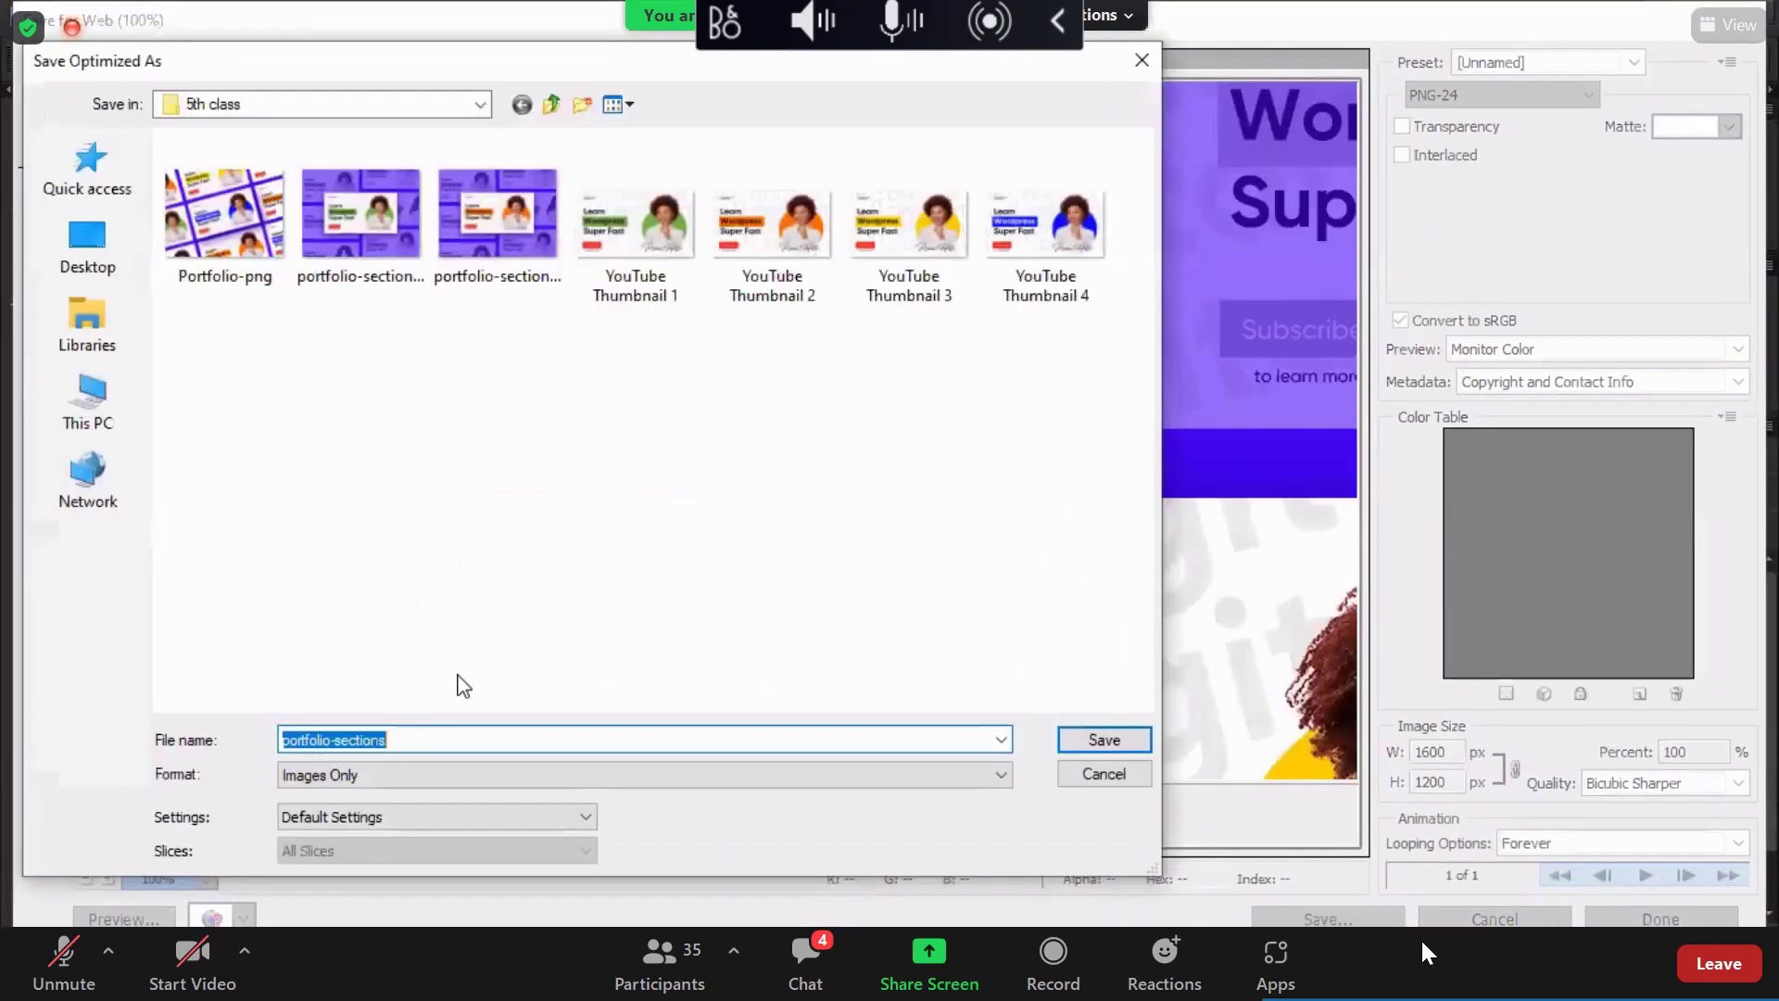
{"action": "left_click", "coordinate": [430, 738]}
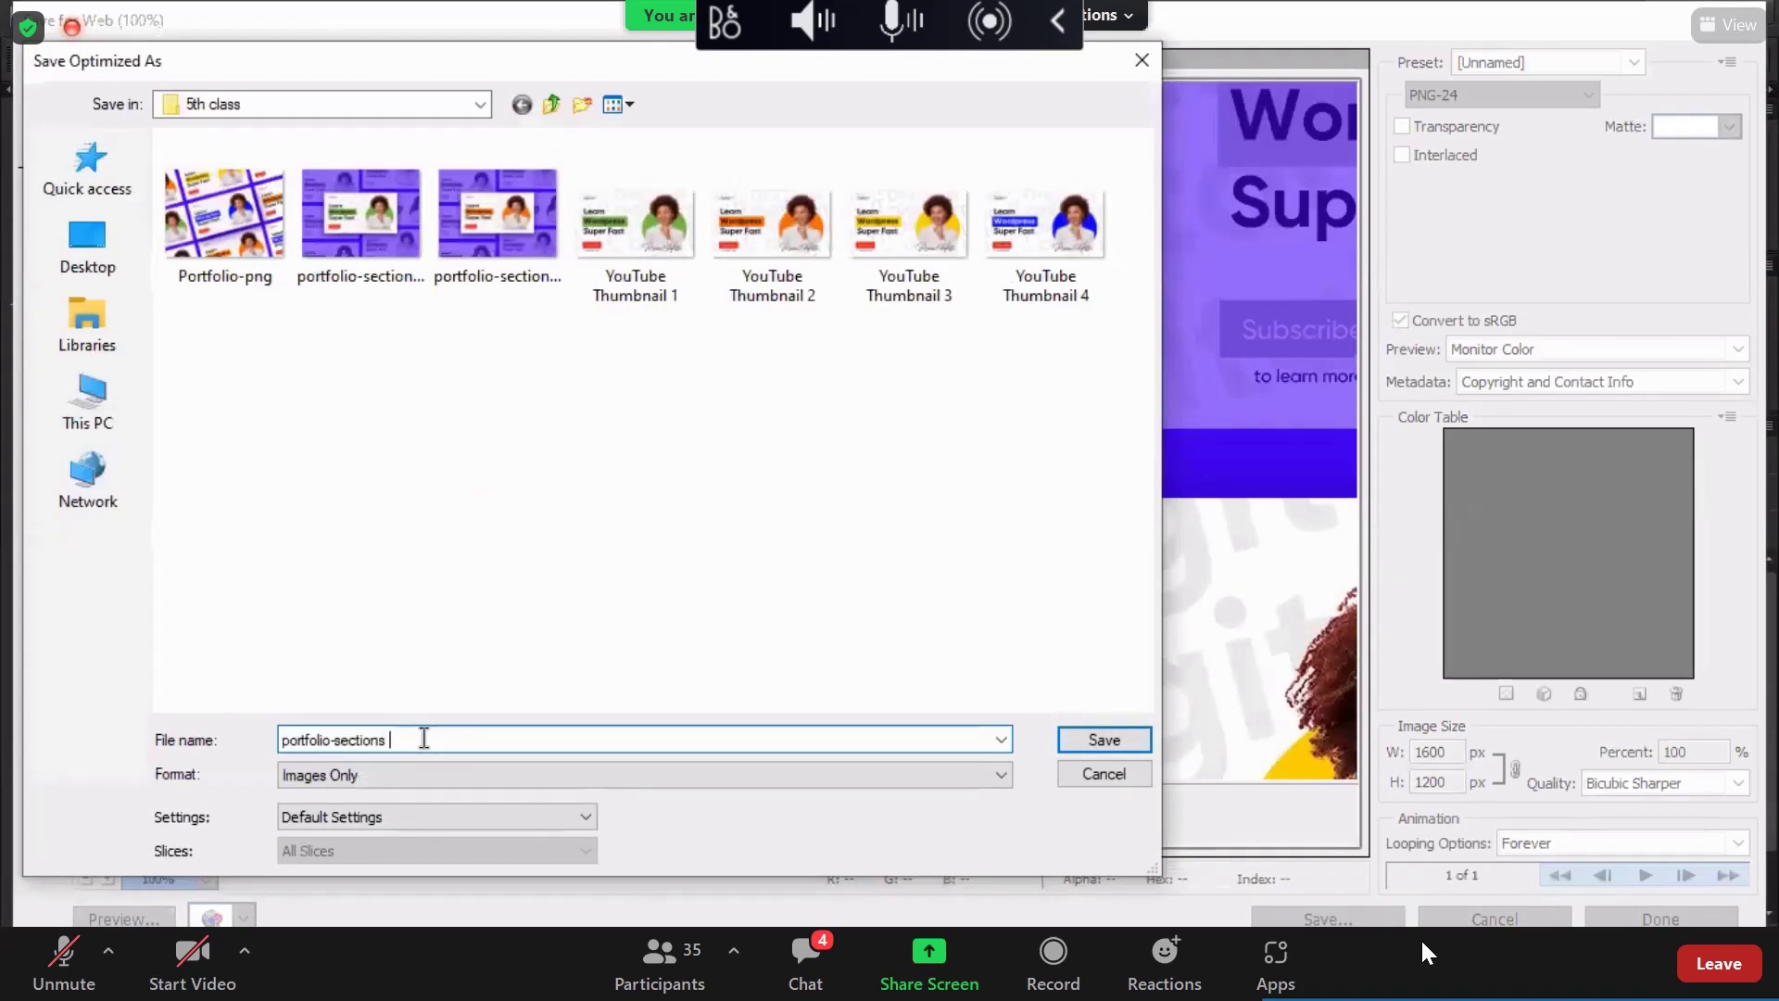
{"action": "type", "text": "yellow"}
{"action": "key", "text": "Return"}
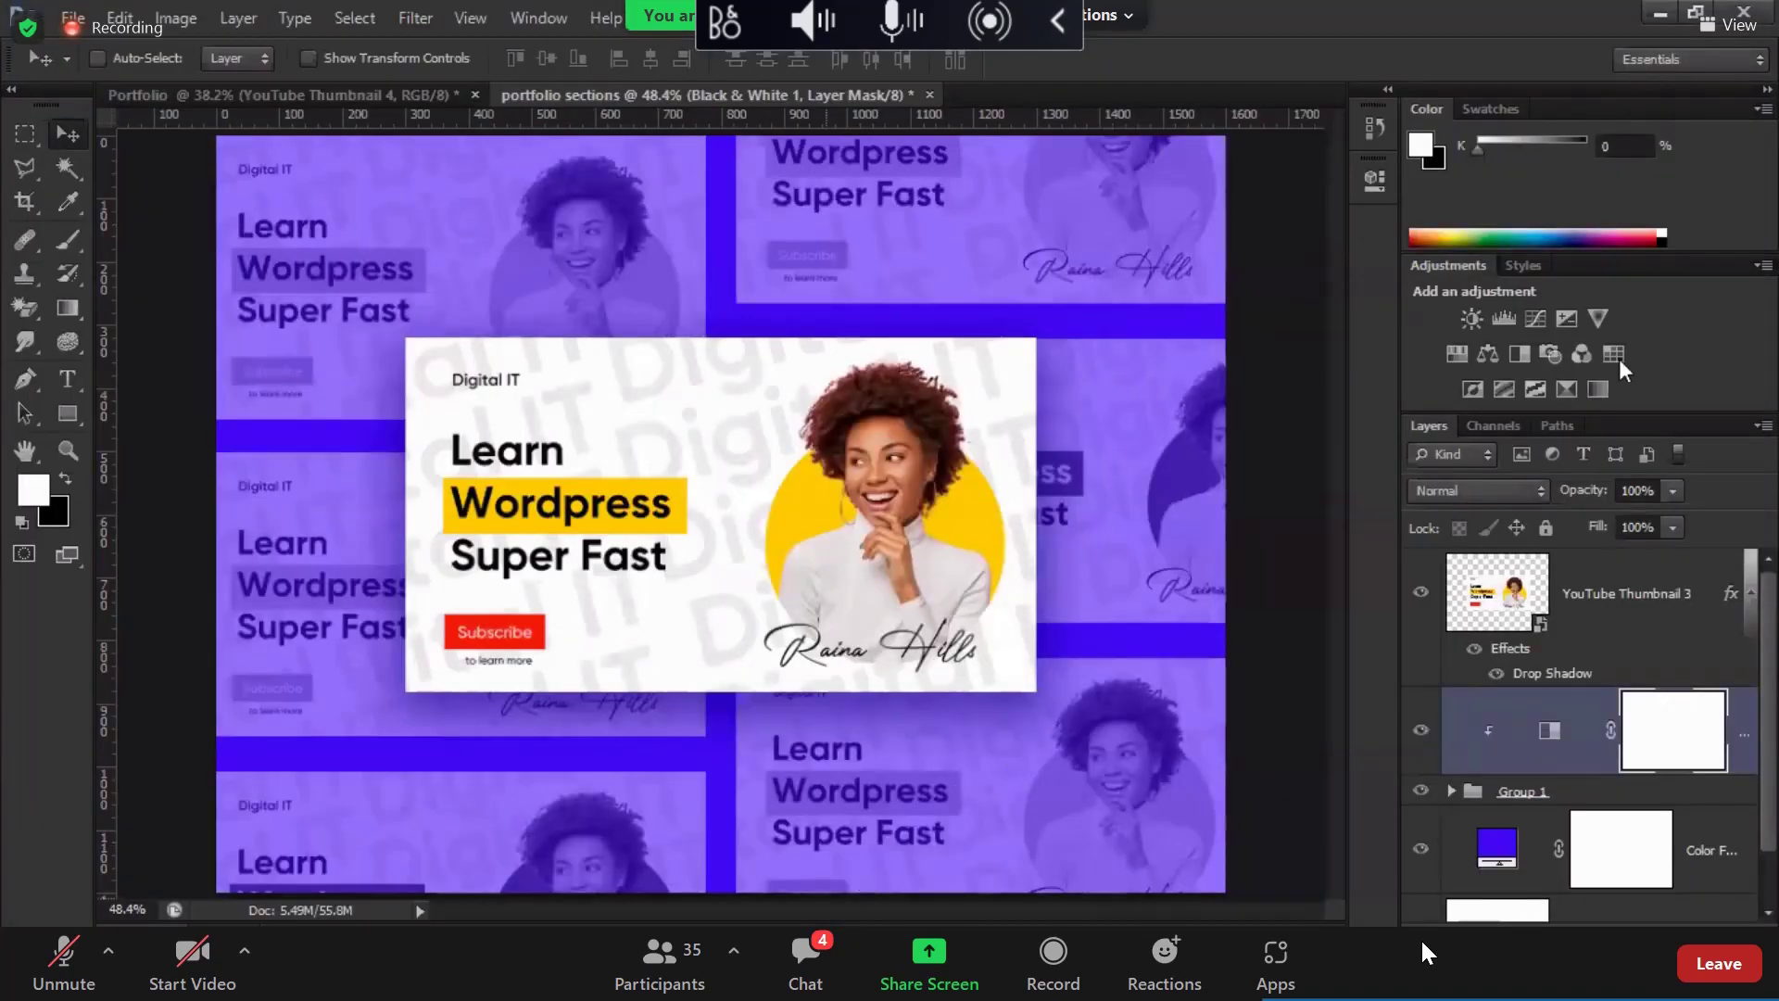
Step: Place YouTube Thumbnail 4 onto the collage at 1000 px wide
{"action": "key", "text": "alt+Tab"}
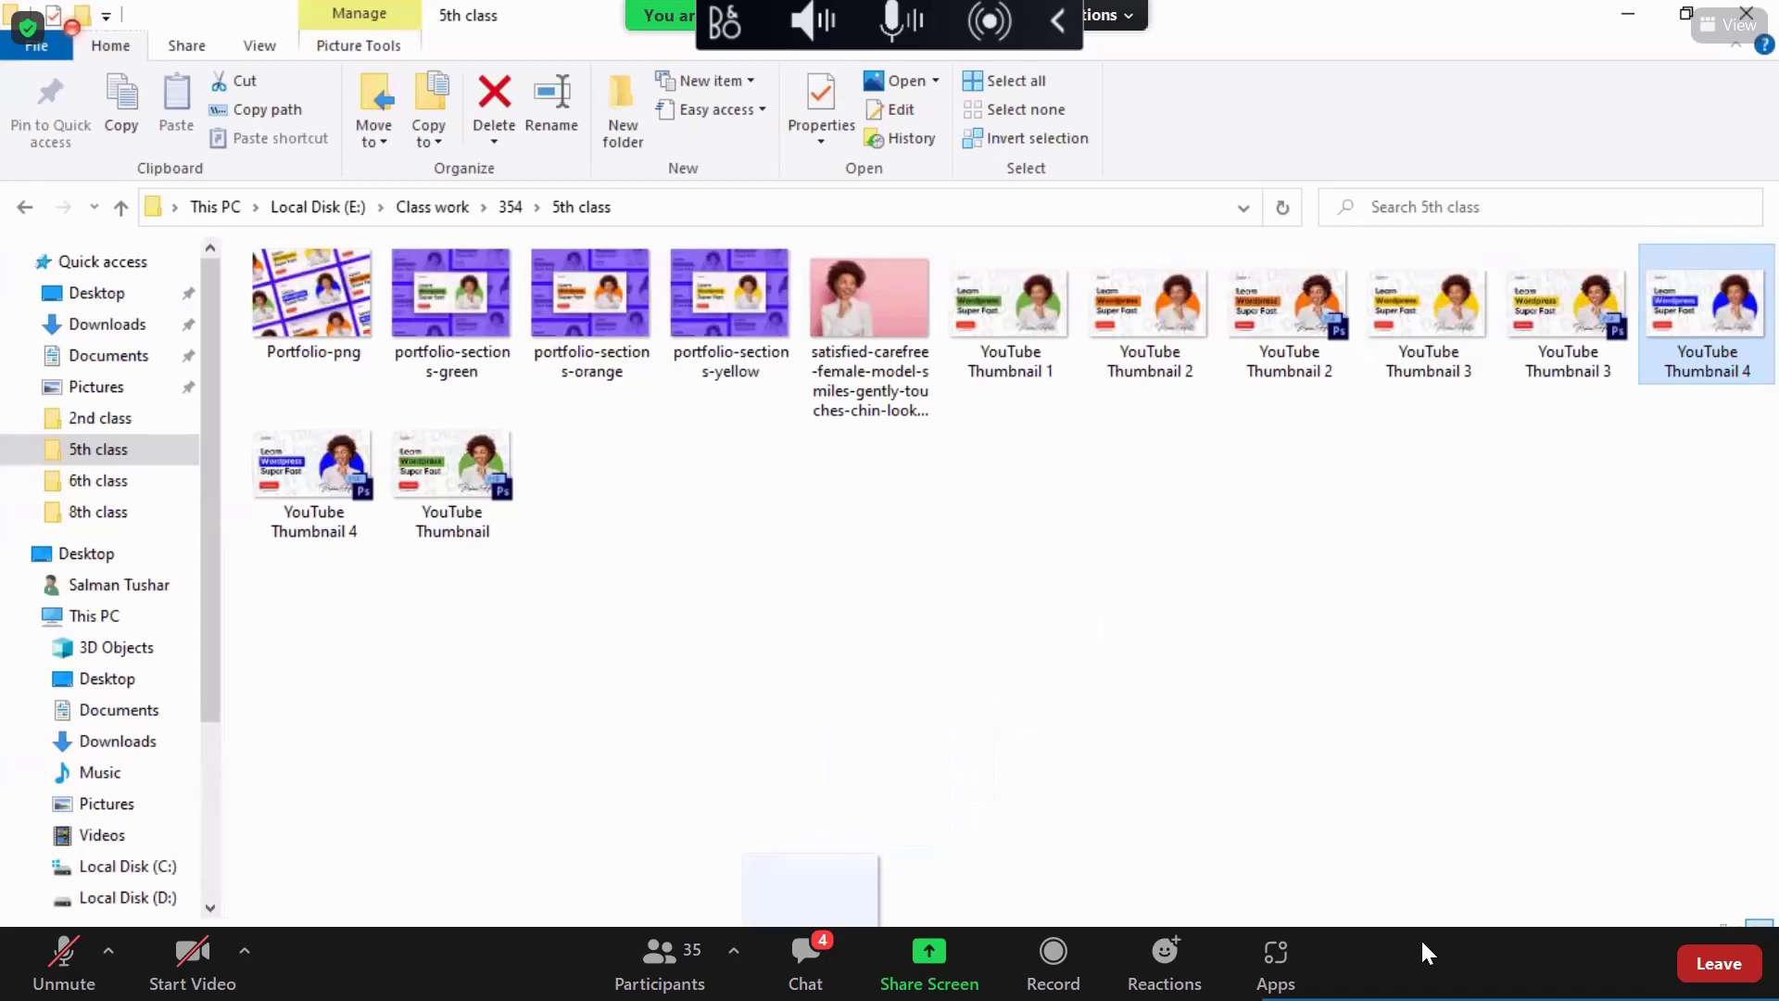
{"action": "left_click_drag", "start_coordinate": [809, 931], "coordinate": [814, 550]}
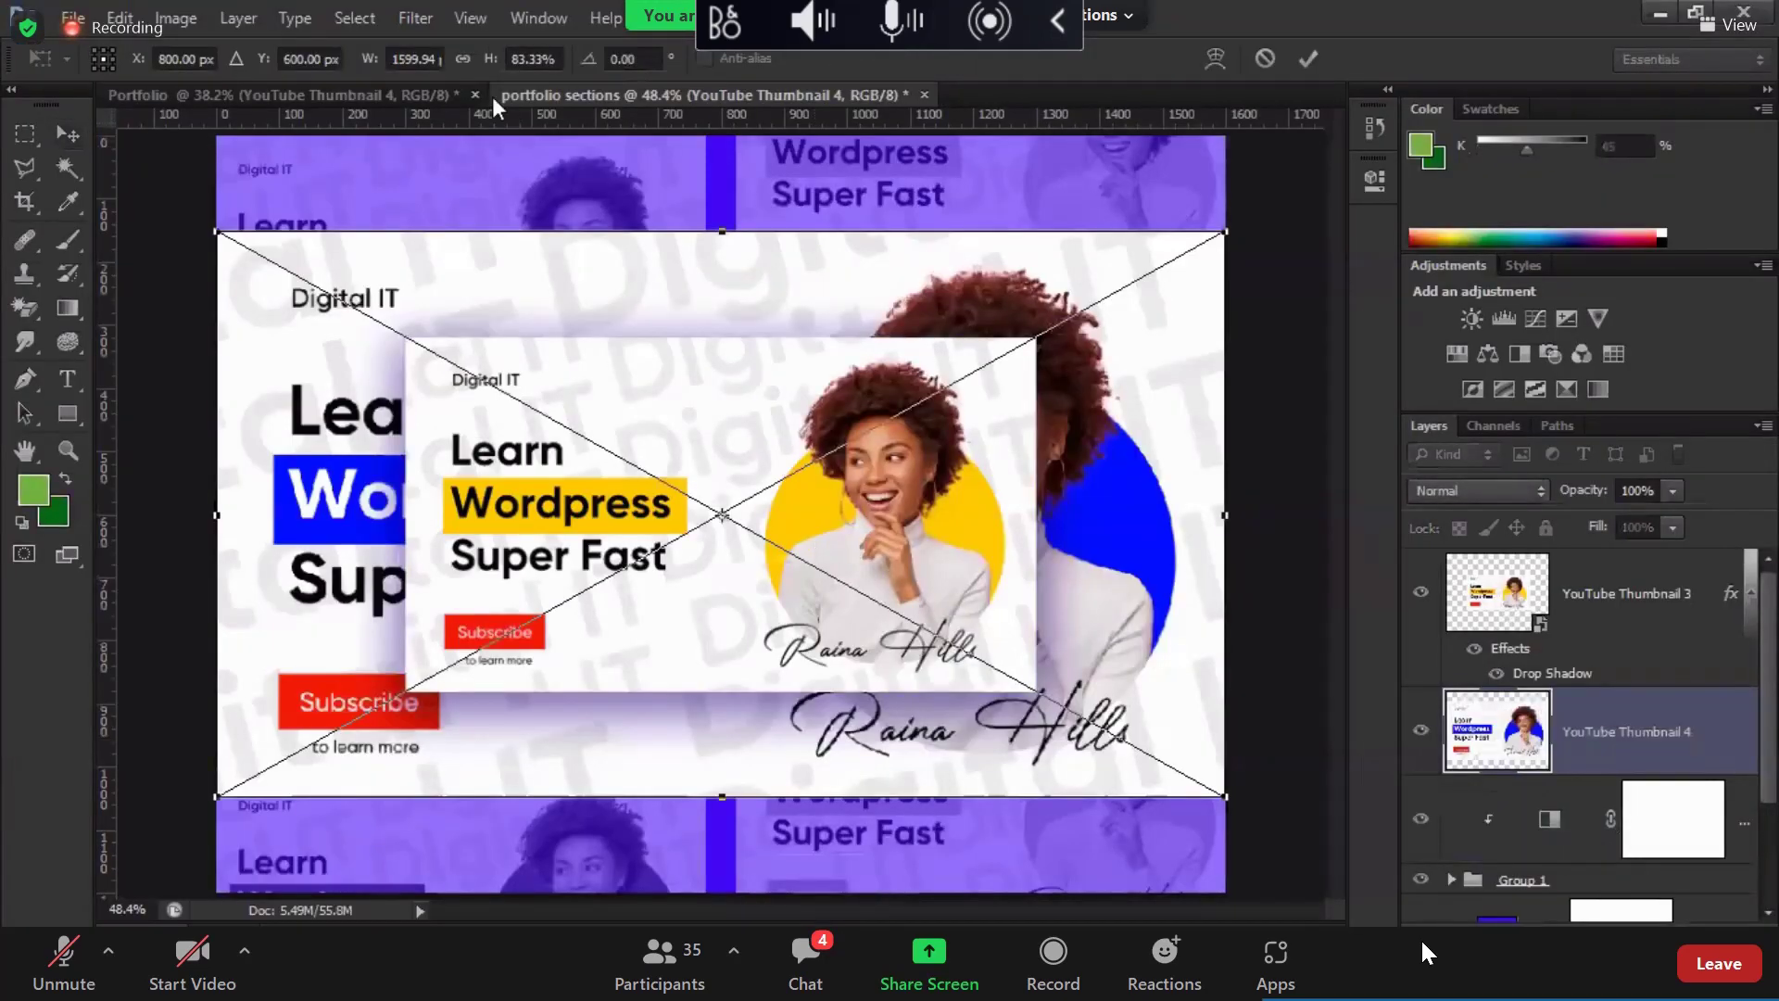
{"action": "left_click", "coordinate": [438, 58]}
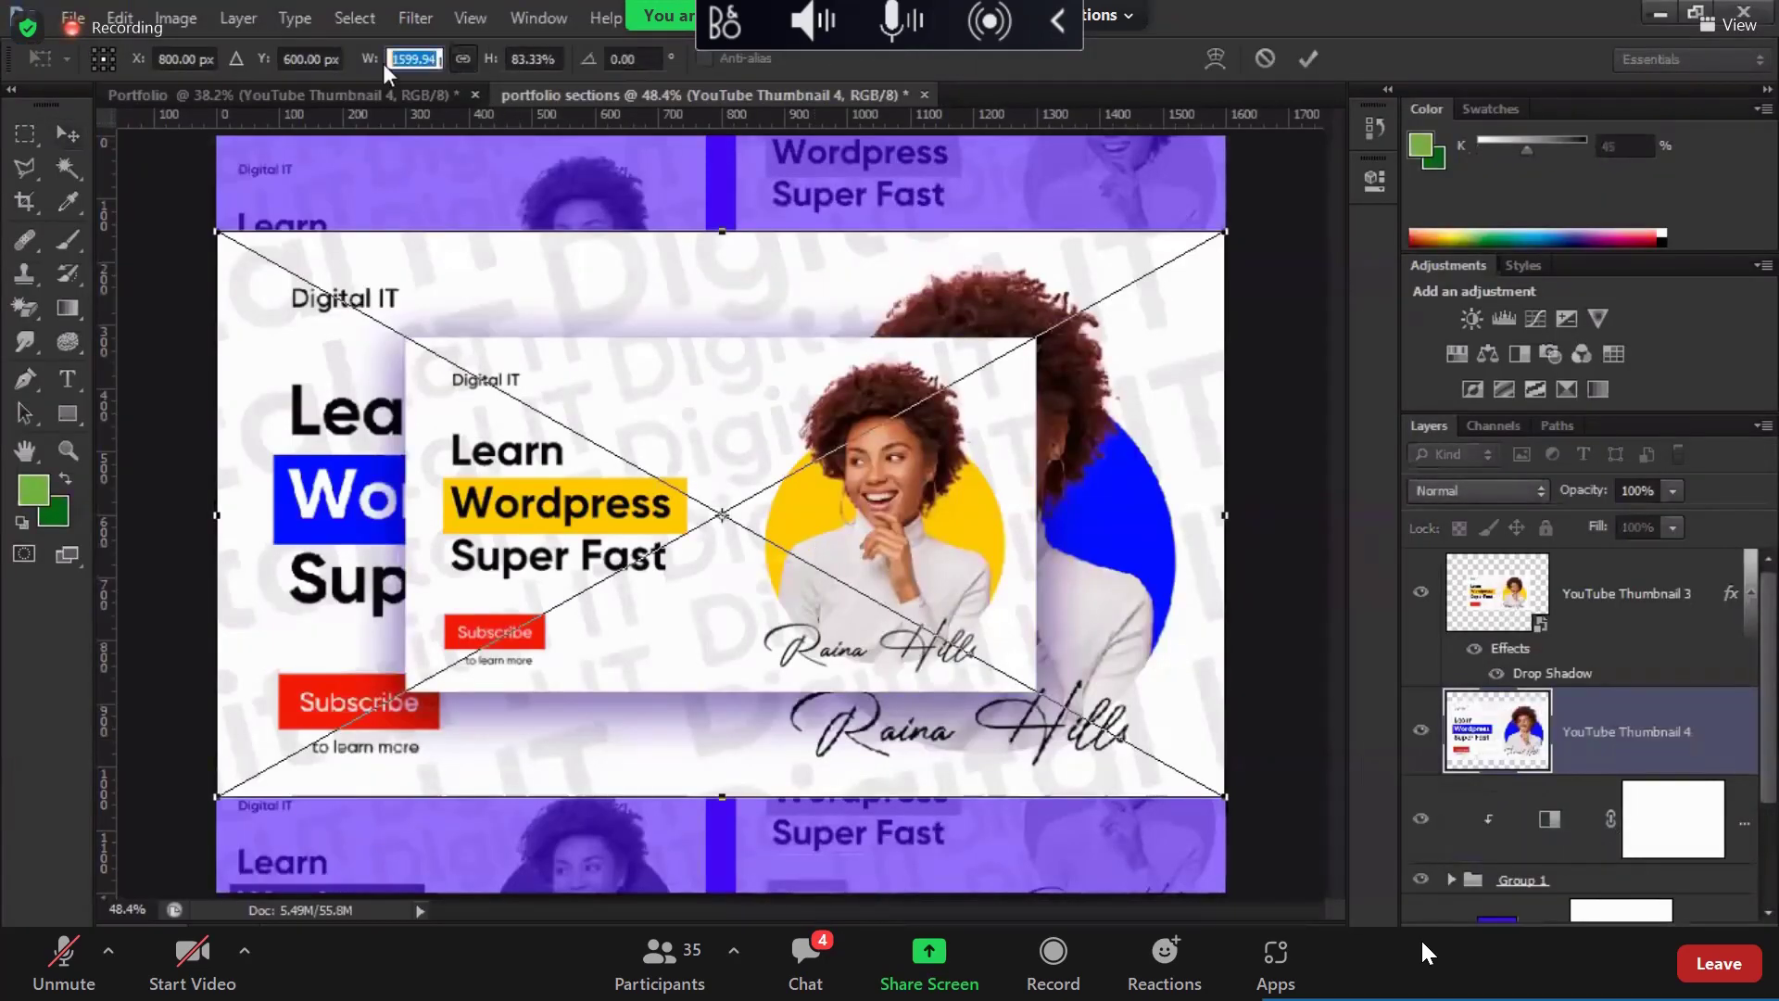
{"action": "type", "text": "1000"}
{"action": "key", "text": "Return"}
{"action": "key", "text": "Return"}
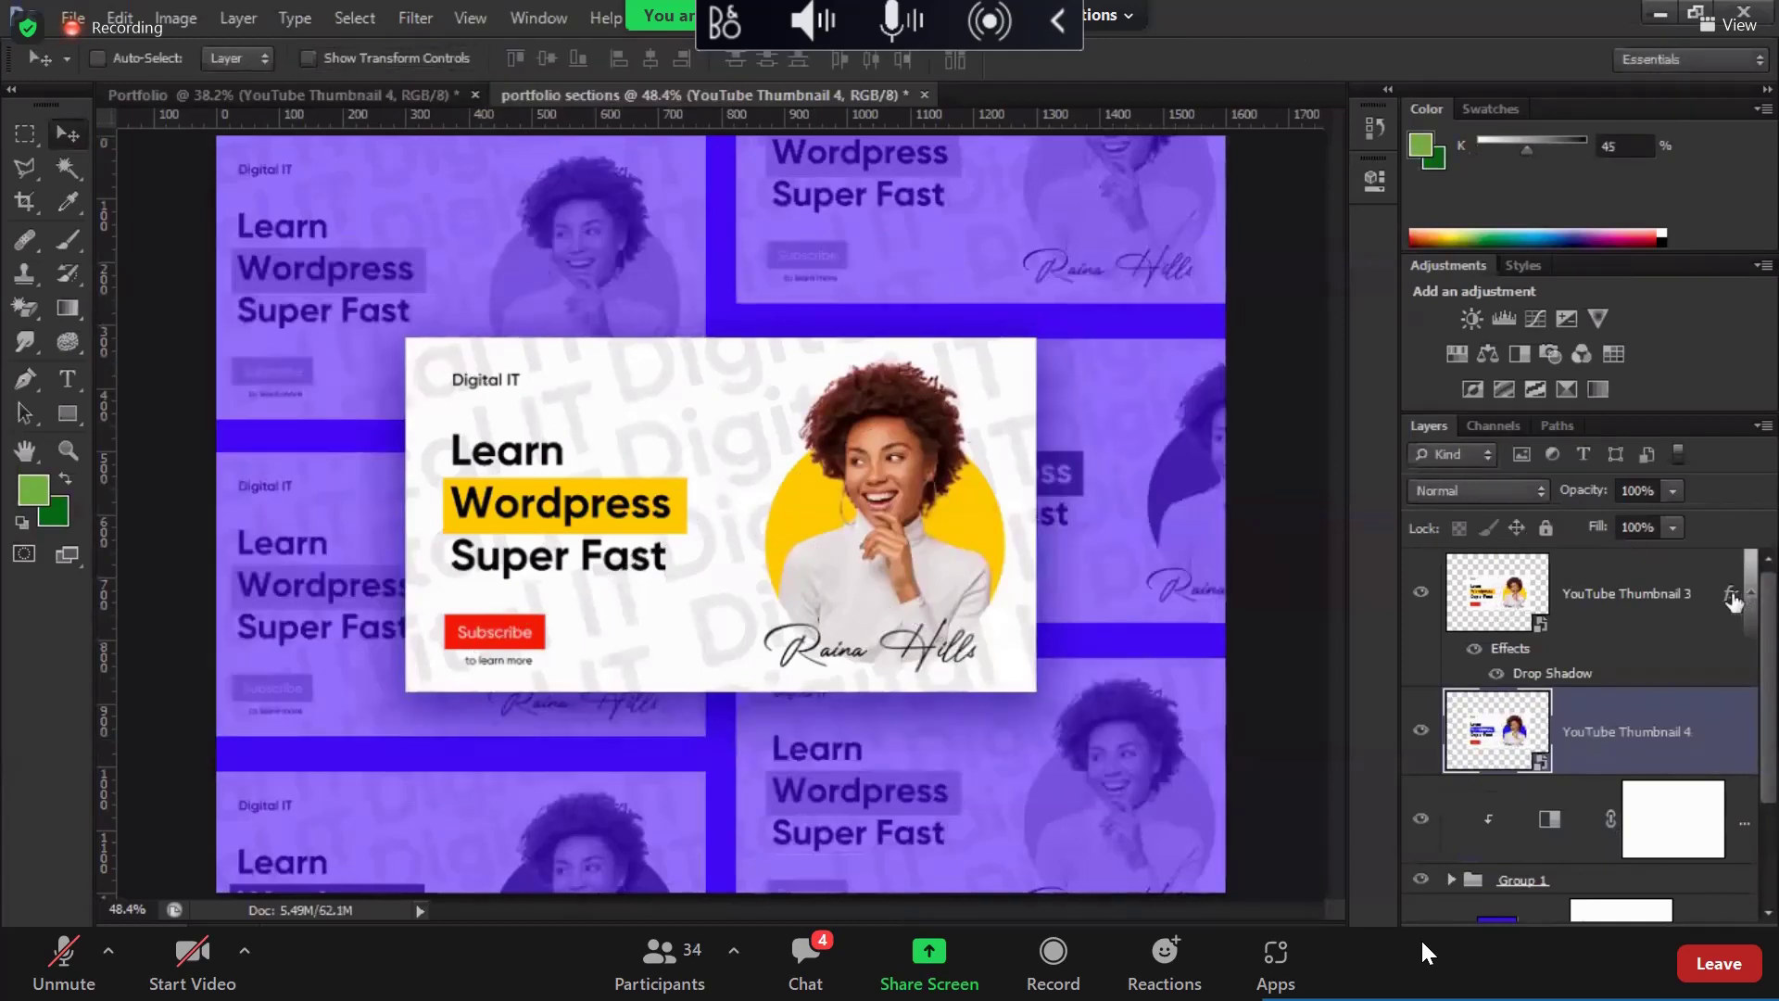
Step: Move the drop shadow onto Thumbnail 4 and delete the Thumbnail 3 layer
{"action": "left_click_drag", "start_coordinate": [1732, 600], "coordinate": [1723, 727]}
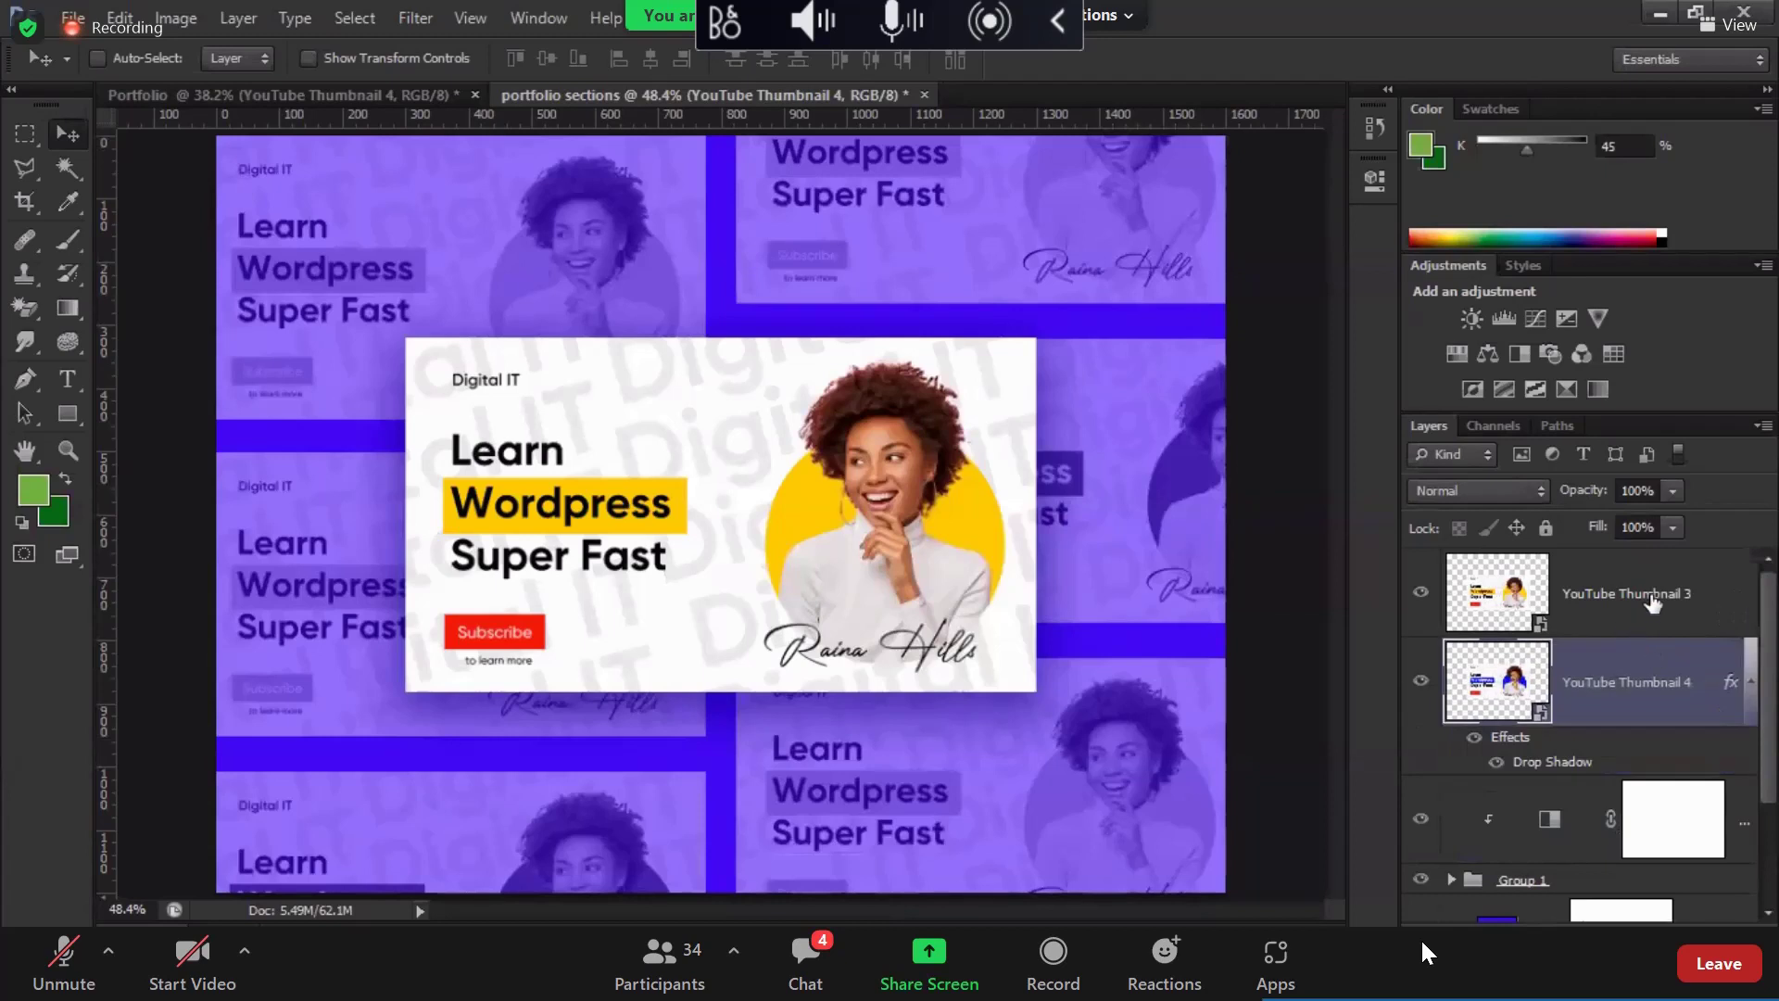
{"action": "left_click", "coordinate": [1653, 603]}
{"action": "key", "text": "Delete"}
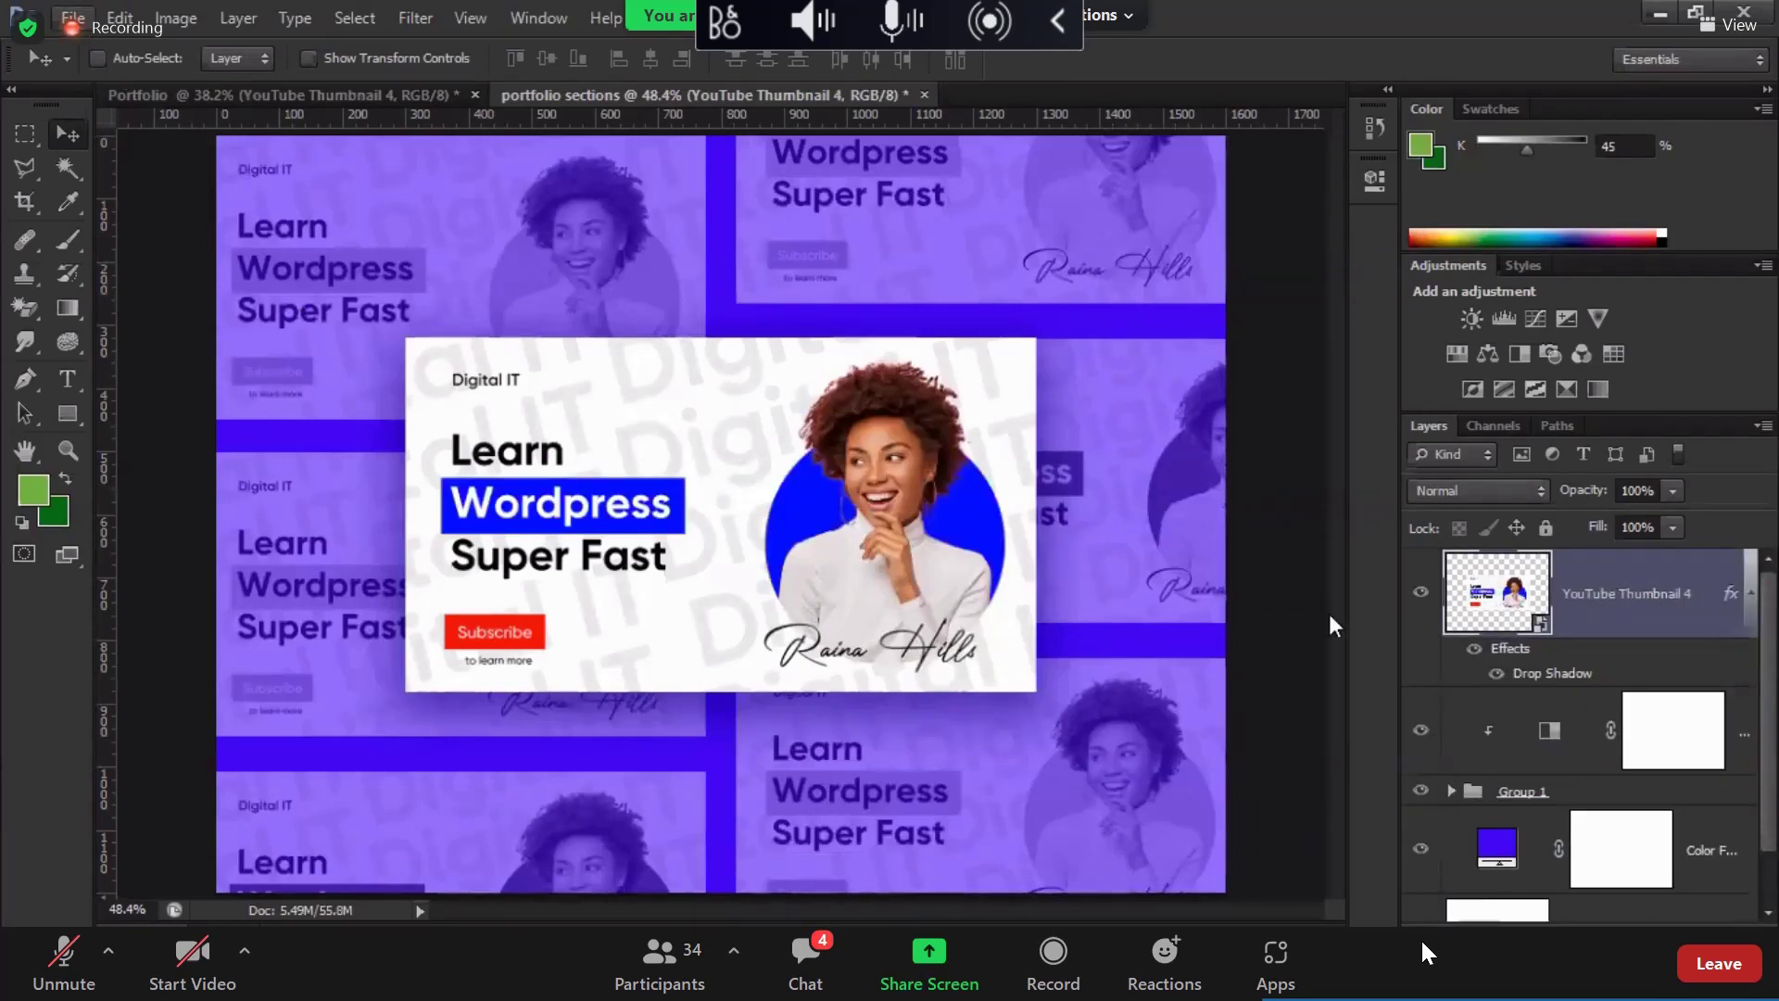
Step: Shift the background Color Fill hue to about 42°, giving amber #f7b10a
{"action": "double_click", "coordinate": [1497, 854]}
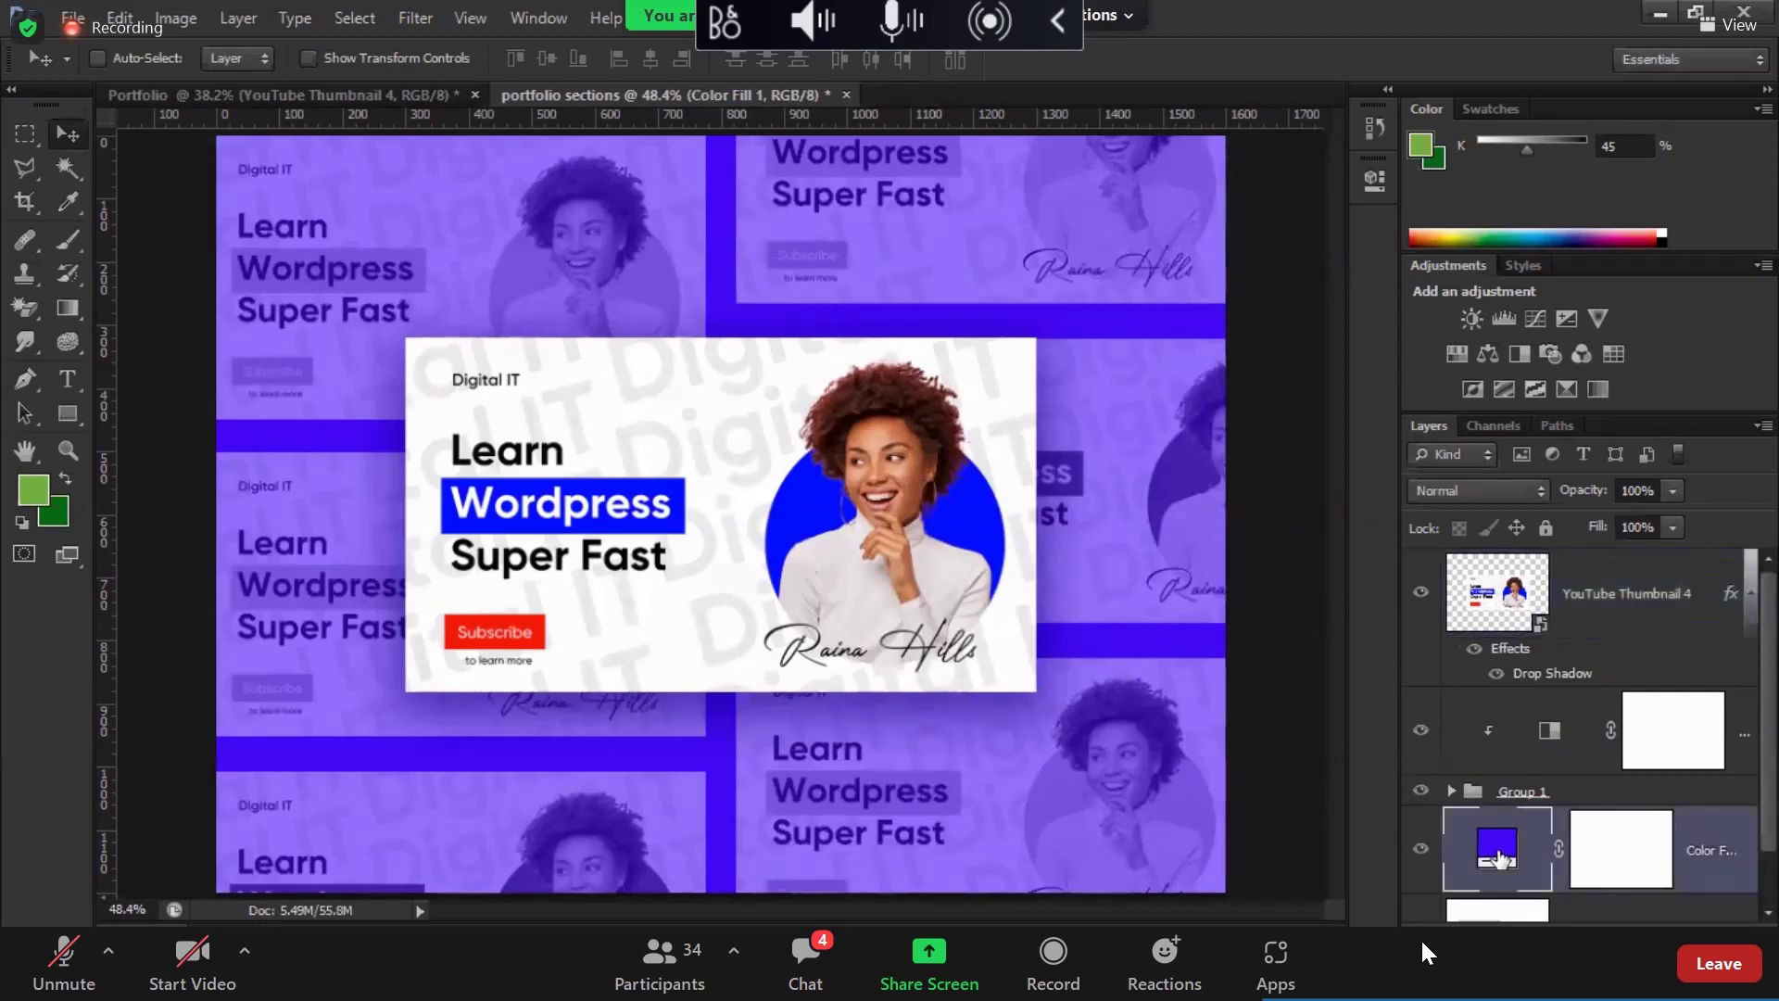
{"action": "left_click", "coordinate": [1365, 555]}
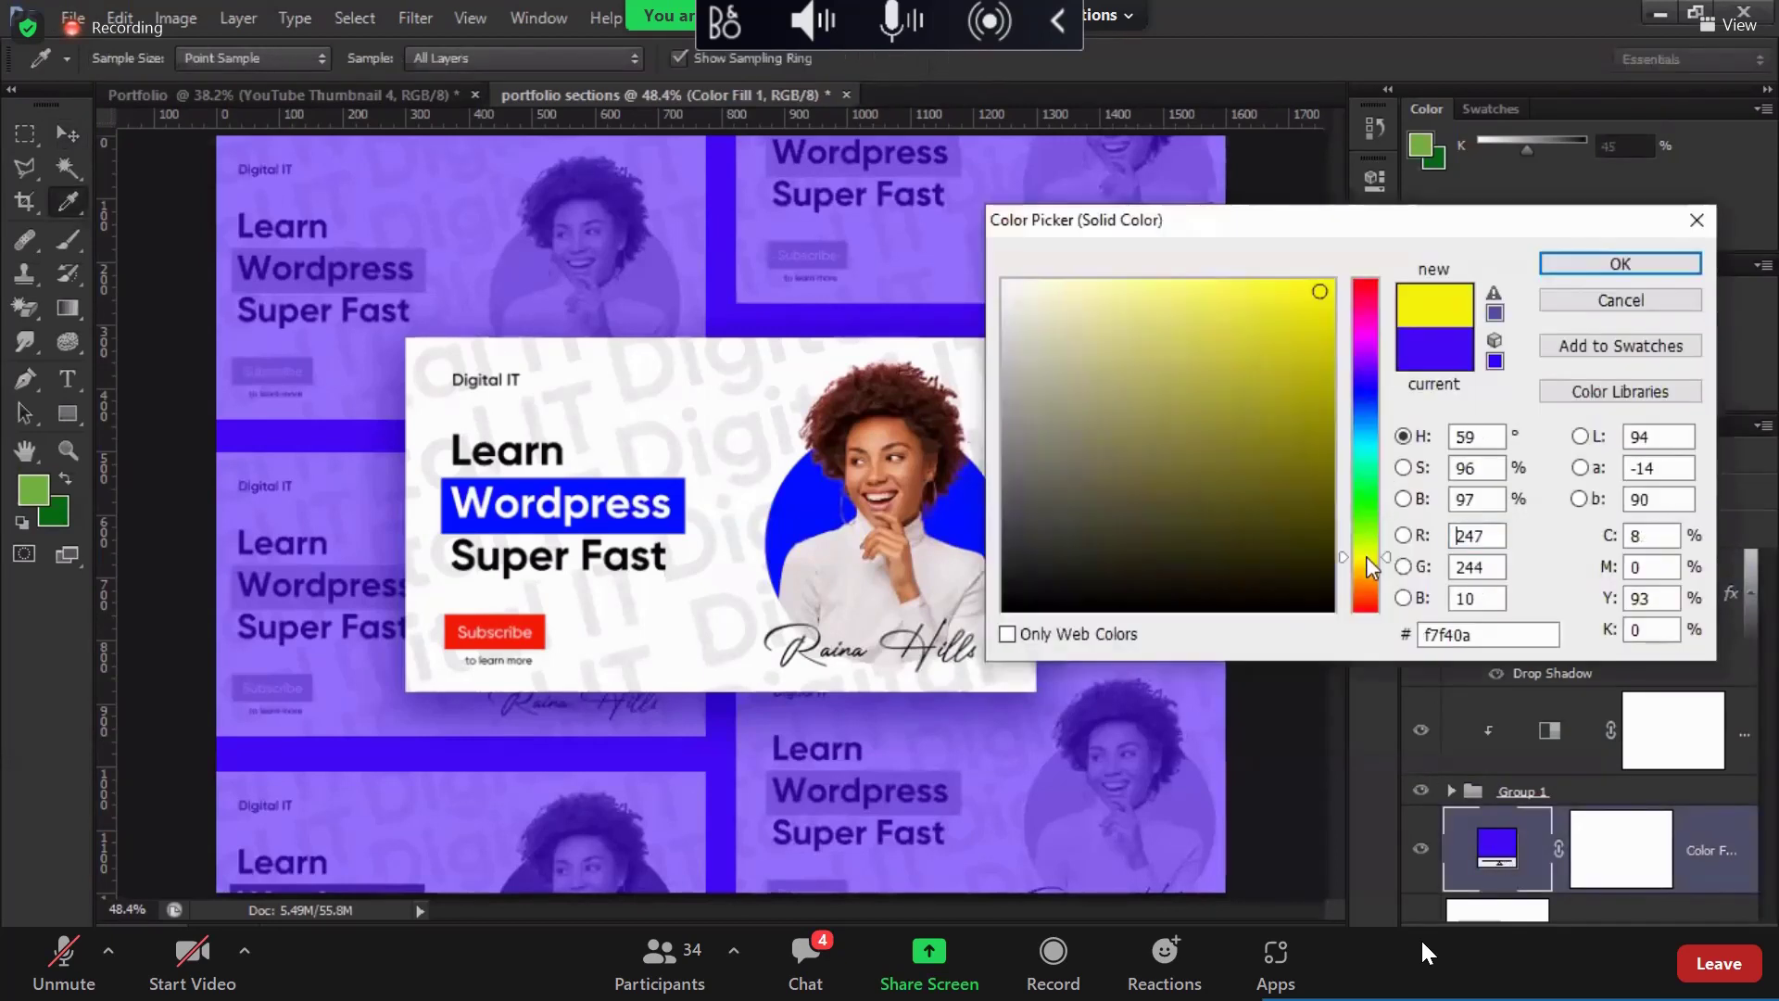
{"action": "left_click_drag", "start_coordinate": [1366, 557], "coordinate": [1366, 572]}
{"action": "left_click", "coordinate": [1619, 264]}
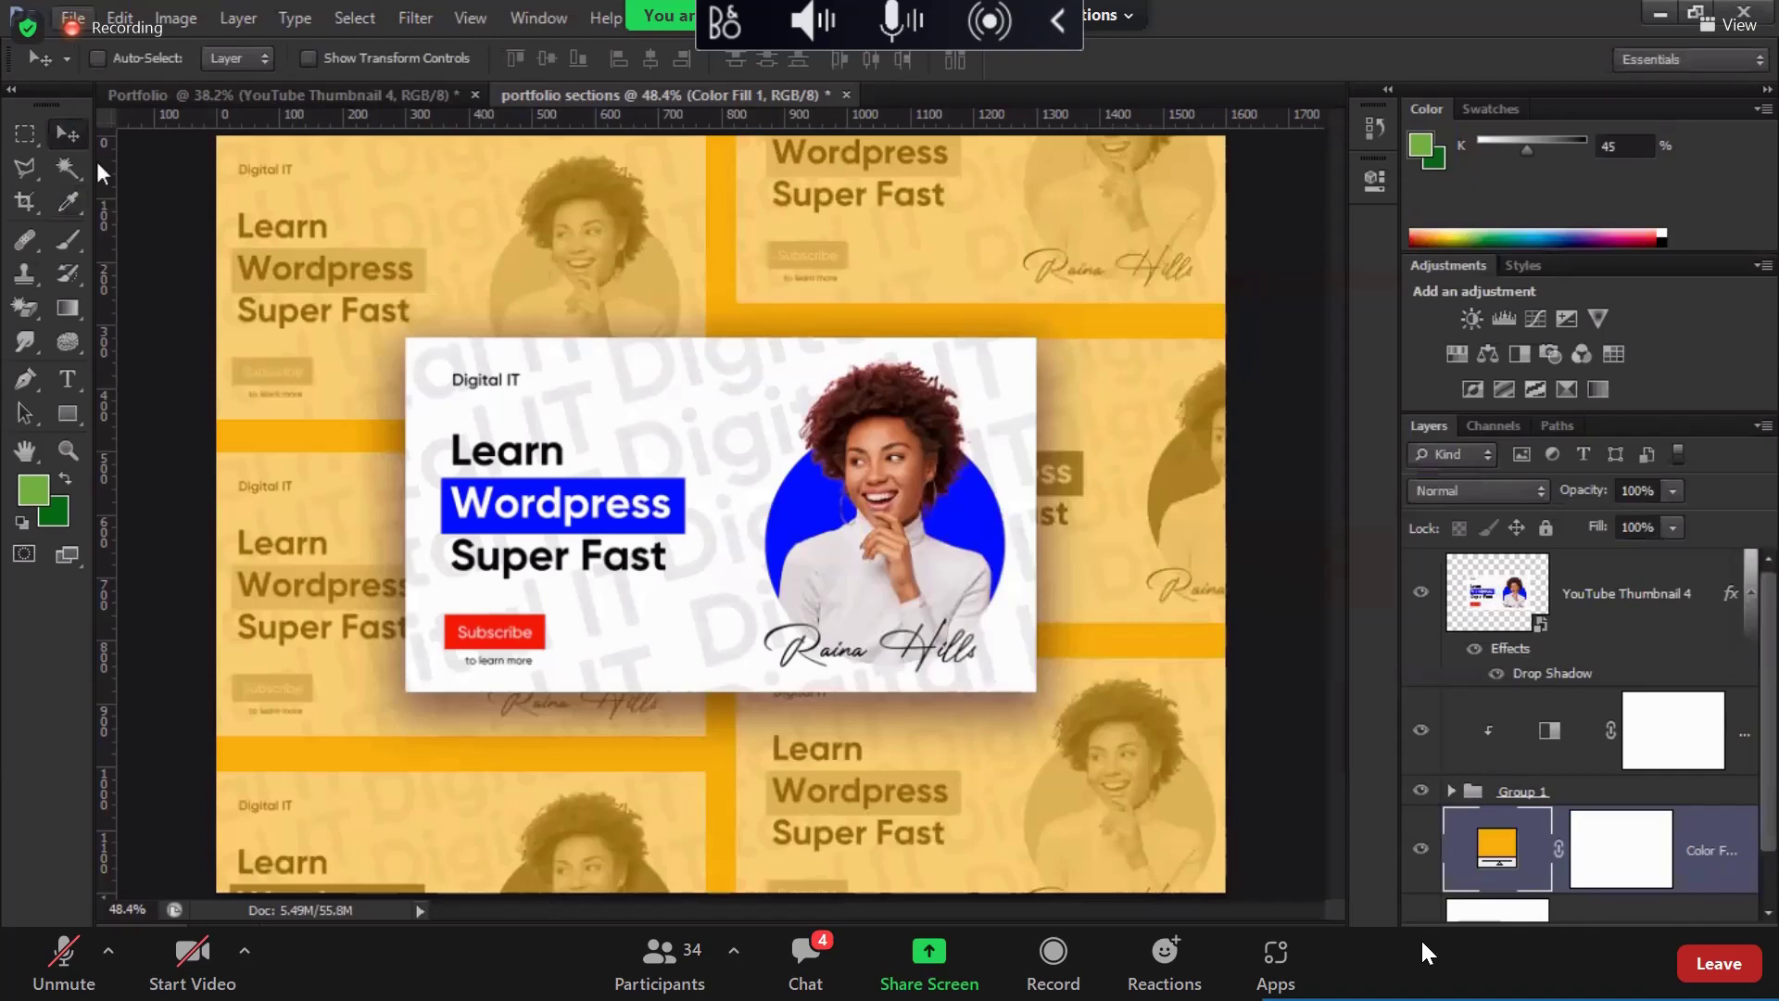
{"action": "left_click", "coordinate": [72, 17]}
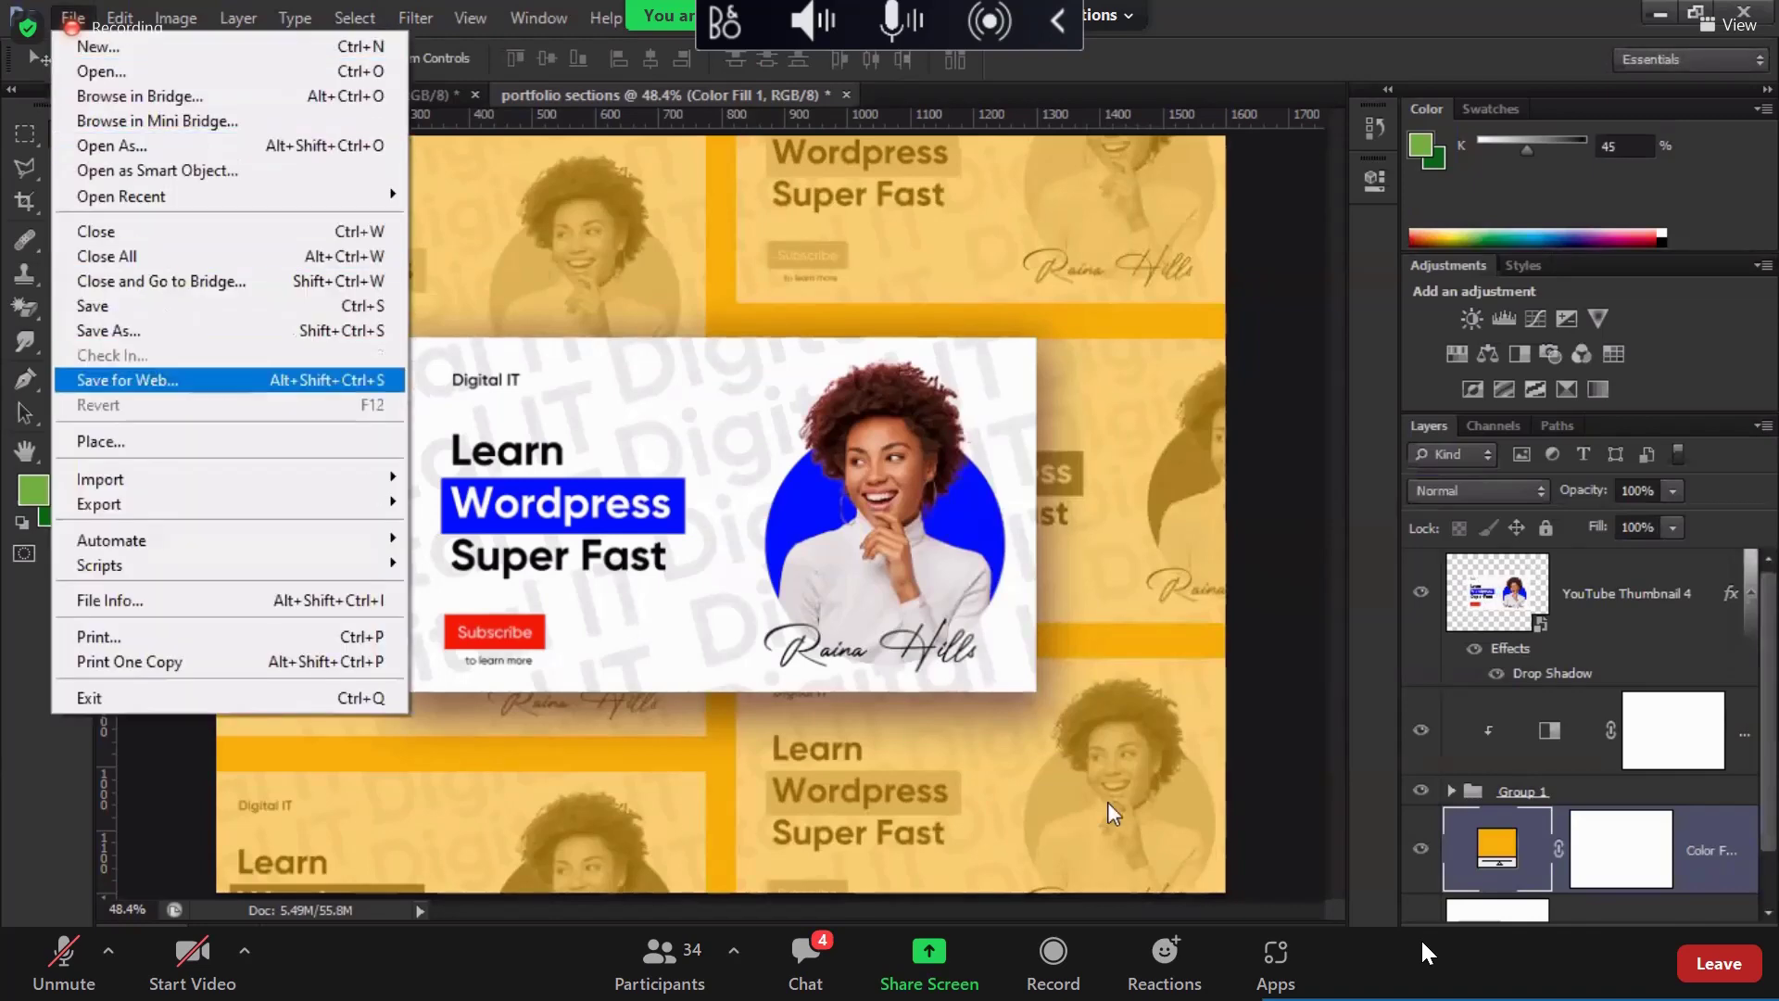
Step: Save the amber collage for web as the PNG 'portfolio-sections blue'
{"action": "key", "text": "Return"}
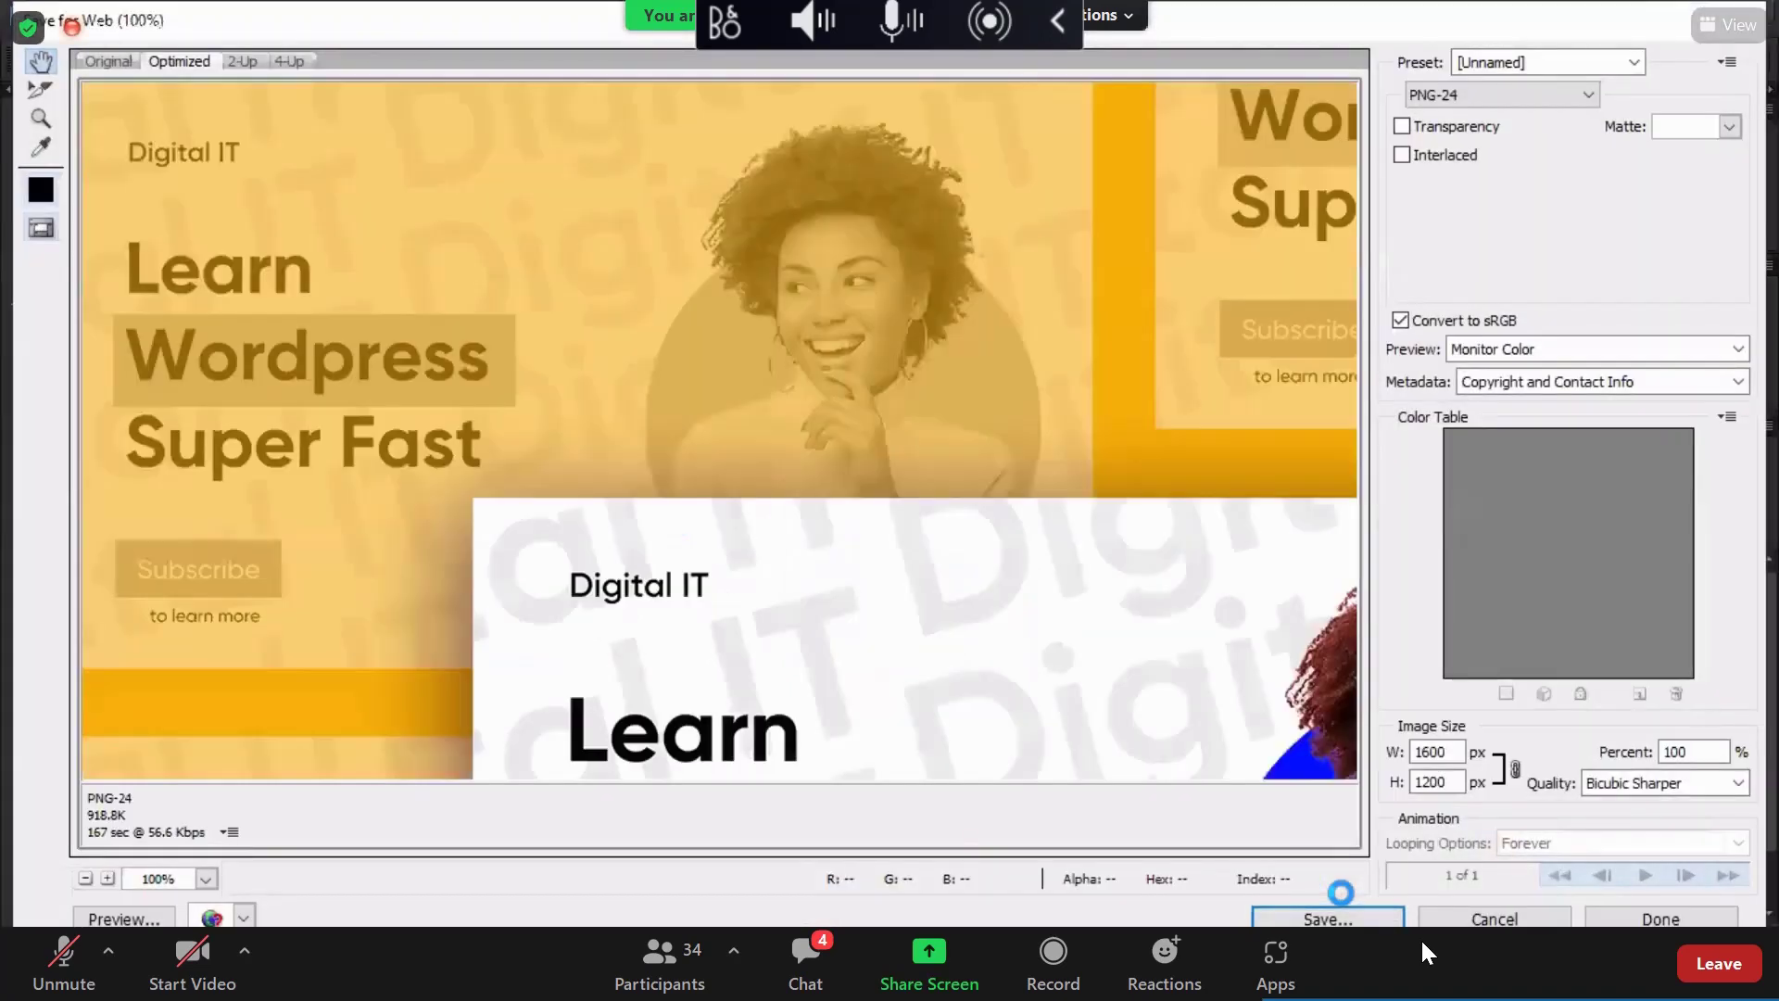
{"action": "left_click", "coordinate": [1328, 917]}
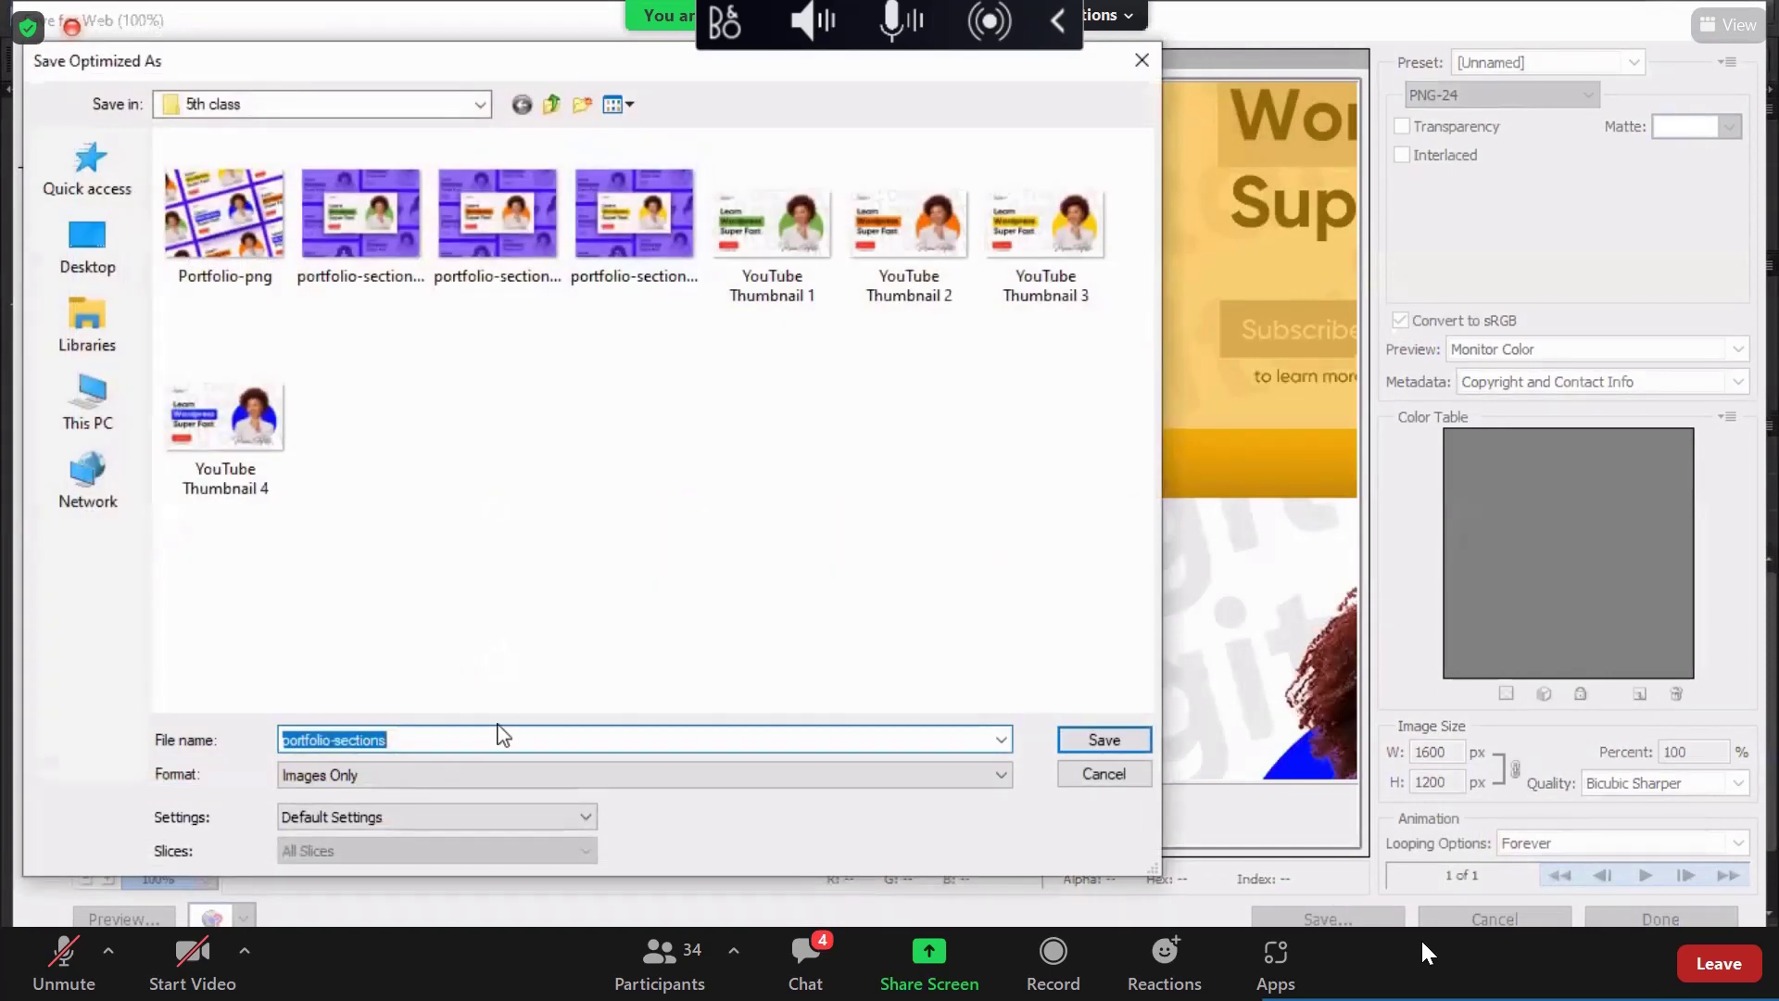
{"action": "left_click", "coordinate": [444, 741]}
{"action": "type", "text": "o"}
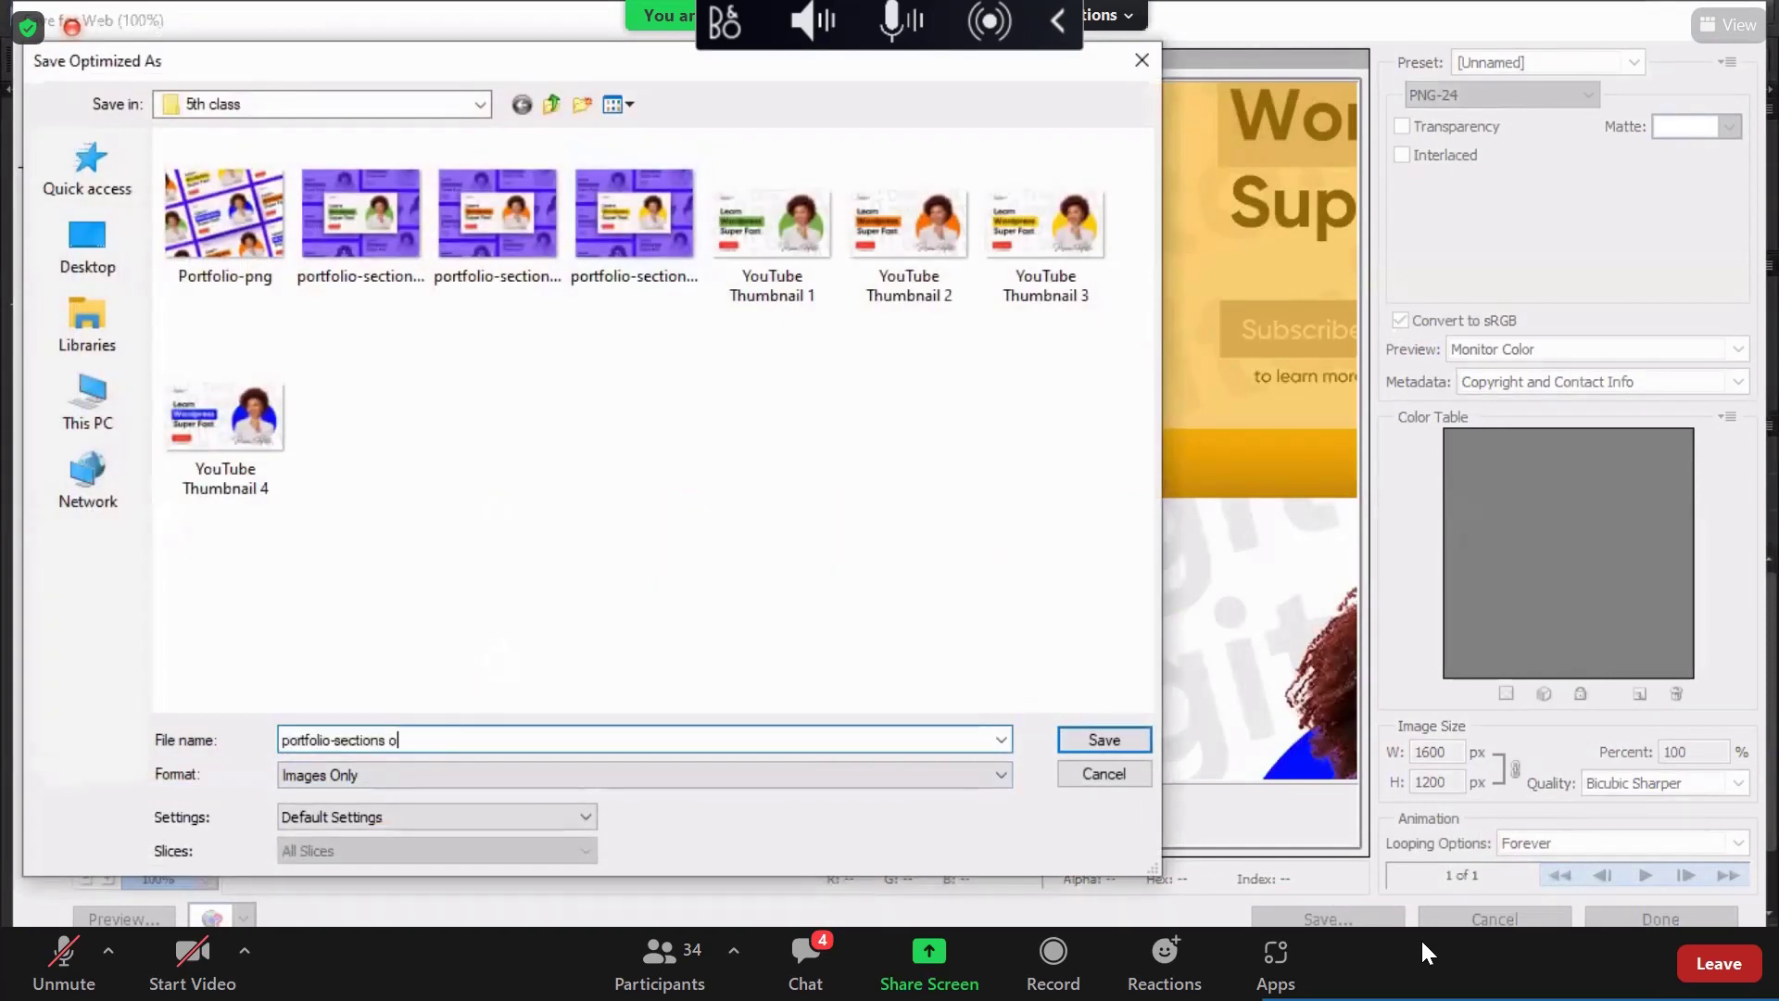
{"action": "type", "text": "ra"}
{"action": "key", "text": "BackSpace"}
{"action": "key", "text": "BackSpace"}
{"action": "key", "text": "BackSpace"}
{"action": "key", "text": "BackSpace"}
{"action": "key", "text": "BackSpace"}
{"action": "key", "text": "BackSpace"}
{"action": "type", "text": "b"}
{"action": "key", "text": "Return"}
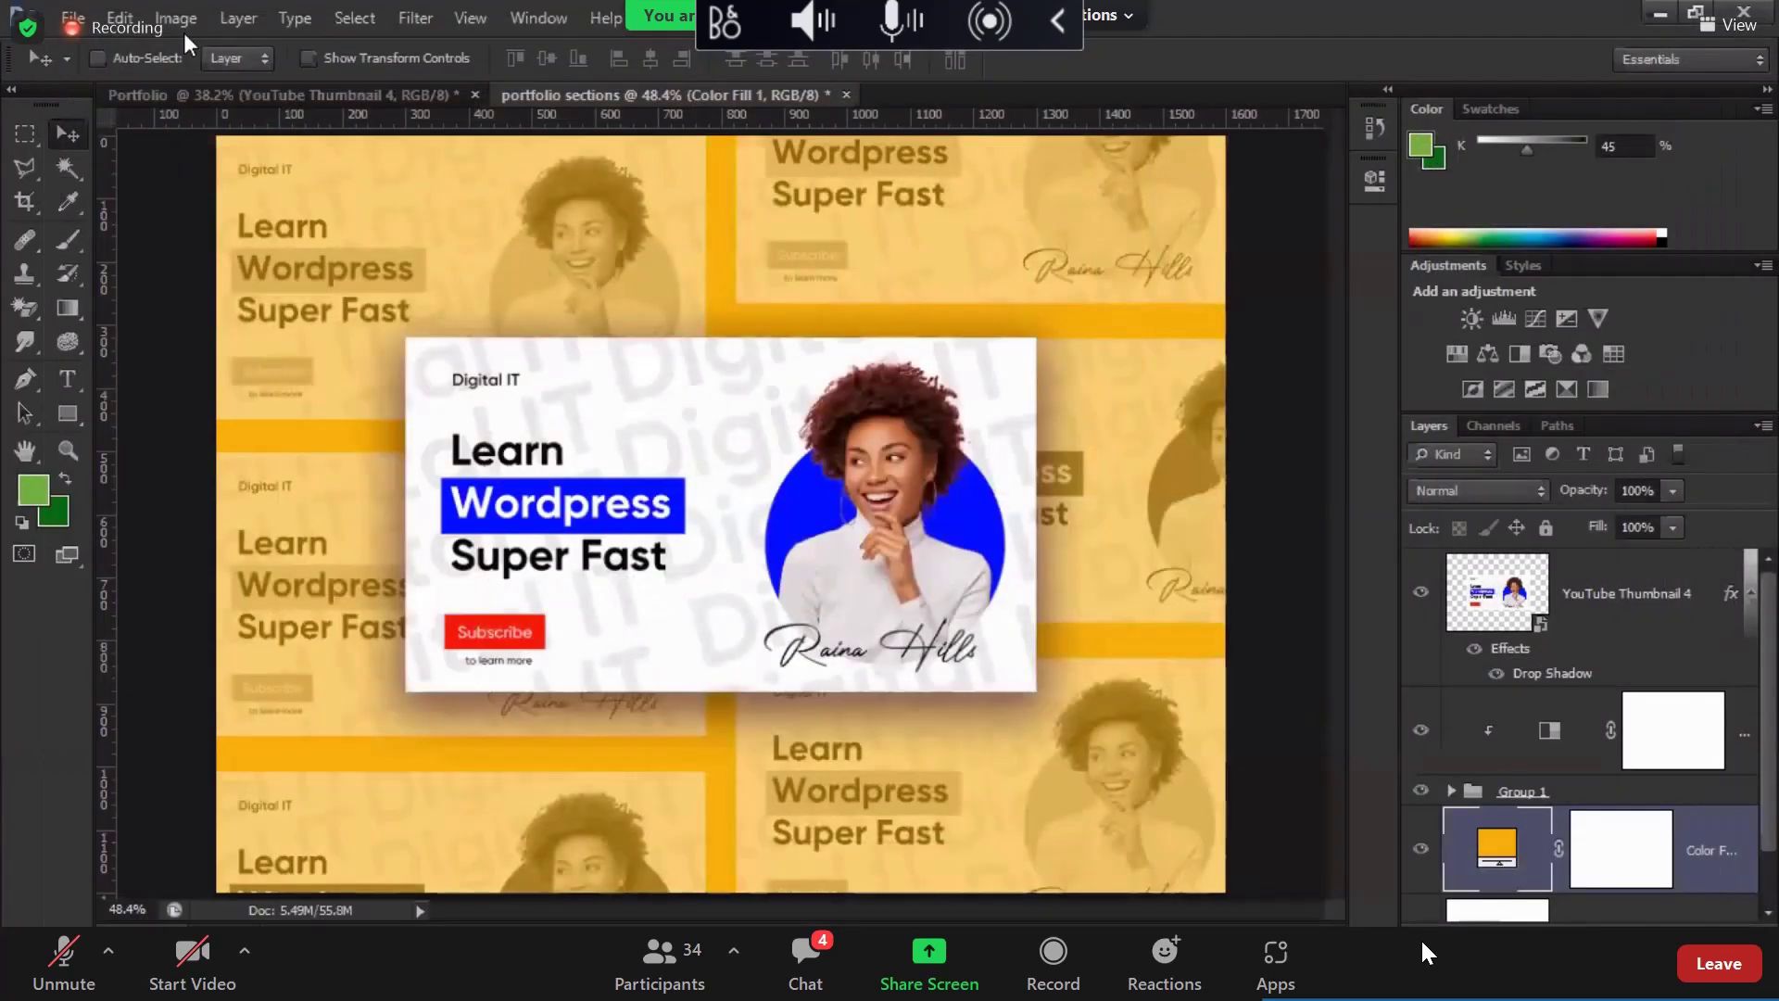
{"action": "key", "text": "alt+Tab"}
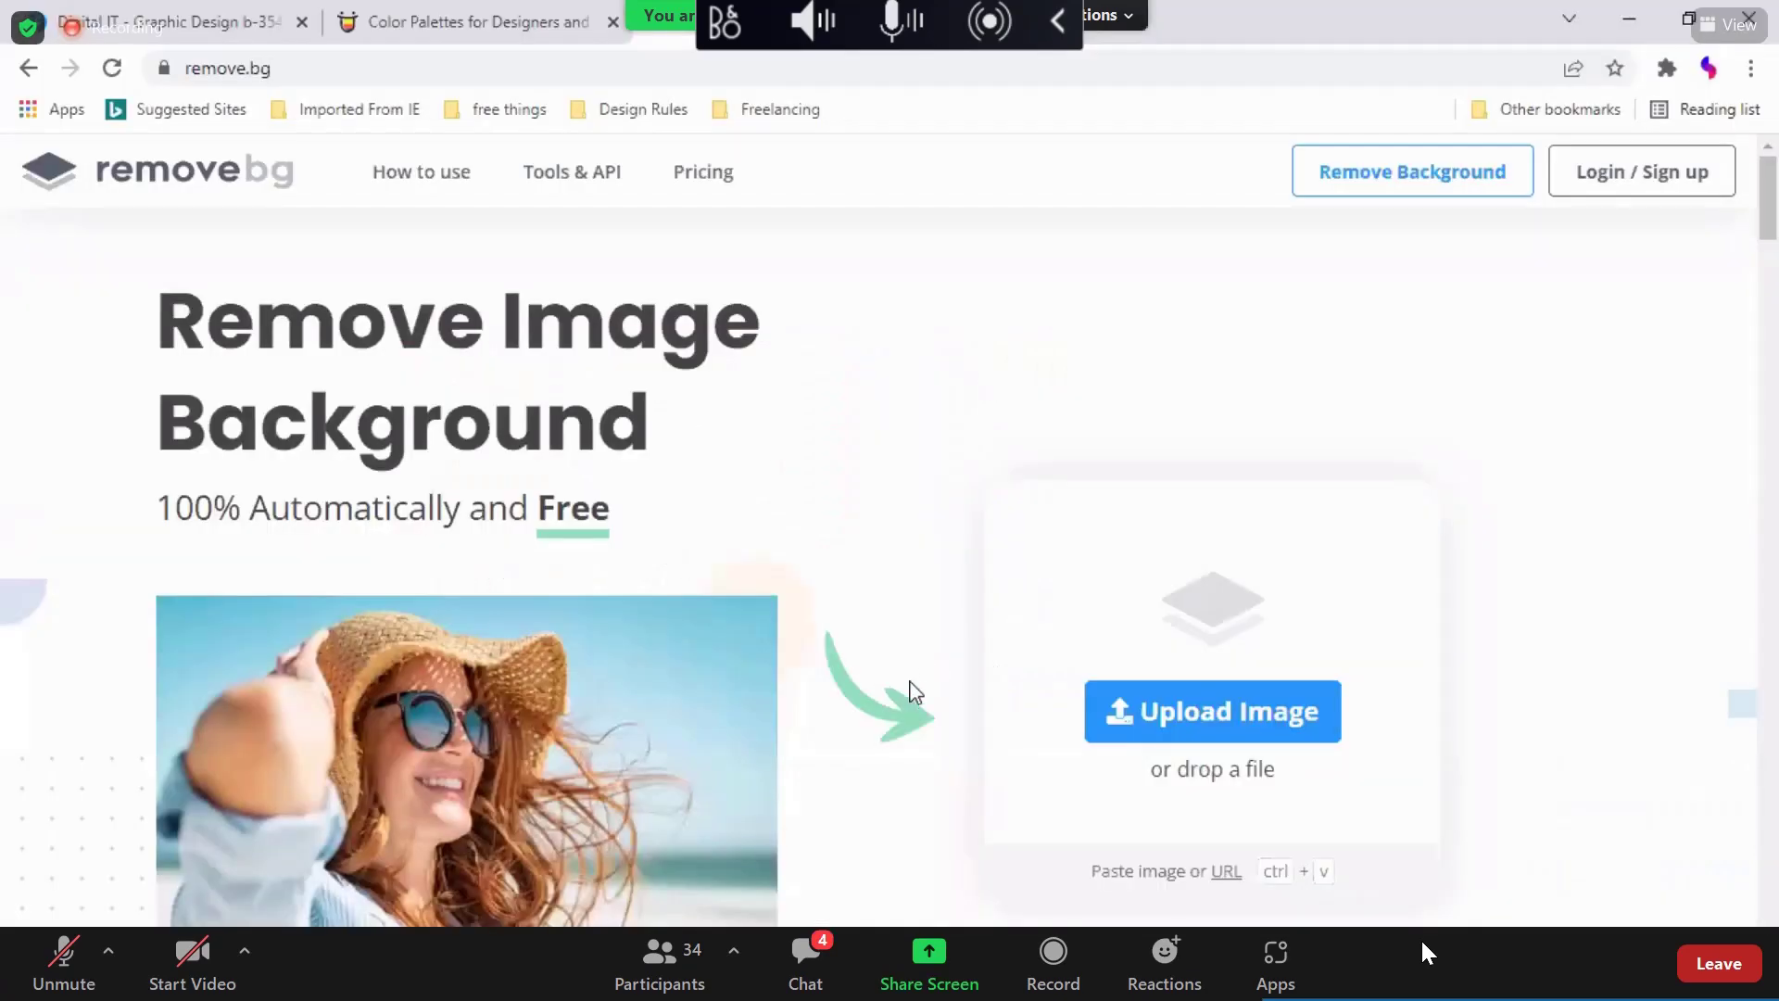
Step: Start a new Facebook group post with the Portfolio-png image attached
{"action": "key", "text": "ctrl+1"}
{"action": "left_click", "coordinate": [975, 685]}
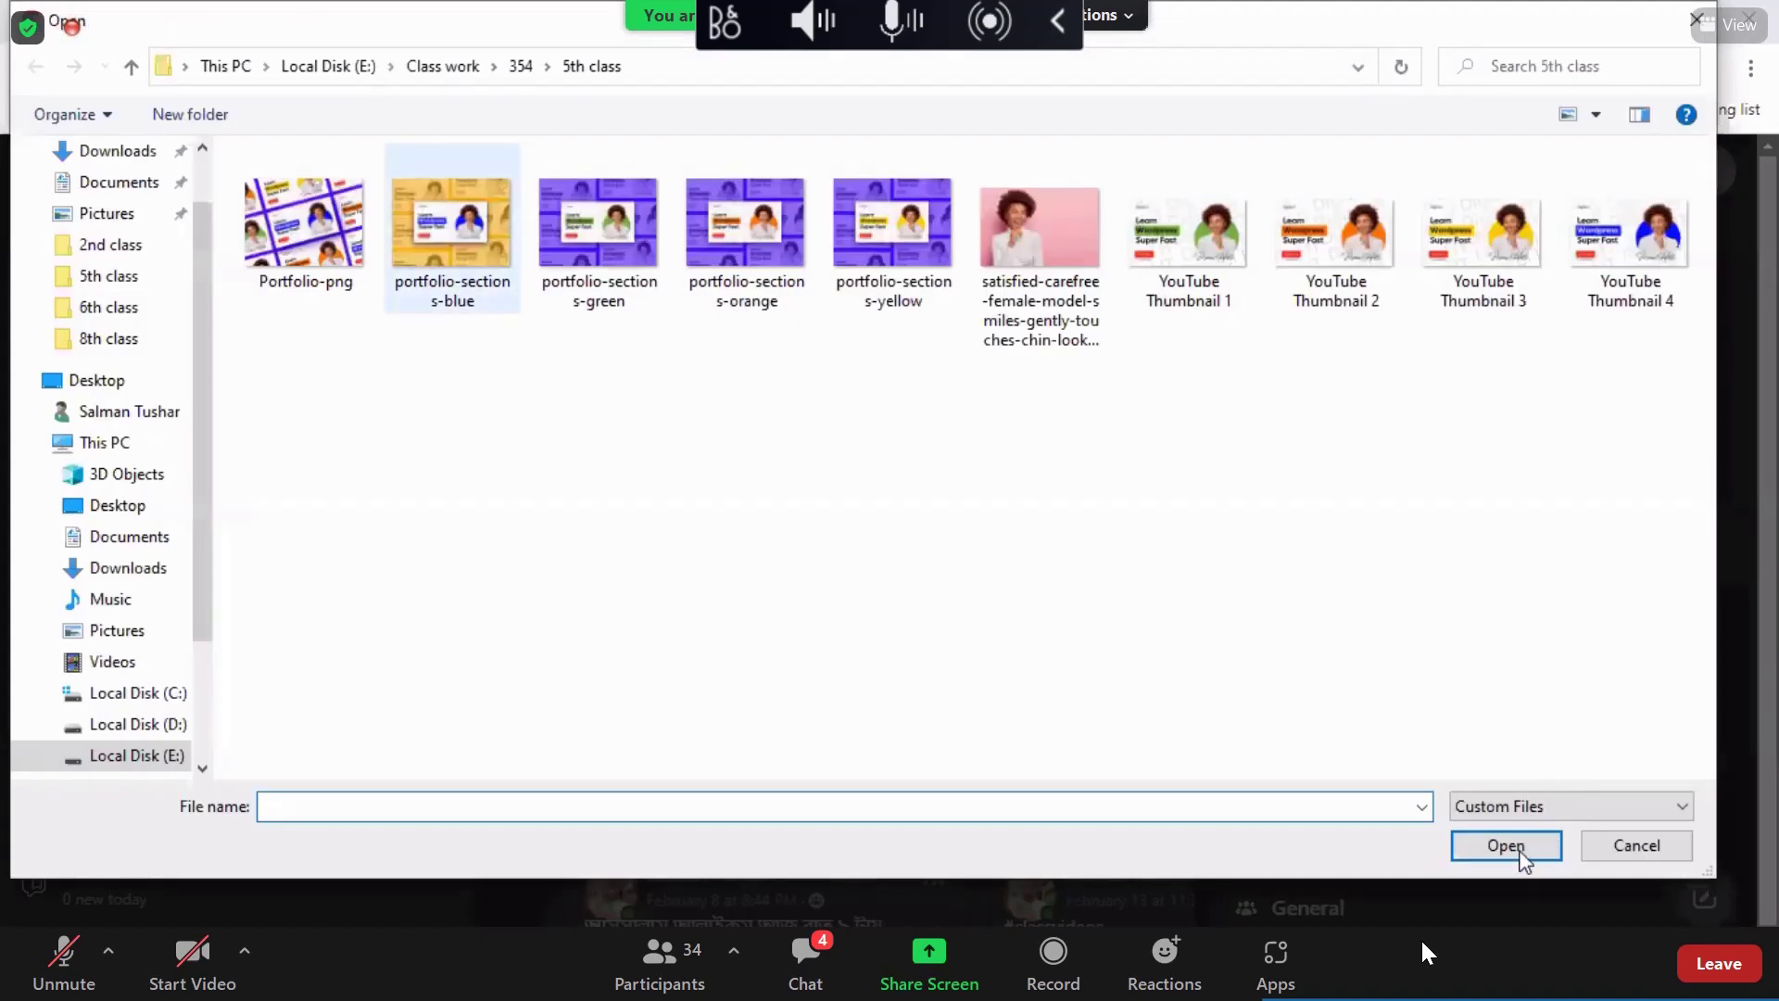
{"action": "left_click", "coordinate": [310, 226]}
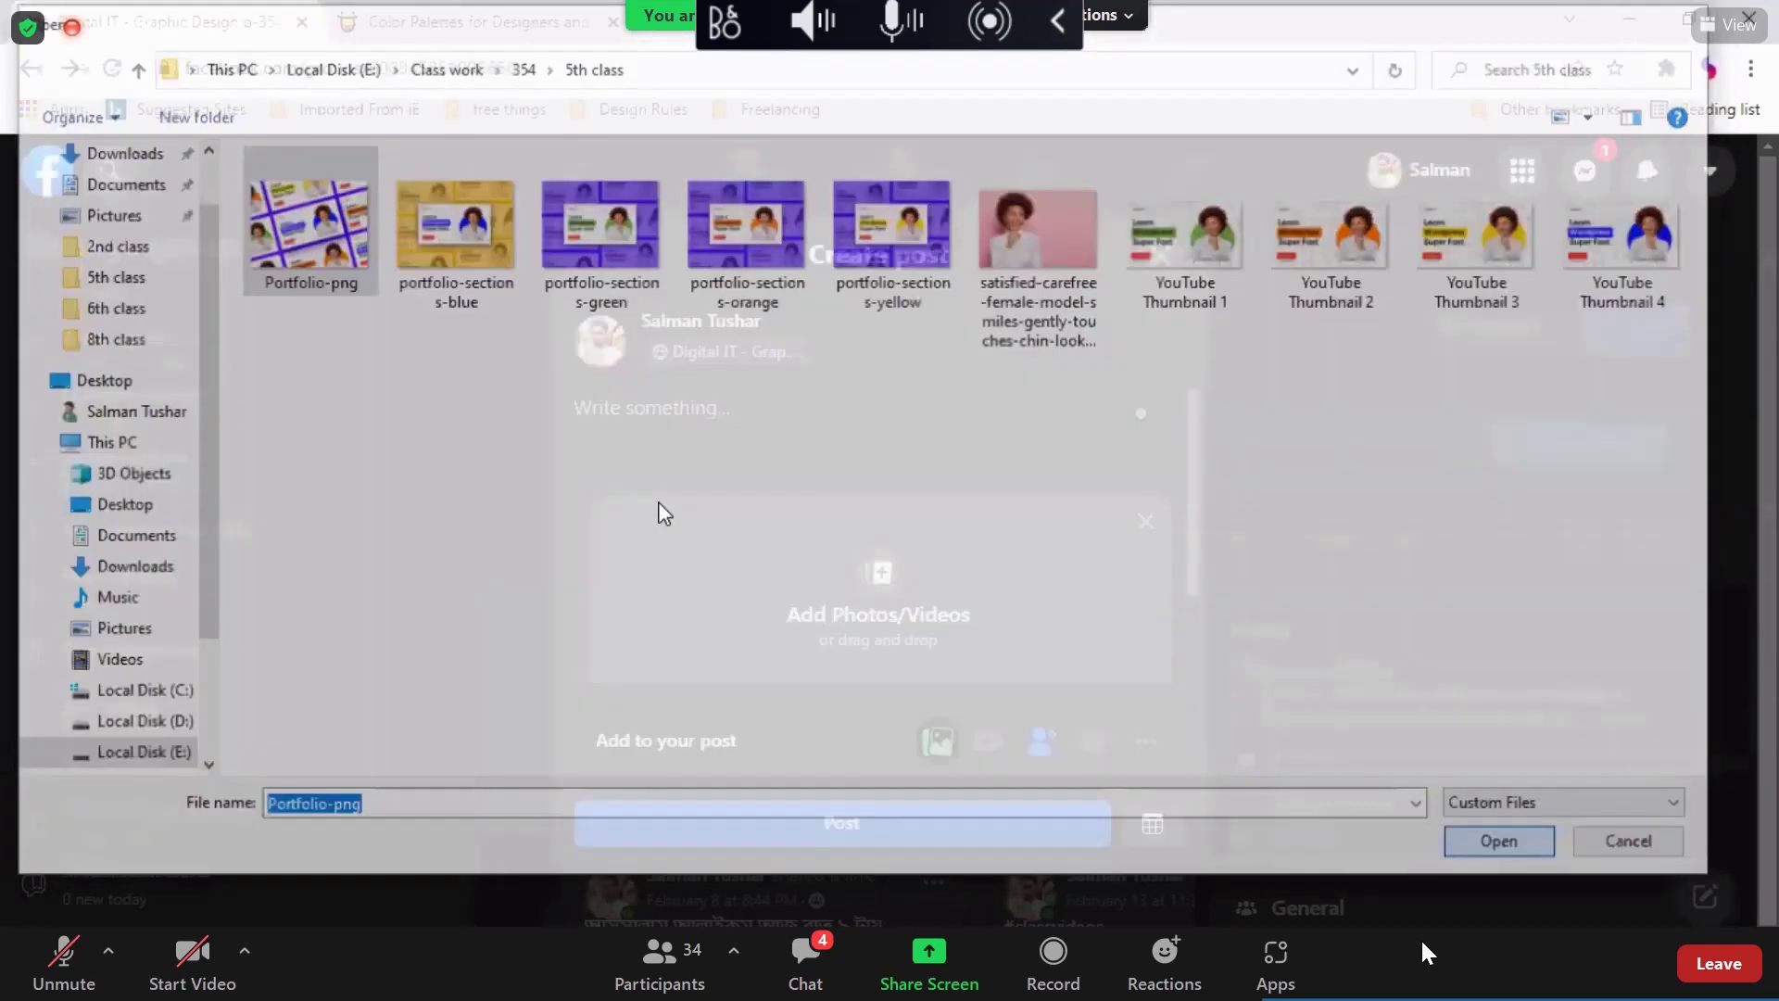
{"action": "key", "text": "Return"}
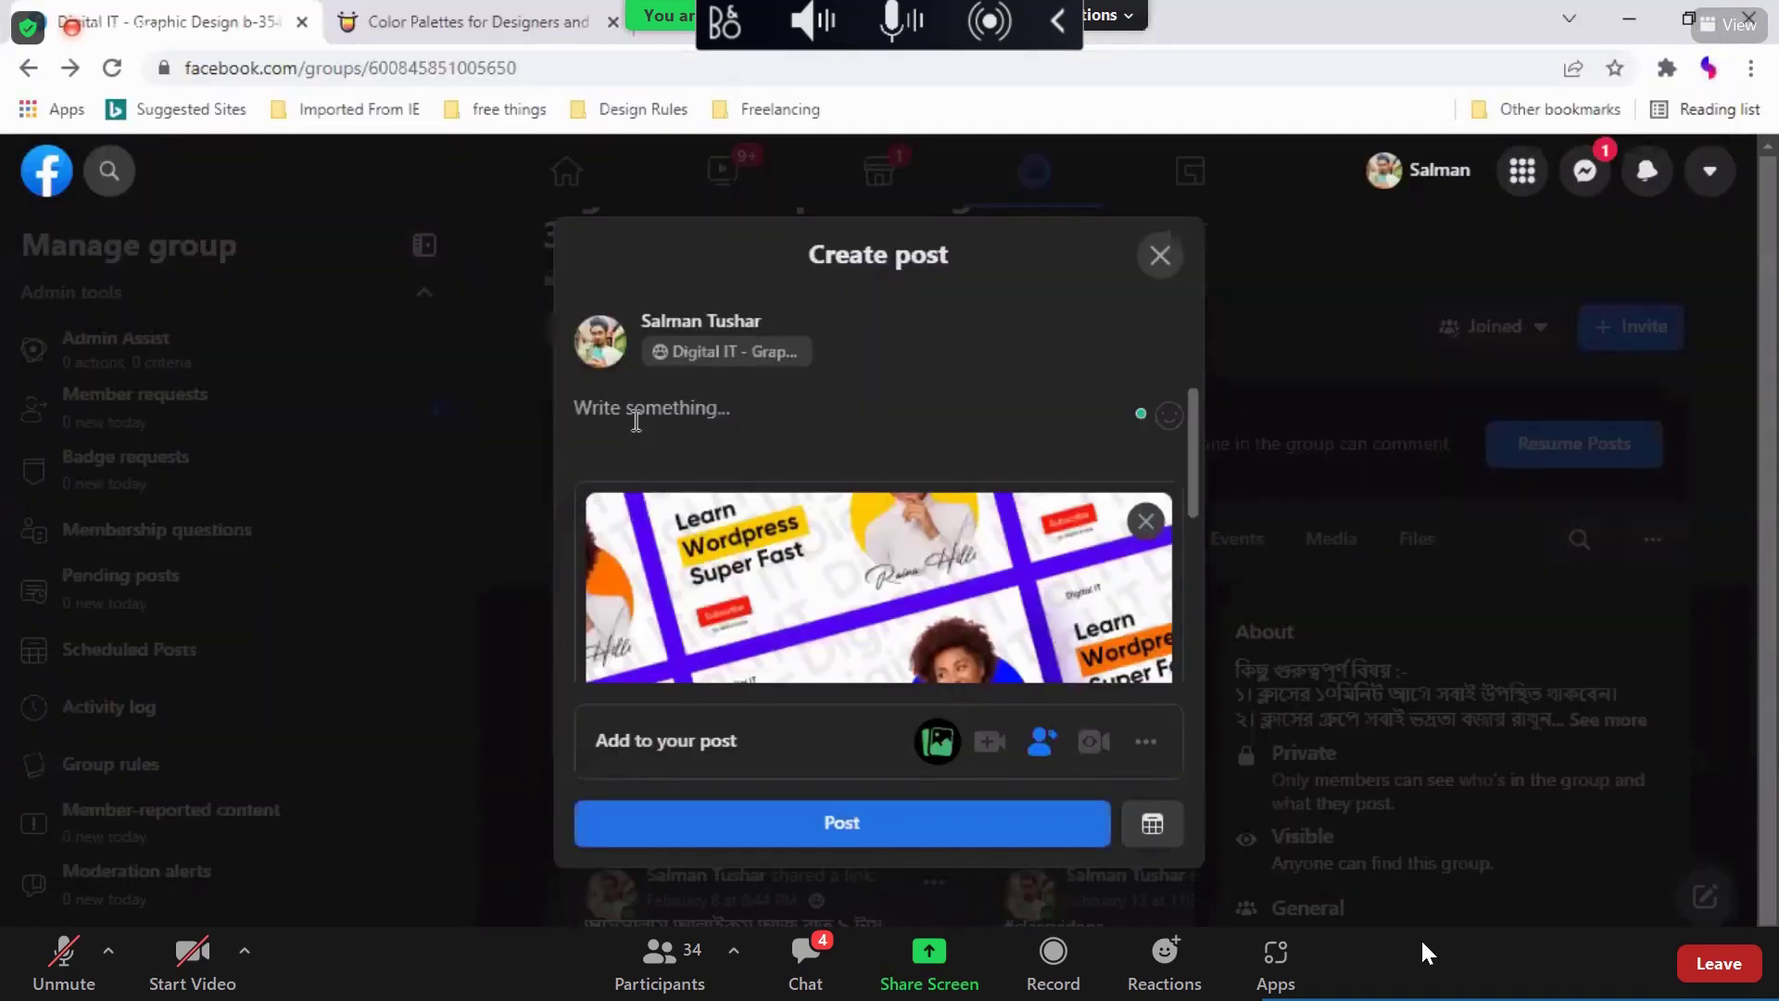
Step: Add the #homework hashtag as the post's first line
{"action": "left_click", "coordinate": [636, 421]}
{"action": "type", "text": "#port"}
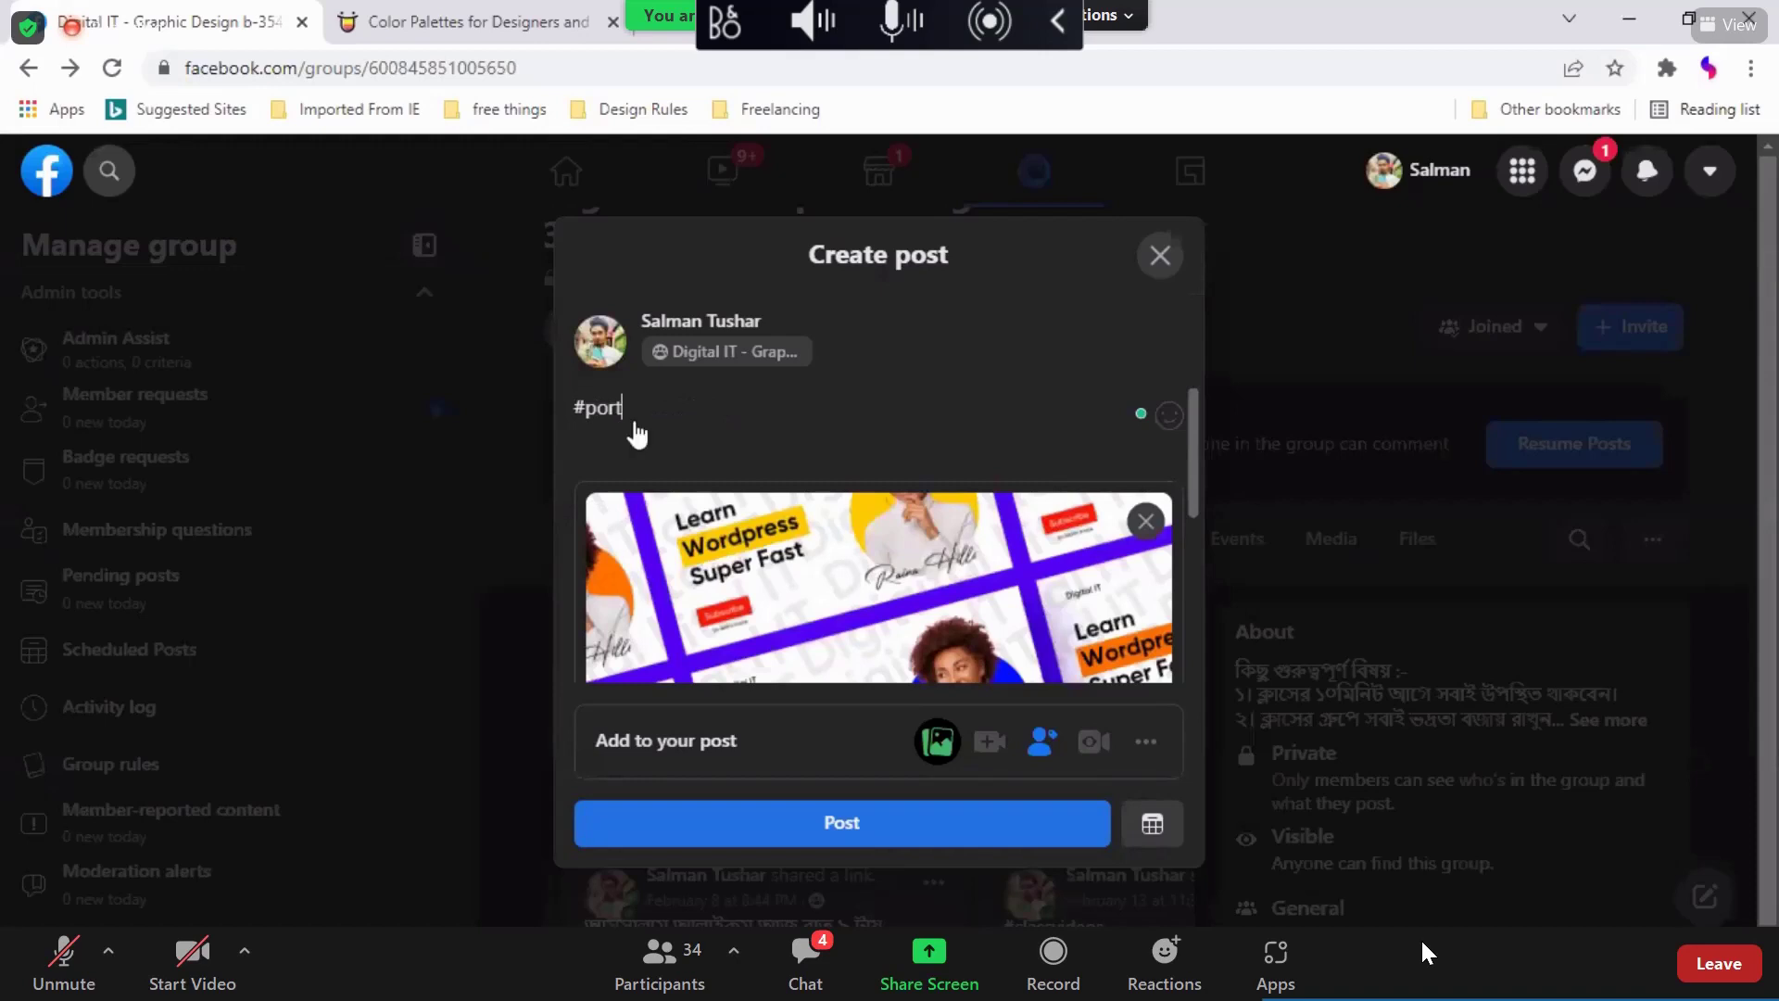
{"action": "key", "text": "BackSpace"}
{"action": "key", "text": "BackSpace"}
{"action": "key", "text": "BackSpace"}
{"action": "key", "text": "BackSpace"}
{"action": "type", "text": "home"}
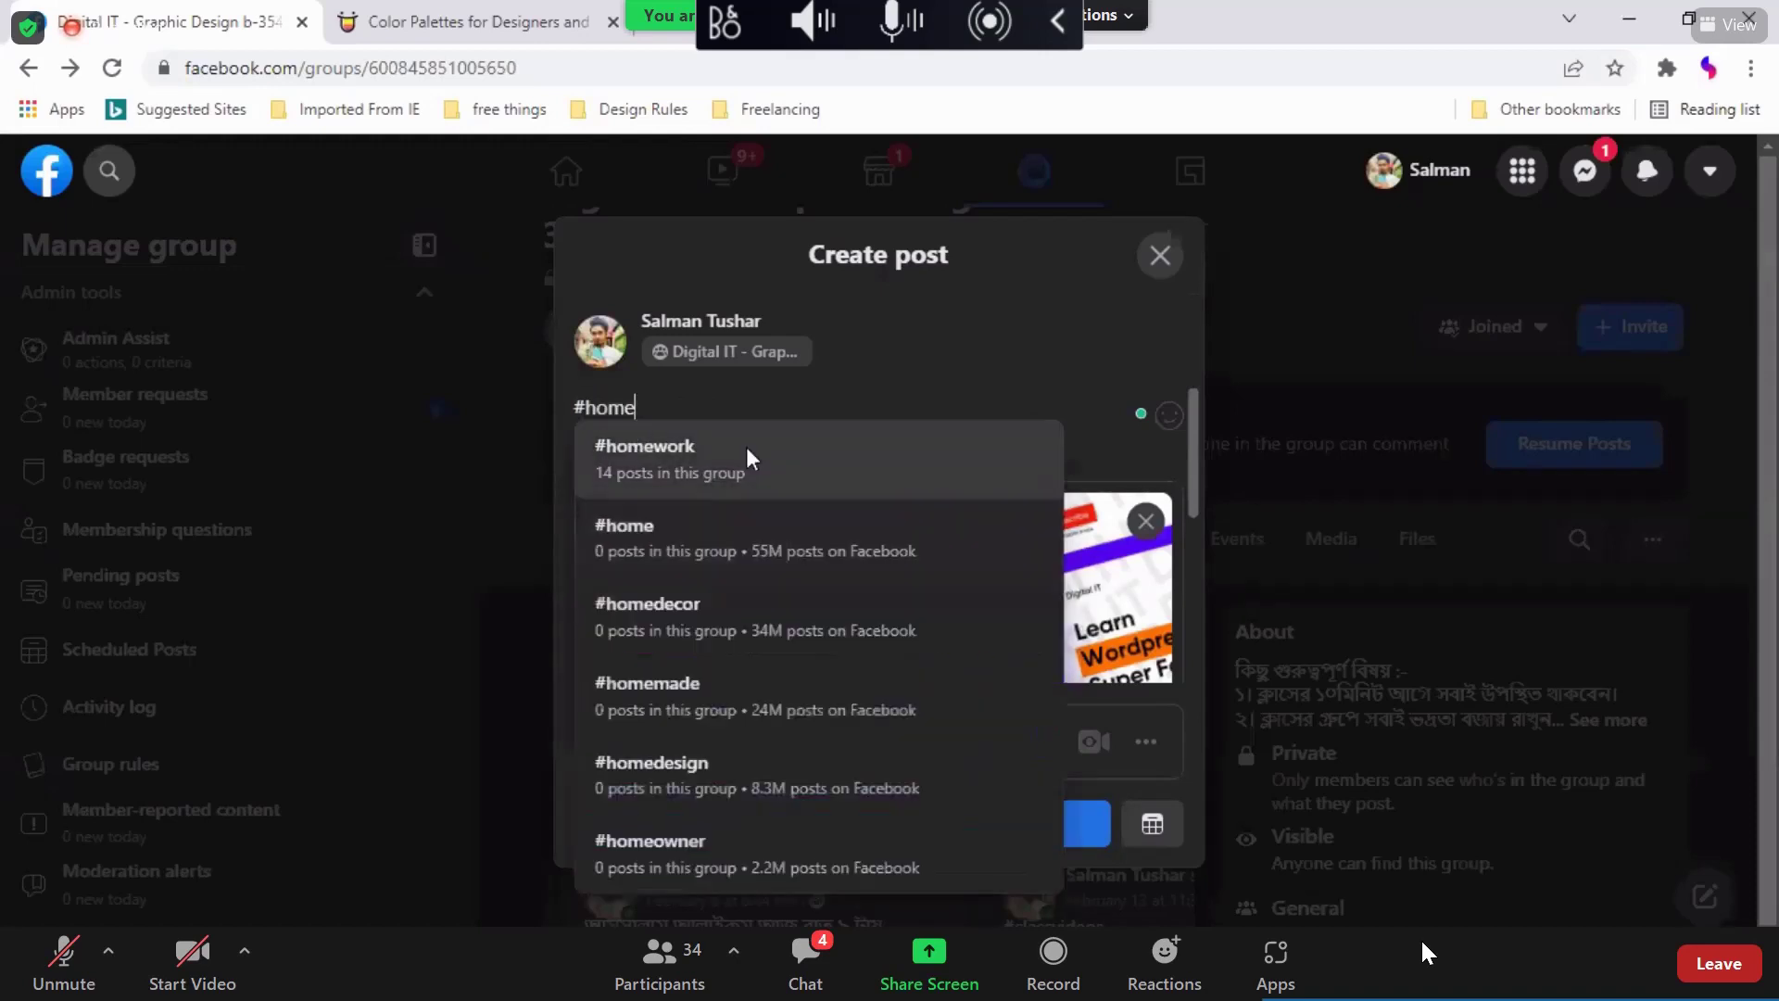
{"action": "left_click", "coordinate": [747, 447]}
{"action": "key", "text": "Return"}
{"action": "scroll", "coordinate": [749, 447], "scroll_direction": "down", "scroll_amount": 3}
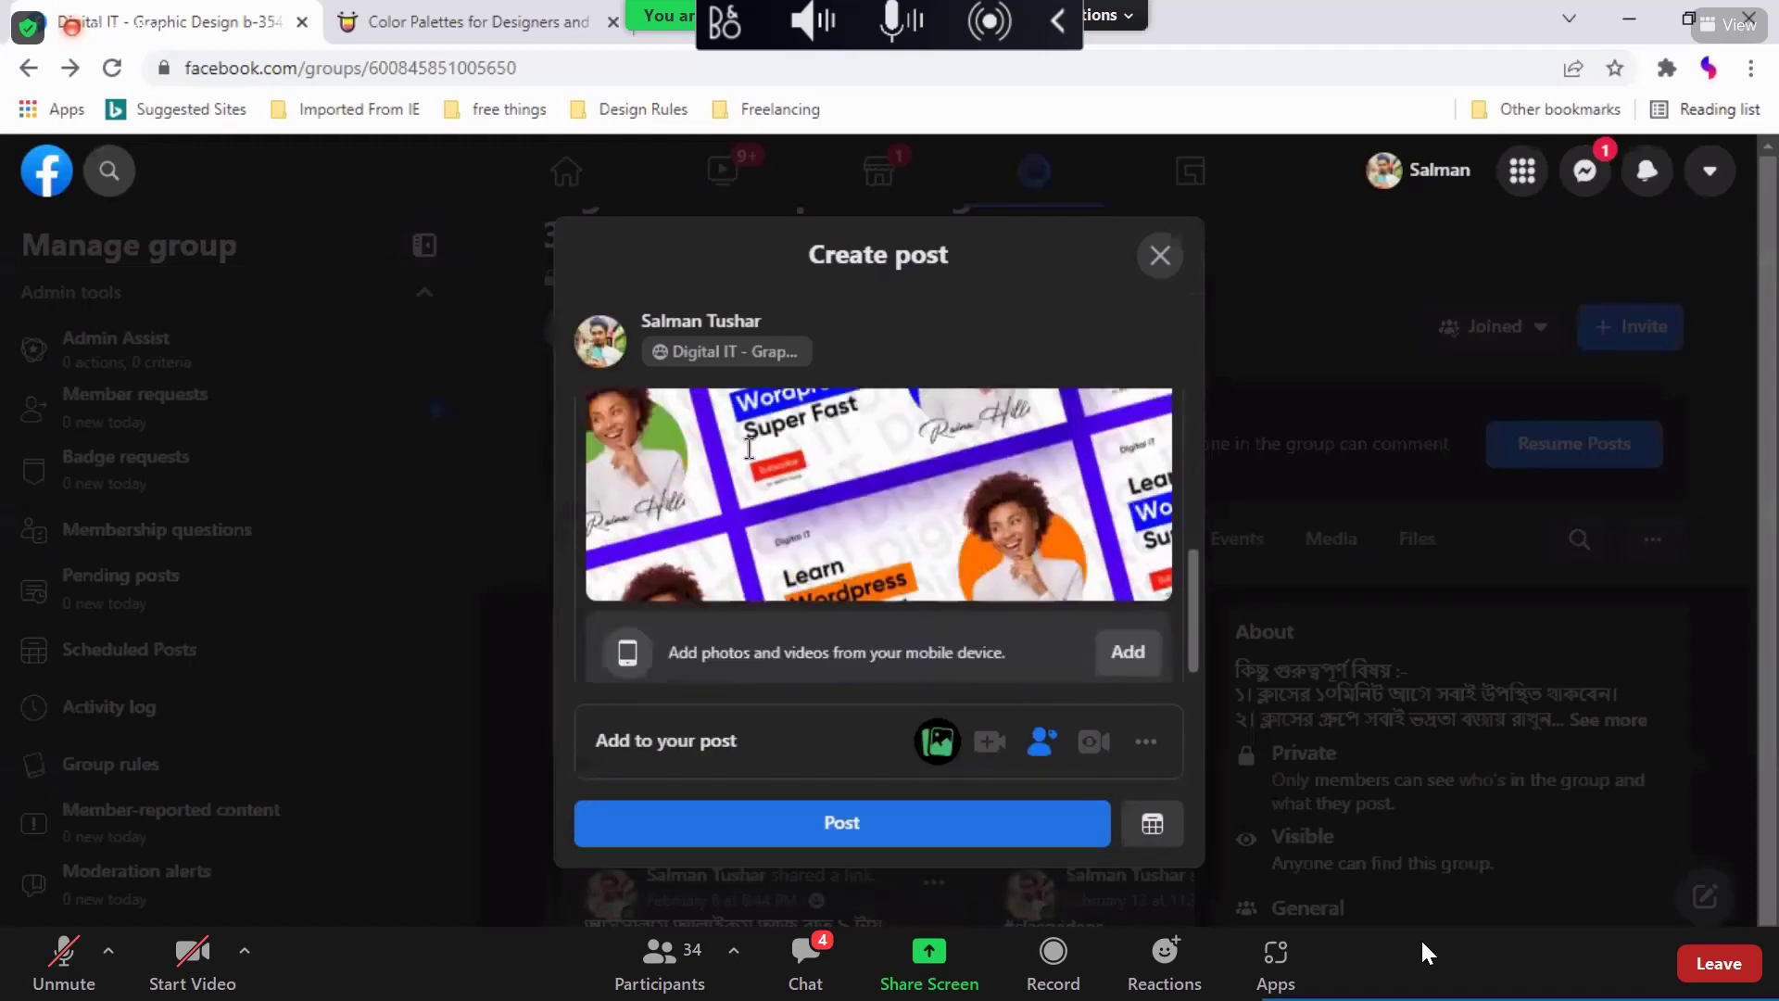
{"action": "scroll", "coordinate": [897, 536], "scroll_direction": "up", "scroll_amount": 4}
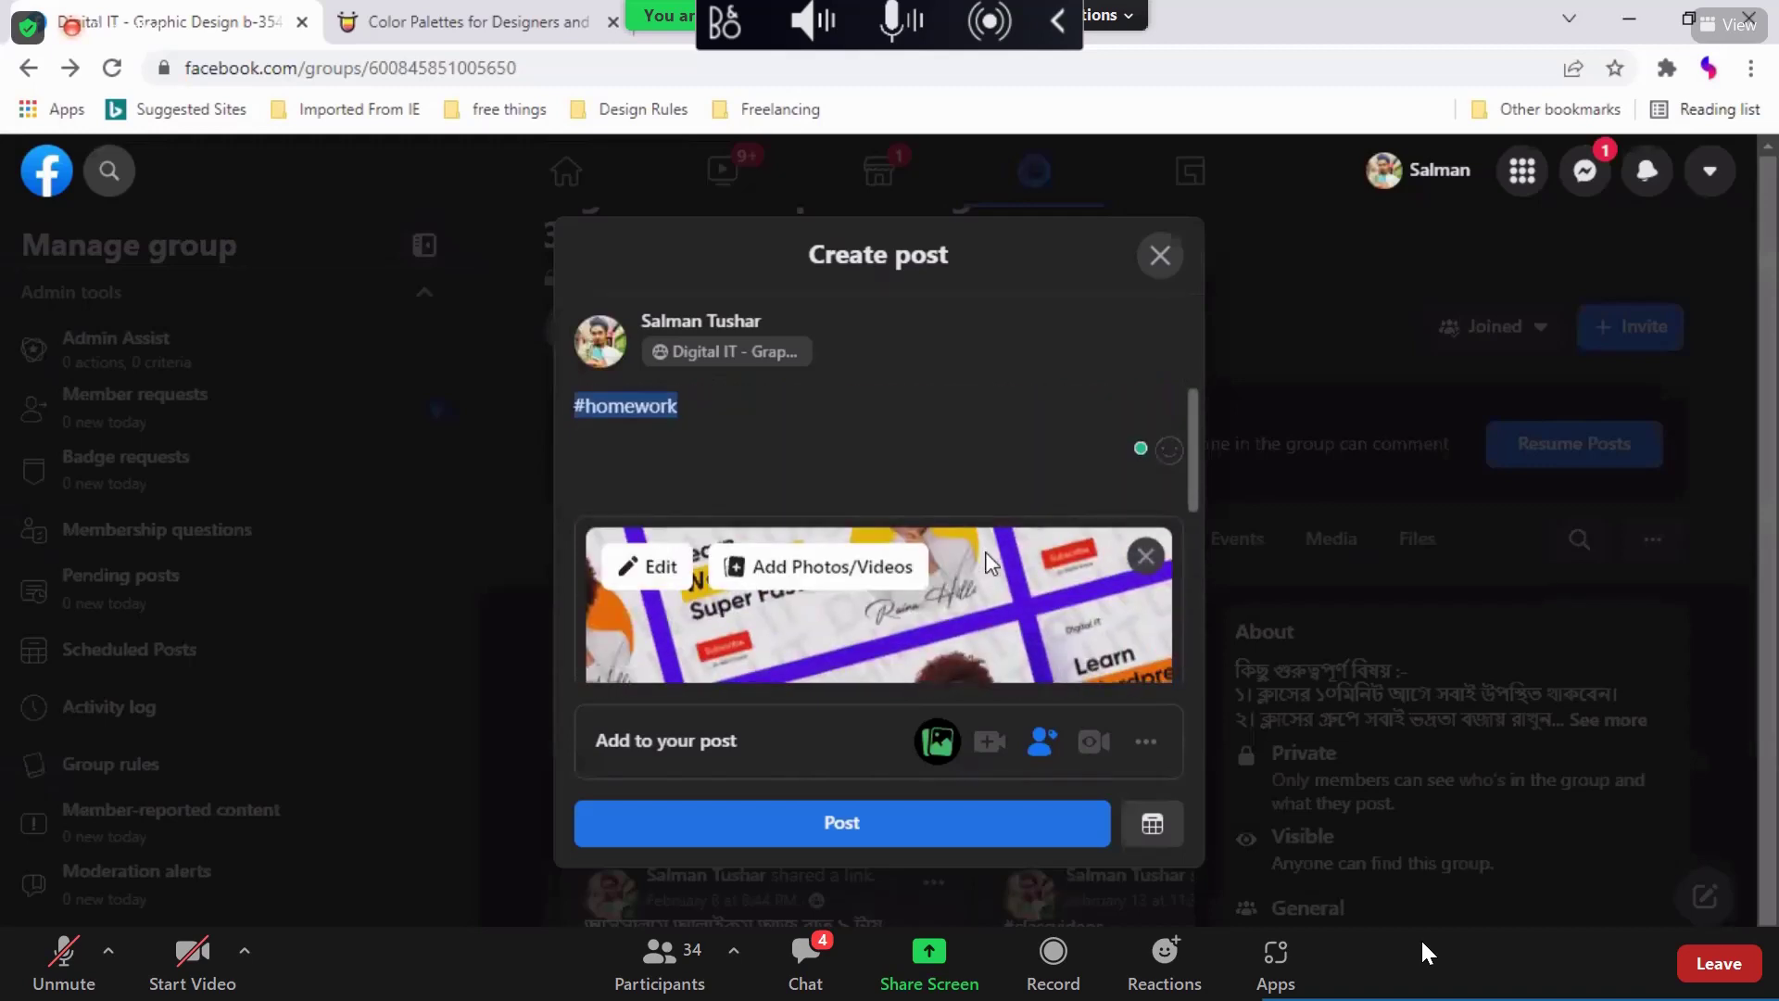
{"action": "scroll", "coordinate": [989, 561], "scroll_direction": "down", "scroll_amount": 3}
{"action": "scroll", "coordinate": [990, 561], "scroll_direction": "up", "scroll_amount": 3}
{"action": "scroll", "coordinate": [891, 630], "scroll_direction": "down", "scroll_amount": 3}
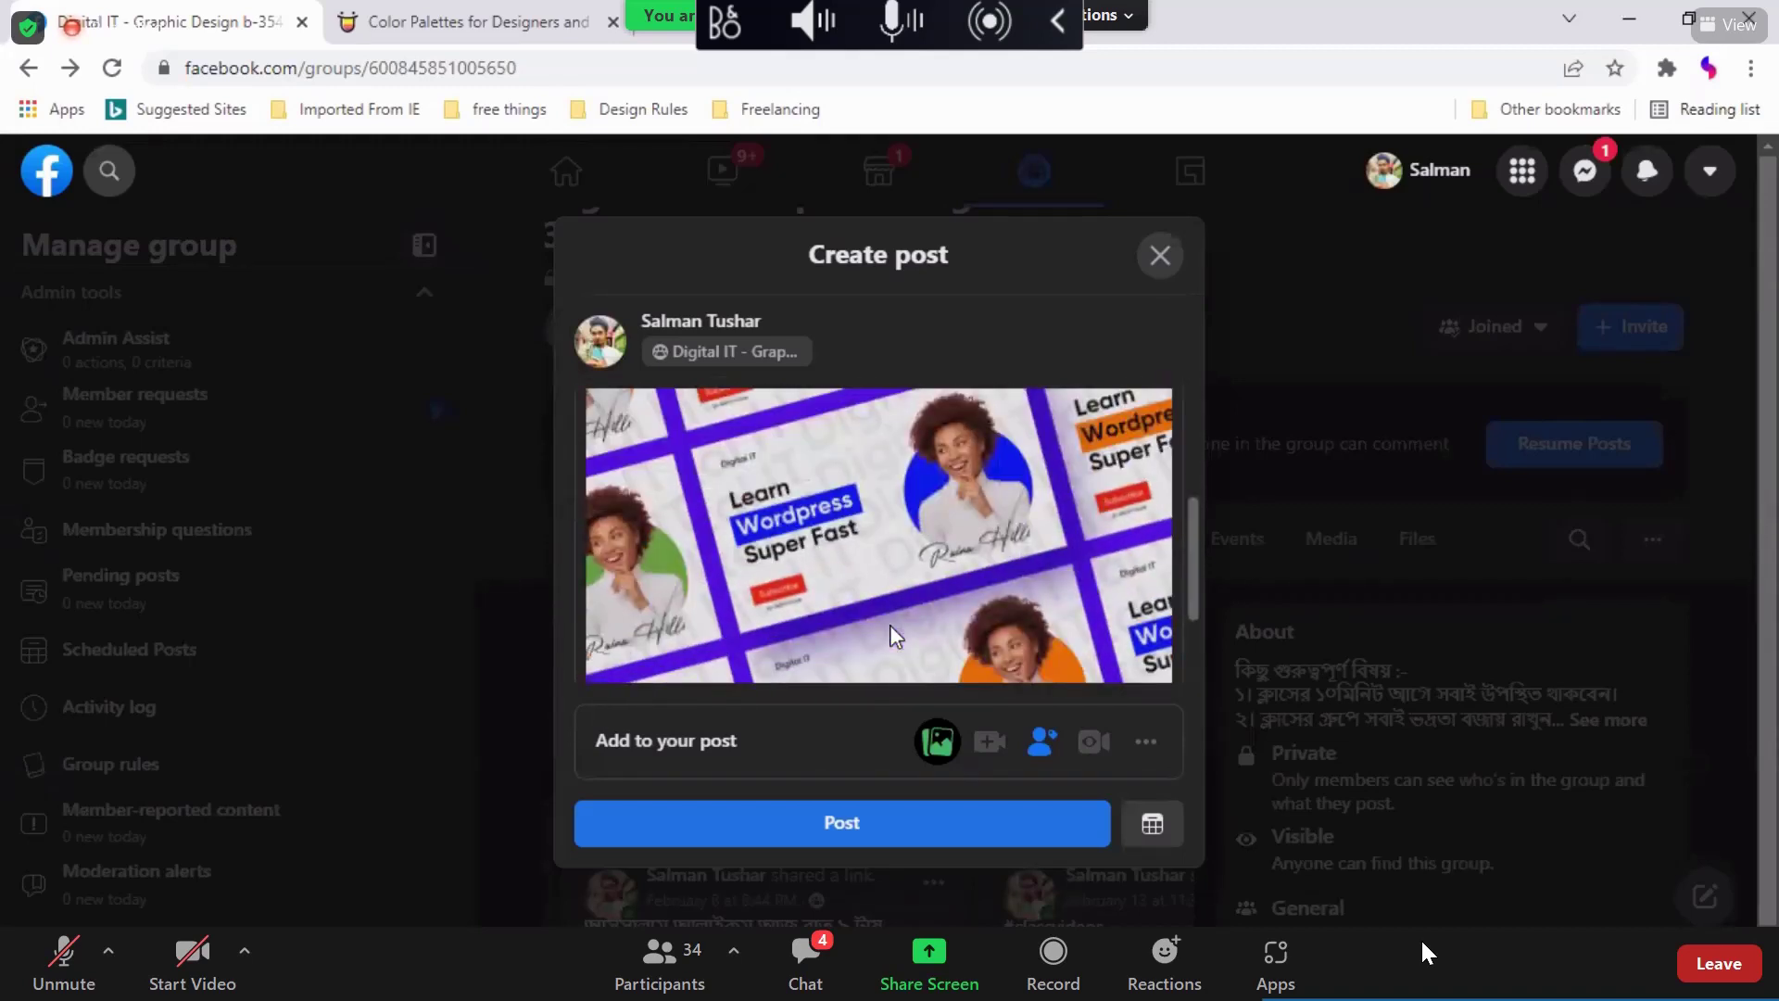
{"action": "scroll", "coordinate": [894, 593], "scroll_direction": "up", "scroll_amount": 2}
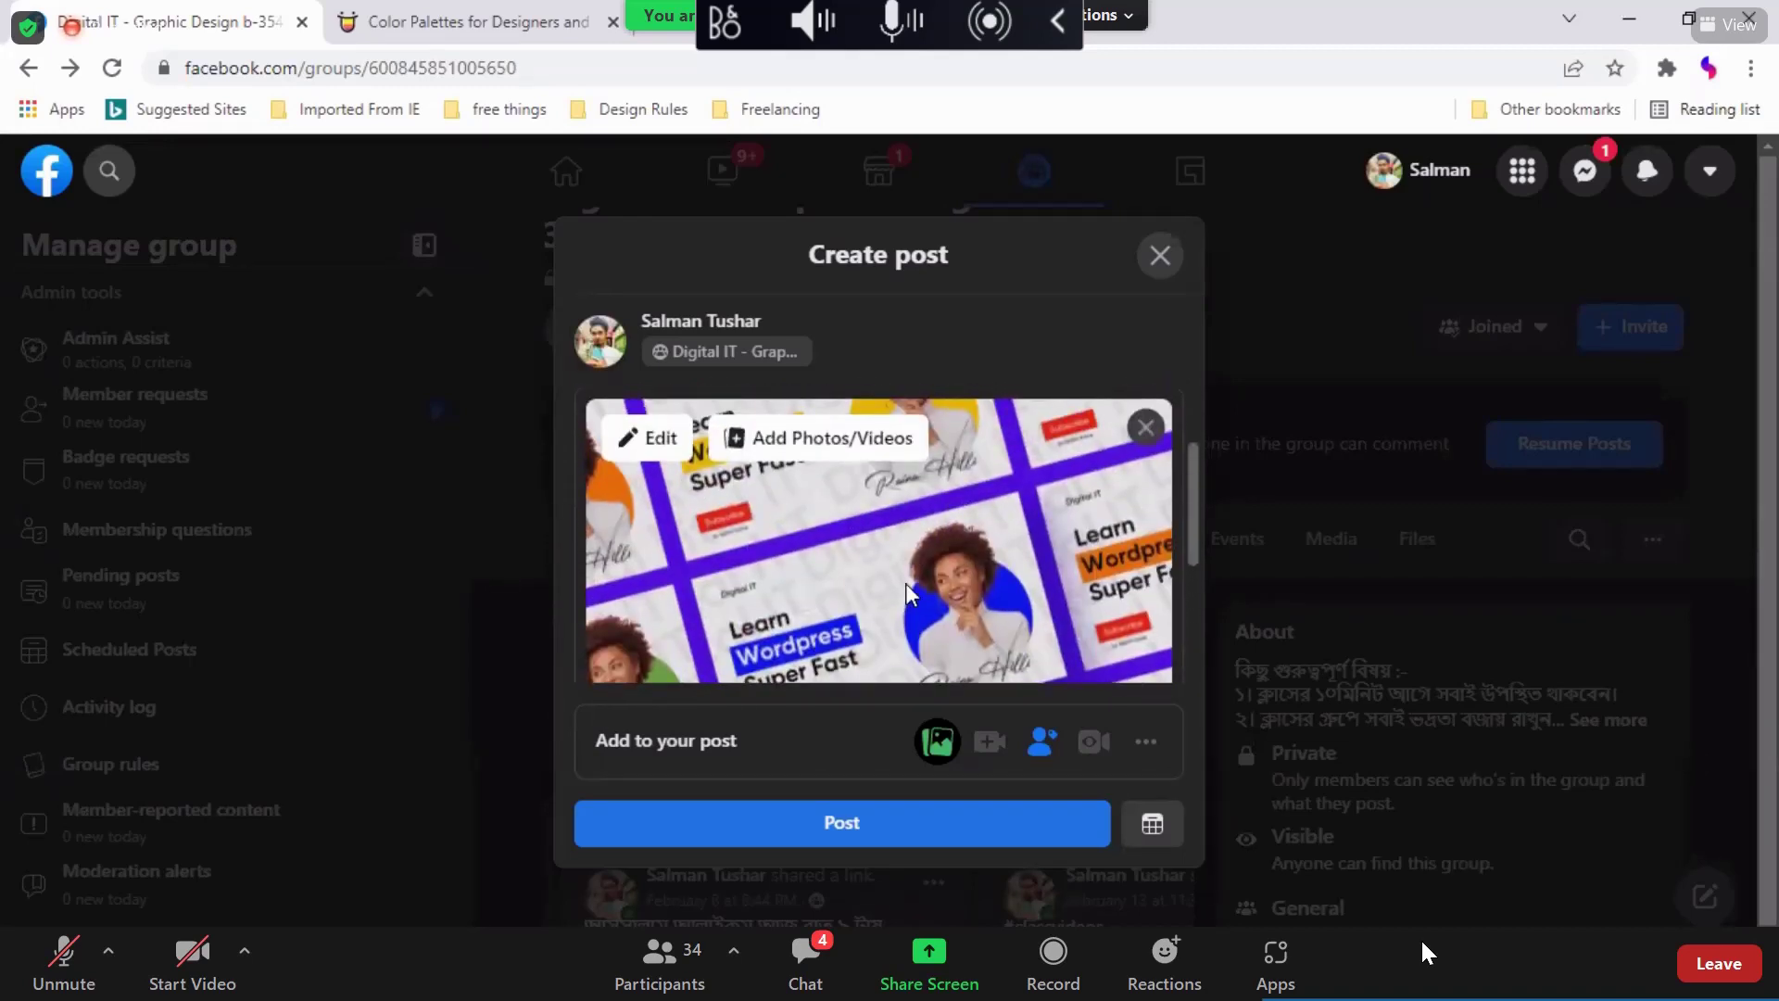
{"action": "scroll", "coordinate": [905, 581], "scroll_direction": "up", "scroll_amount": 2}
{"action": "scroll", "coordinate": [904, 582], "scroll_direction": "down", "scroll_amount": 2}
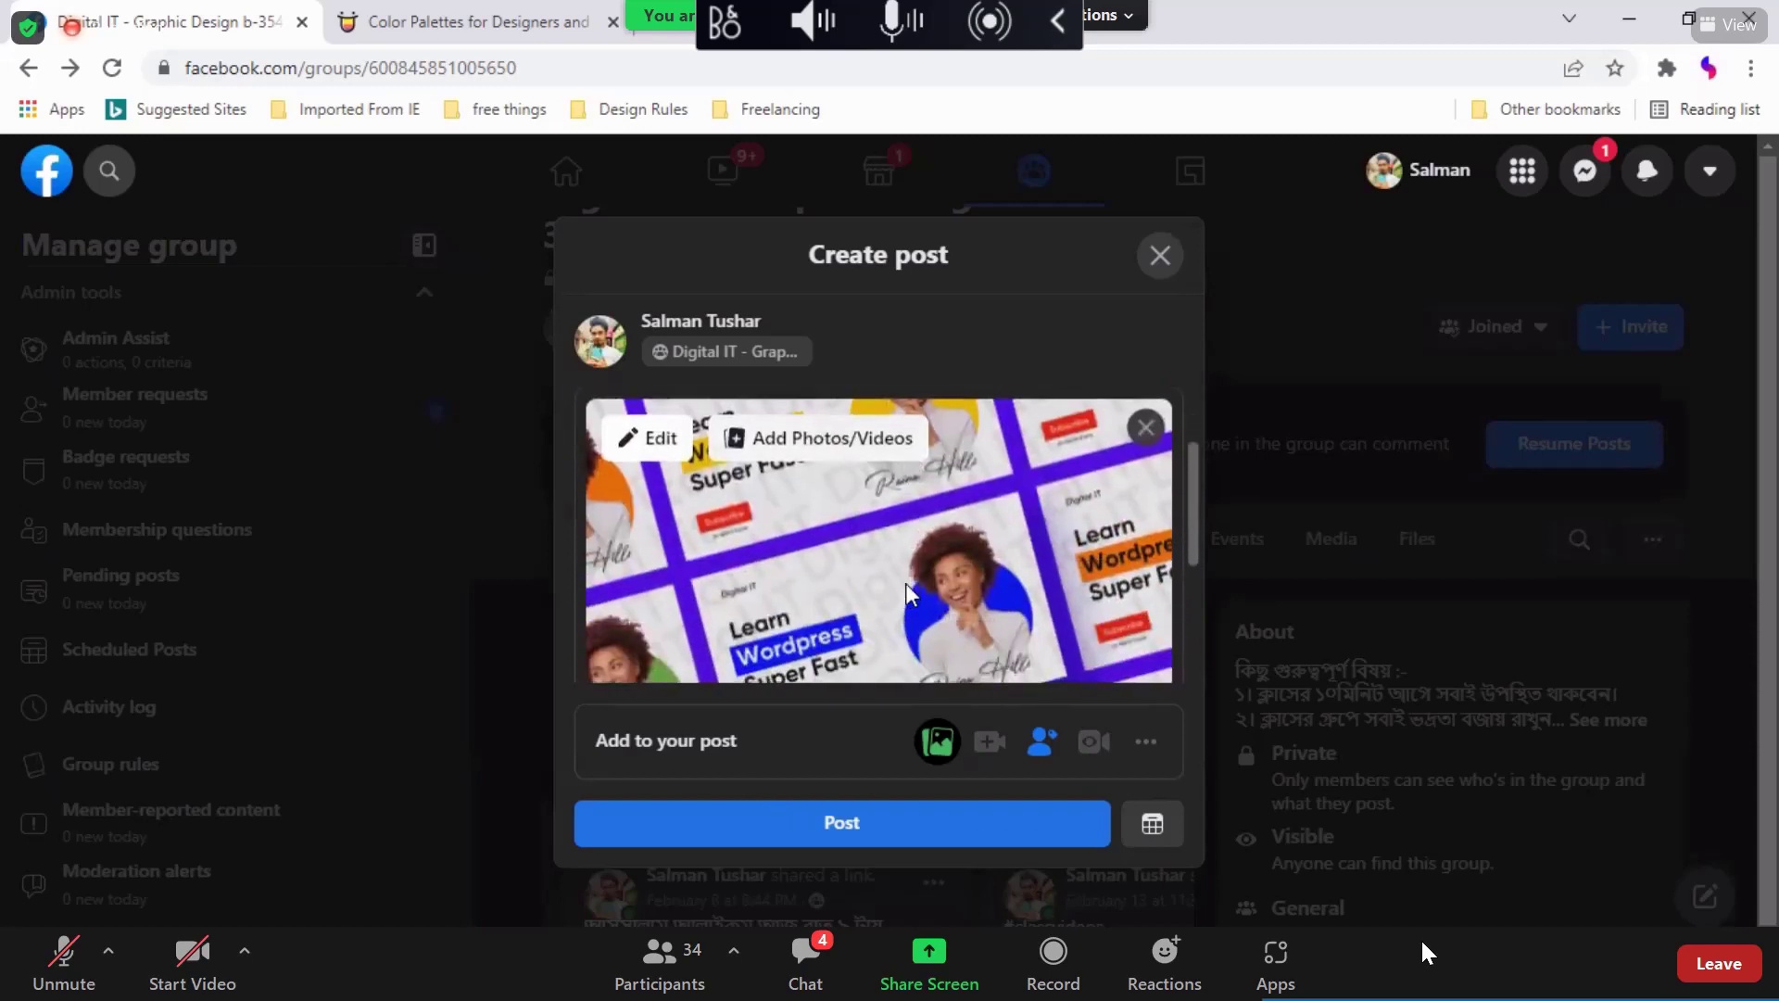
{"action": "scroll", "coordinate": [906, 570], "scroll_direction": "down", "scroll_amount": 2}
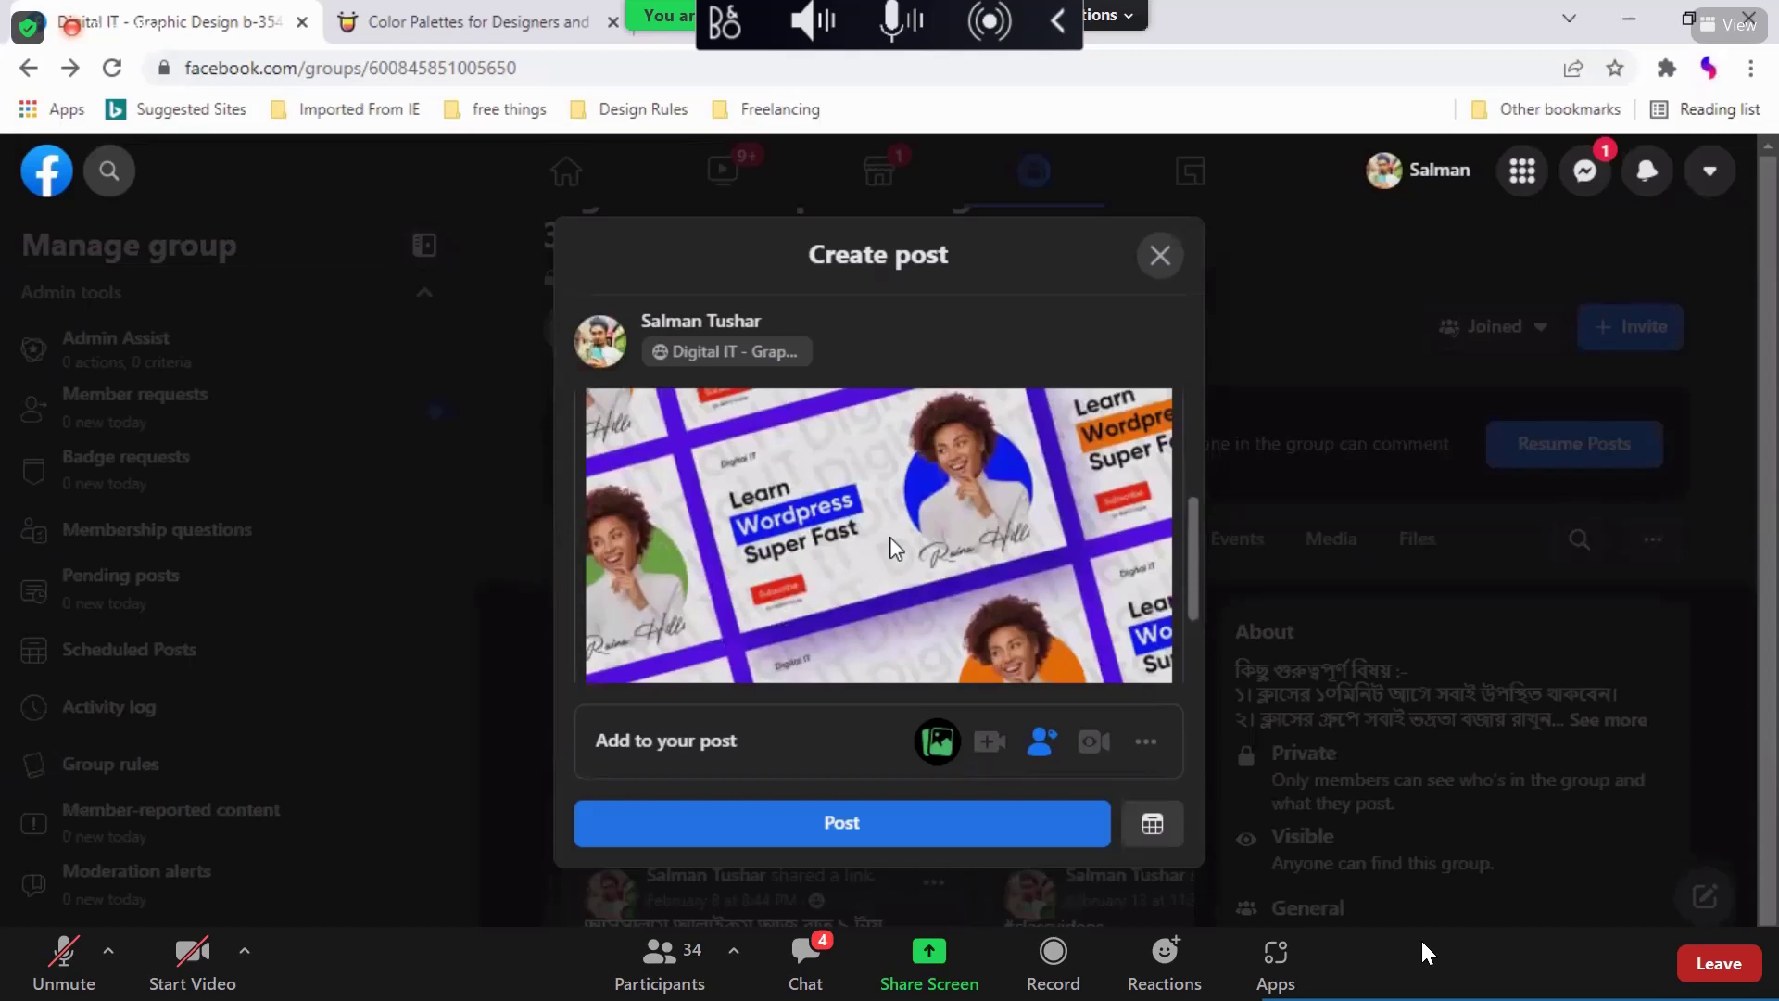
{"action": "scroll", "coordinate": [894, 546], "scroll_direction": "up", "scroll_amount": 2}
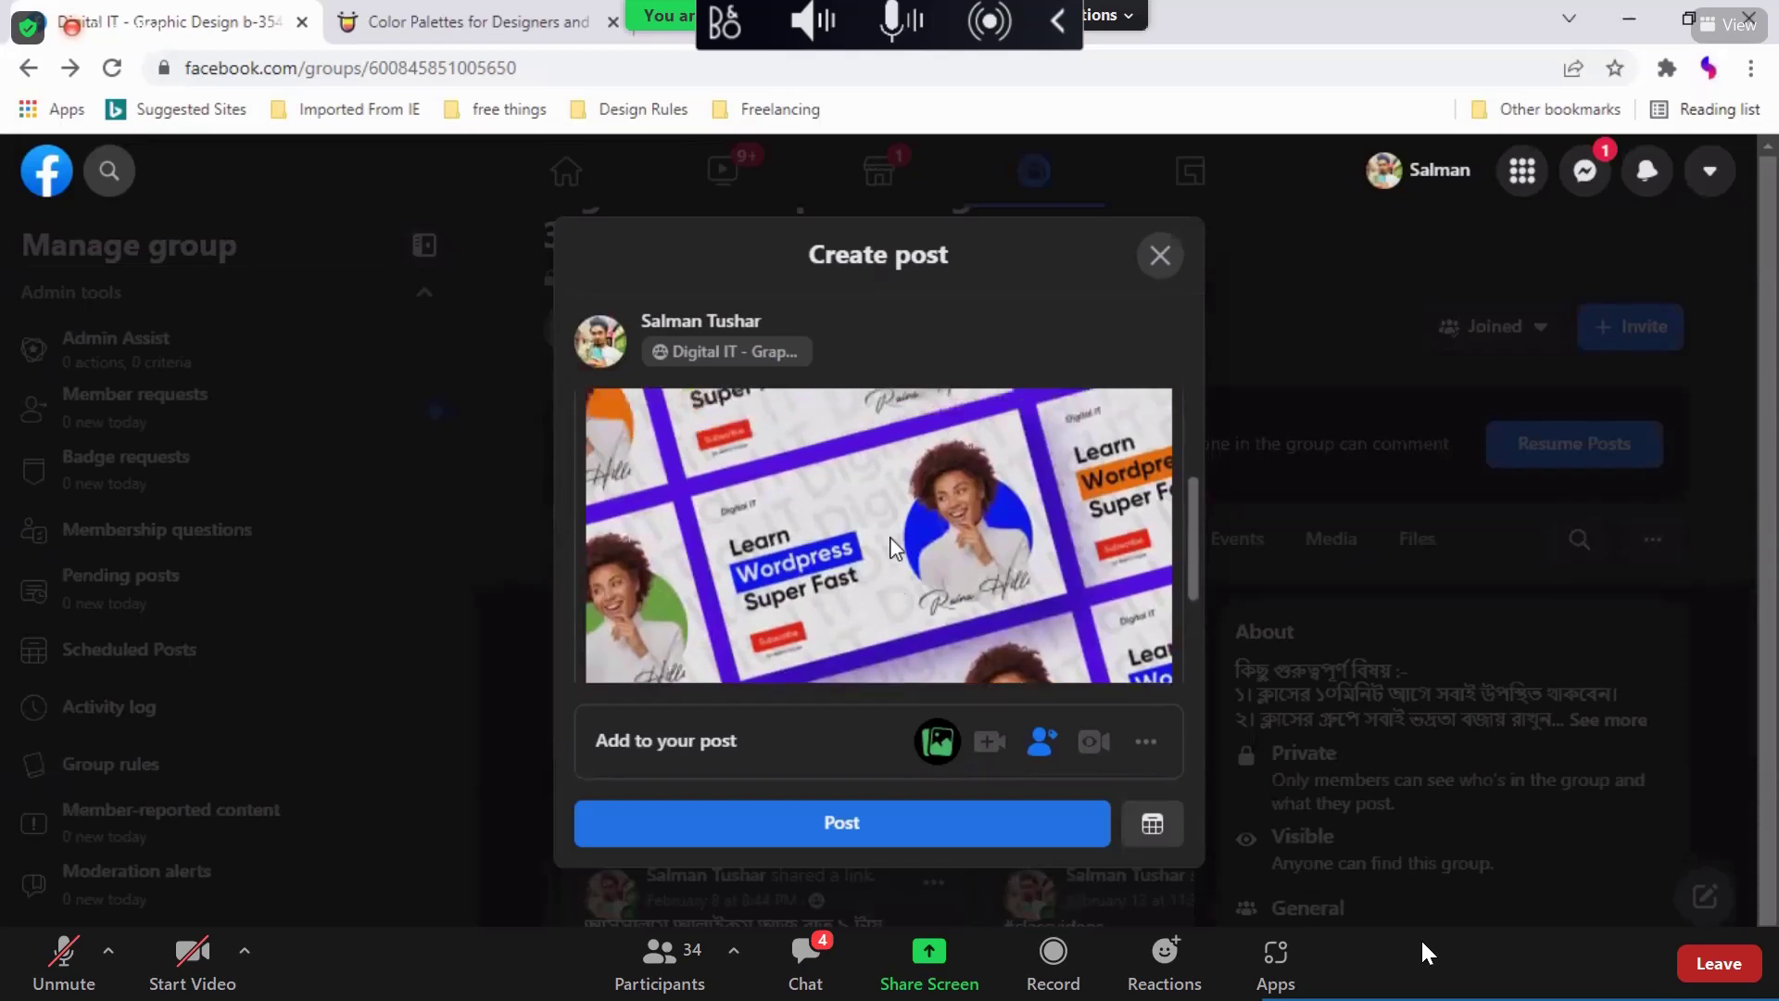
{"action": "scroll", "coordinate": [891, 542], "scroll_direction": "down", "scroll_amount": 2}
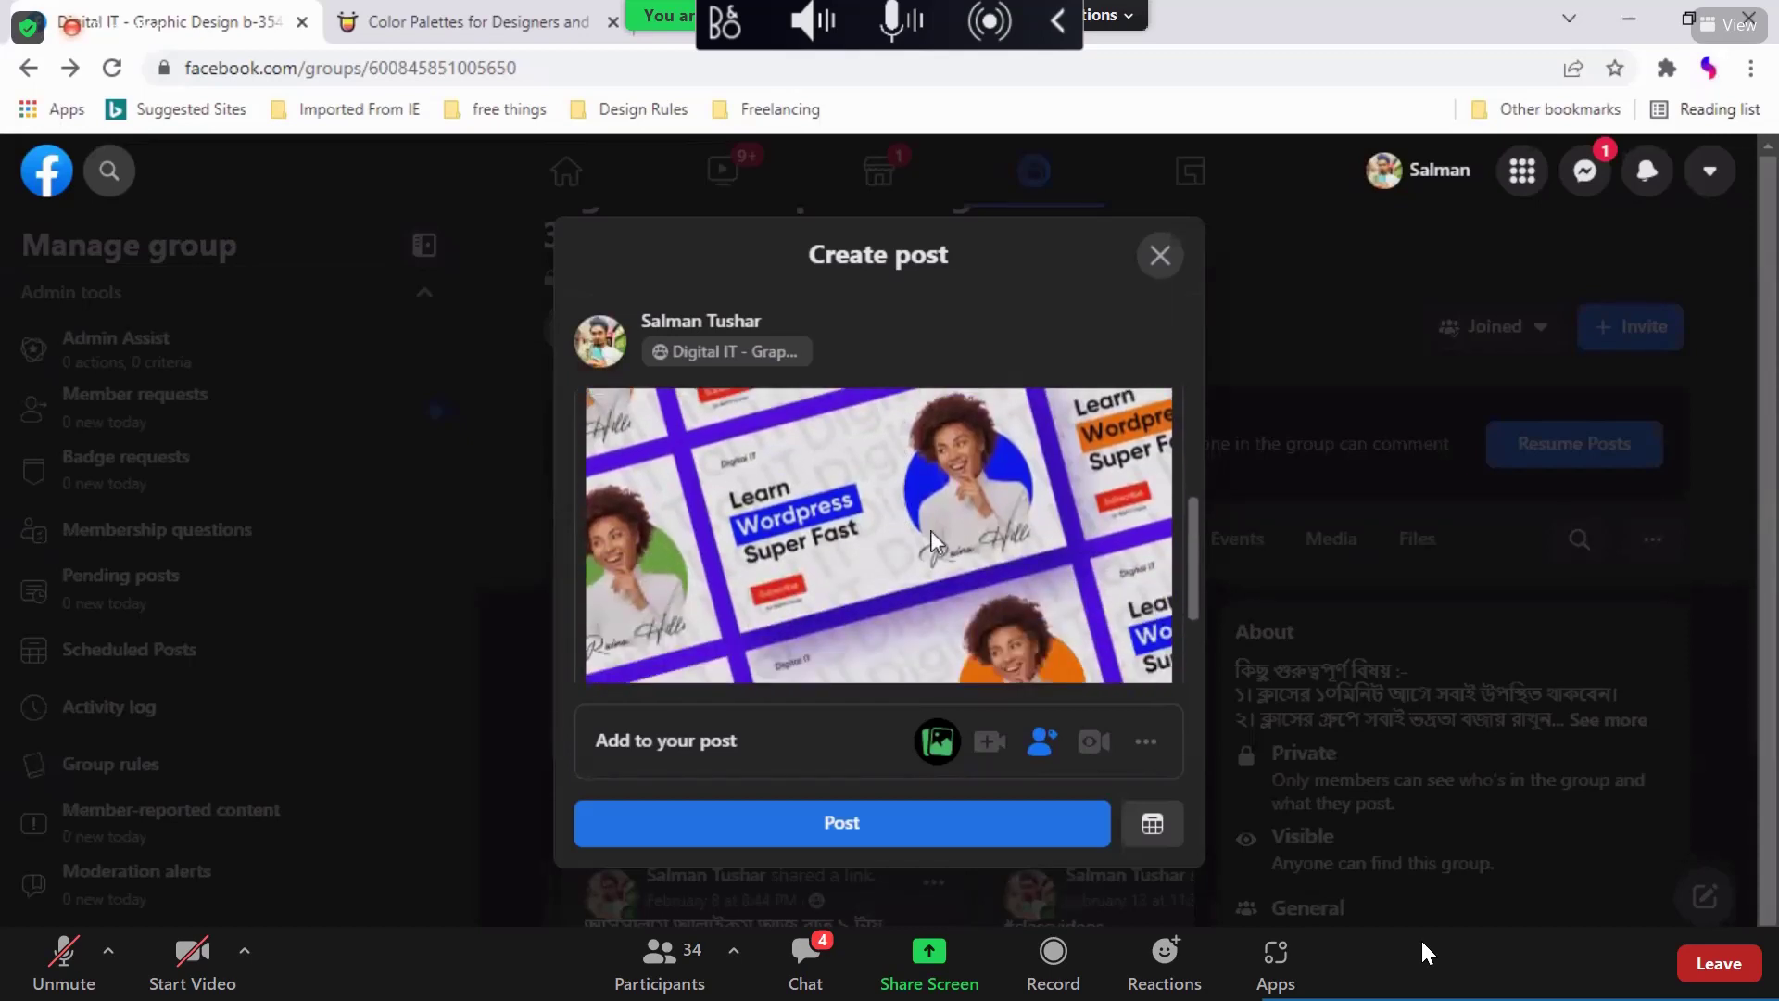
{"action": "scroll", "coordinate": [1059, 567], "scroll_direction": "up", "scroll_amount": 1}
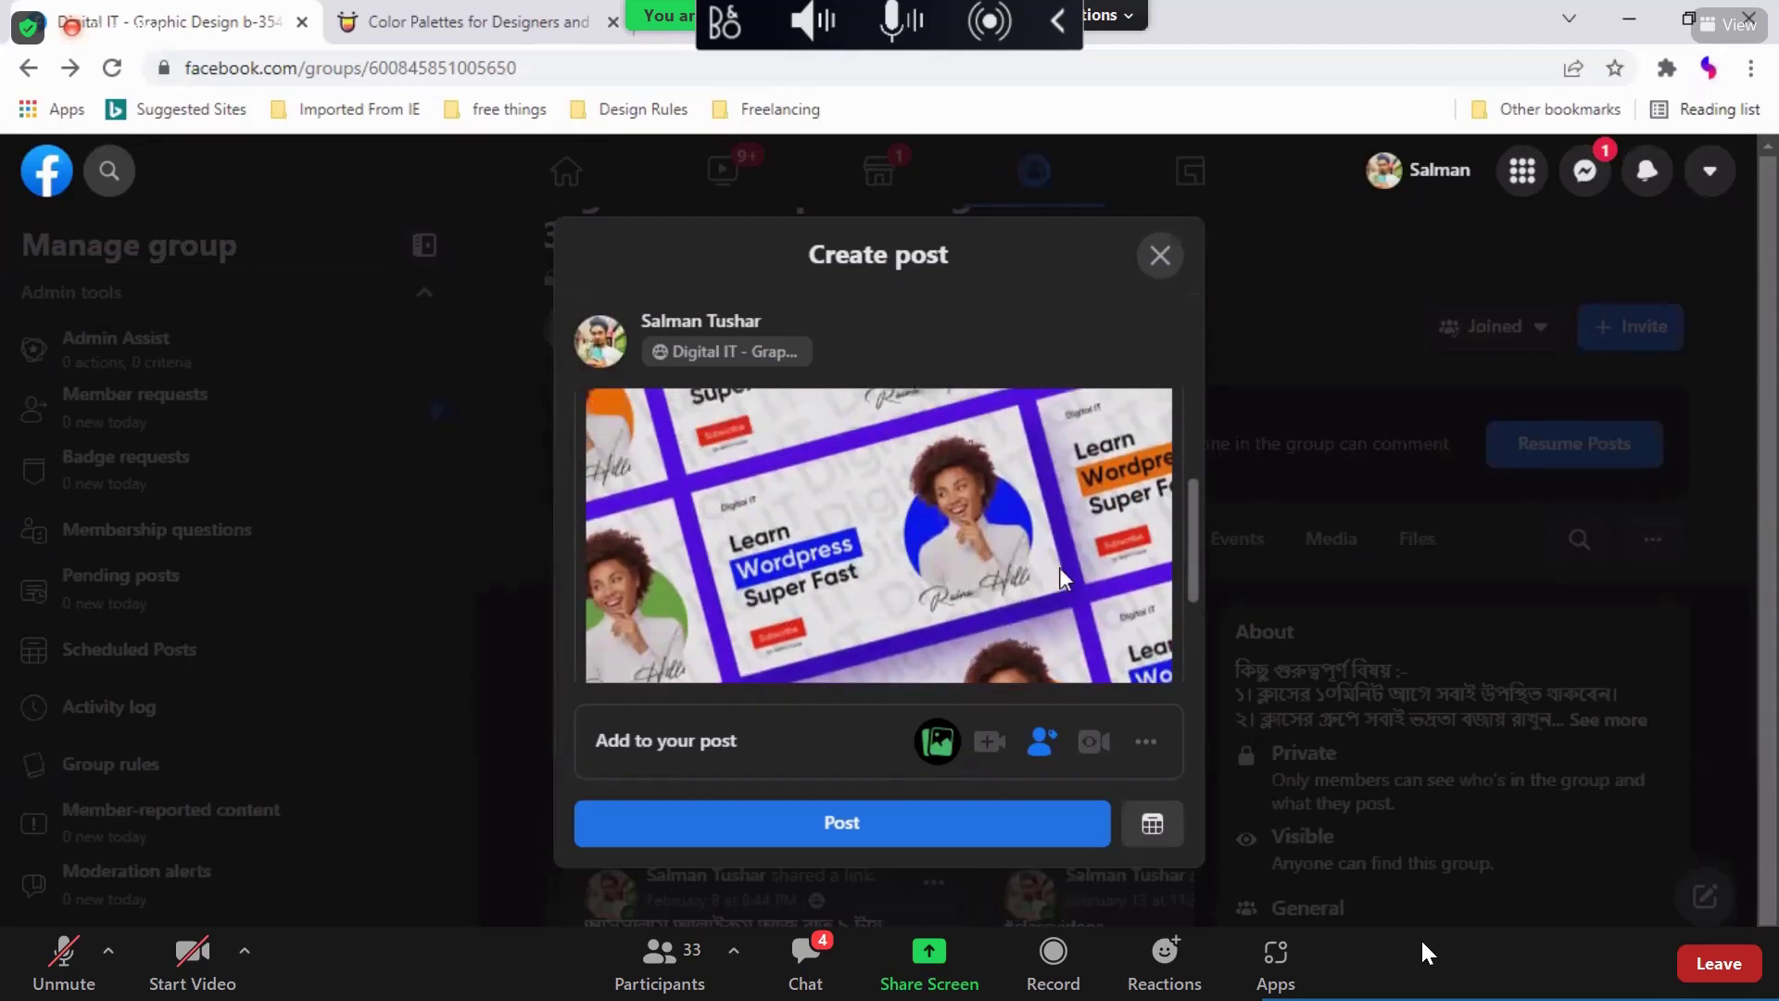
{"action": "scroll", "coordinate": [938, 547], "scroll_direction": "up", "scroll_amount": 3}
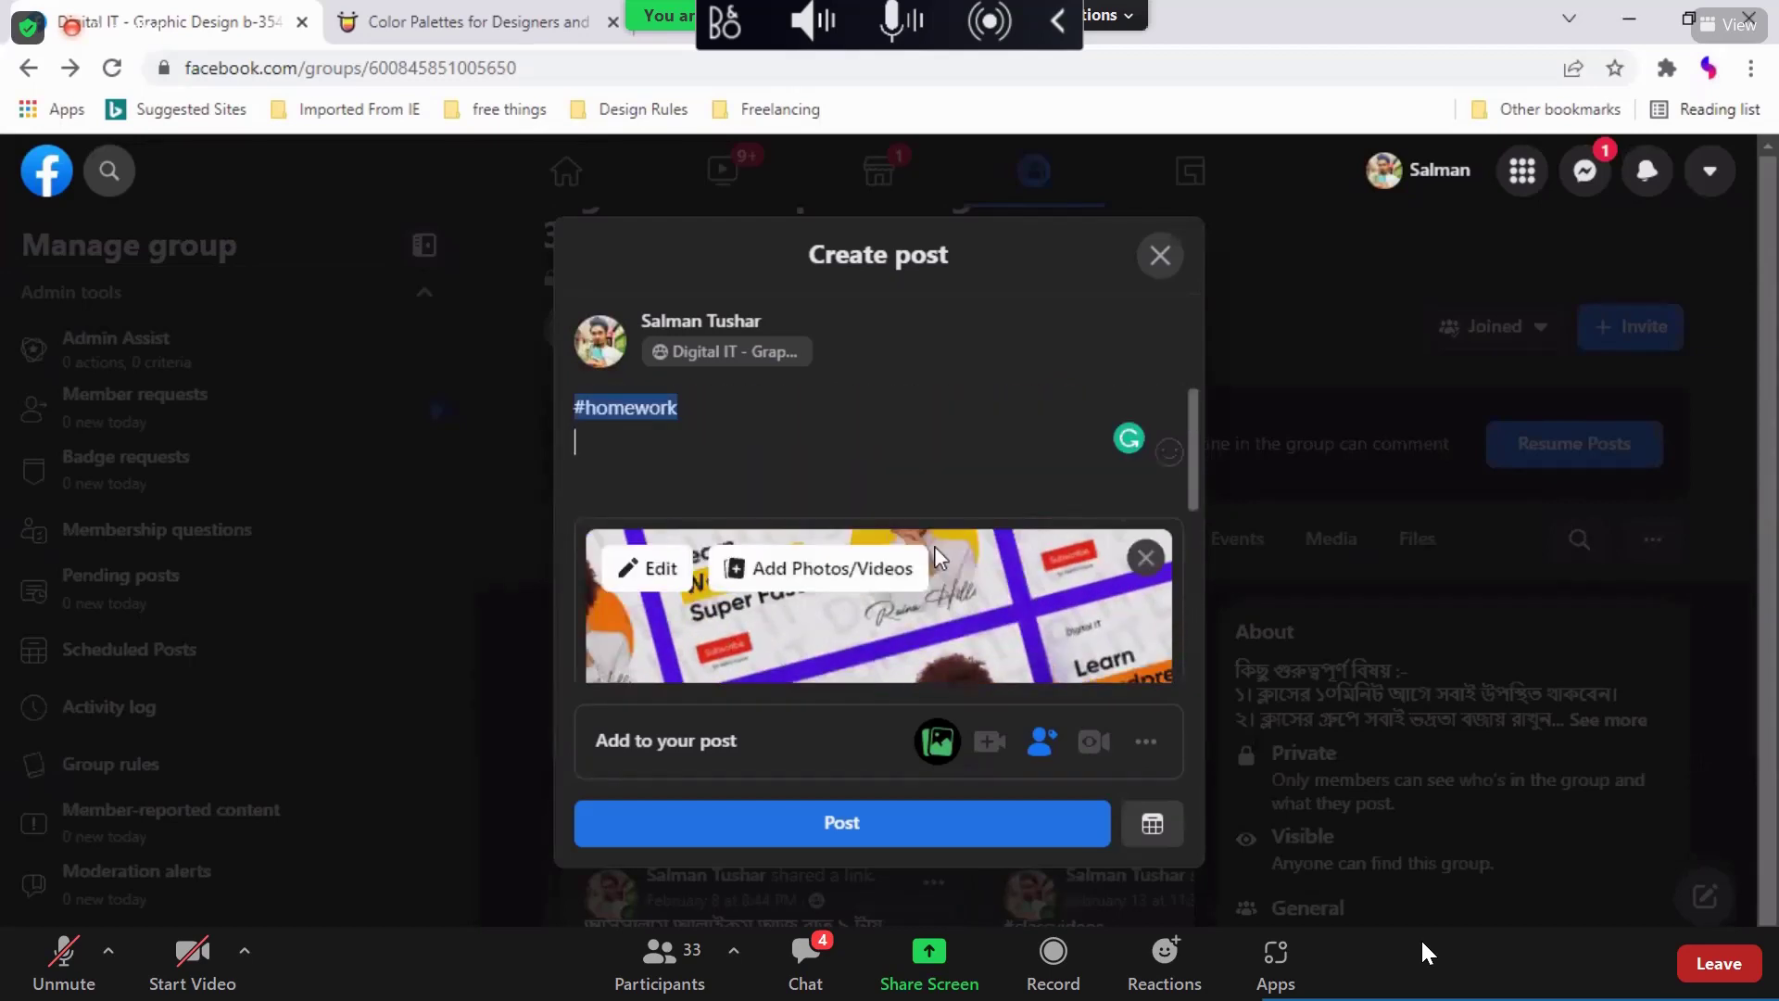
Step: Write the caption 'Create youtube thumbnail with the best color', fixing typos
{"action": "type", "text": "reate youtube "}
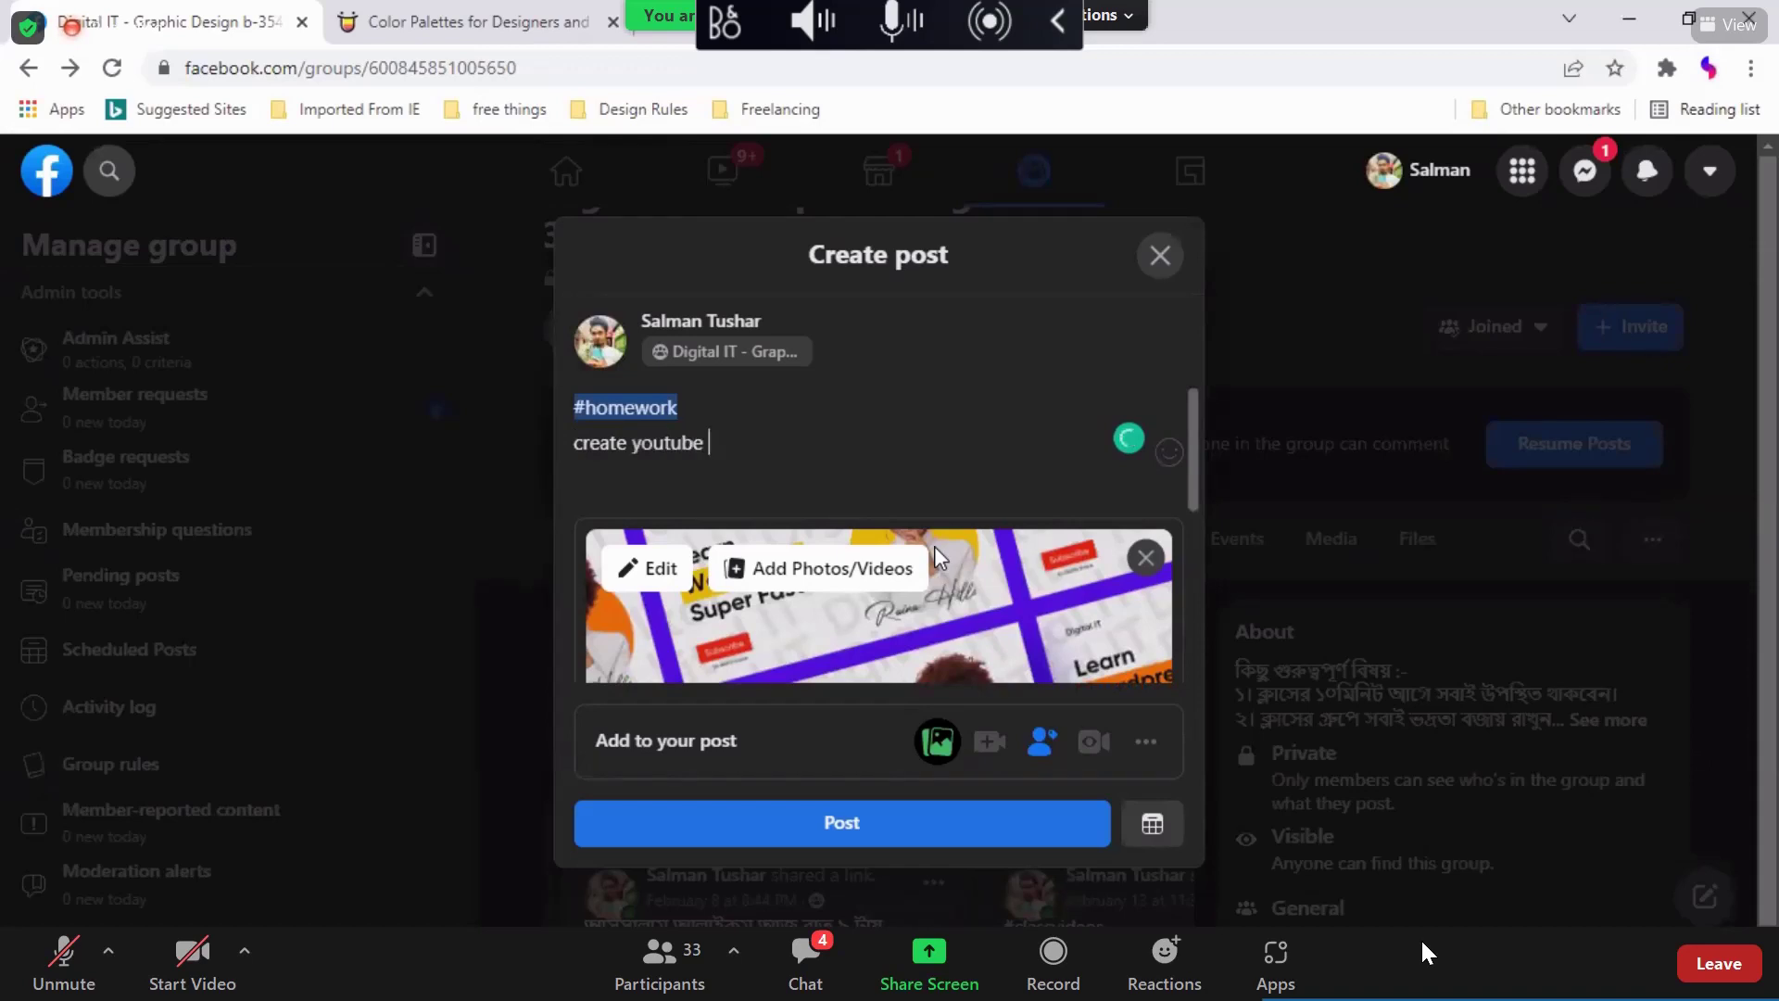
{"action": "type", "text": "thumbnal"}
{"action": "key", "text": "BackSpace"}
{"action": "key", "text": "BackSpace"}
{"action": "type", "text": "ail "}
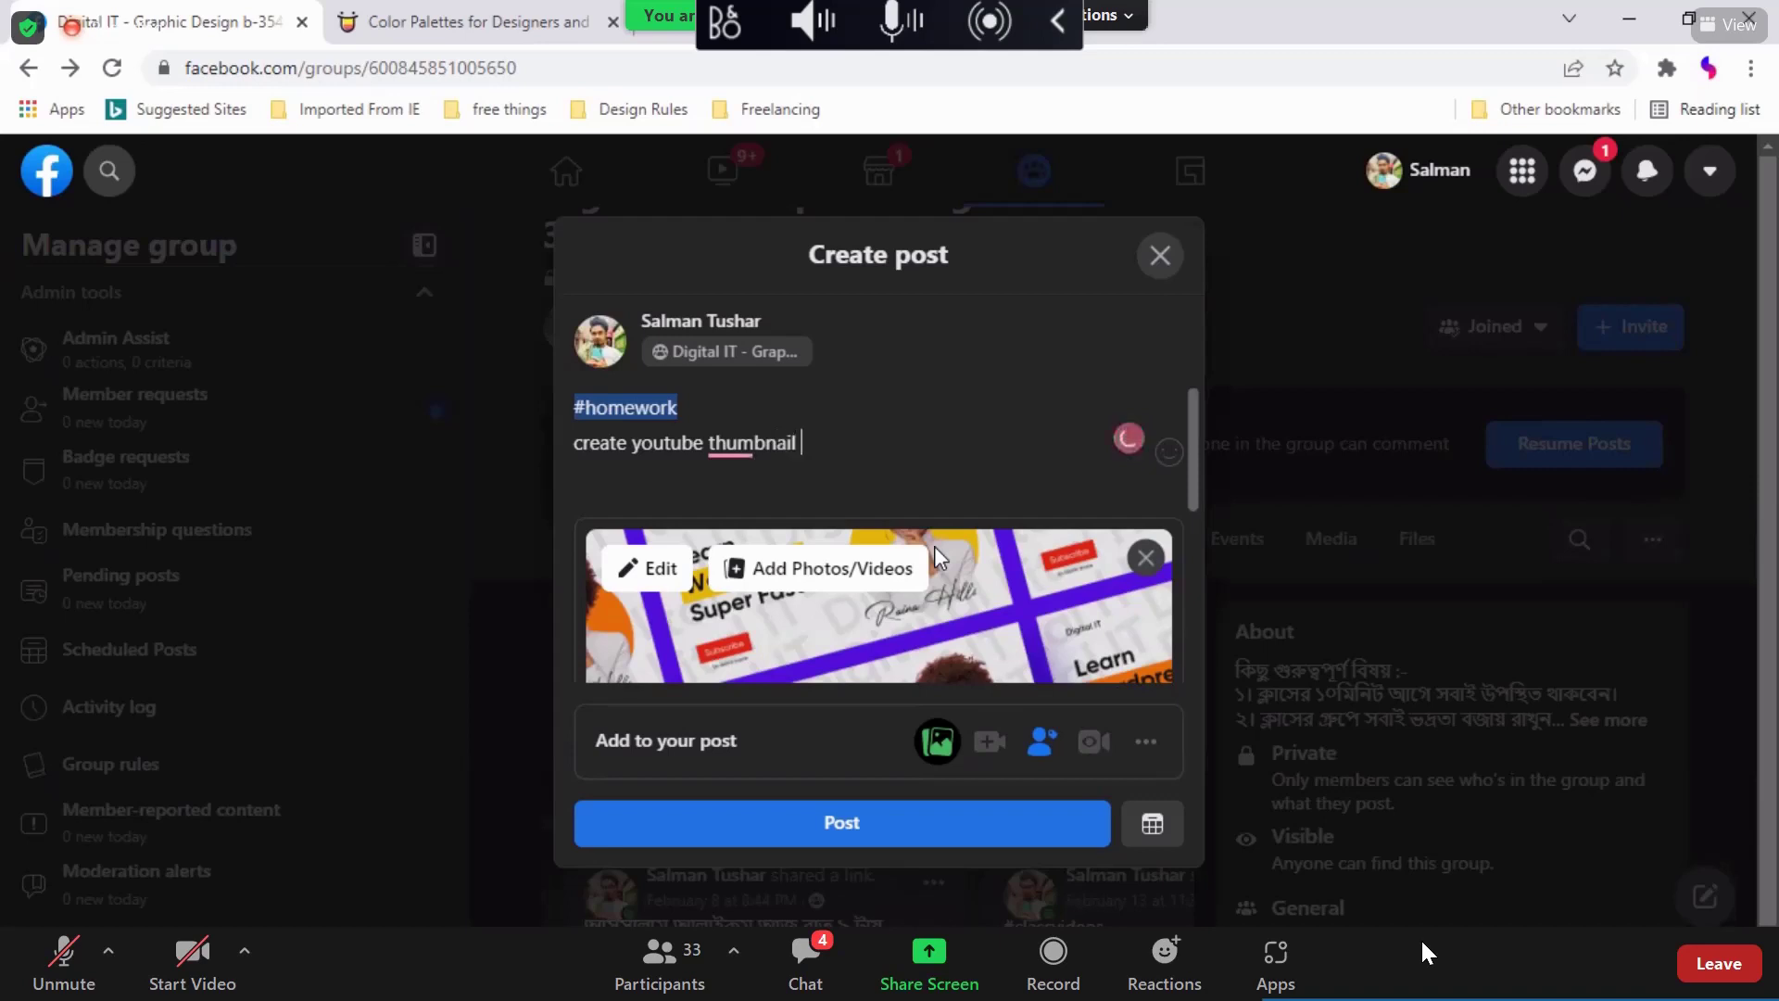
{"action": "type", "text": "with best color"}
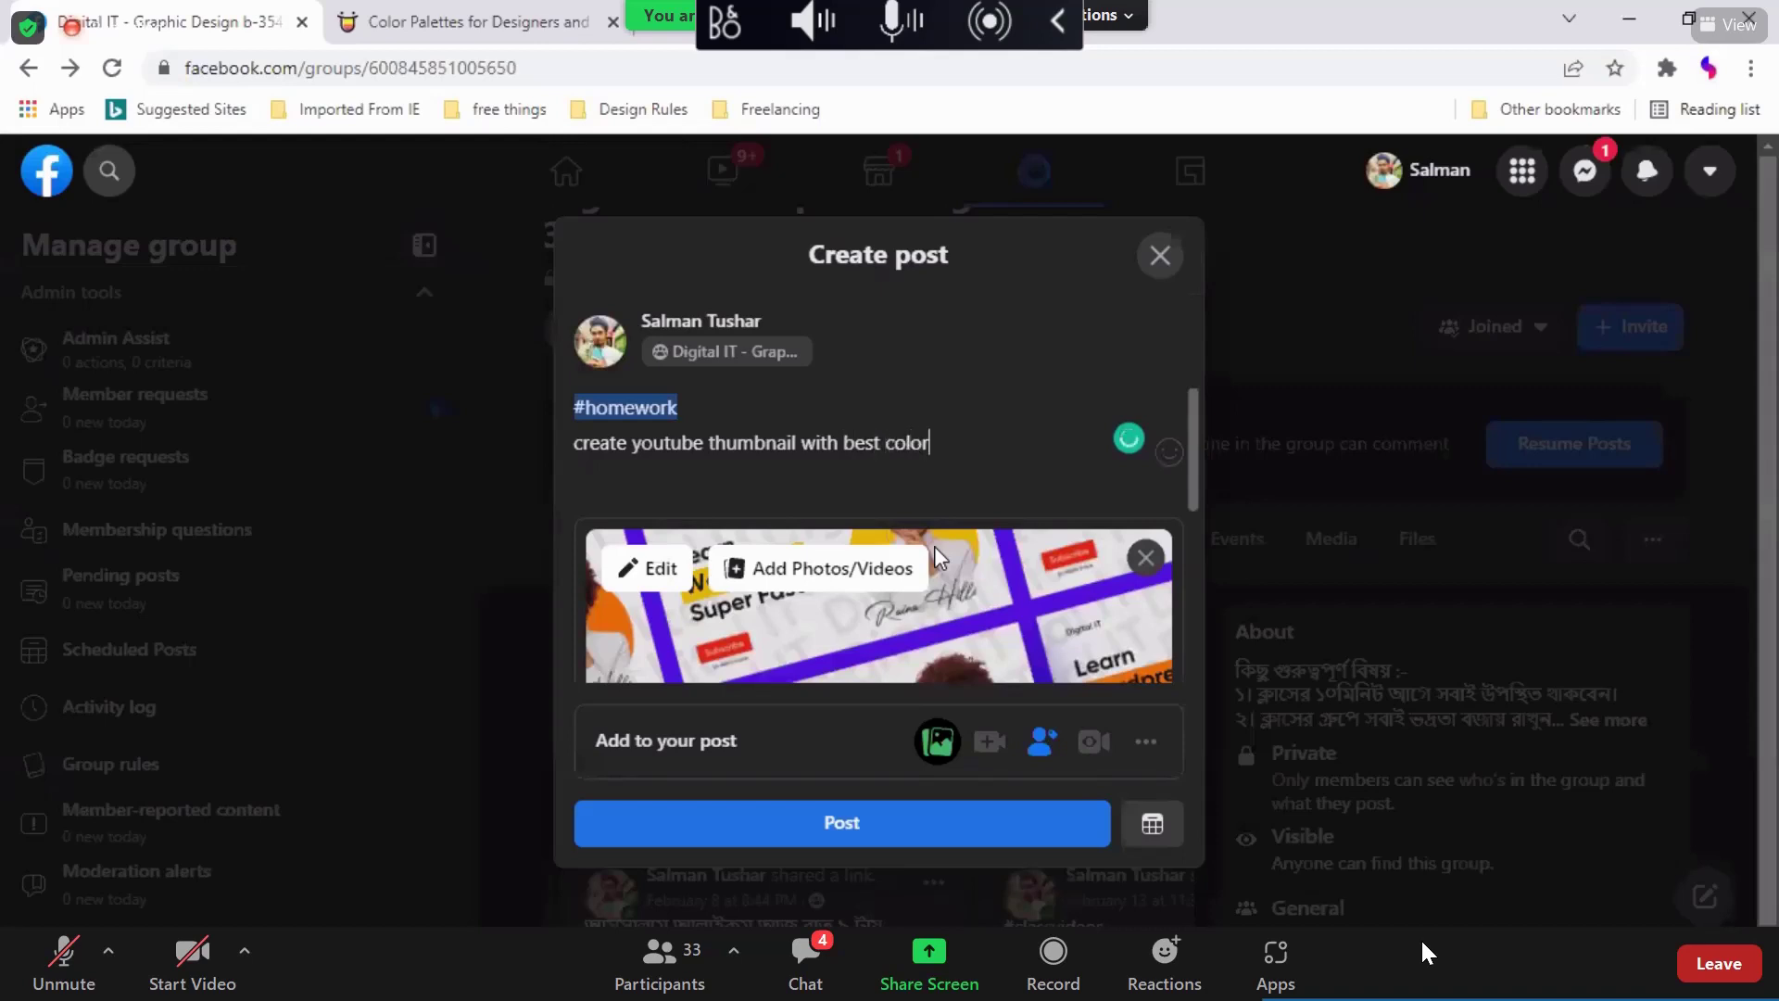
{"action": "key", "text": "Return"}
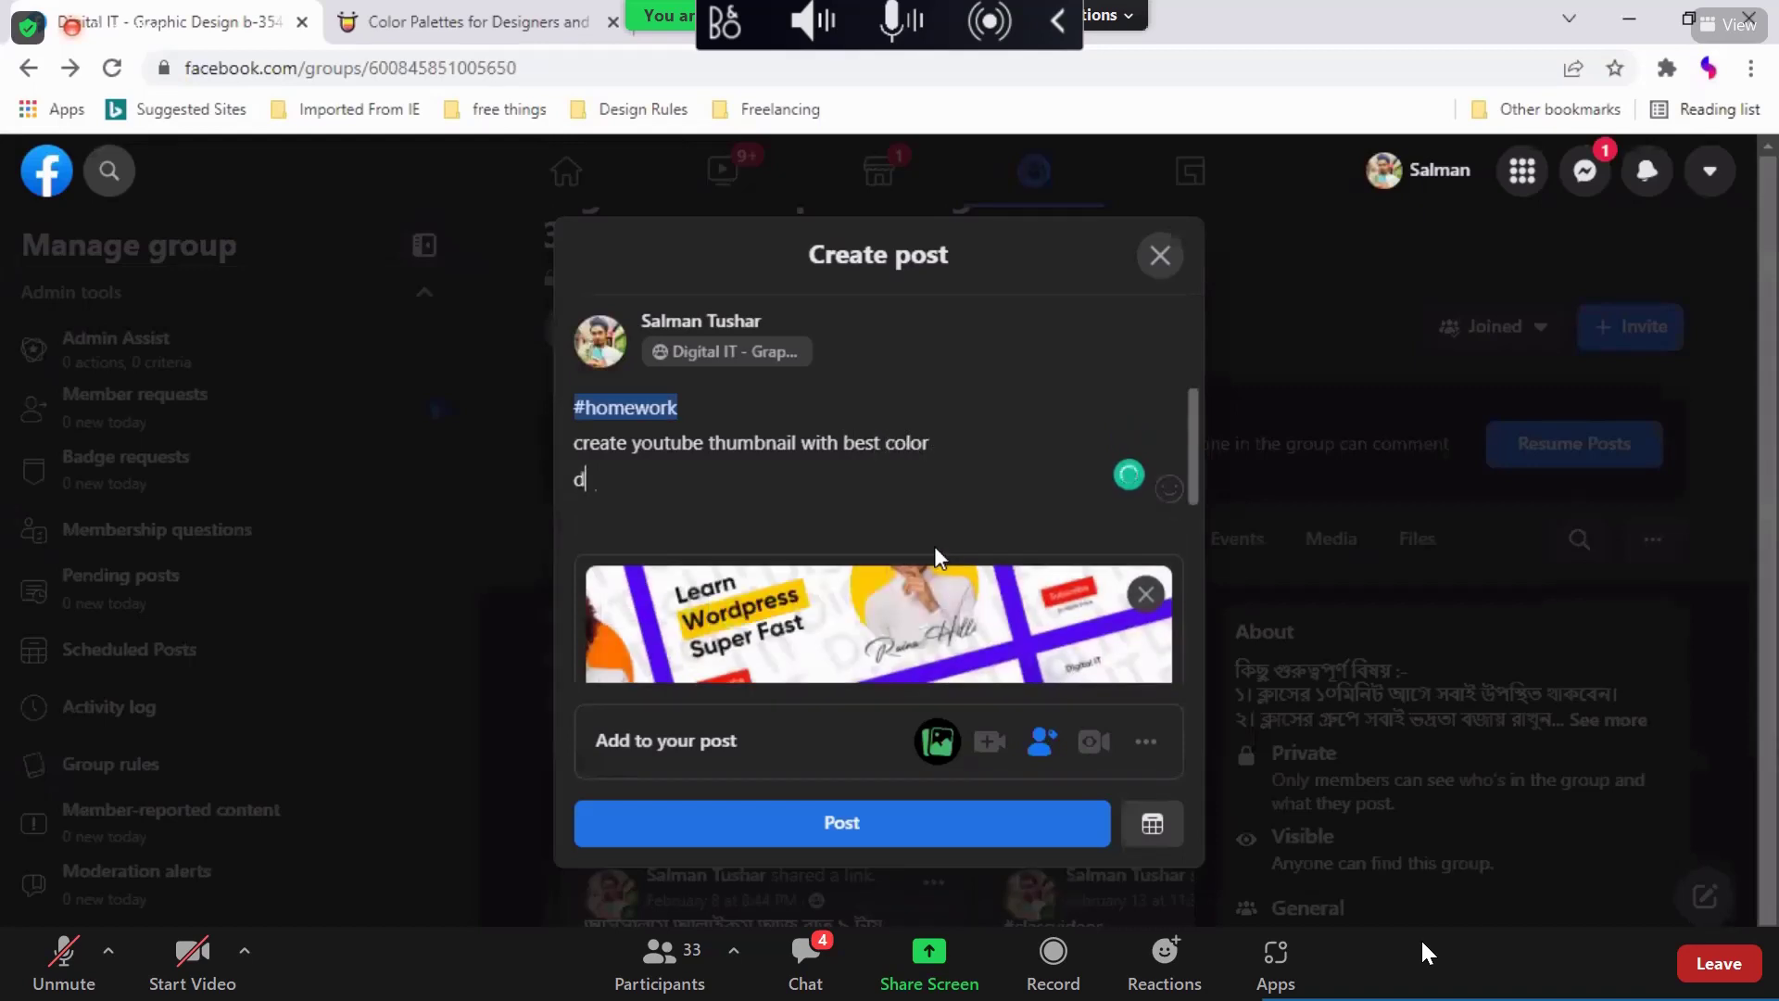
{"action": "key", "text": "BackSpace"}
{"action": "type", "text": "face"}
{"action": "key", "text": "BackSpace"}
{"action": "key", "text": "BackSpace"}
{"action": "key", "text": "BackSpace"}
{"action": "key", "text": "BackSpace"}
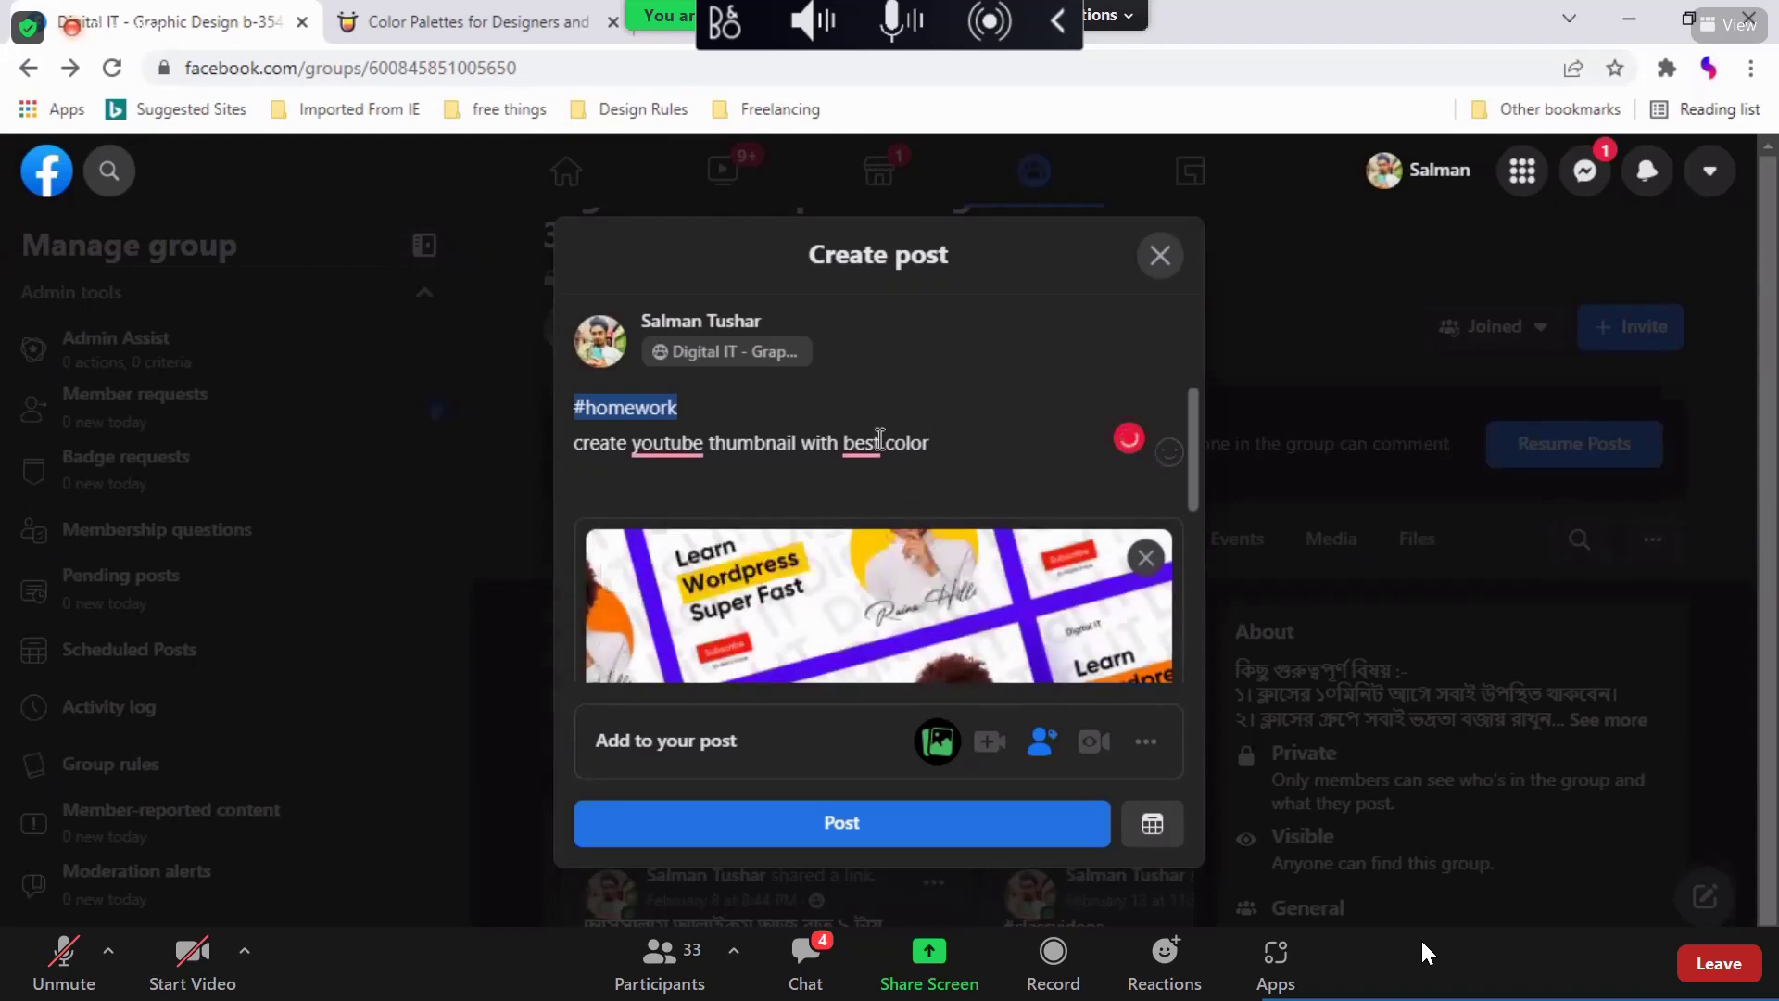
{"action": "mouse_move", "coordinate": [861, 443]}
{"action": "left_click", "coordinate": [897, 517]}
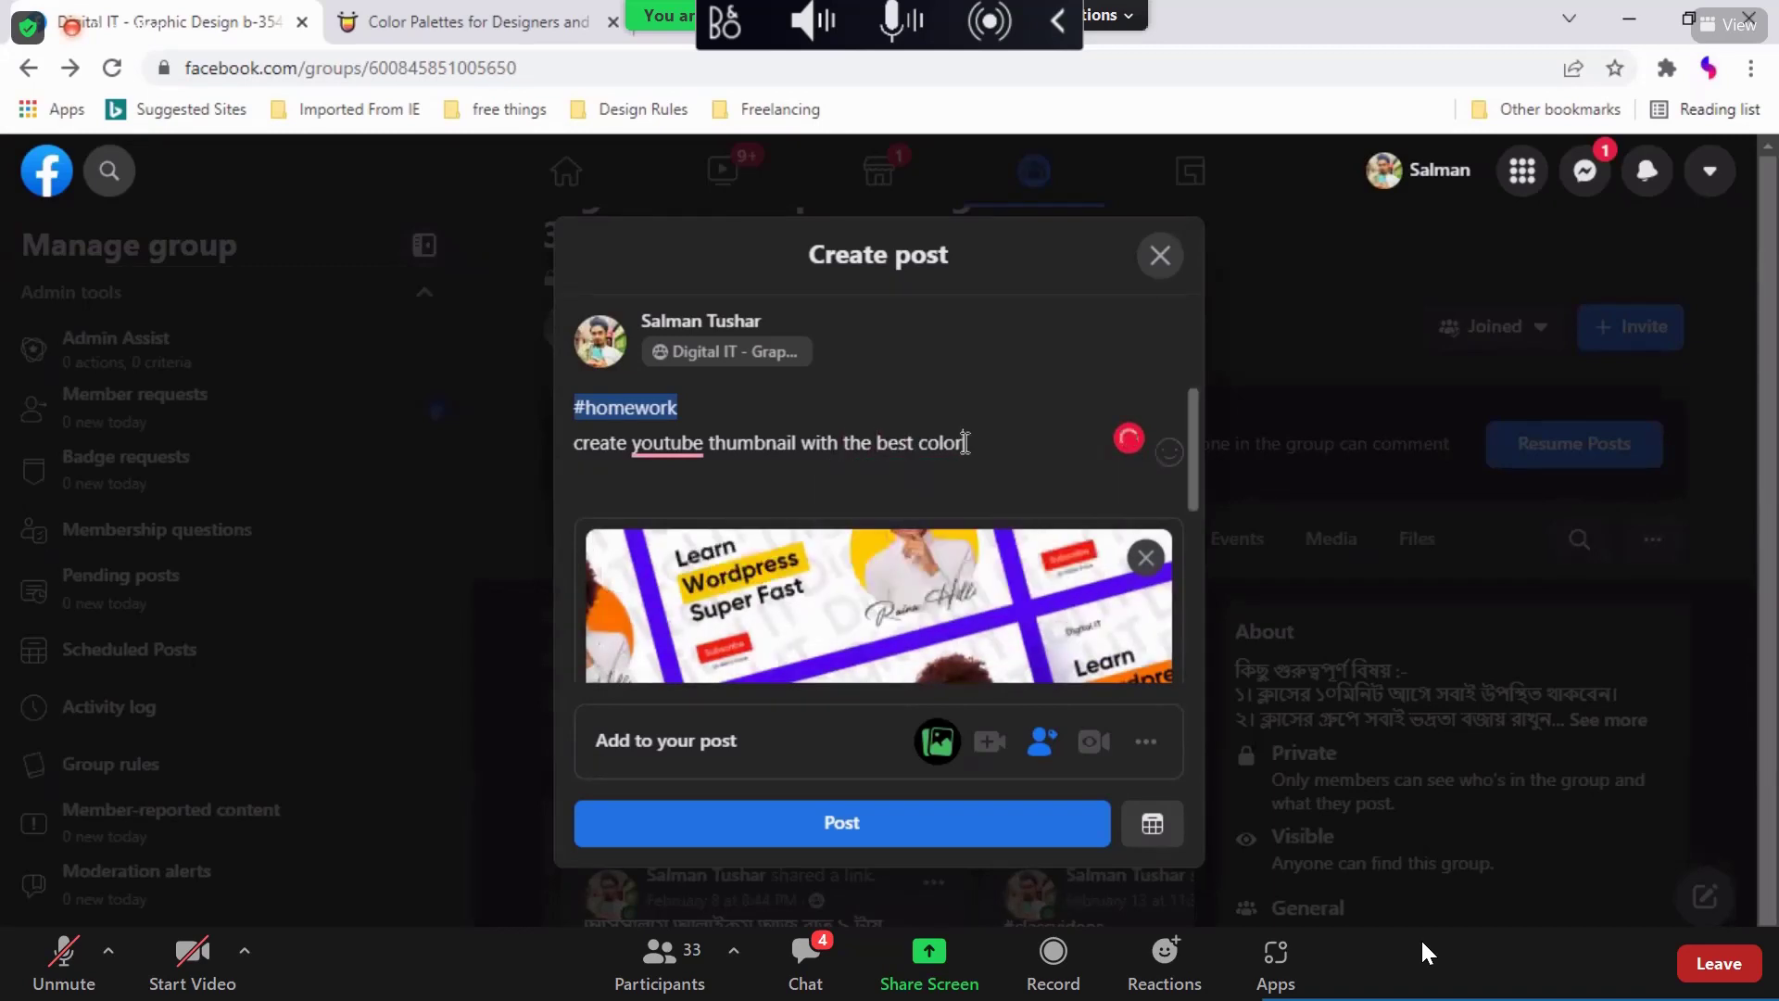
Step: Add 'Also Facebook cover' on a new line and apply Grammarly fixes
{"action": "key", "text": "Return"}
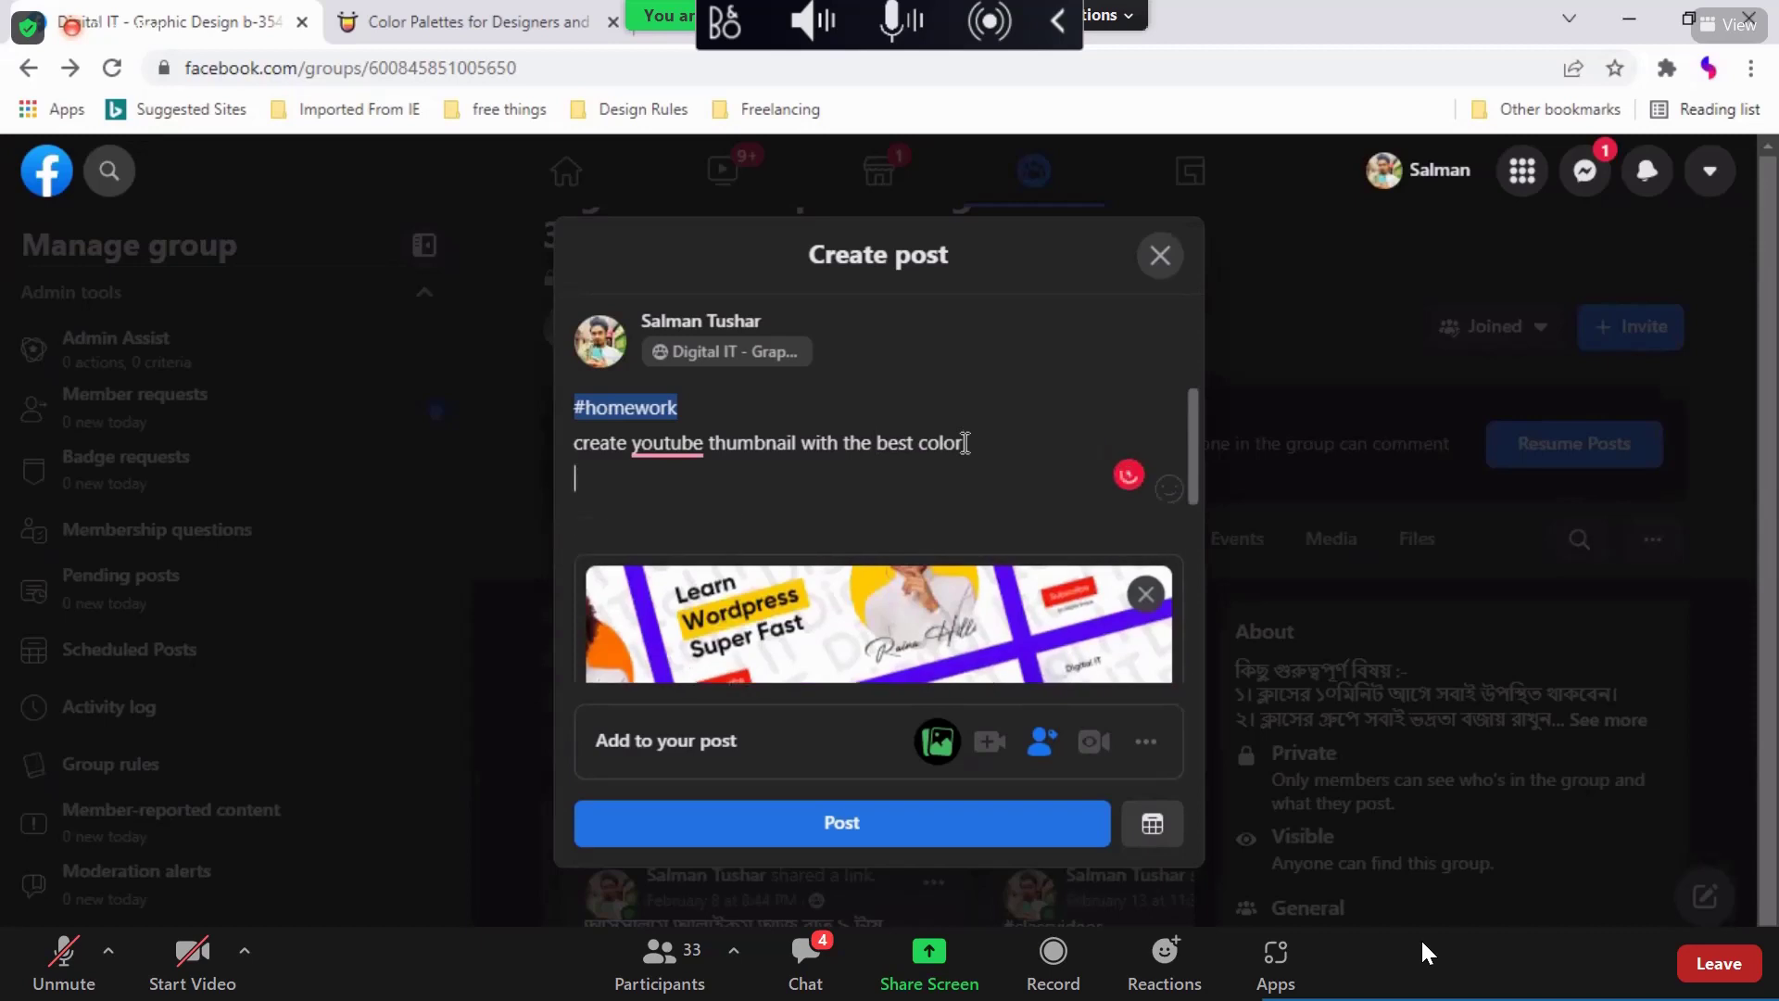
{"action": "type", "text": "Also facebook cover"}
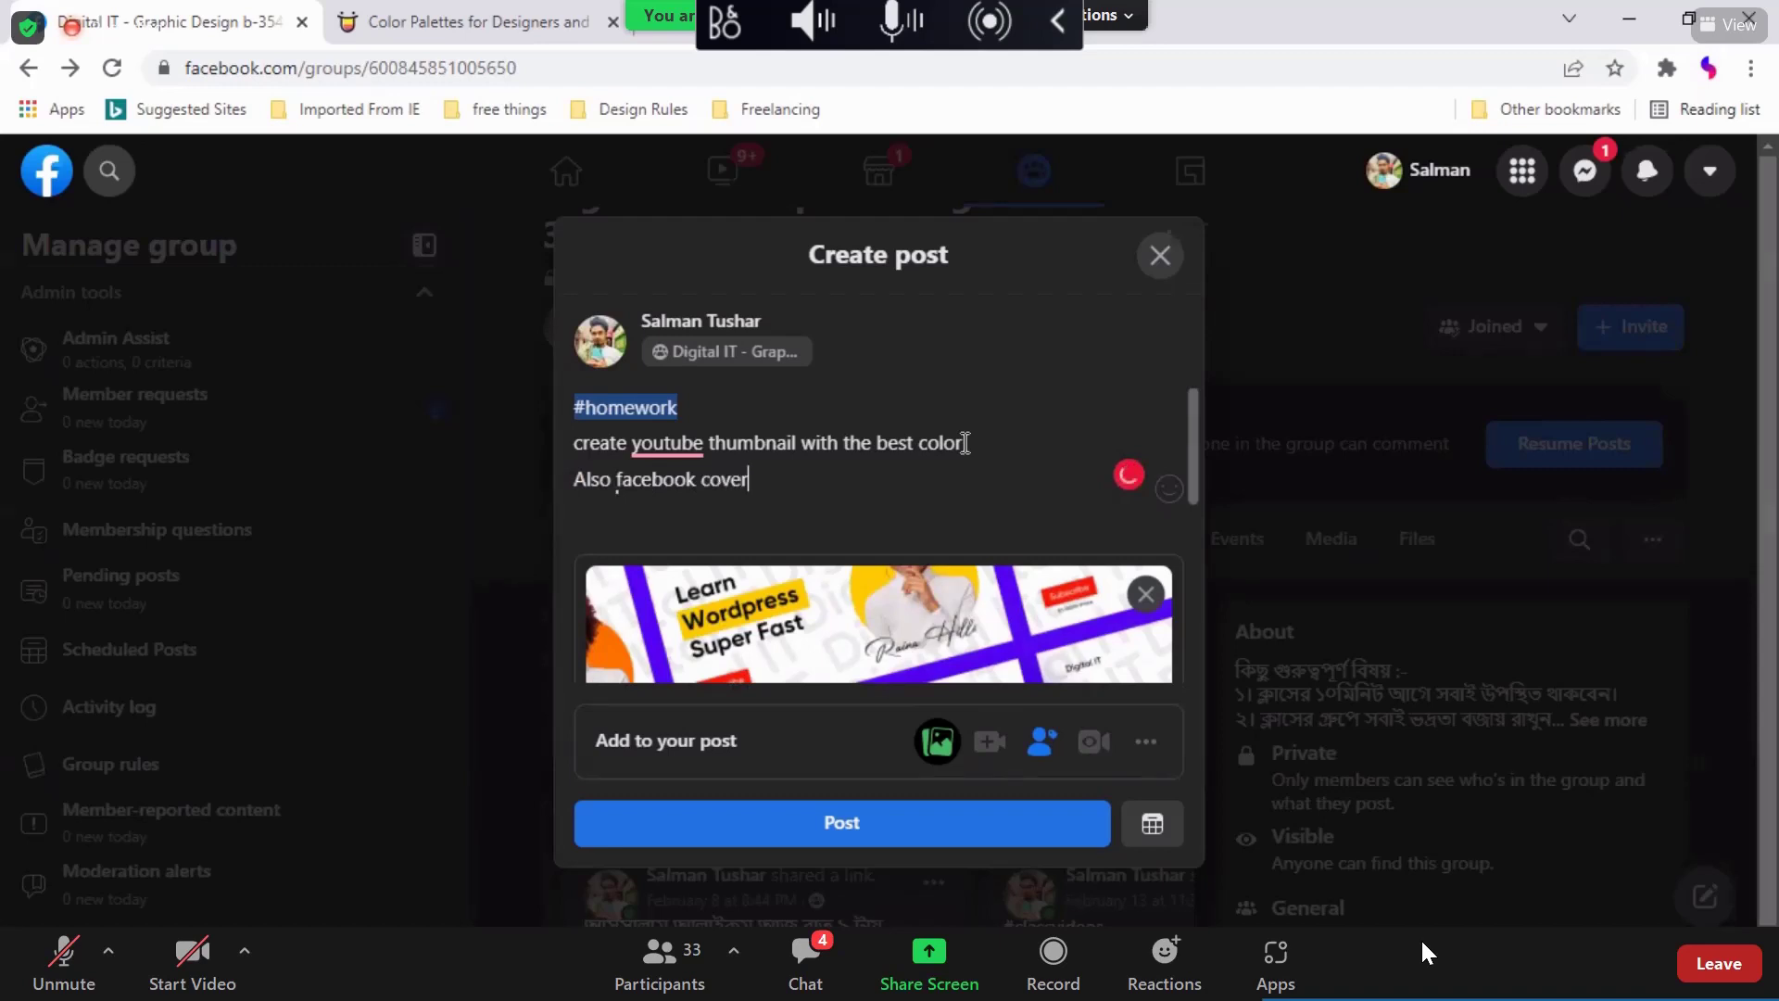
{"action": "mouse_move", "coordinate": [667, 480]}
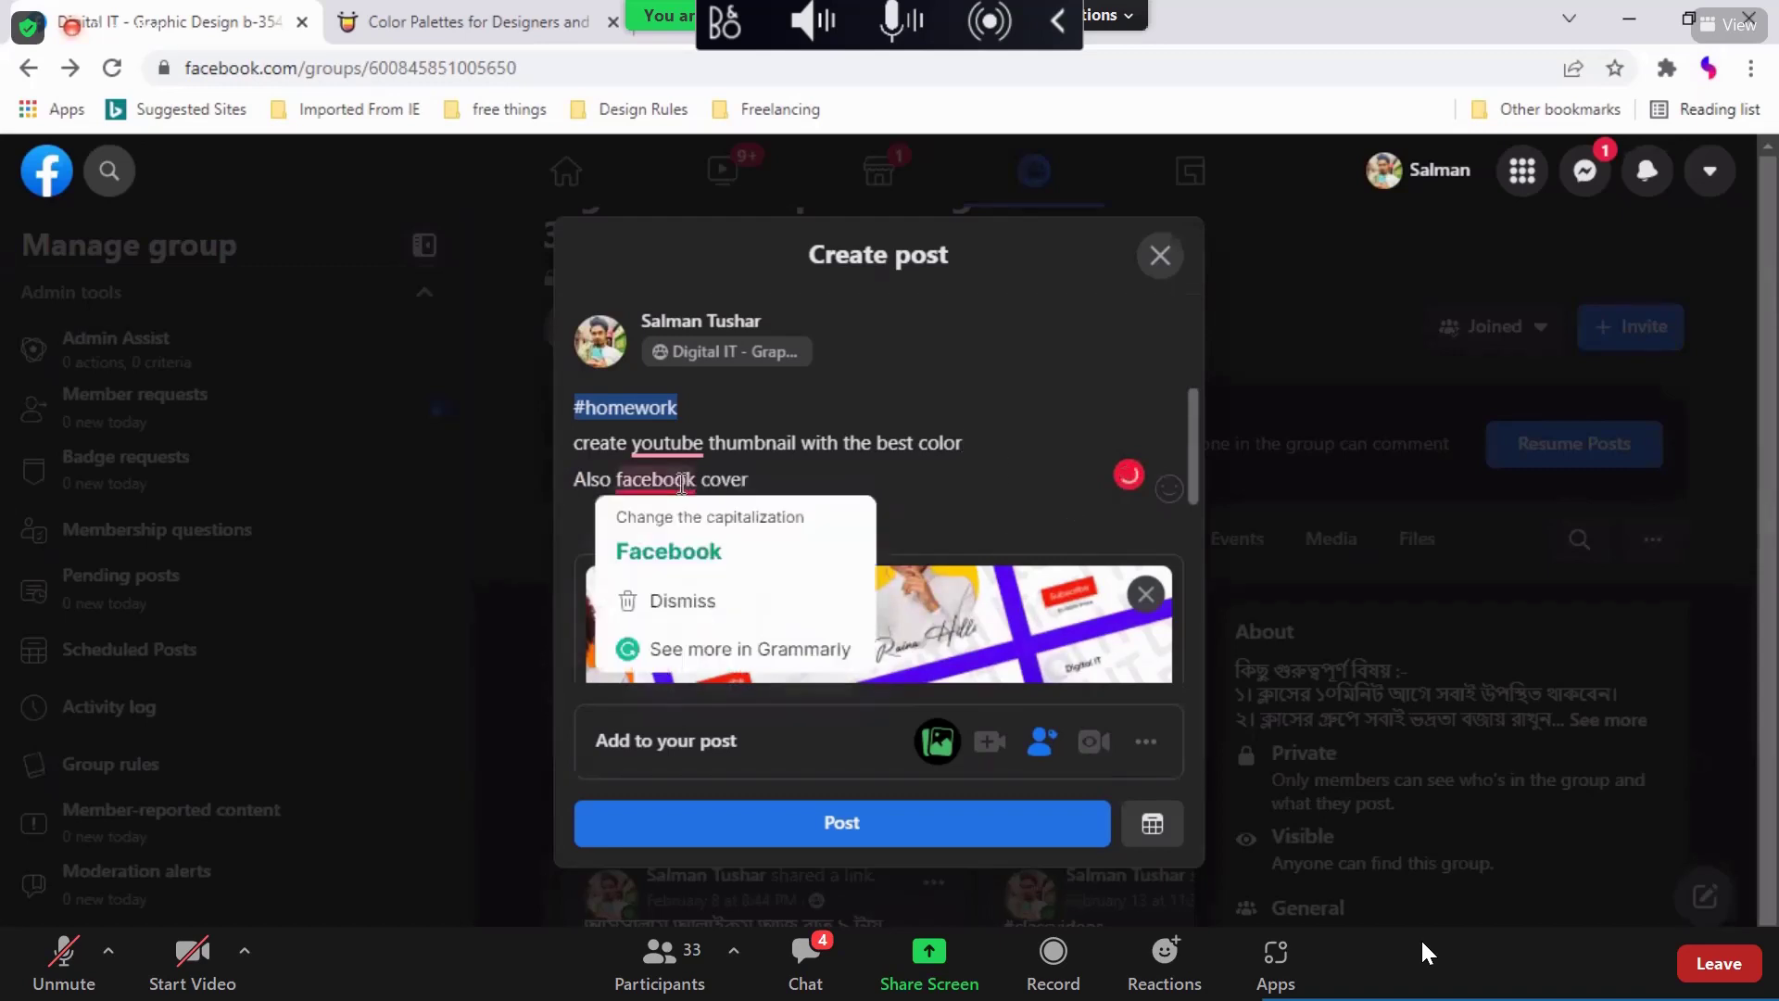
{"action": "left_click", "coordinate": [676, 542]}
{"action": "left_click", "coordinate": [685, 514]}
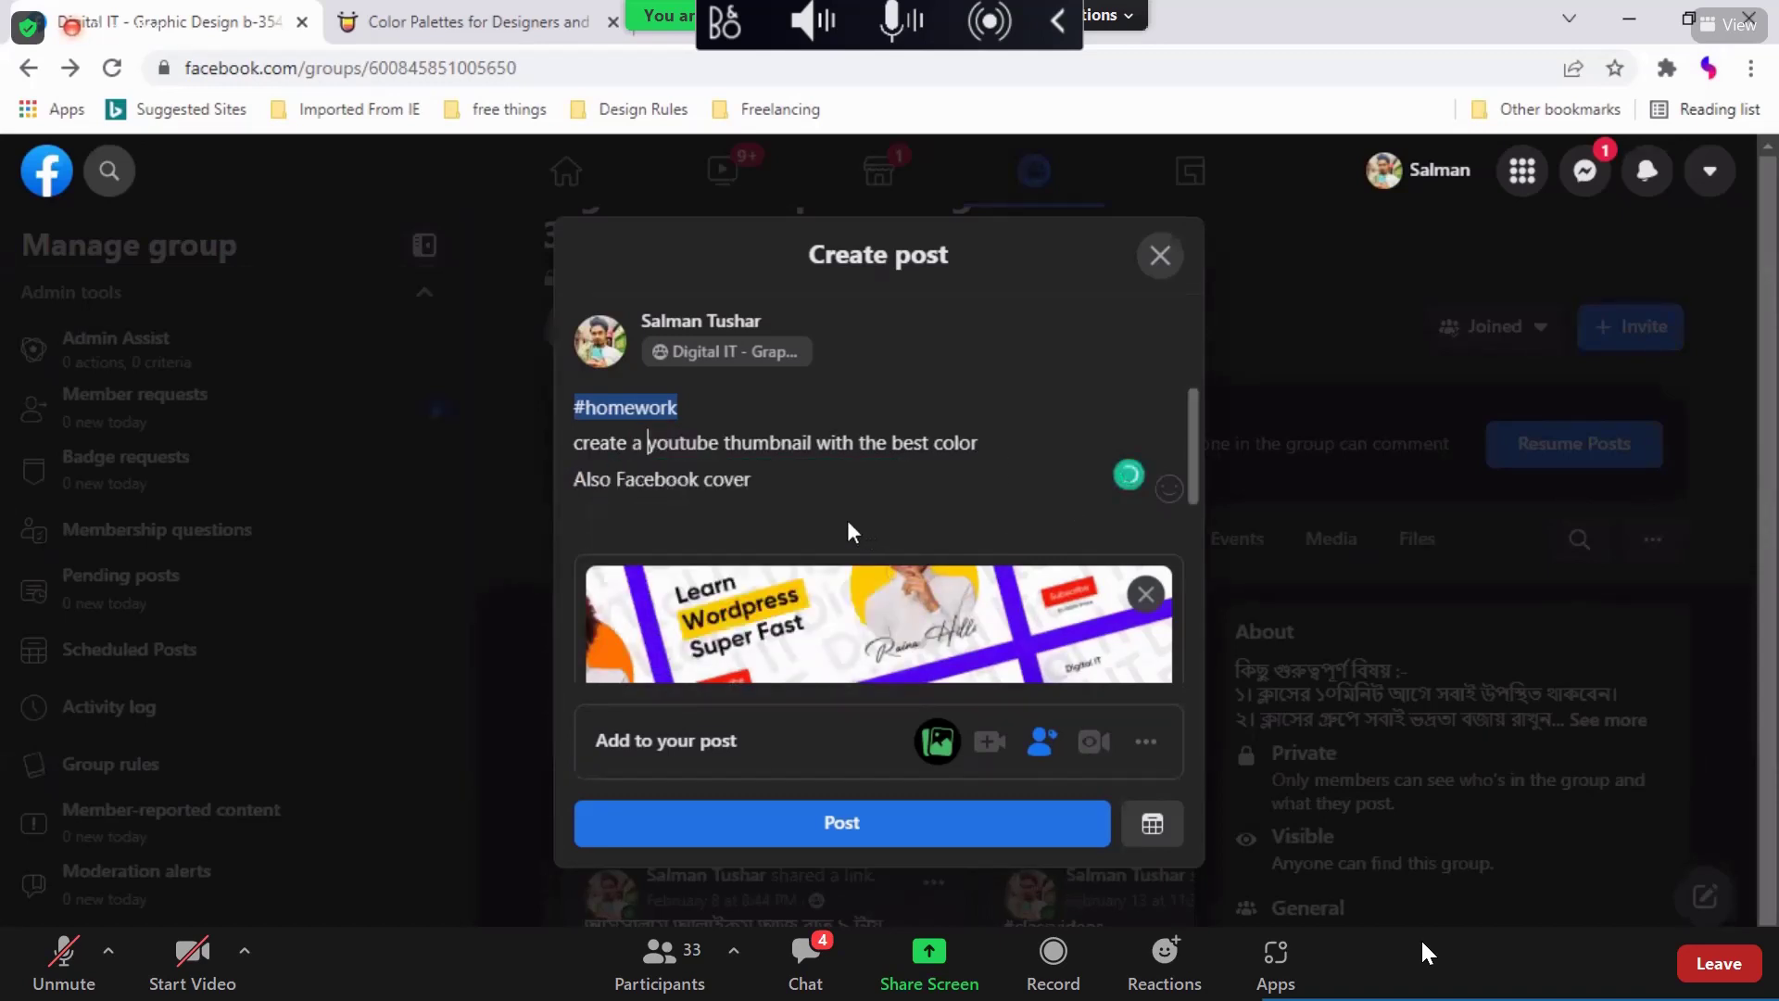
{"action": "scroll", "coordinate": [804, 514], "scroll_direction": "down", "scroll_amount": 3}
Step: Publish the thumbnail homework post and dismiss the recent conversations list
{"action": "left_click", "coordinate": [876, 823]}
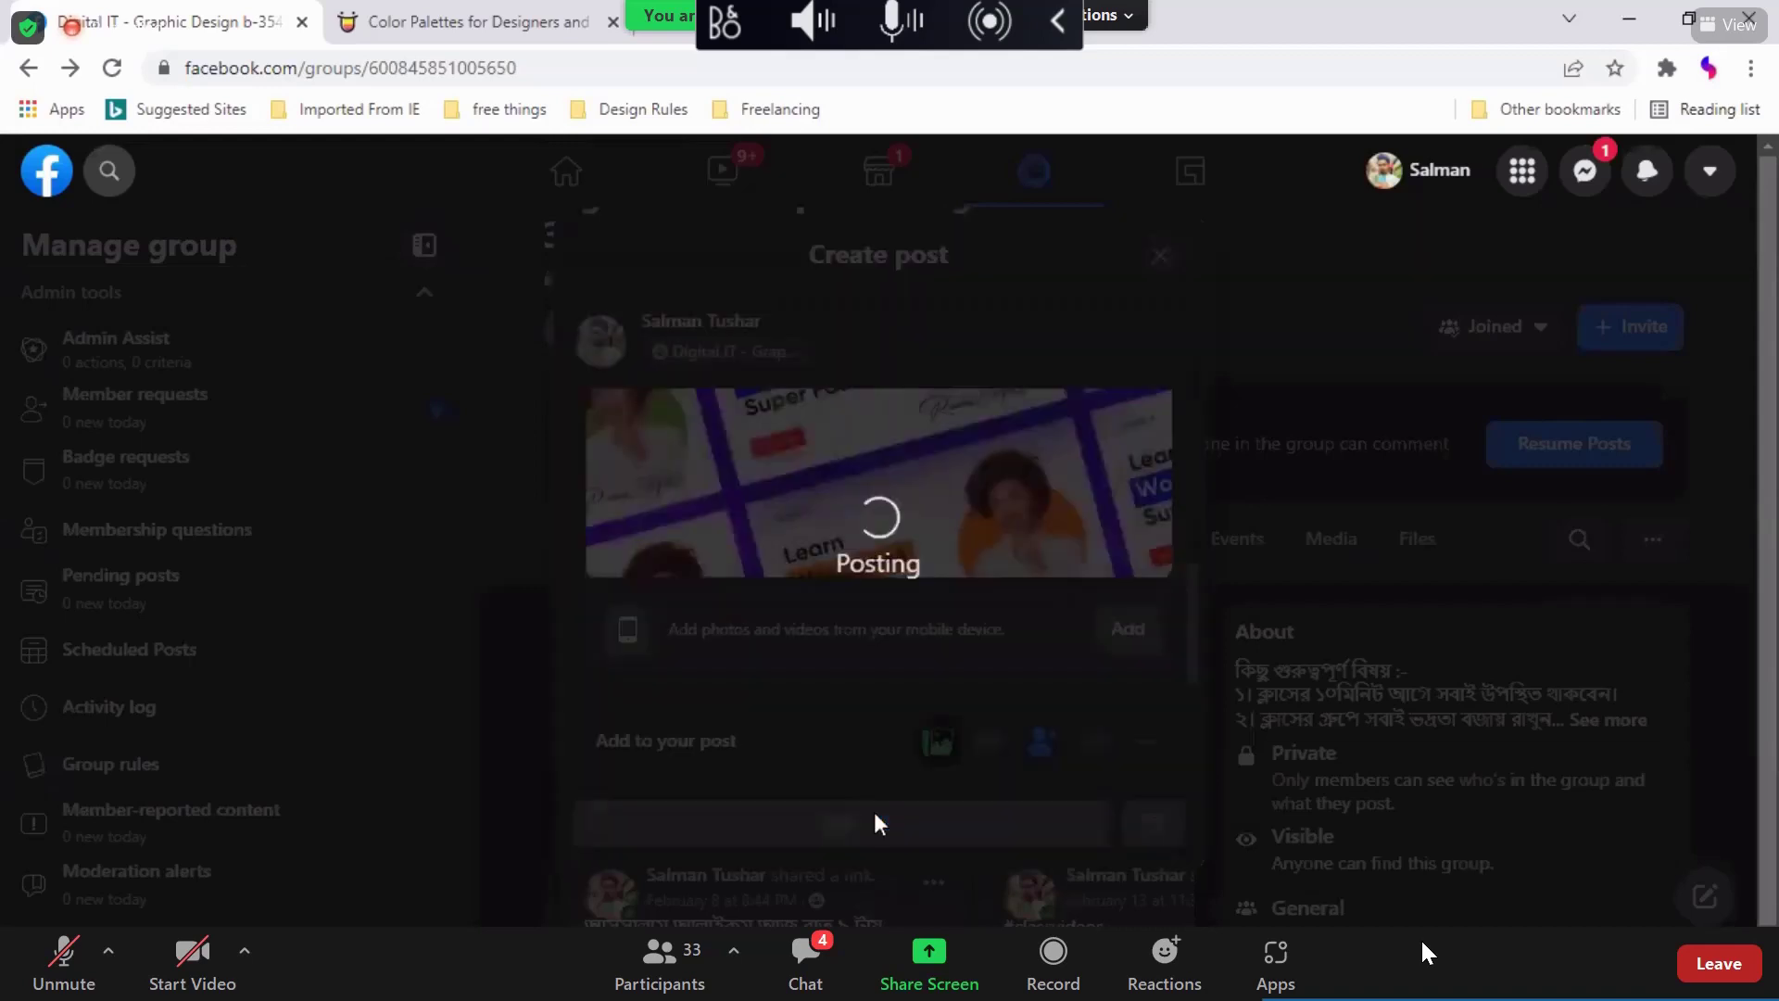
{"action": "left_click", "coordinate": [1585, 171]}
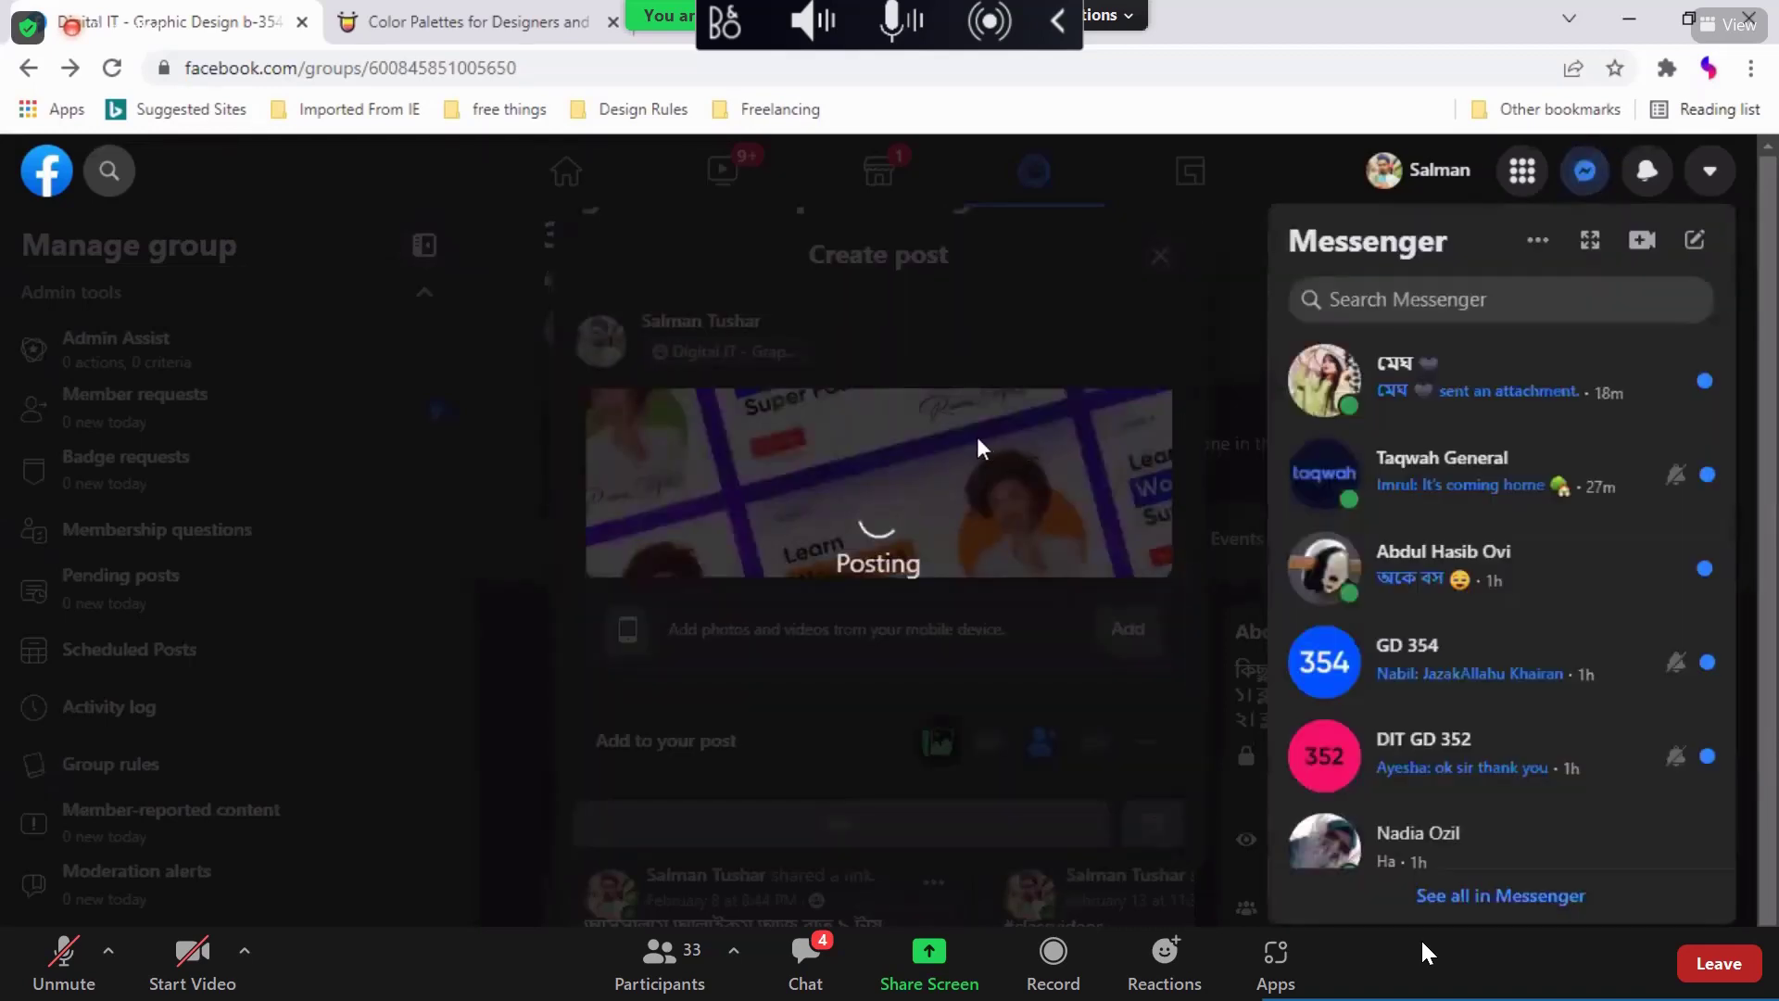
{"action": "left_click", "coordinate": [982, 449]}
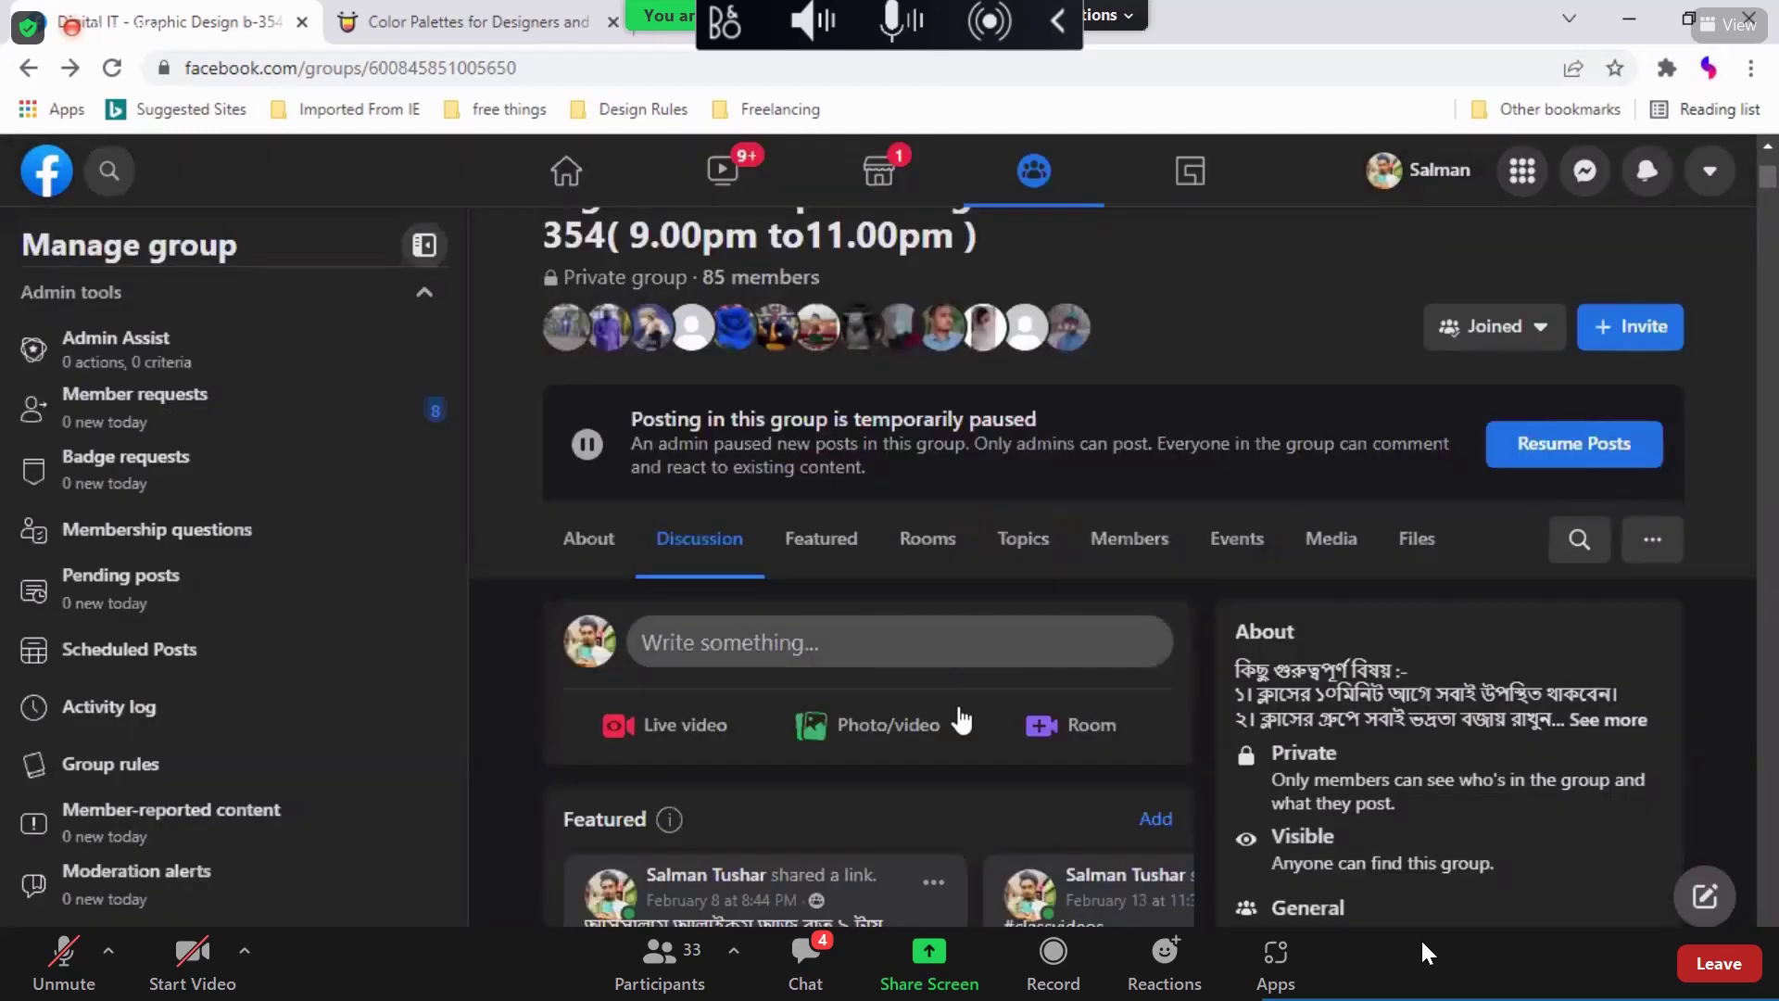
Step: Start a new photo post with the four portfolio-section images attached
{"action": "left_click", "coordinate": [961, 721]}
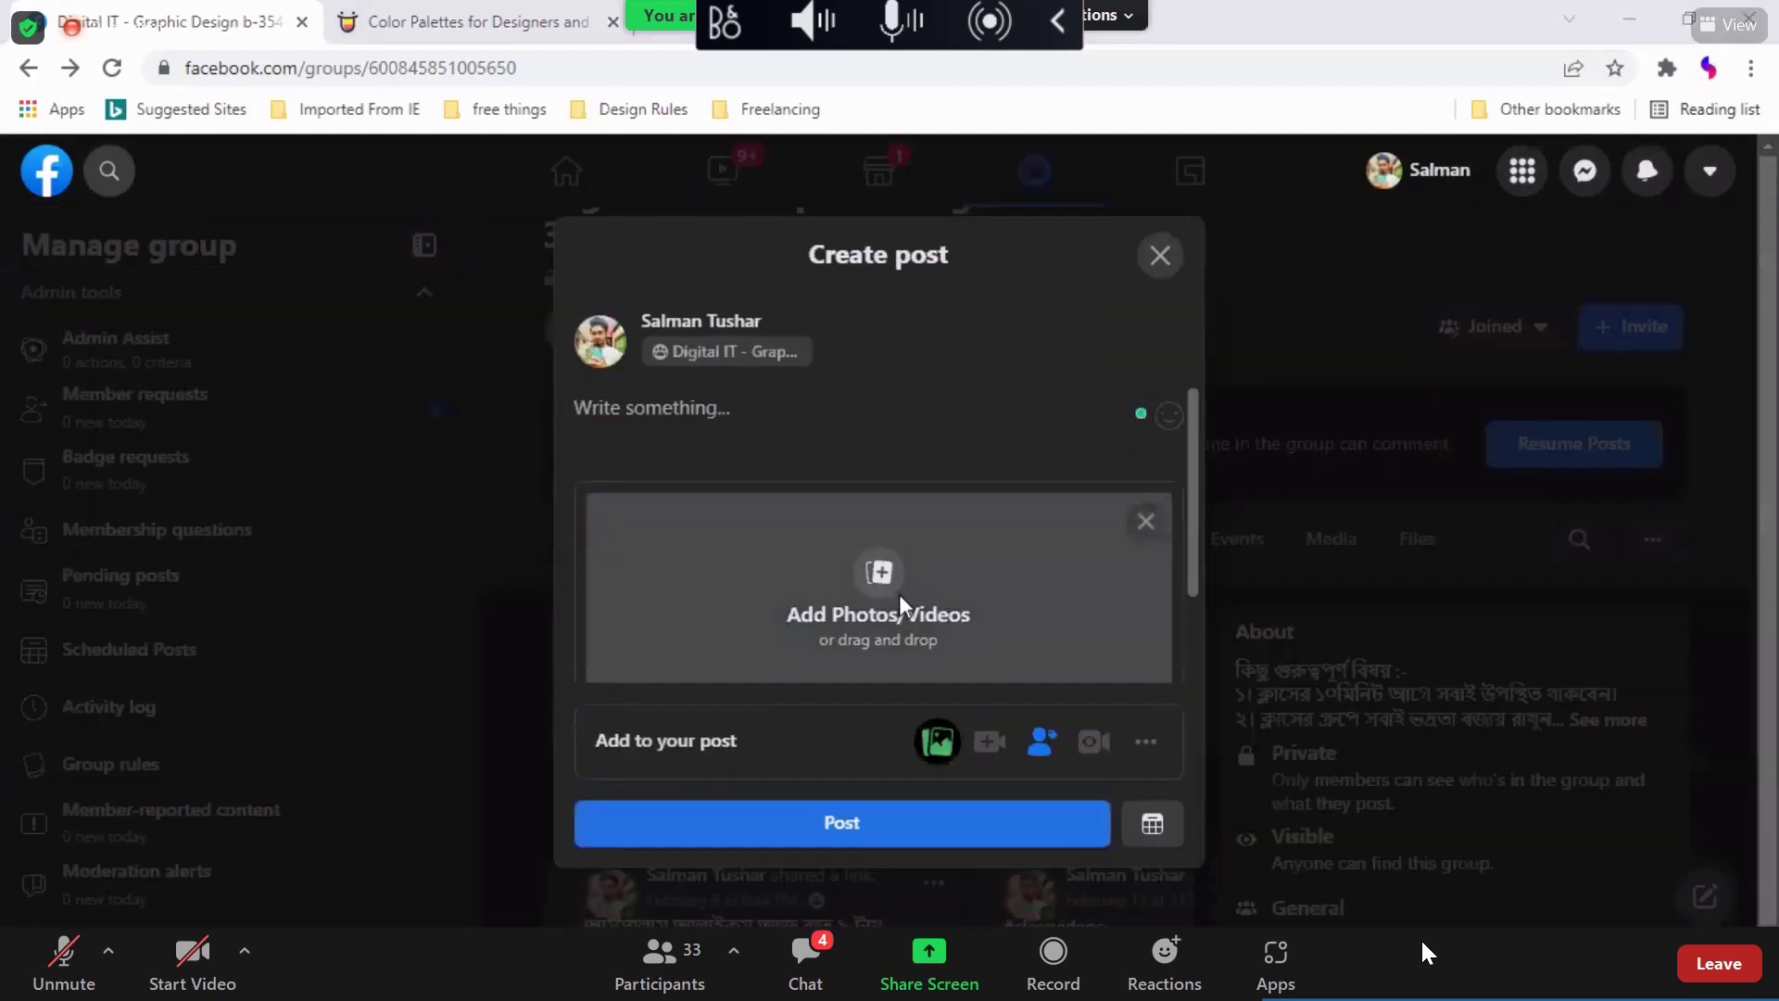
{"action": "left_click", "coordinate": [899, 596]}
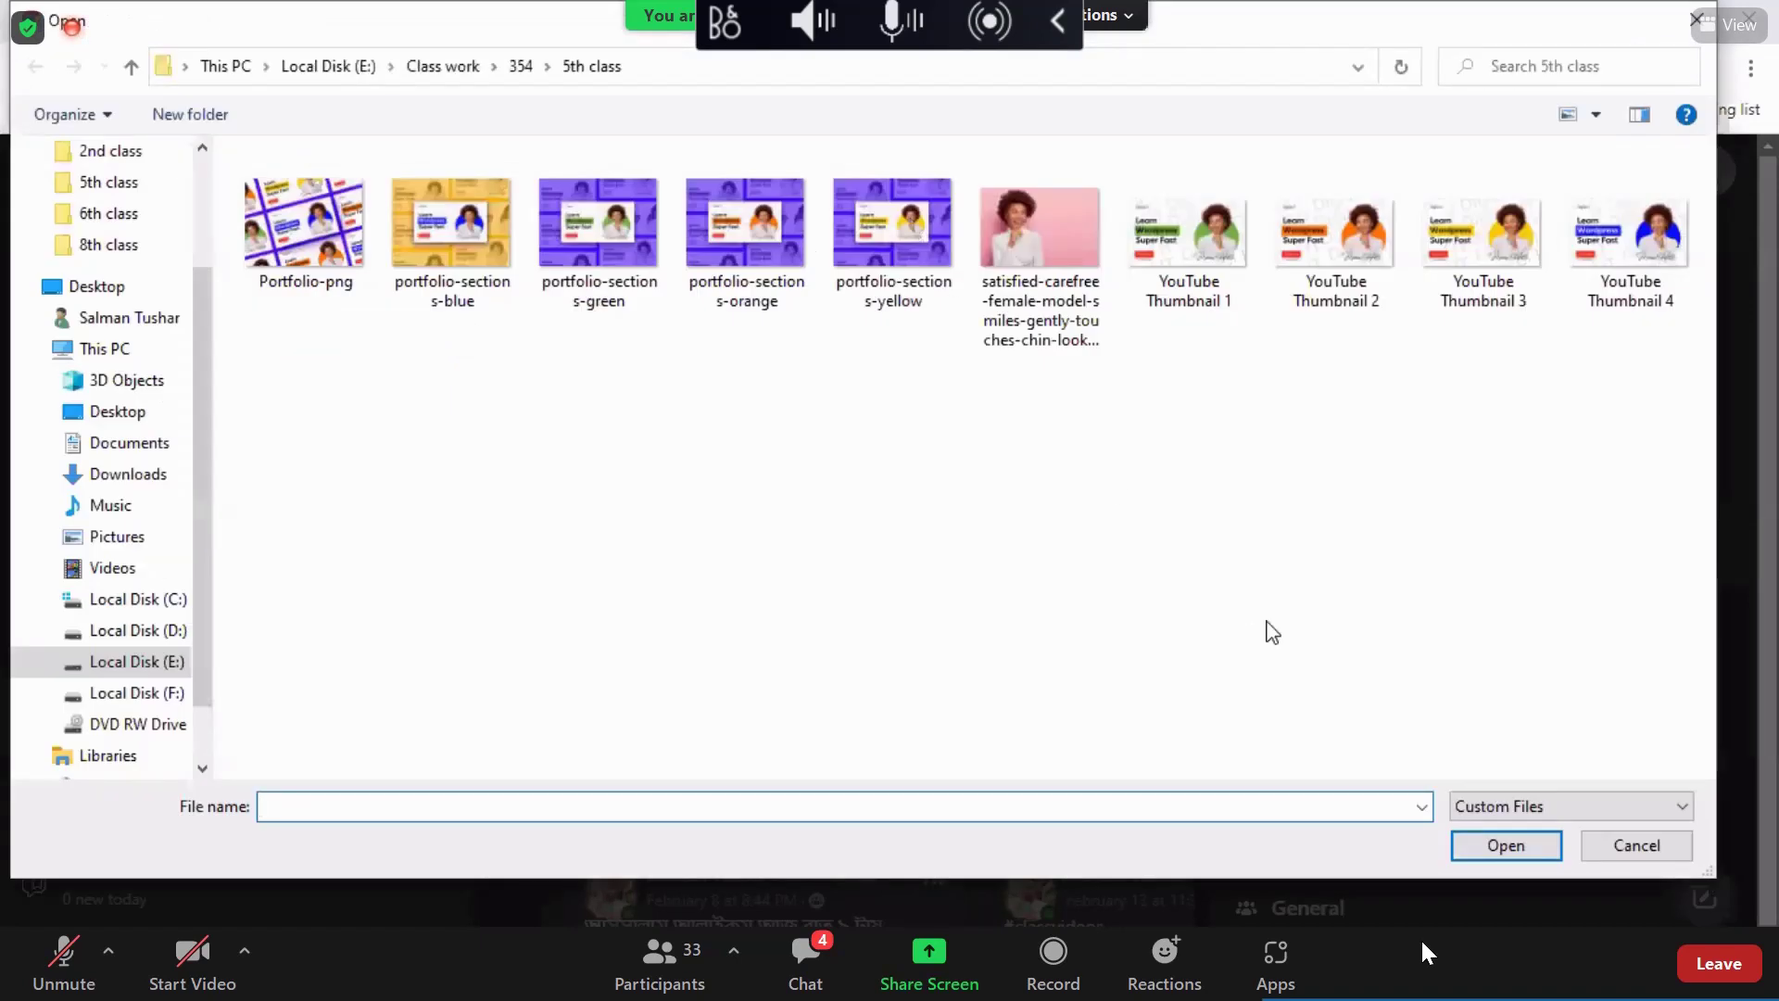
{"action": "left_click_drag", "start_coordinate": [439, 317], "coordinate": [889, 504]}
{"action": "key", "text": "Return"}
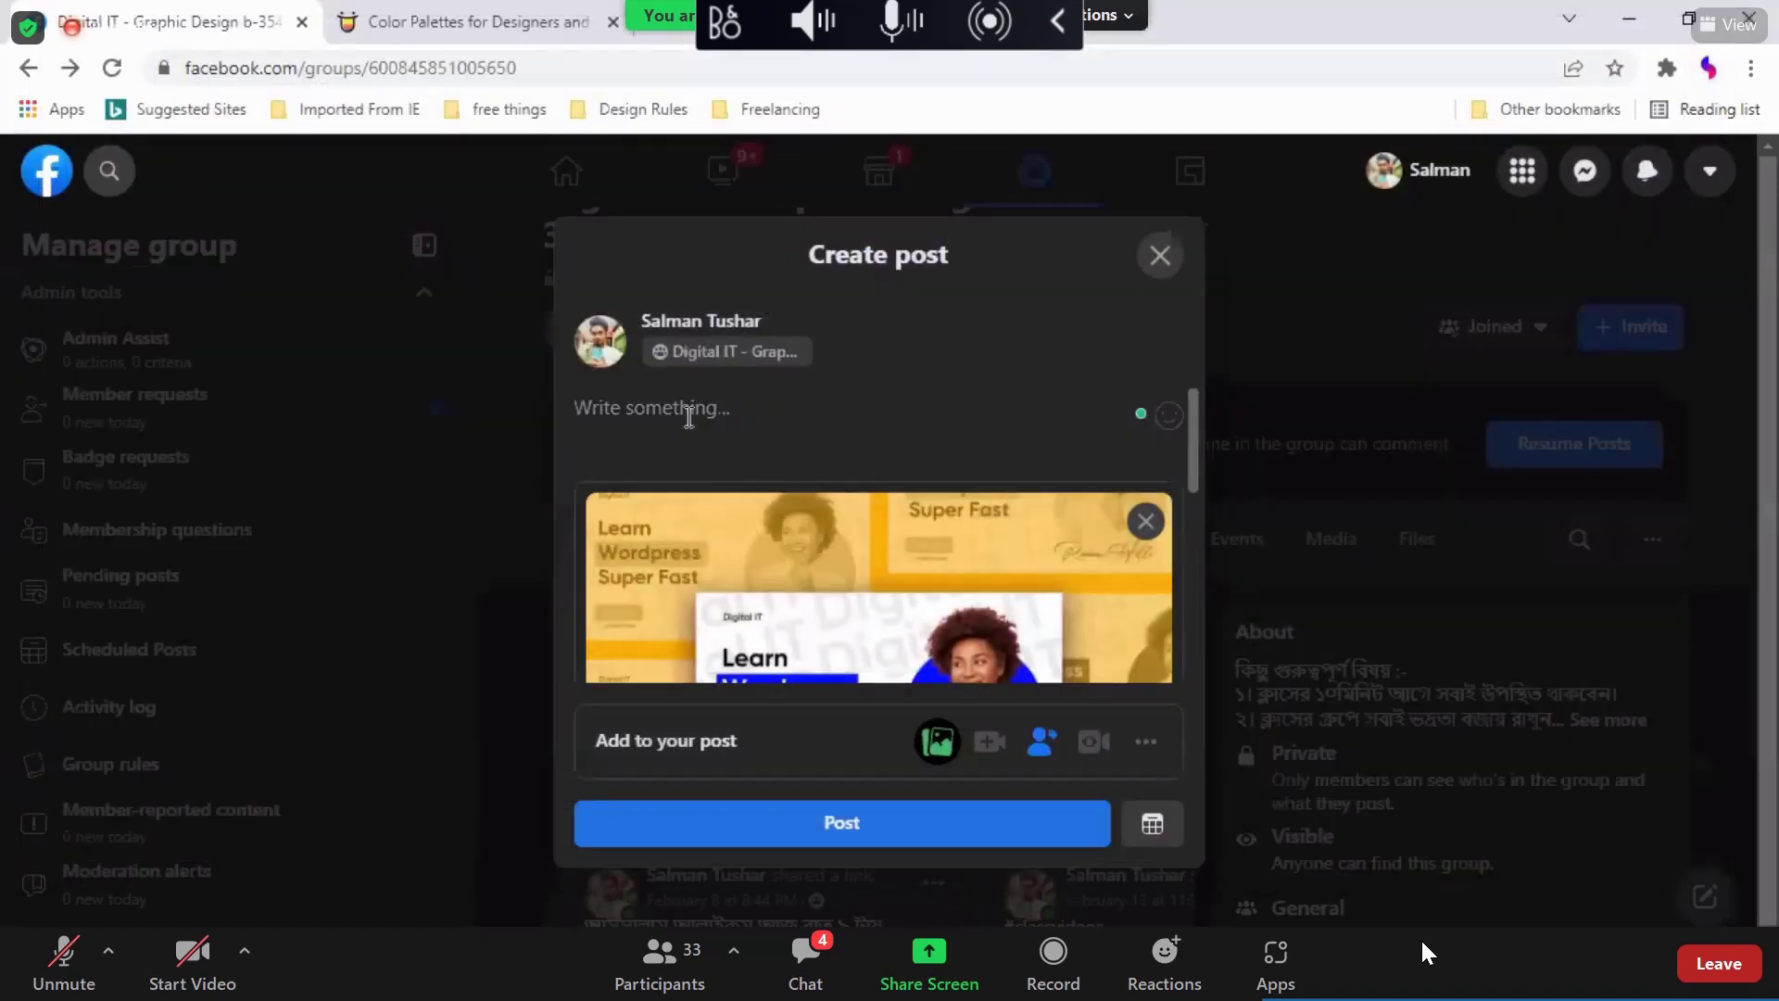
Step: Caption the post '#homework Portfolio' and publish it to the group
{"action": "type", "text": "#home"}
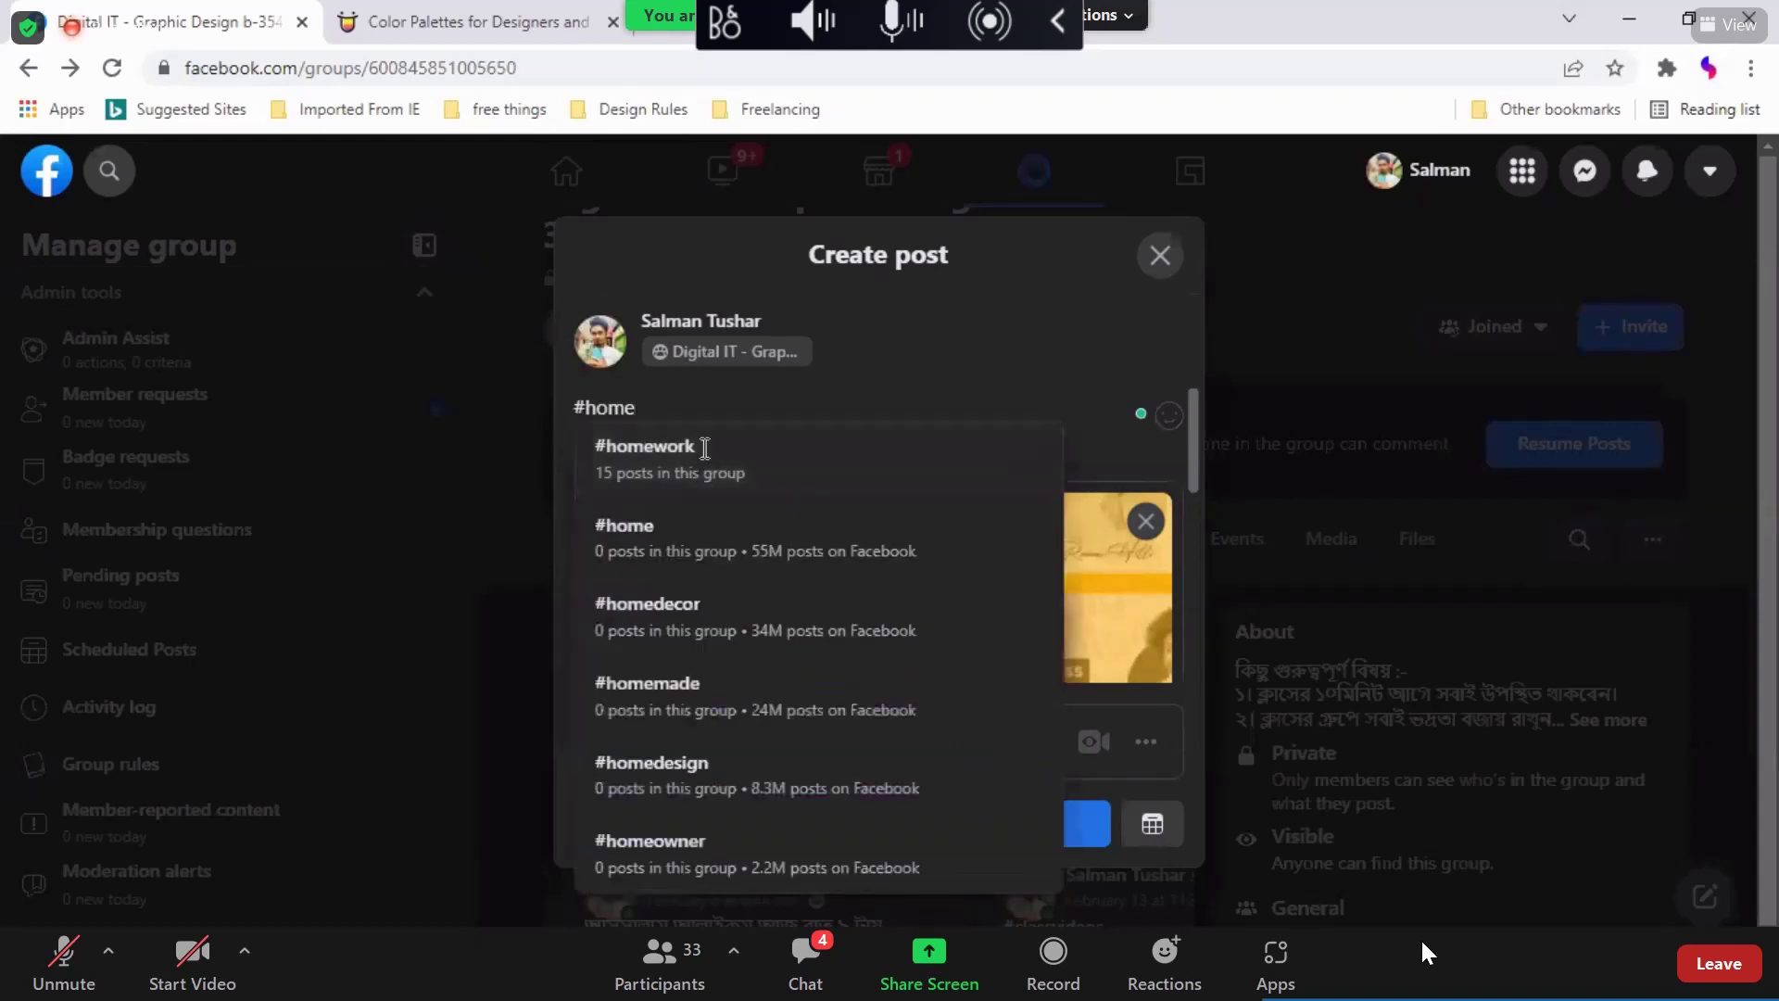
{"action": "left_click", "coordinate": [704, 449]}
{"action": "type", "text": "Portf"}
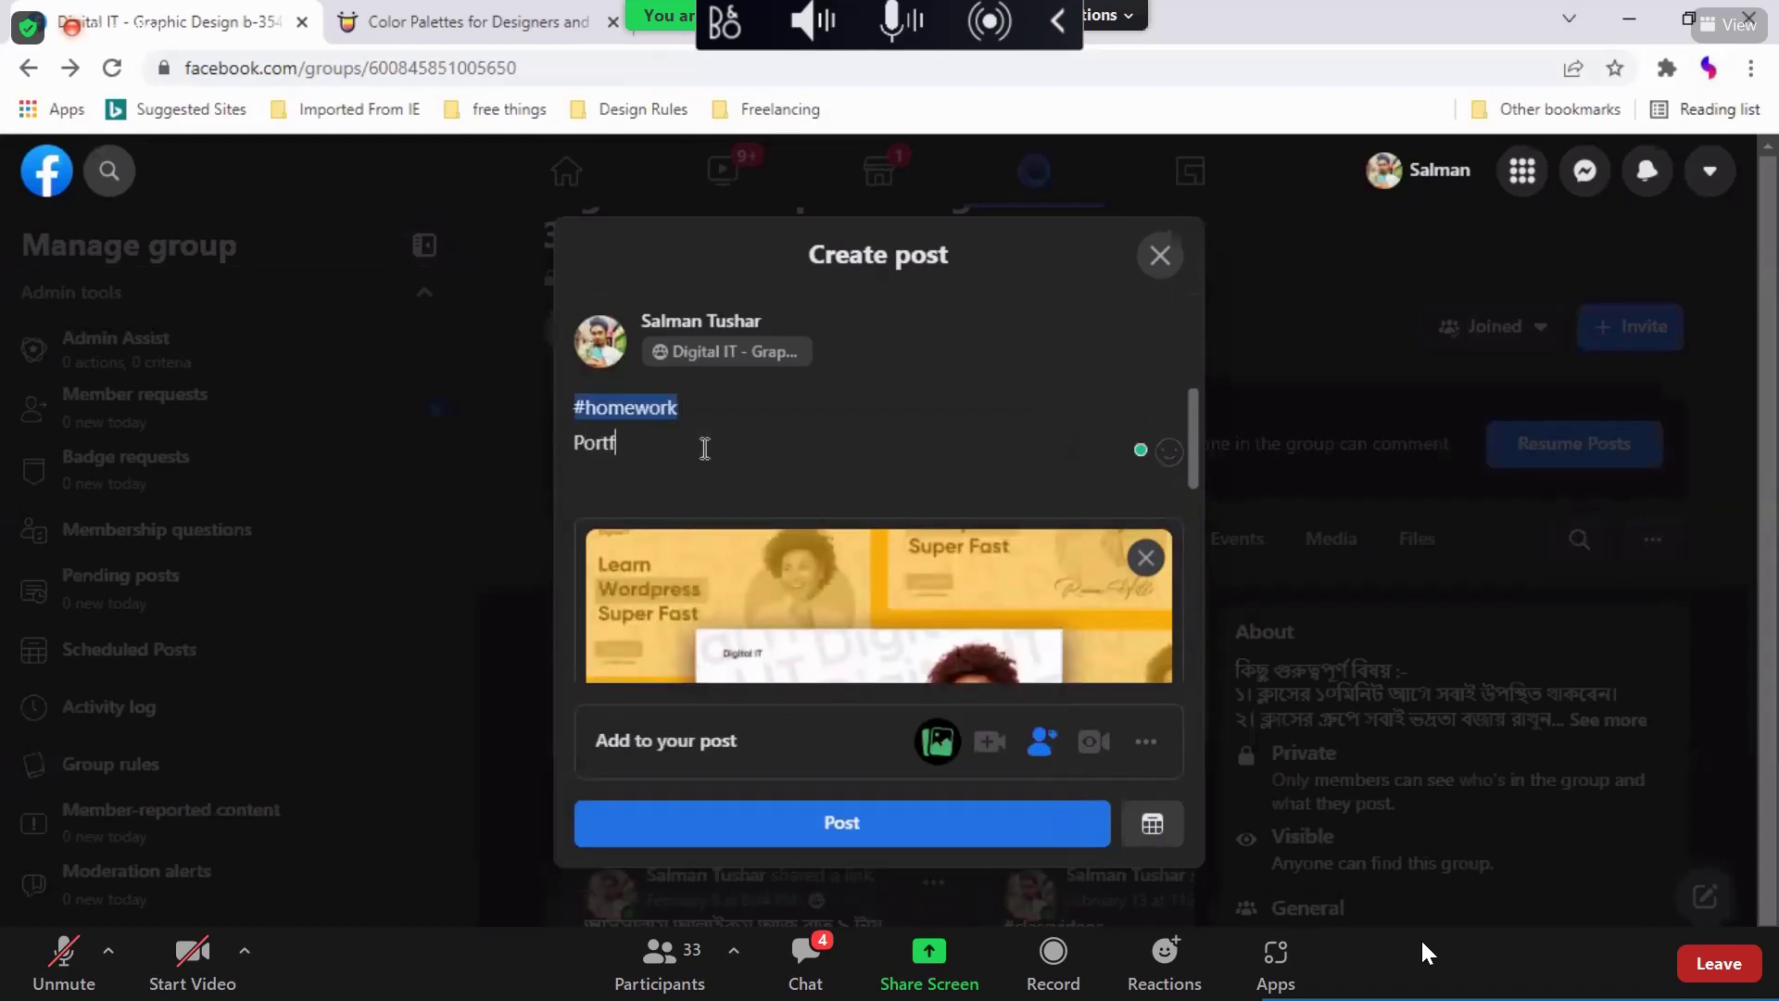
{"action": "type", "text": "olio"}
{"action": "scroll", "coordinate": [912, 508], "scroll_direction": "down", "scroll_amount": 5}
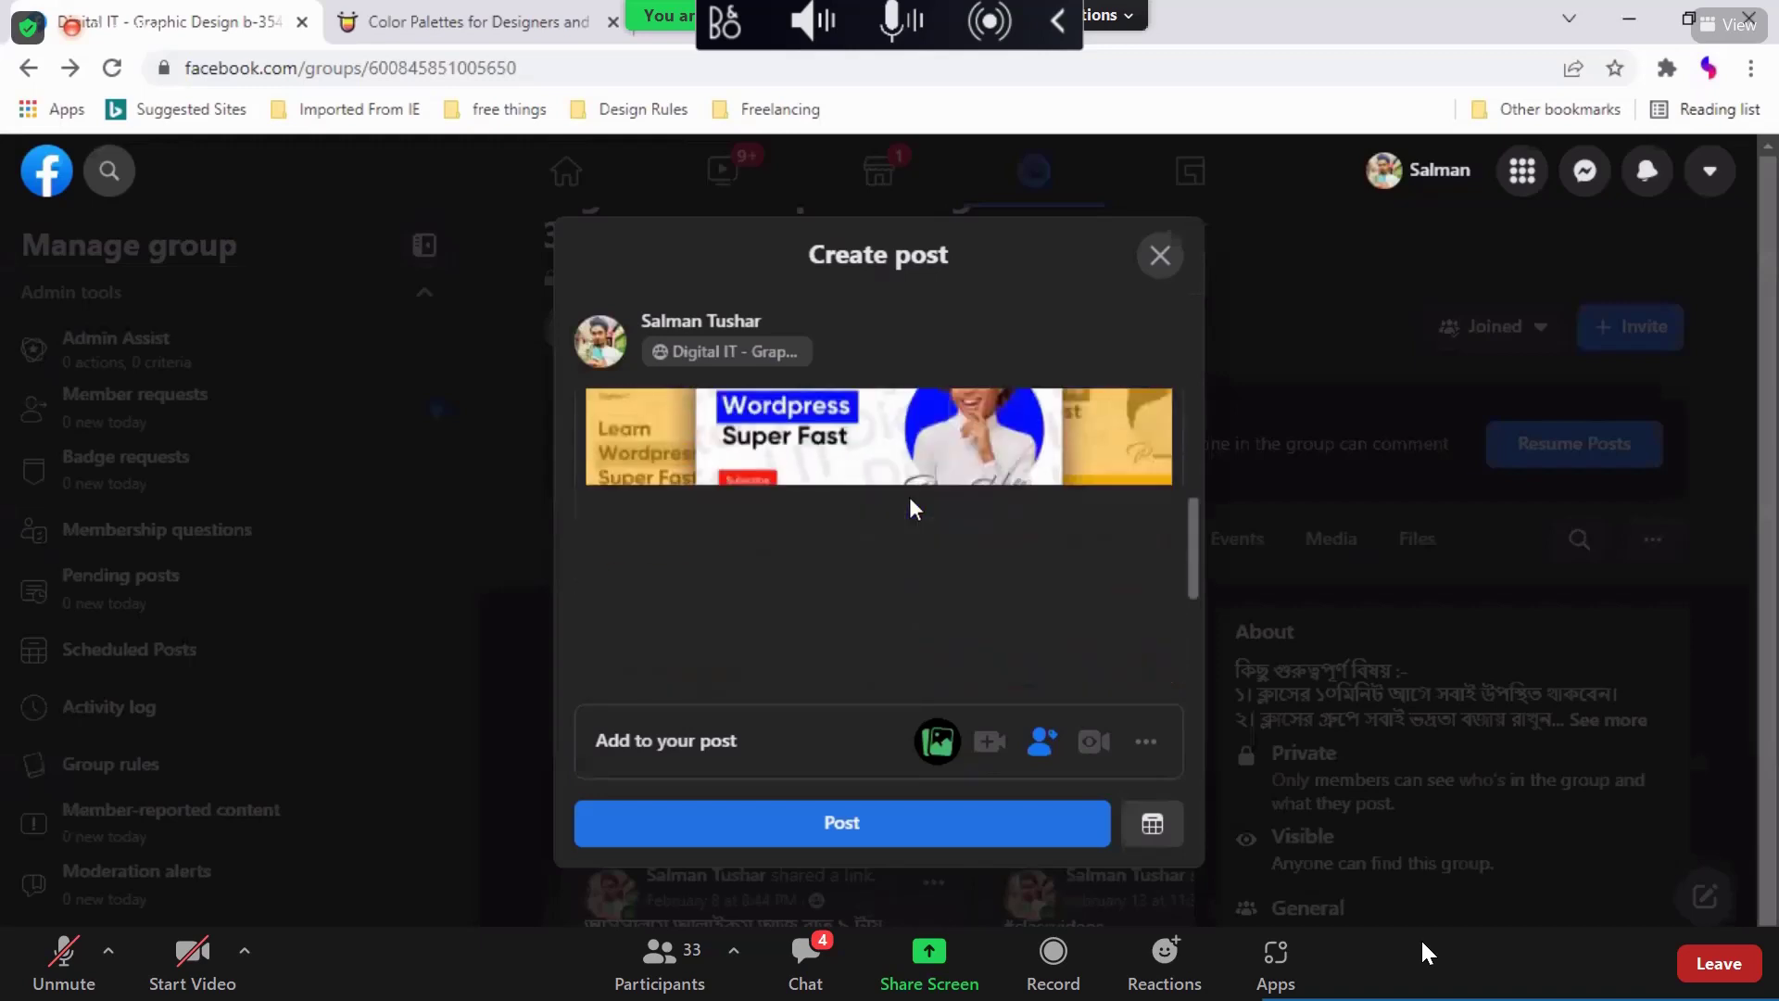
{"action": "scroll", "coordinate": [966, 525], "scroll_direction": "up", "scroll_amount": 2}
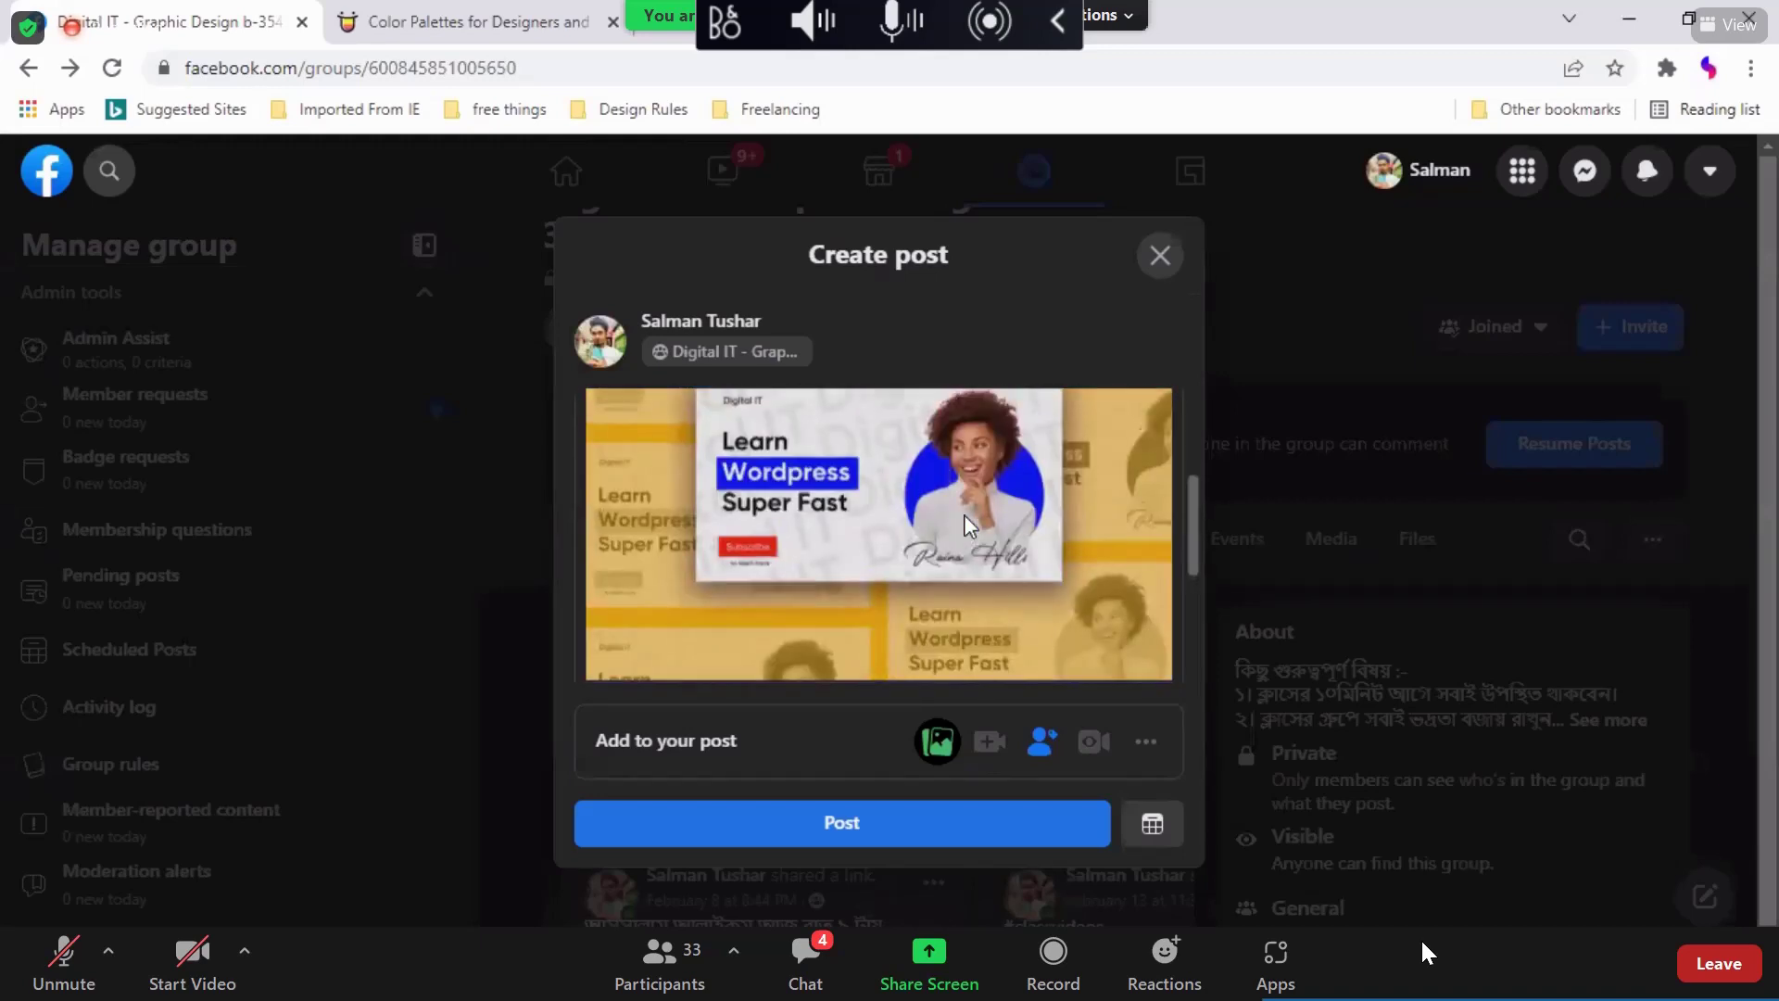
{"action": "scroll", "coordinate": [967, 525], "scroll_direction": "up", "scroll_amount": 3}
{"action": "scroll", "coordinate": [965, 520], "scroll_direction": "down", "scroll_amount": 2}
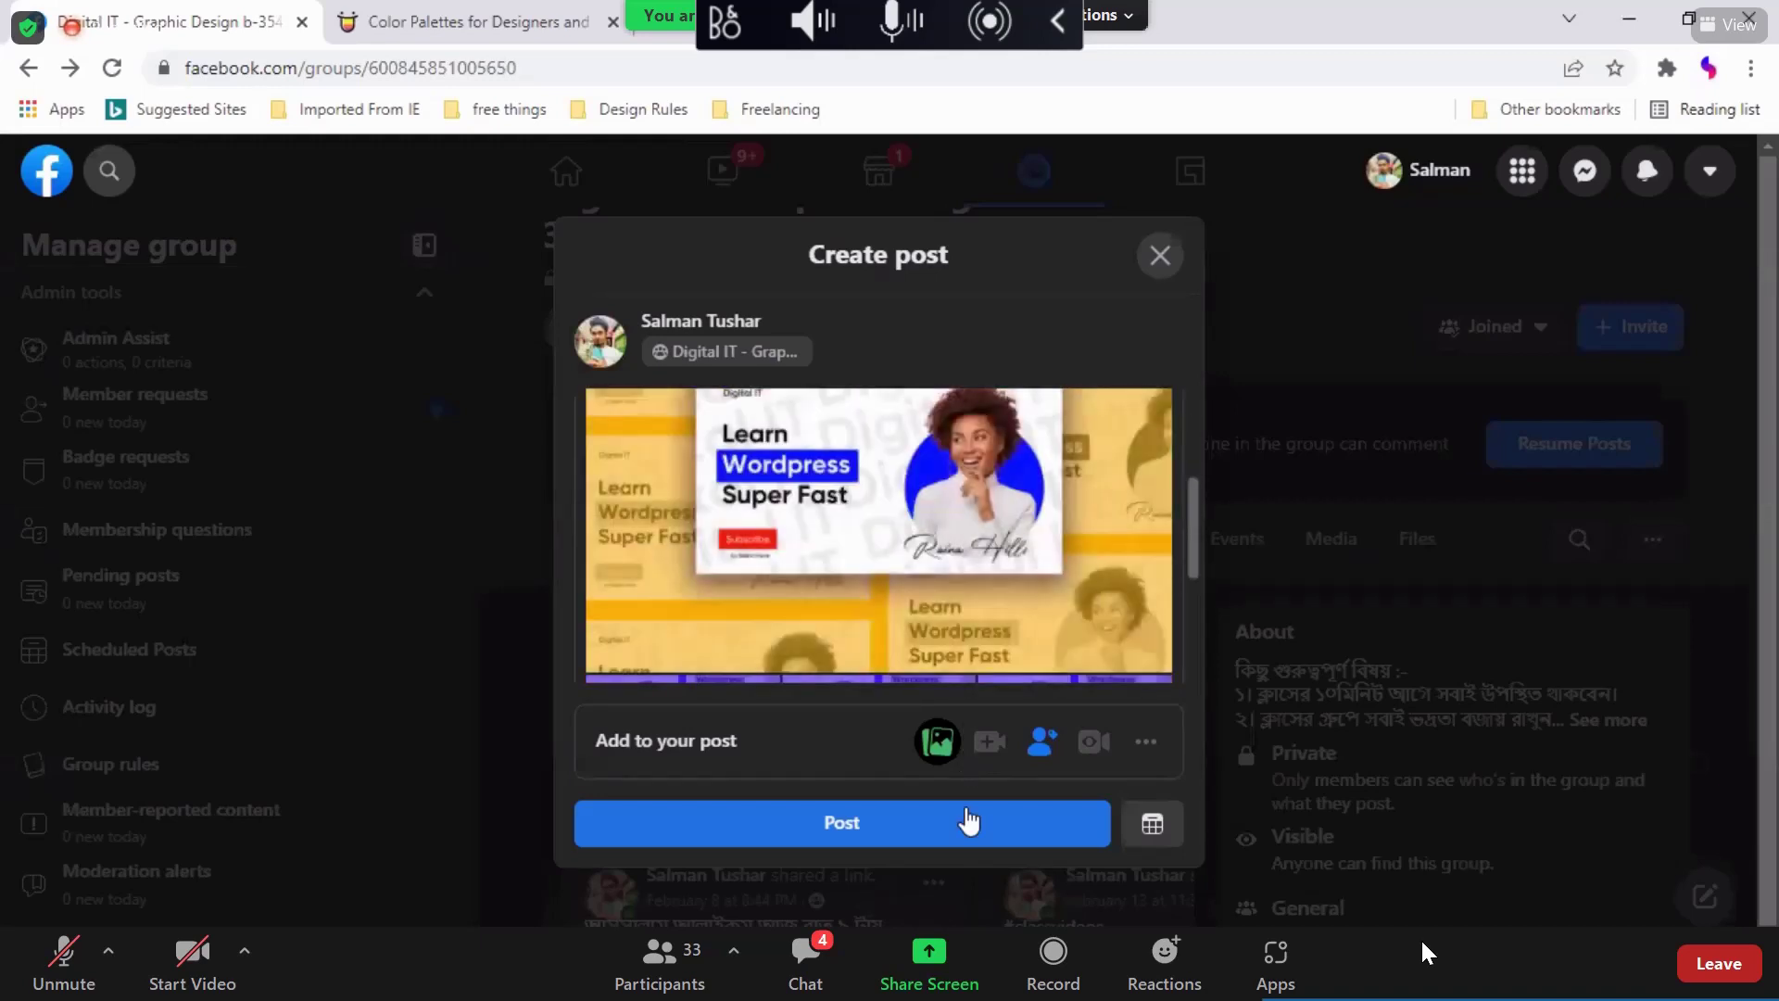
{"action": "left_click", "coordinate": [966, 832]}
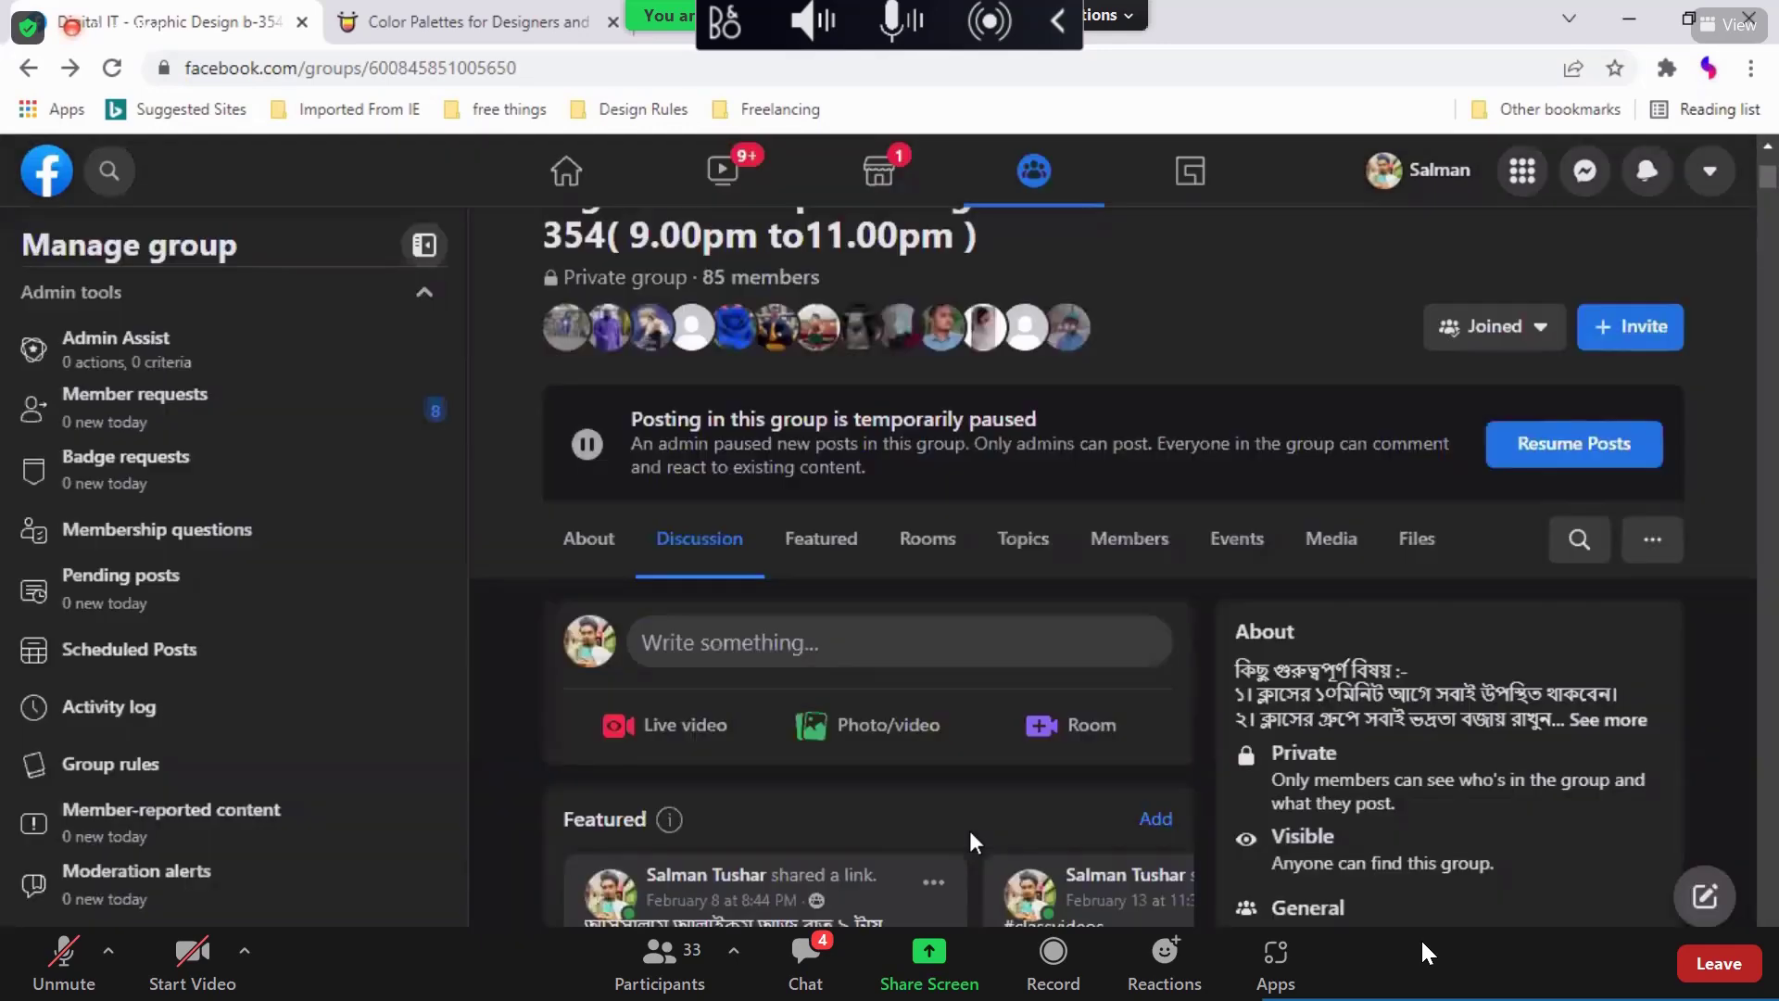
Step: Scroll to the new post and open its collage image in the photo viewer
{"action": "scroll", "coordinate": [971, 845], "scroll_direction": "down", "scroll_amount": 5}
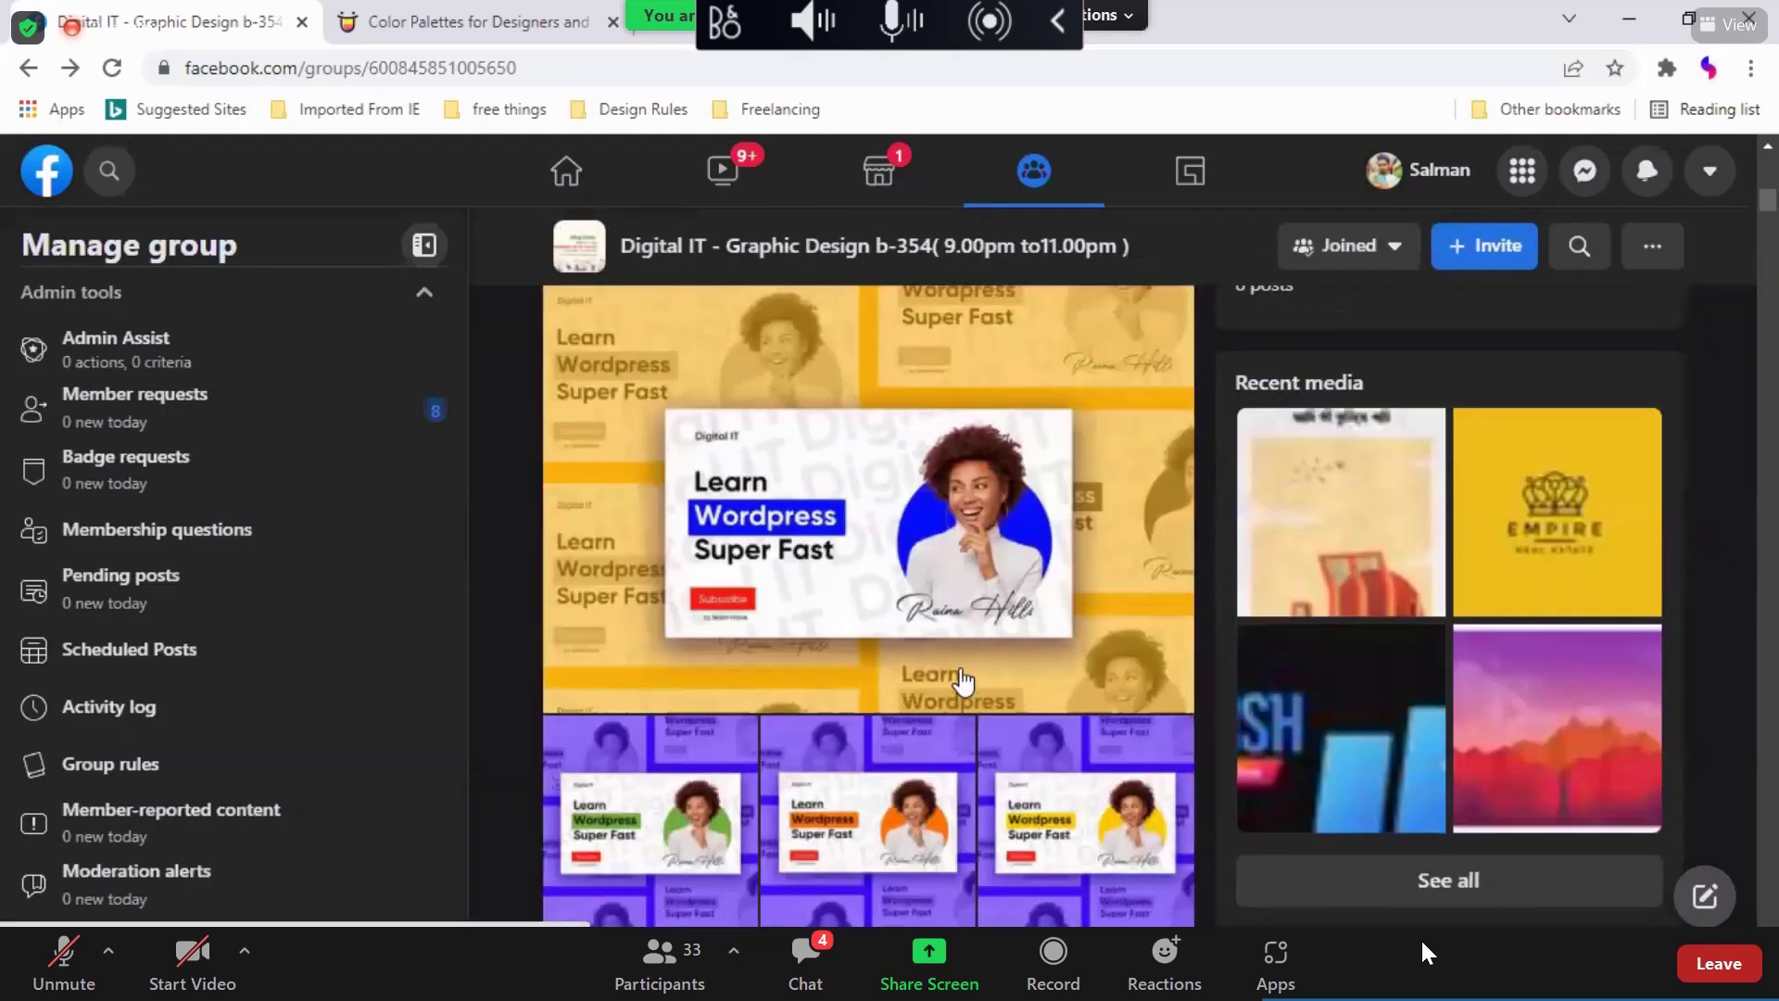
{"action": "left_click", "coordinate": [960, 658]}
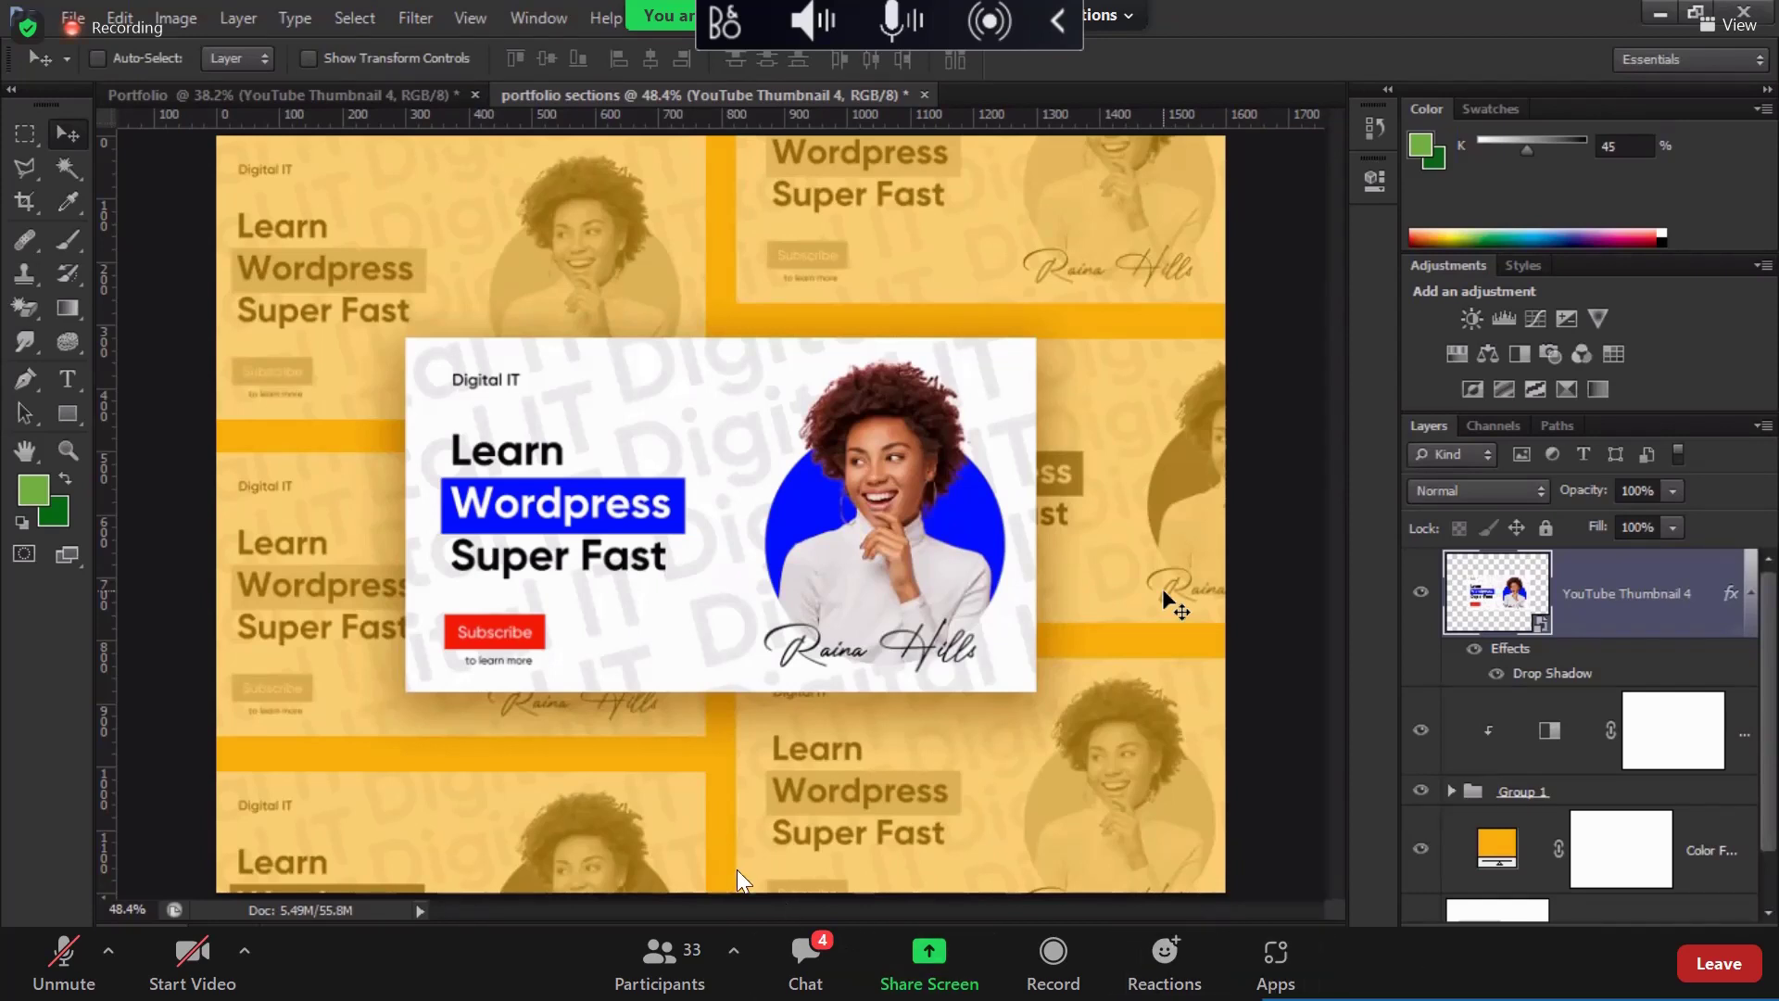
Step: Check and close the meeting chat, then open the posted amber collage image
{"action": "left_click", "coordinate": [817, 958]}
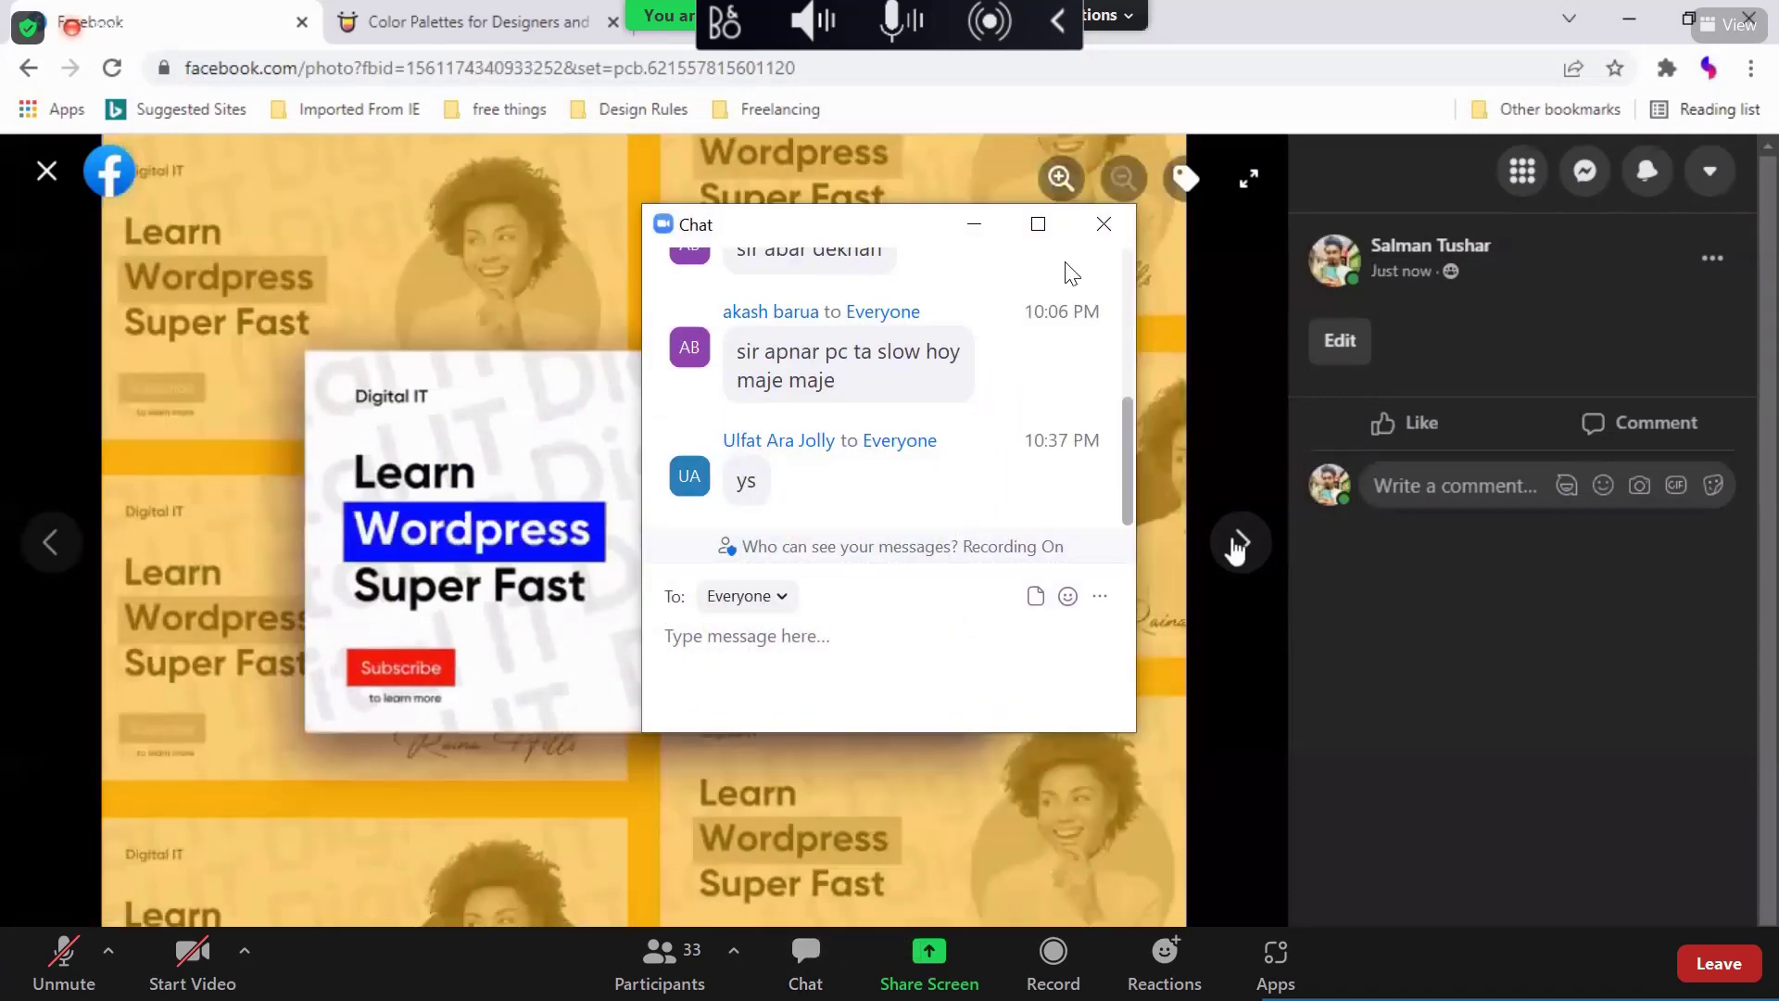
{"action": "left_click", "coordinate": [1103, 226]}
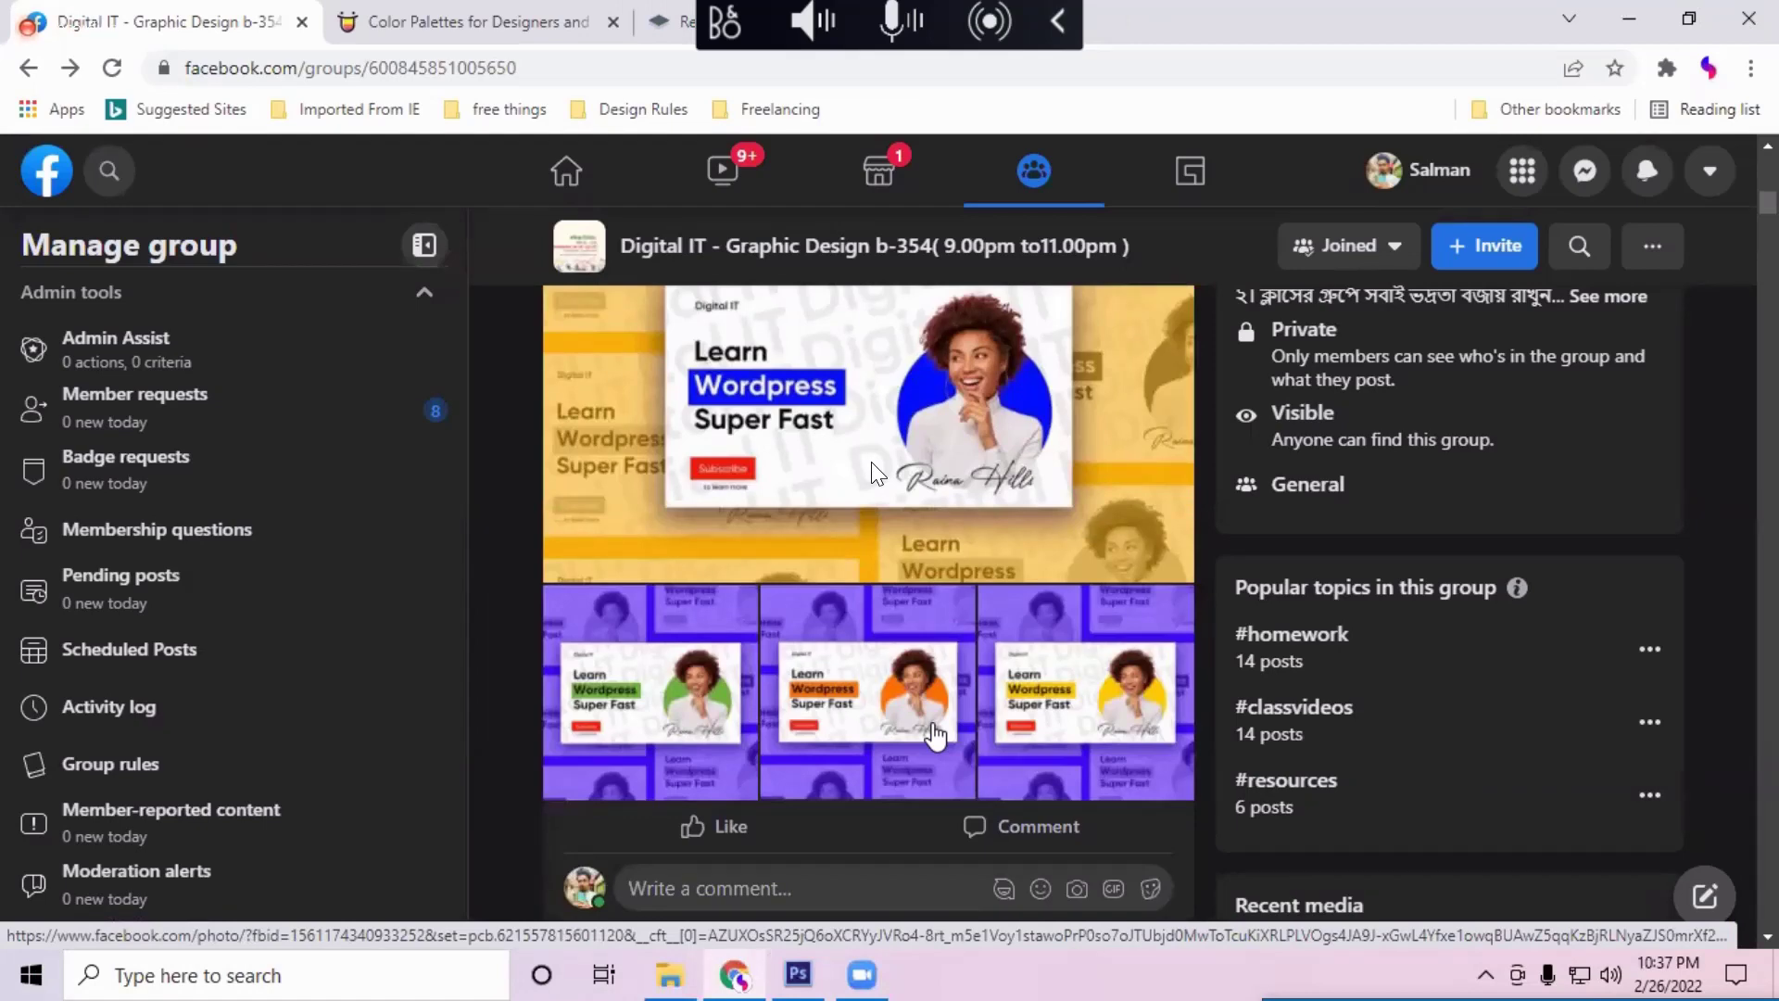
{"action": "scroll", "coordinate": [934, 732], "scroll_direction": "up", "scroll_amount": 1}
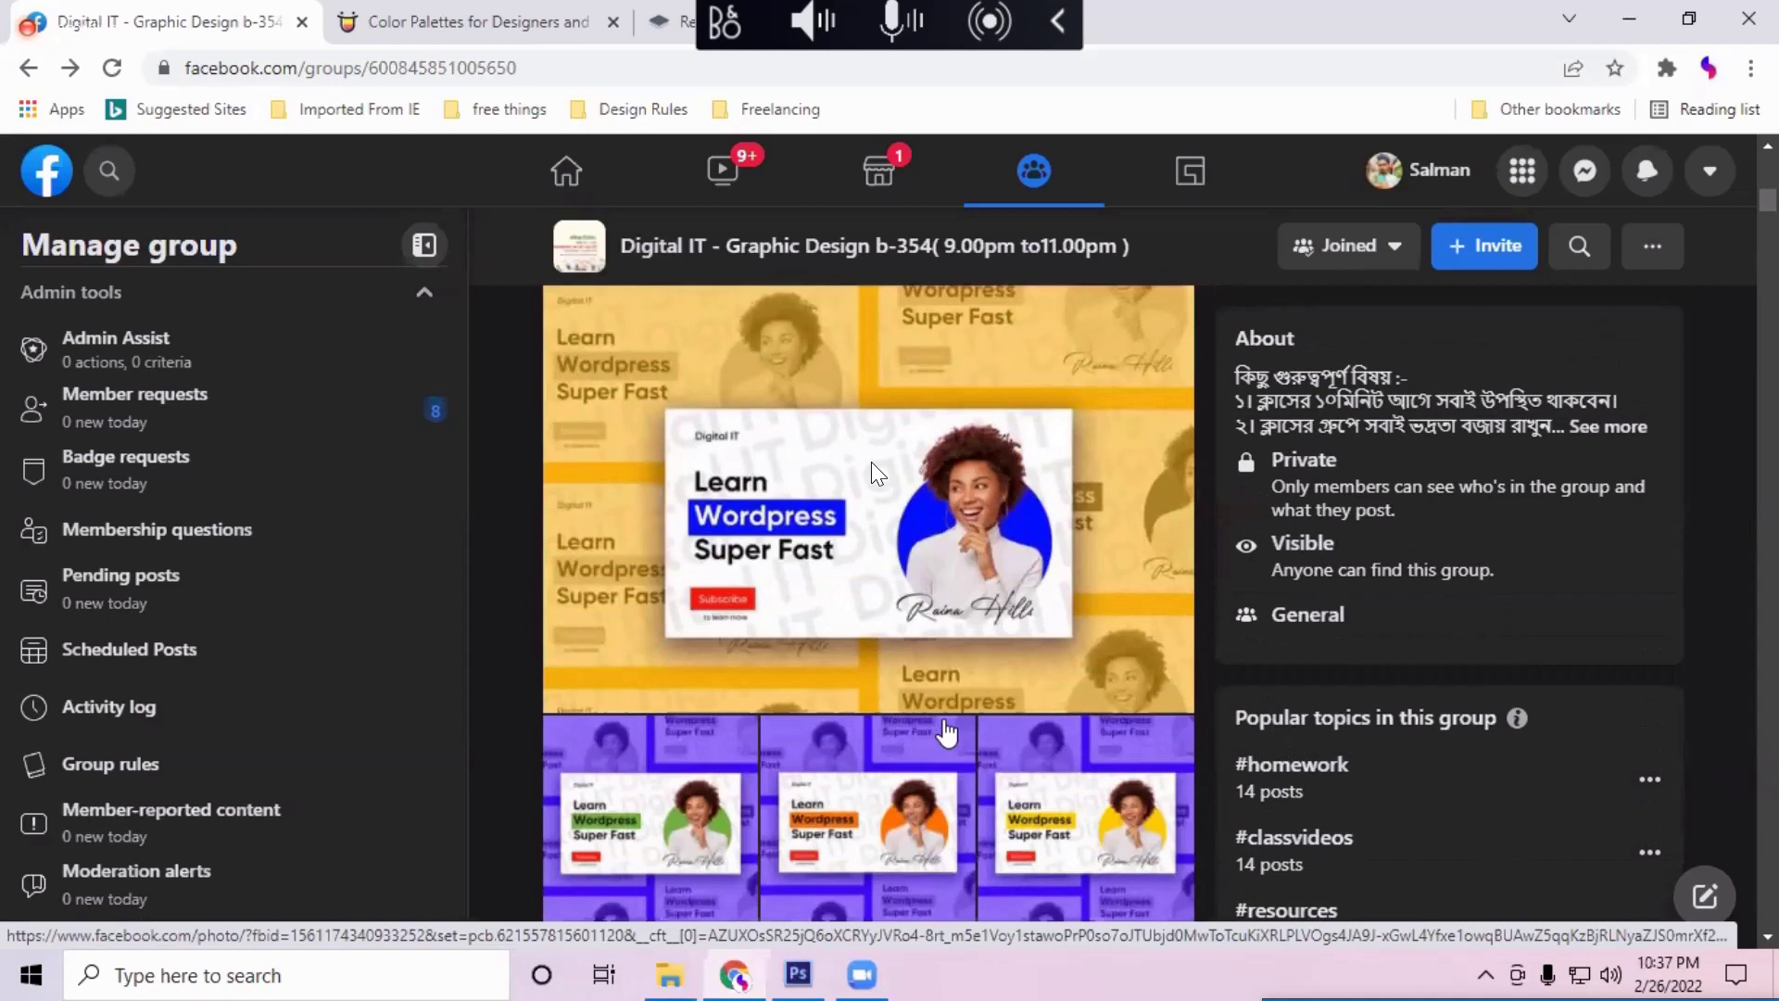
{"action": "scroll", "coordinate": [945, 732], "scroll_direction": "up", "scroll_amount": 1}
{"action": "scroll", "coordinate": [945, 732], "scroll_direction": "down", "scroll_amount": 1}
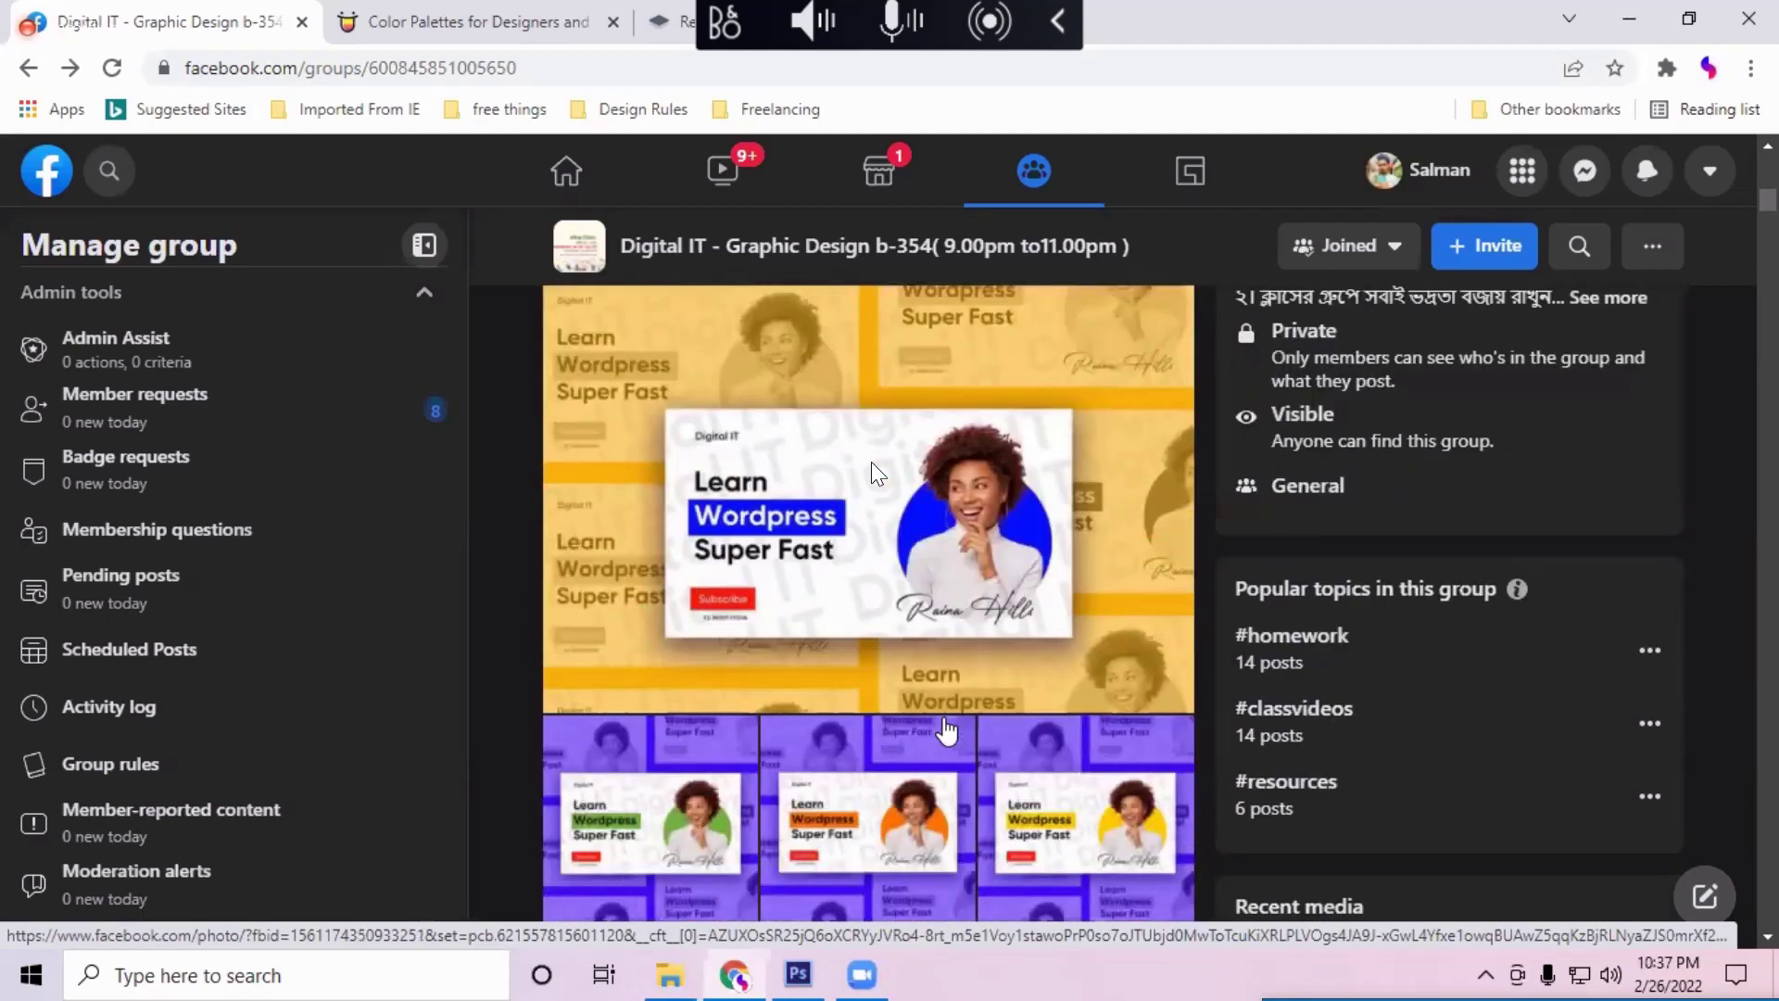
{"action": "left_click", "coordinate": [988, 665]}
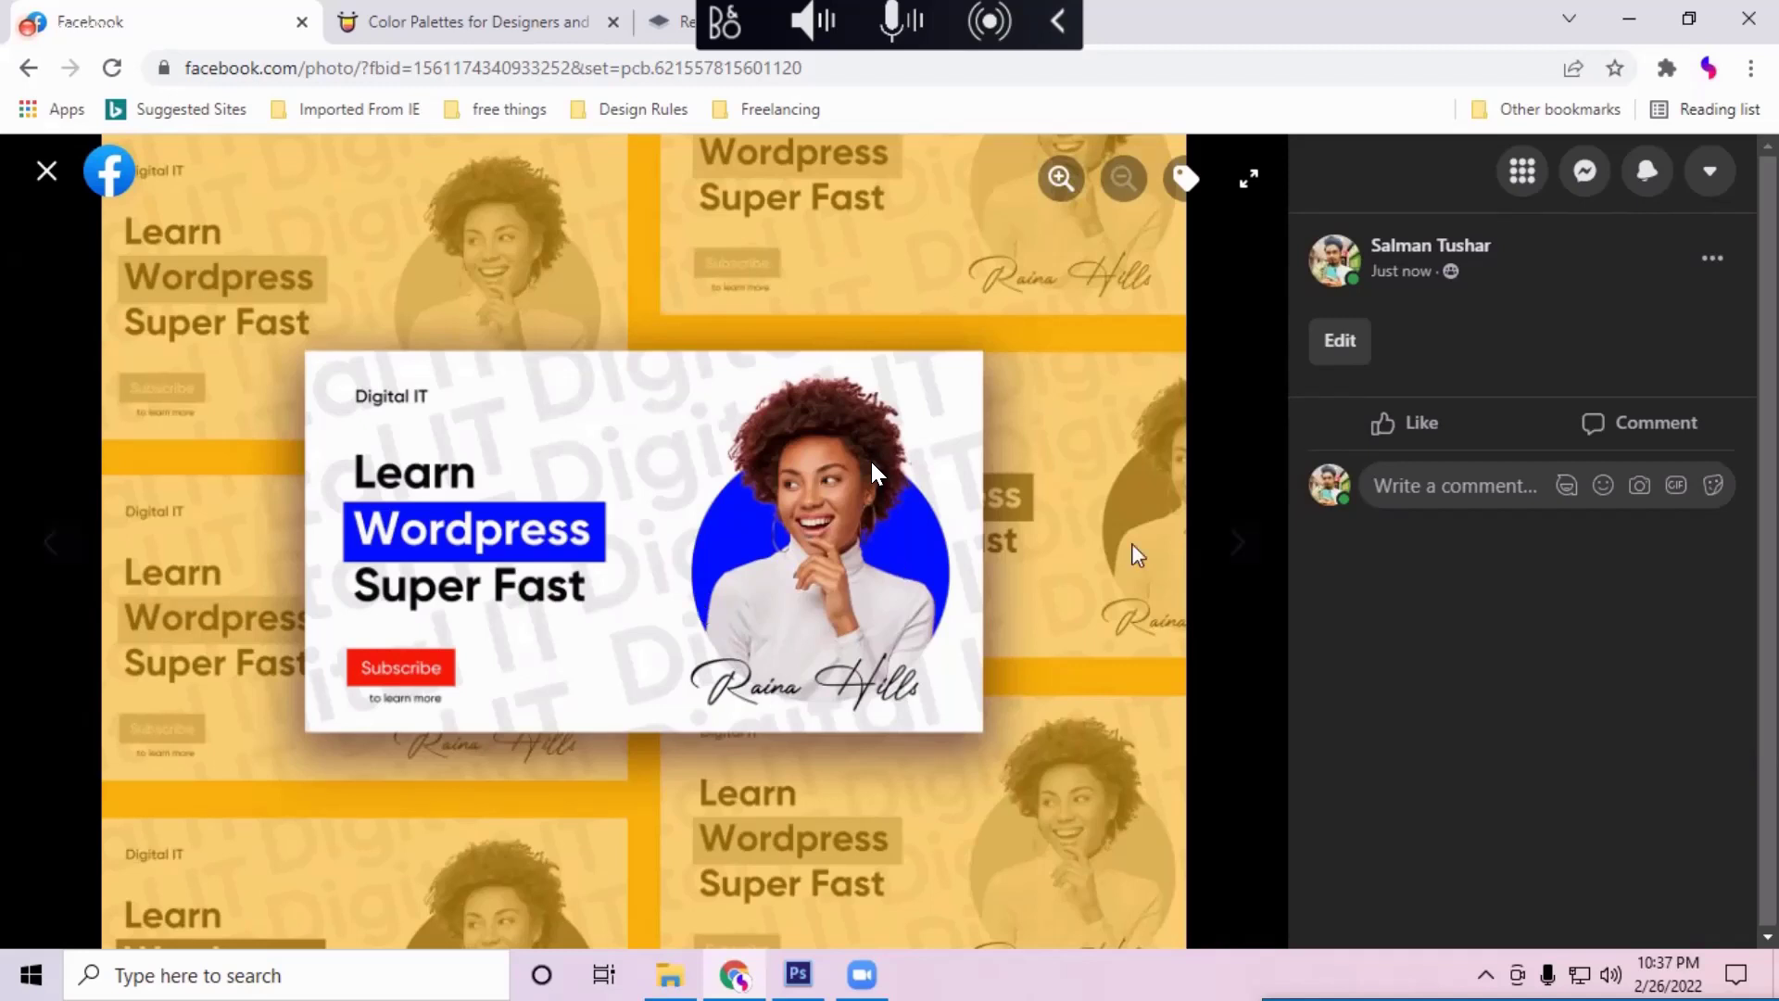
Step: Browse the next two collage variants, then return to the Photoshop portfolio document
{"action": "left_click", "coordinate": [1238, 555]}
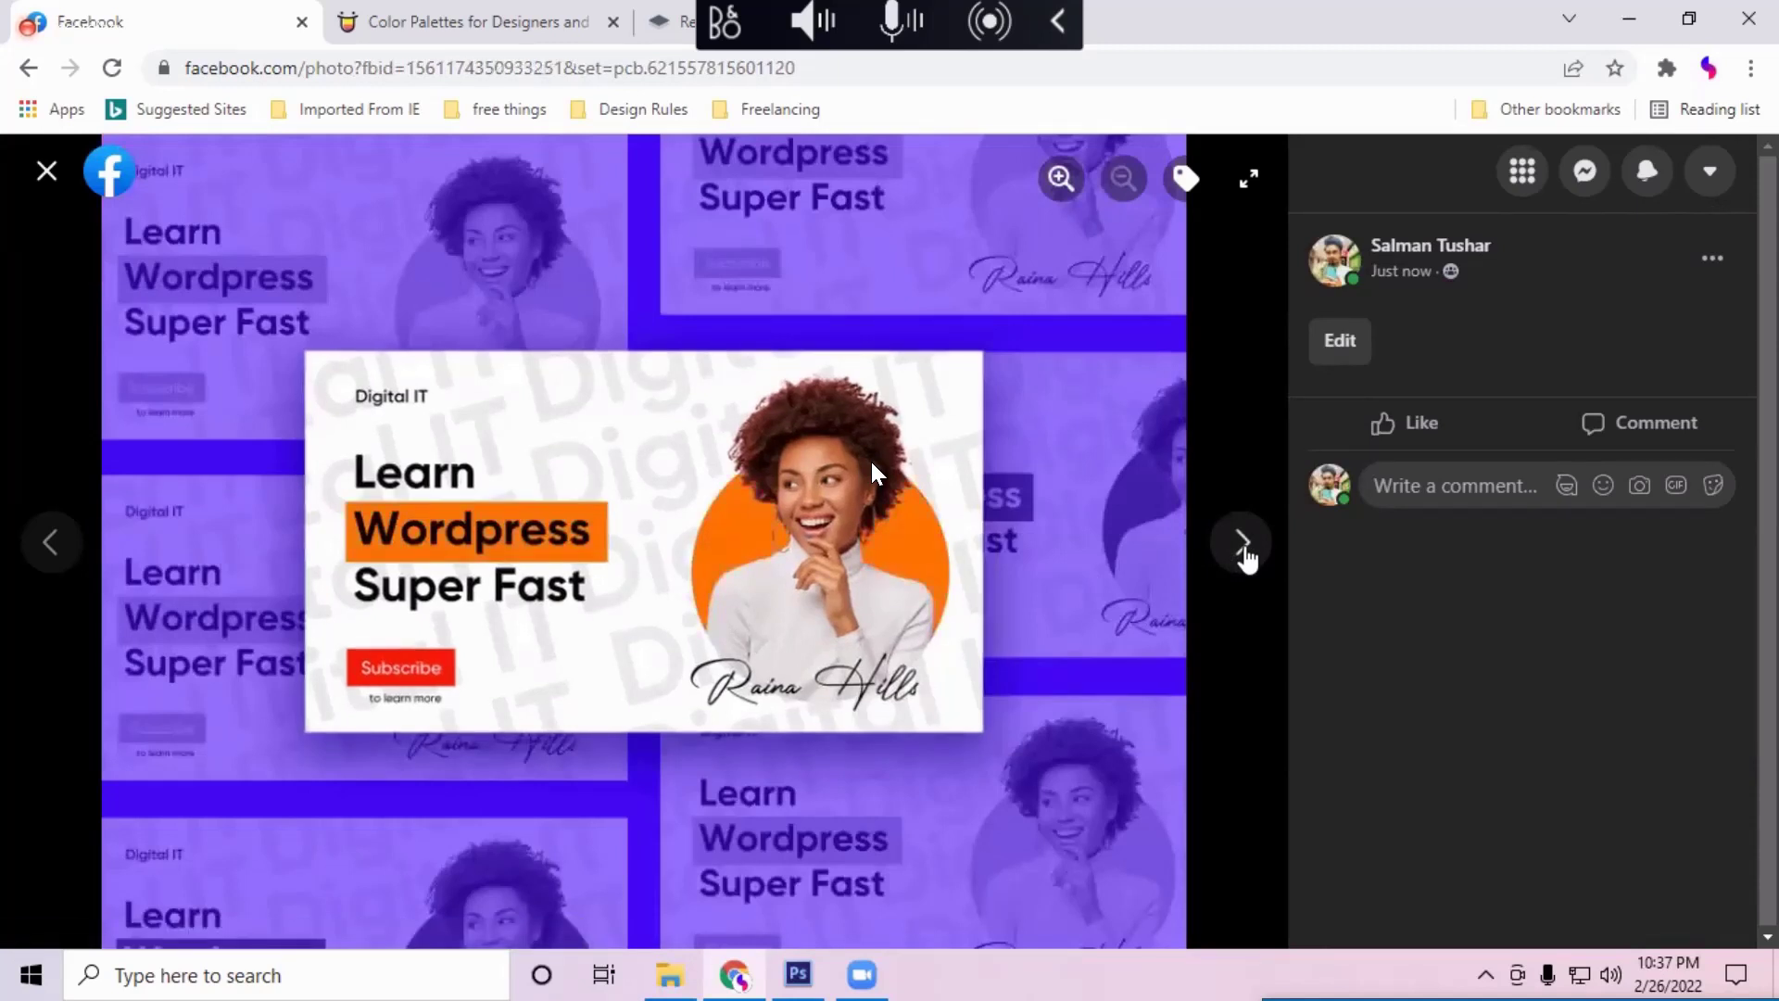
{"action": "left_click", "coordinate": [1243, 553]}
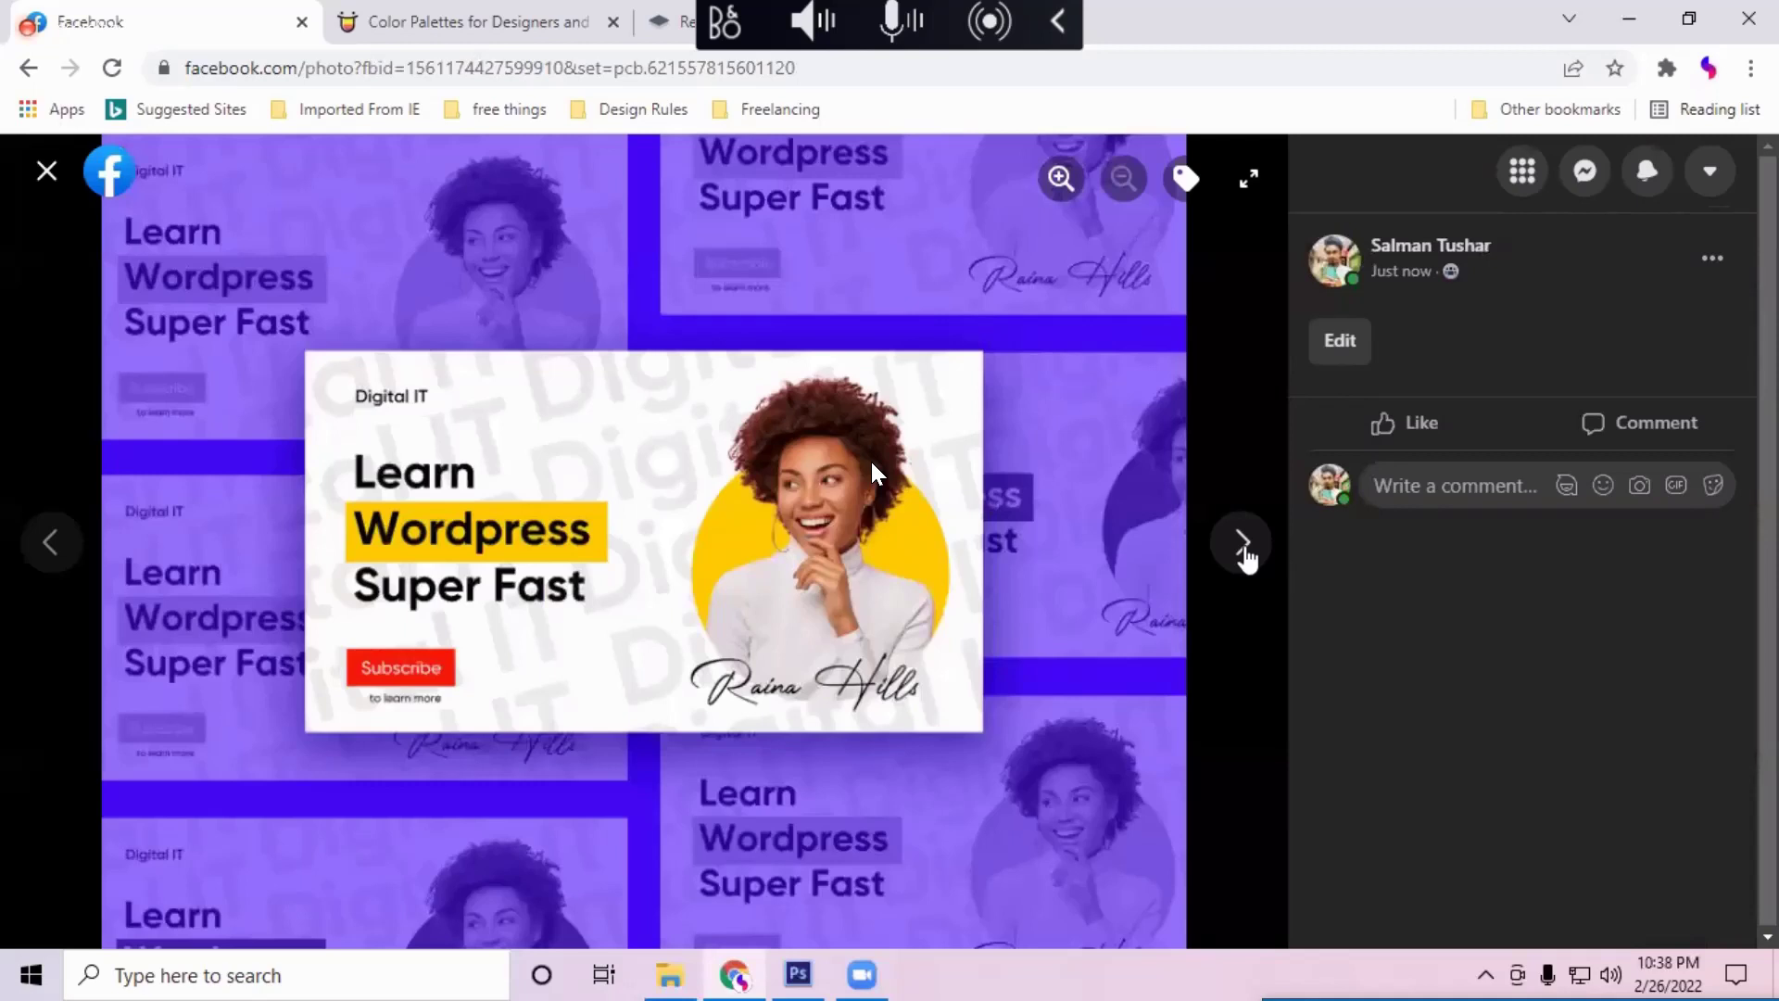
{"action": "left_click", "coordinate": [801, 978]}
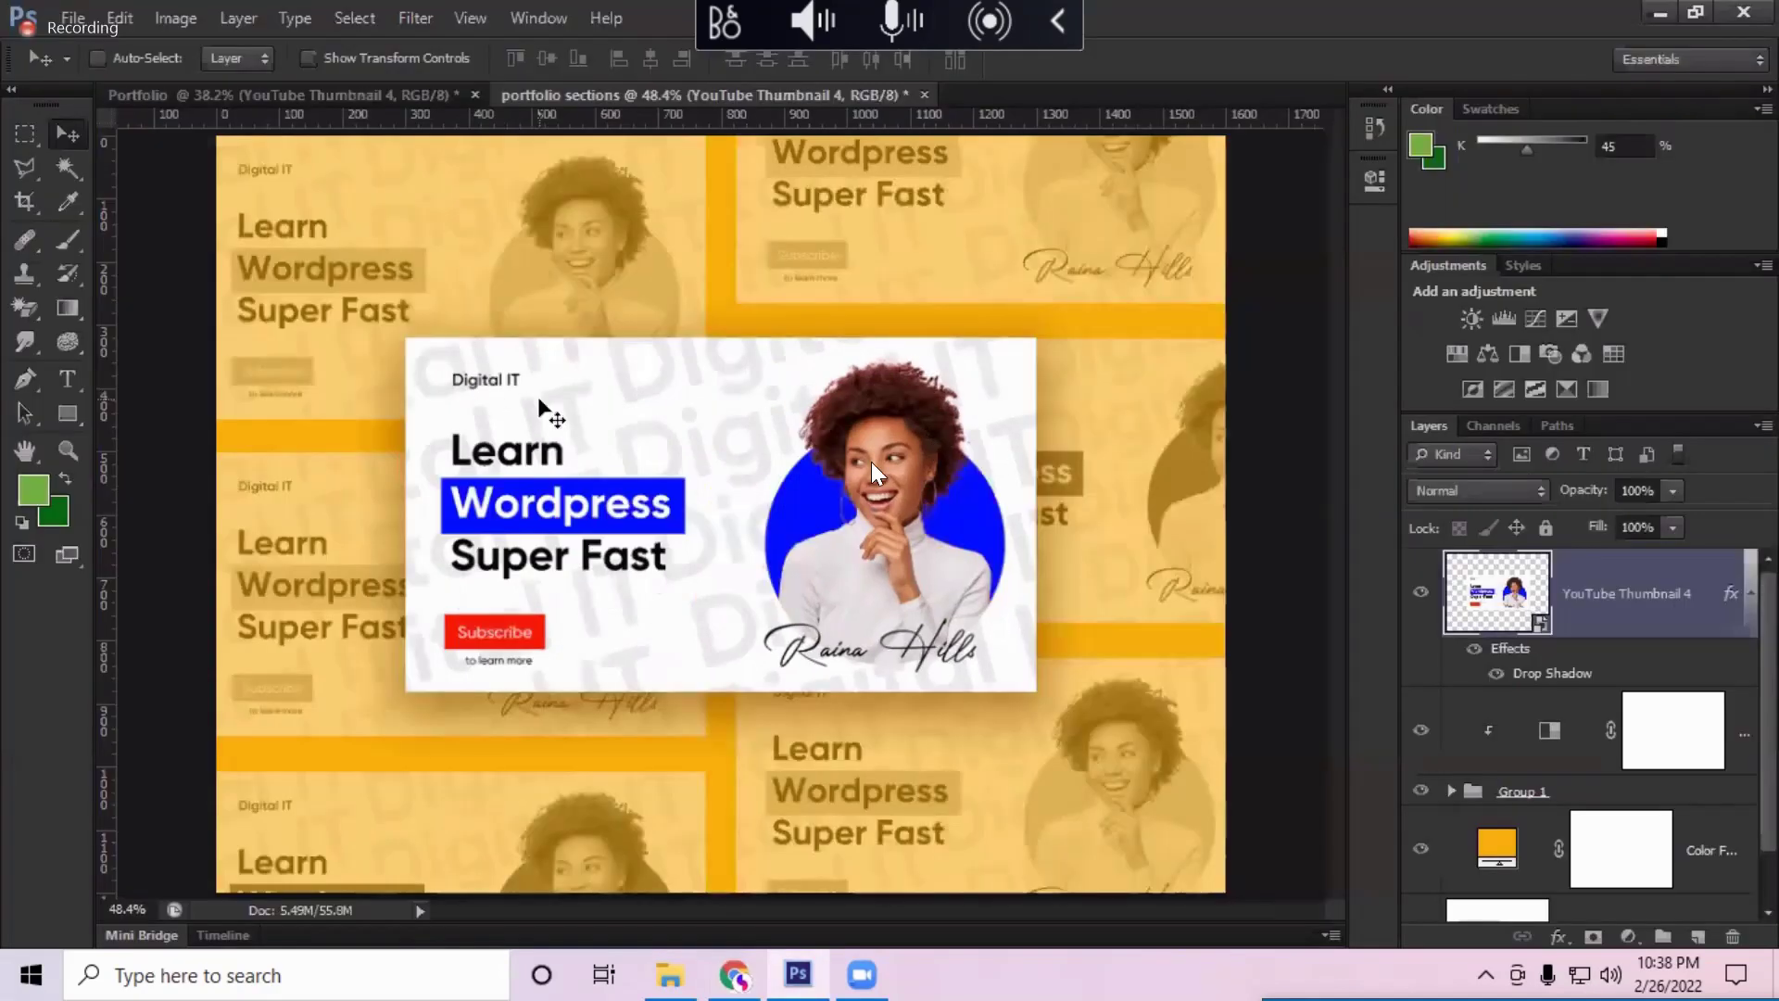
{"action": "left_click", "coordinate": [547, 413]}
{"action": "left_click", "coordinate": [547, 412]}
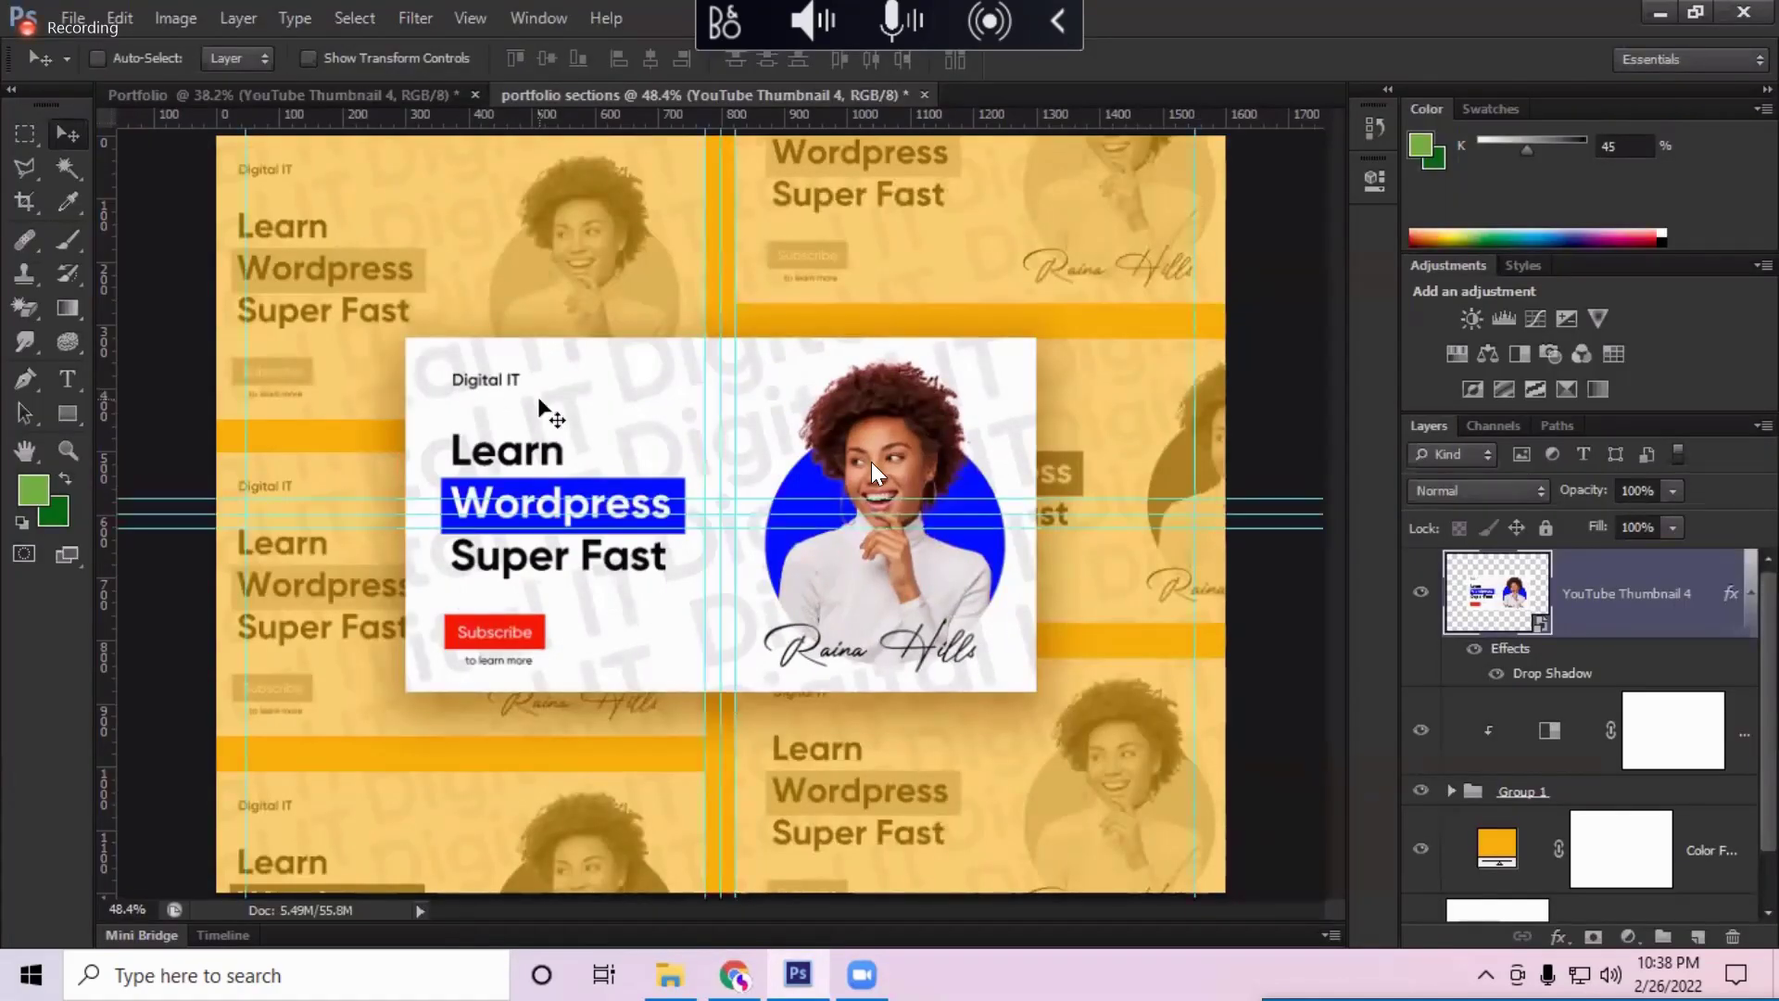
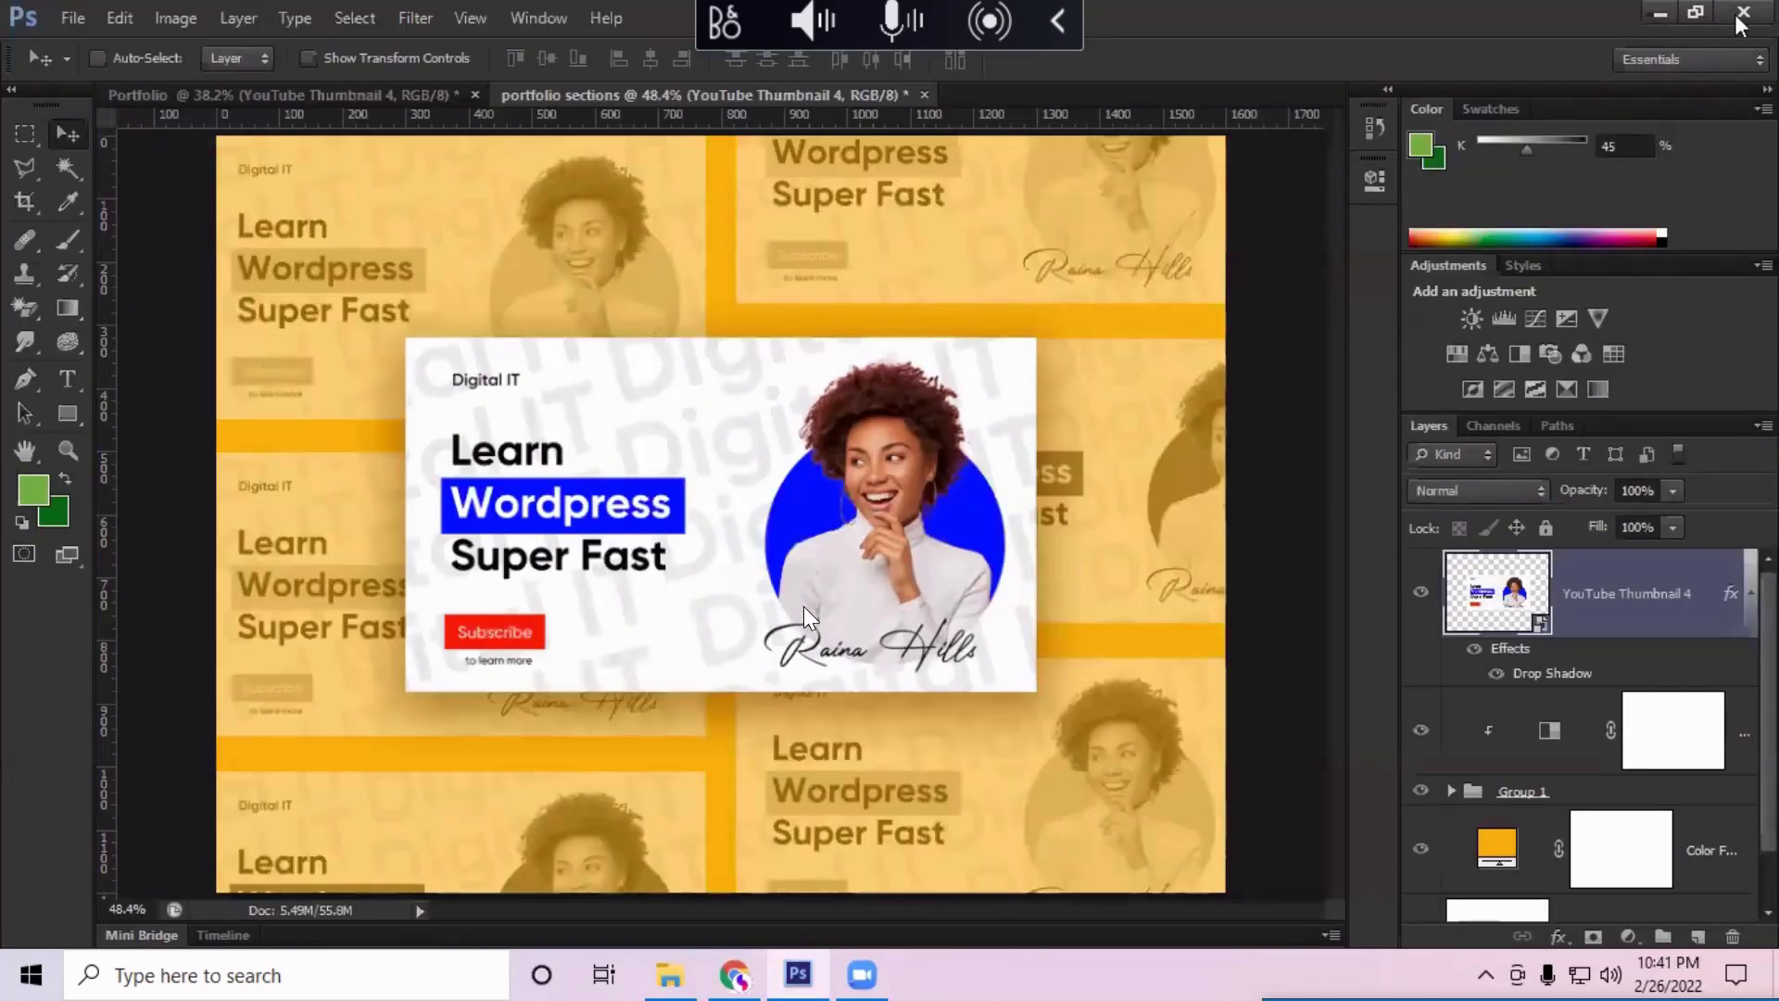
Step: Quit Photoshop, saving 'portfolio sections' under its current name with the default compatibility options
{"action": "left_click", "coordinate": [1743, 12]}
{"action": "left_click", "coordinate": [783, 384]}
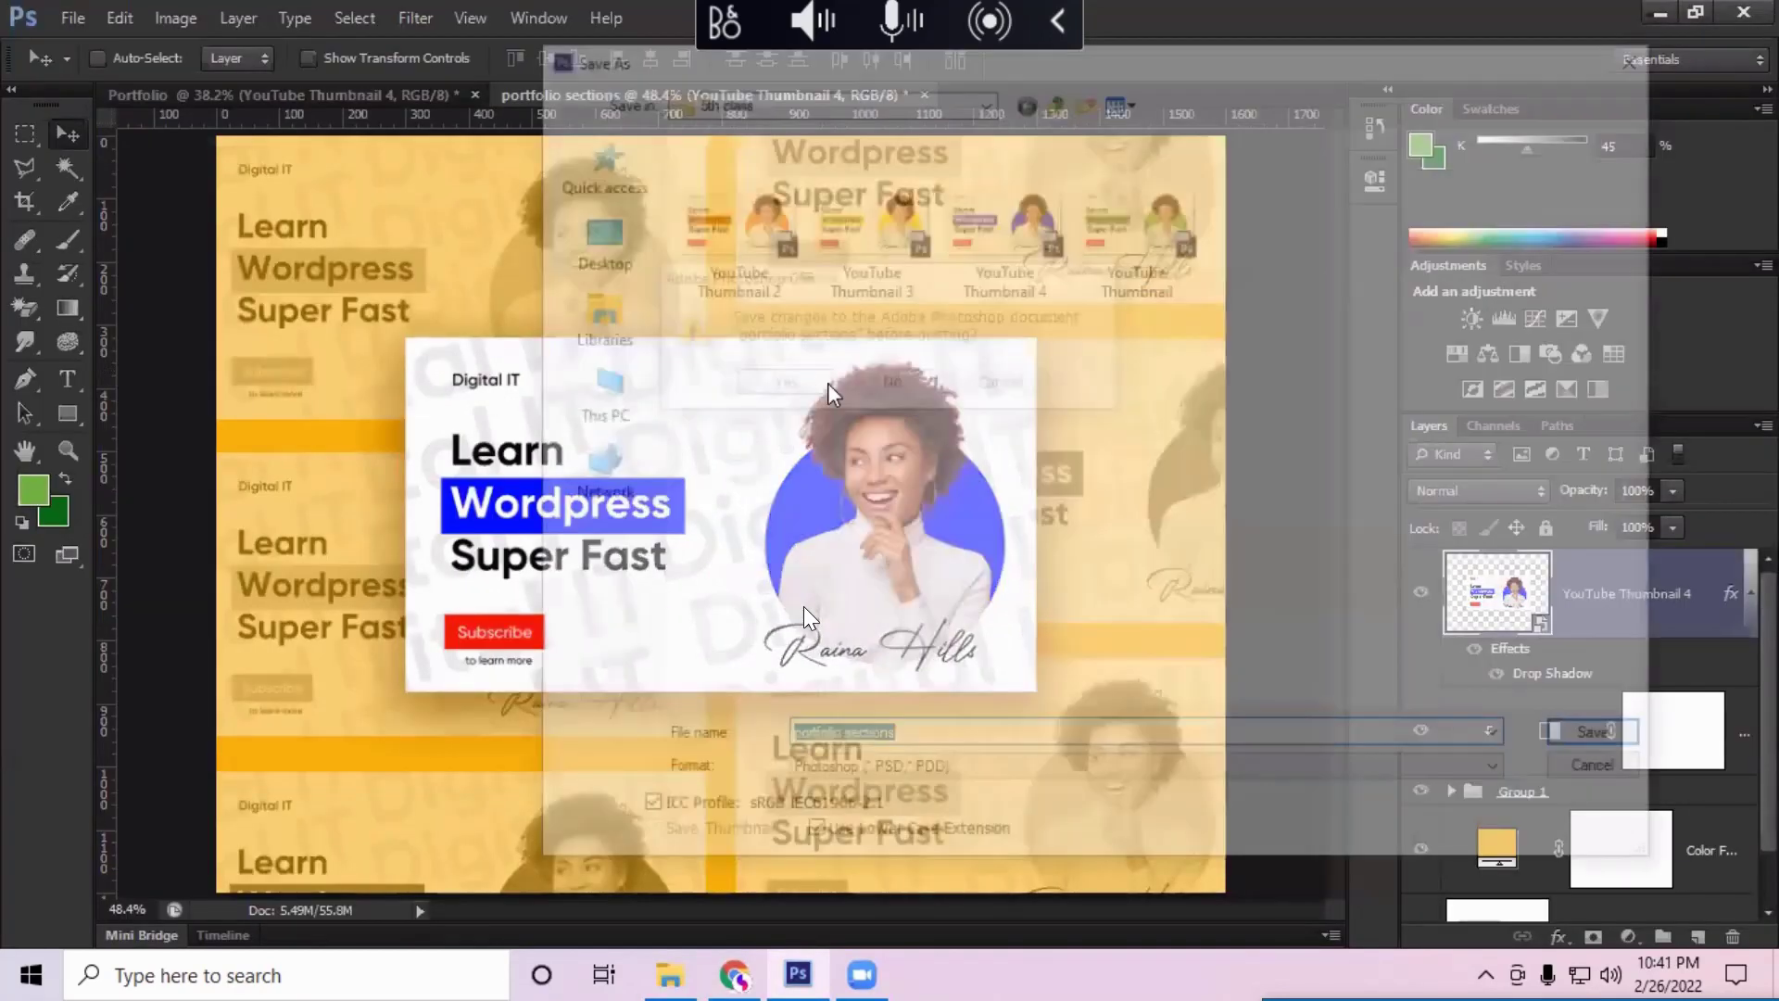
{"action": "left_click", "coordinate": [1572, 739]}
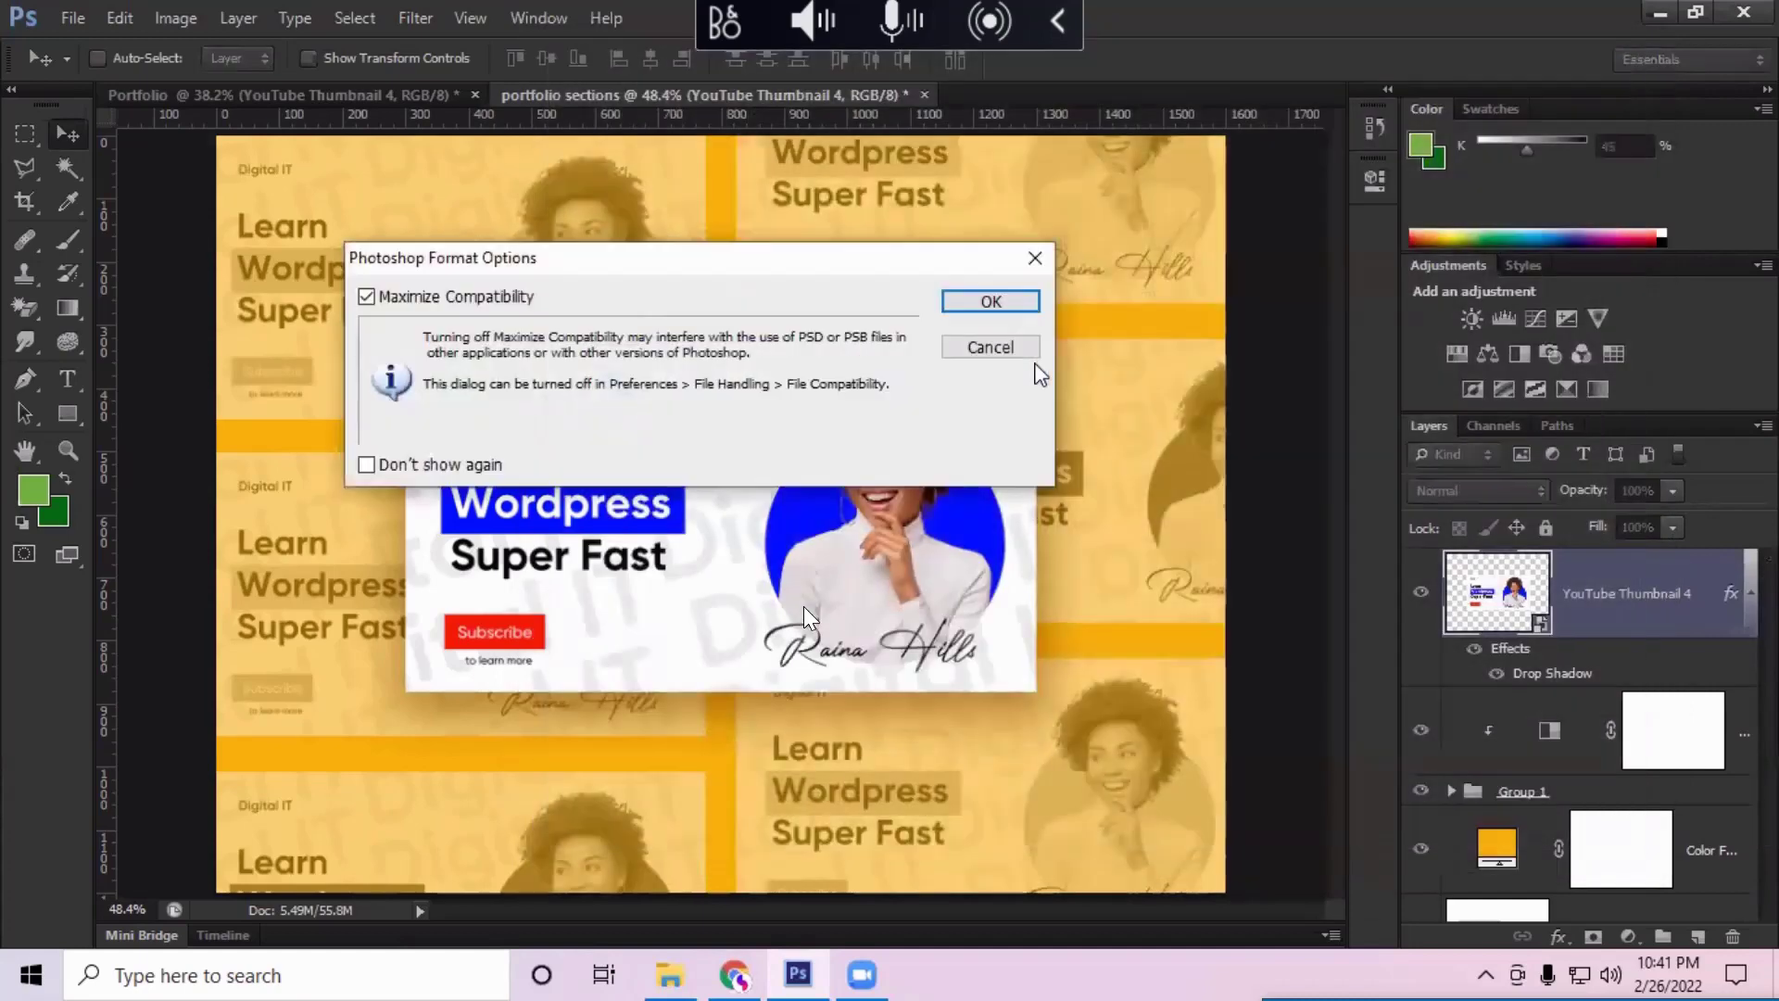
{"action": "left_click", "coordinate": [1000, 298]}
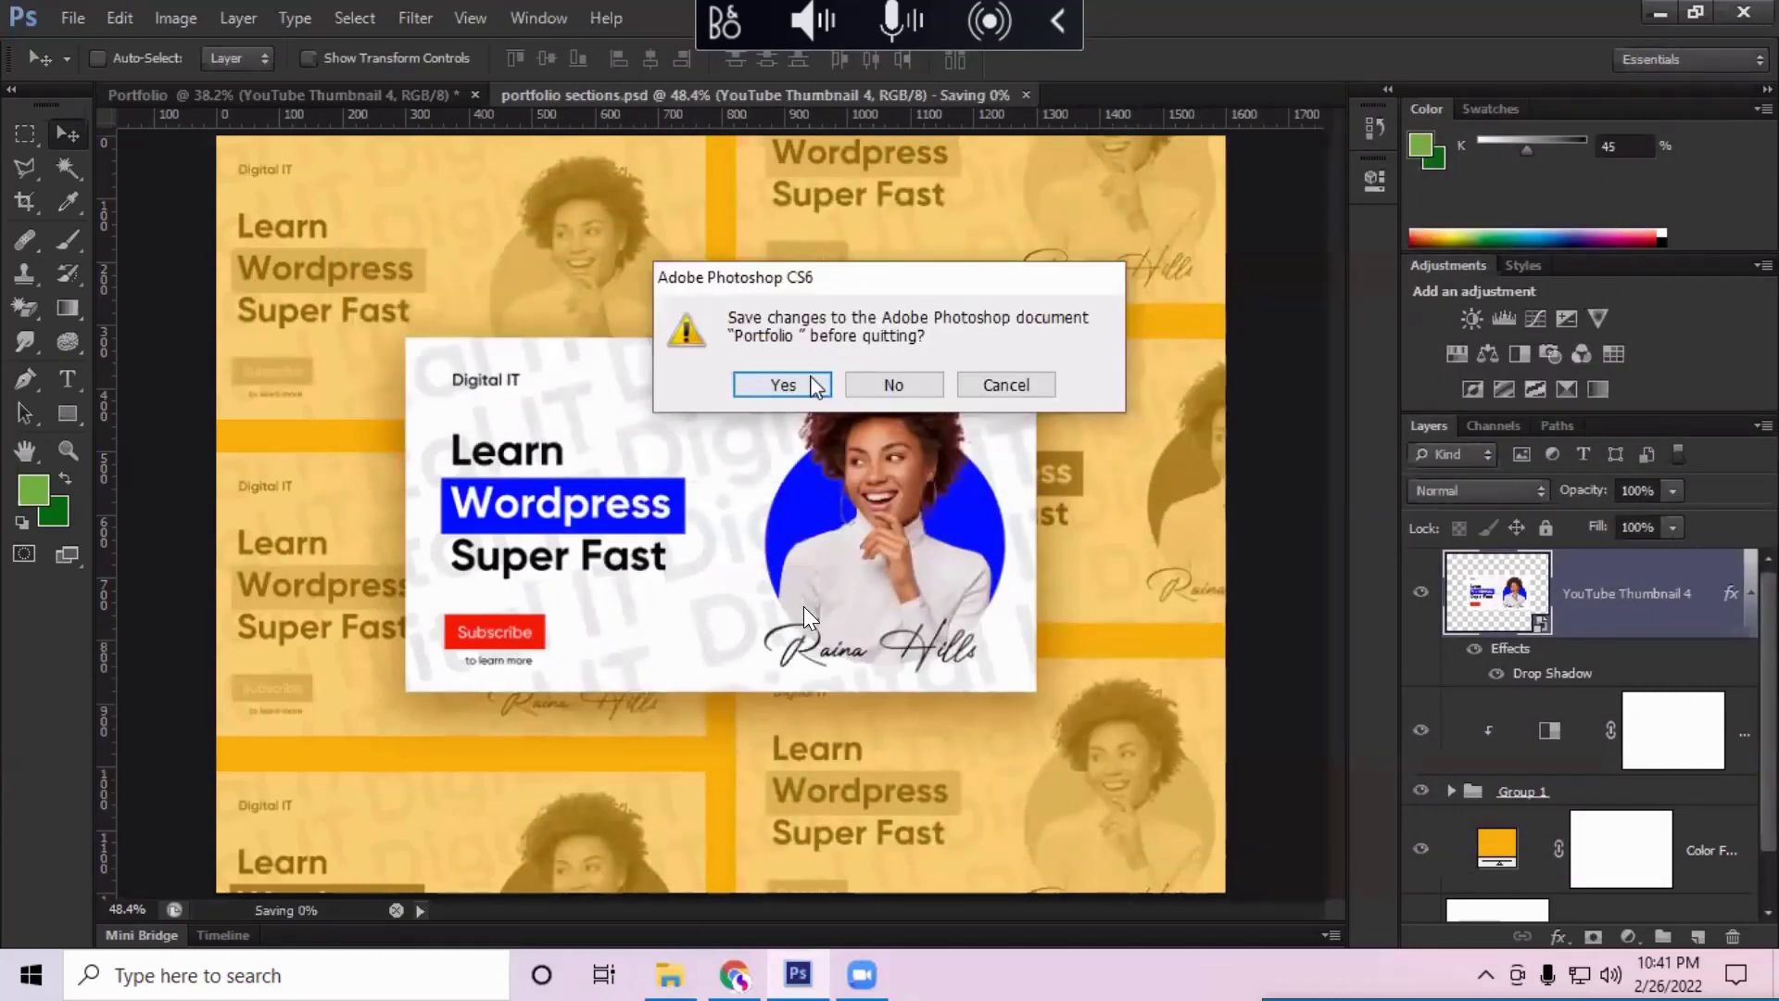
Step: Save 'Portfolio' under its current name with the default compatibility options so Photoshop closes
{"action": "left_click", "coordinate": [783, 384]}
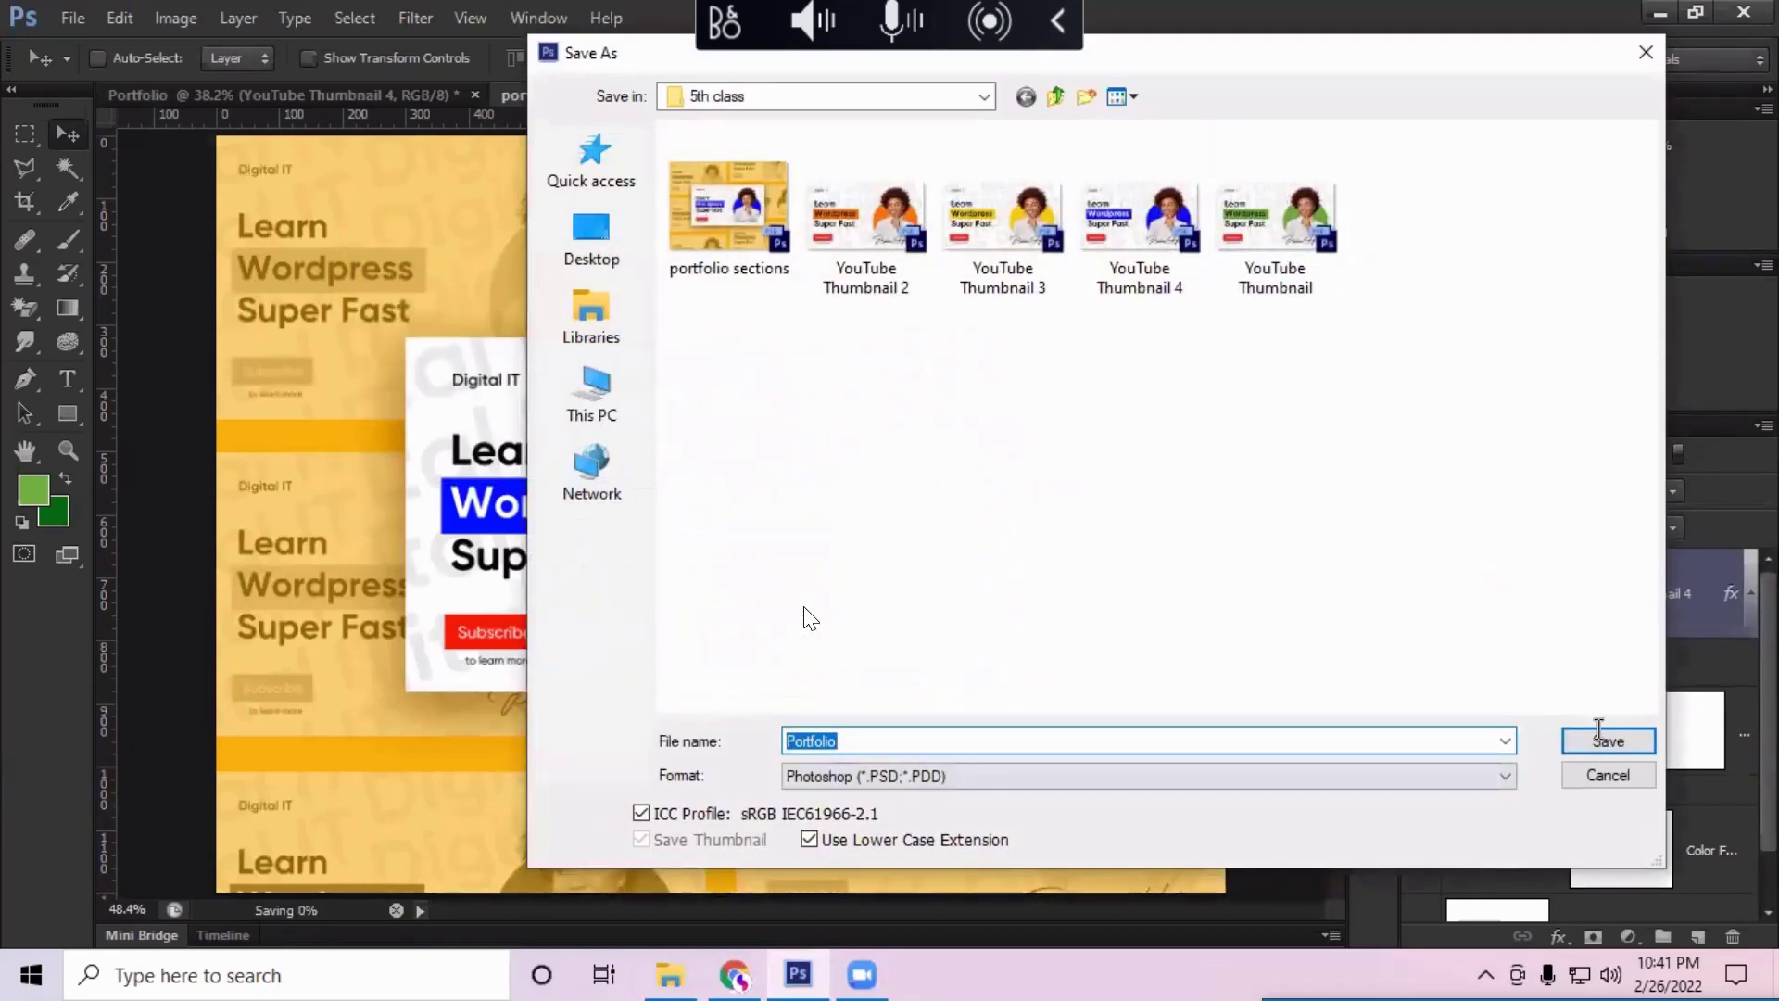
{"action": "left_click", "coordinate": [1608, 740]}
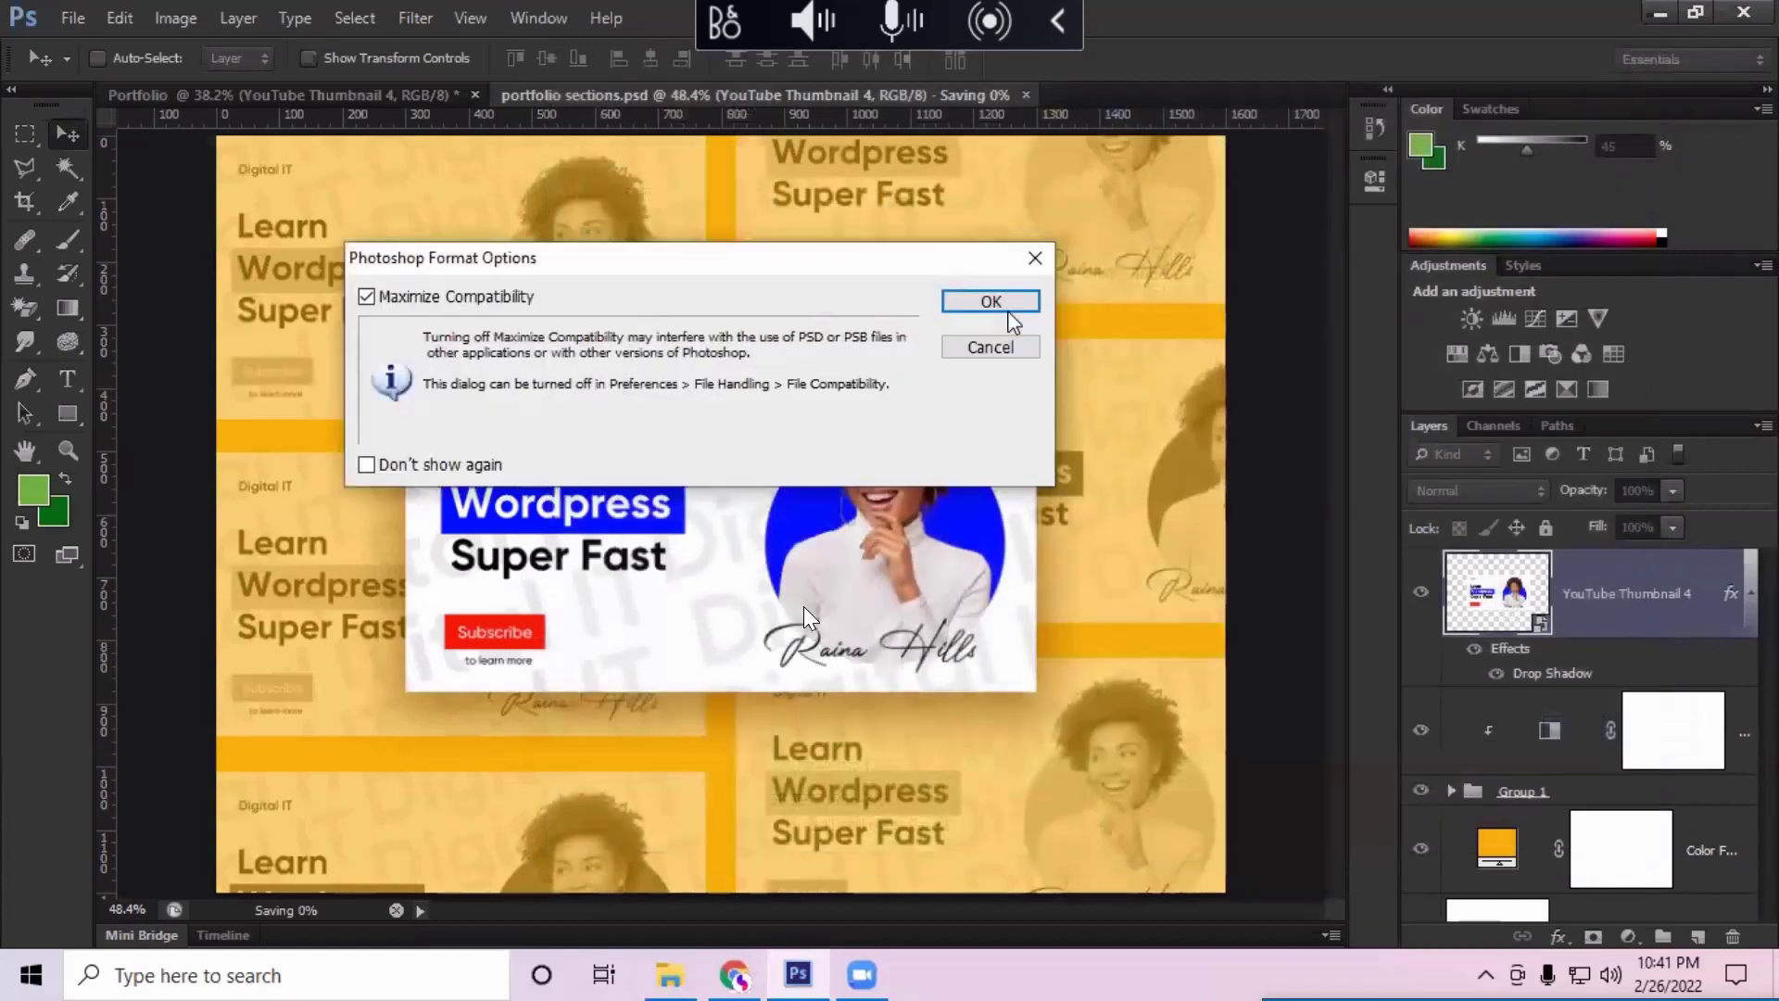
{"action": "left_click", "coordinate": [1010, 315]}
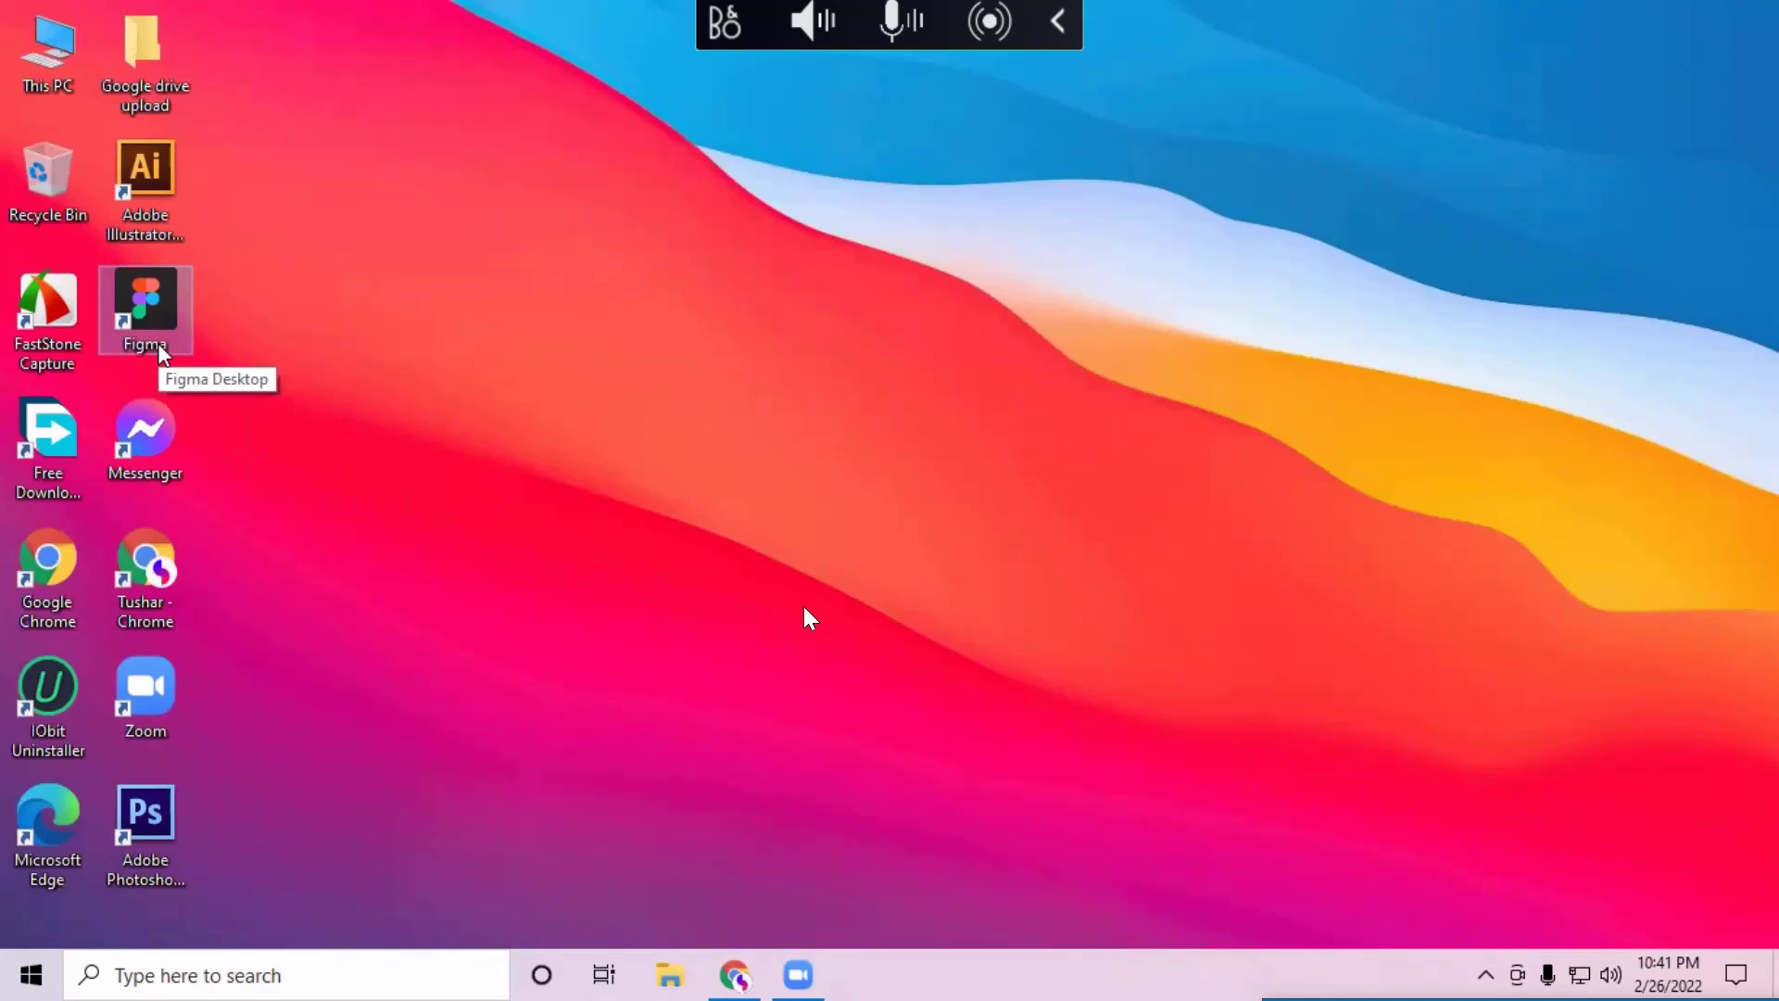
Step: Launch Figma Desktop from the desktop shortcut and load the uiuxque blog design file
{"action": "double_click", "coordinate": [157, 343]}
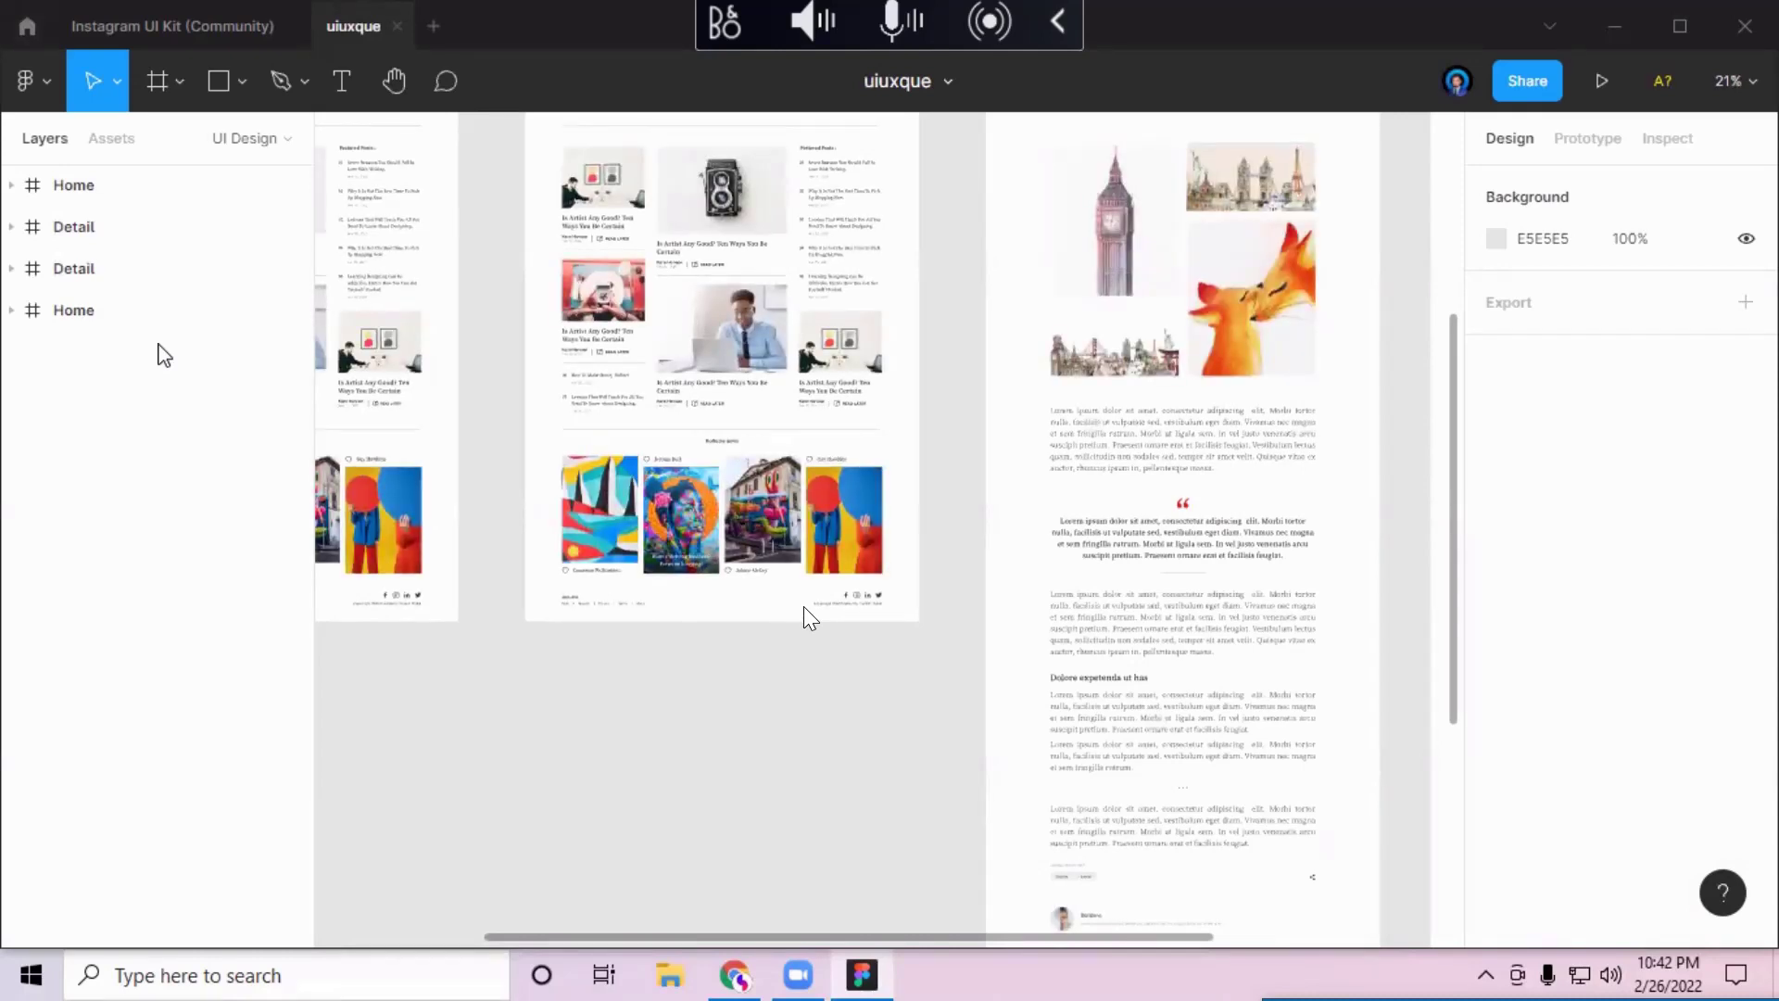
Step: Select the first Home frame and present it as a prototype in a new tab
{"action": "left_click_drag", "start_coordinate": [699, 797], "coordinate": [732, 581]}
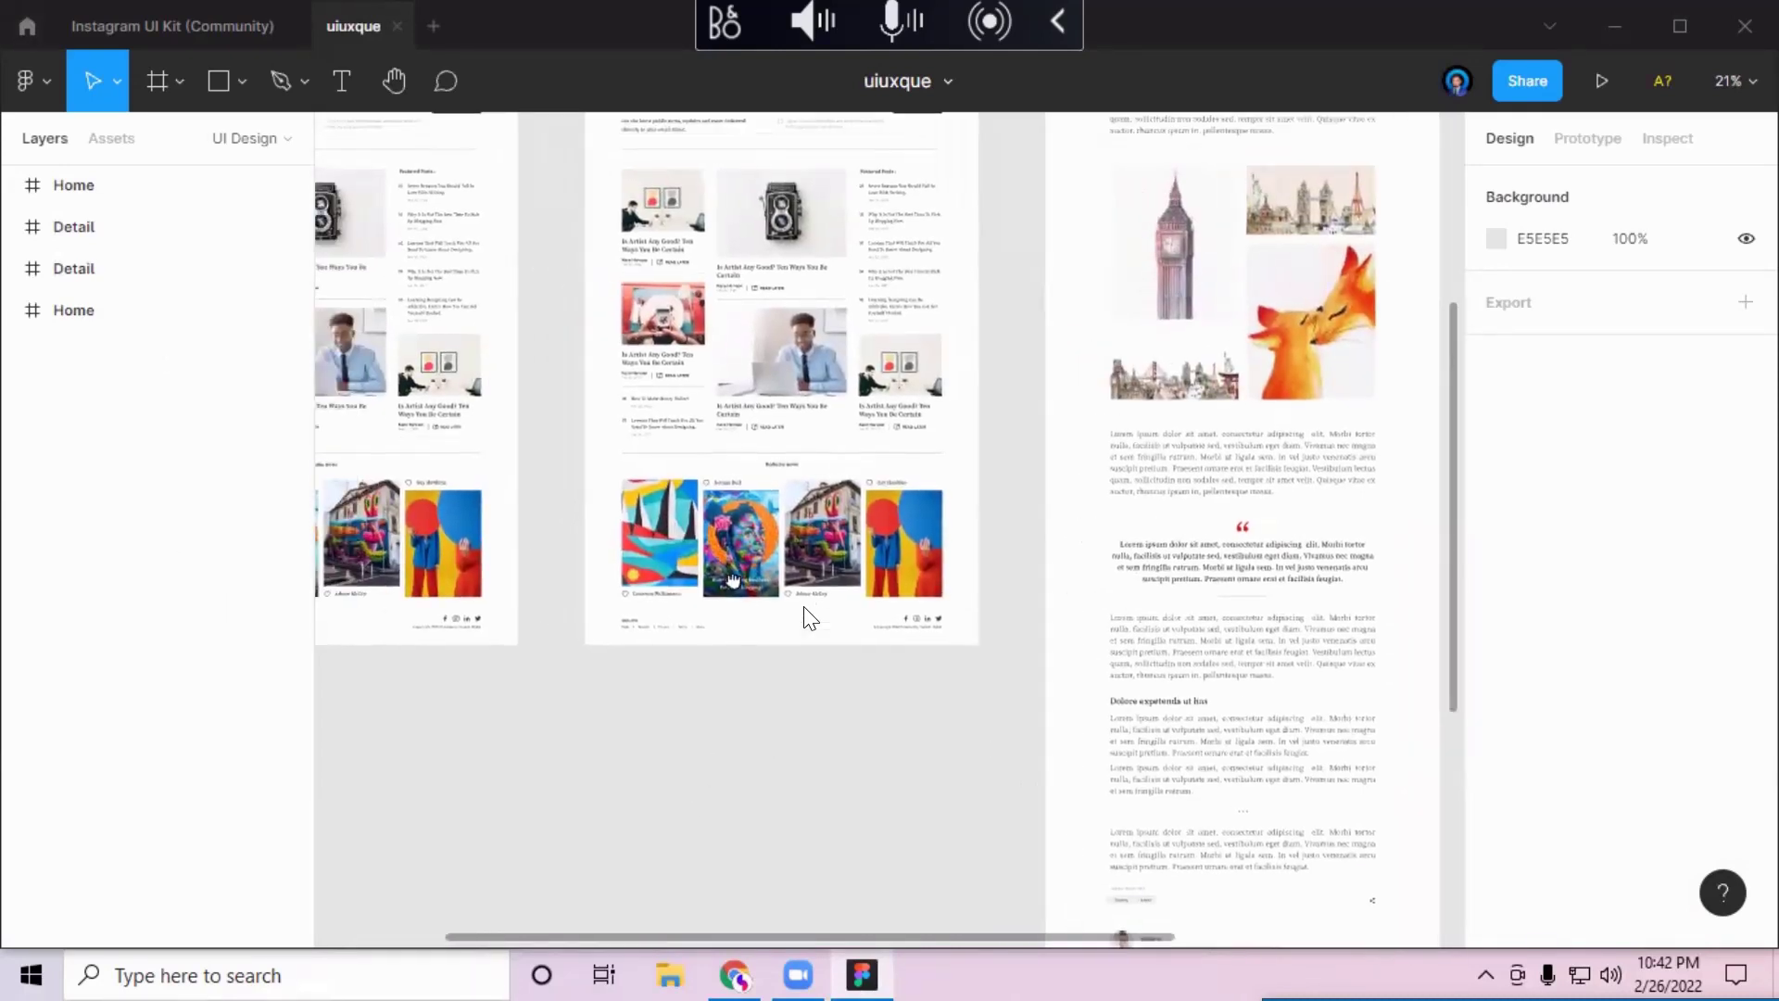
{"action": "scroll", "coordinate": [935, 675], "scroll_direction": "up", "scroll_amount": 3}
{"action": "scroll", "coordinate": [816, 556], "scroll_direction": "up", "scroll_amount": 3}
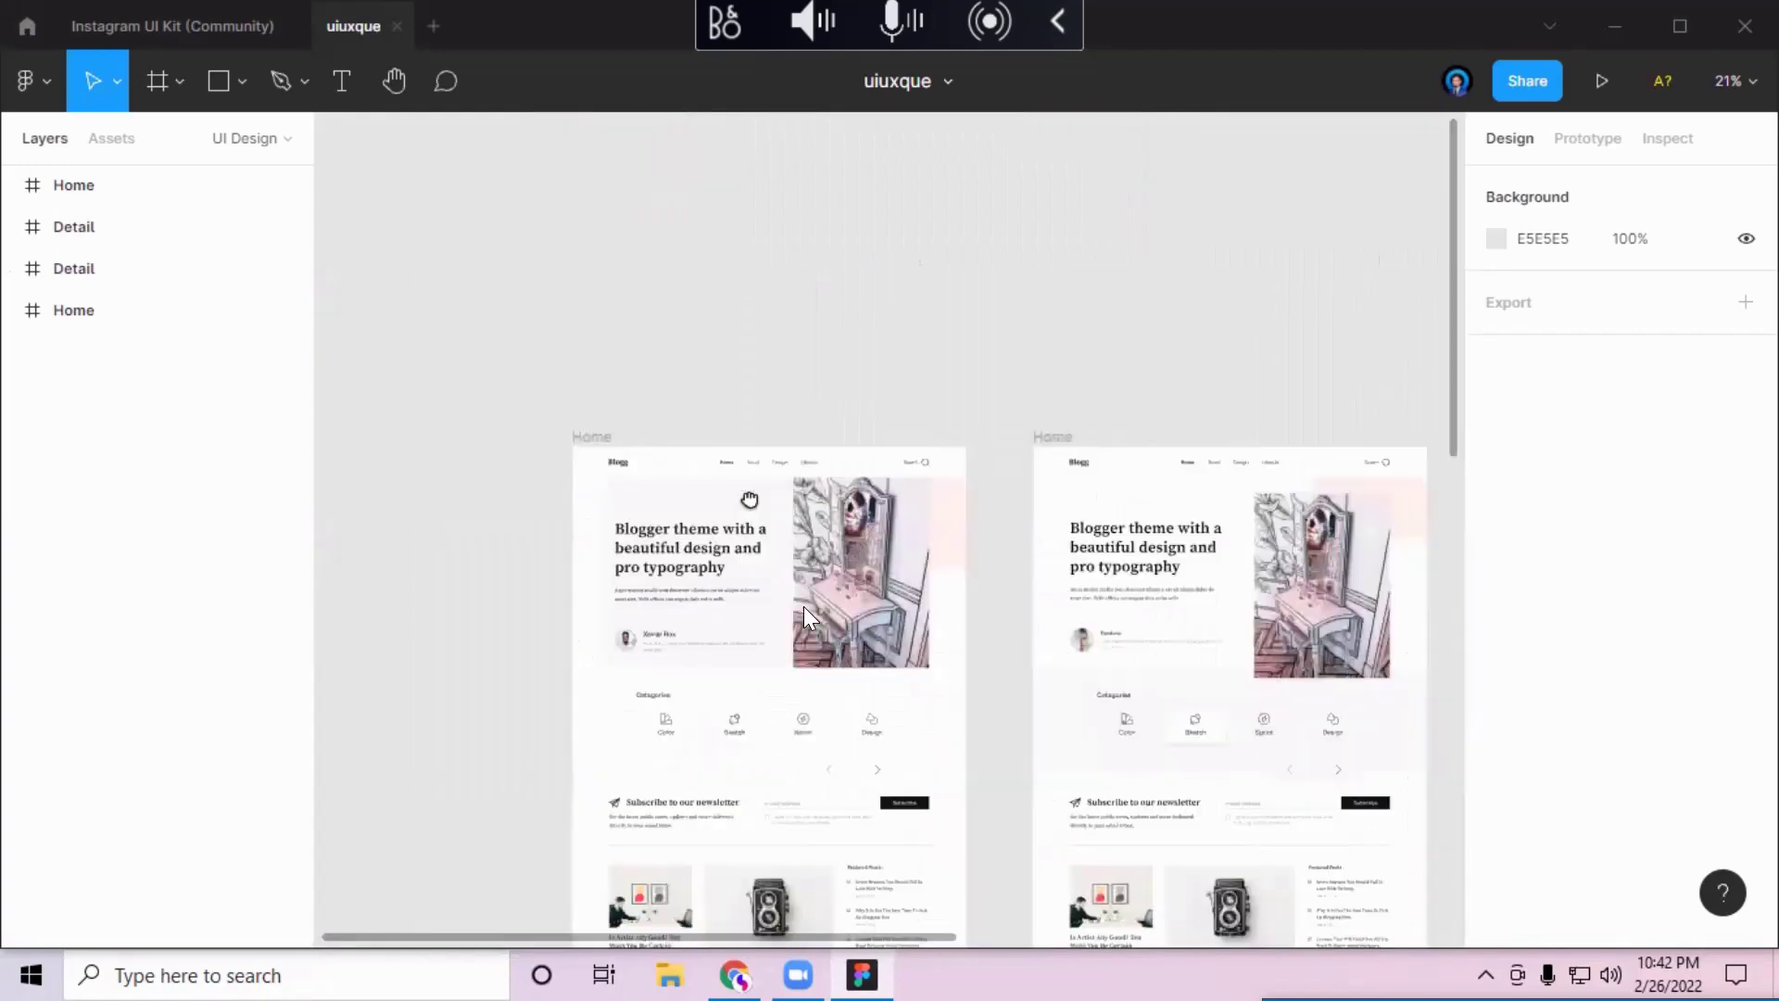
{"action": "scroll", "coordinate": [426, 265], "scroll_direction": "down", "scroll_amount": 3}
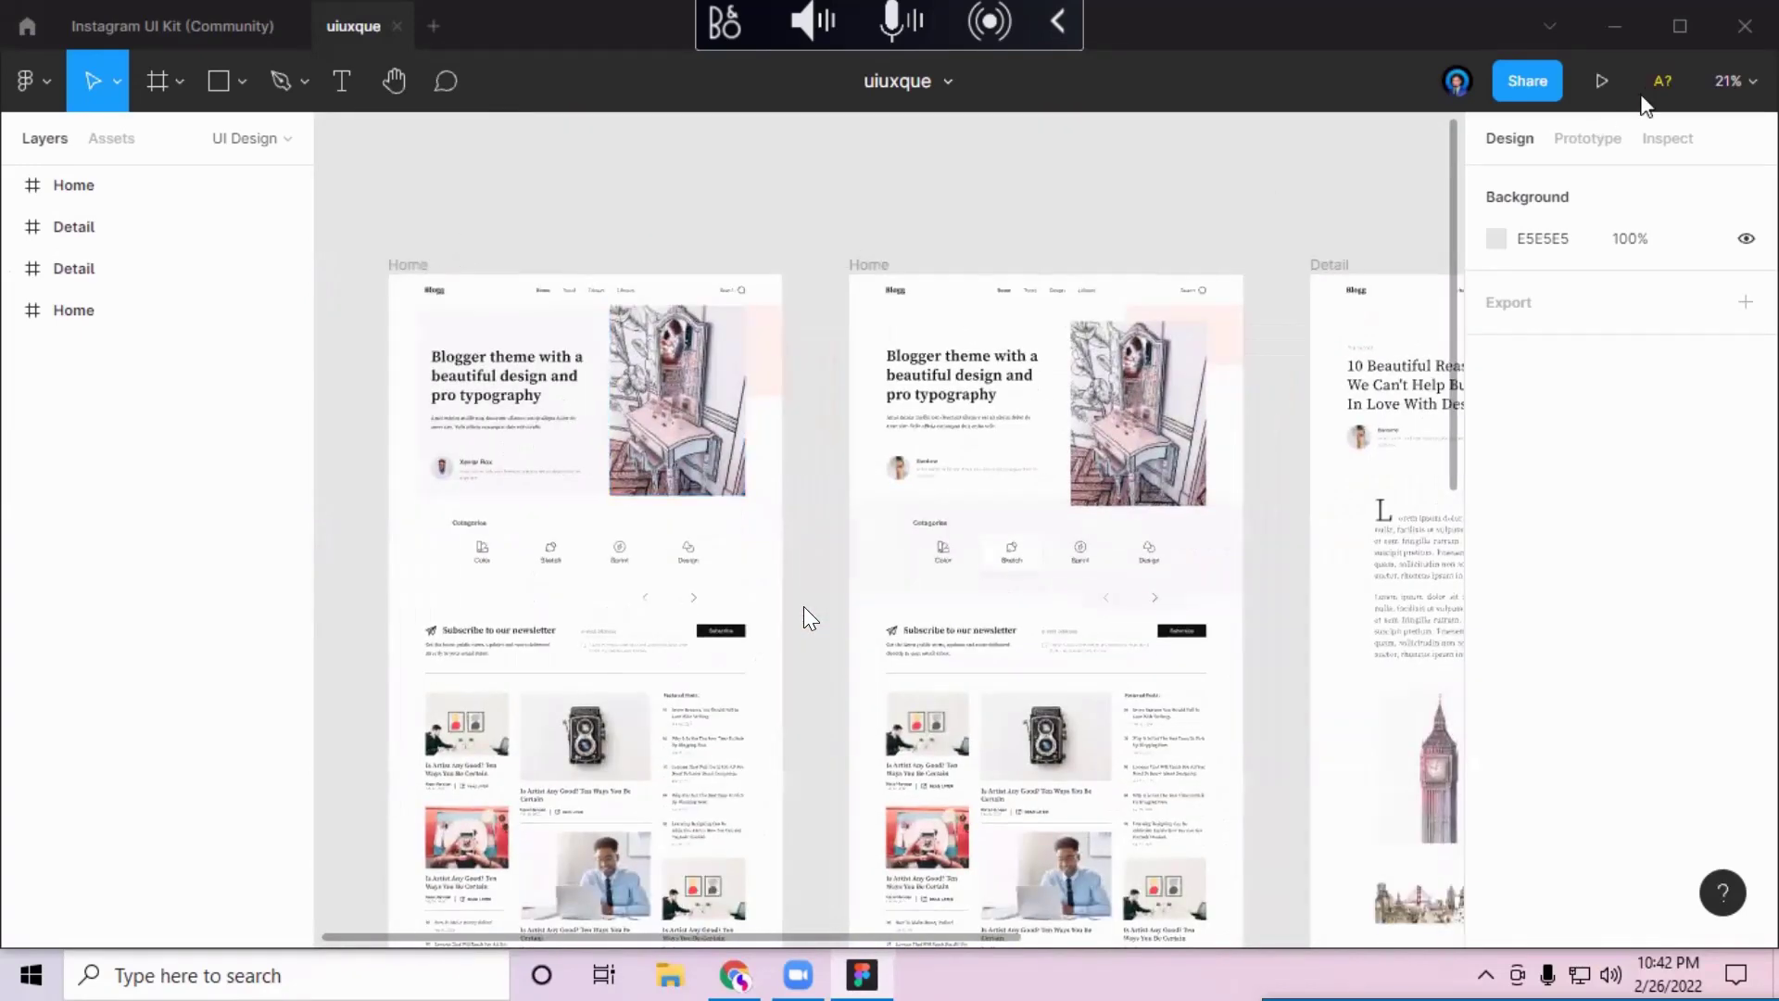
{"action": "key", "text": "Tab"}
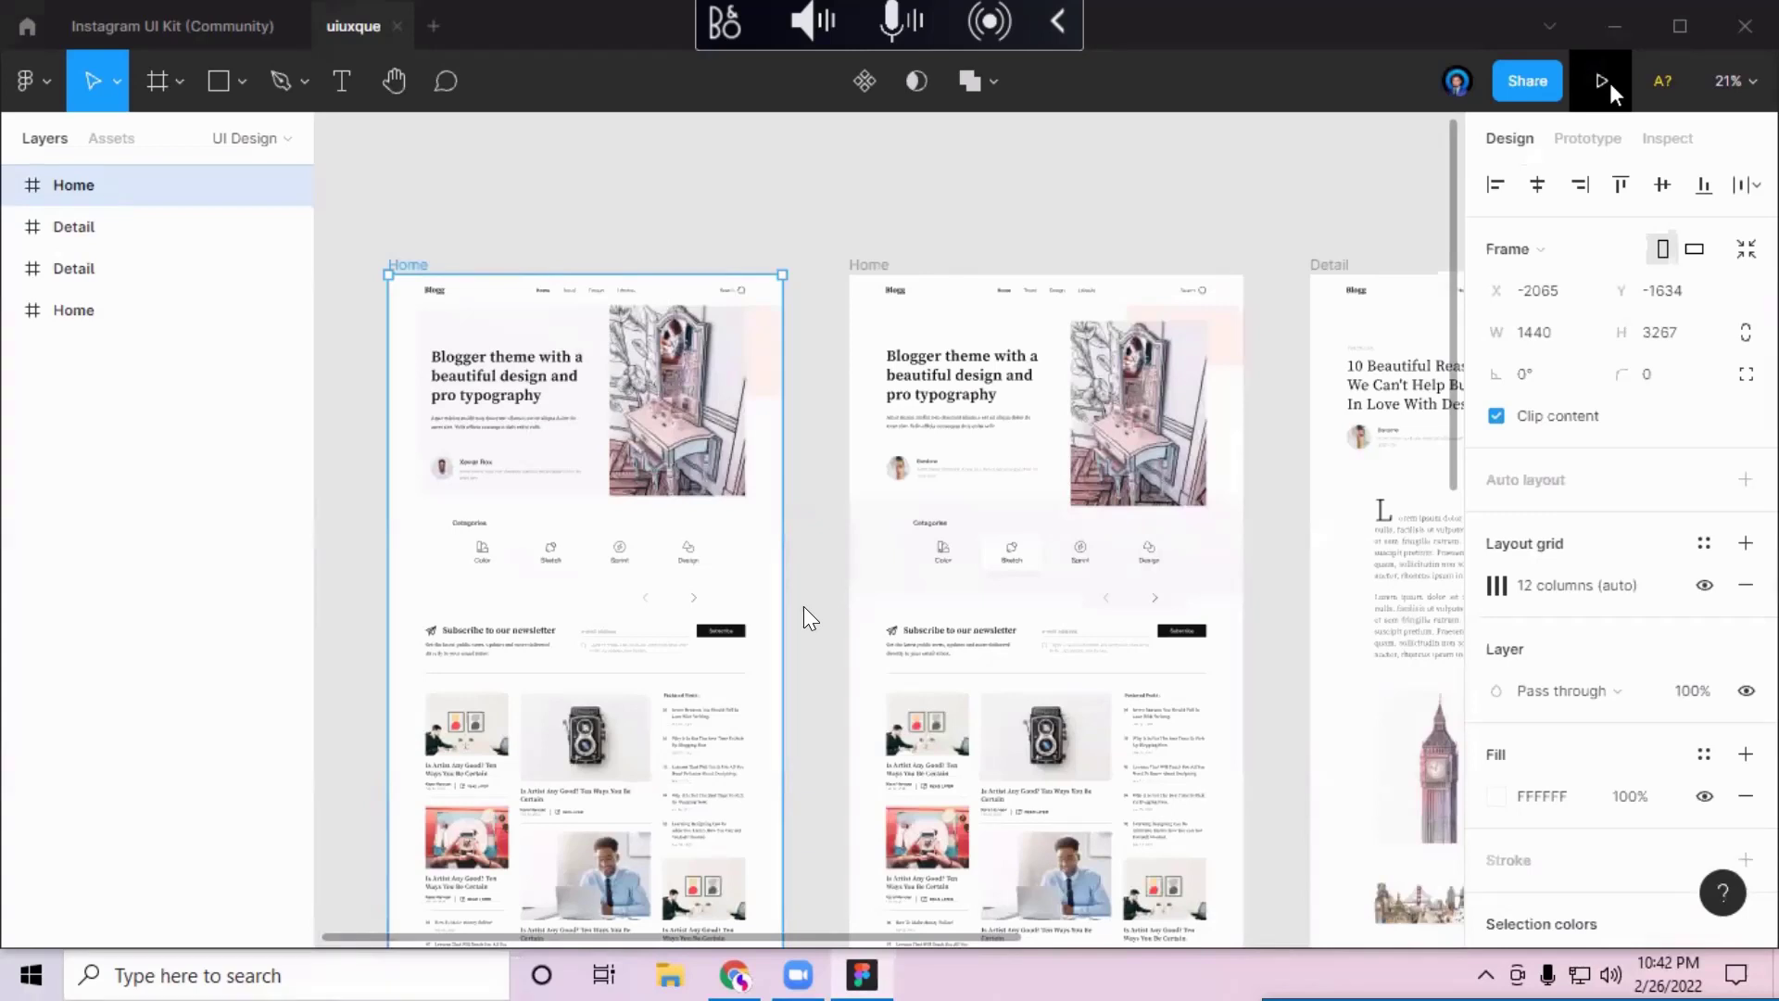
{"action": "left_click", "coordinate": [1603, 81]}
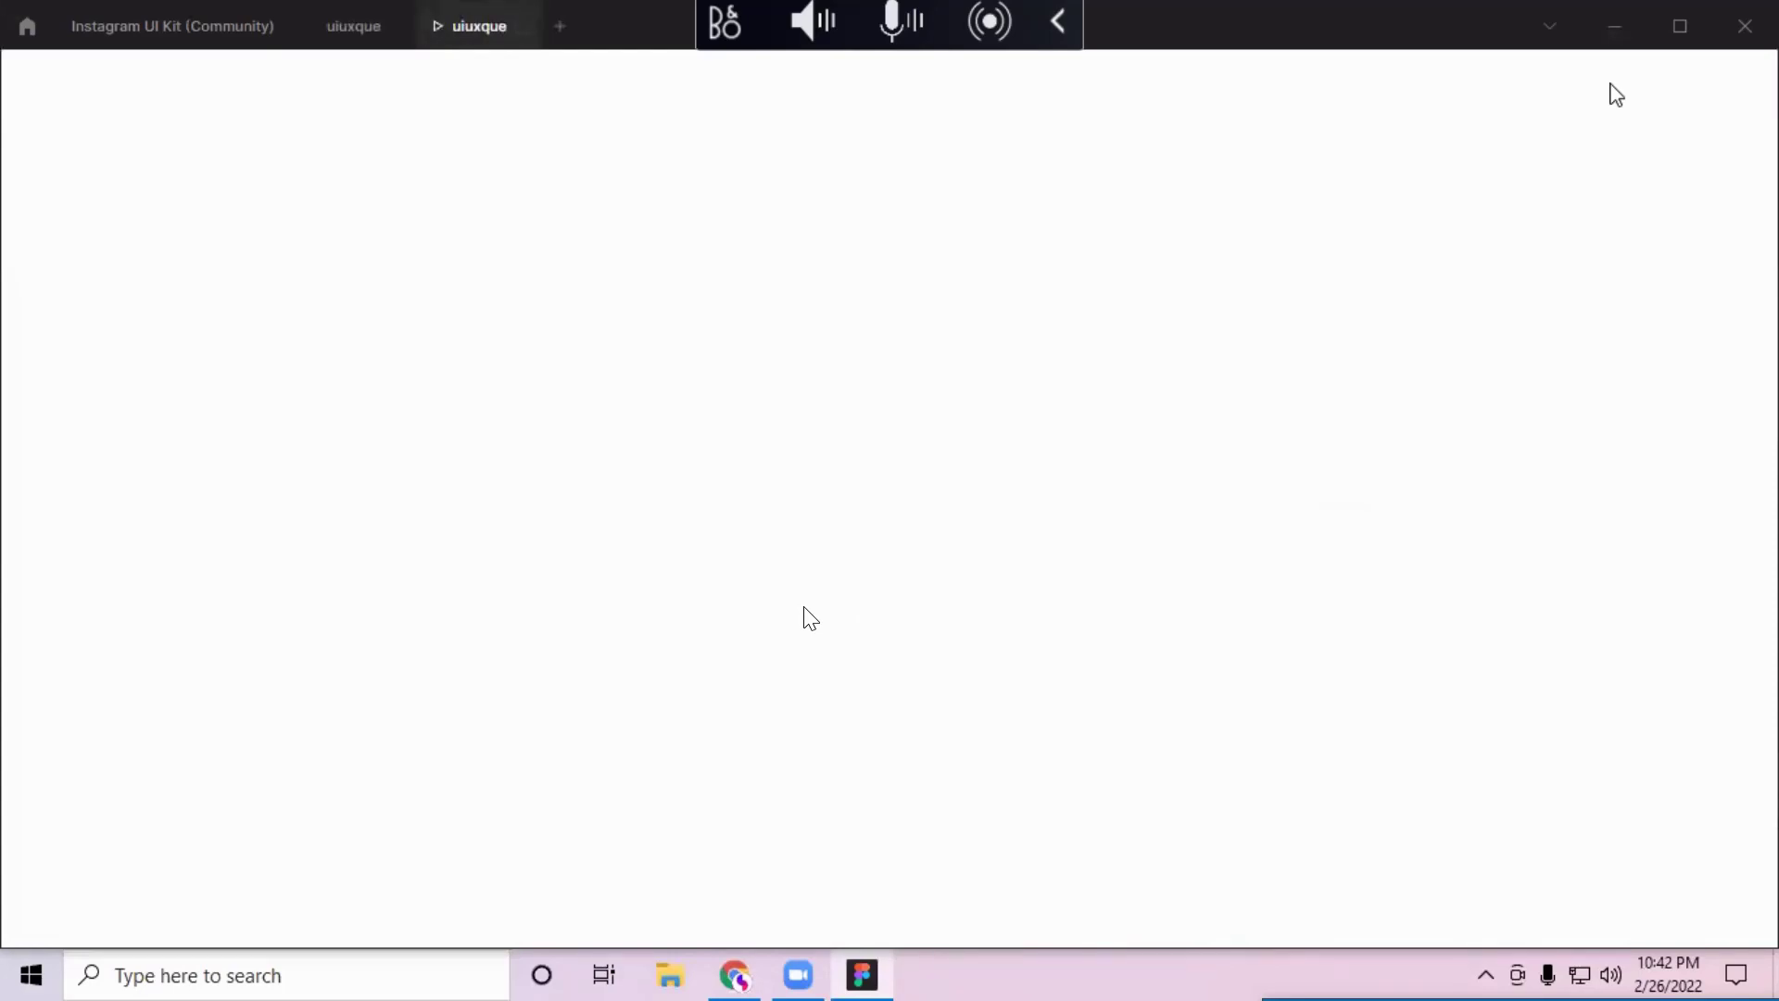
Step: Maximize the Figma window and switch back to the uiuxque design canvas
{"action": "left_click", "coordinate": [1677, 28]}
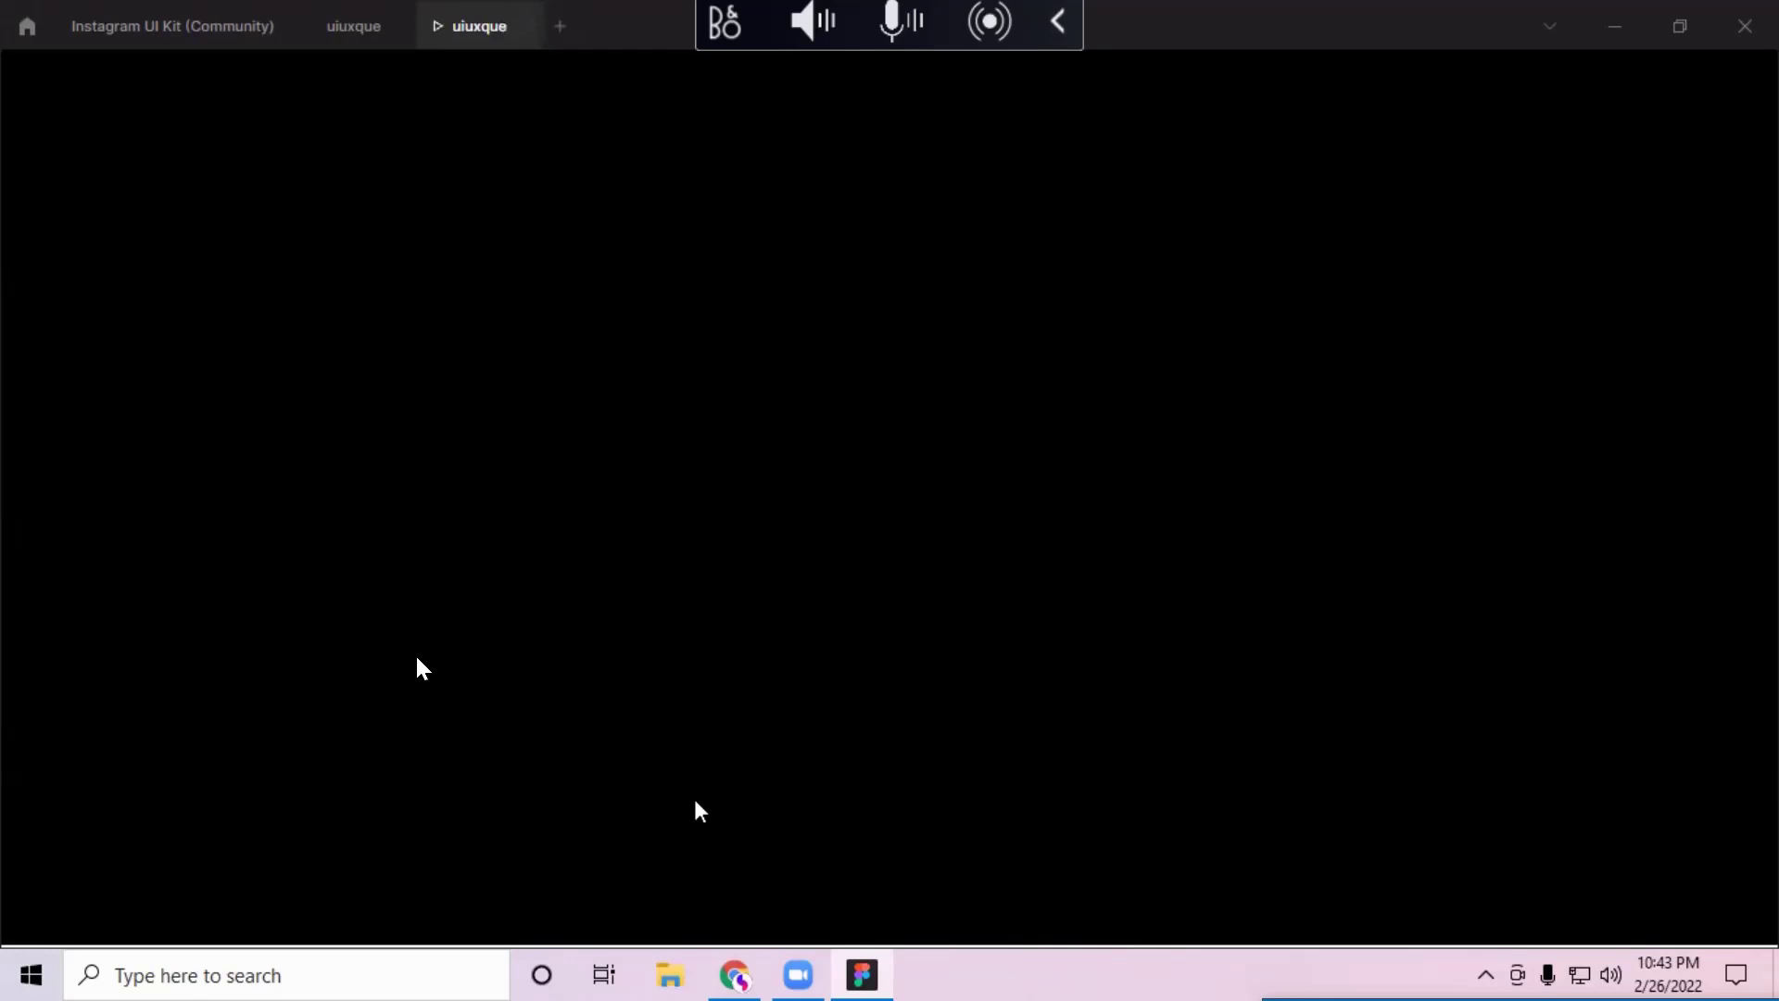
{"action": "left_click", "coordinate": [353, 26]}
Step: Scroll down the Home frame past the newsletter signup to the post grid and Featured Posts list
{"action": "scroll", "coordinate": [806, 407], "scroll_direction": "up", "scroll_amount": 5}
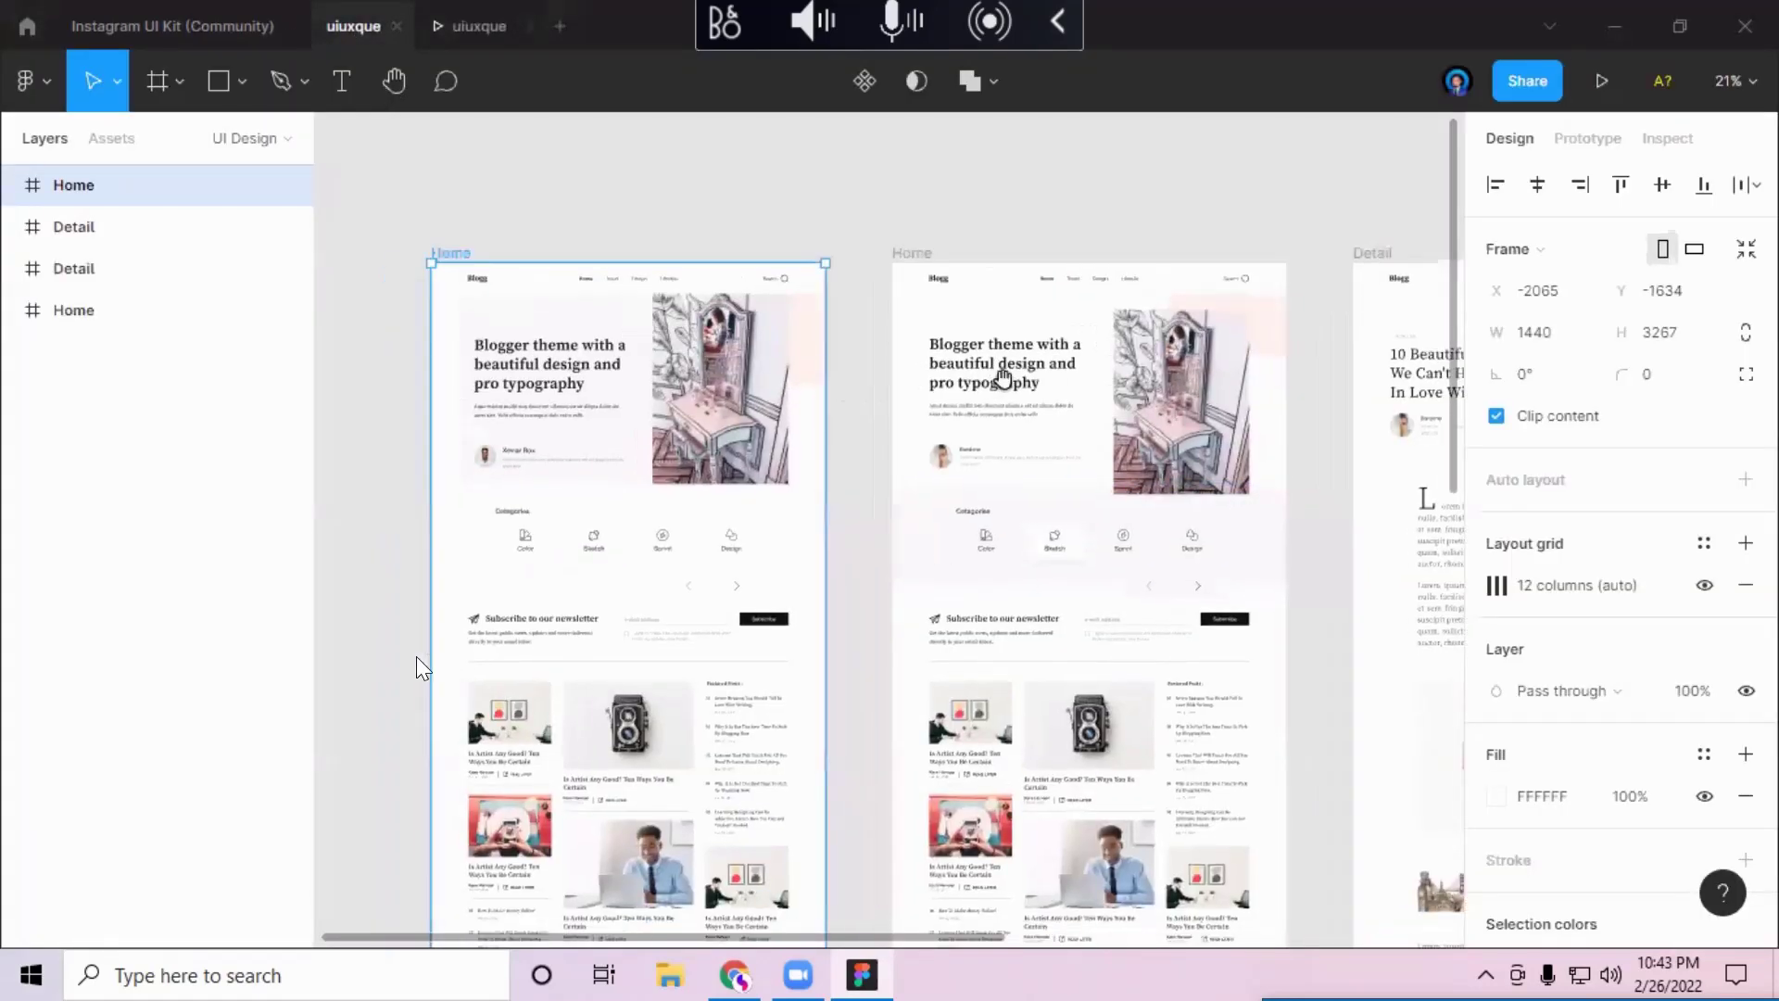
{"action": "scroll", "coordinate": [1219, 525], "scroll_direction": "up", "scroll_amount": 5}
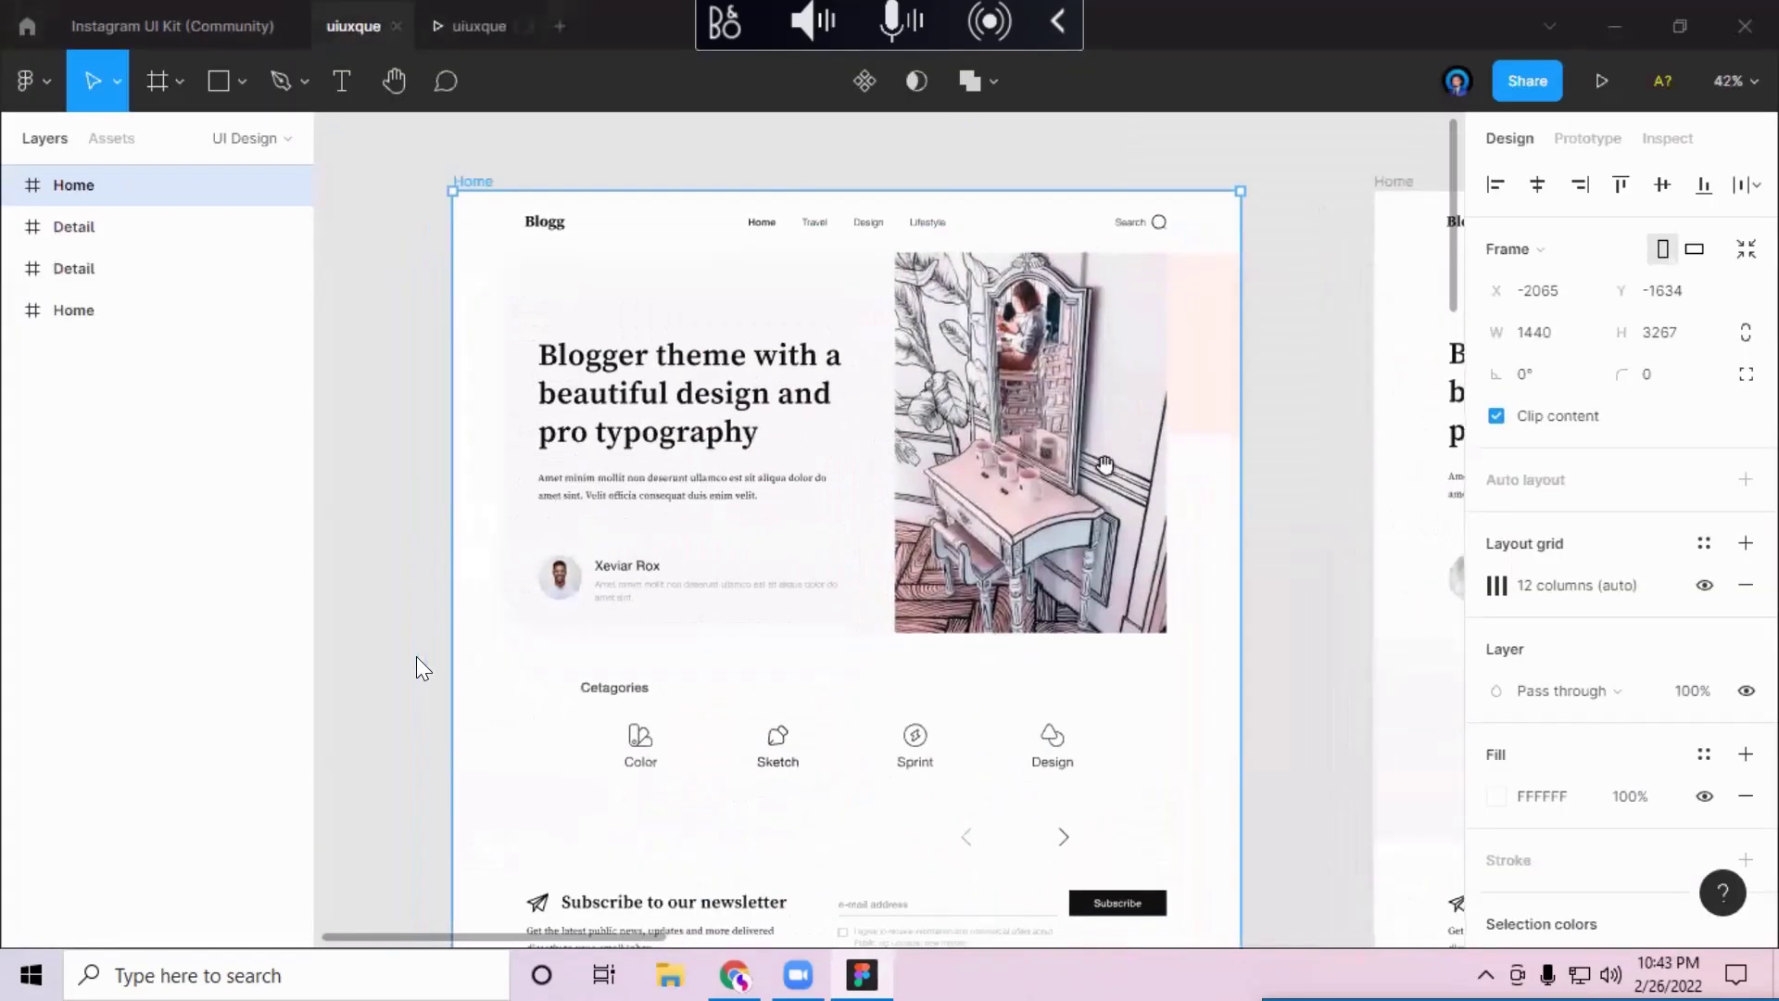
{"action": "scroll", "coordinate": [1070, 590], "scroll_direction": "down", "scroll_amount": 2}
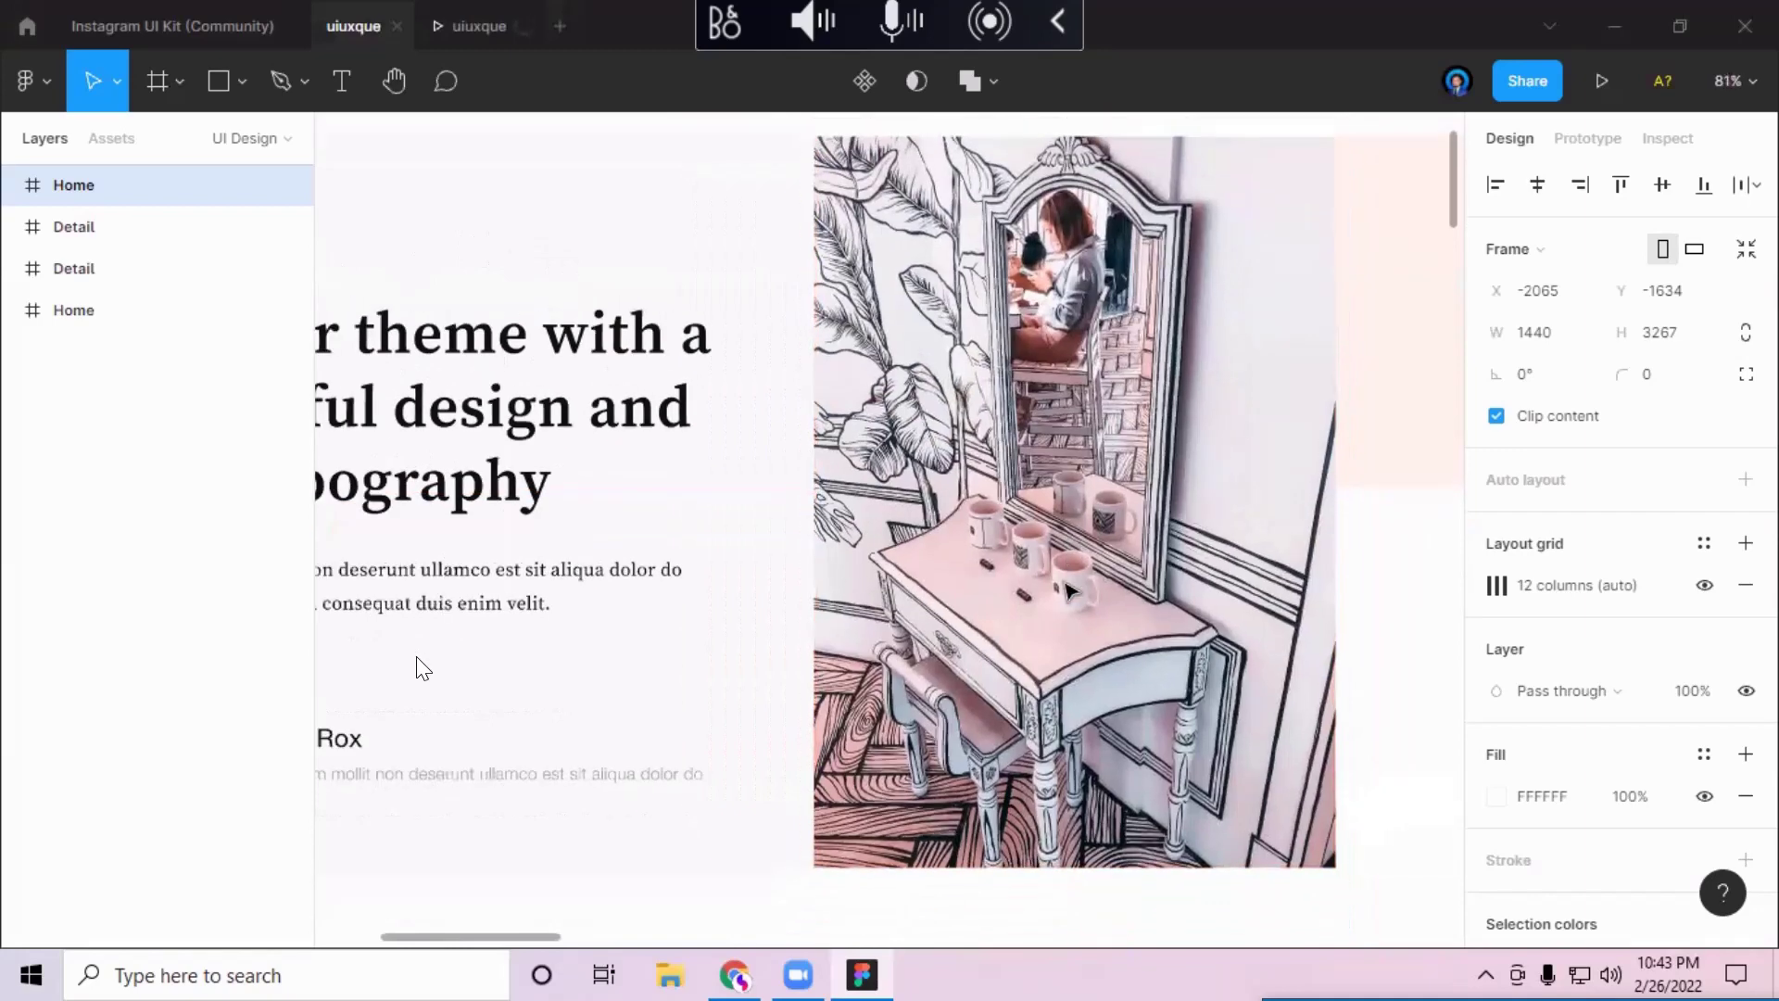
{"action": "scroll", "coordinate": [424, 667], "scroll_direction": "left", "scroll_amount": 3}
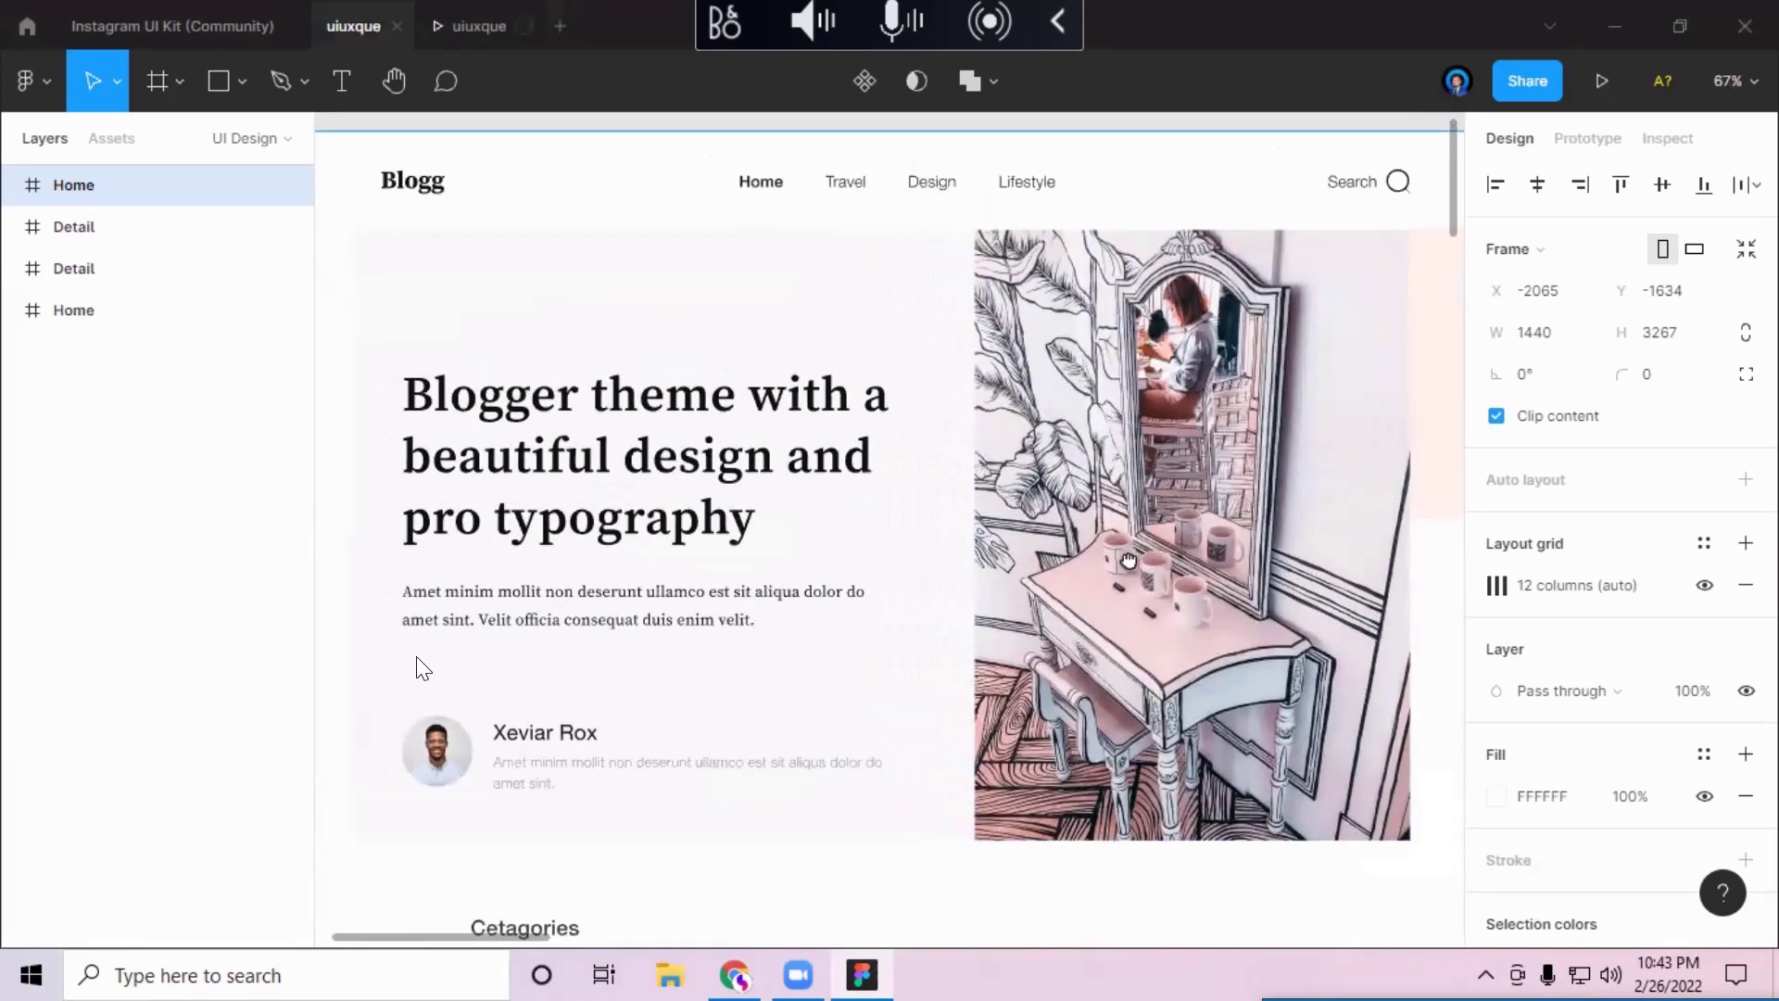
{"action": "scroll", "coordinate": [424, 667], "scroll_direction": "left", "scroll_amount": 1}
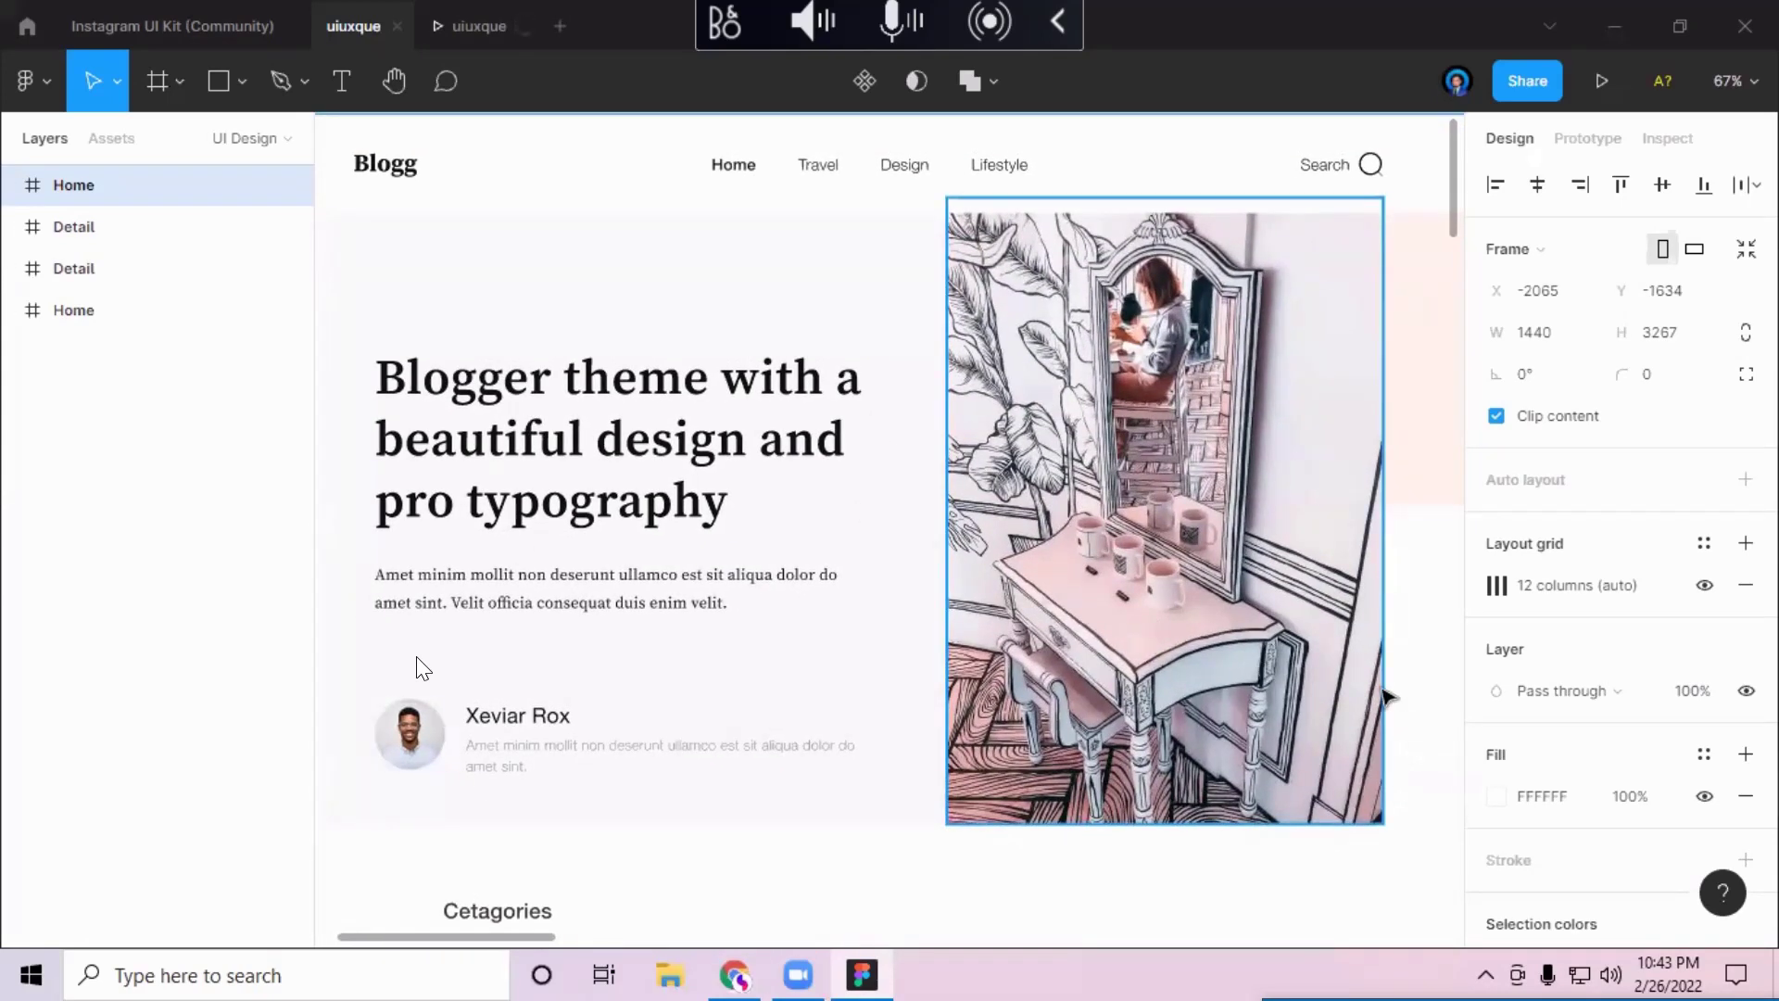
{"action": "scroll", "coordinate": [419, 665], "scroll_direction": "down", "scroll_amount": 3}
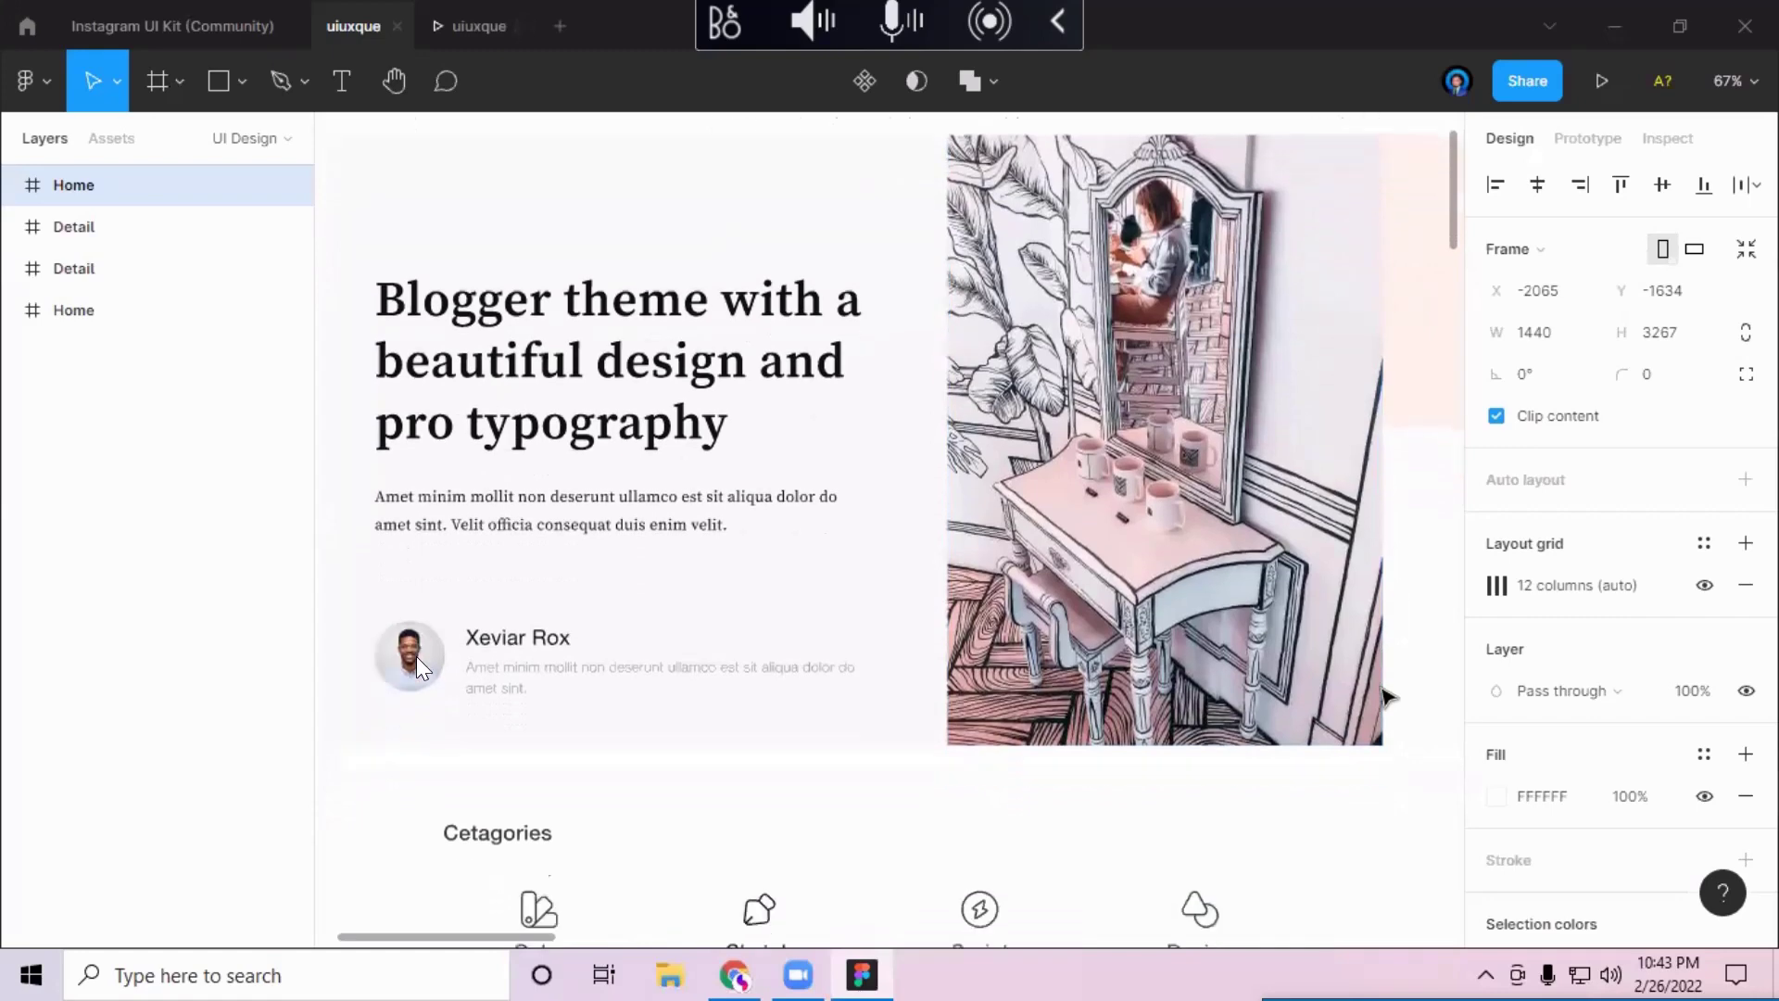
{"action": "scroll", "coordinate": [416, 659], "scroll_direction": "down", "scroll_amount": 5}
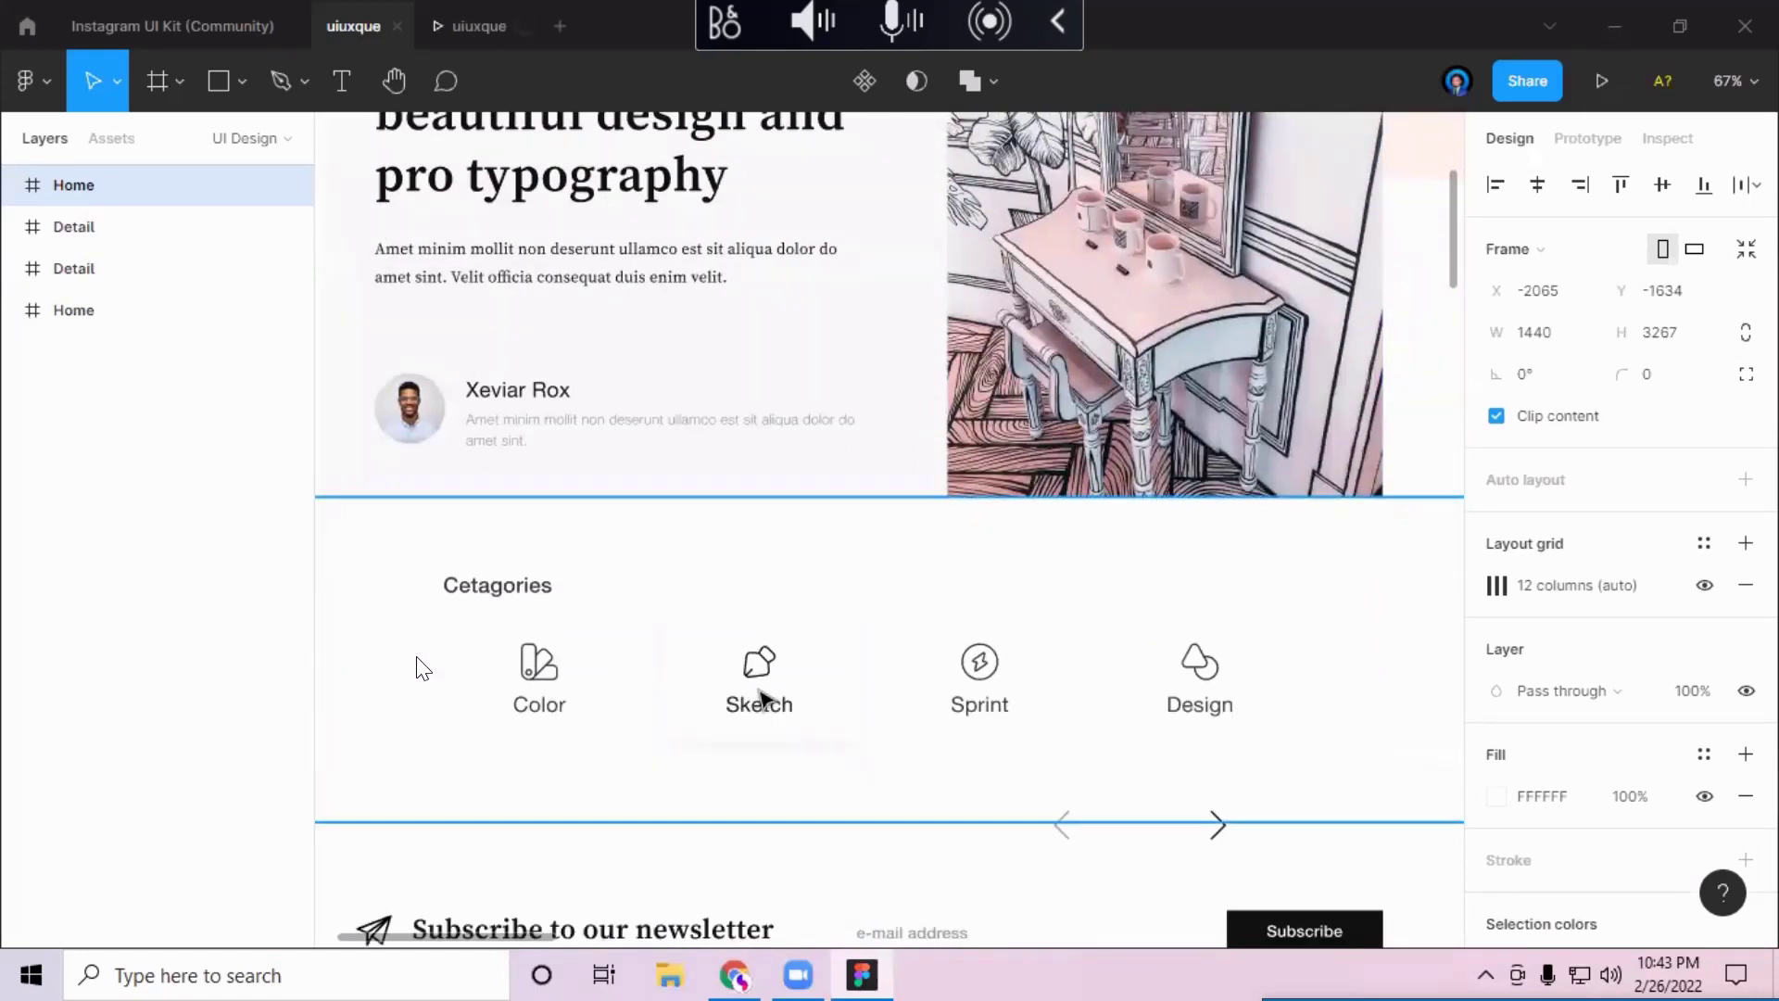
{"action": "scroll", "coordinate": [761, 696], "scroll_direction": "down", "scroll_amount": 1}
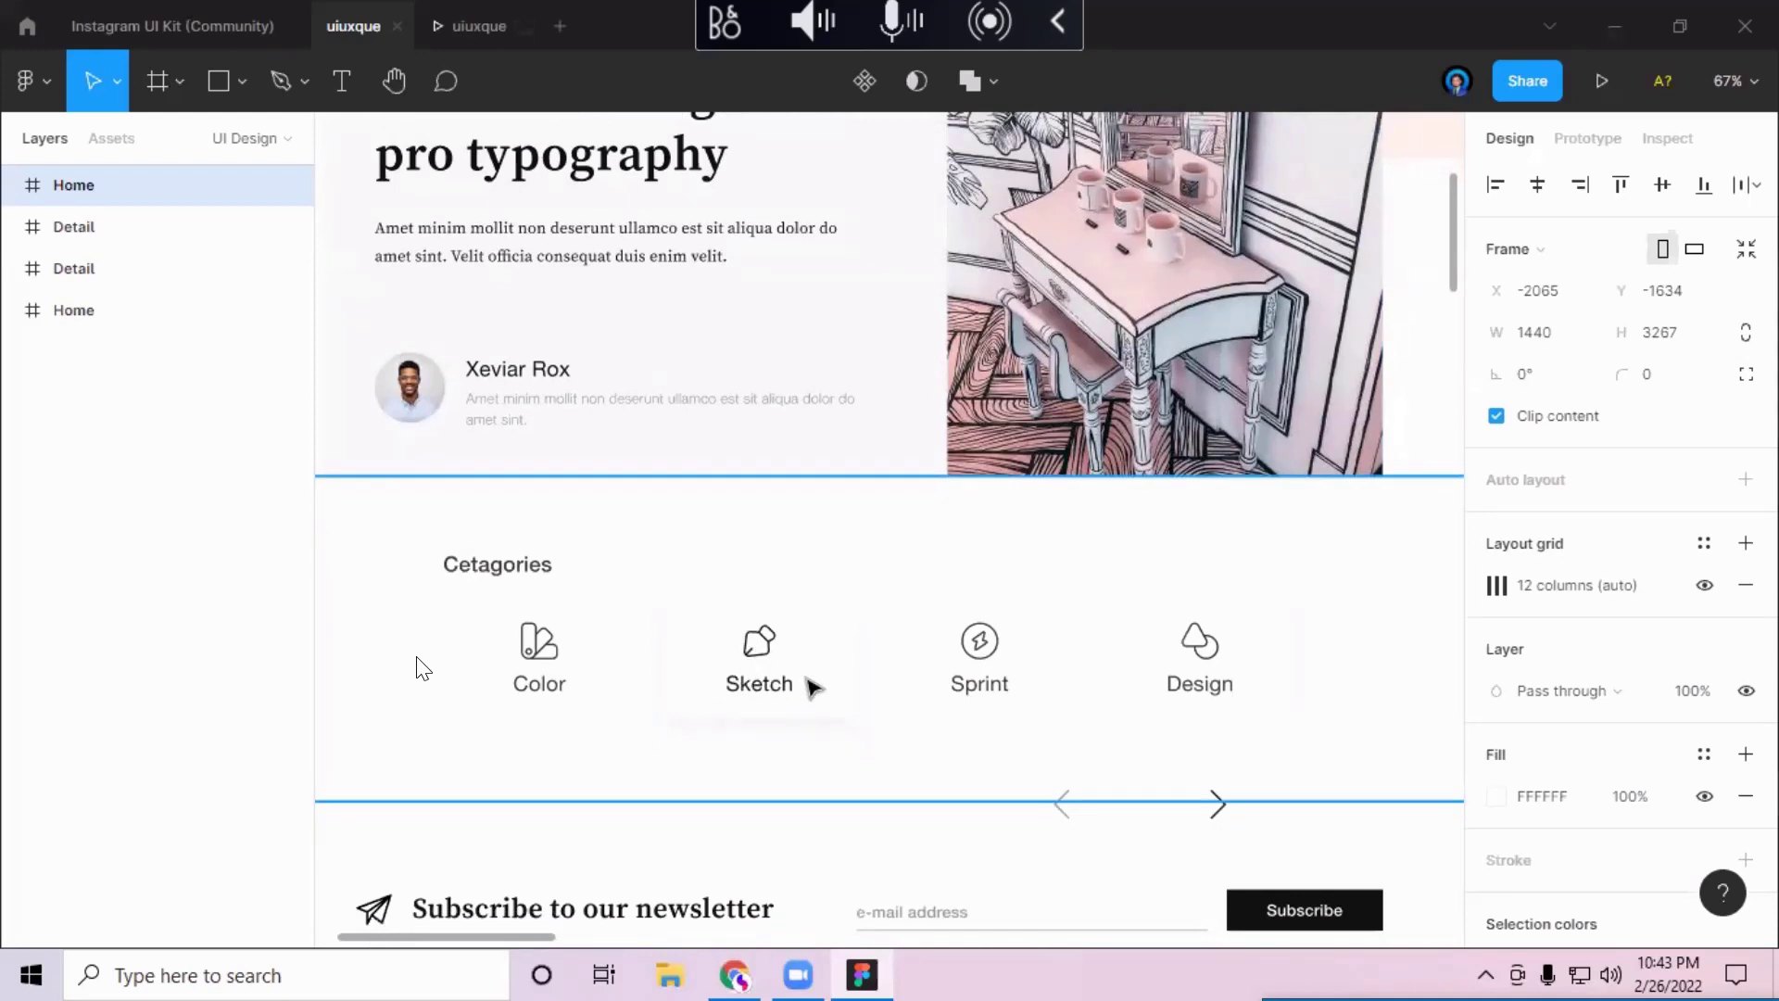
{"action": "scroll", "coordinate": [812, 686], "scroll_direction": "down", "scroll_amount": 2}
{"action": "scroll", "coordinate": [812, 701], "scroll_direction": "down", "scroll_amount": 10}
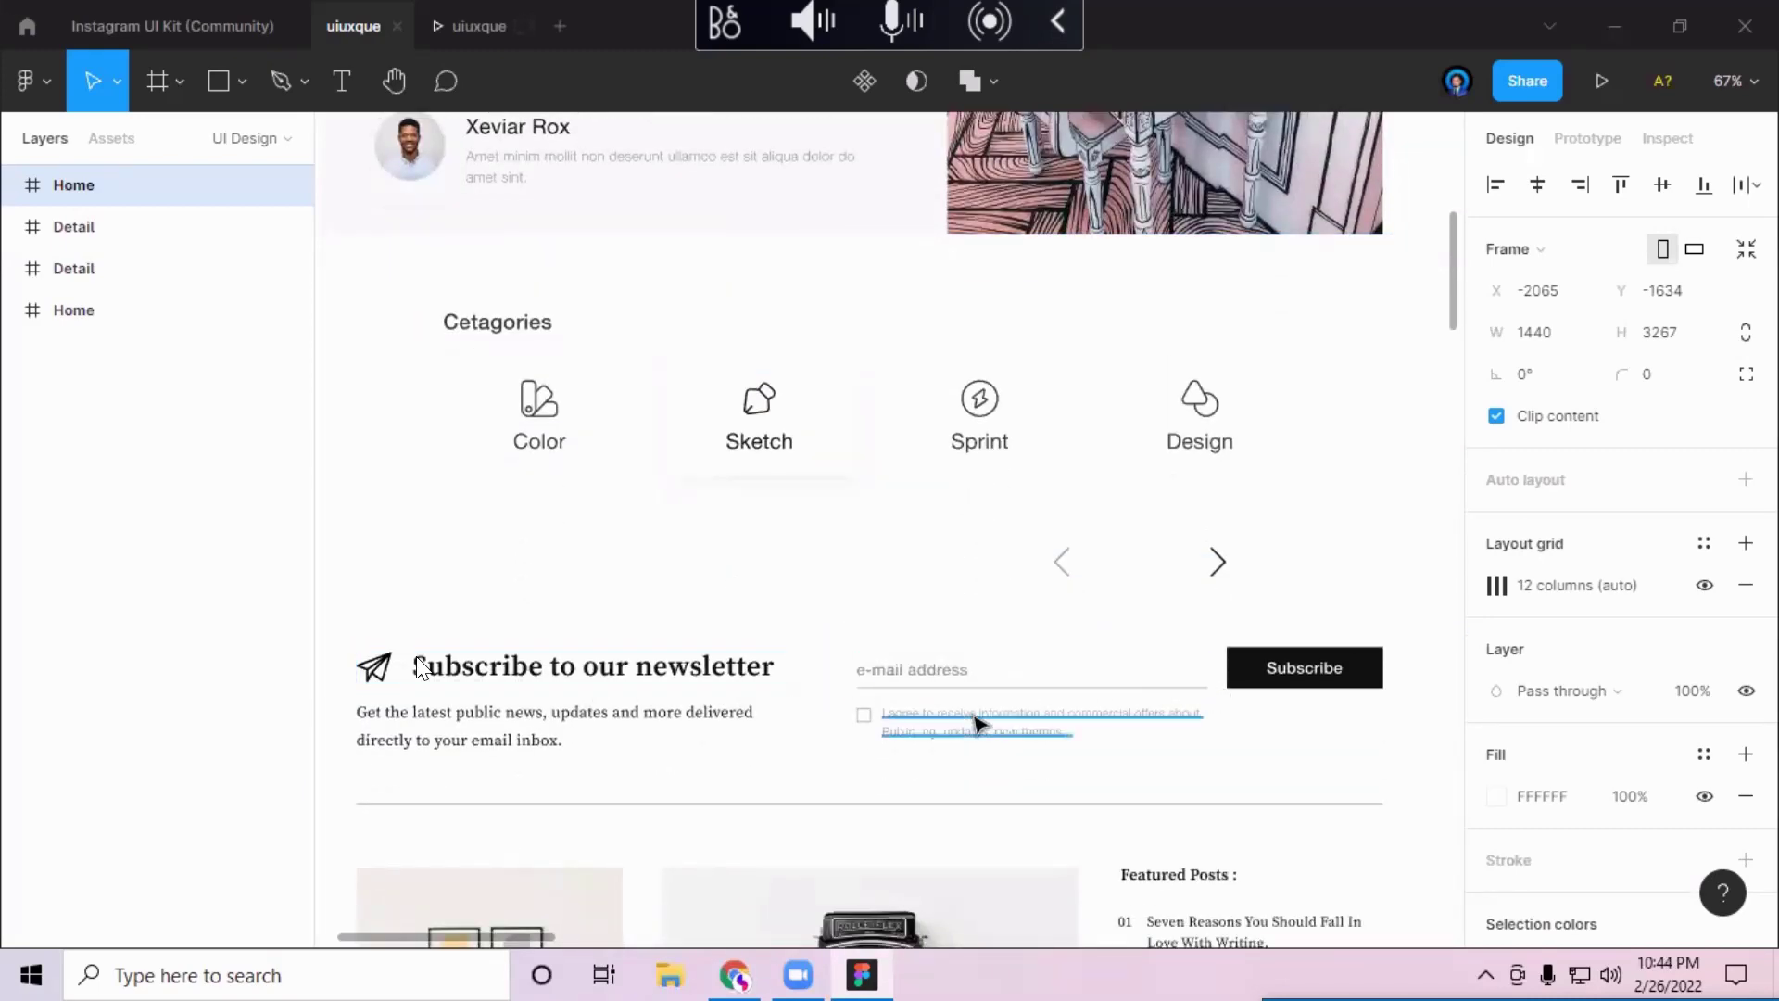
{"action": "scroll", "coordinate": [980, 722], "scroll_direction": "down", "scroll_amount": 20}
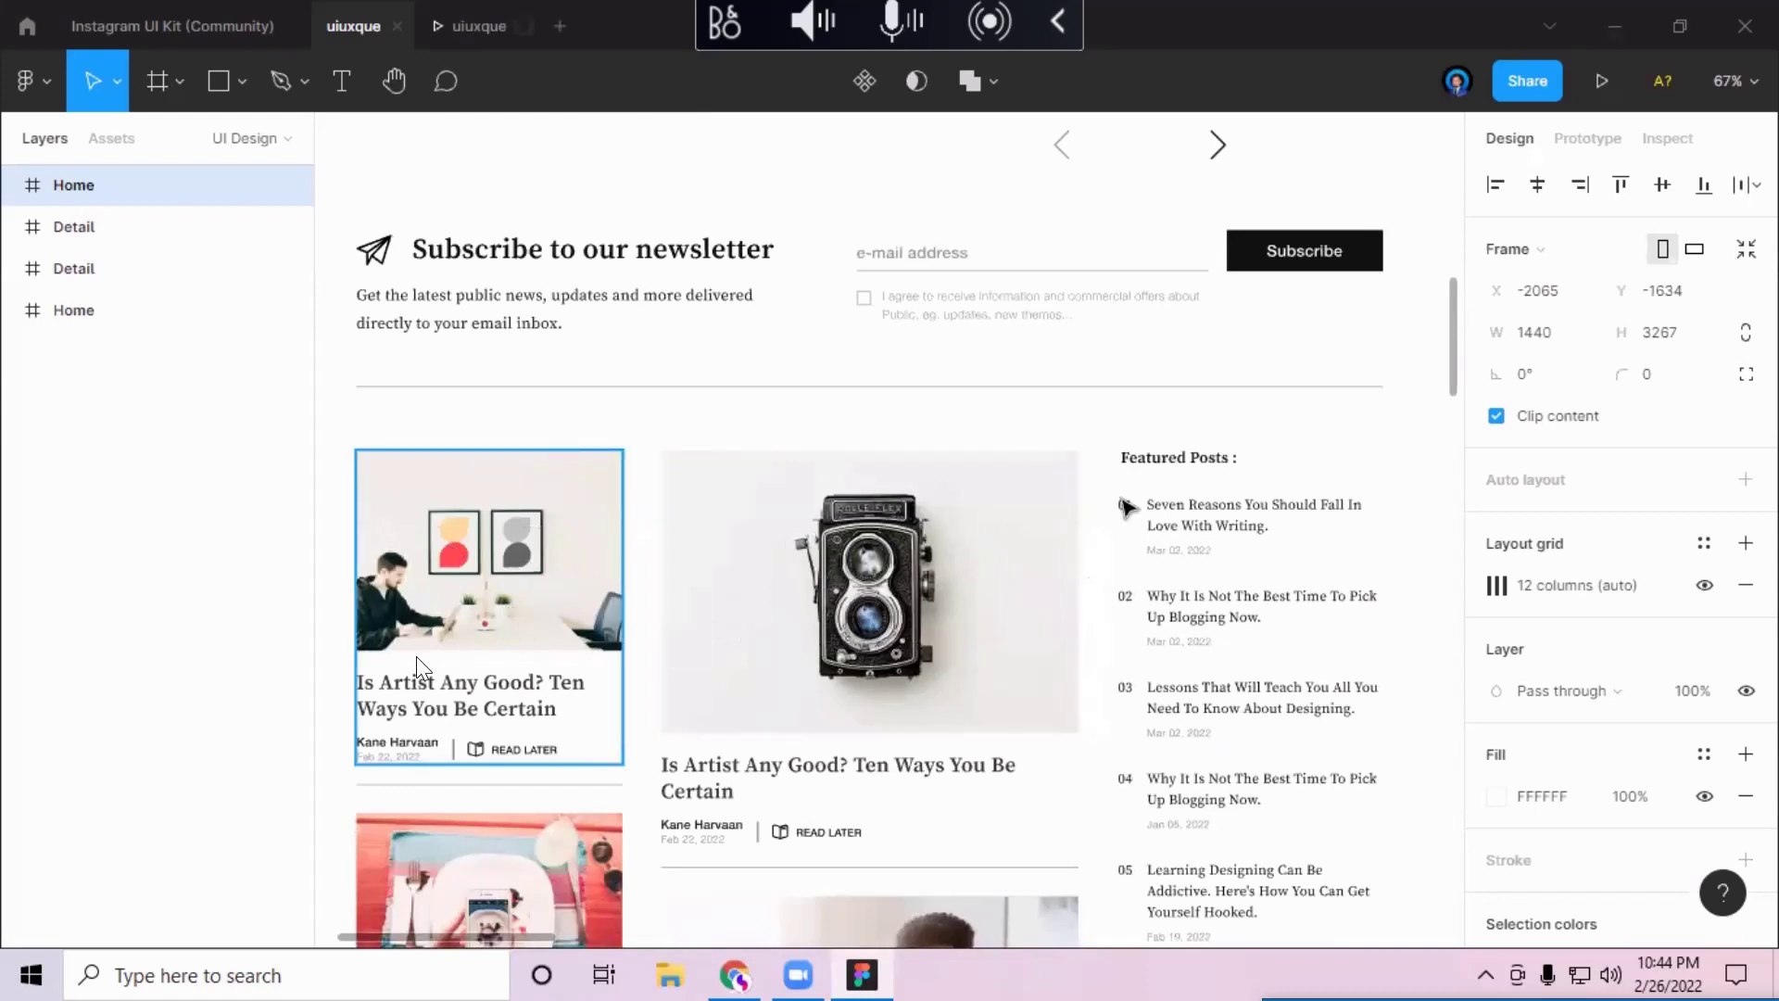
{"action": "scroll", "coordinate": [1149, 649], "scroll_direction": "down", "scroll_amount": 3}
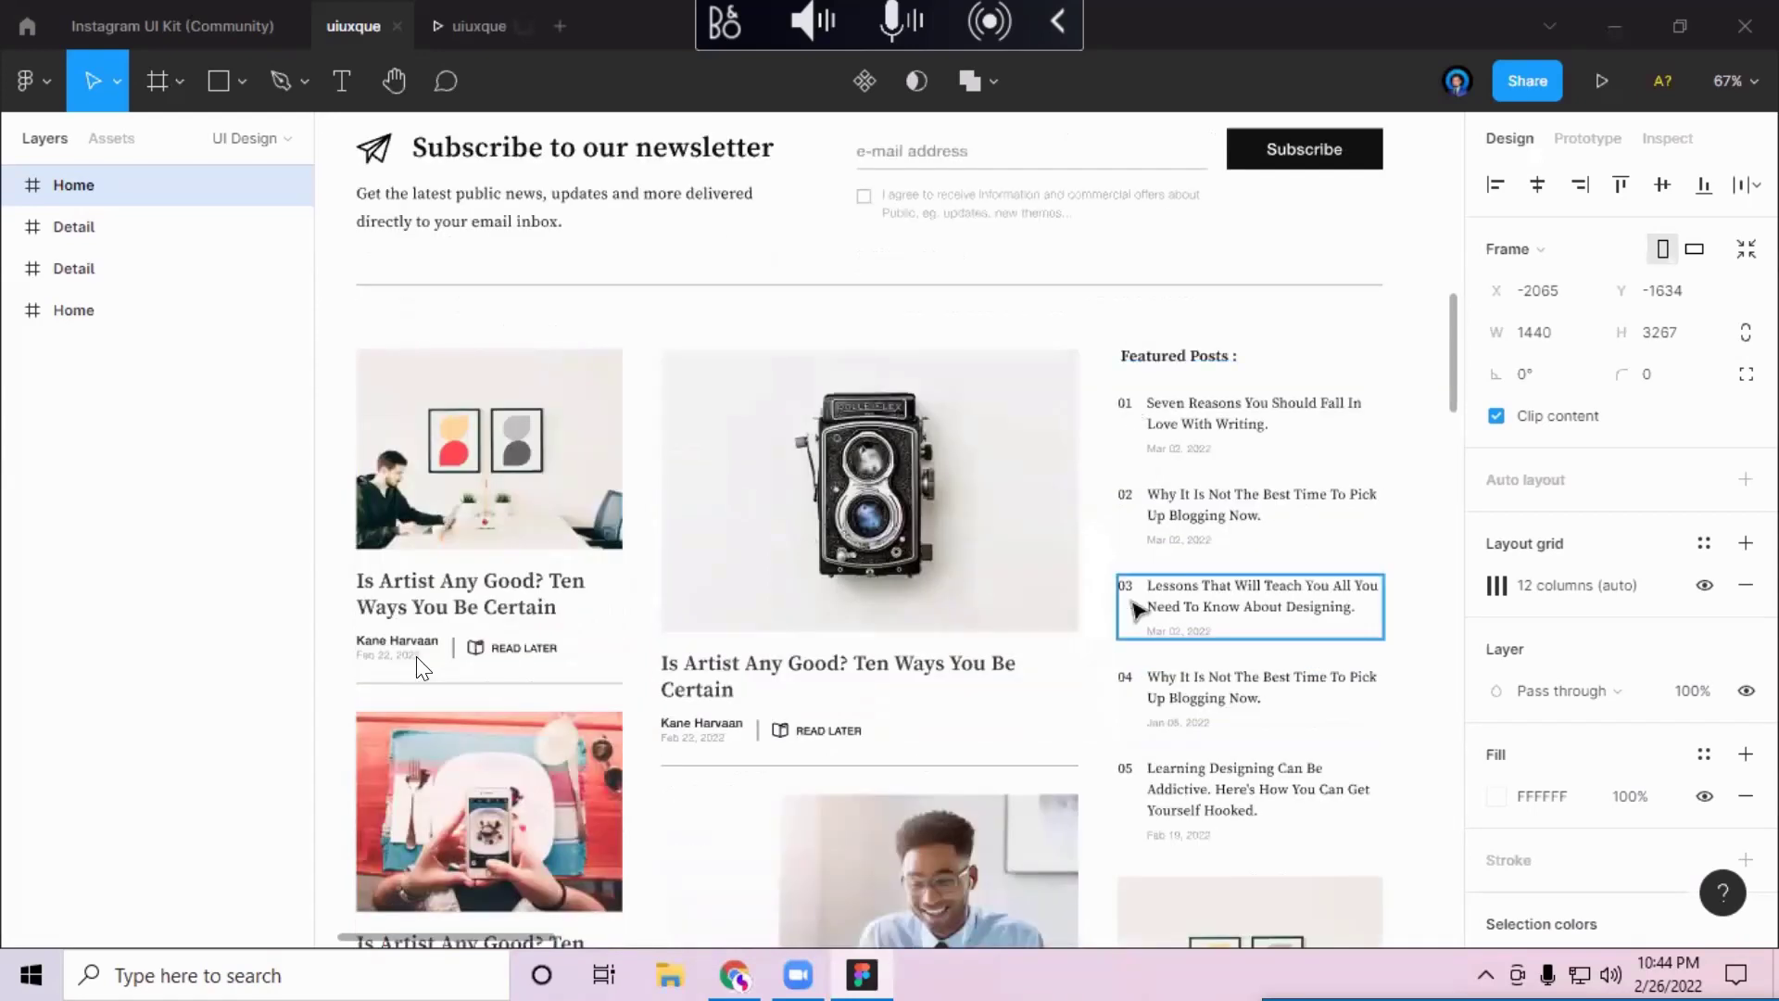
{"action": "scroll", "coordinate": [1137, 607], "scroll_direction": "down", "scroll_amount": 1}
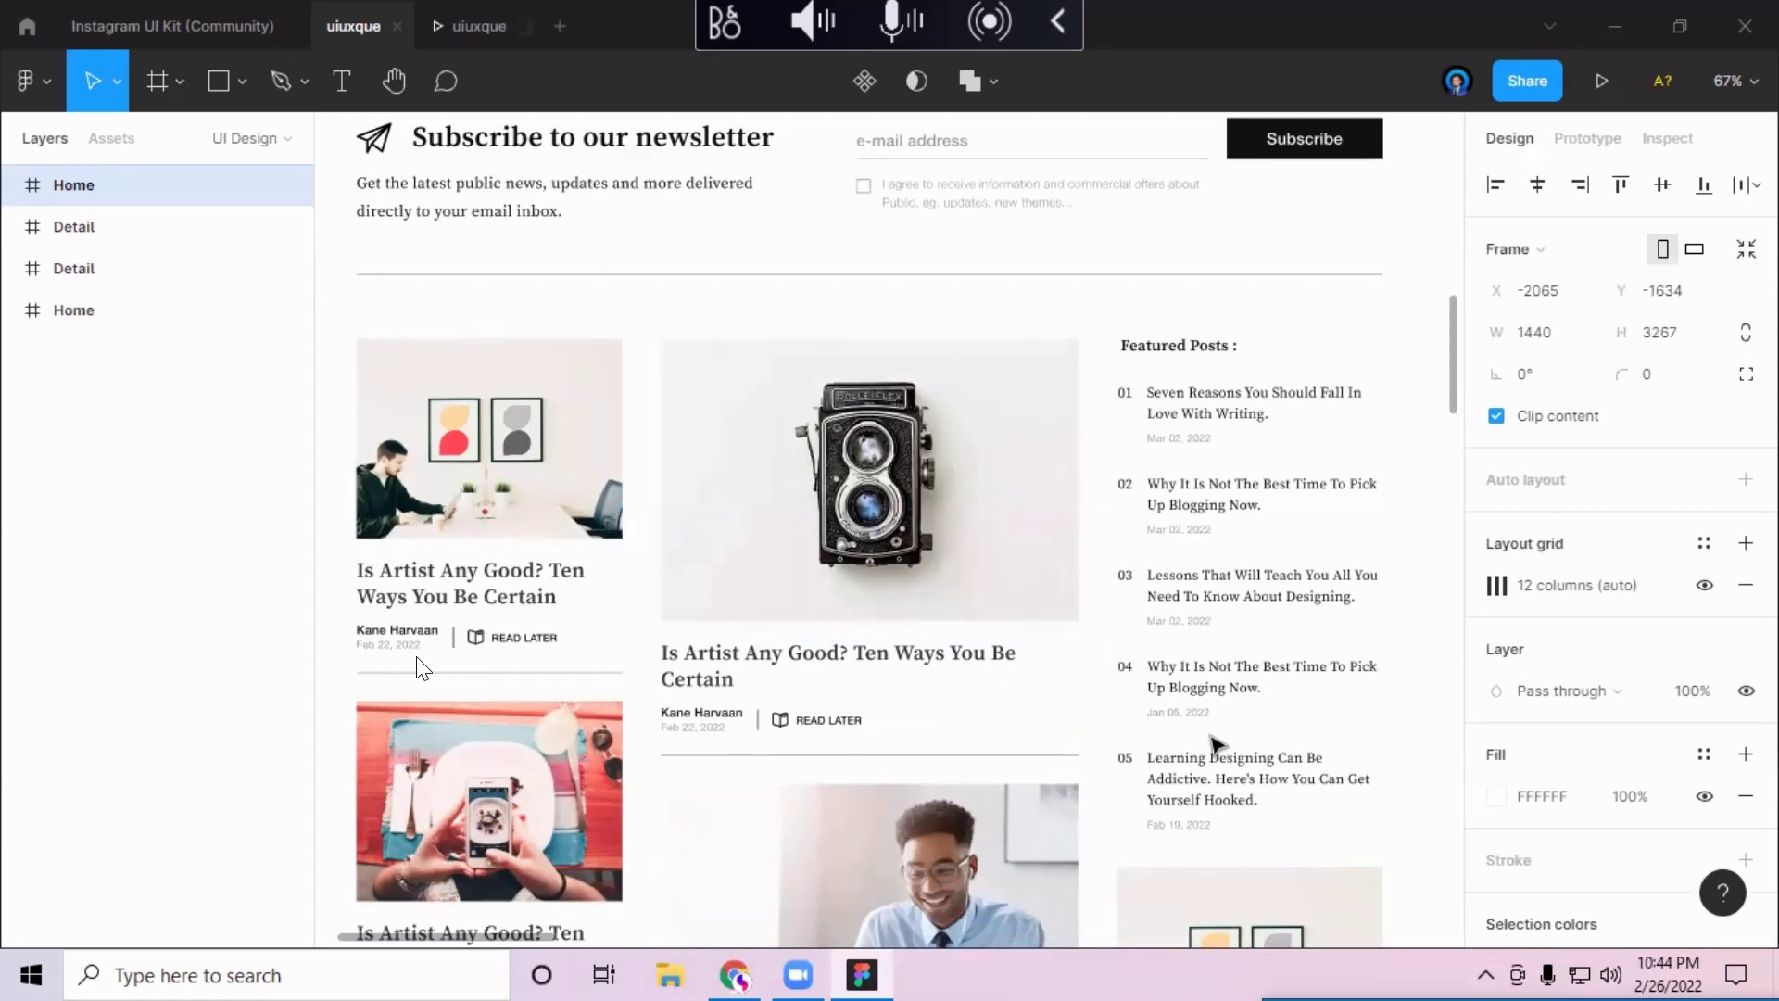
{"action": "scroll", "coordinate": [1212, 738], "scroll_direction": "down", "scroll_amount": 1}
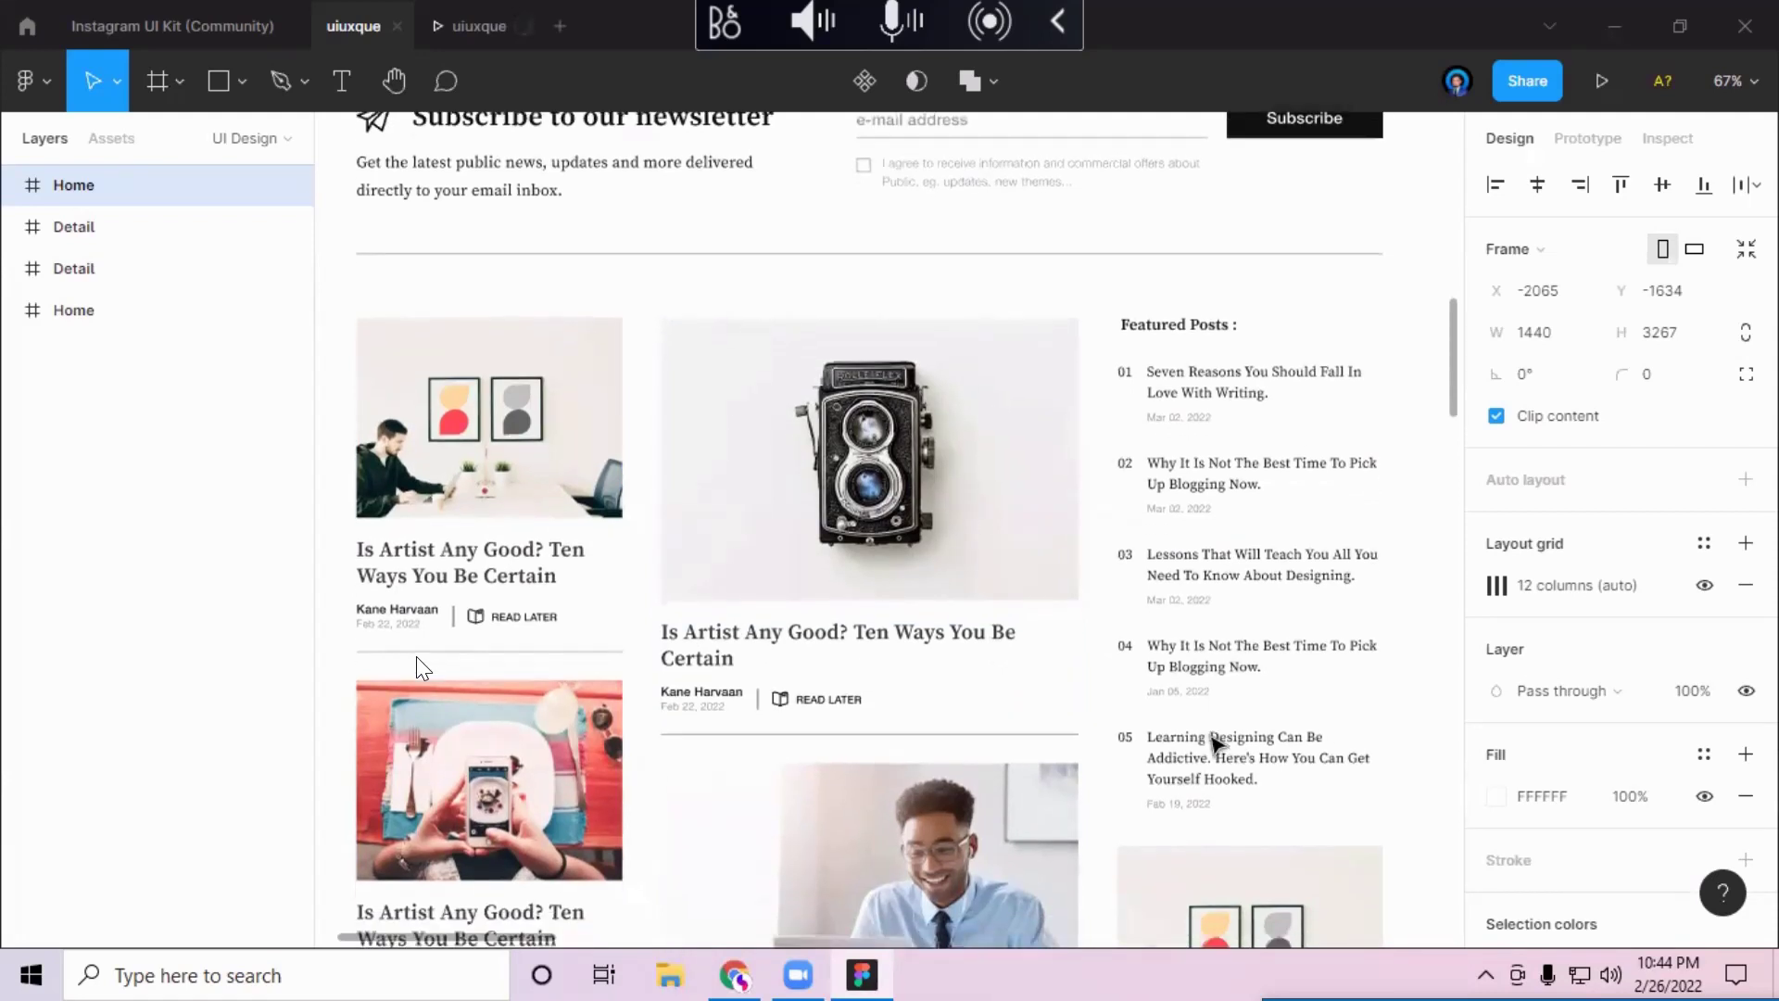
{"action": "scroll", "coordinate": [1212, 737], "scroll_direction": "down", "scroll_amount": 1}
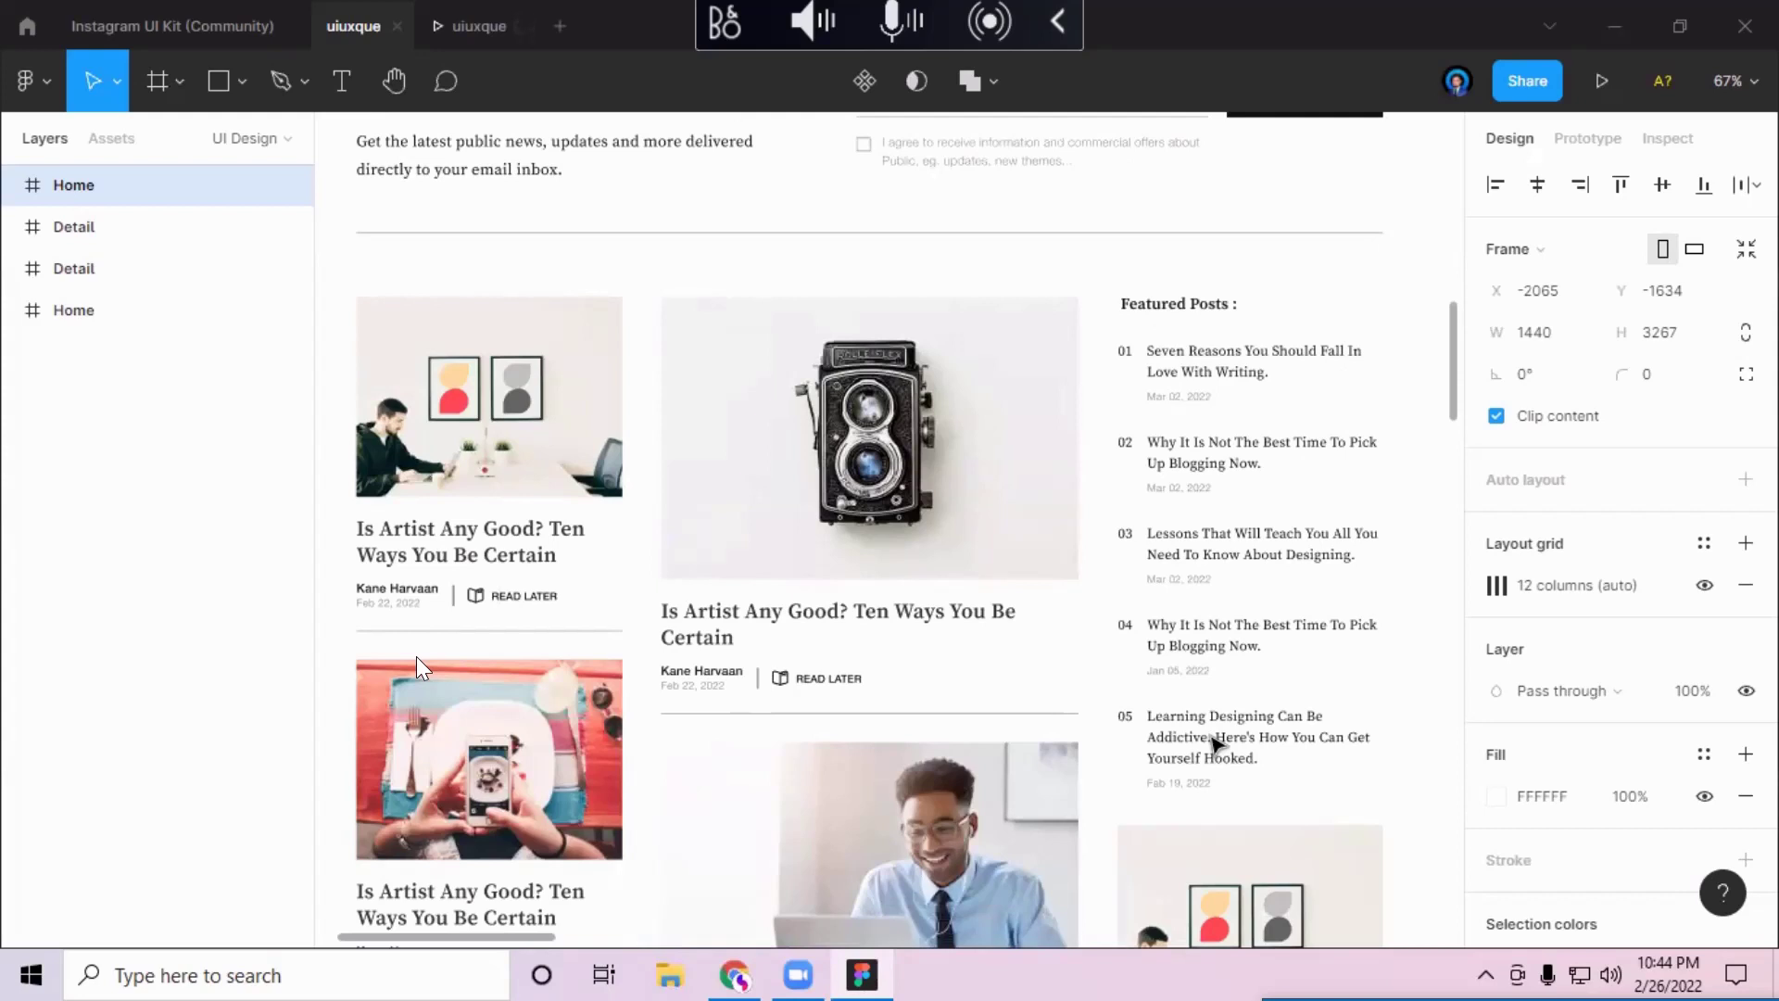
{"action": "scroll", "coordinate": [1212, 738], "scroll_direction": "down", "scroll_amount": 1}
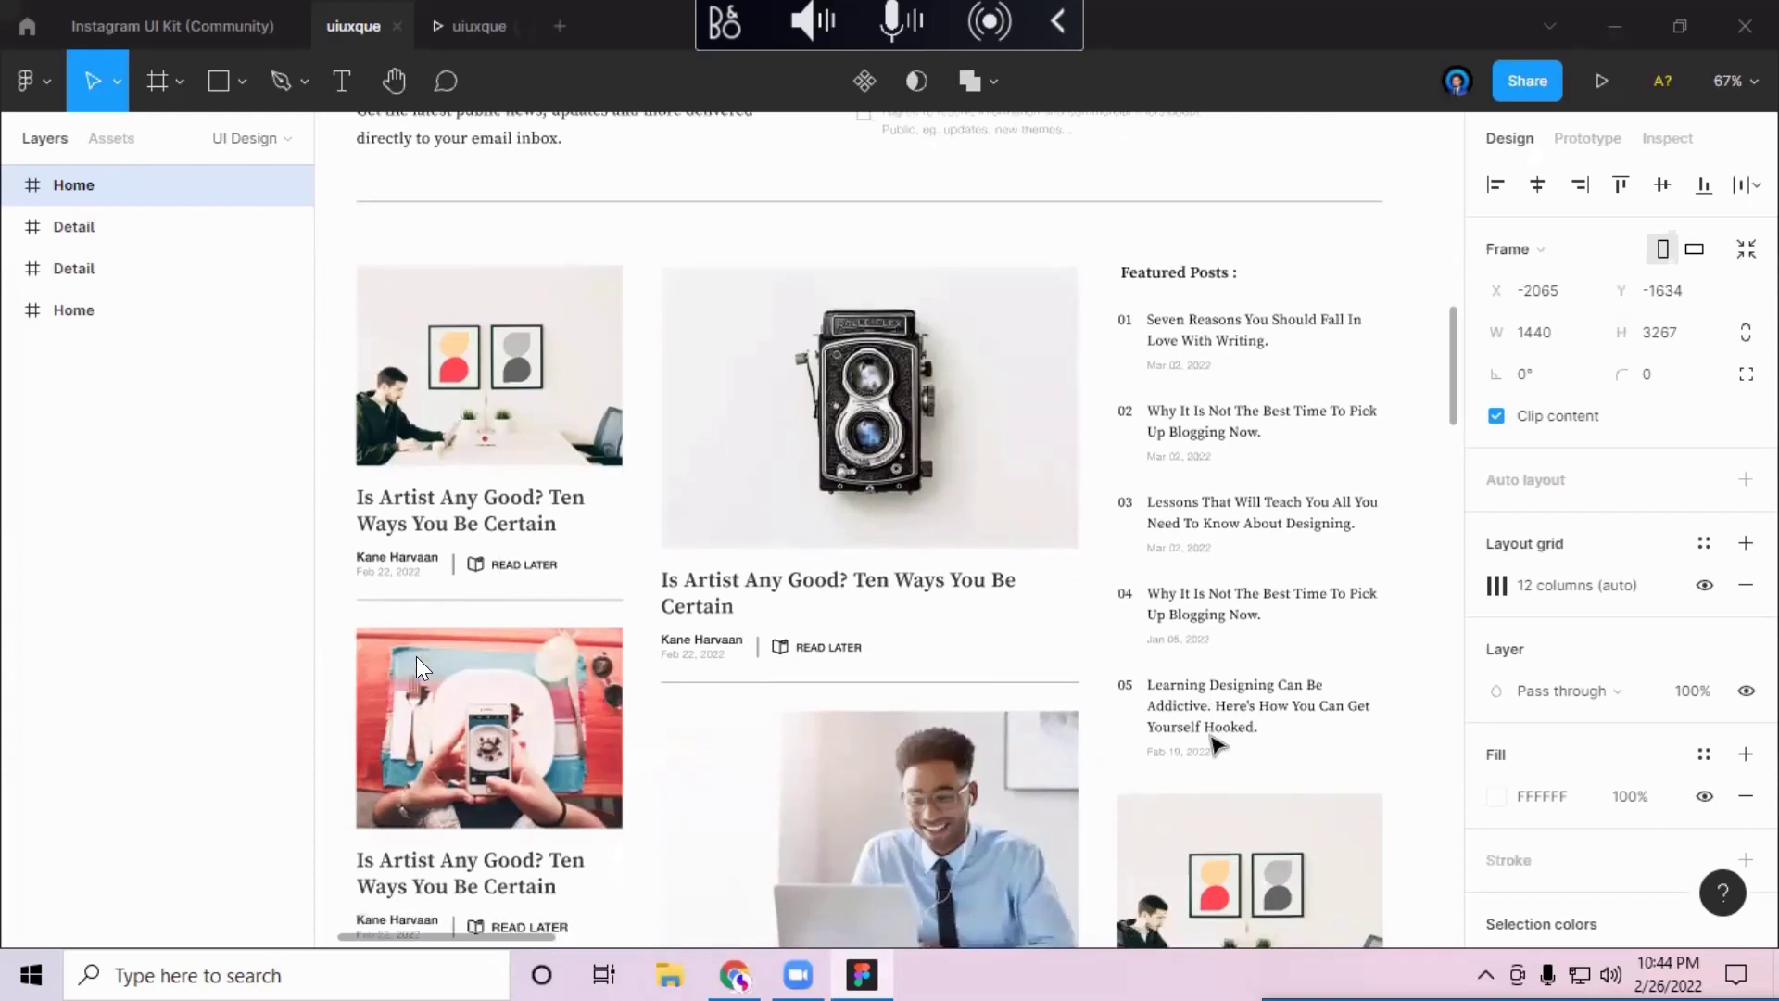
{"action": "scroll", "coordinate": [1211, 738], "scroll_direction": "up", "scroll_amount": 1}
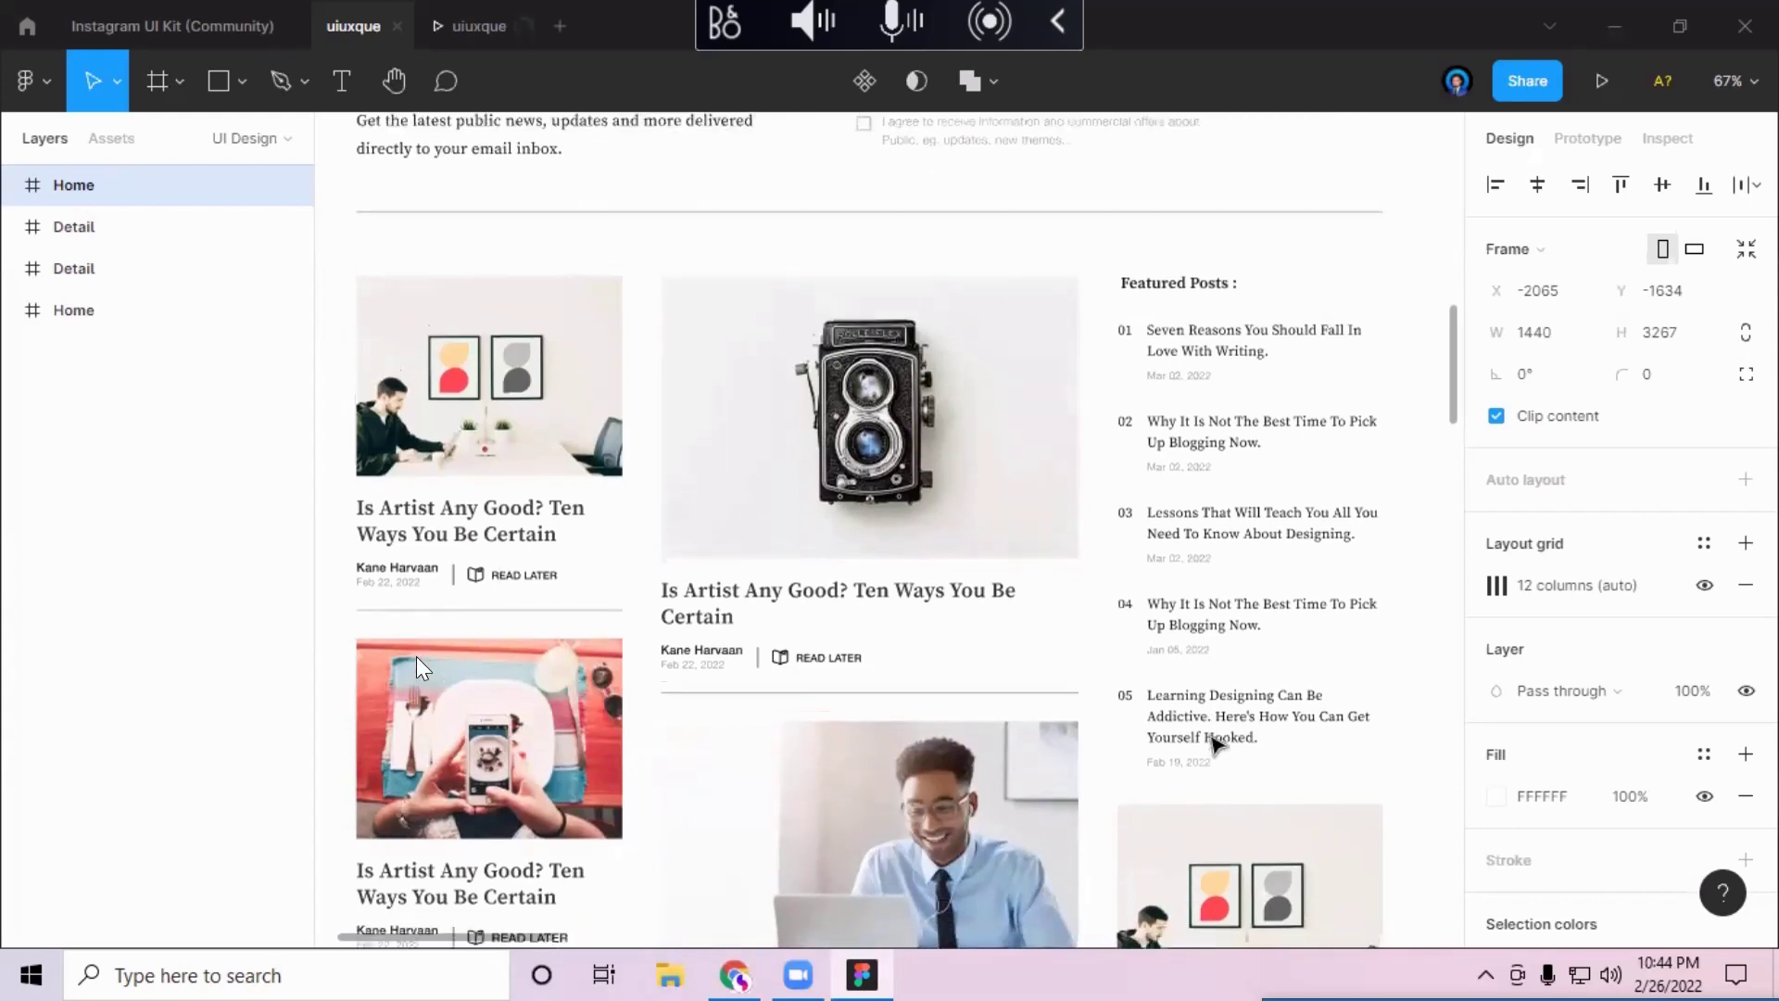
Step: Inspect the divider line above the posts, then the camera post's image frame and title block
{"action": "left_click", "coordinate": [1172, 212]}
{"action": "scroll", "coordinate": [1215, 766], "scroll_direction": "down", "scroll_amount": 1}
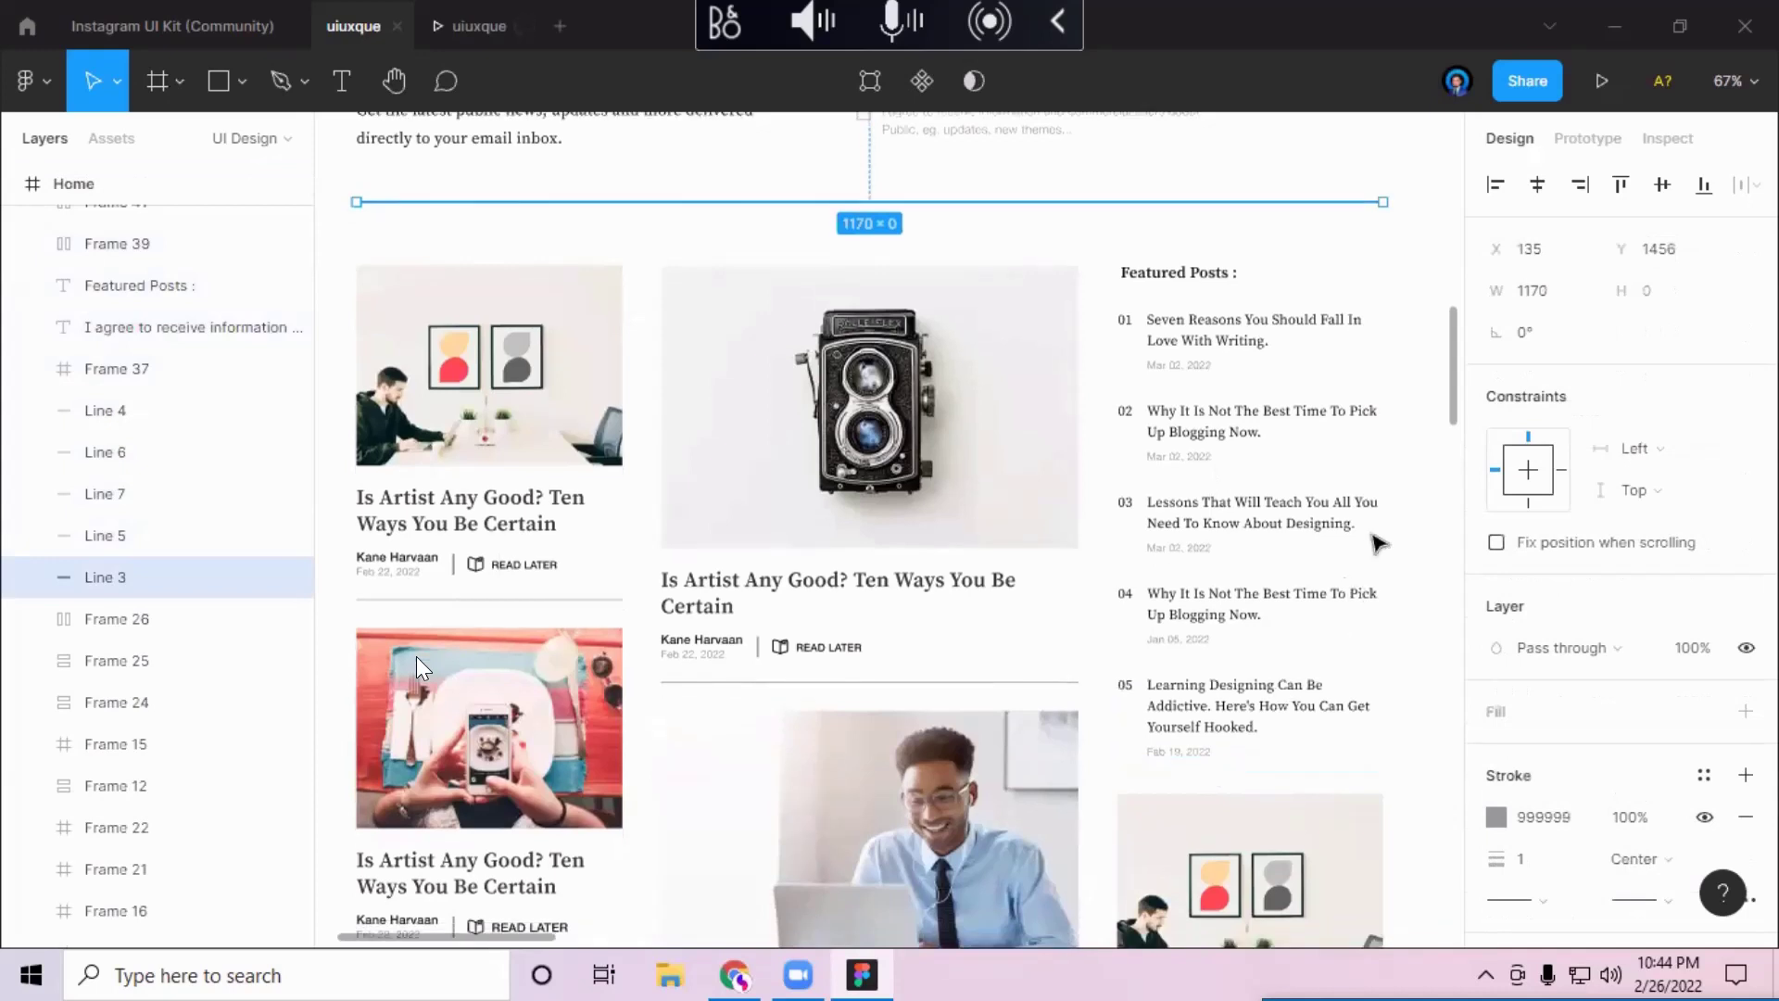
{"action": "left_click", "coordinate": [1438, 181]}
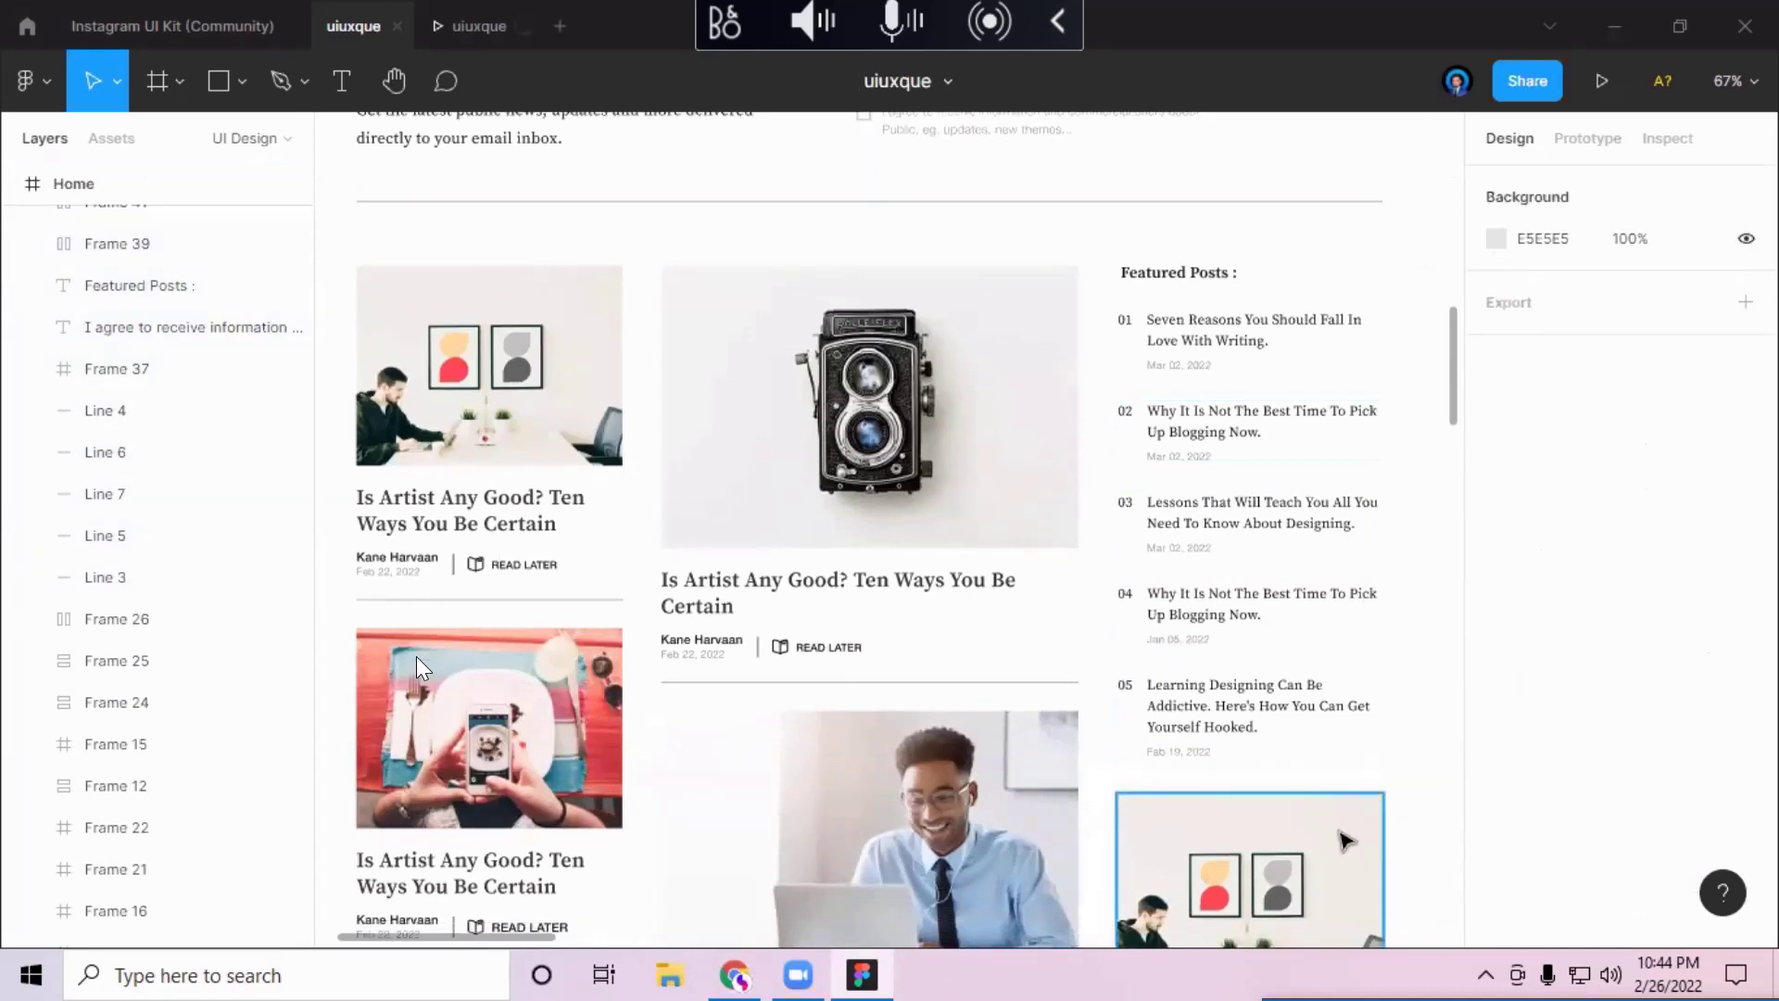
{"action": "scroll", "coordinate": [1347, 841], "scroll_direction": "down", "scroll_amount": 1}
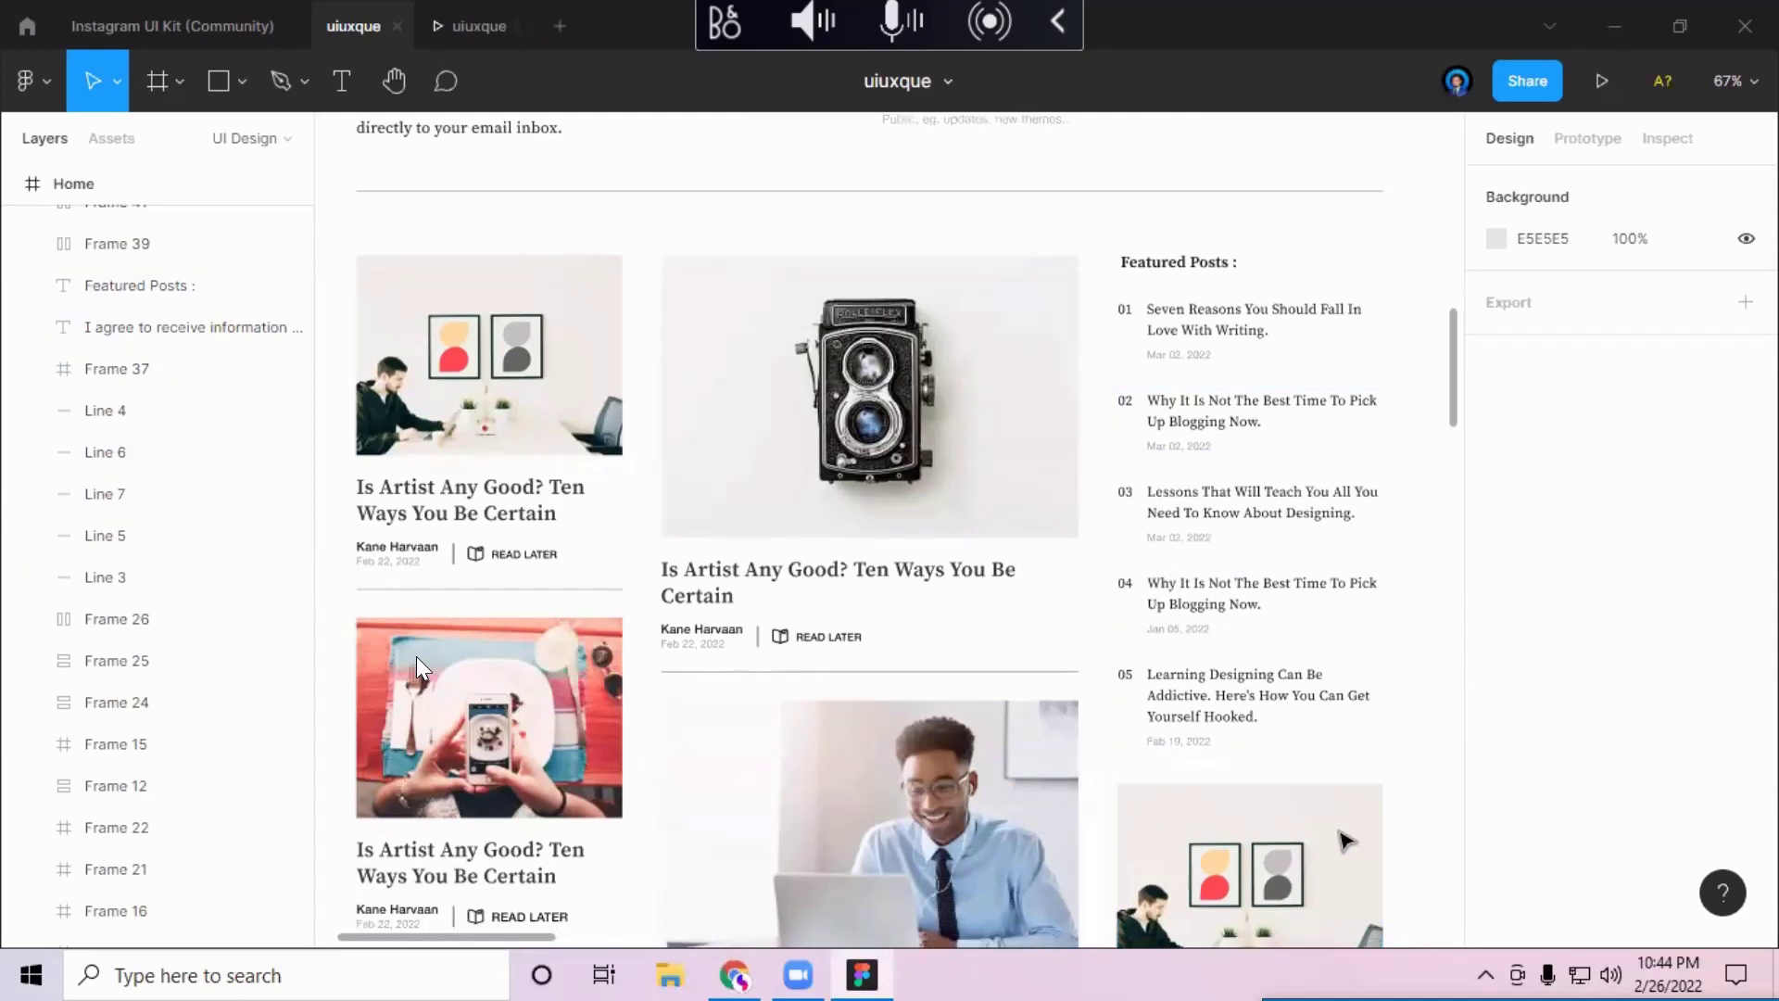
{"action": "scroll", "coordinate": [1346, 841], "scroll_direction": "down", "scroll_amount": 4}
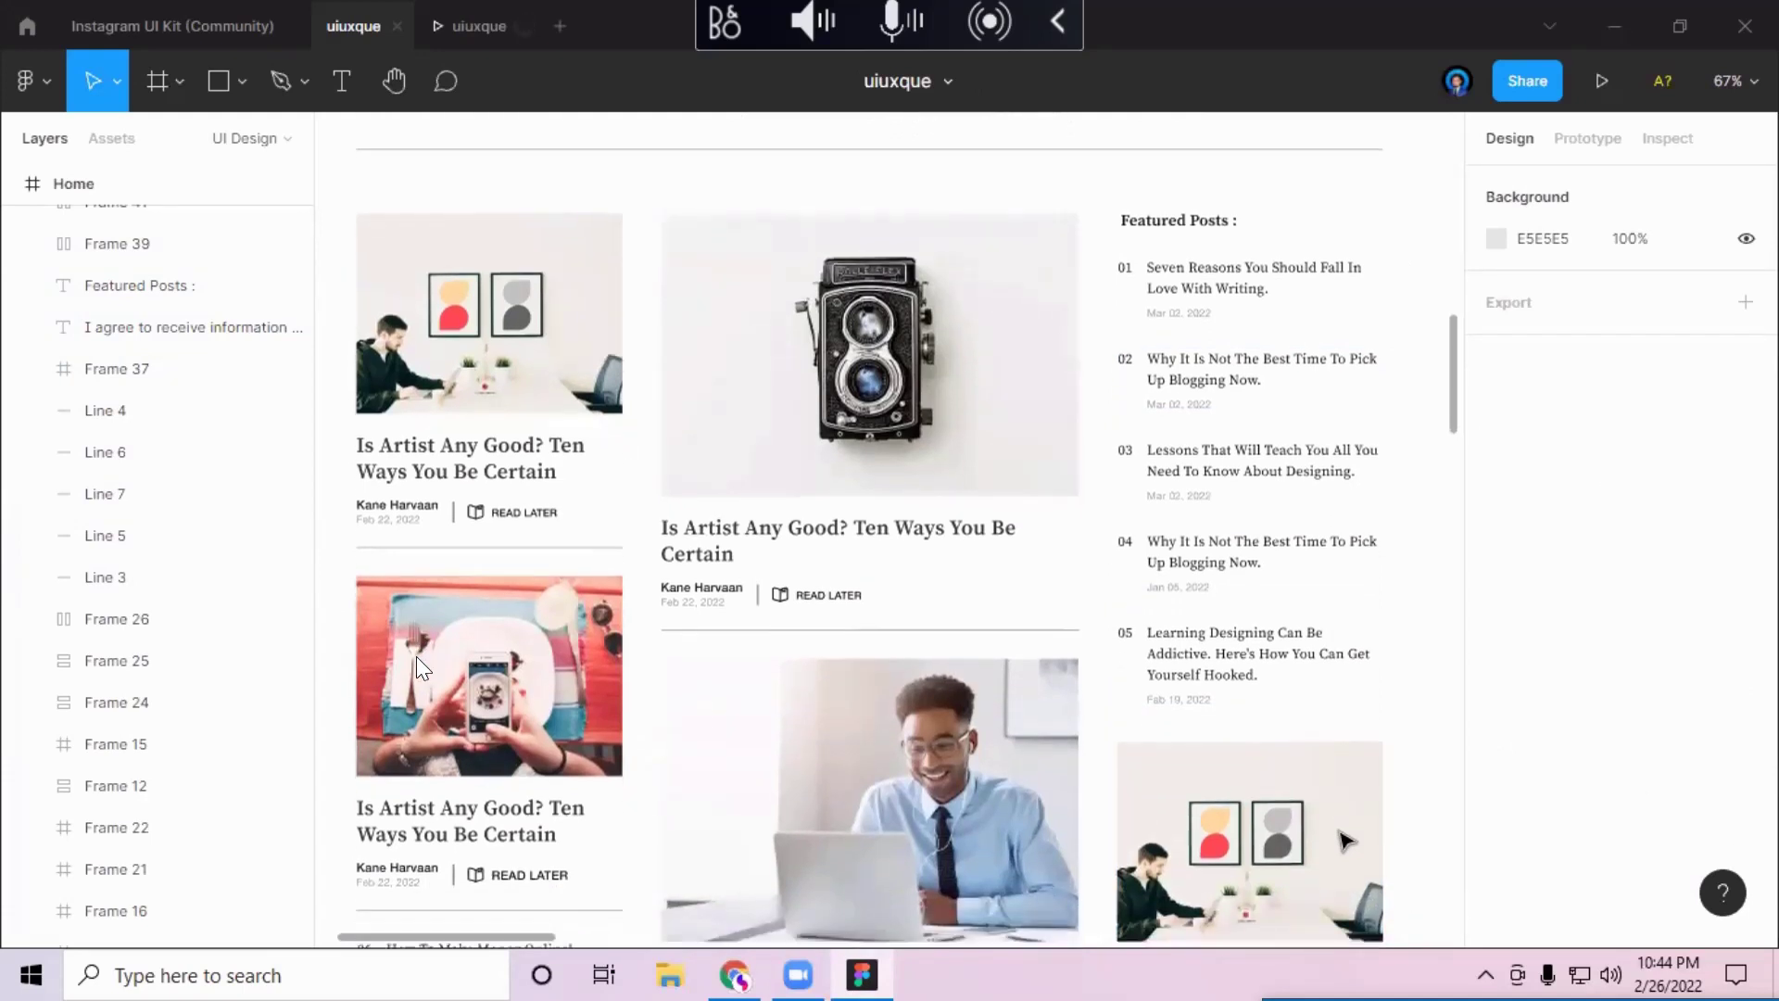
{"action": "scroll", "coordinate": [1346, 840], "scroll_direction": "up", "scroll_amount": 3}
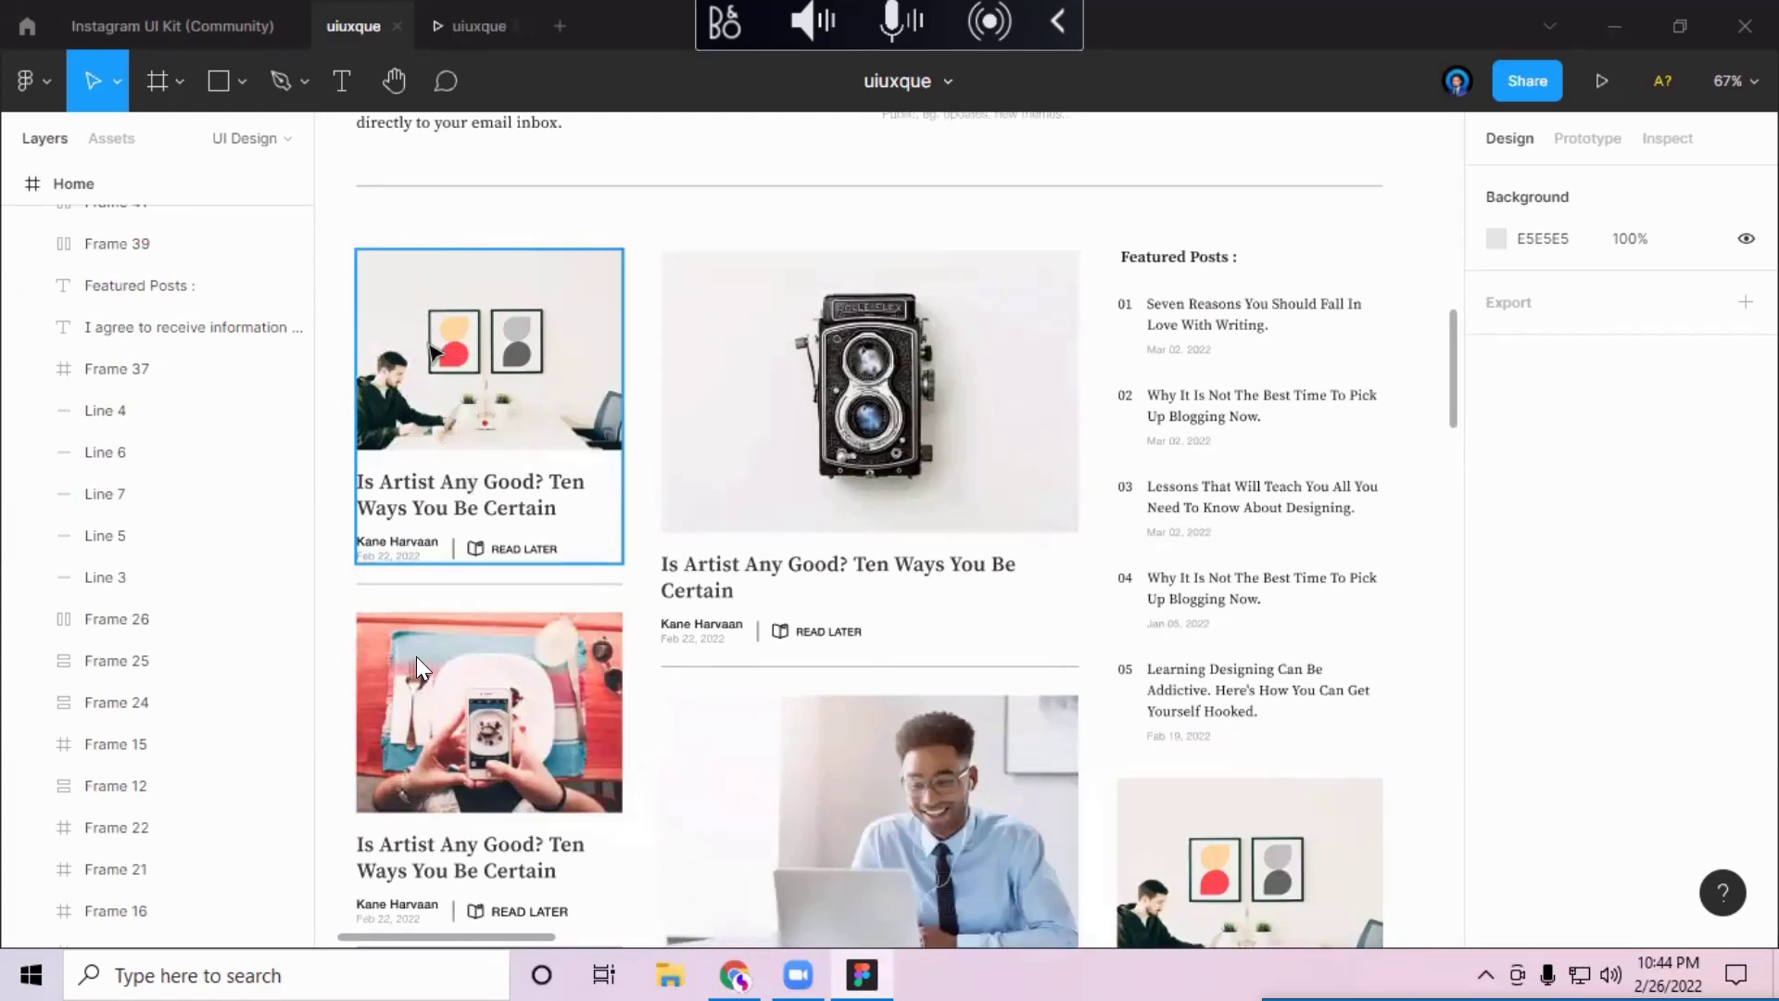
{"action": "left_click", "coordinate": [761, 378]}
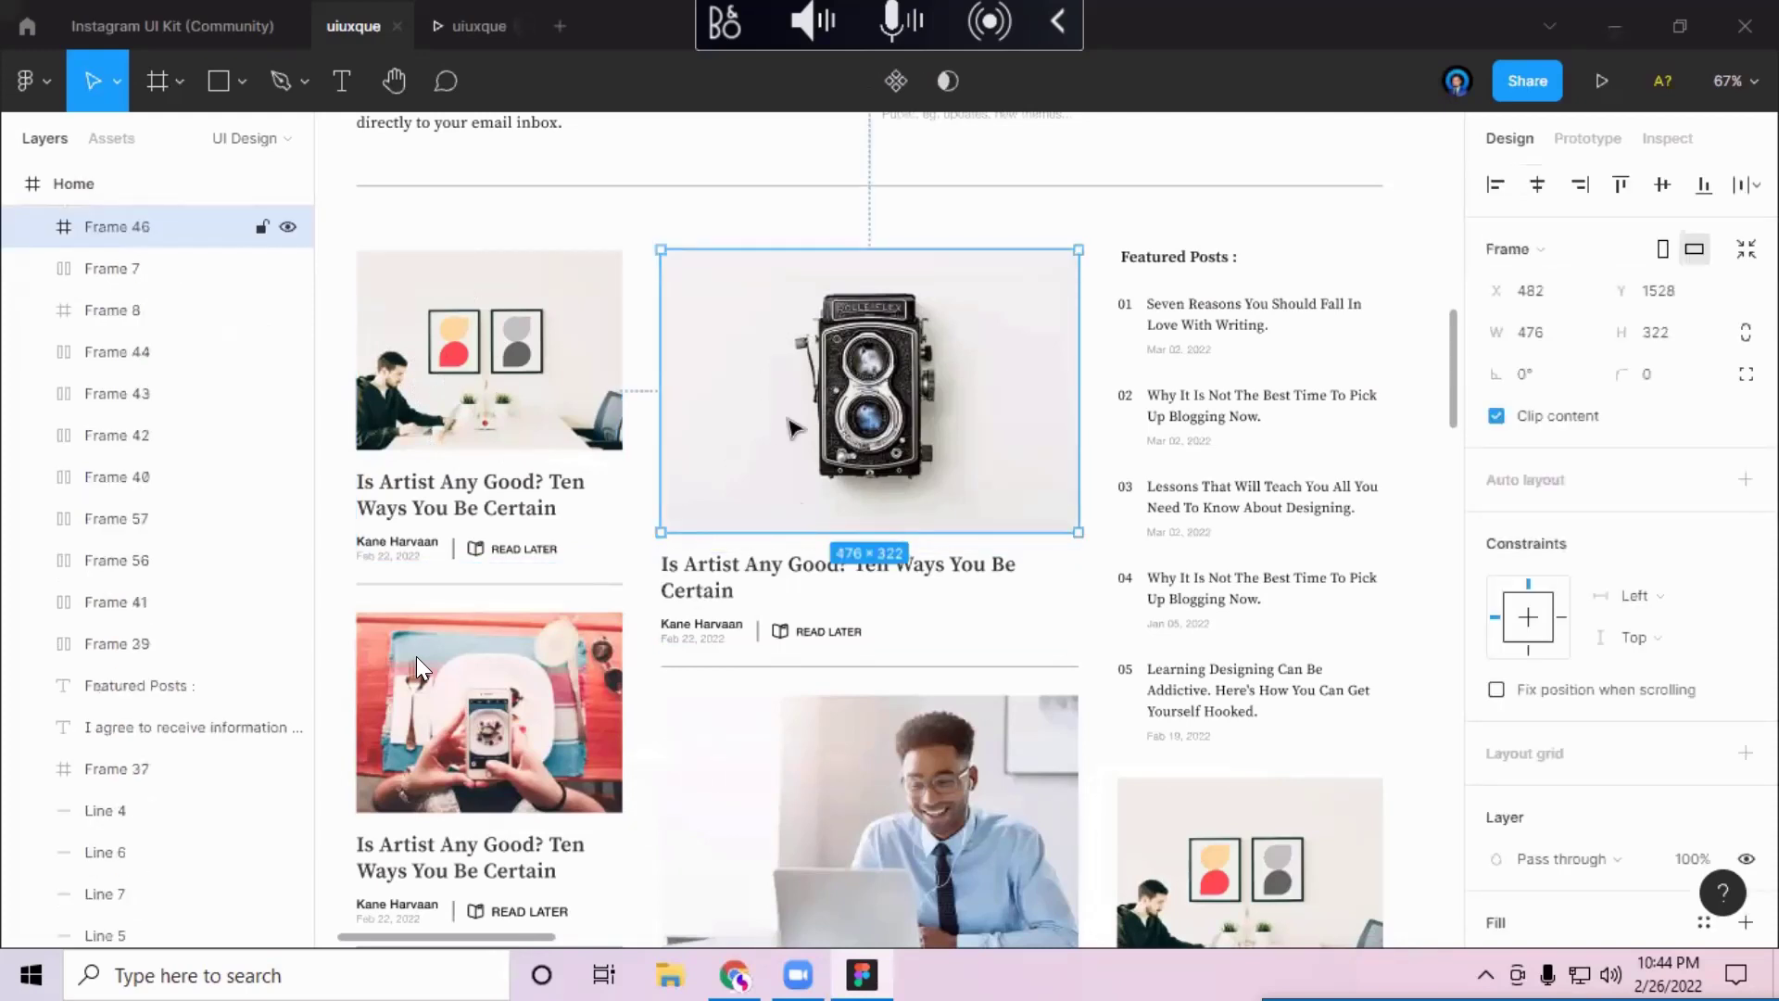
{"action": "left_click", "coordinate": [769, 570]}
{"action": "left_click", "coordinate": [804, 510]}
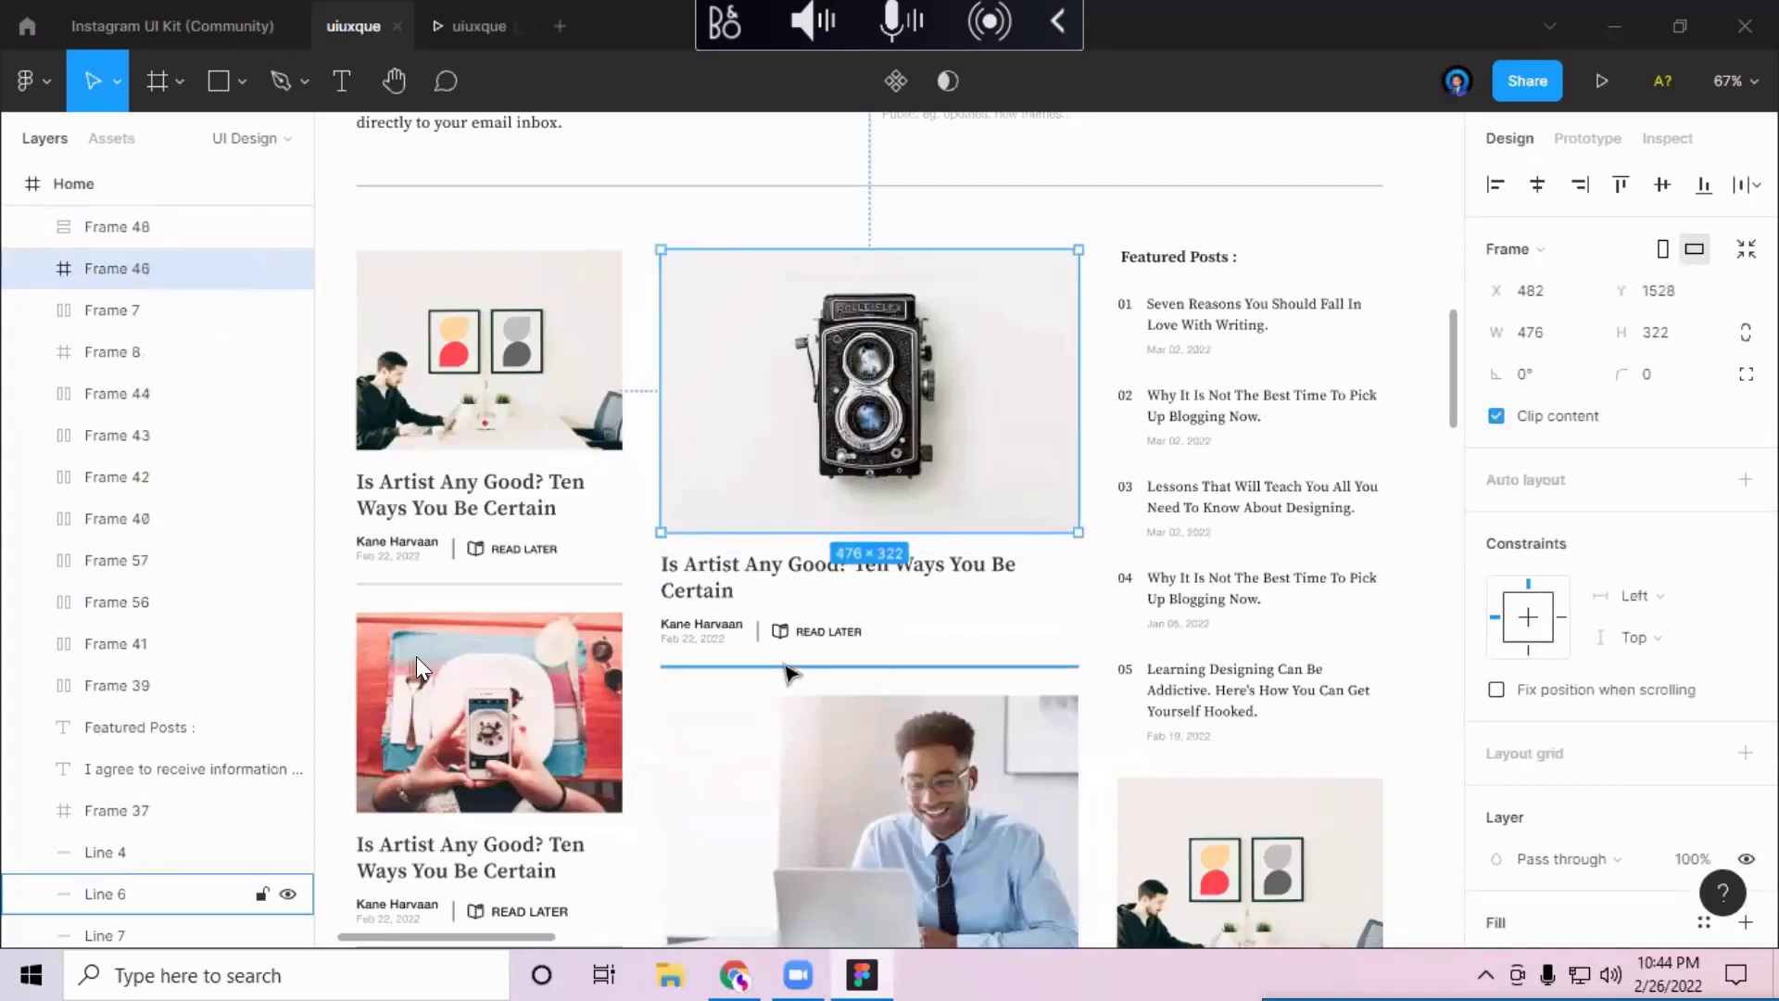
Step: Compare the left article card with the camera post frame and its text block, then view the prototype tab
{"action": "left_click", "coordinate": [560, 407]}
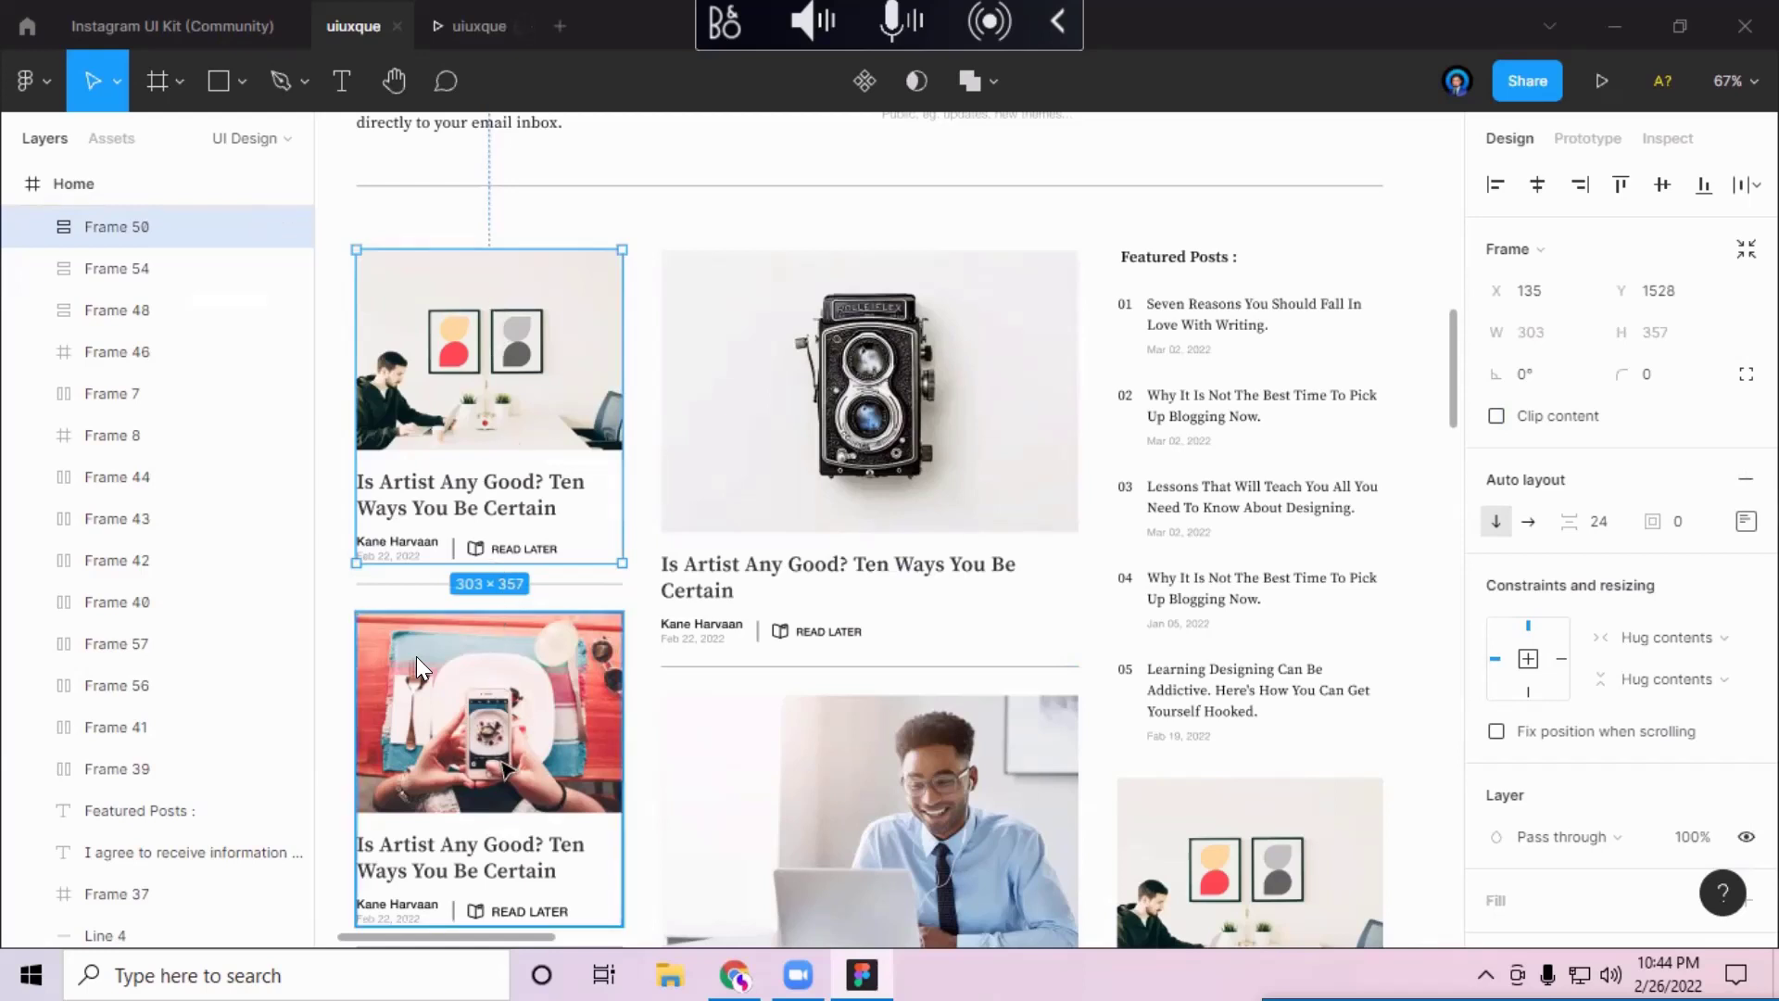
{"action": "scroll", "coordinate": [505, 769], "scroll_direction": "down", "scroll_amount": 1}
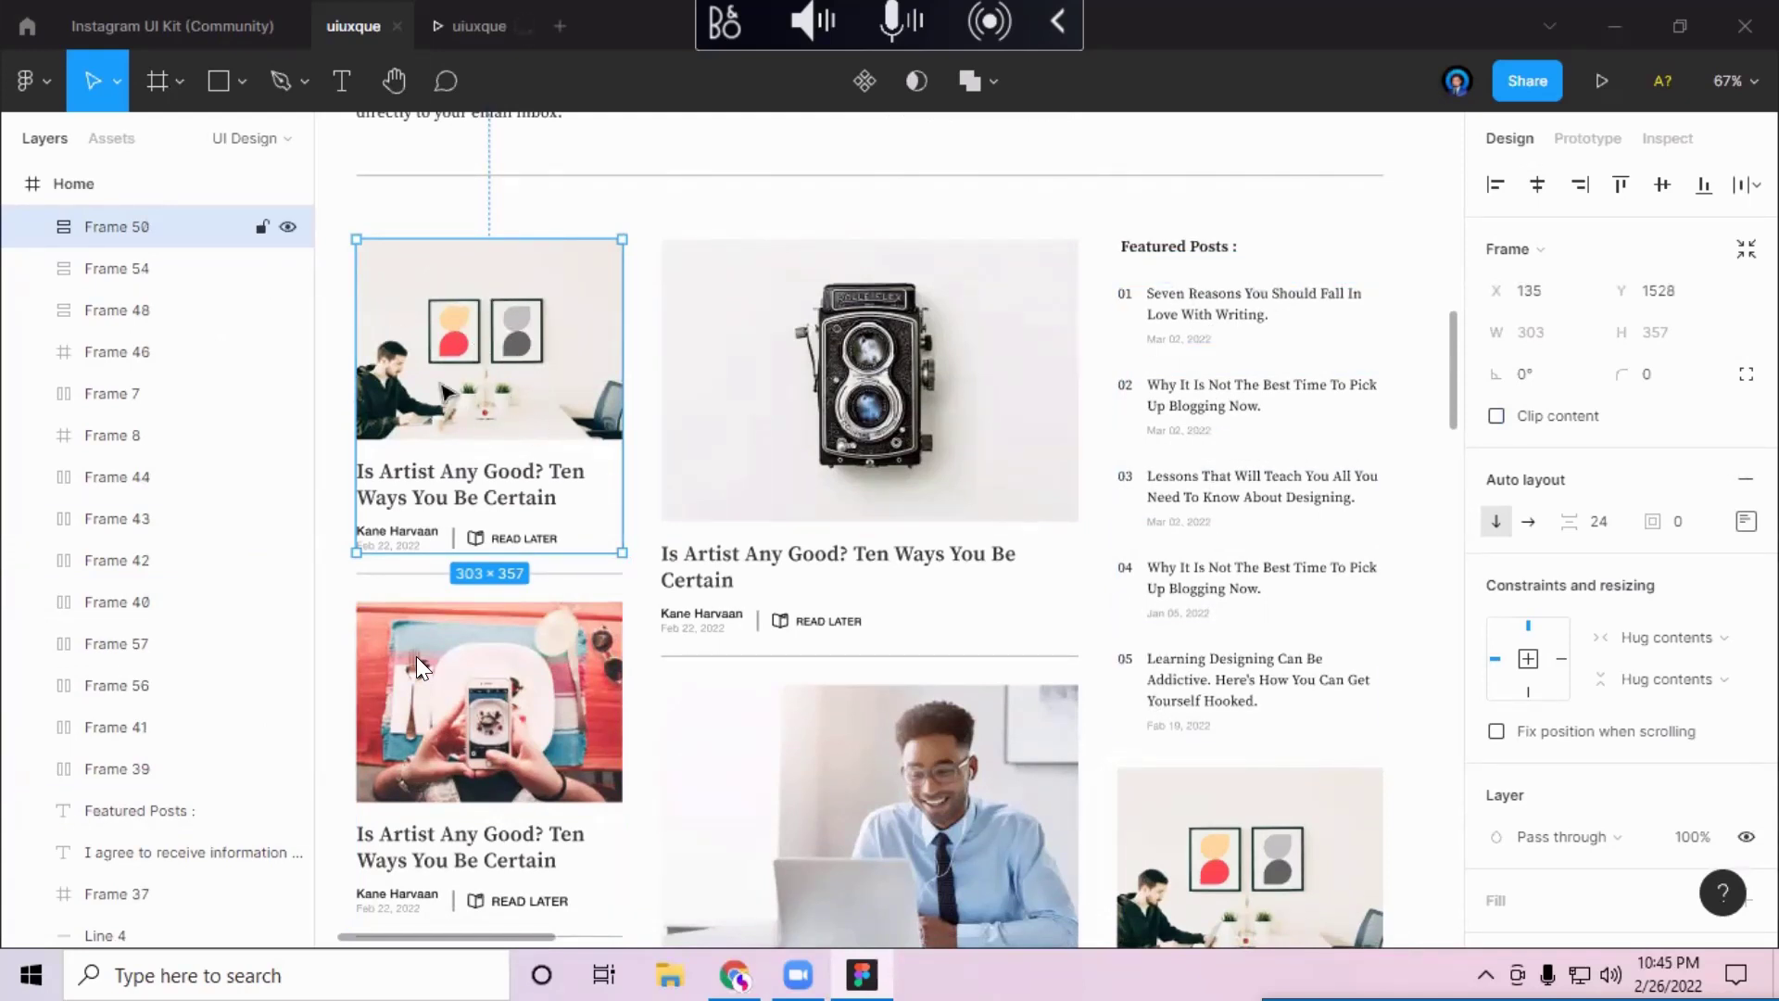
{"action": "left_click", "coordinate": [935, 382]}
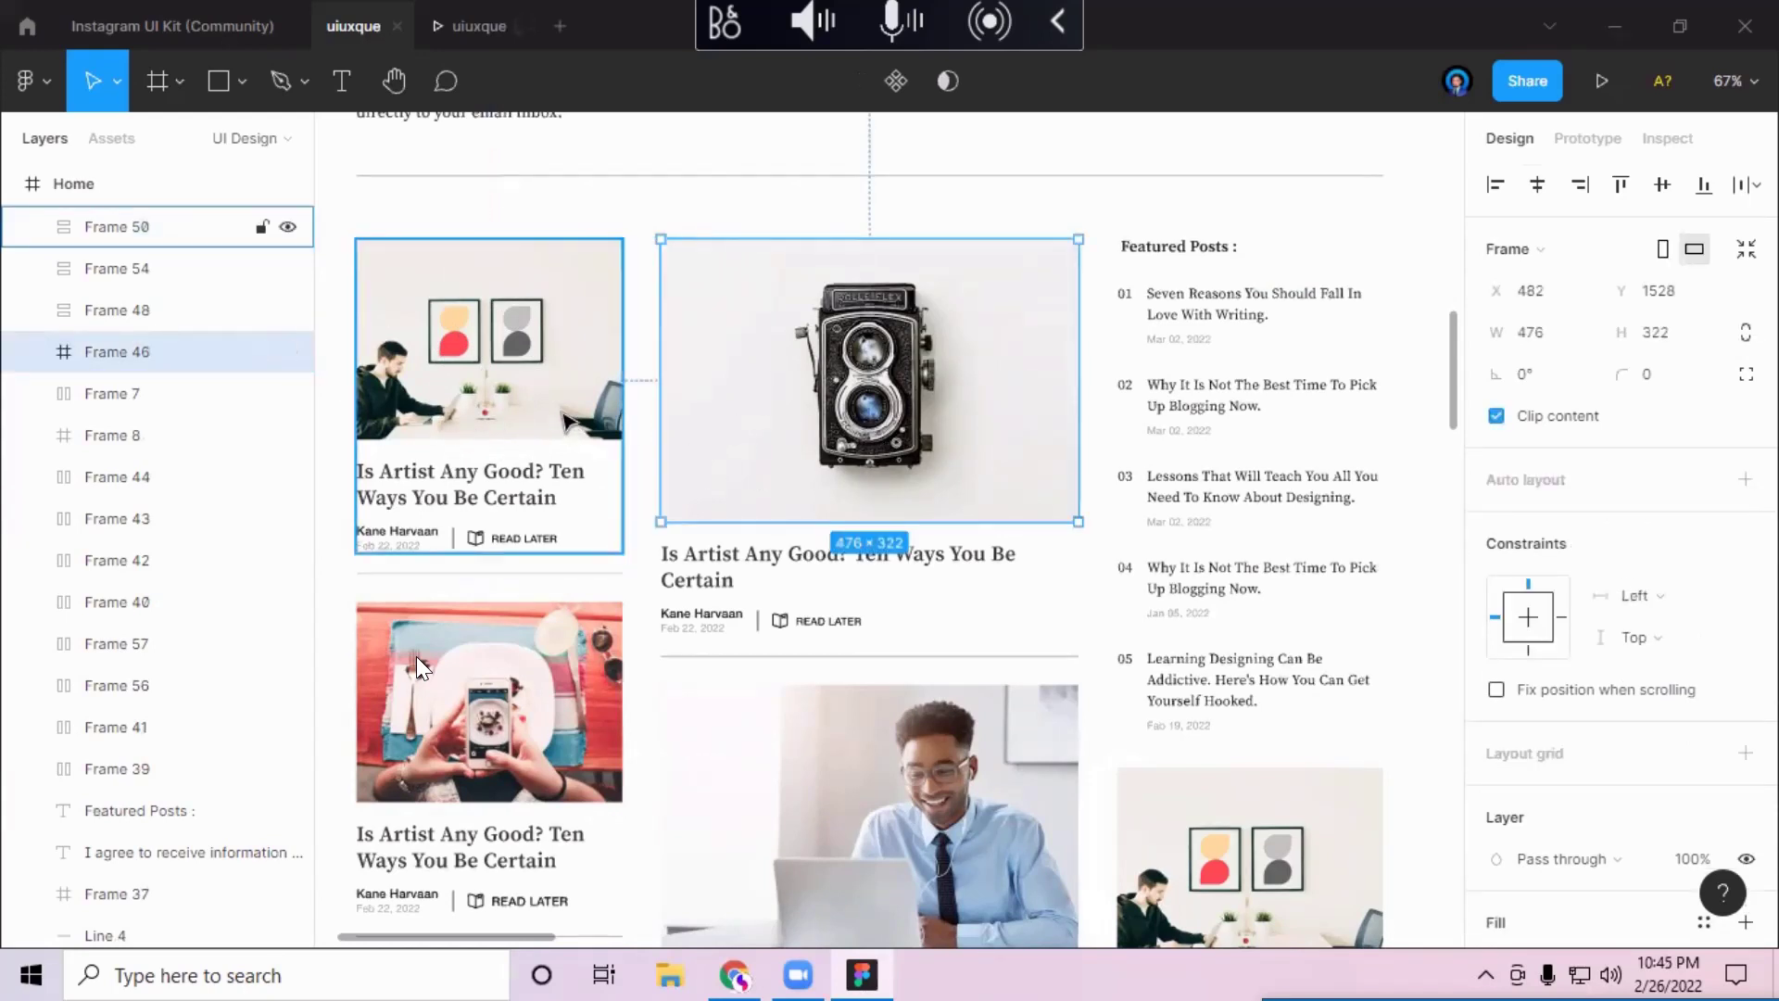
{"action": "left_click", "coordinate": [504, 491]}
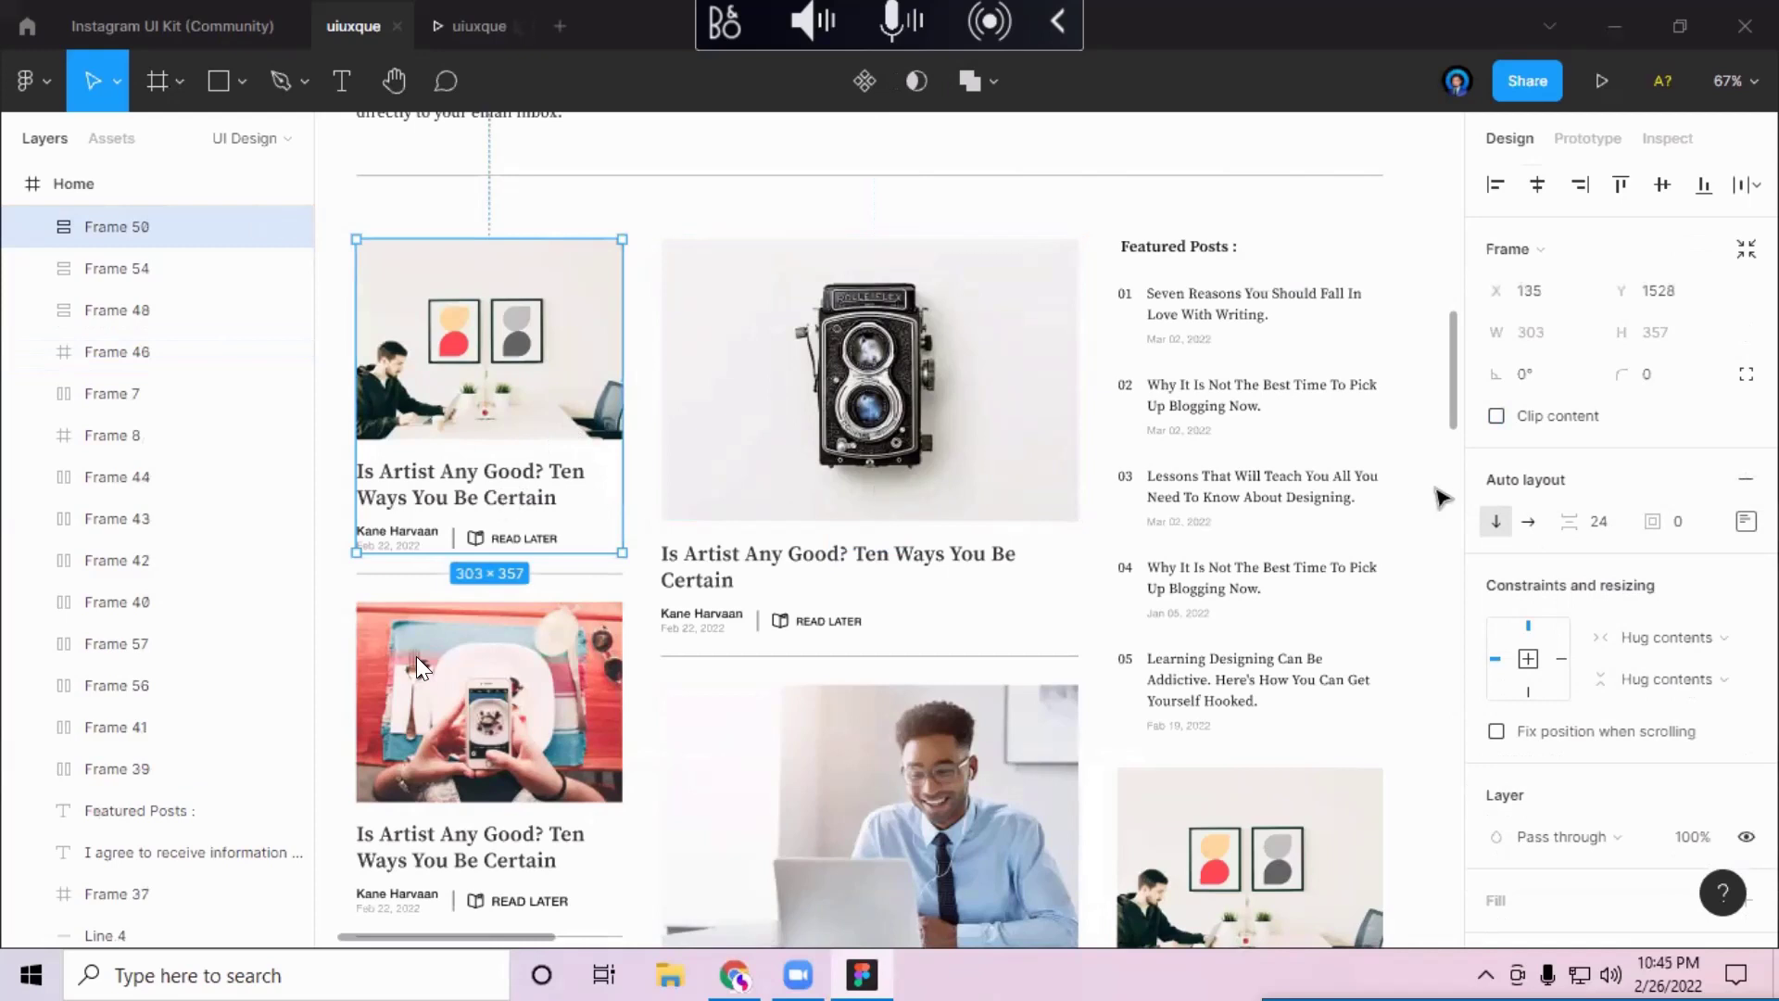
{"action": "left_click", "coordinate": [857, 533]}
{"action": "left_click", "coordinate": [857, 537]}
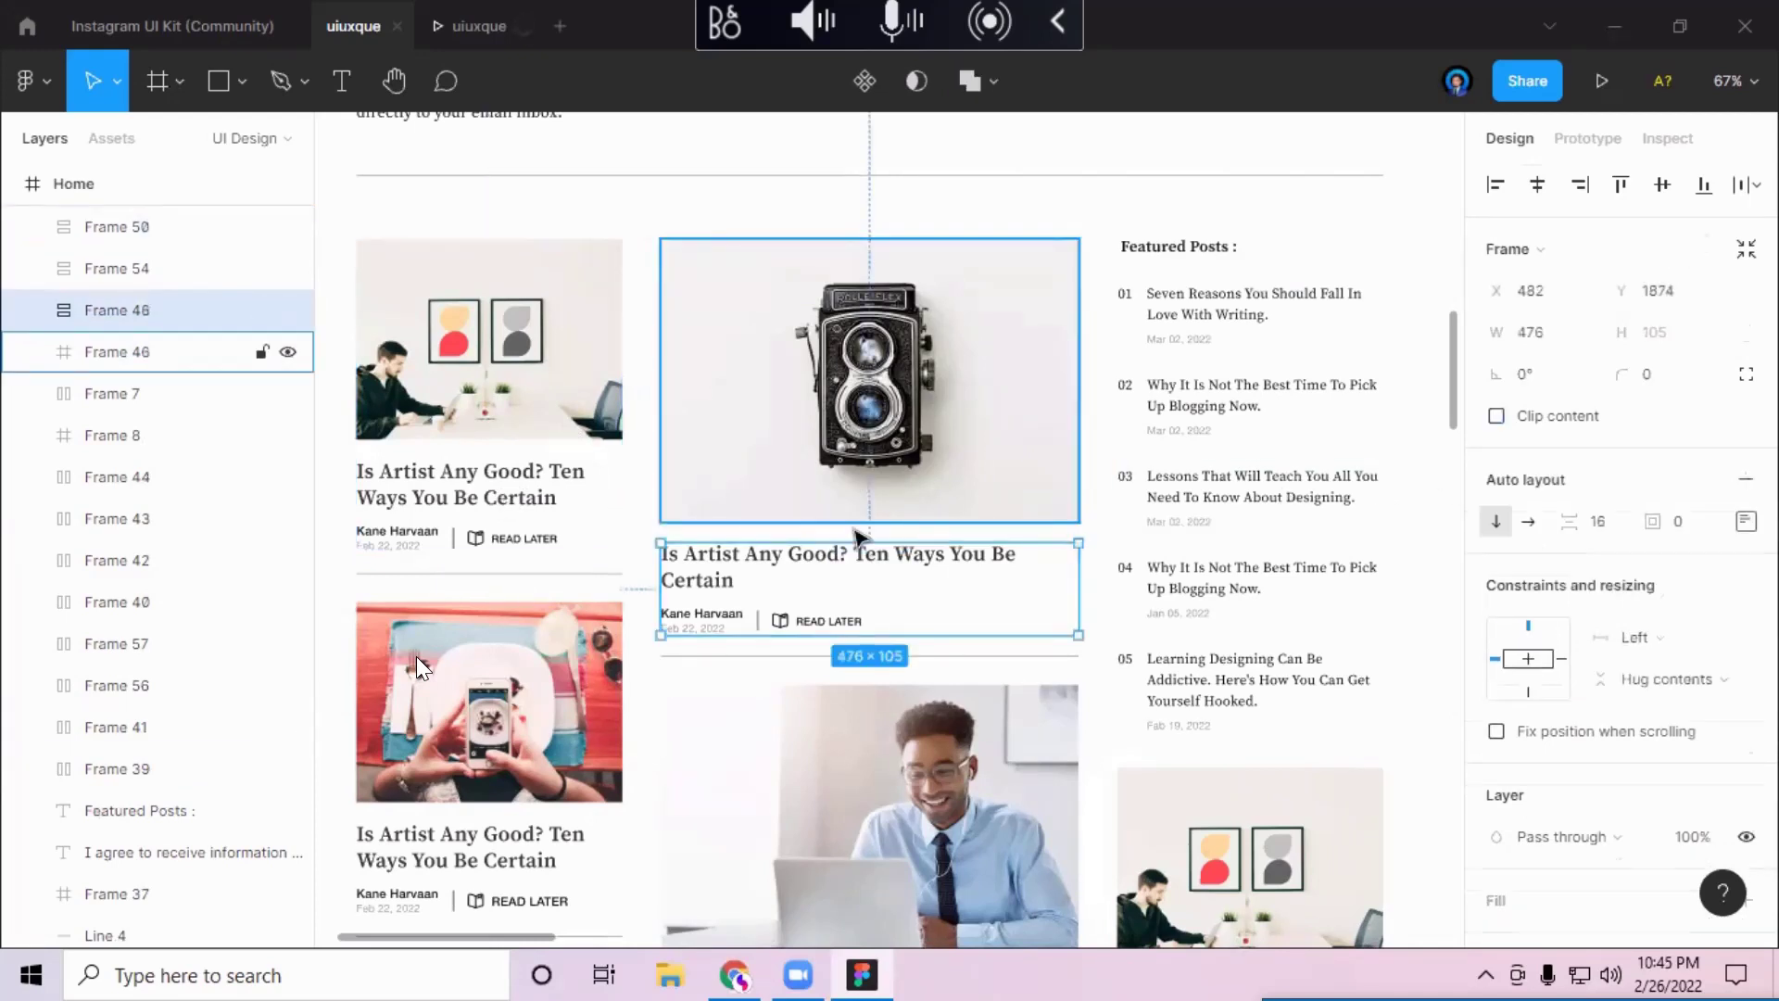
{"action": "left_click", "coordinate": [683, 365]}
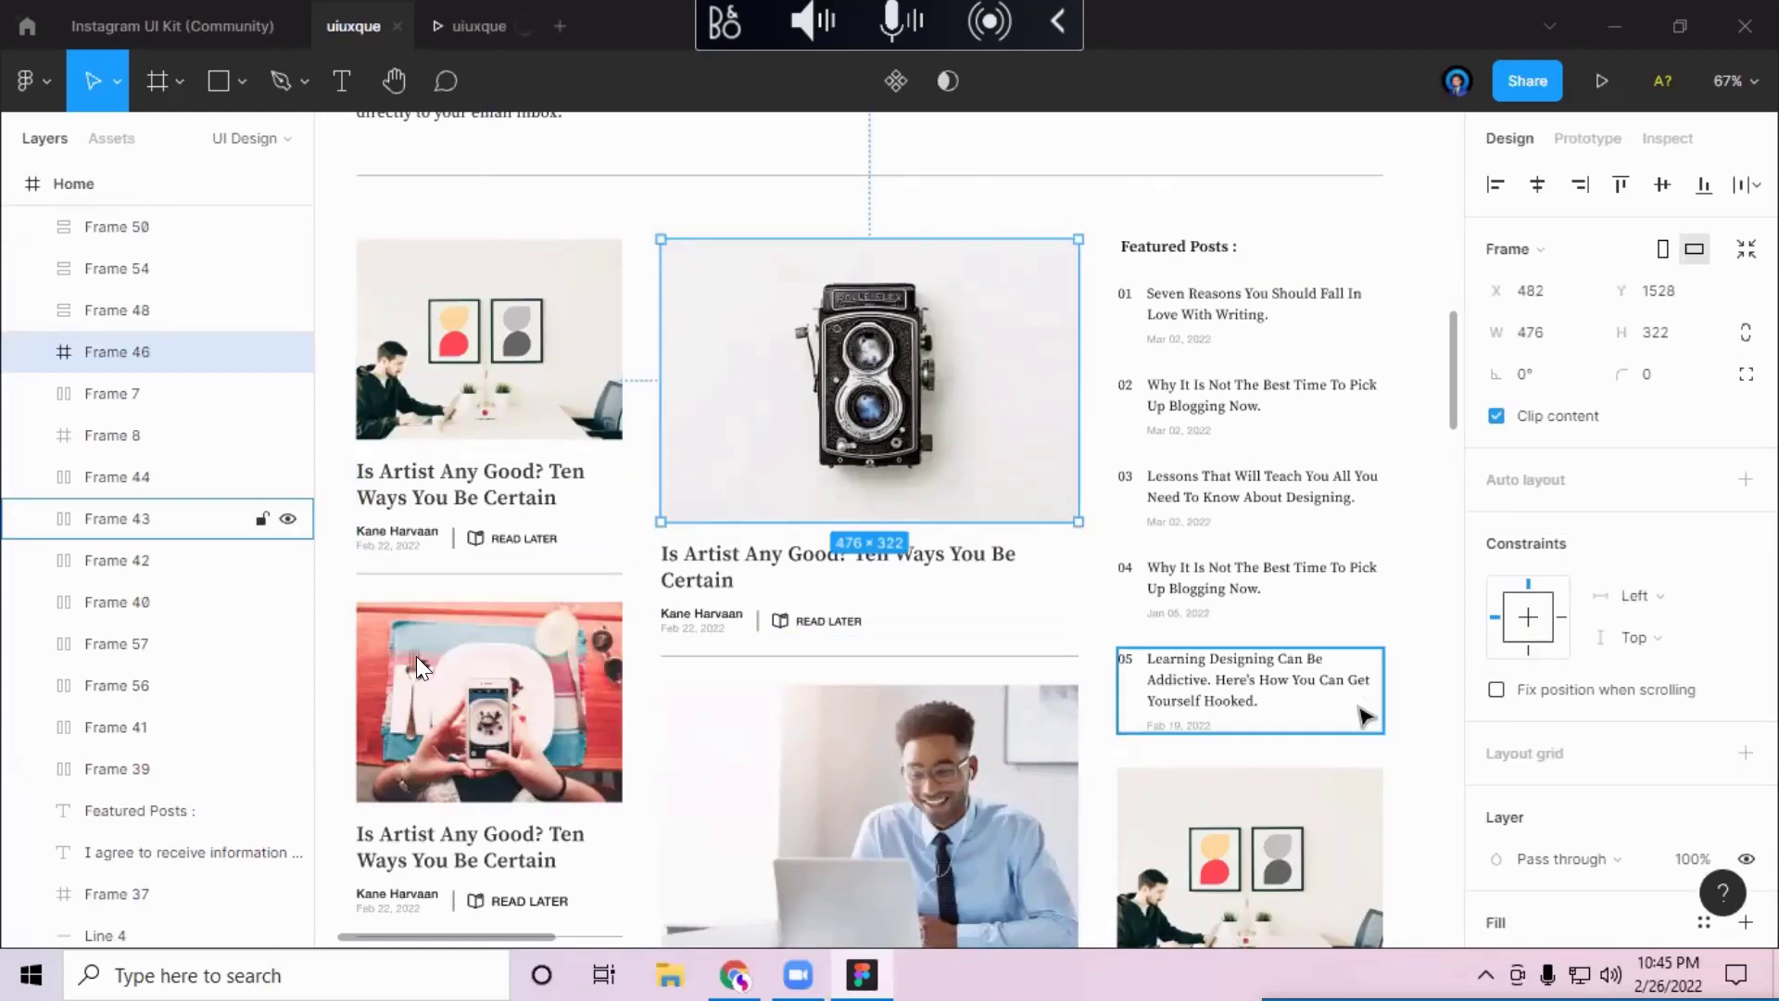
{"action": "left_click", "coordinate": [461, 28]}
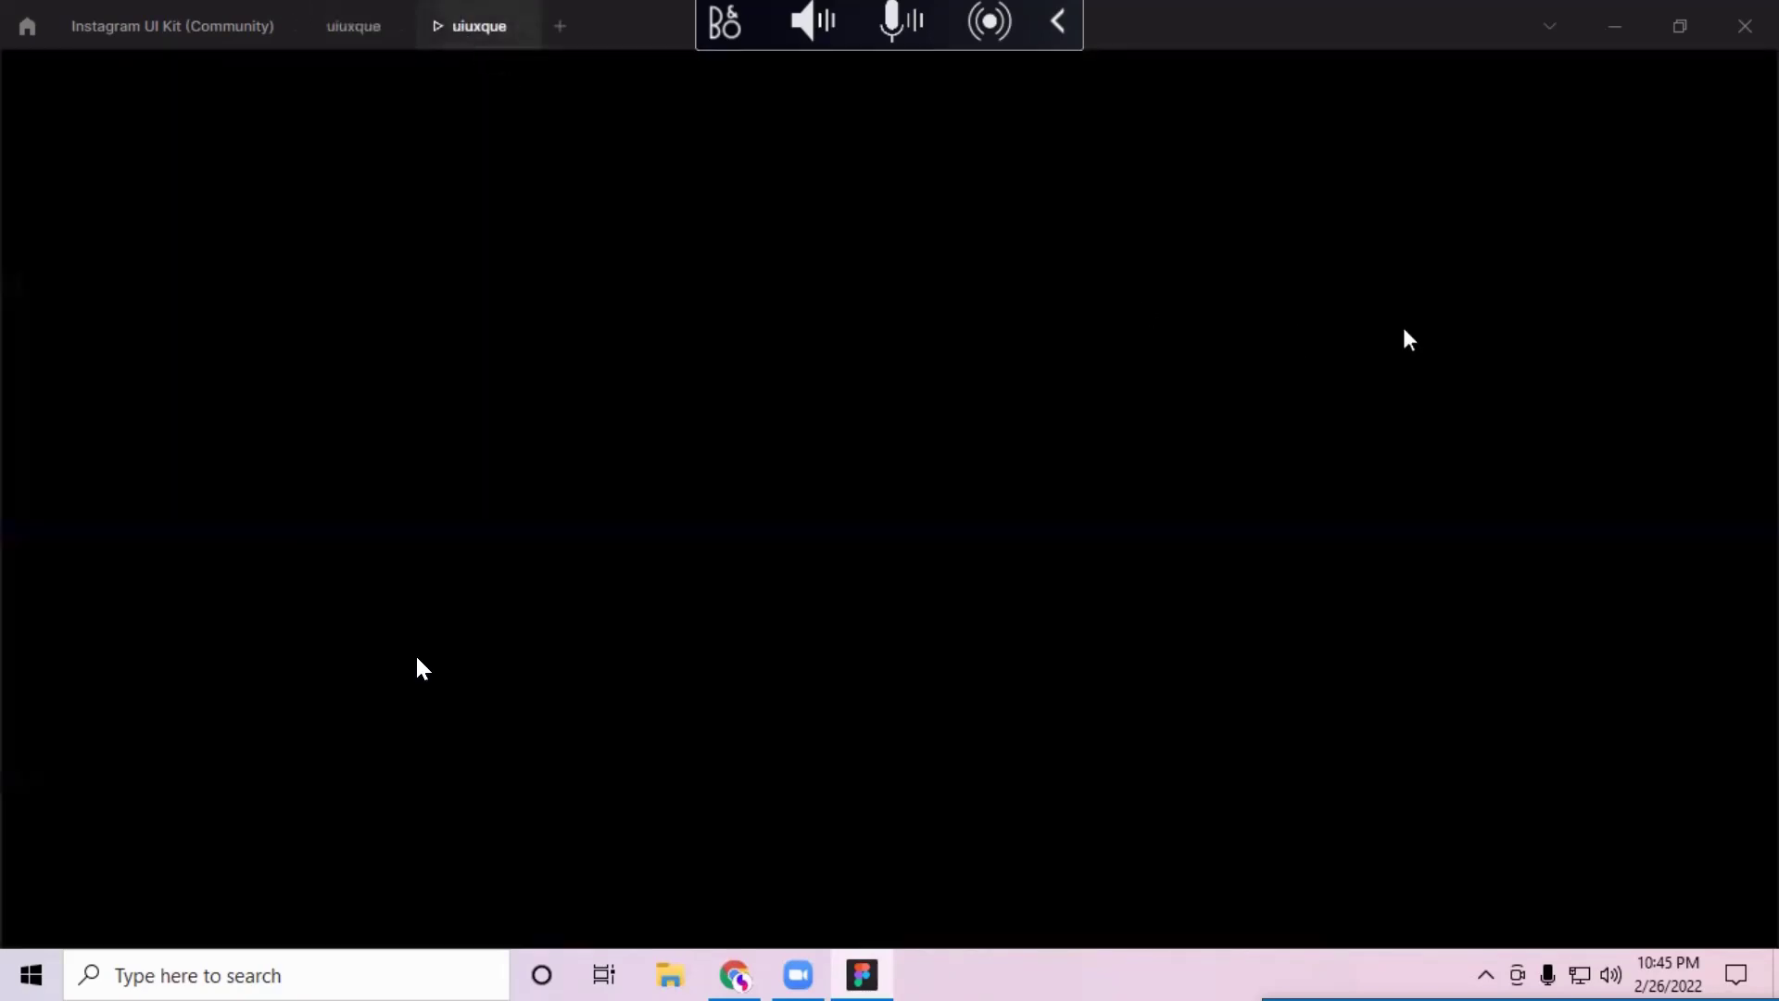
Step: Switch from the prototype tab back to the uiuxque design editor
{"action": "left_click", "coordinate": [382, 28]}
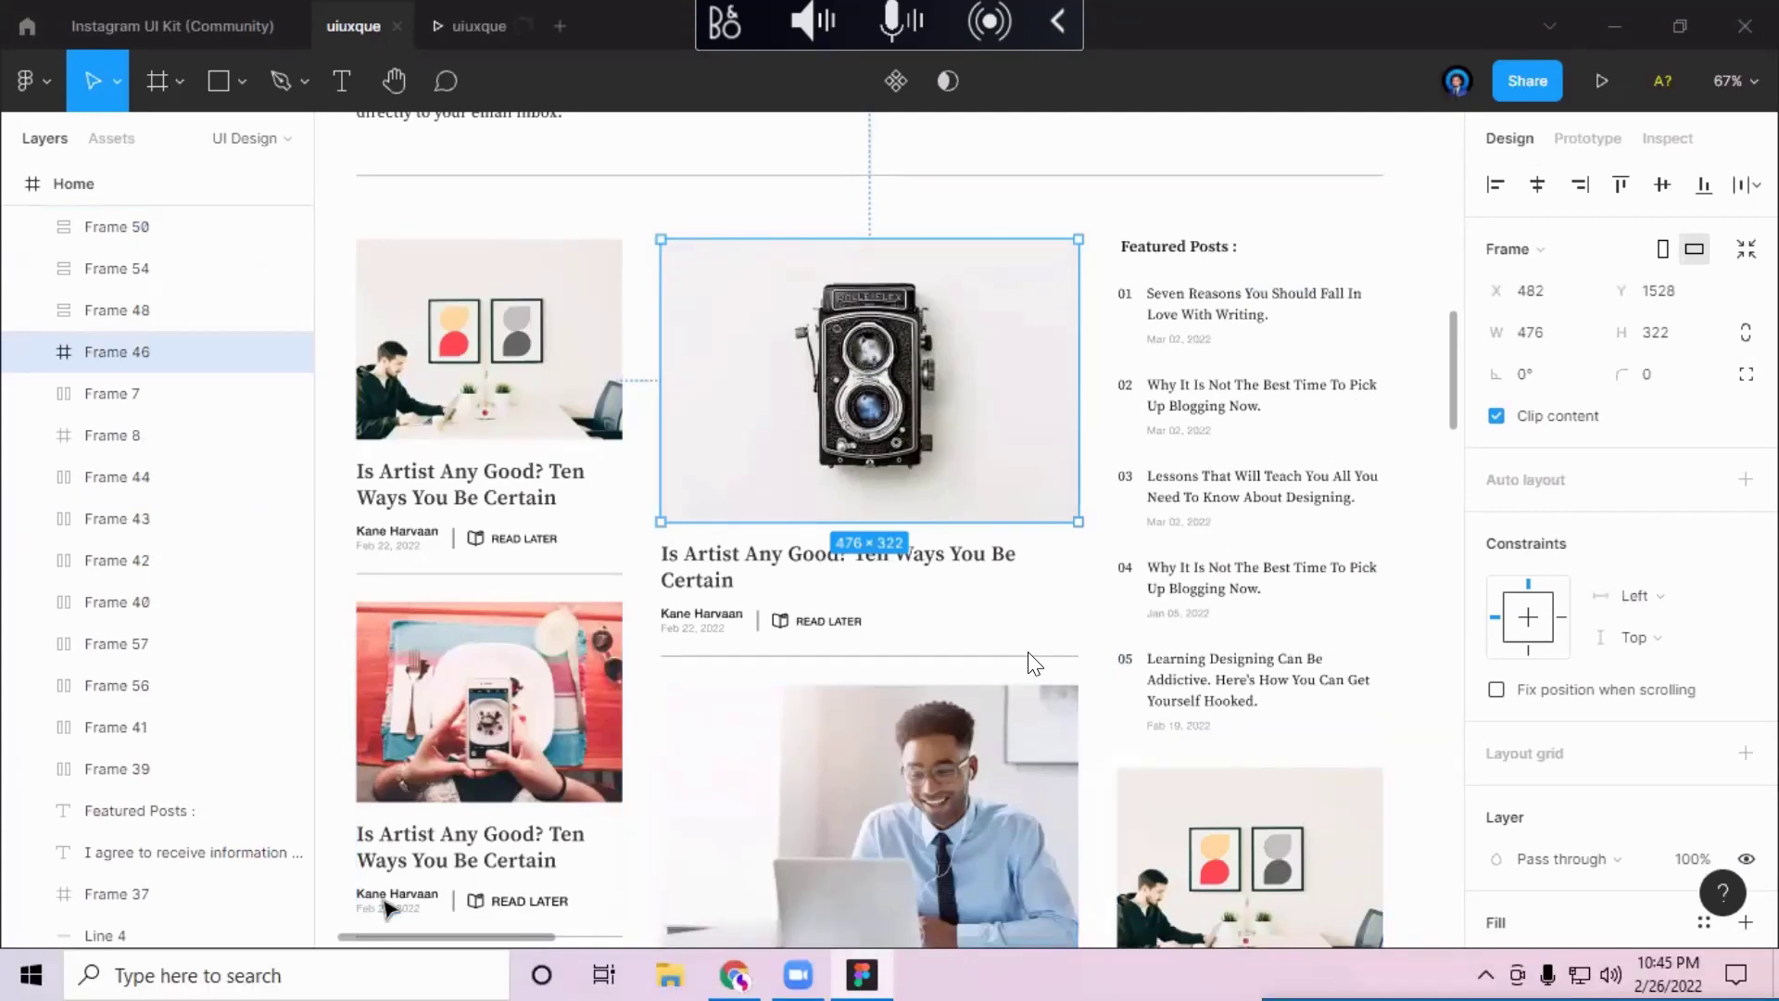
Step: Scroll the canvas to the Detail frame's Big Ben, city skyline and fox image grid
{"action": "scroll", "coordinate": [387, 903], "scroll_direction": "left", "scroll_amount": 2}
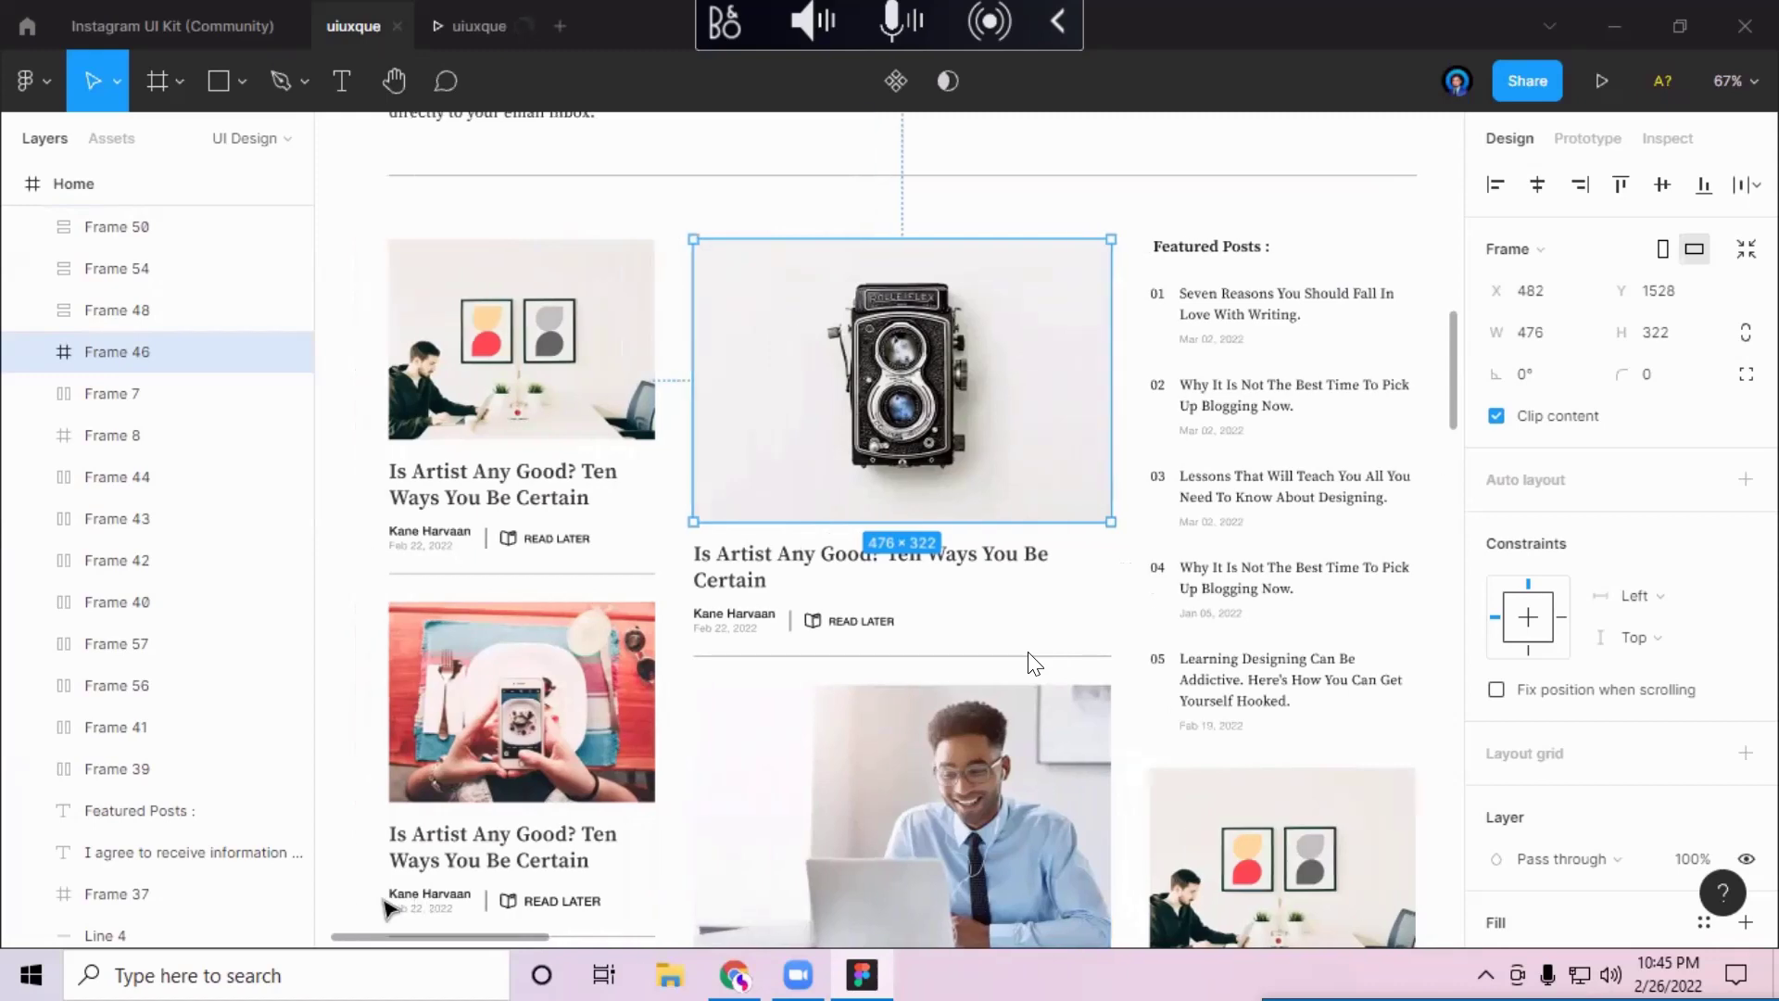
{"action": "scroll", "coordinate": [1033, 662], "scroll_direction": "down", "scroll_amount": 5}
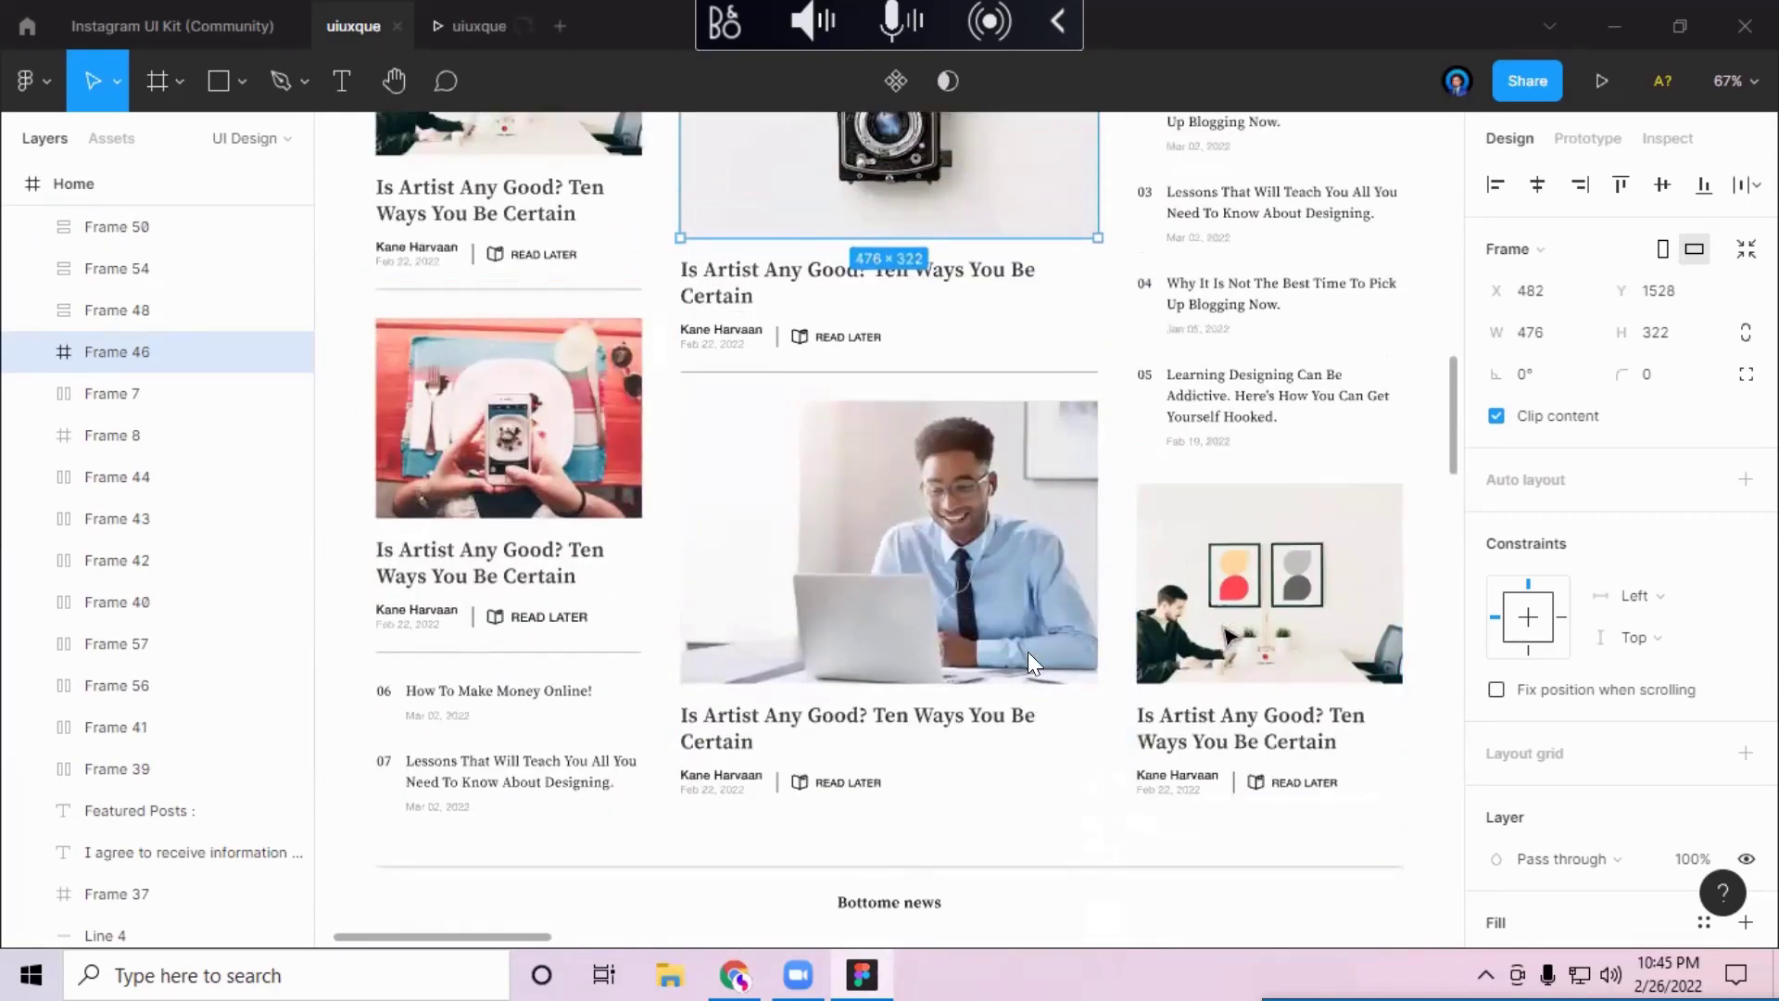
{"action": "scroll", "coordinate": [1034, 662], "scroll_direction": "down", "scroll_amount": 2}
{"action": "scroll", "coordinate": [1034, 665], "scroll_direction": "up", "scroll_amount": 7}
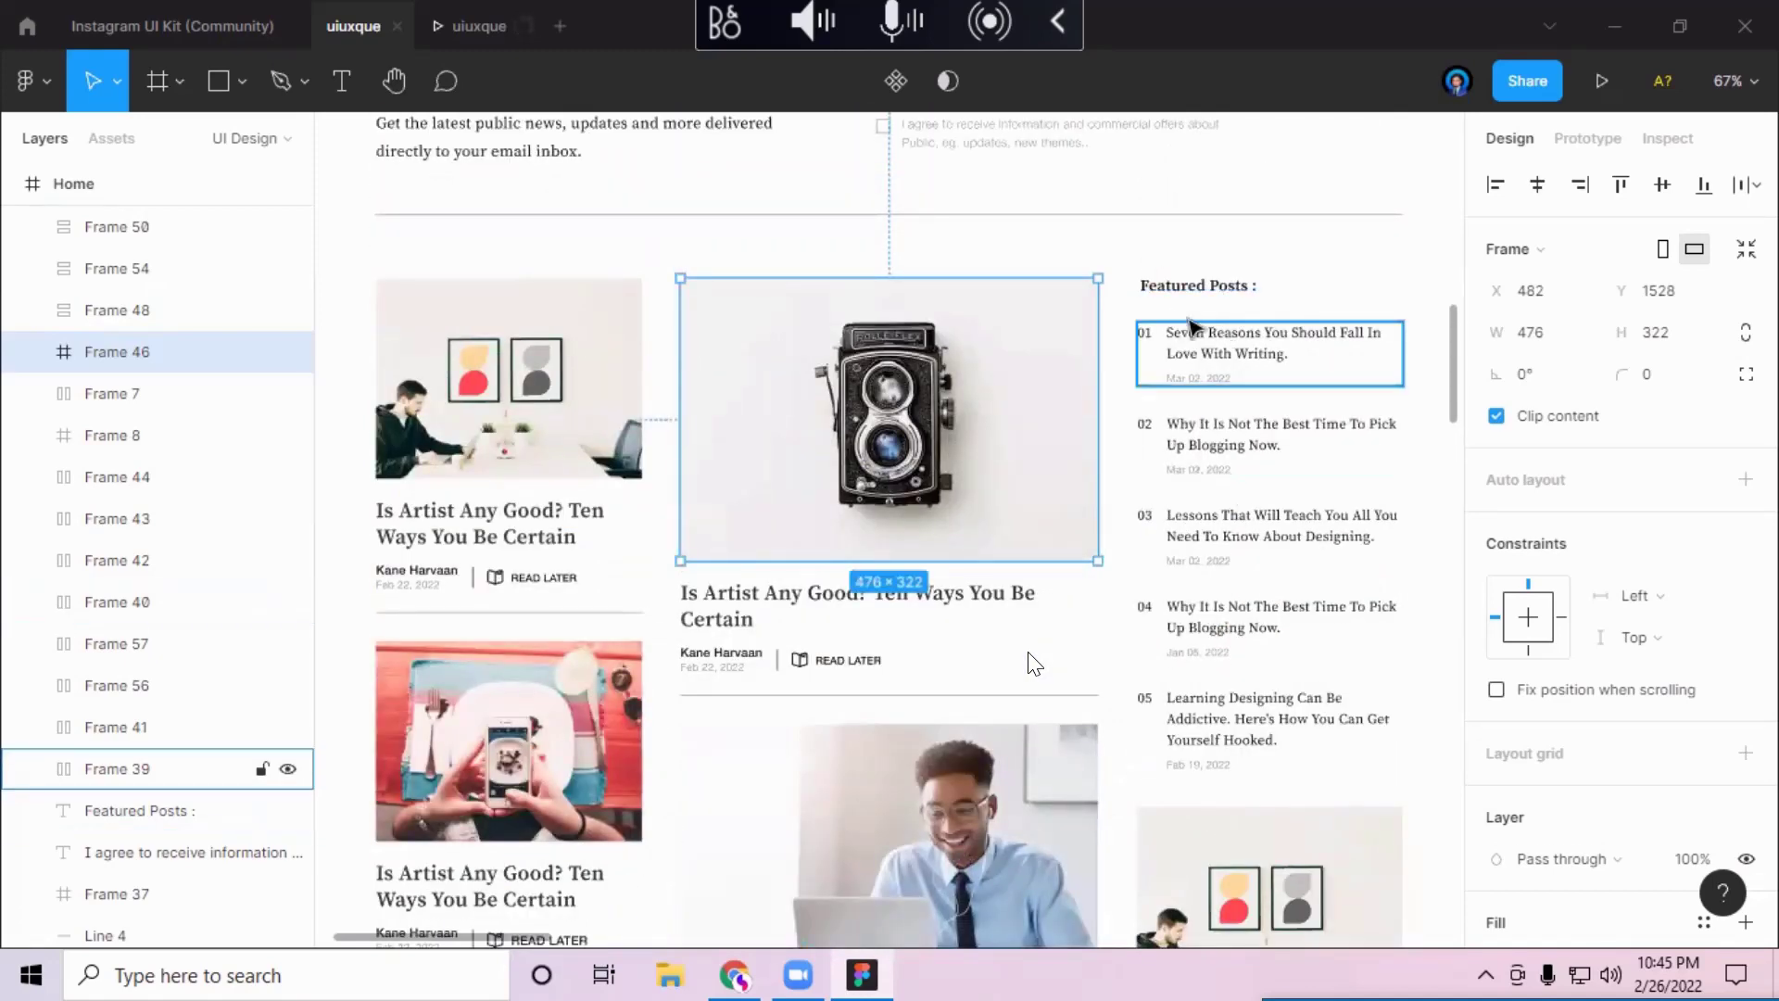
{"action": "scroll", "coordinate": [1034, 662], "scroll_direction": "down", "scroll_amount": 1}
{"action": "scroll", "coordinate": [435, 788], "scroll_direction": "down", "scroll_amount": 8}
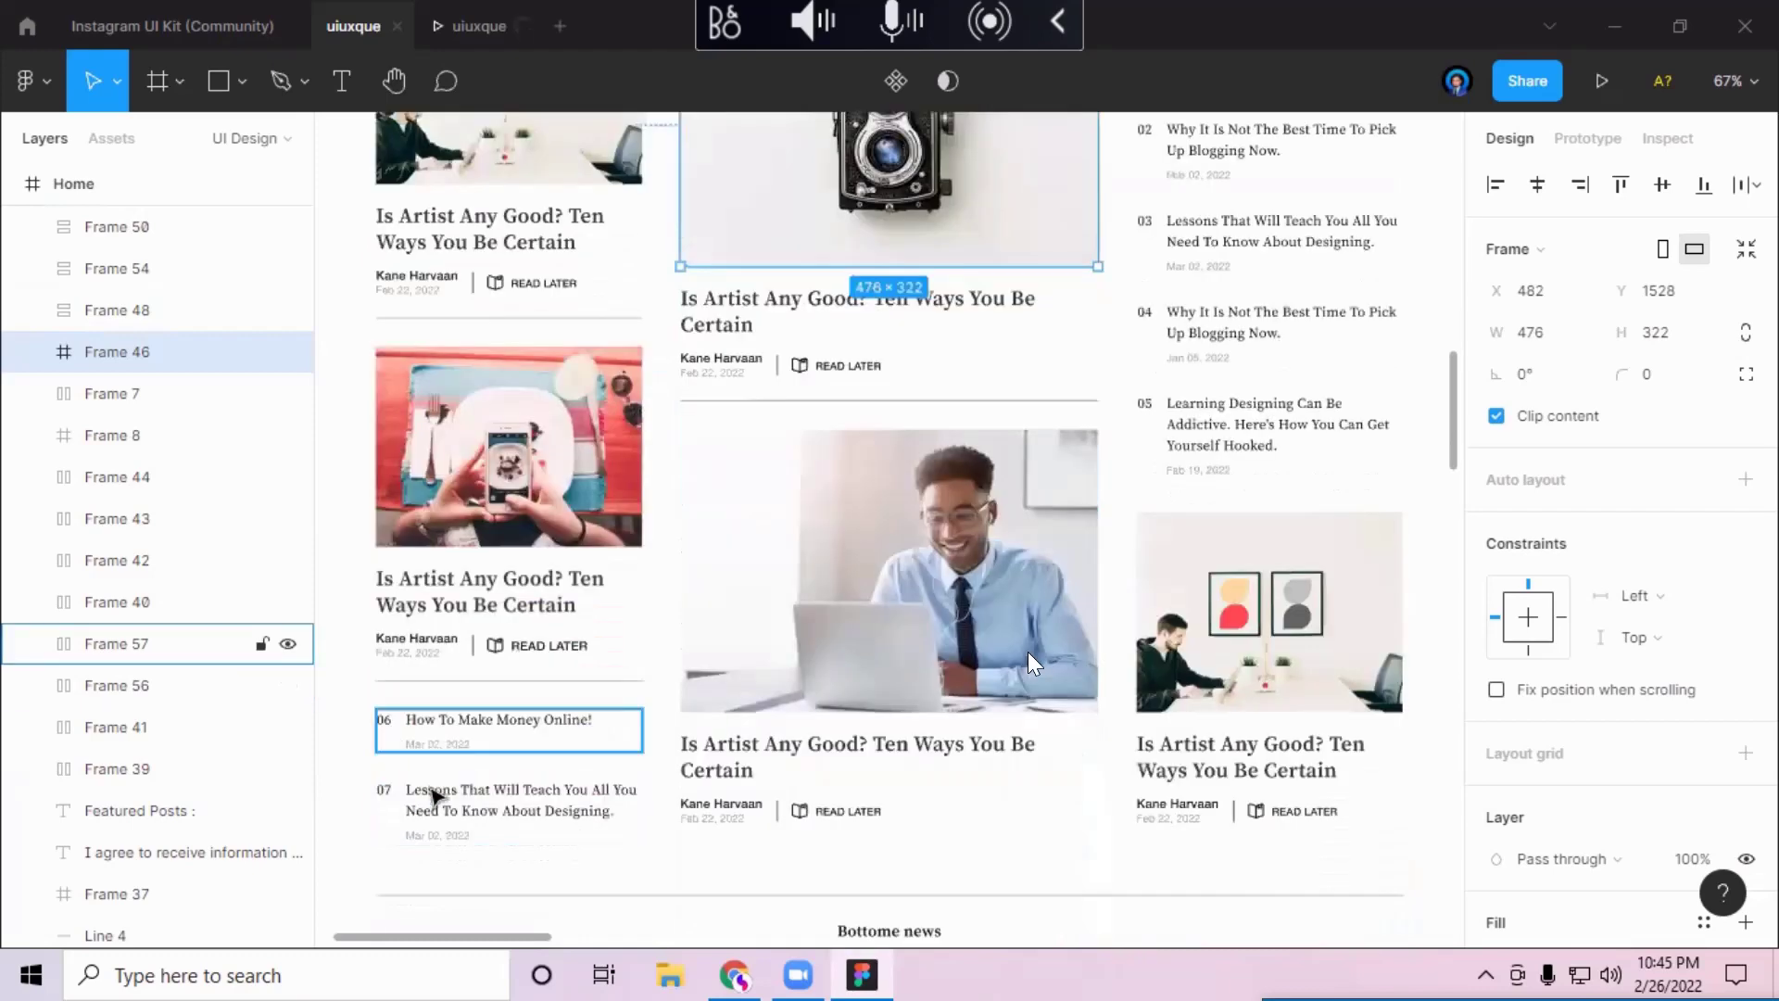
{"action": "scroll", "coordinate": [1034, 665], "scroll_direction": "down", "scroll_amount": 6}
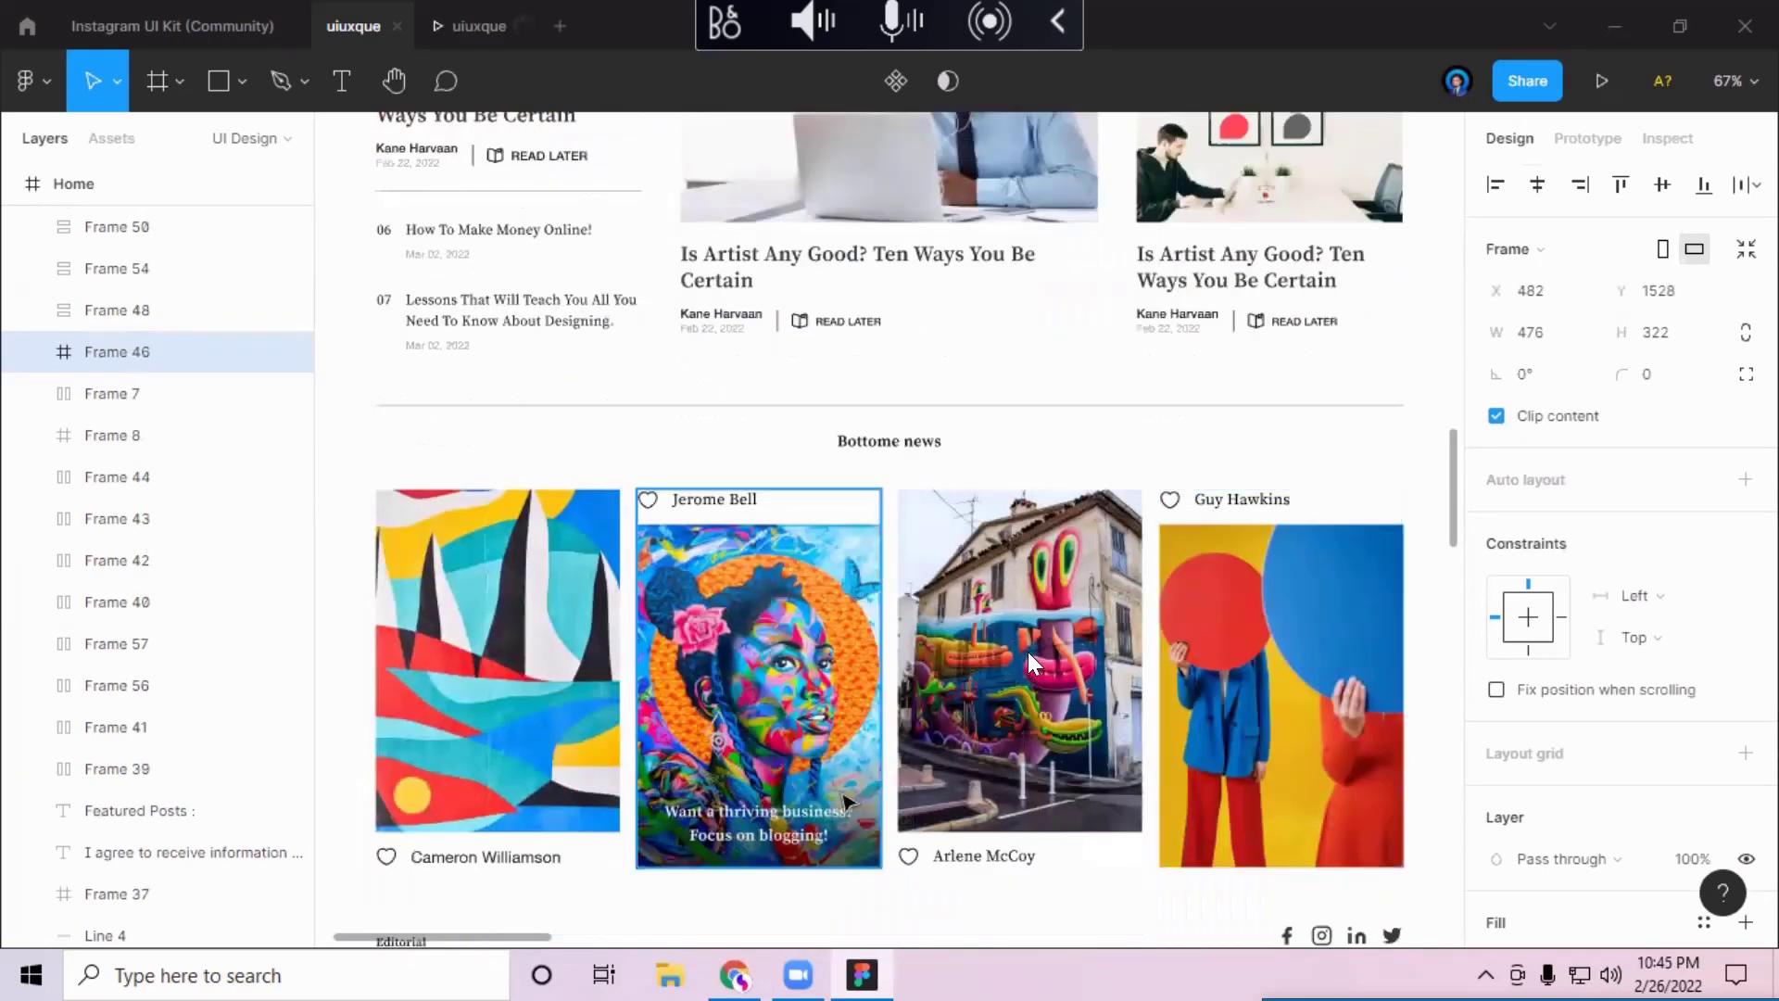
{"action": "scroll", "coordinate": [1026, 653], "scroll_direction": "down", "scroll_amount": 9}
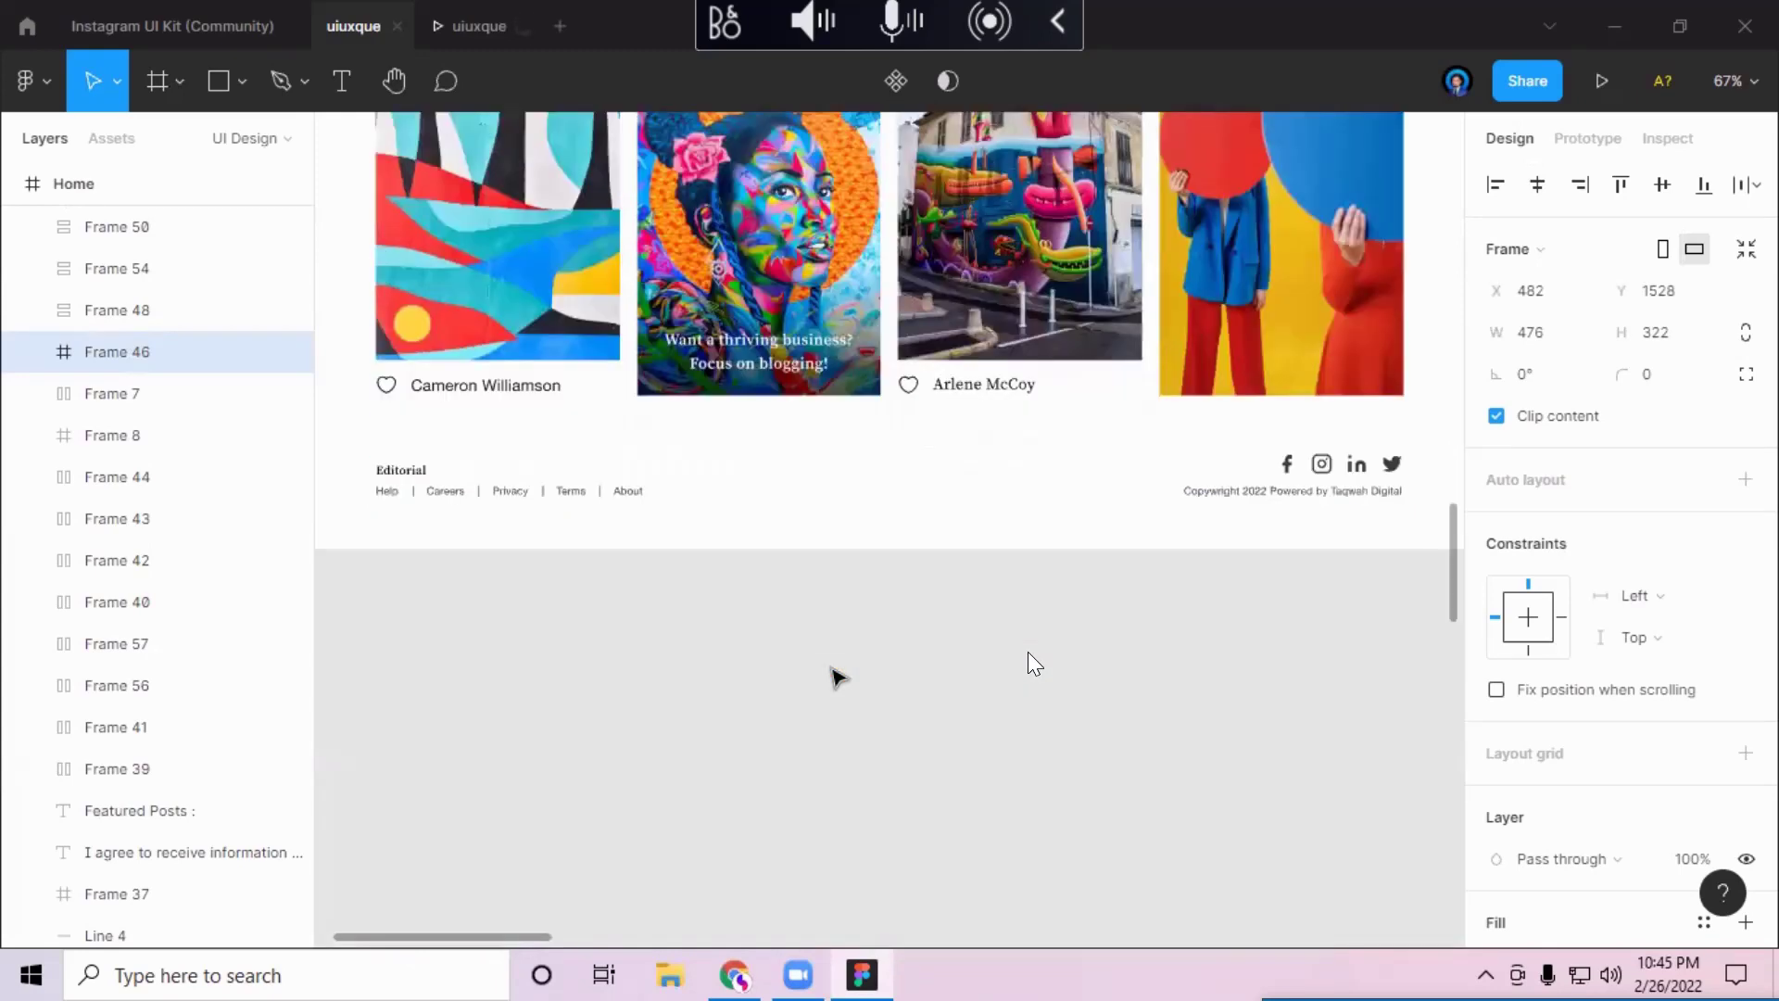
{"action": "scroll", "coordinate": [1026, 652], "scroll_direction": "up", "scroll_amount": 11}
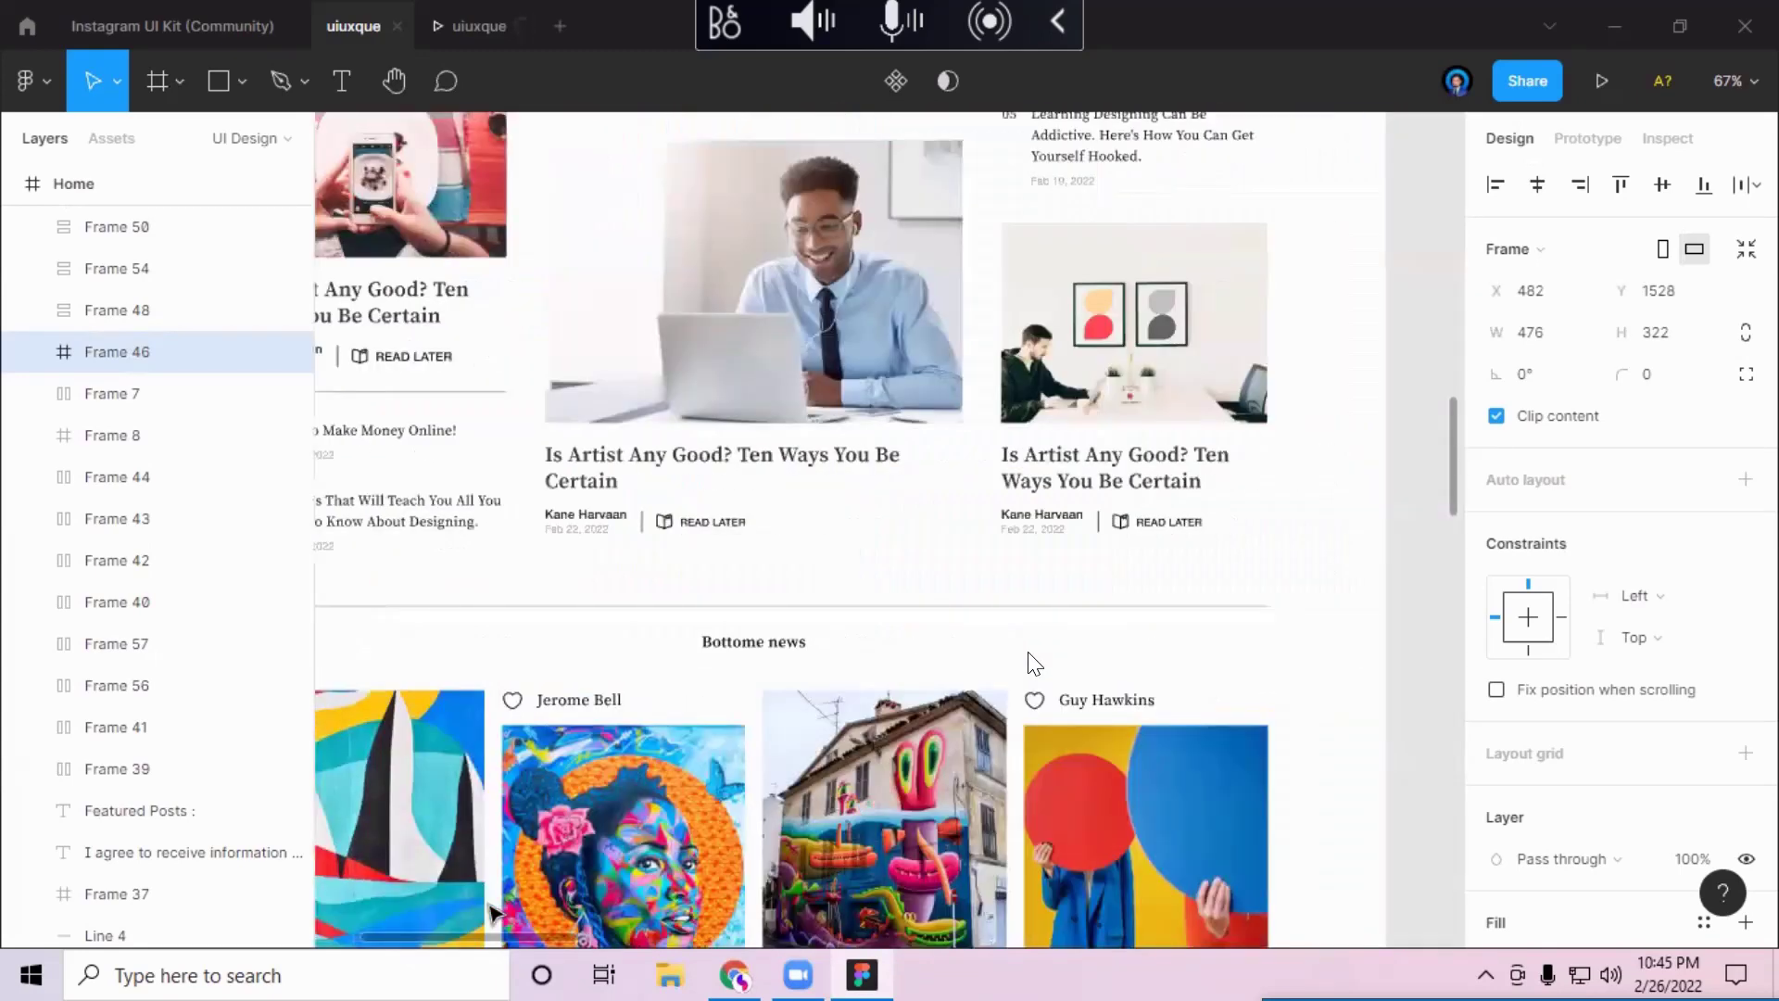
{"action": "scroll", "coordinate": [1034, 664], "scroll_direction": "left", "scroll_amount": 10}
{"action": "scroll", "coordinate": [1034, 664], "scroll_direction": "right", "scroll_amount": 10}
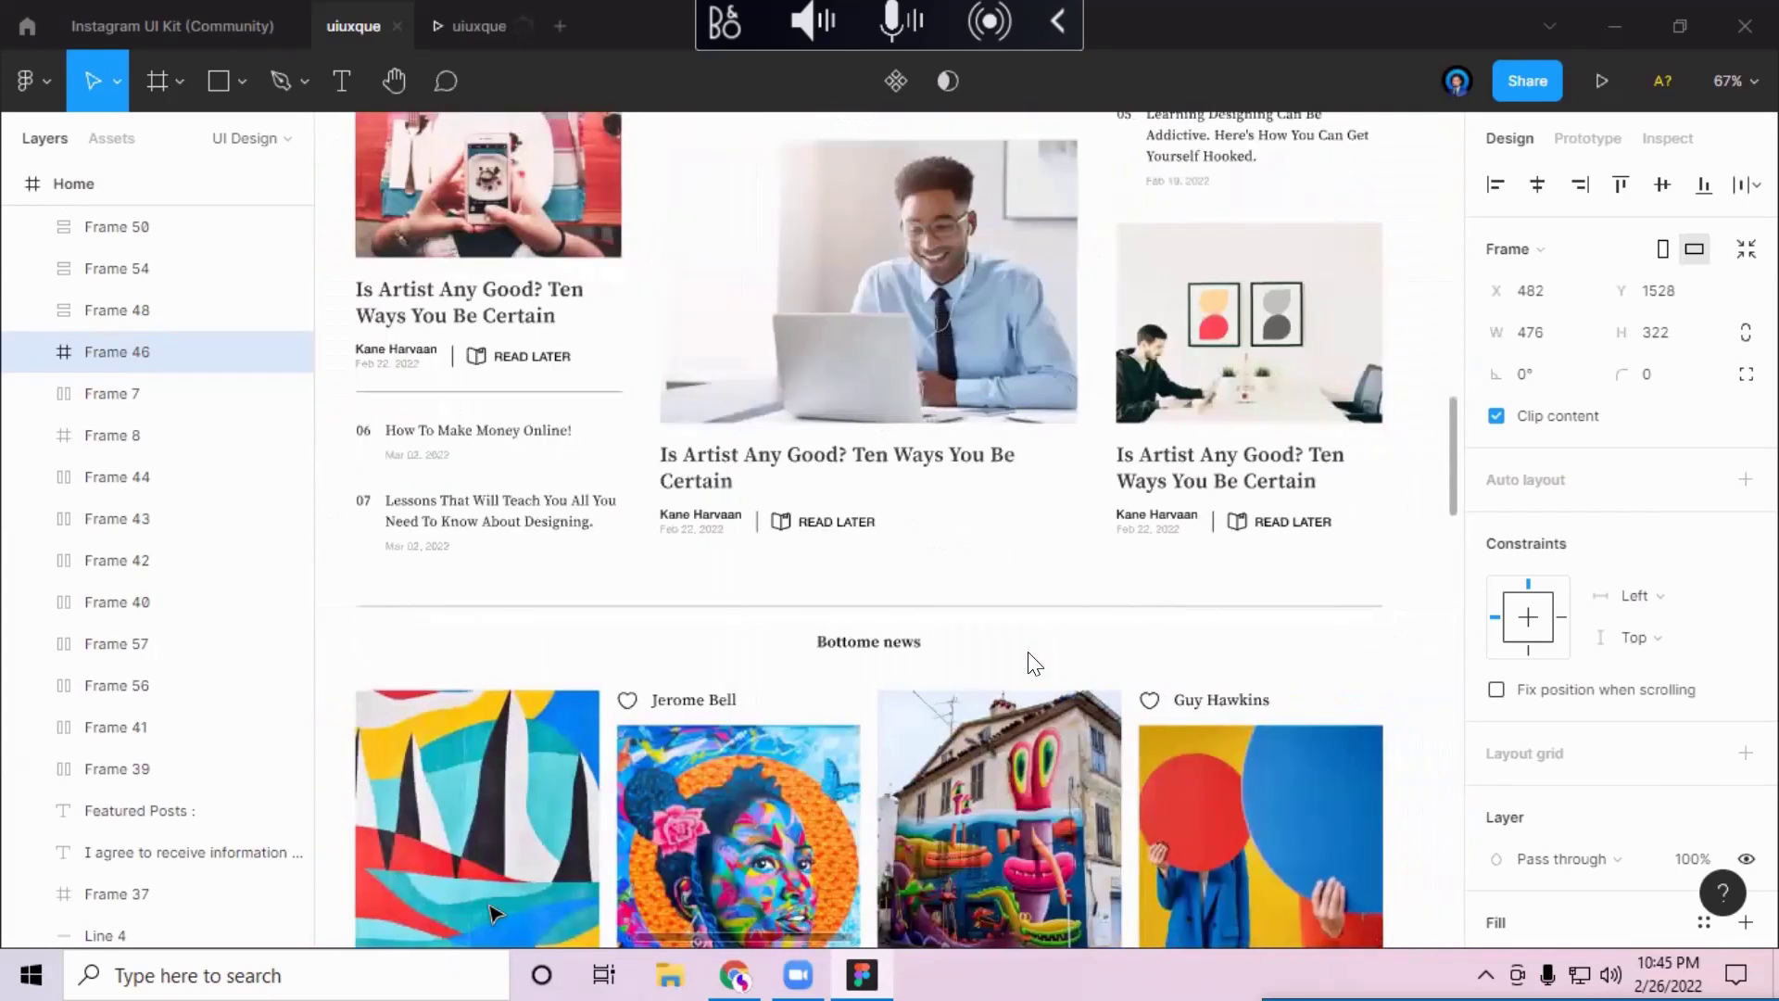
{"action": "scroll", "coordinate": [1033, 664], "scroll_direction": "right", "scroll_amount": 15}
{"action": "scroll", "coordinate": [1026, 652], "scroll_direction": "right", "scroll_amount": 6}
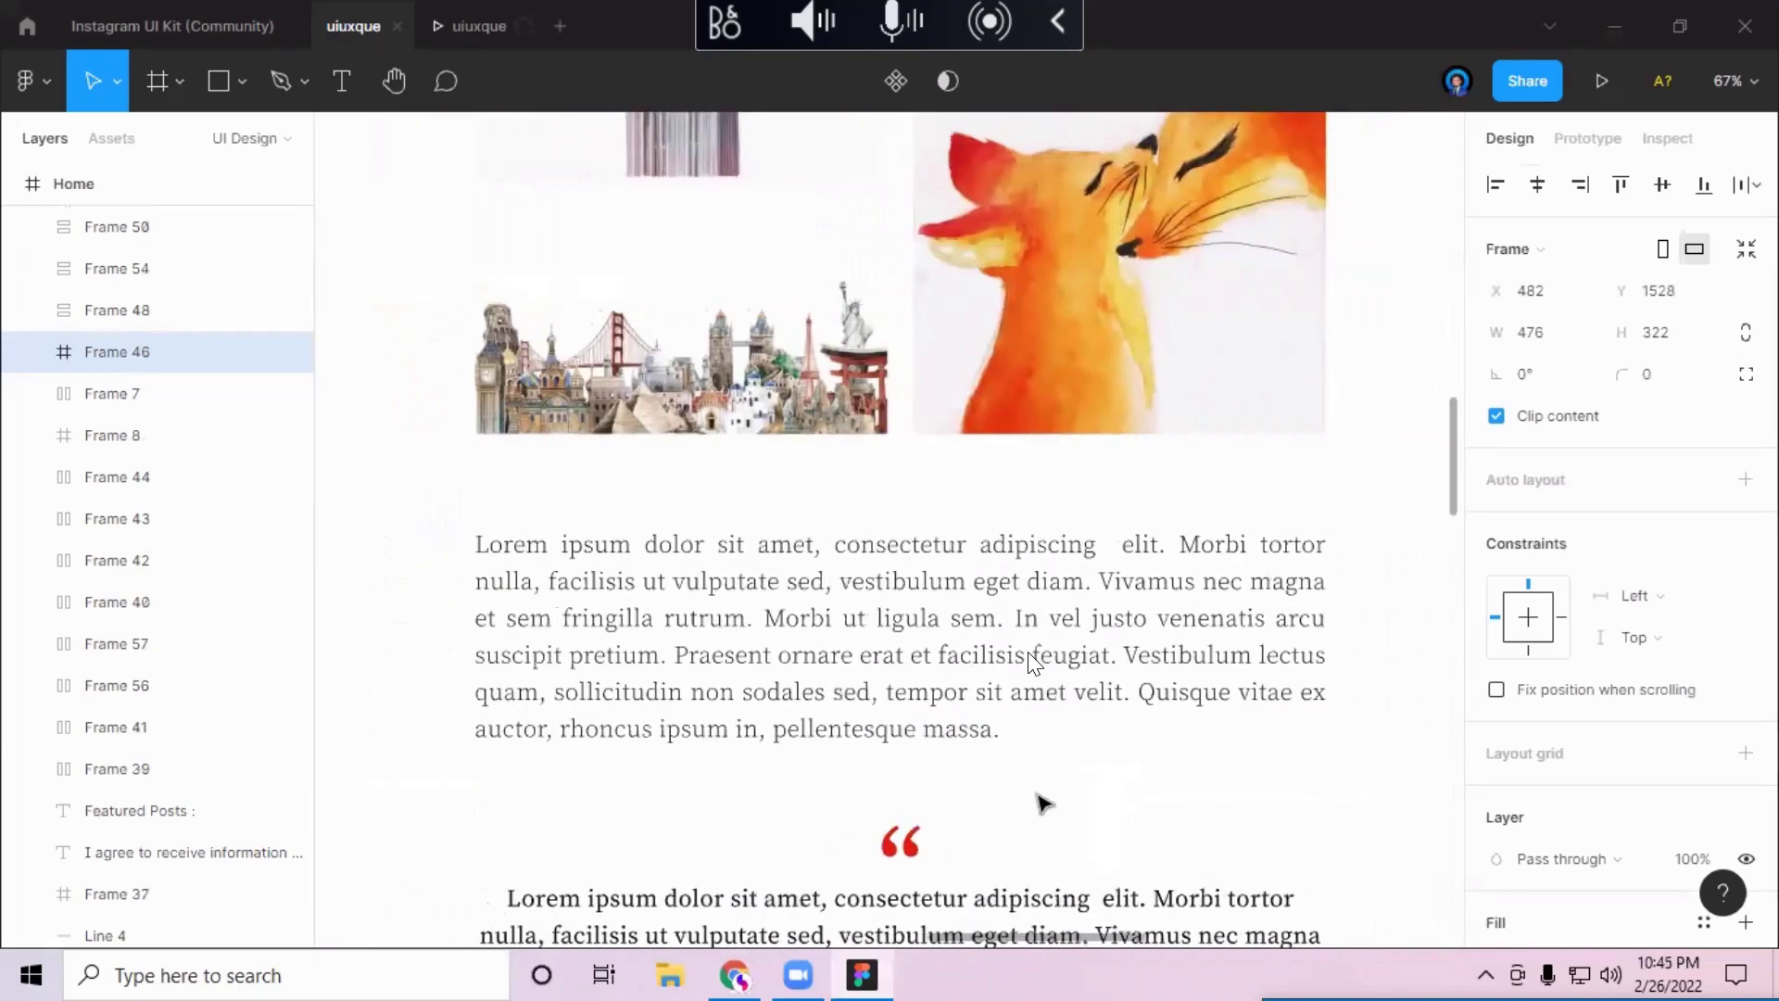
{"action": "scroll", "coordinate": [1034, 661], "scroll_direction": "up", "scroll_amount": 5}
{"action": "scroll", "coordinate": [1034, 662], "scroll_direction": "up", "scroll_amount": 1}
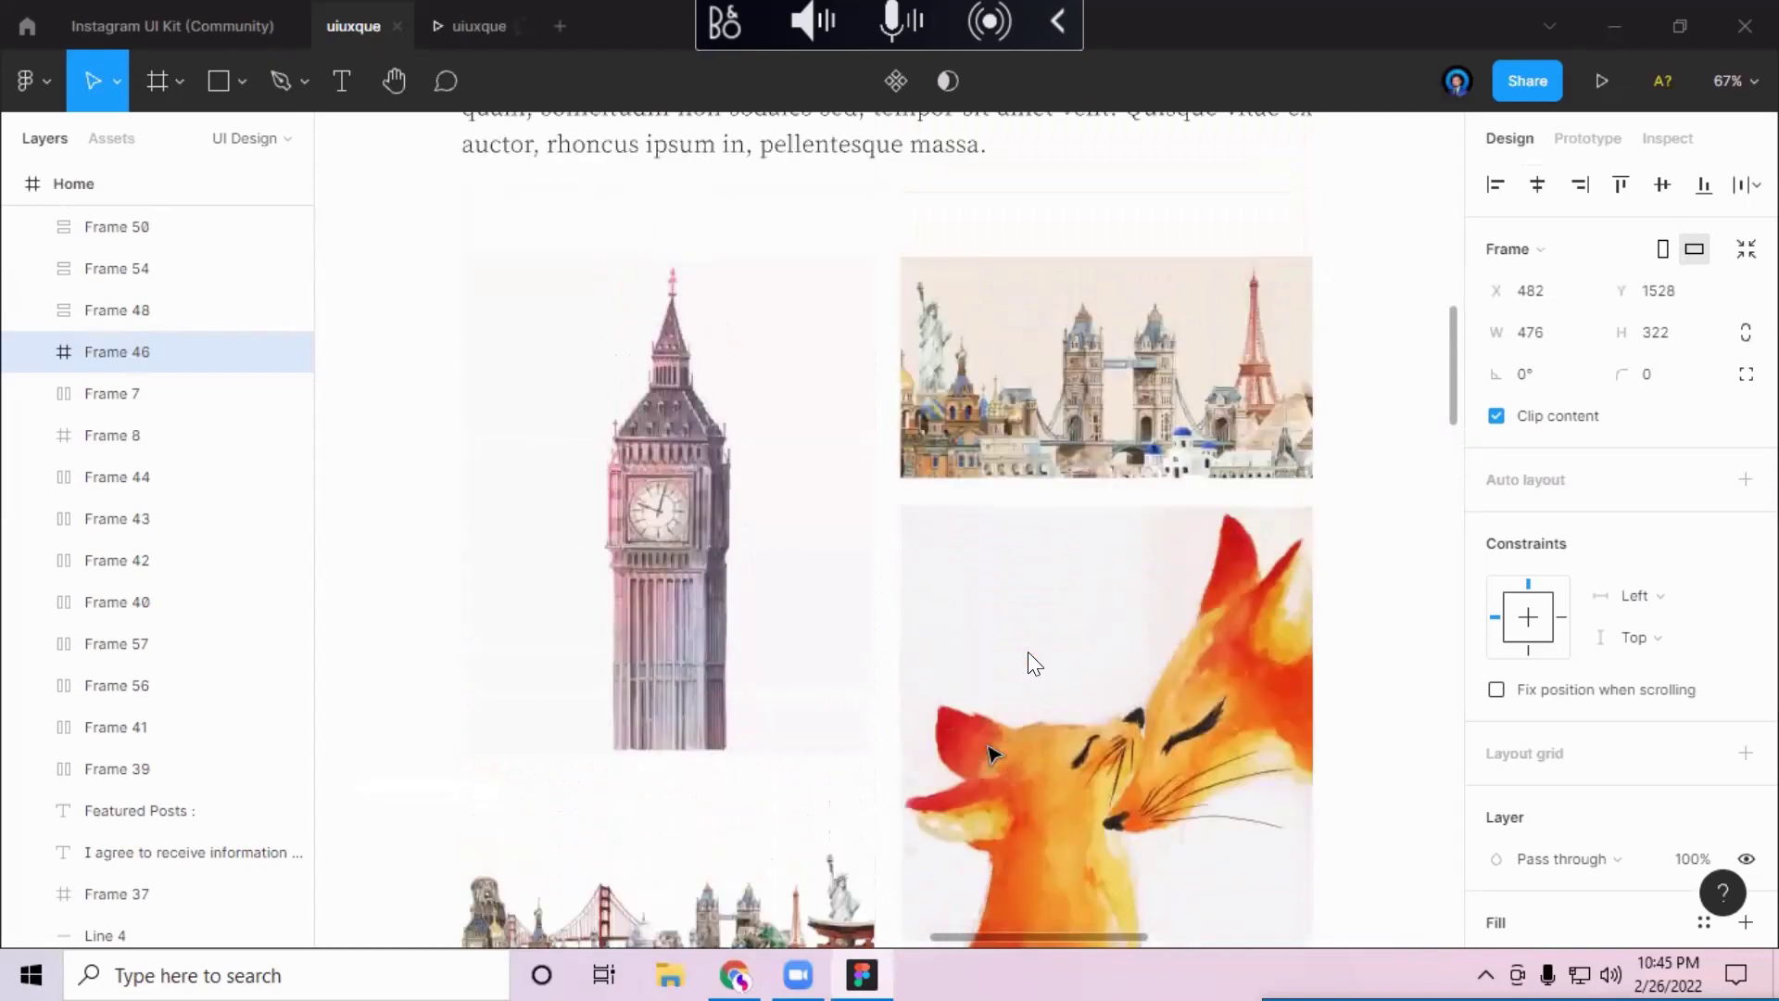
{"action": "scroll", "coordinate": [1034, 661], "scroll_direction": "up", "scroll_amount": 3}
Step: Scroll up to the Detail frame's Blogg header and '10 Beautiful Reasons…' headline, then back down to the images
{"action": "scroll", "coordinate": [1034, 661], "scroll_direction": "up", "scroll_amount": 10}
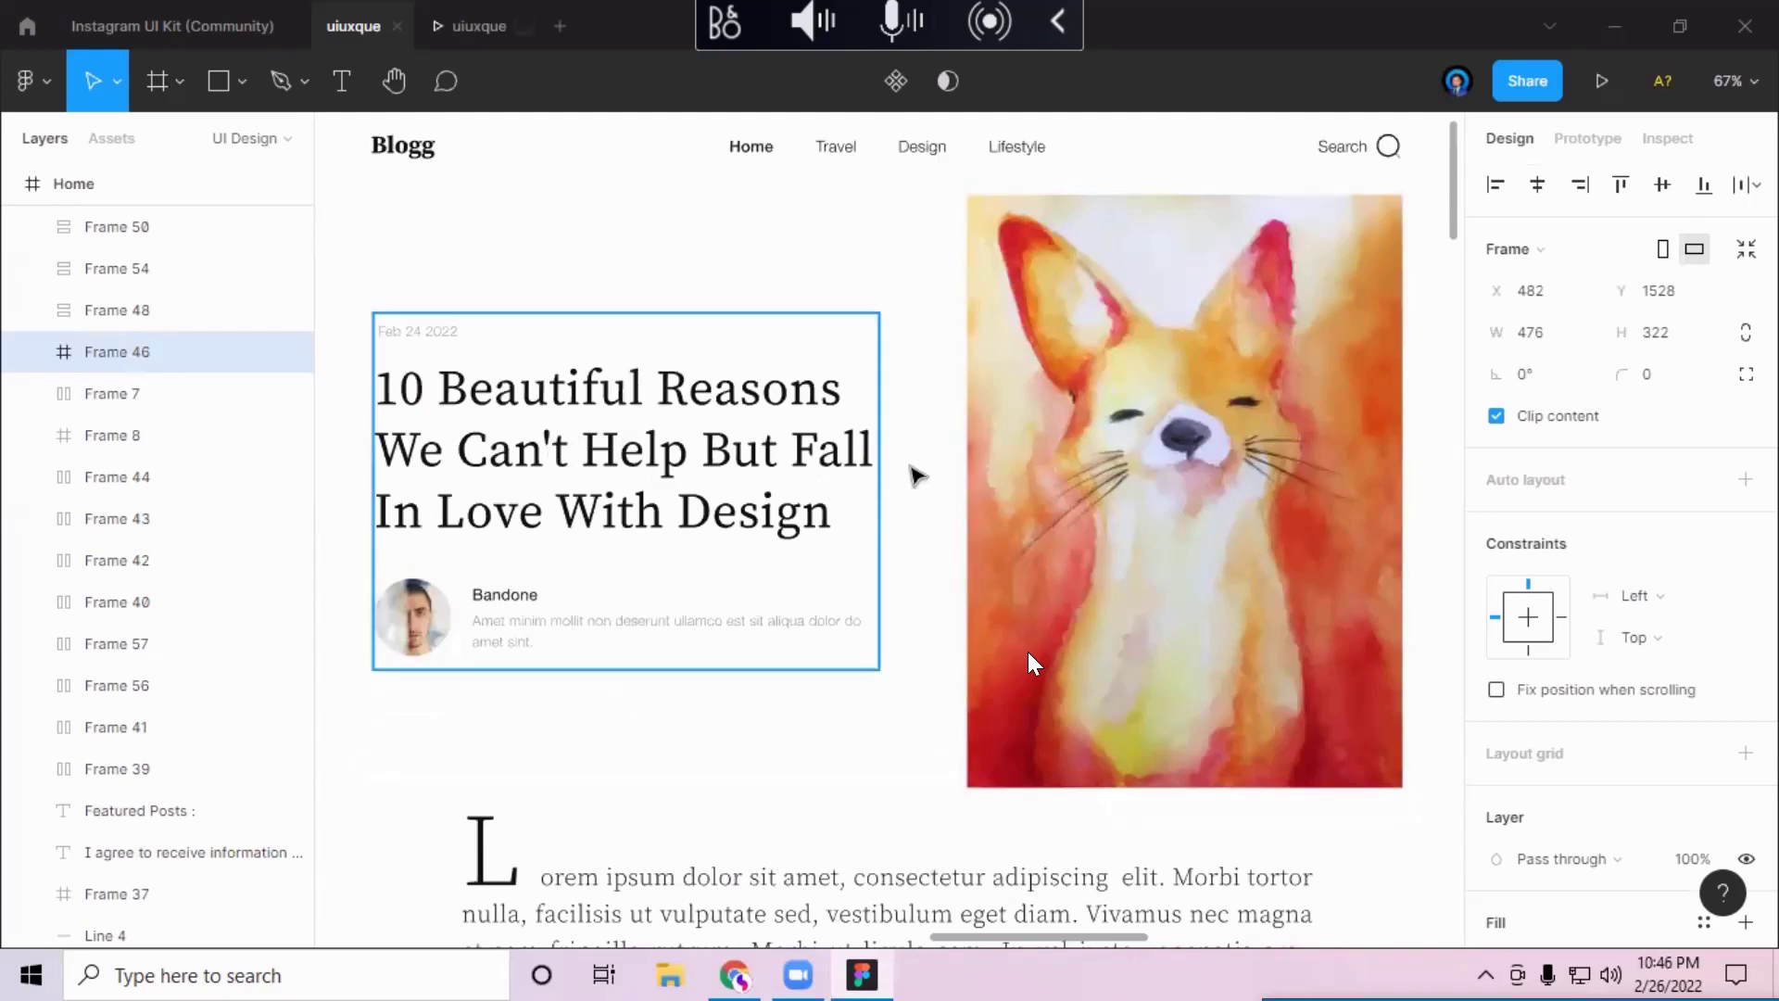
{"action": "scroll", "coordinate": [1033, 662], "scroll_direction": "down", "scroll_amount": 9}
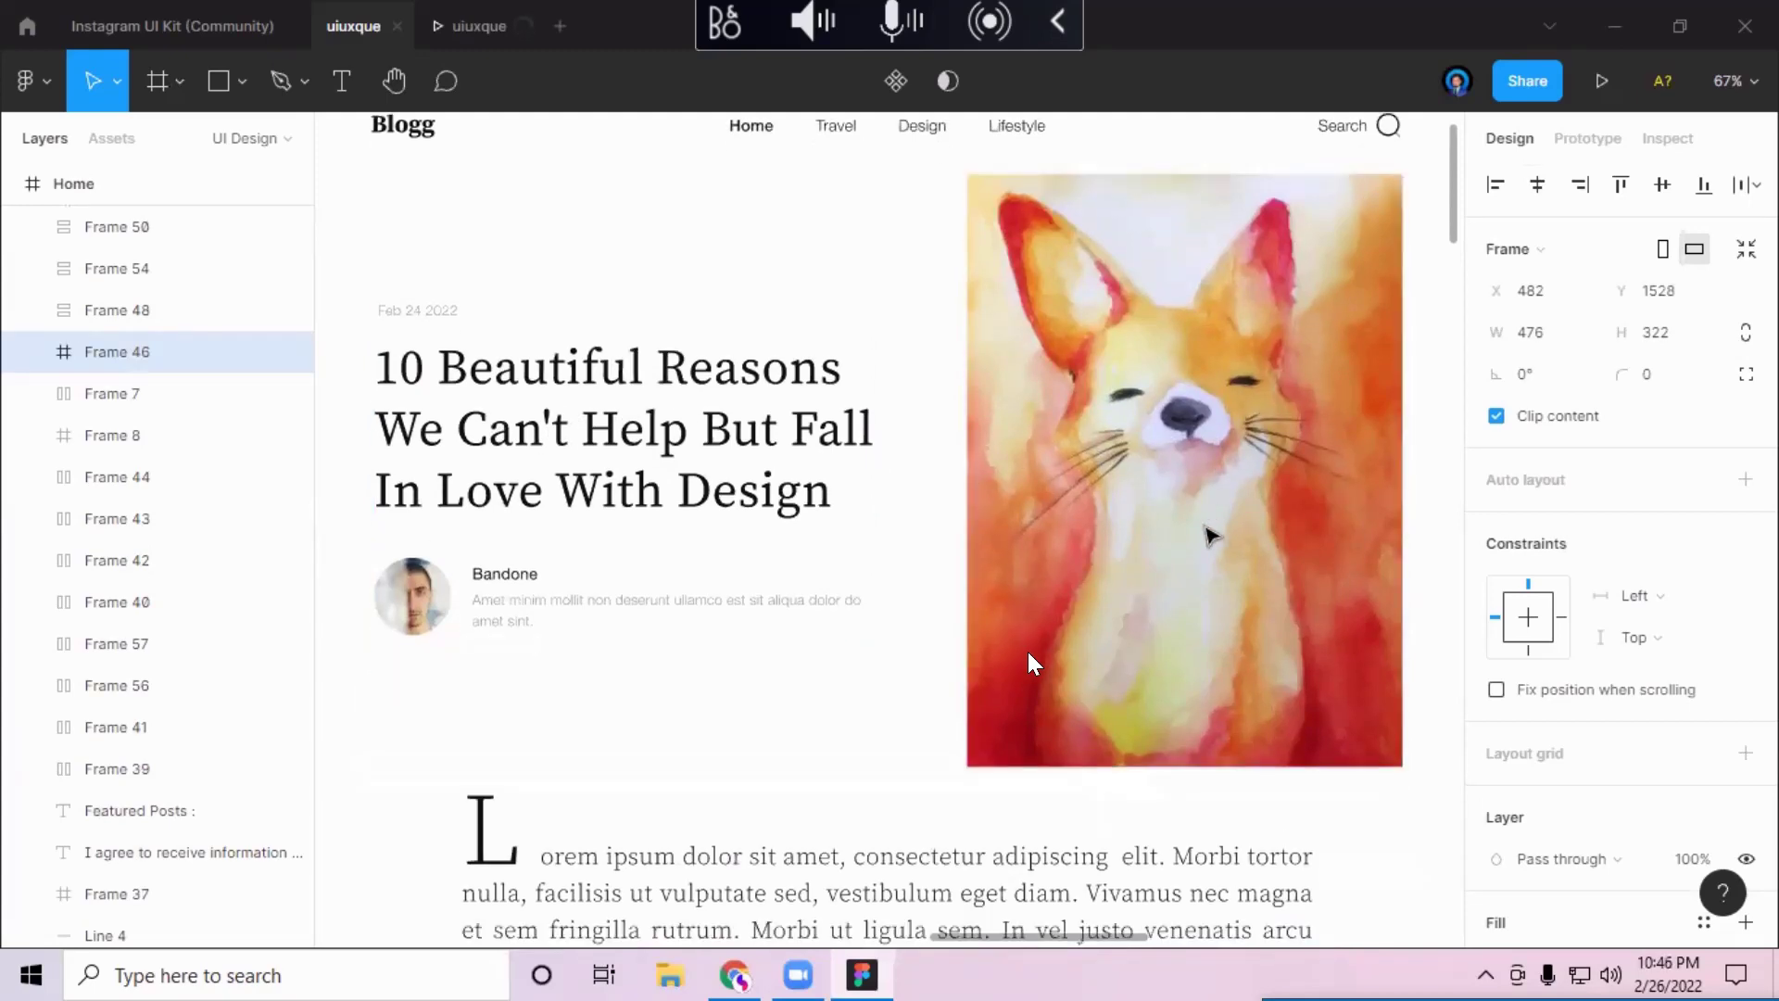
{"action": "scroll", "coordinate": [1027, 653], "scroll_direction": "down", "scroll_amount": 3}
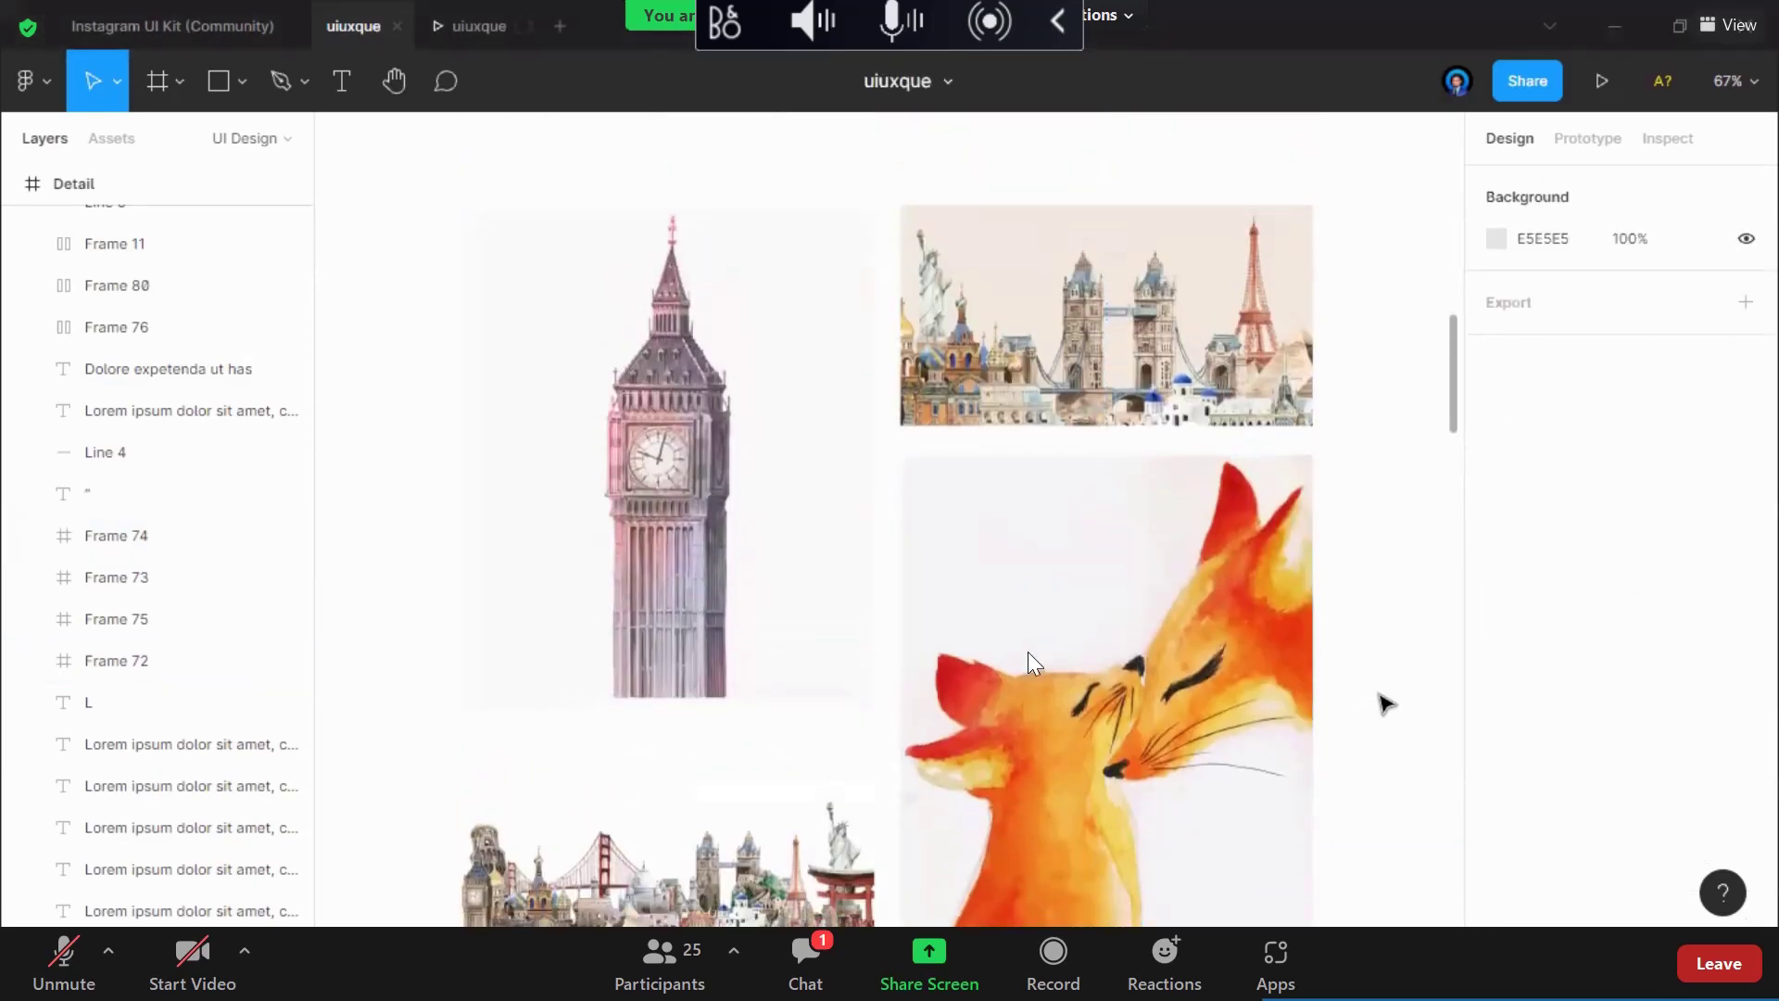
{"action": "left_click", "coordinate": [802, 980]}
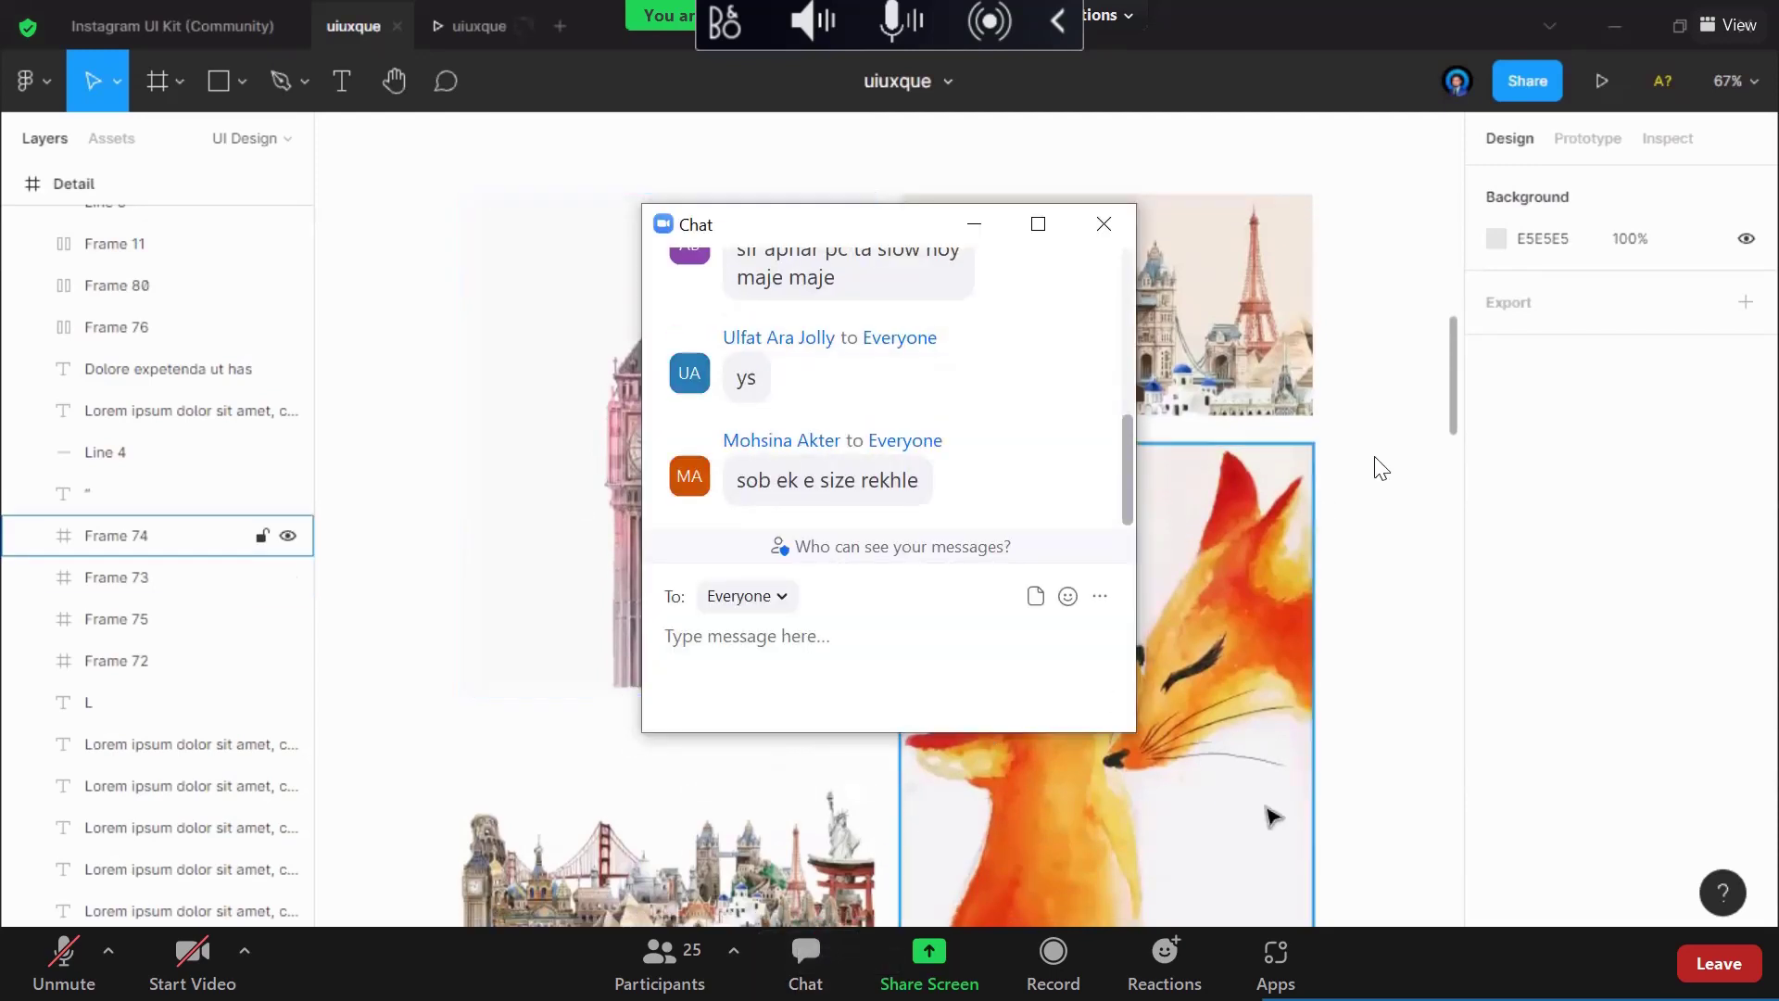
{"action": "left_click", "coordinate": [1115, 227]}
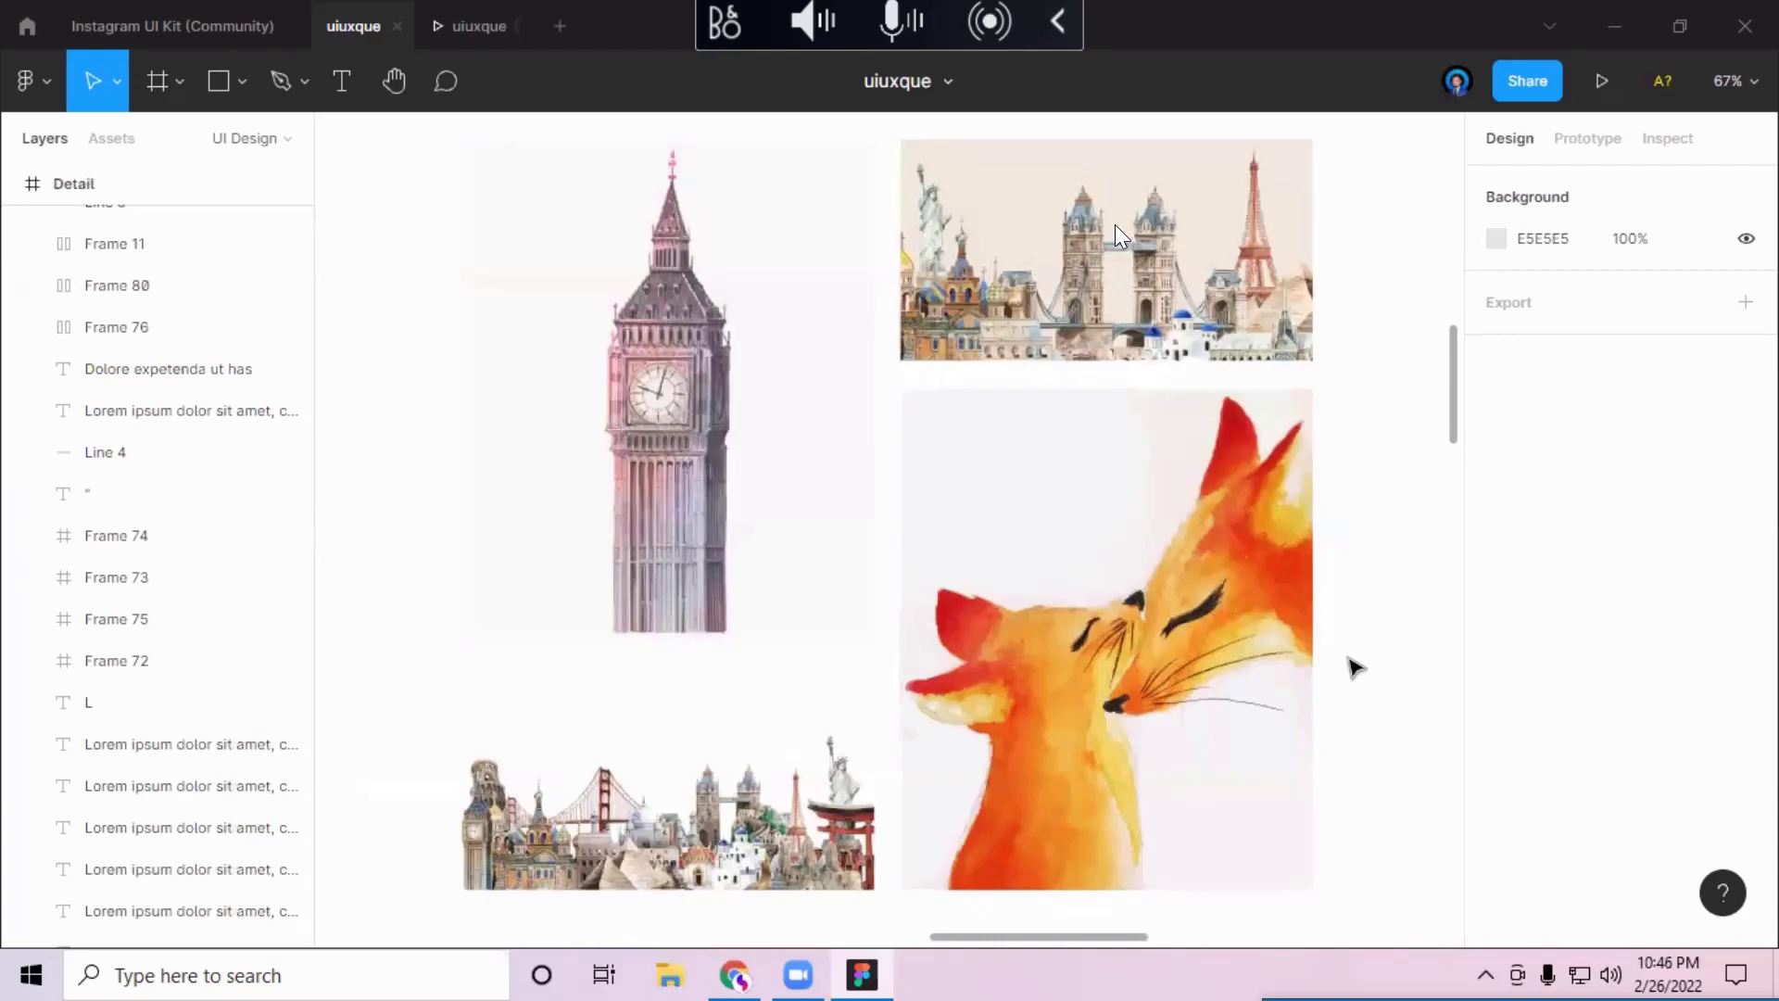
Step: Scroll down the article page to the 'Your may also like' related-post cards
{"action": "scroll", "coordinate": [1367, 642], "scroll_direction": "down", "scroll_amount": 10}
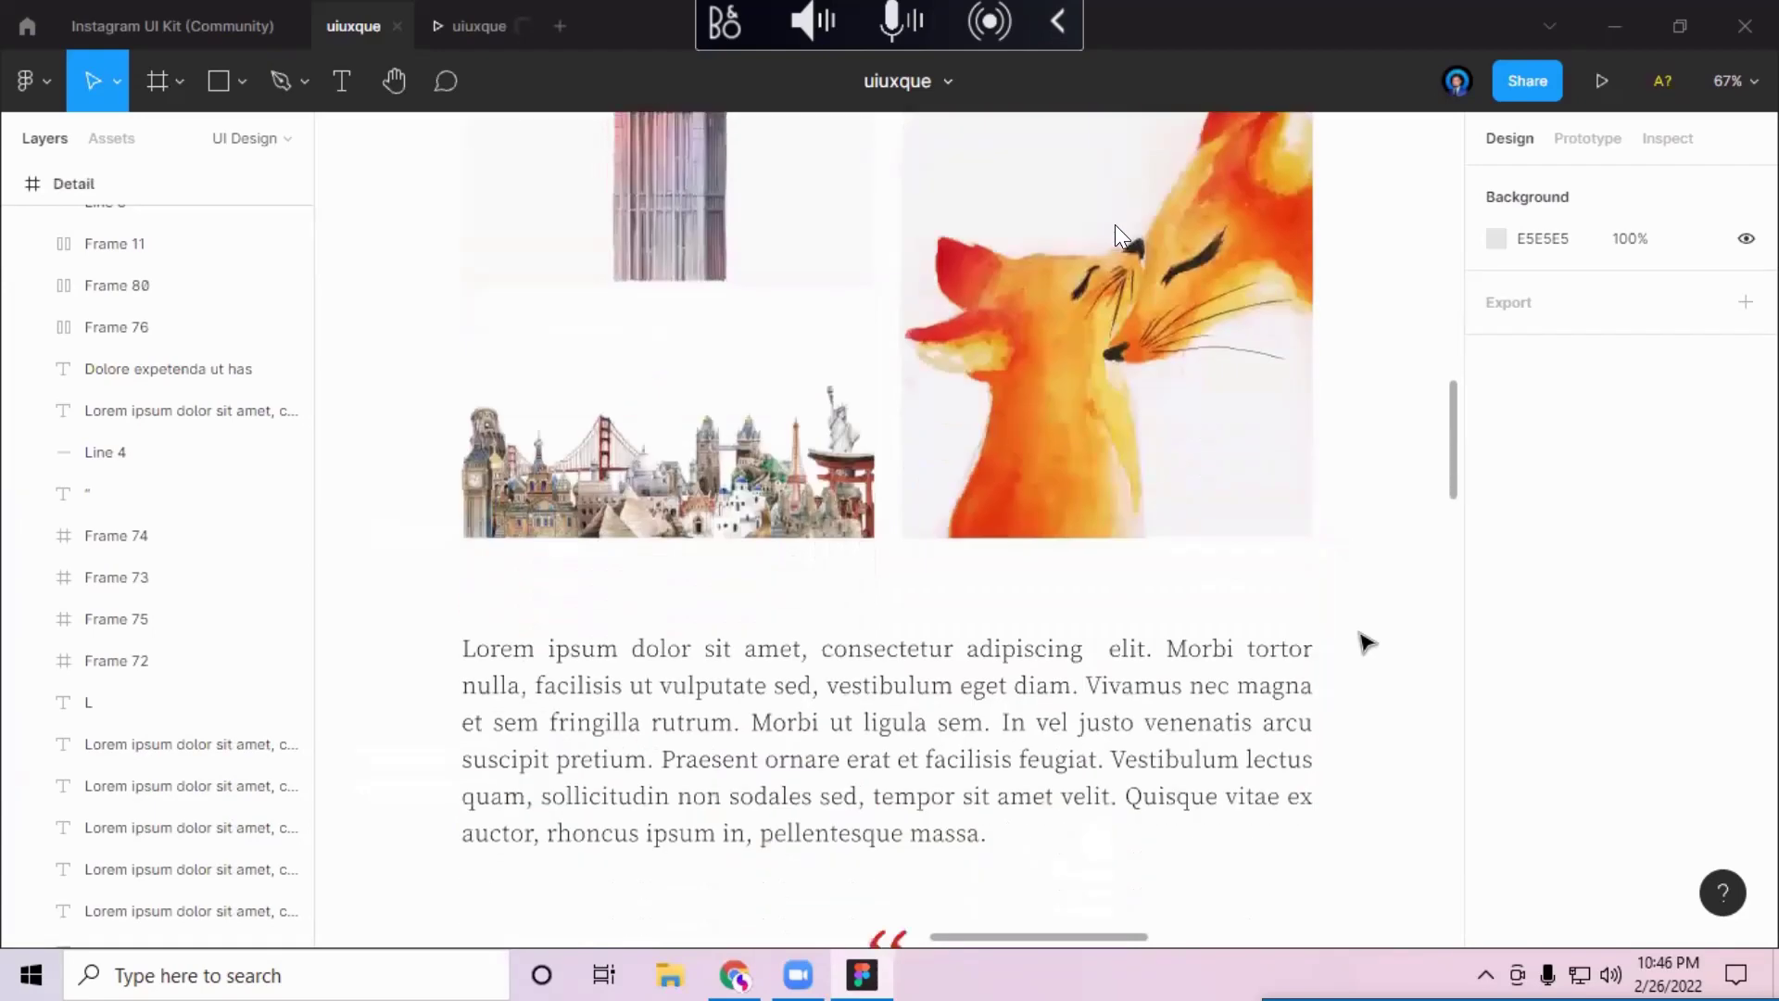
{"action": "scroll", "coordinate": [1115, 225], "scroll_direction": "down", "scroll_amount": 4}
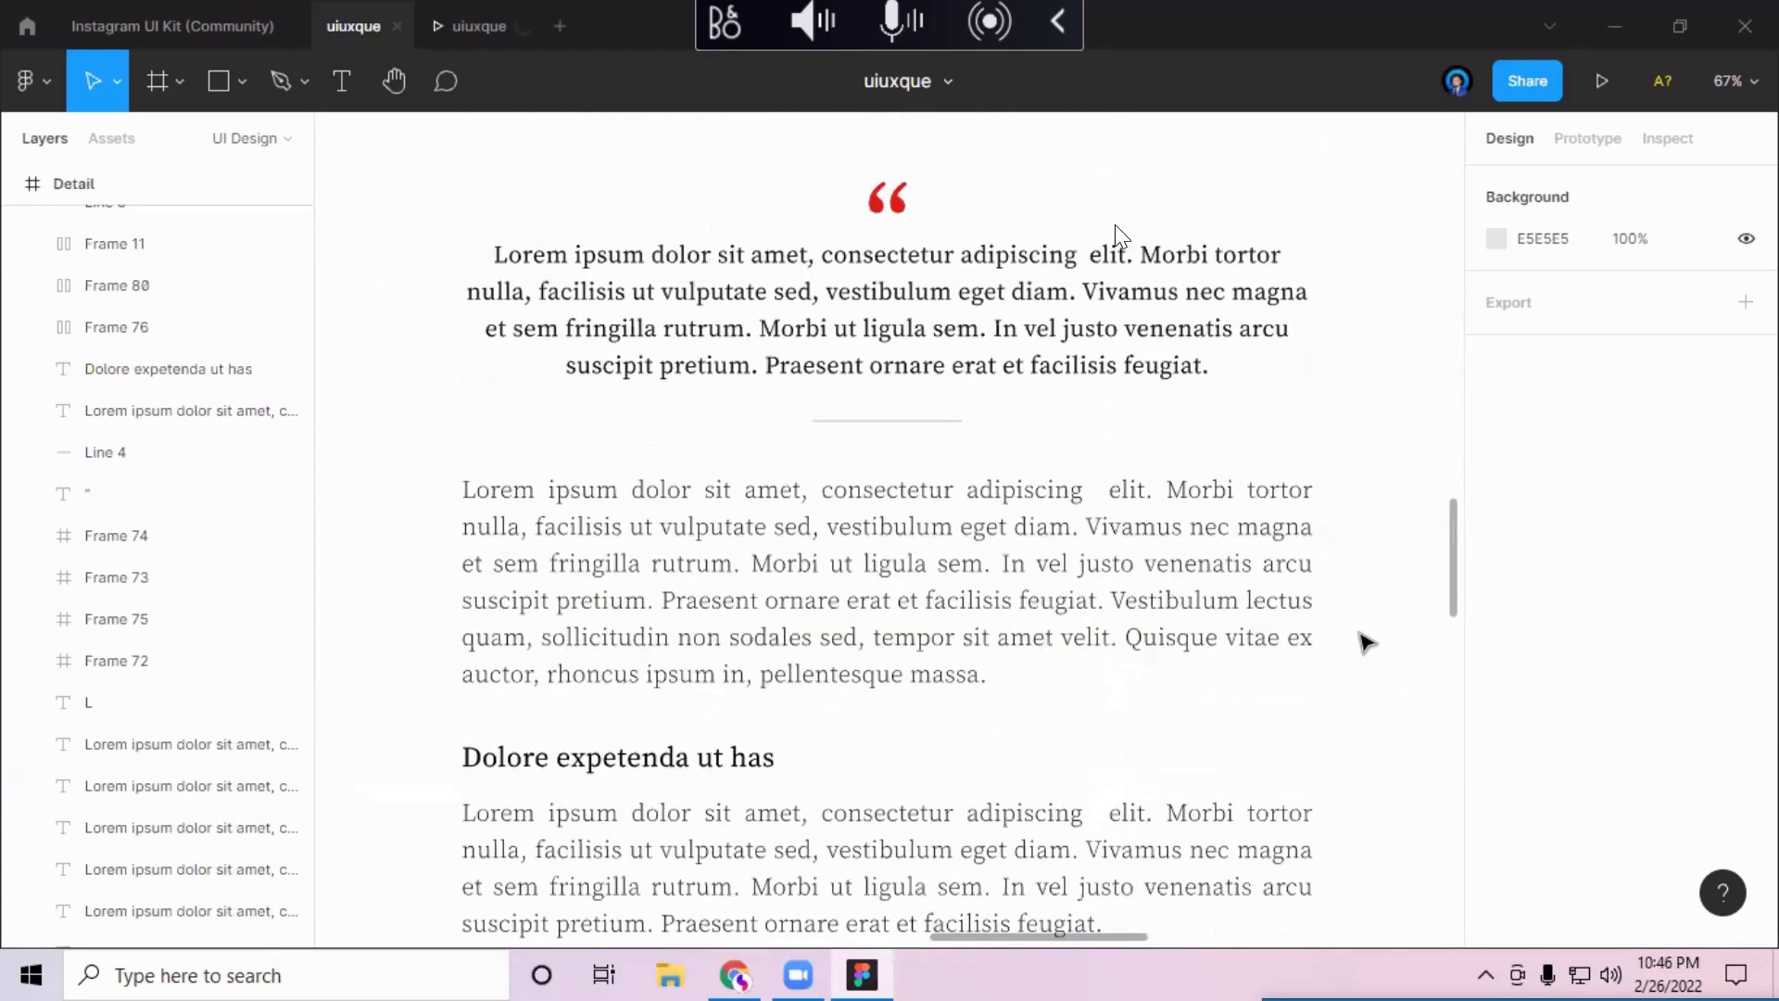
{"action": "scroll", "coordinate": [1115, 224], "scroll_direction": "down", "scroll_amount": 1}
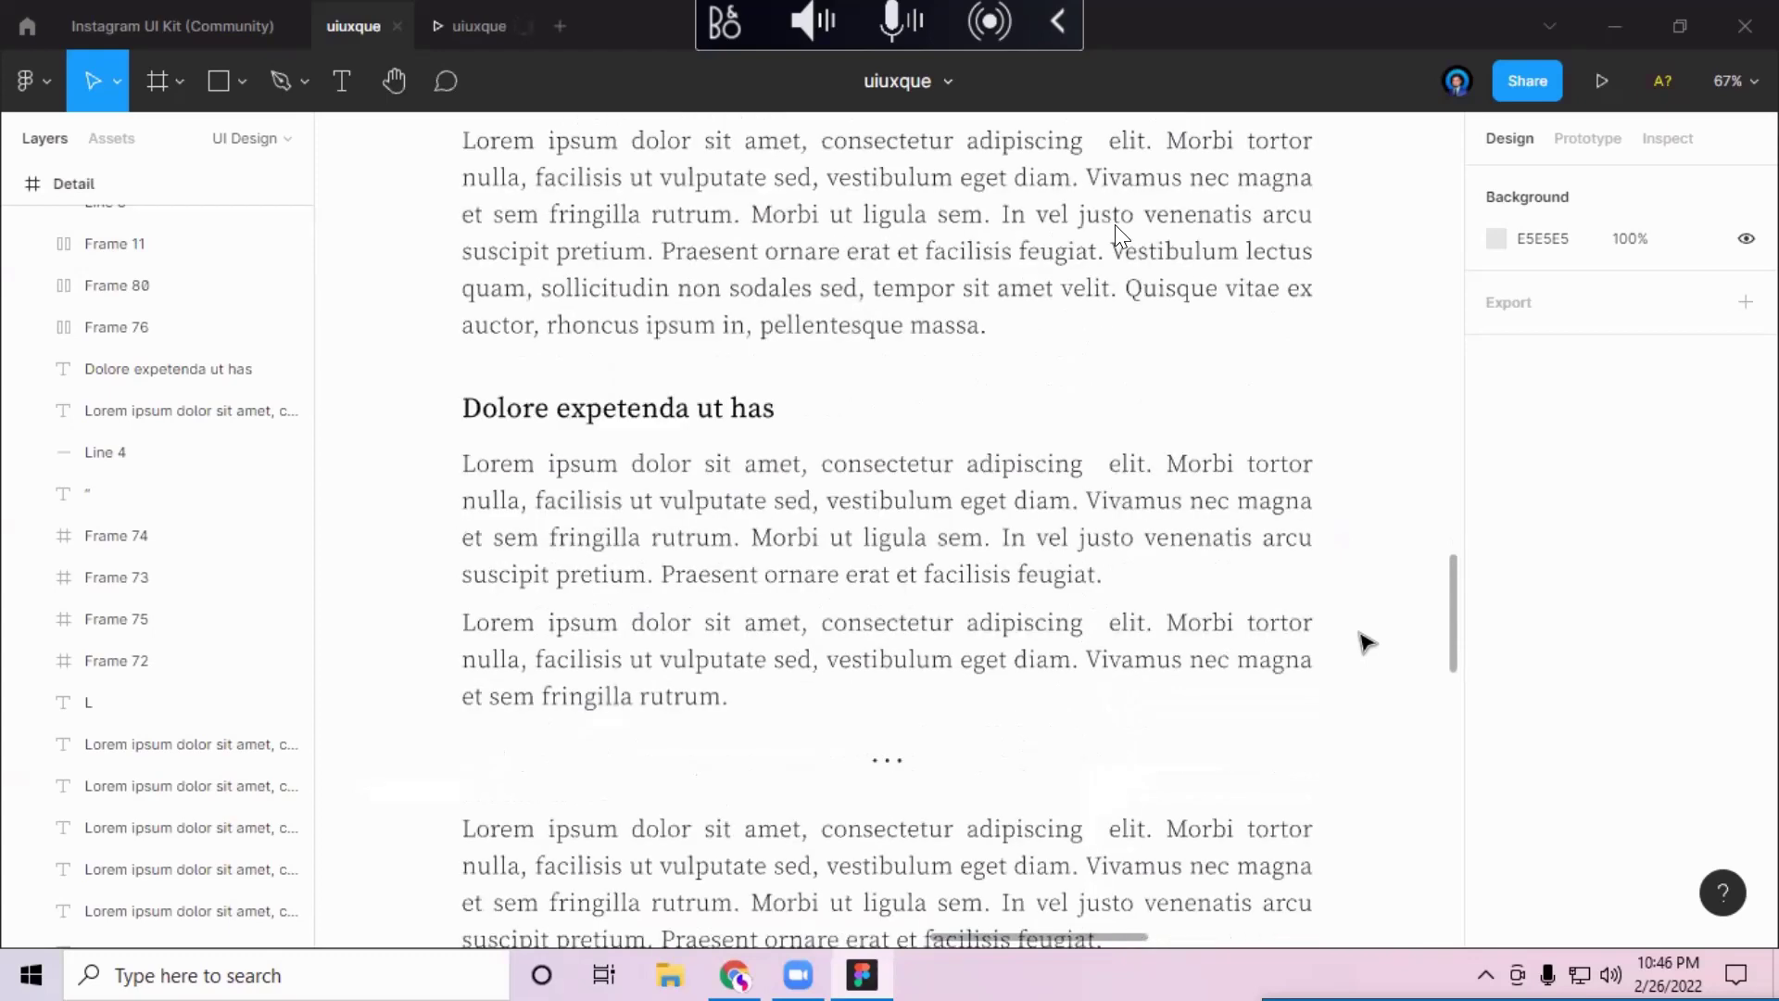
{"action": "scroll", "coordinate": [1114, 224], "scroll_direction": "down", "scroll_amount": 4}
{"action": "scroll", "coordinate": [1114, 224], "scroll_direction": "down", "scroll_amount": 4}
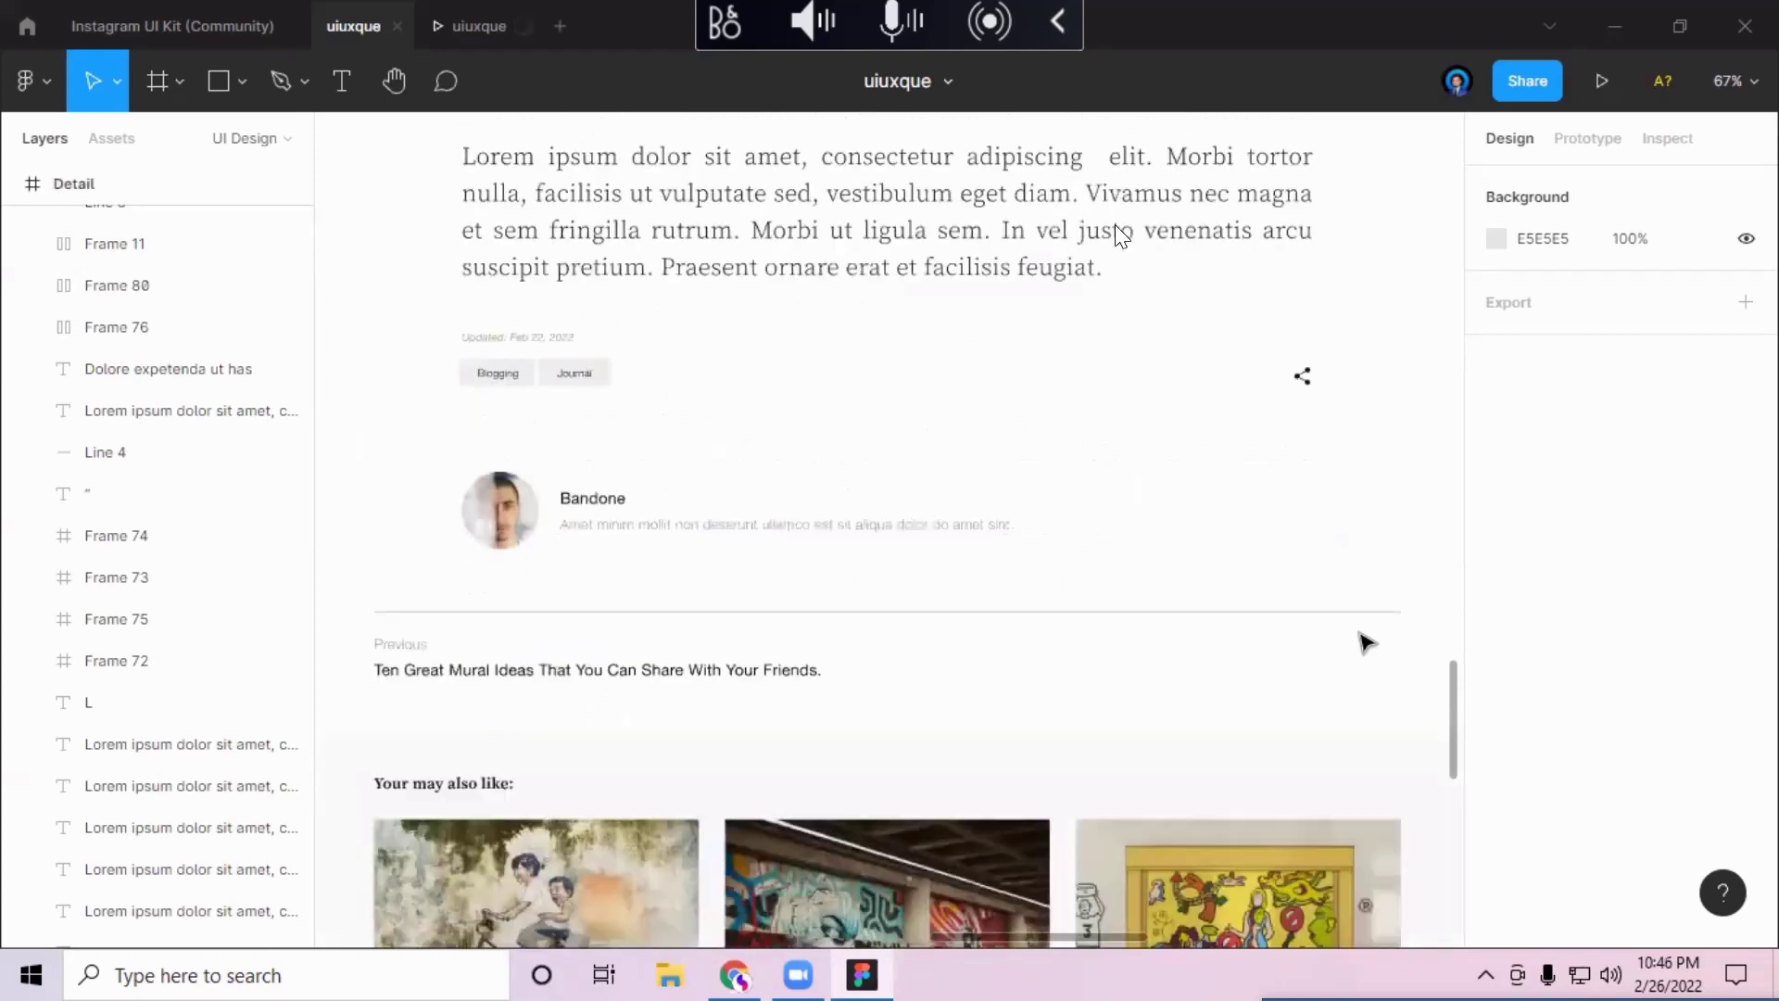
{"action": "scroll", "coordinate": [1115, 227], "scroll_direction": "down", "scroll_amount": 3}
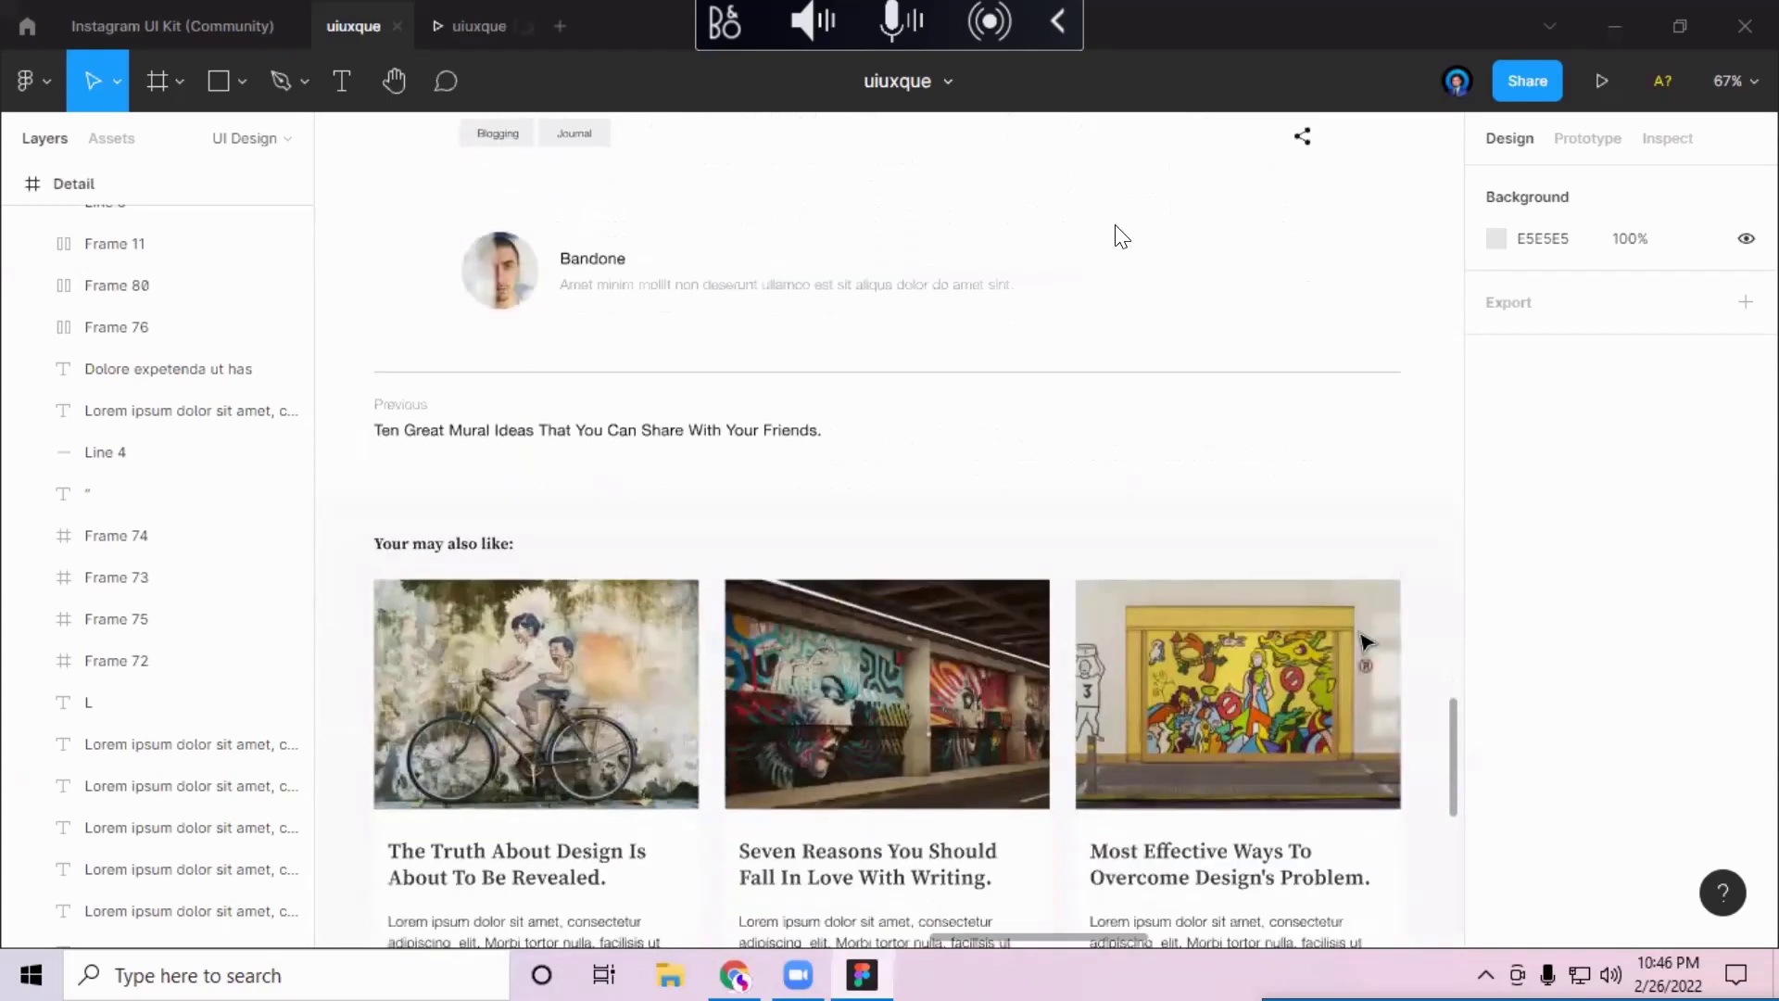
{"action": "scroll", "coordinate": [1115, 227], "scroll_direction": "down", "scroll_amount": 2}
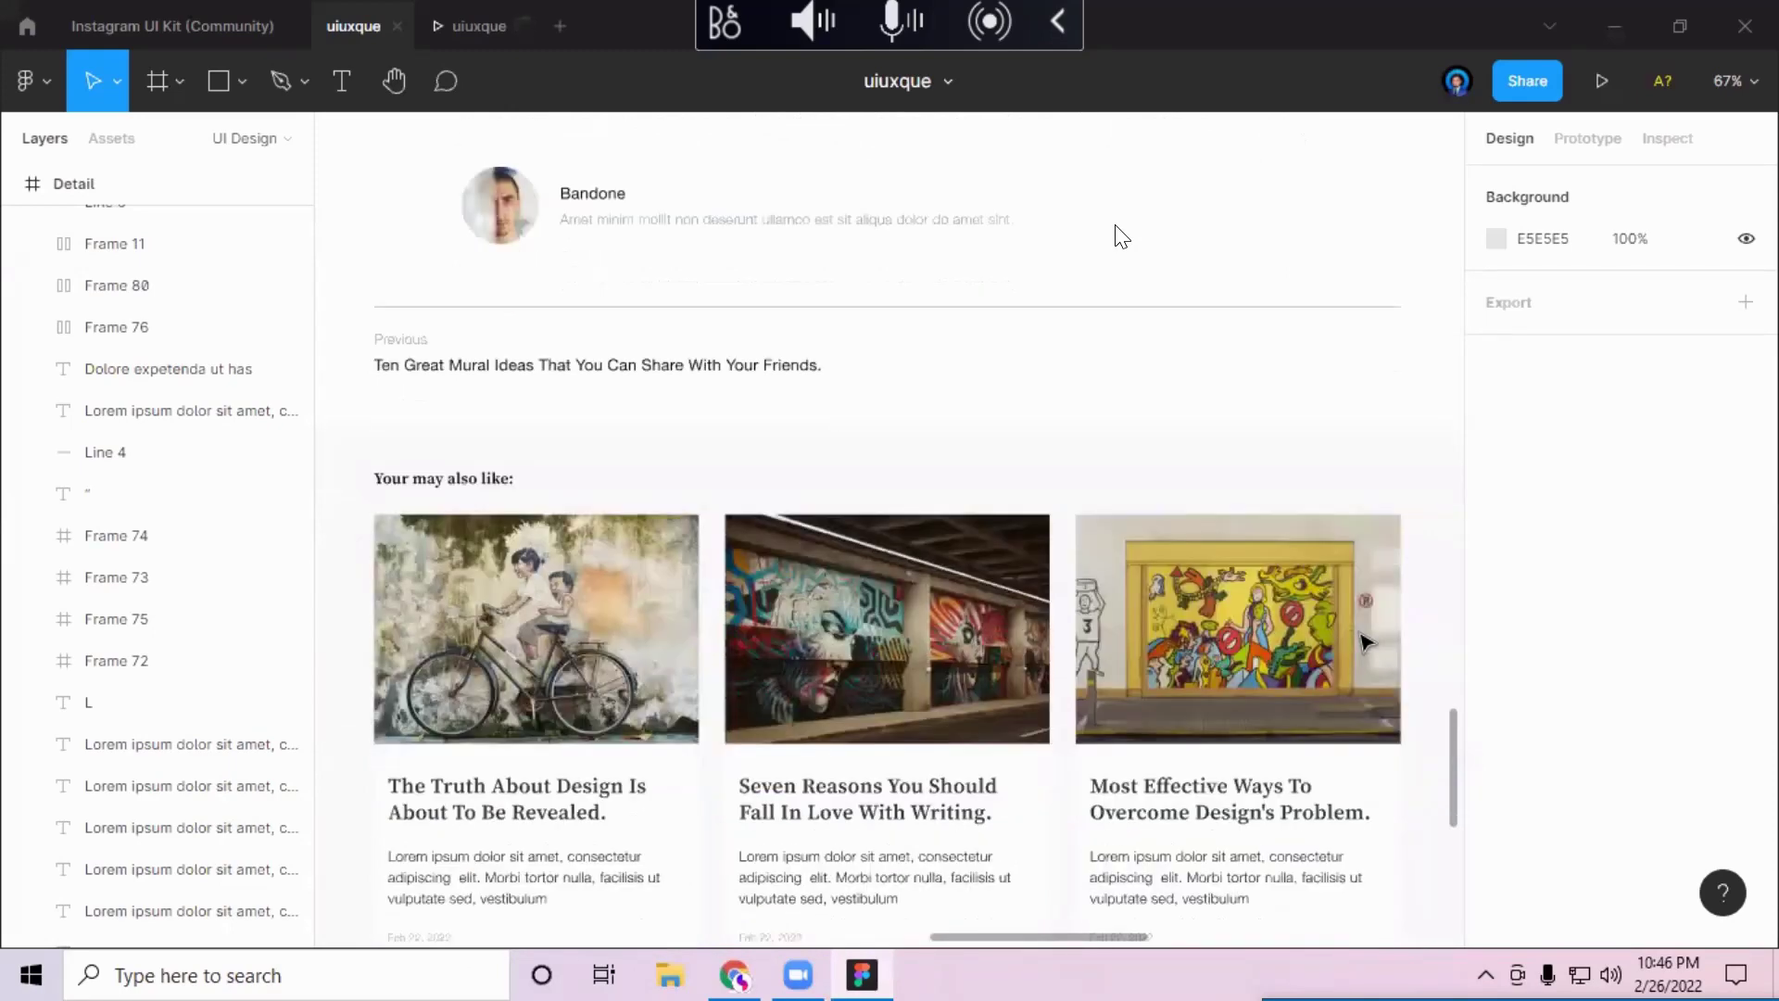
{"action": "scroll", "coordinate": [1115, 227], "scroll_direction": "down", "scroll_amount": 3}
{"action": "scroll", "coordinate": [1116, 227], "scroll_direction": "down", "scroll_amount": 1}
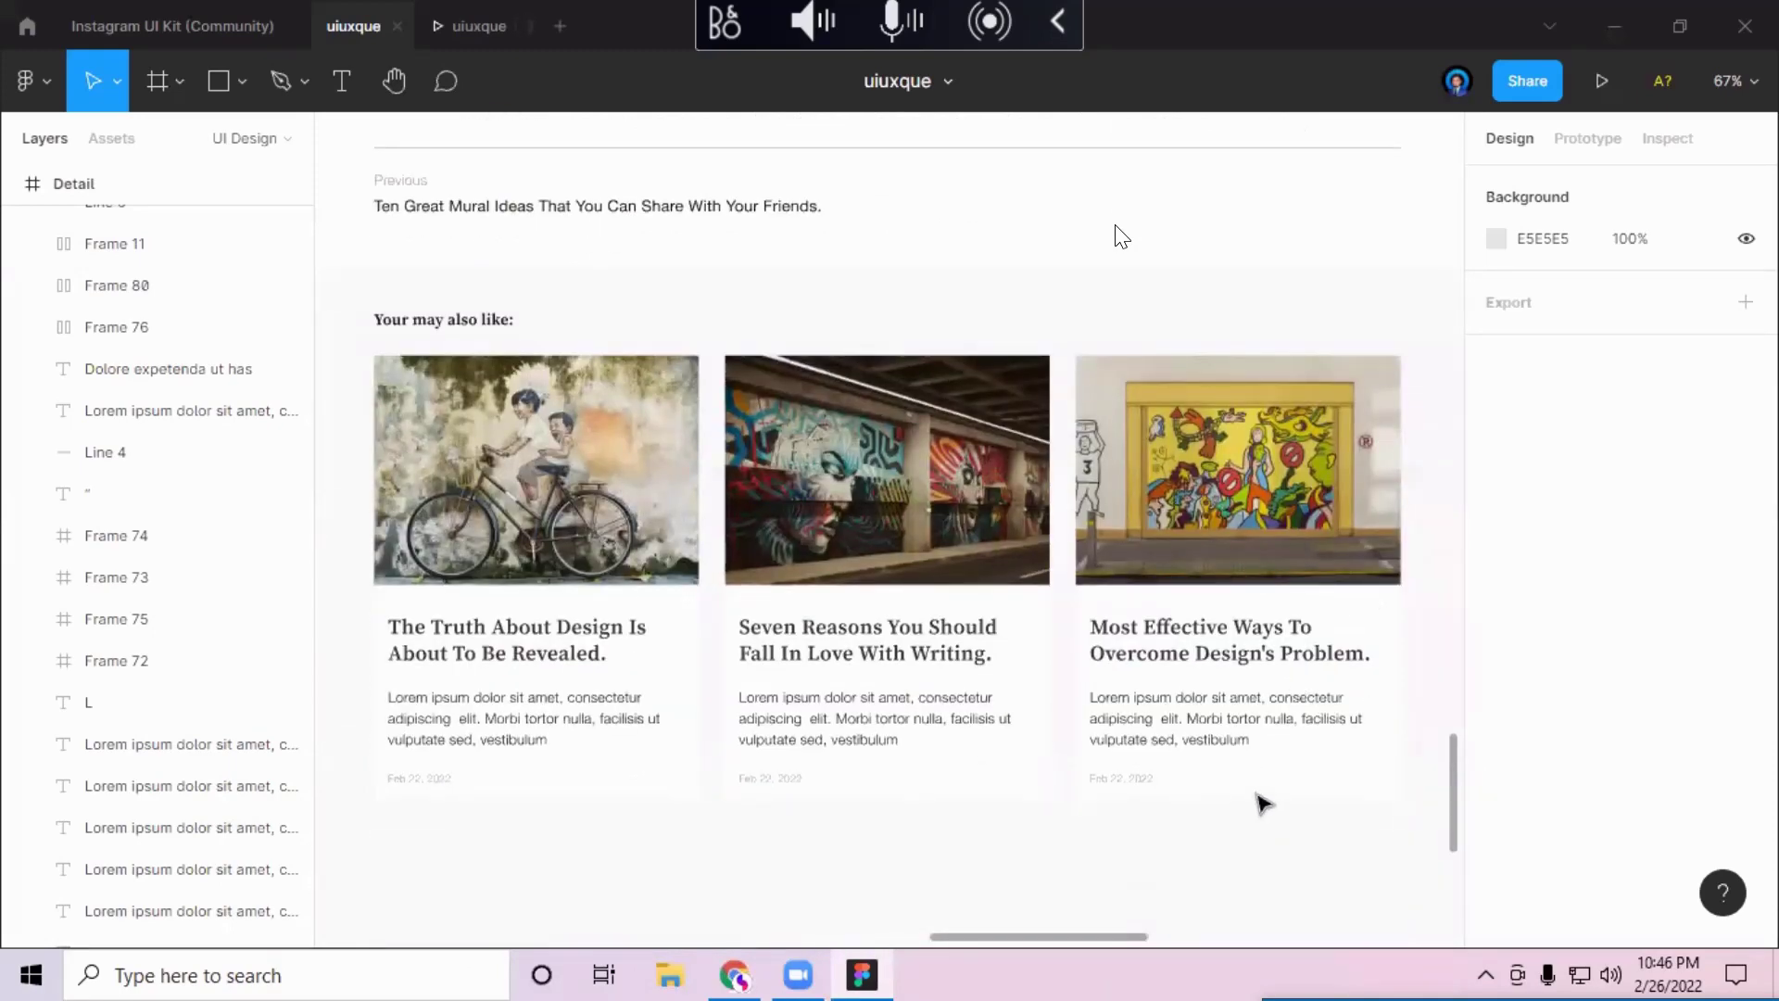
Step: Scroll back to the top of the article and close the prototype tab with Ctrl+W
{"action": "scroll", "coordinate": [1279, 769], "scroll_direction": "up", "scroll_amount": 4}
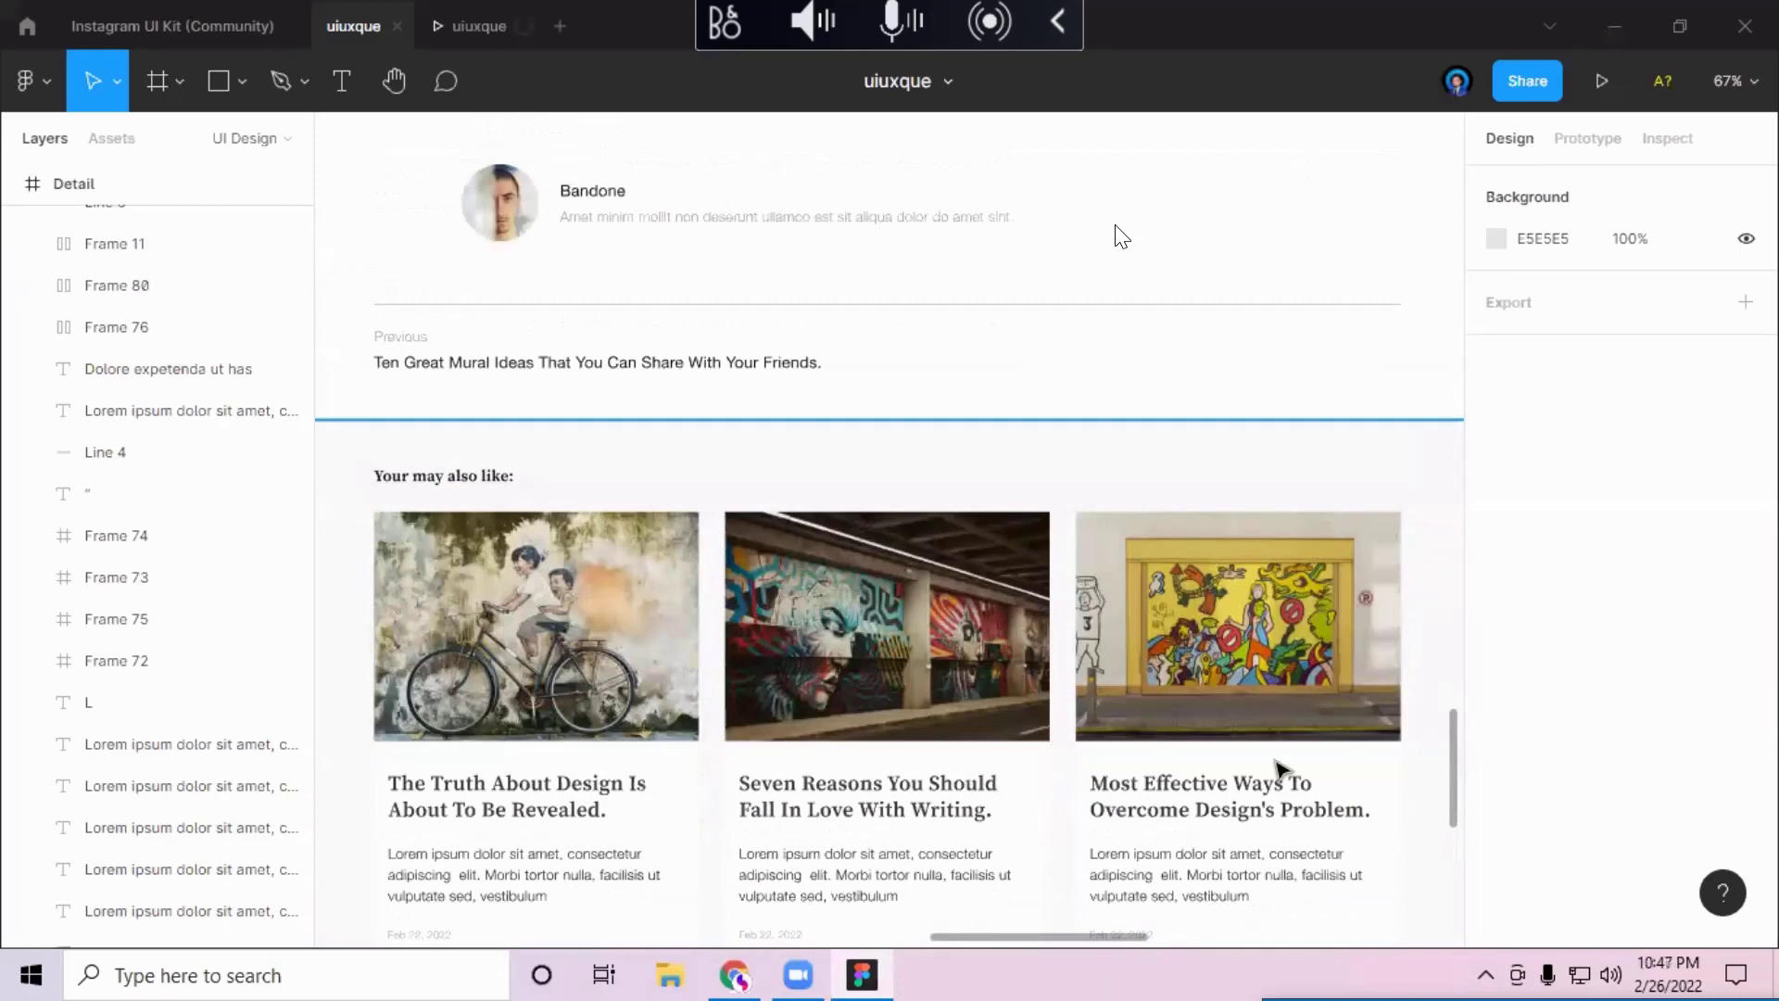
{"action": "scroll", "coordinate": [1279, 769], "scroll_direction": "down", "scroll_amount": 5}
{"action": "scroll", "coordinate": [1279, 768], "scroll_direction": "up", "scroll_amount": 20}
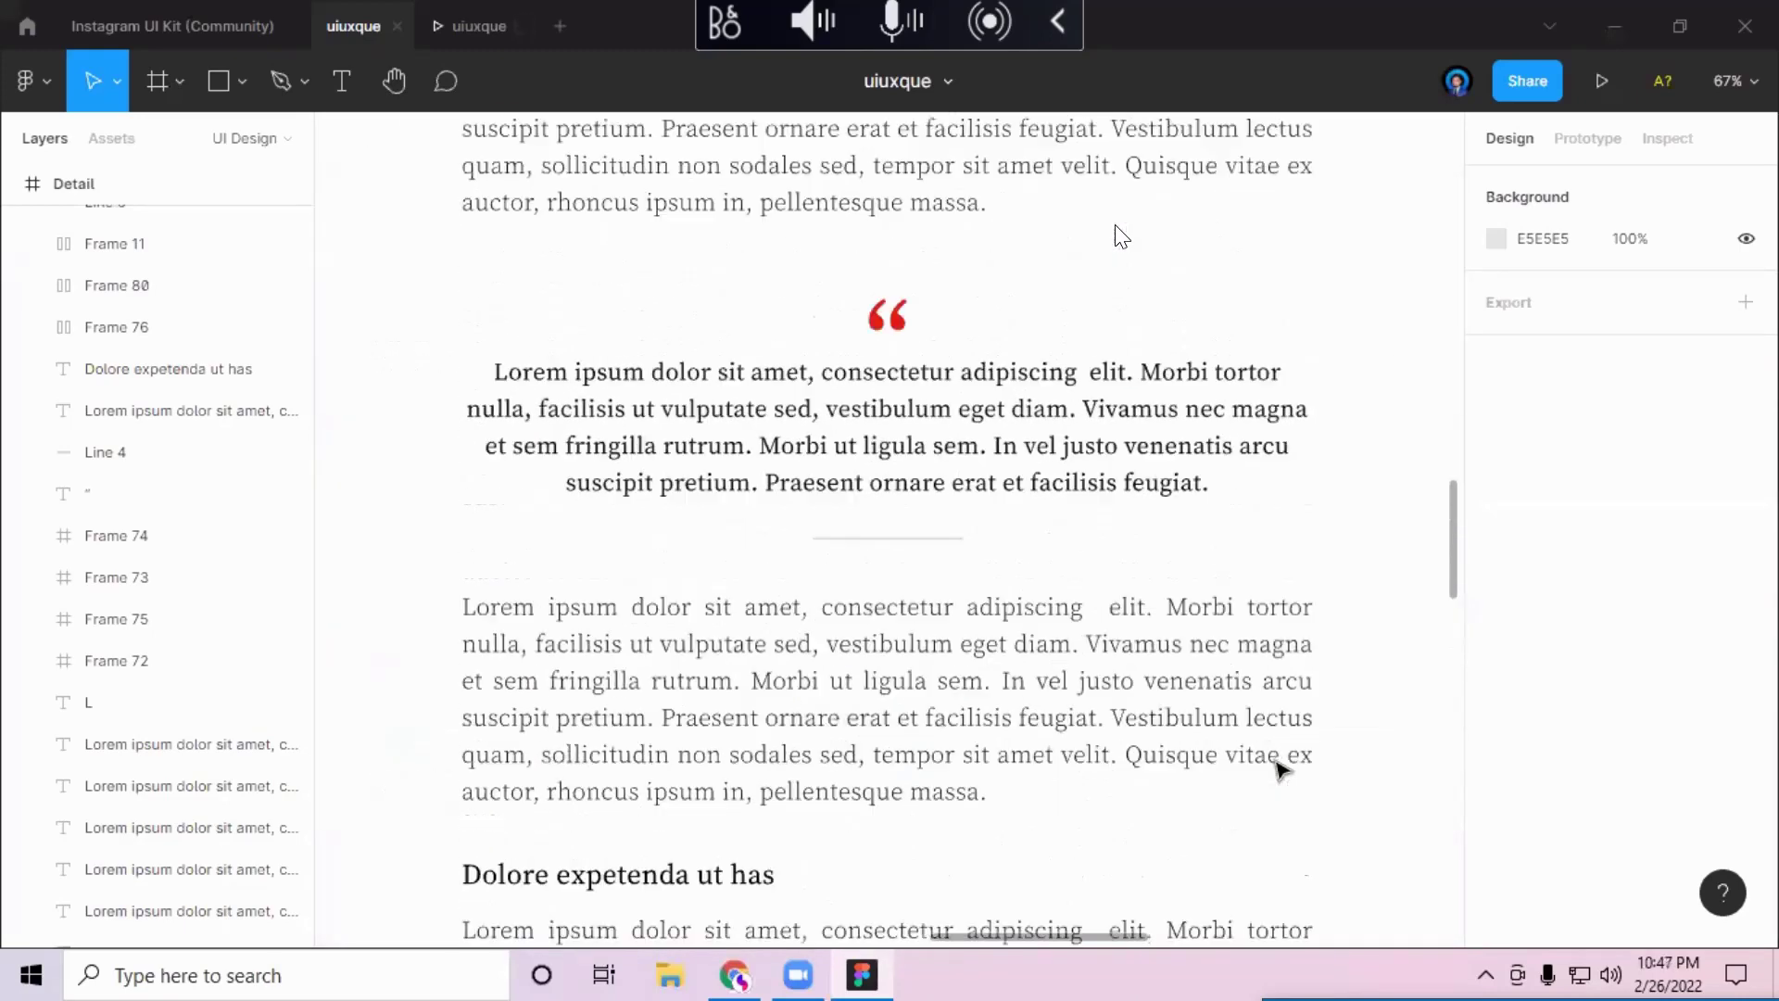
{"action": "scroll", "coordinate": [1278, 769], "scroll_direction": "up", "scroll_amount": 17}
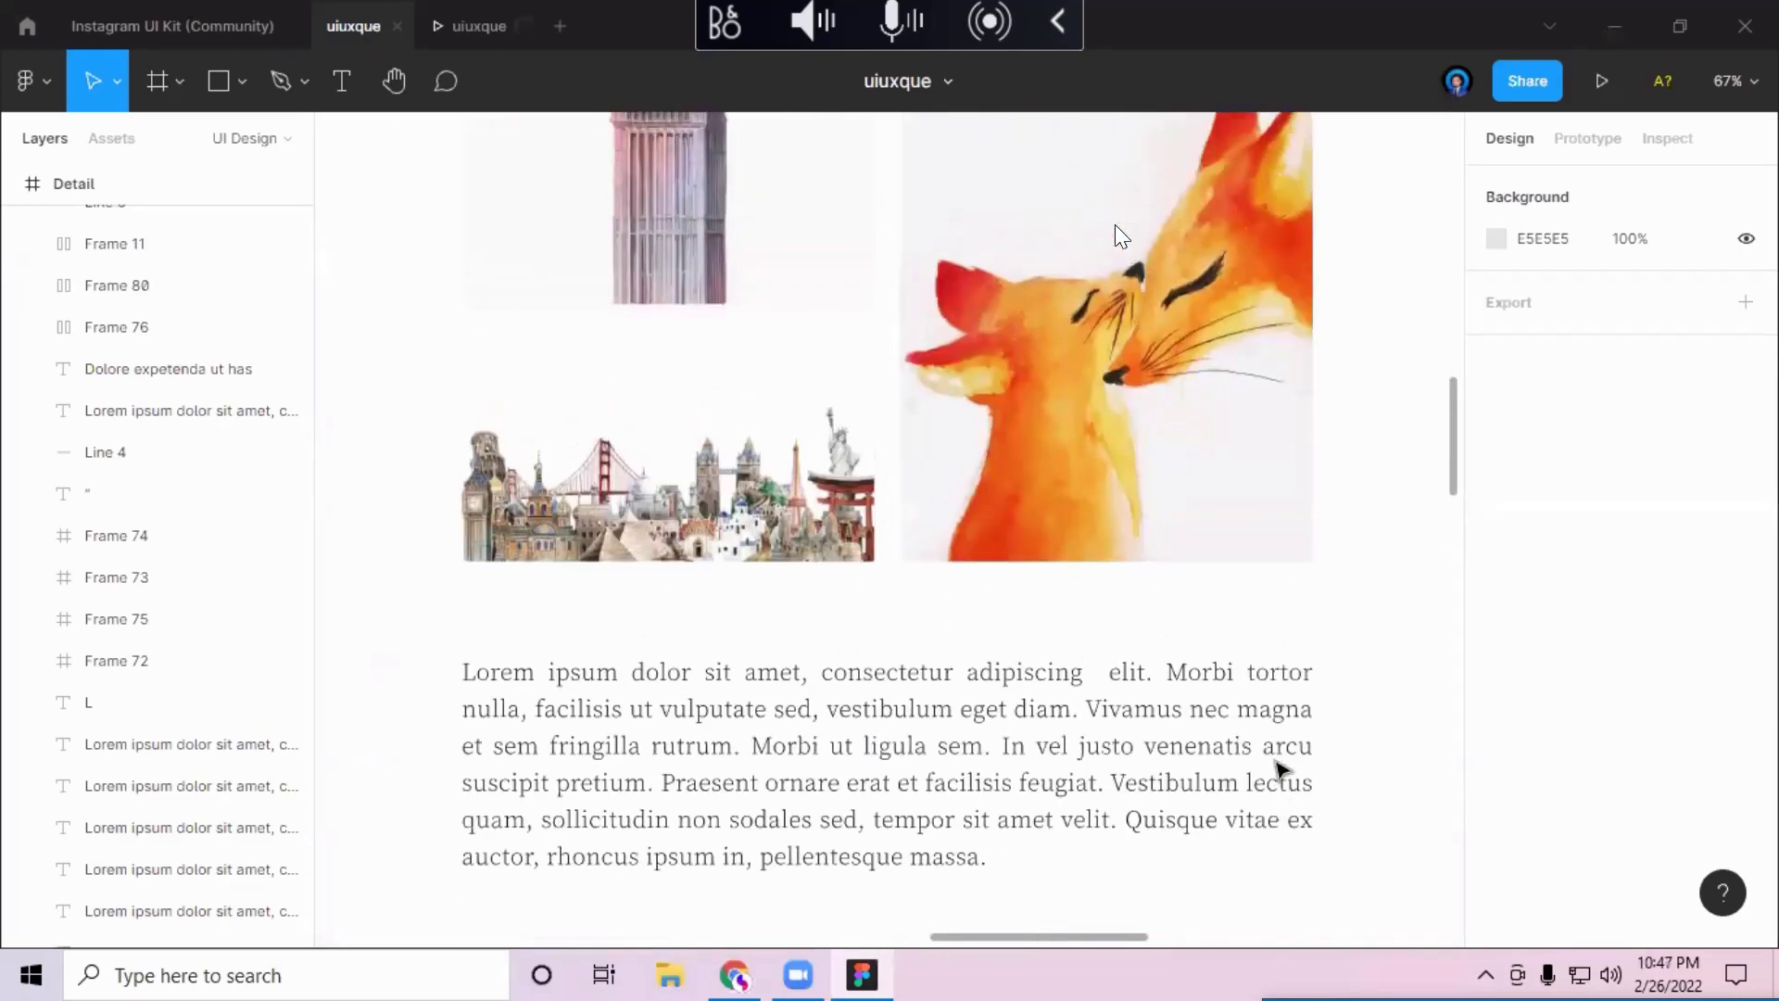
{"action": "scroll", "coordinate": [1278, 769], "scroll_direction": "up", "scroll_amount": 9}
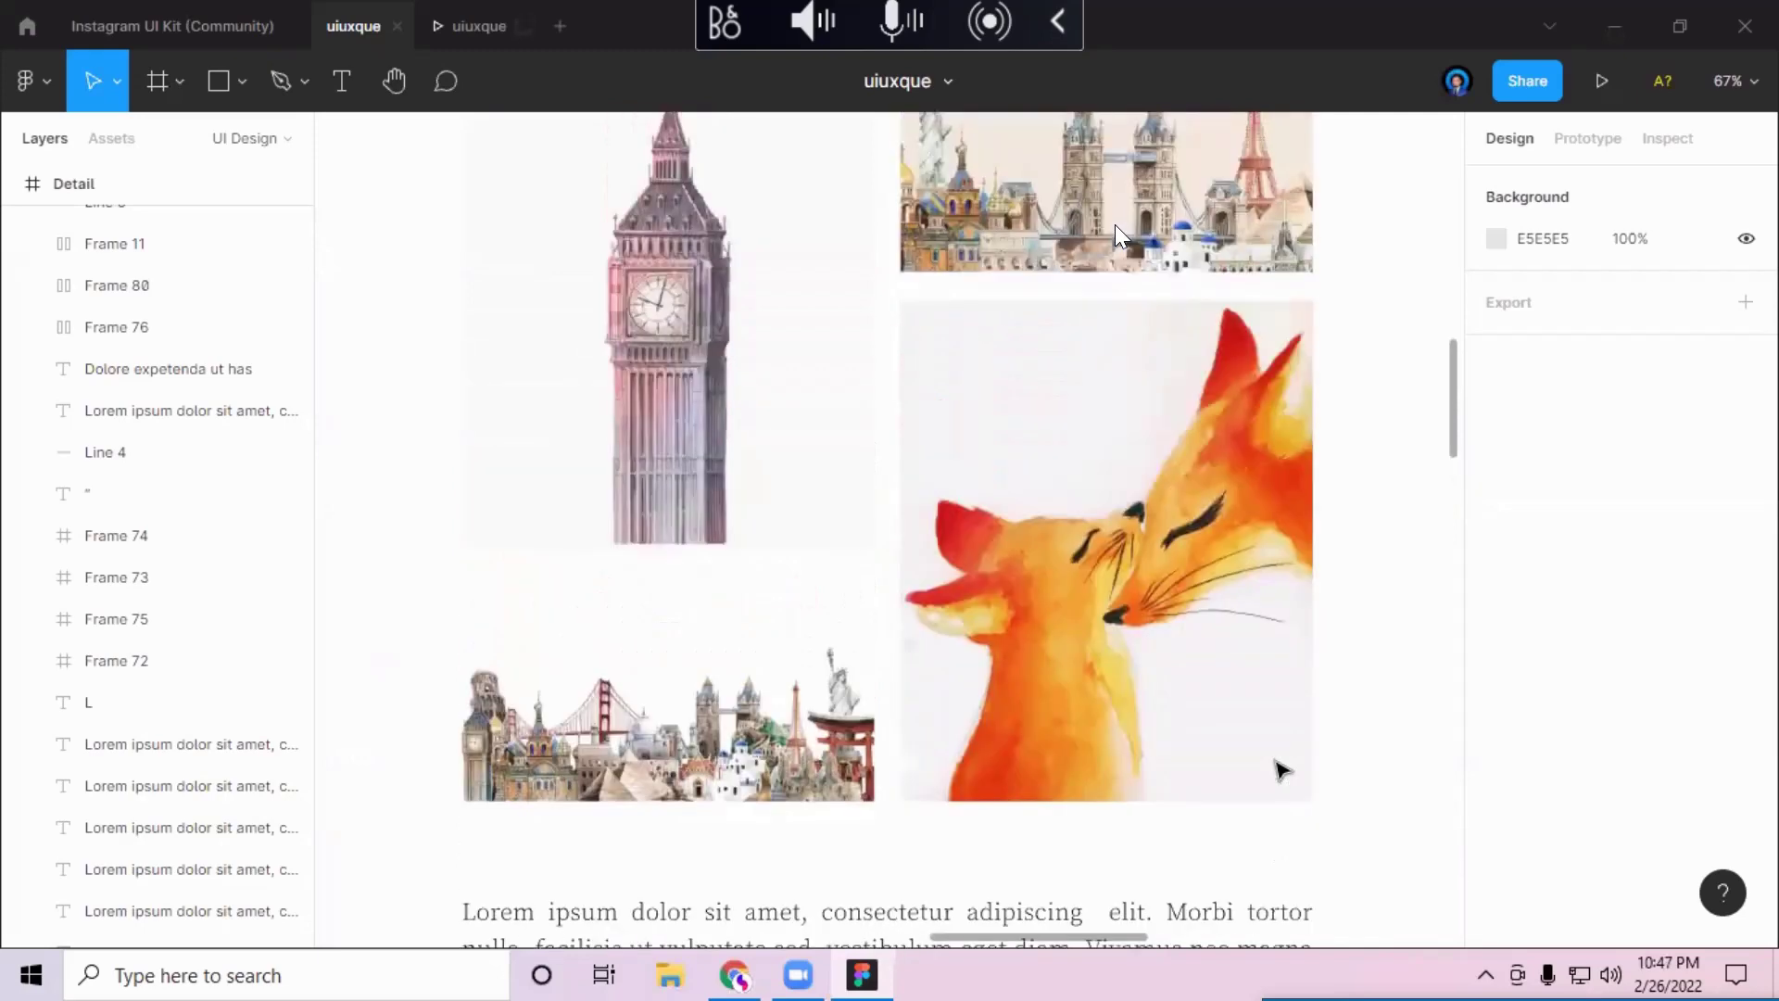
{"action": "scroll", "coordinate": [1281, 770], "scroll_direction": "up", "scroll_amount": 6}
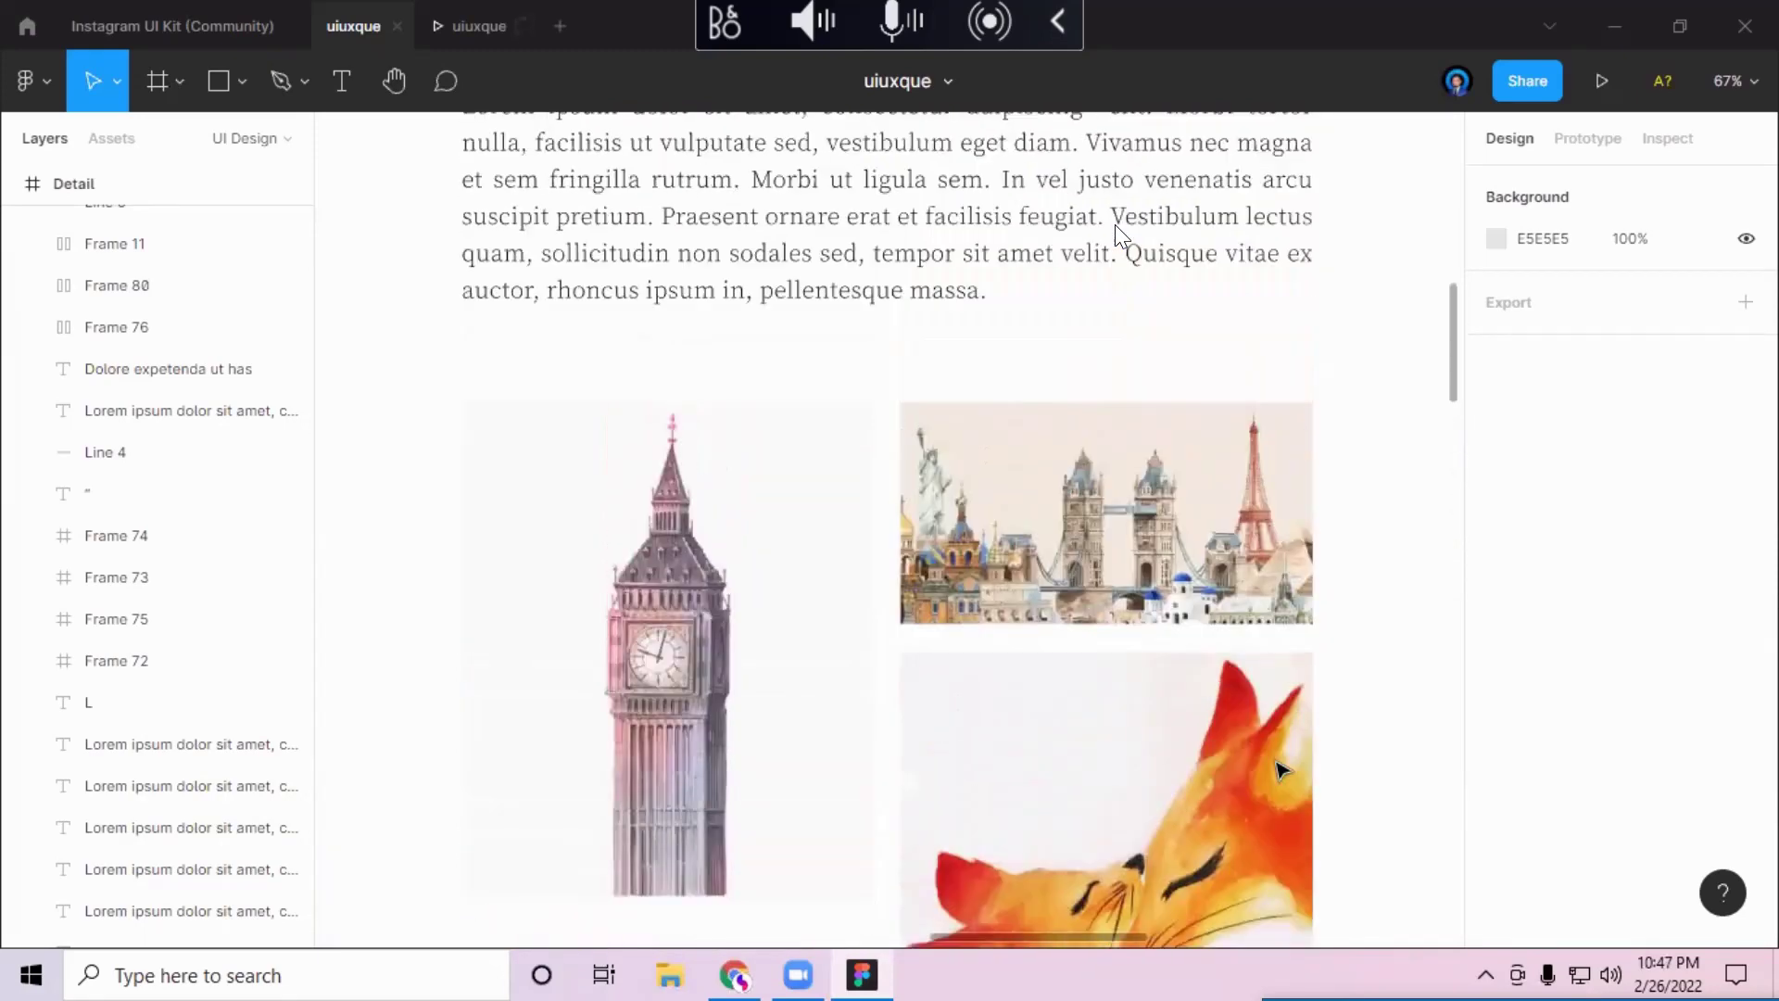
{"action": "scroll", "coordinate": [1281, 770], "scroll_direction": "up", "scroll_amount": 20}
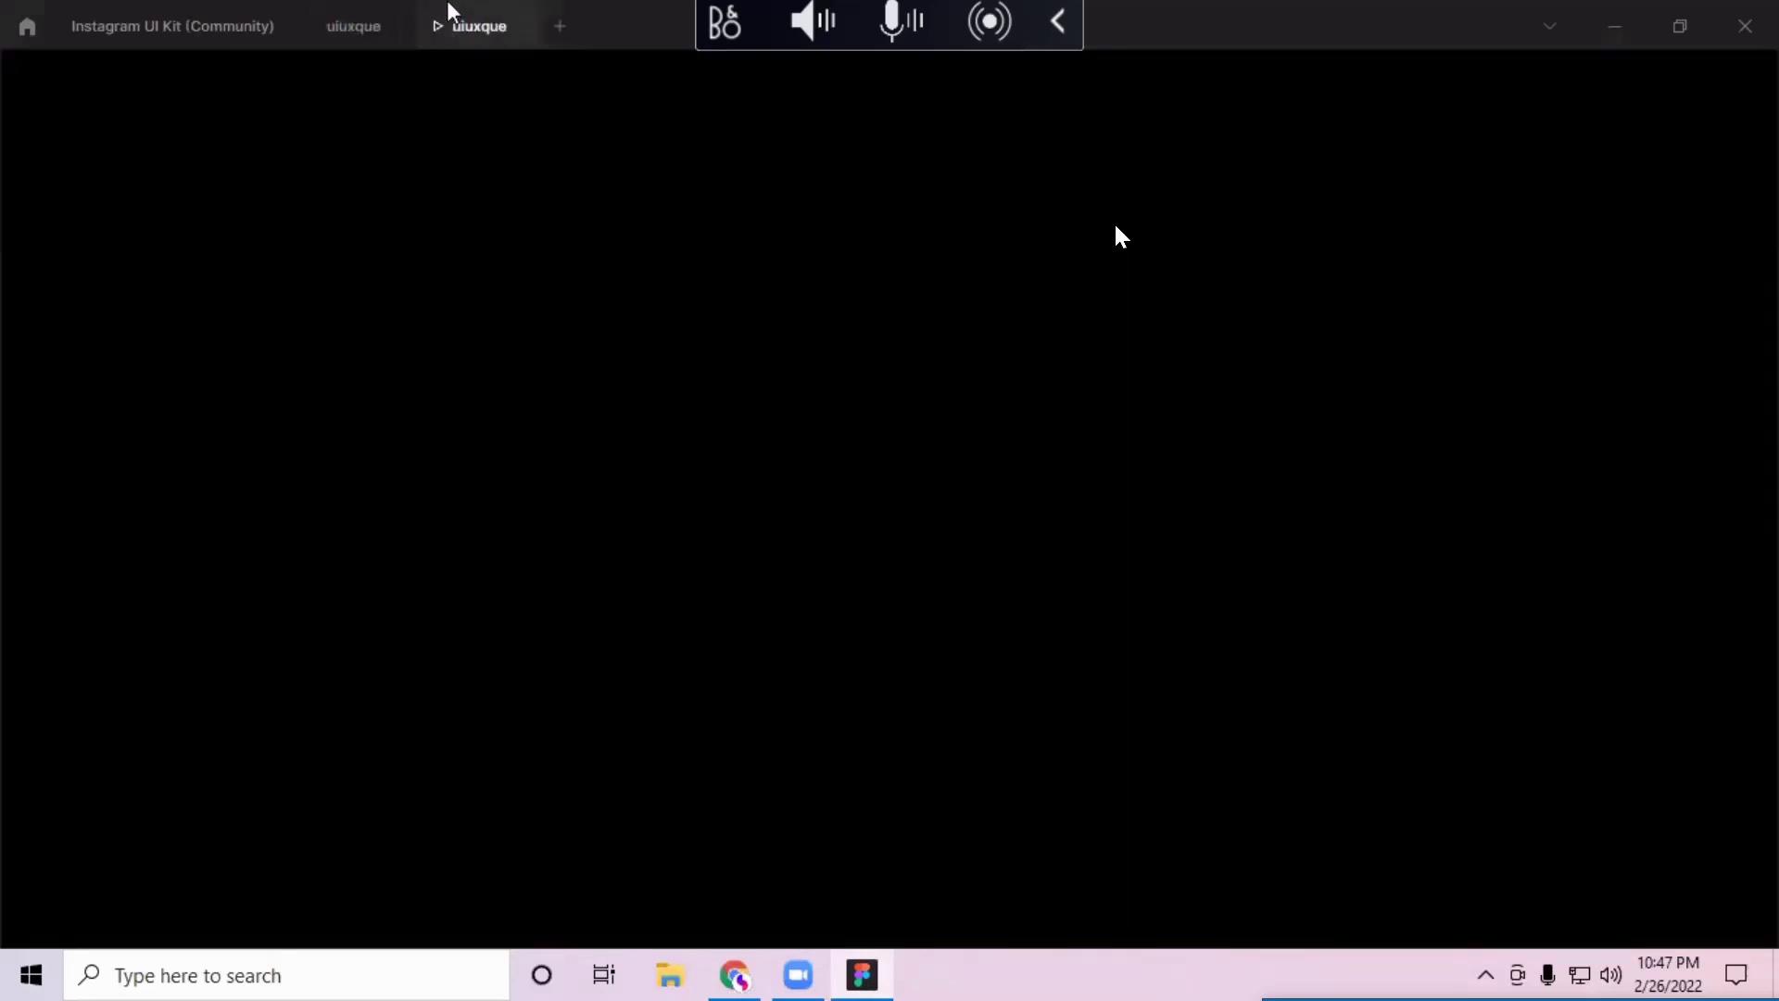
{"action": "key", "text": "ctrl+w"}
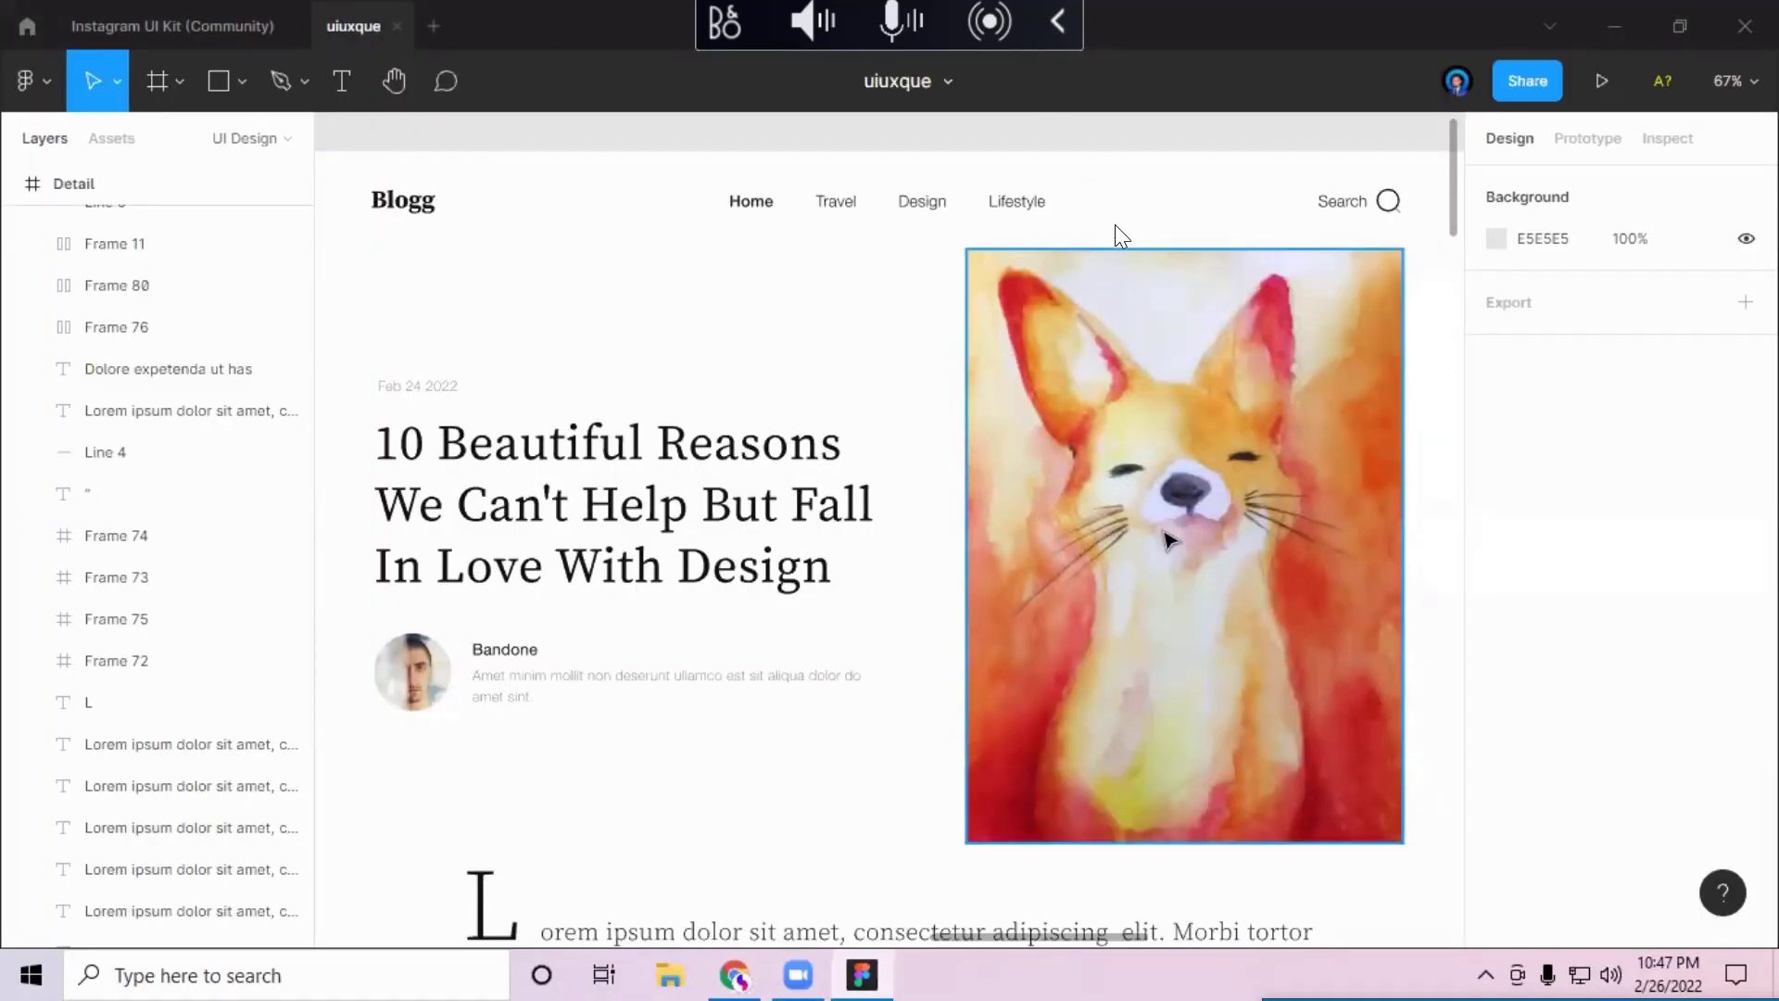
{"action": "scroll", "coordinate": [1115, 225], "scroll_direction": "down", "scroll_amount": 2}
{"action": "scroll", "coordinate": [1121, 237], "scroll_direction": "down", "scroll_amount": 8}
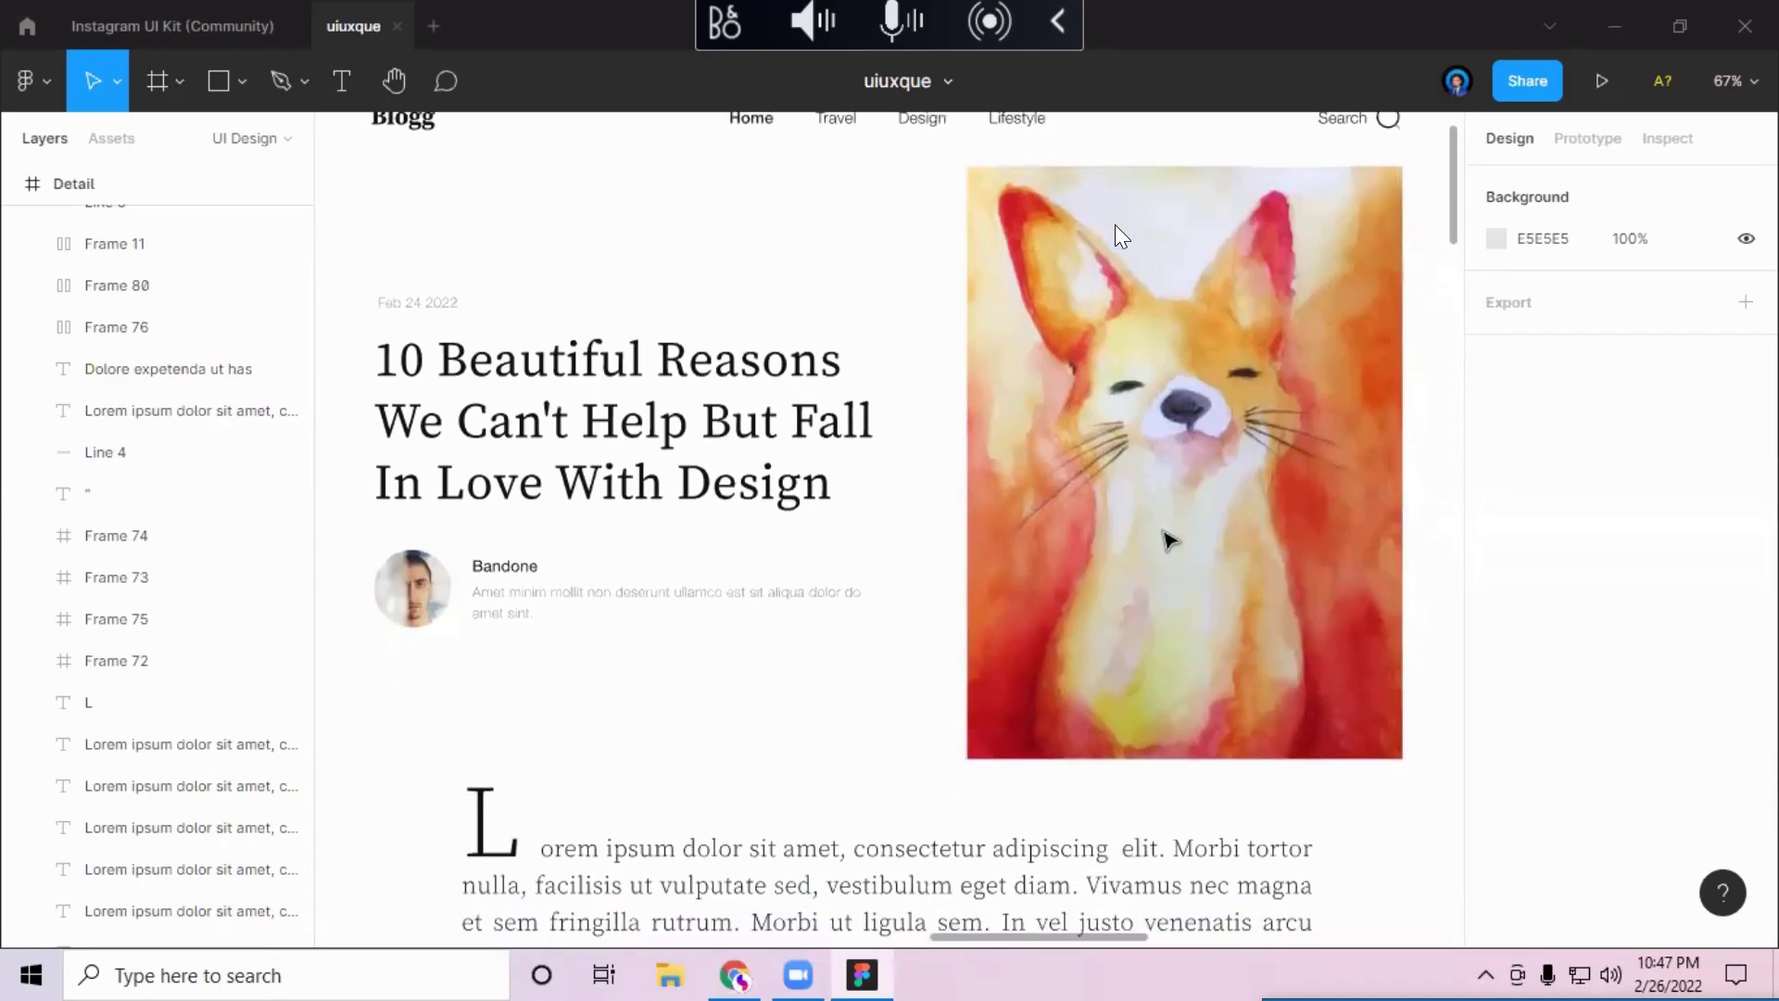
{"action": "scroll", "coordinate": [1115, 228], "scroll_direction": "down", "scroll_amount": 10}
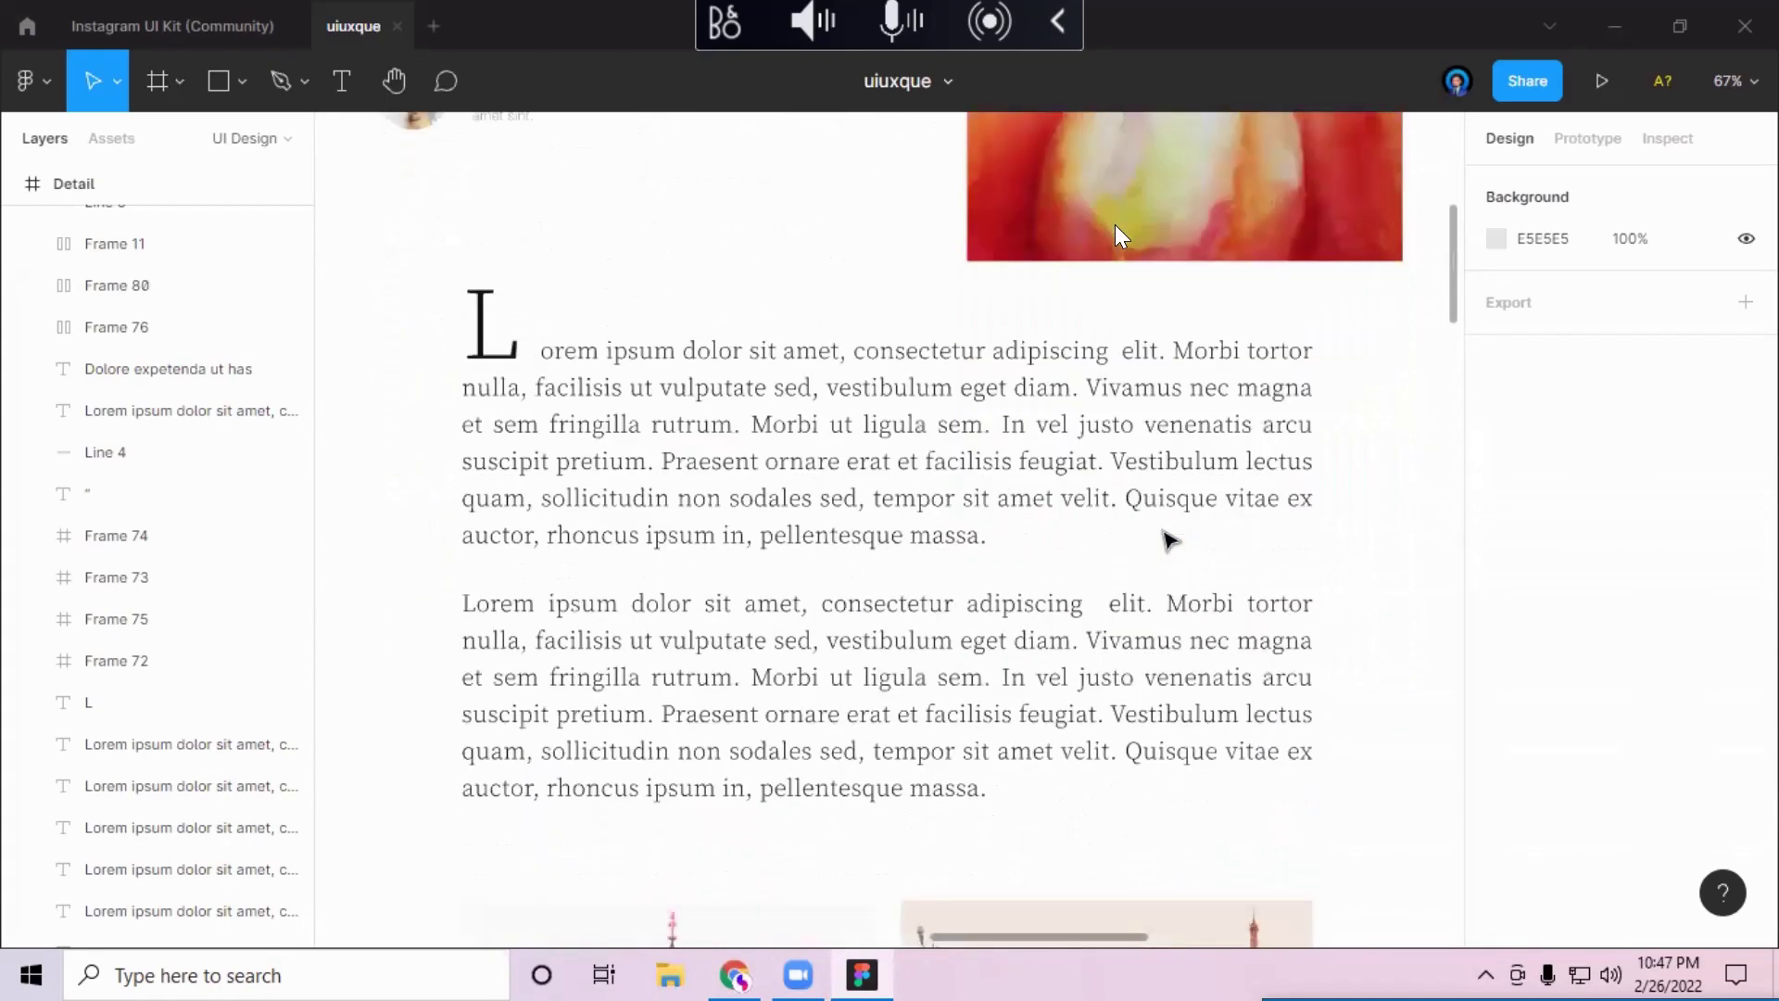
{"action": "scroll", "coordinate": [1114, 224], "scroll_direction": "down", "scroll_amount": 7}
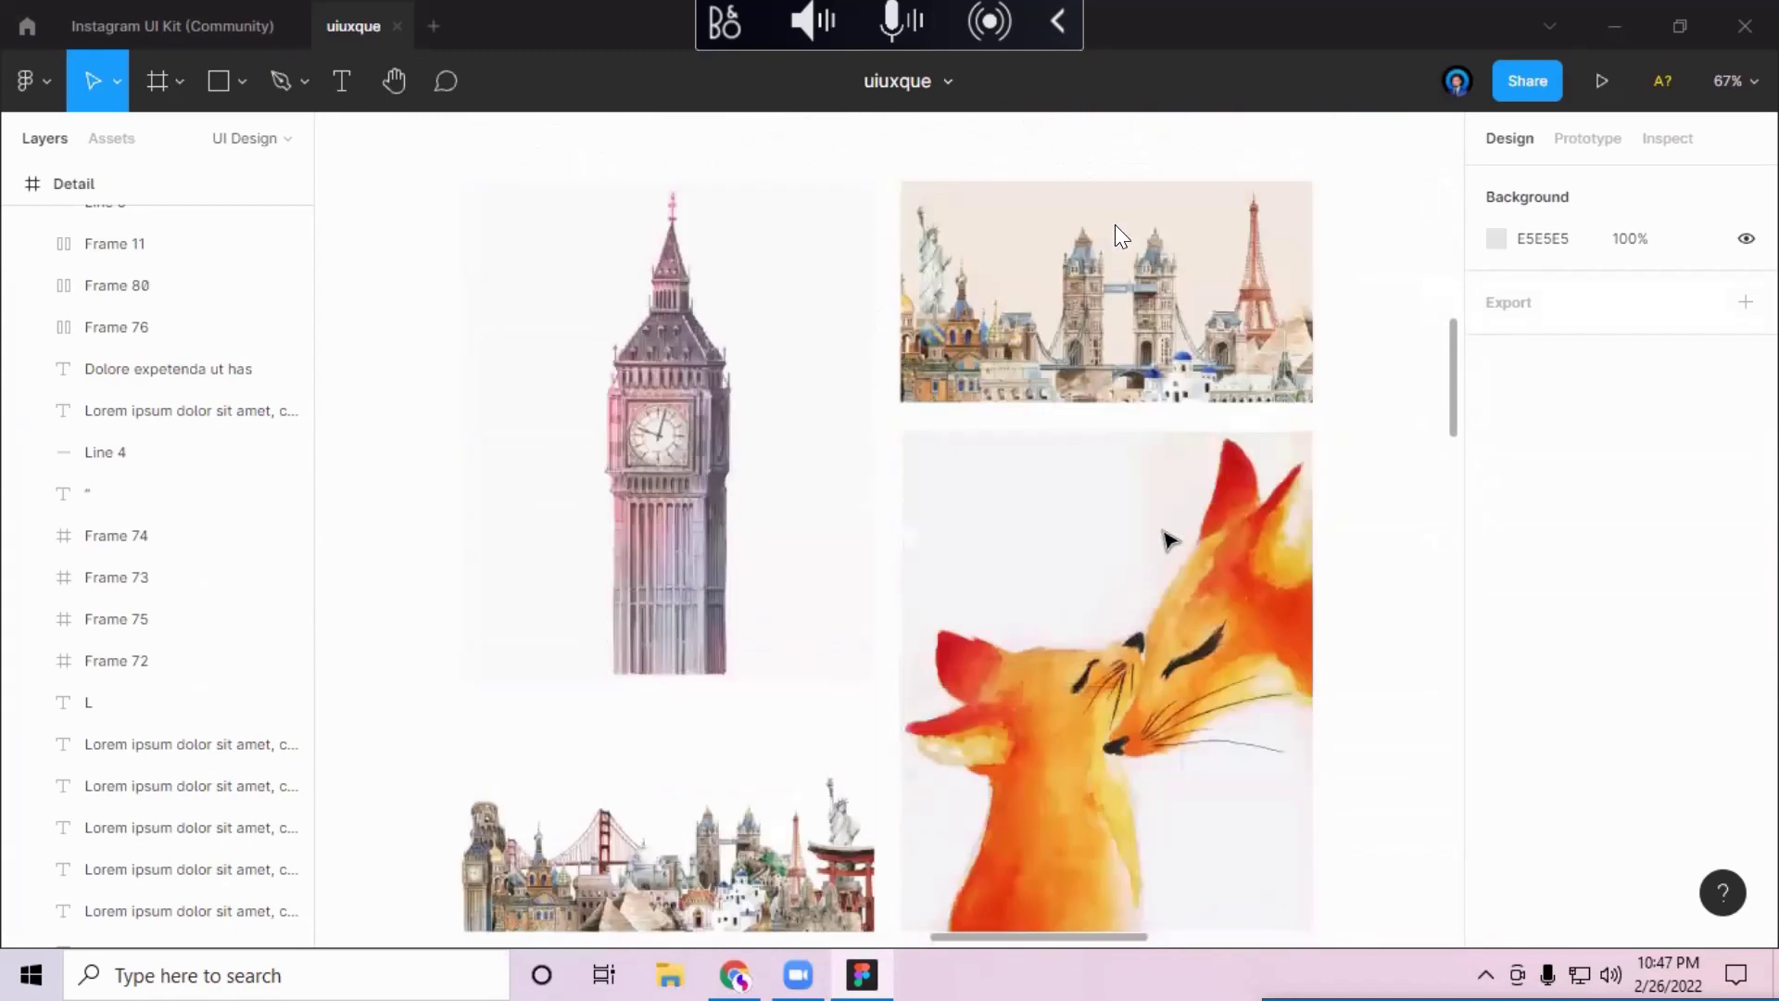
{"action": "scroll", "coordinate": [1117, 227], "scroll_direction": "down", "scroll_amount": 1}
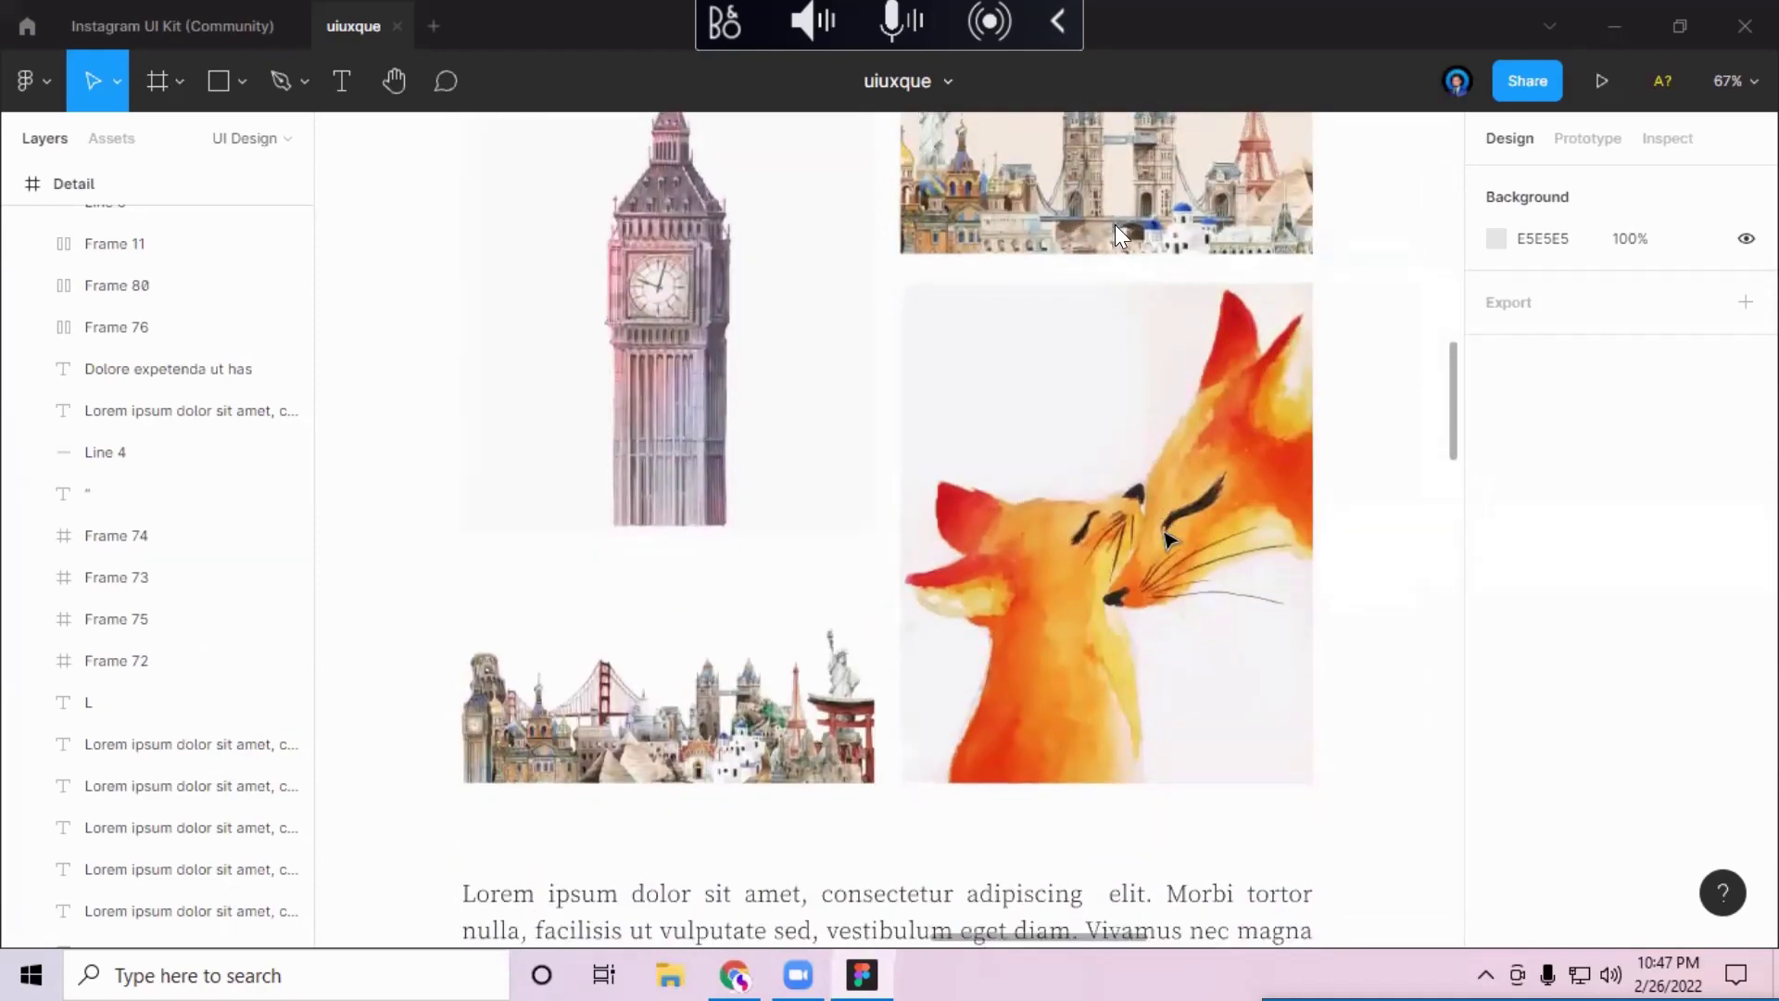
{"action": "scroll", "coordinate": [1115, 224], "scroll_direction": "down", "scroll_amount": 5}
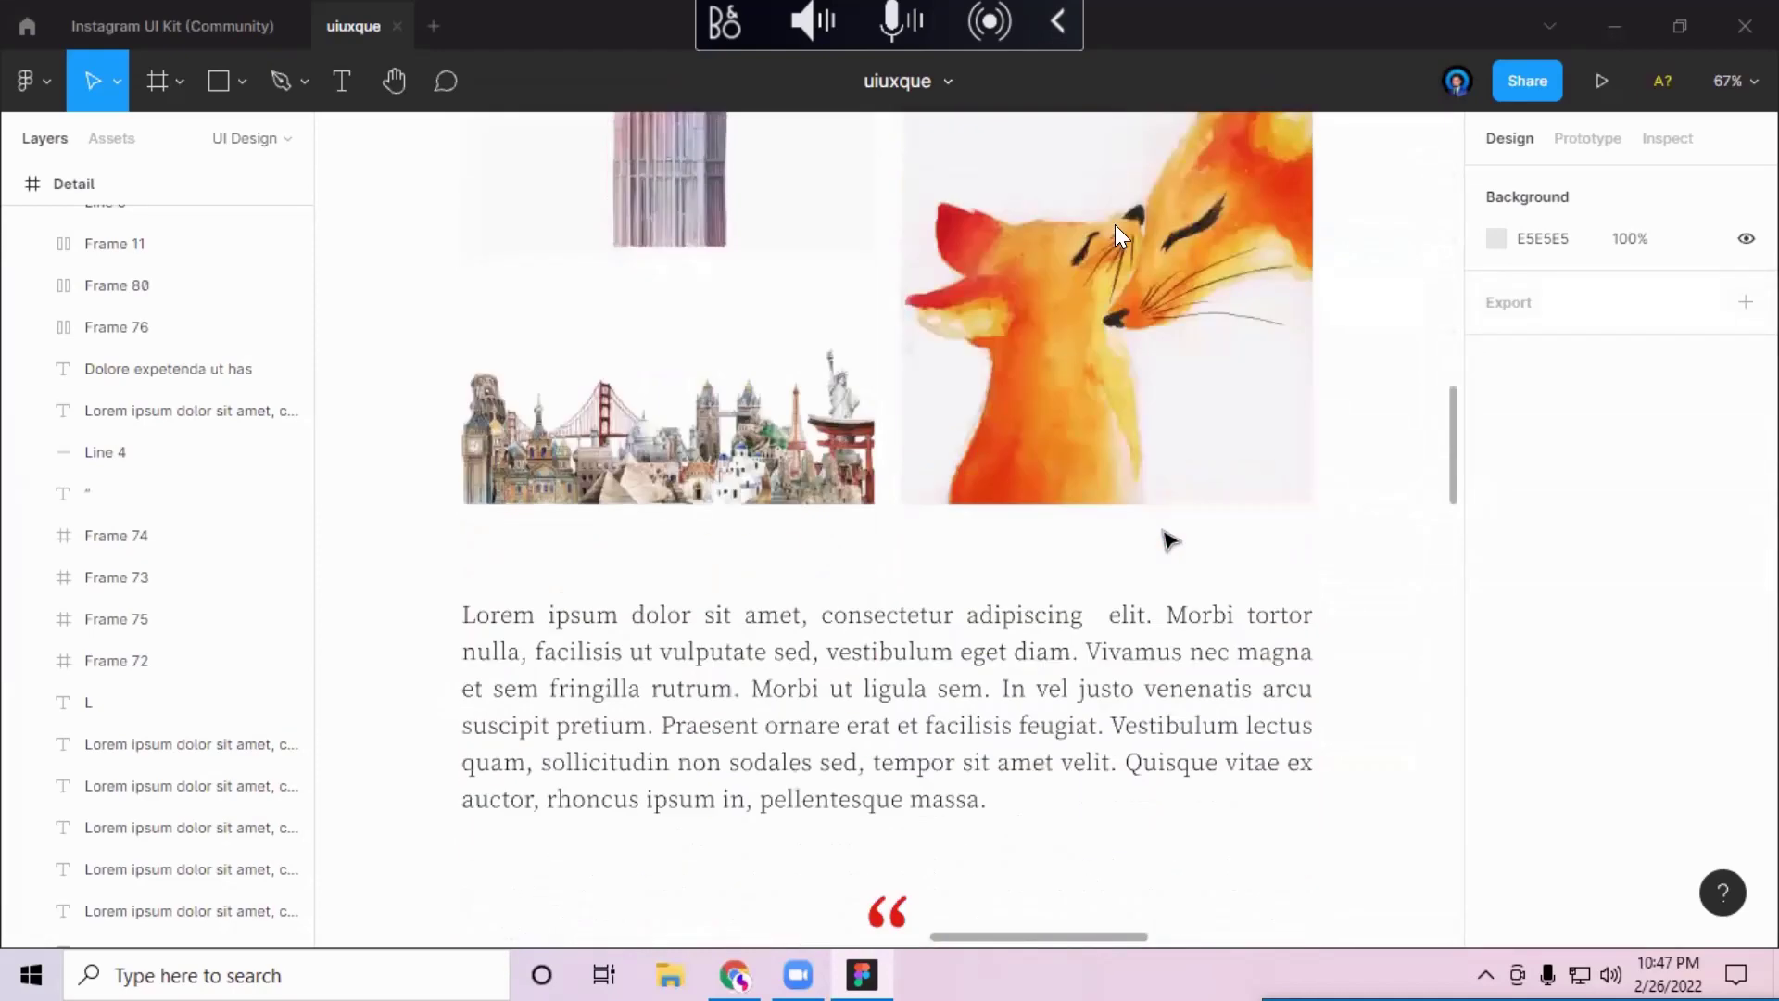
{"action": "scroll", "coordinate": [1114, 225], "scroll_direction": "down", "scroll_amount": 12}
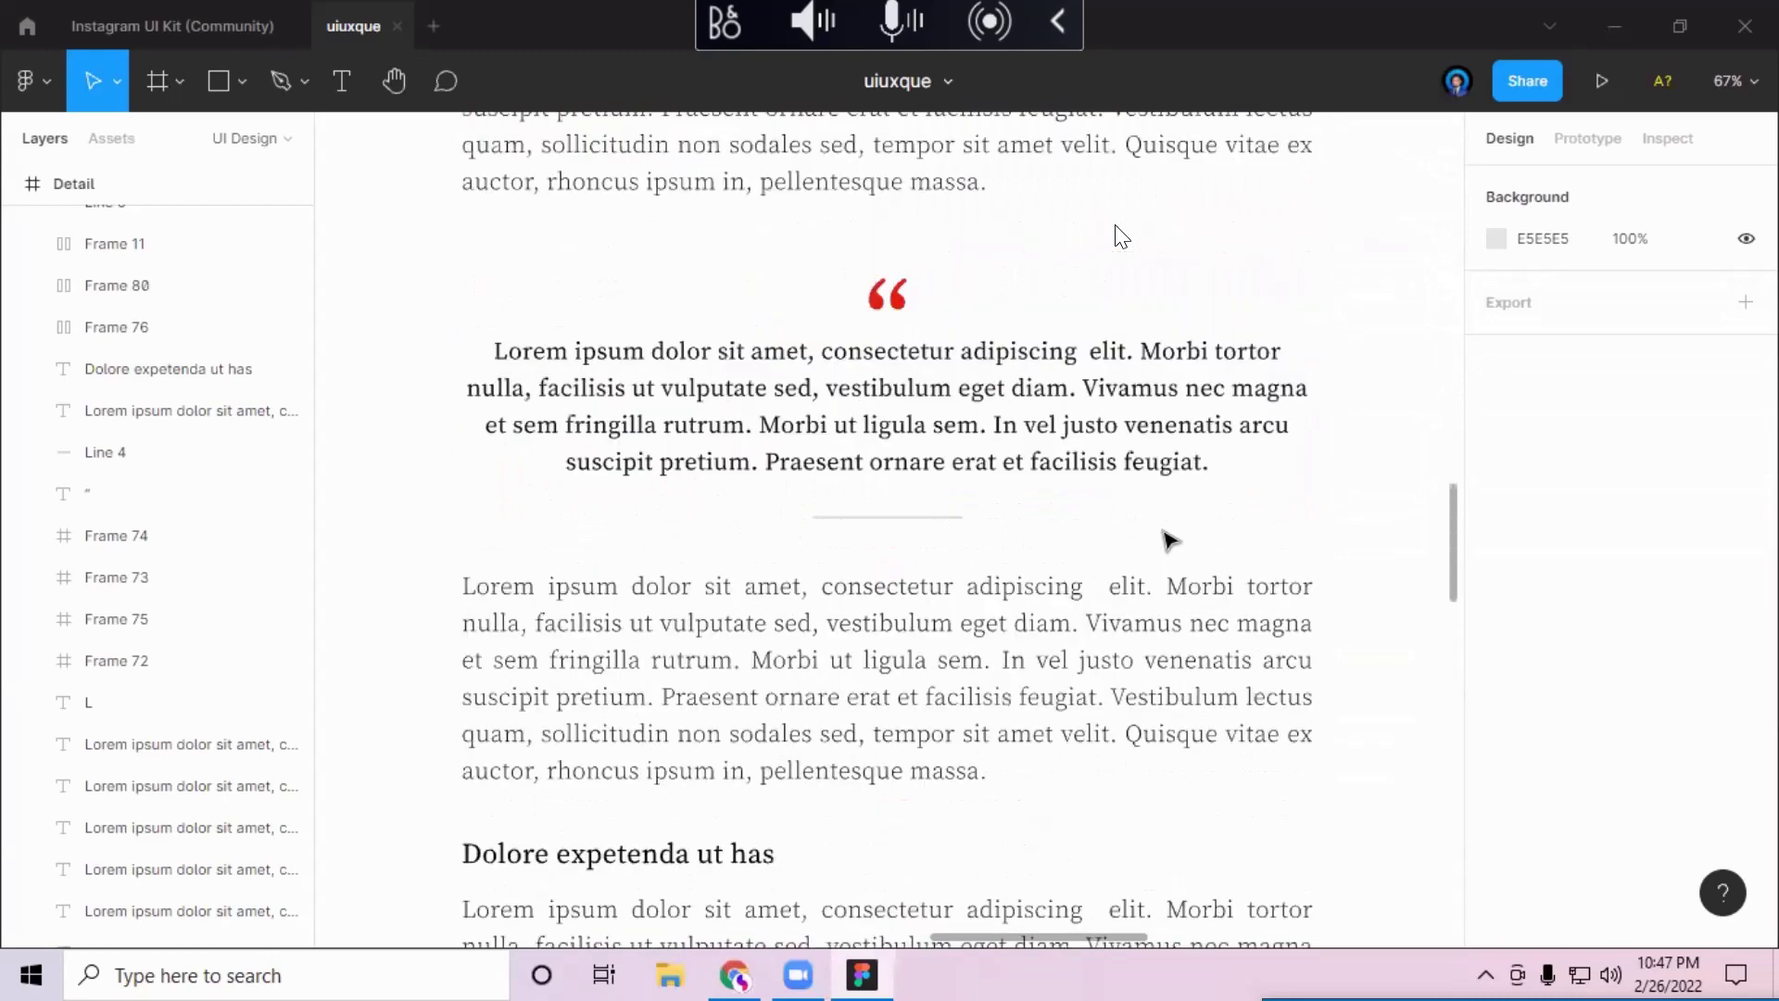
{"action": "scroll", "coordinate": [1119, 236], "scroll_direction": "down", "scroll_amount": 5}
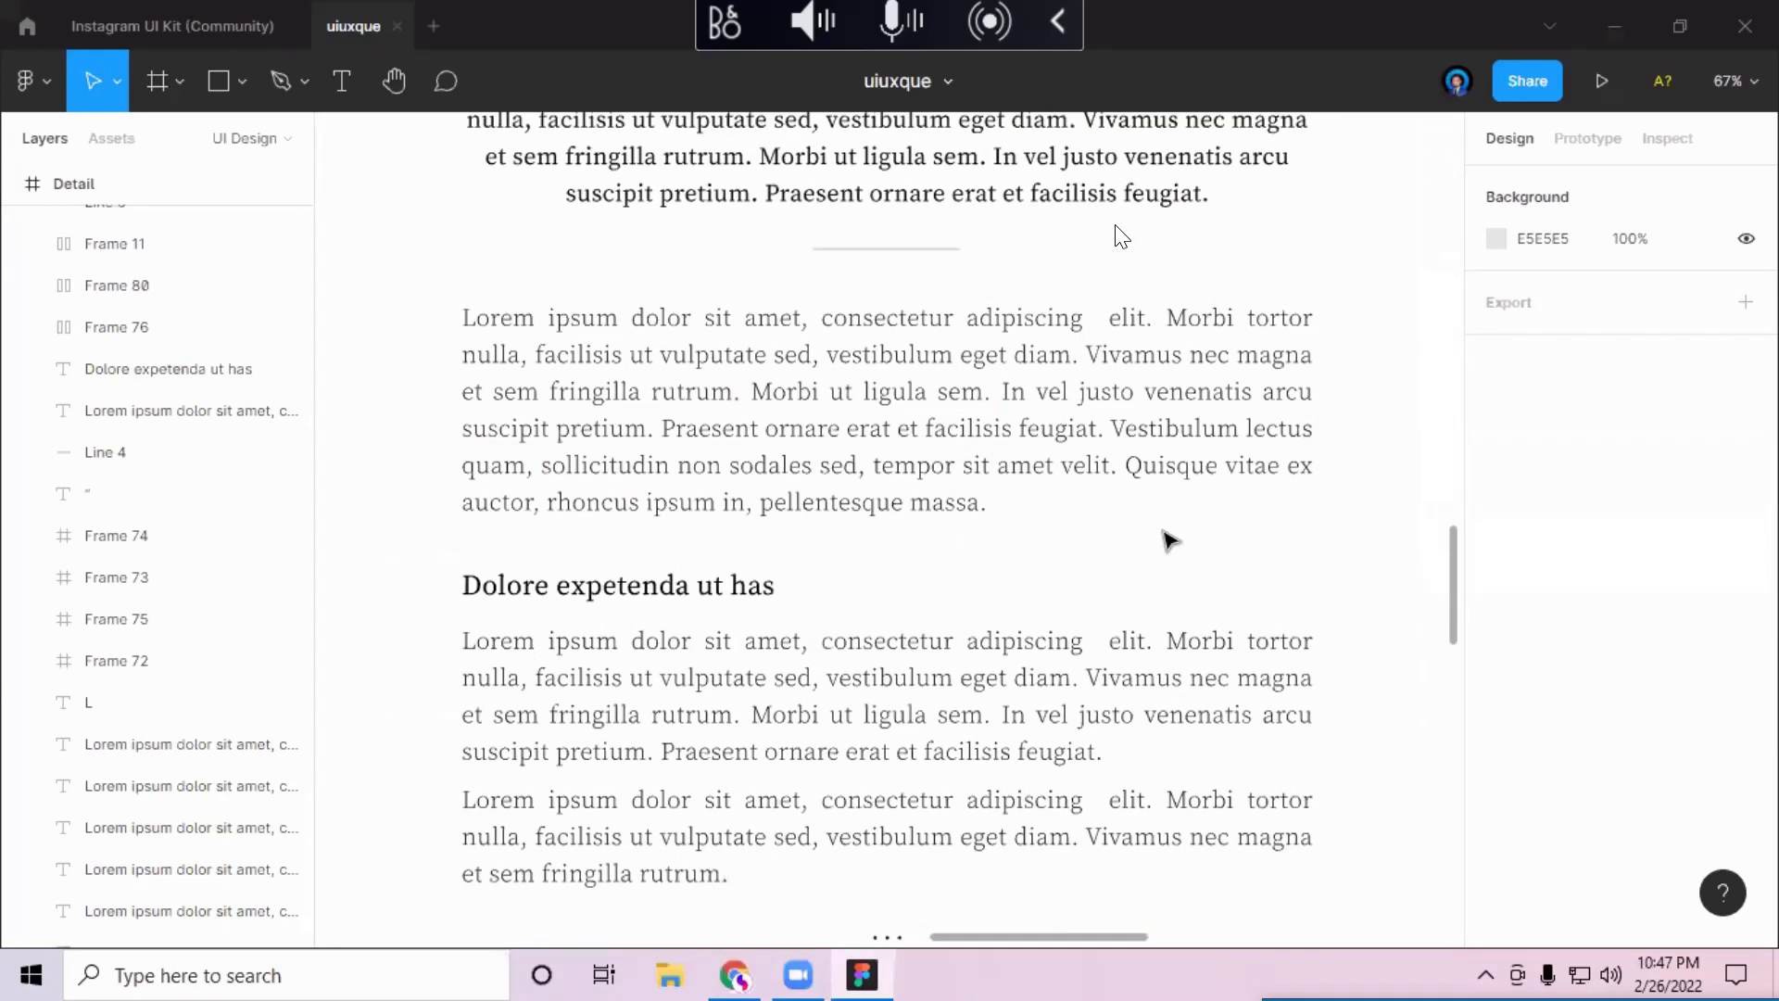
{"action": "scroll", "coordinate": [1121, 236], "scroll_direction": "down", "scroll_amount": 5}
{"action": "scroll", "coordinate": [1121, 236], "scroll_direction": "down", "scroll_amount": 12}
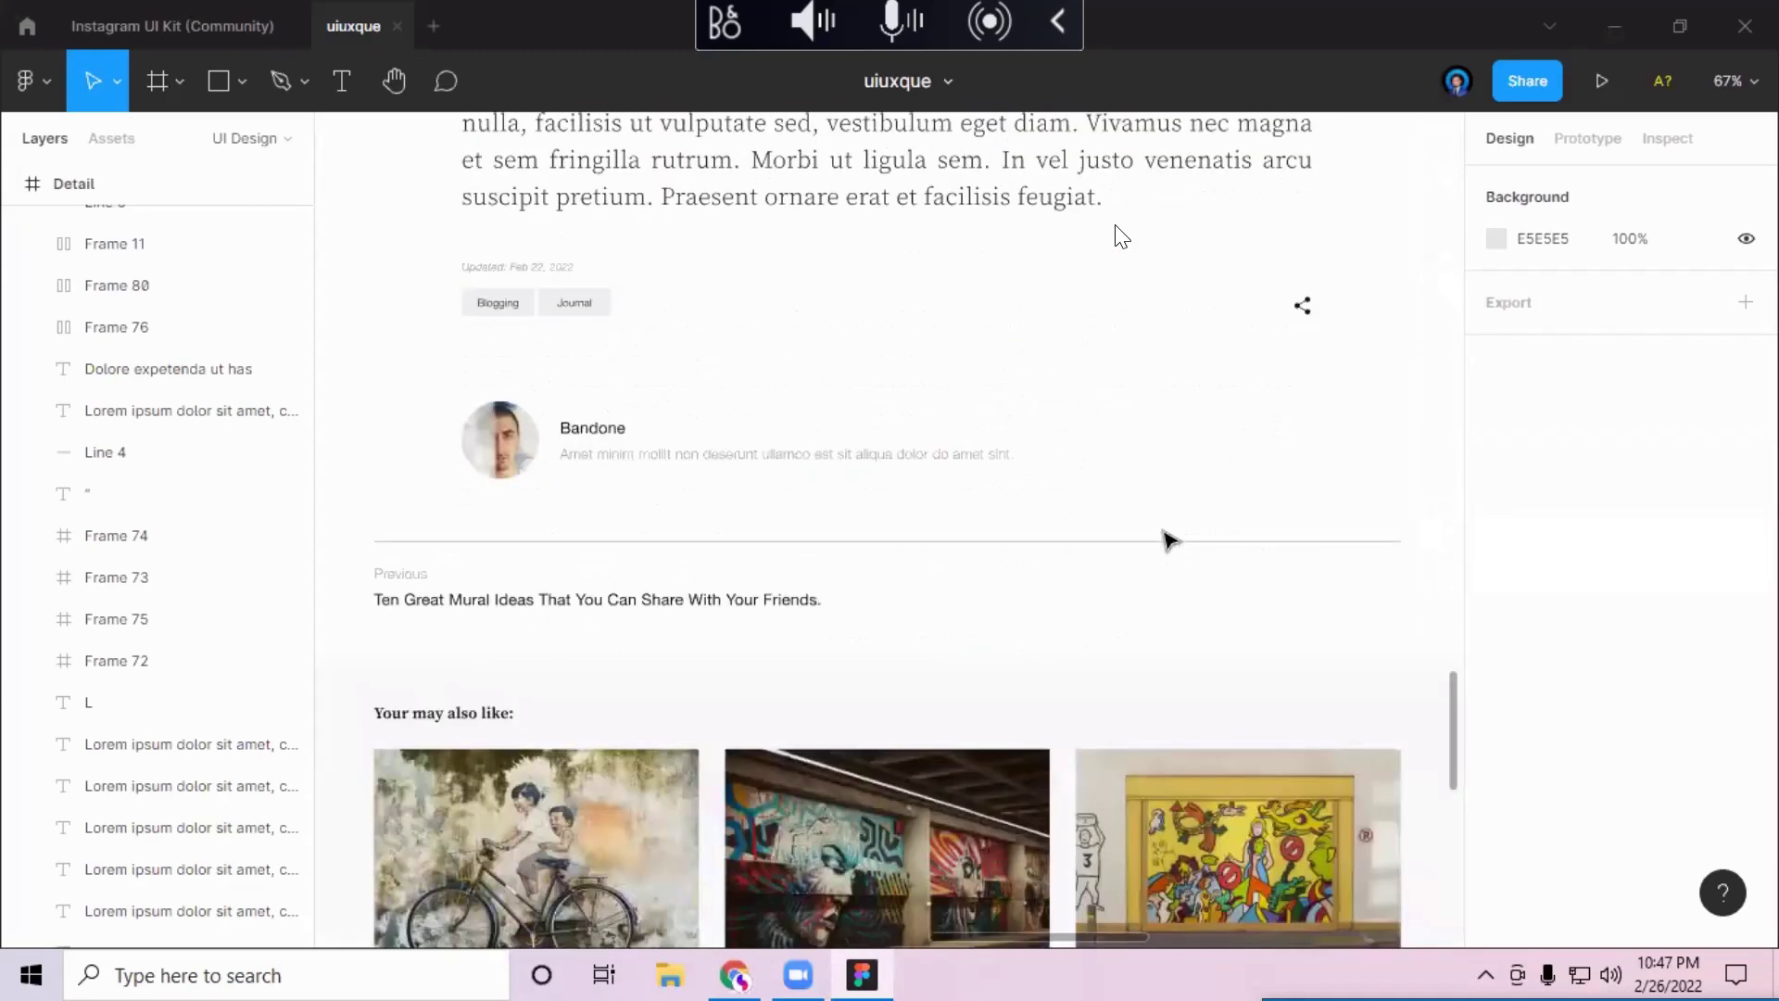
{"action": "scroll", "coordinate": [1120, 237], "scroll_direction": "down", "scroll_amount": 5}
{"action": "scroll", "coordinate": [1121, 236], "scroll_direction": "up", "scroll_amount": 13}
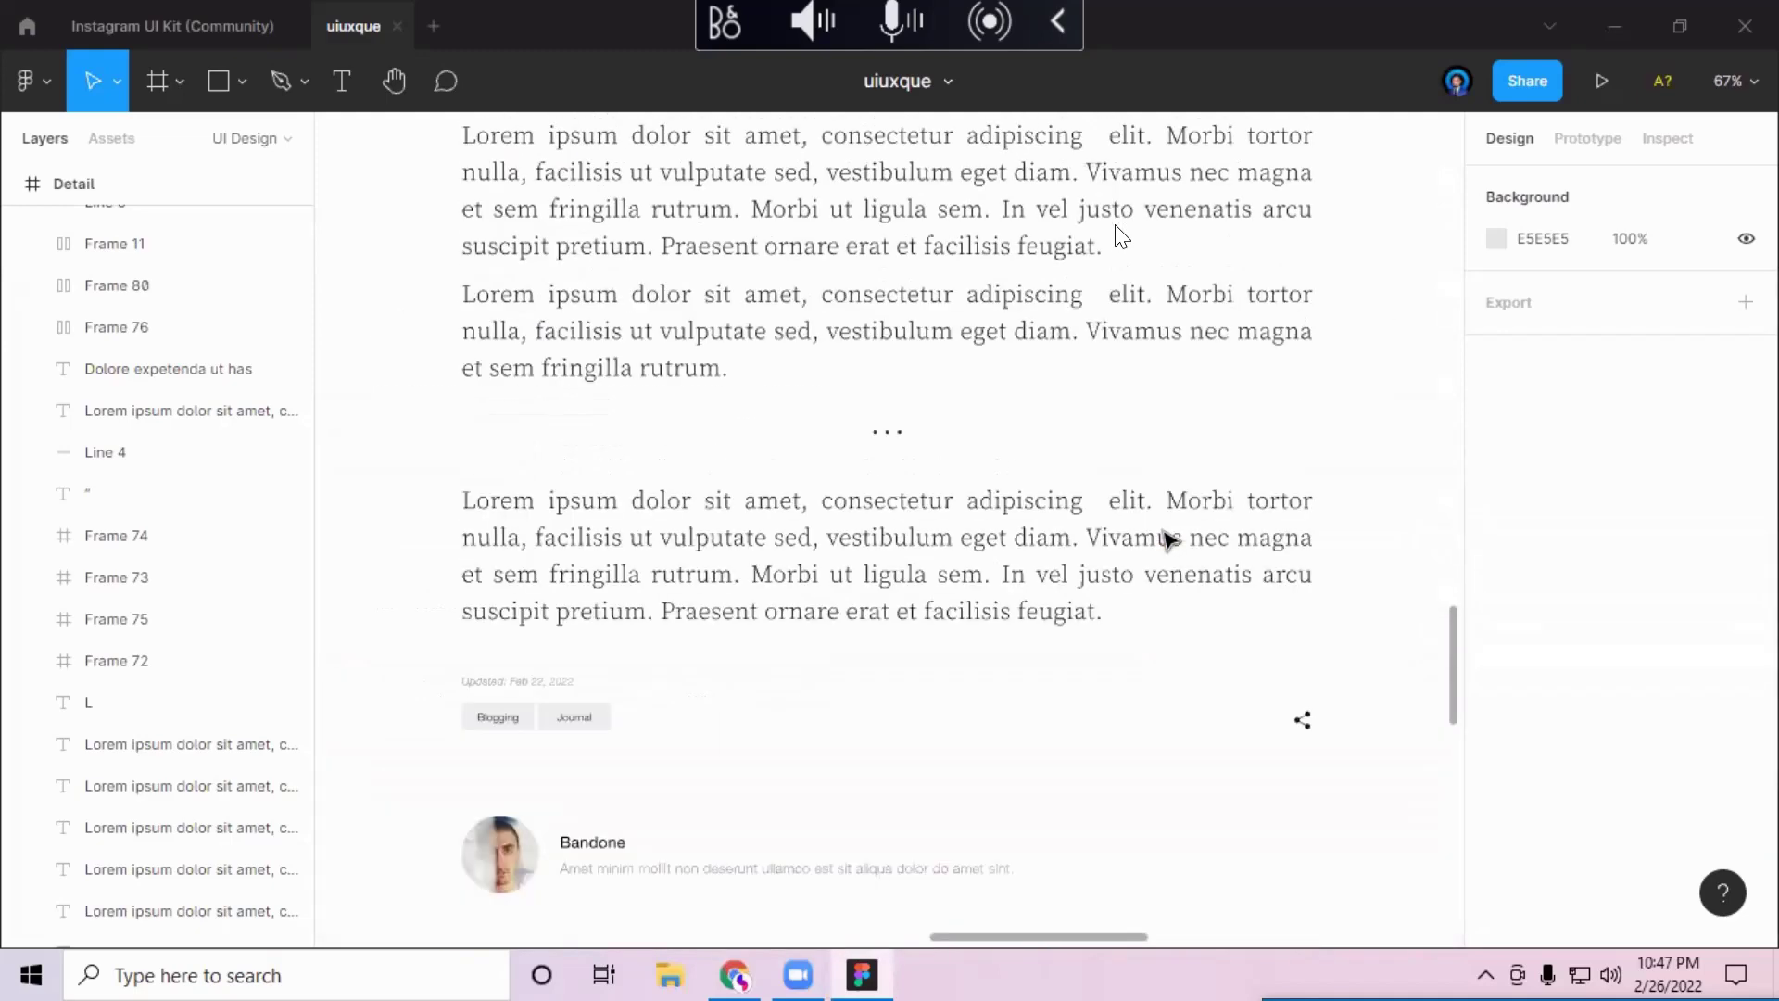
{"action": "scroll", "coordinate": [1121, 236], "scroll_direction": "up", "scroll_amount": 18}
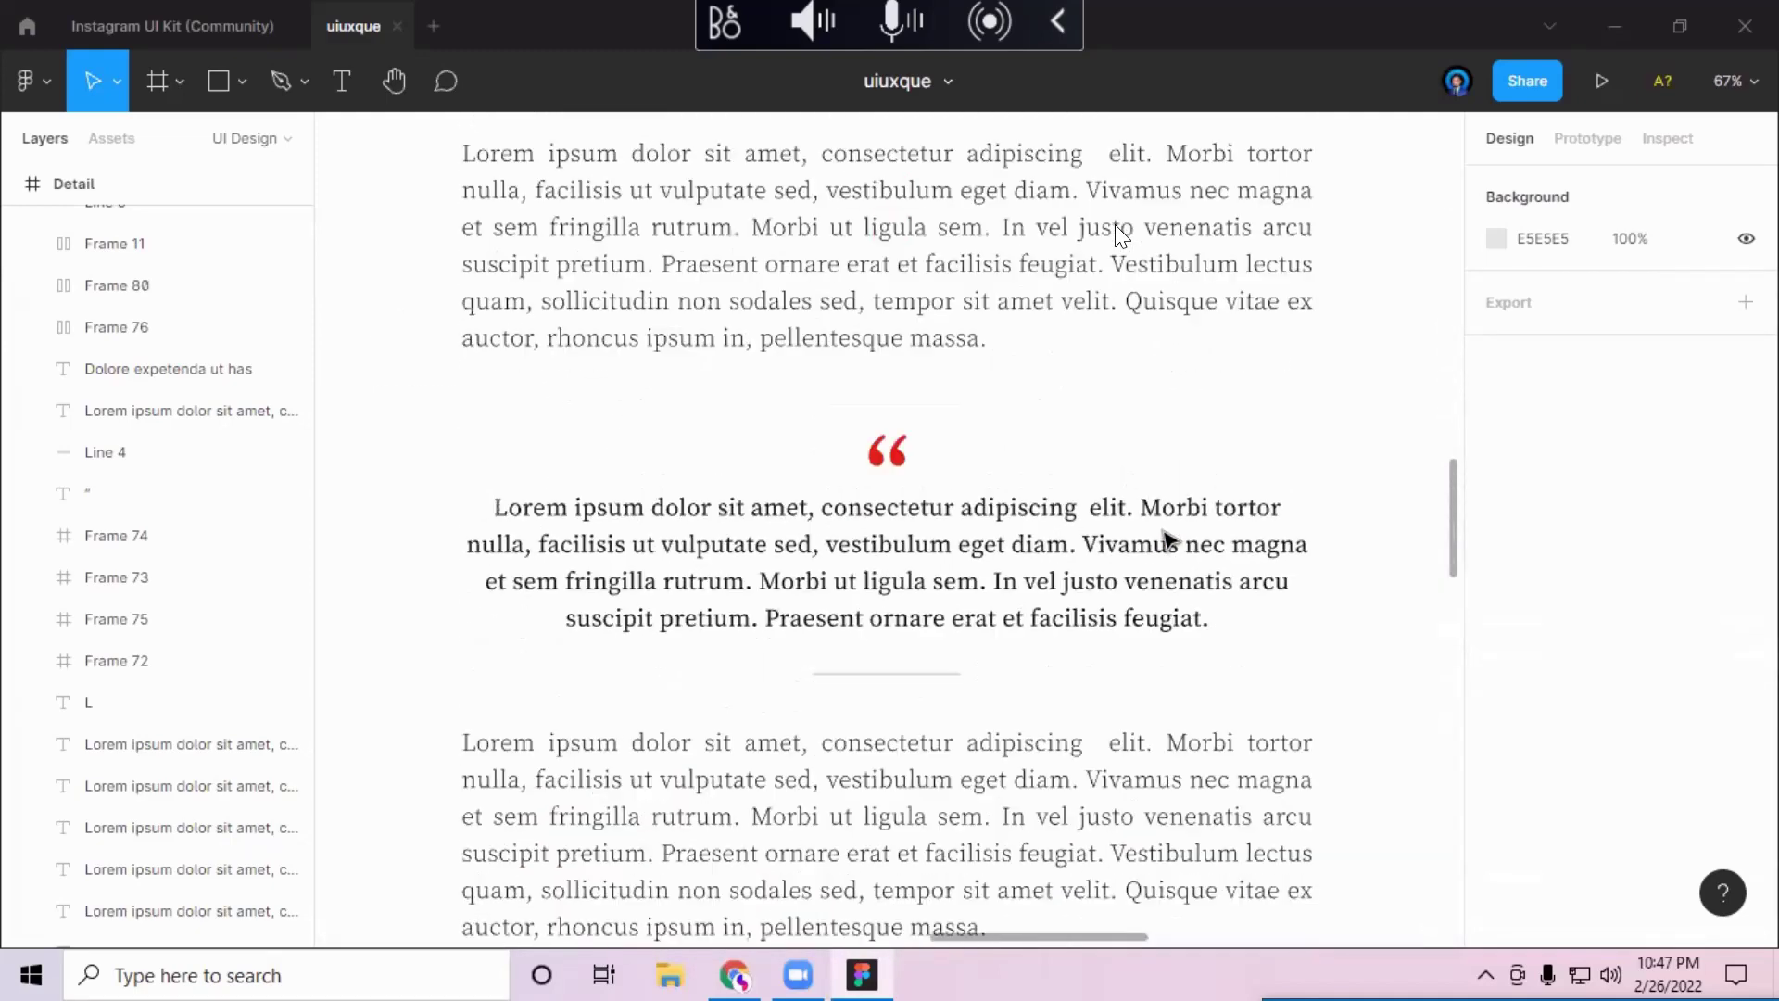
{"action": "scroll", "coordinate": [1116, 230], "scroll_direction": "up", "scroll_amount": 20}
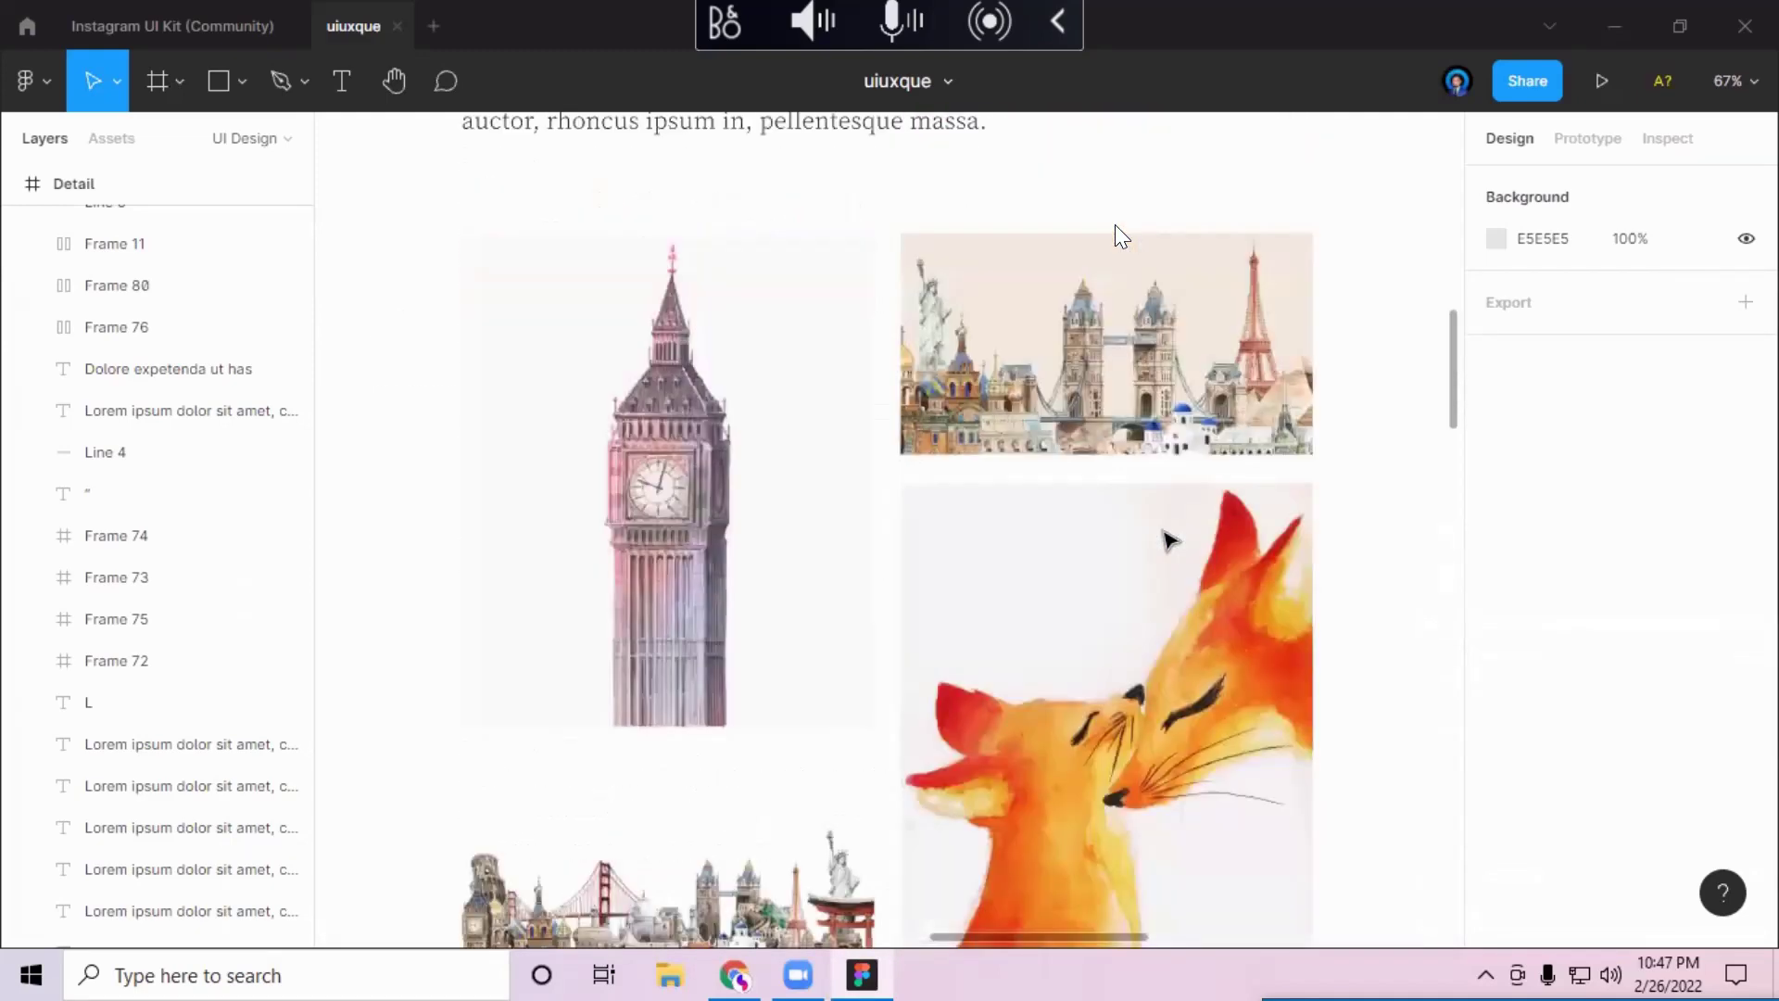
{"action": "scroll", "coordinate": [1117, 229], "scroll_direction": "up", "scroll_amount": 6}
{"action": "scroll", "coordinate": [1118, 237], "scroll_direction": "down", "scroll_amount": 7}
{"action": "scroll", "coordinate": [1118, 236], "scroll_direction": "down", "scroll_amount": 2}
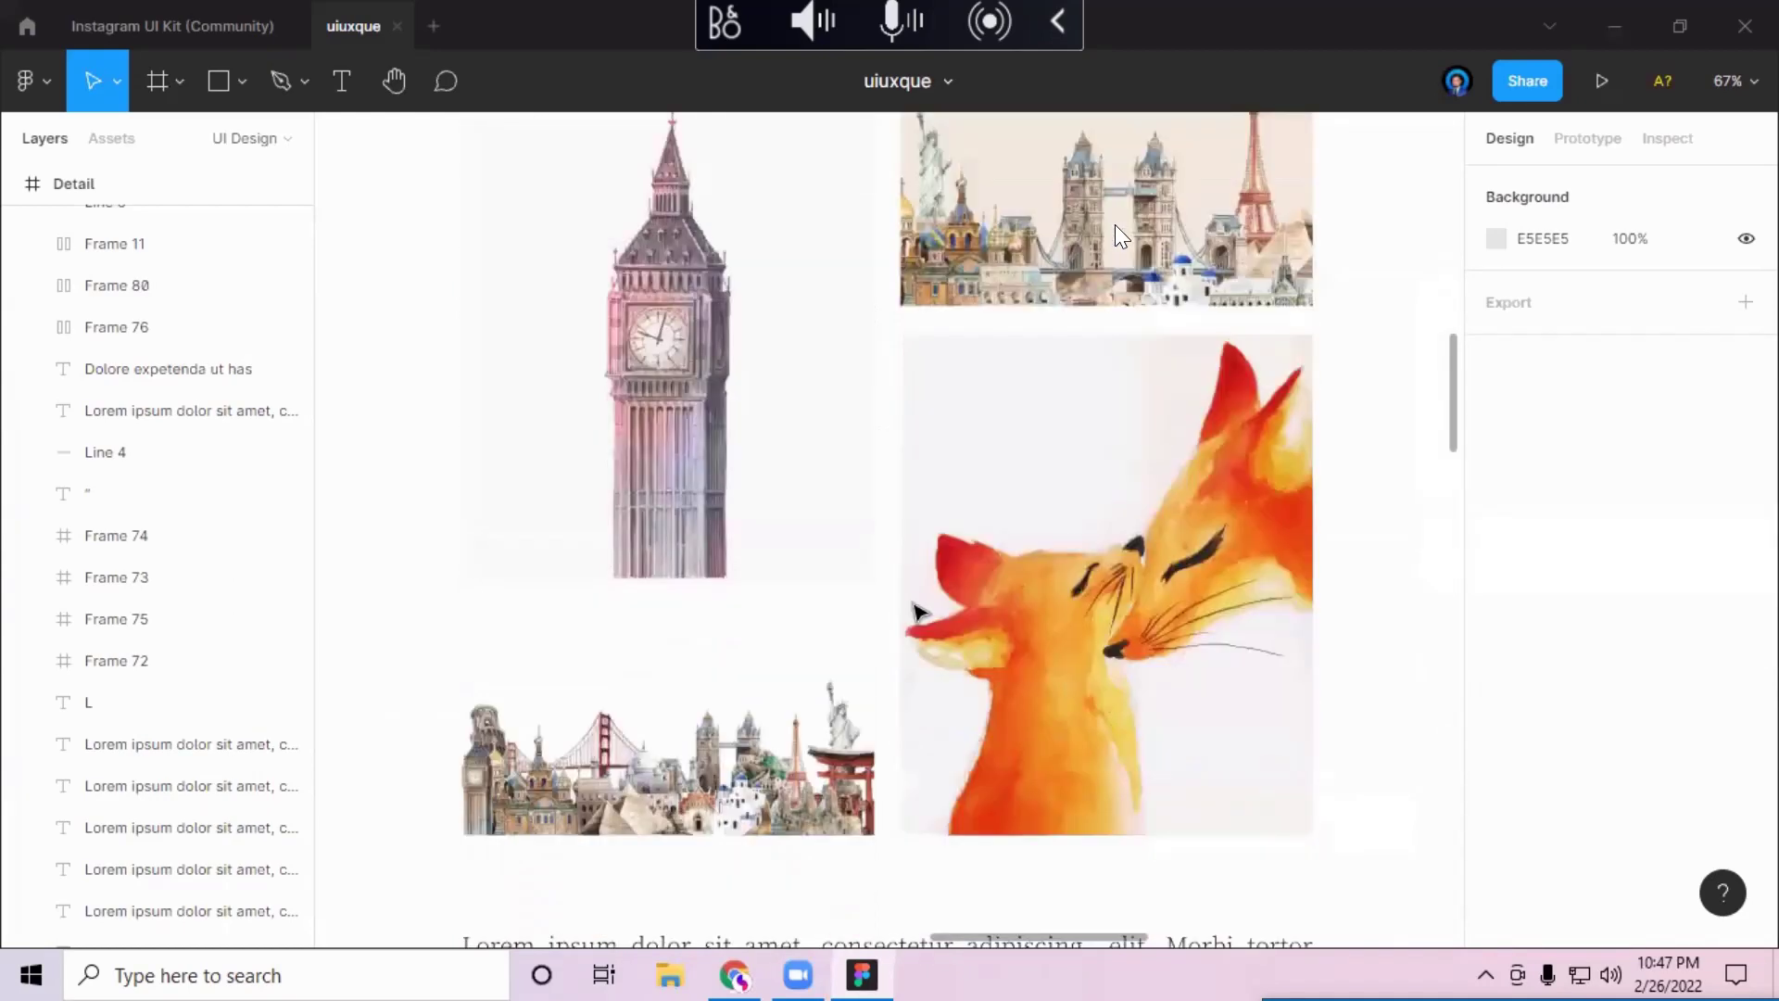
{"action": "scroll", "coordinate": [1114, 225], "scroll_direction": "down", "scroll_amount": 4}
Step: Scroll left to the homepage frame and up past Categories and newsletter to the Blogg hero
{"action": "scroll", "coordinate": [1114, 225], "scroll_direction": "left", "scroll_amount": 6}
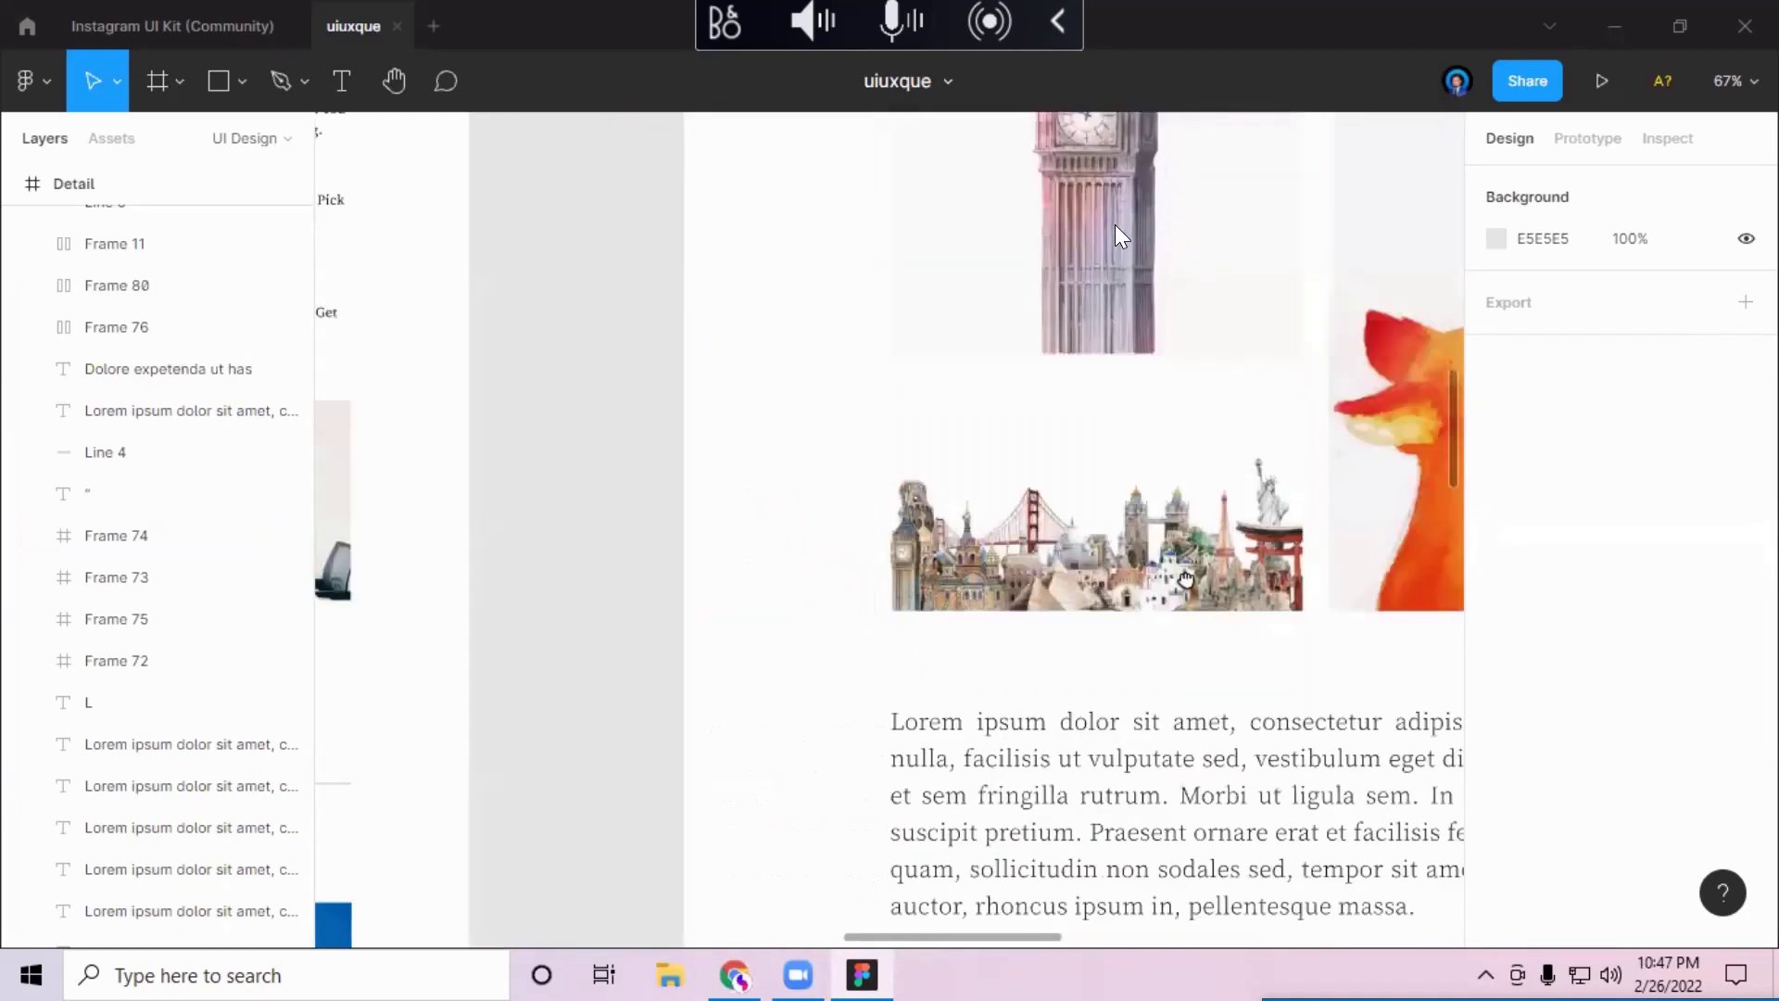
{"action": "scroll", "coordinate": [1115, 224], "scroll_direction": "left", "scroll_amount": 10}
{"action": "scroll", "coordinate": [1115, 224], "scroll_direction": "left", "scroll_amount": 3}
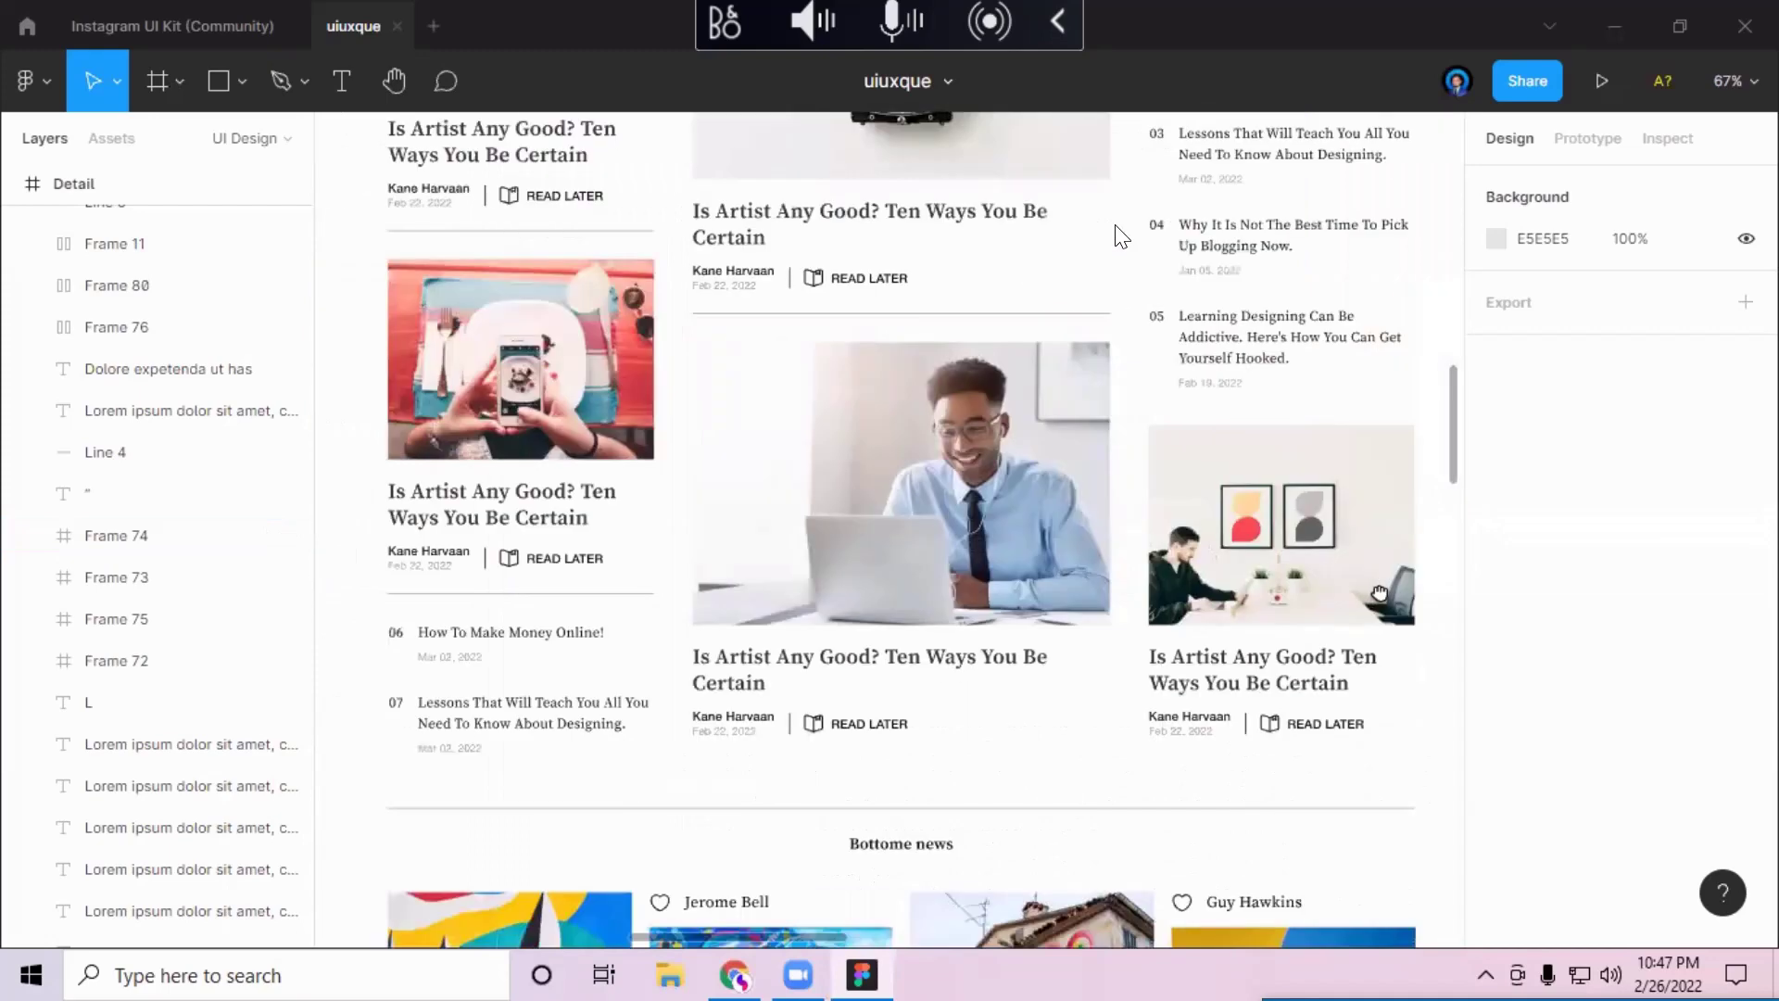
{"action": "scroll", "coordinate": [1117, 236], "scroll_direction": "up", "scroll_amount": 2}
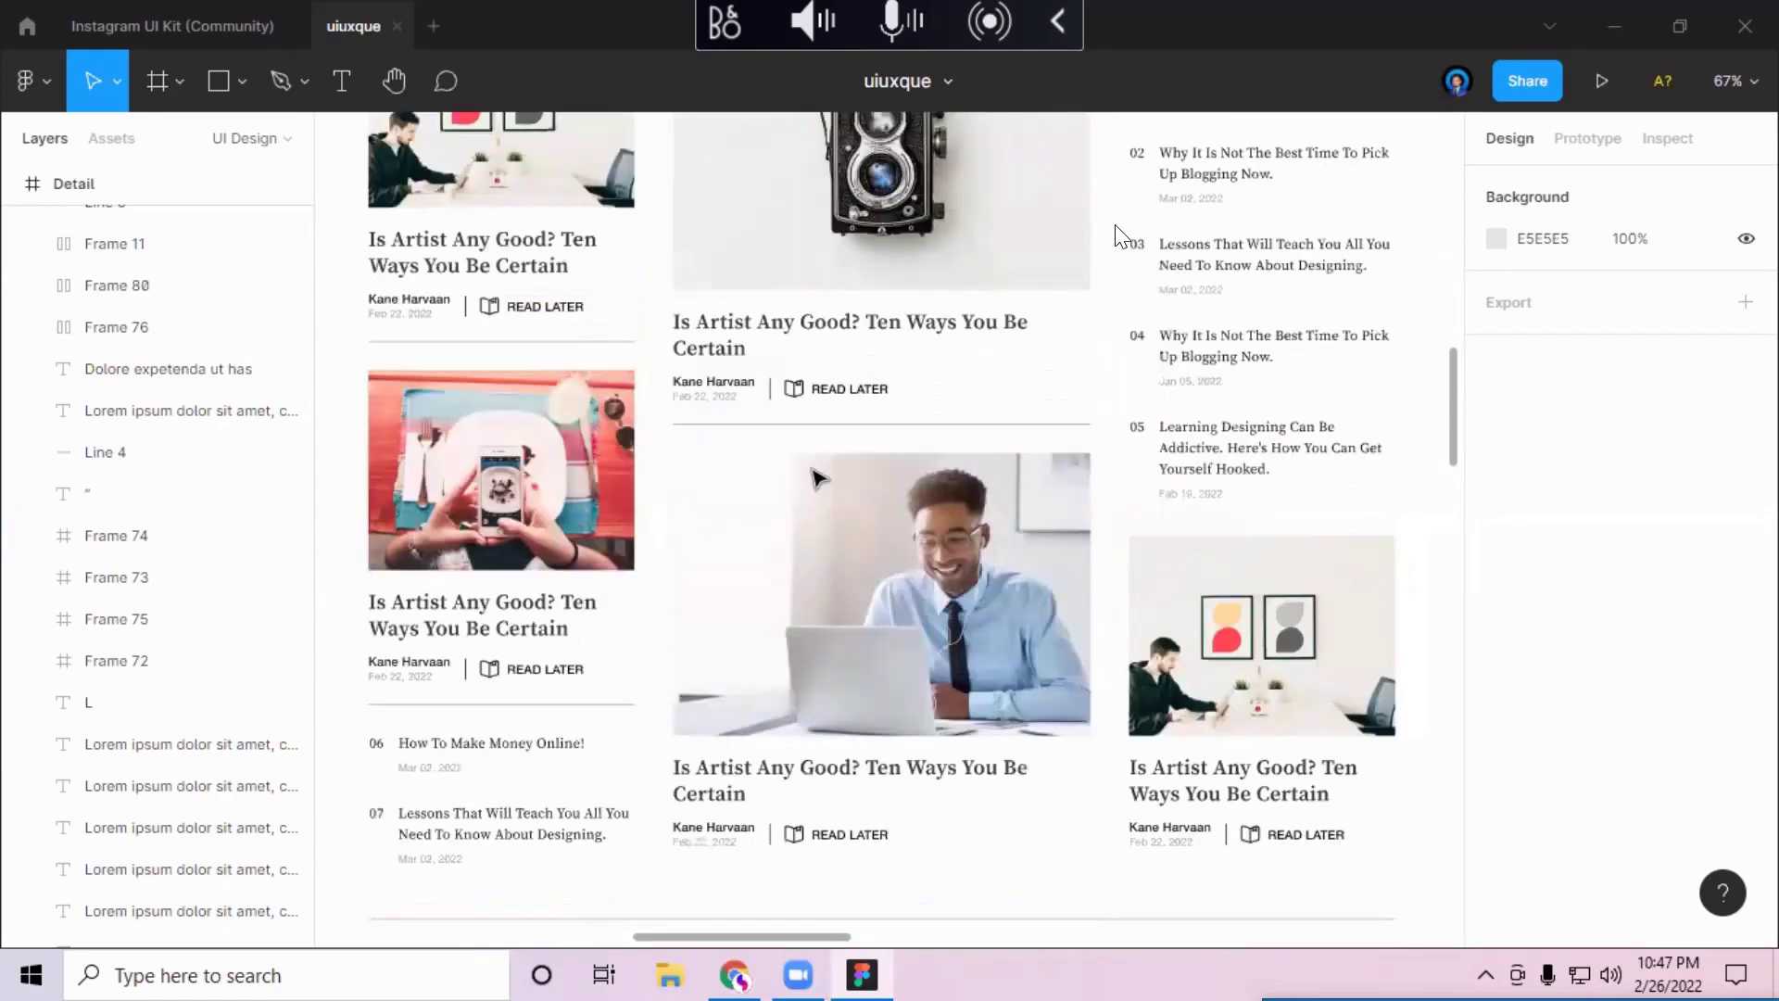
{"action": "scroll", "coordinate": [815, 480], "scroll_direction": "up", "scroll_amount": 10}
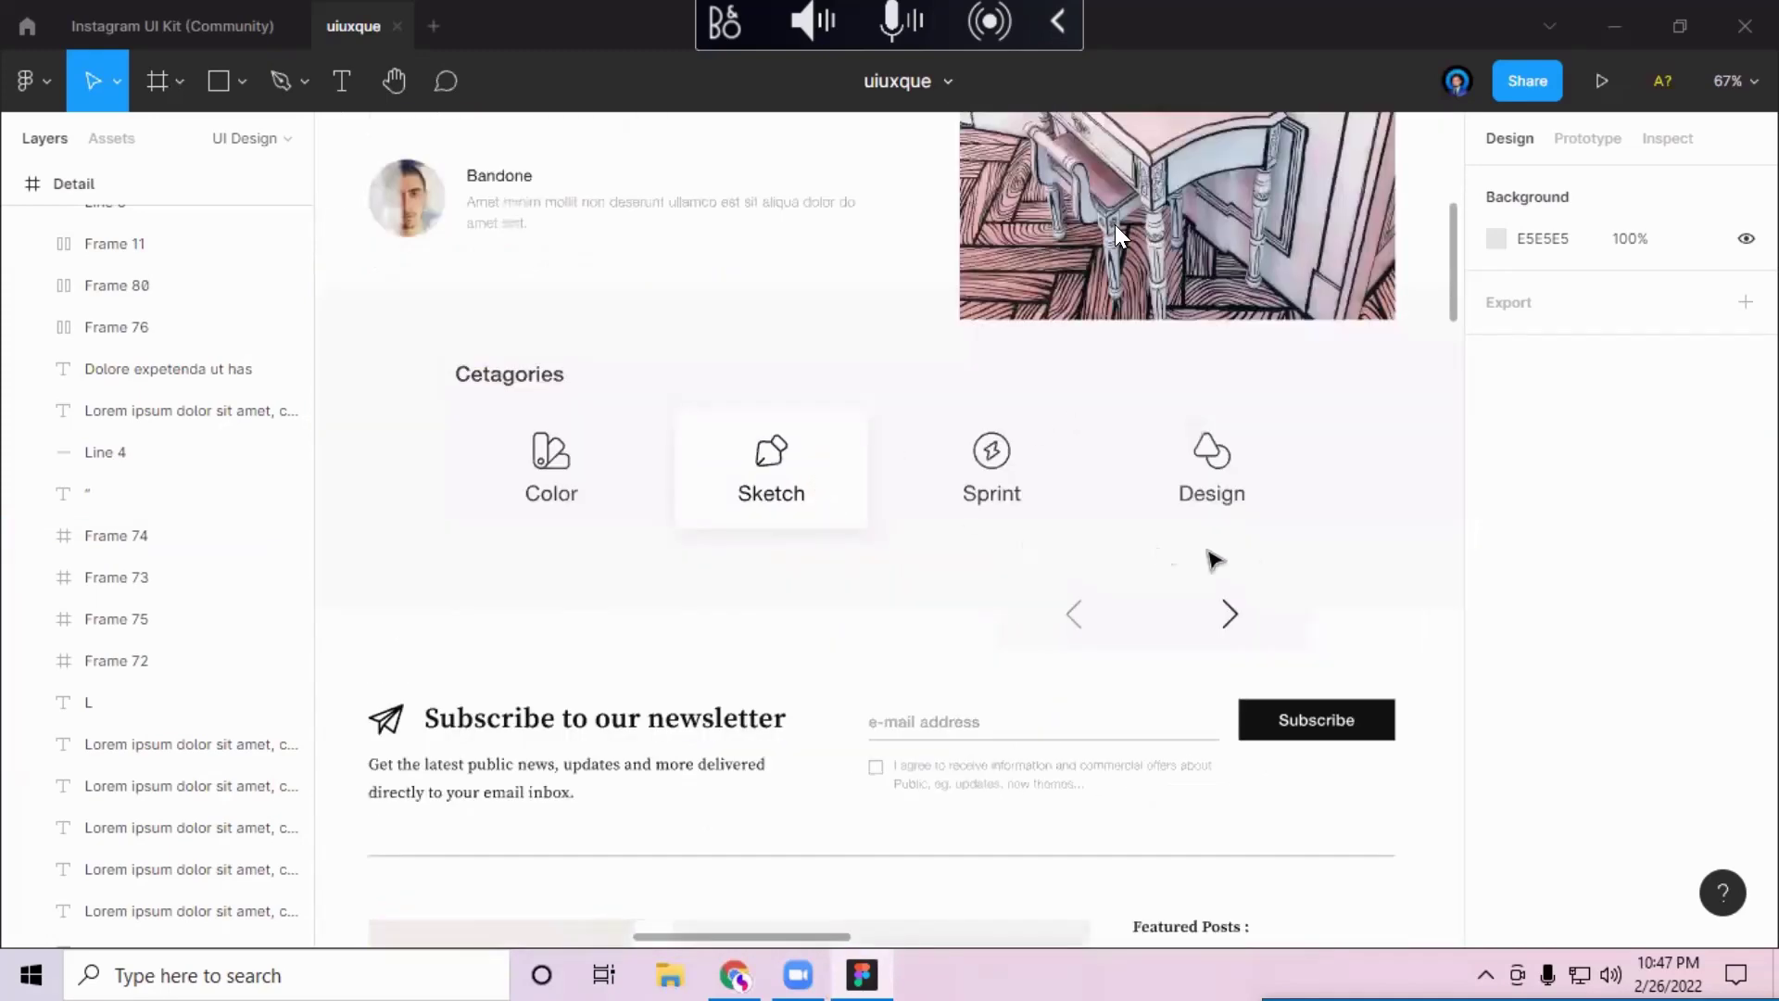
{"action": "scroll", "coordinate": [1256, 555], "scroll_direction": "up", "scroll_amount": 5}
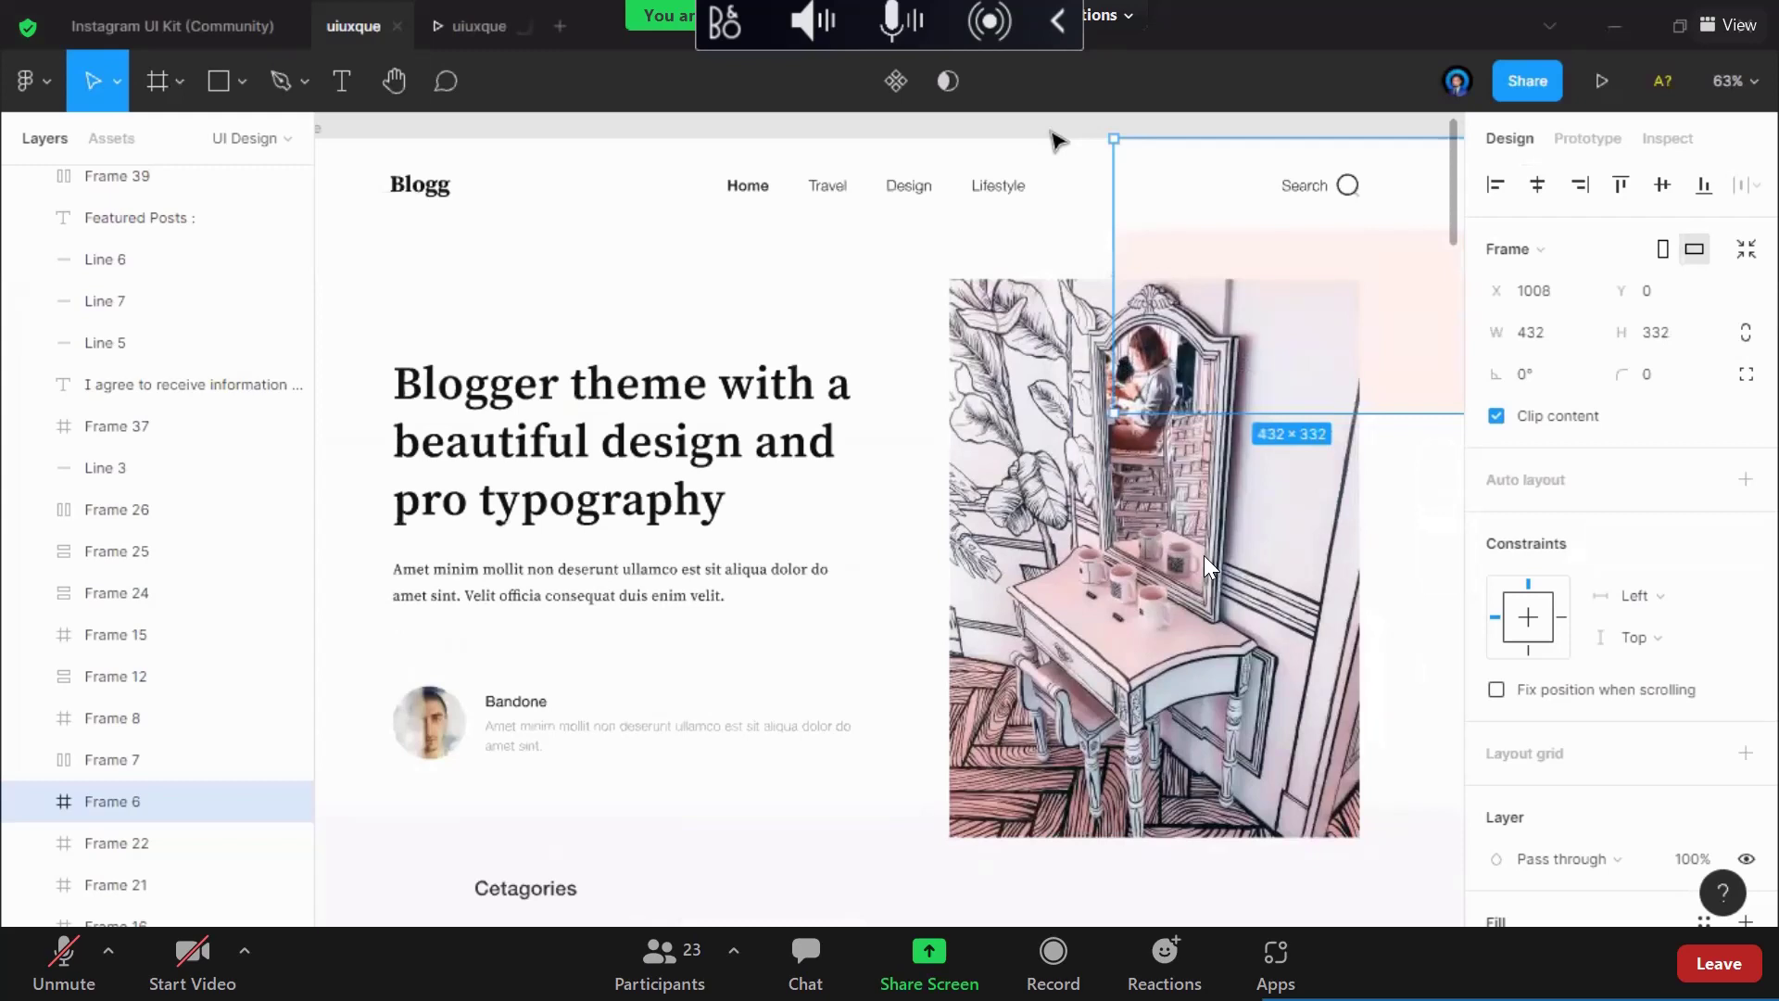
Step: Deselect Frame 6 on the hero, then glance down at Categories and back up
{"action": "scroll", "coordinate": [1056, 141], "scroll_direction": "up", "scroll_amount": 1}
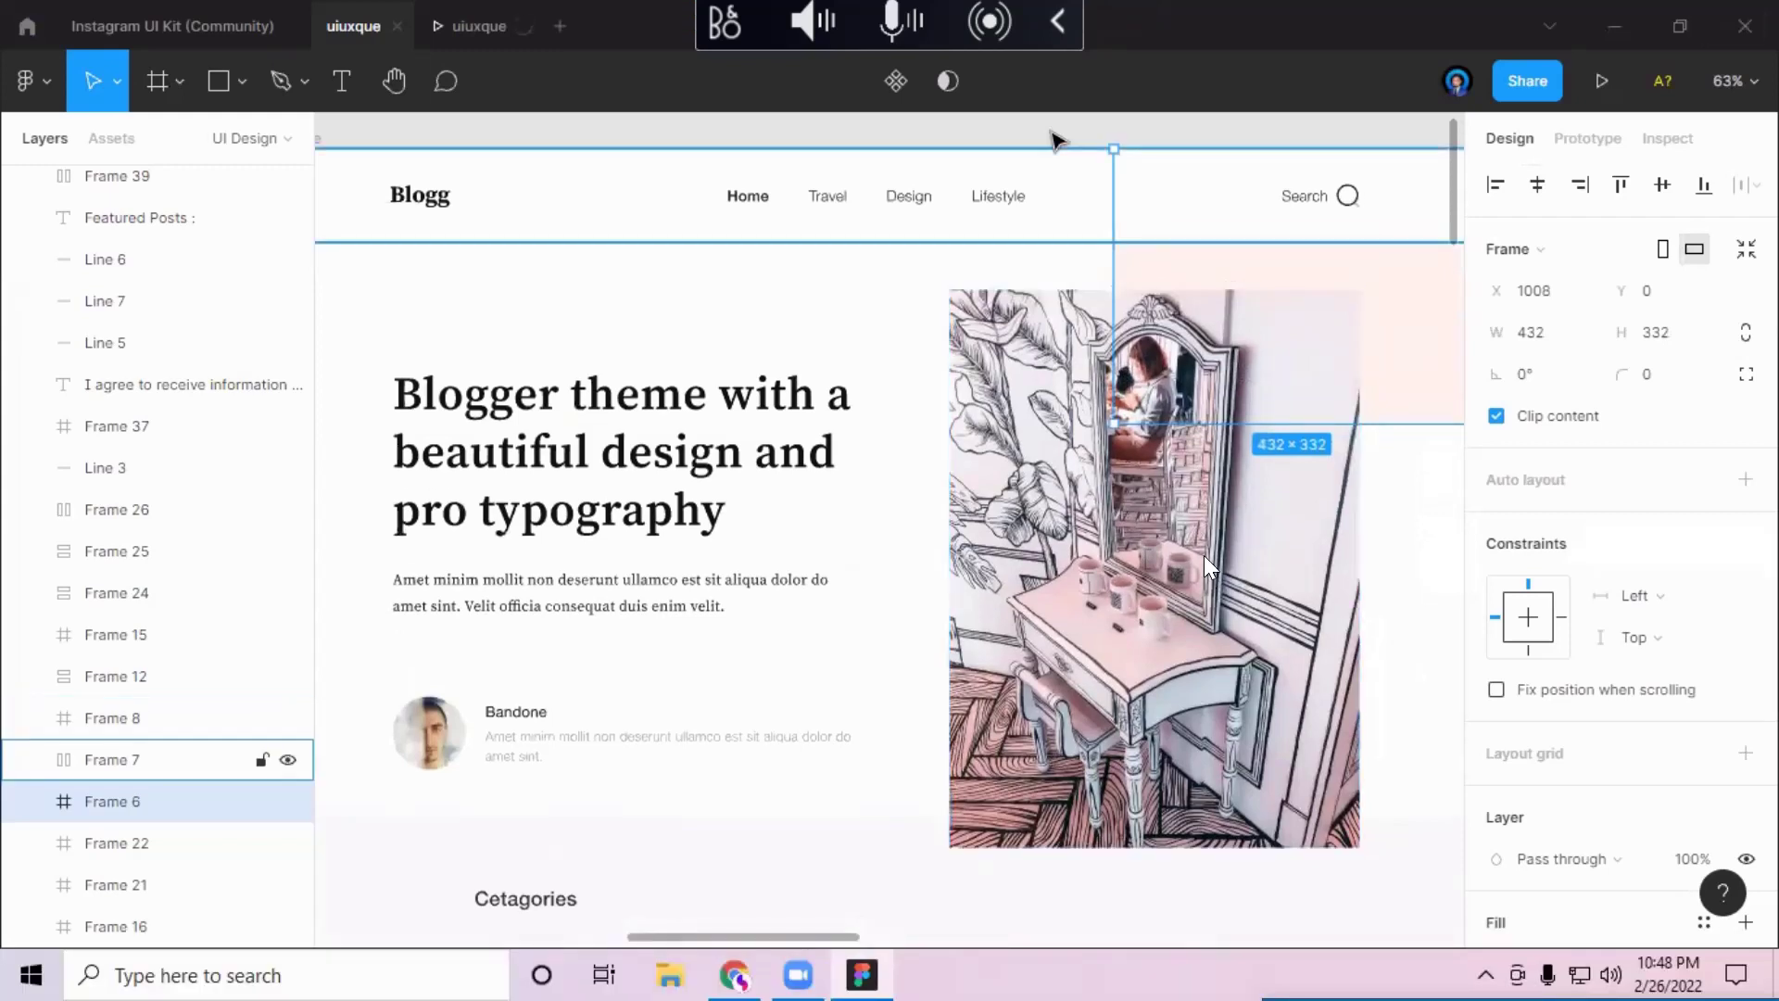
{"action": "key", "text": "Escape"}
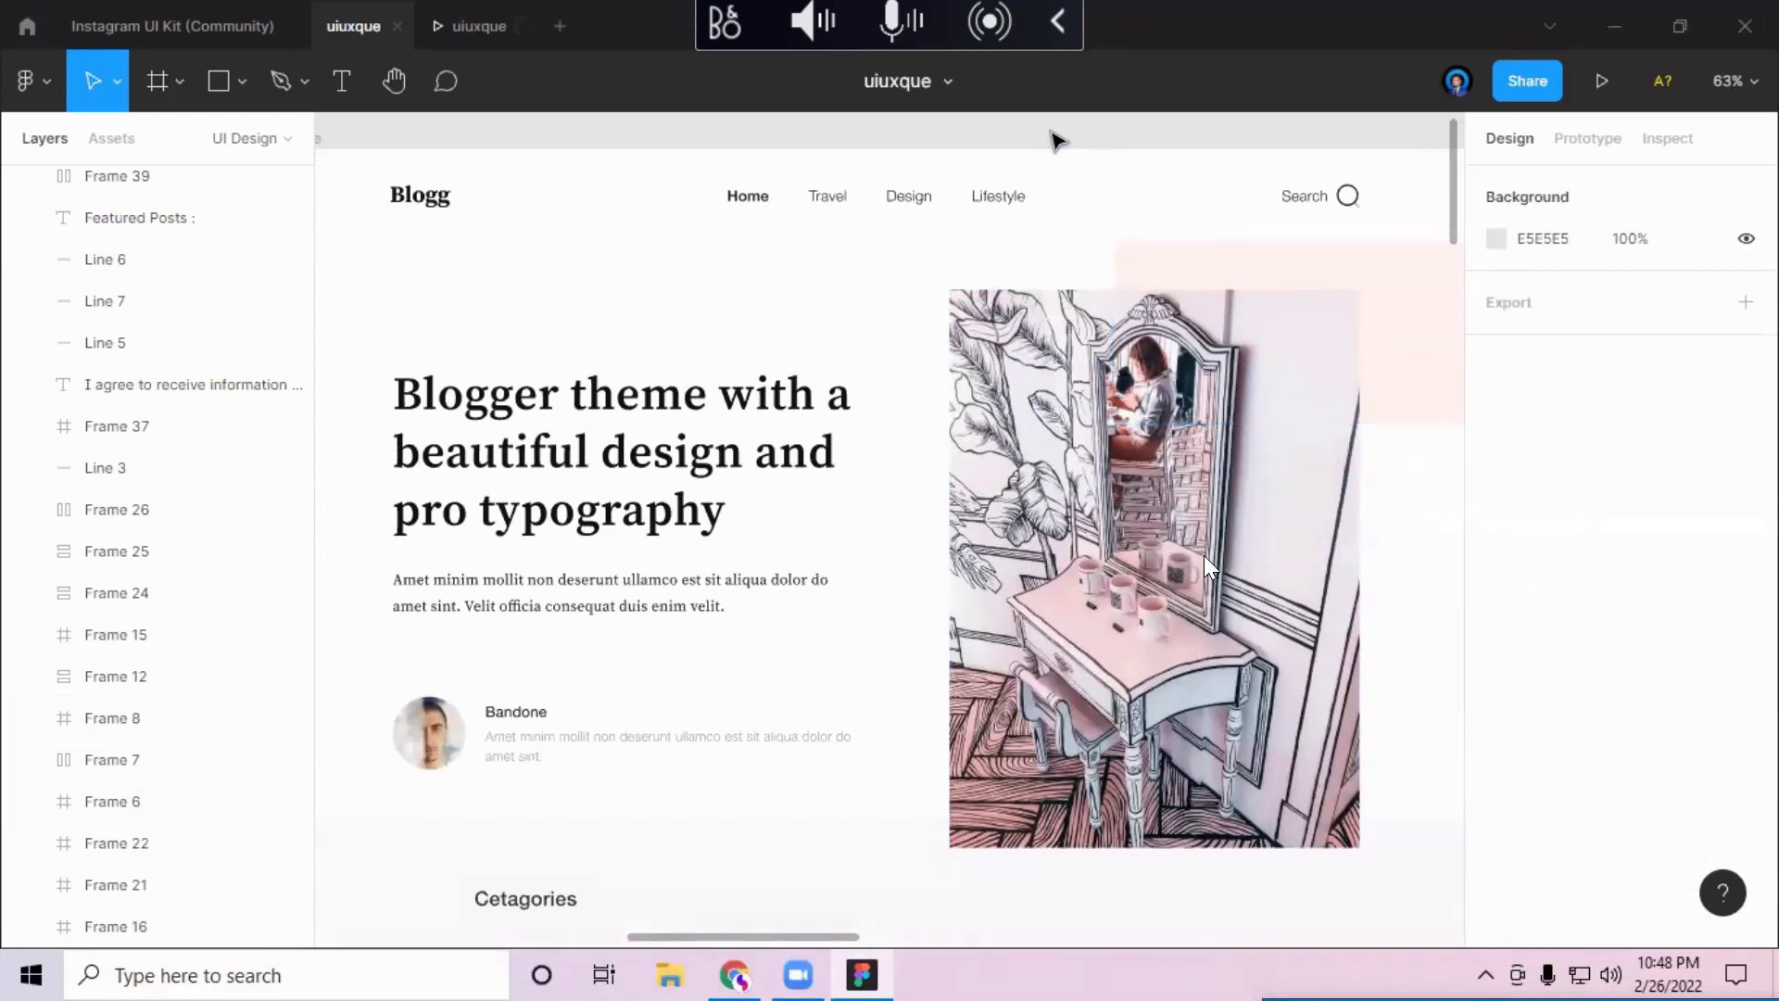
{"action": "scroll", "coordinate": [1056, 148], "scroll_direction": "down", "scroll_amount": 8}
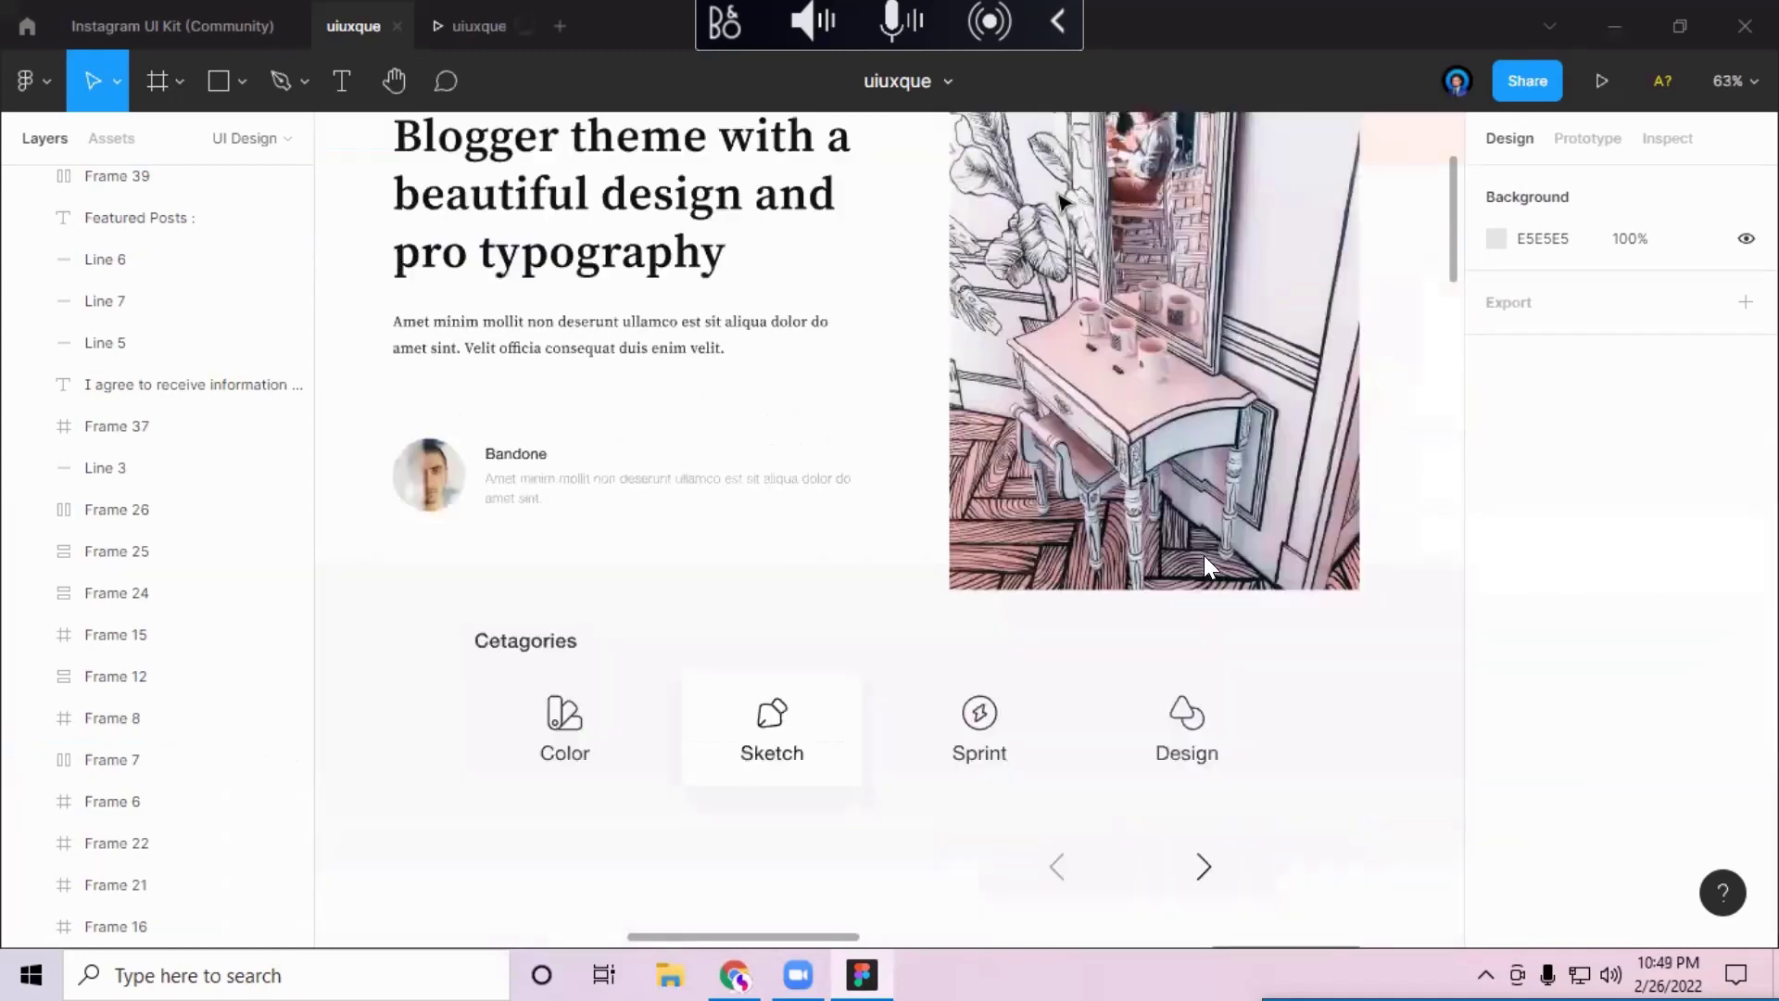
{"action": "scroll", "coordinate": [1211, 567], "scroll_direction": "up", "scroll_amount": 1}
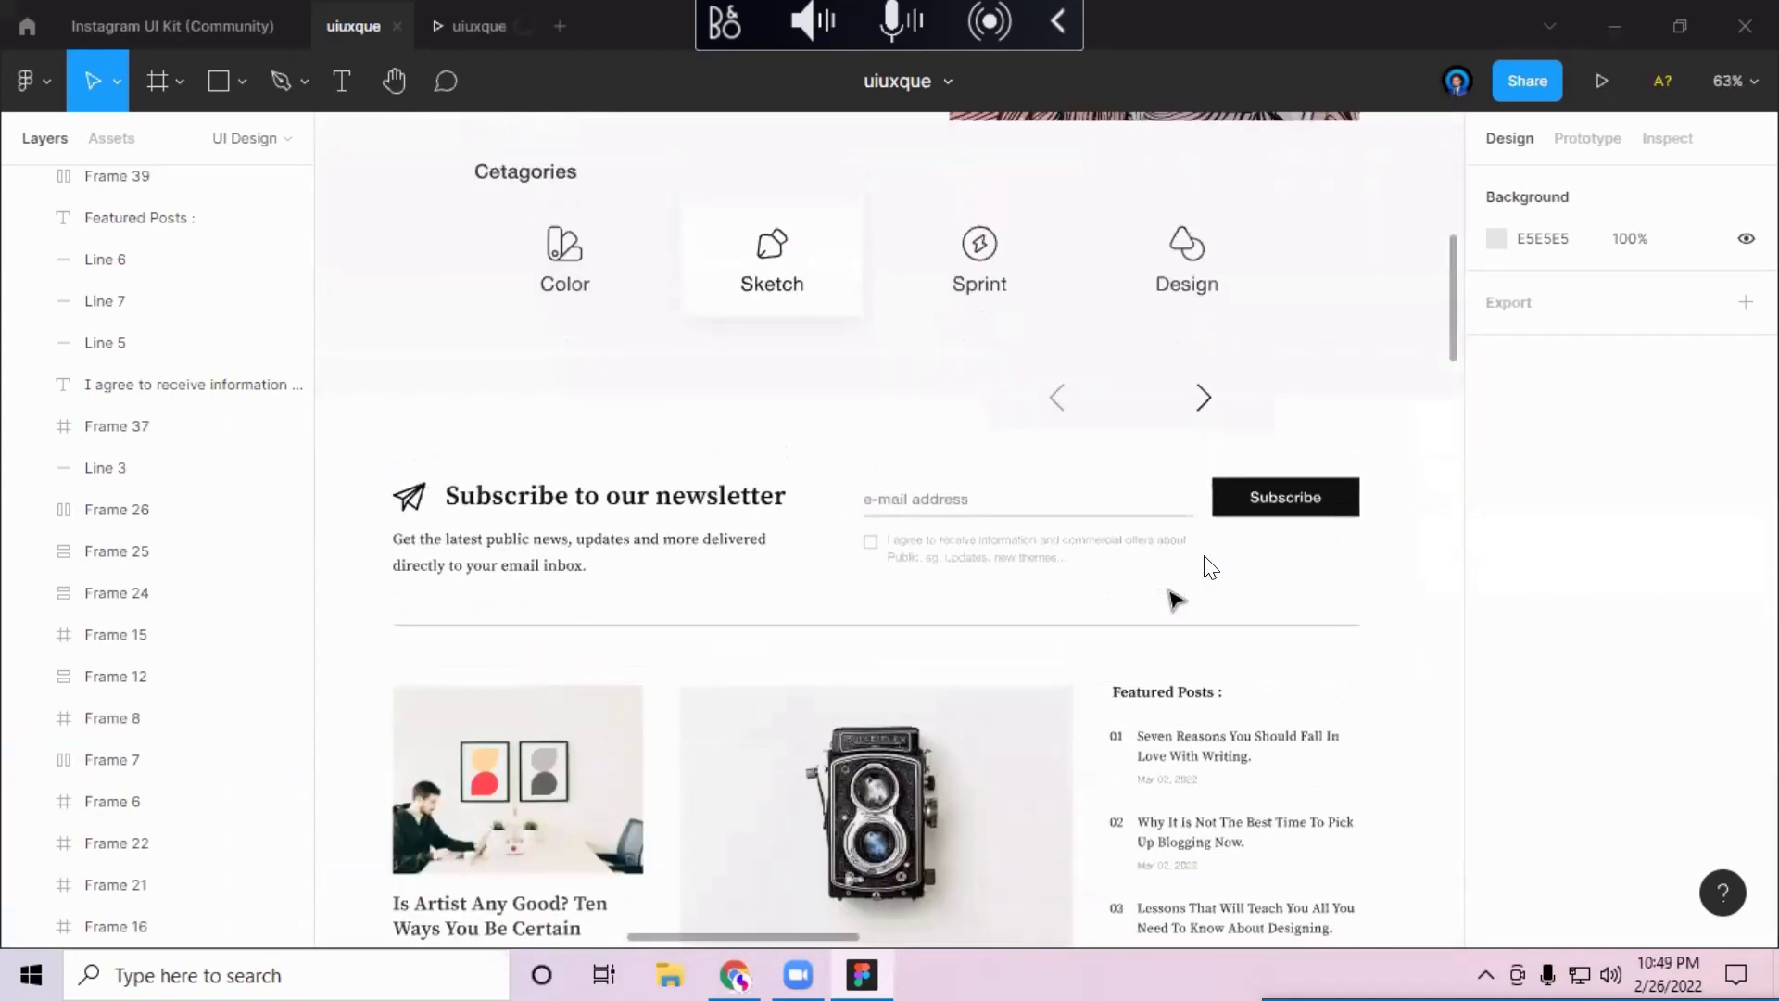
{"action": "scroll", "coordinate": [1204, 556], "scroll_direction": "up", "scroll_amount": 9}
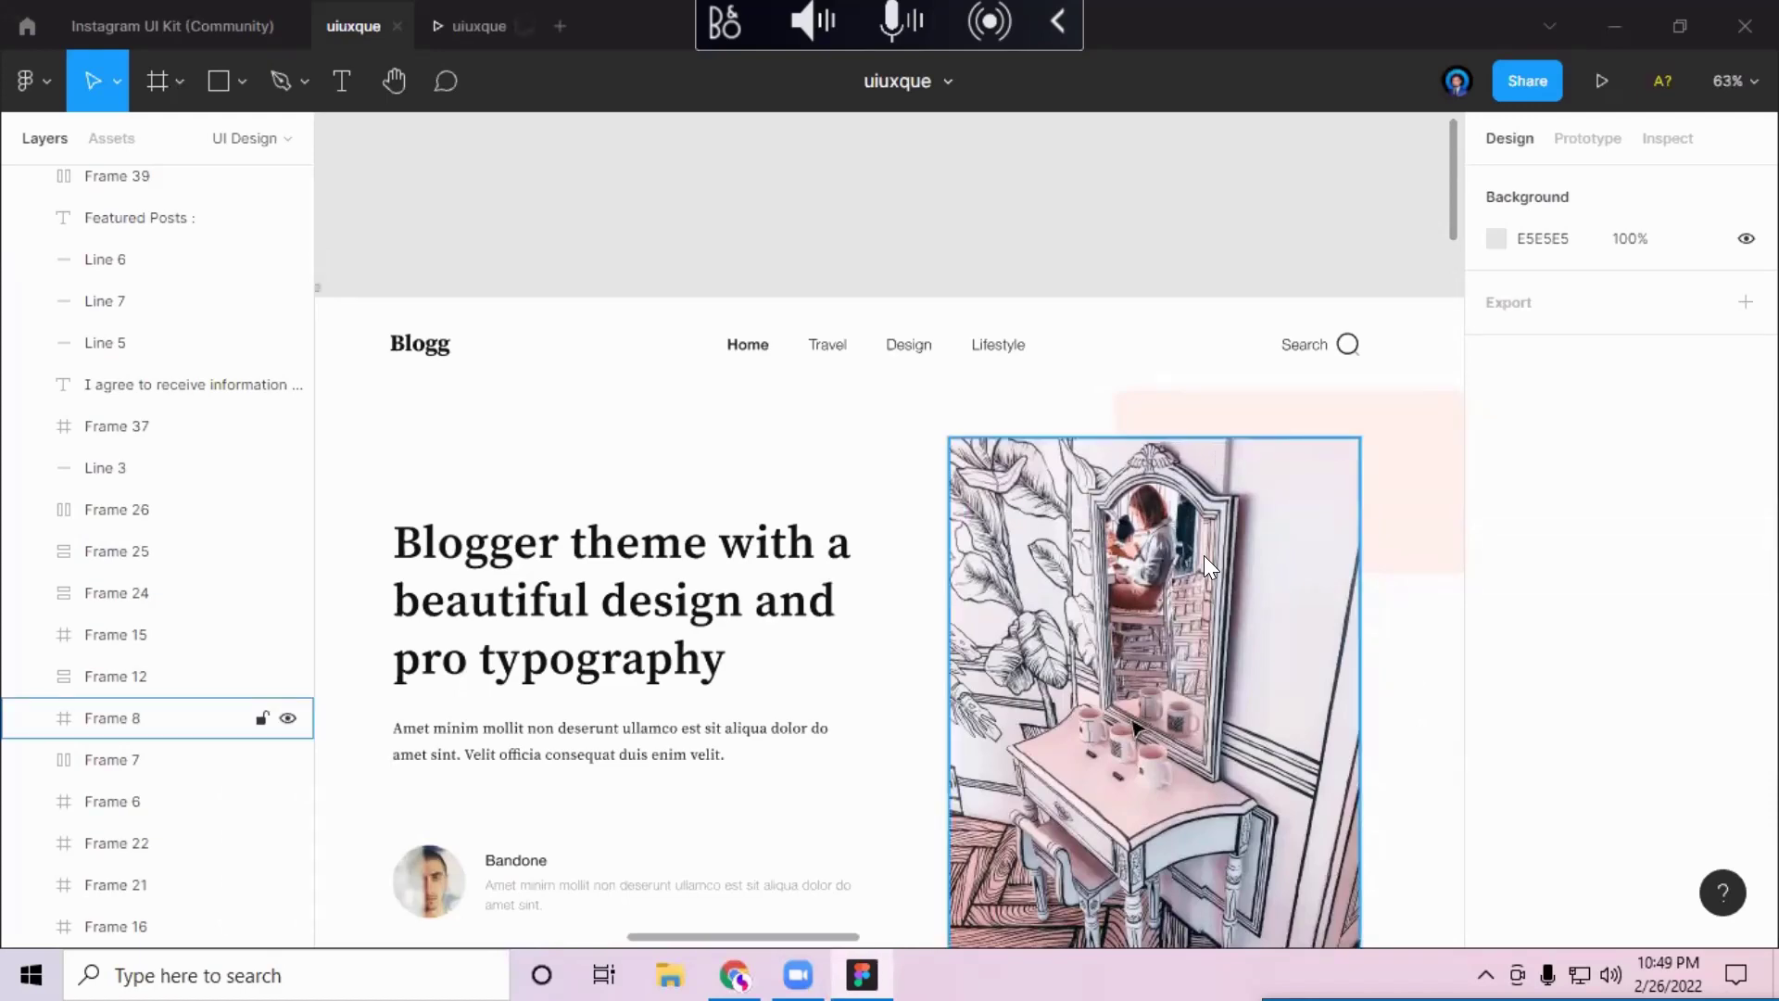
{"action": "scroll", "coordinate": [1135, 728], "scroll_direction": "down", "scroll_amount": 5}
Step: Scroll down until the 'Blogger theme' hero and the Color, Sketch, Sprint, Design categories show
{"action": "scroll", "coordinate": [1135, 727], "scroll_direction": "down", "scroll_amount": 1}
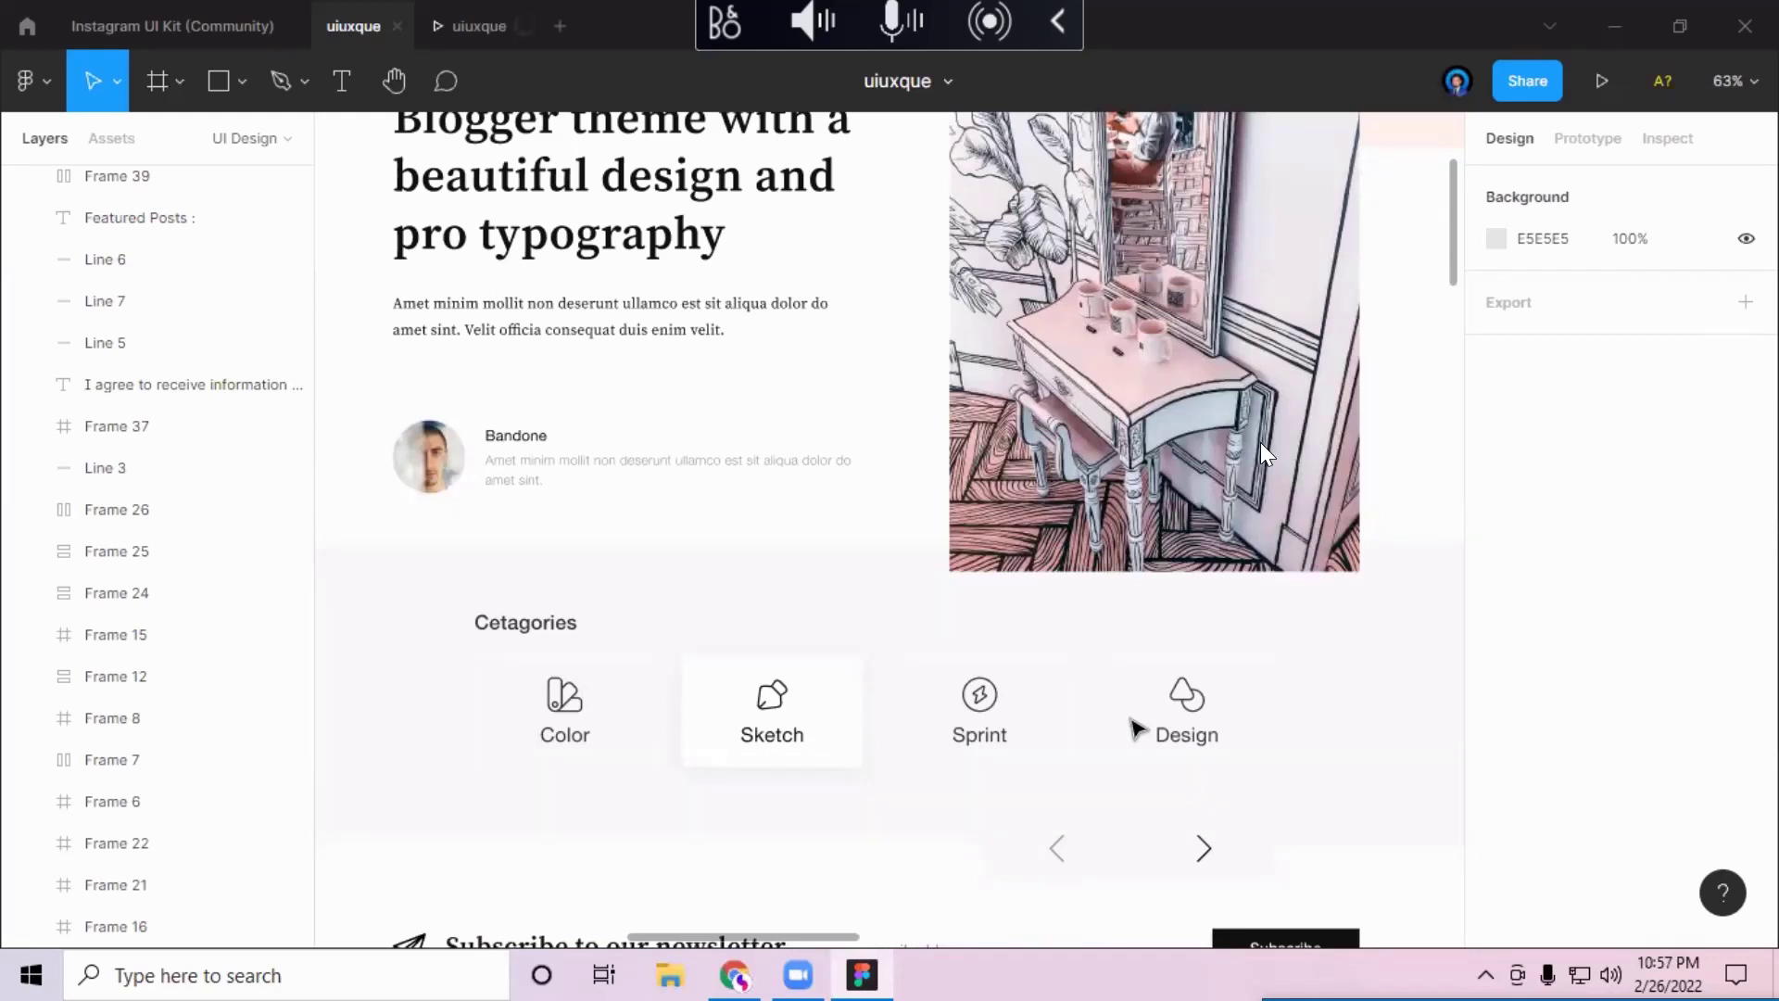
{"action": "left_click", "coordinate": [479, 26]}
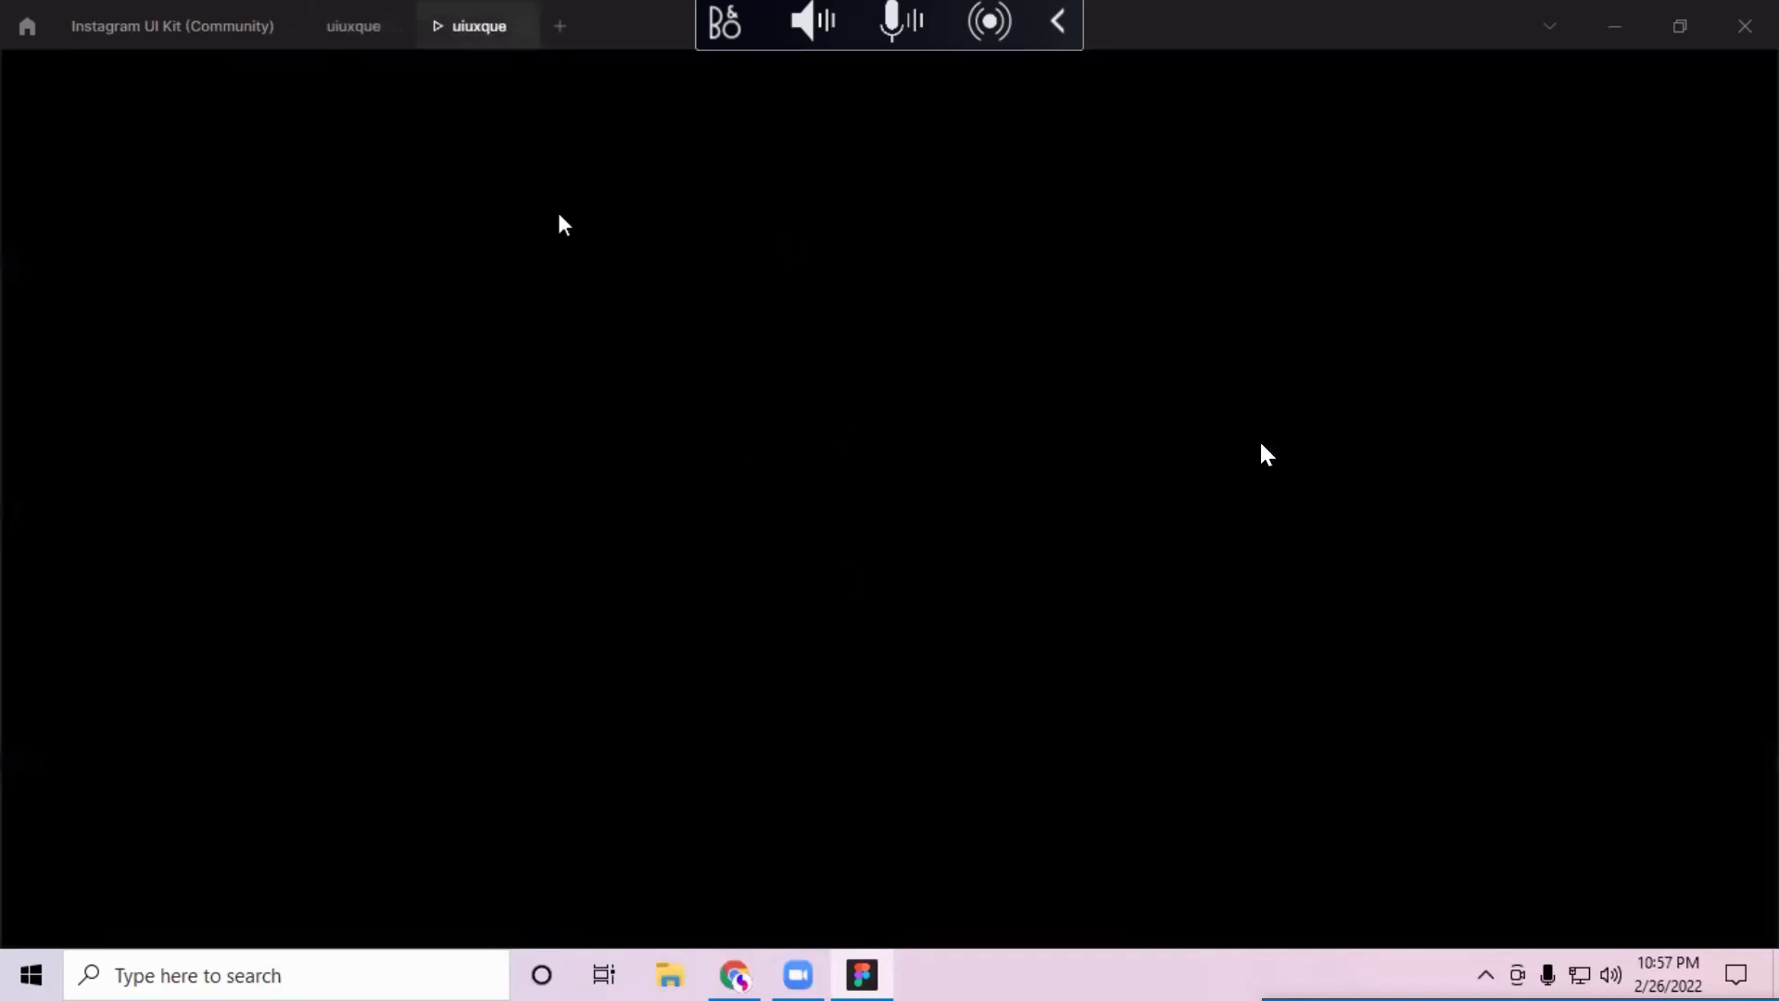
{"action": "left_click", "coordinate": [524, 26]}
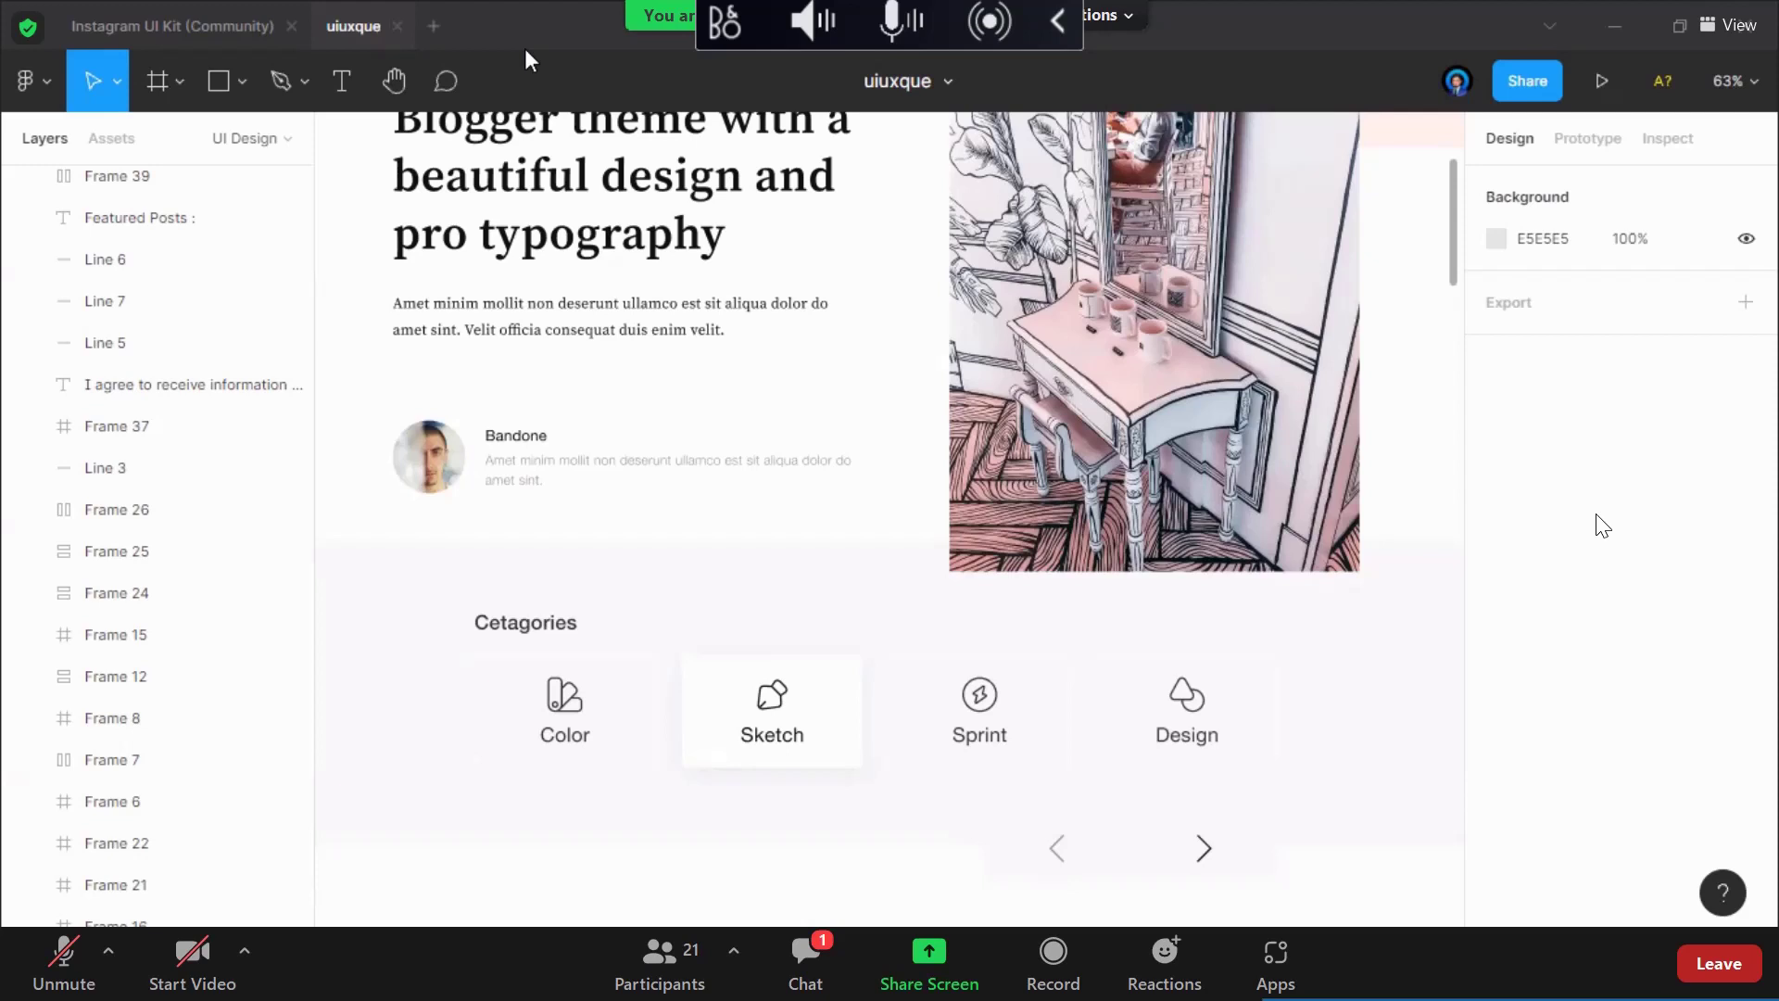
{"action": "left_click", "coordinate": [803, 953]}
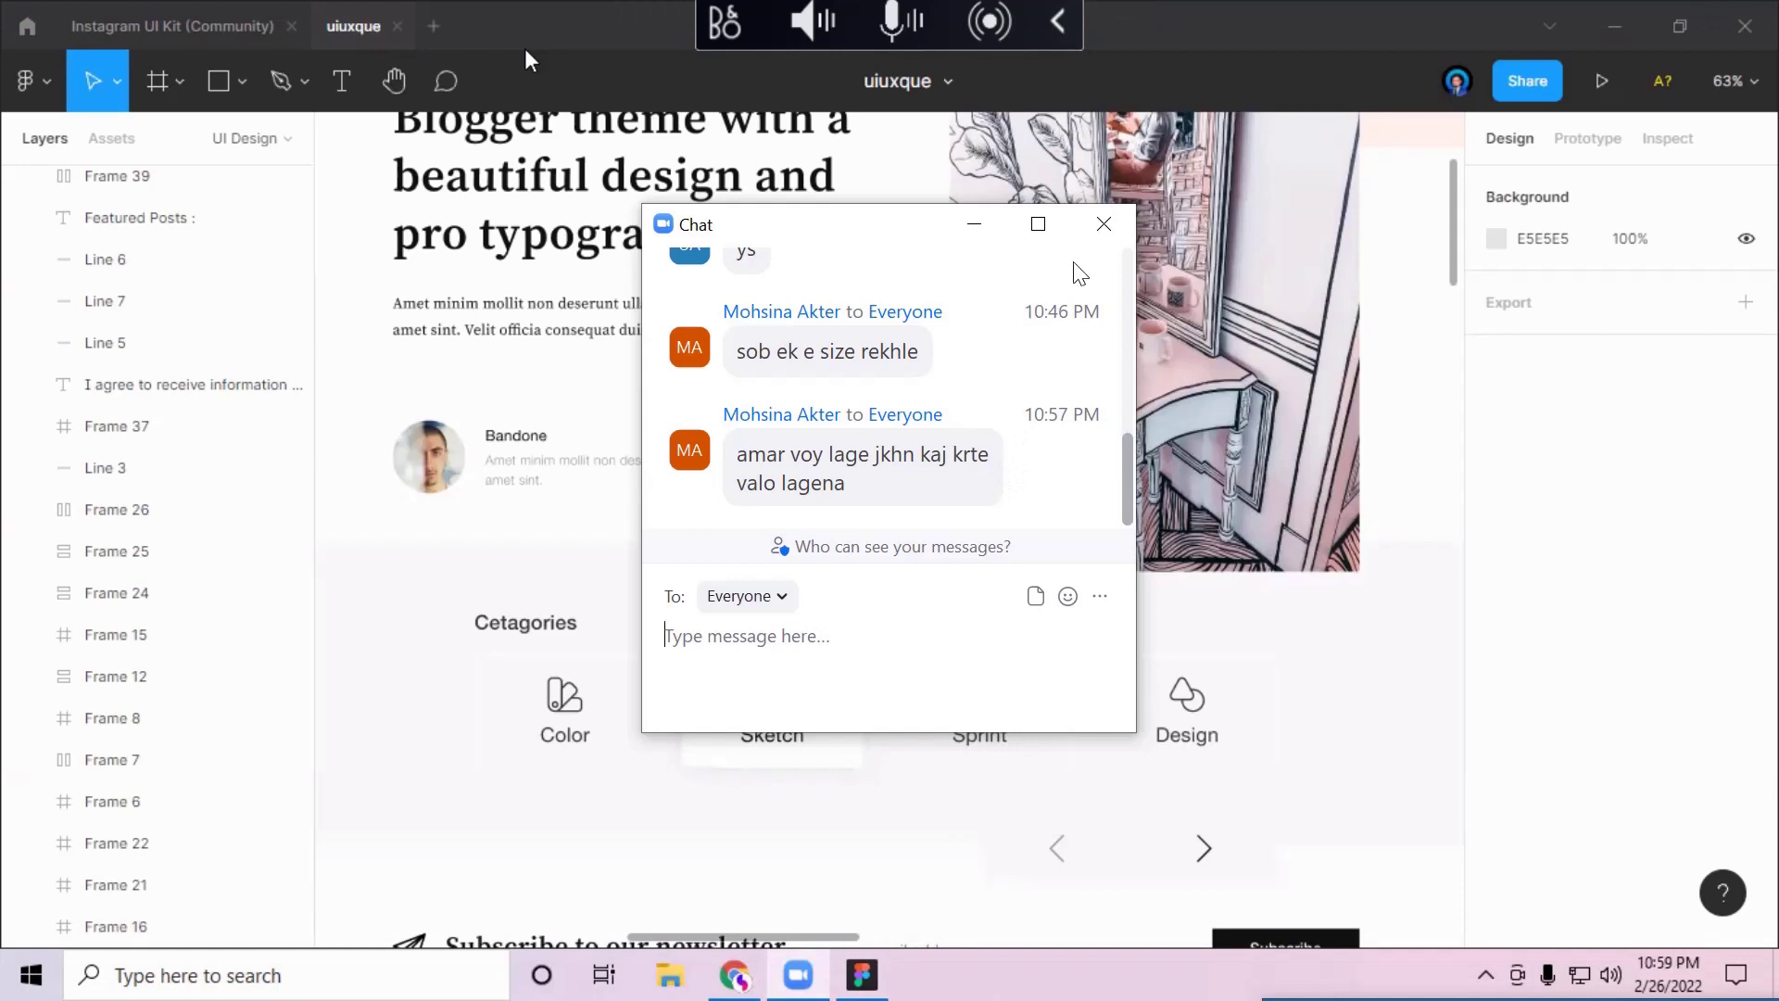
{"action": "left_click", "coordinate": [1106, 230]}
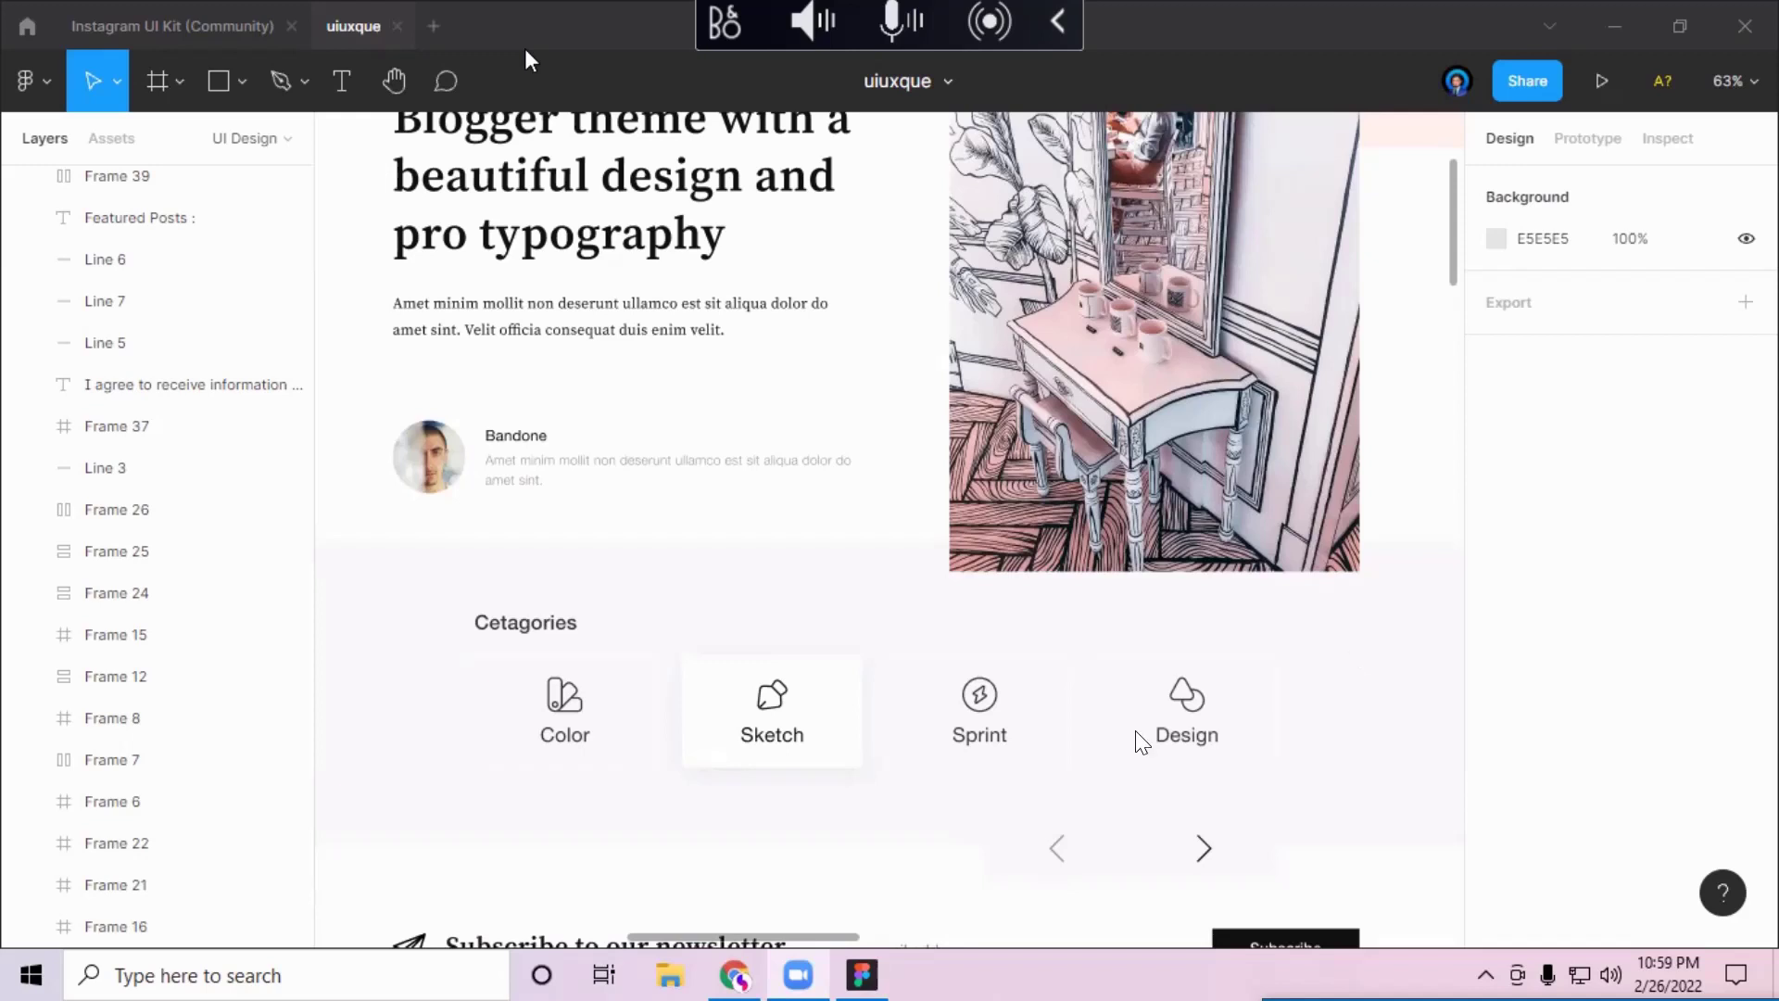
{"action": "mouse_move", "coordinate": [64, 970]}
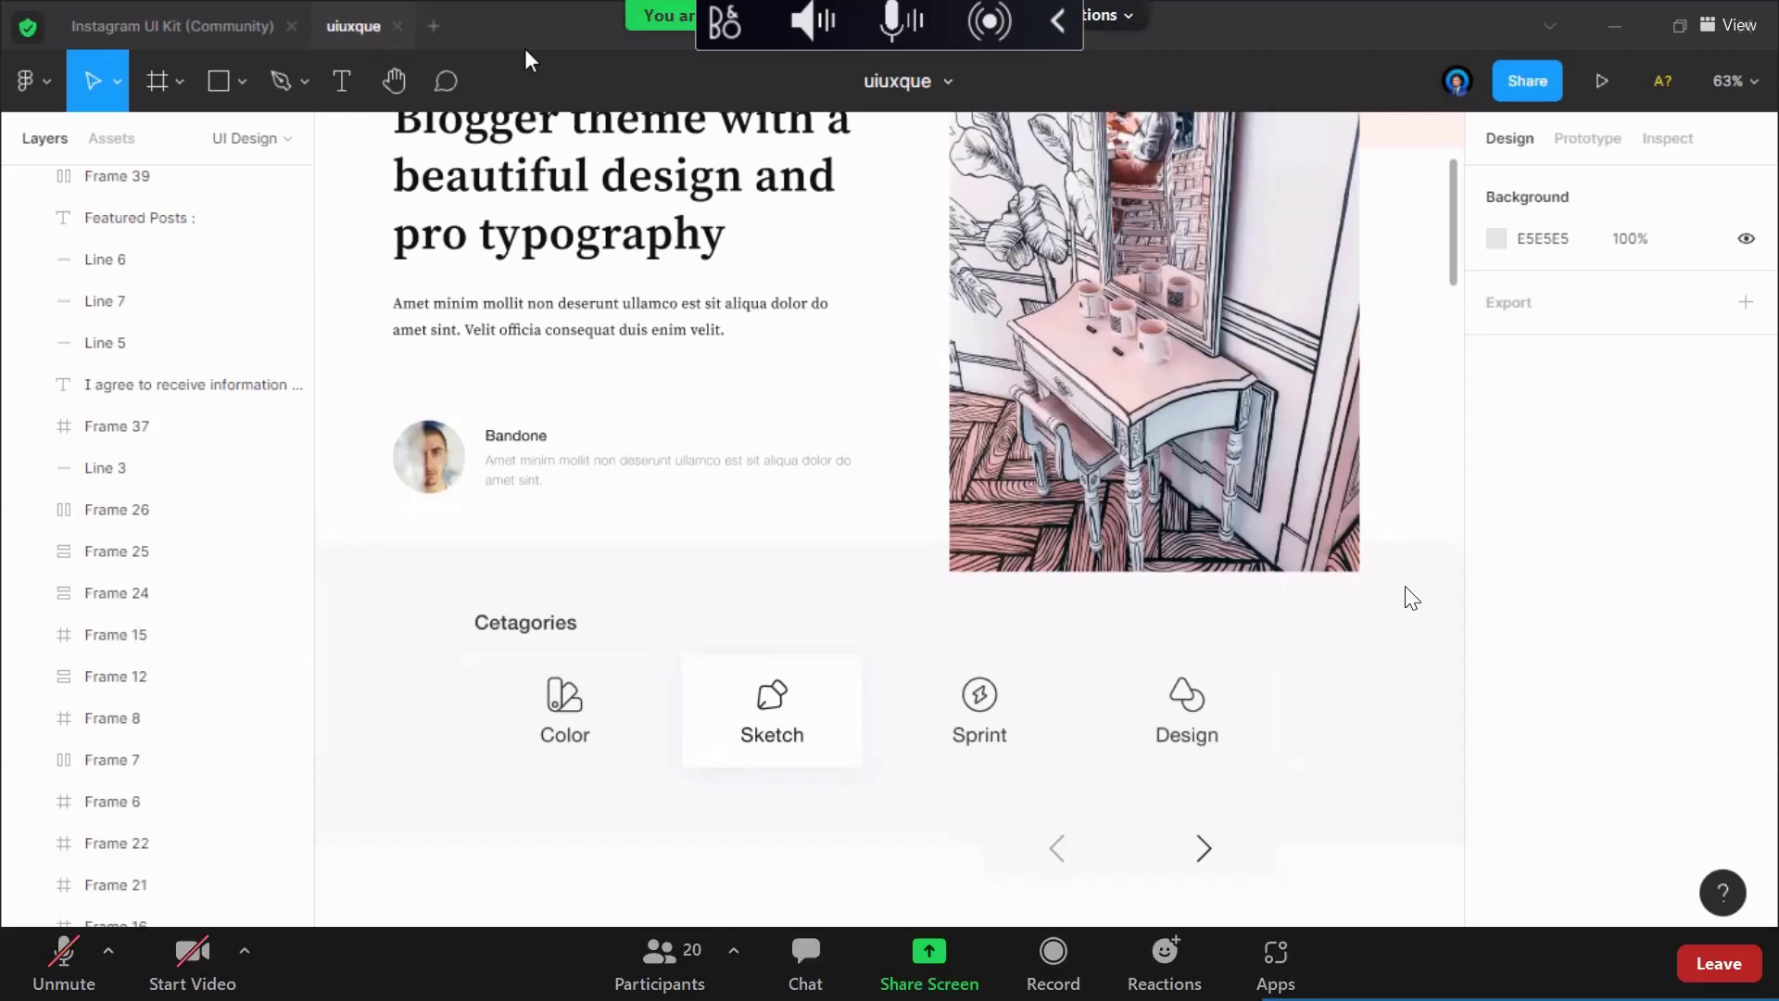
Step: Exit Zoom full screen and show the screen recorder's toolbar from the system tray
{"action": "double_click", "coordinate": [1453, 467]}
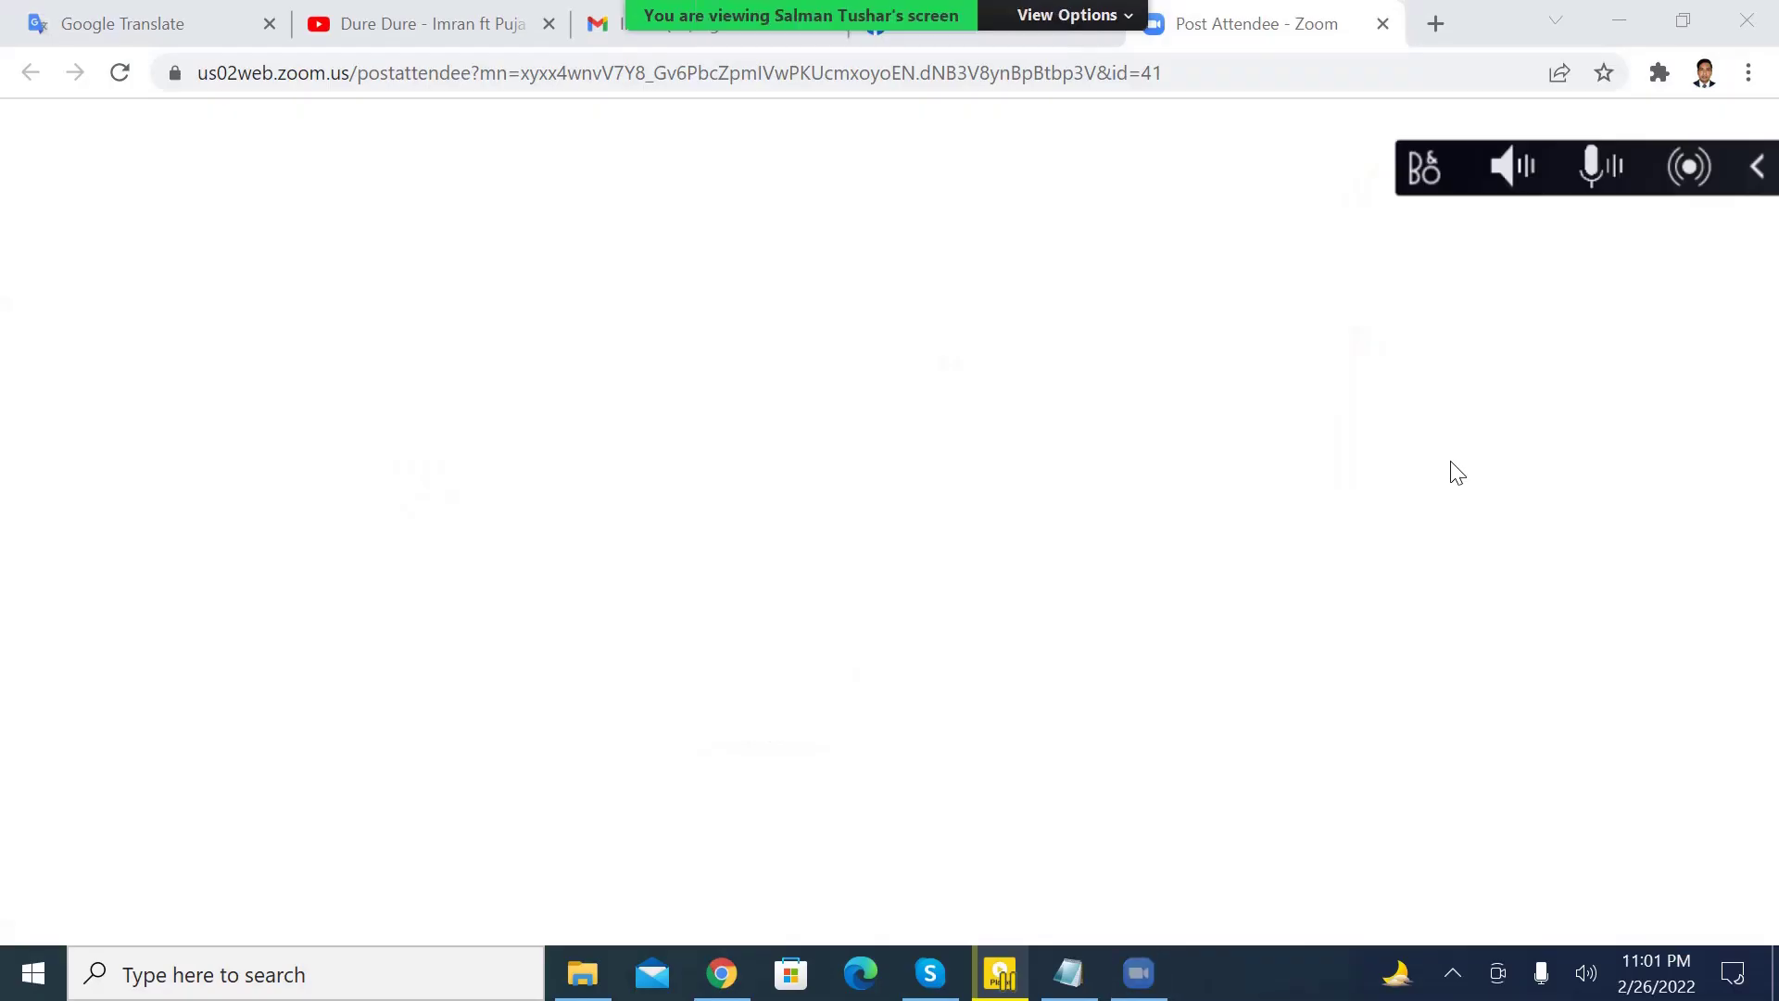
{"action": "left_click", "coordinate": [1459, 975]}
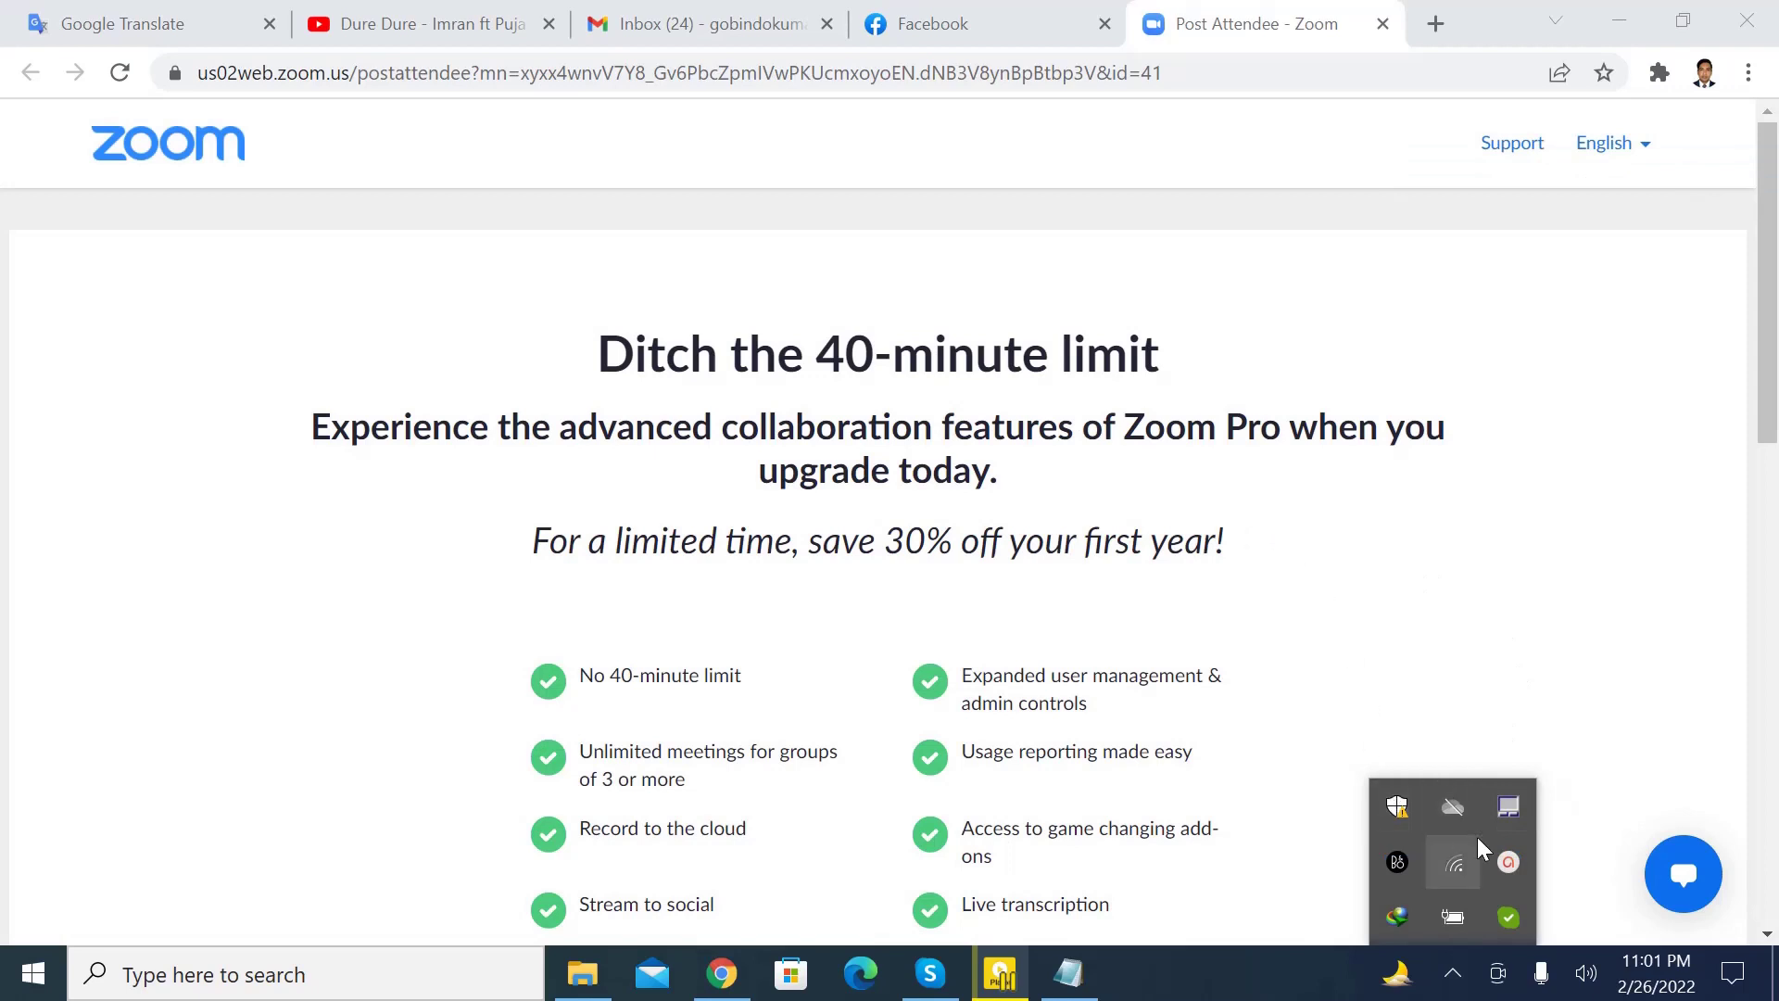
{"action": "left_click", "coordinate": [1510, 864]}
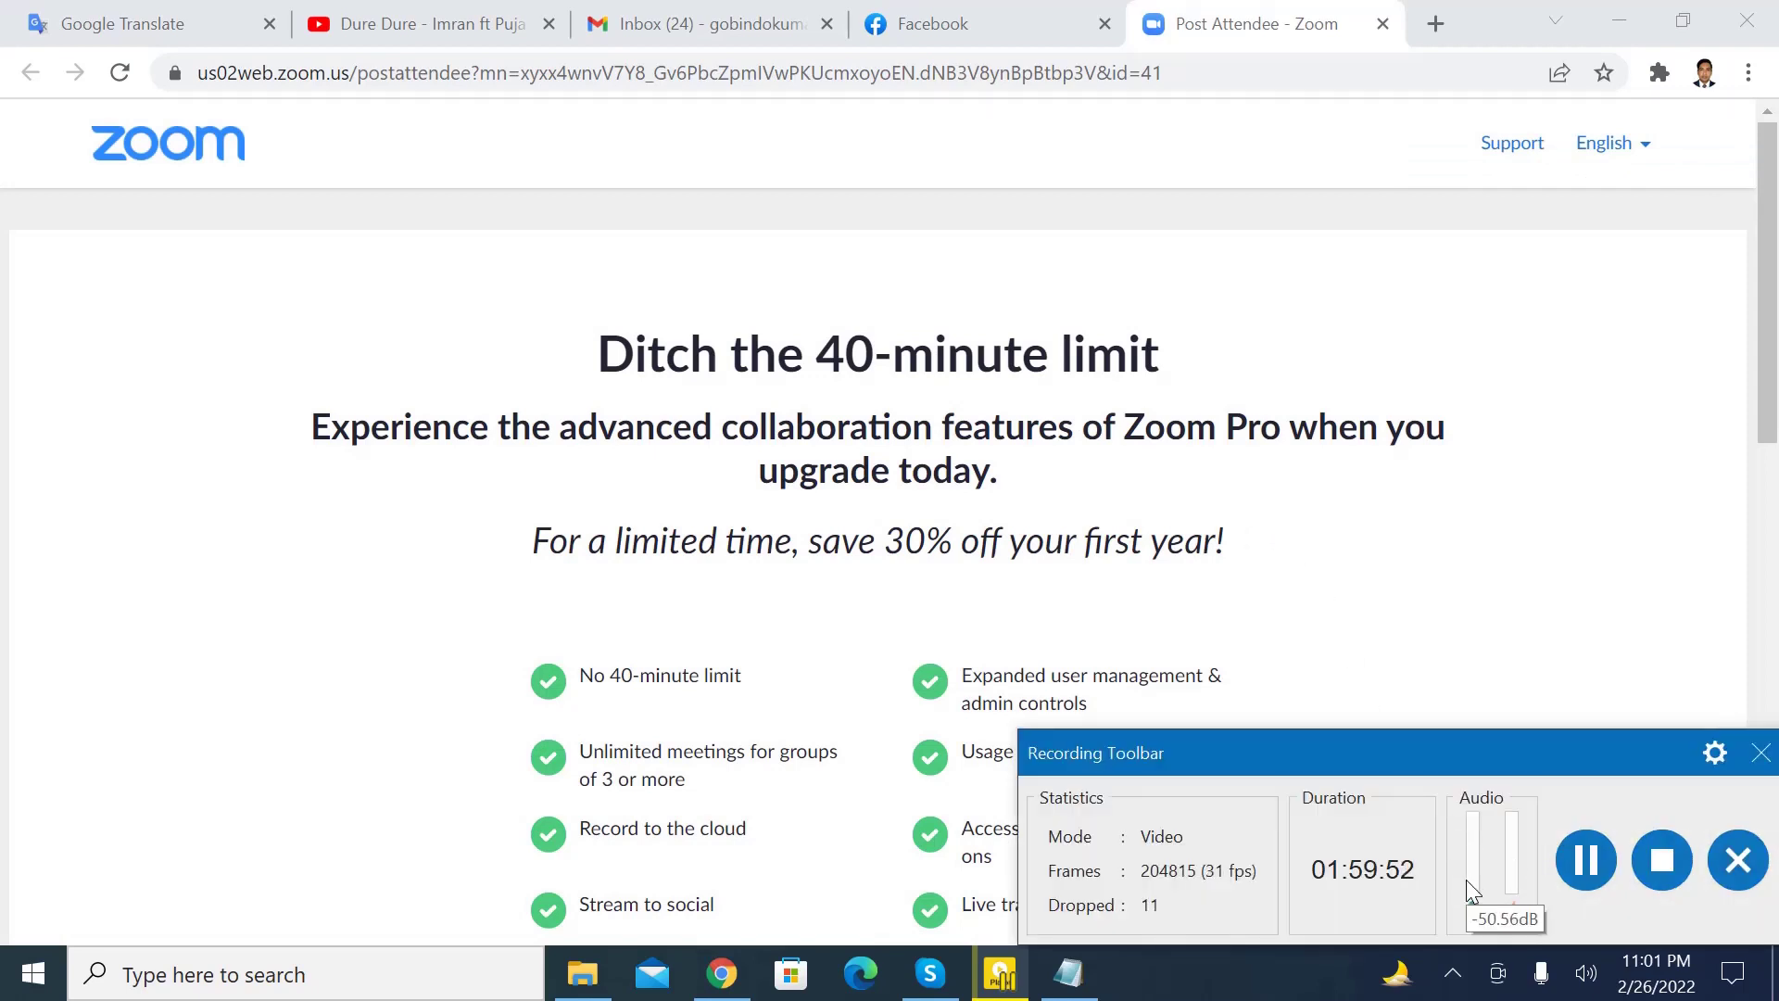